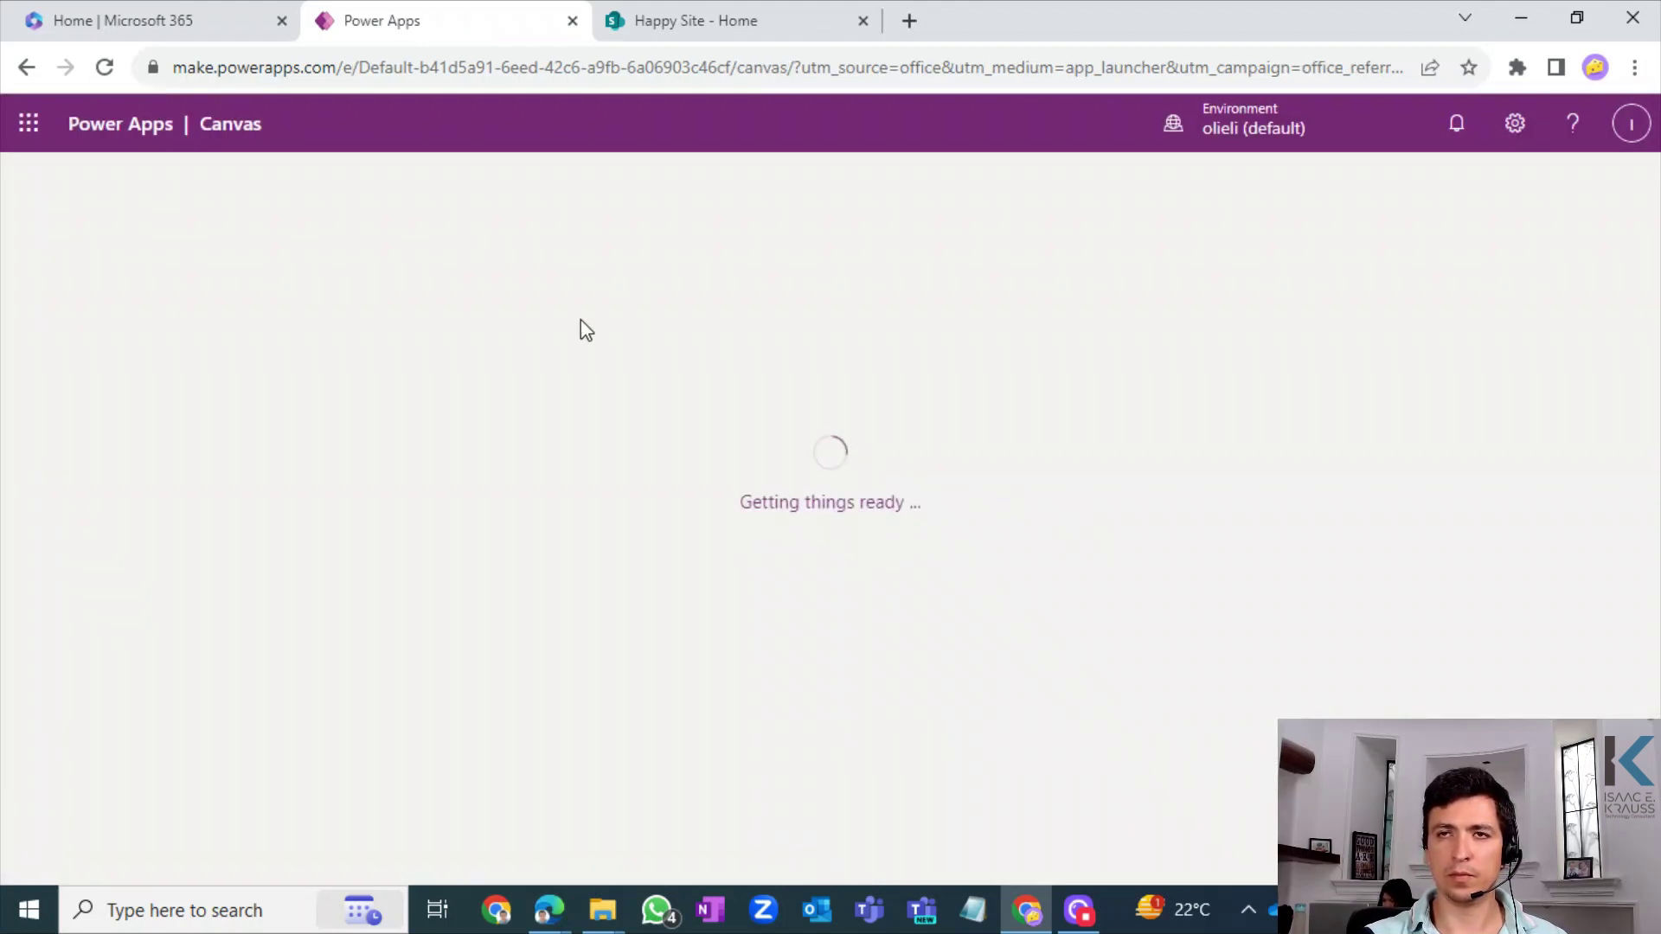
- Zoom the empty Screen1 canvas to 50%
click(1049, 666)
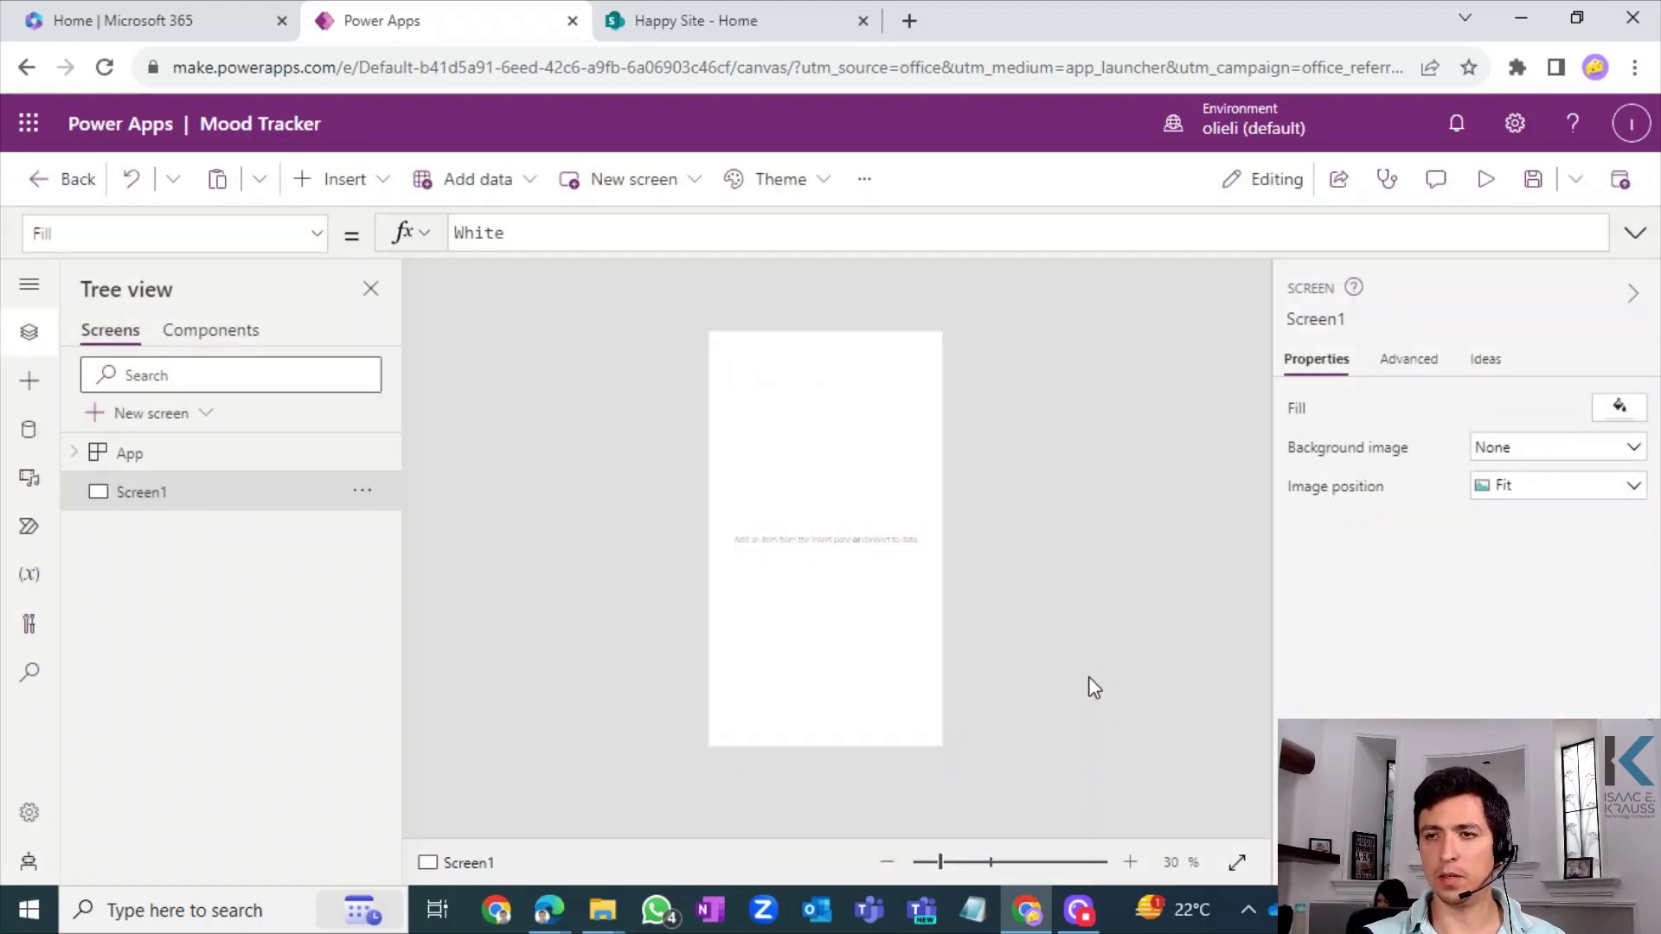
click(1131, 862)
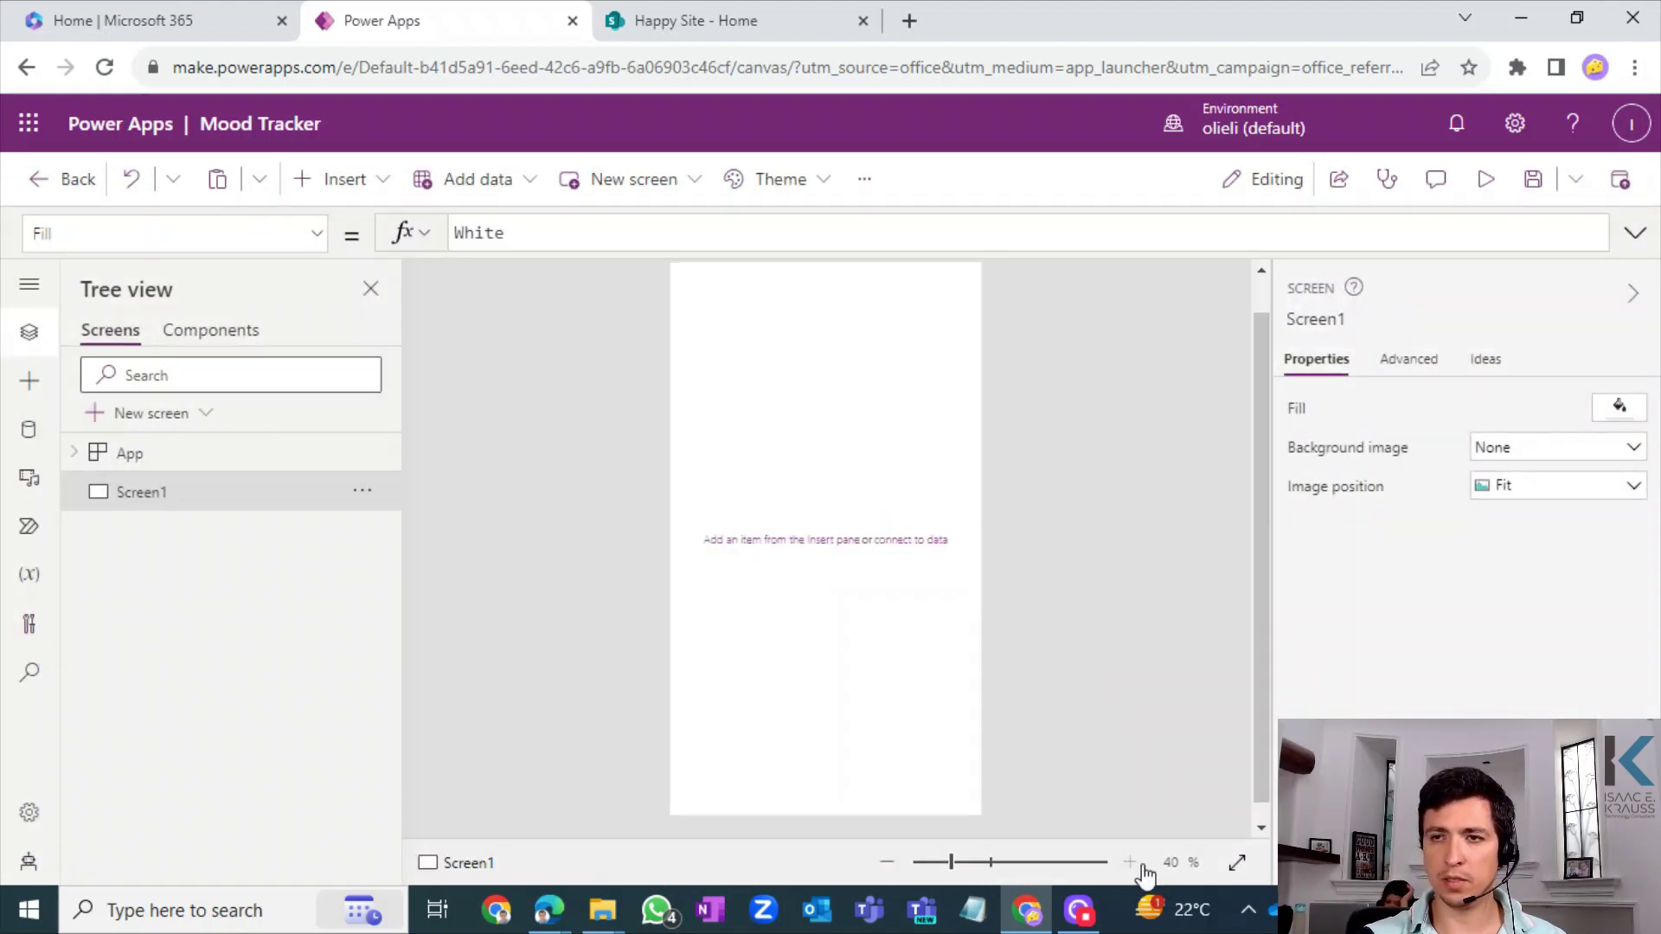
click(1132, 862)
scroll(1258, 481, up, 1)
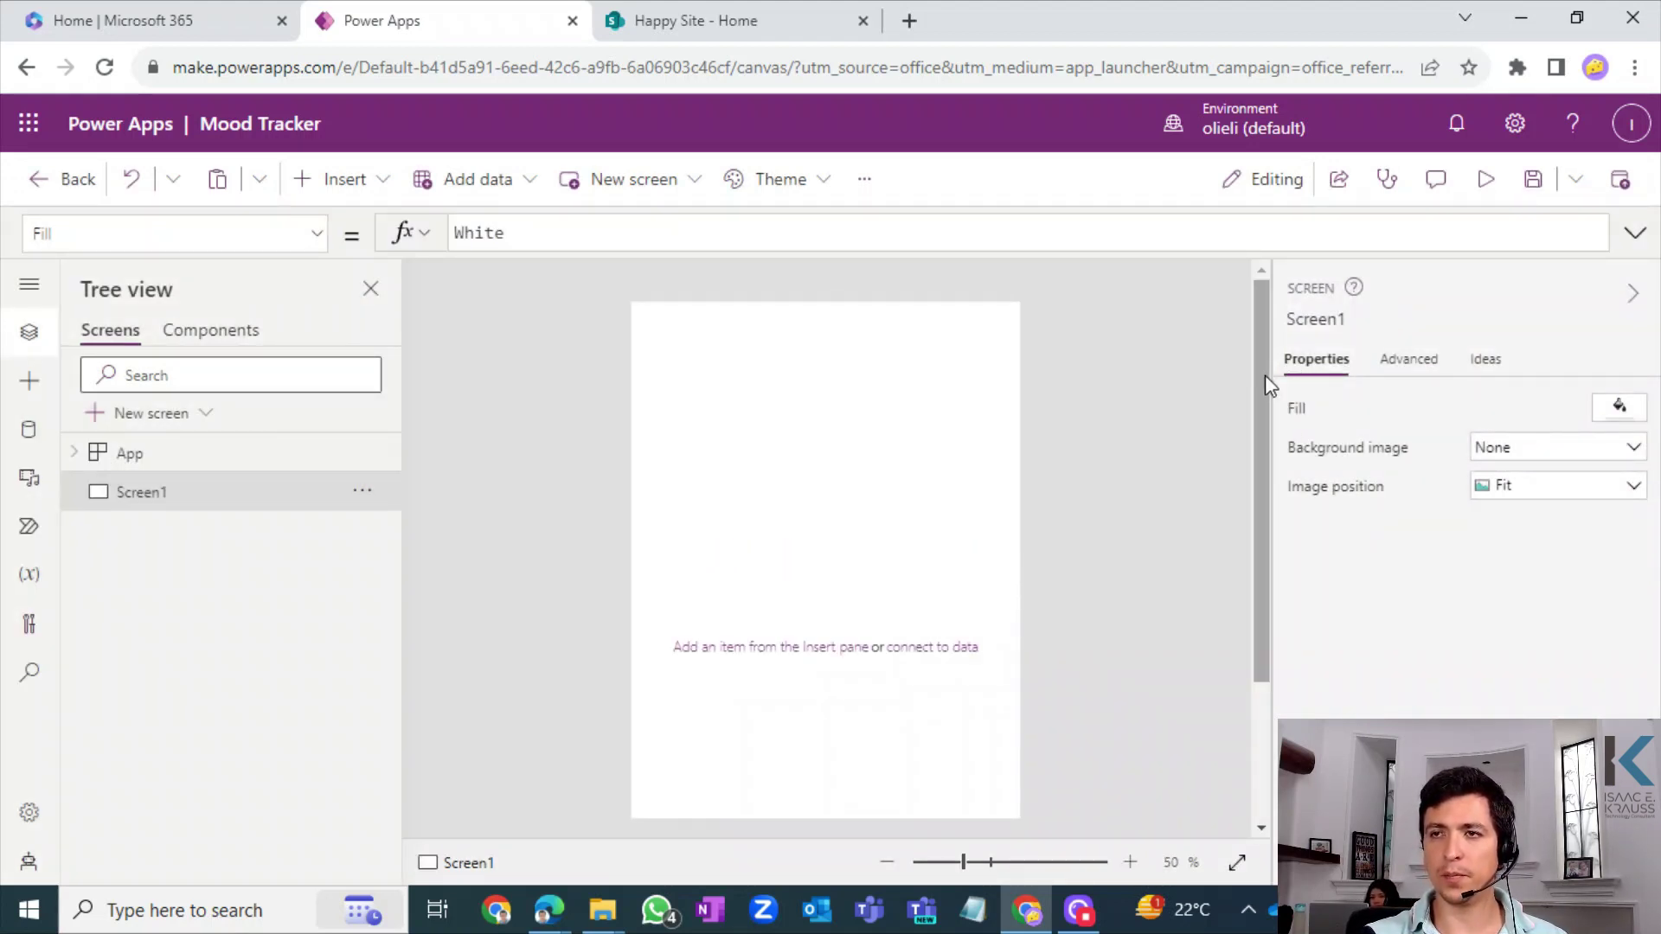
mouse_move(1264, 383)
mouse_down()
mouse_move(1268, 430)
mouse_move(1265, 396)
mouse_up()
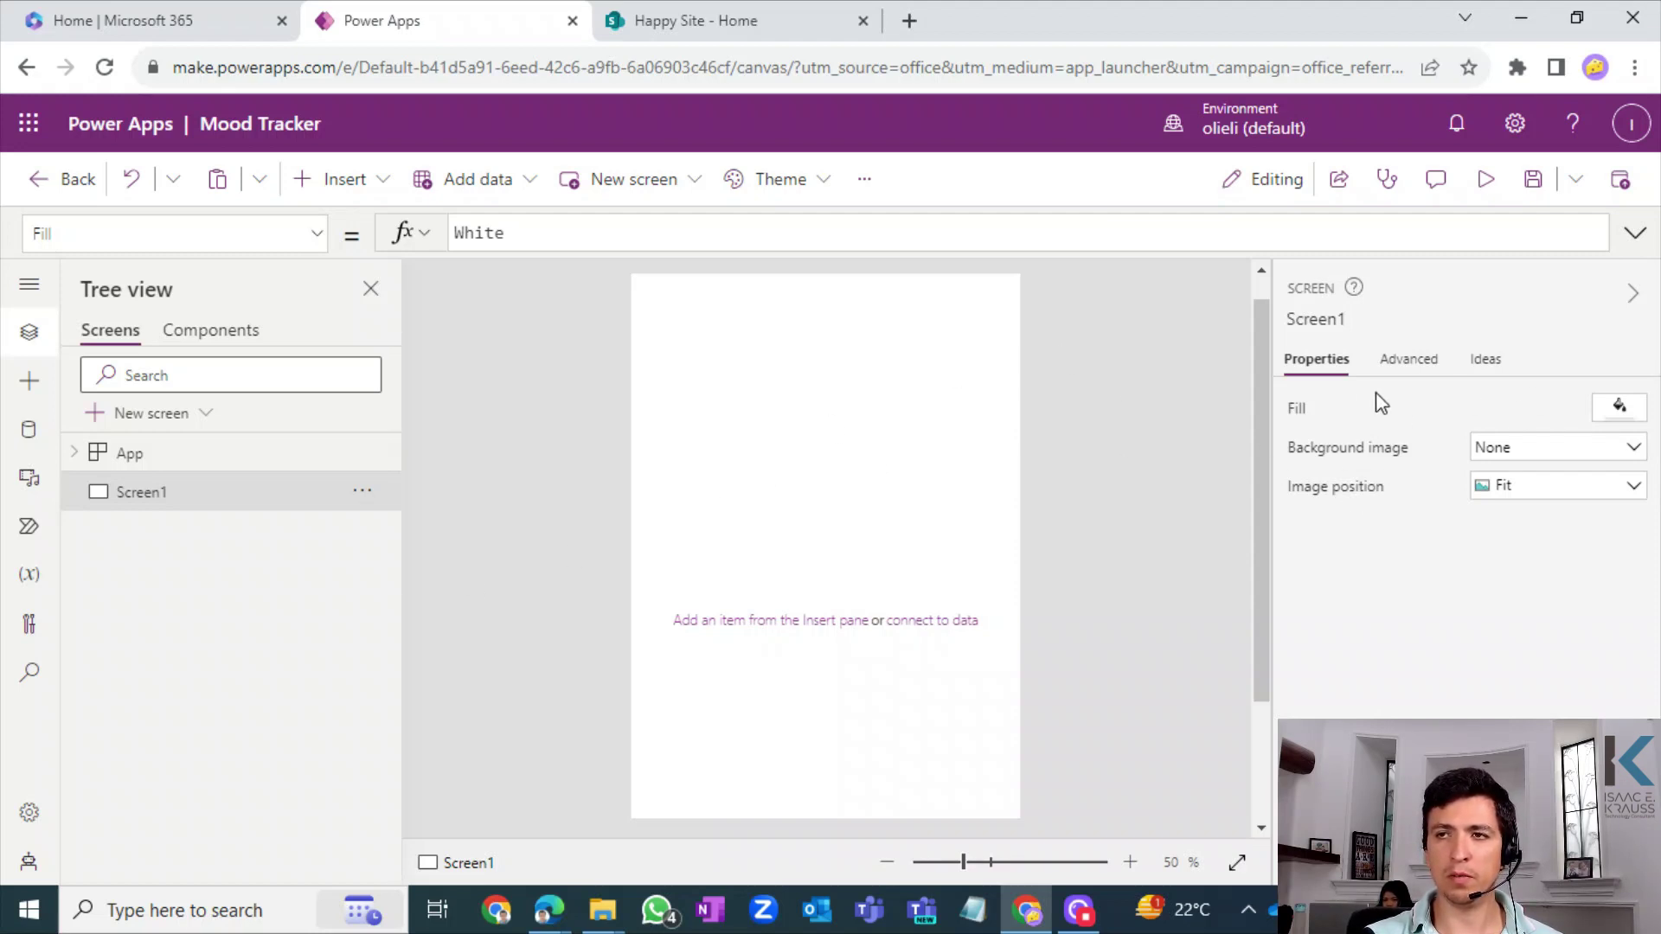
mouse_move(1264, 339)
mouse_down()
mouse_move(1265, 315)
mouse_move(1288, 567)
mouse_move(1258, 350)
mouse_up()
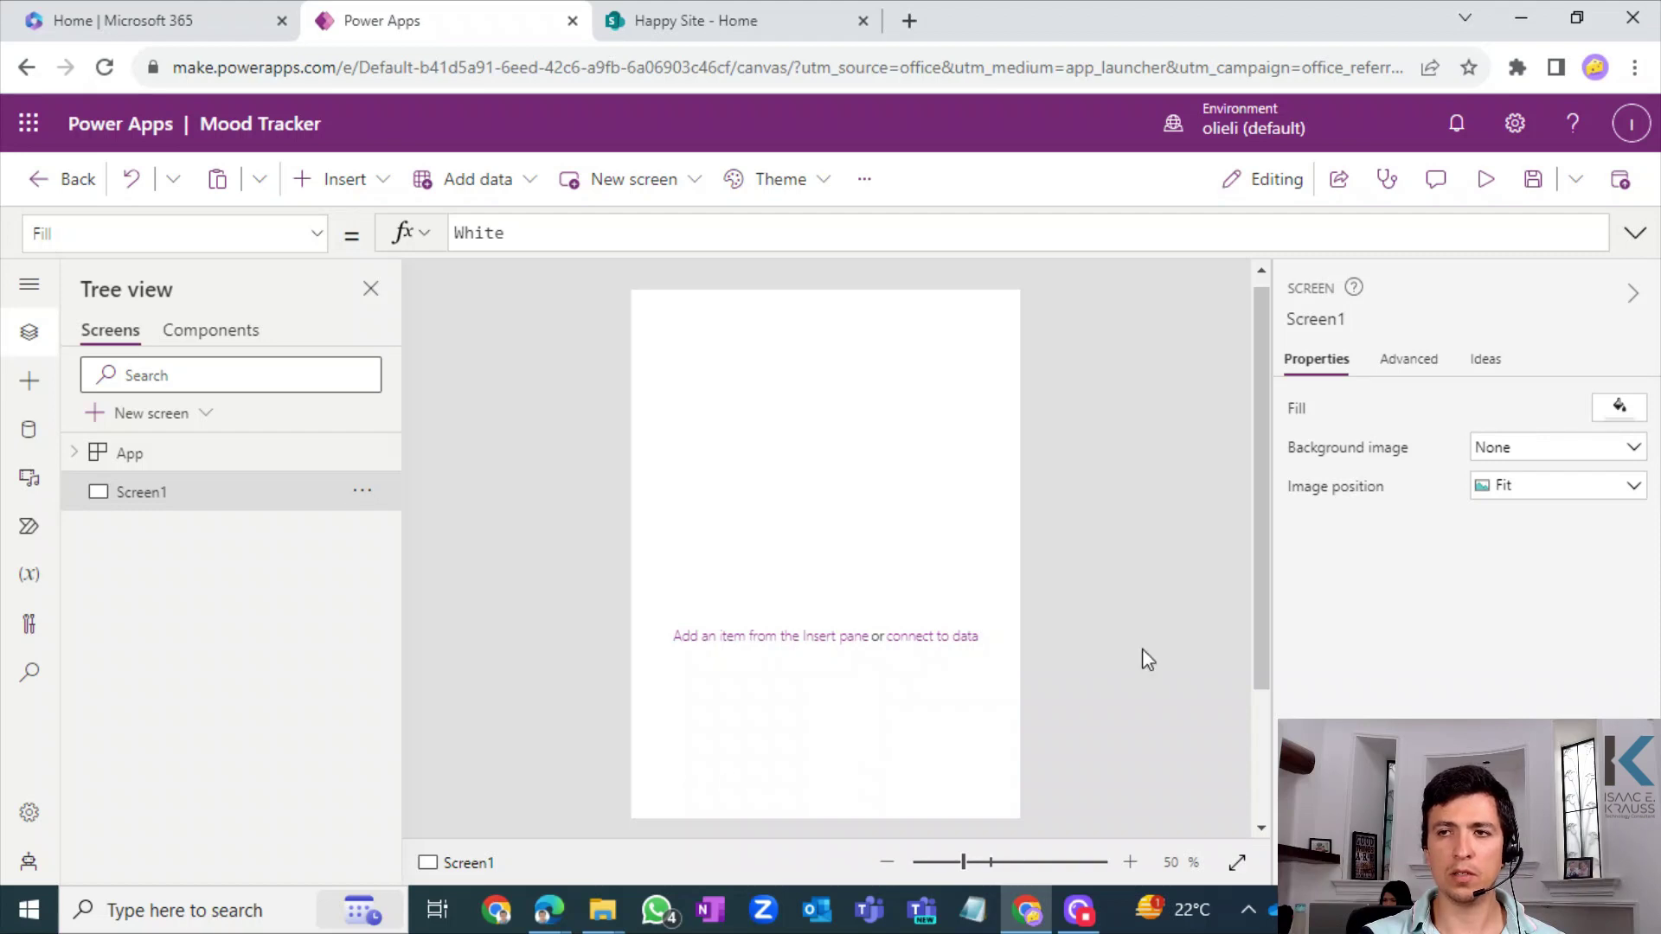
drag(1268, 471, 1275, 416)
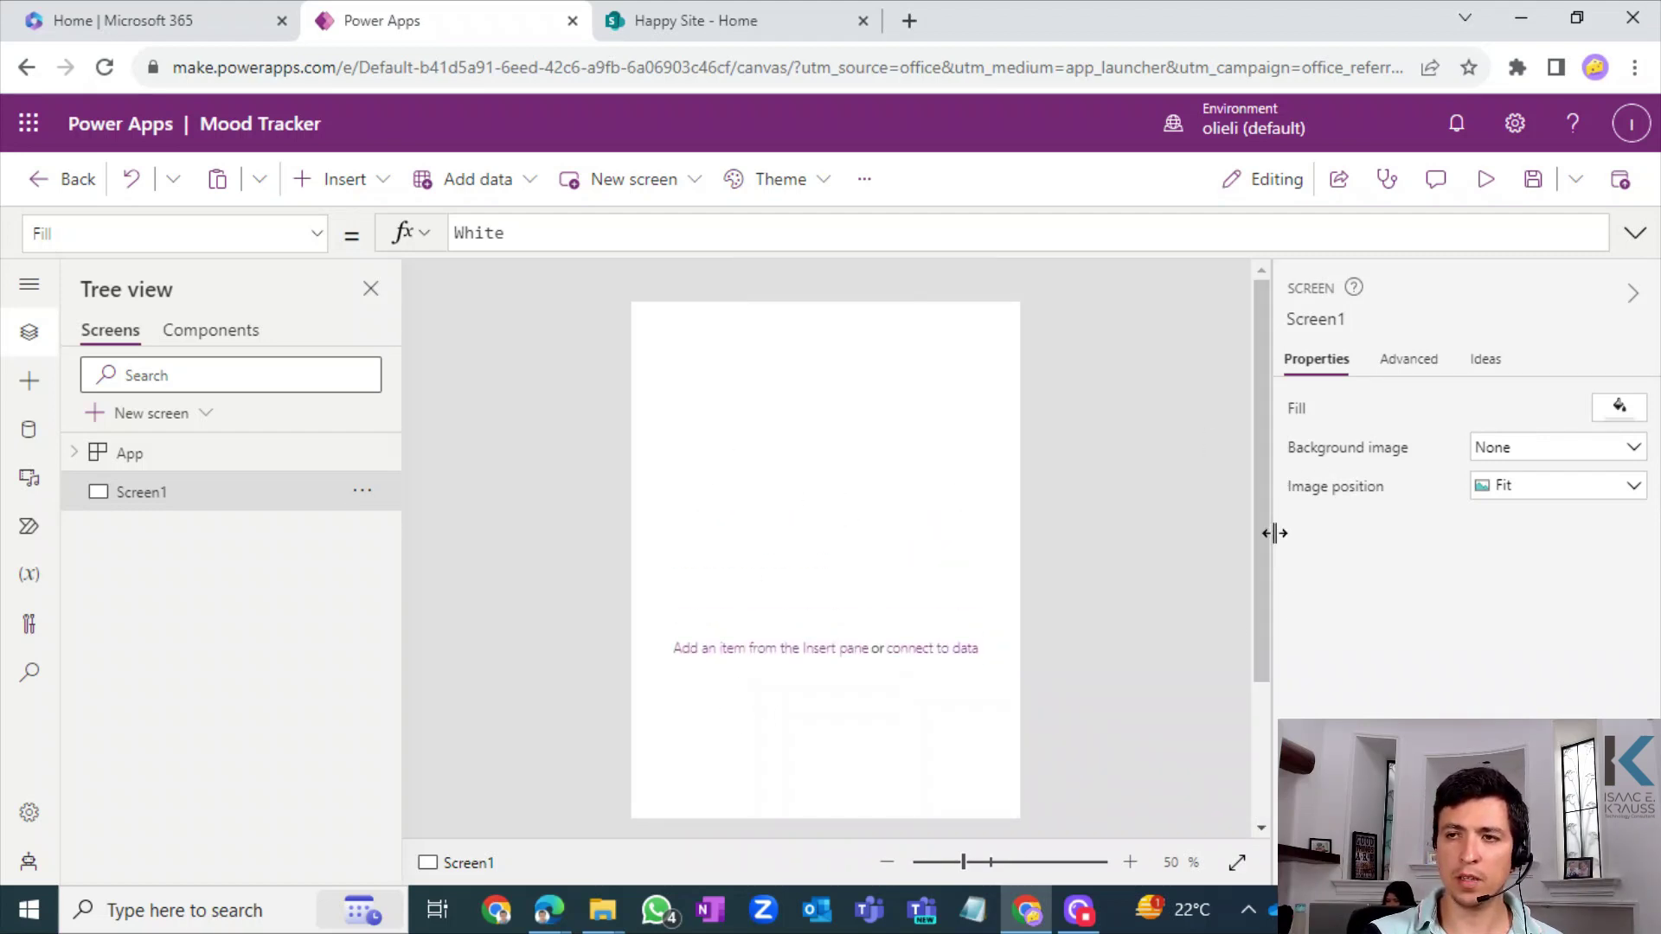
drag(1266, 529, 1259, 474)
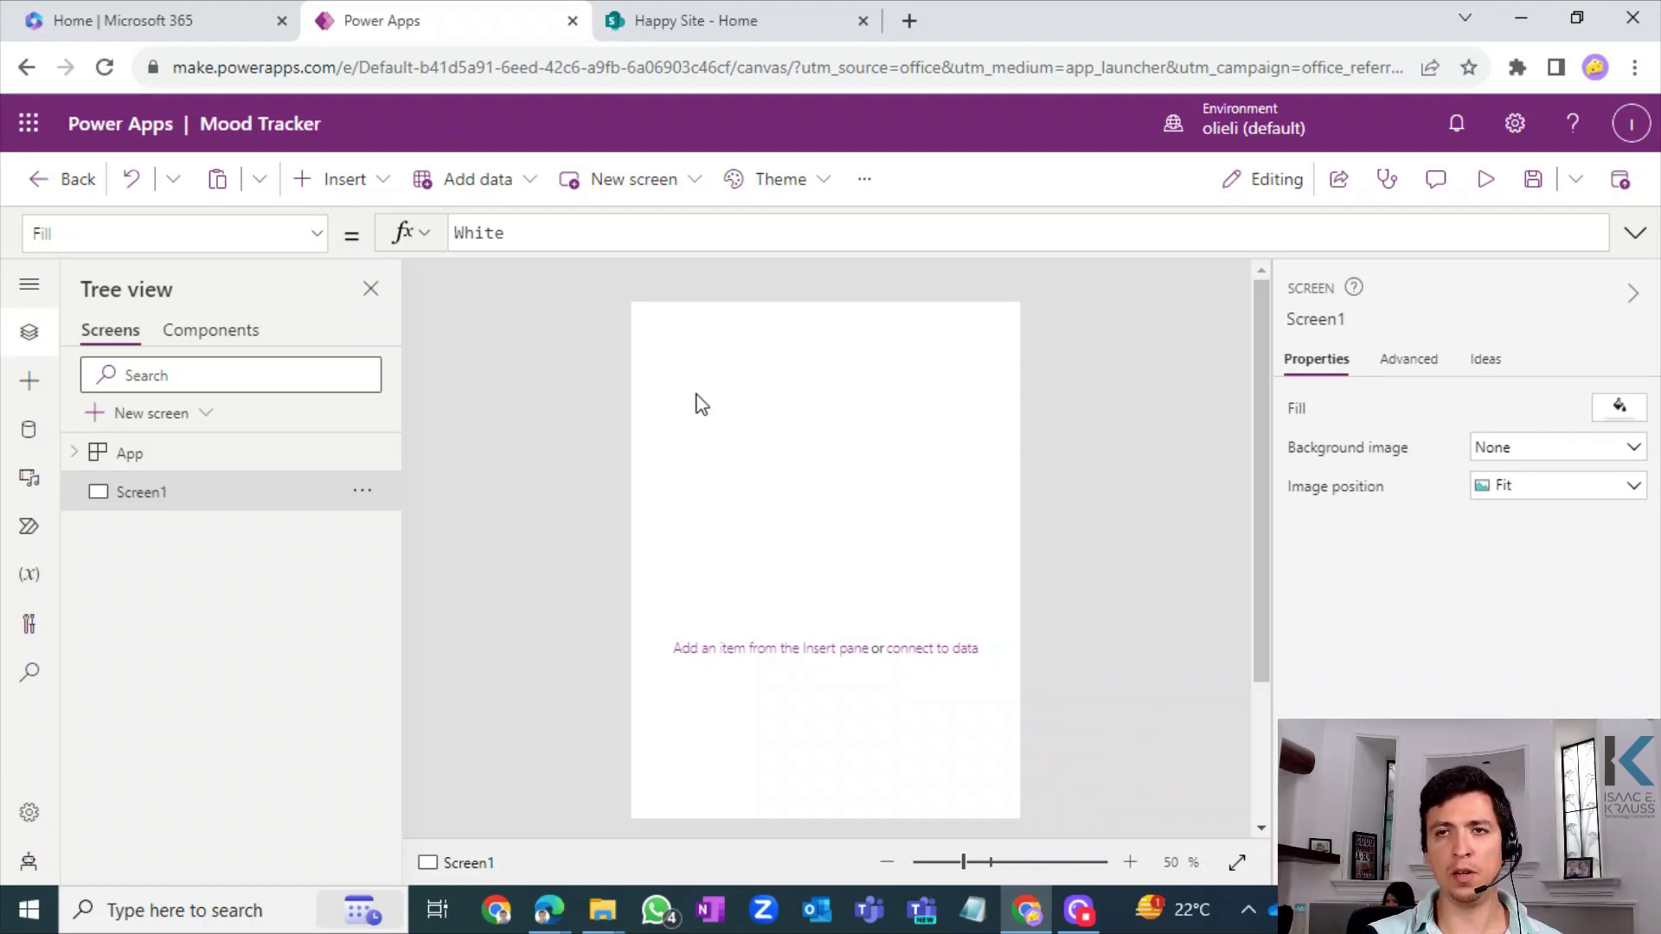
- Insert an image control on Screen1 and shrink it to about 206 by 218 at about X 24, Y 138
click(374, 199)
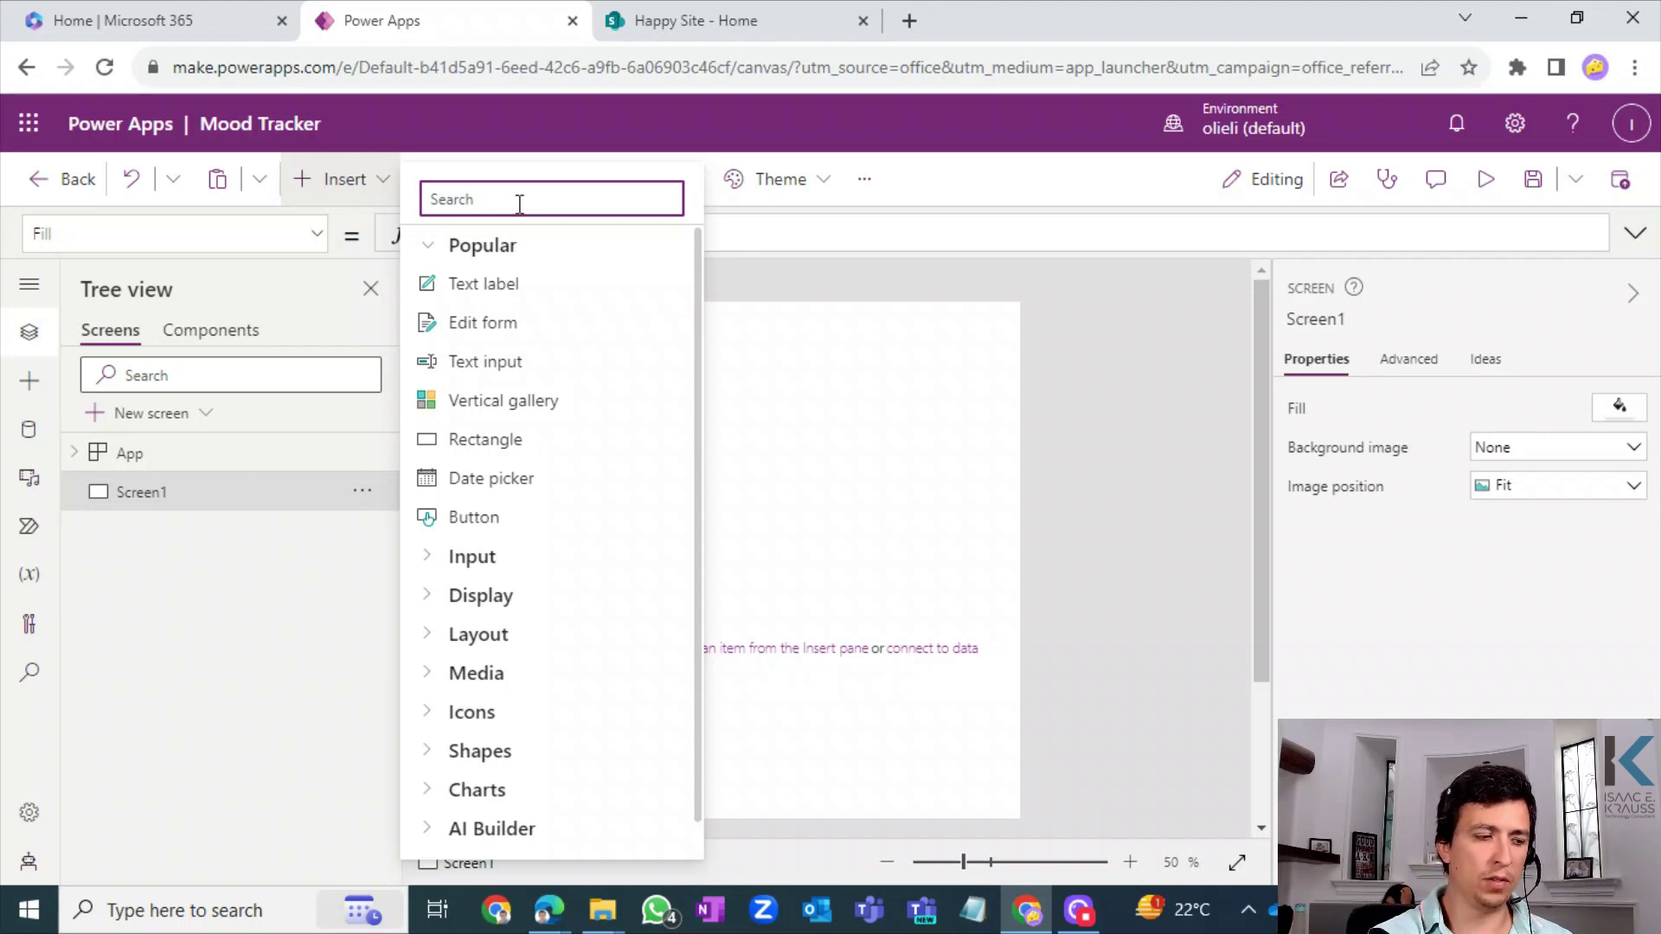
text(me)
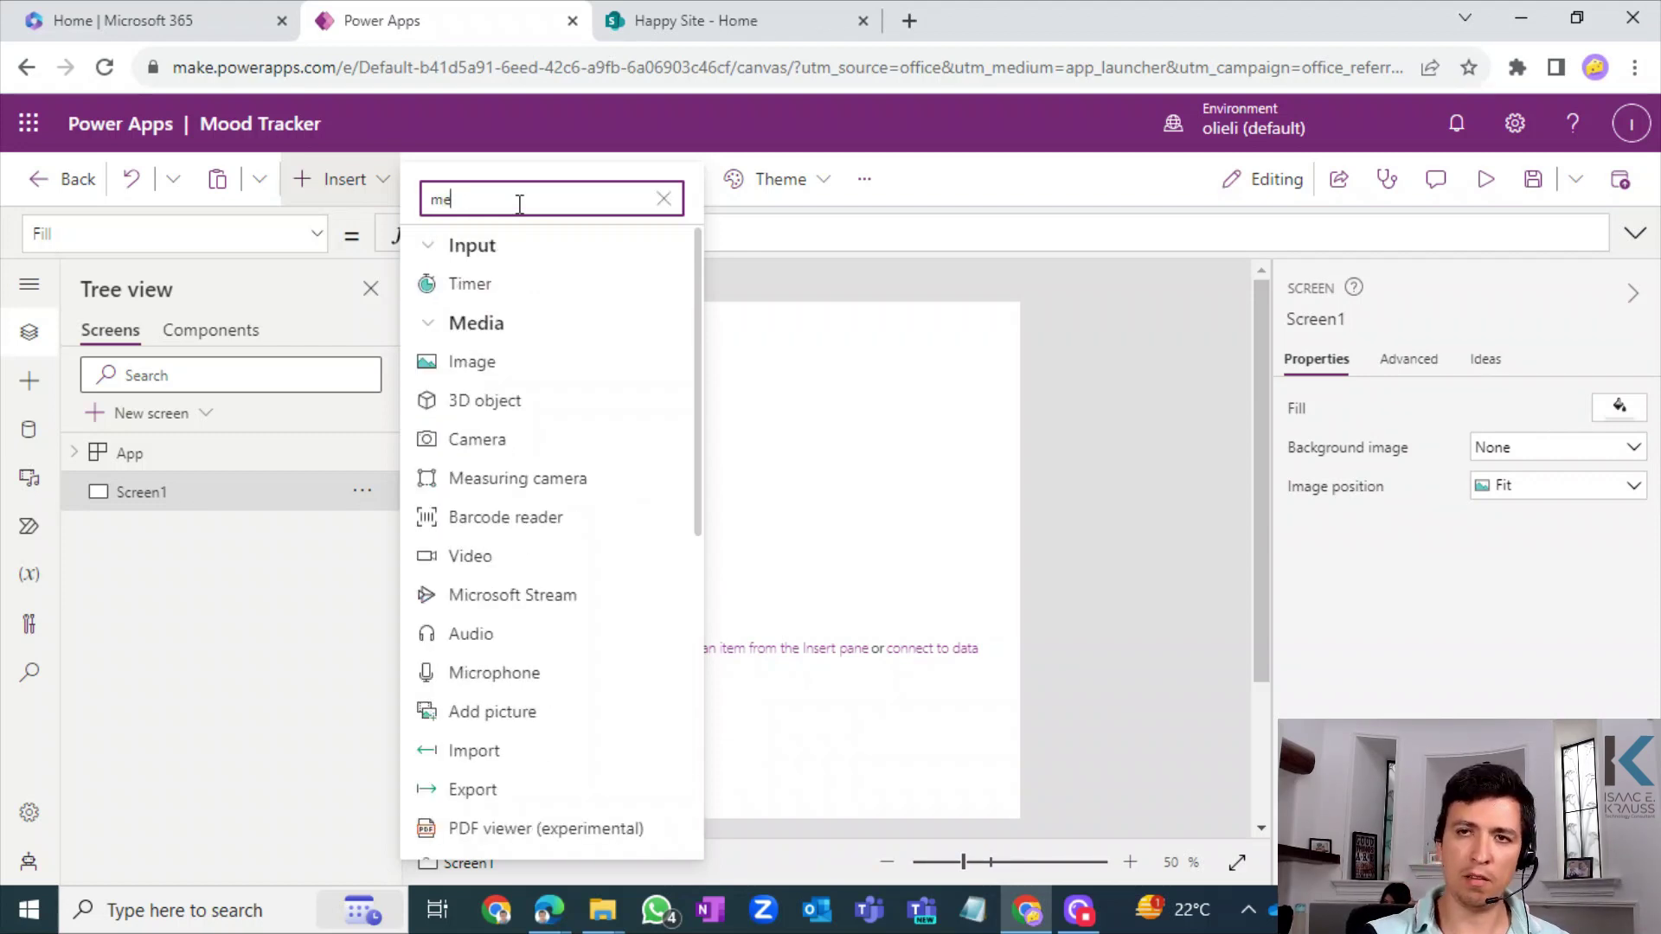
click(484, 370)
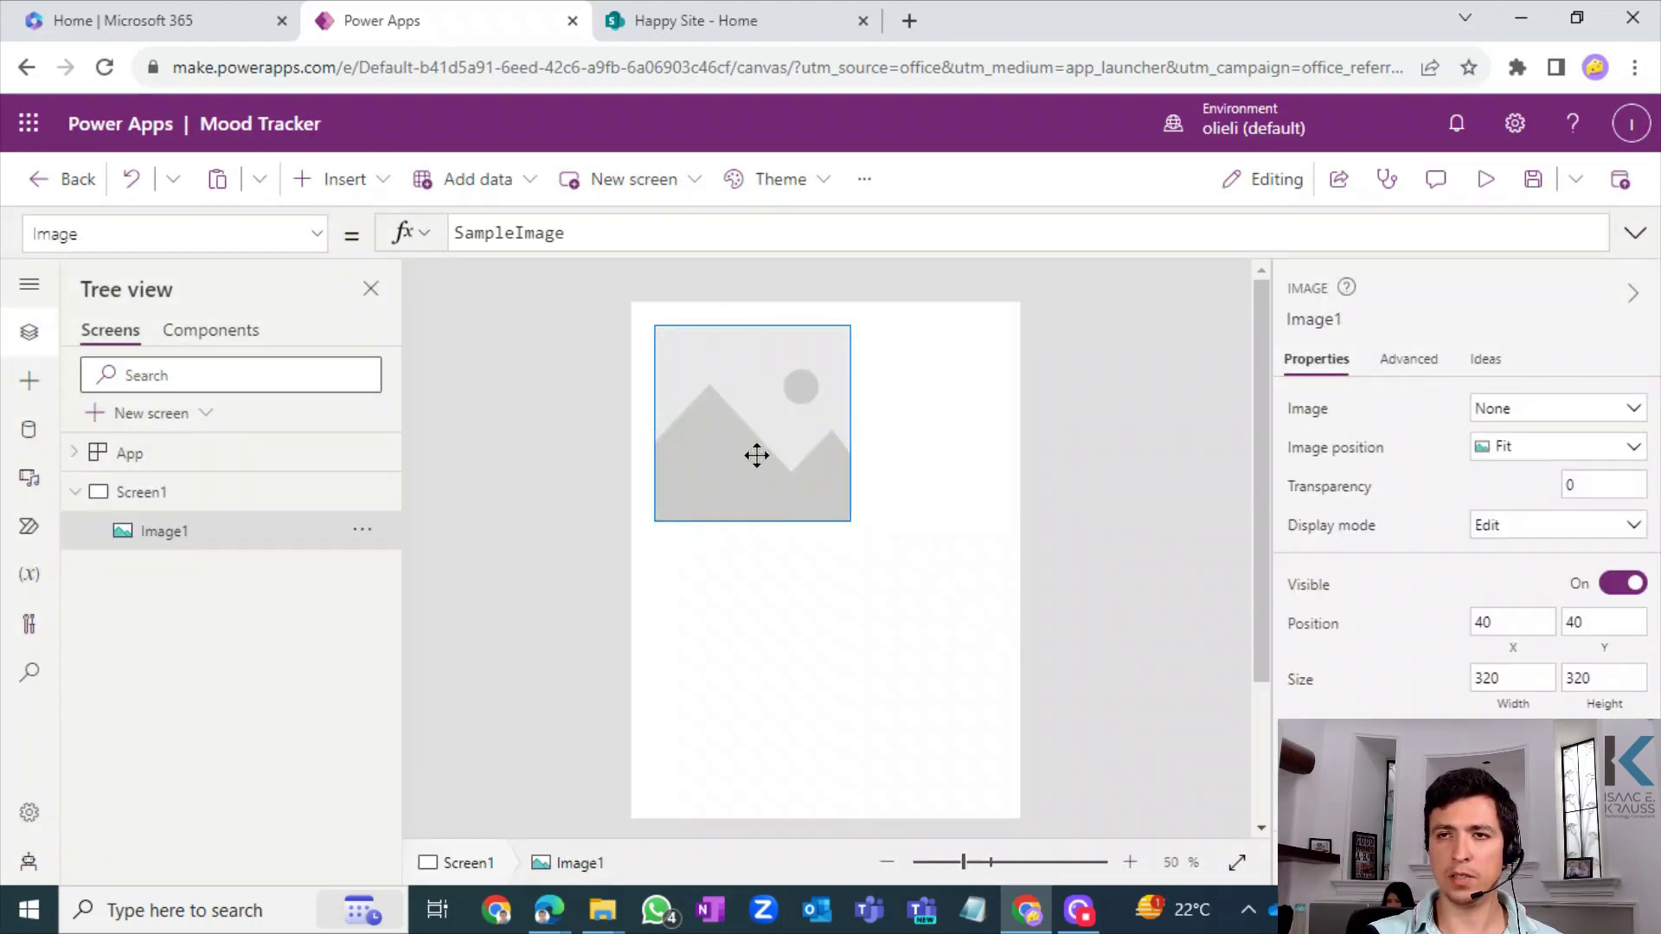
drag(757, 456, 740, 481)
drag(833, 546, 707, 470)
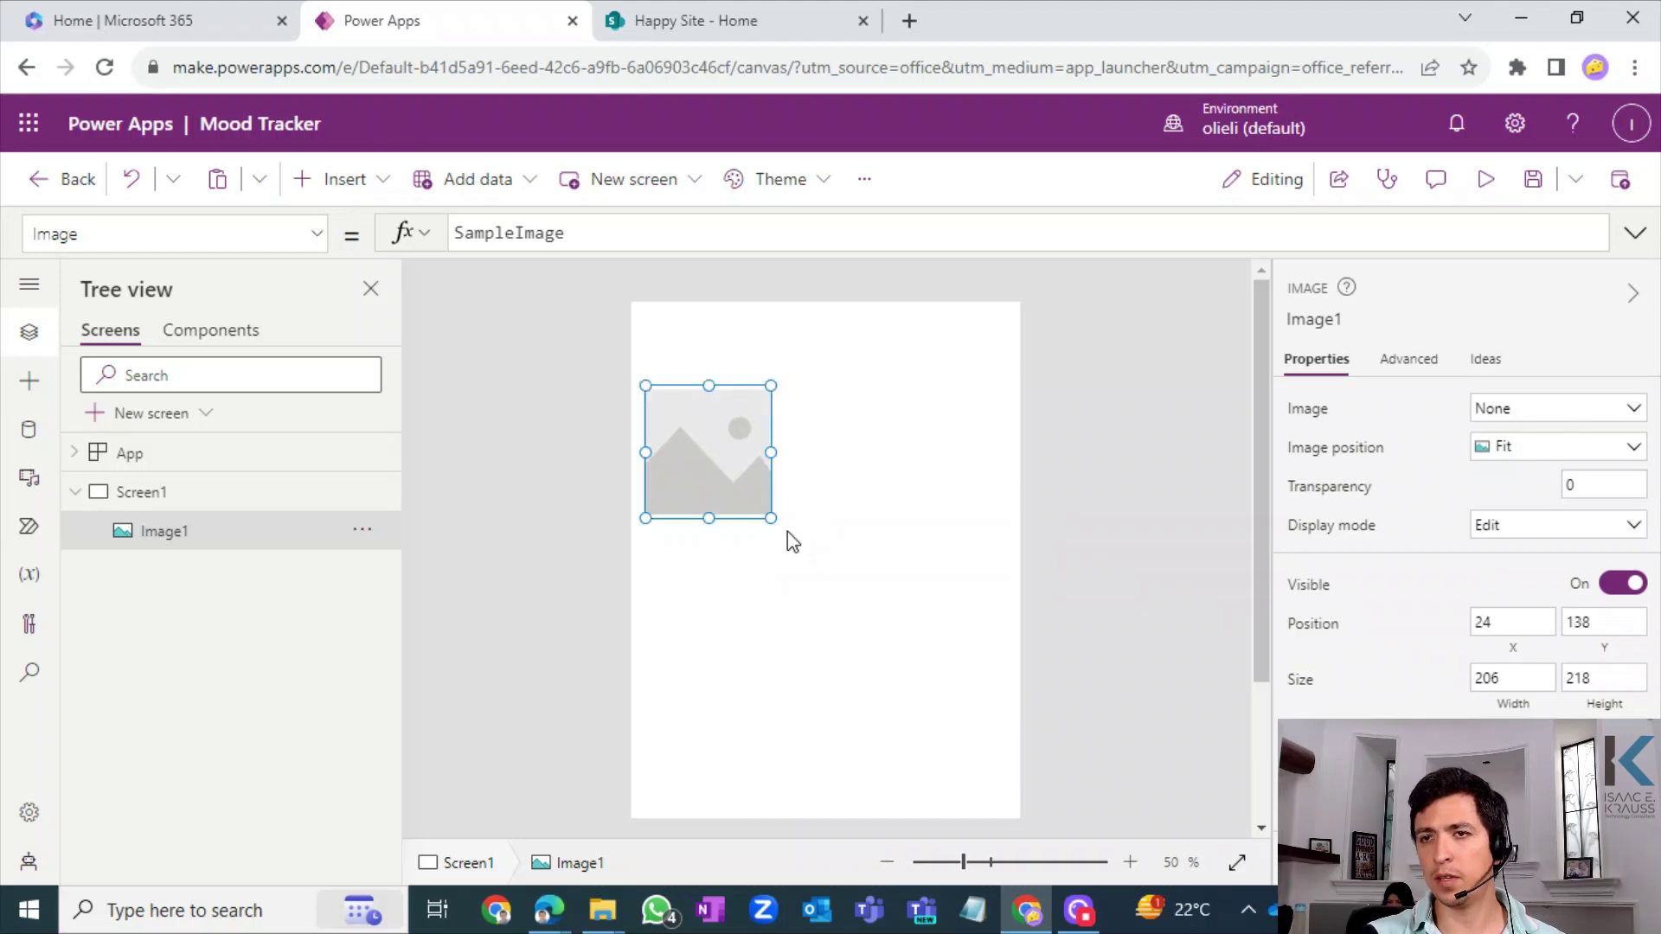
click(955, 522)
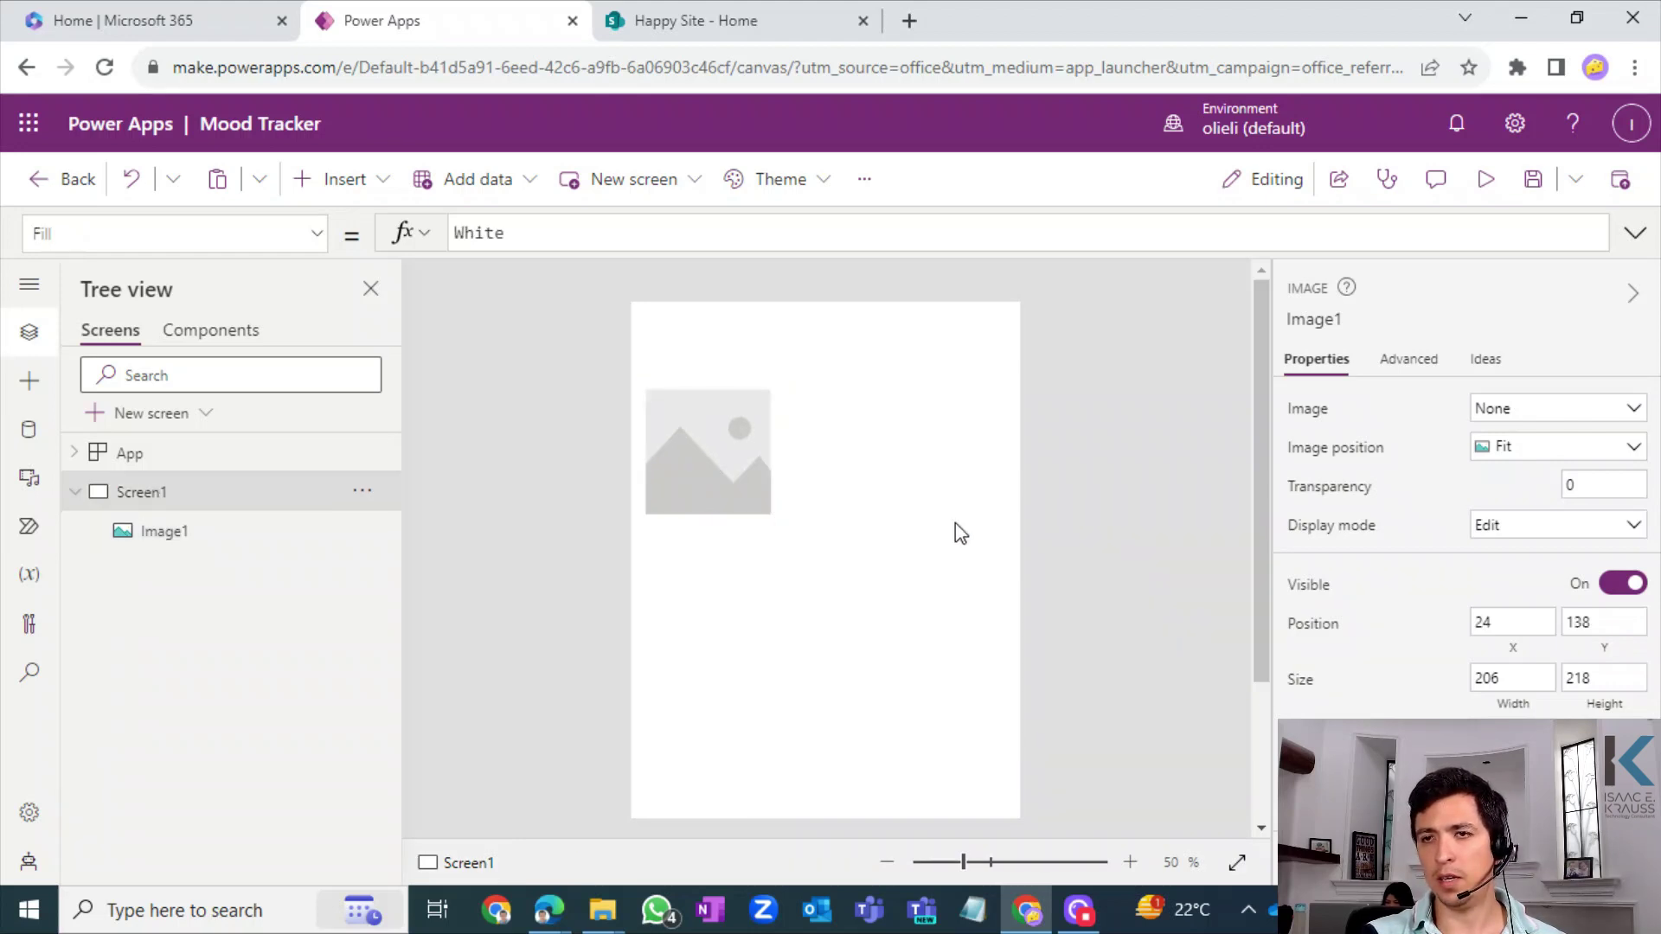
- Add Happy.png from the Mood Face folder in Downloads as the image control's picture
click(751, 449)
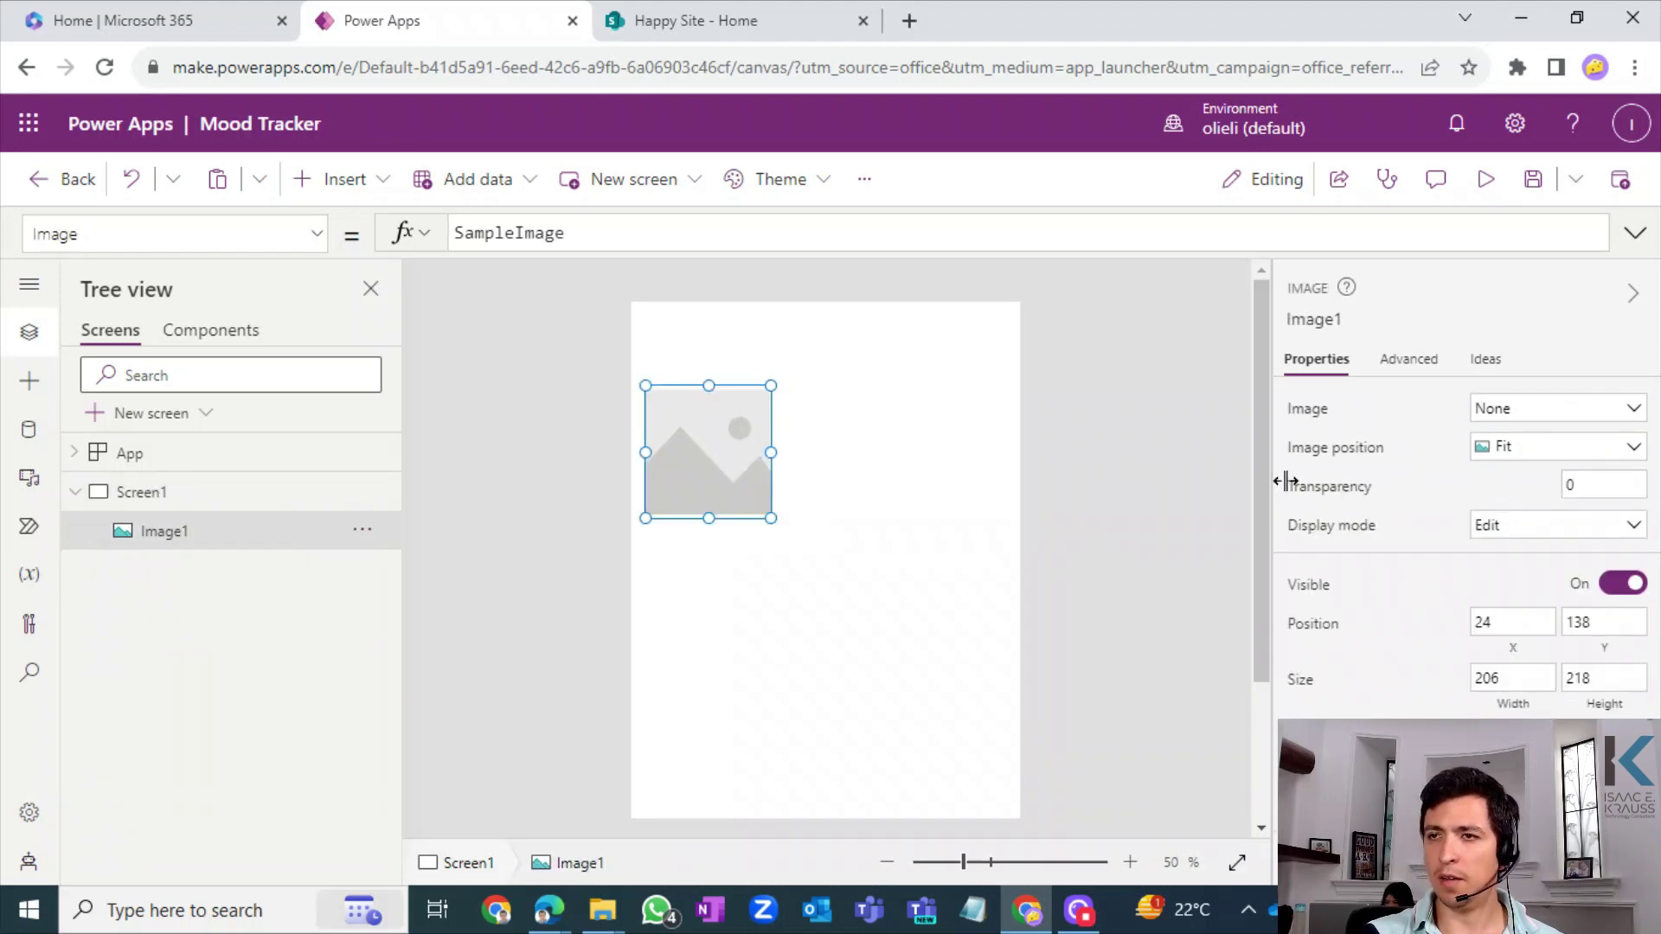
click(1509, 412)
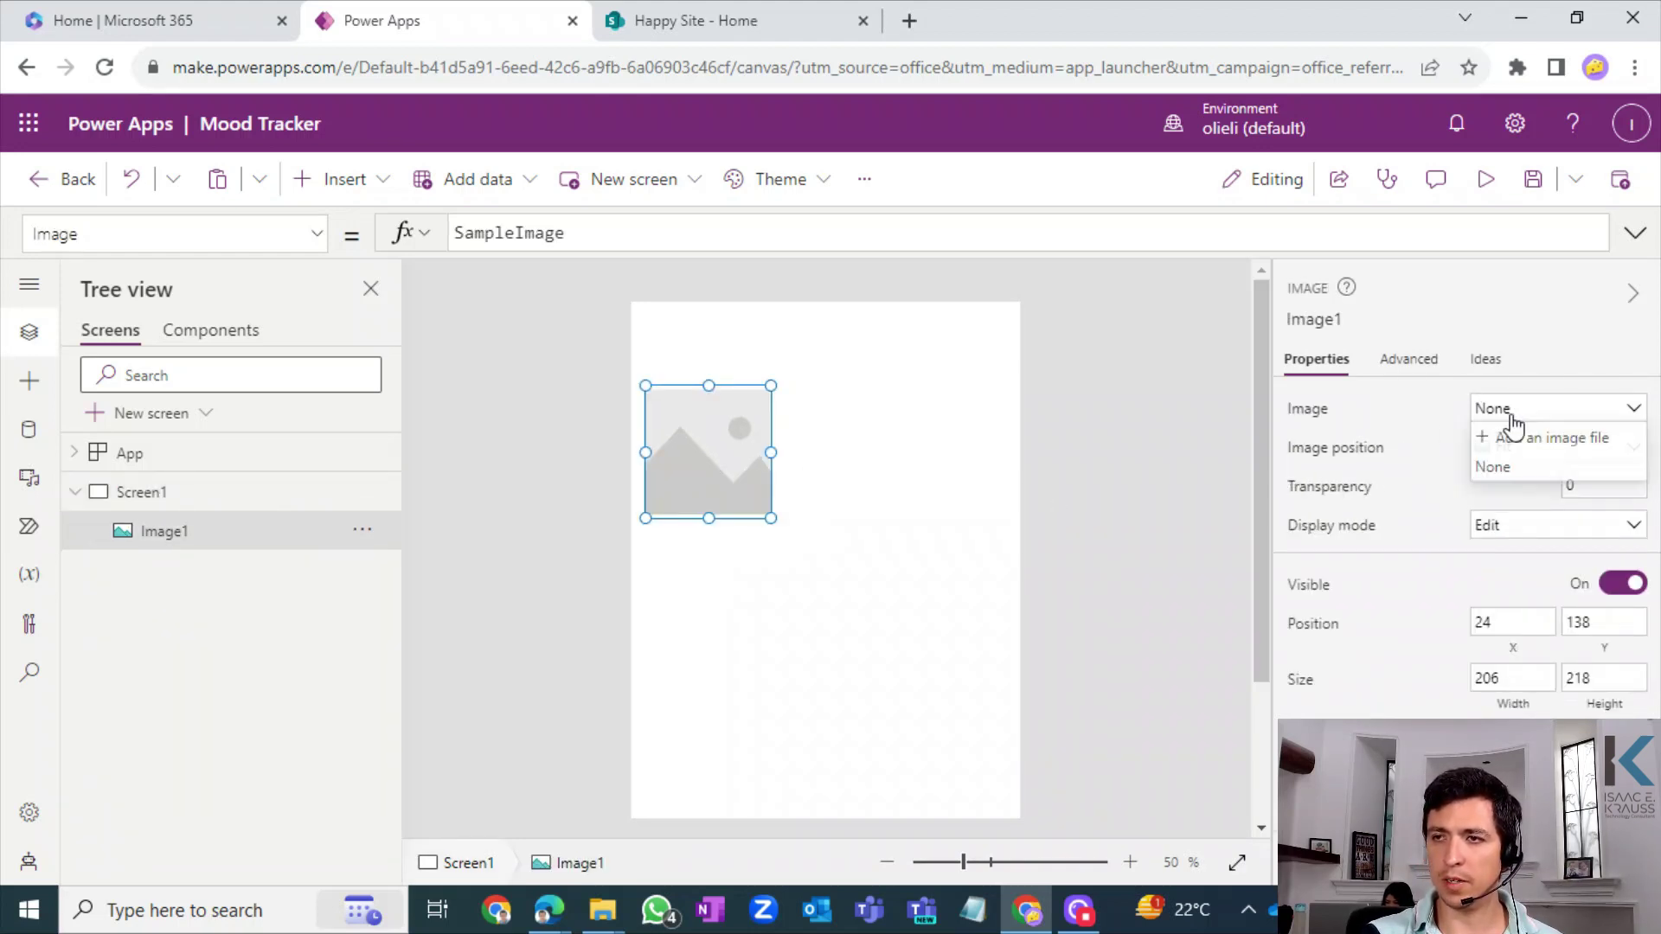
click(1562, 442)
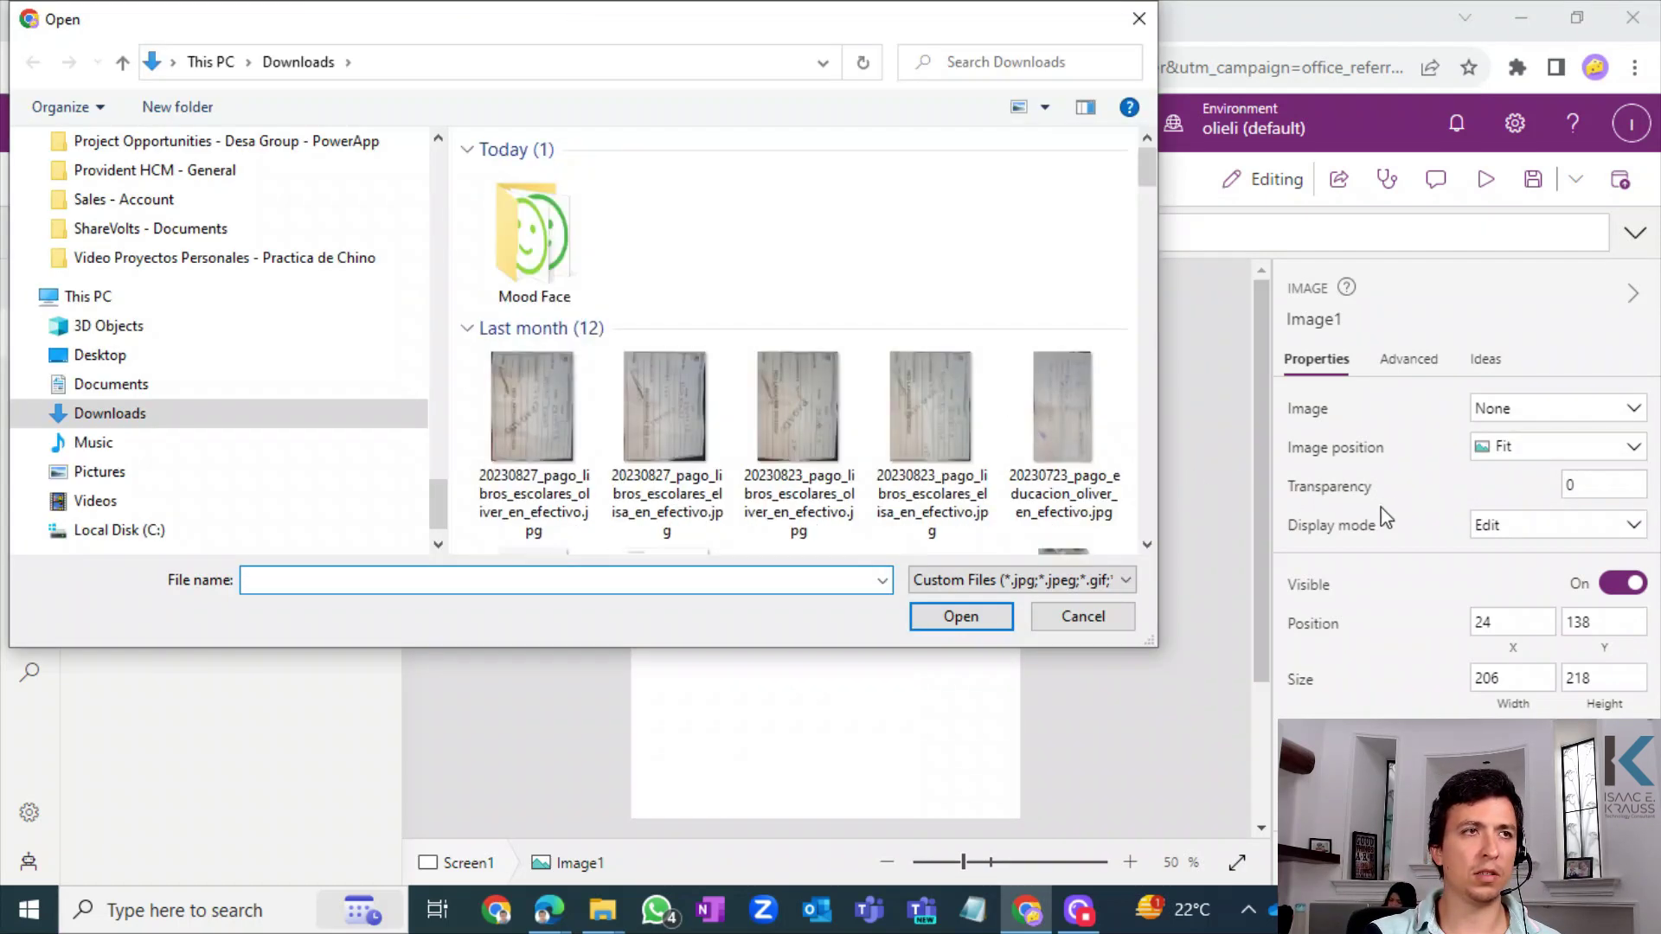
double_click(566, 248)
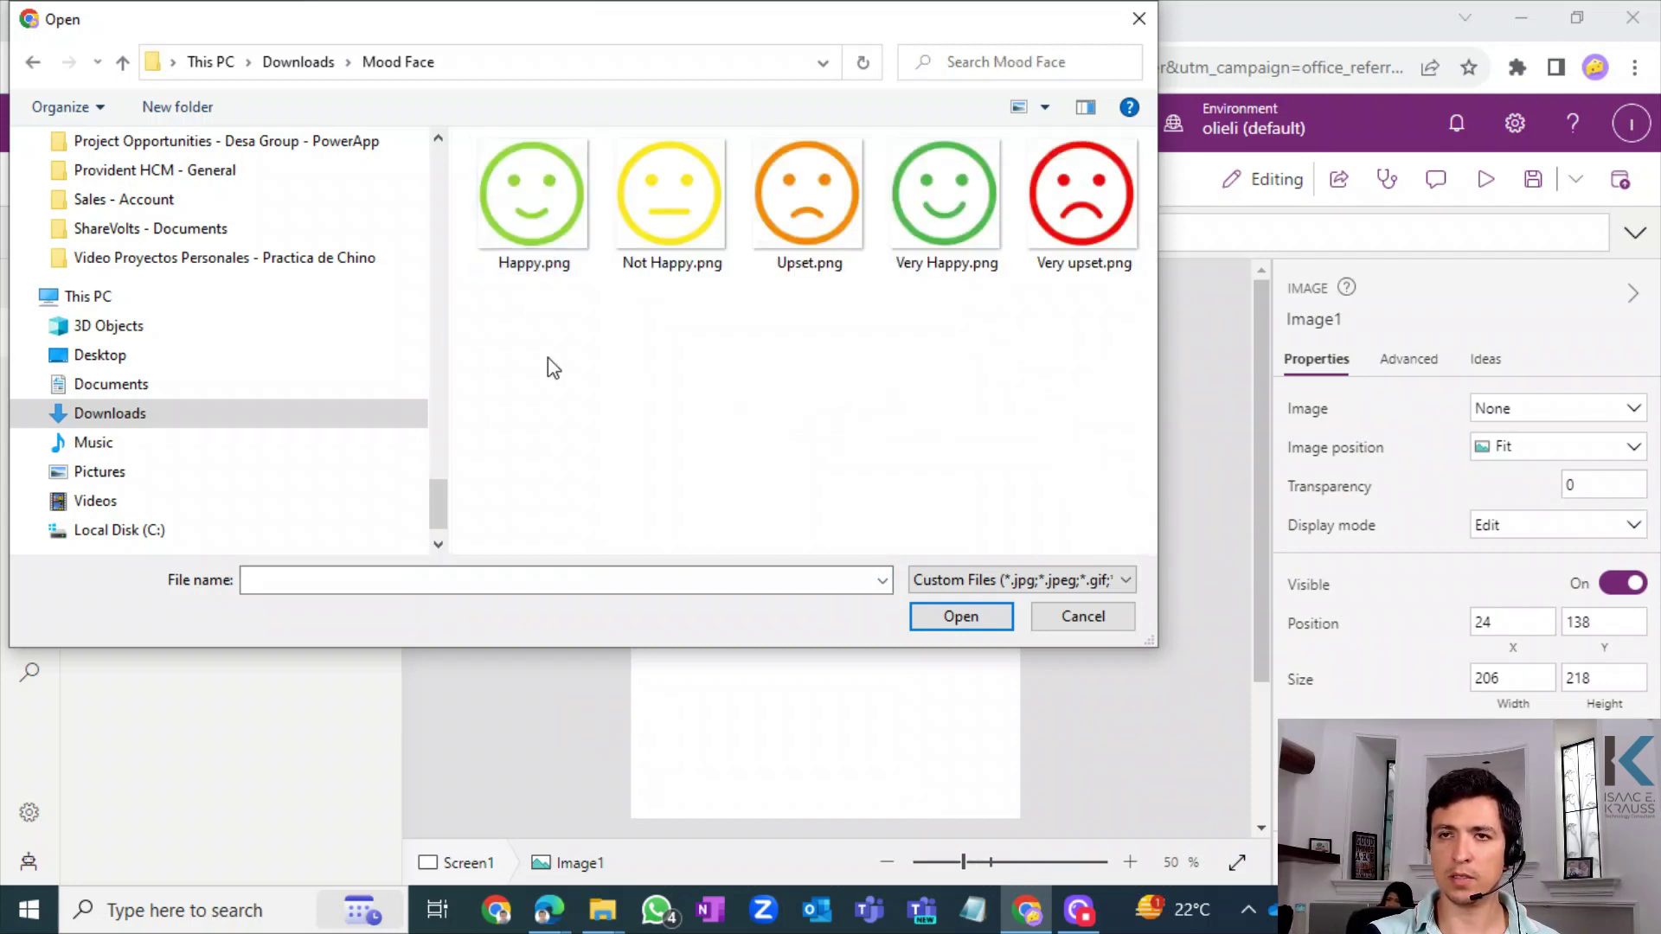
click(544, 232)
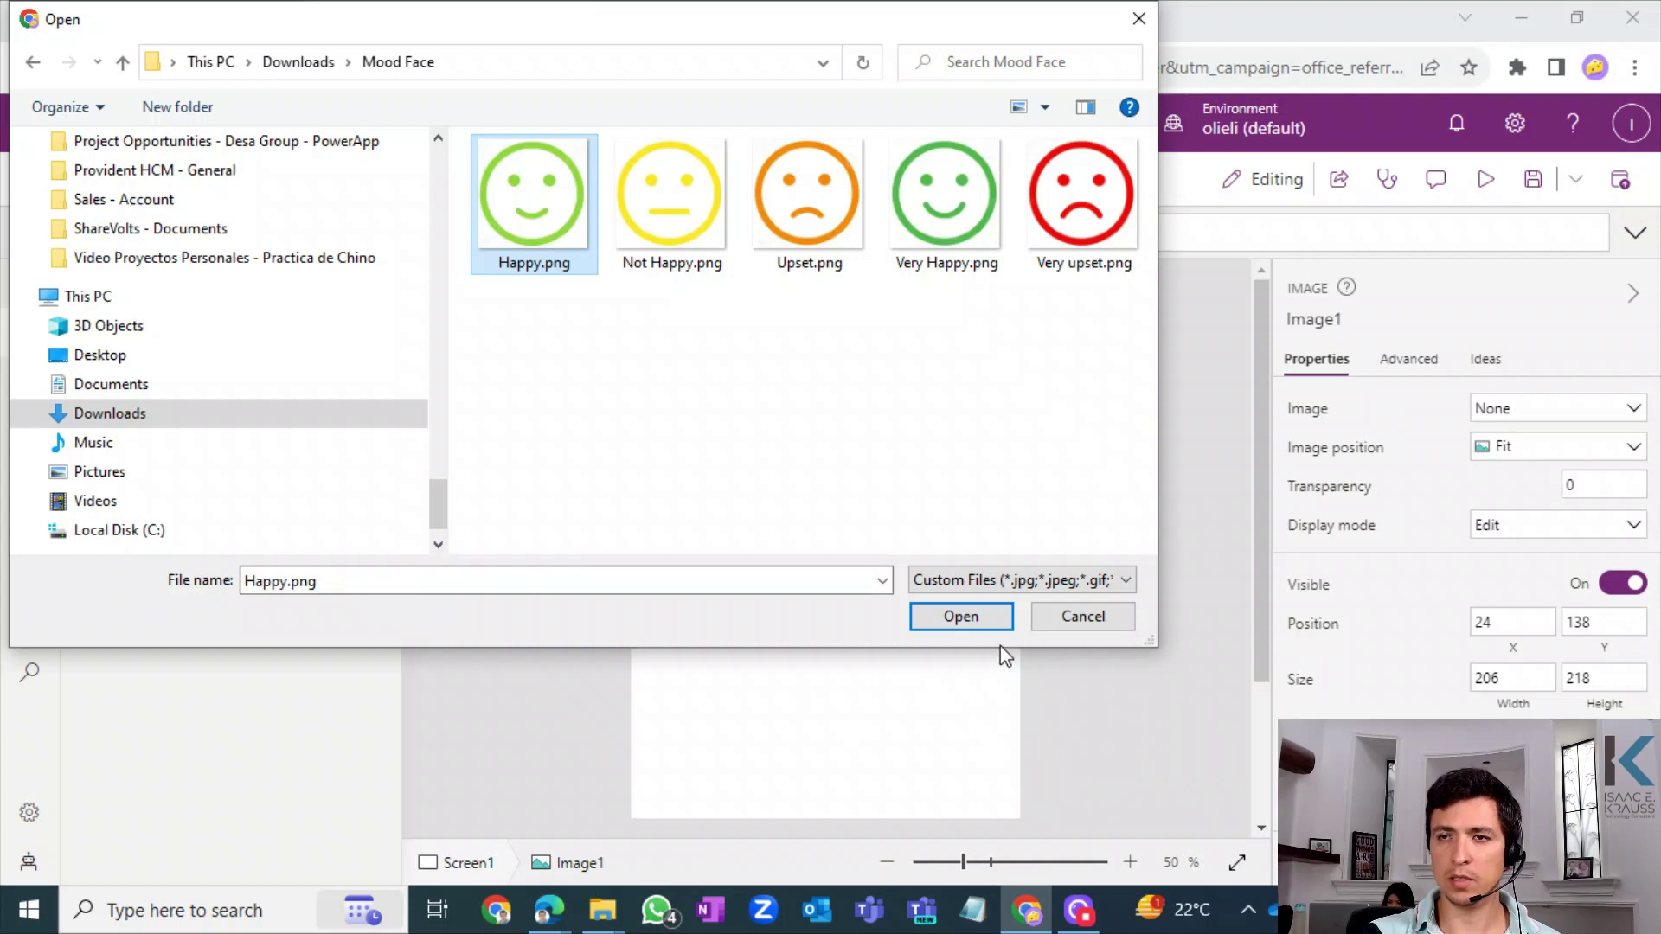
click(968, 621)
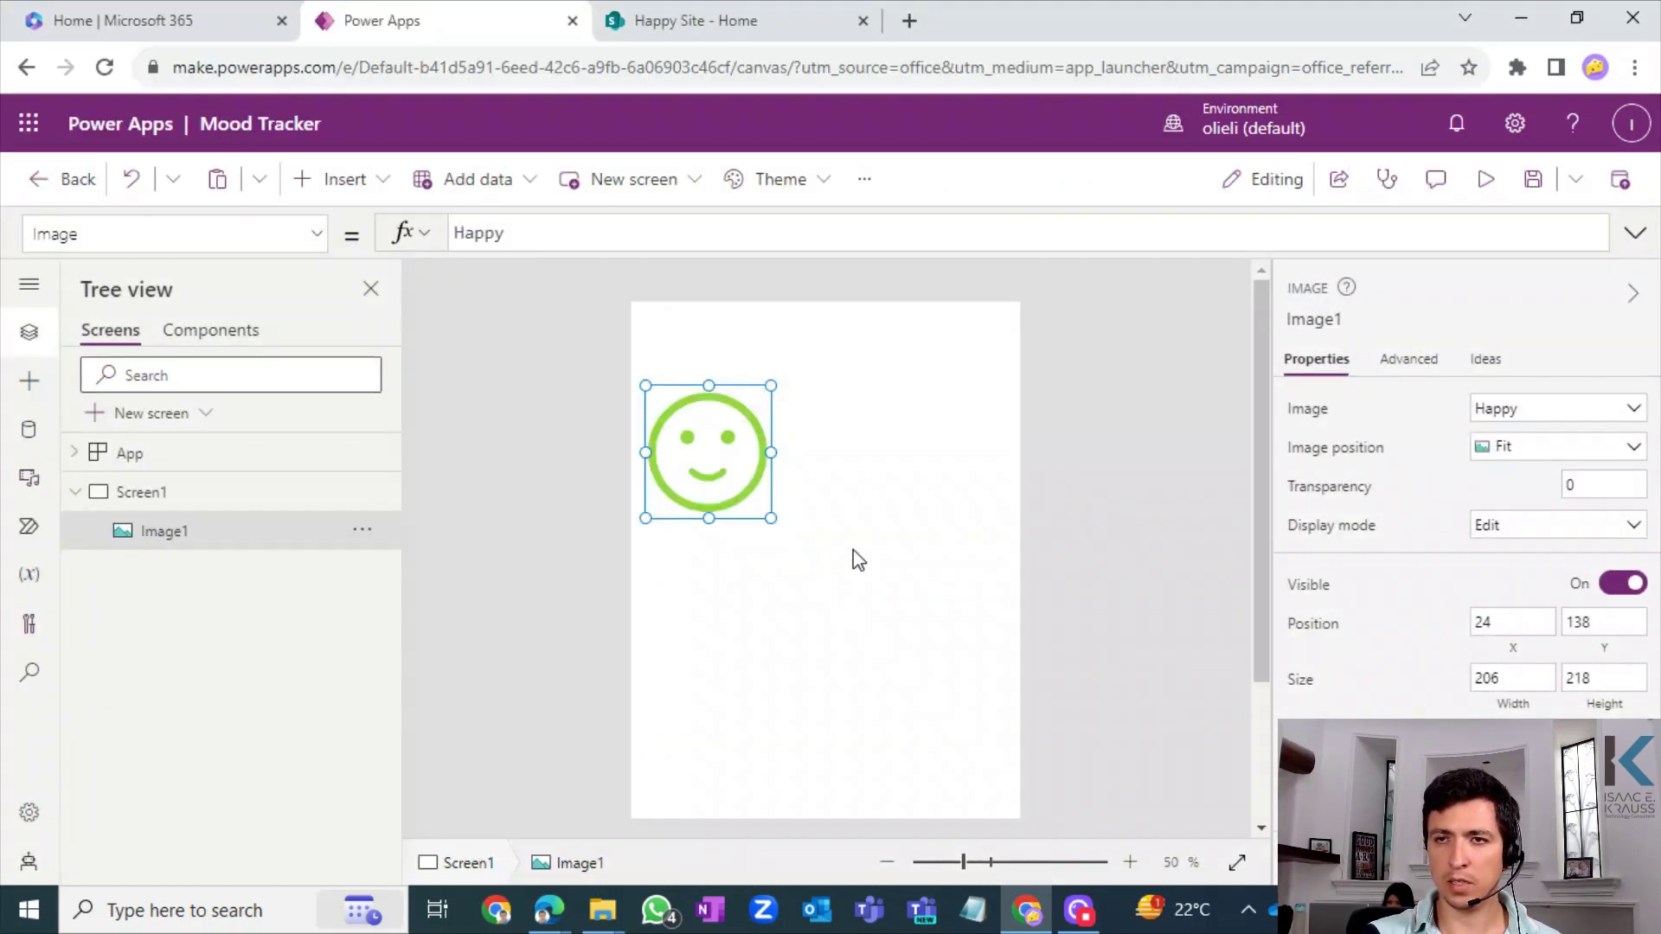
- Move the smiley image to about X 33, Y 108 and set its width and height to 100
drag(771, 518, 690, 395)
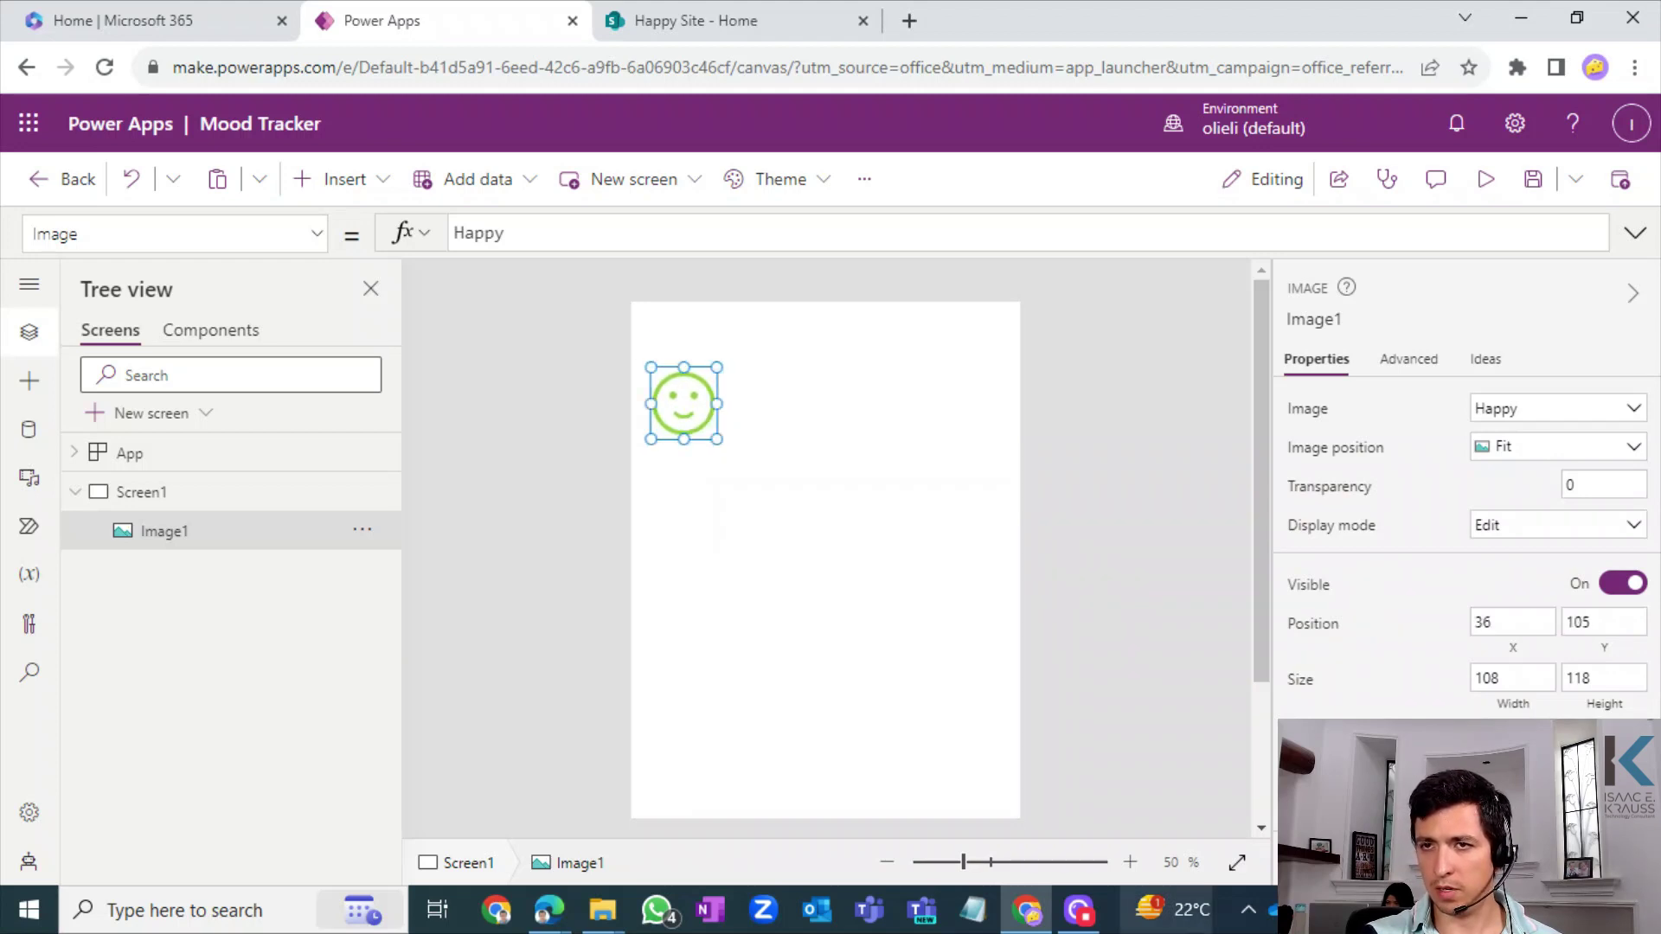
drag(1544, 676, 1331, 674)
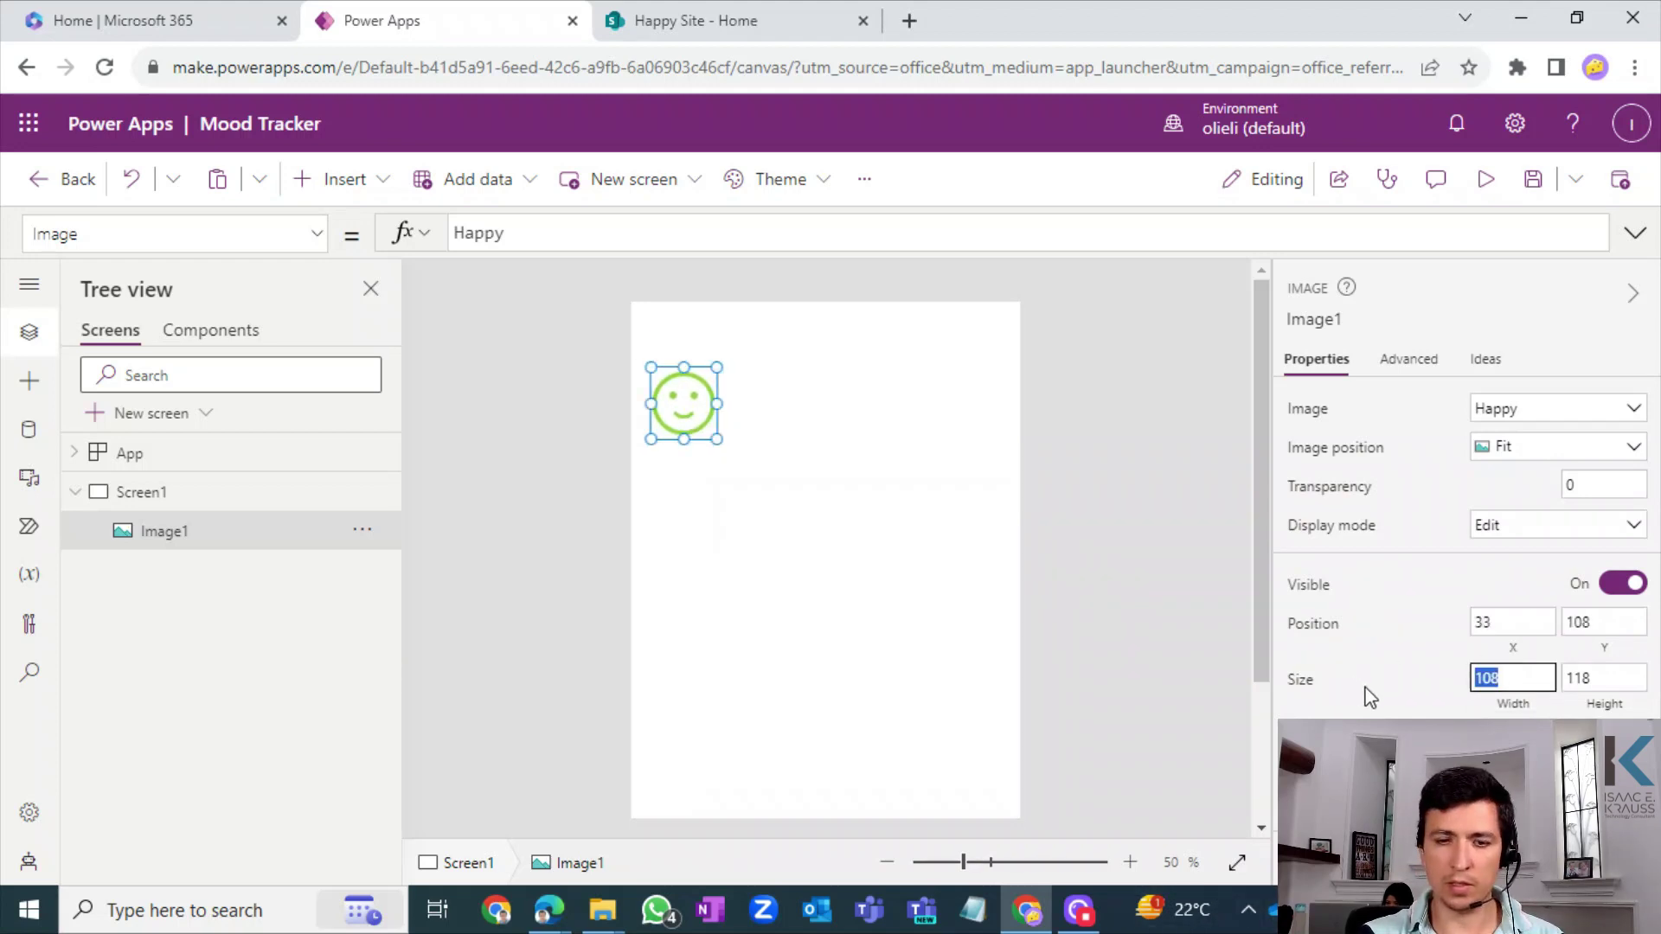
text(100)
click(1614, 677)
drag(1614, 677, 1460, 668)
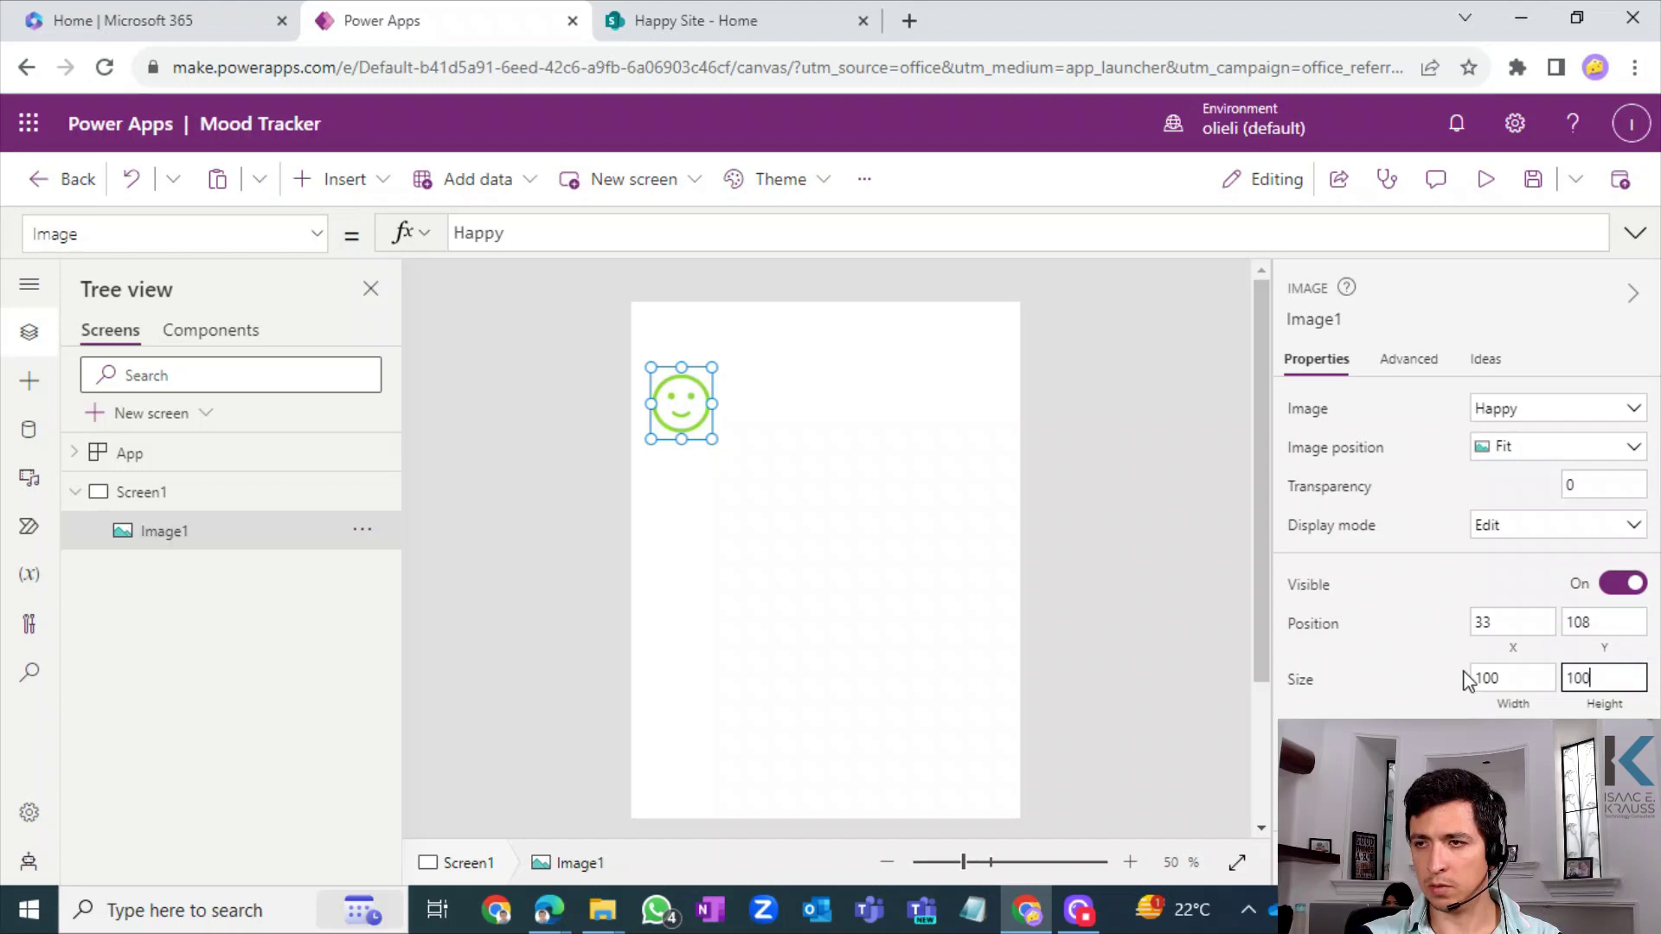
click(819, 528)
- Duplicate the smiley image four times and line the copies up beside the original at Y 108, forming an evenly spaced row of five
click(690, 405)
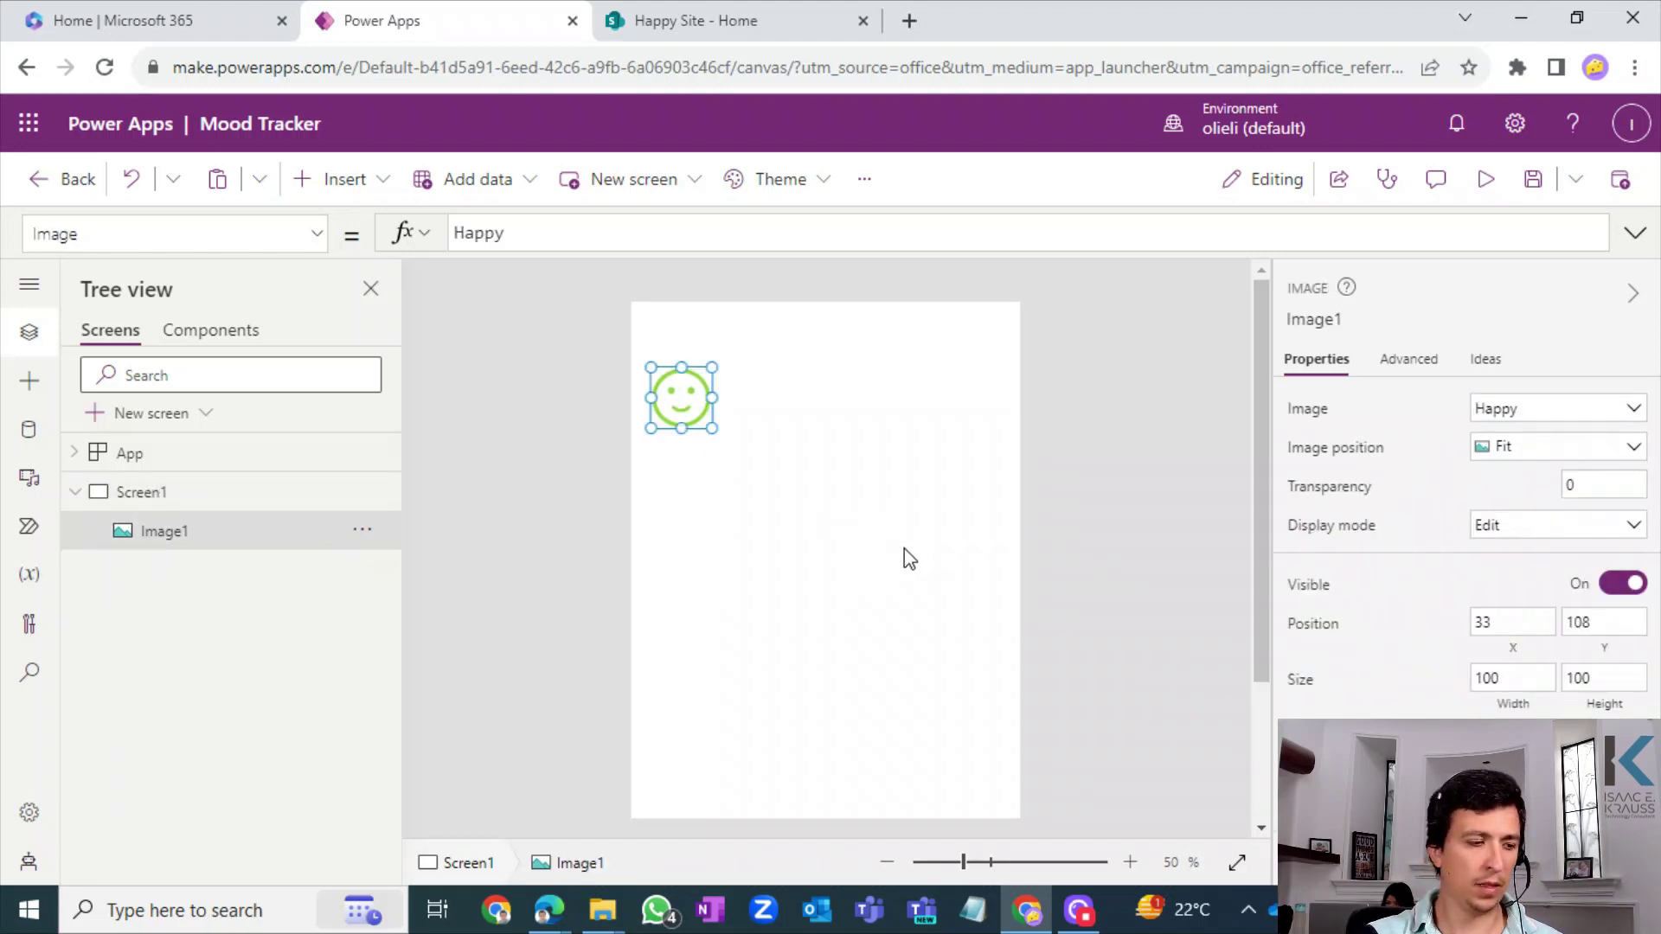
key(ctrl+c)
key(ctrl+v)
drag(701, 408, 845, 397)
key(ctrl+v)
key(ctrl+v)
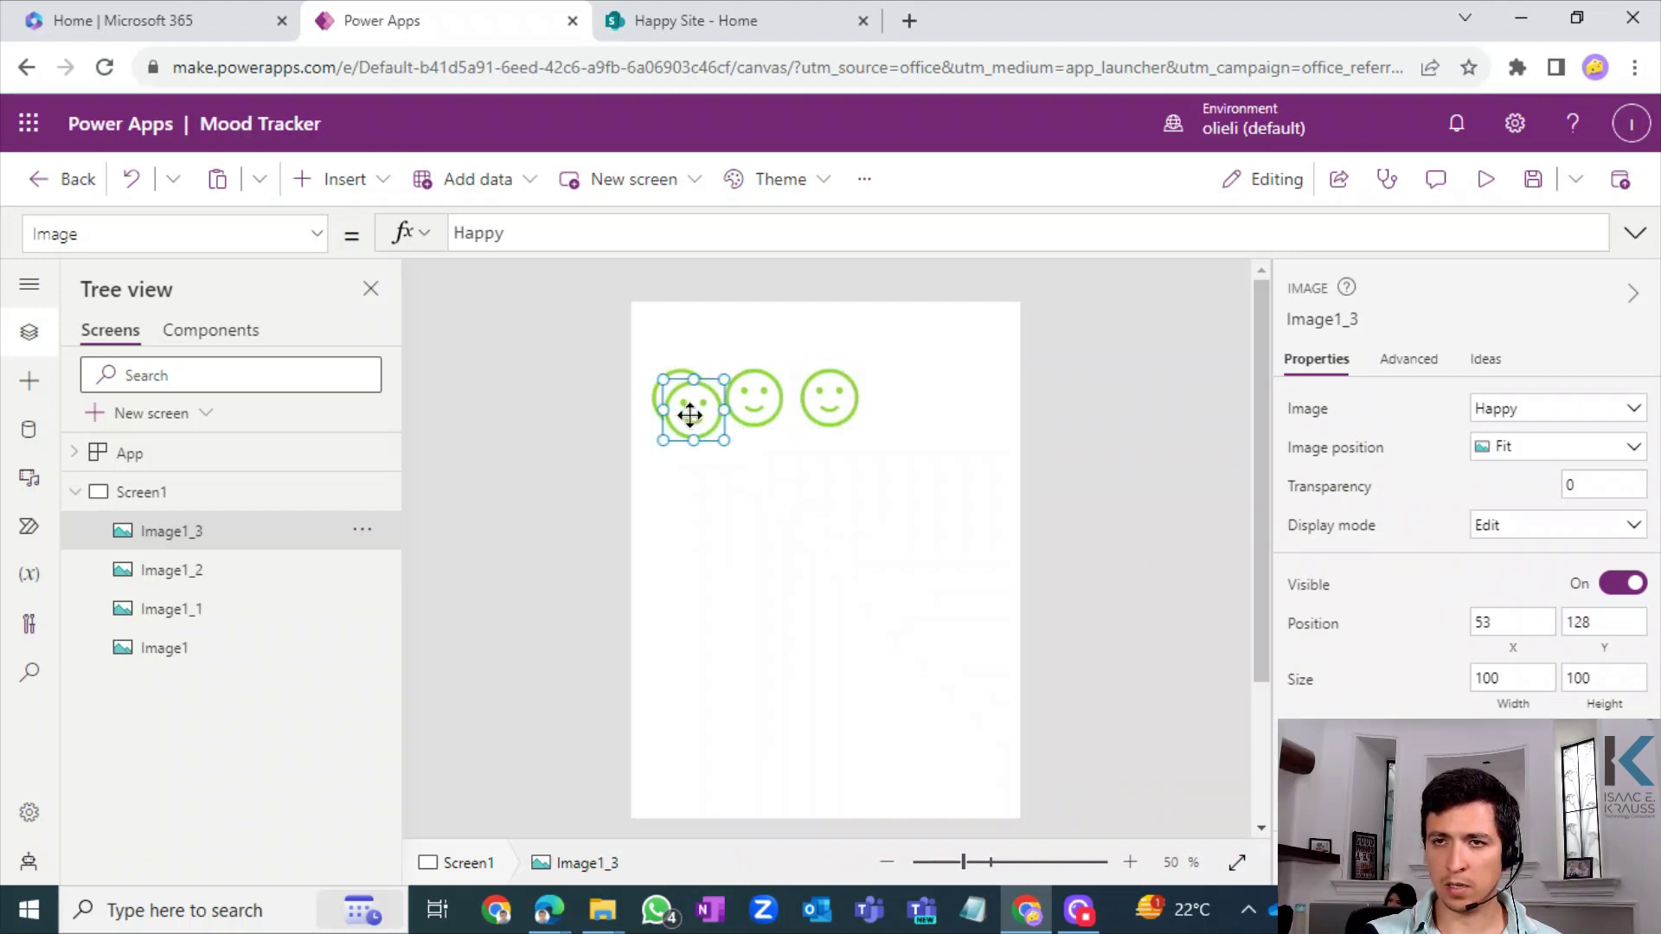
drag(689, 415, 900, 398)
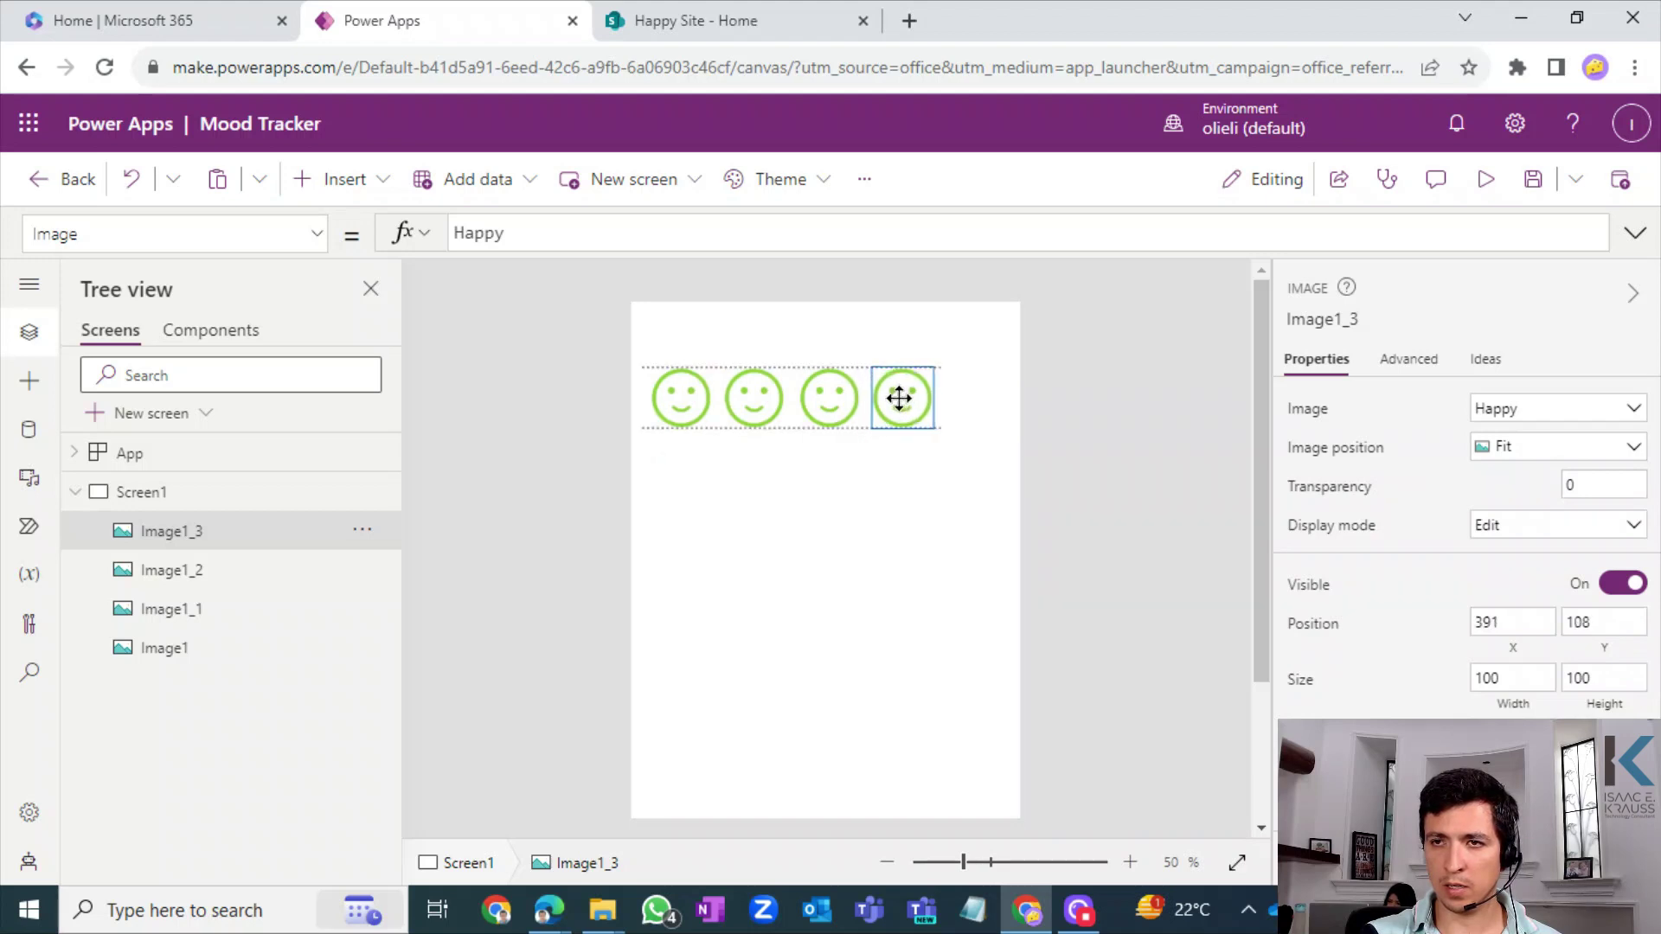
key(ctrl+v)
drag(699, 431, 988, 398)
click(856, 589)
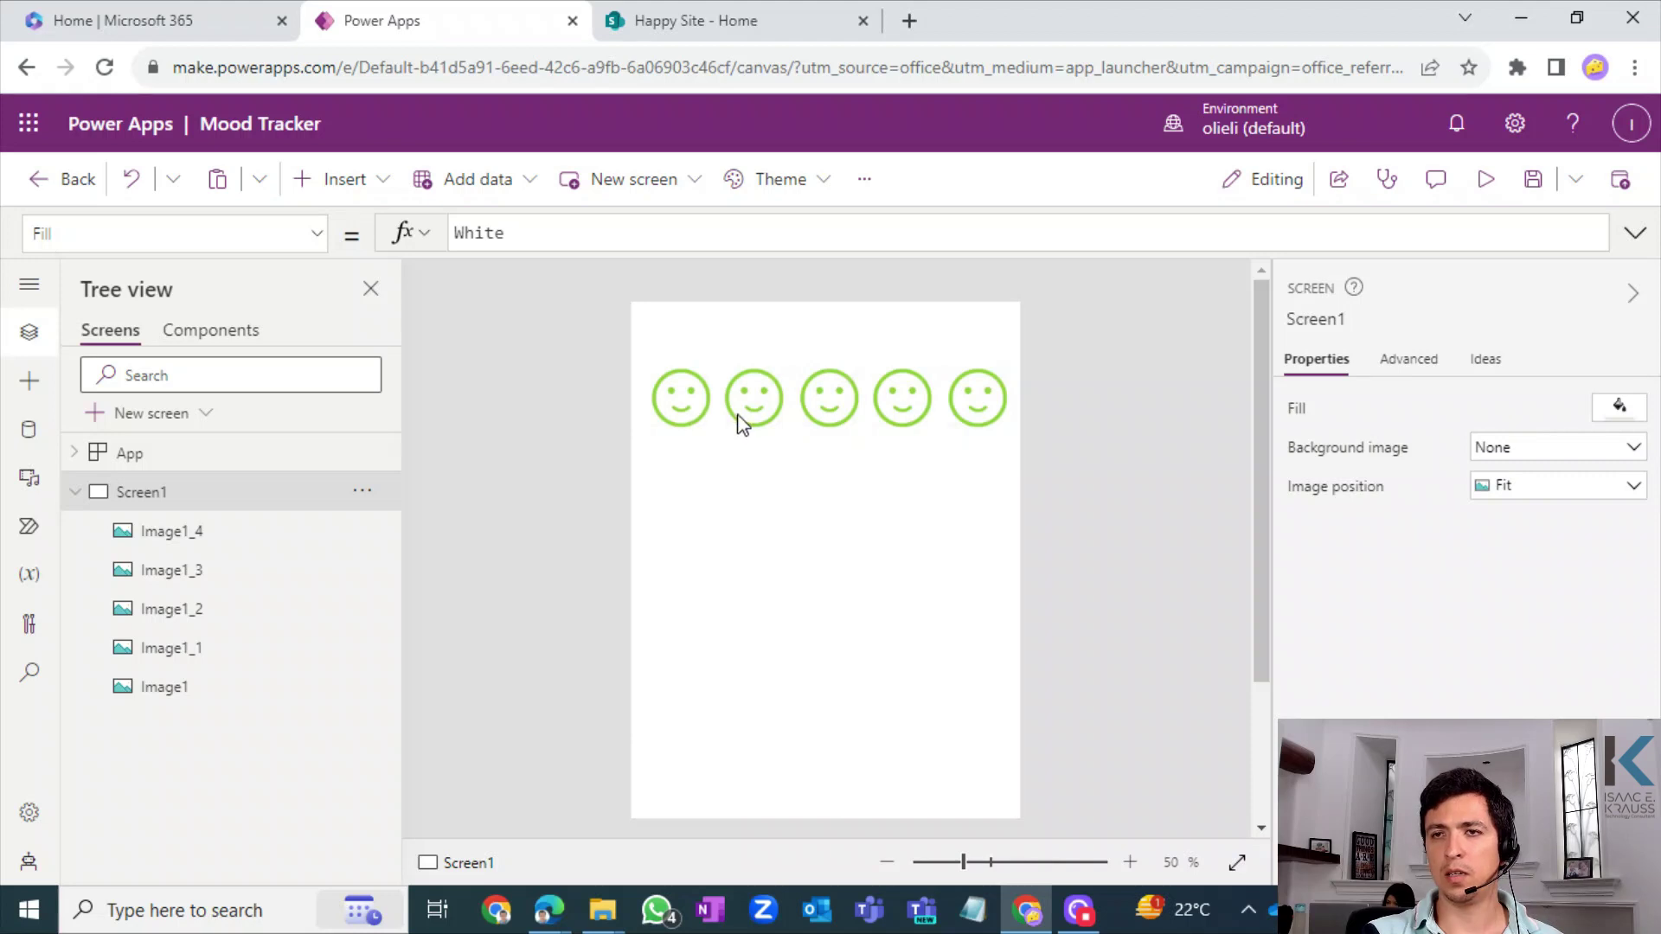
click(740, 420)
click(1520, 415)
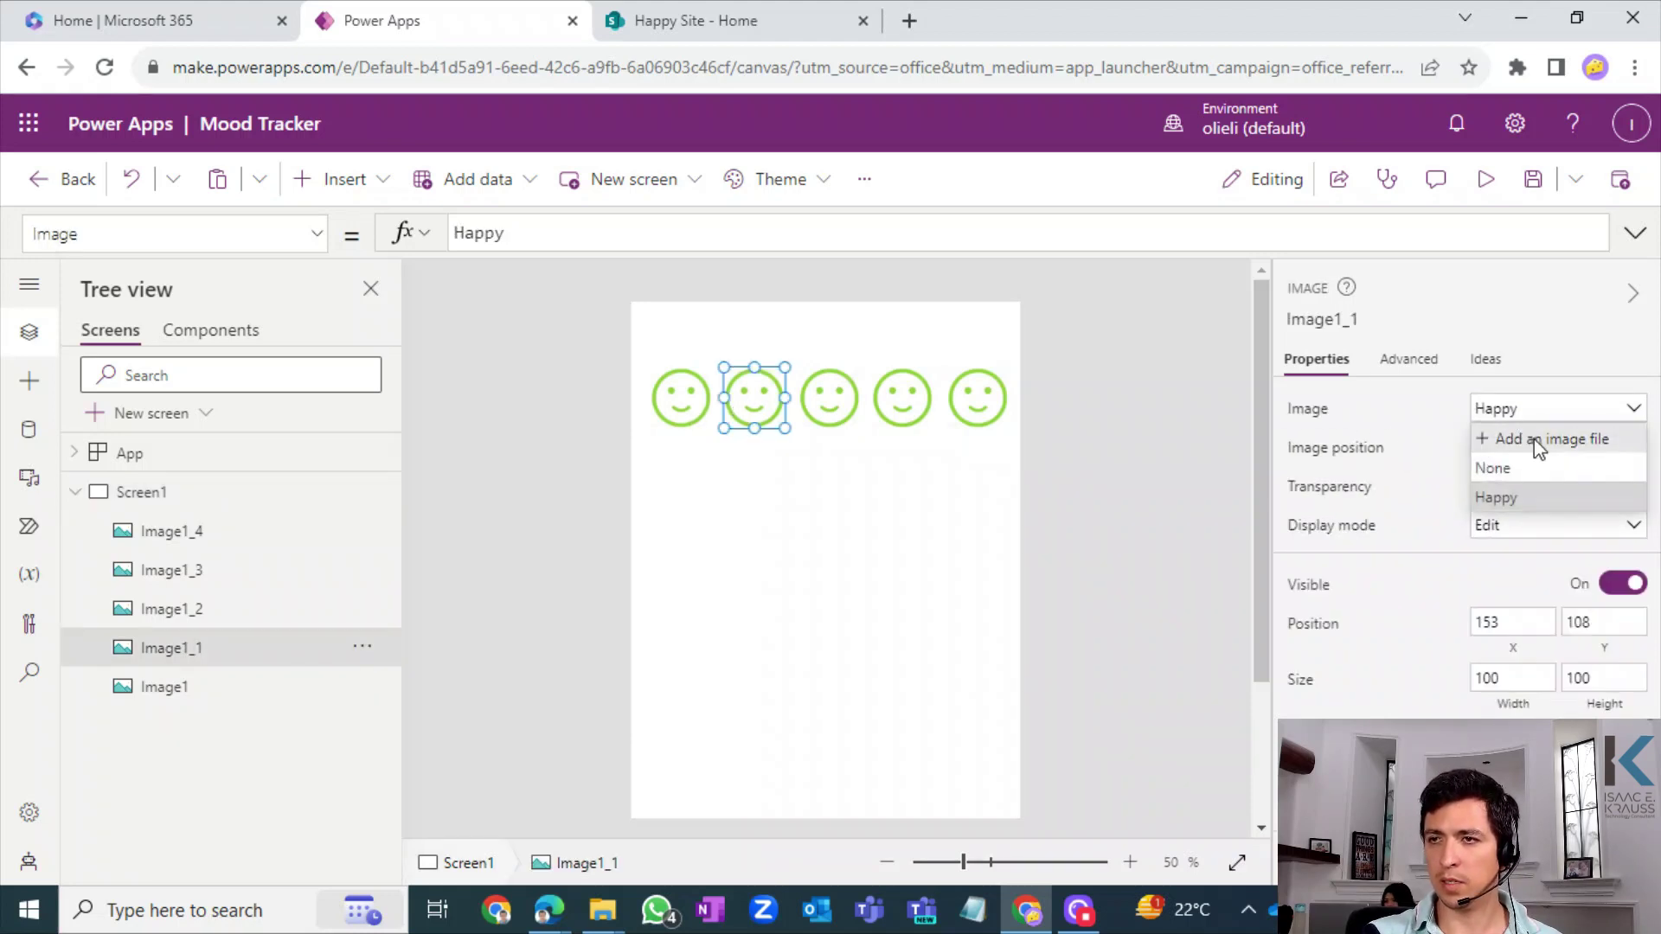
click(1533, 438)
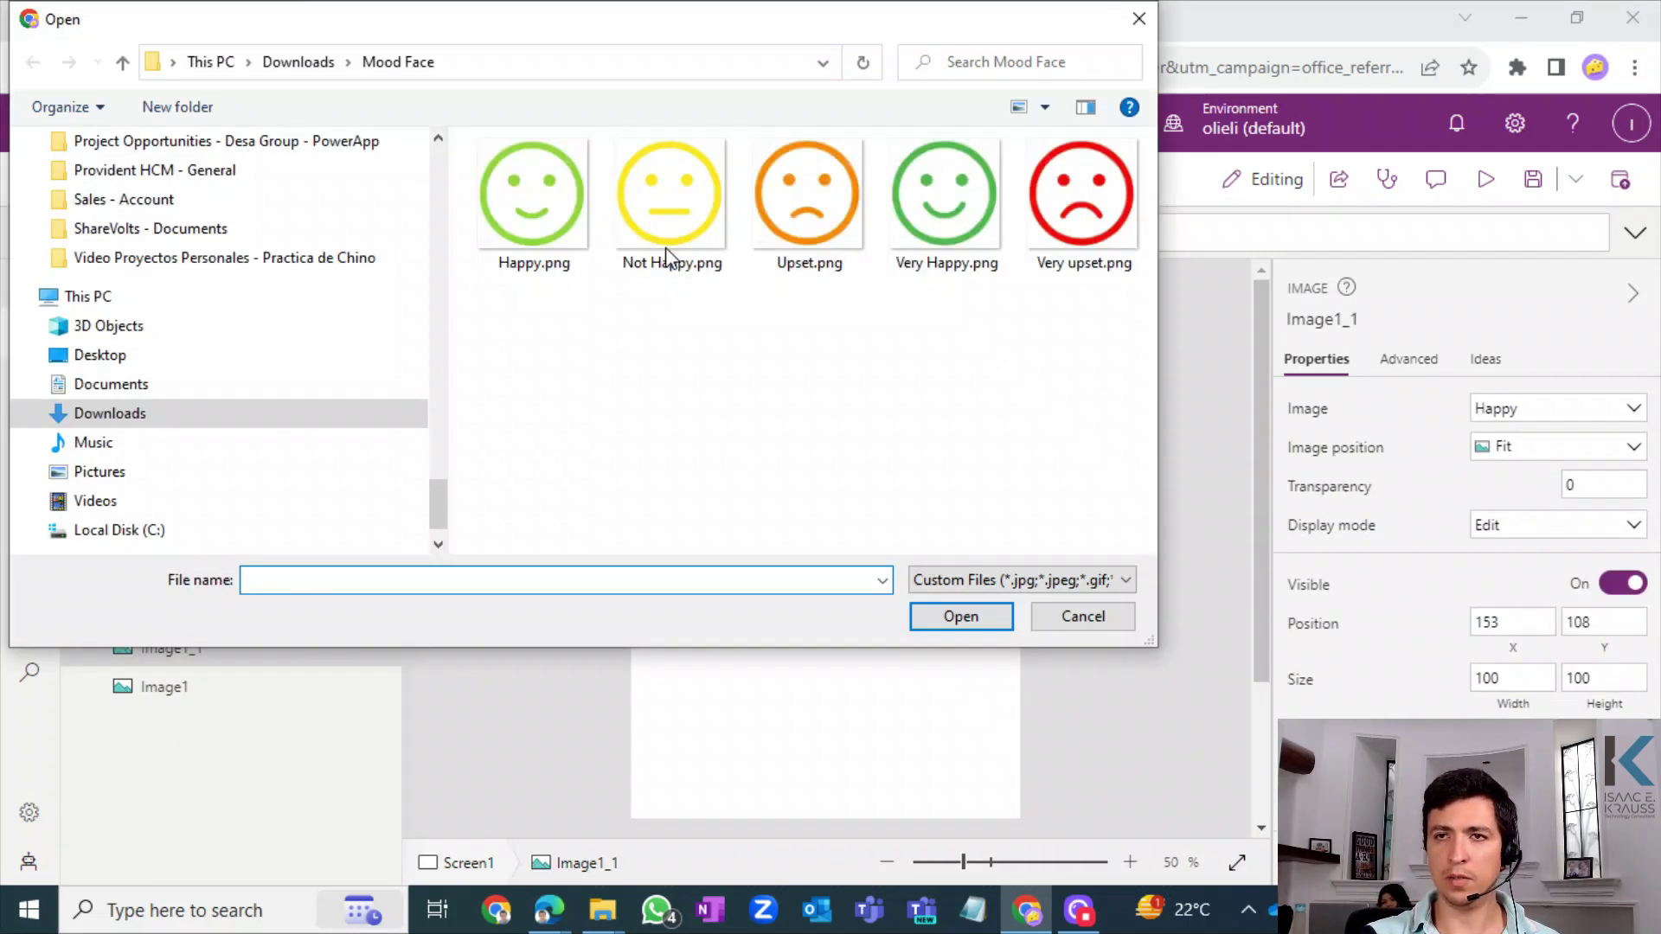
click(939, 245)
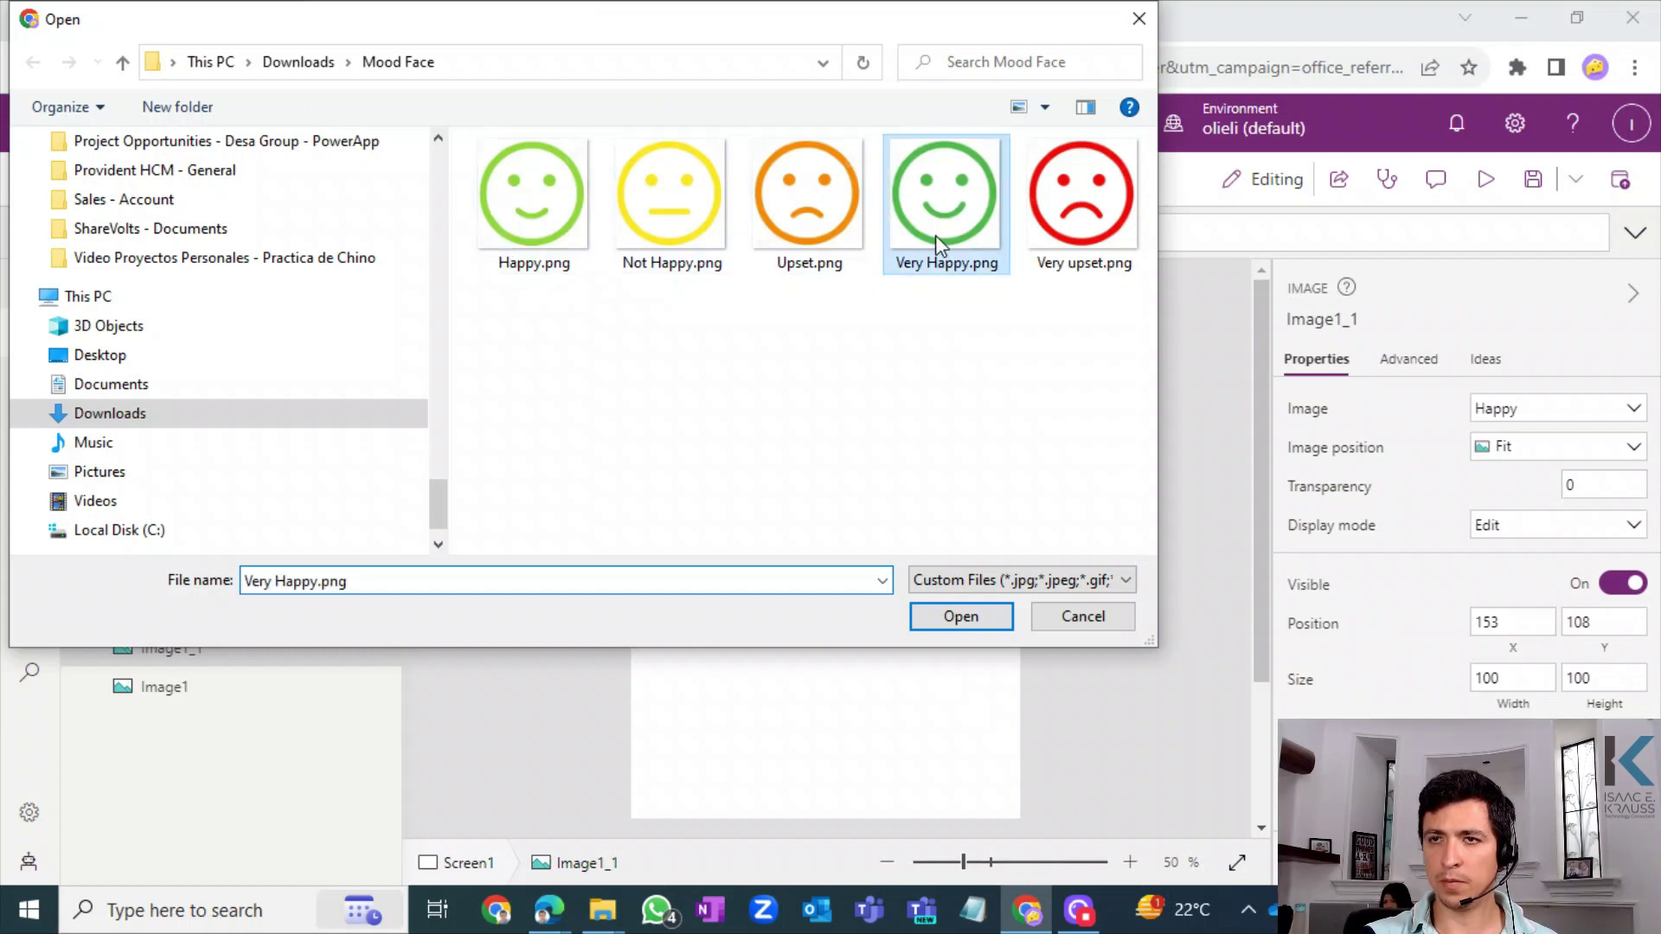
click(1077, 621)
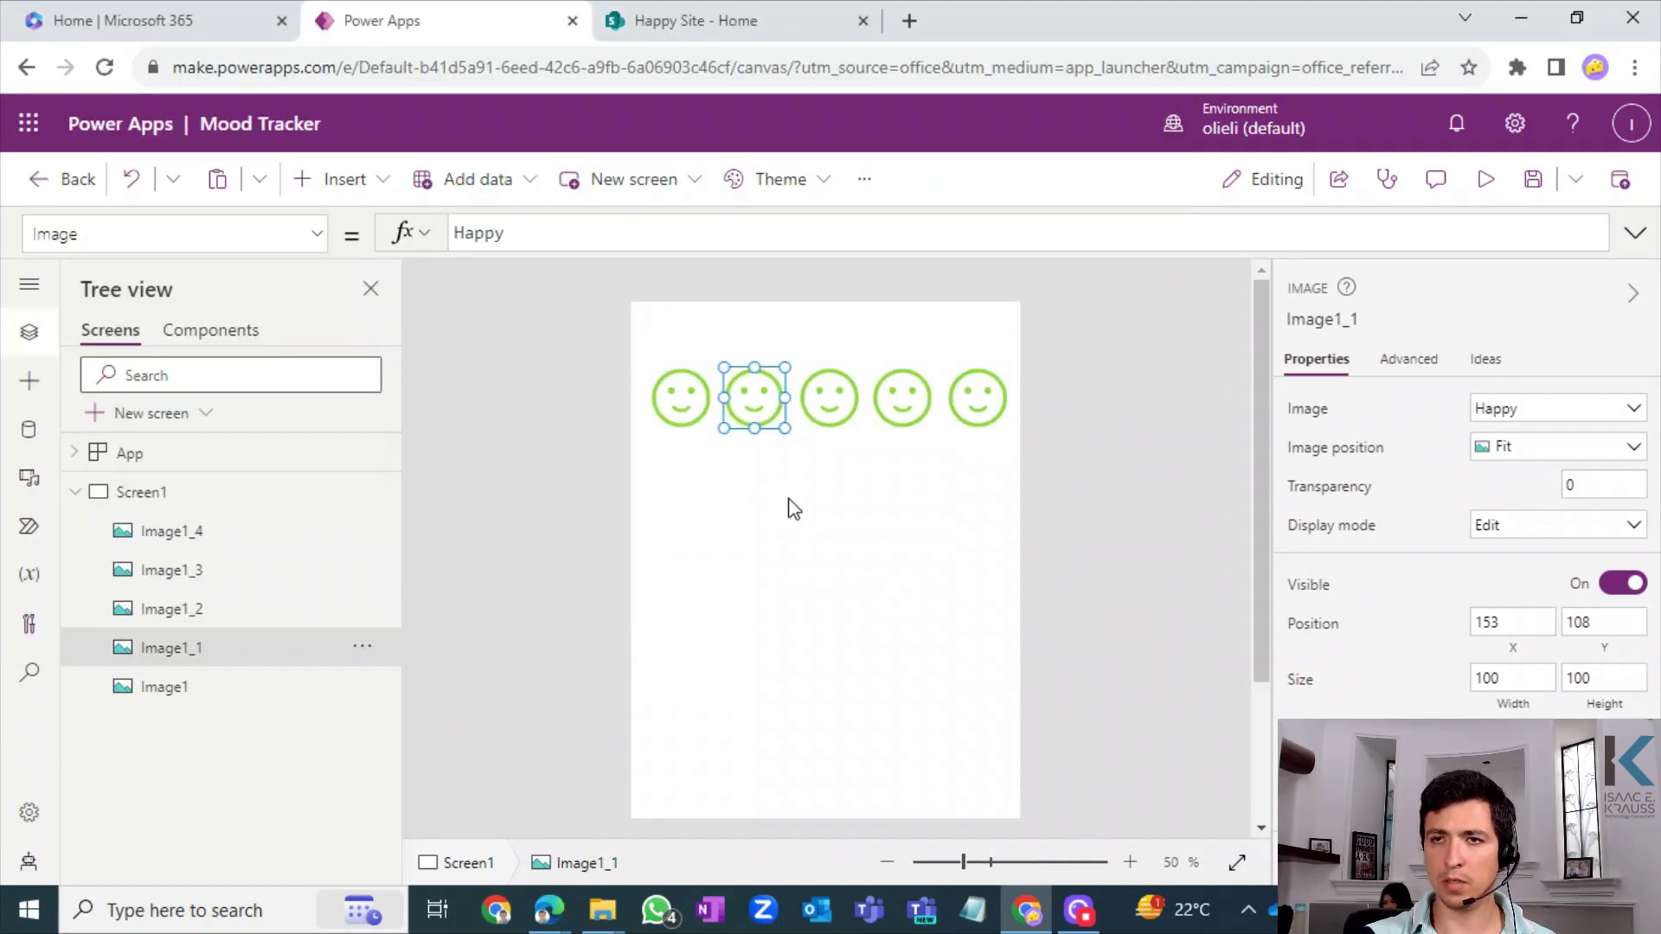
click(659, 415)
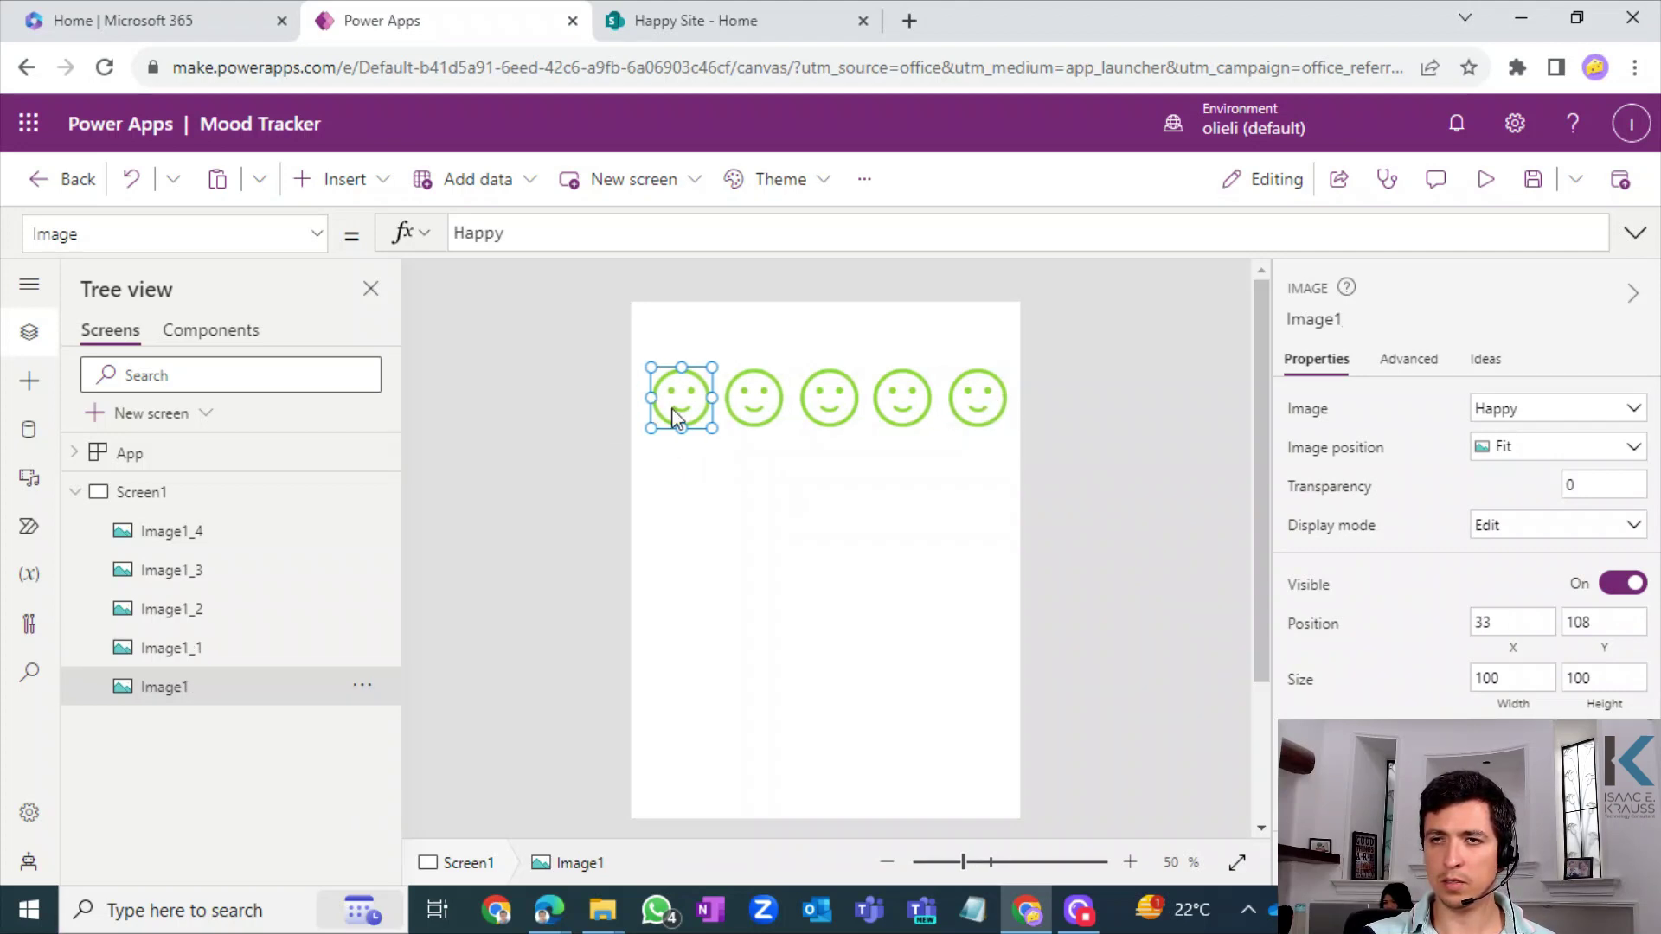
- Replace the picture of the fifth smiley in the row with Very Happy.png from the Mood Face folder
click(967, 422)
click(1501, 410)
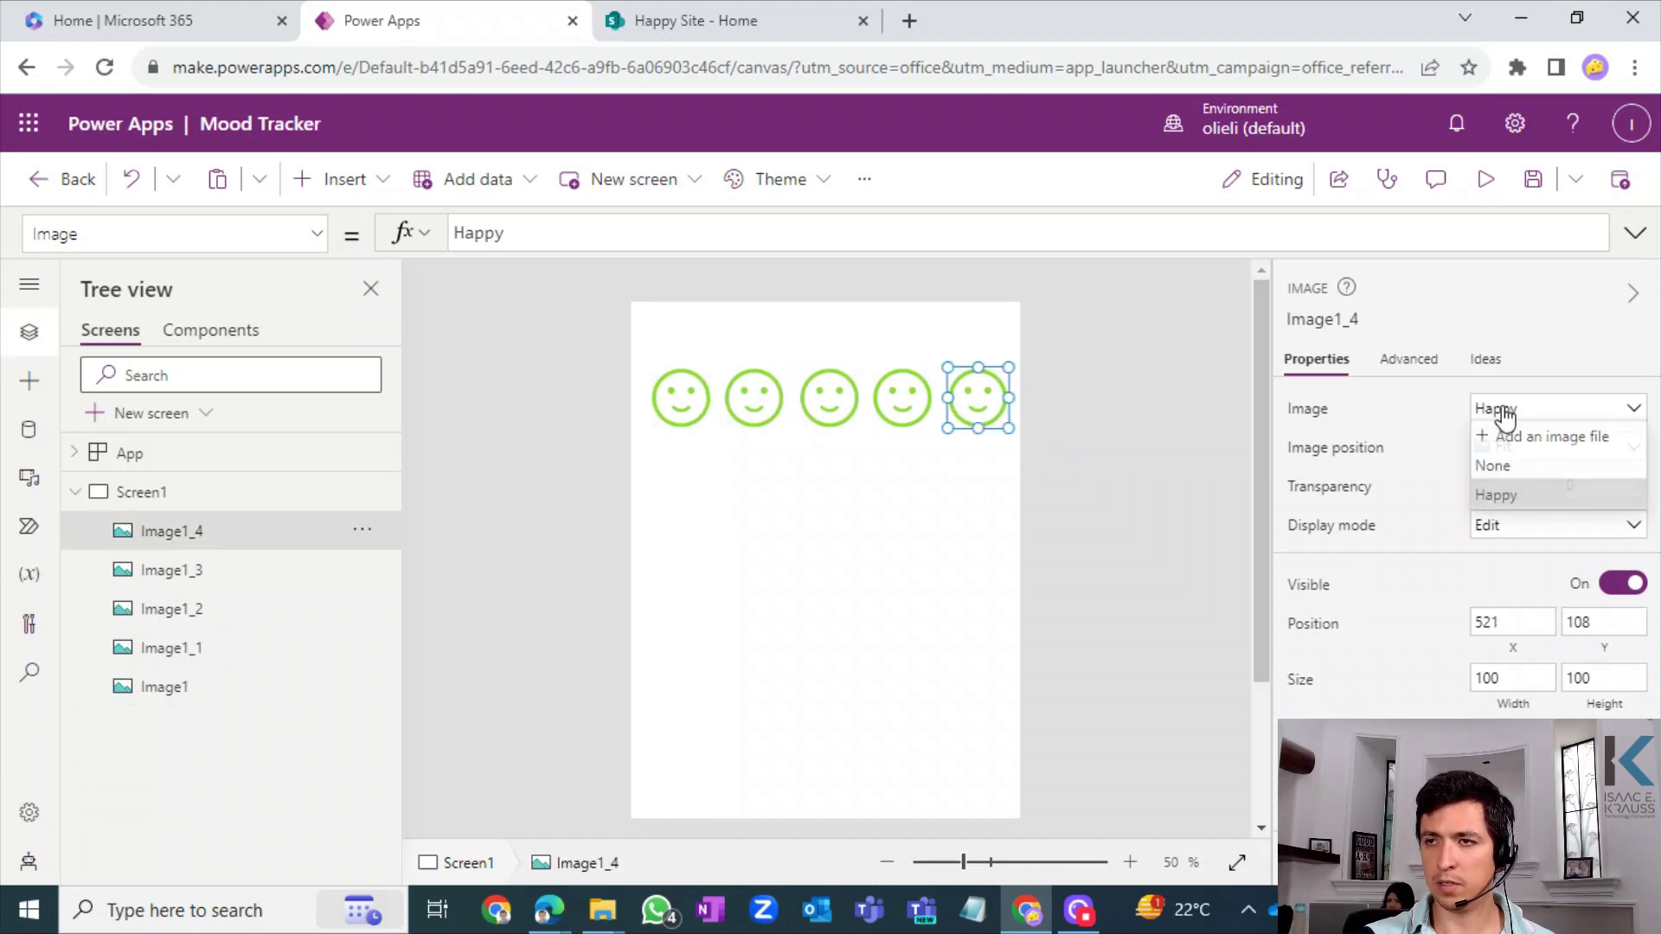
click(1513, 443)
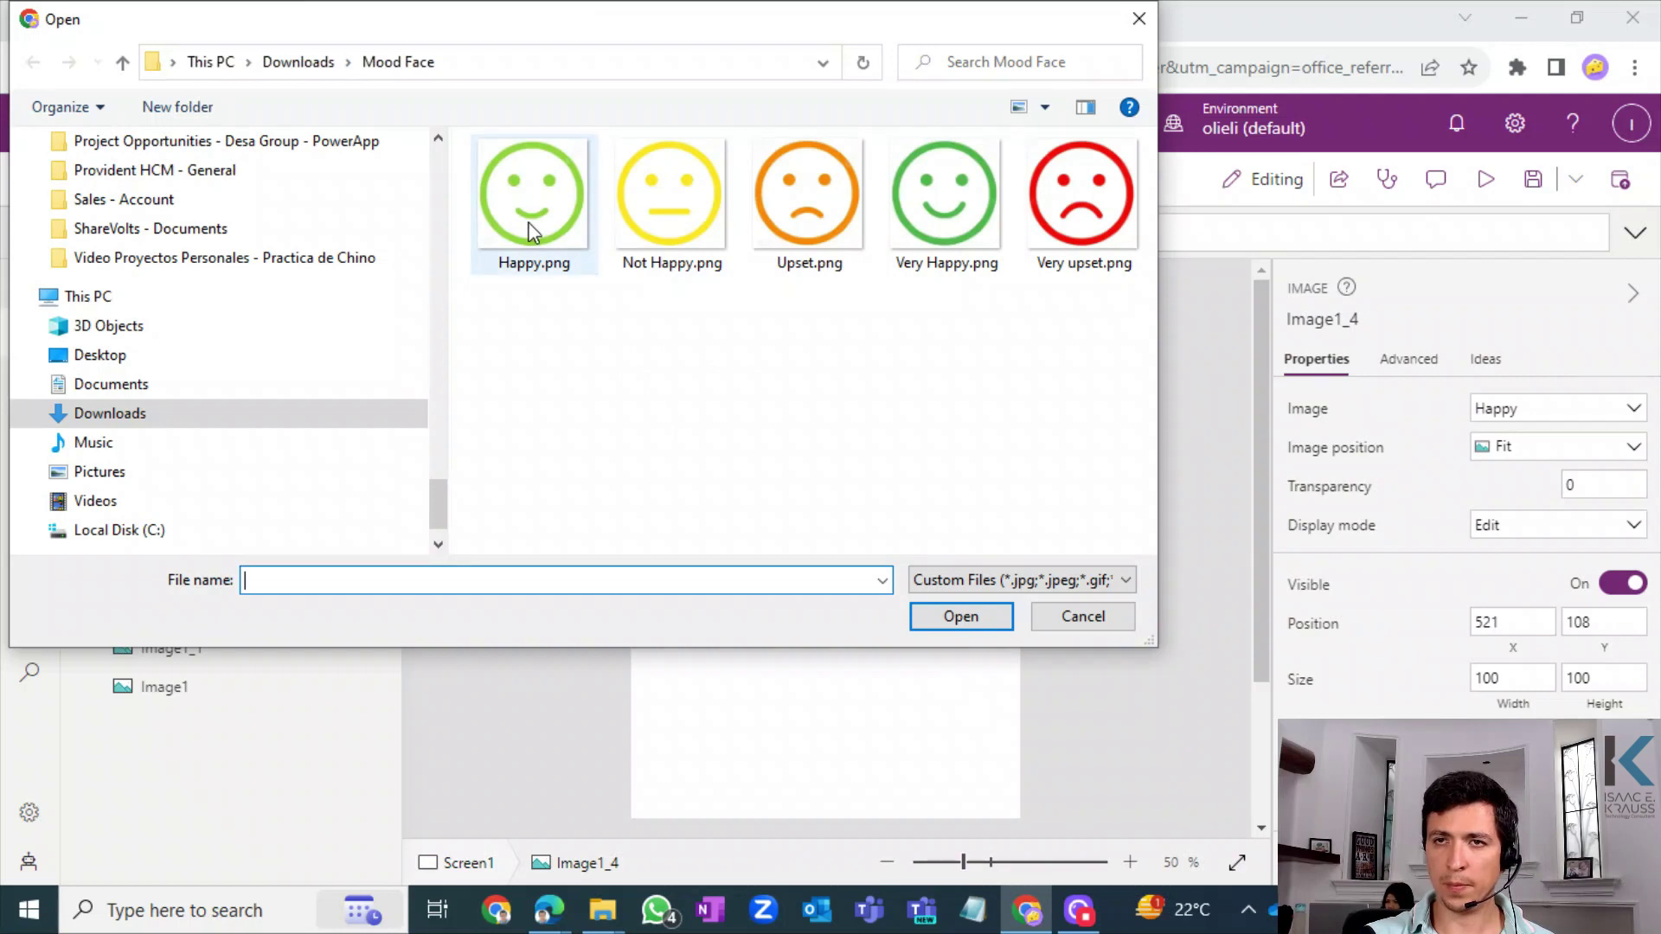
click(955, 251)
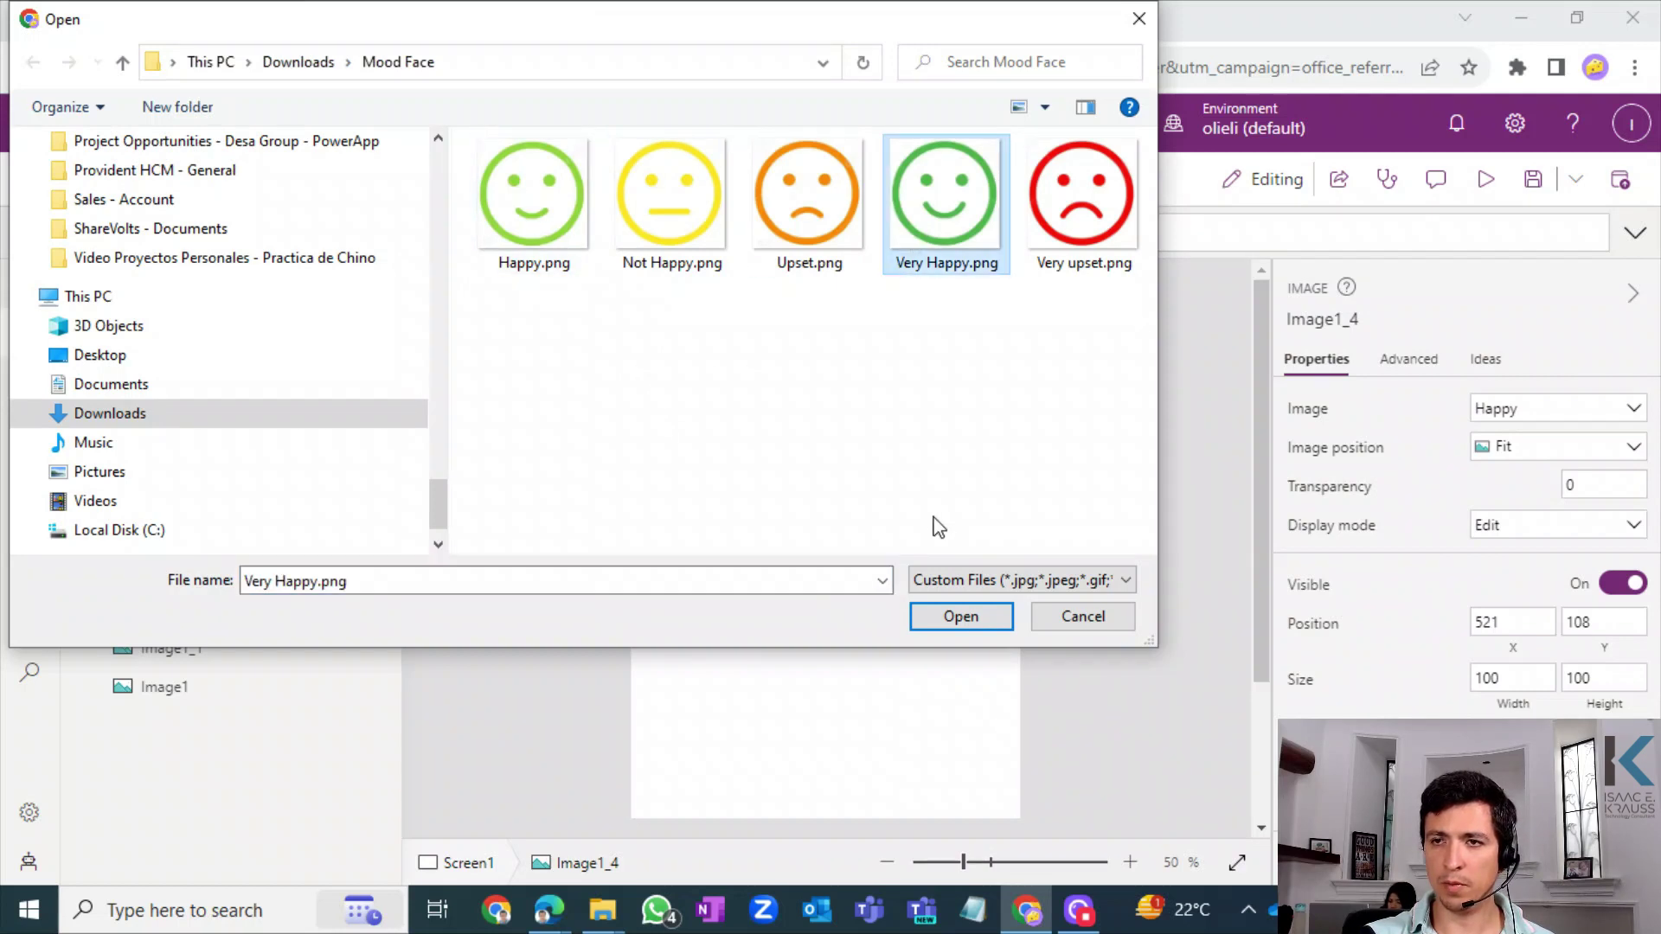
click(949, 616)
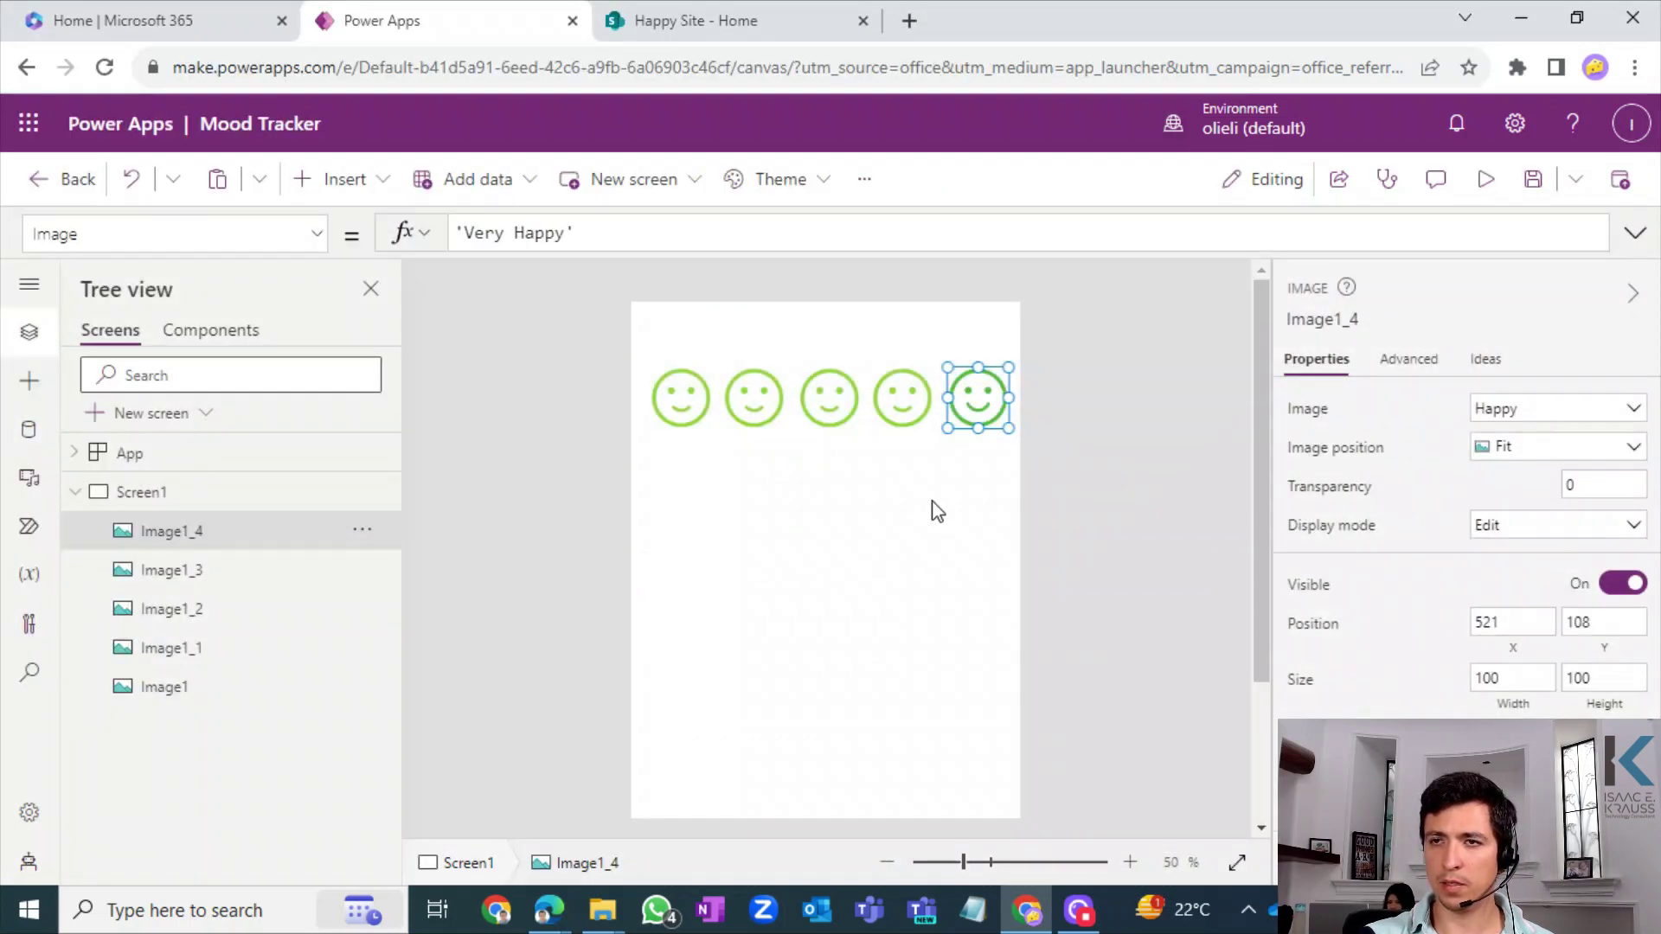
- Replace the picture of the third smiley in the row with Not Happy.png from the Mood Face folder
click(822, 407)
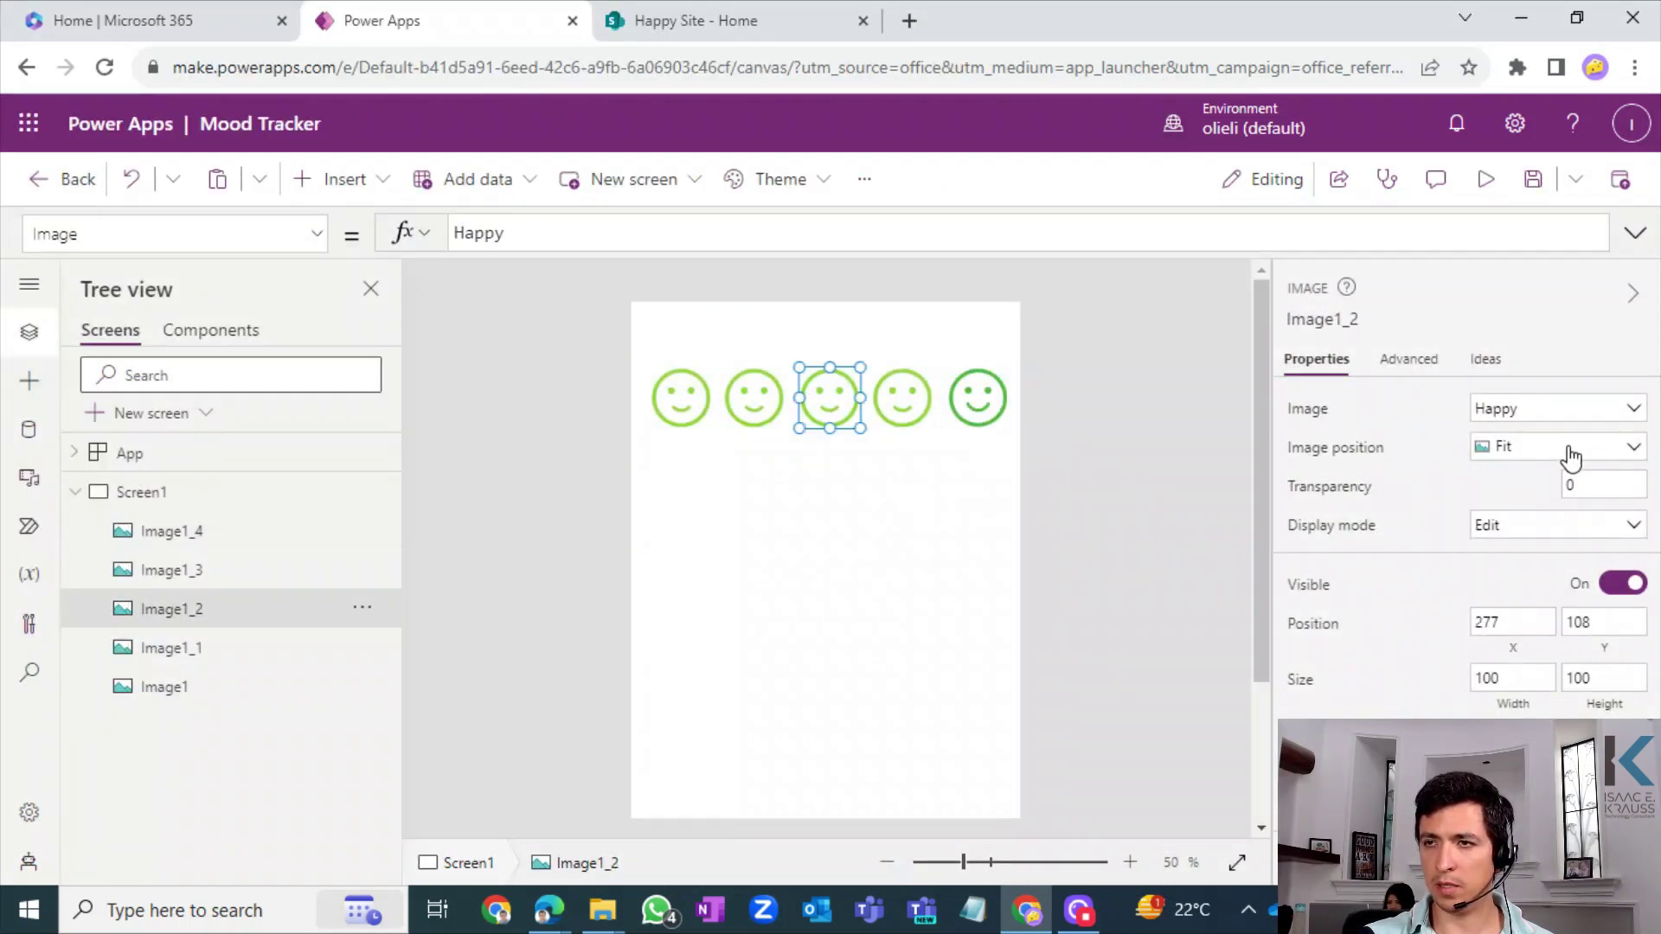
click(1575, 410)
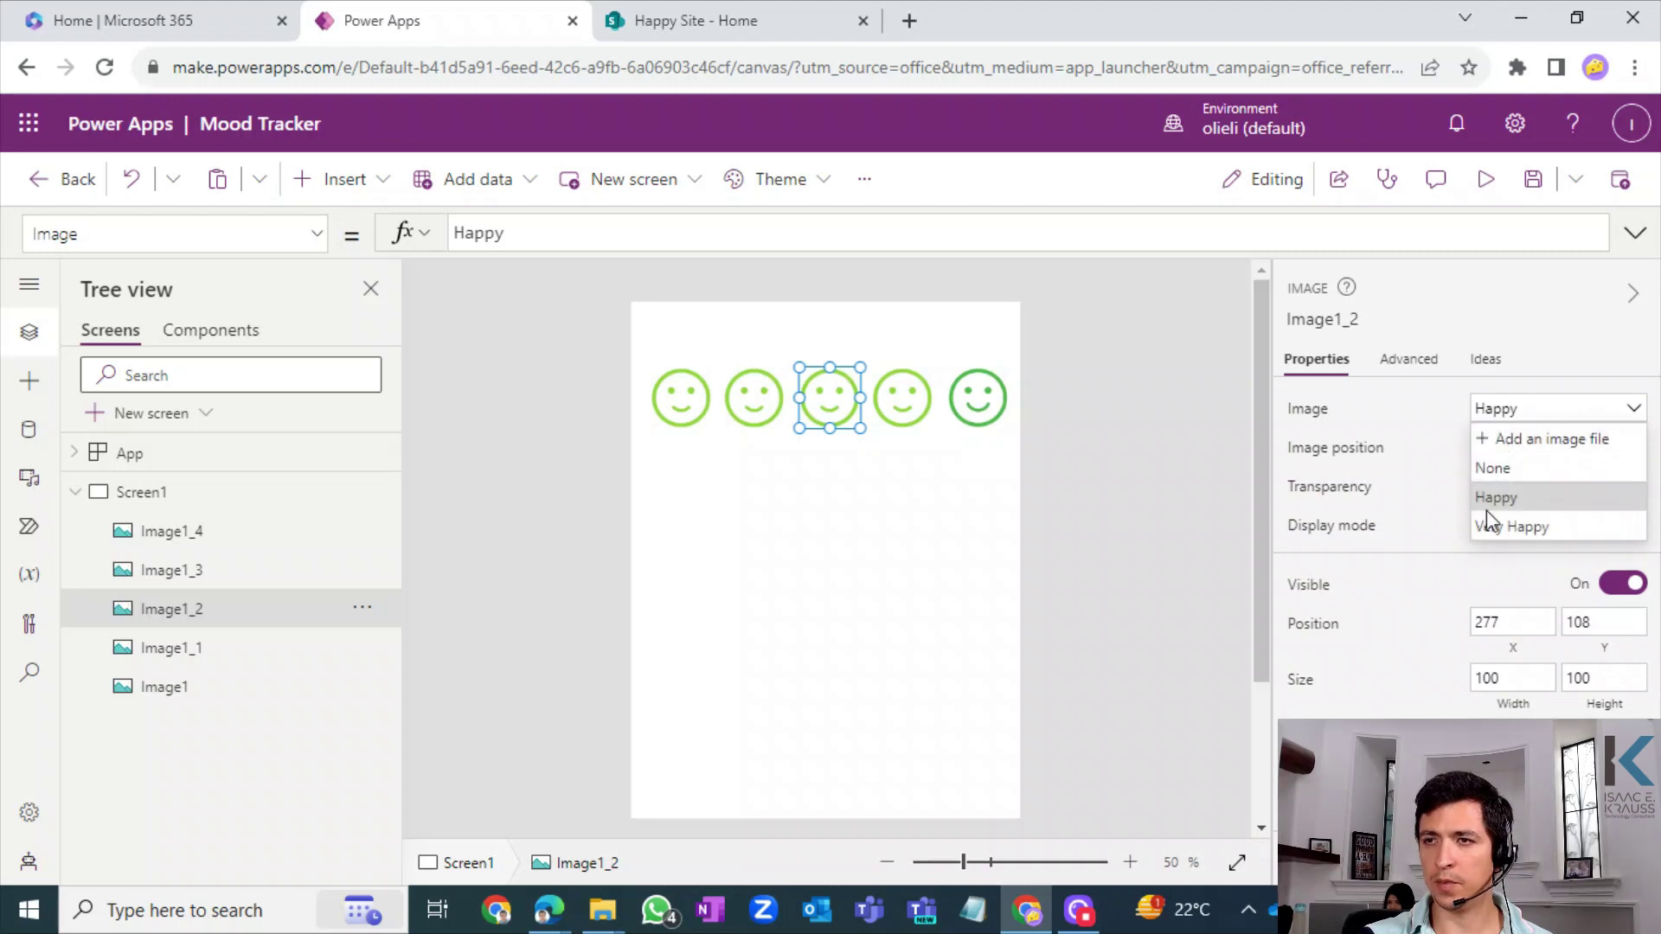
click(1503, 439)
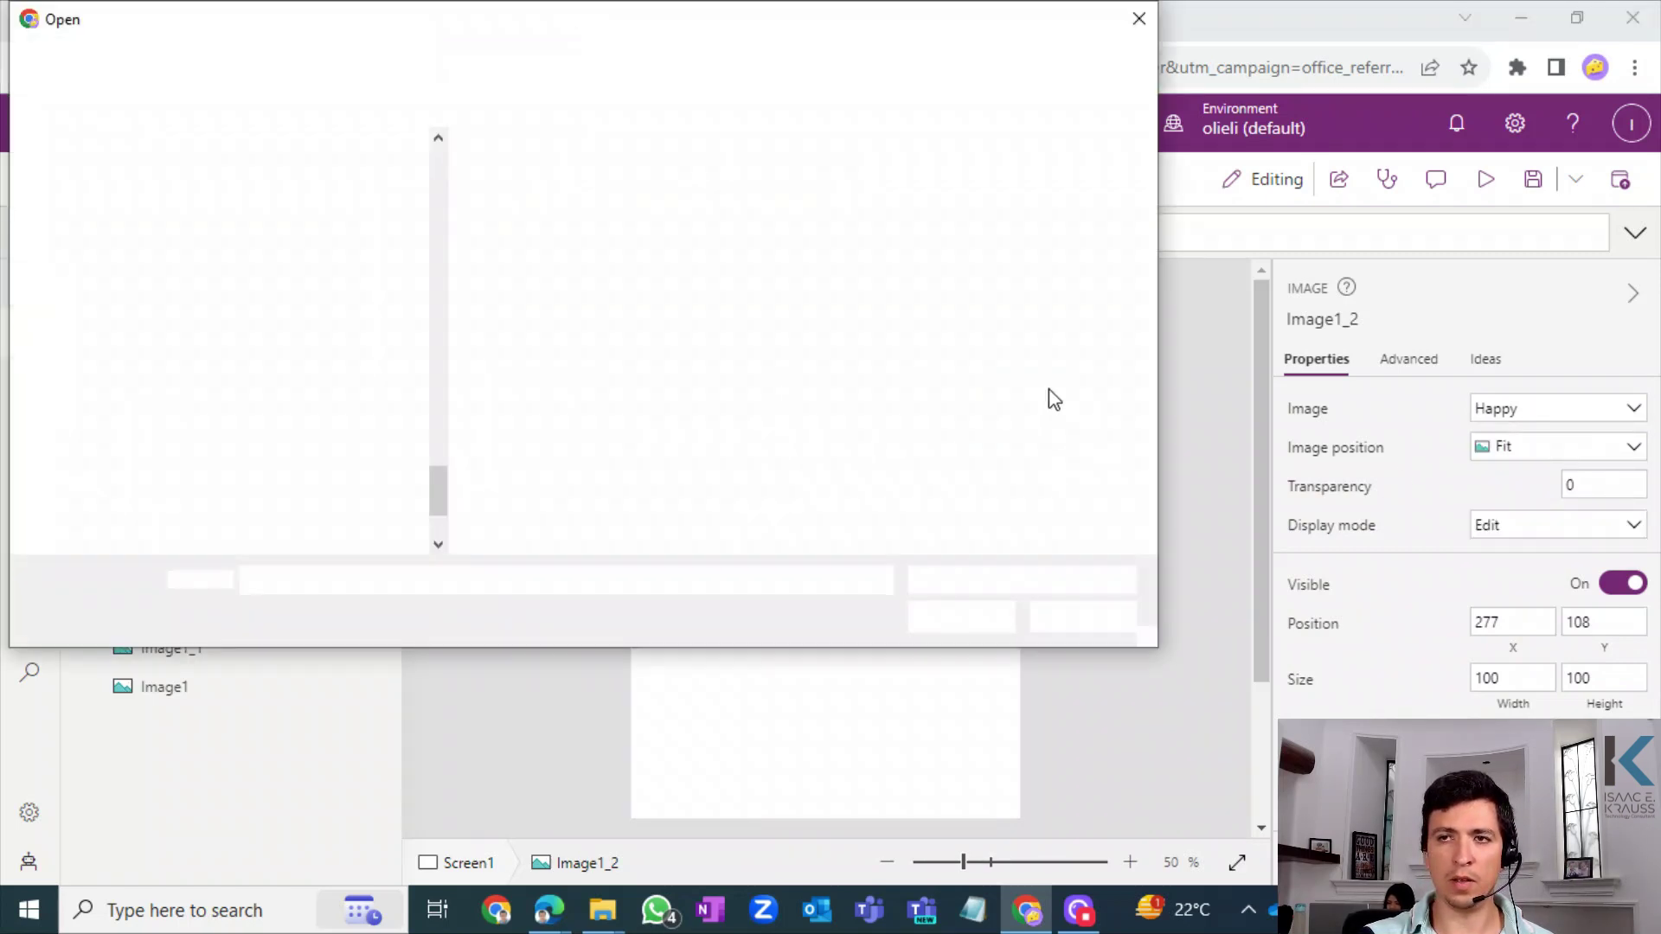
click(677, 251)
click(943, 615)
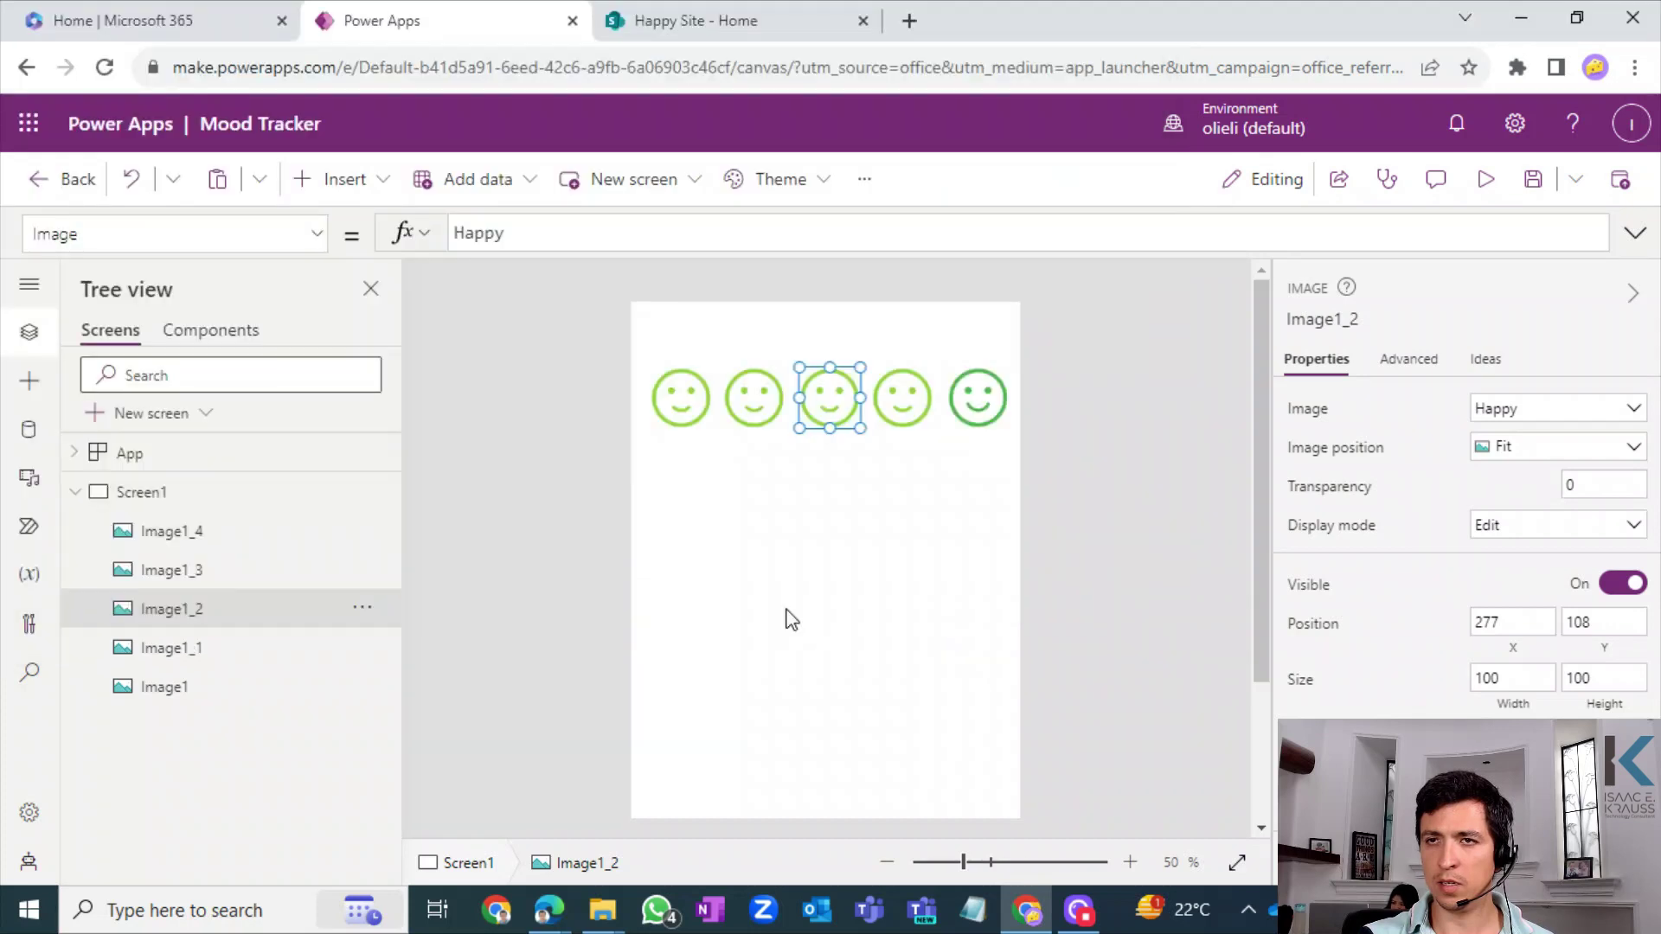
- Replace the picture of the second smiley in the row with Upset.png from the Mood Face folder
click(753, 399)
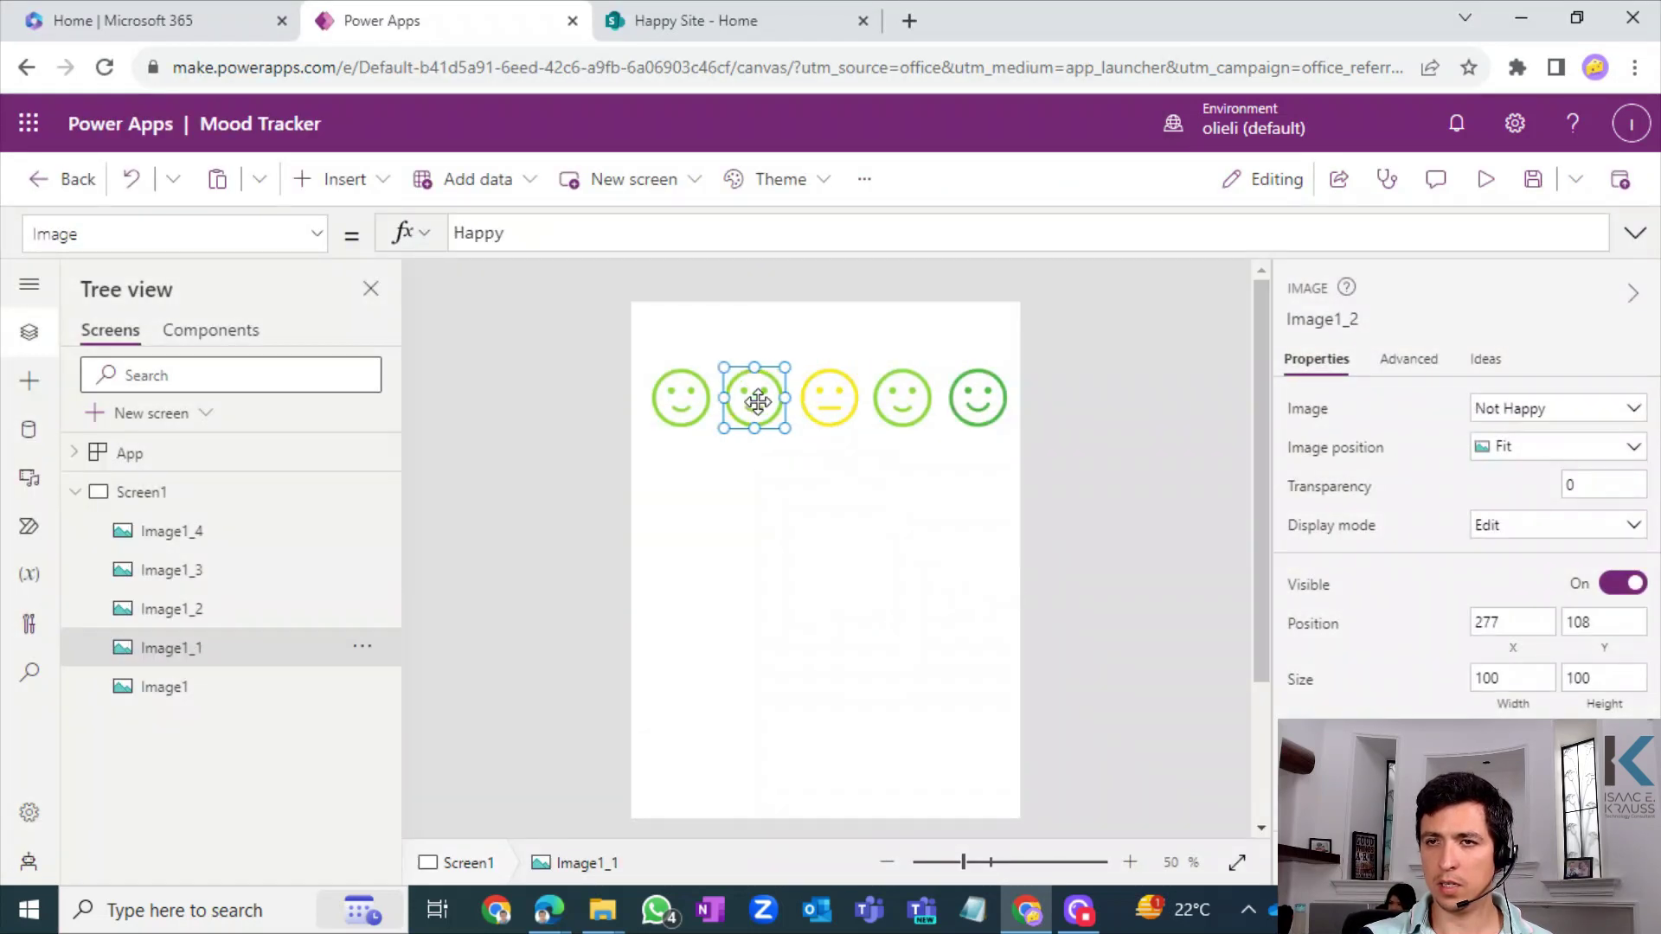
click(1550, 413)
click(1548, 440)
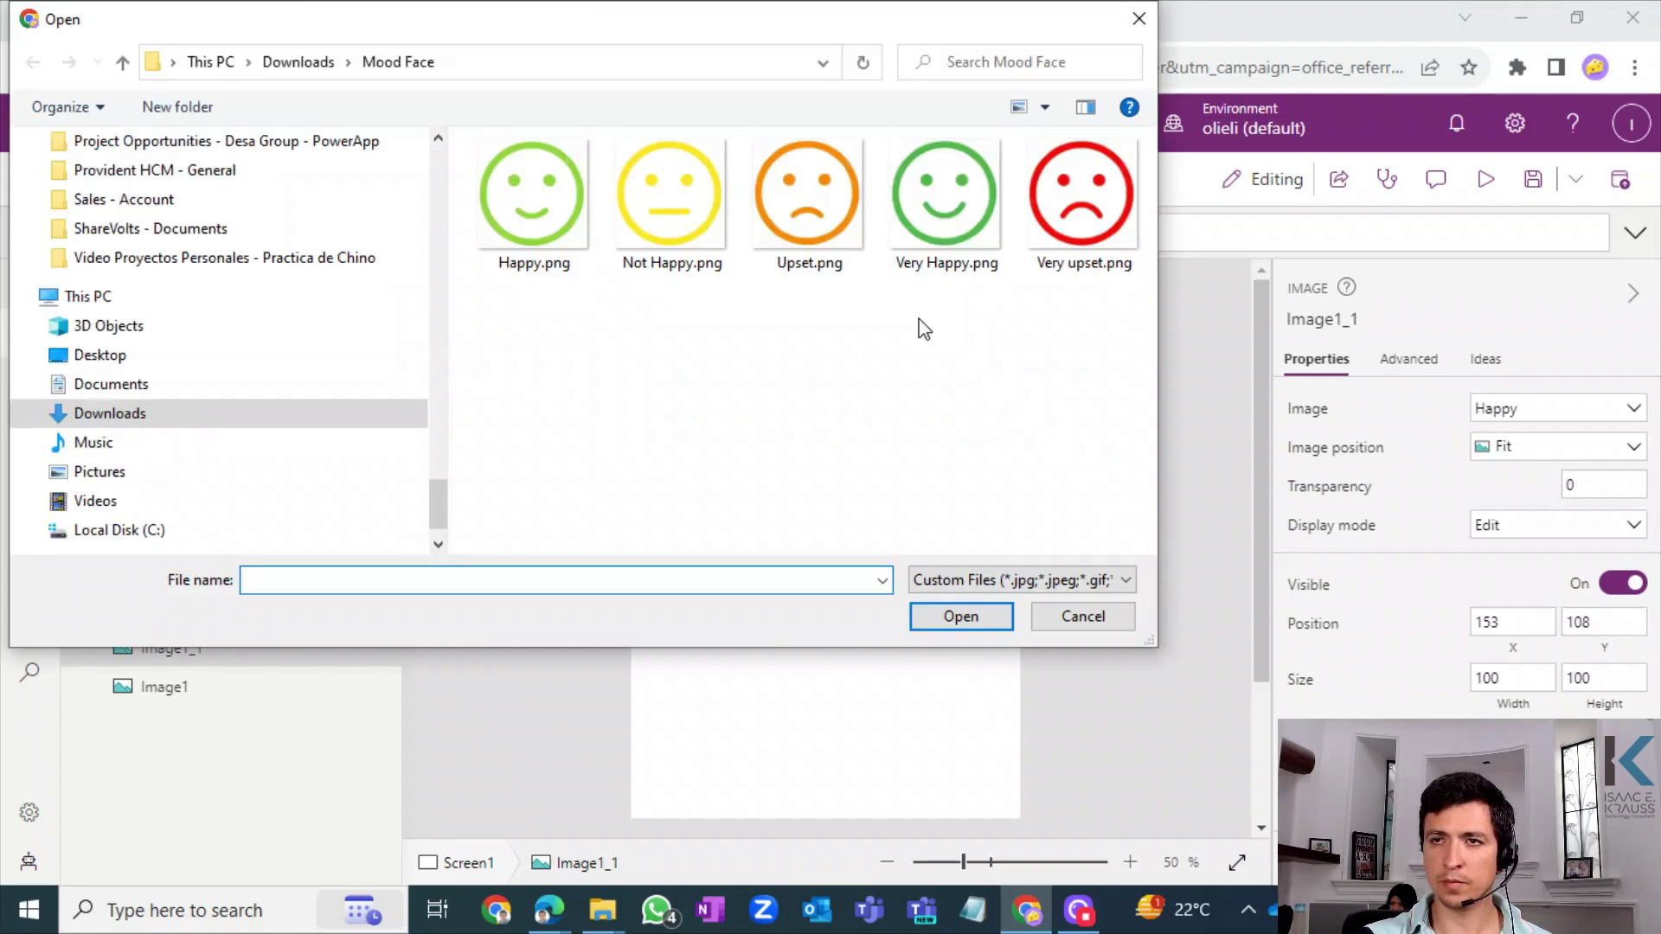
click(813, 232)
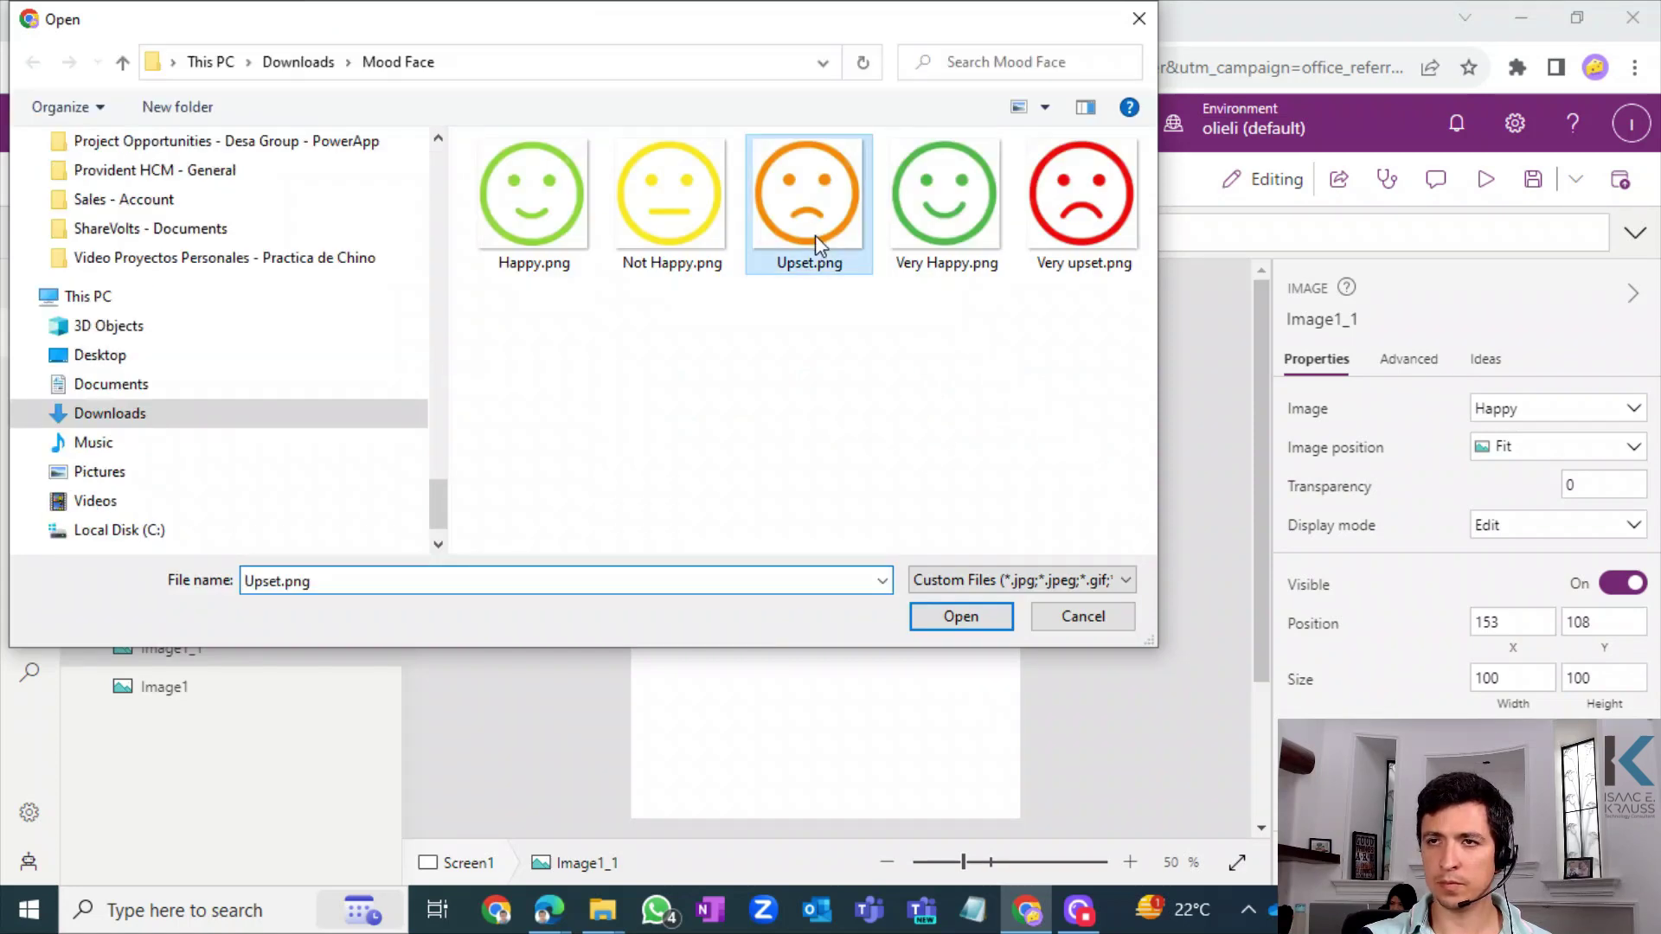
click(959, 615)
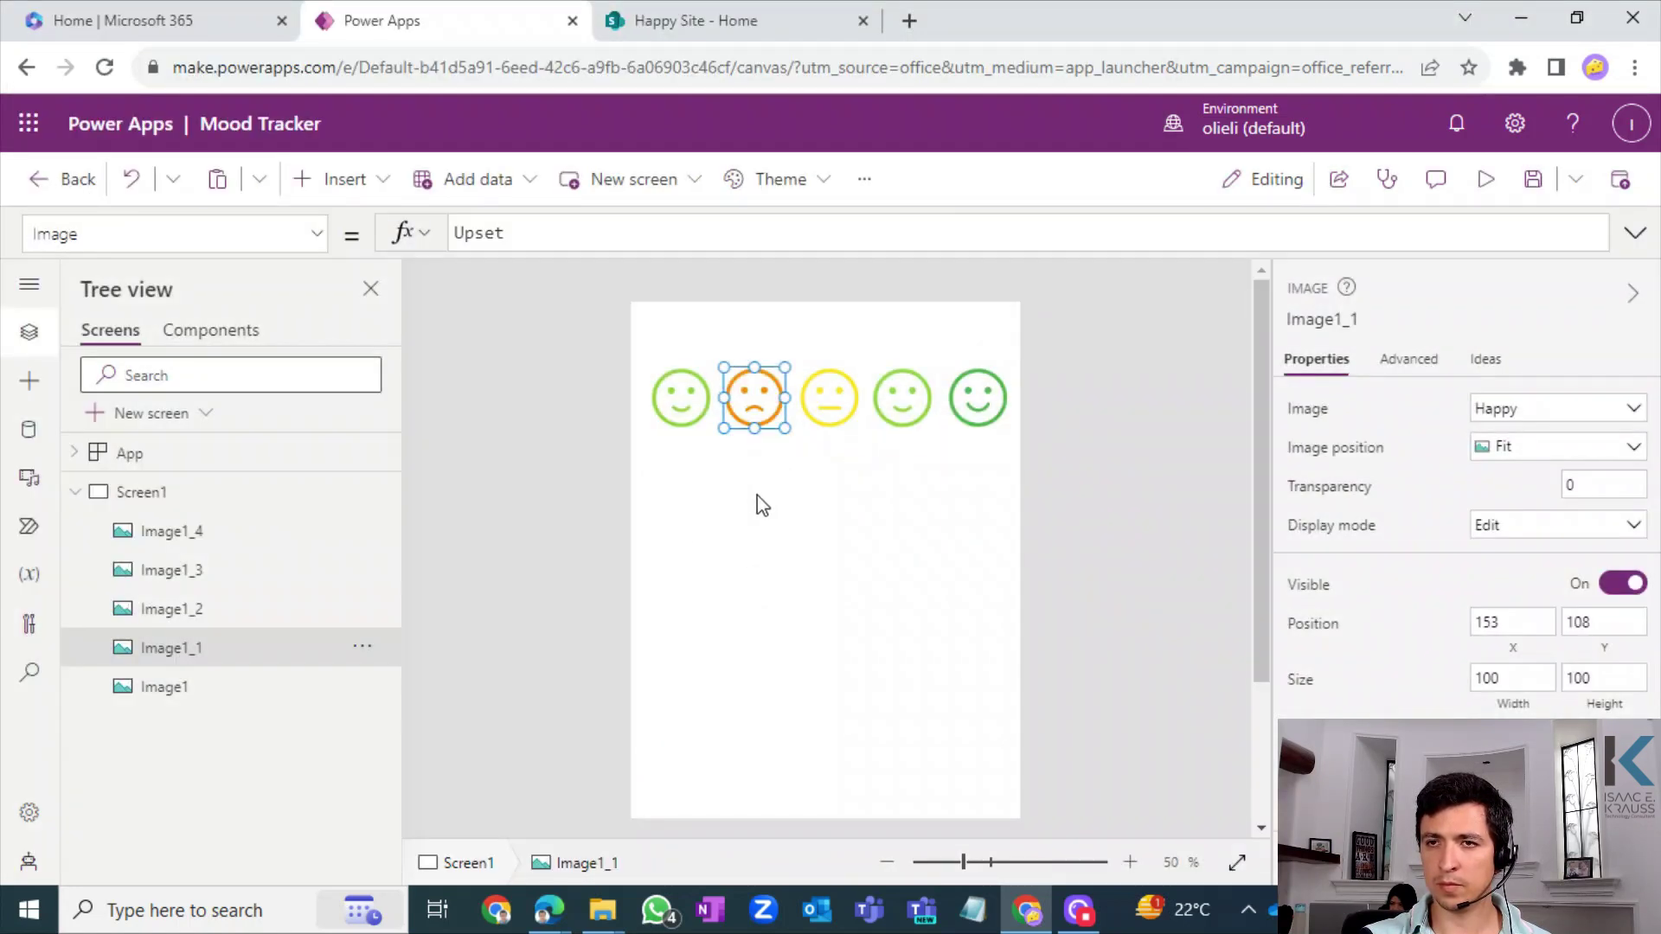
- Replace the picture of the first smiley in the row with Very upset.png from the Mood Face folder
click(694, 415)
click(1518, 410)
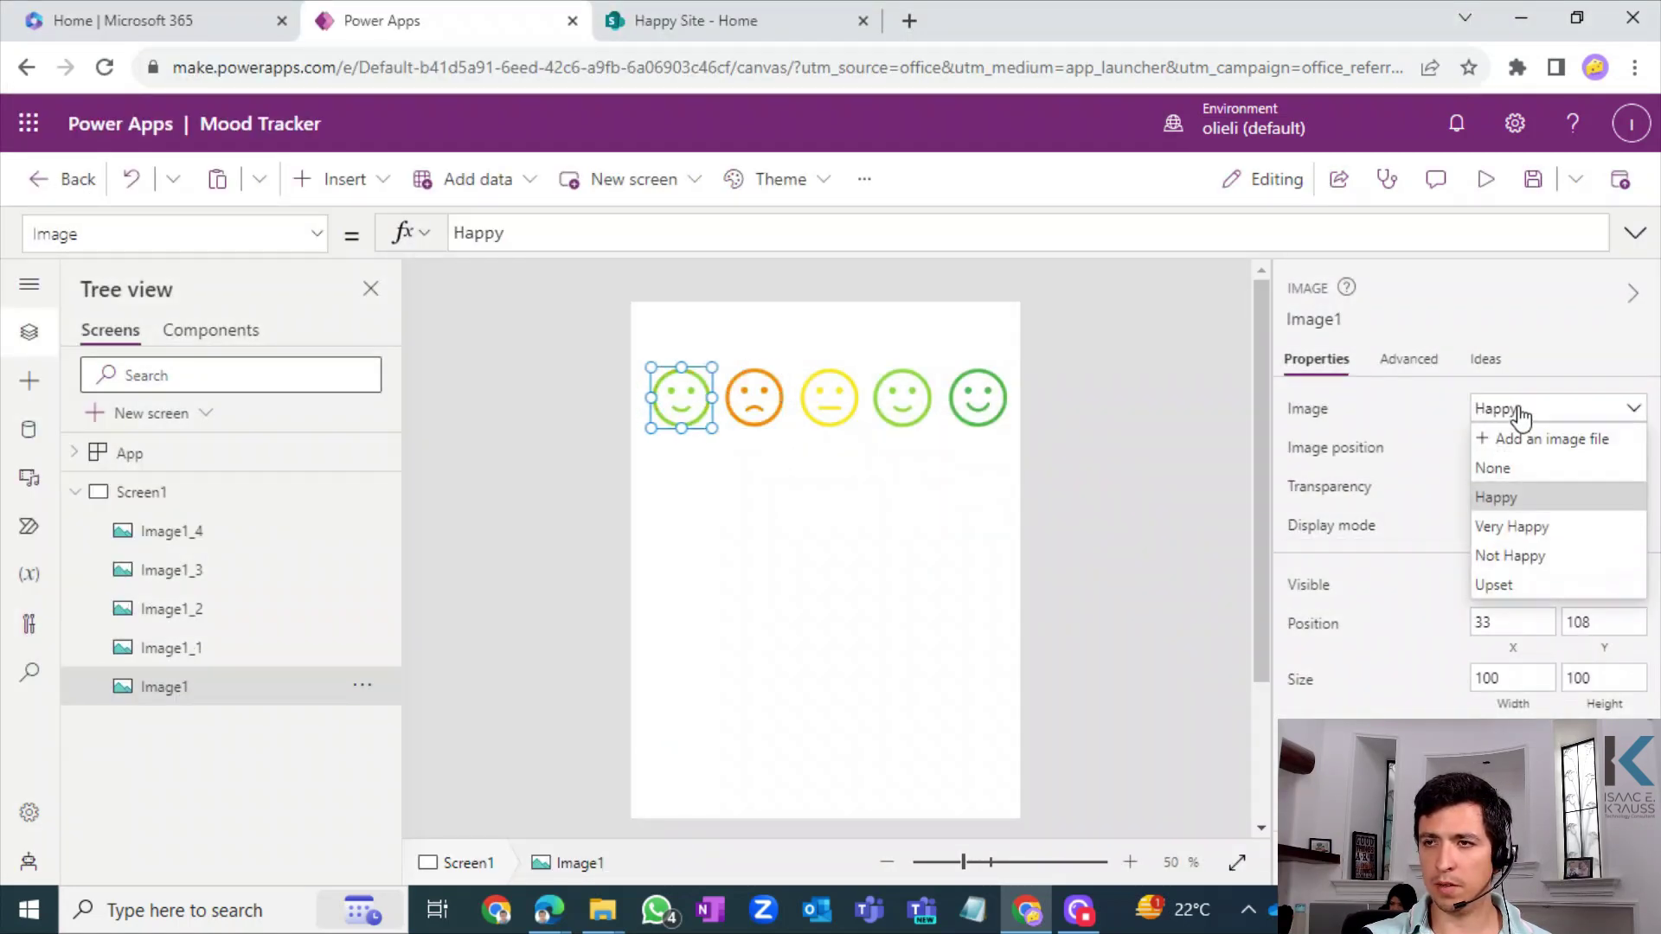
click(1523, 440)
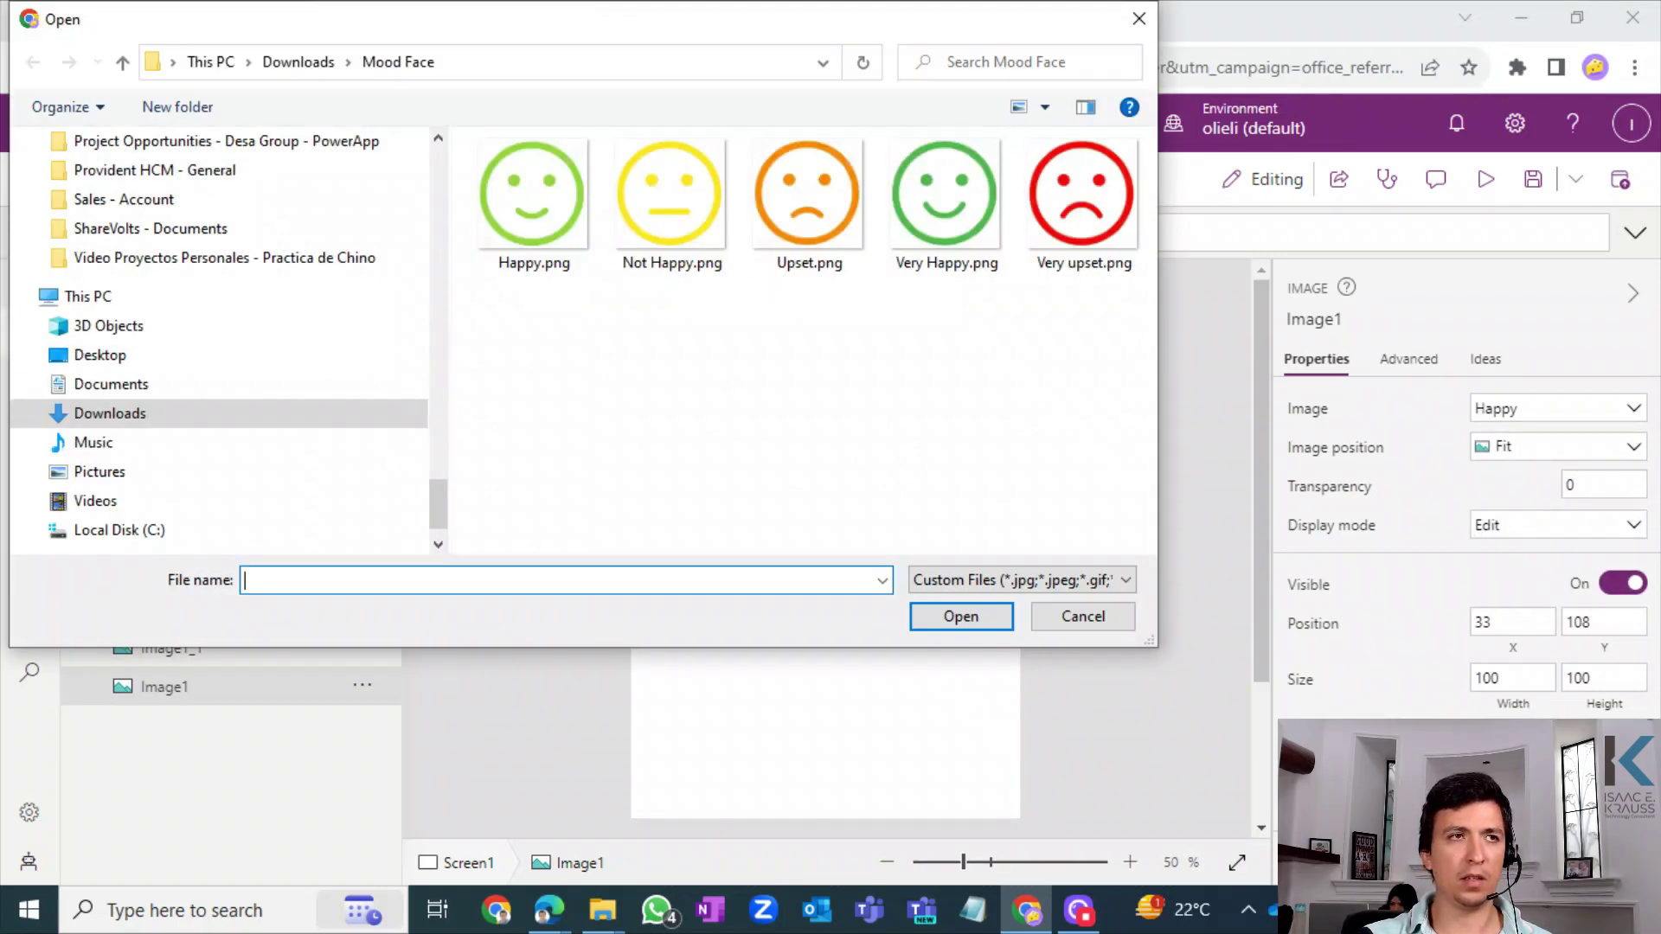
click(1082, 201)
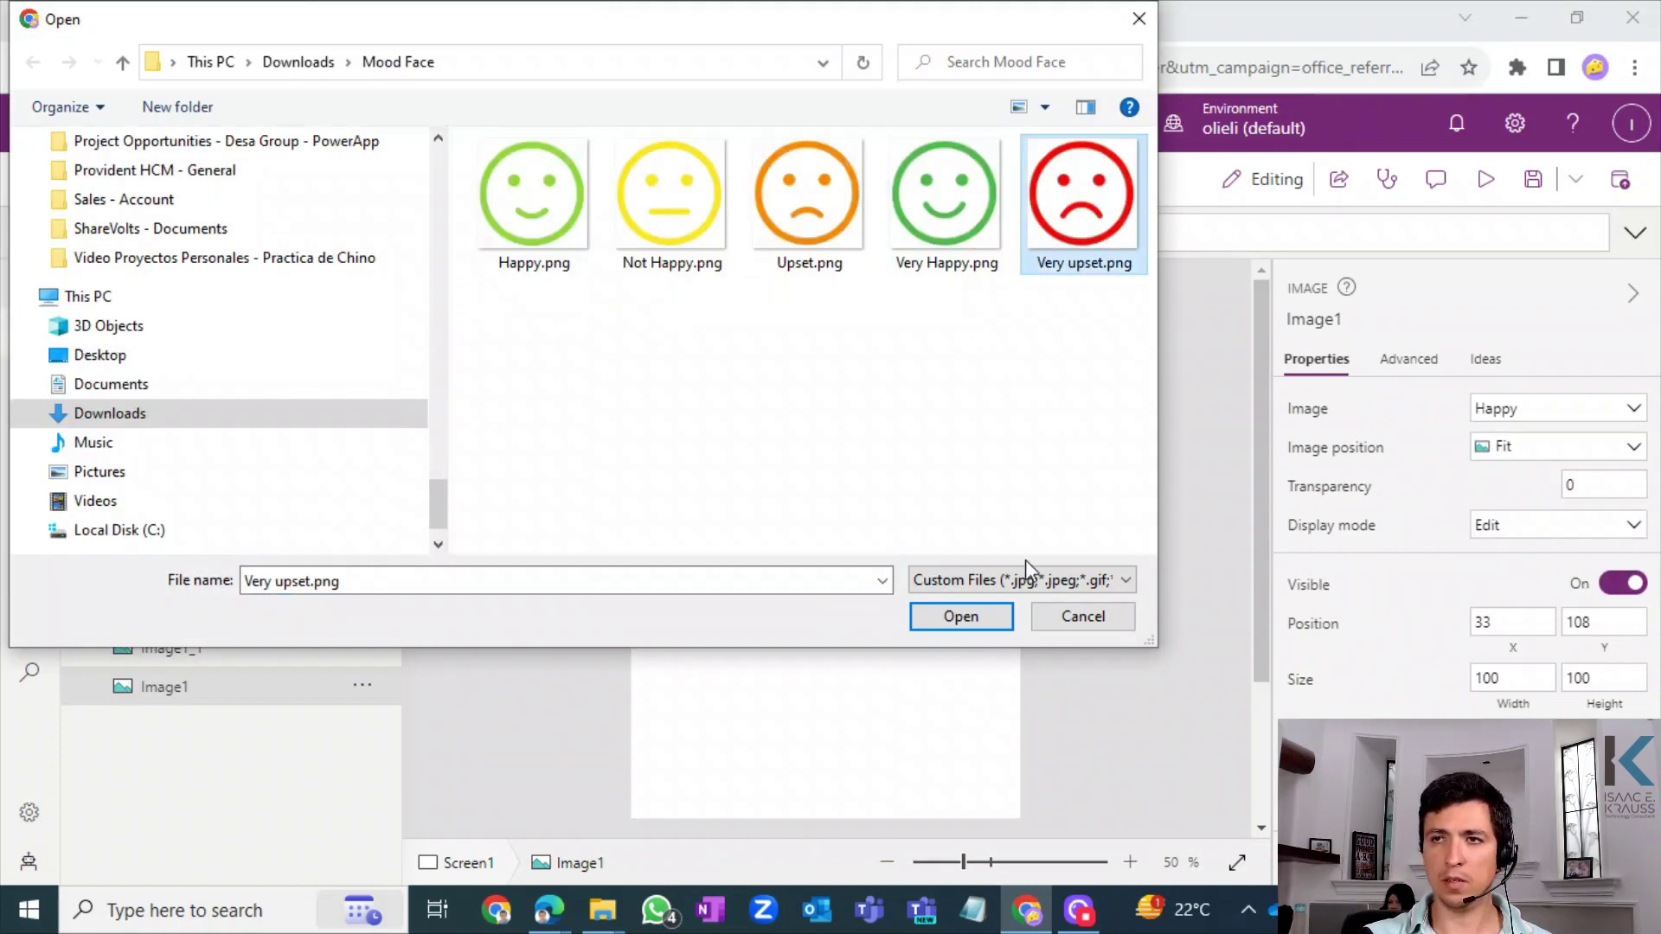
click(979, 616)
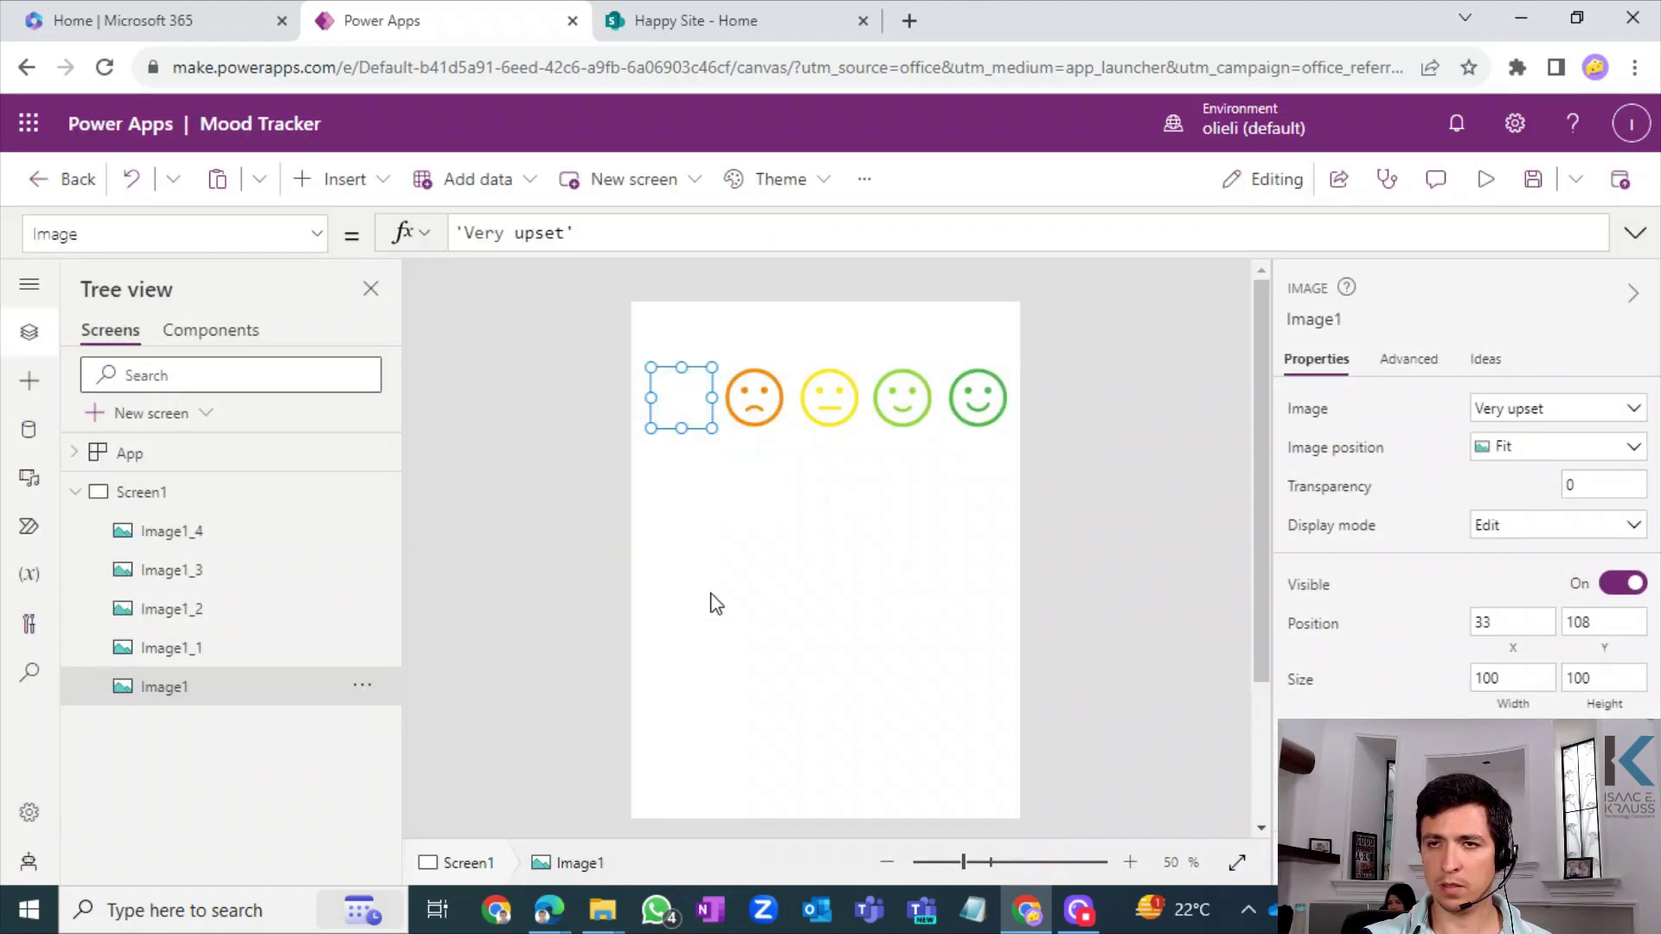
click(713, 600)
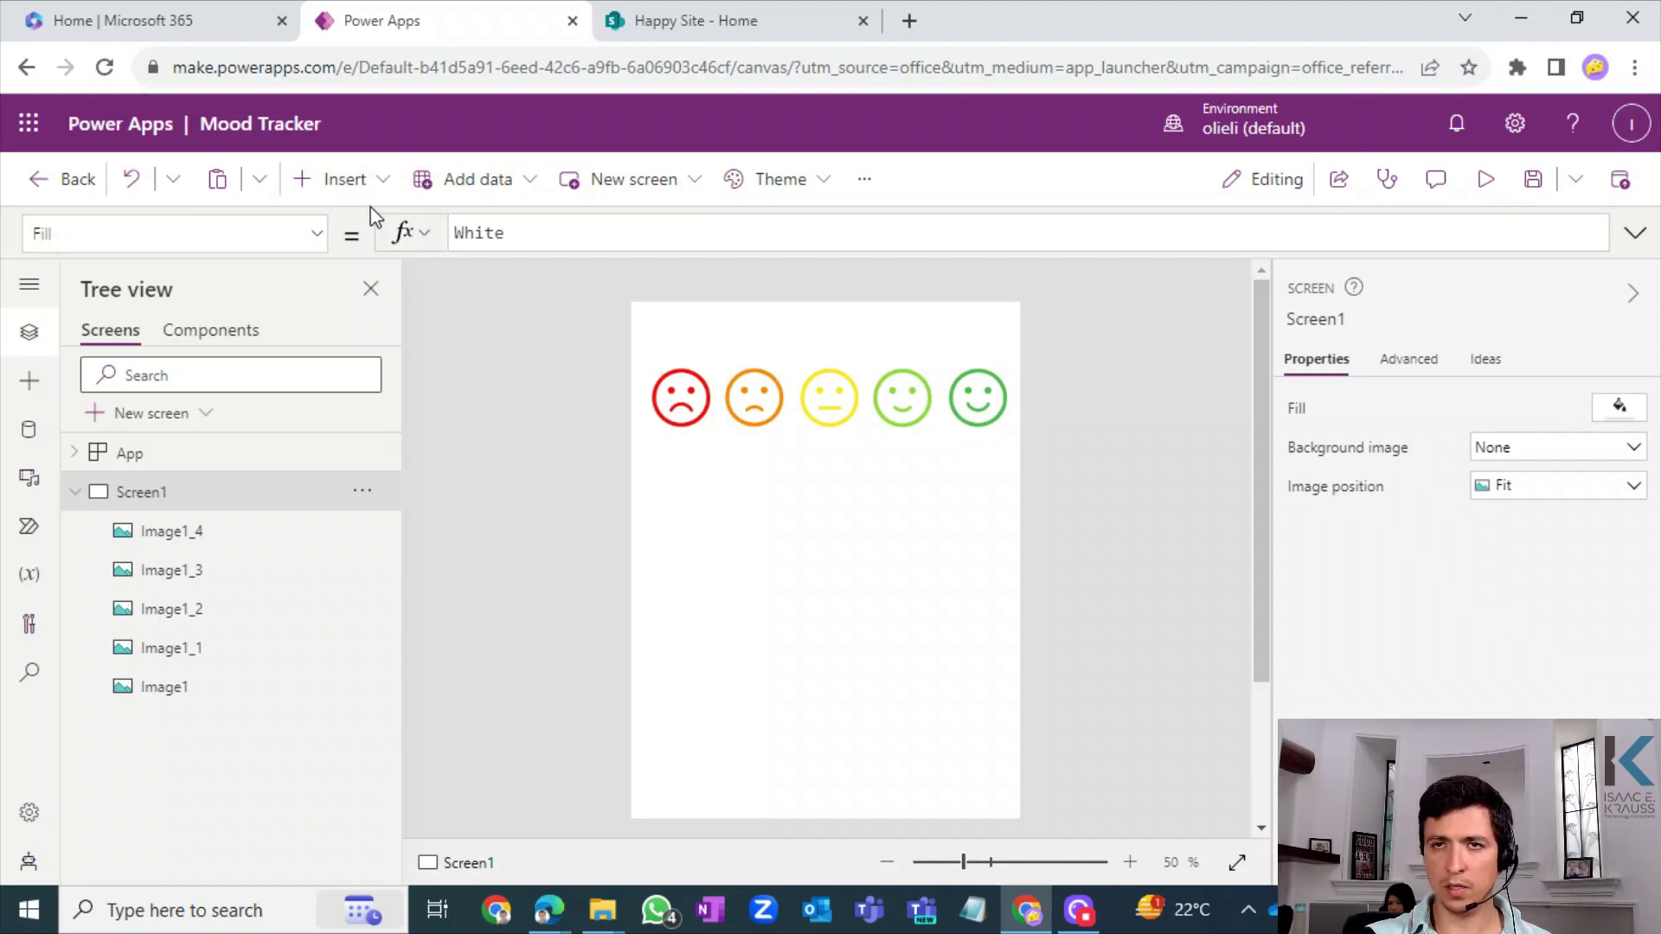
- Insert a Container below the face row at about X 0, Y 267, sized to the full 640 width and about 143 high
click(368, 178)
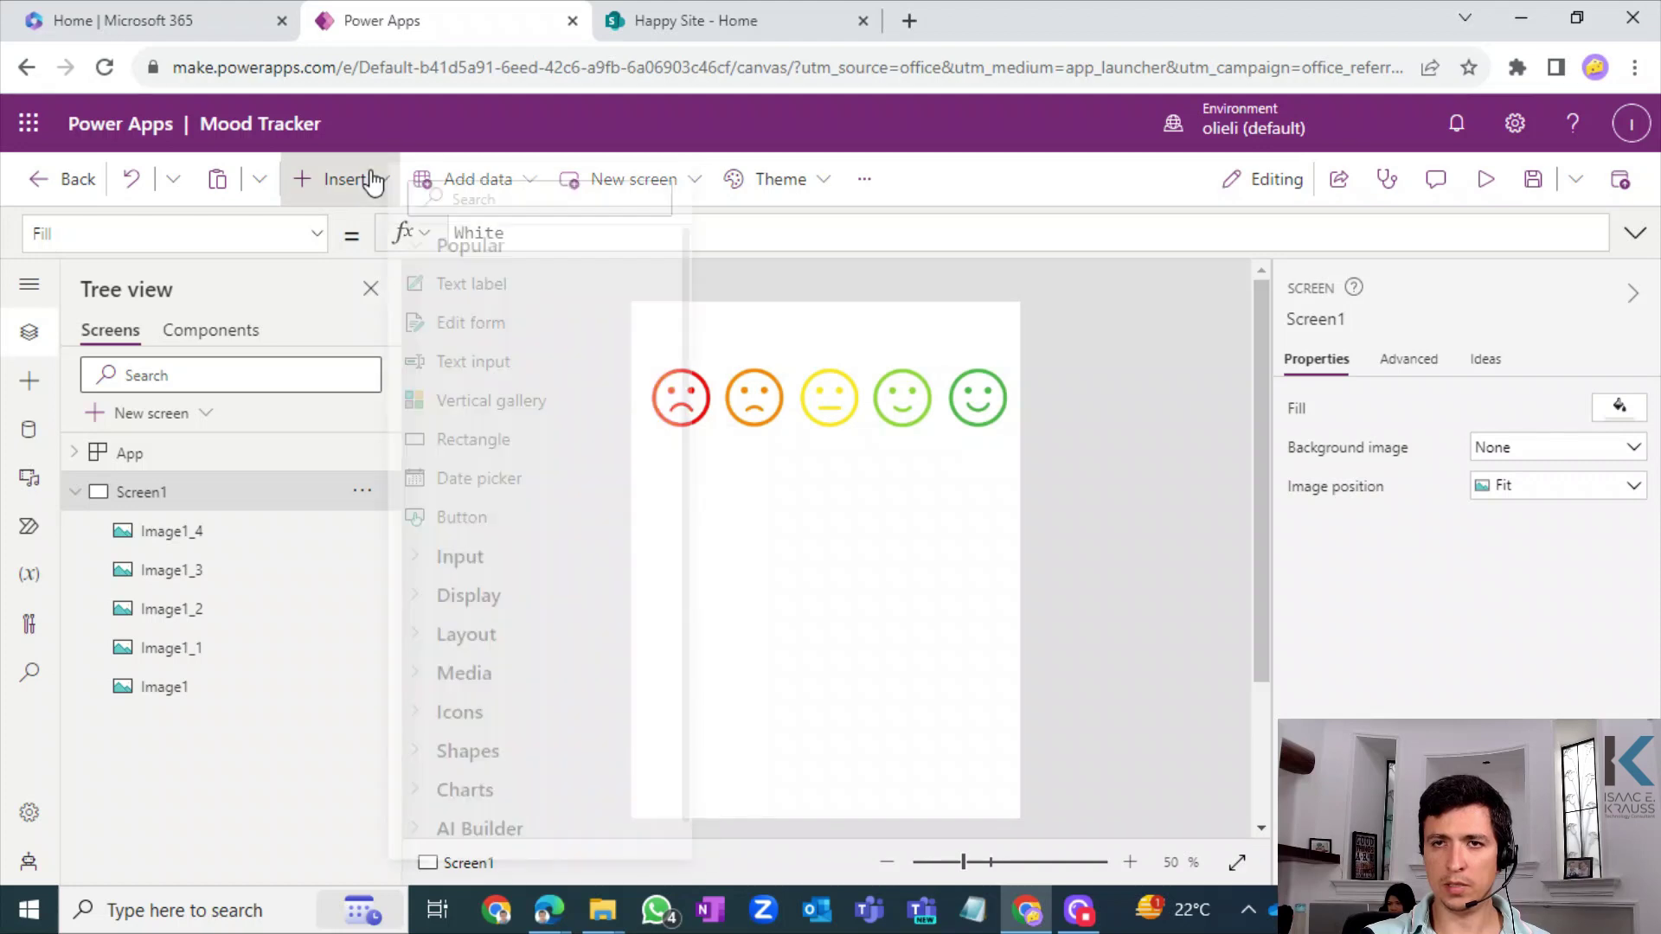
text(cont)
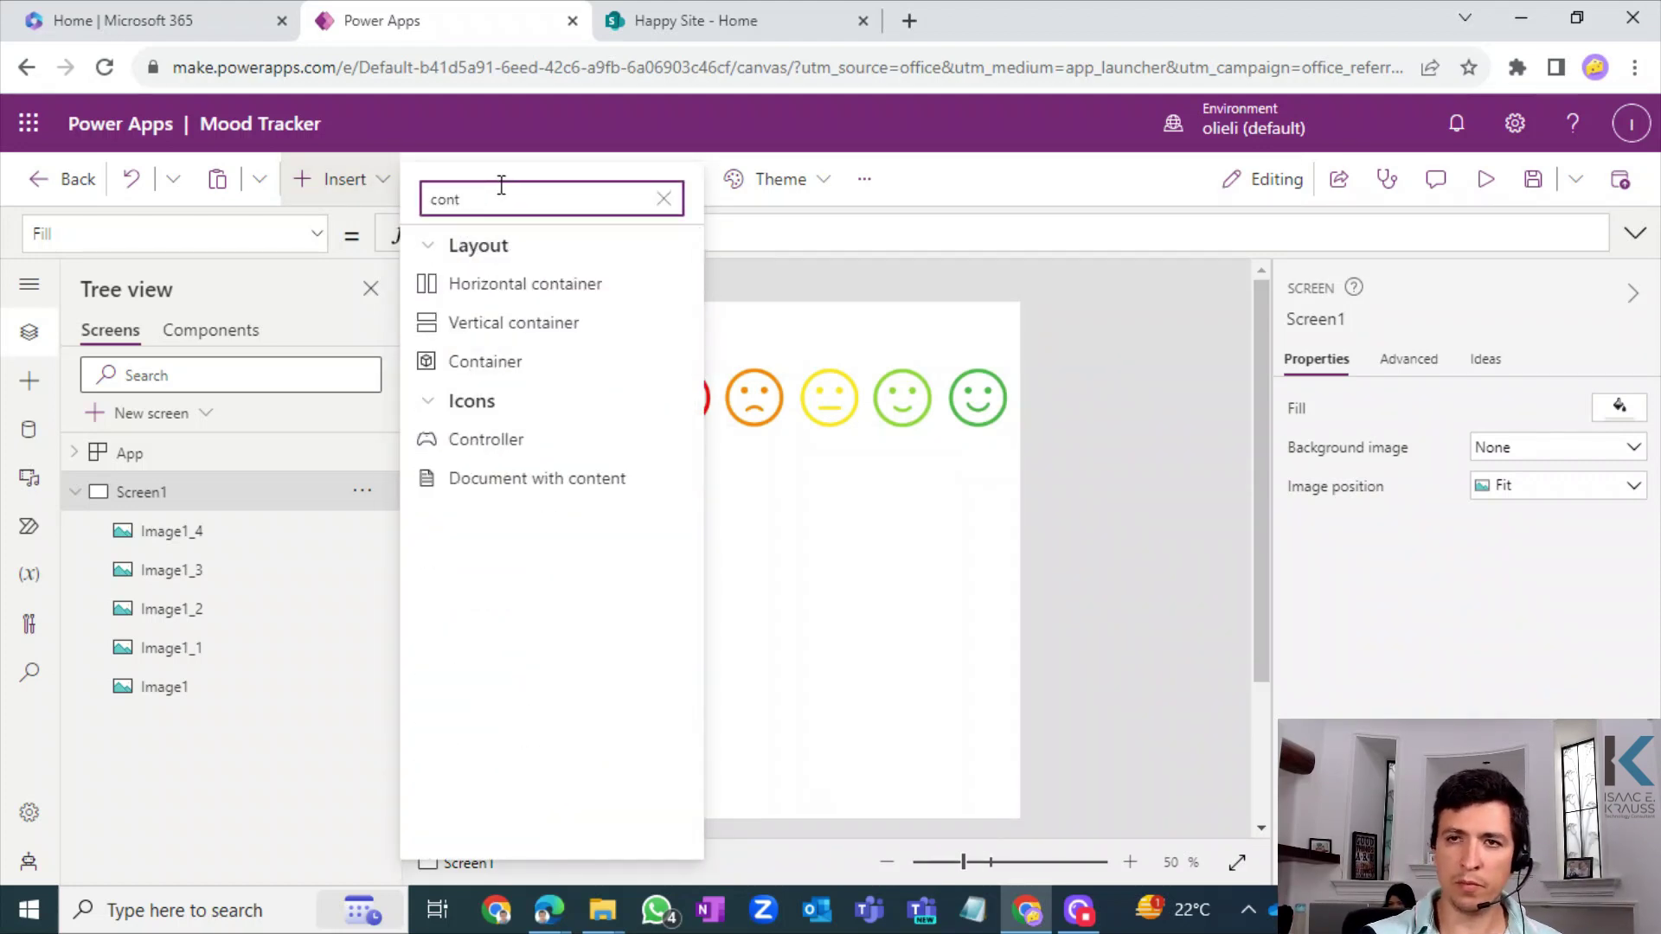
click(524, 365)
drag(915, 323, 876, 459)
drag(934, 541, 1050, 541)
drag(839, 602, 835, 551)
- Cut all five mood face images from the screen and paste them into the container
click(681, 397)
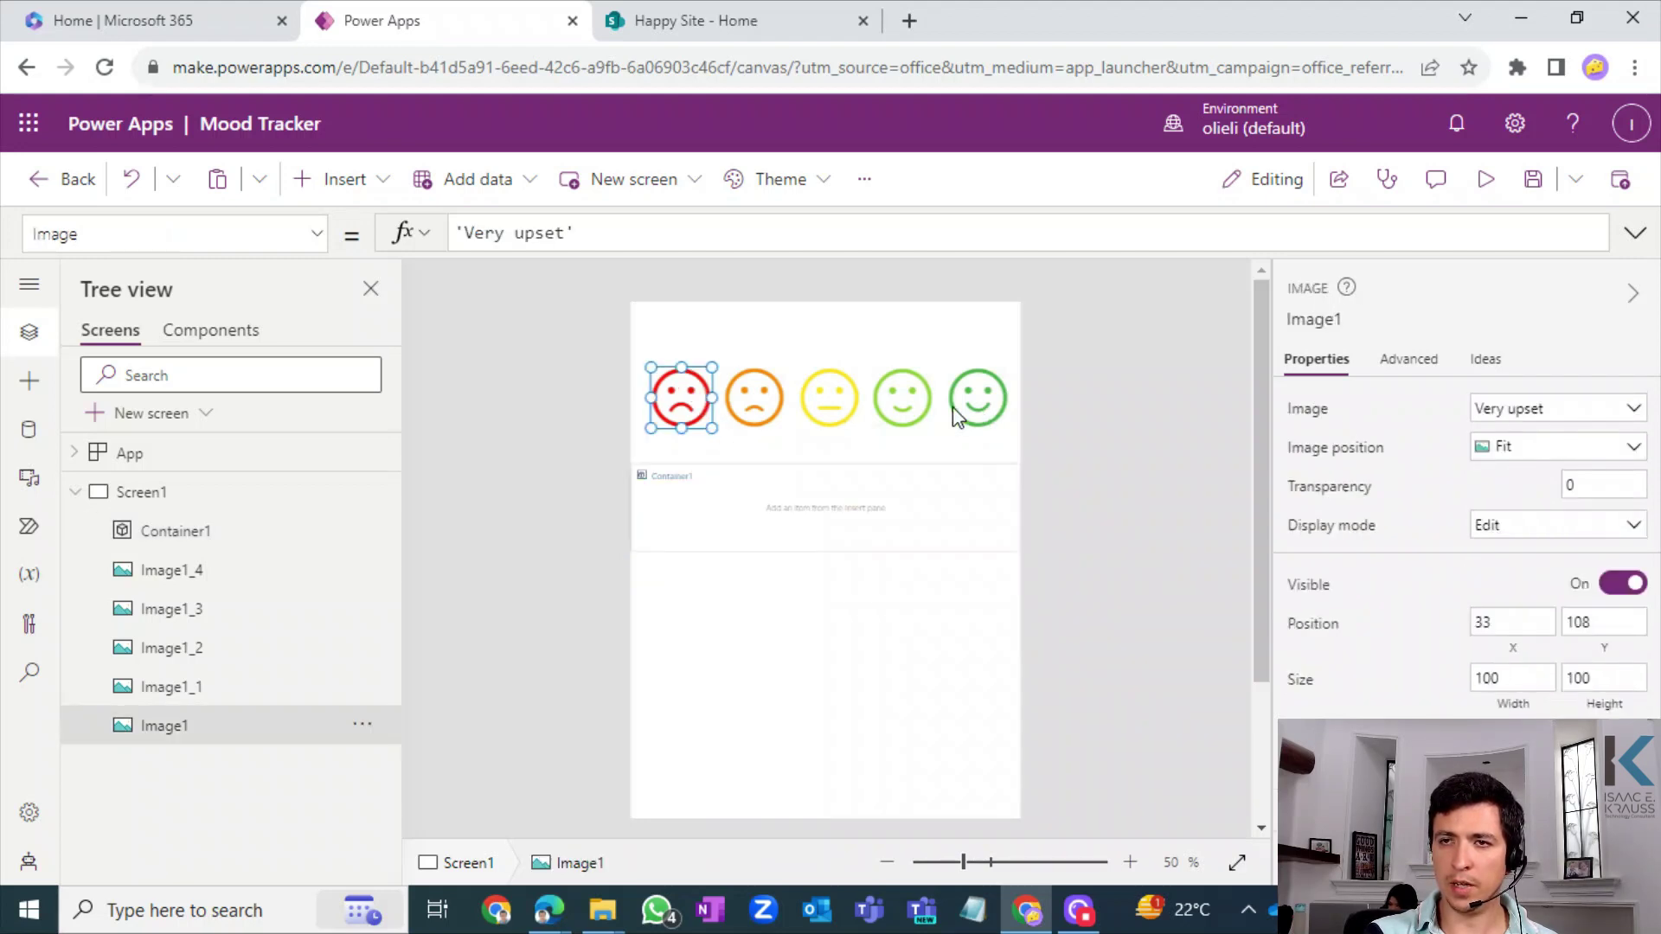
shift+click(749, 405)
shift+click(829, 417)
shift+click(906, 419)
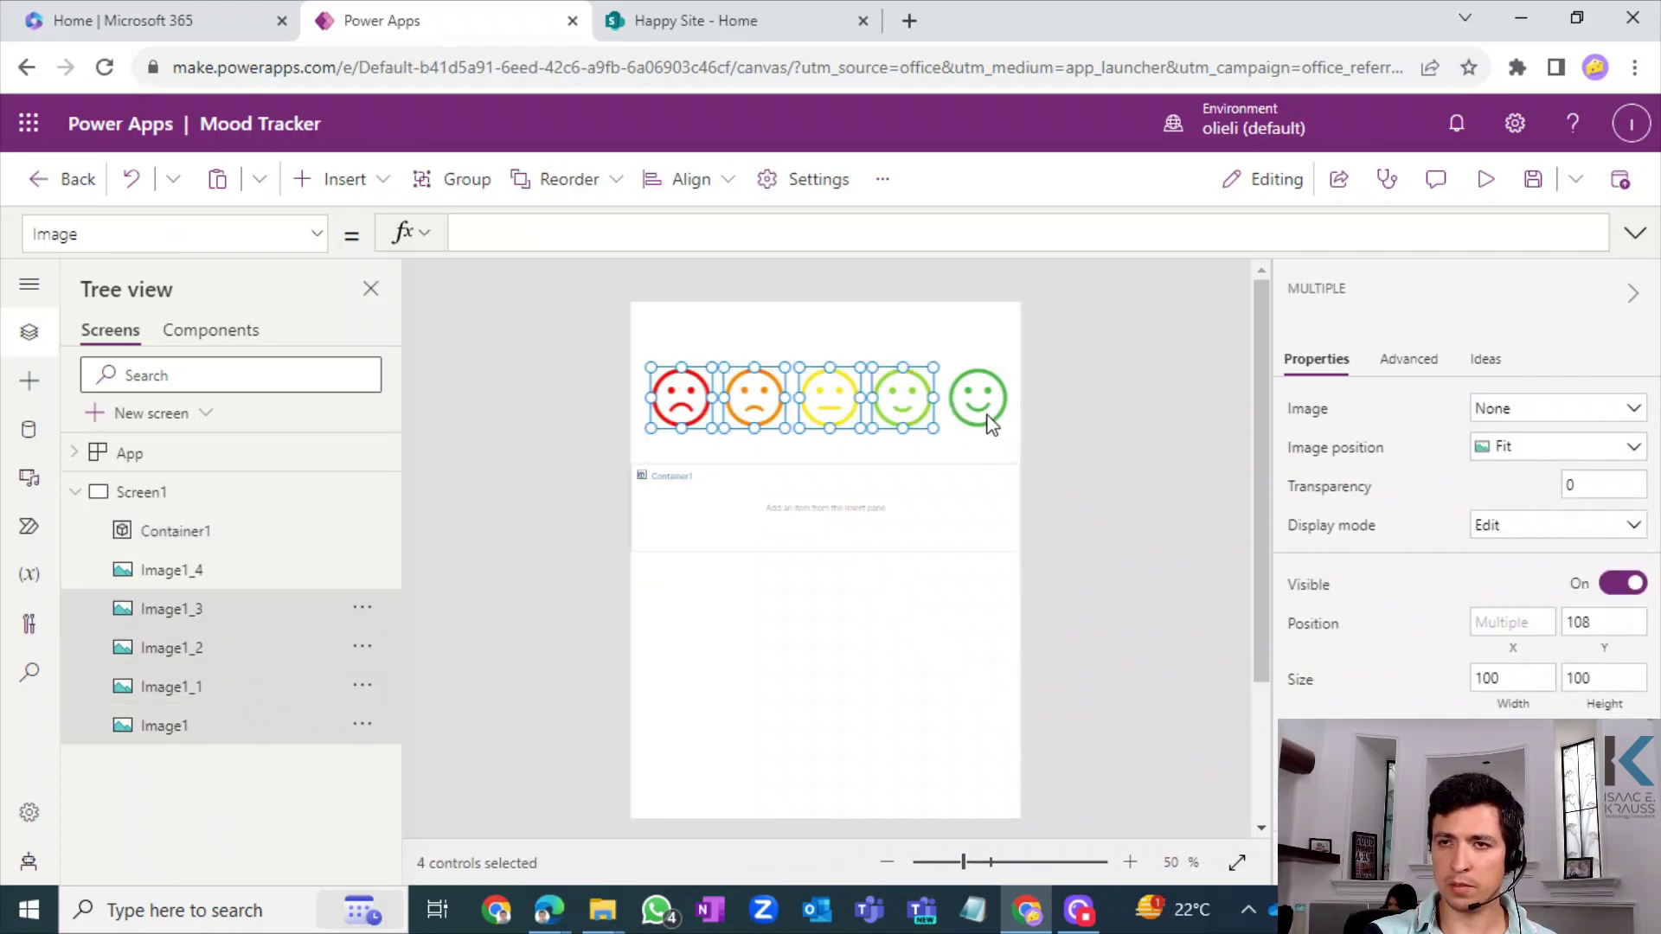
shift+click(986, 421)
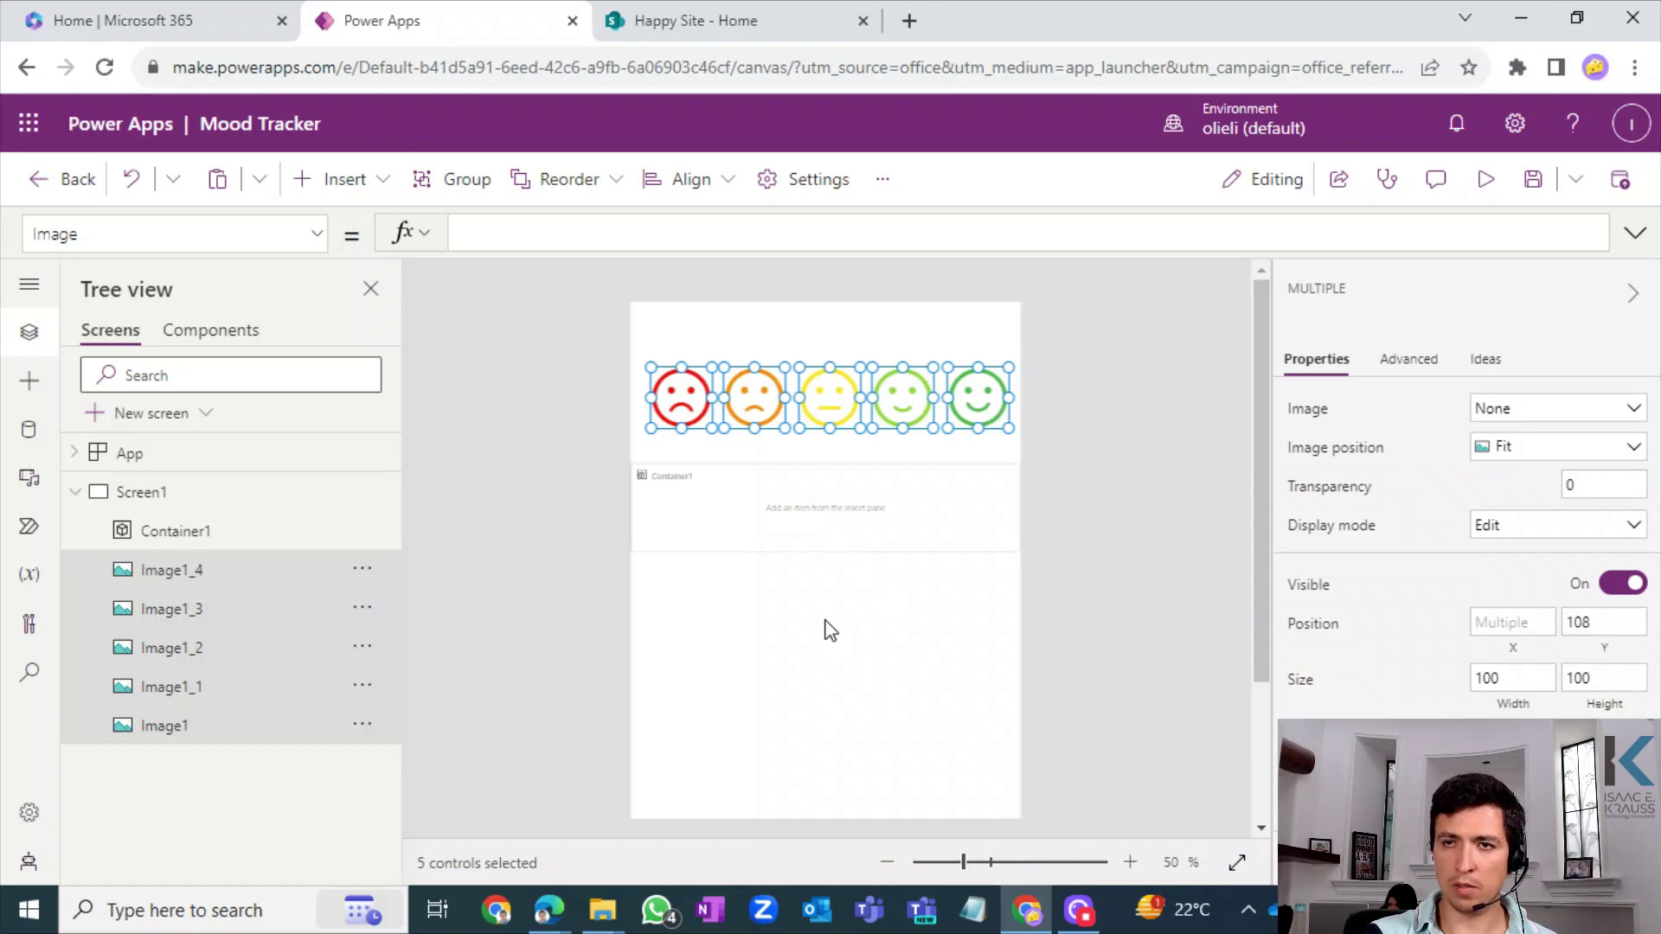
key(Delete)
click(841, 541)
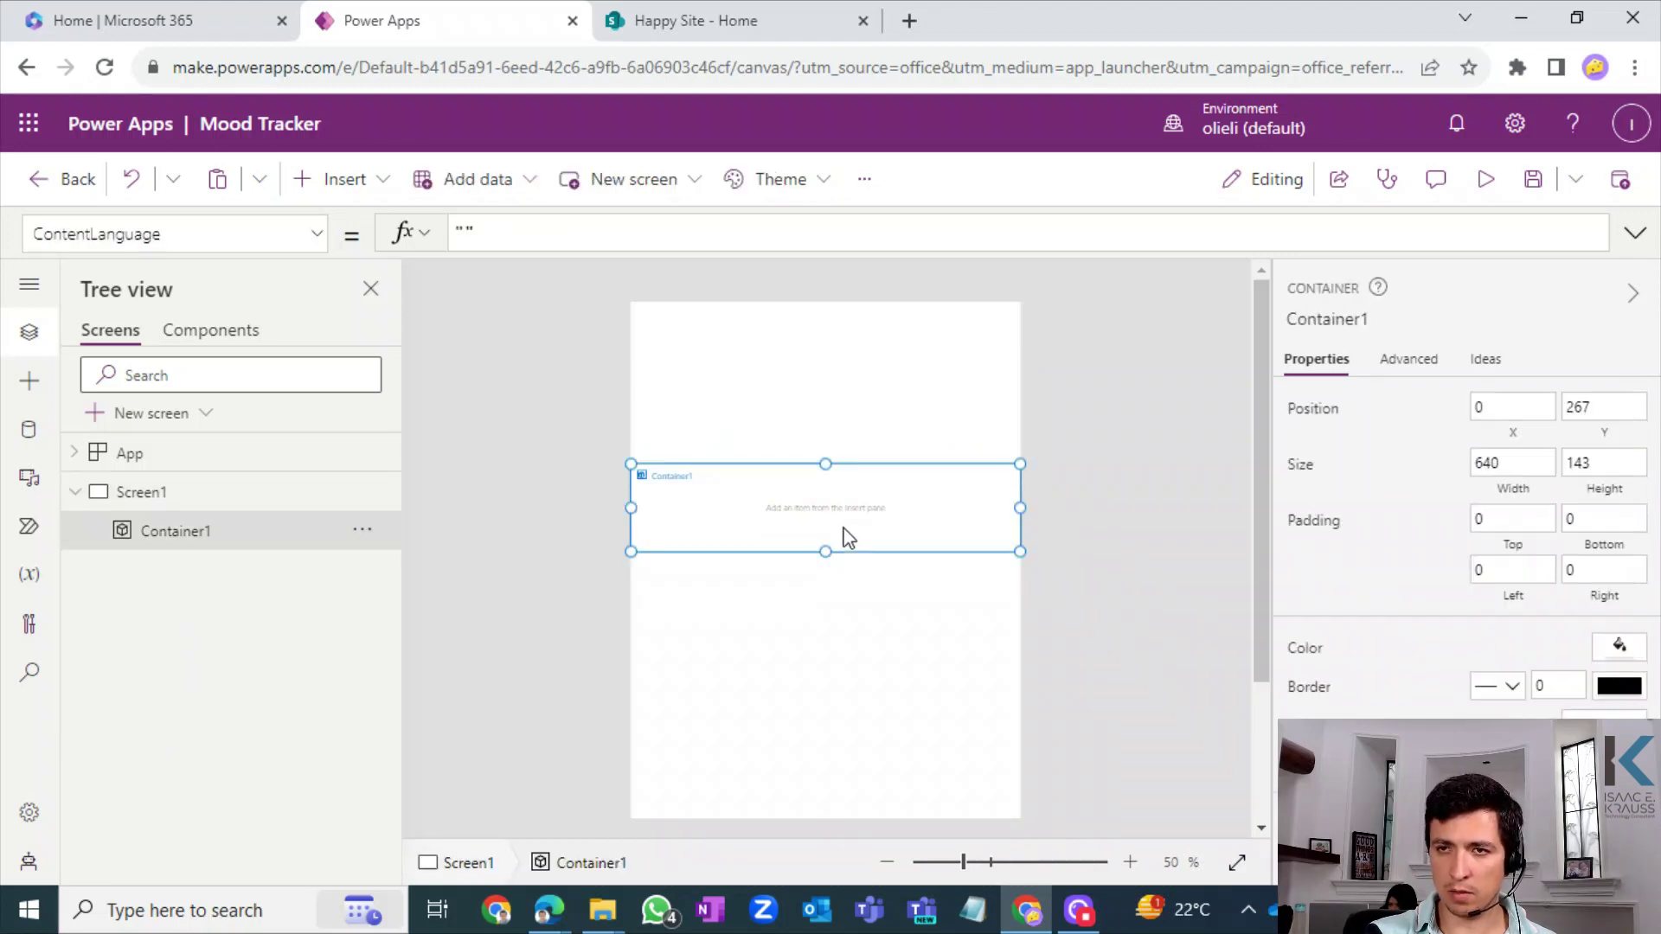
key(ctrl+v)
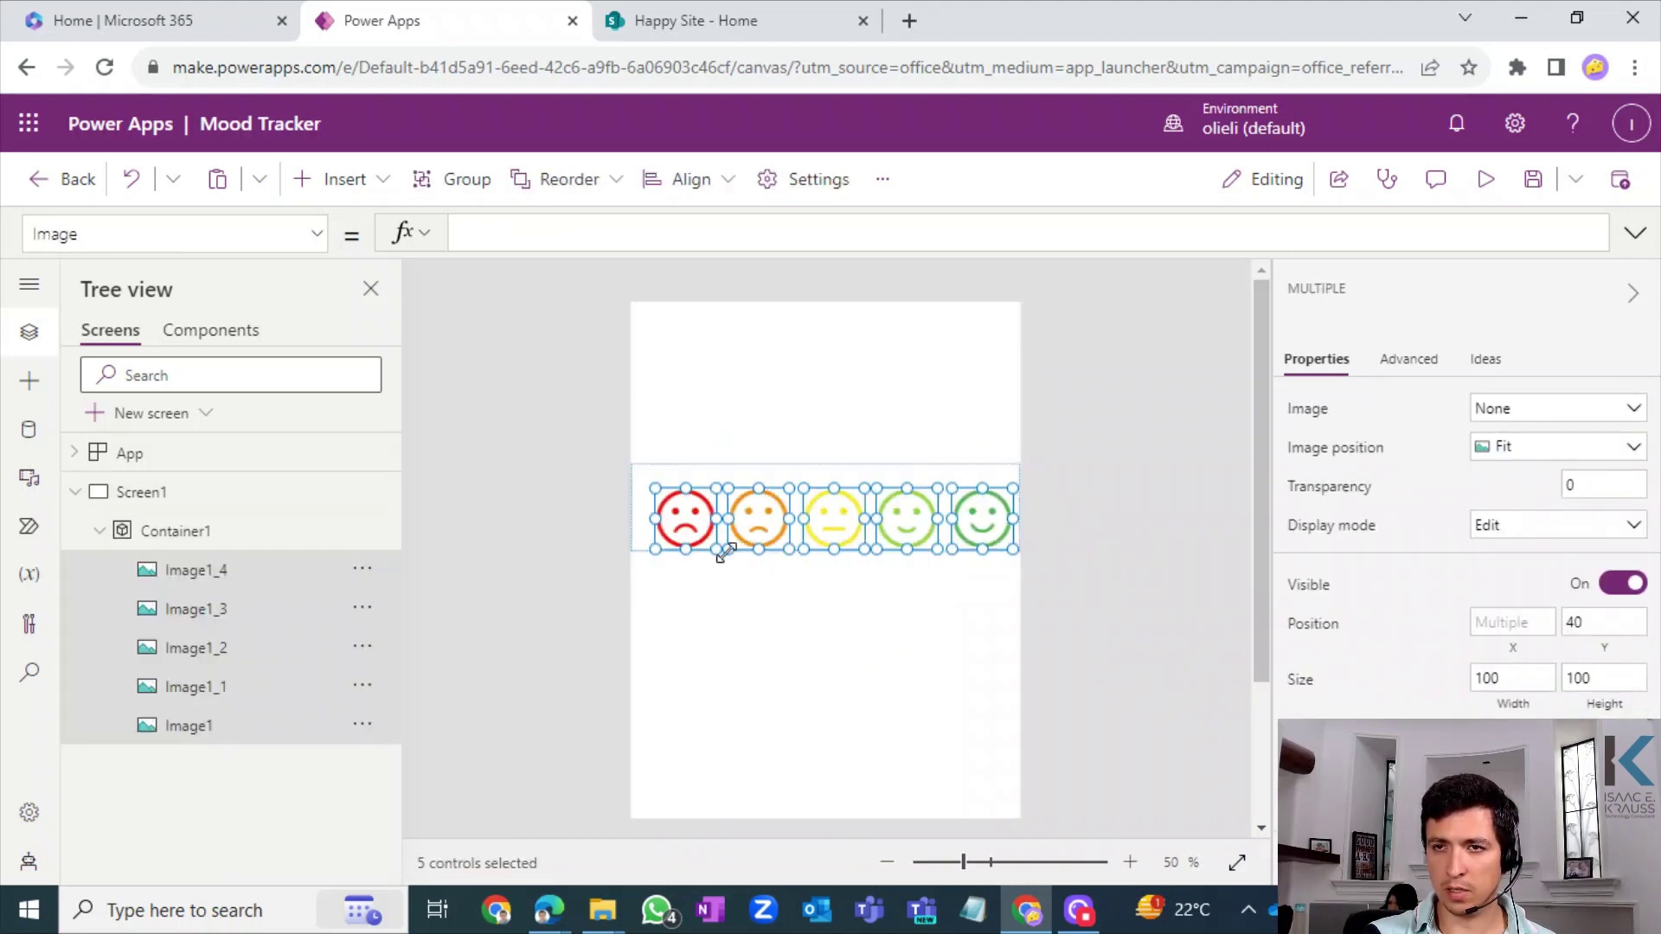
- Move the five faces together to Y 6 inside the container and reduce the container's height to about 117
mouse_move(686, 515)
mouse_down()
mouse_move(672, 508)
mouse_move(692, 500)
mouse_up()
click(832, 584)
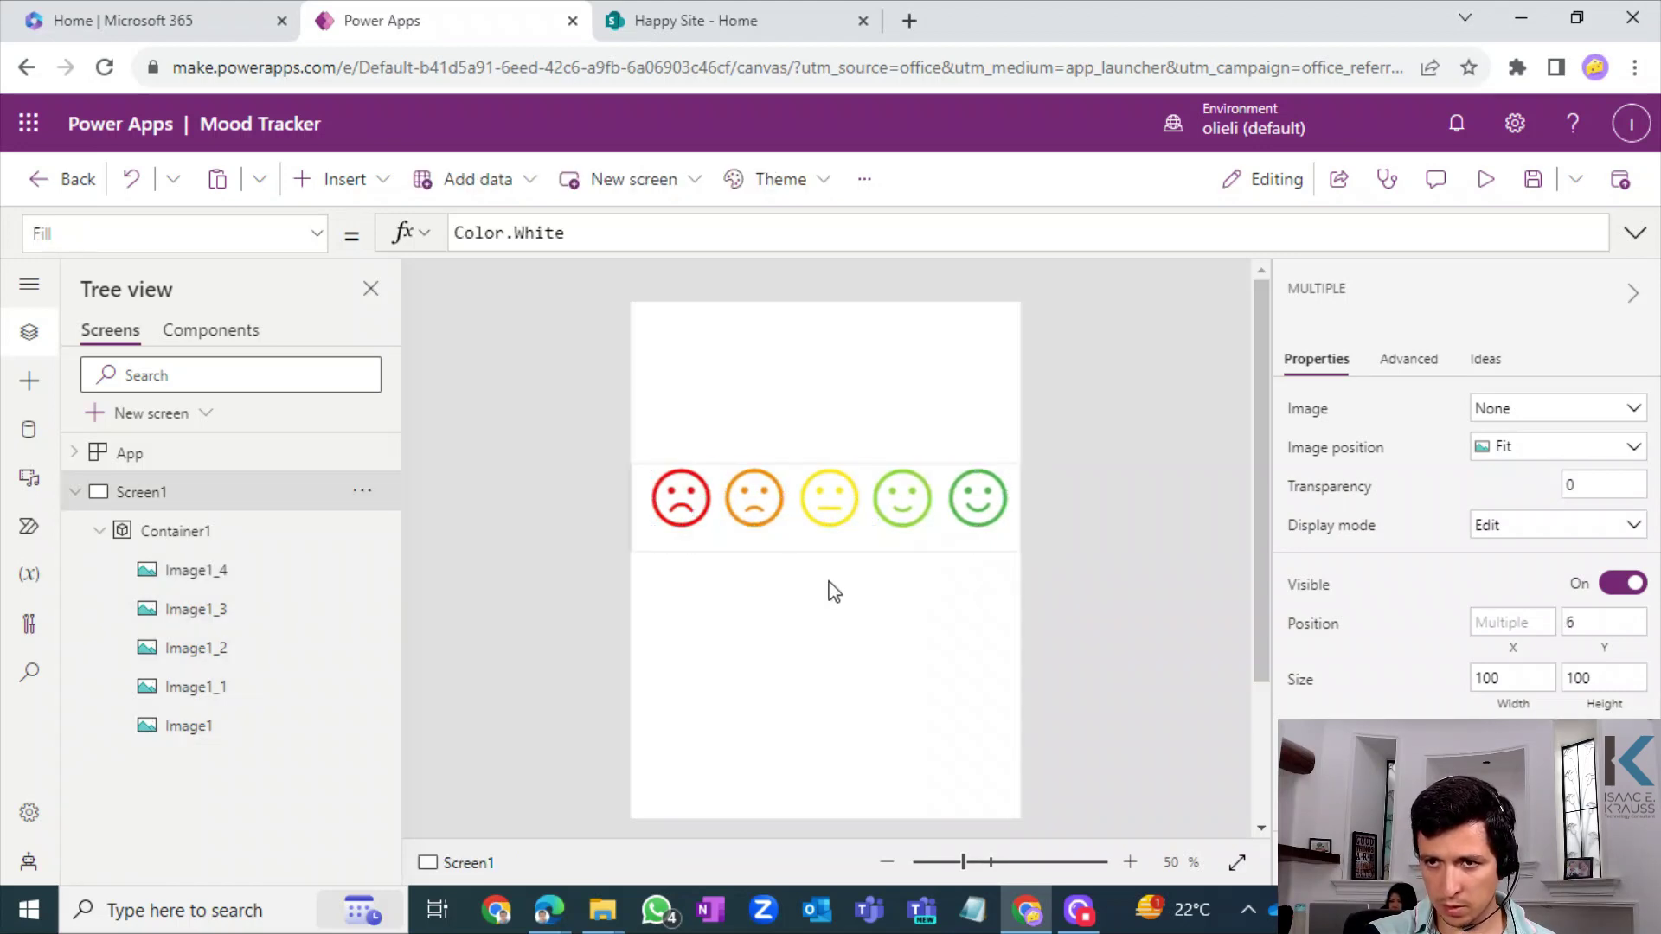
click(838, 549)
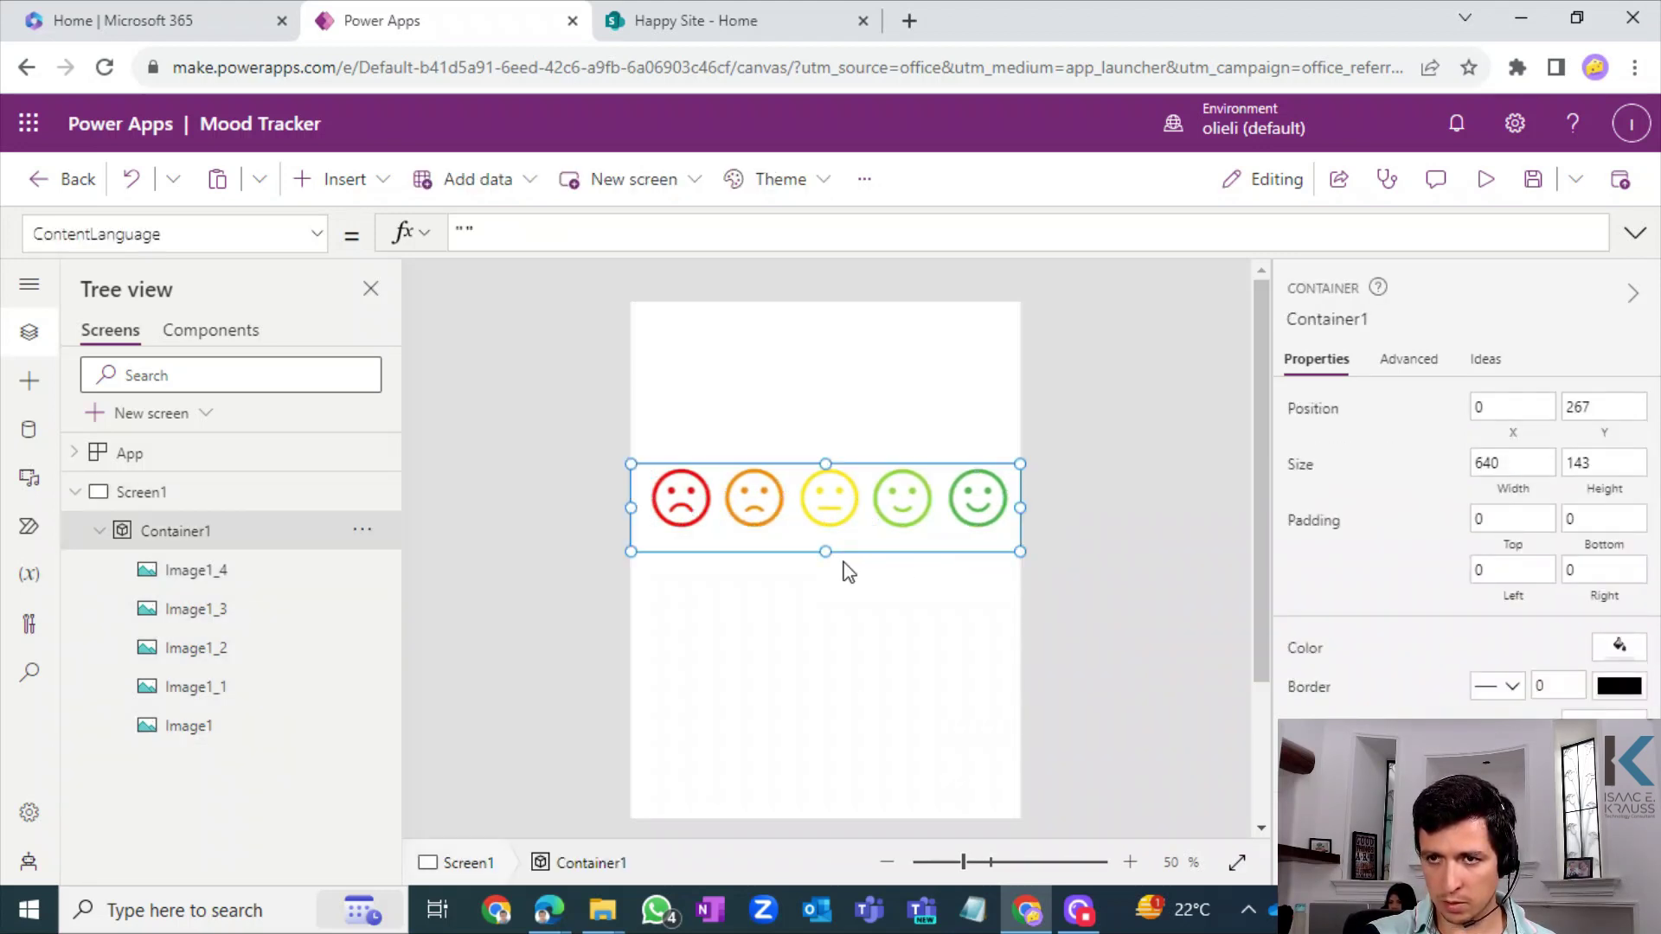
drag(829, 556, 830, 542)
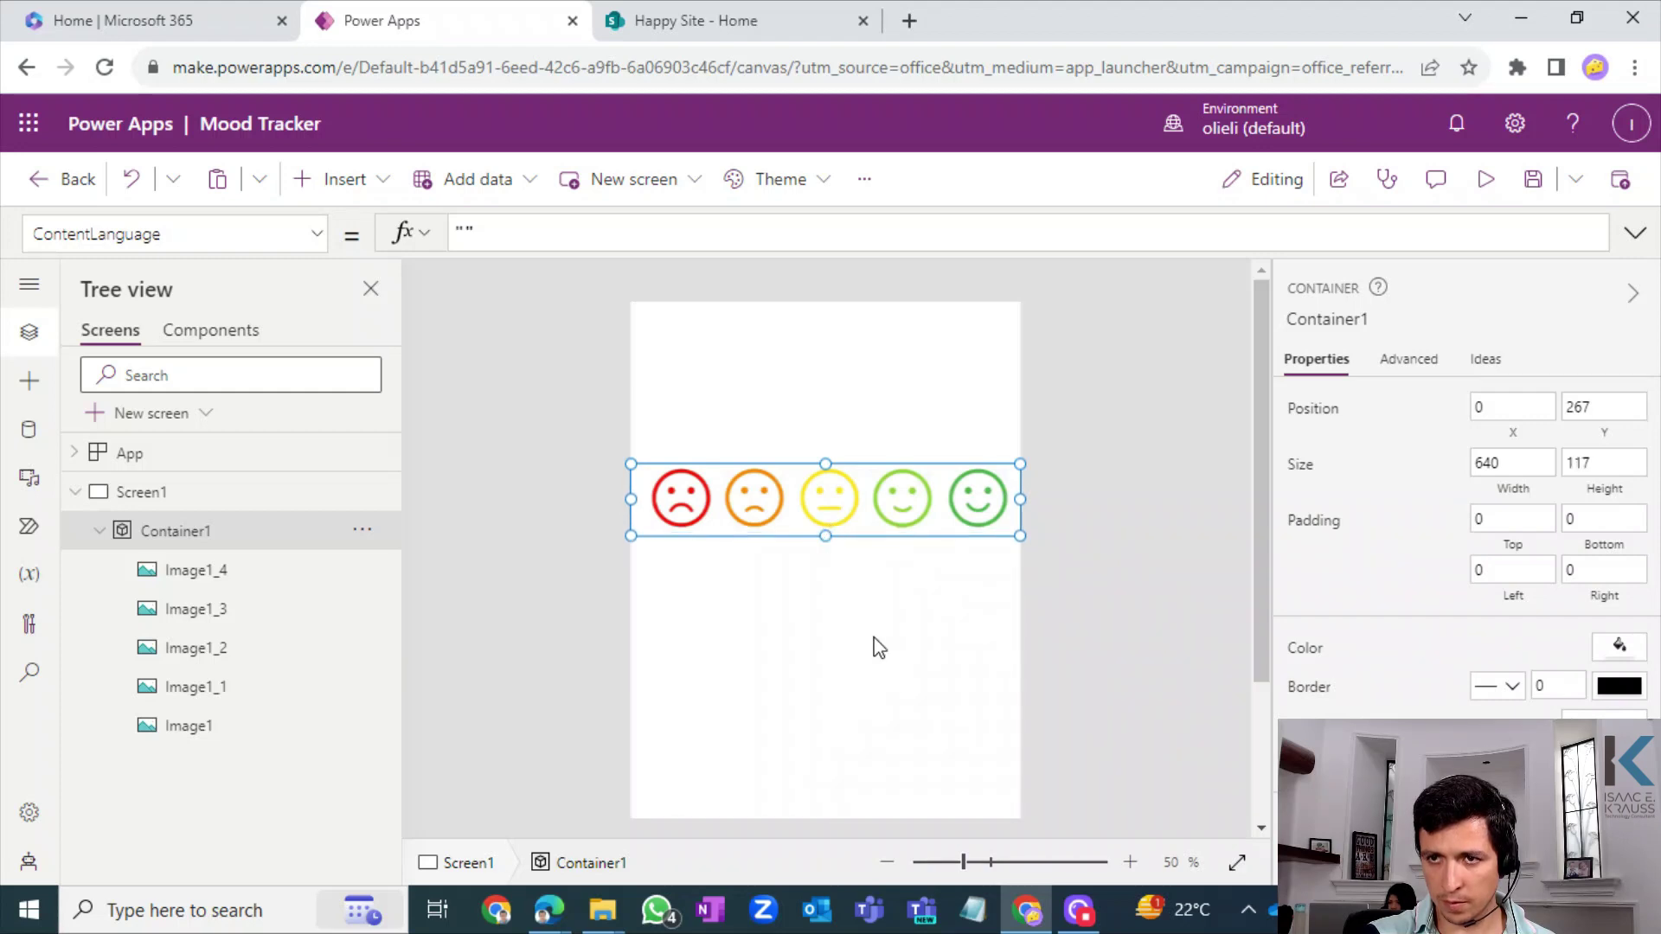
click(900, 569)
- Move the container with the faces up toward the top of Screen1, leaving room above it for a heading
click(898, 485)
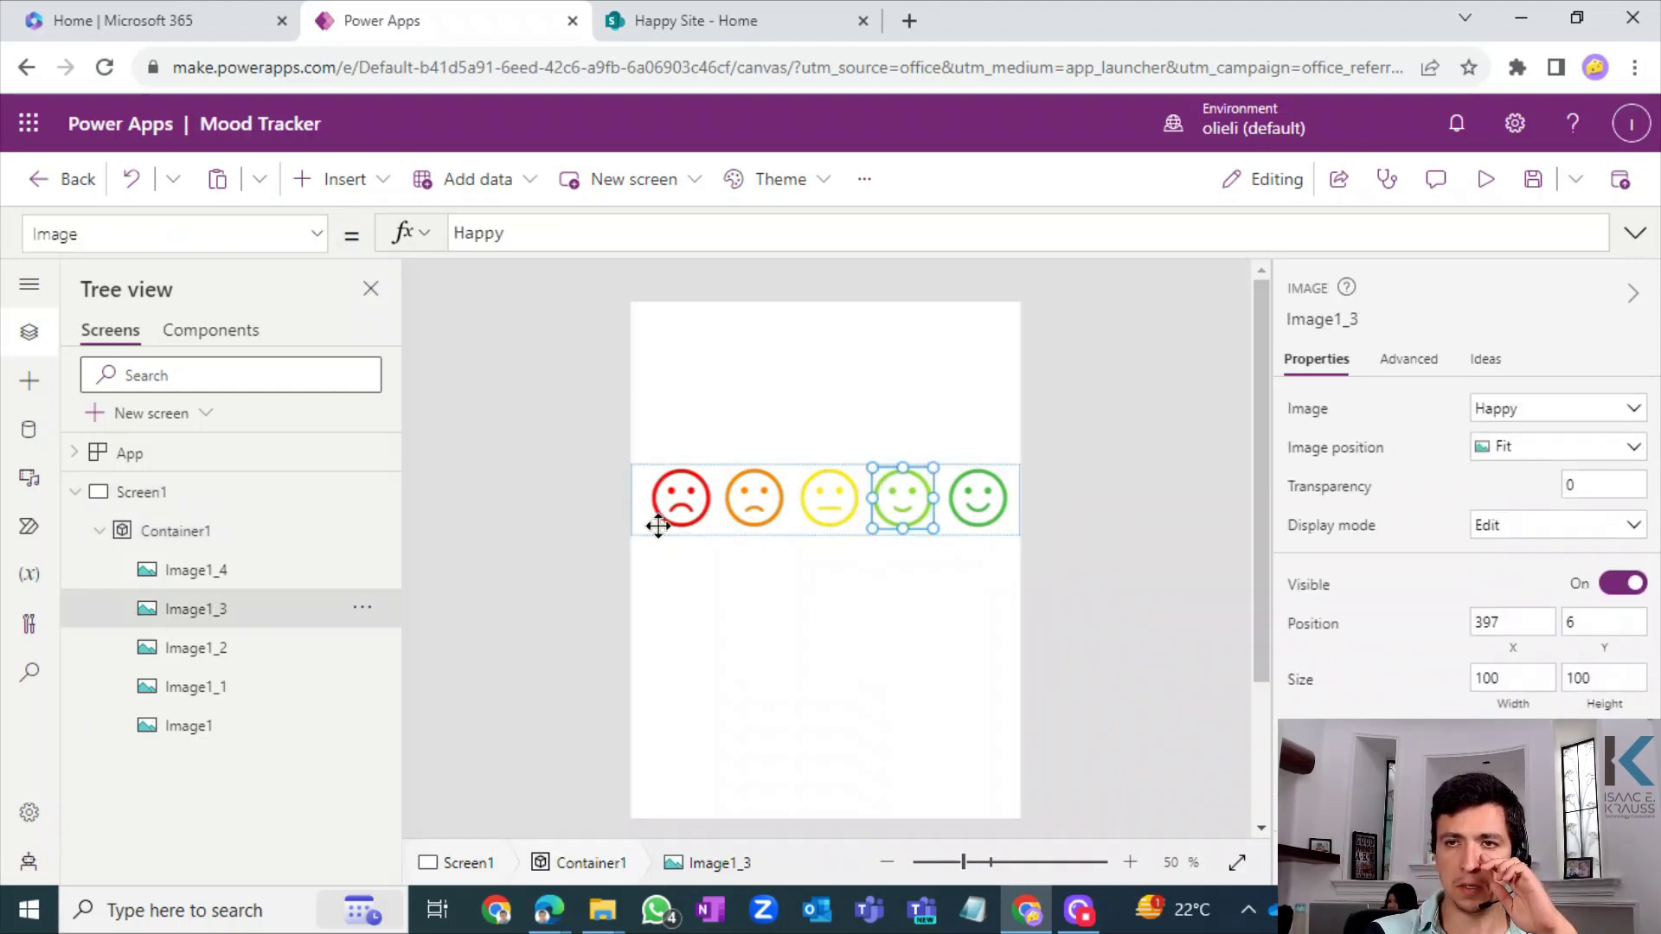
click(658, 526)
click(648, 536)
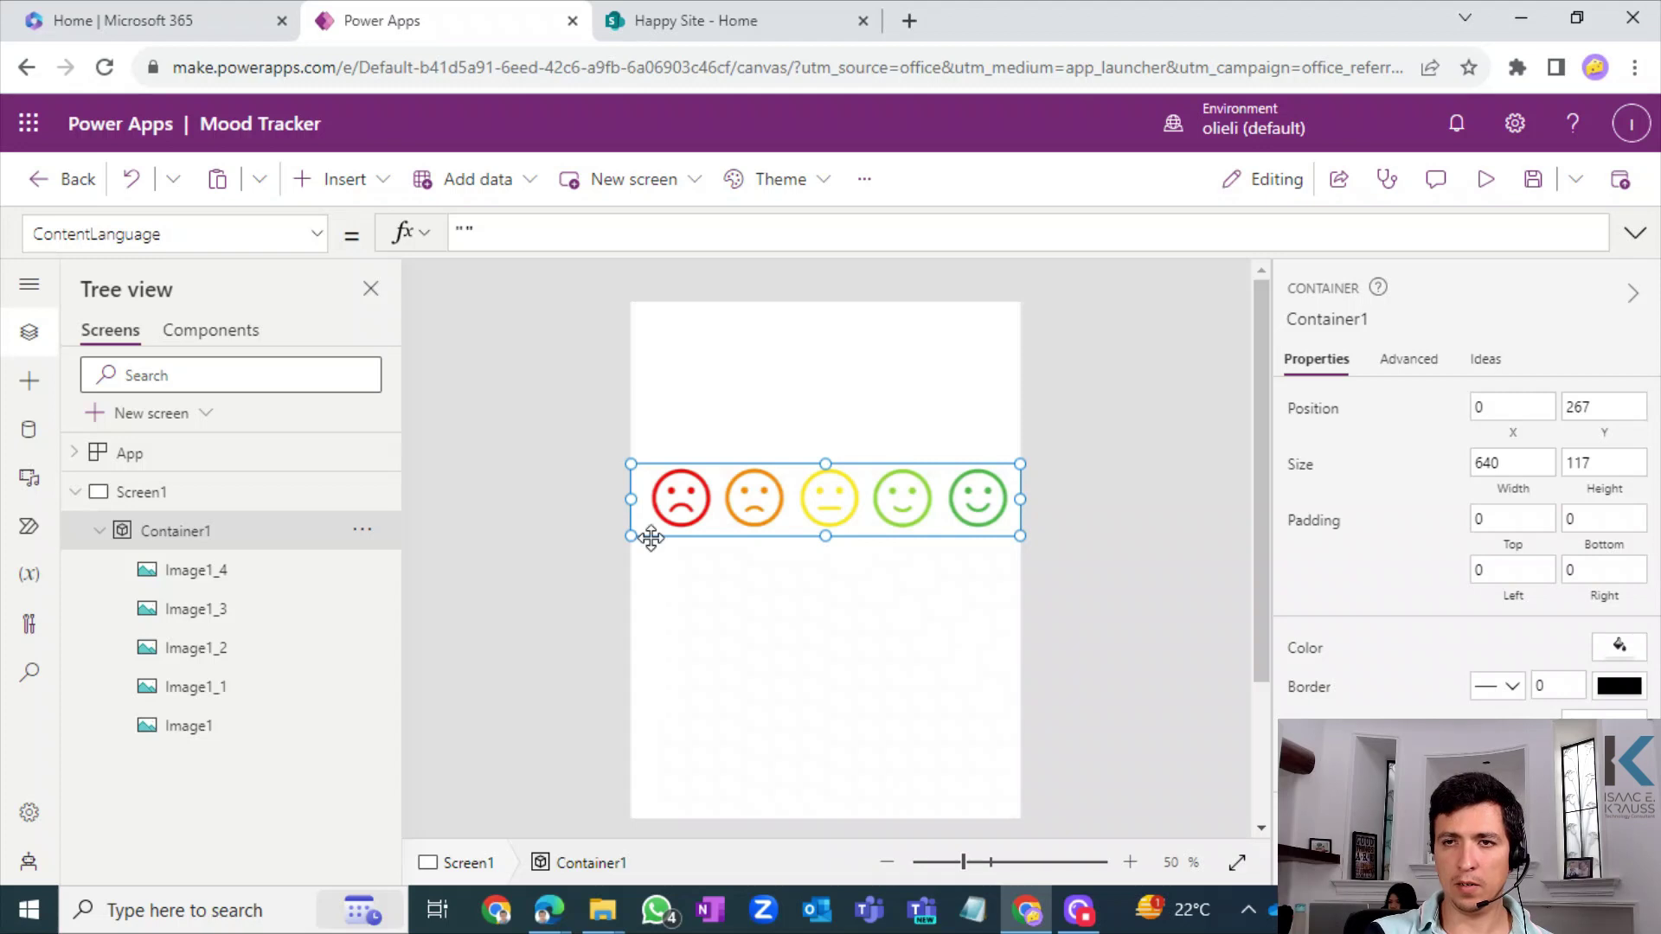
drag(652, 538, 675, 454)
click(783, 561)
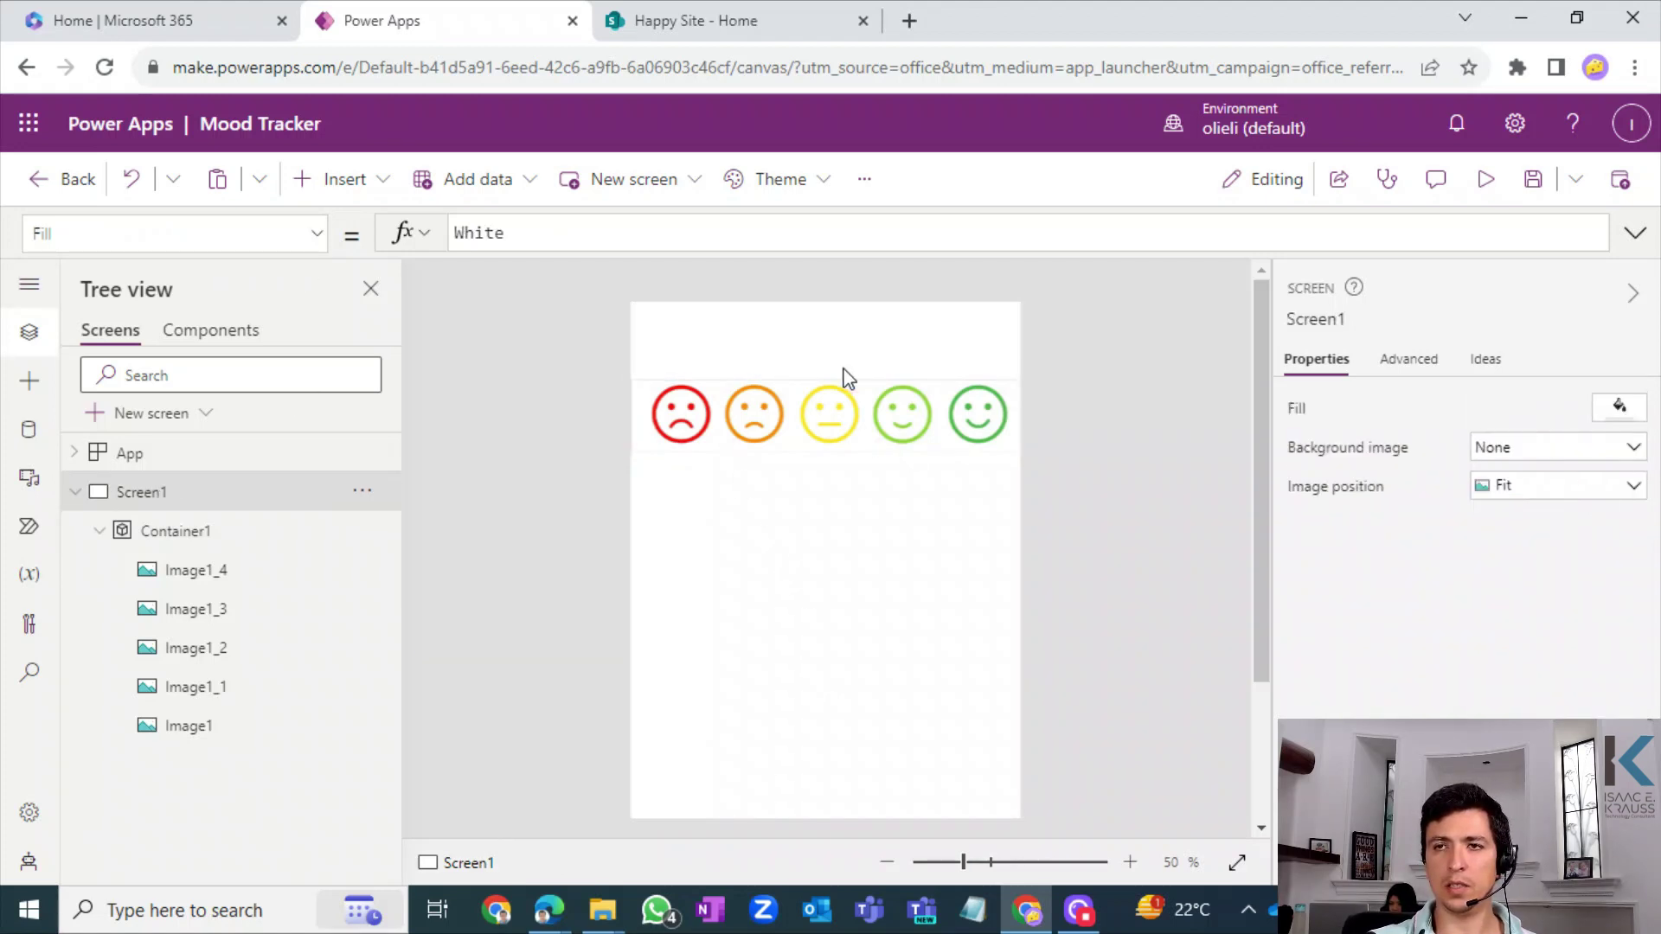
- Insert a text label on Screen1 just above the face container and clear its default text
click(346, 181)
click(1189, 392)
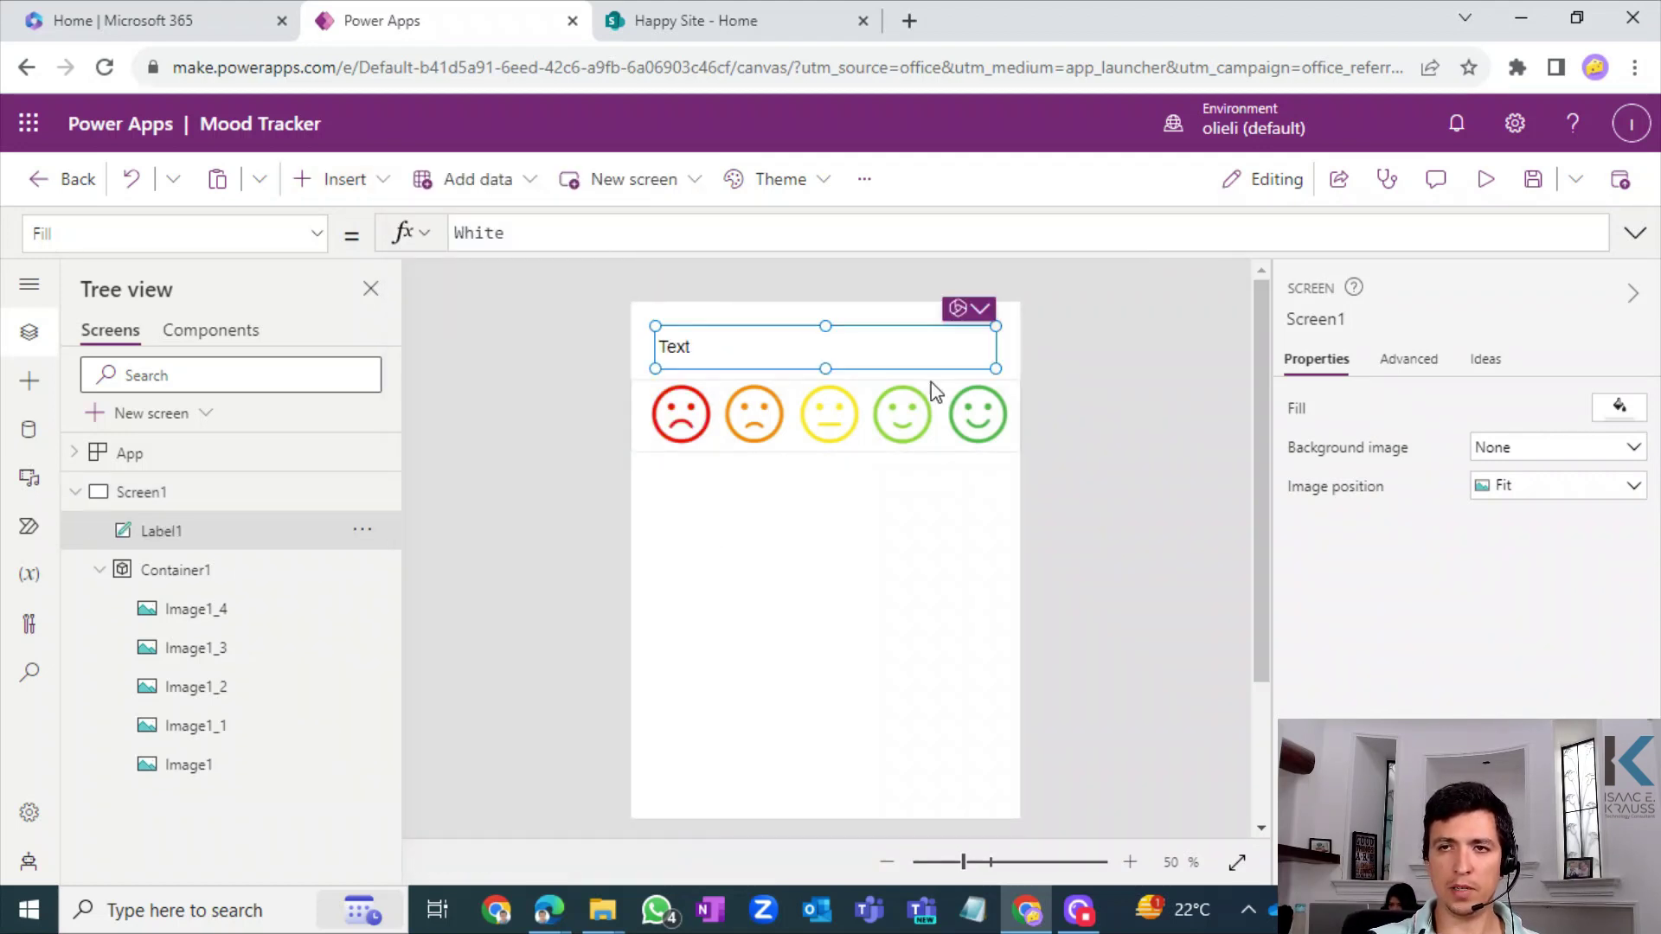
drag(809, 332, 874, 330)
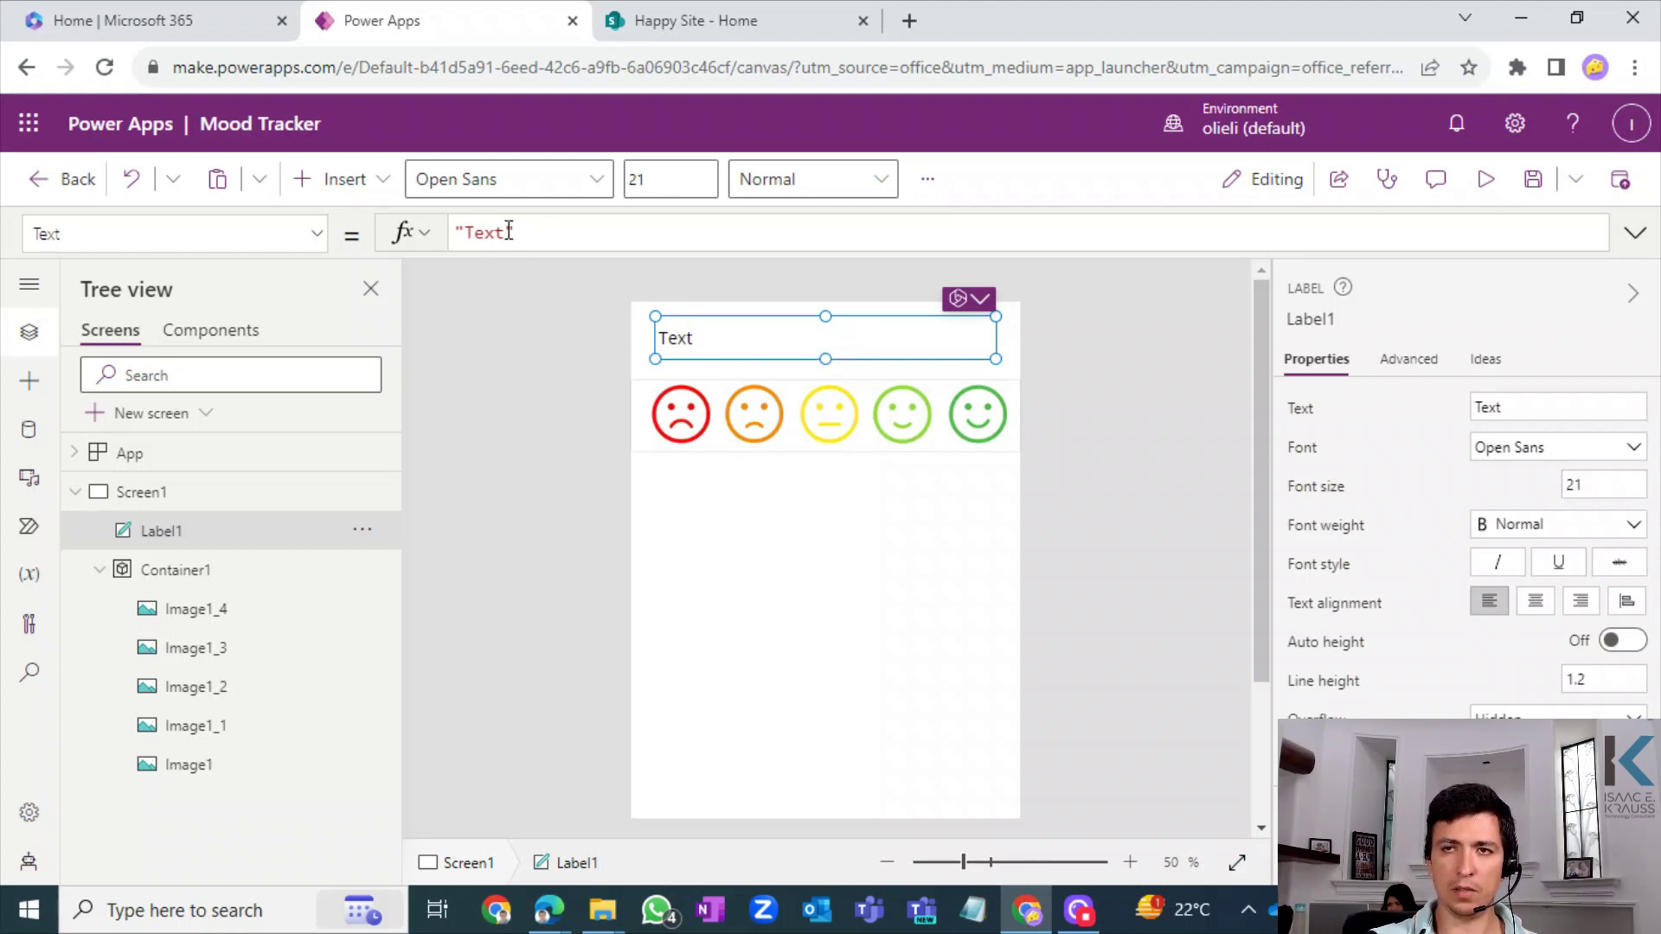
mouse_move(509, 232)
mouse_down()
mouse_move(456, 232)
mouse_move(506, 231)
mouse_up()
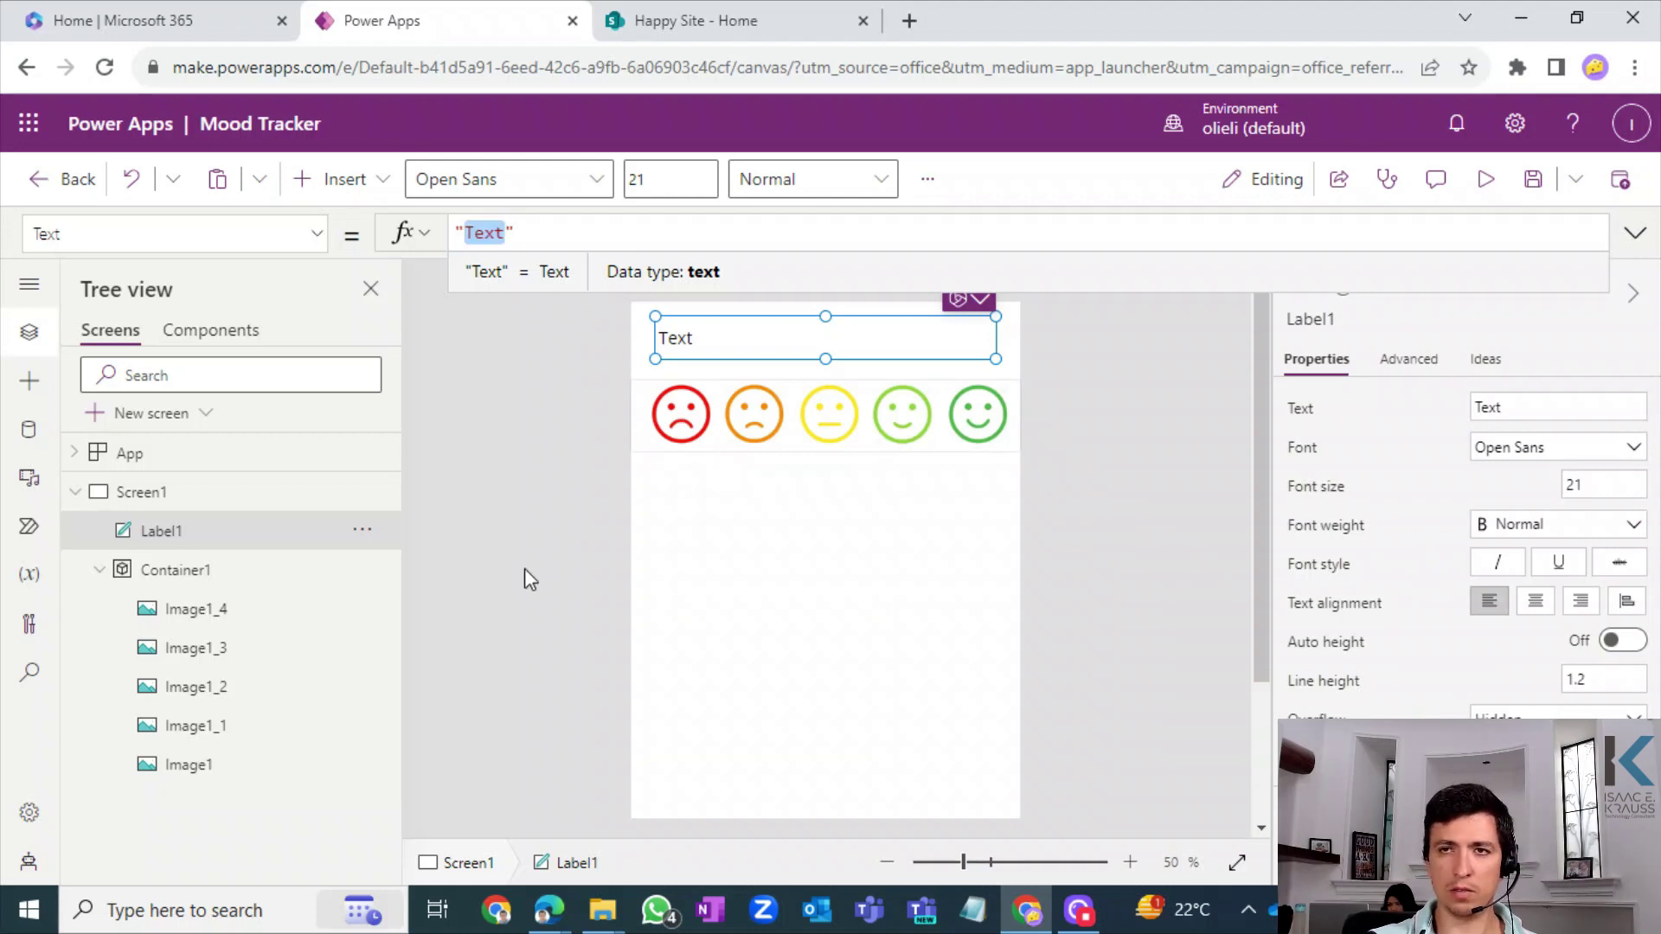
key(BackSpace)
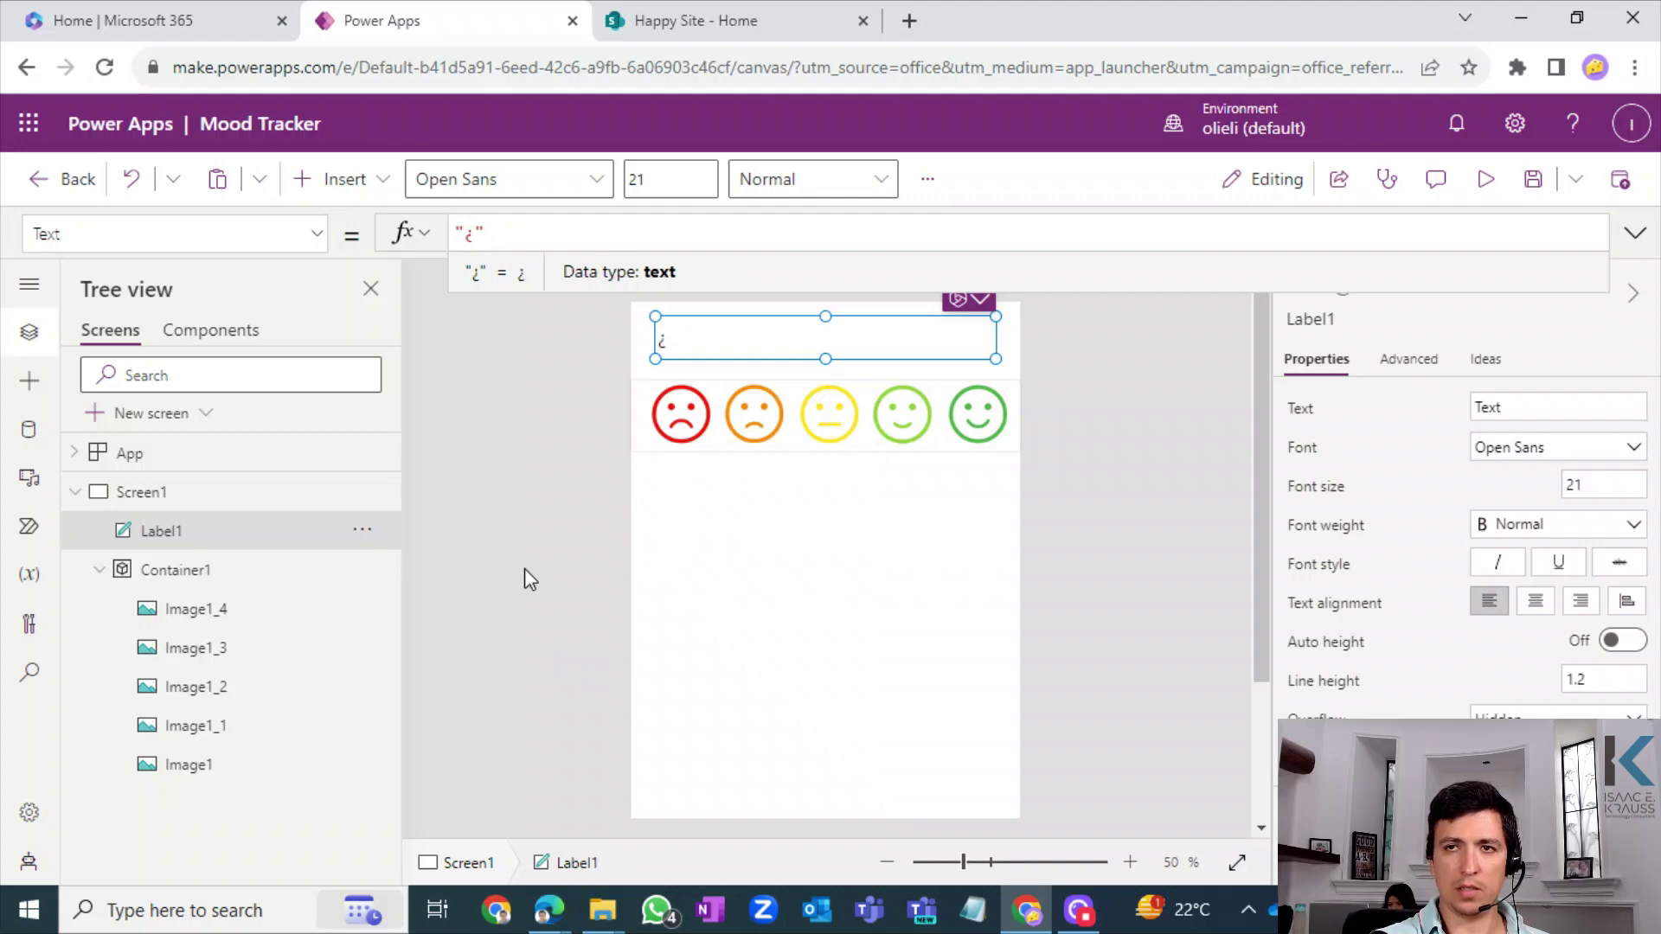
text(Wh)
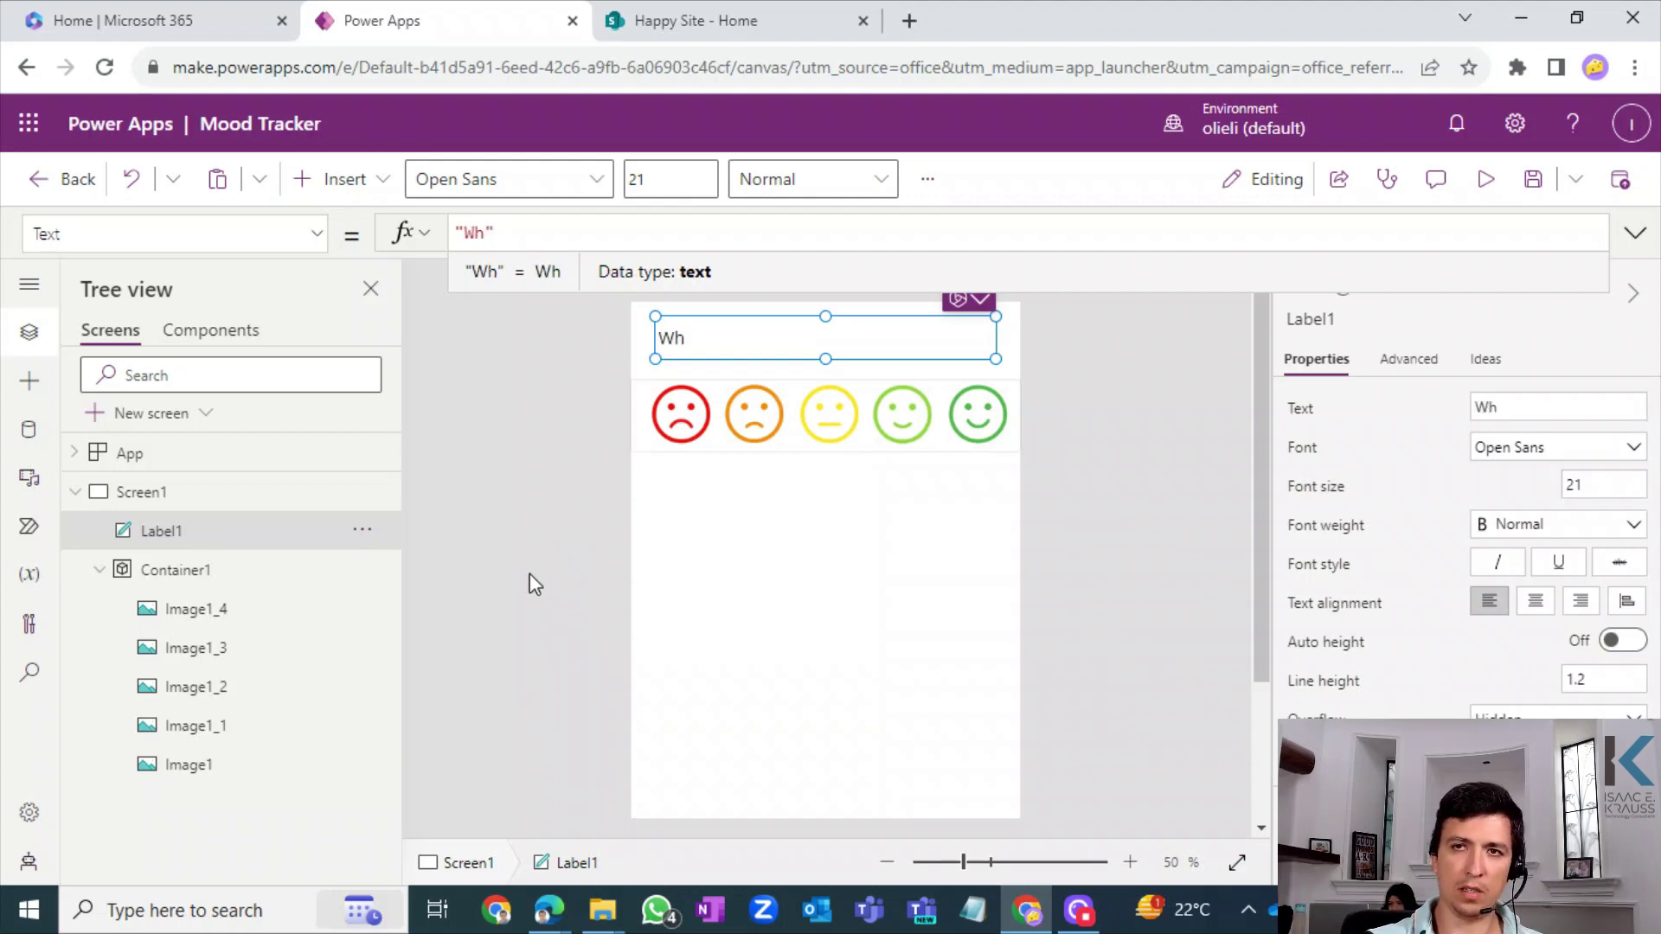
key(BackSpace)
key(BackSpace)
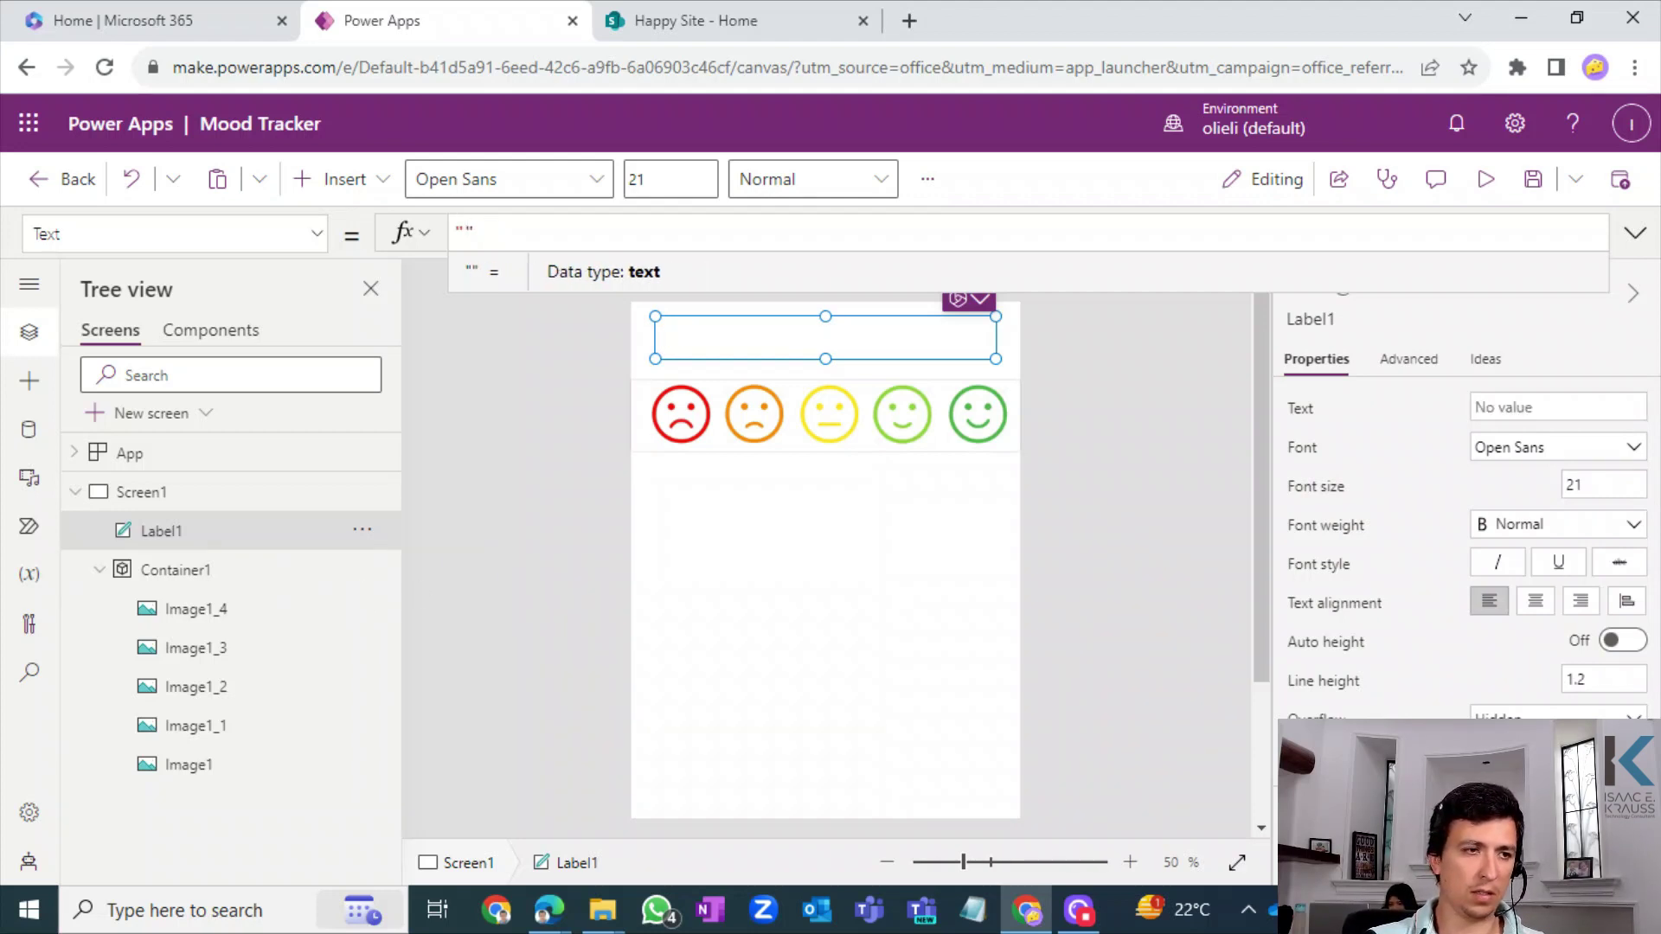
click(467, 232)
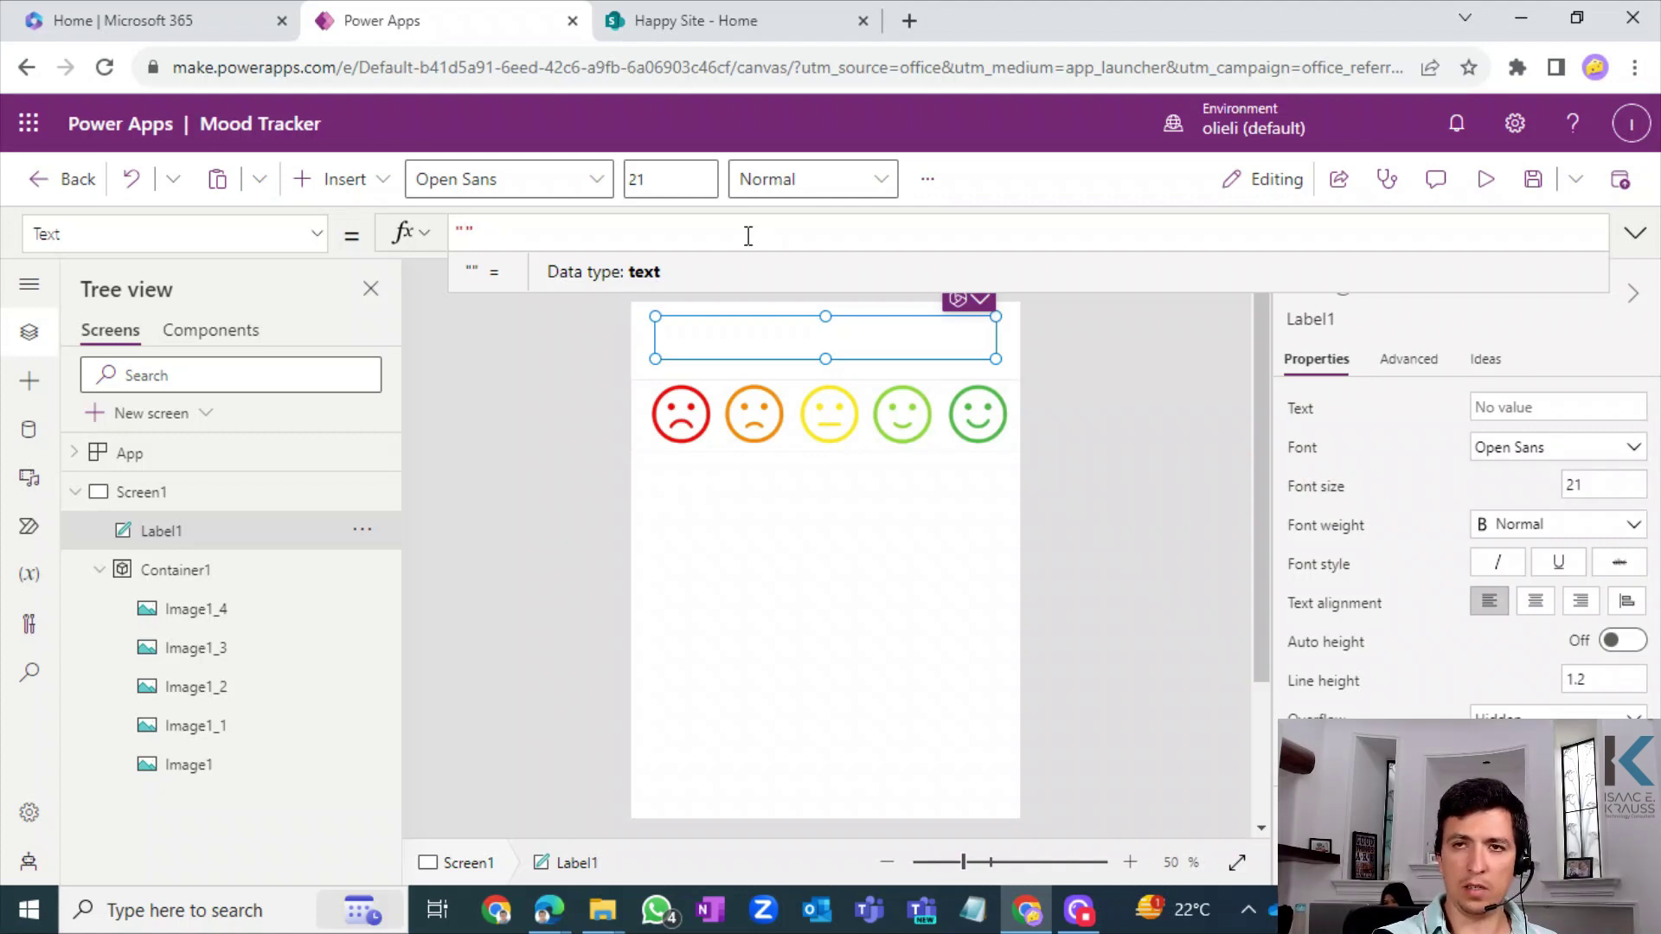
text(W)
key(BackSpace)
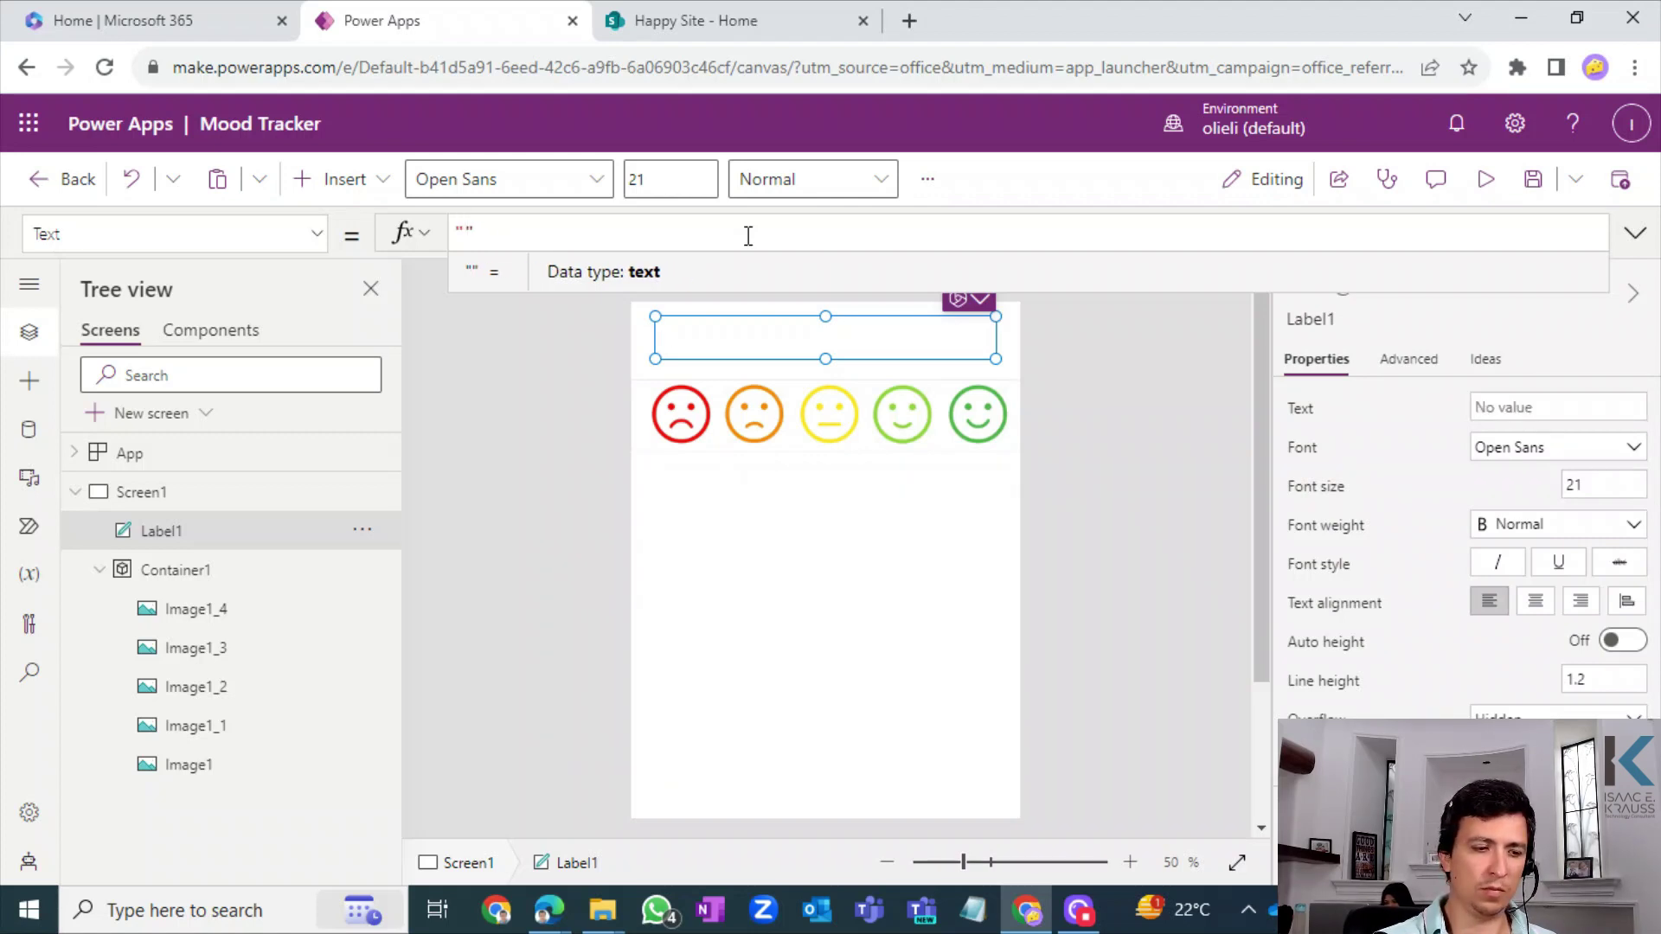
- Set the empty label's text above the face container to "Mood during breakfast:"
text(Mood)
key(BackSpace)
text(od )
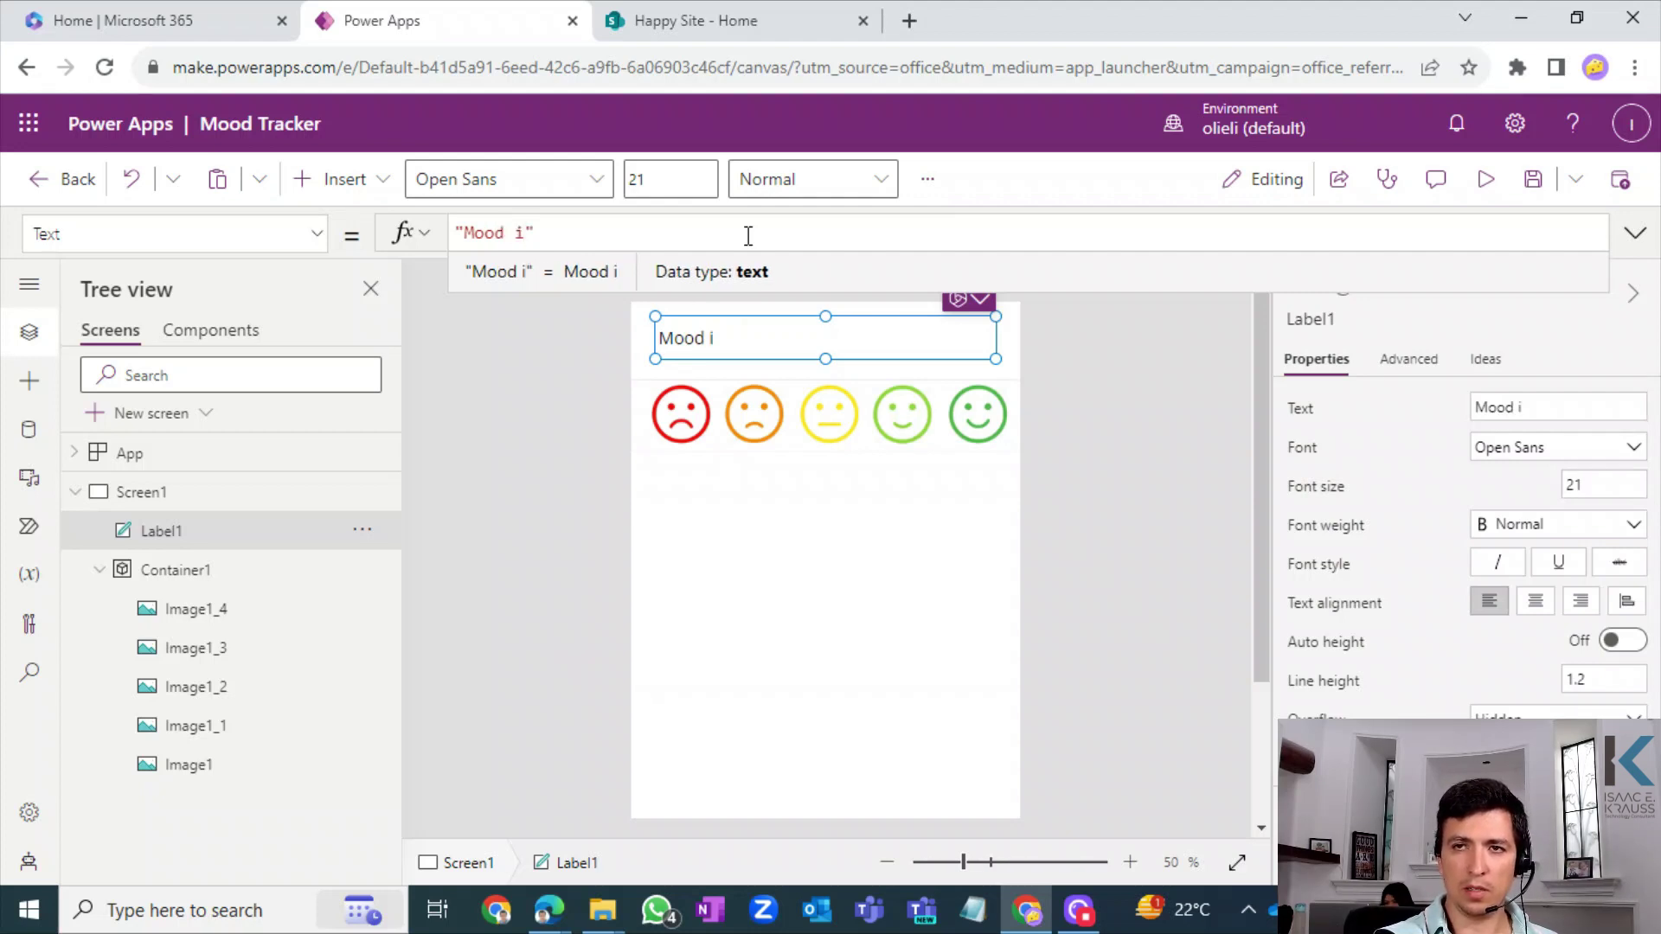
text(in )
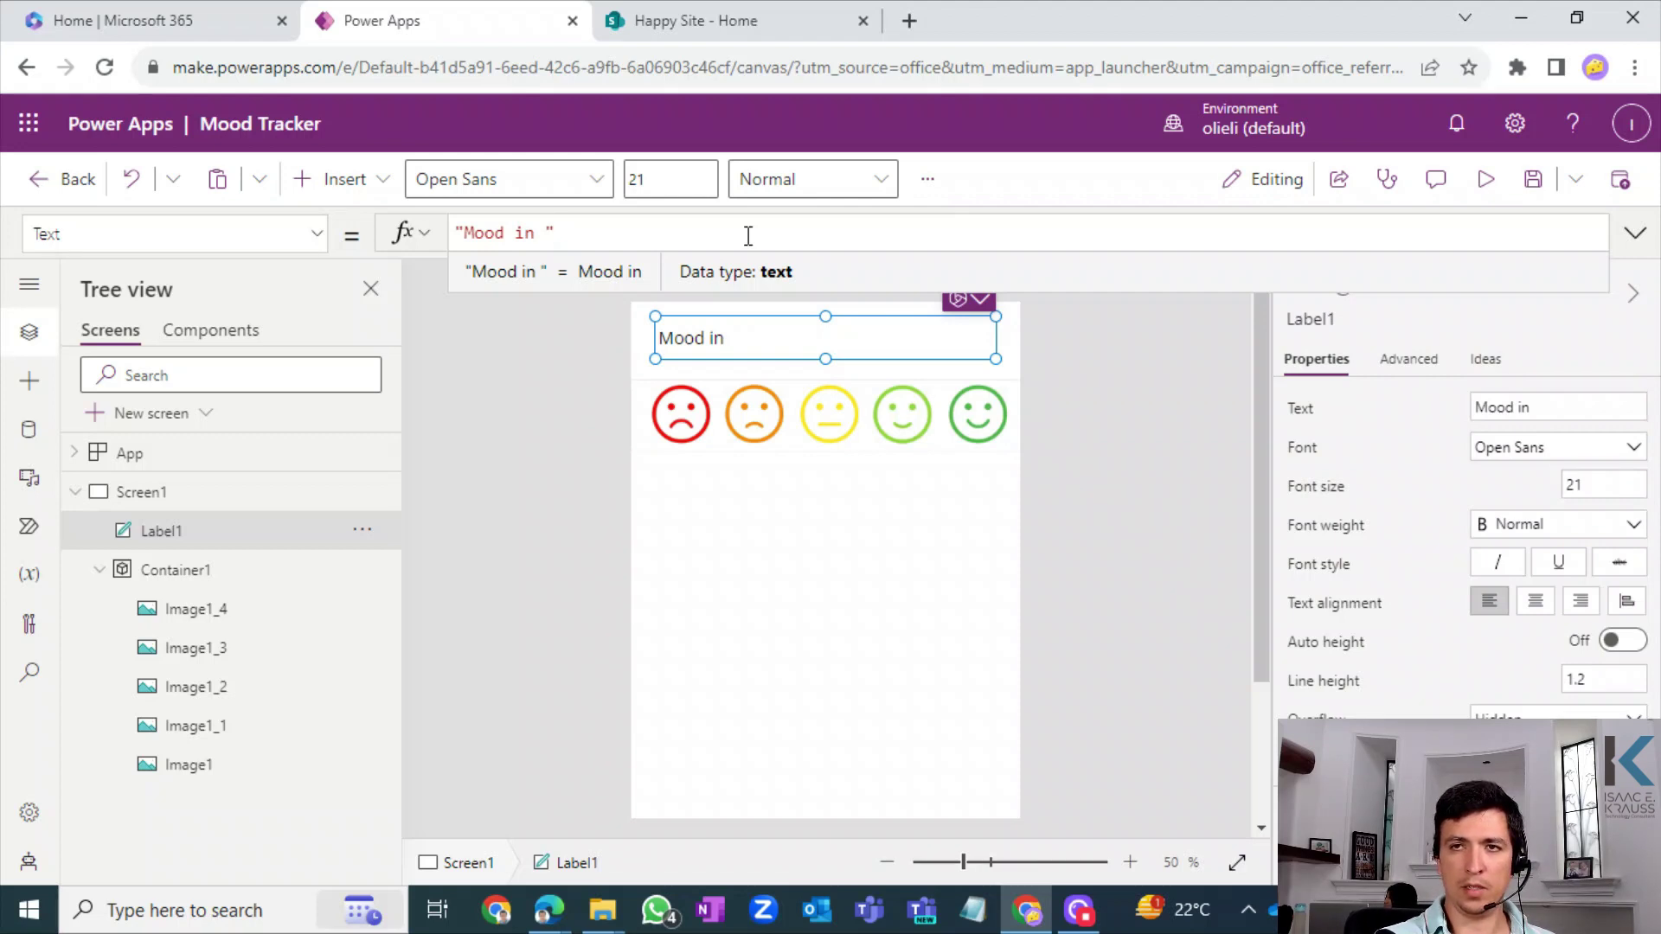
text(bre)
key(BackSpace)
key(BackSpace)
key(BackSpace)
key(BackSpace)
key(BackSpace)
key(BackSpace)
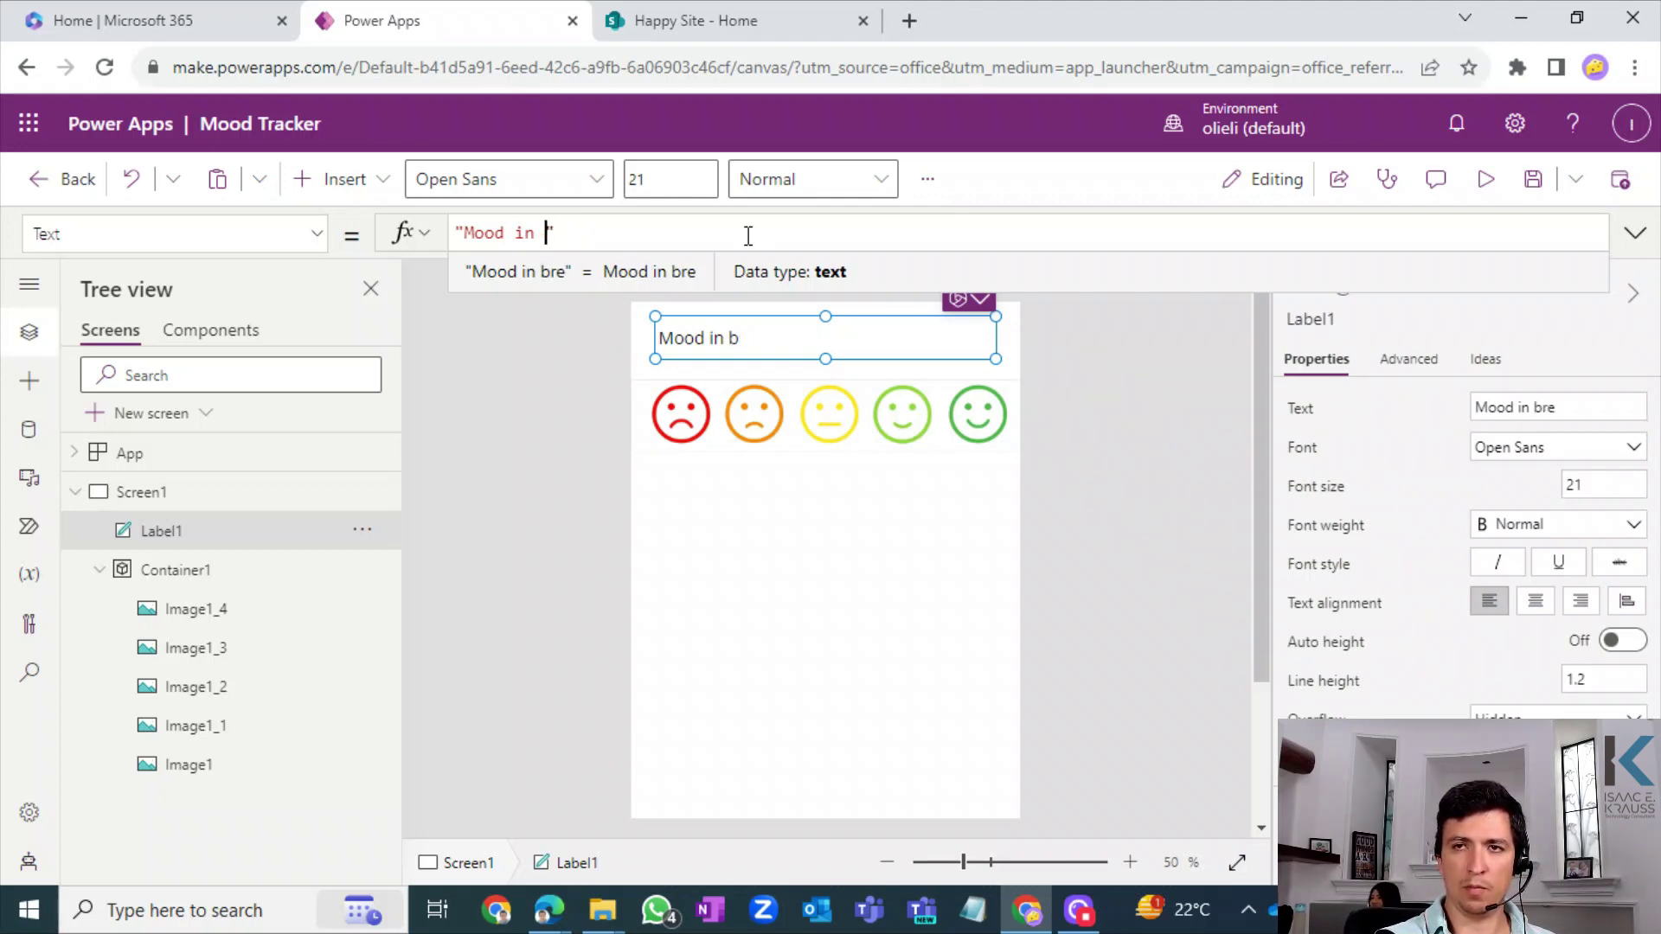
text(during break)
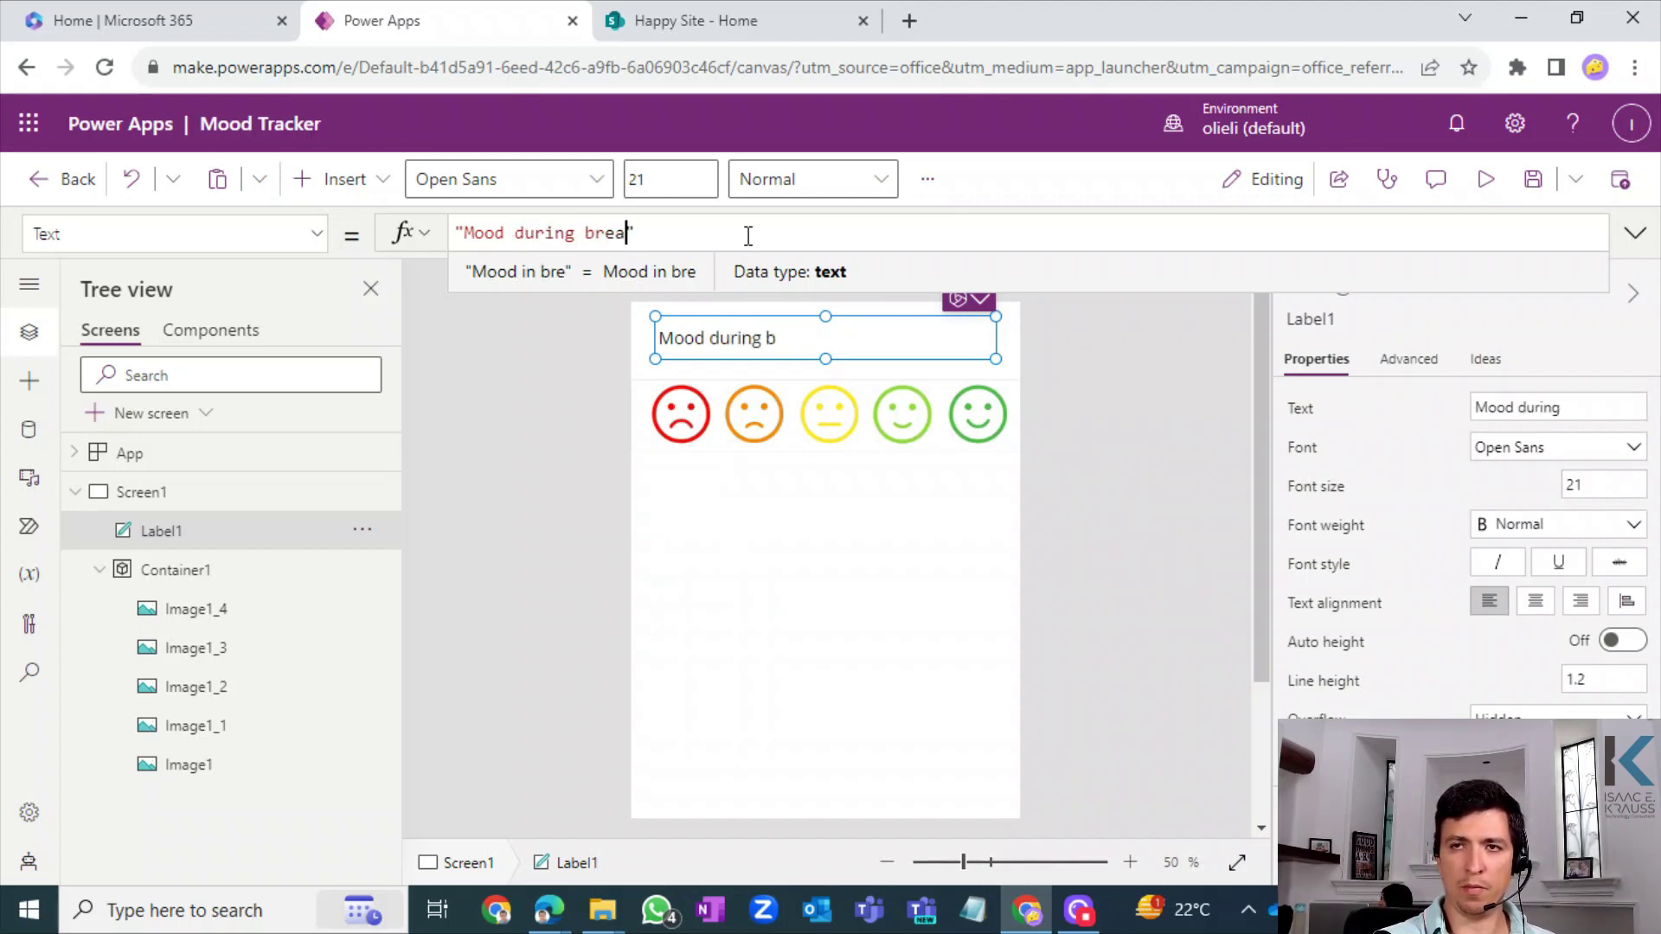
text(fast)
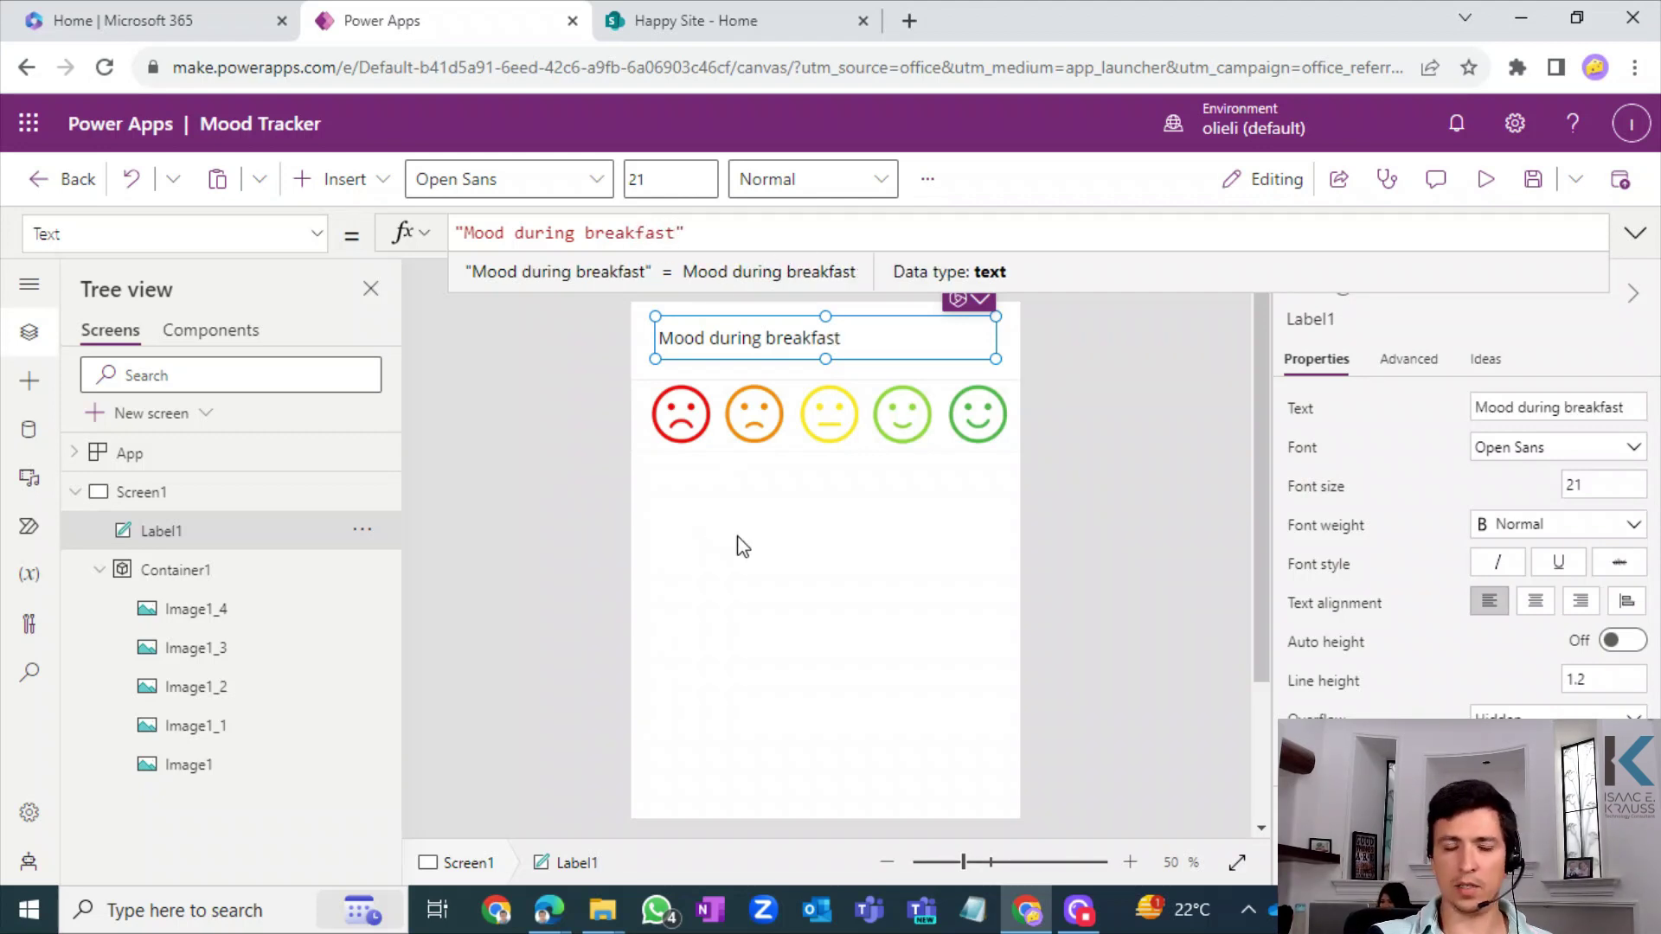
text(:)
click(826, 484)
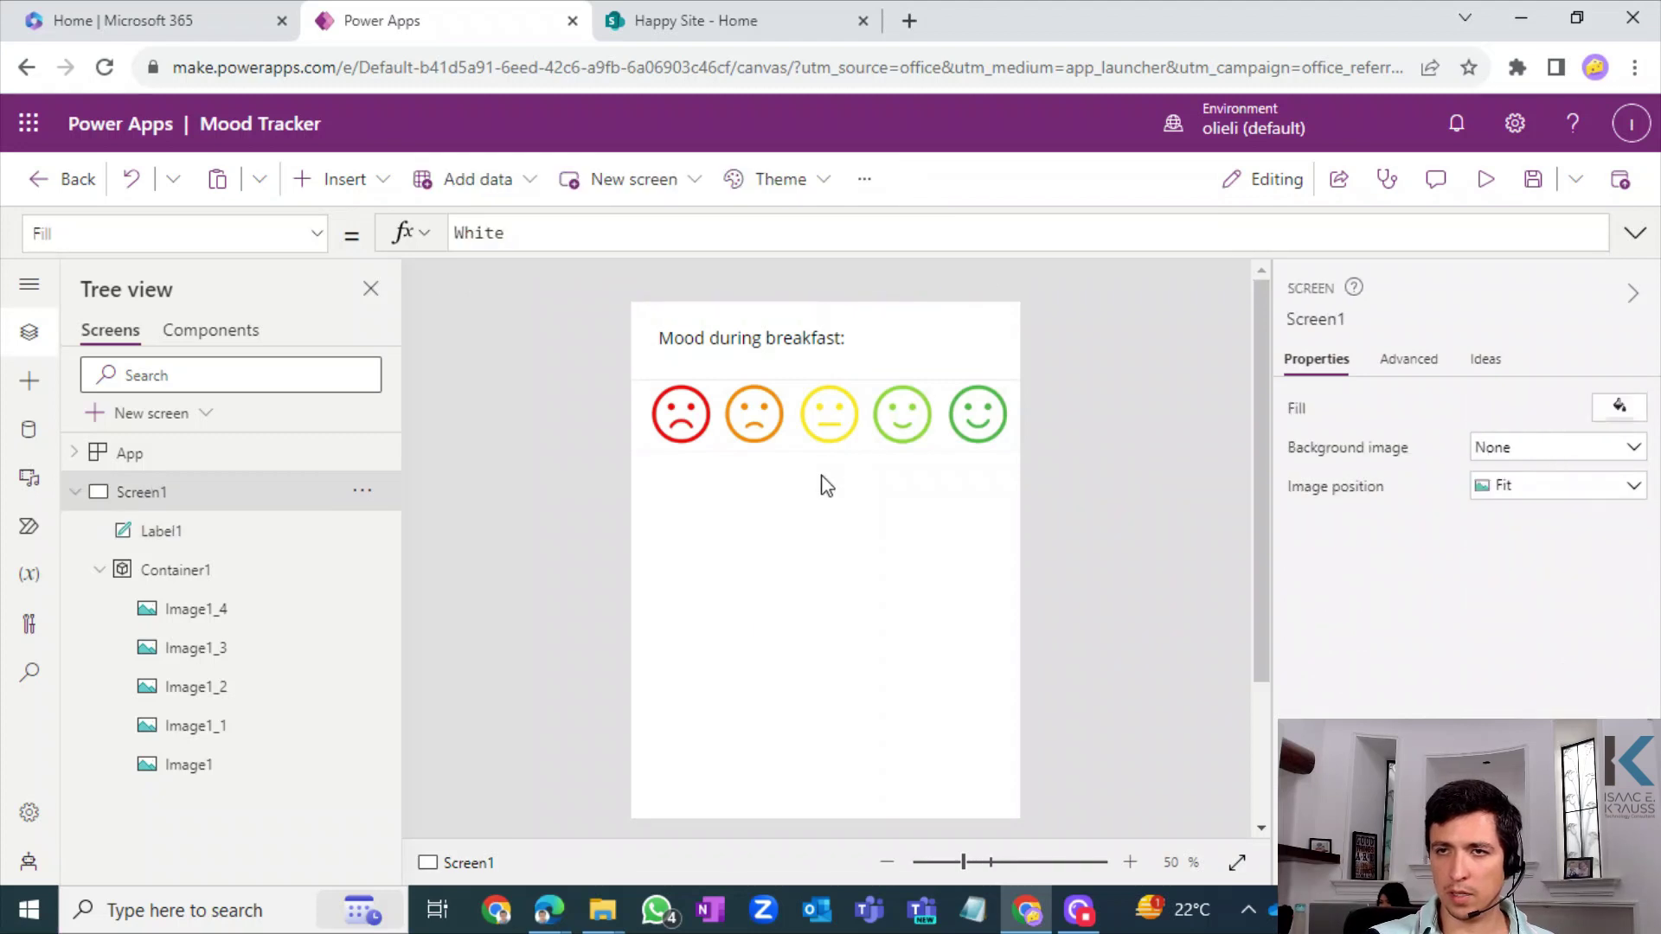
- Shift the "Mood during breakfast:" label slightly left so its text lines up with the first face below it
click(763, 341)
mouse_move(830, 341)
mouse_down()
mouse_move(790, 355)
mouse_move(841, 340)
mouse_move(808, 339)
mouse_up()
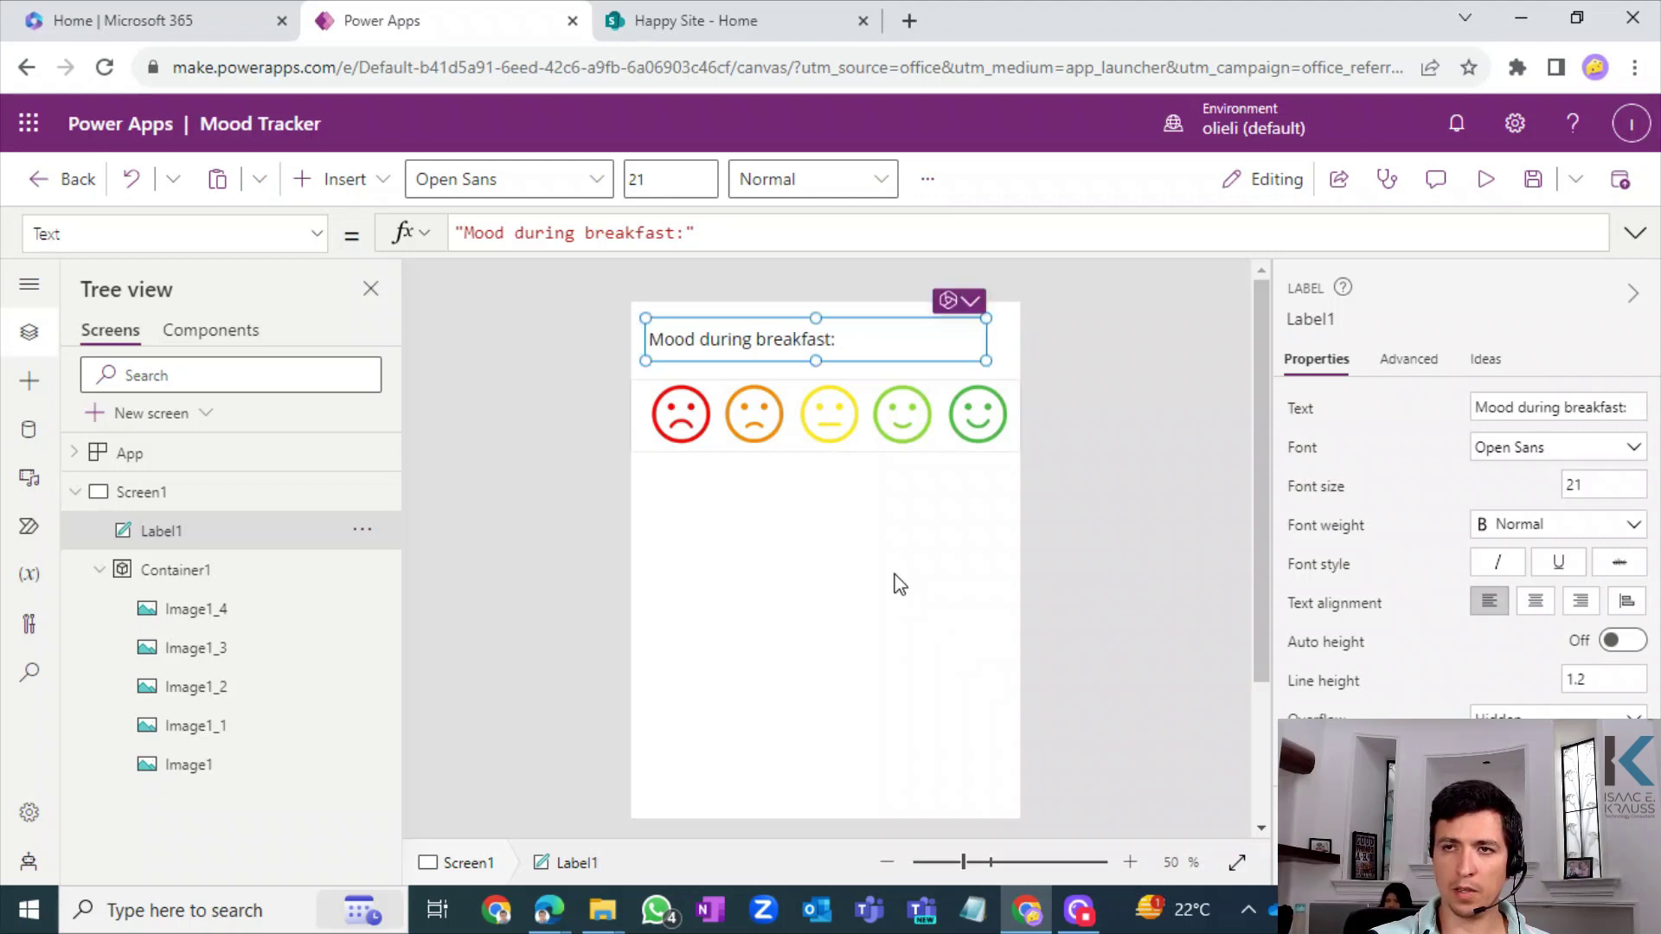
click(953, 465)
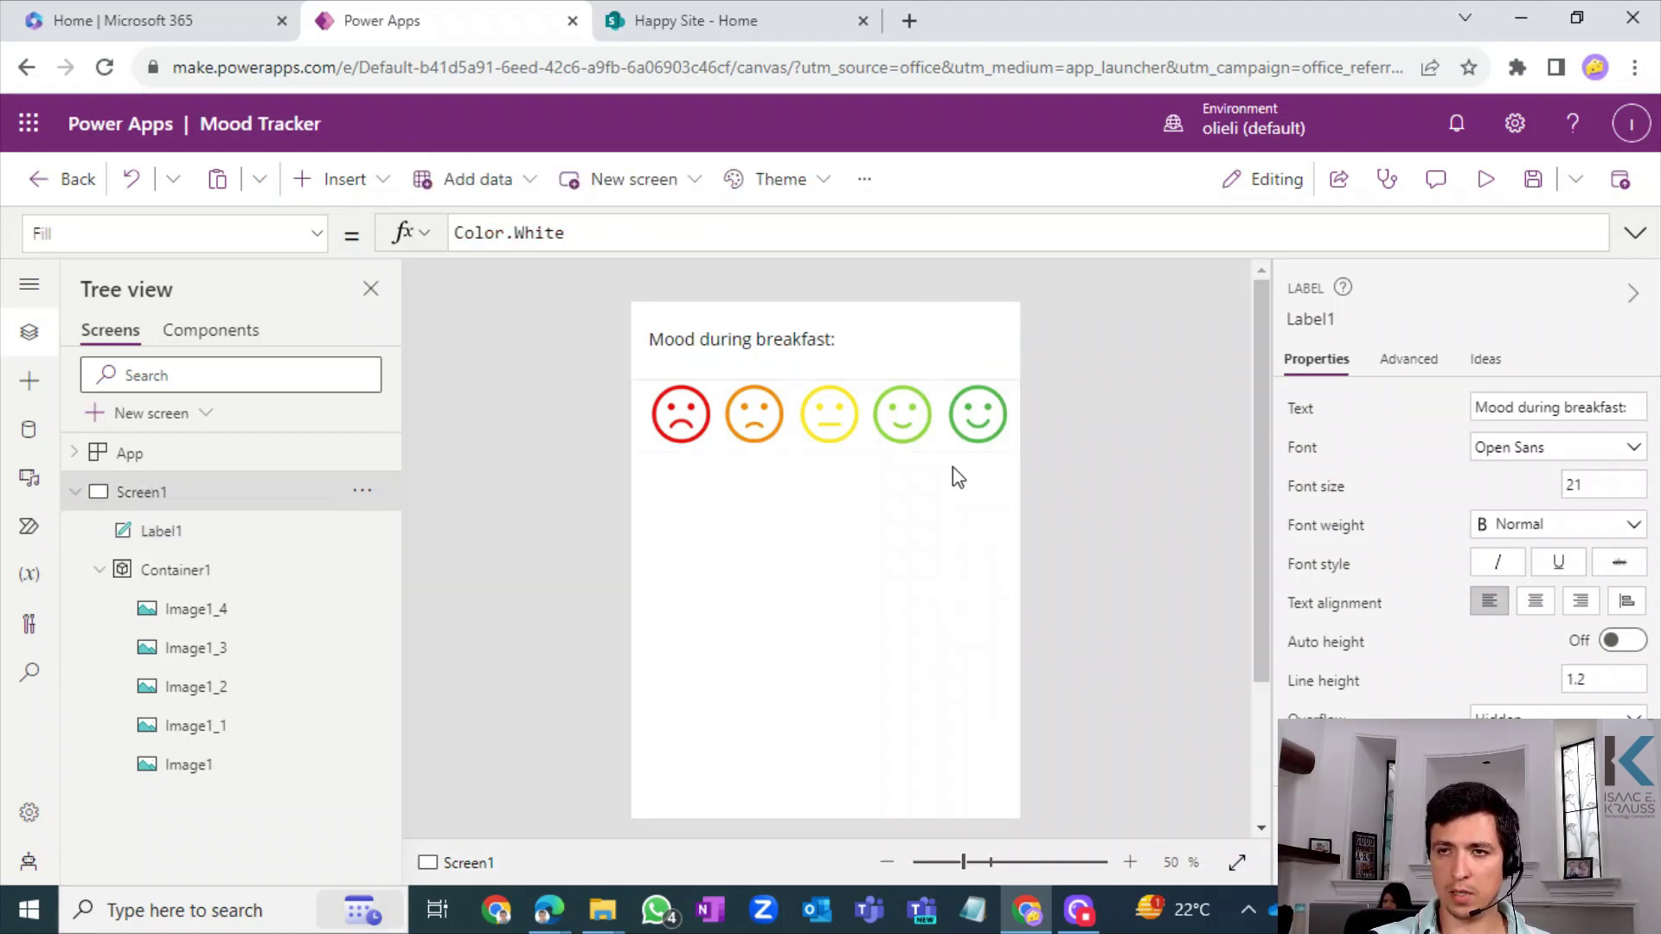
- Duplicate the breakfast label together with its face container and place the copies below the original row, leaving a small gap
click(797, 338)
ctrl+click(205, 582)
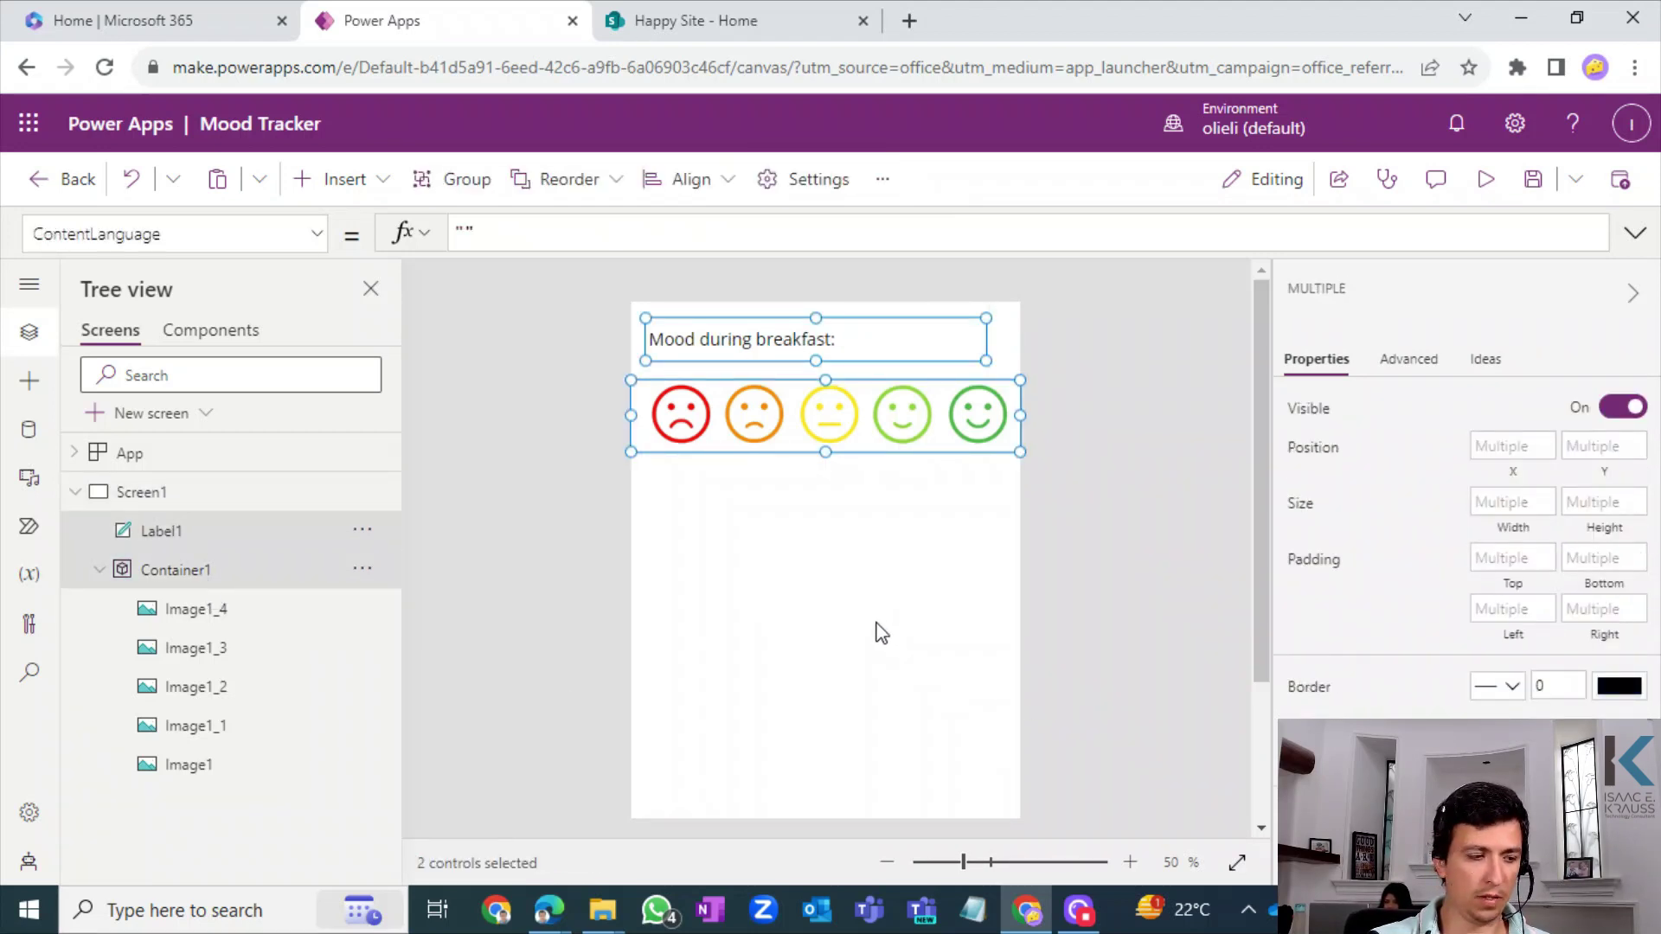
key(ctrl+c)
key(ctrl+v)
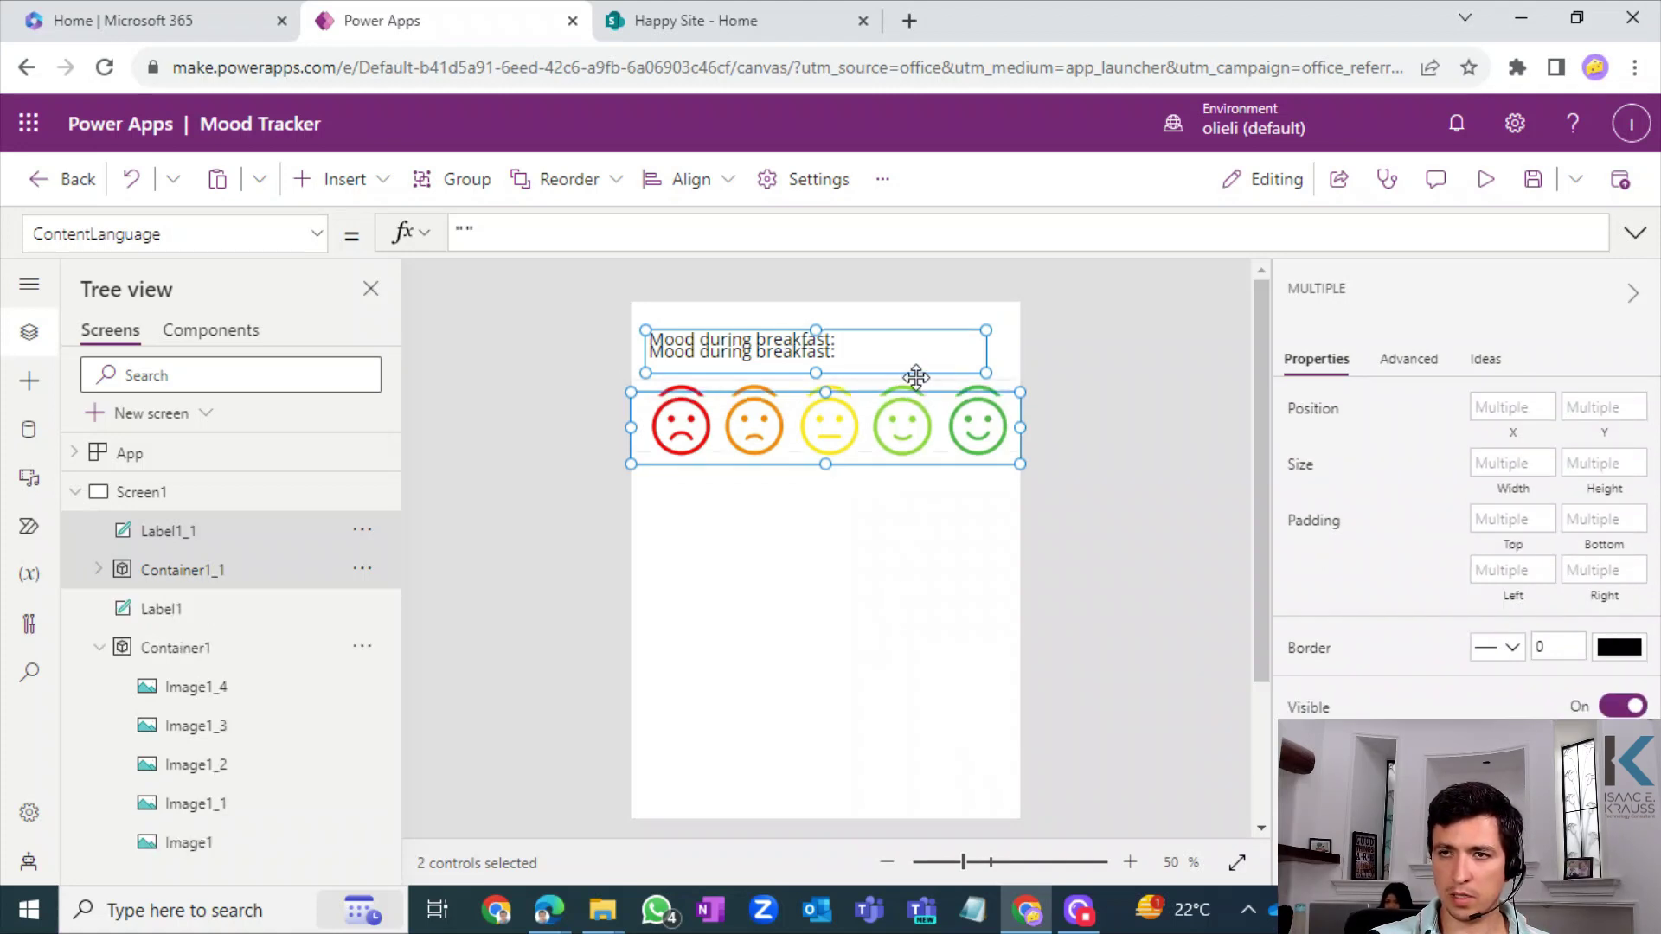
drag(916, 377, 905, 545)
click(1216, 463)
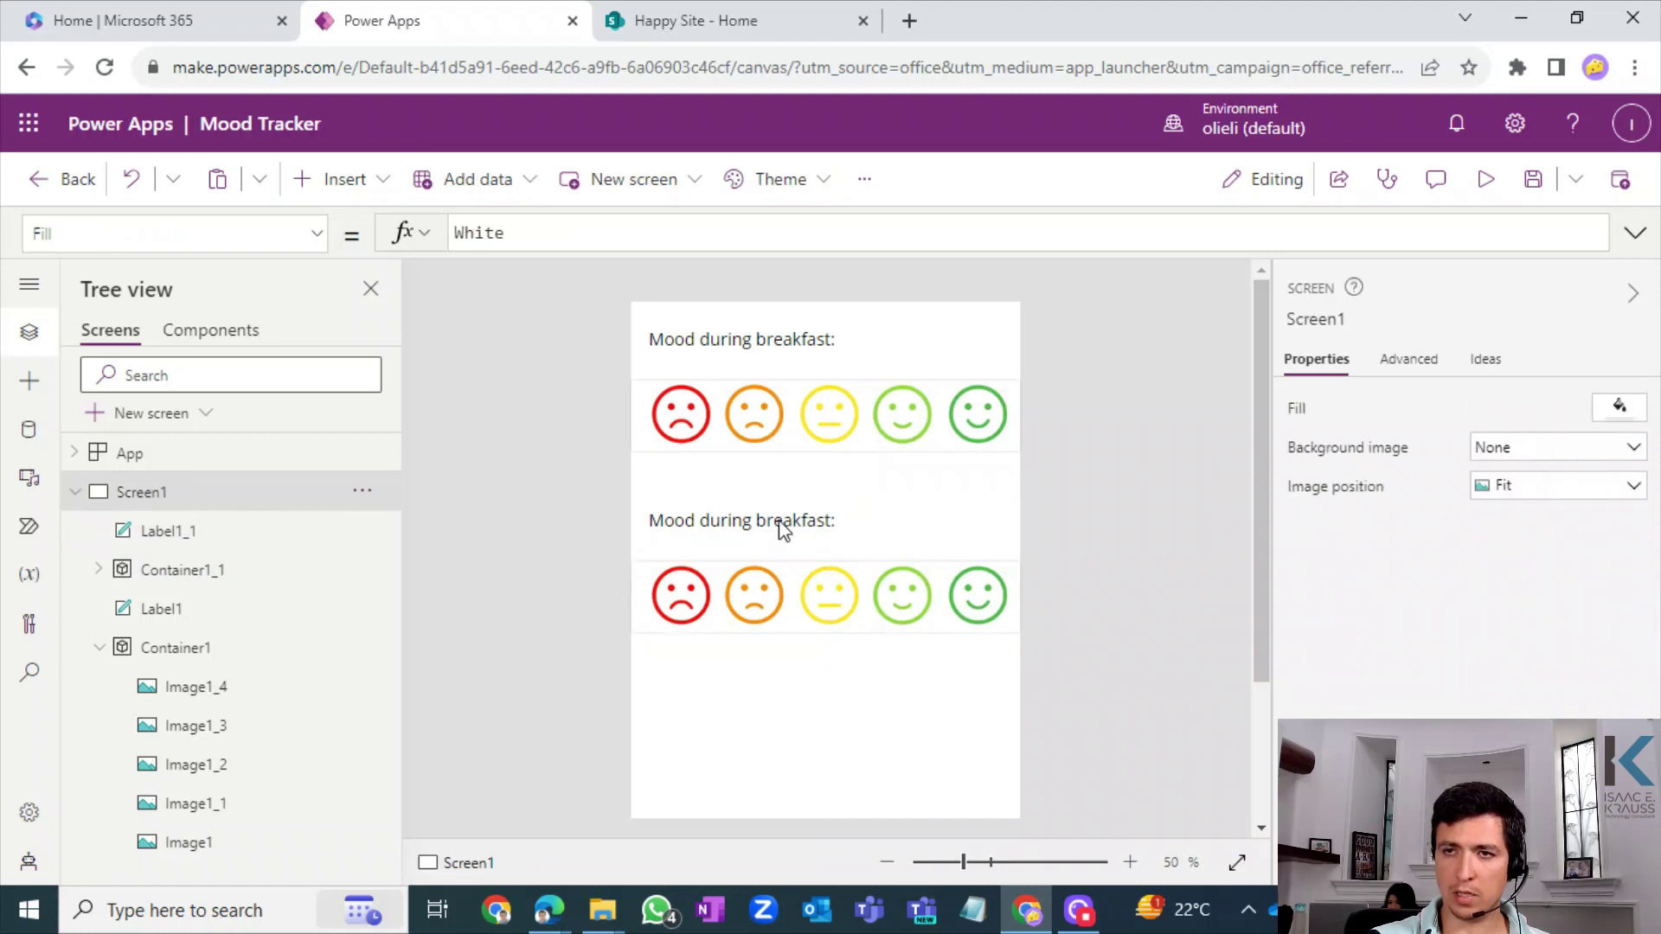
- Change the text of the second row's label to "Mood while getting into the car:"
double_click(783, 529)
click(775, 517)
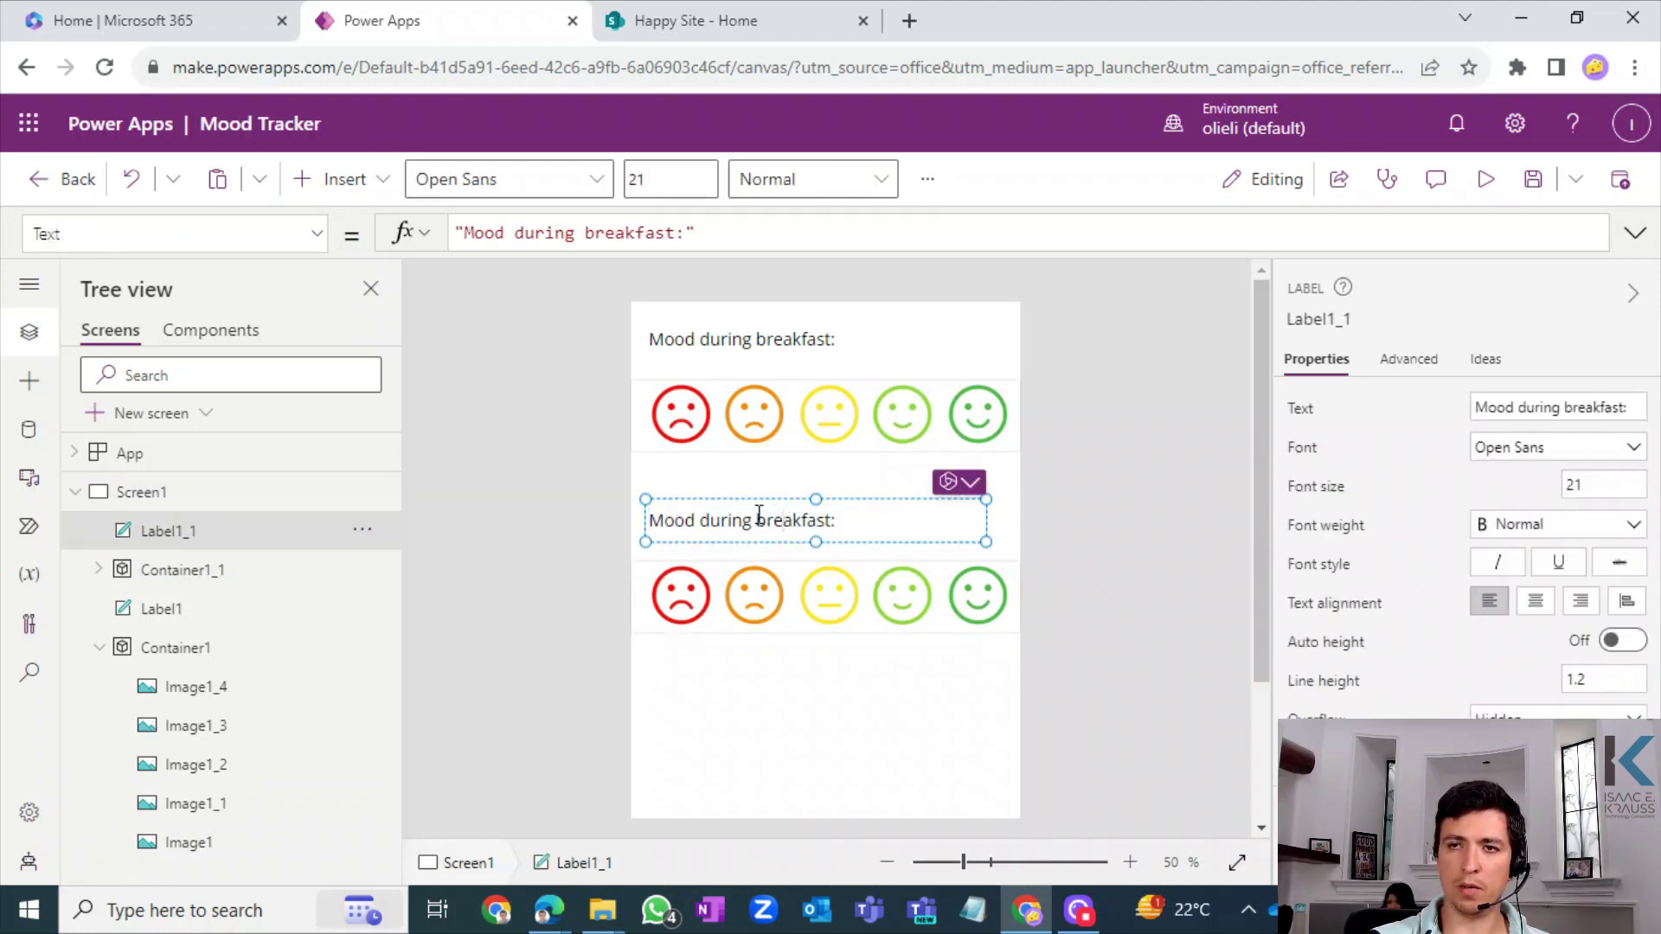
drag(757, 517, 828, 518)
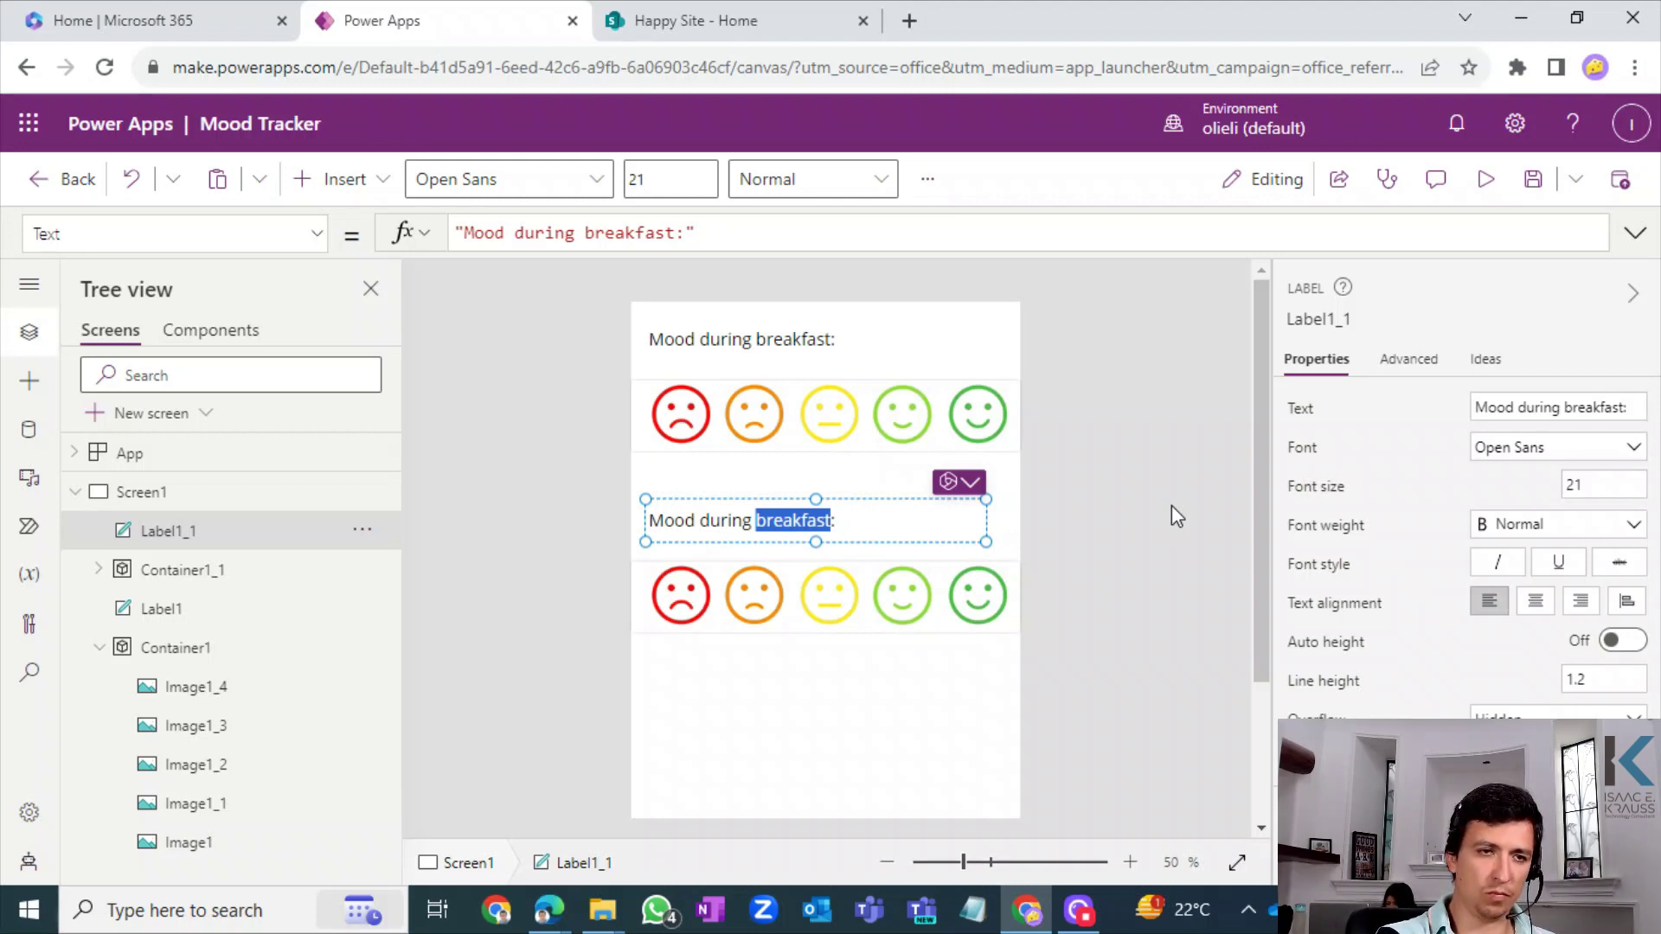
text(Car)
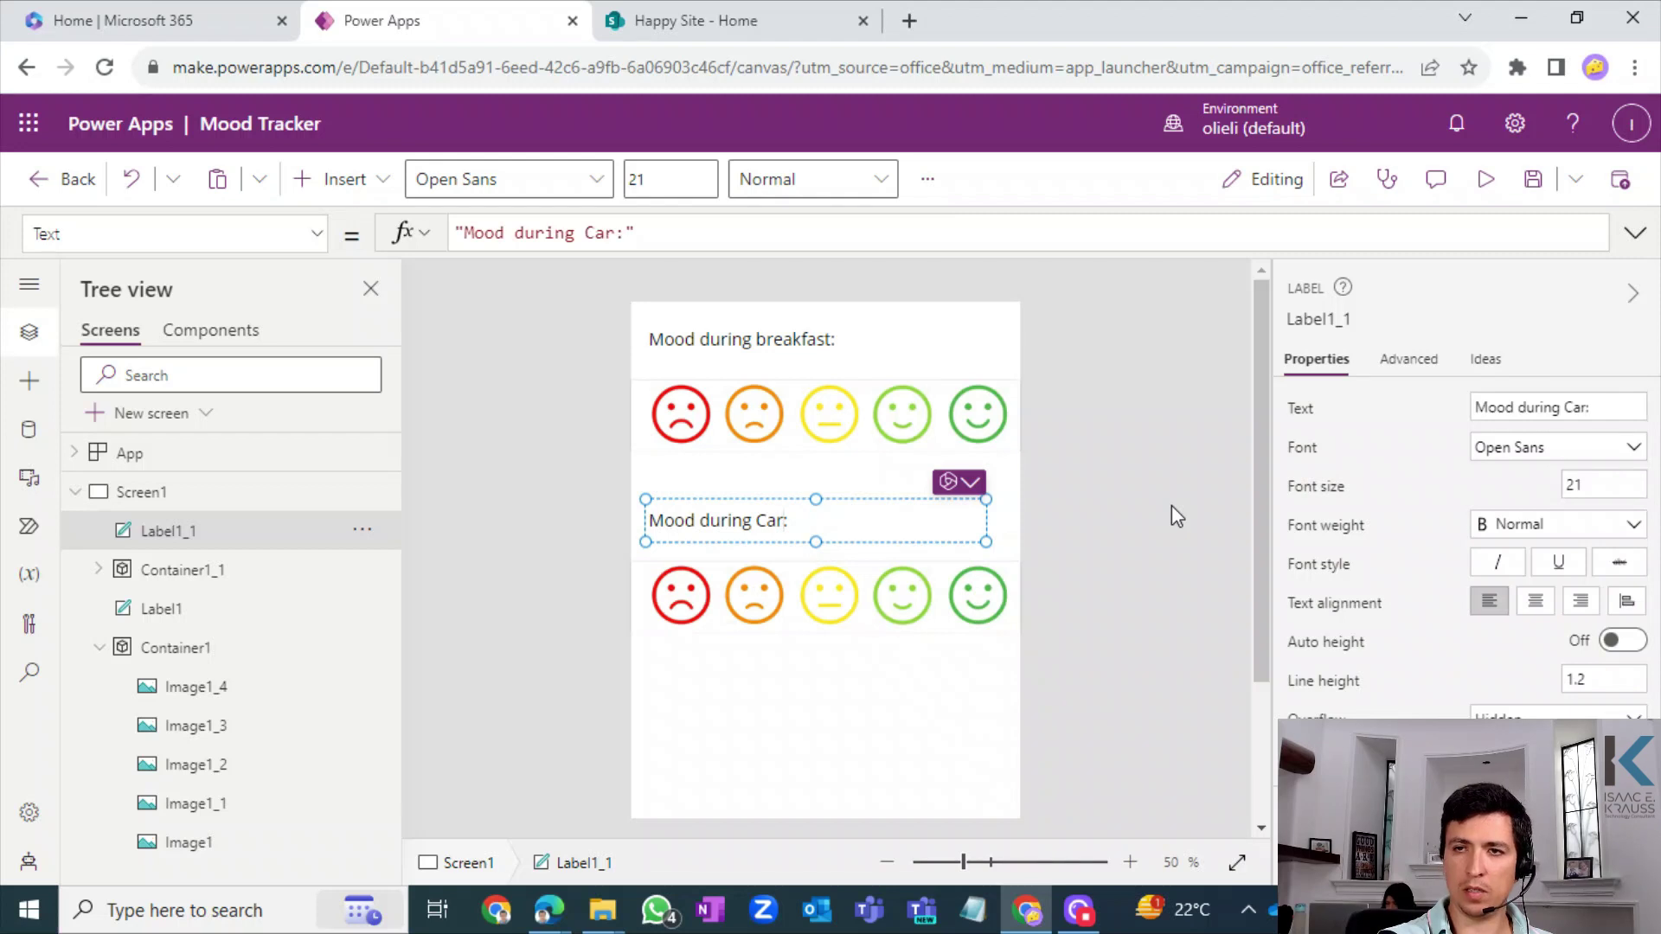
key(BackSpace)
key(BackSpace)
key(BackSpace)
text(car)
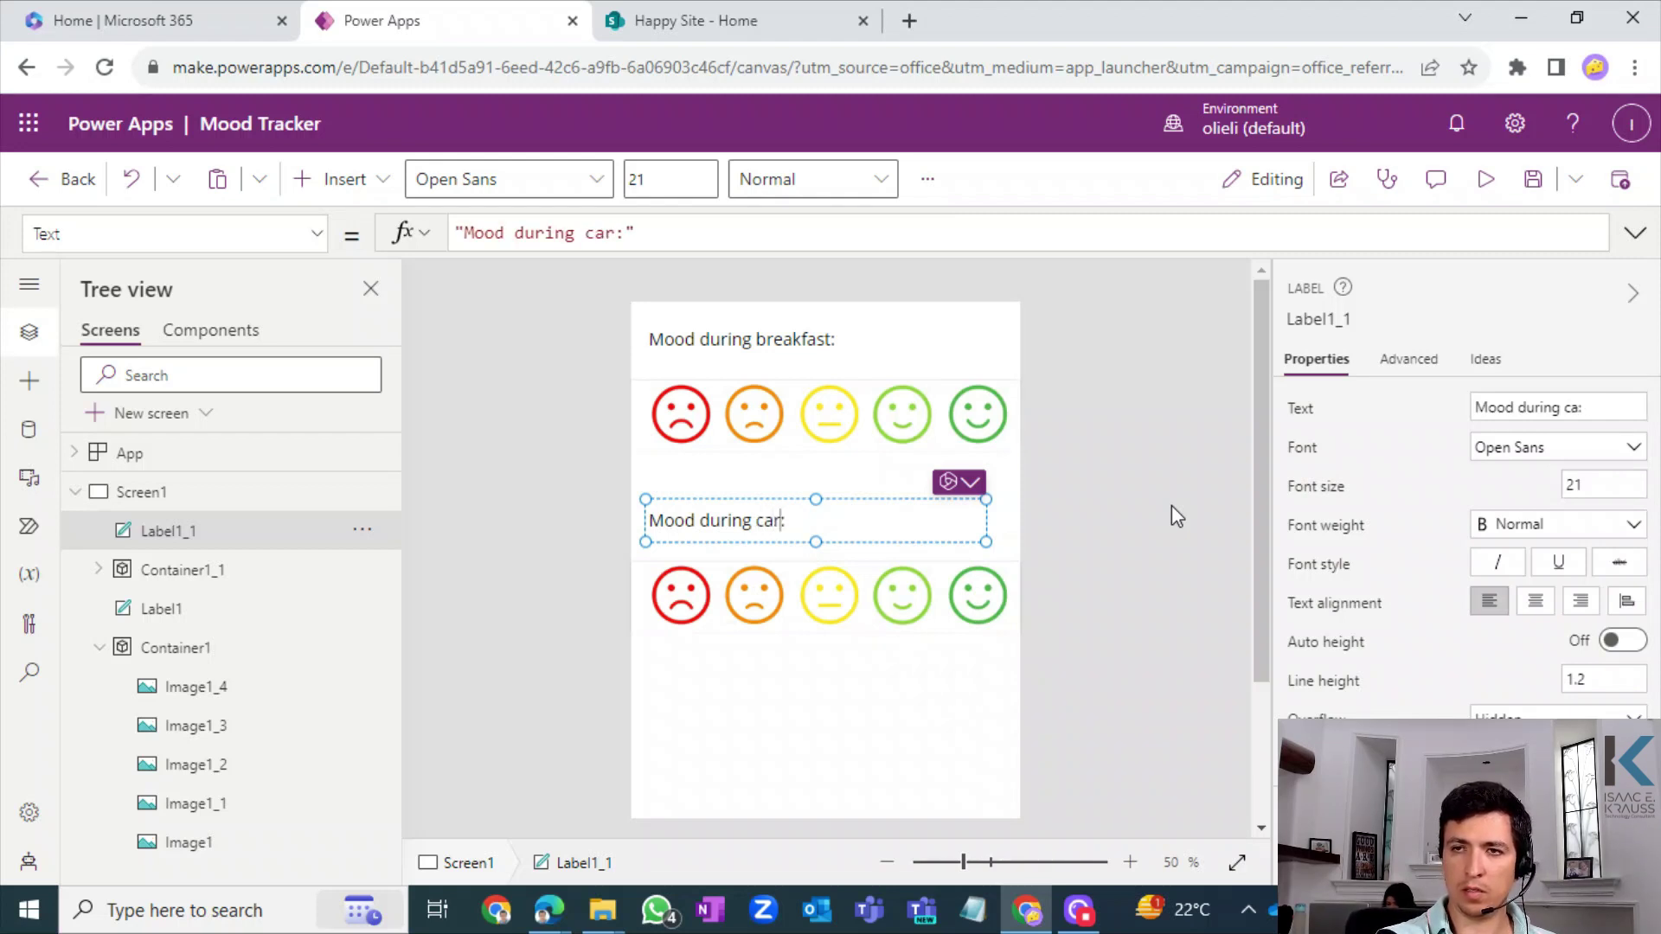
text( tra)
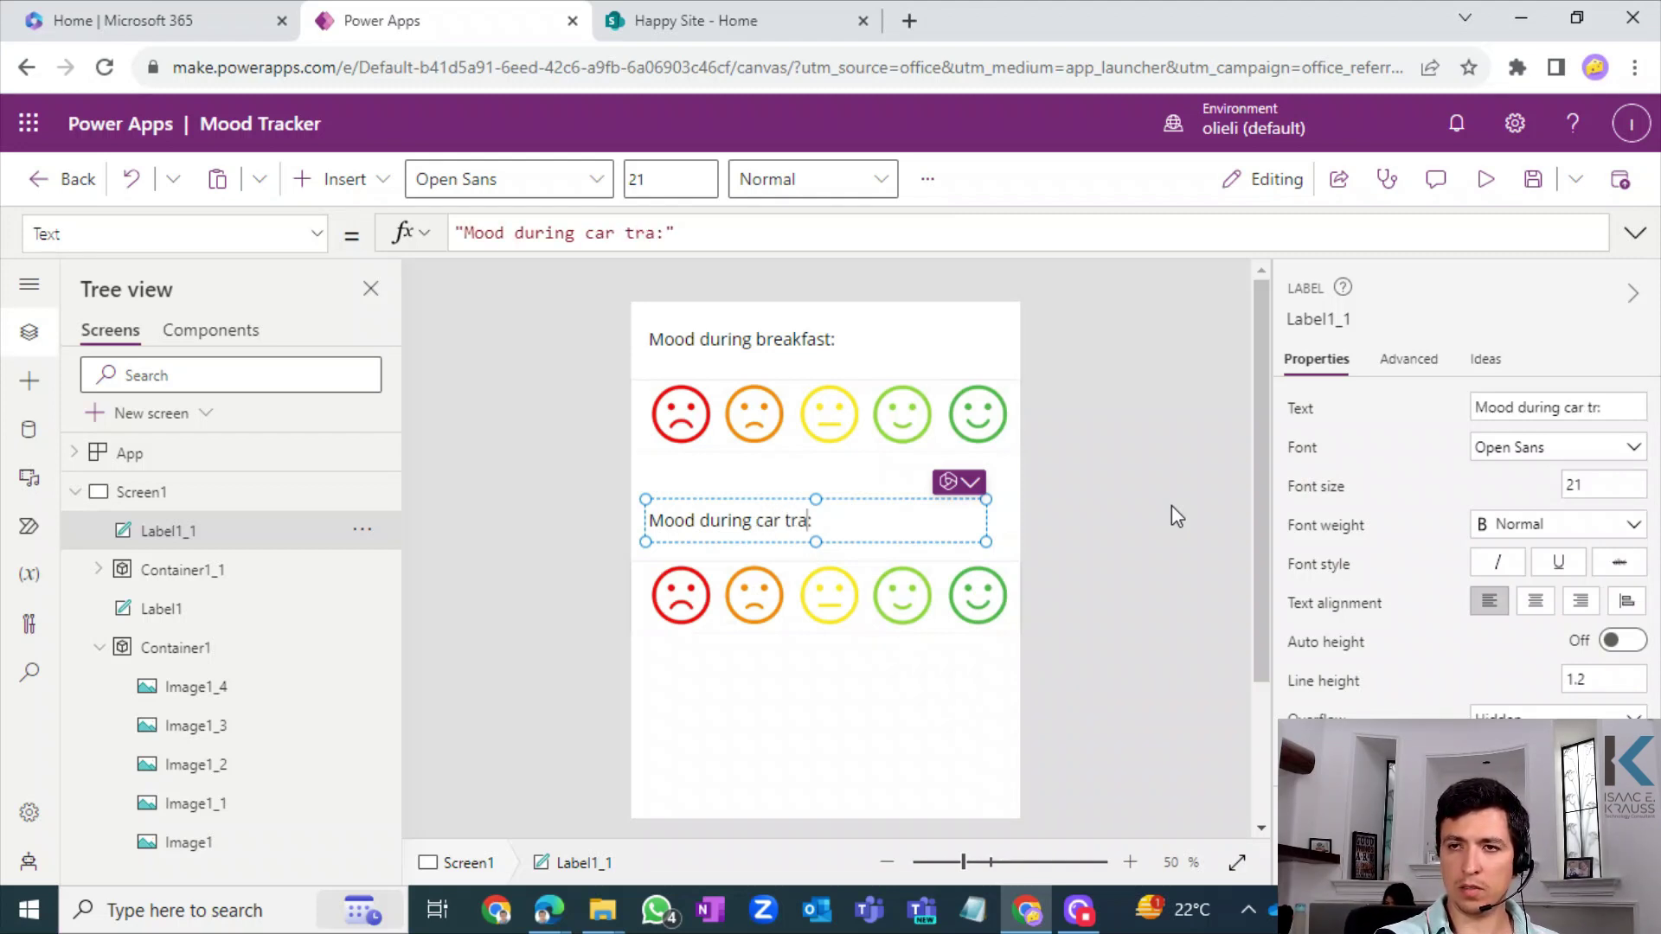
key(BackSpace)
key(BackSpace)
key(BackSpace)
key(BackSpace)
key(BackSpace)
key(BackSpace)
key(BackSpace)
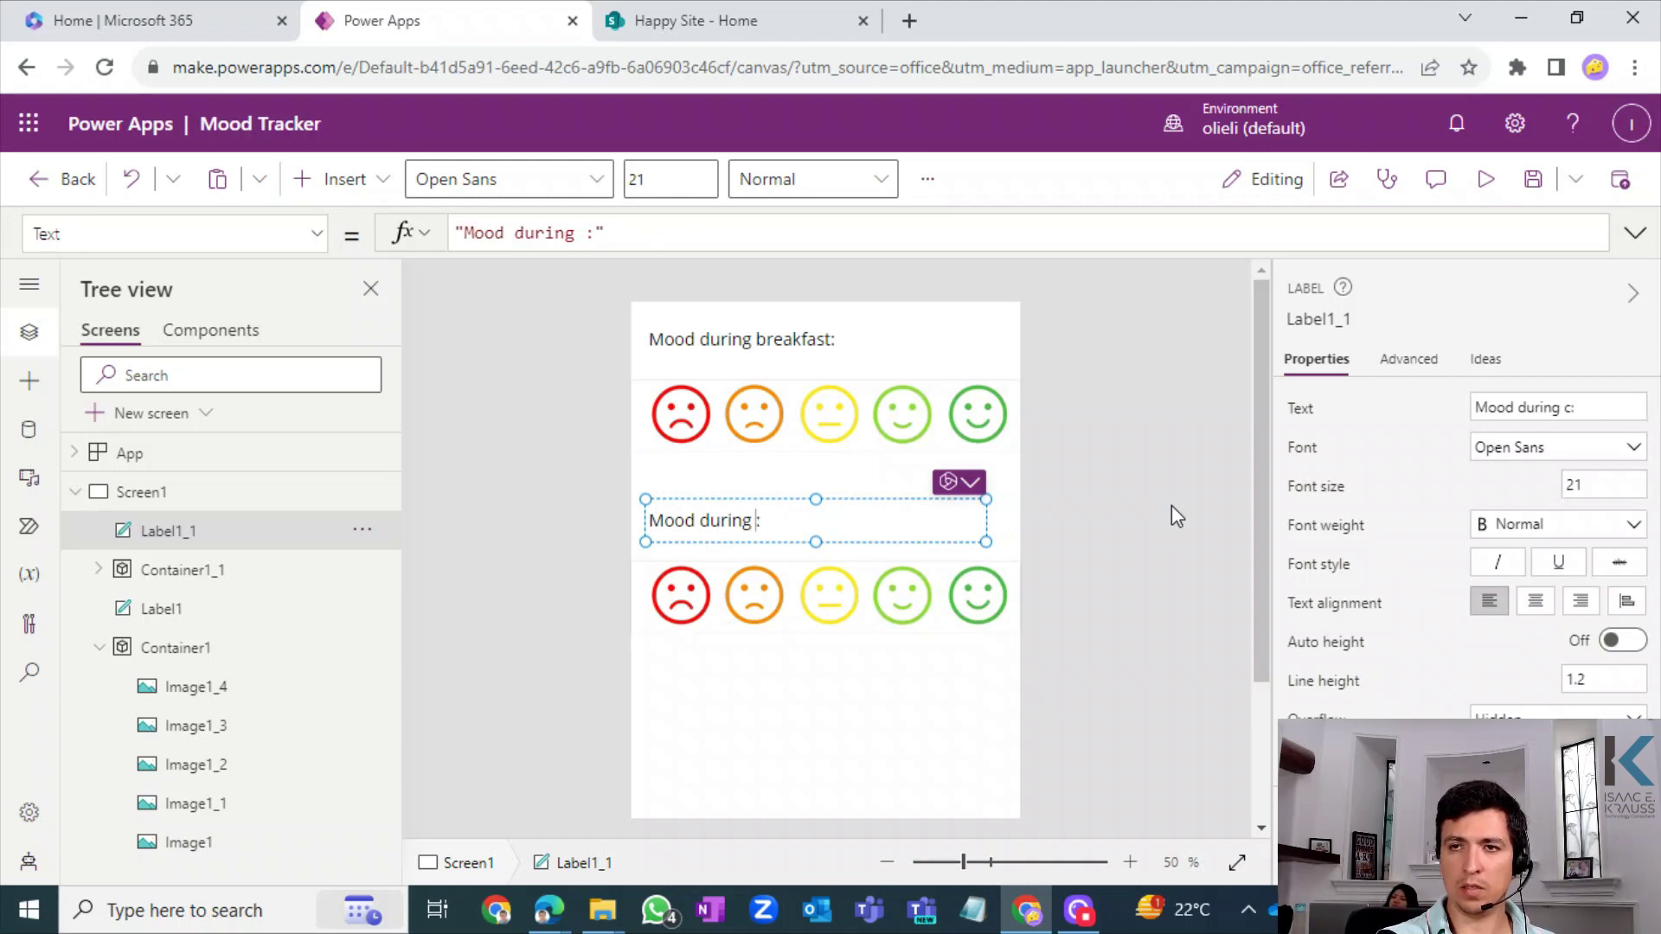
text(gett)
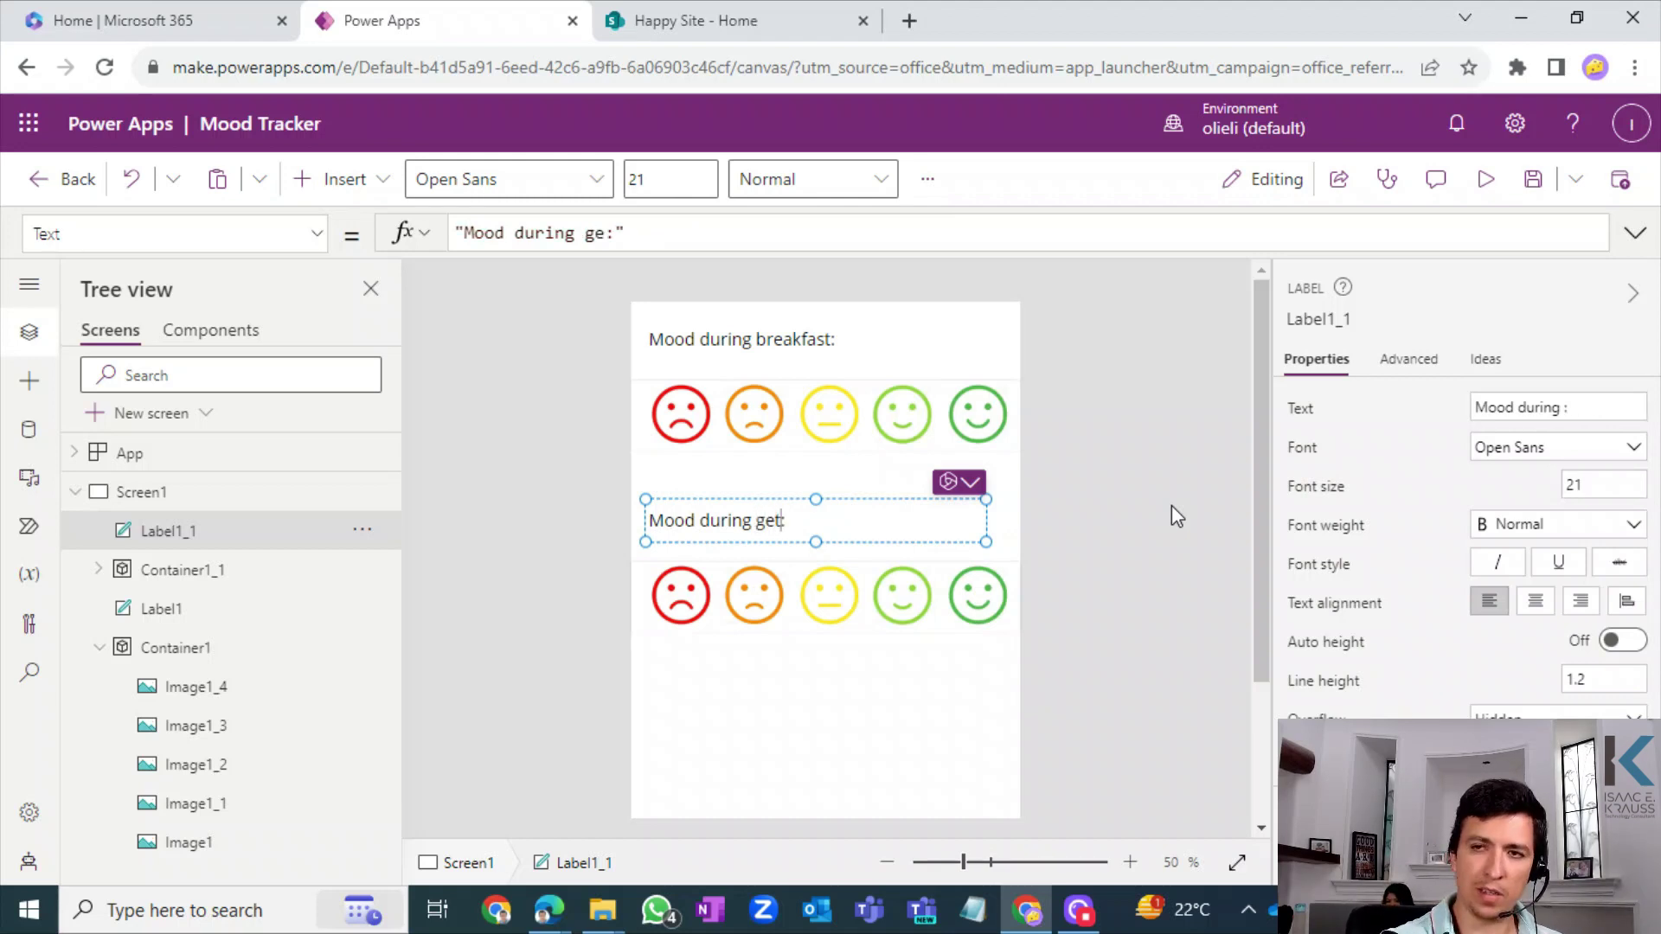
key(BackSpace)
key(BackSpace)
key(BackSpace)
key(BackSpace)
key(BackSpace)
key(BackSpace)
key(BackSpace)
key(BackSpace)
key(BackSpace)
key(BackSpace)
key(BackSpace)
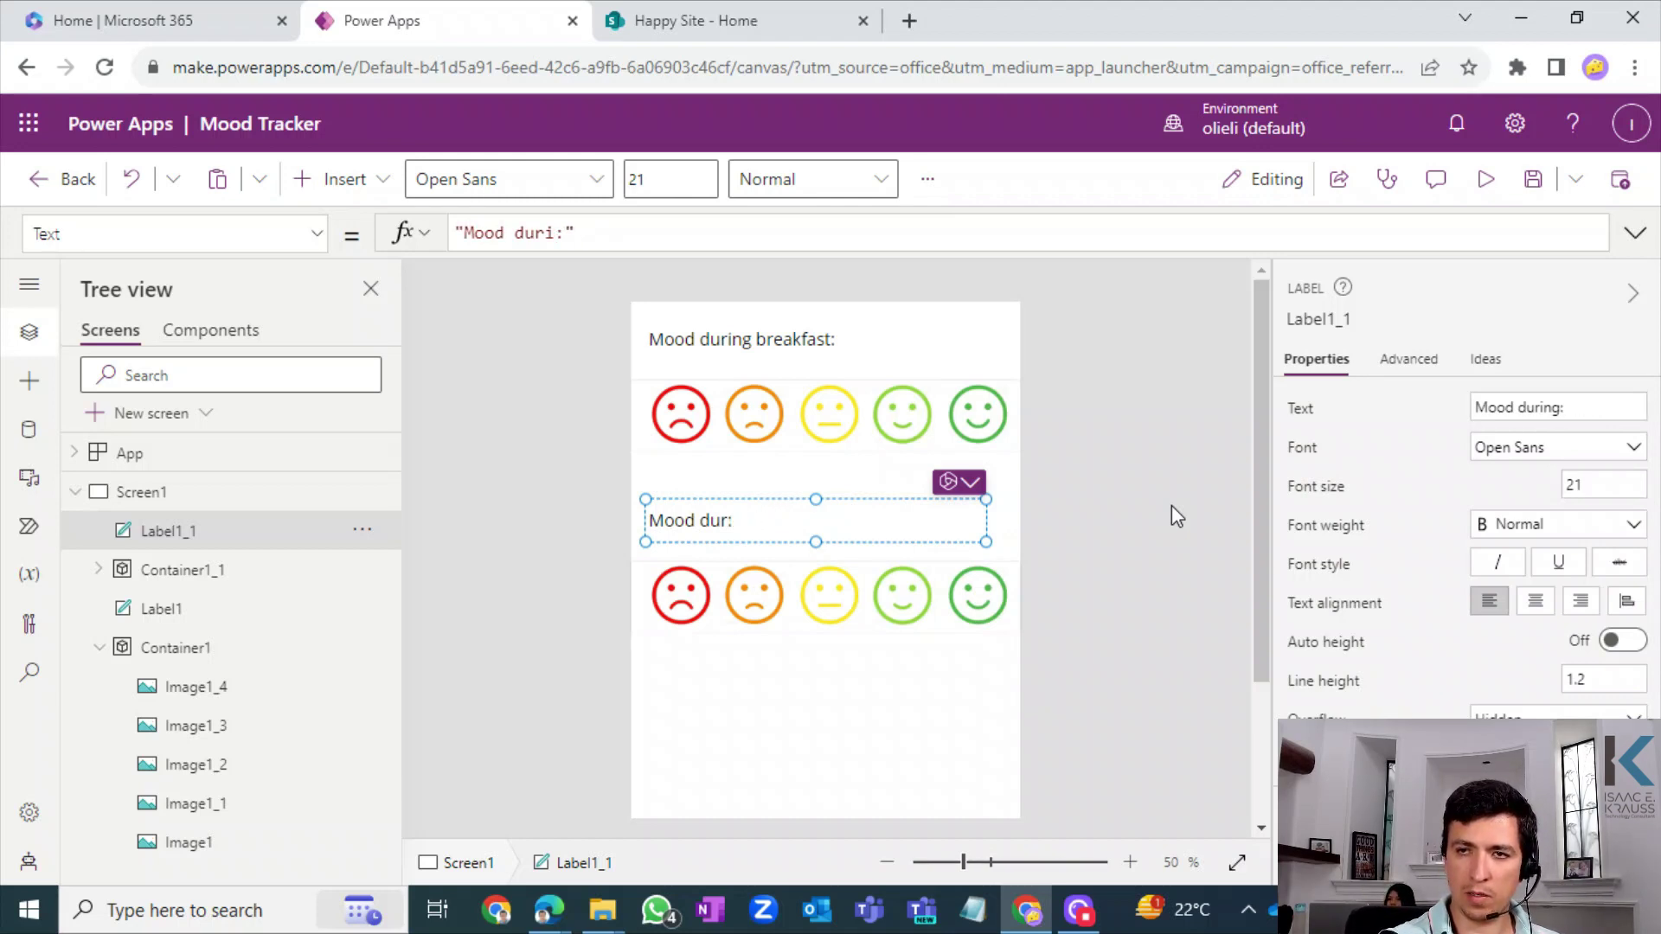
text(wh)
text(ile get)
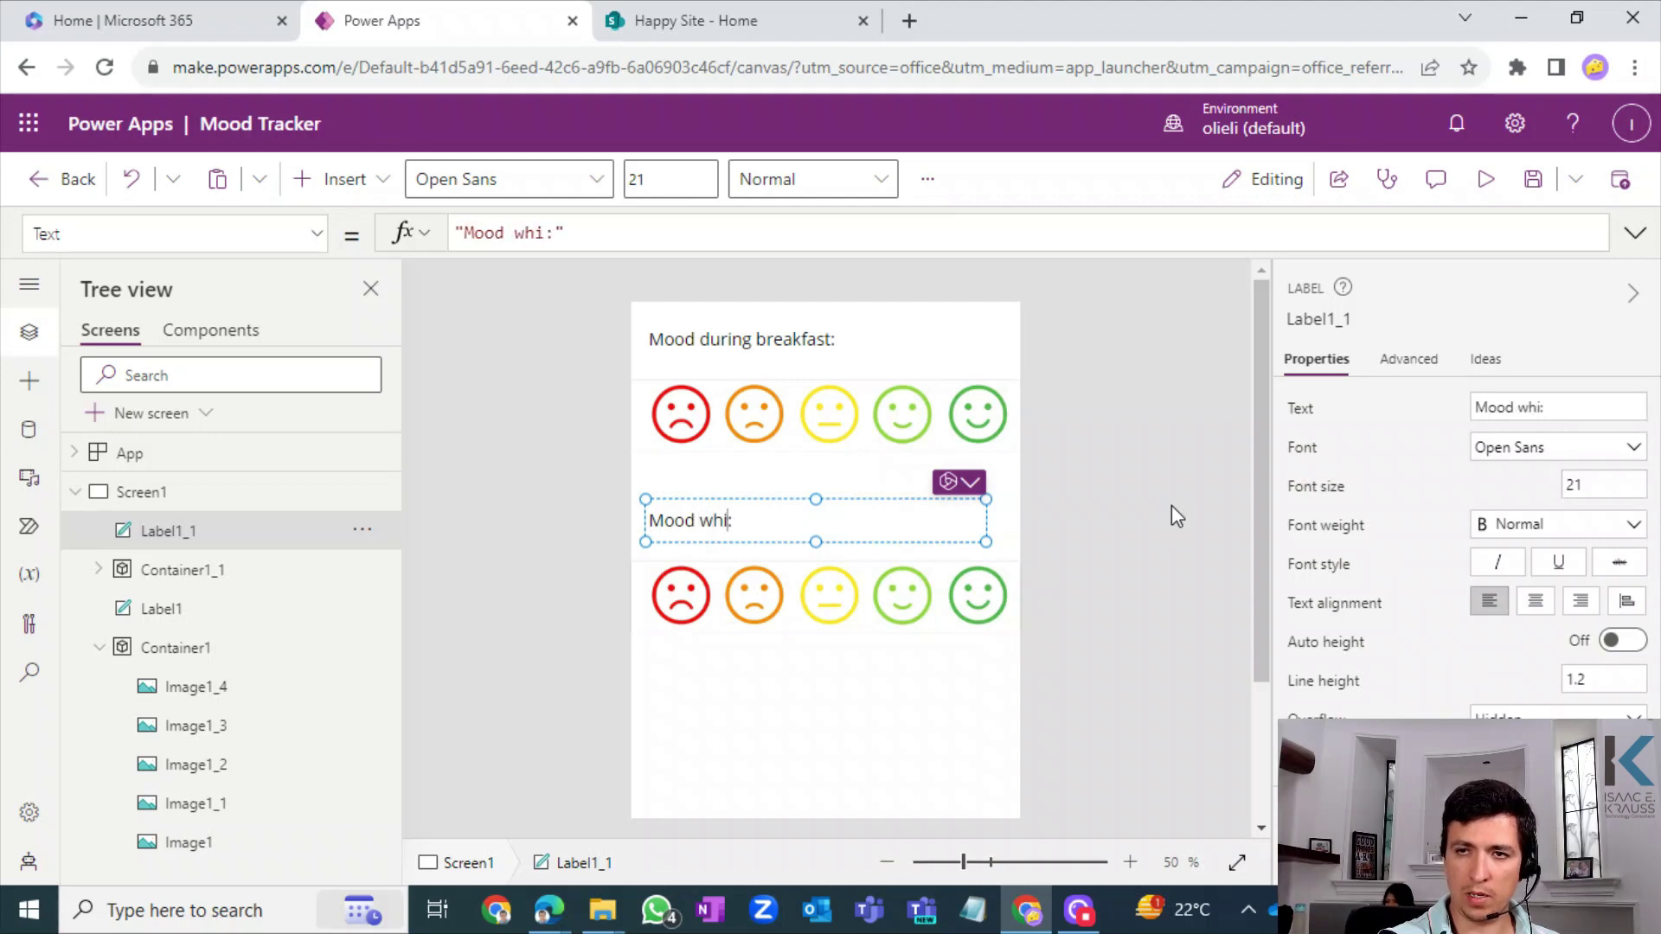
text(ting into the car)
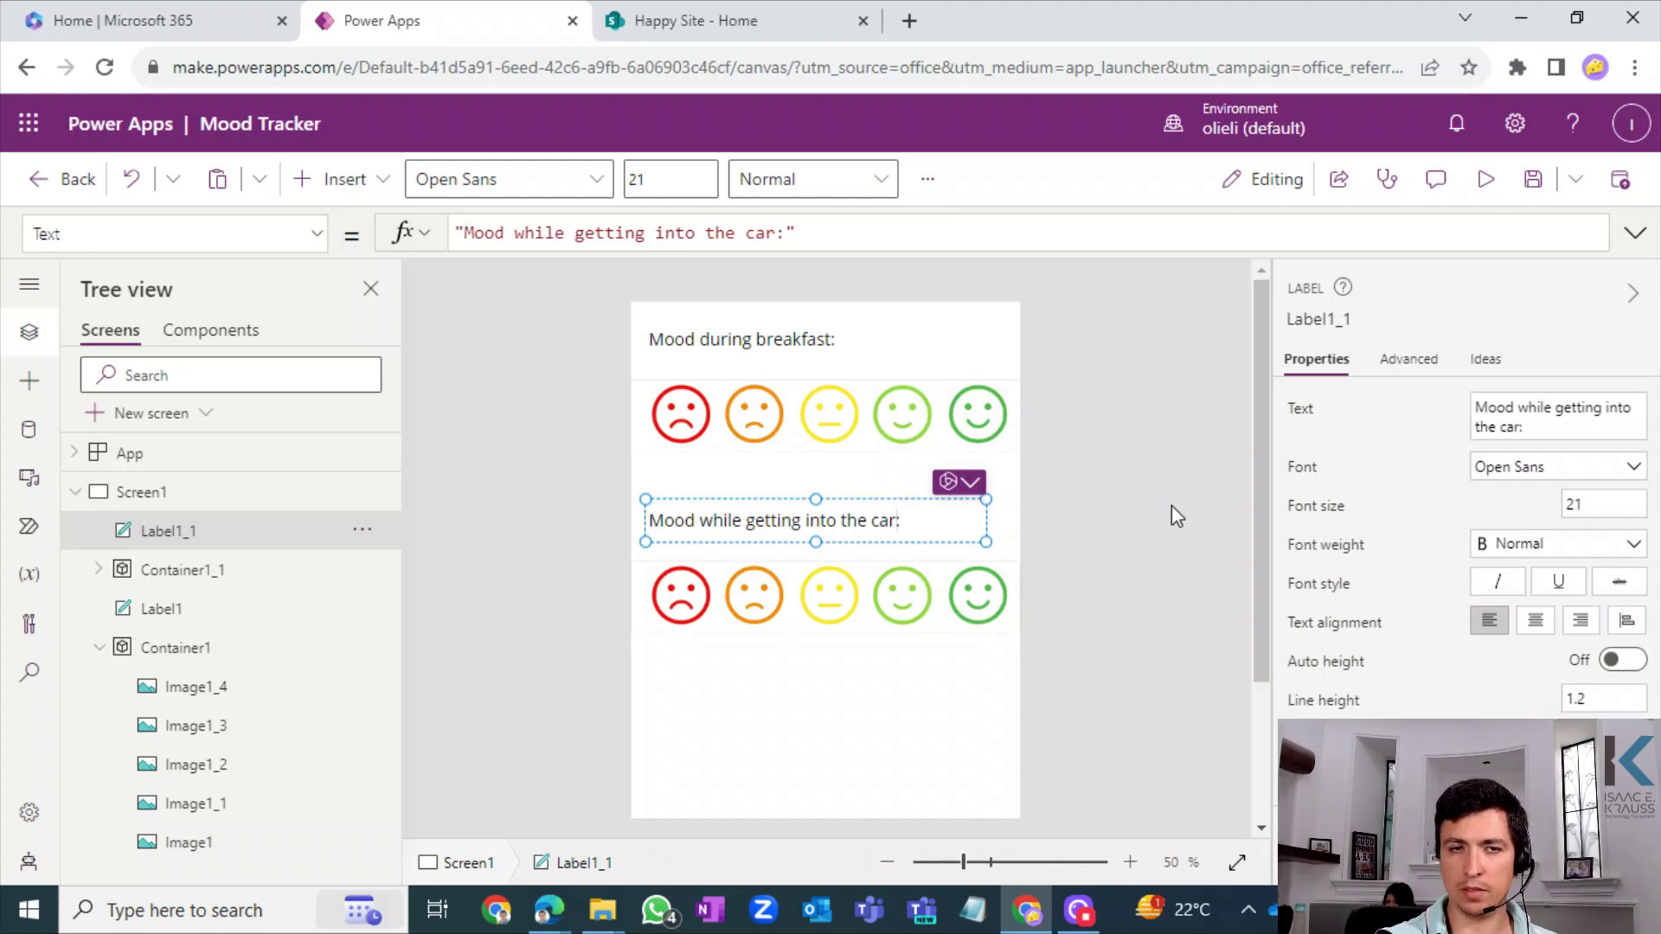
click(1171, 505)
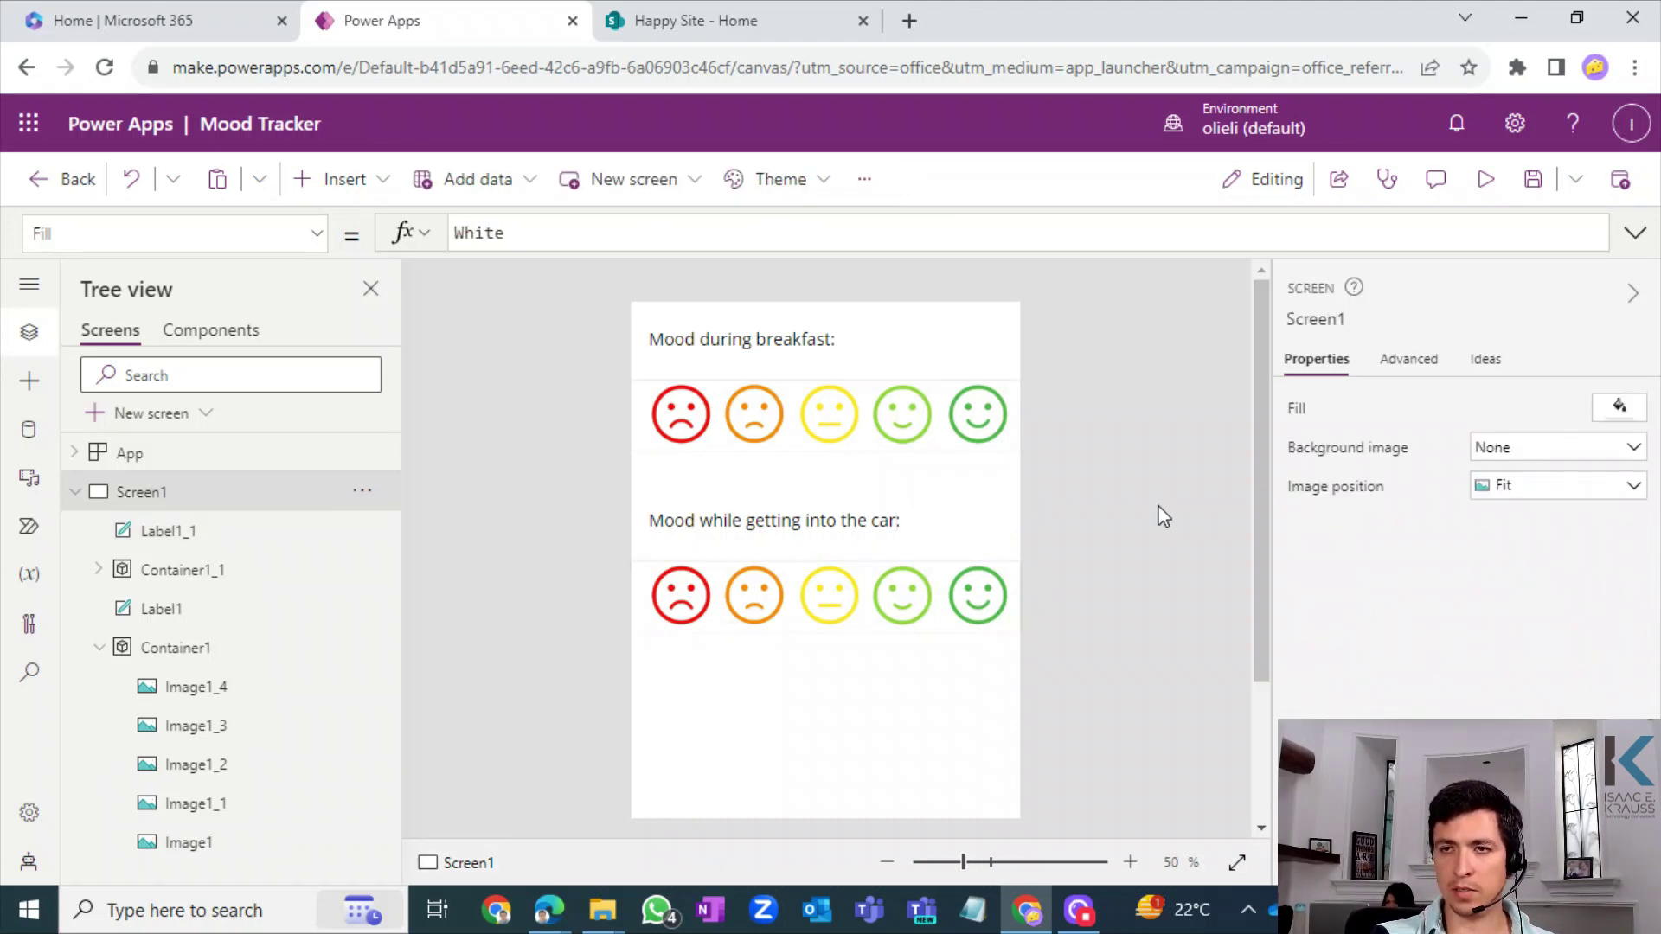
- Paste another copy of the breakfast label and face container and place it directly below the car row
click(895, 515)
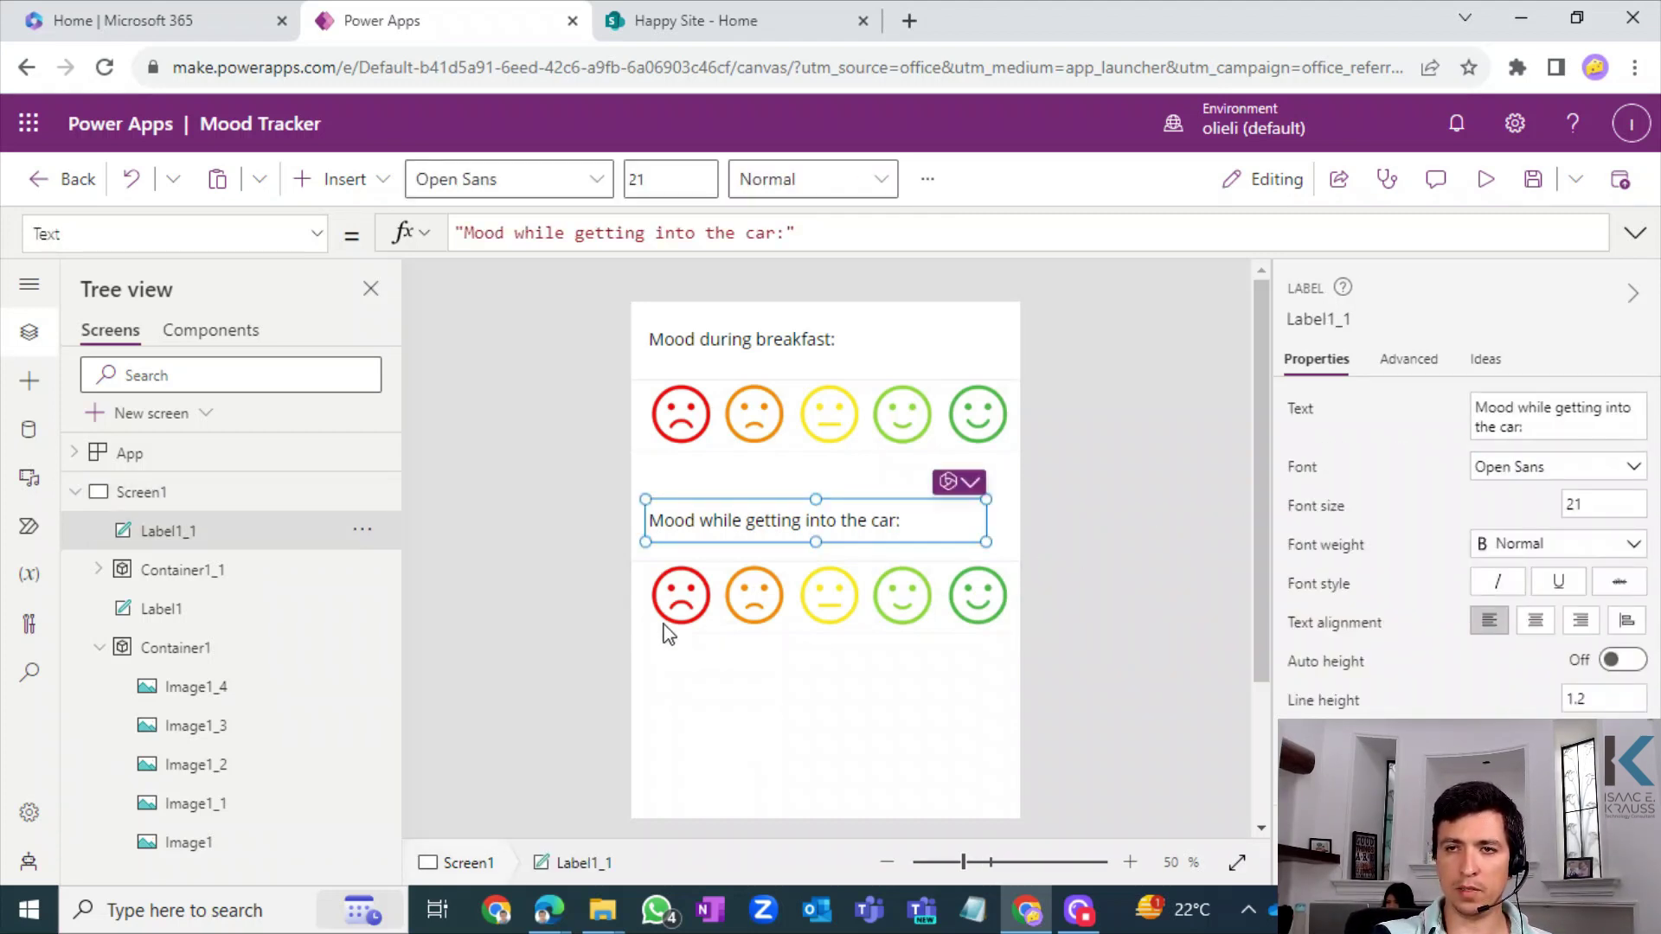
click(807, 706)
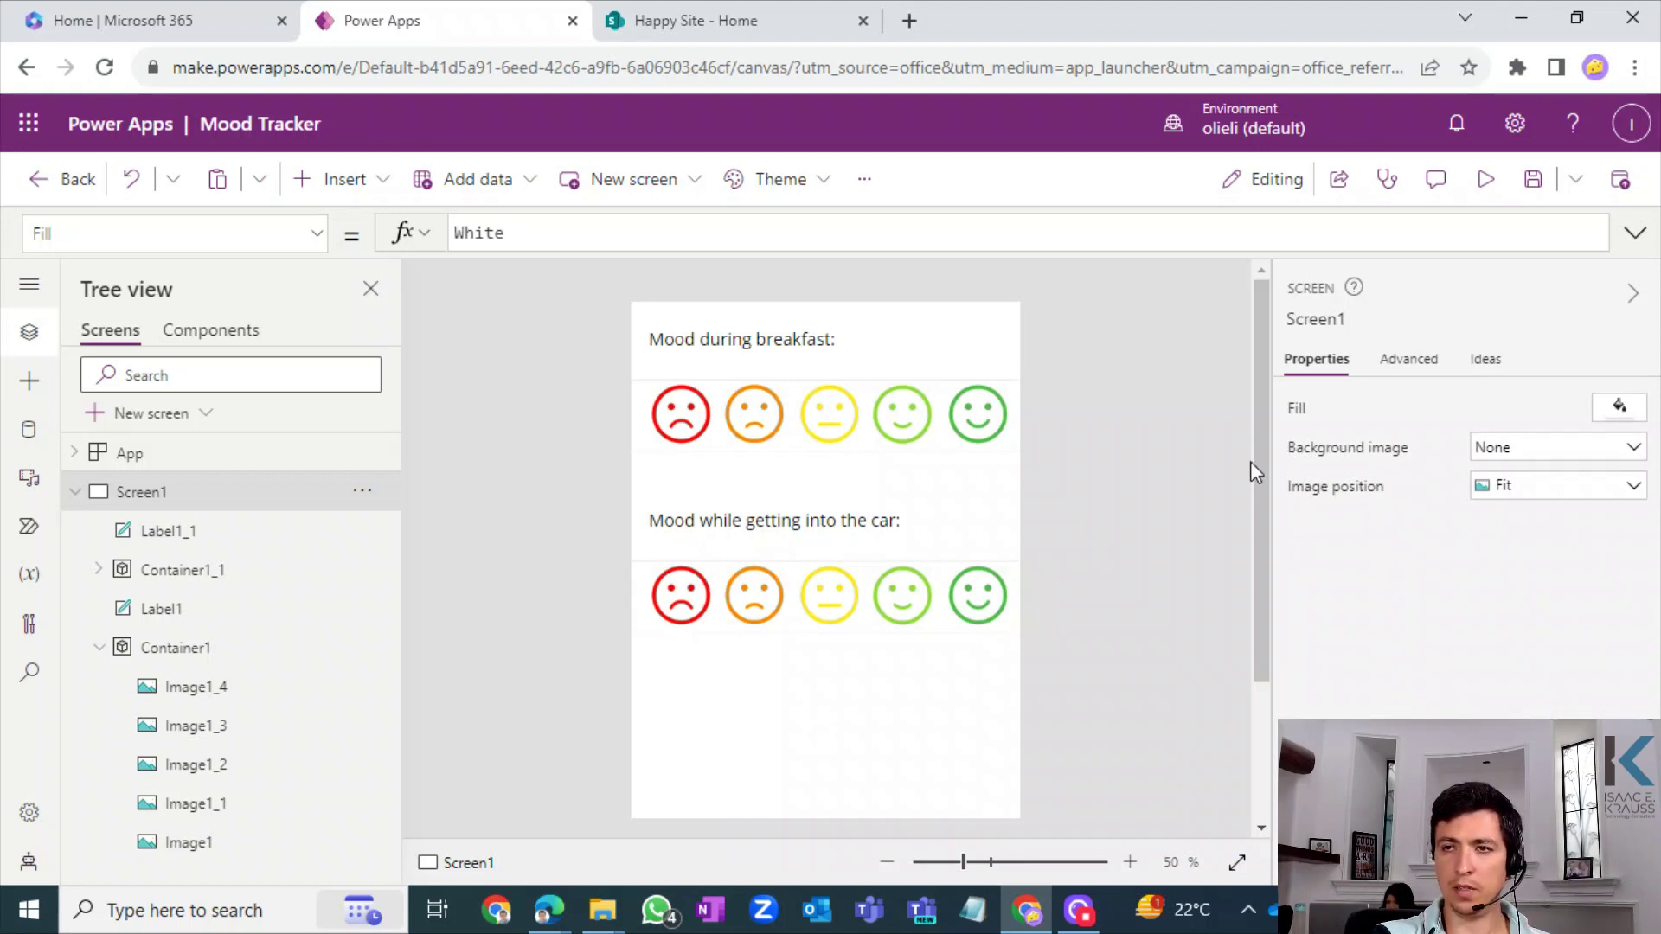
key(ctrl+v)
drag(1258, 479, 1265, 563)
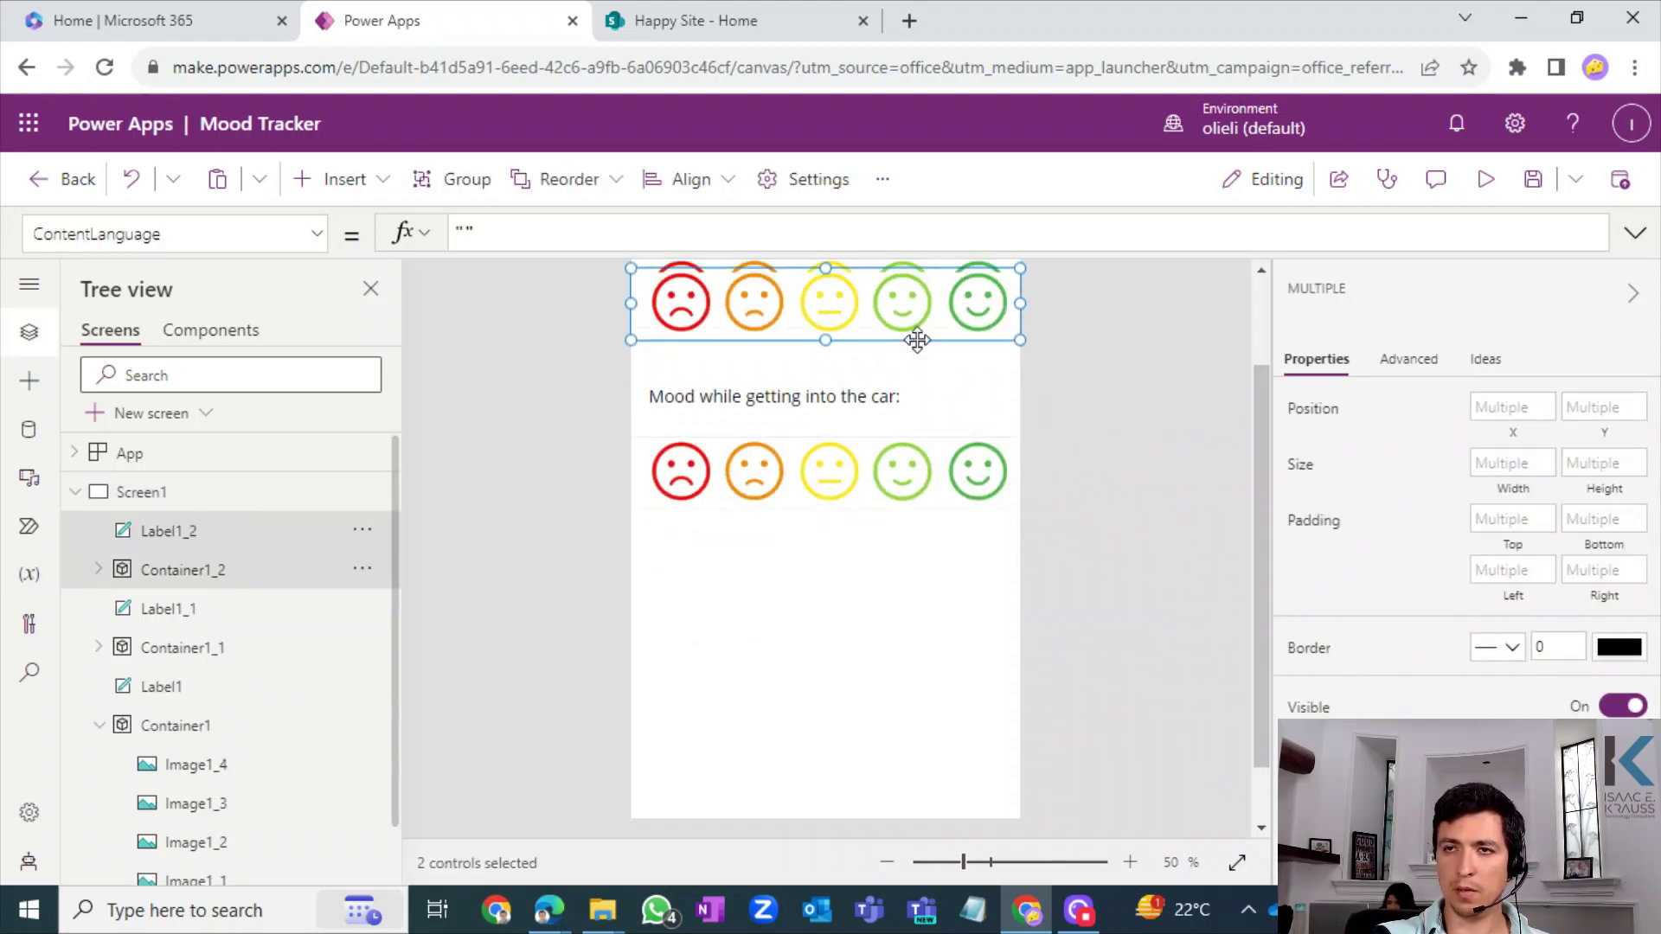
drag(917, 340, 932, 649)
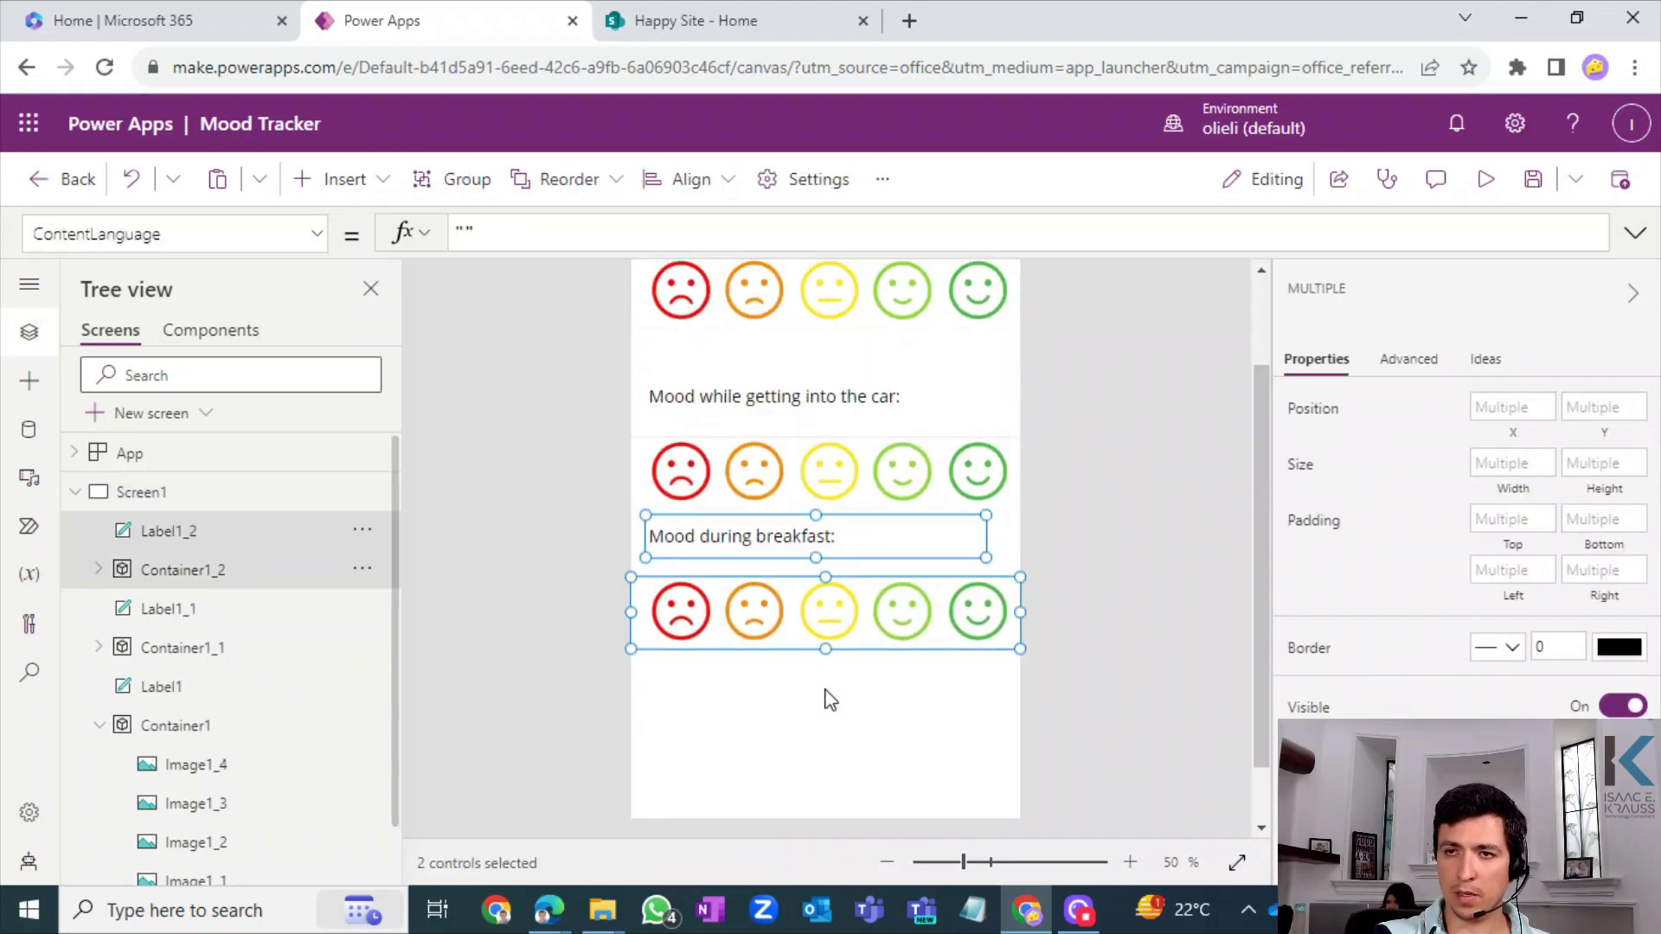
click(802, 759)
- Change the text of the third row's label to "Mood during the way to the school:"
double_click(802, 554)
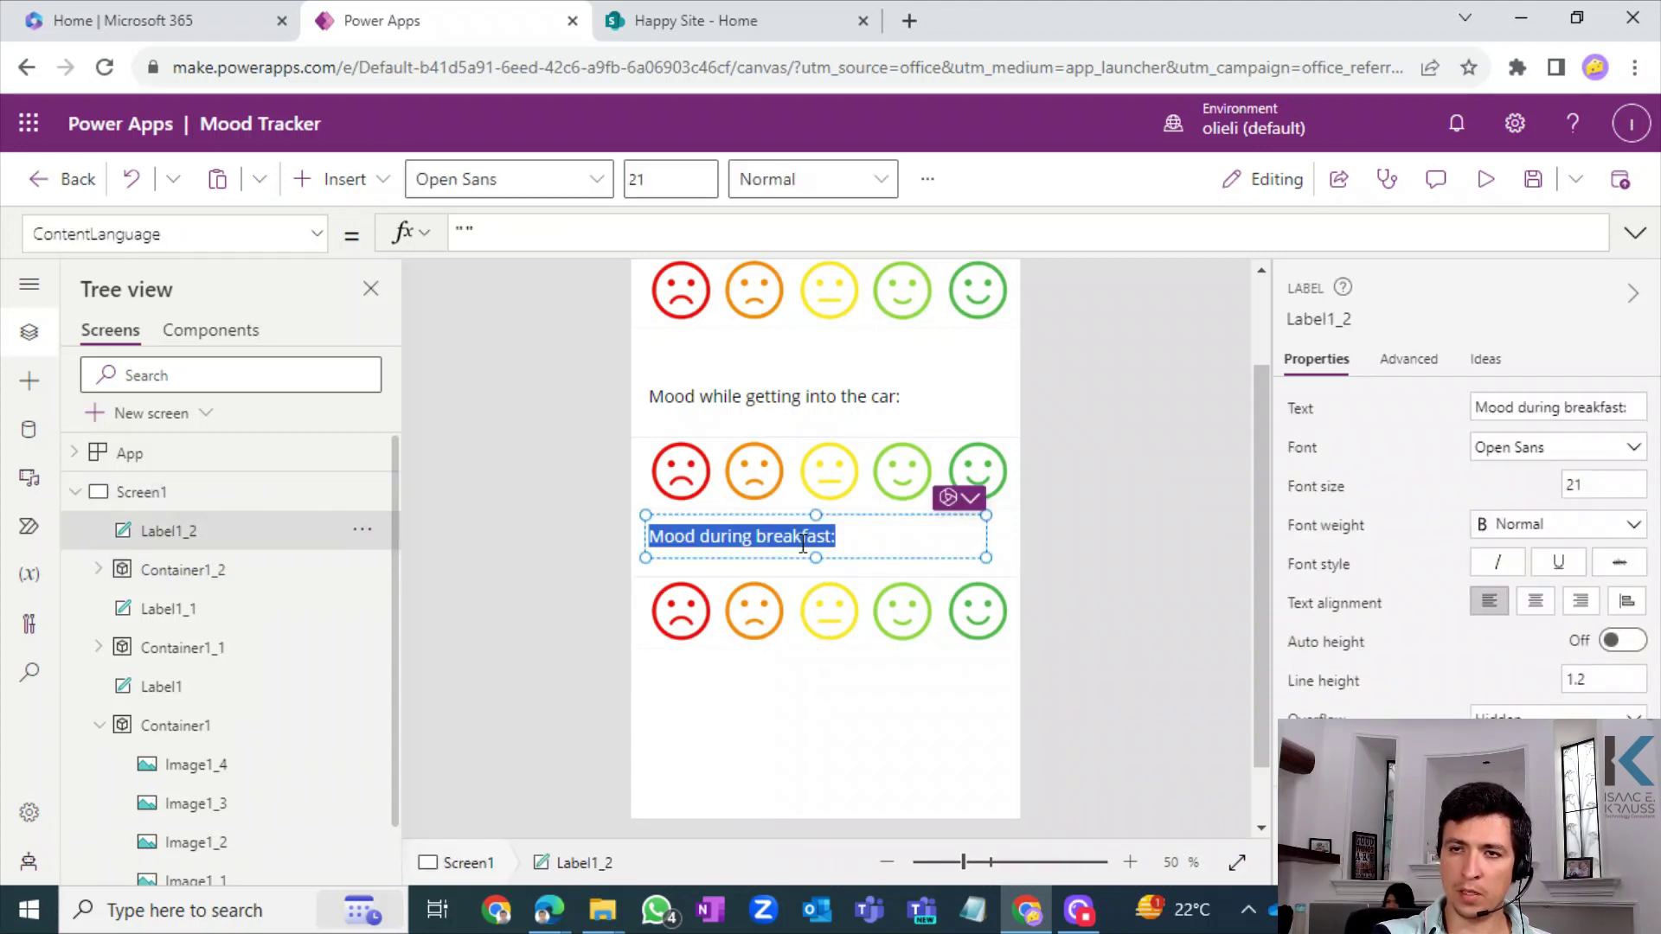
drag(755, 536, 837, 536)
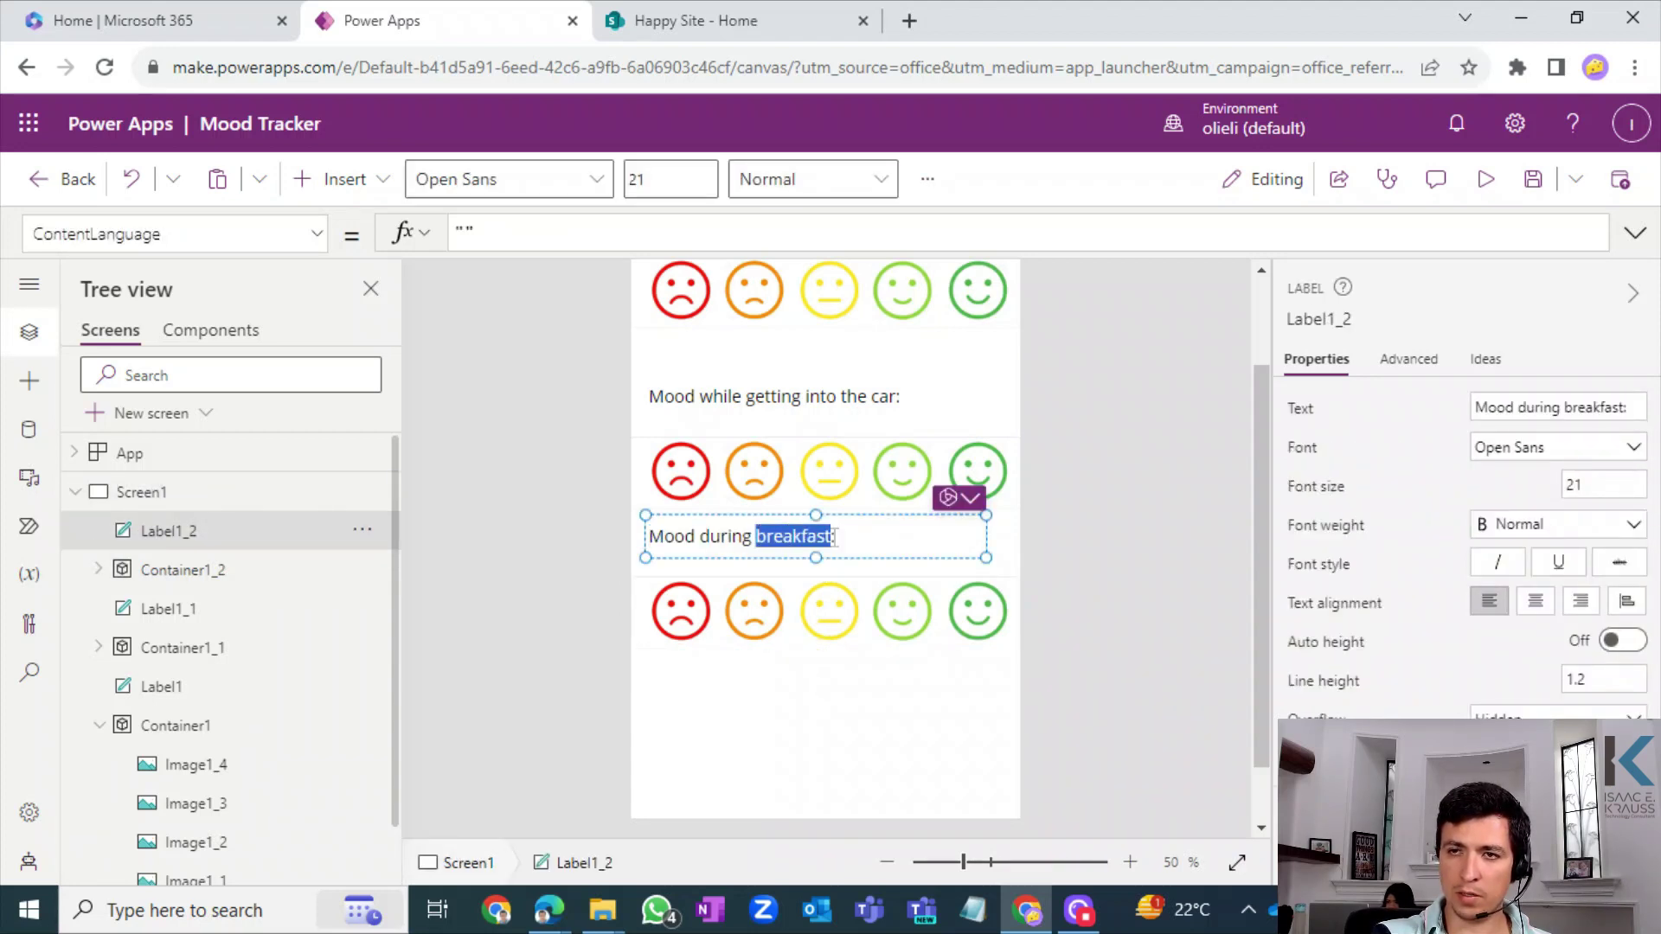
text(the way to t)
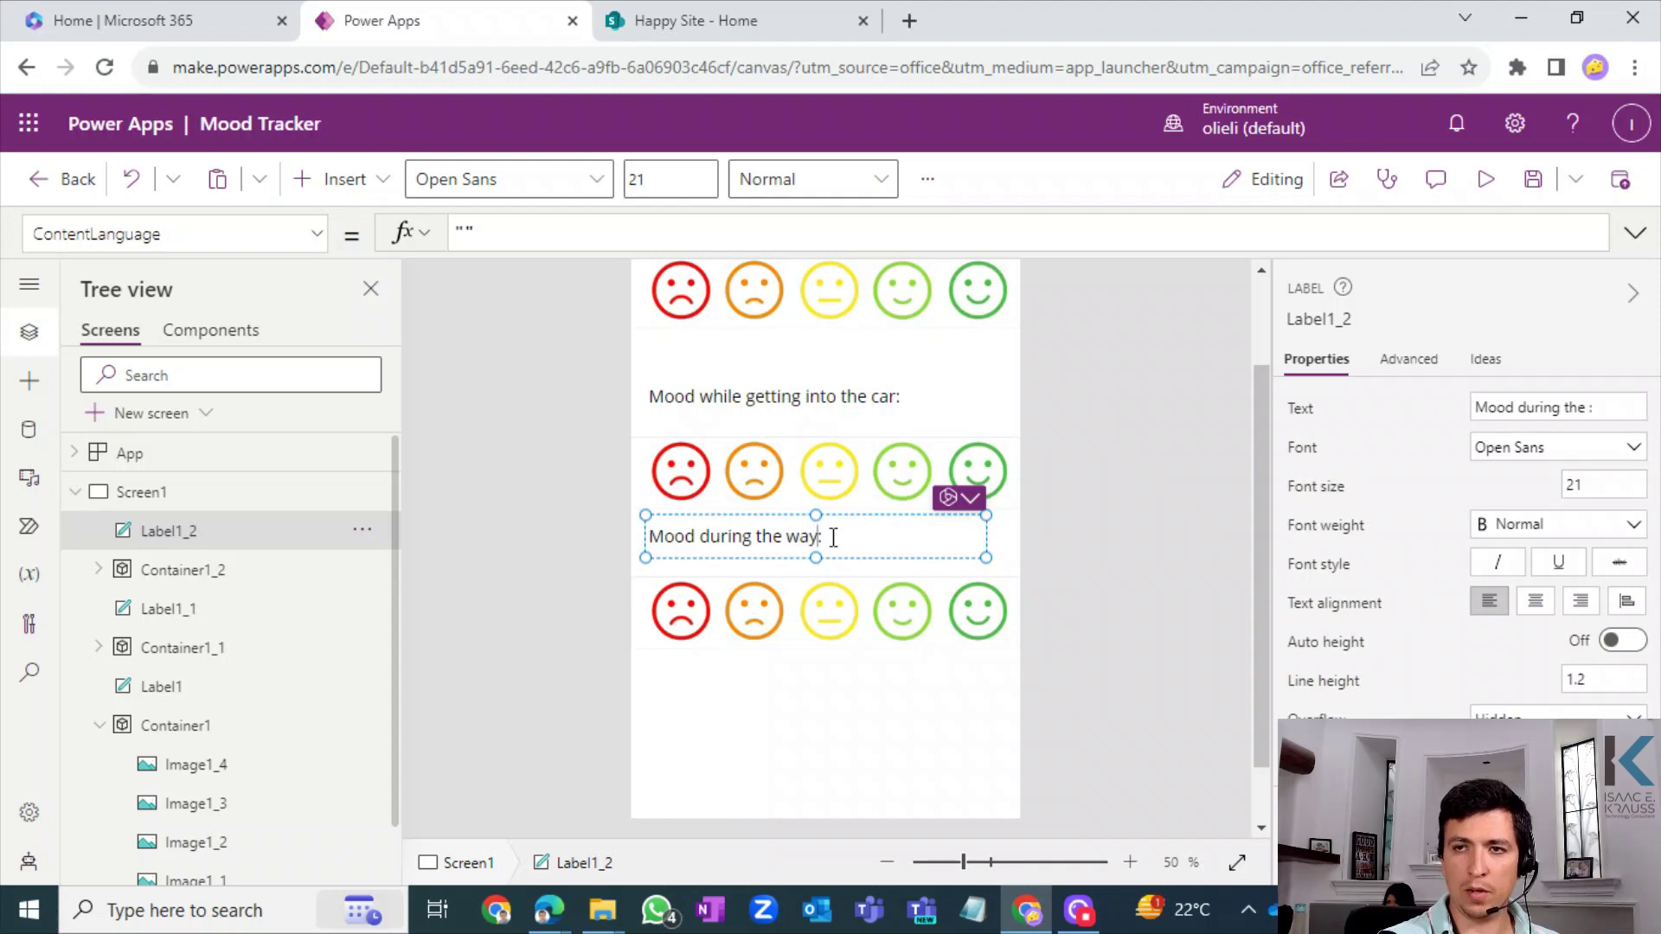
text(he school)
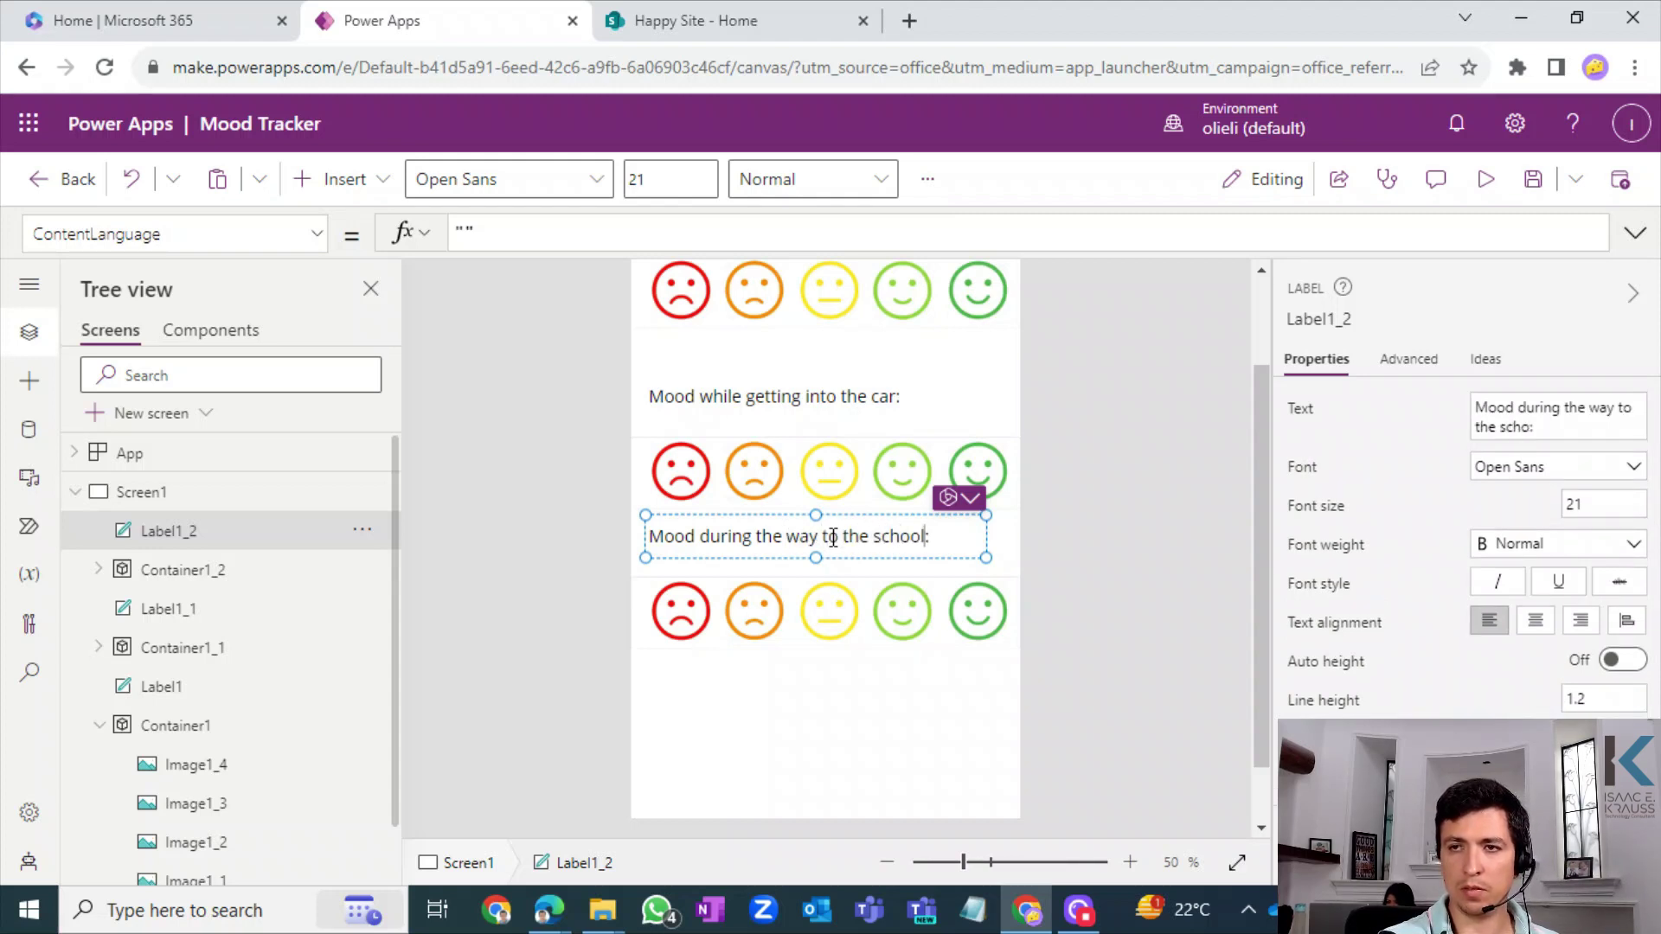
click(1122, 585)
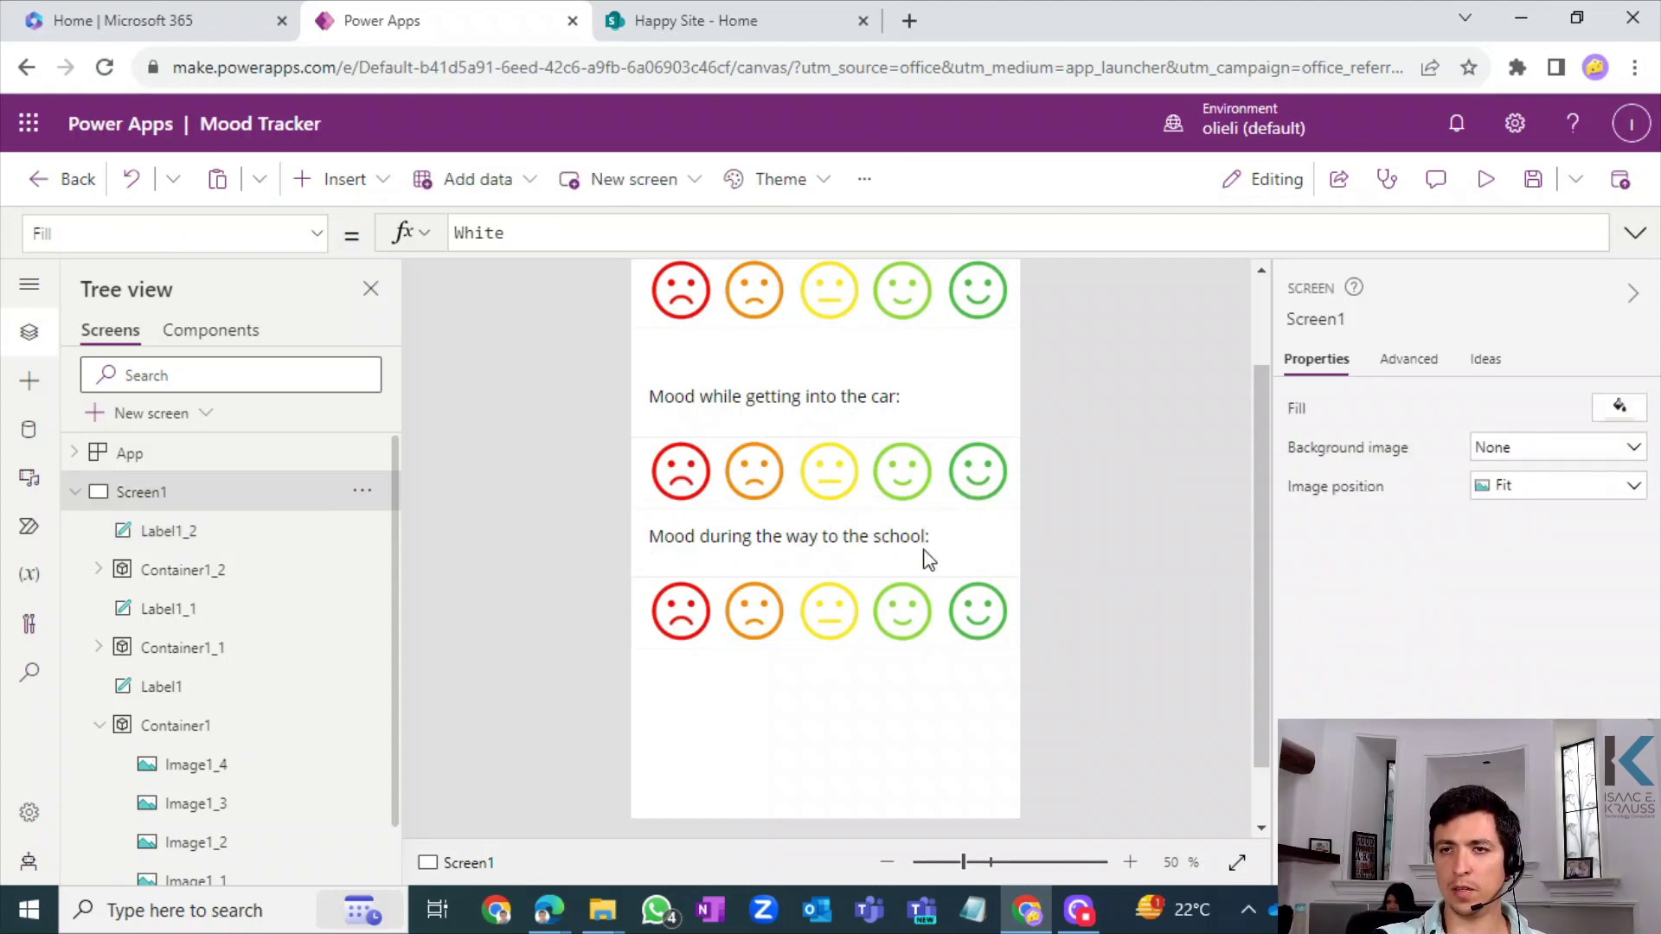
scroll(1271, 467, up, 1)
scroll(889, 574, down, 2)
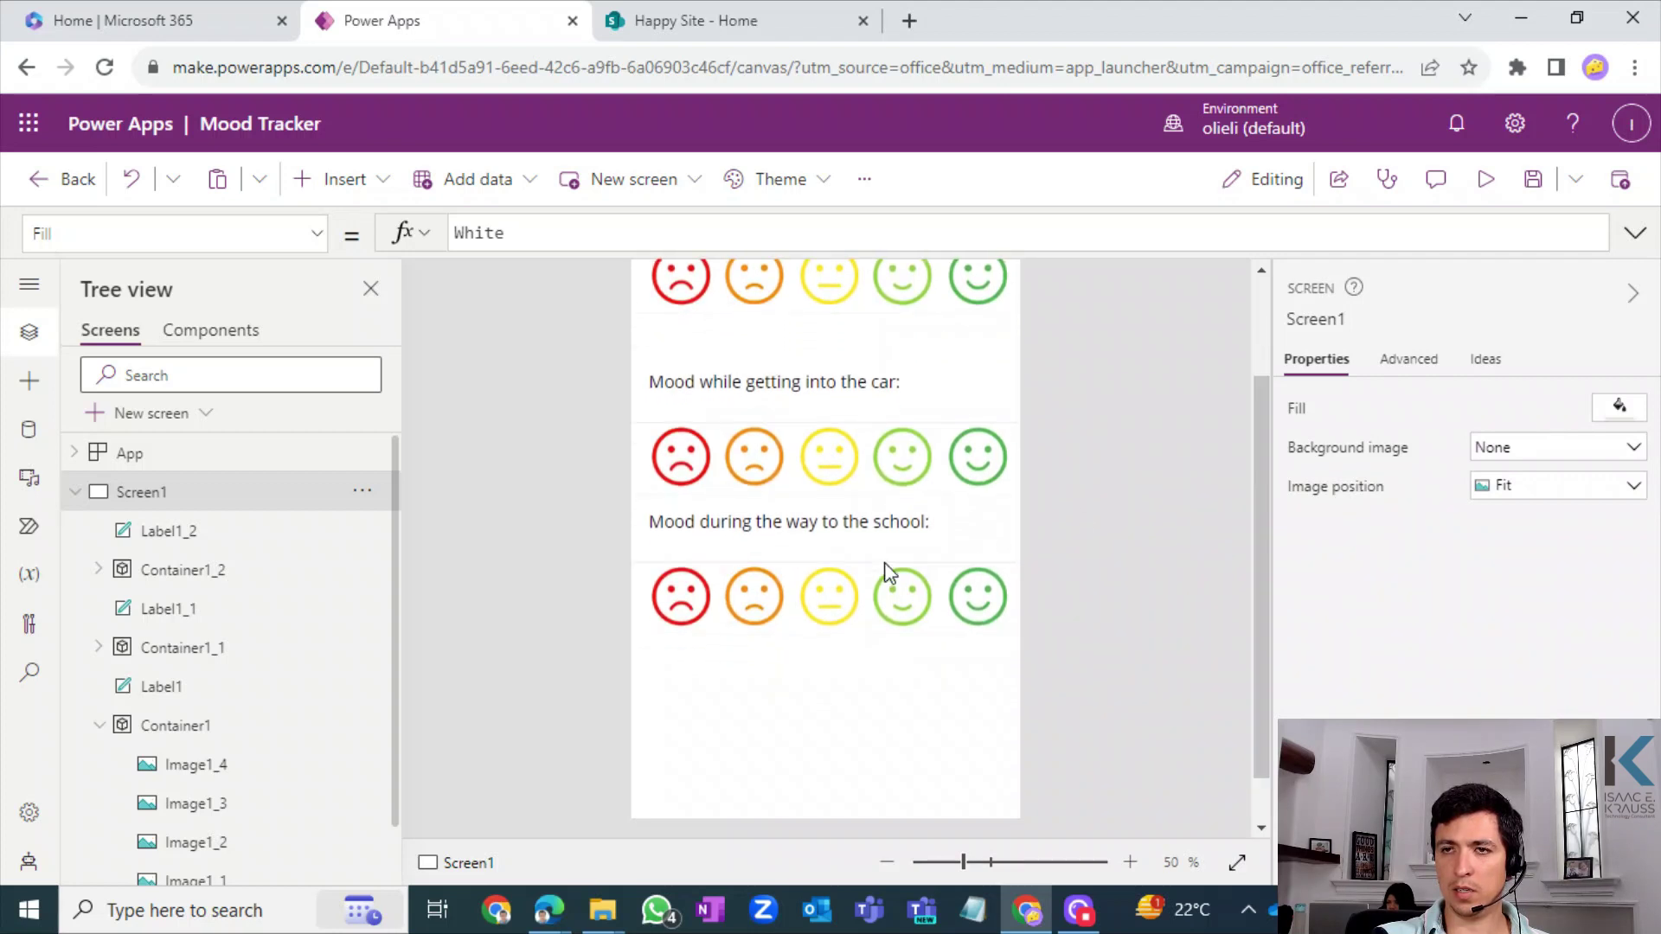
click(821, 519)
click(774, 381)
click(1154, 586)
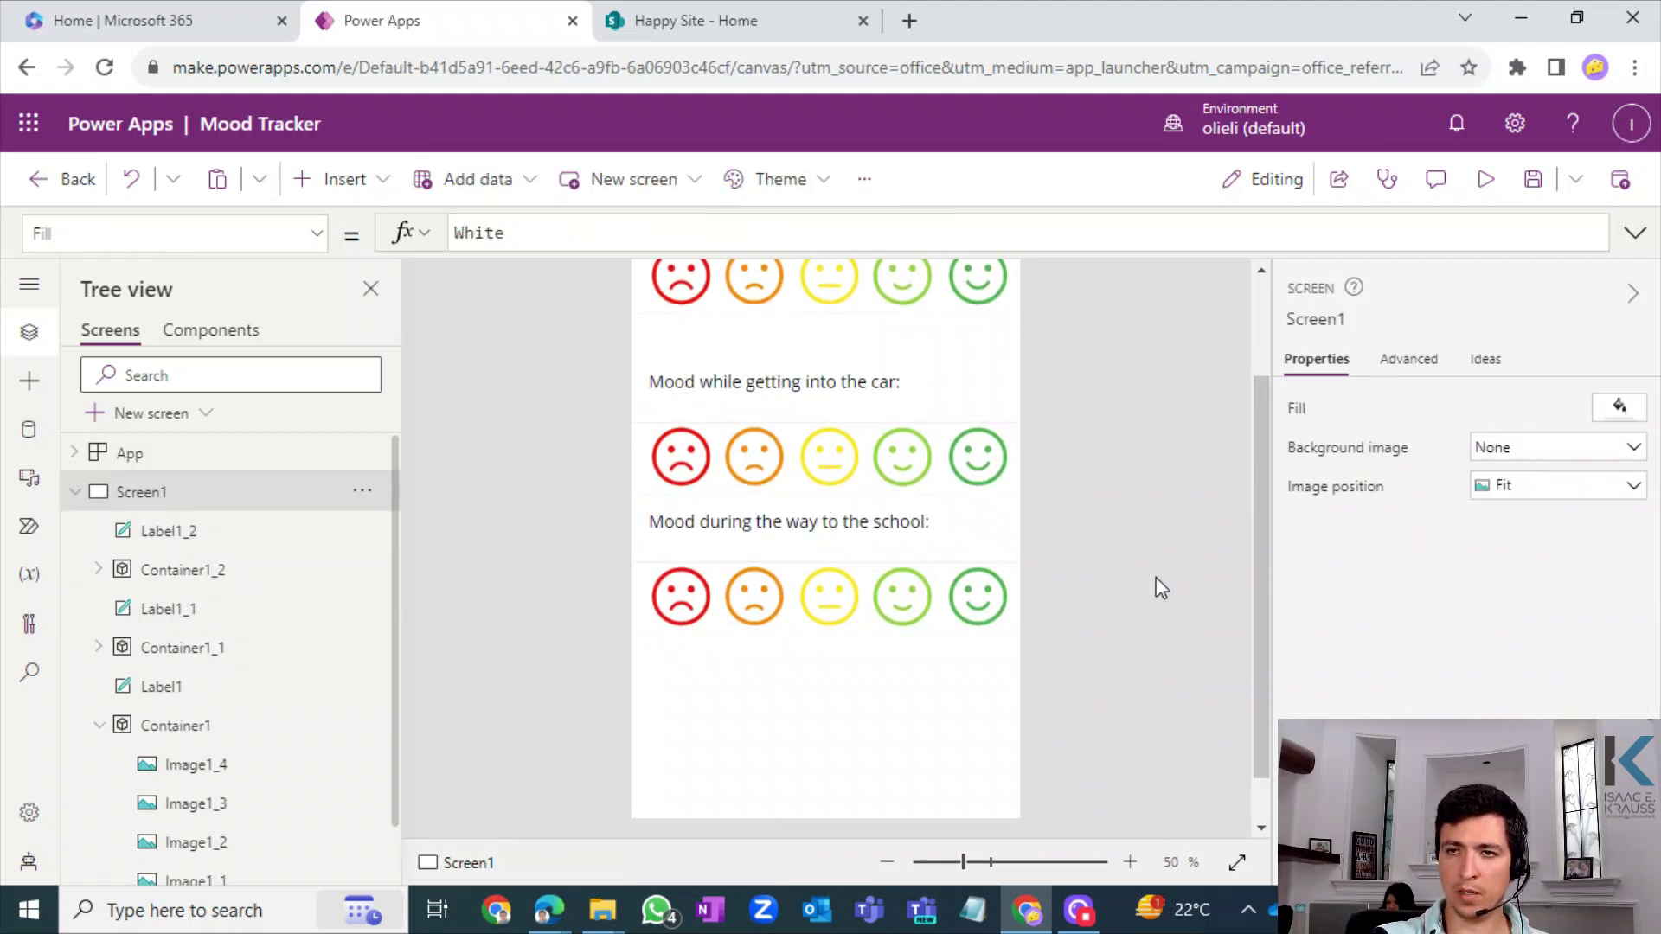
- Paste another copy of the breakfast label and face container and place it directly below the way-to-school row
scroll(1265, 573, down, 1)
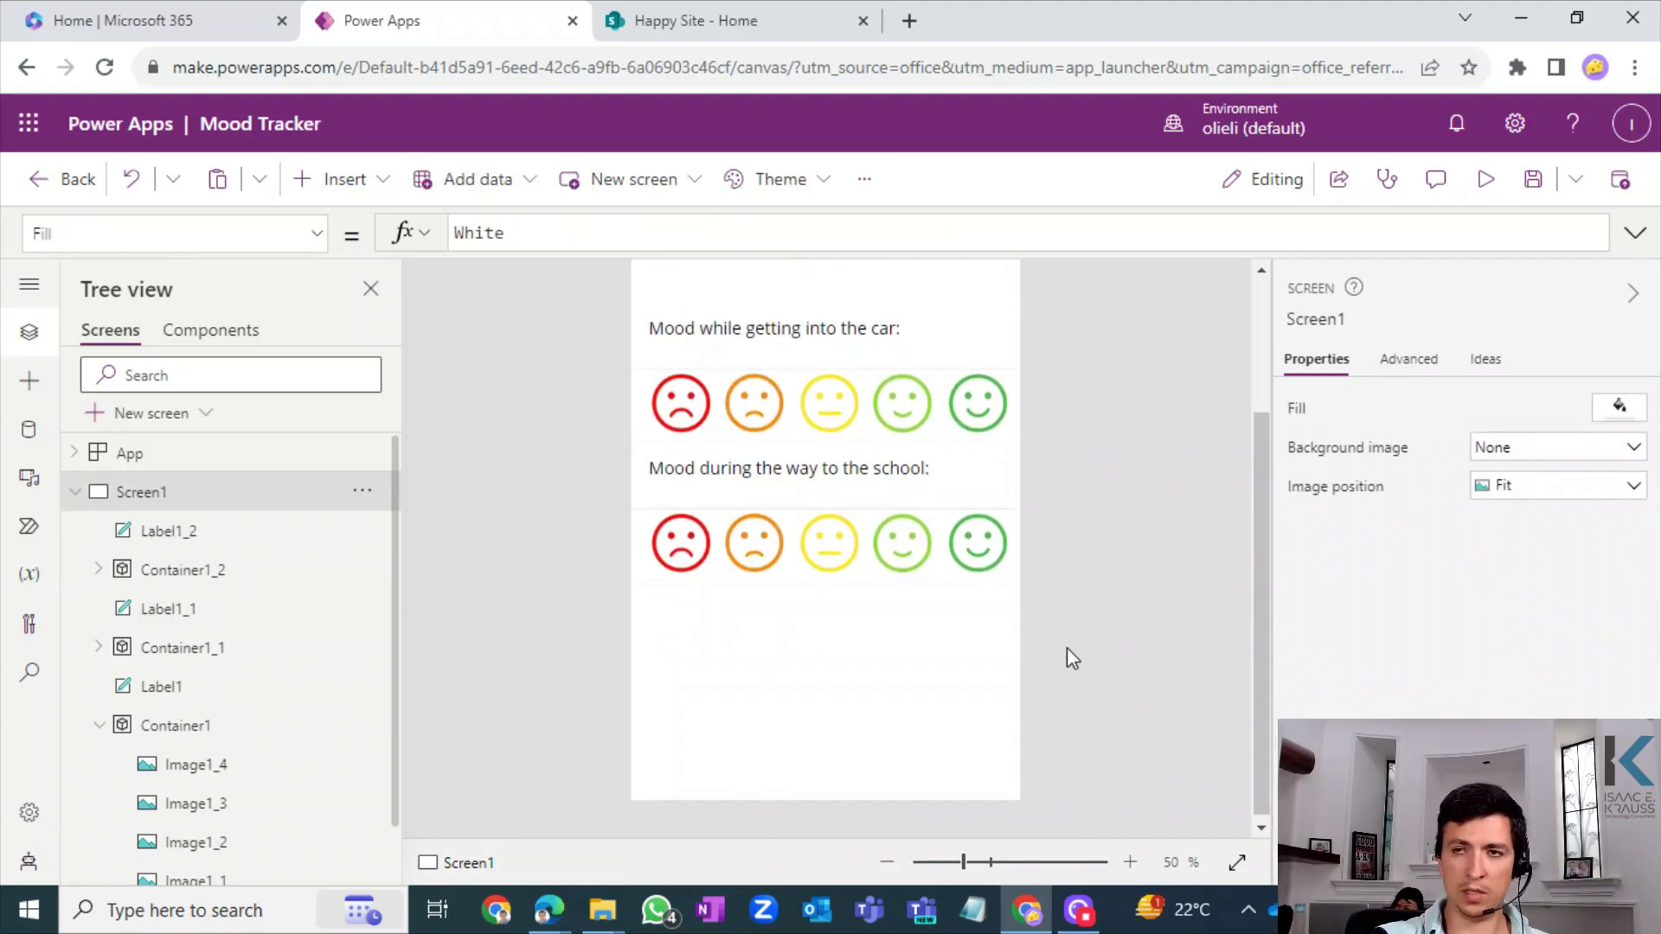
key(ctrl+v)
scroll(1237, 489, up, 2)
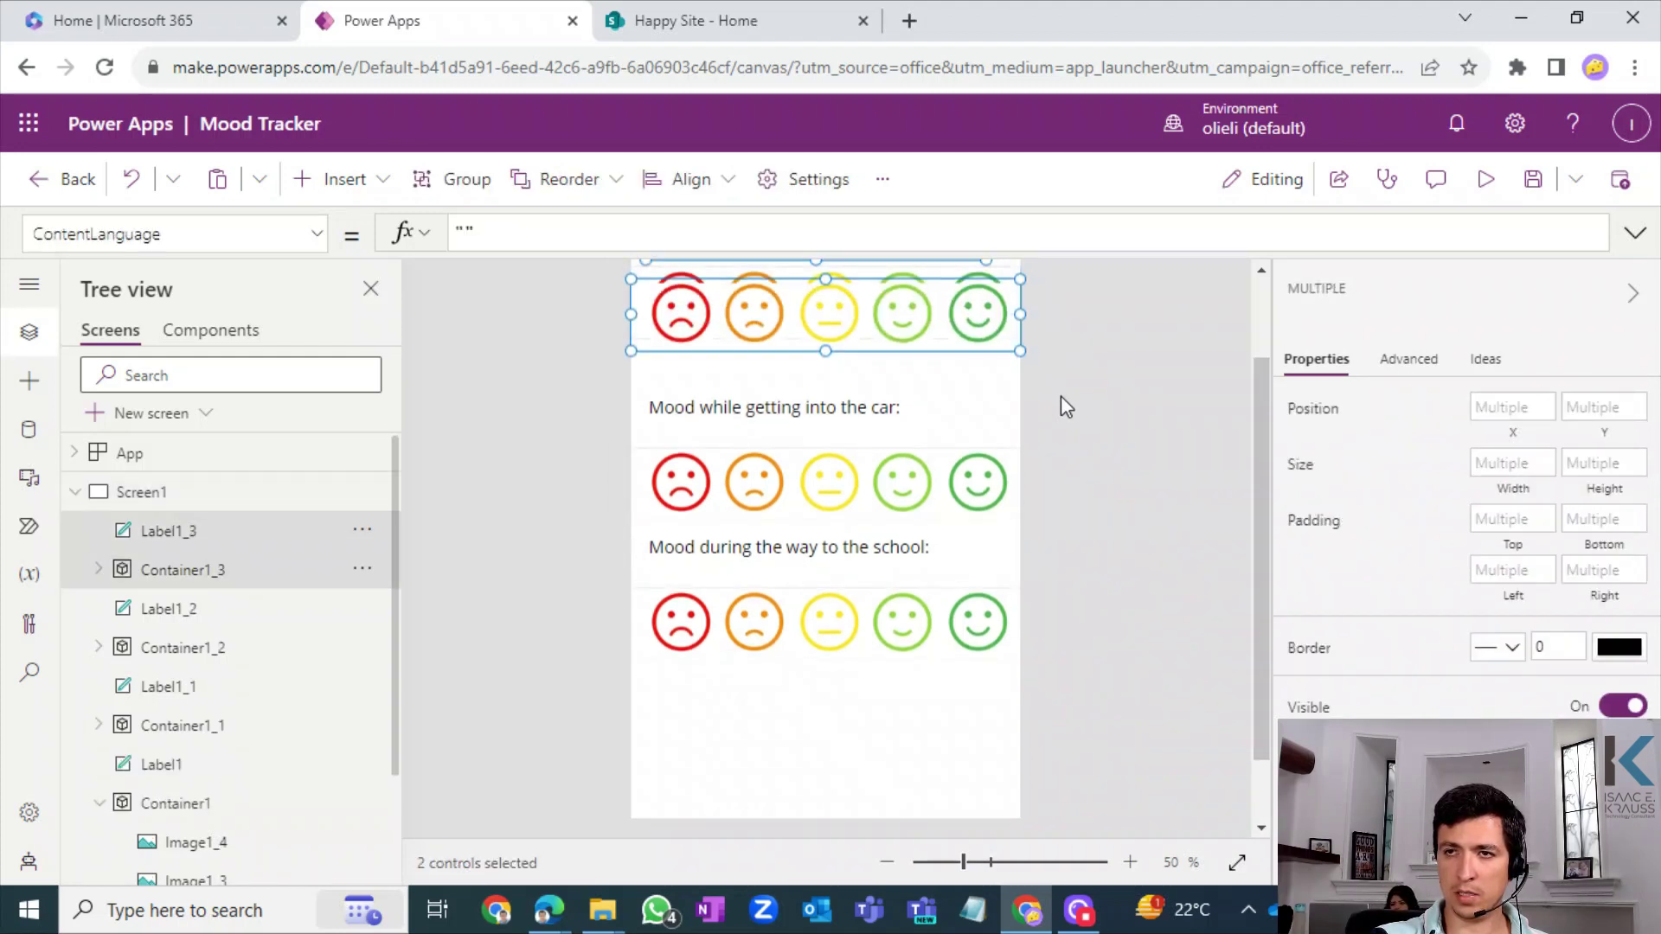
drag(960, 353, 946, 808)
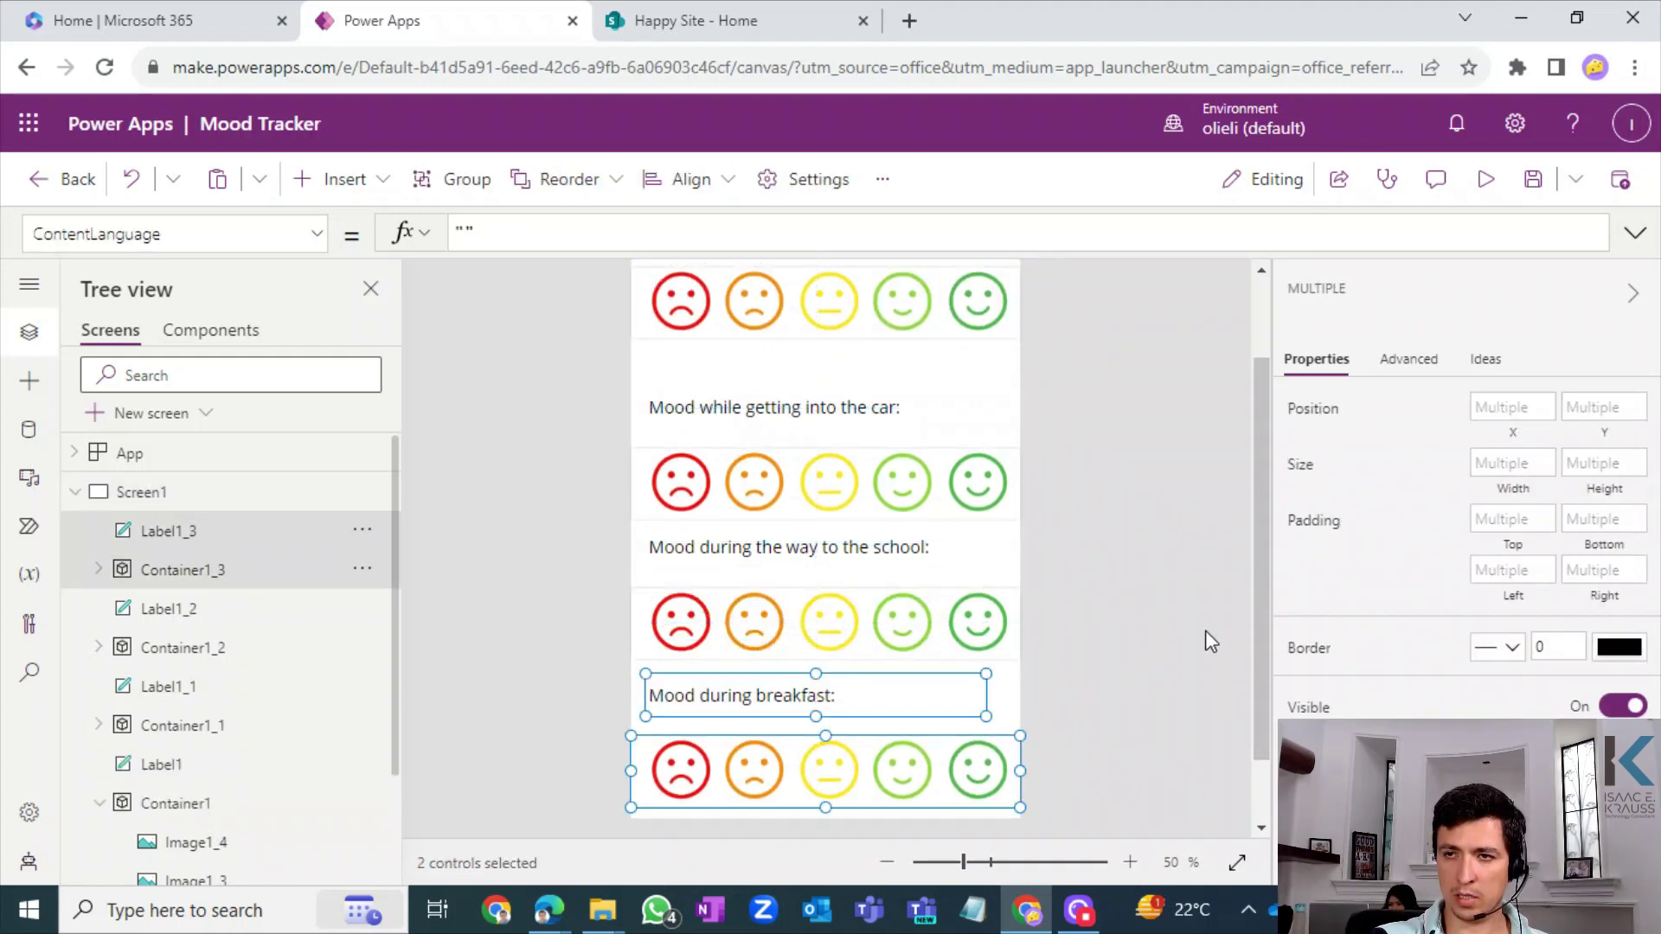
scroll(1259, 685, down, 2)
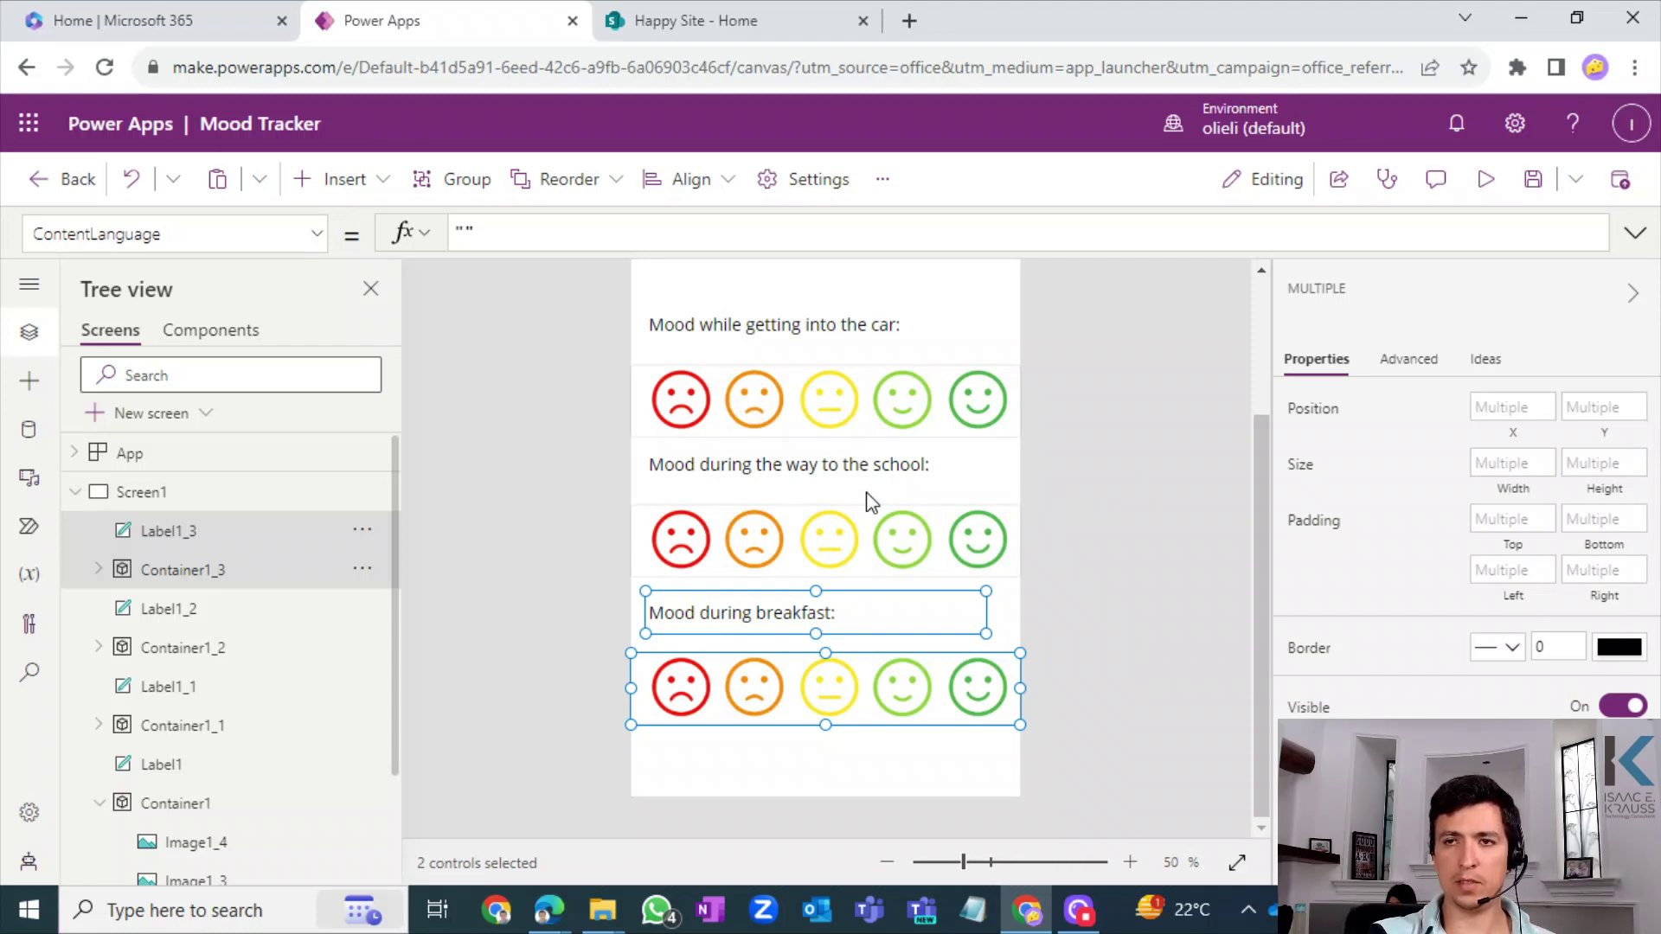
drag(1253, 505, 1248, 595)
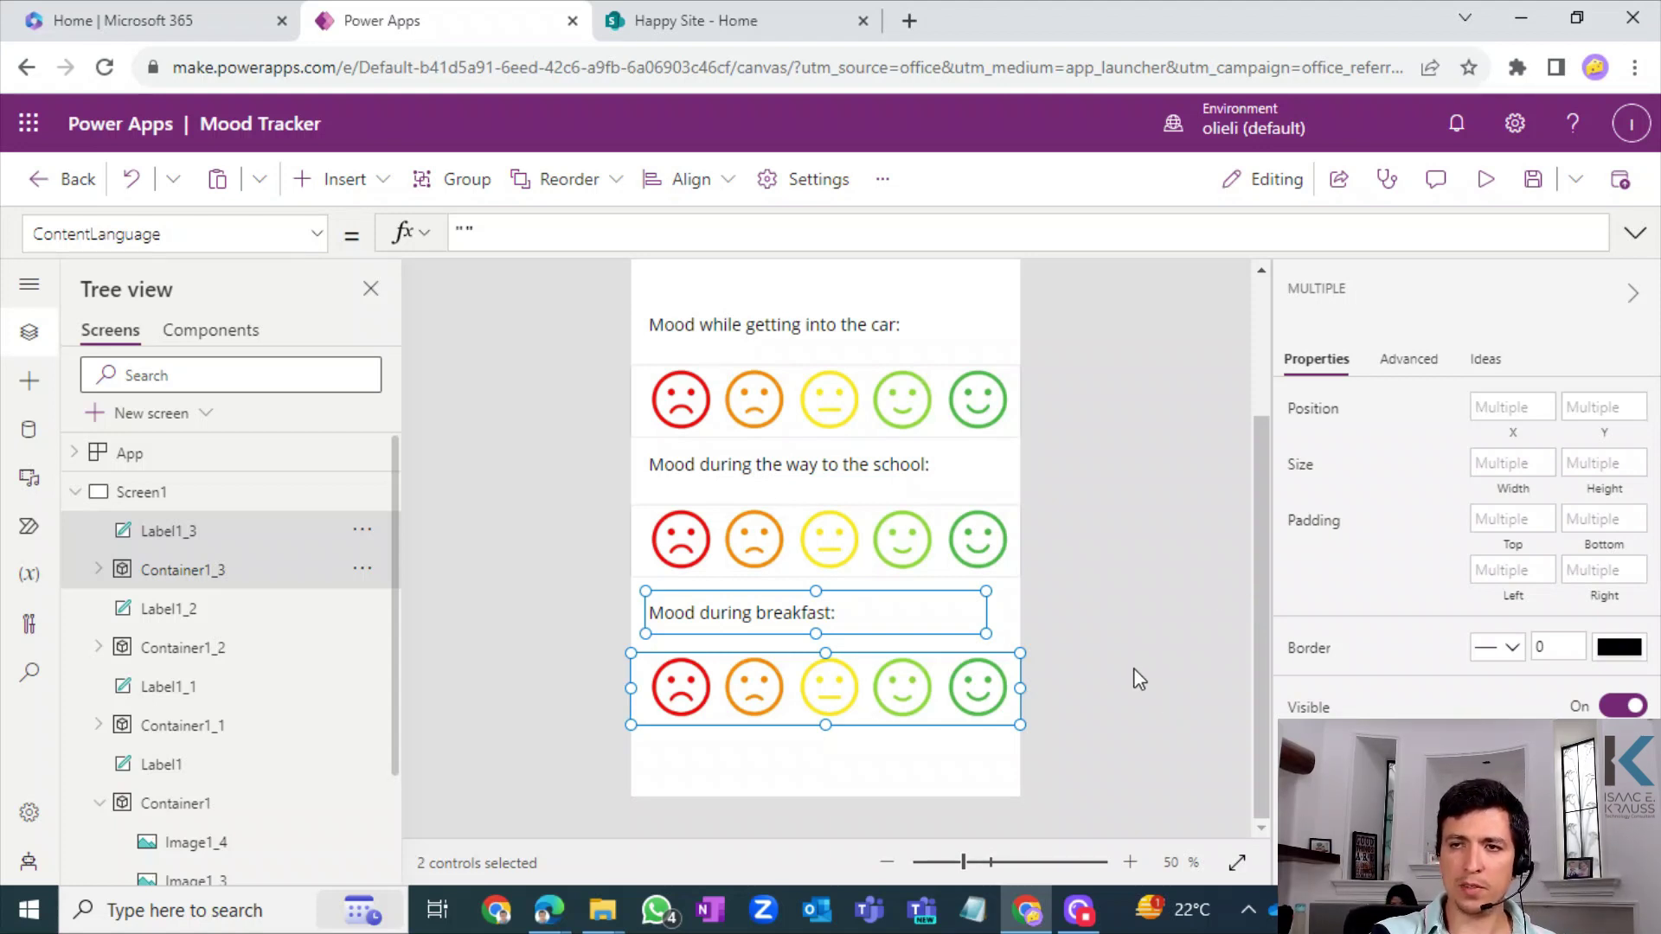
- Change the text of the fourth row's label to "Mood while waiting at the school's door:"
double_click(791, 613)
double_click(783, 611)
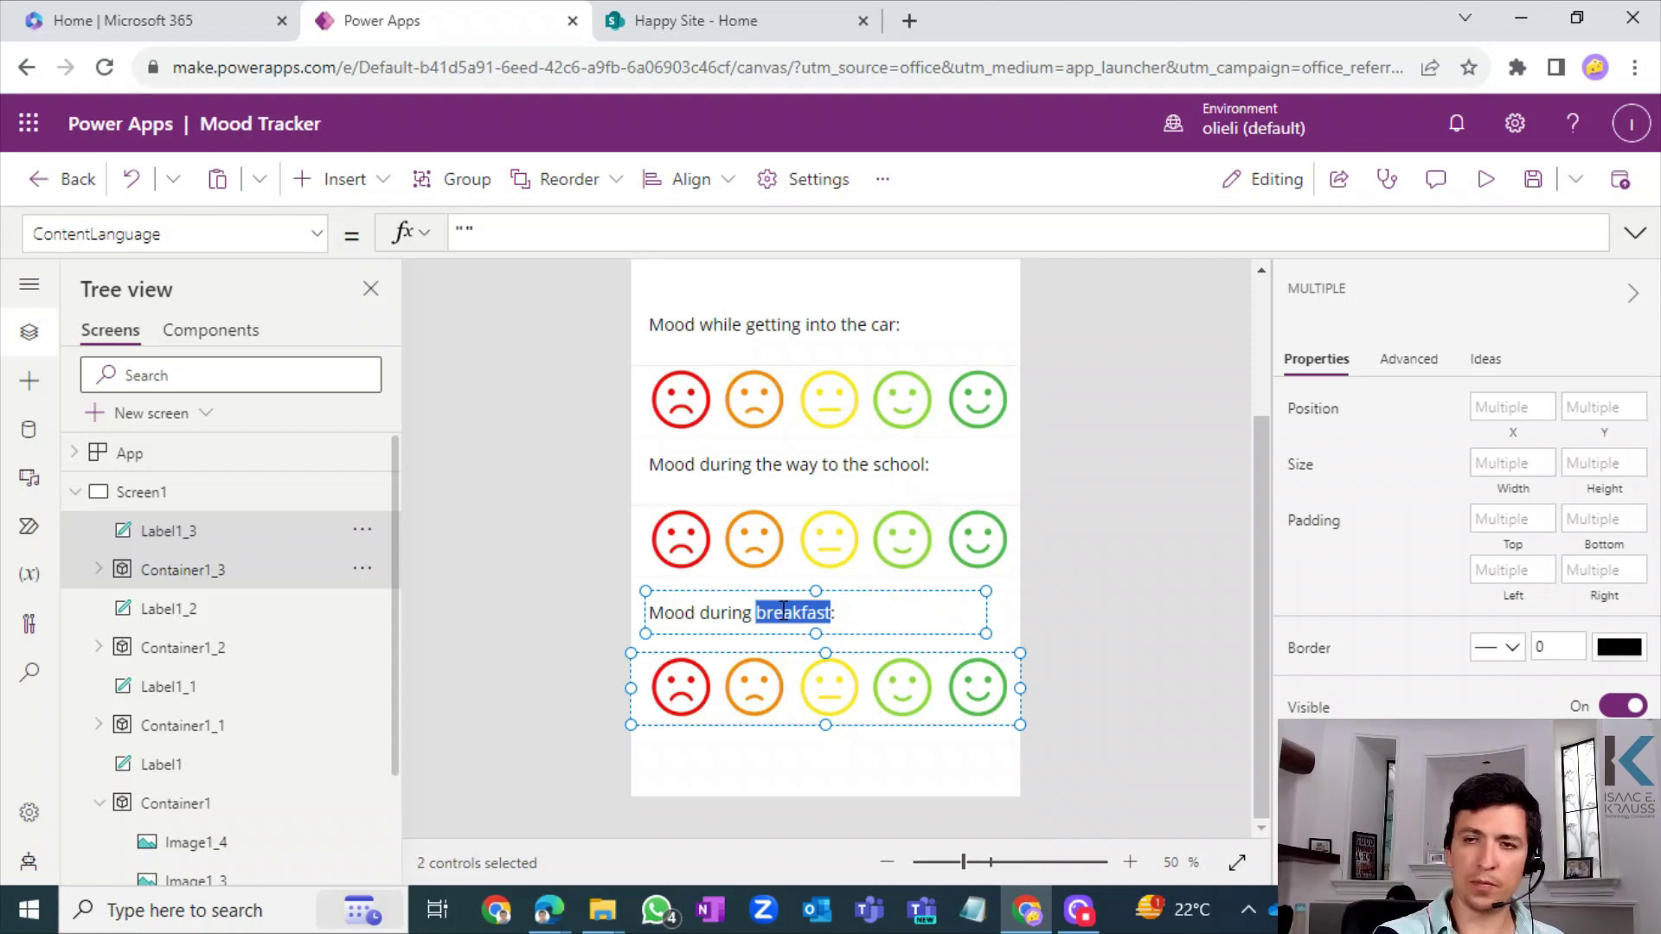
text(waiting a)
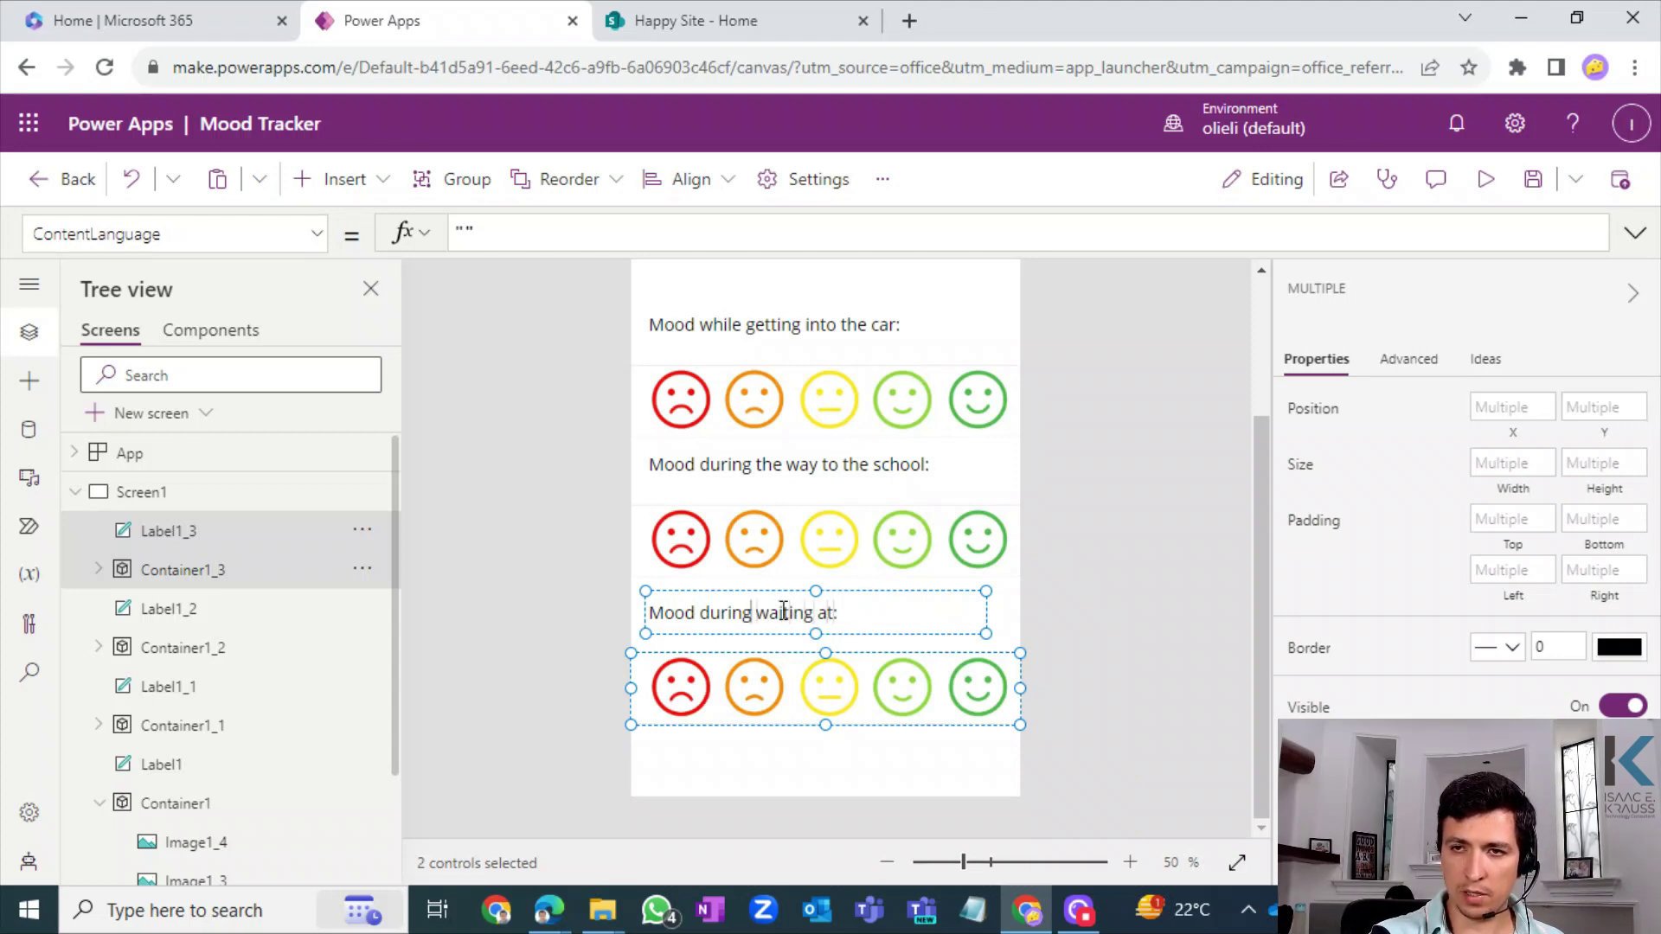
key(shift+Left)
key(shift+Left)
key(shift+Left)
key(shift+Left)
key(shift+Left)
key(shift+Left)
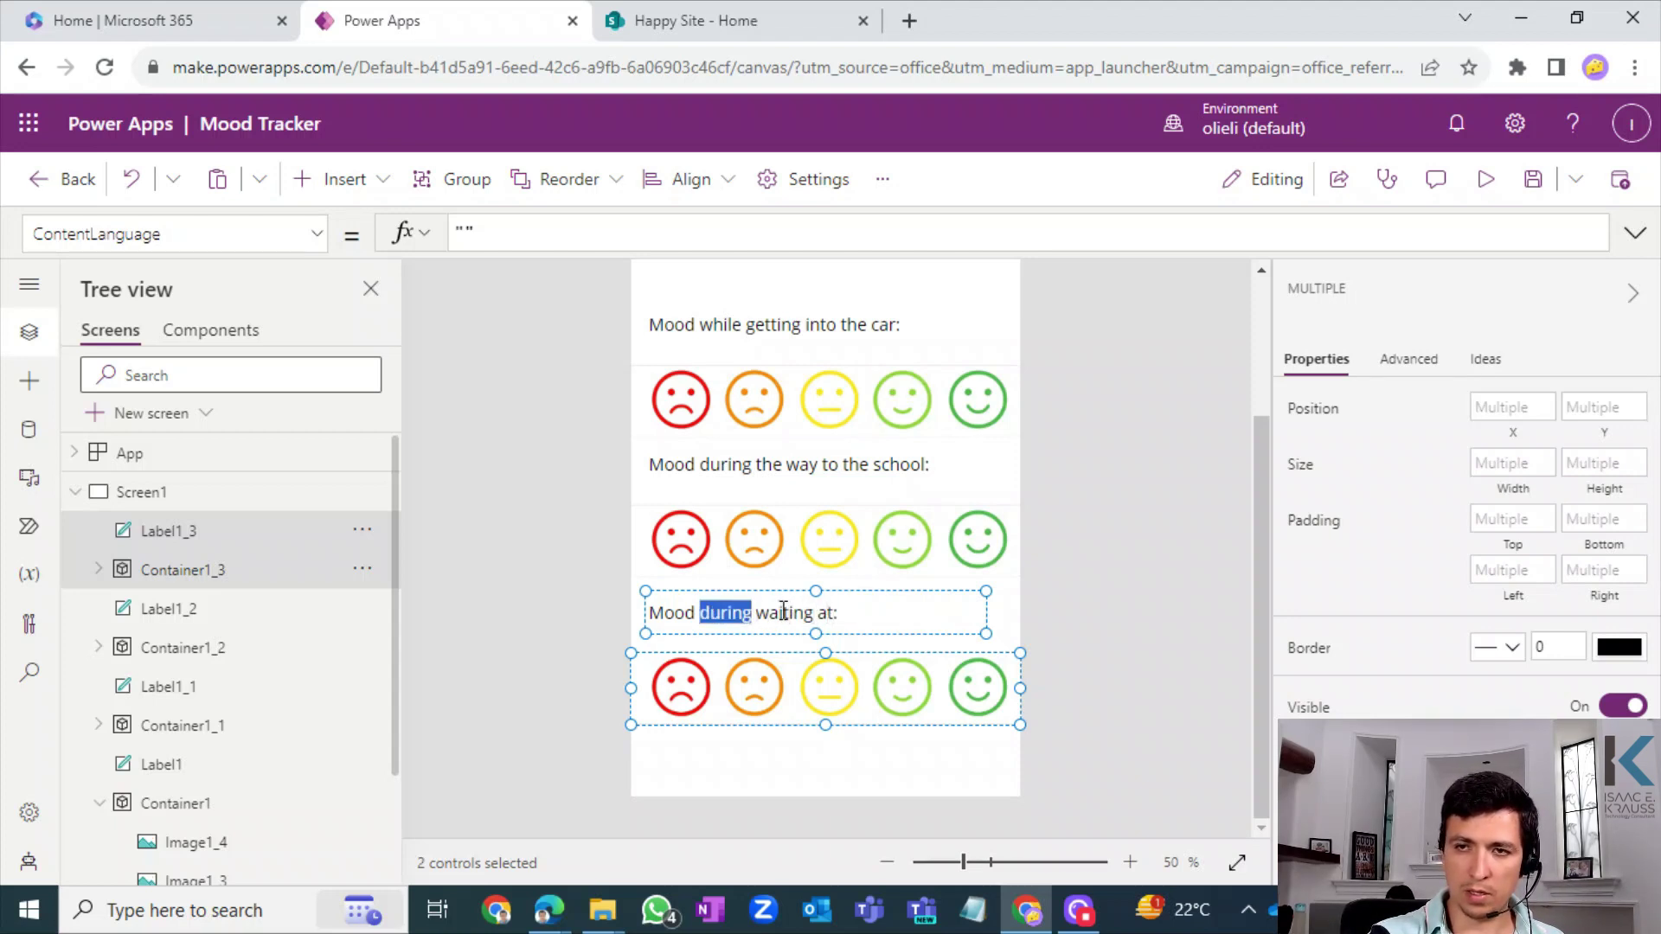
text(while wai)
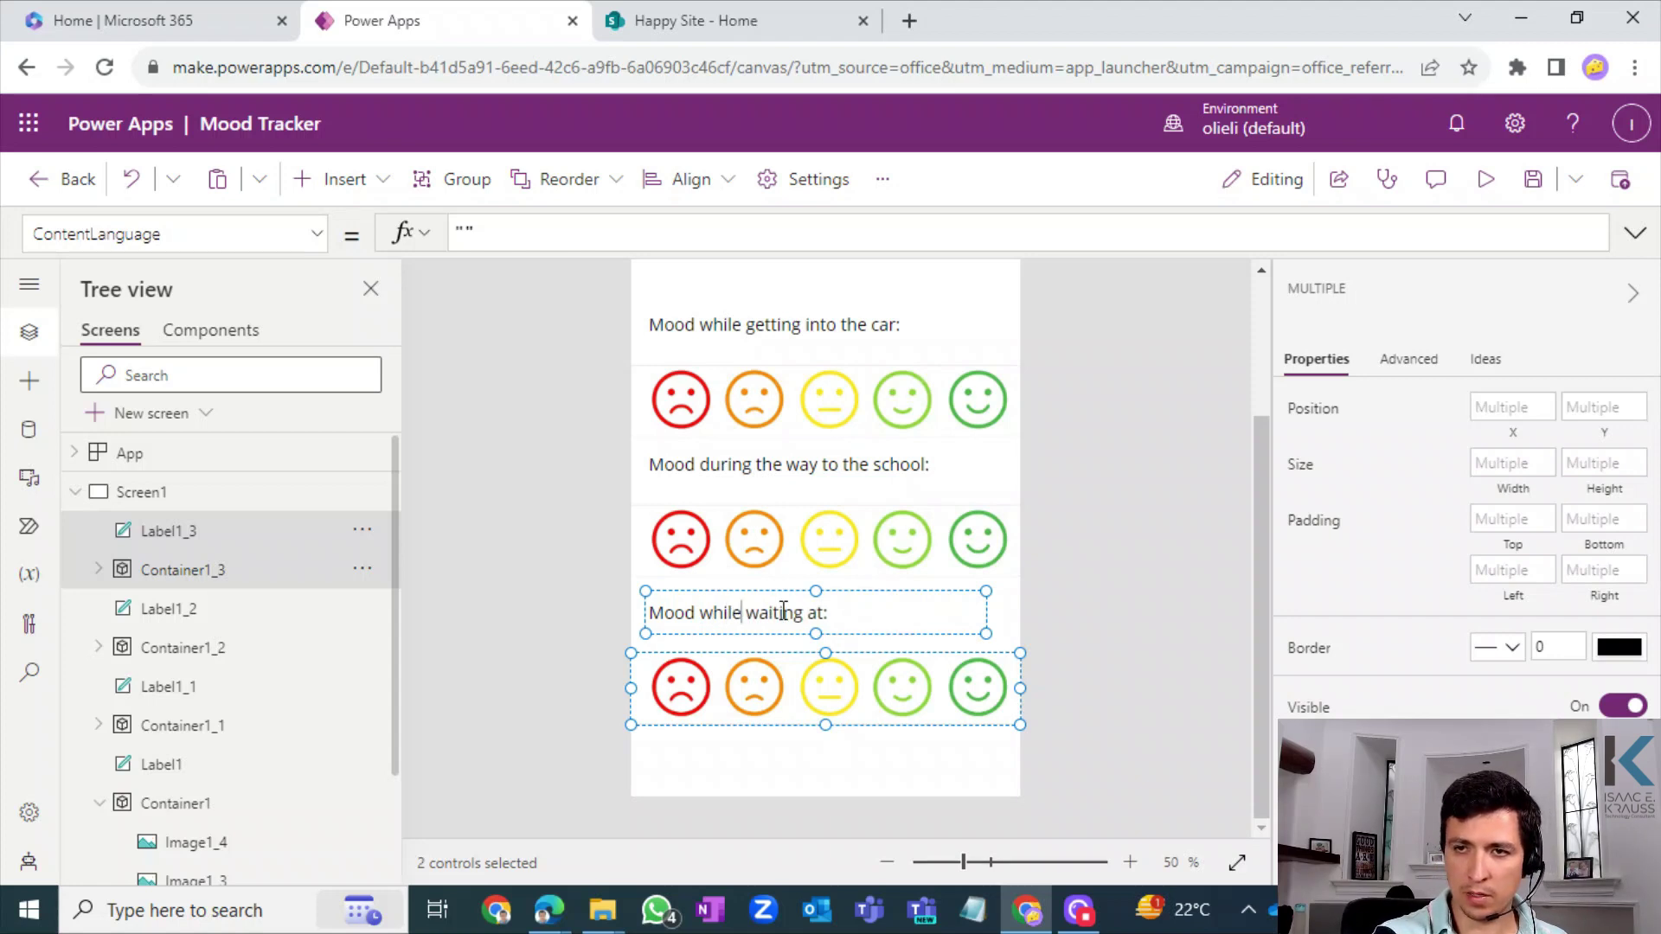
text(ting at the school's door)
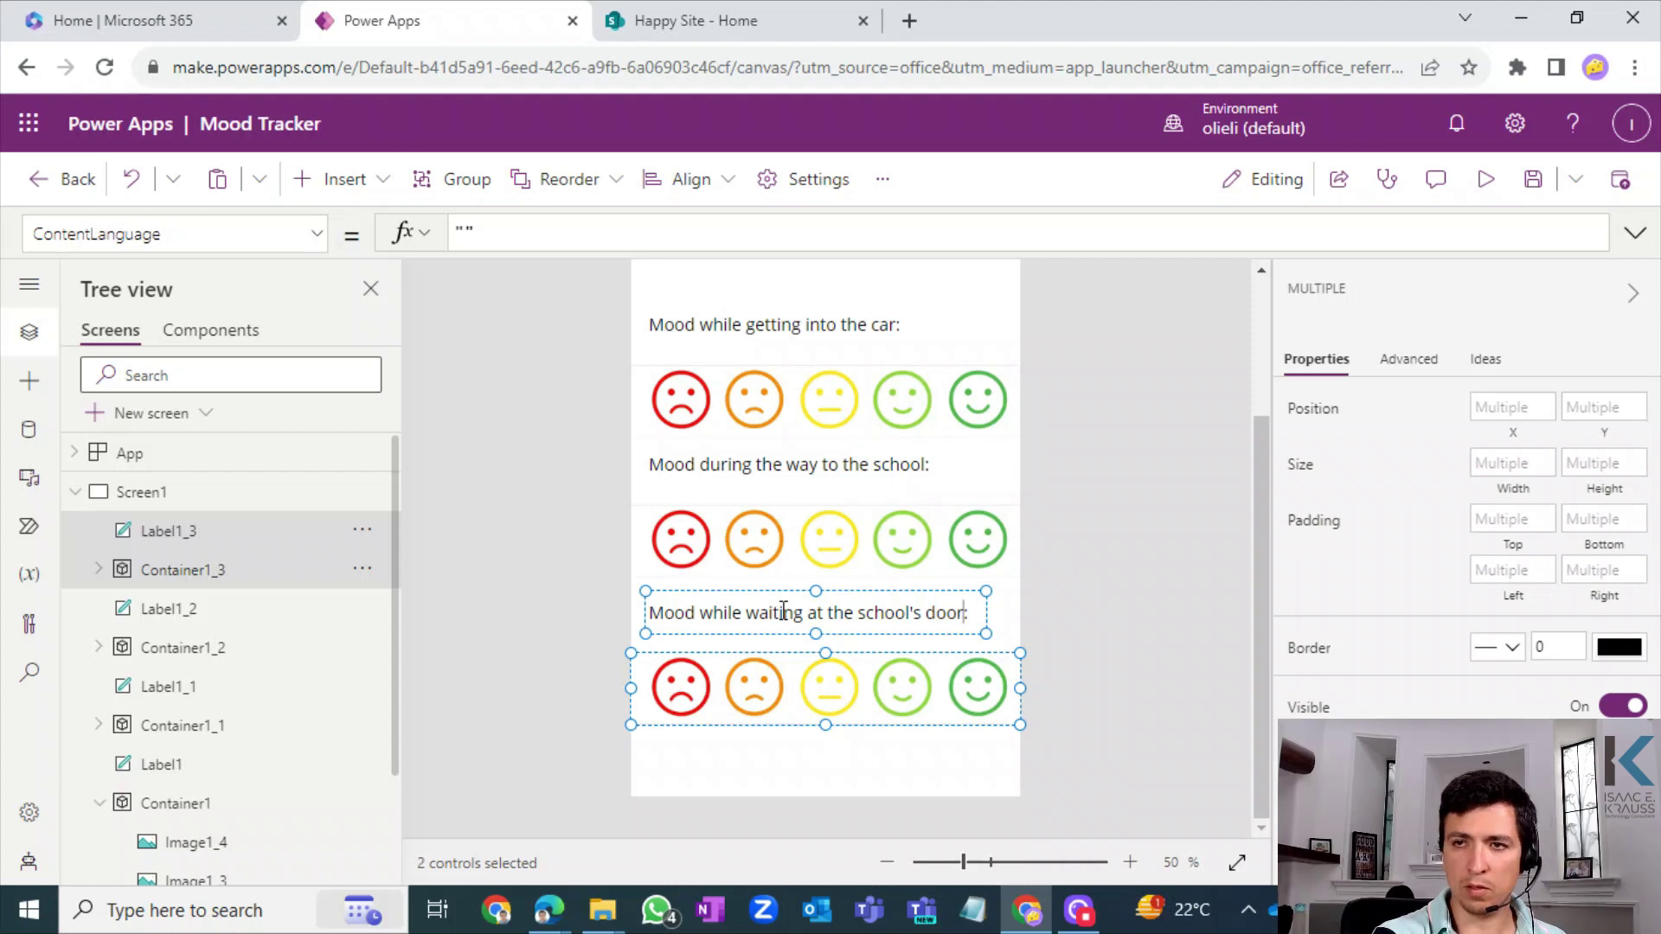
click(1149, 594)
drag(1261, 541, 1268, 413)
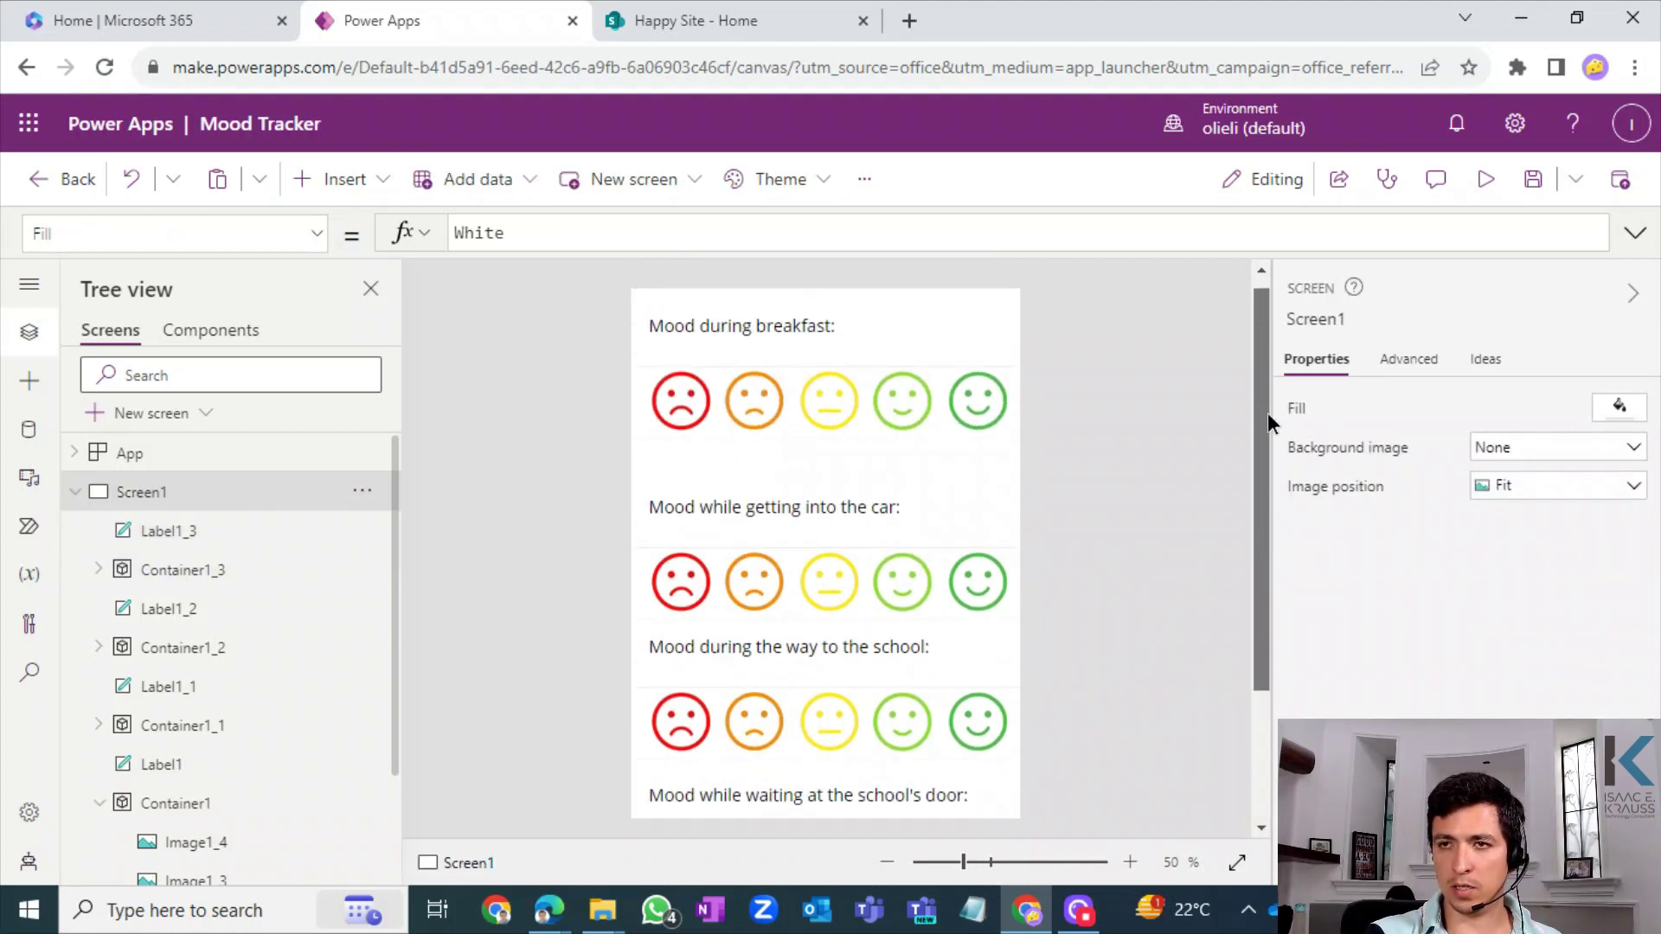
click(741, 491)
click(728, 583)
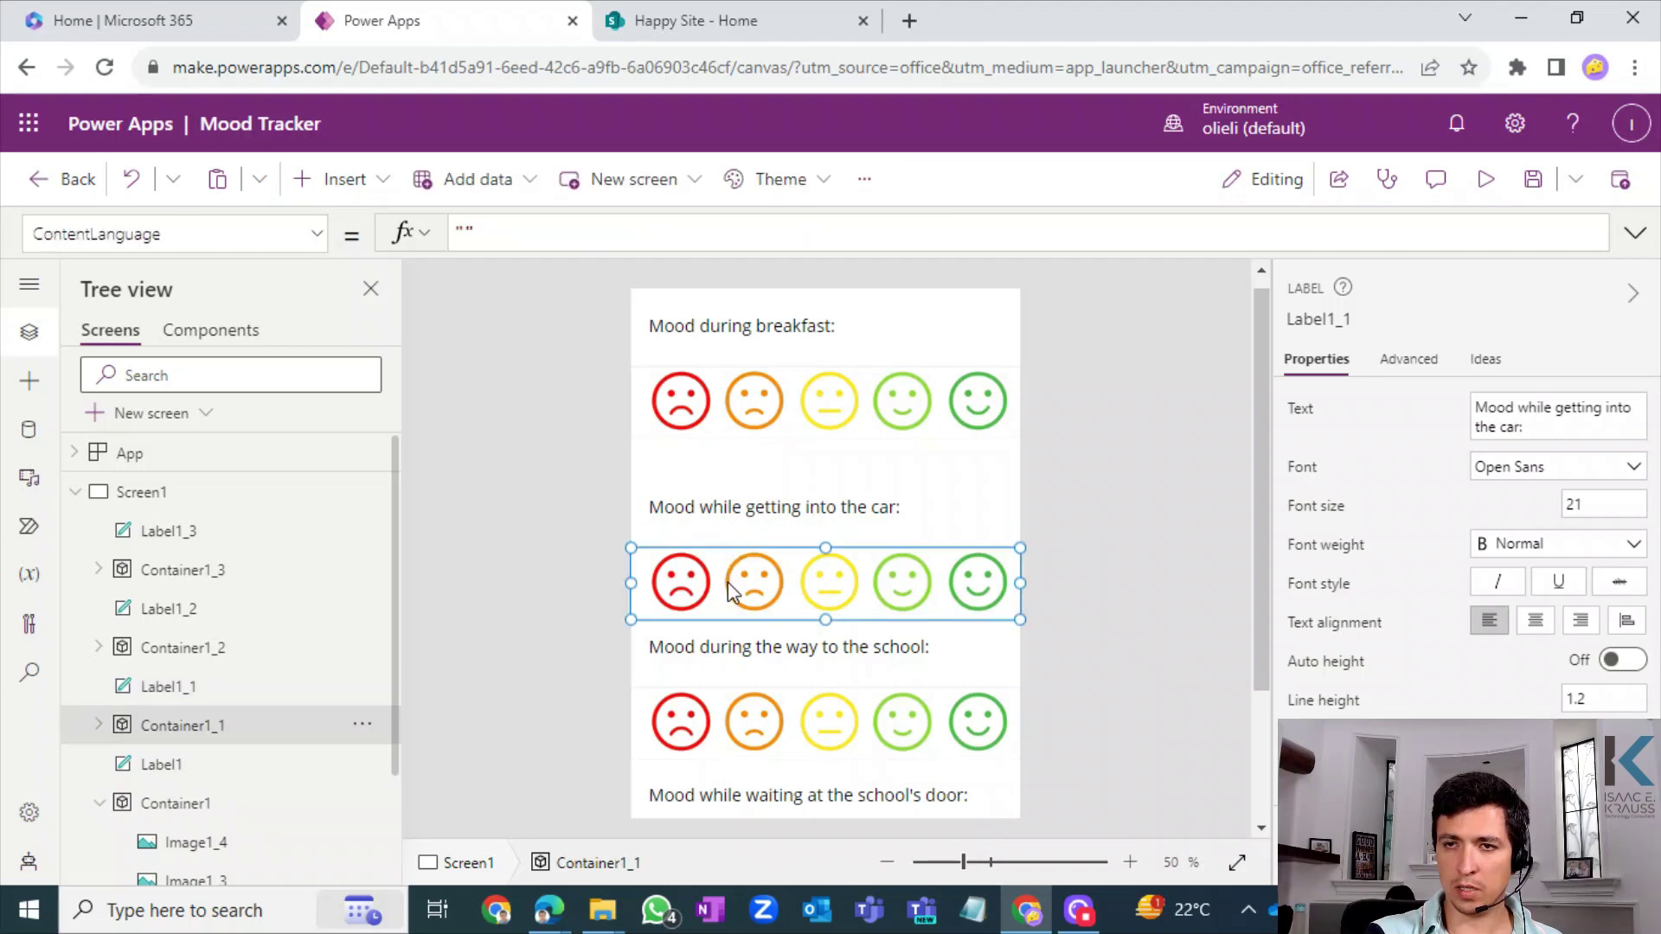
drag(1261, 544, 1264, 725)
click(683, 440)
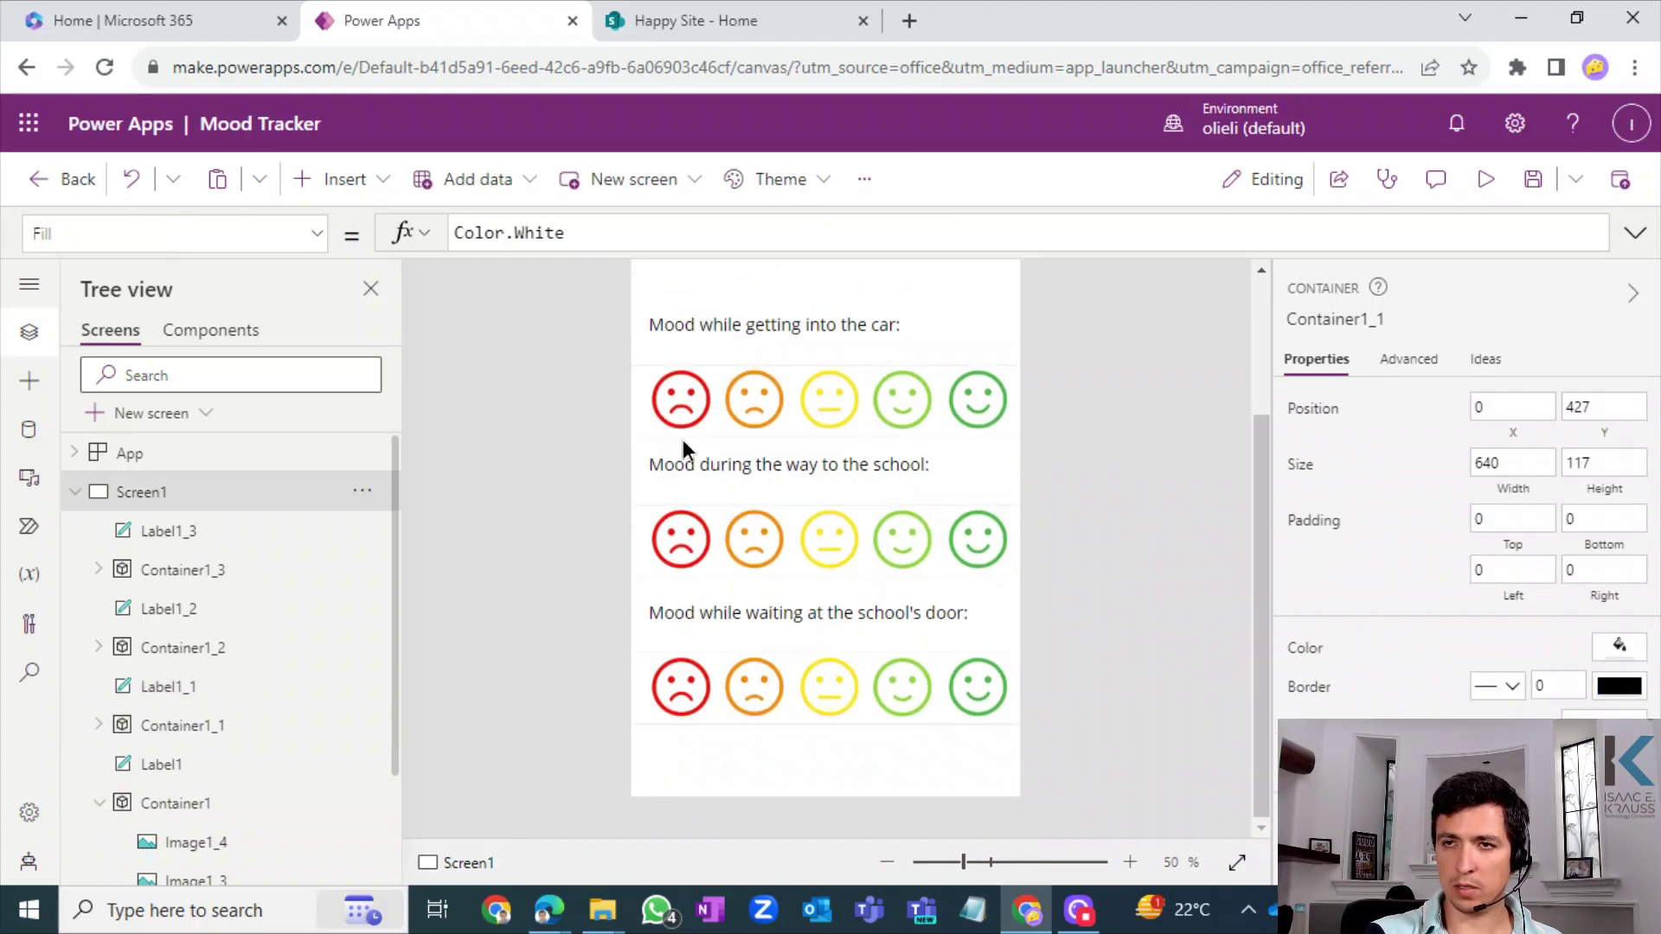
click(667, 342)
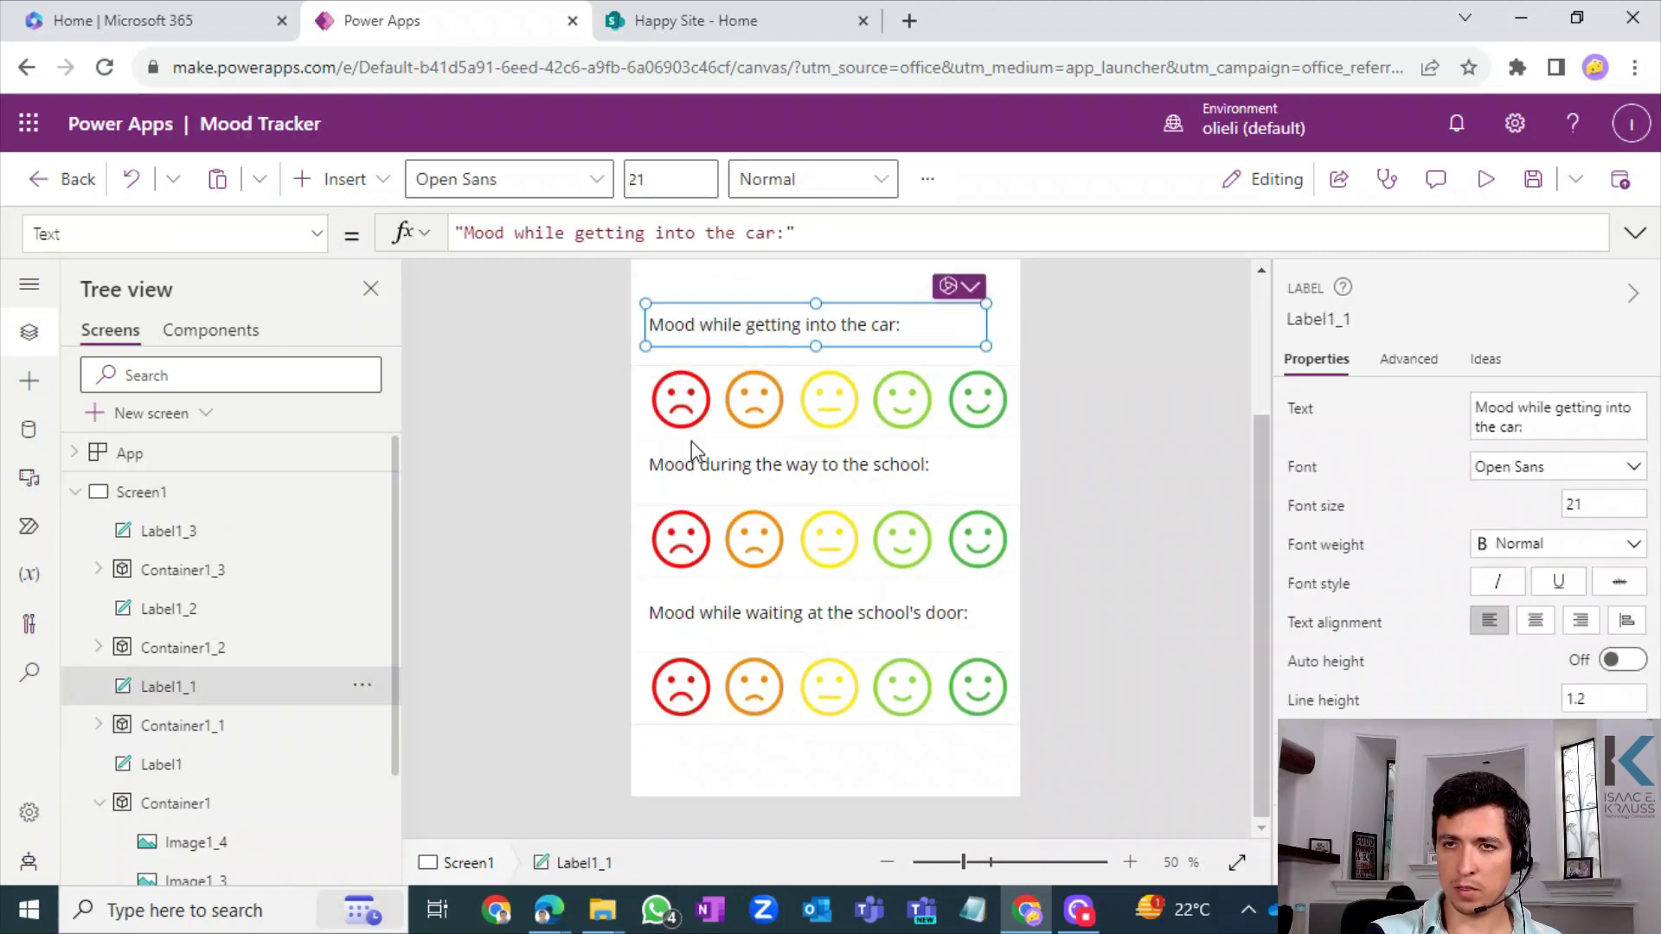
click(647, 426)
shift+click(654, 454)
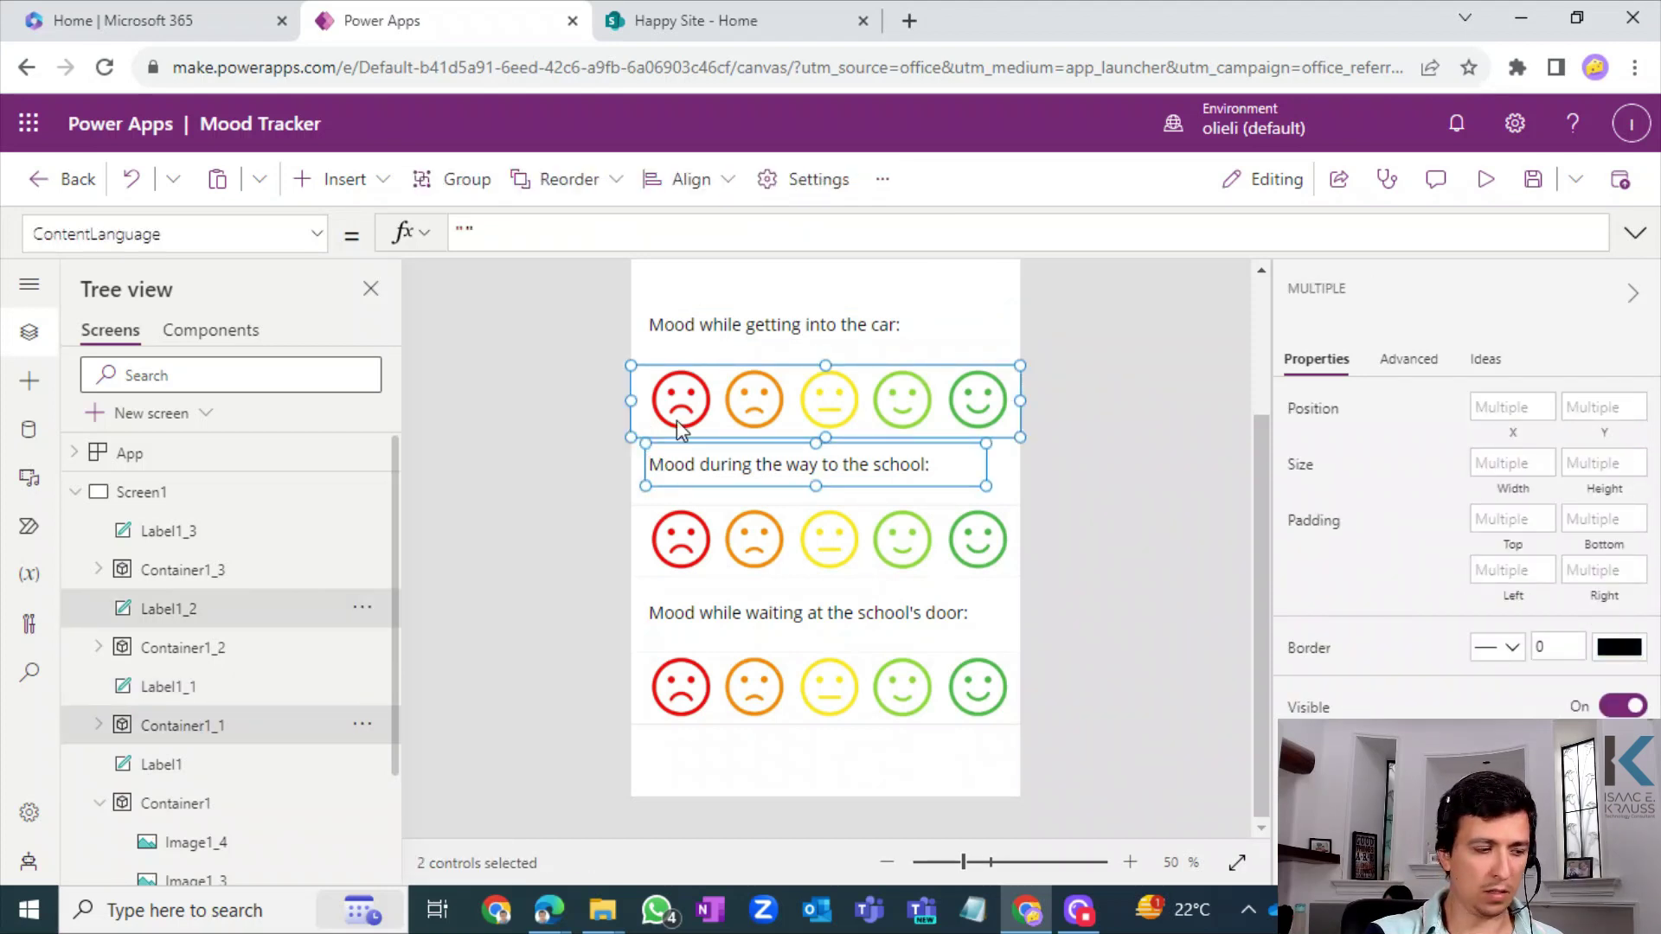
shift+click(655, 312)
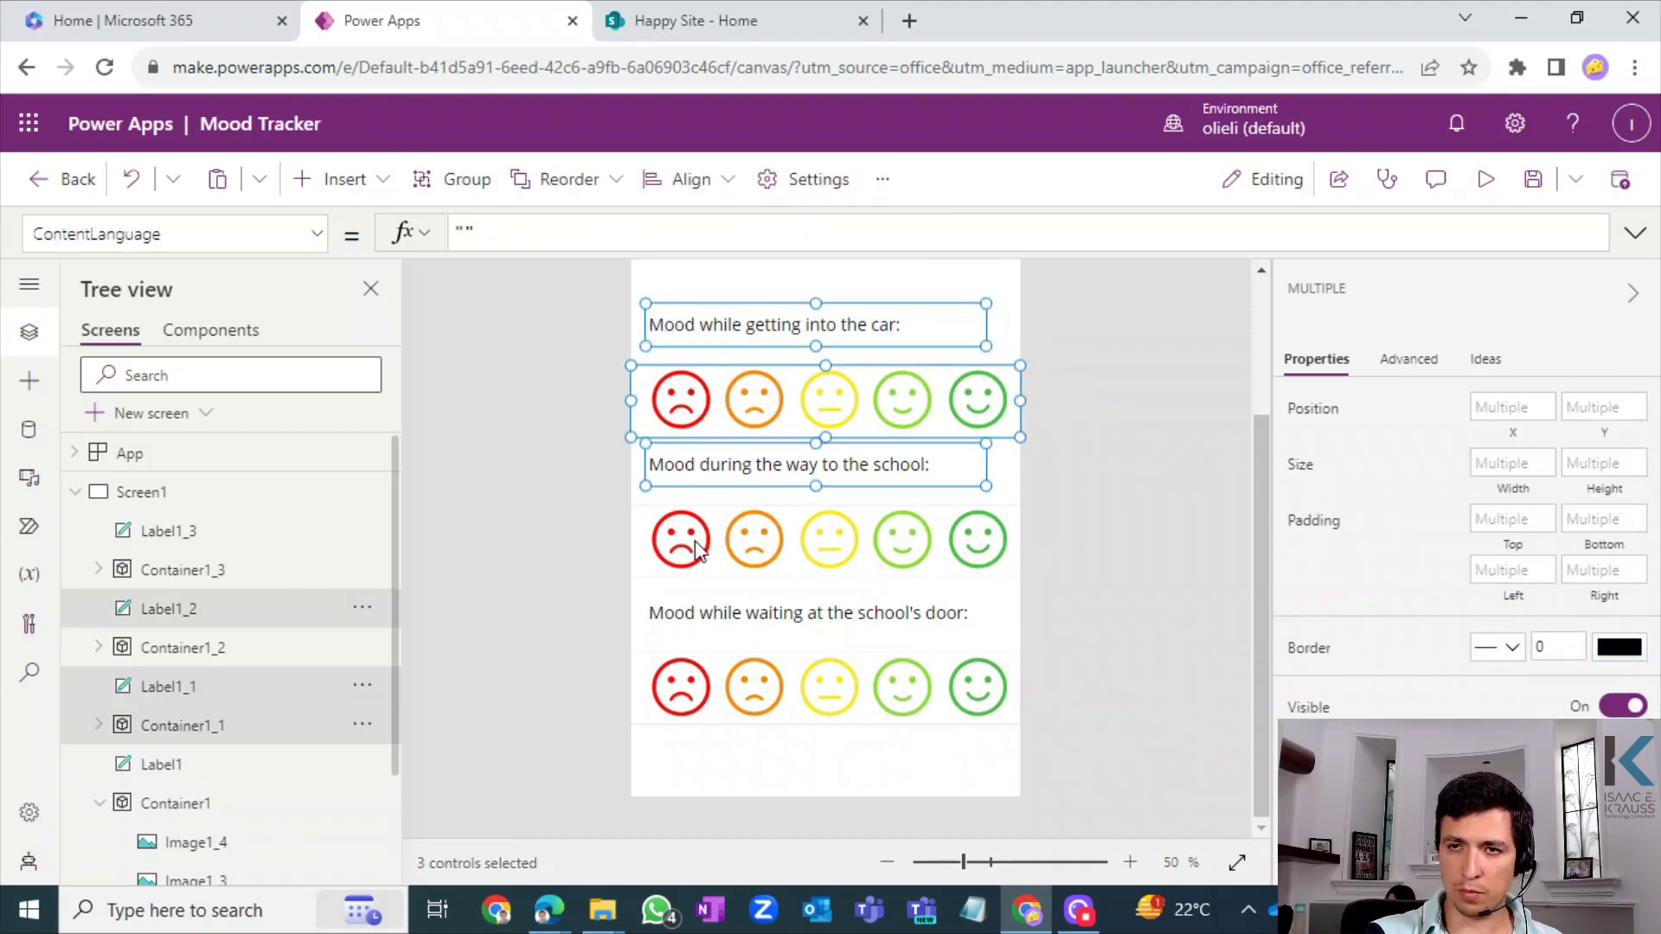
click(669, 586)
shift+click(674, 588)
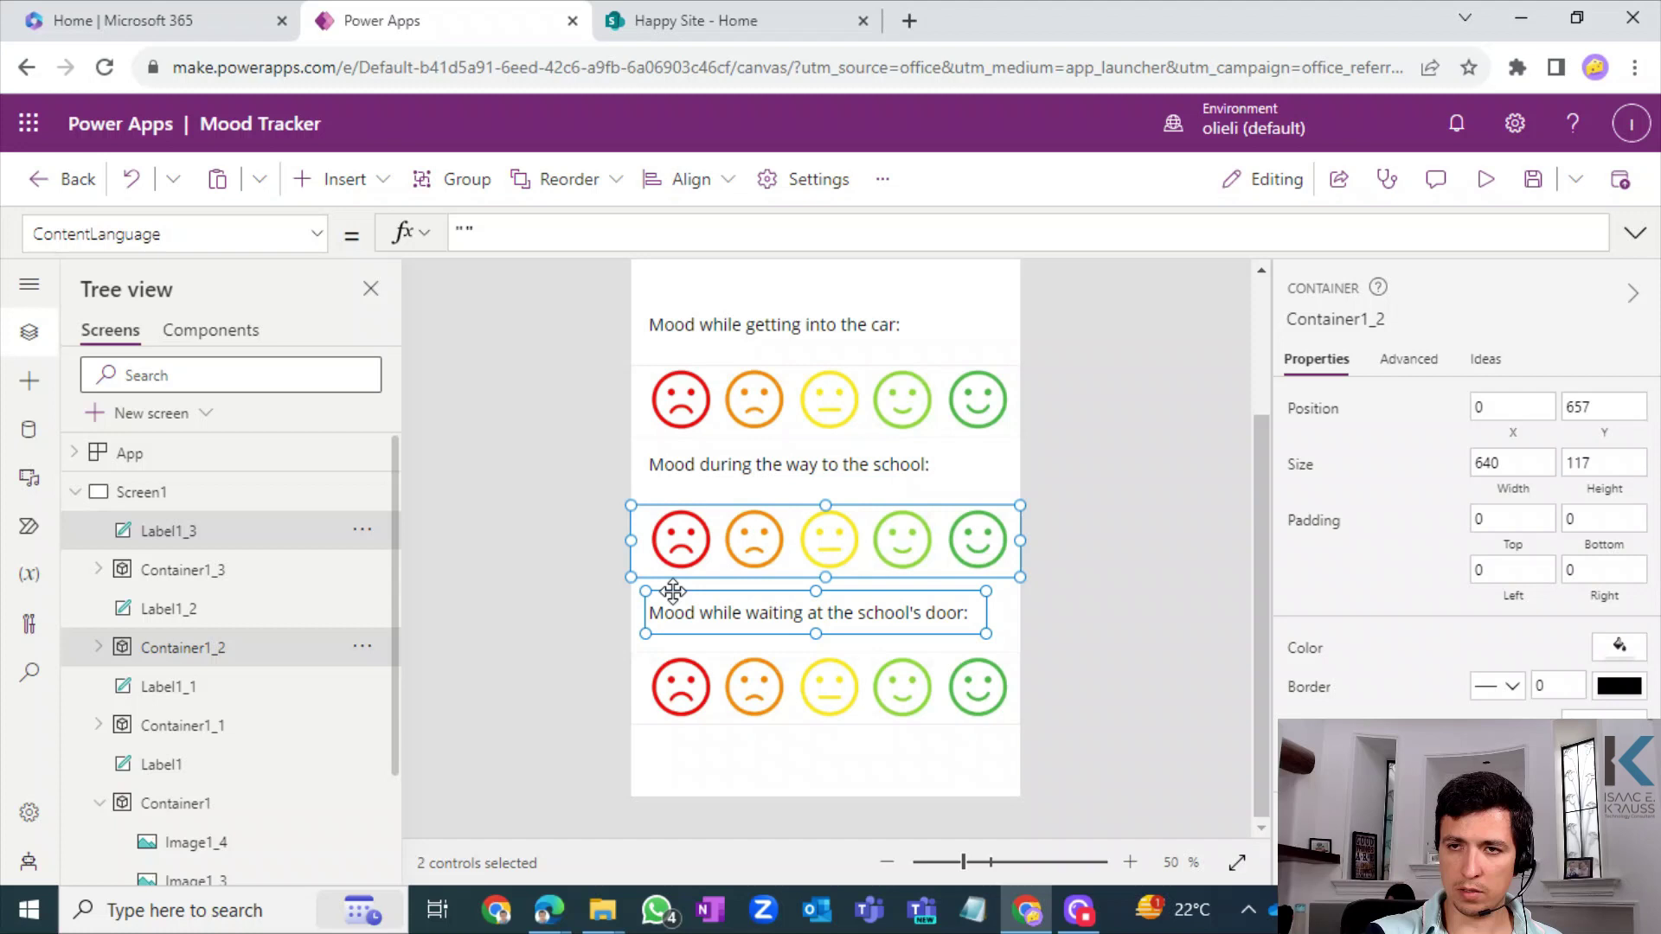
- Move the car label together with its face container up so they sit directly below the breakfast faces
click(687, 317)
click(650, 389)
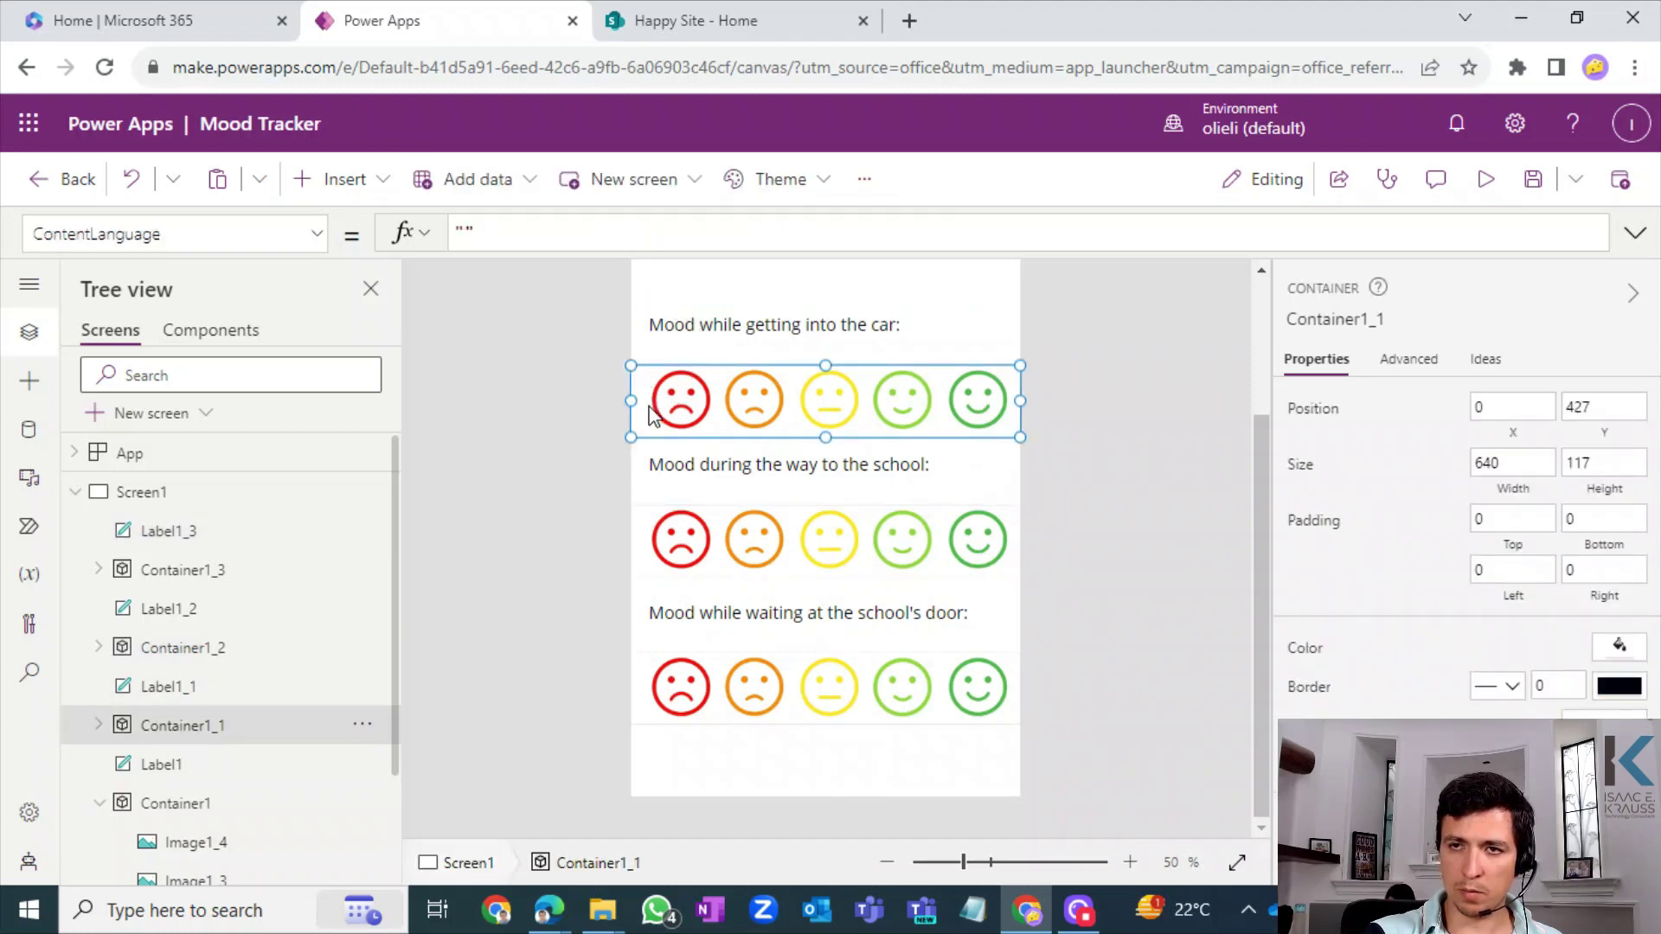
shift+click(662, 335)
drag(660, 320, 667, 277)
scroll(1263, 405, up, 1)
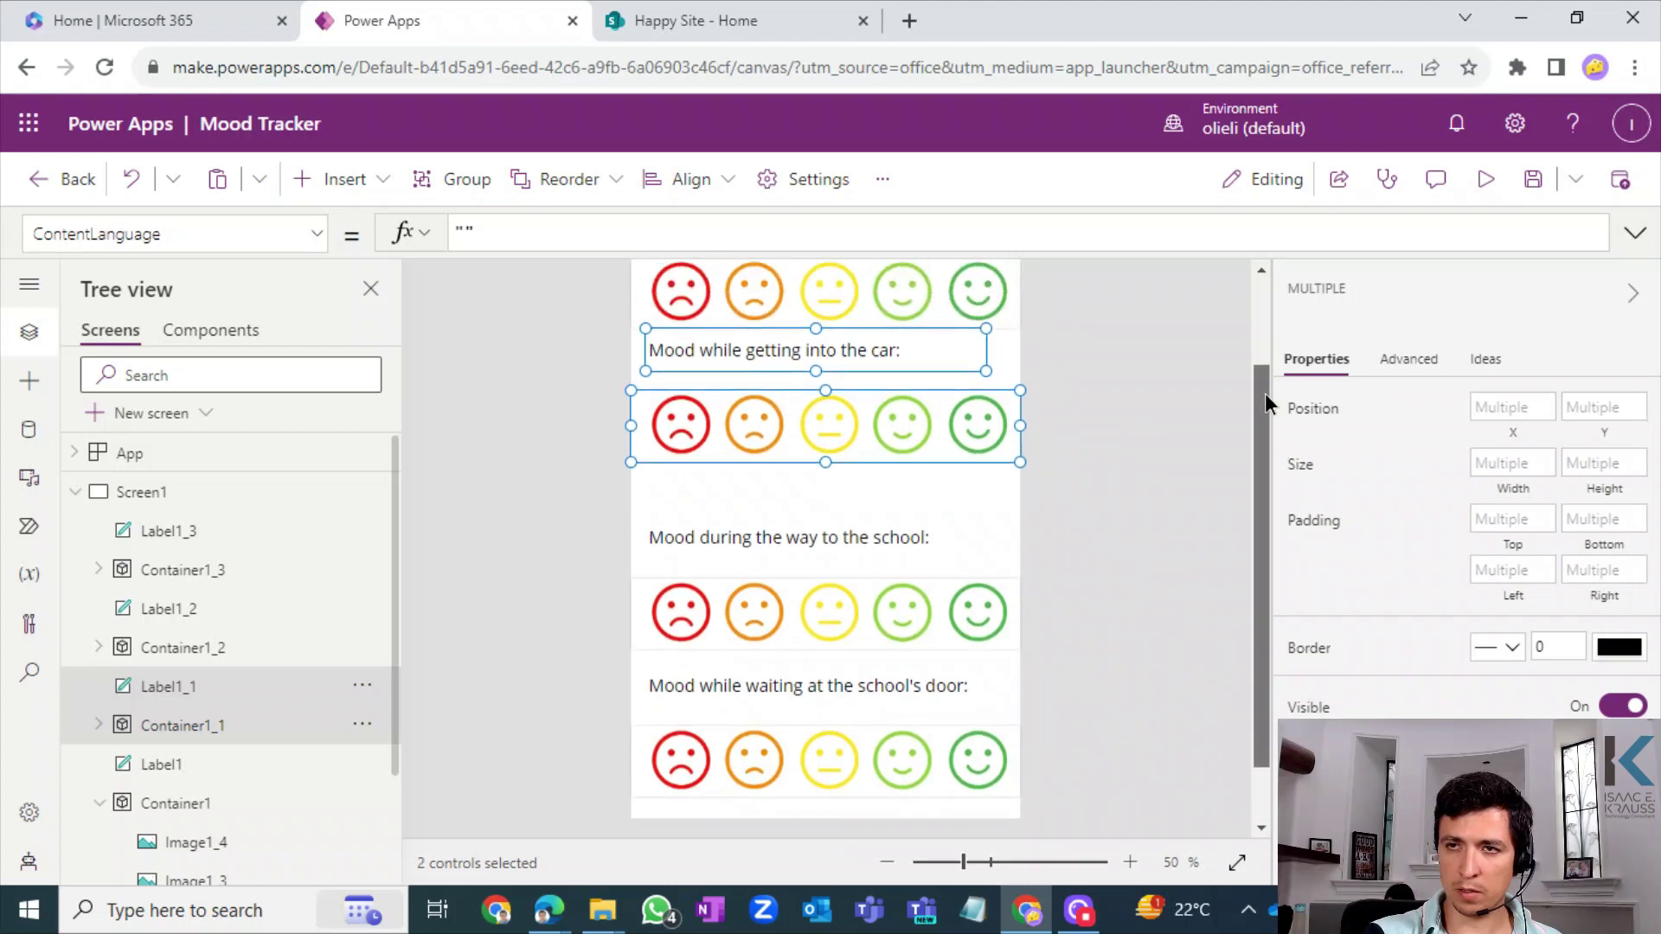
click(1052, 545)
- Move the way-to-school label and then its face container up, closing the gap below the car row
click(853, 519)
drag(853, 519, 862, 481)
click(845, 588)
click(905, 581)
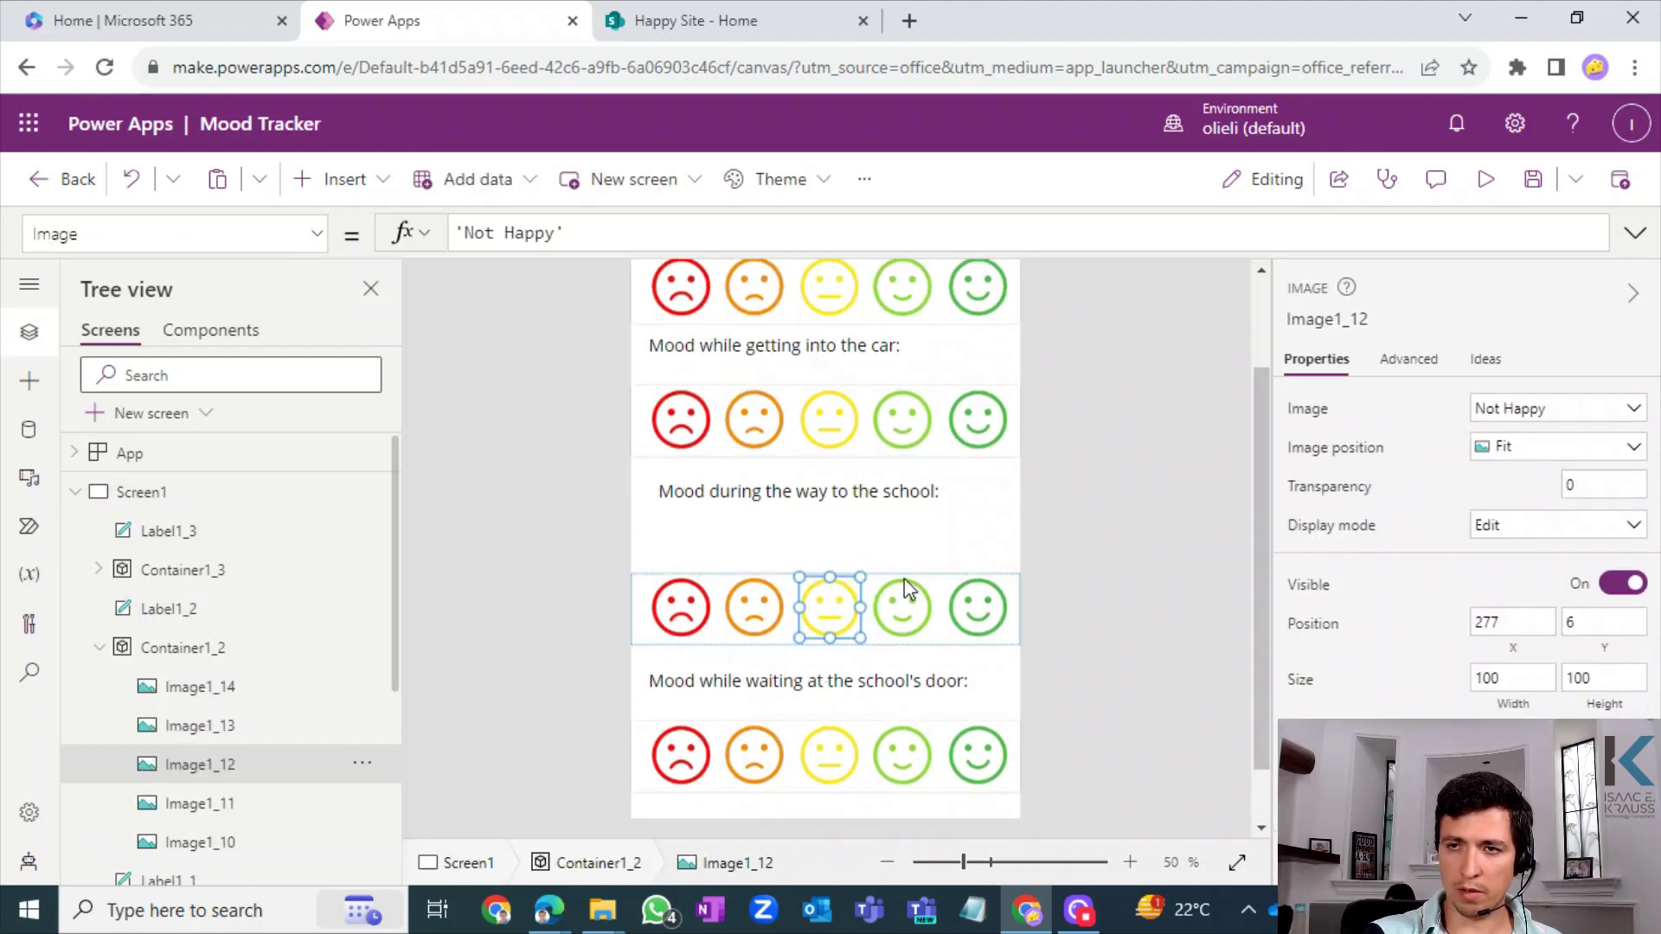
click(995, 645)
drag(986, 642, 983, 599)
click(871, 698)
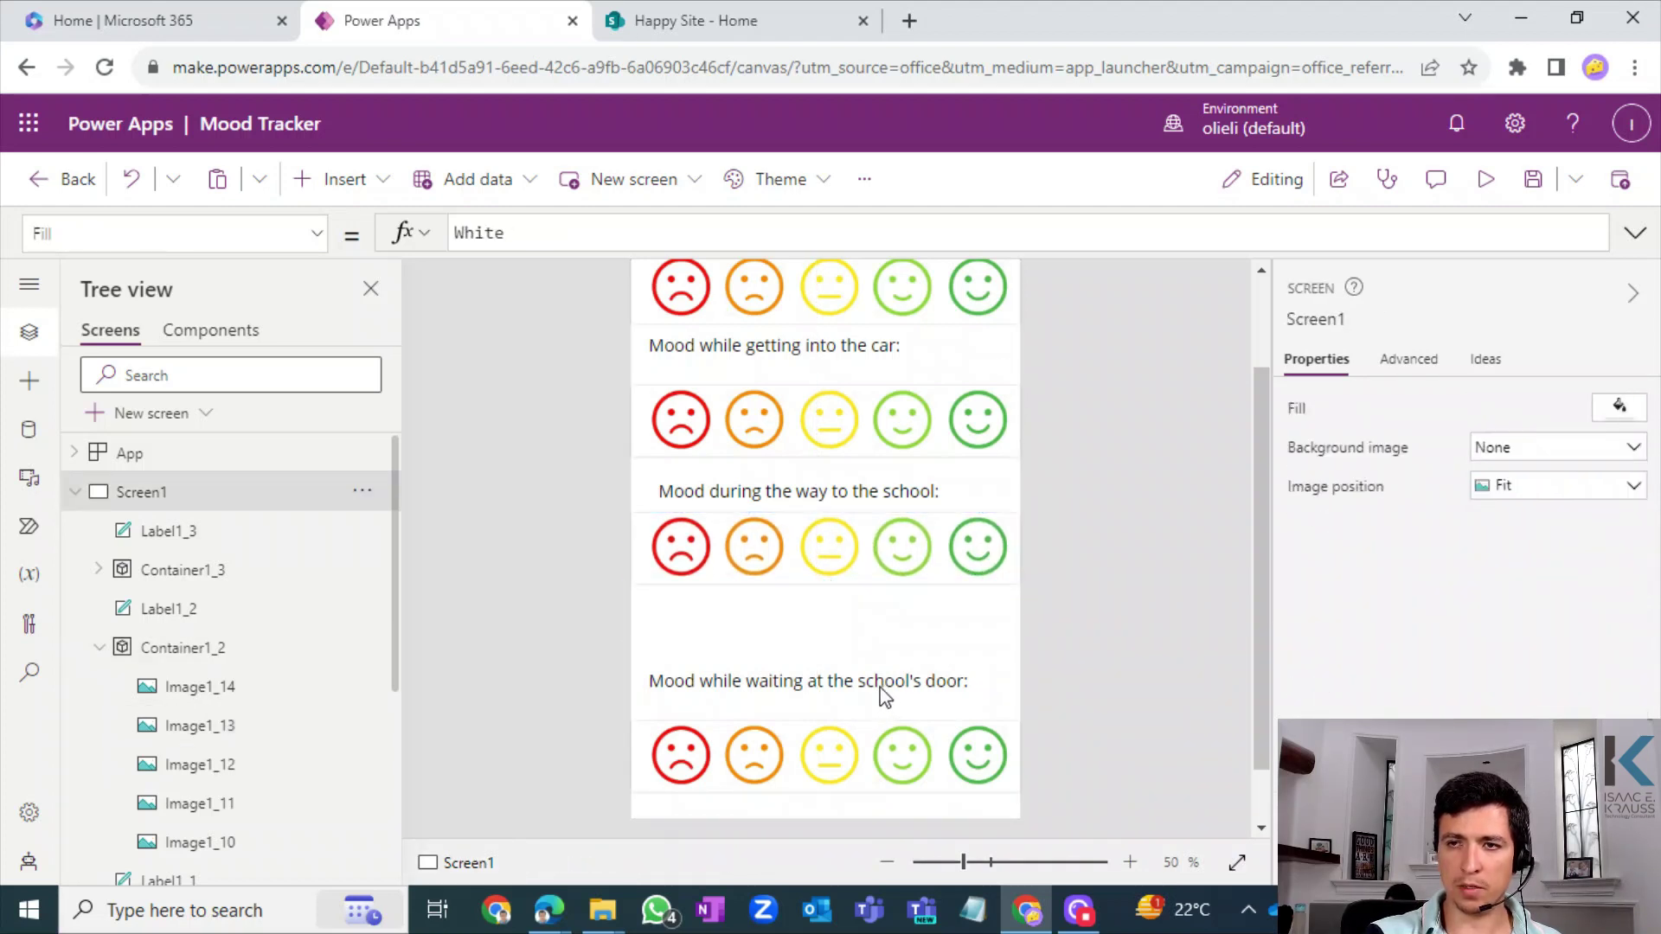
- Move the school's door label and its face container up below the way-to-school row, with the container at Y about 762
click(929, 688)
drag(930, 688, 907, 588)
click(900, 716)
click(942, 729)
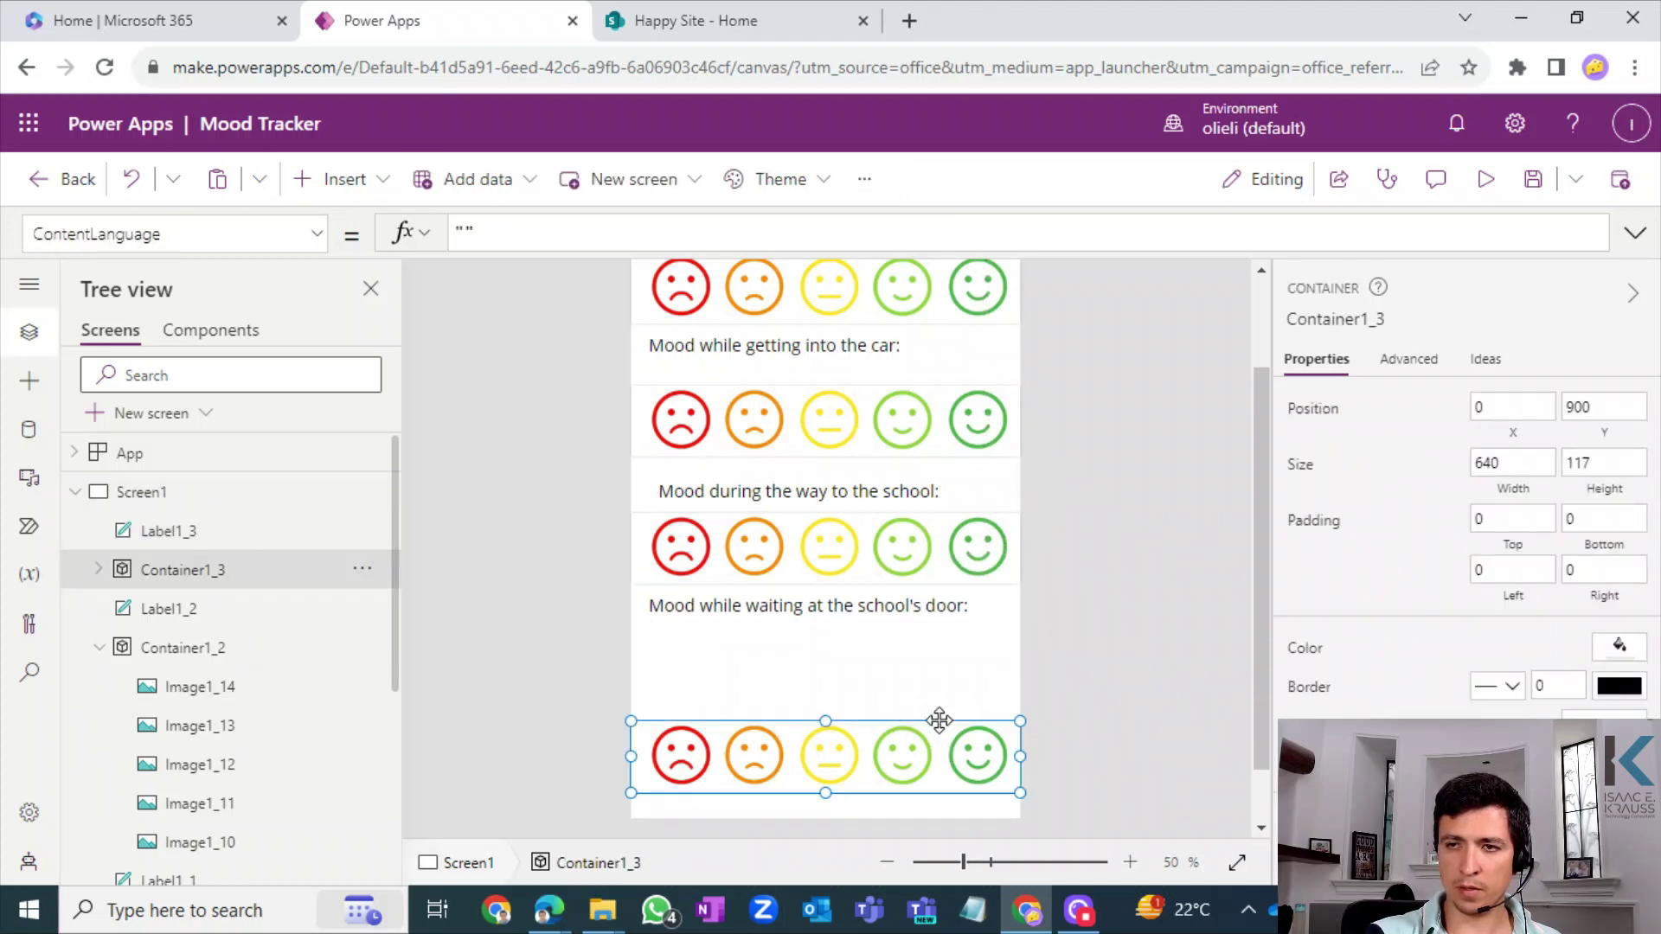
drag(939, 720, 938, 637)
click(1220, 582)
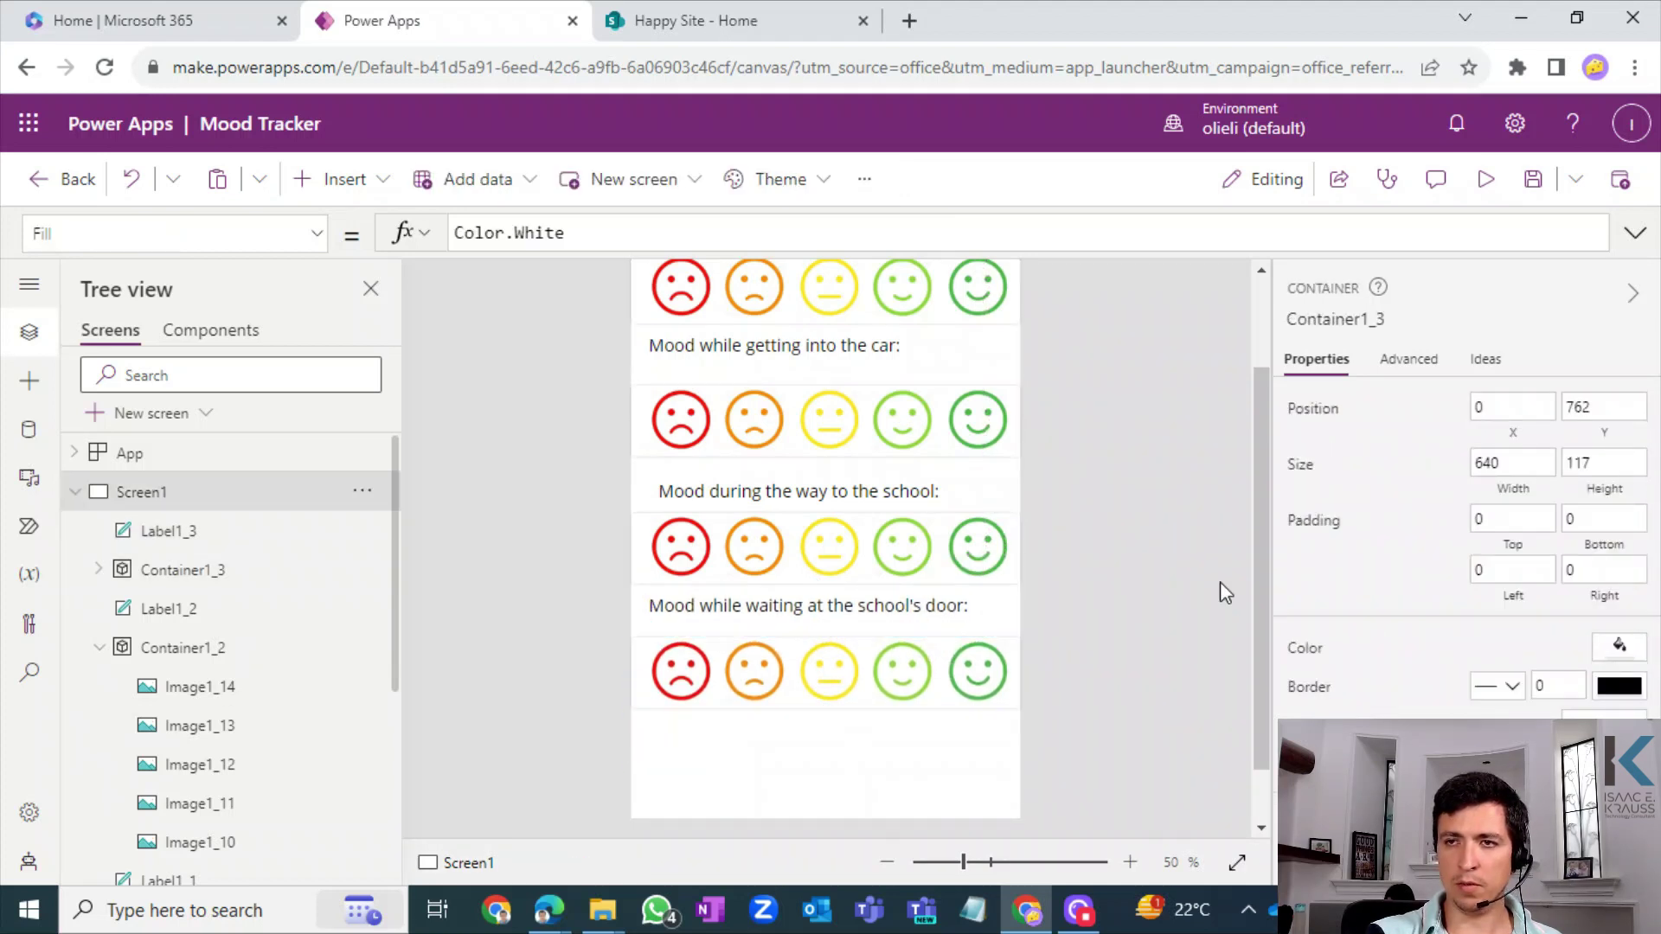
- Paste a further copy of the breakfast label and face container into the empty space below the school's door row
drag(1264, 544, 1198, 786)
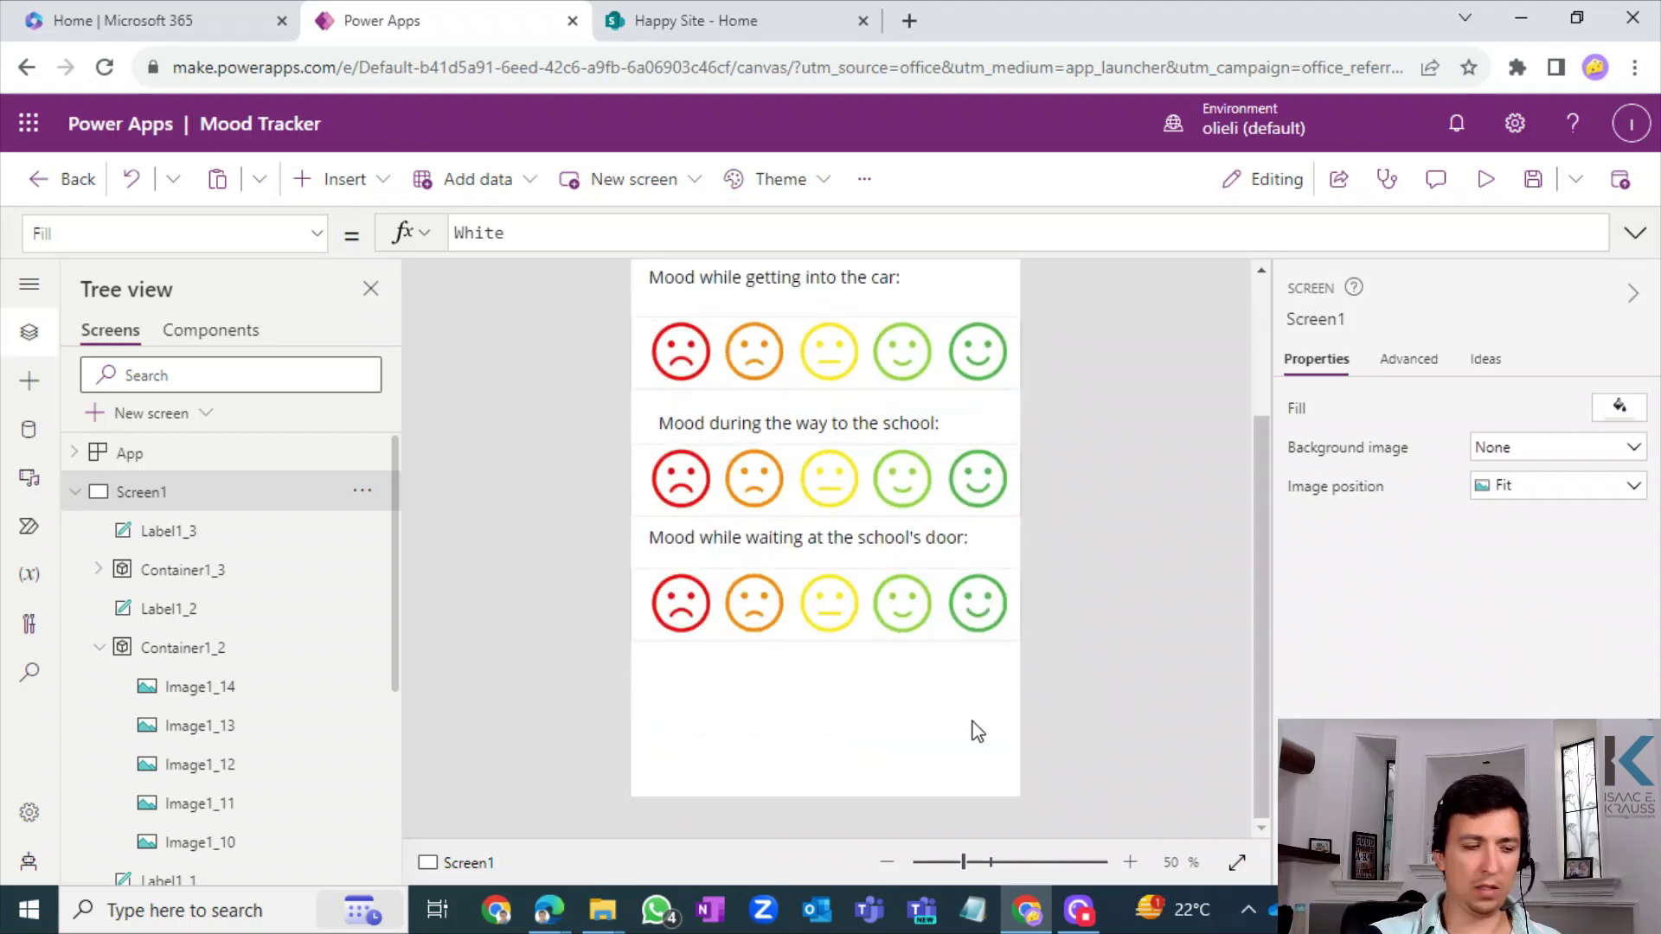
key(ctrl+v)
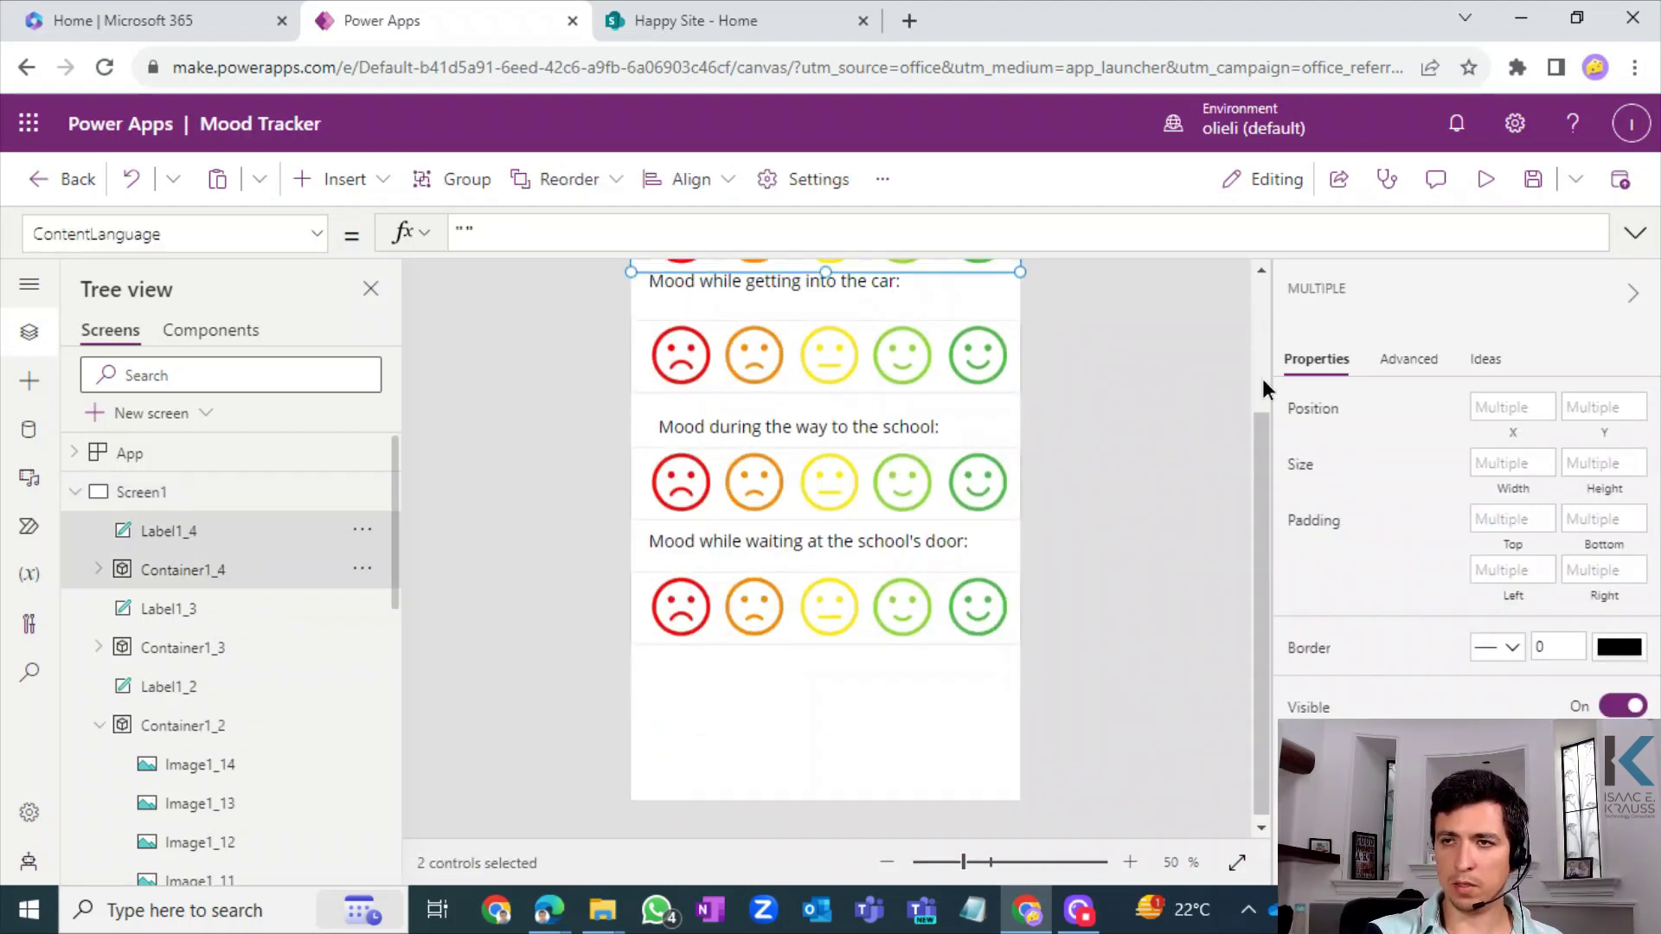
click(1263, 377)
drag(909, 458, 884, 803)
drag(1254, 538, 1260, 679)
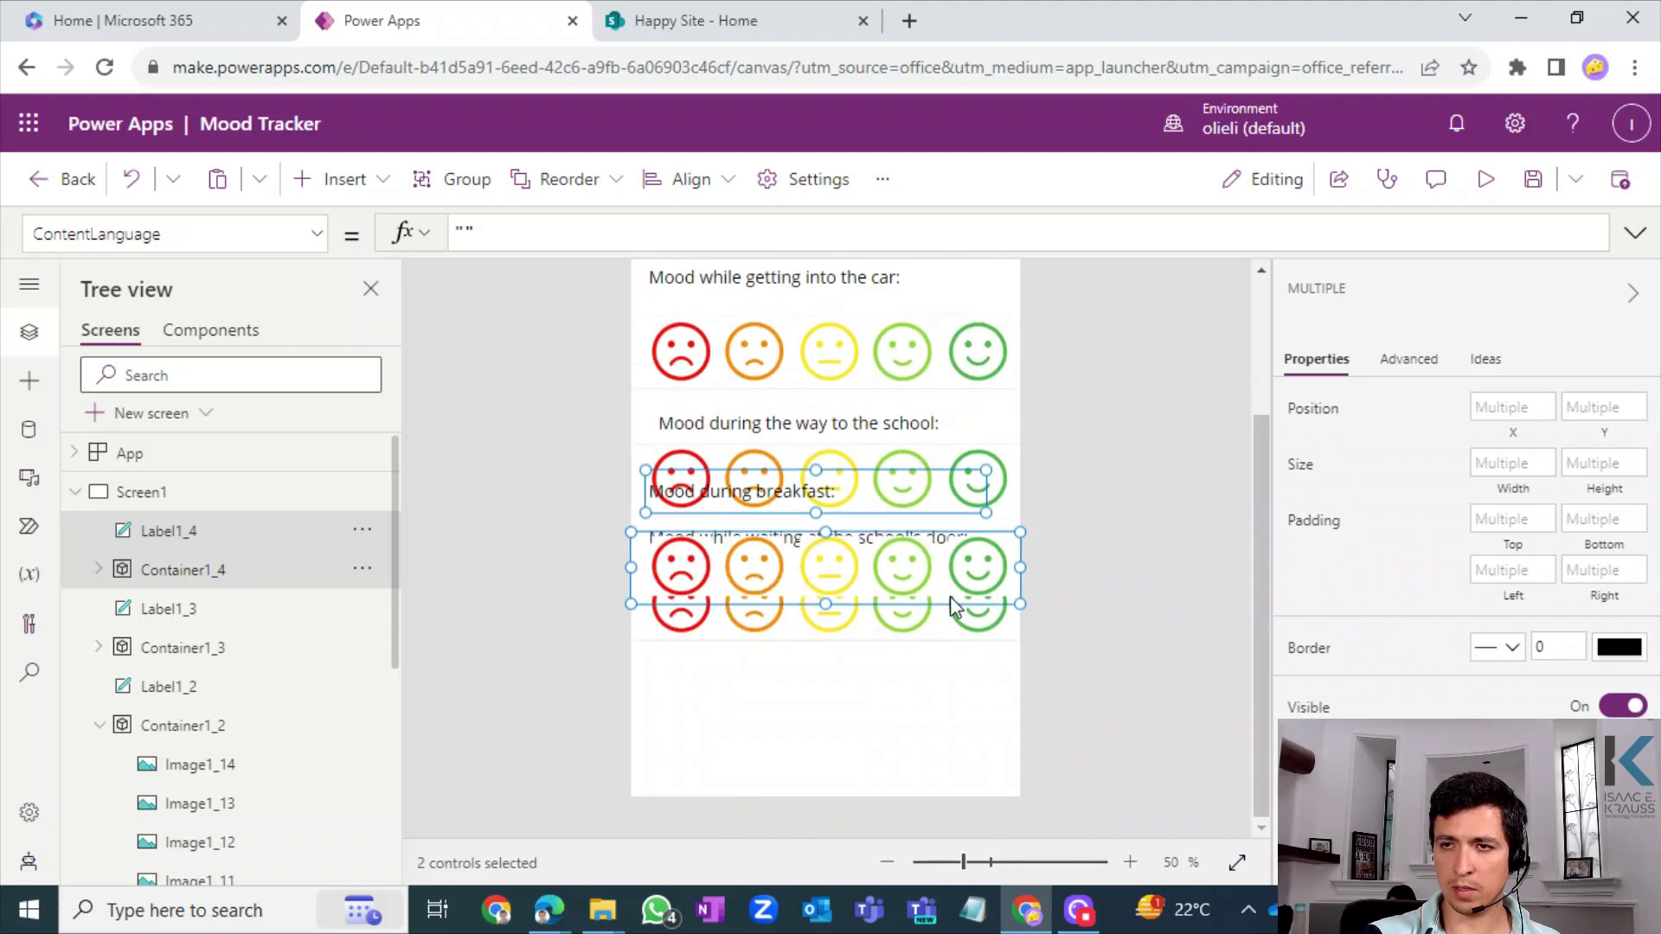
drag(949, 605, 949, 786)
- Change the text of the fifth row's label to "Mood while walking to the classroom:"
double_click(796, 672)
click(783, 672)
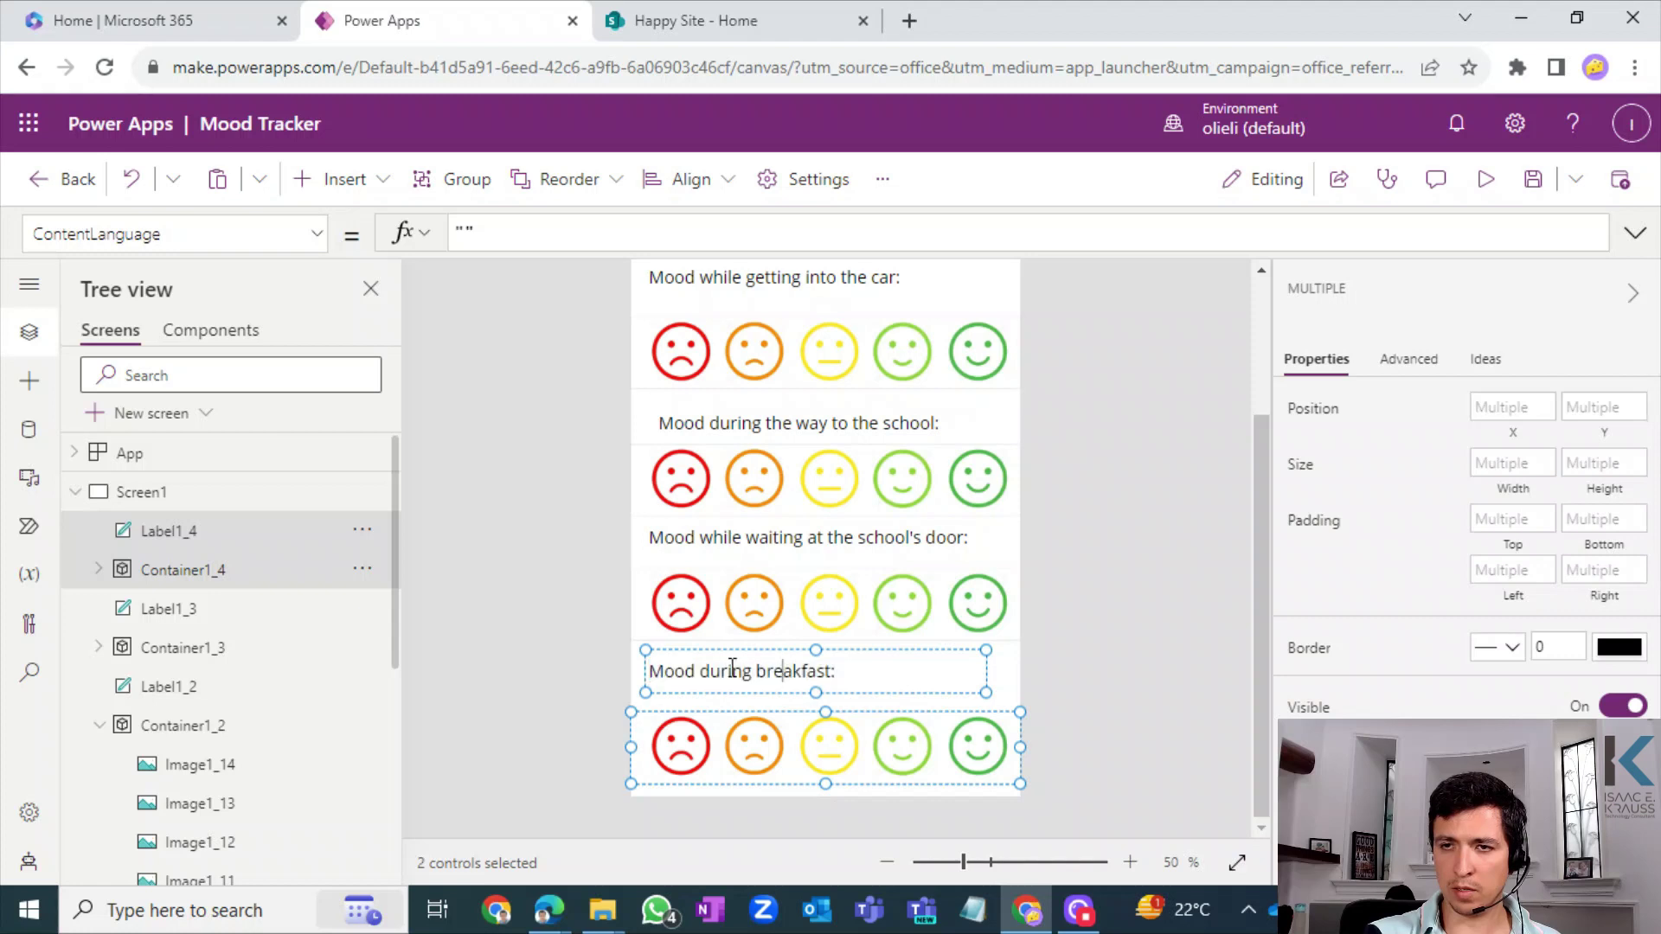
drag(703, 672, 826, 678)
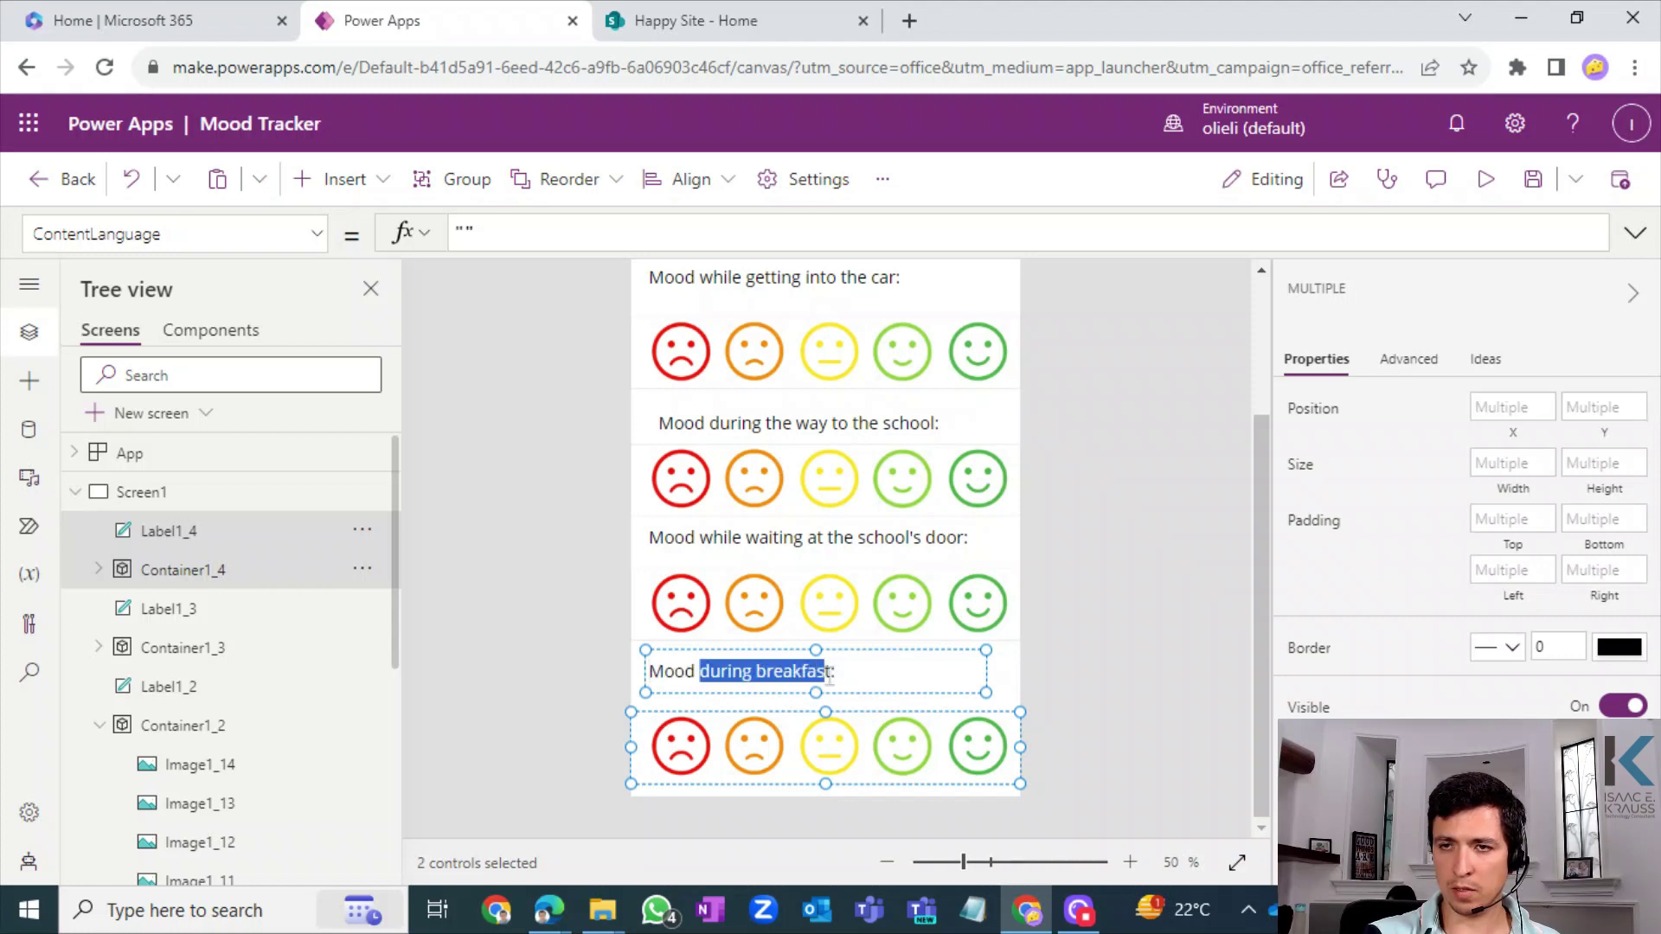
text(while walk)
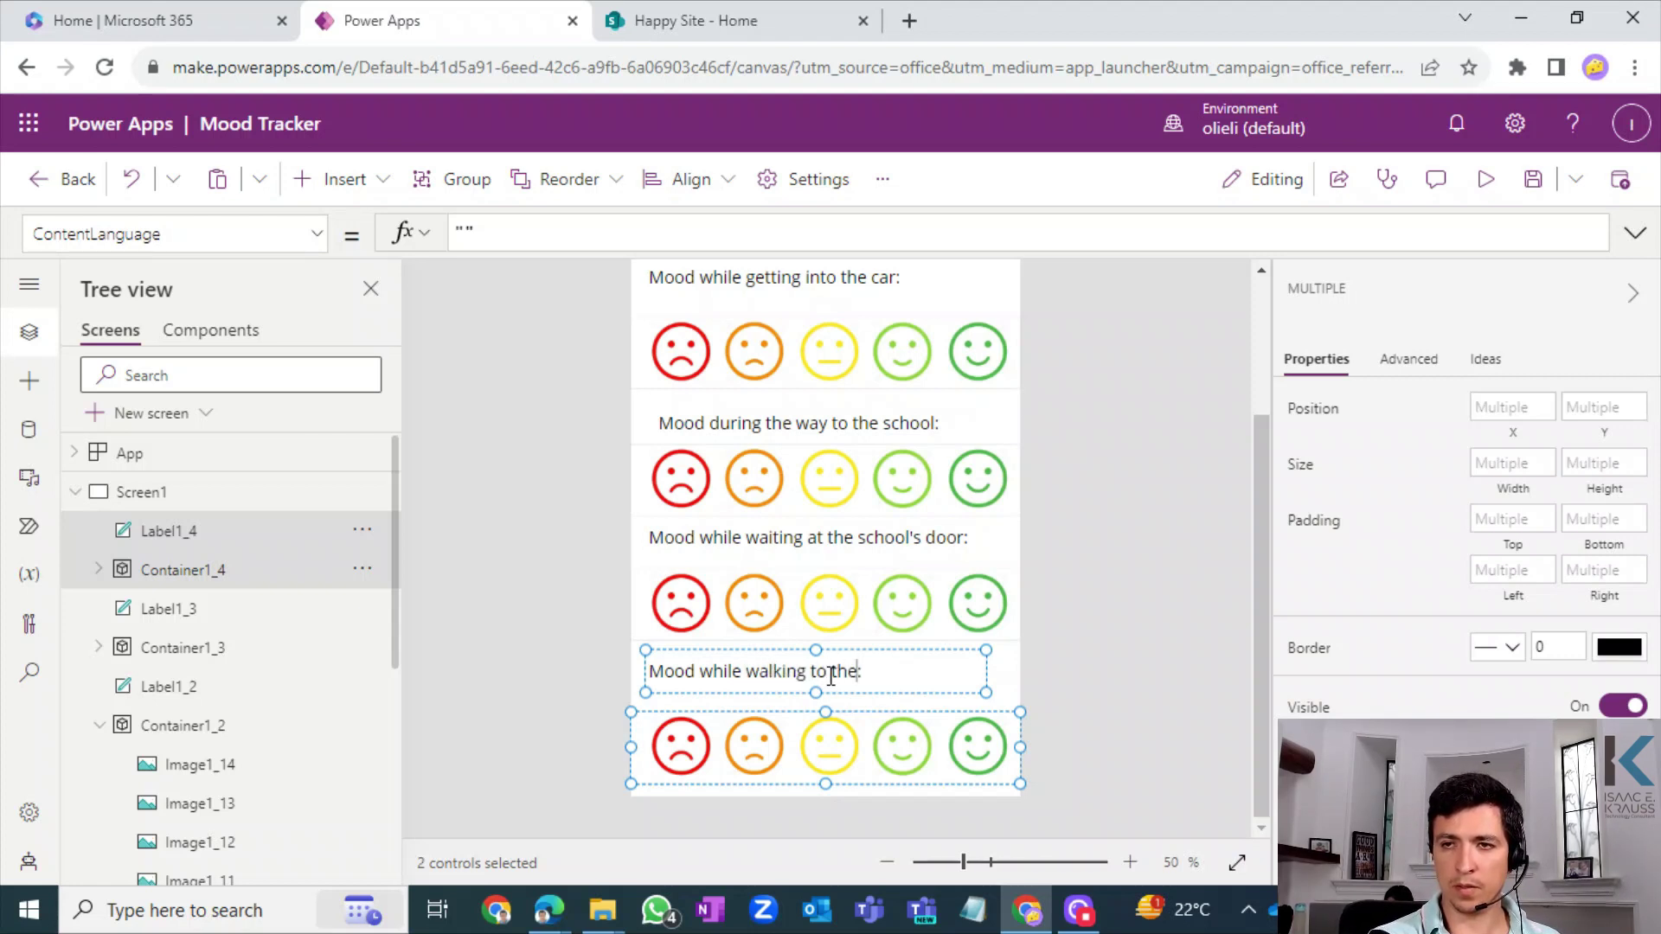
text(oom)
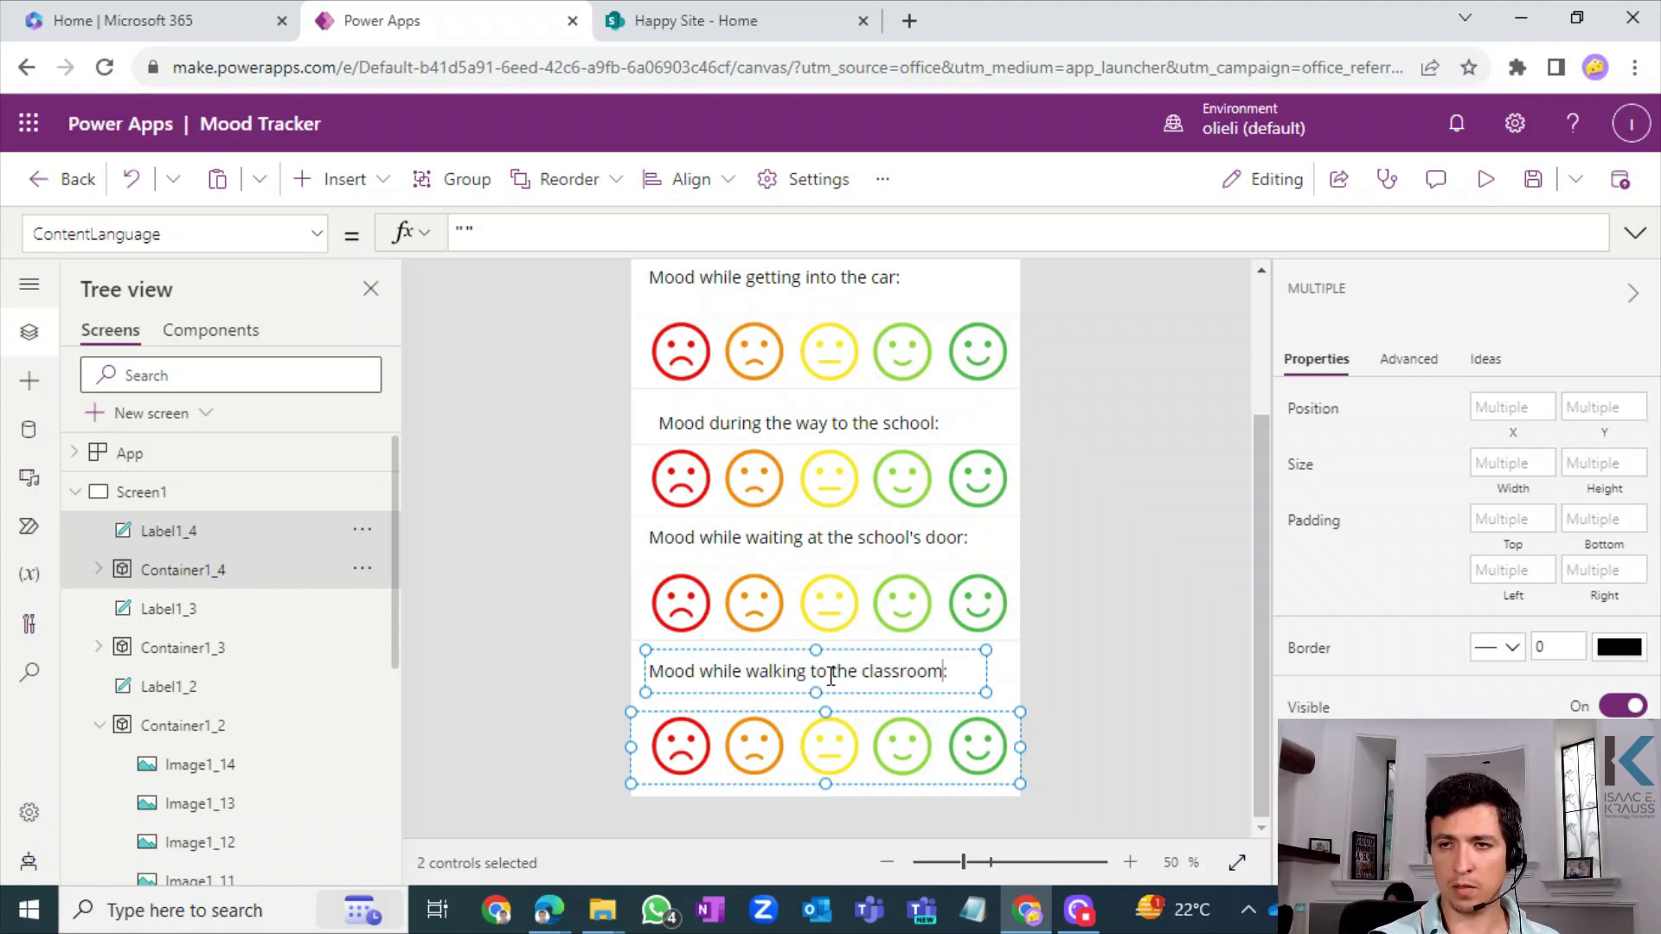
click(1182, 574)
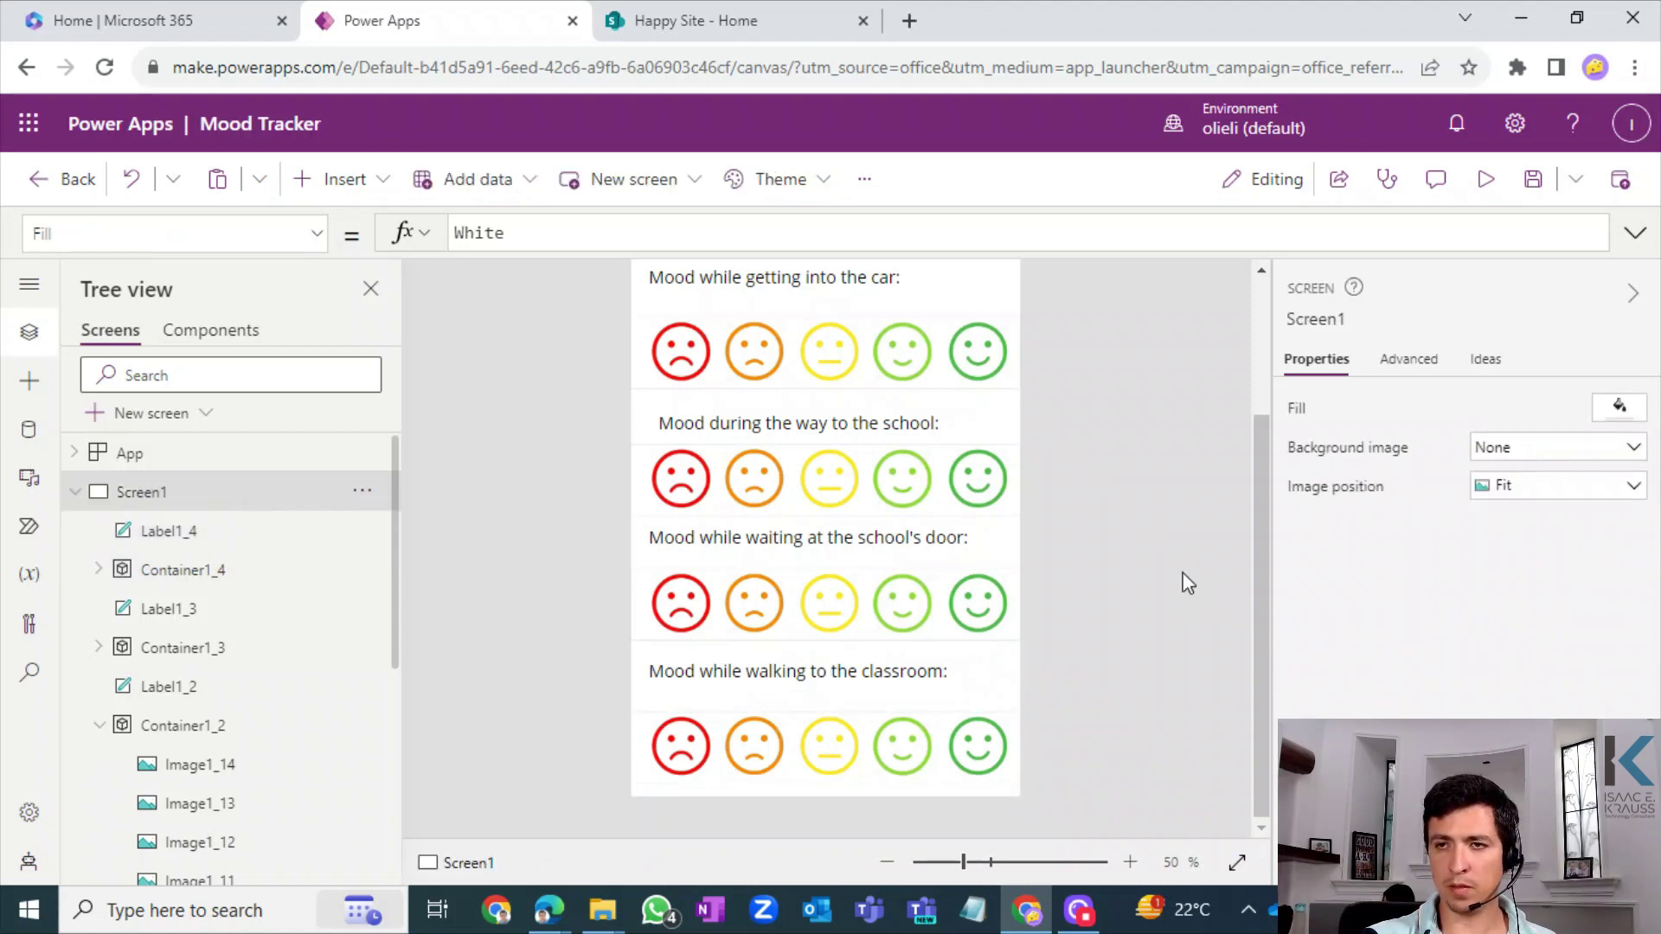
drag(1260, 608, 1014, 465)
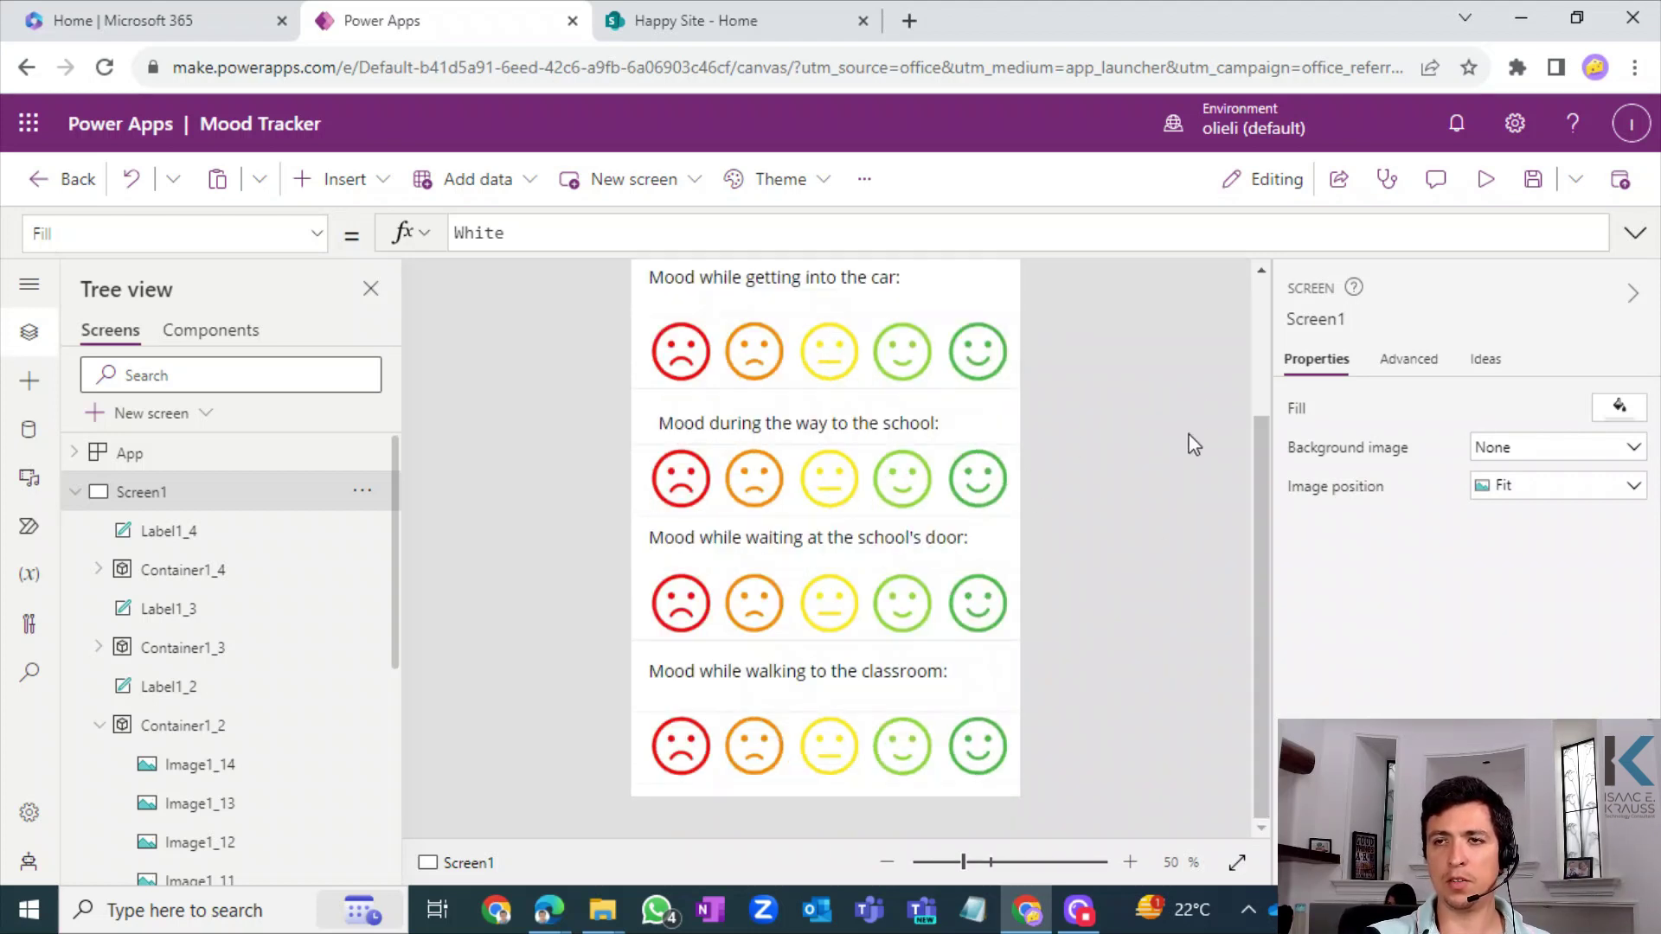
drag(1268, 467, 1265, 626)
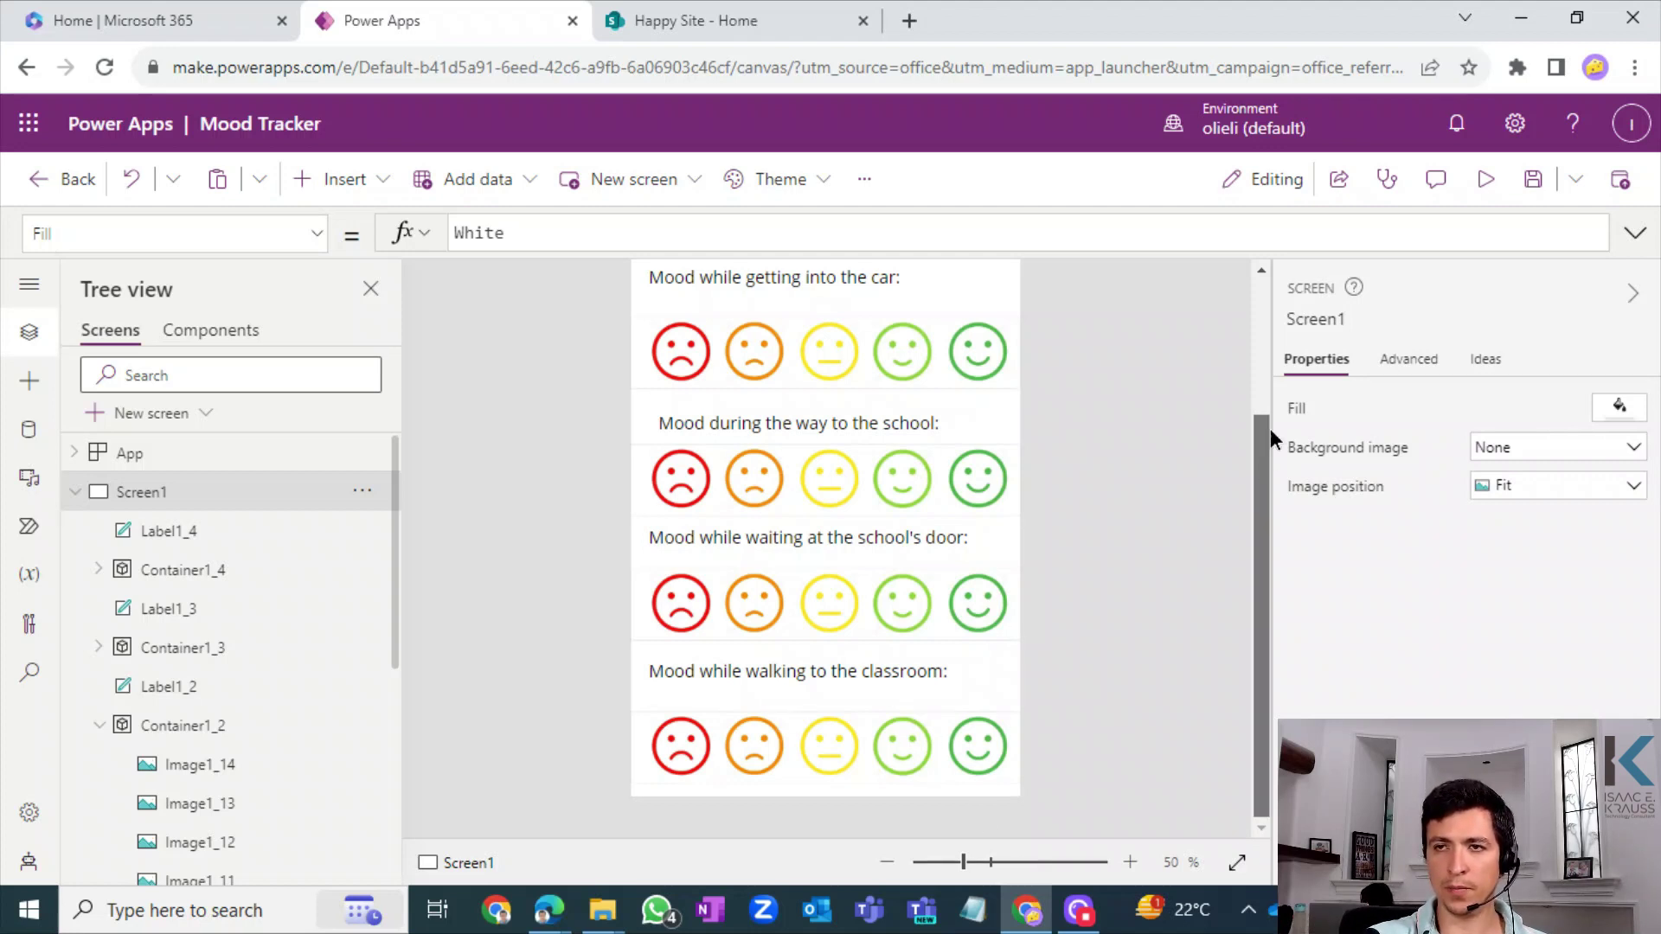
drag(1270, 428, 1280, 636)
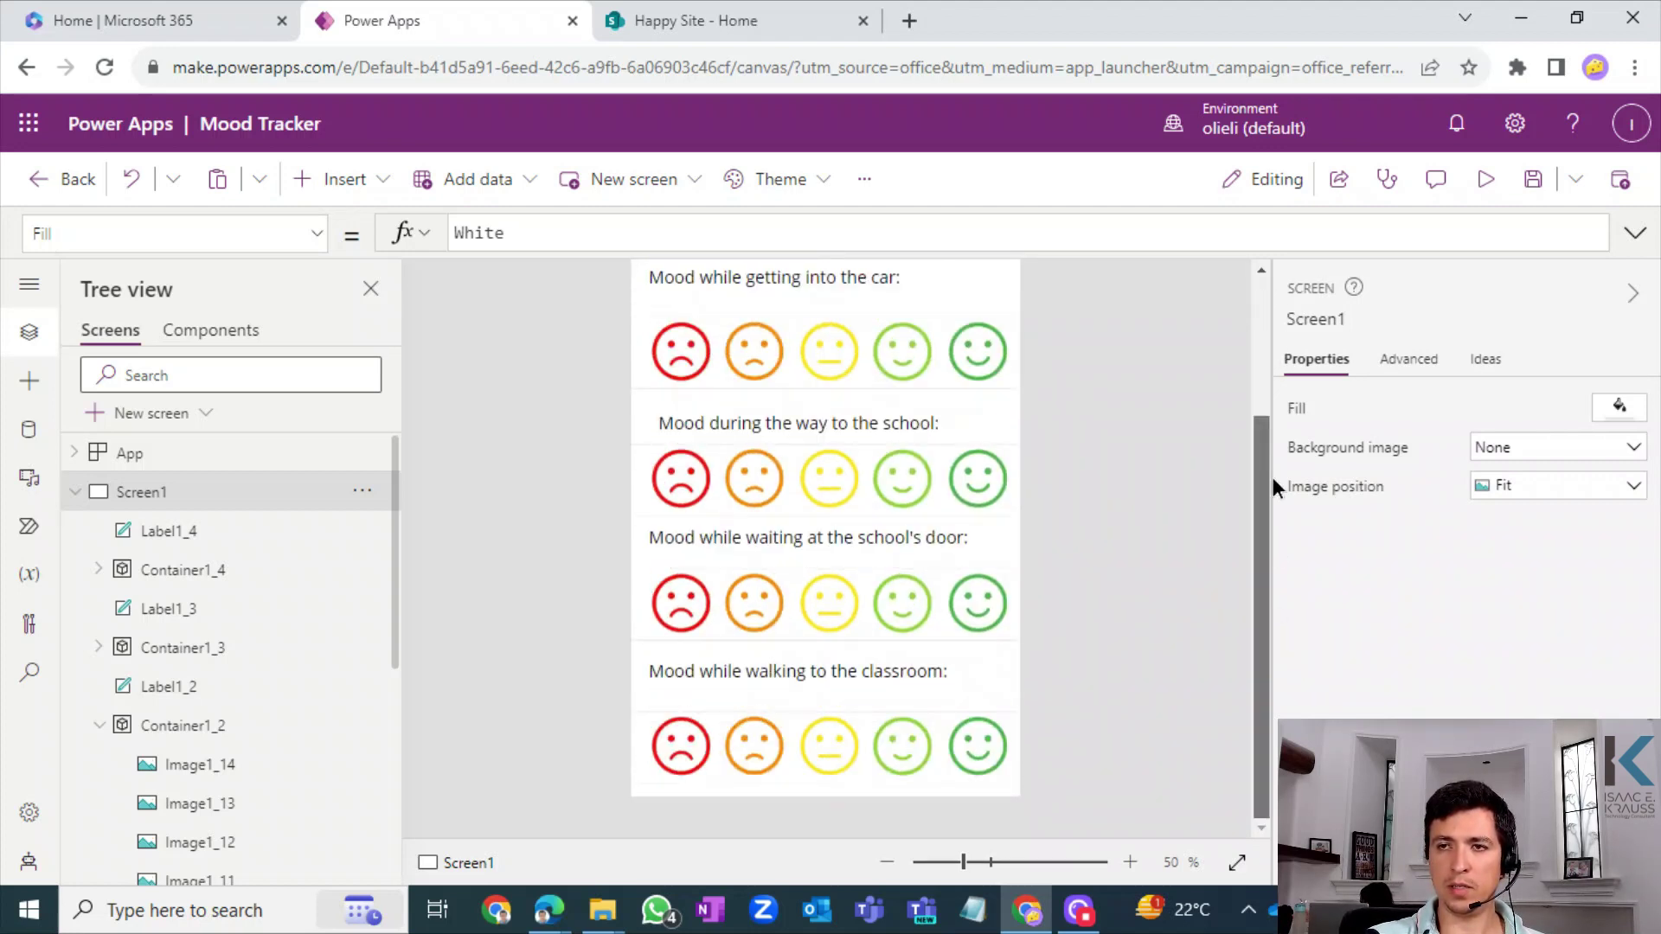
drag(1273, 476, 1097, 573)
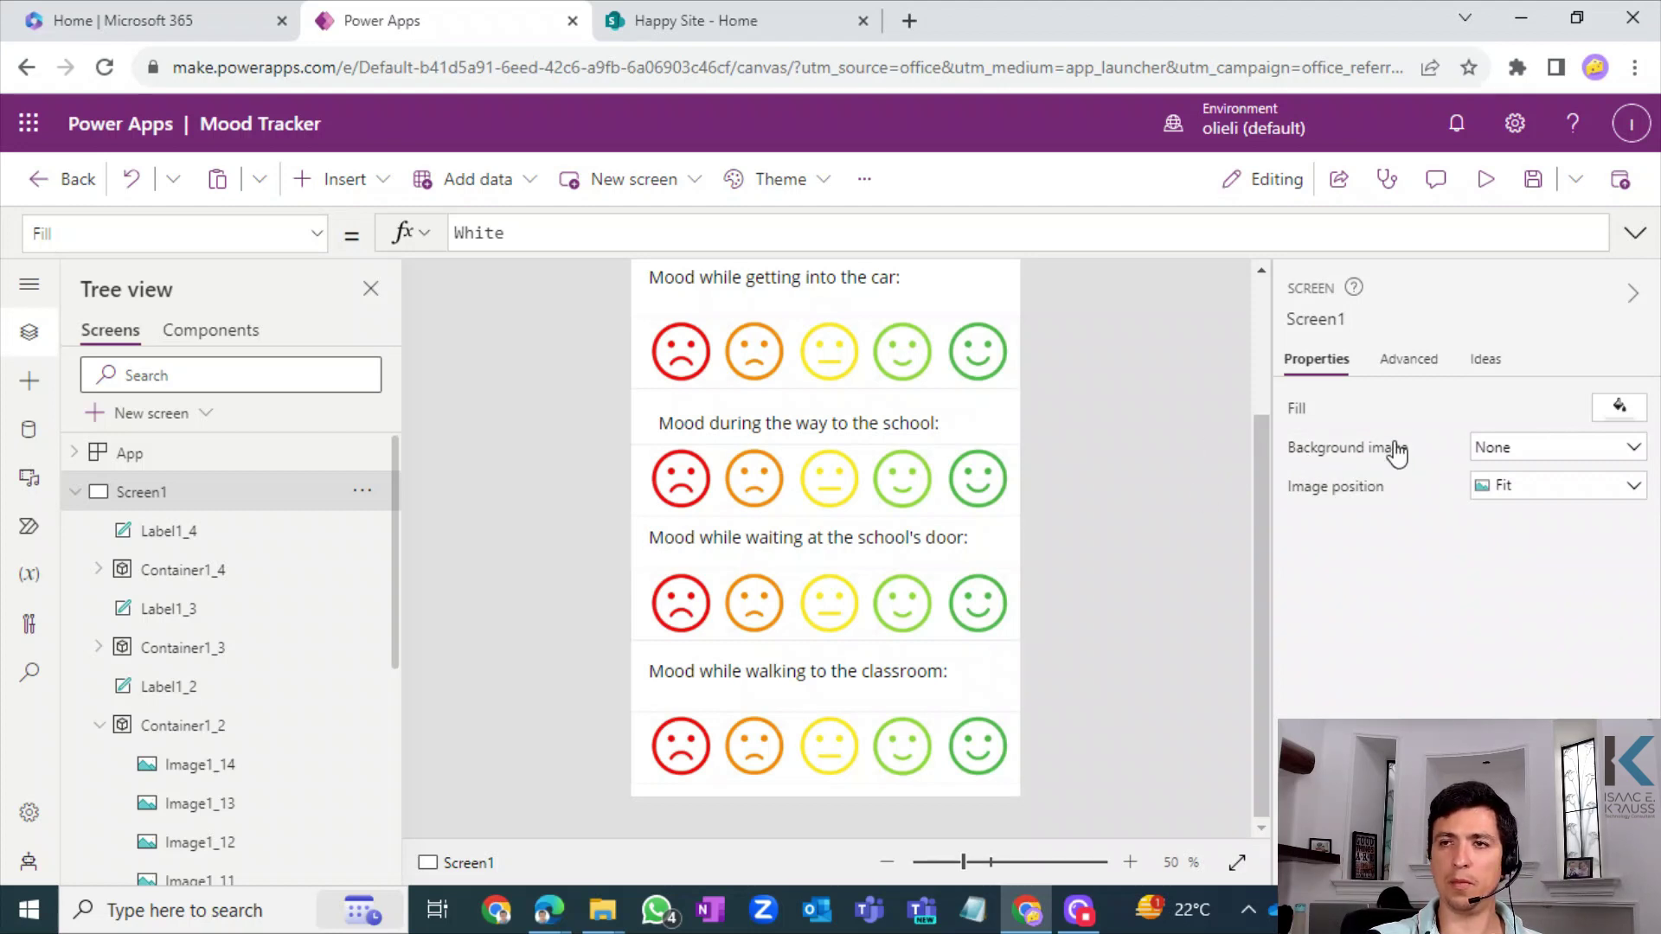
- Look over all five mood rows on Screen1, from breakfast down to walking to the classroom
click(1268, 381)
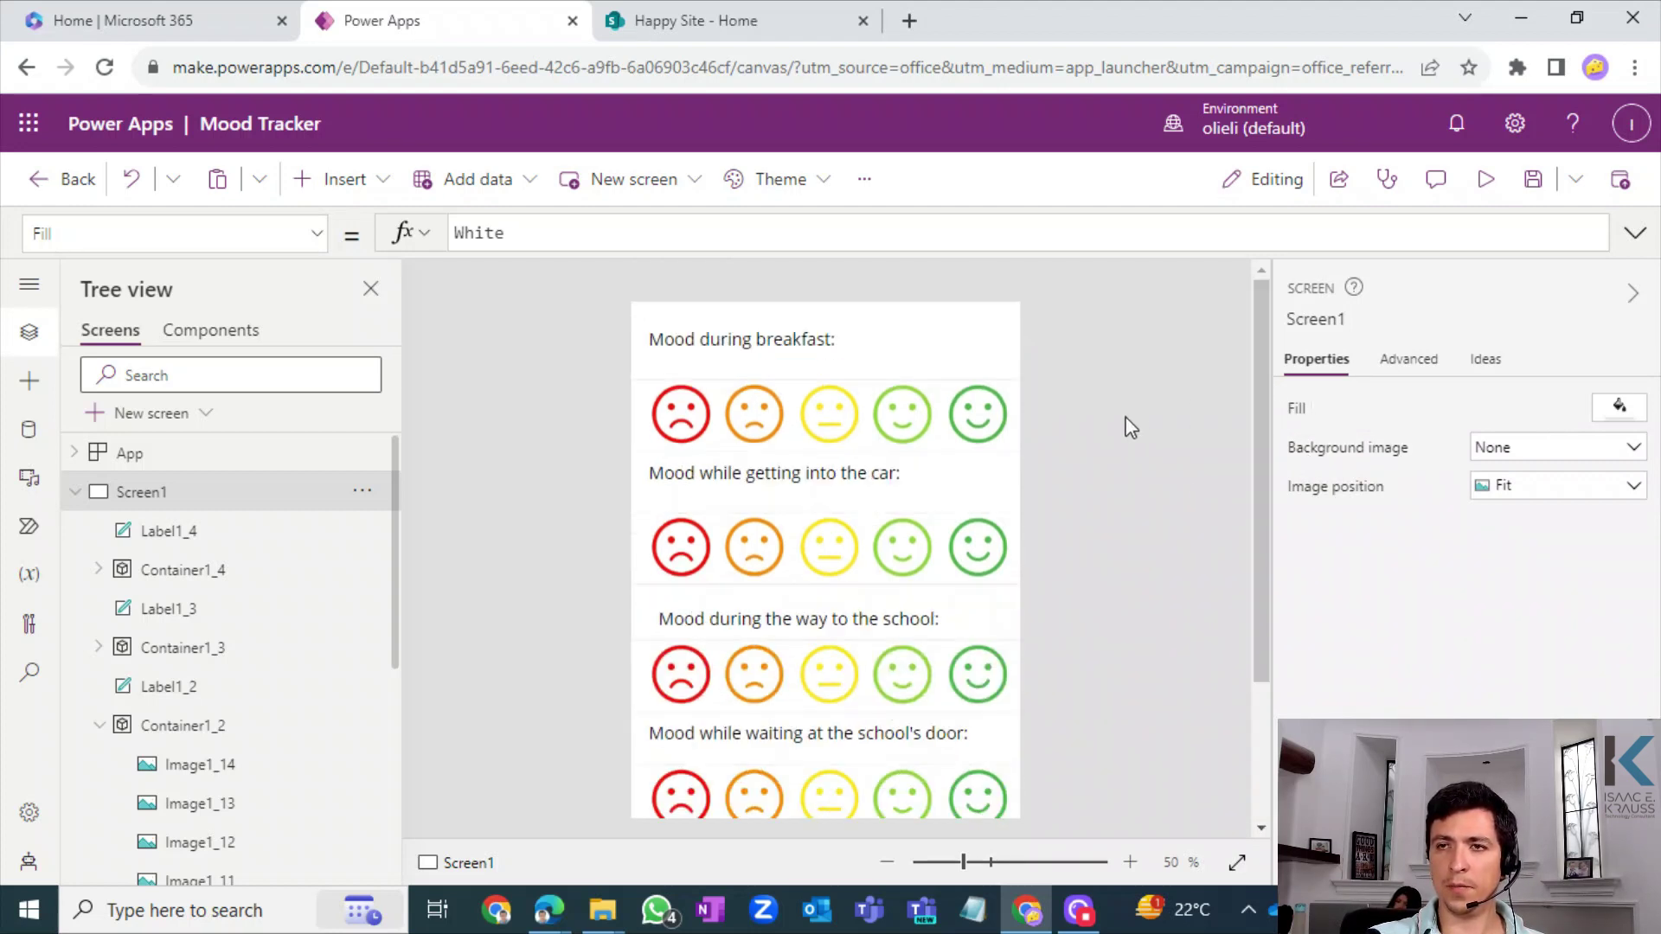
drag(1272, 497, 1294, 678)
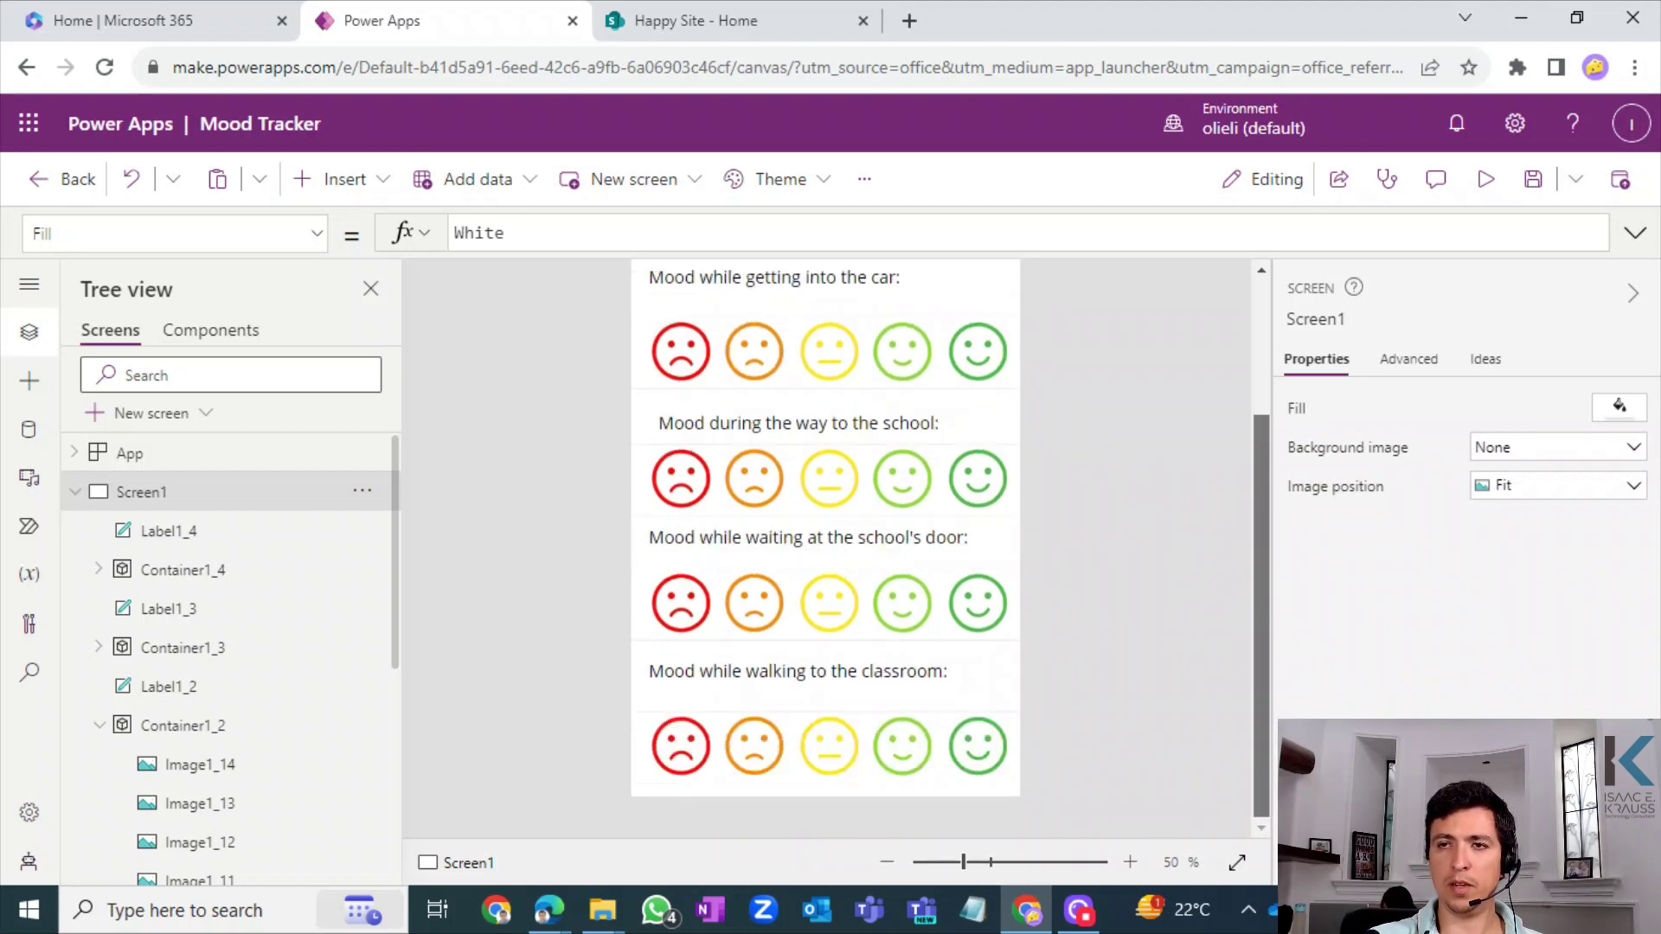
click(1263, 381)
drag(1275, 496, 1281, 650)
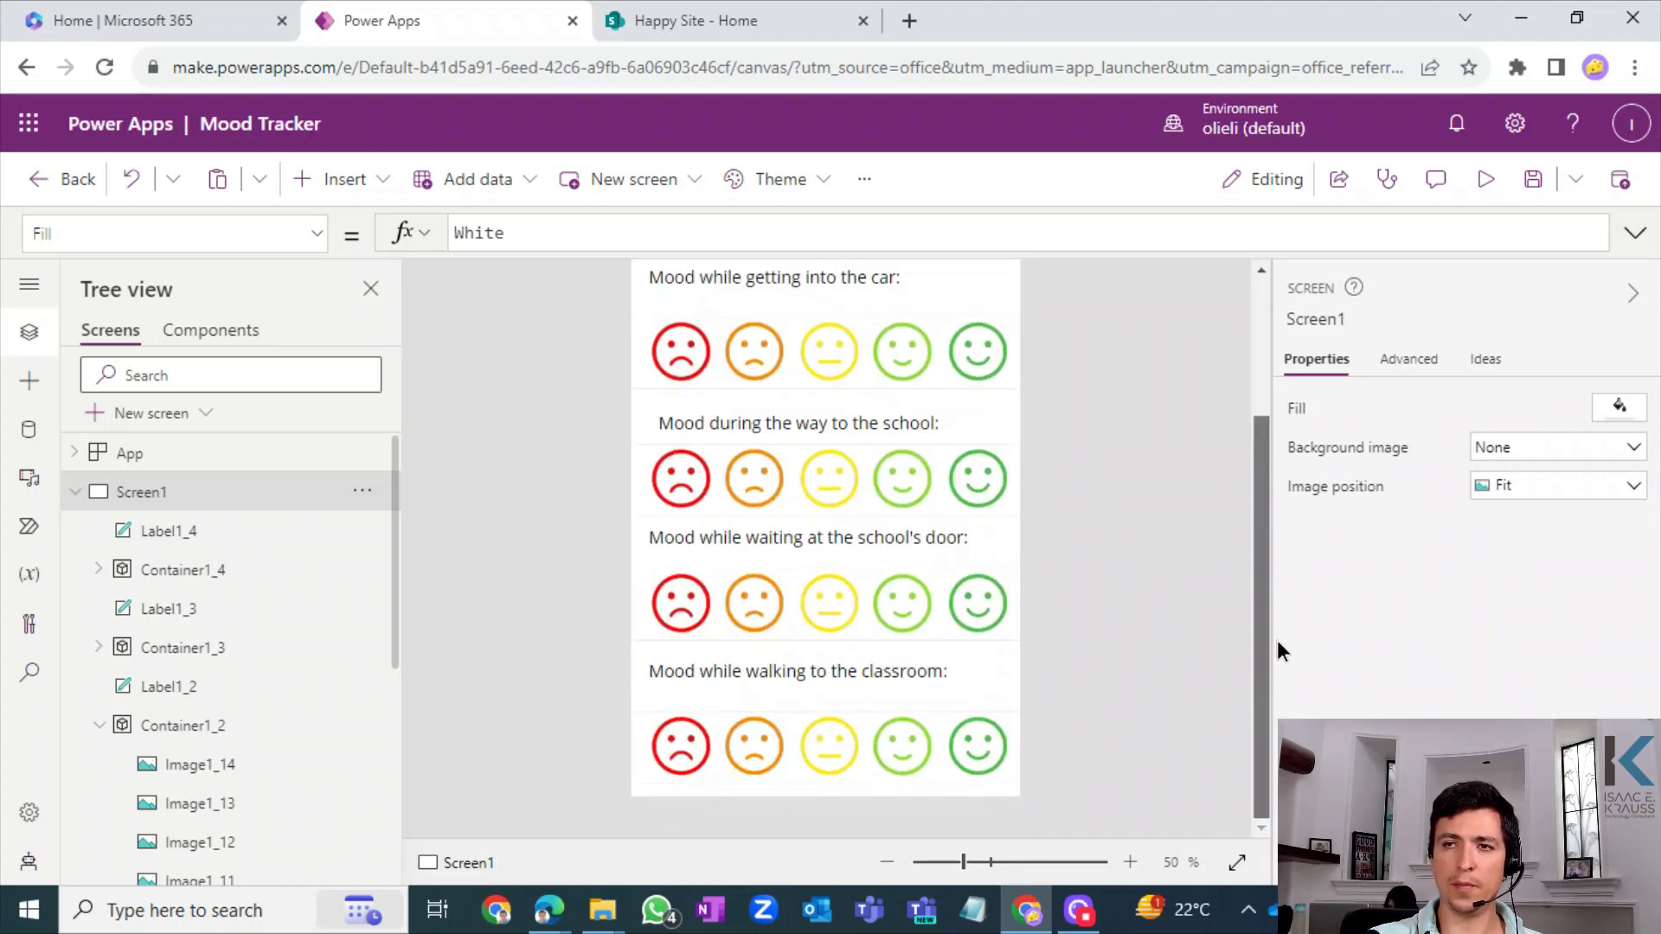
click(1267, 377)
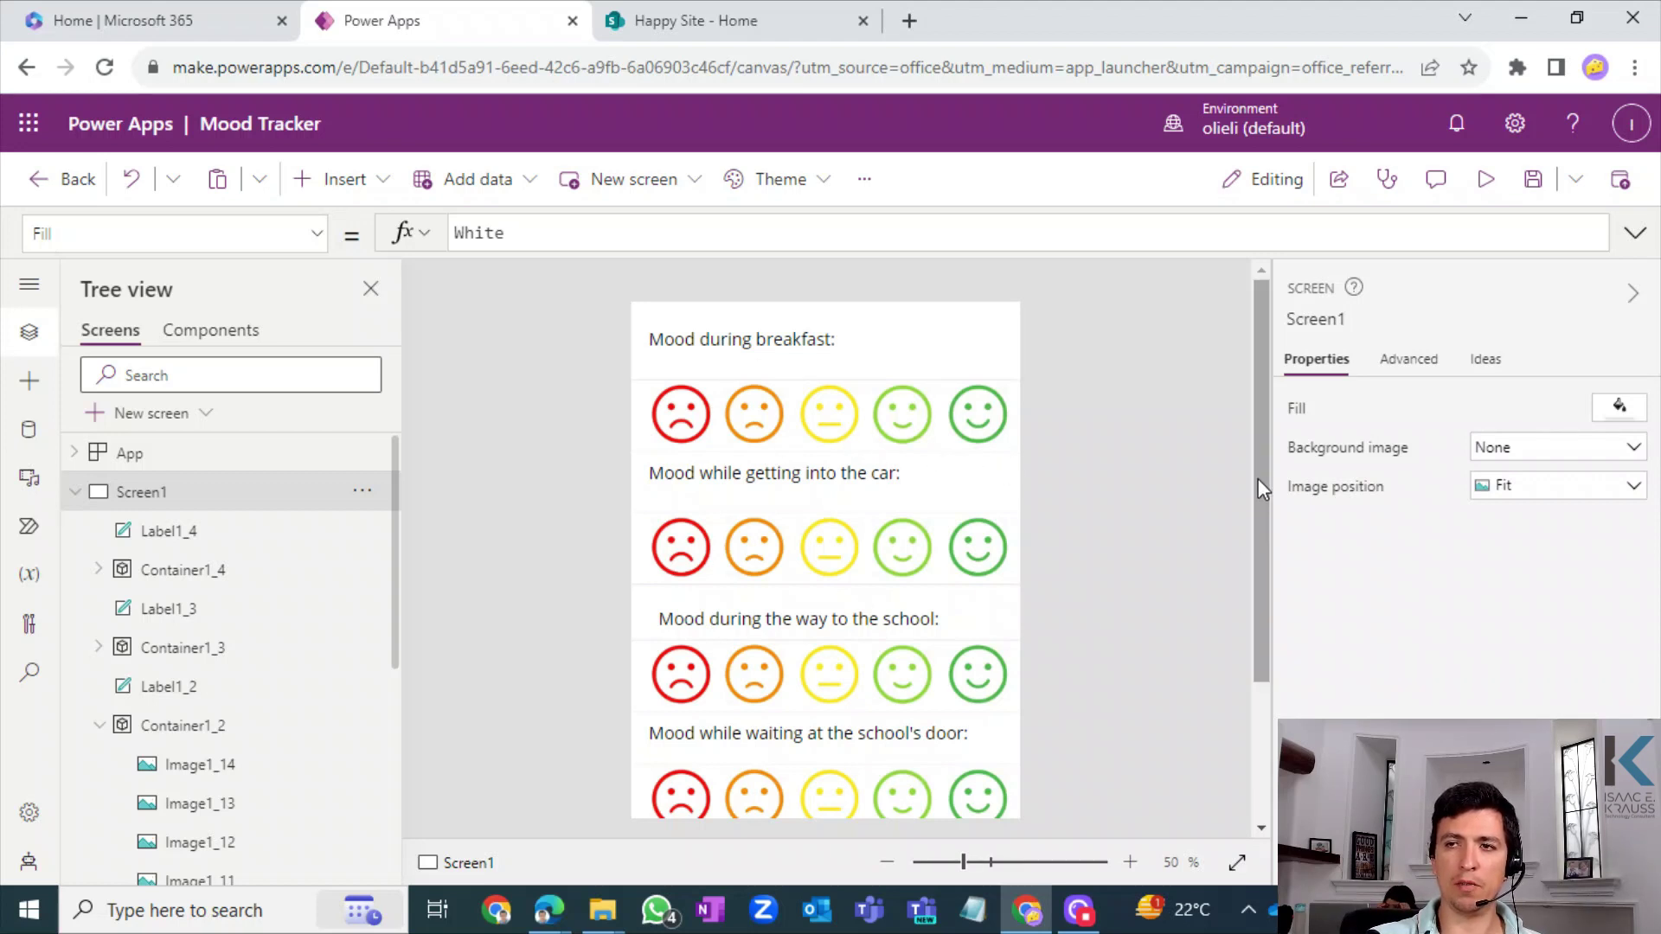
drag(1259, 477, 957, 638)
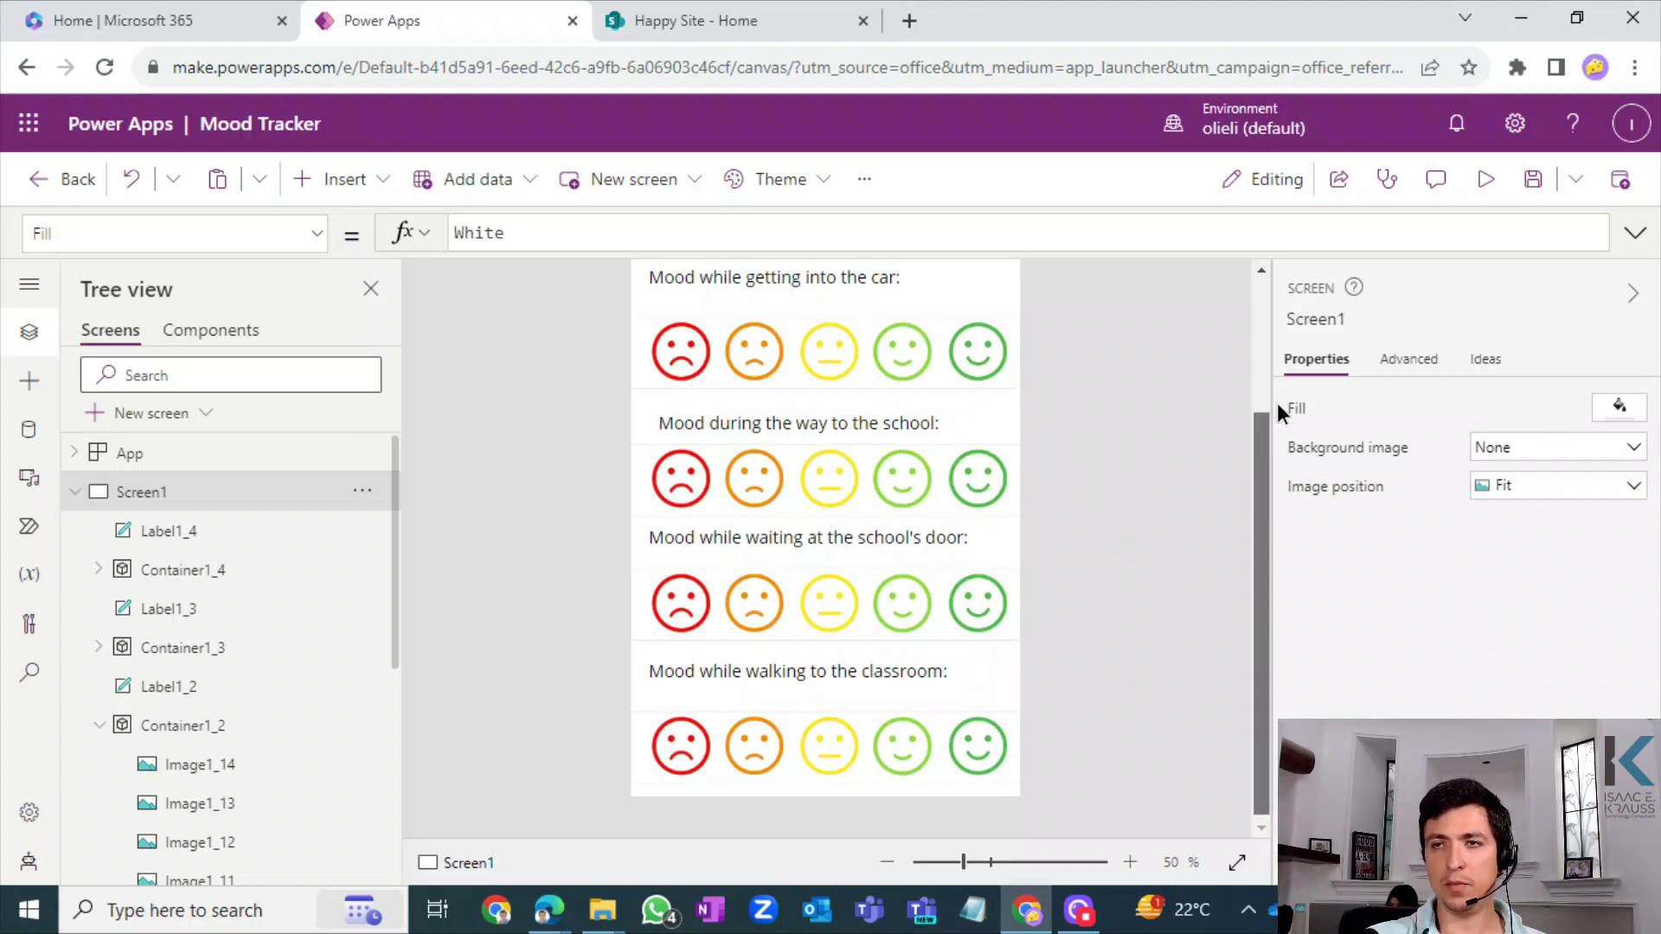
drag(1277, 403, 1159, 350)
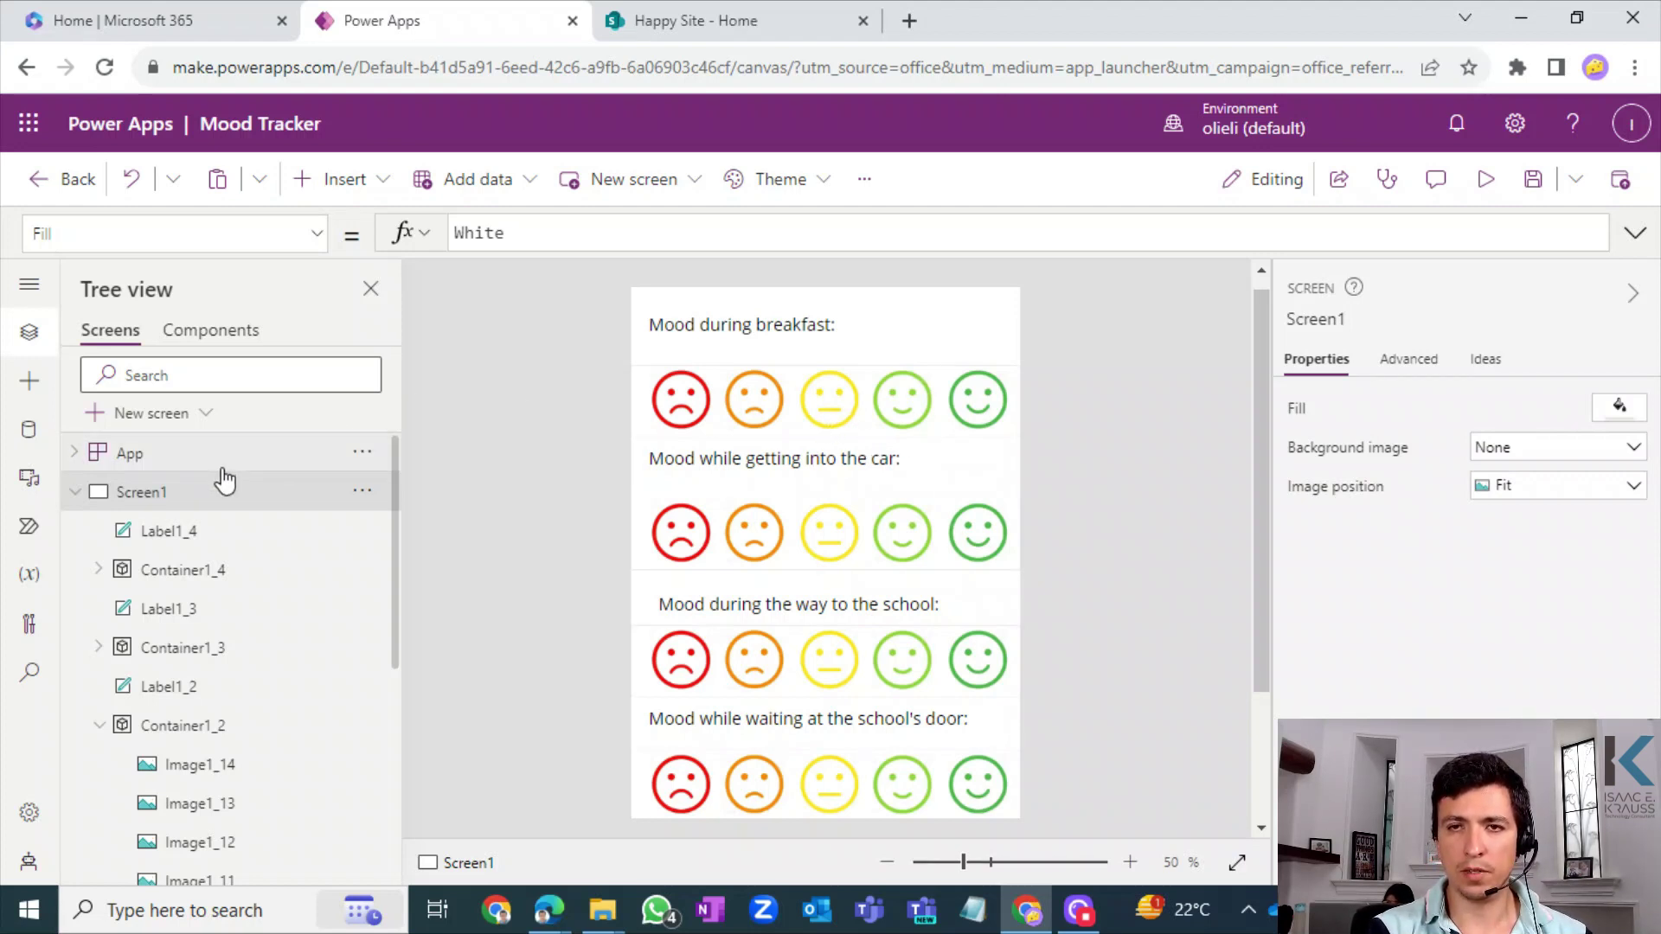
- Insert a drop down control on Screen1 and place it beside the breakfast label at X about 413, Y about 43
scroll(400, 589, down, 1)
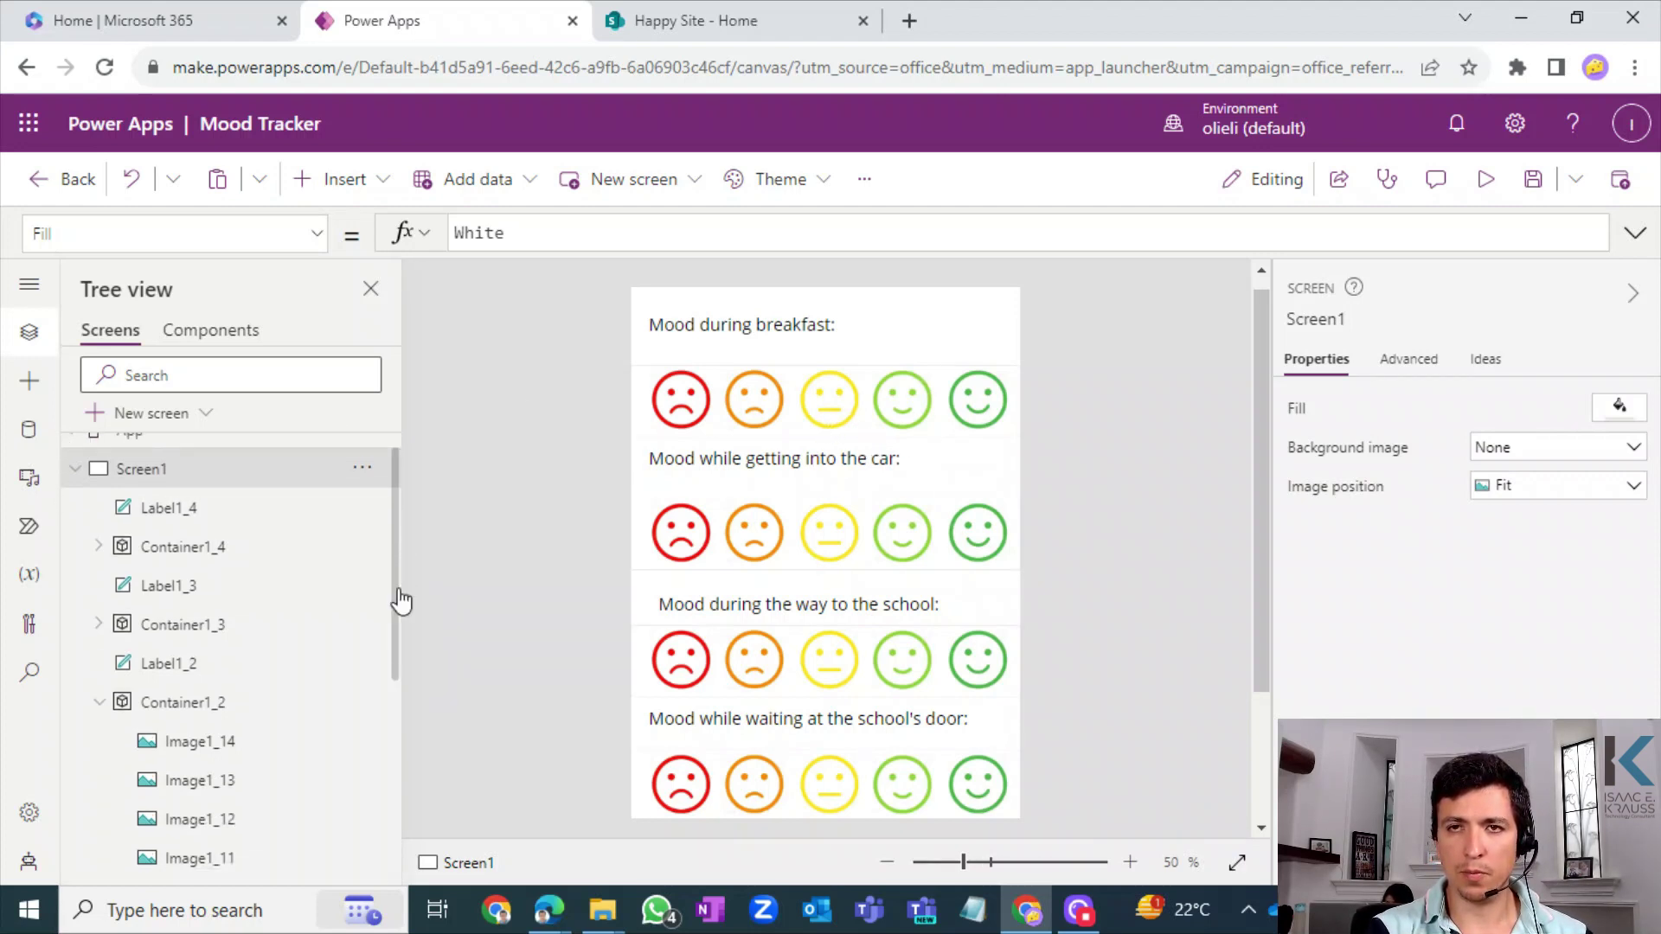
click(367, 207)
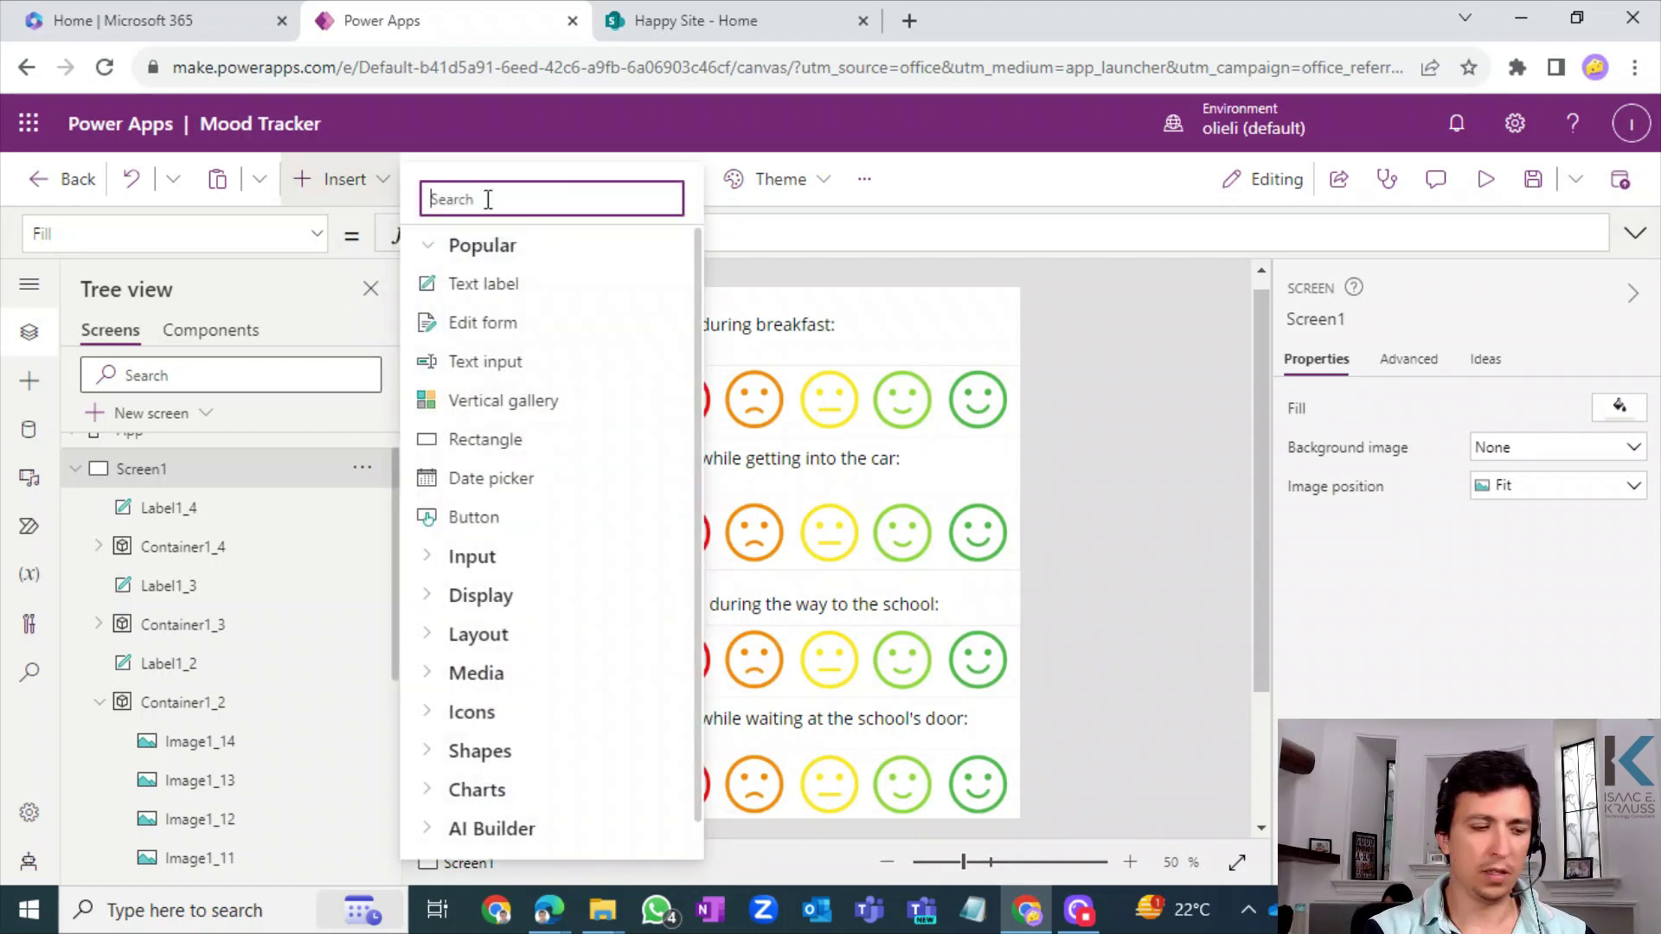
text(cho)
key(BackSpace)
key(BackSpace)
key(BackSpace)
text(dro)
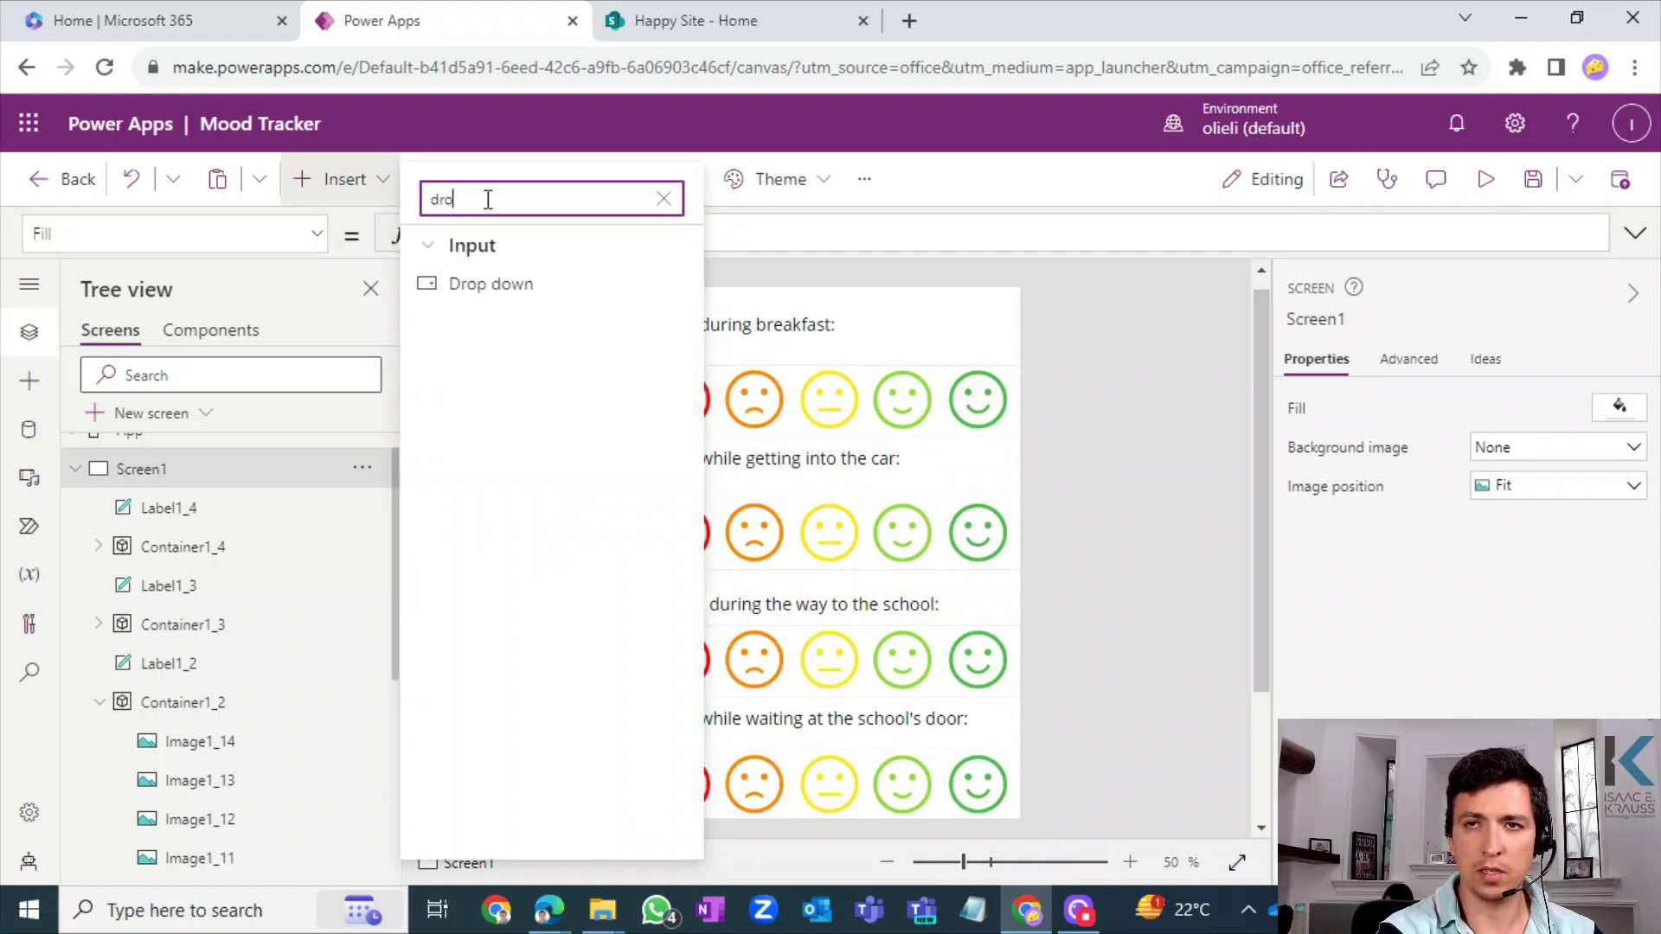
text(p)
click(474, 275)
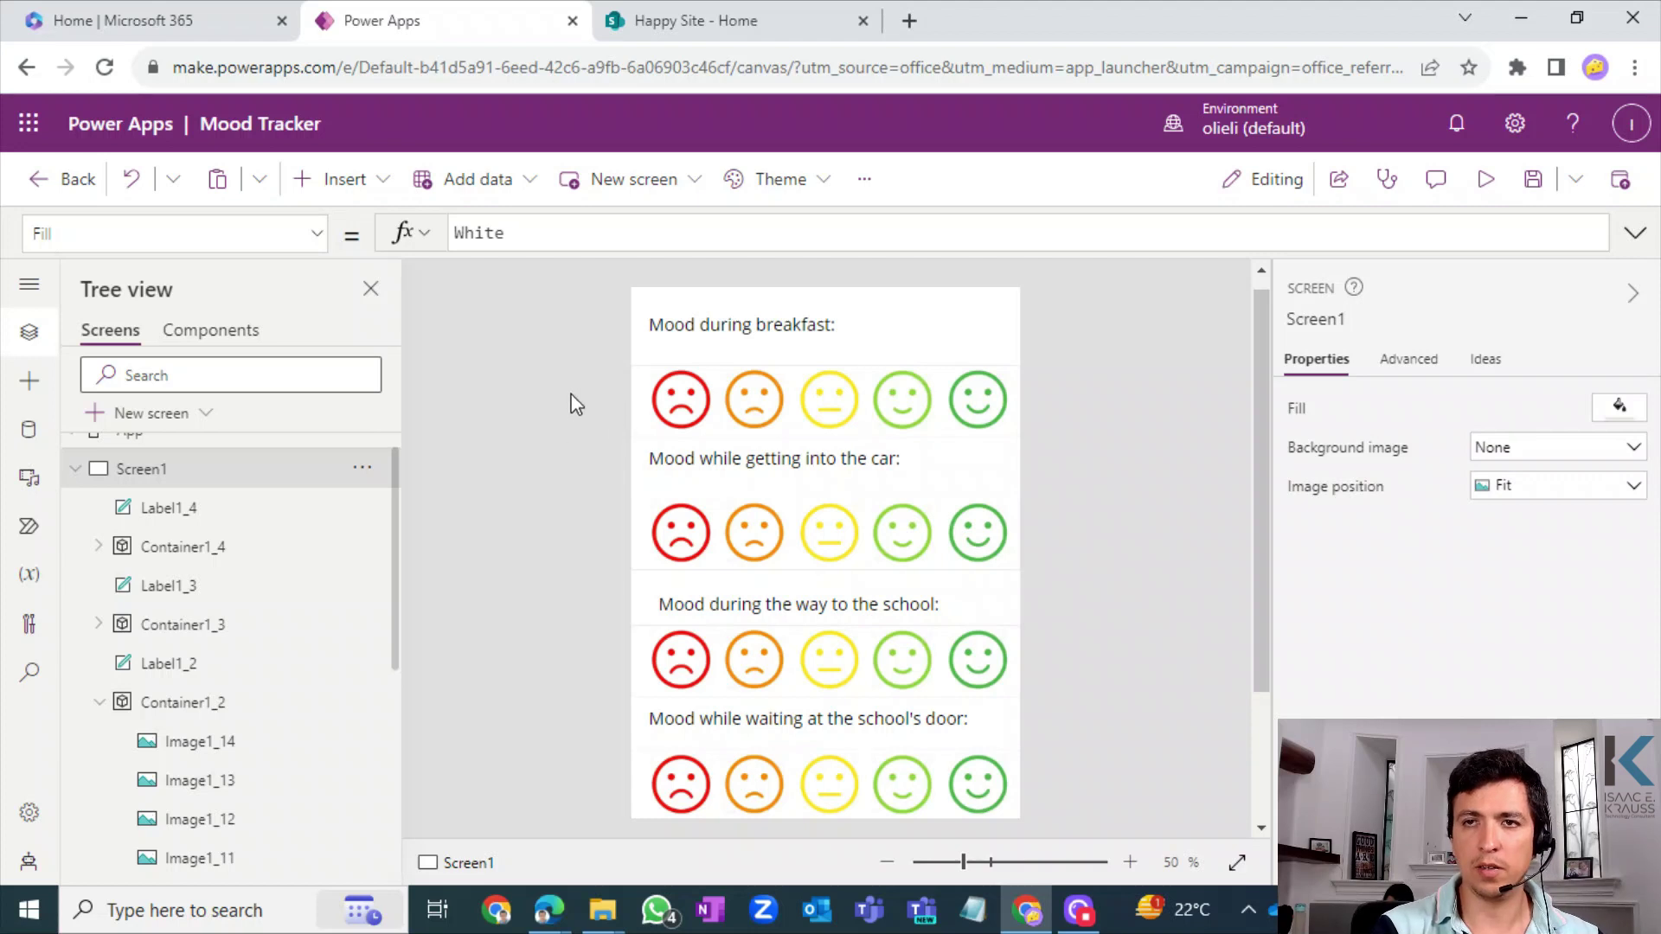
drag(667, 363, 941, 322)
key(alt)
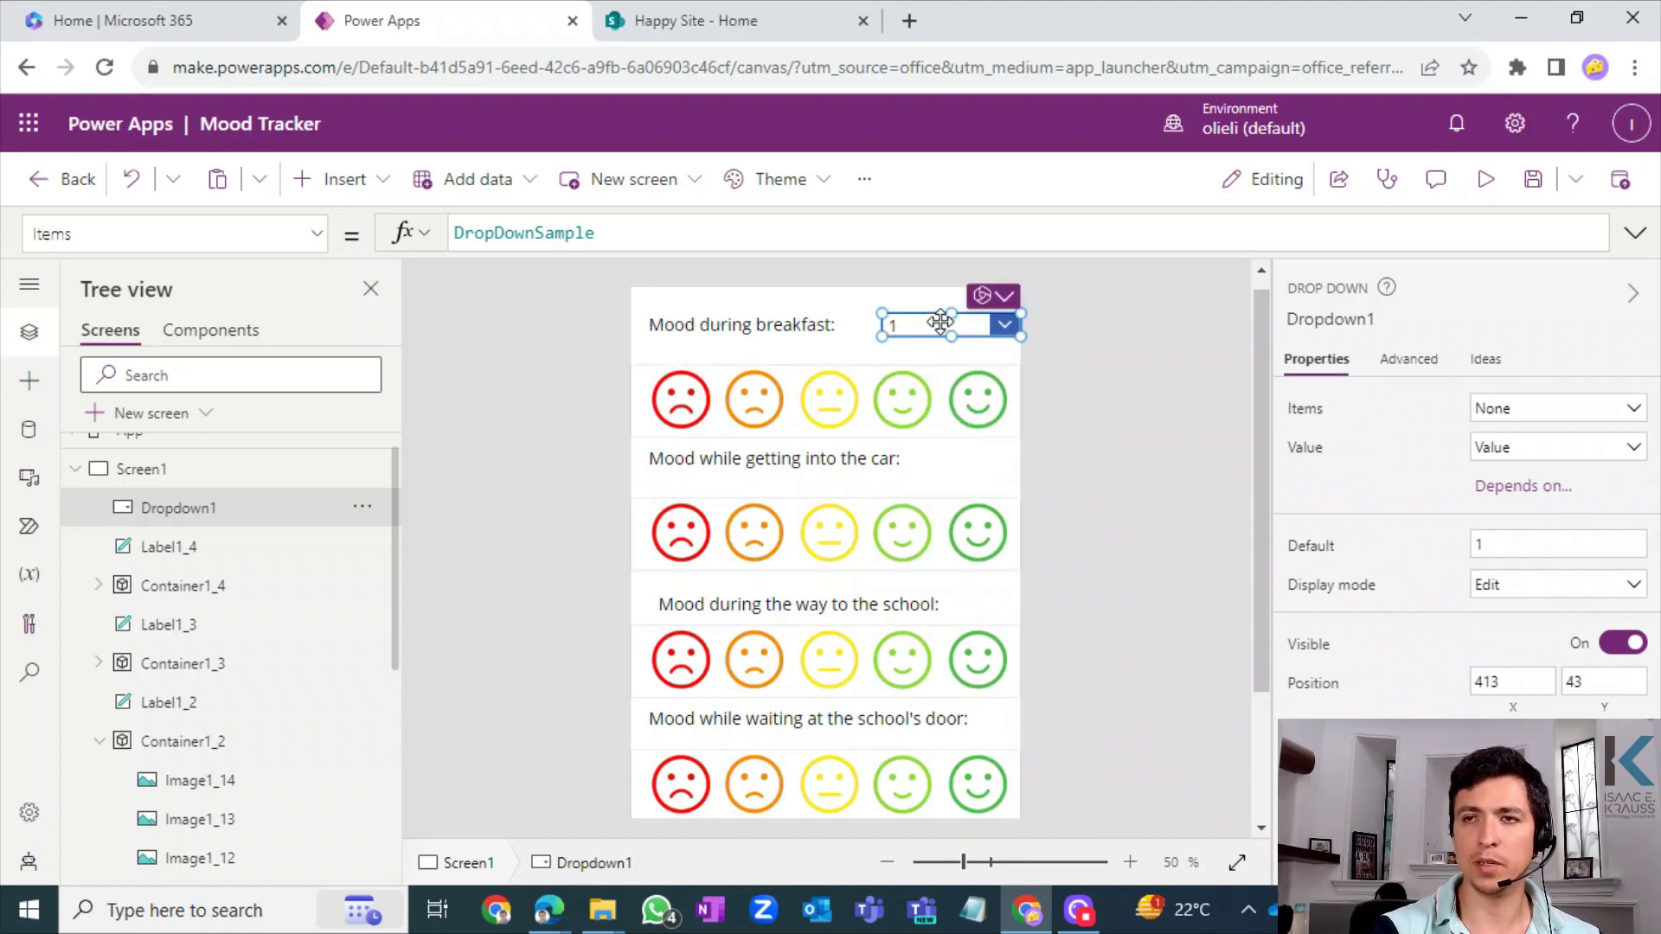
- Replace the drop down's sample Items formula with a bracketed list whose first entry is "Food"
click(697, 231)
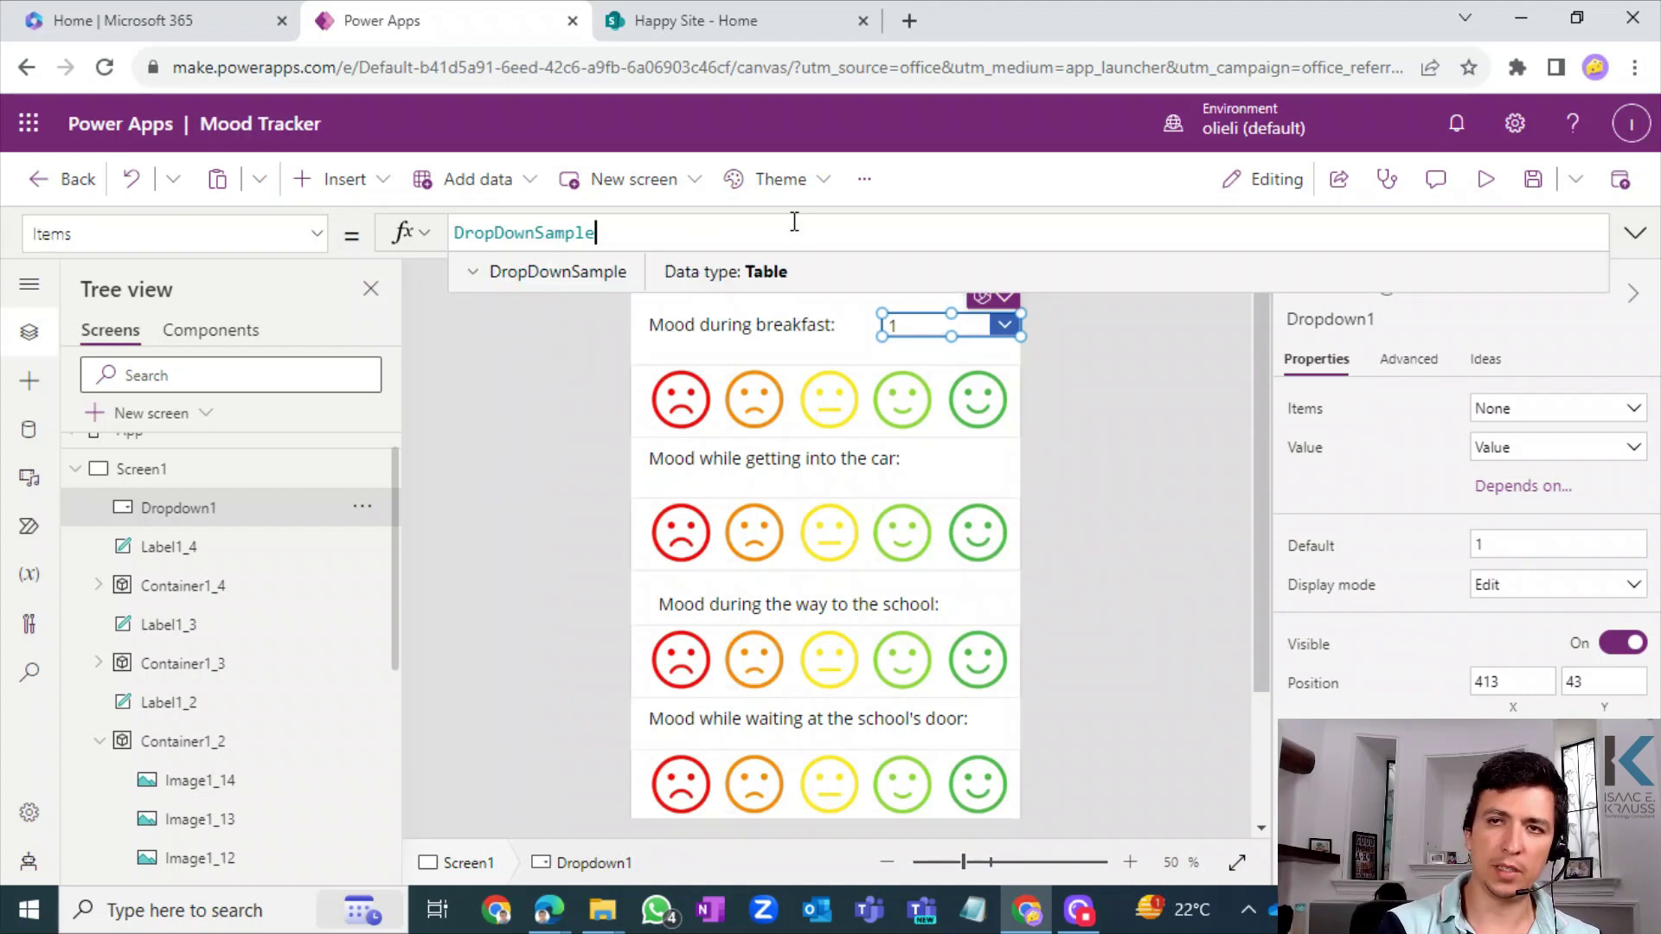
double_click(711, 234)
text([""])
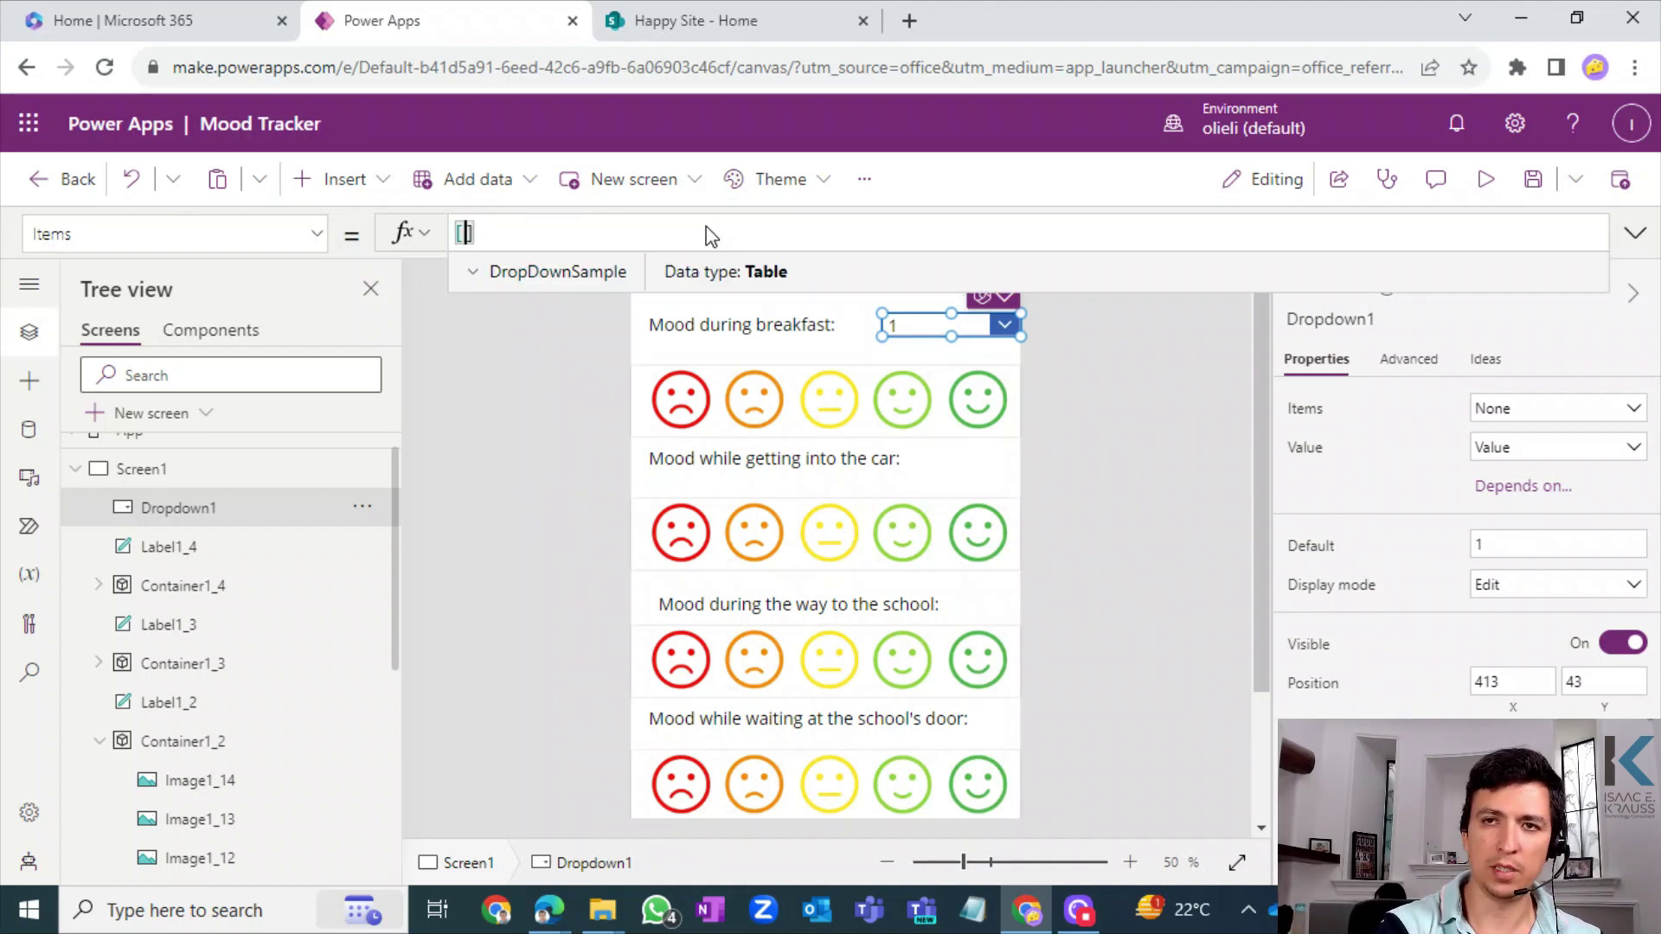
key(Left)
key(Left)
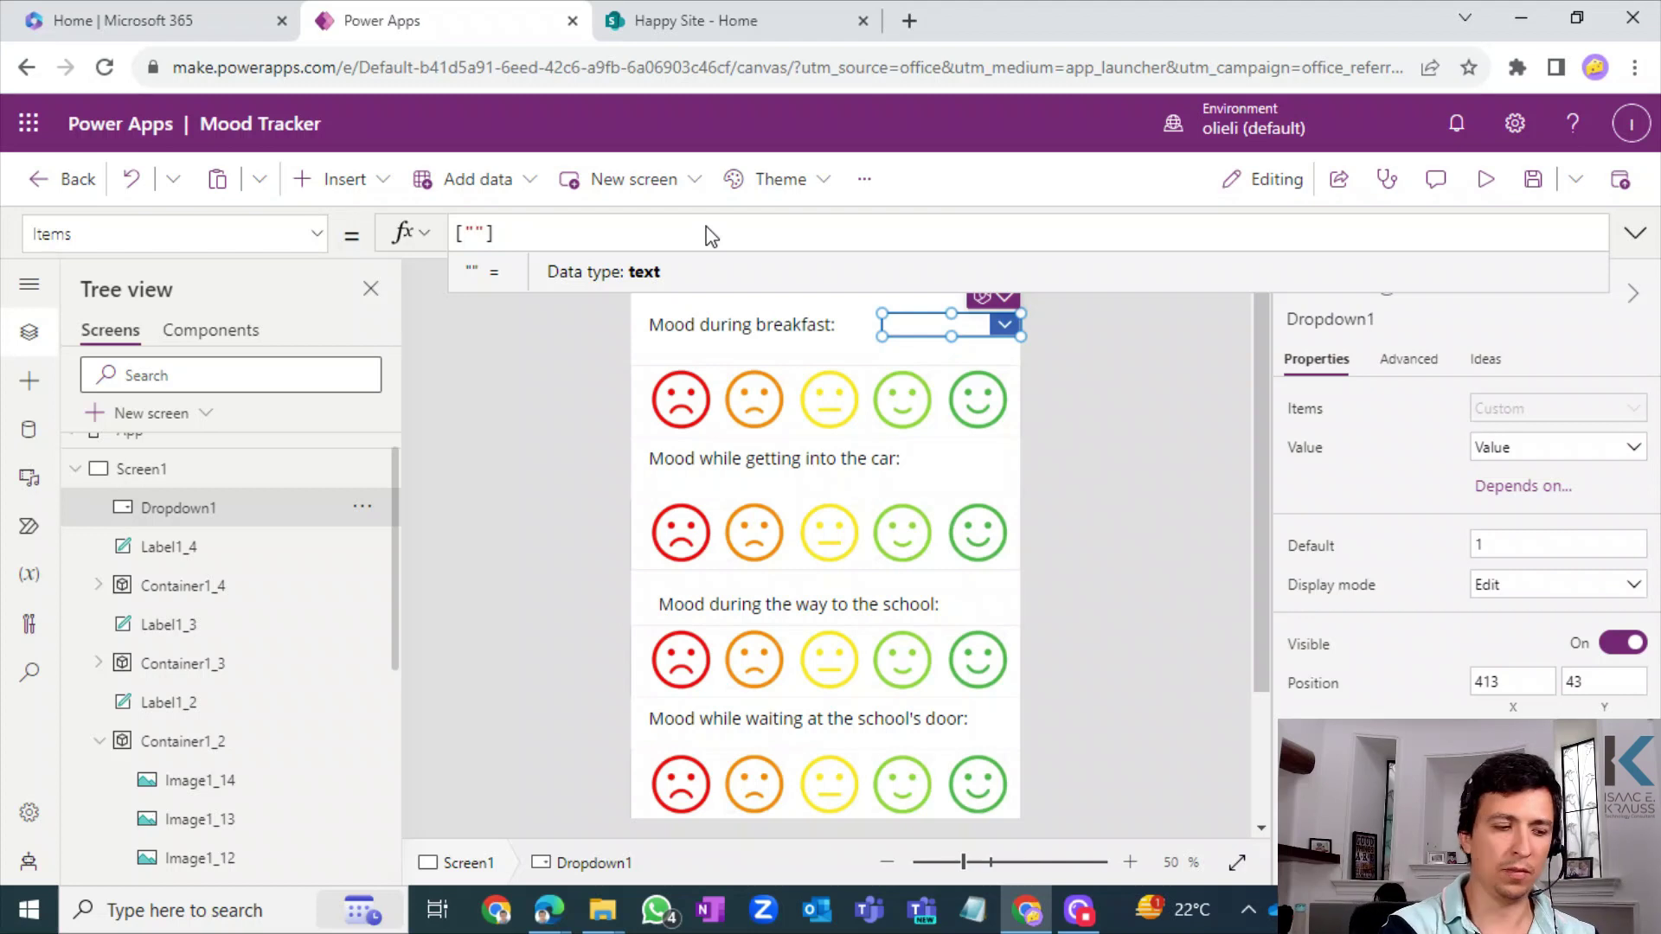
text(Food,)
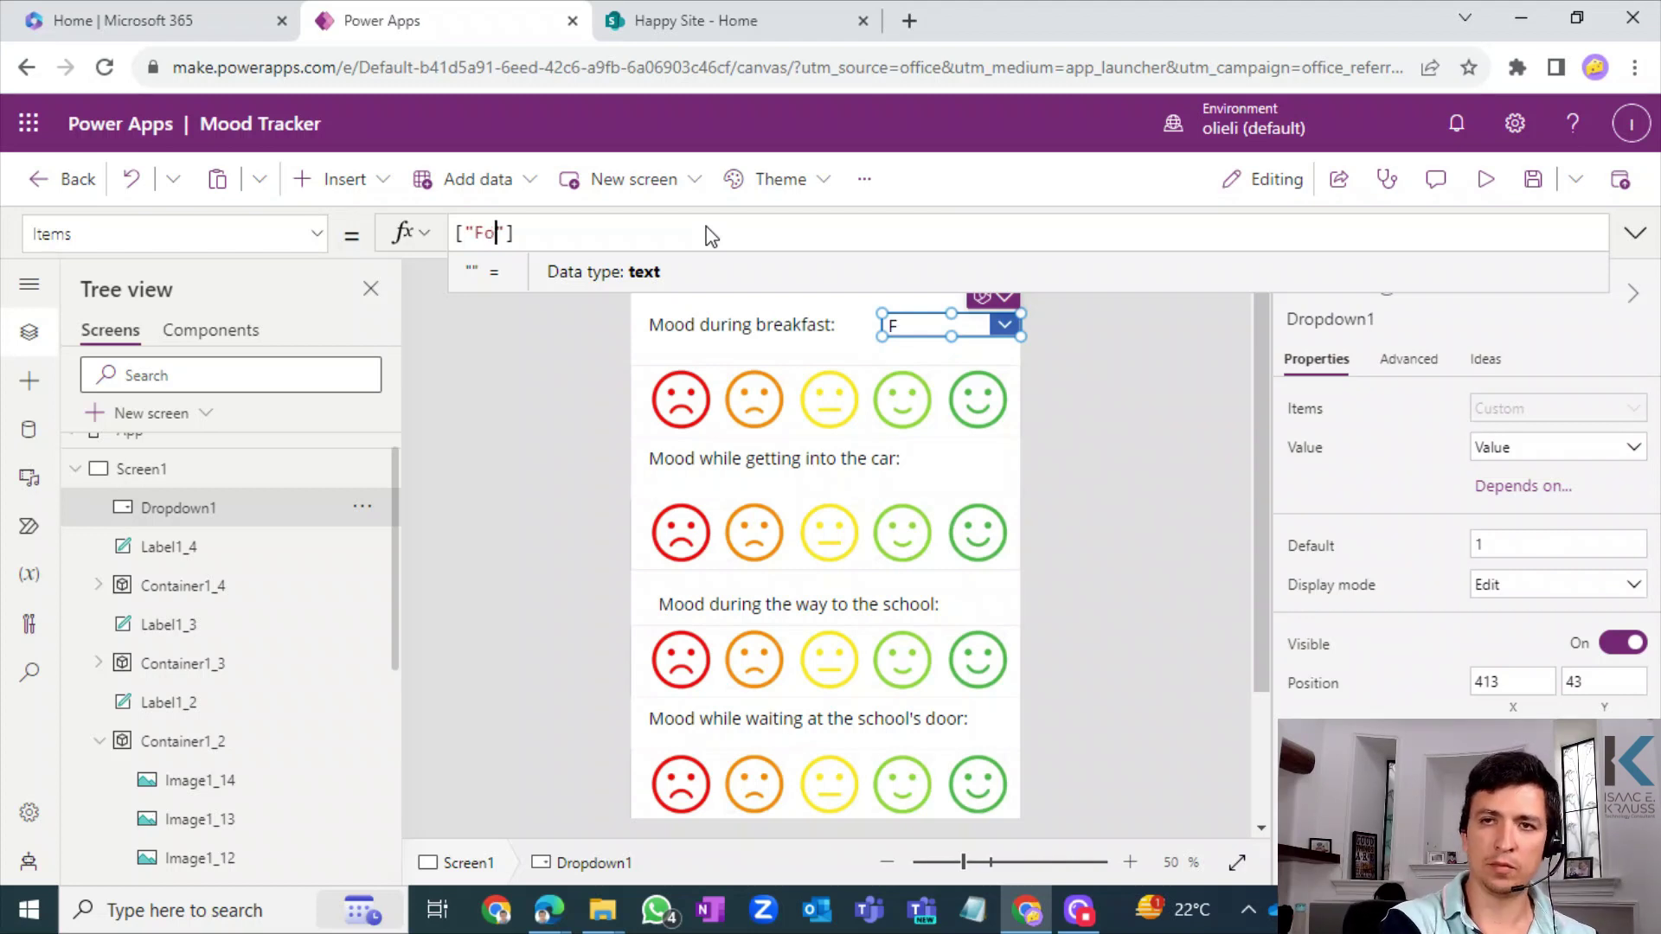
key(BackSpace)
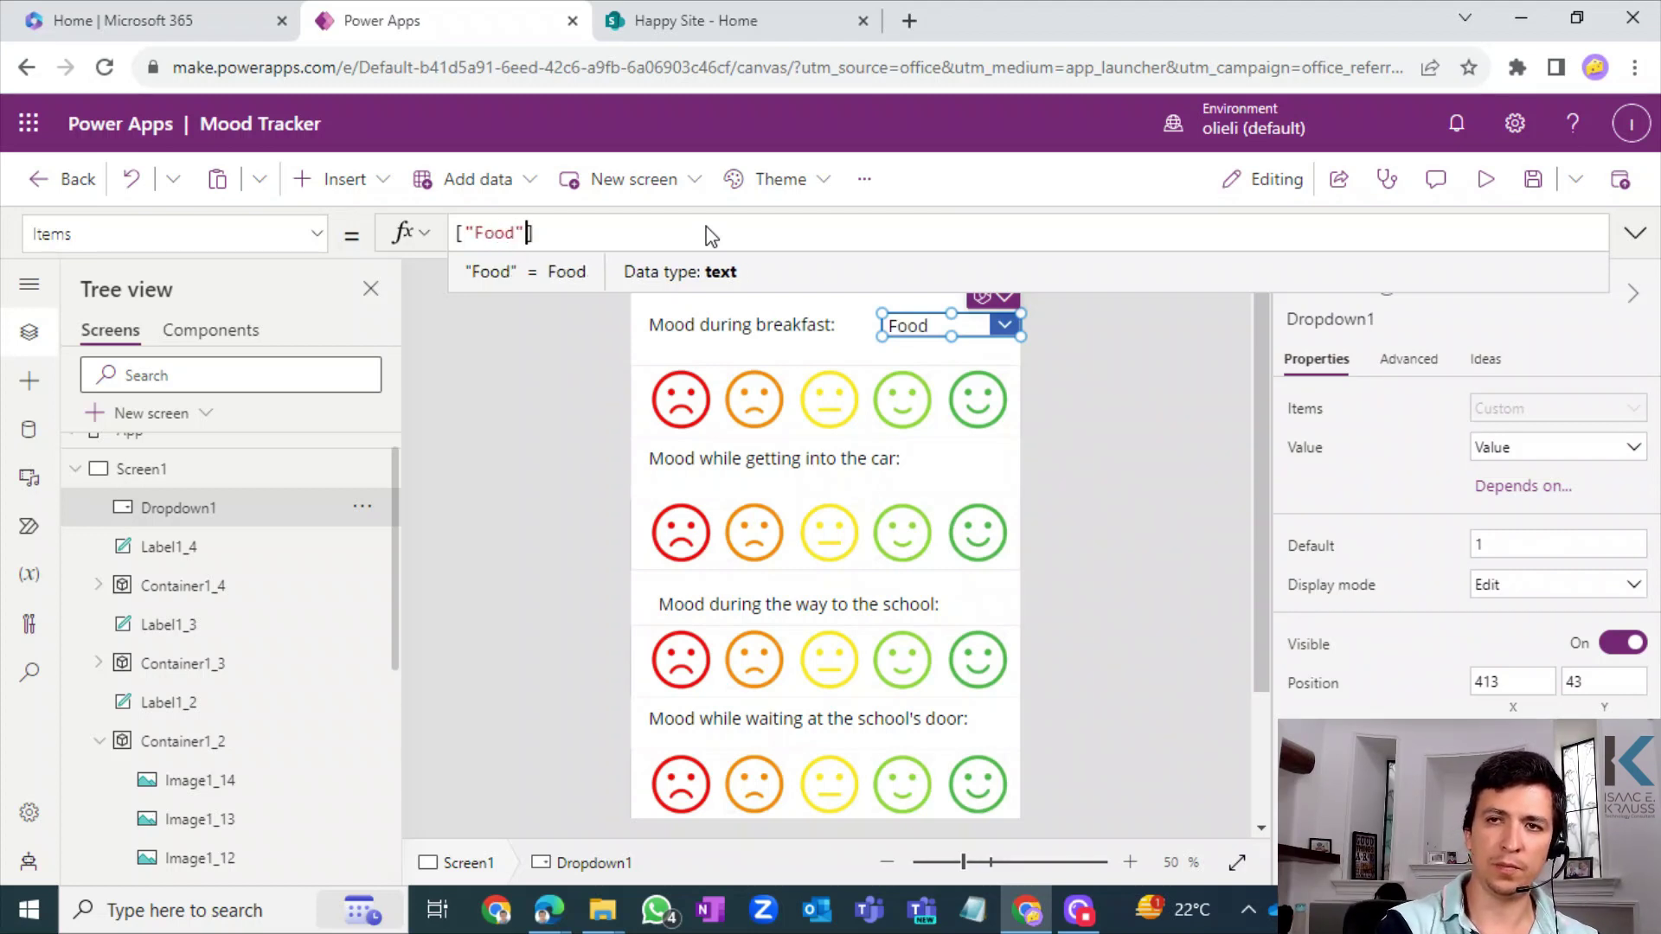
- Add "Comments" and "Clothes" as the second and third entries of the drop down's Items list
key(Right)
text(,"")
key(Left)
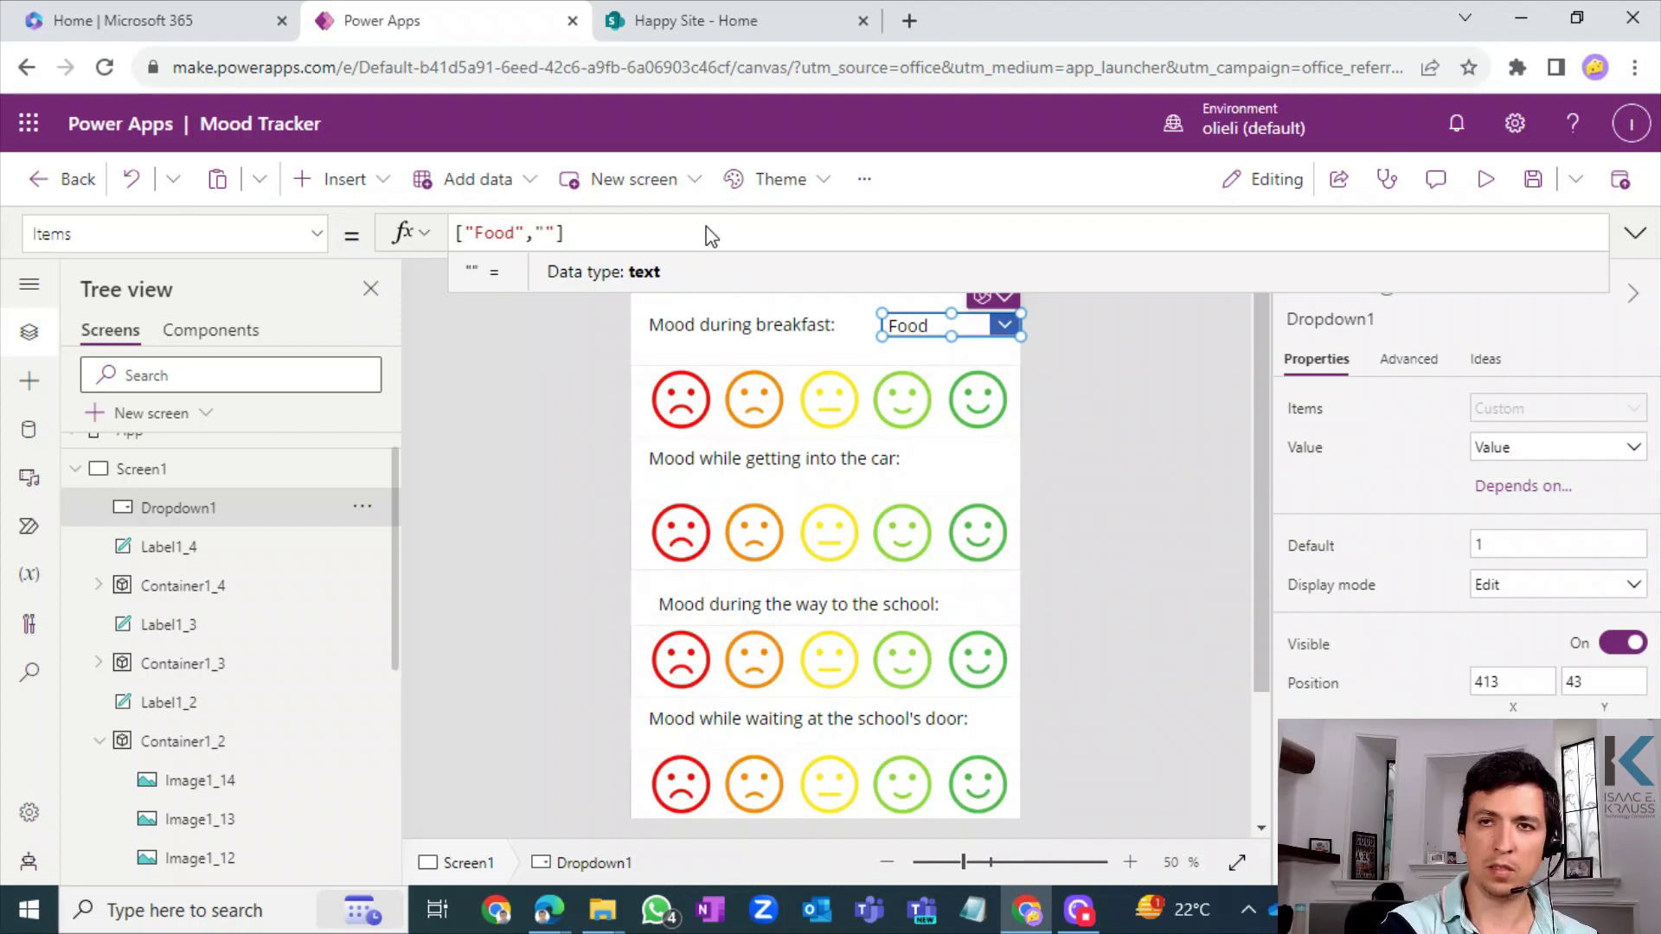
text(Comments)
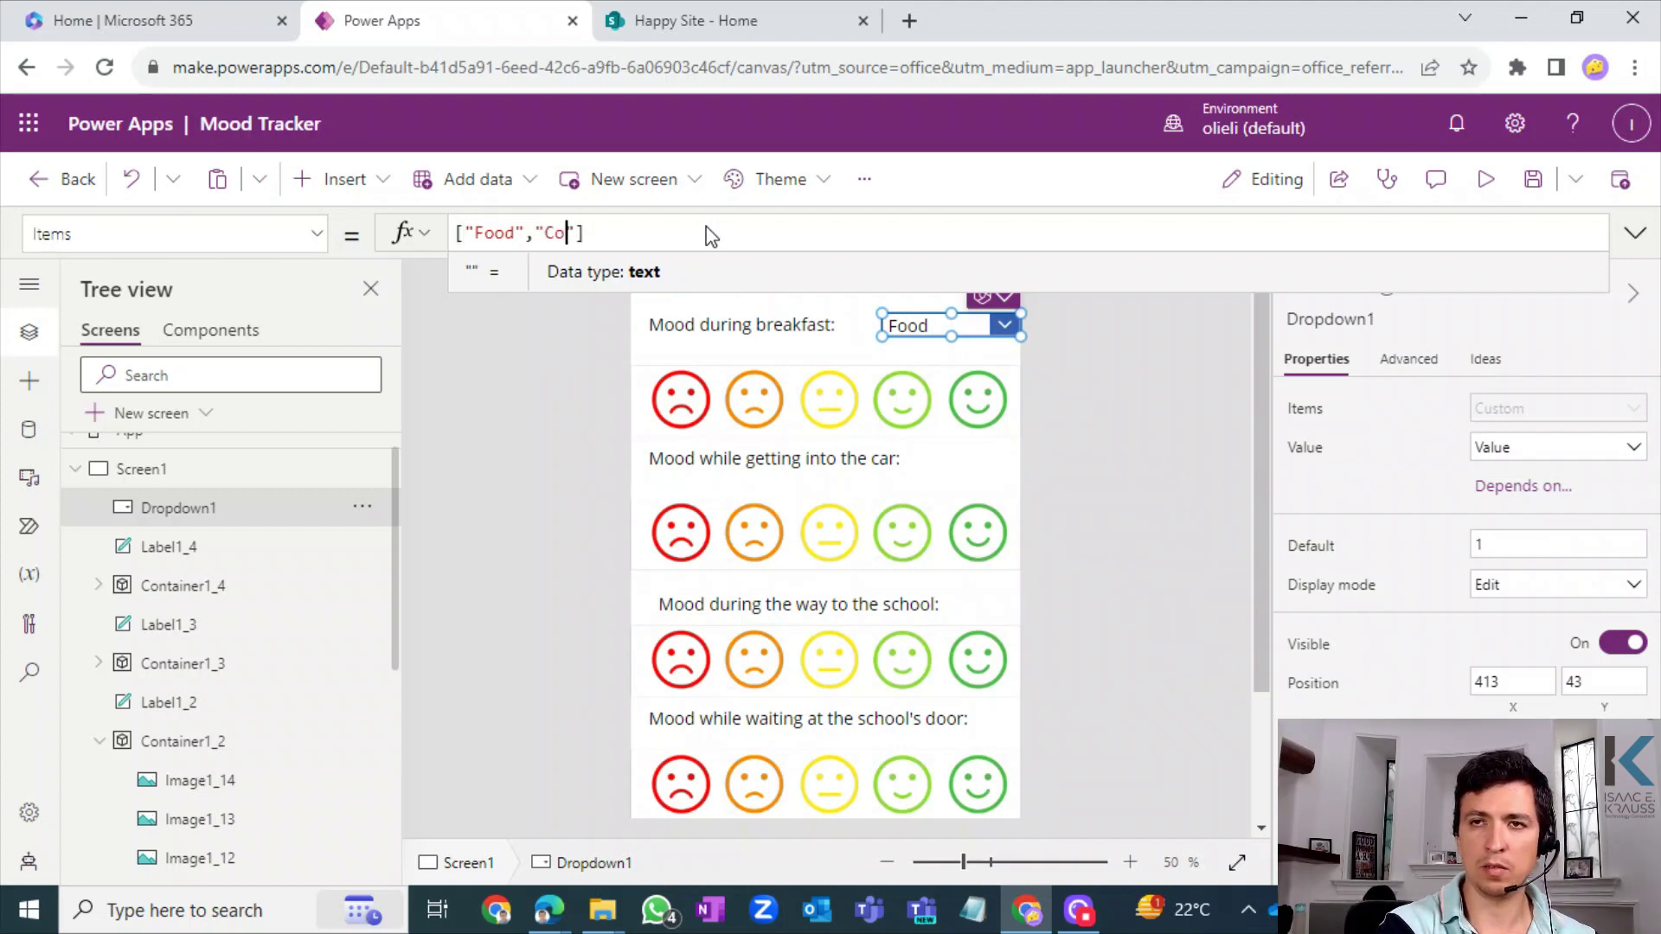
key(Right)
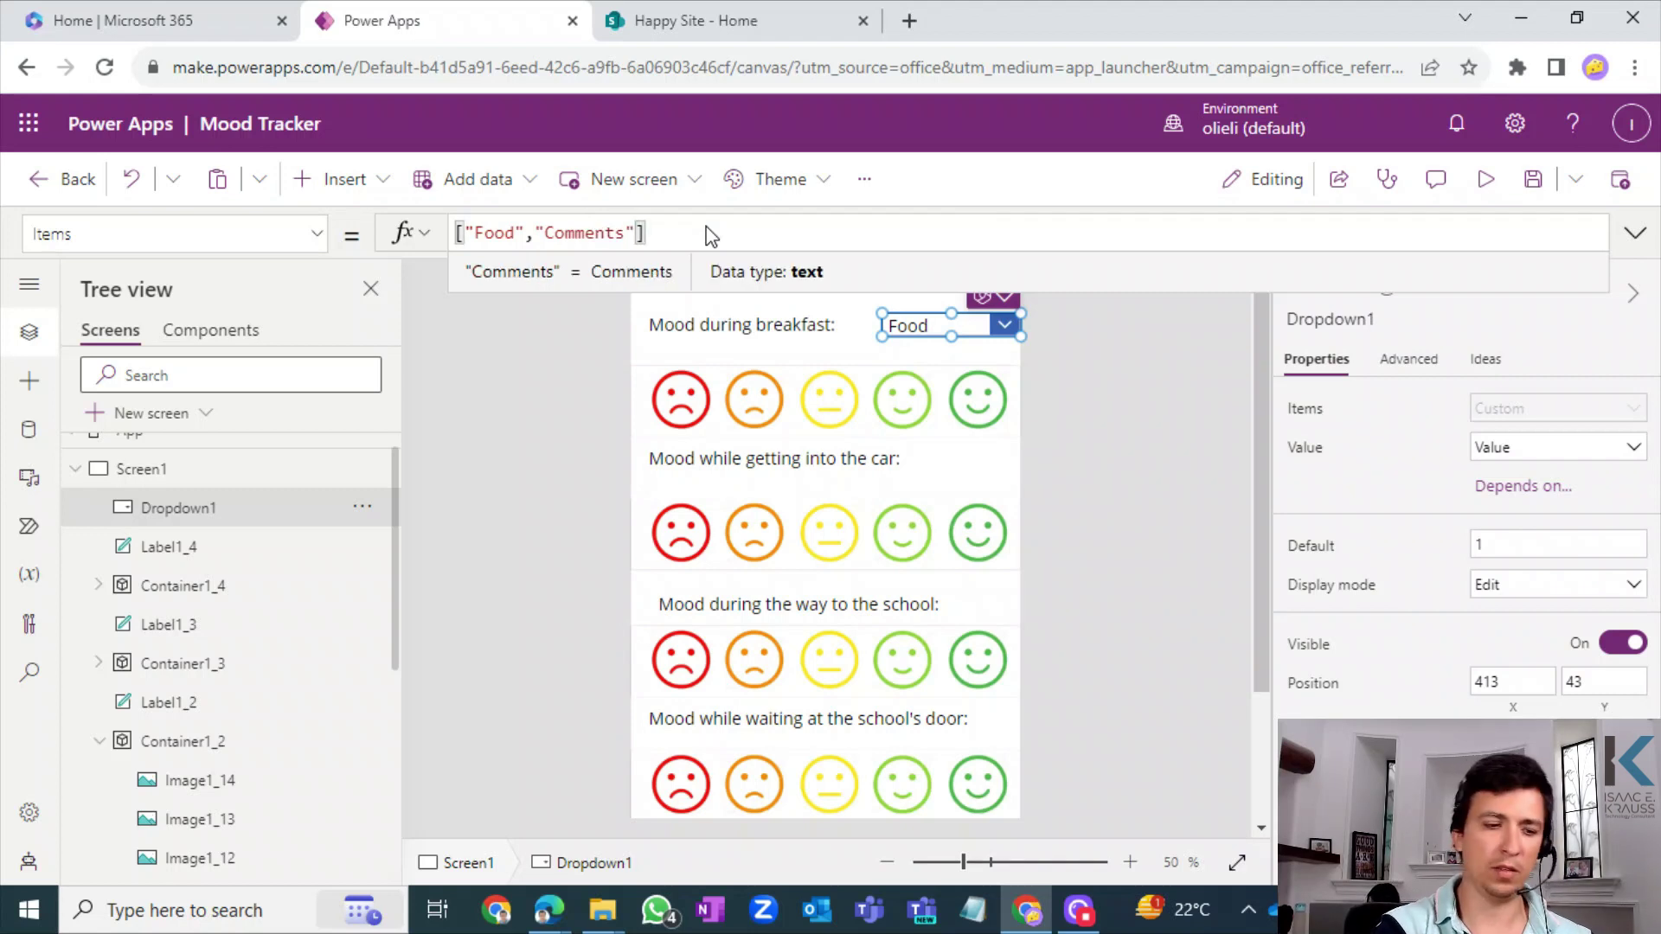
text(,)
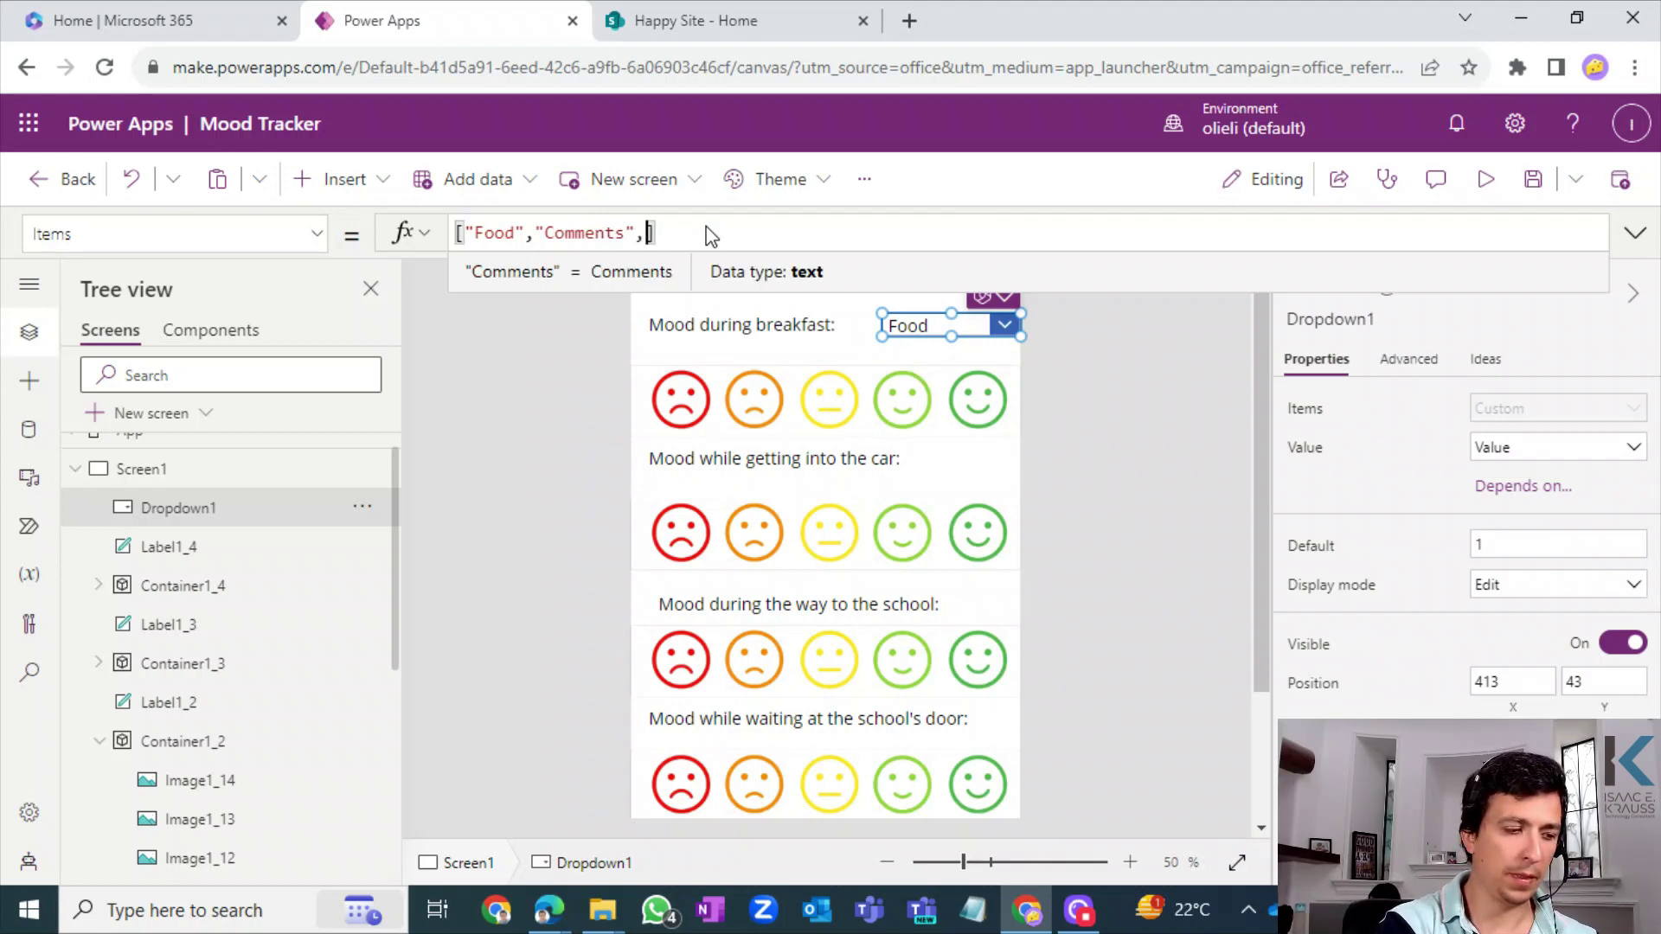
text("")
key(Left)
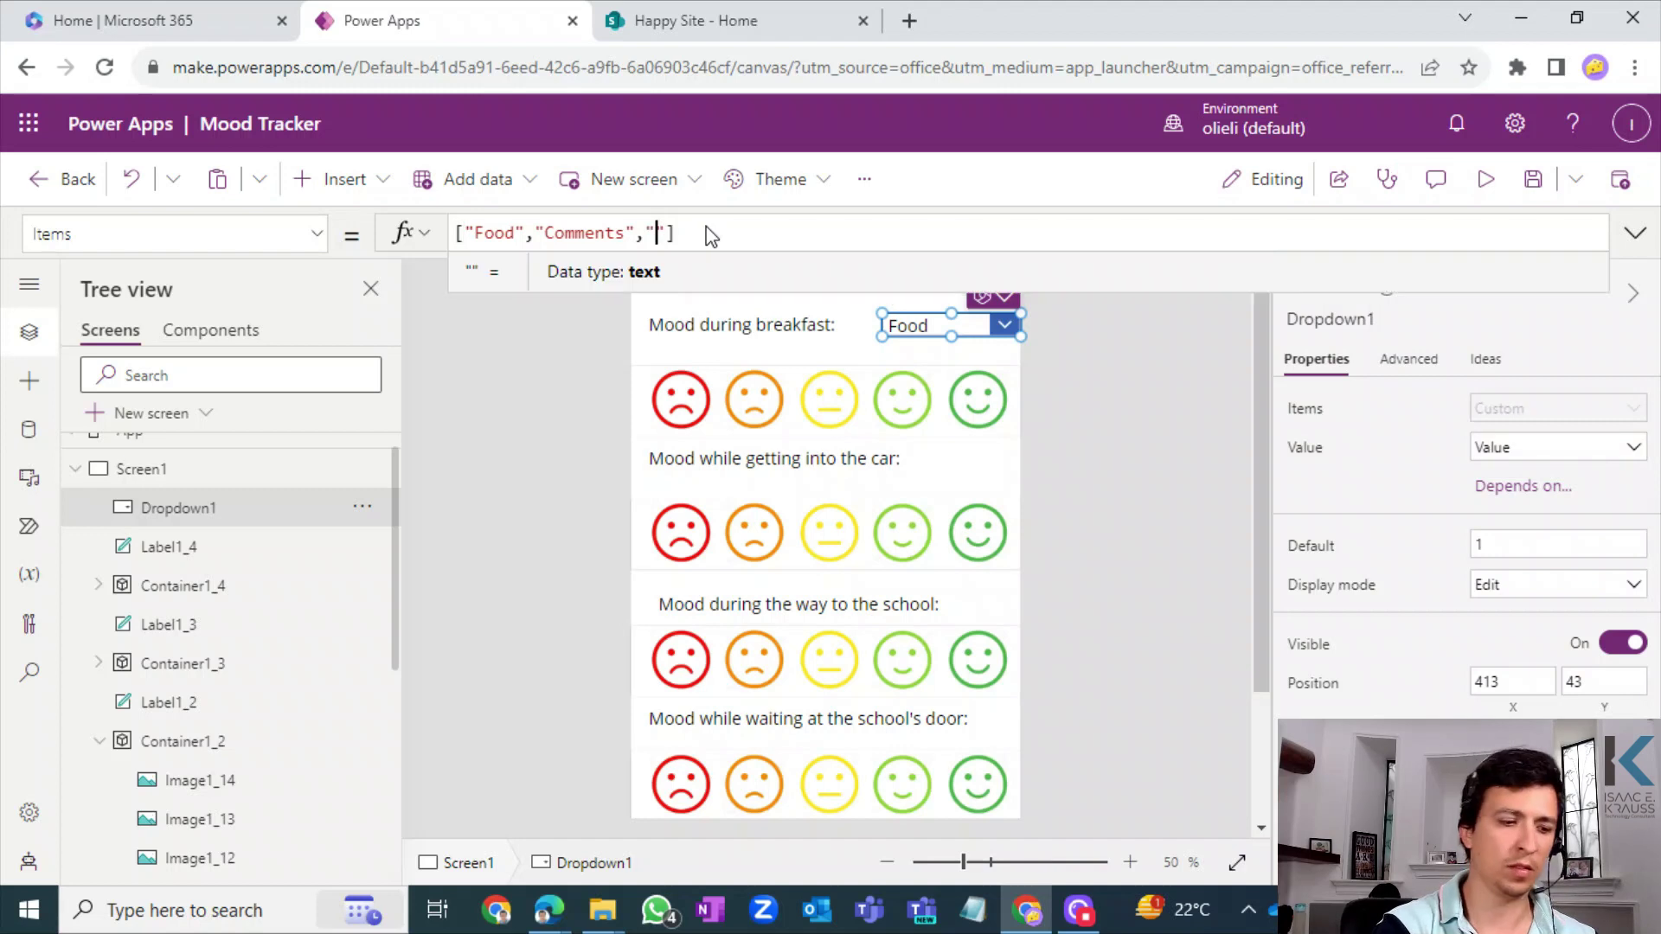
text(Clothes)
key(Right)
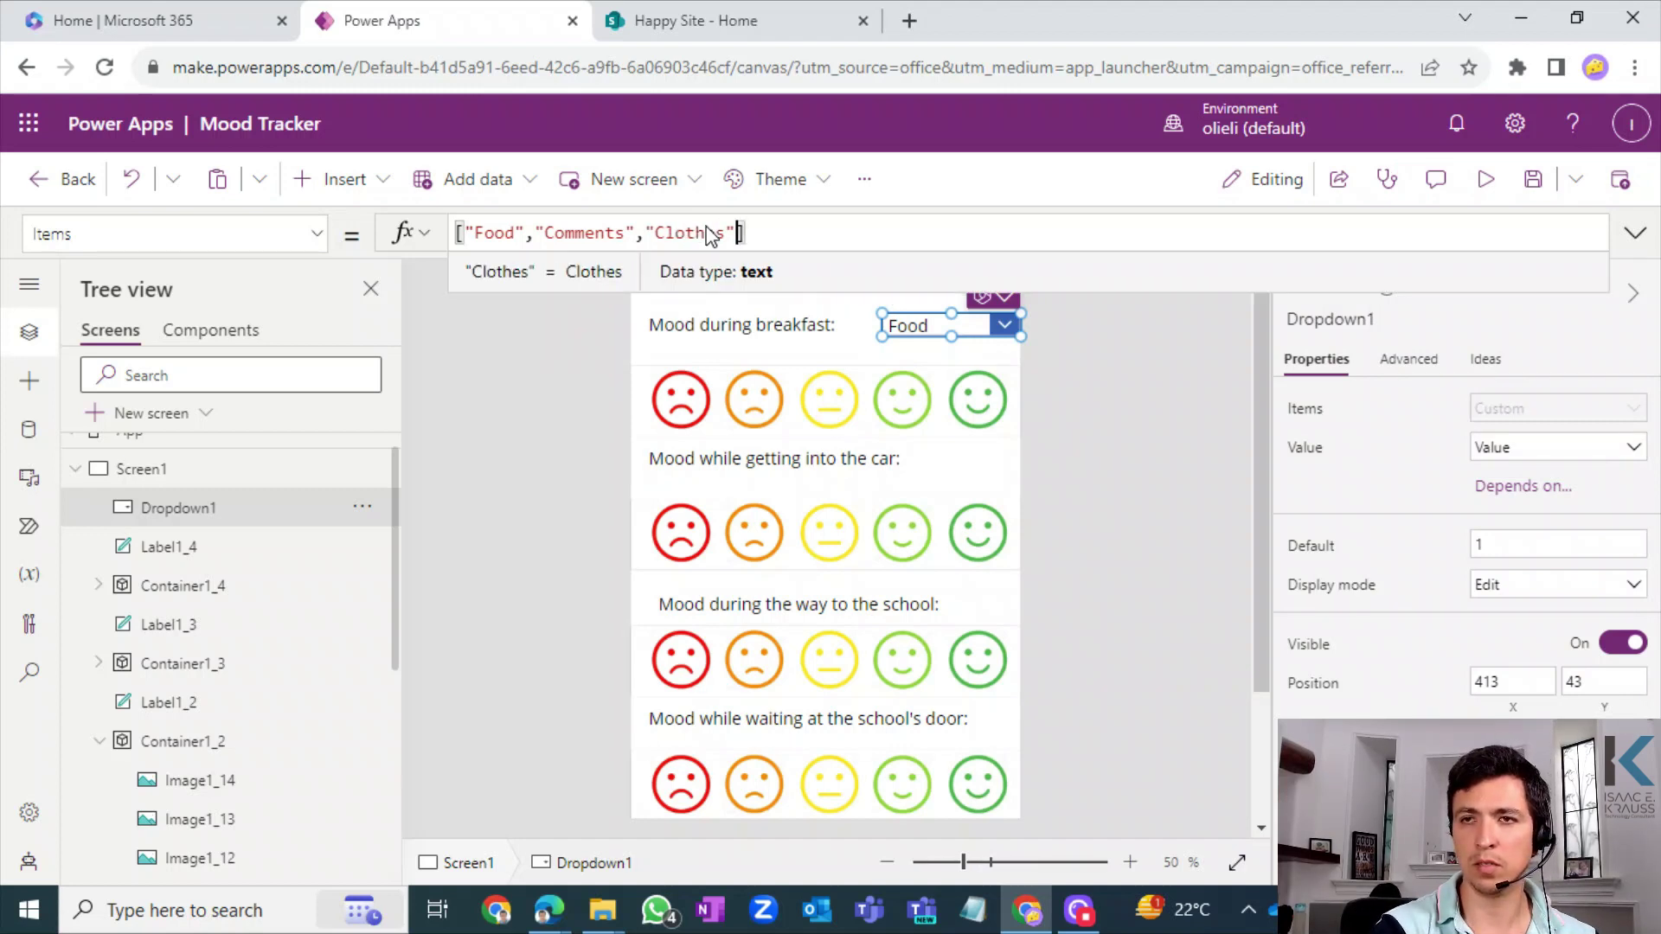
- Add "Person" and "Other" as the last two entries of the drop down's Items list and leave the formula
text(,"")
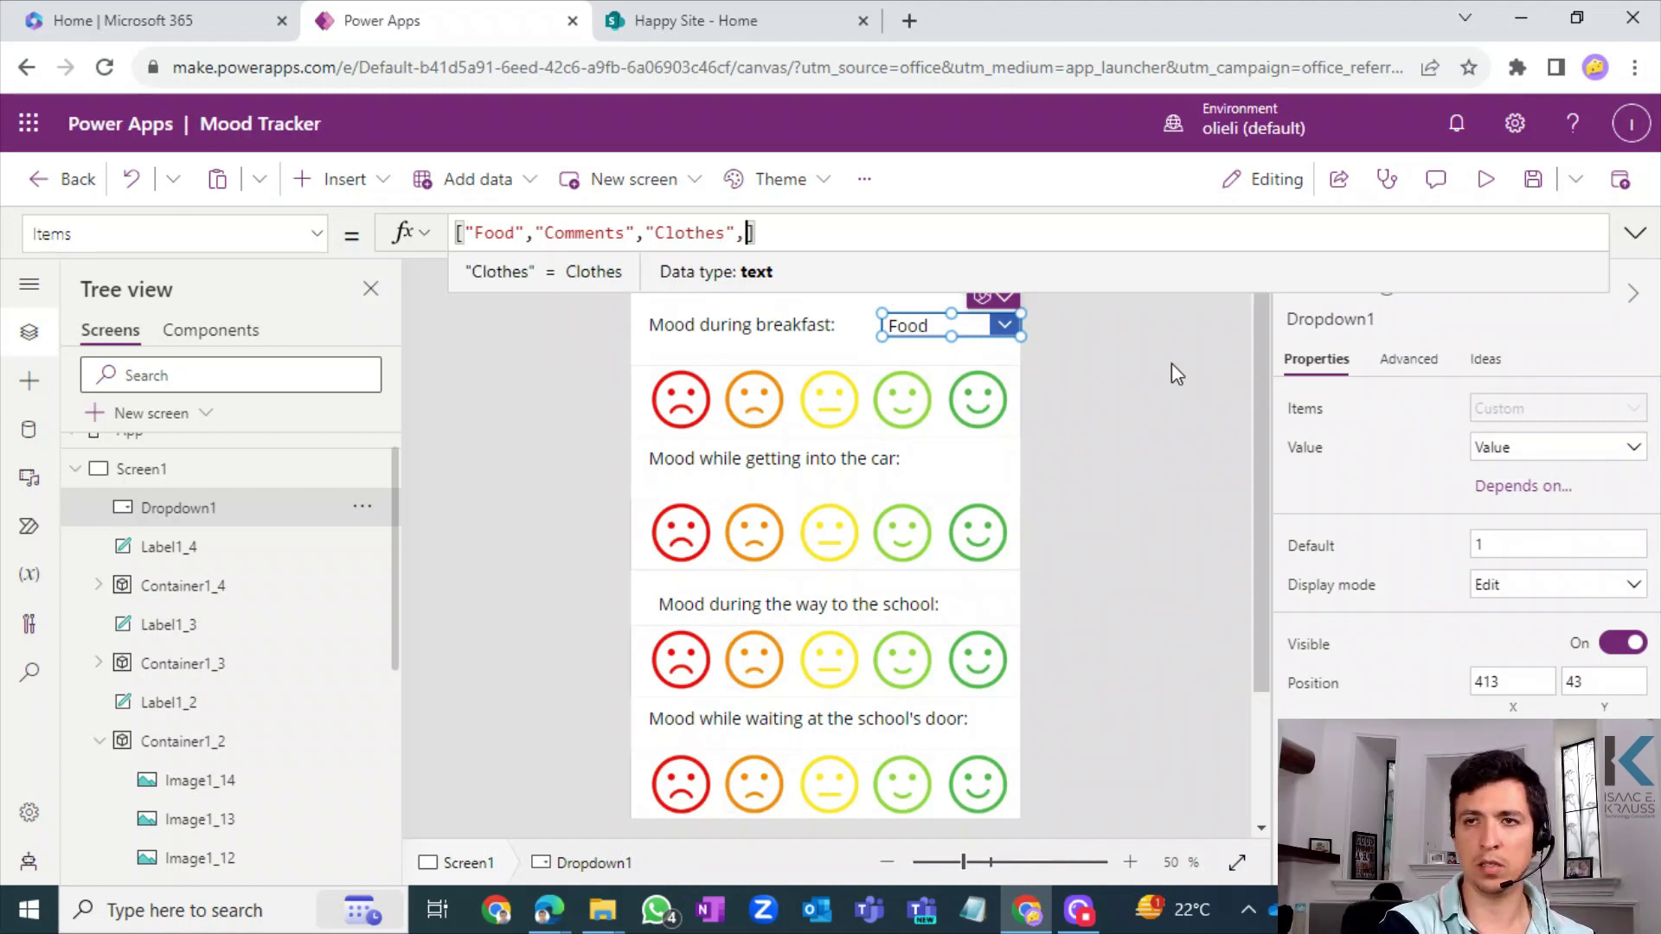
key(Left)
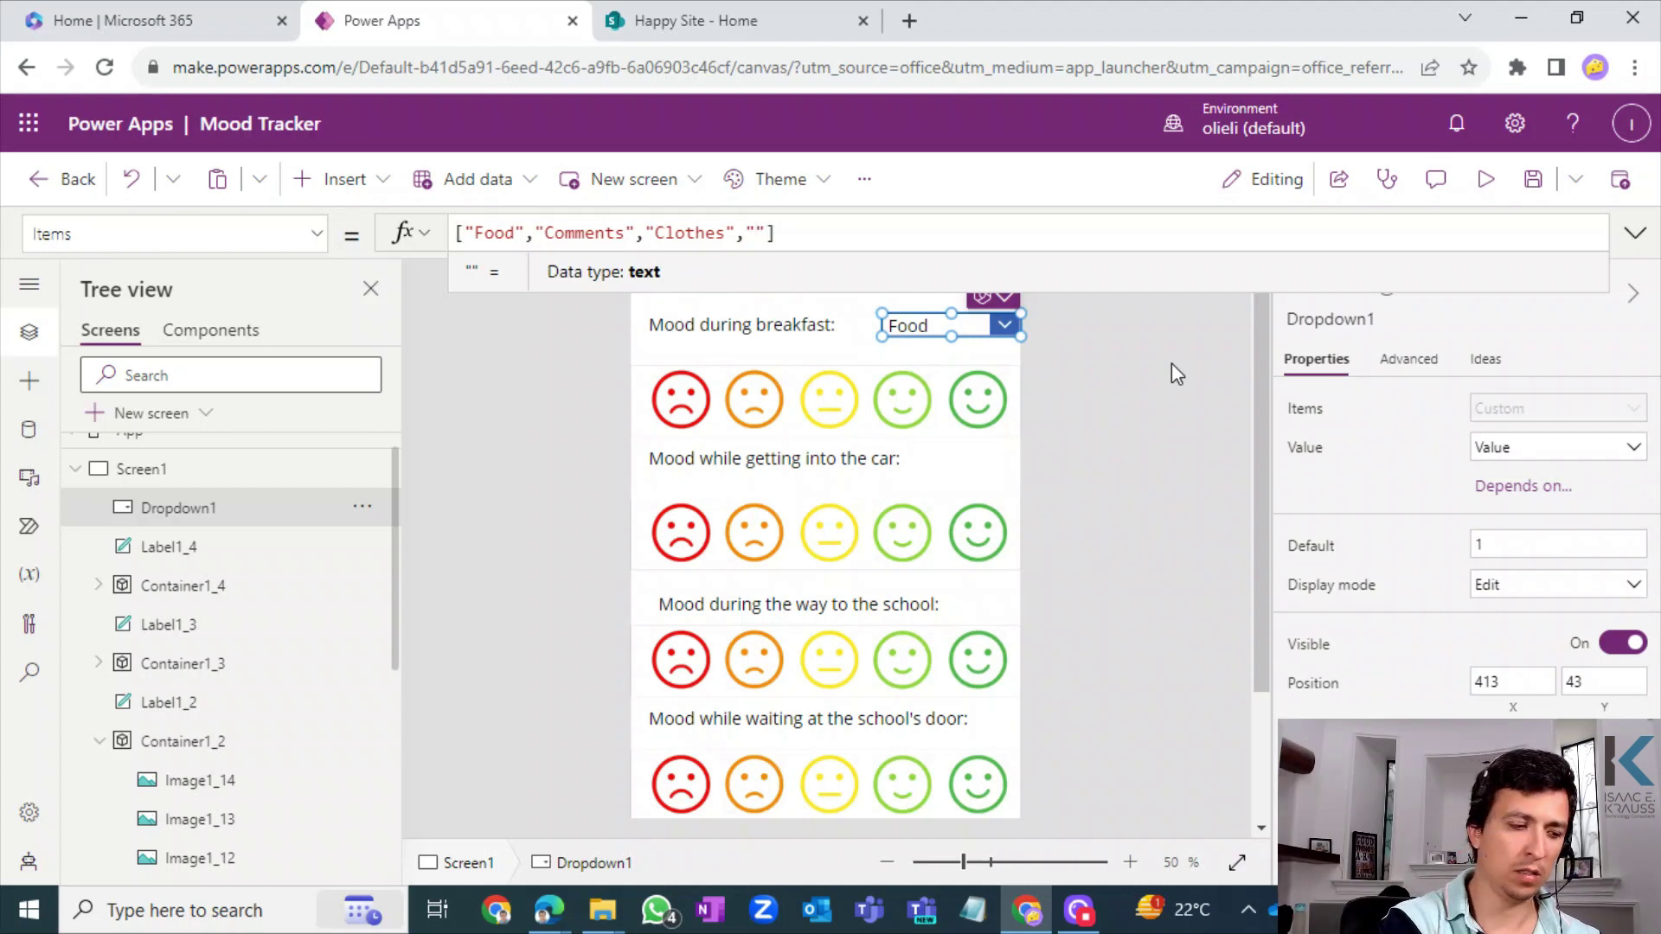
text(P)
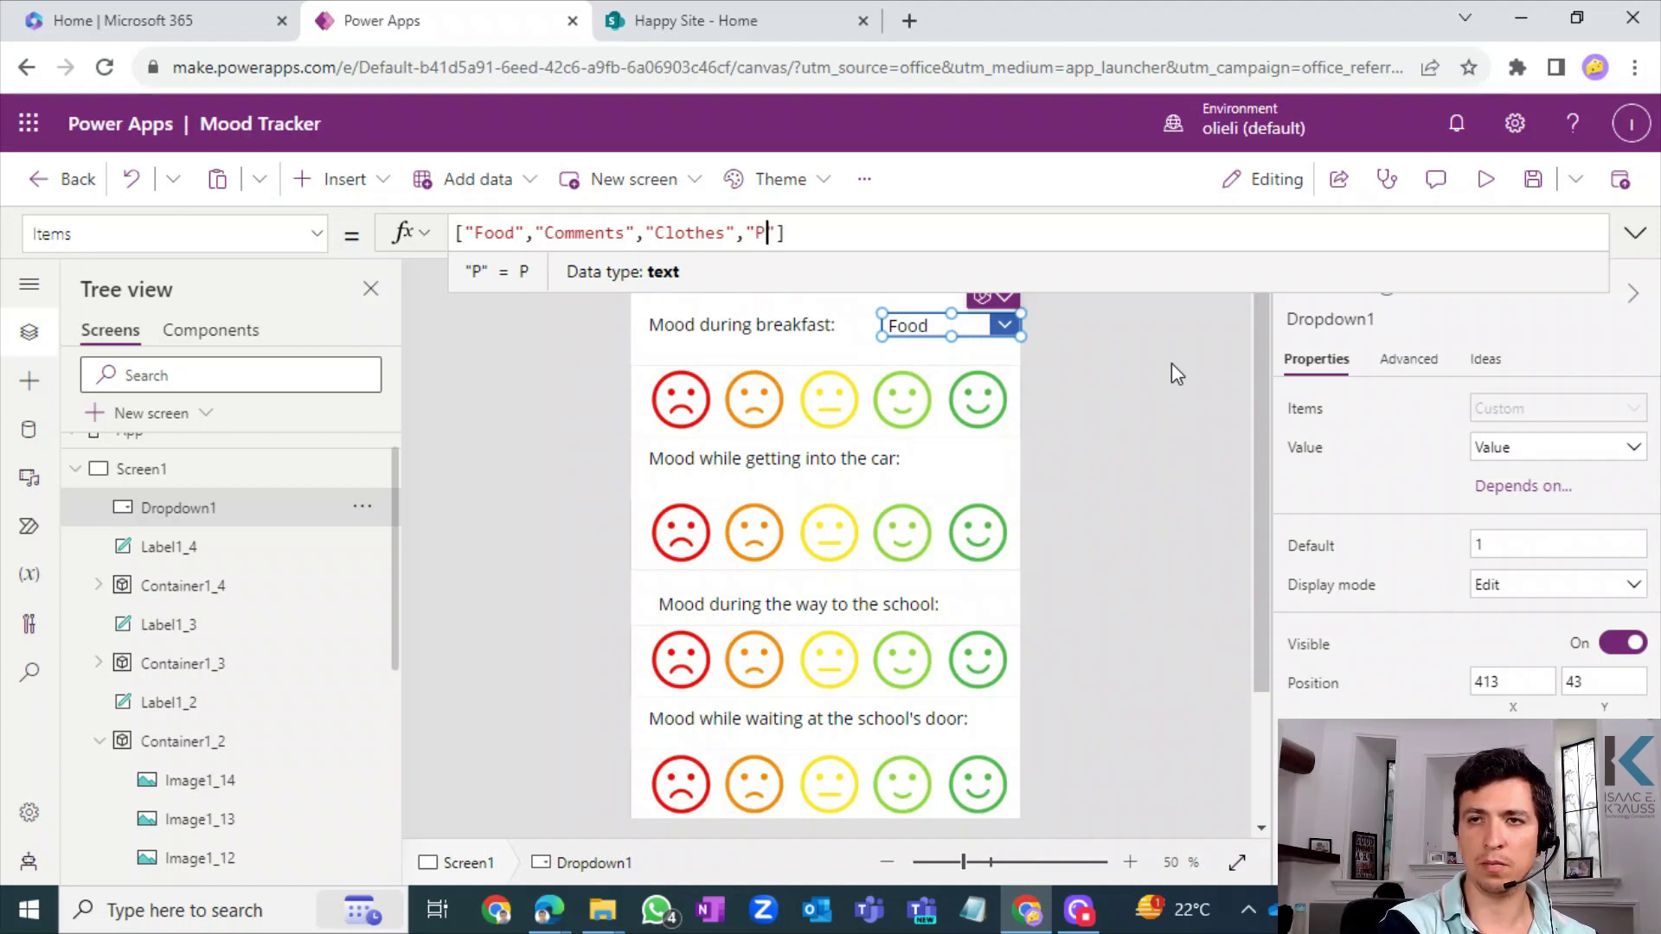
key(BackSpace)
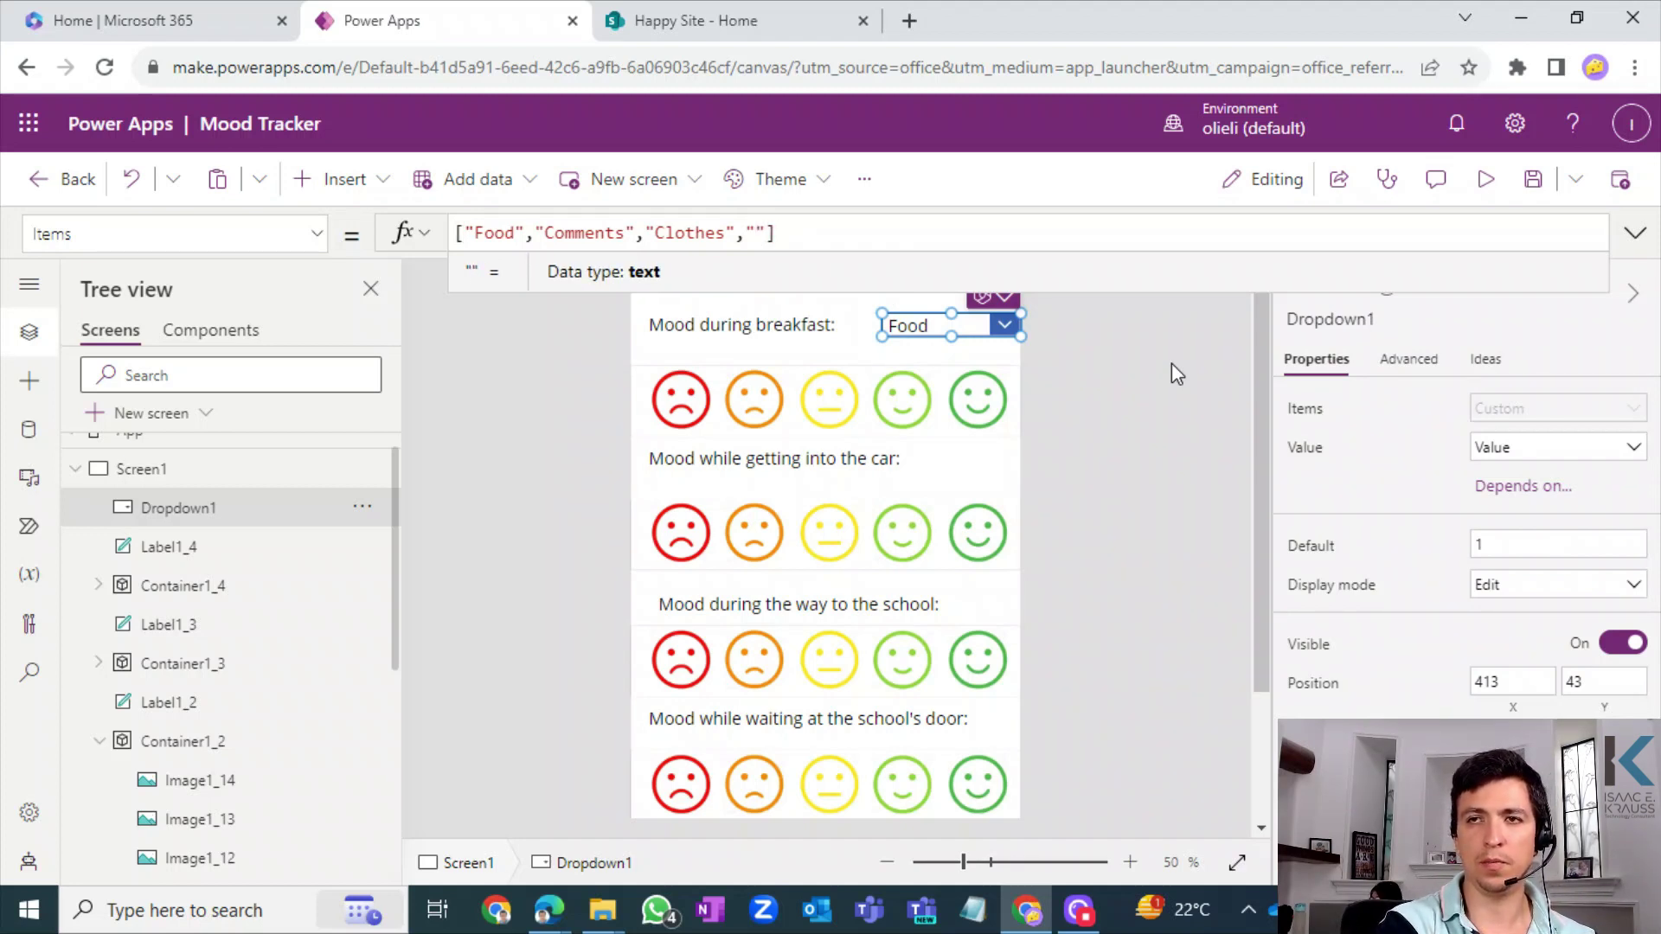
text(Person")
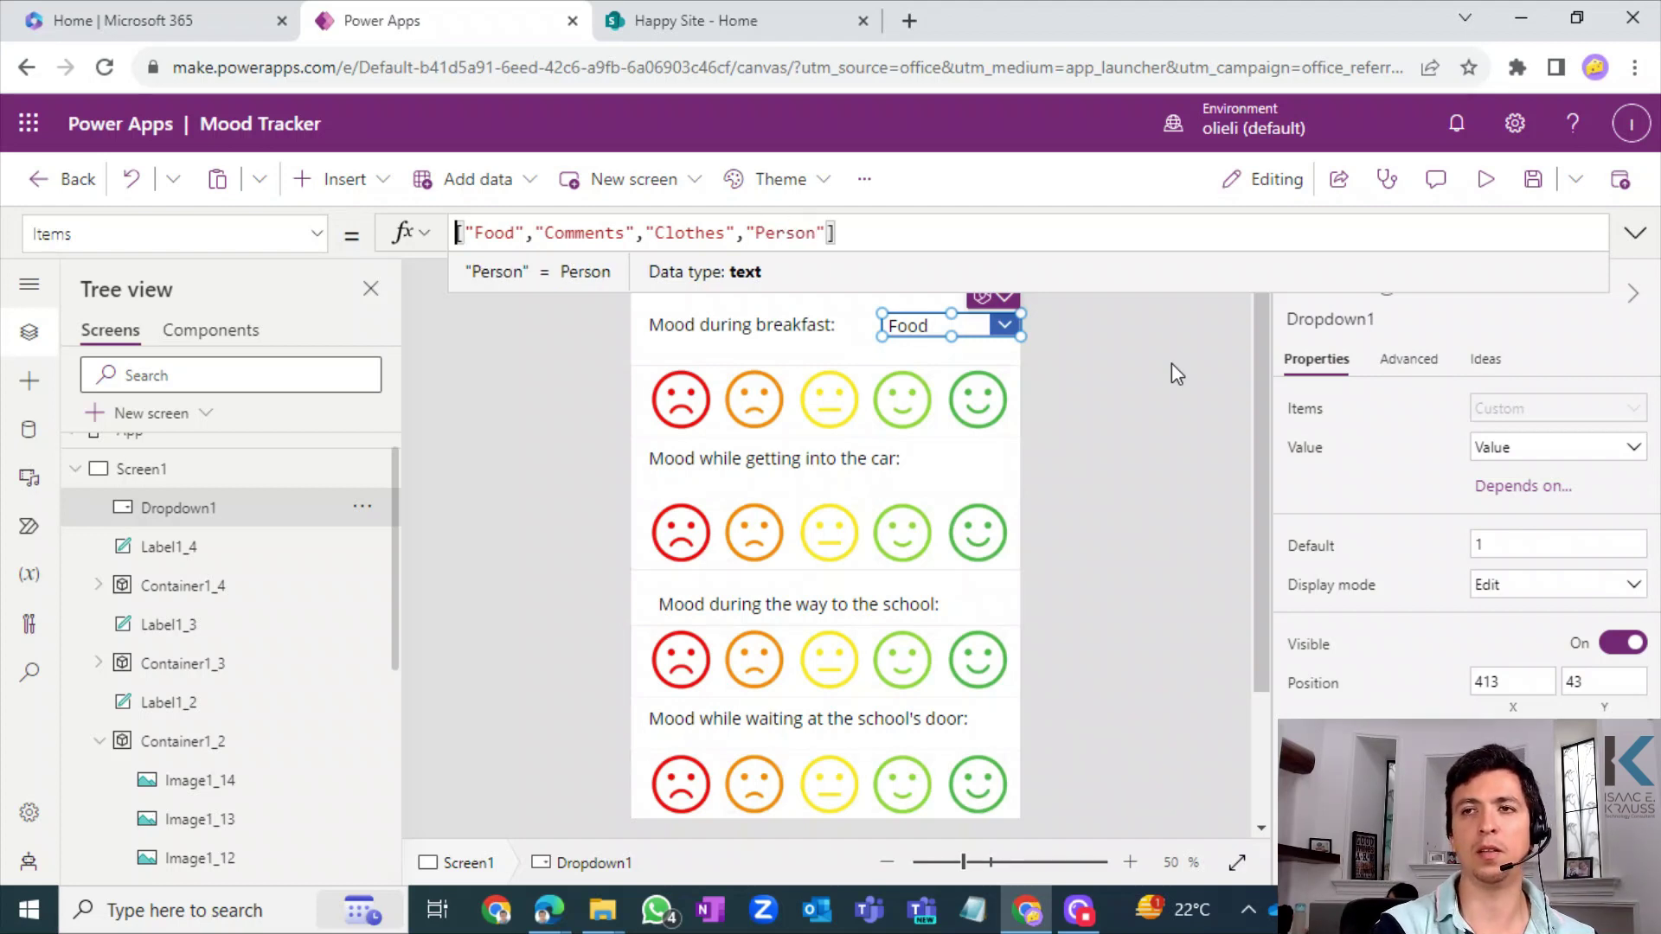
key(Right)
key(Left)
key(End)
key(Left)
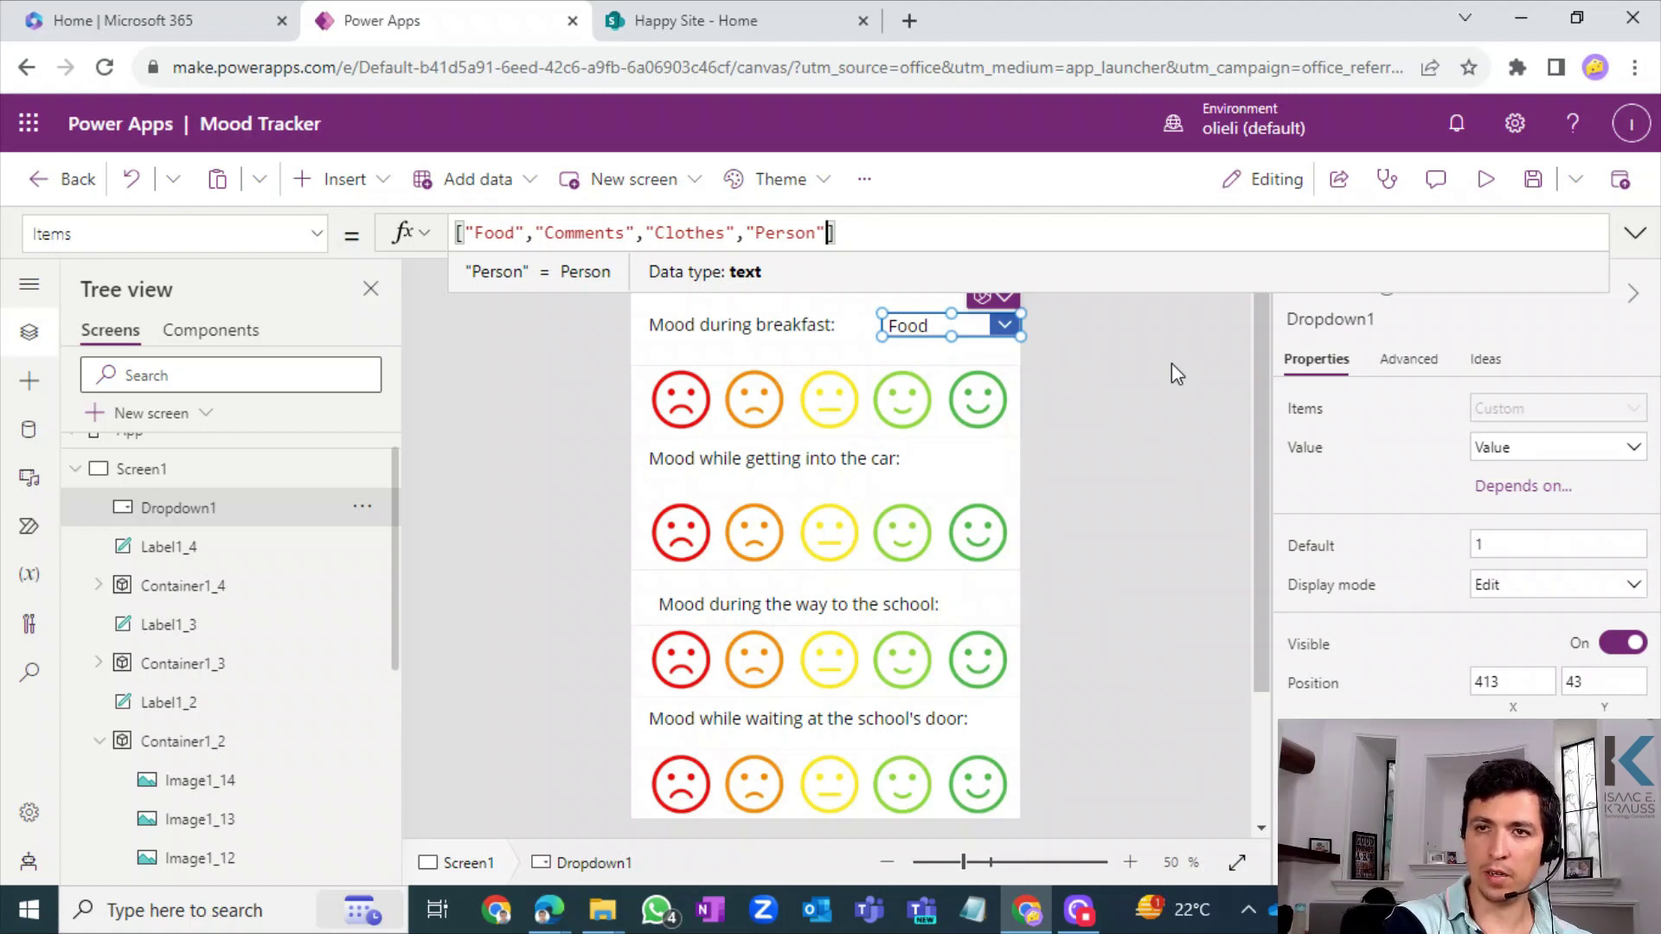
text(,")
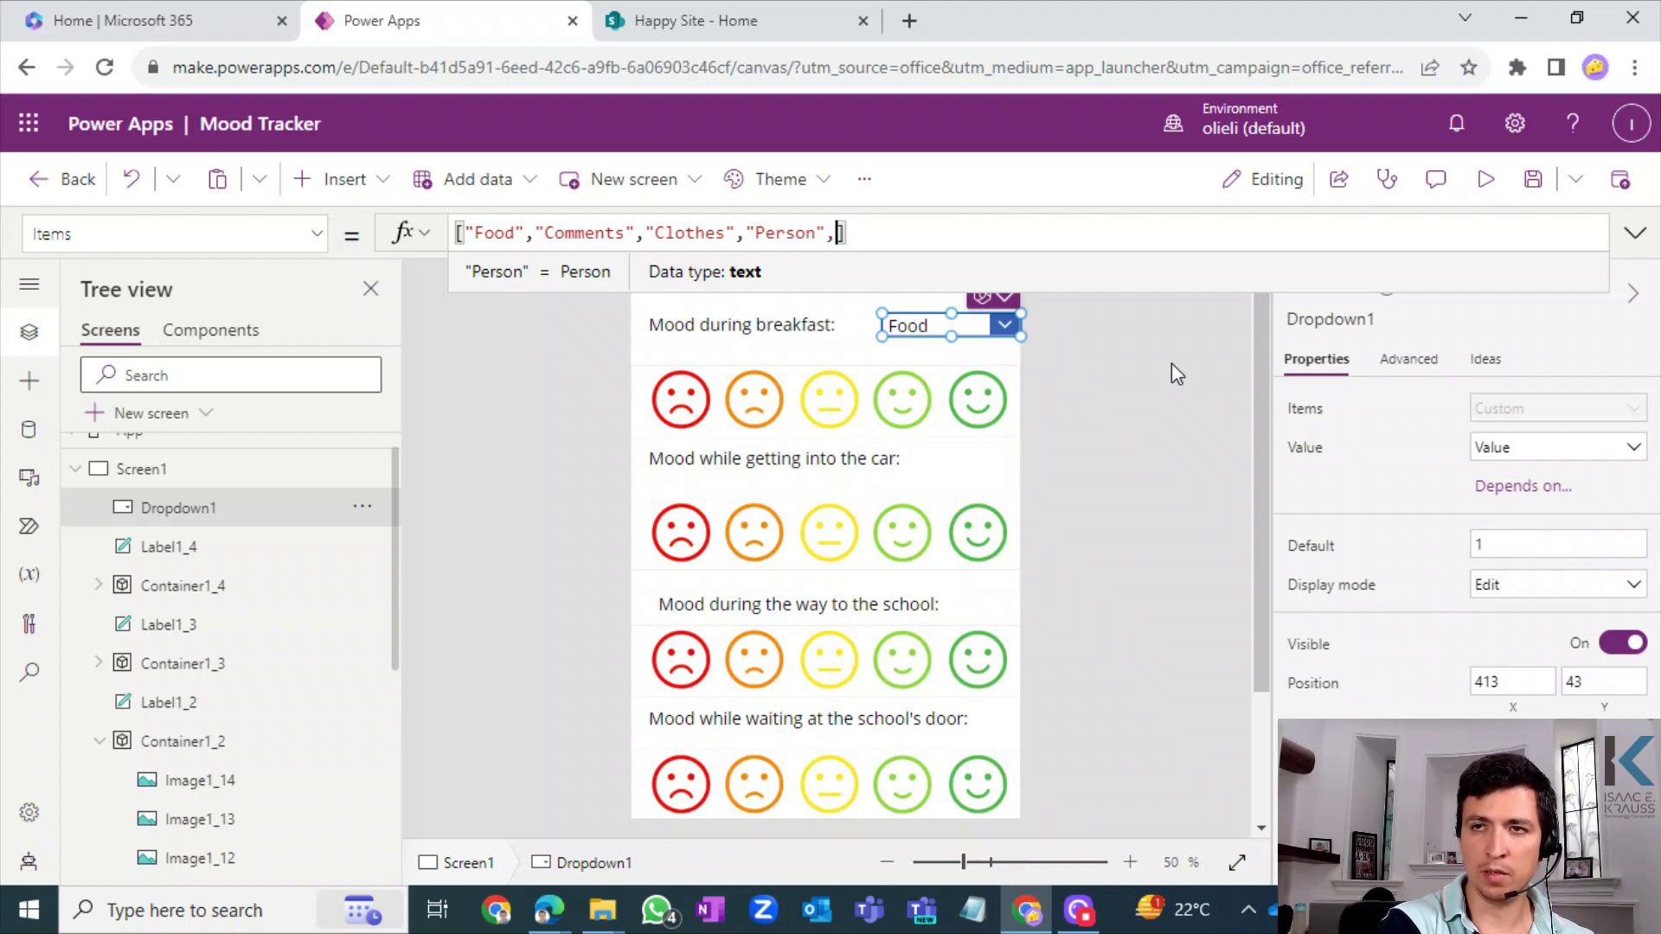
text(Other)
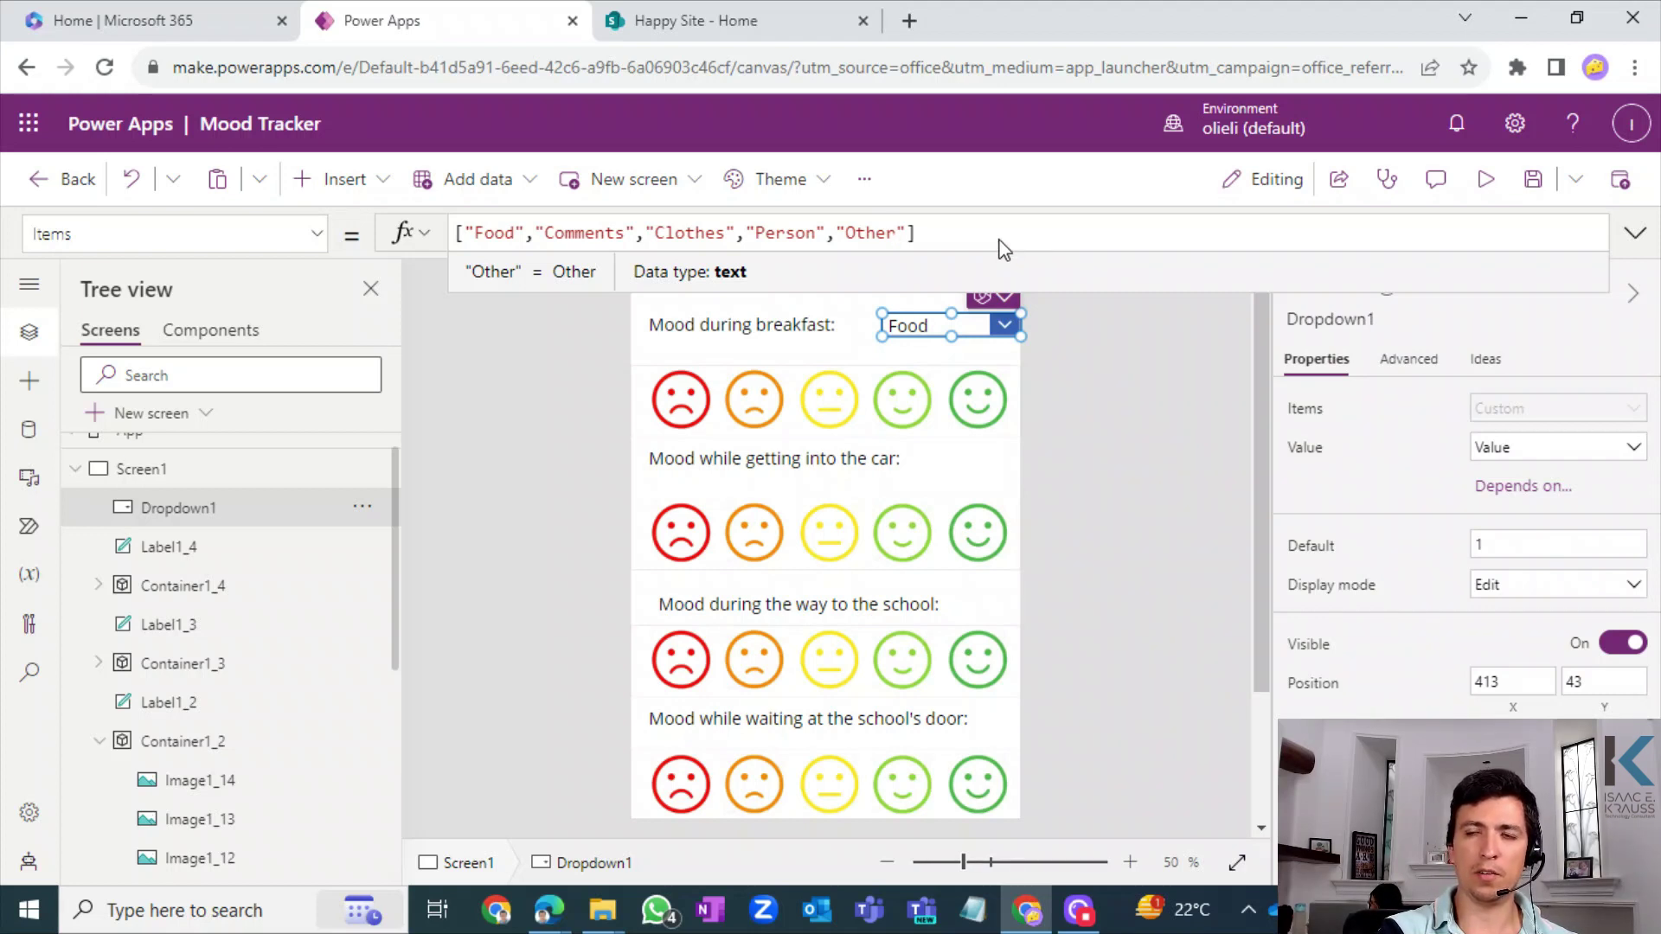
click(1123, 398)
- Save the Mood Tracker app and publish the current version
mouse_move(1261, 368)
mouse_down()
mouse_move(1300, 464)
mouse_move(1315, 621)
mouse_move(1284, 320)
mouse_move(1254, 476)
mouse_move(1249, 331)
mouse_move(1250, 381)
mouse_up()
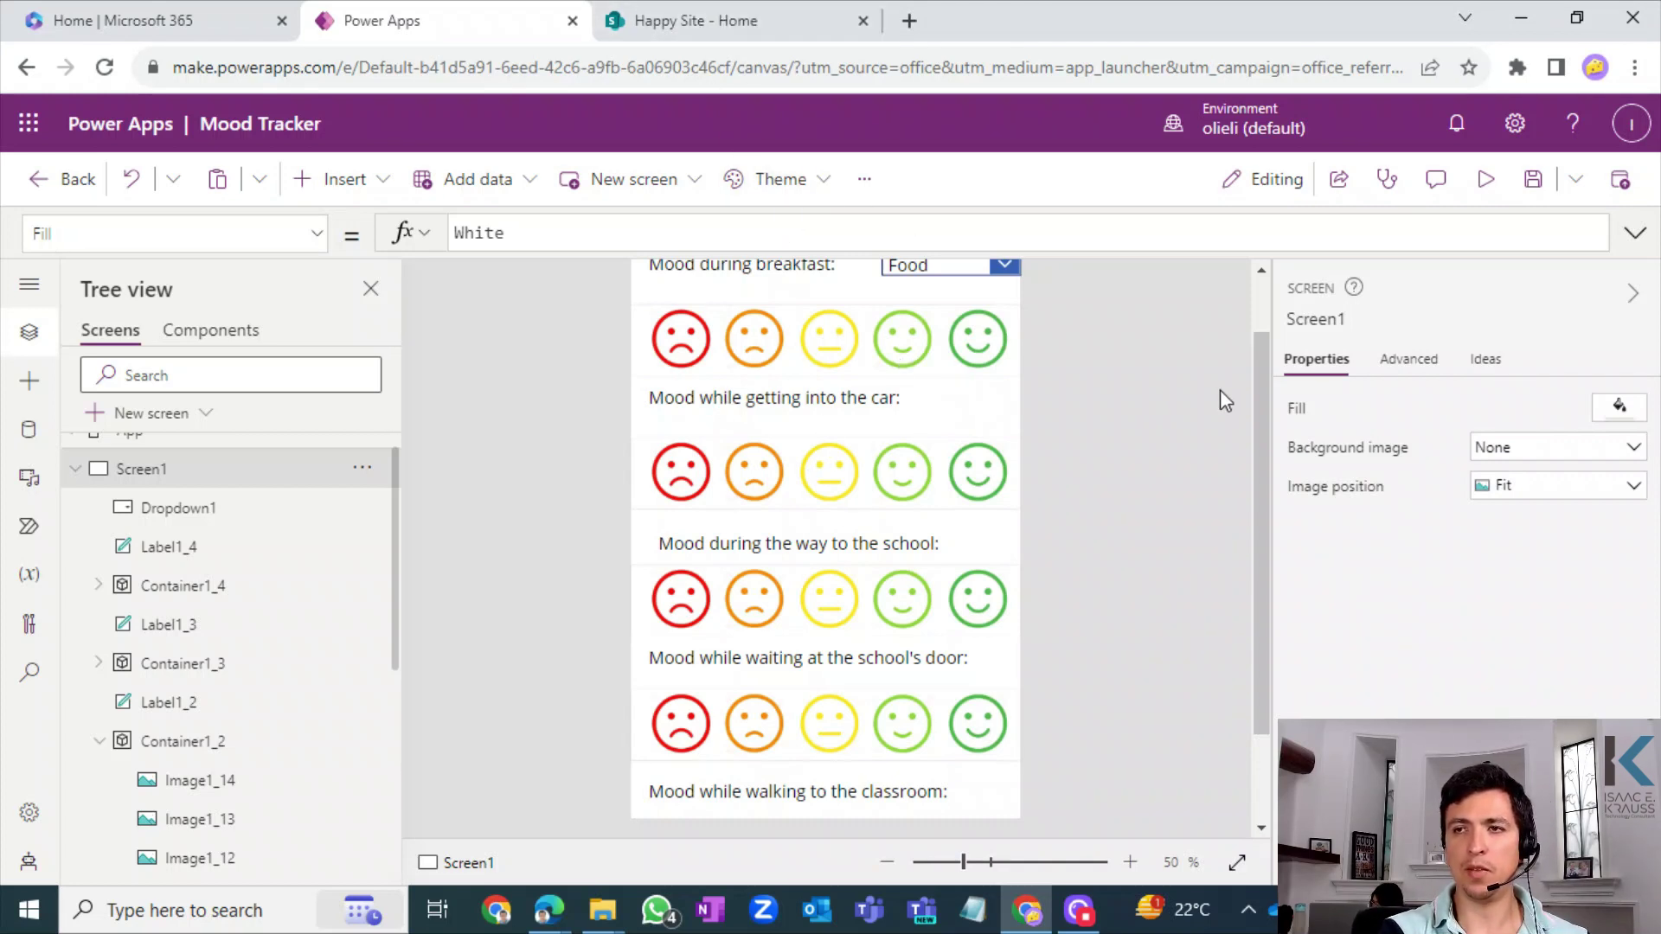
drag(1256, 407, 1268, 621)
drag(1258, 480, 1248, 330)
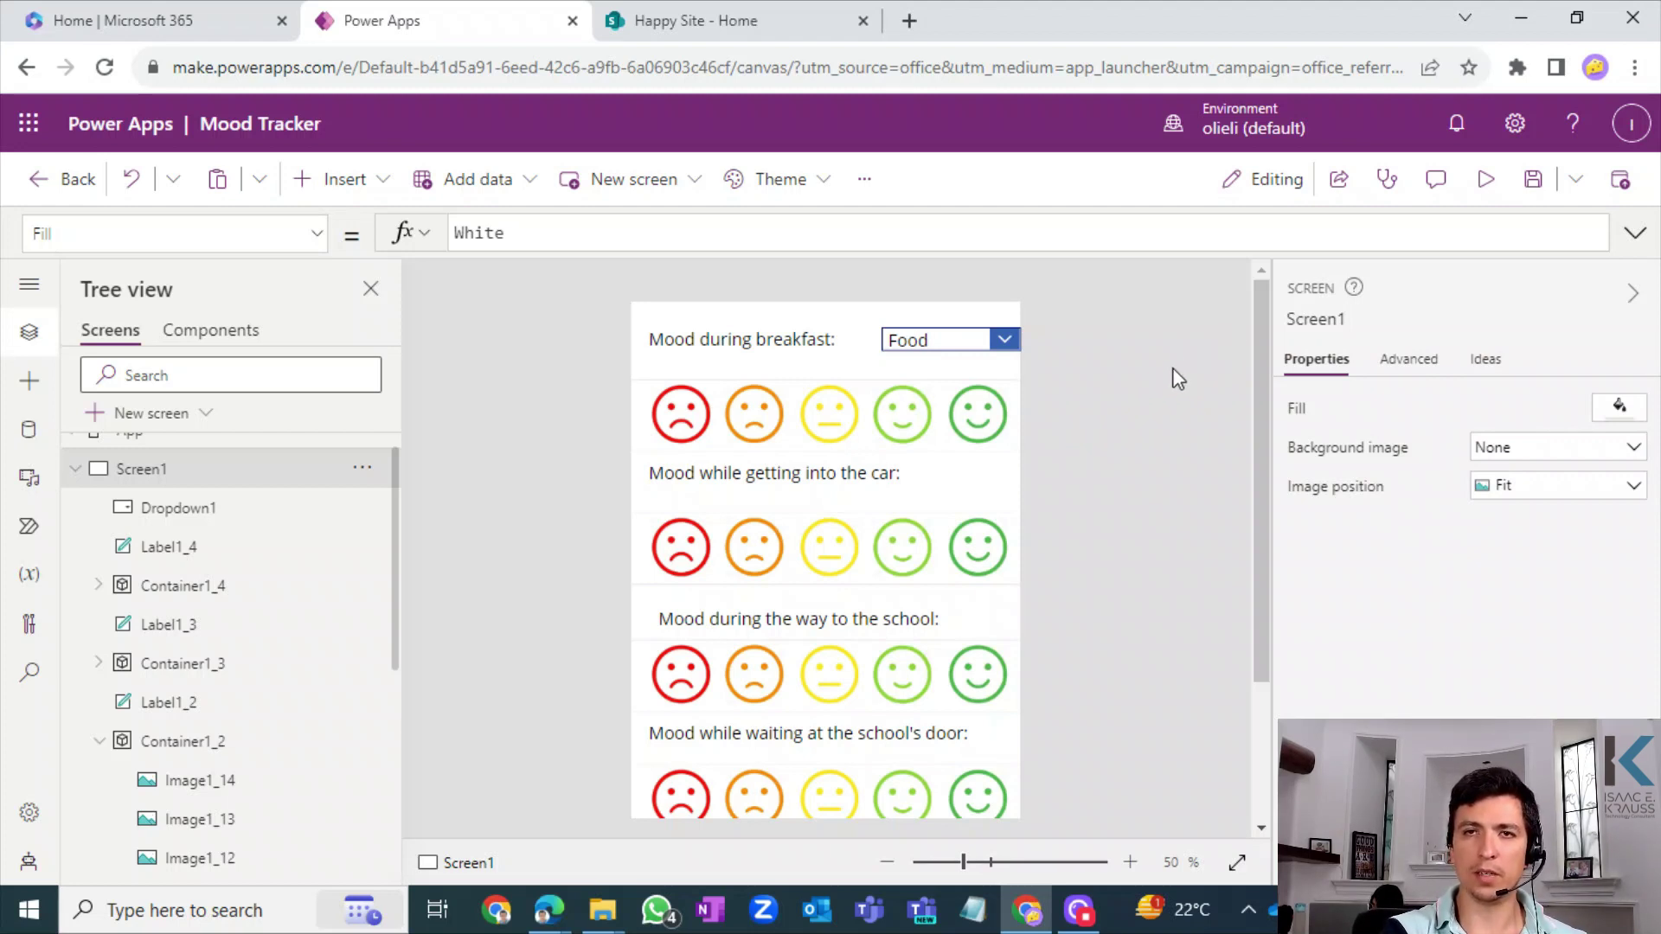
click(1535, 179)
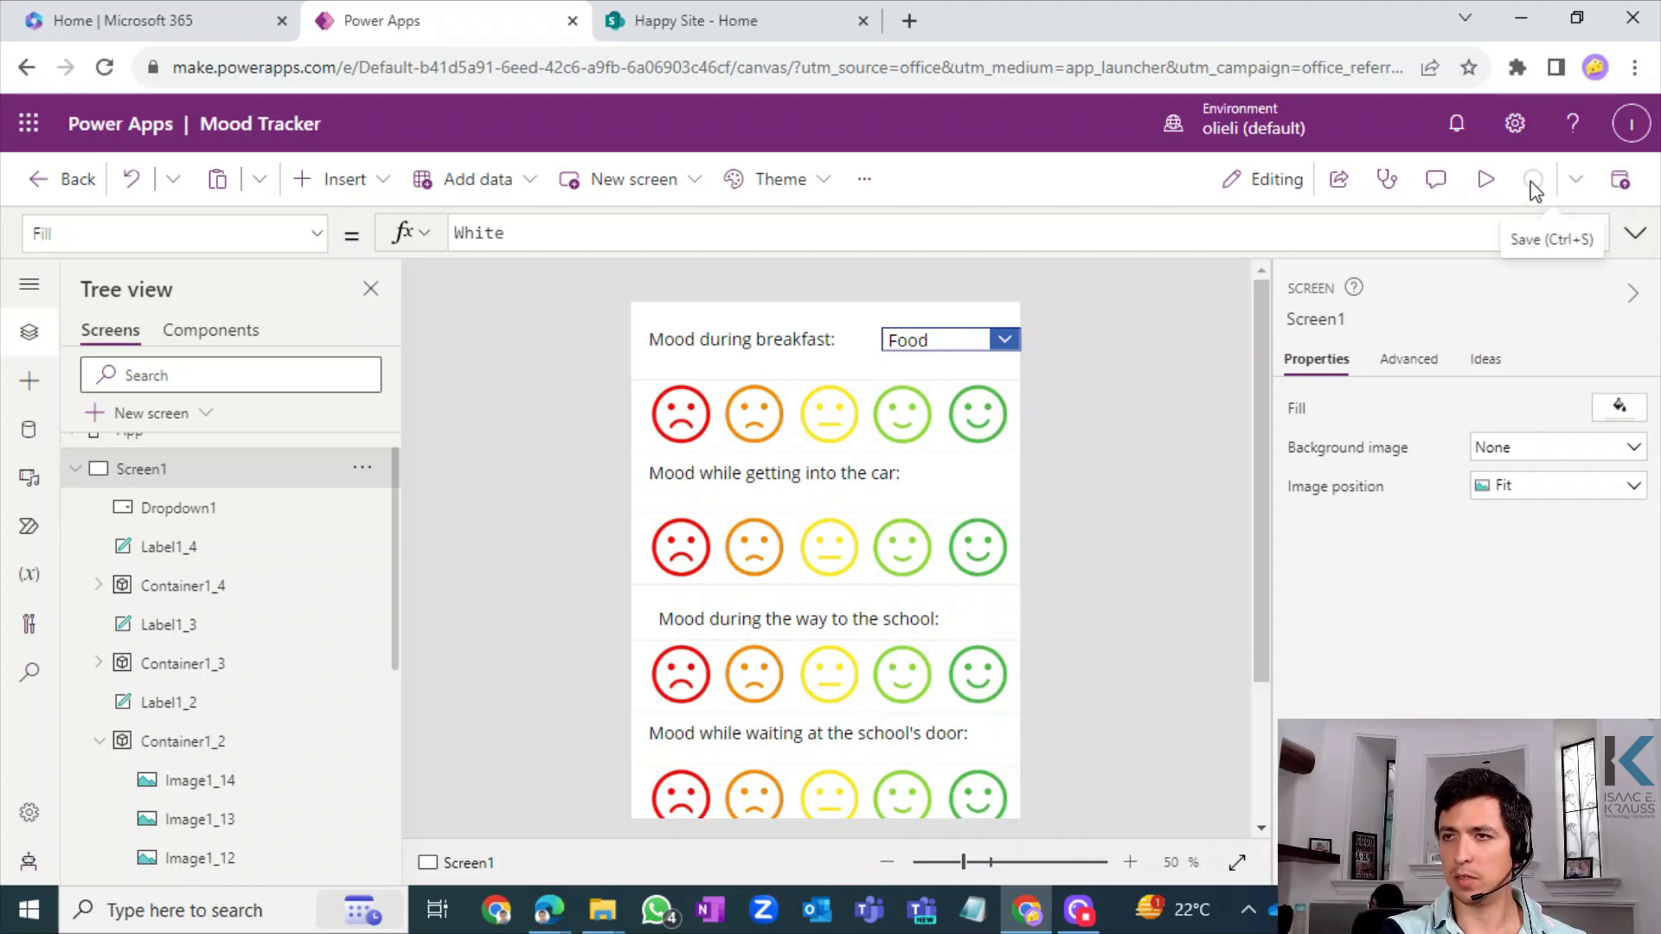
click(1638, 188)
click(962, 754)
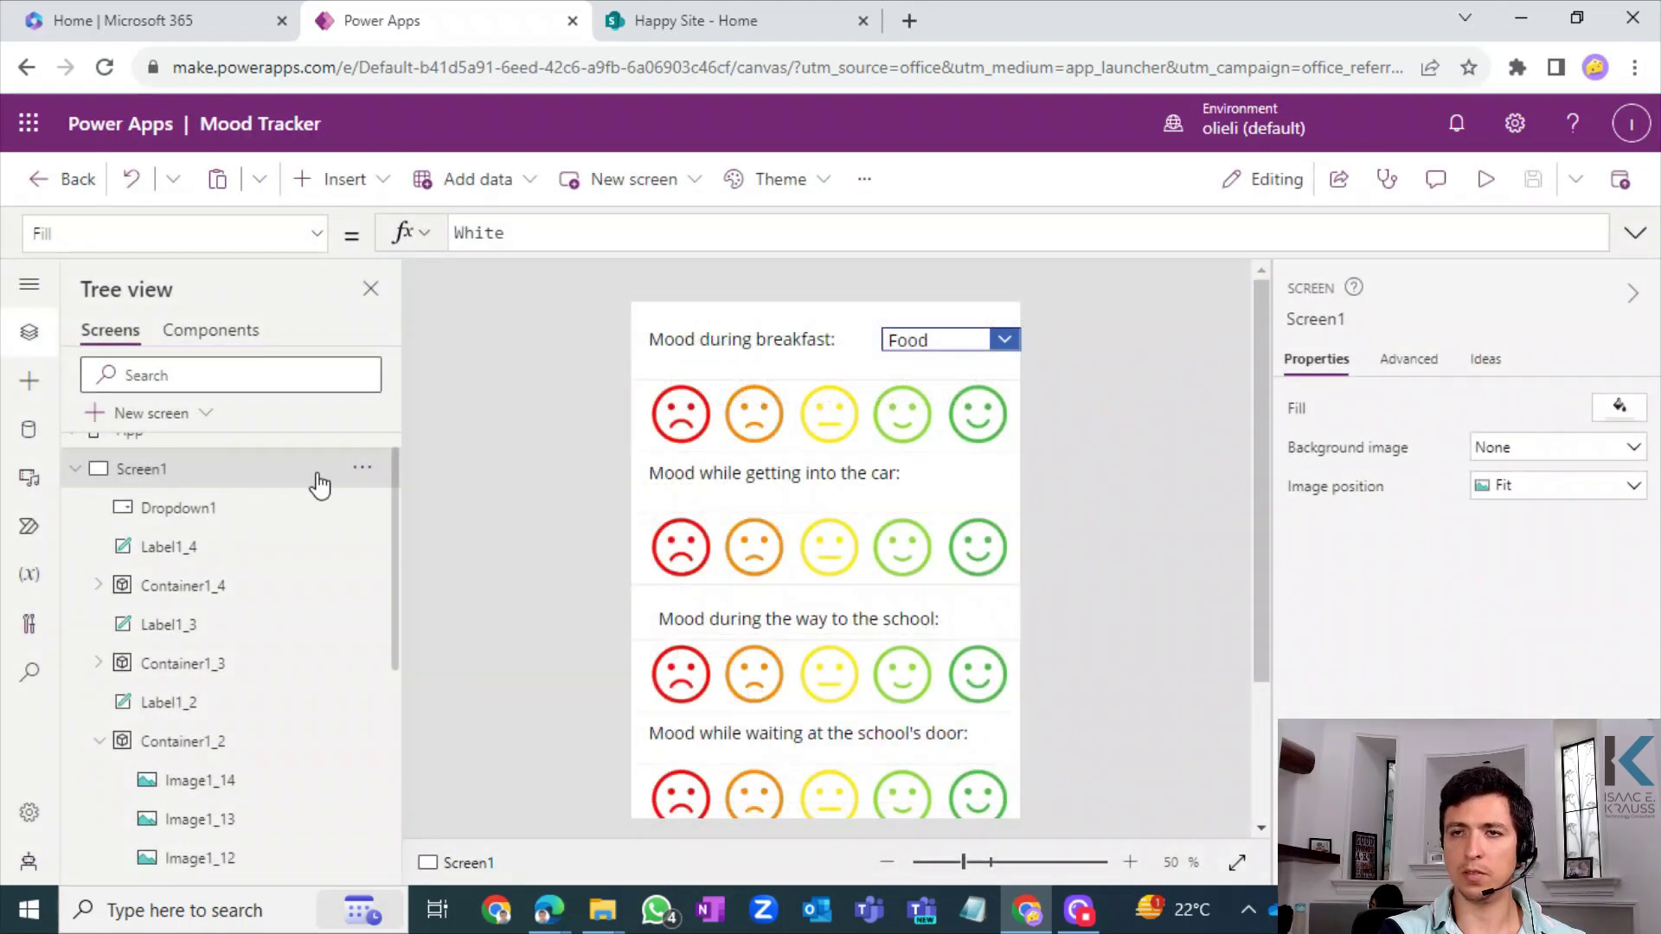
scroll(1270, 484, down, 1)
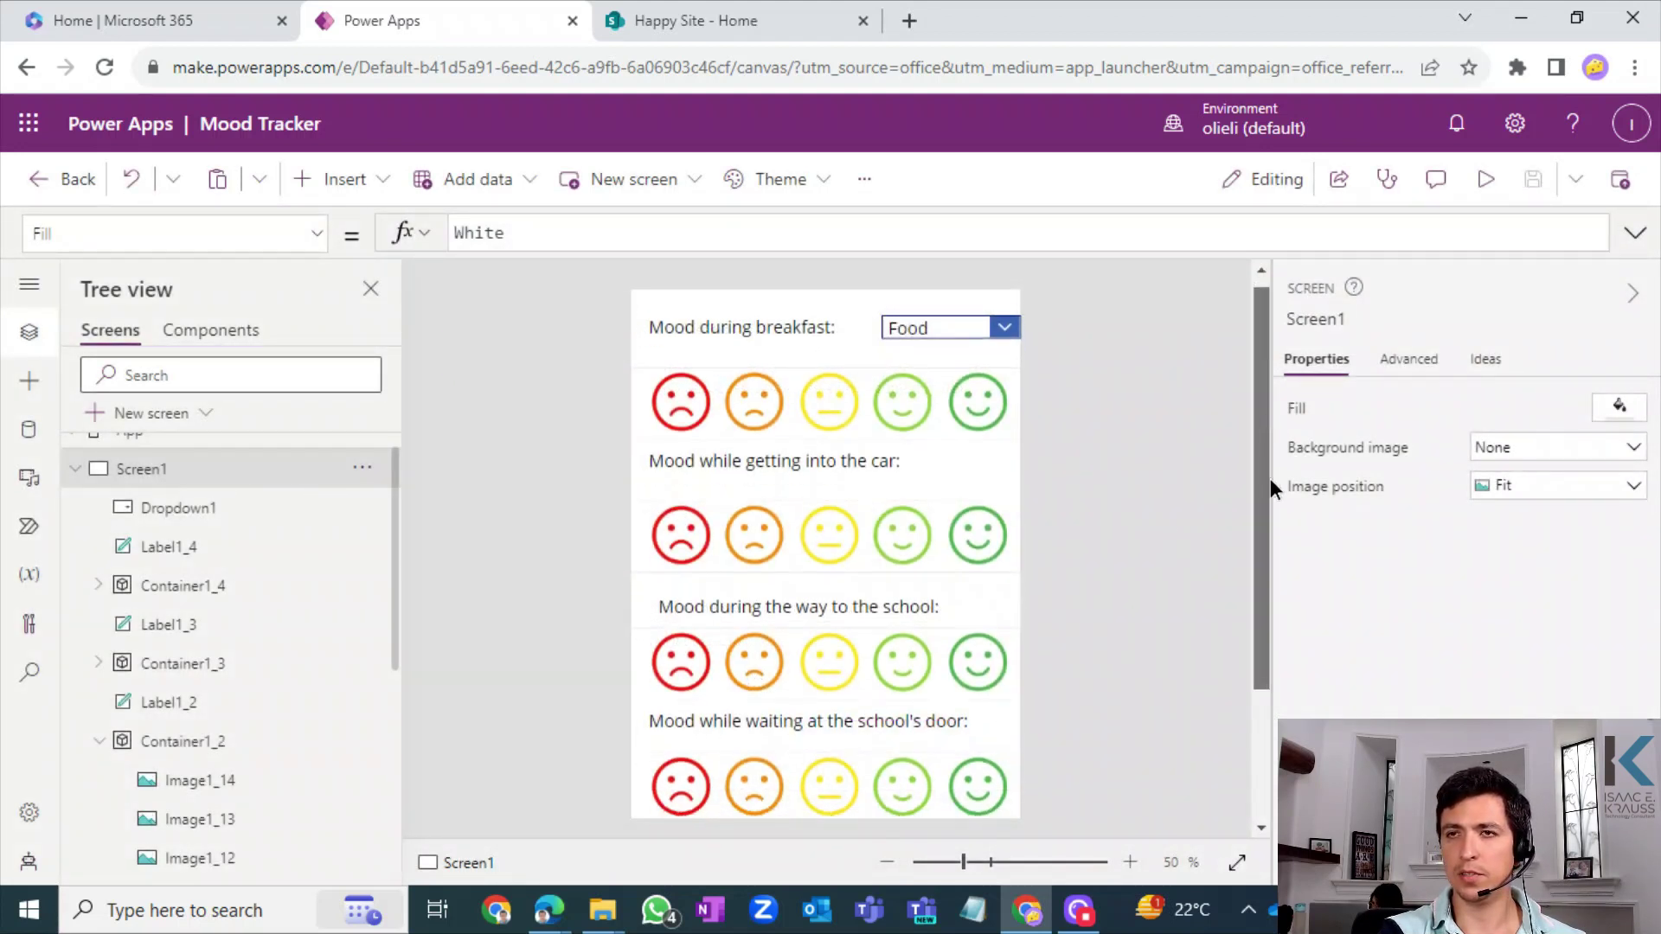
- Switch to the Happy Site in SharePoint, open its site contents and dismiss the Next steps pane
scroll(1263, 433, up, 1)
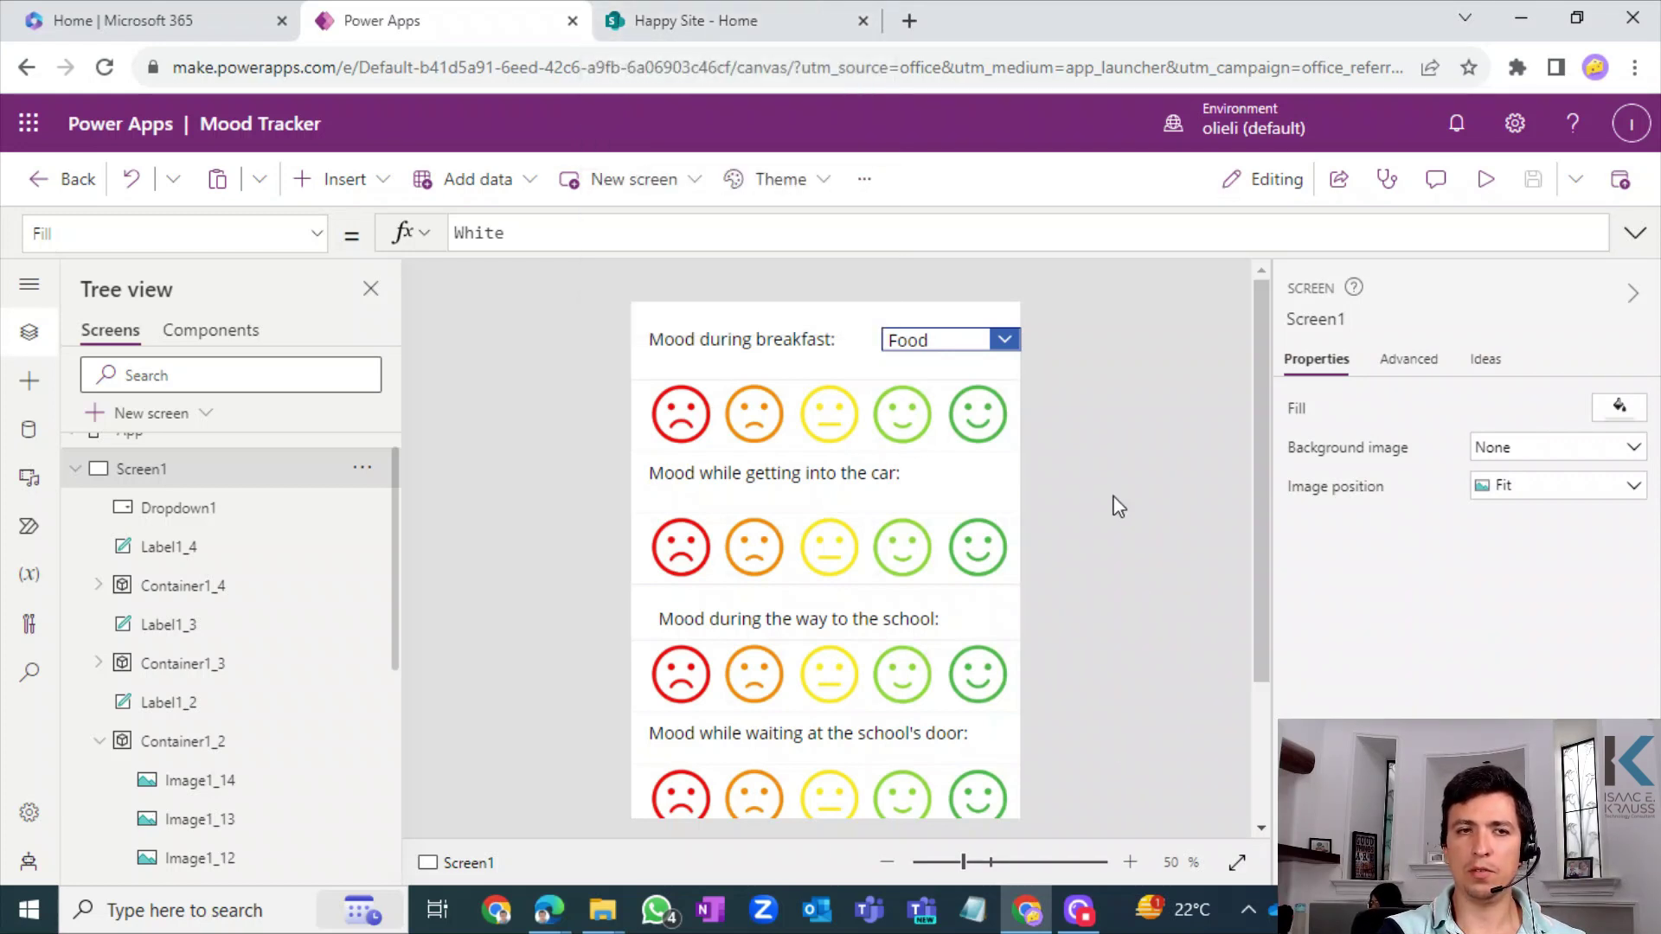
click(764, 24)
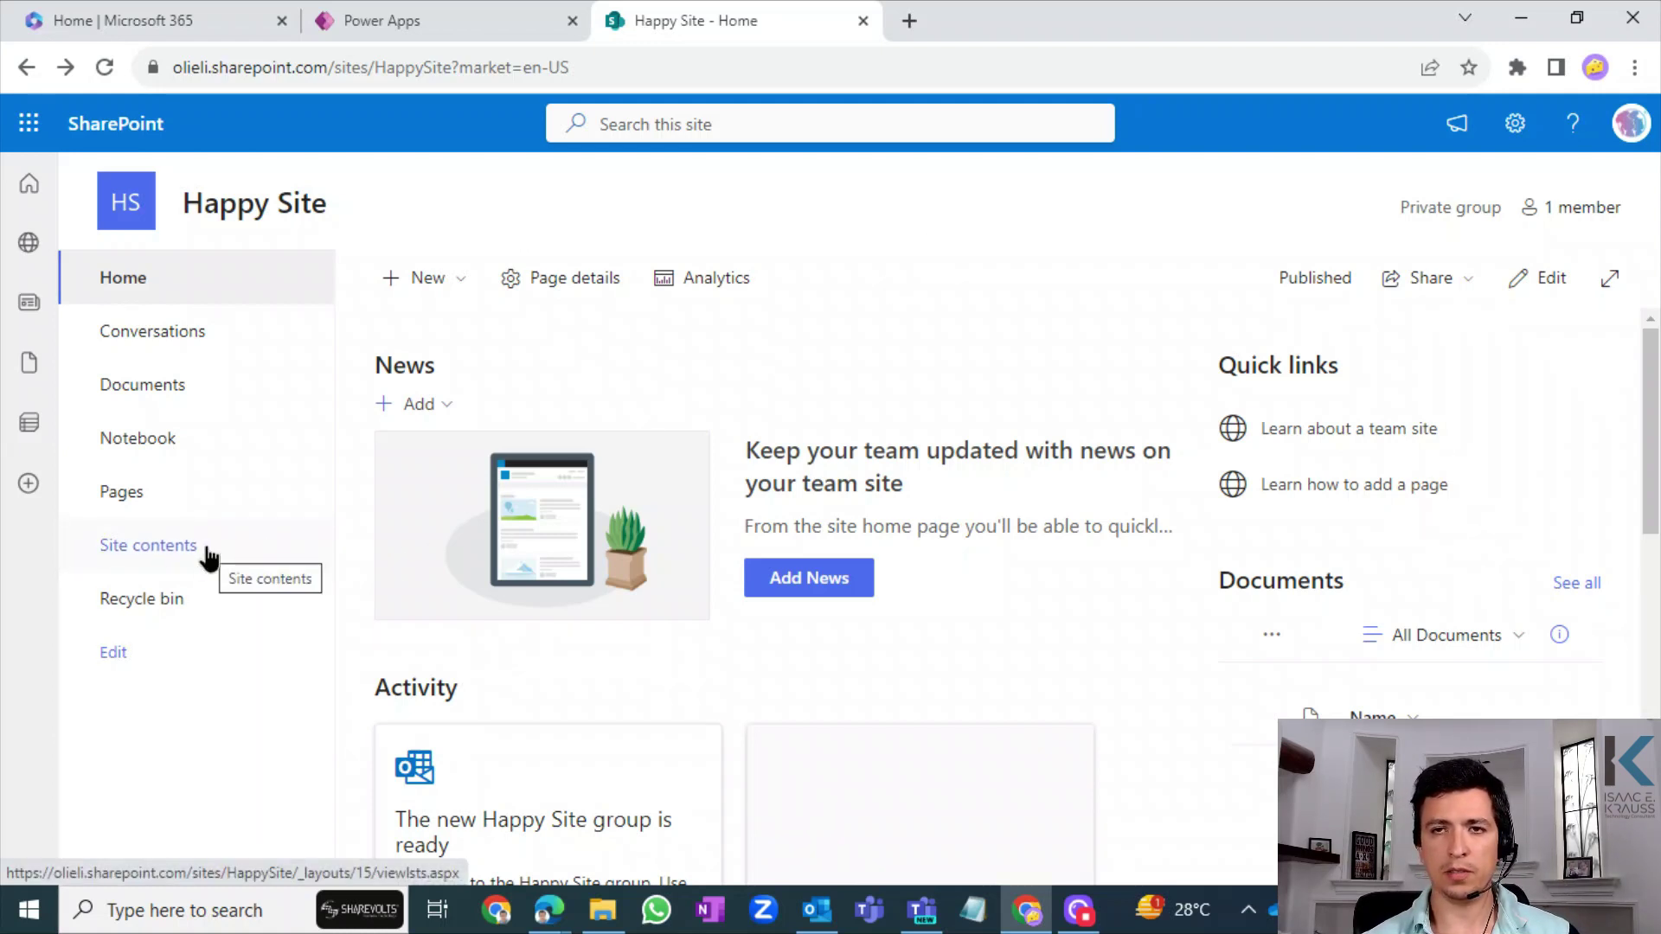
click(236, 563)
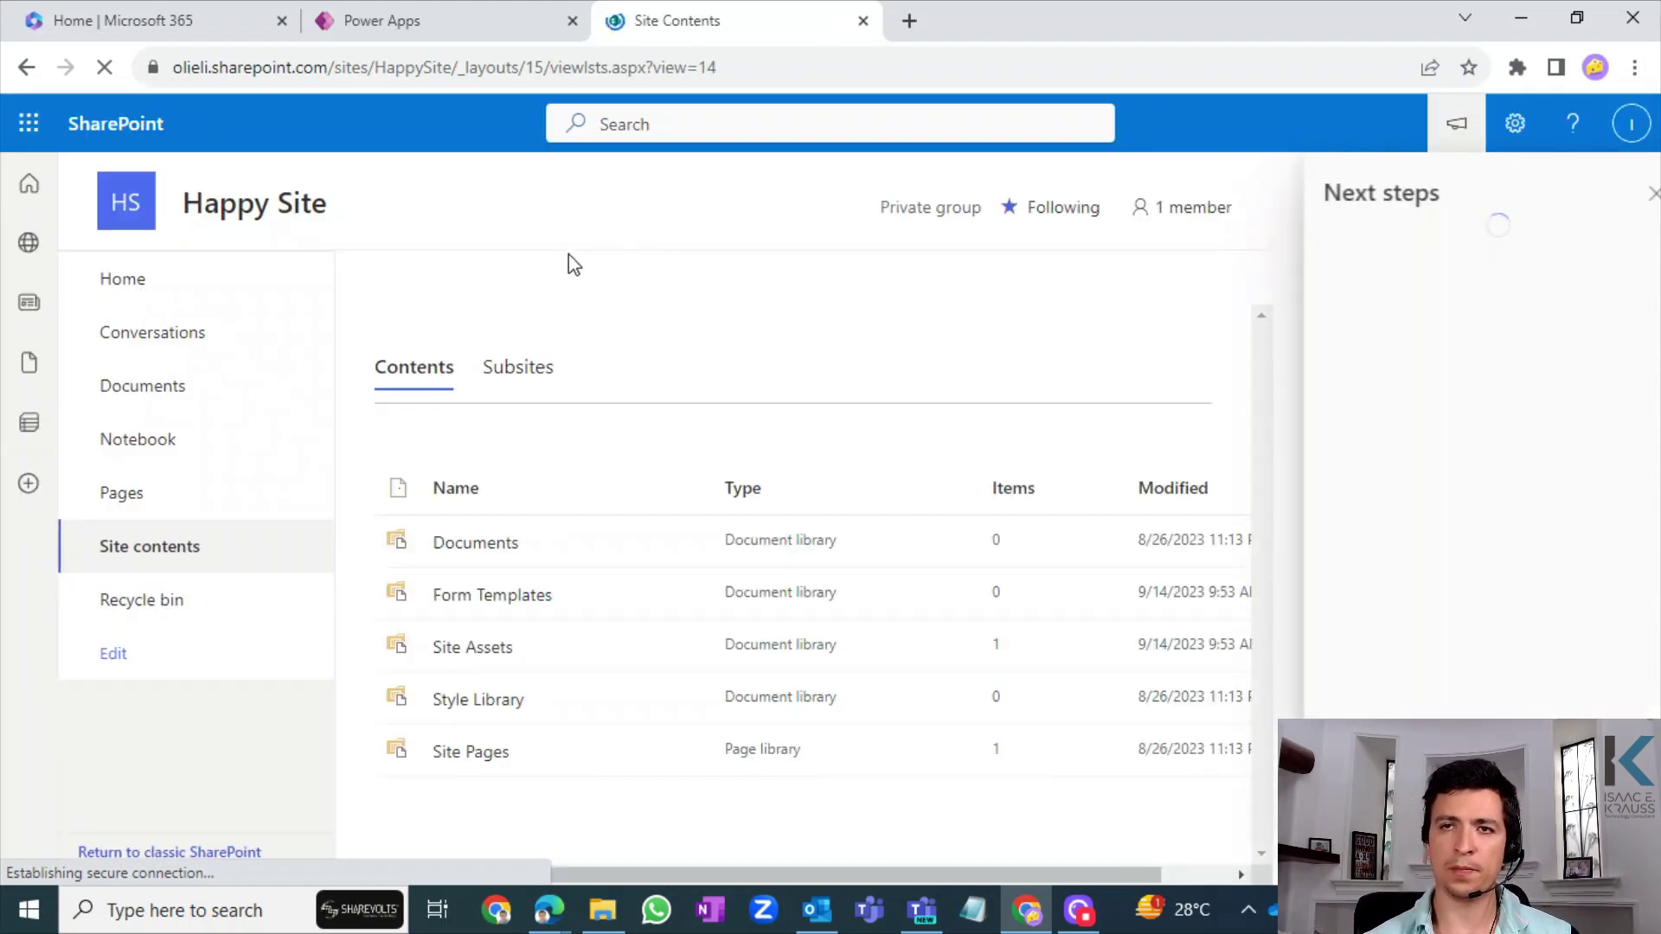
click(1623, 196)
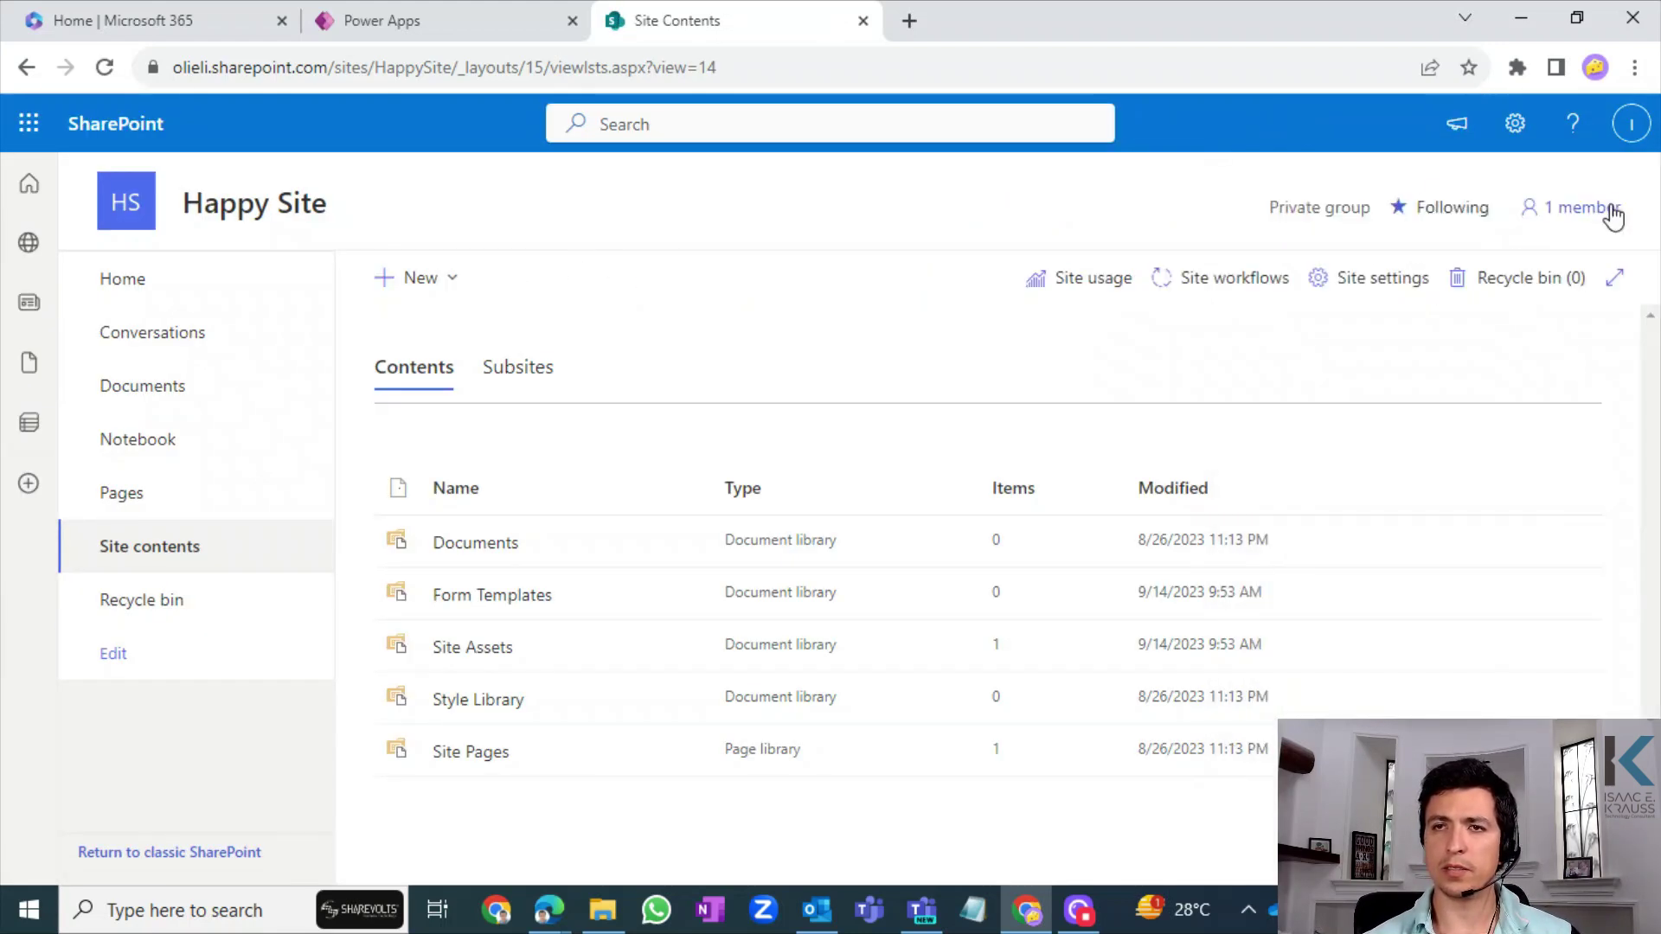
- Create a new blank list on the Happy Site named "EvaluationTargets", without a space
click(423, 286)
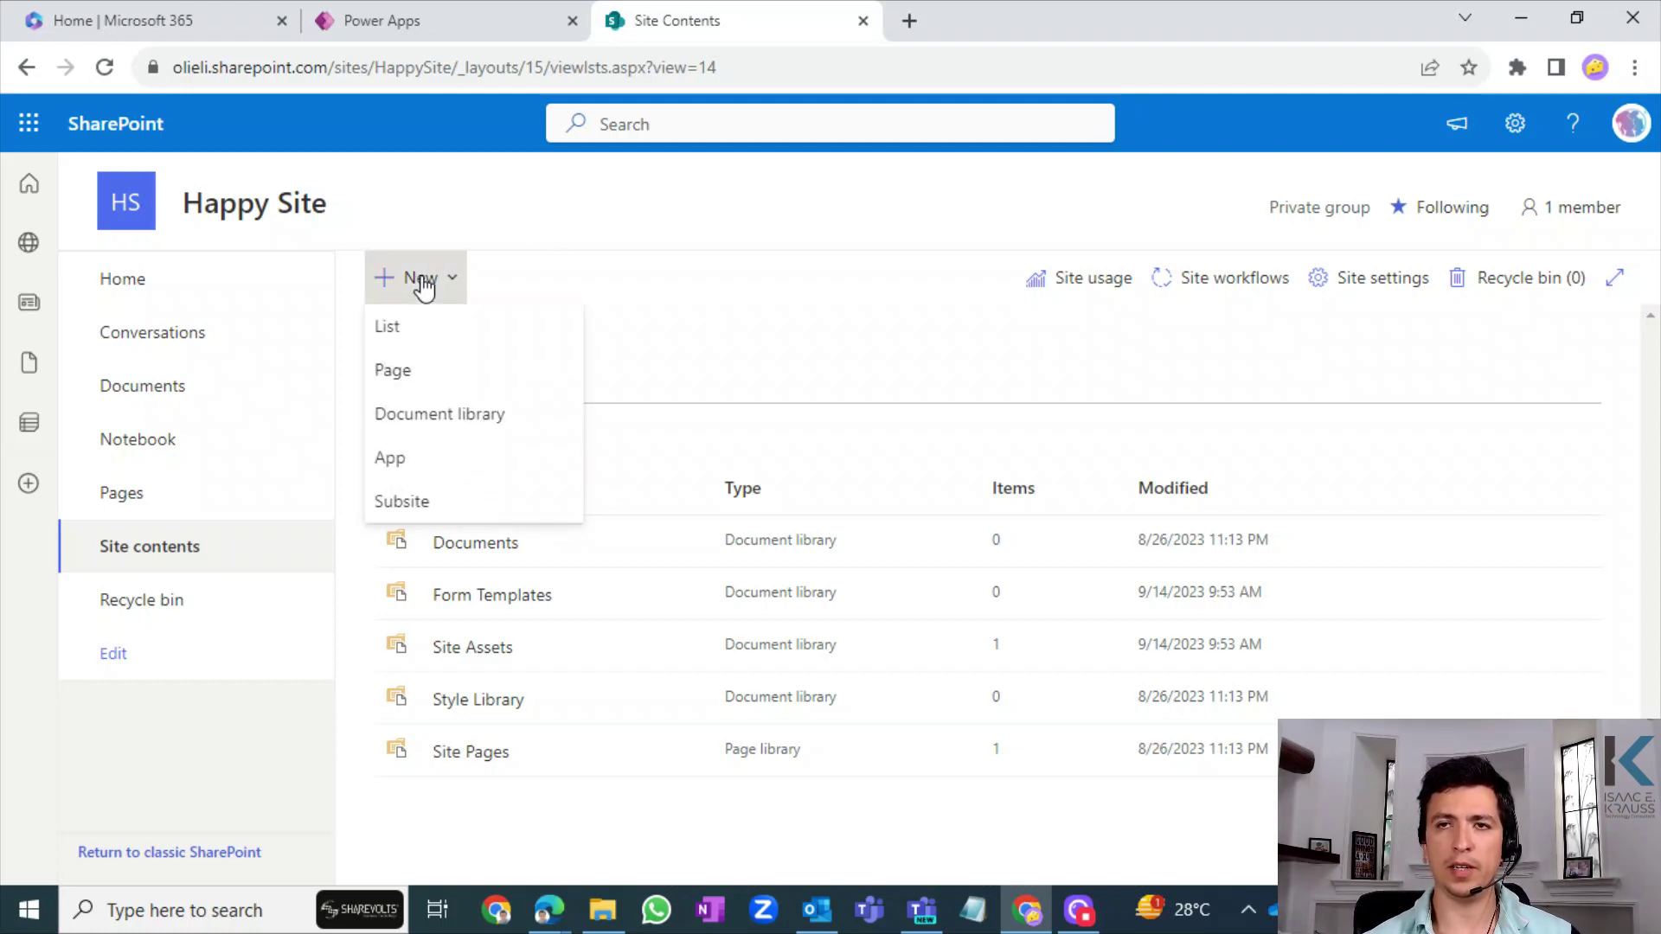
click(477, 328)
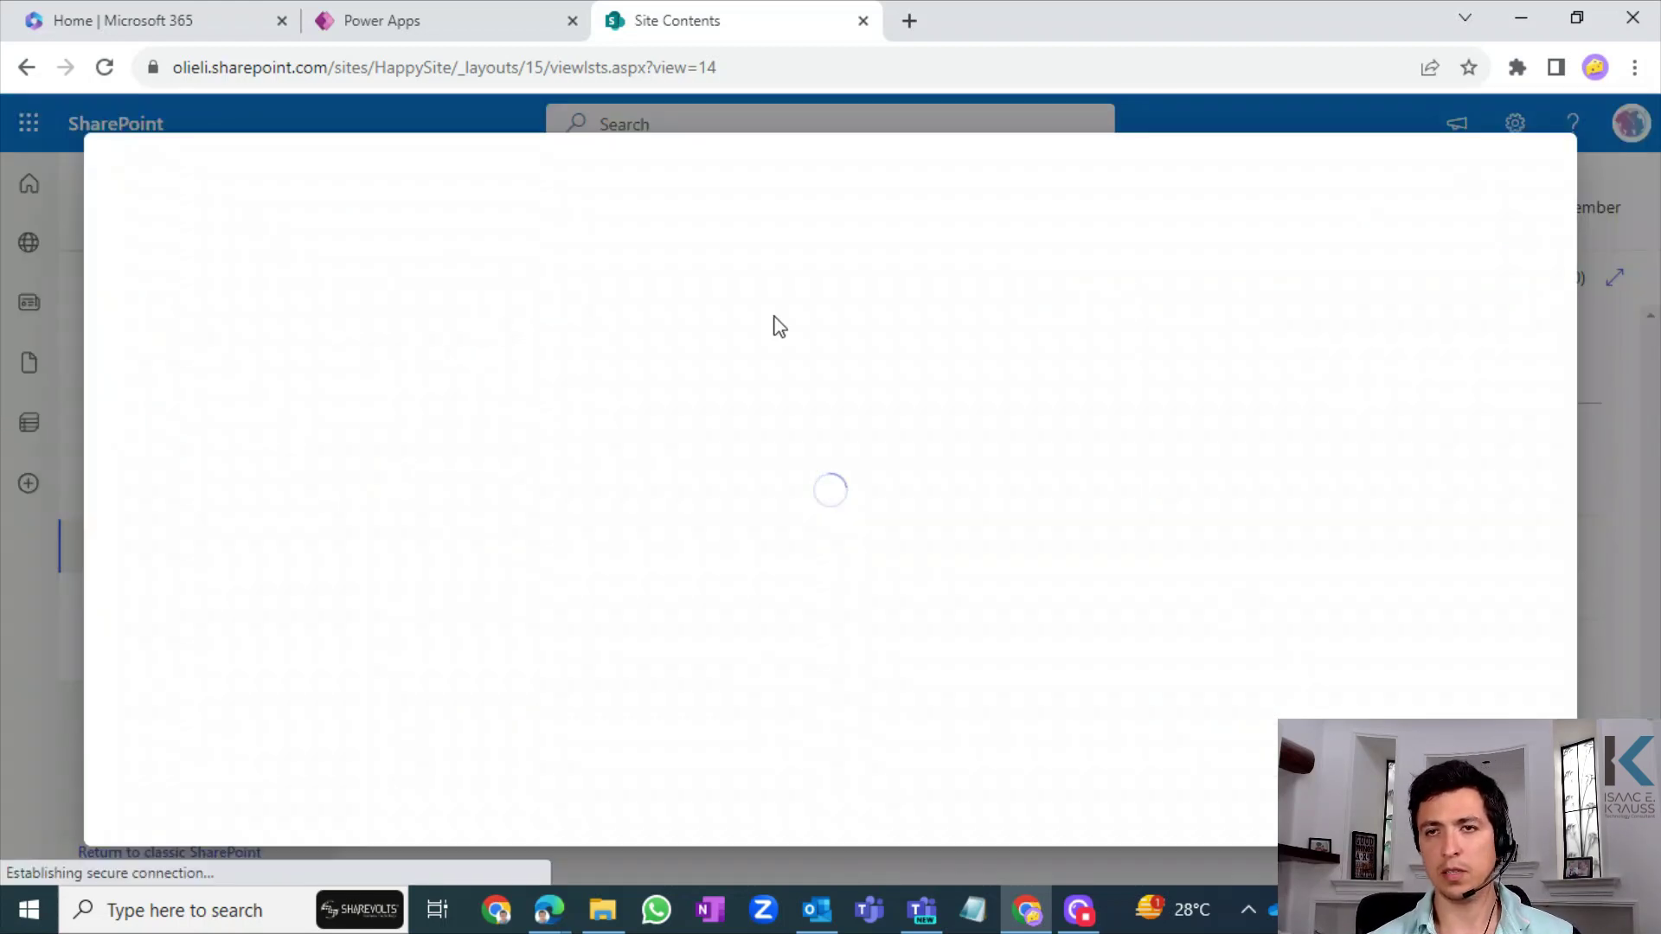
click(197, 318)
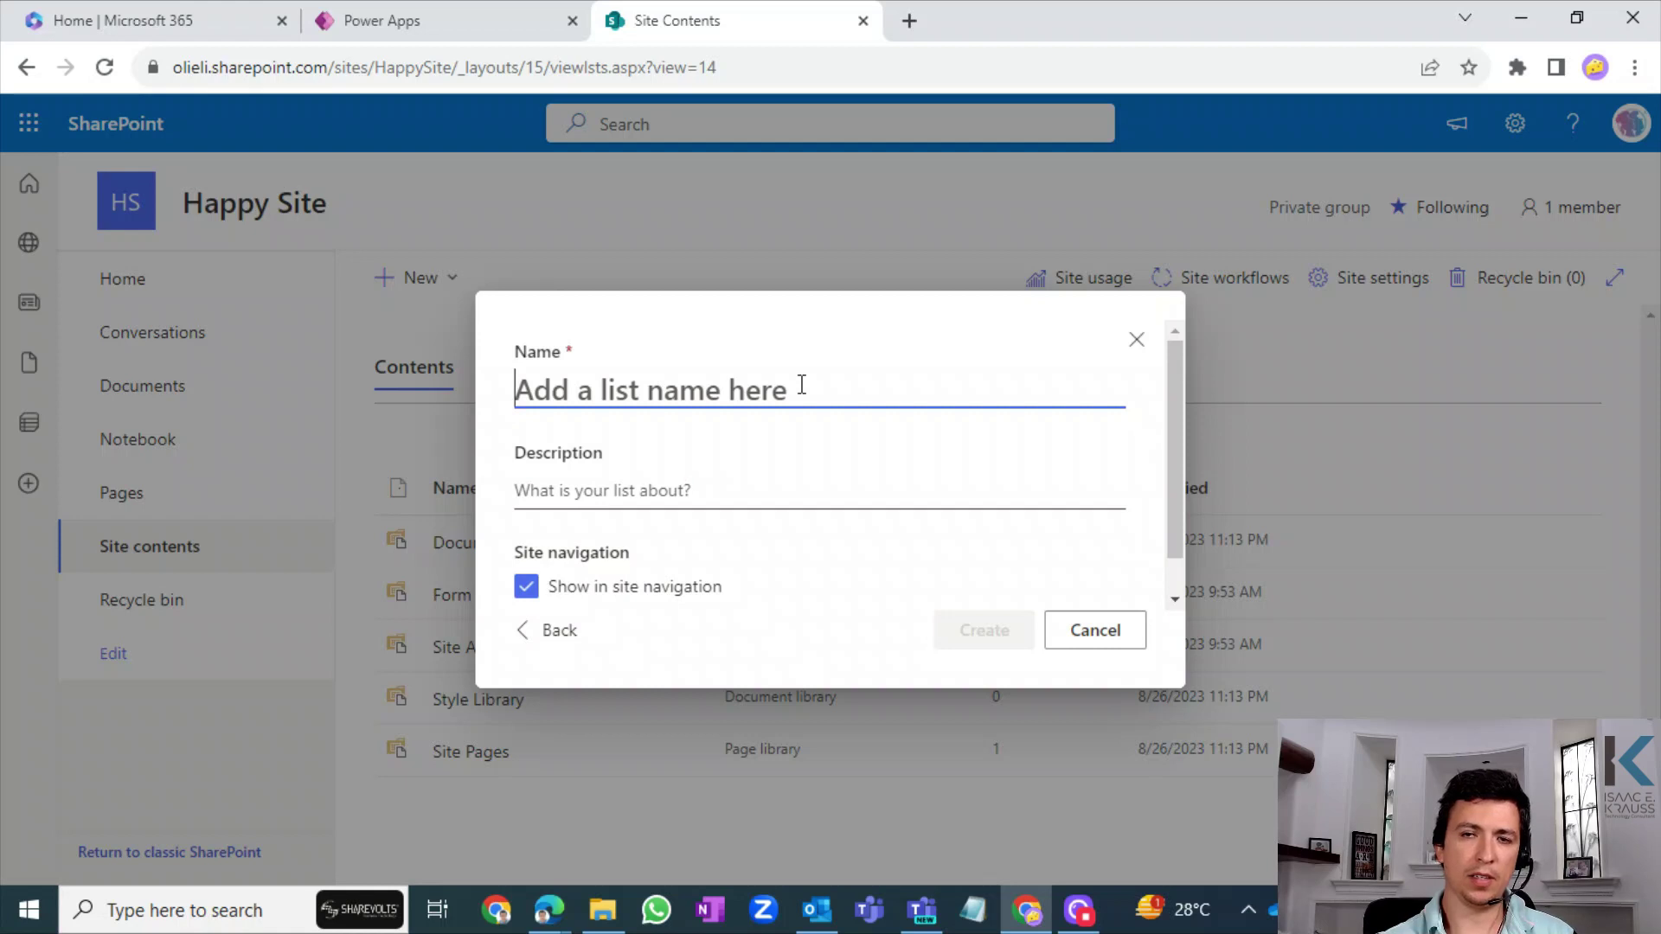
text(Eva)
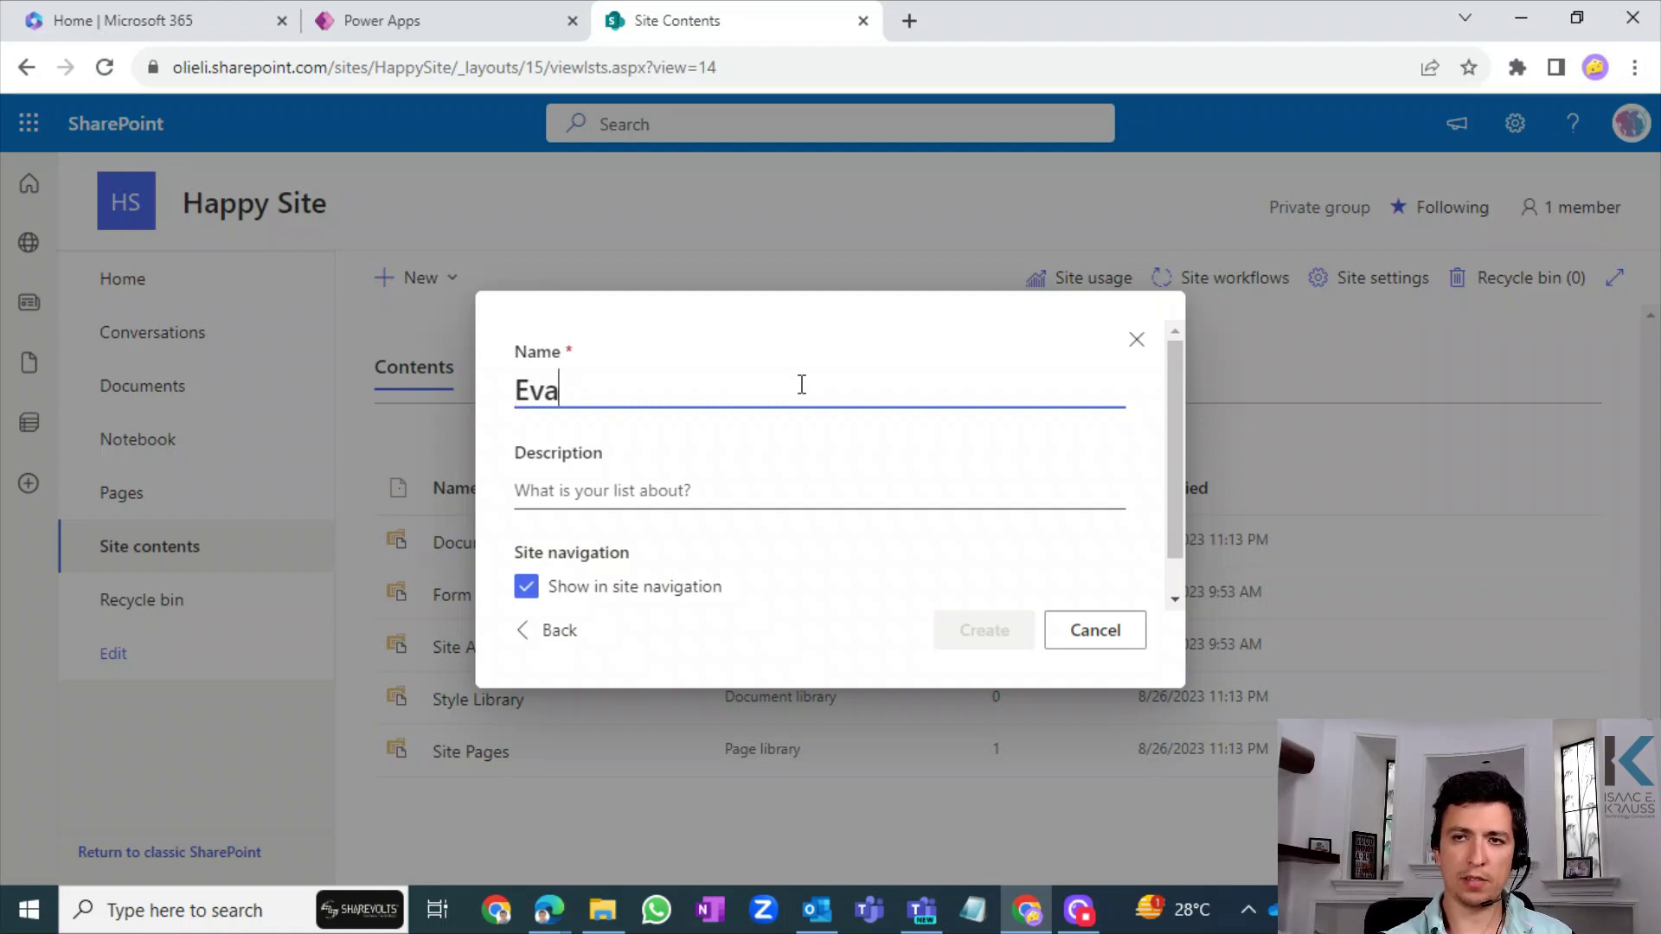
text(rlua)
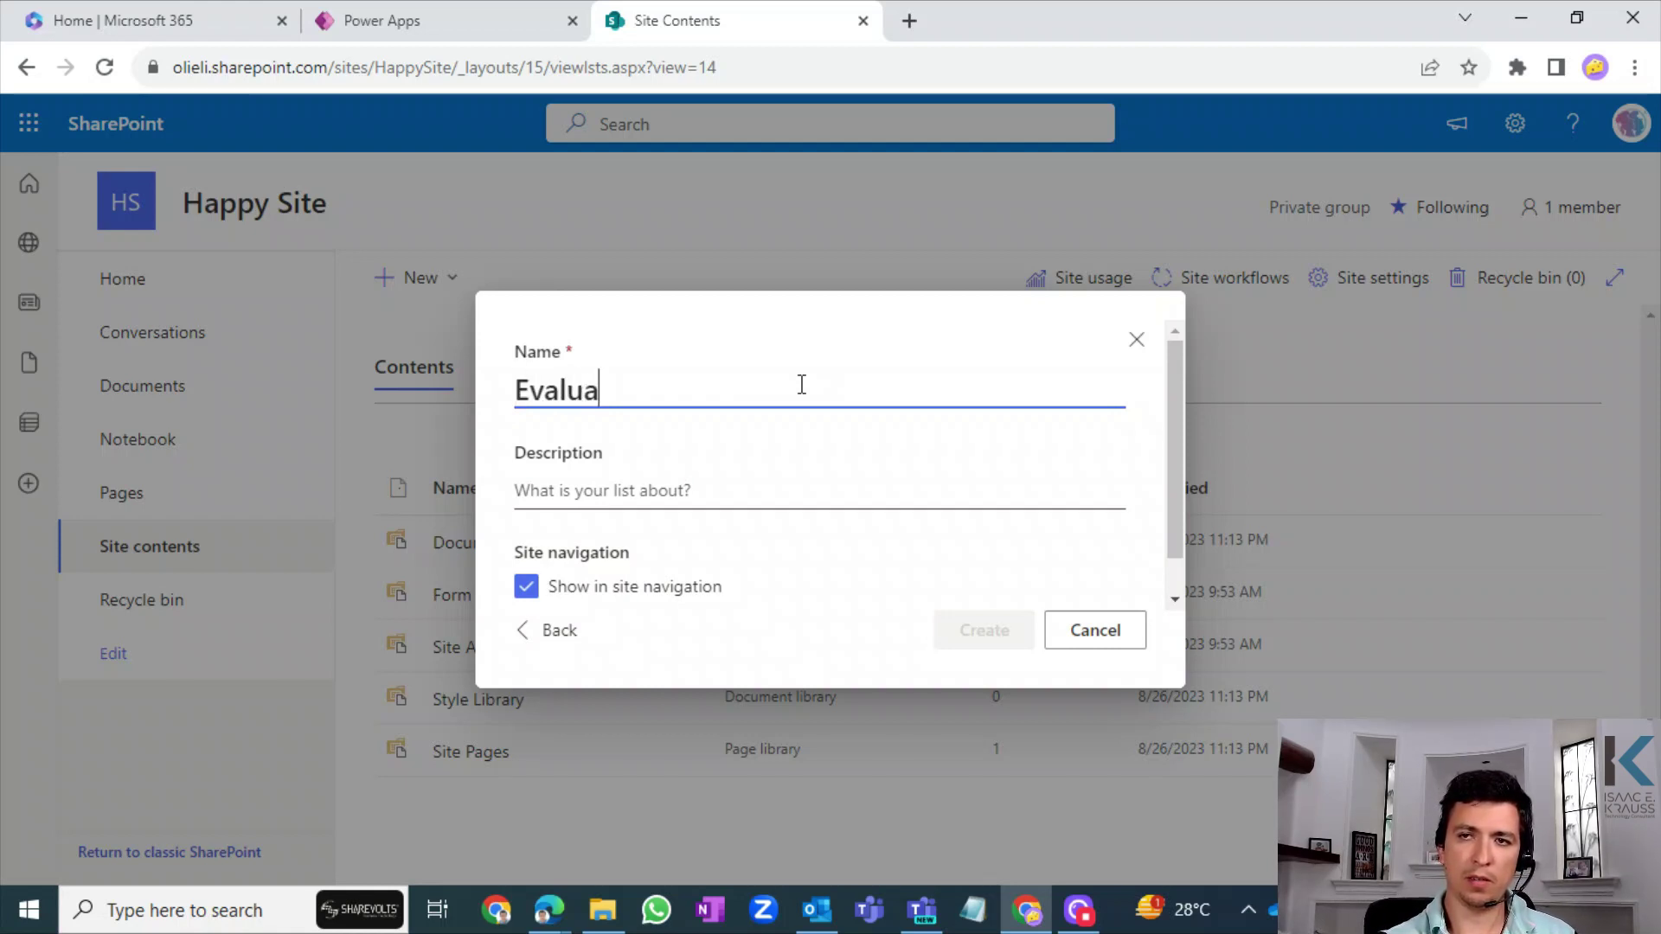
text(tion Targets)
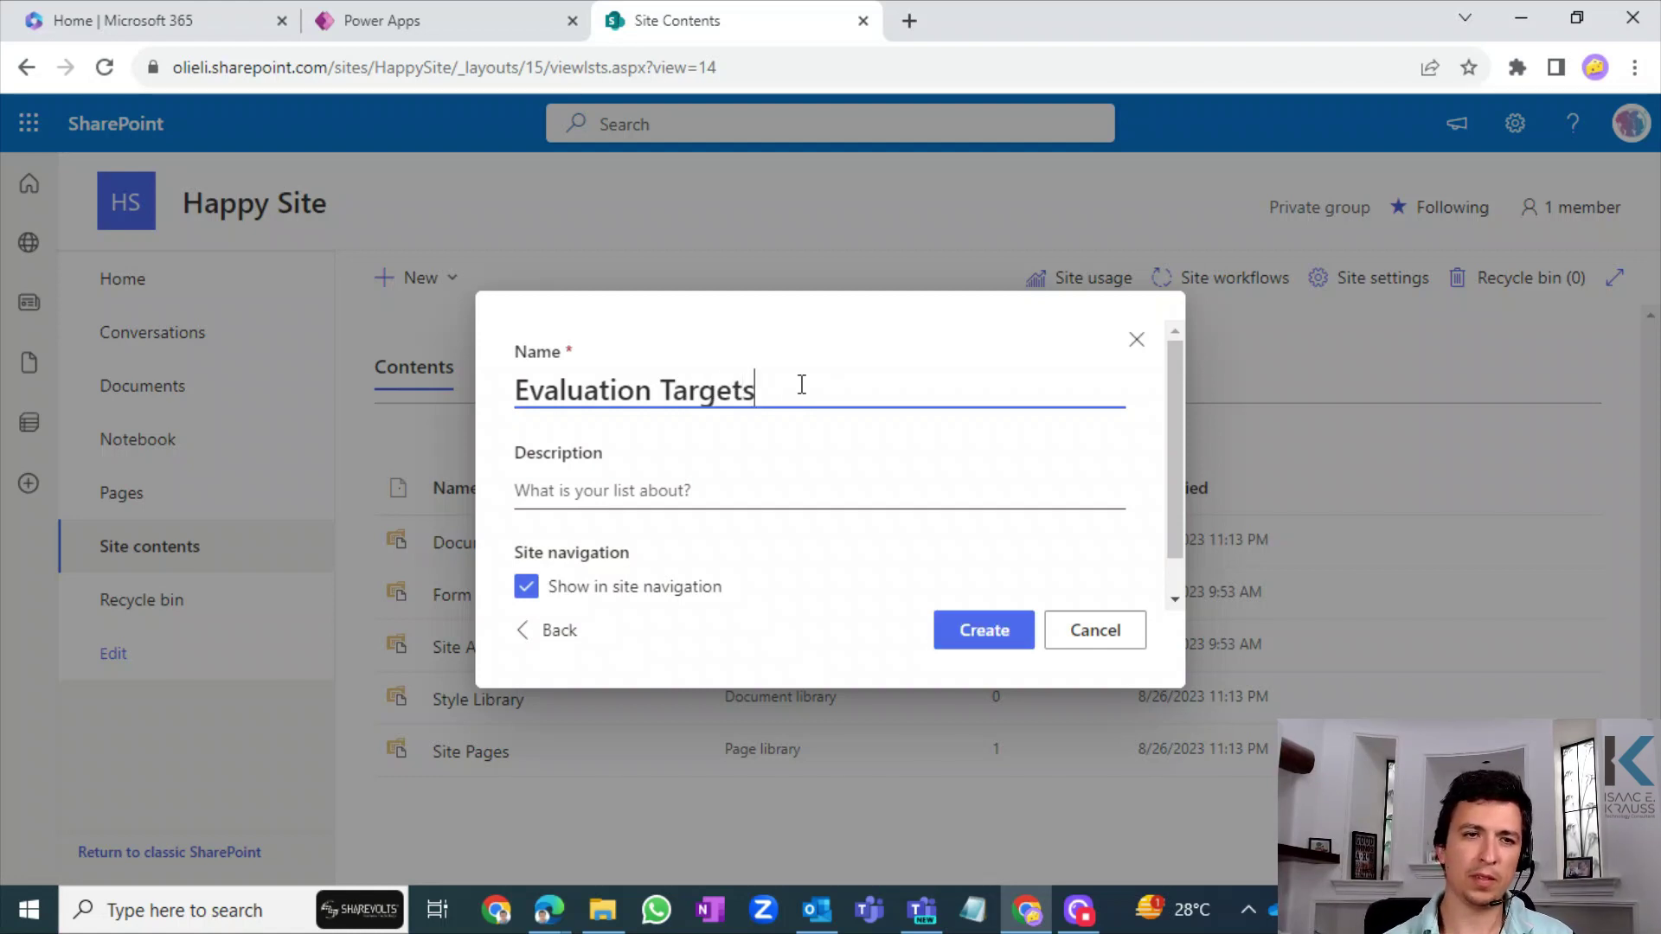
click(667, 395)
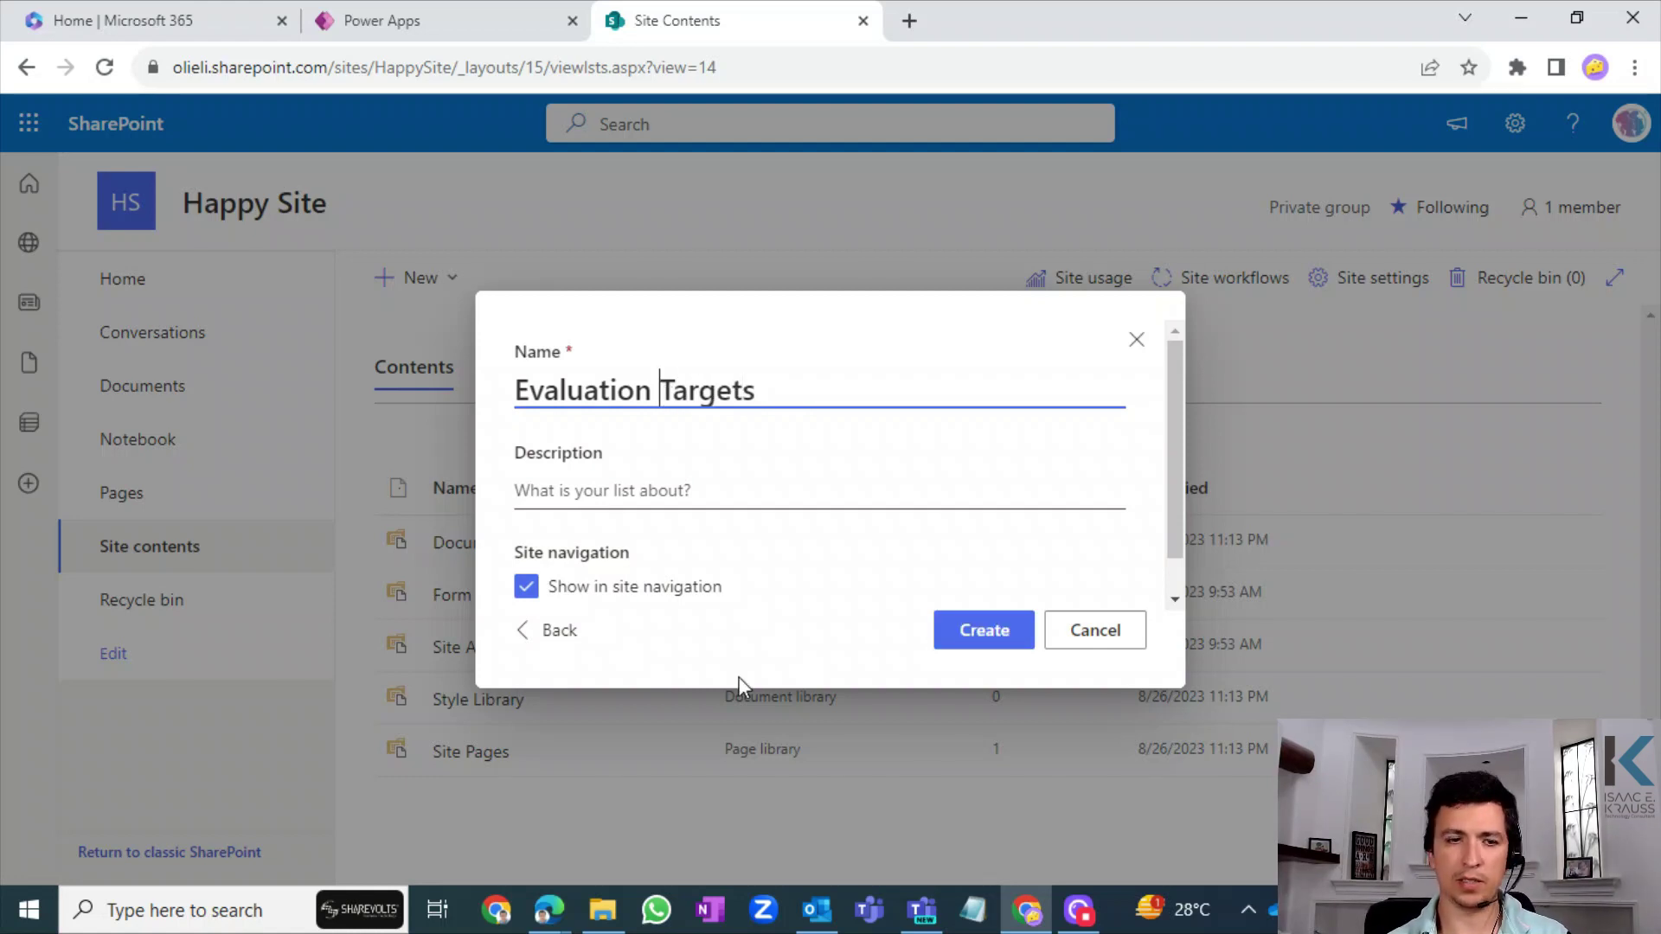
key(BackSpace)
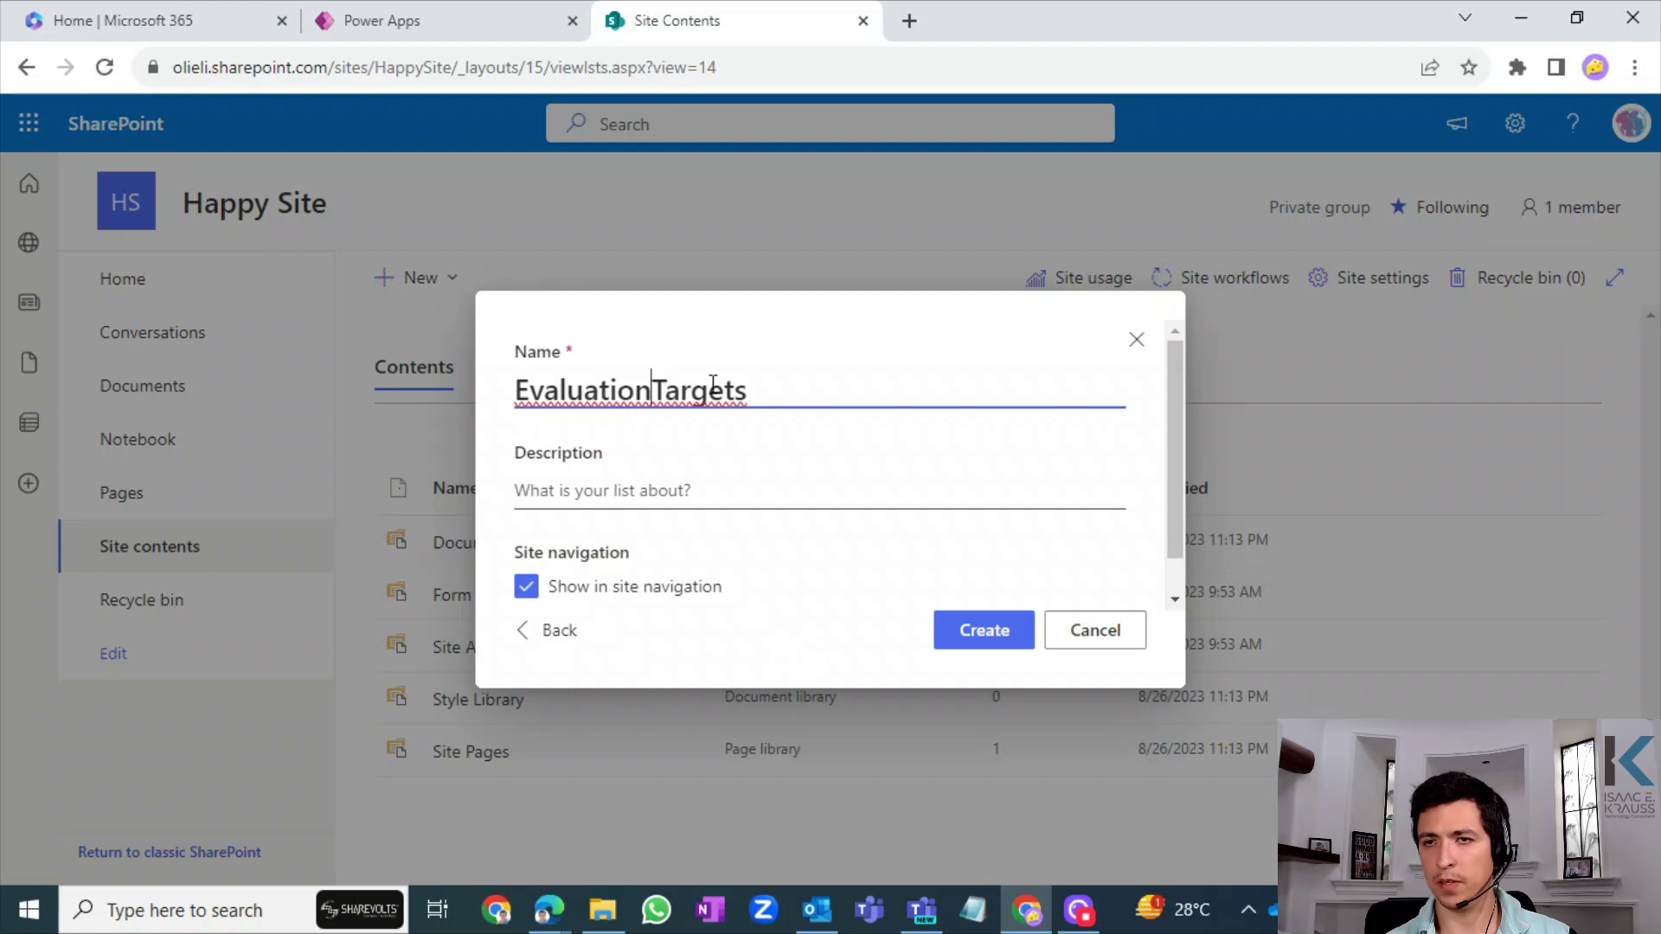
click(967, 640)
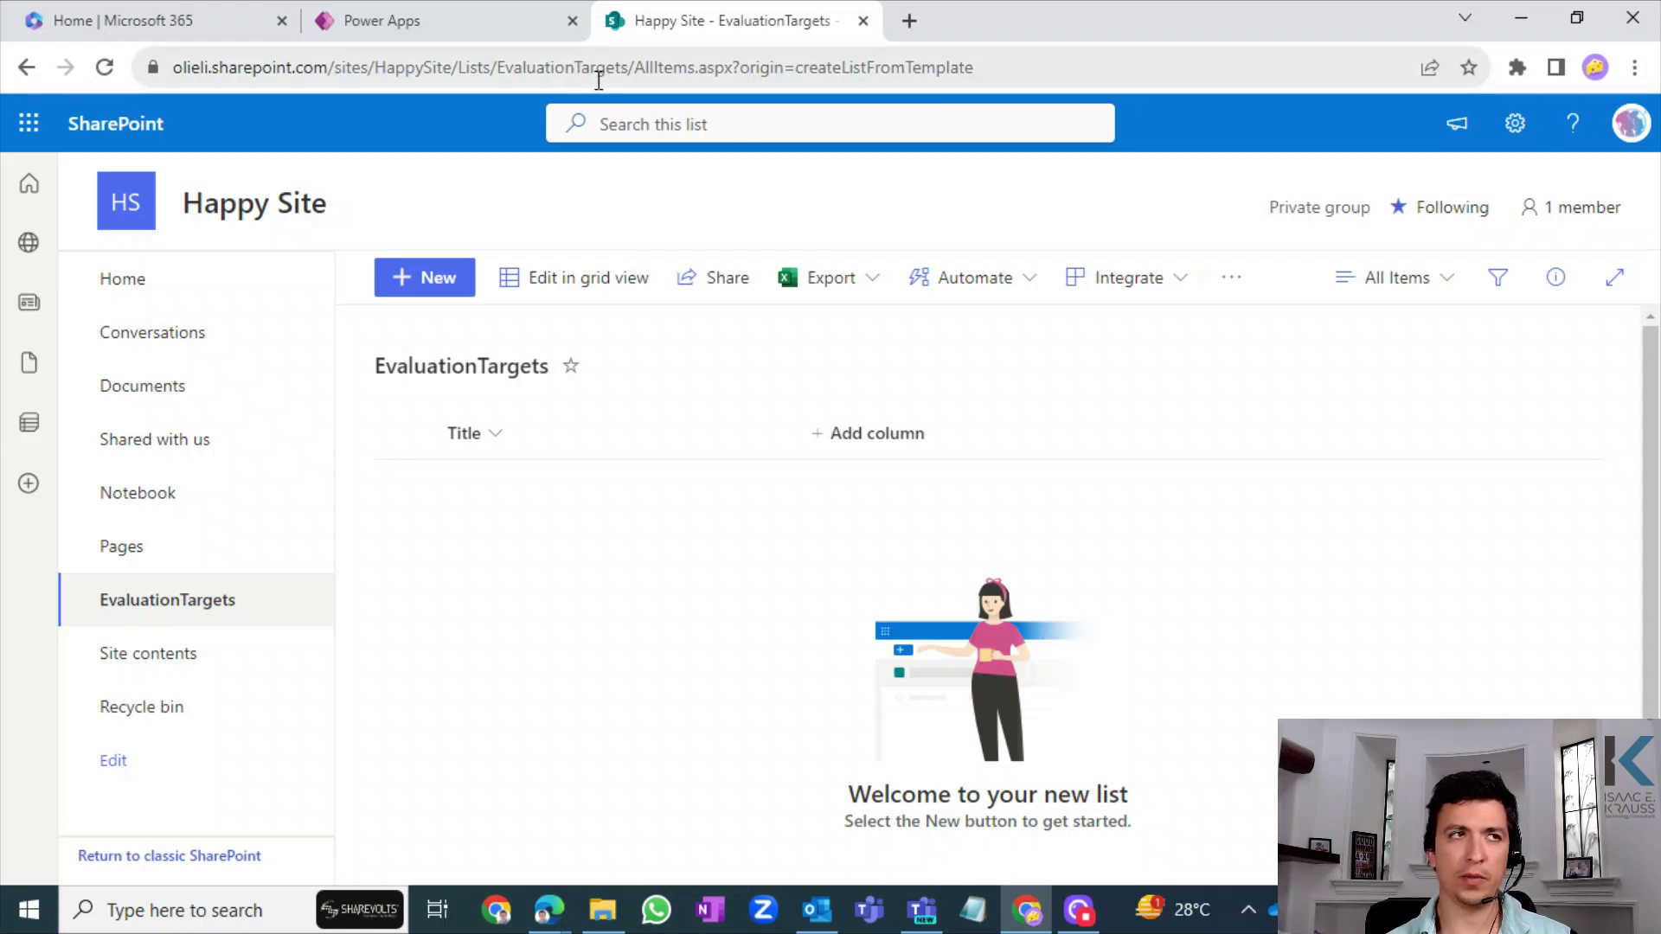
- Rename the new list's display title to "Evaluation Targets", with a space, and save it
click(490, 367)
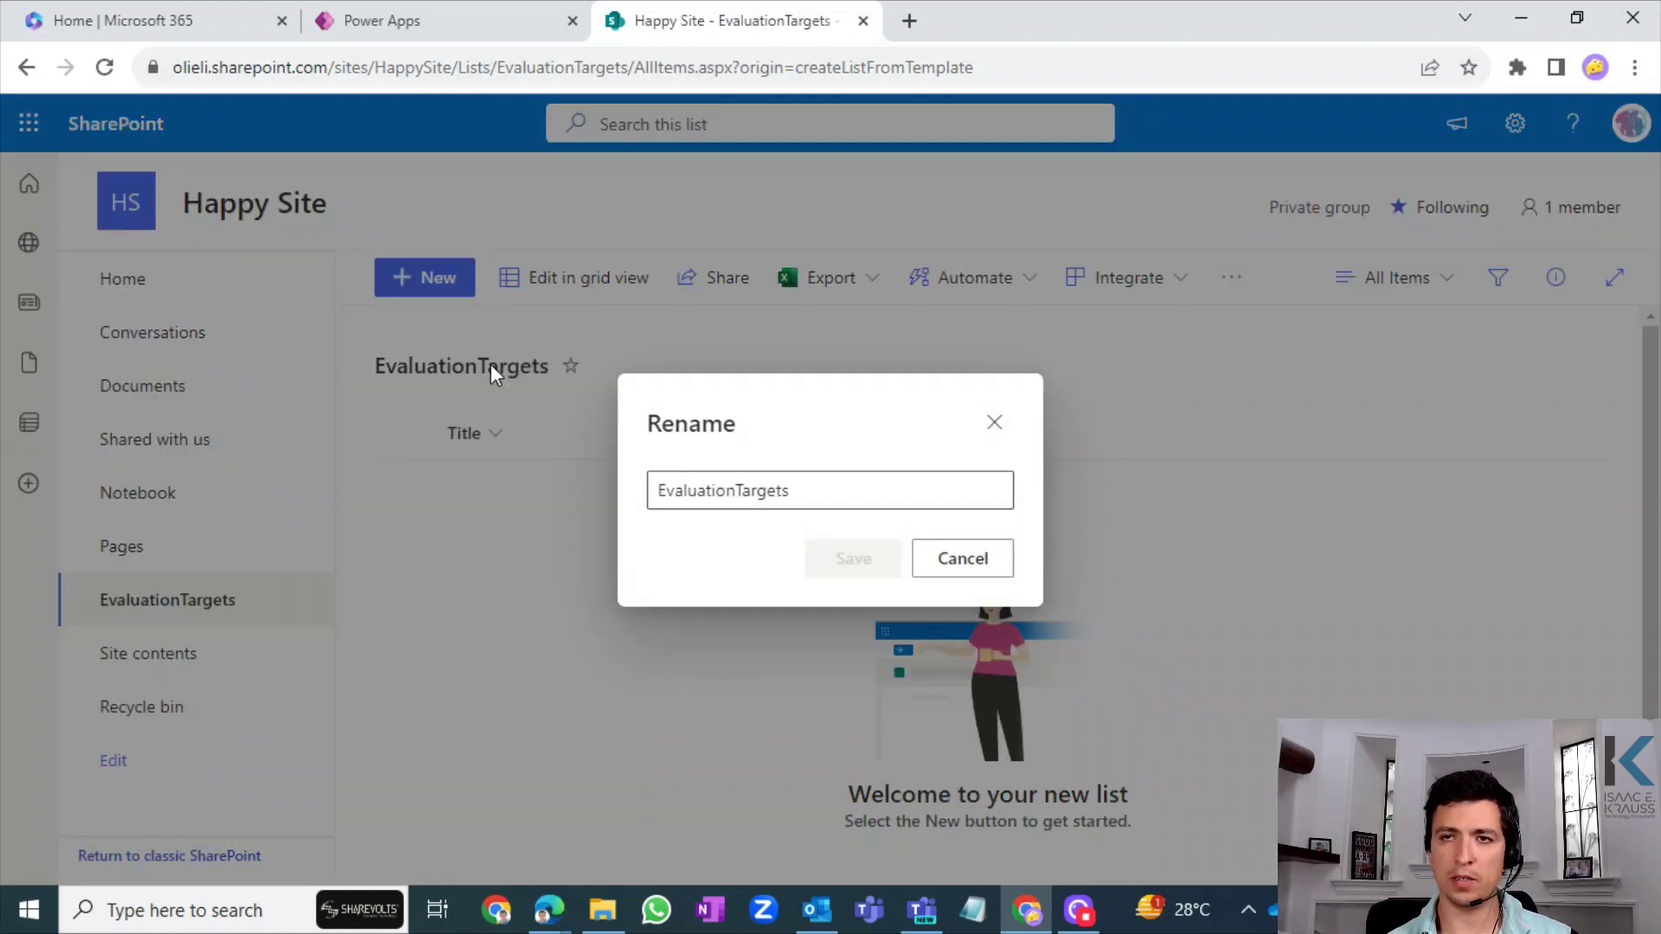
click(736, 490)
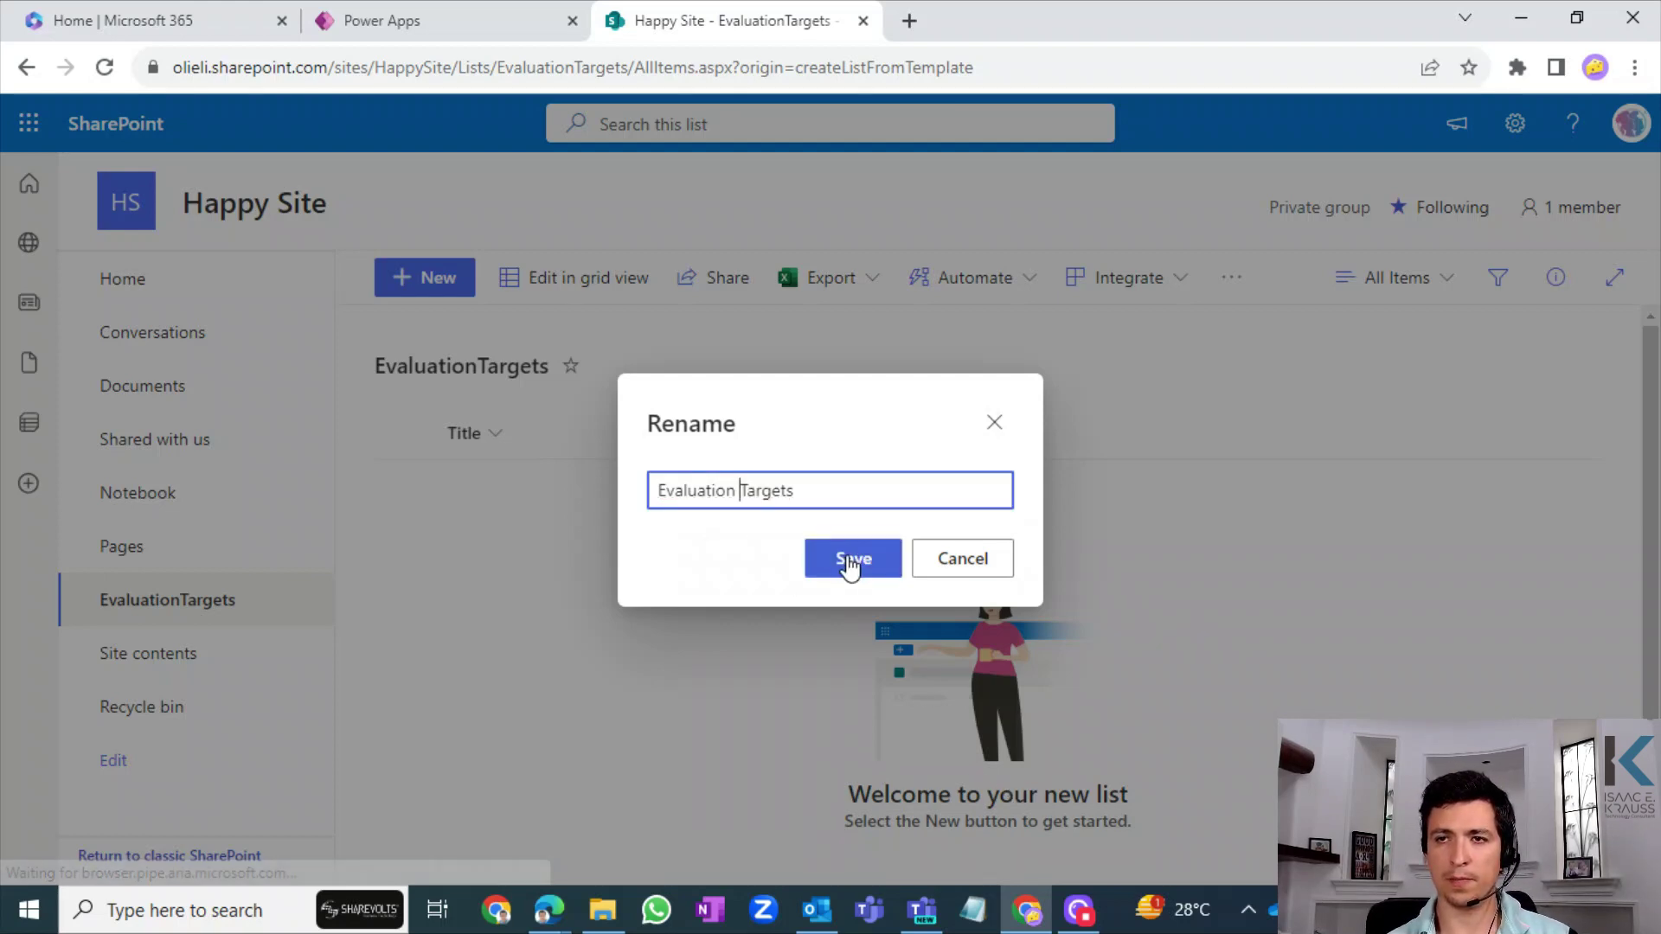
click(850, 555)
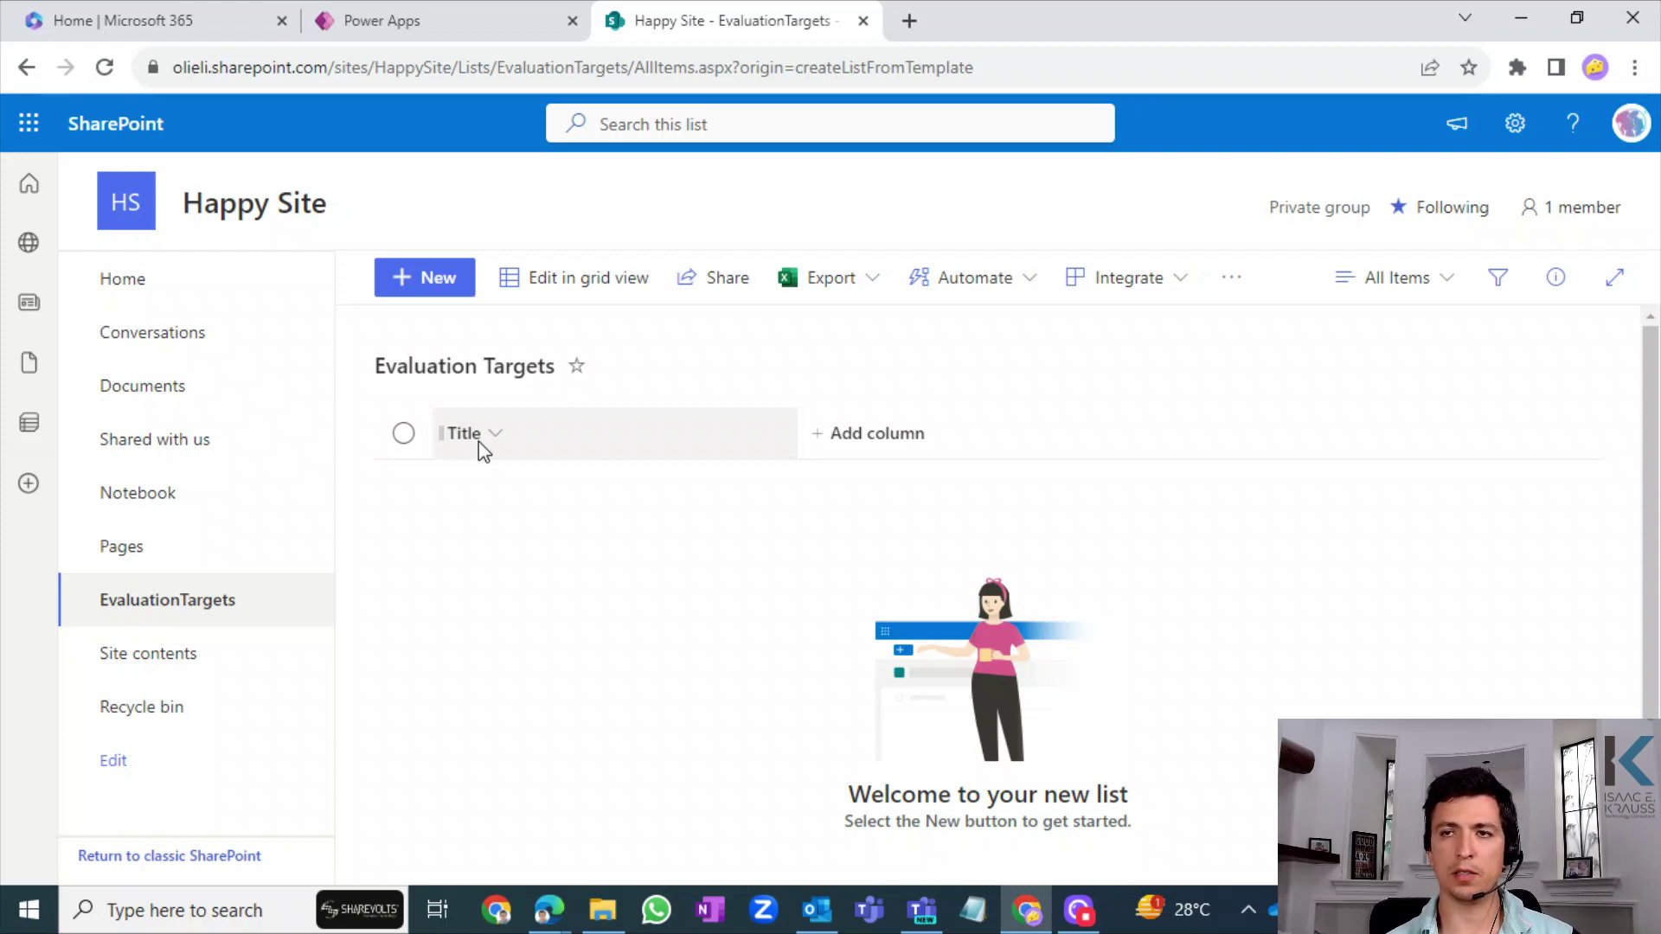
- Open the Evaluation Targets list for grid editing and enter "Breakfast" as the first item's Title
click(615, 296)
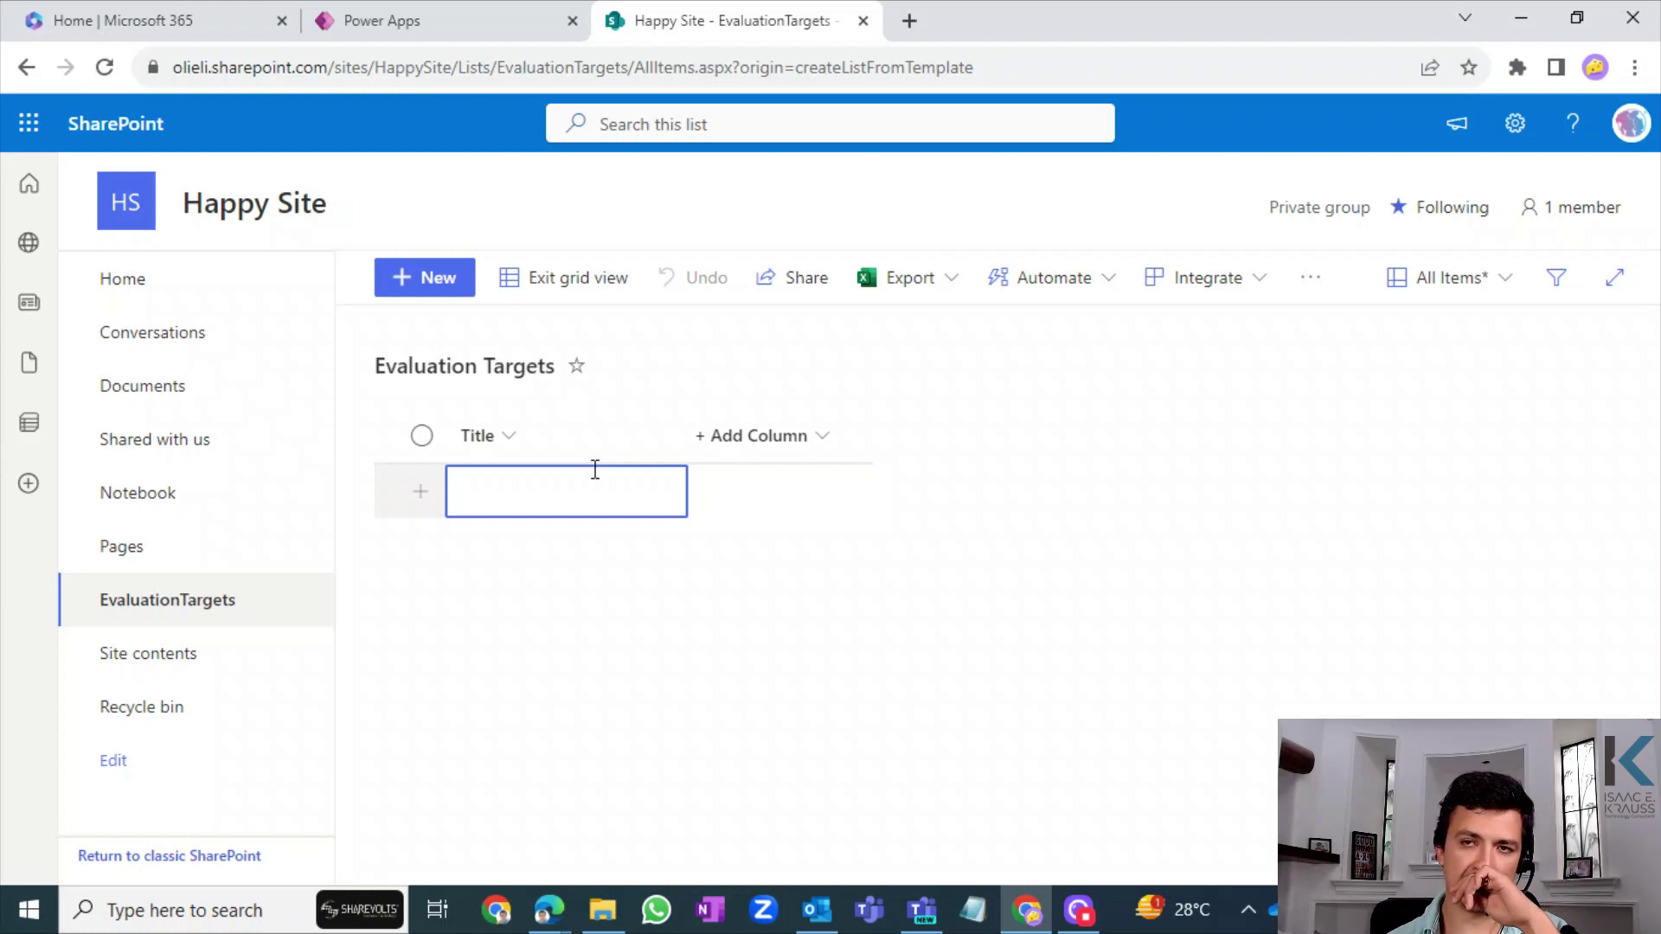
click(585, 480)
text(Brea)
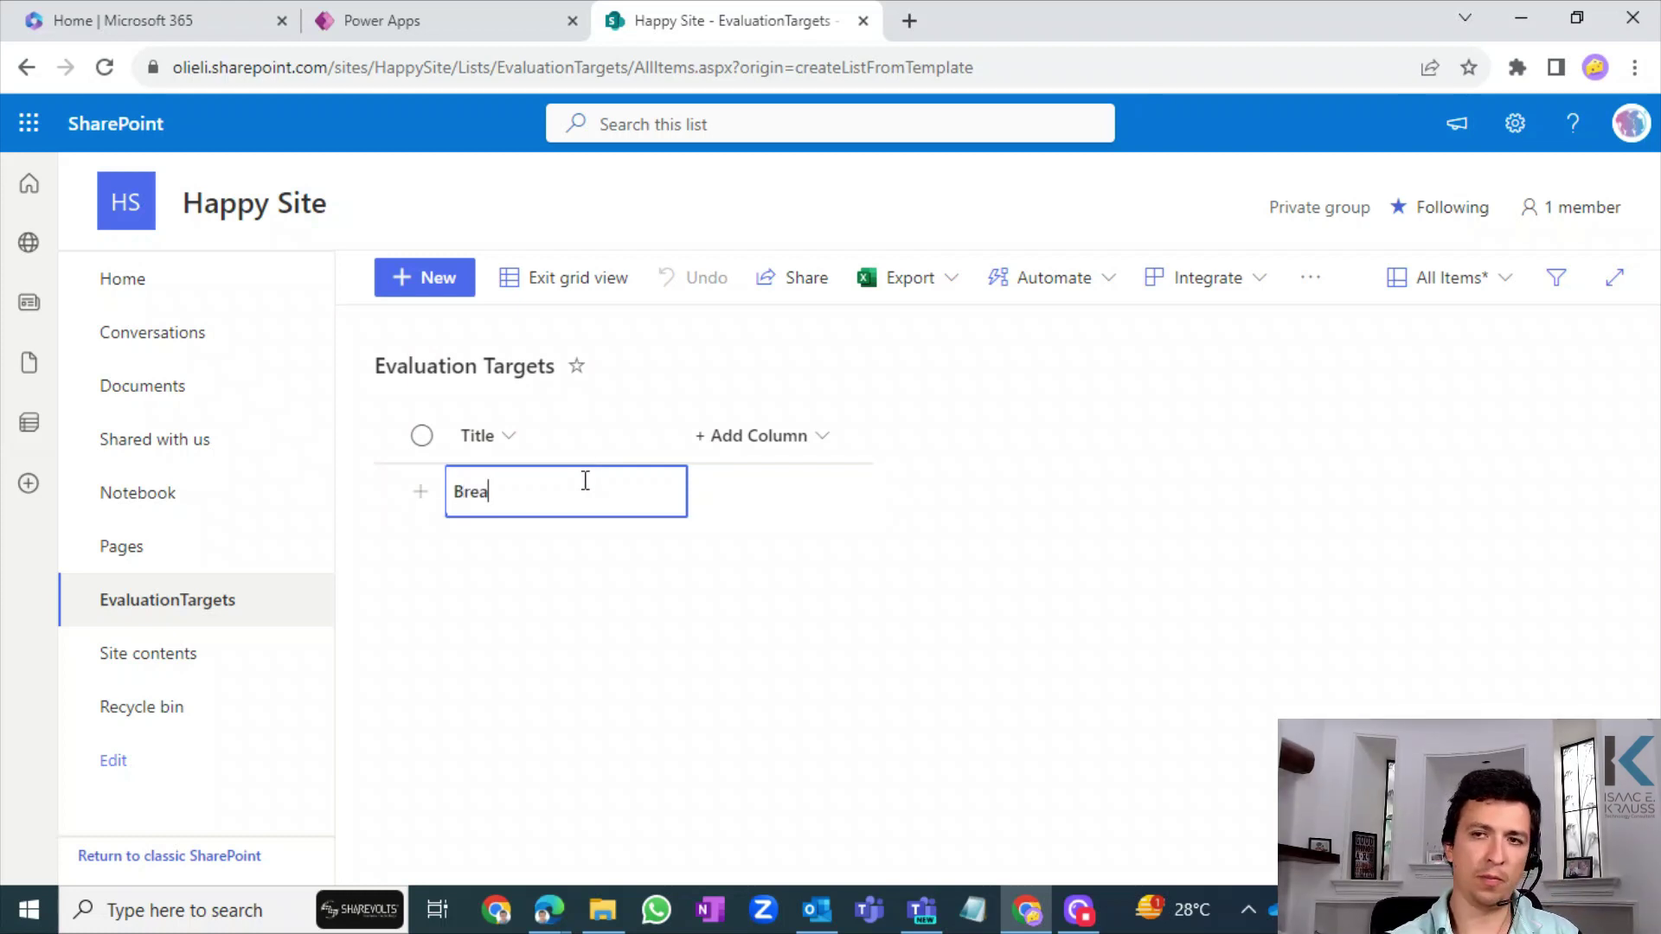
text(kfast)
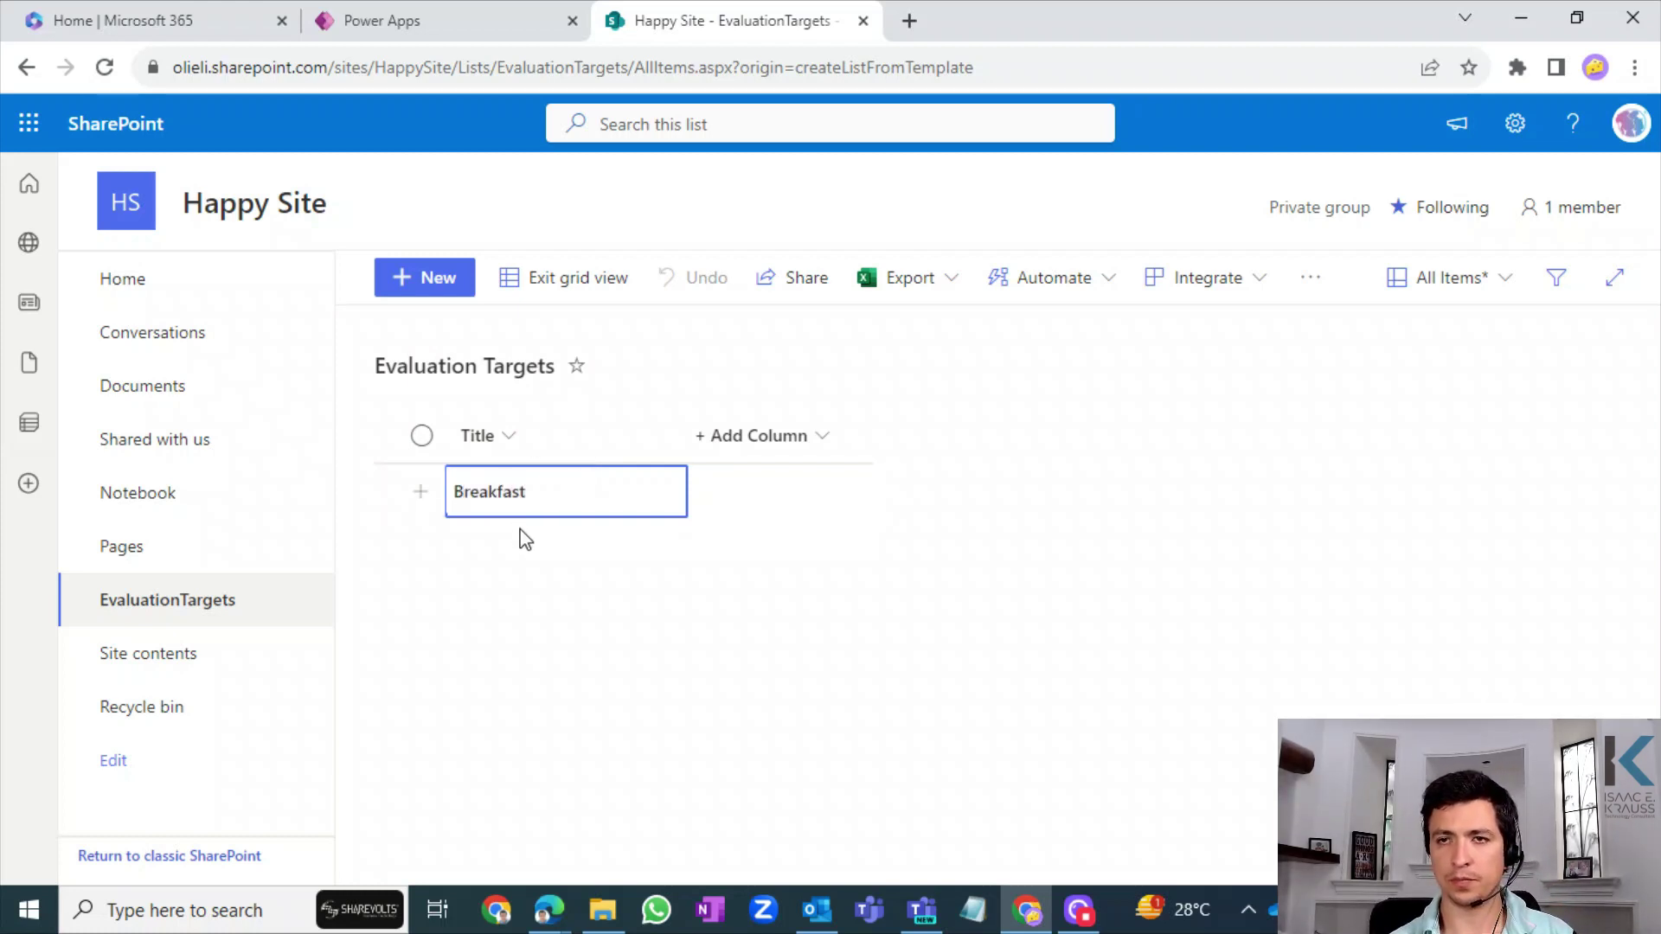
- Add "Getting into the car" and "Path to school" as the second and third items of the list
click(526, 554)
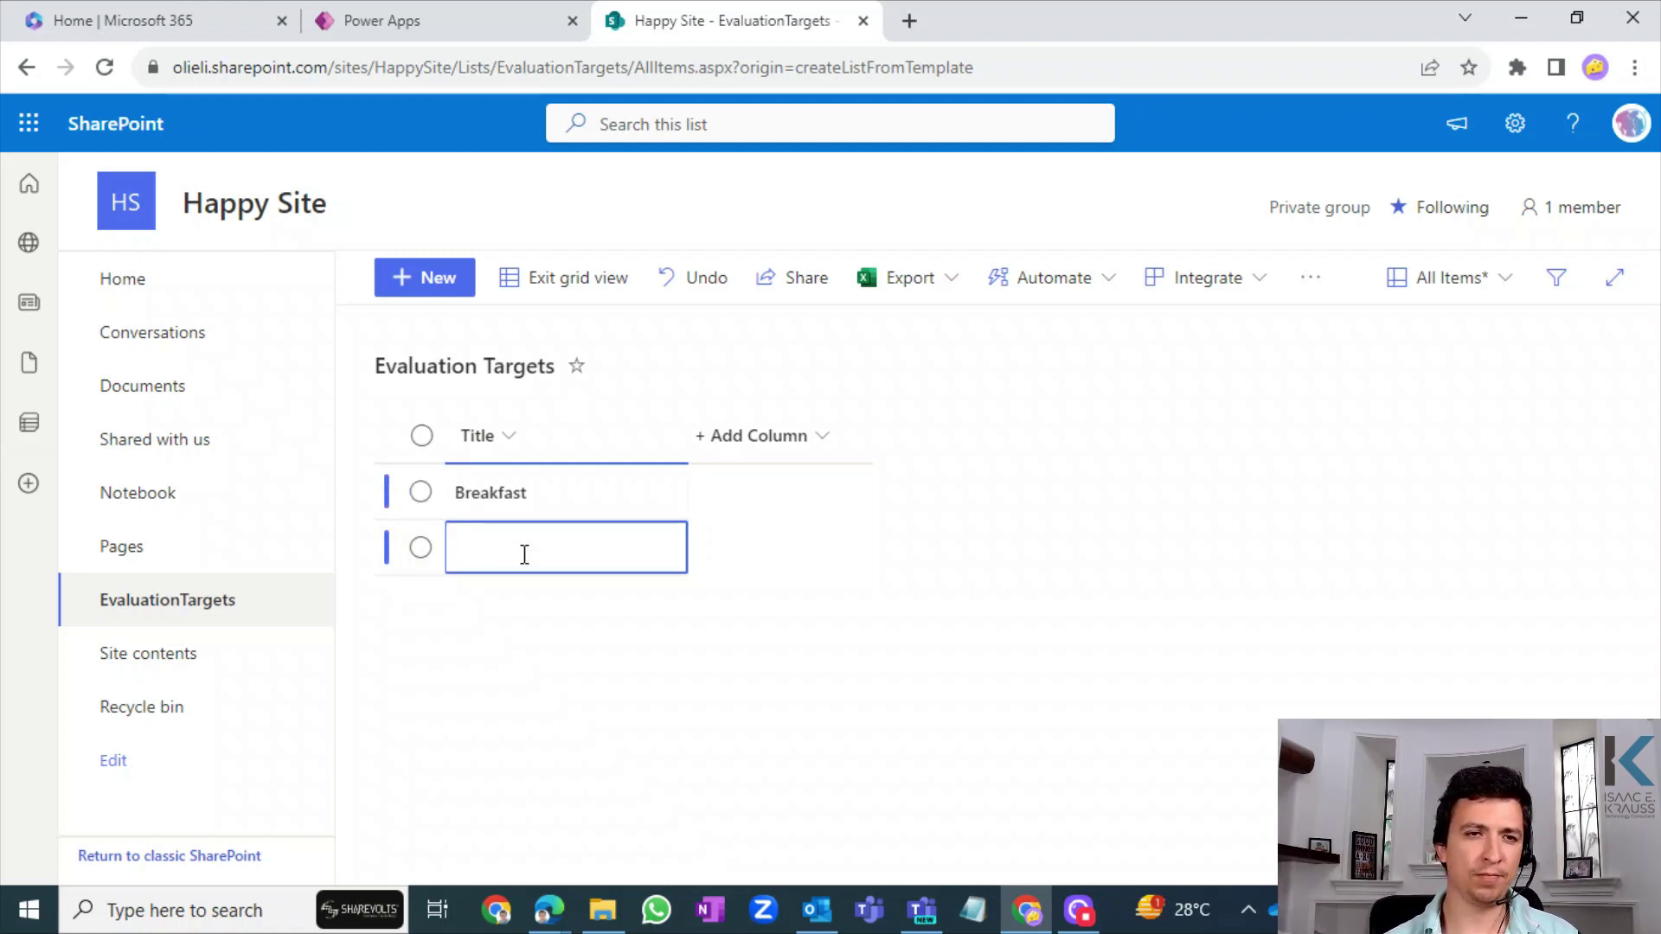
text(Getting)
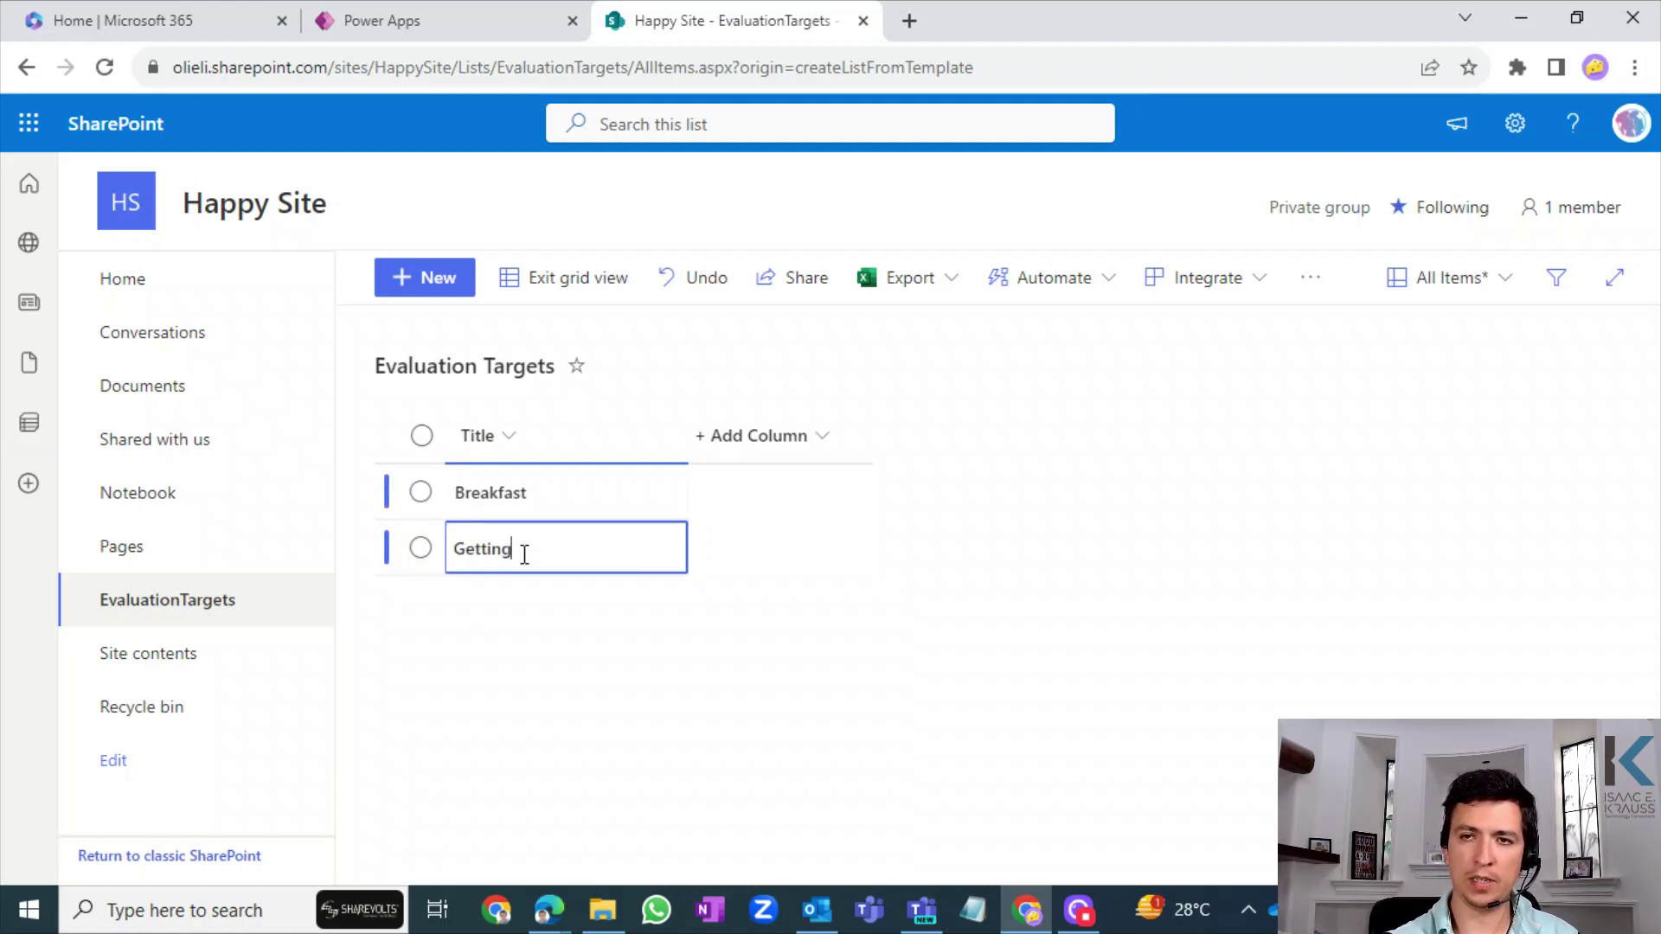
text( into the car)
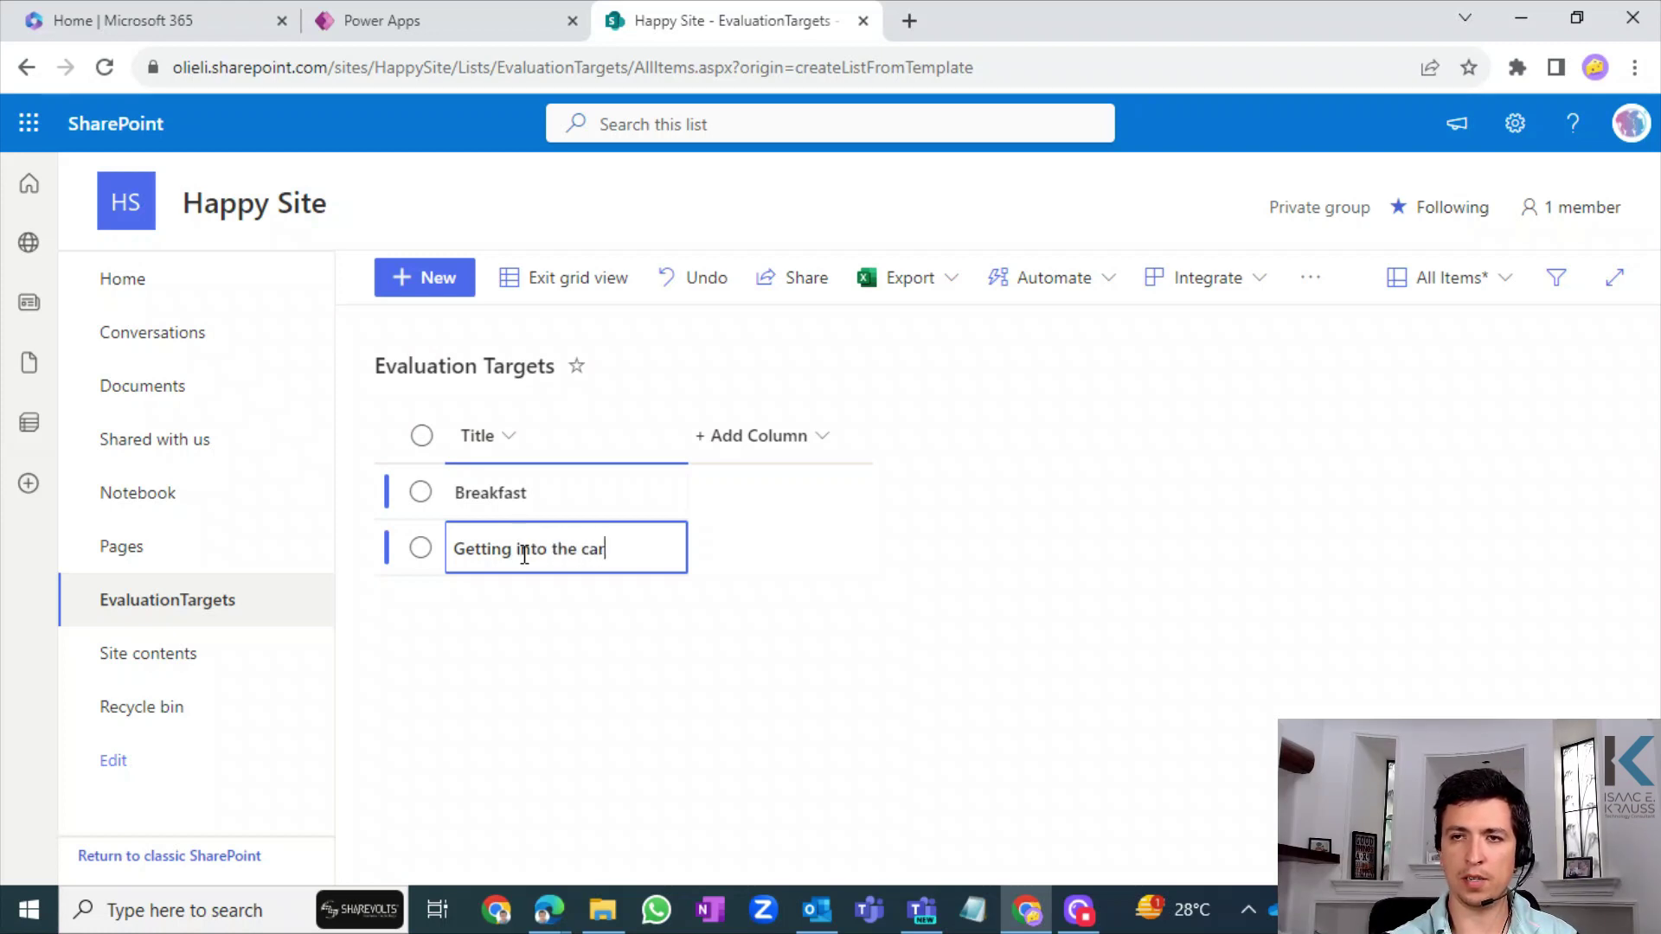
click(530, 604)
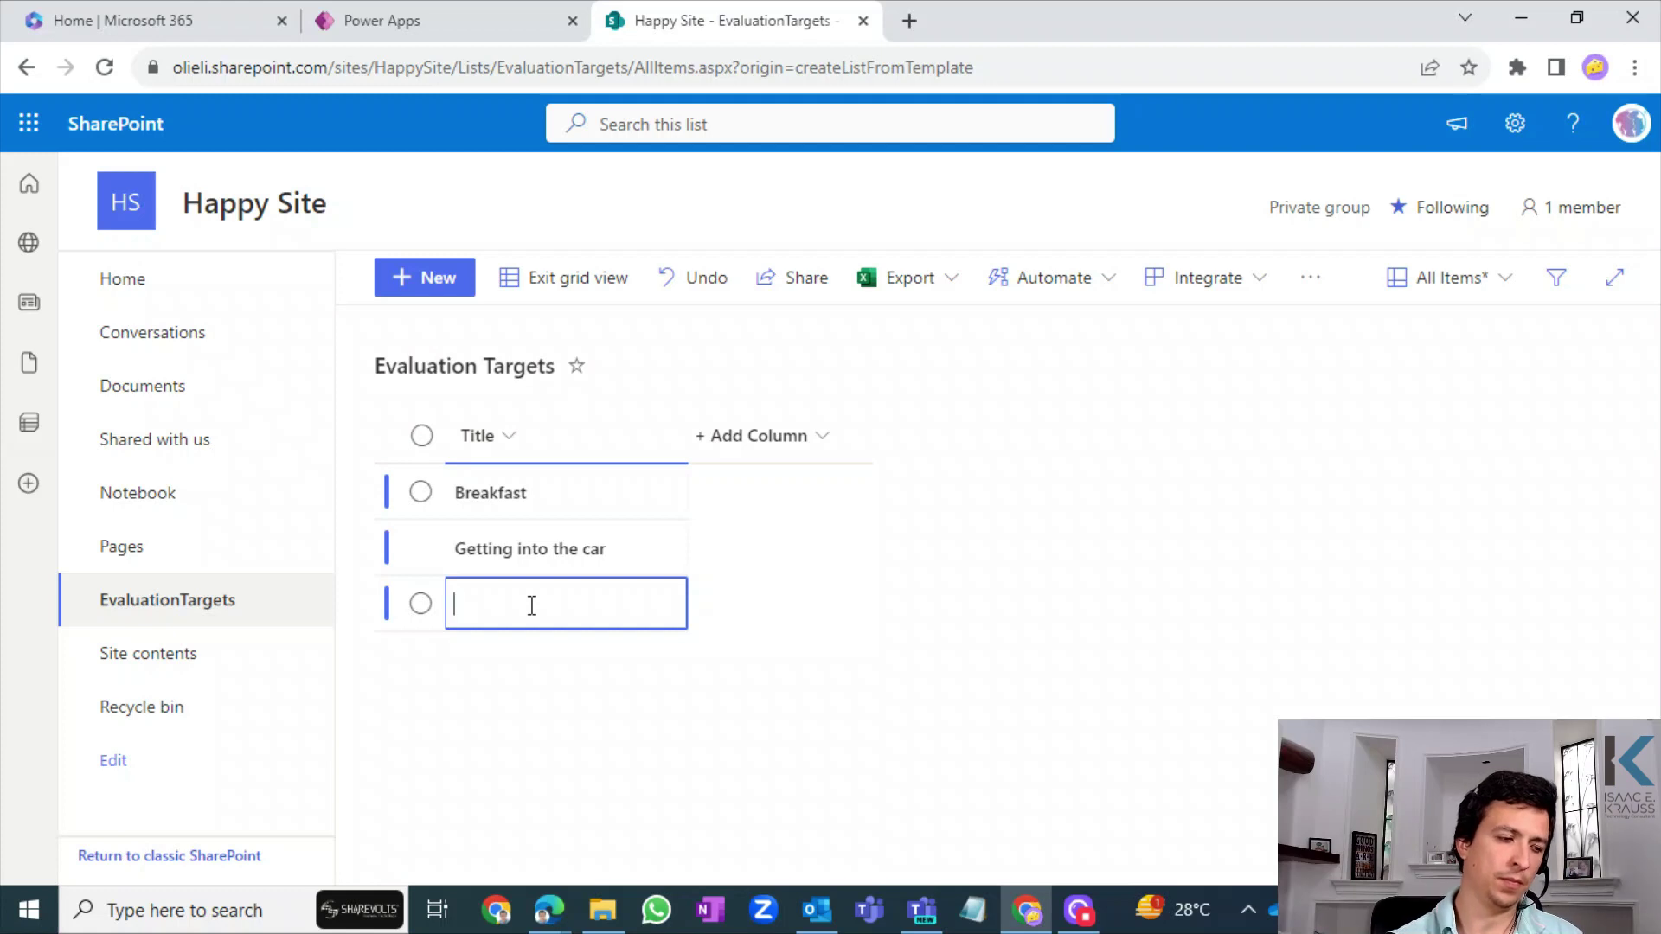
text(Path to)
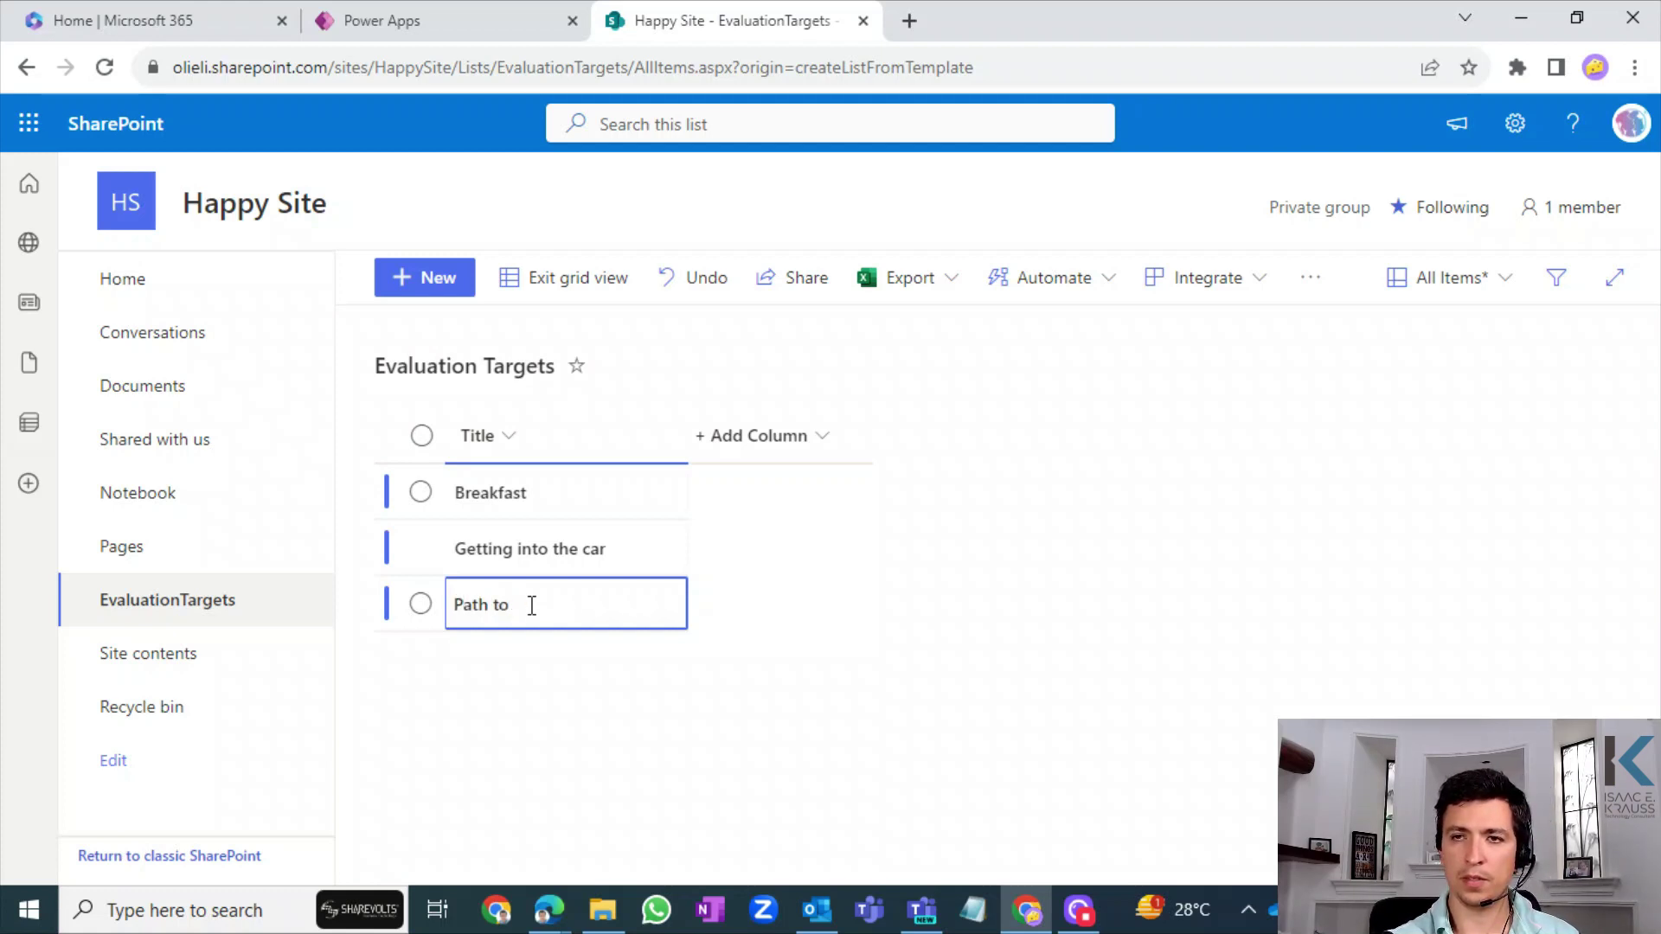
text(p school)
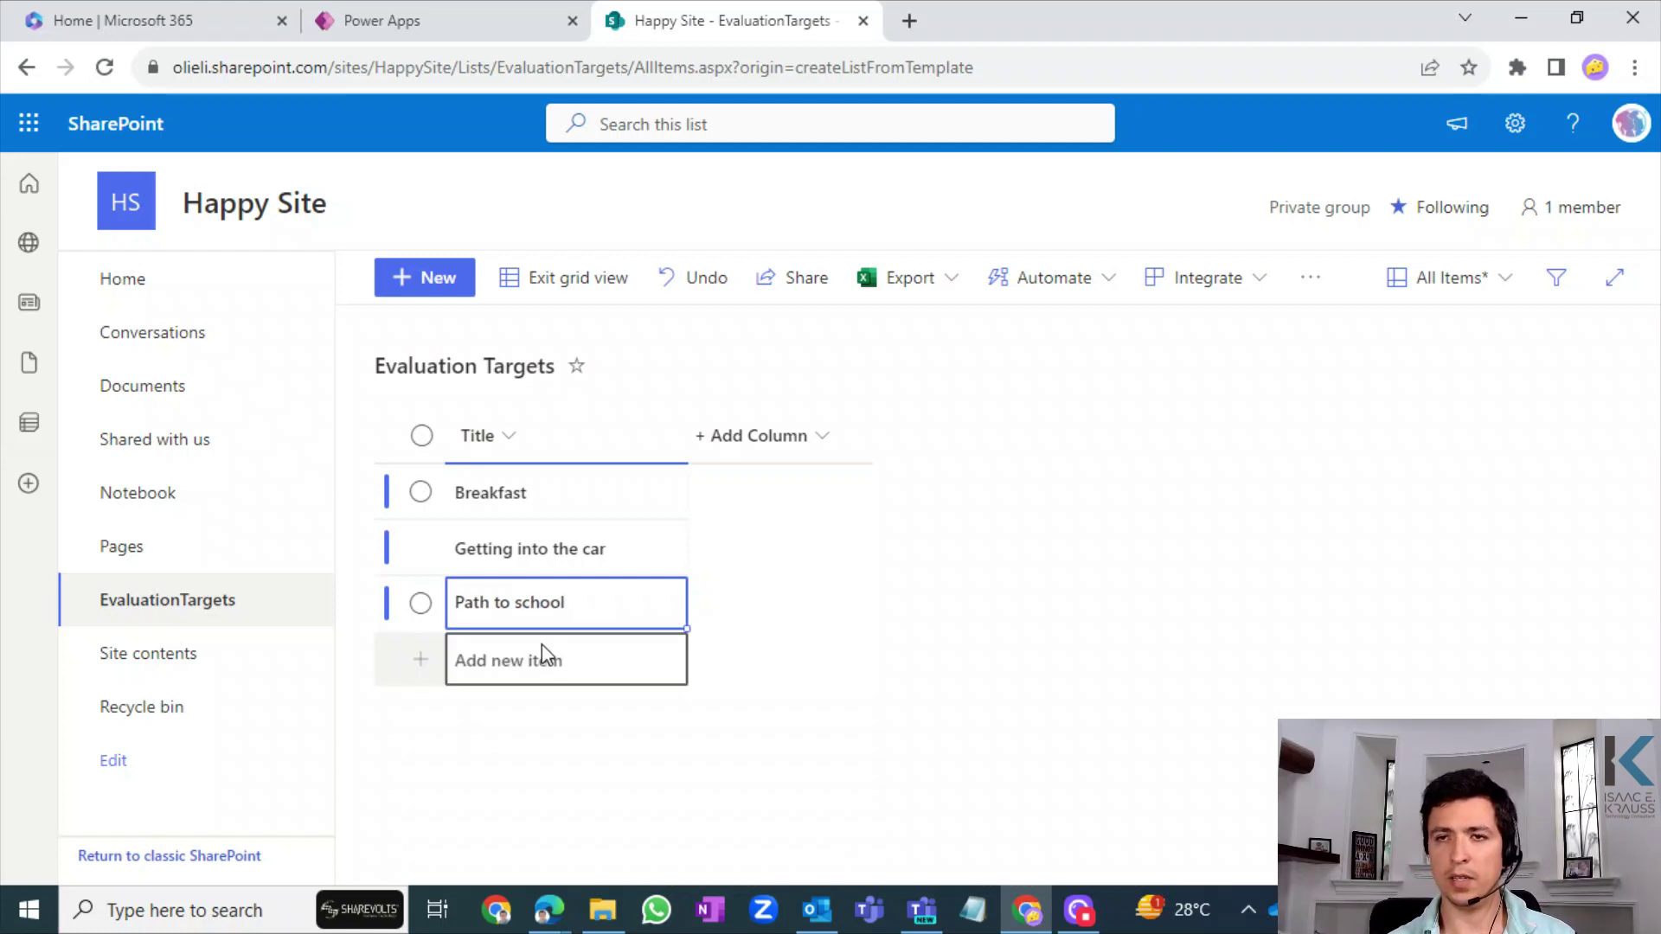
- Add a fourth item titled "Waiting at school's door" to the Evaluation Targets list
click(536, 657)
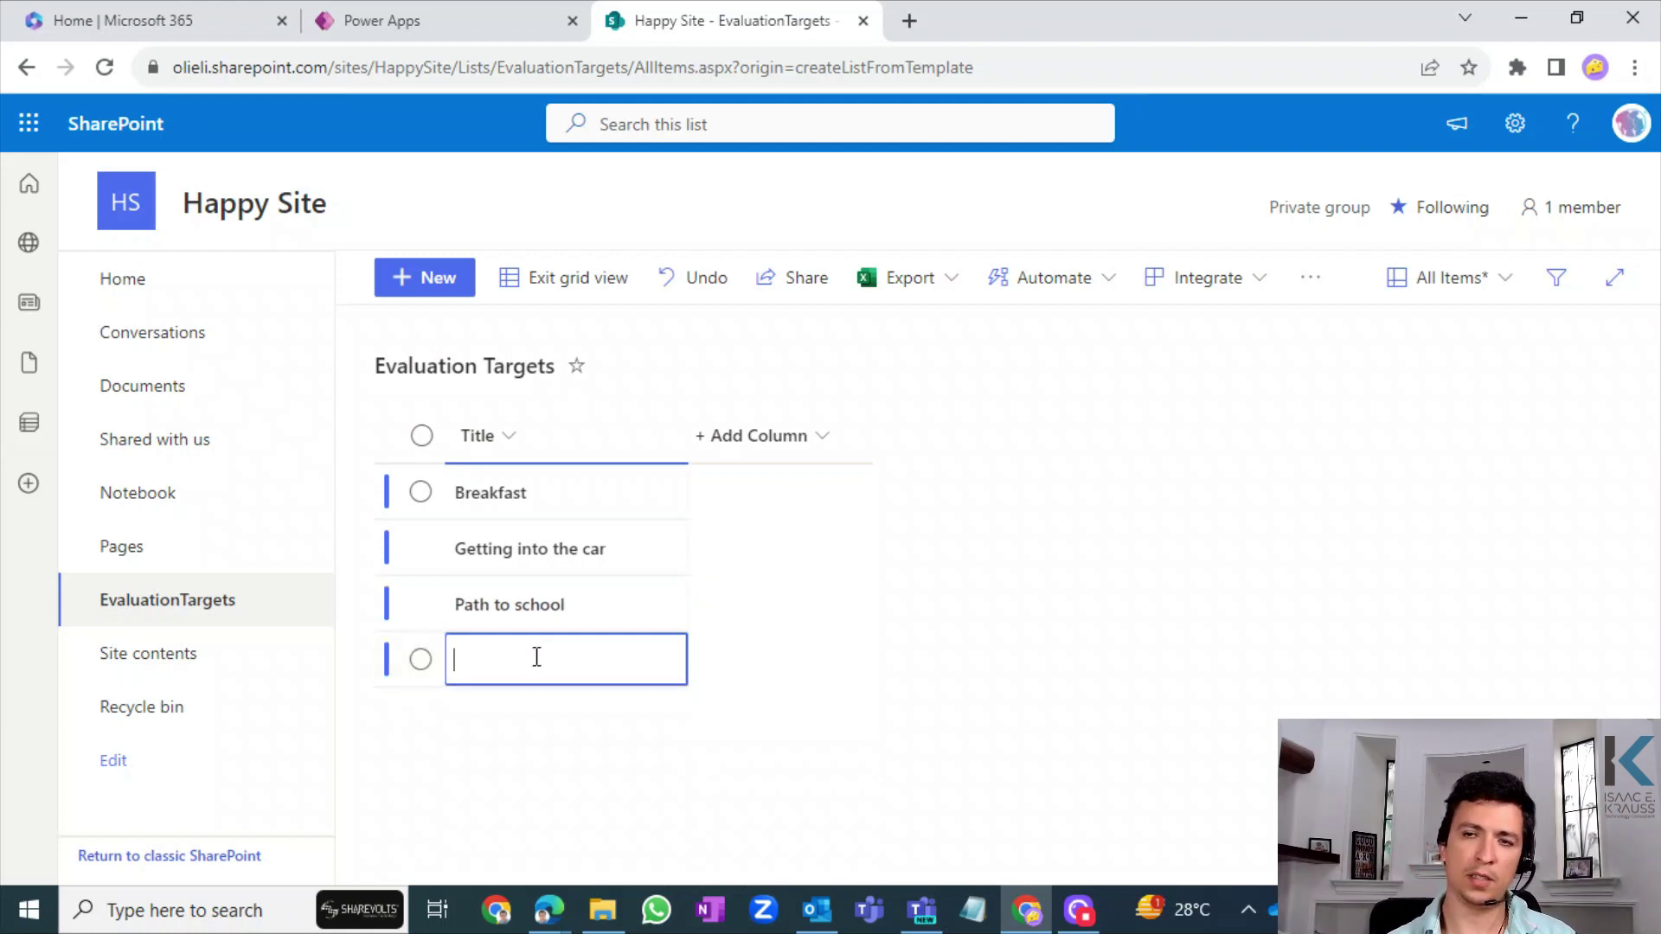
text(Wa)
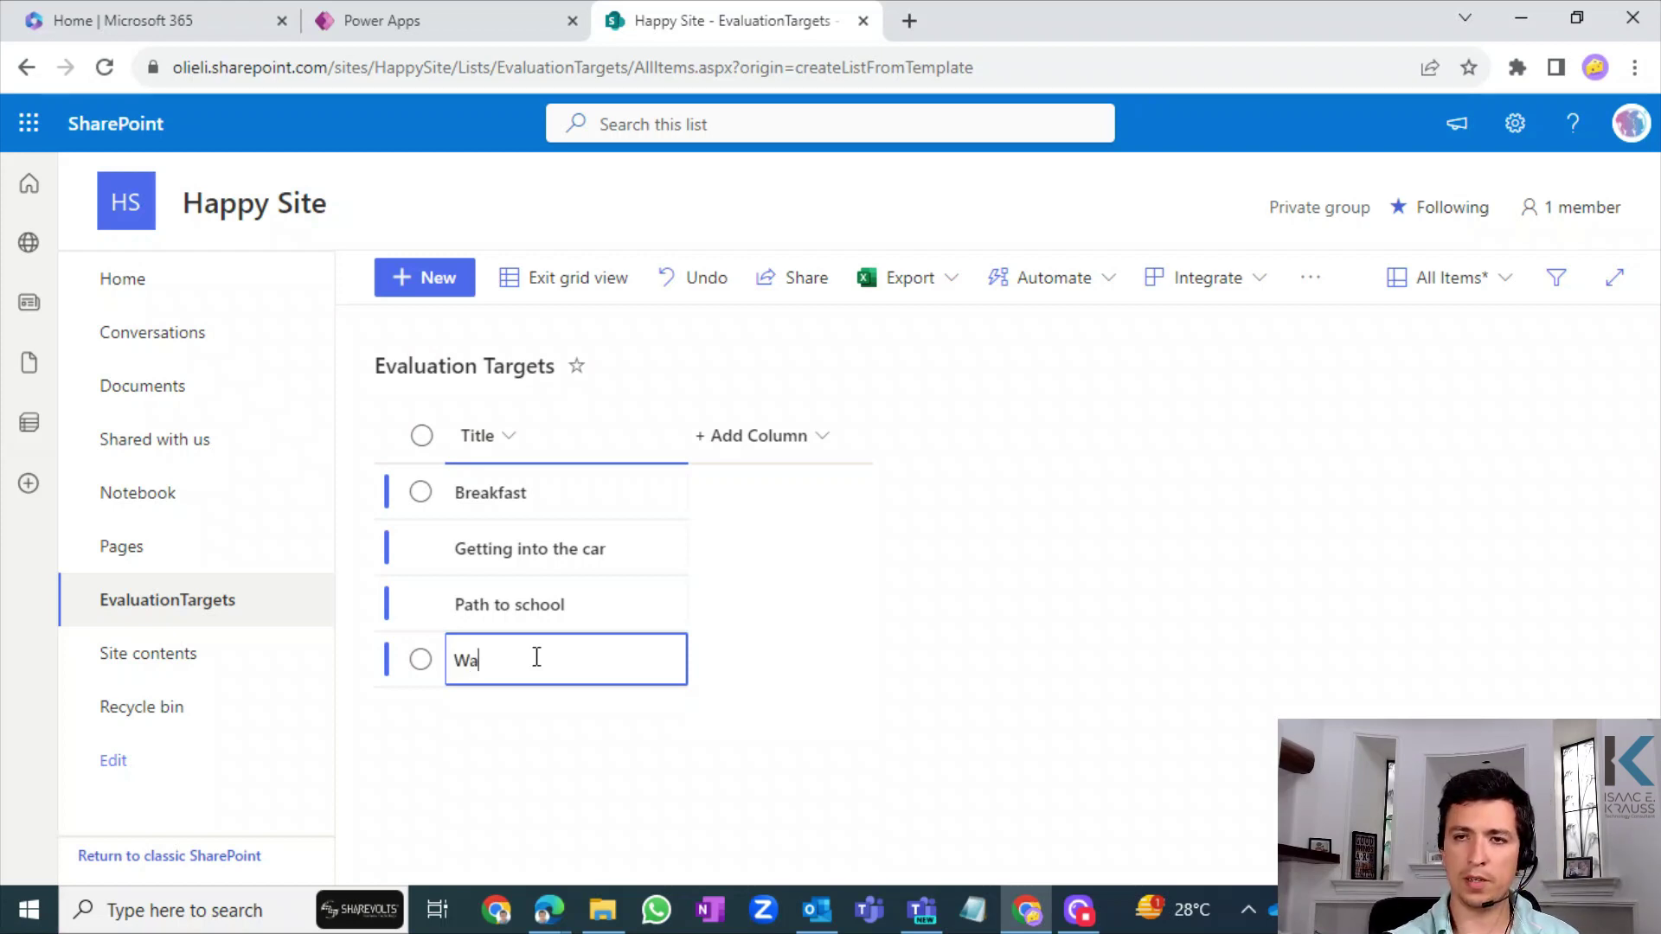
text(iting in)
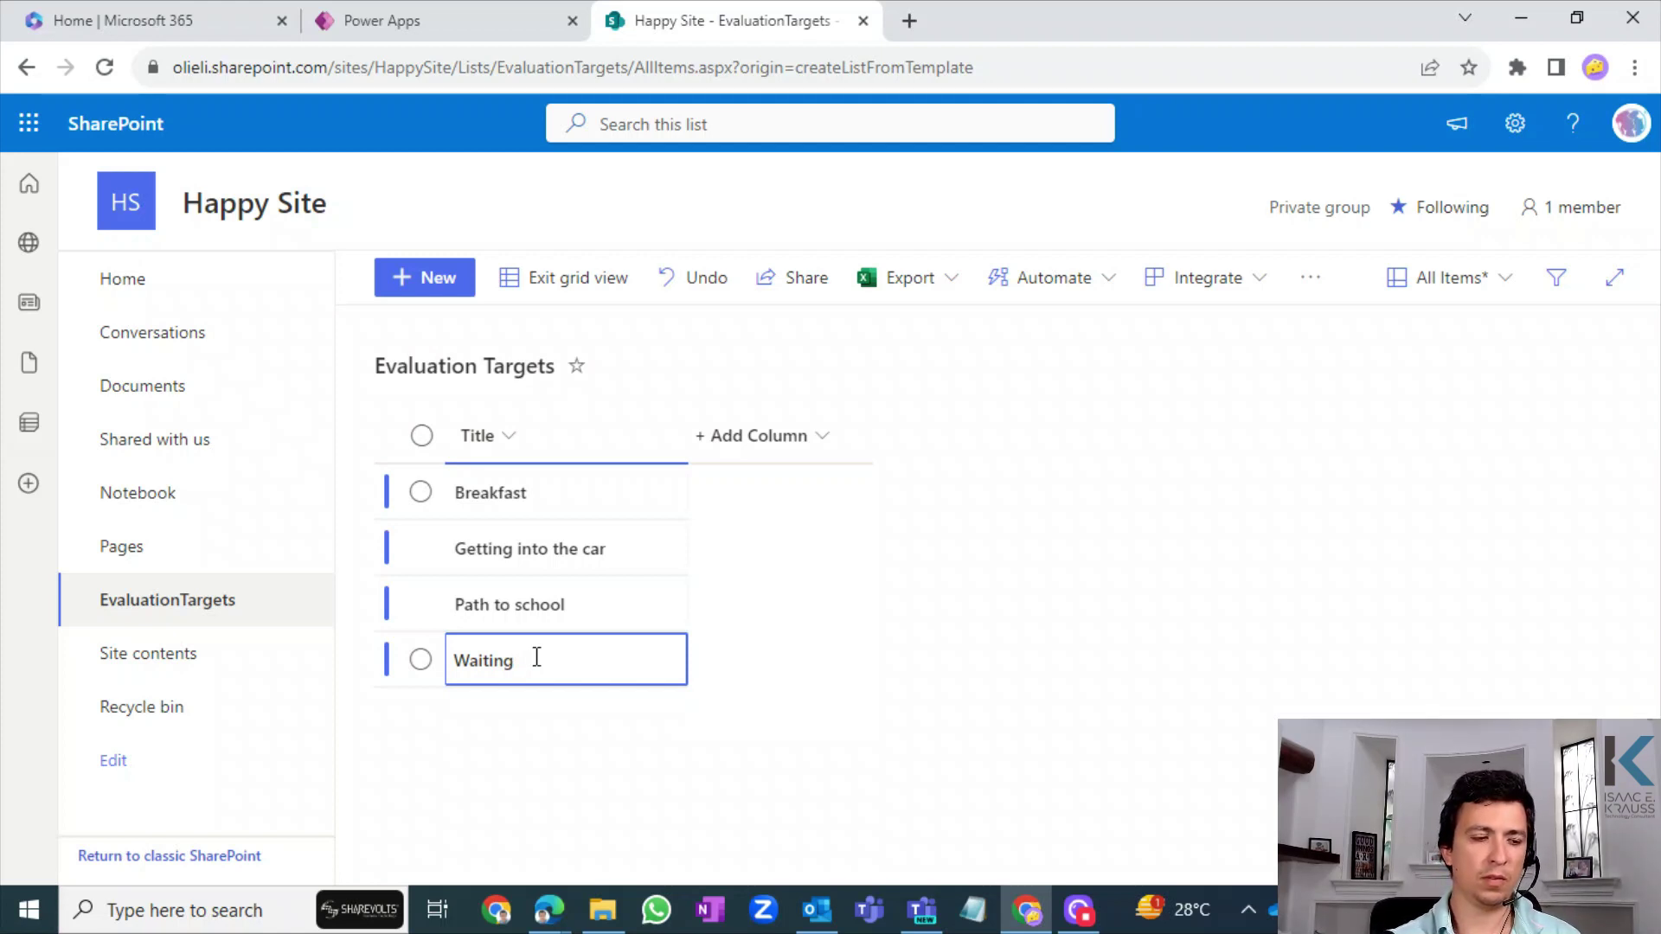
text(at sc)
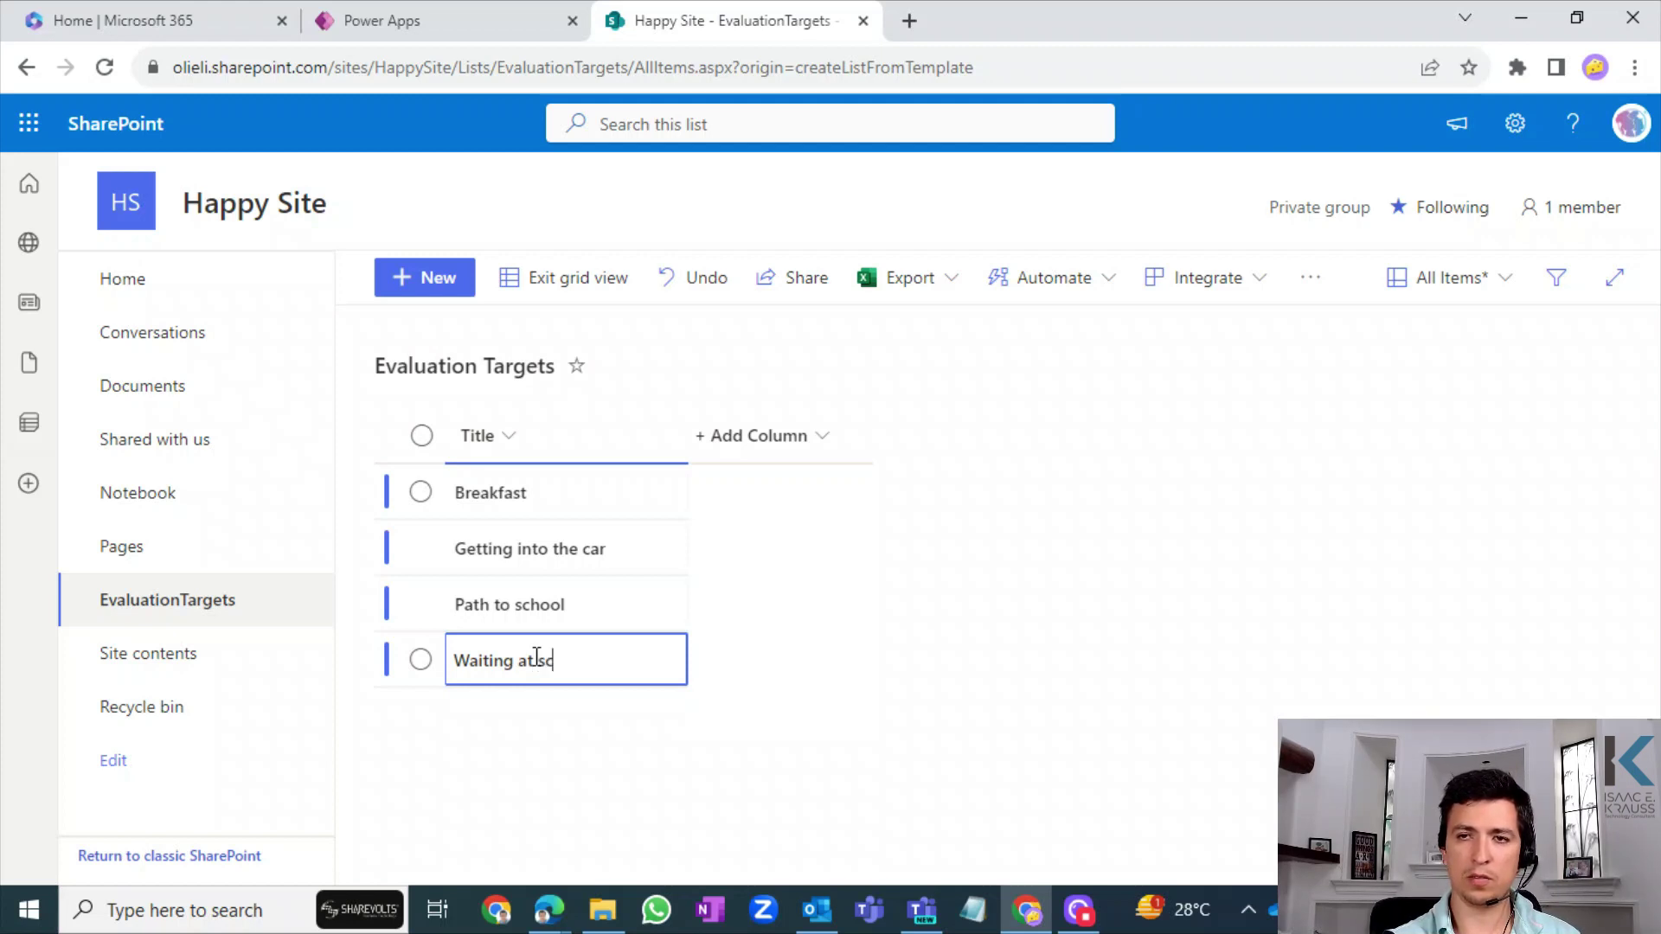
text(hool's door)
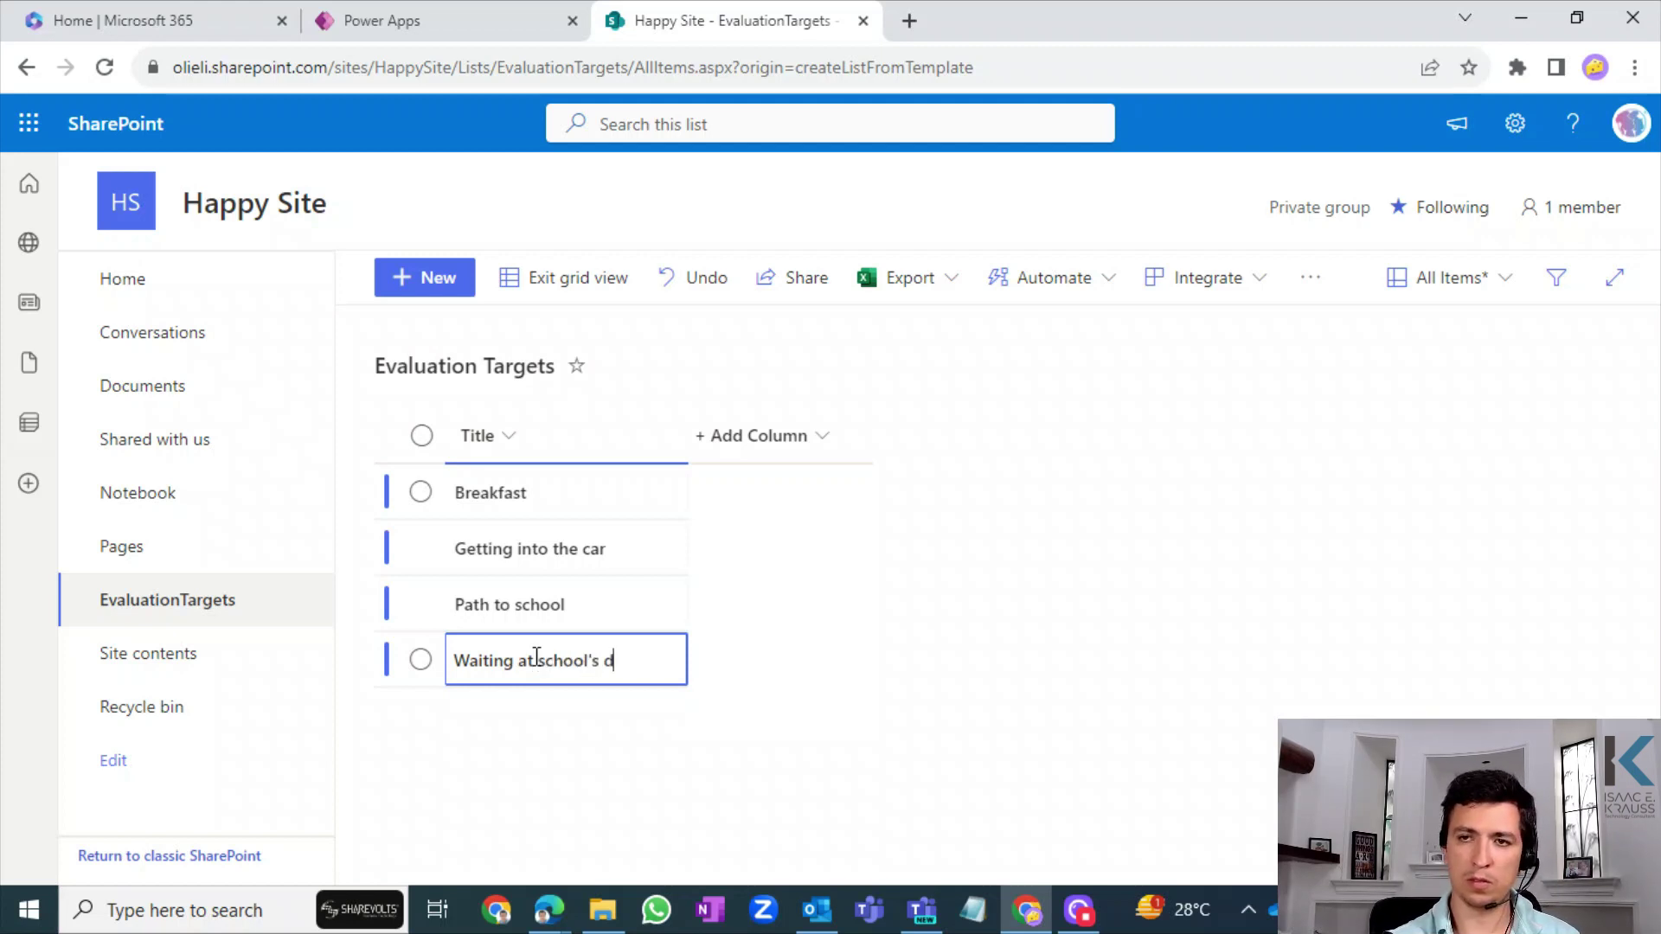
key(BackSpace)
key(BackSpace)
text(or)
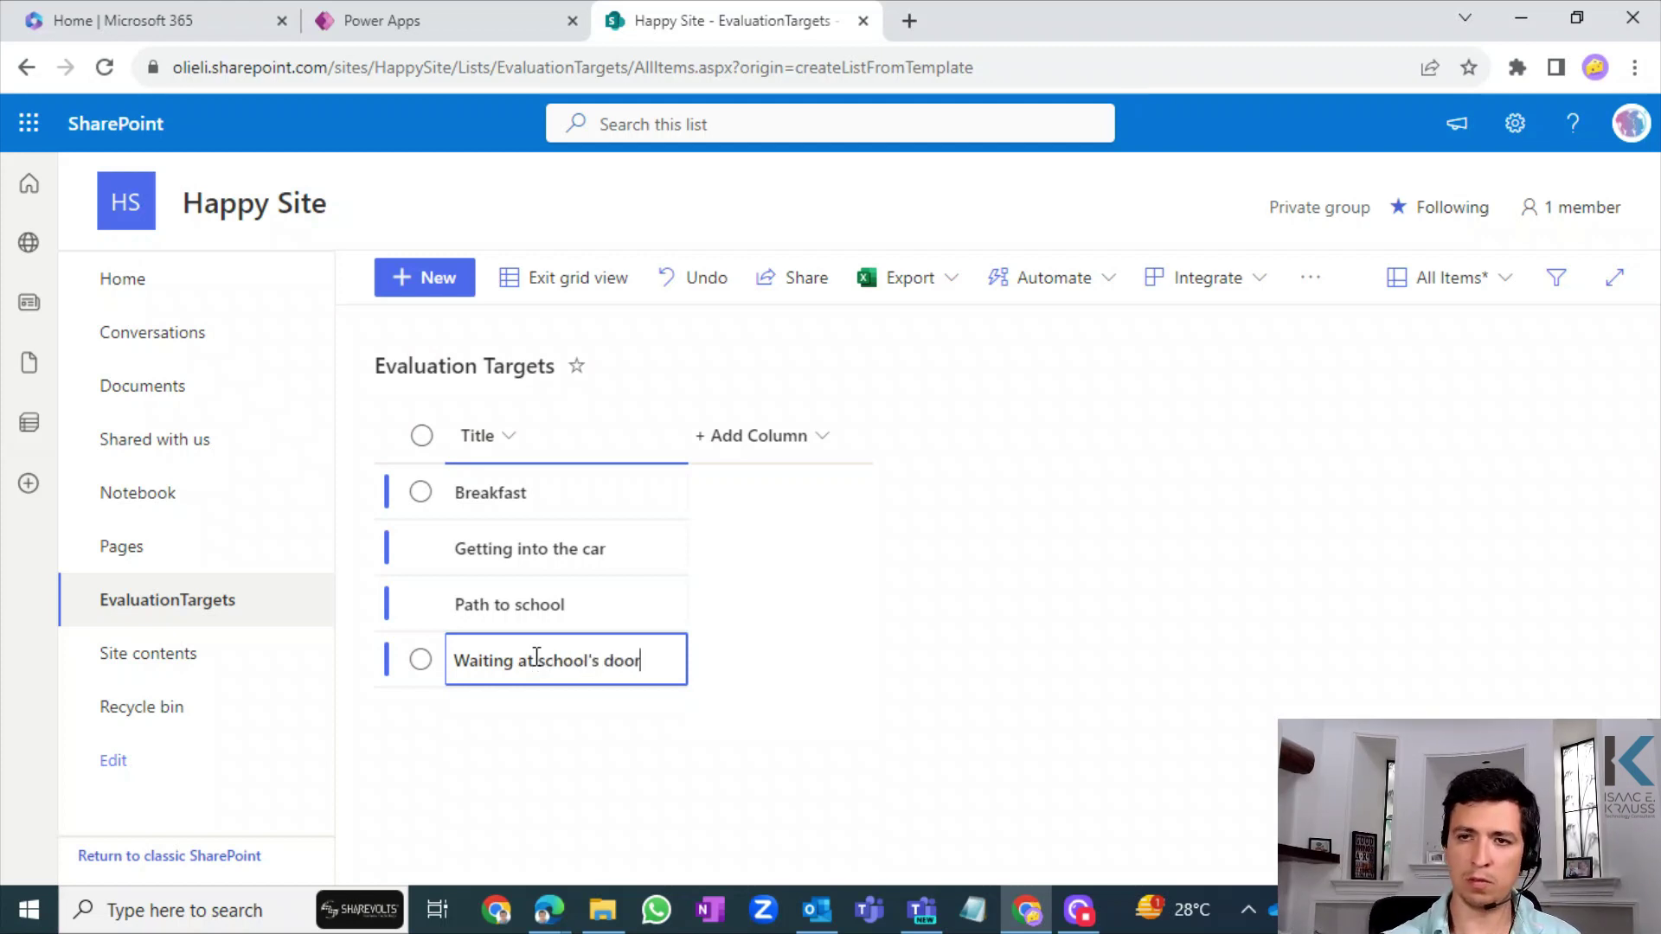
key(Return)
- Add a fifth item titled "Walking to classroom" below the other evaluation targets
click(523, 722)
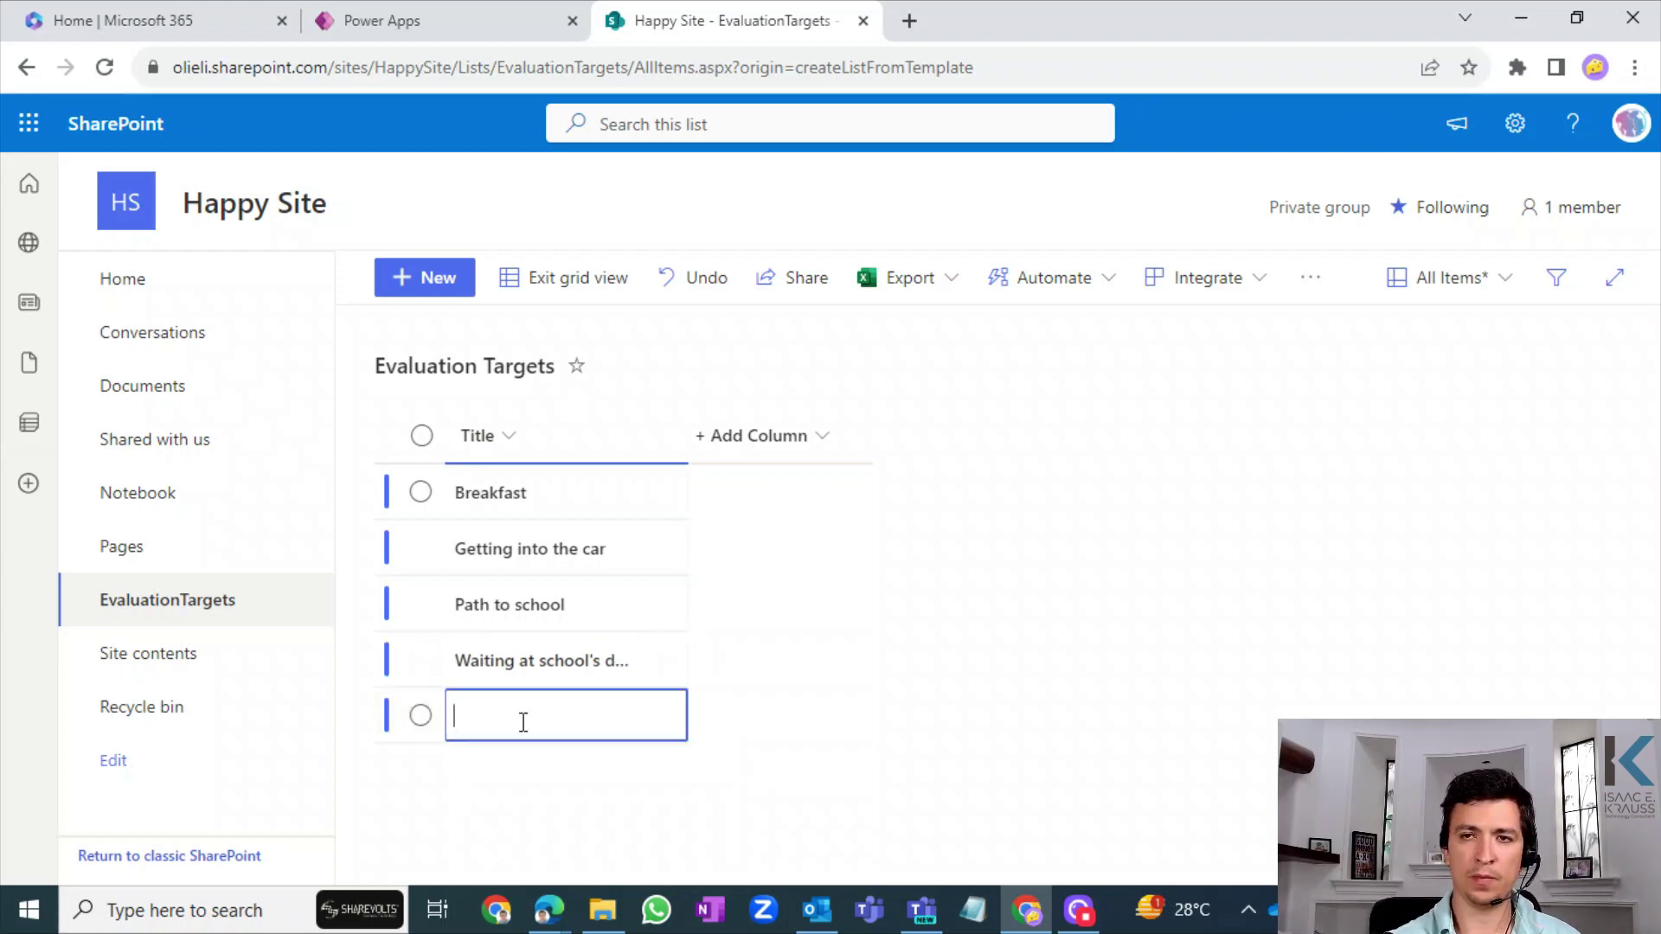
text(Walg)
key(BackSpace)
key(BackSpace)
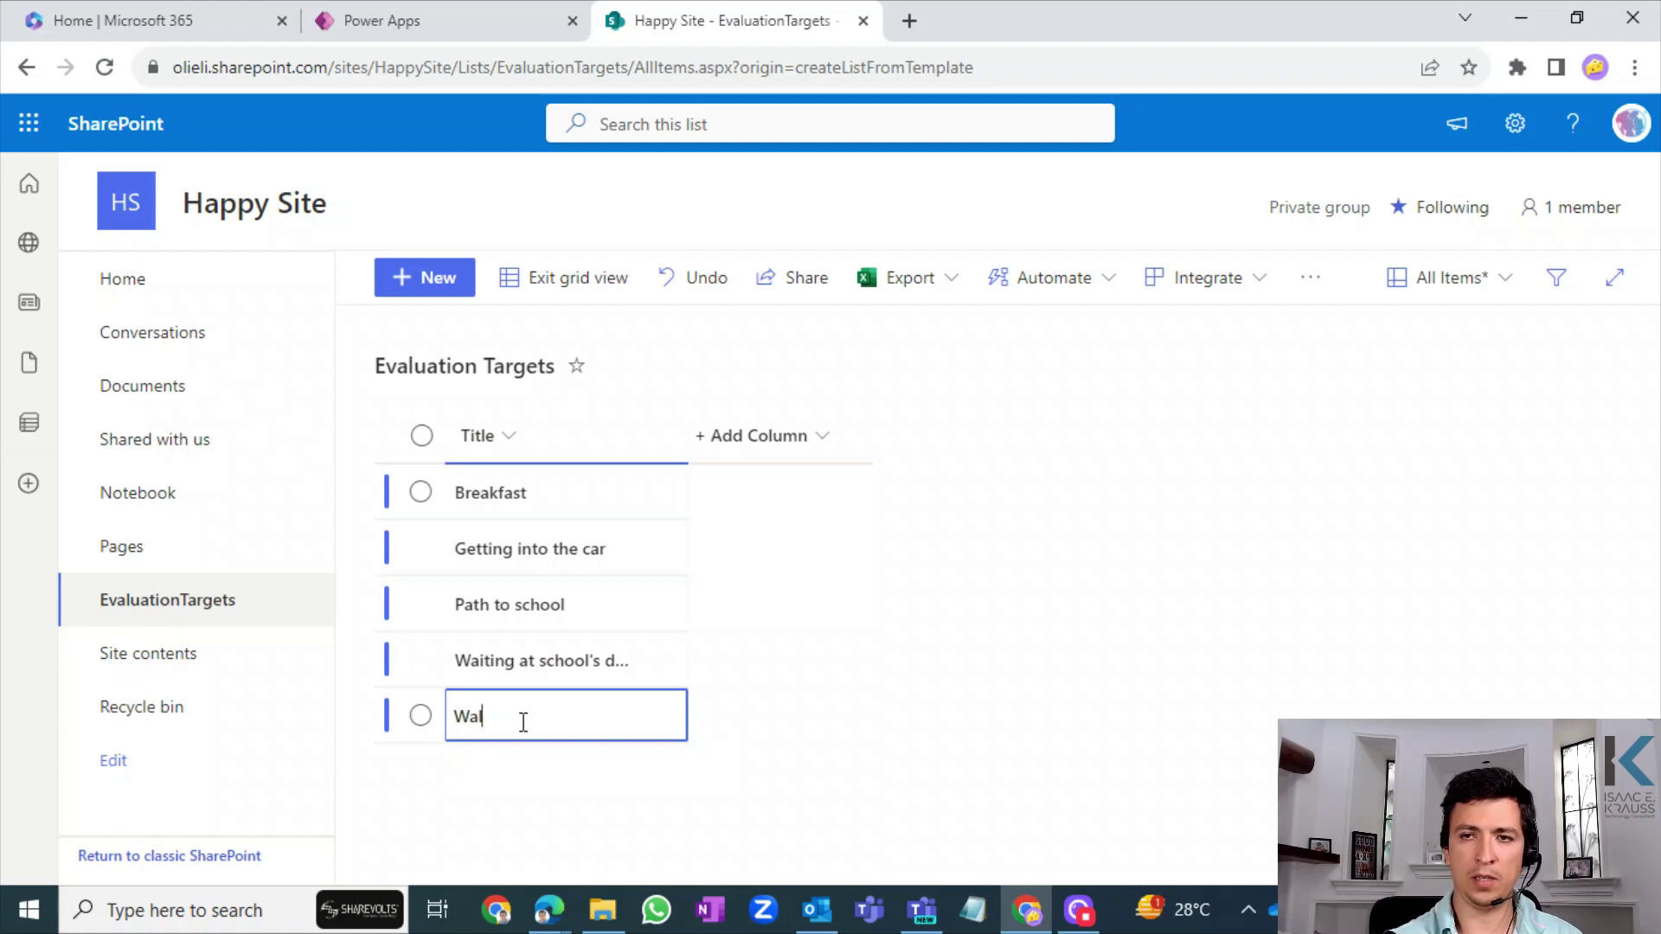
text(lking to class)
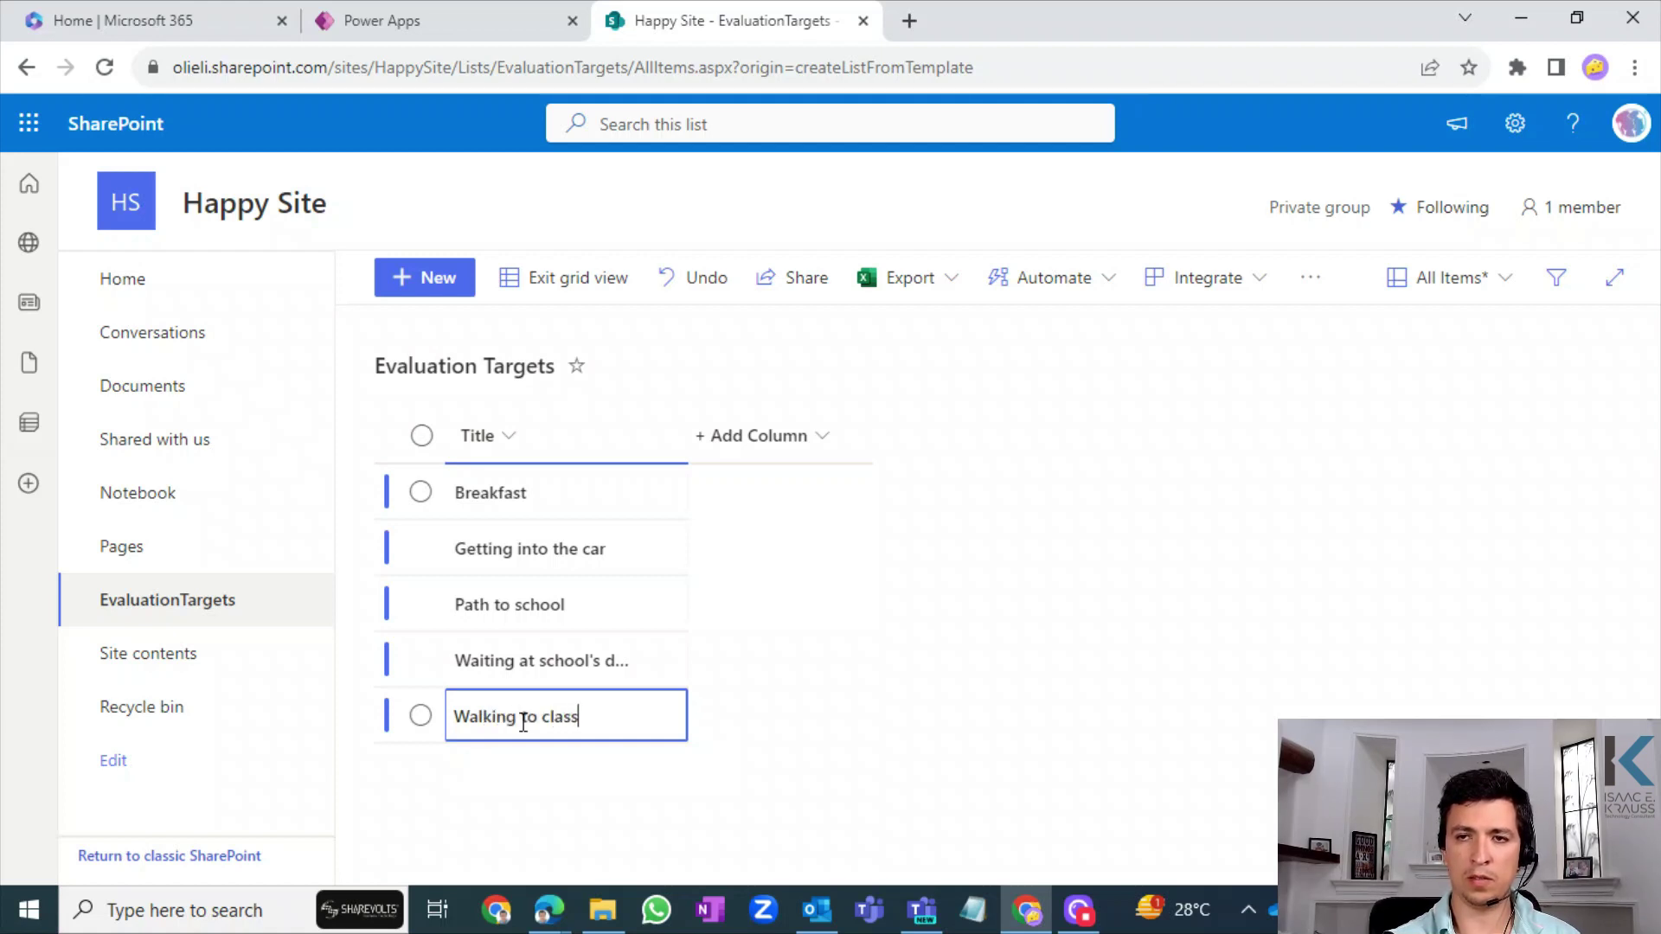
text(room)
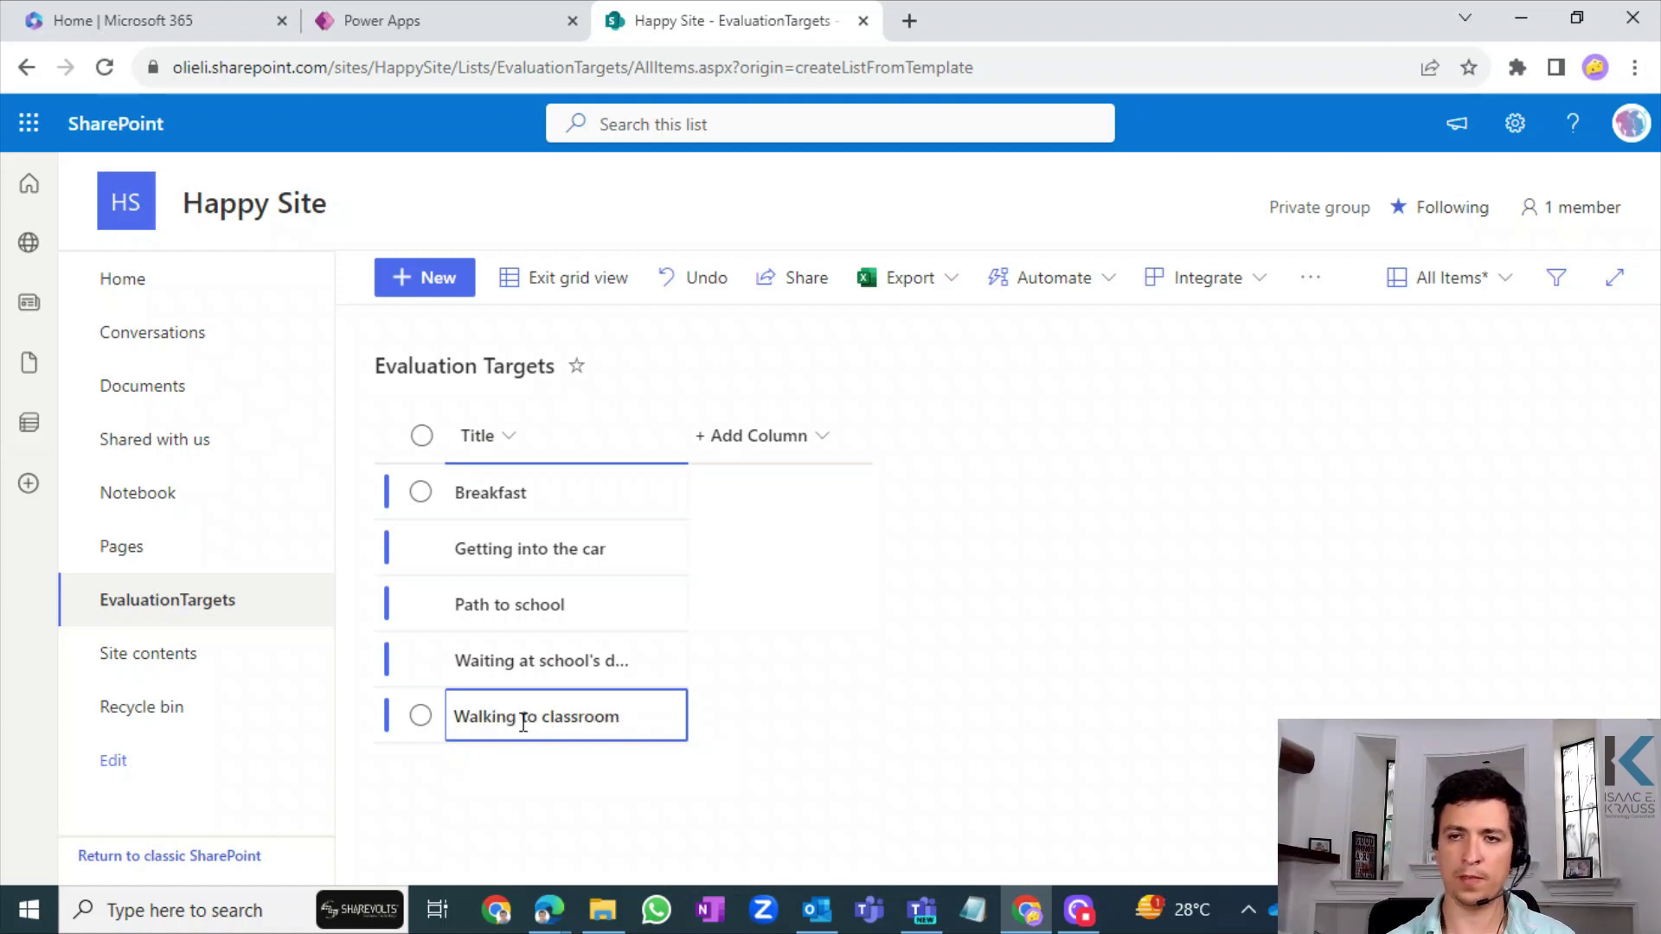
- Commit the "Walking to classroom" item and exit grid editing of the Evaluation Targets list
click(589, 766)
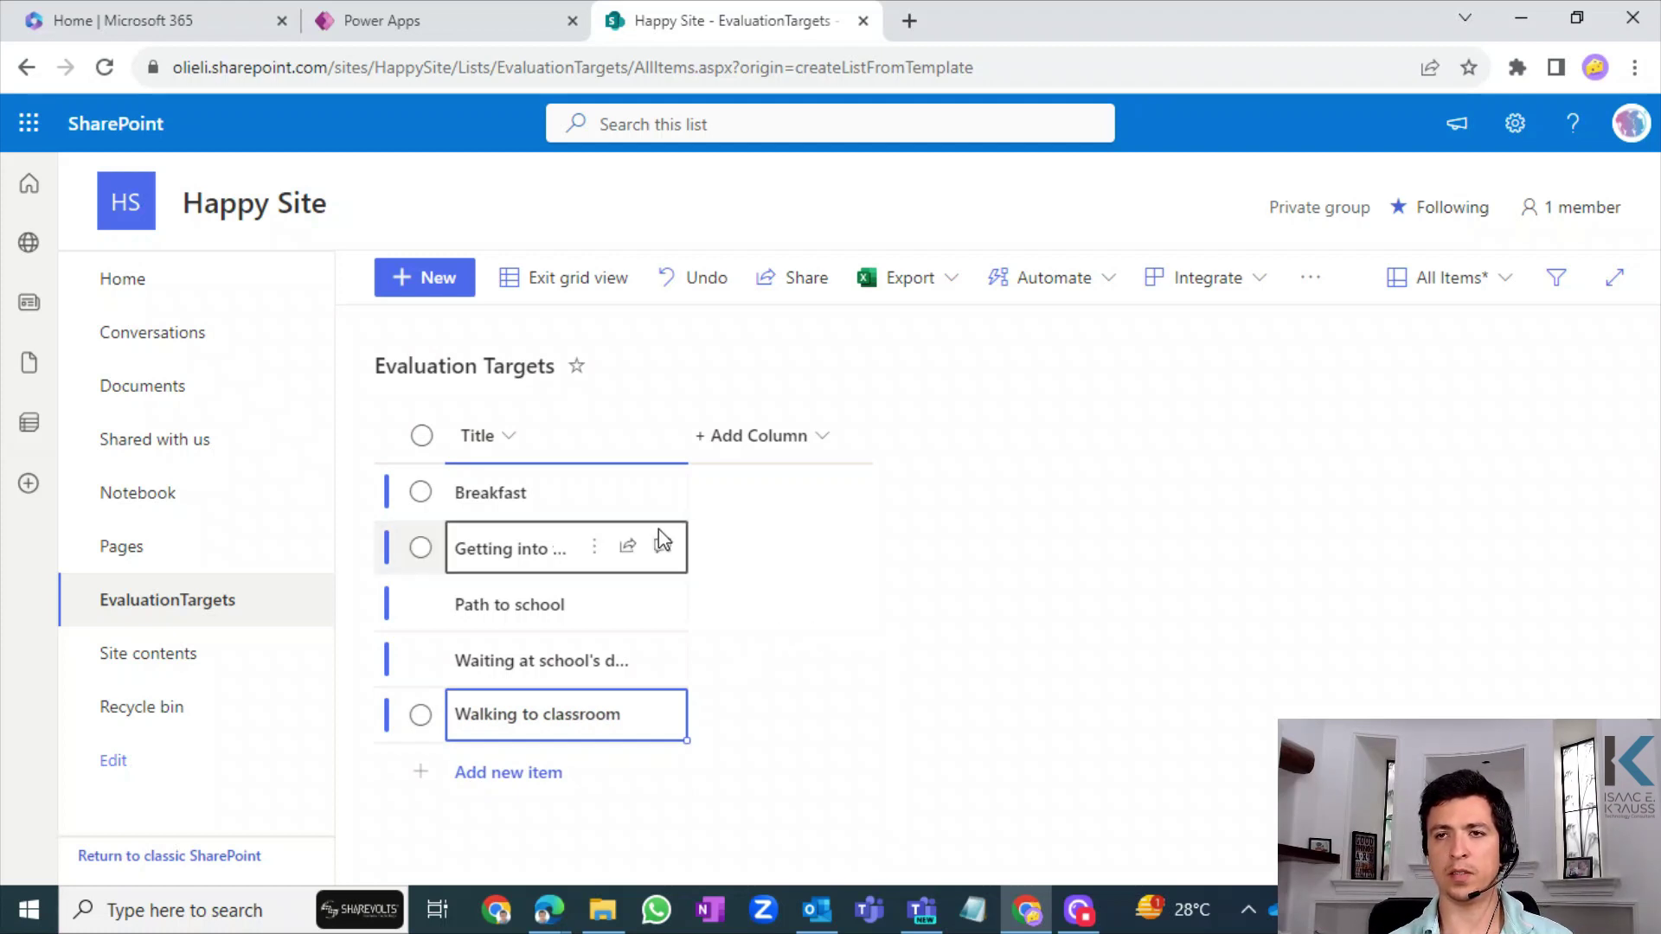
click(545, 496)
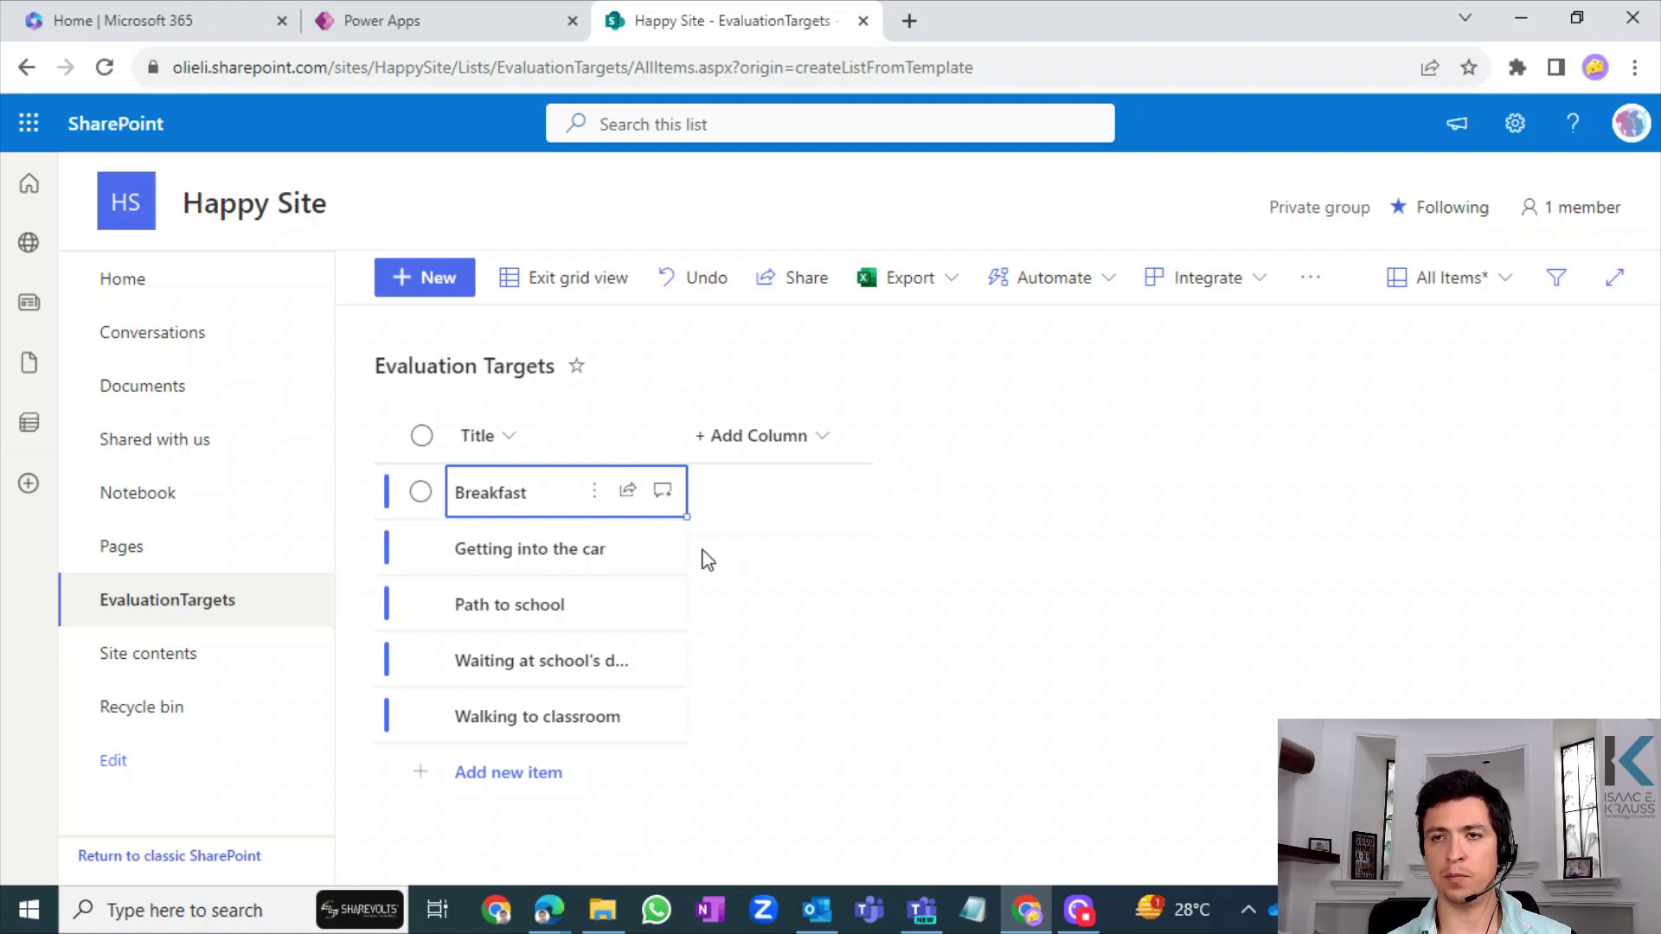
click(567, 303)
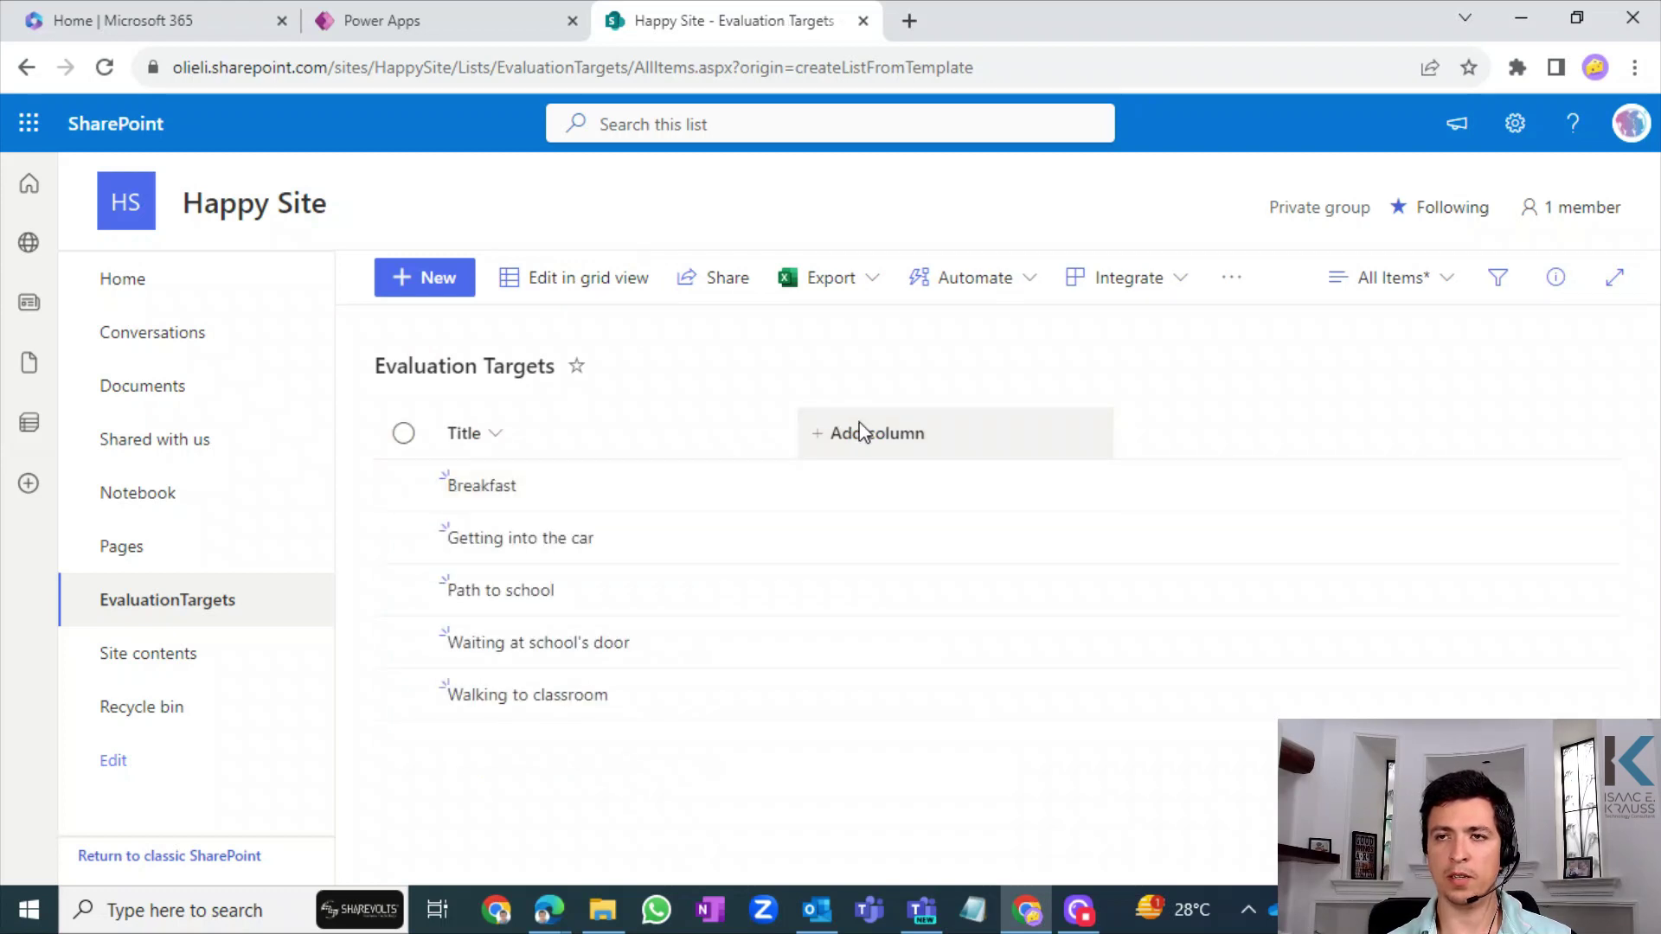
- Start a new Choice column named "Triggers" in the Evaluation Targets list
click(861, 431)
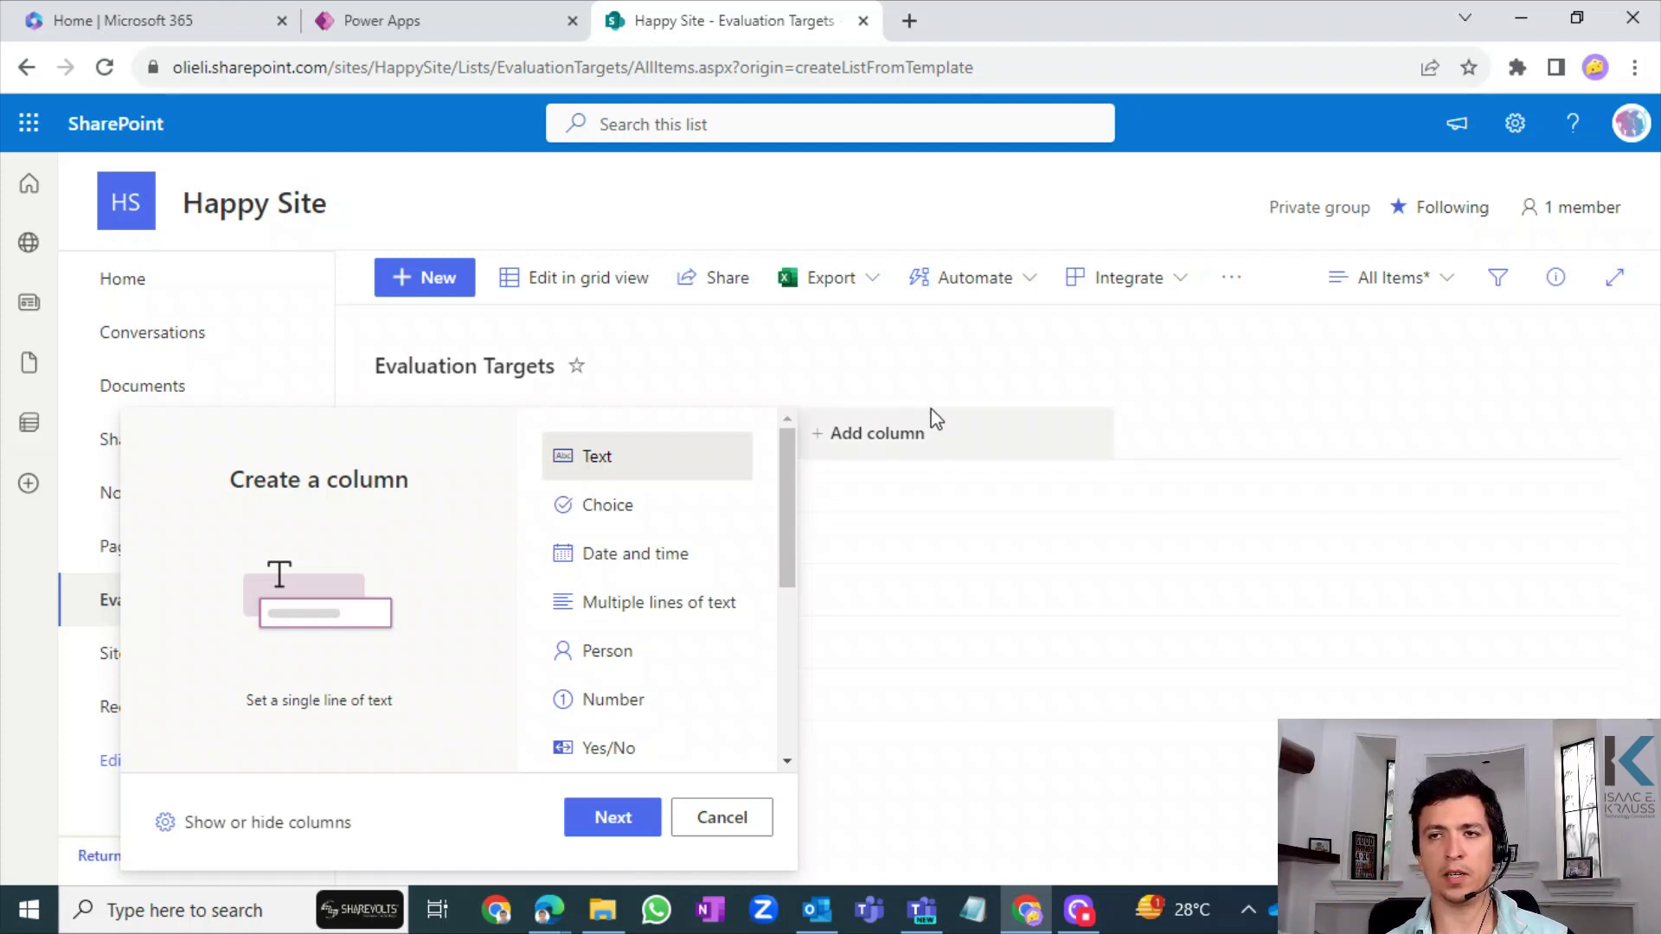
click(630, 387)
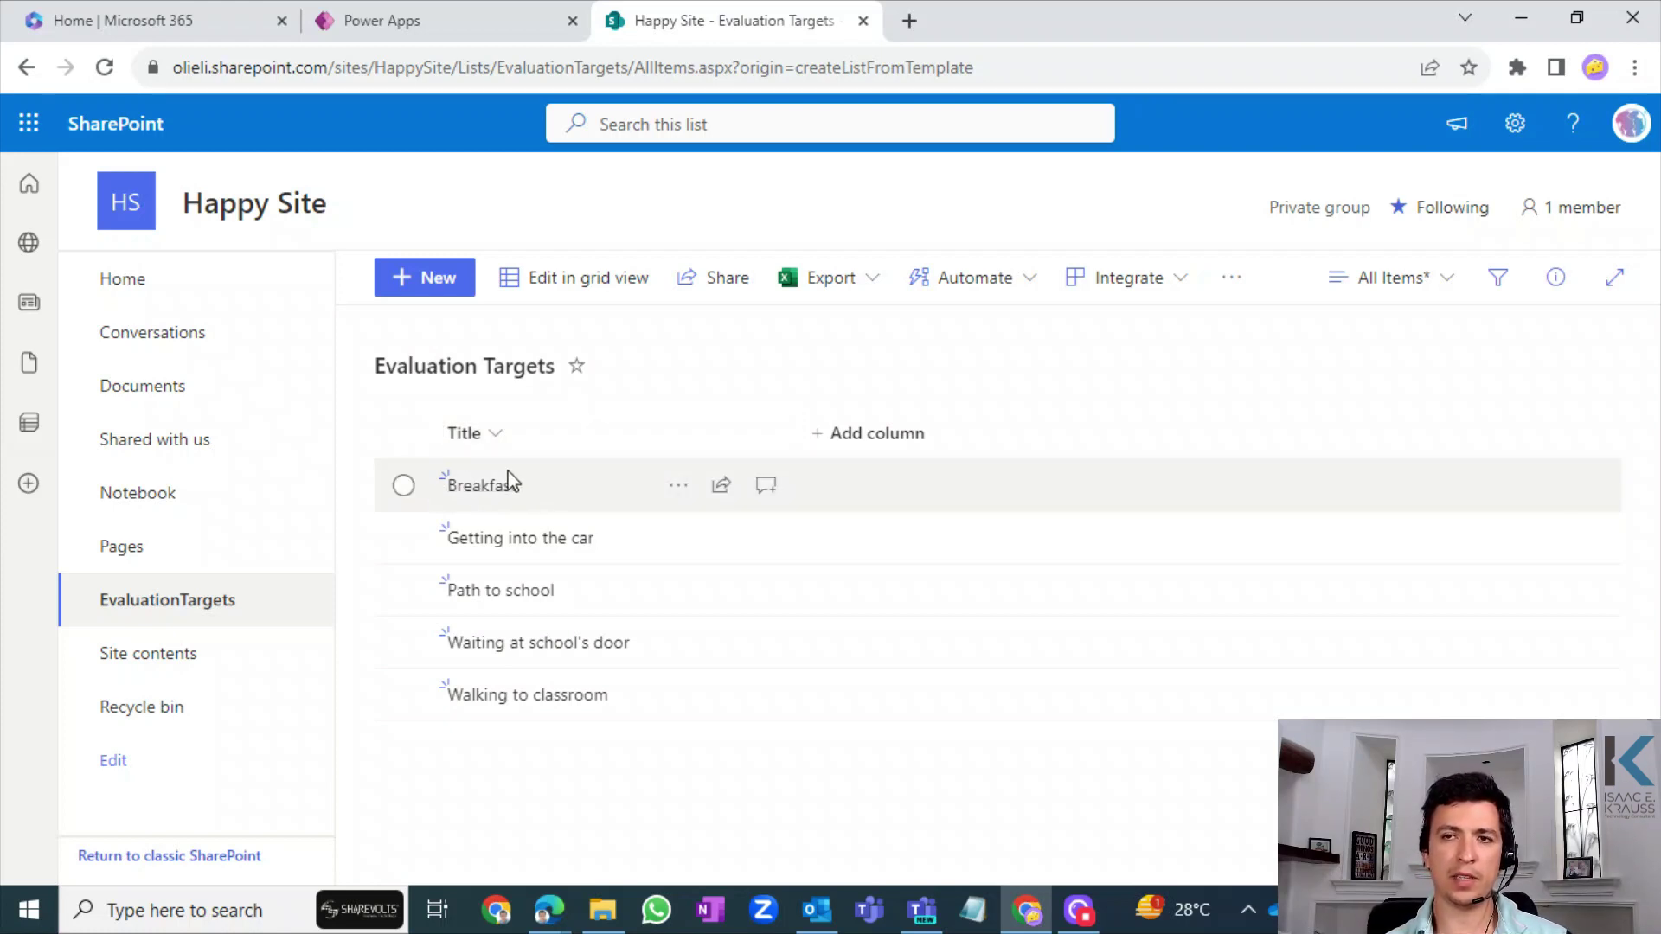
click(886, 432)
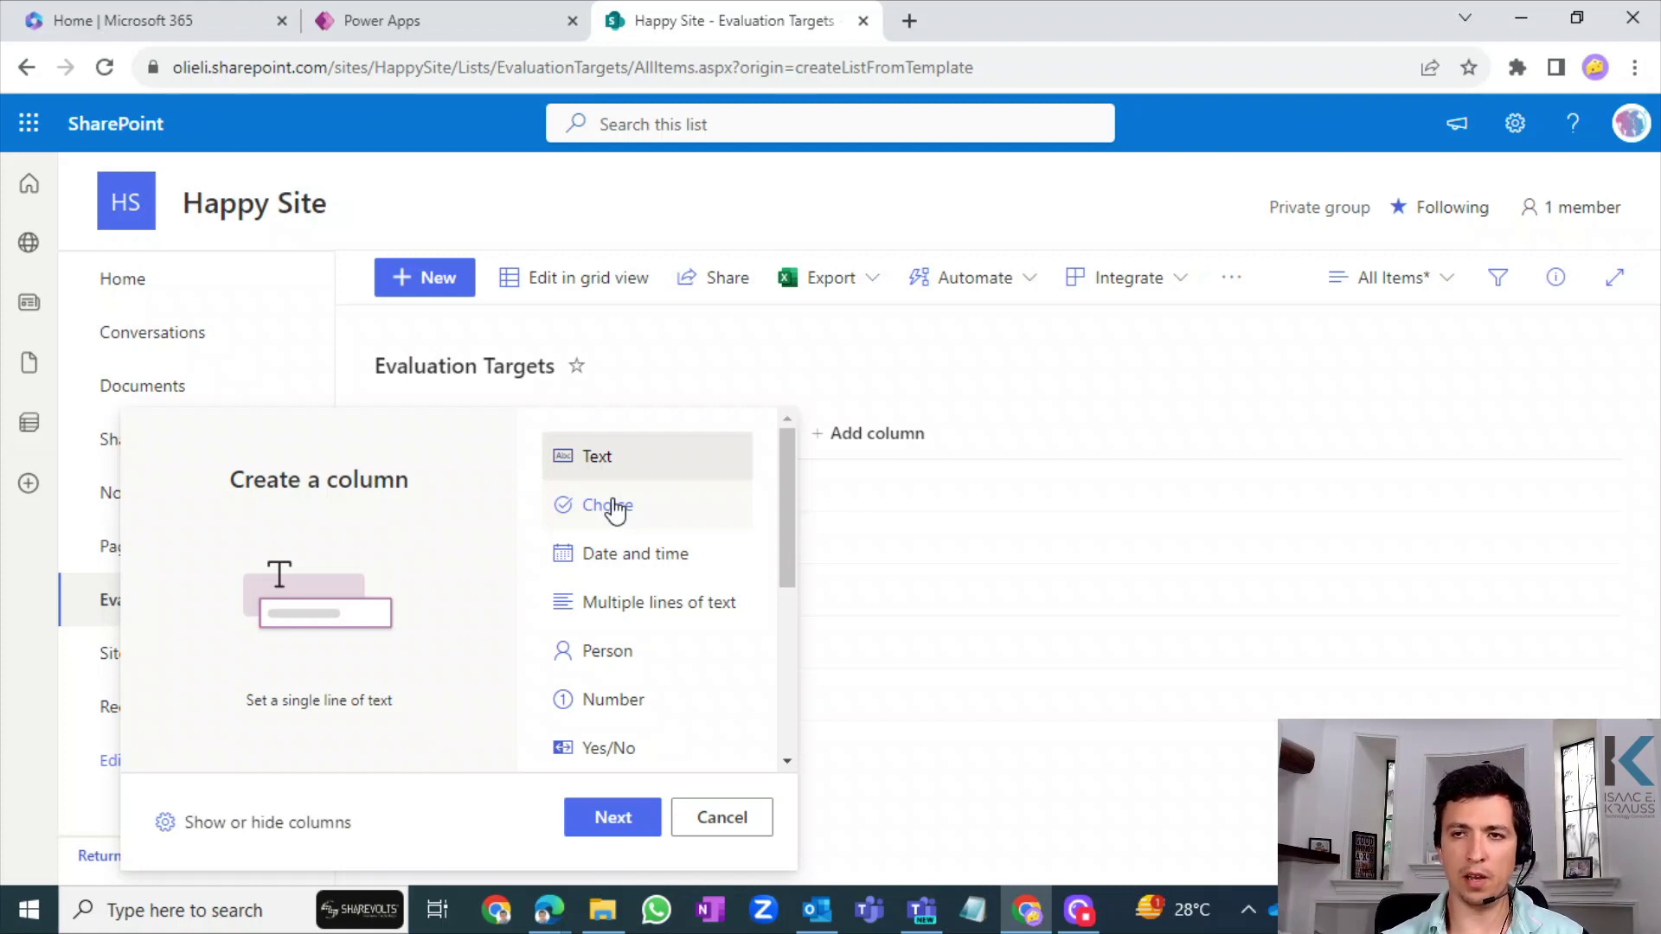
click(610, 508)
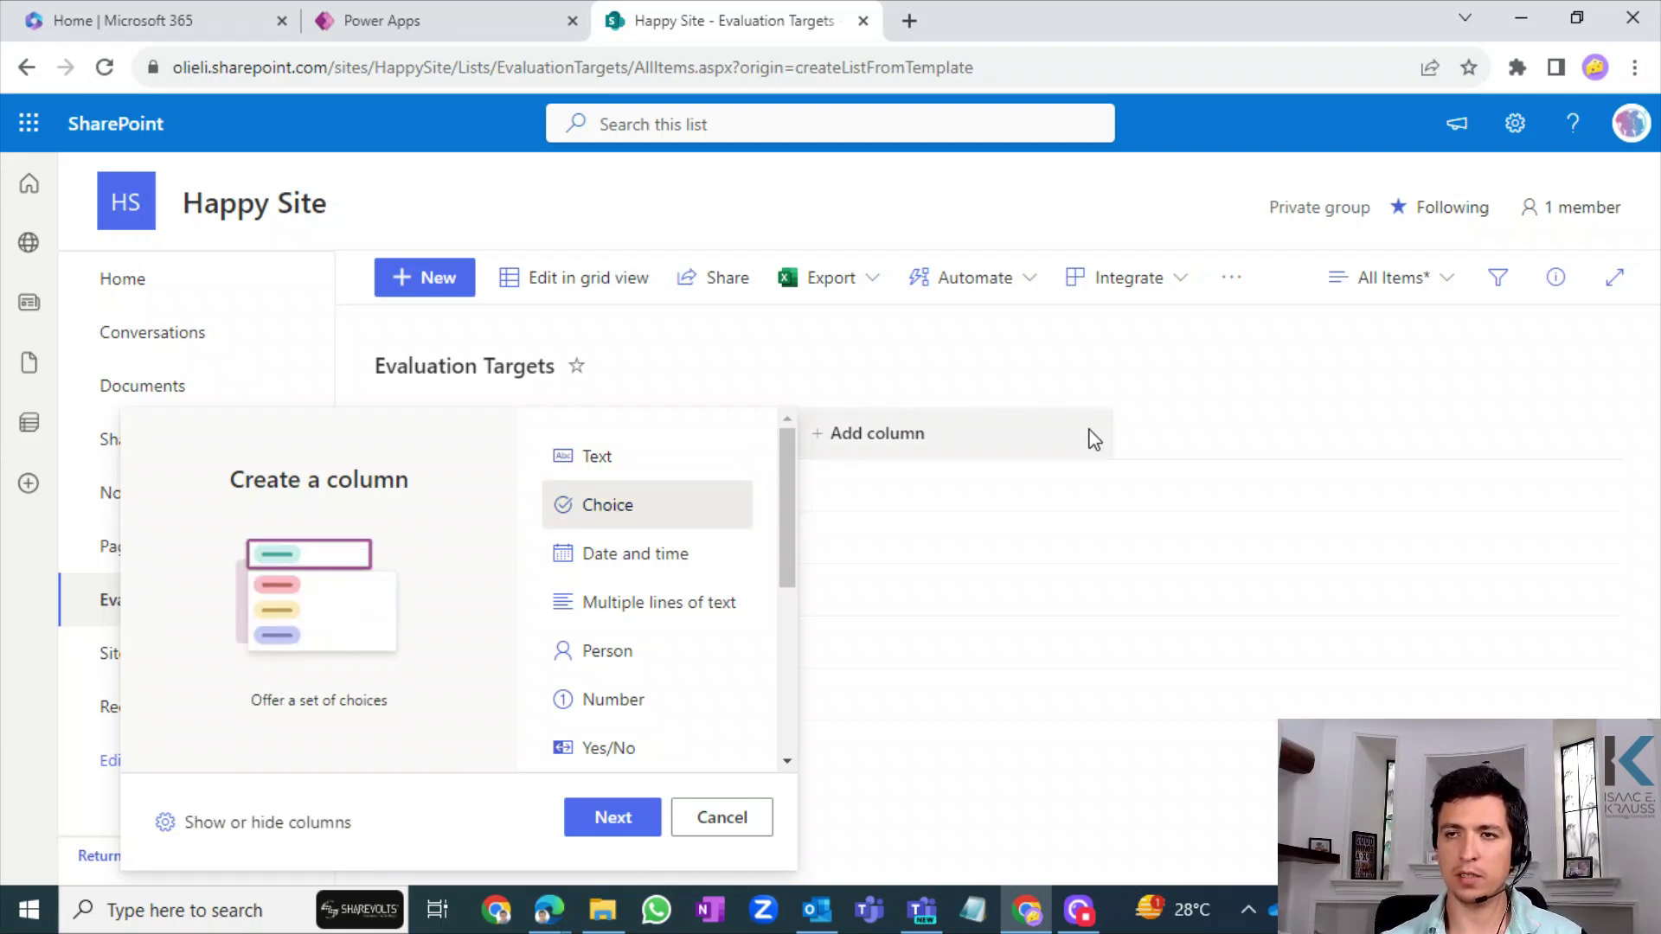
click(620, 820)
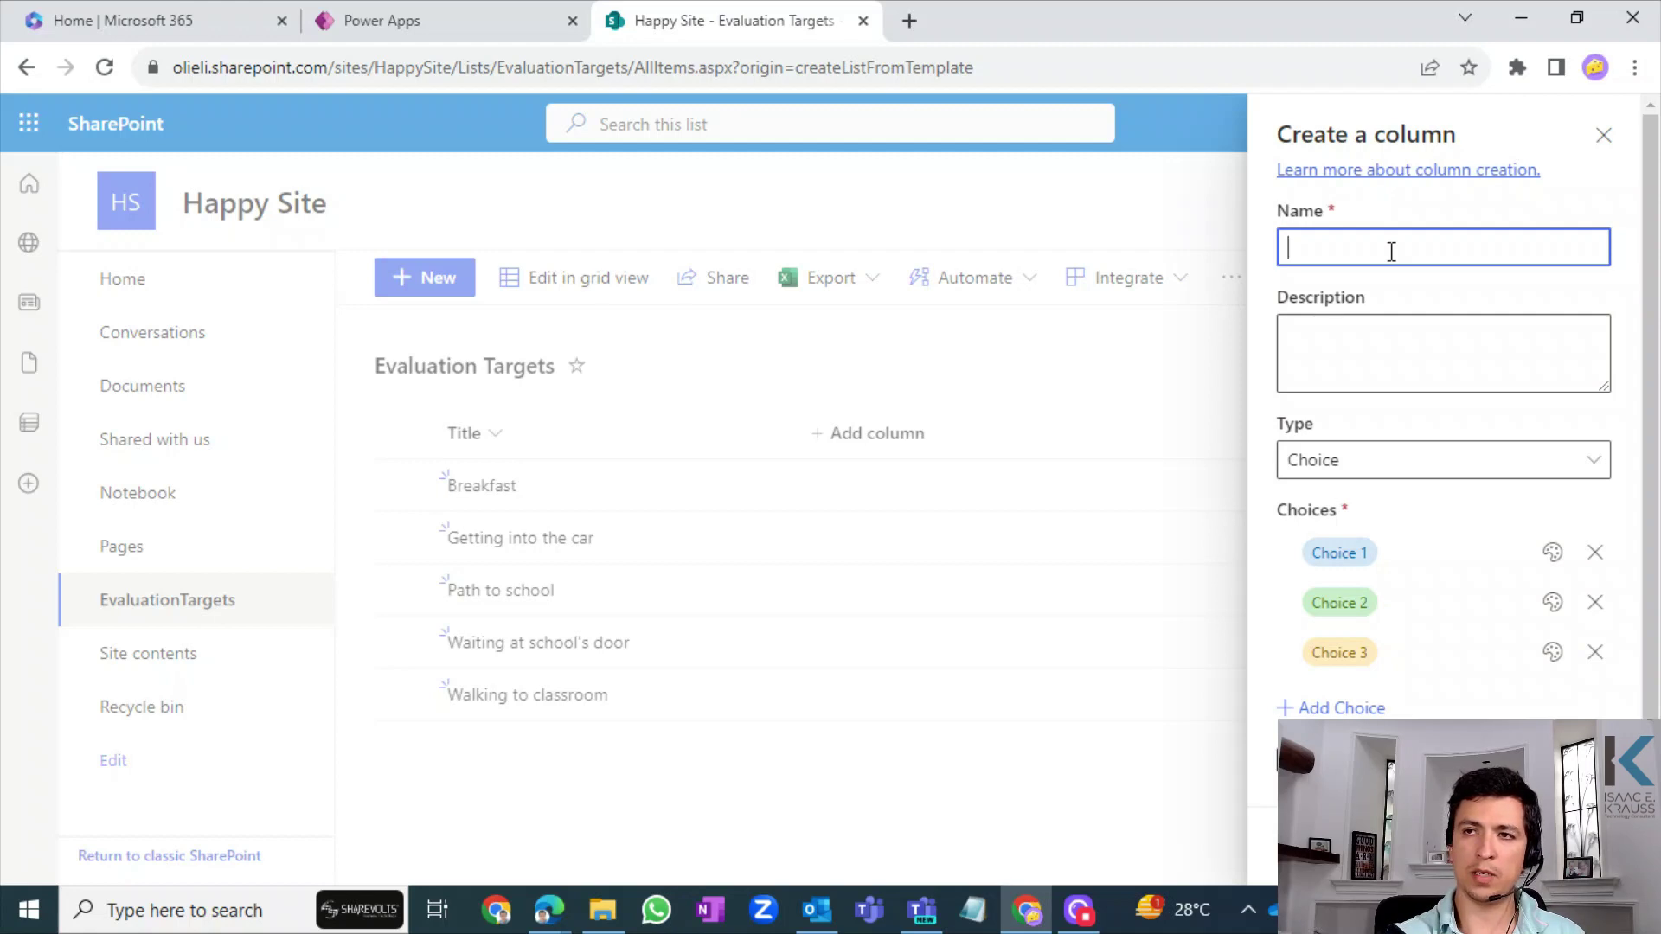
text(Triggers)
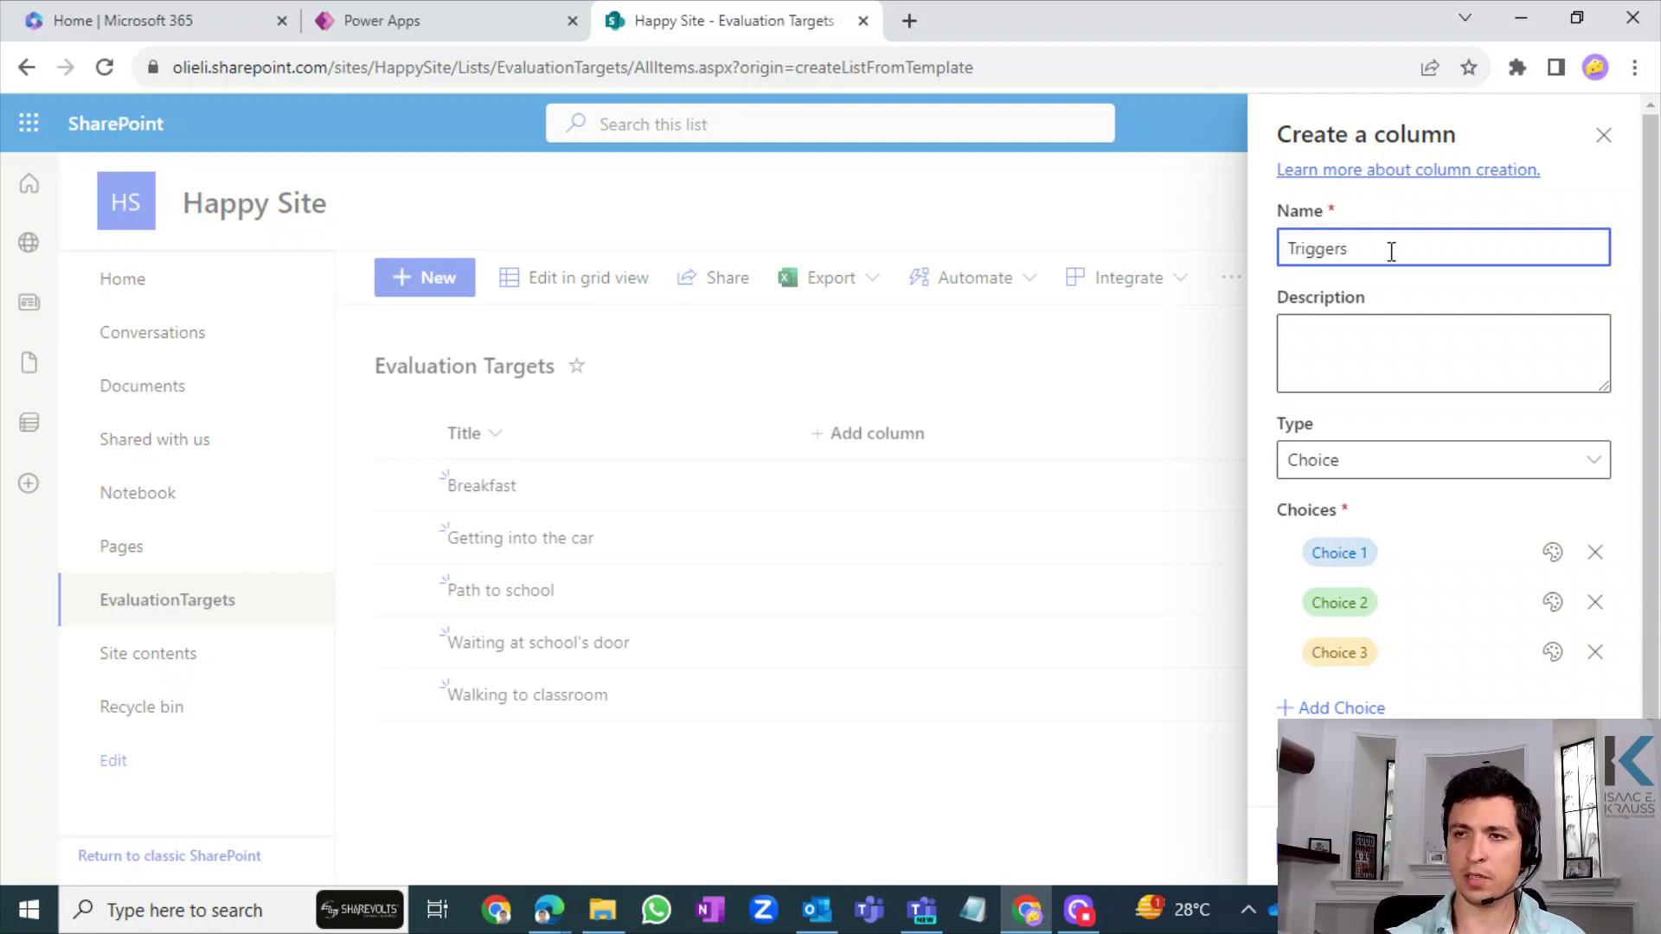
- Allow multiple selections for the Triggers column
scroll(1652, 608, down, 1)
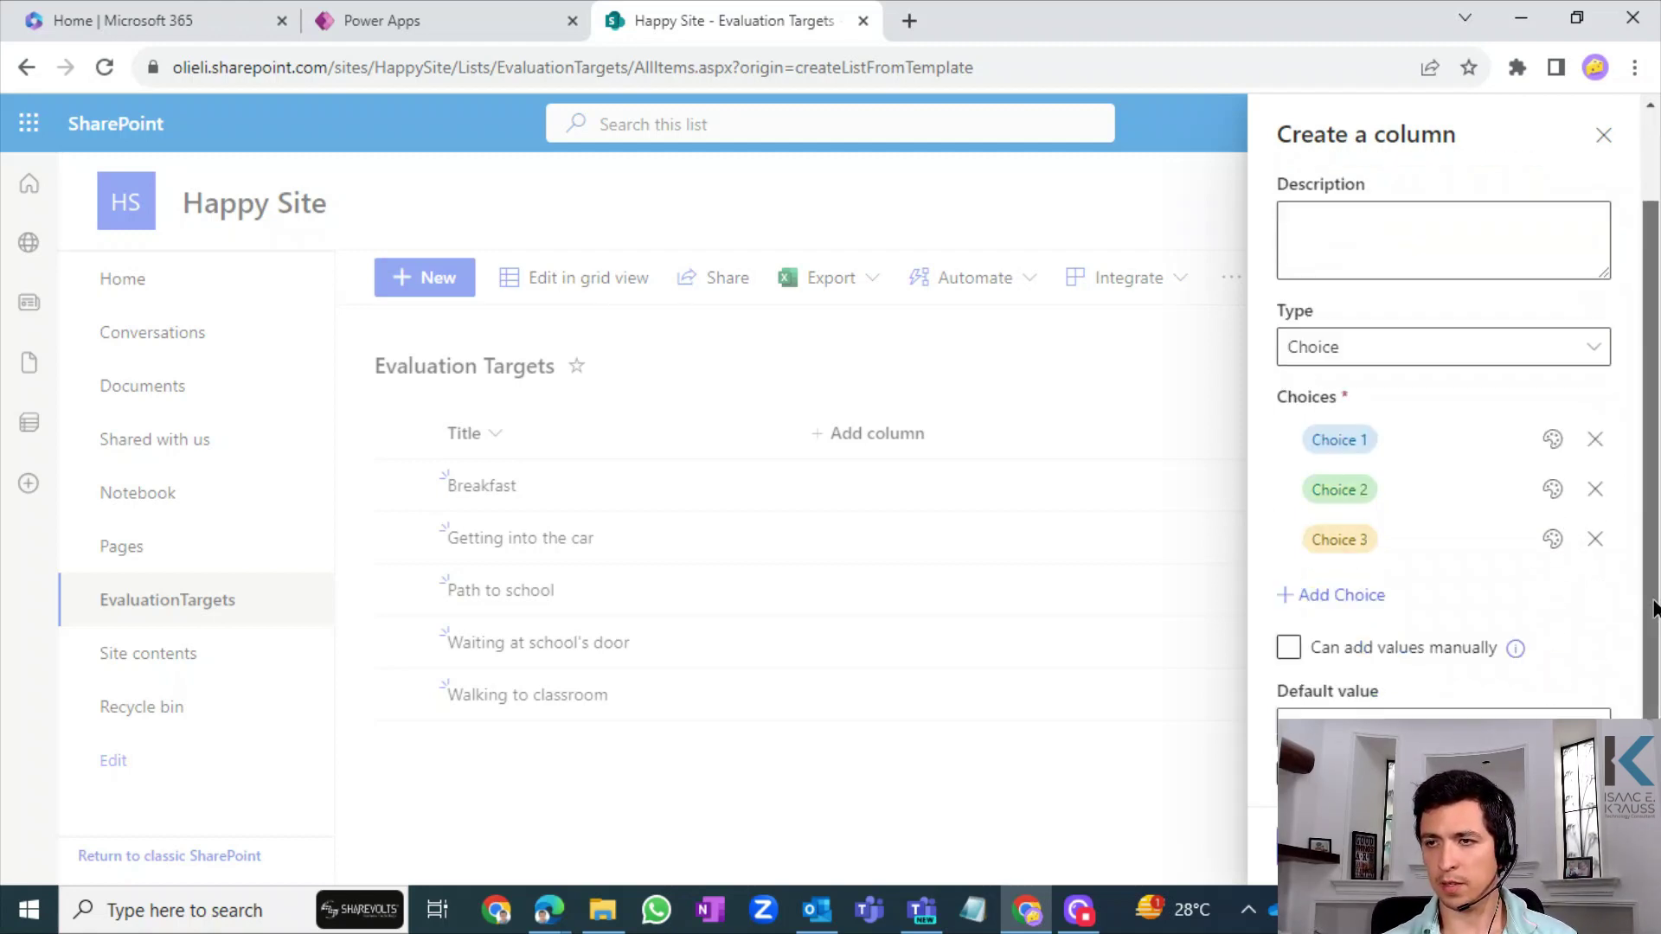
scroll(1652, 608, down, 1)
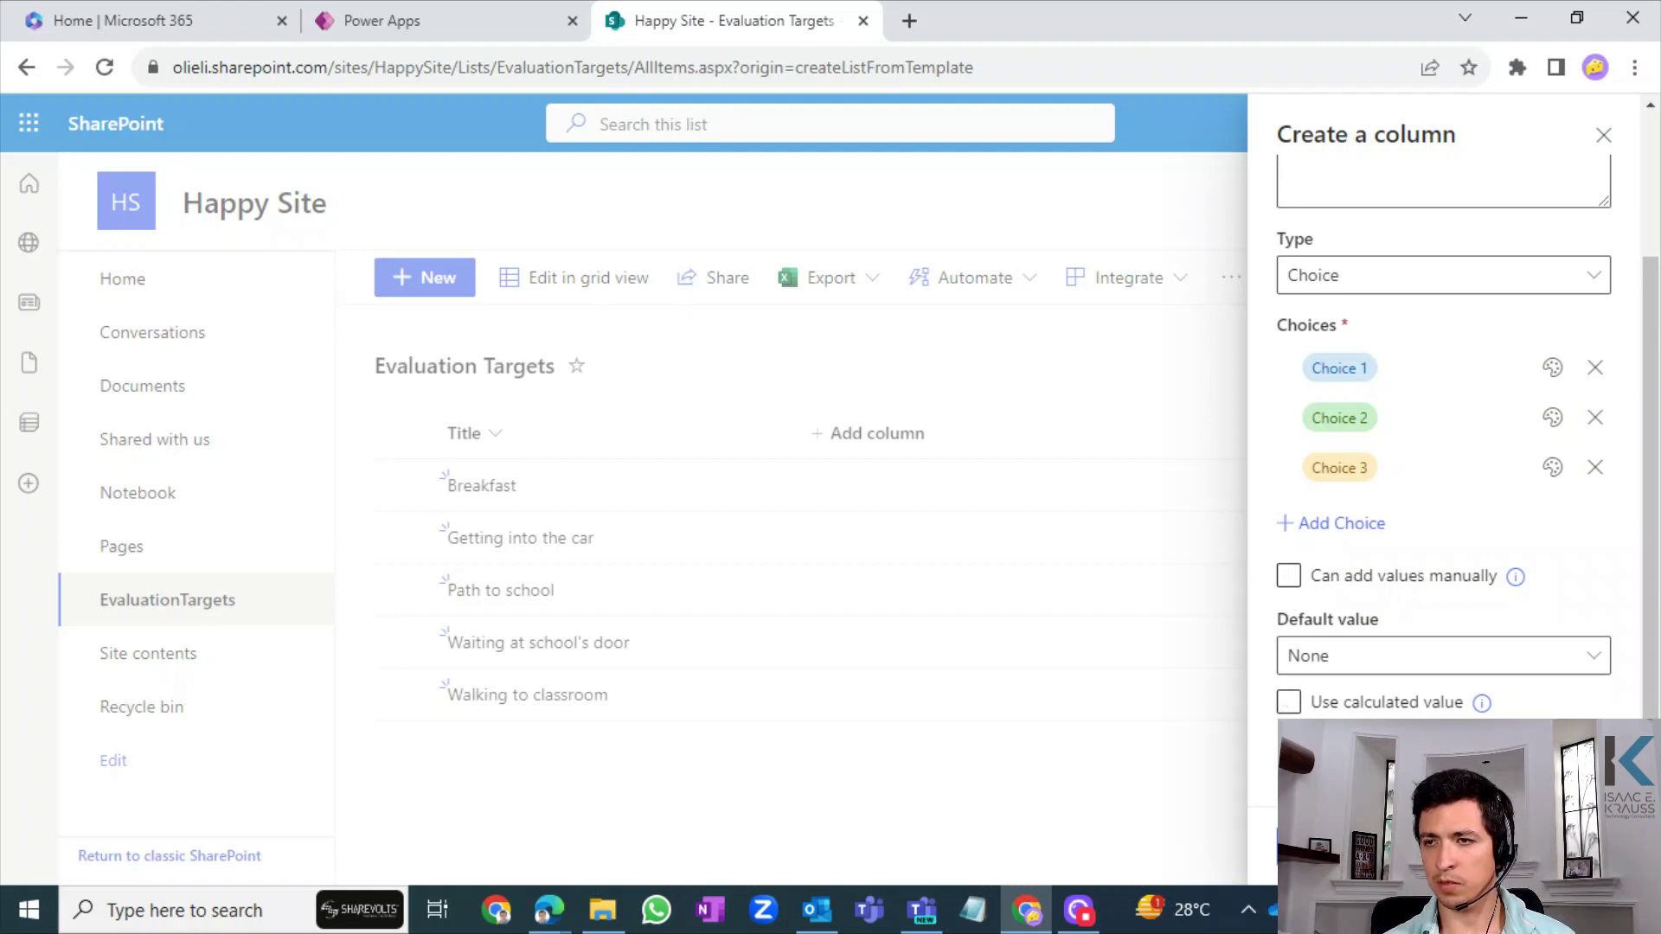
scroll(1634, 597, down, 4)
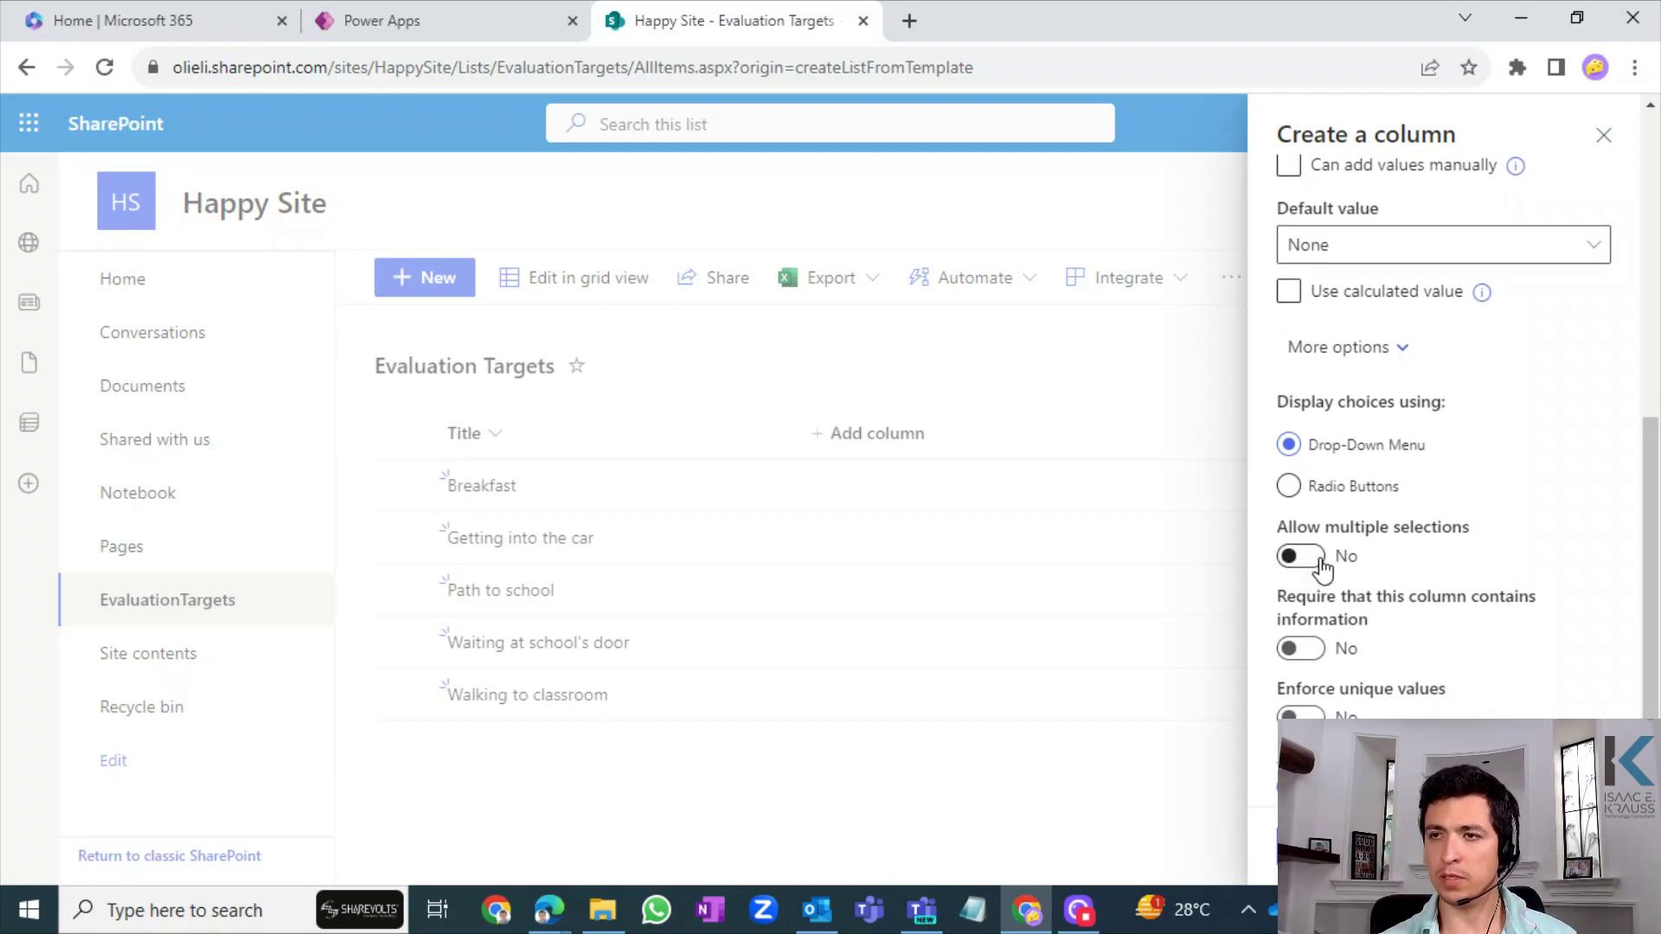
click(1320, 562)
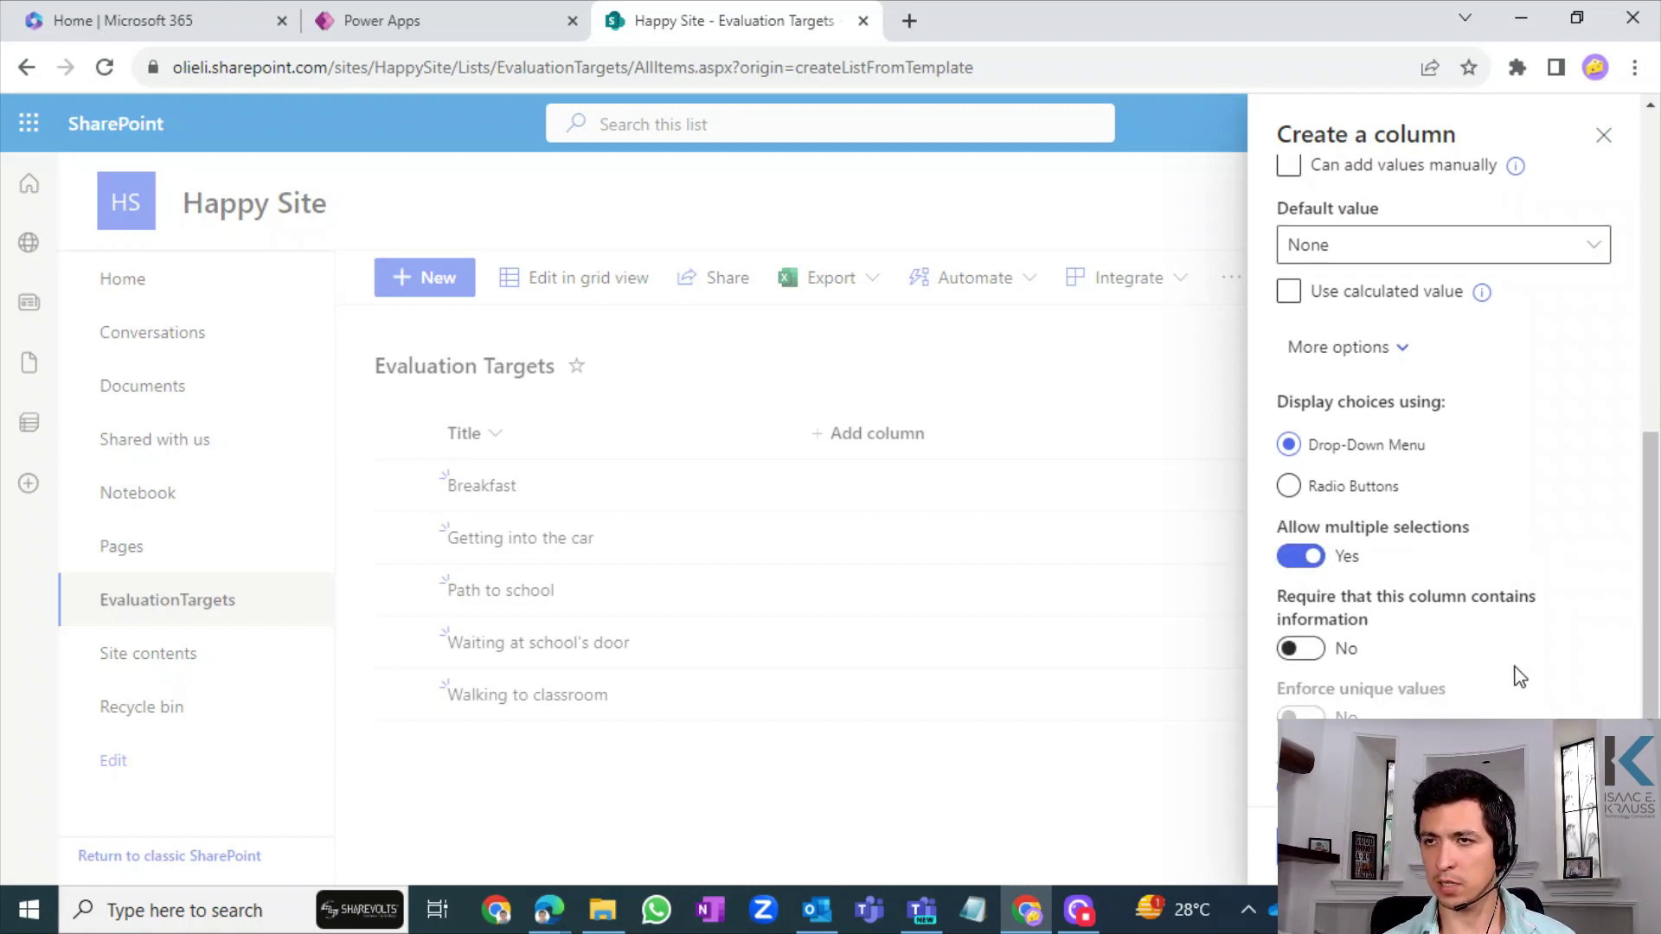
- Check the breakfast drop-down's items in the Power Apps Mood Tracker, then rename the Triggers column's first choice "Food" in SharePoint
drag(1656, 631, 1655, 359)
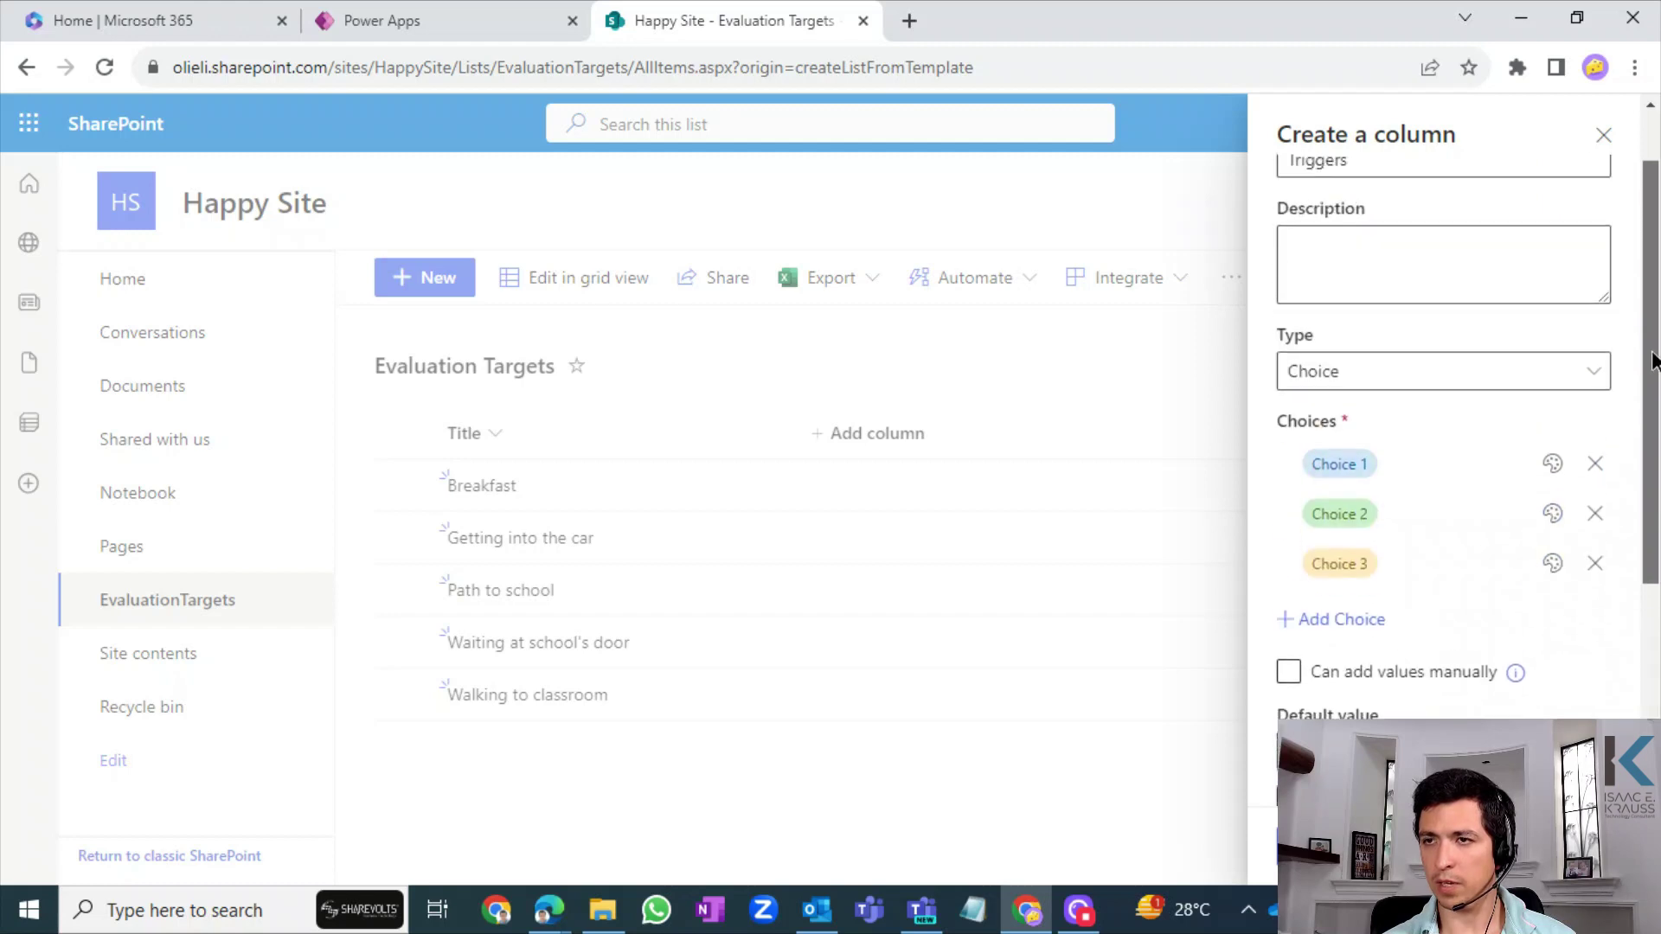
click(1384, 474)
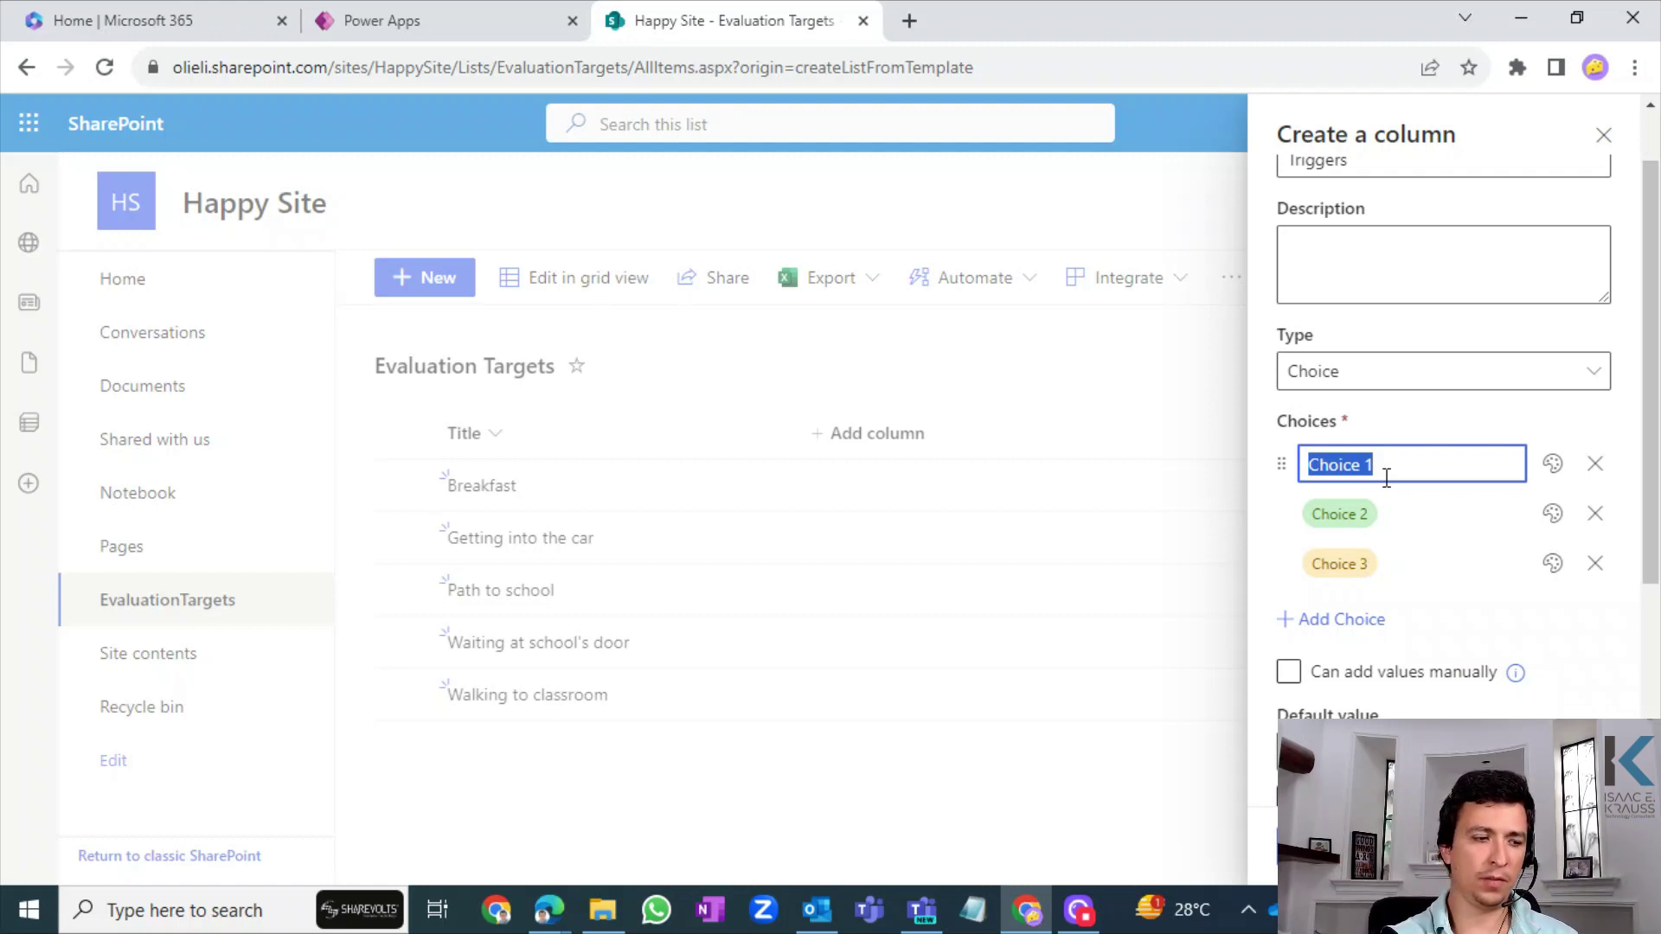
click(398, 27)
click(915, 346)
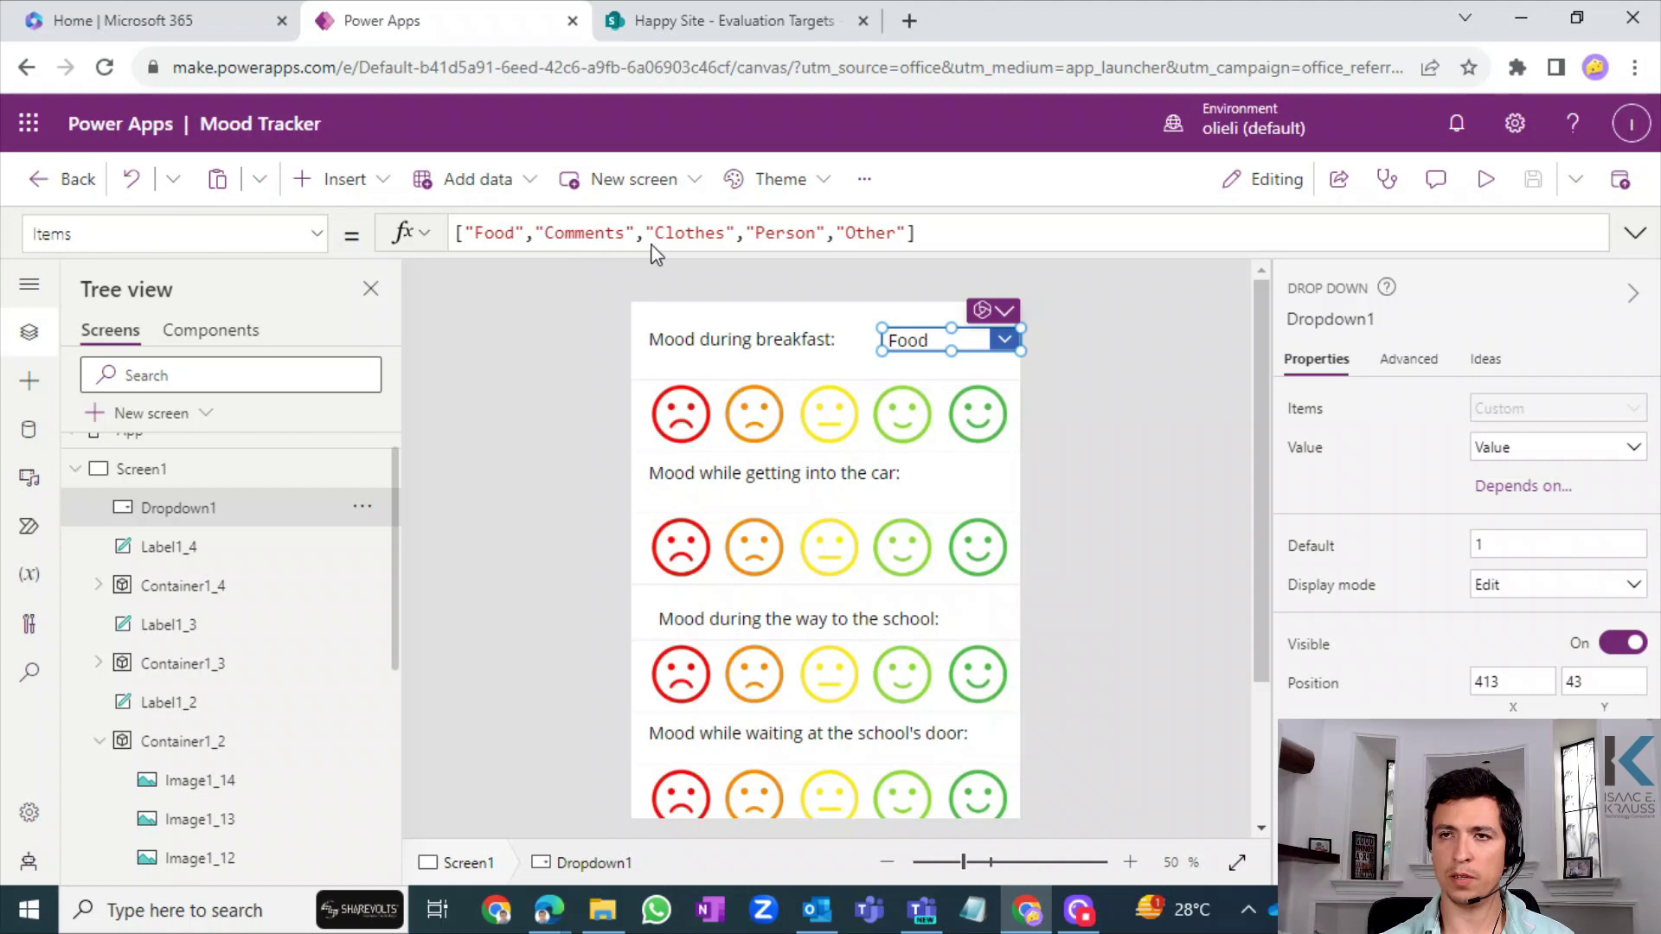
click(718, 20)
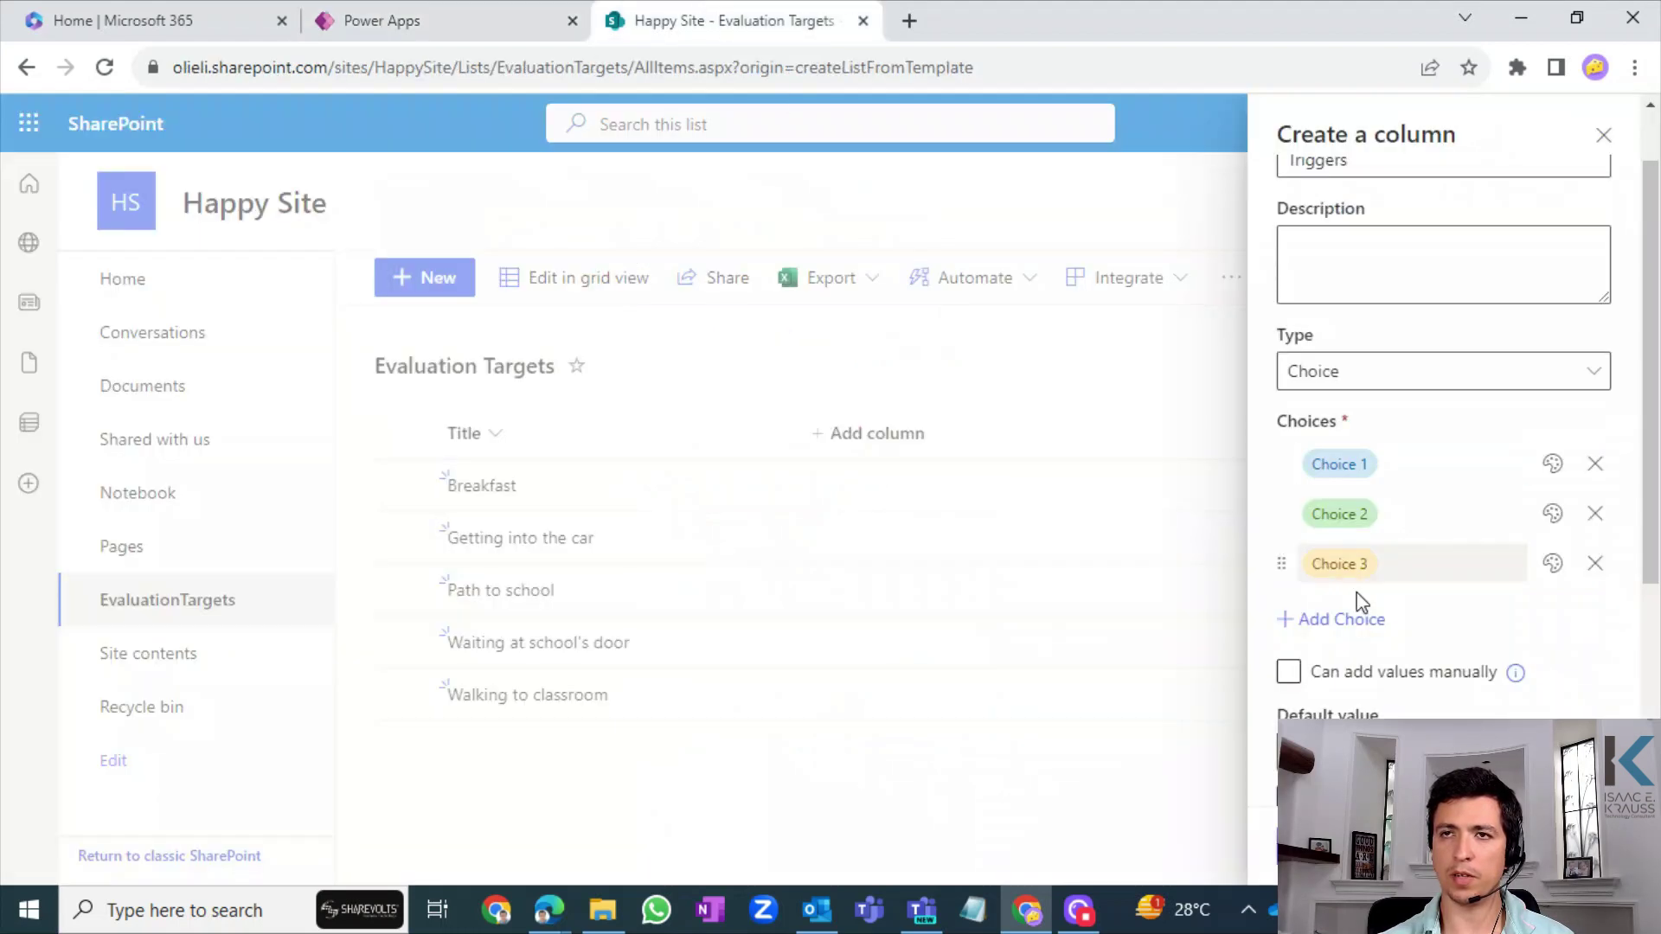
click(1367, 467)
text(Foo)
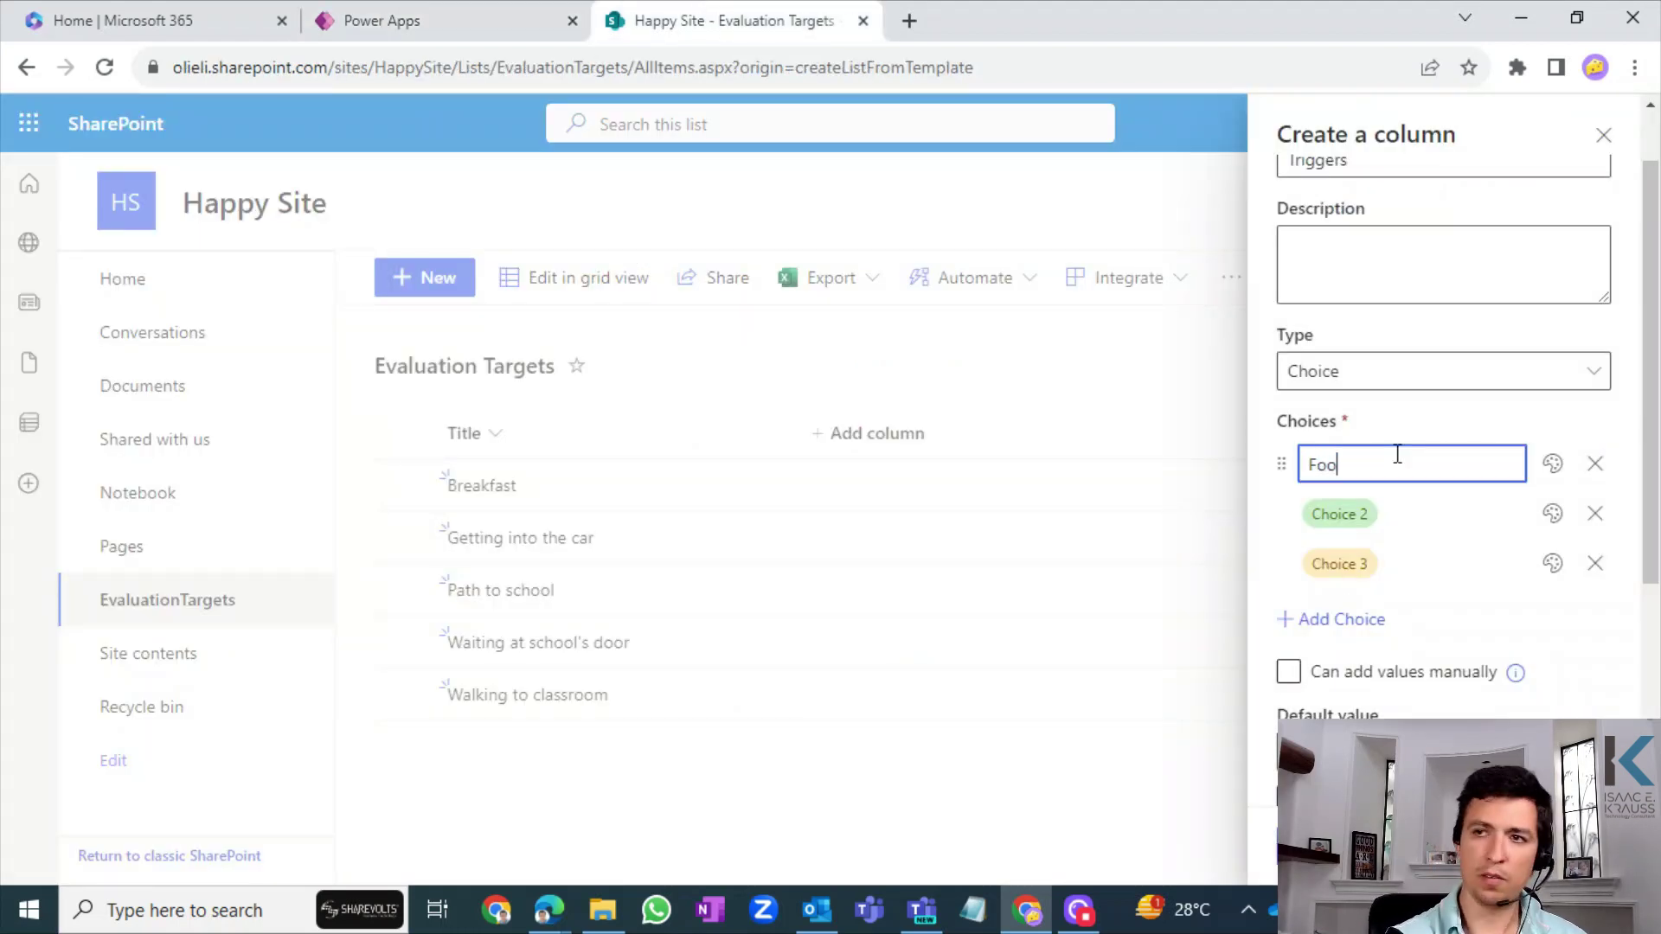
text(d)
- Rename the second choice of the Triggers column to "Comments"
click(1390, 512)
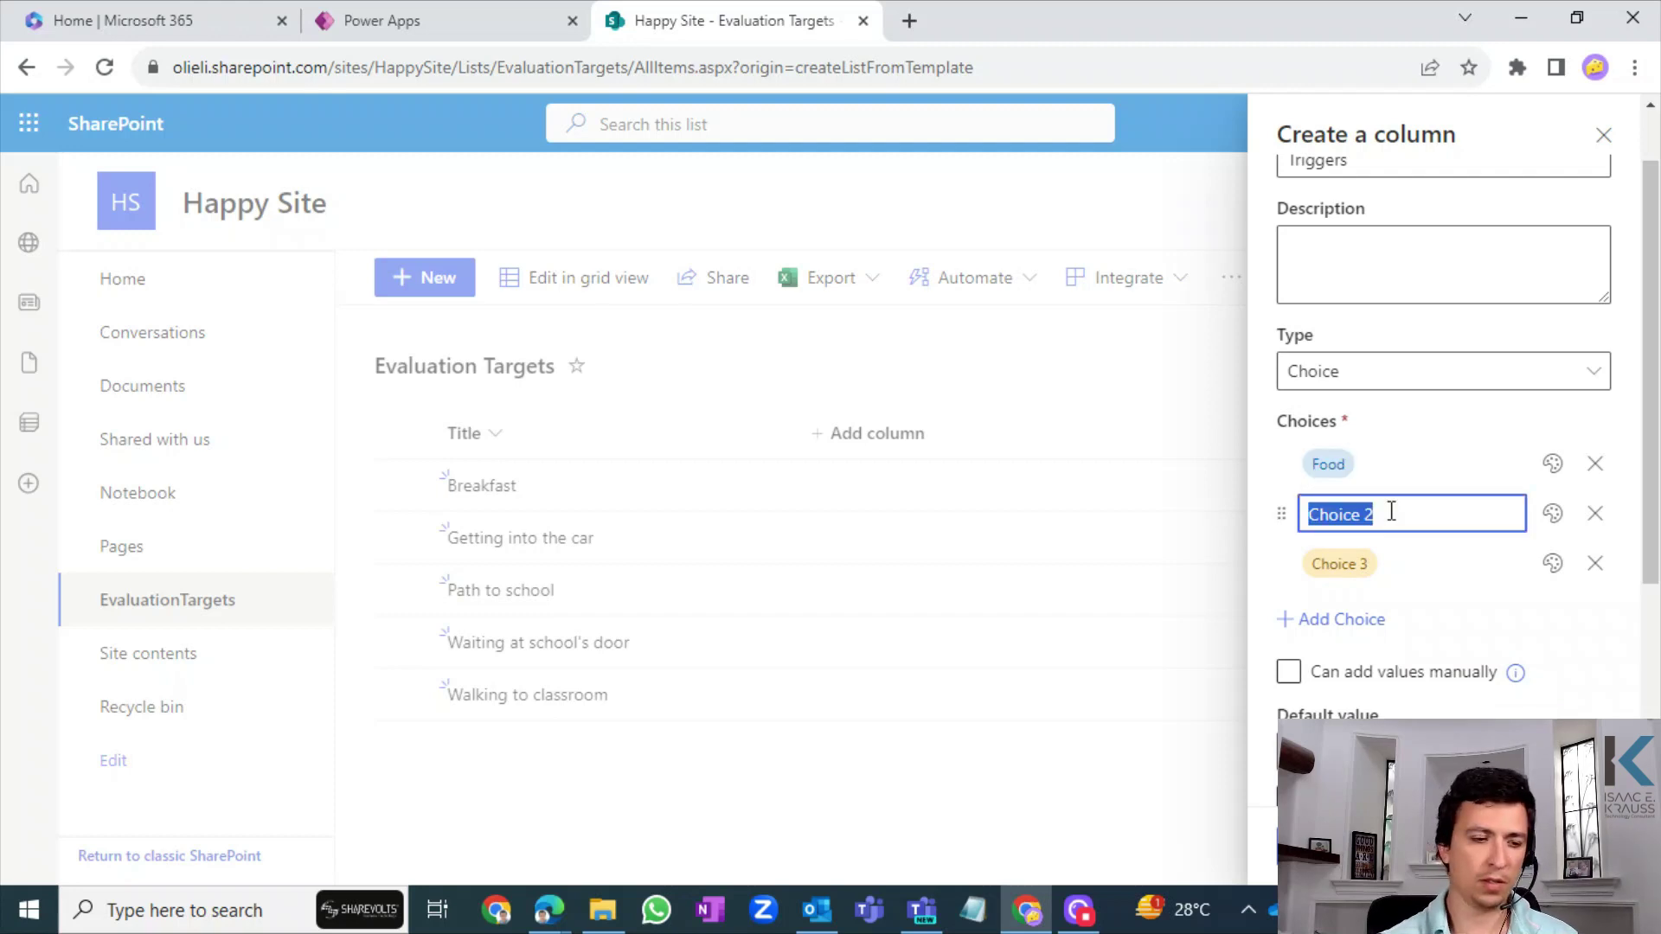
text(Comm)
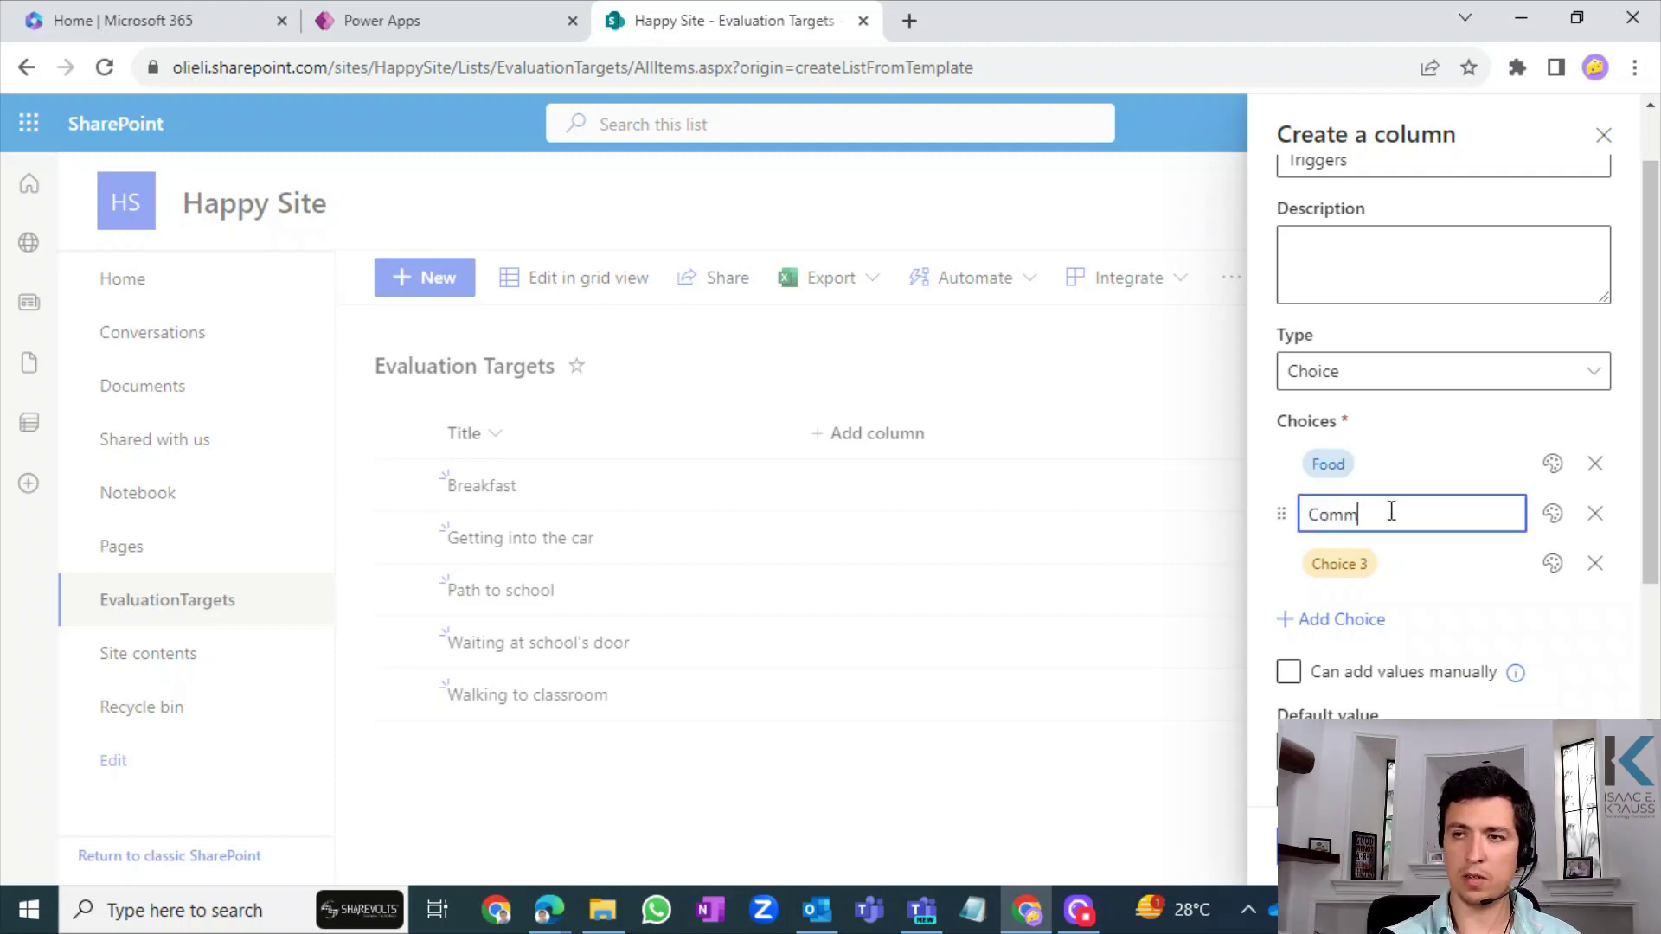
text(ents)
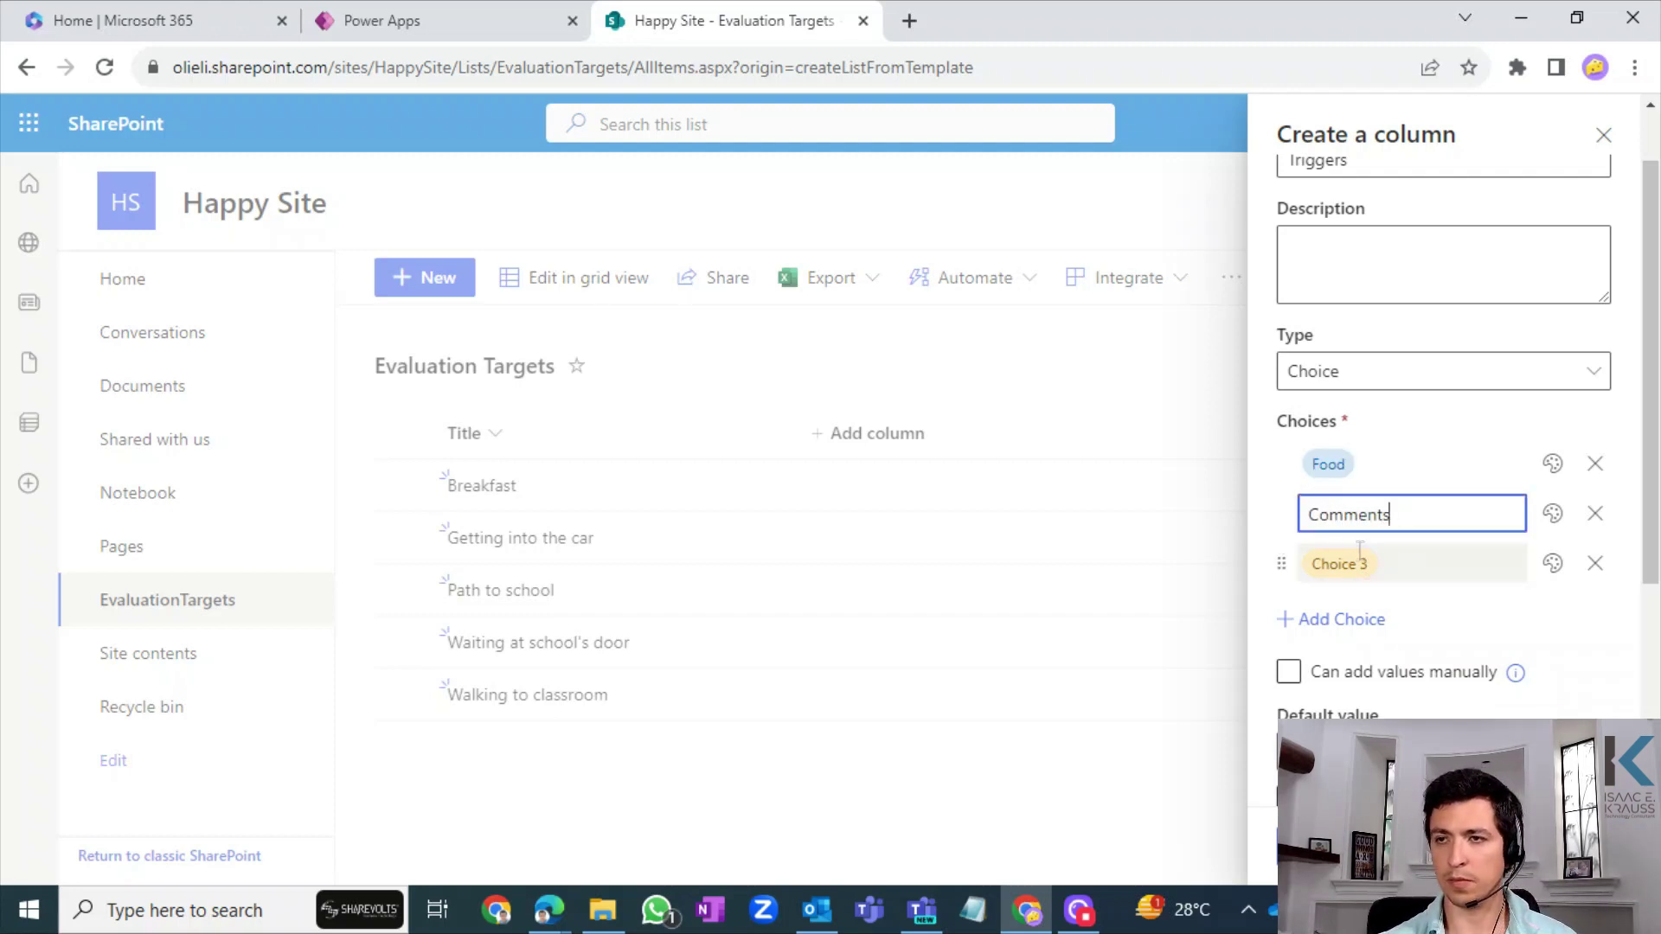
- Recheck the drop-down's items in Power Apps and rename the third Triggers choice in SharePoint to "Clothes"
click(1359, 551)
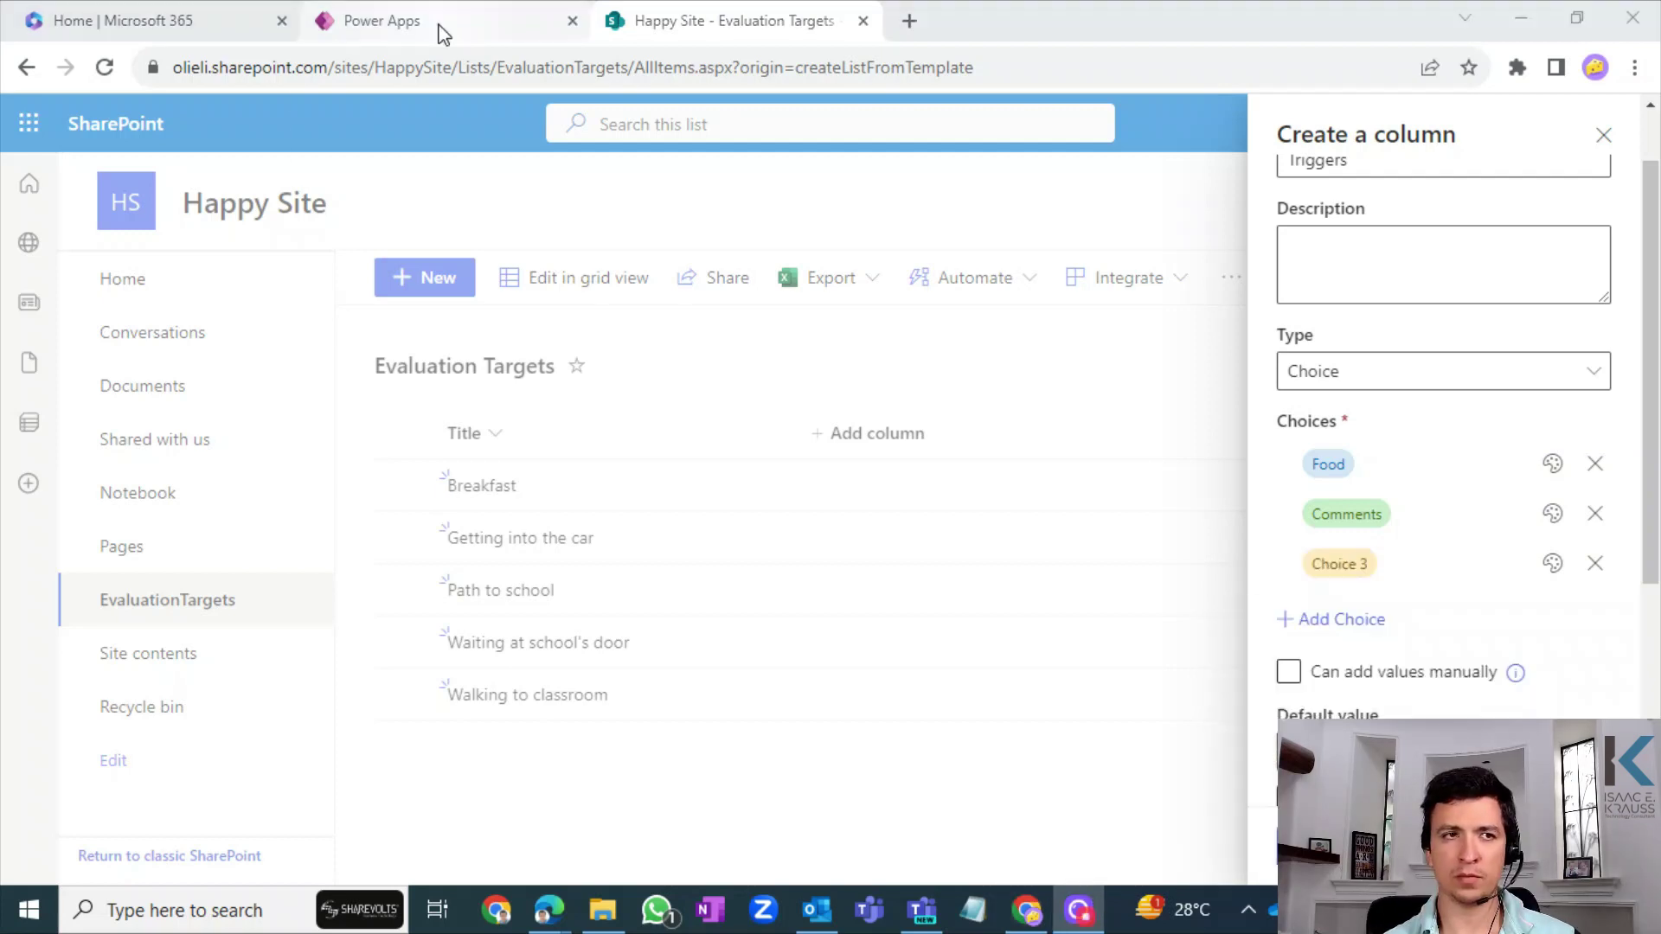
click(441, 33)
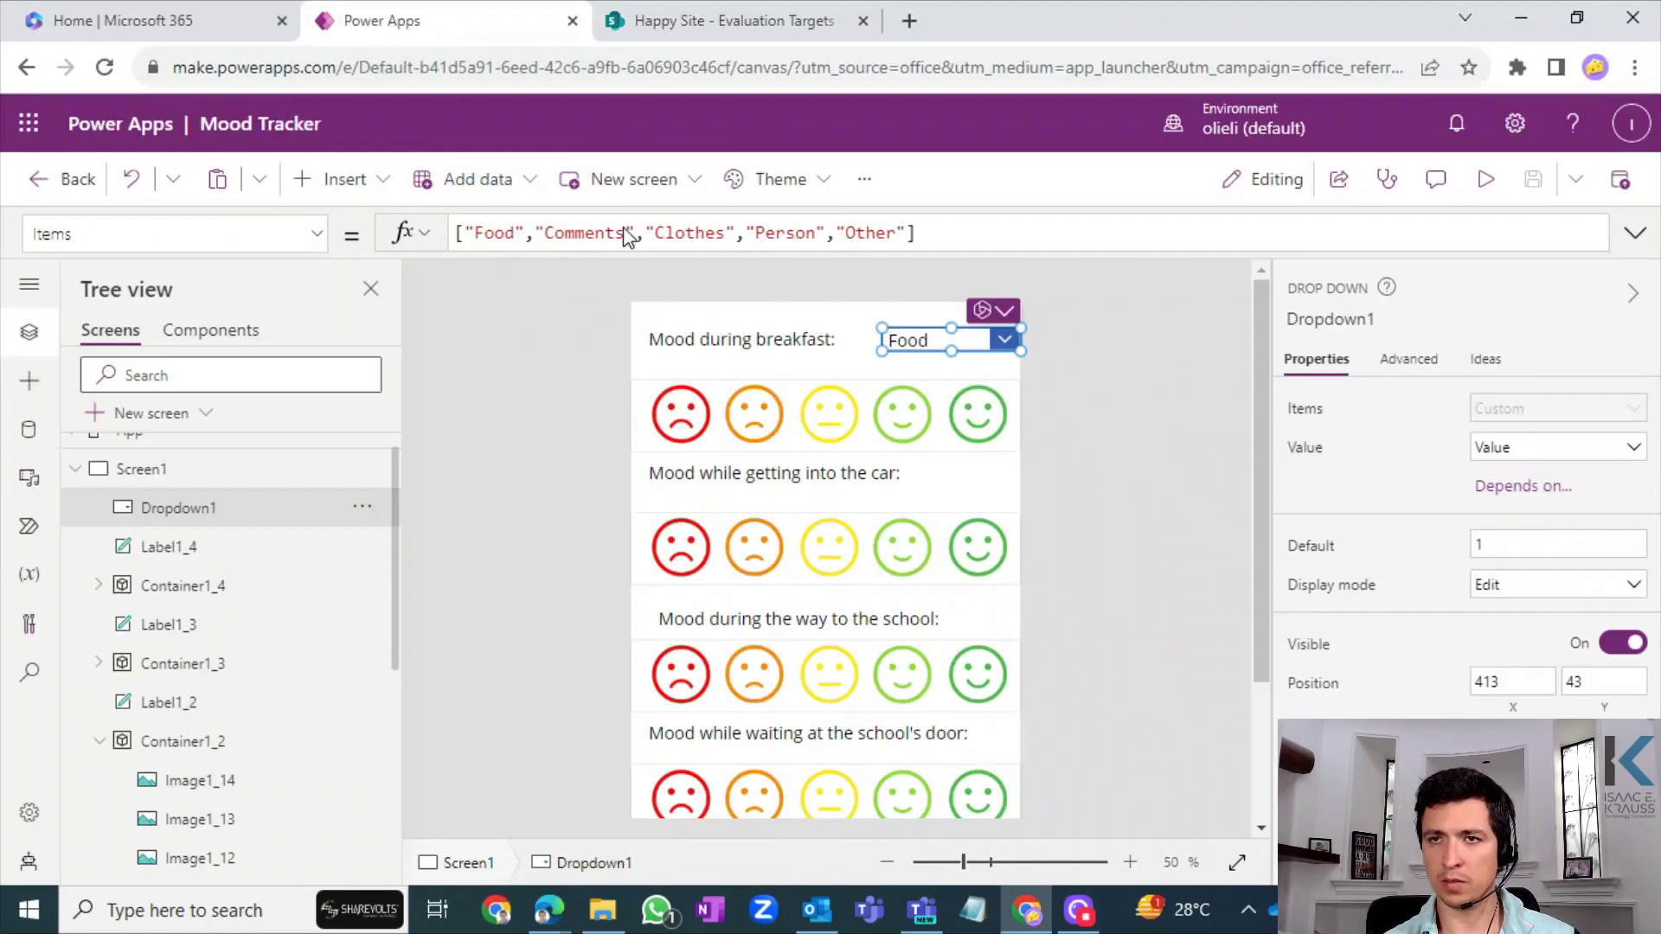
click(740, 25)
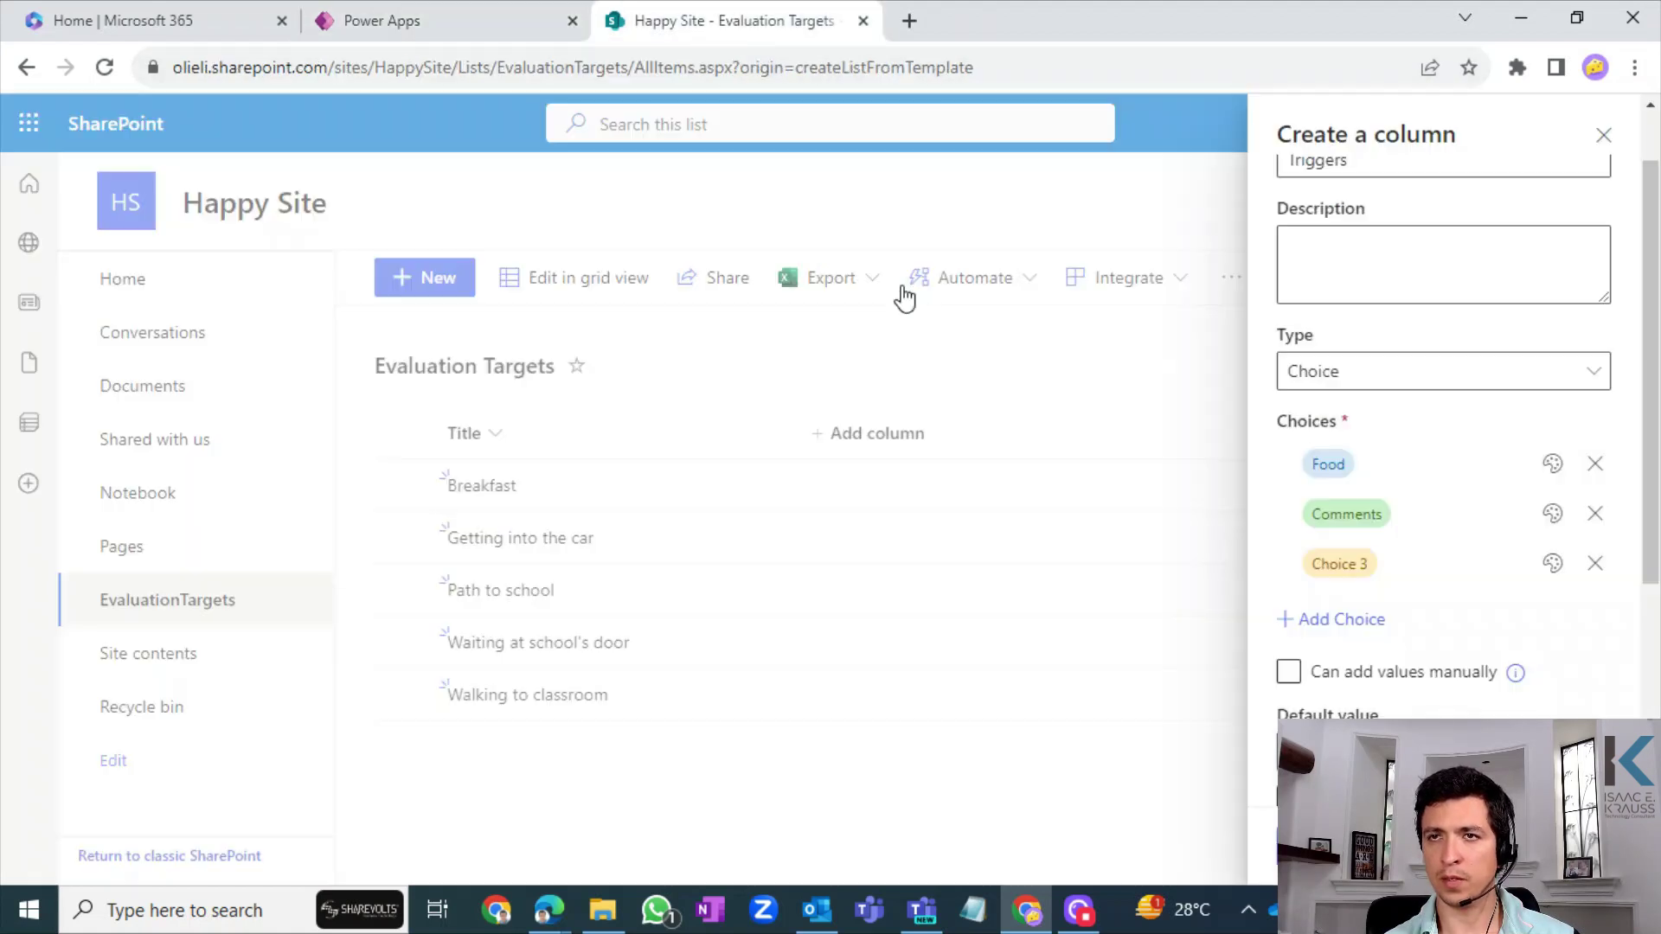
click(1374, 565)
text(Clothes)
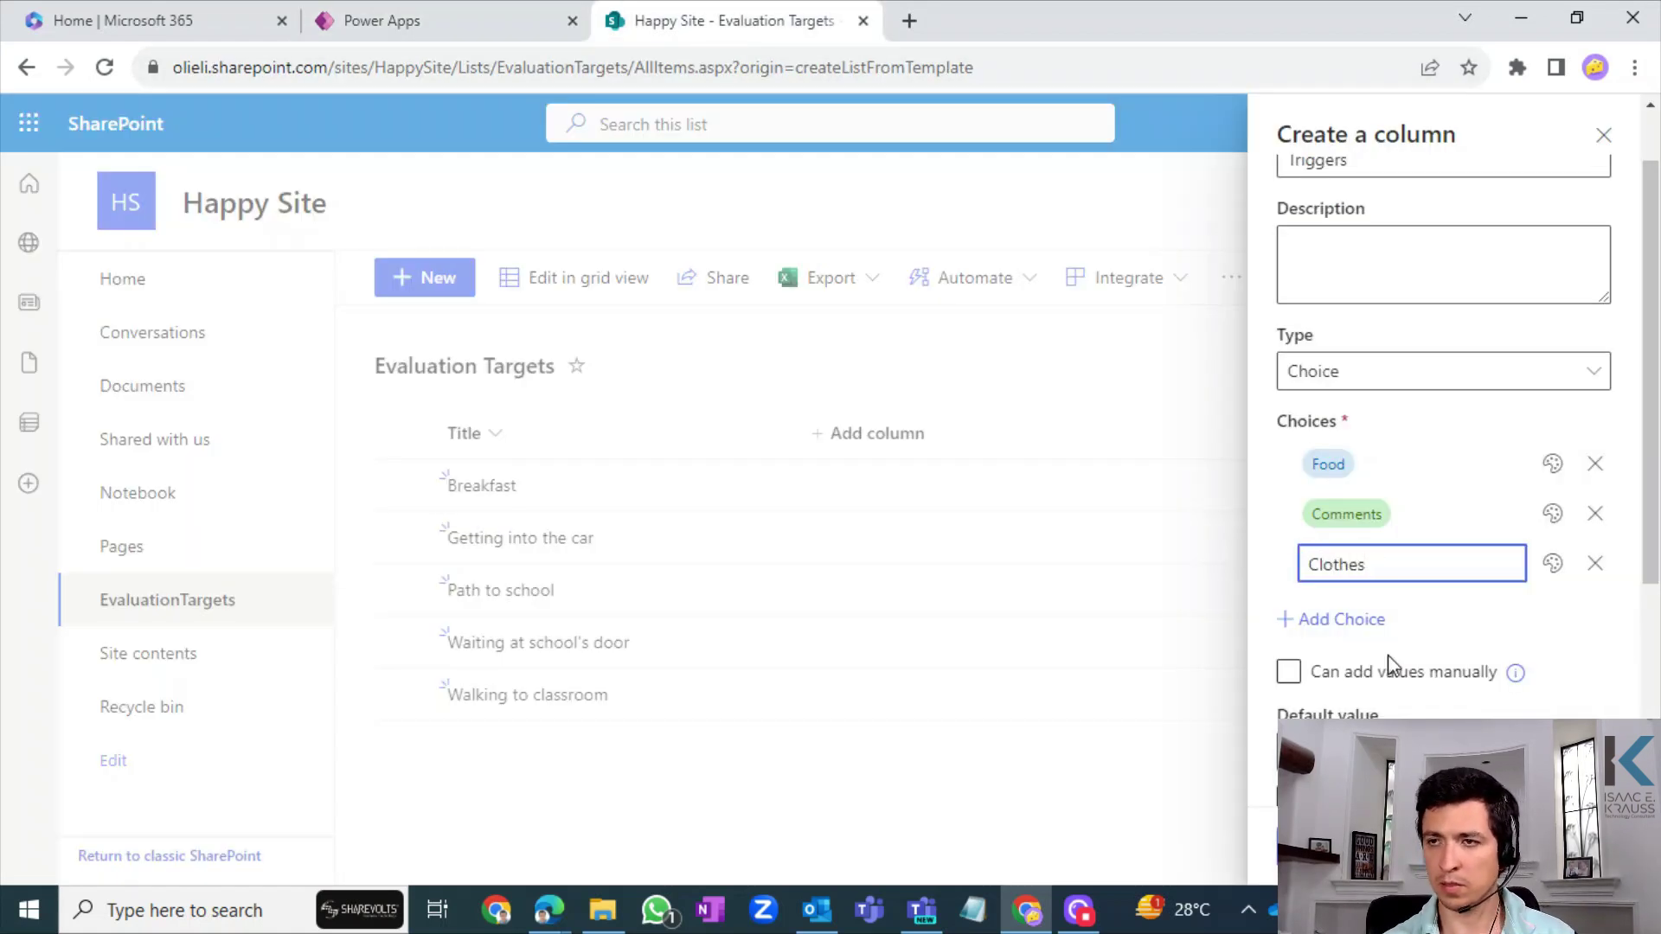
- Add "Person" and "Music" as the fourth and fifth choices of the Triggers column
click(1377, 624)
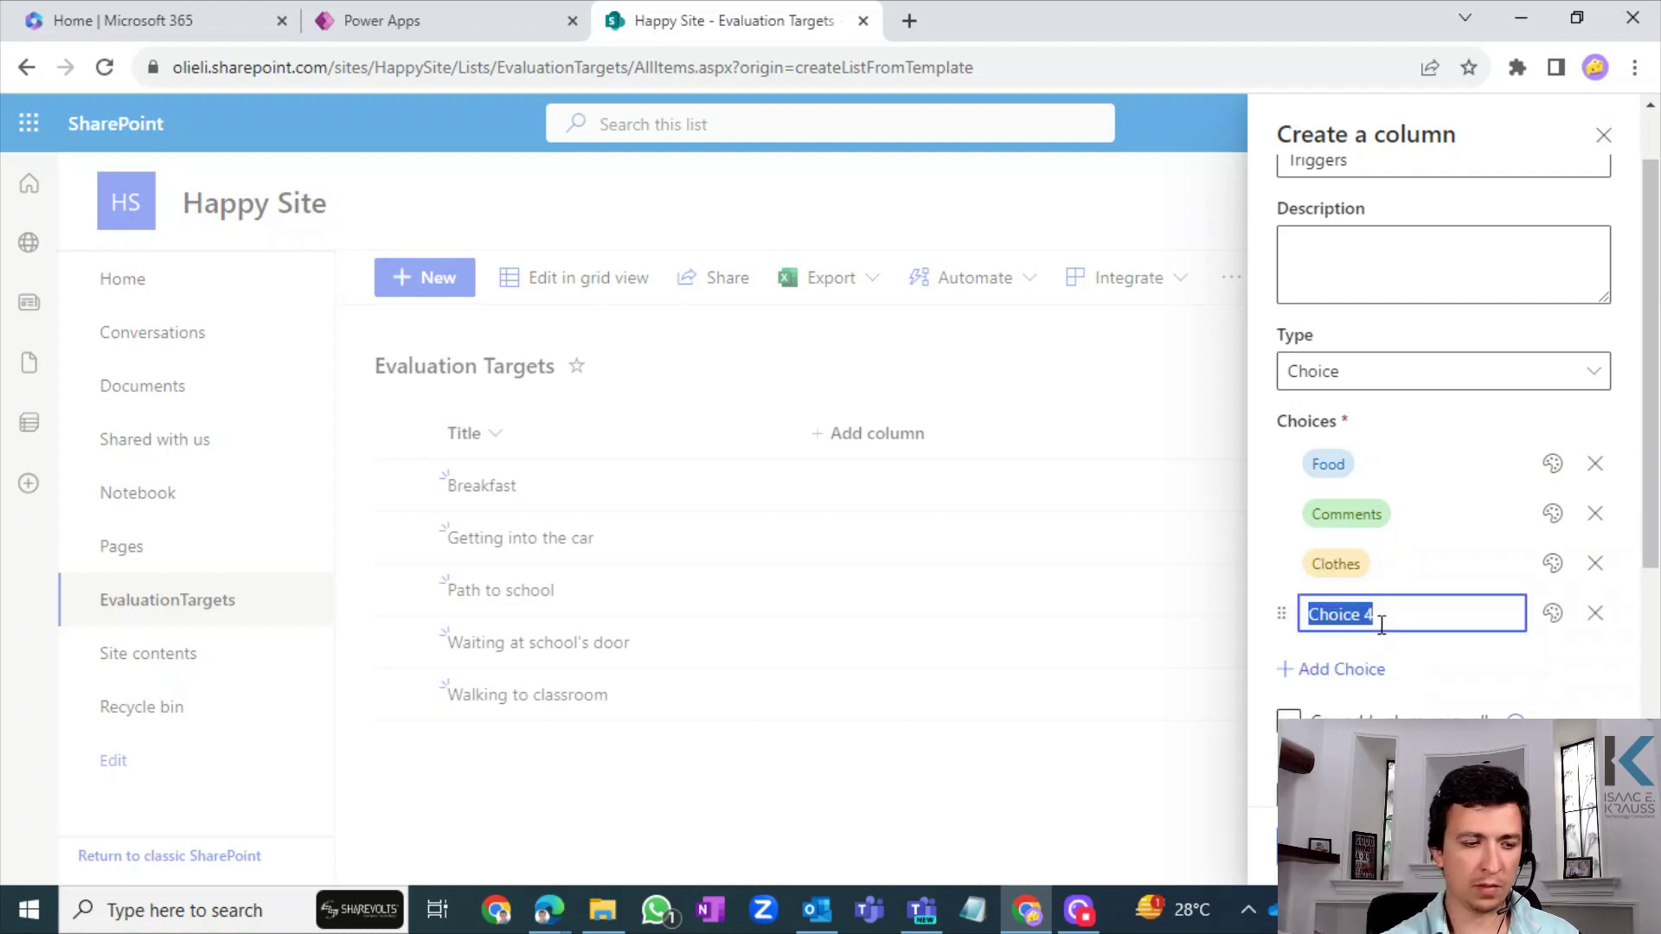
text(Person)
key(Return)
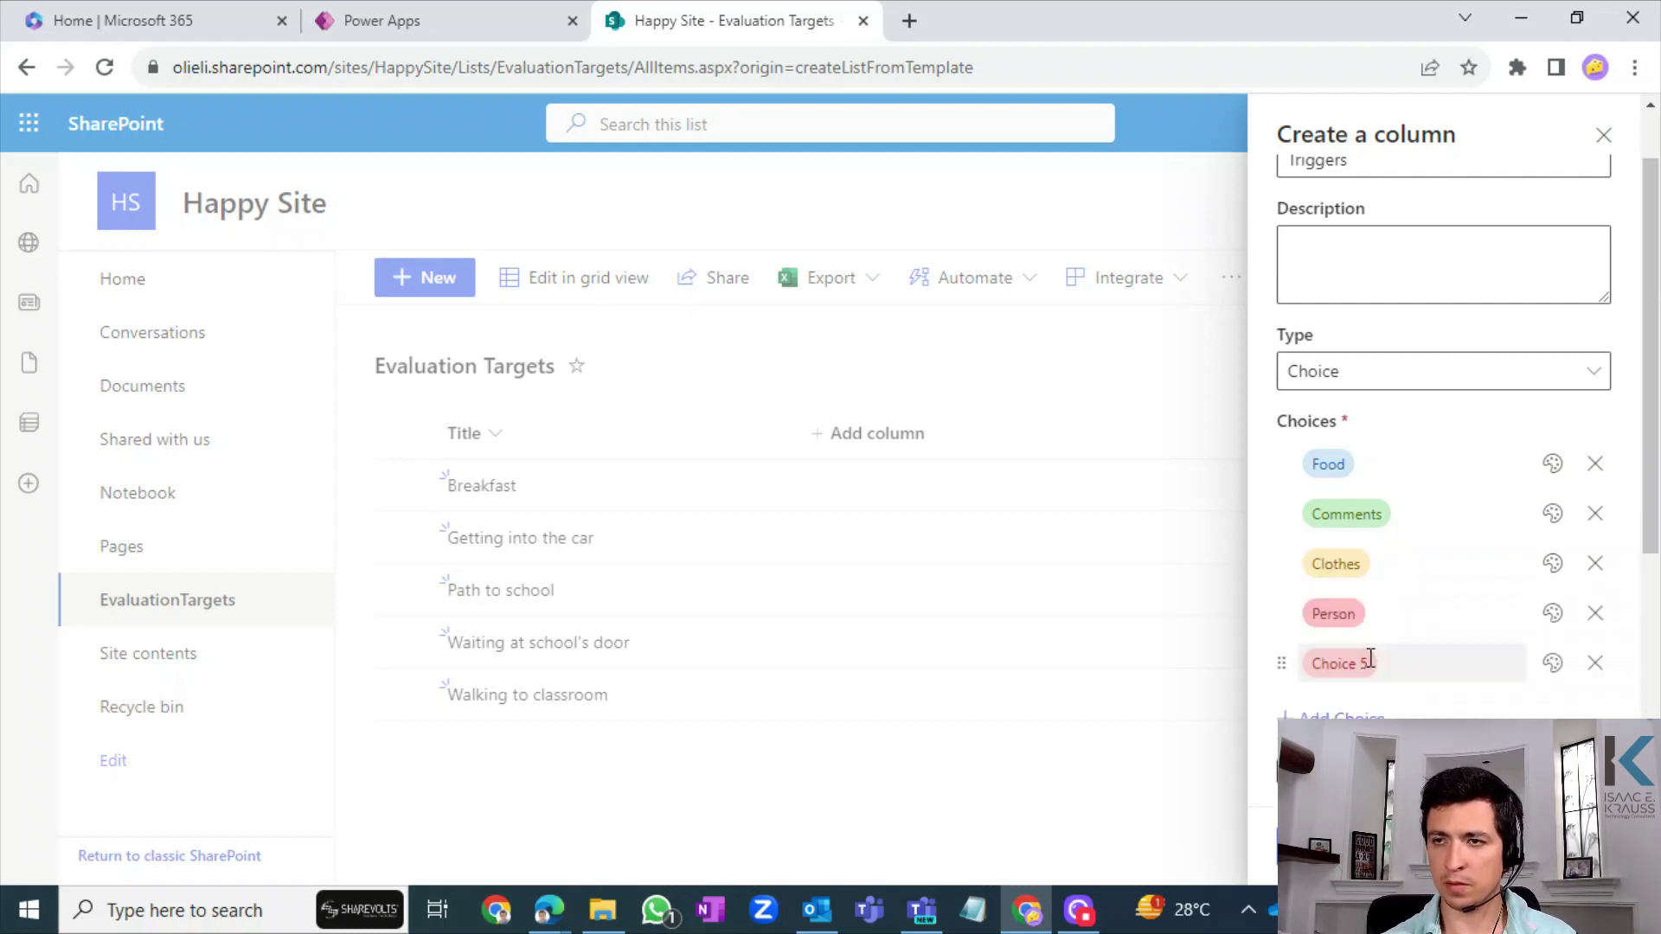
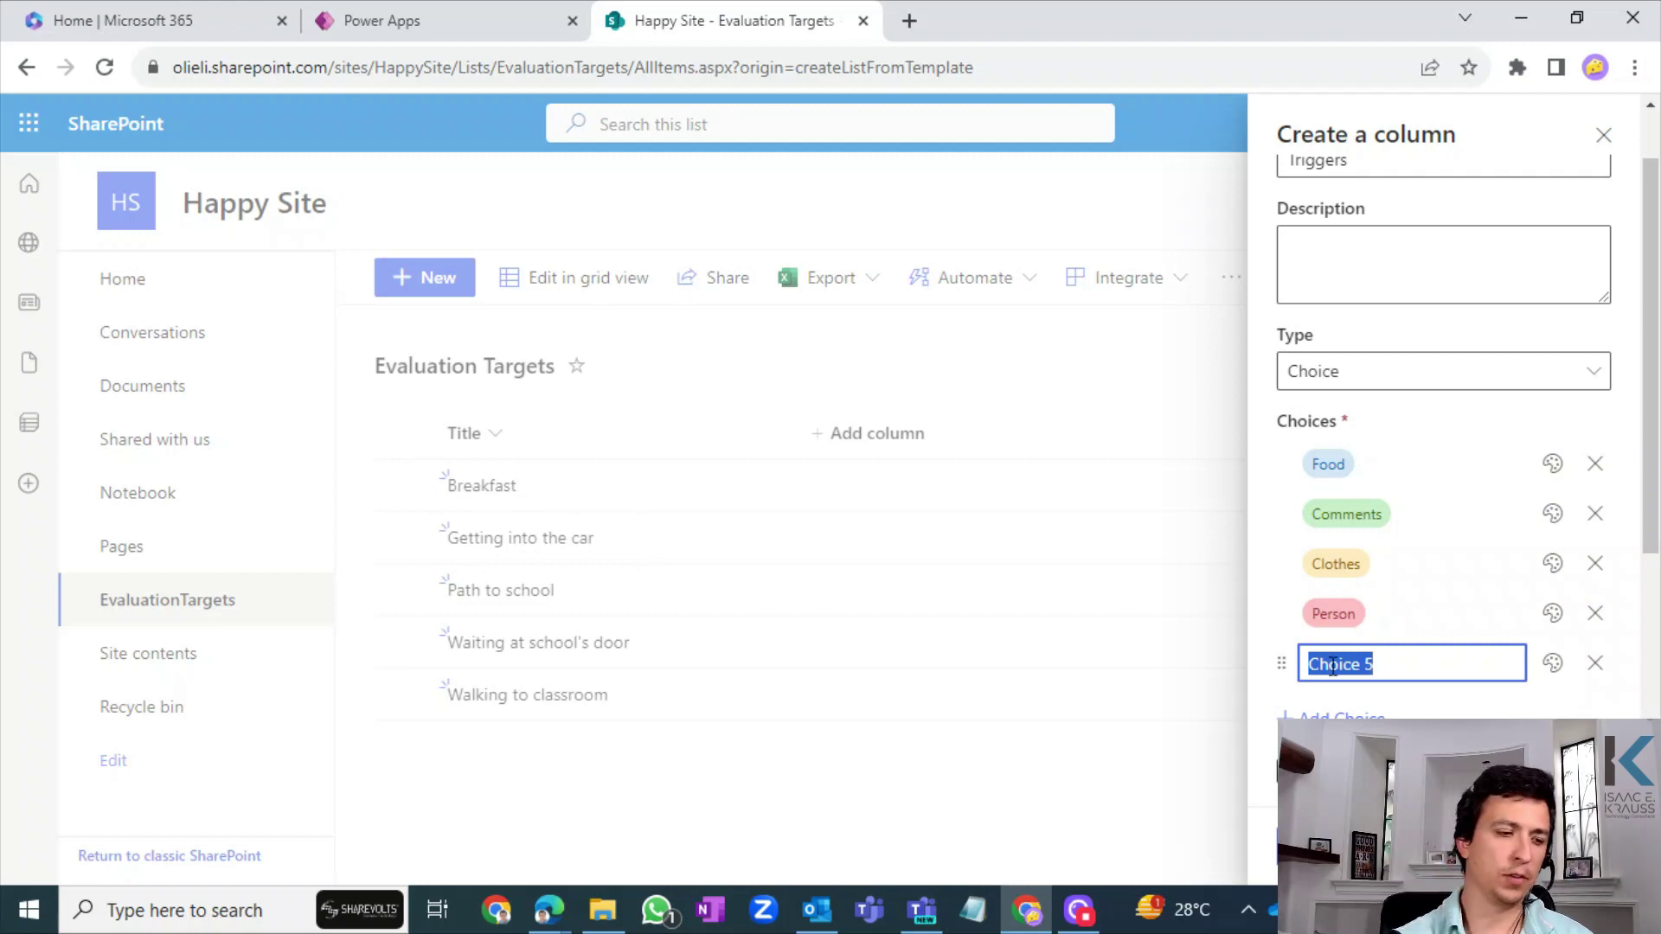
text(Music)
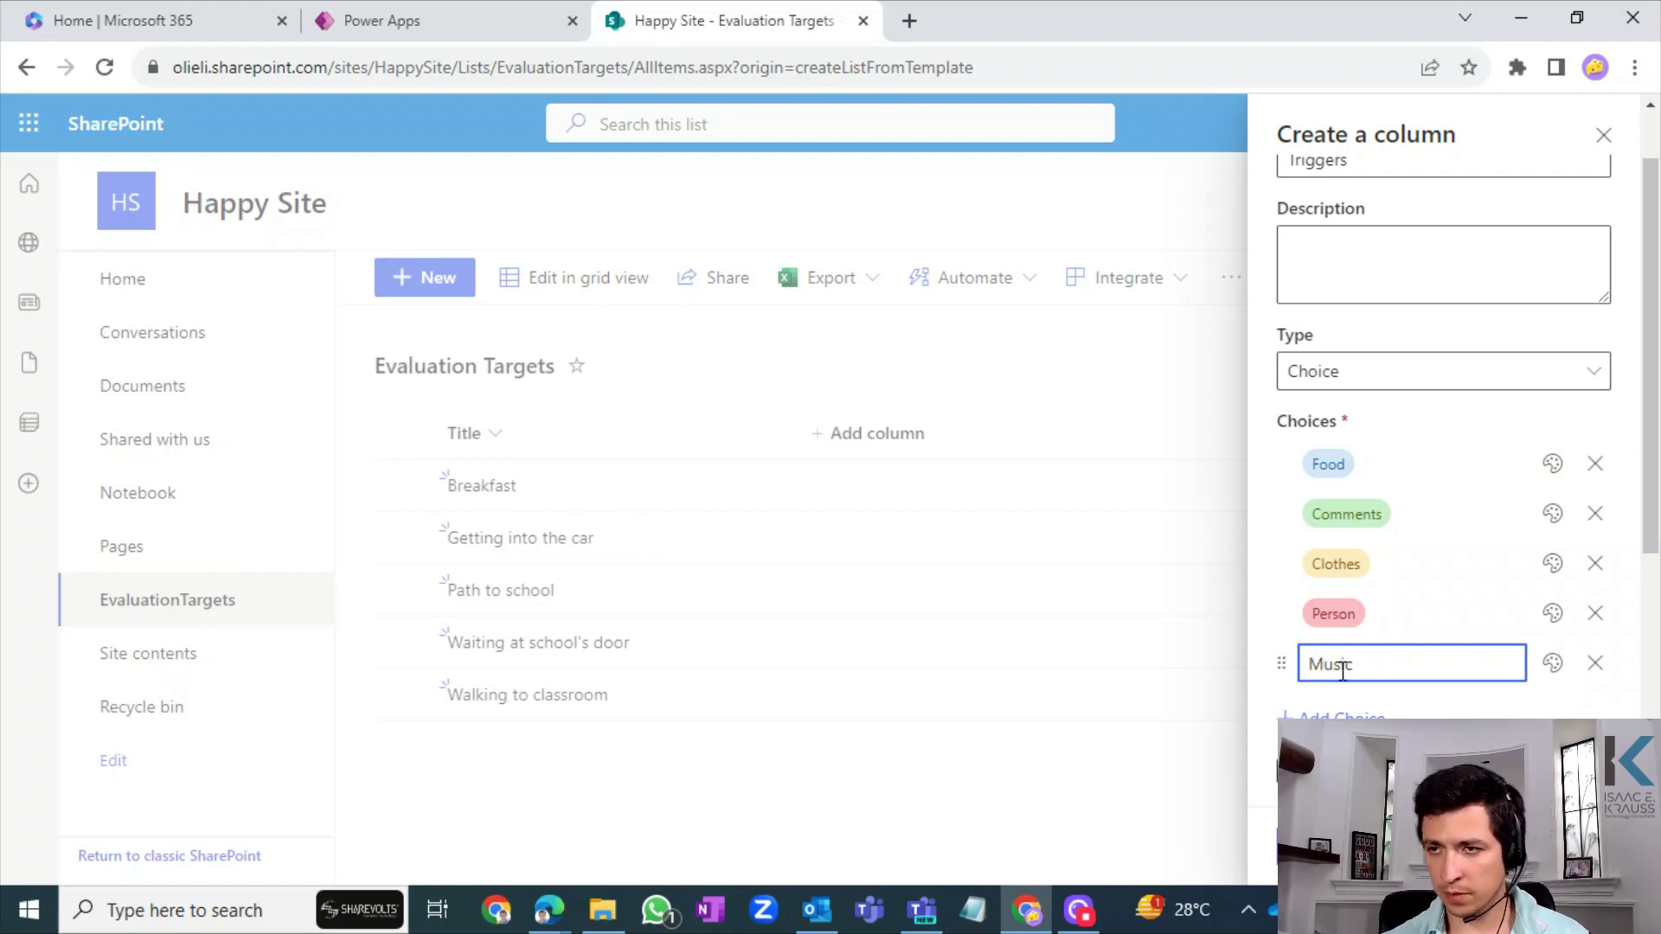
- Add a sixth choice and enter "Street noise" as its name
click(1362, 715)
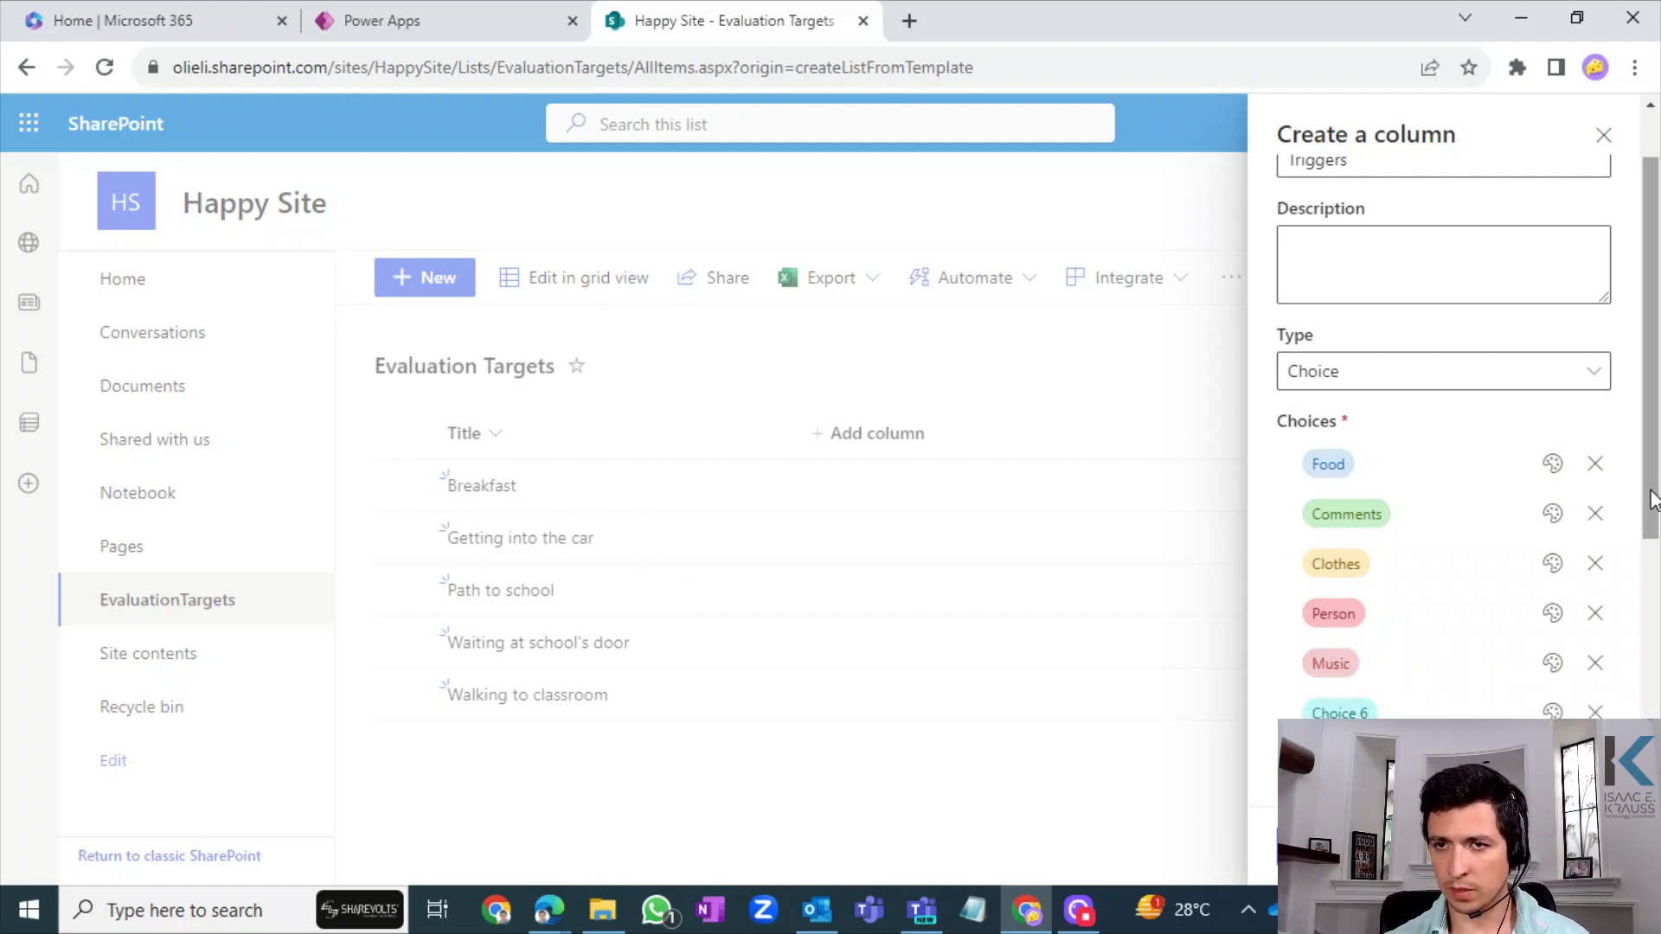
scroll(1650, 500, down, 2)
click(1445, 537)
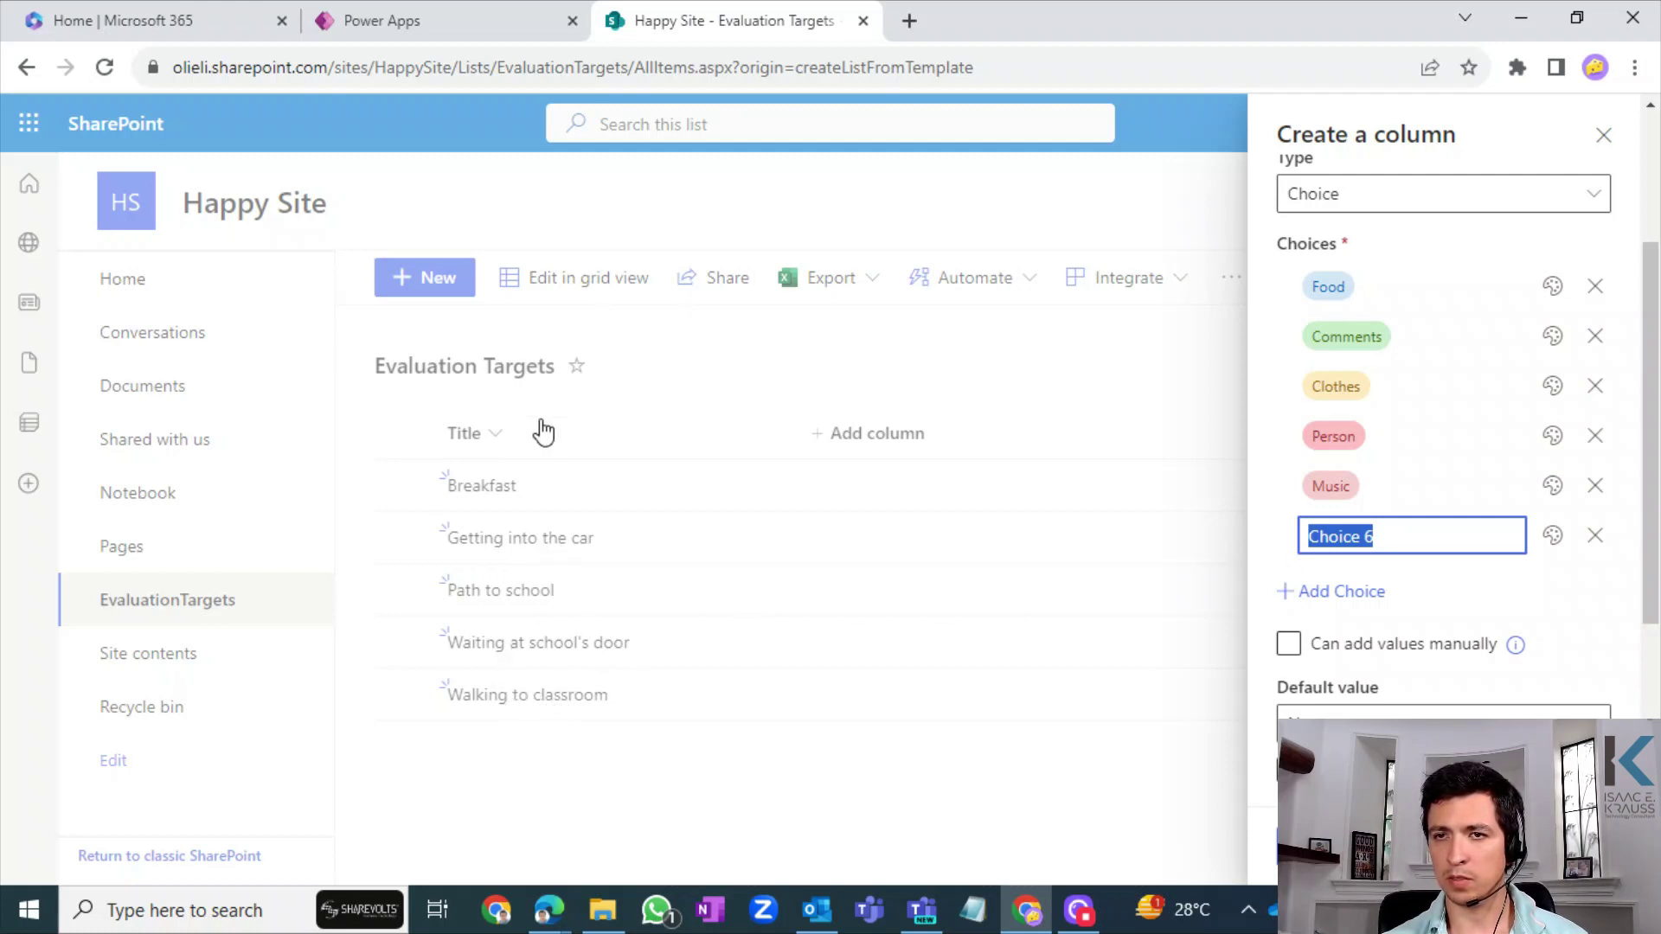
text(Street noise)
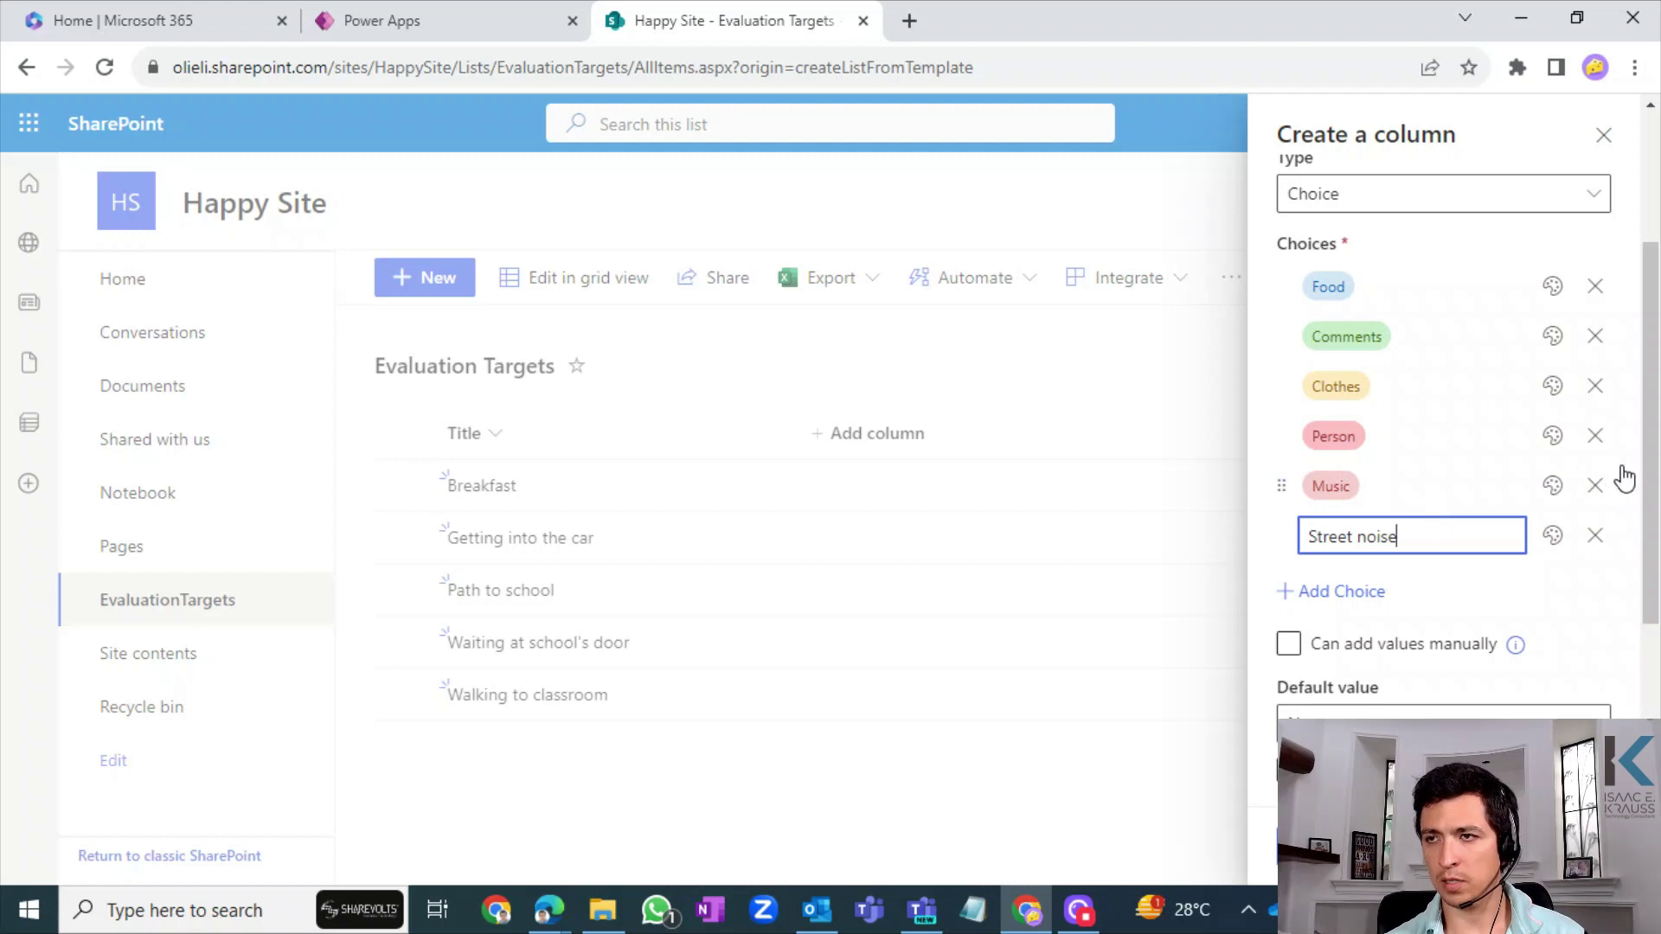
- Add a seventh choice to the Triggers column and reapply "Street noise" as the sixth choice's name
scroll(1644, 477, down, 1)
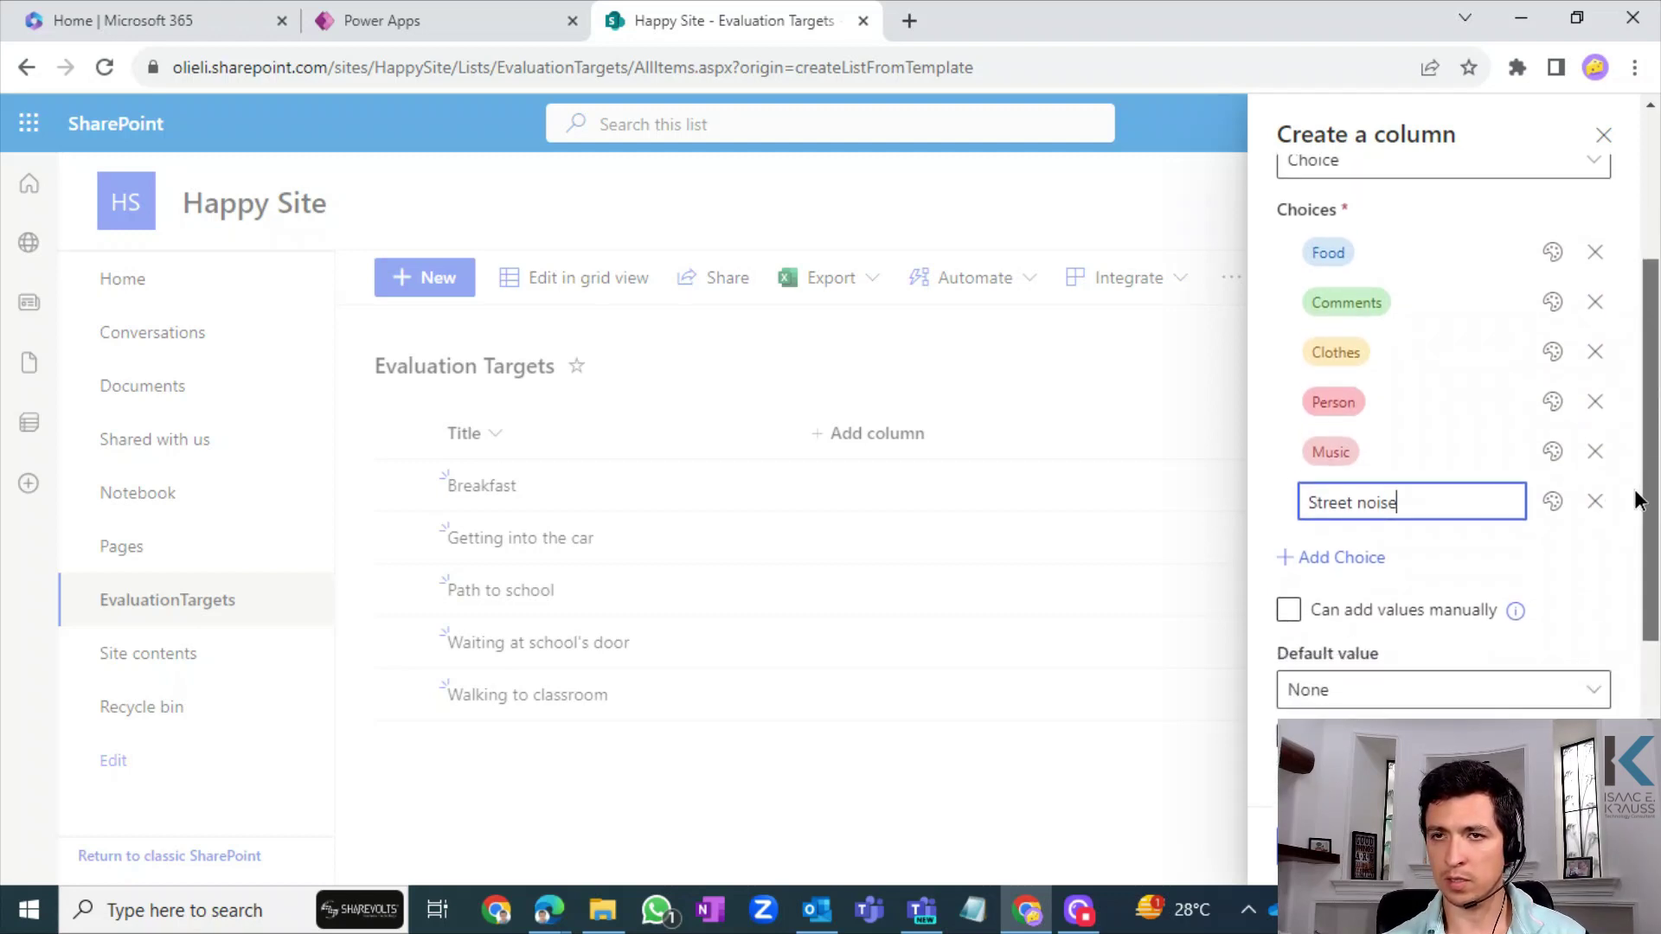
scroll(1636, 500, up, 2)
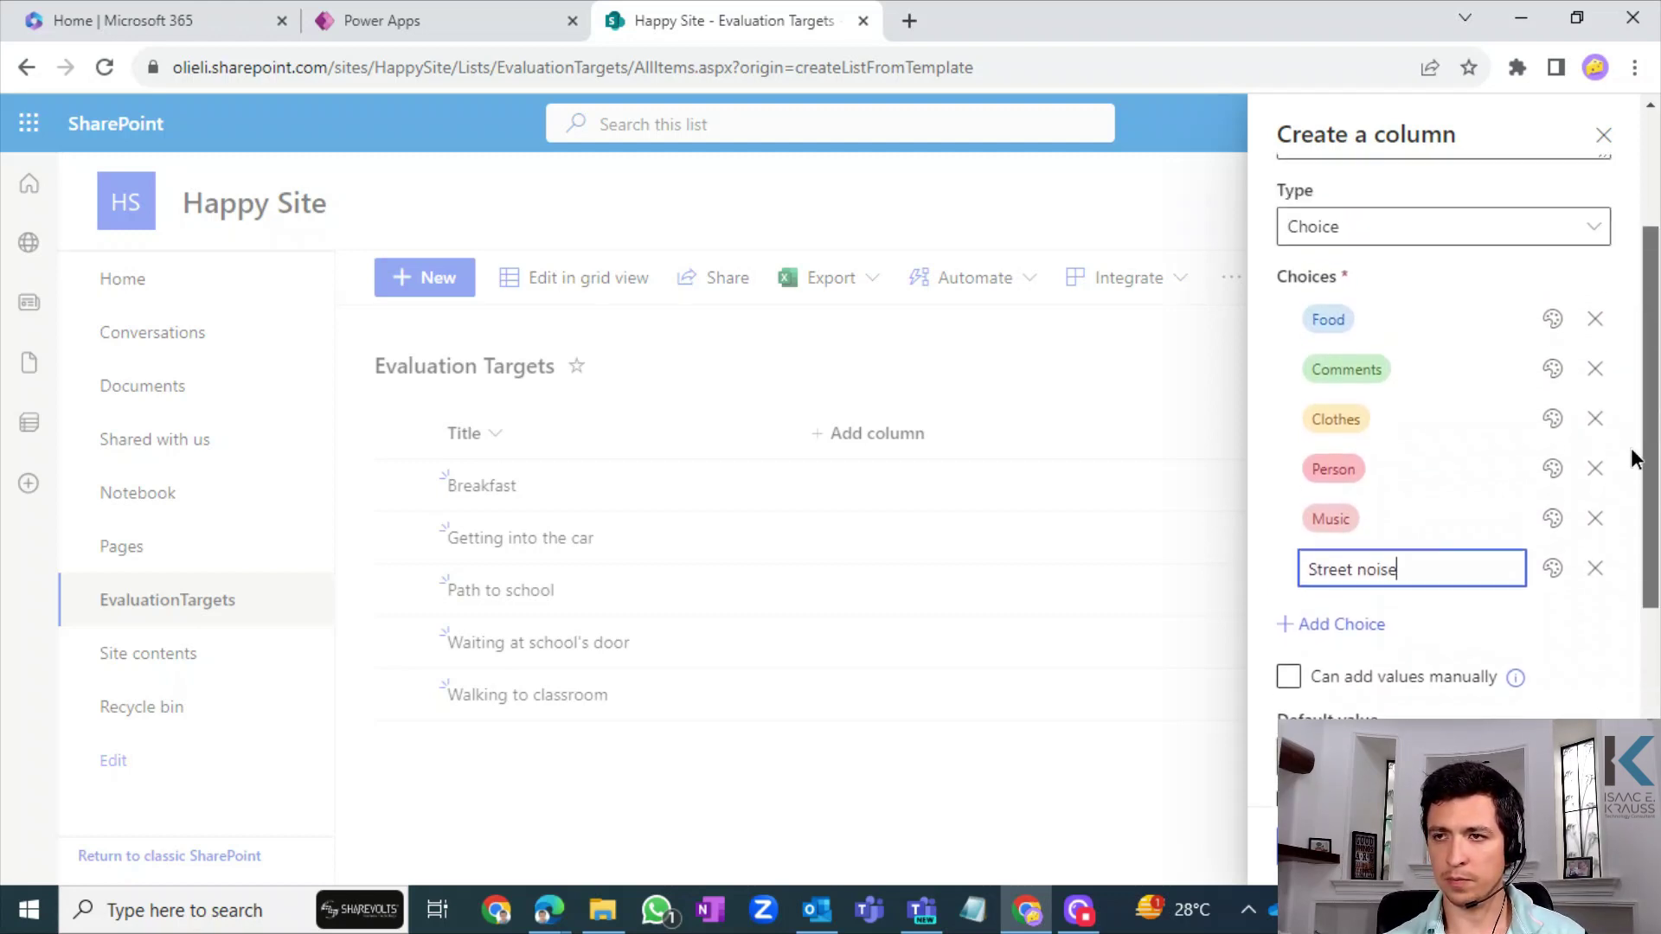
scroll(1636, 480, down, 1)
click(1376, 582)
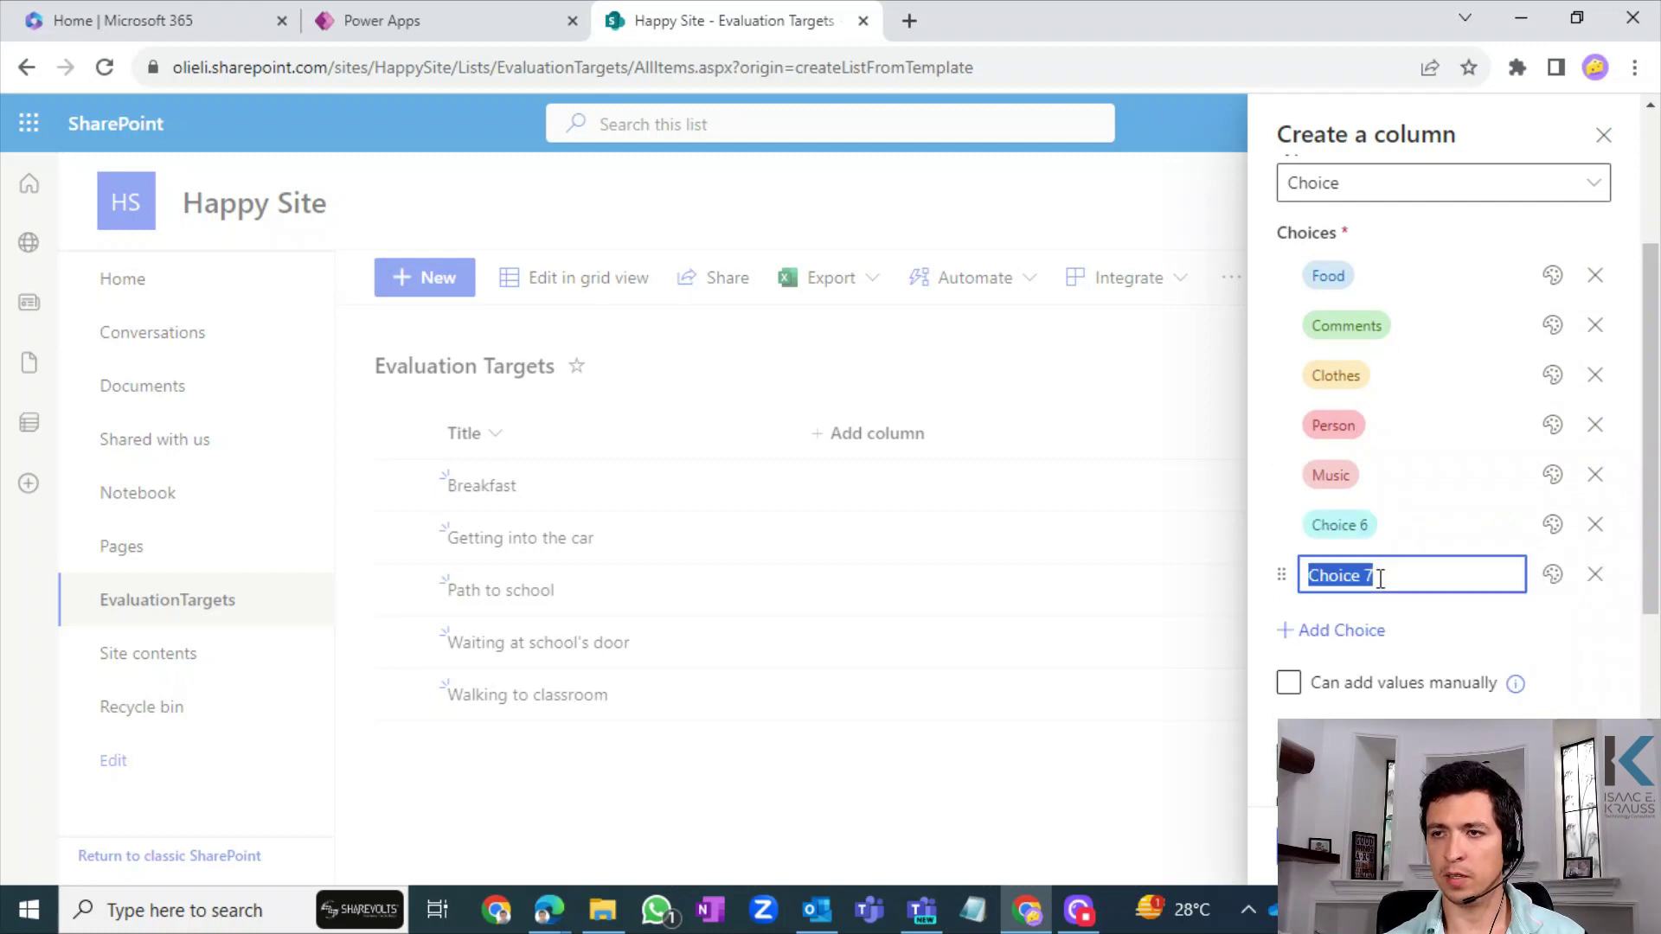
click(1394, 525)
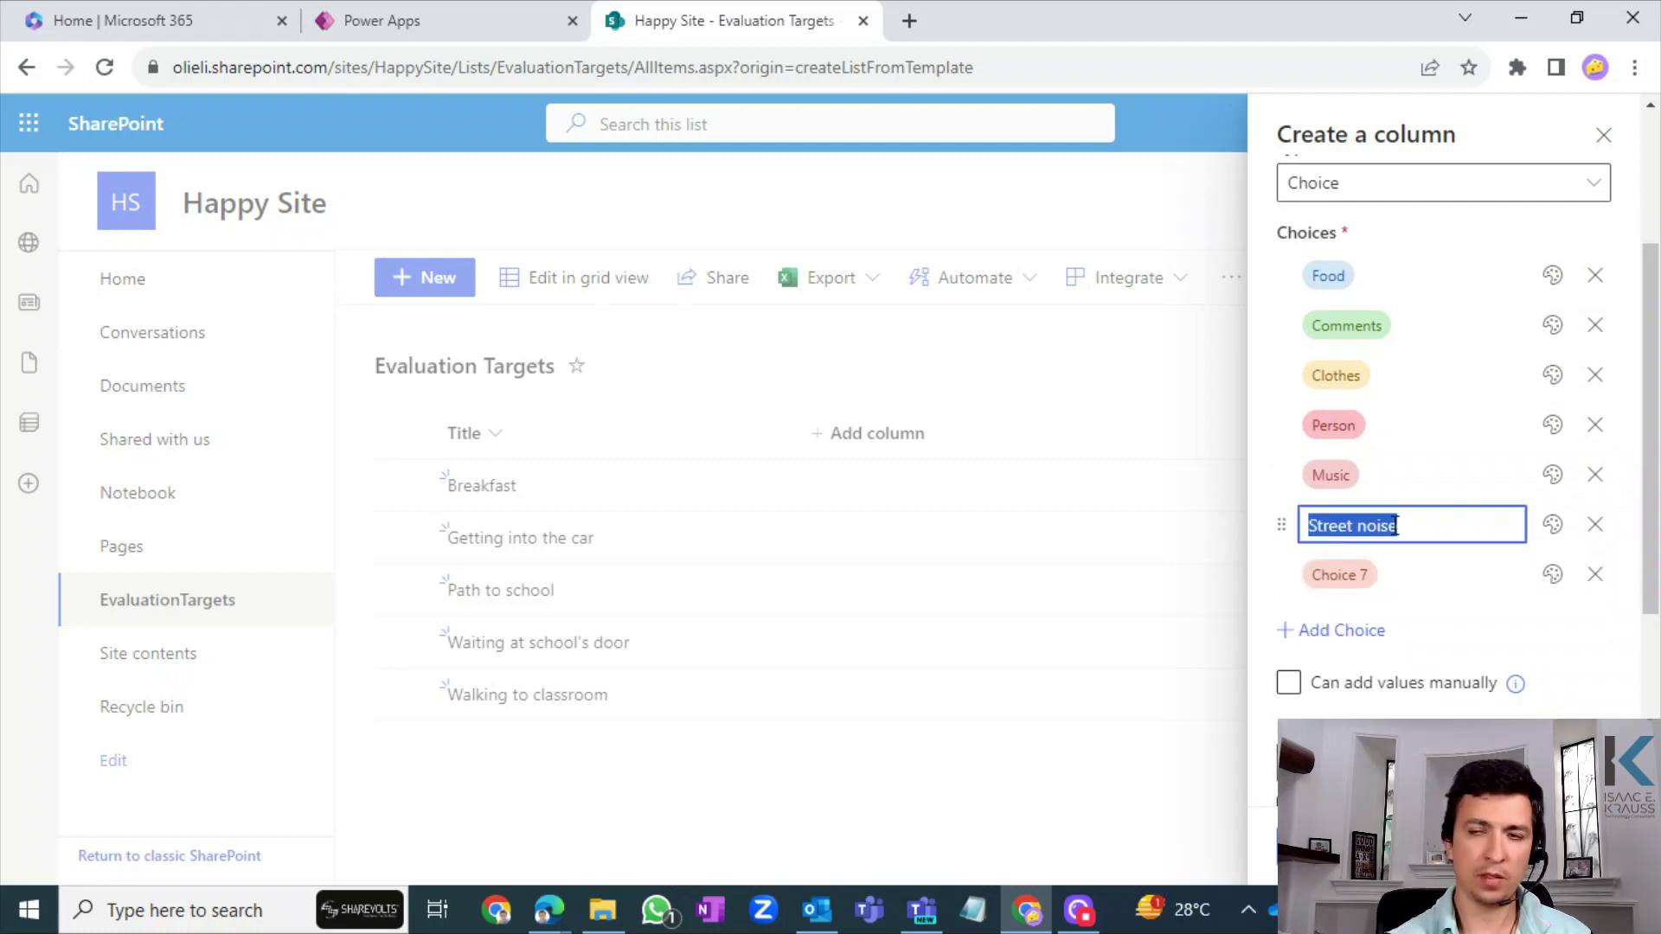
click(1423, 575)
click(1395, 523)
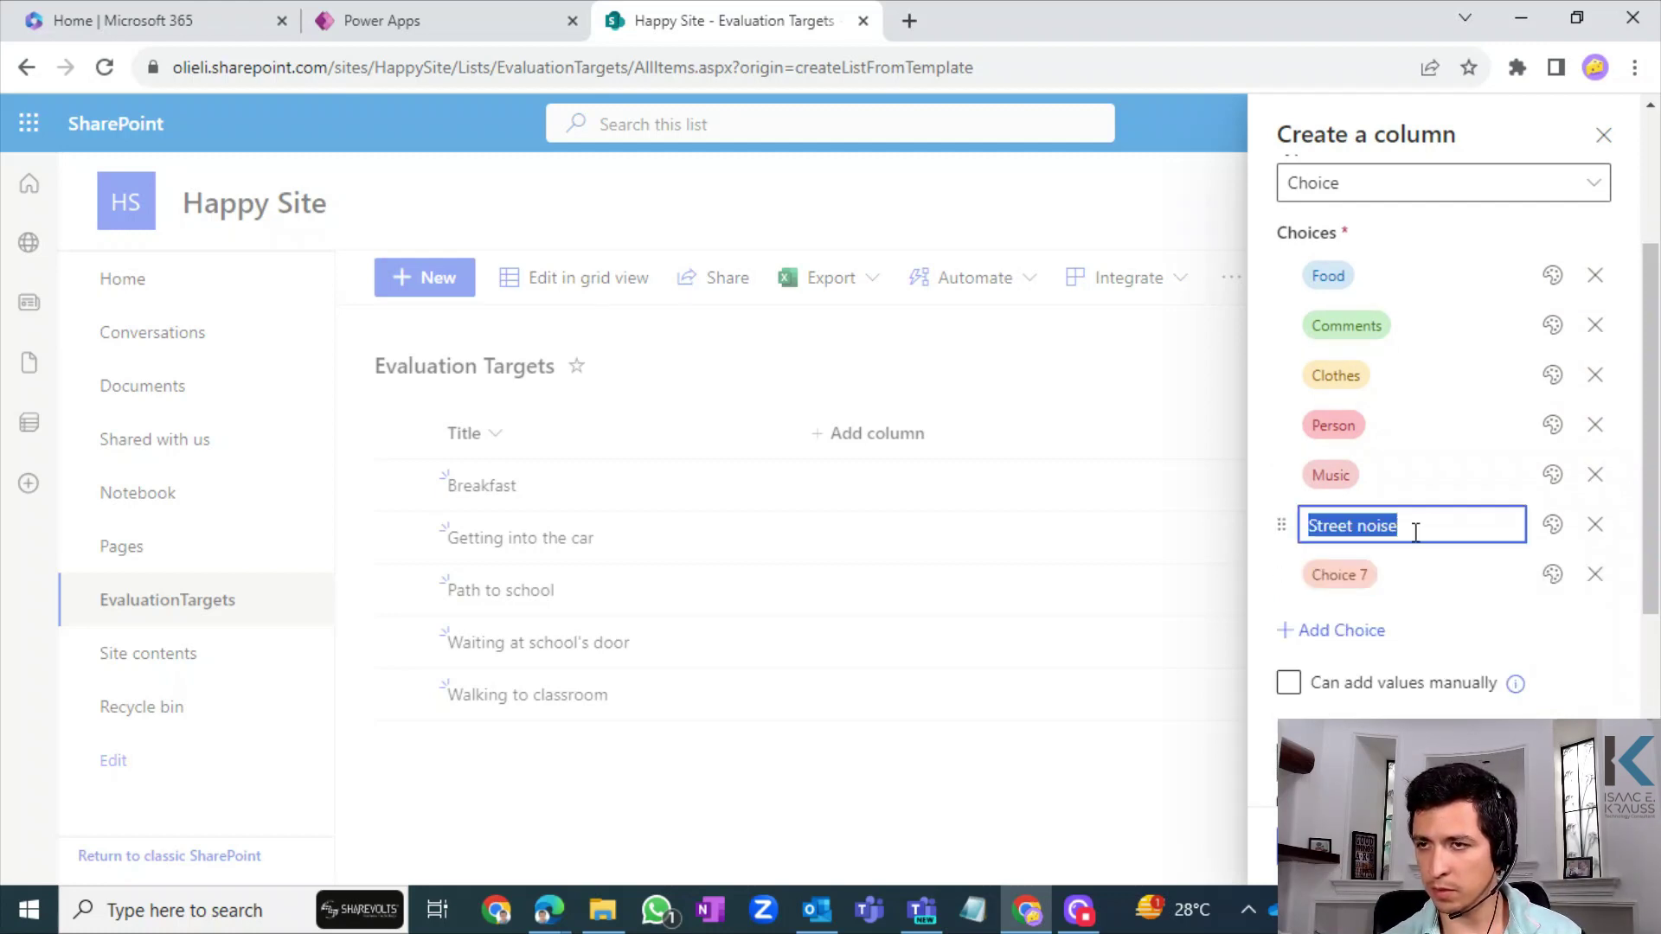
click(1431, 529)
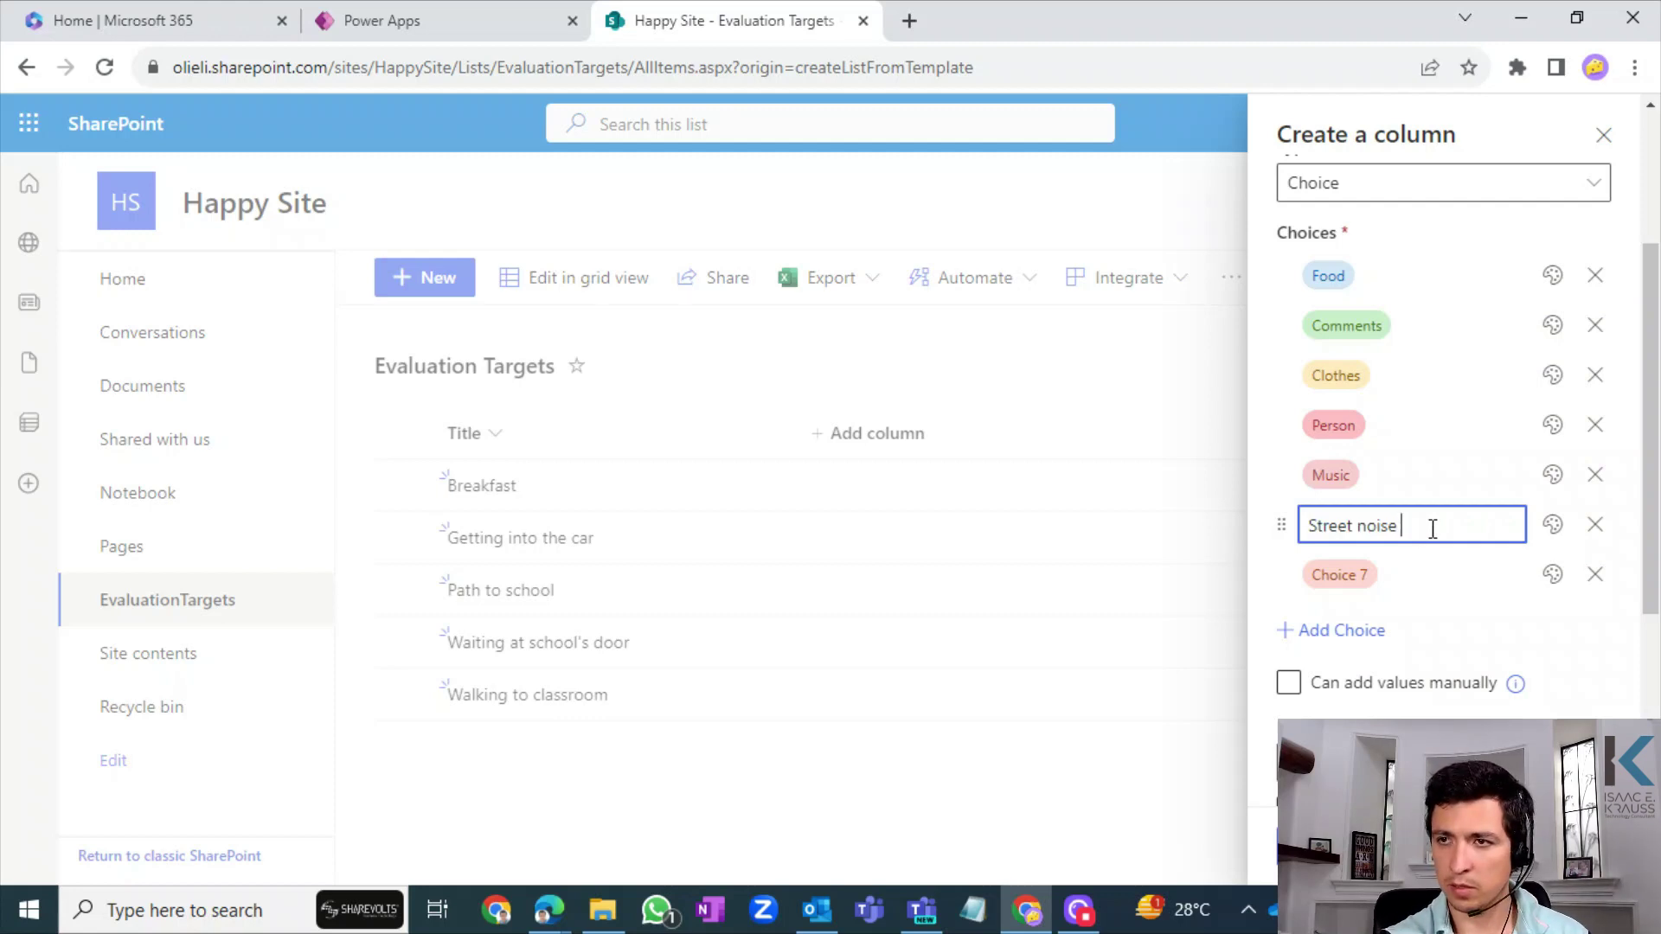
- Enter "Other" as the seventh choice's name and save the Triggers column
click(1419, 575)
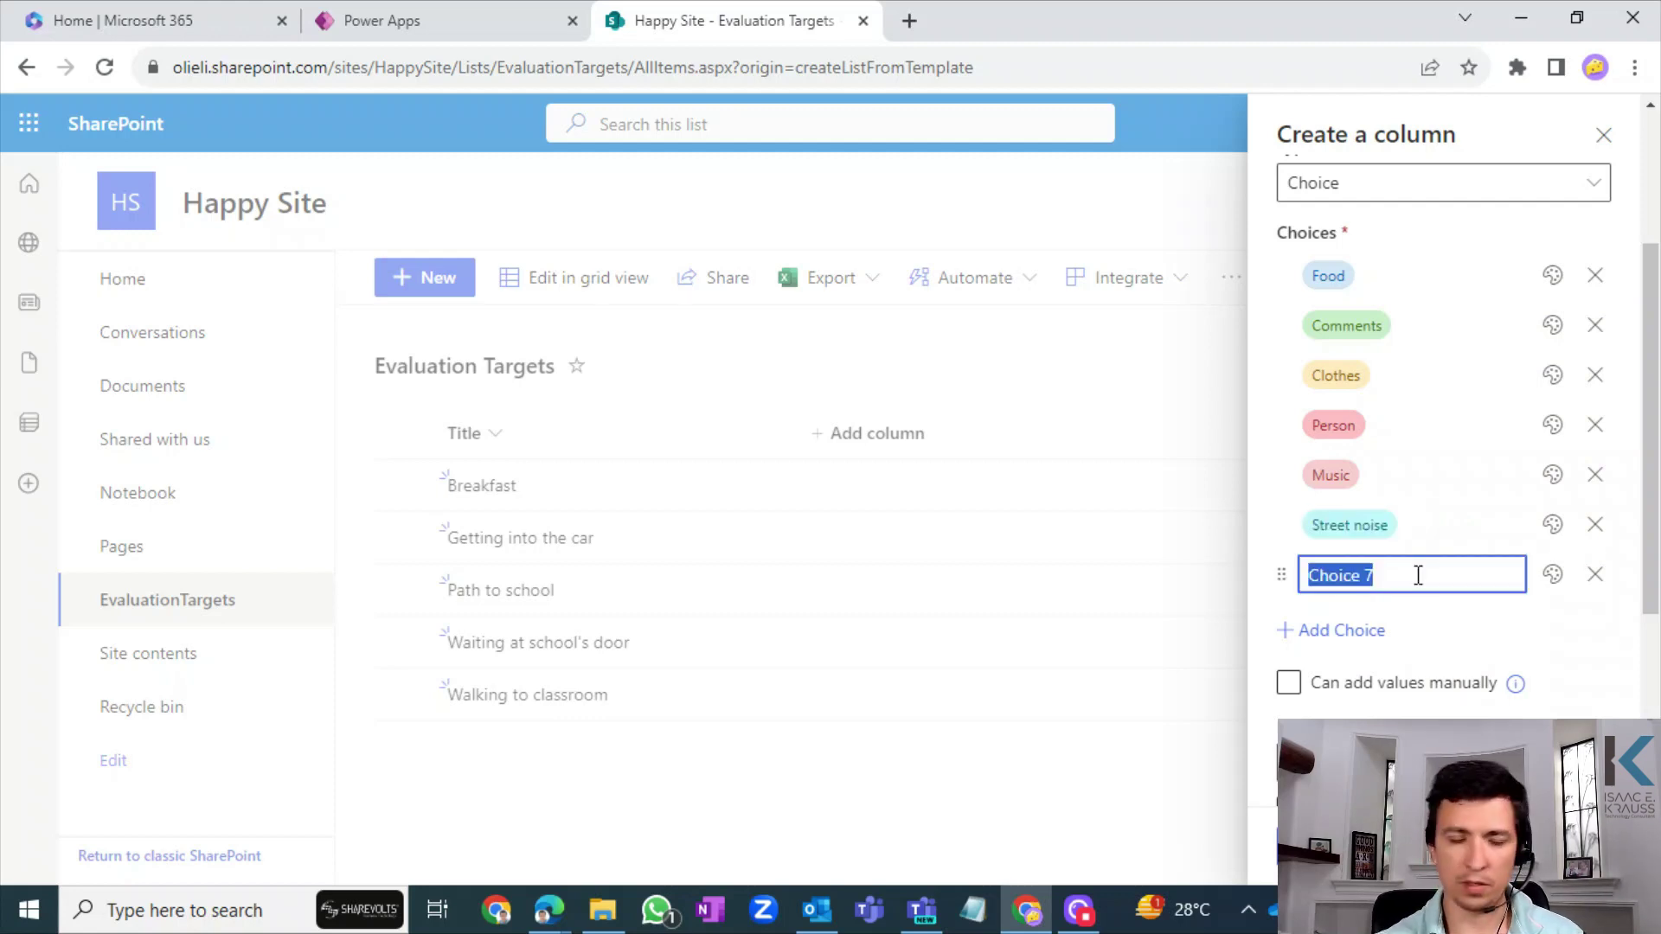
text(Other)
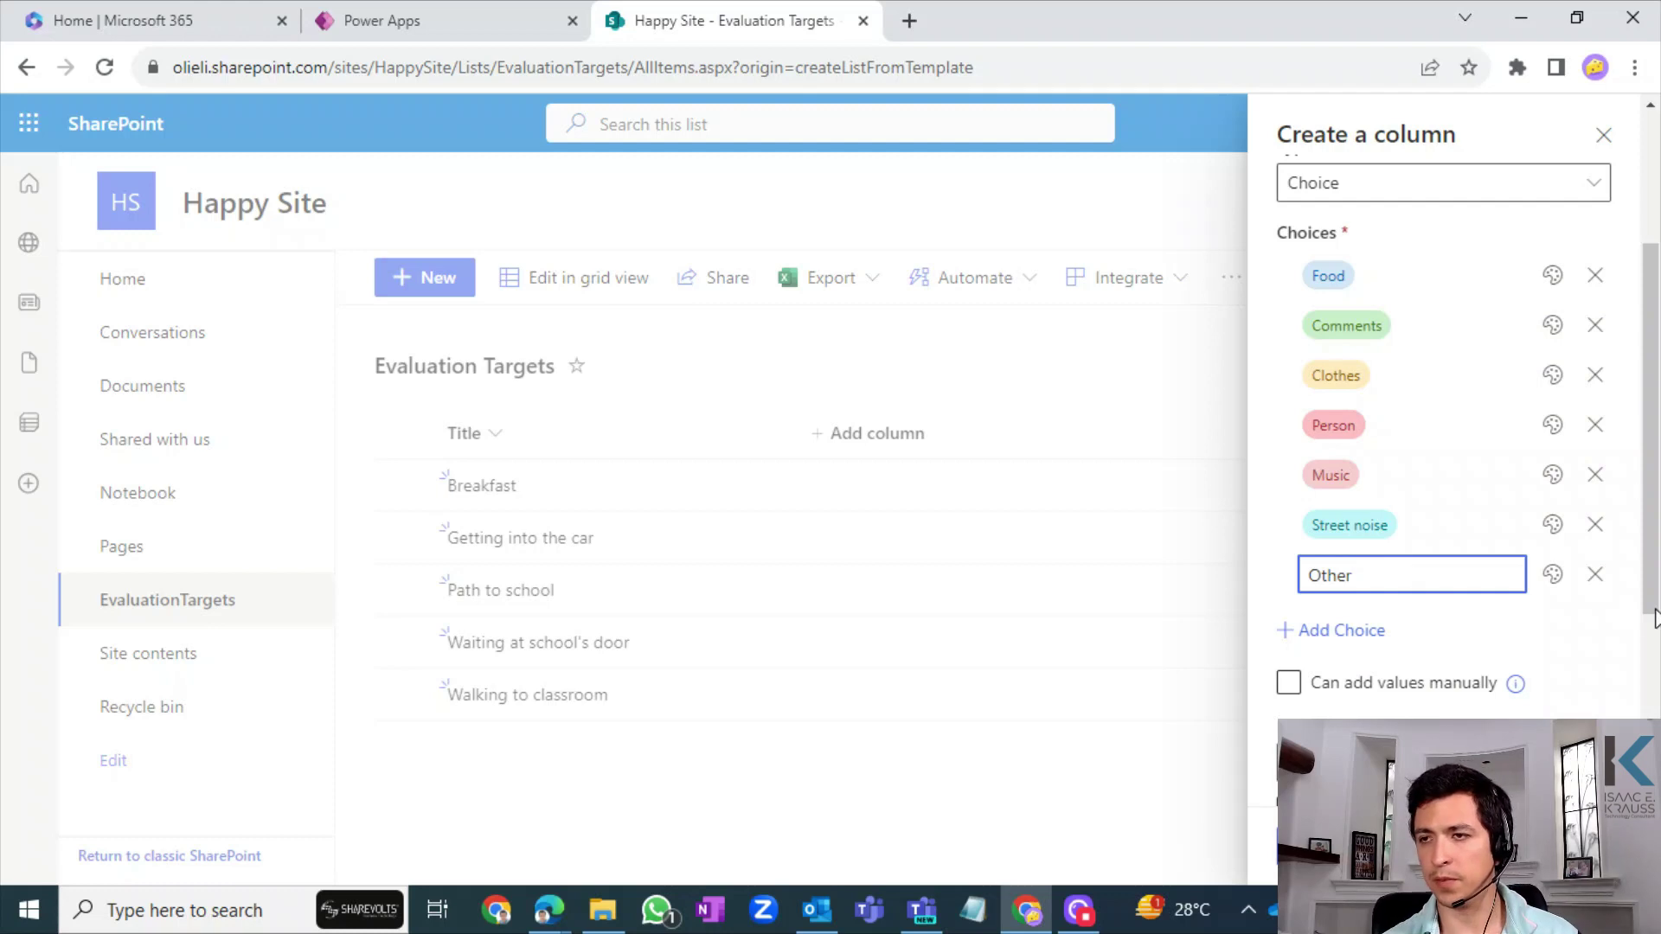
scroll(1654, 618, up, 2)
scroll(1462, 459, down, 6)
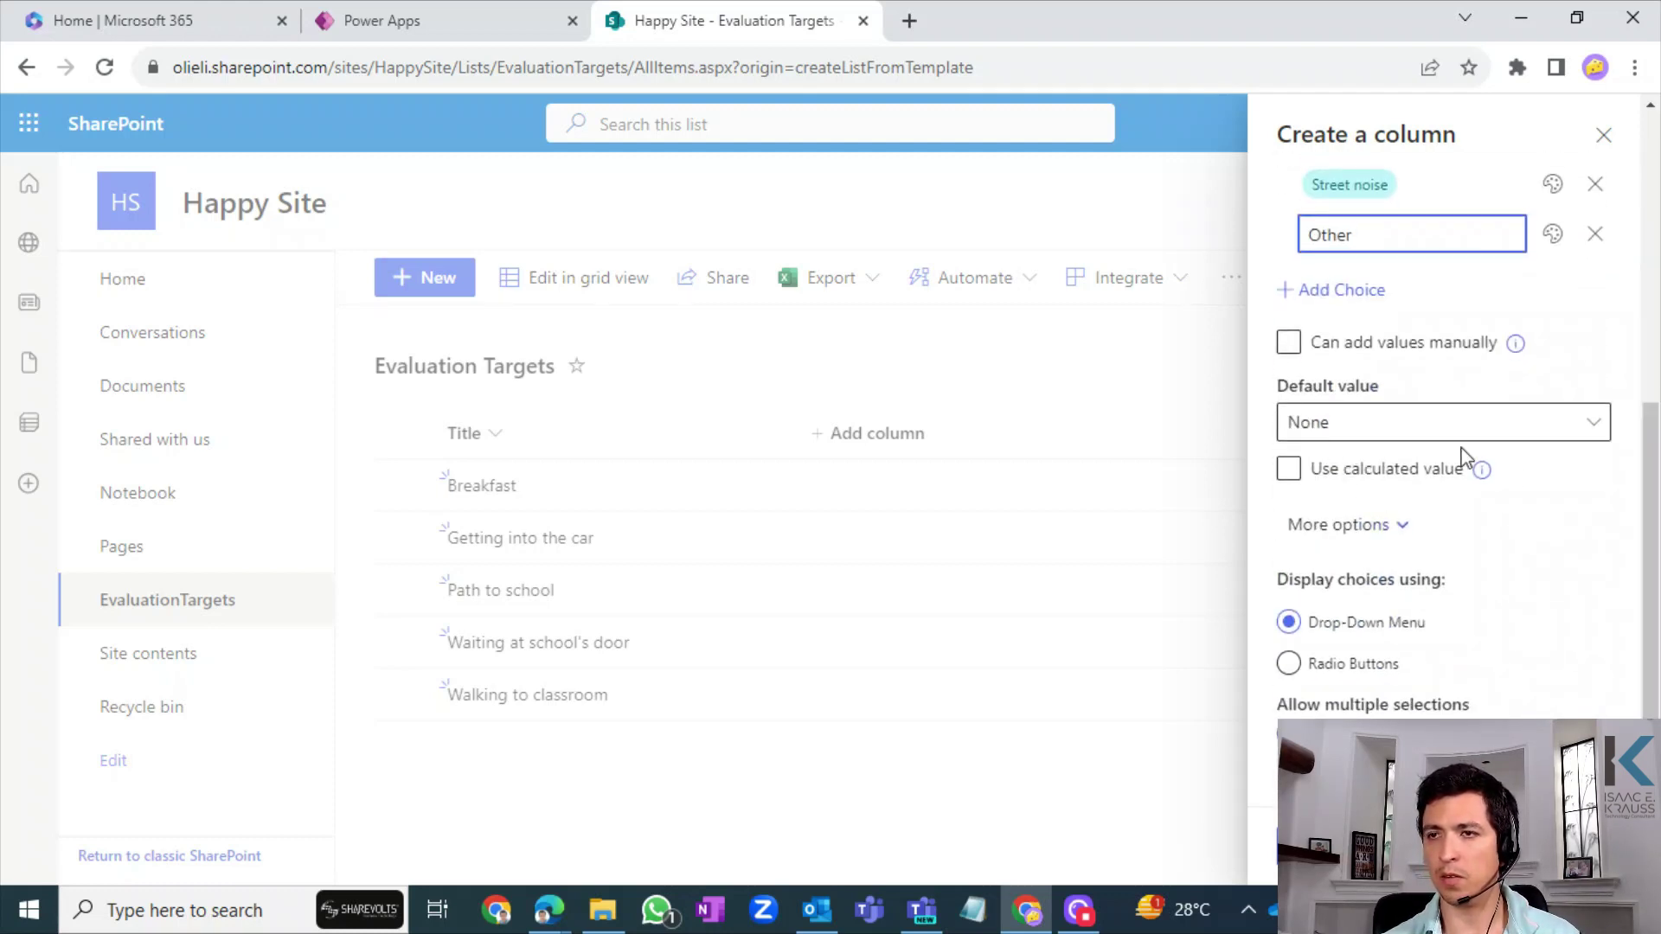
click(1280, 839)
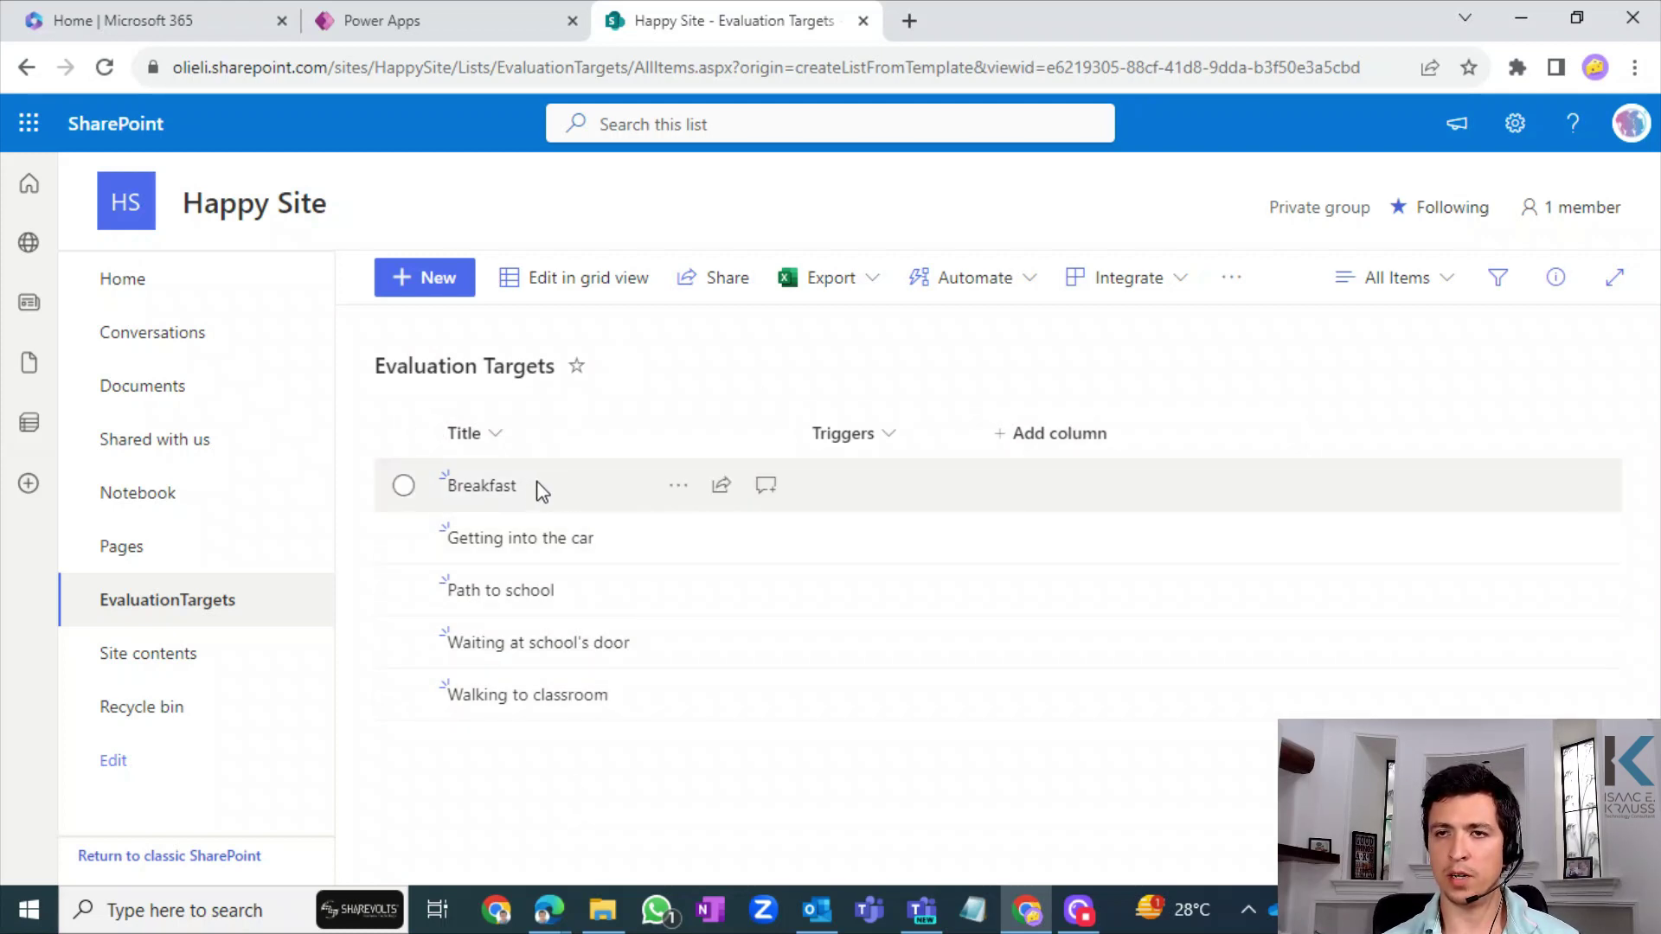
- Add a Yes/No column named "Active" with the default value Yes to the Evaluation Targets list
click(1053, 436)
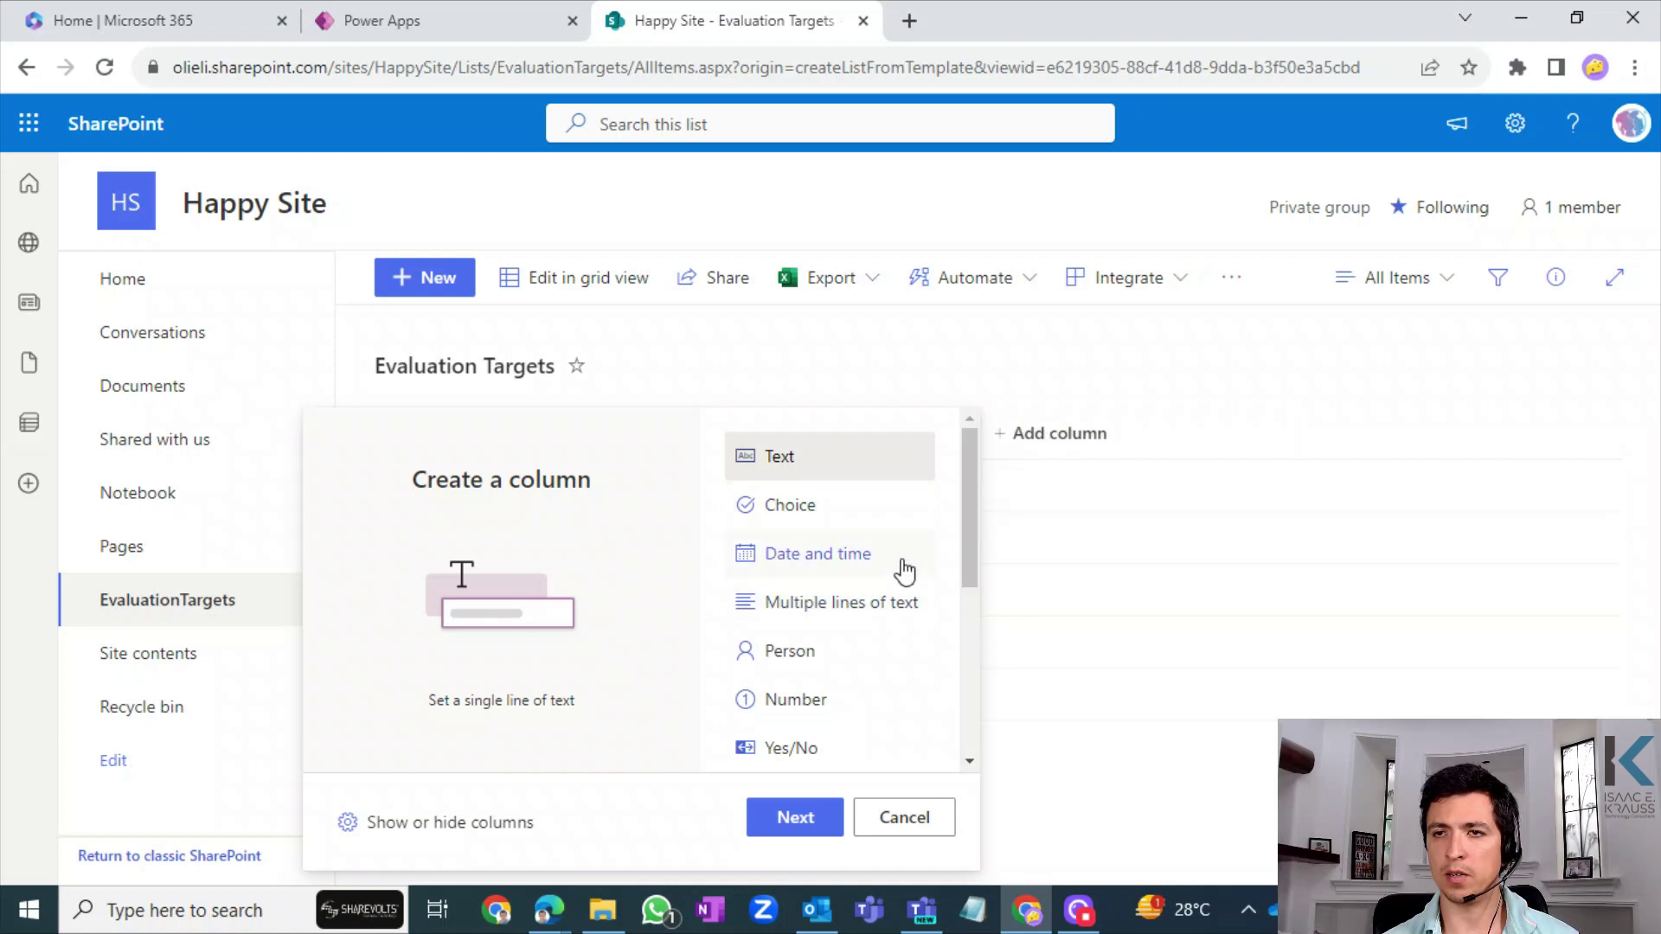
drag(975, 556, 976, 590)
click(827, 678)
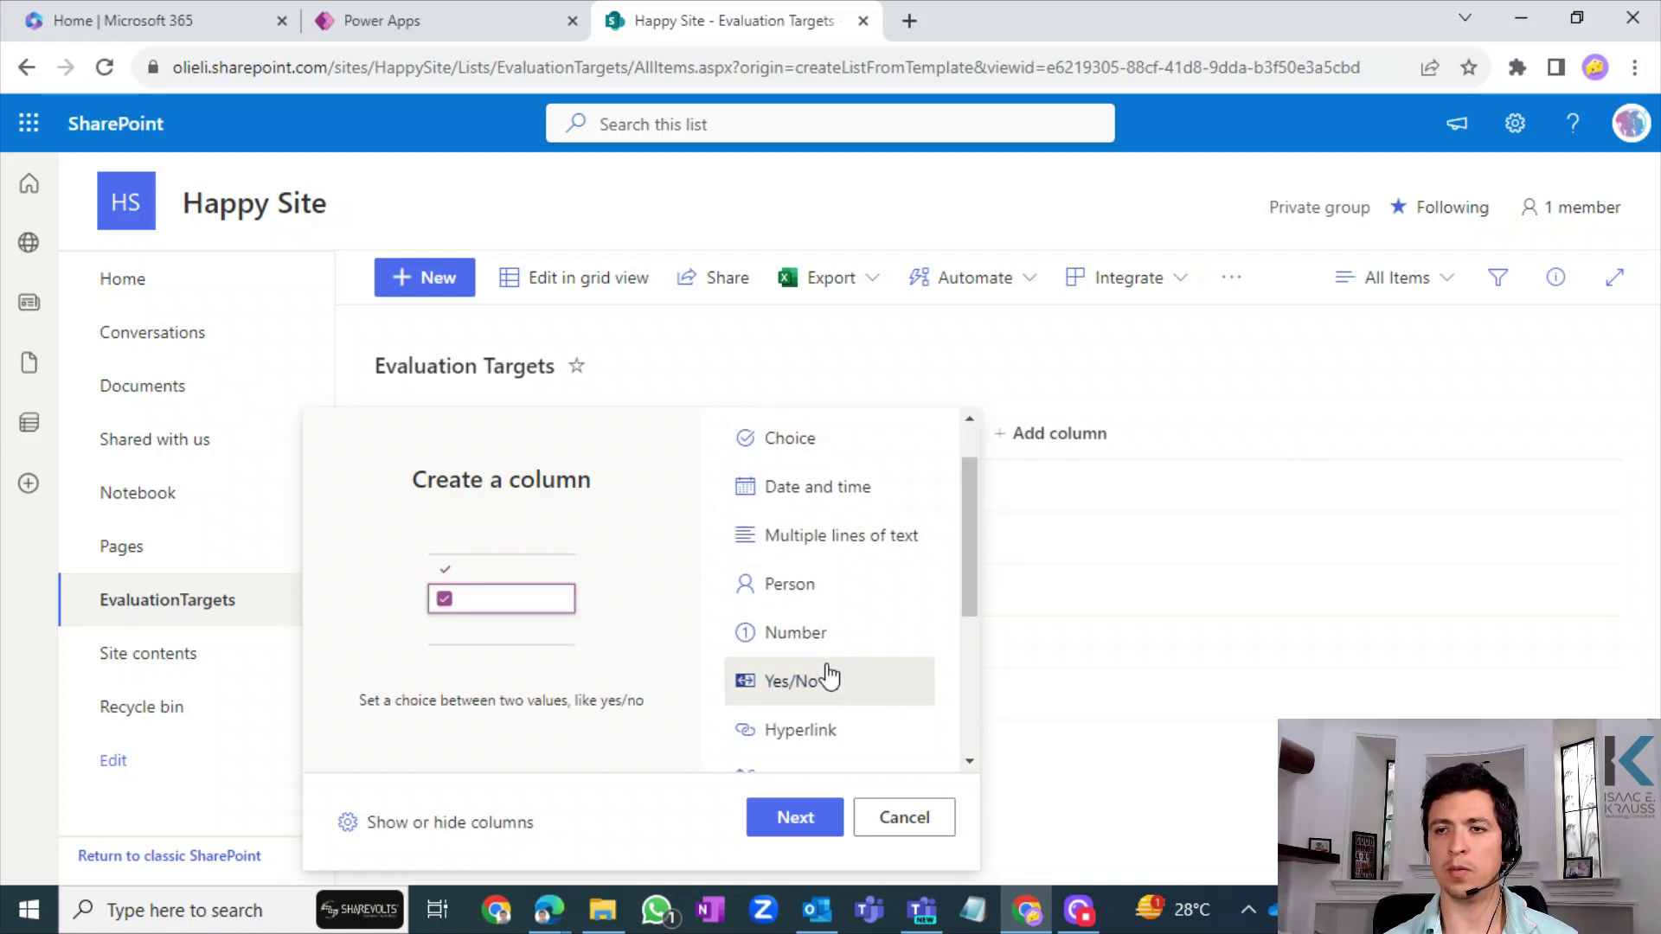
click(803, 817)
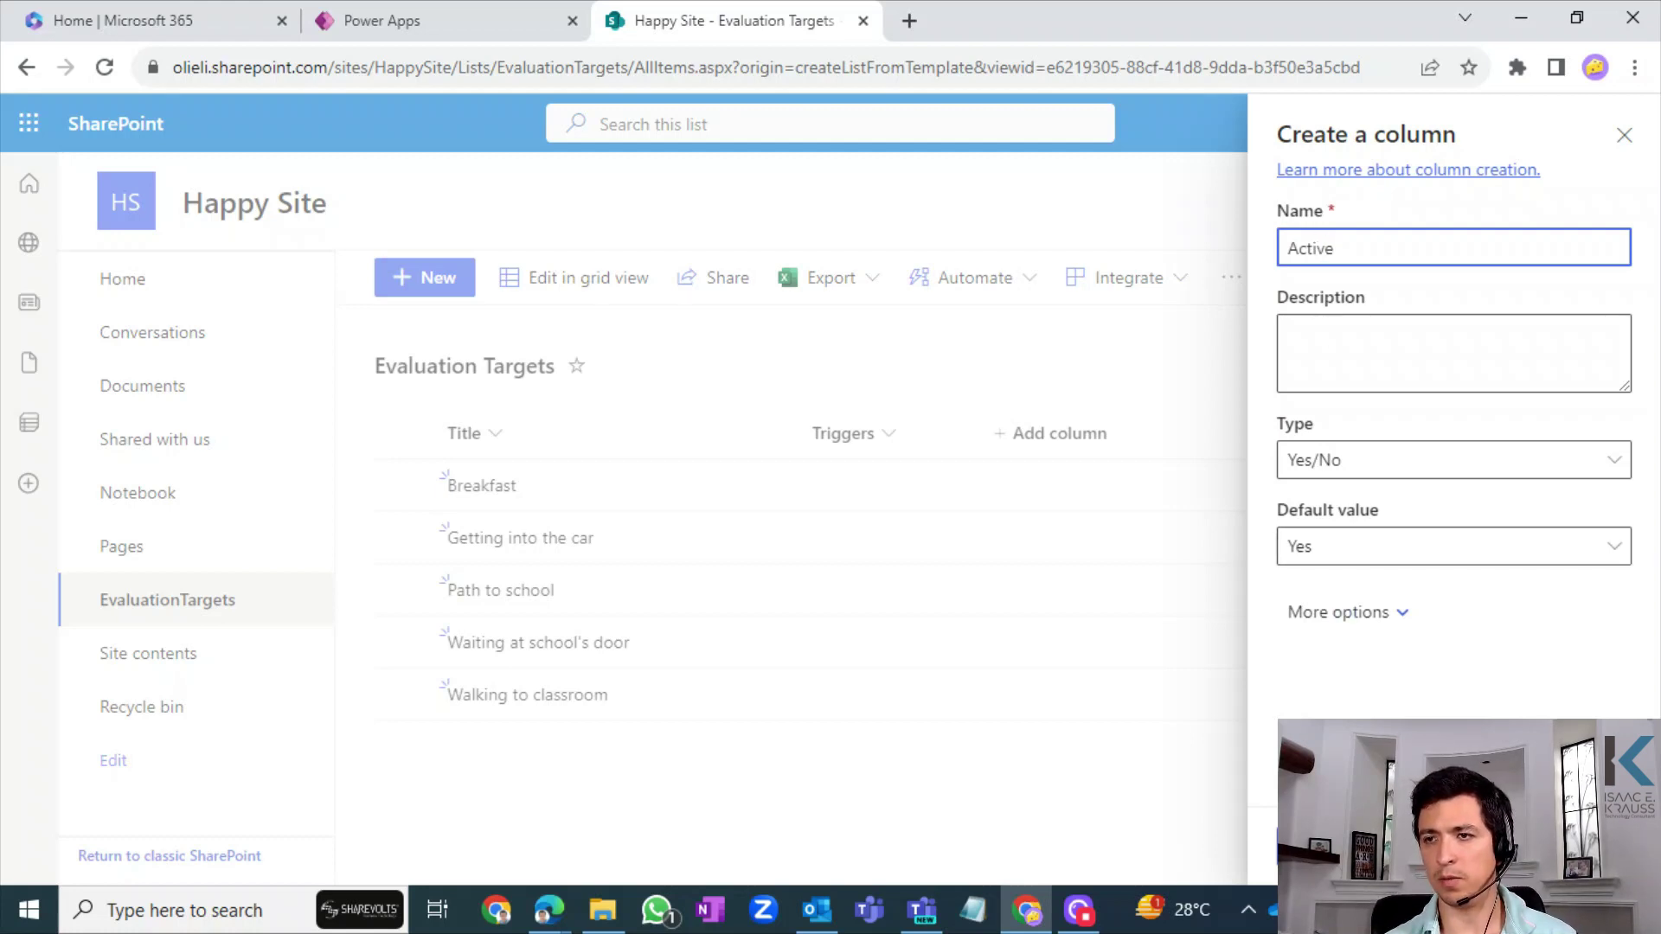
click(1317, 847)
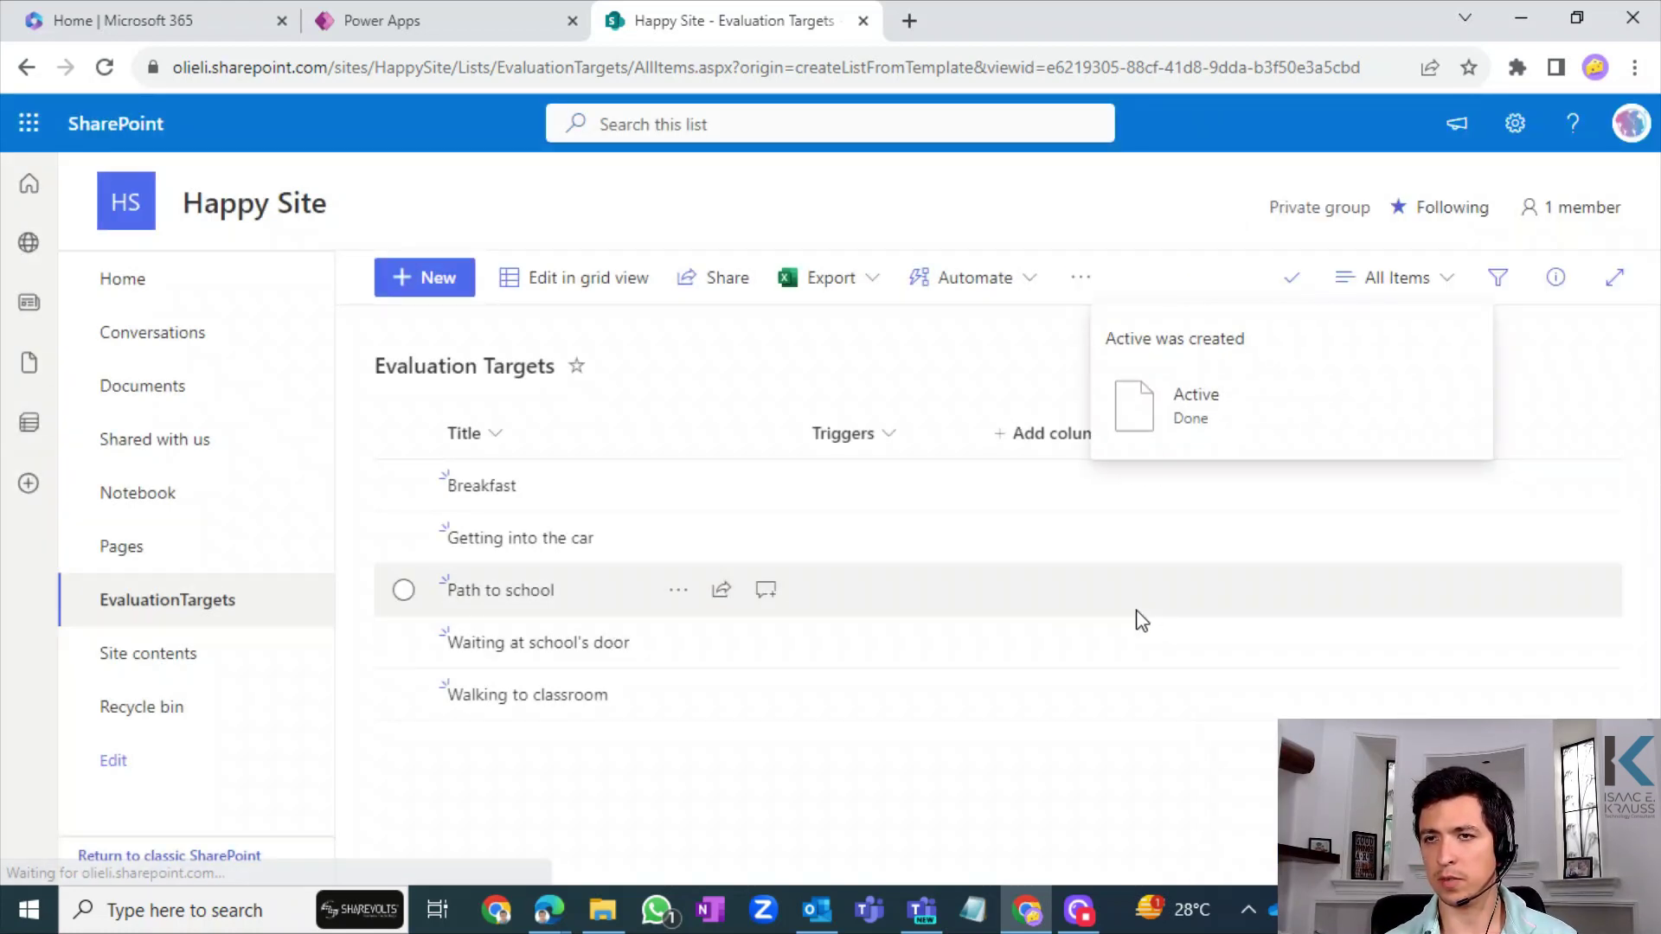
- Open the list for grid editing and mark all five evaluation targets, from Breakfast to Walking to classroom, as Active
click(595, 293)
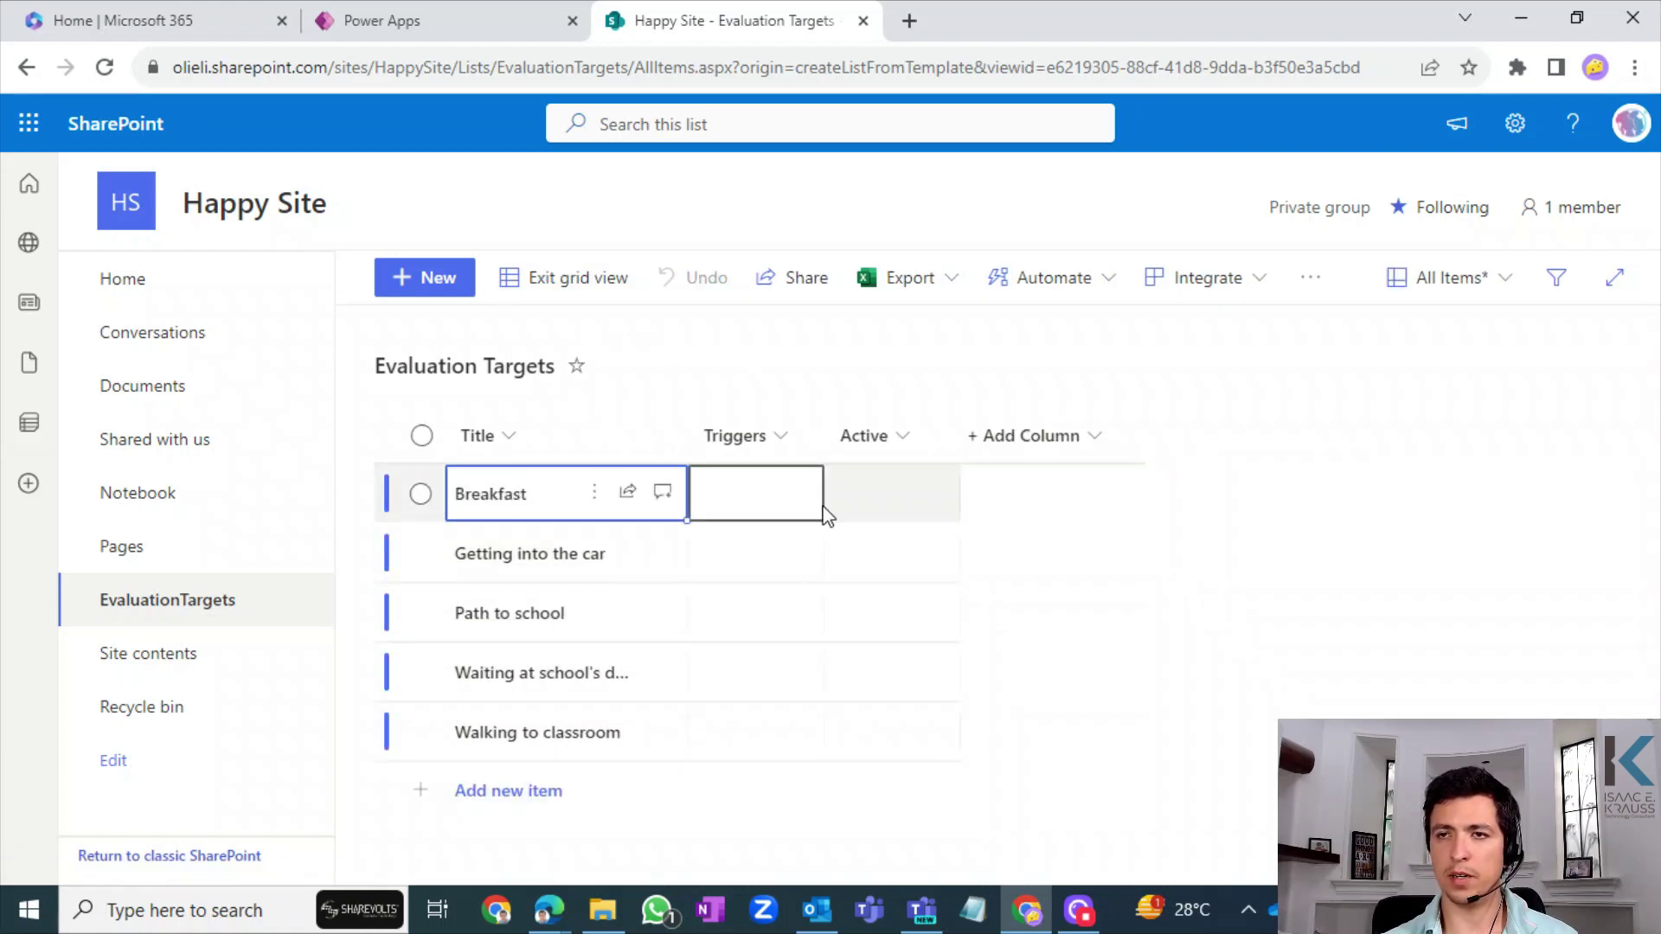
click(907, 508)
click(895, 493)
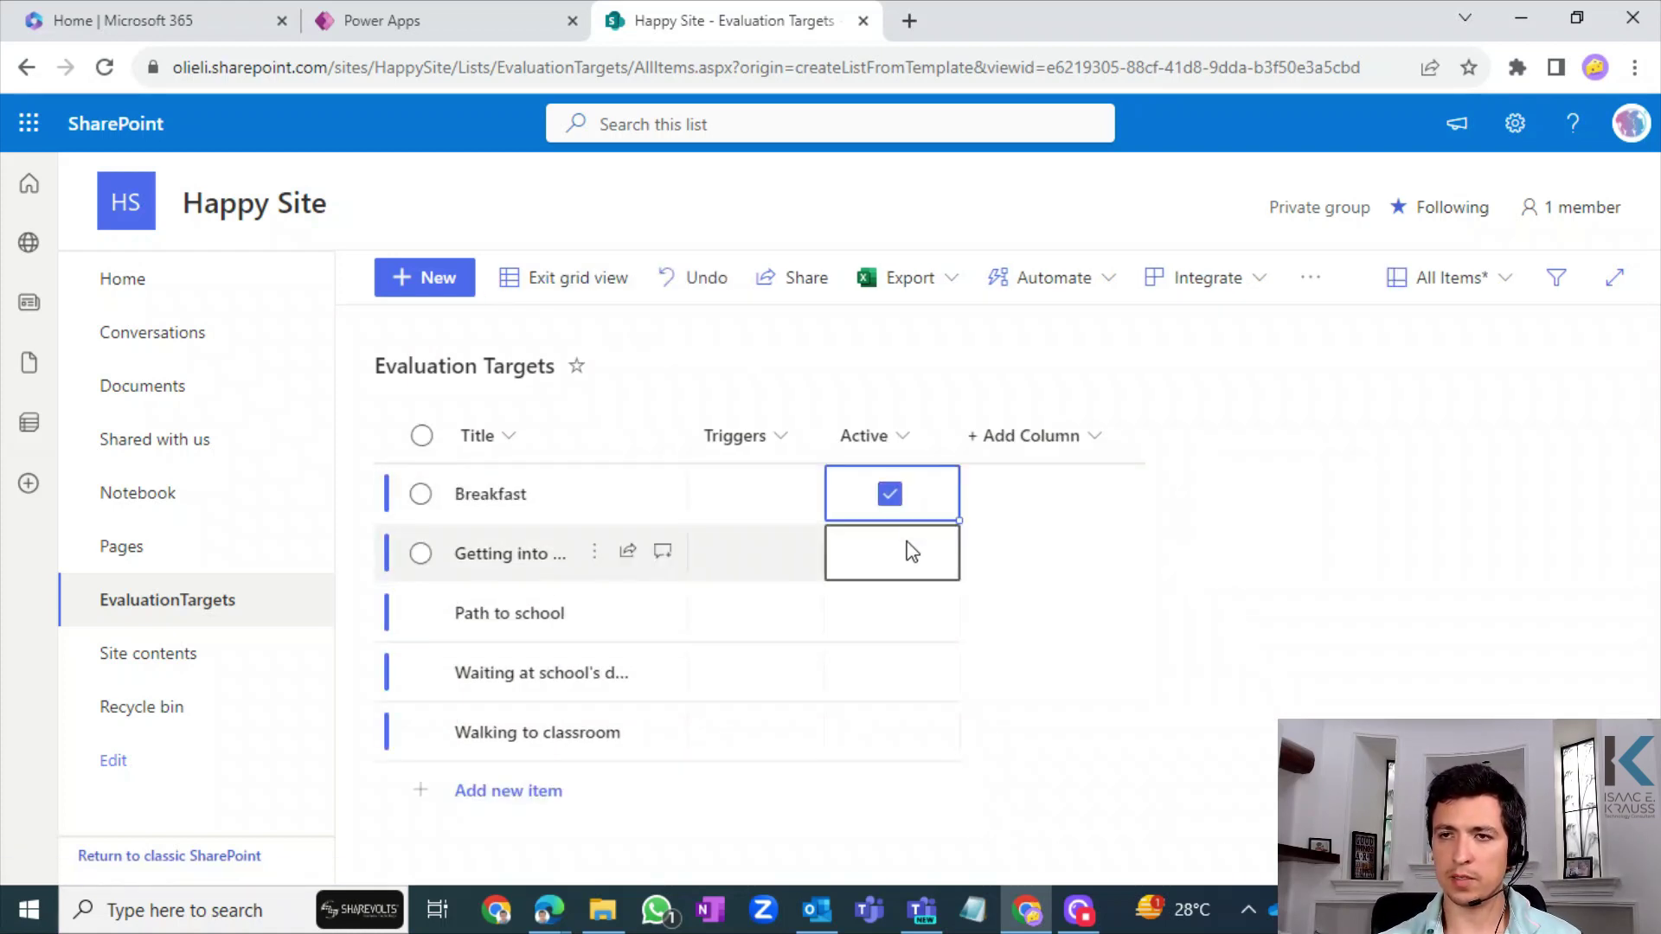
click(907, 544)
click(932, 518)
drag(959, 521, 927, 753)
- Set Breakfast's Triggers to Food, Comments, Clothes and Person, and leave grid editing
click(754, 512)
click(762, 495)
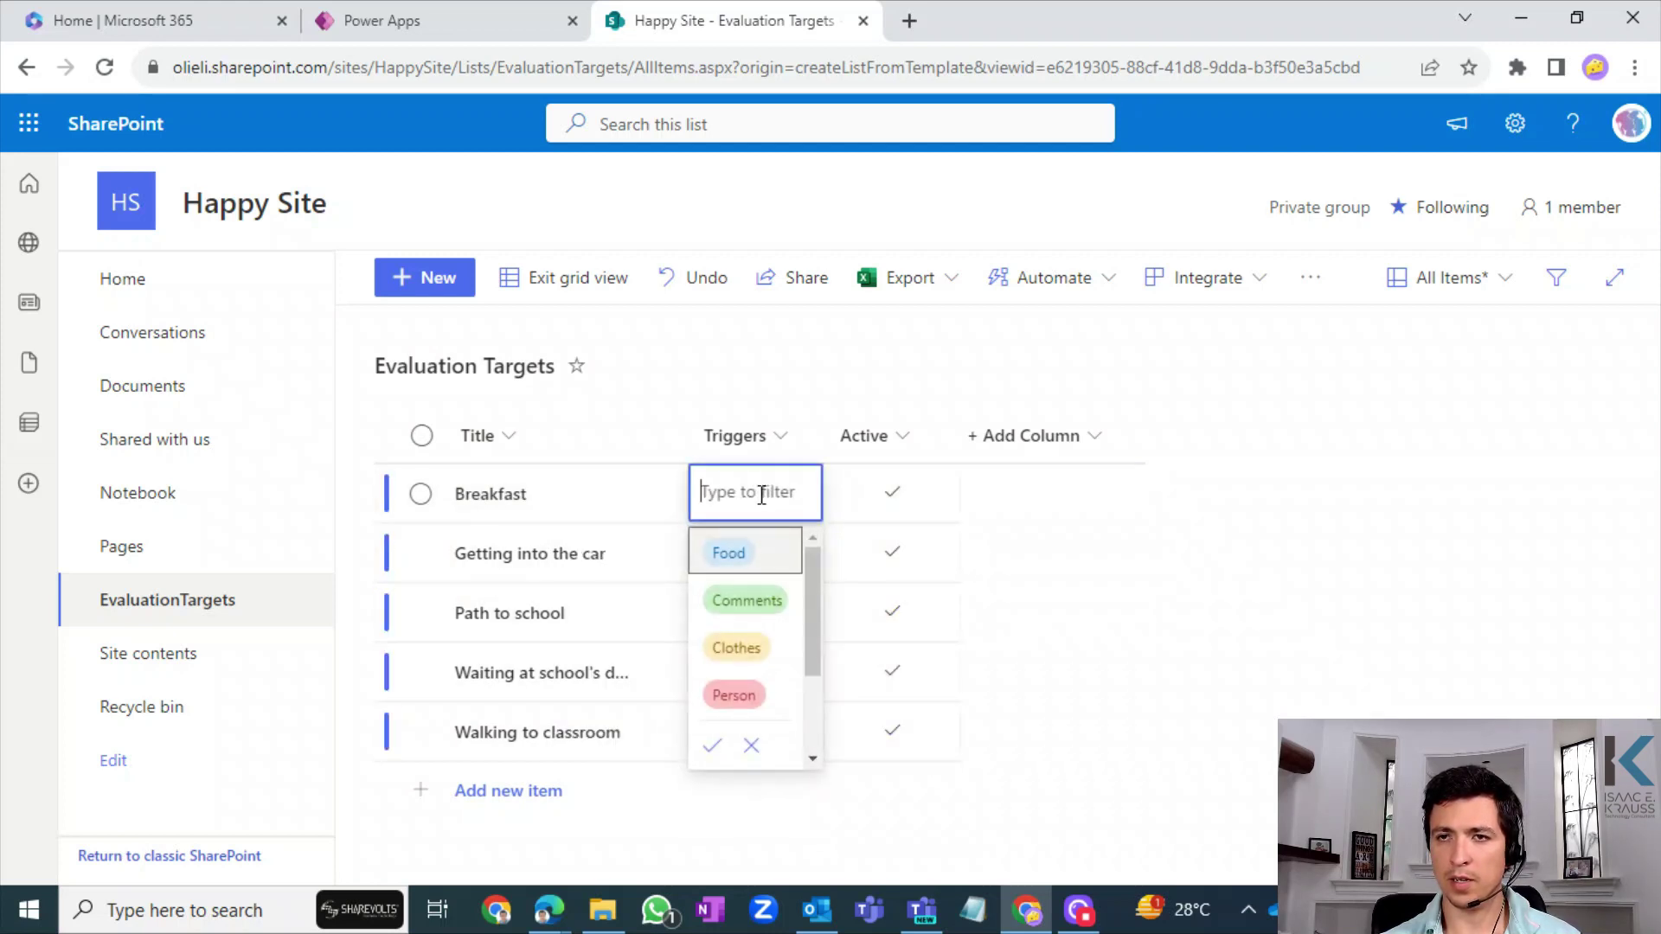
click(743, 564)
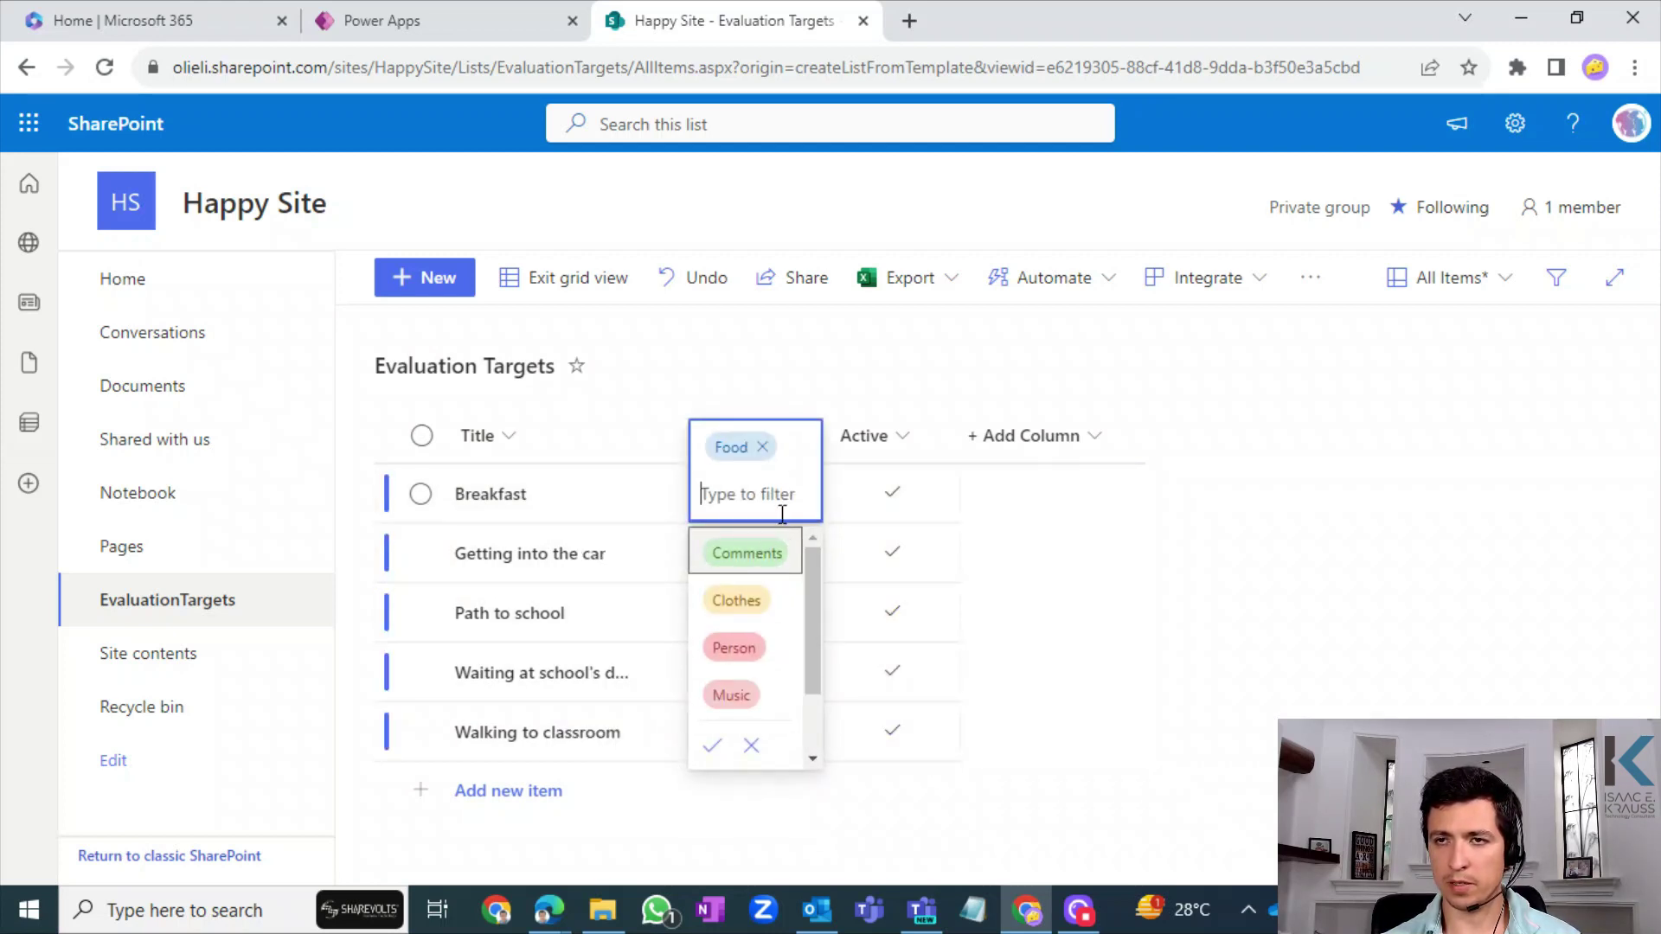
click(767, 559)
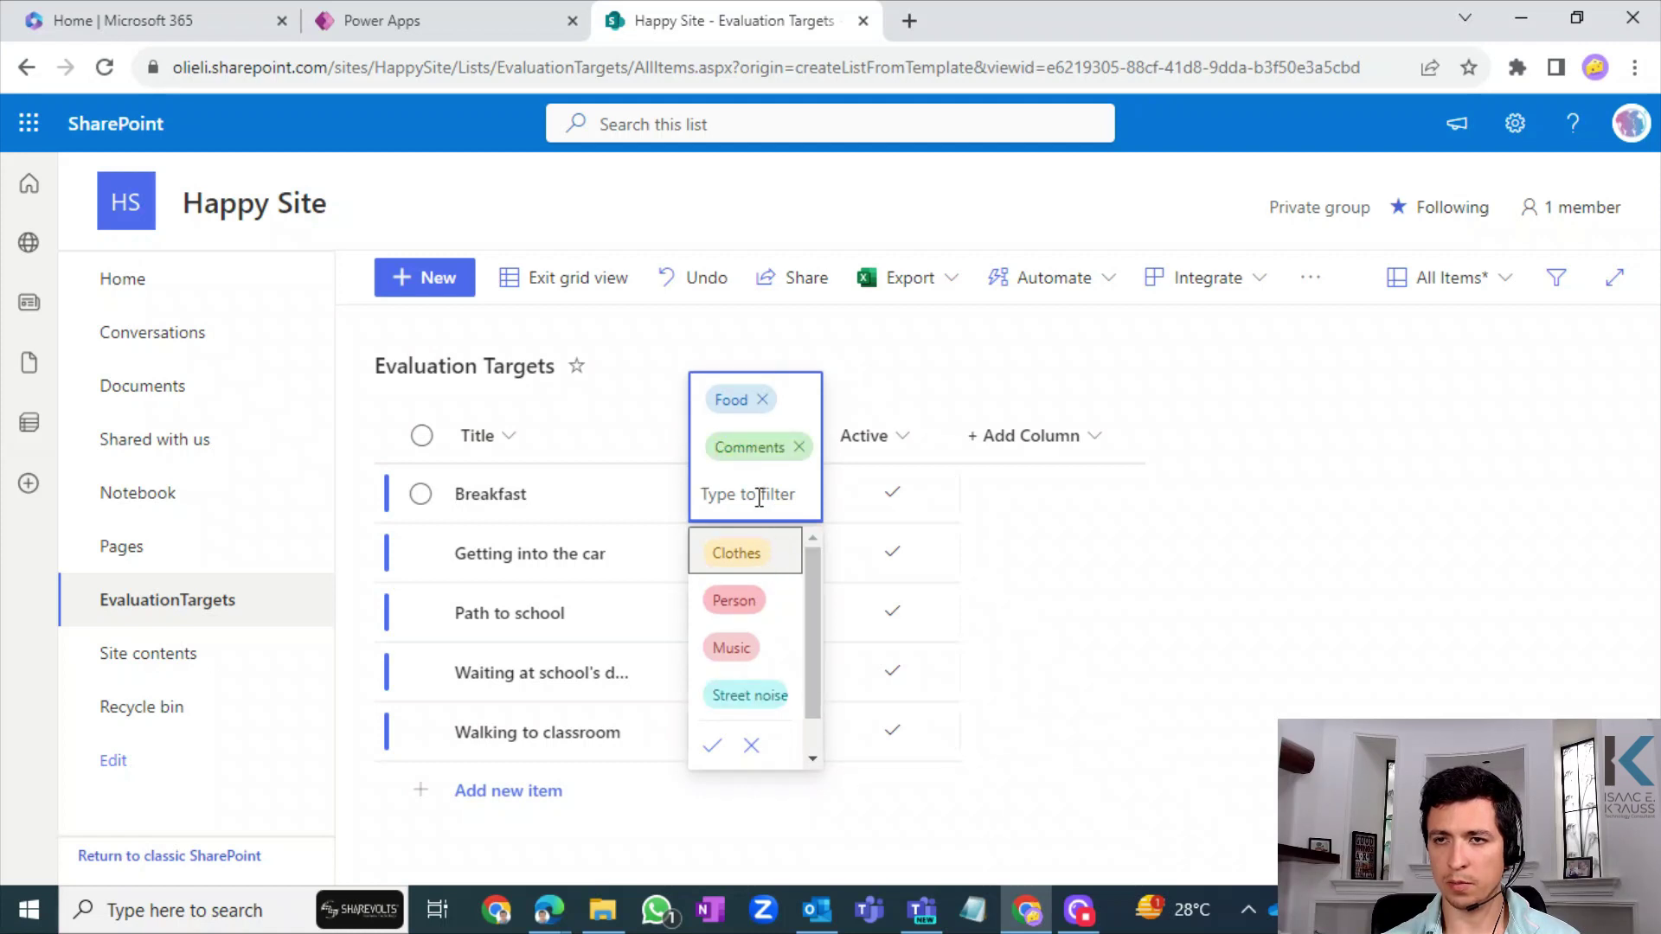
click(742, 554)
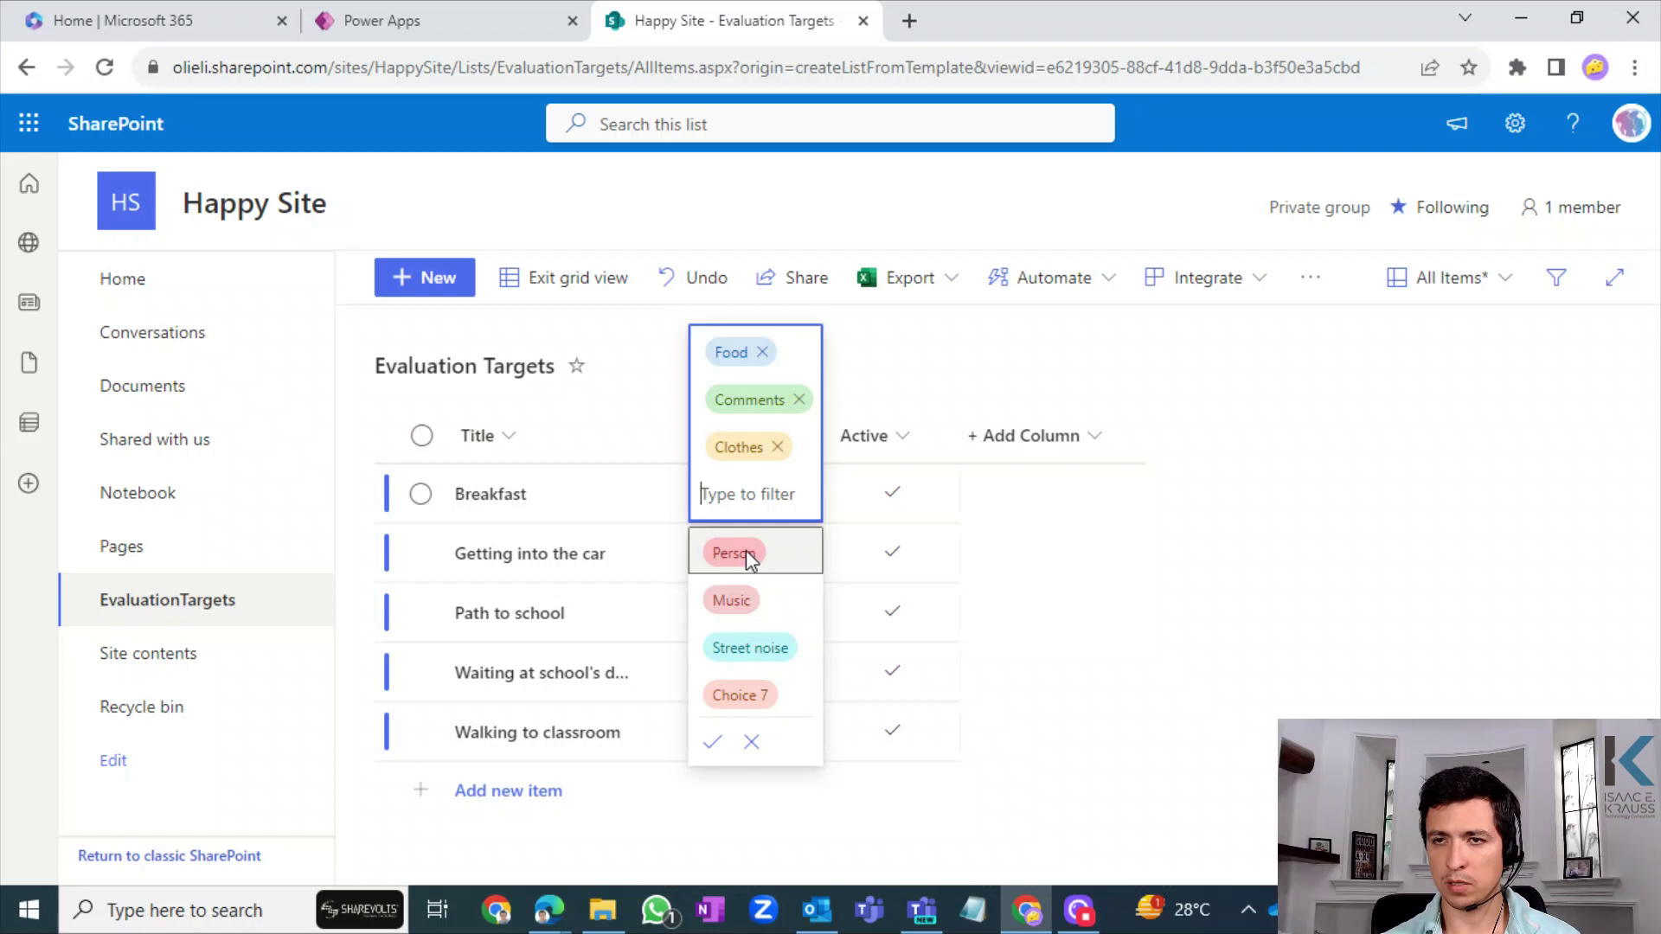
click(746, 554)
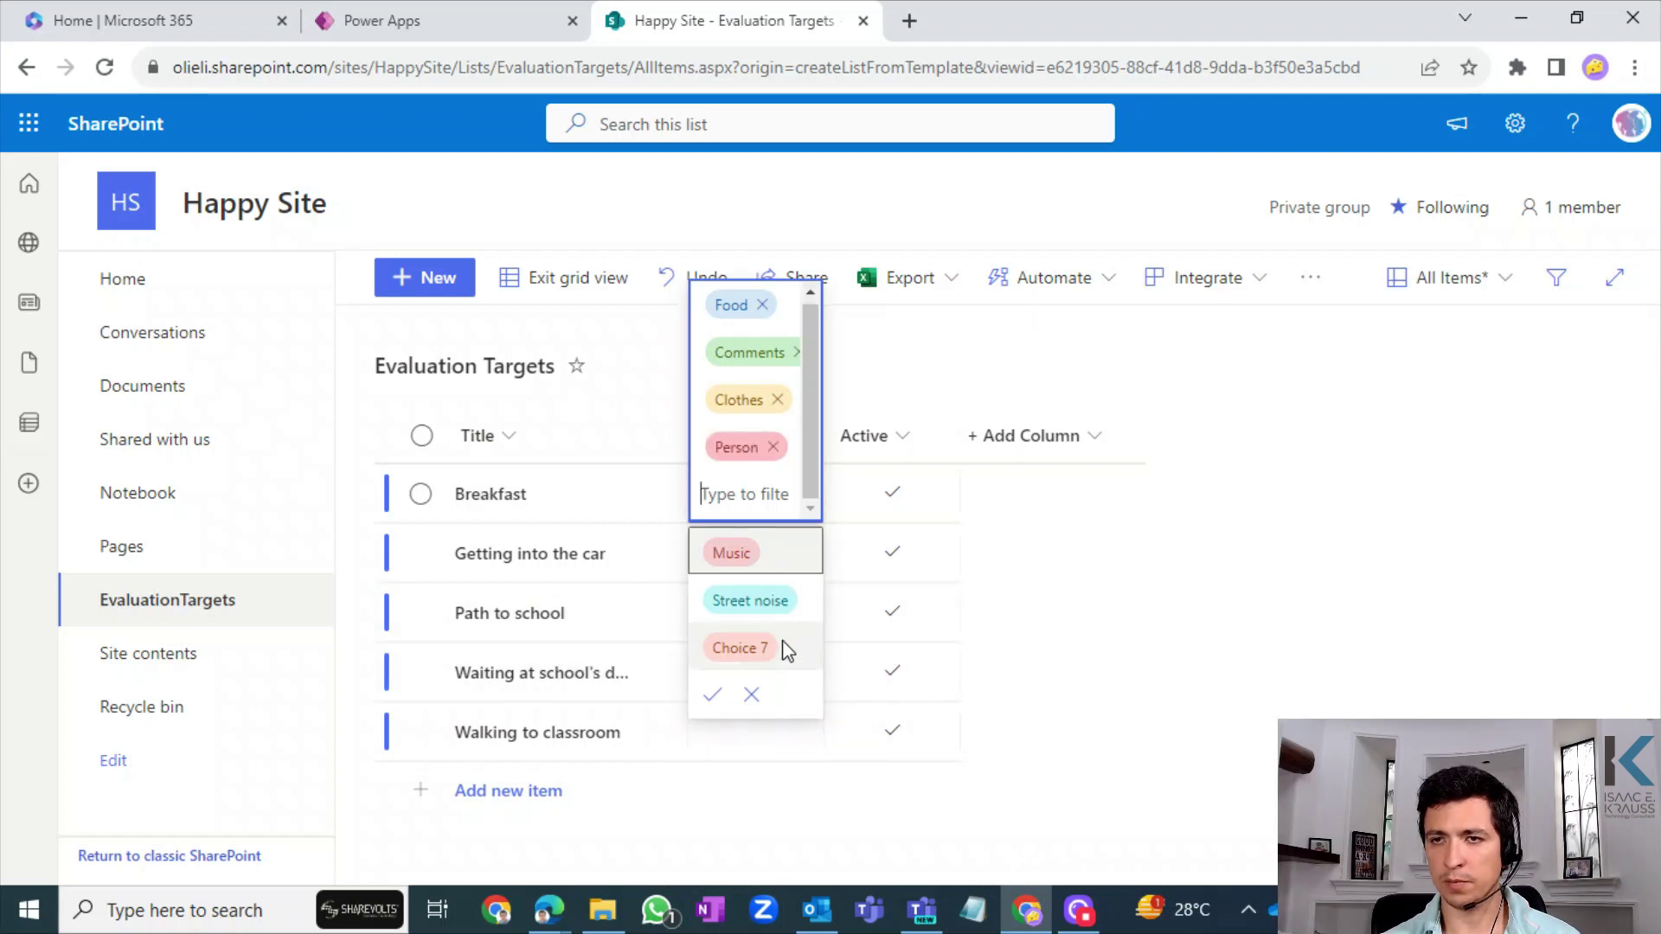
click(712, 695)
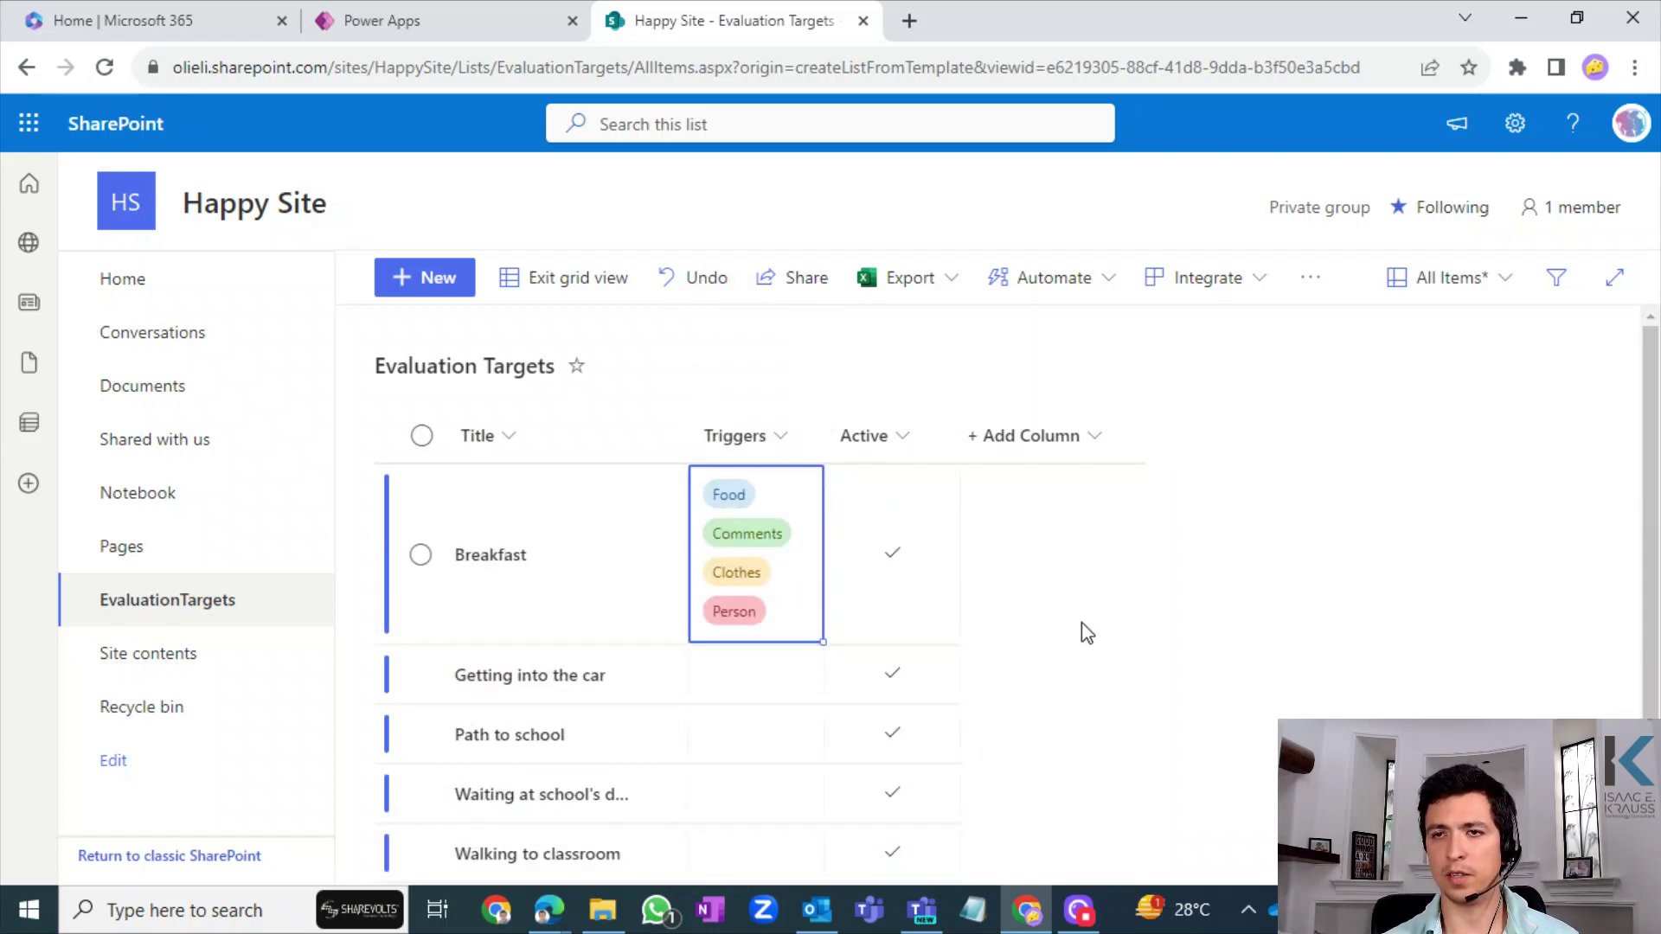
click(578, 278)
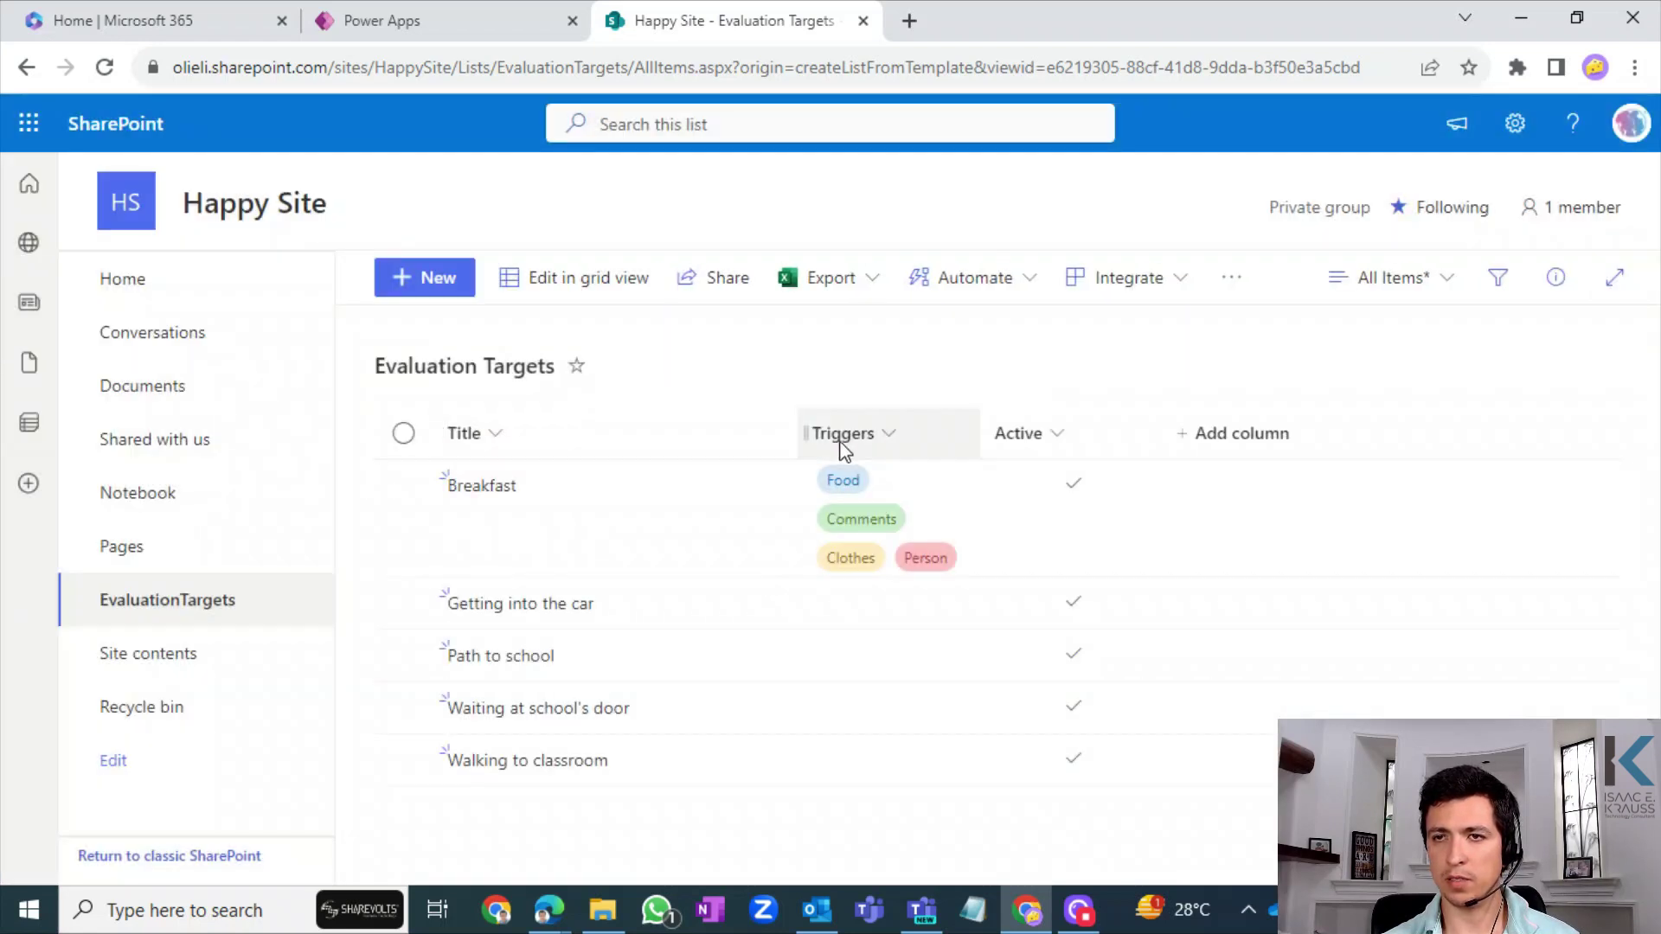
- Edit the Triggers column, rename "Choice 7" to "Other" and save the column
click(889, 436)
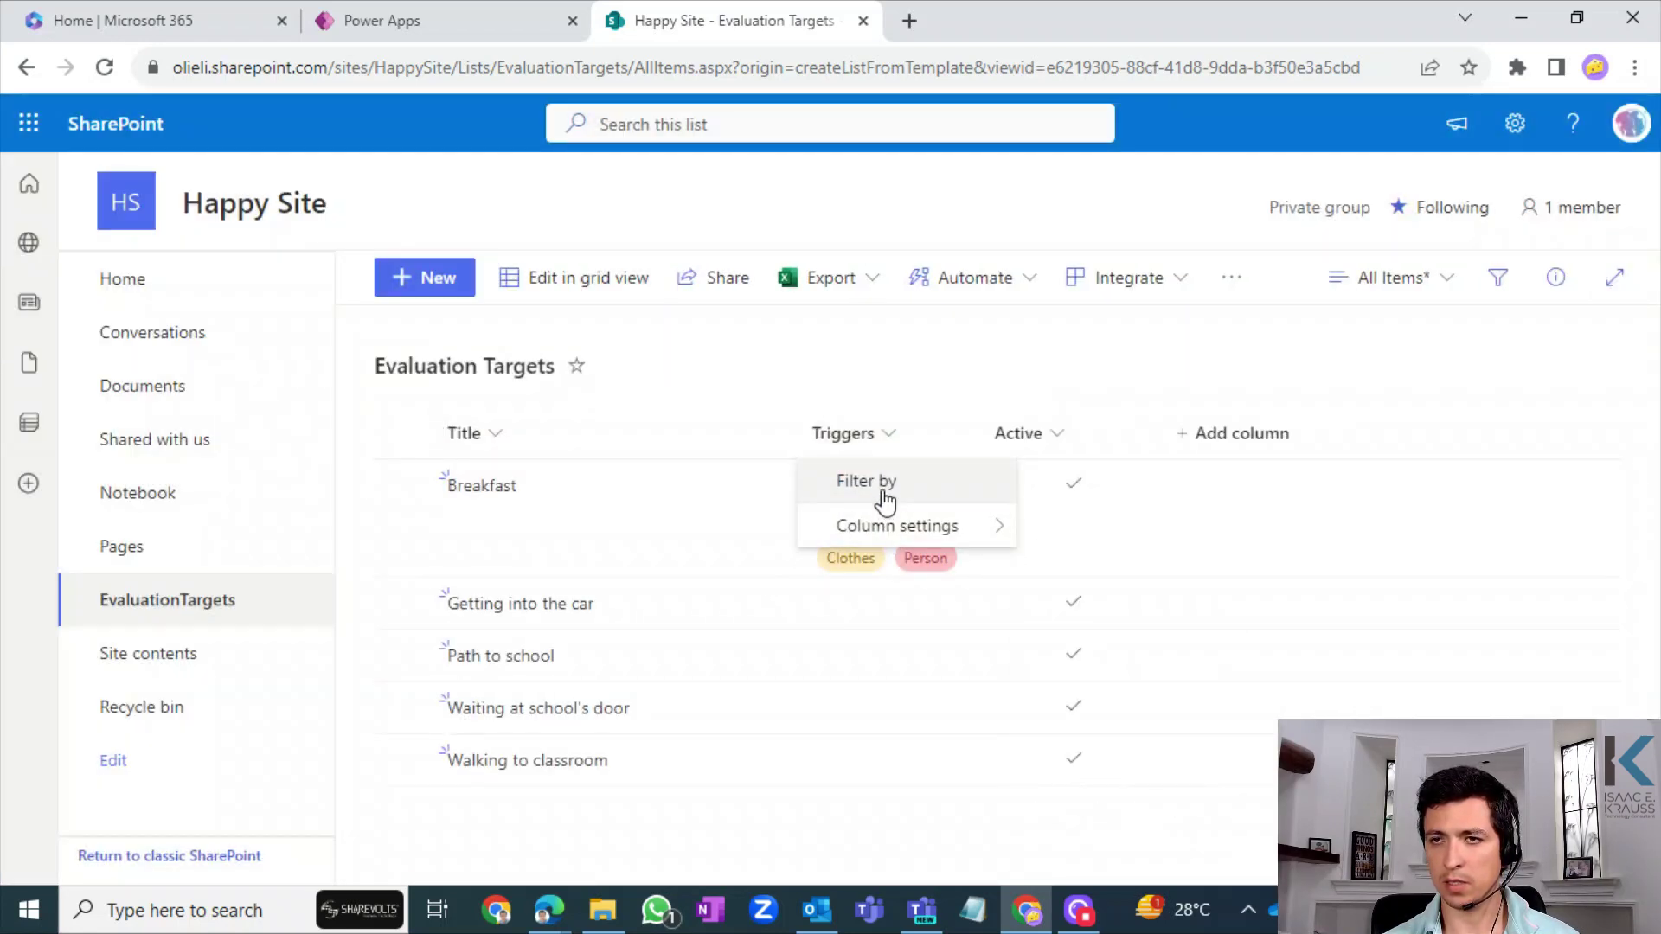
mouse_move(904, 522)
click(1051, 509)
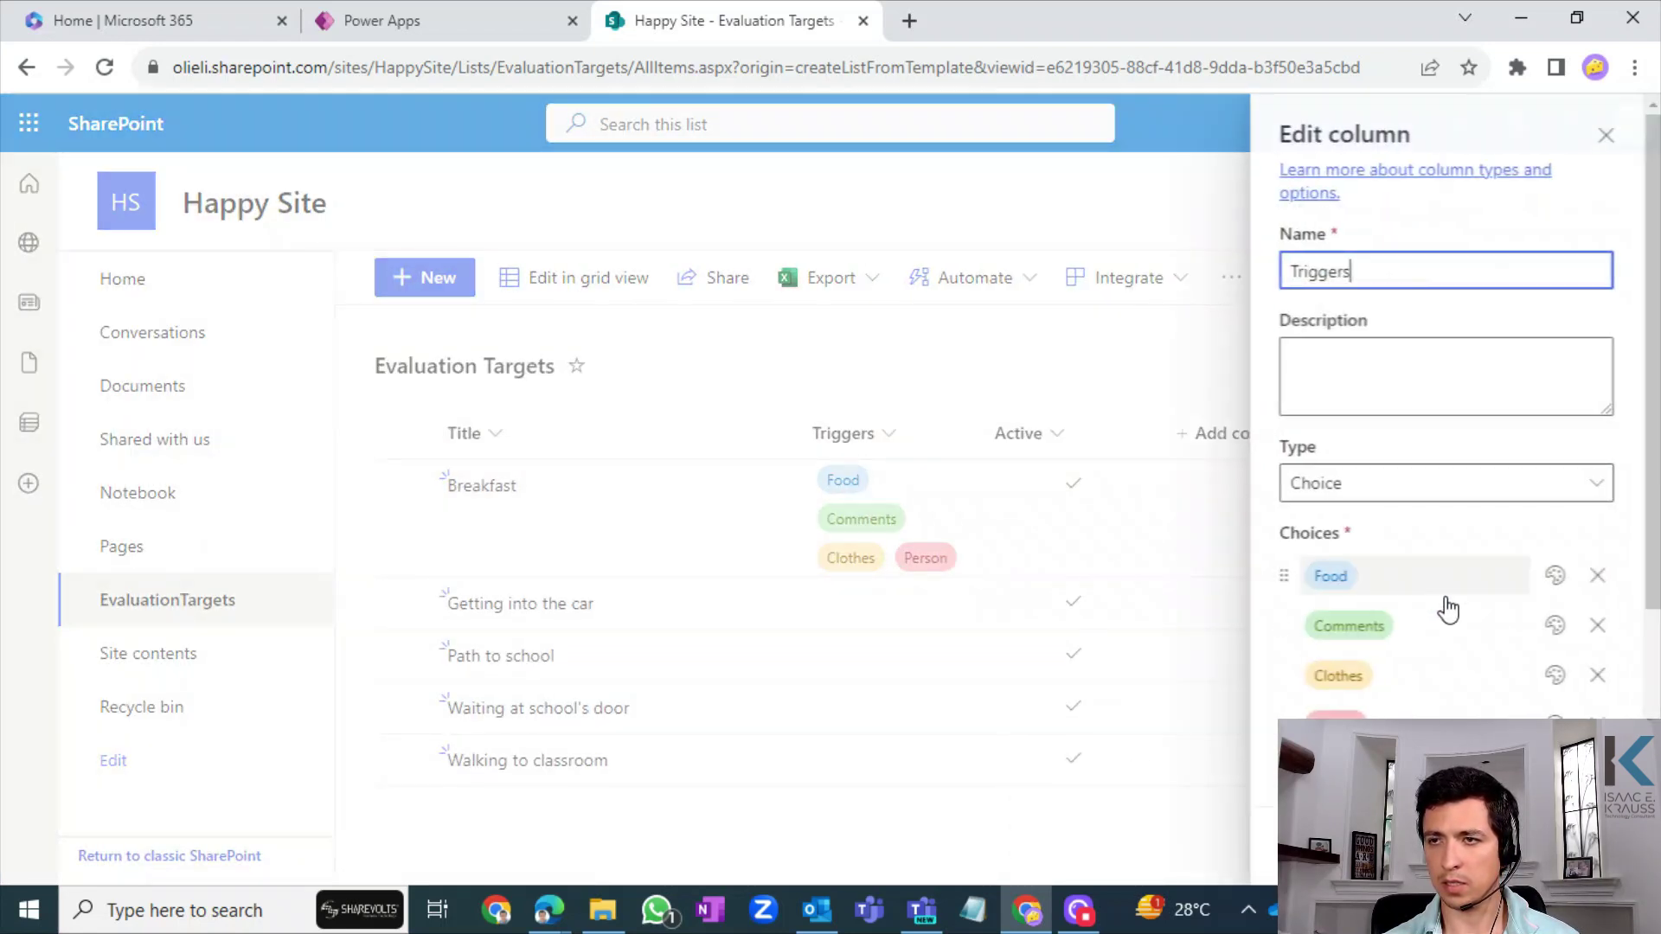
scroll(1648, 605, down, 3)
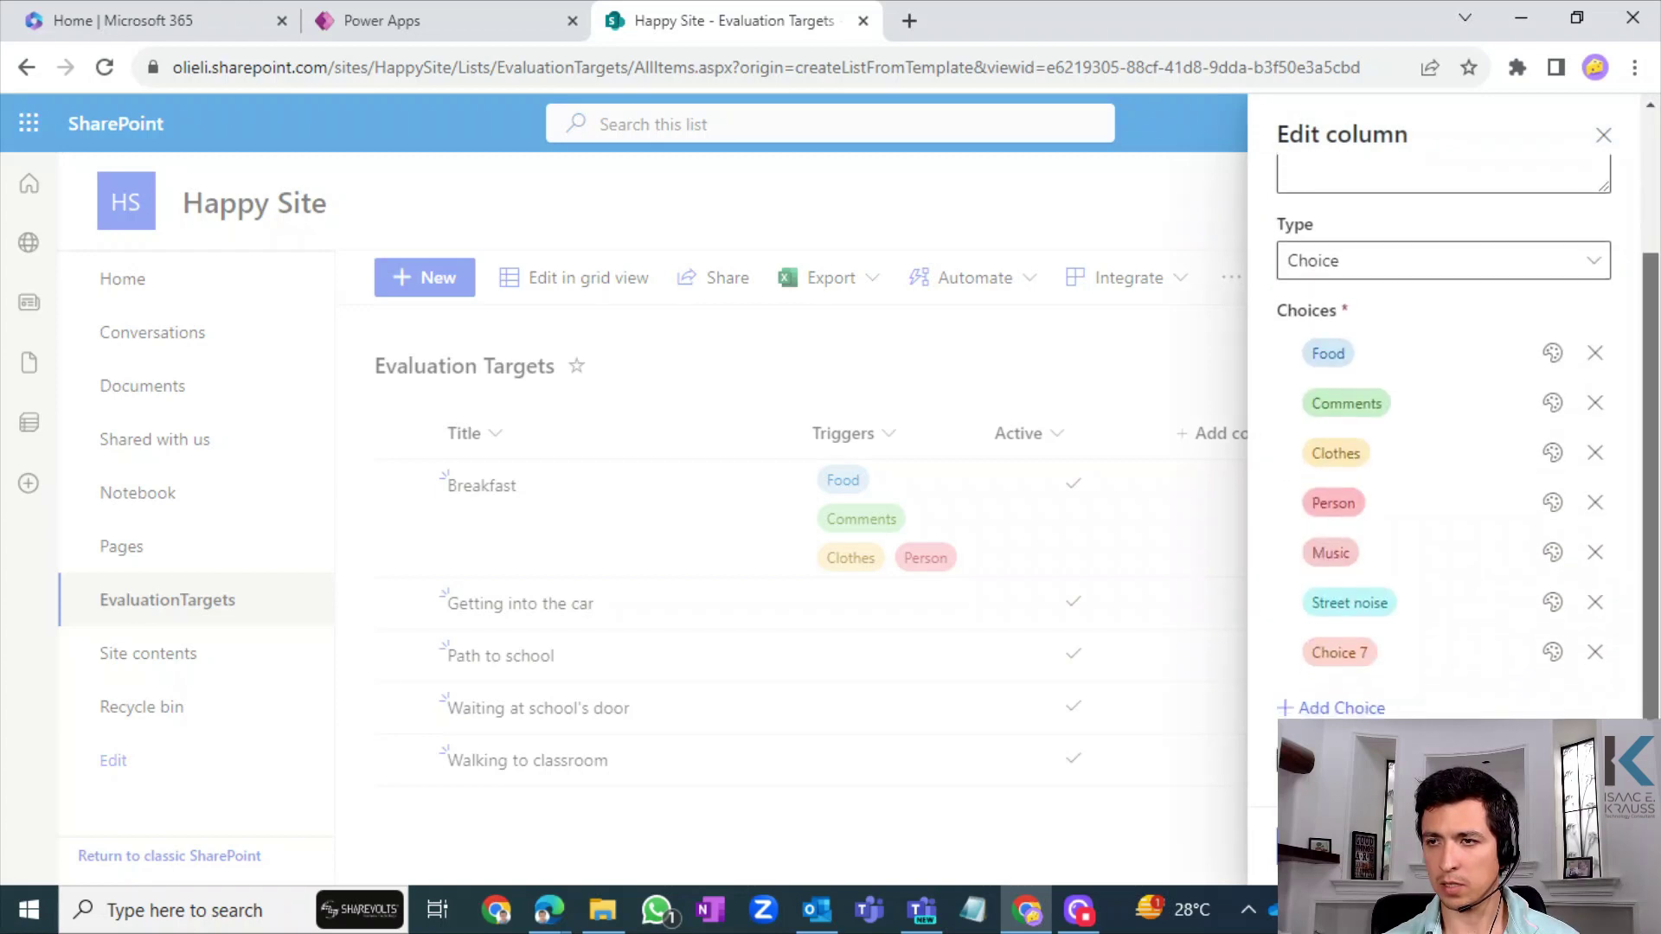
click(1412, 645)
text(Other)
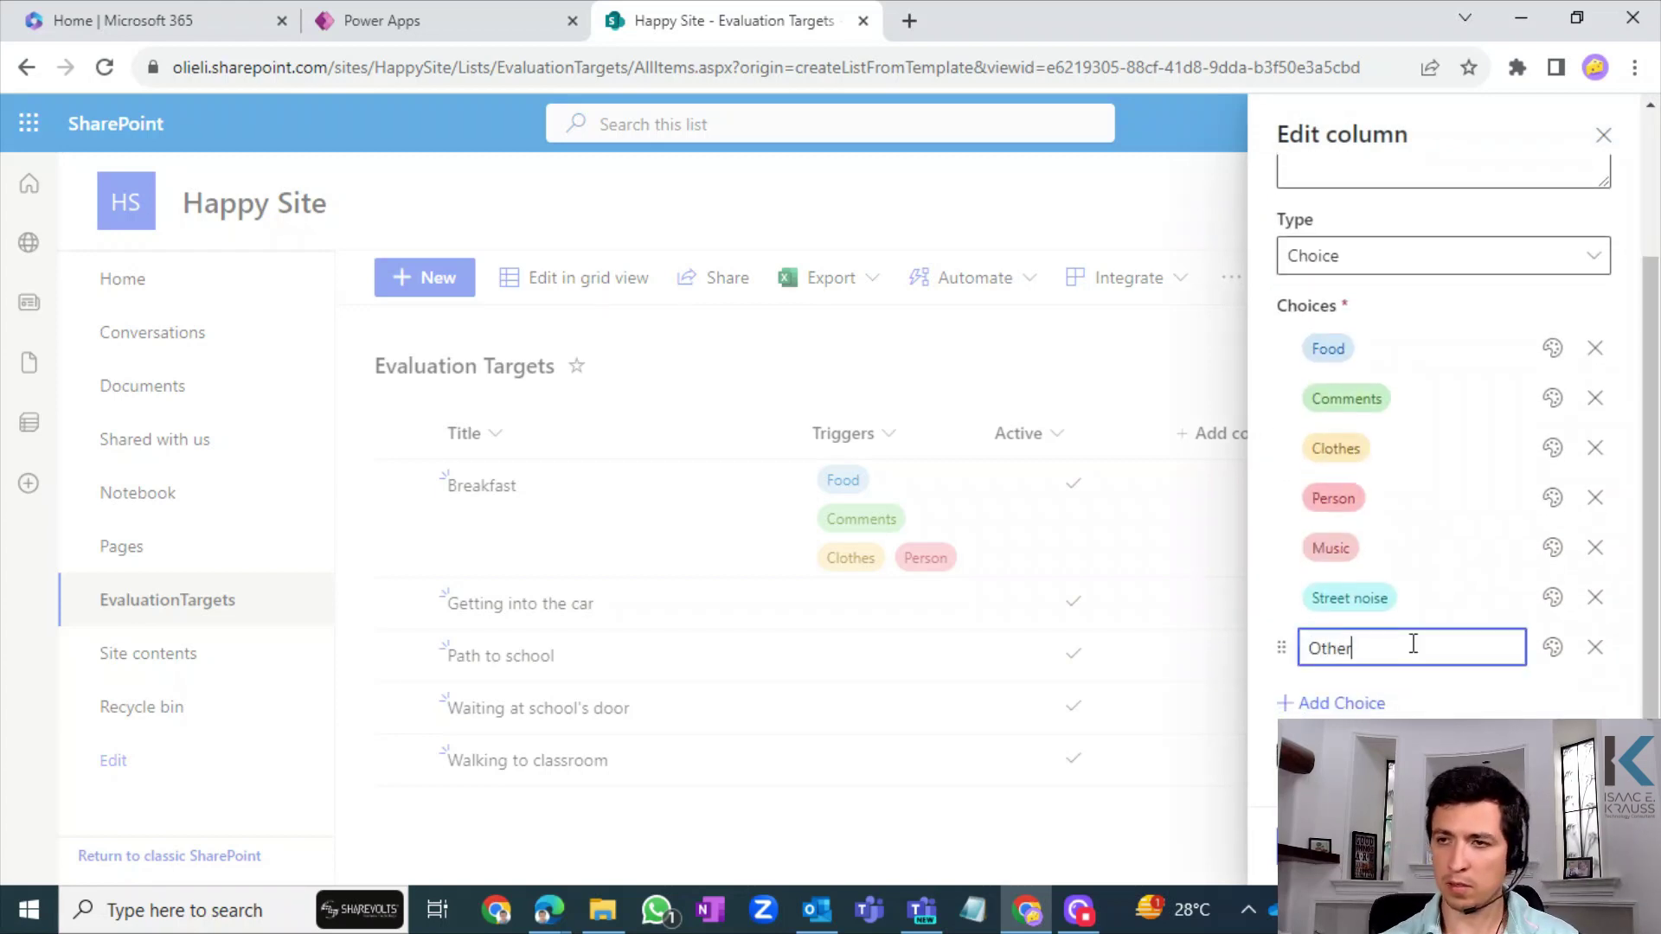
click(1542, 711)
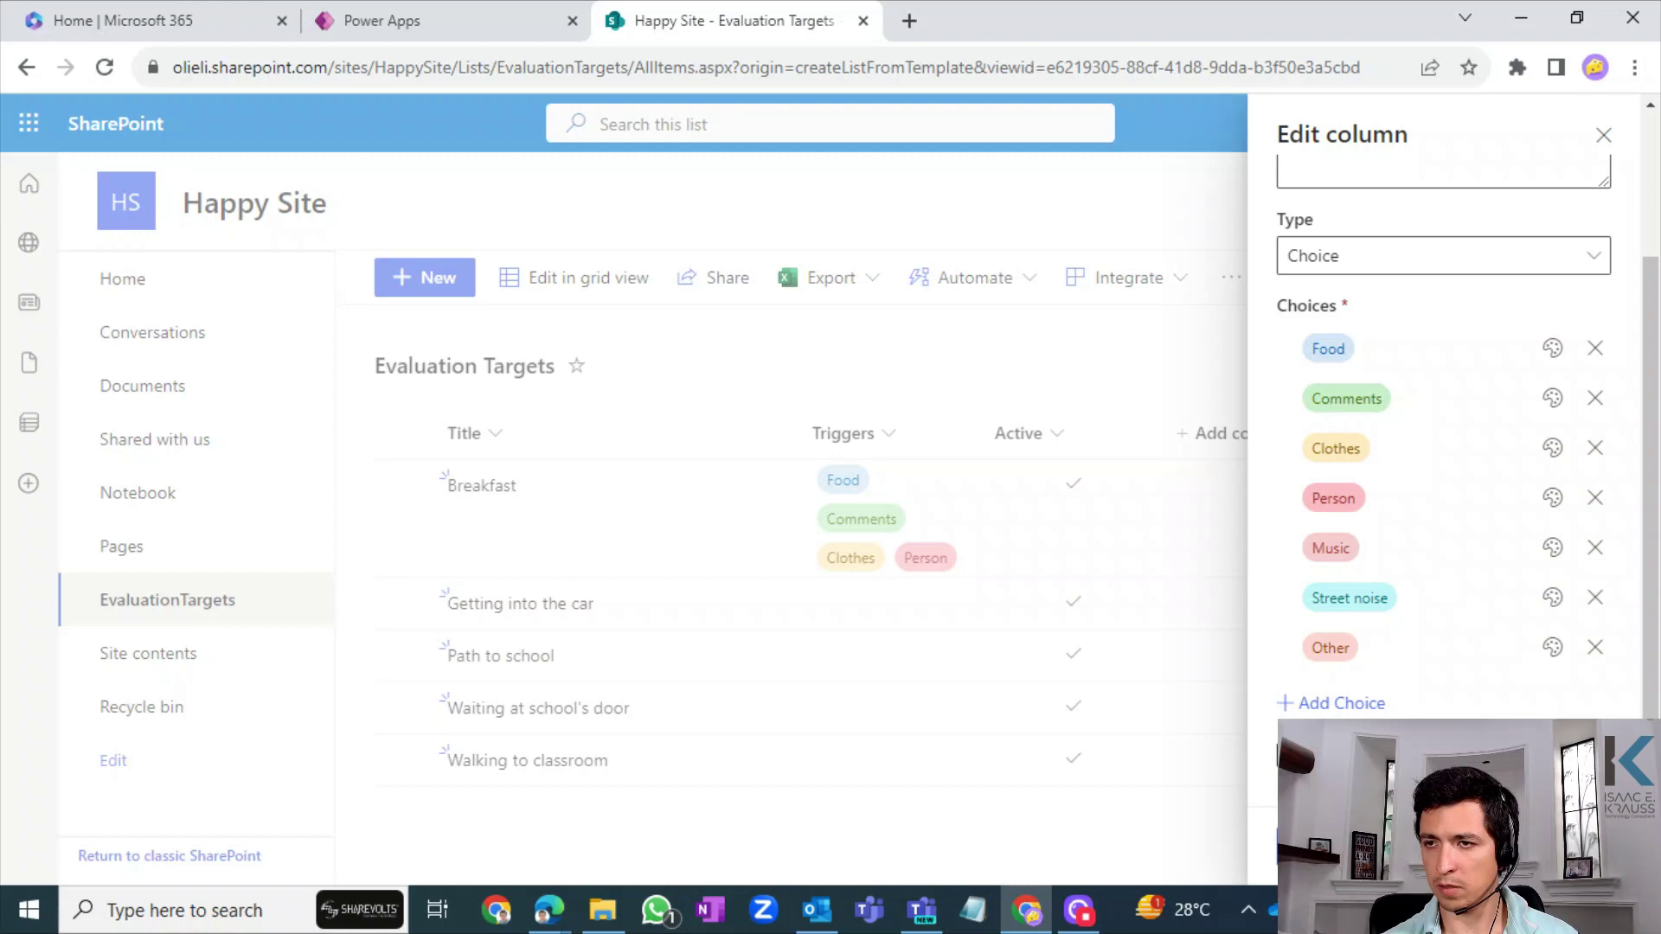
click(1302, 837)
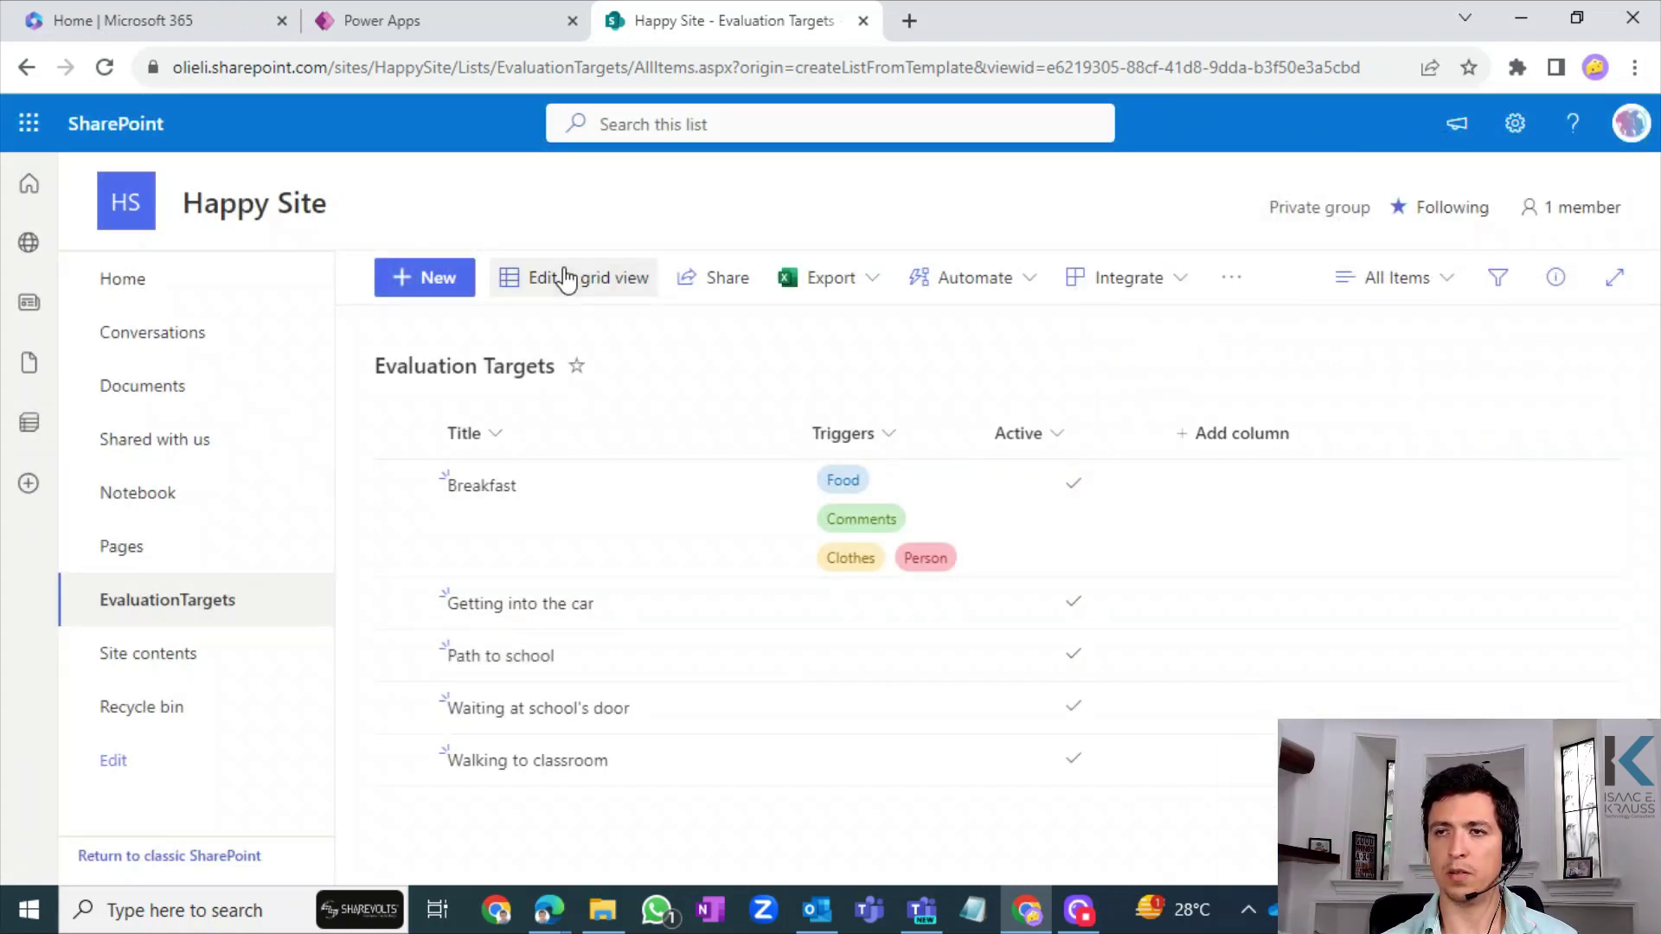
- Return to grid editing and add "Other" to Breakfast's Triggers
click(567, 279)
click(801, 600)
click(801, 601)
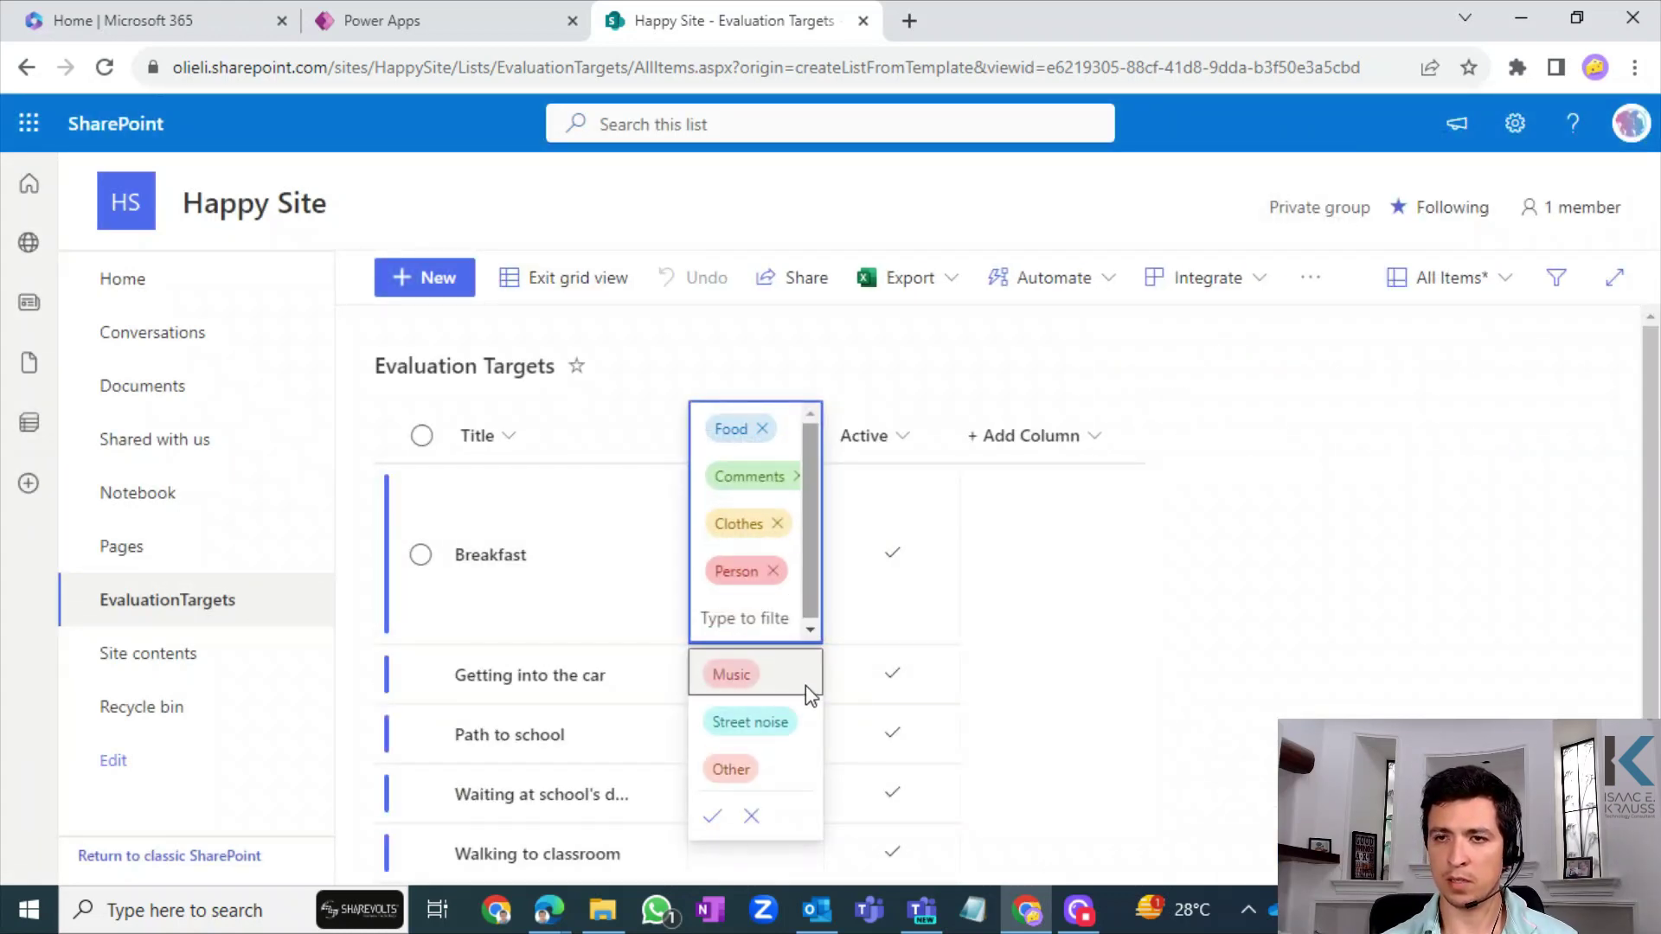
click(736, 769)
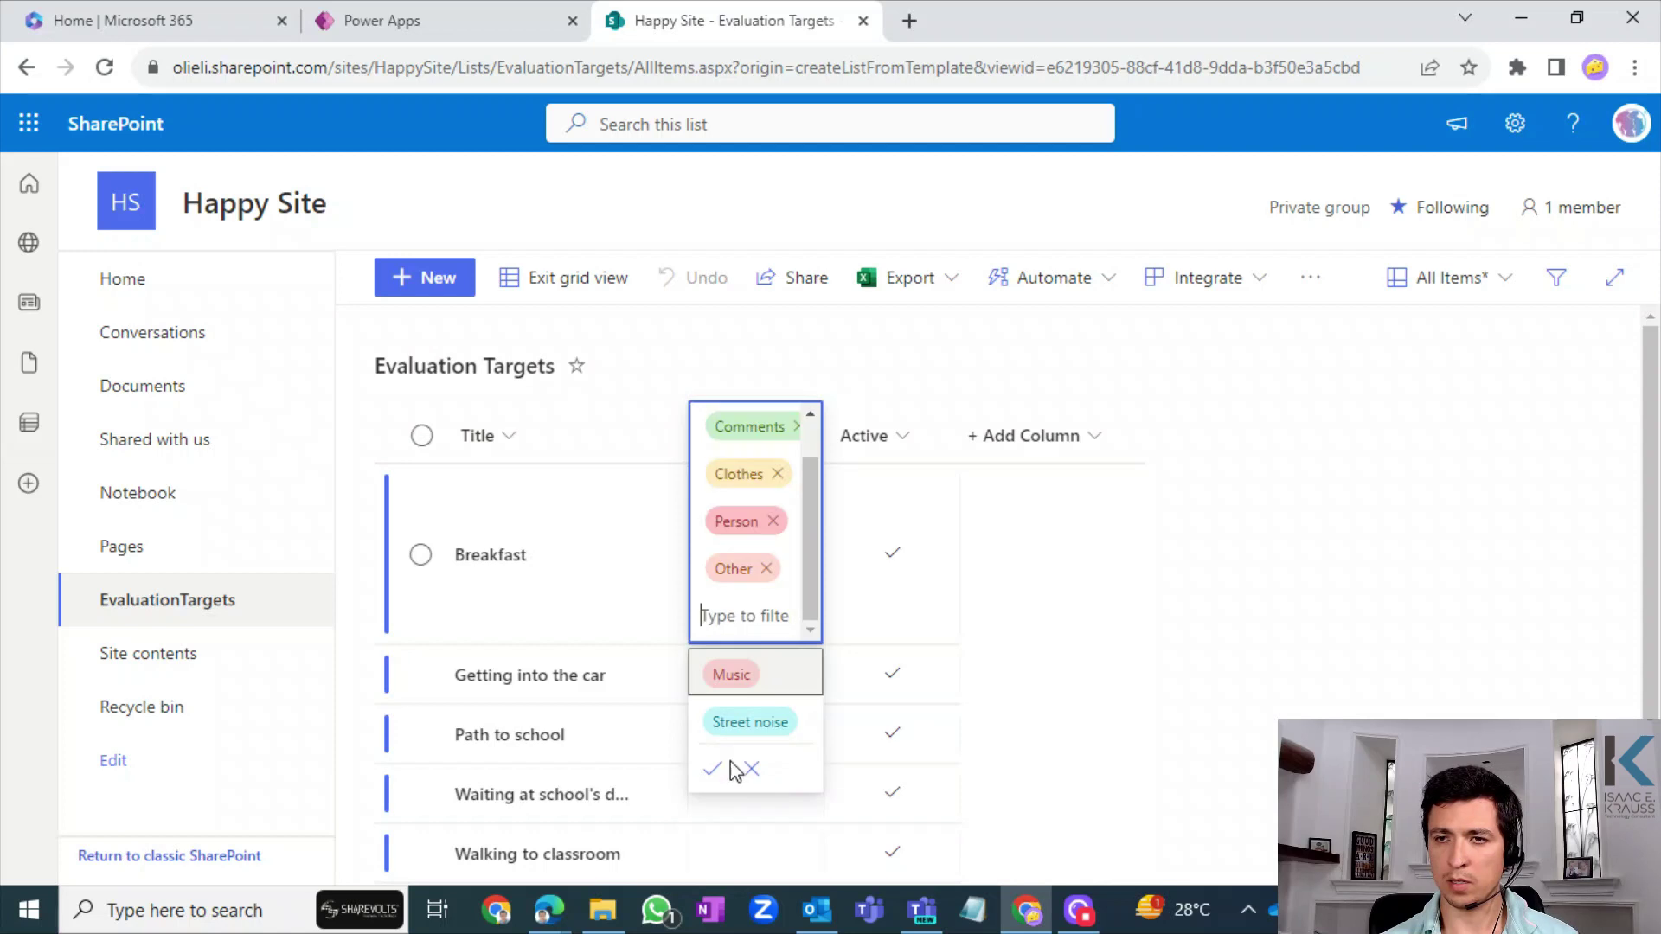
click(1324, 606)
- Confirm Breakfast's Triggers and set Getting into the car's Triggers to Comments, Clothes, Street noise and Other
click(734, 697)
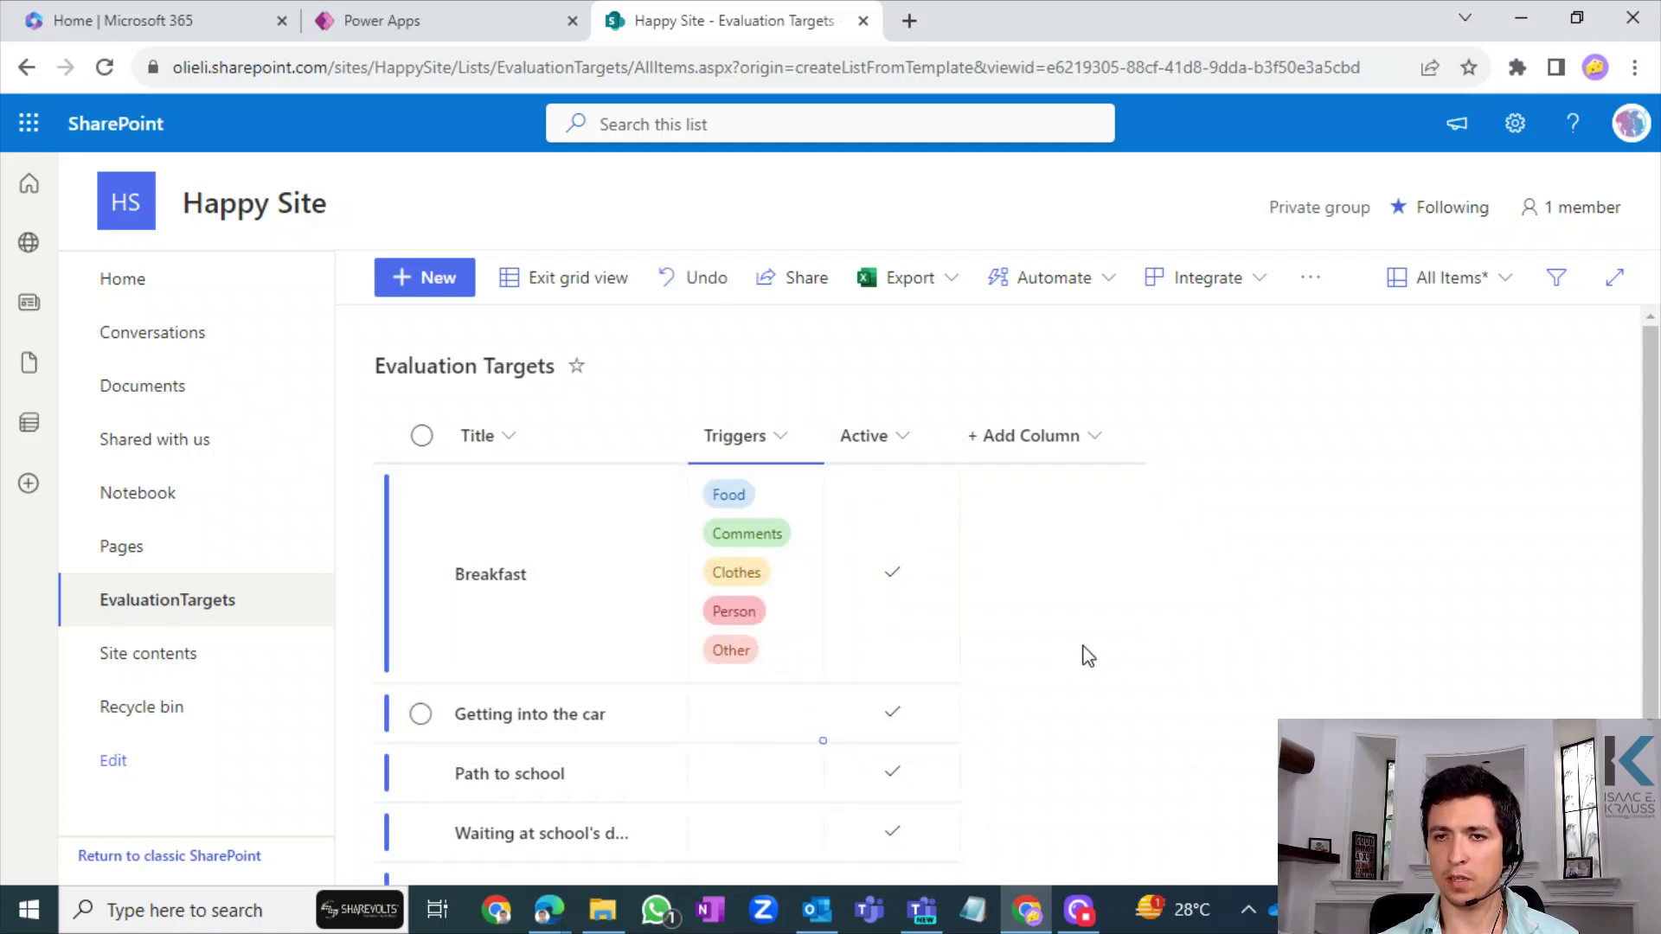
click(730, 698)
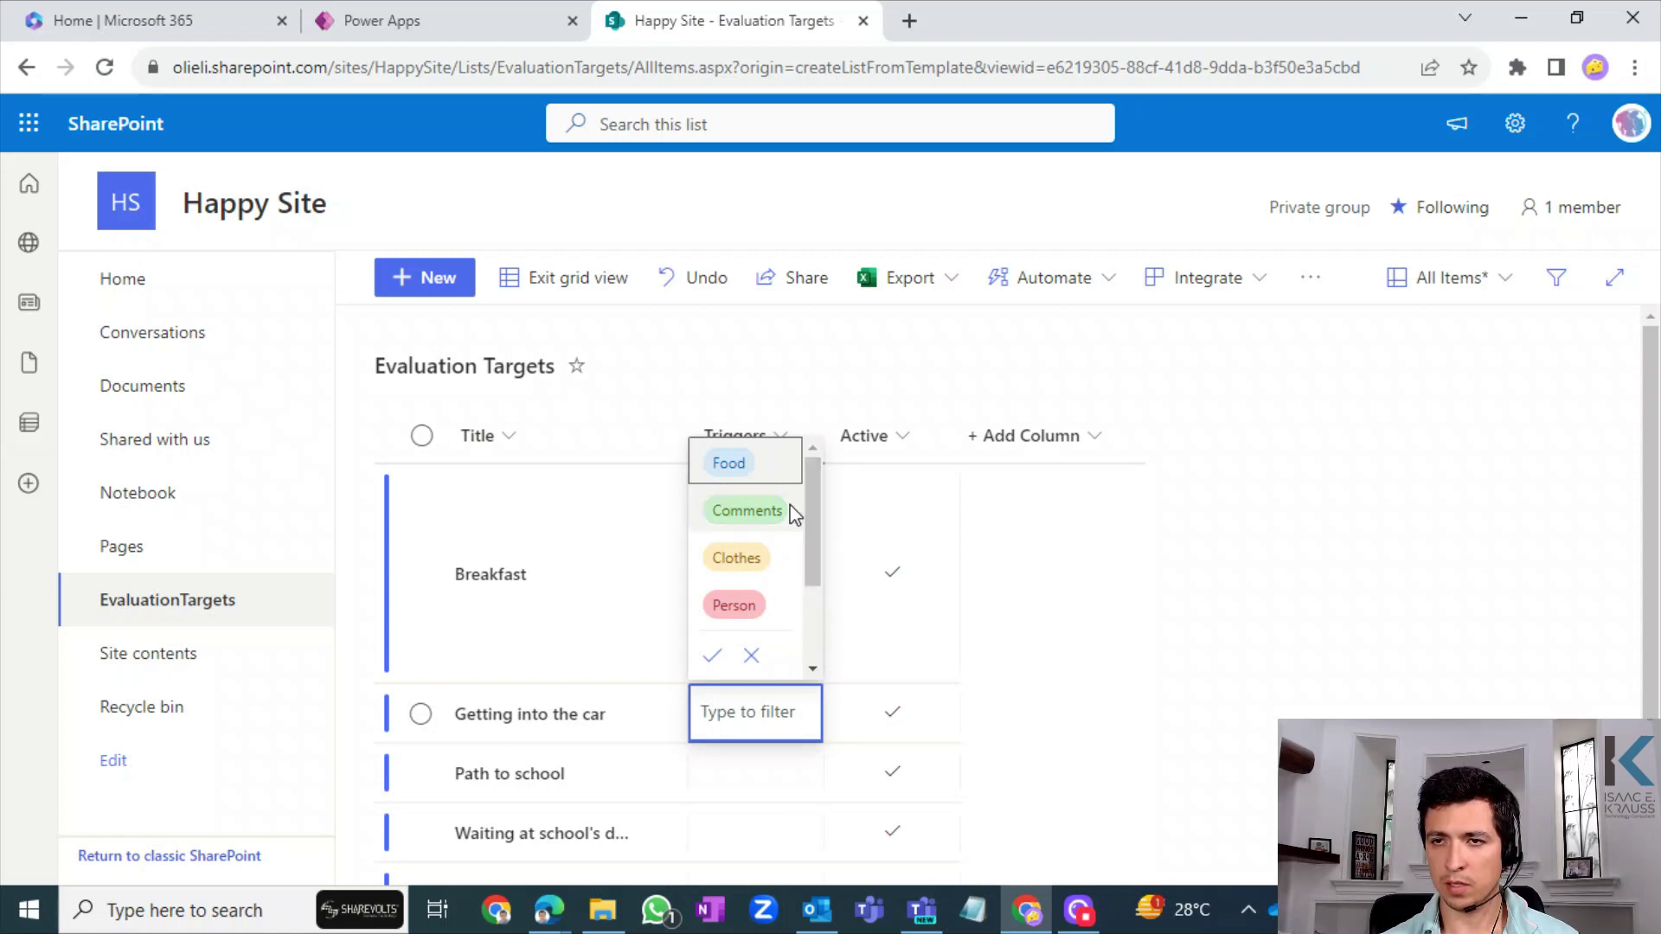
mouse_move(806, 538)
mouse_down()
mouse_move(808, 631)
mouse_move(814, 509)
mouse_up()
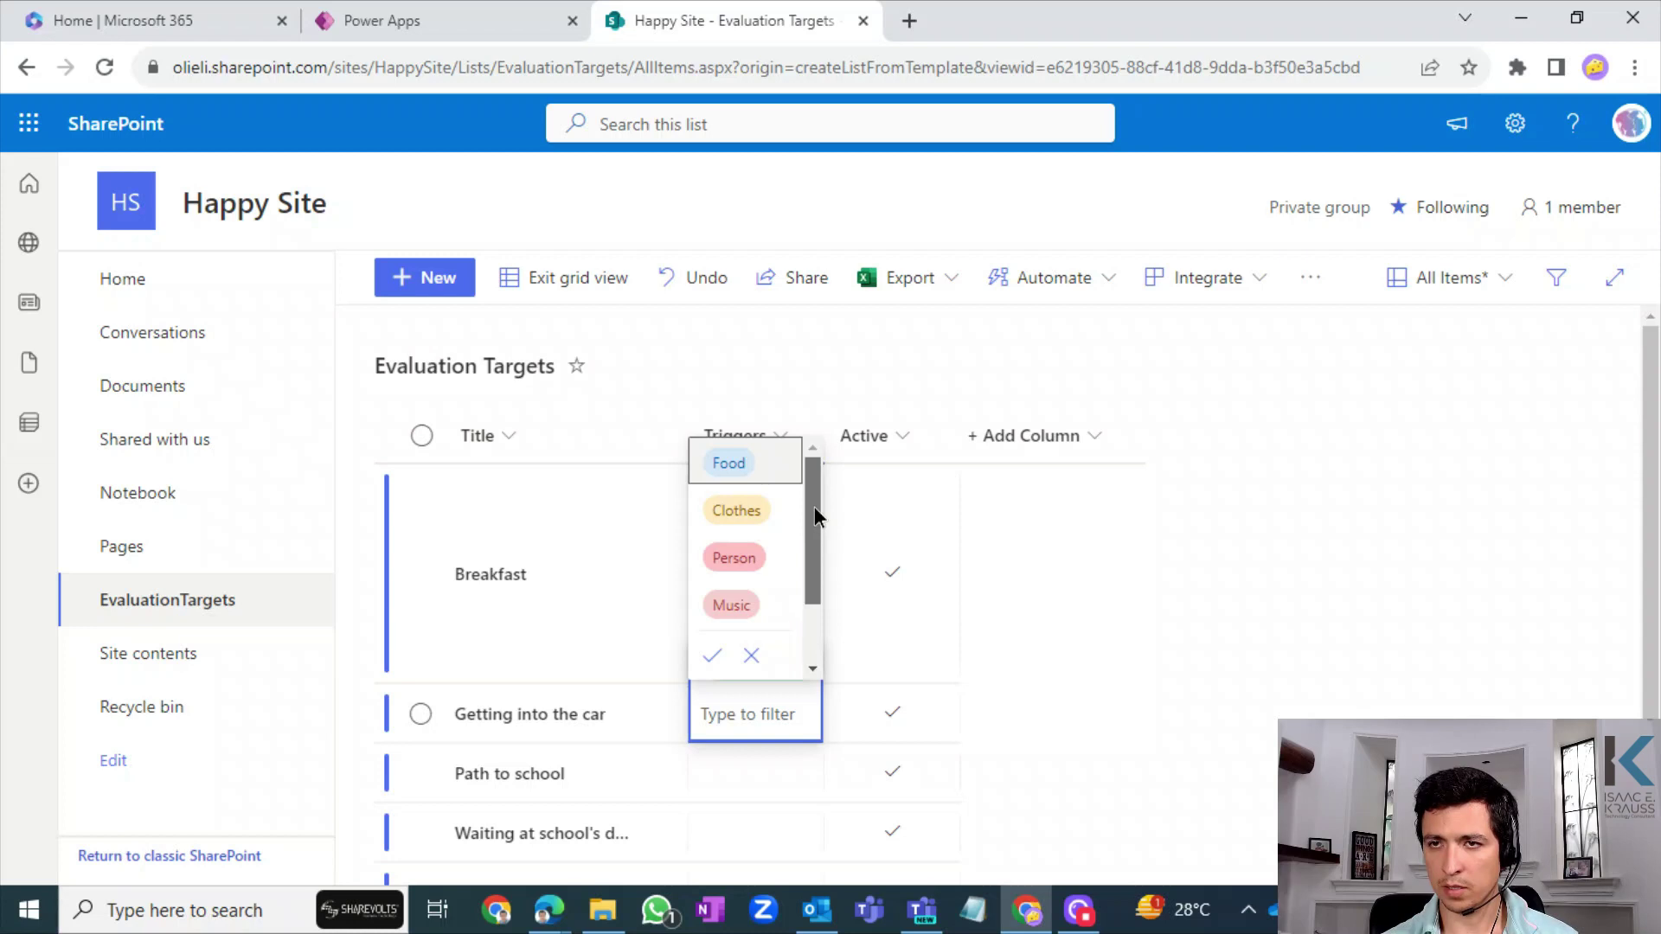
scroll(813, 505, down, 1)
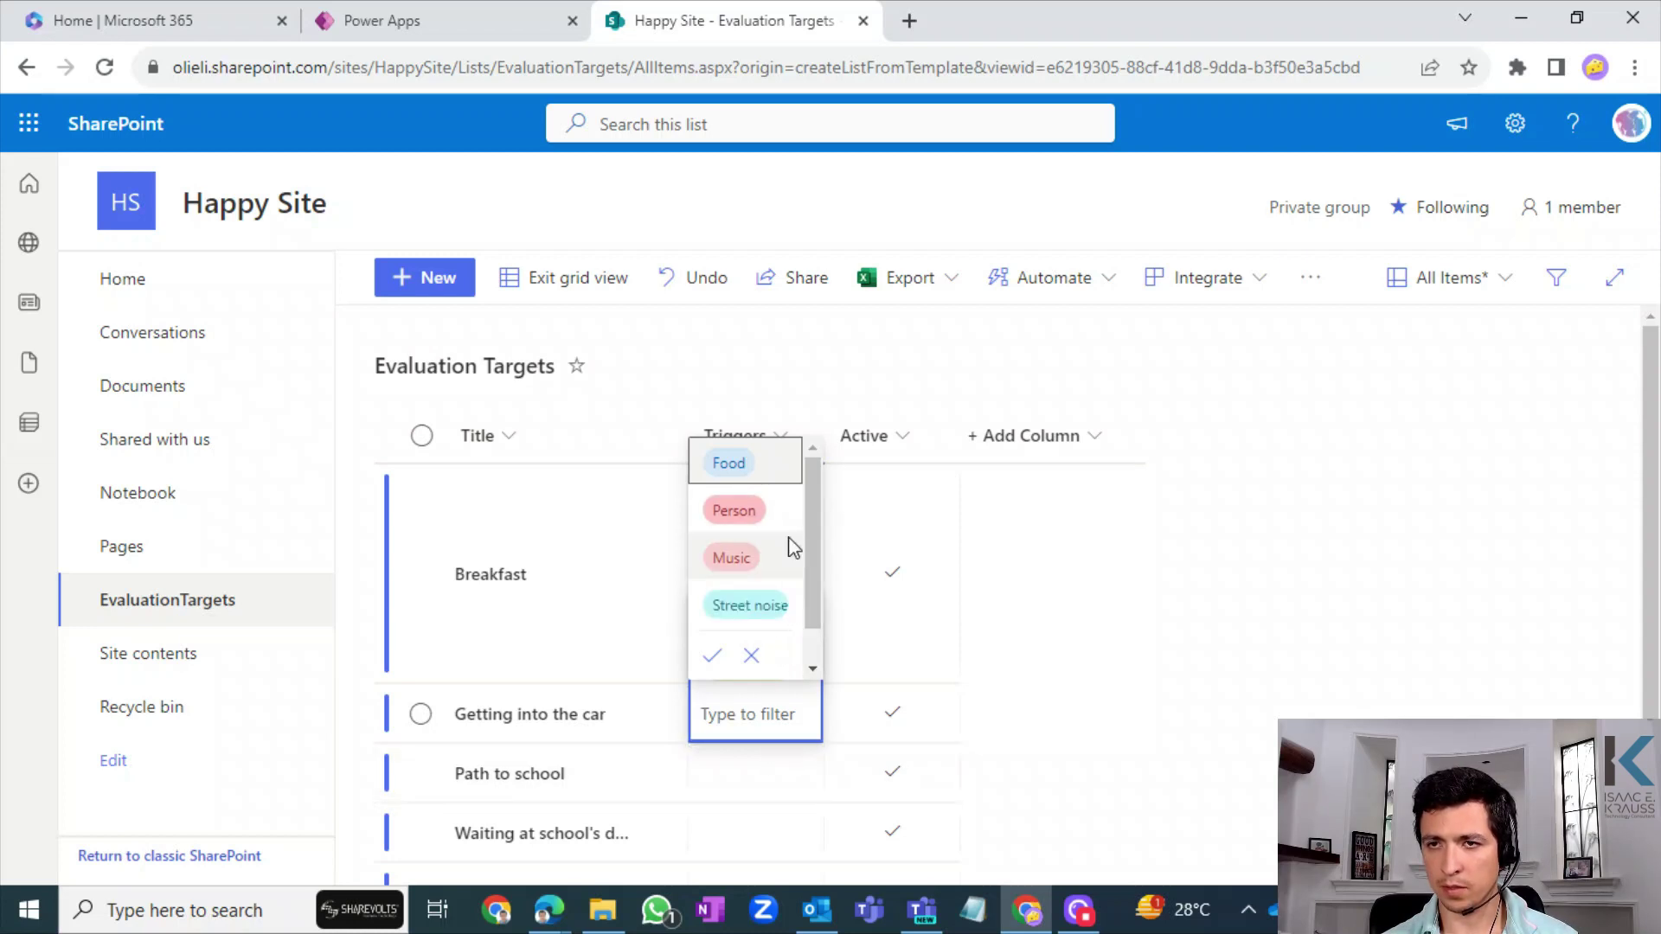
click(745, 606)
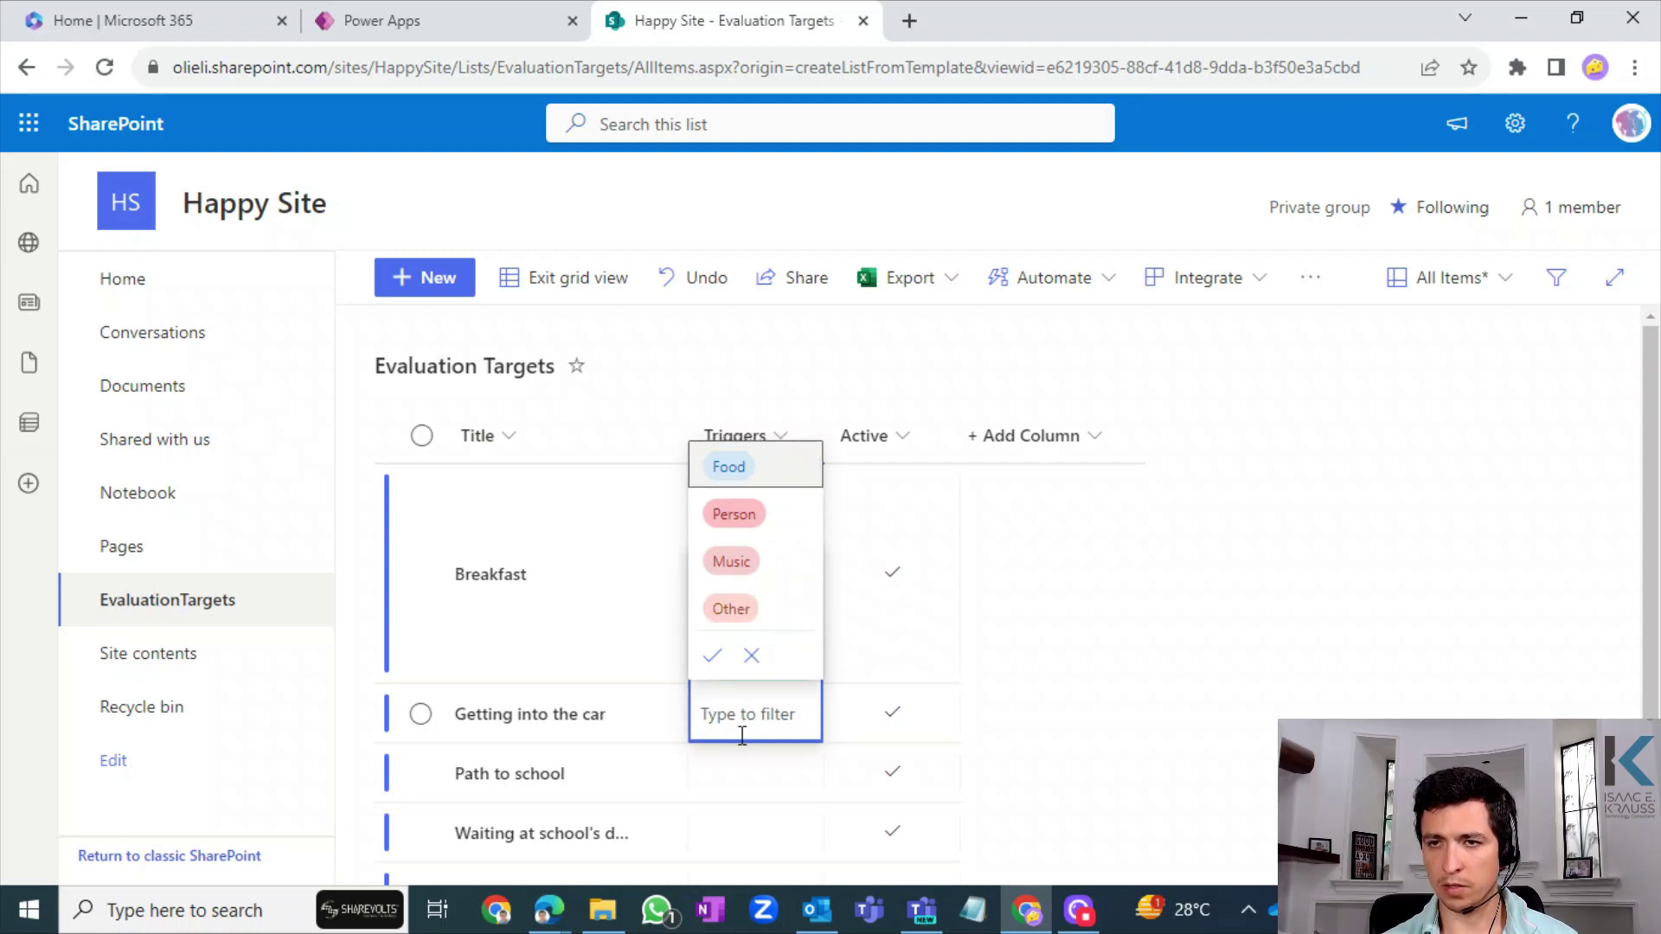
click(731, 609)
click(711, 656)
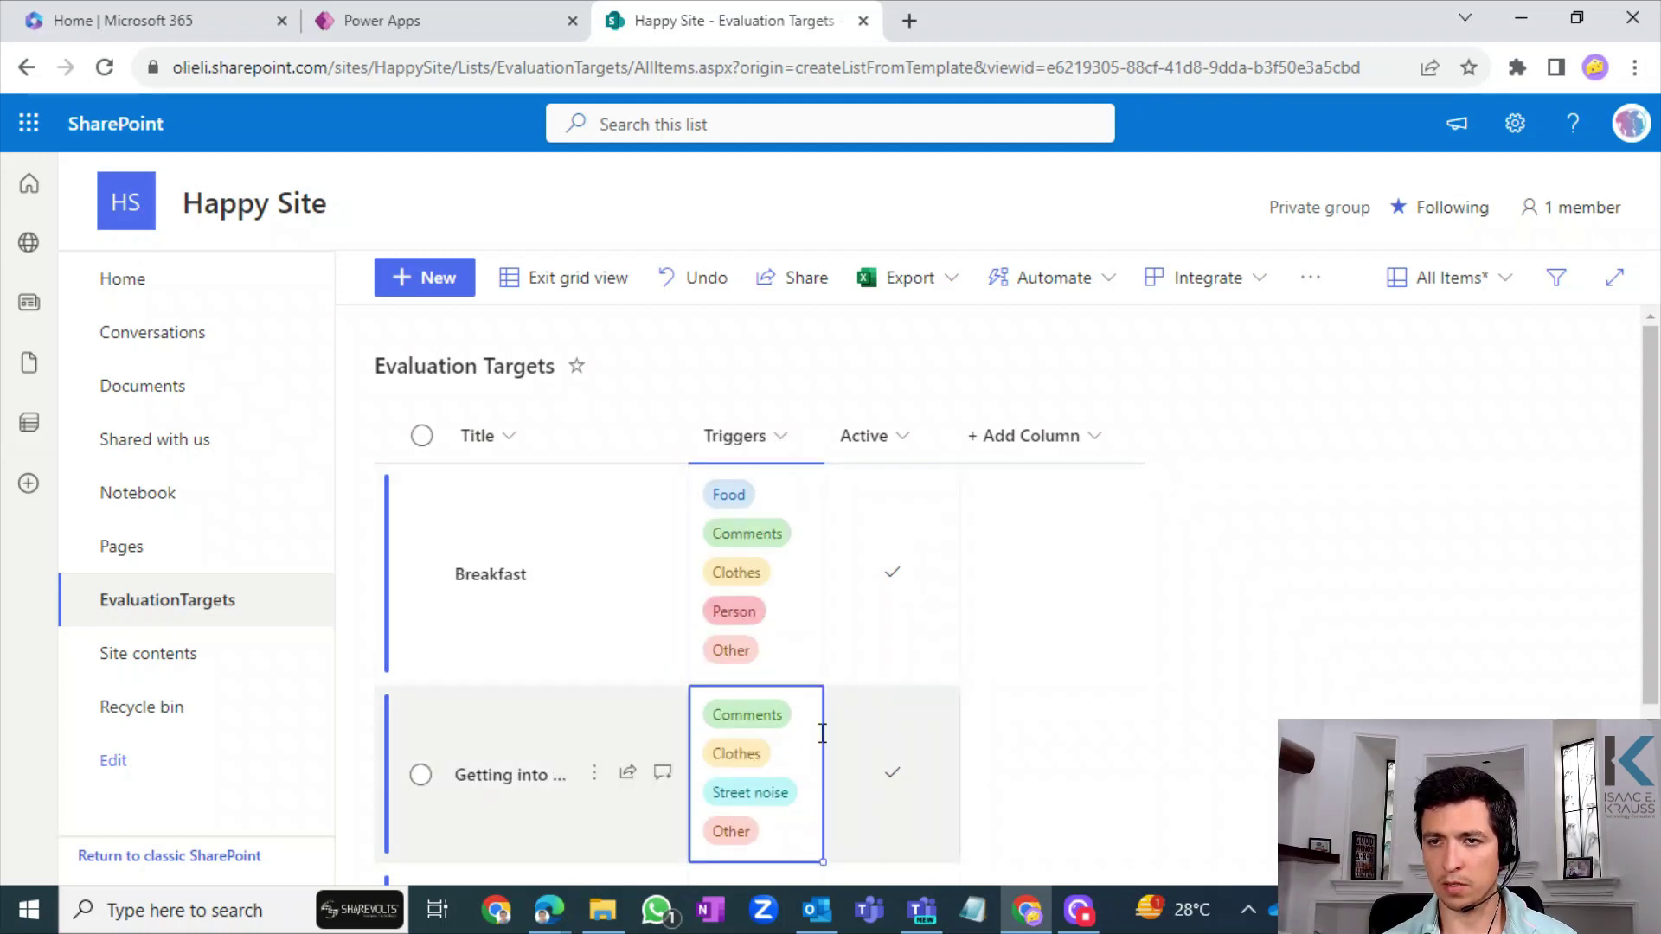
- Set Path to school's Triggers to Comments, Clothes, Person, Music, Street noise and Other
scroll(1654, 536, down, 3)
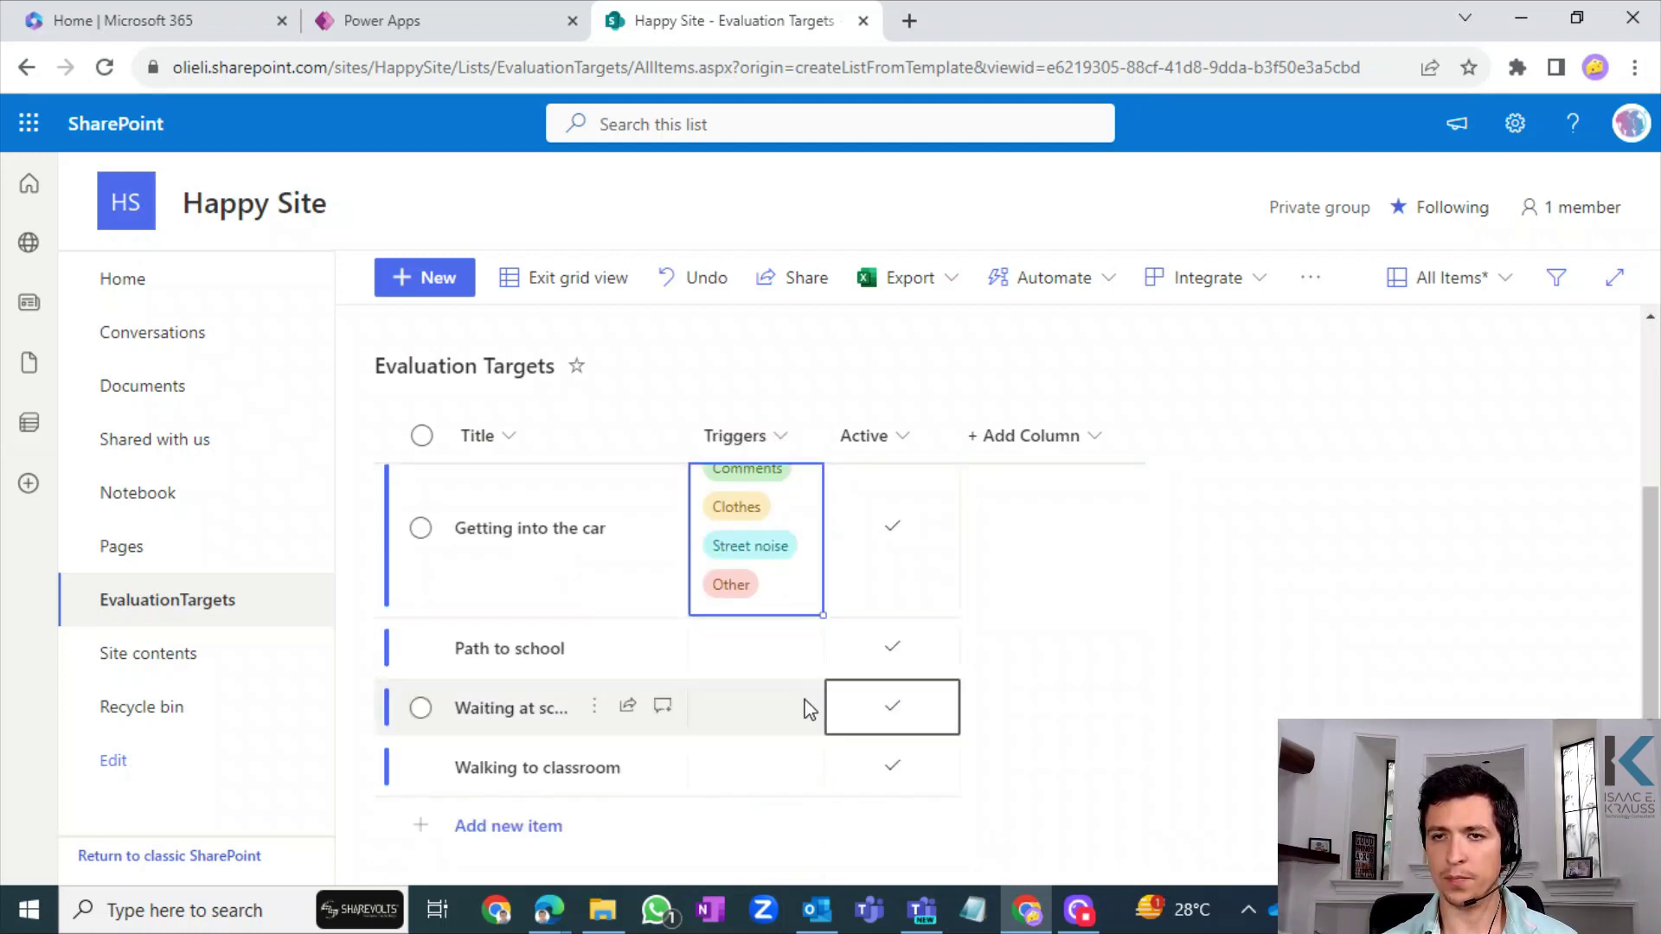
click(749, 651)
click(750, 650)
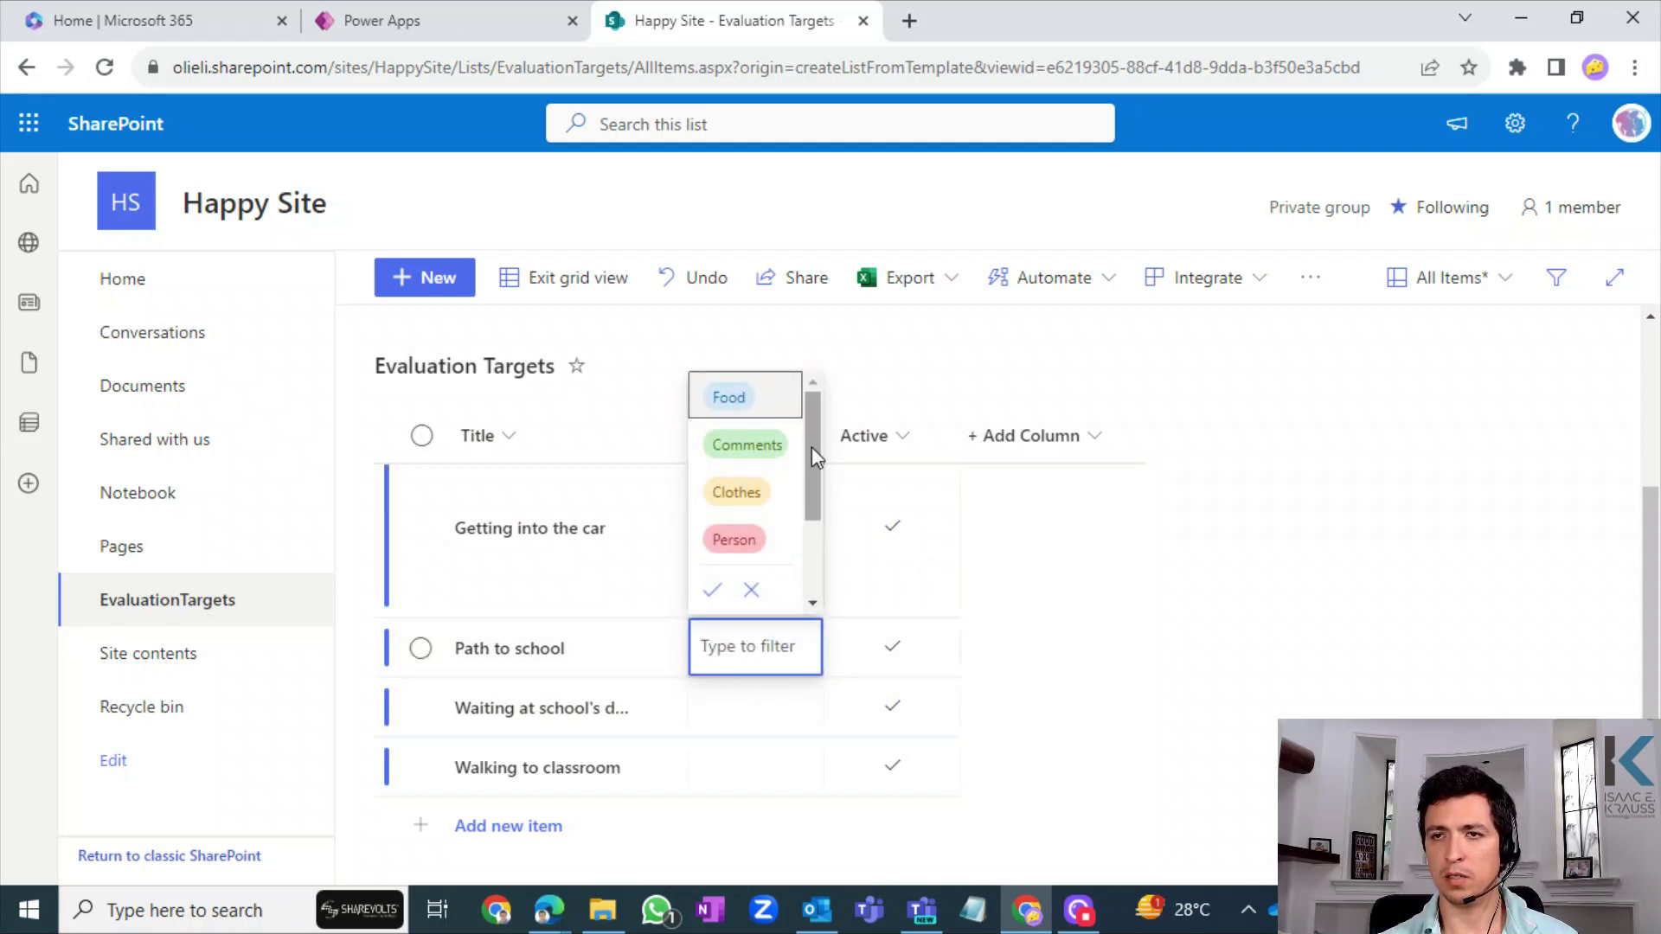
scroll(811, 447, down, 1)
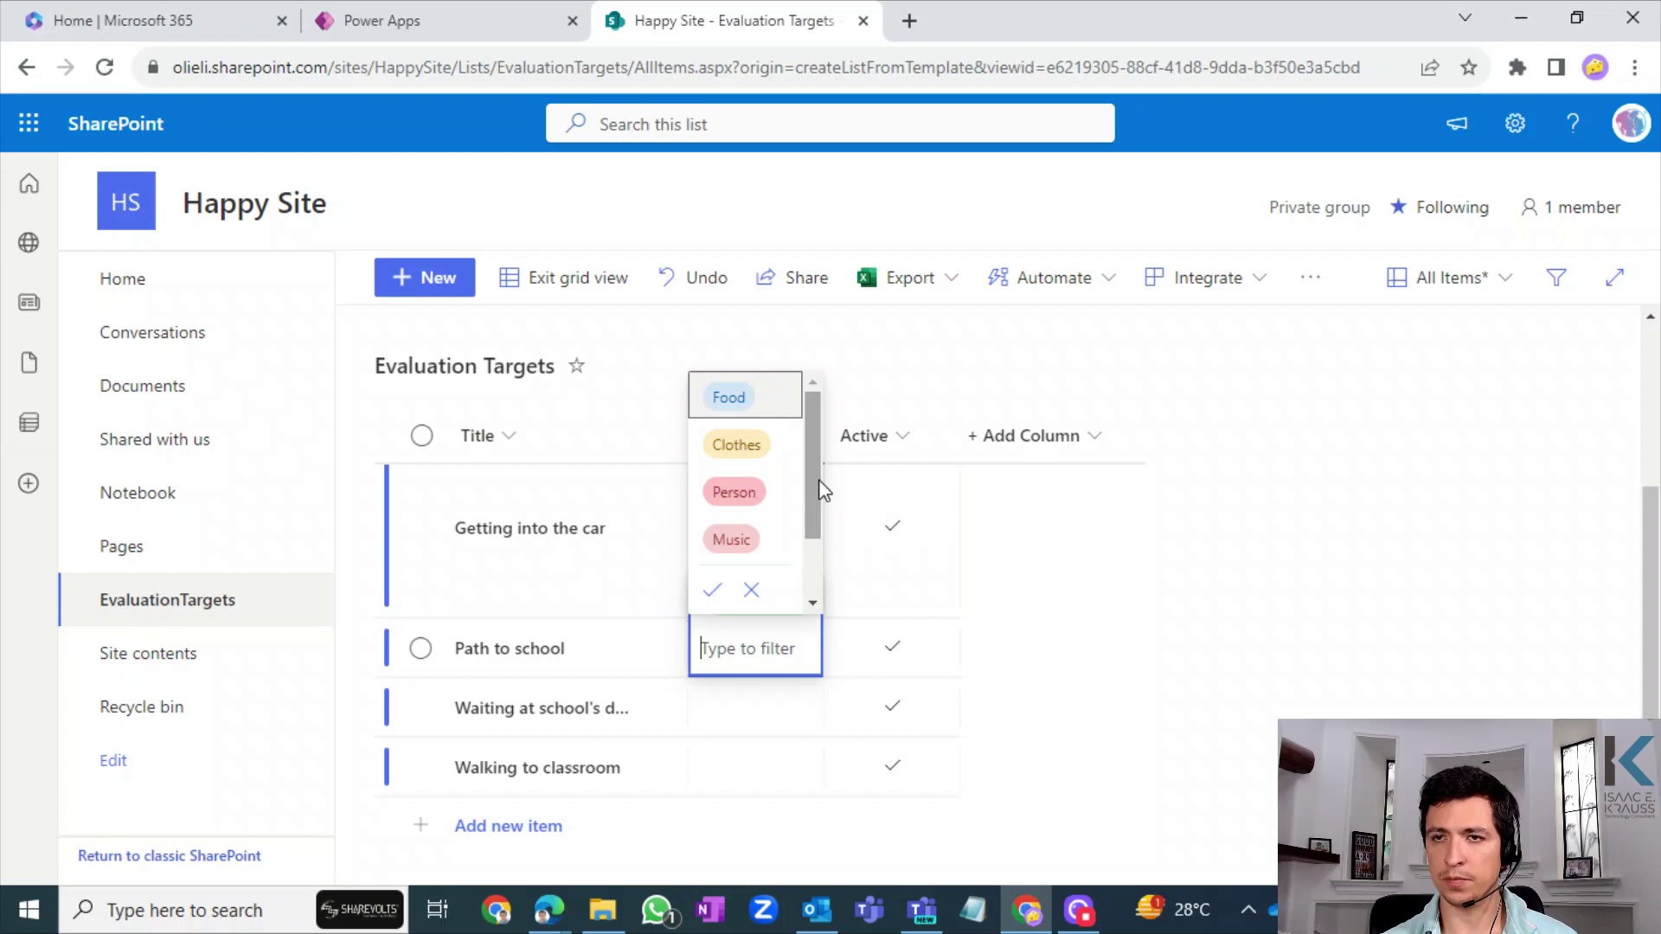
scroll(750, 493, down, 1)
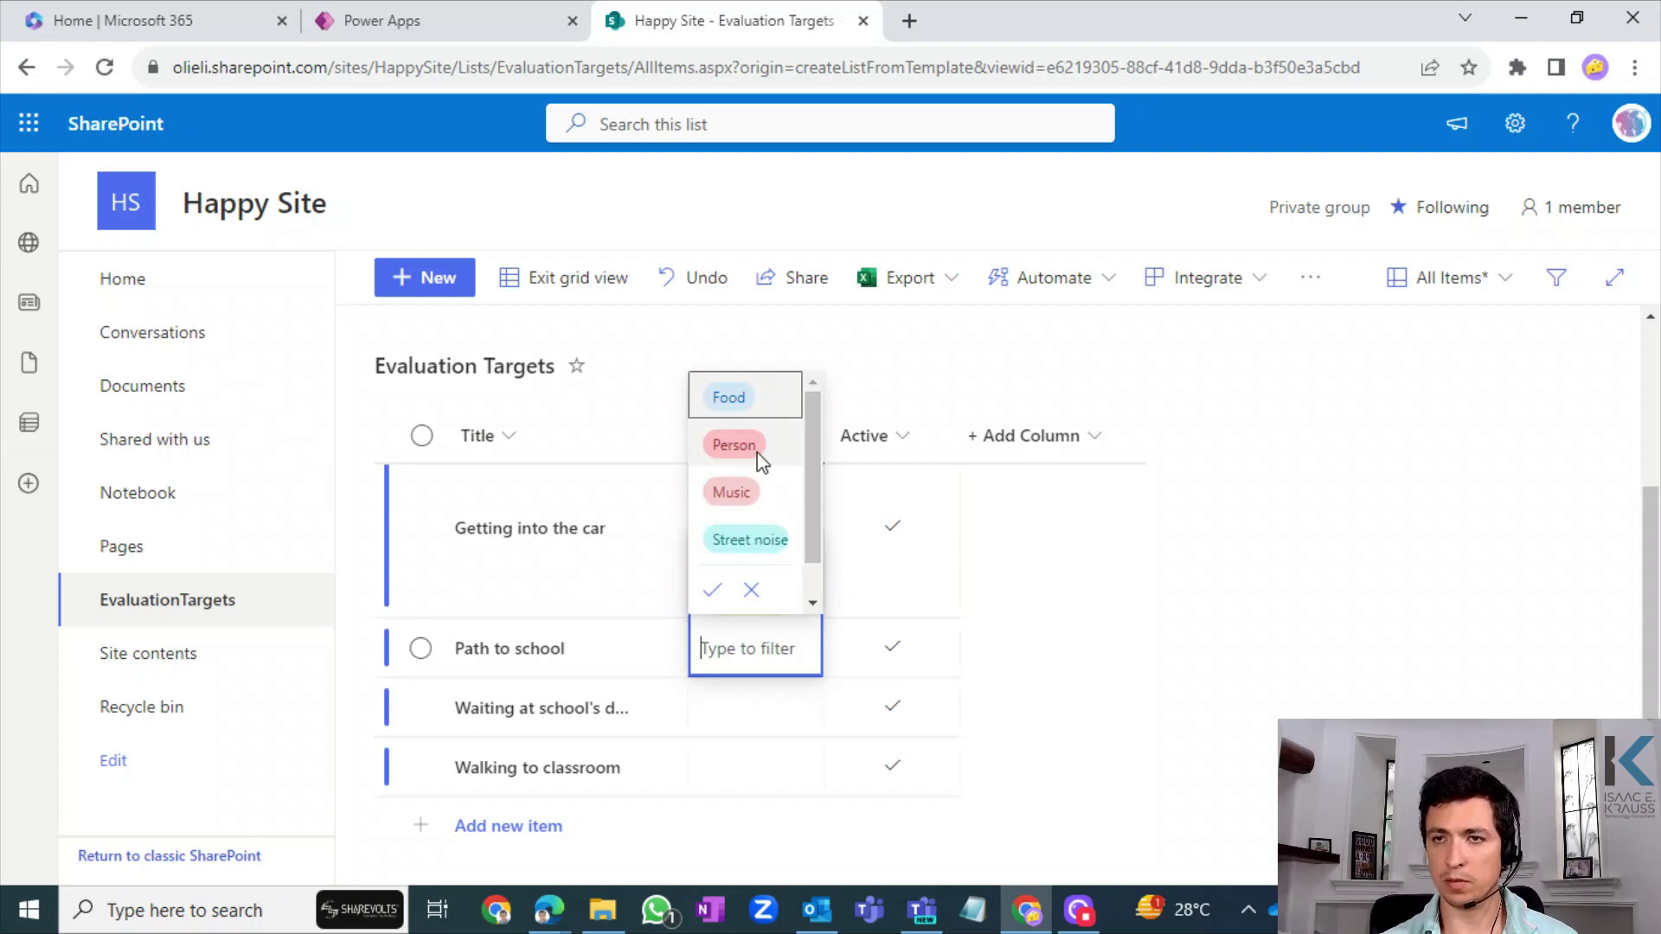
scroll(751, 444, down, 1)
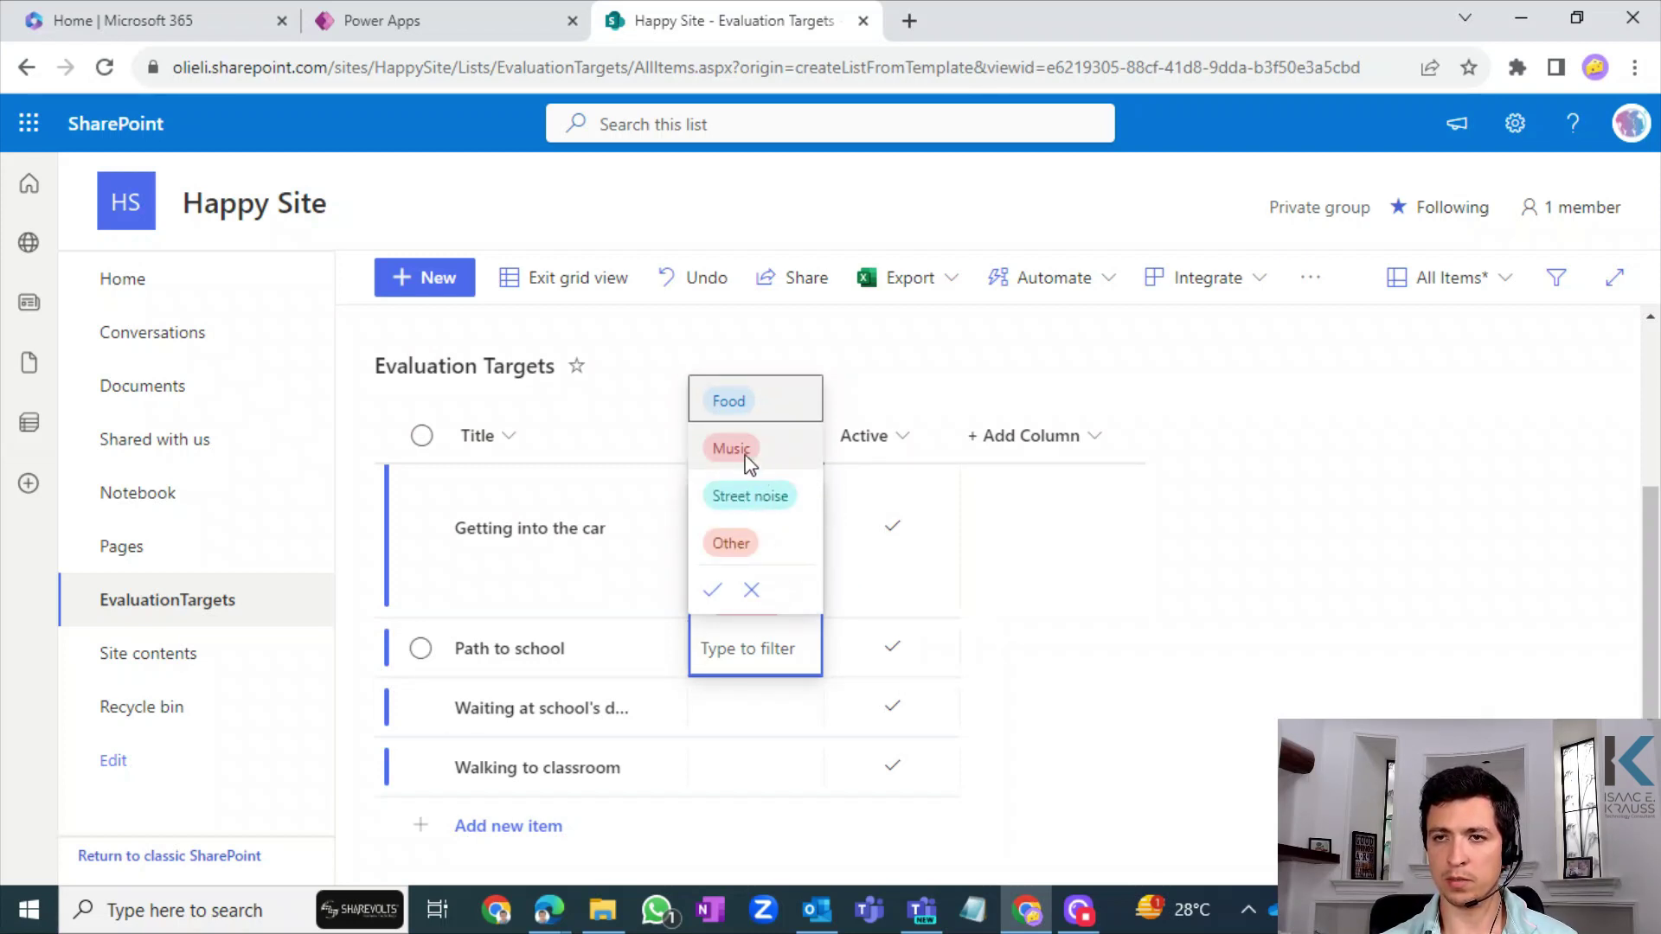
scroll(814, 591, down, 1)
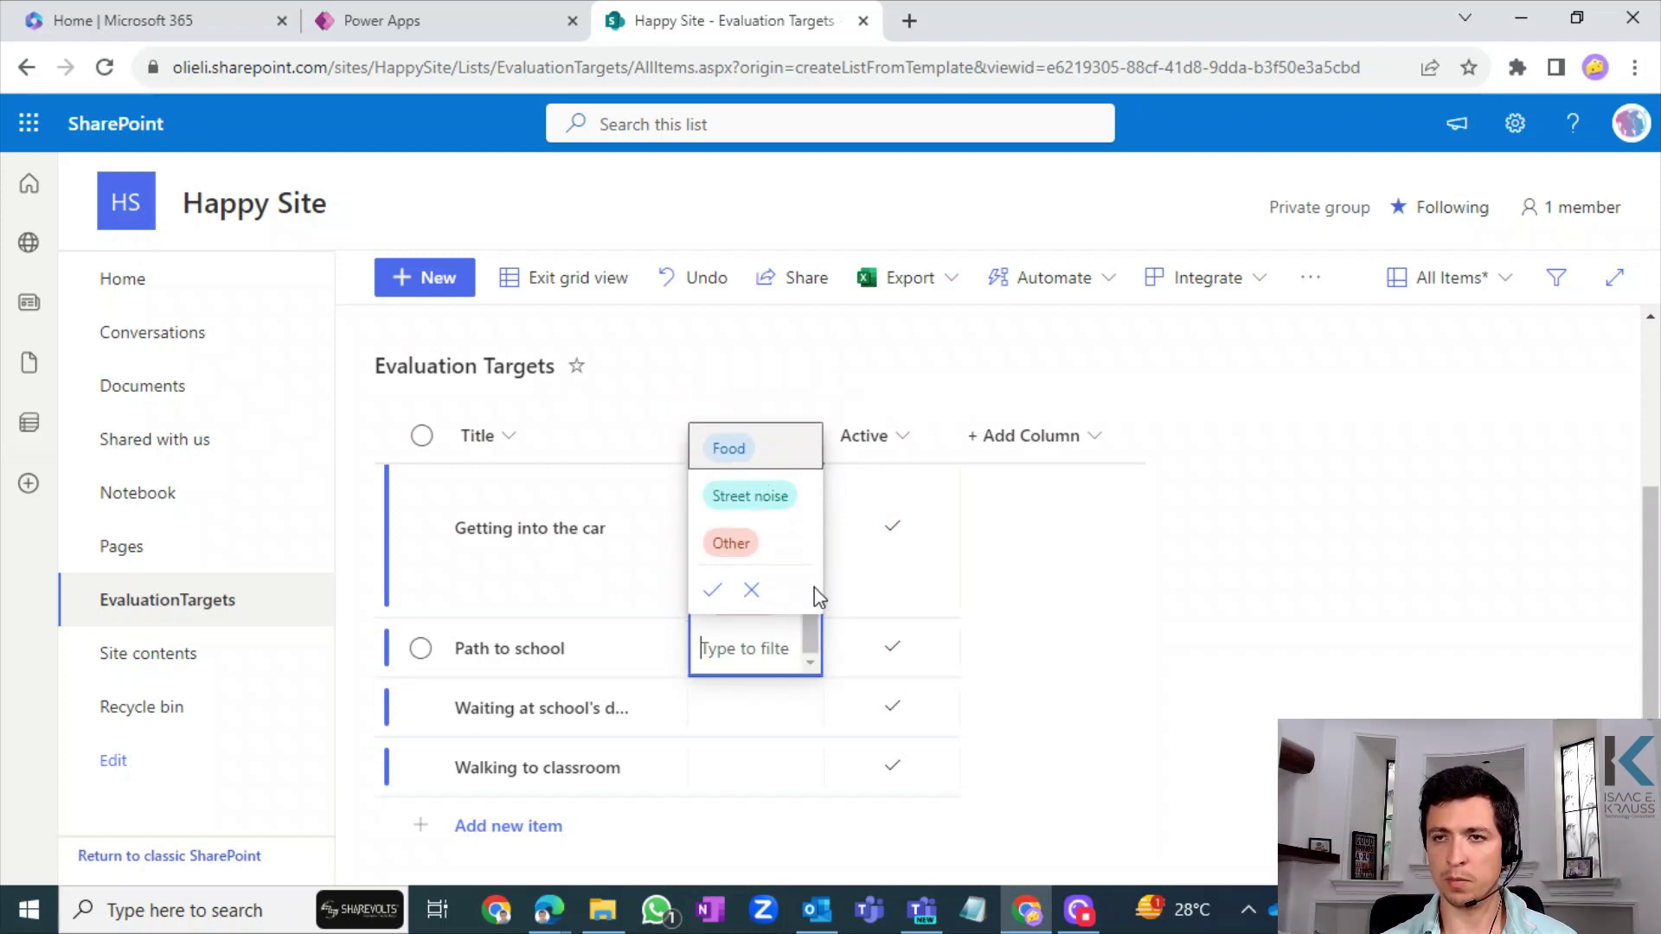
click(744, 500)
click(737, 545)
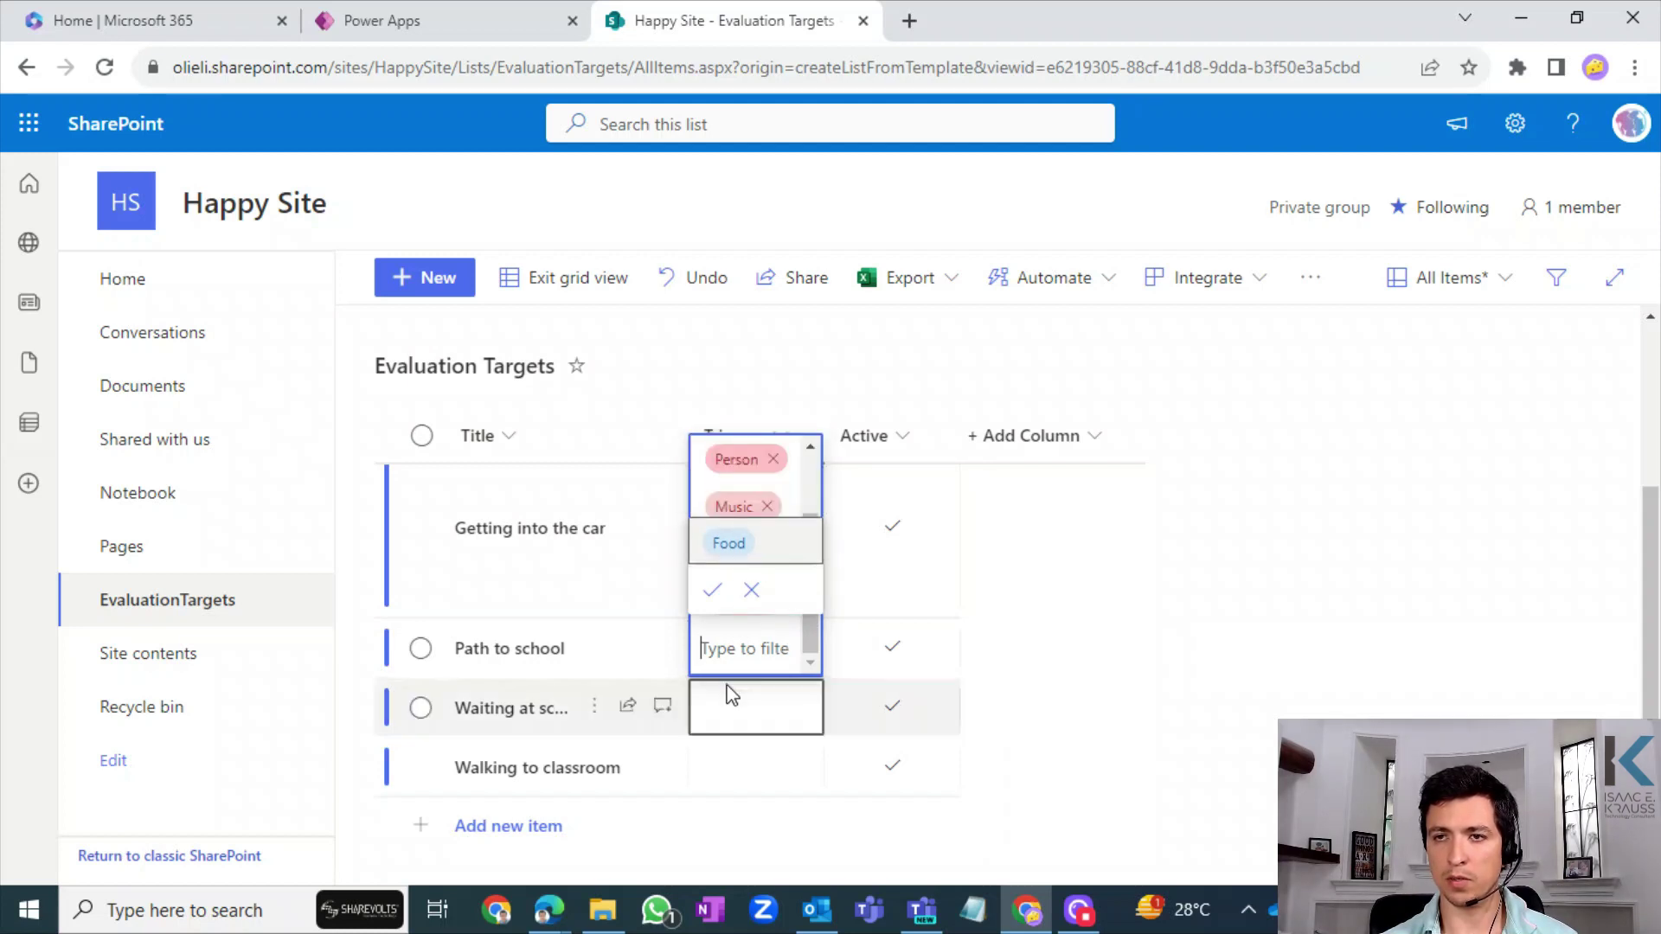
click(713, 591)
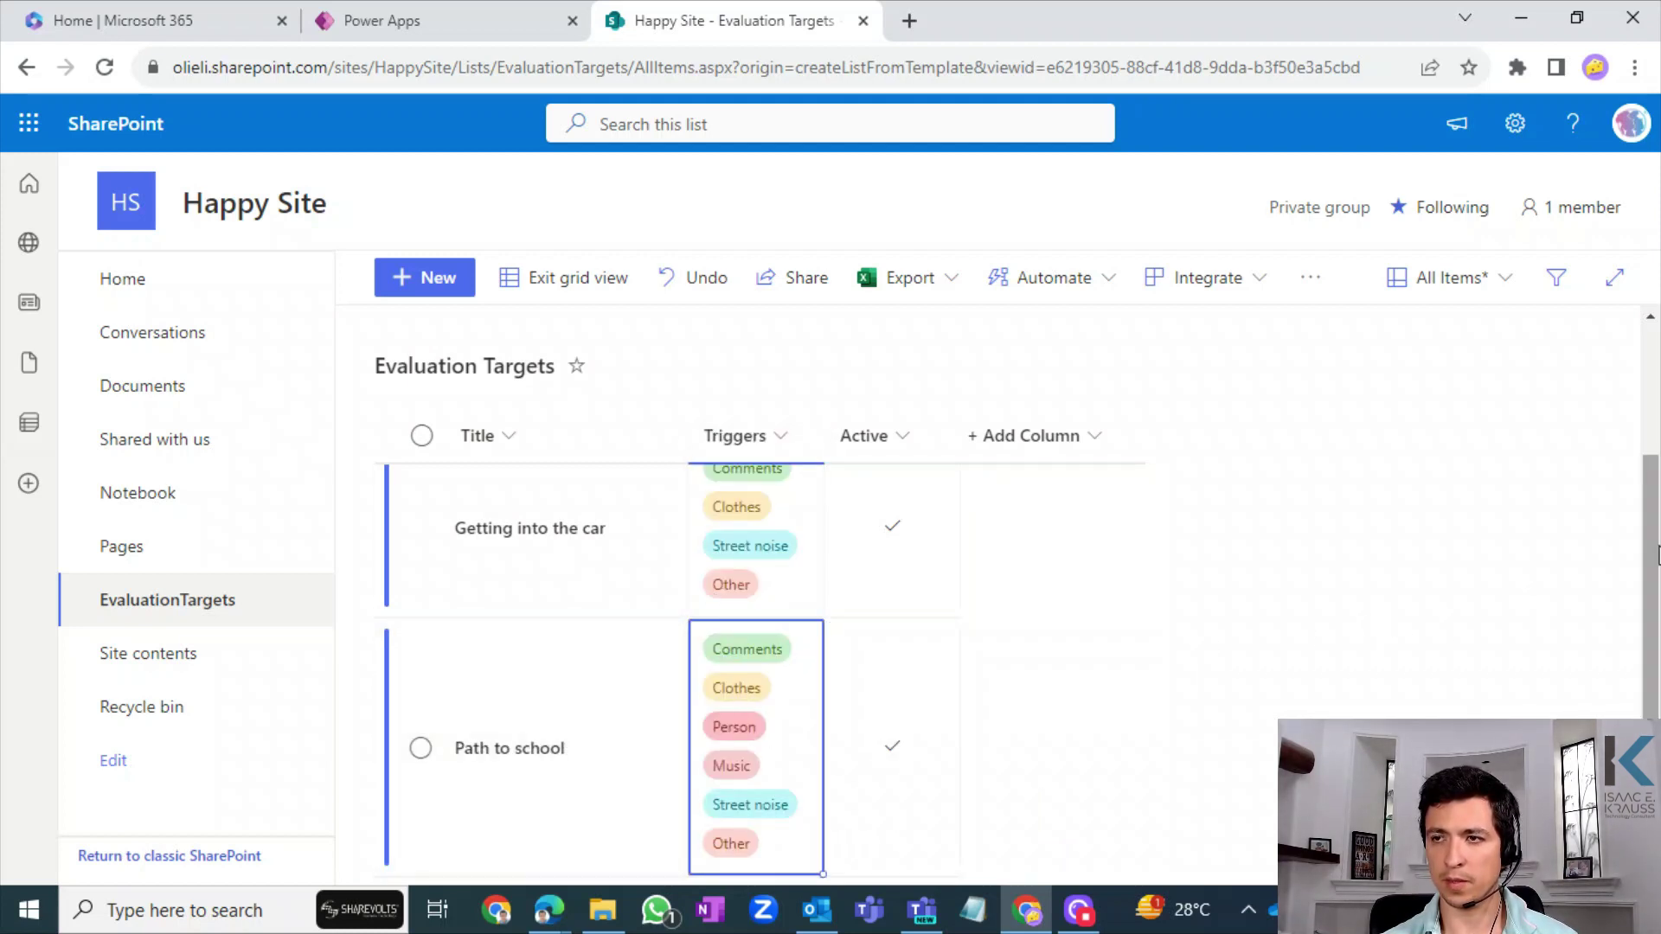
- Set the Triggers of the "Waiting at school's" target to Comments, Clothes, Person, Street noise and Other
scroll(951, 649, down, 3)
click(749, 751)
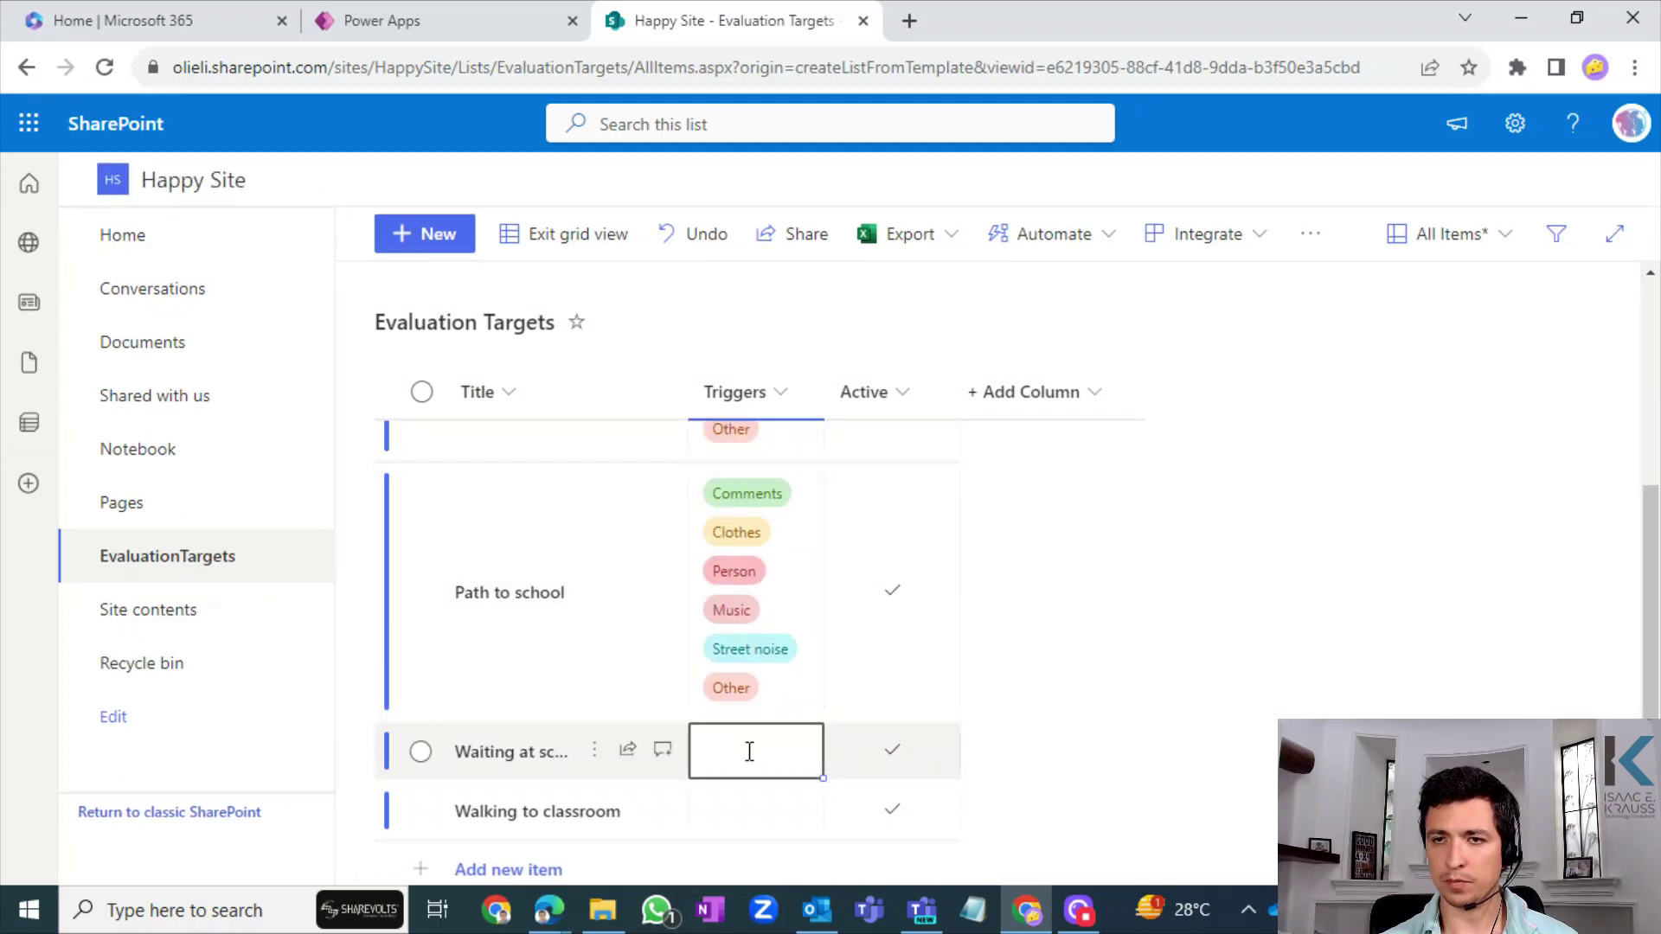
click(749, 751)
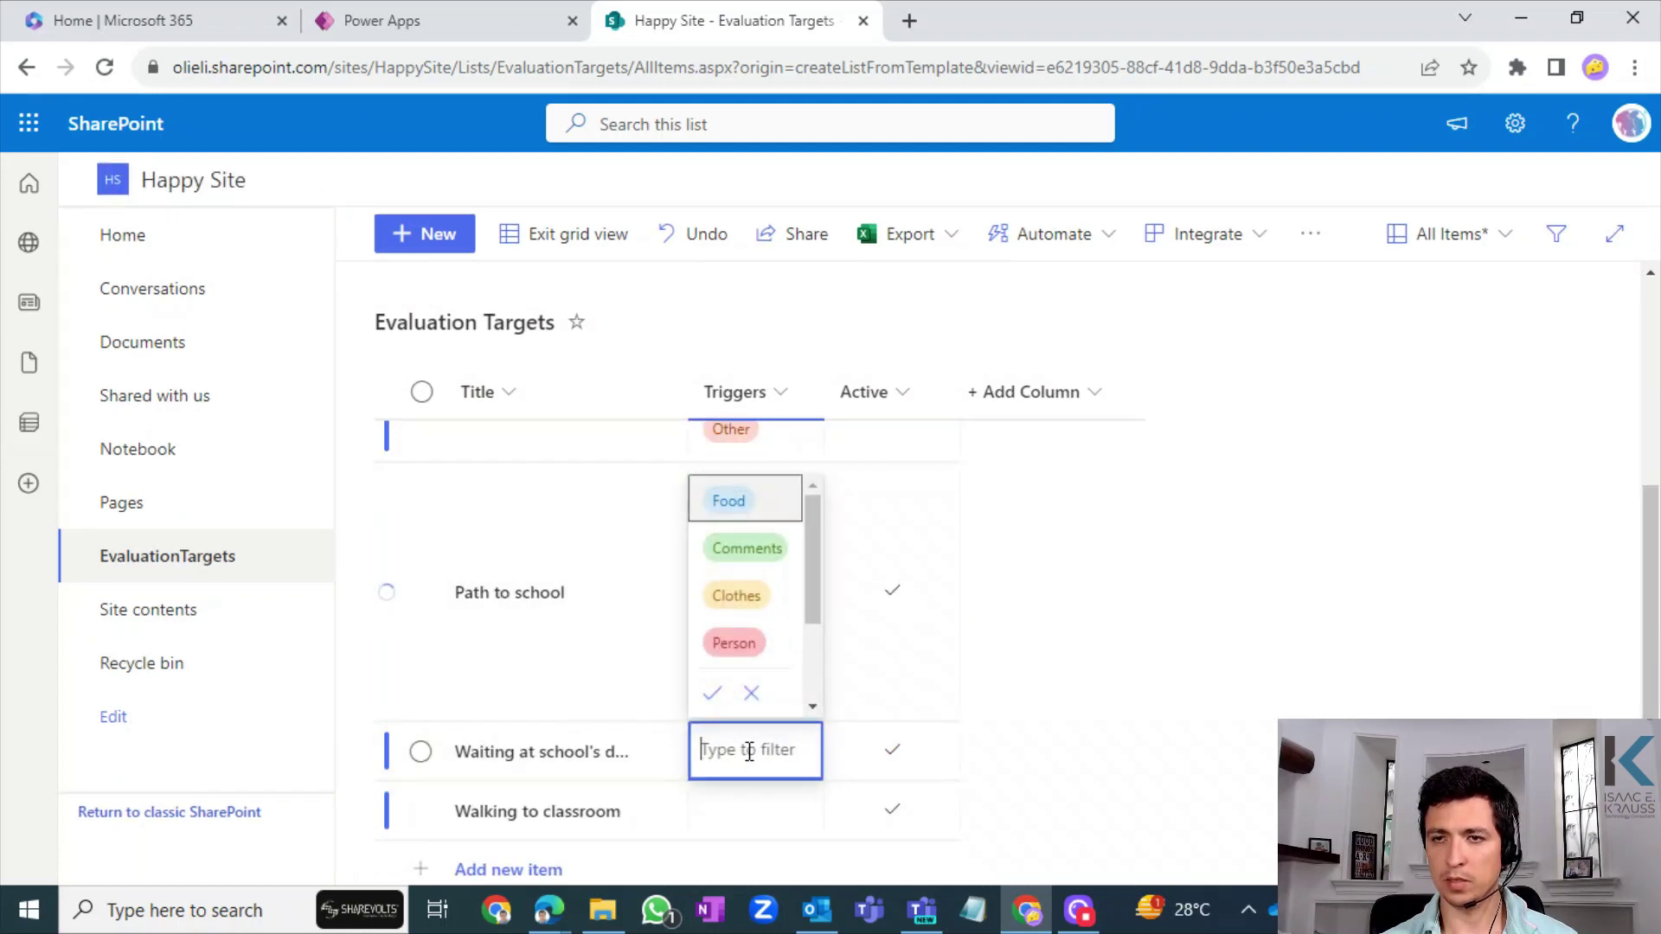
click(750, 548)
click(749, 562)
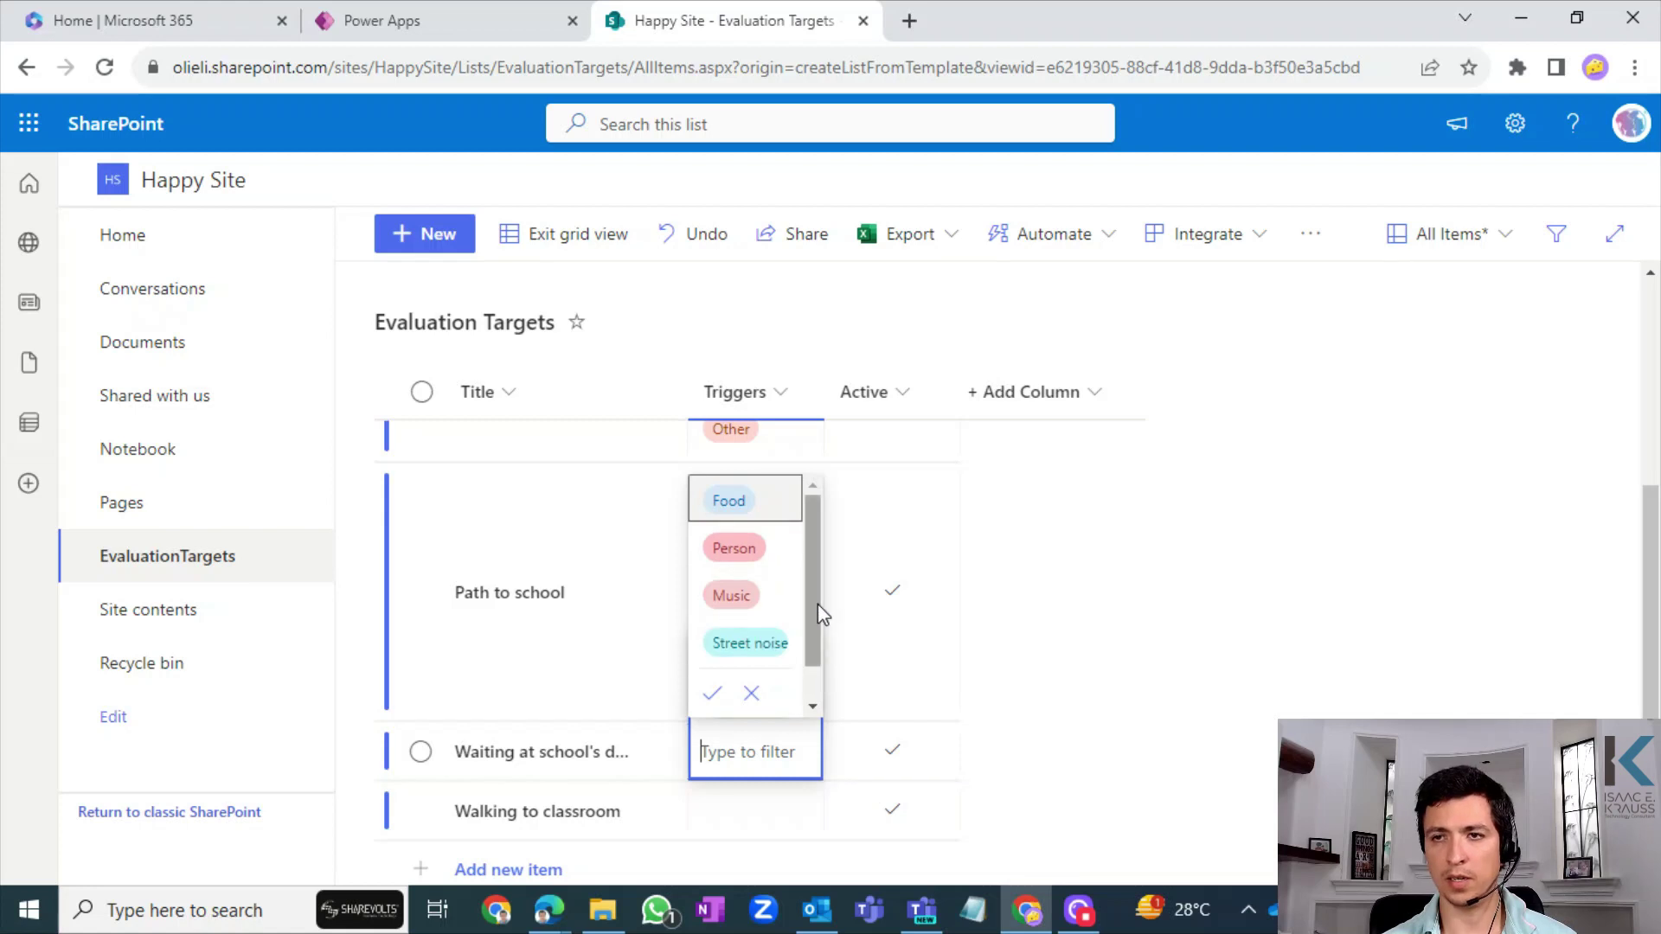
click(737, 553)
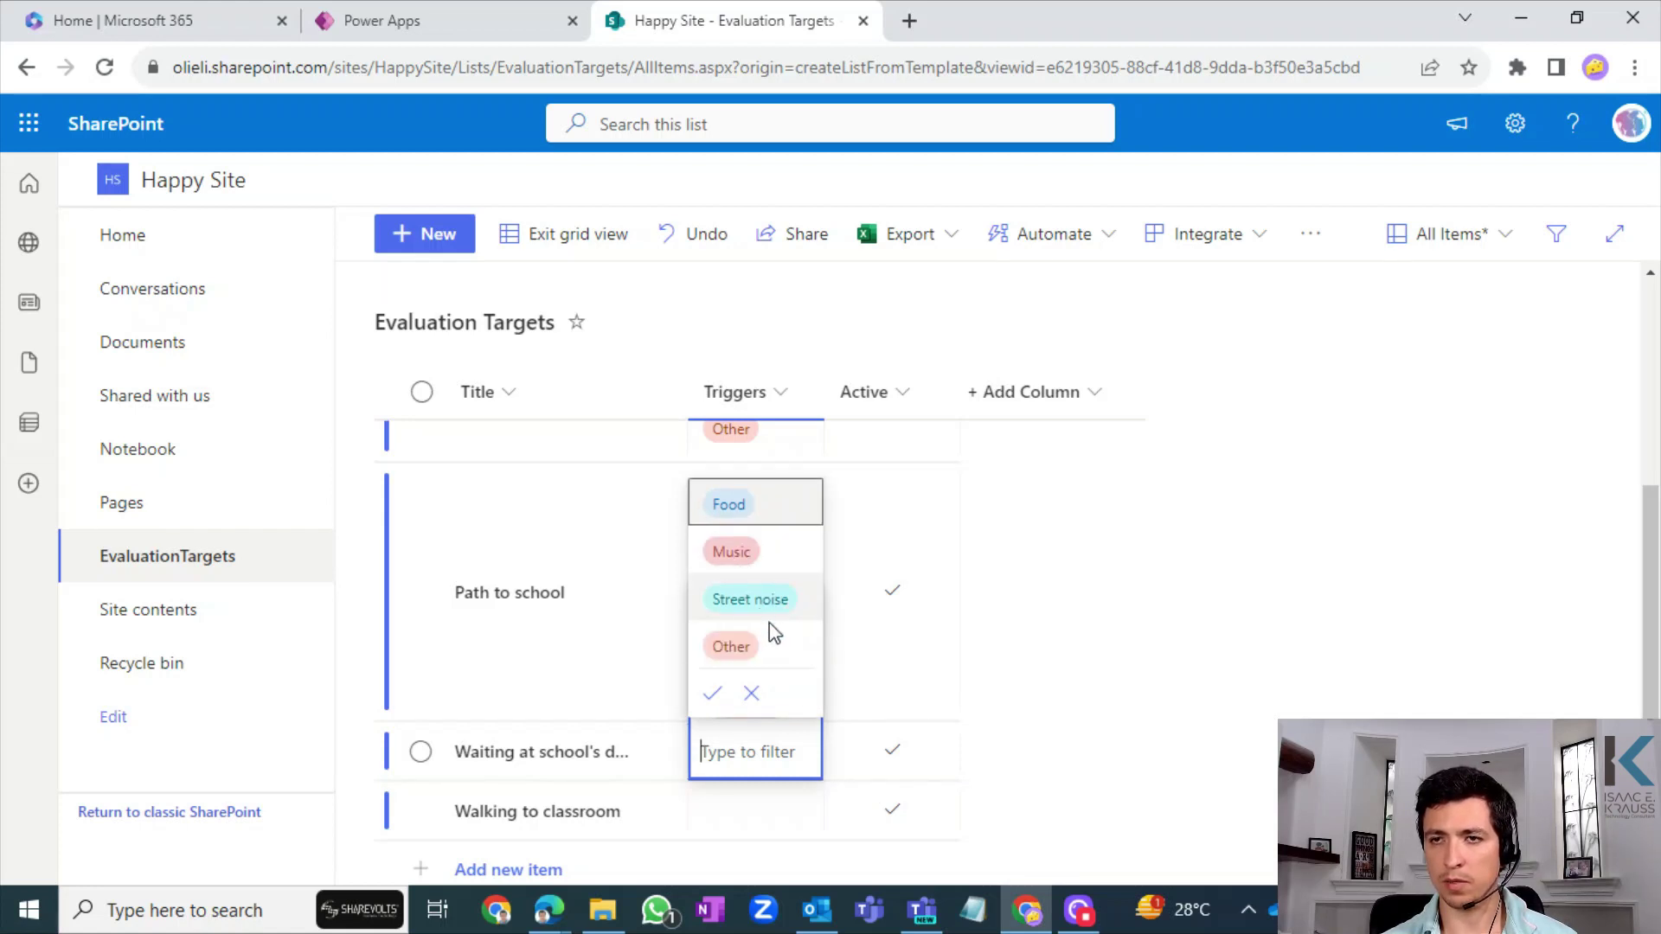
click(779, 581)
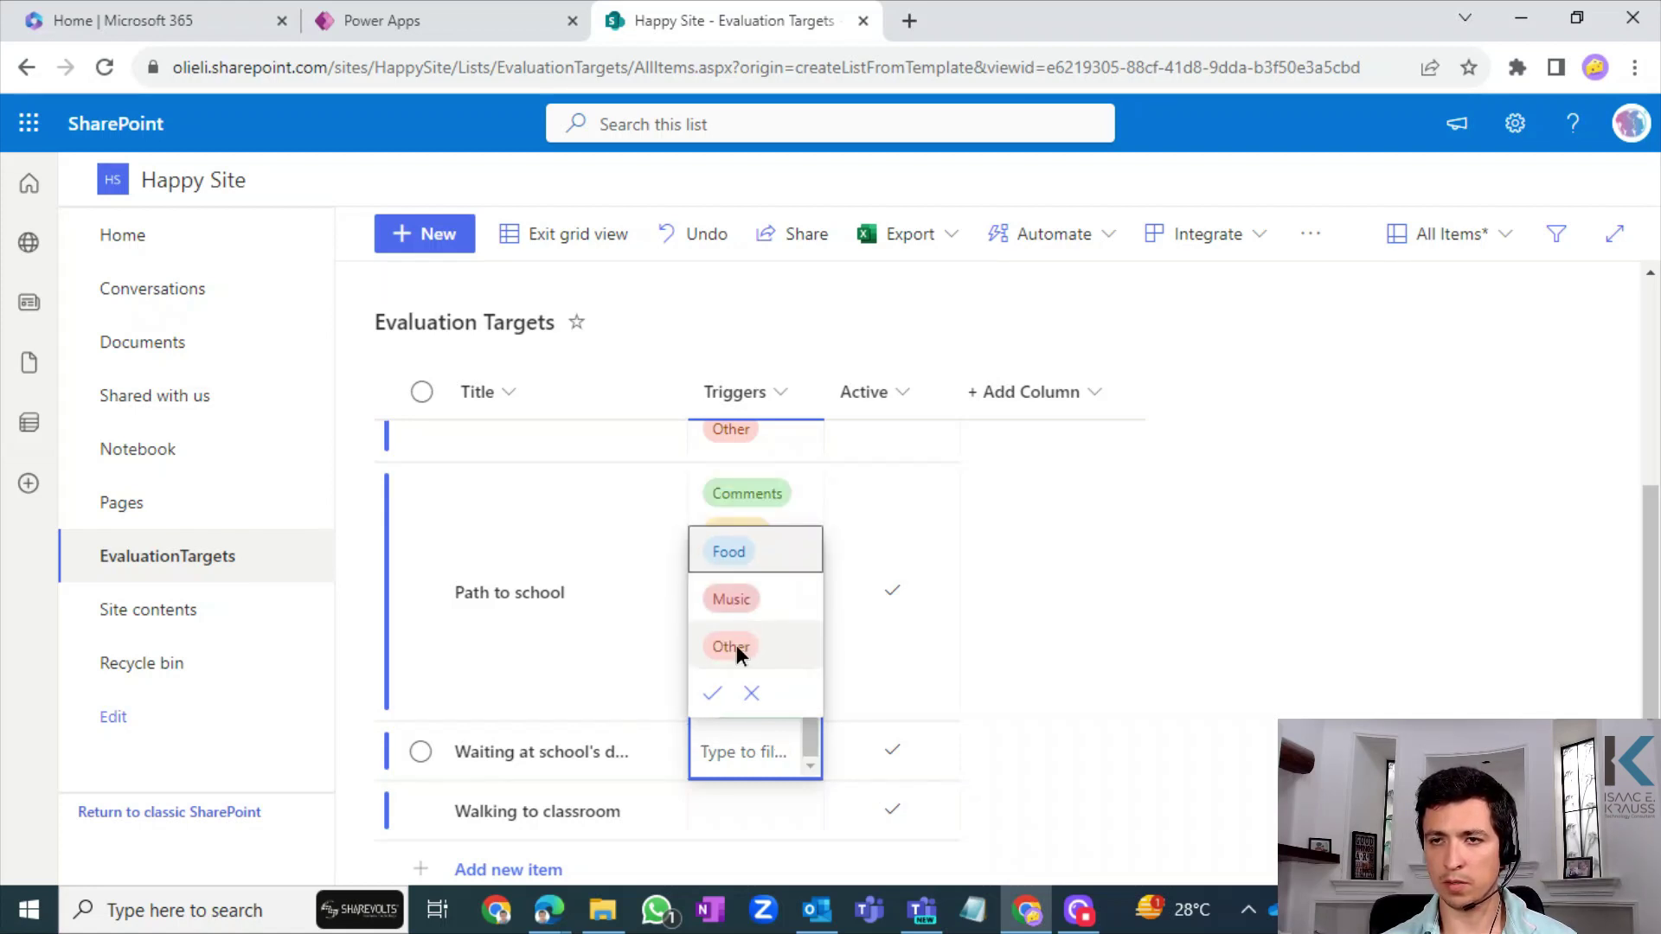
click(736, 645)
click(711, 696)
- Set Walking to classroom's Triggers to Comments, Person and Other, and leave grid editing
scroll(1592, 575, down, 3)
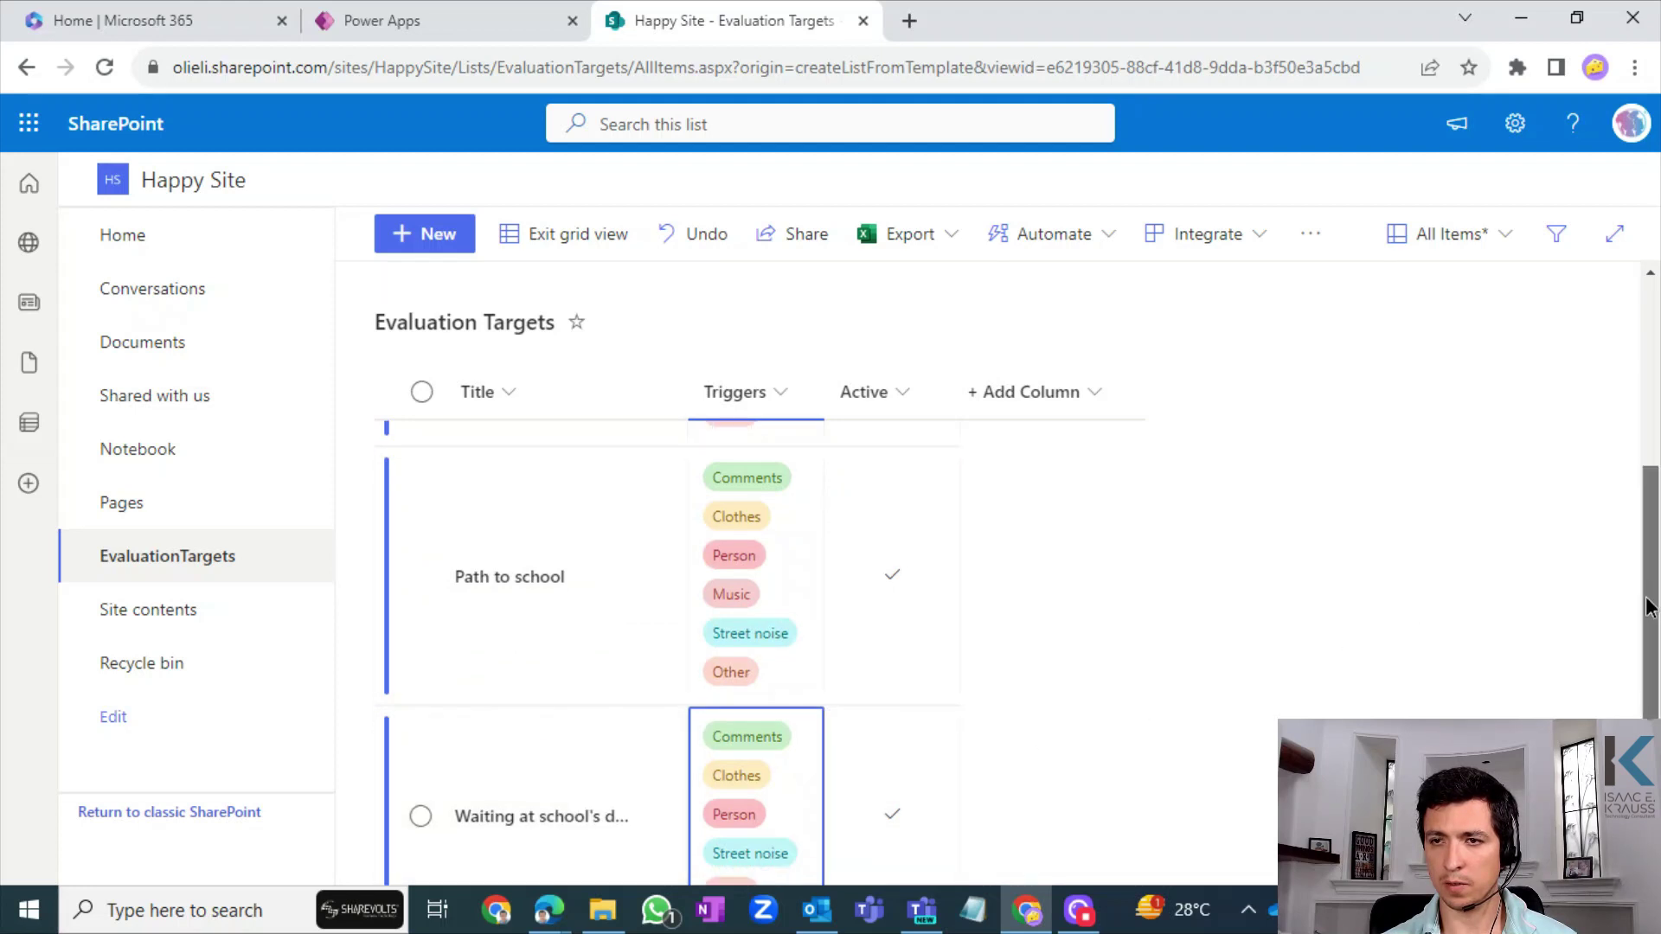
click(730, 774)
click(734, 767)
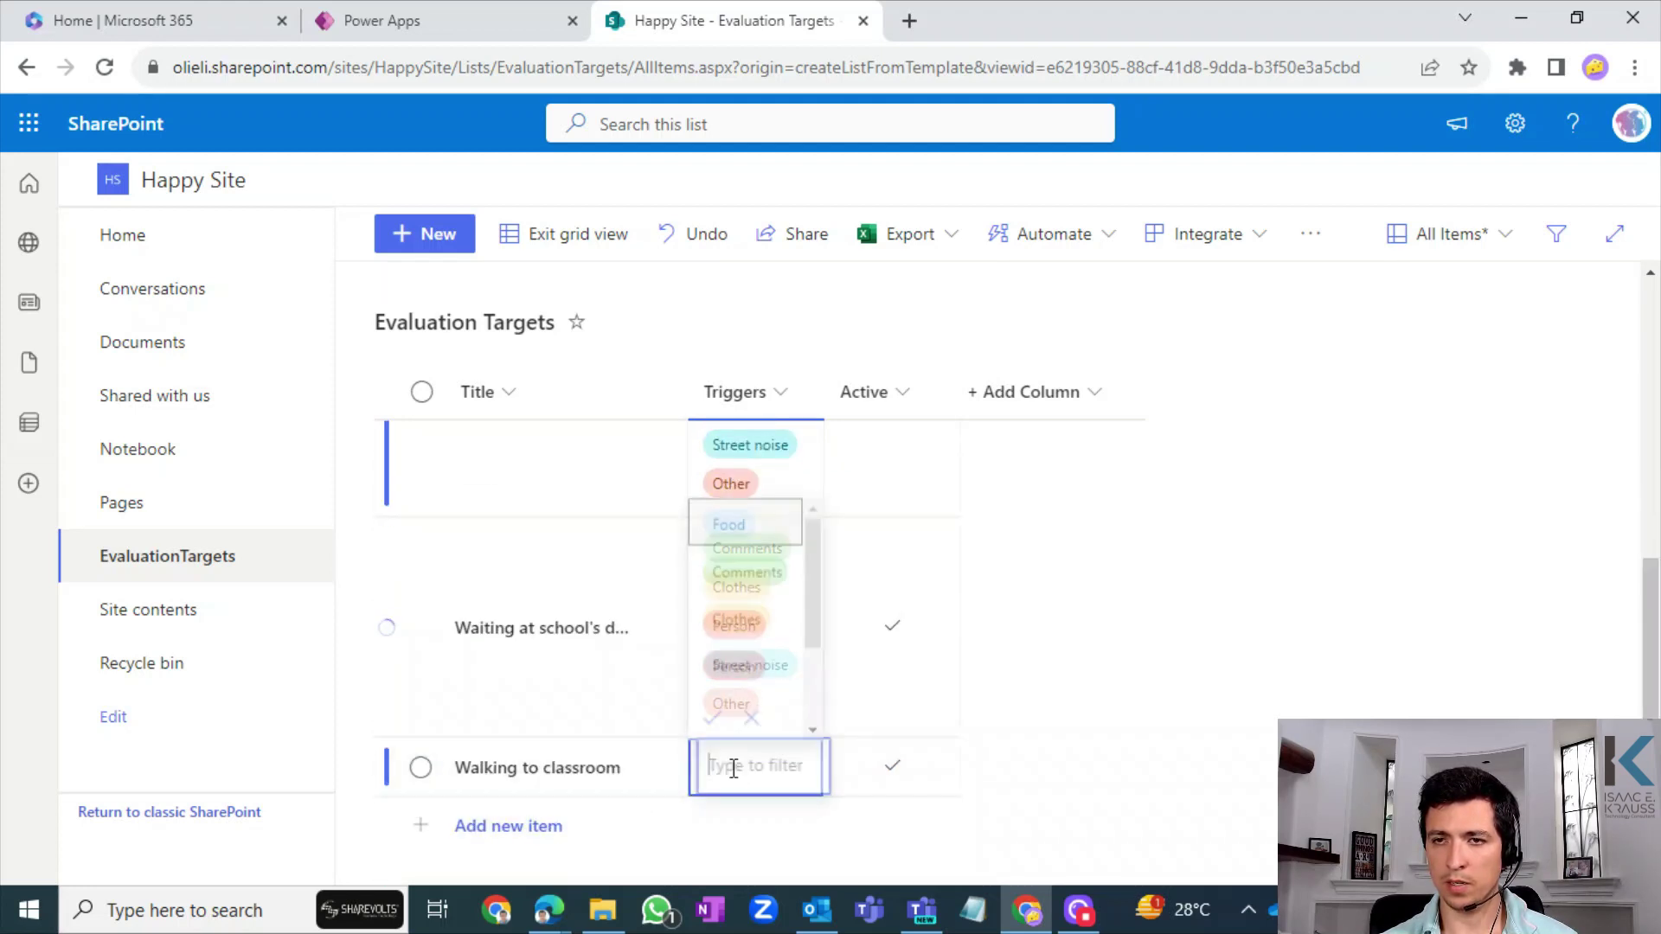
click(748, 567)
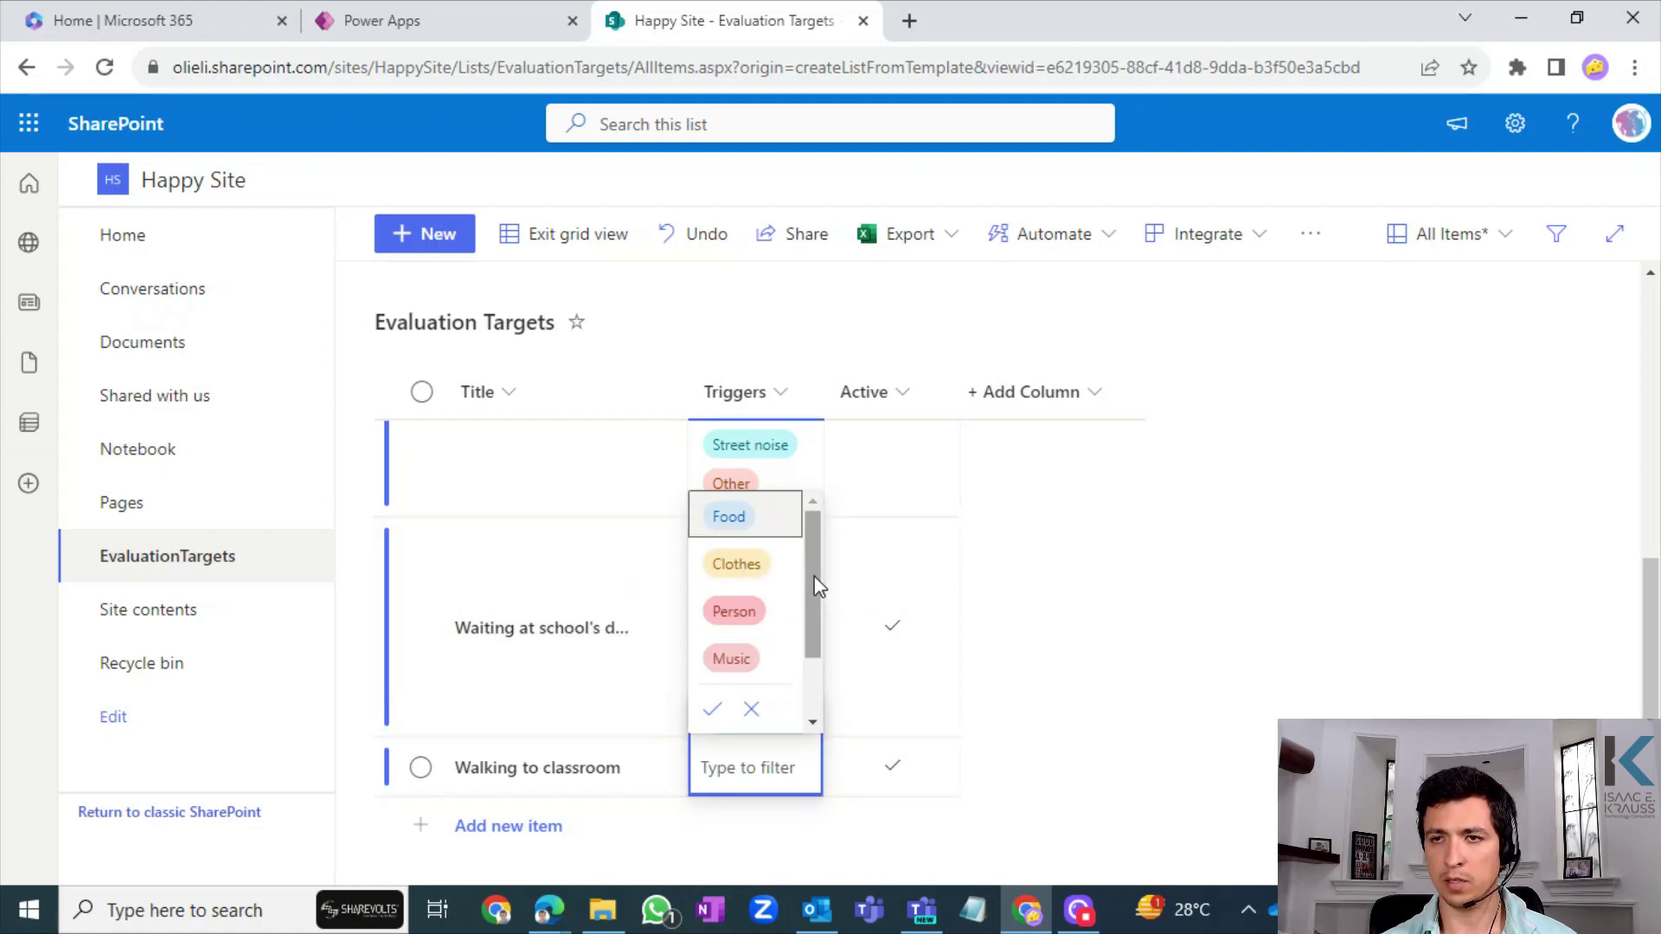
drag(815, 577, 812, 565)
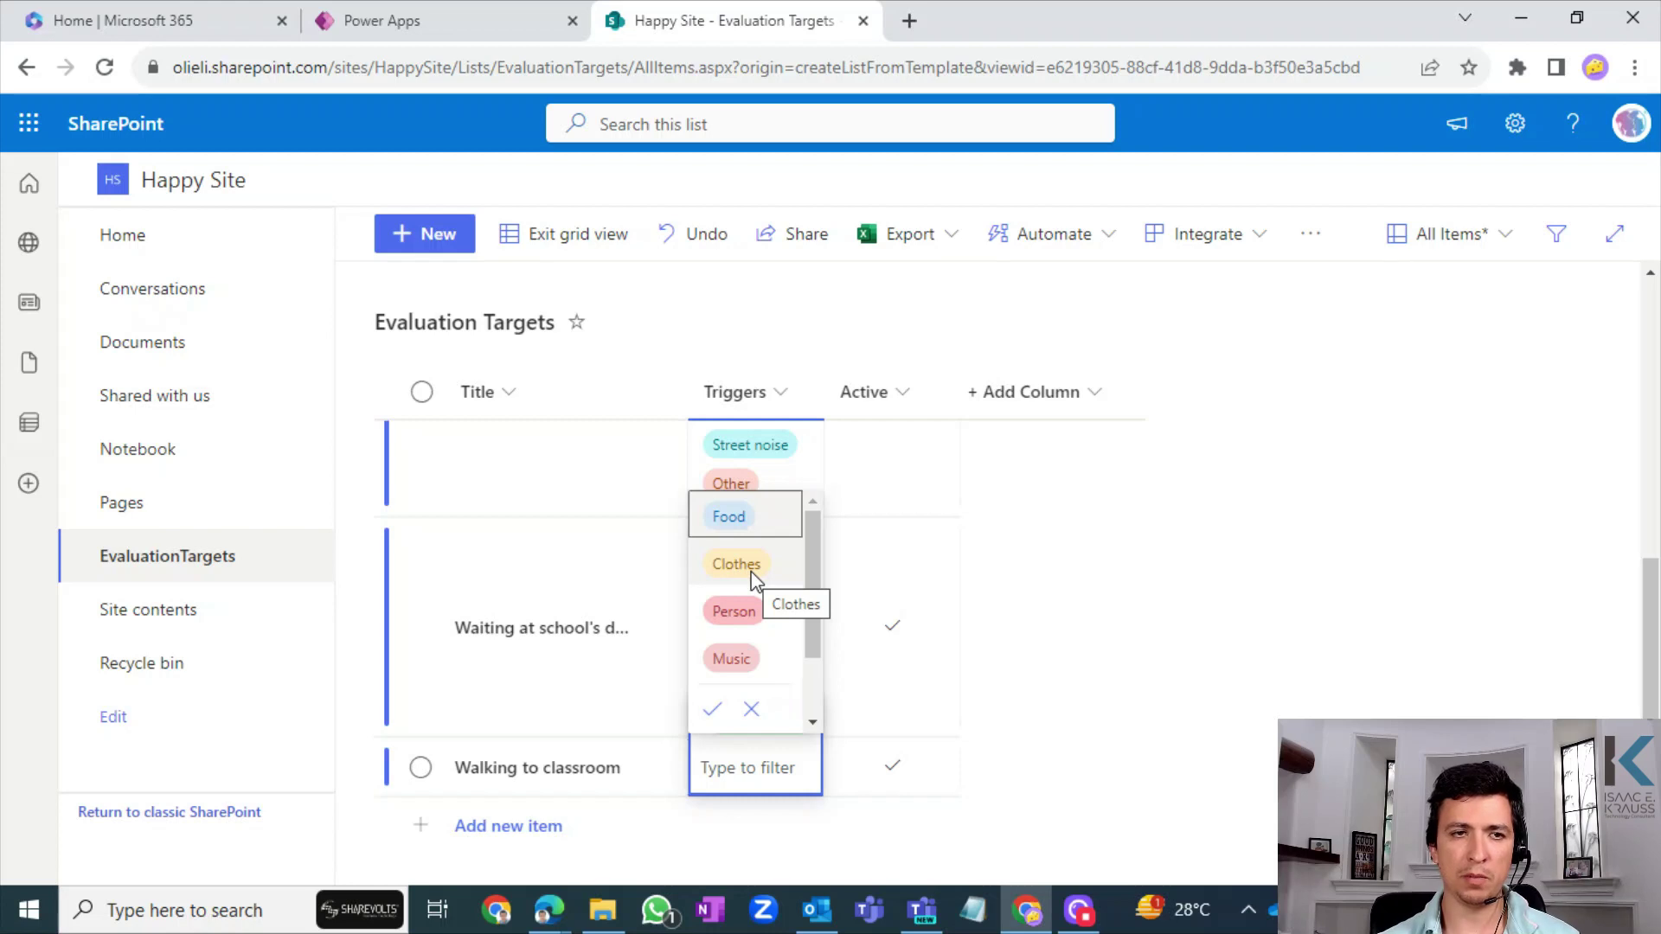
drag(817, 552, 813, 550)
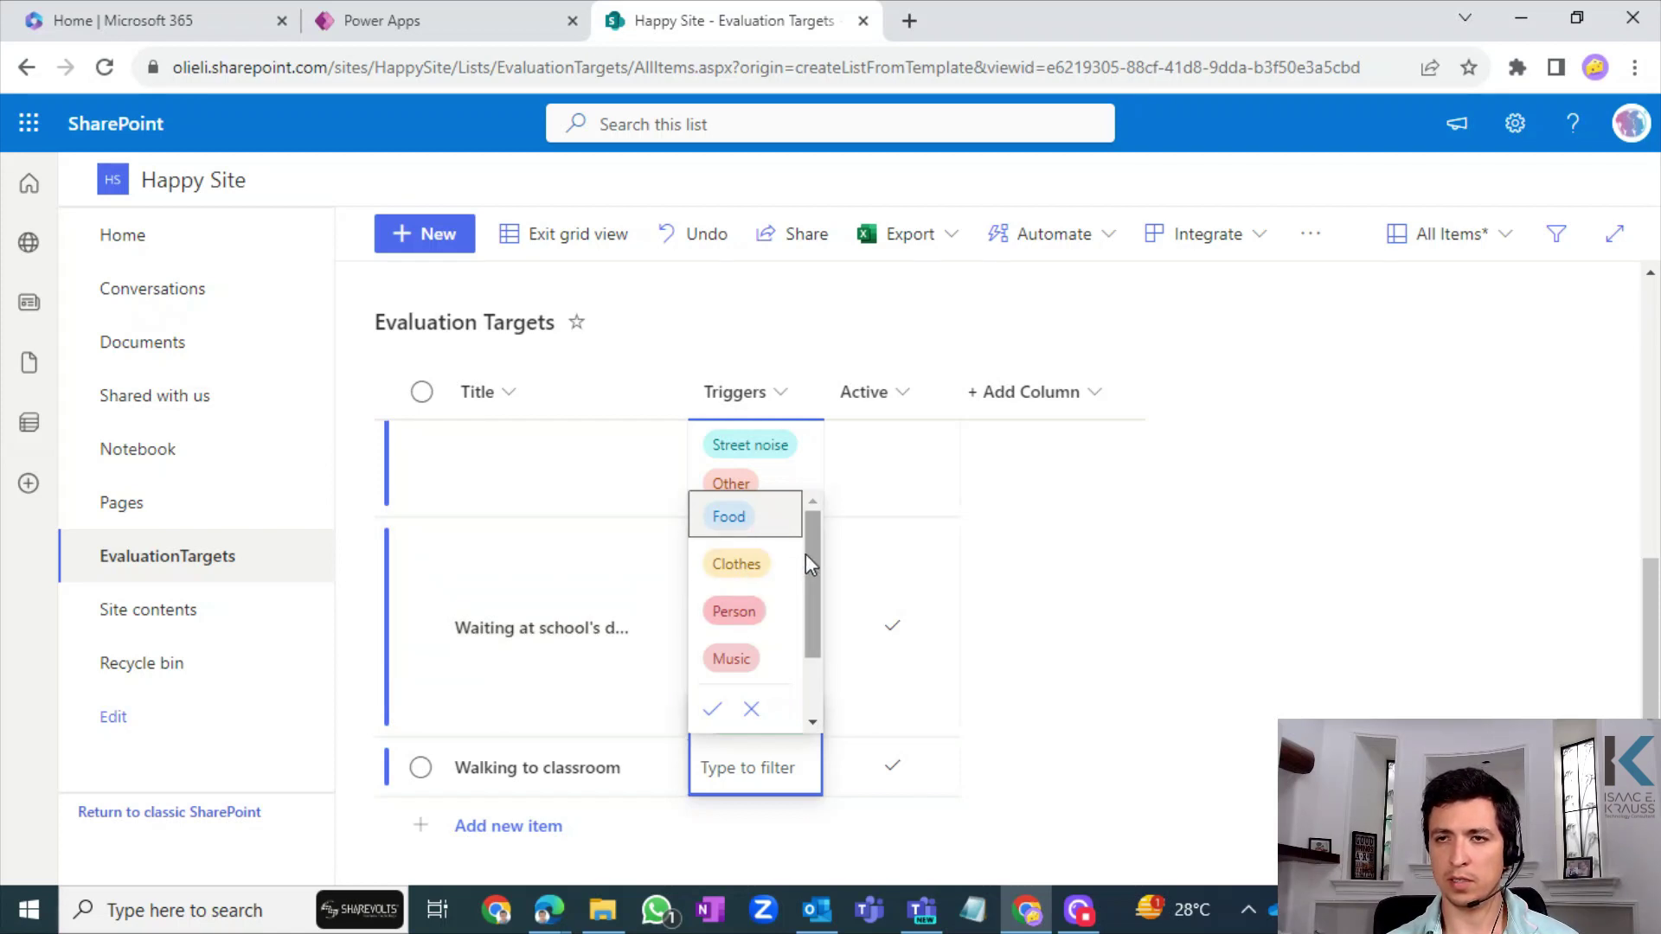
mouse_move(808, 553)
mouse_down()
mouse_move(812, 593)
mouse_move(822, 540)
mouse_up()
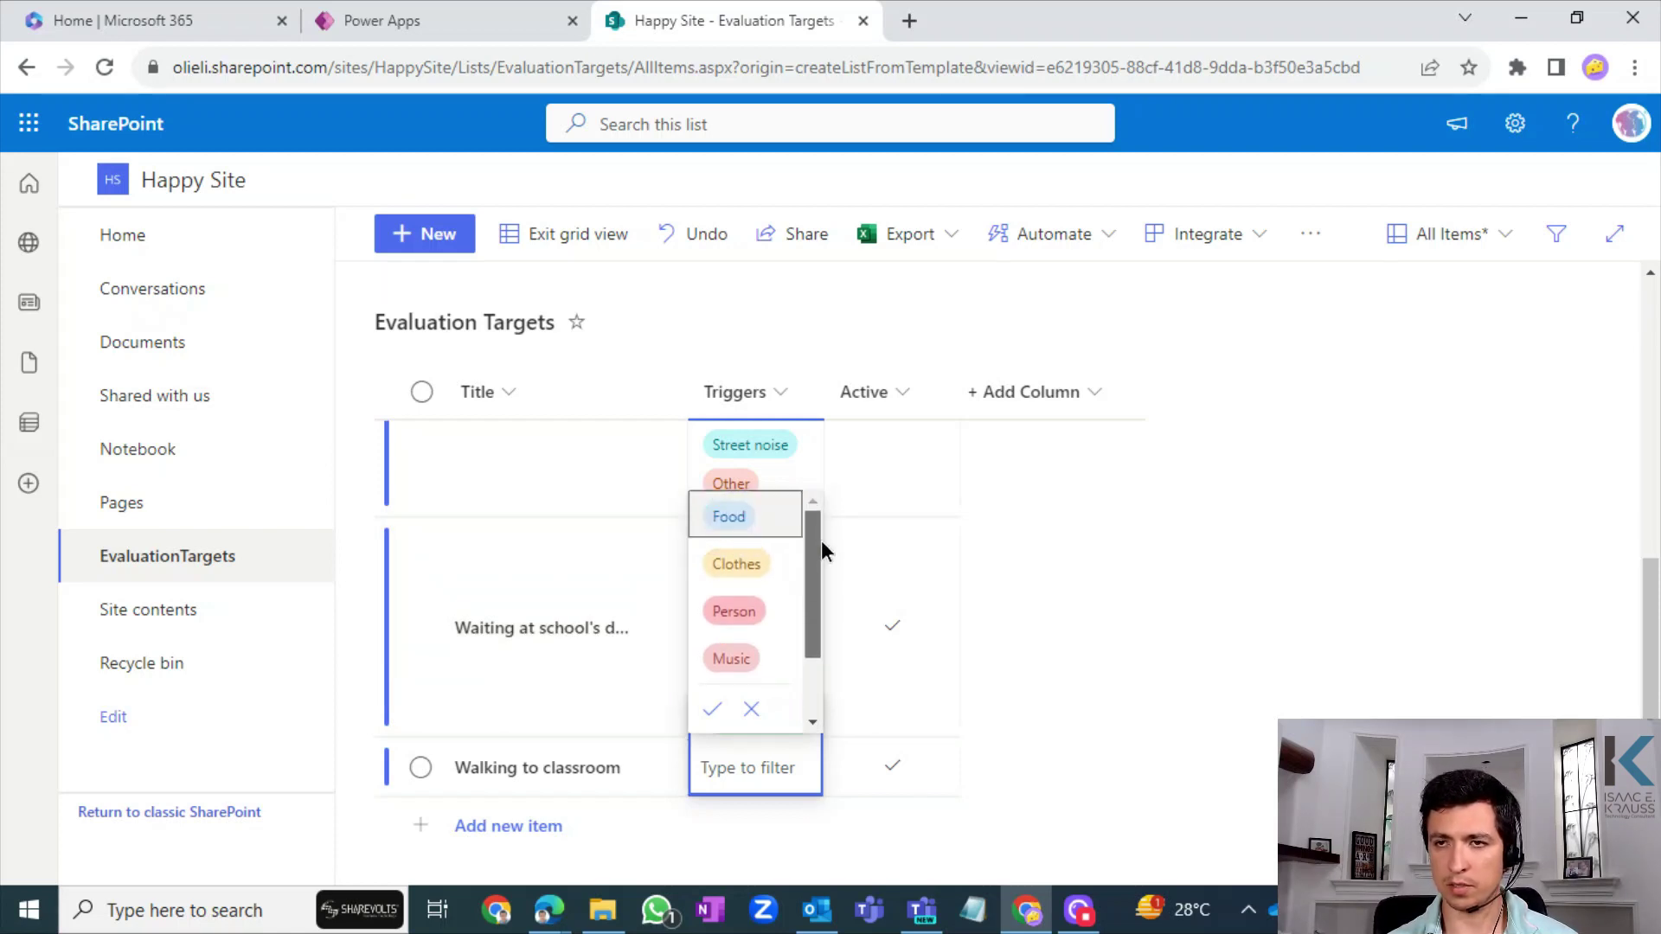
click(761, 611)
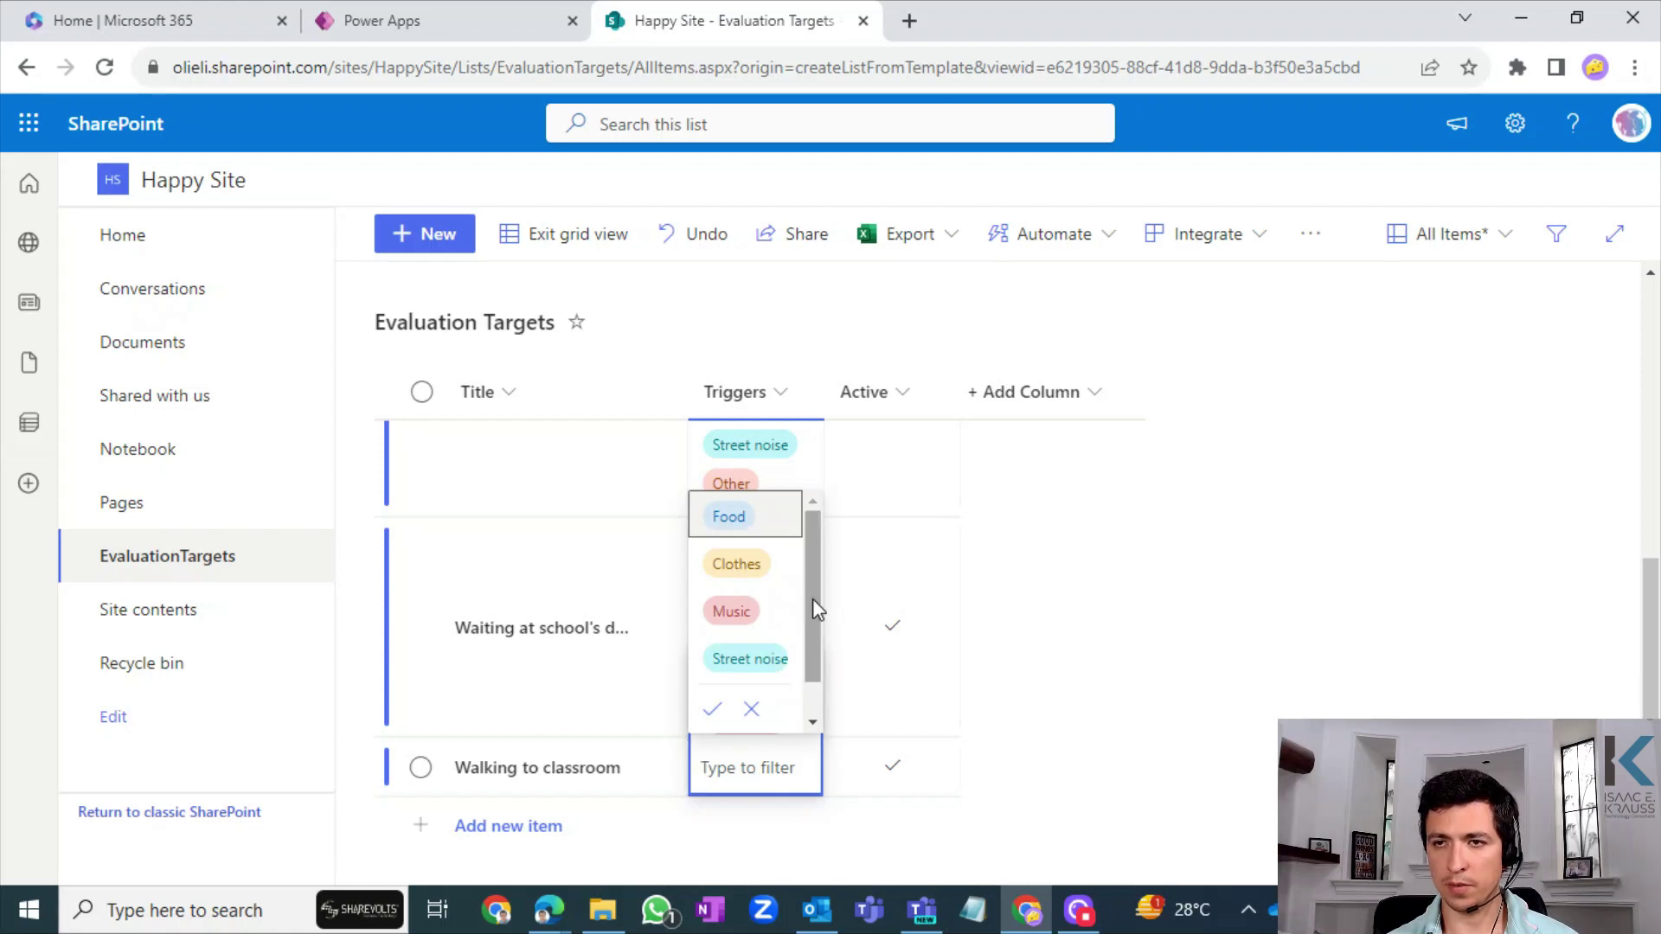
drag(812, 599, 817, 632)
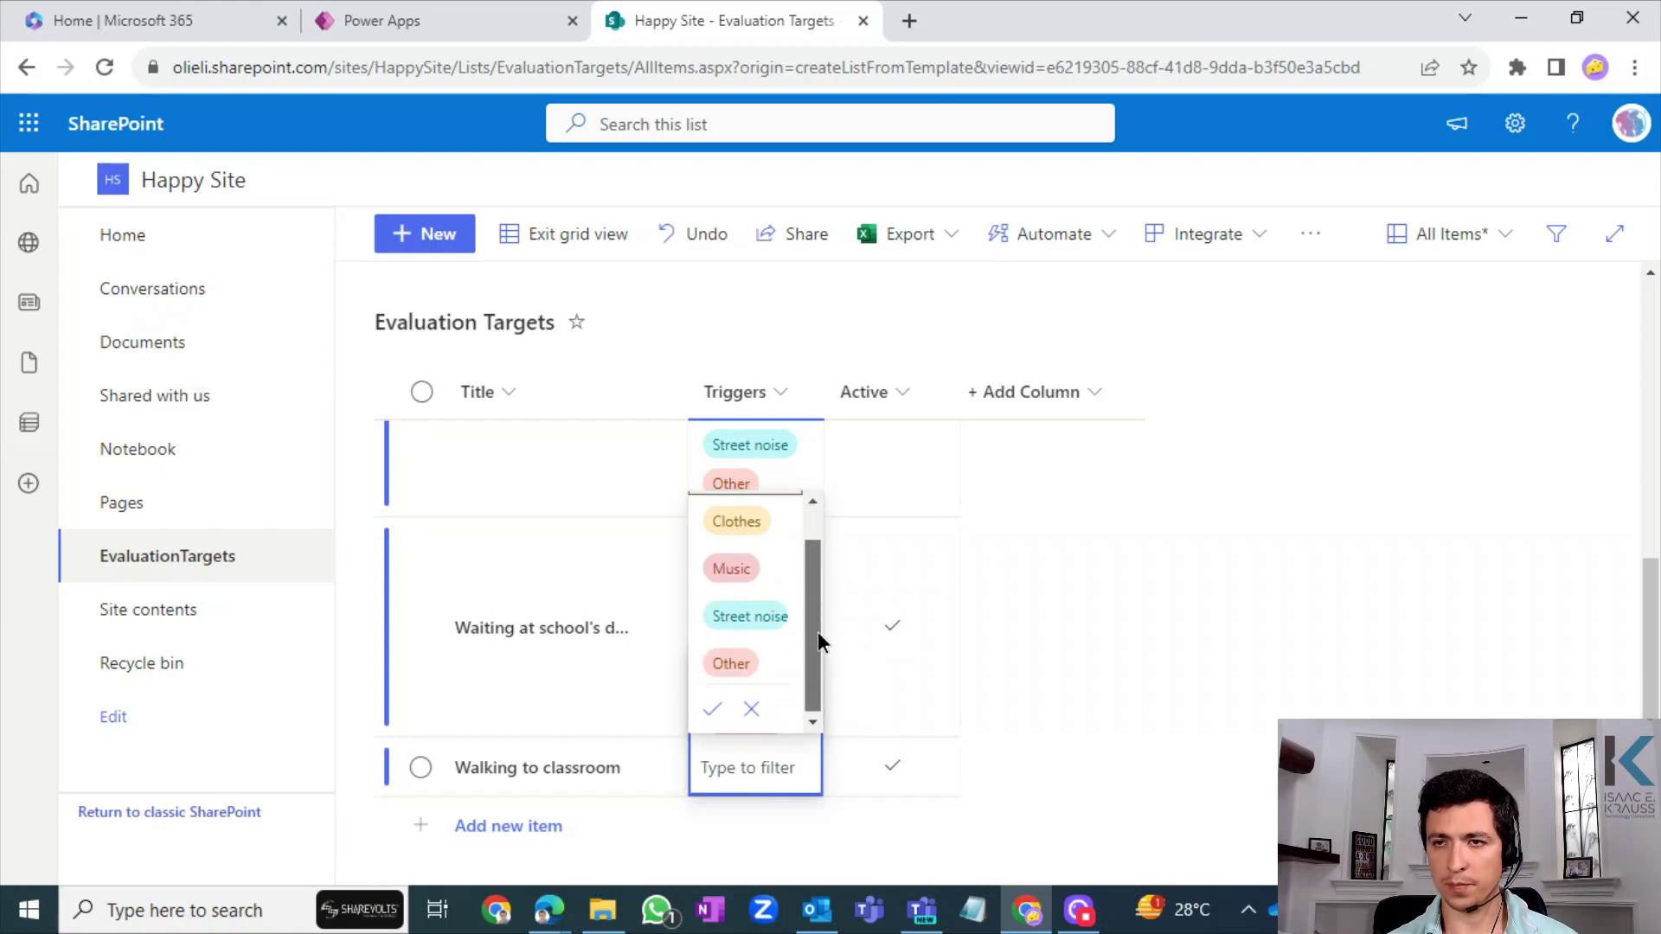
click(737, 662)
click(711, 709)
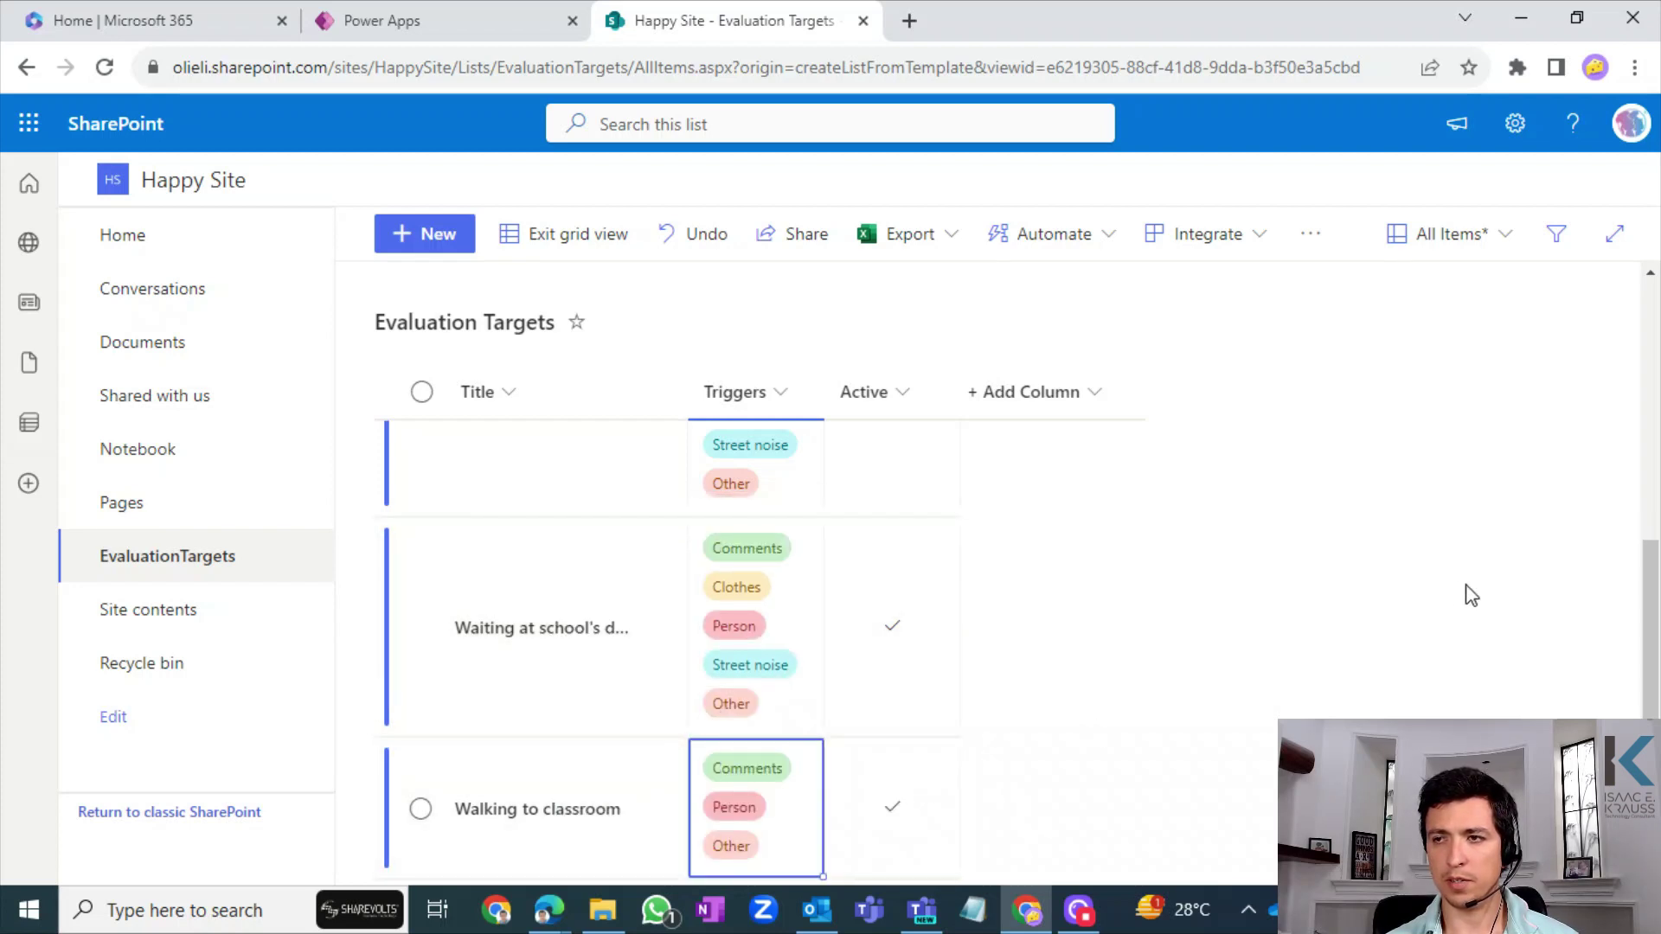
scroll(1641, 632, down, 1)
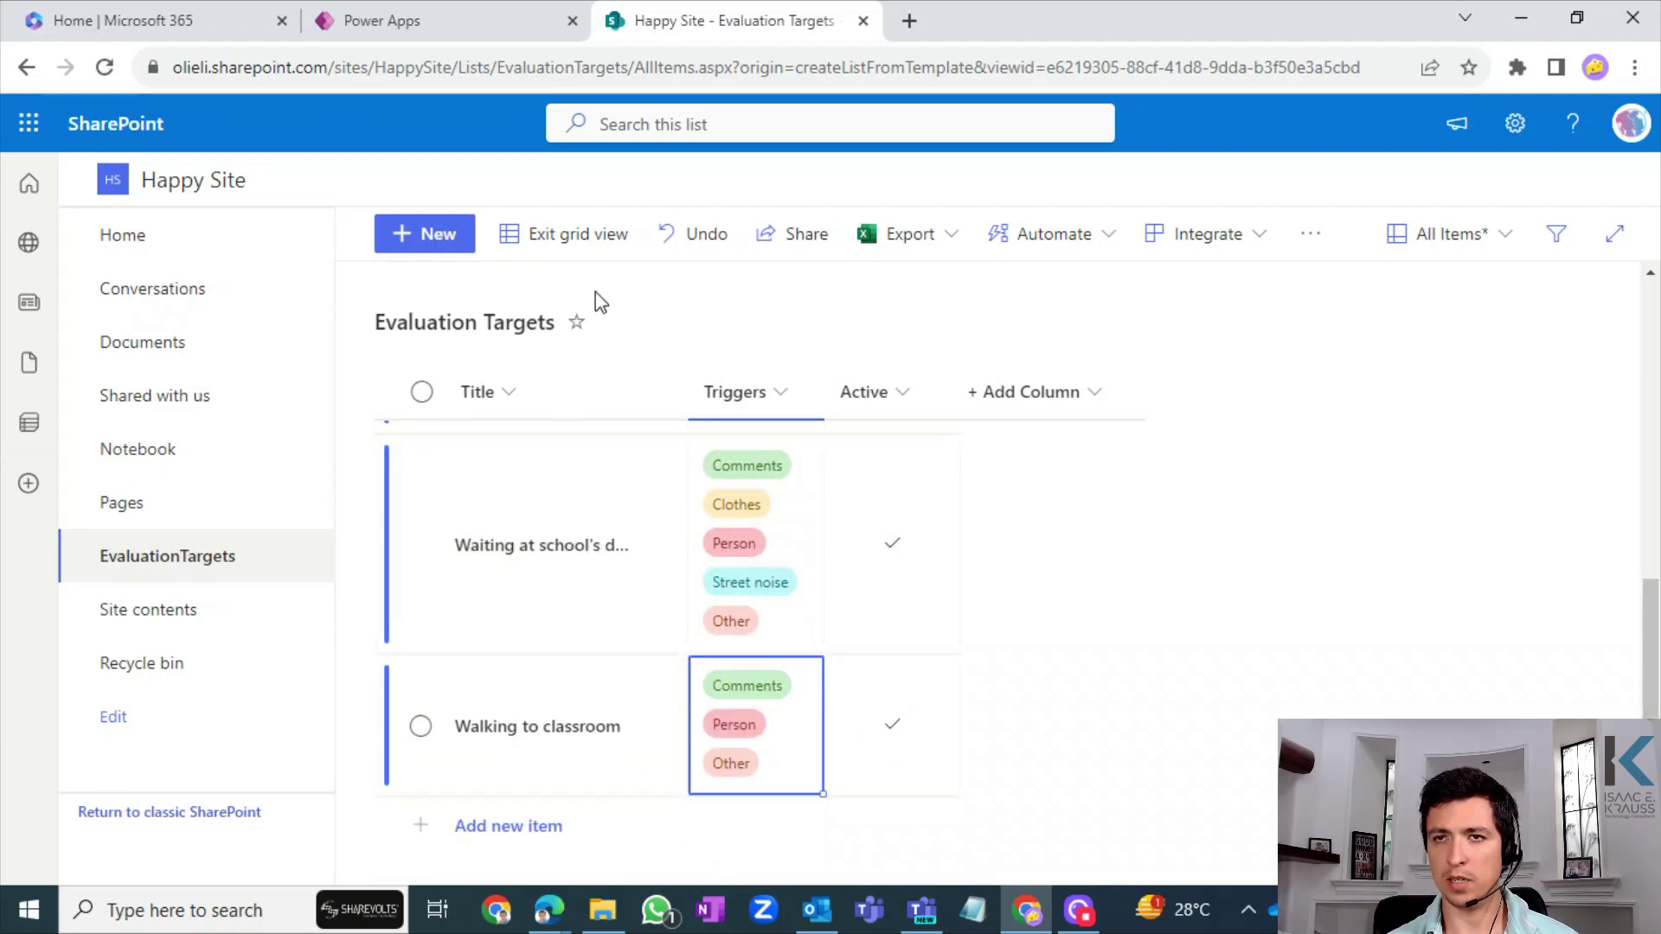
click(585, 241)
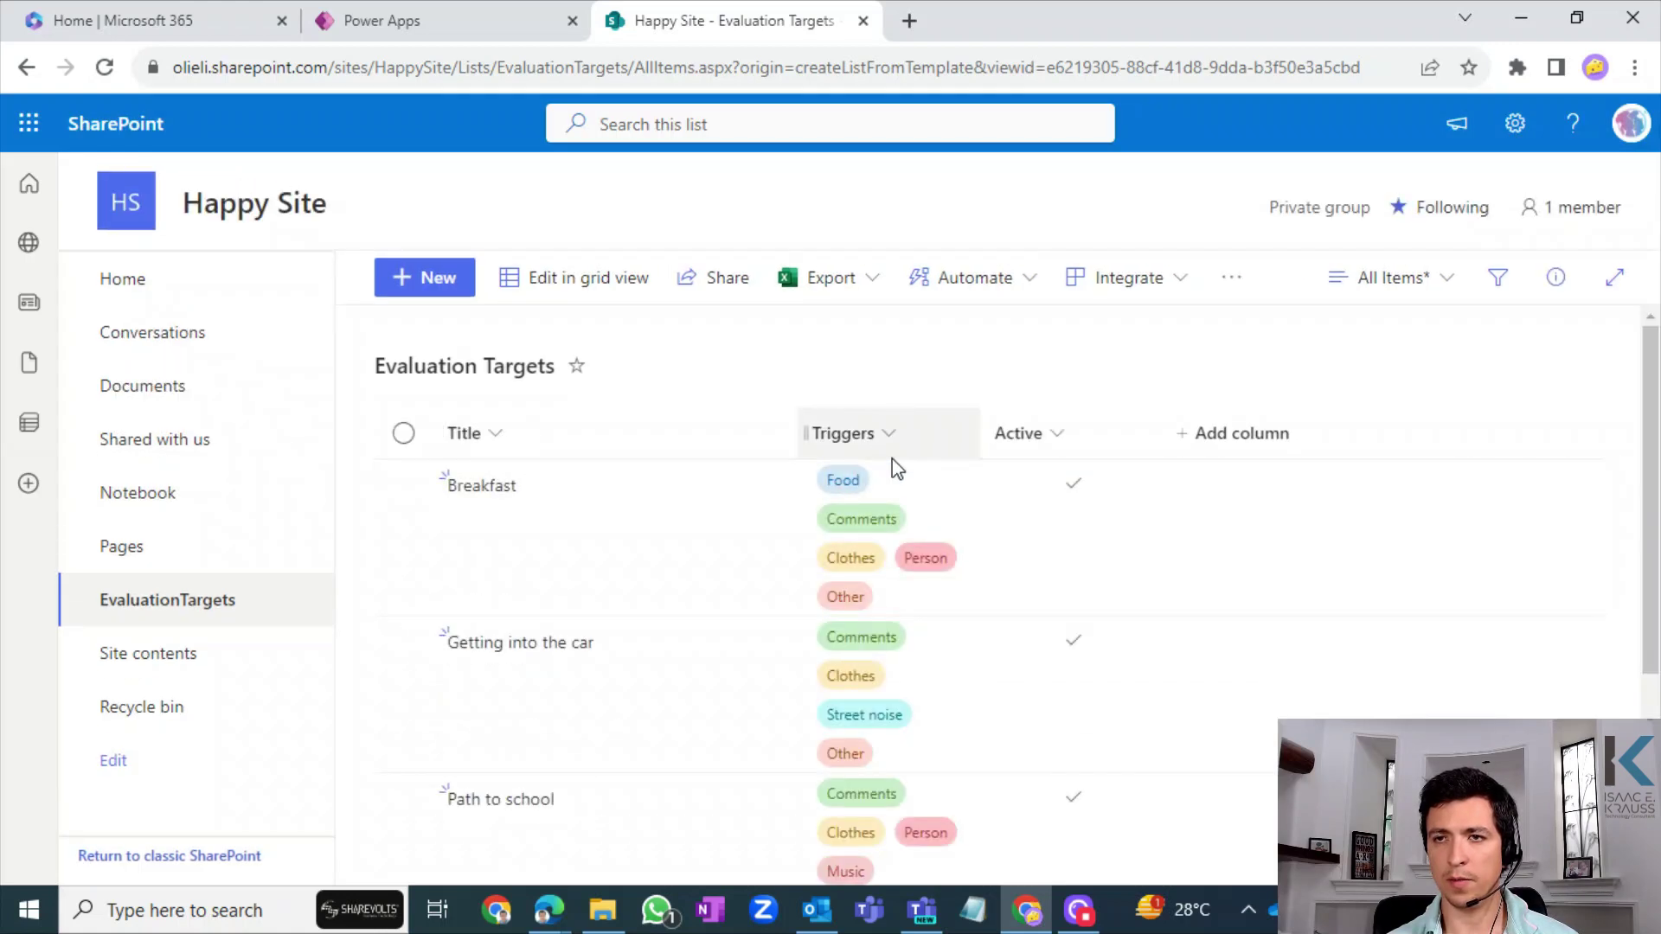
- Add a "People noise" choice to the Triggers column of the Evaluation Targets list
click(868, 439)
mouse_move(904, 525)
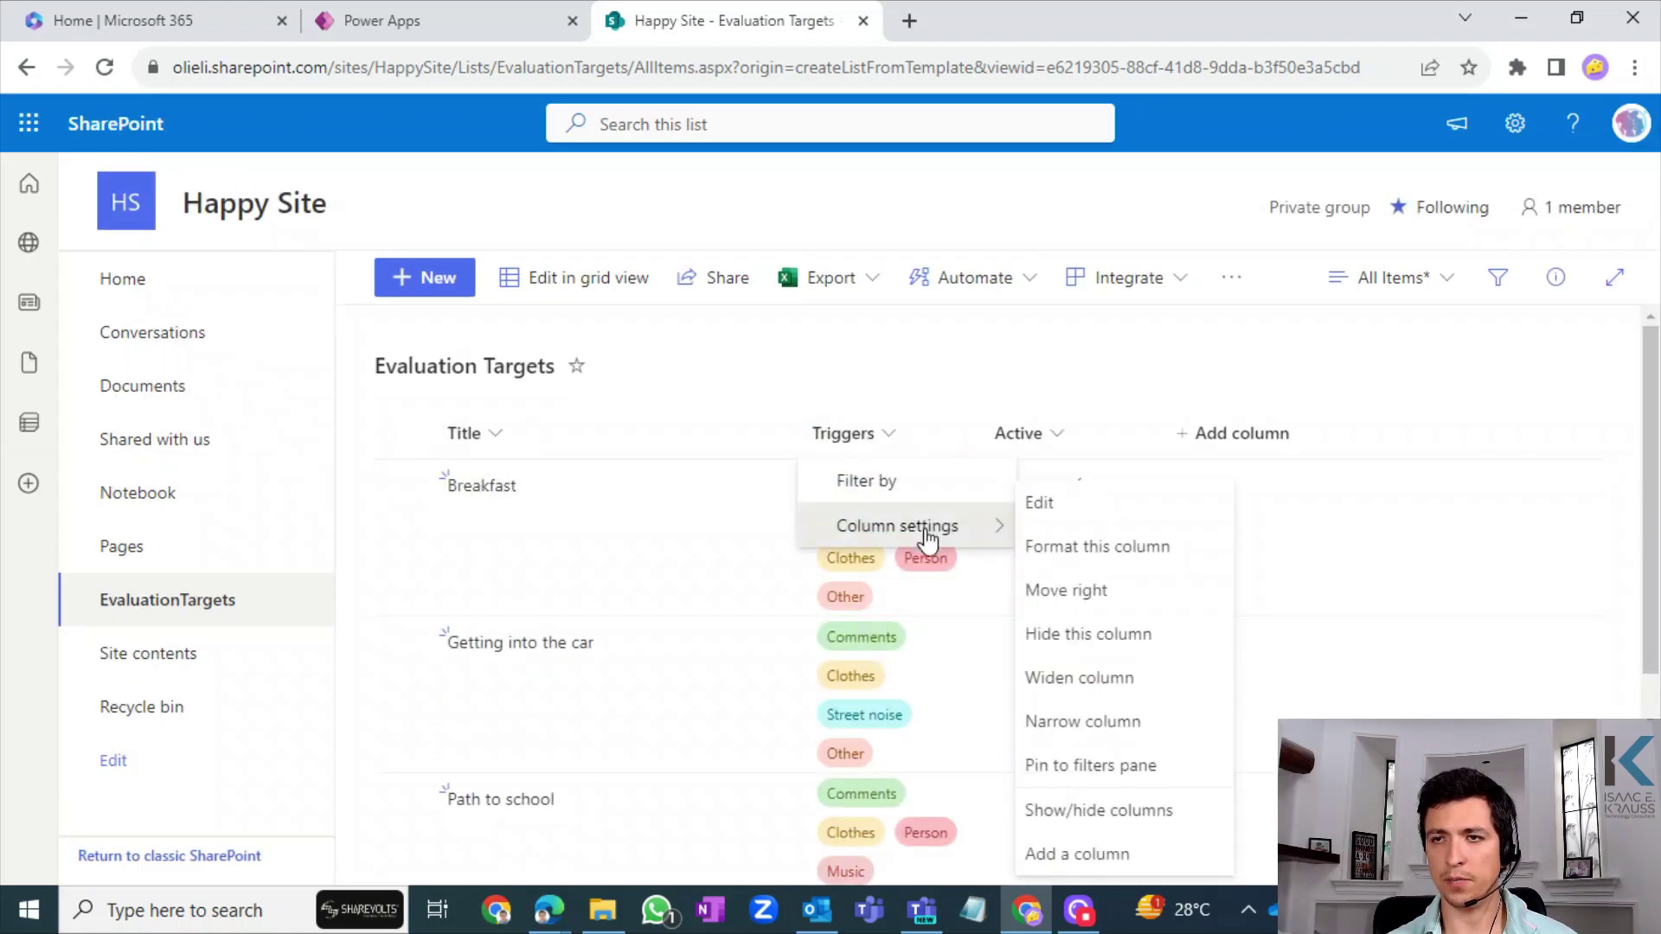
click(1058, 518)
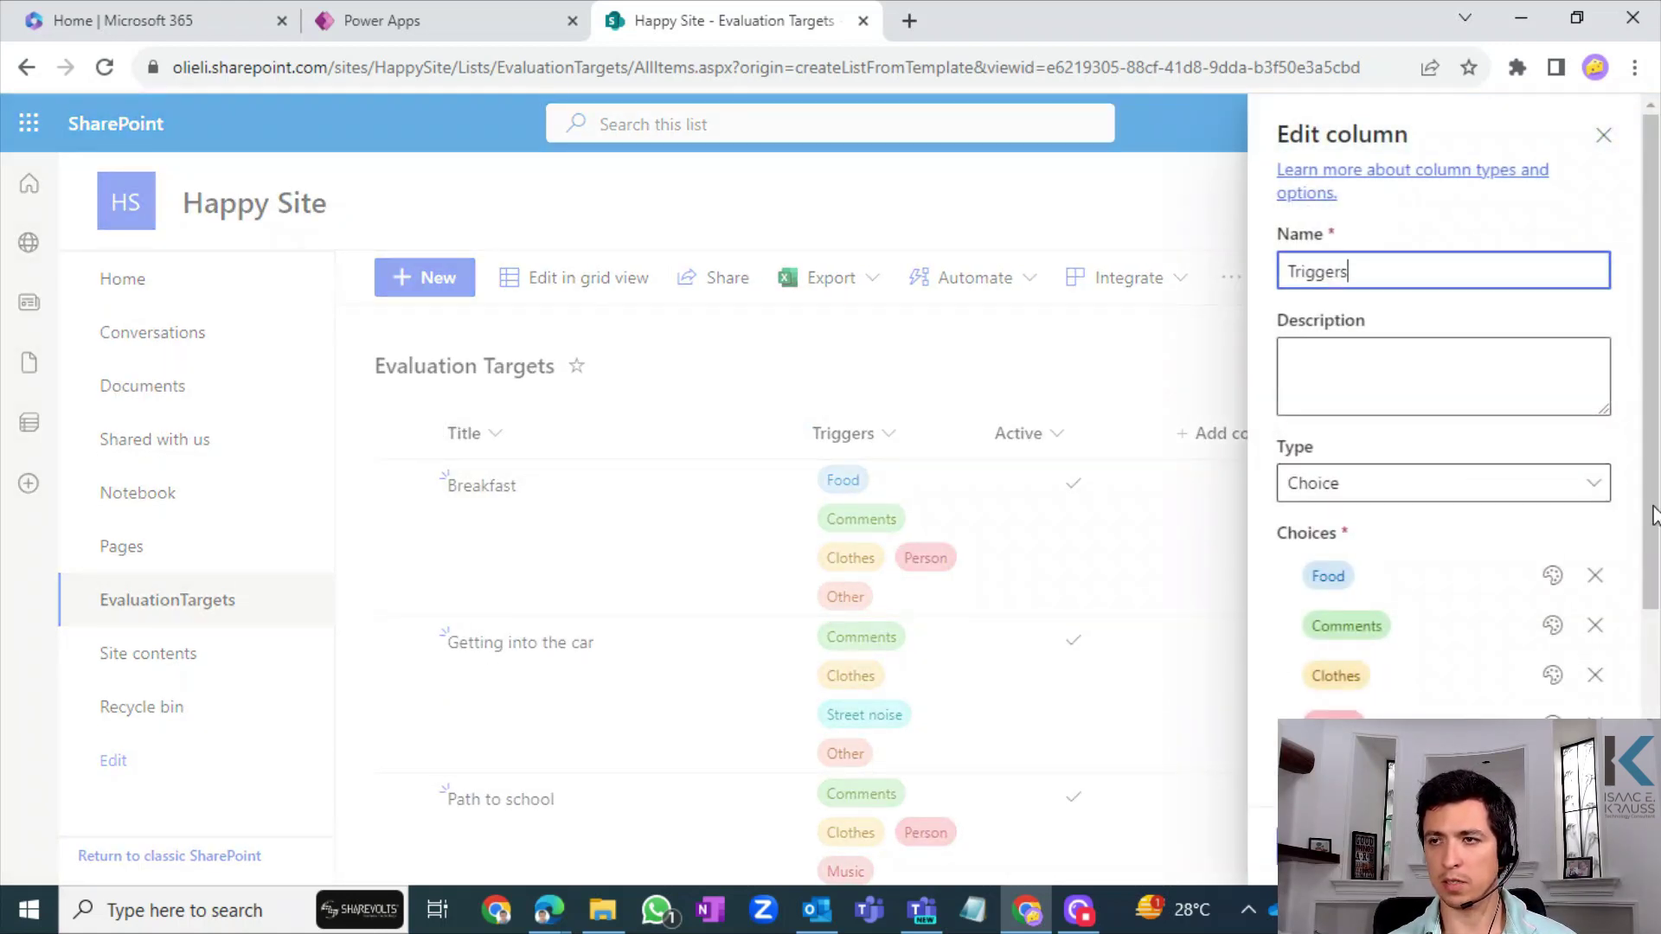
scroll(1652, 515, down, 5)
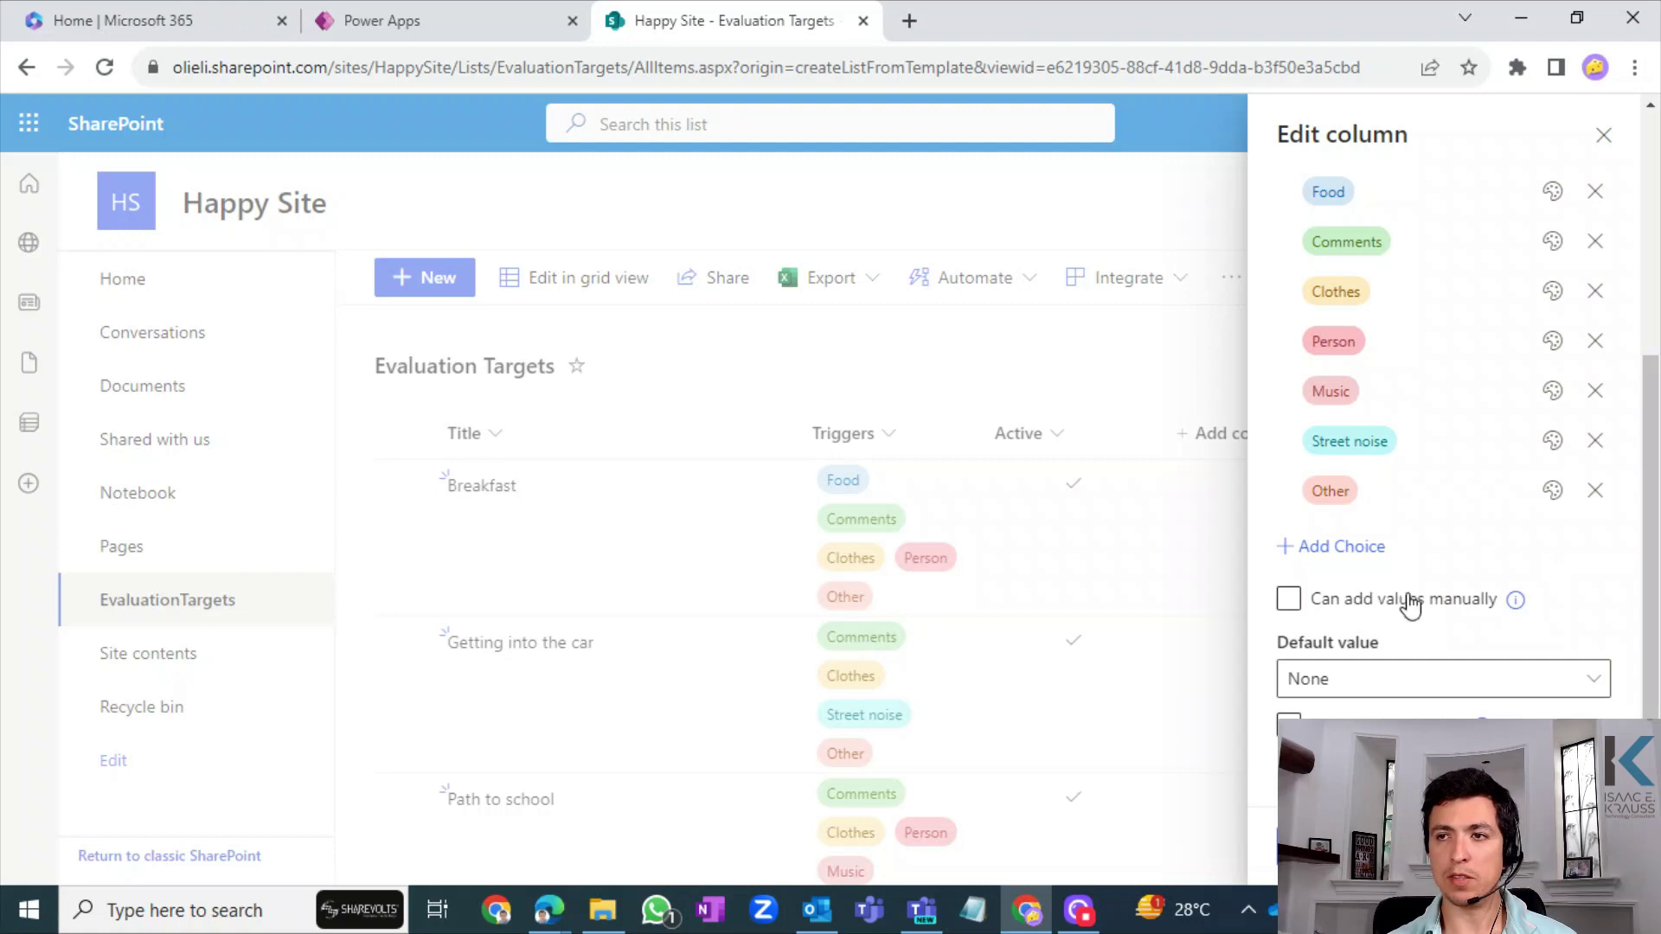
click(1341, 548)
click(1355, 545)
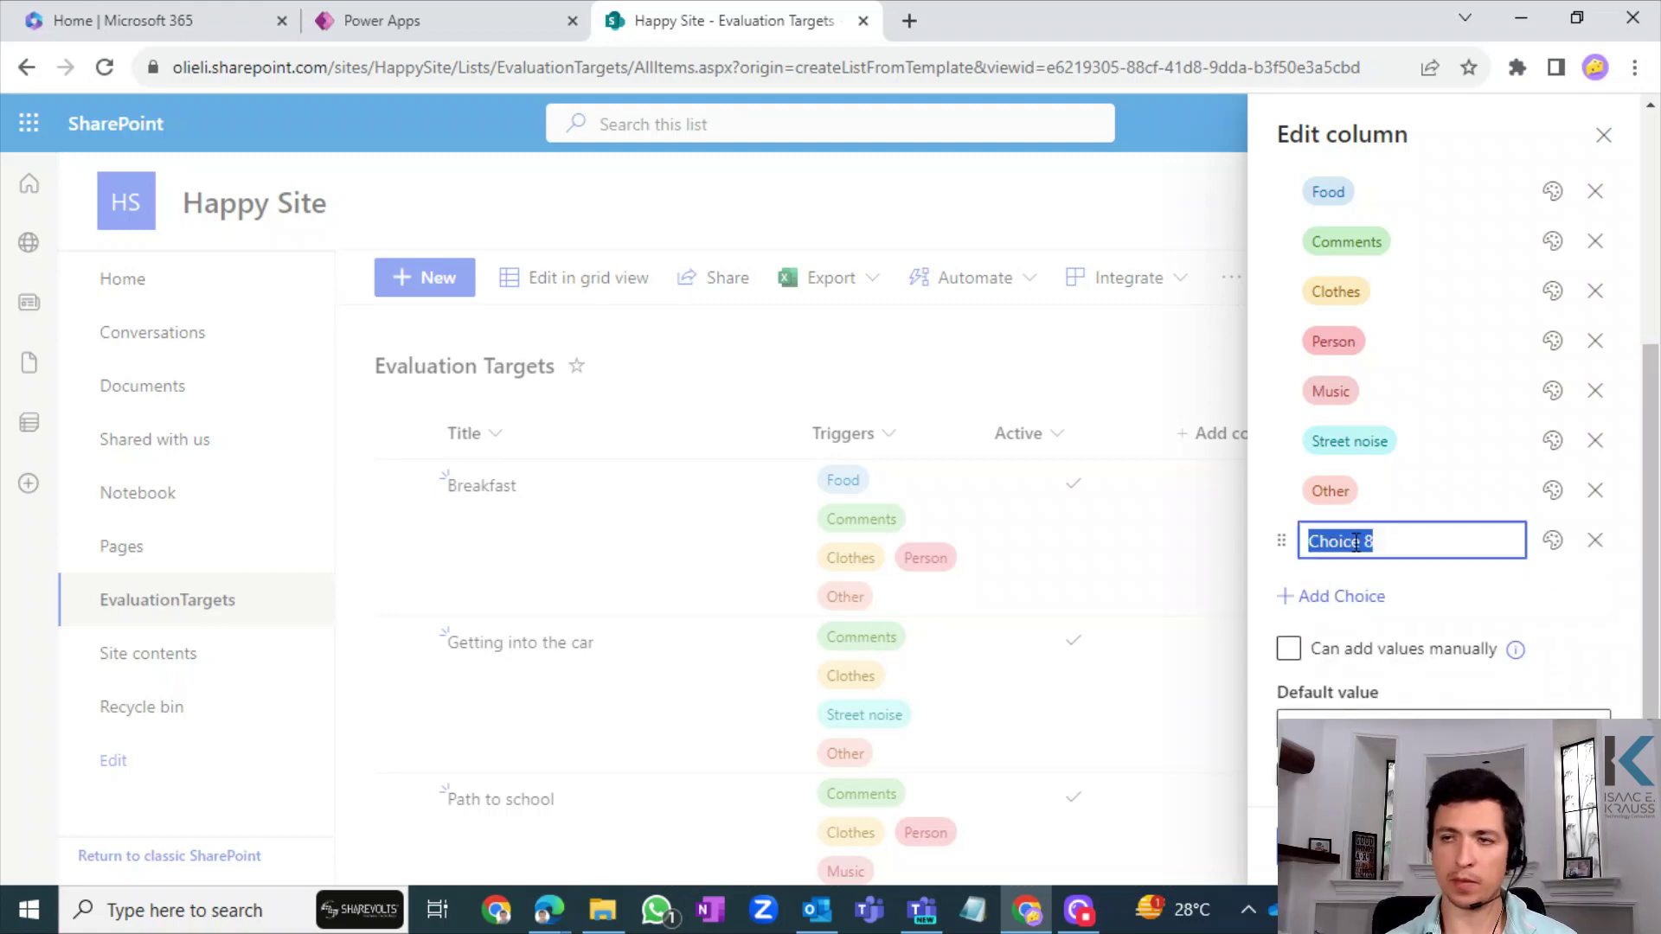
text(People)
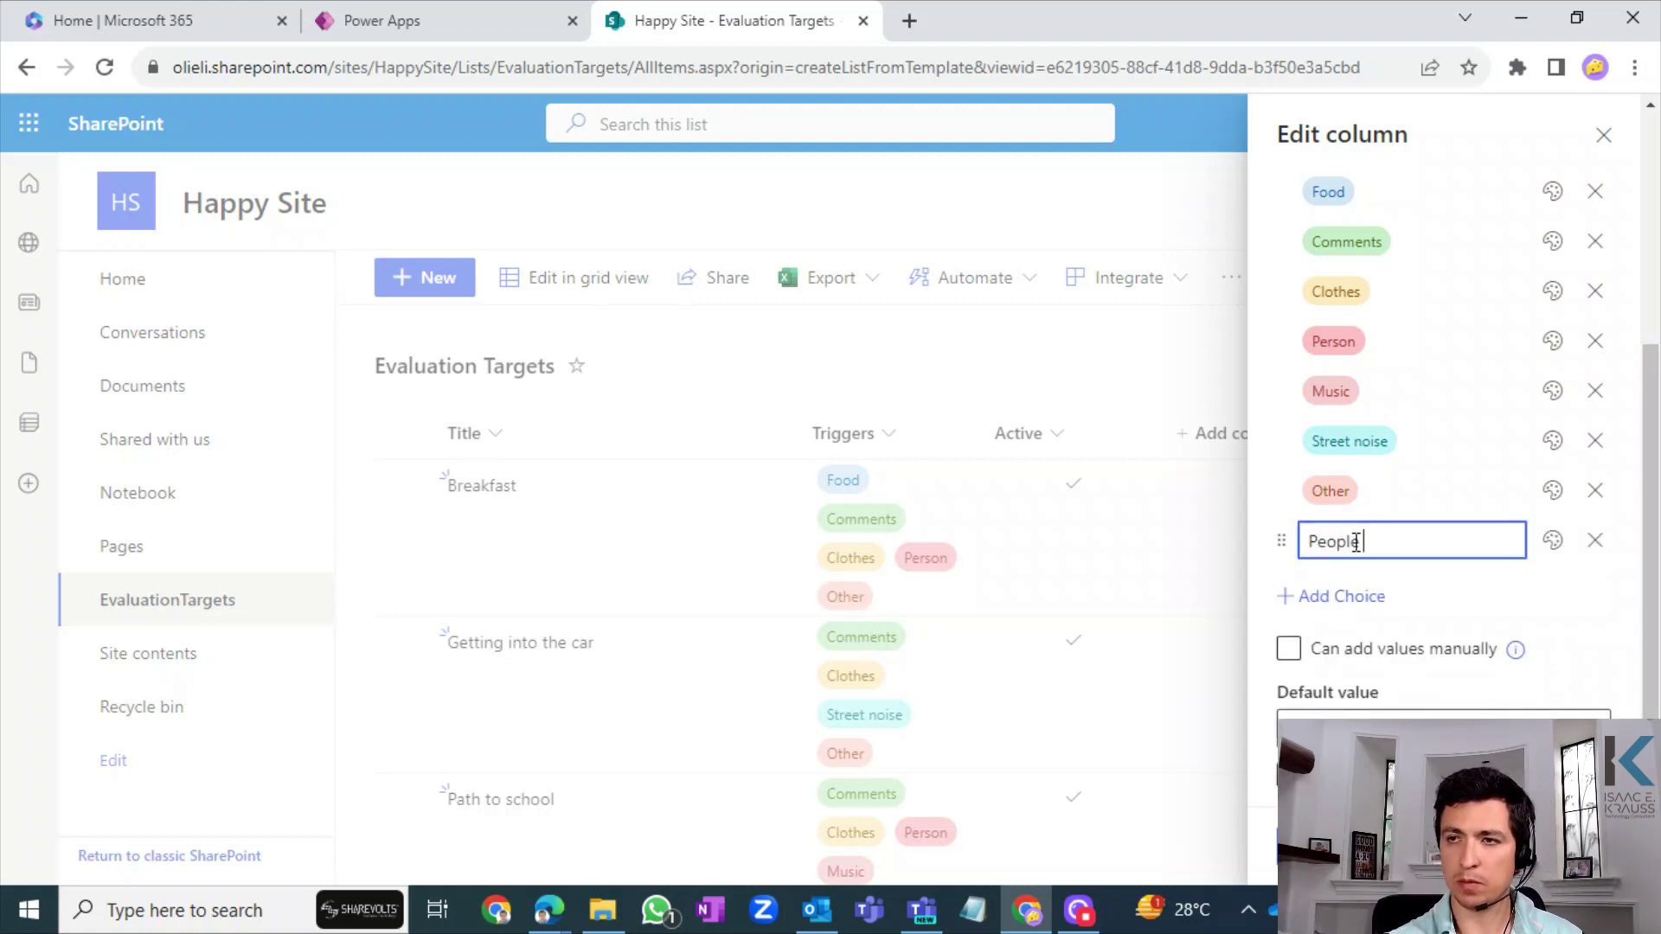
text( noise)
click(1629, 601)
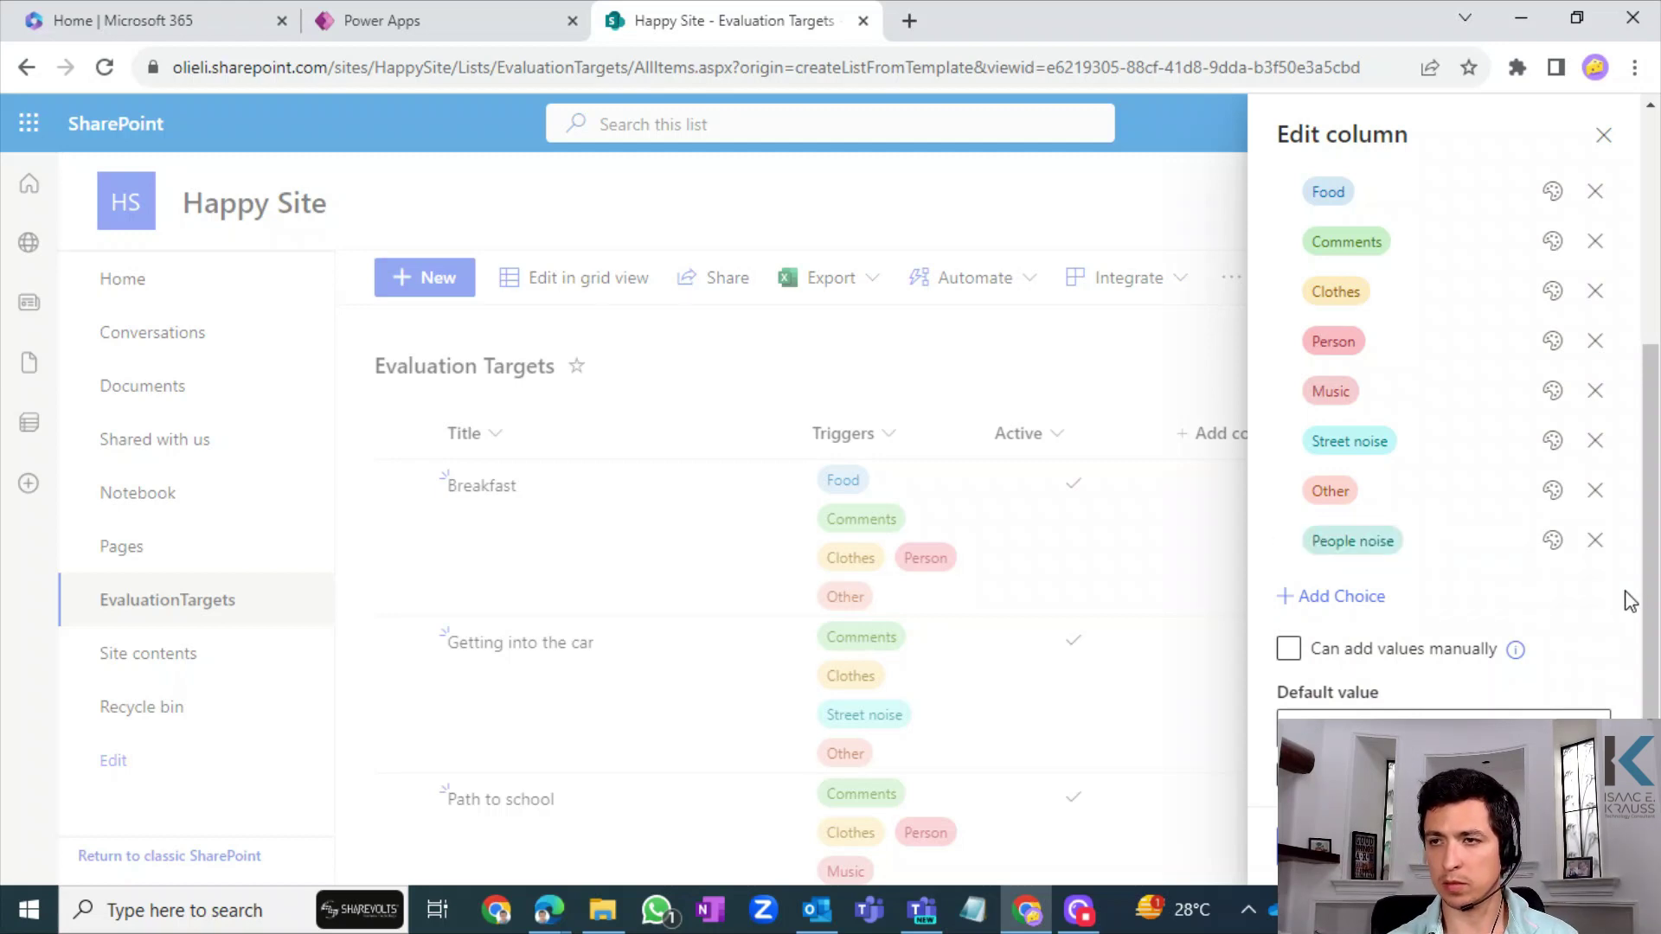
- Move the People noise choice above Other and save the Triggers column
click(1399, 545)
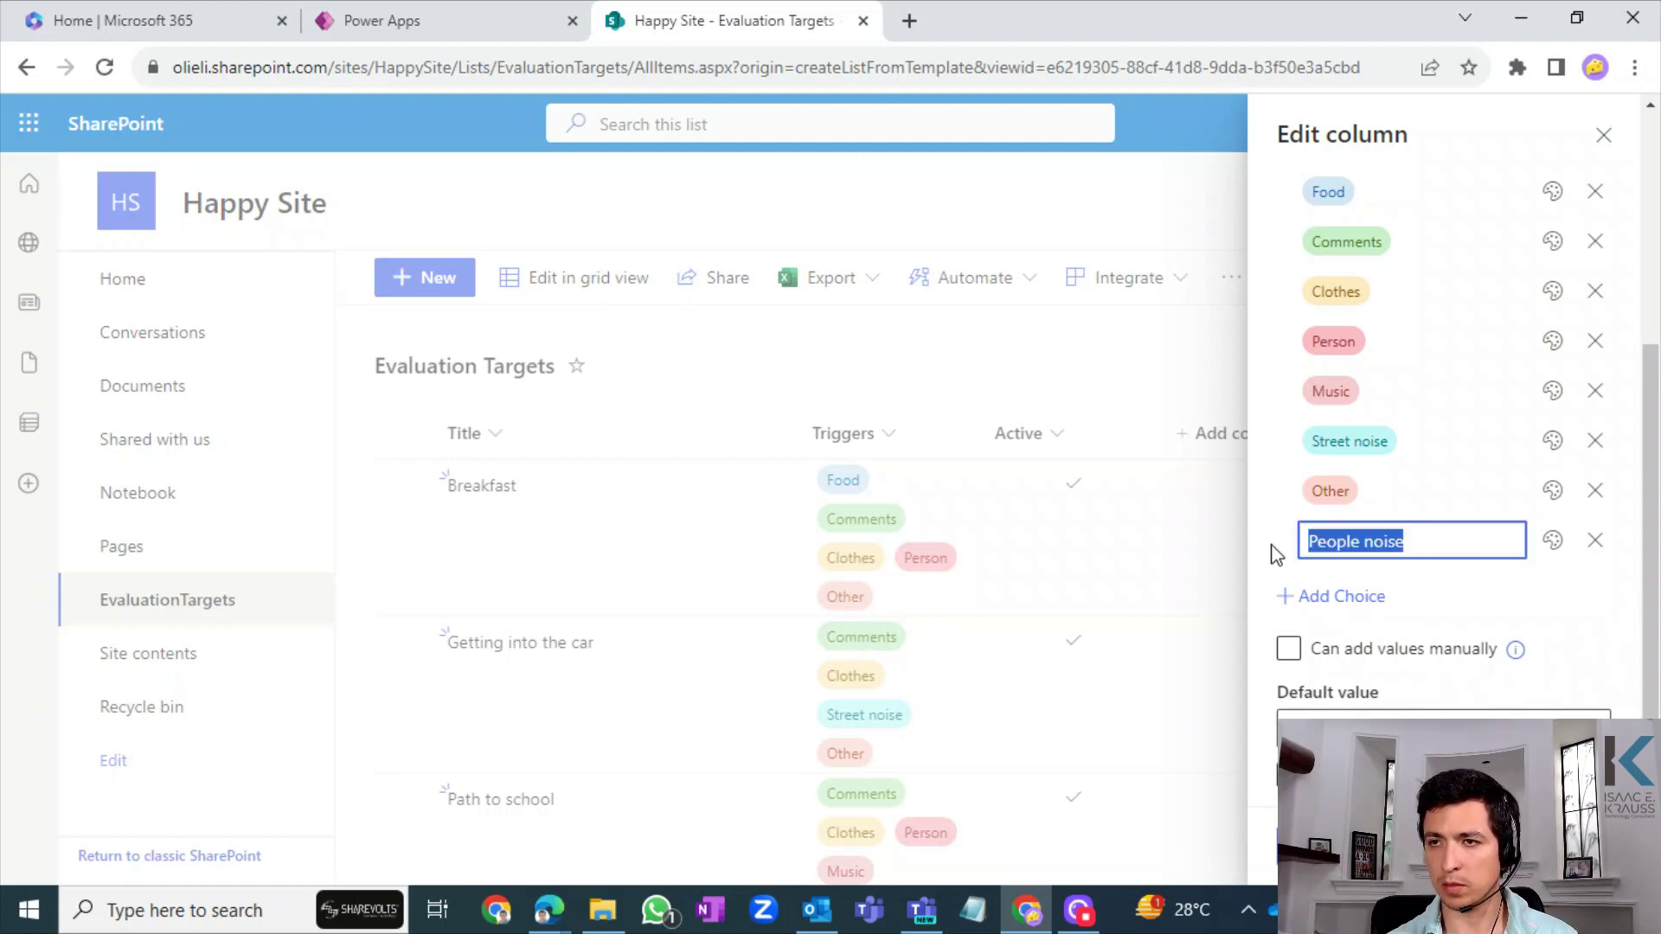
drag(1281, 540, 1295, 489)
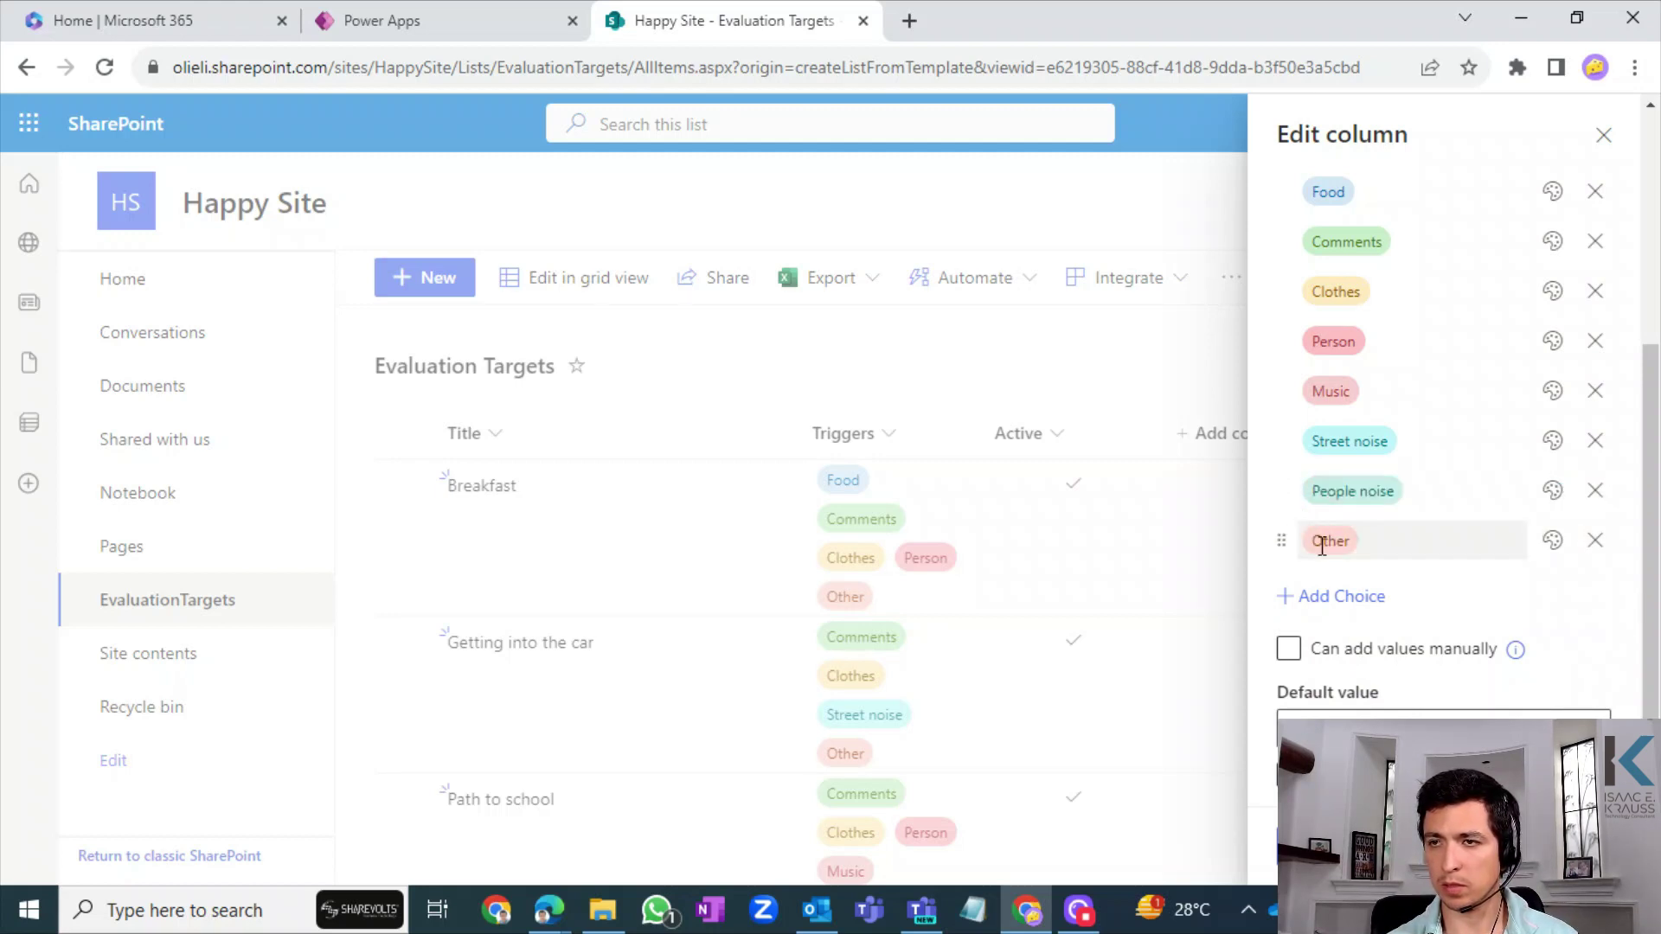
click(1319, 847)
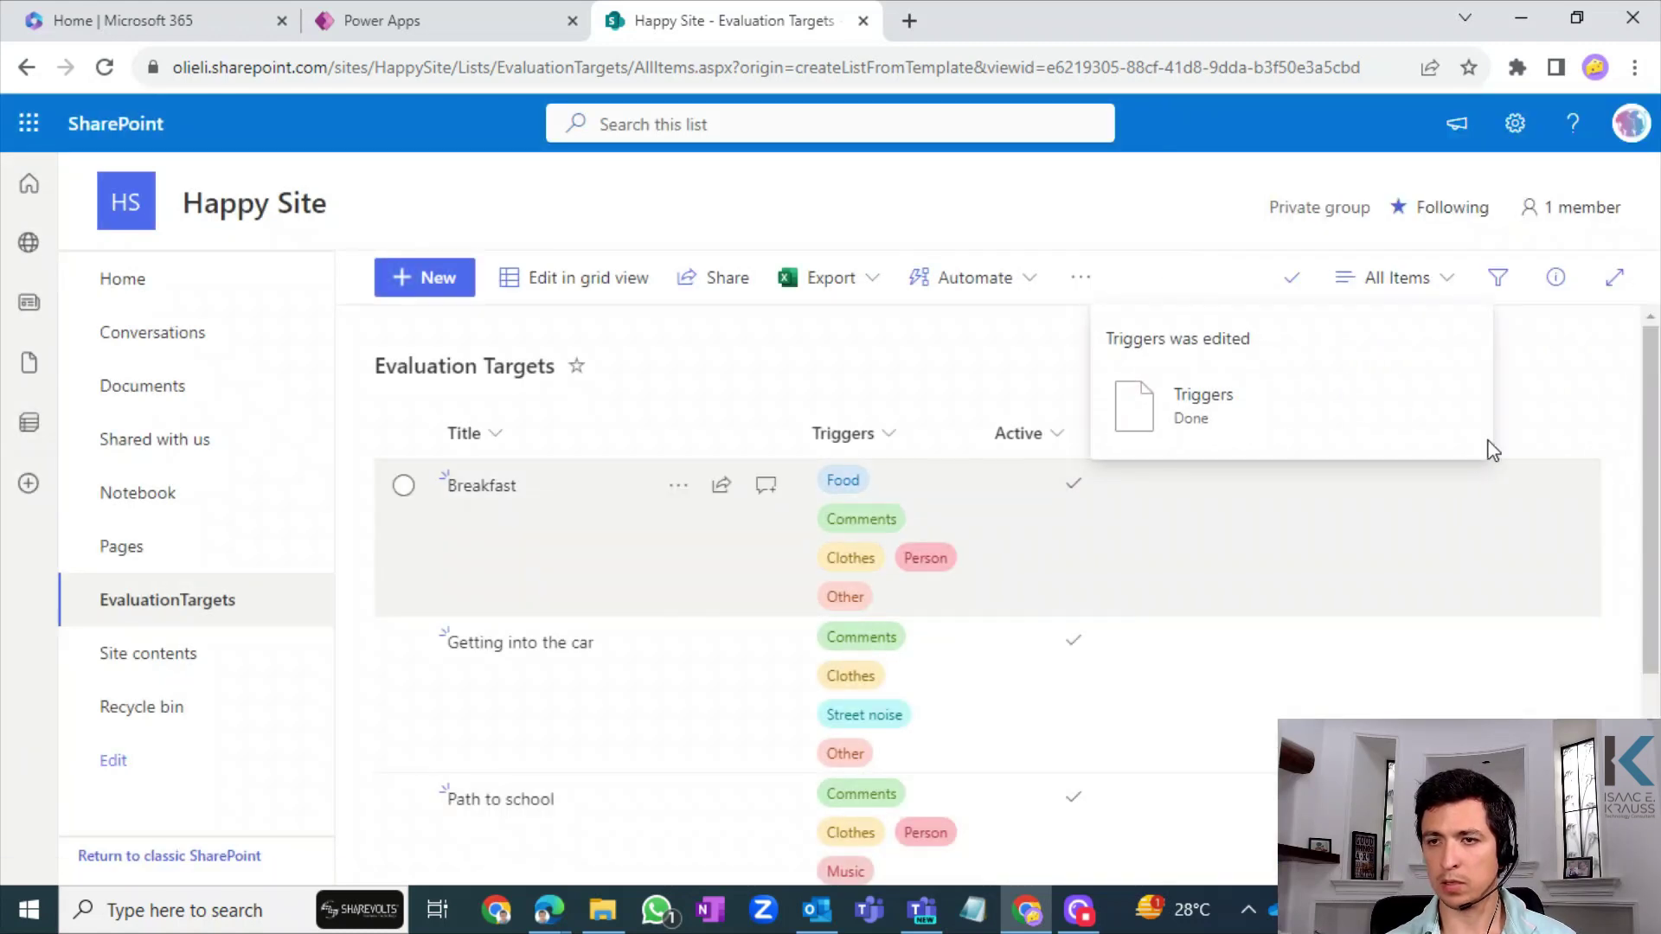
- Add People noise to Walking to classroom's Triggers in grid editing, and leave the grid view
click(562, 278)
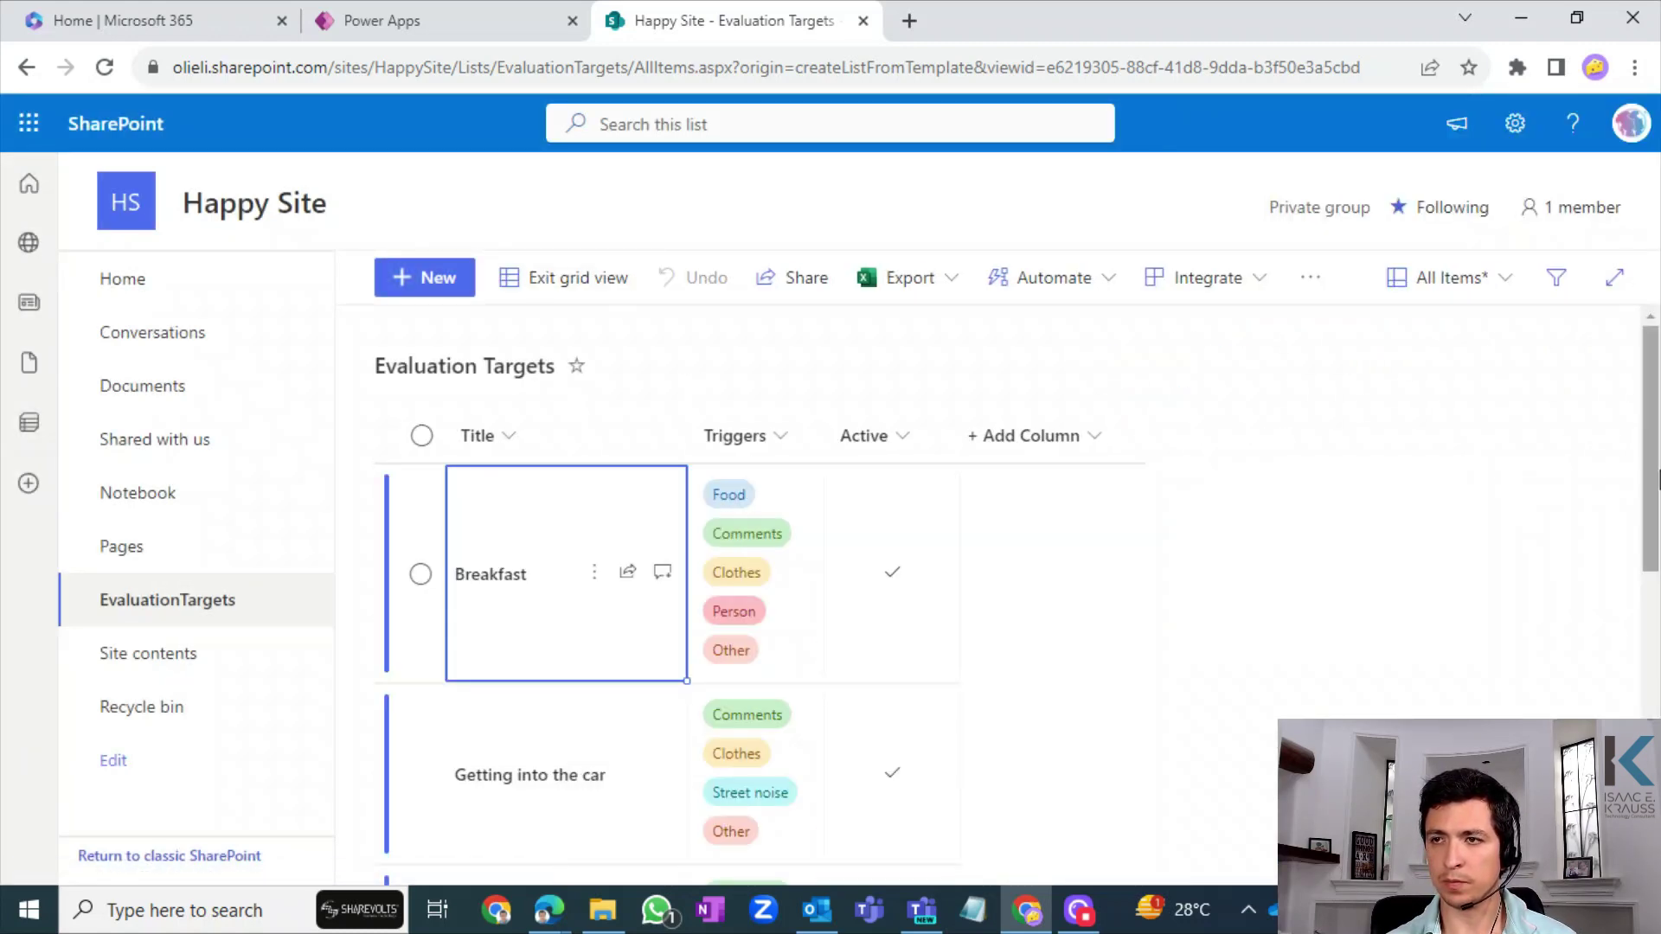
scroll(1479, 471, down, 8)
click(812, 775)
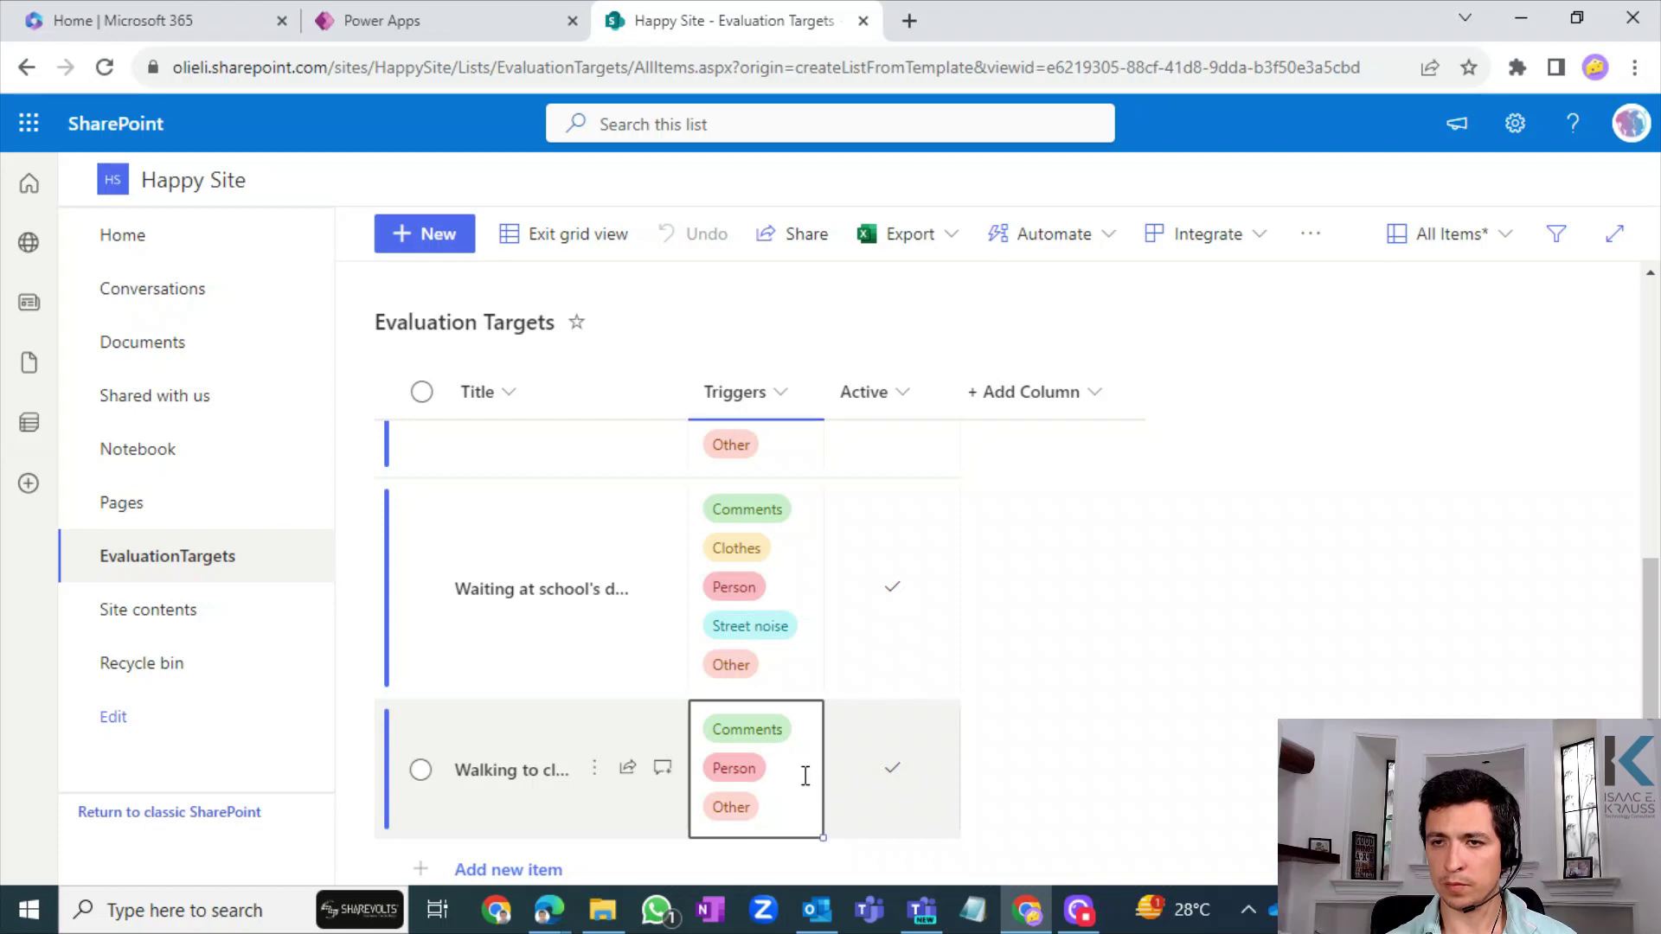
click(800, 783)
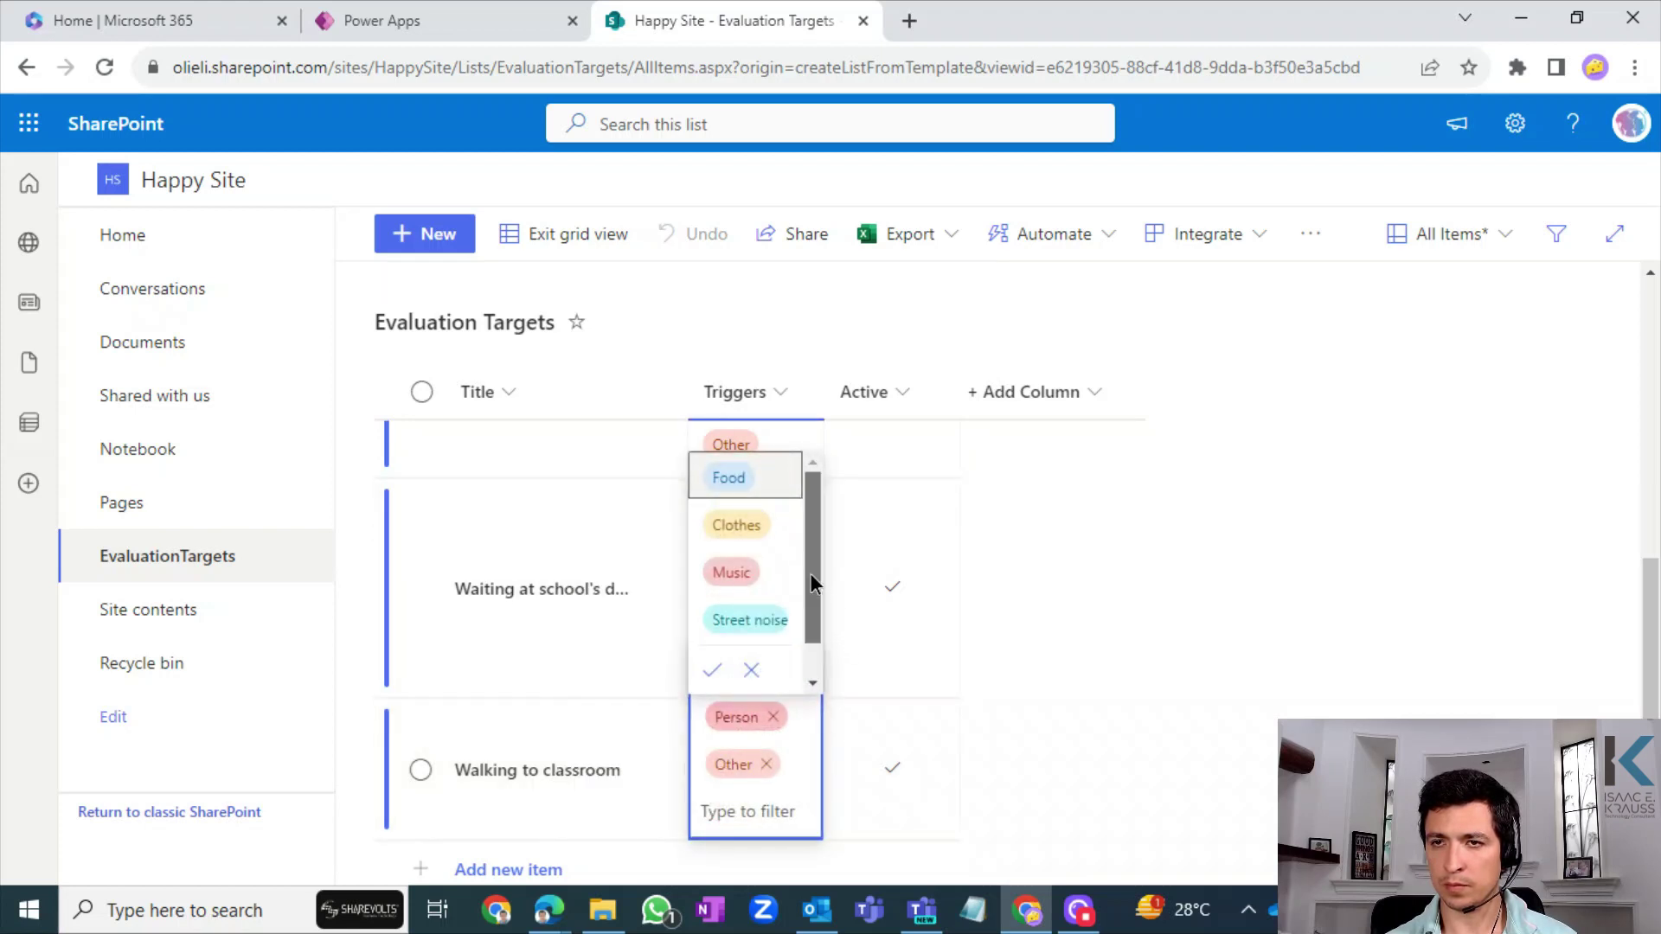
scroll(810, 573, down, 1)
click(760, 621)
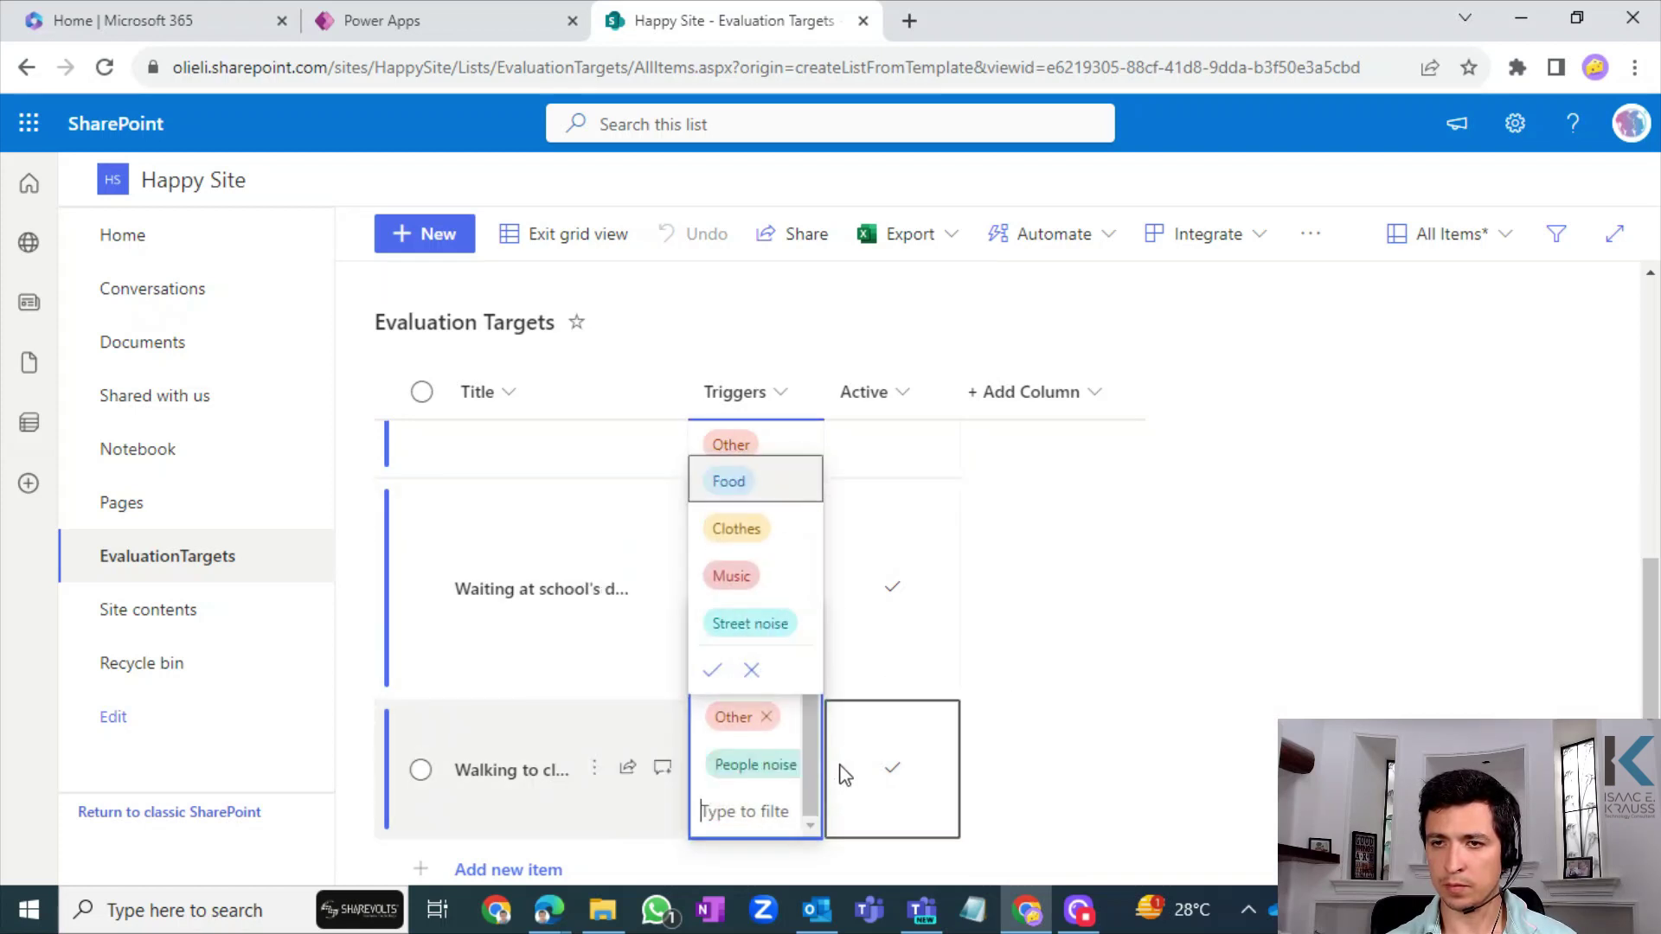
click(712, 670)
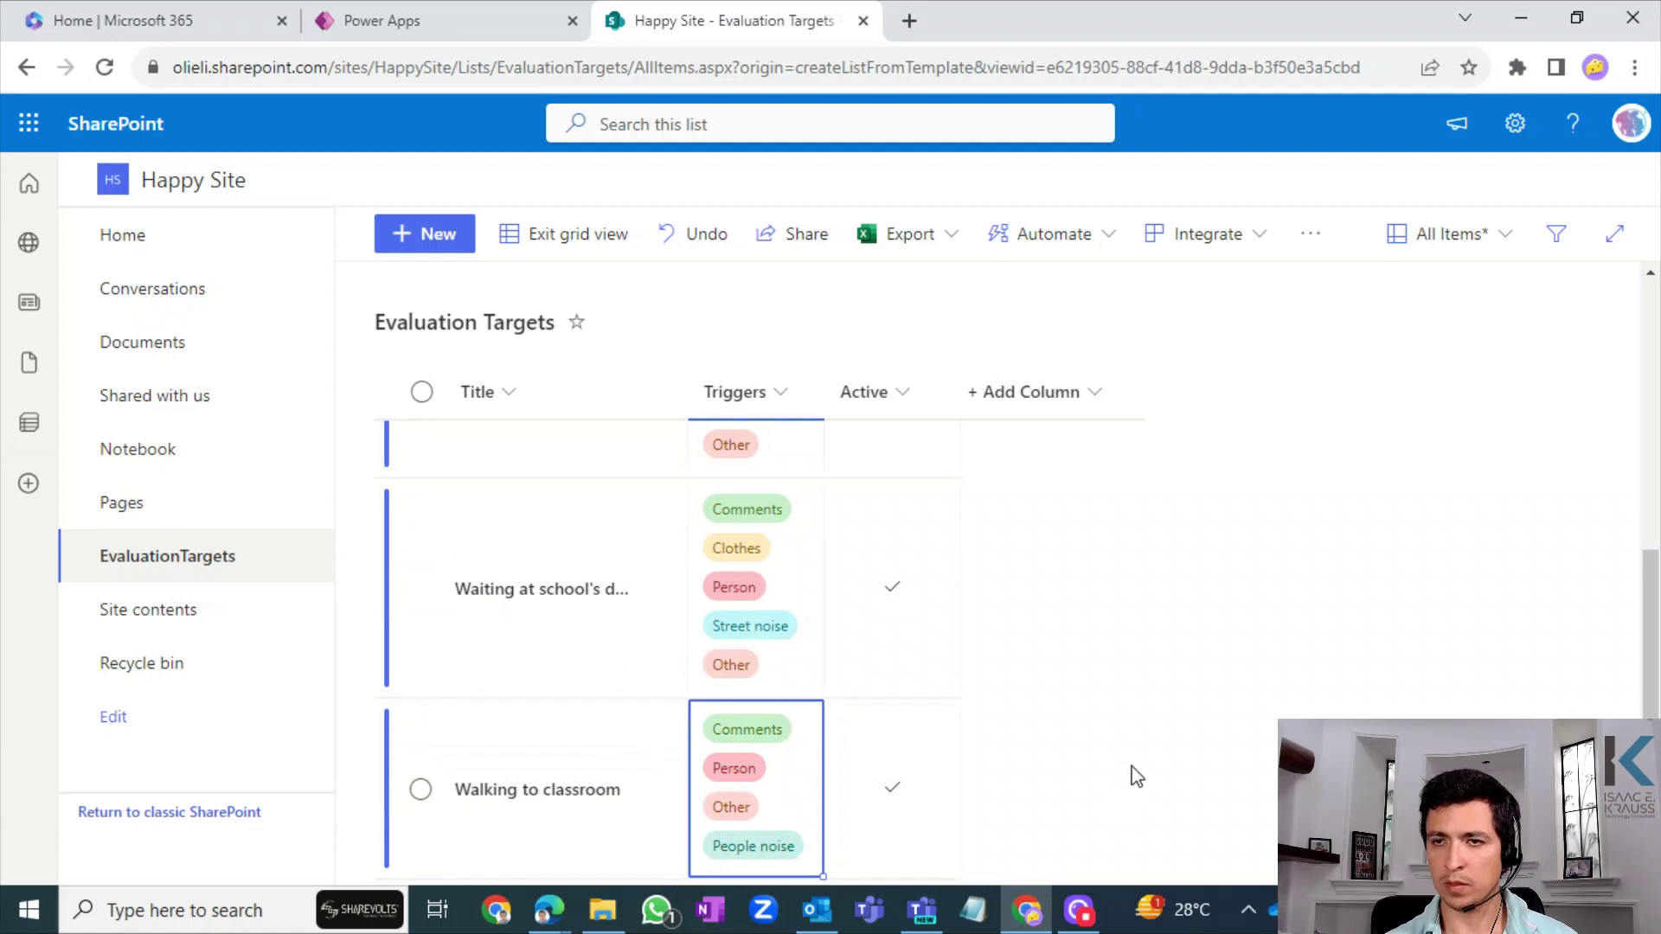
click(576, 236)
scroll(1616, 573, down, 3)
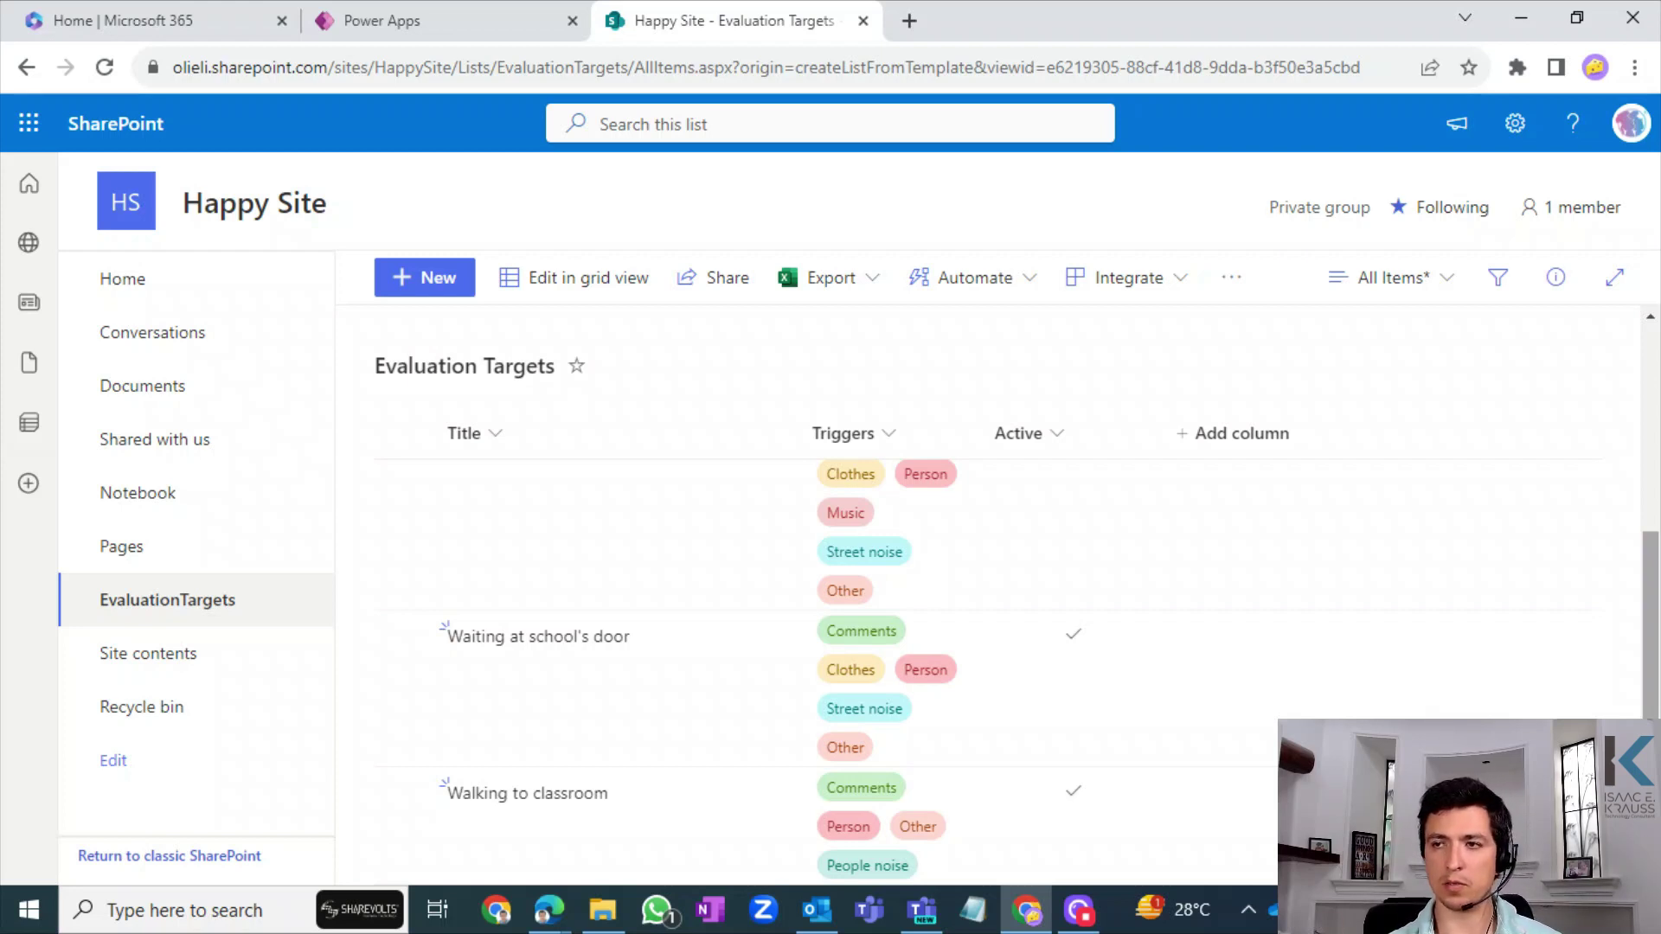
scroll(986, 657, up, 5)
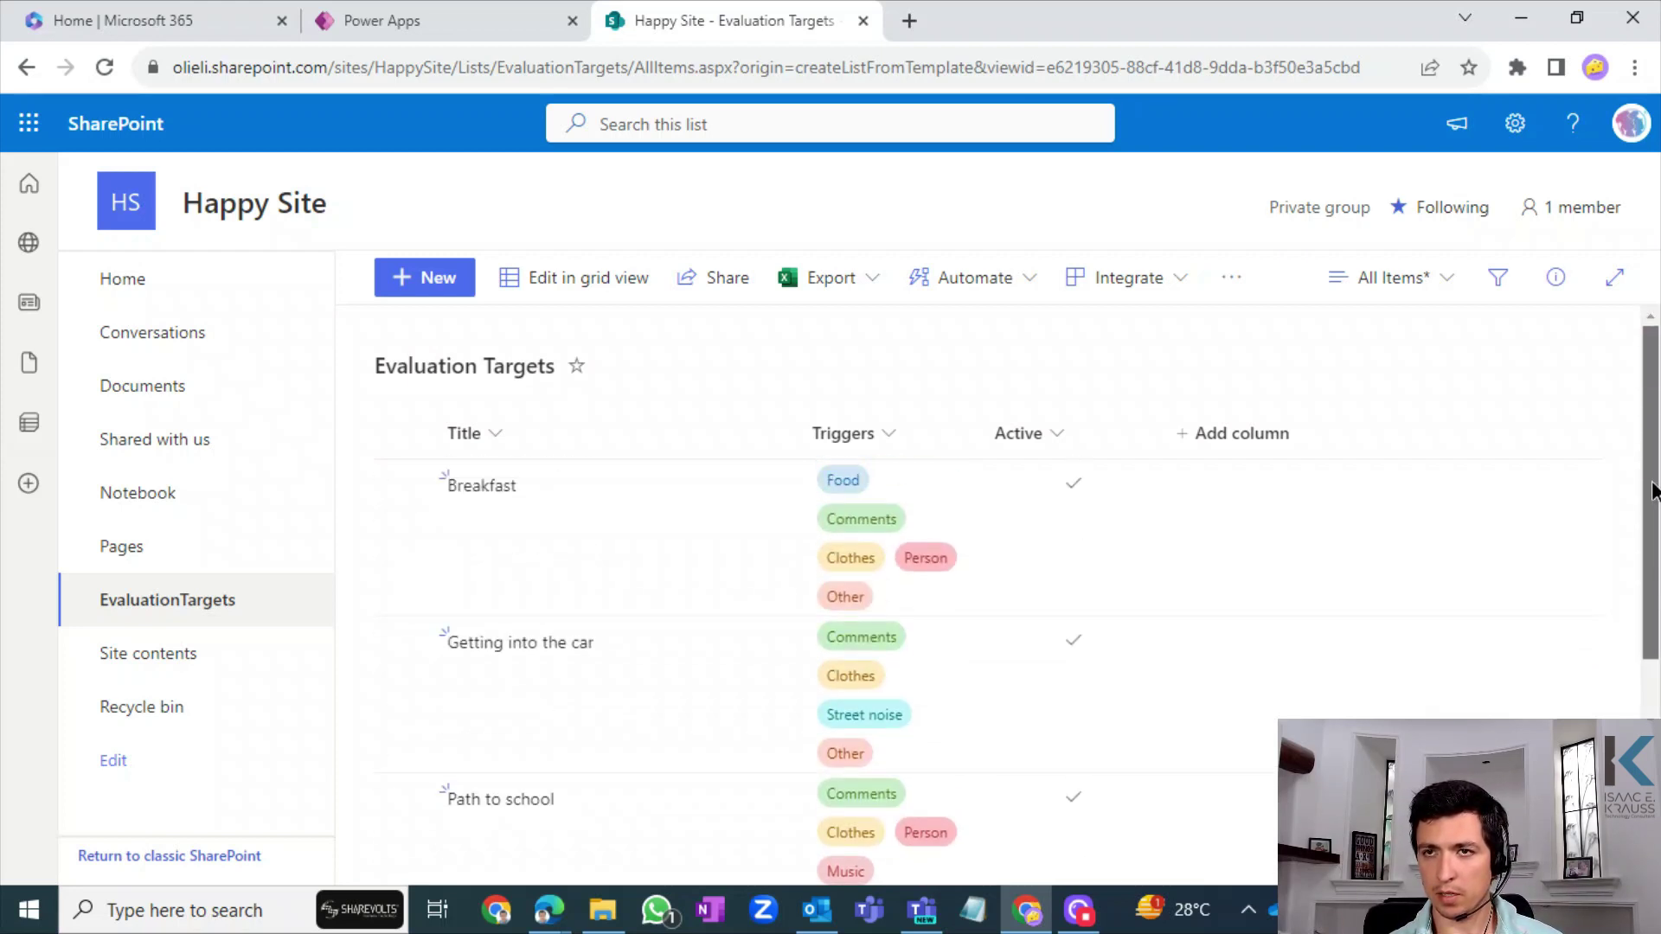
scroll(986, 657, down, 5)
mouse_move(1651, 739)
mouse_down()
mouse_move(1651, 453)
mouse_move(1651, 740)
mouse_up()
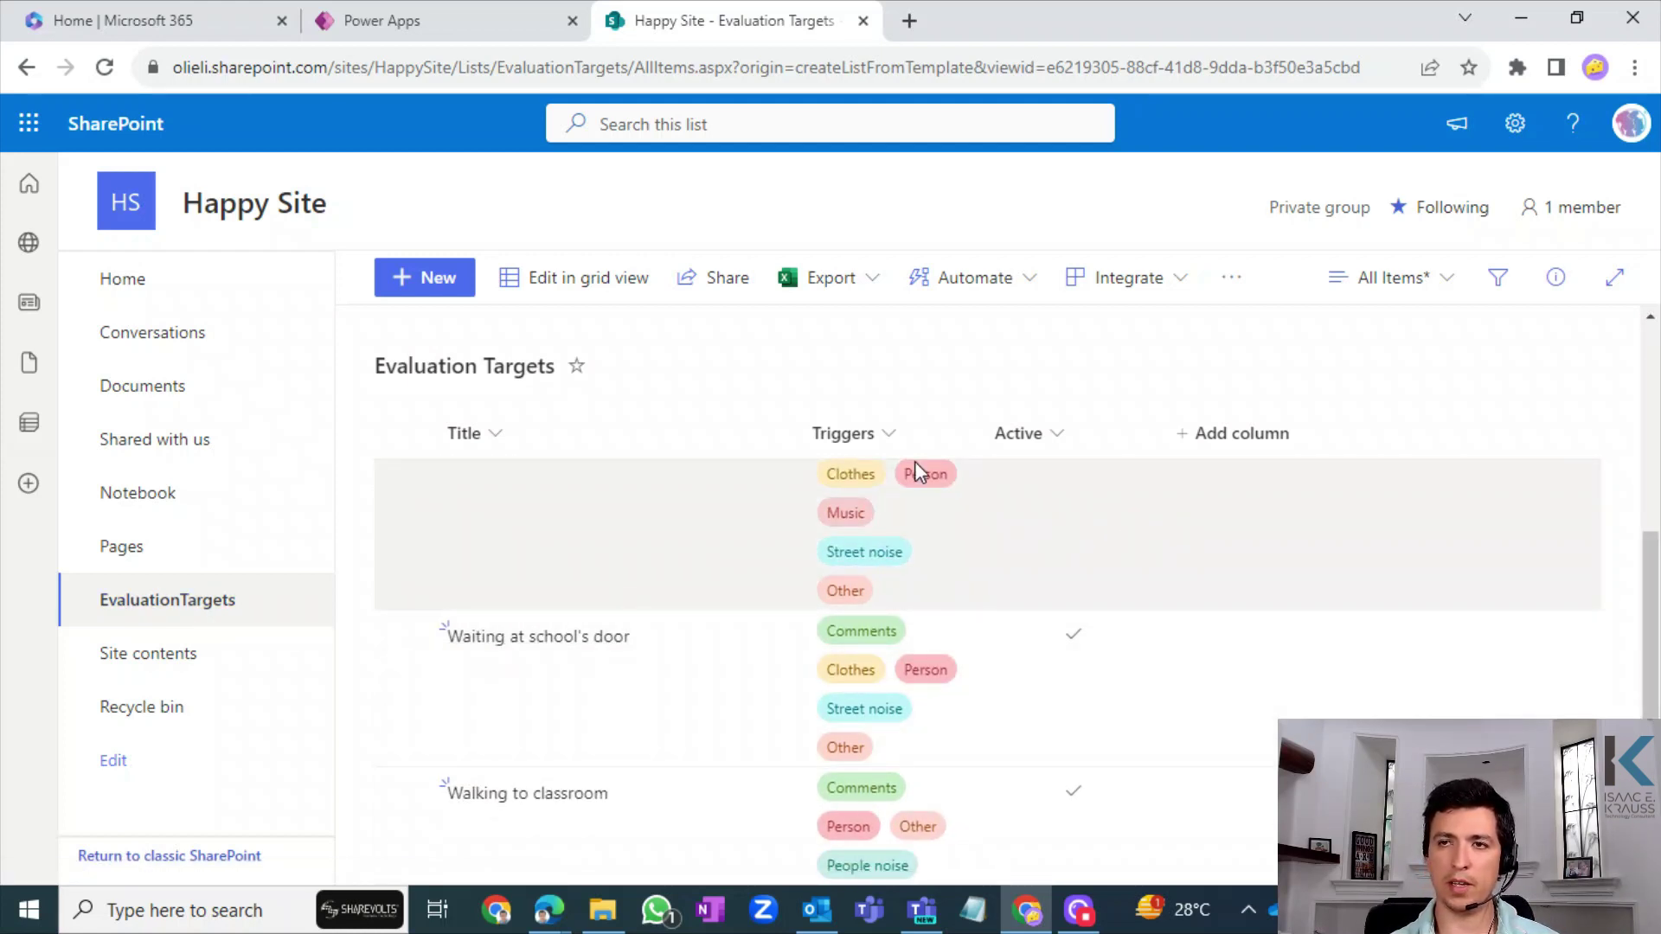
drag(1651, 627, 1657, 468)
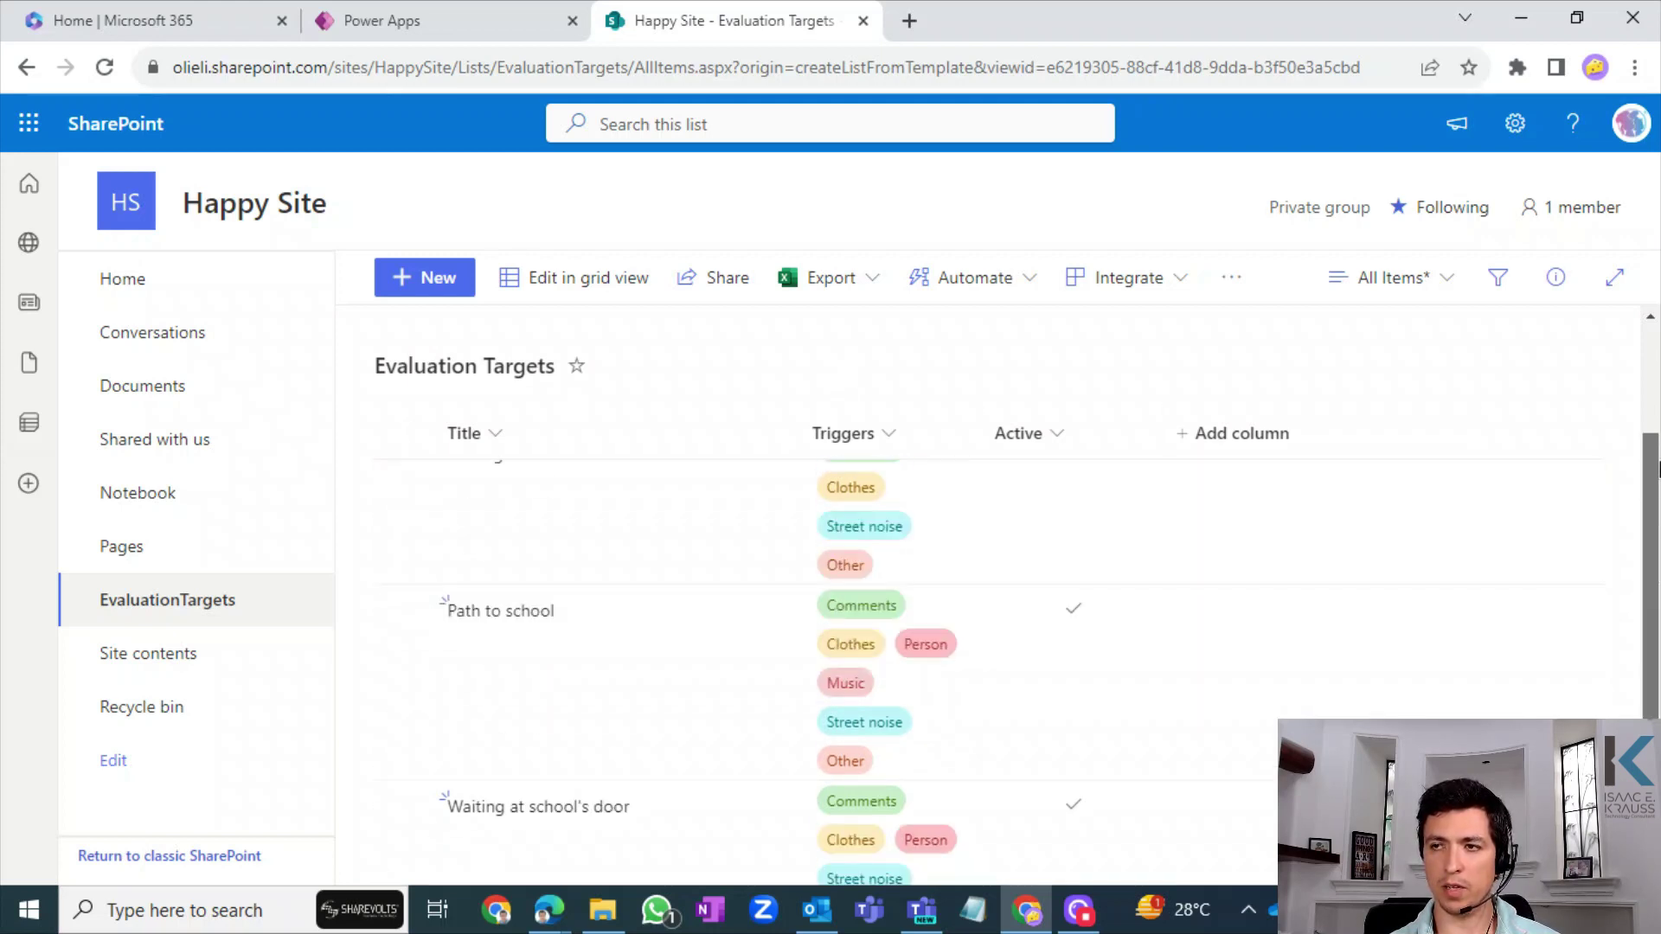
scroll(1657, 468, down, 2)
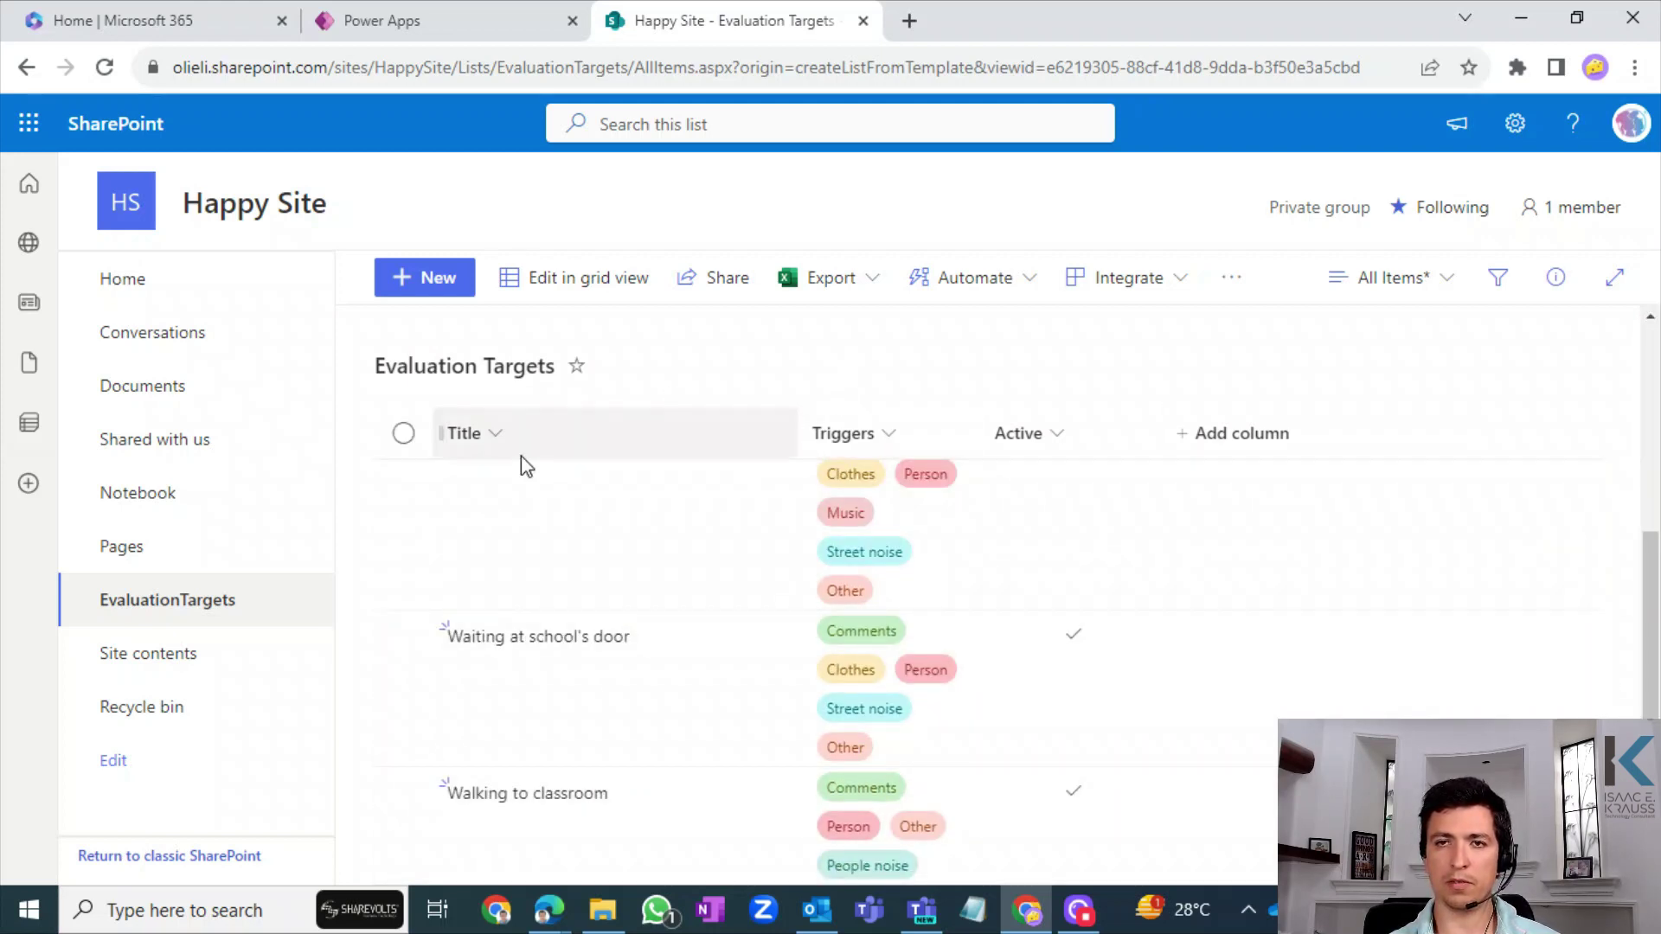
- Create a blank list named DailySubmissions from the site contents of Happy Site
click(188, 664)
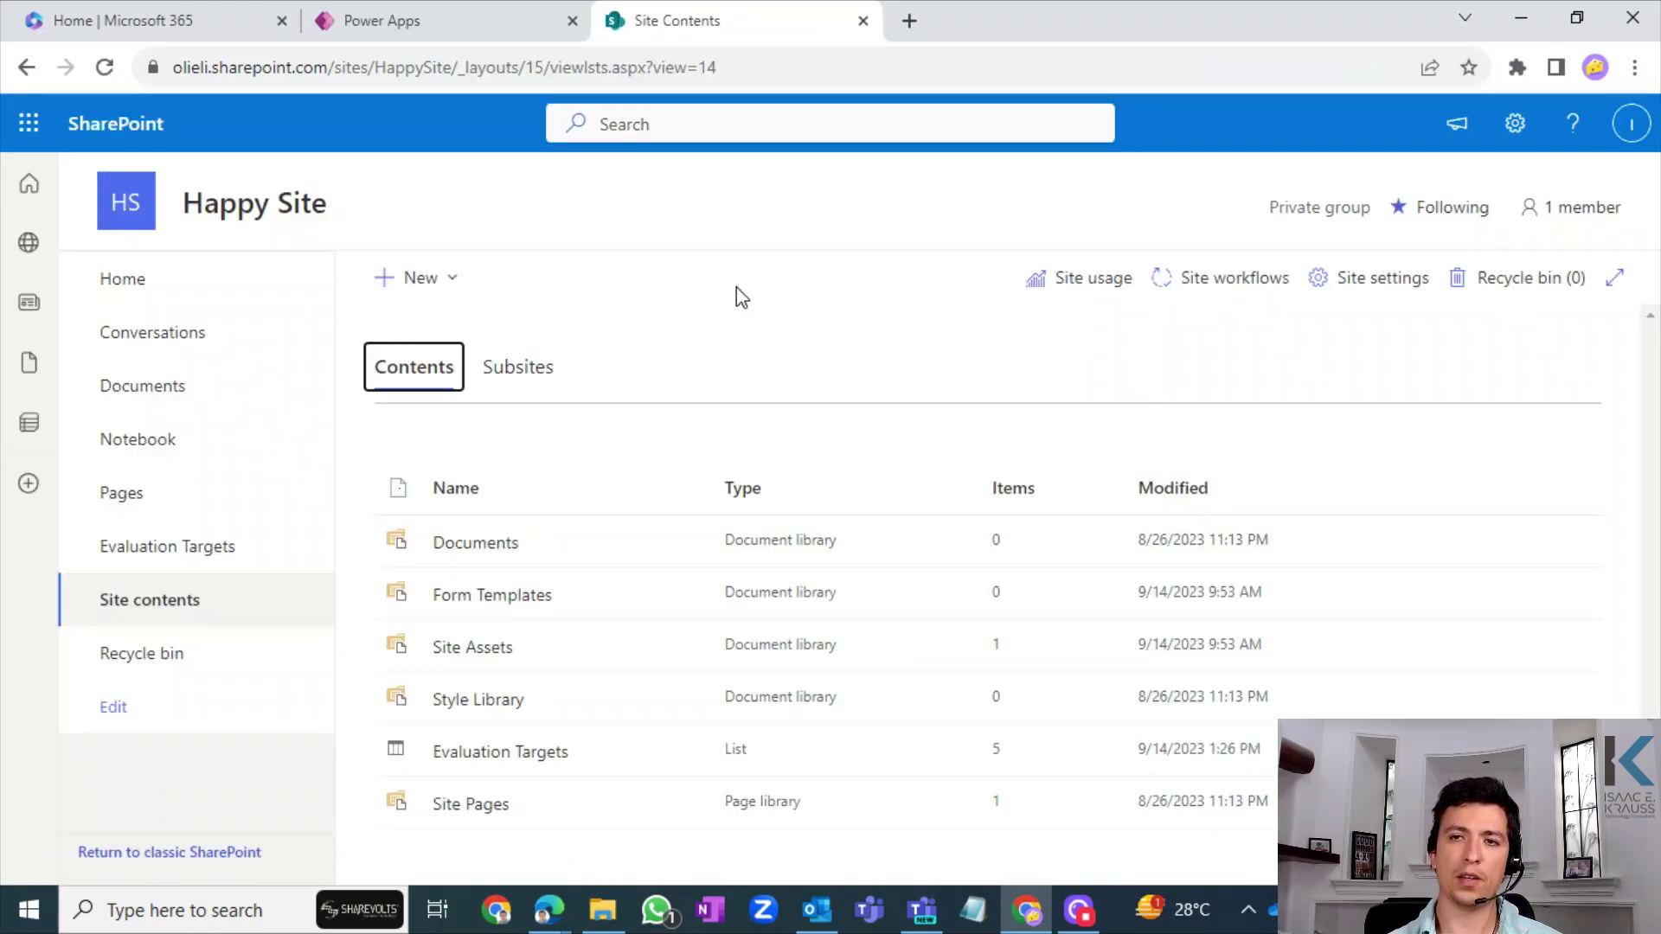
click(463, 278)
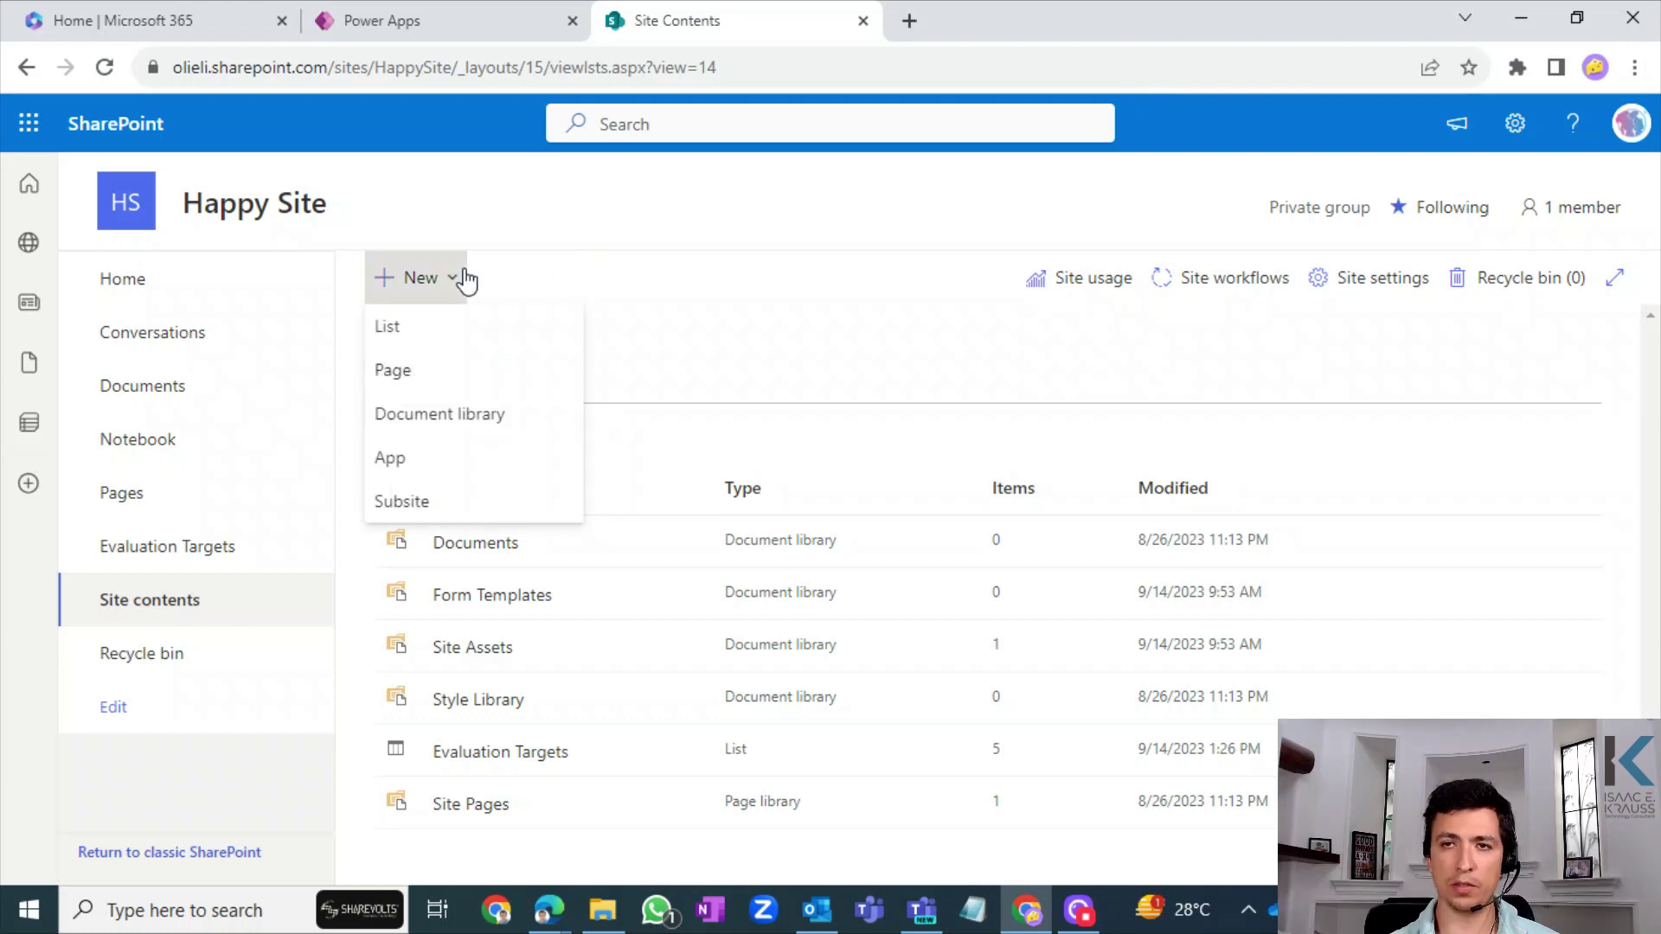
click(433, 322)
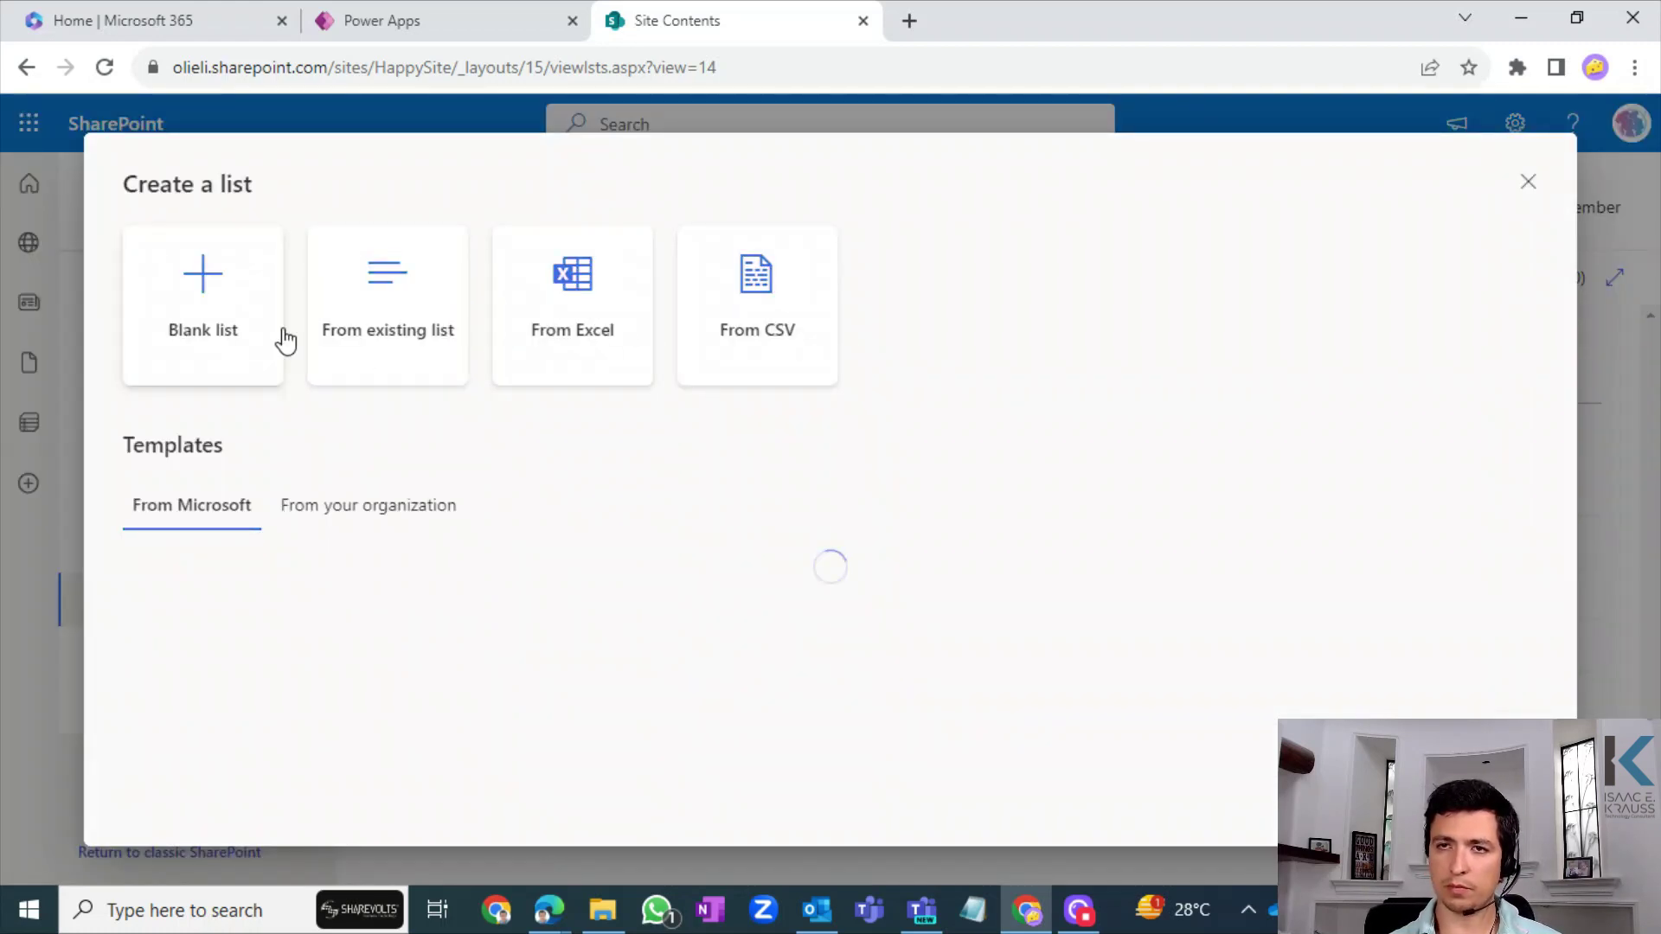
click(282, 334)
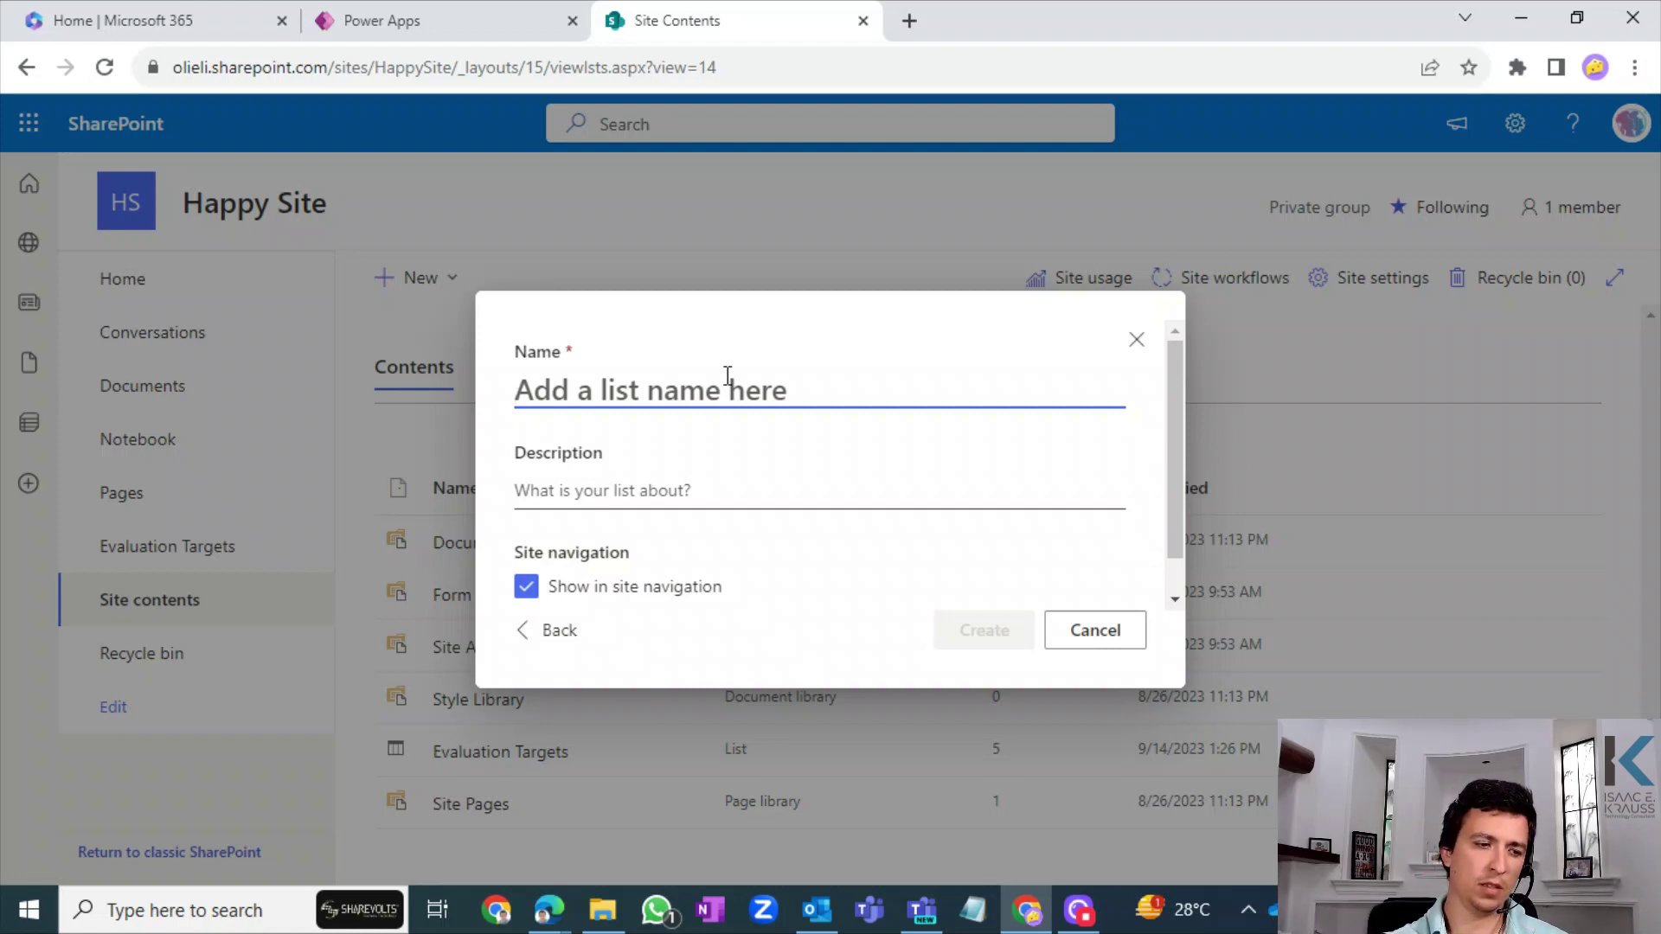
text(Daily)
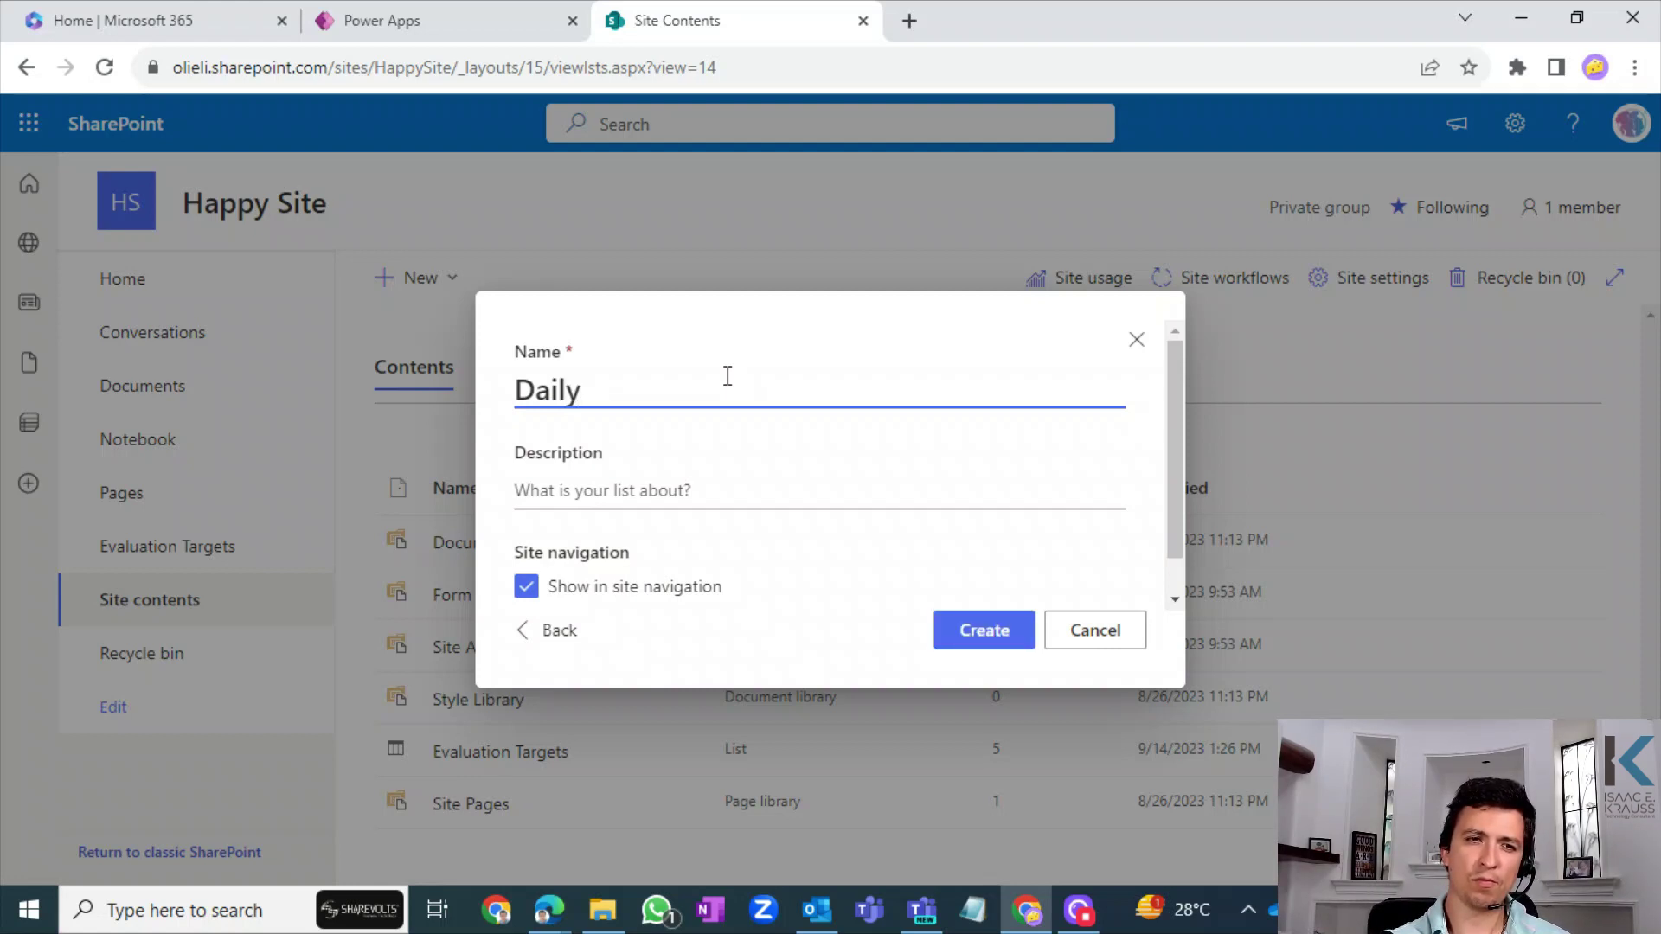
text(Submissi)
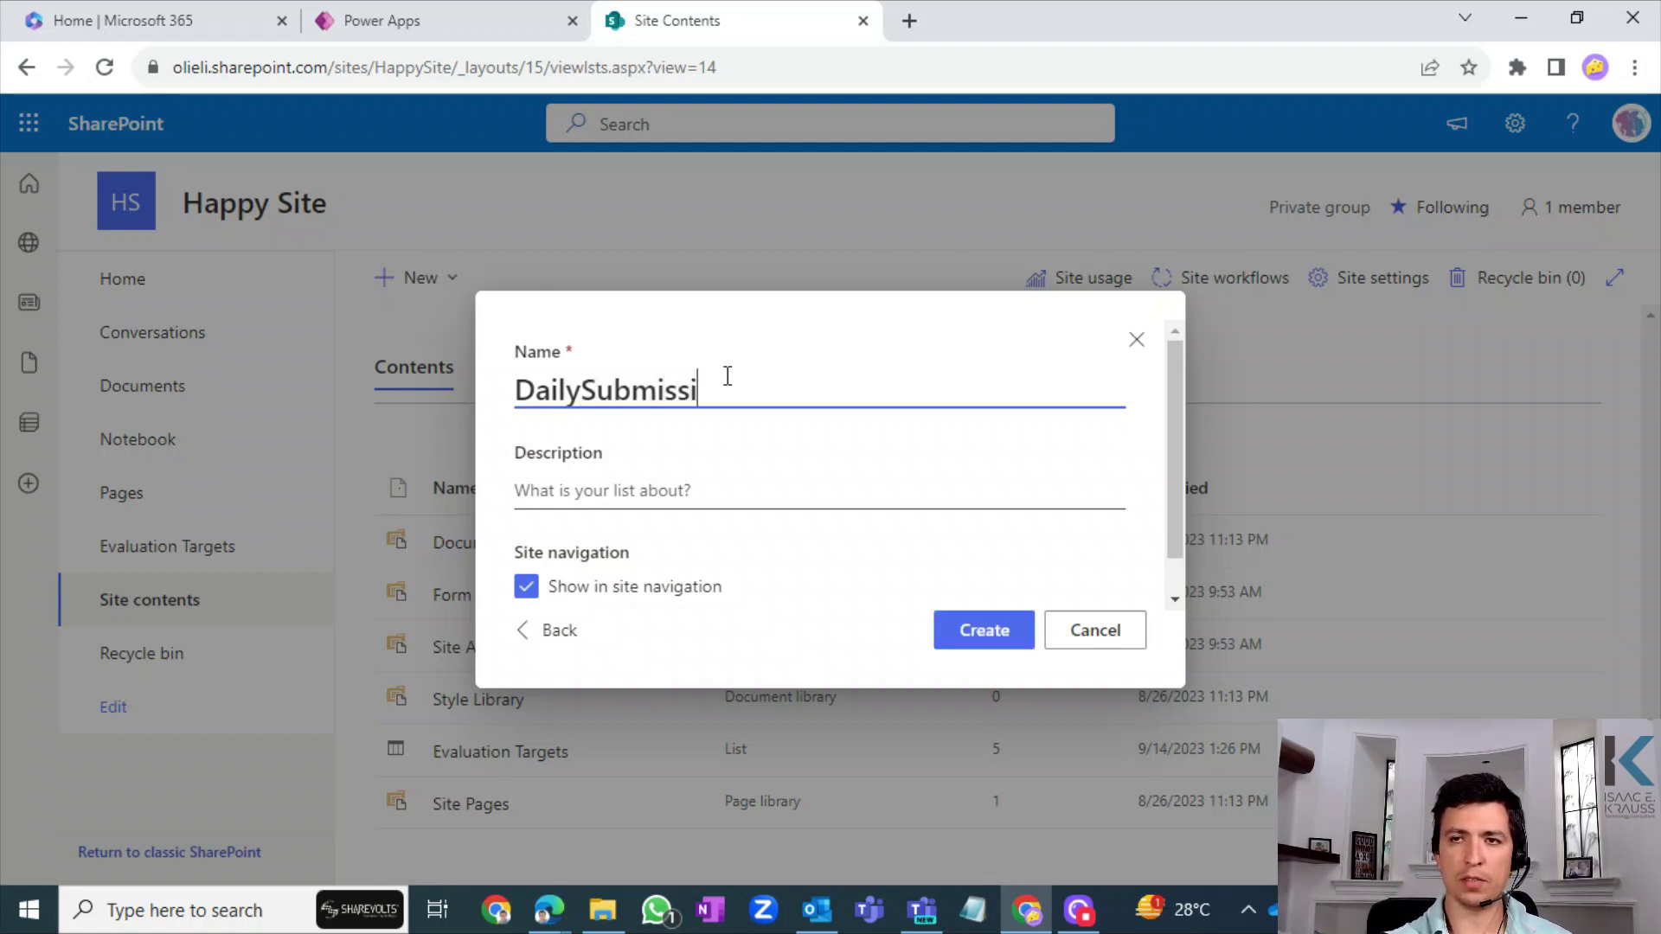
text(ons)
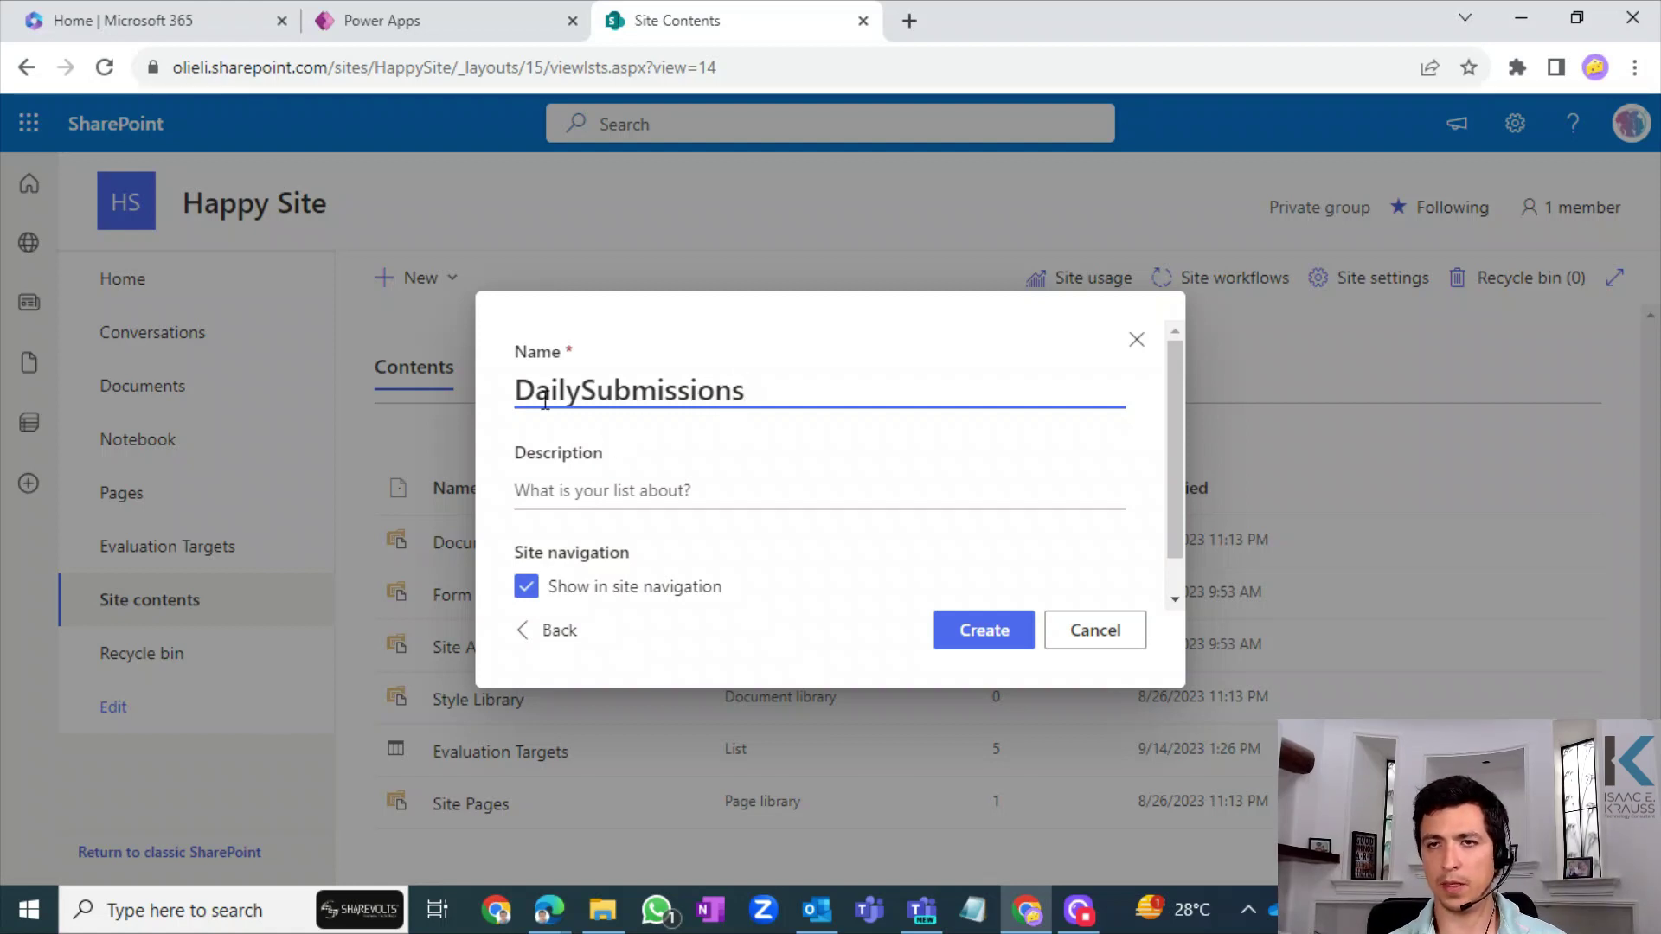
click(988, 640)
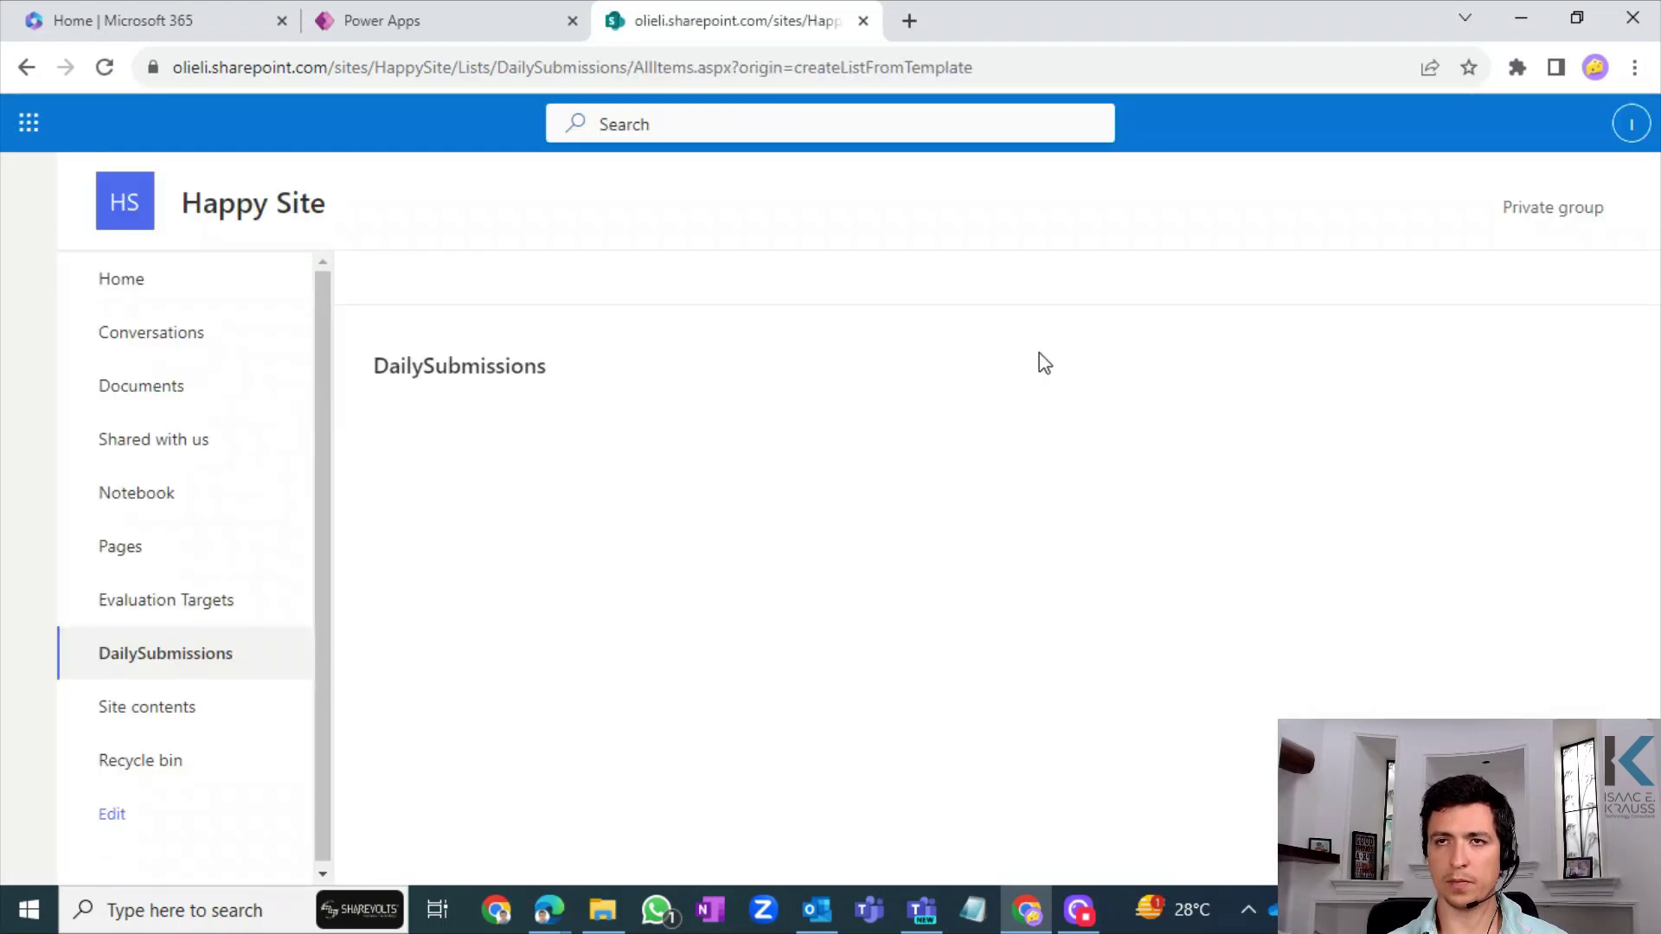
- Rename the new list as "Daily Submissions", with a space between the words
click(459, 372)
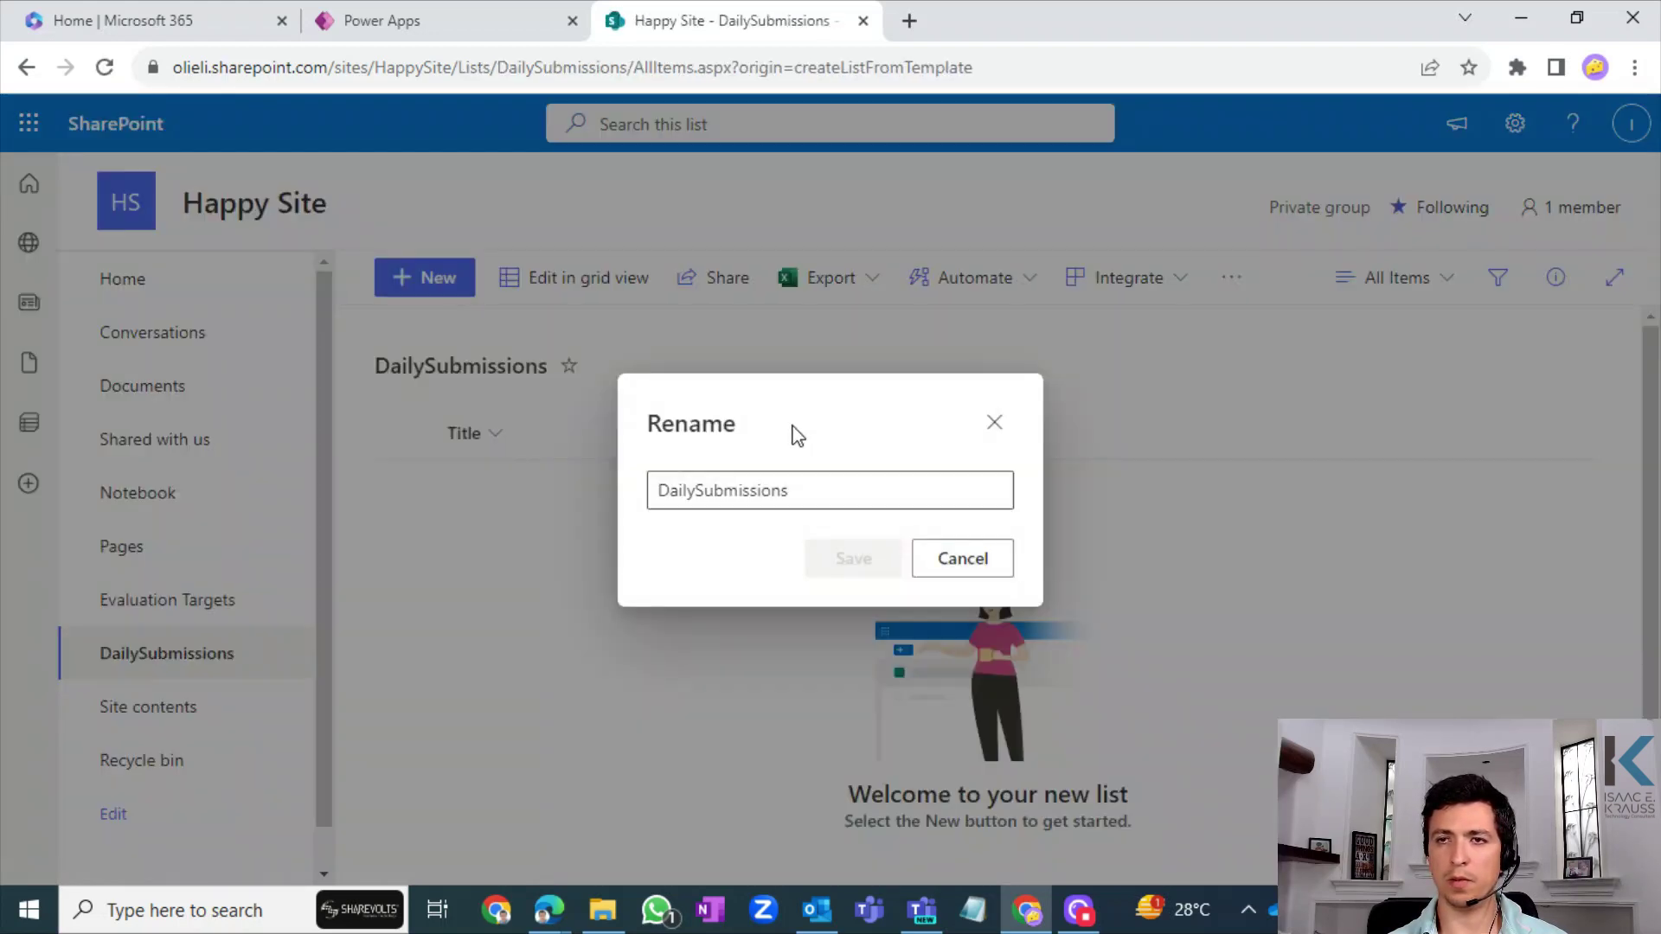
click(695, 488)
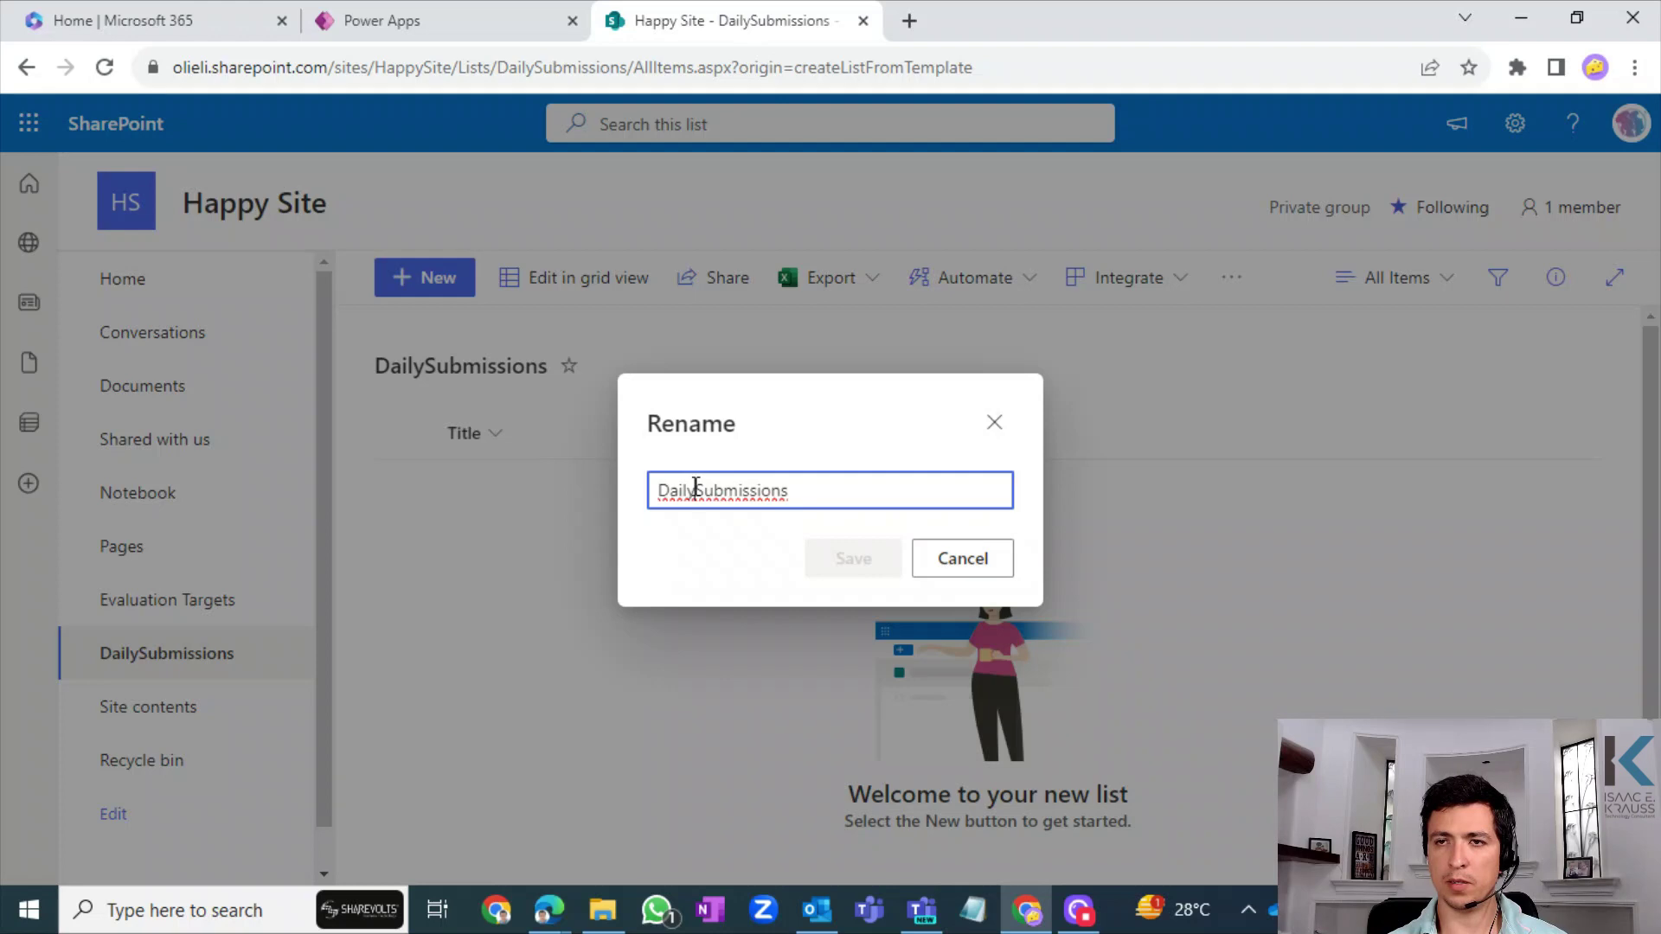
click(866, 493)
click(853, 561)
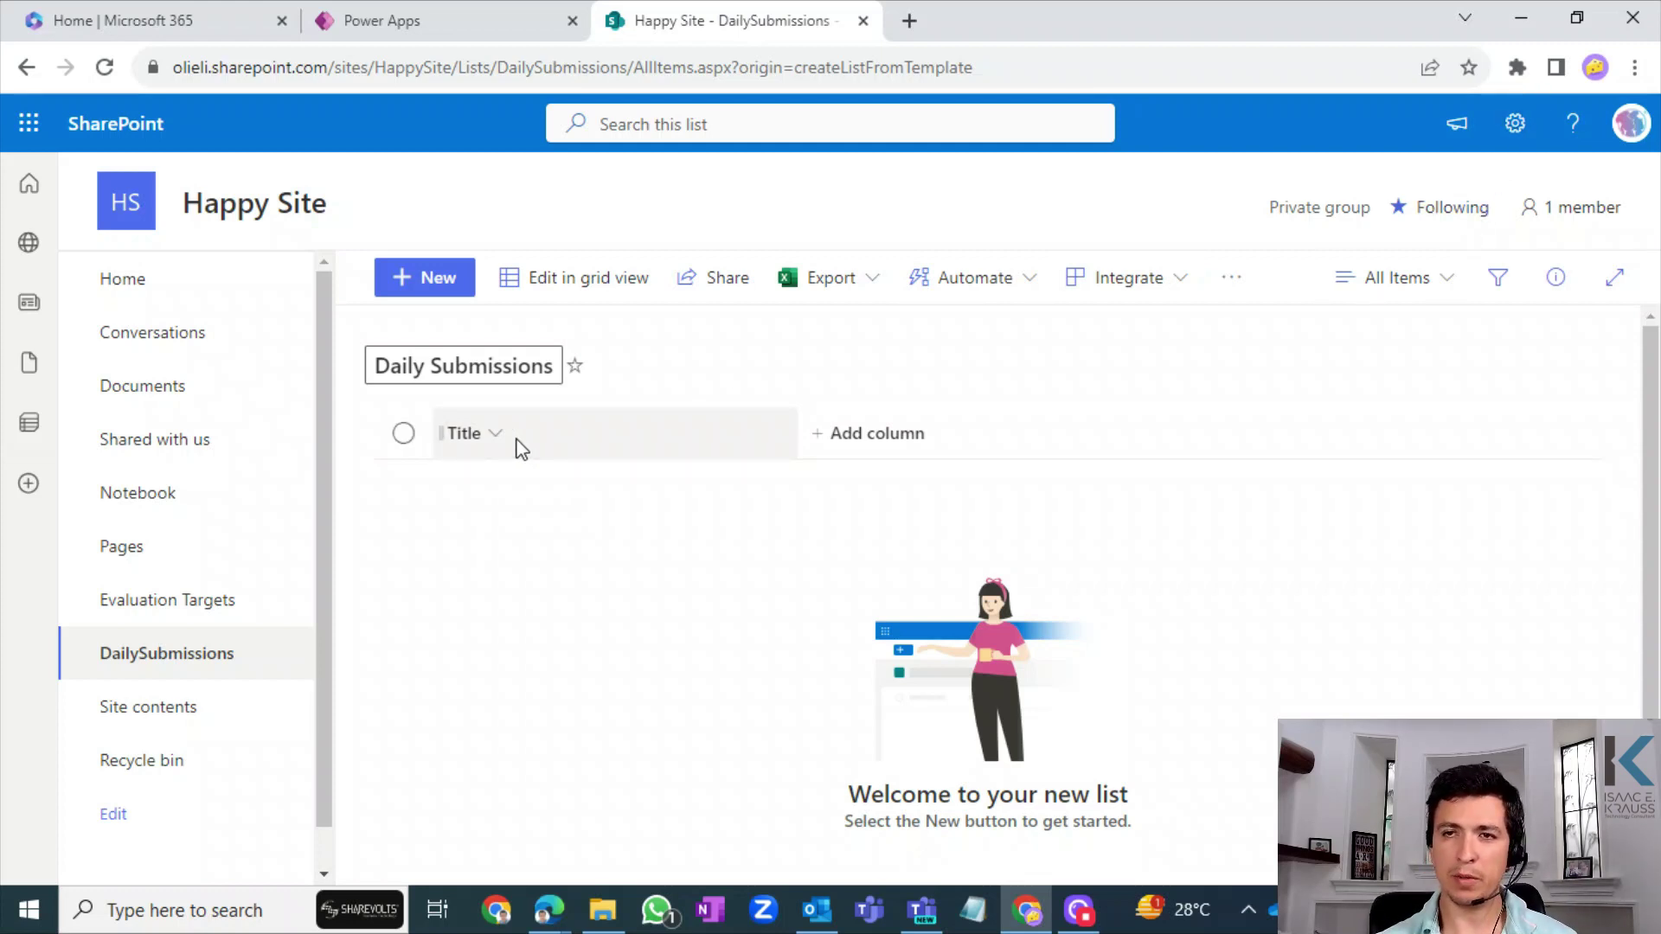
- Check in the Daily Submissions list settings whether the Title column must contain information, and return to the settings page
click(1514, 126)
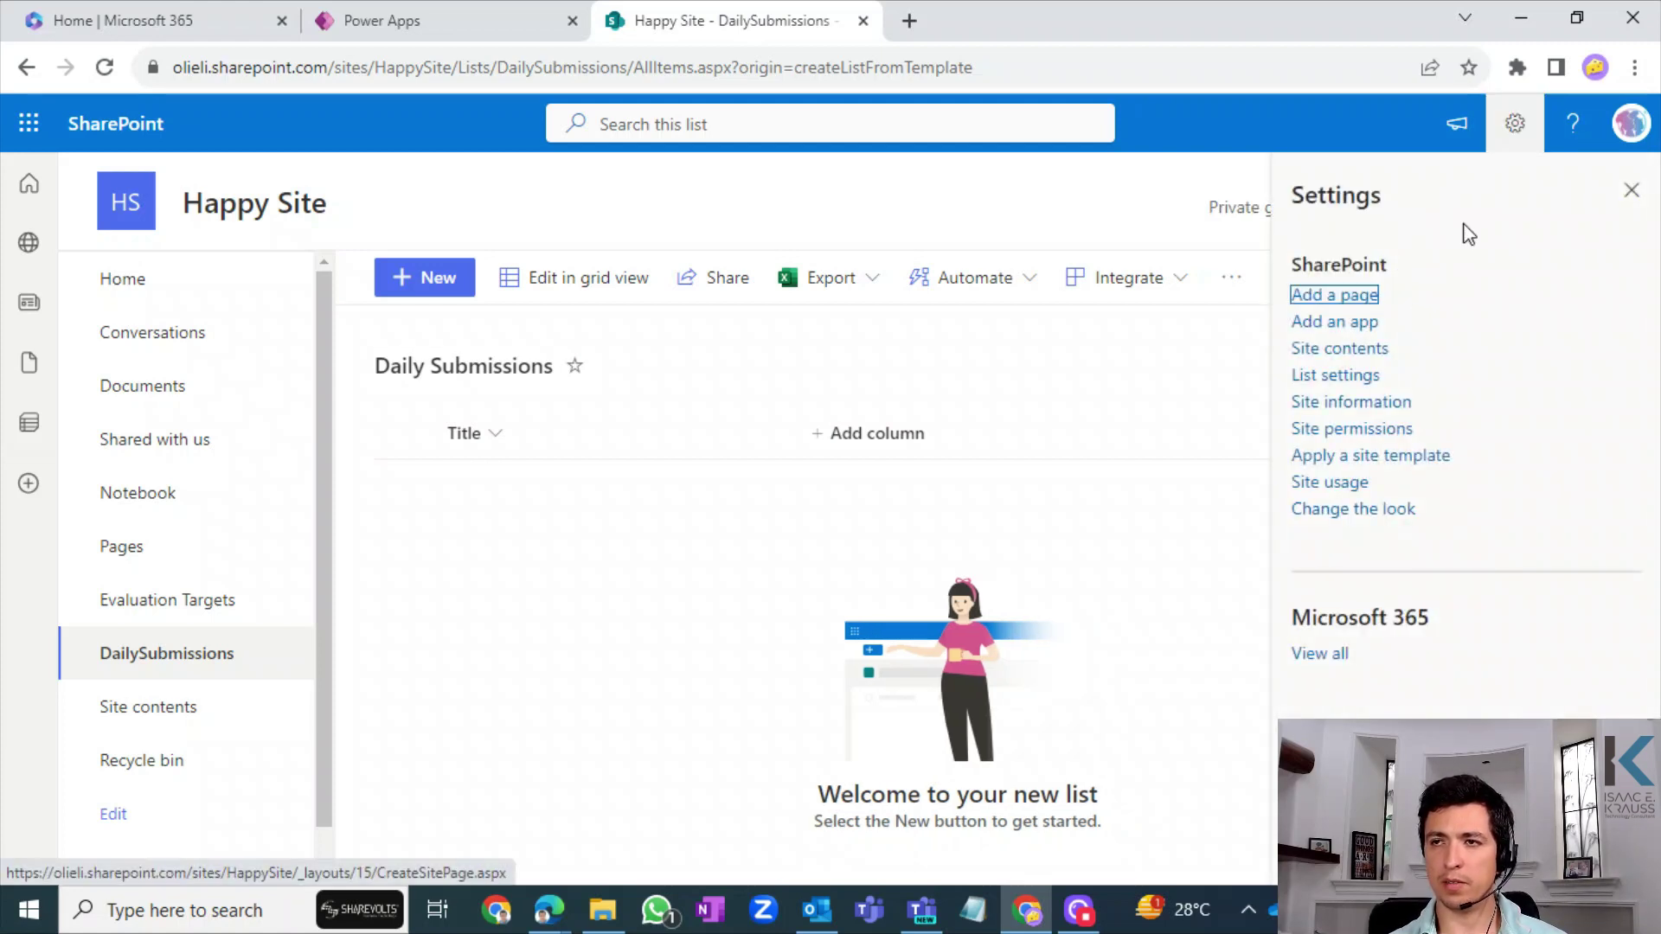
click(1335, 374)
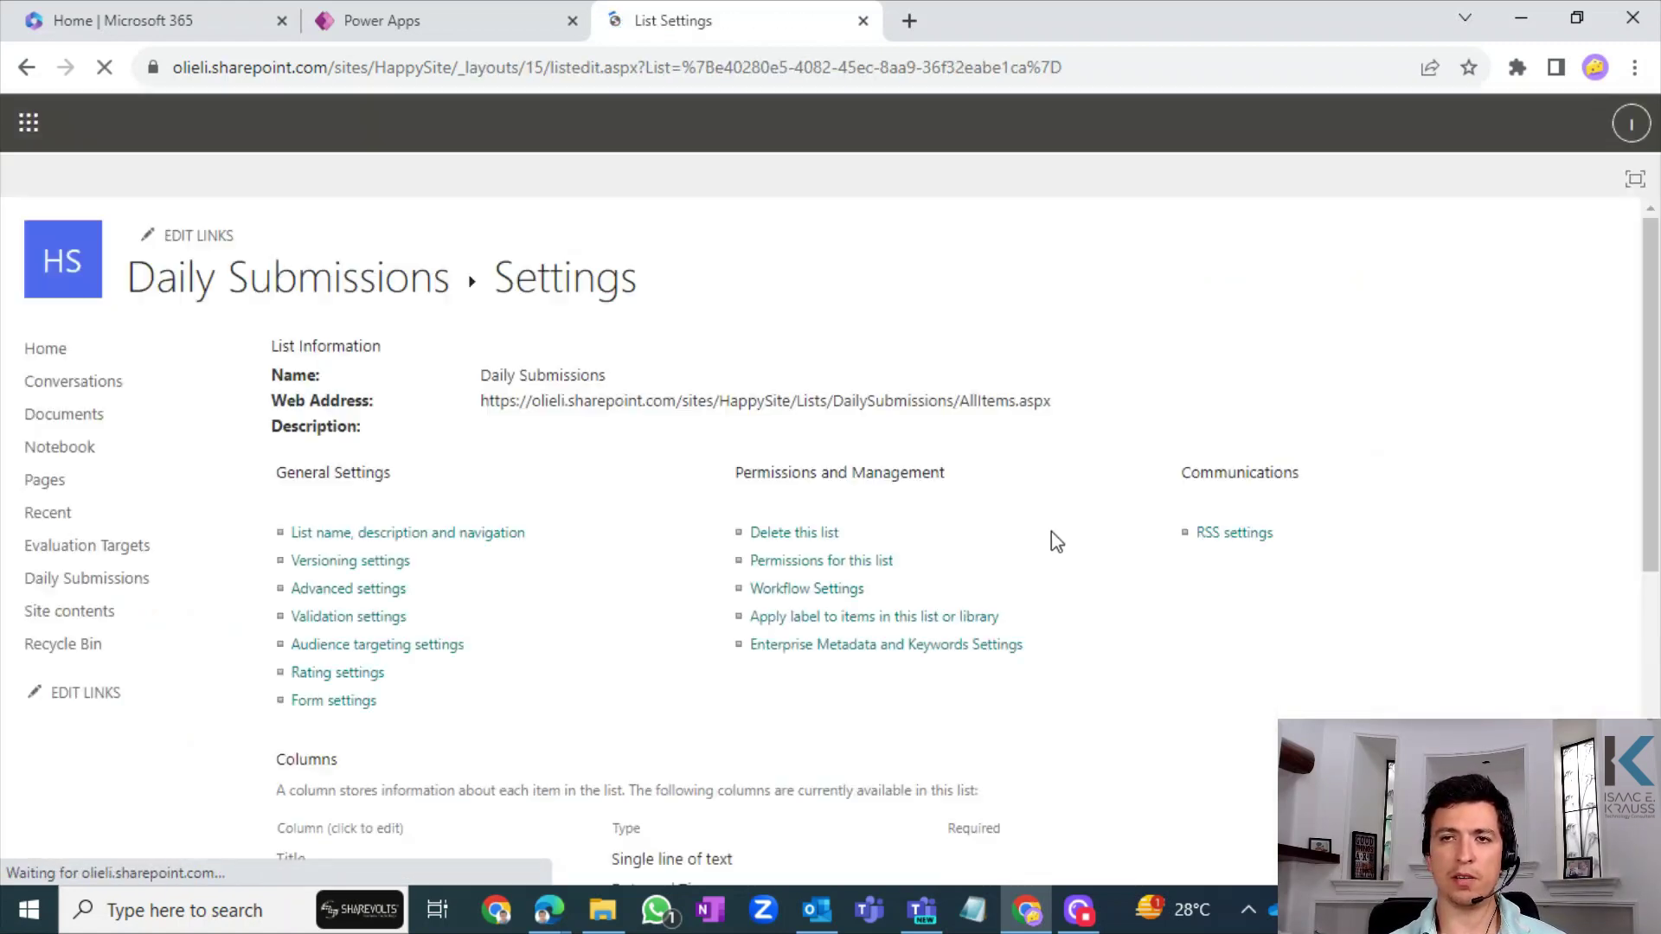
scroll(1630, 432, down, 5)
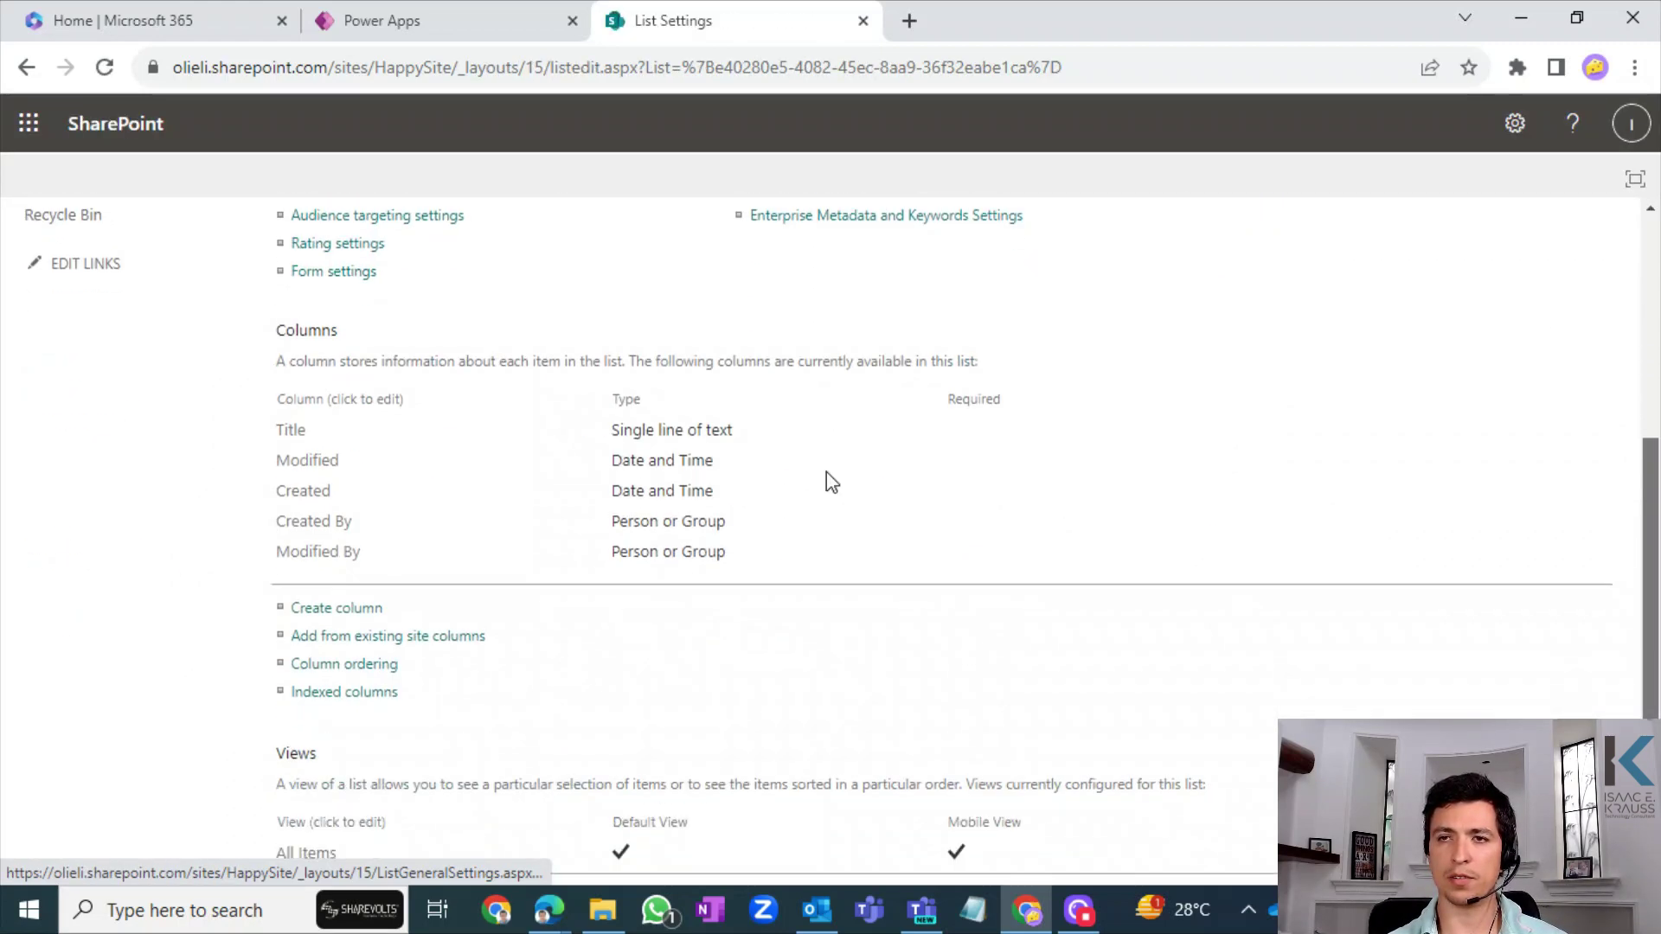
click(289, 431)
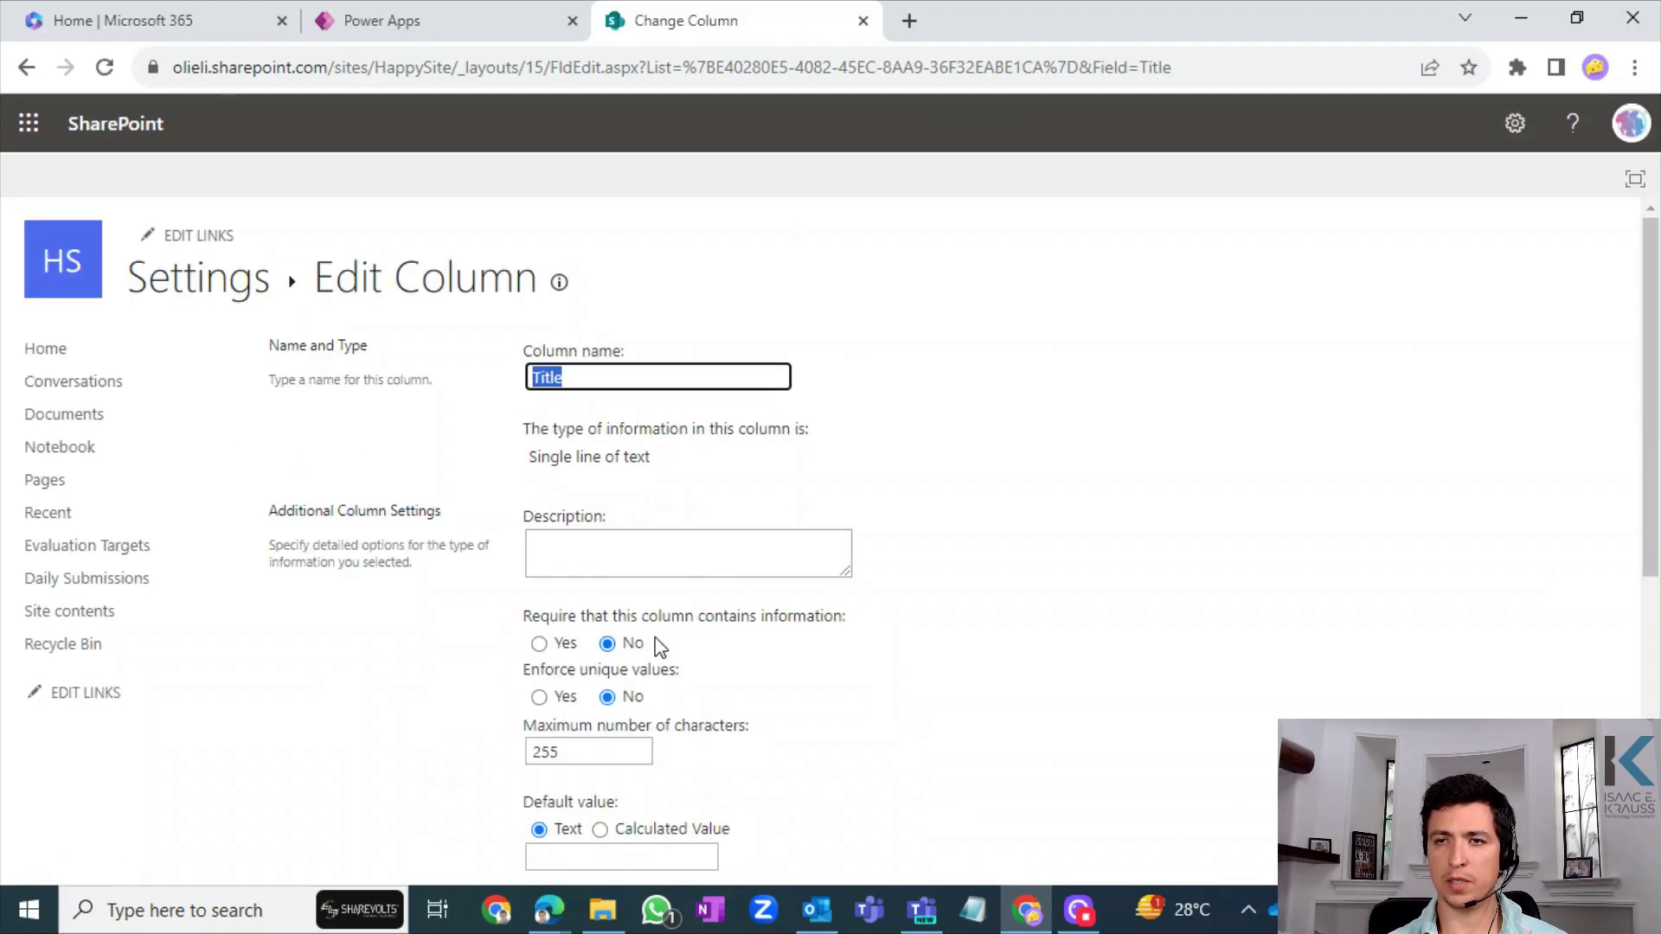
drag(1650, 374, 1647, 675)
key(alt+Left)
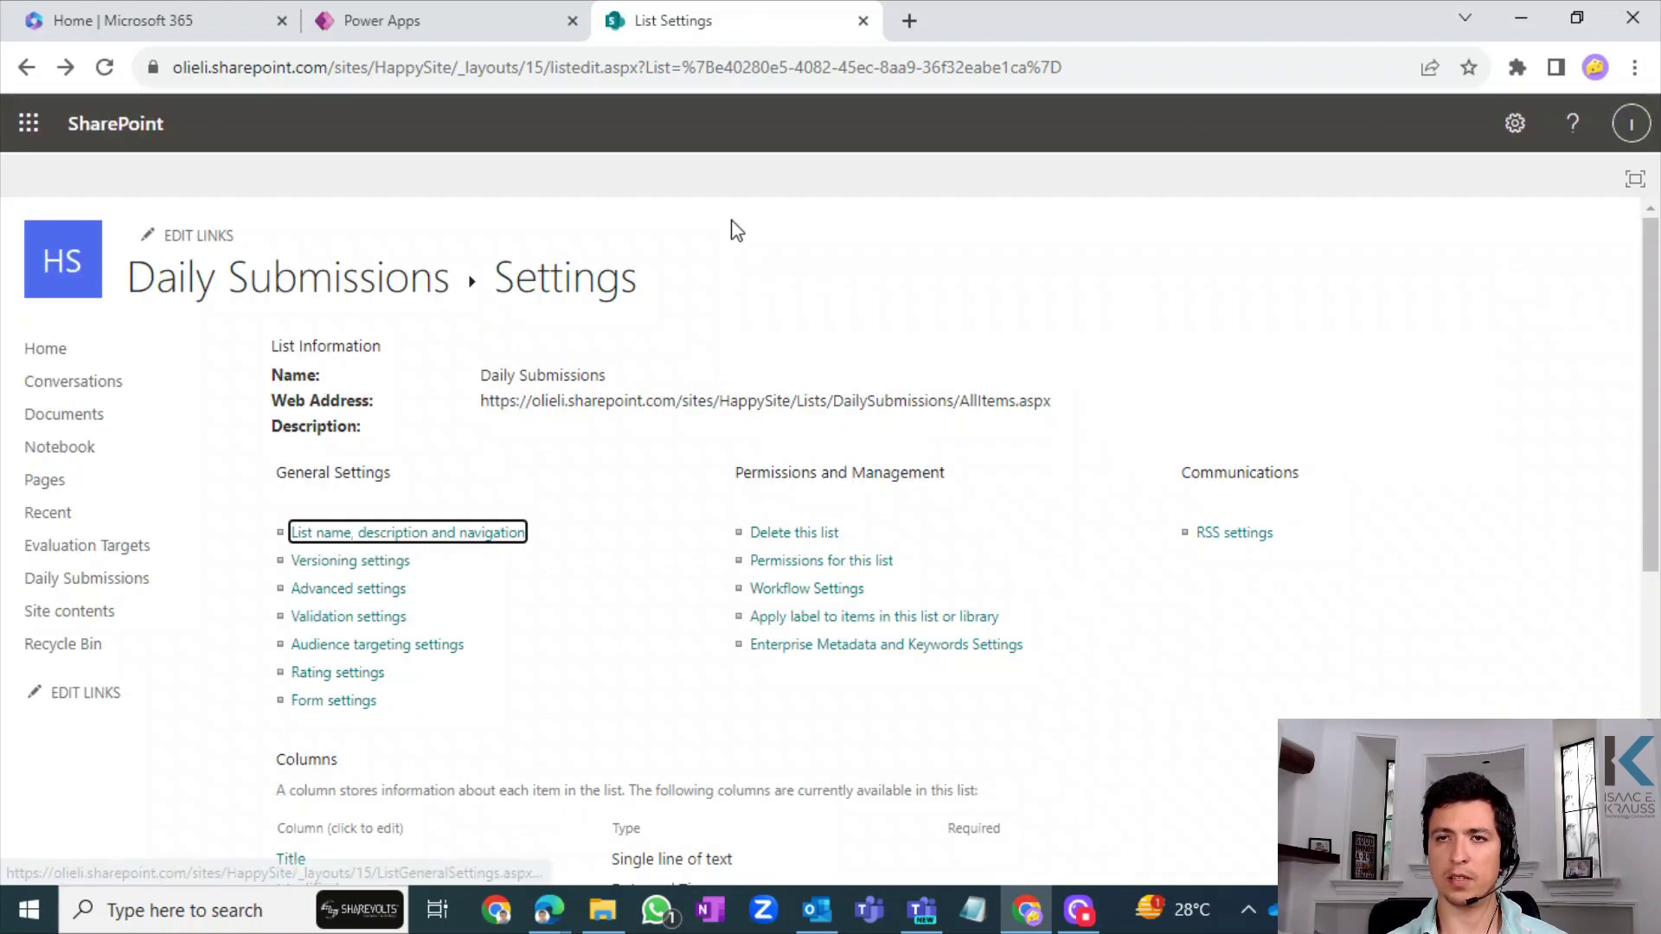
- Return to the Daily Submissions list and add a single line of text column named Target
click(409, 294)
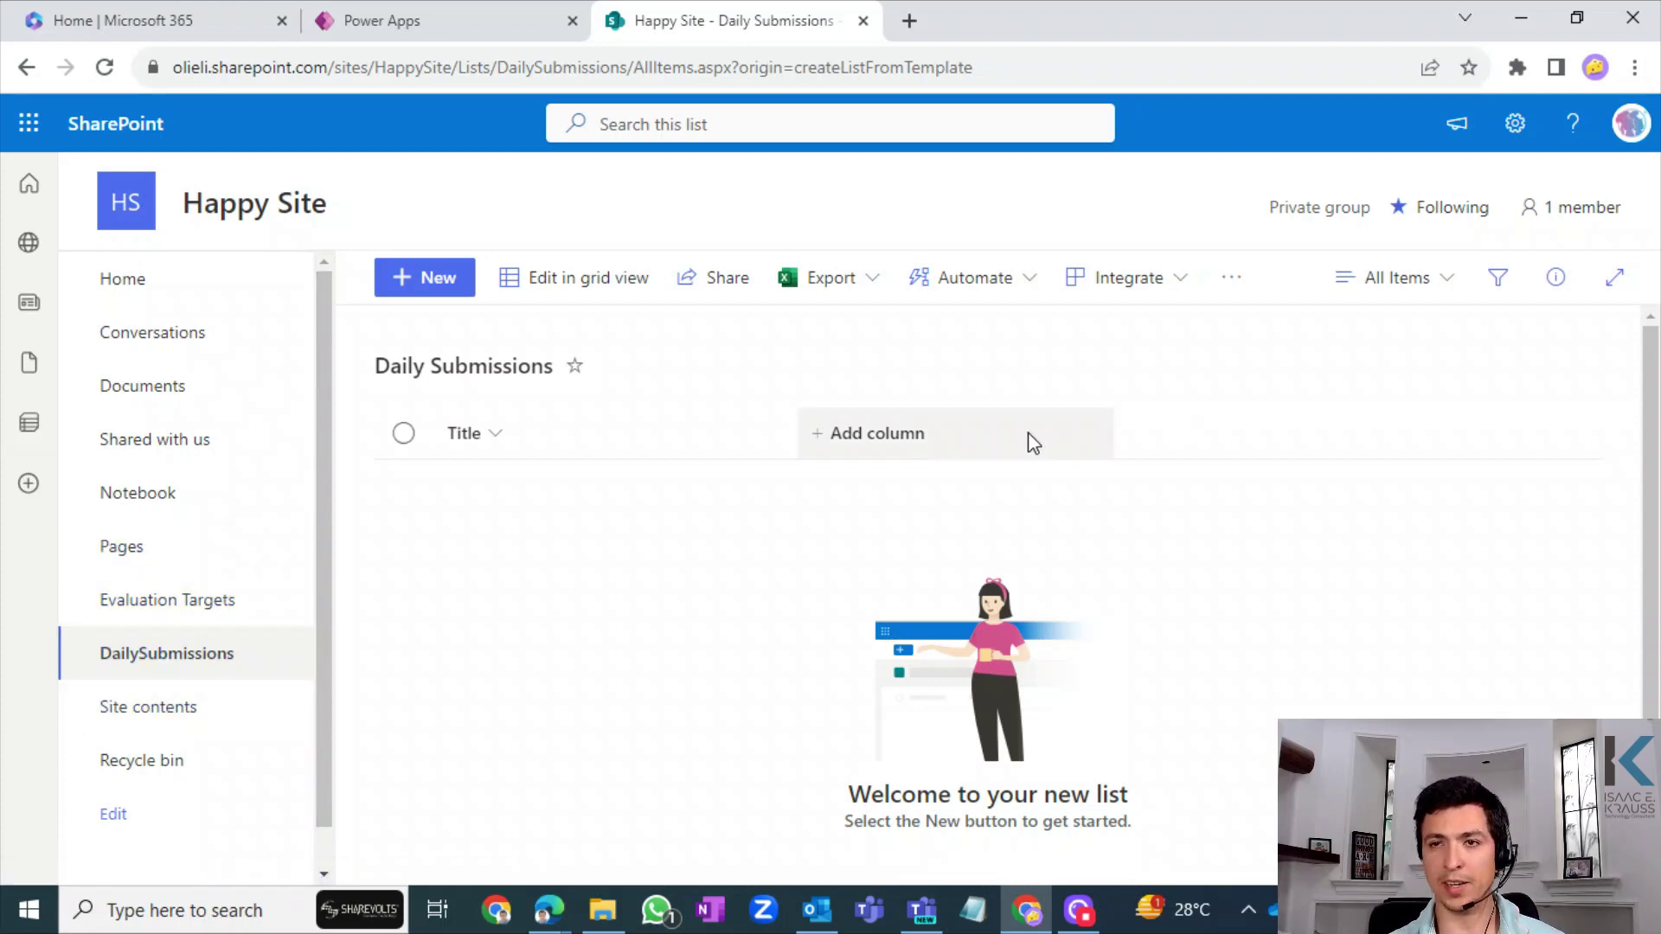
click(902, 435)
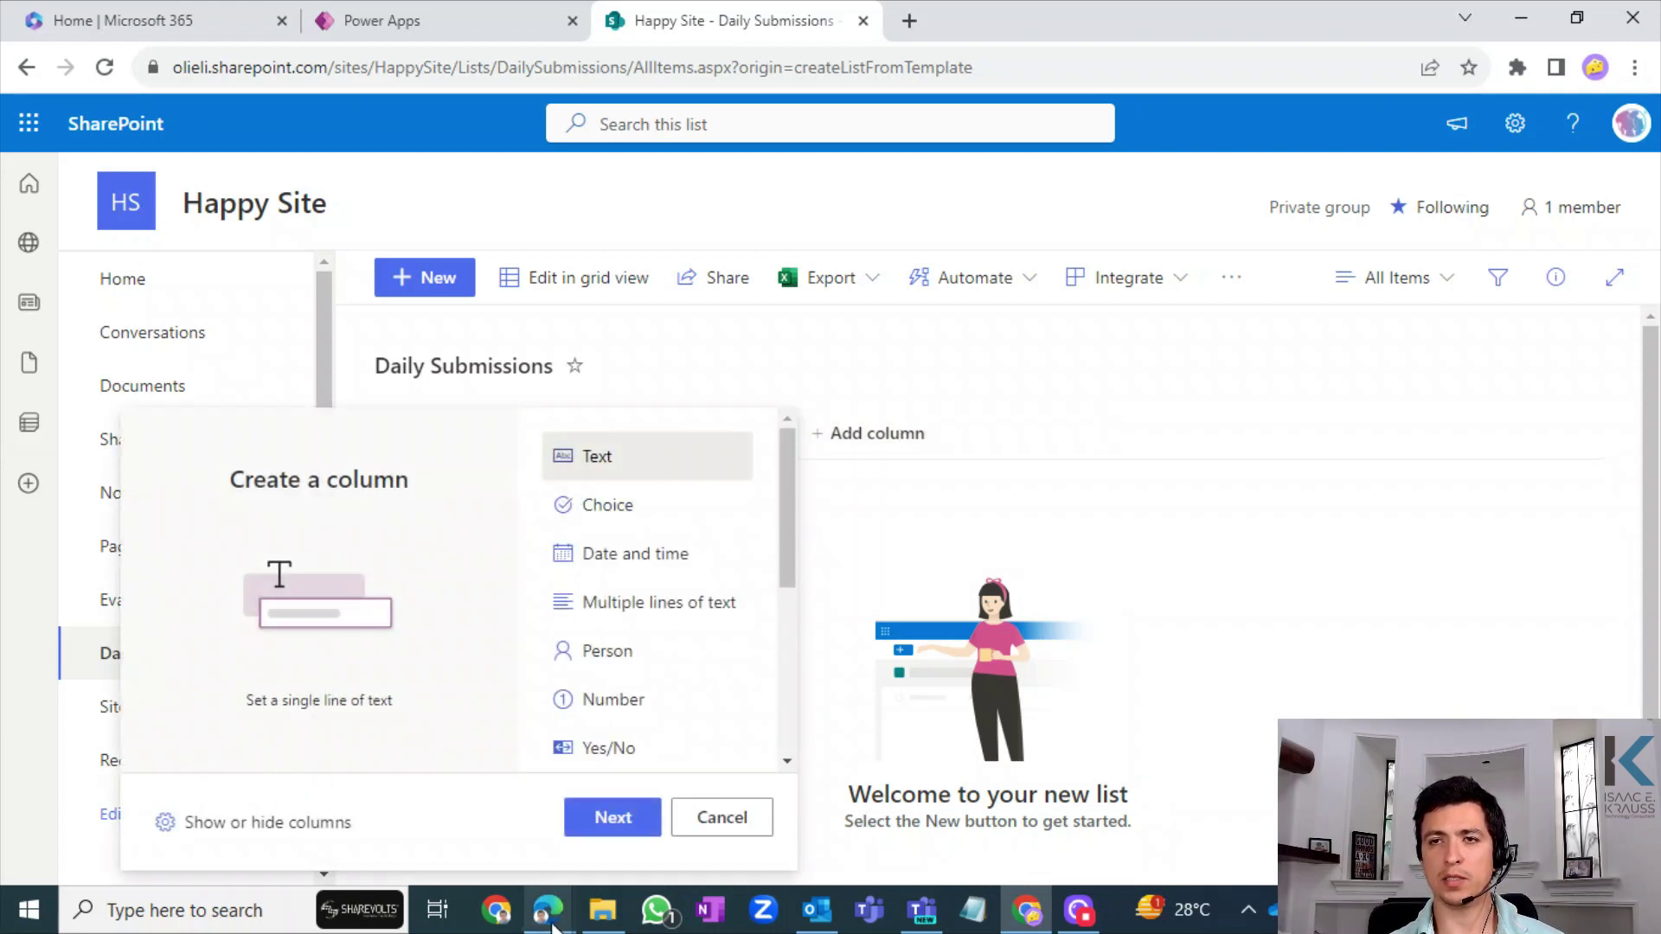
click(610, 819)
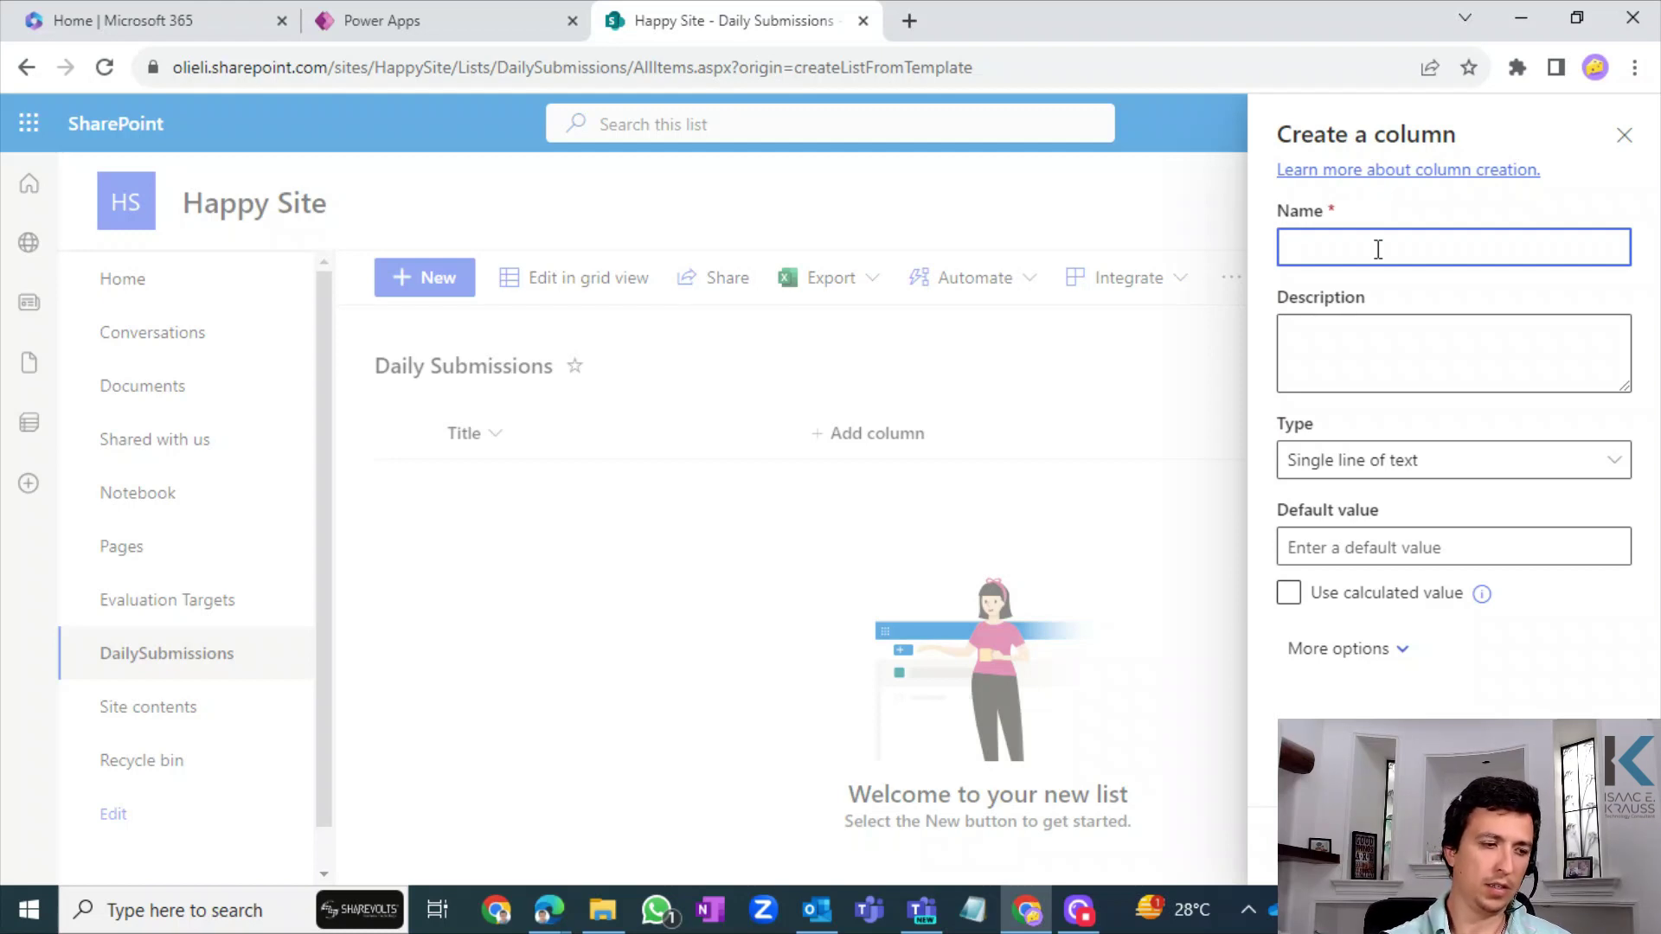
text(Target)
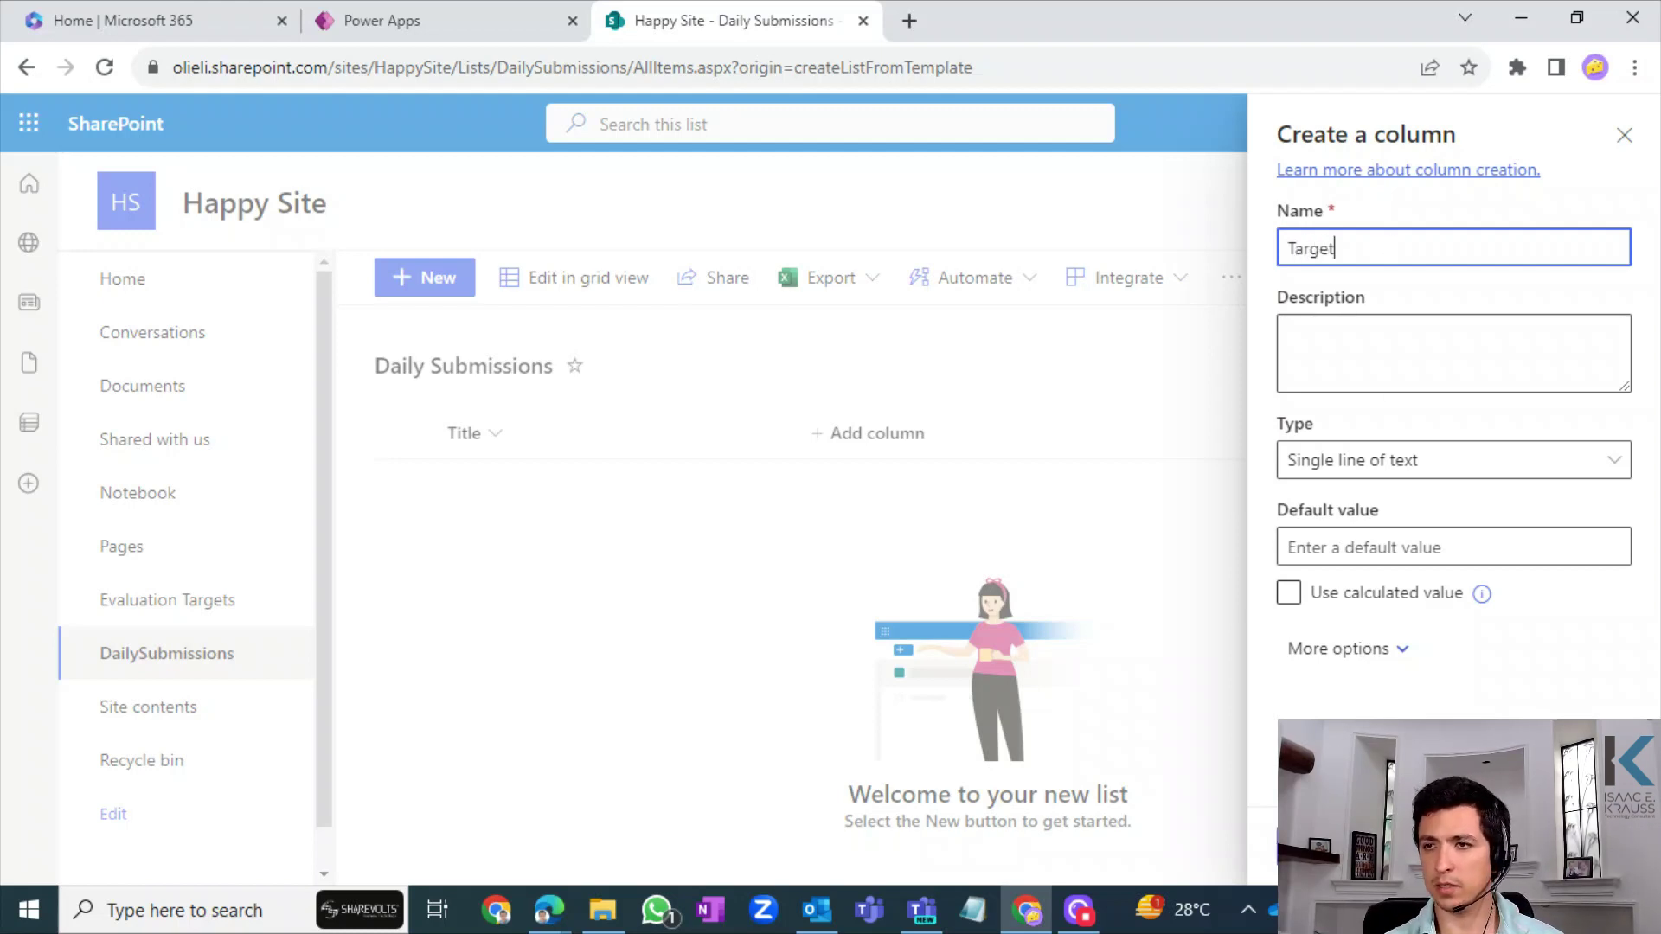
key(Return)
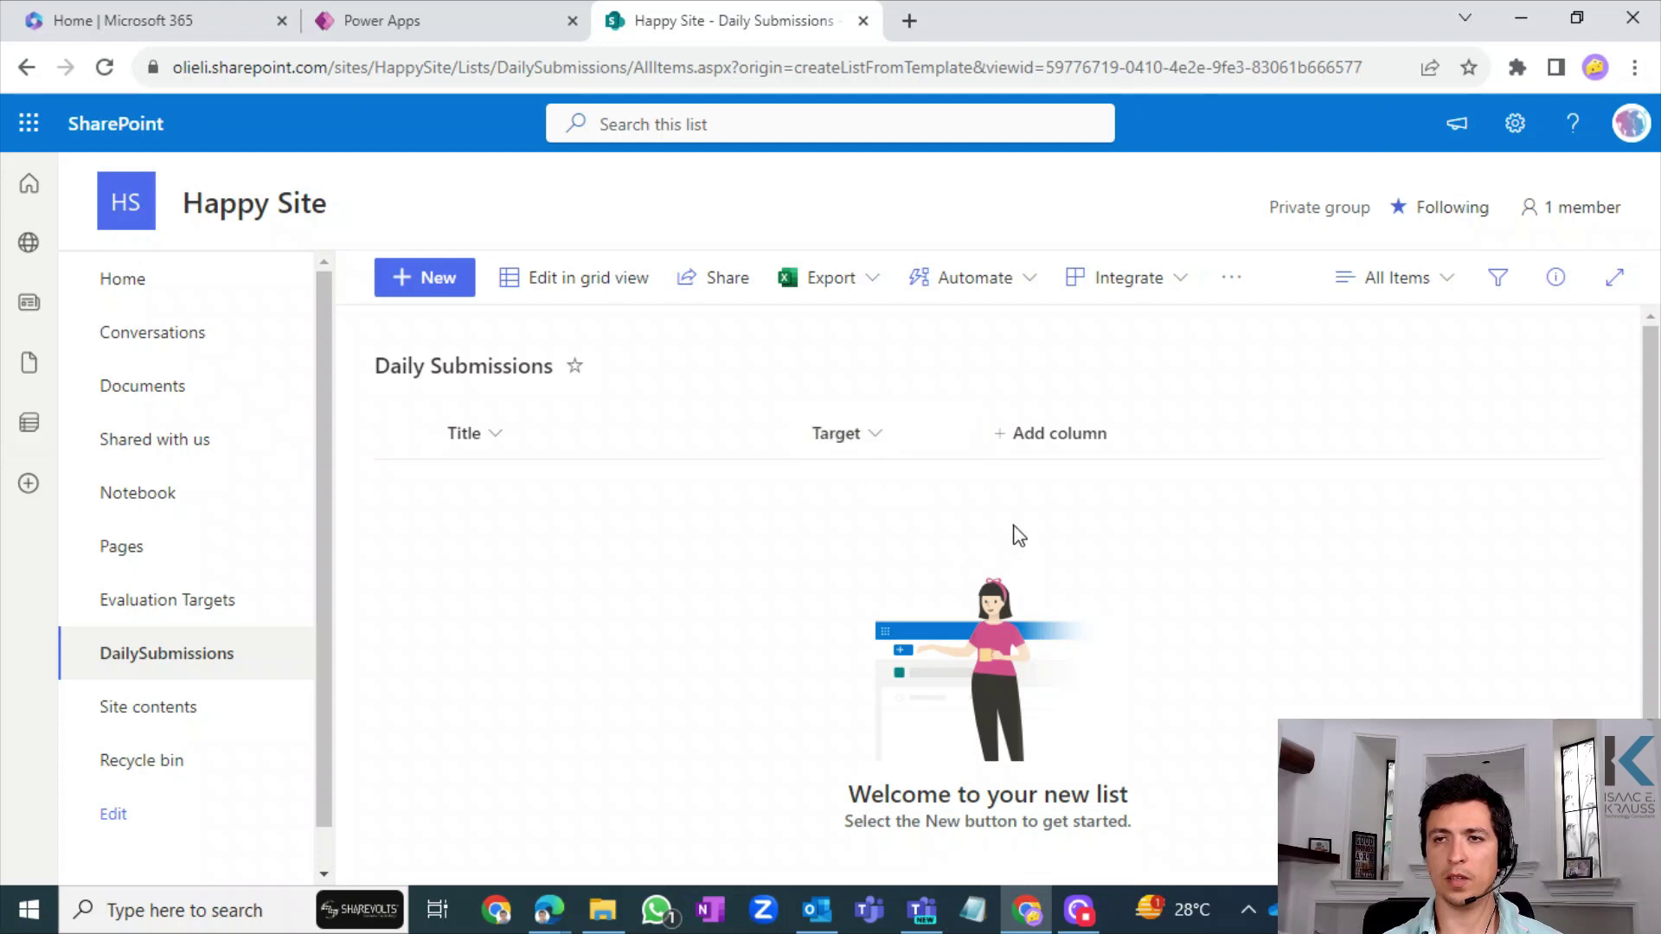
click(1045, 445)
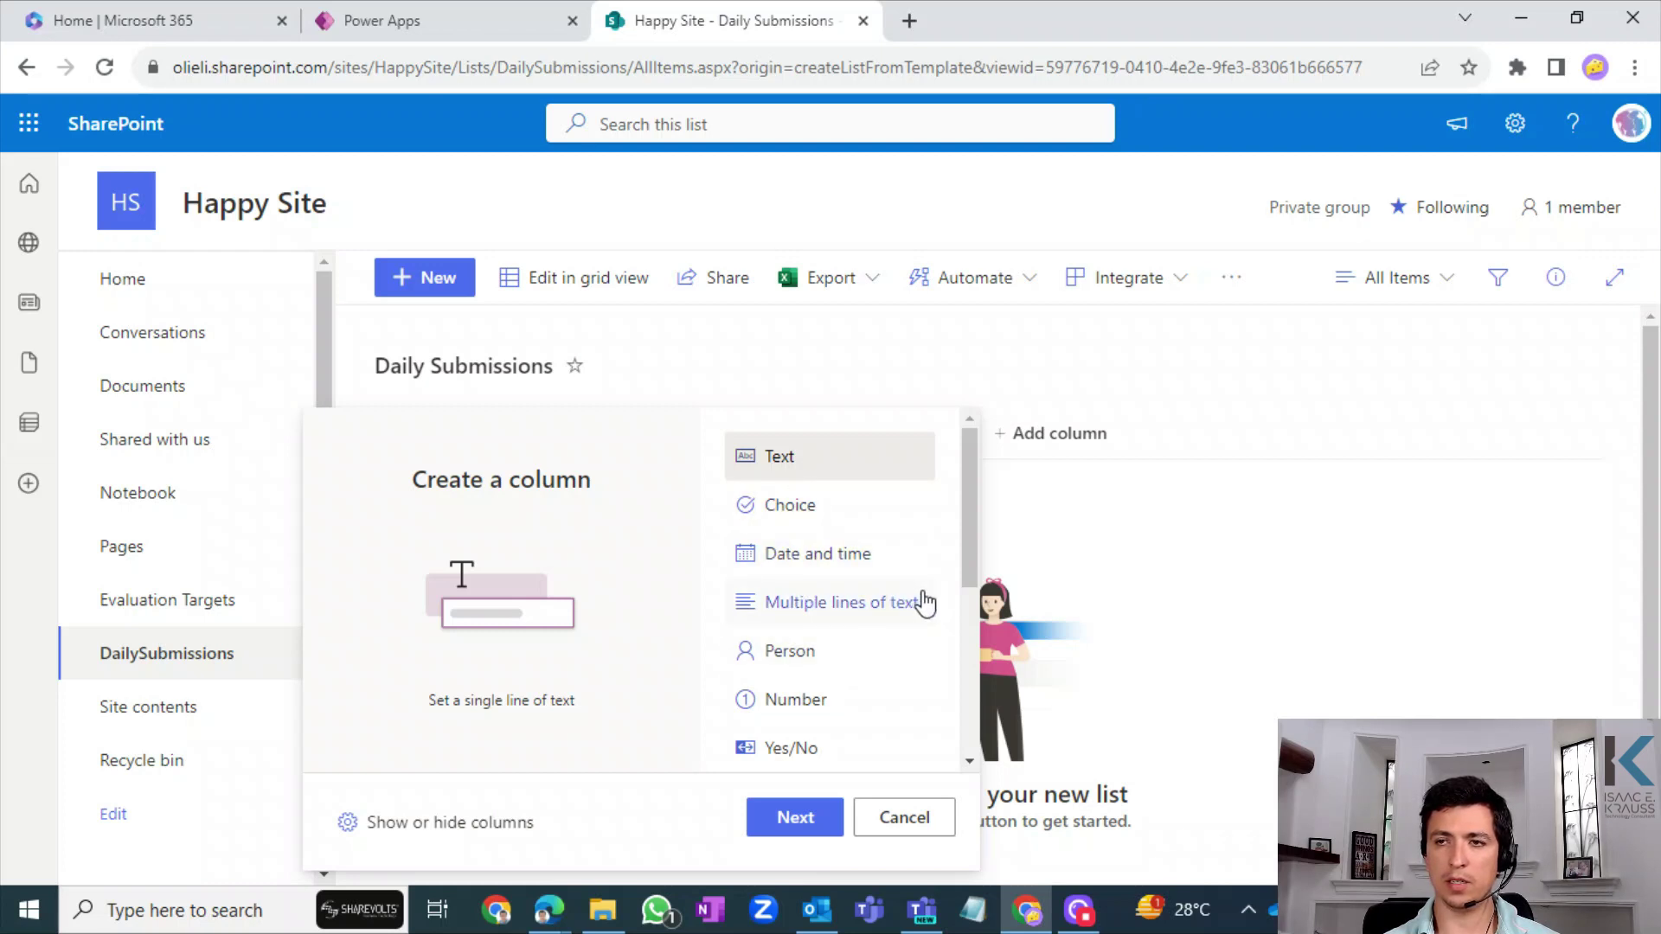
scroll(969, 662, down, 3)
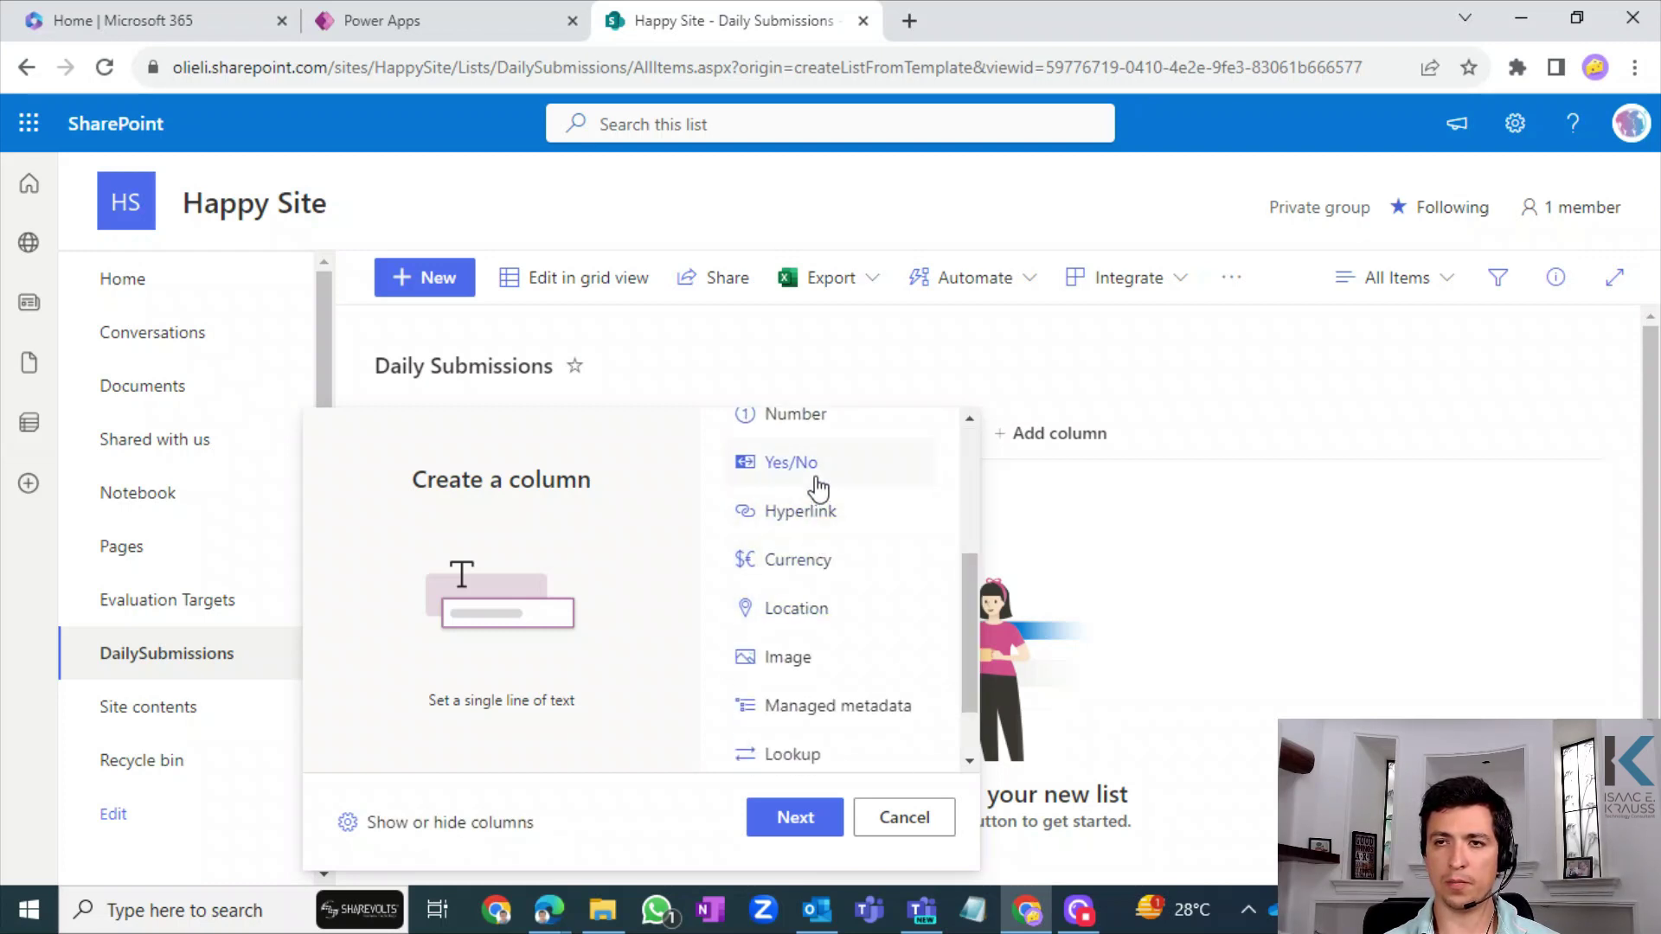
click(803, 755)
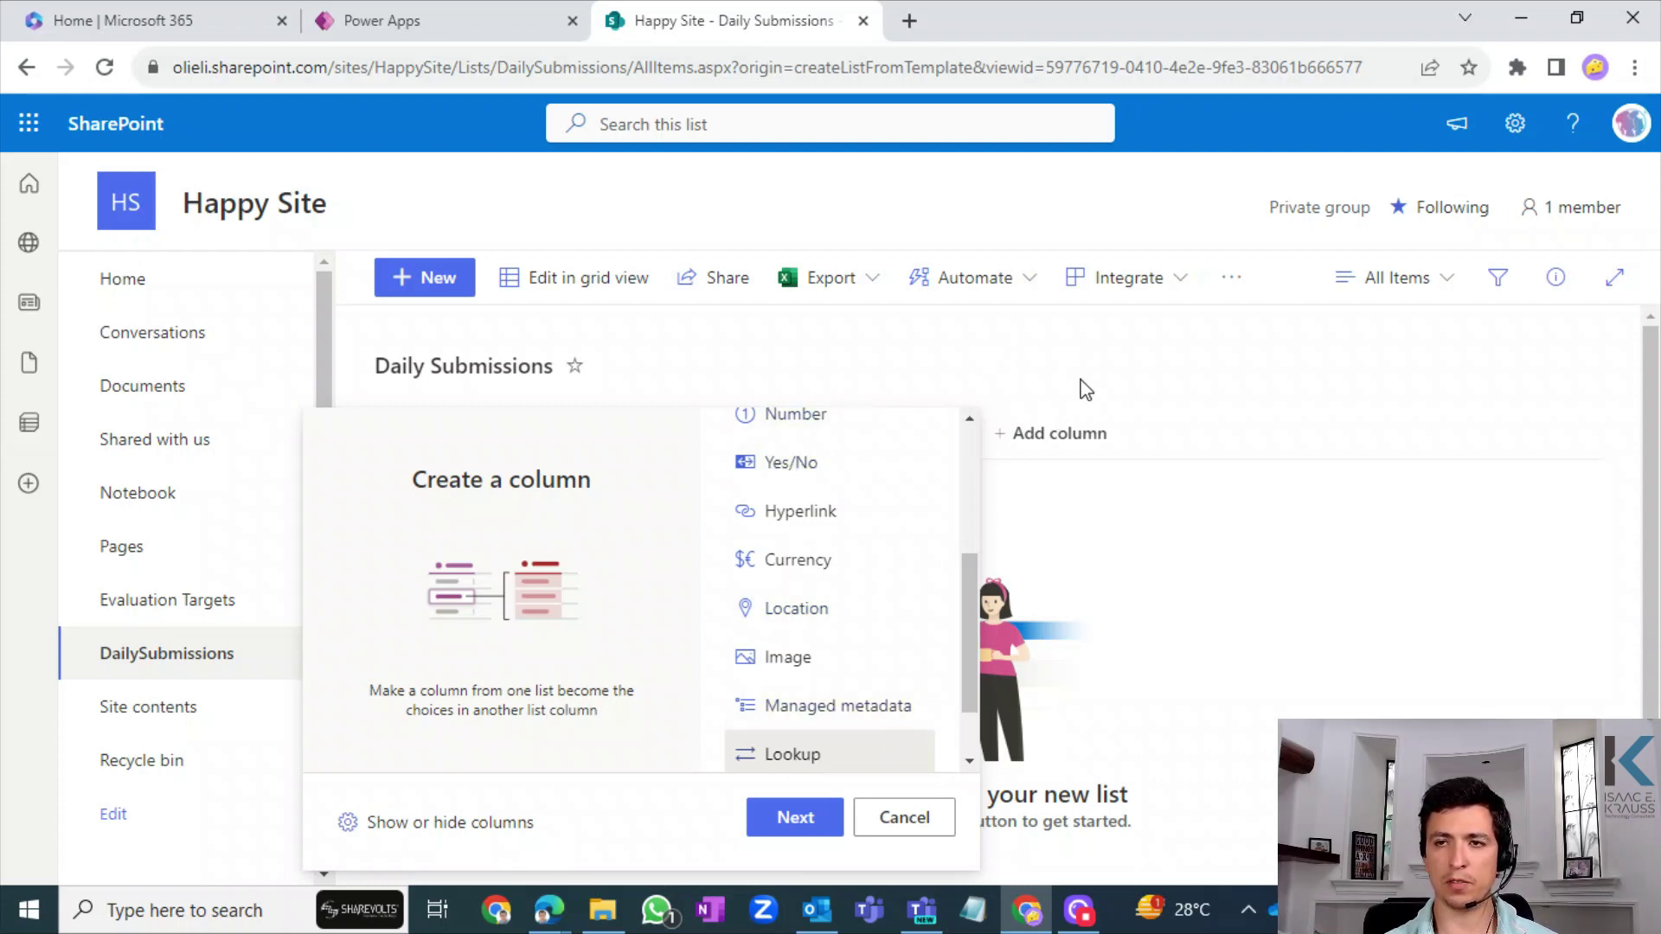
click(783, 818)
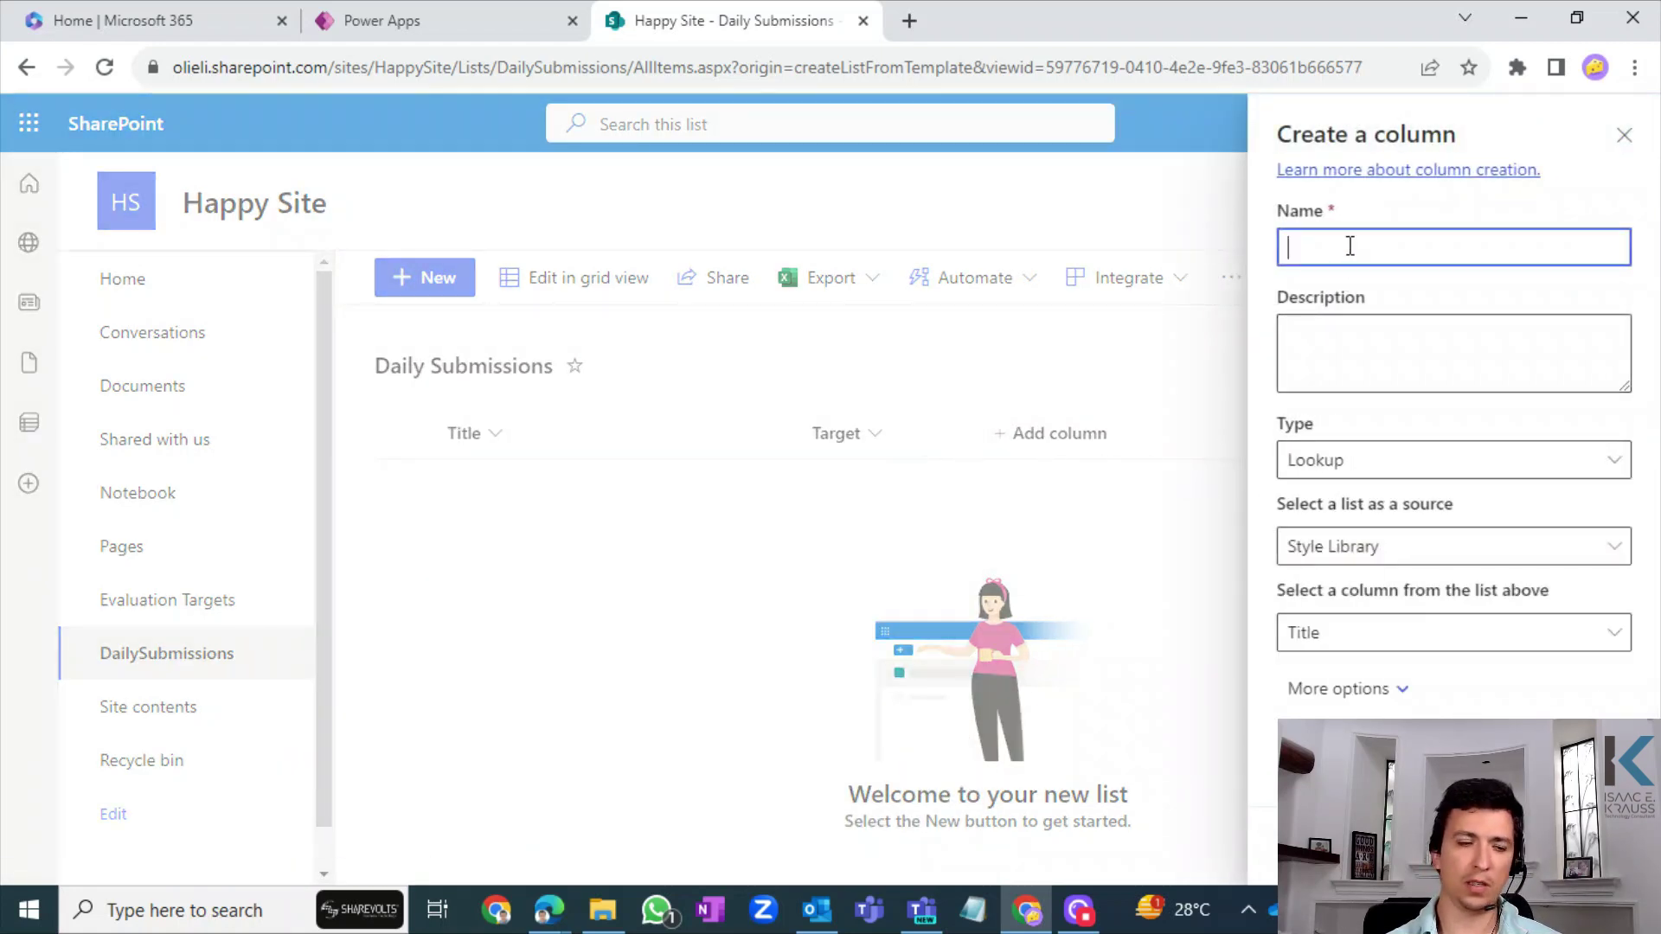
text(Target)
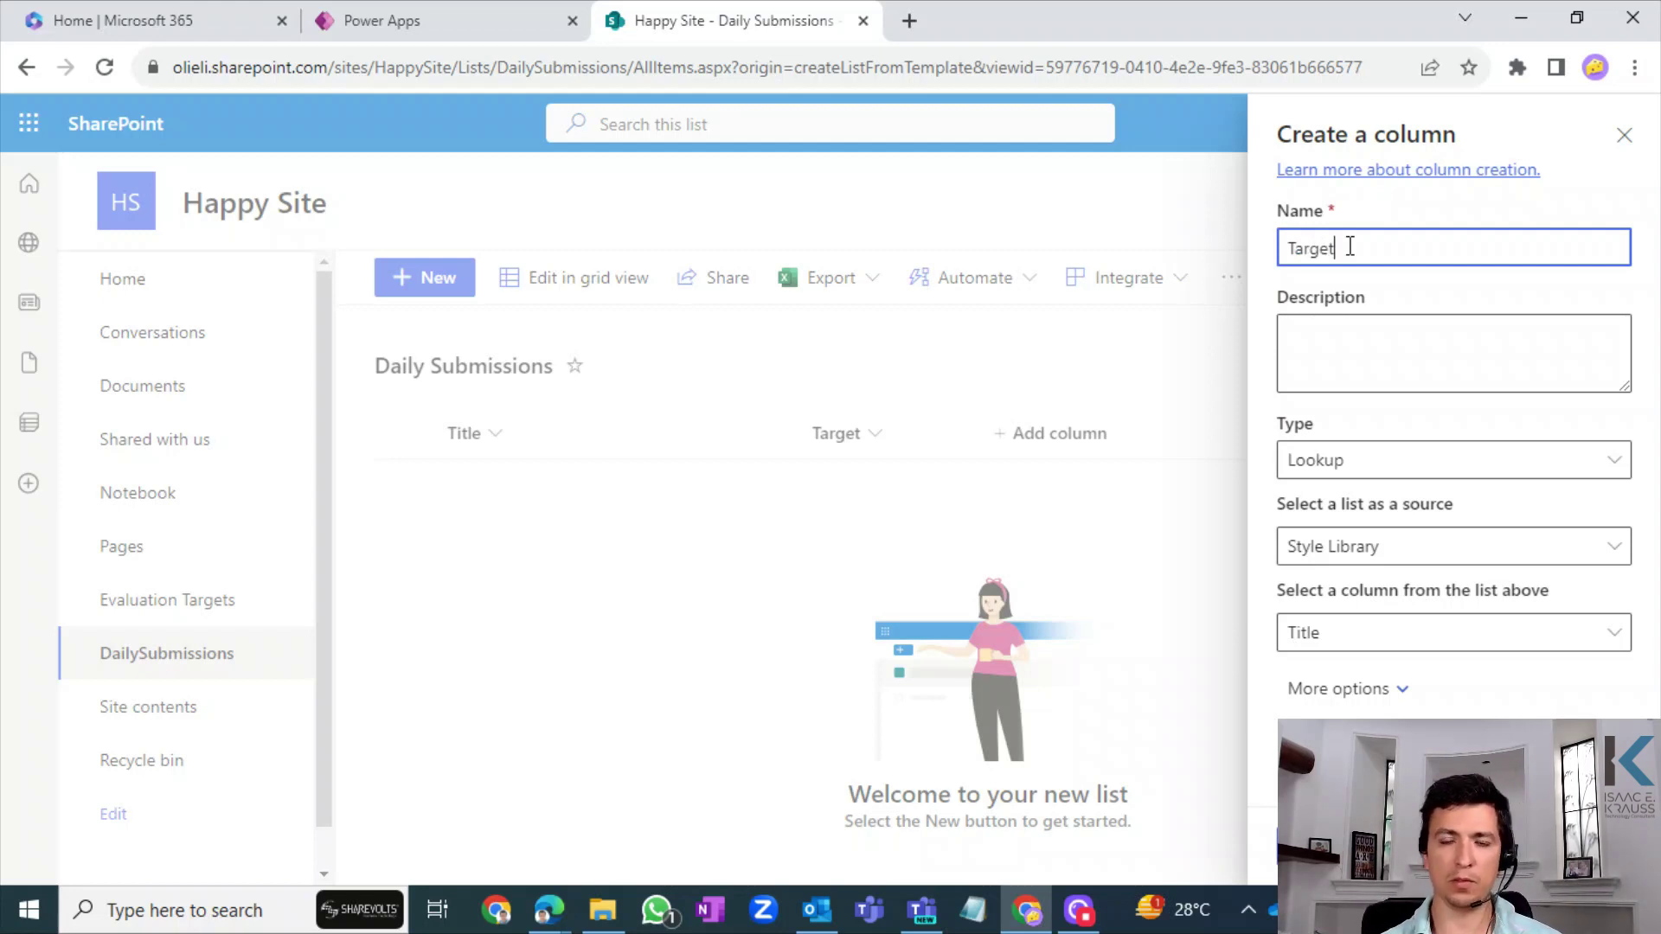
text(Lookup)
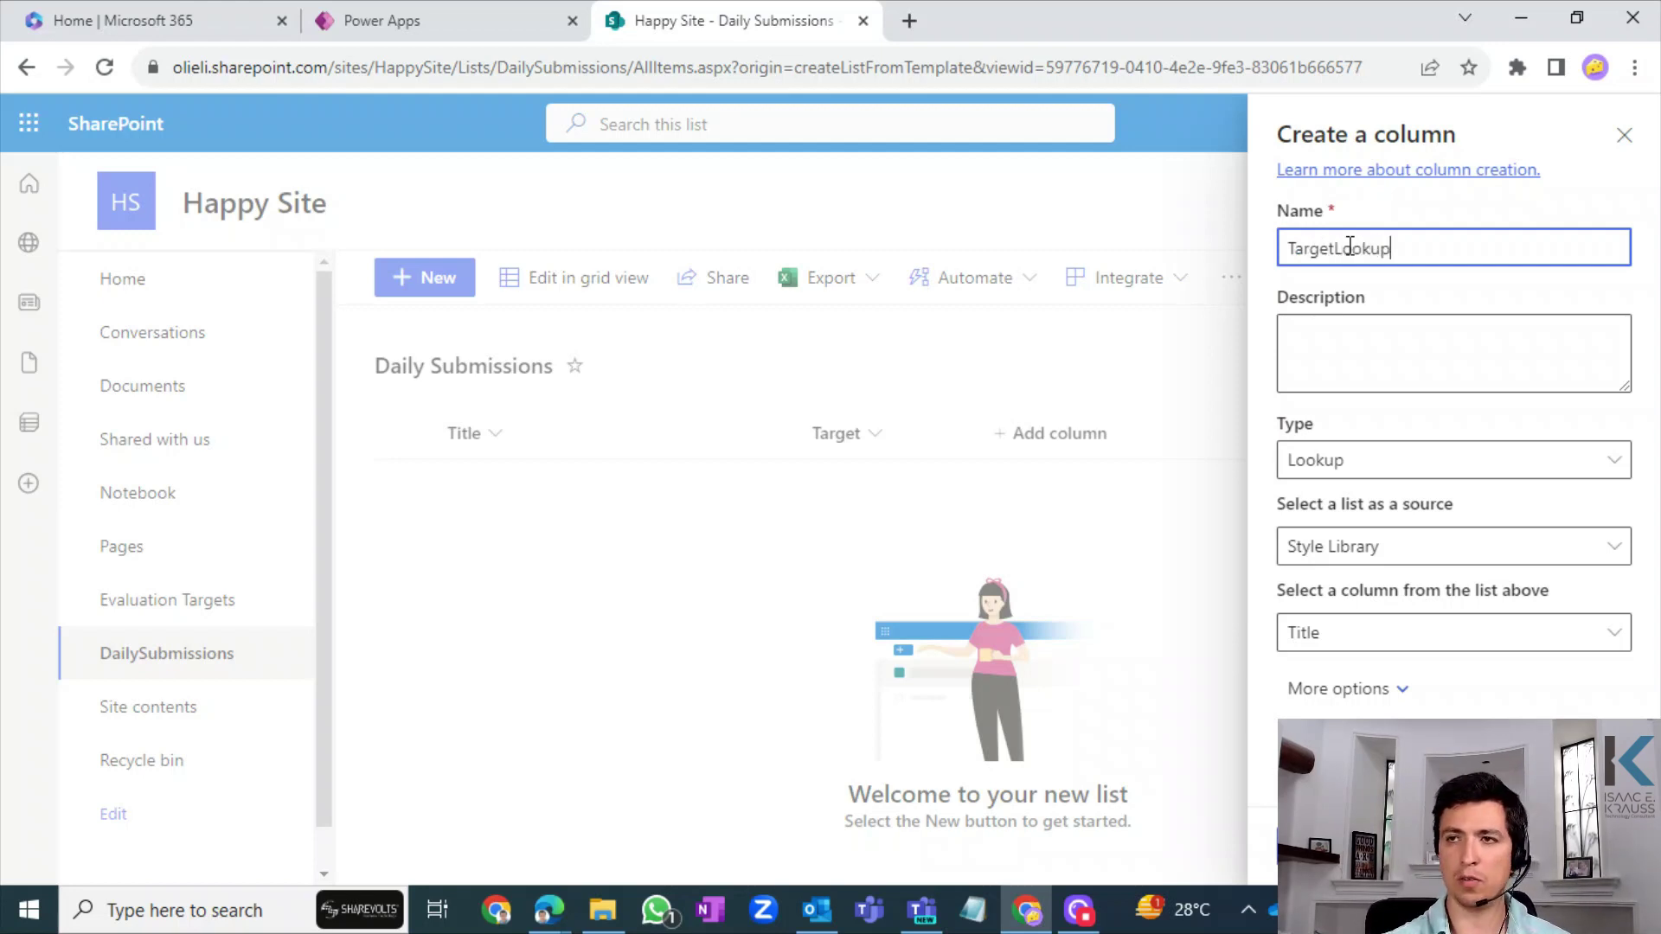
click(1372, 561)
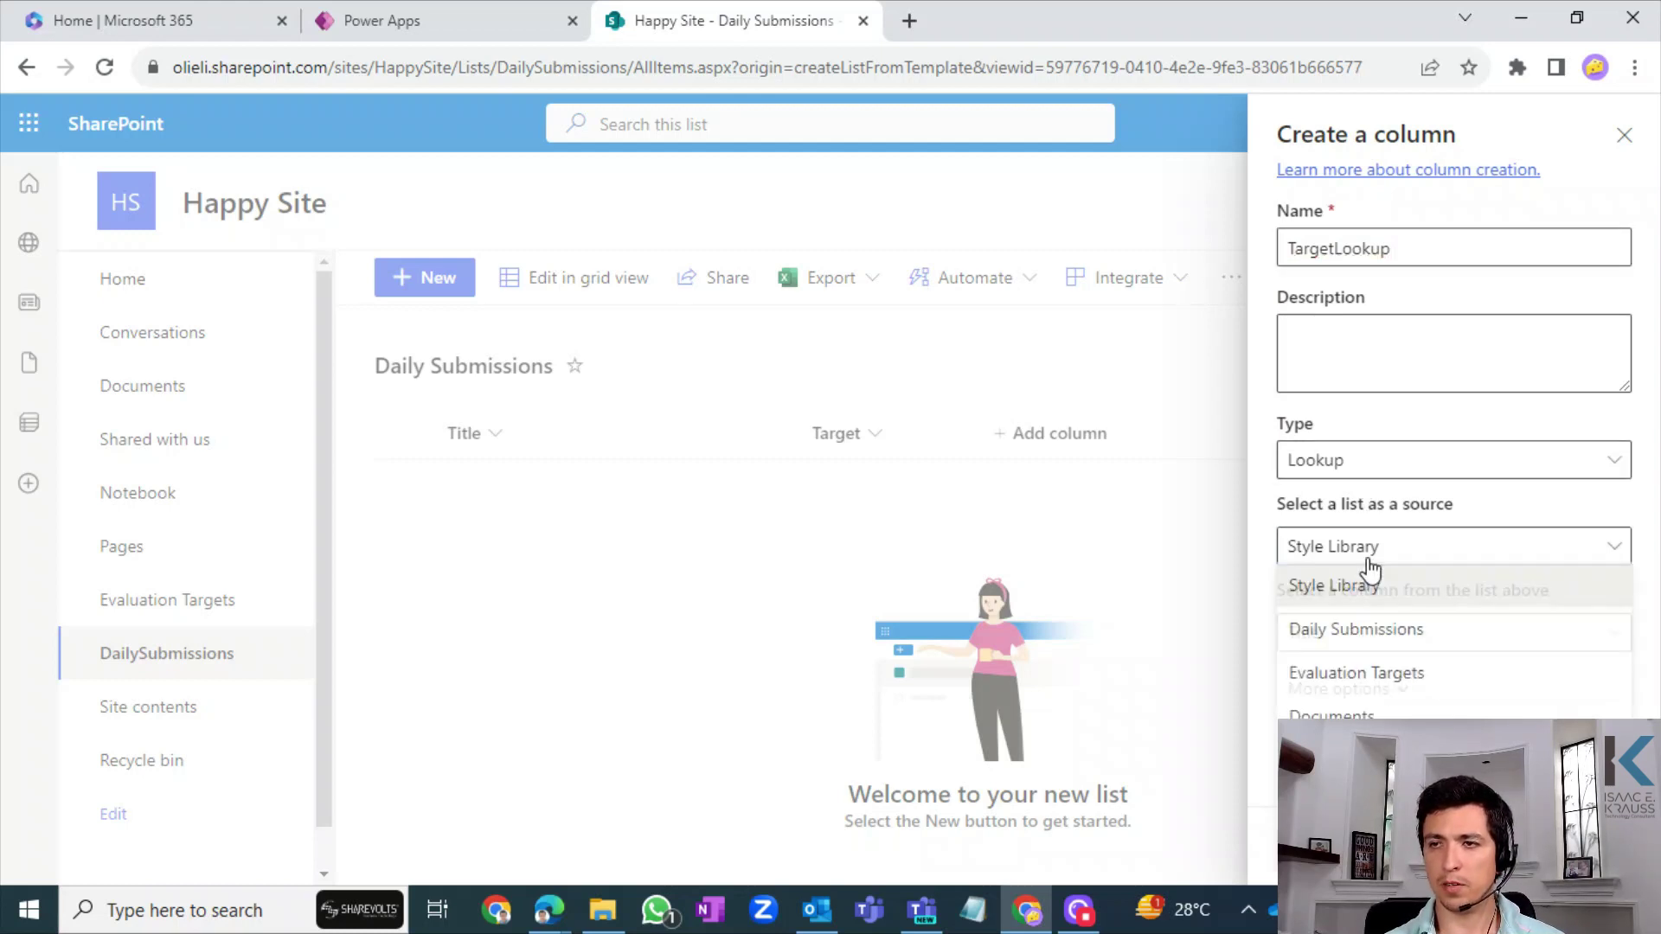
click(1395, 683)
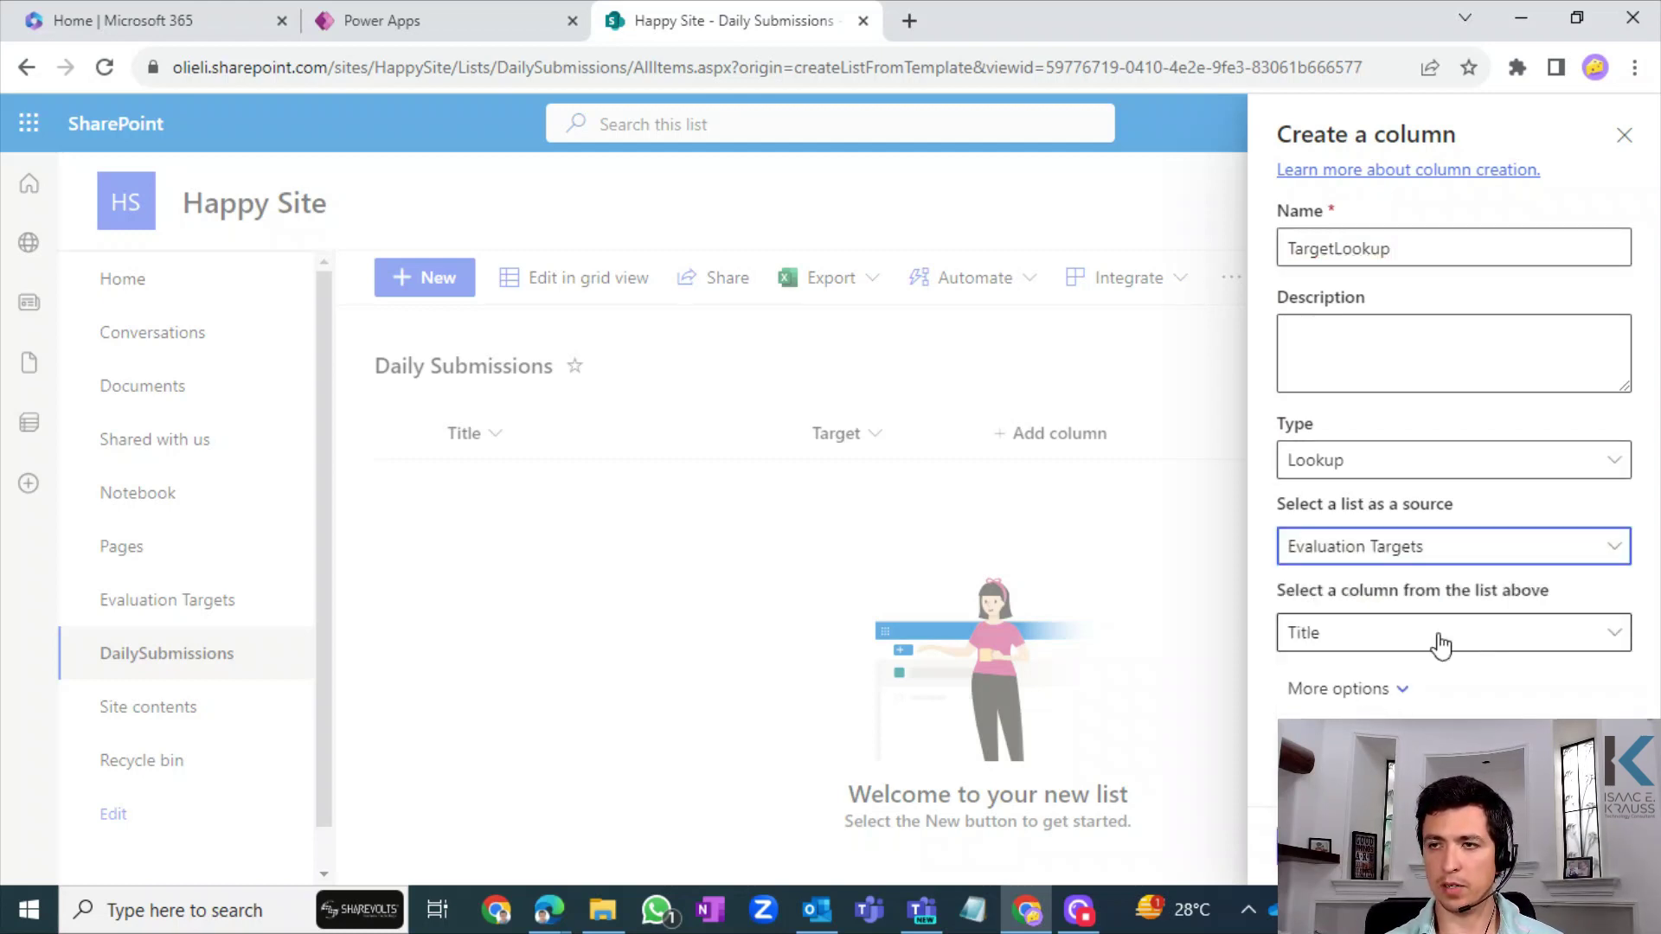
click(1308, 649)
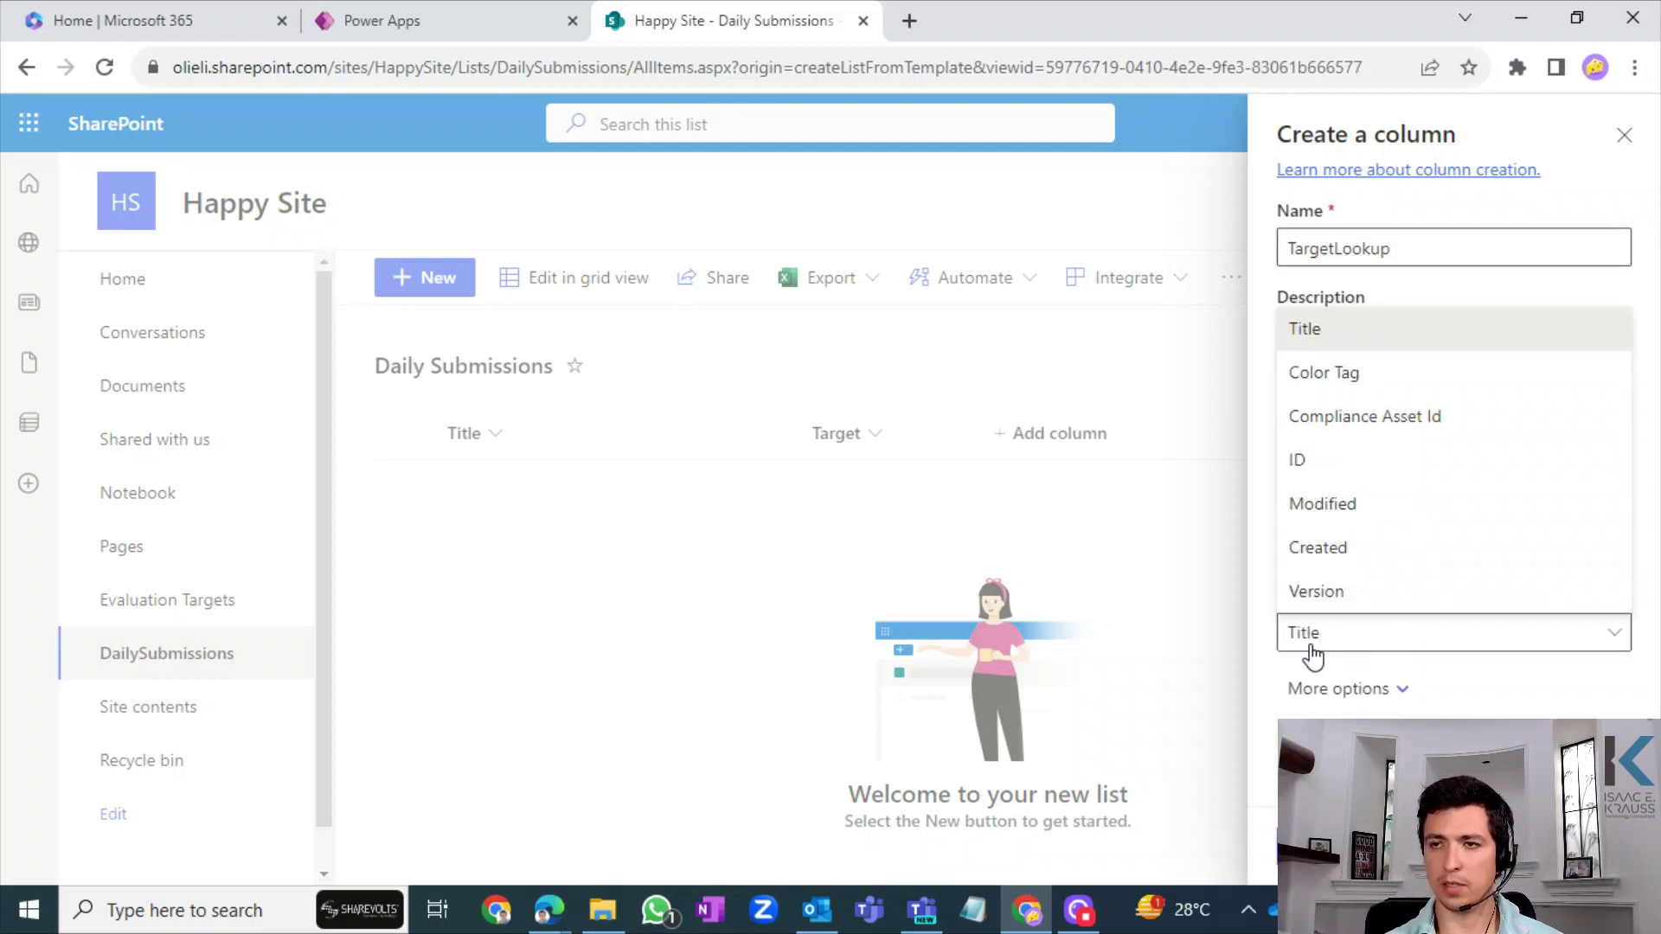
click(1315, 327)
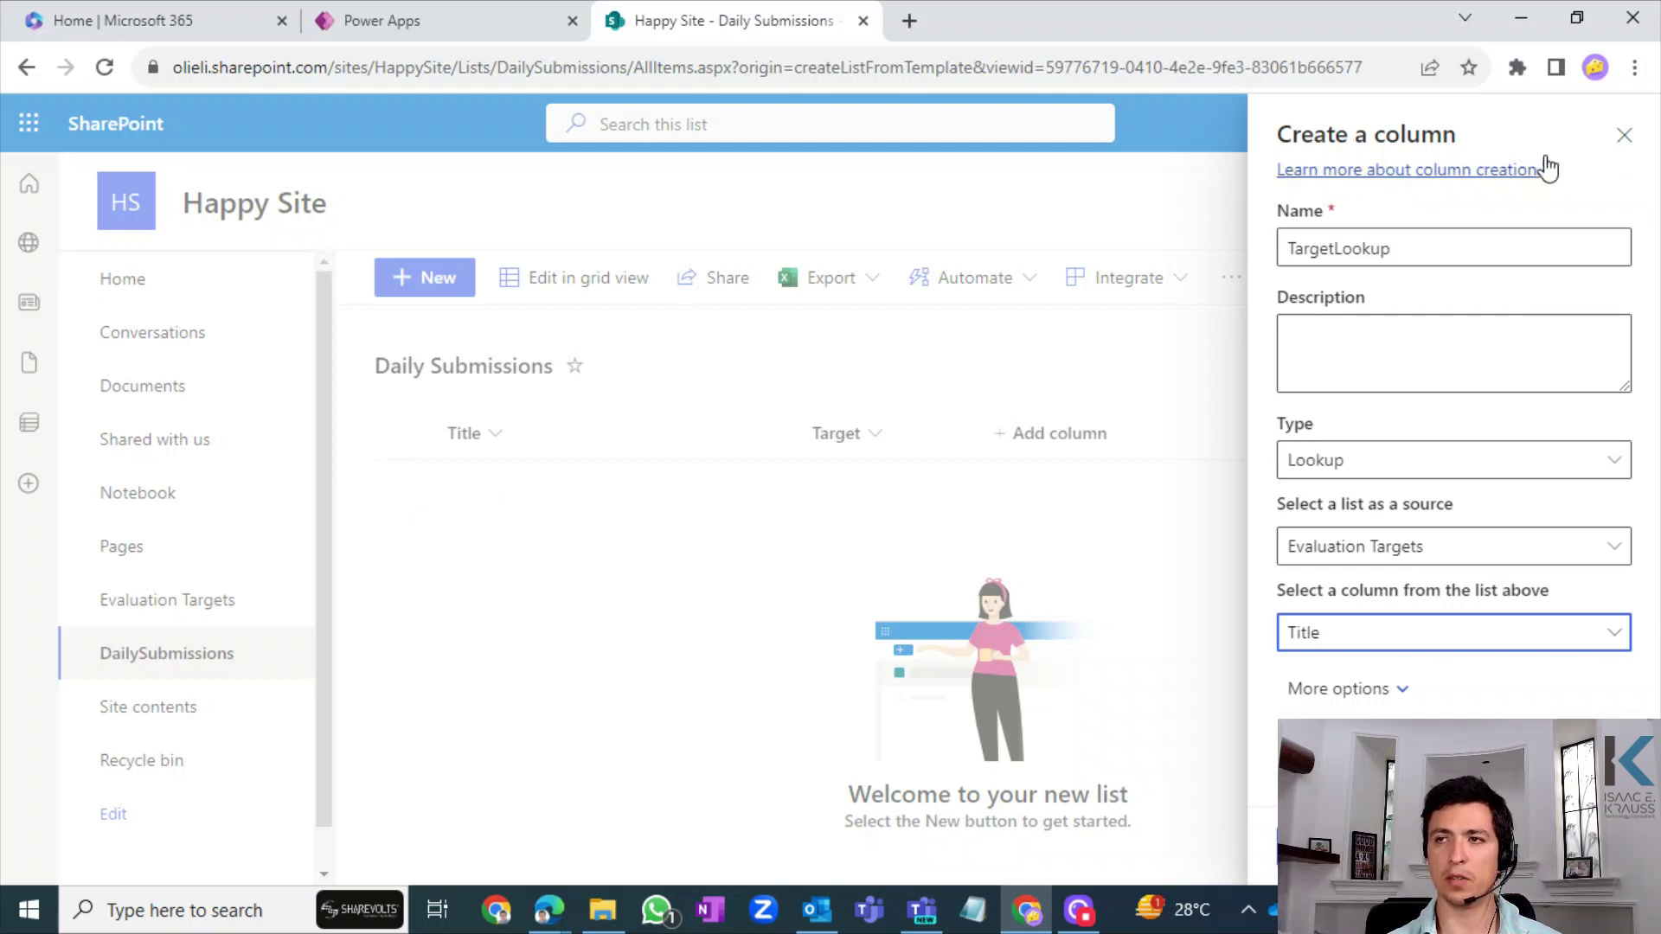
click(1624, 136)
click(865, 435)
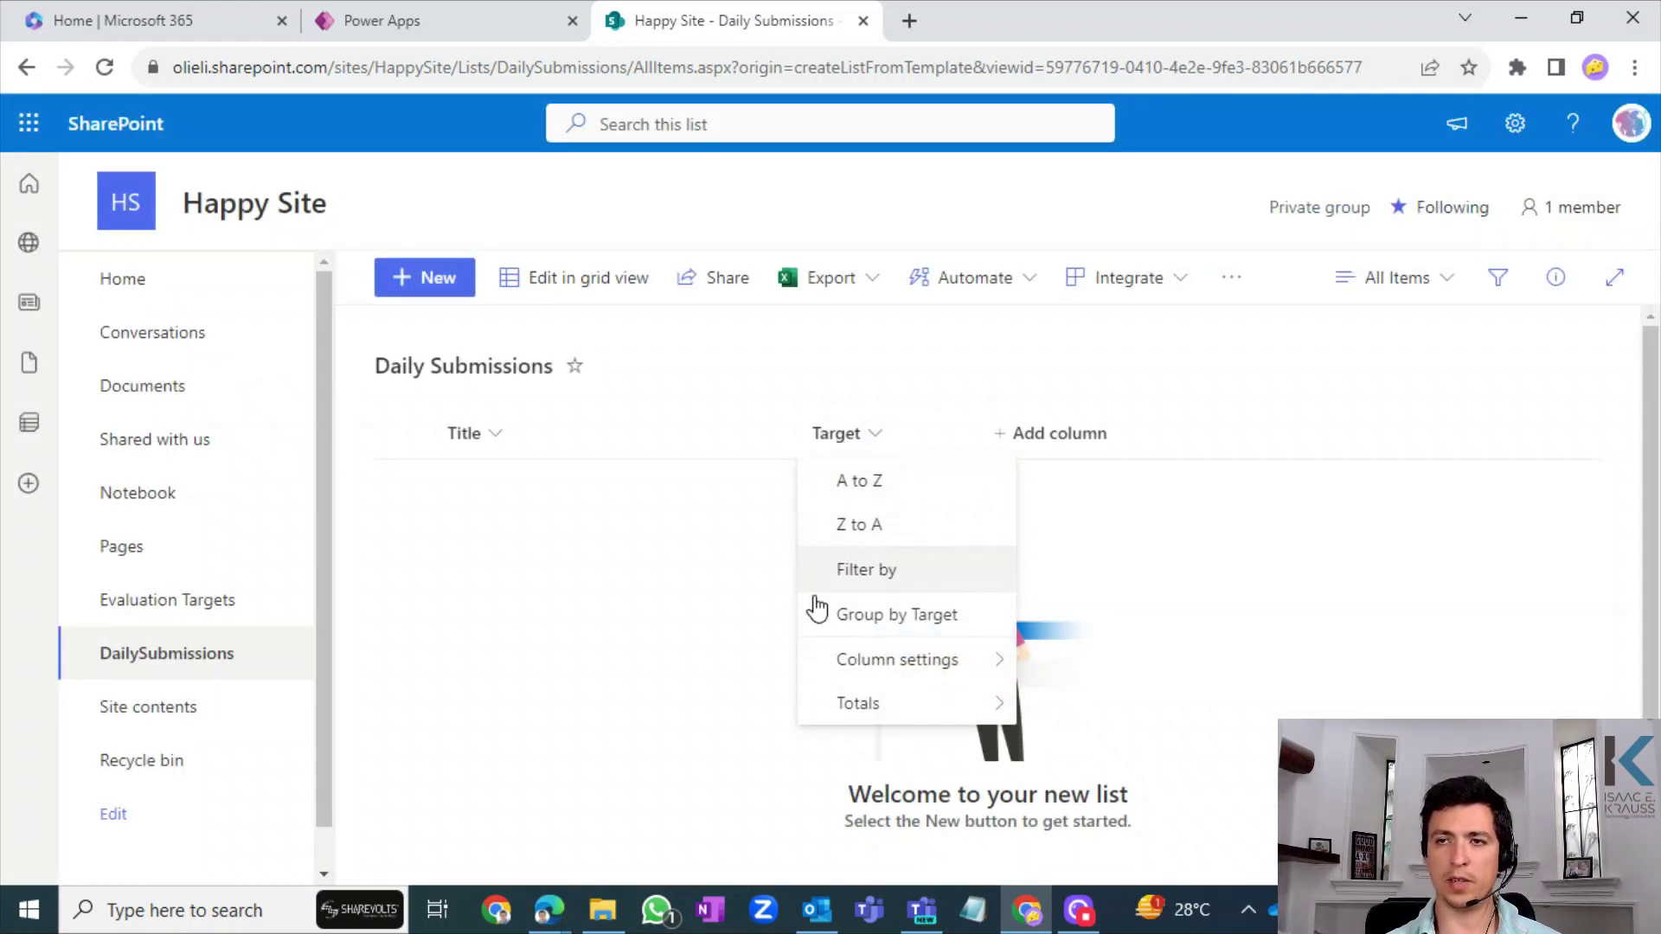
click(799, 454)
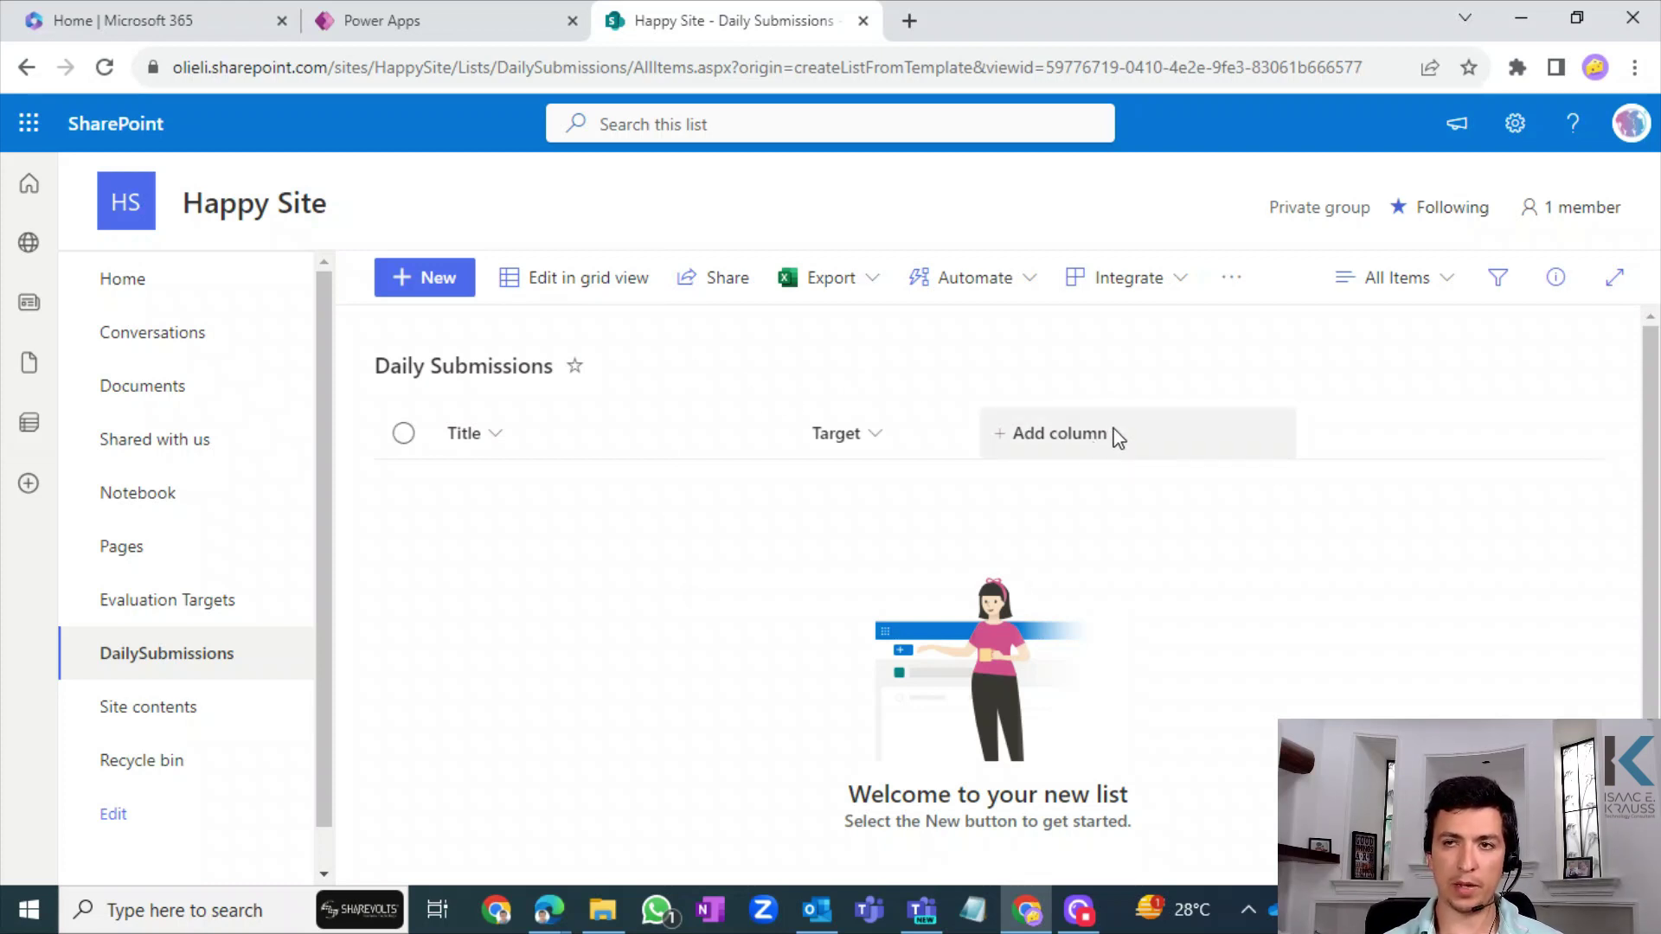
- Start a new Number column in the Daily Submissions list and name it MoodLevel
click(1065, 432)
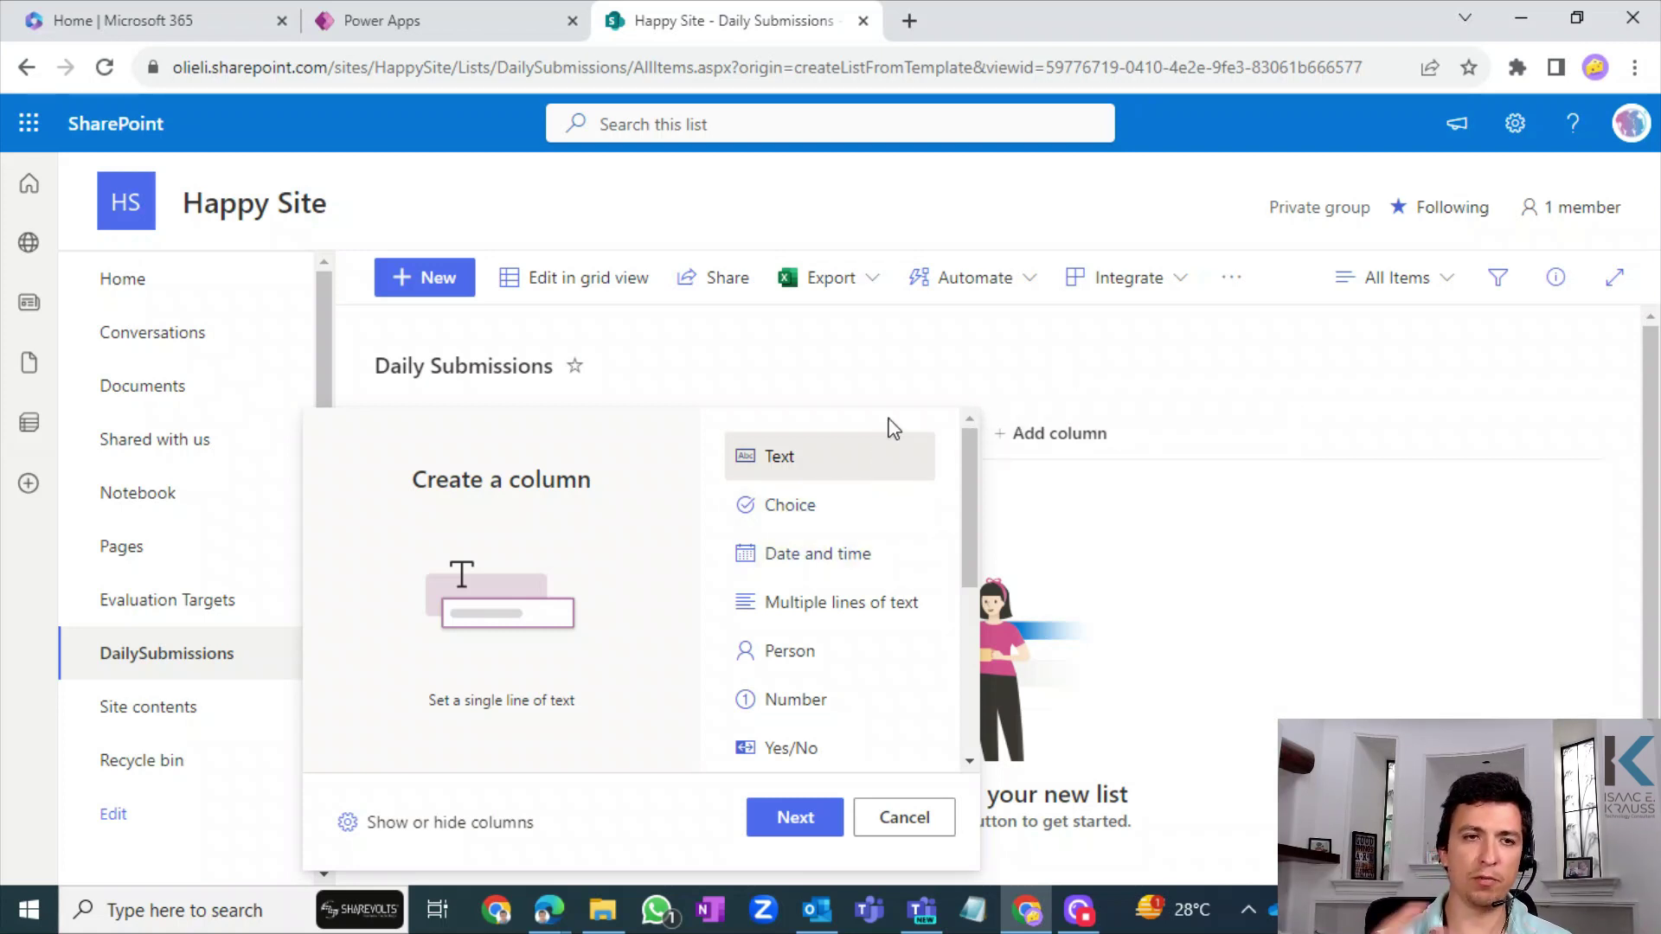
drag(966, 506, 961, 539)
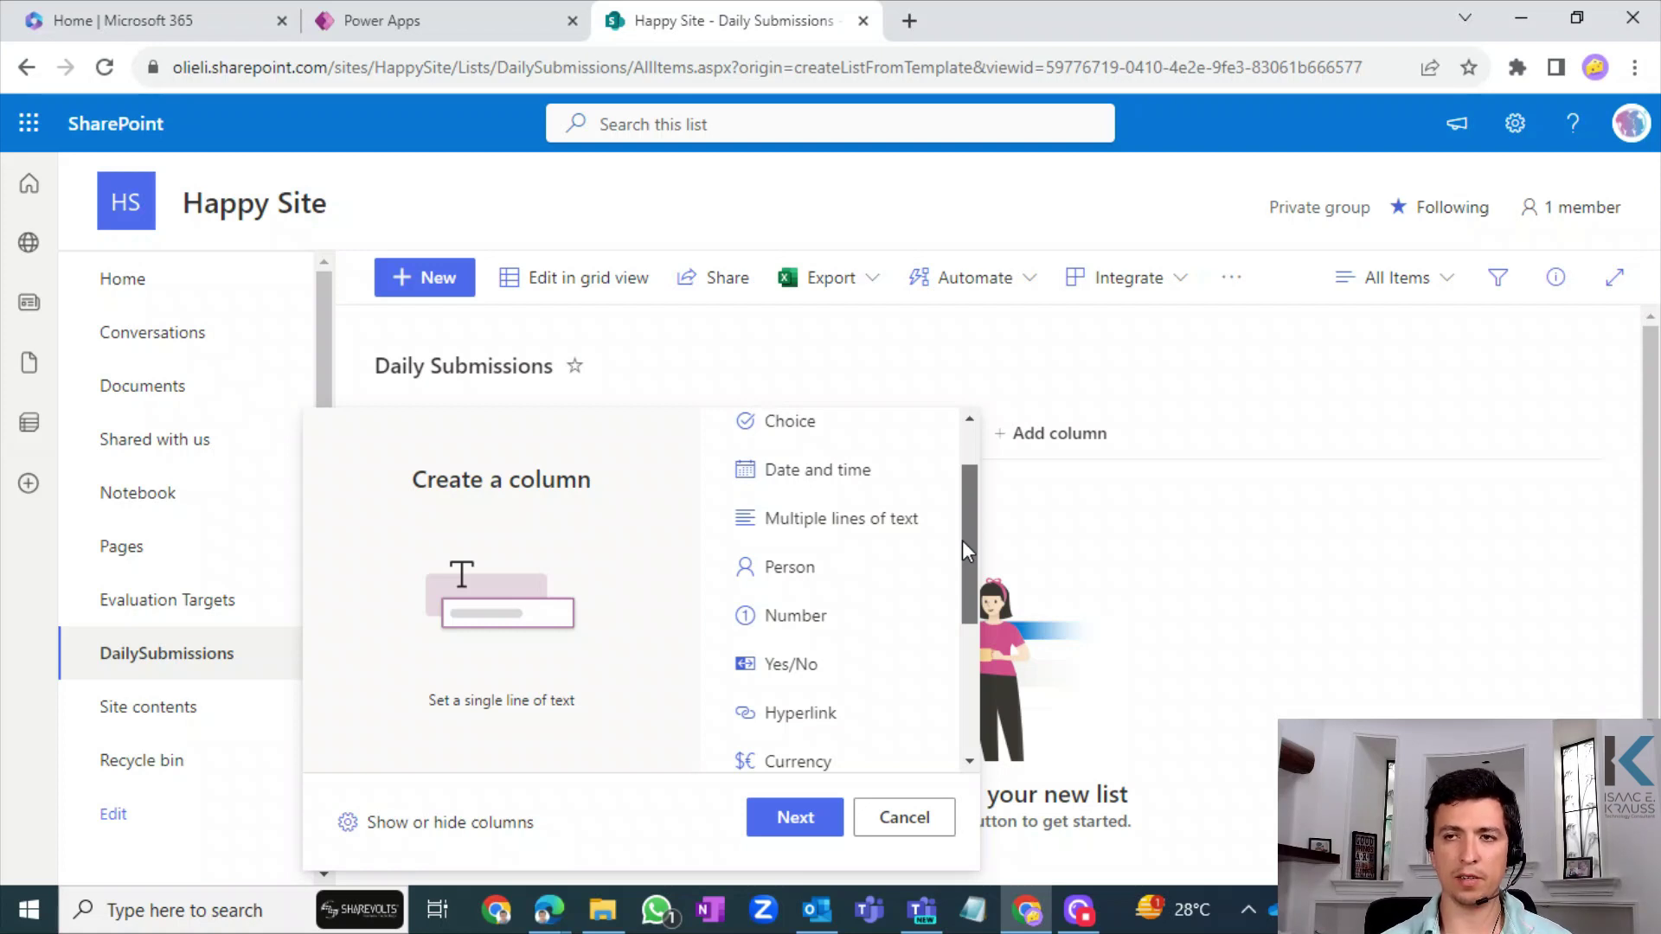
click(792, 625)
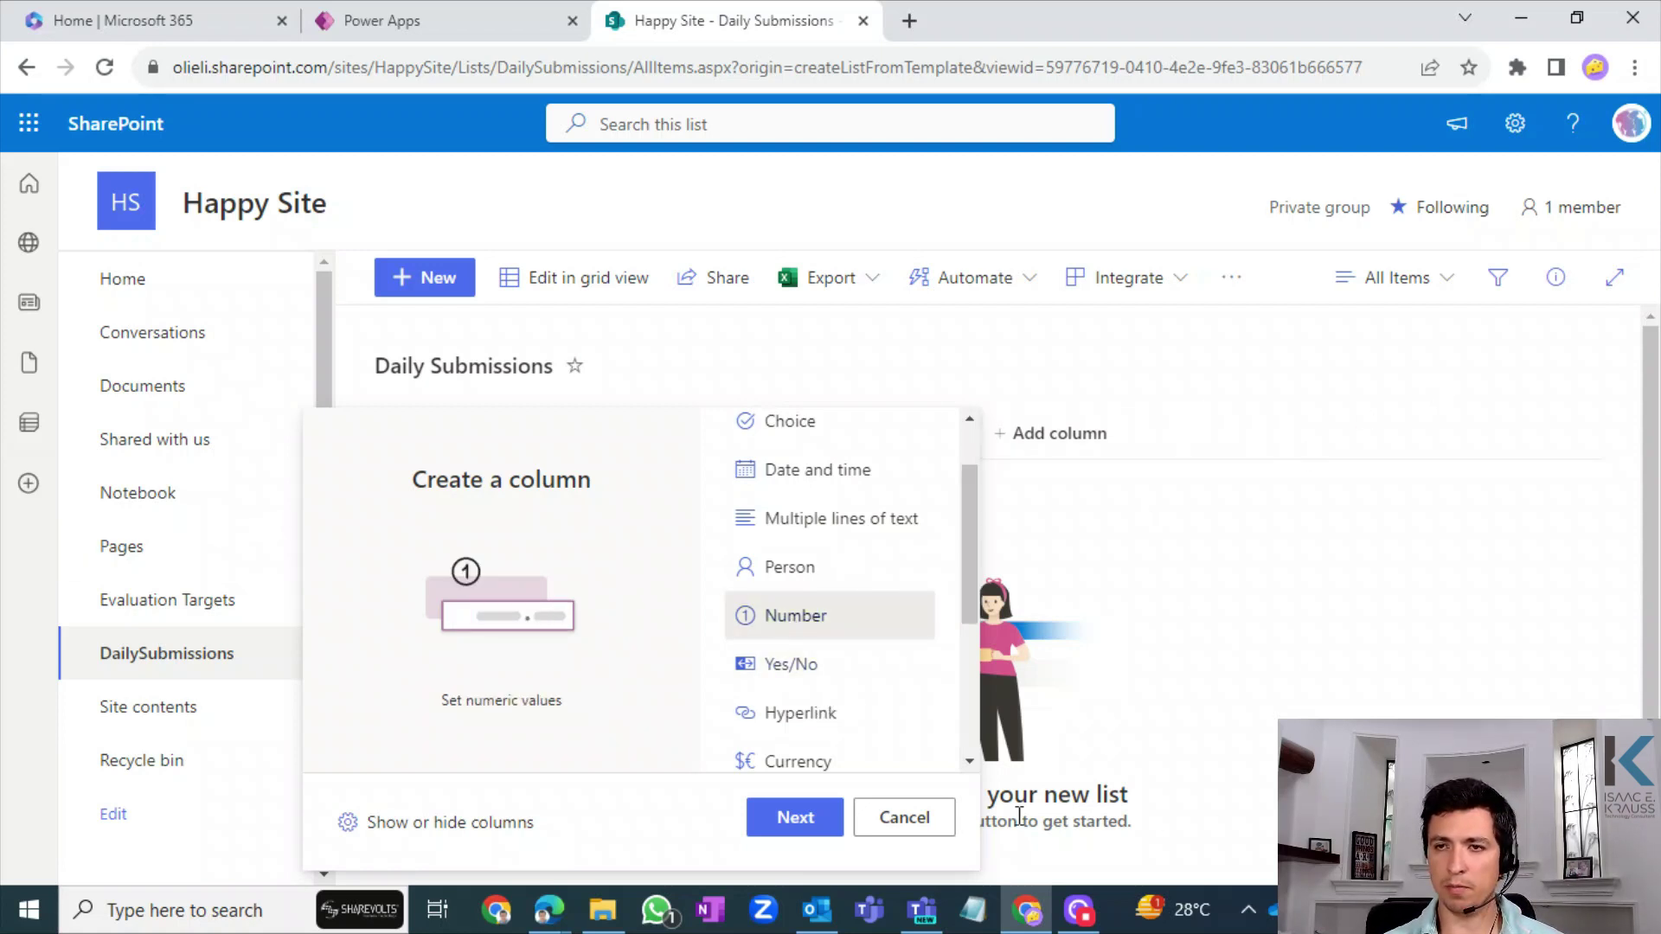
click(801, 822)
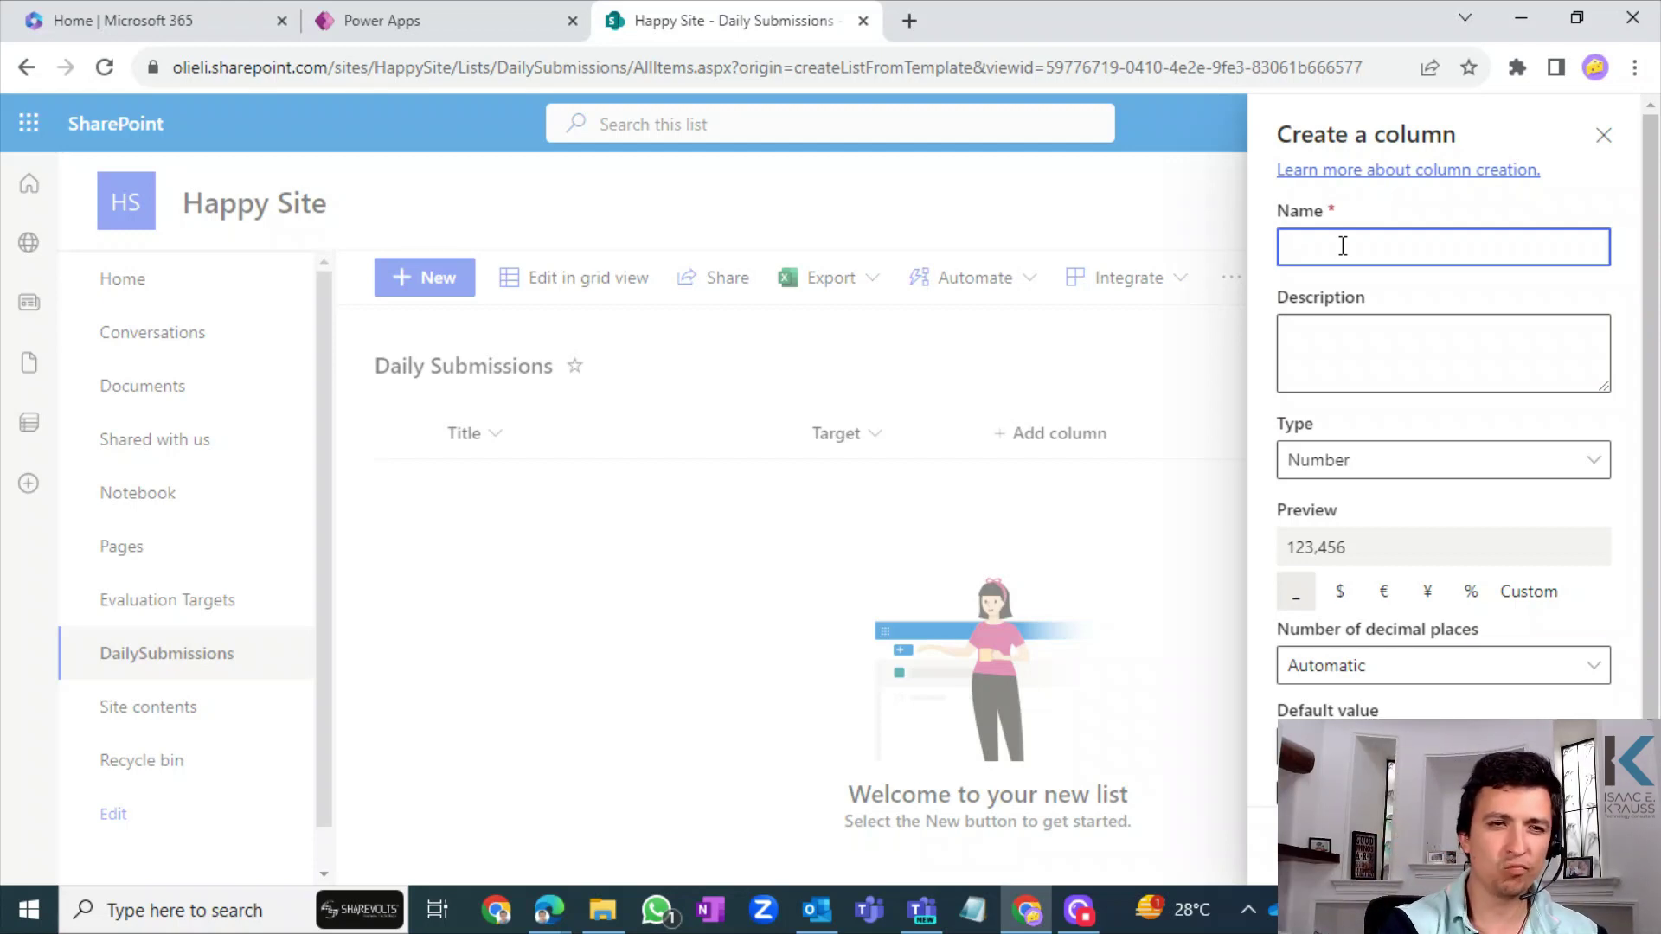
text(Ra)
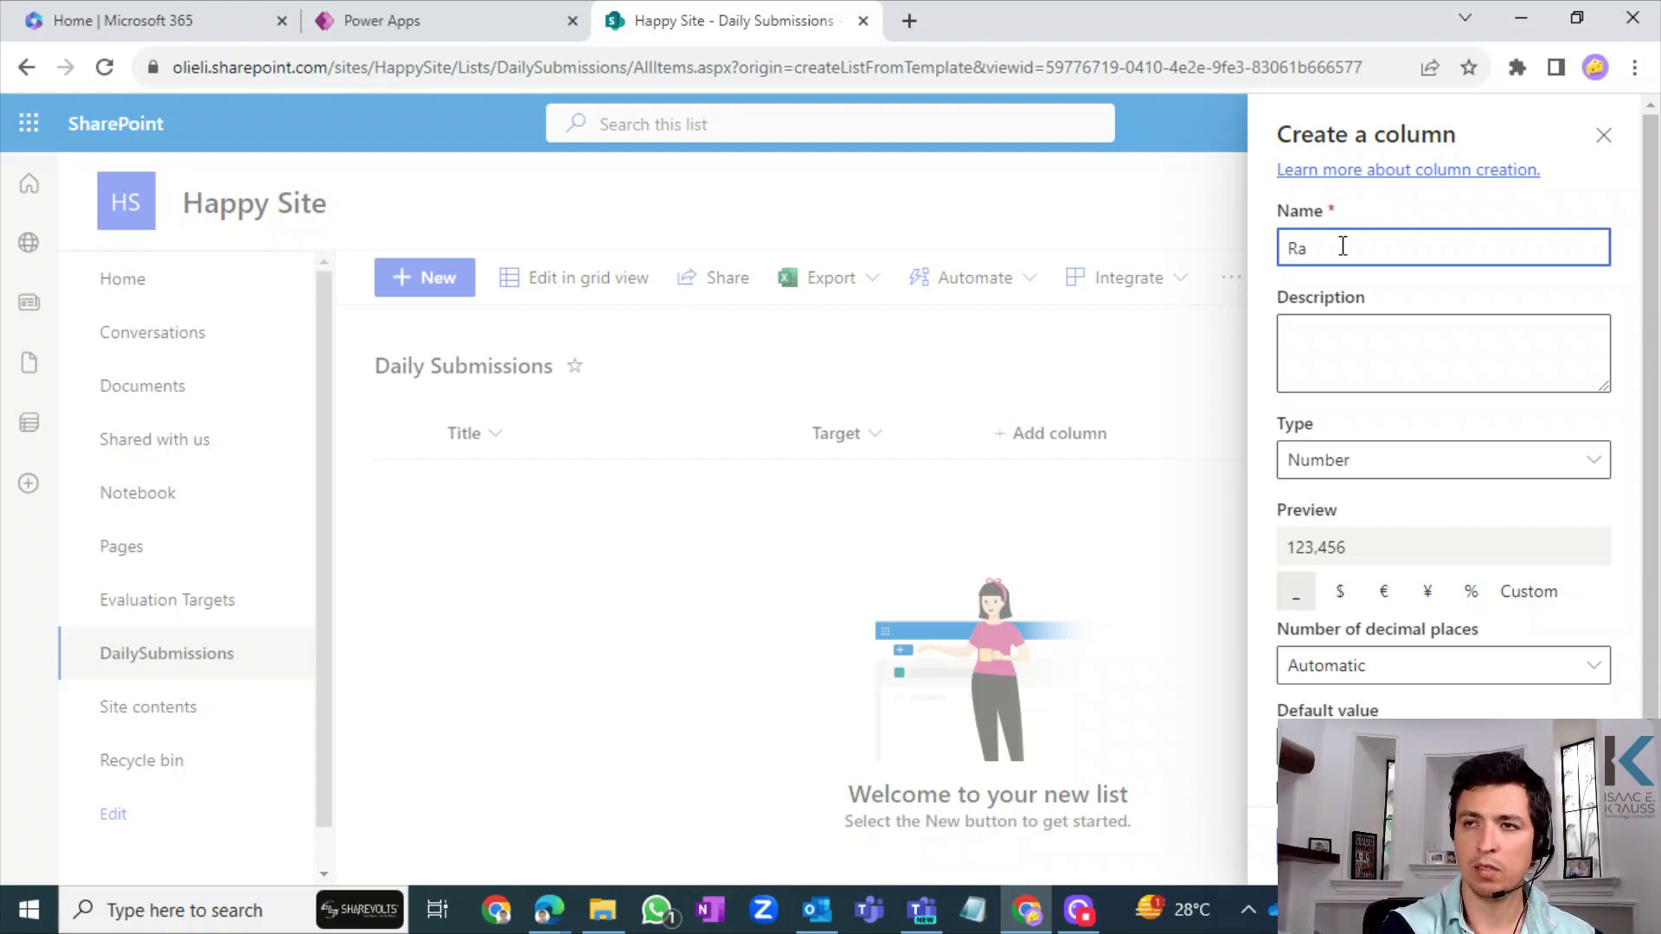
key(BackSpace)
key(BackSpace)
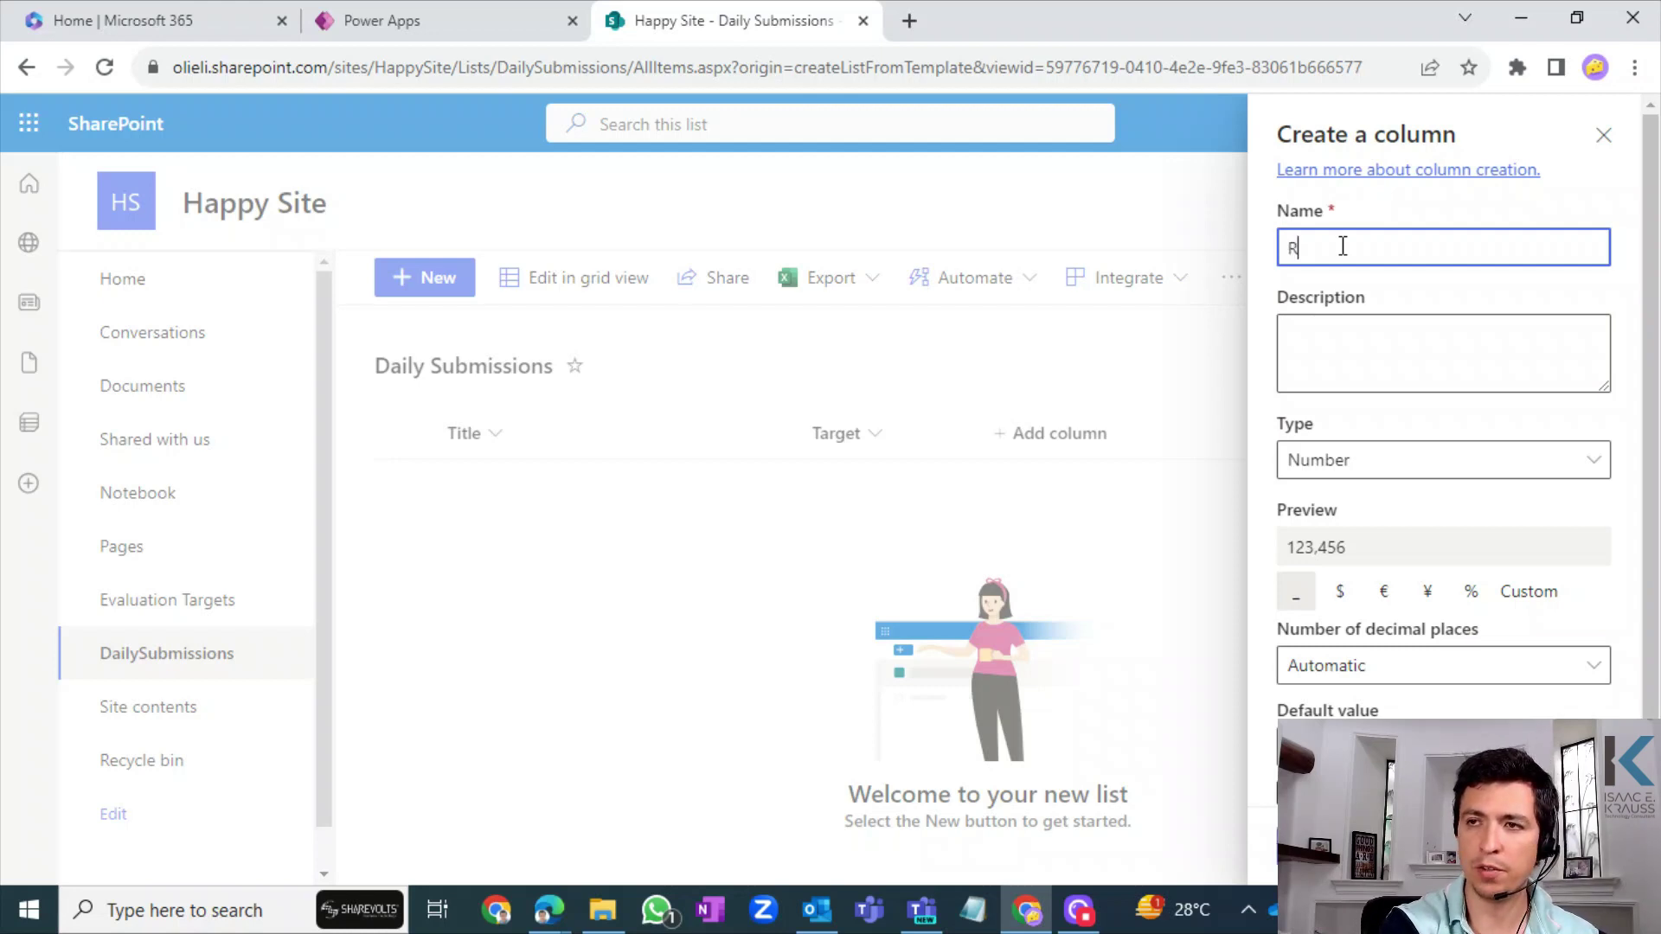
text(R)
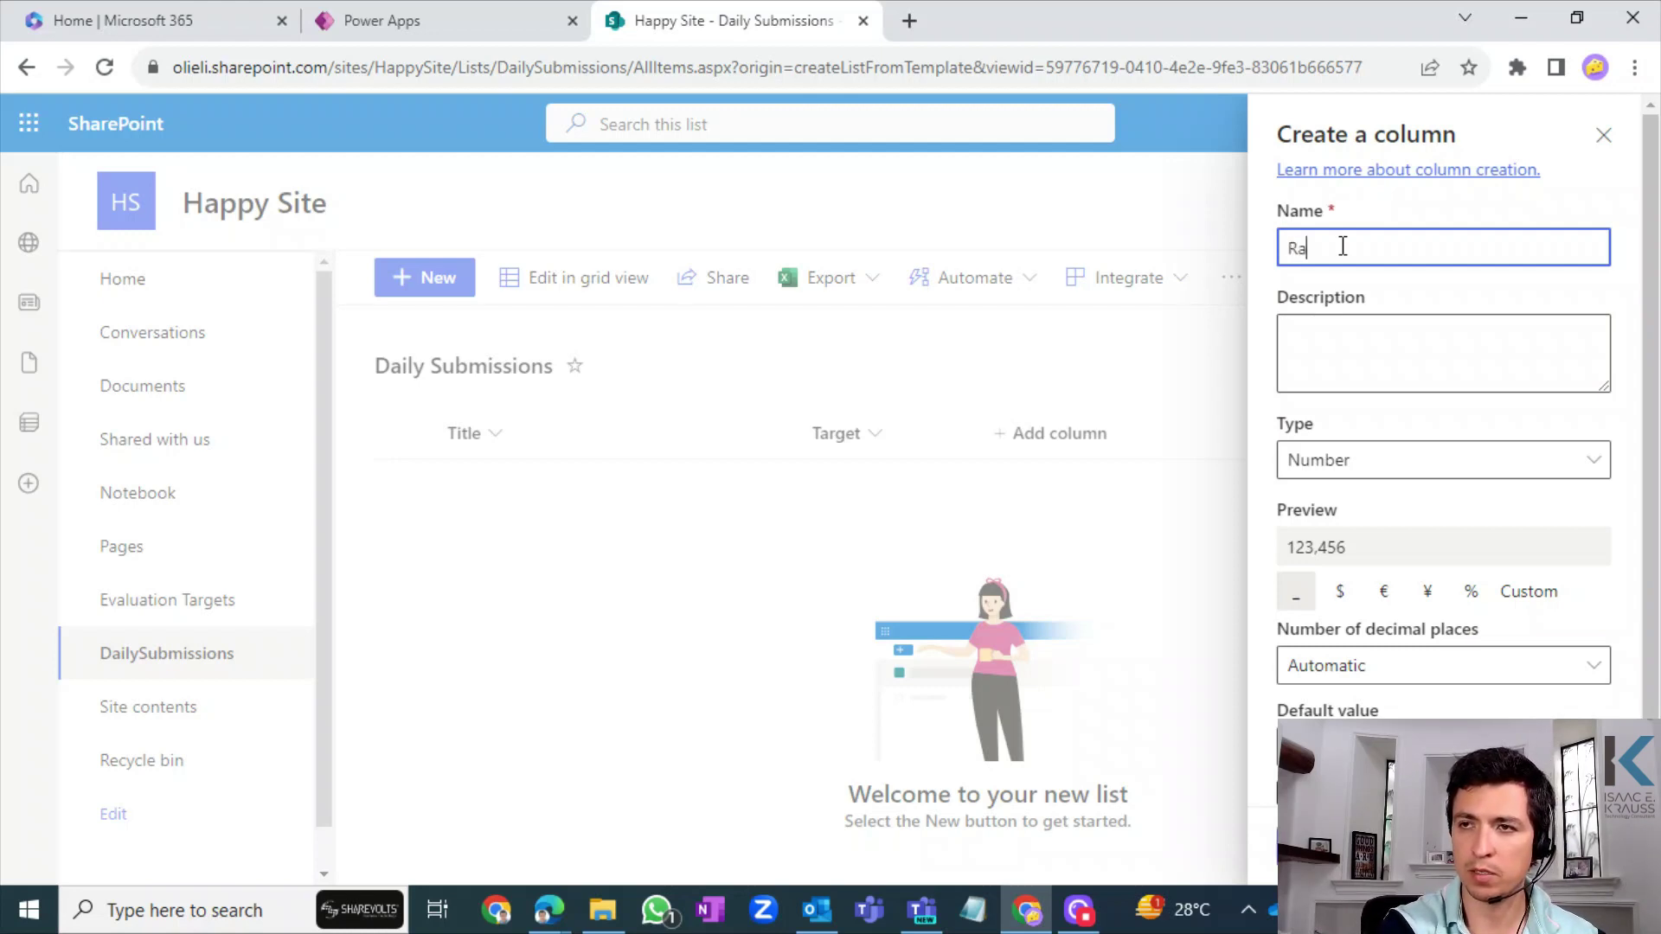
key(BackSpace)
key(BackSpace)
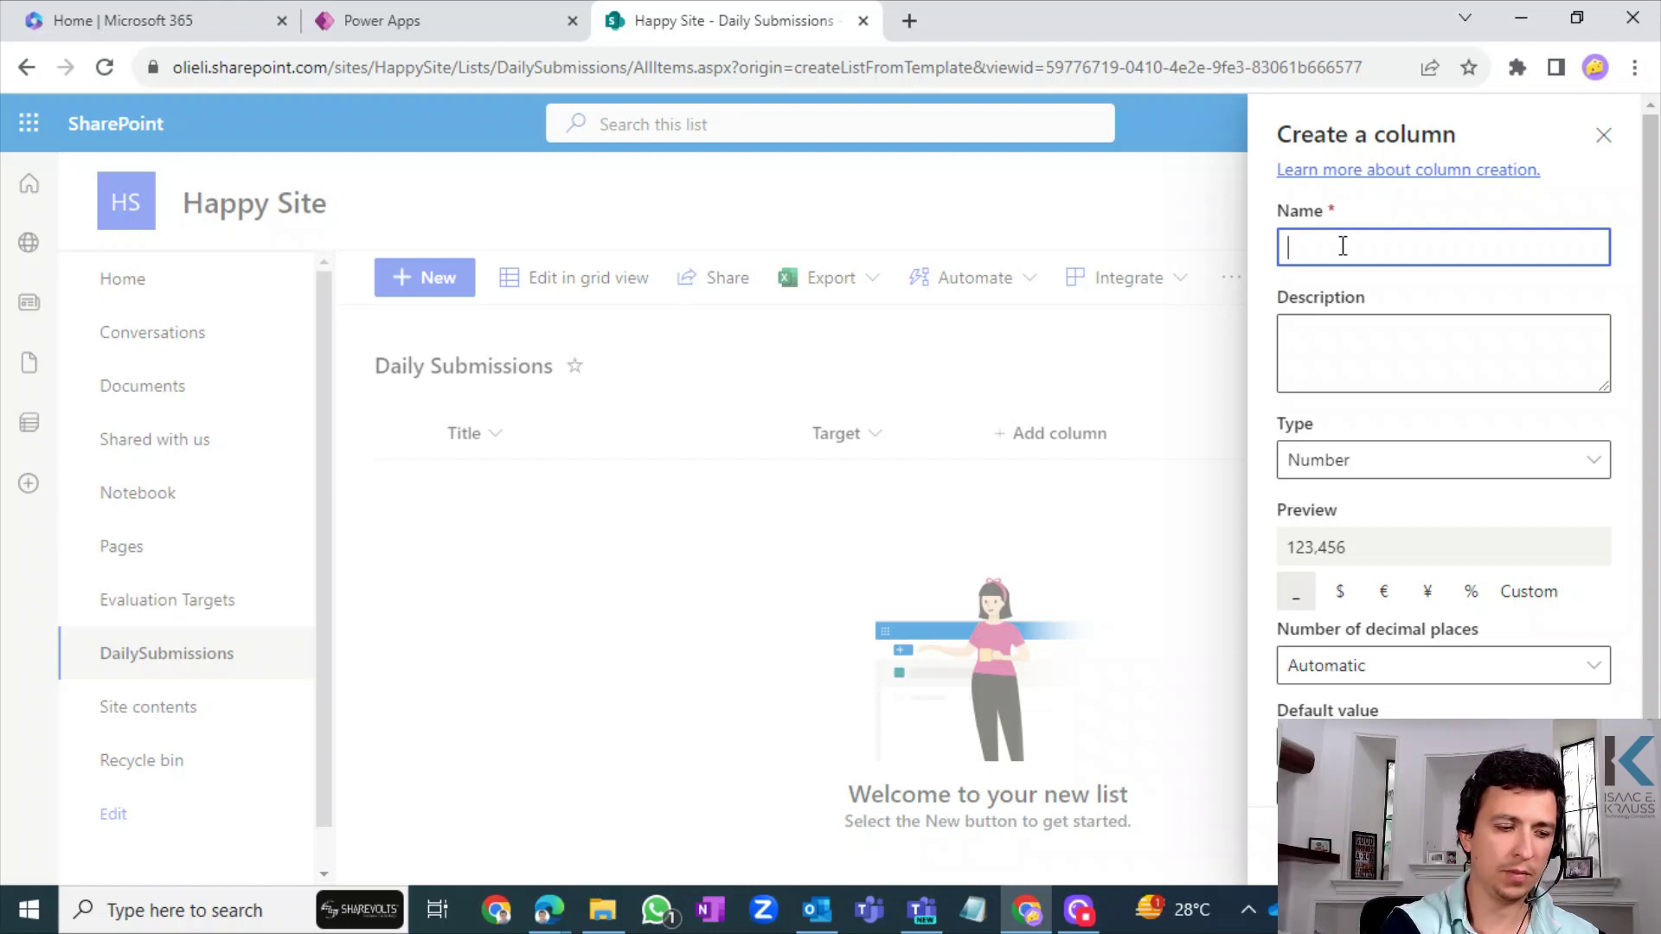
text(Mood)
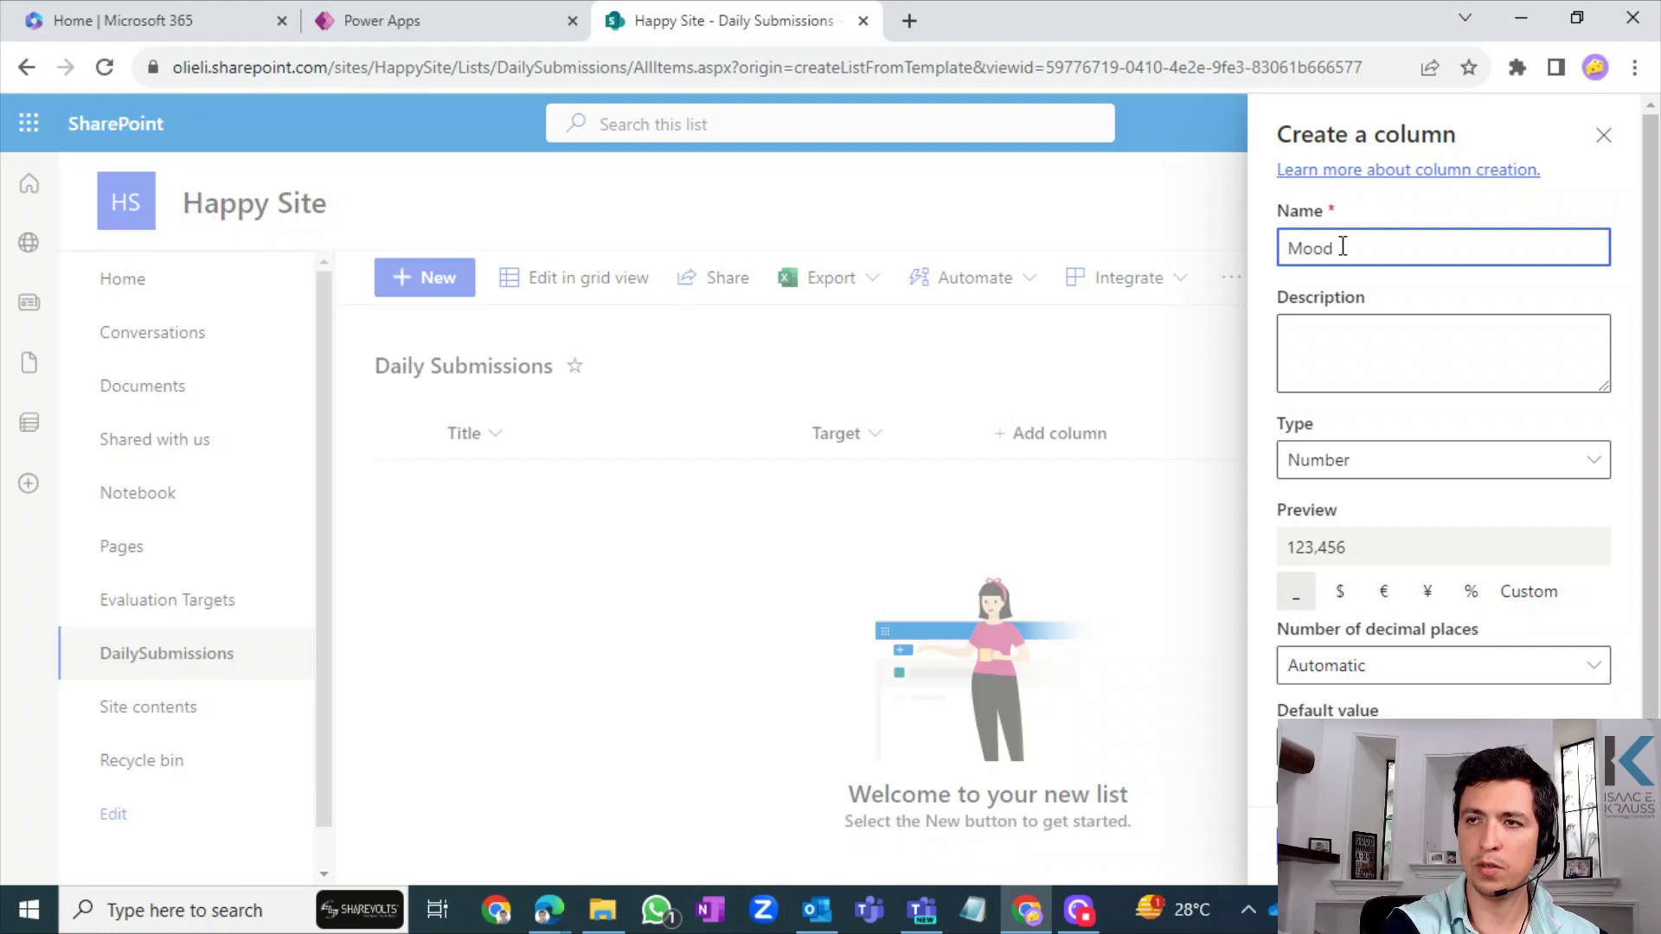
text(Level)
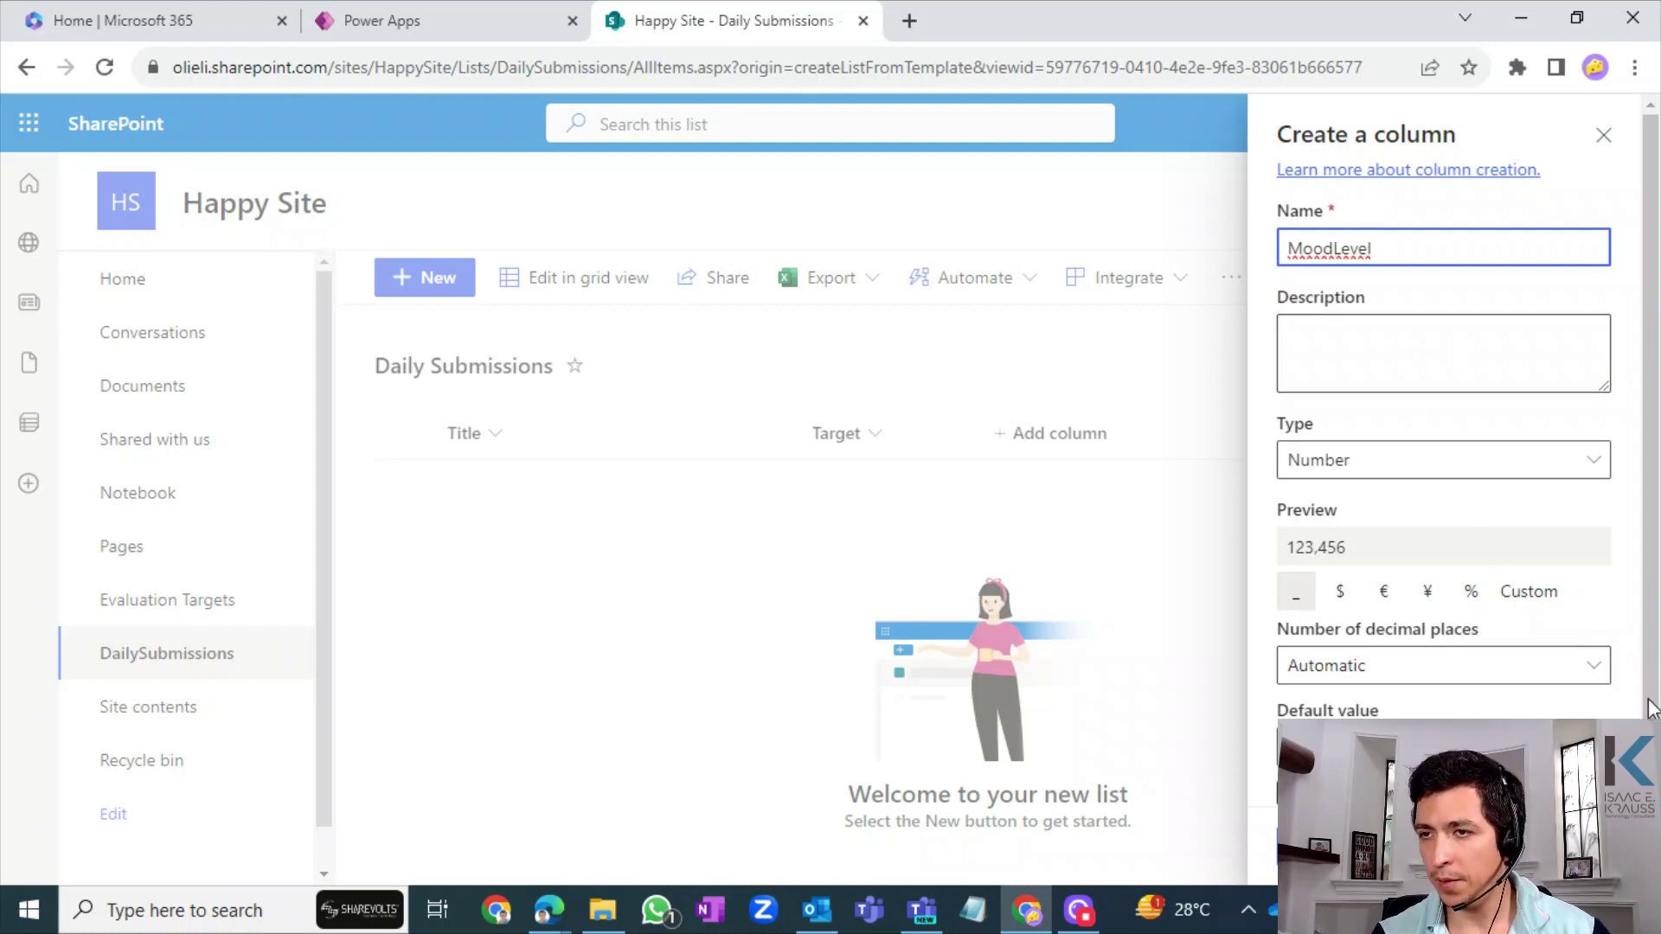
- Set the MoodLevel column's minimum allowed value to 1 and its maximum allowed value to 5
scroll(1614, 670, down, 1)
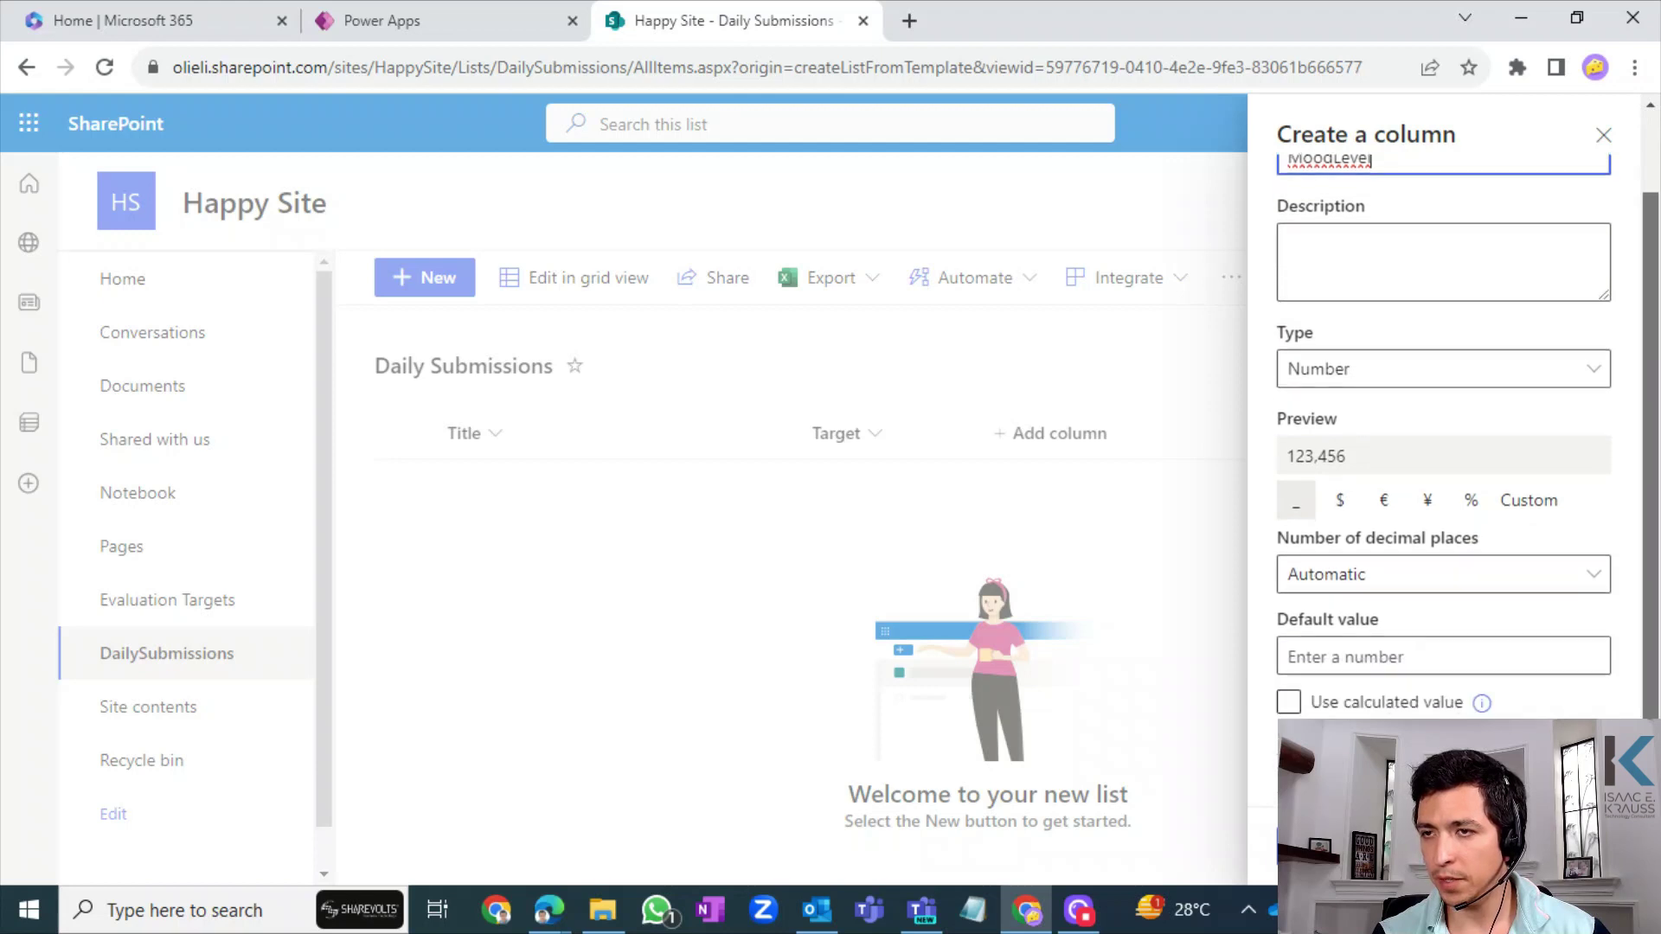
click(1468, 585)
click(1602, 592)
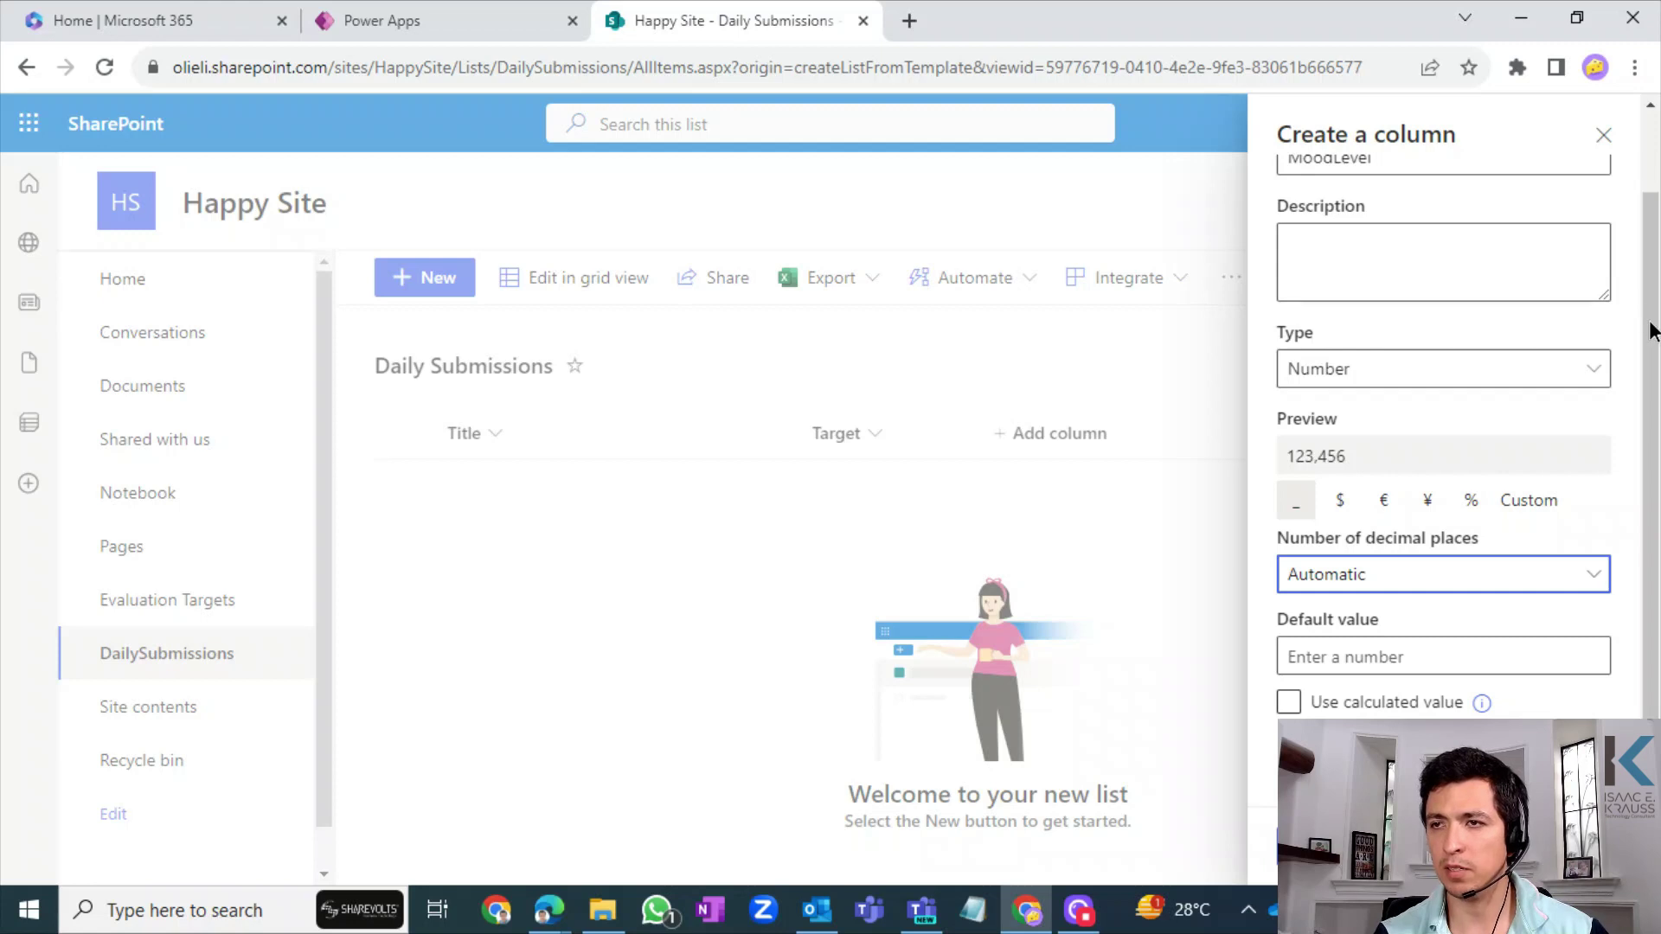
drag(1649, 322, 1649, 680)
click(1403, 390)
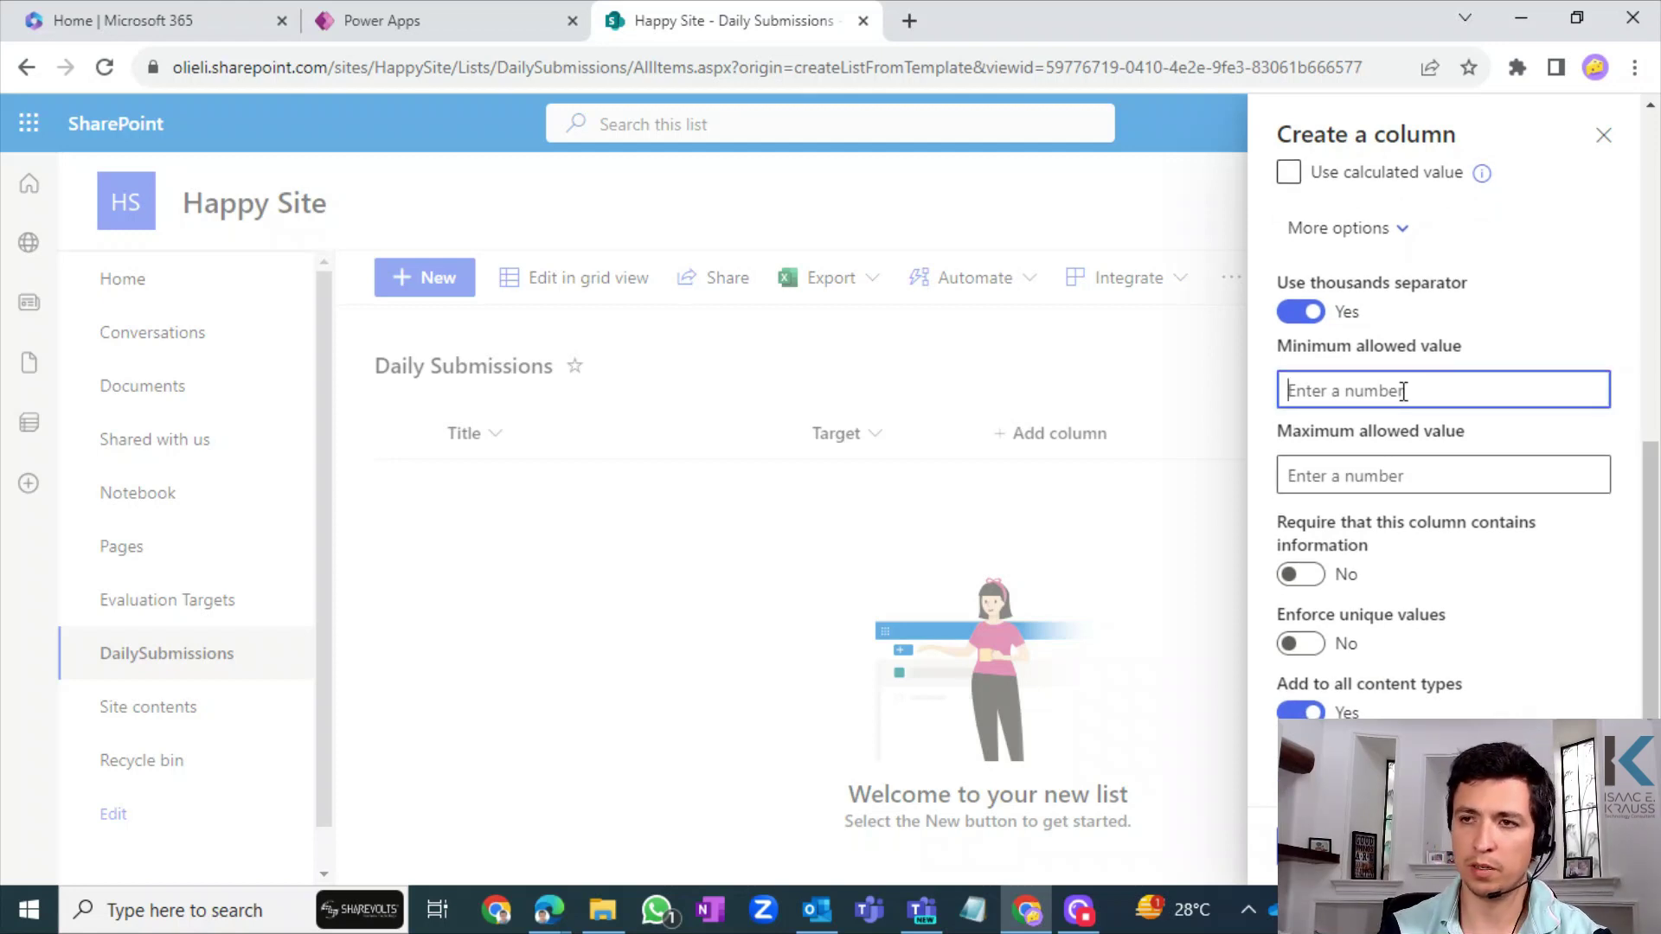
text(1)
click(1387, 481)
text(5)
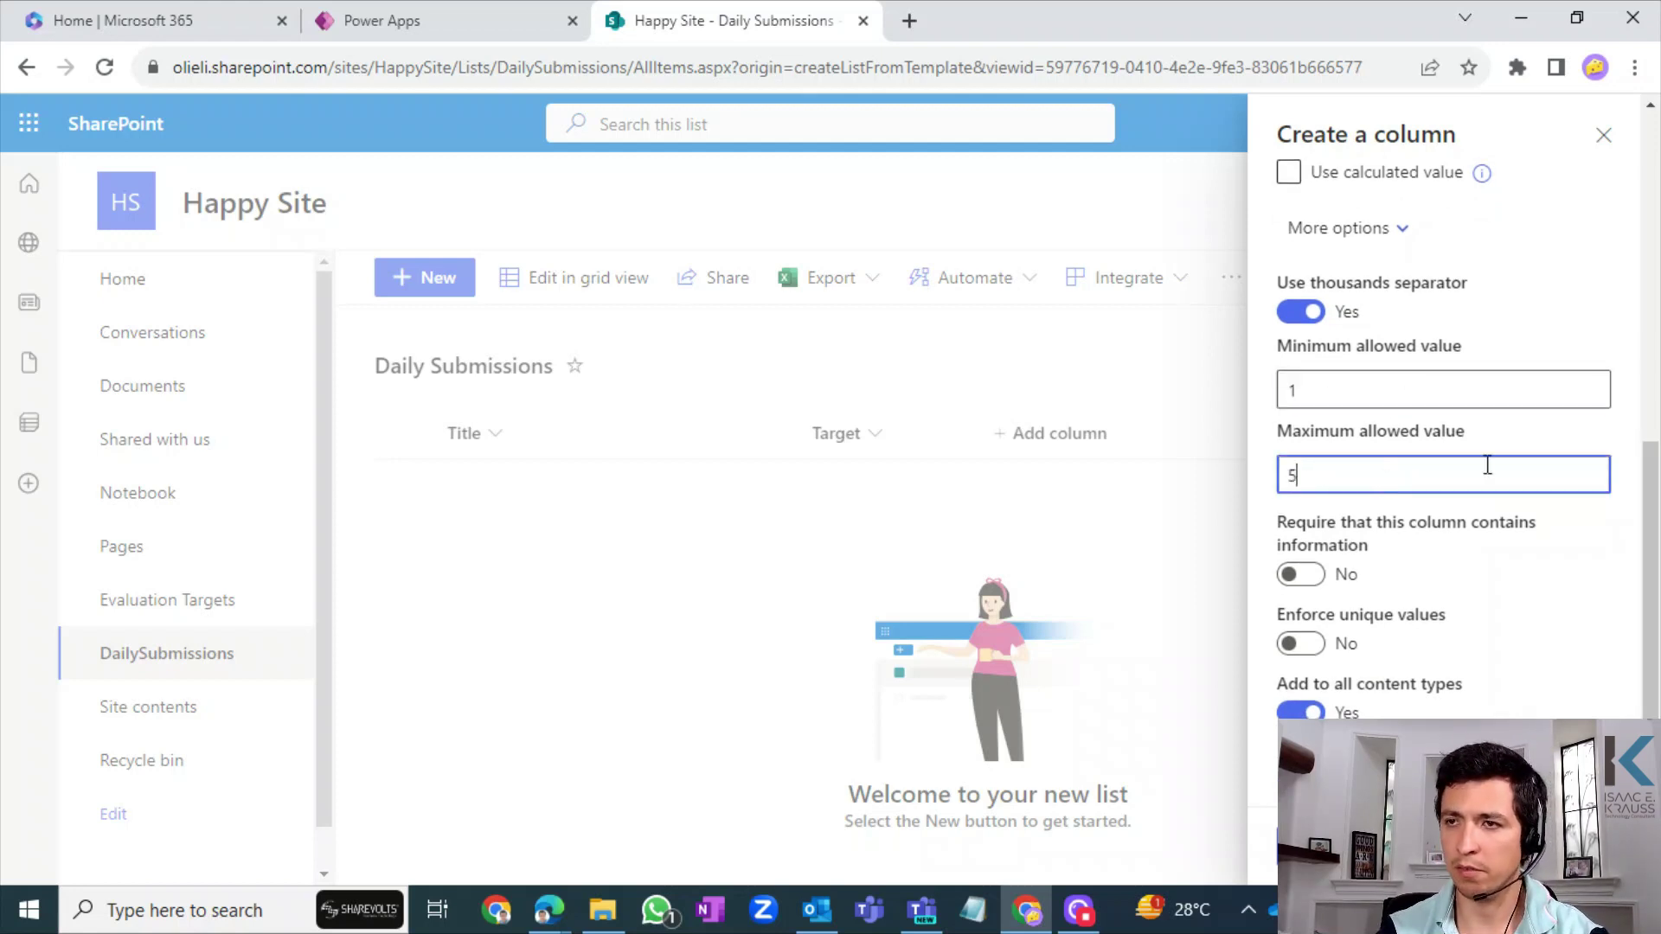
- Review the MoodLevel column's remaining options and save the column to the Daily Submissions list
click(1602, 564)
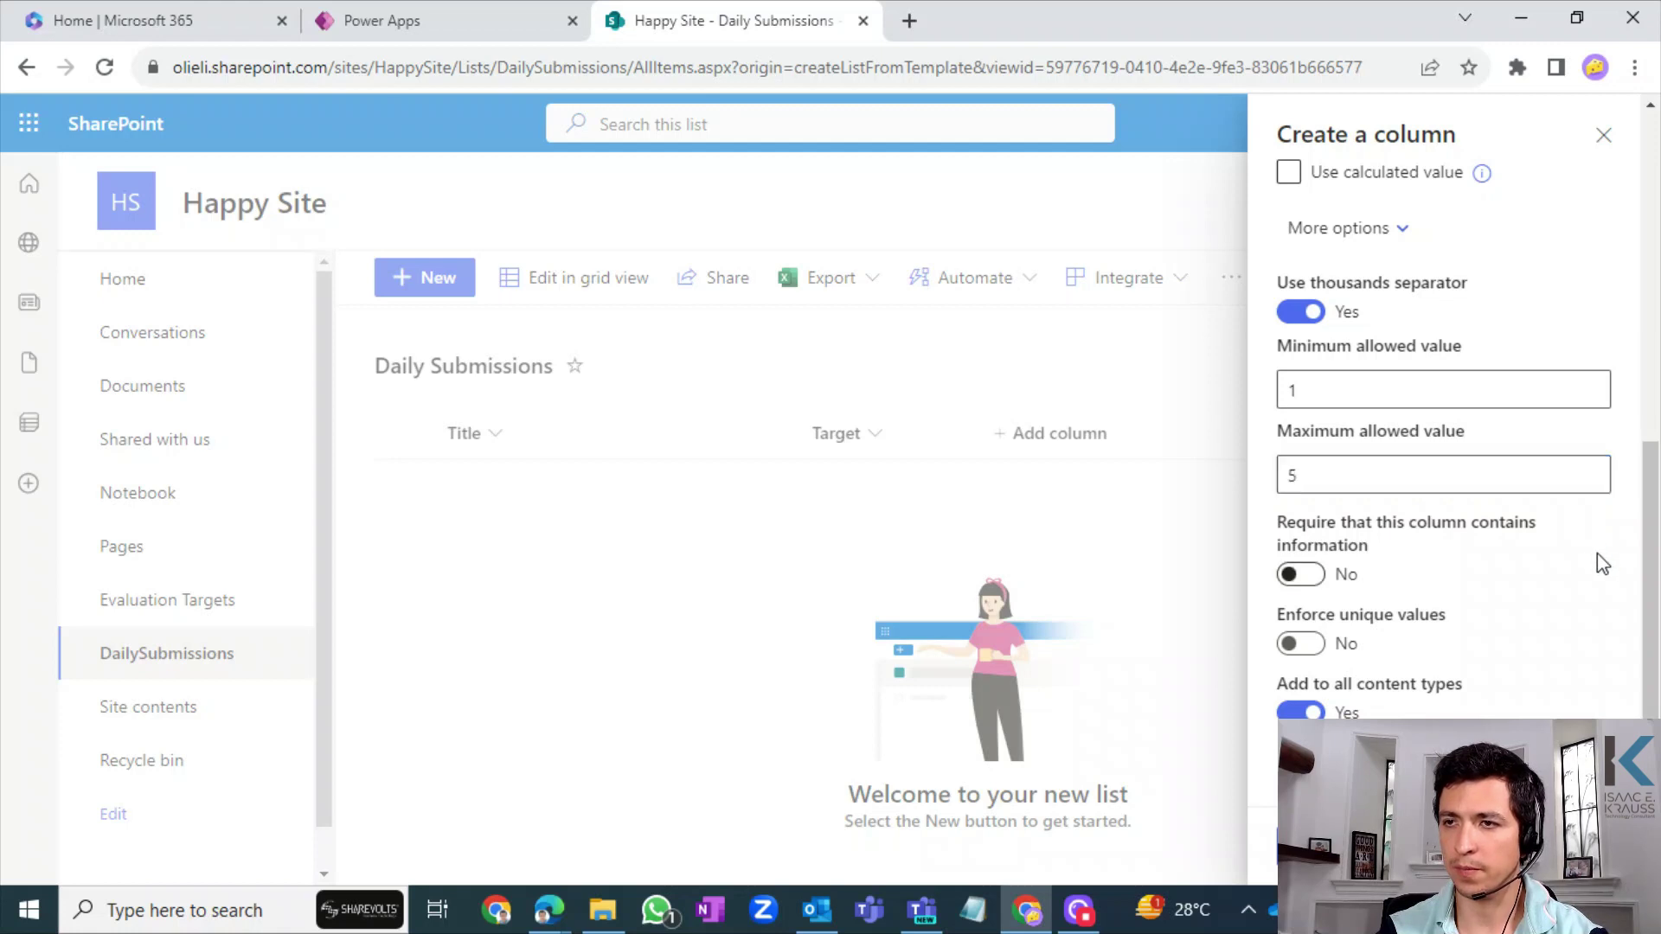
click(1297, 573)
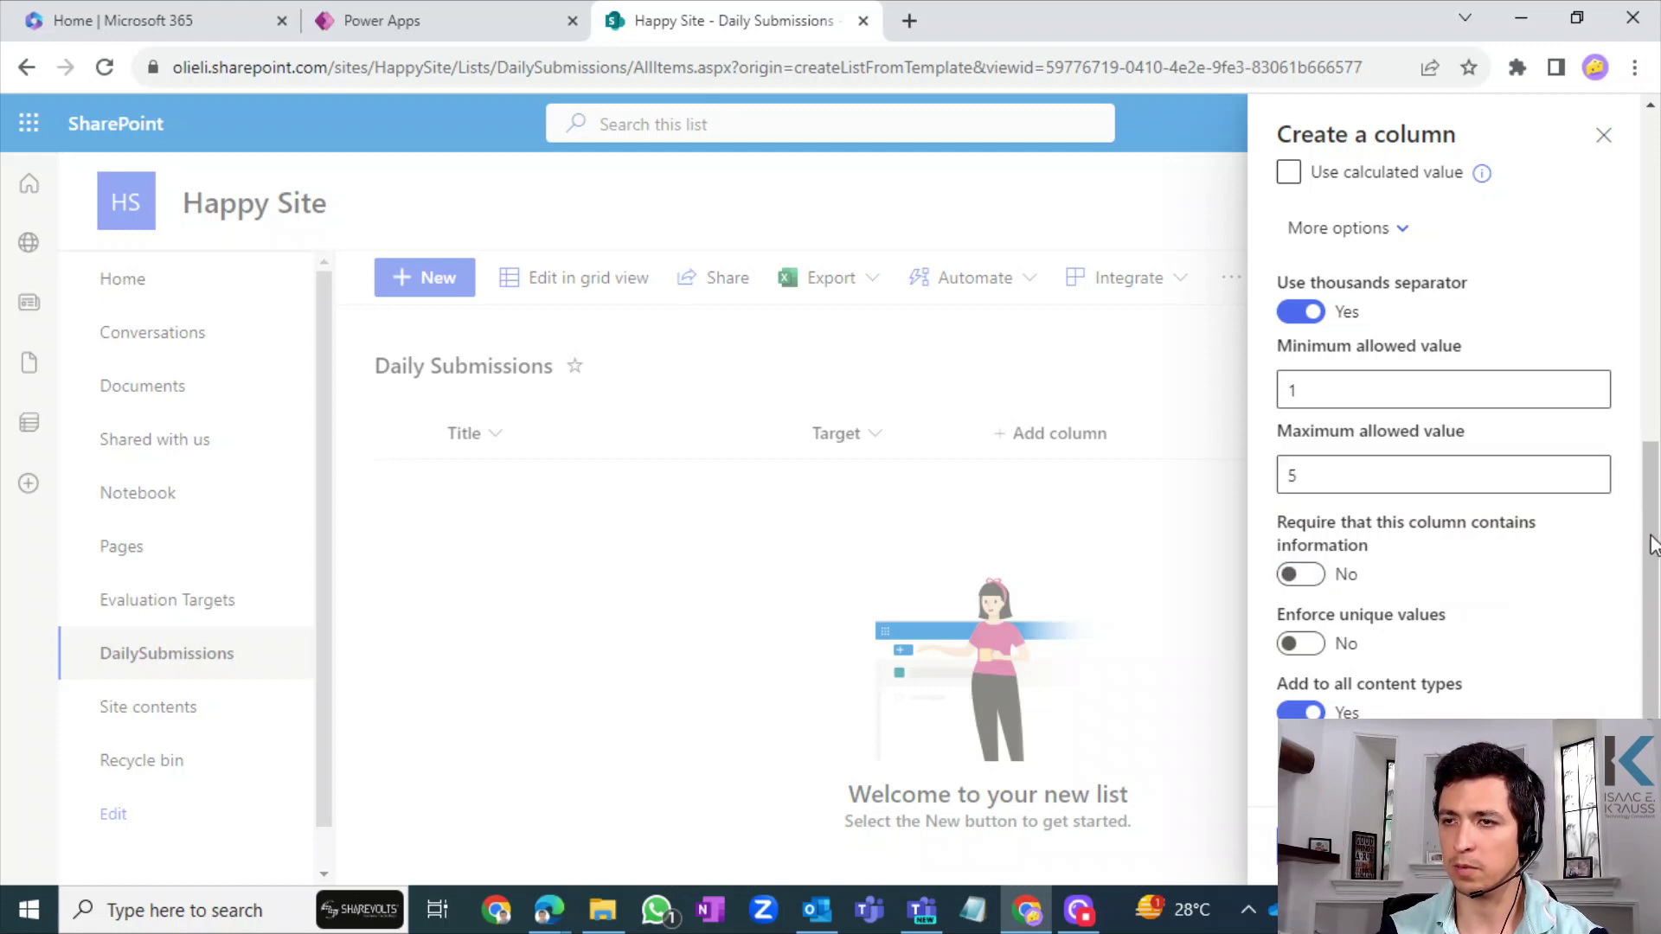
drag(1652, 545, 1656, 391)
drag(1652, 314, 1602, 558)
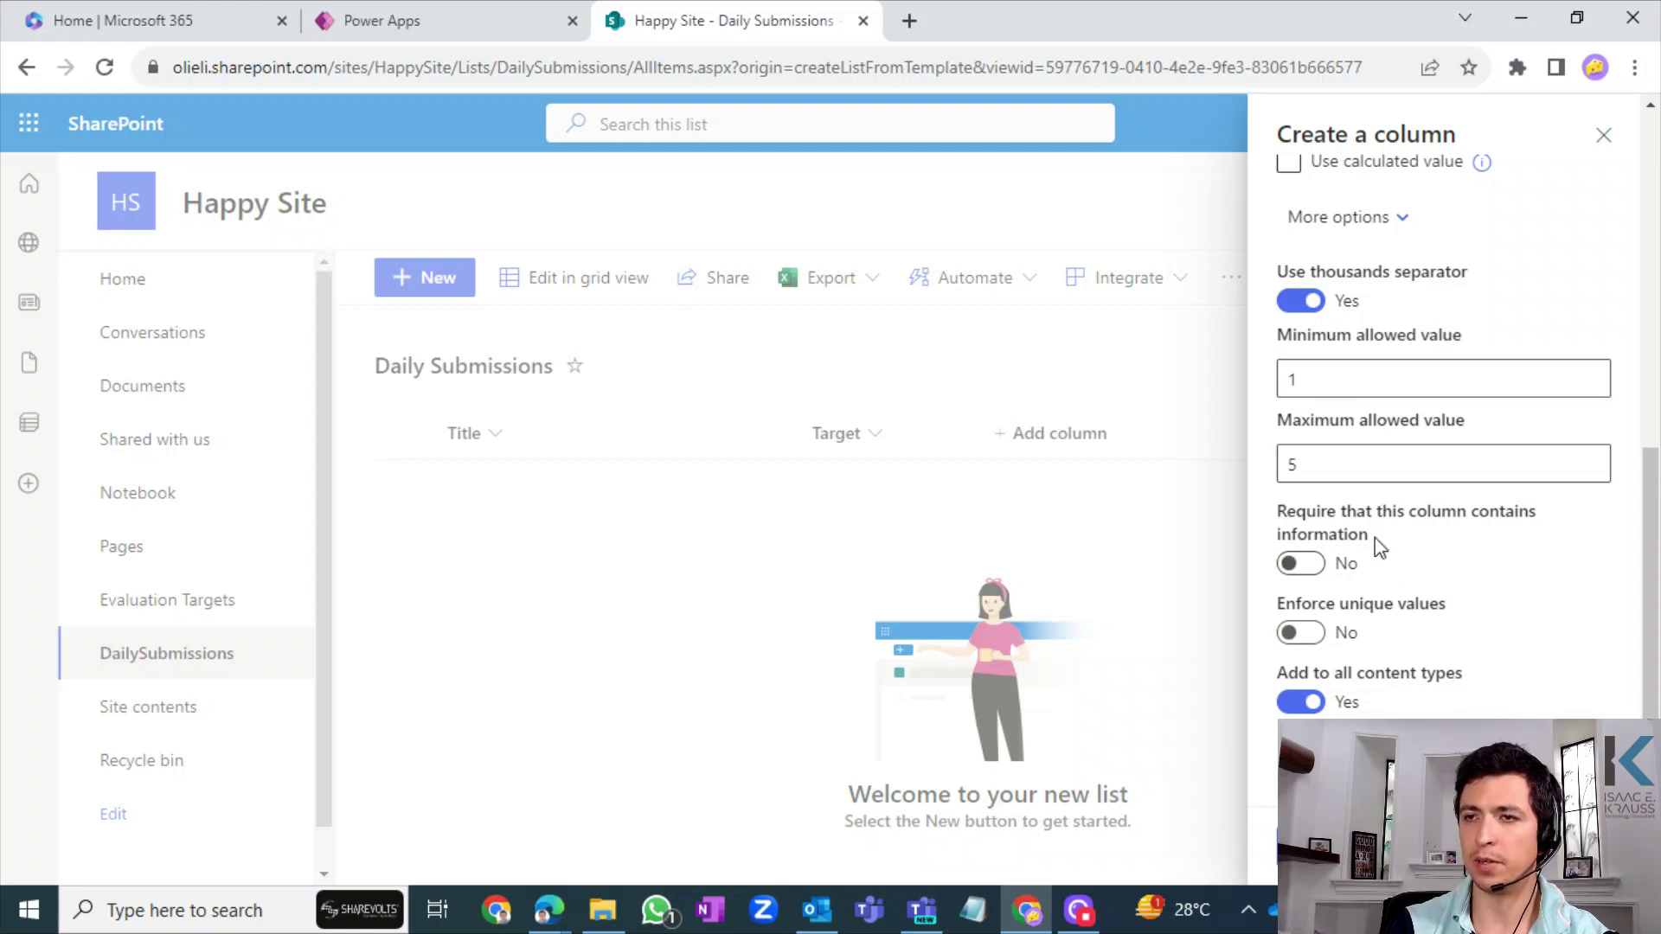
drag(1652, 580, 1654, 222)
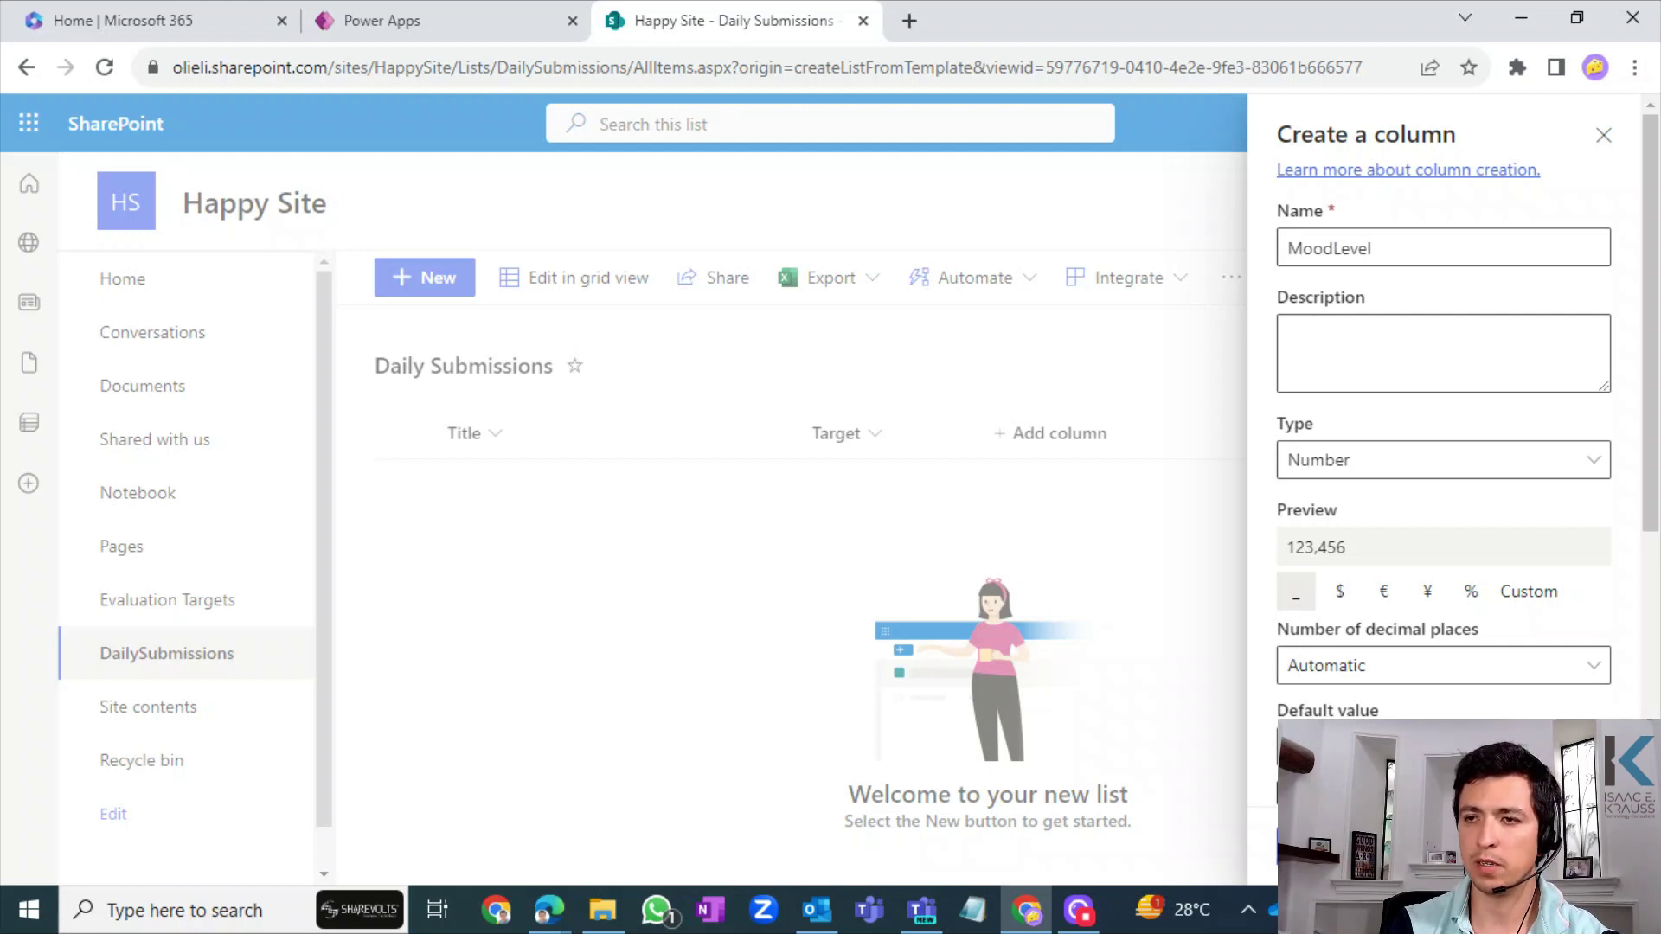
click(1322, 846)
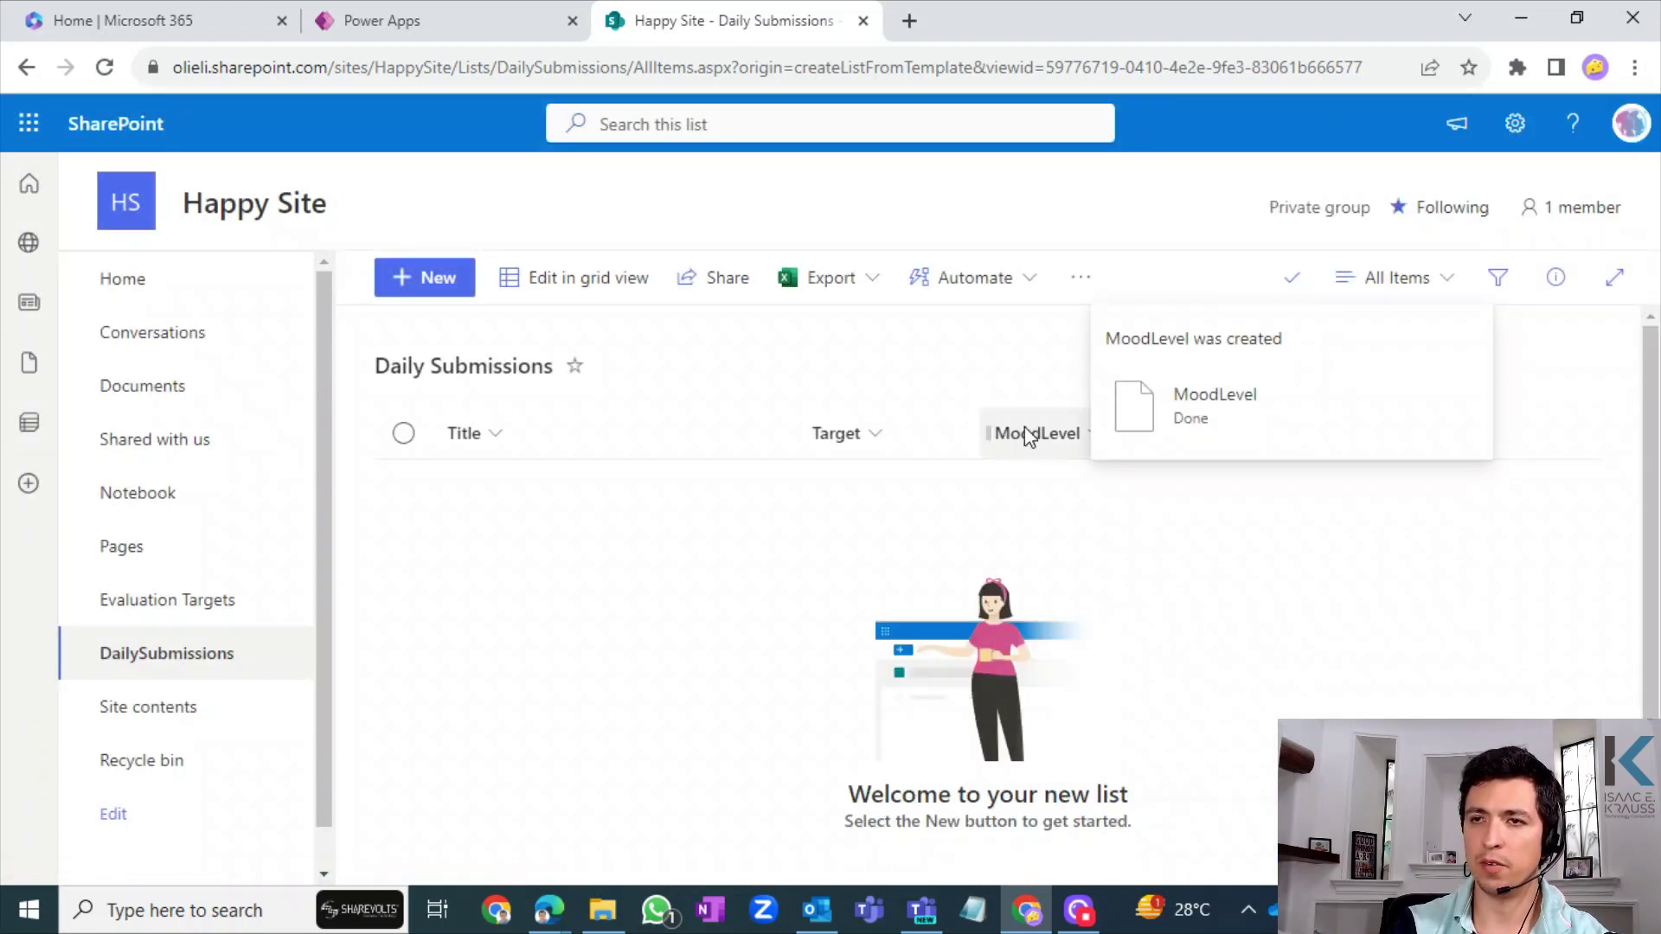
- Rename the MoodLevel column in the Daily Submissions list to "Mood Level"
click(1042, 433)
mouse_move(1070, 671)
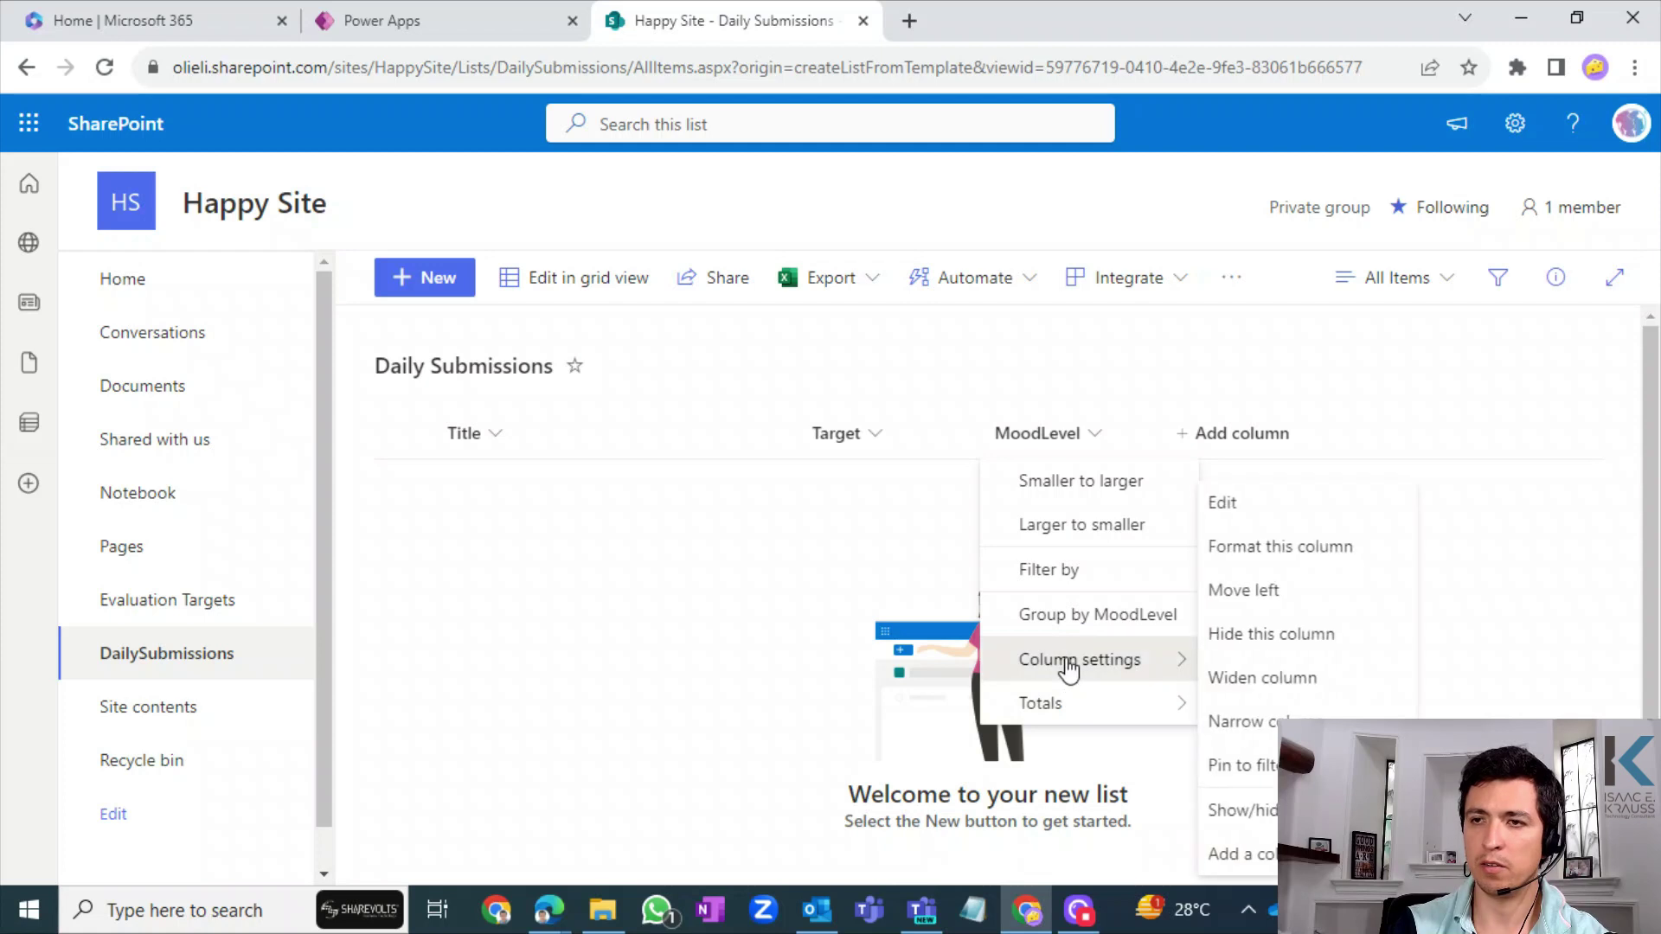
click(1254, 512)
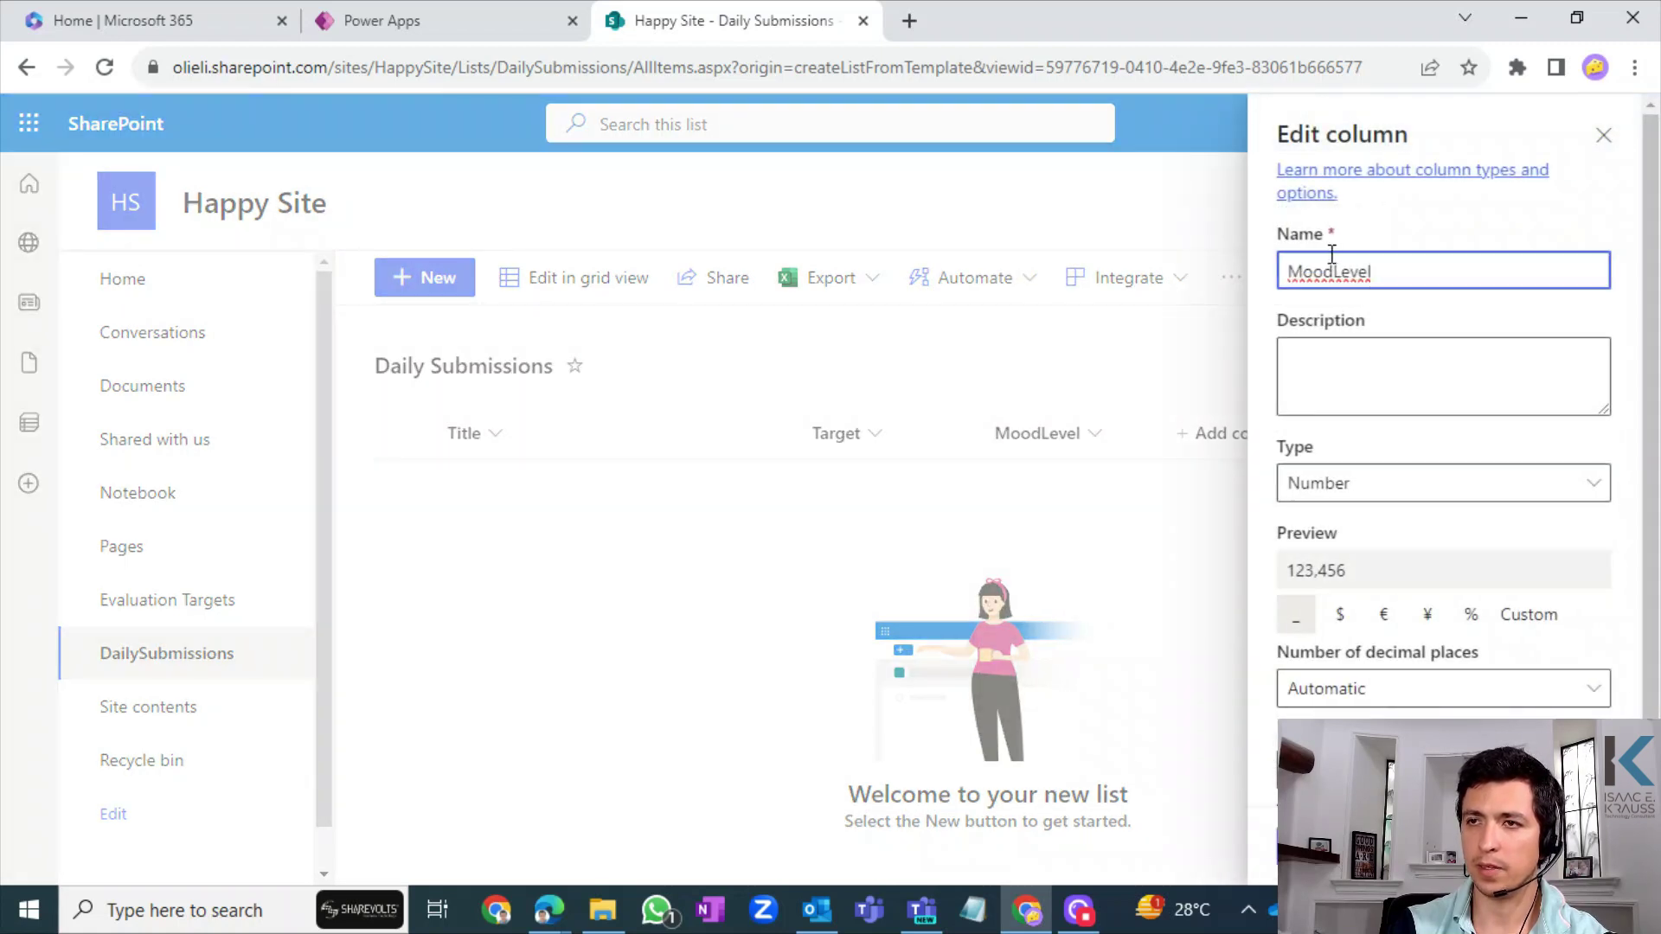
click(1335, 270)
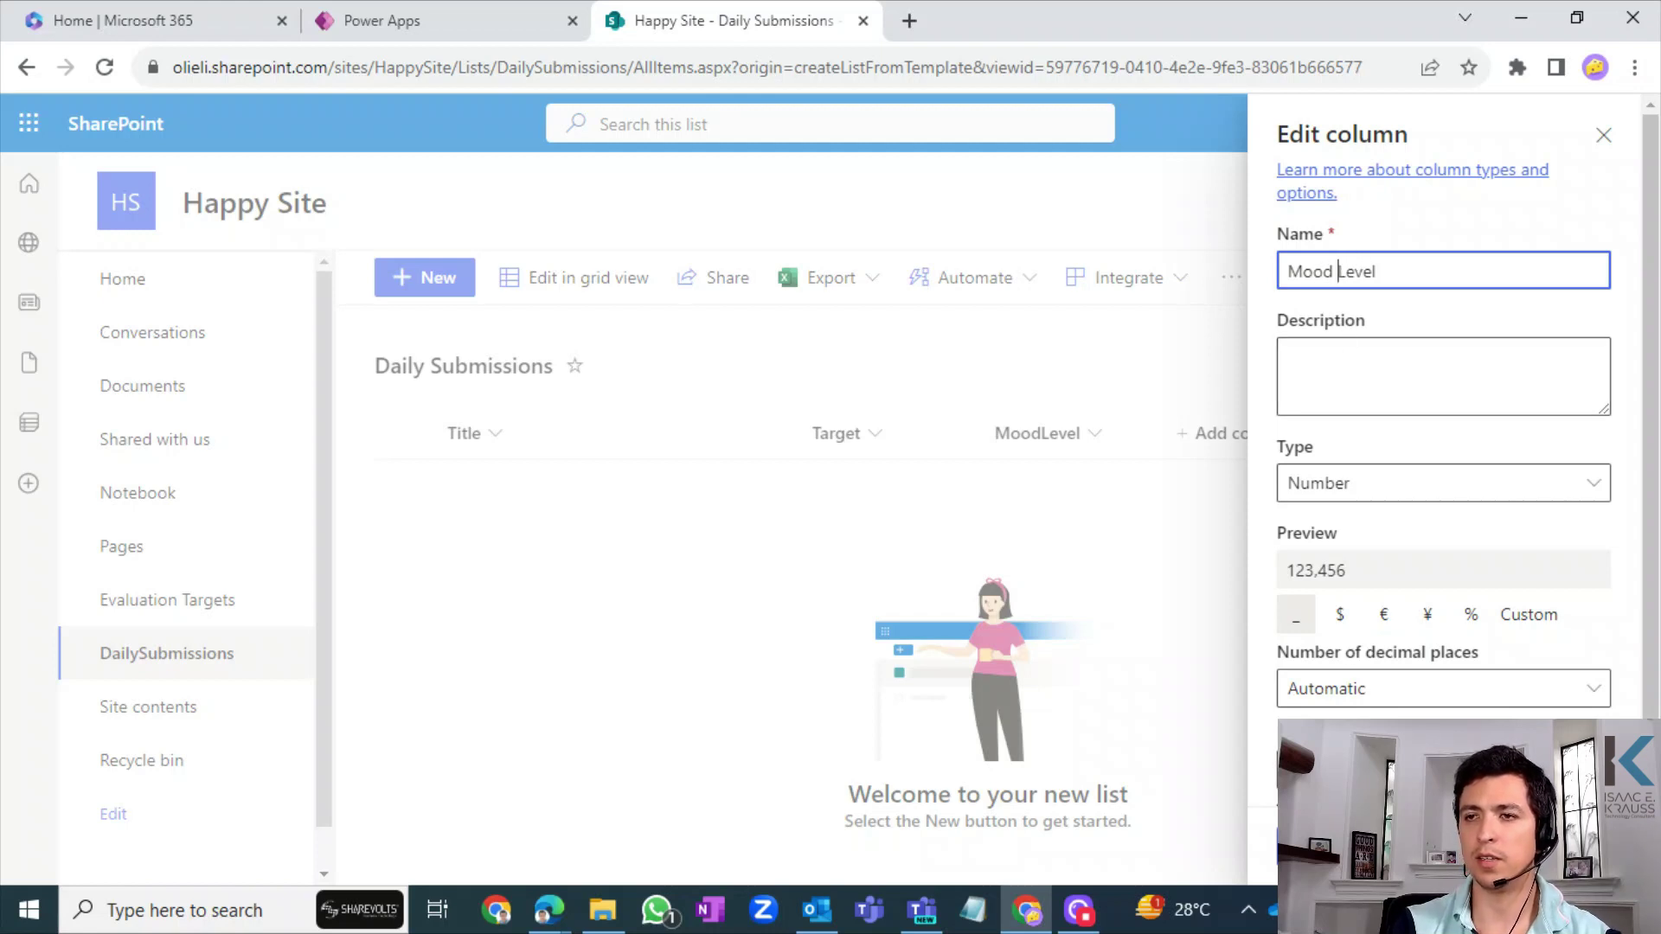
key(Return)
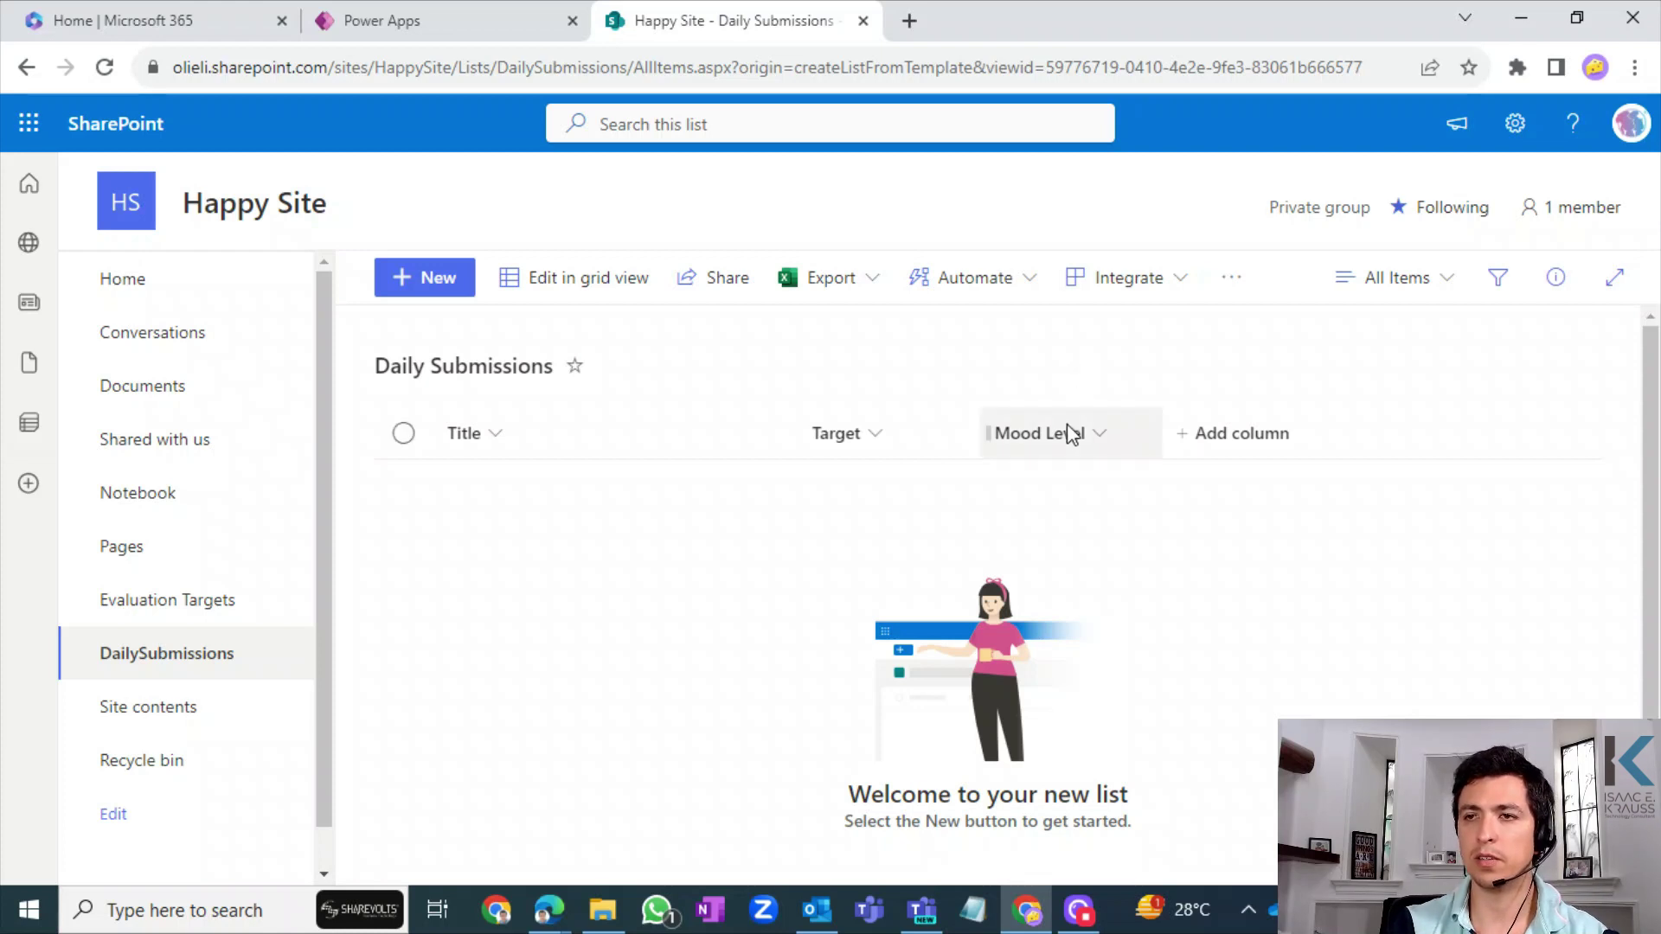
- Review the columns of the Evaluation Targets list and return to the Daily Submissions list
click(1199, 440)
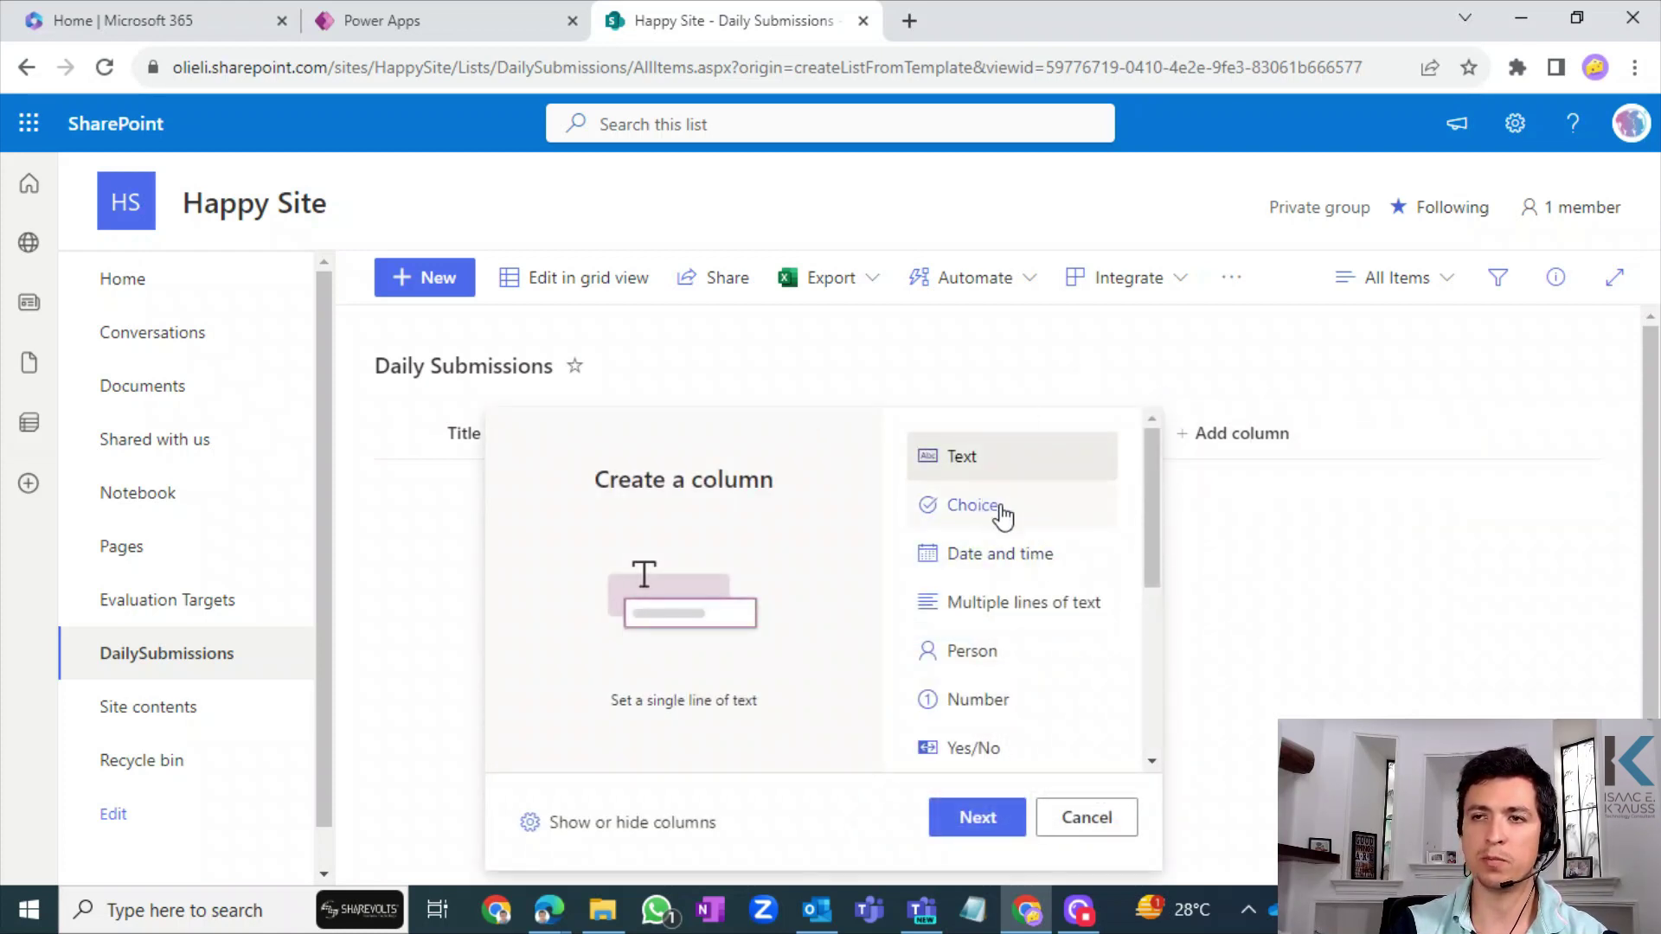
click(1254, 424)
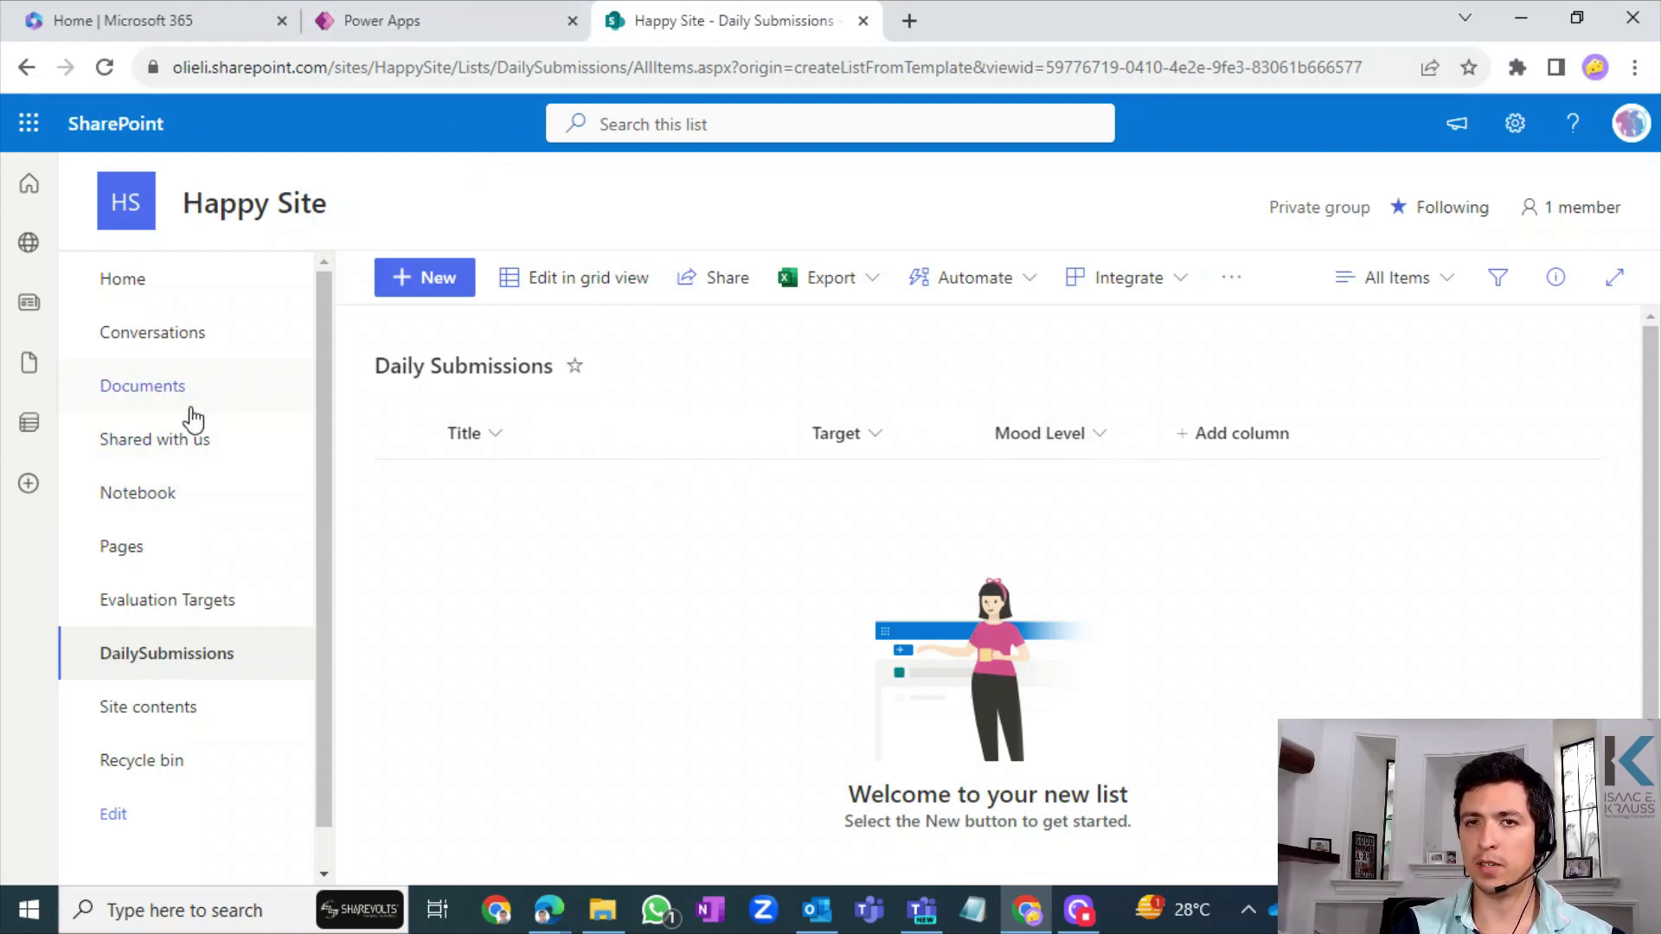
click(220, 611)
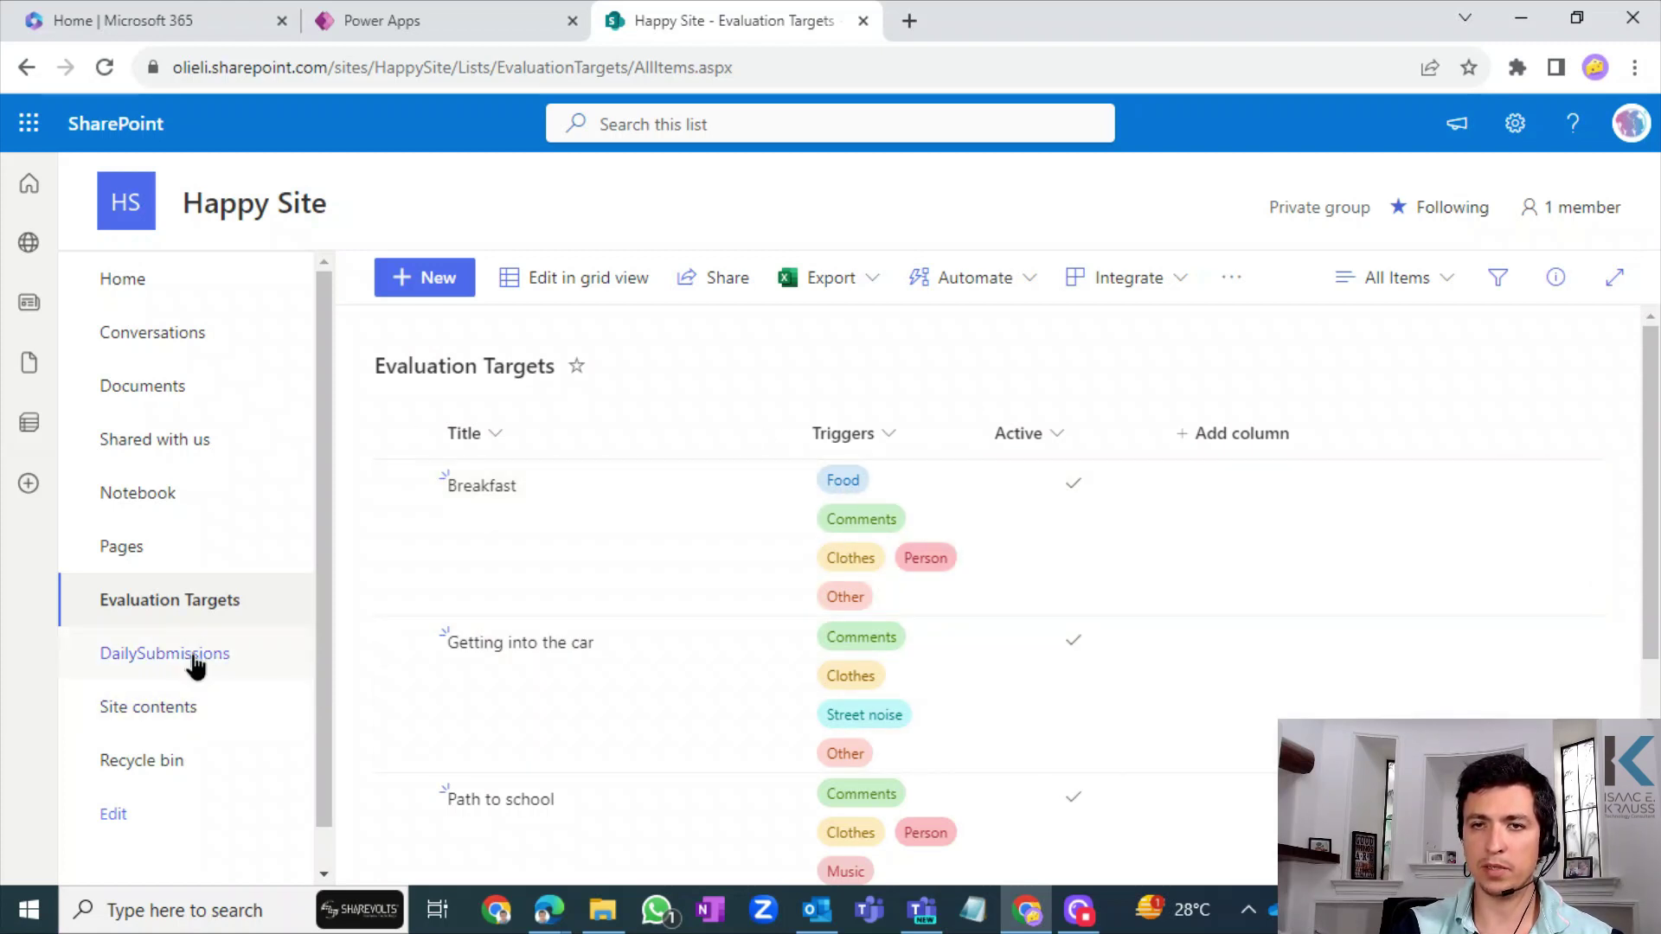
click(196, 658)
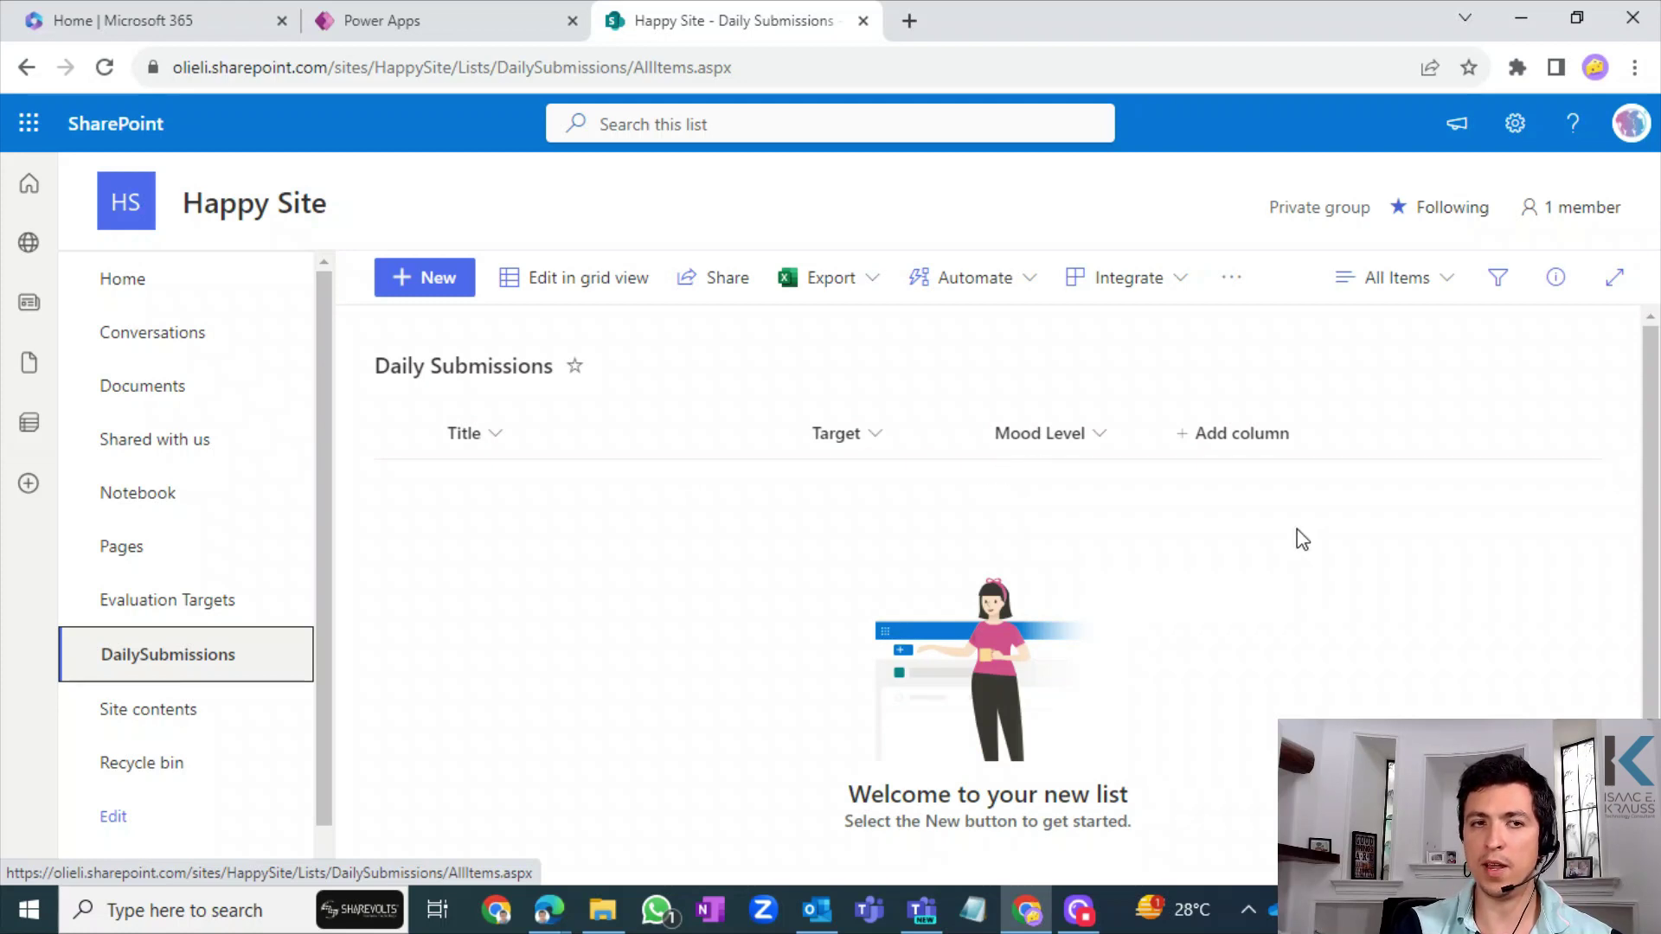
click(1268, 451)
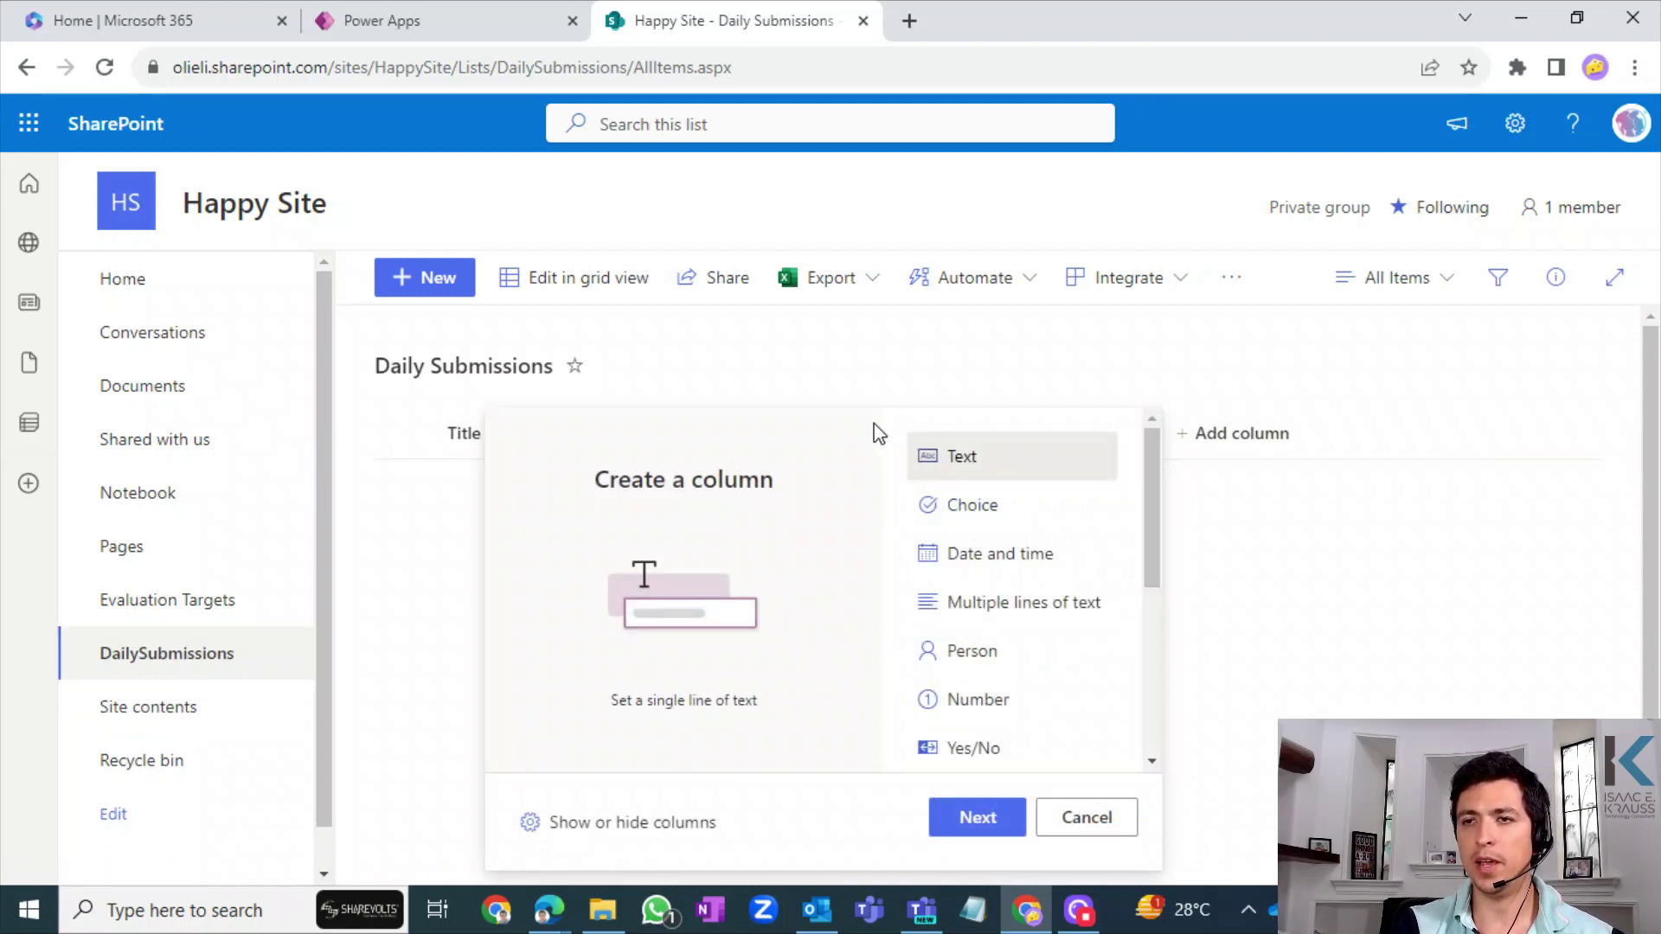
click(927, 366)
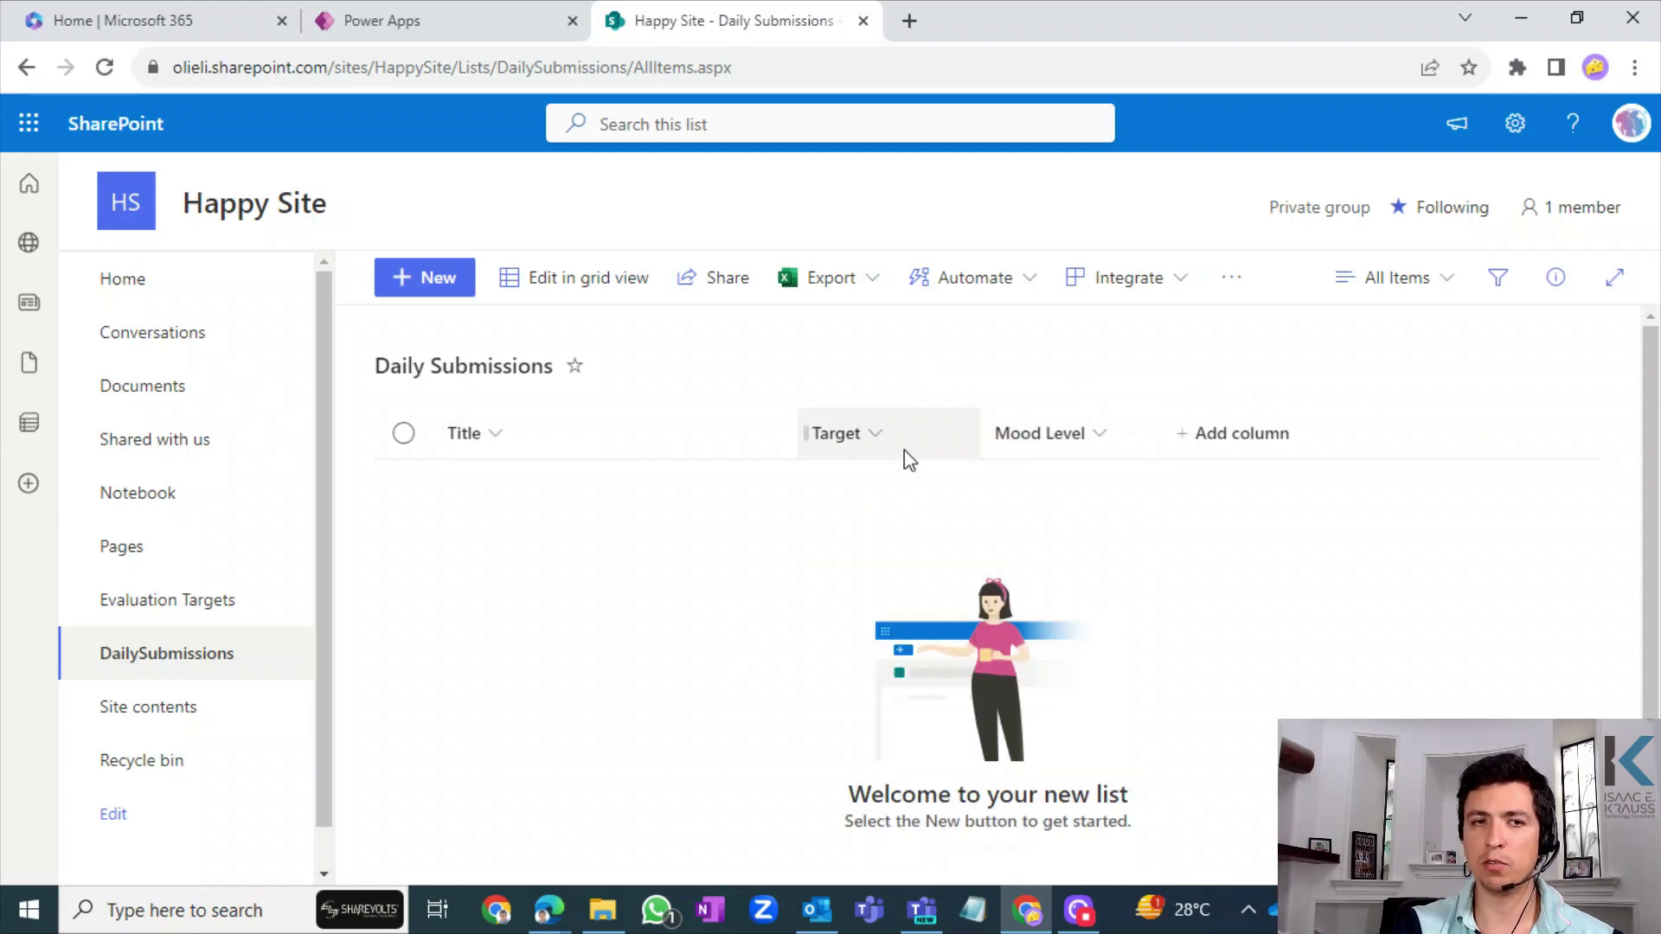
- Add a single line of text column named "Trigger" to the Daily Submissions list
click(1254, 448)
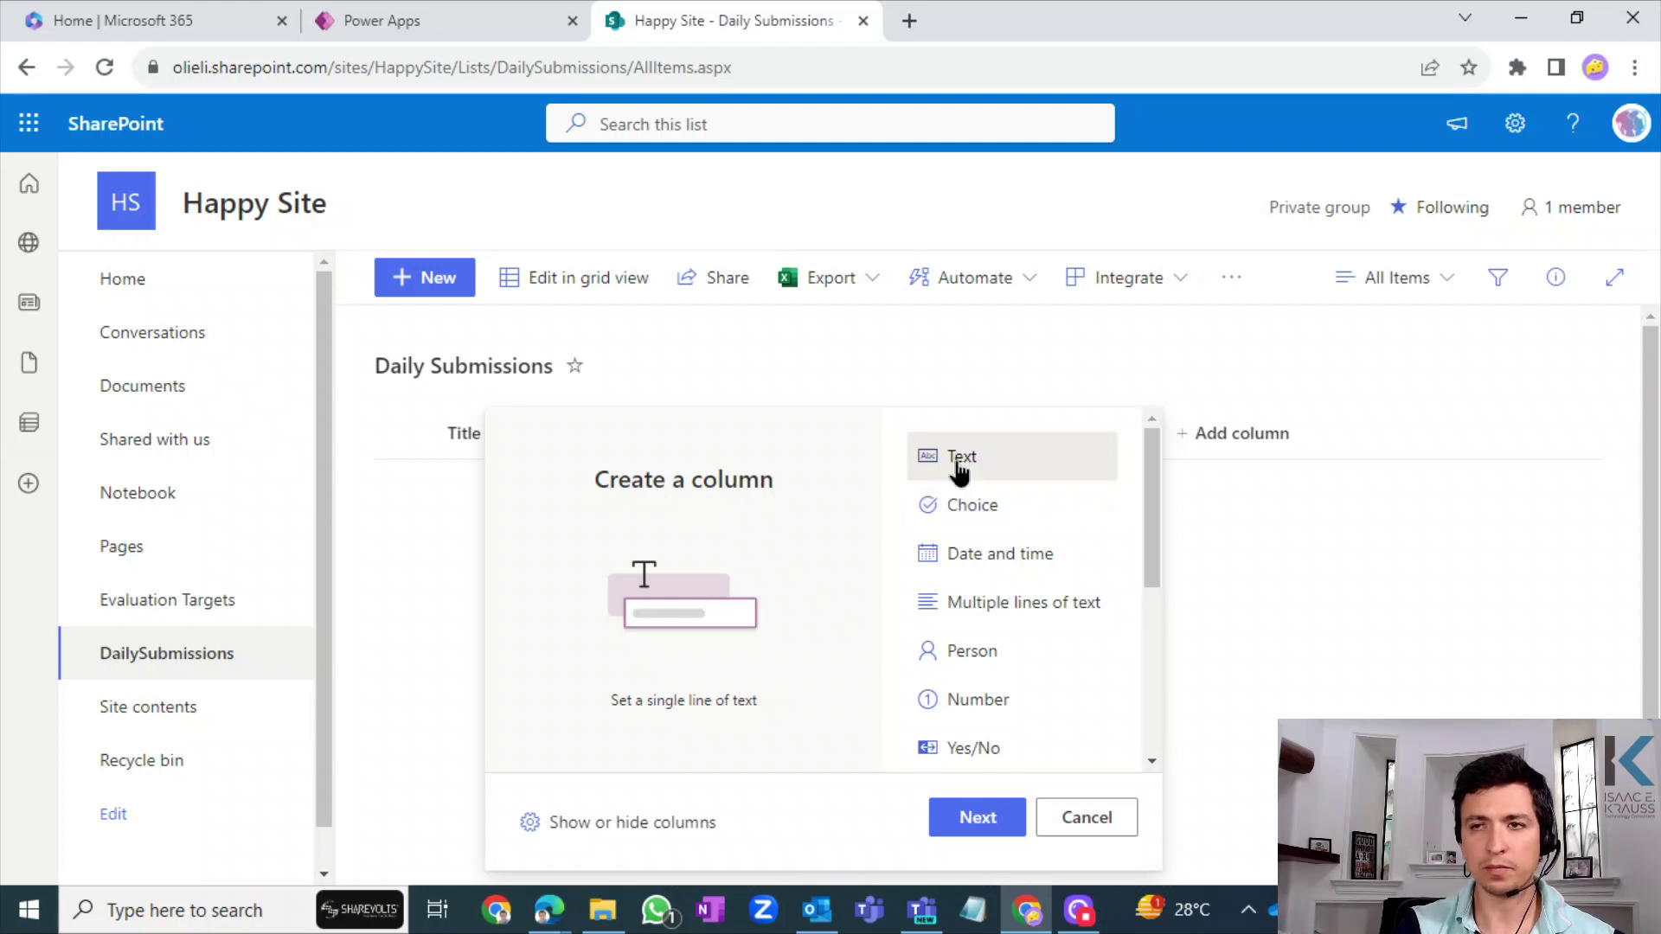
click(987, 819)
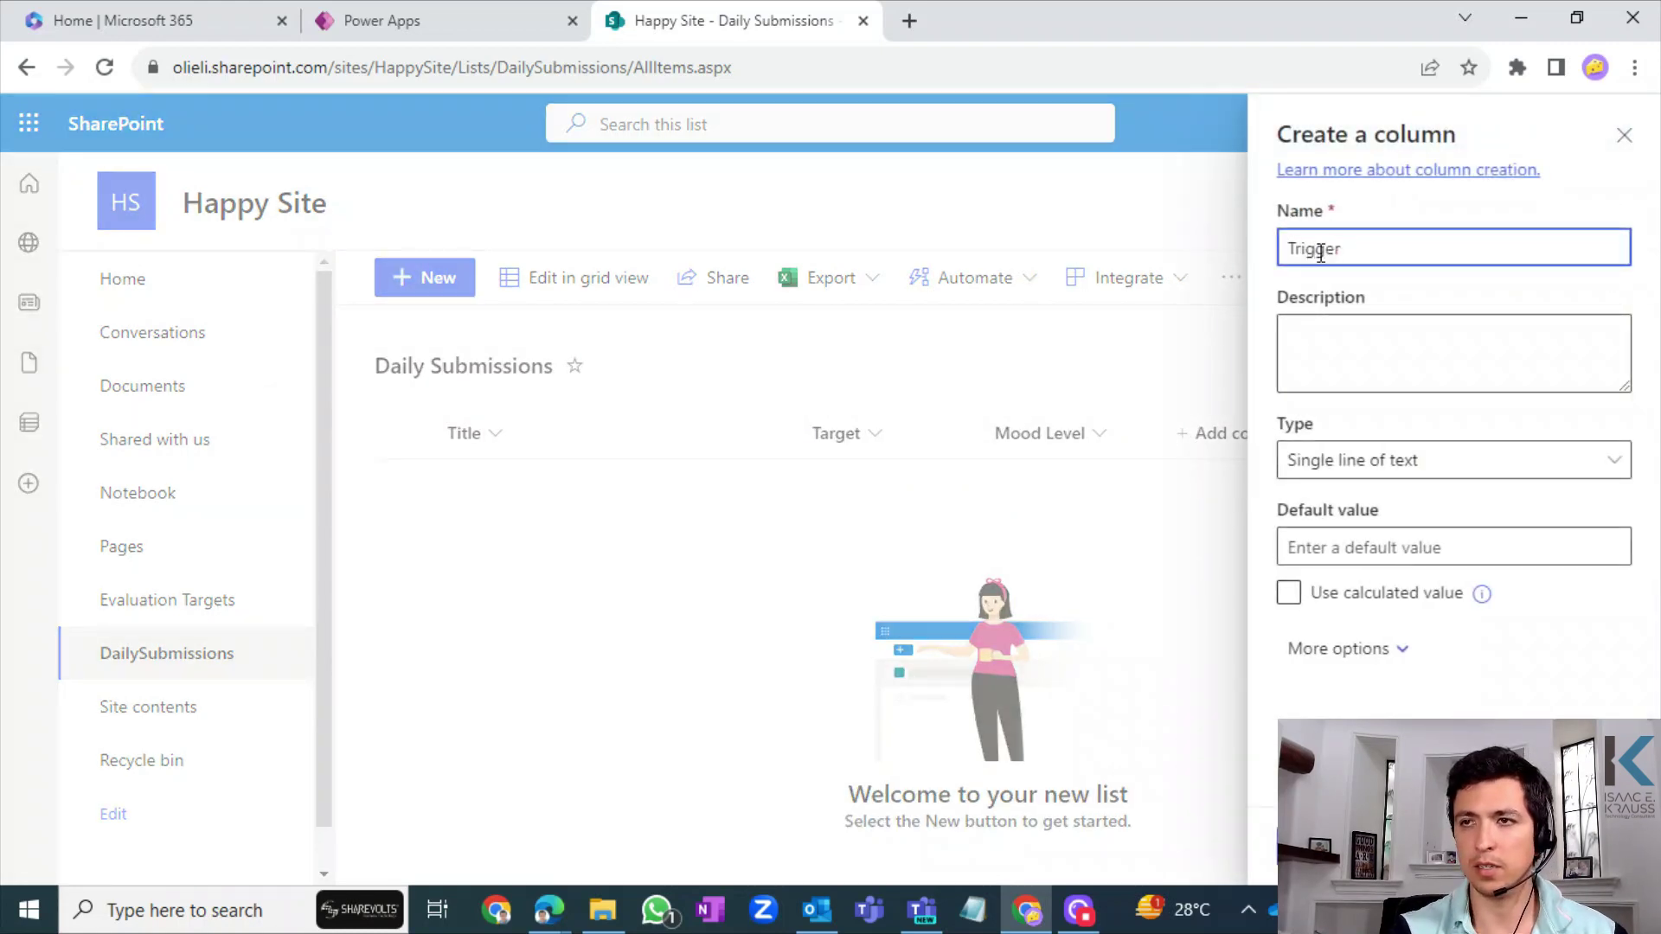
click(1307, 846)
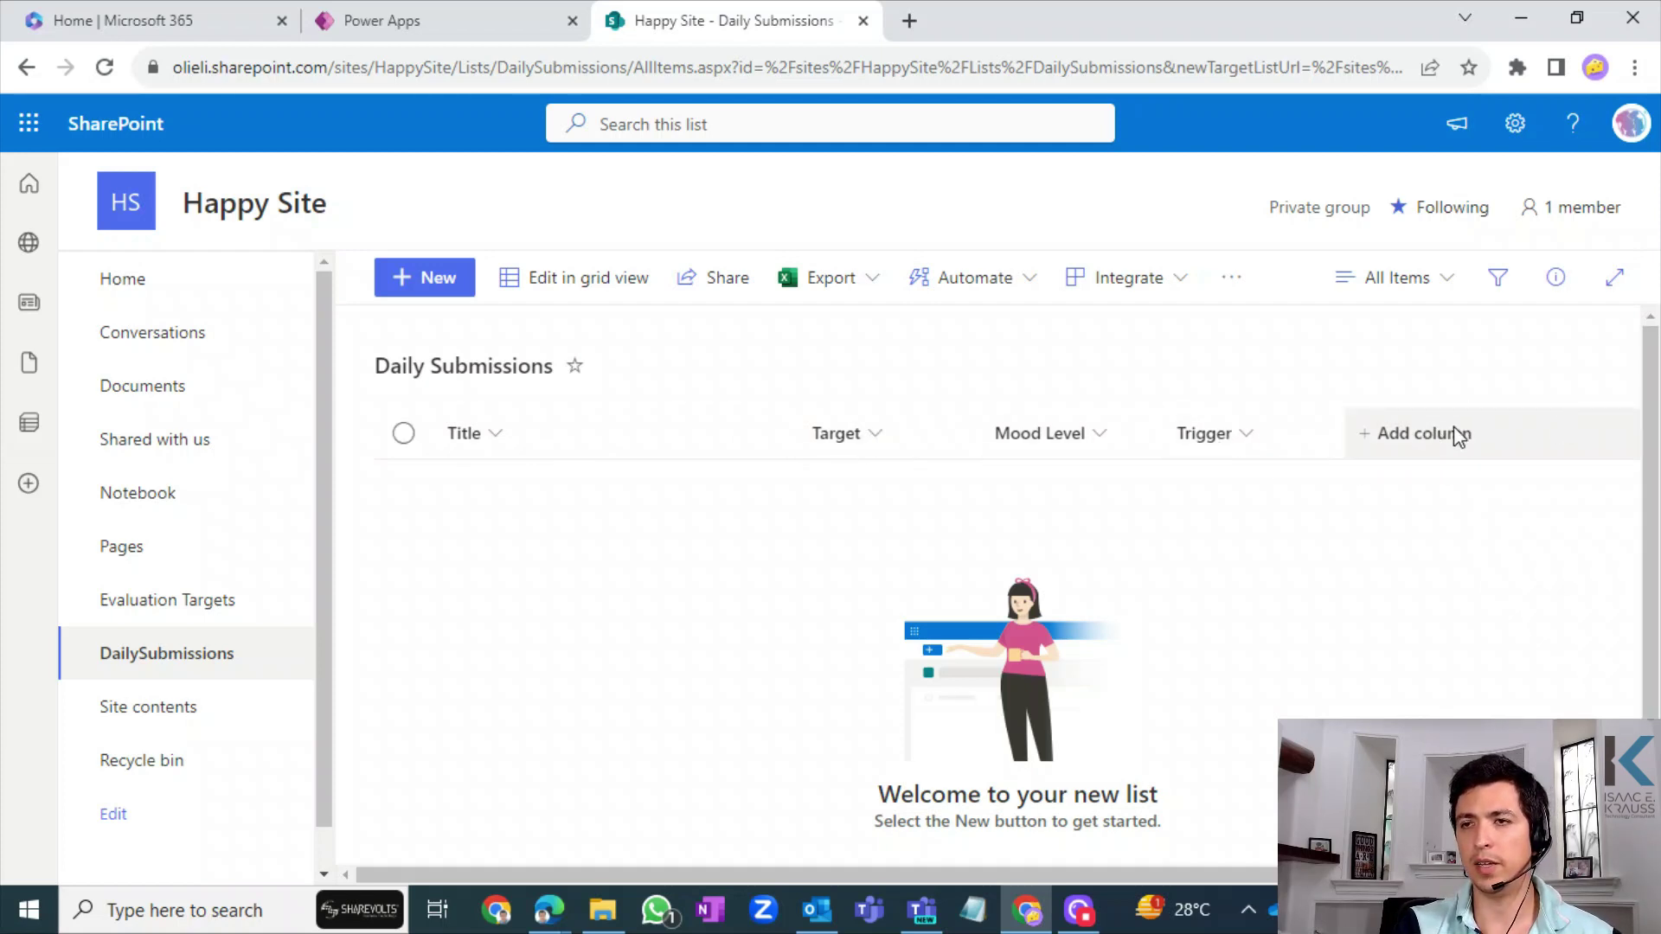
- Add a multiple lines of text column named "Comments" to the Daily Submissions list
click(1417, 448)
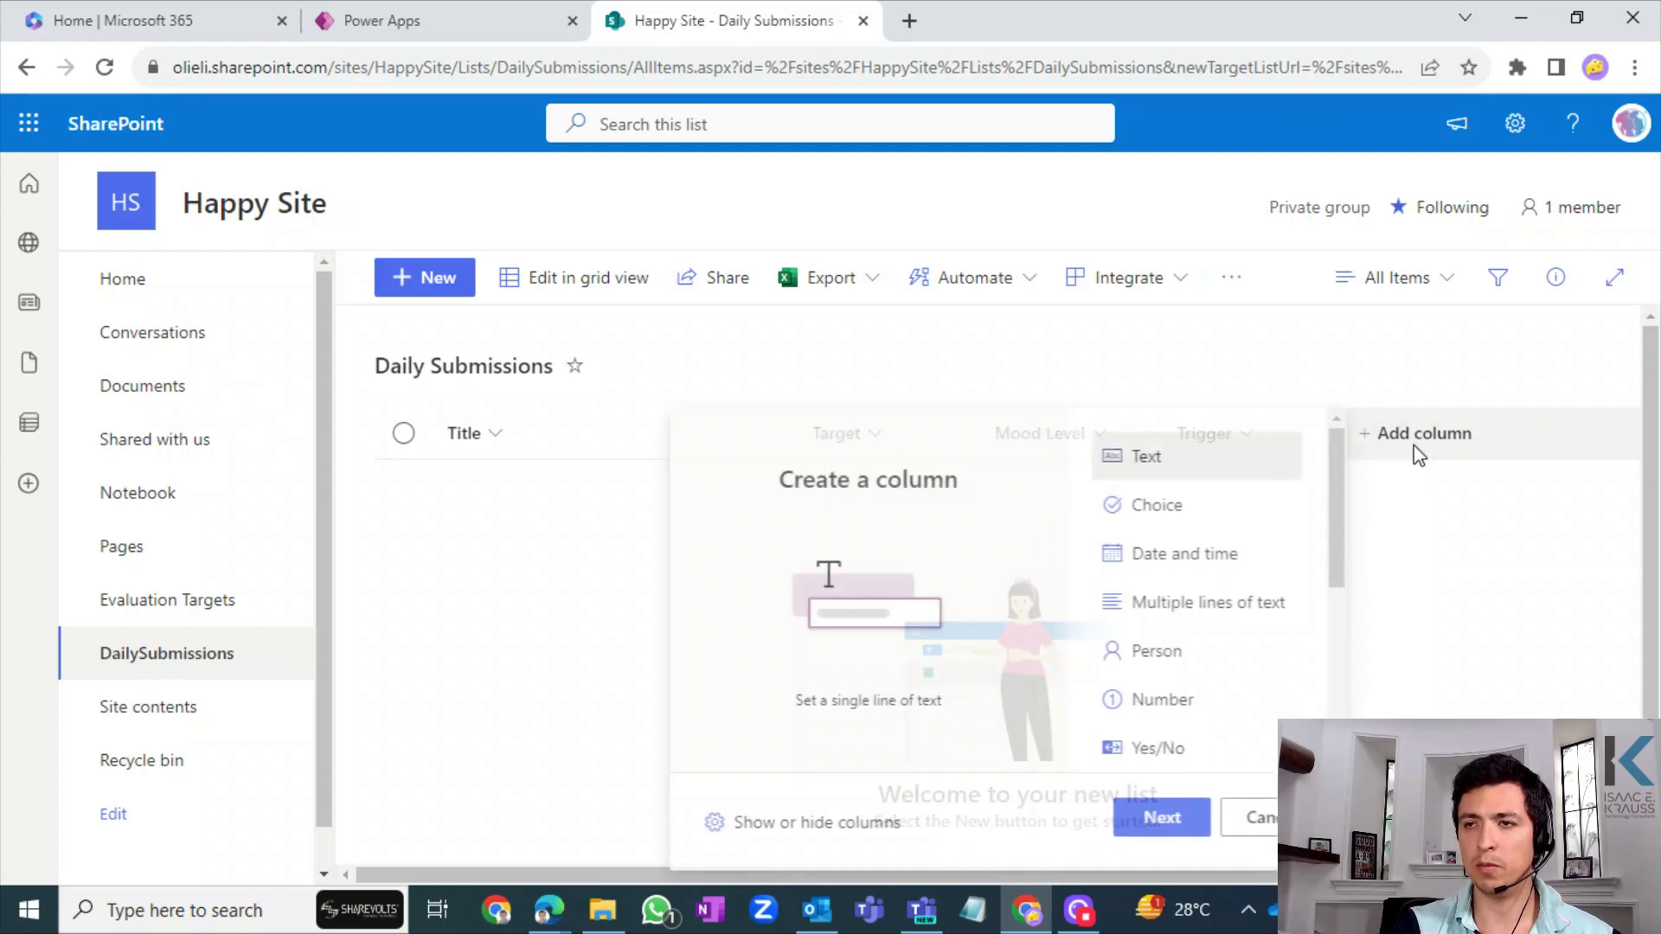
click(1214, 611)
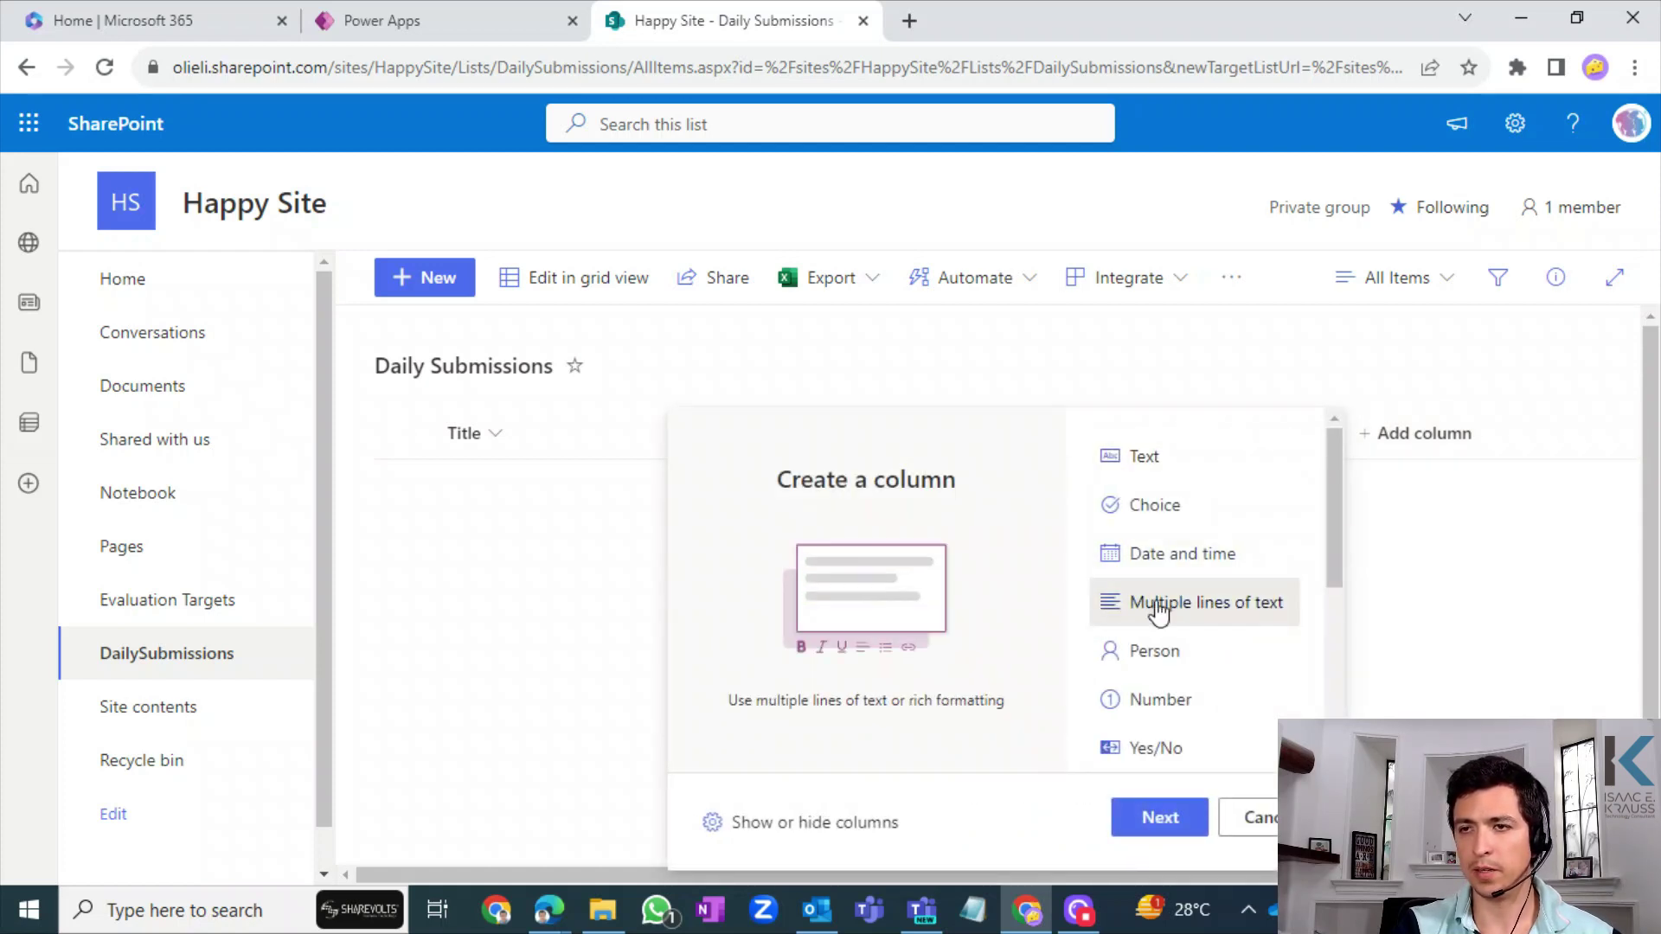
click(1135, 826)
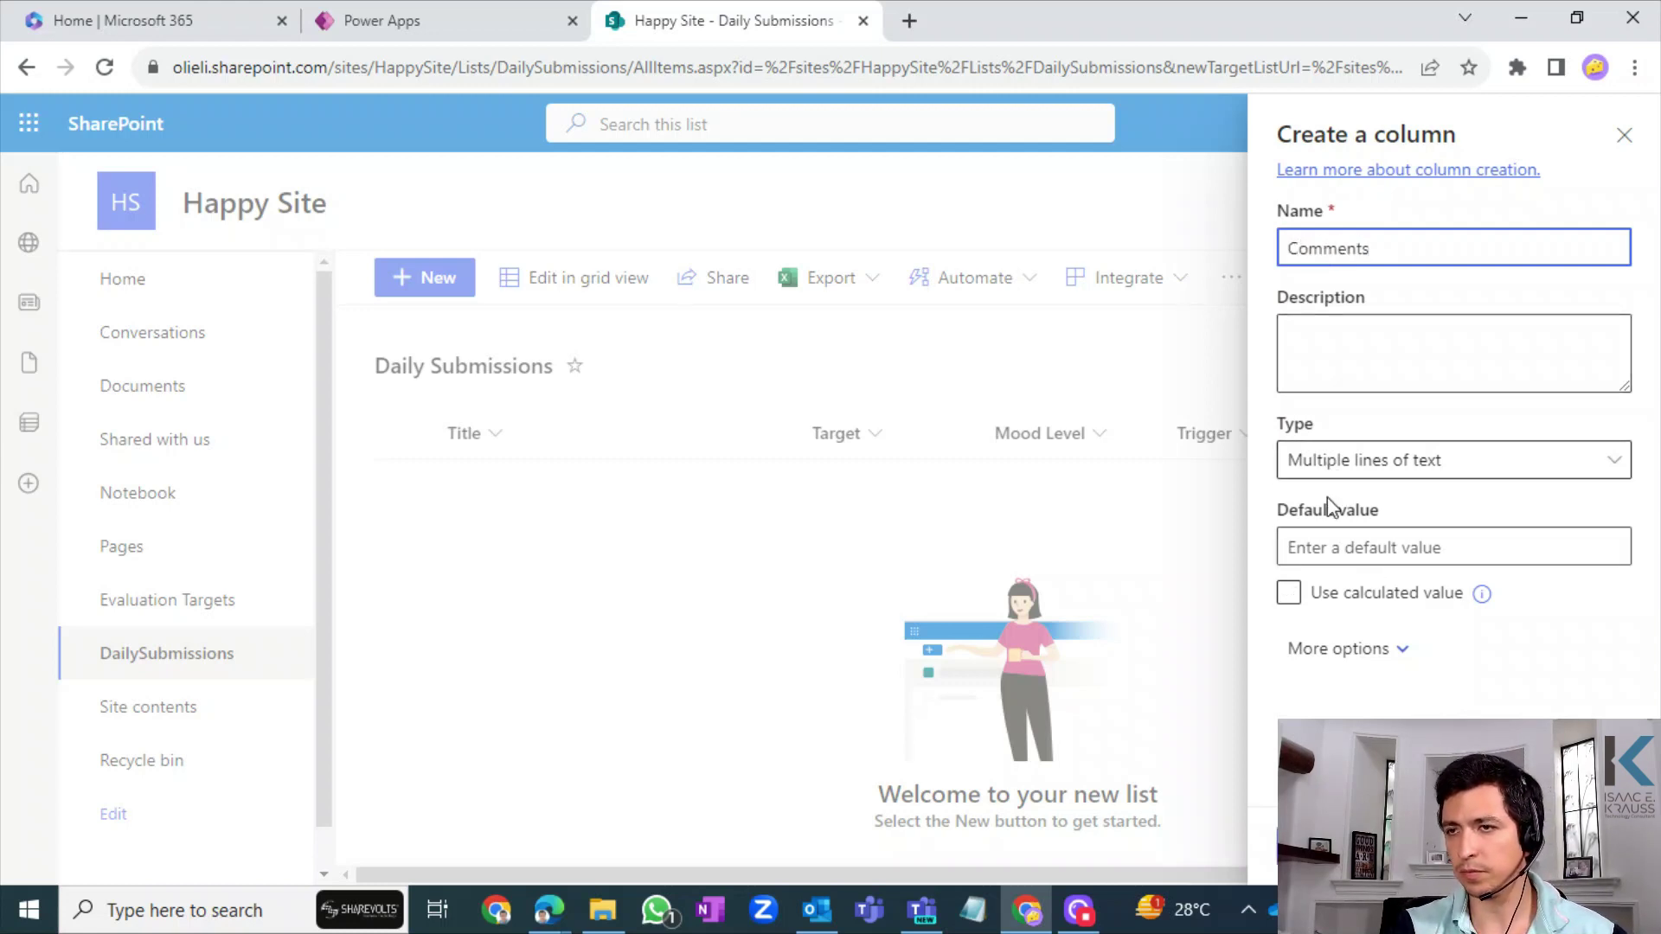
click(1354, 650)
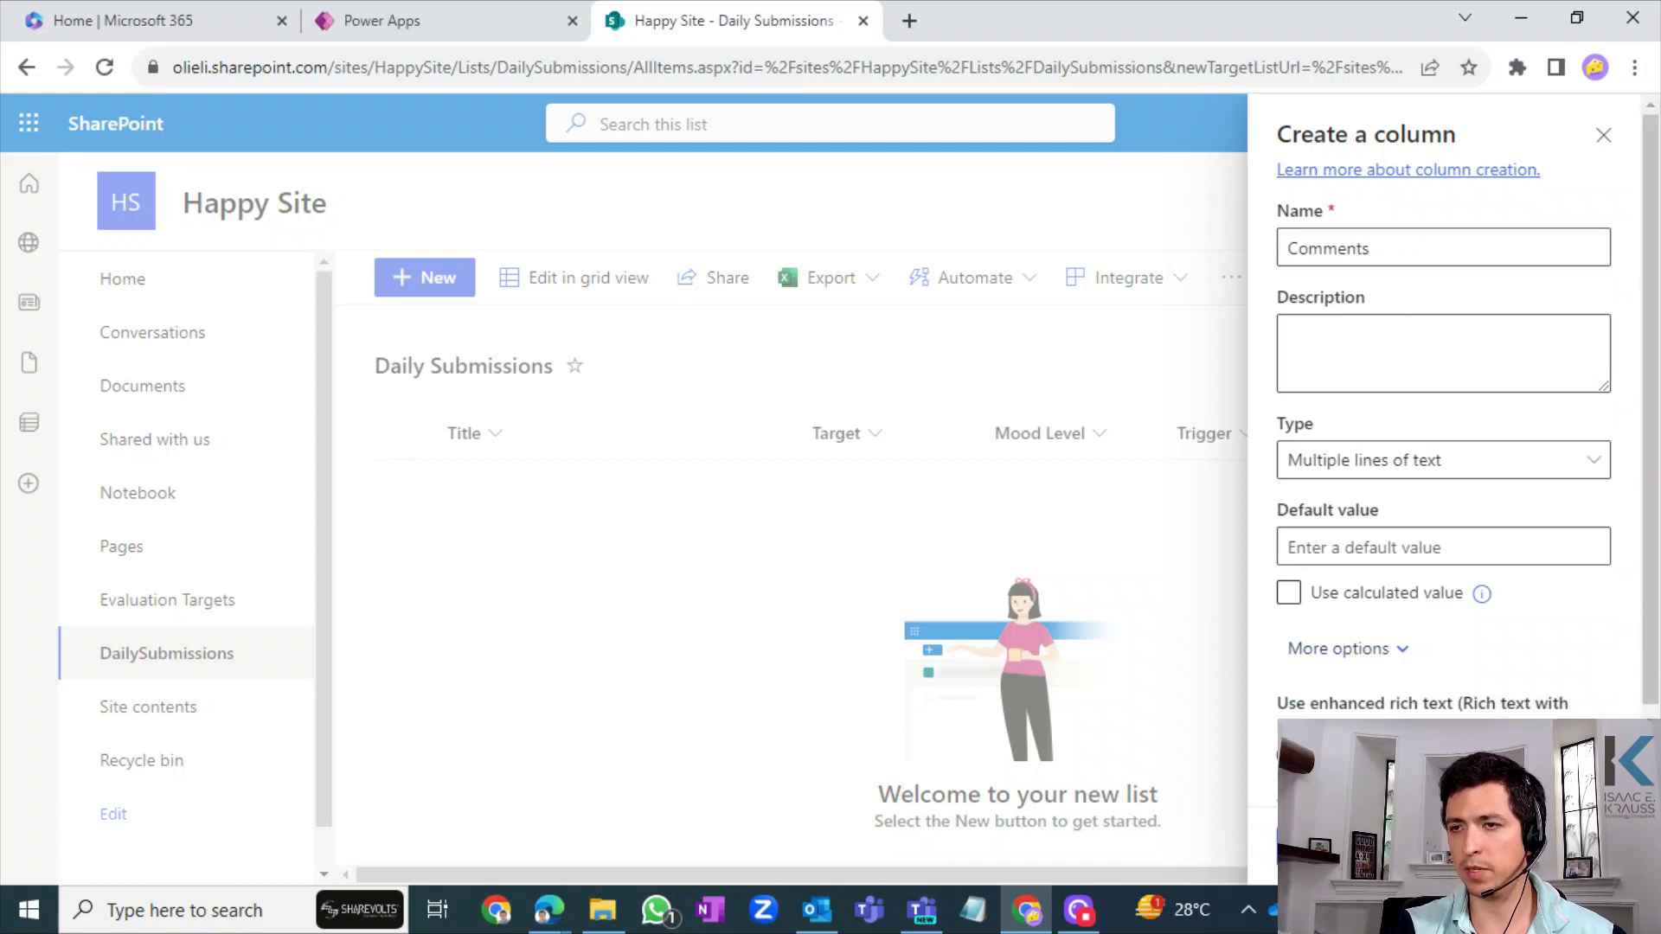
click(1324, 846)
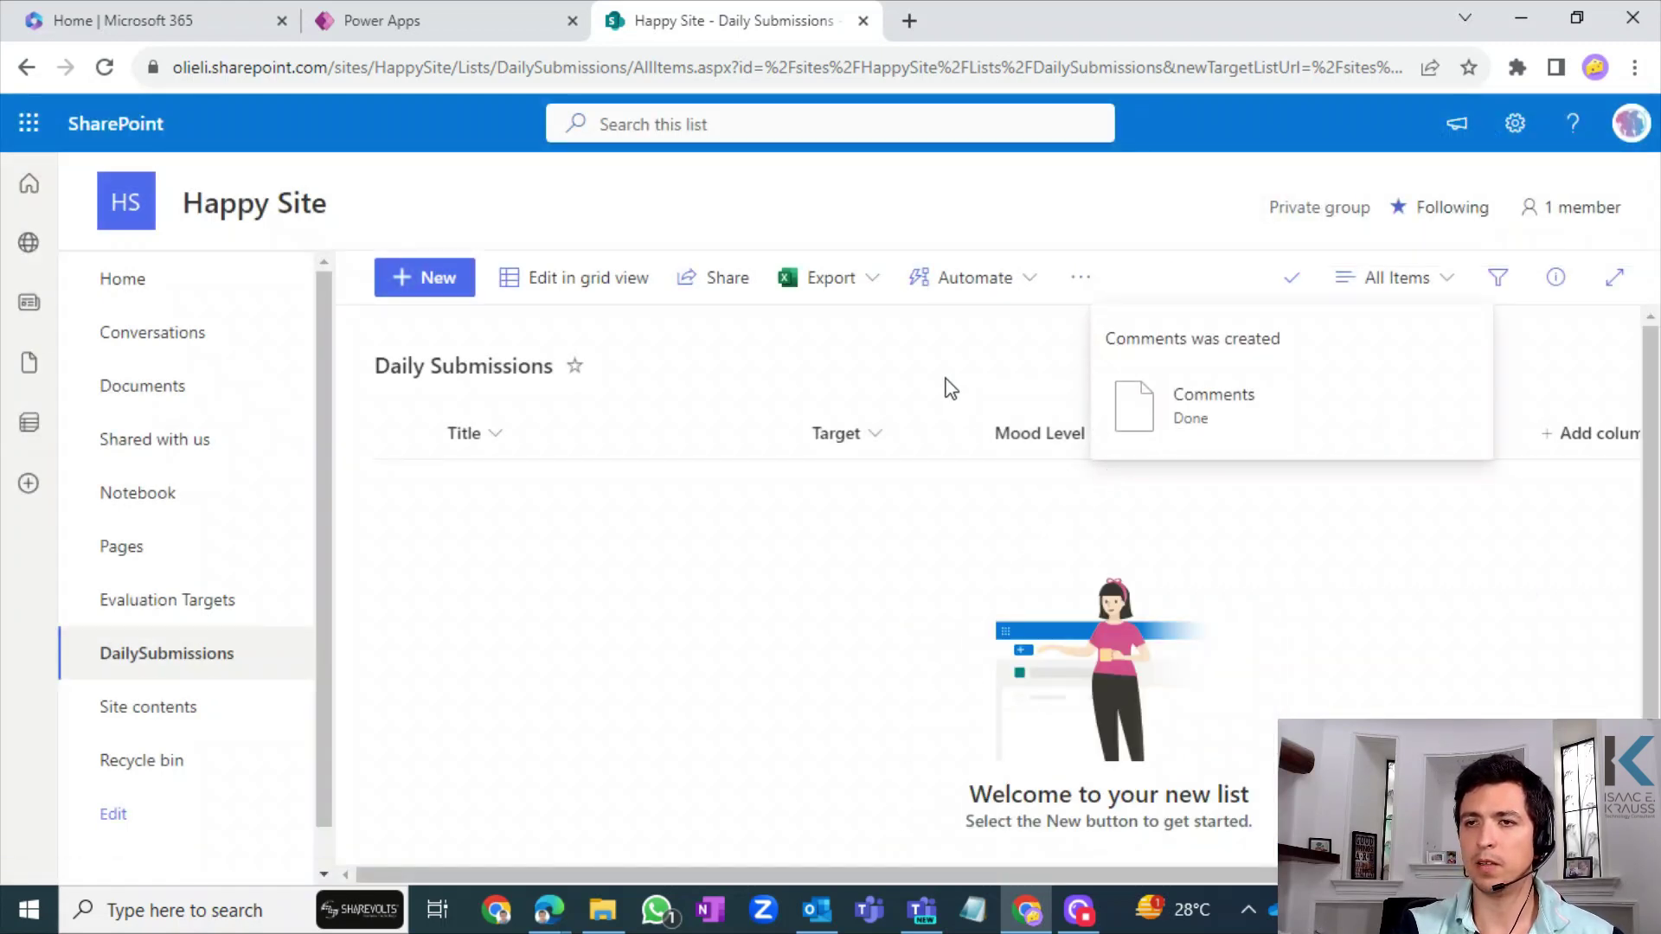
- Hide the Title column from the Daily Submissions list view
drag(1097, 874, 645, 399)
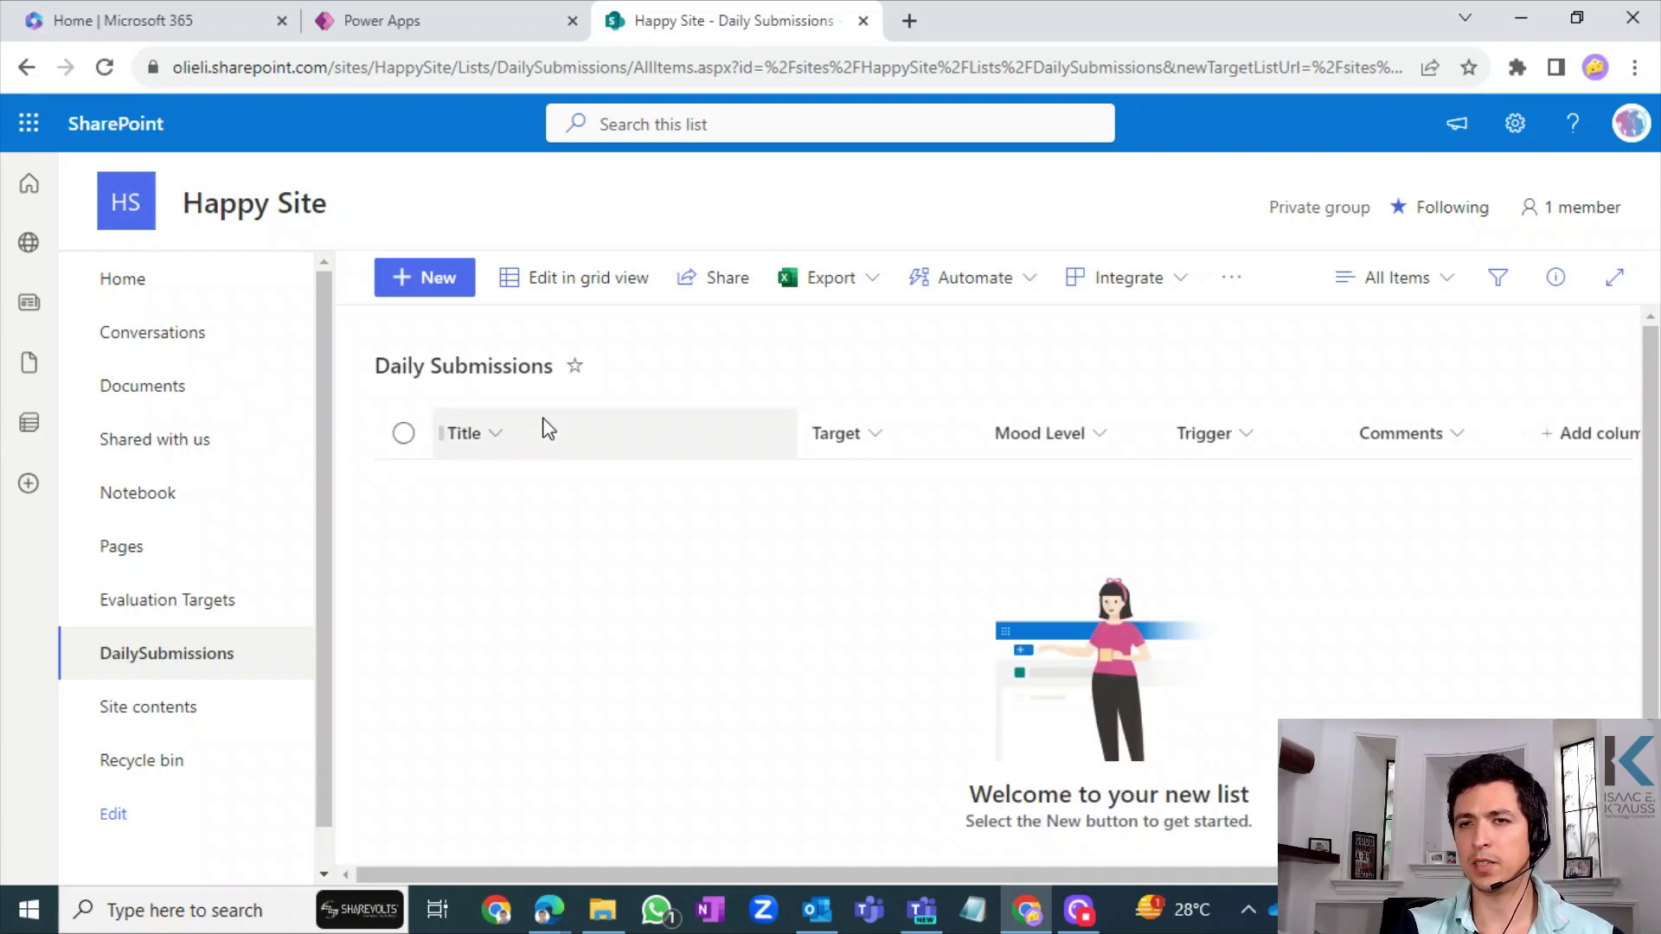
click(485, 440)
mouse_move(563, 658)
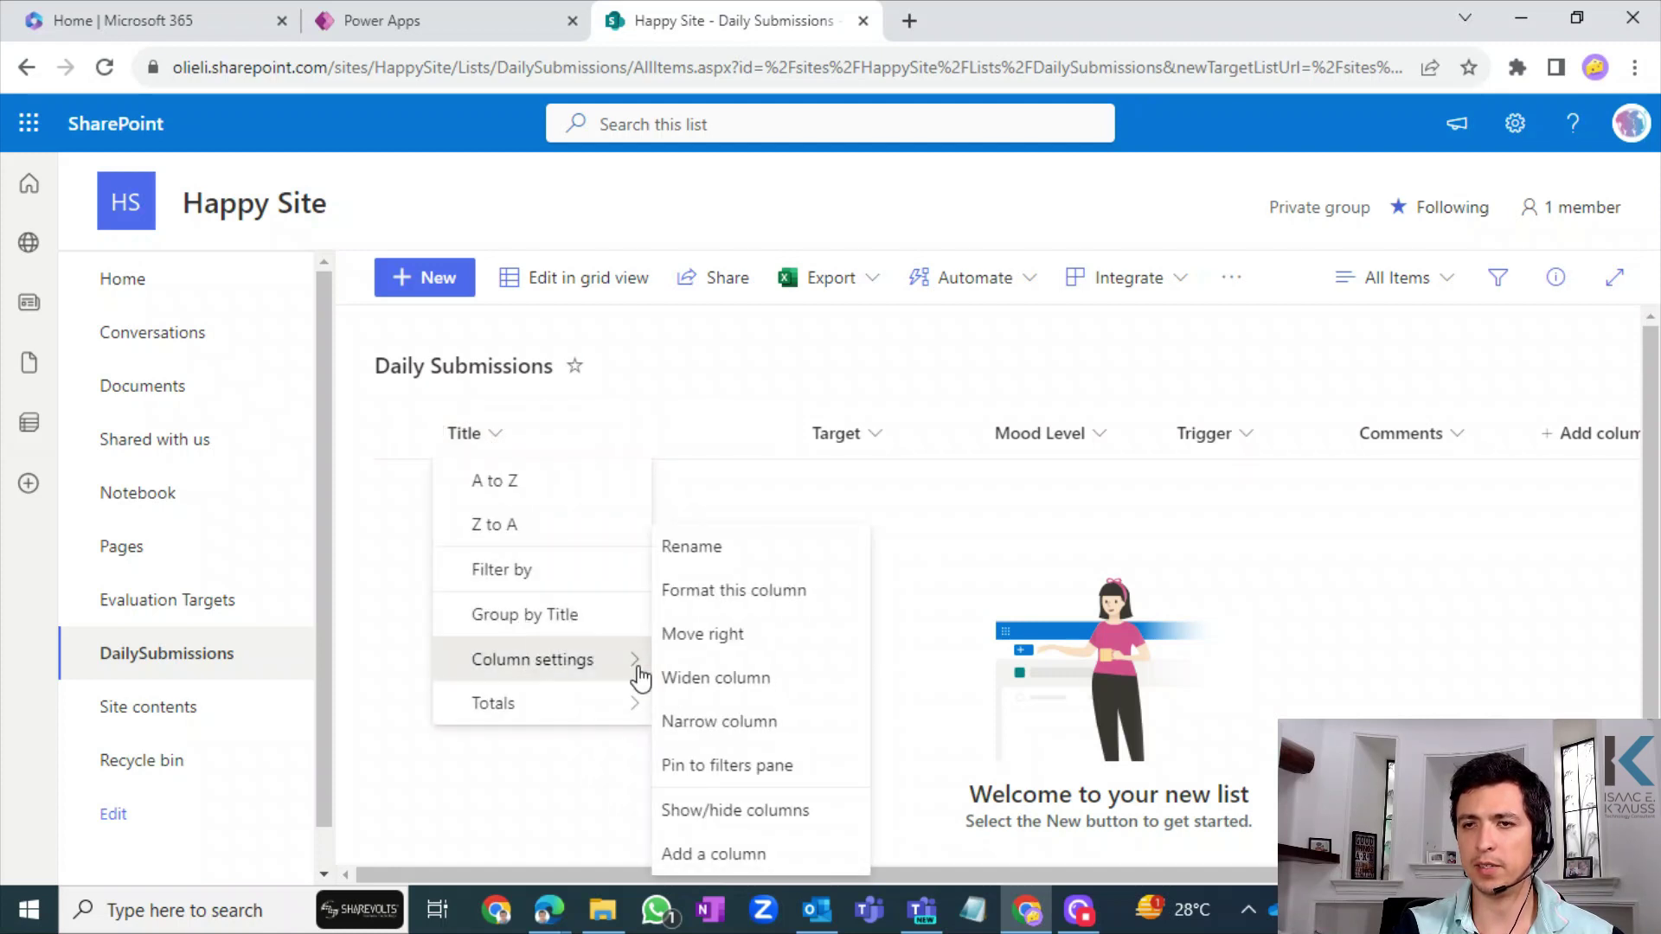
click(705, 811)
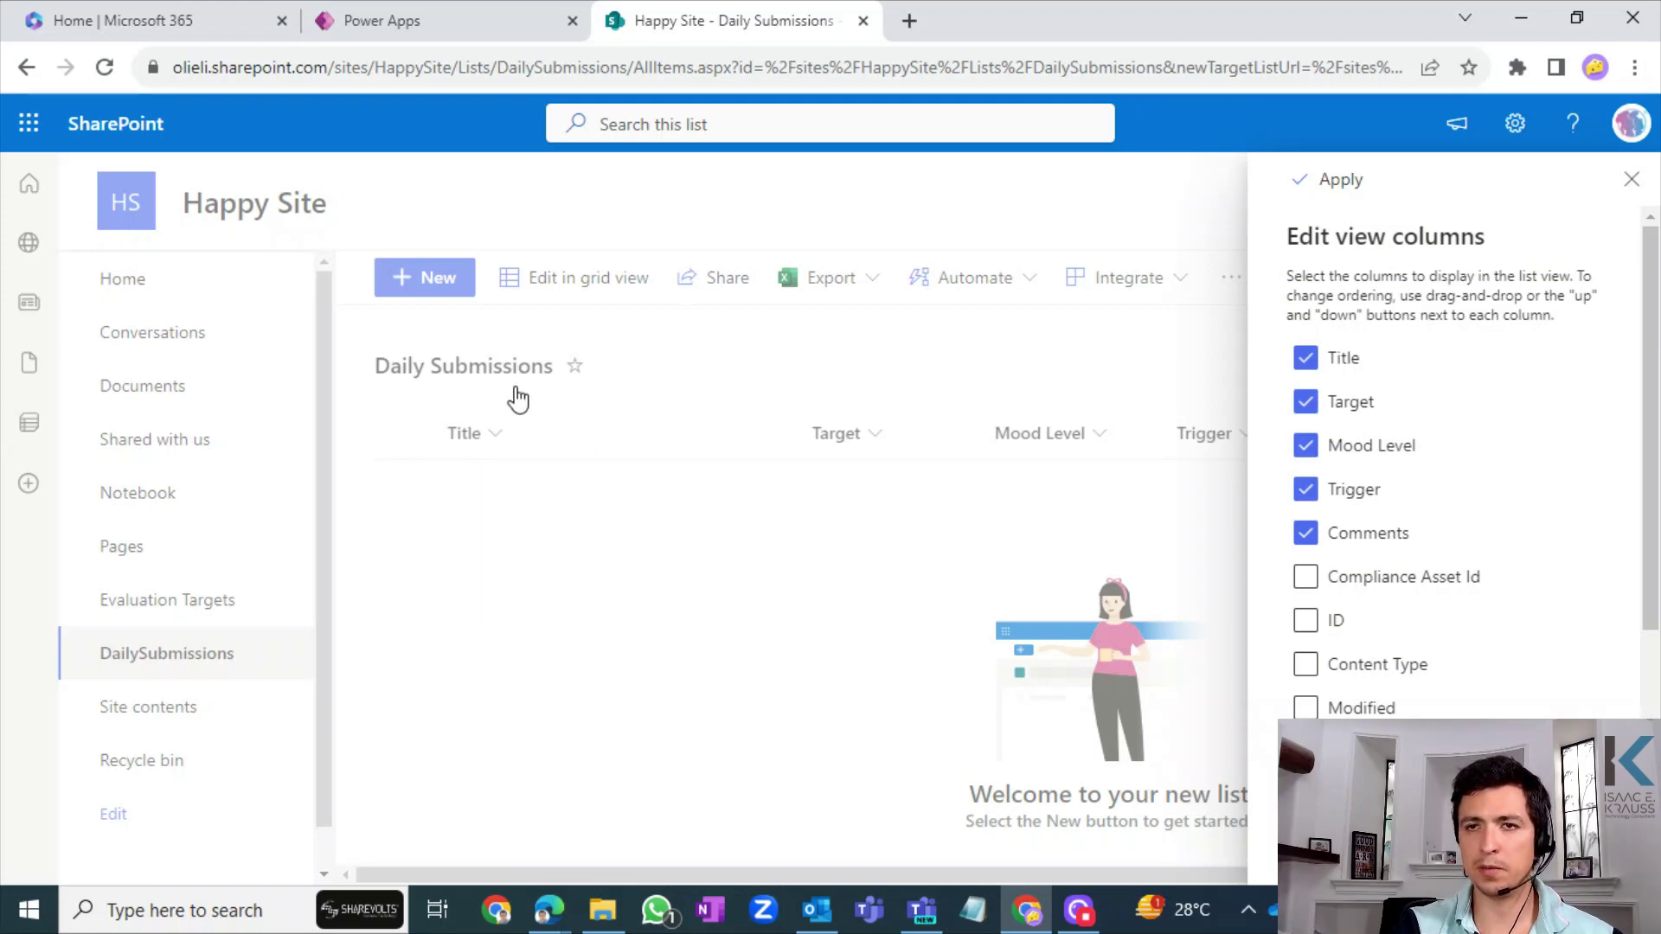
click(1313, 362)
click(1347, 181)
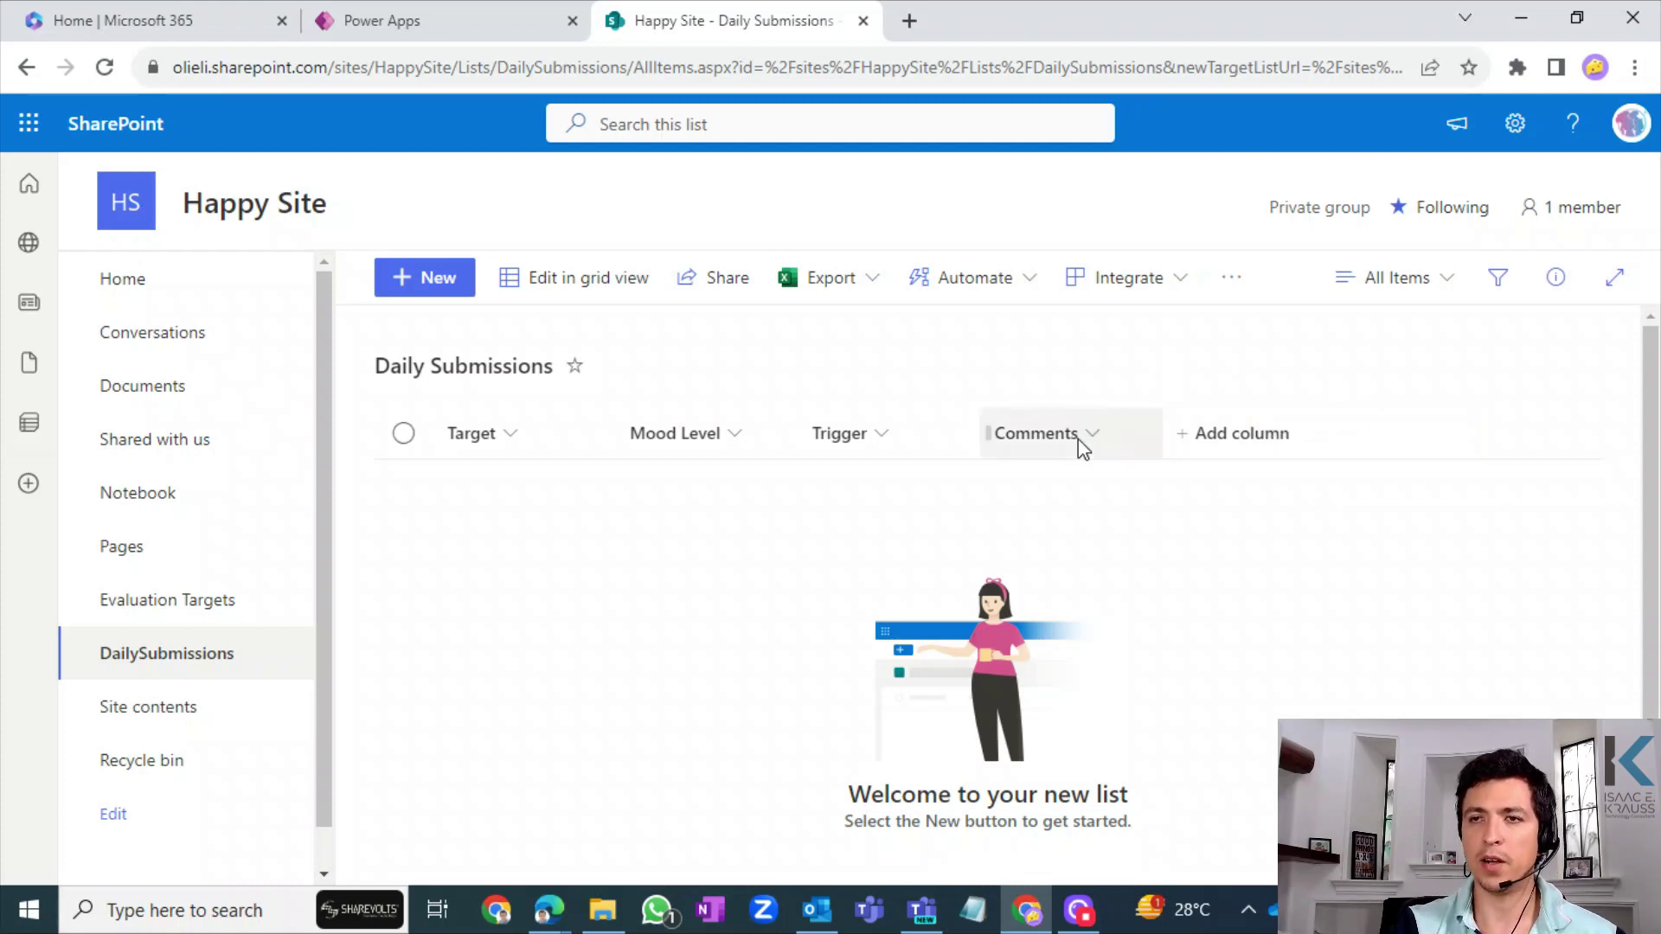
- Show the built-in Created column in the Daily Submissions list view
click(1245, 432)
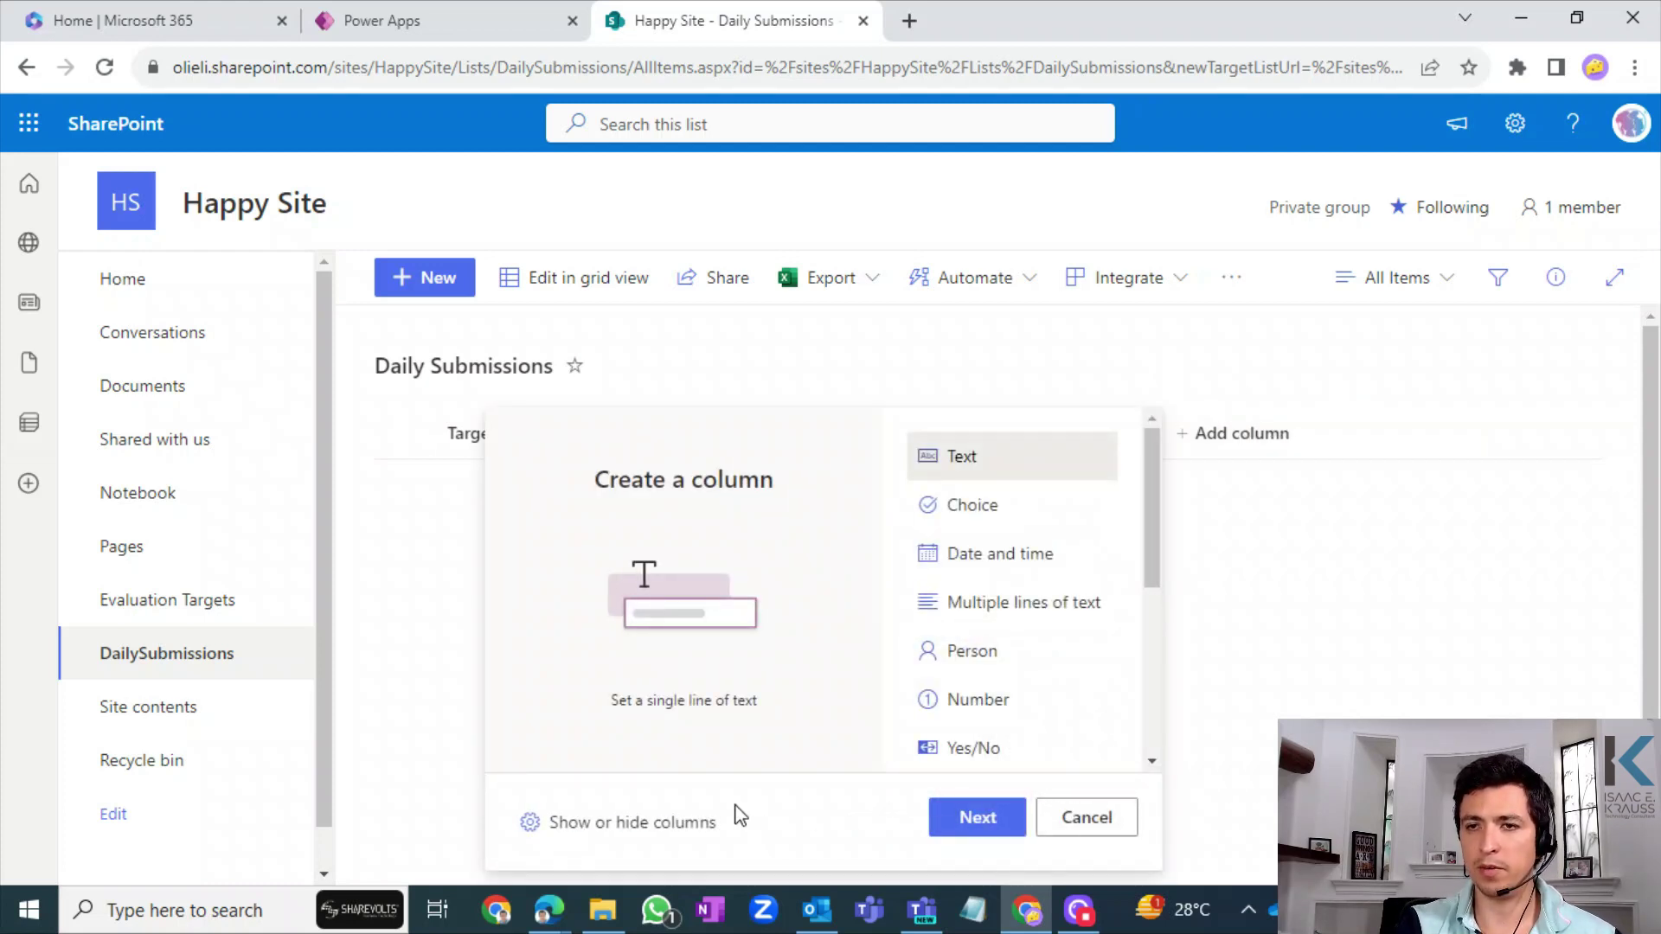
click(676, 822)
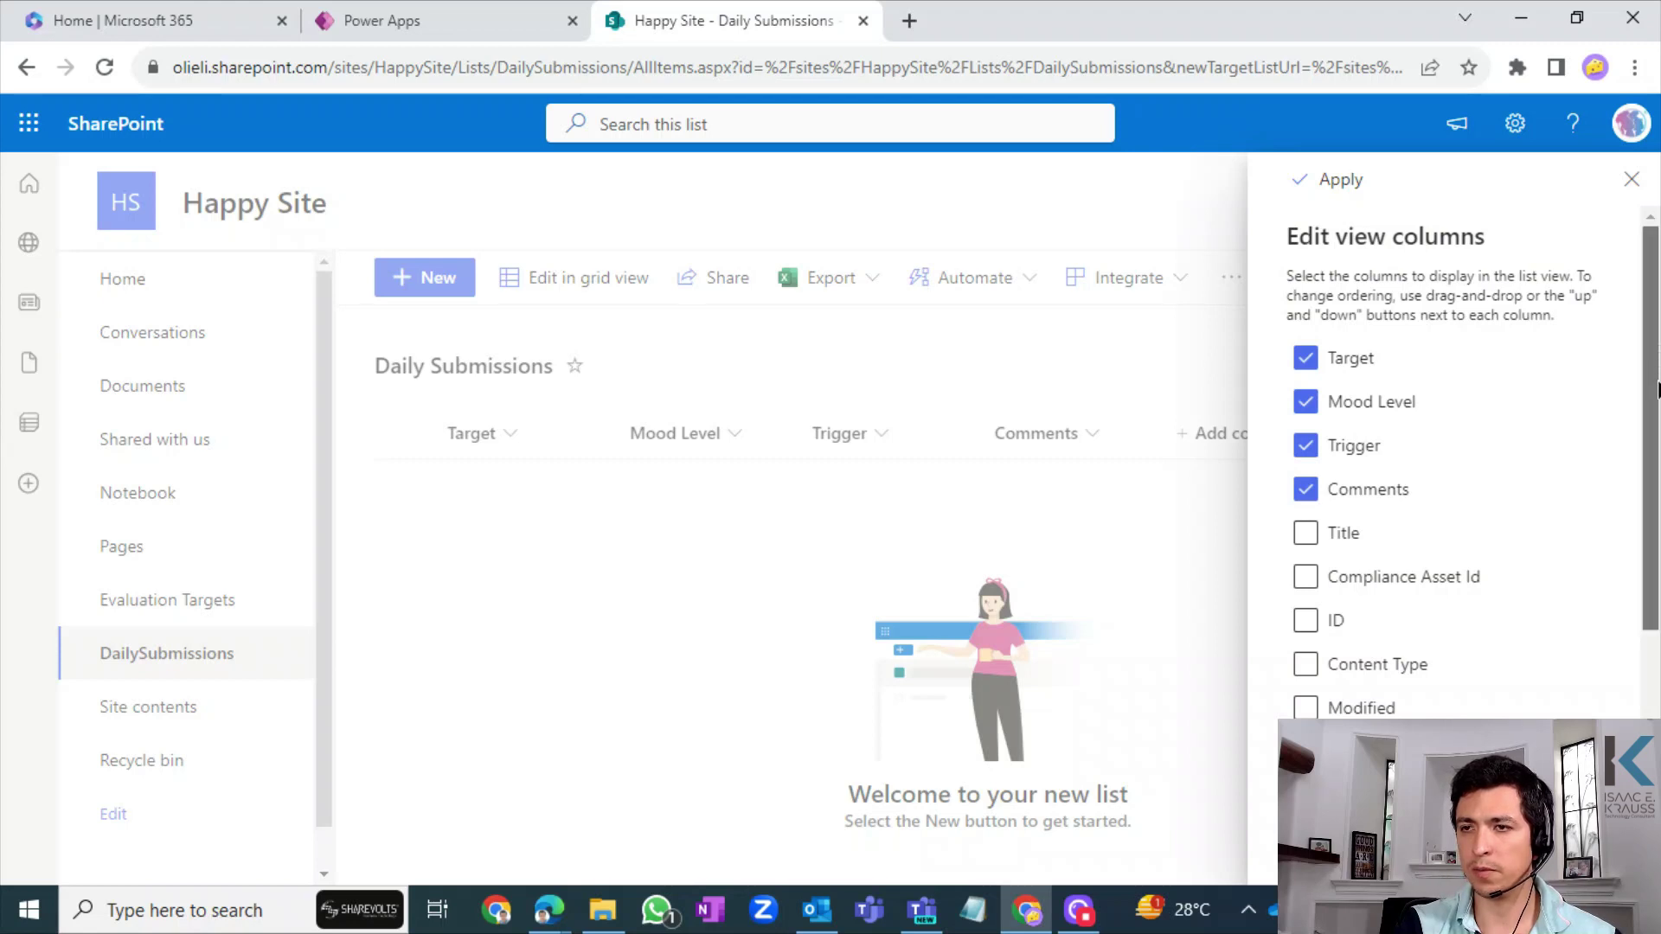
scroll(1495, 450, down, 3)
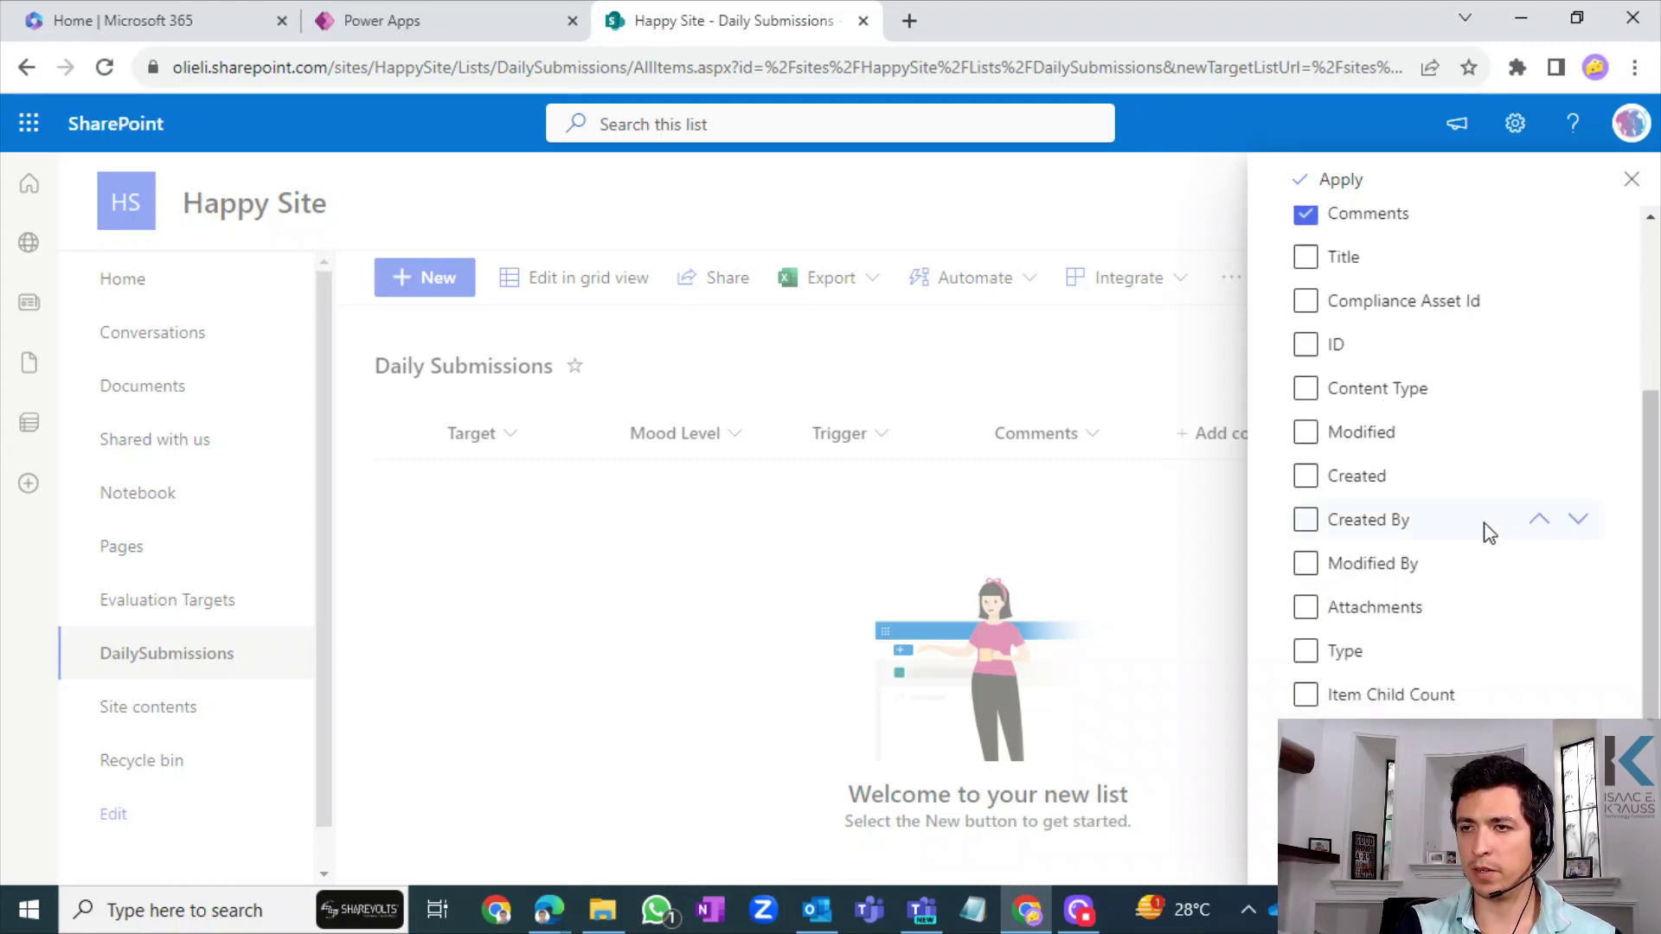
click(1308, 476)
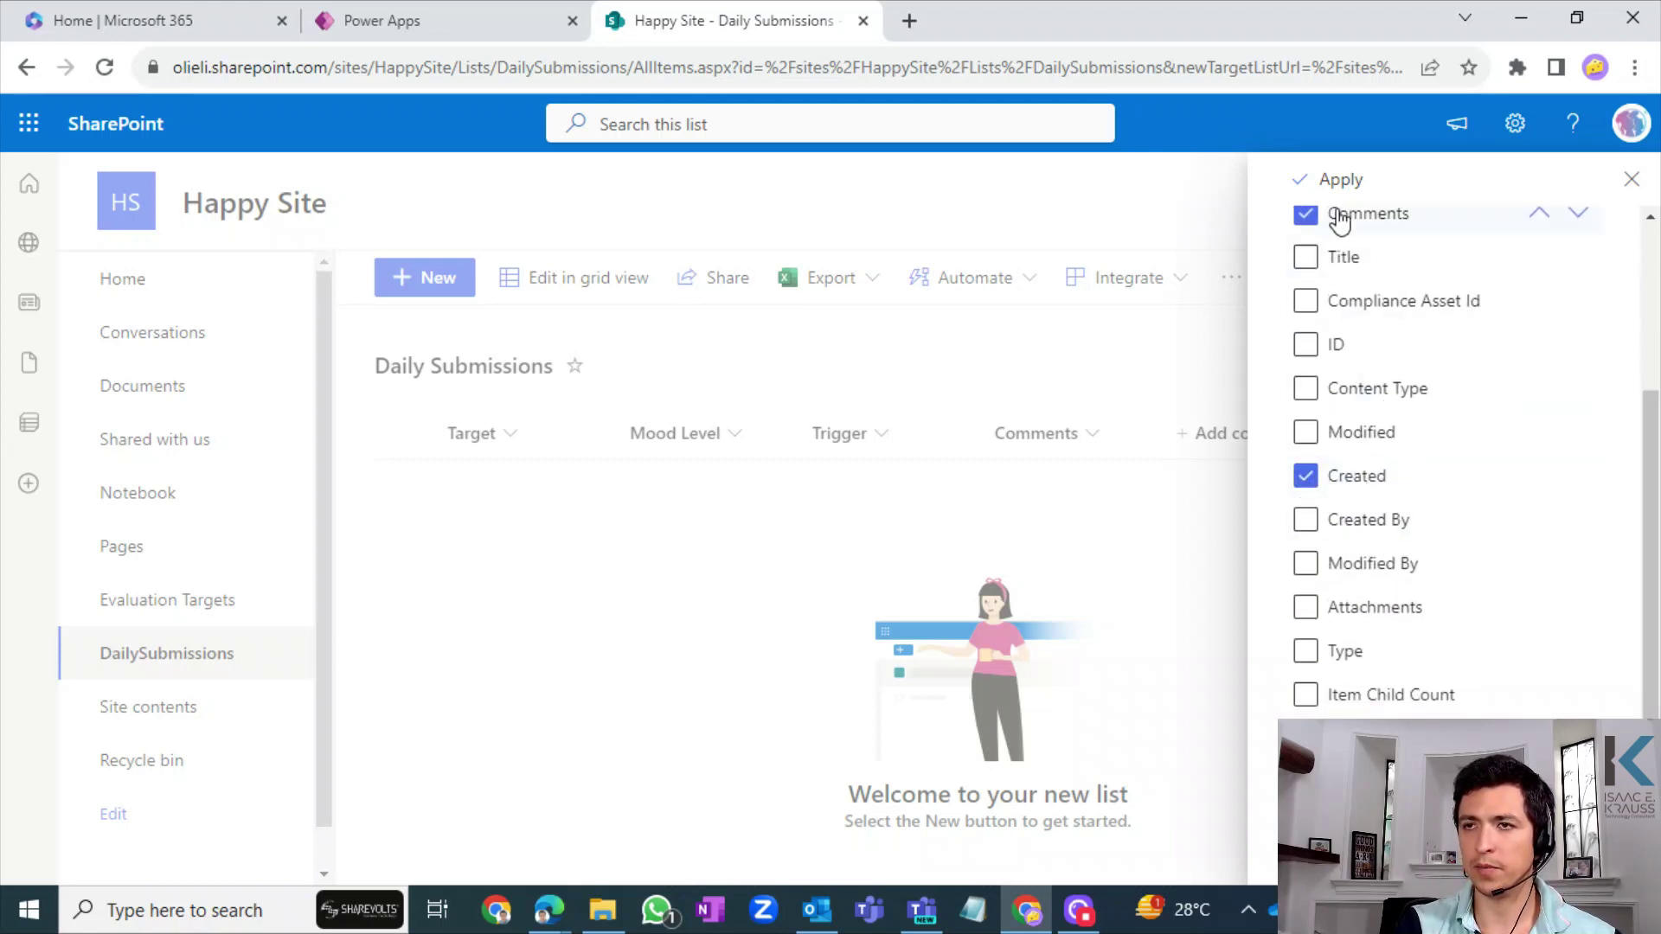
click(1337, 182)
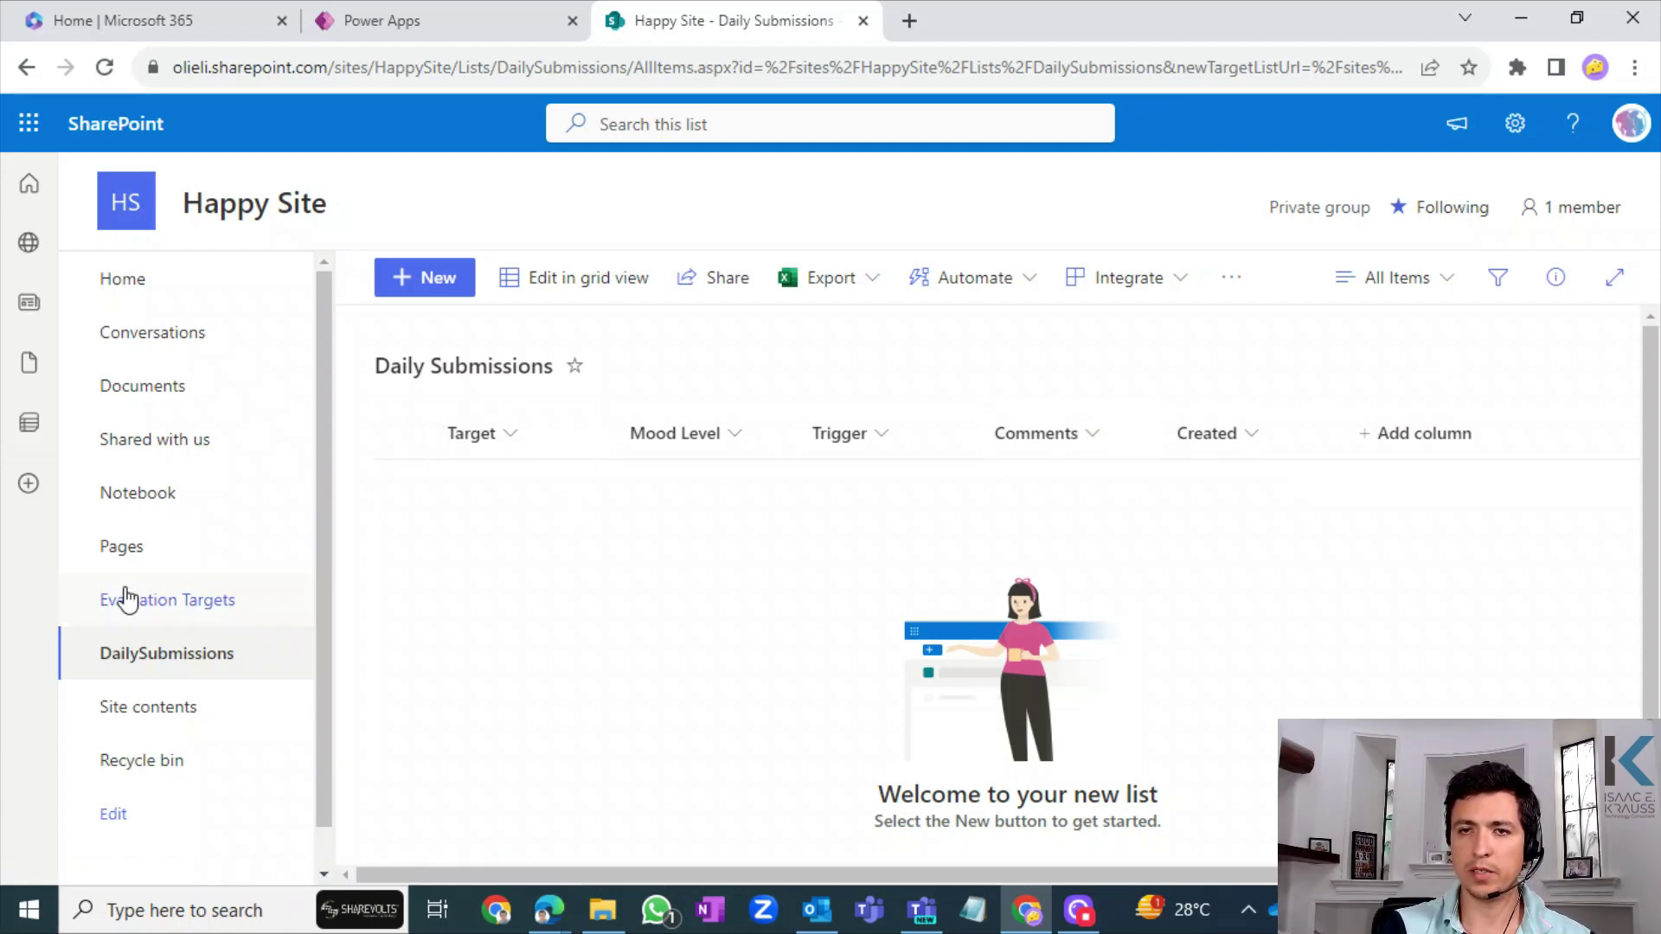
- Check the triggers in the Evaluation Targets list and switch to the Mood Tracker app in Power Apps
click(167, 609)
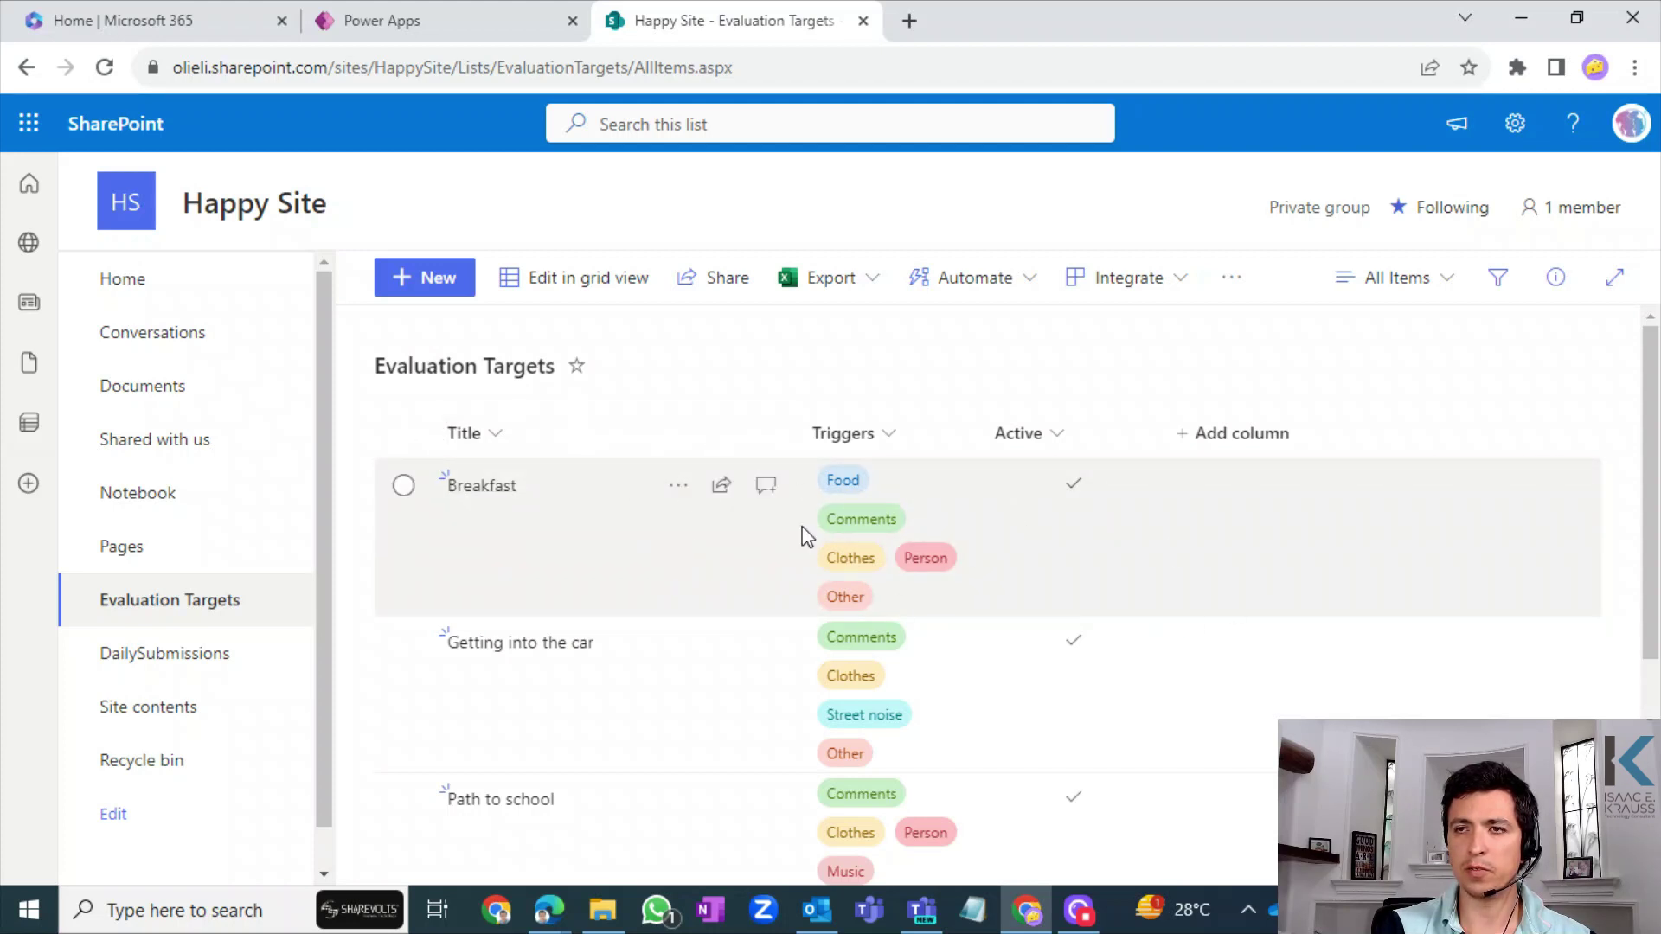
click(409, 29)
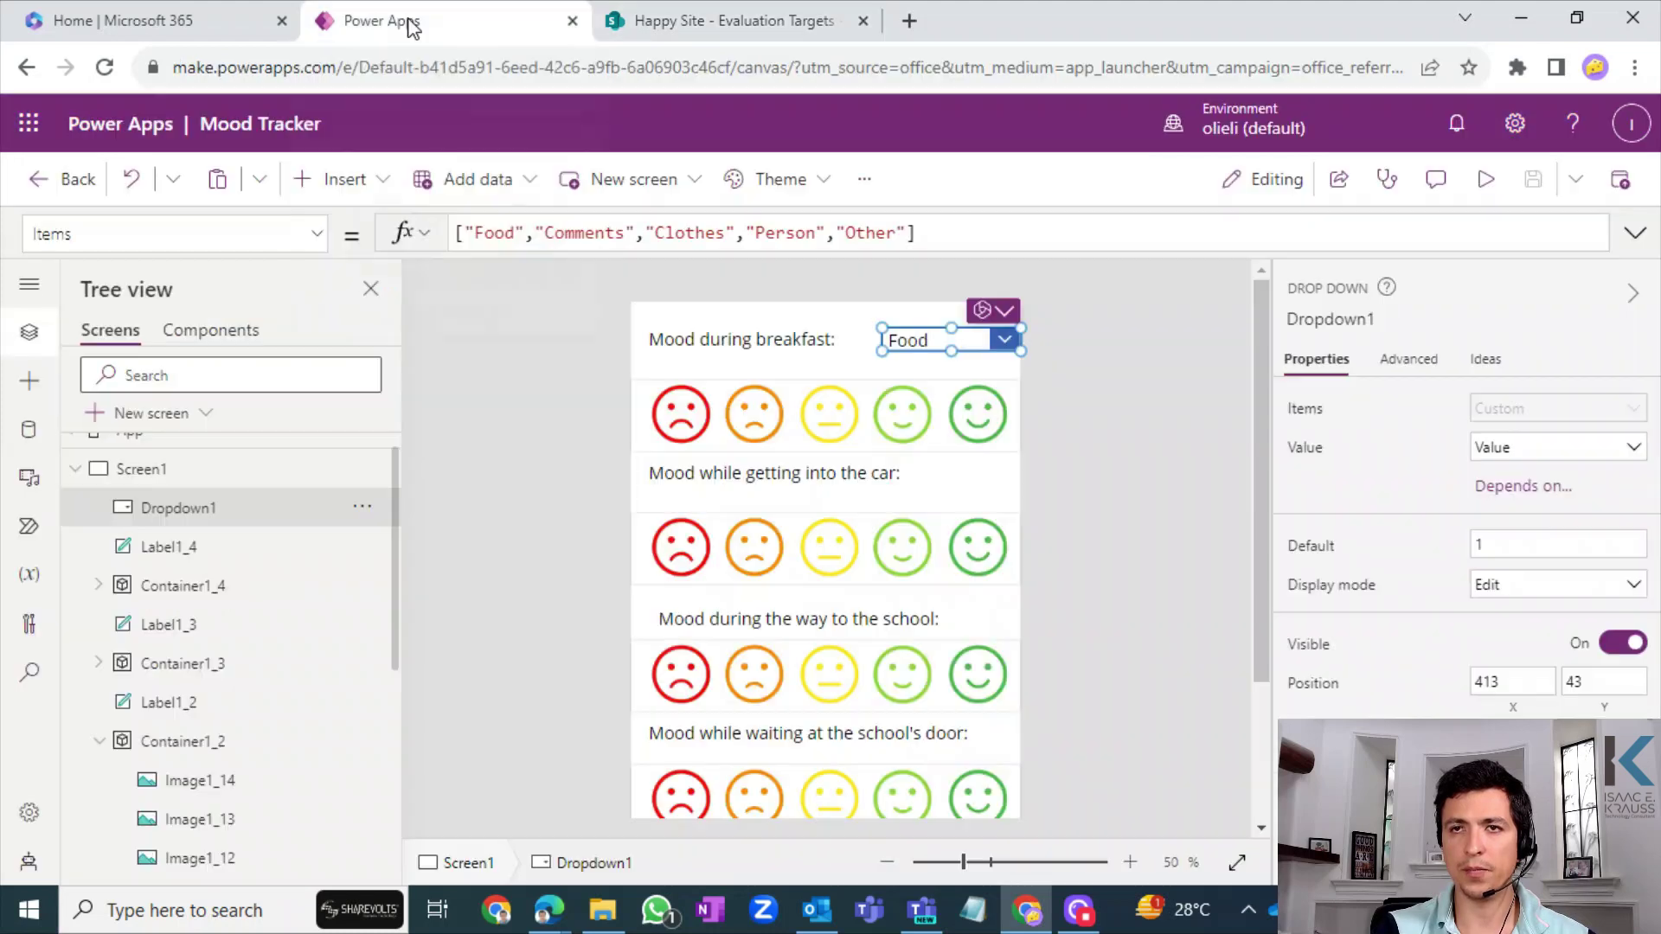
click(1162, 448)
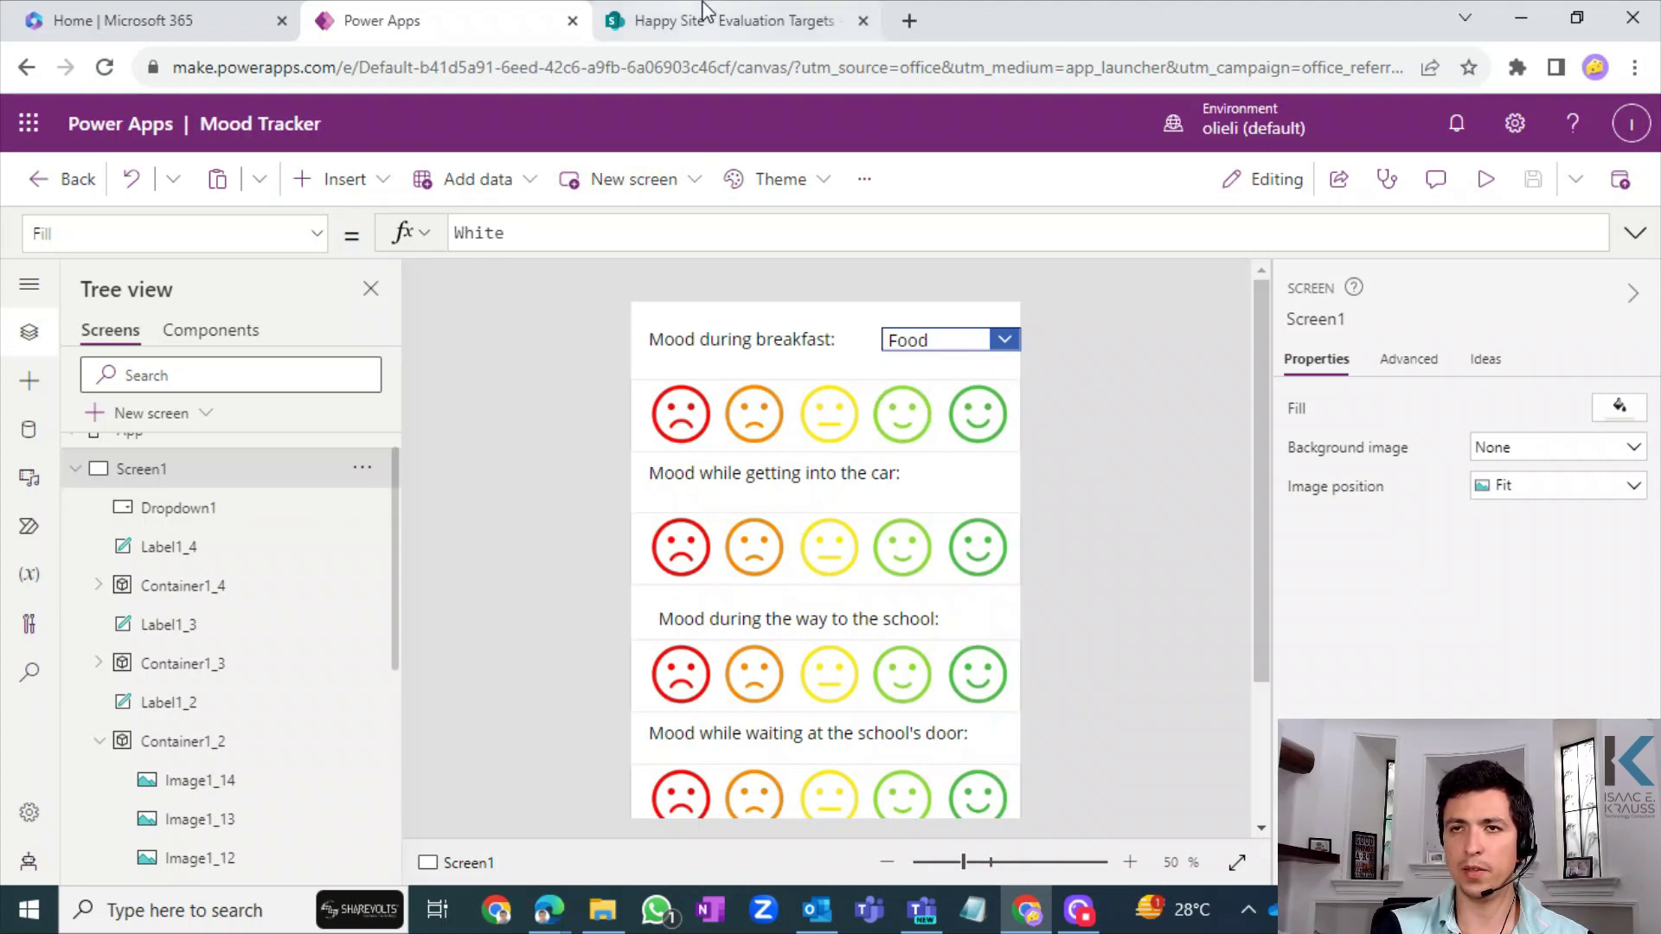
- Delete the "Mood while getting into the car:" label with its row of faces, and the "Mood during the way to the school:" label
click(799, 448)
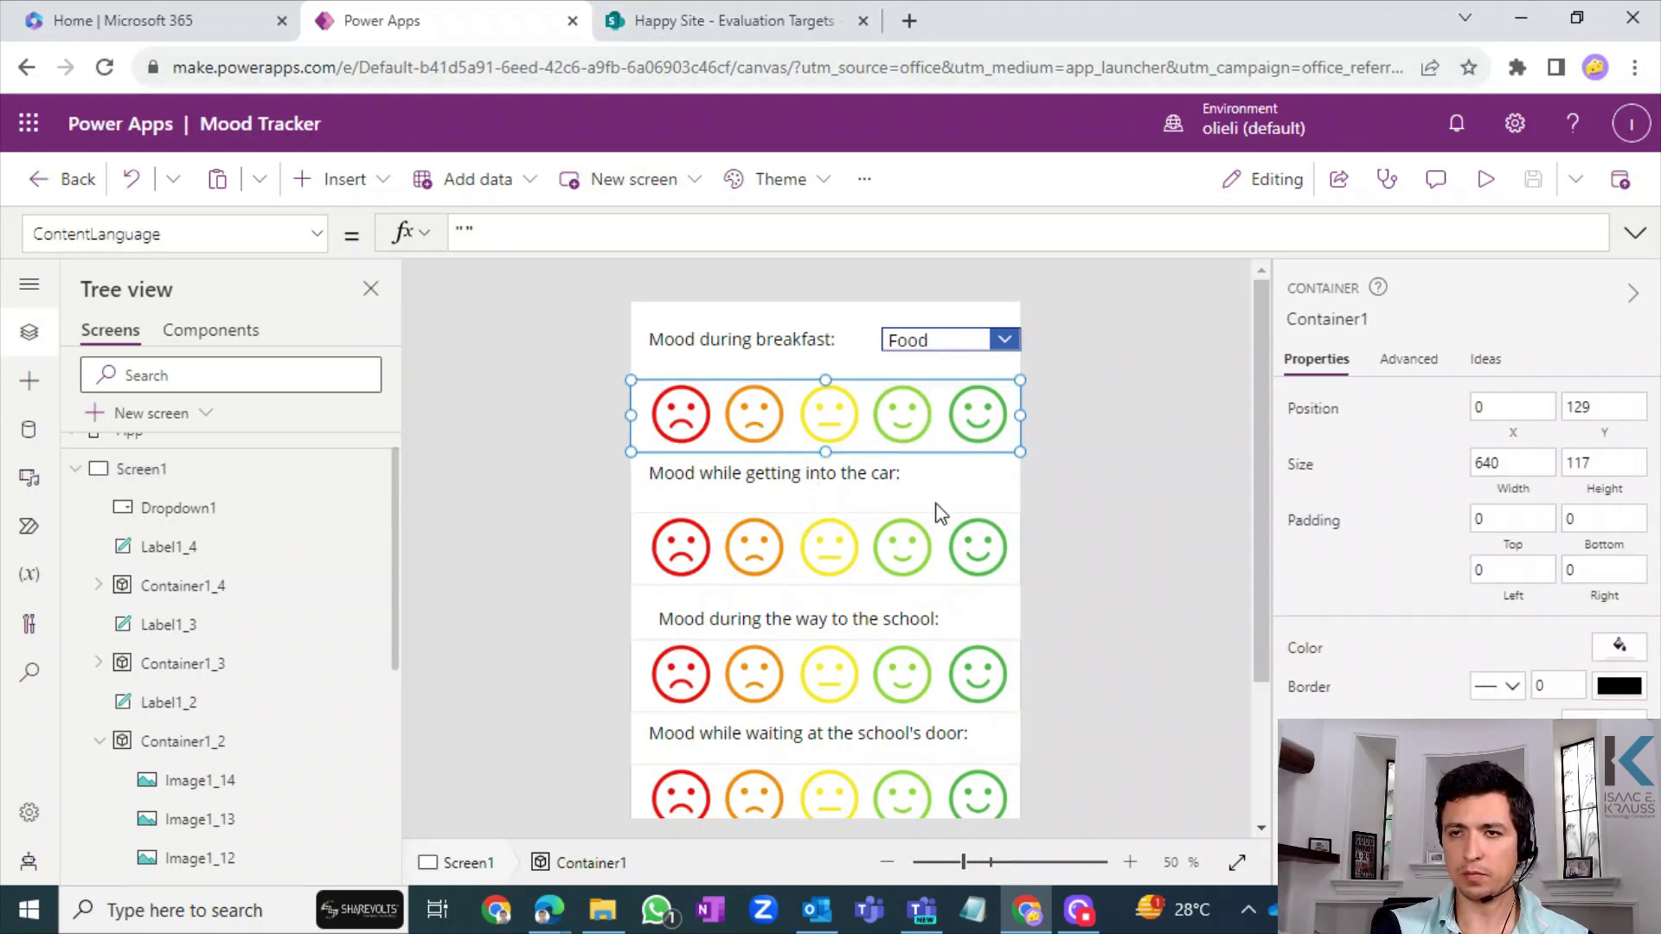
click(882, 496)
click(884, 489)
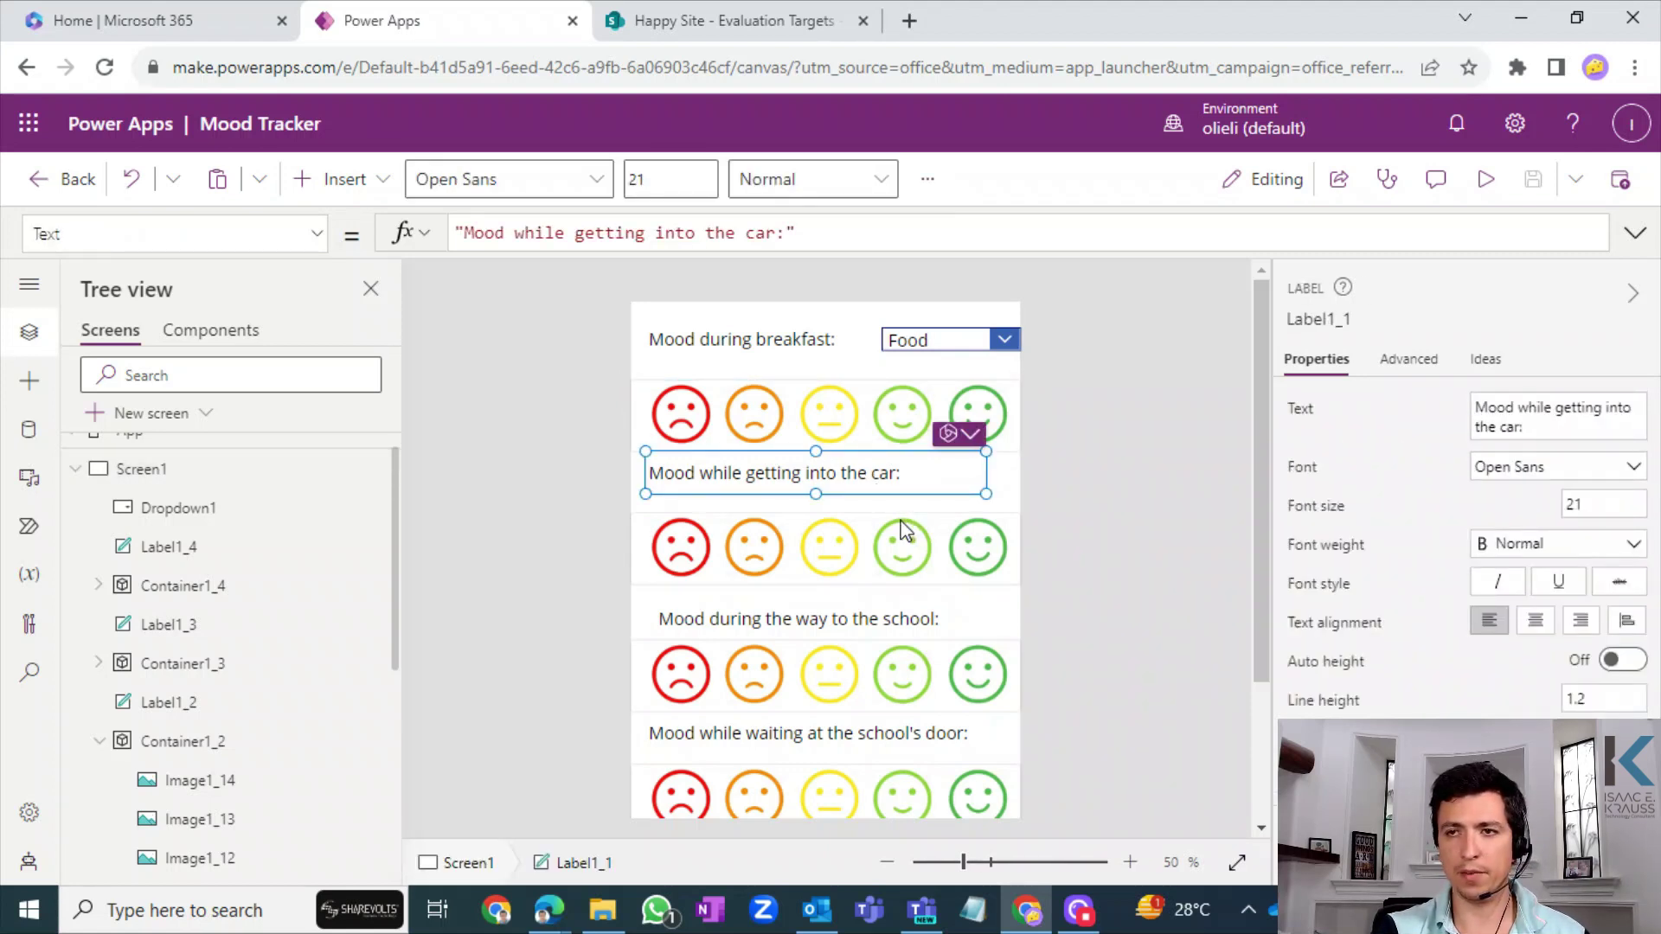
click(954, 582)
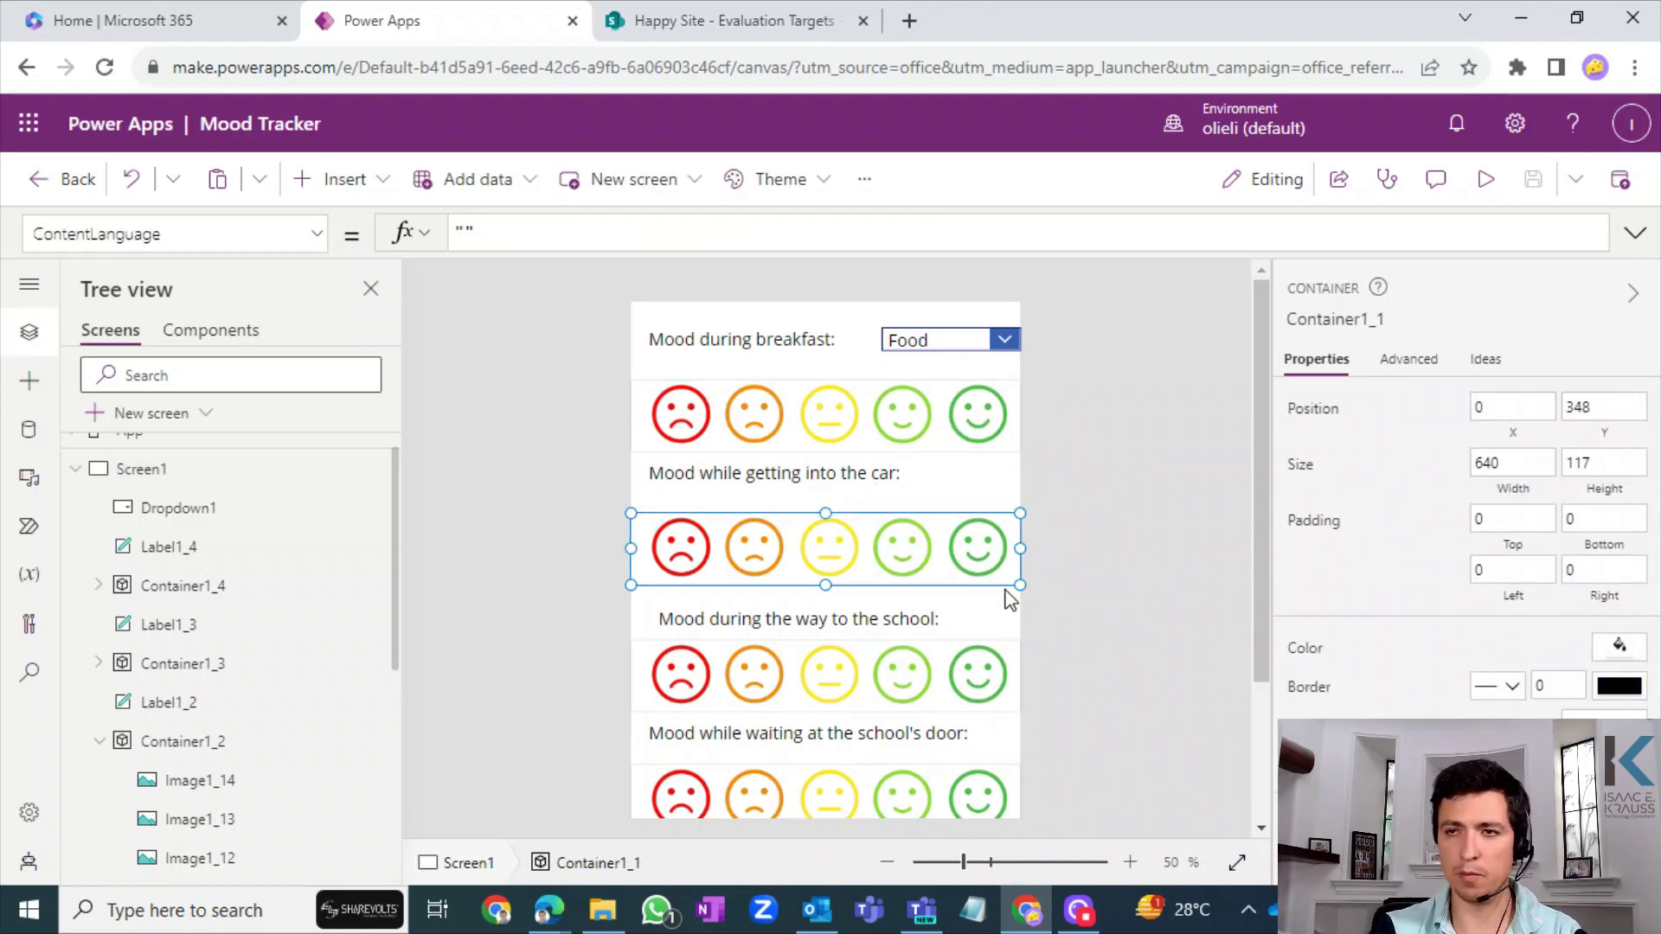
key(Delete)
click(952, 483)
key(Delete)
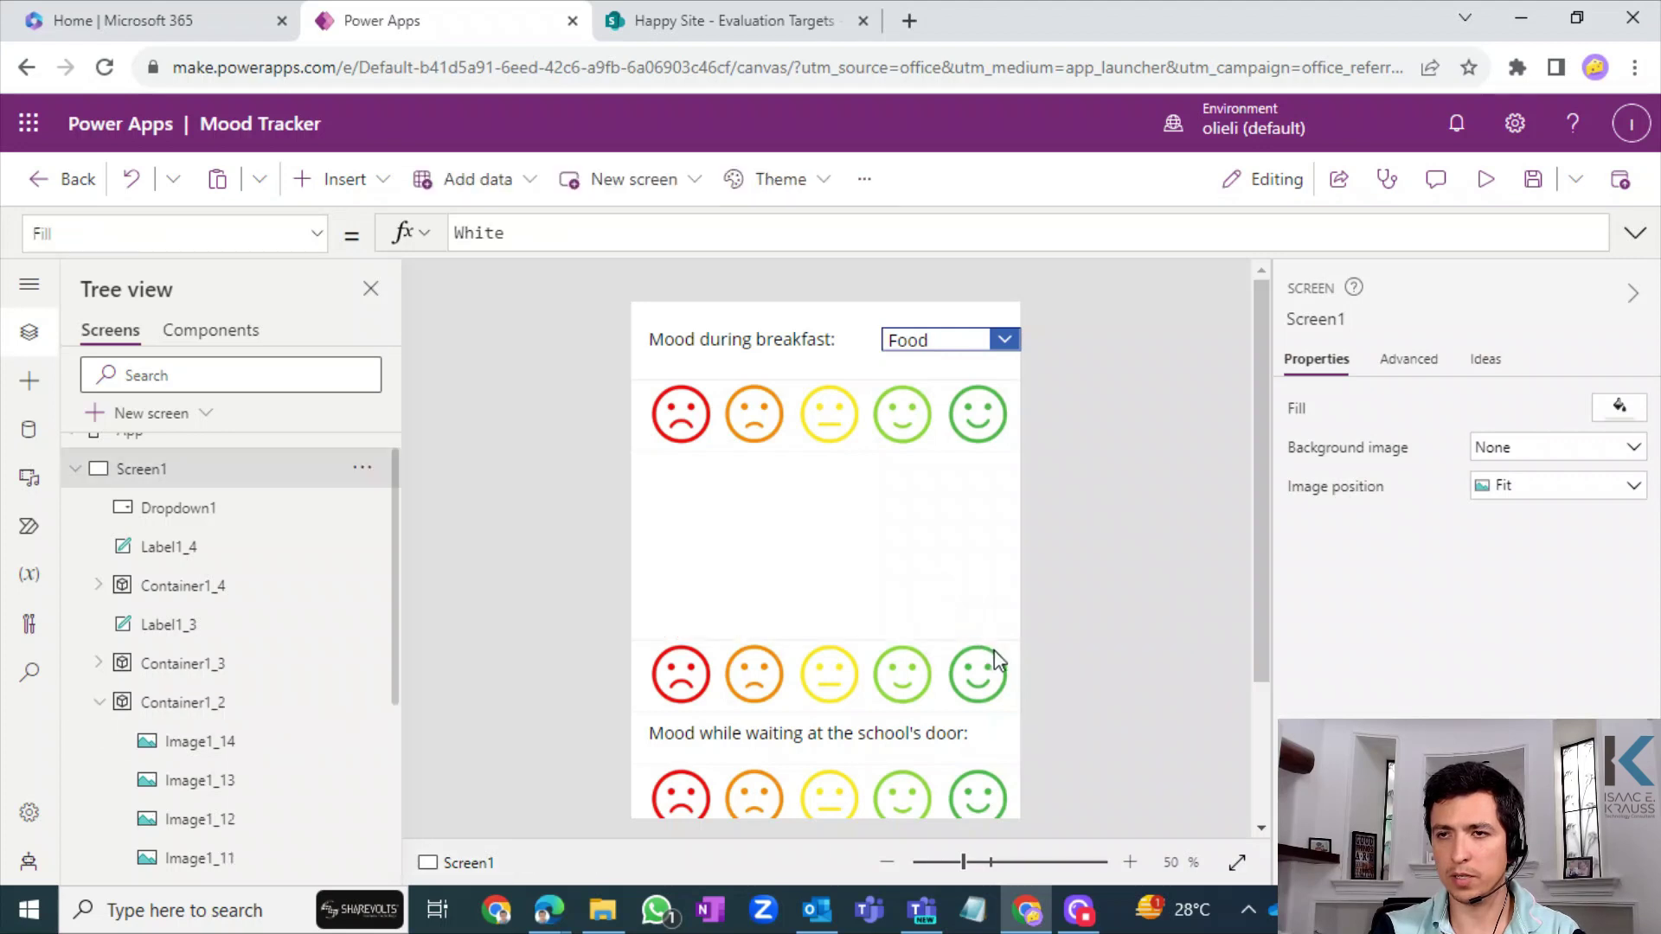
- Delete the way-to-school row of faces and the "Mood while waiting at the school's door:" label
click(1004, 657)
key(Delete)
click(956, 731)
key(Delete)
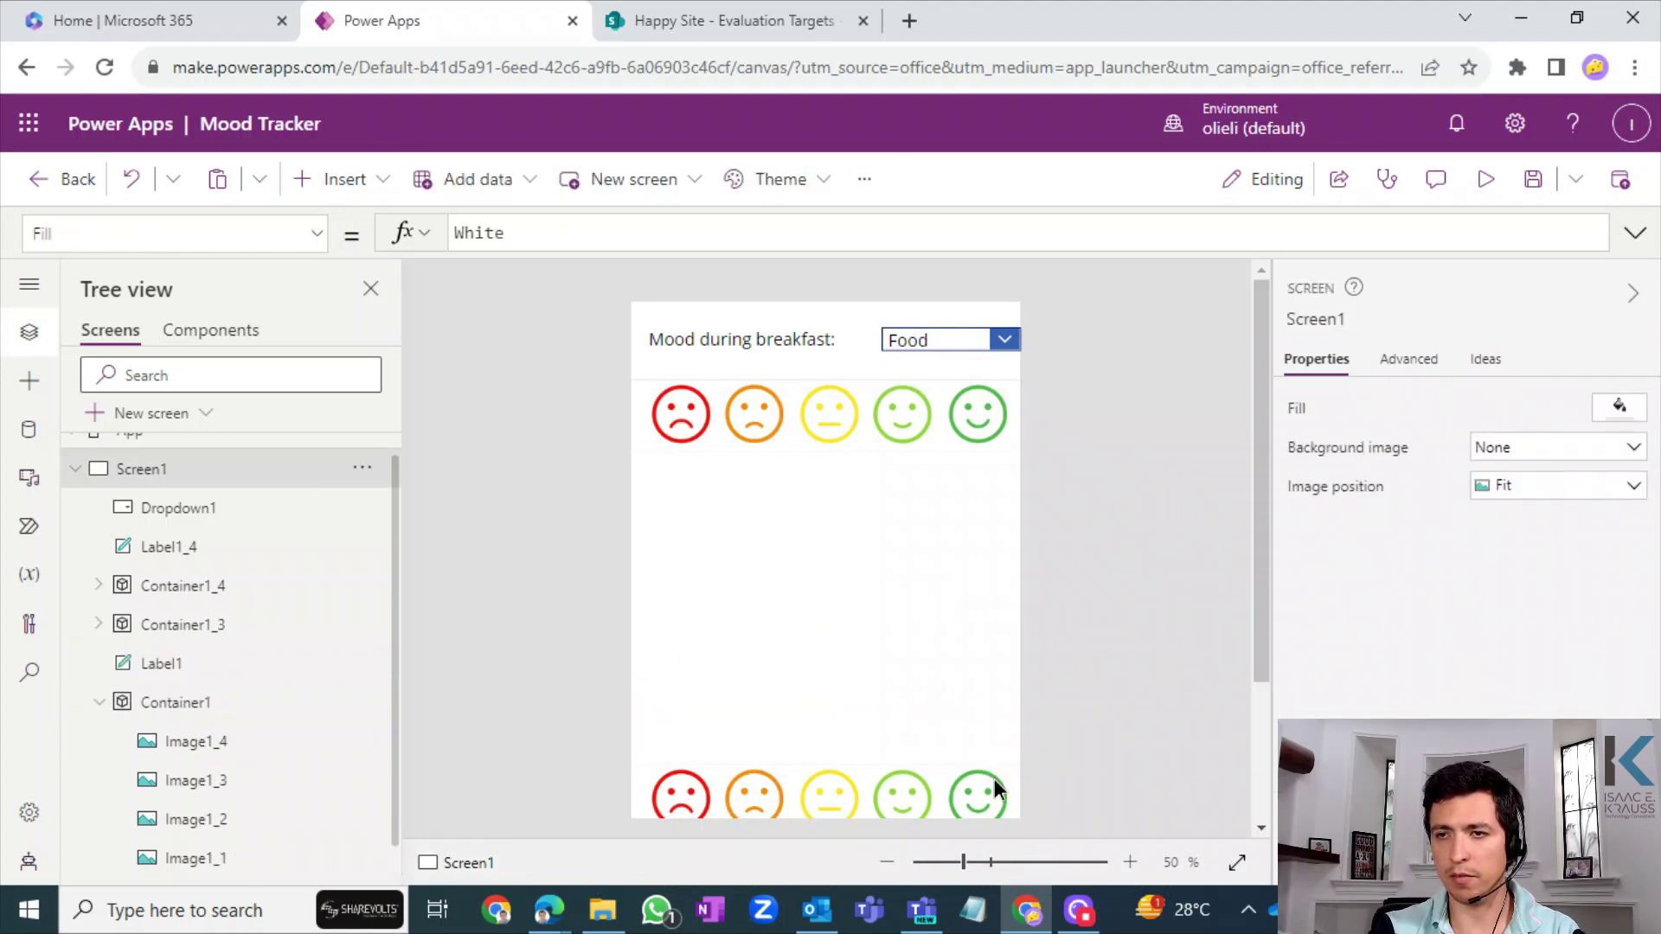
- Delete the row of faces for waiting at the school's door and the "Mood while walking to the classroom:" label
click(994, 779)
scroll(1263, 687, down, 3)
key(Delete)
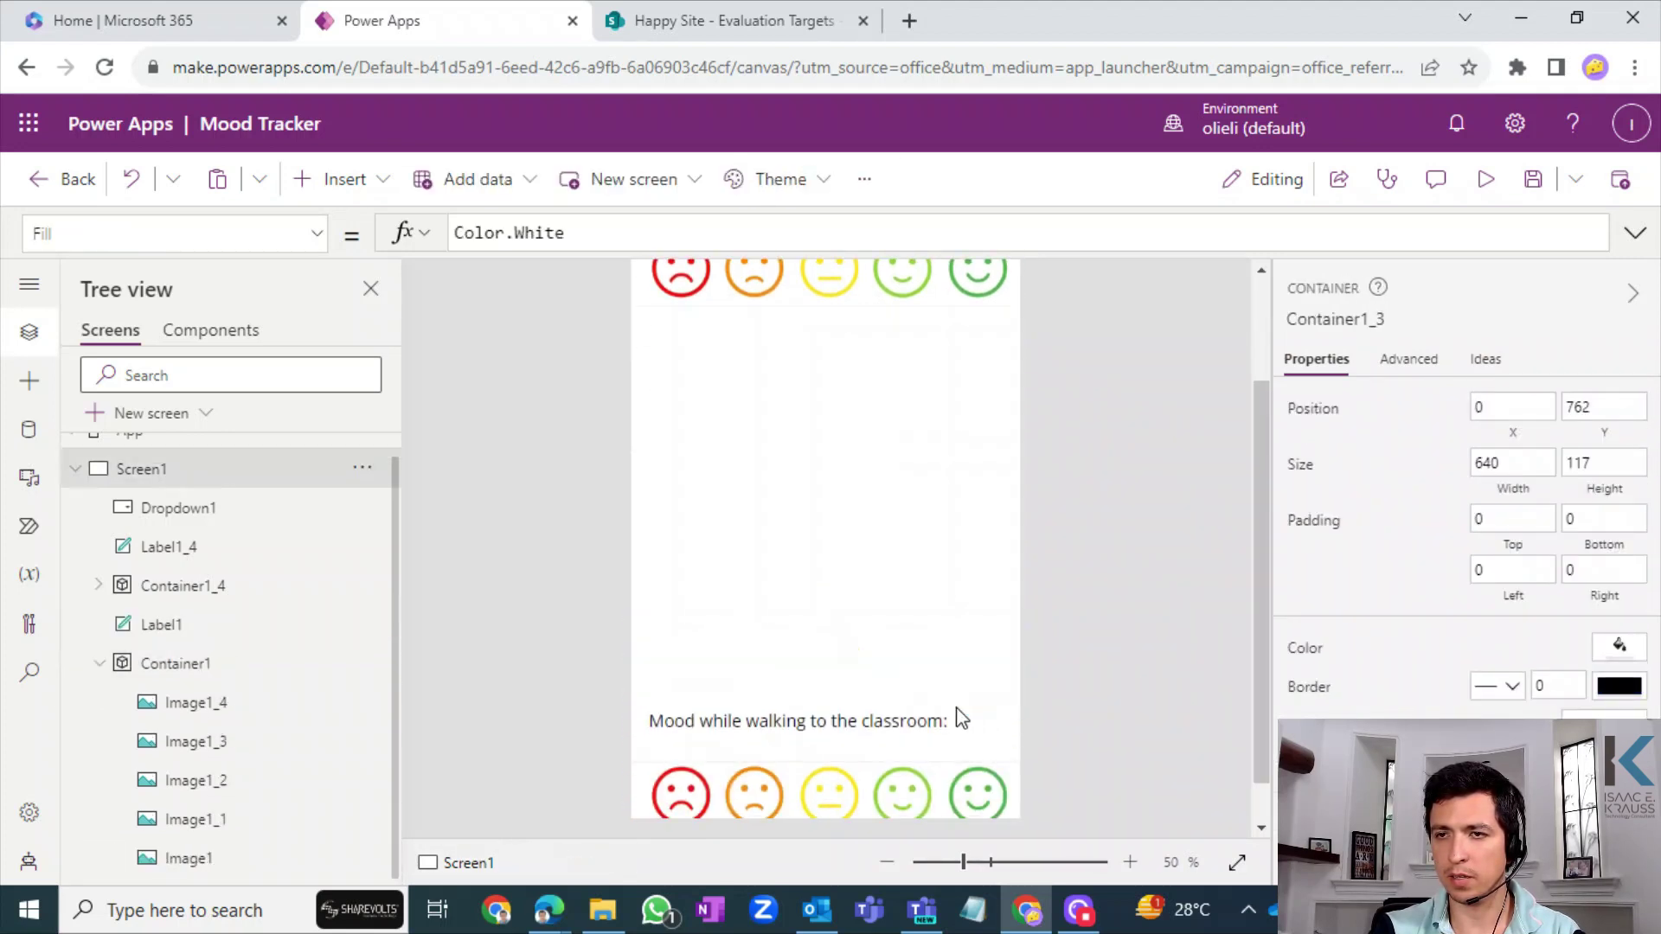
click(960, 718)
key(Delete)
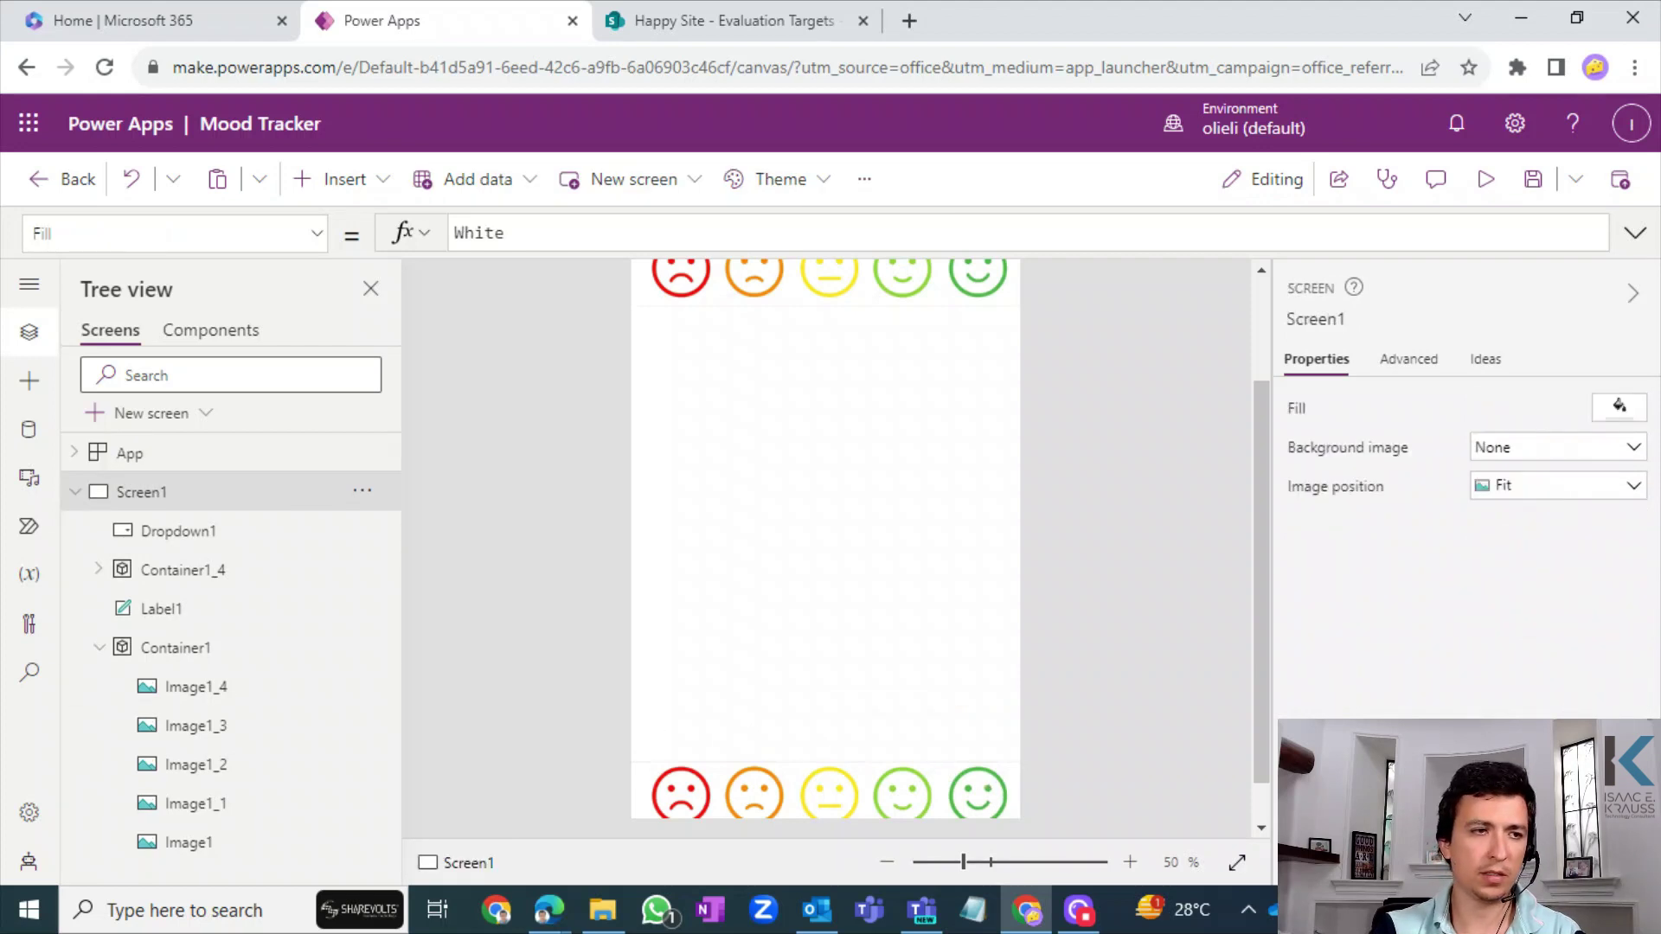
- Delete the remaining row of faces for walking to the classroom, keeping only the breakfast question and its faces
click(962, 774)
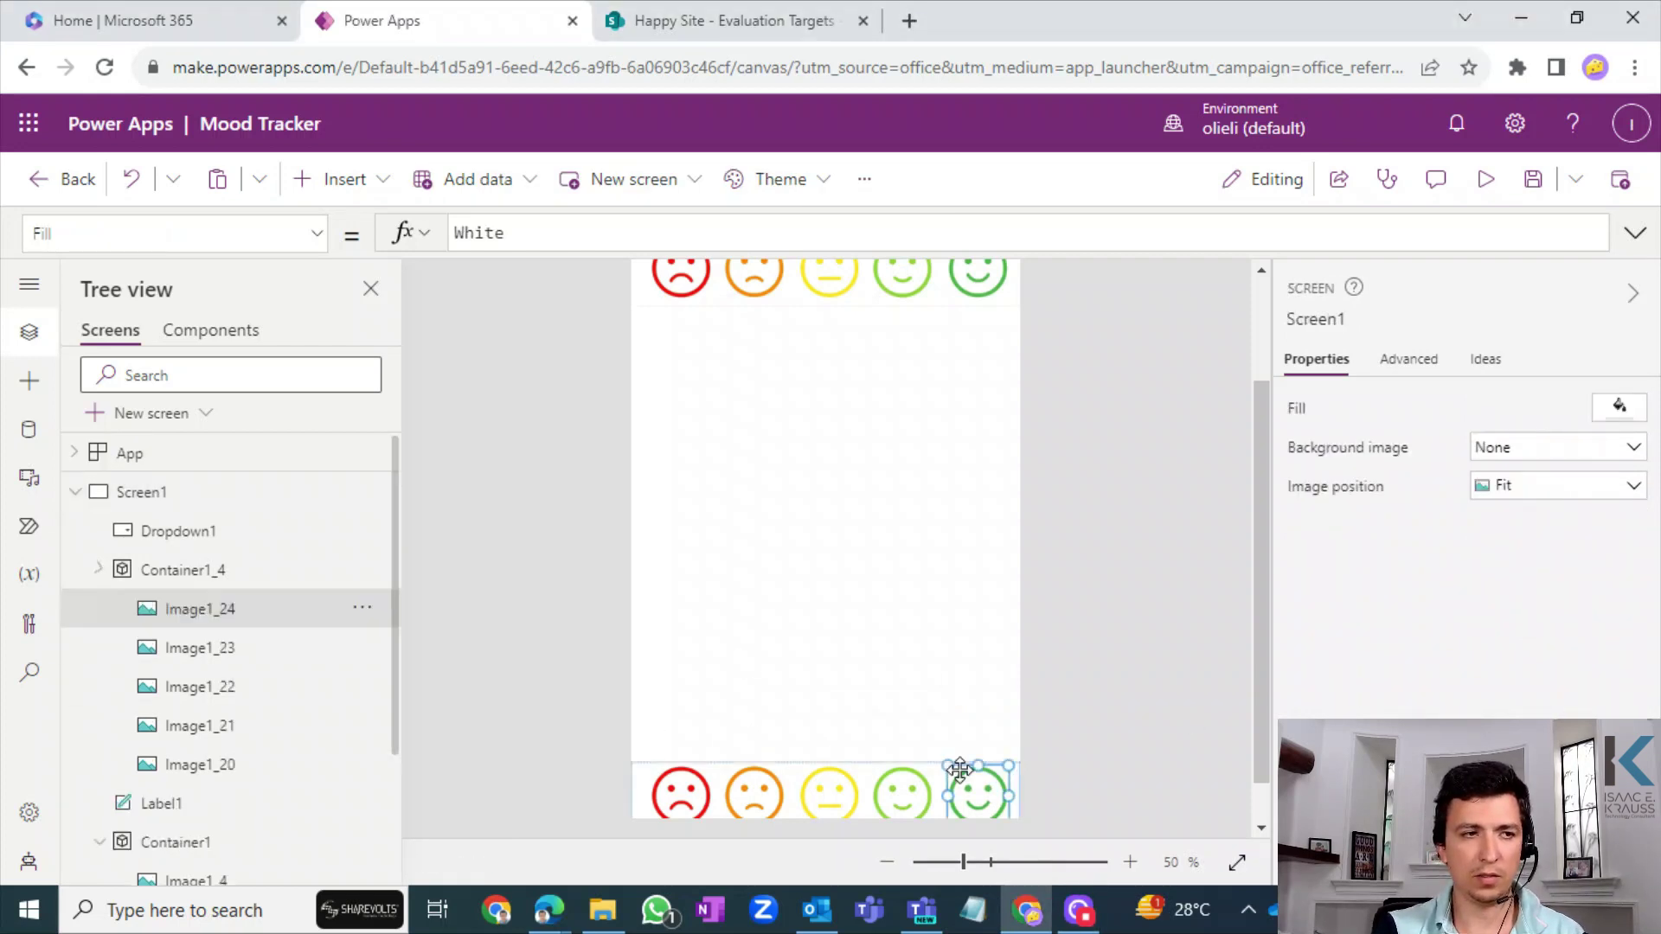
click(962, 726)
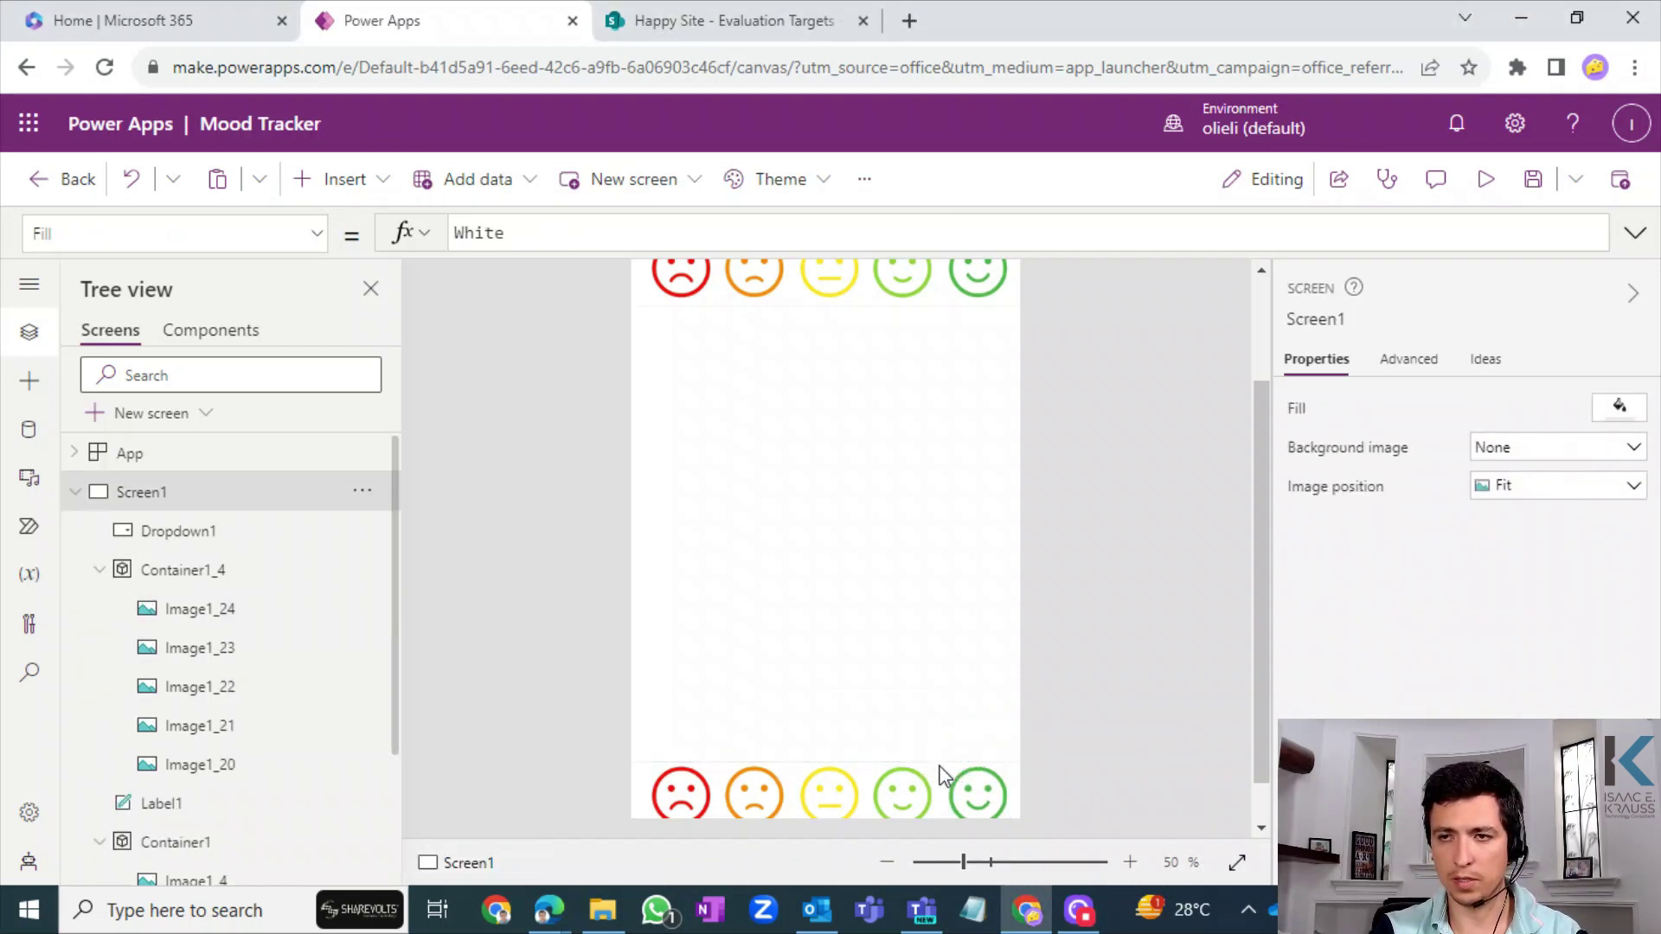
click(930, 763)
key(Delete)
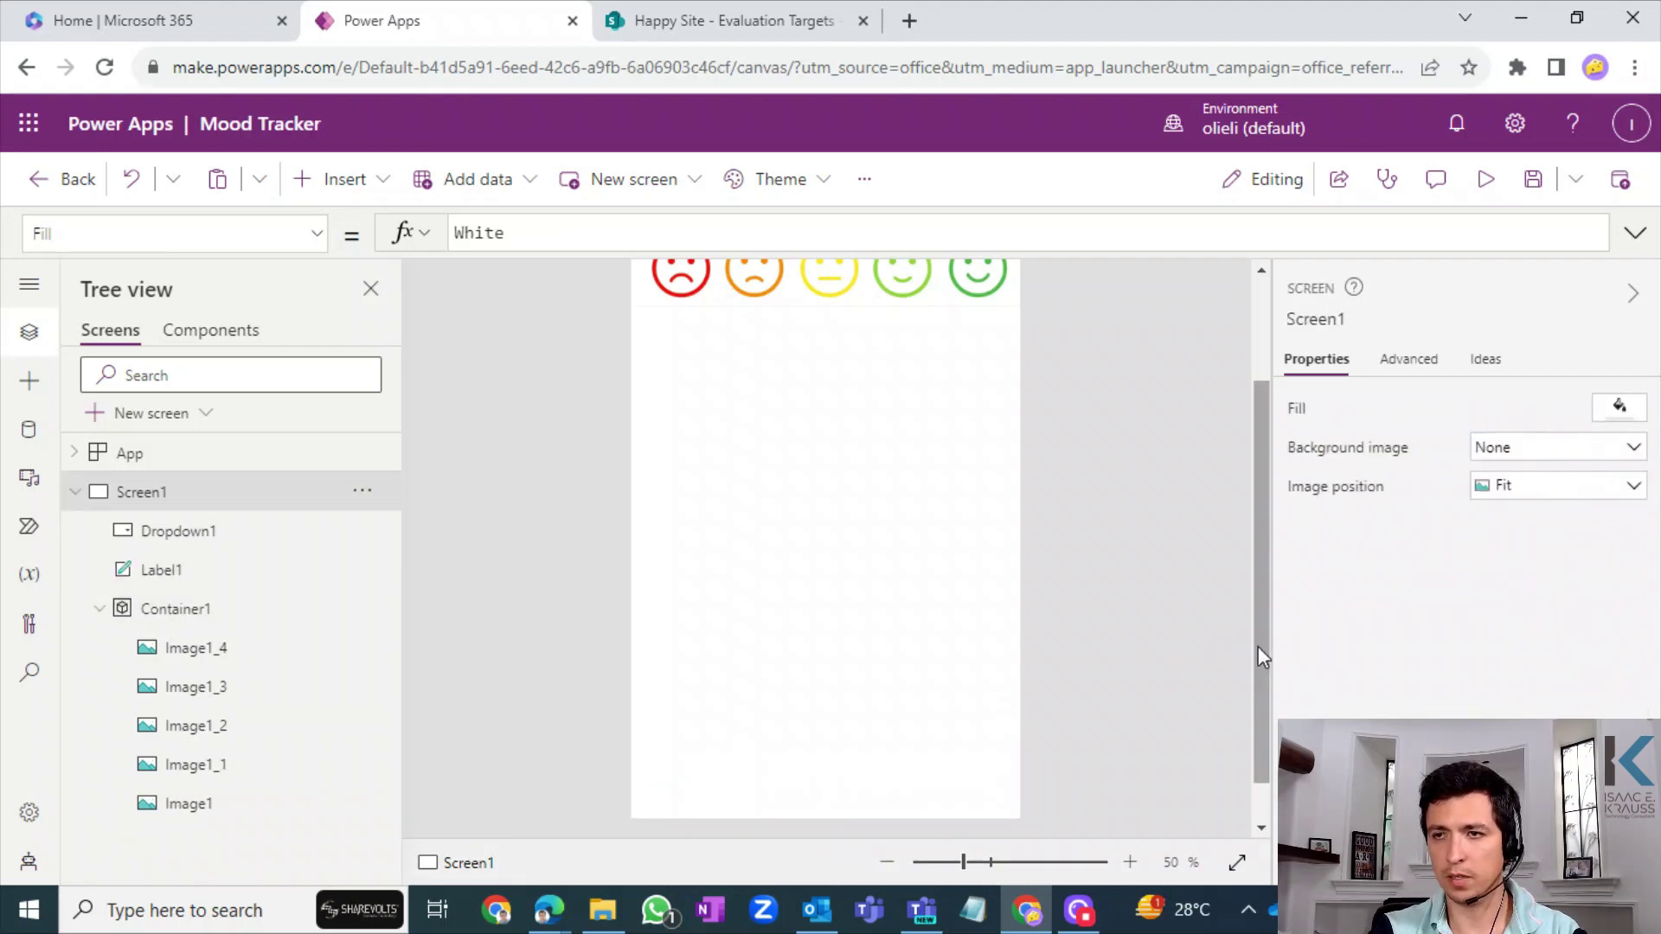
drag(1259, 657, 1256, 525)
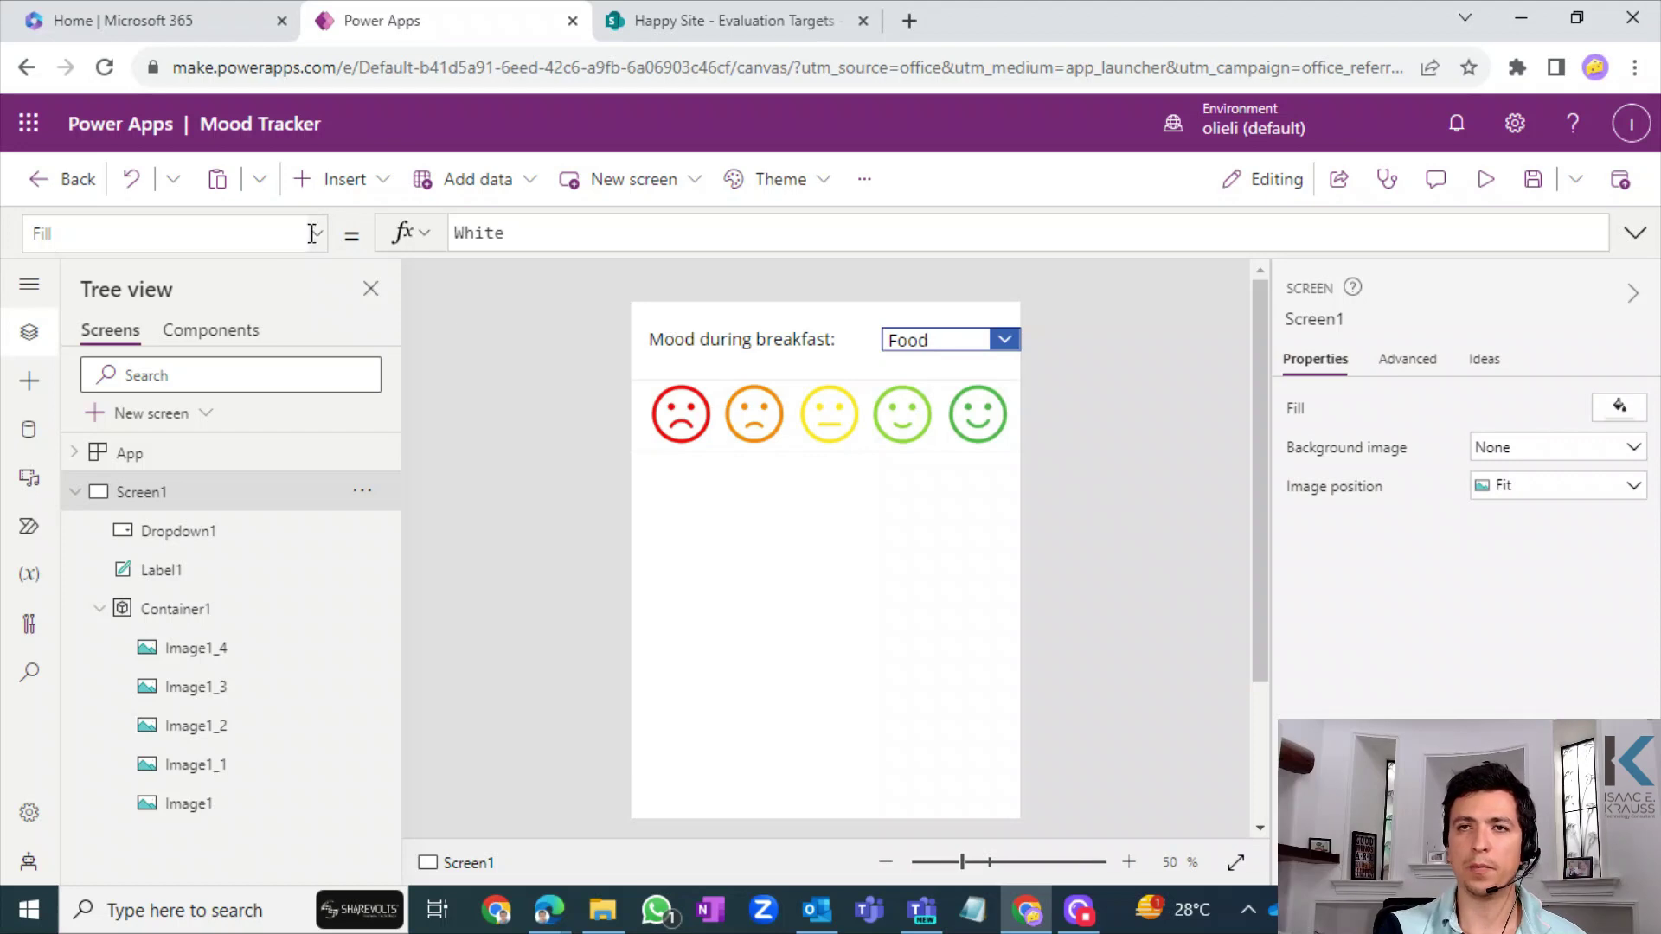
- Start adding a SharePoint data source to the app through the existing SharePoint connection
click(25, 426)
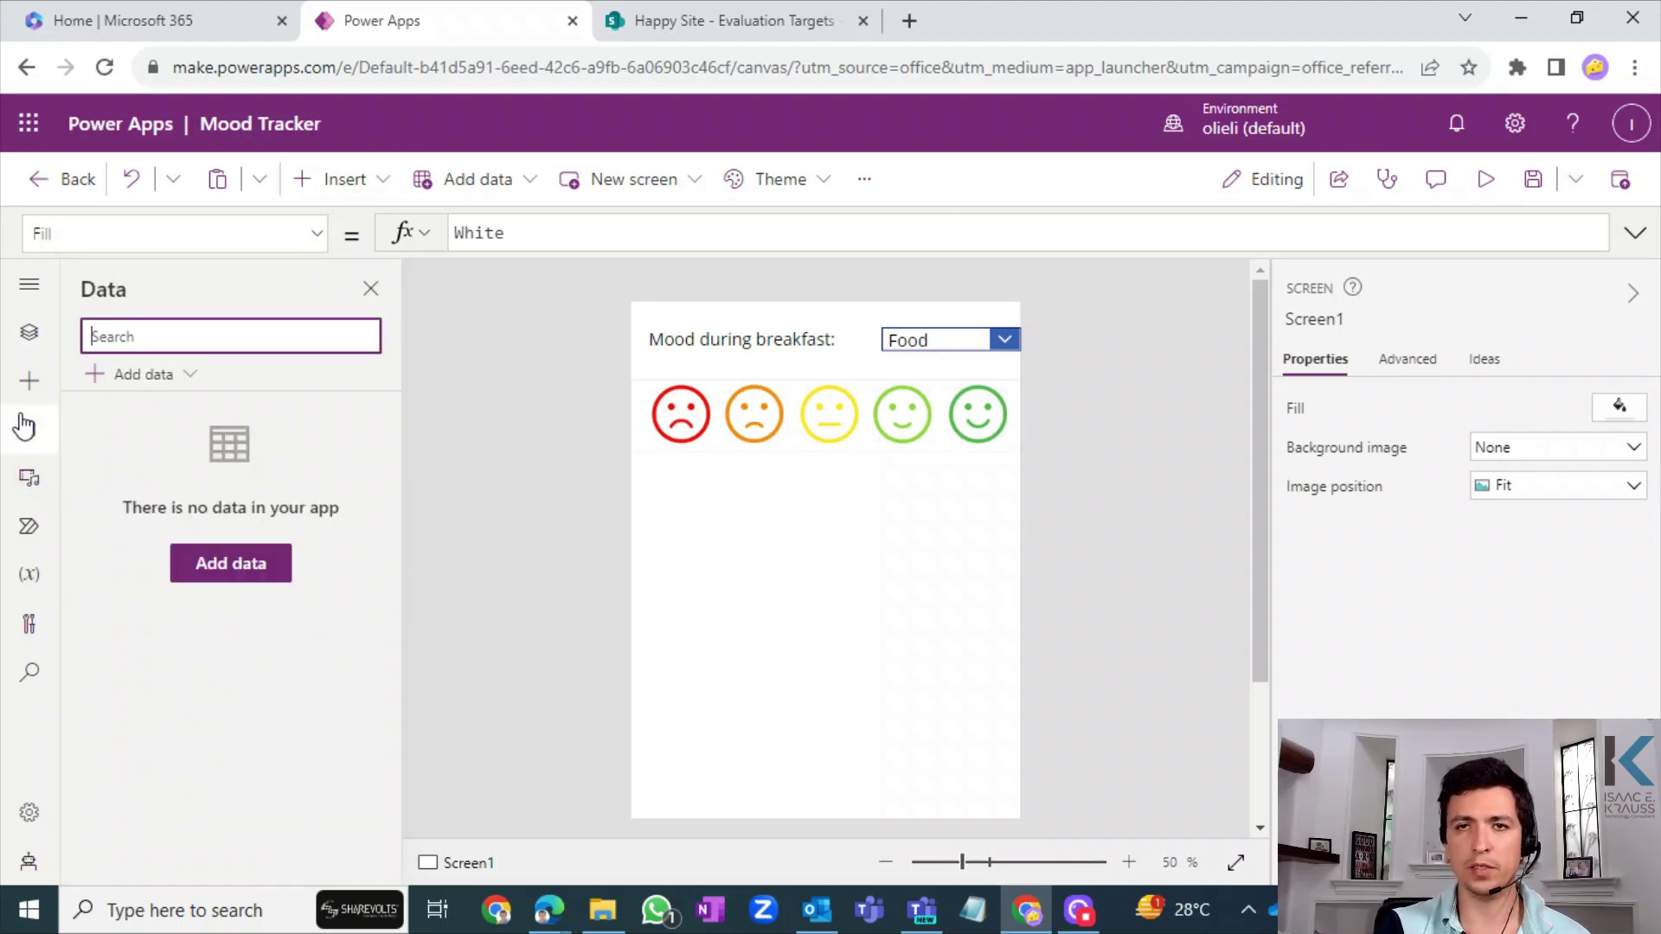
click(165, 378)
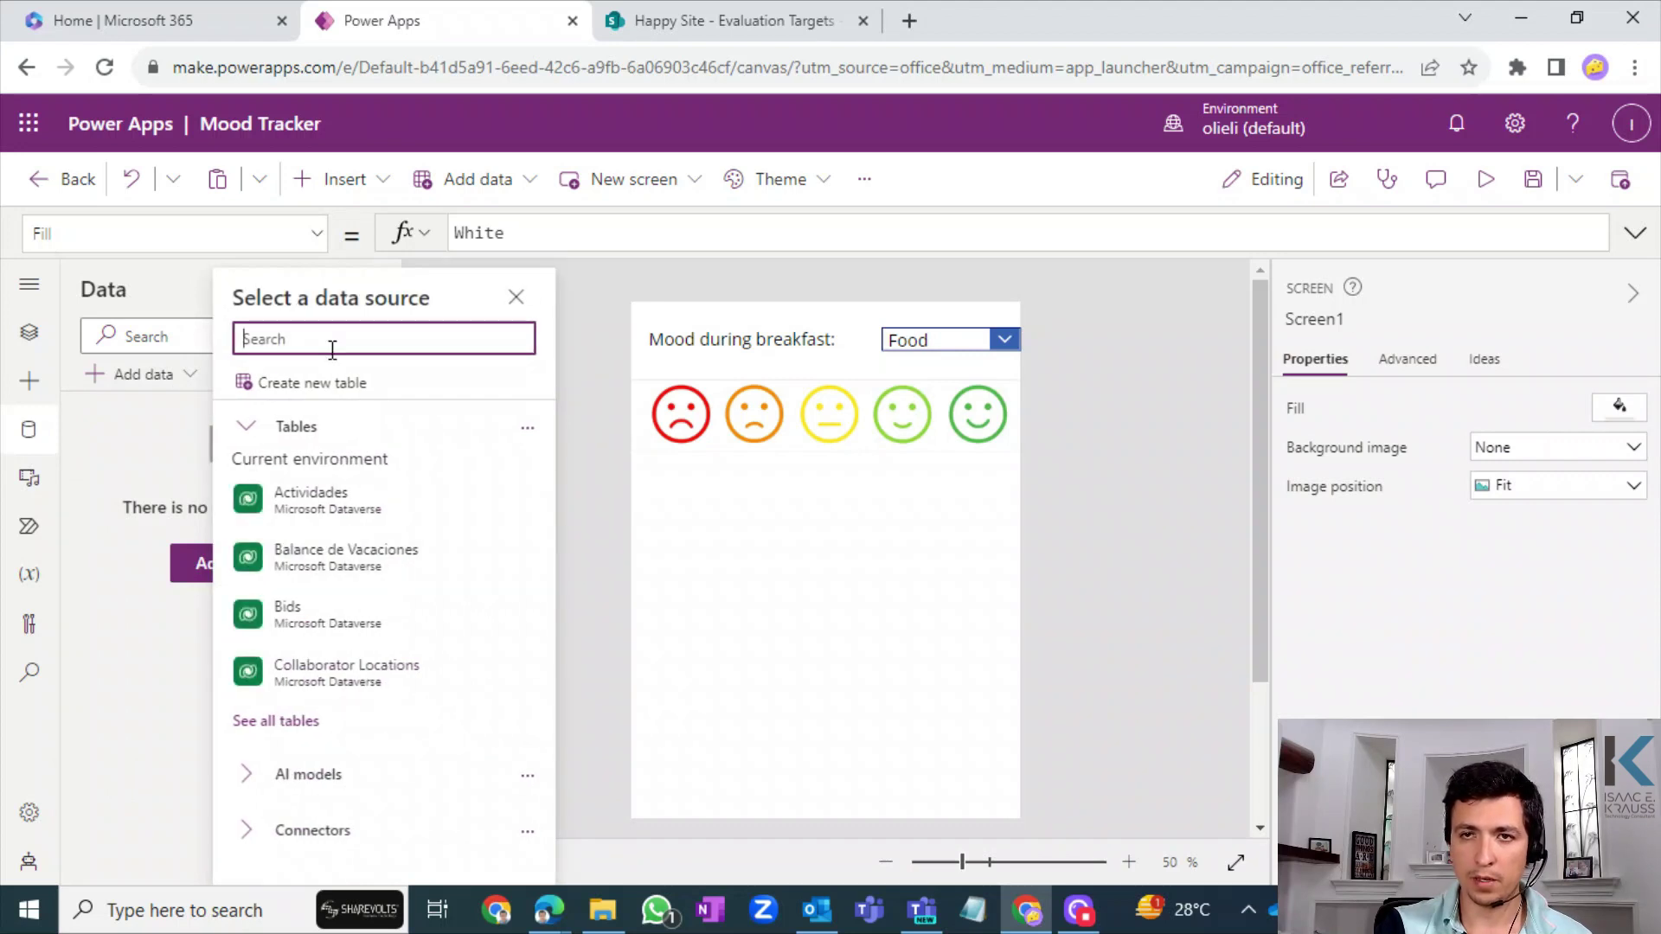
text(sharepoint)
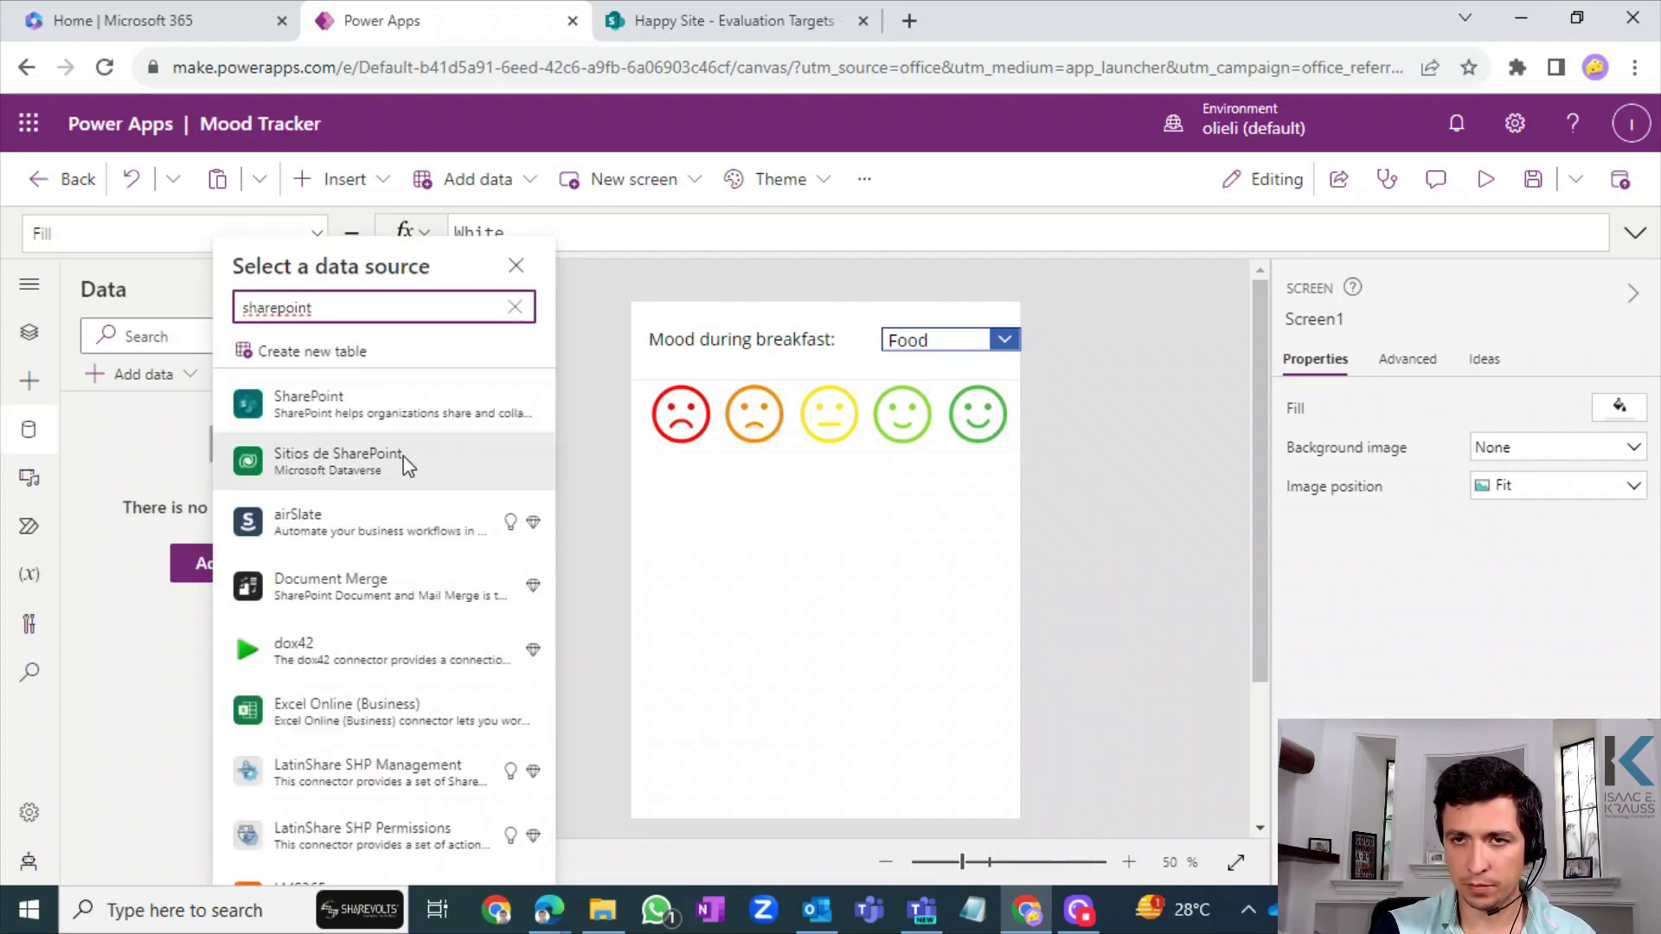
click(346, 396)
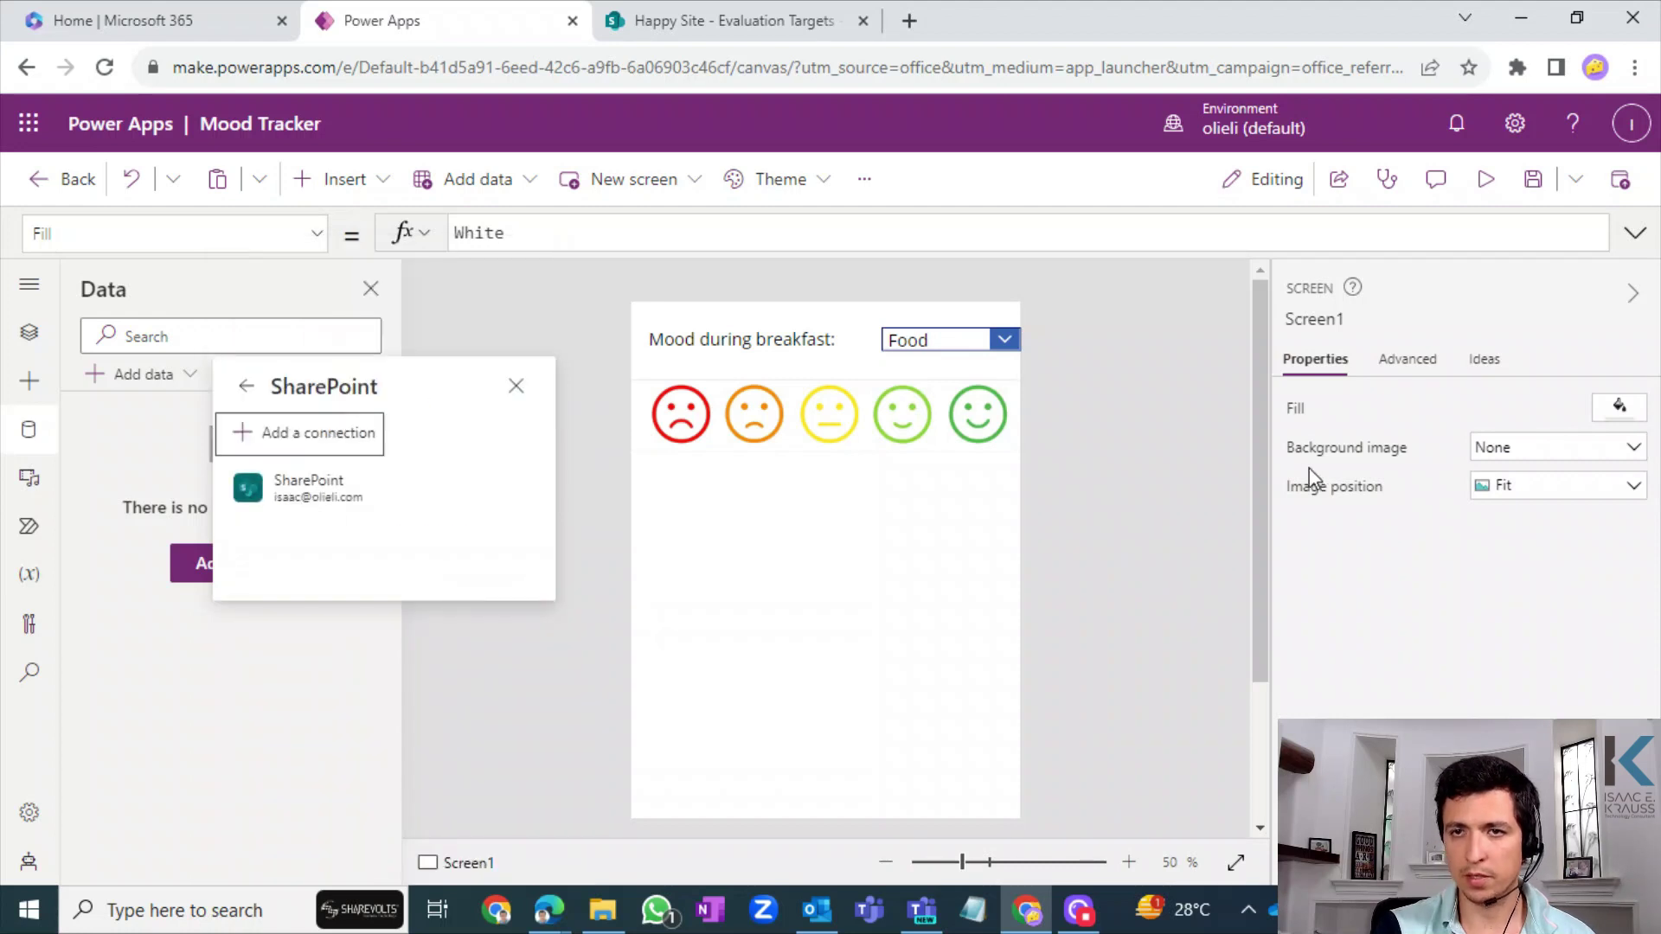
click(341, 491)
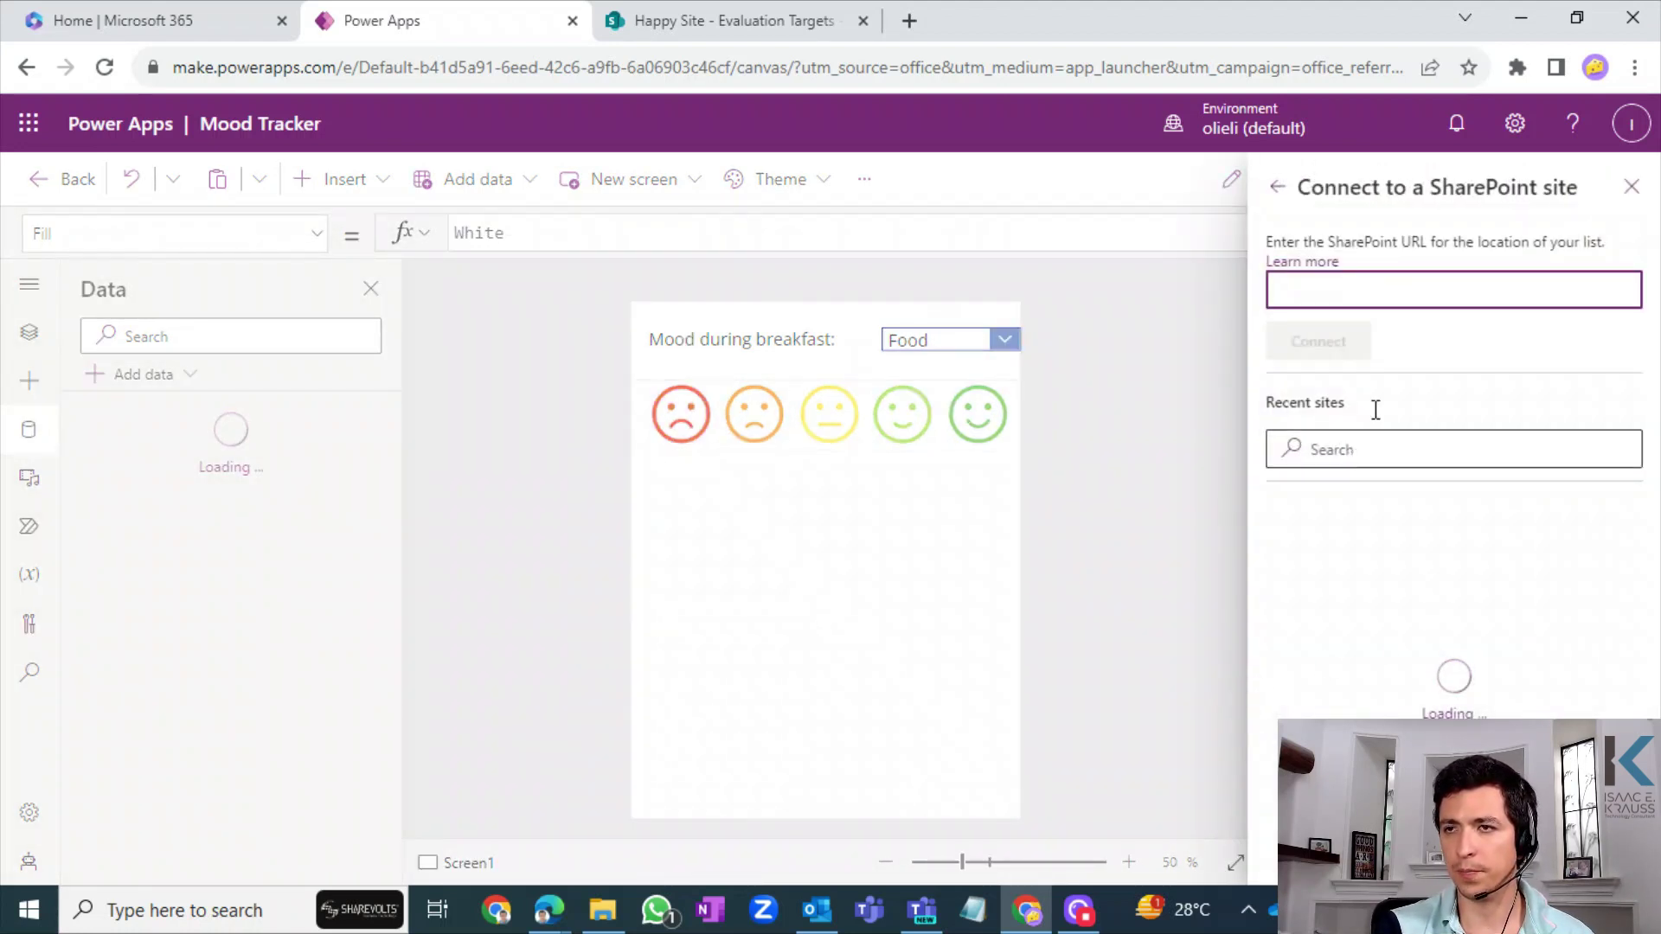
- Copy the Happy Site base URL from the Evaluation Targets list's address in SharePoint and return to Power Apps
click(673, 12)
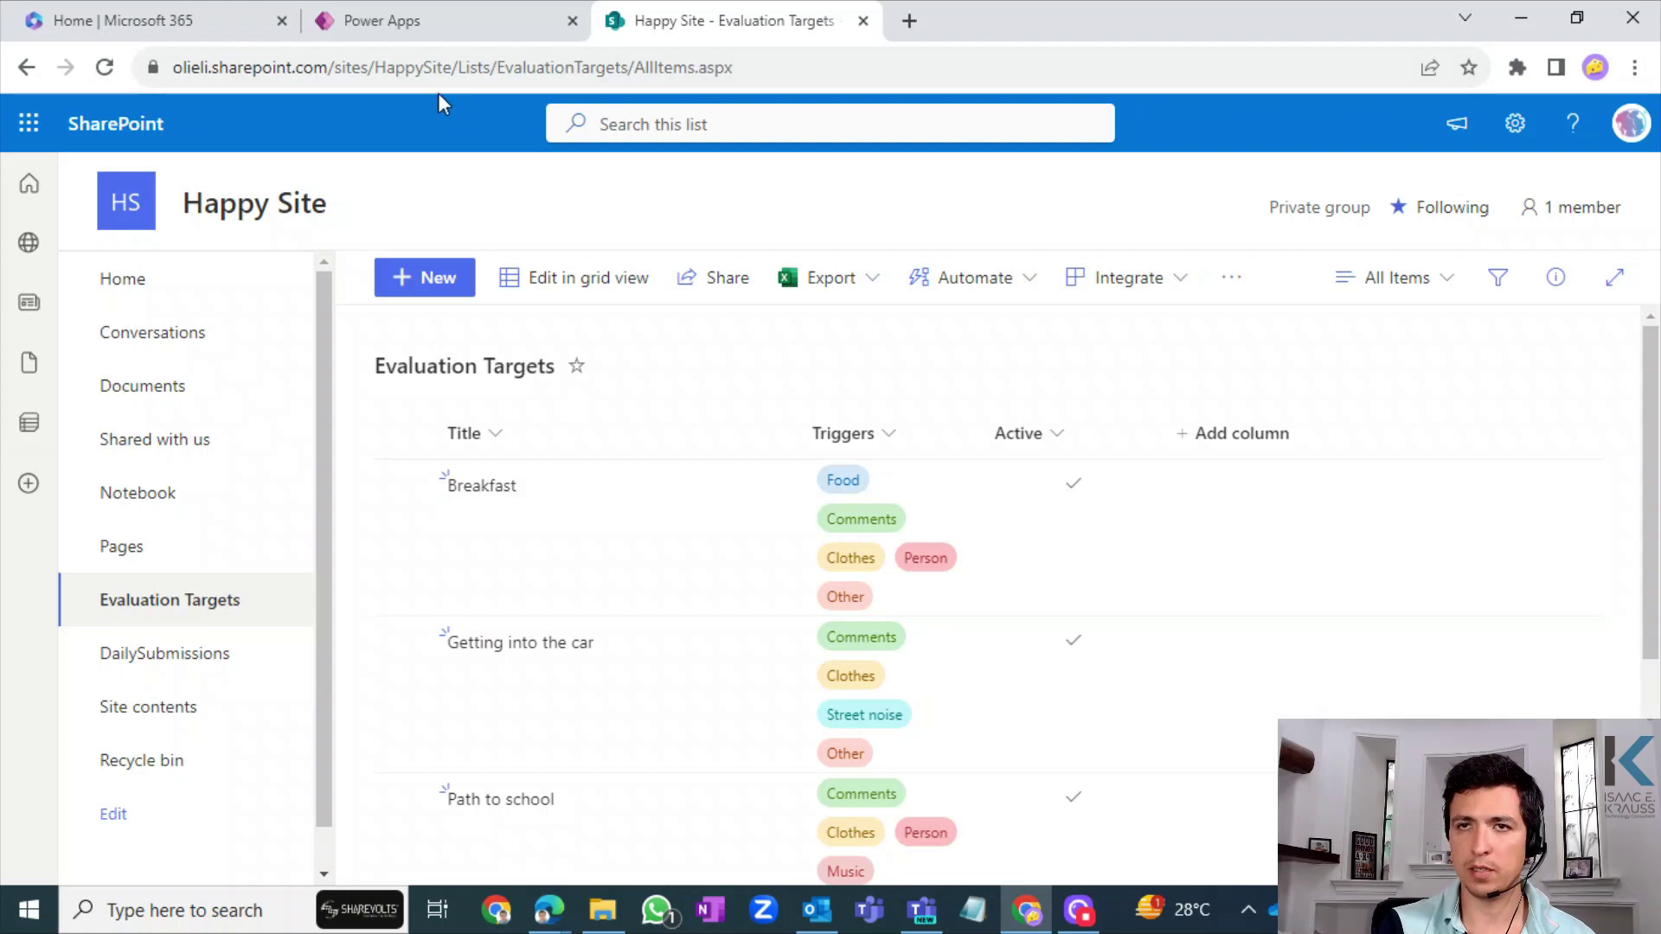
drag(451, 78, 175, 69)
key(ctrl+c)
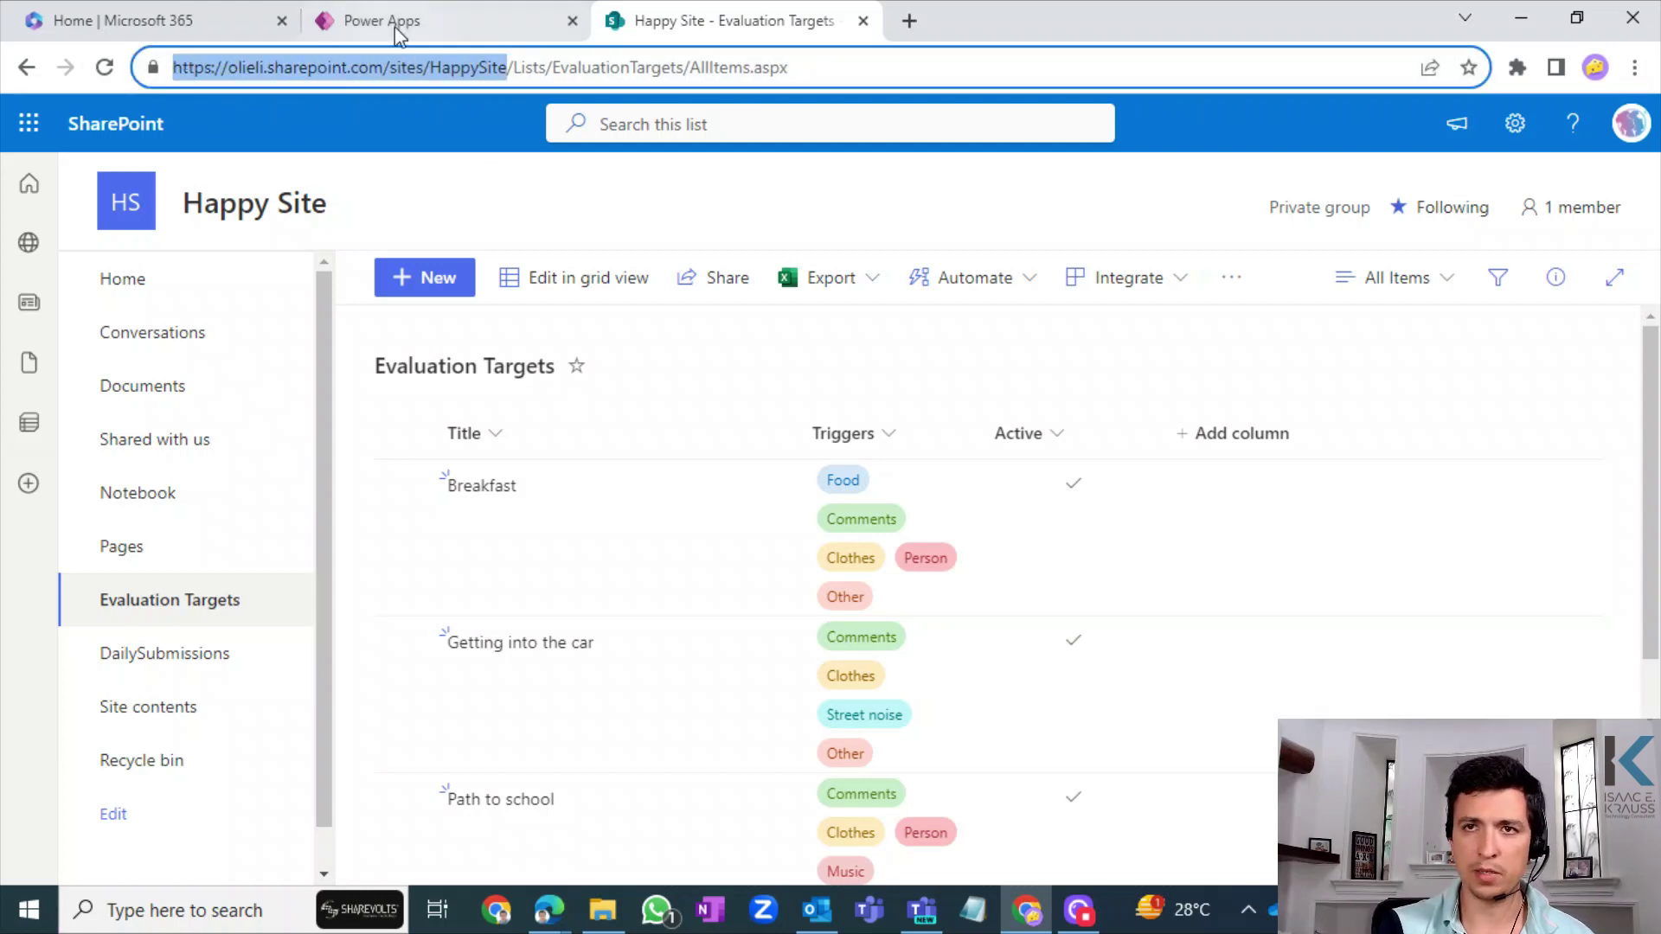
click(394, 28)
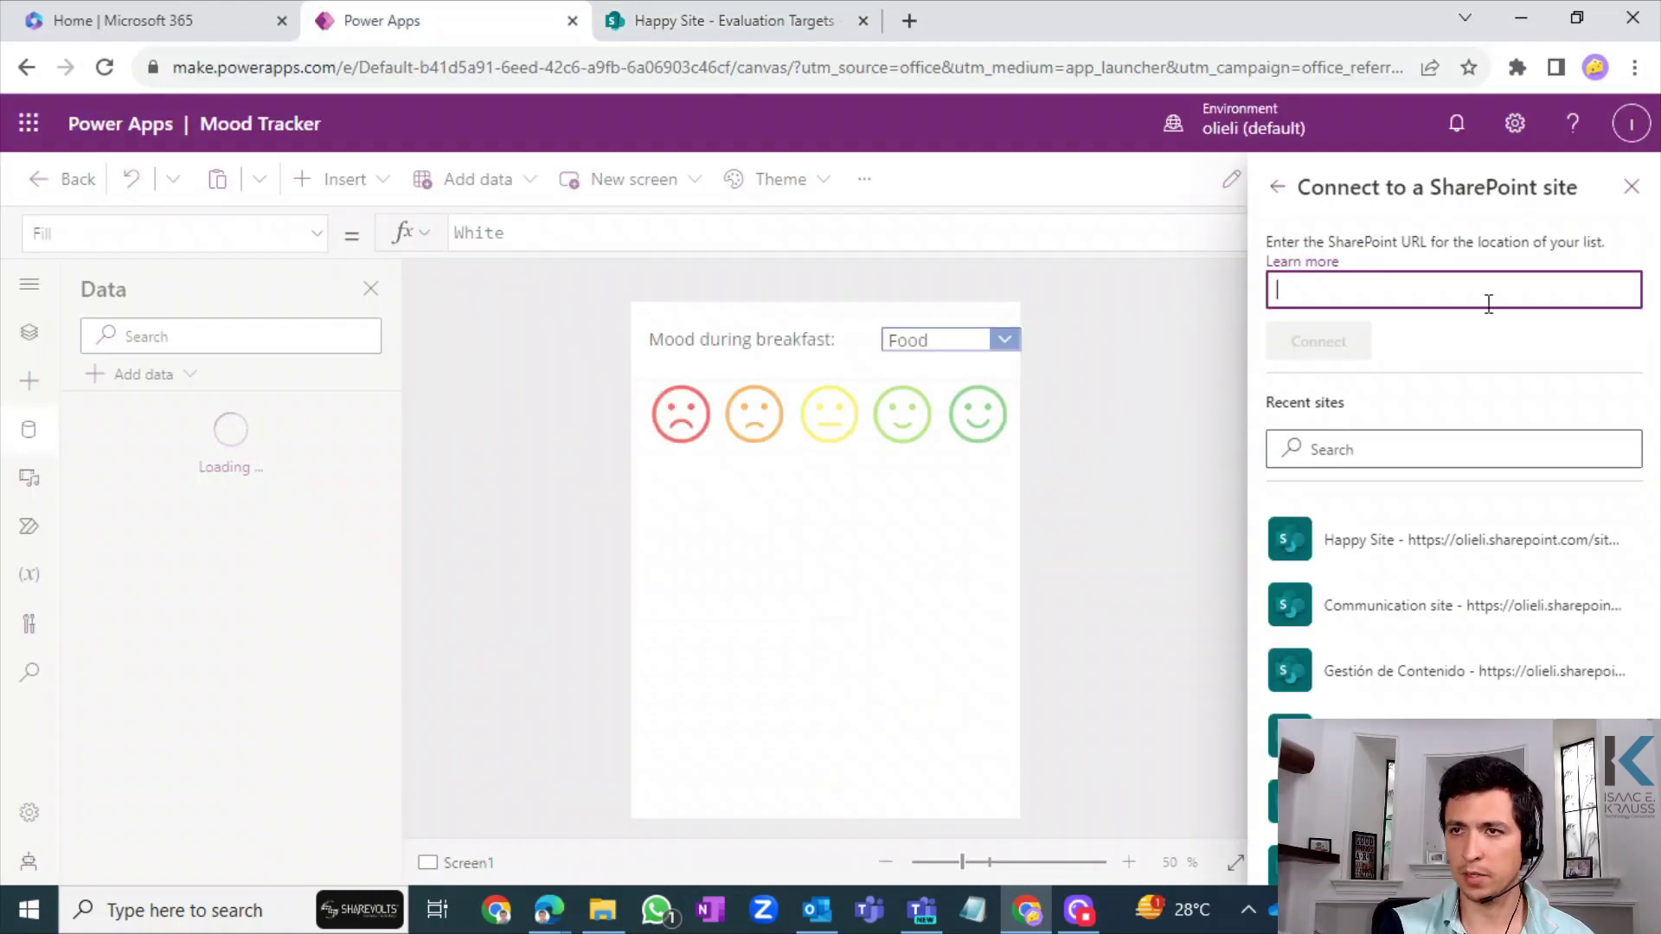
- Connect to Happy Site and add its Daily Submissions and Evaluation Targets lists as data sources
click(1436, 449)
key(ctrl+v)
click(1338, 545)
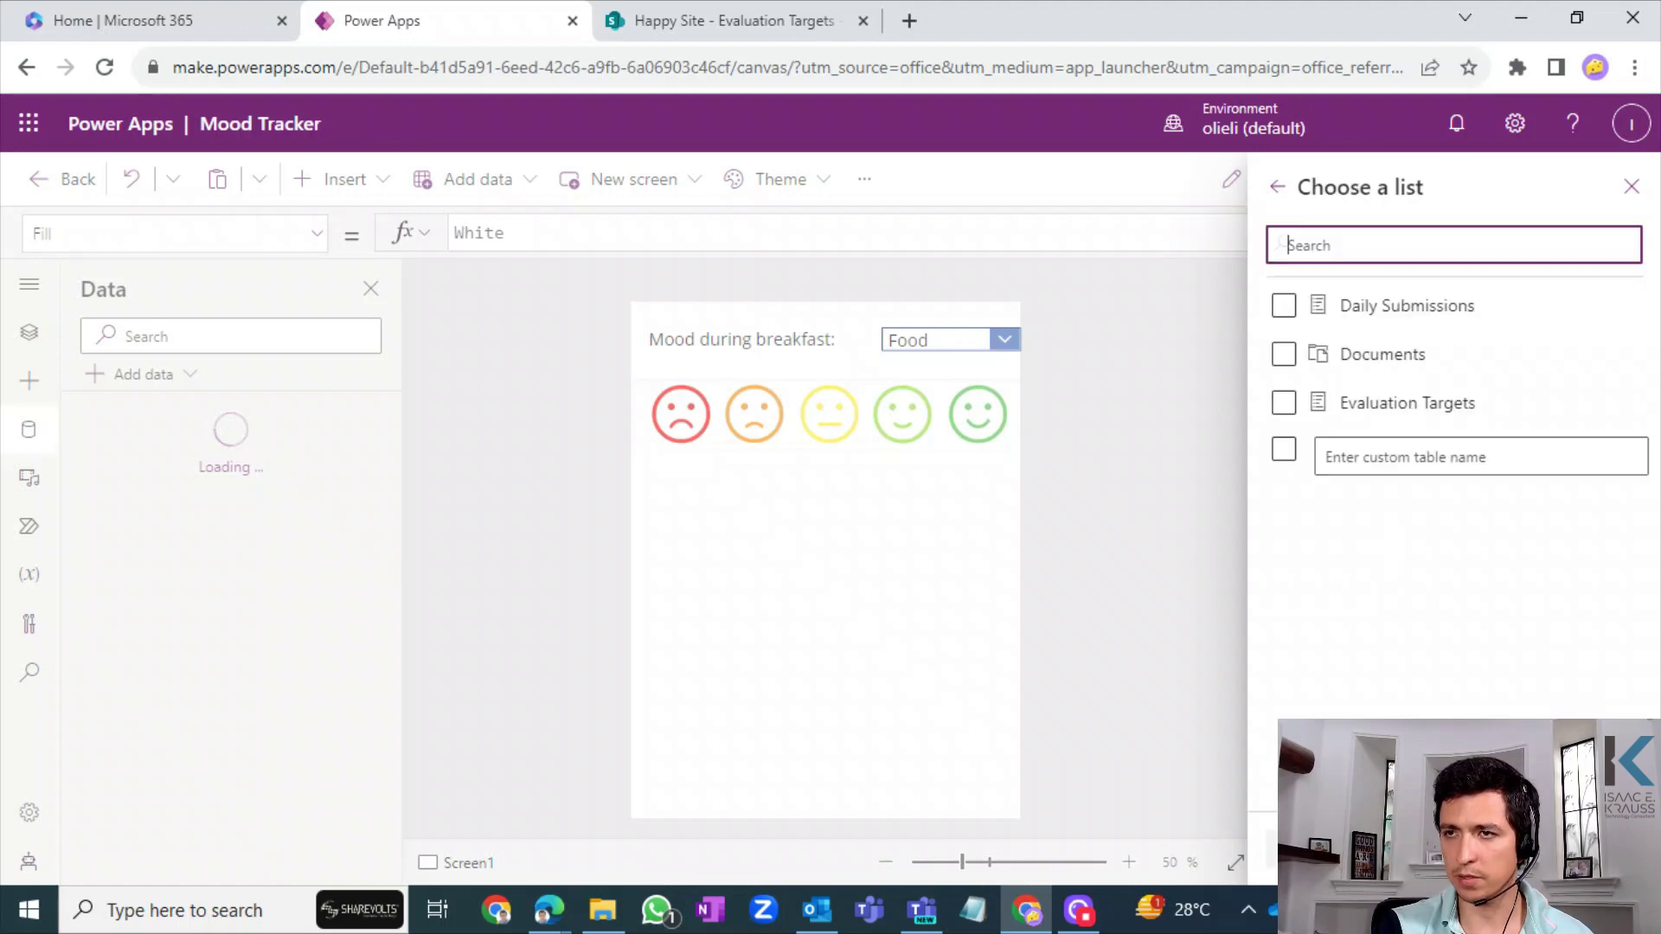
click(1282, 306)
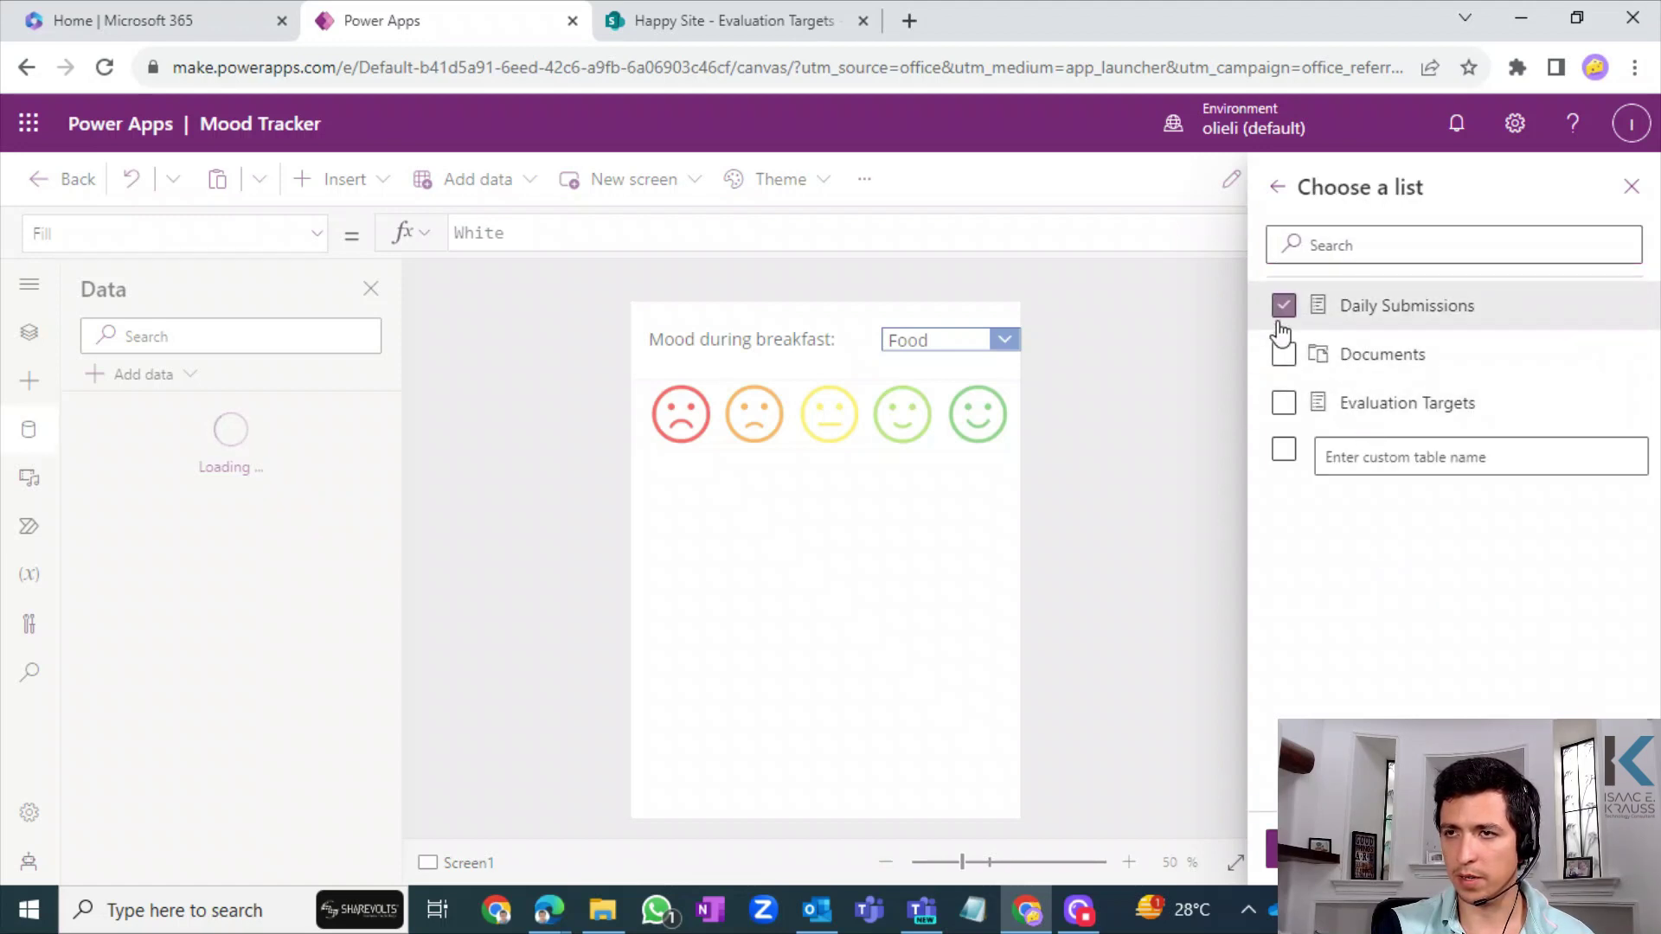
click(1284, 403)
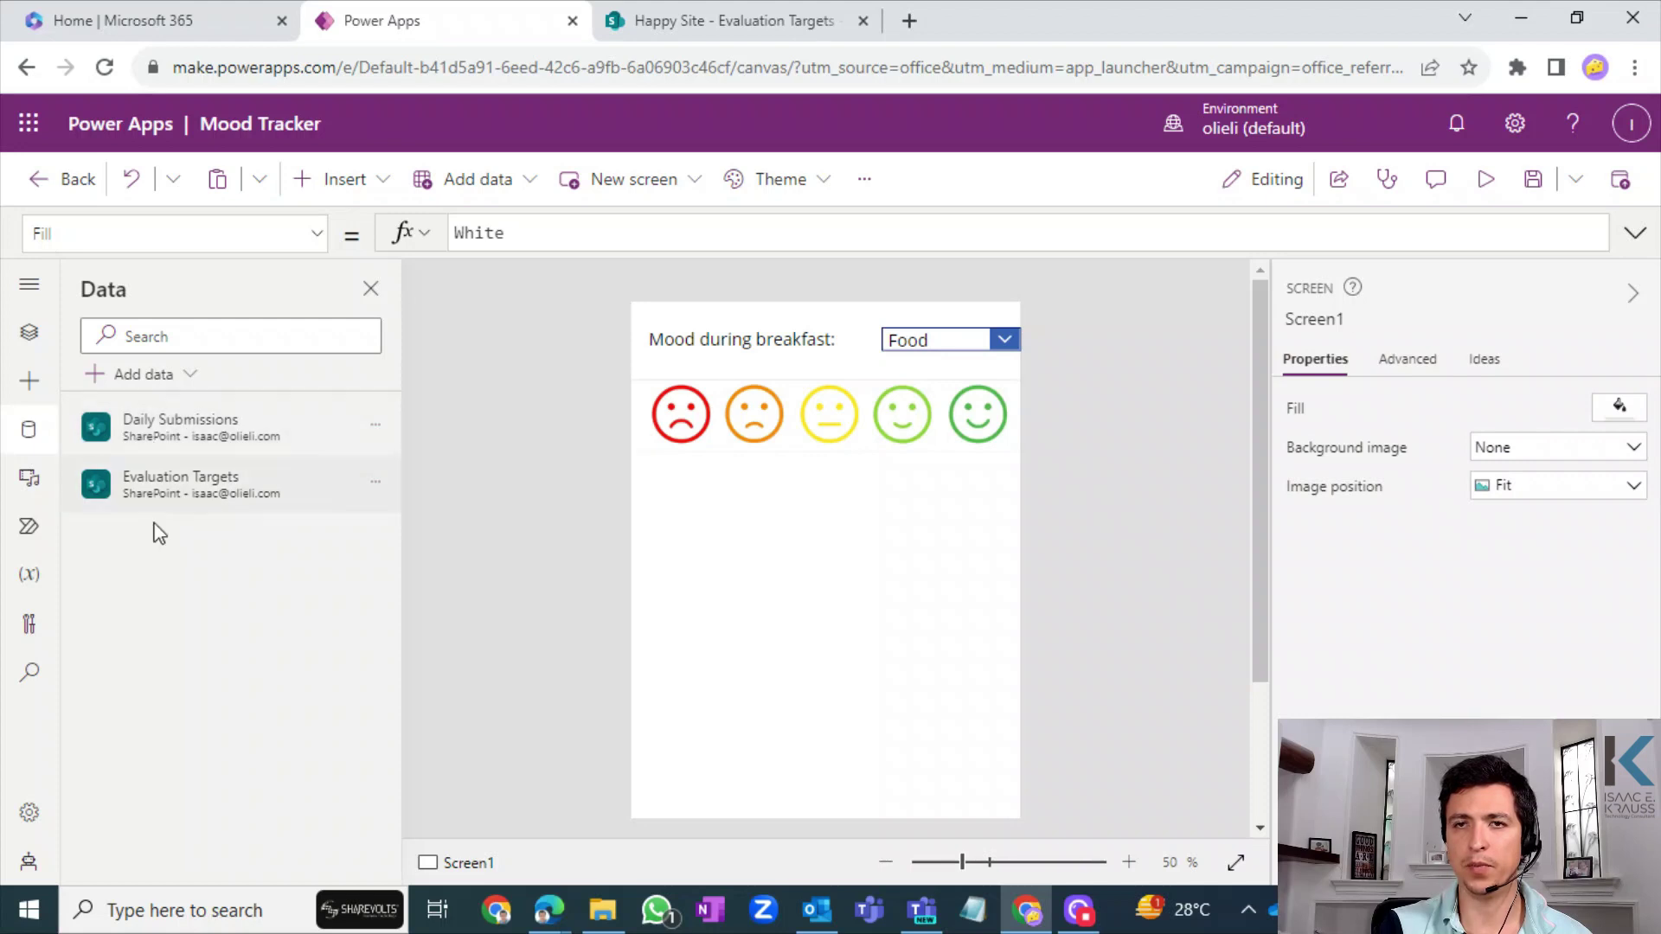
click(29, 342)
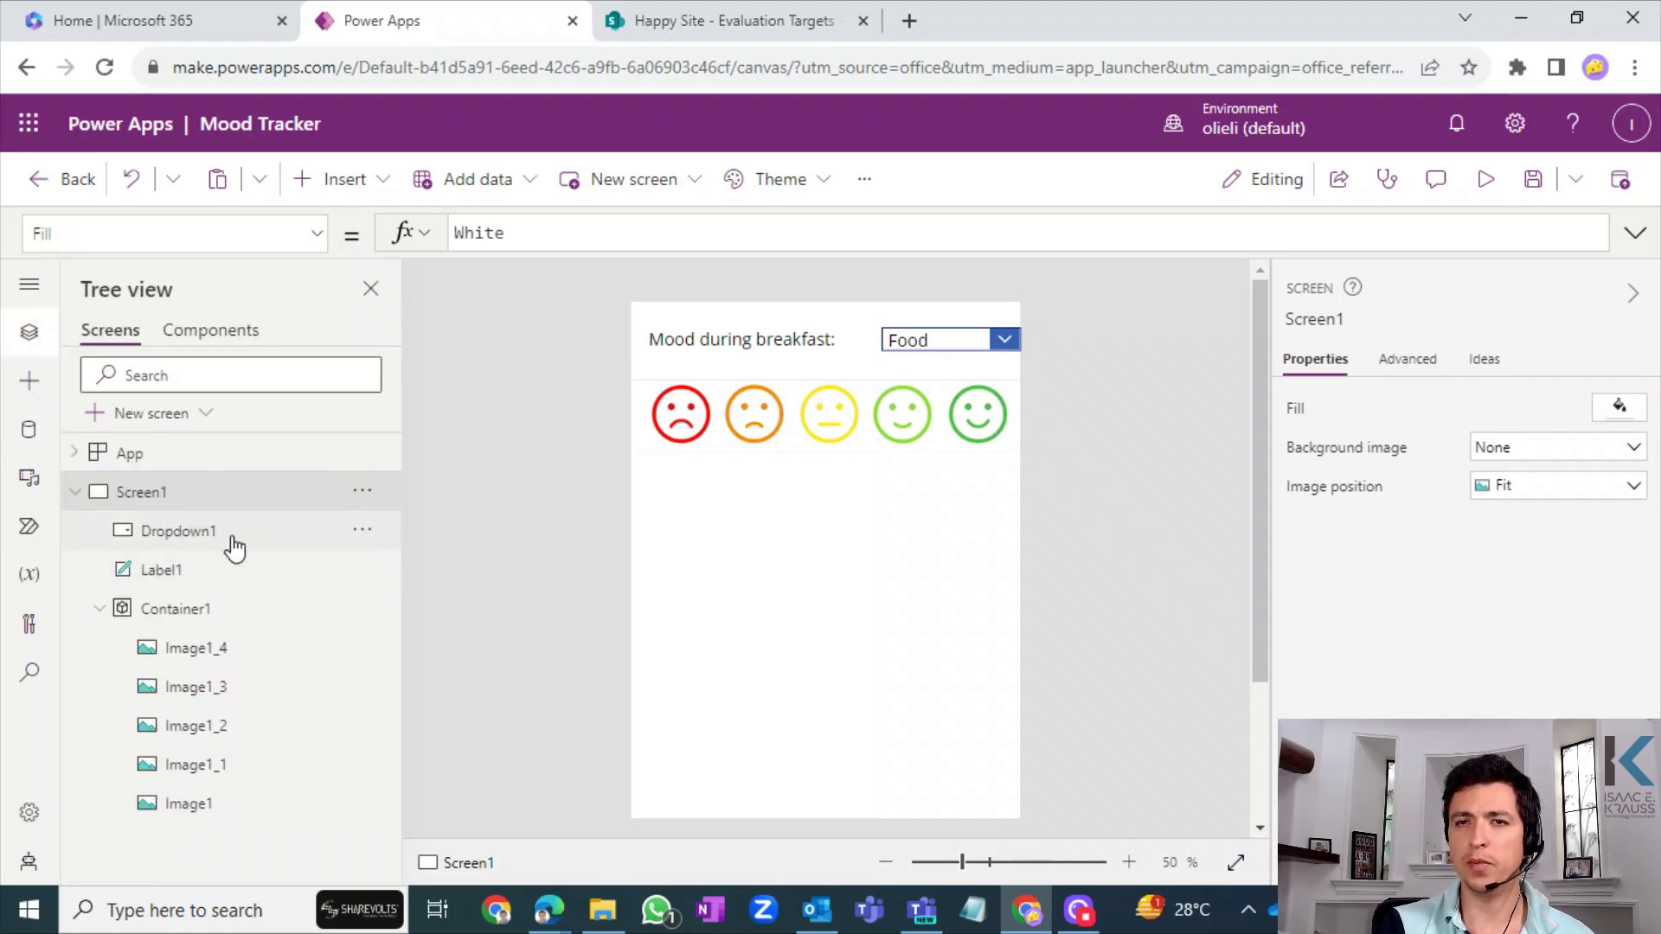
click(24, 432)
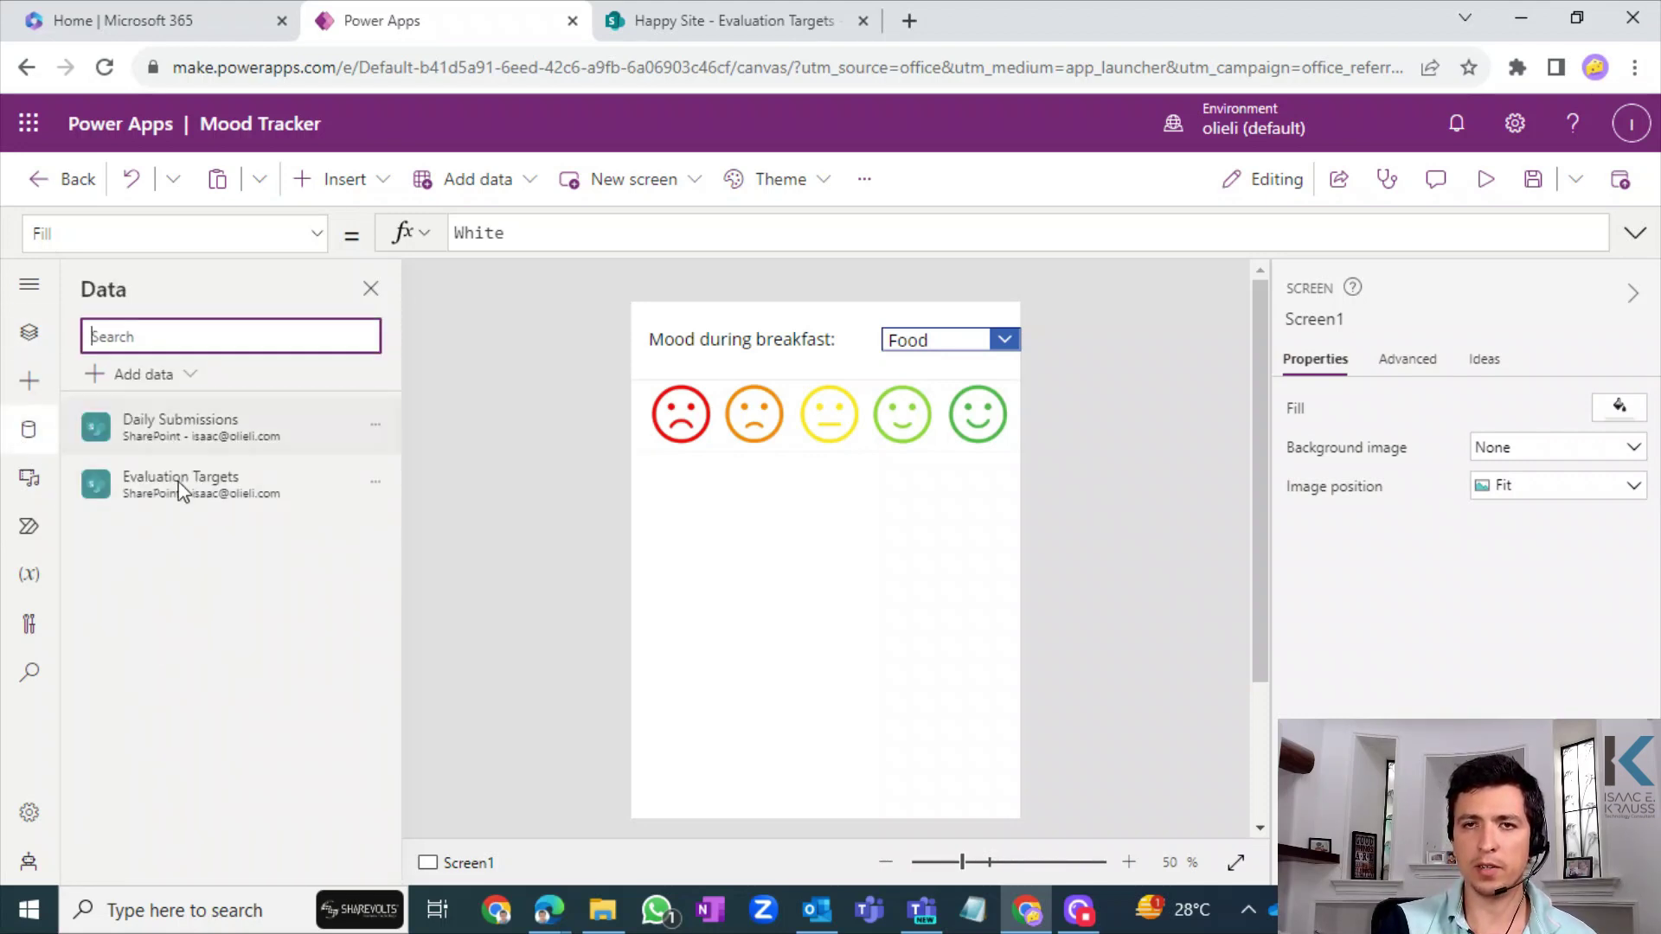
- Set the App object's OnStart formula to Refresh('Daily Submissions')
click(28, 332)
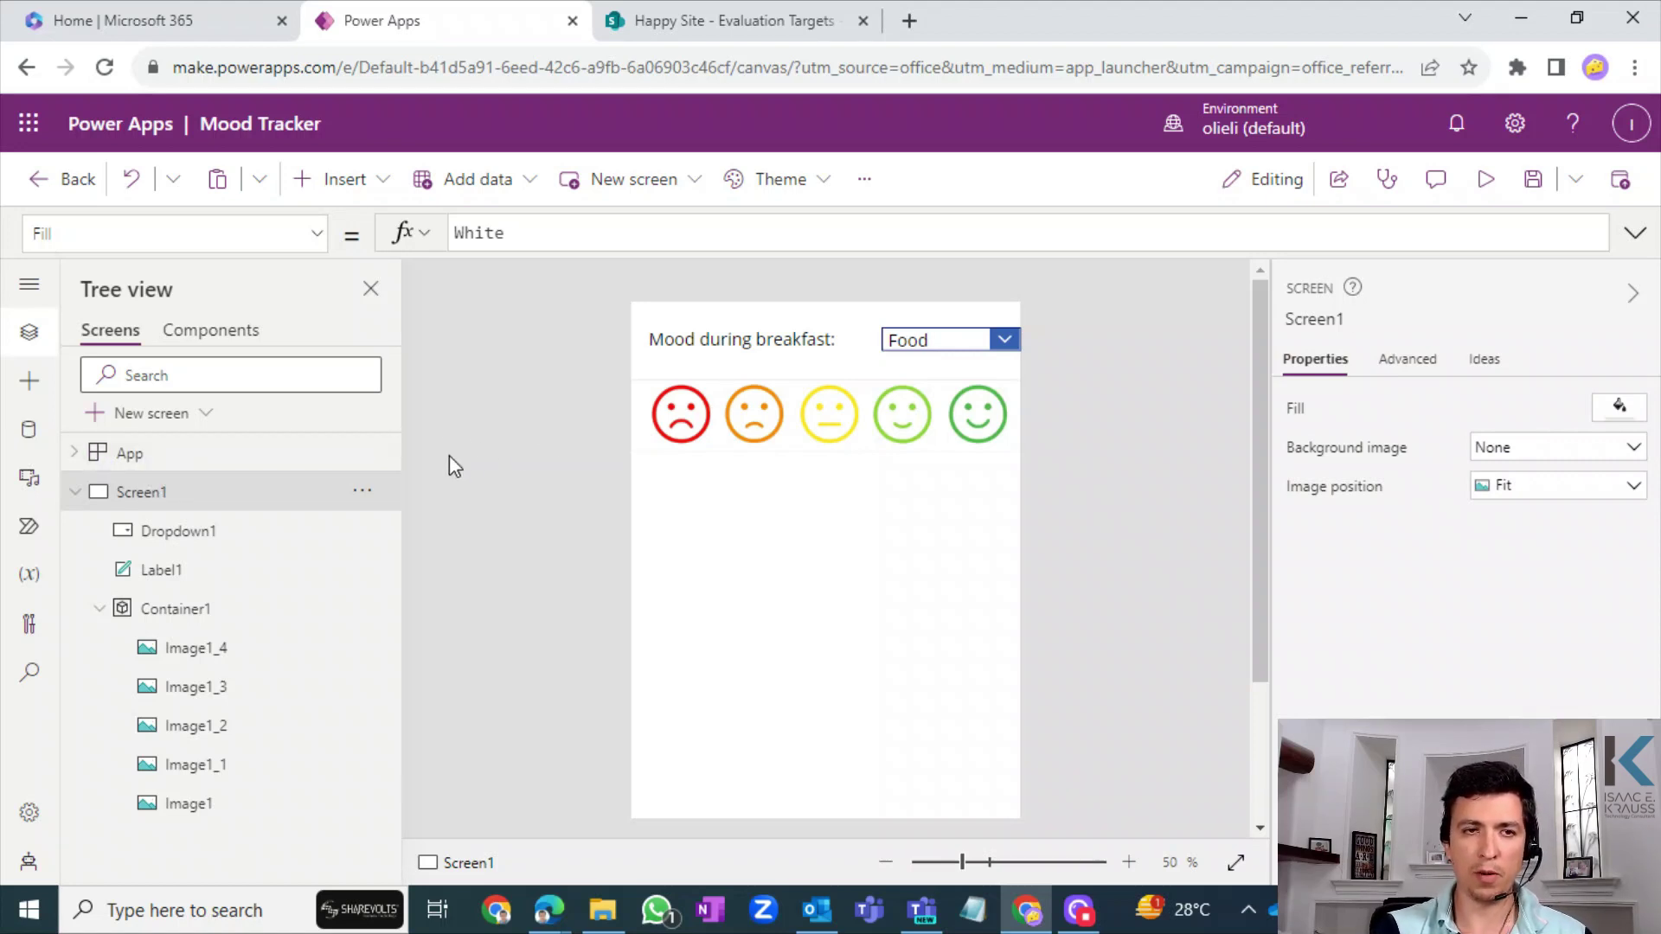
click(168, 455)
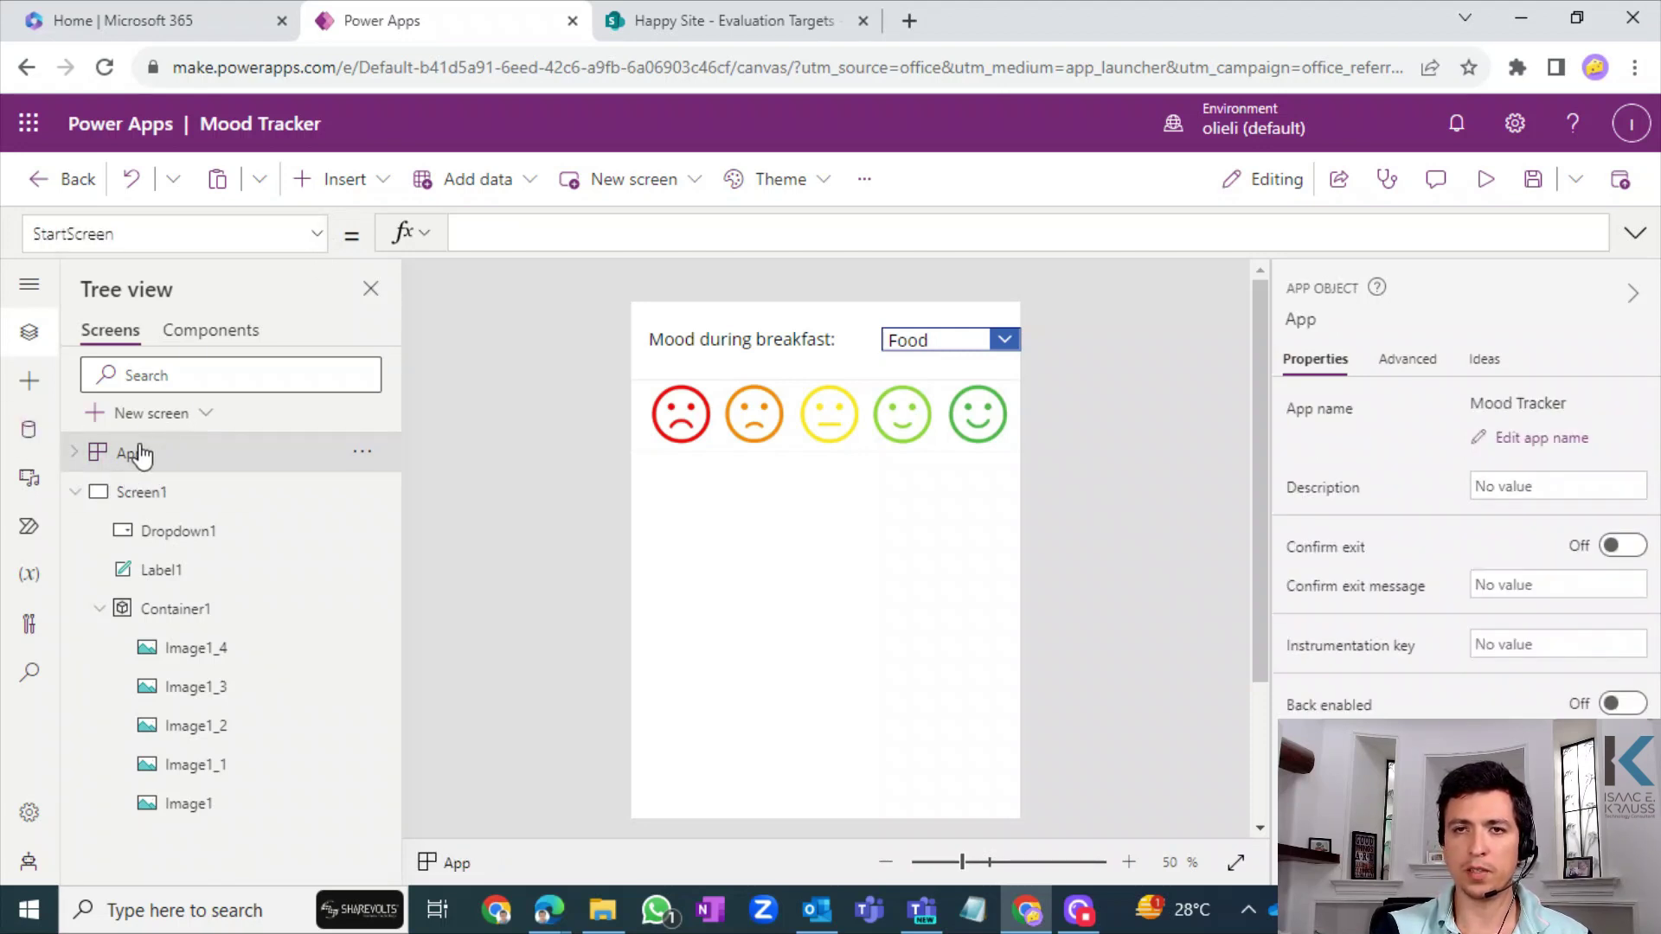
click(317, 234)
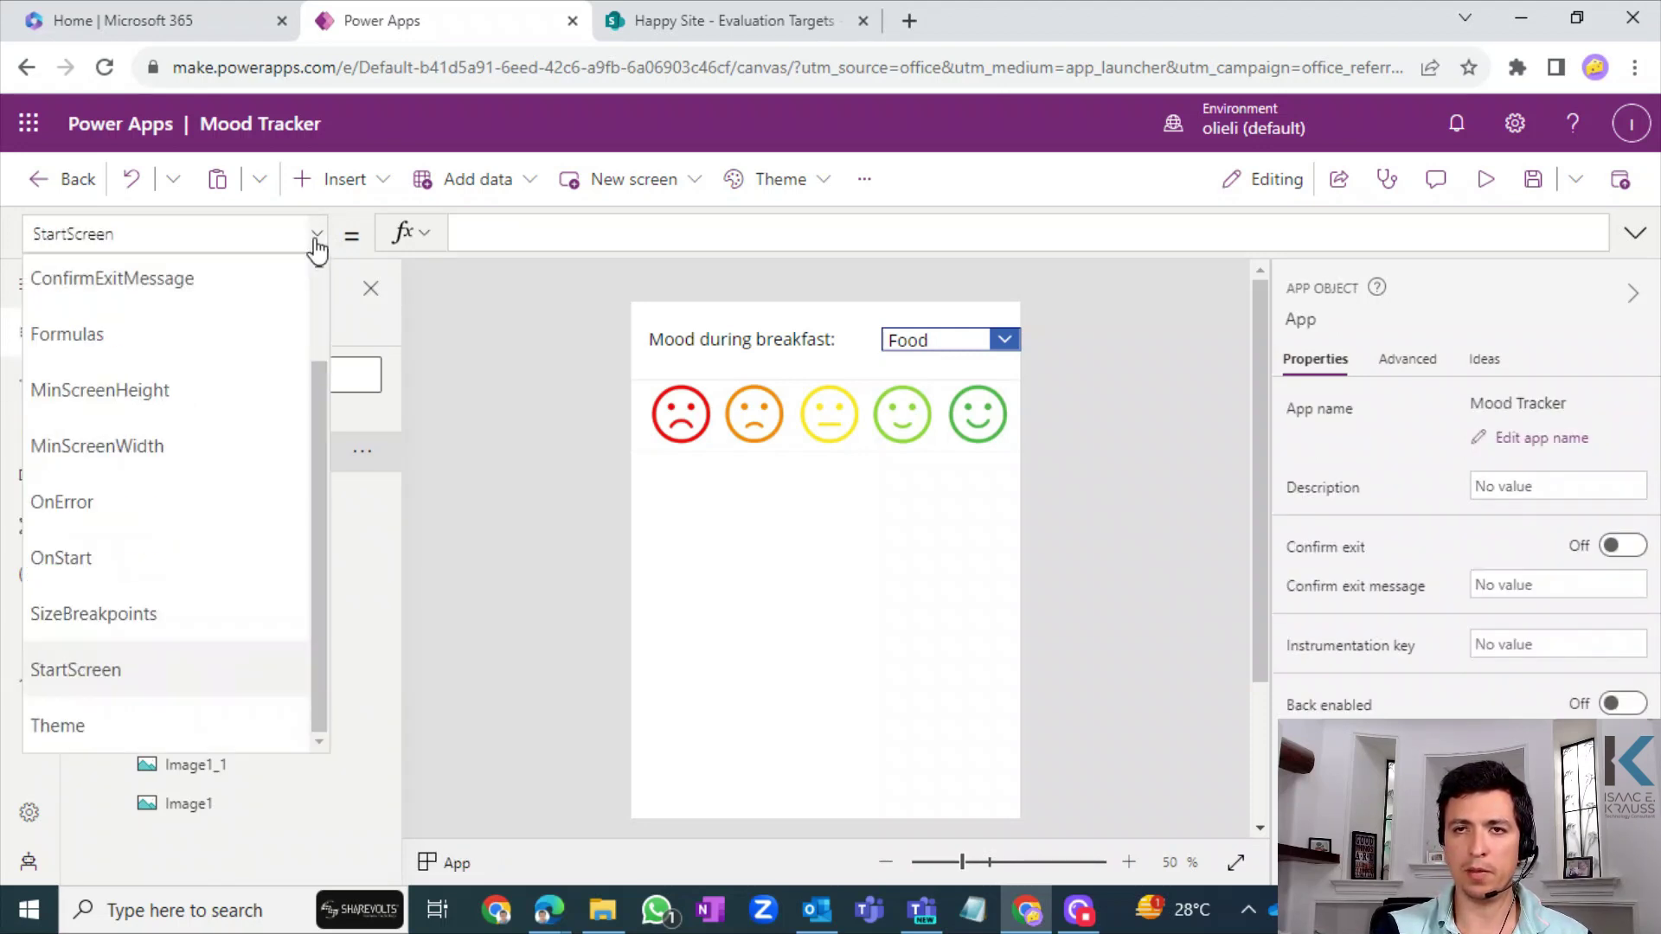
click(107, 560)
click(647, 231)
text(Re)
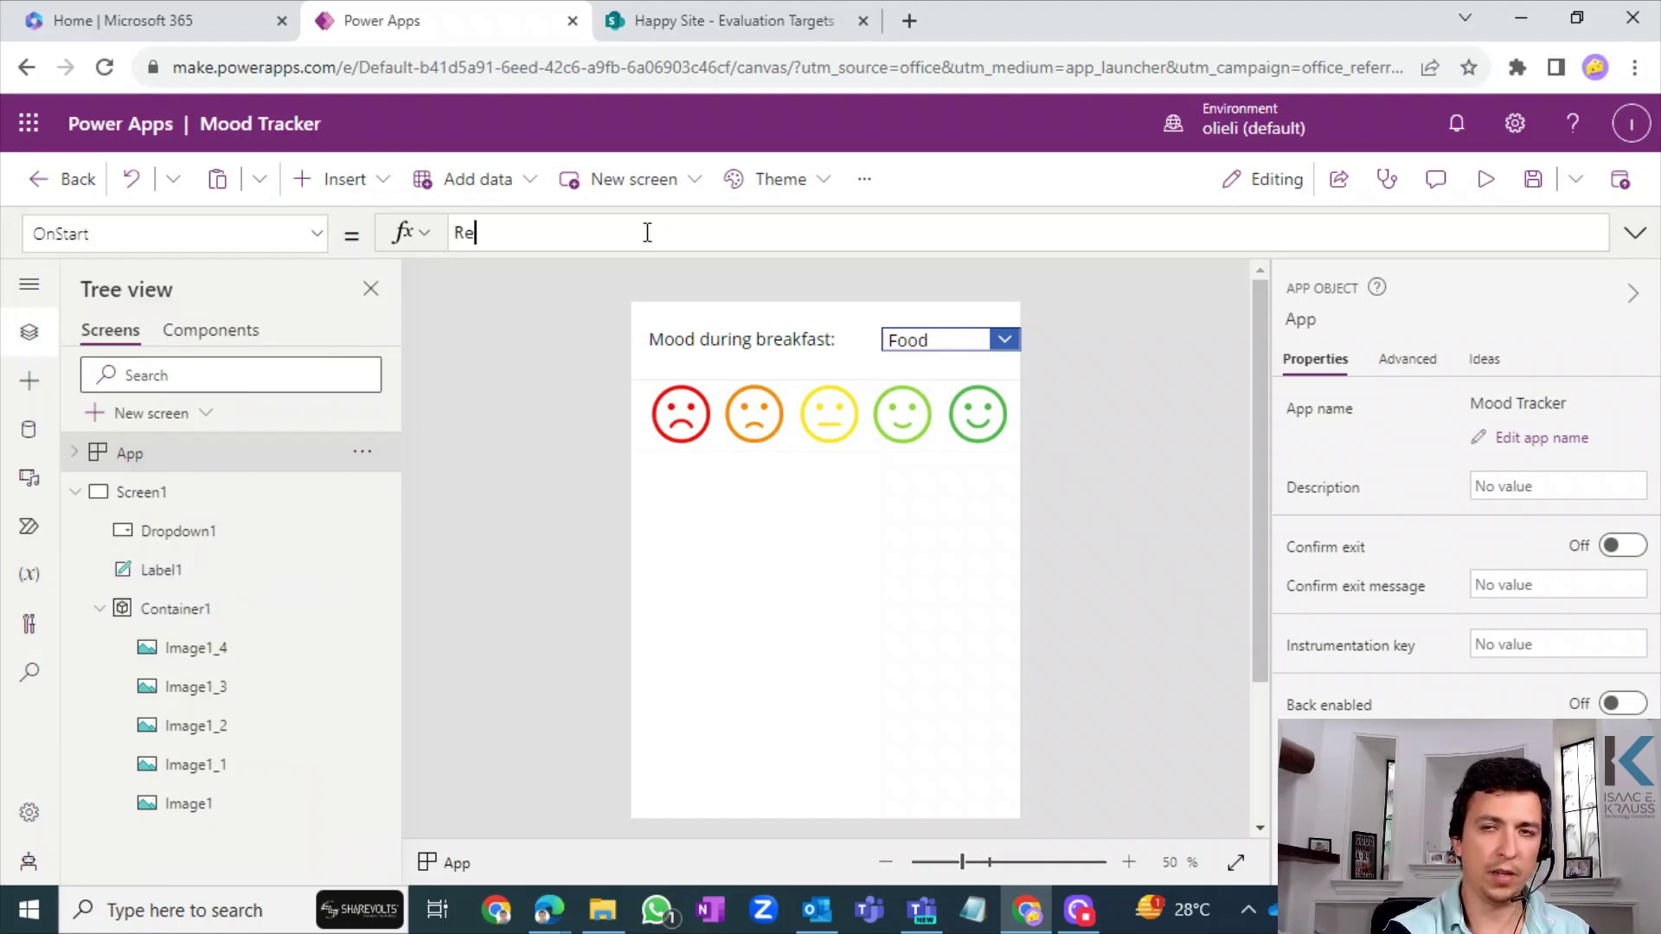
text(fresh()
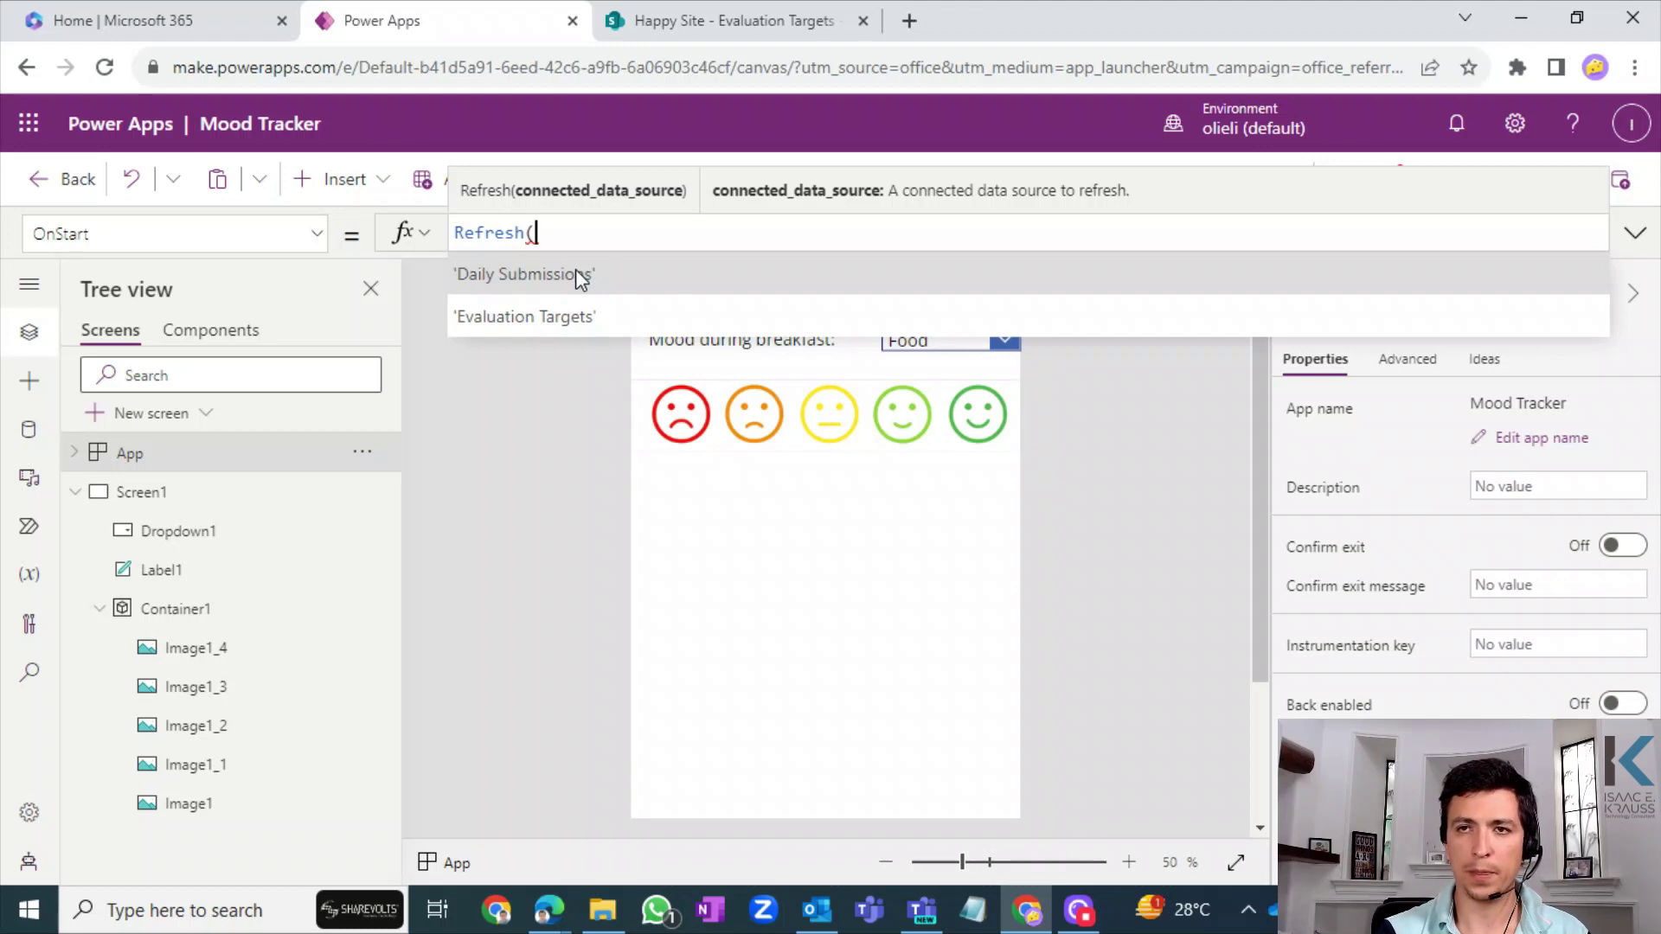
click(580, 275)
text())
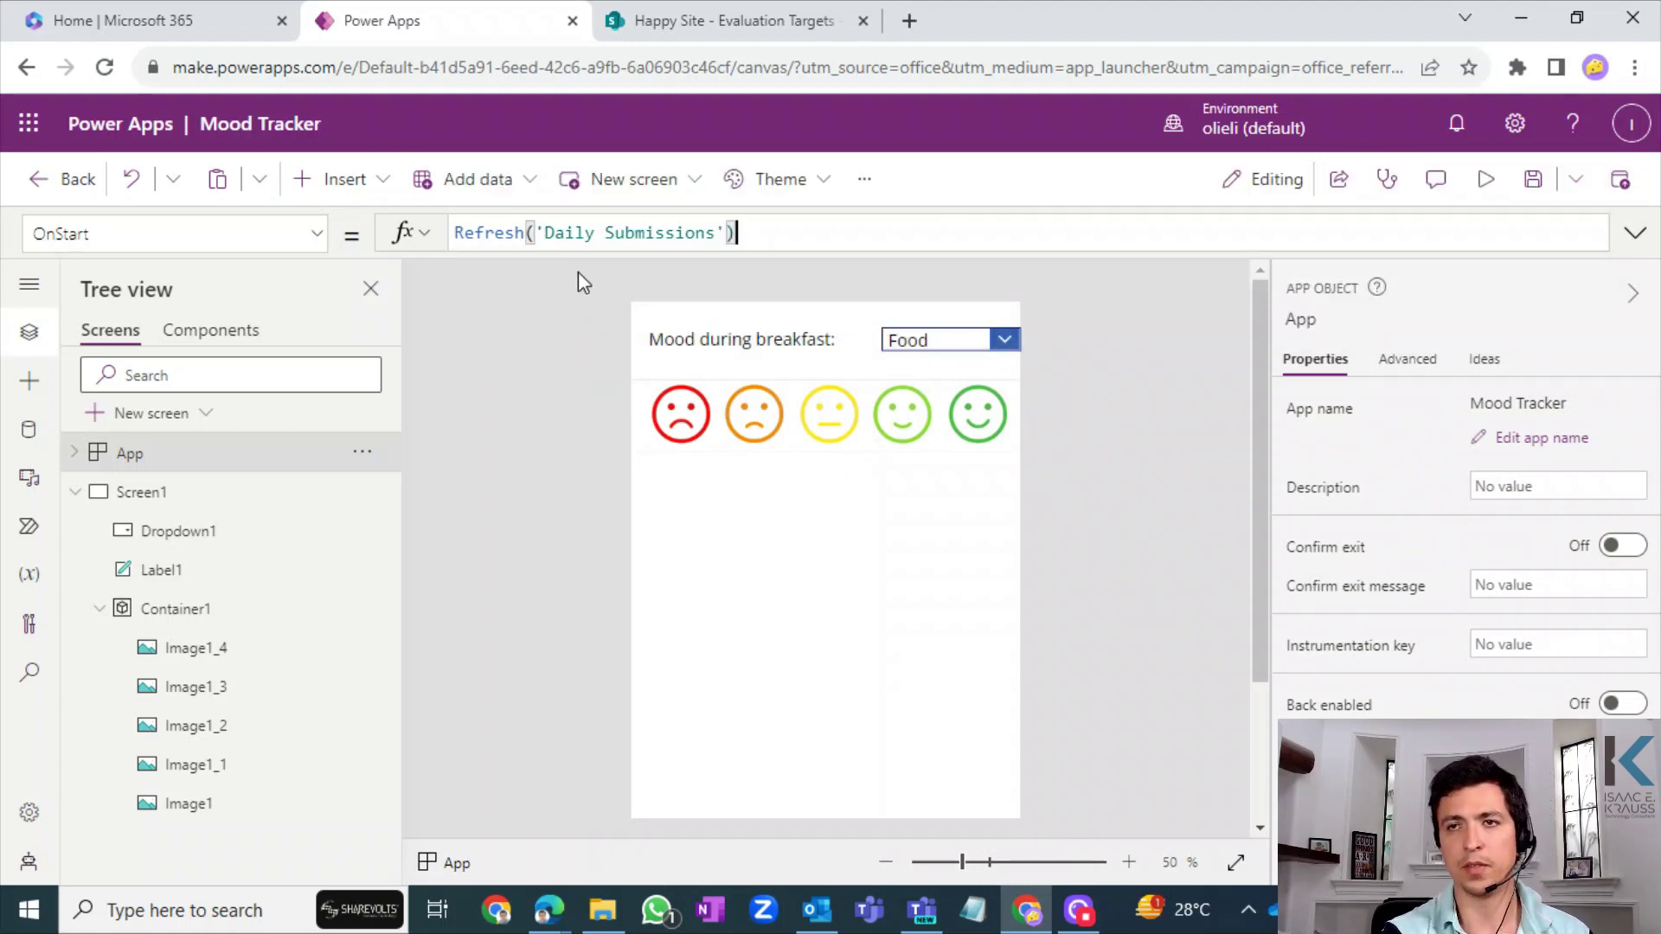
- Expand the OnStart formula and, after a semicolon, add Refresh('Evaluation Targets') on a second line
drag(575, 257, 545, 344)
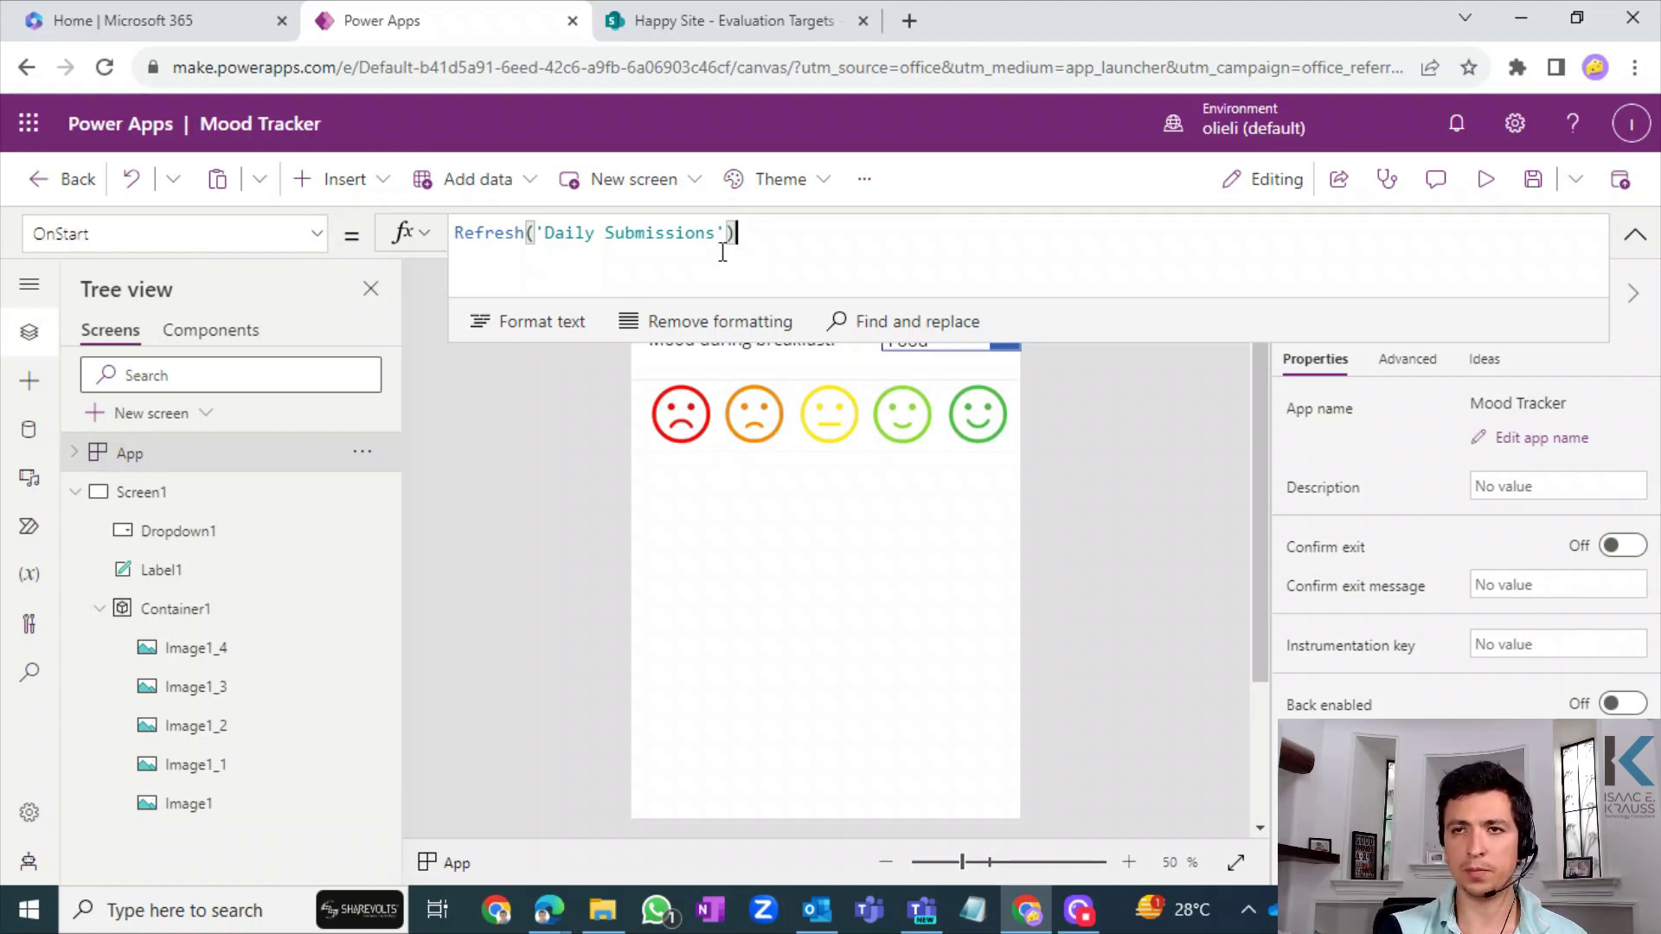
text(;)
key(shift+Return)
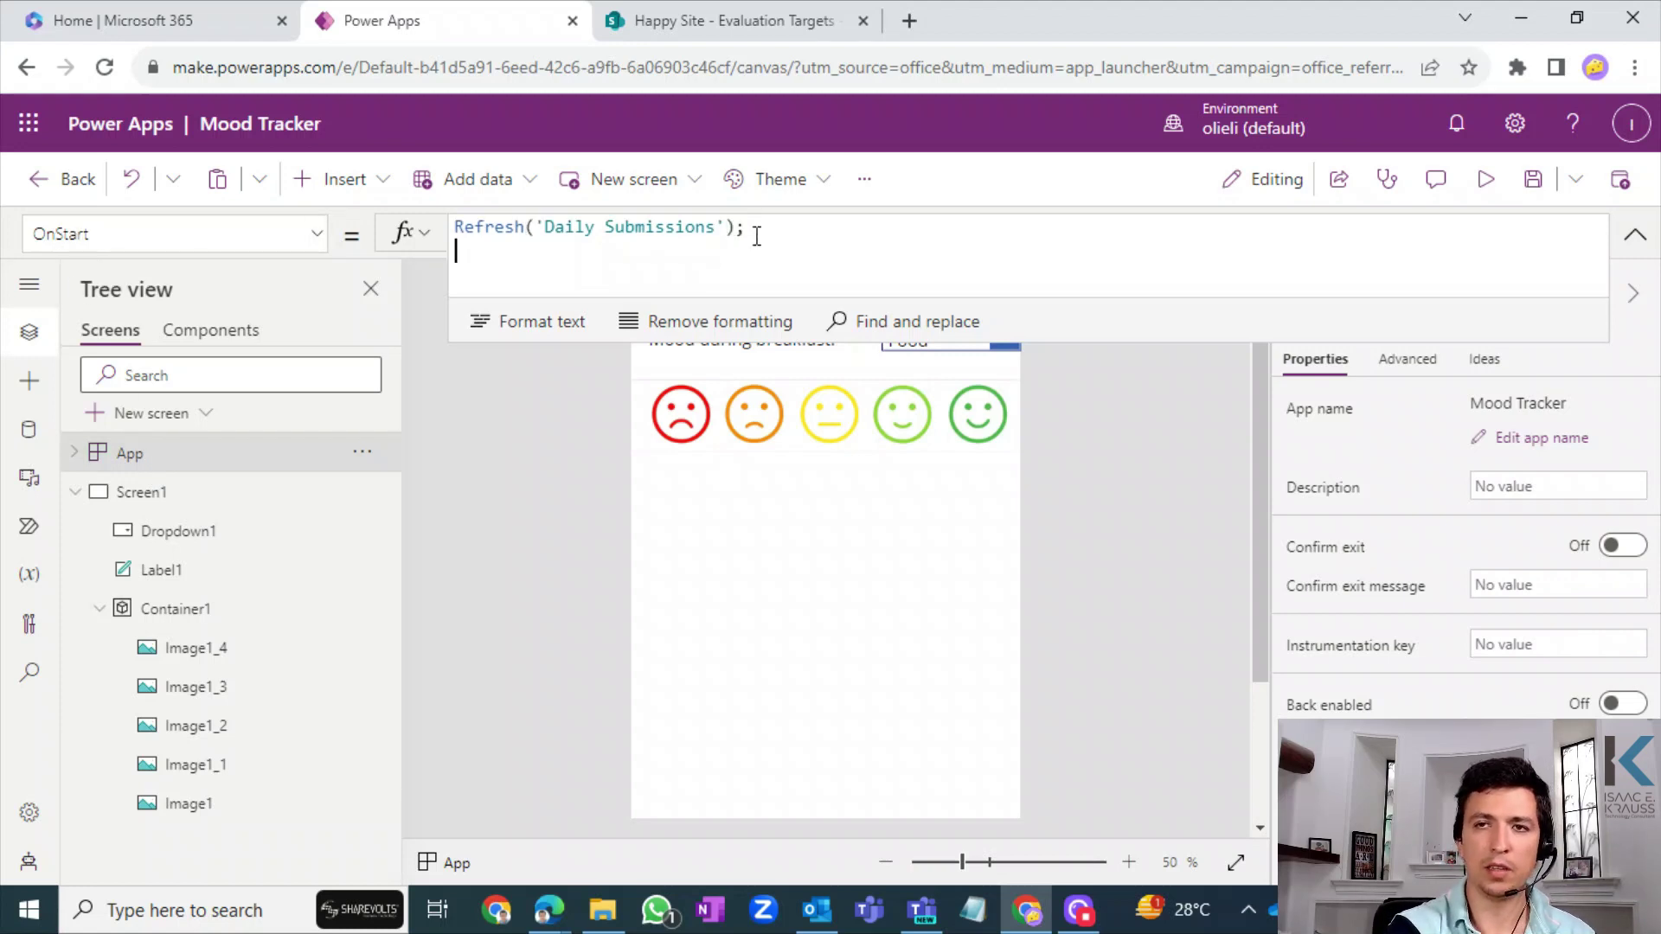
text(Re)
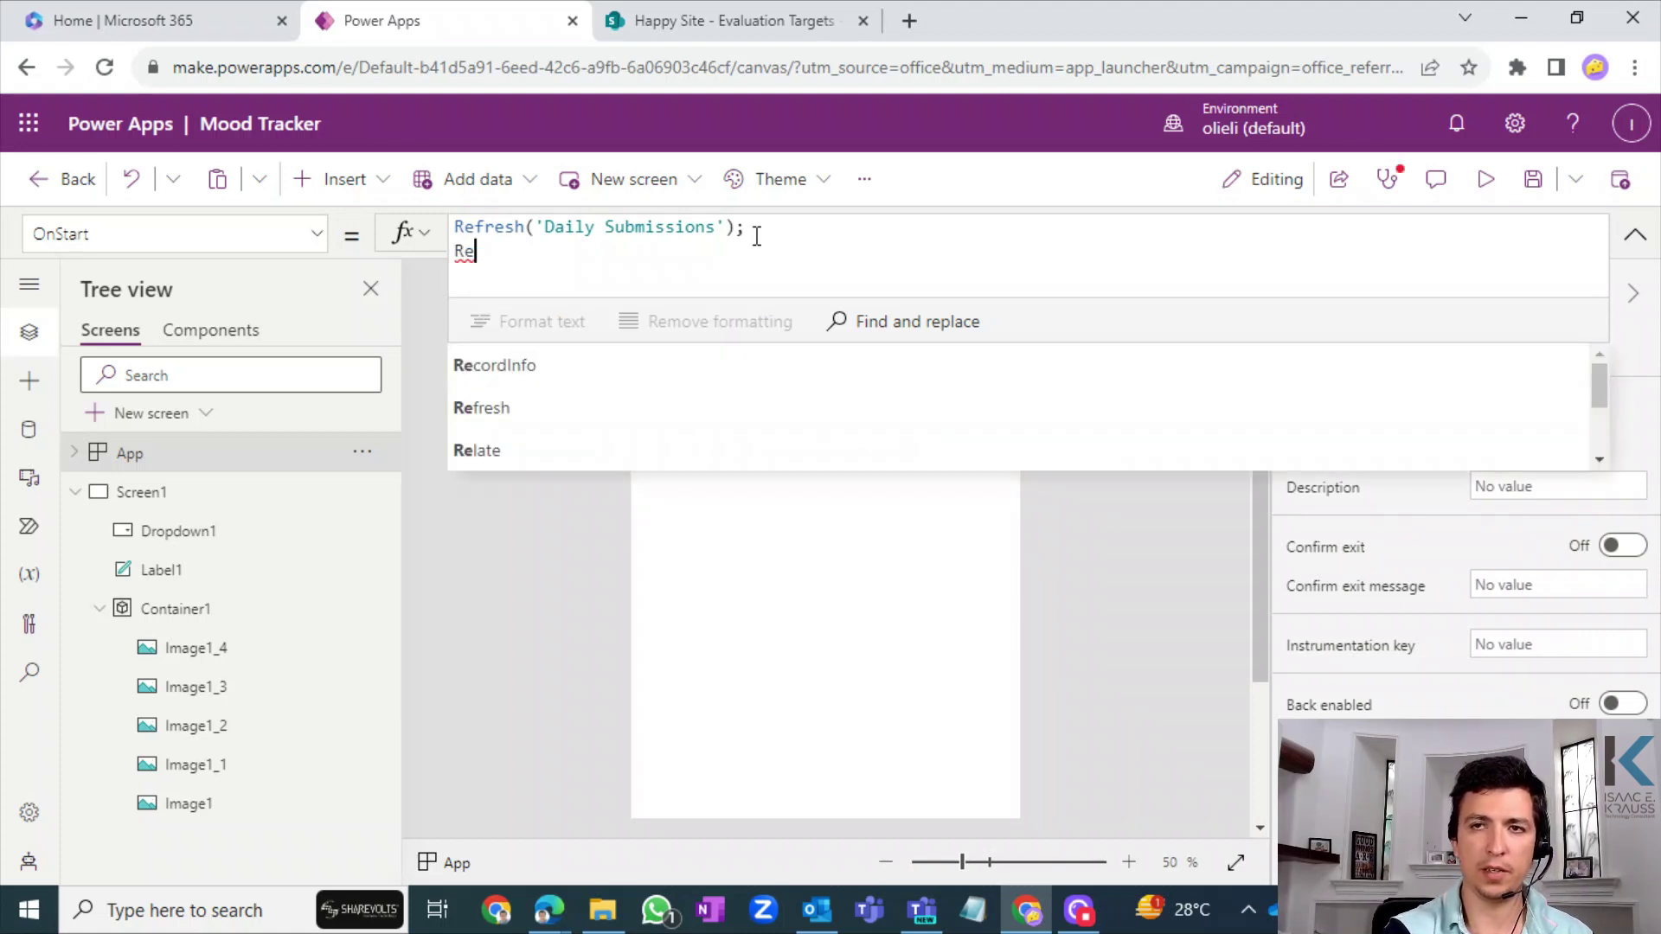
text(fre)
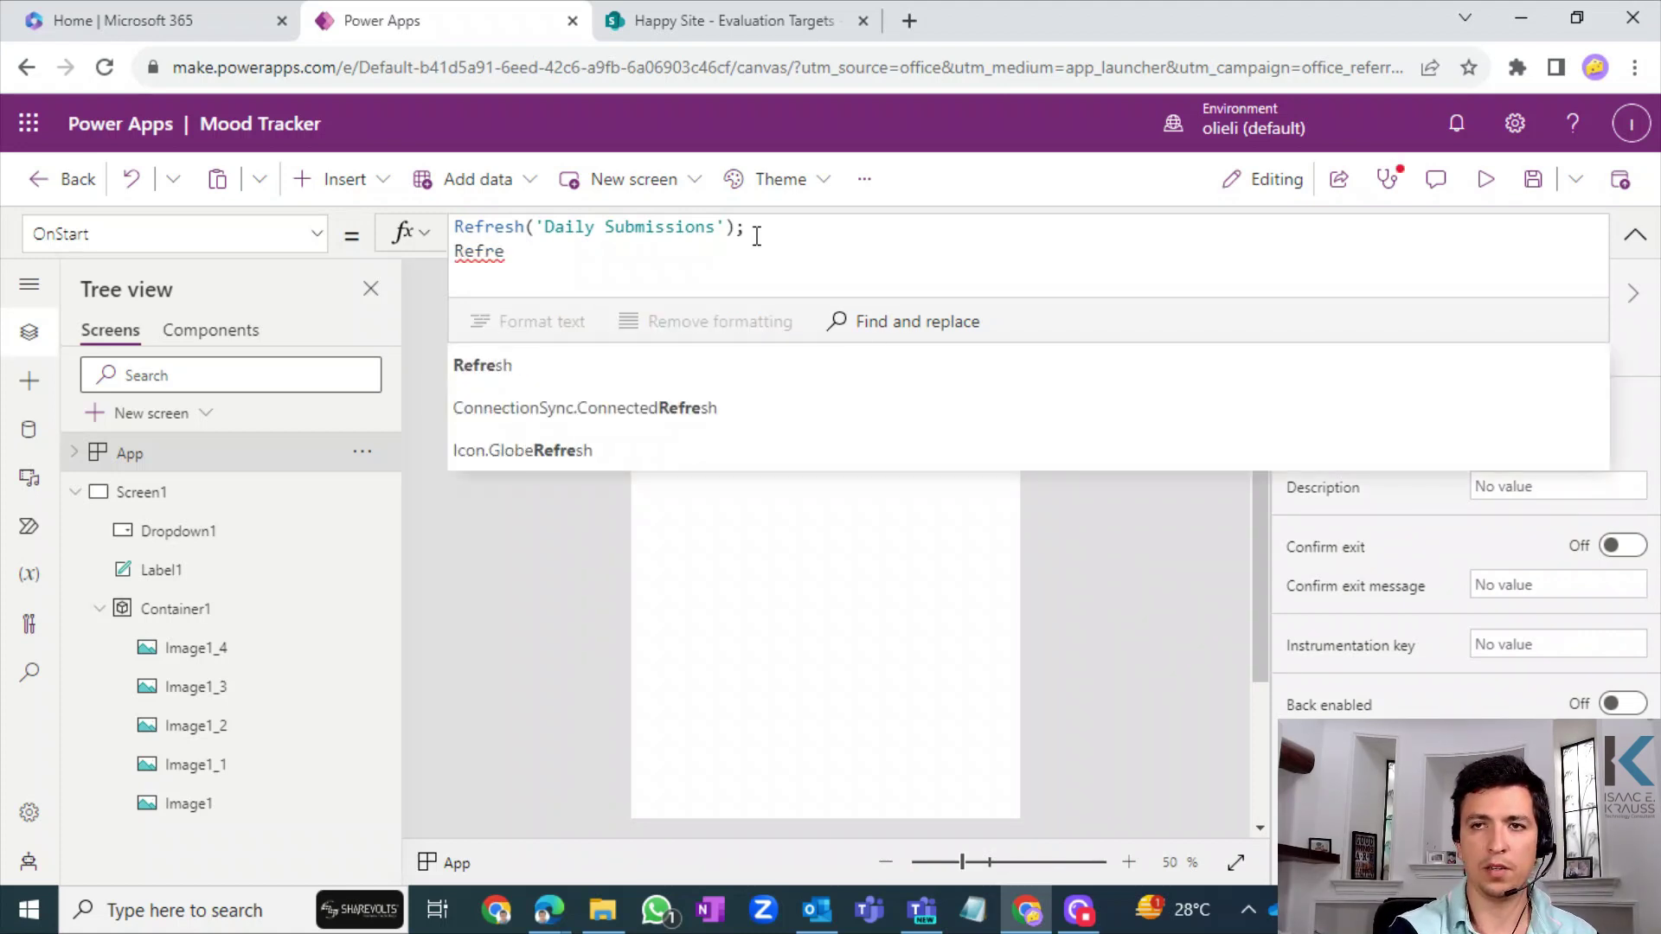
text(sh()
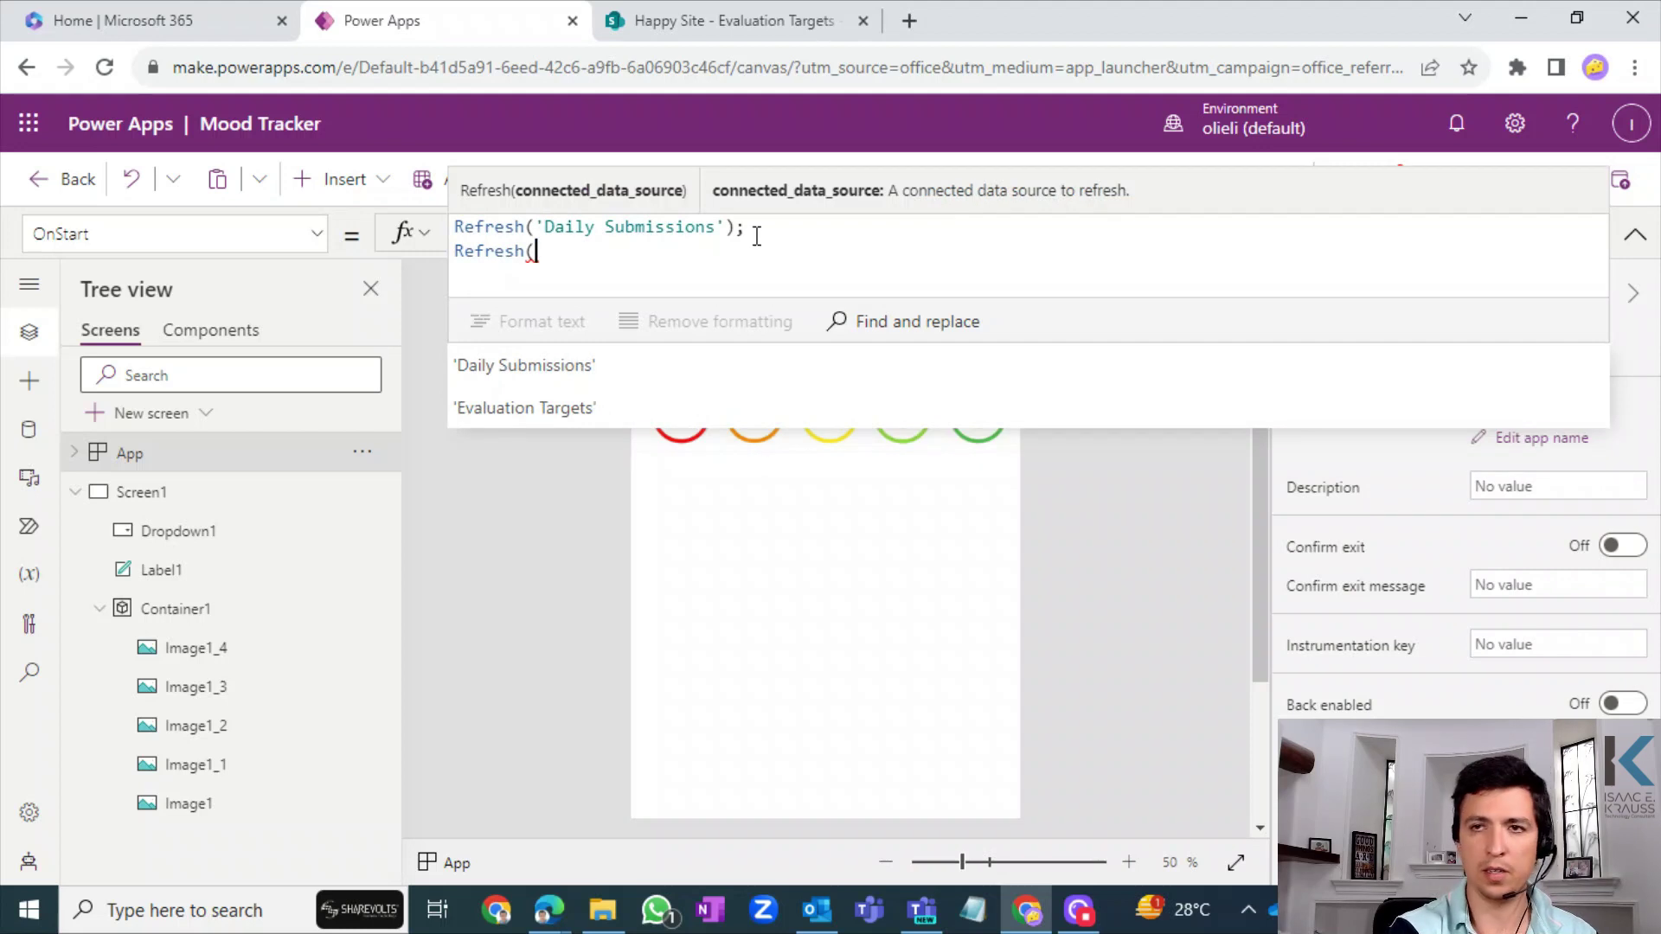
key(Down)
key(Tab)
text())
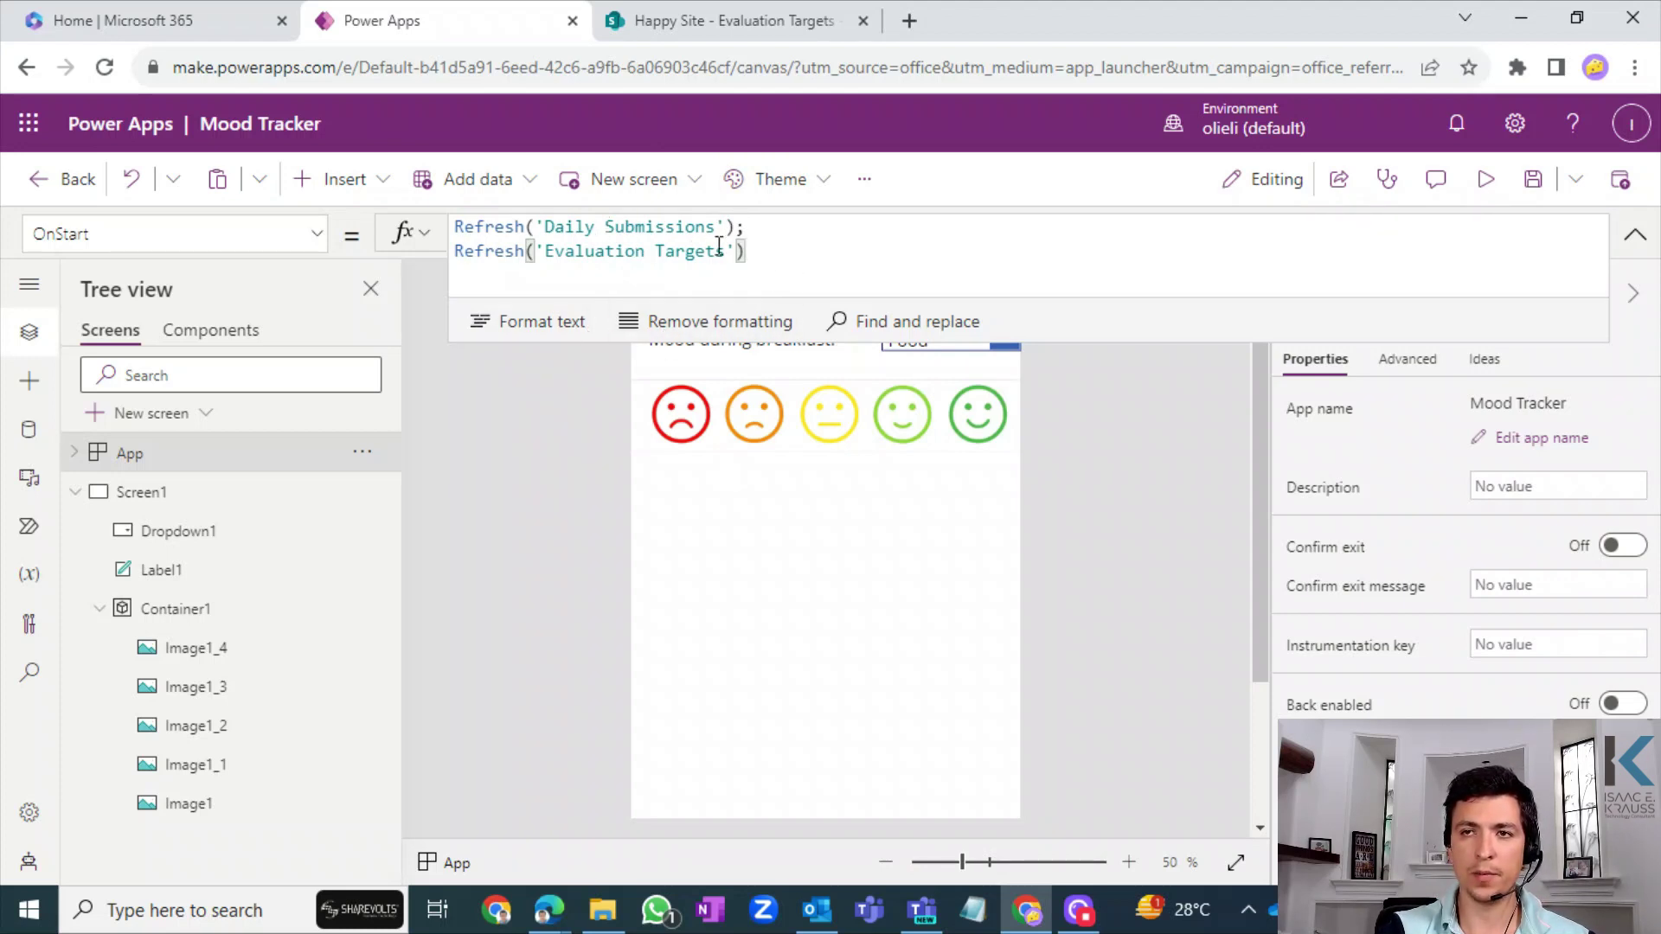
- Wrap the two Refresh calls in the App's OnStart formula in a Concurrent( ) function, with its closing parenthesis on a separate line
click(464, 225)
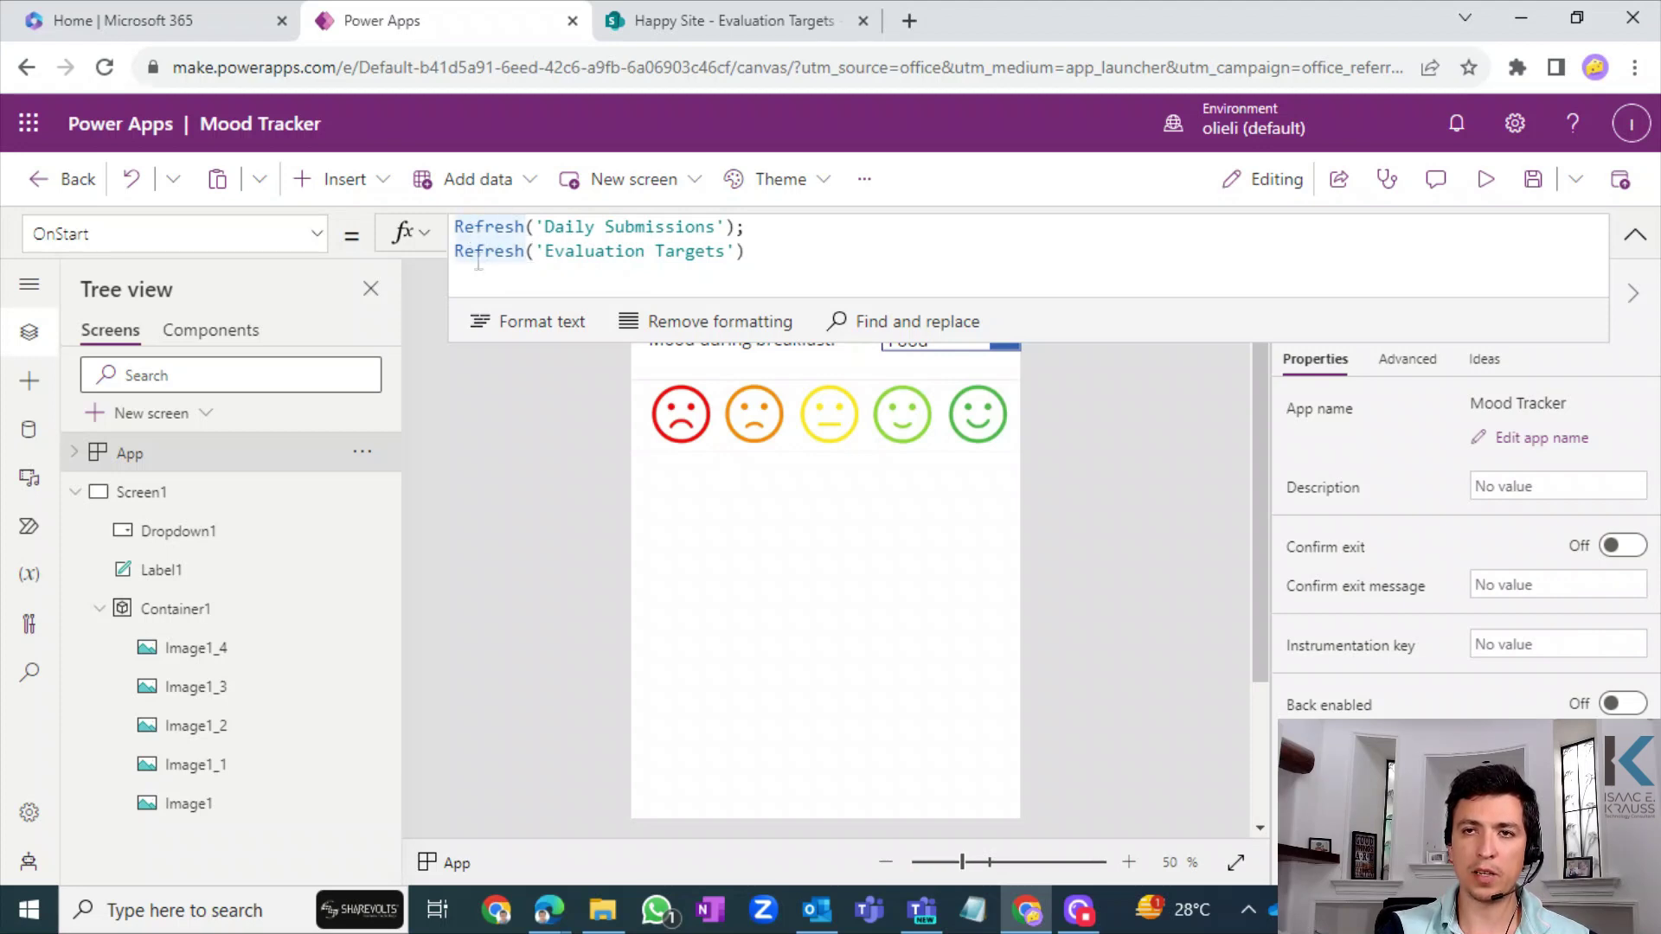
click(648, 332)
text(Concu)
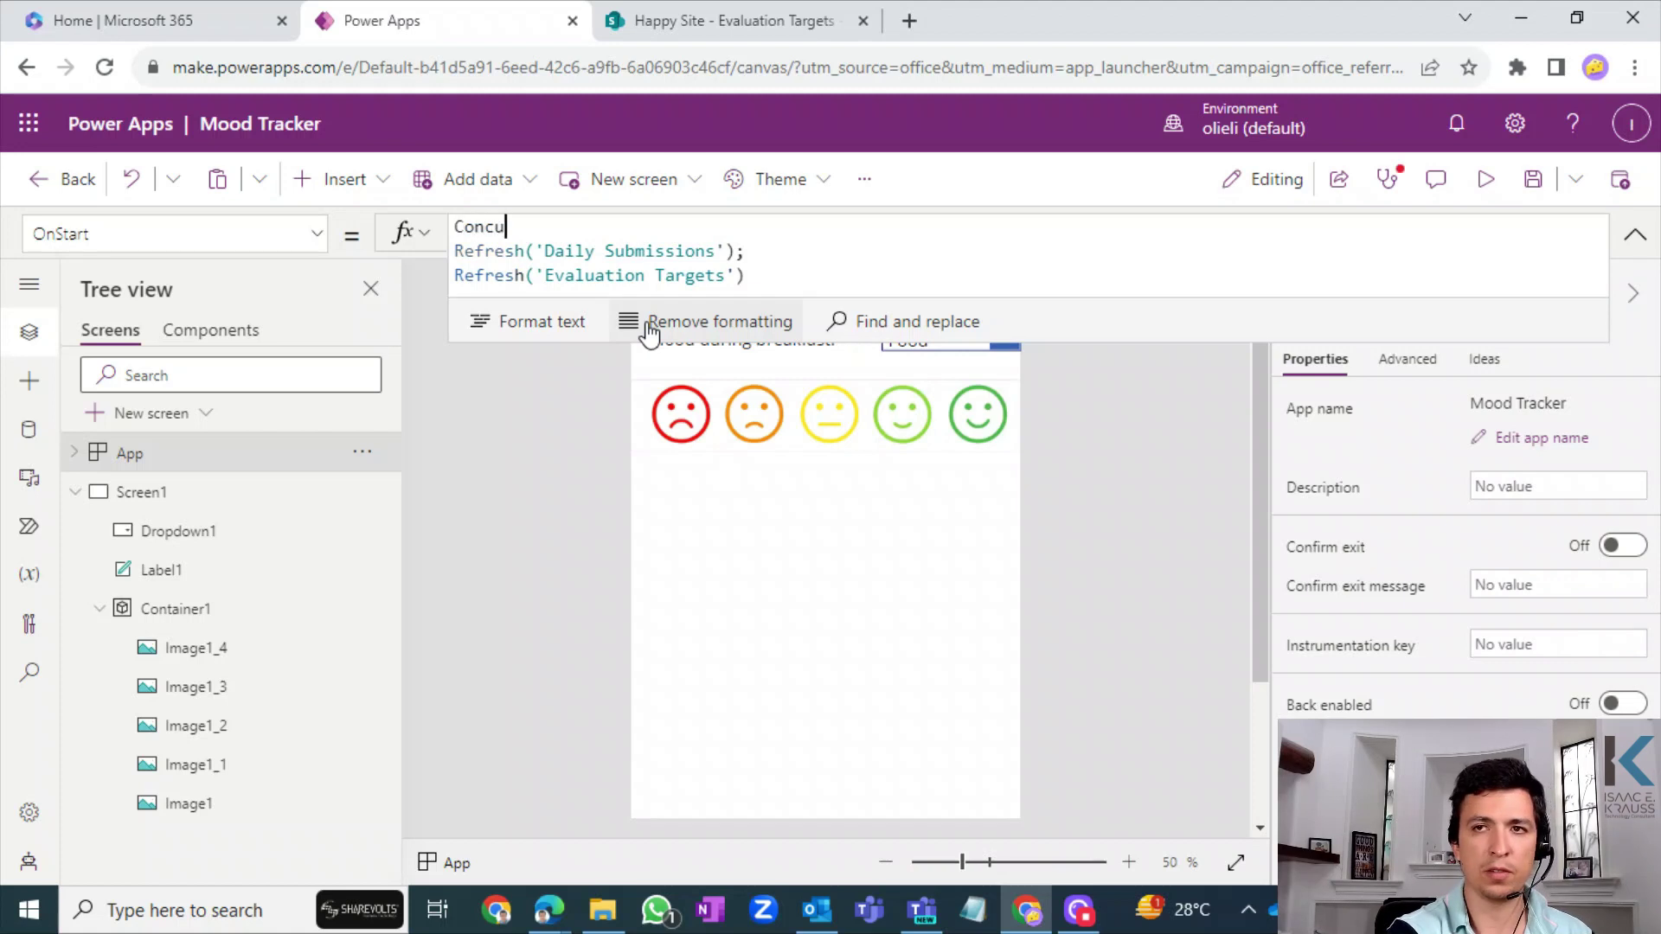
text(rrent()
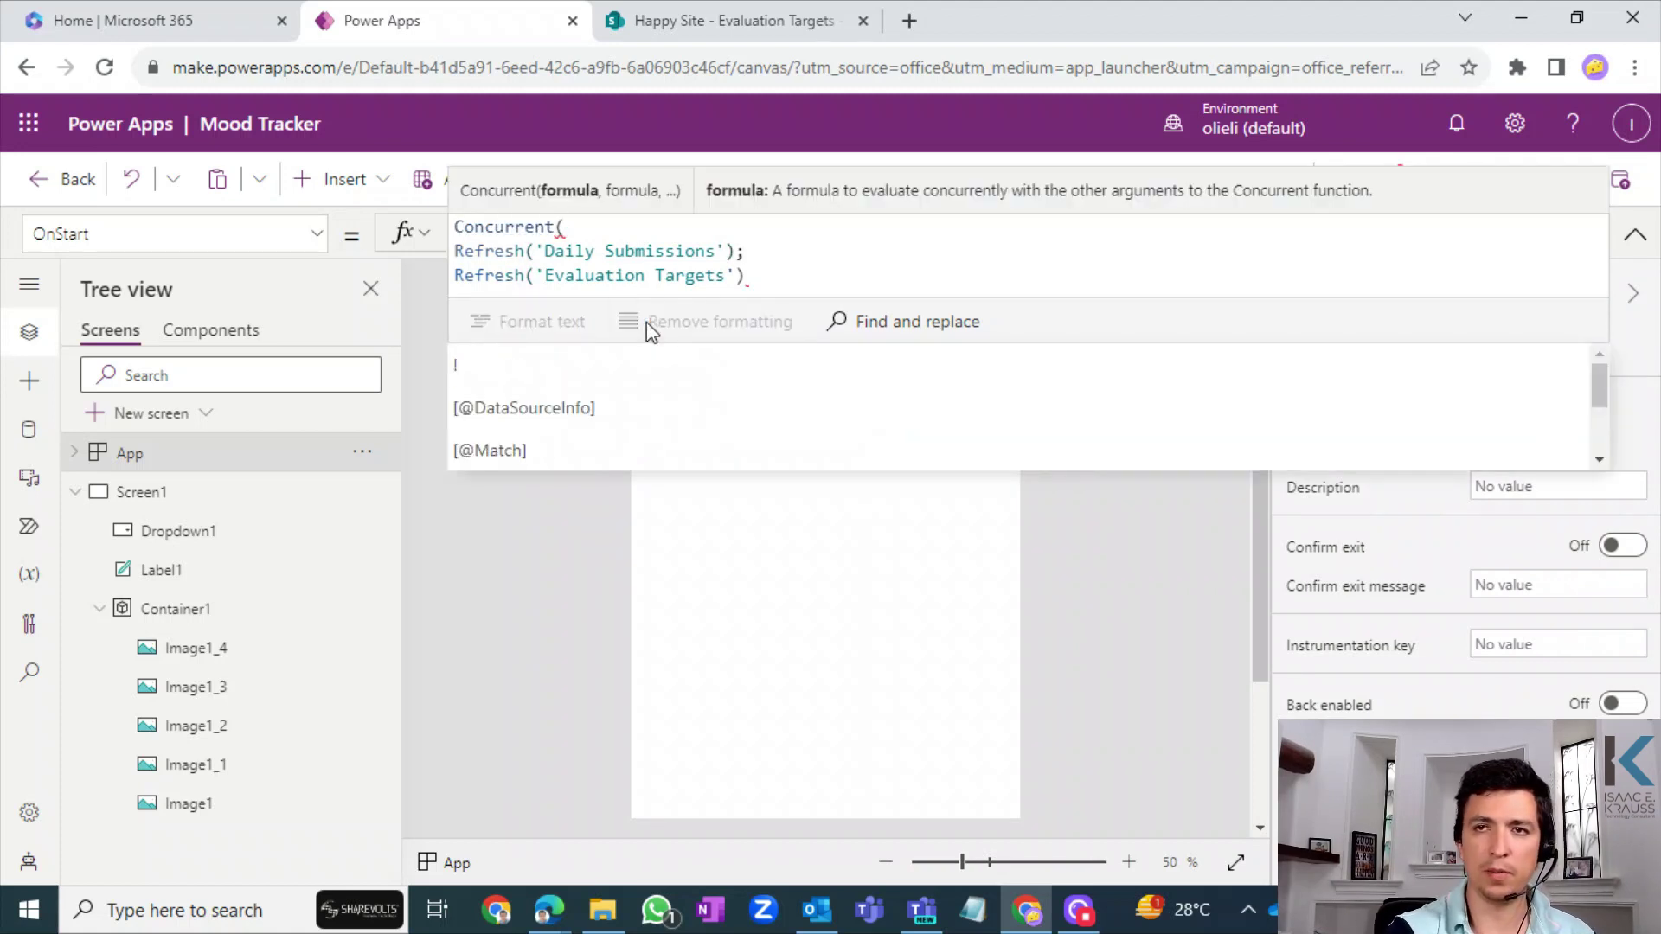
click(755, 283)
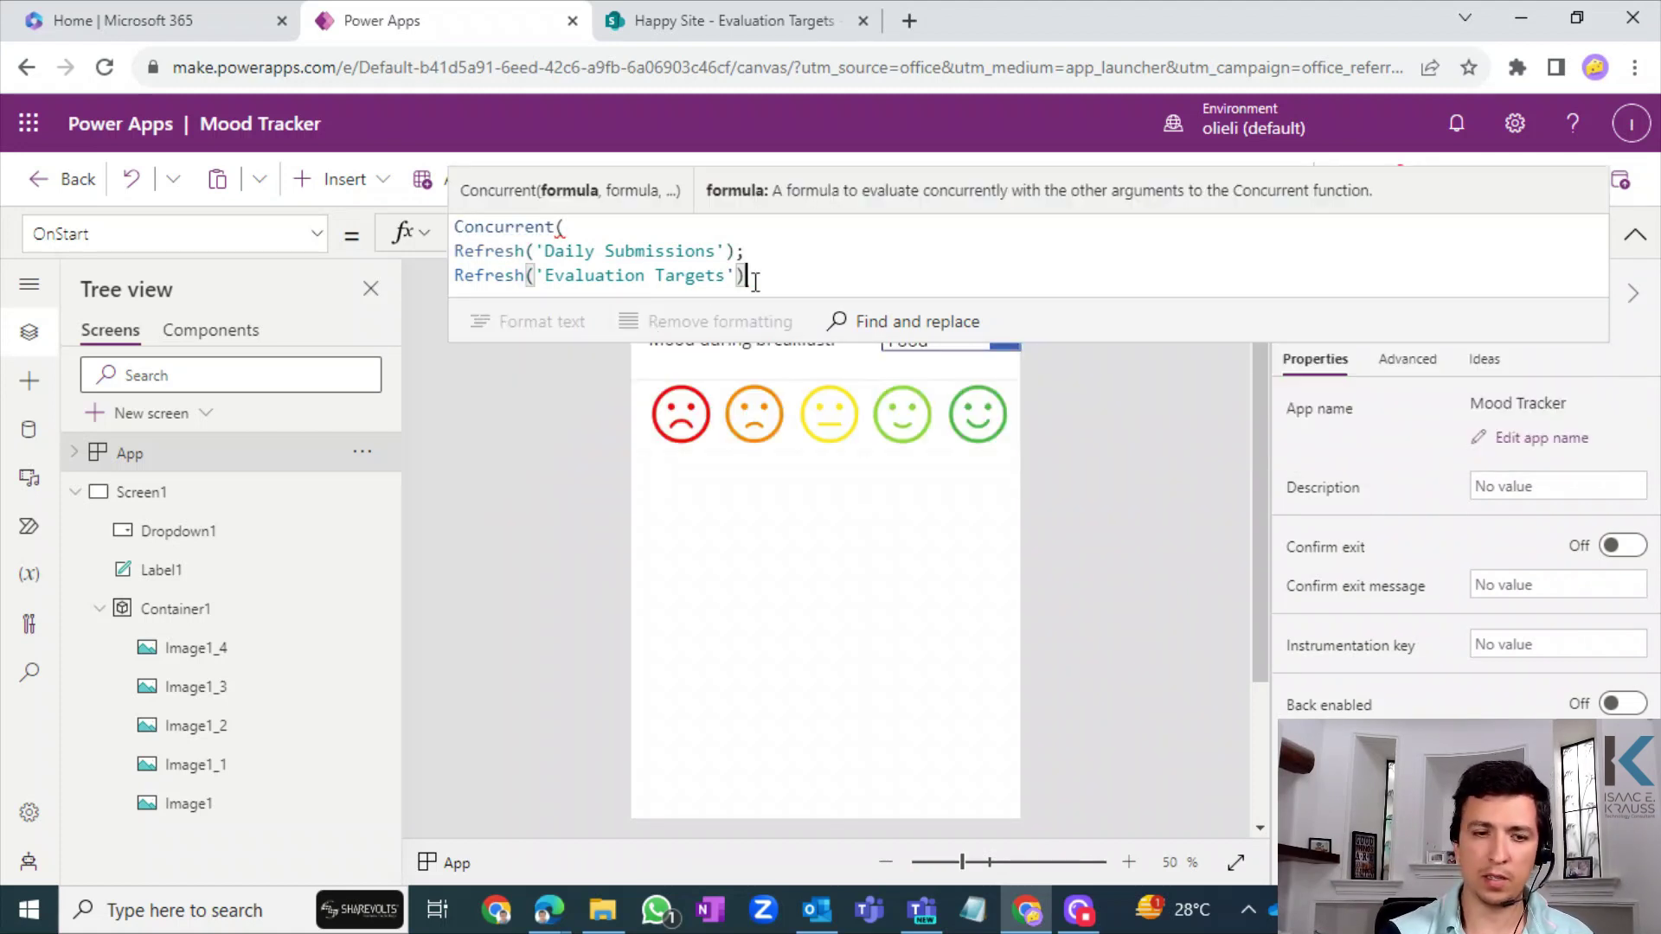
key(Return)
text())
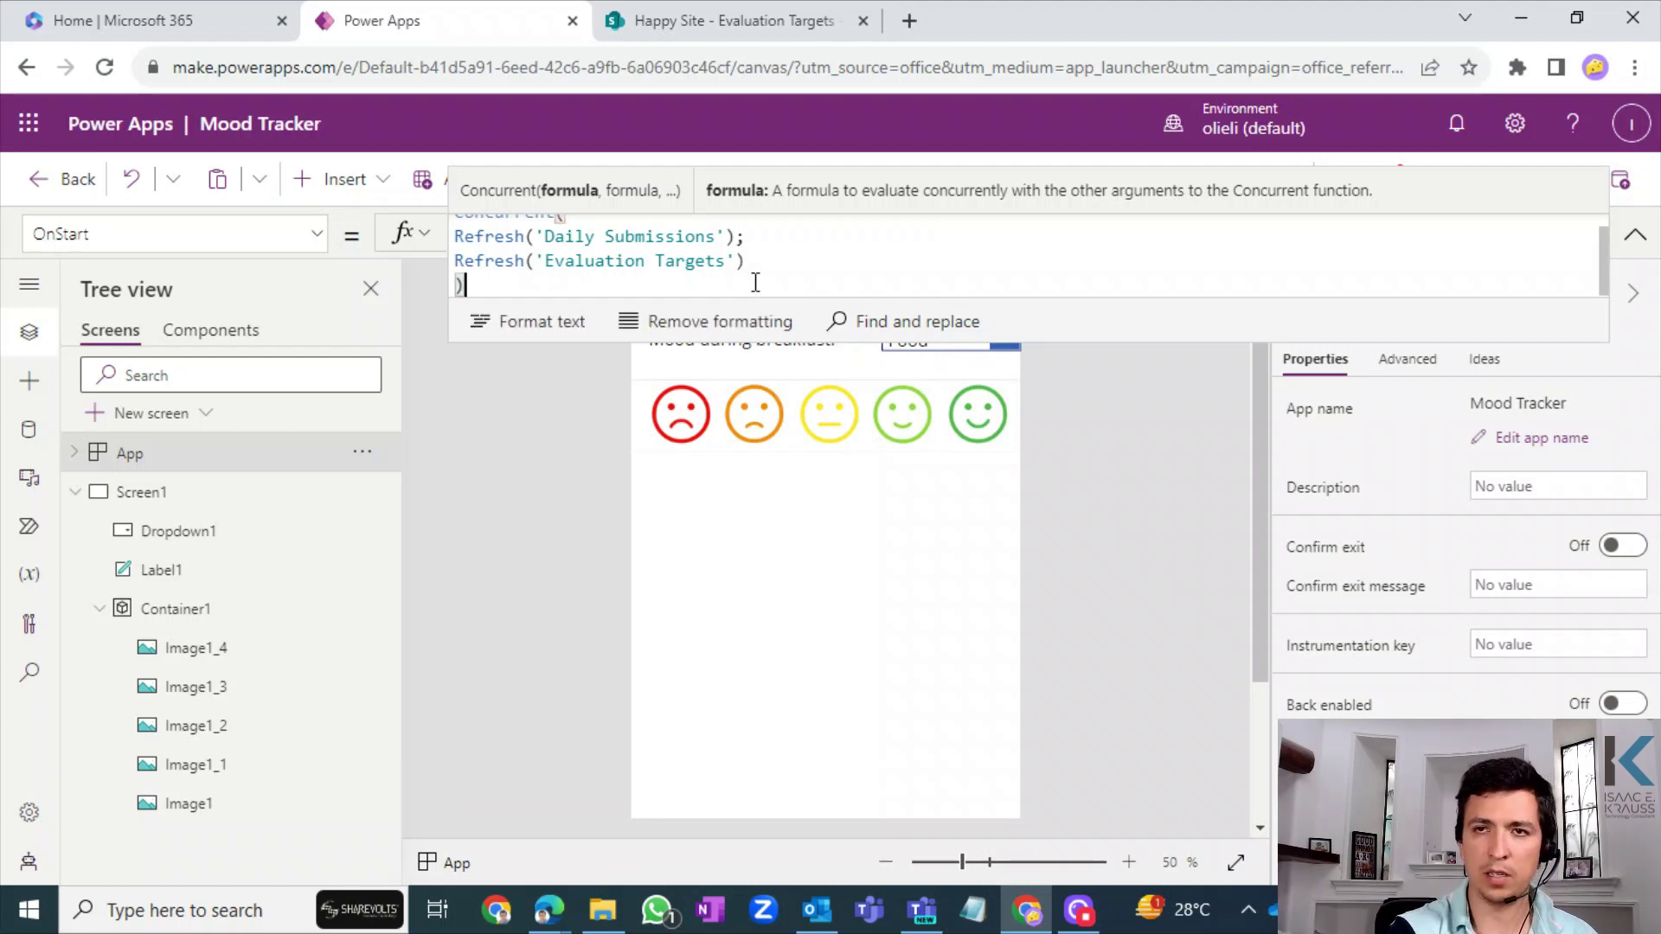
- Indent both Refresh lines inside Concurrent, replace the semicolon between them with a comma, and enlarge the formula editor
key(Up)
key(Up)
key(Home)
key(Tab)
key(Down)
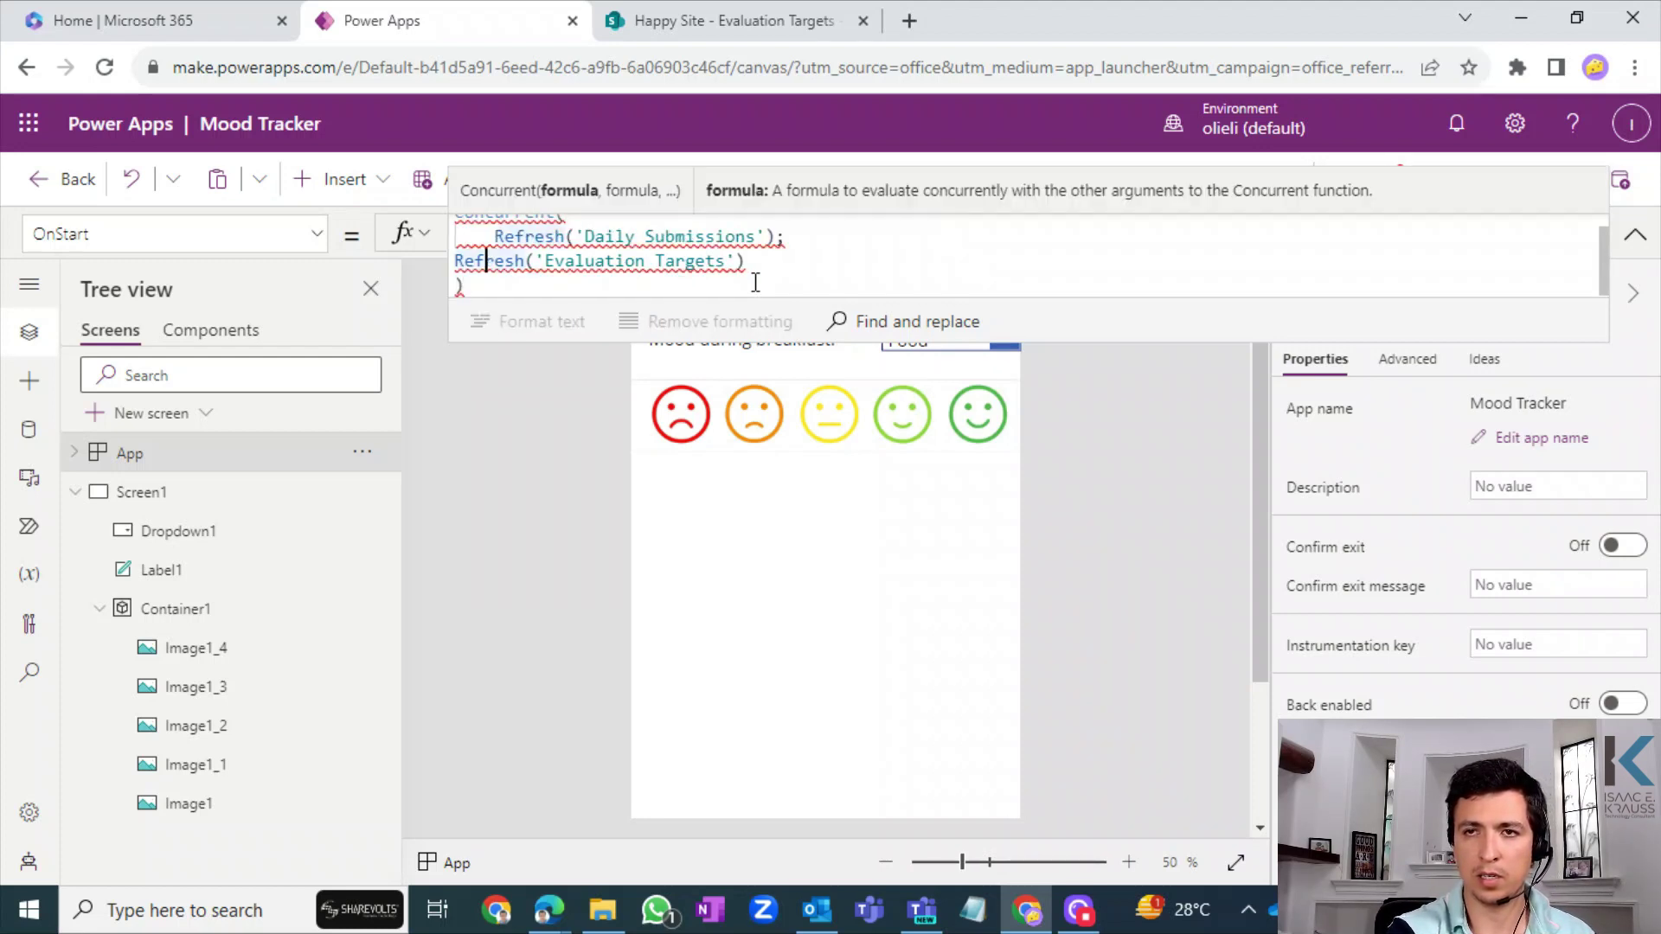
key(Home)
key(Tab)
key(Up)
key(End)
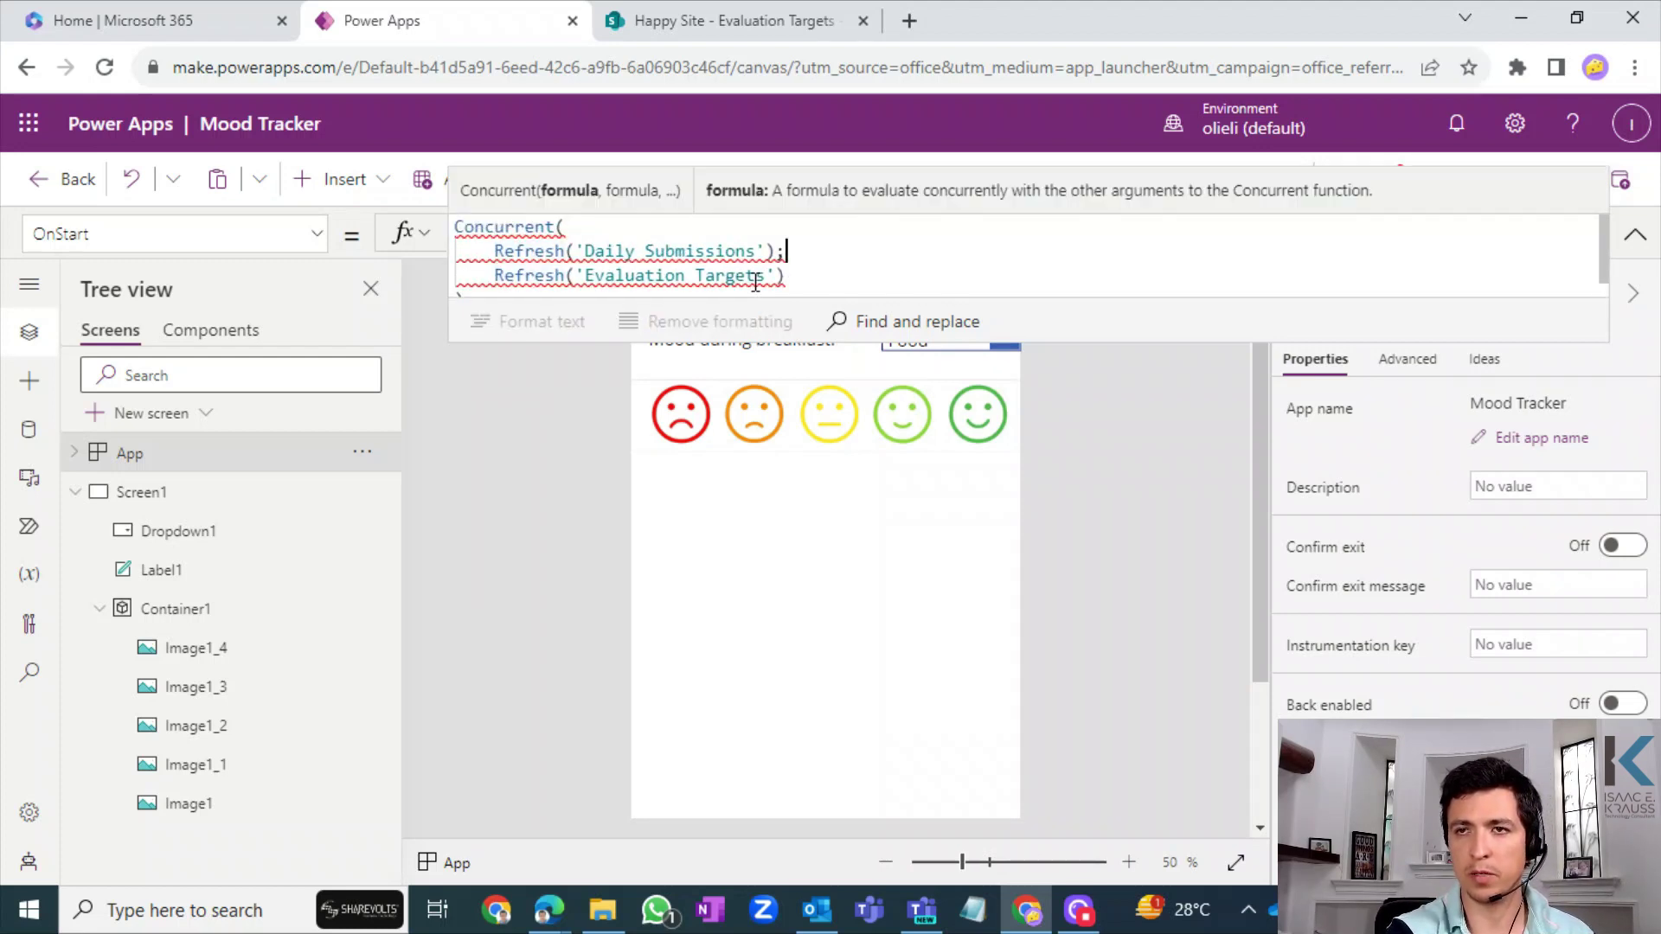
key(BackSpace)
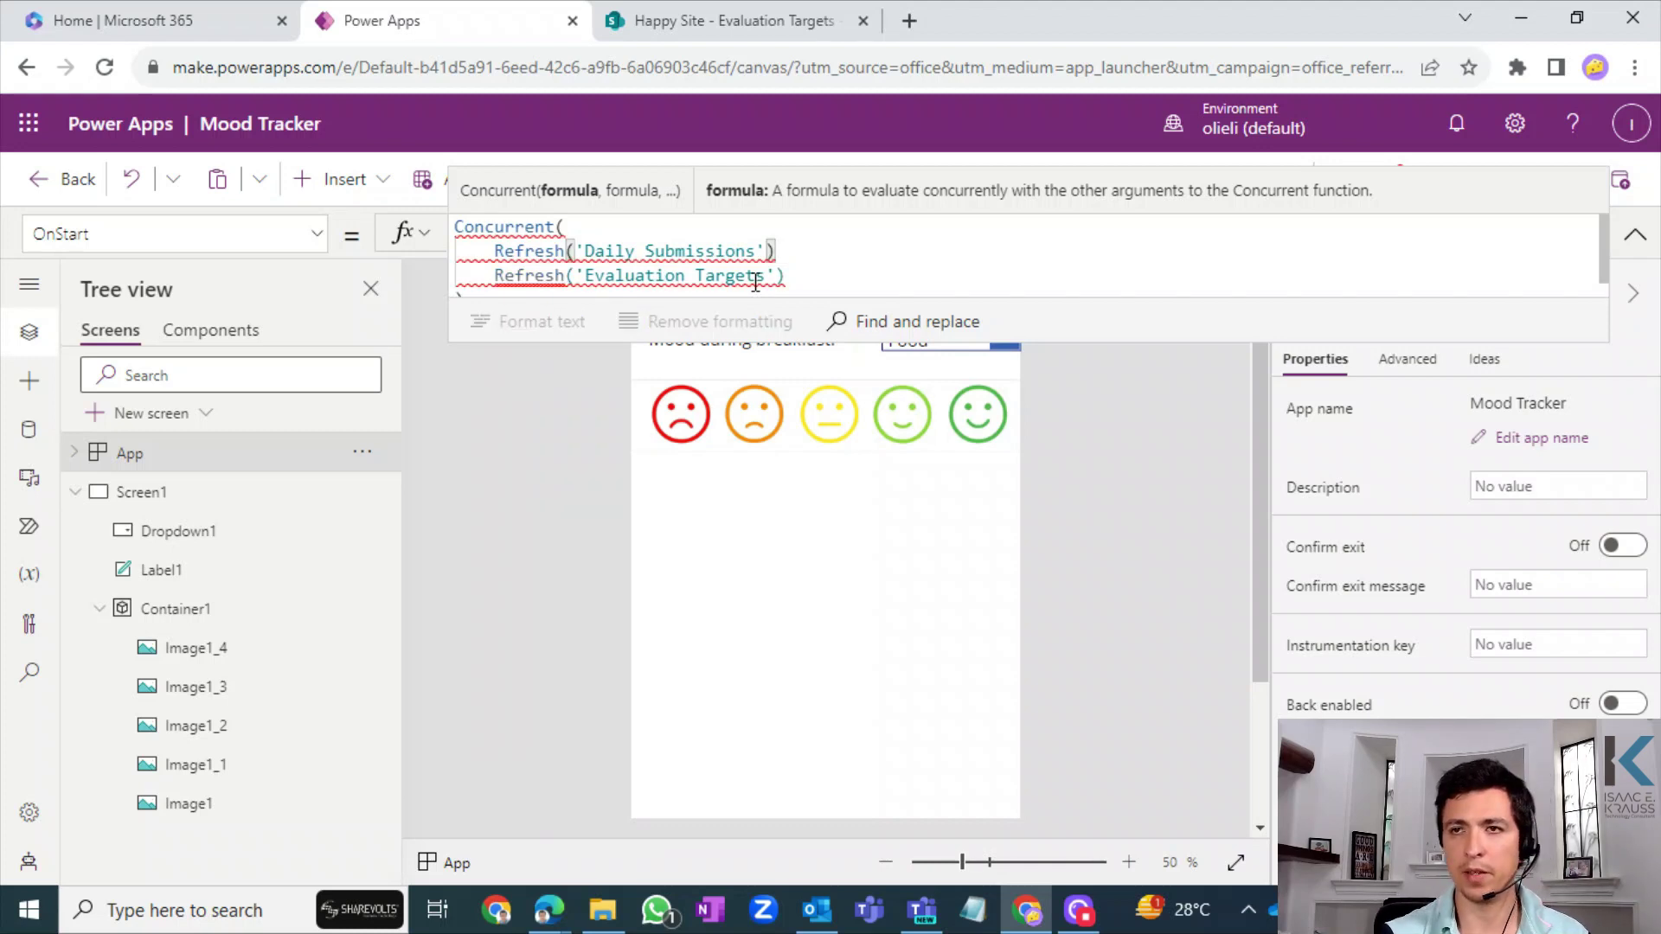
text(,)
drag(1038, 337, 1038, 411)
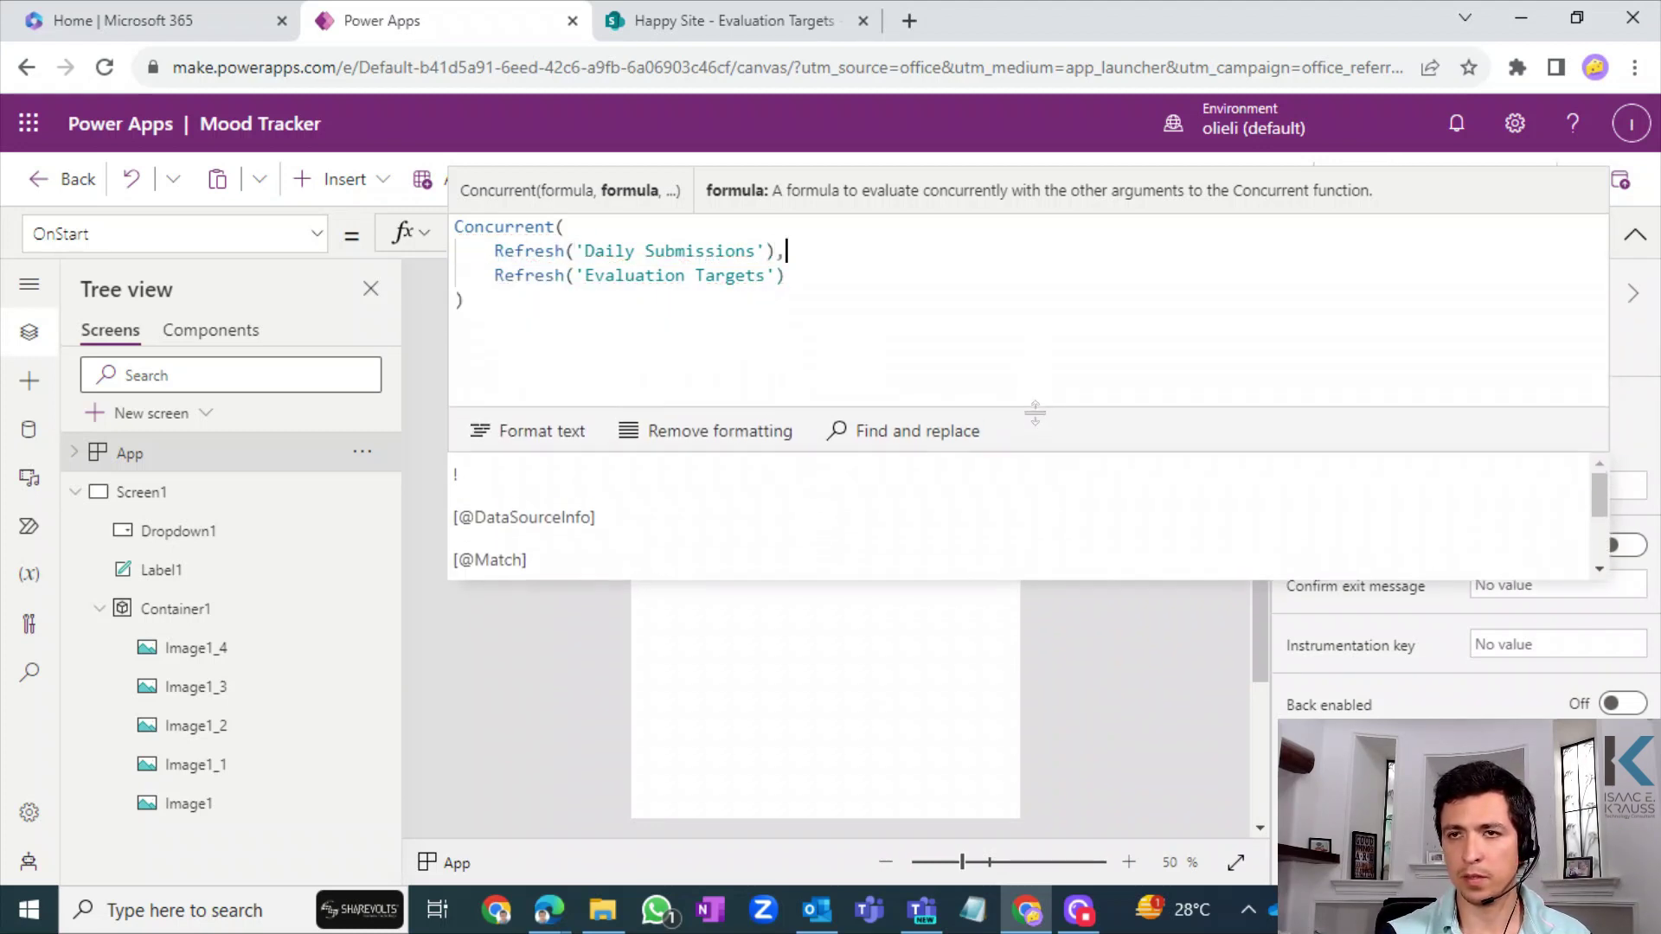
click(623, 327)
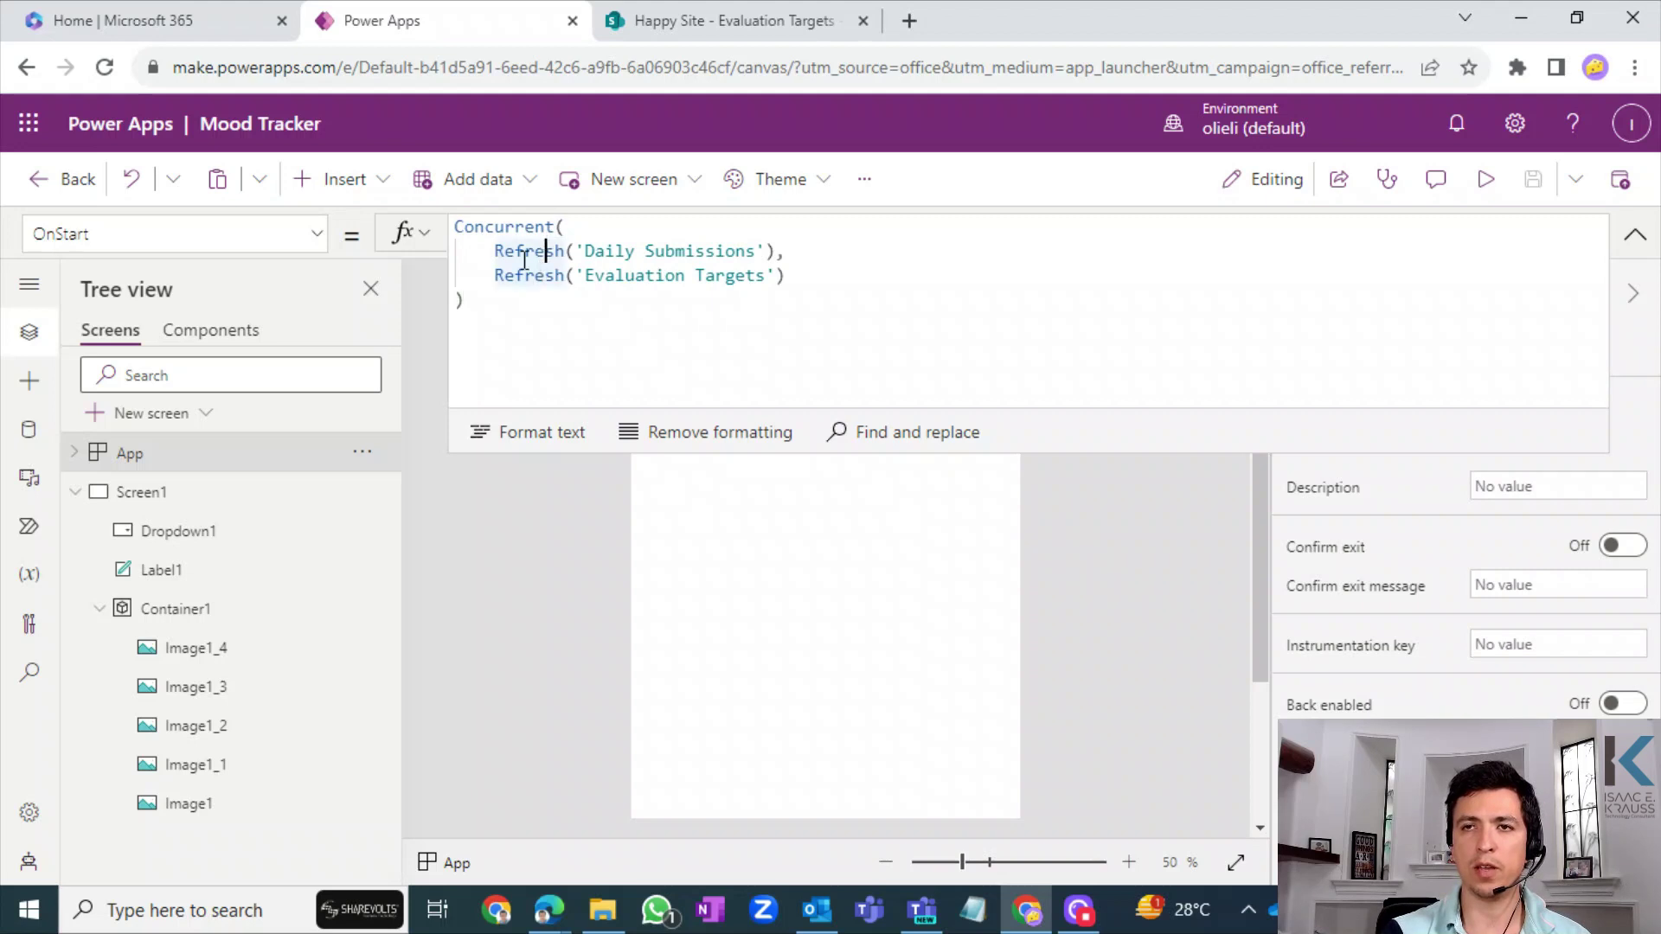
click(498, 275)
click(507, 228)
click(516, 276)
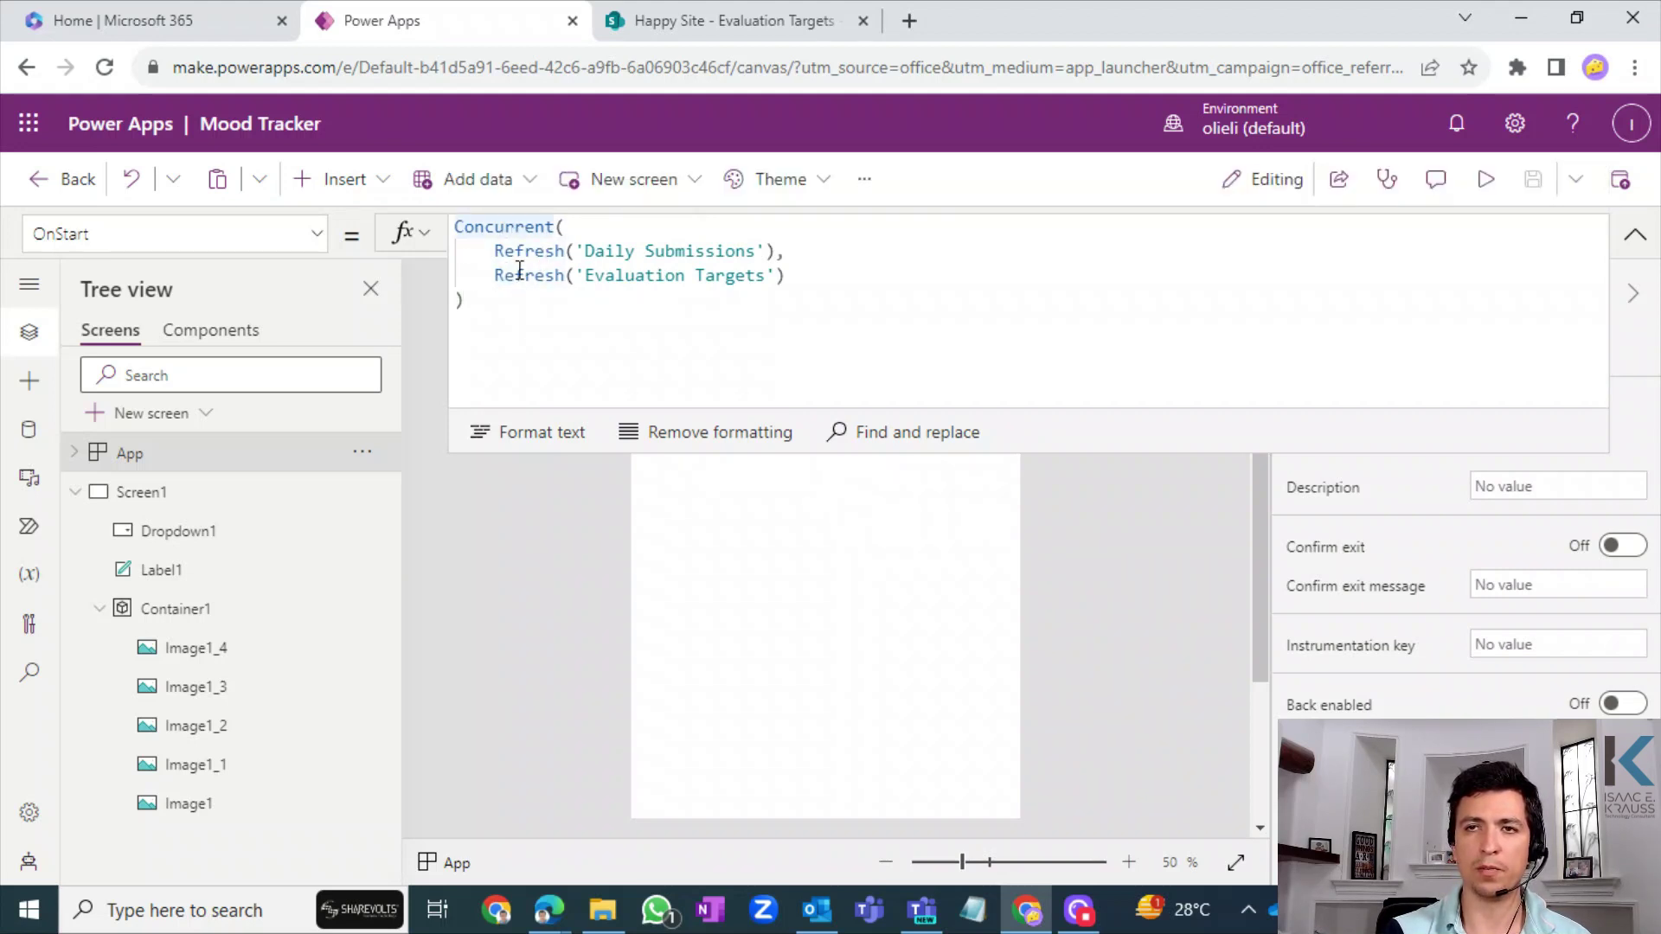
drag(495, 251, 745, 252)
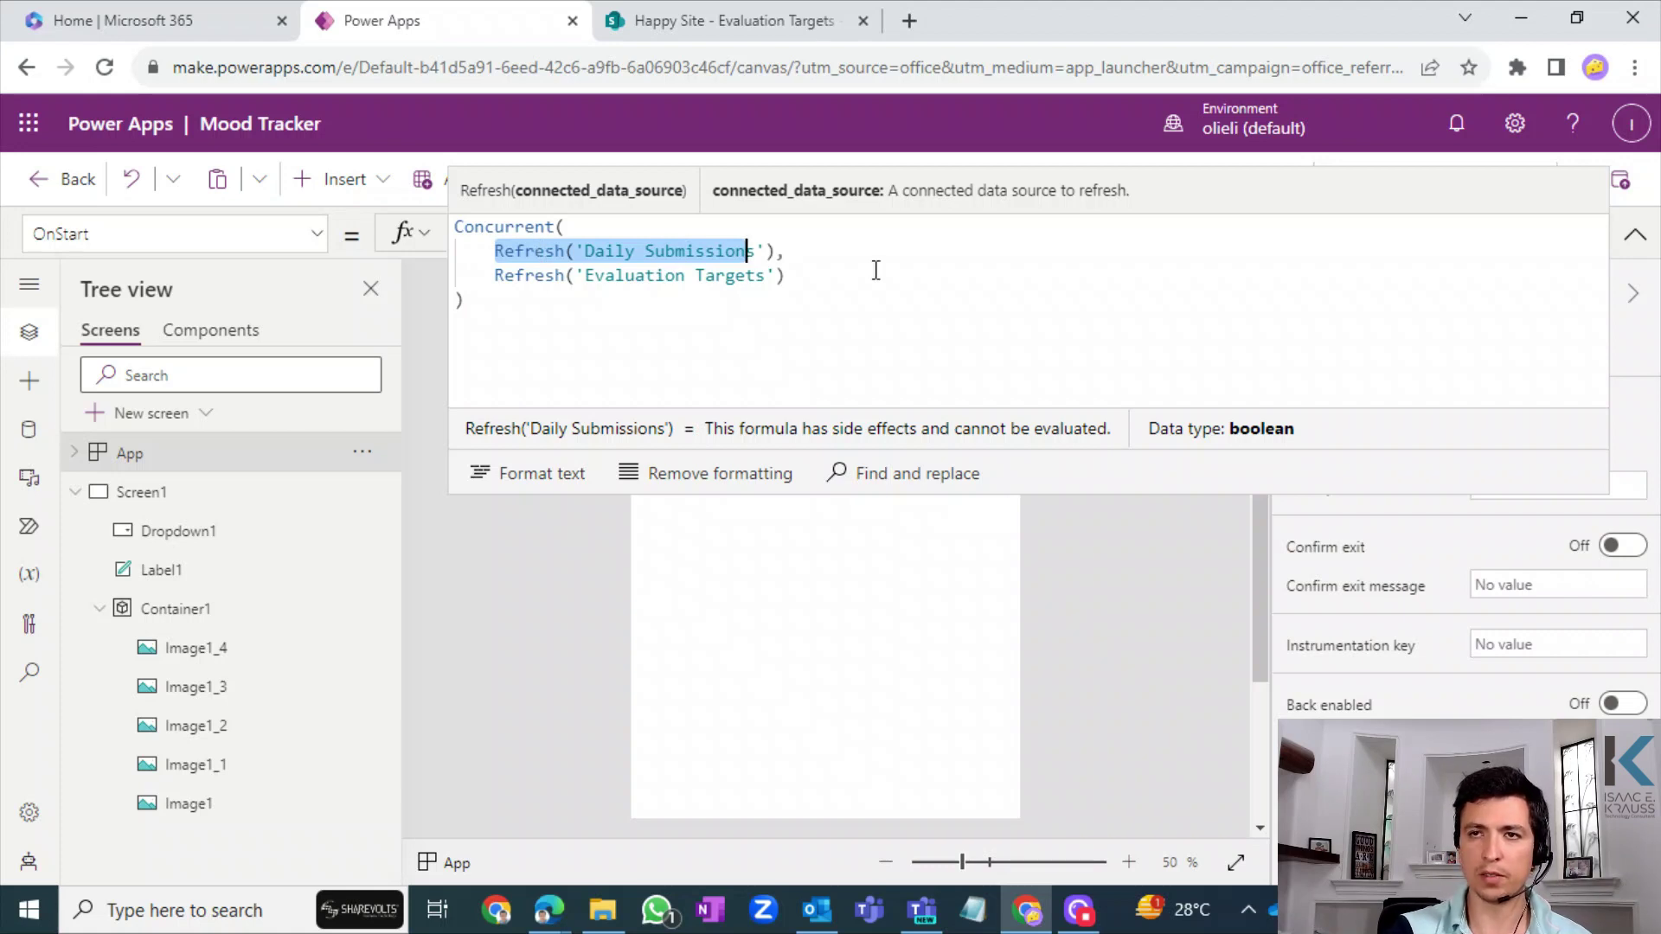
click(526, 295)
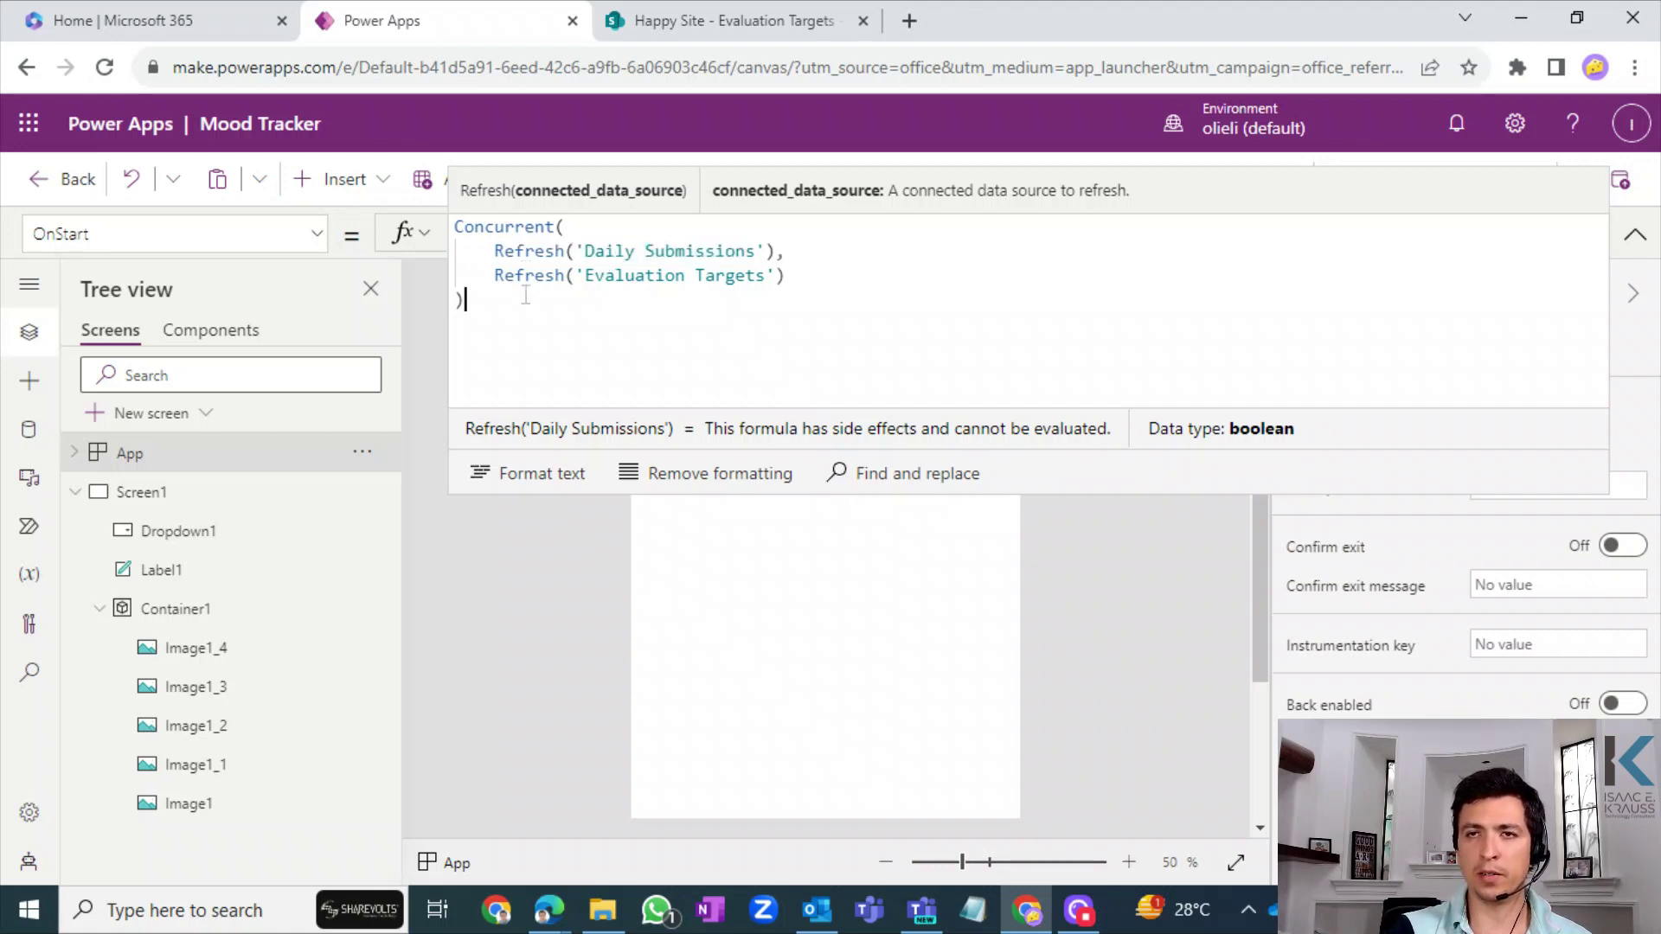
click(566, 227)
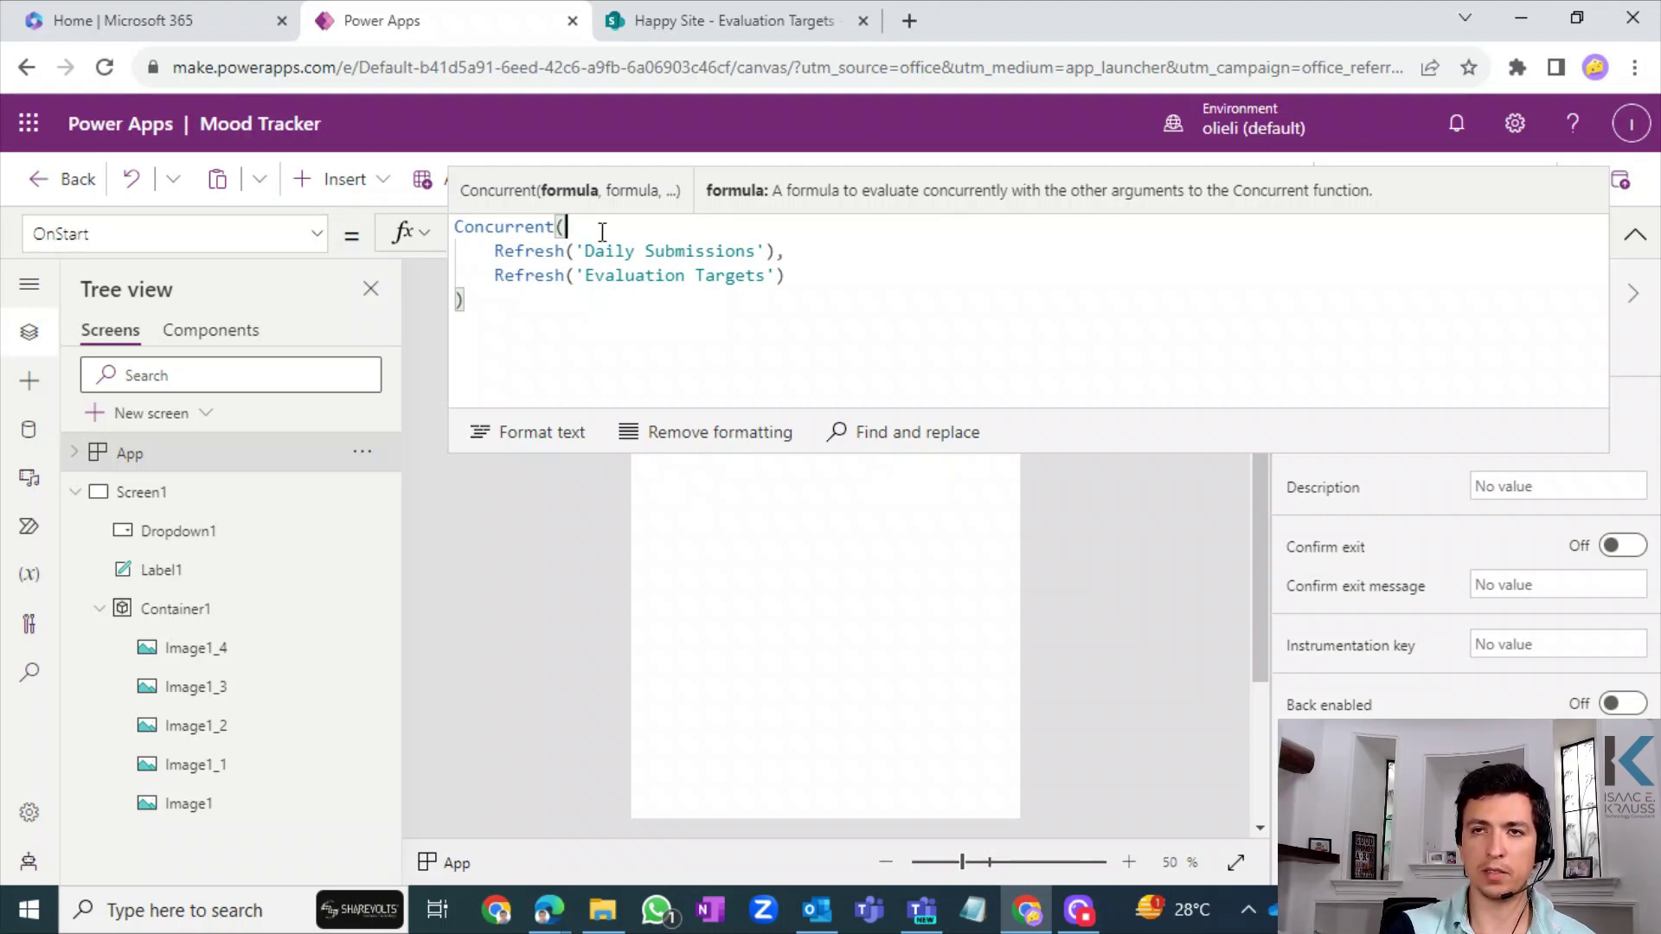
- Collapse the formula editor and run the App object's OnStart
click(1632, 247)
click(499, 488)
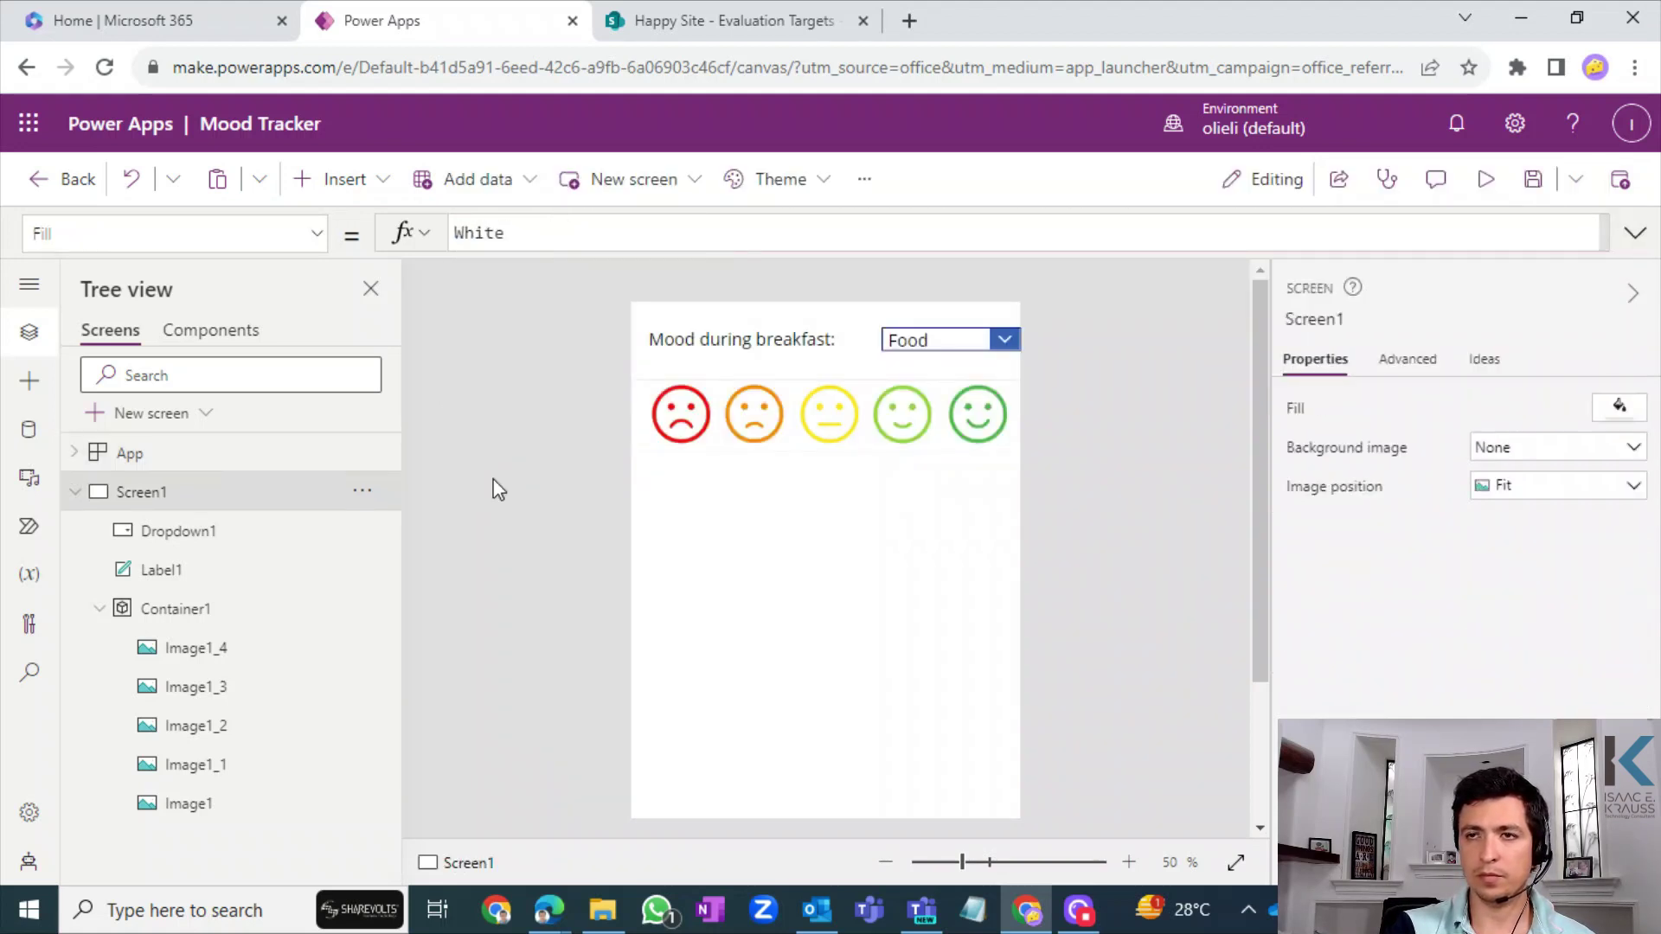
click(152, 458)
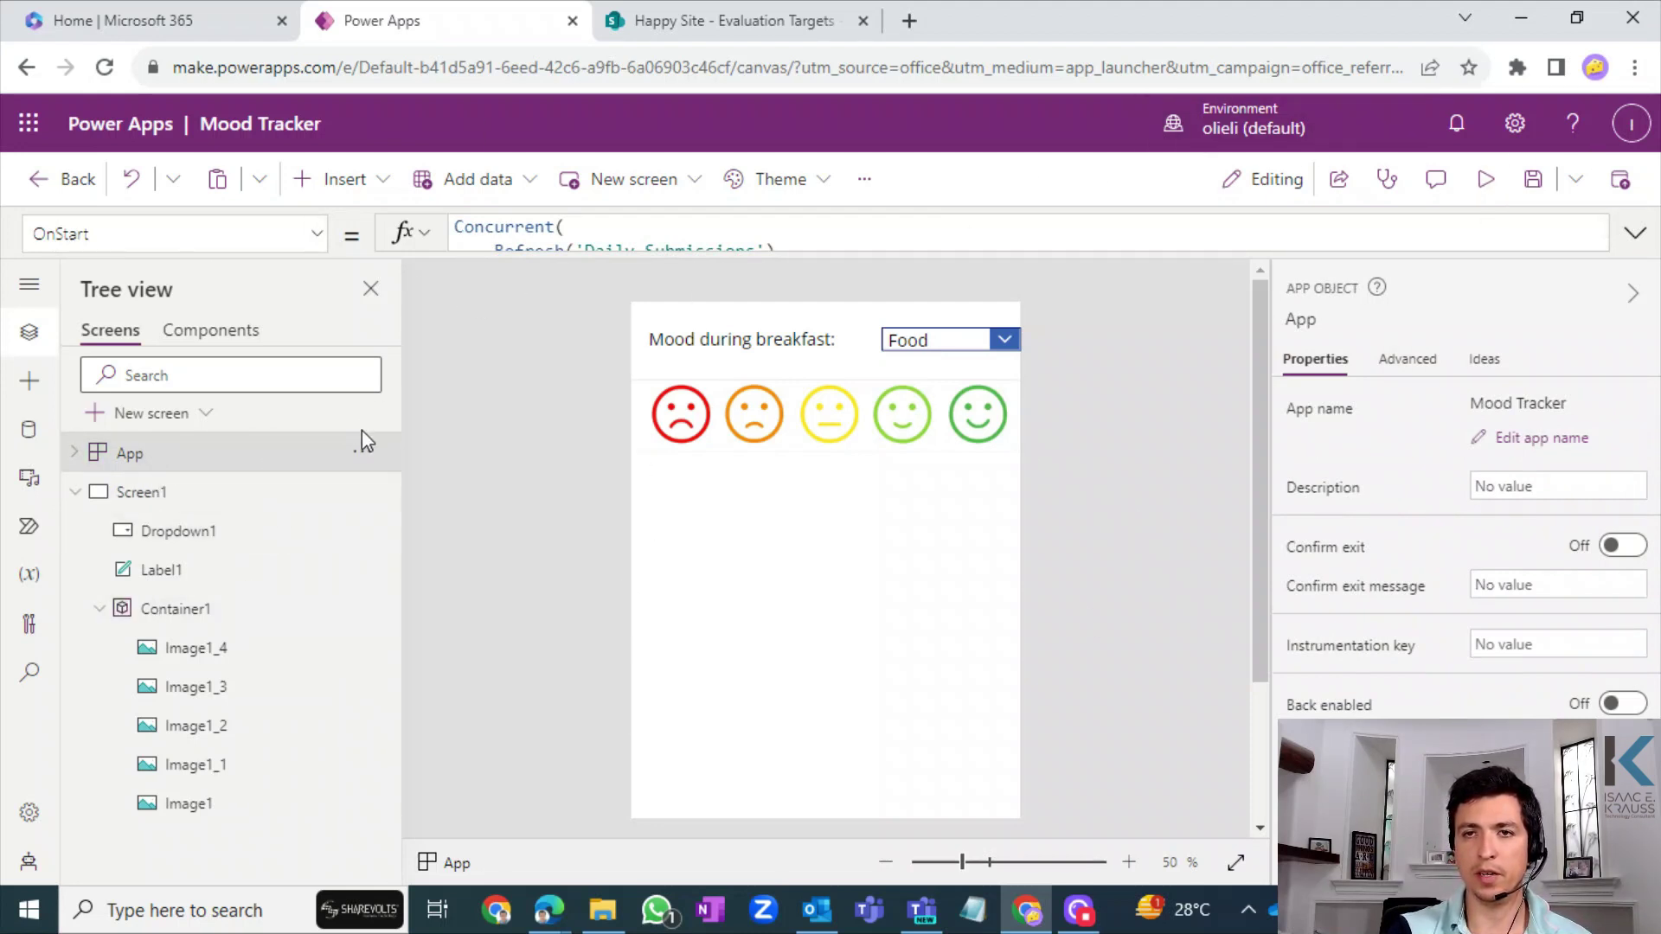
click(364, 451)
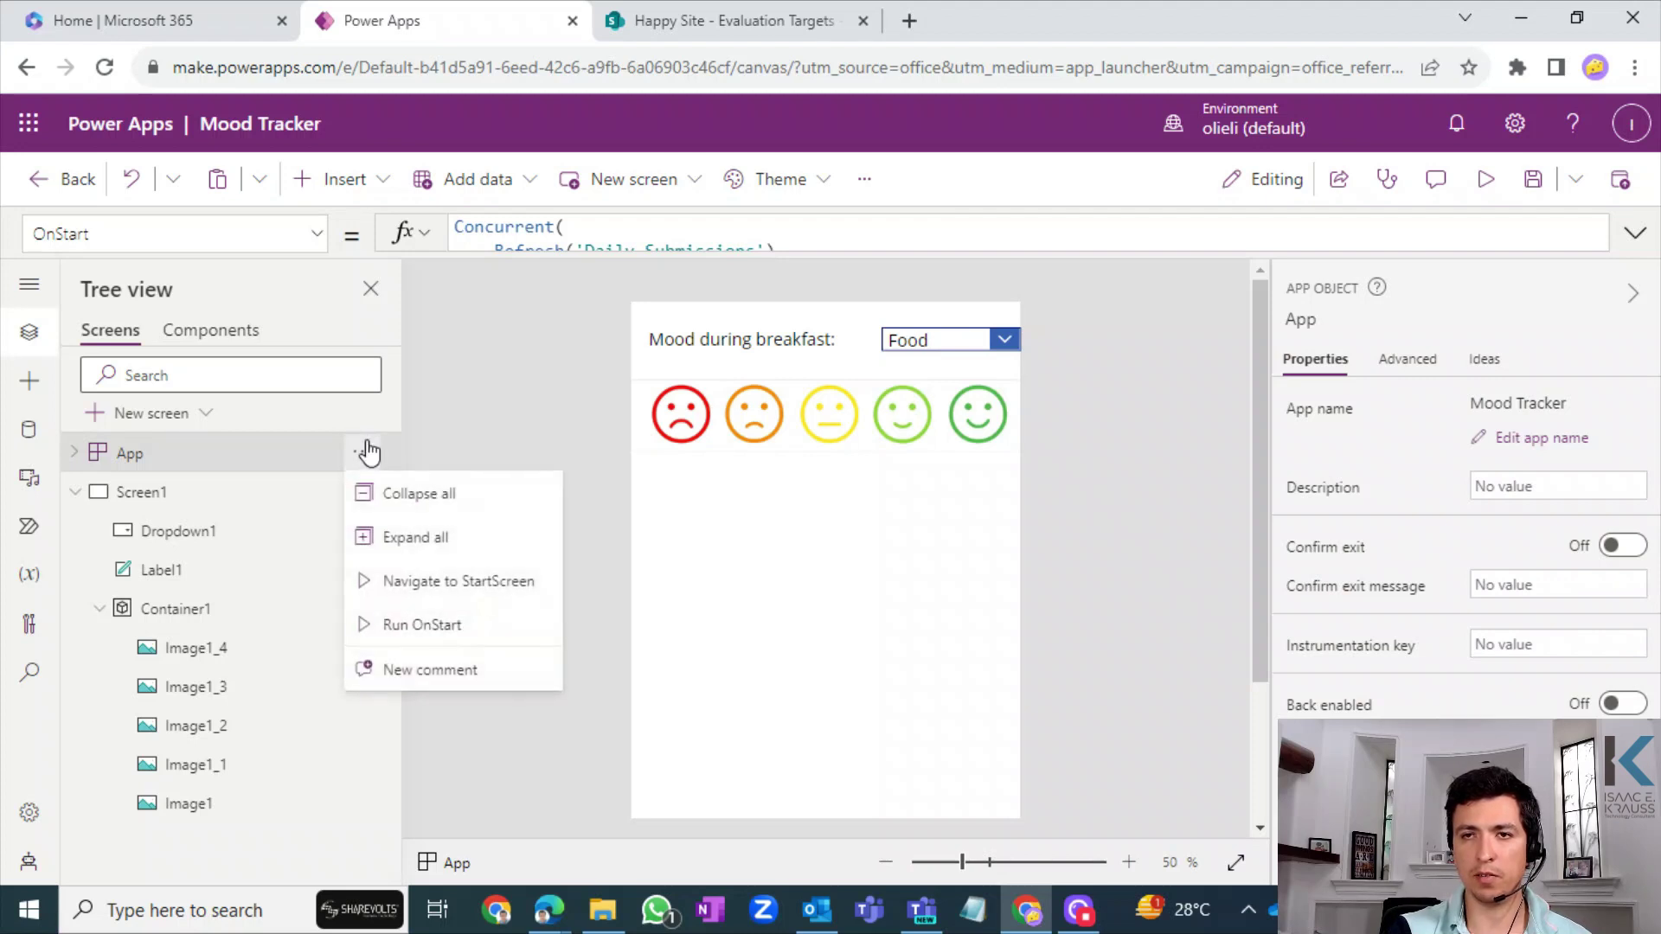
click(423, 626)
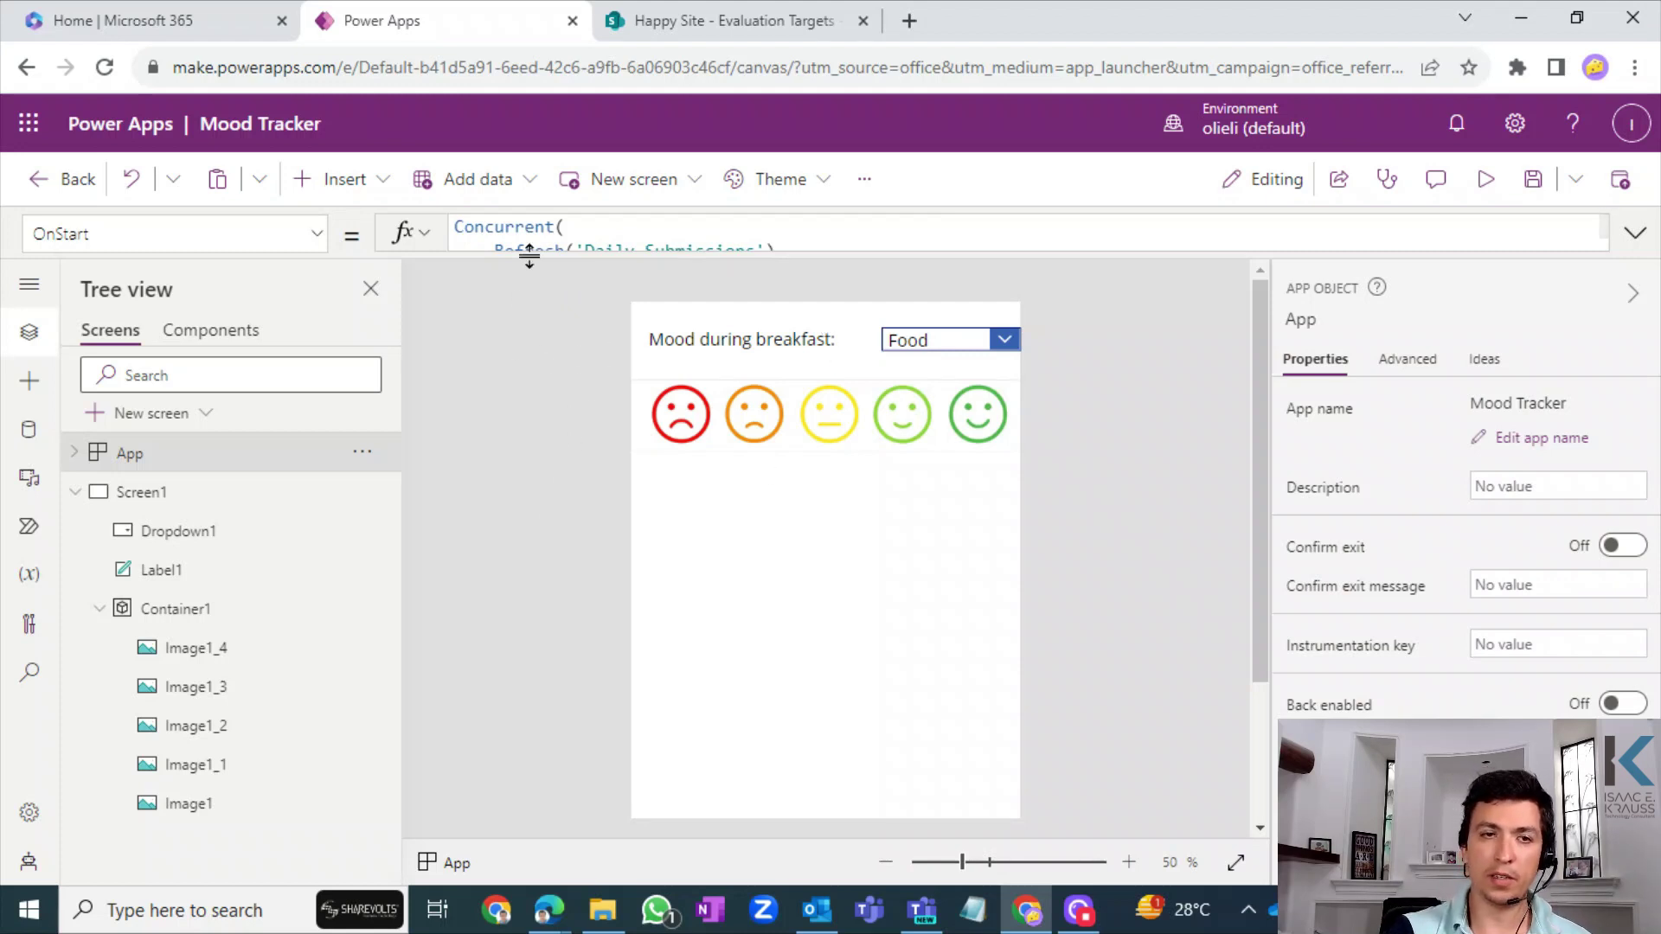
- Expand the OnStart formula and add Set(varUser,User()) as a third Concurrent argument after the Evaluation Targets refresh
drag(528, 253, 543, 432)
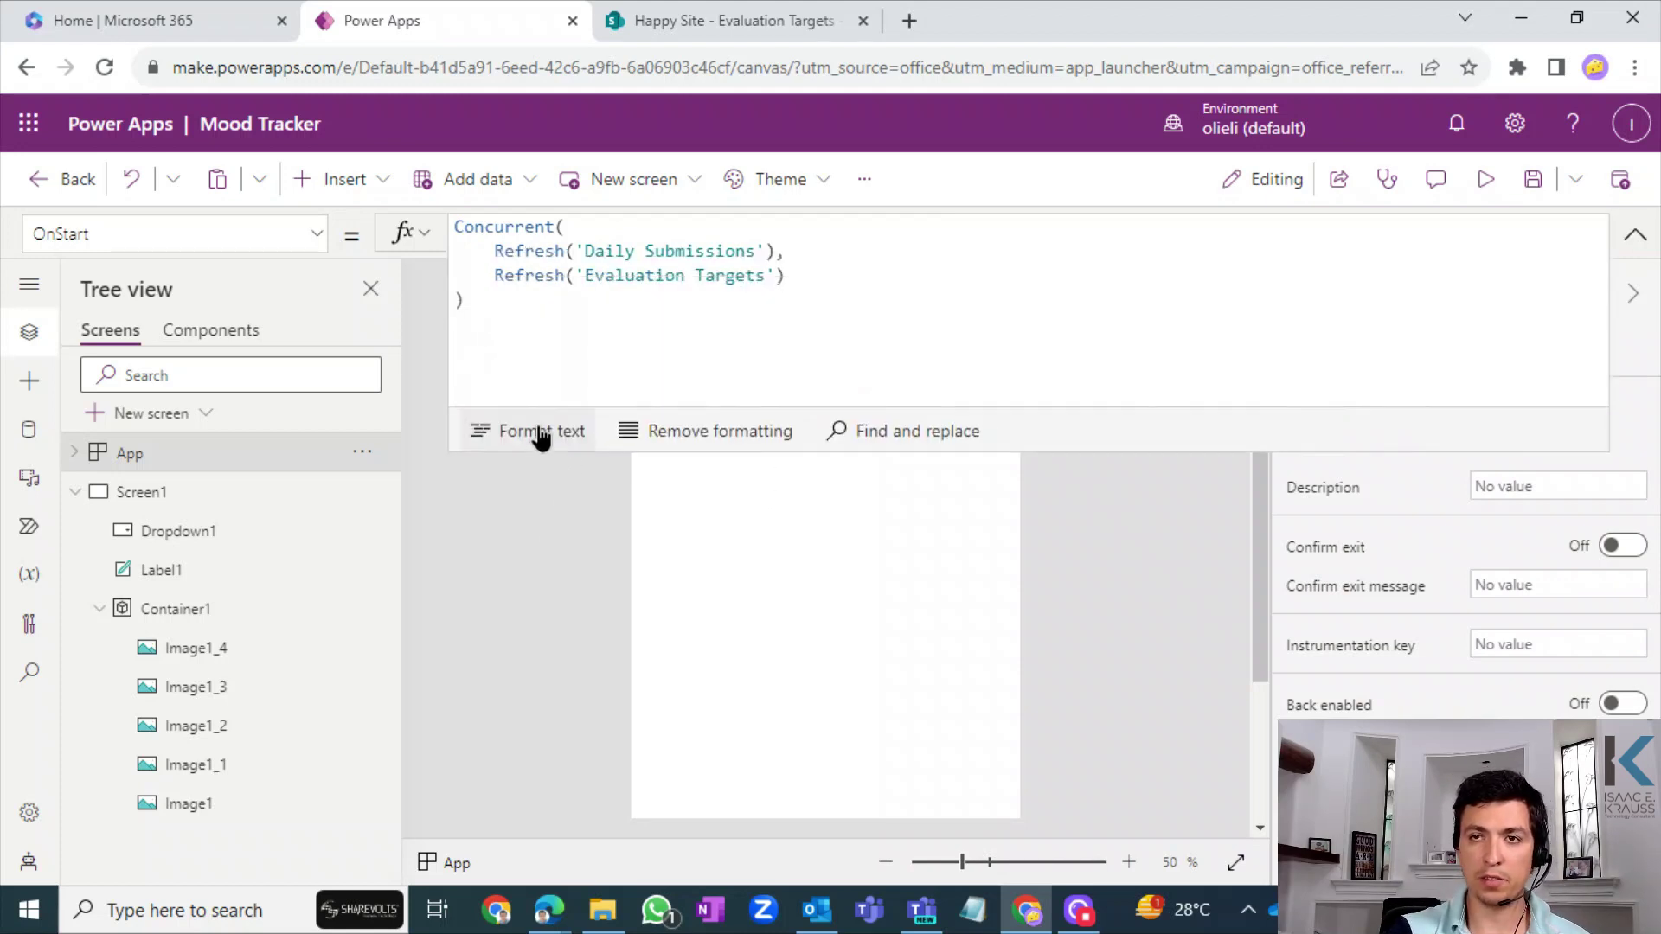
click(462, 228)
key(Down)
key(End)
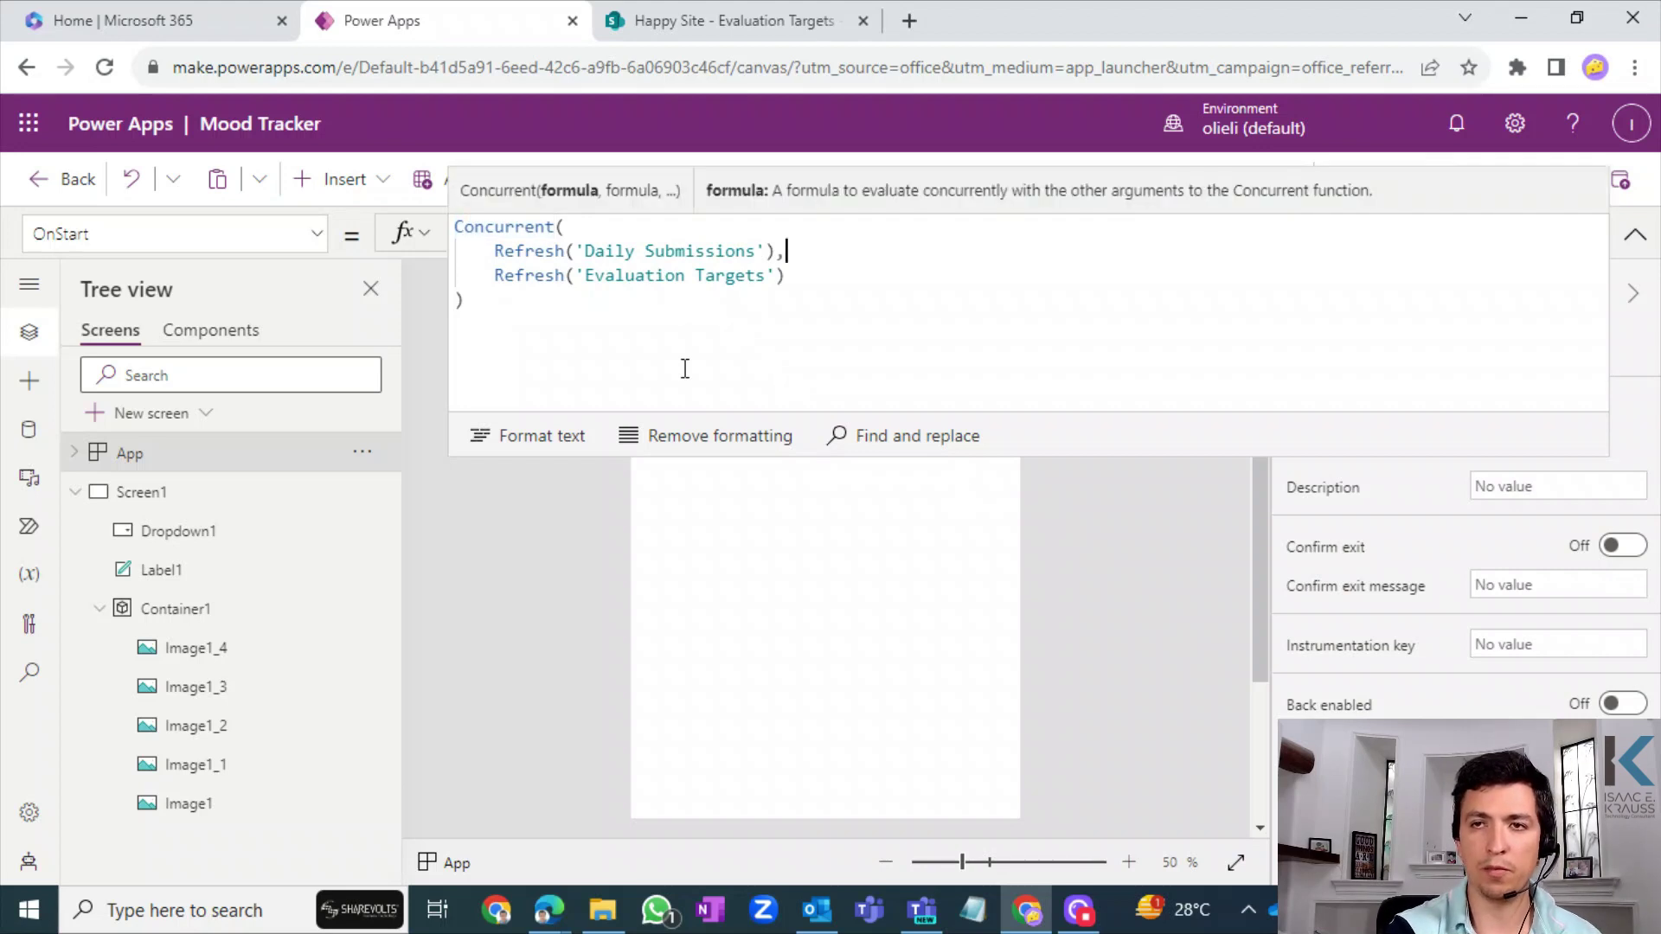
key(Down)
text(,)
key(Return)
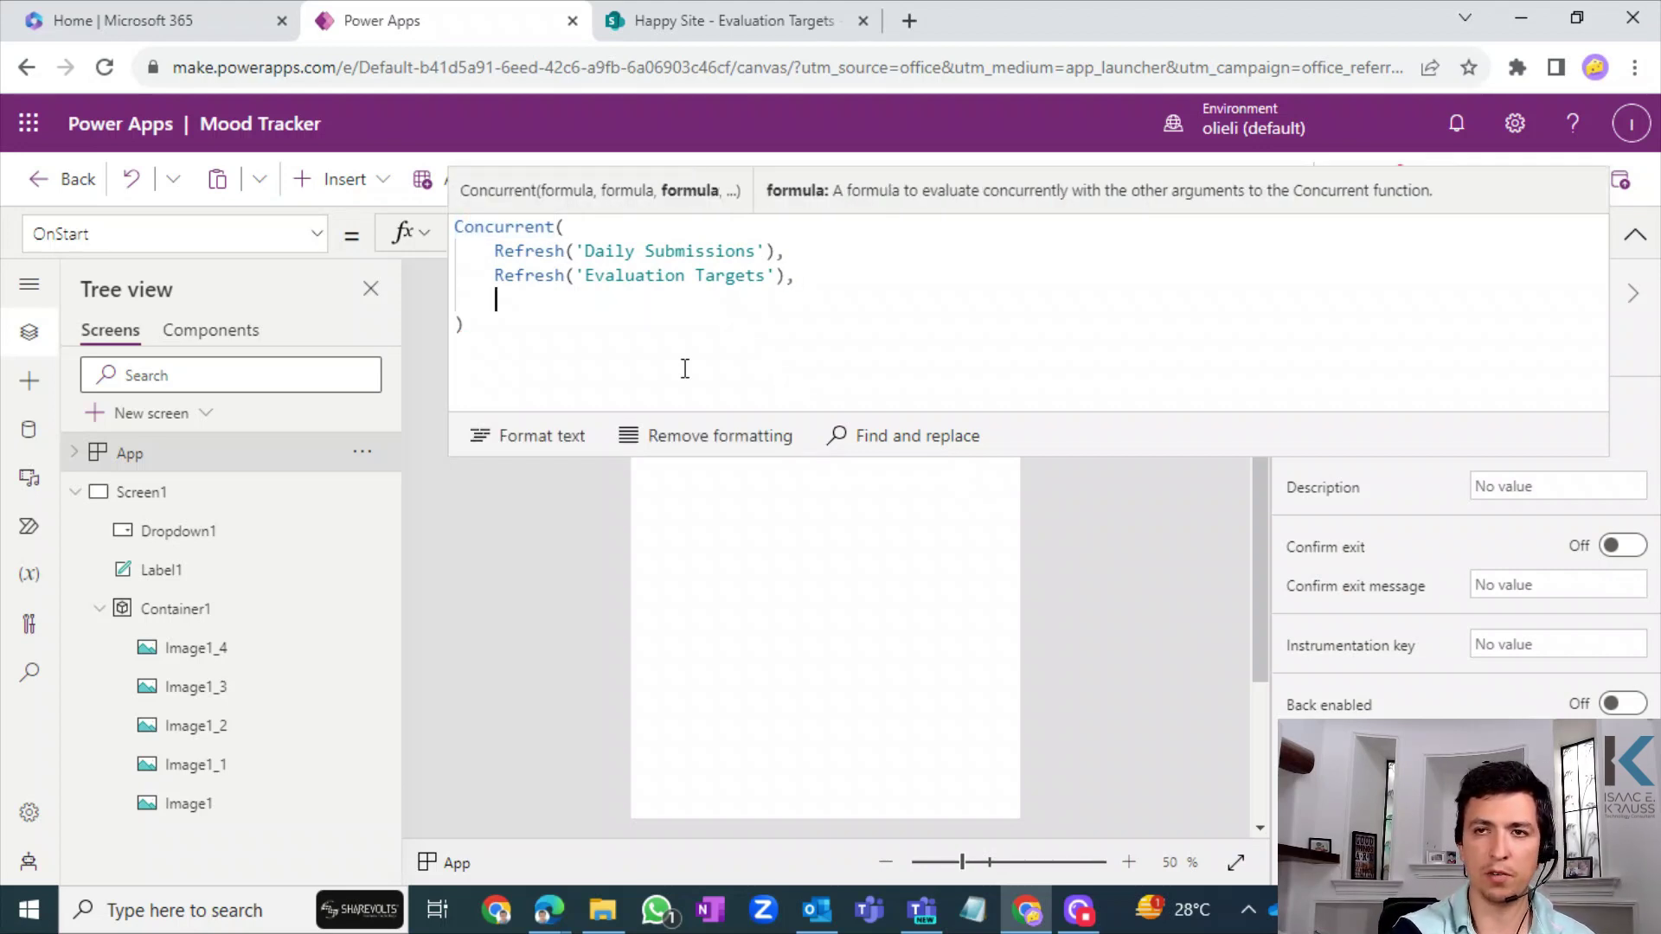
text(Set)
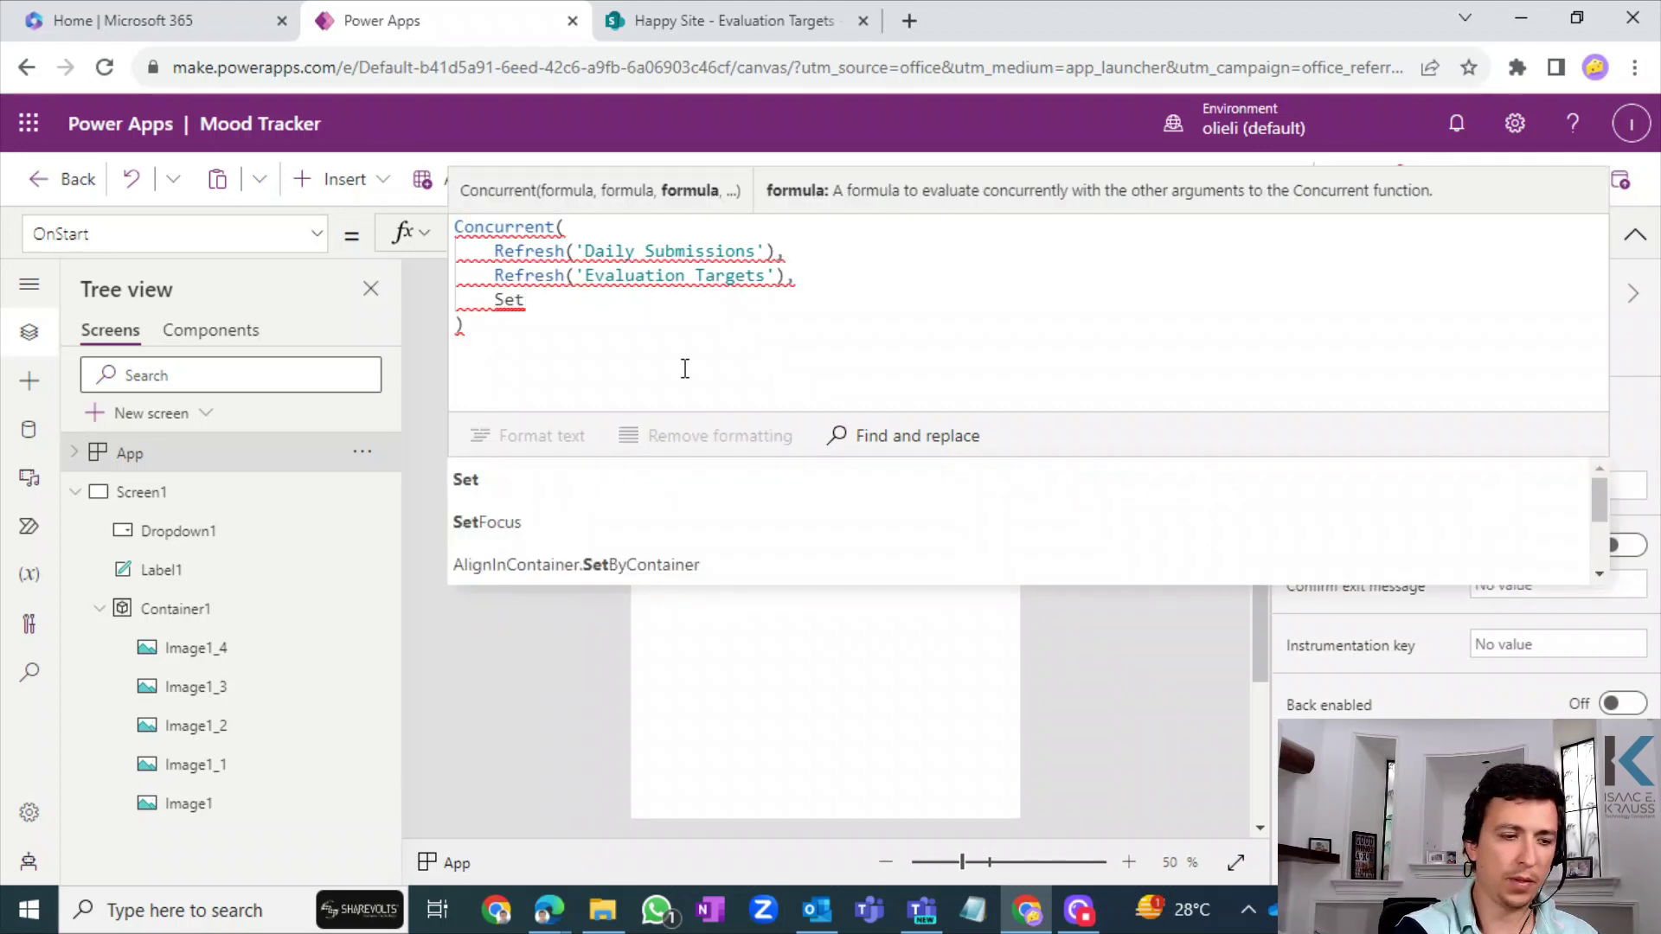
text((var)
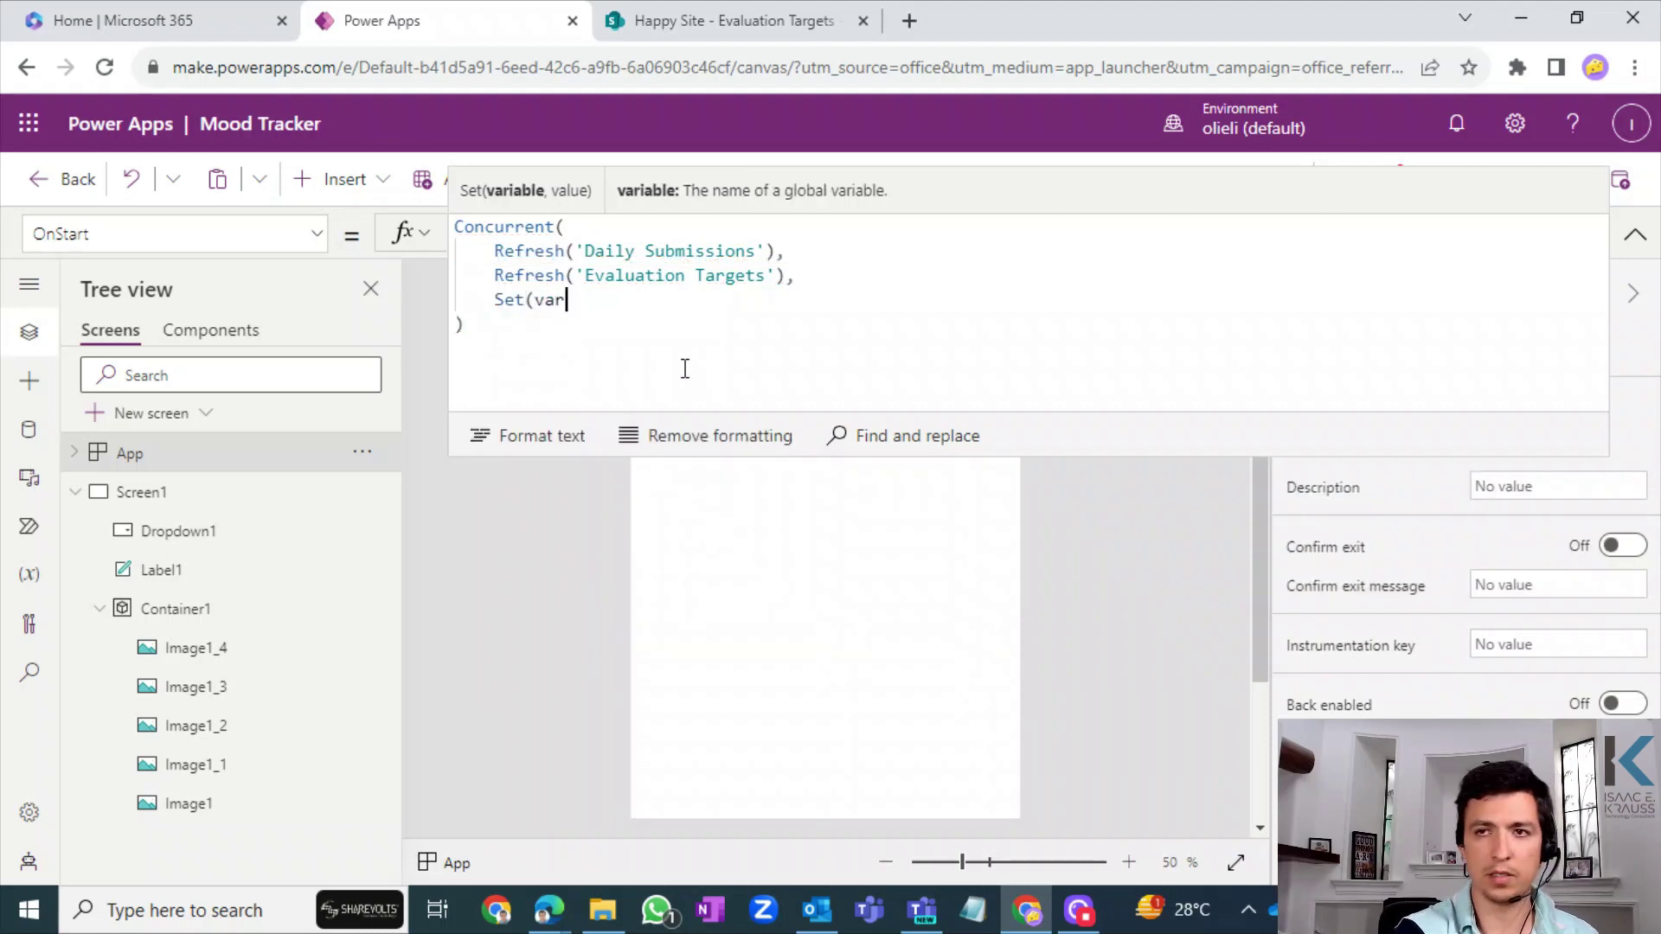
text(User)
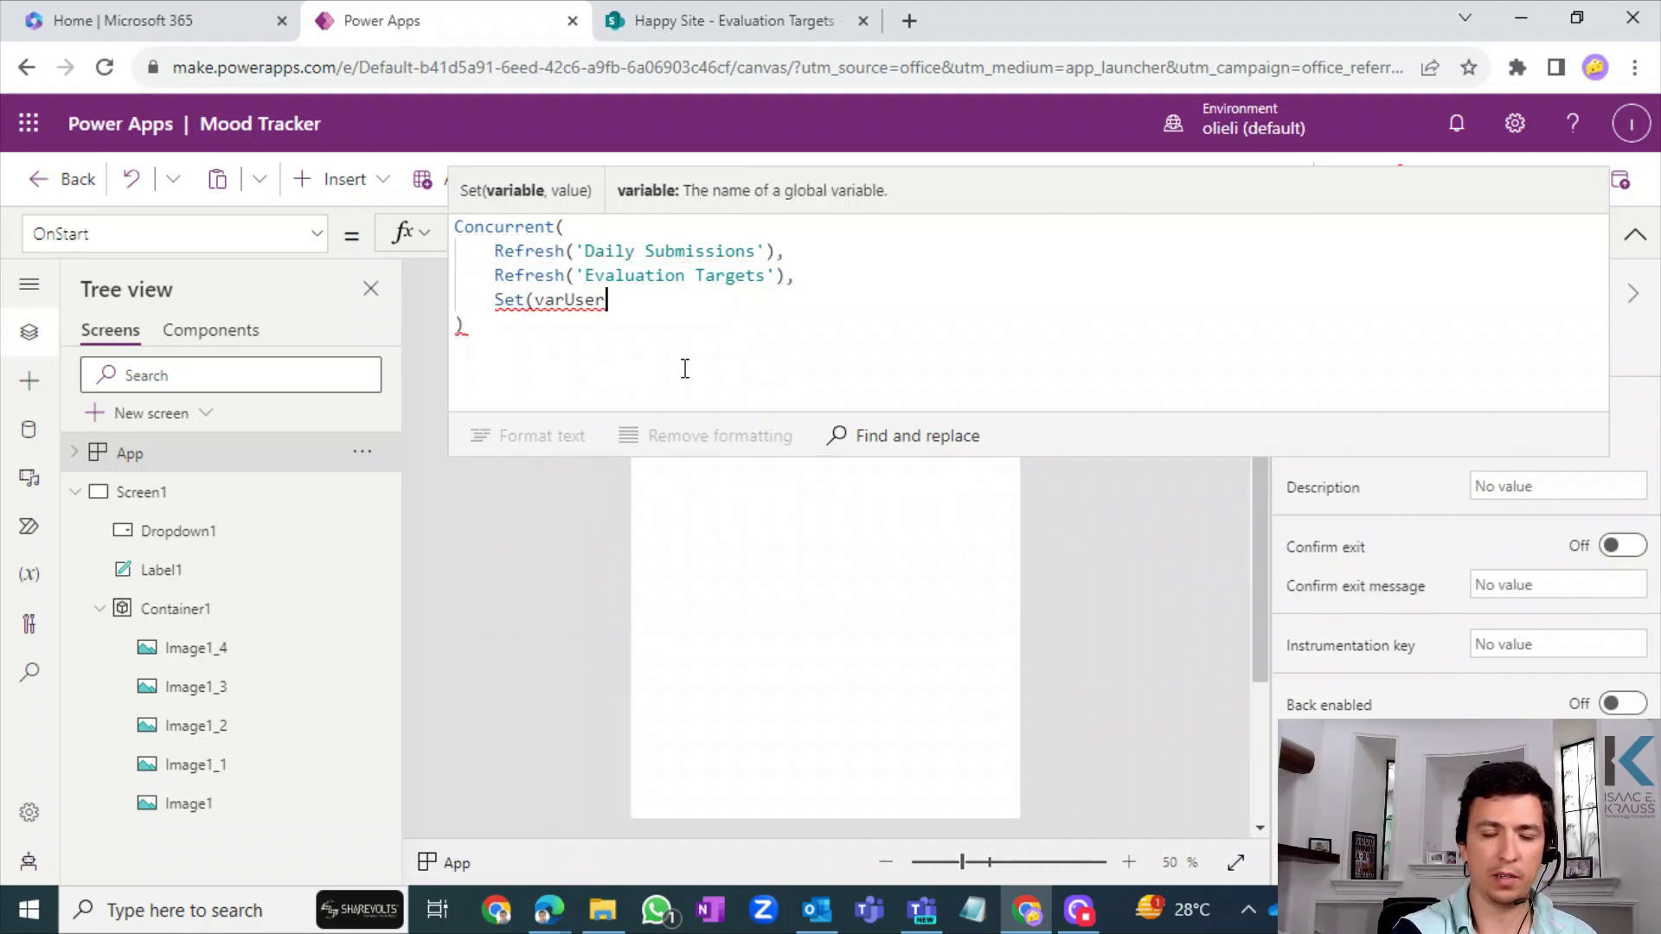
text(,User)
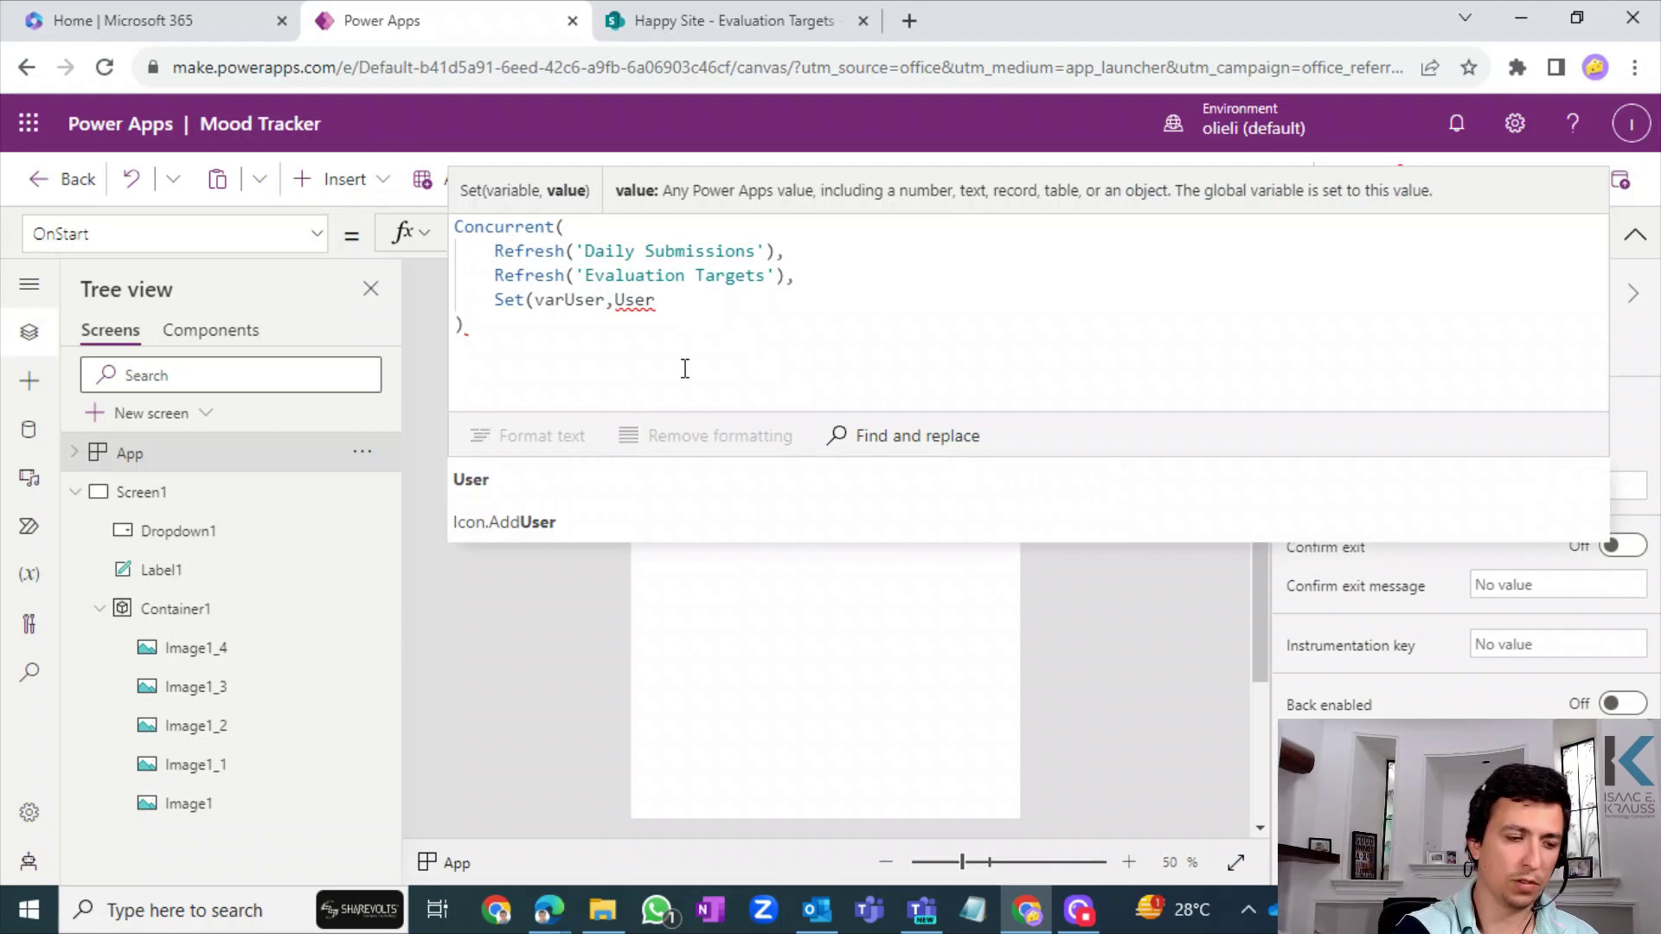
text(()))
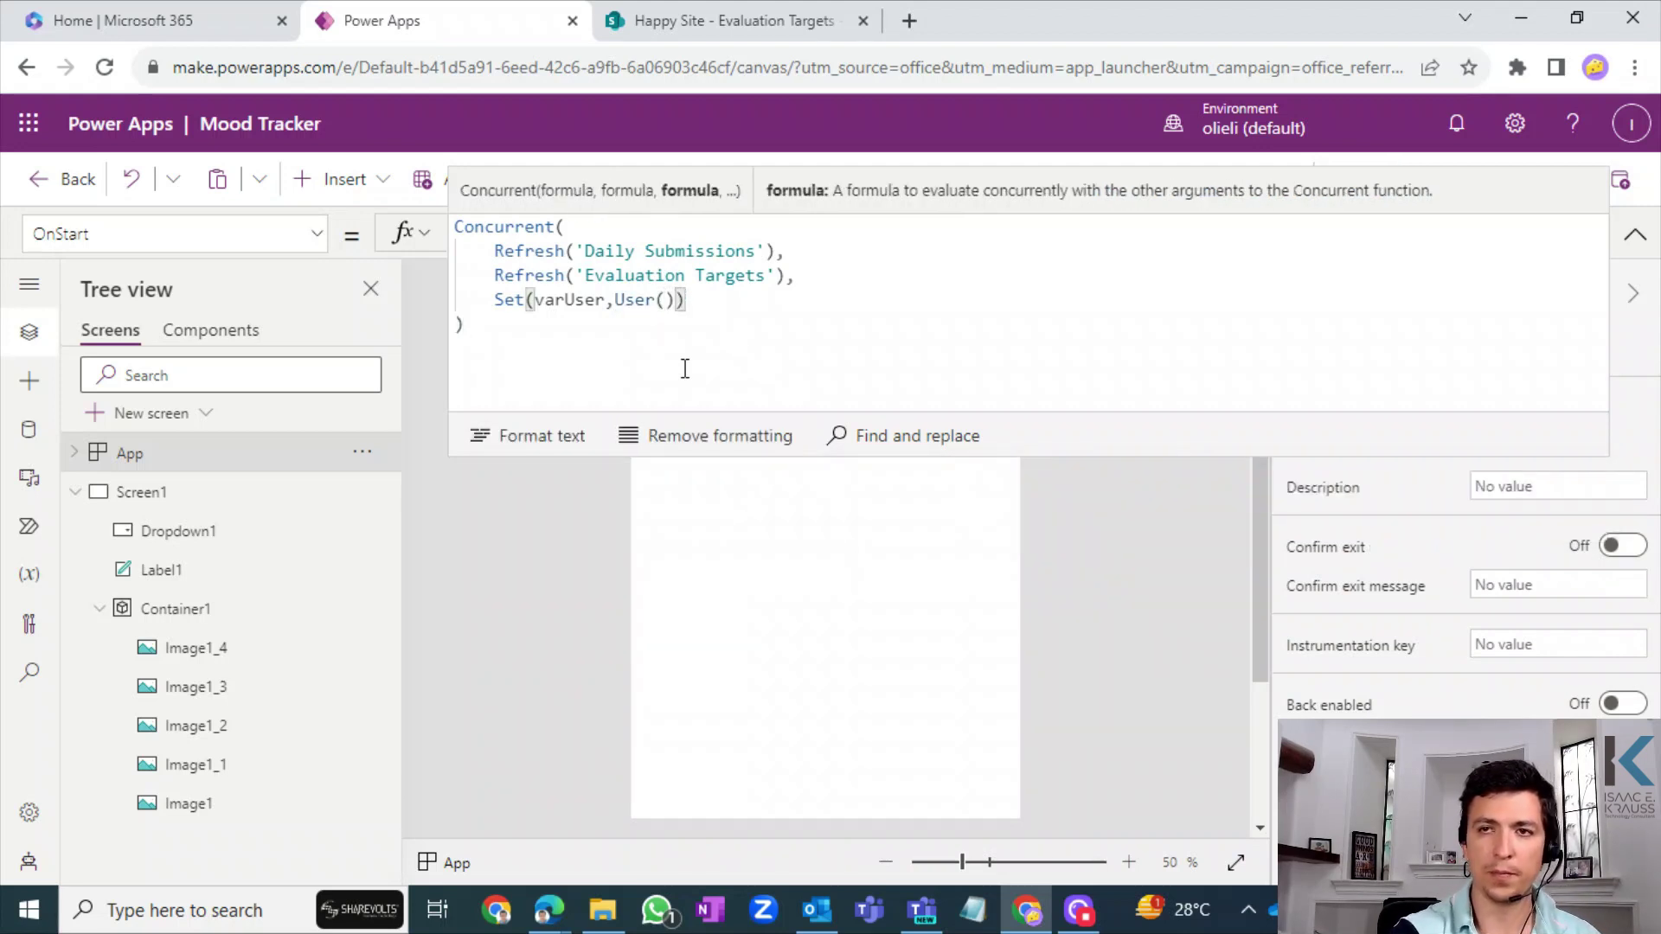
- Examine the varUser variable and the User() value in the Set call of the OnStart formula
click(561, 301)
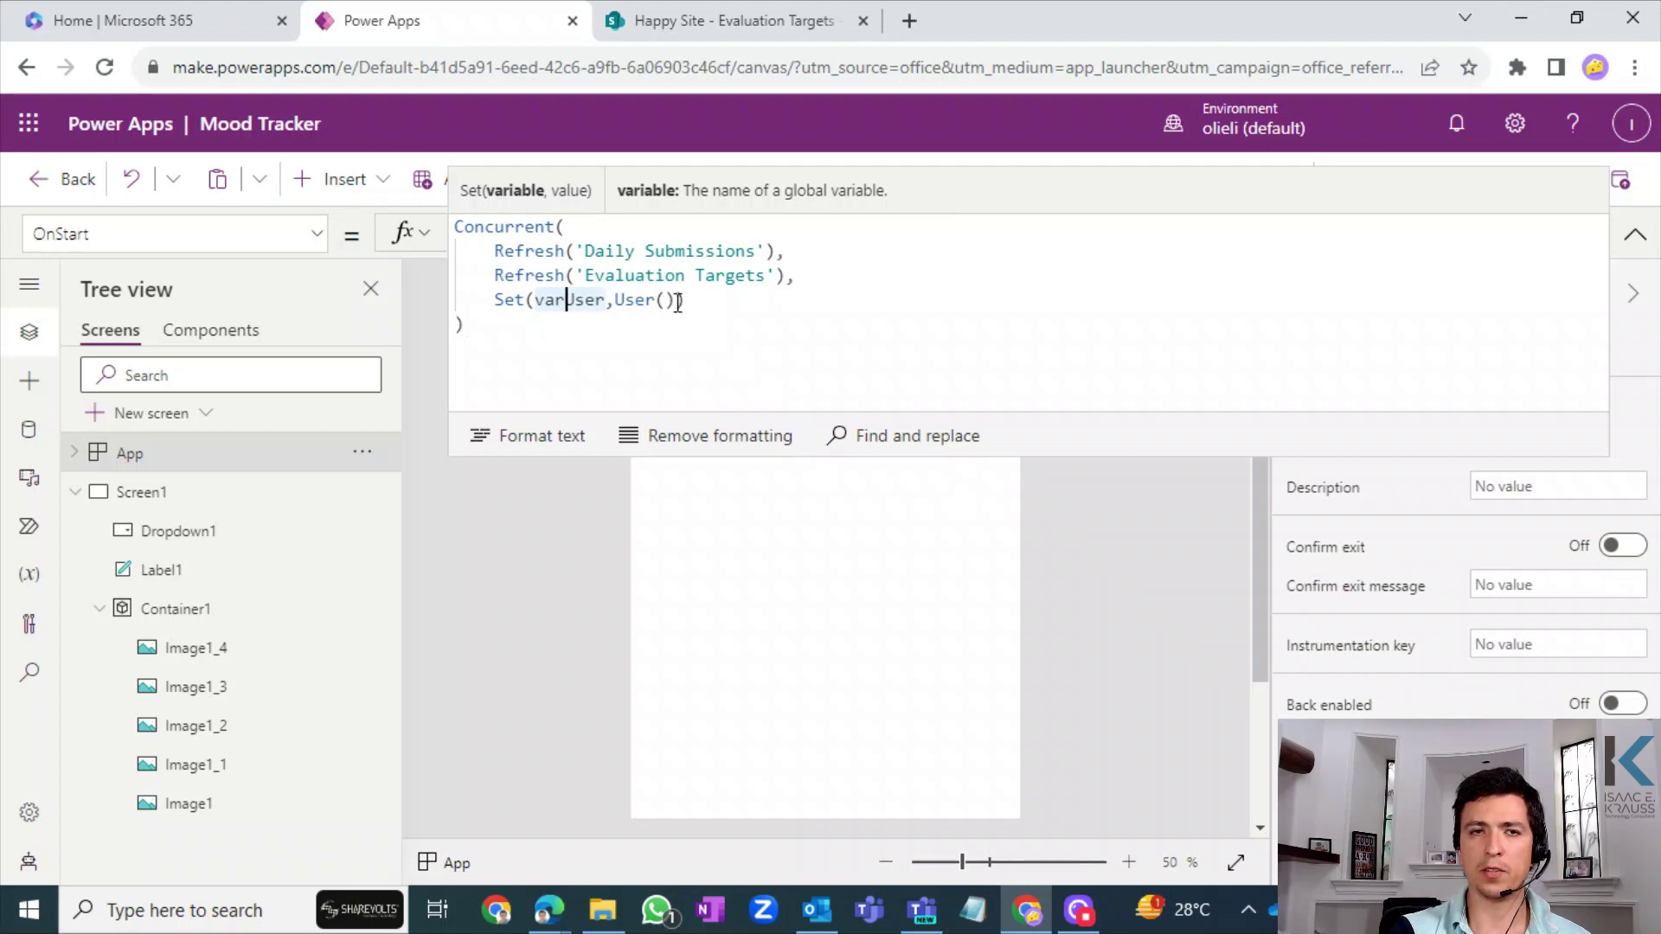
drag(615, 301, 679, 300)
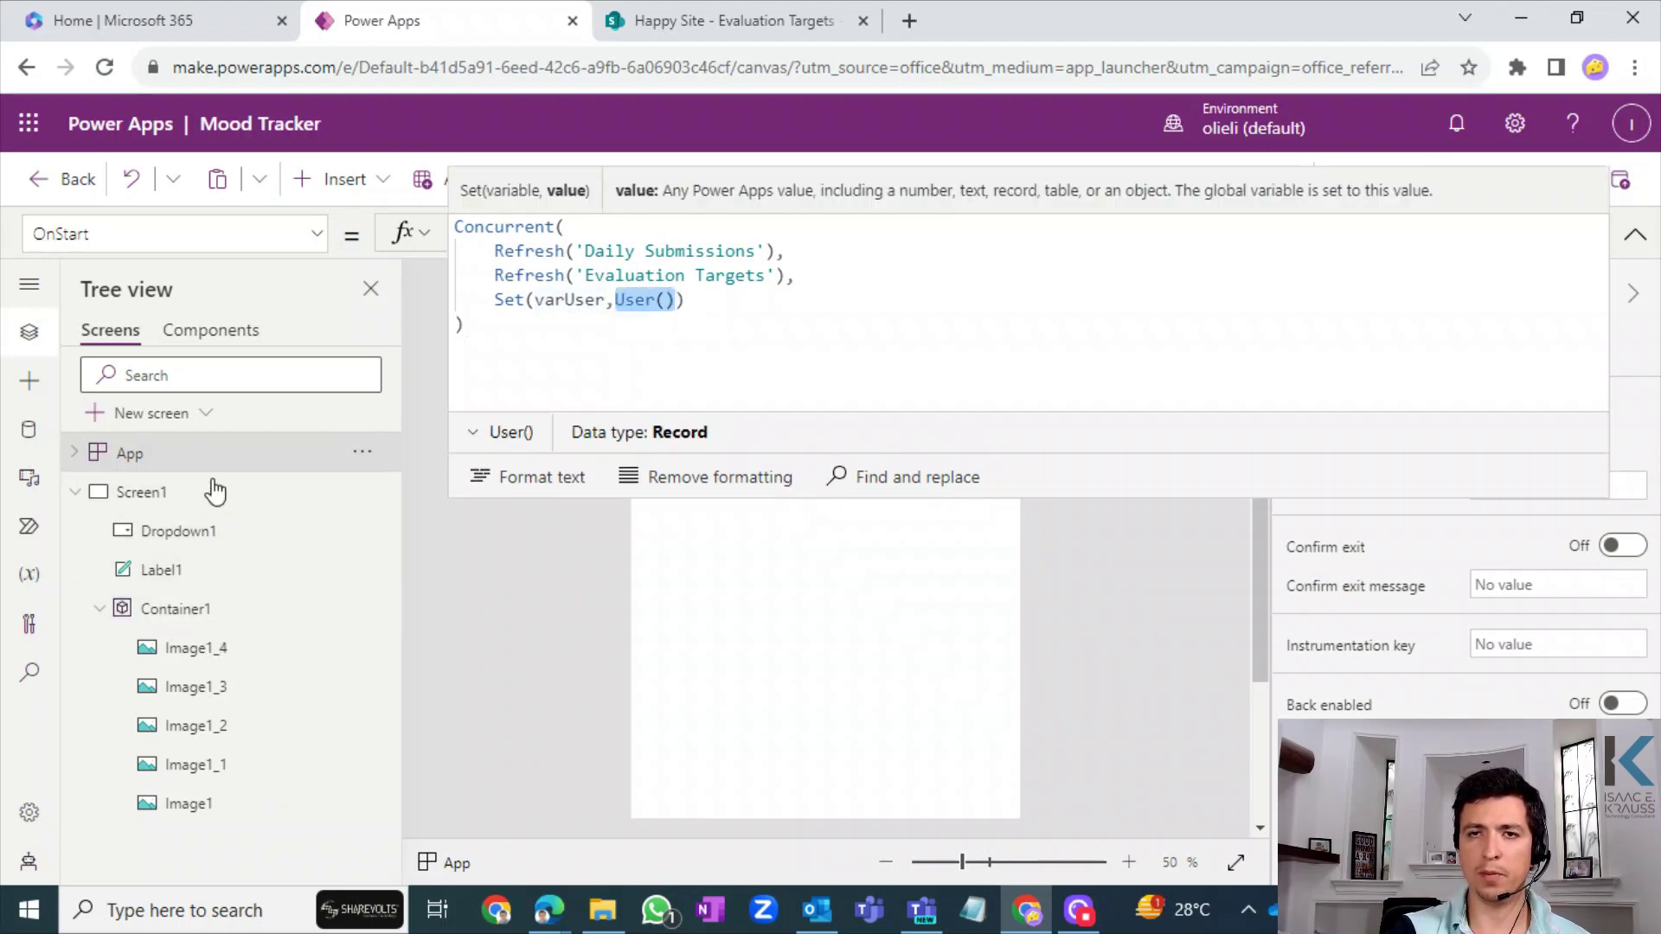
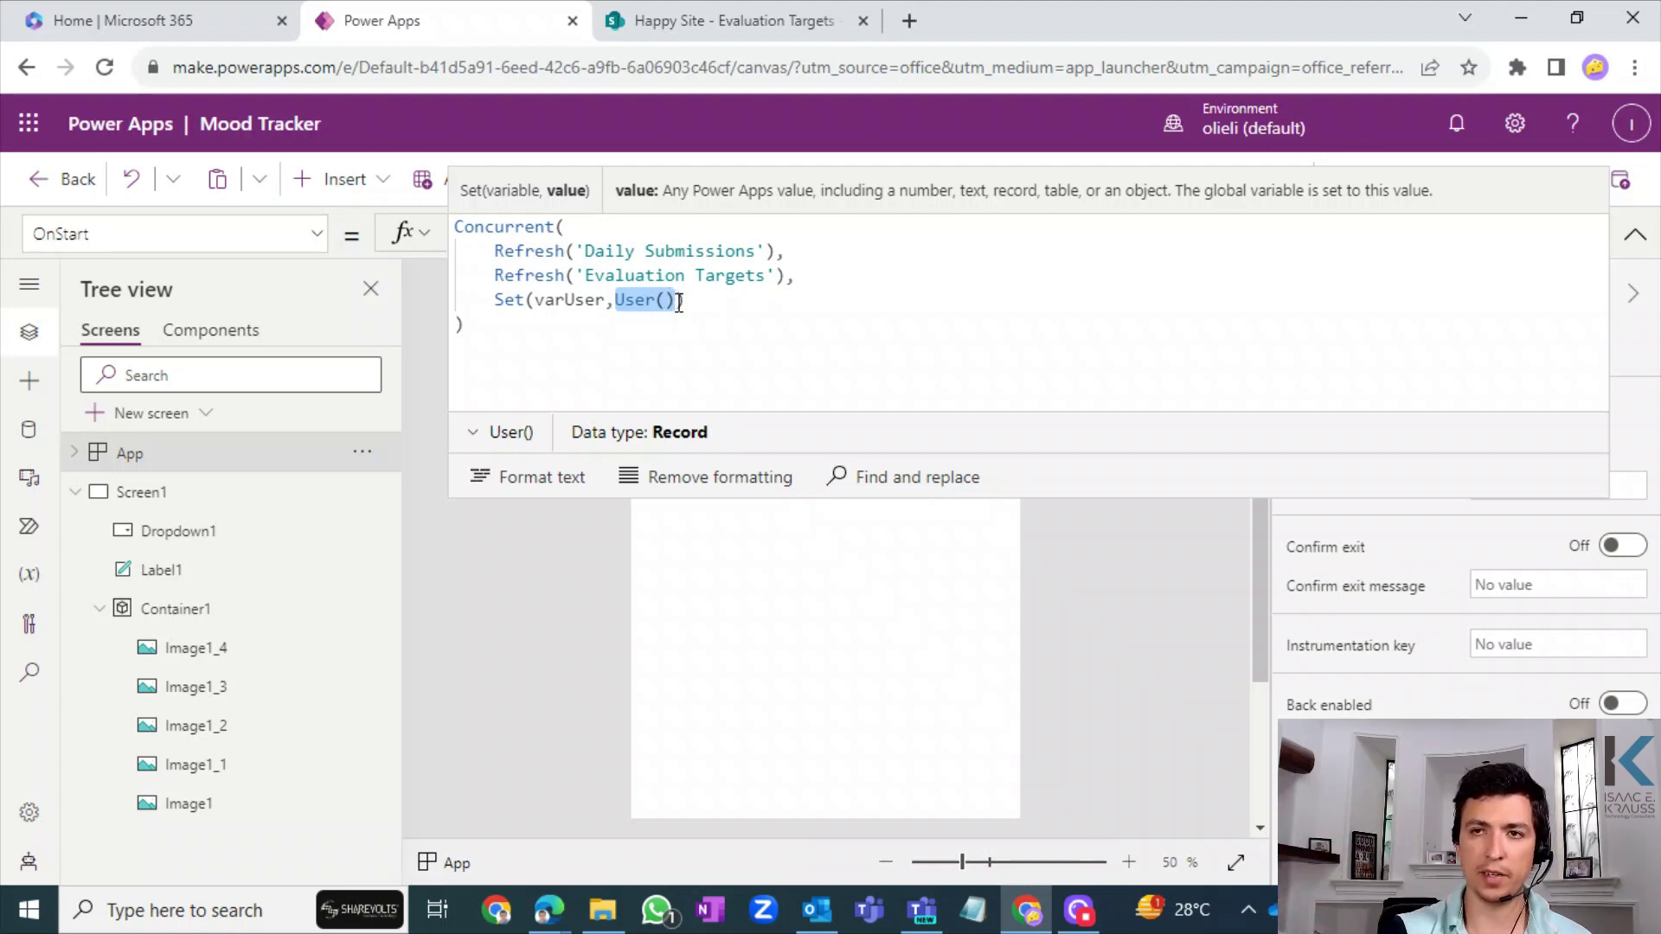
click(678, 301)
text())
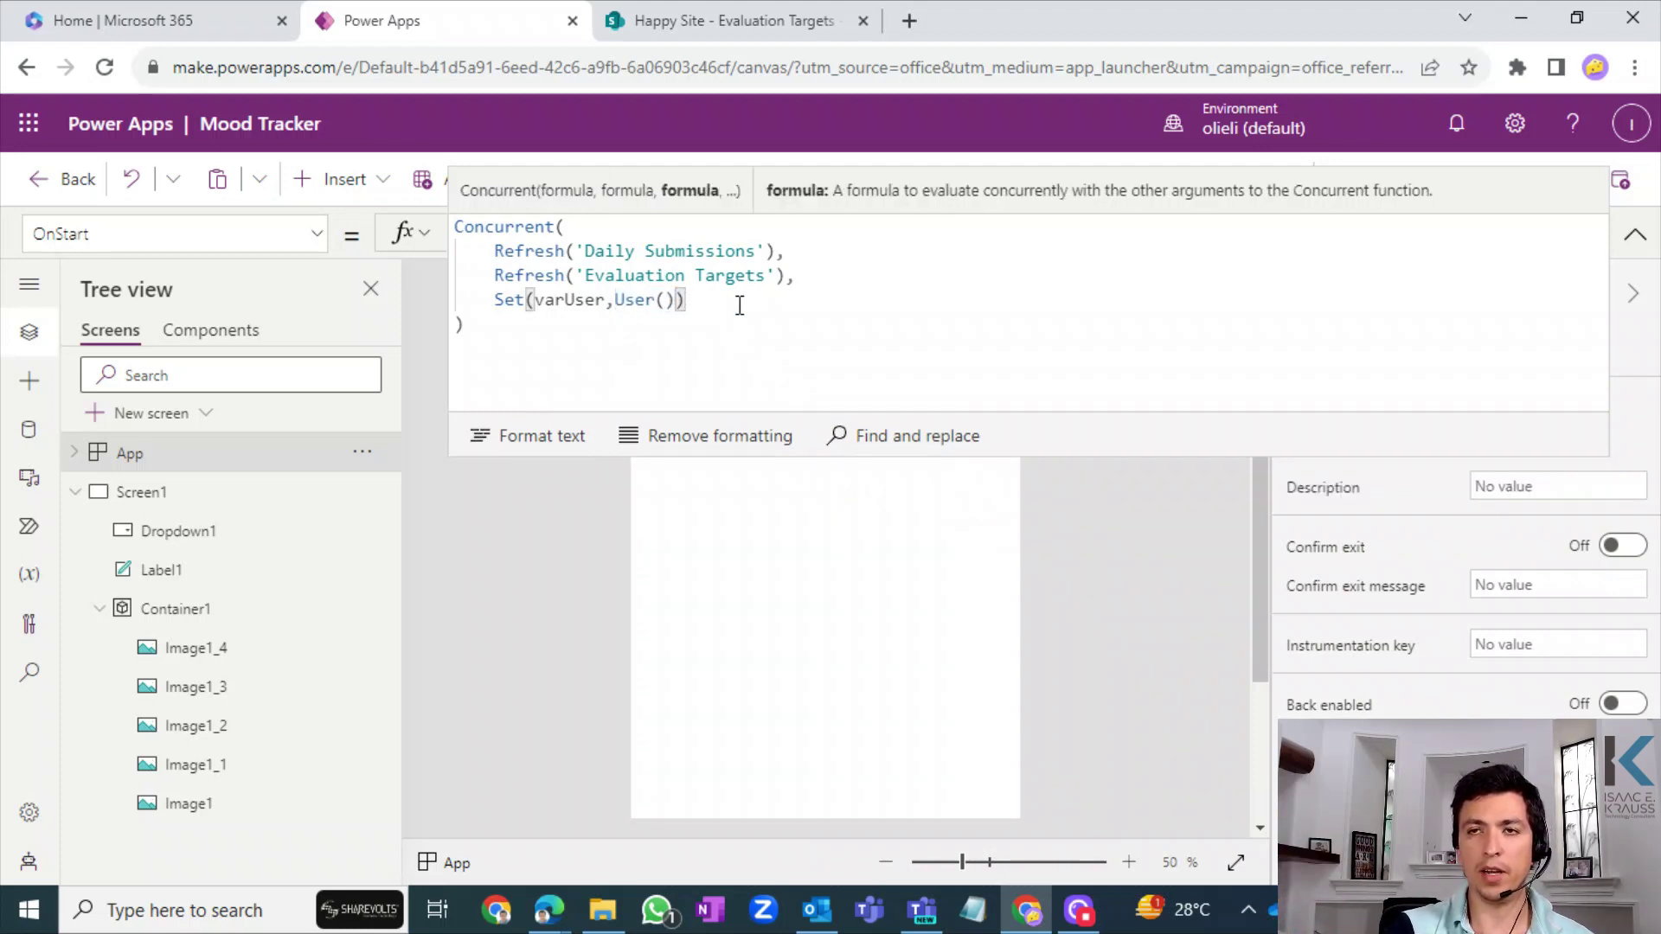
drag(617, 299, 676, 299)
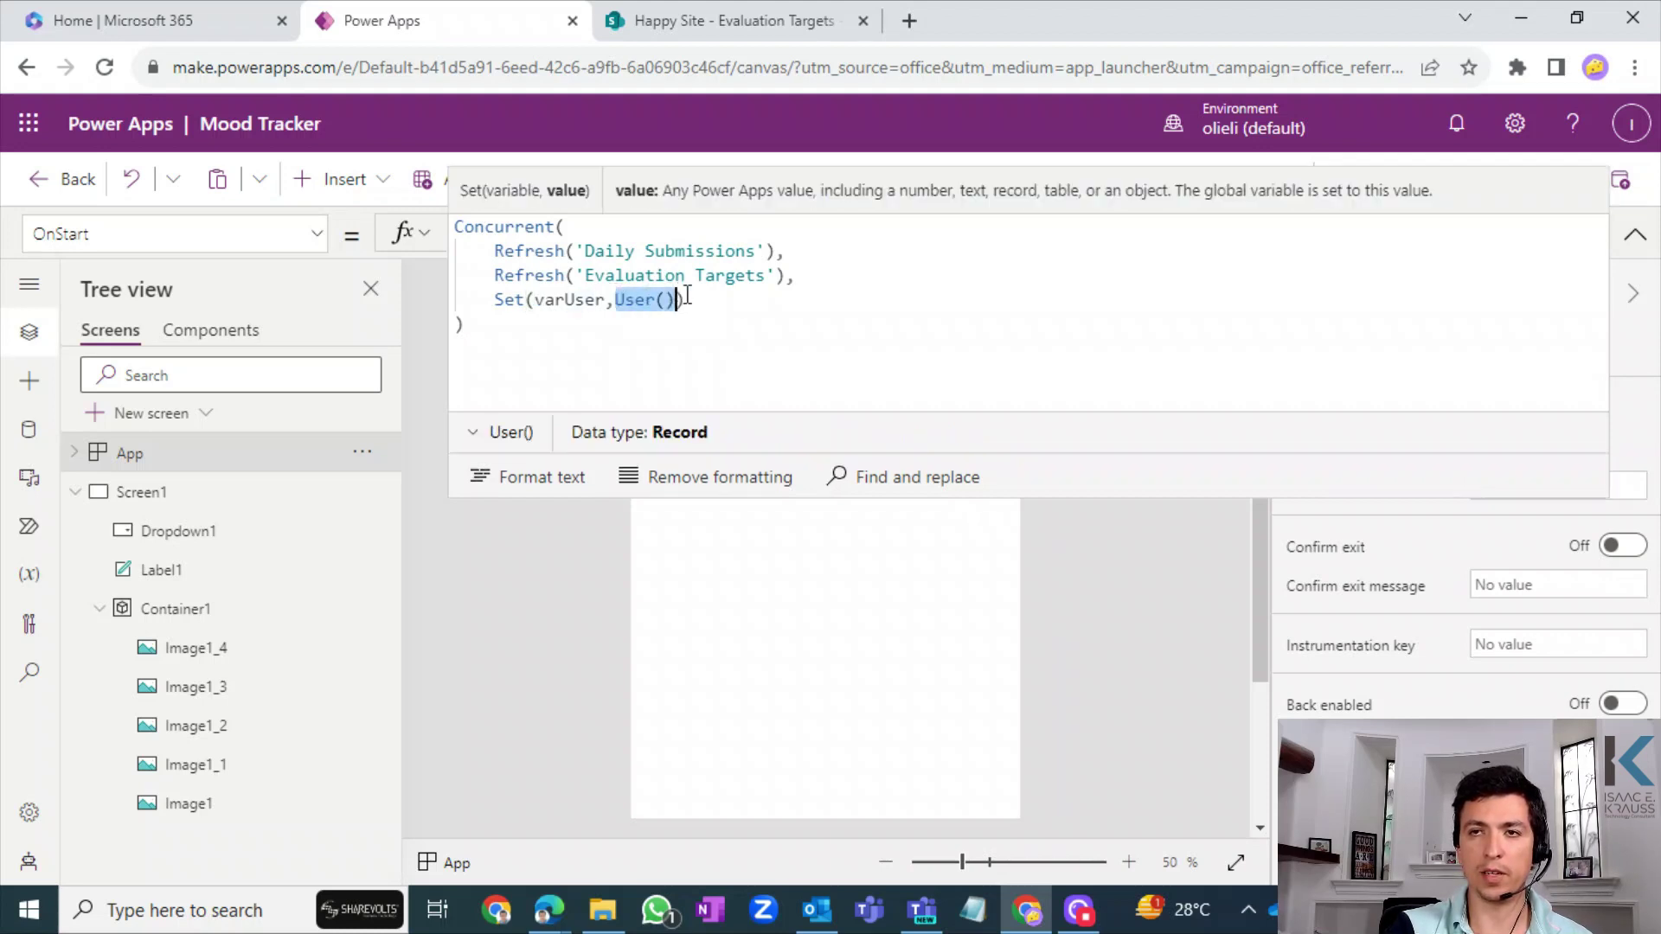
click(734, 326)
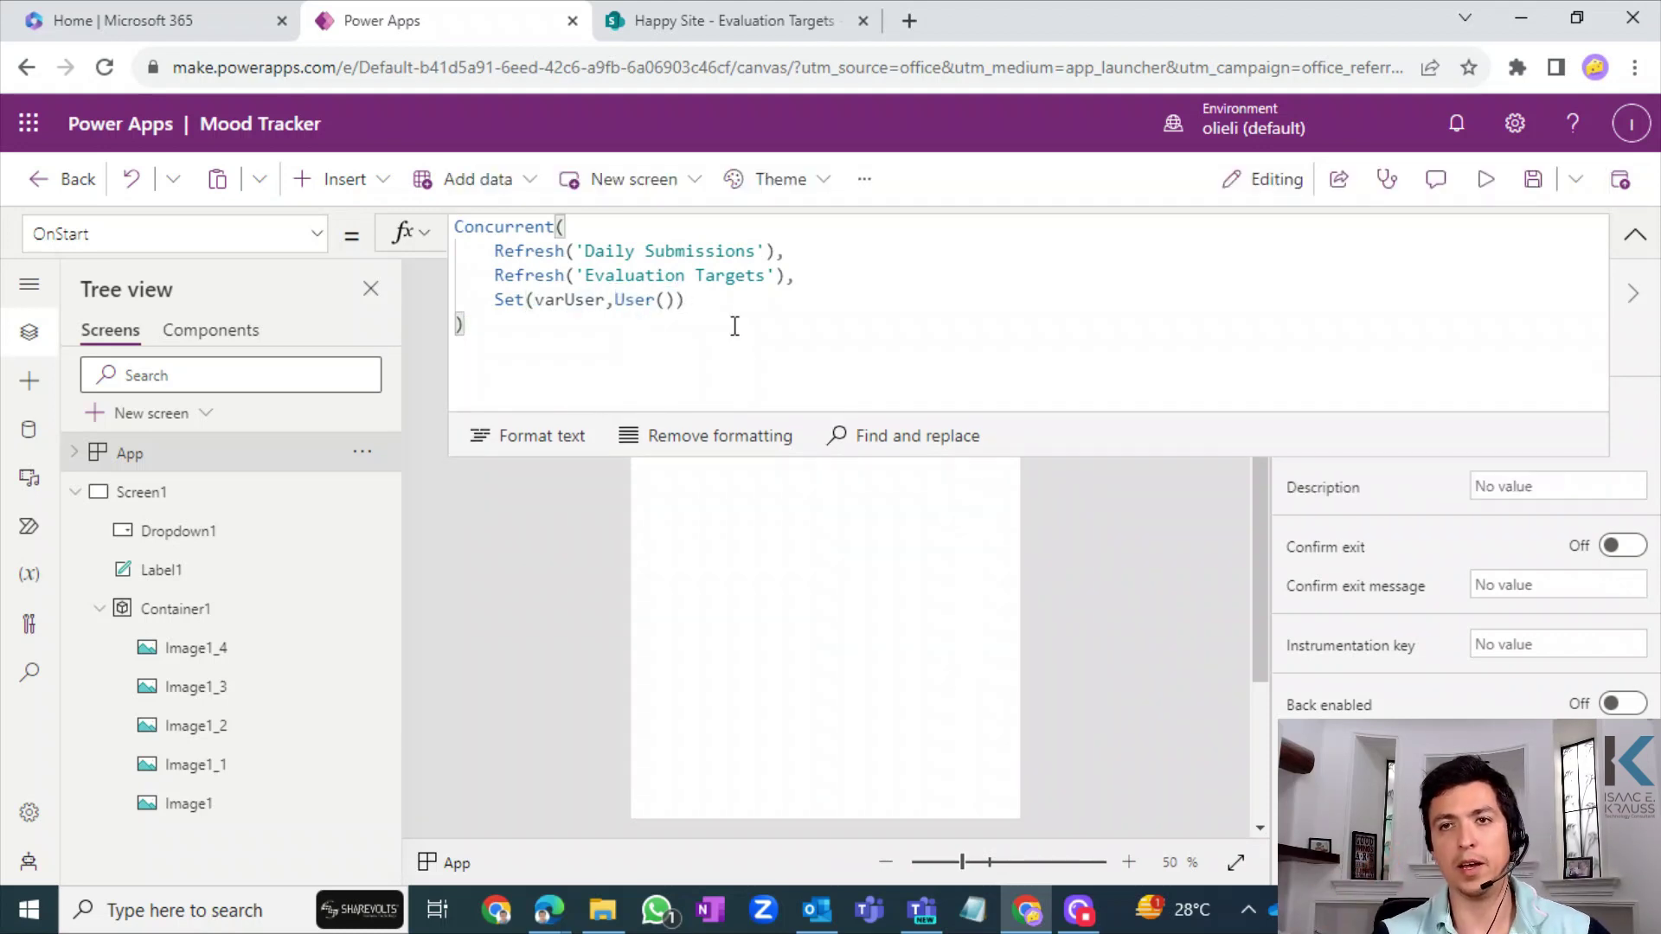
click(543, 304)
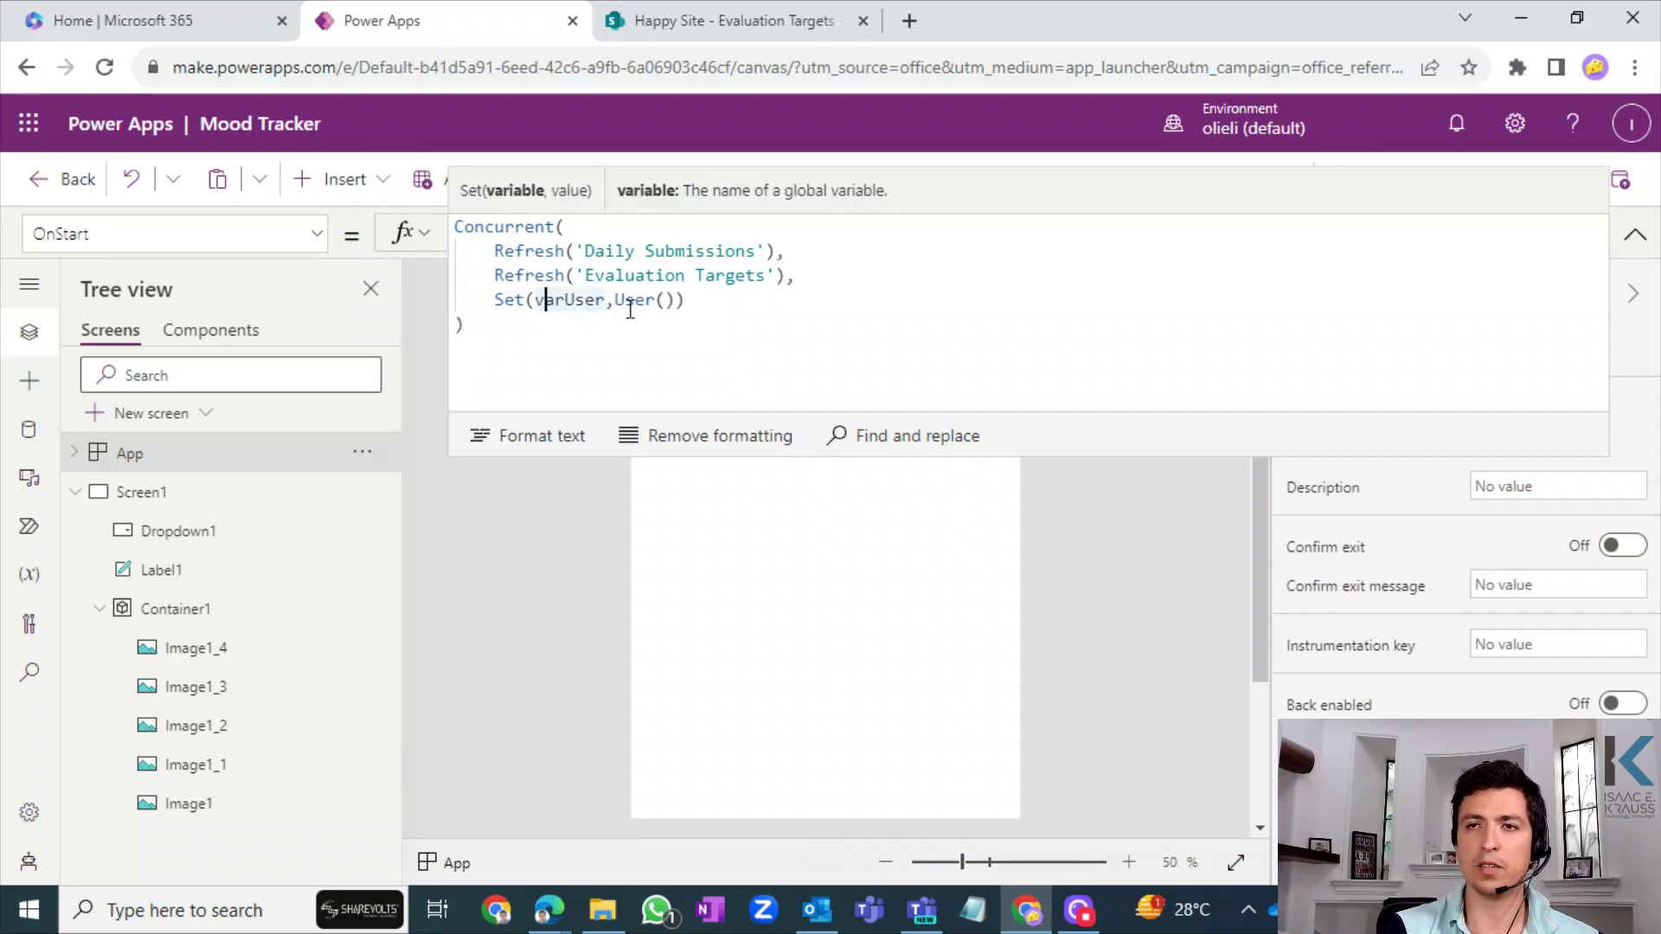
drag(615, 301, 675, 301)
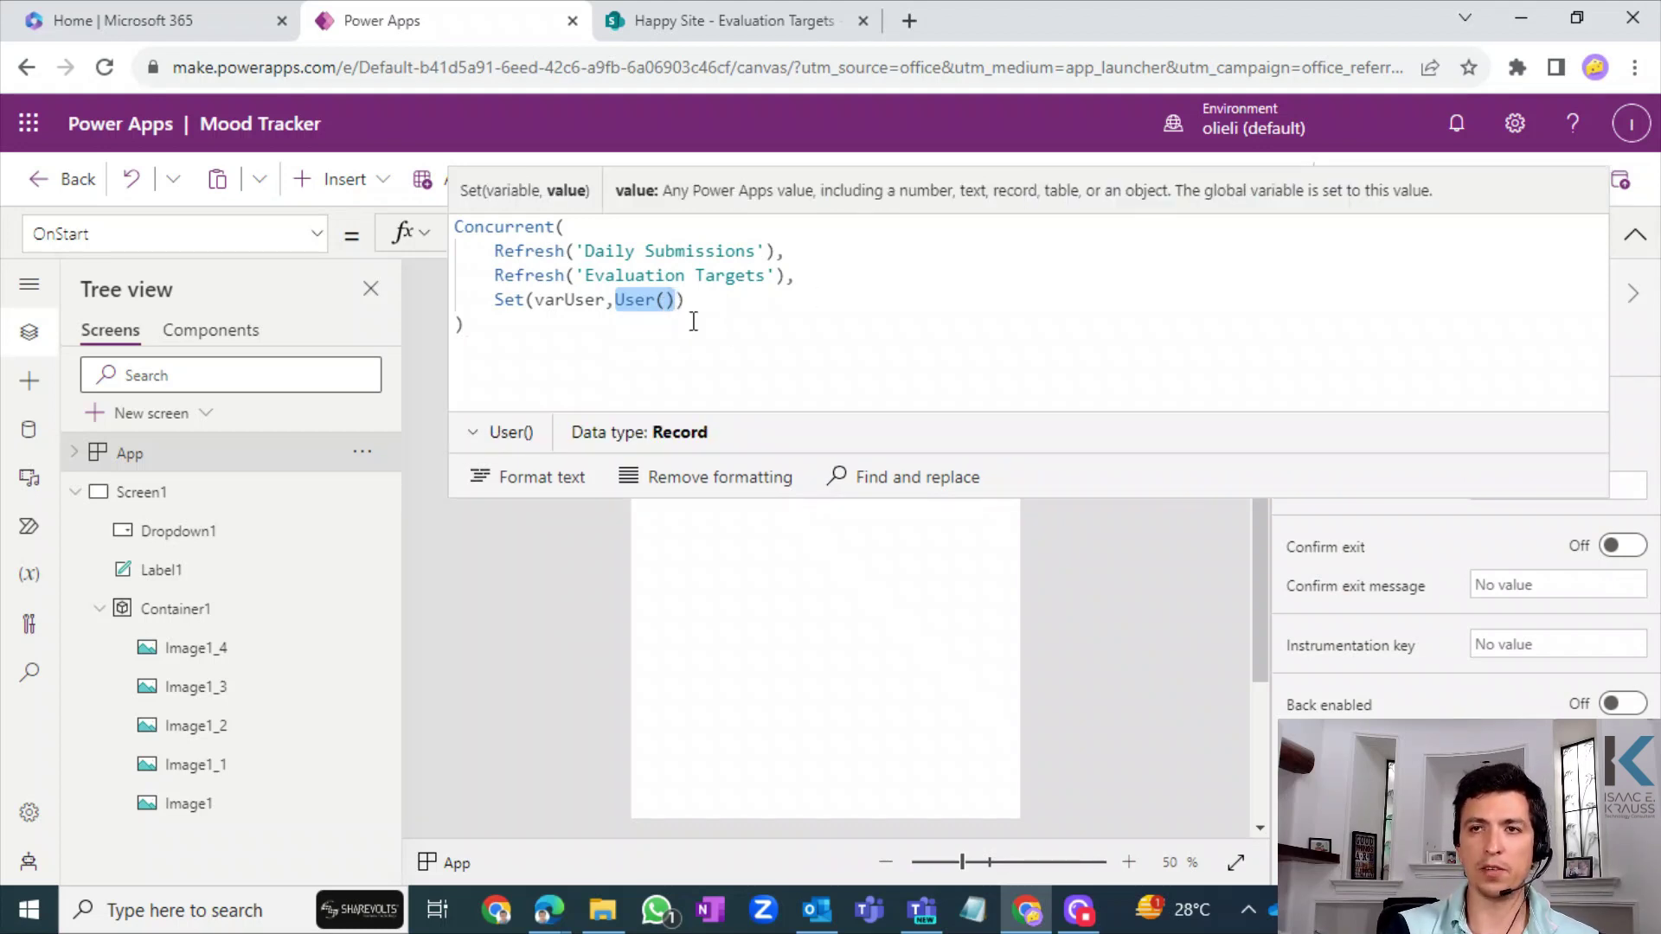
click(600, 322)
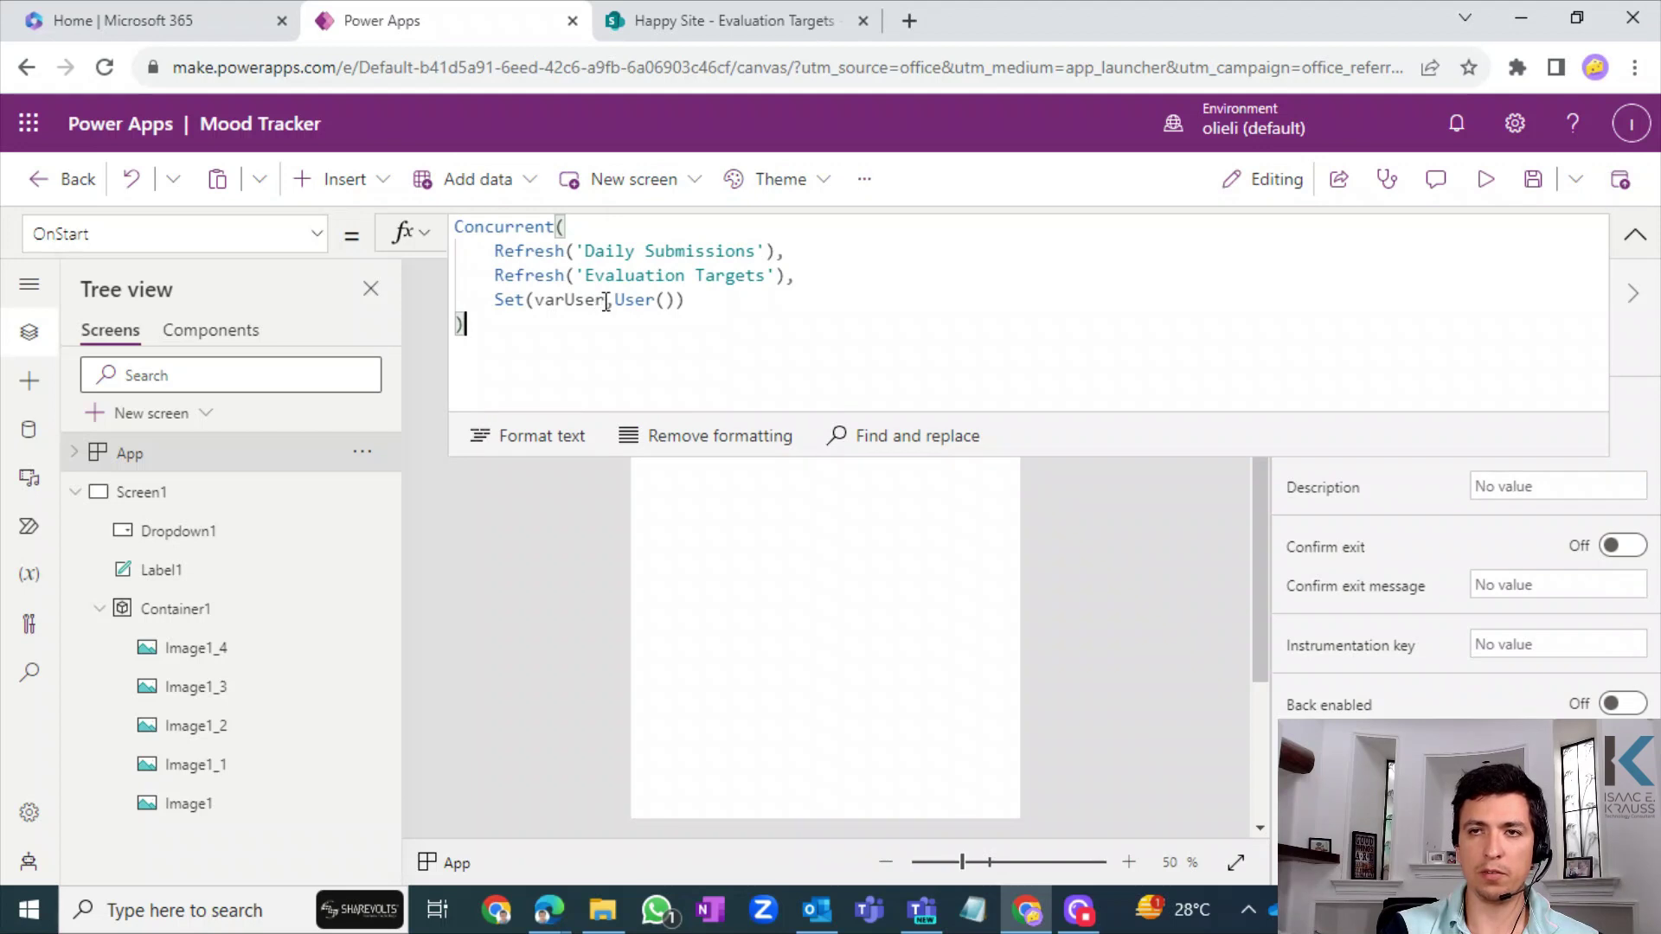
- Run the App object's OnStart to populate varUser and collapse the formula editor
drag(605, 301, 535, 301)
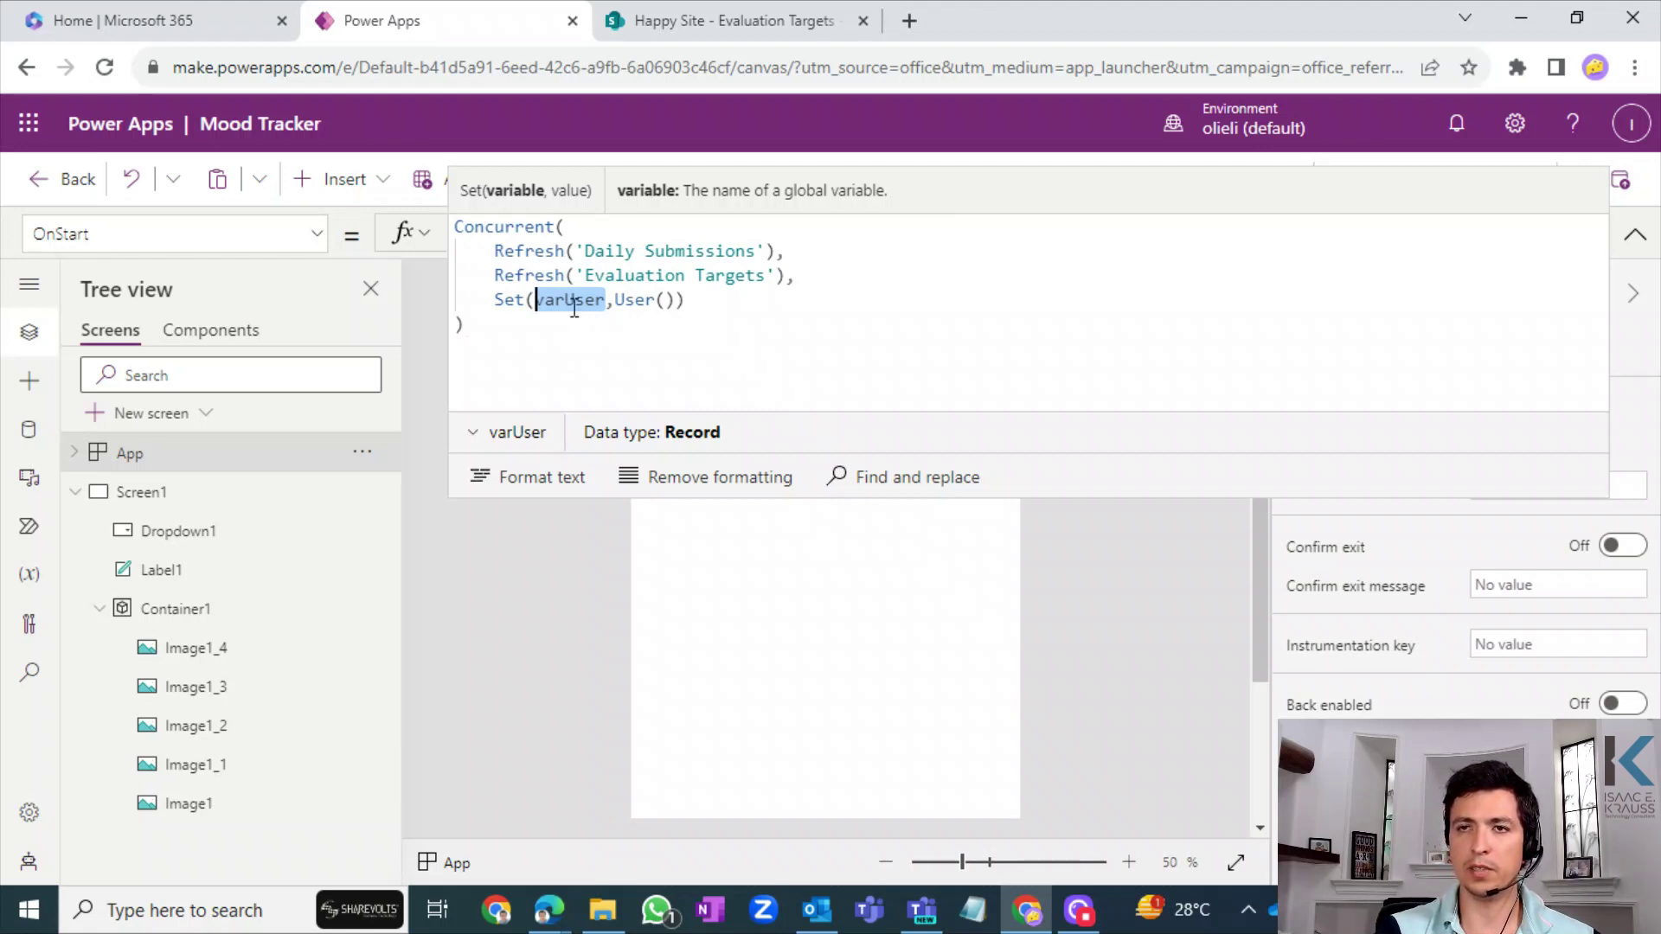
click(363, 453)
click(405, 624)
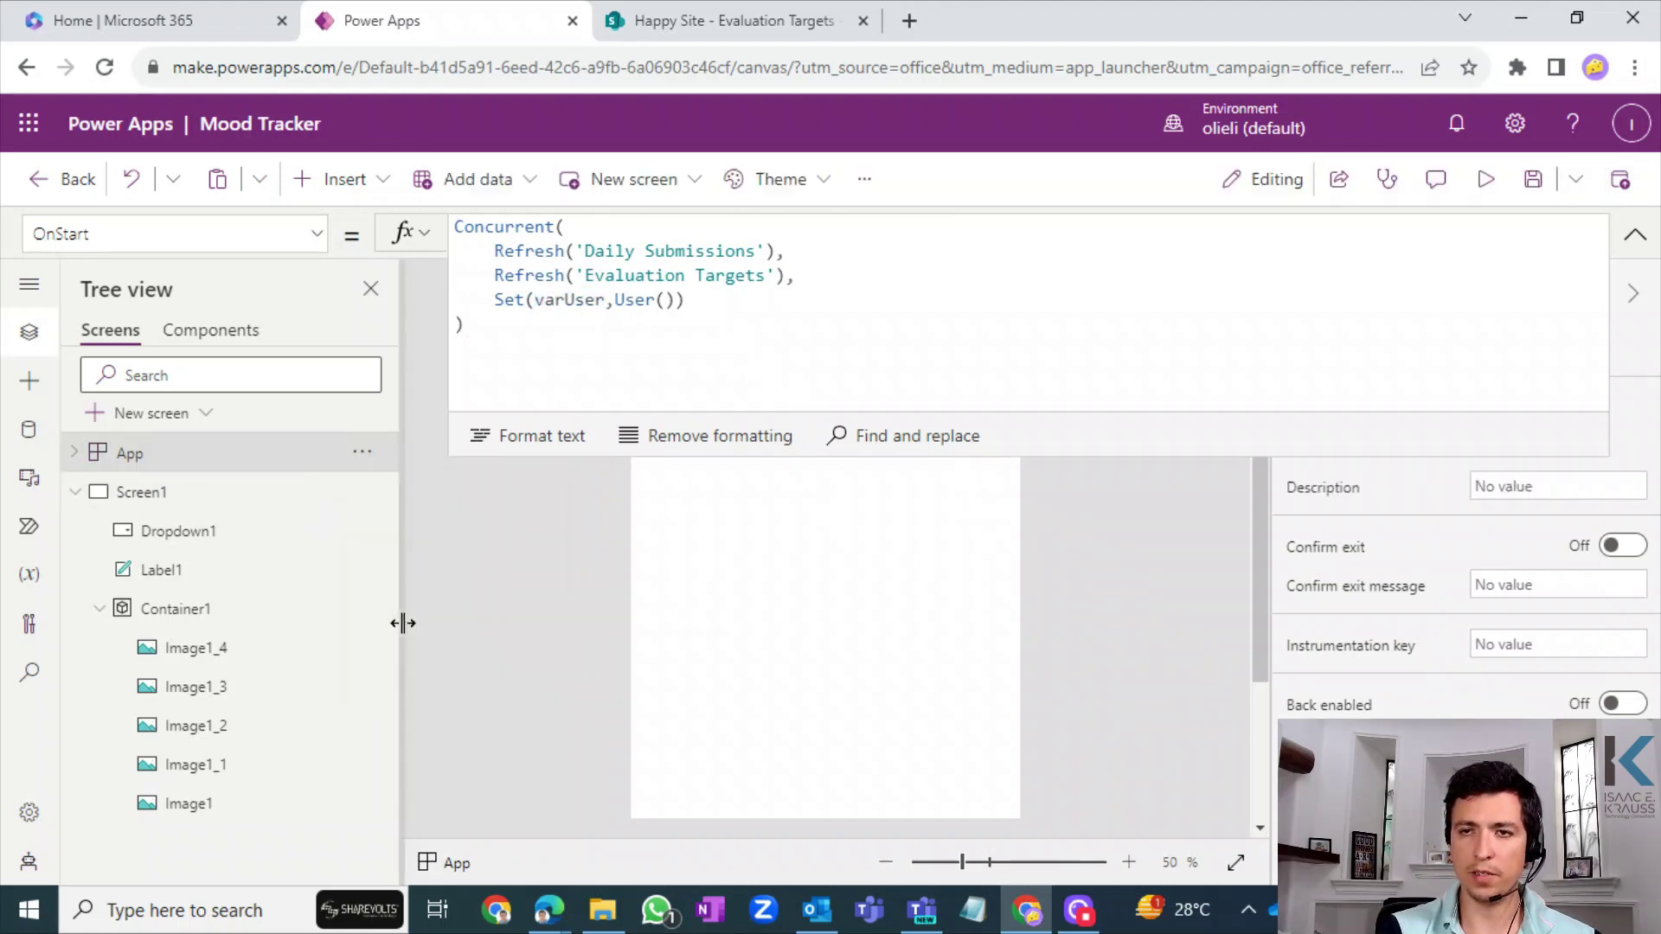
click(1634, 232)
- Move the "Mood during breakfast:" label and the smiley container together down Screen1, leaving free space above them
click(709, 374)
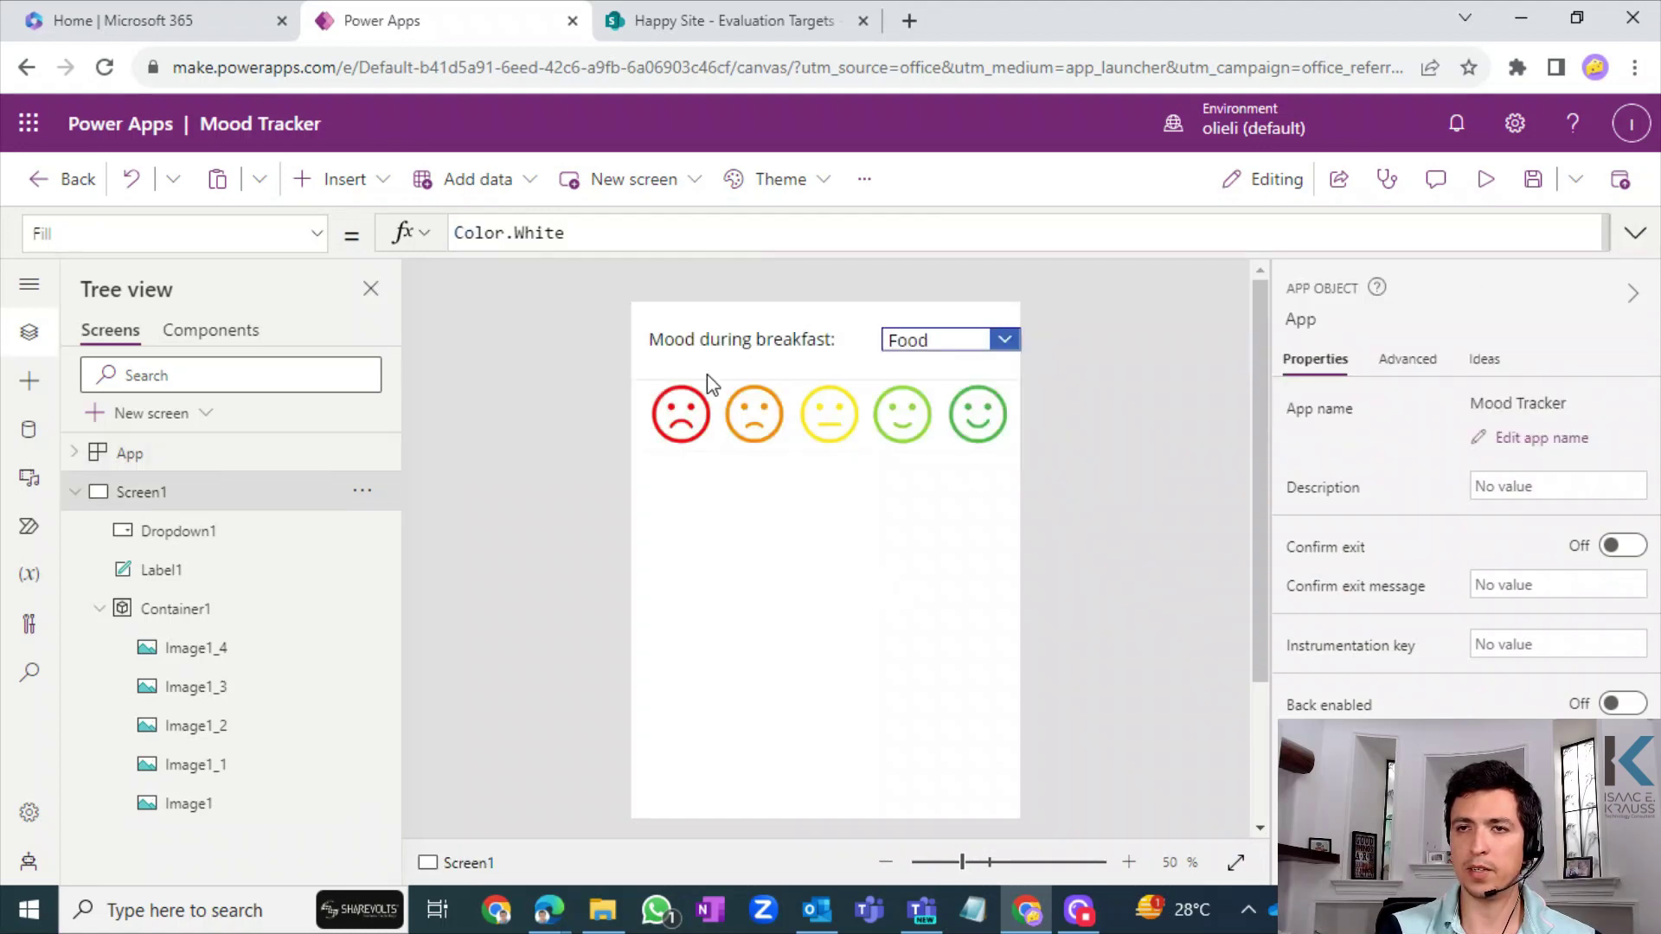
click(717, 353)
ctrl+click(1013, 342)
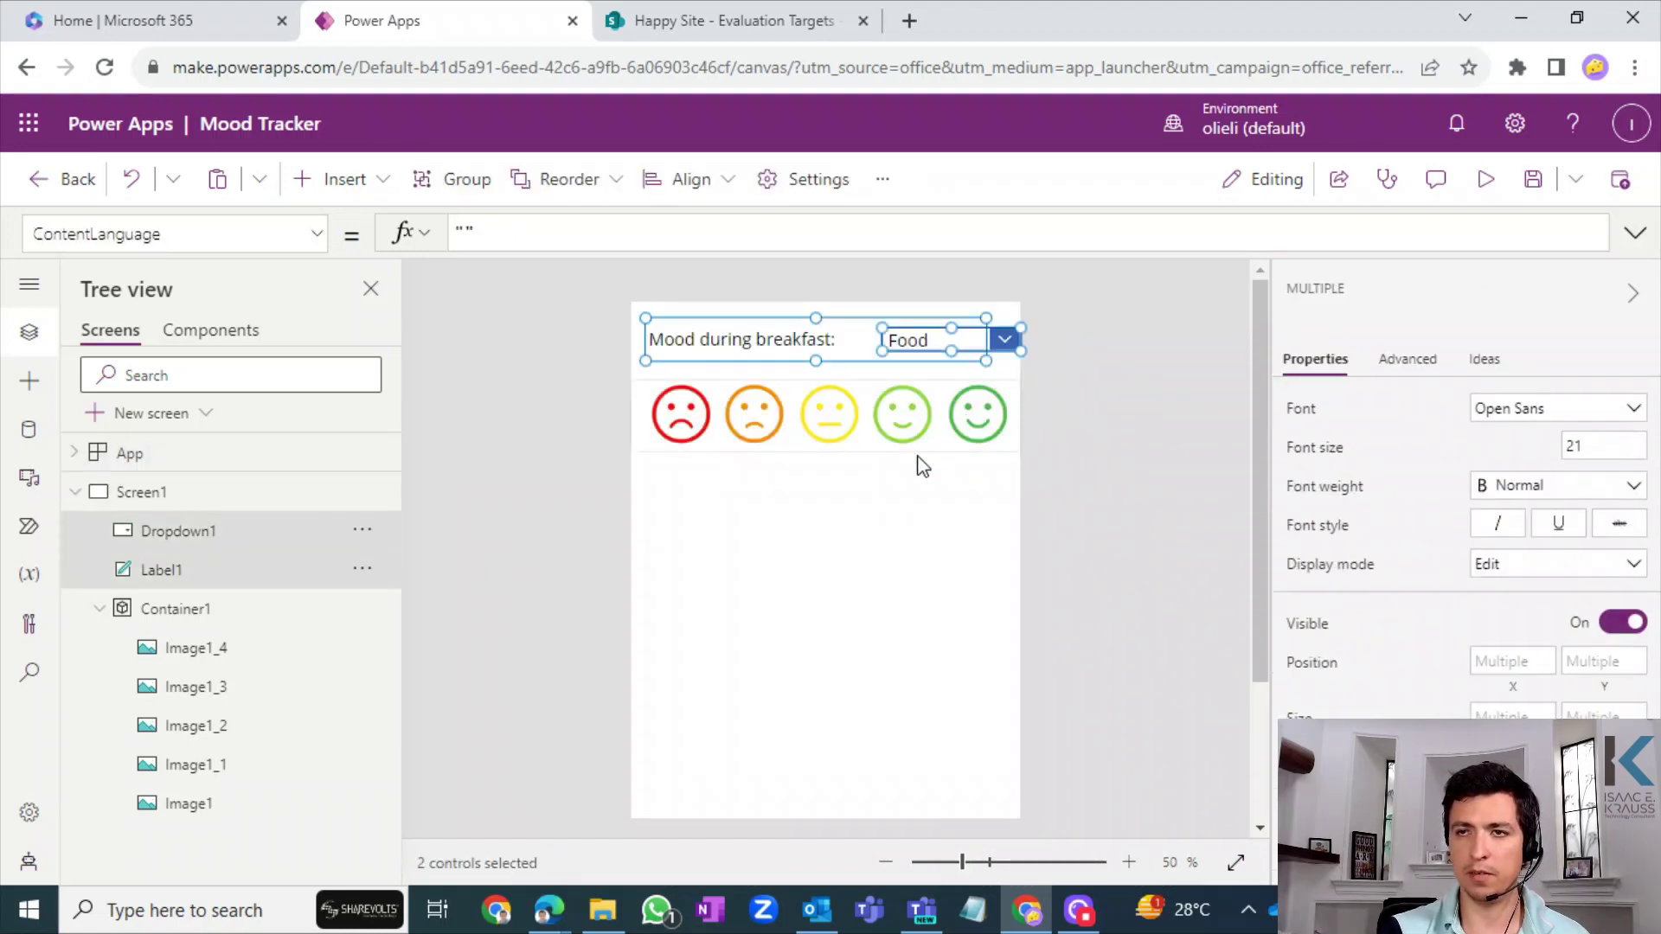
click(941, 443)
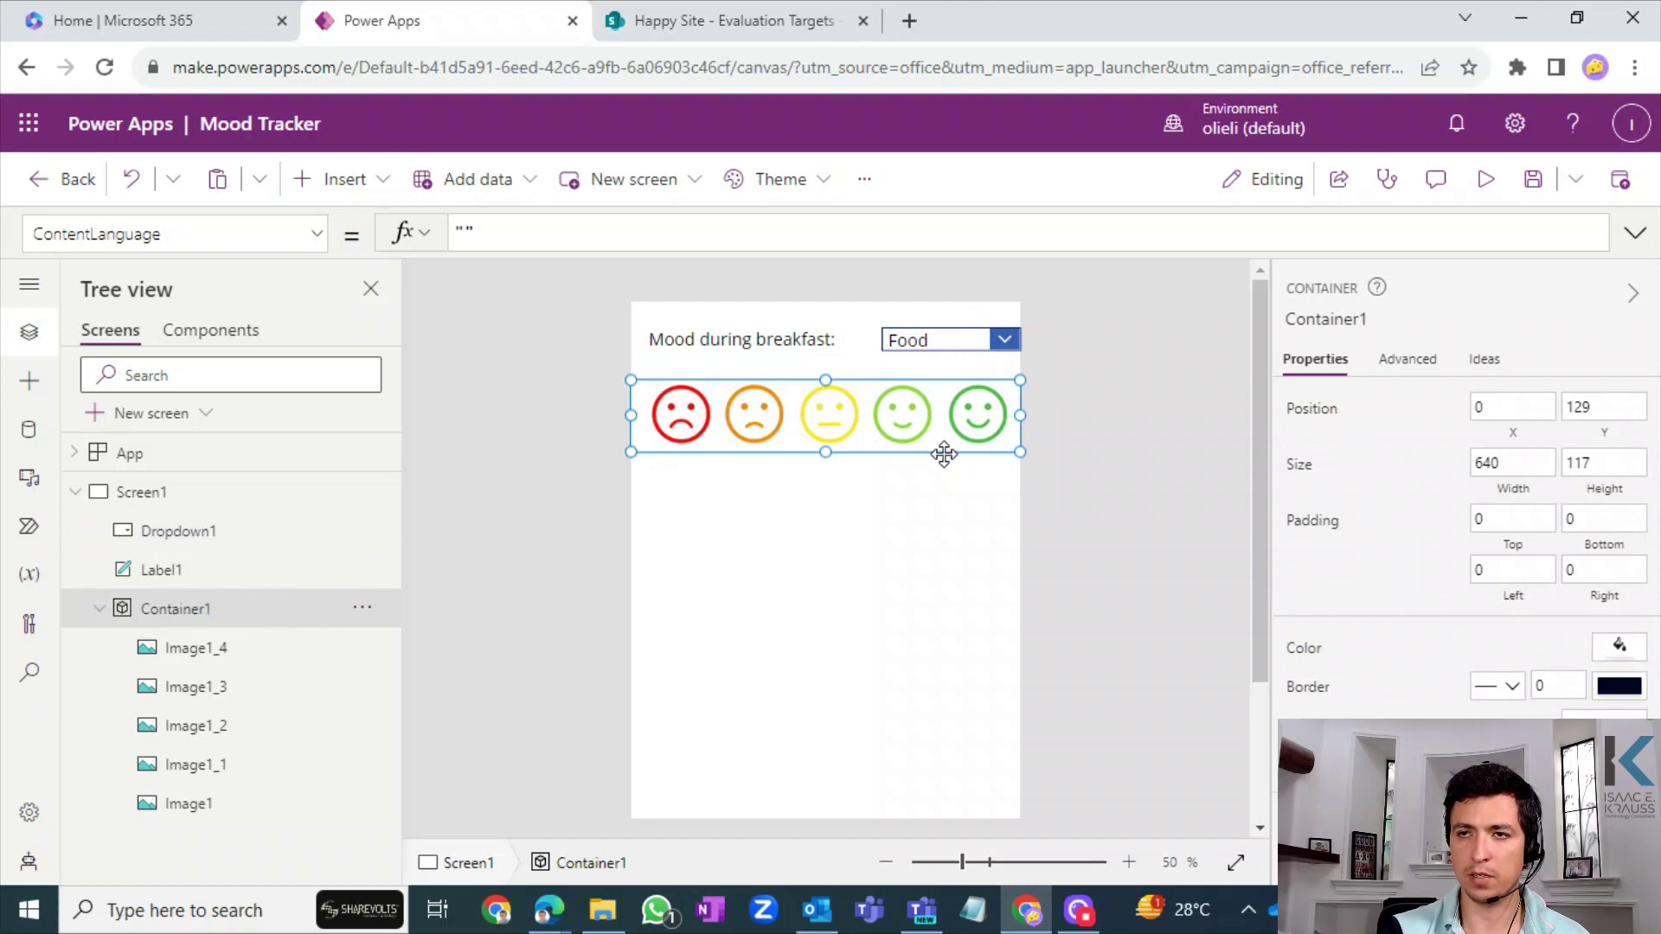
click(799, 354)
click(794, 385)
click(793, 367)
click(795, 363)
click(649, 396)
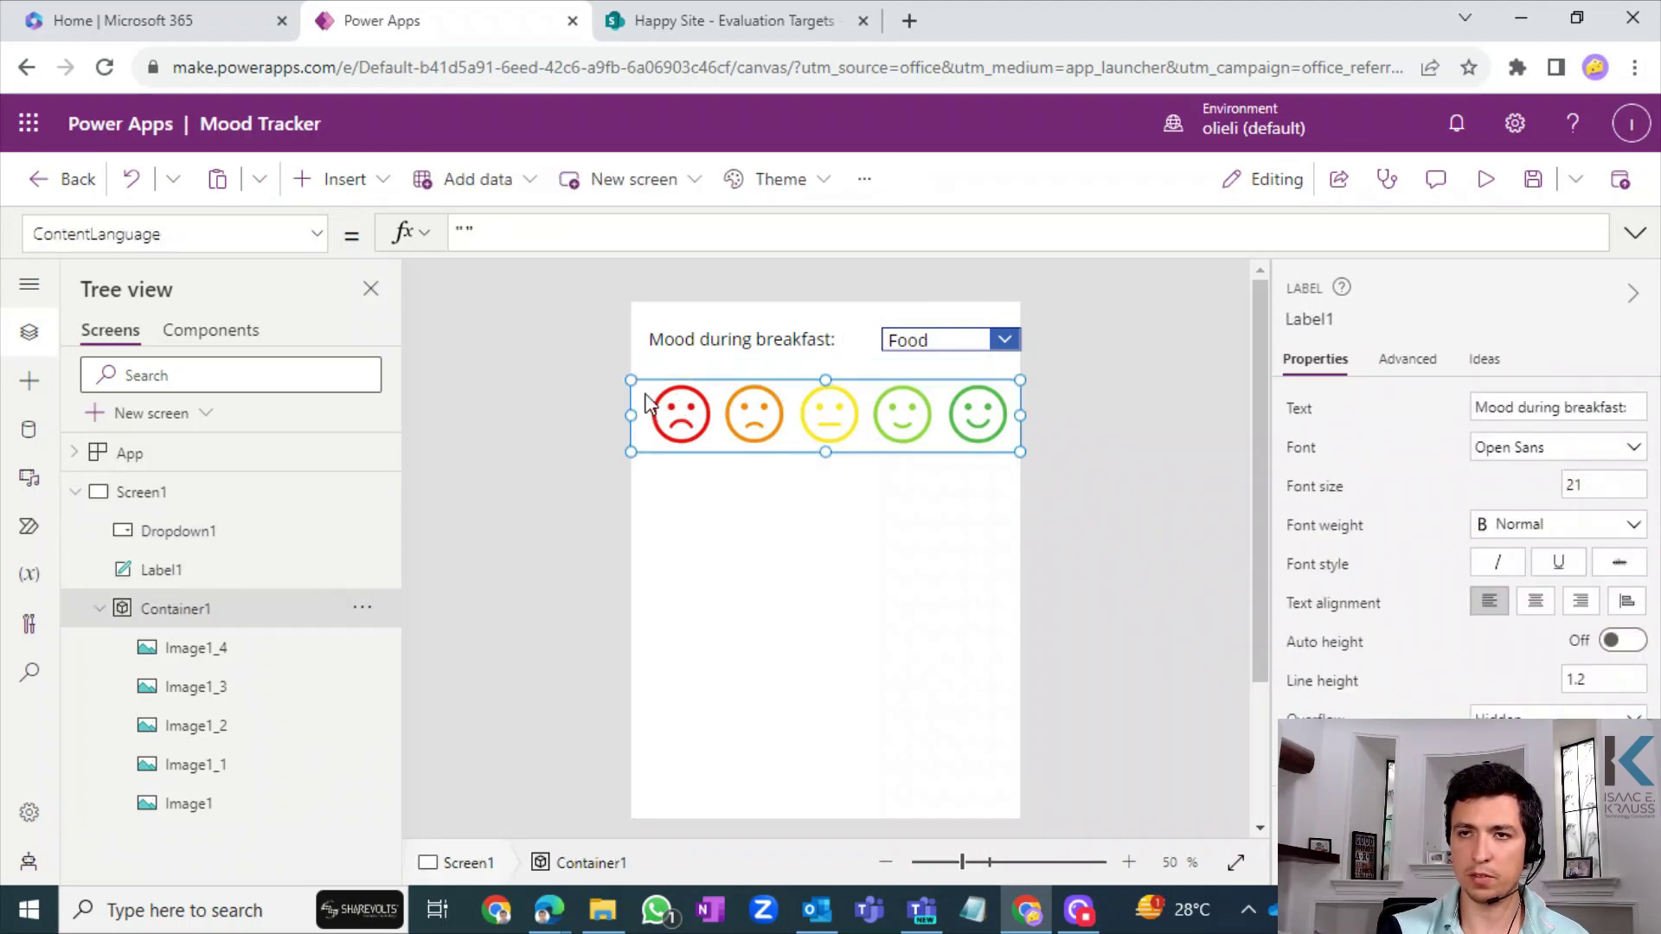
shift+click(649, 350)
drag(667, 359, 678, 481)
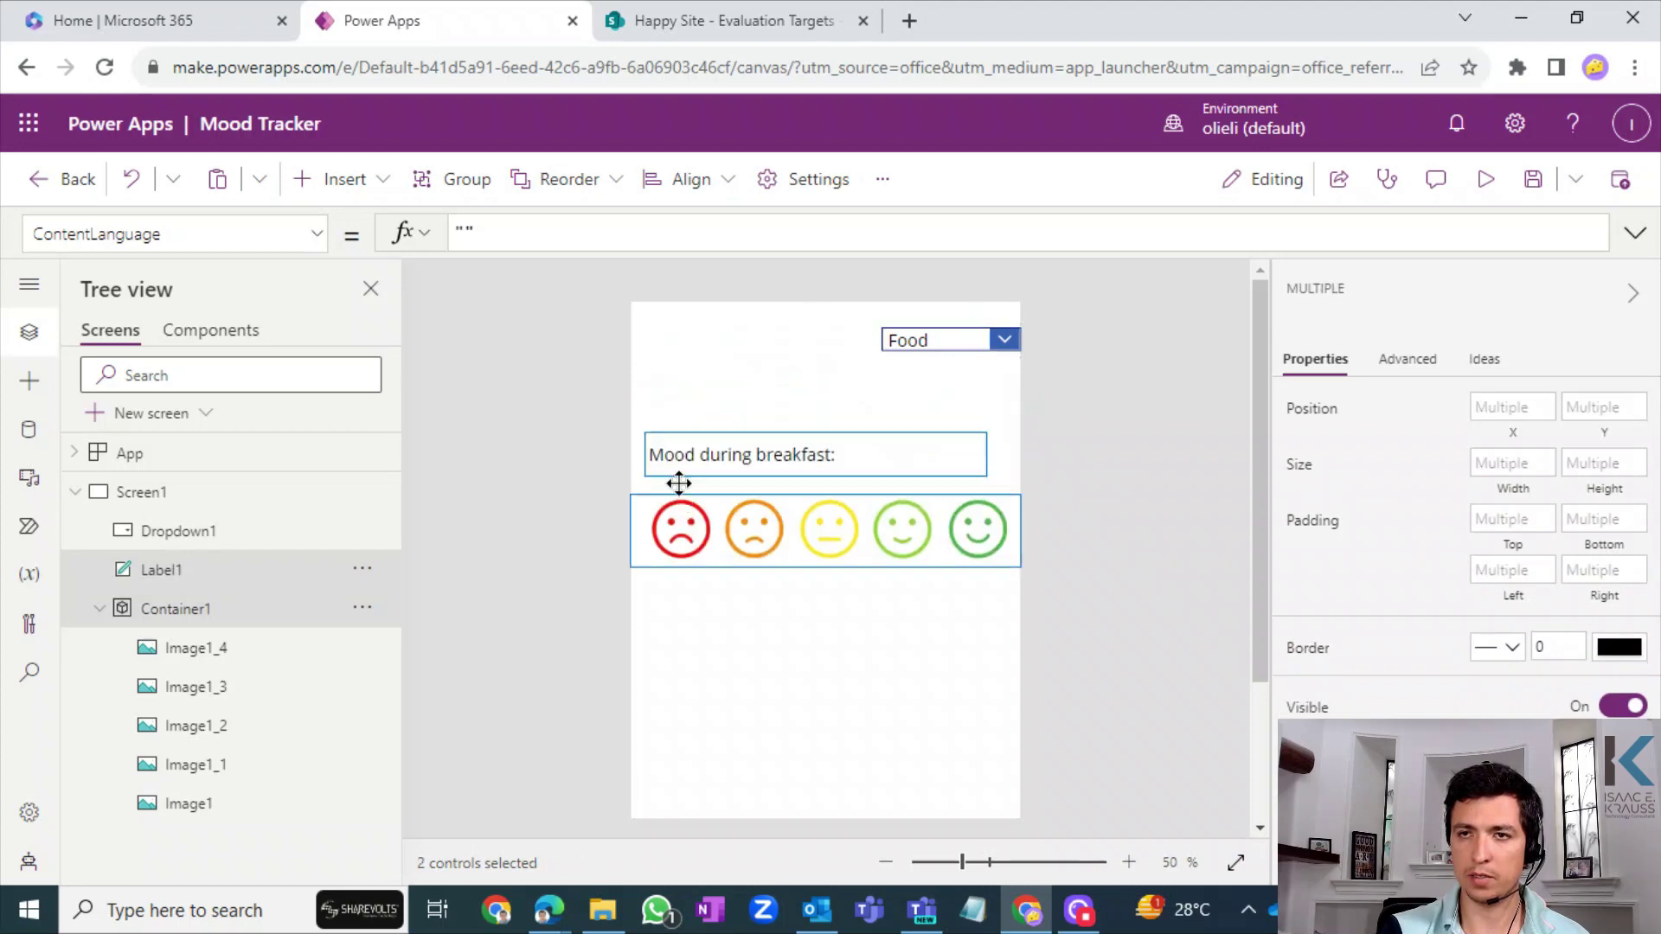
- Move the Food dropdown down so it sits beside the "Mood during breakfast:" label
click(986, 338)
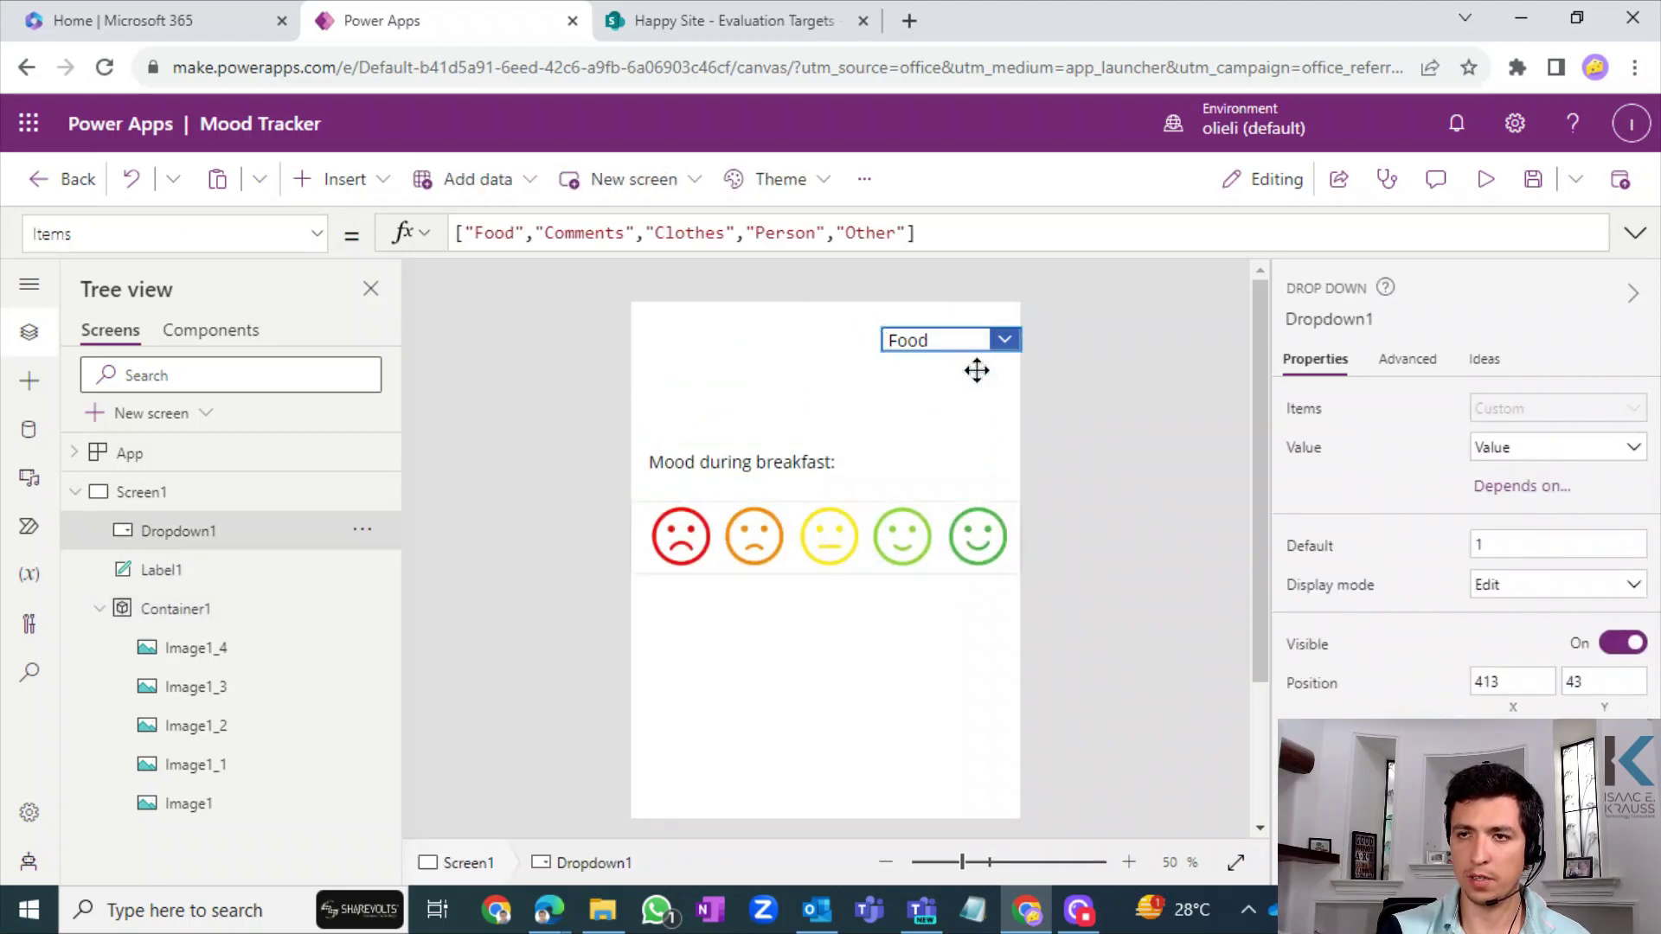
drag(984, 339, 986, 439)
click(967, 334)
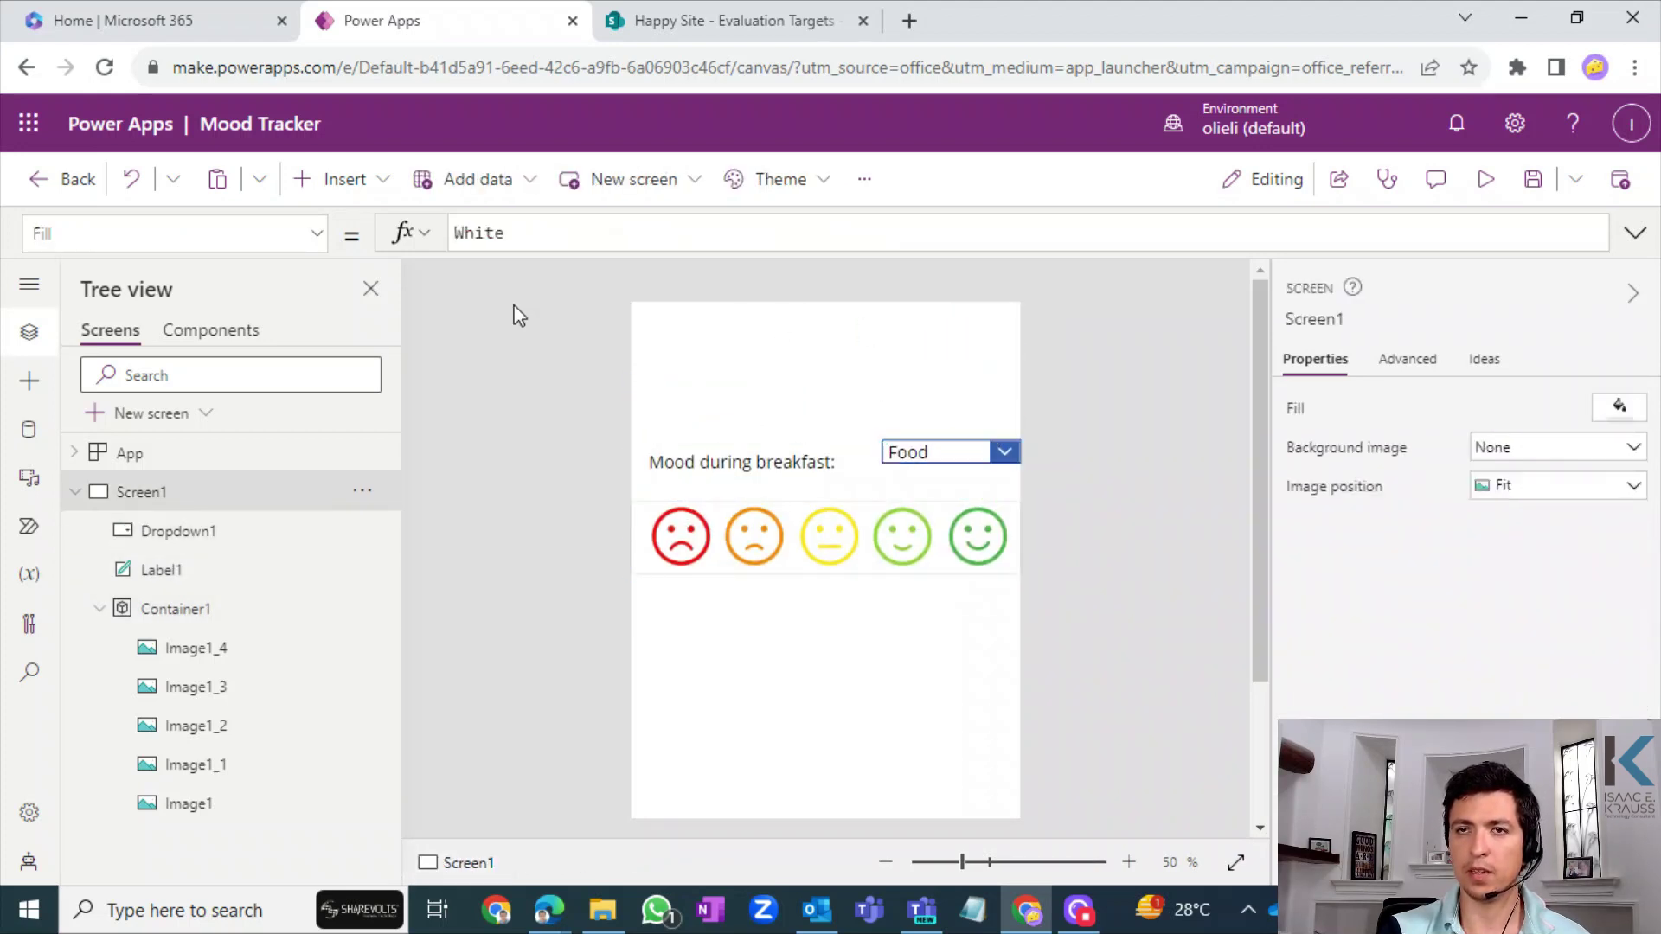
- Insert a text label, fit it into the upper-right corner of Screen1 and right-align its text
click(373, 197)
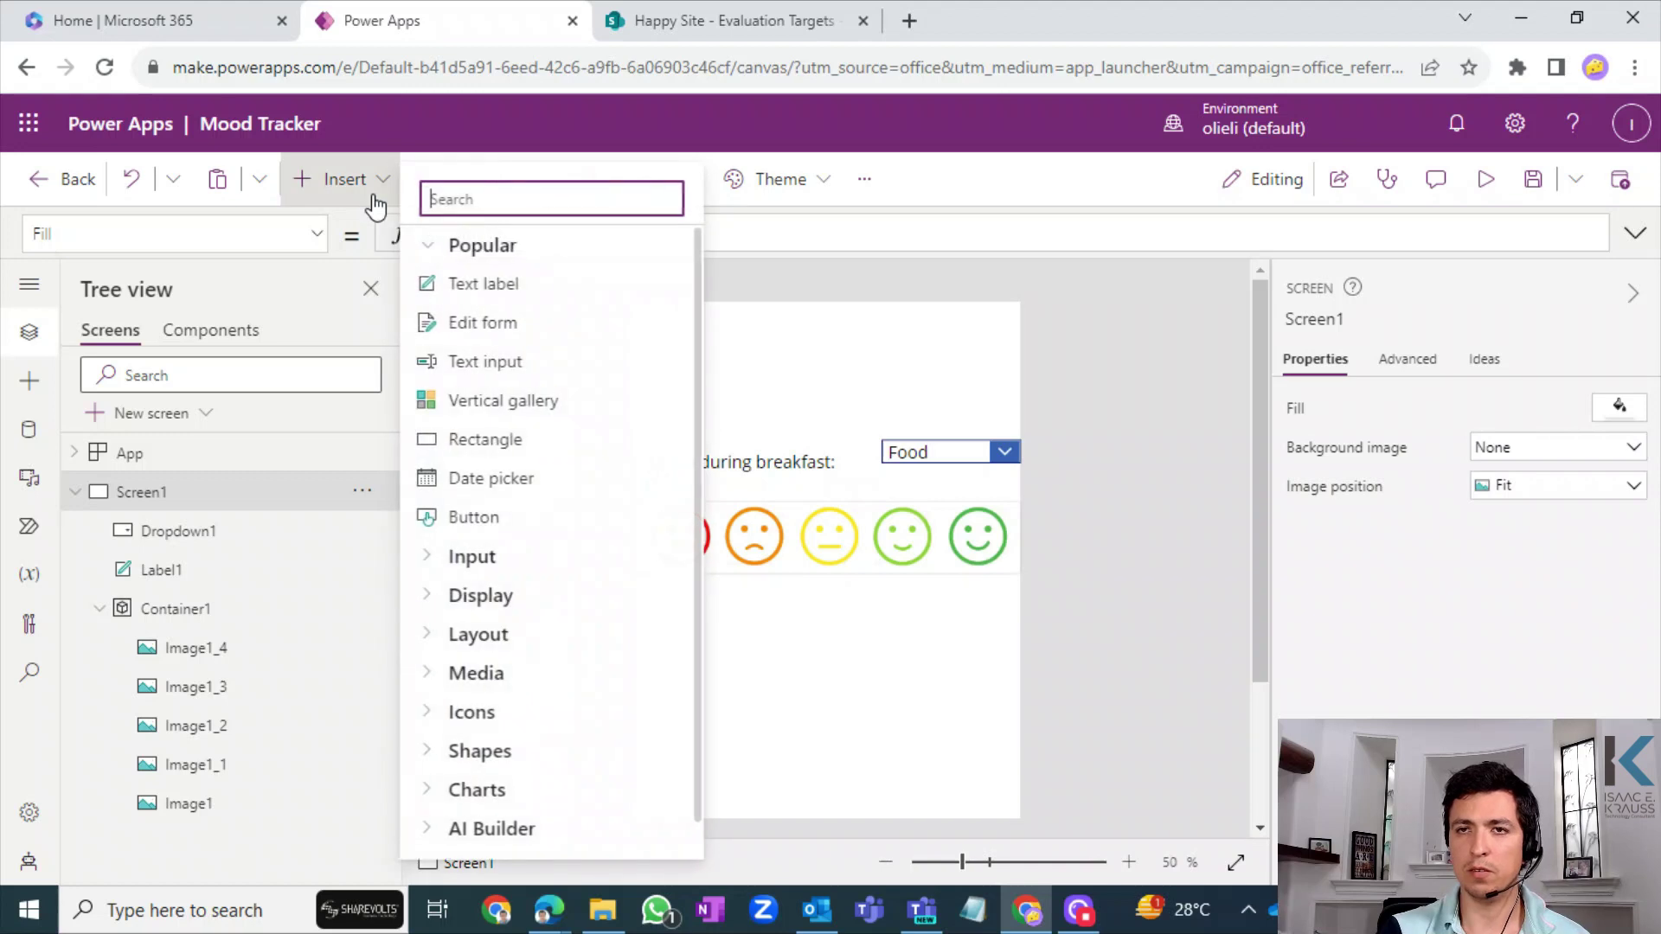
click(500, 284)
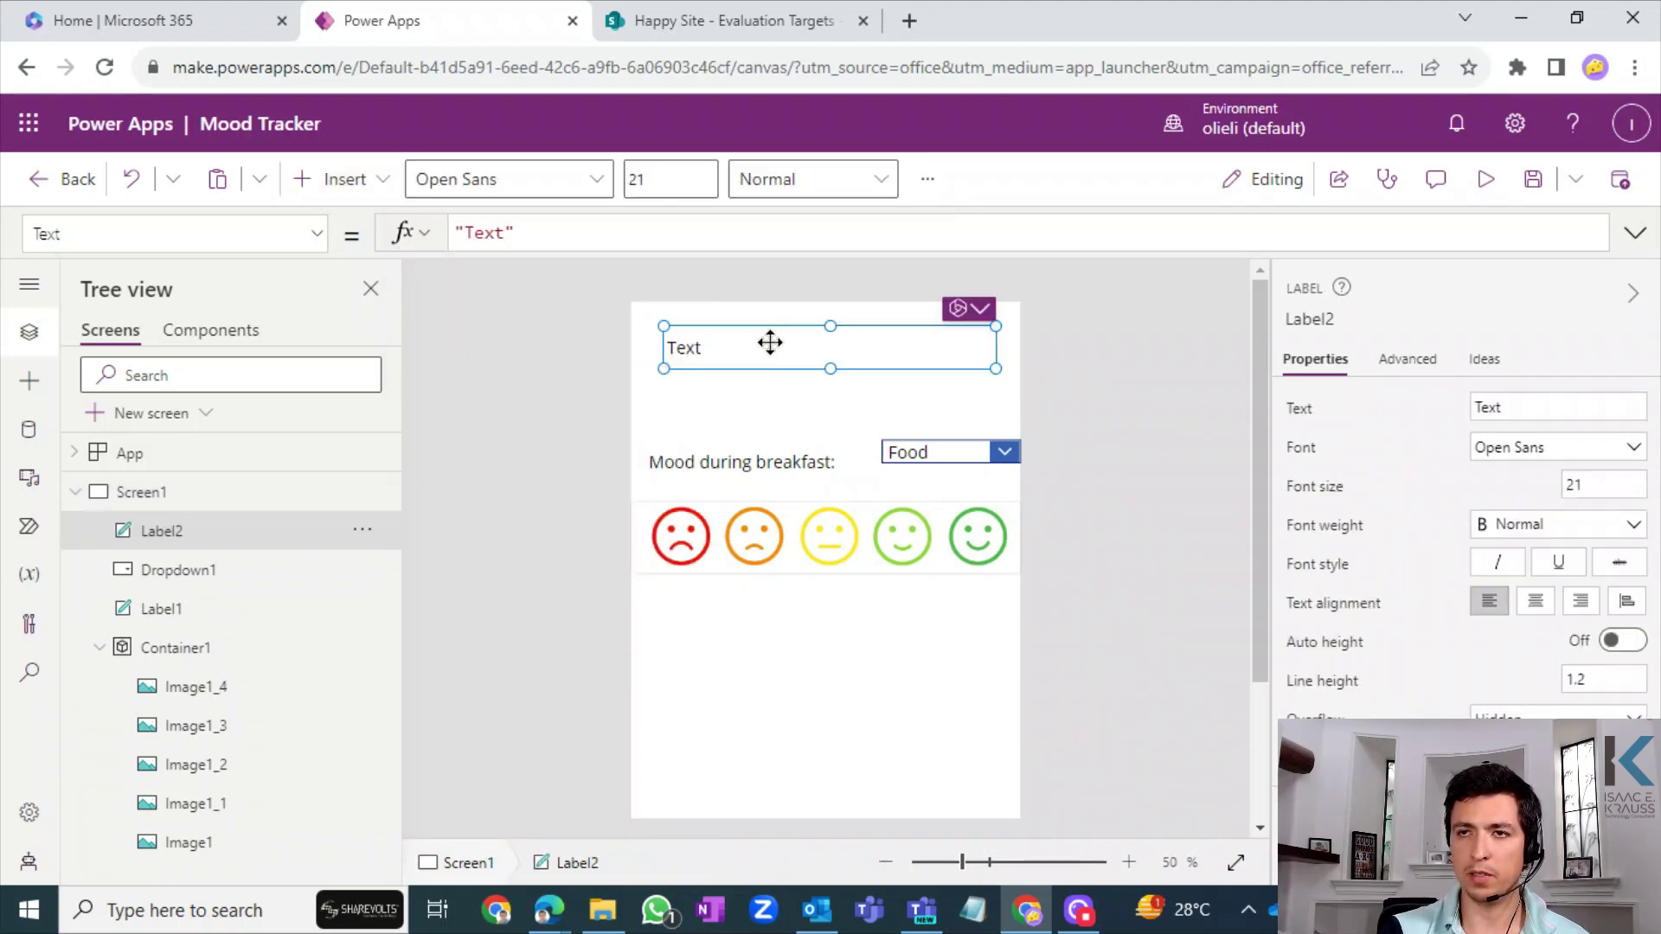
drag(655, 368, 895, 314)
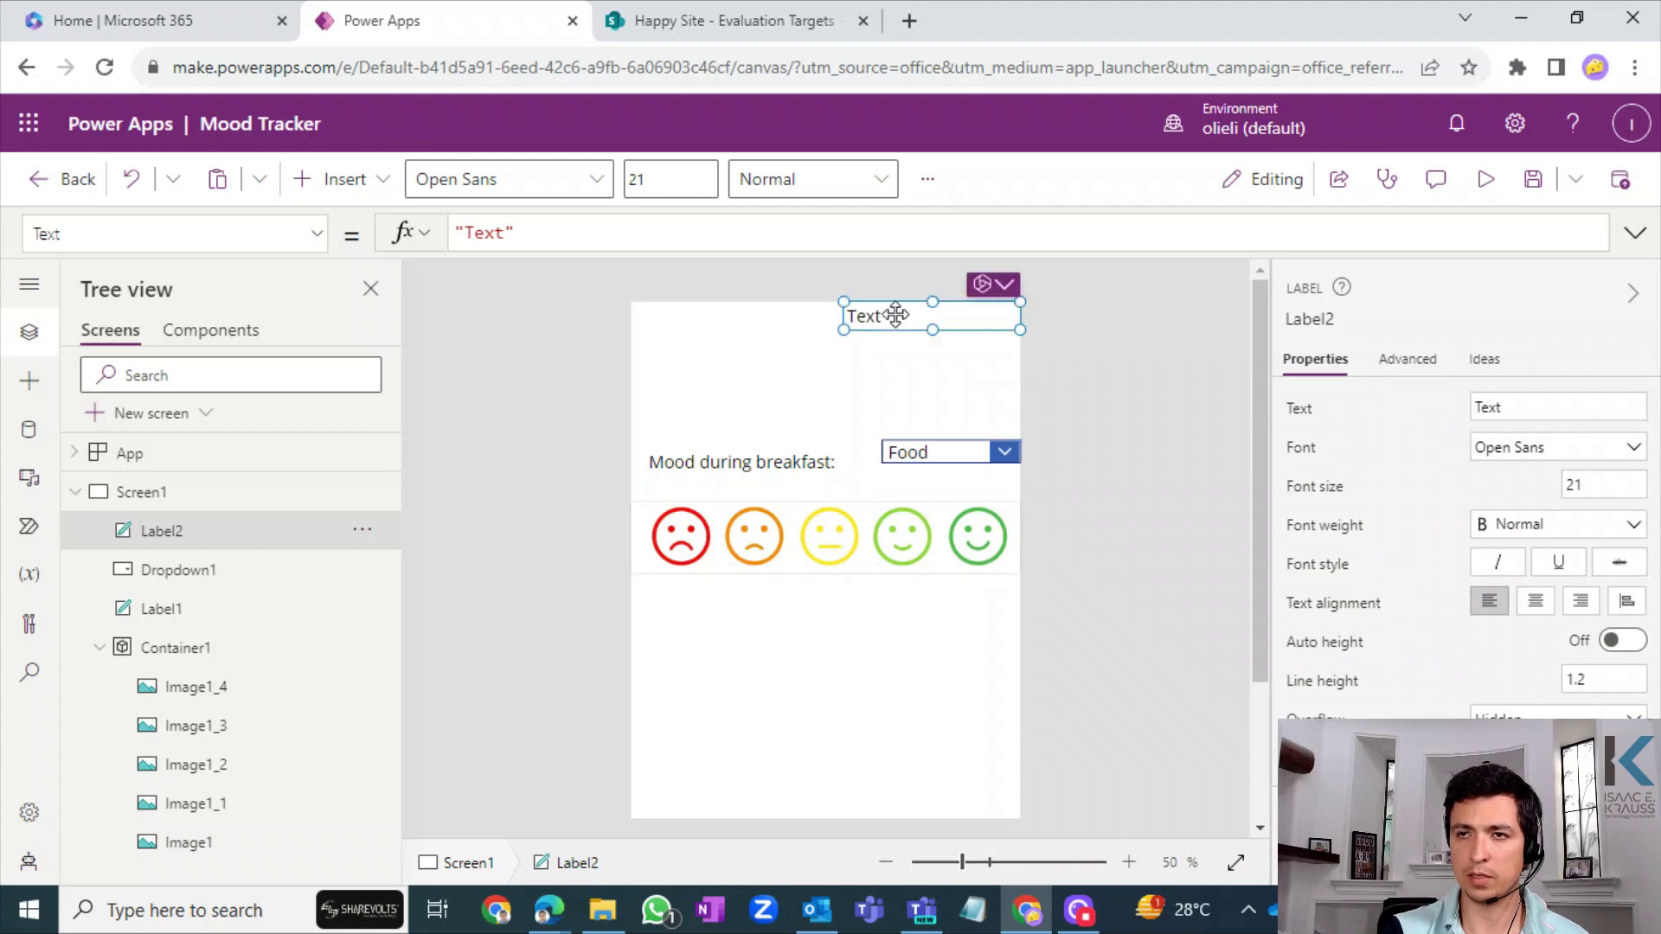
click(1590, 606)
- Set the new label's Text formula to "Welcome " & varUser.FullName
drag(508, 233, 466, 233)
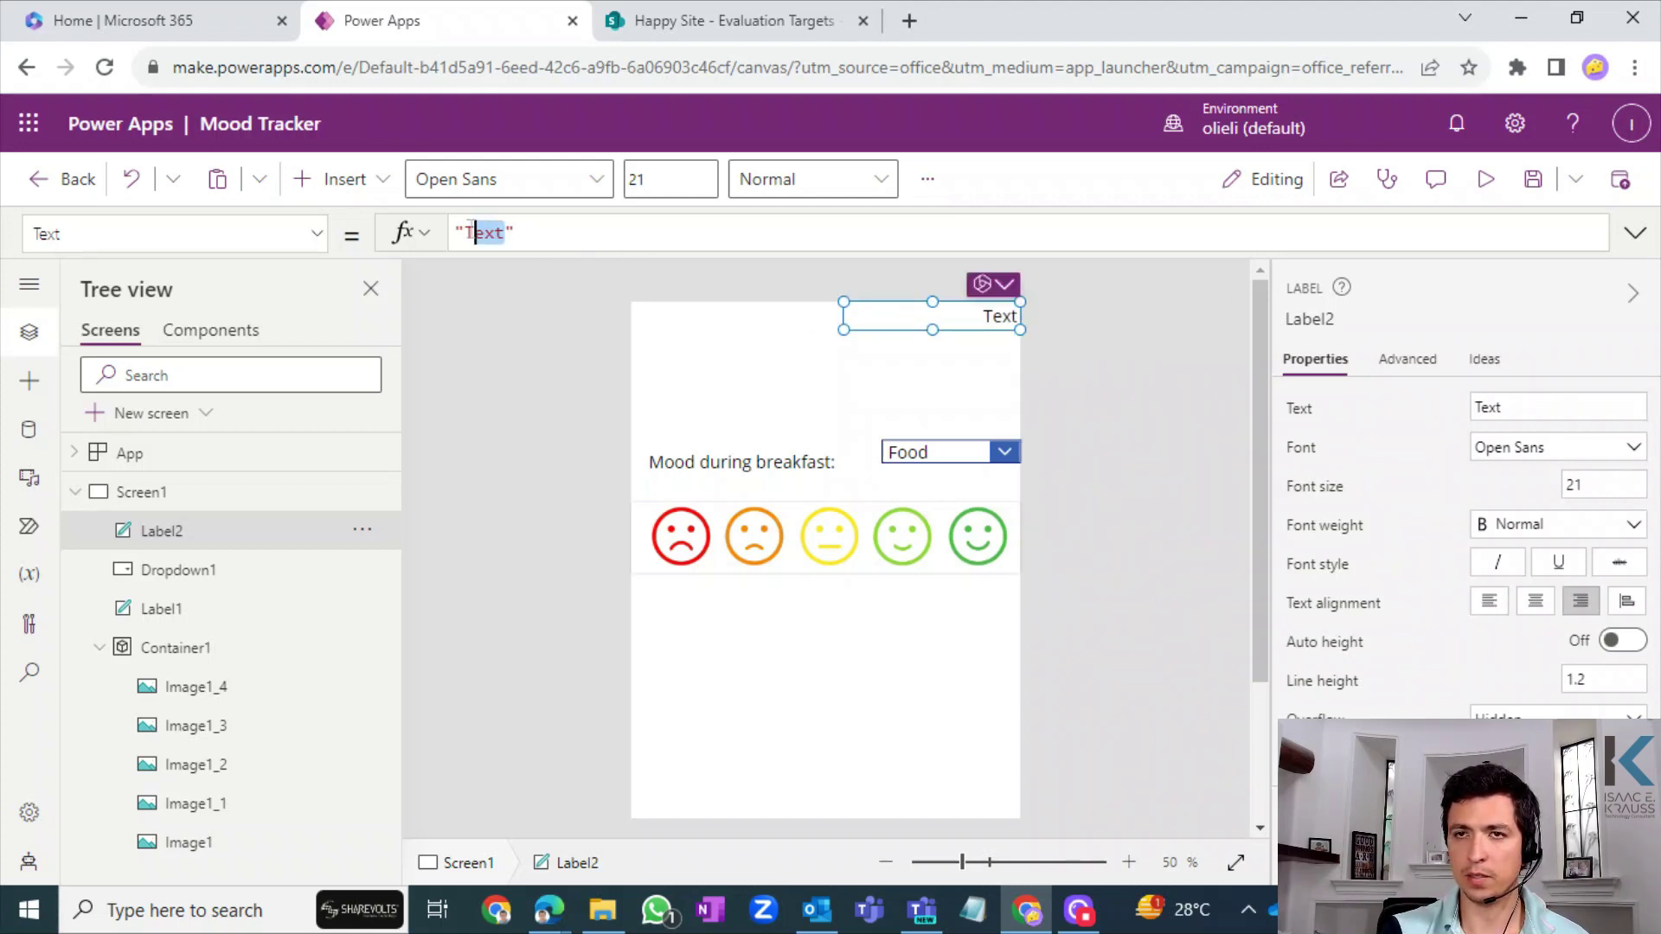
text(Welcome " )
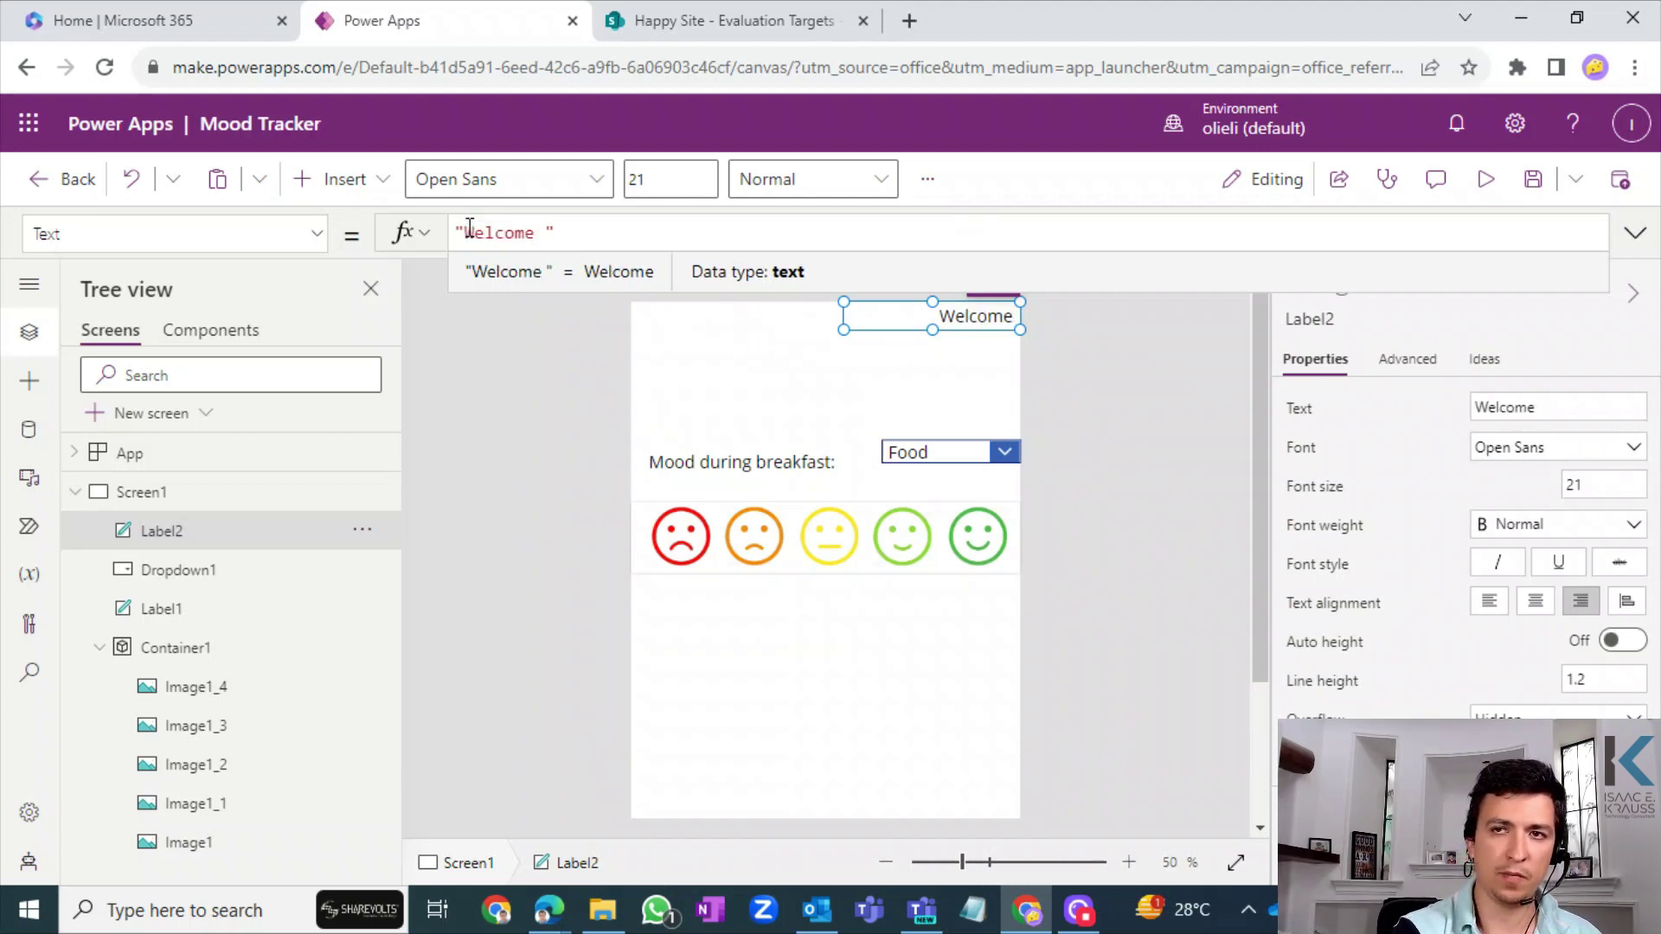
text(& )
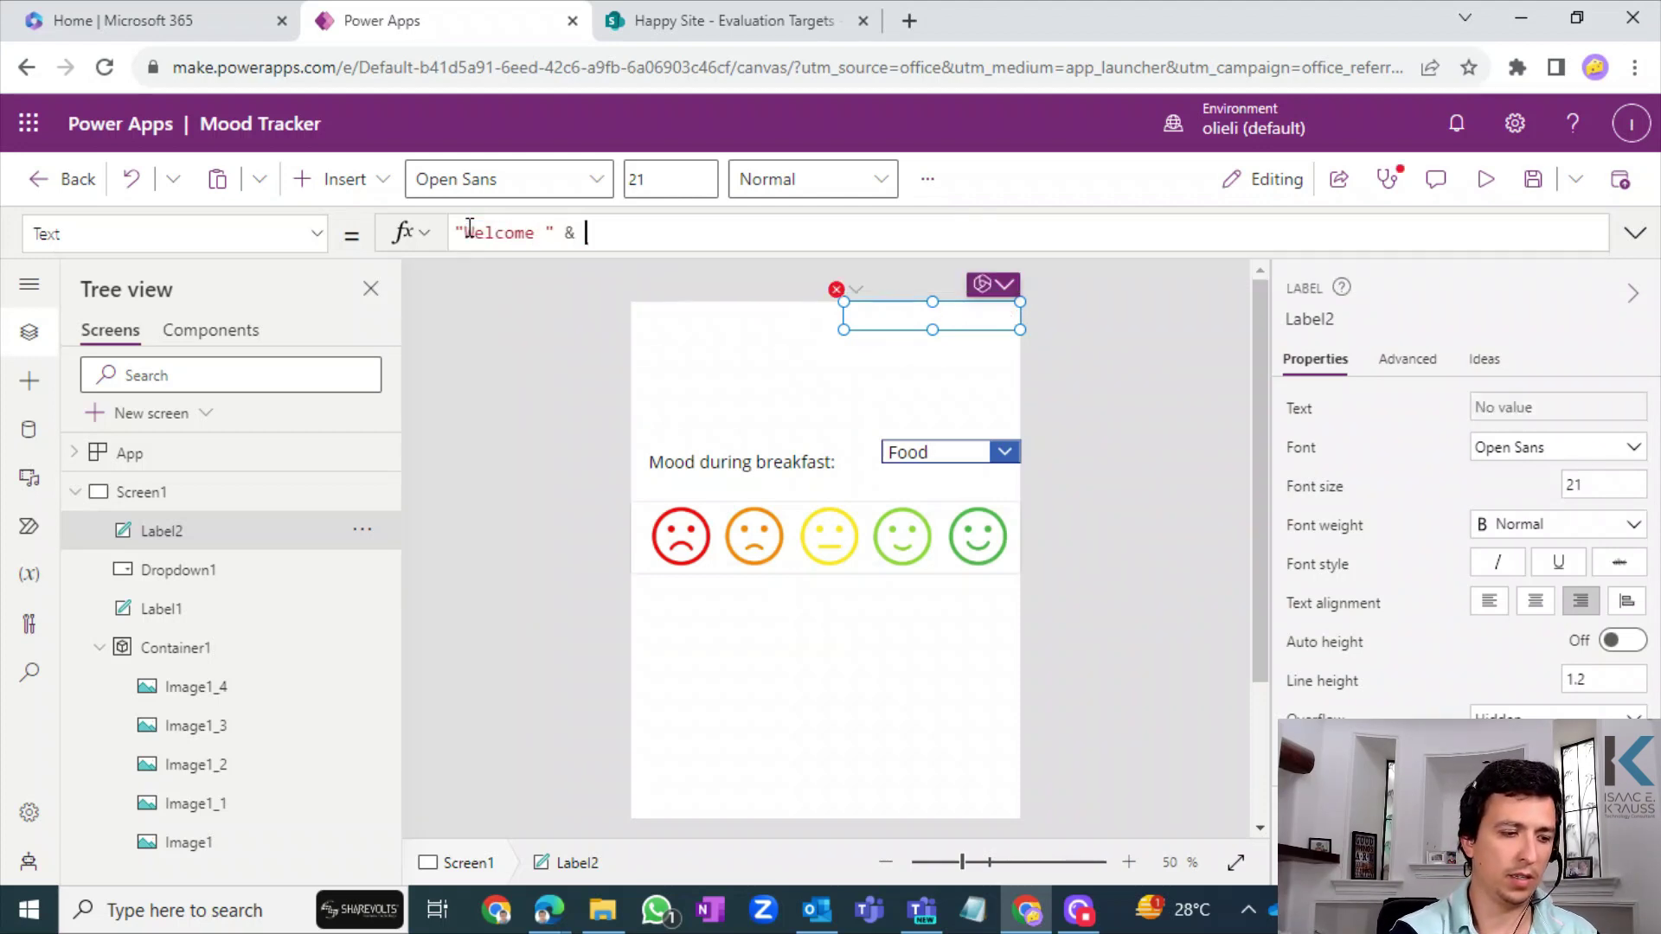
text(varUser)
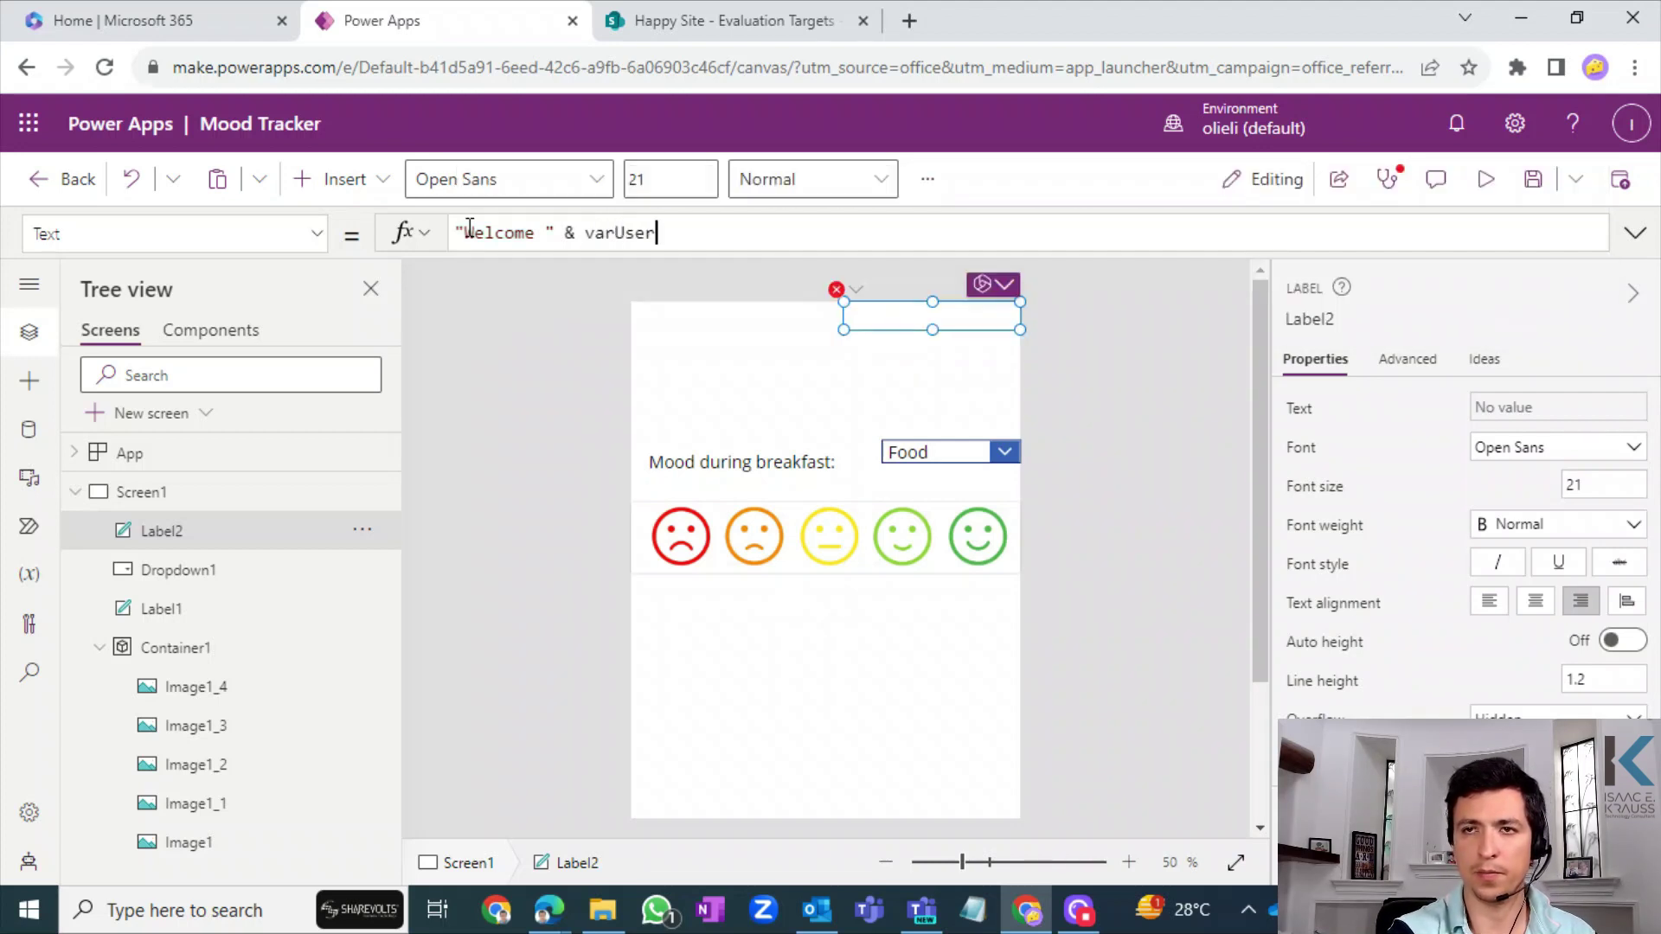
text(.Dis)
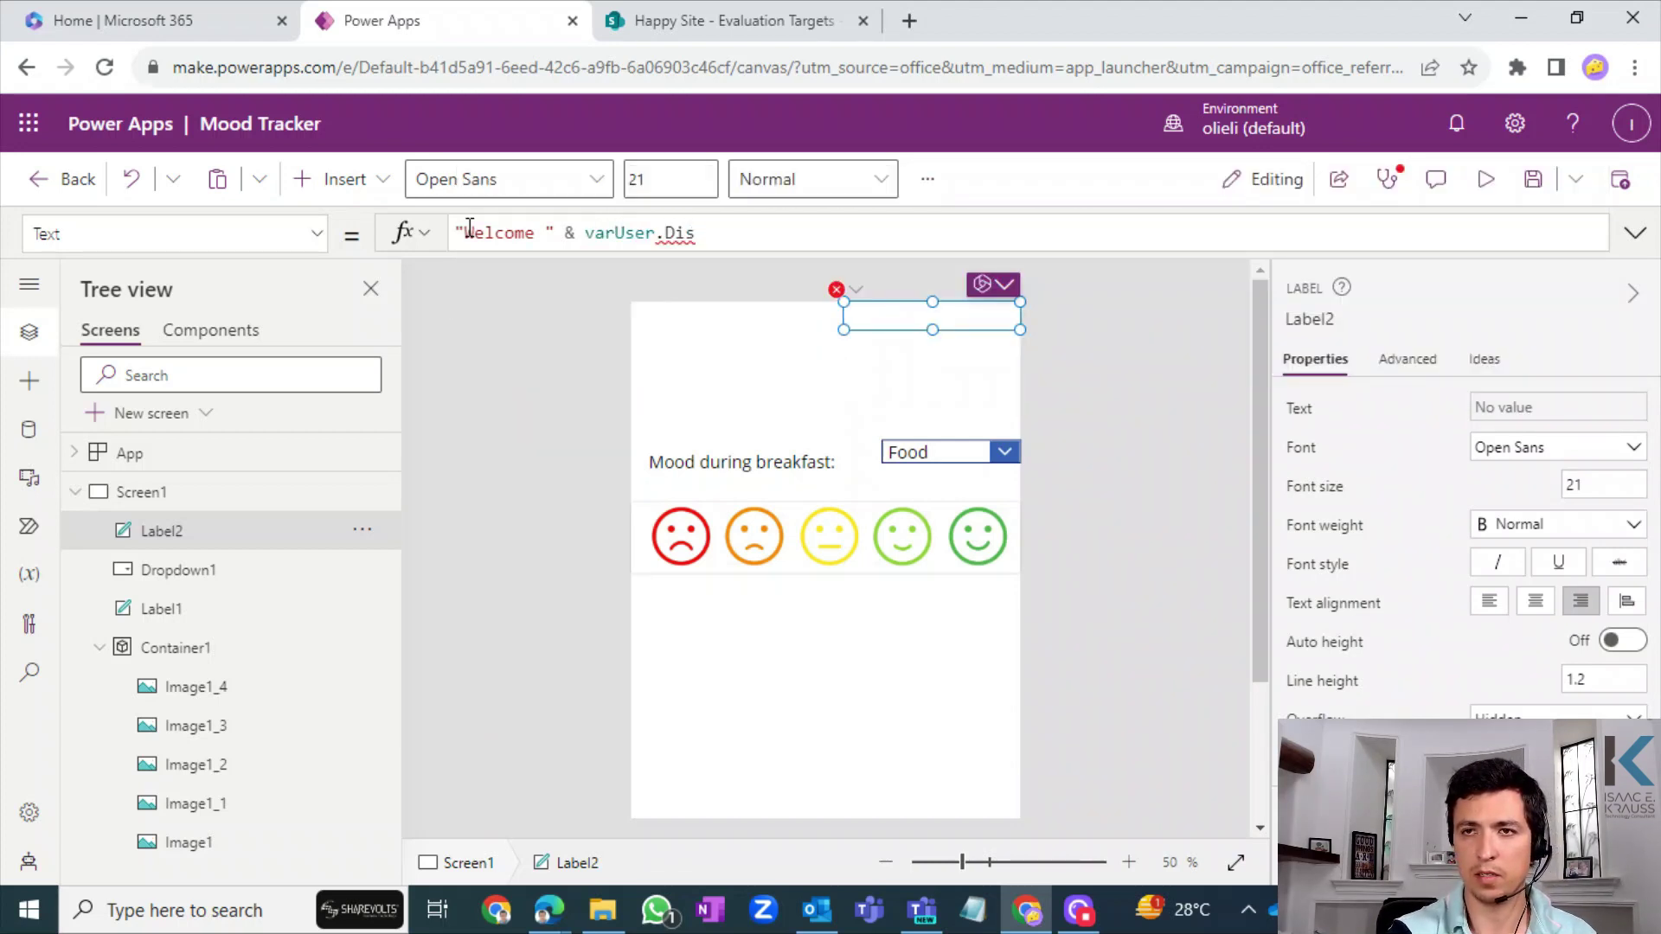
key(BackSpace)
key(BackSpace)
key(BackSpace)
key(Down)
key(Tab)
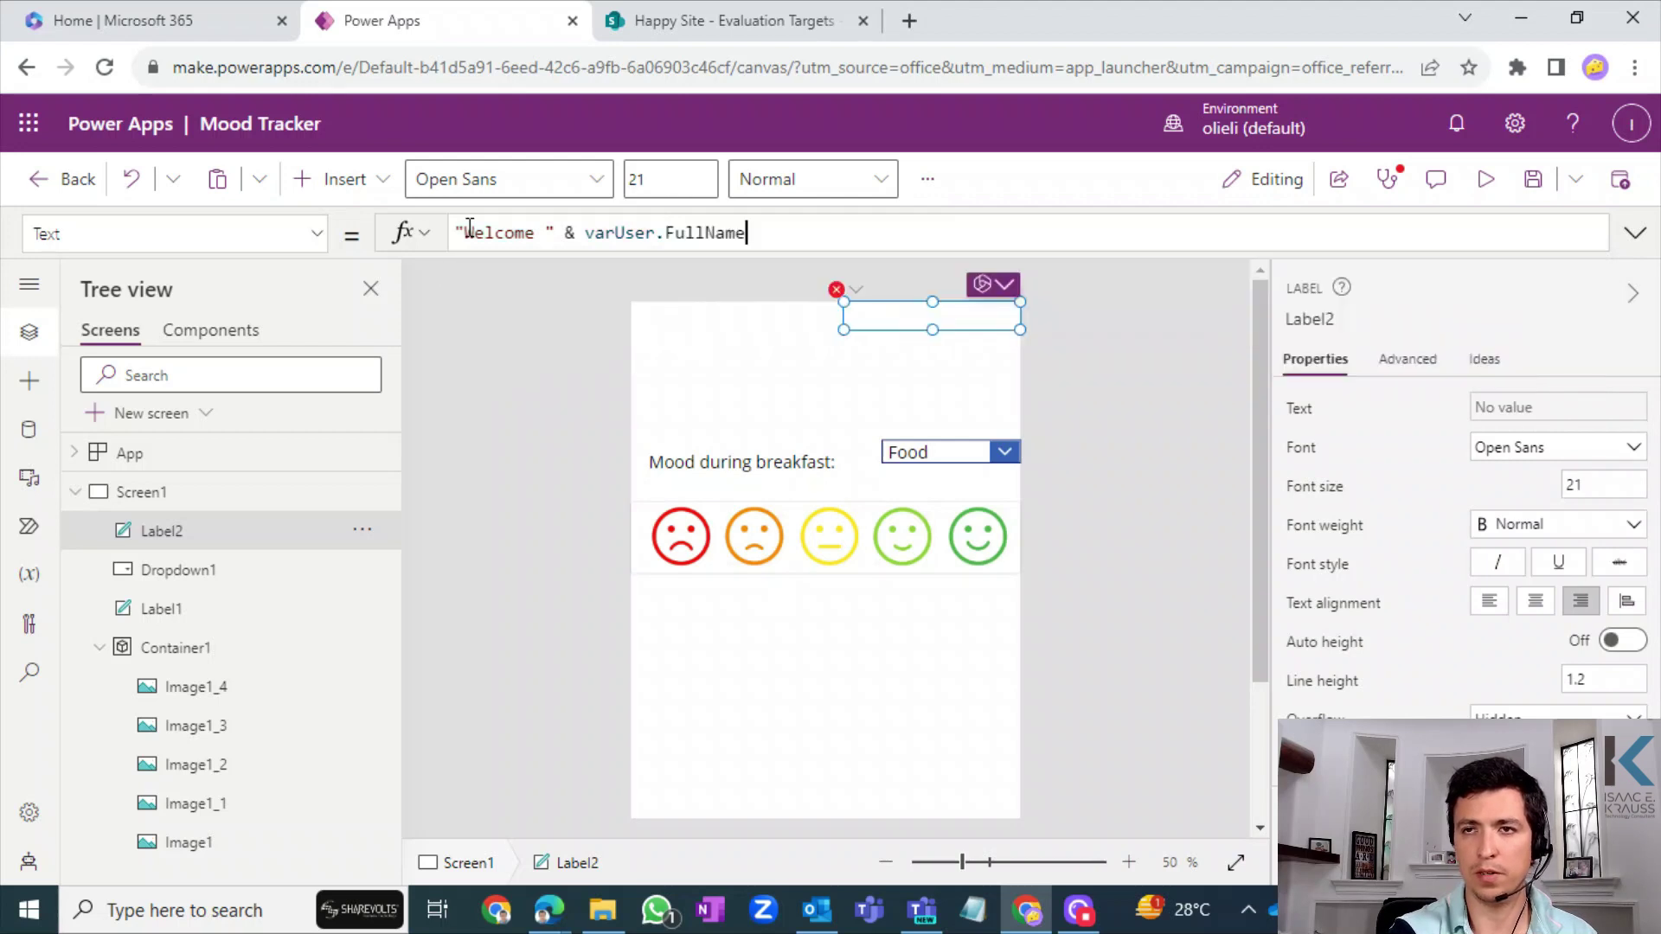
click(835, 366)
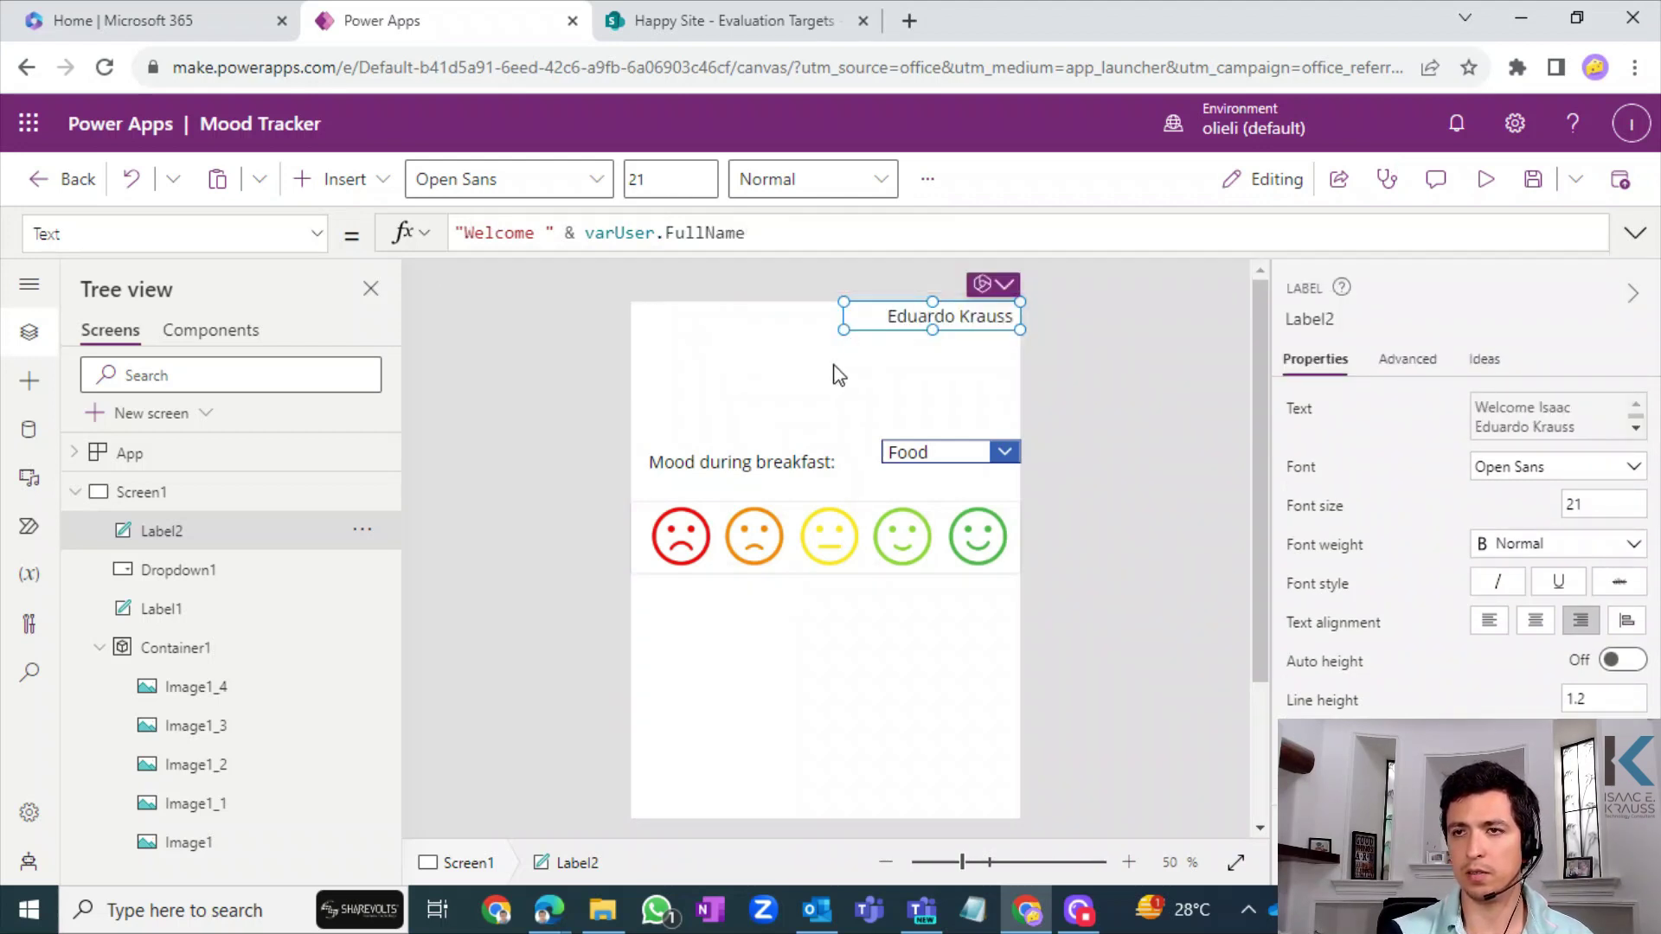
- Reposition and widen the welcome label against the screen's upper-right corner so the full greeting fits on one line
click(931, 314)
drag(849, 333, 758, 346)
mouse_move(882, 325)
mouse_down()
mouse_move(819, 320)
mouse_move(881, 336)
mouse_up()
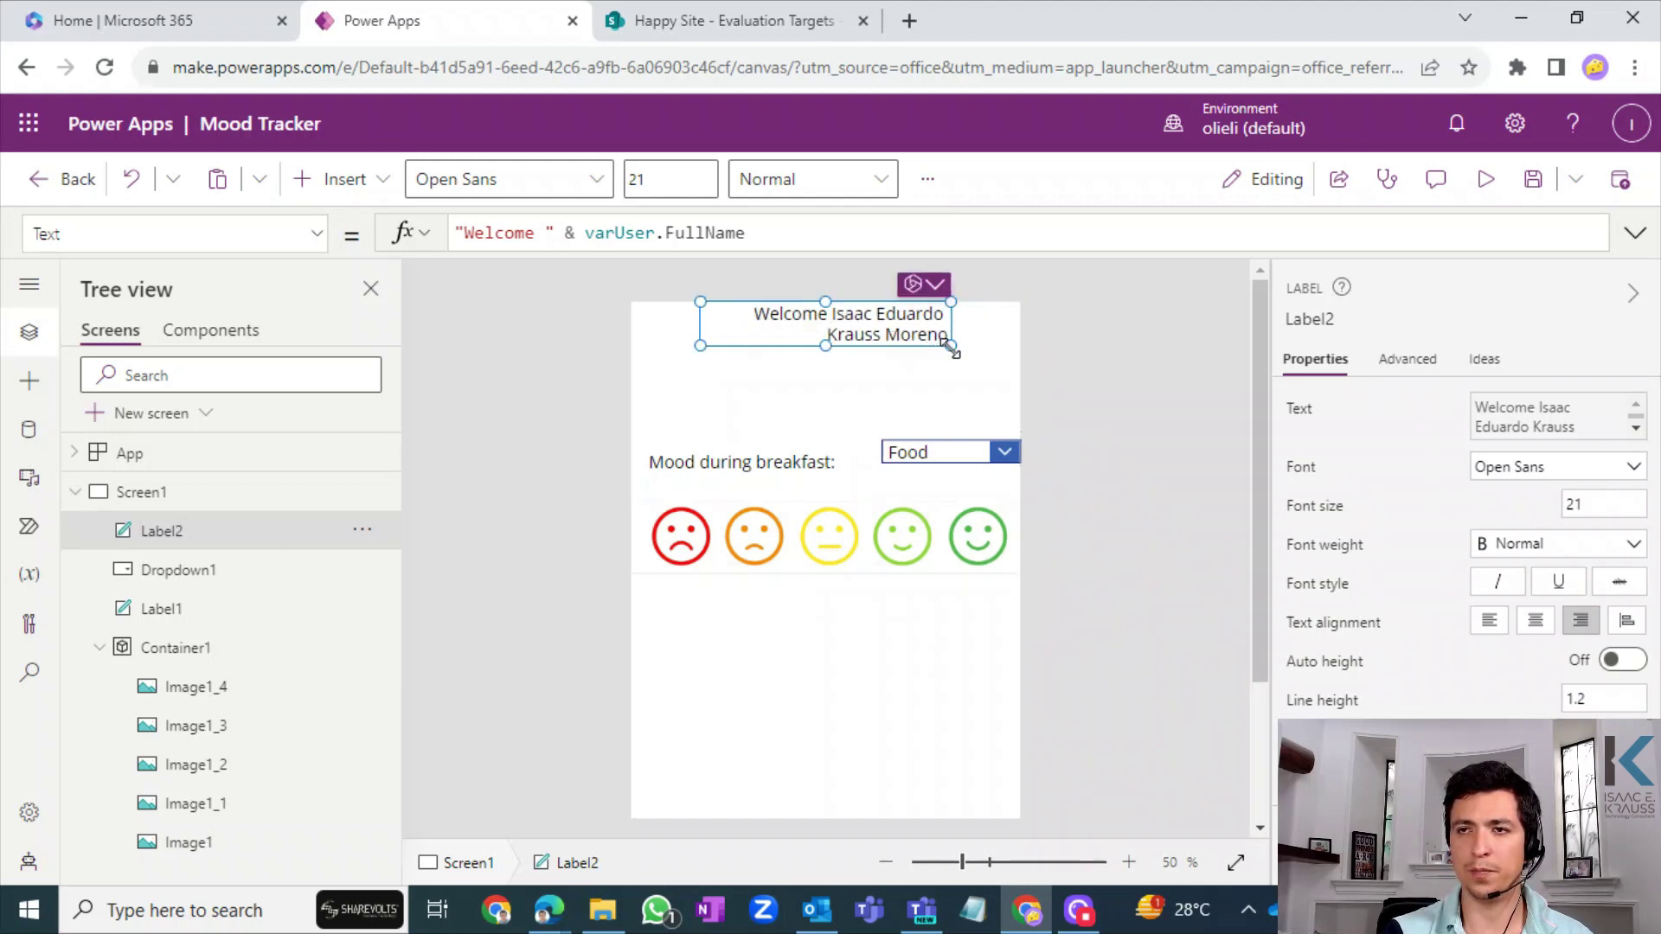
drag(1019, 359, 1102, 360)
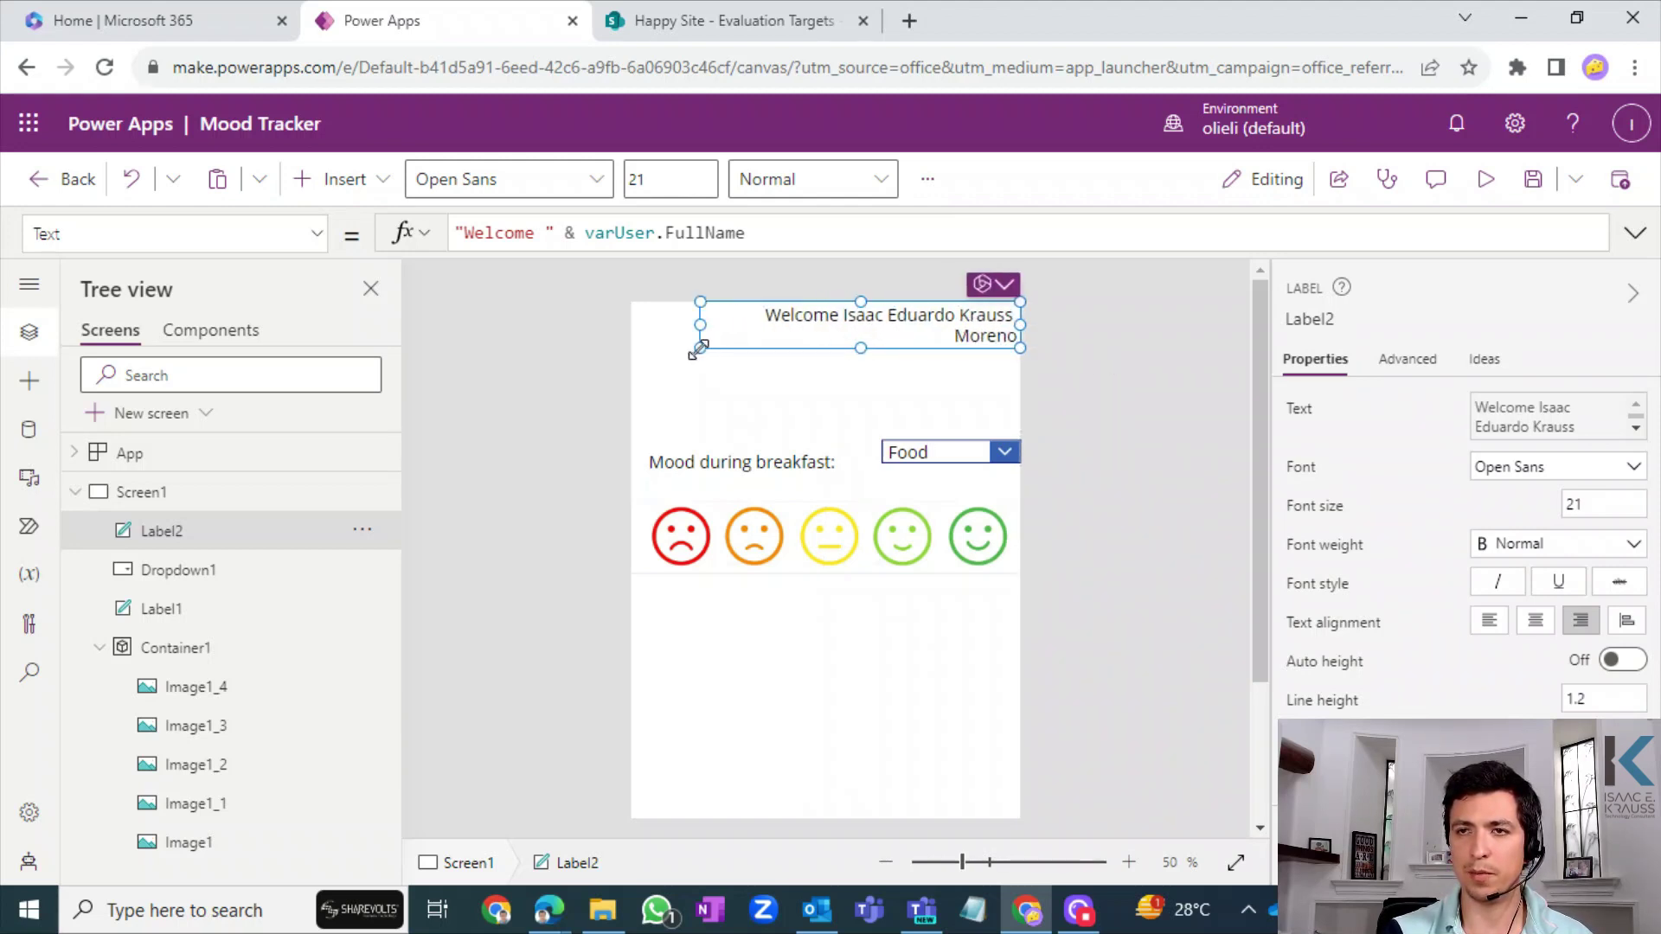
drag(699, 346, 667, 339)
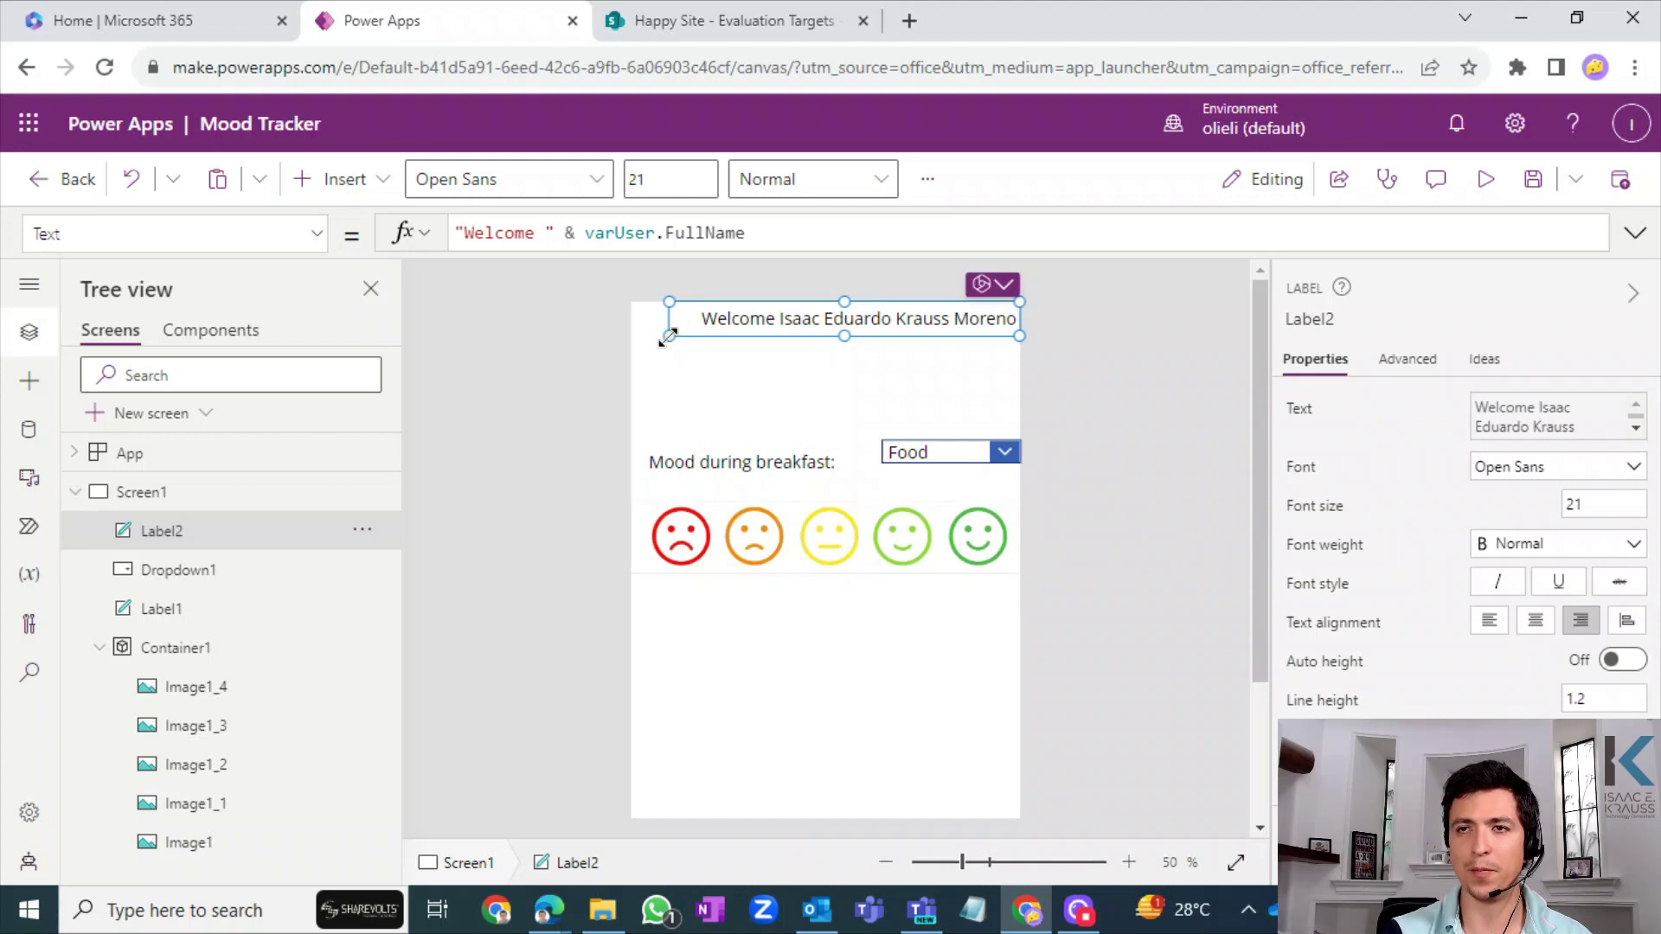
click(838, 433)
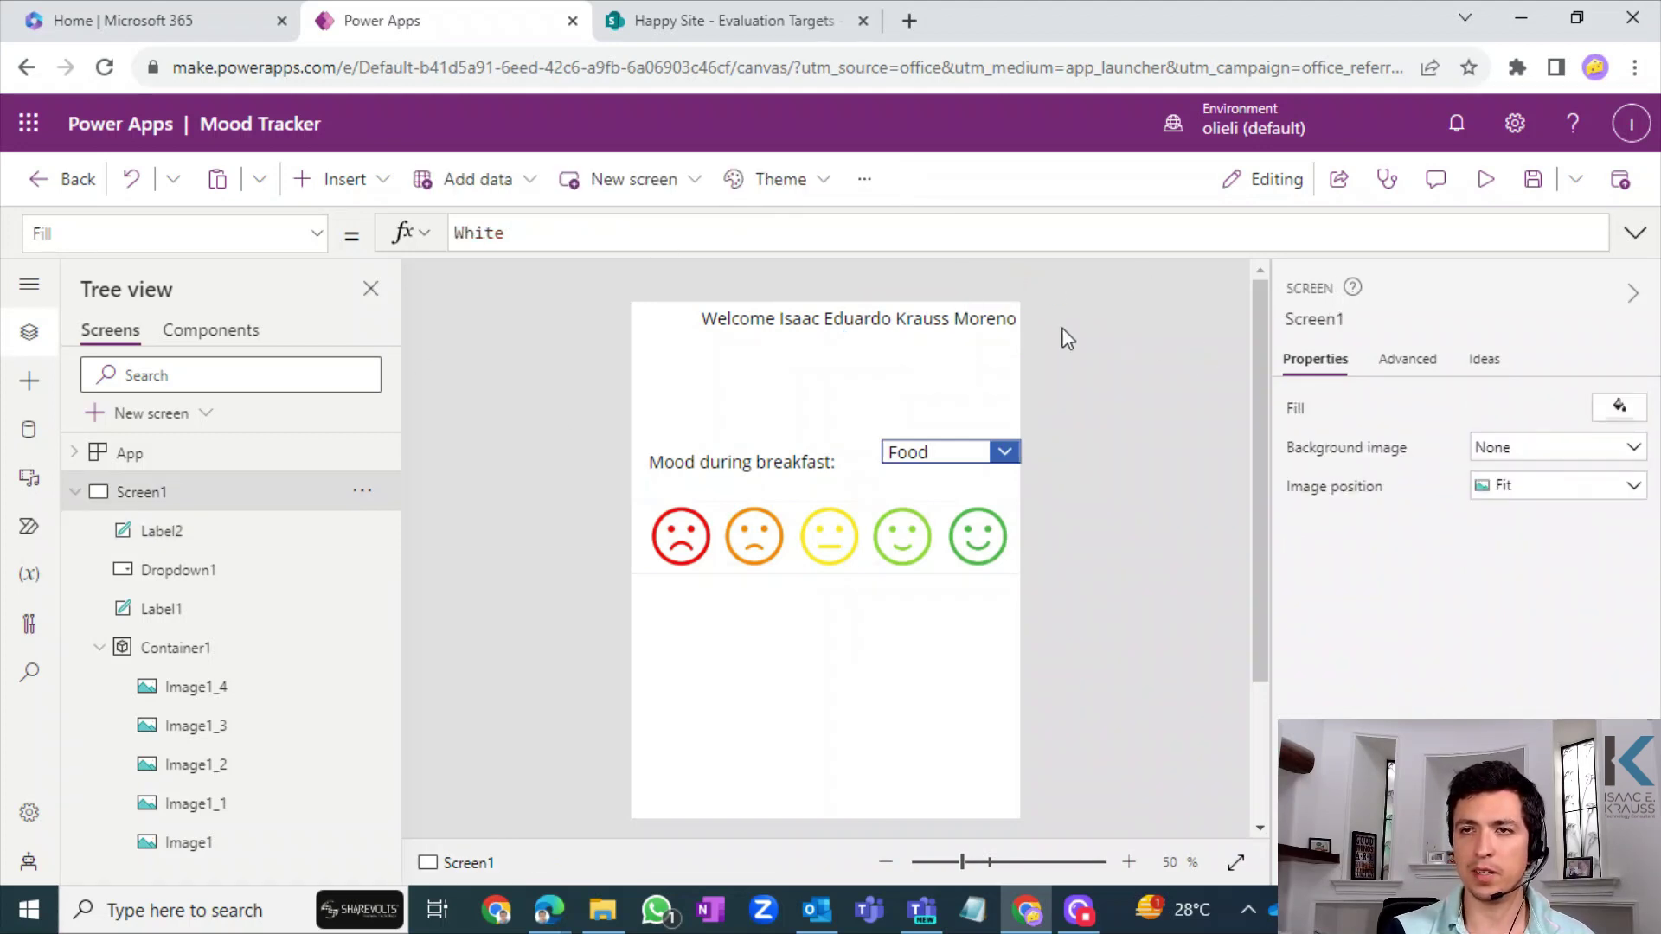
- Remove FullName from the welcome label's formula, browse the available varUser fields, and shorten the formula to "Welcome " & varUser
click(939, 320)
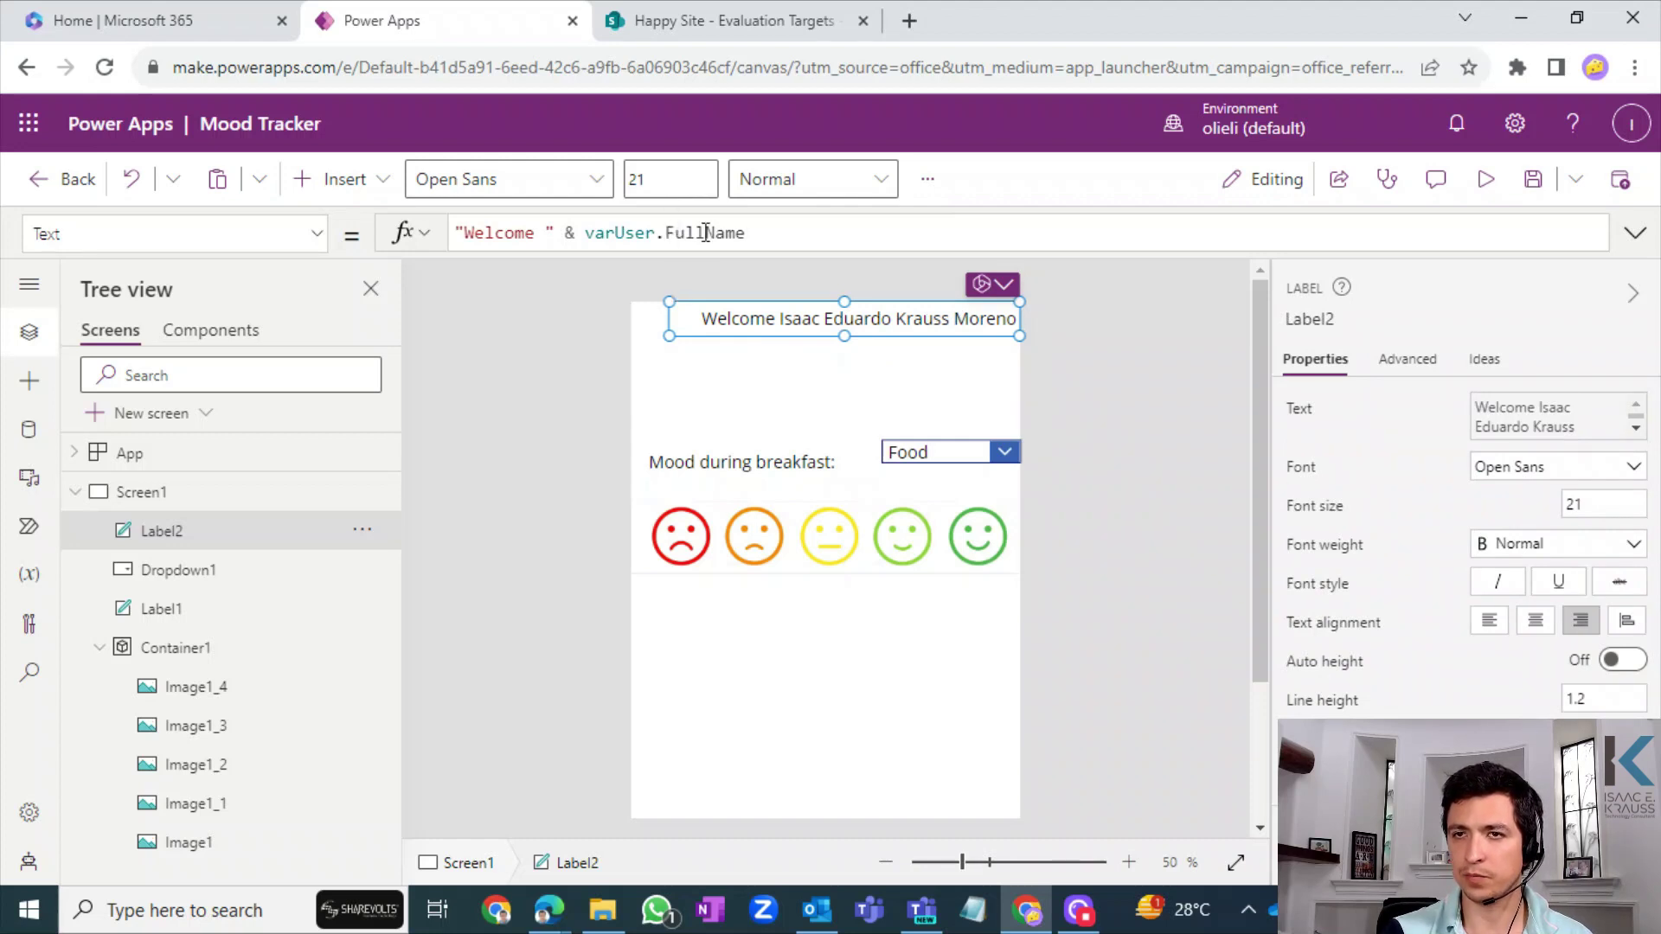
double_click(673, 233)
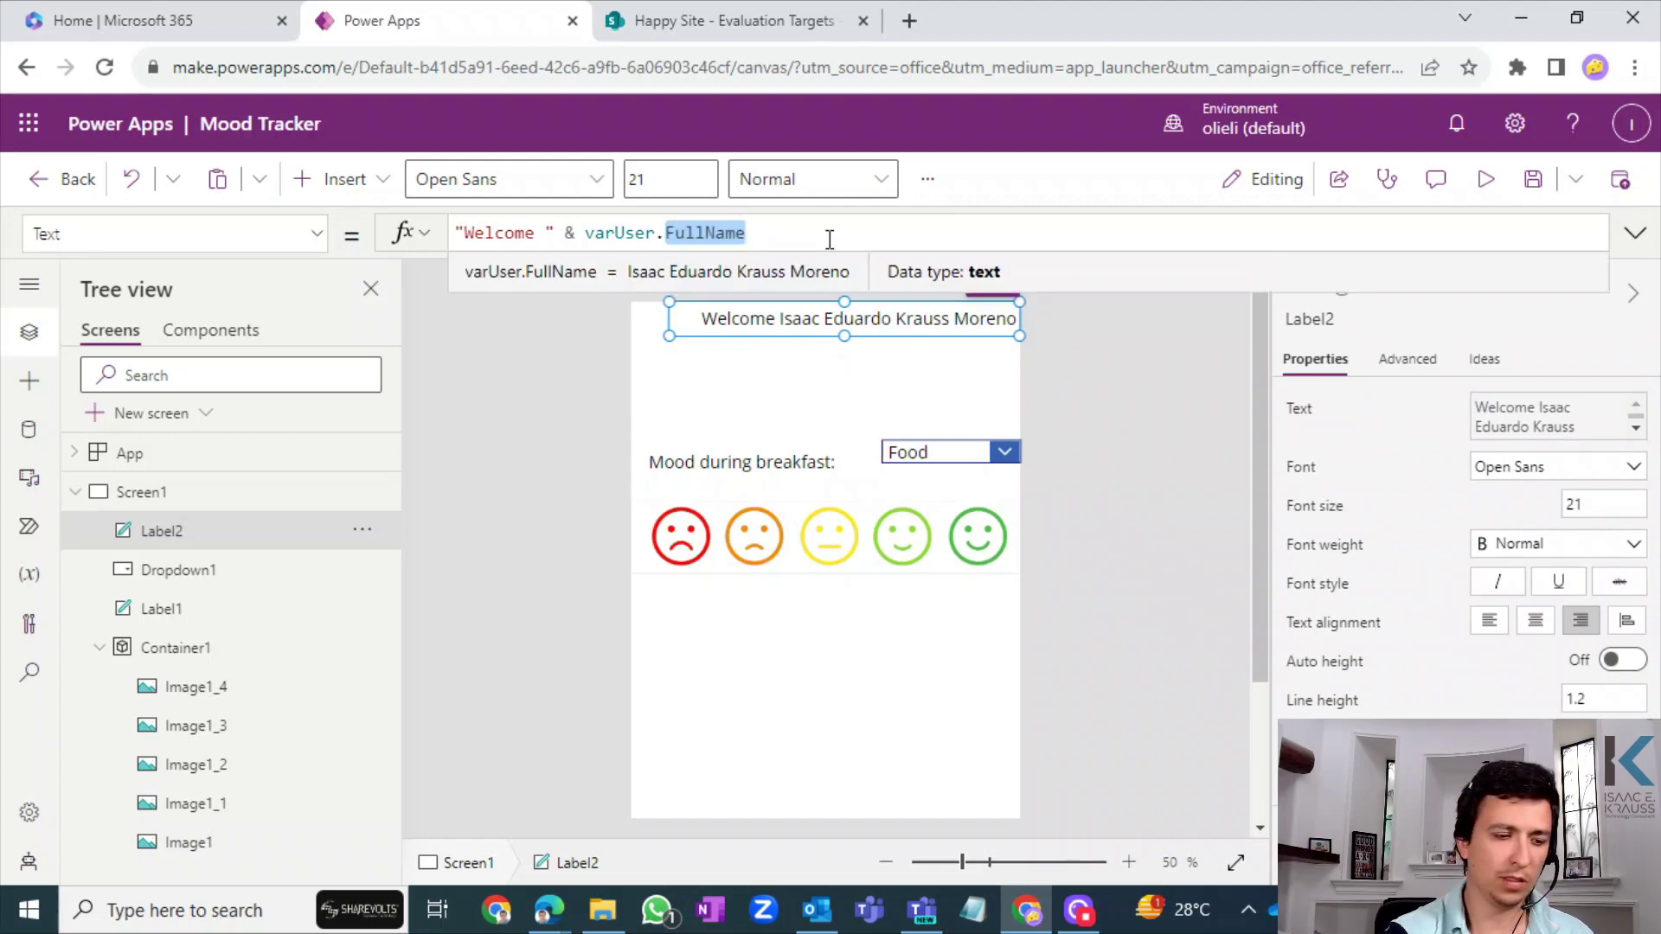
key(BackSpace)
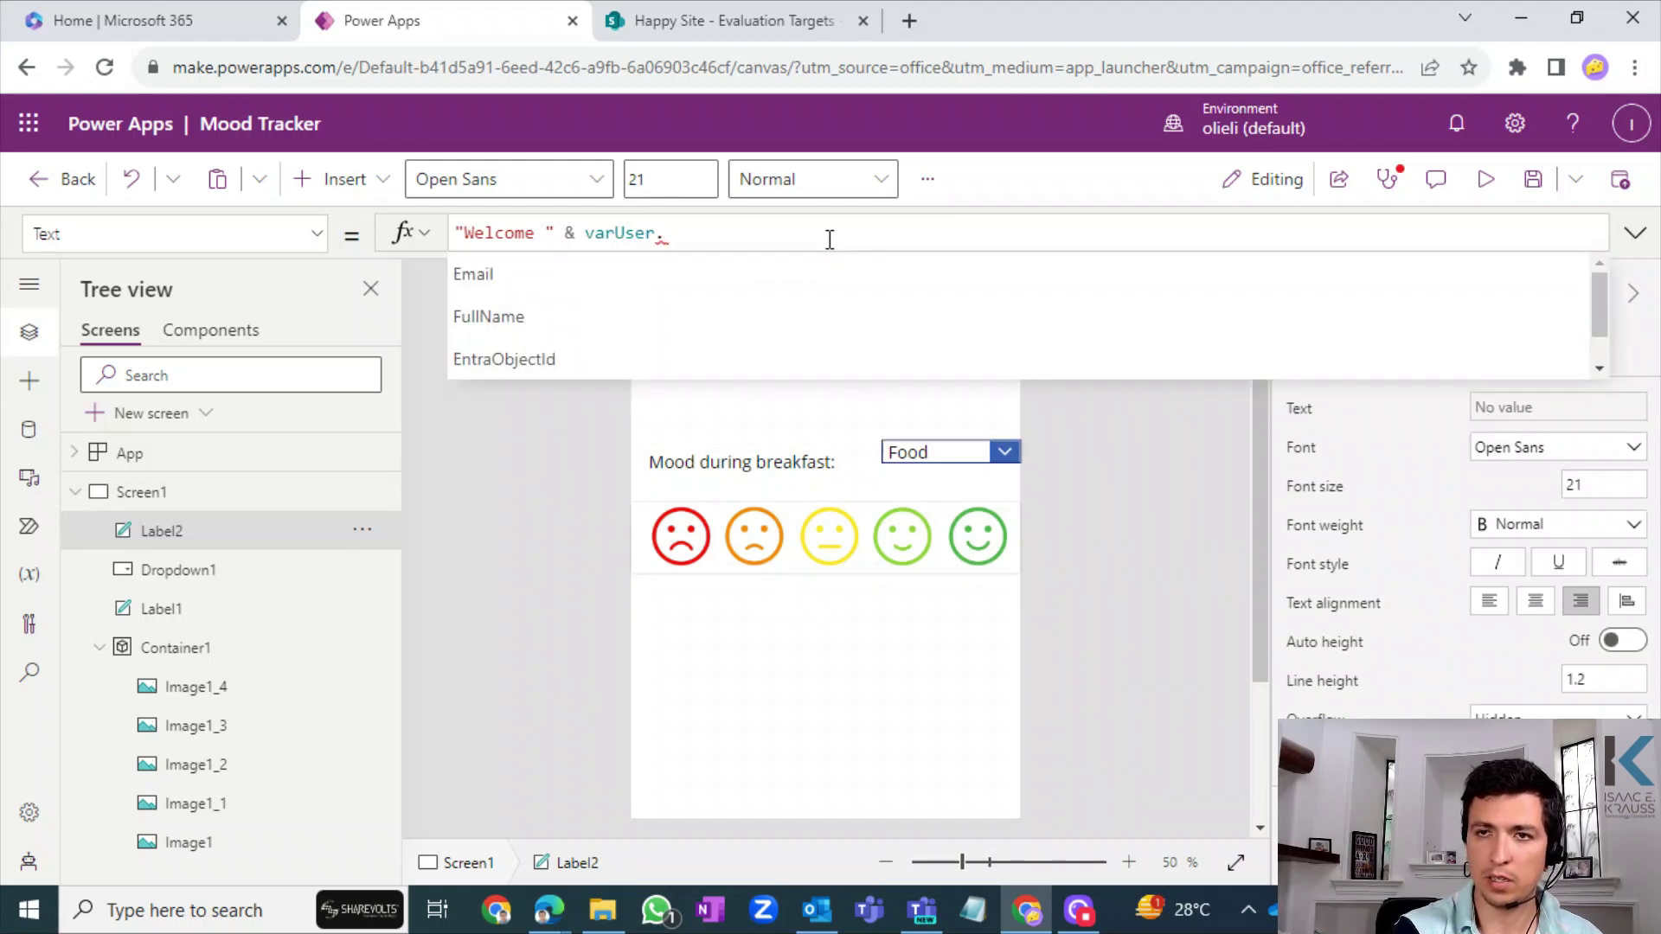
key(Down)
key(Down)
key(Down)
key(Down)
key(Up)
key(Up)
key(Up)
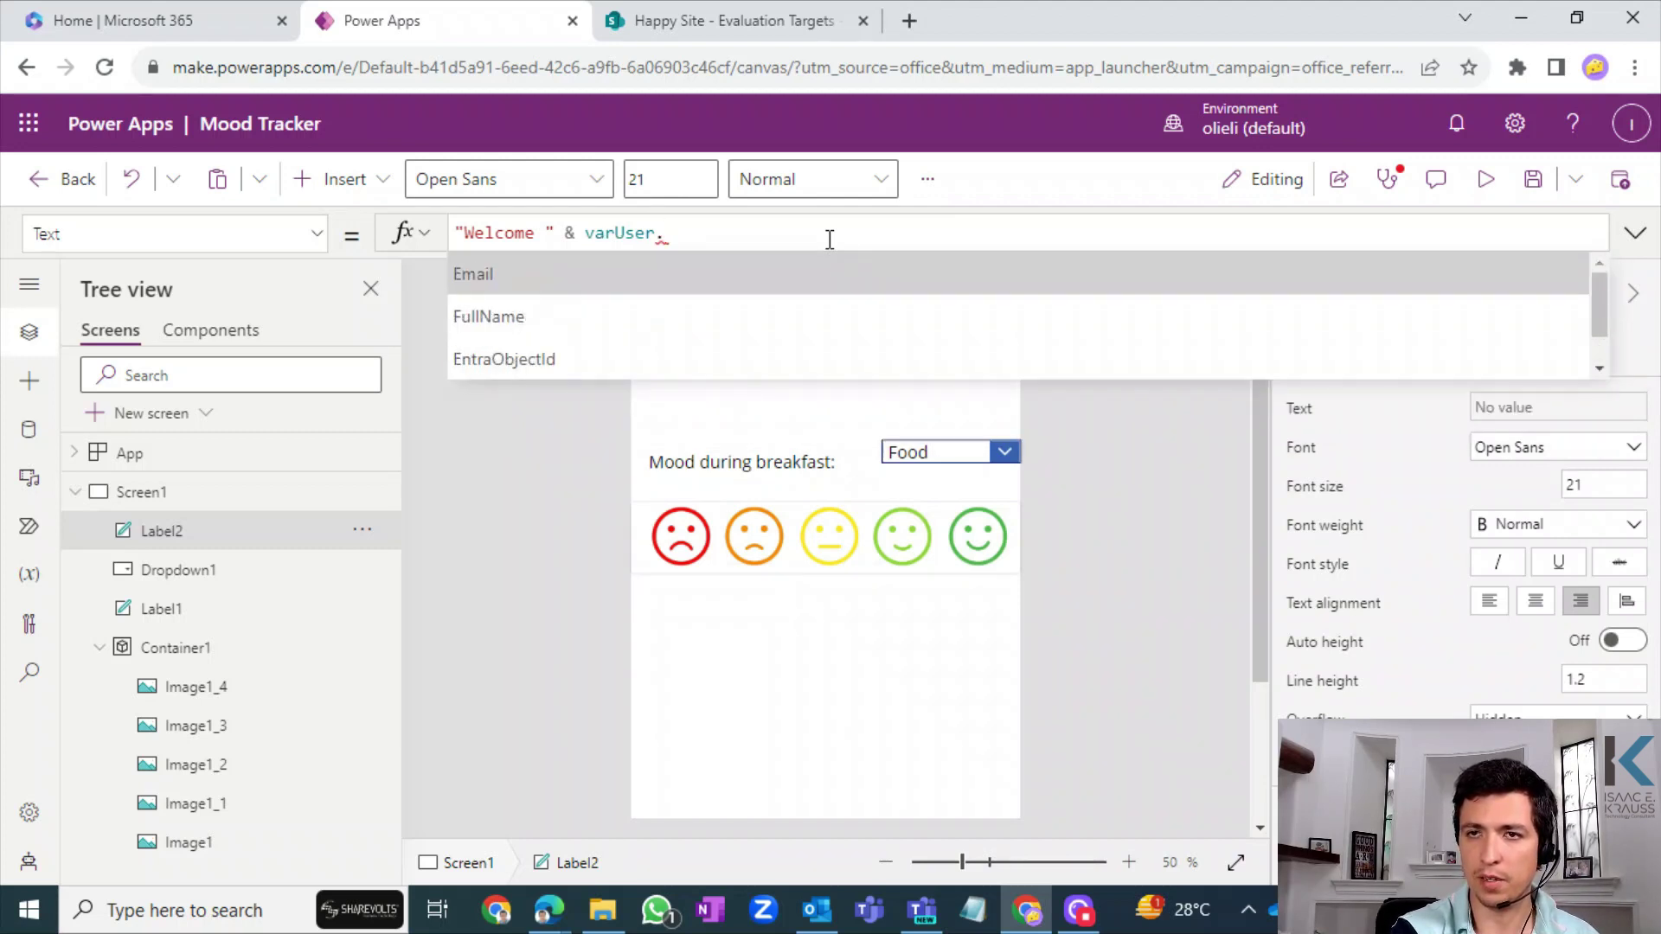
key(BackSpace)
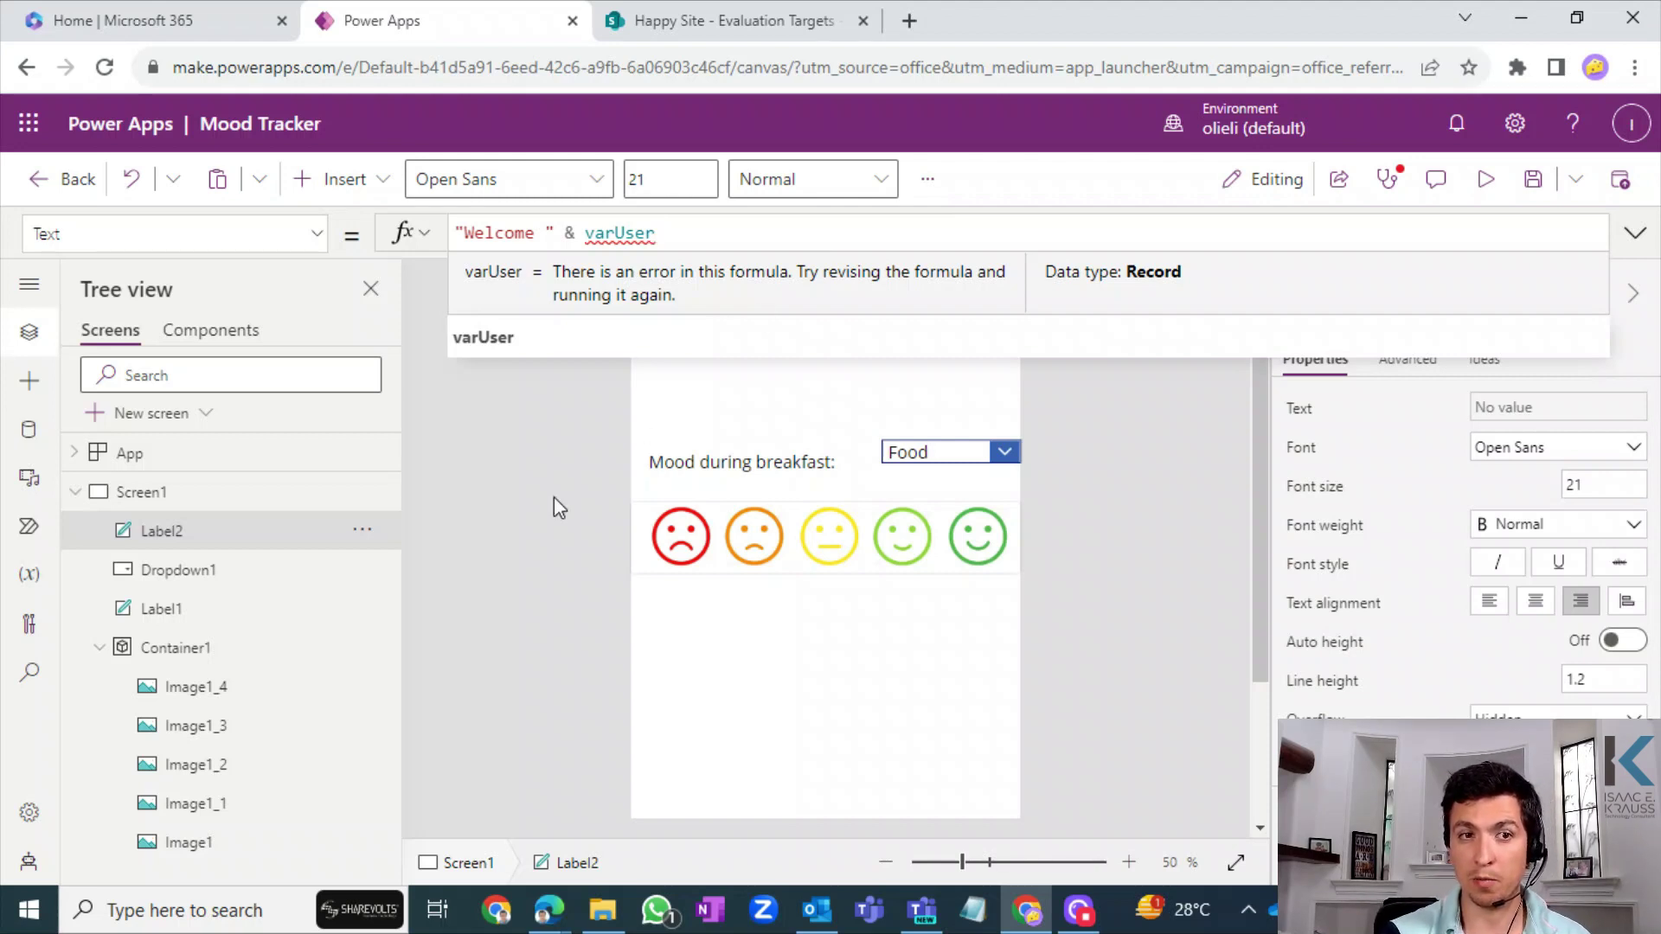
- Search the data sources for "user" and add Office 365 Users with the existing connection
click(30, 338)
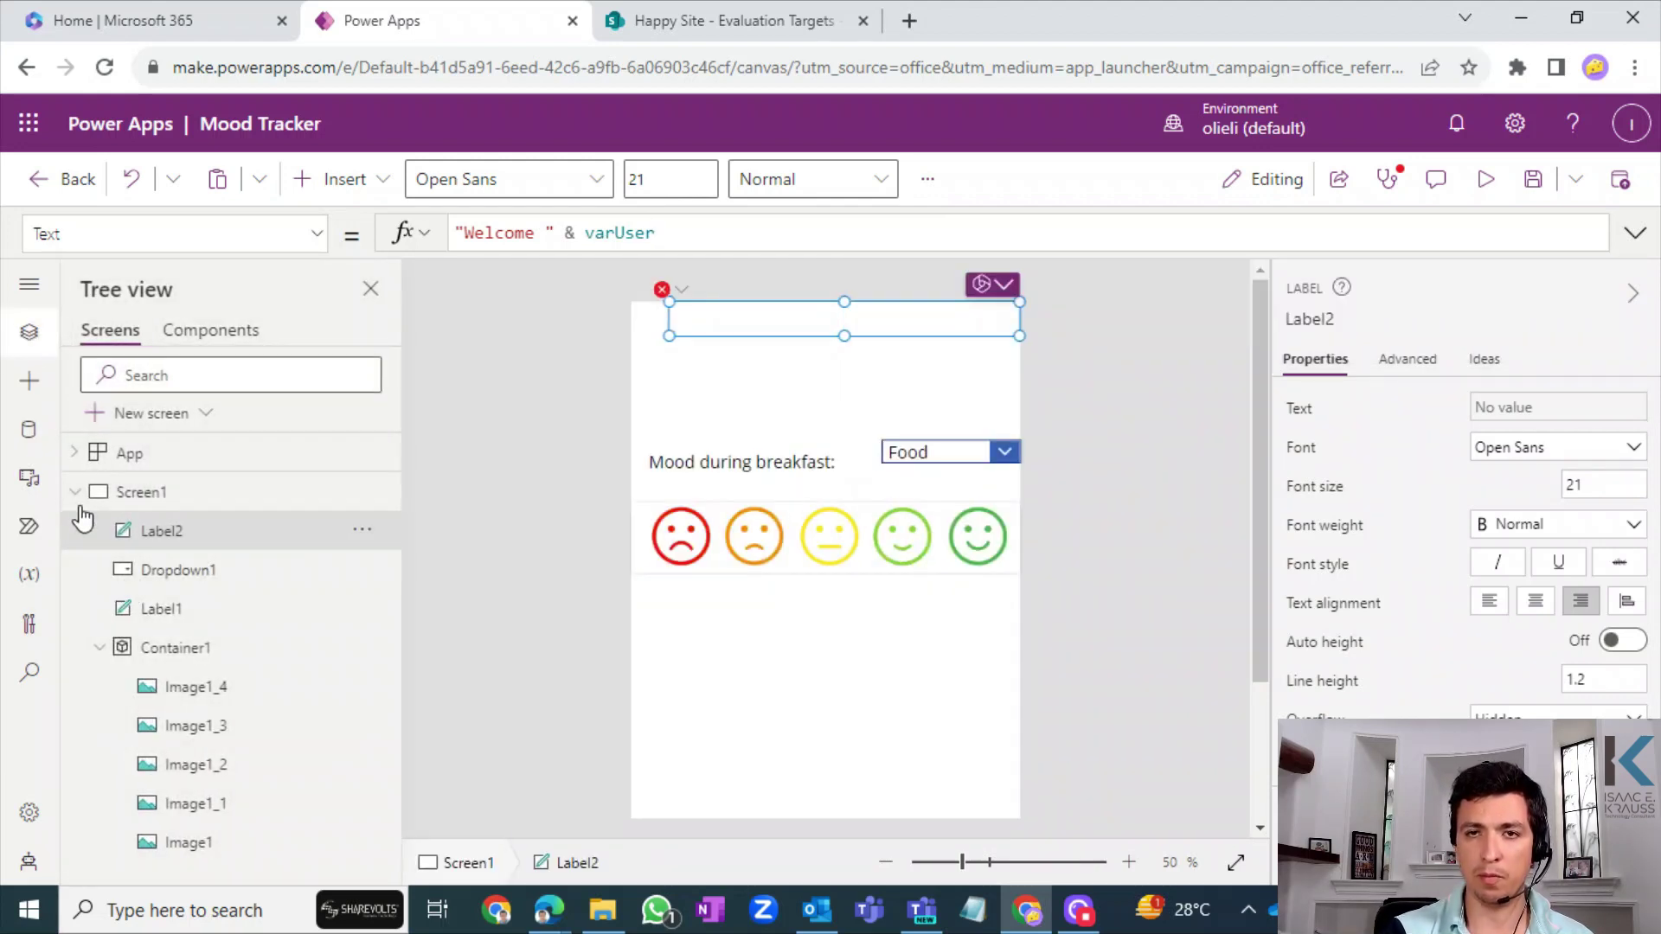
click(29, 429)
click(190, 377)
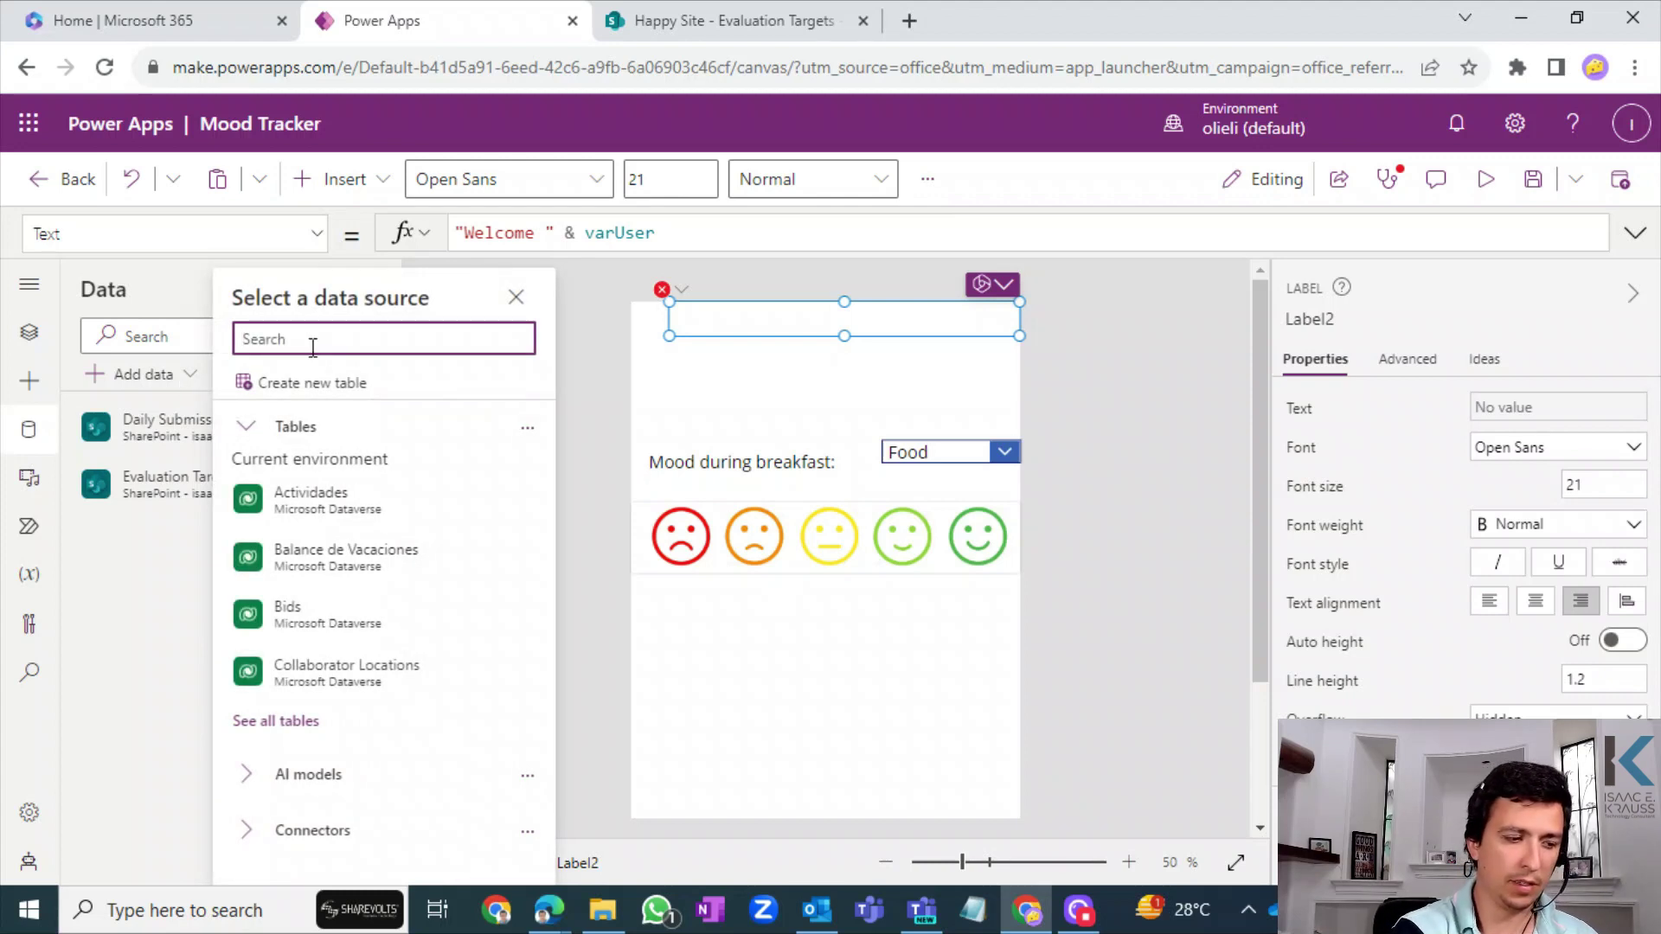
text(user)
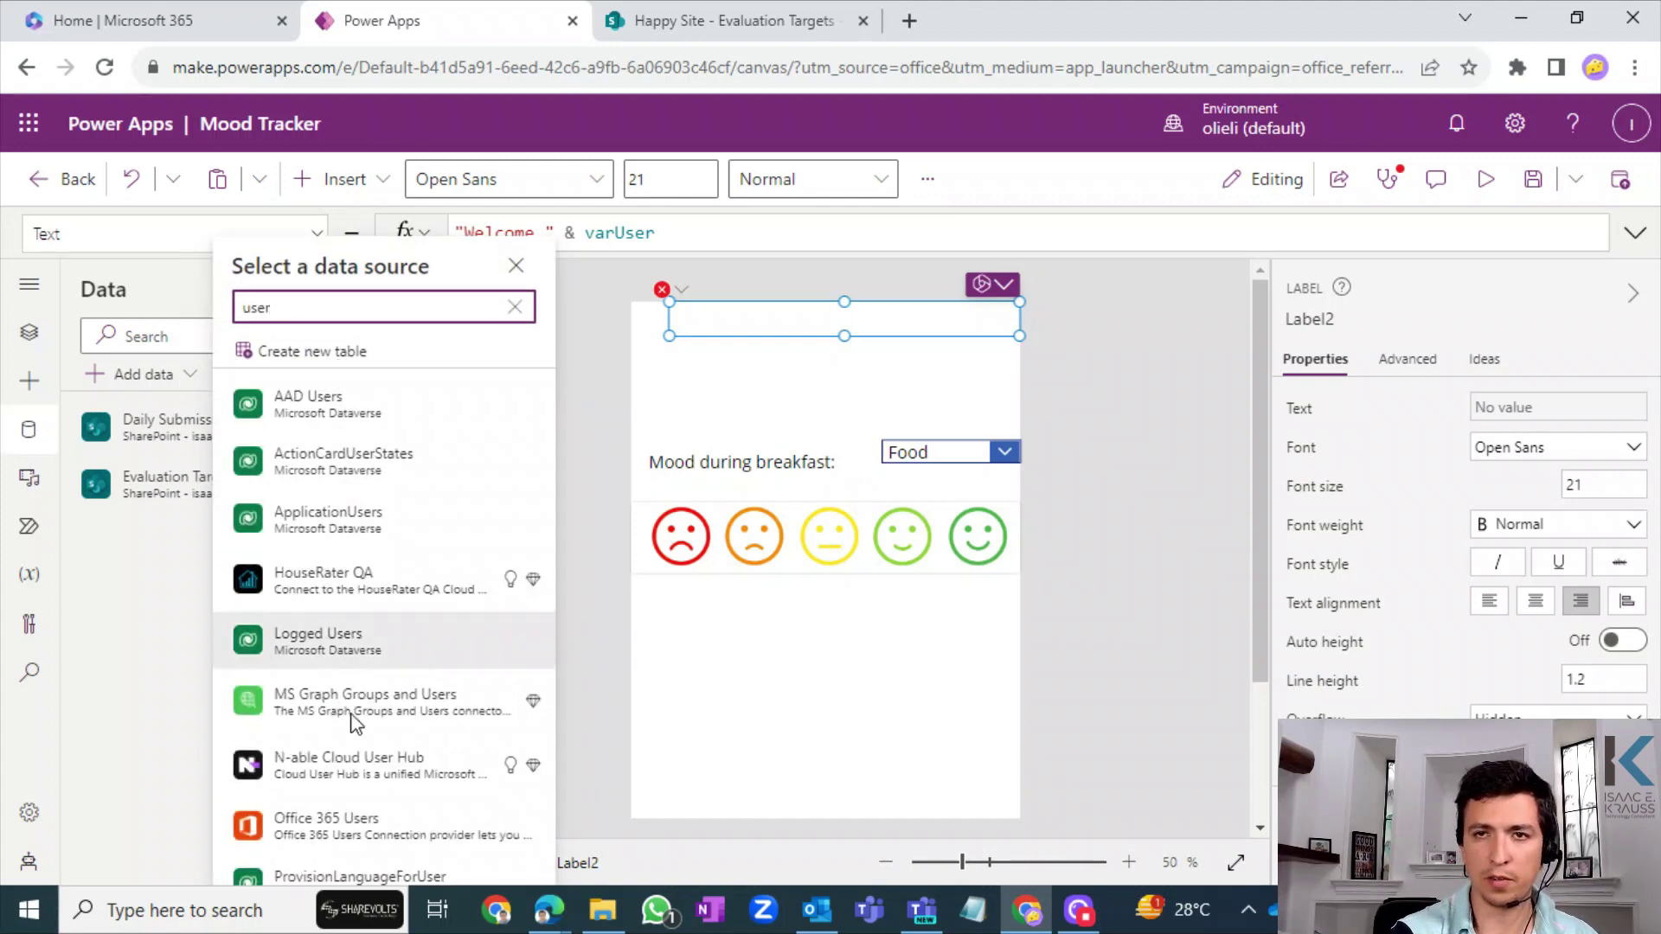
click(360, 831)
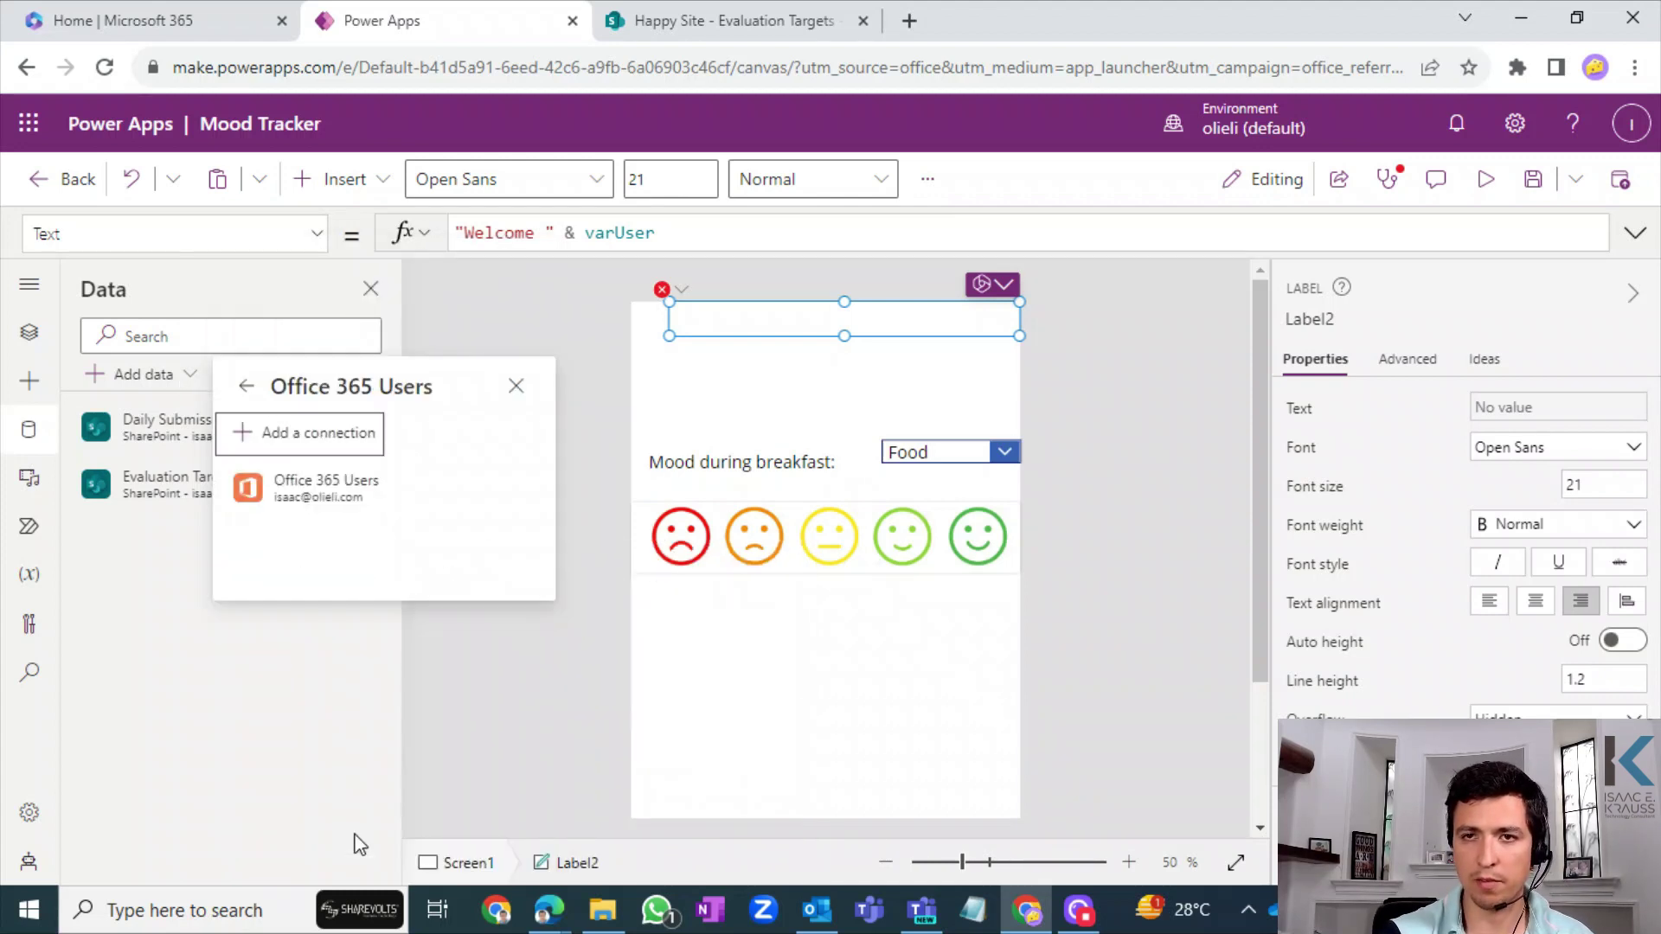
click(332, 479)
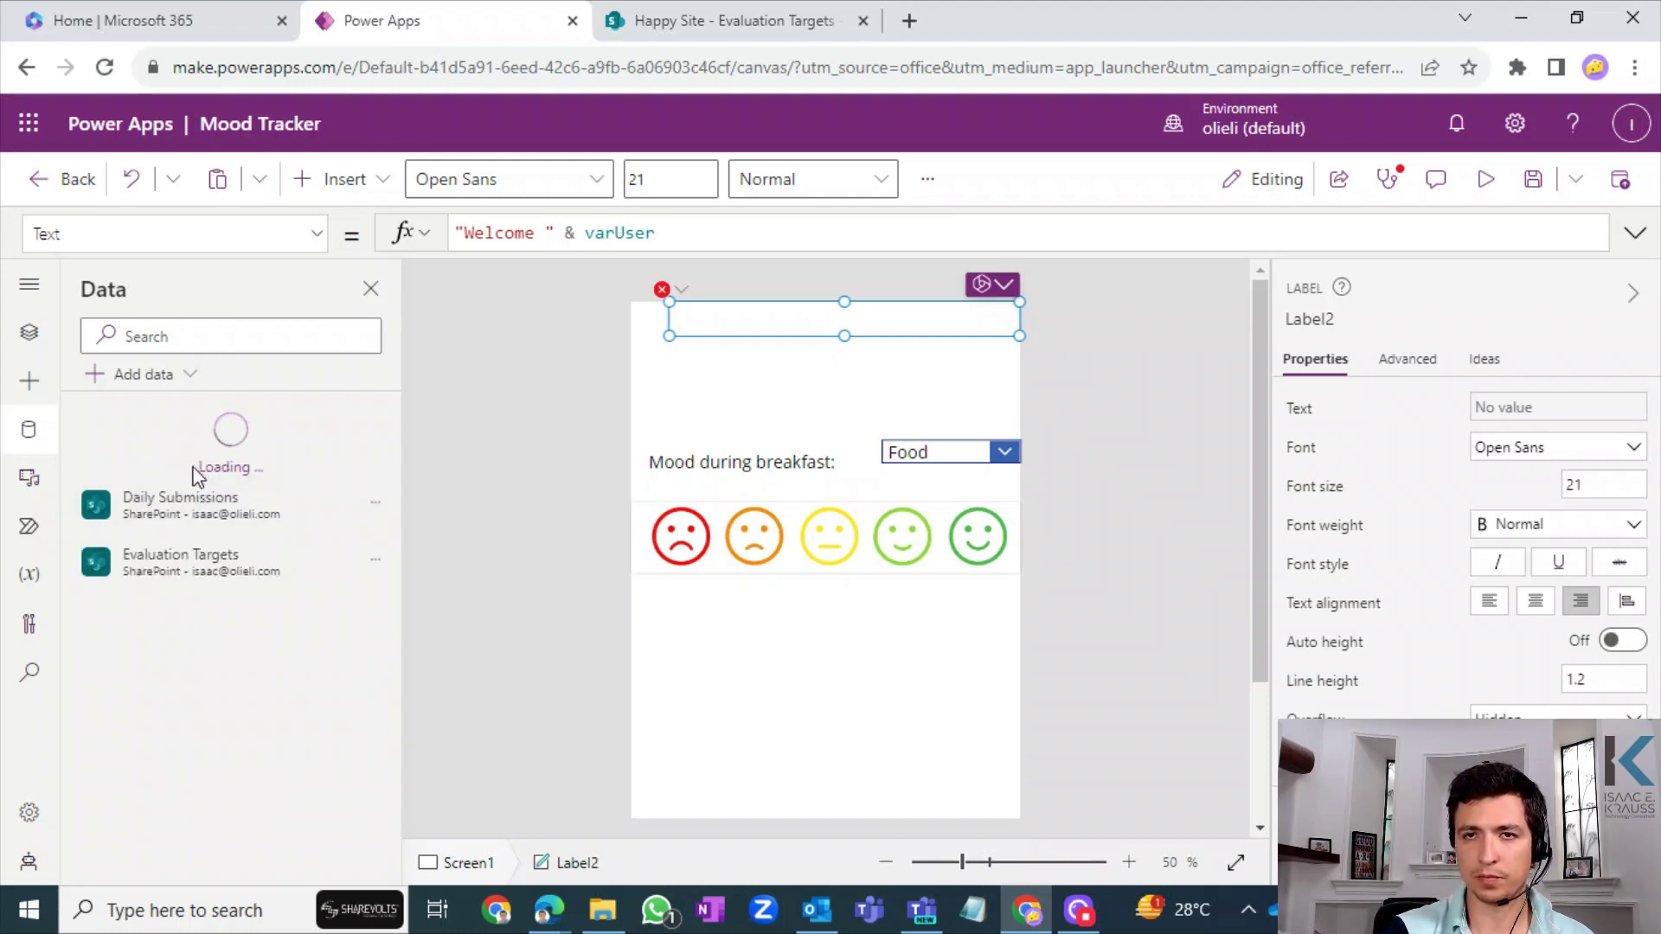
- In the App's OnStart formula, add a line after the varUser assignment that begins Set(varUserProfile,
click(29, 332)
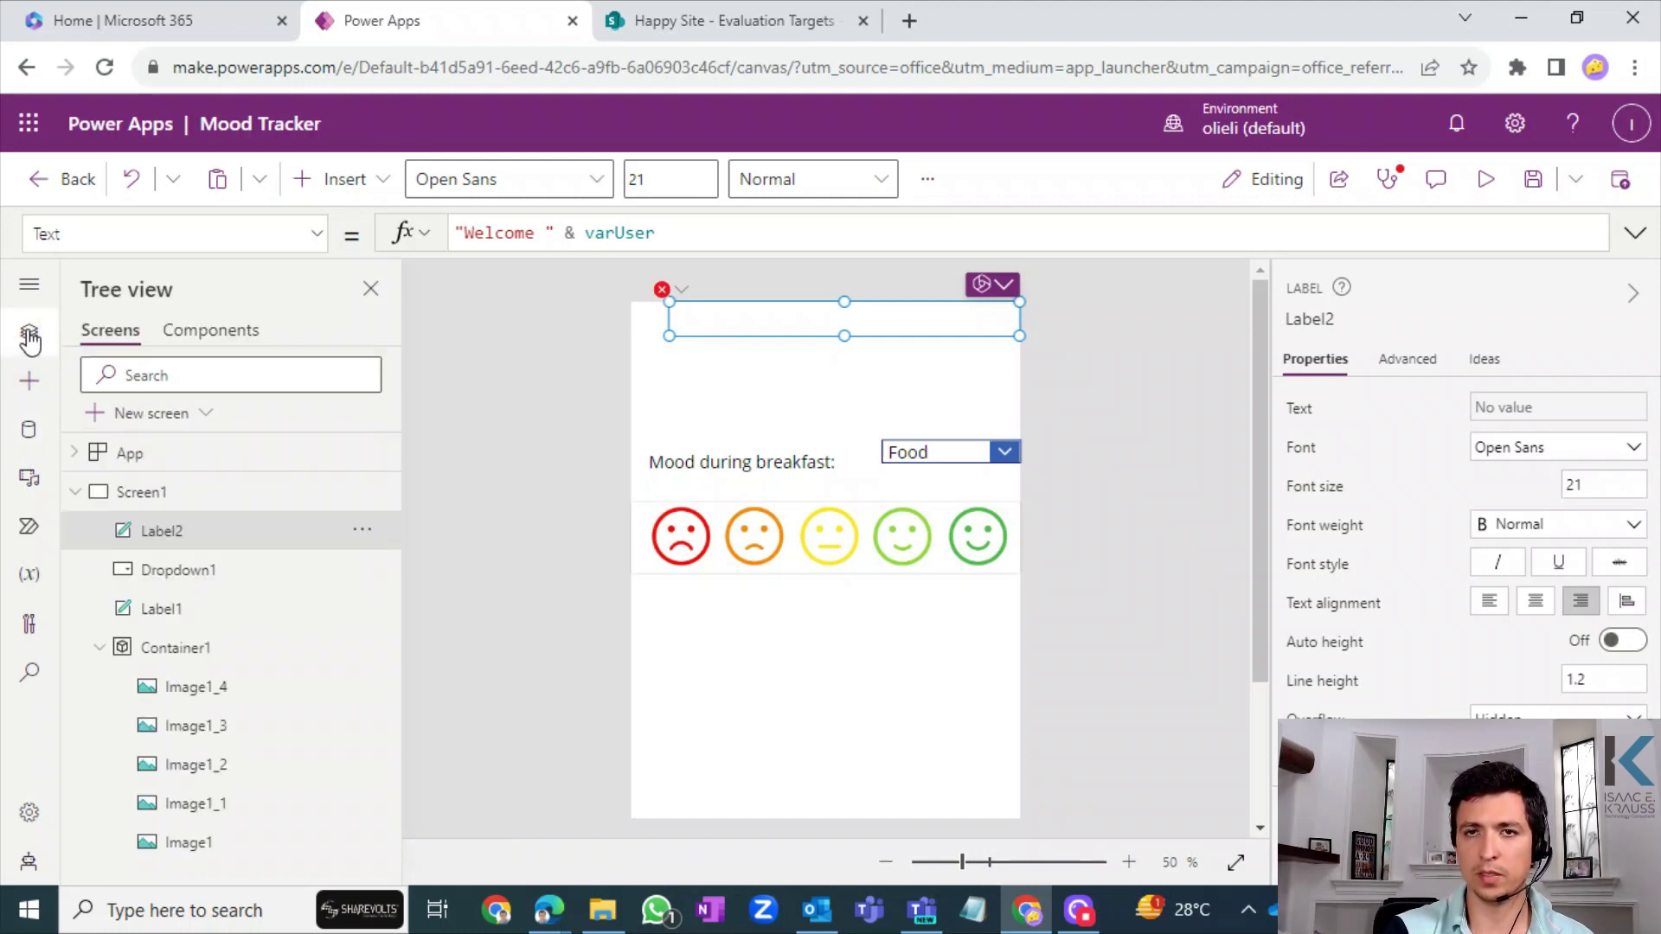
click(130, 453)
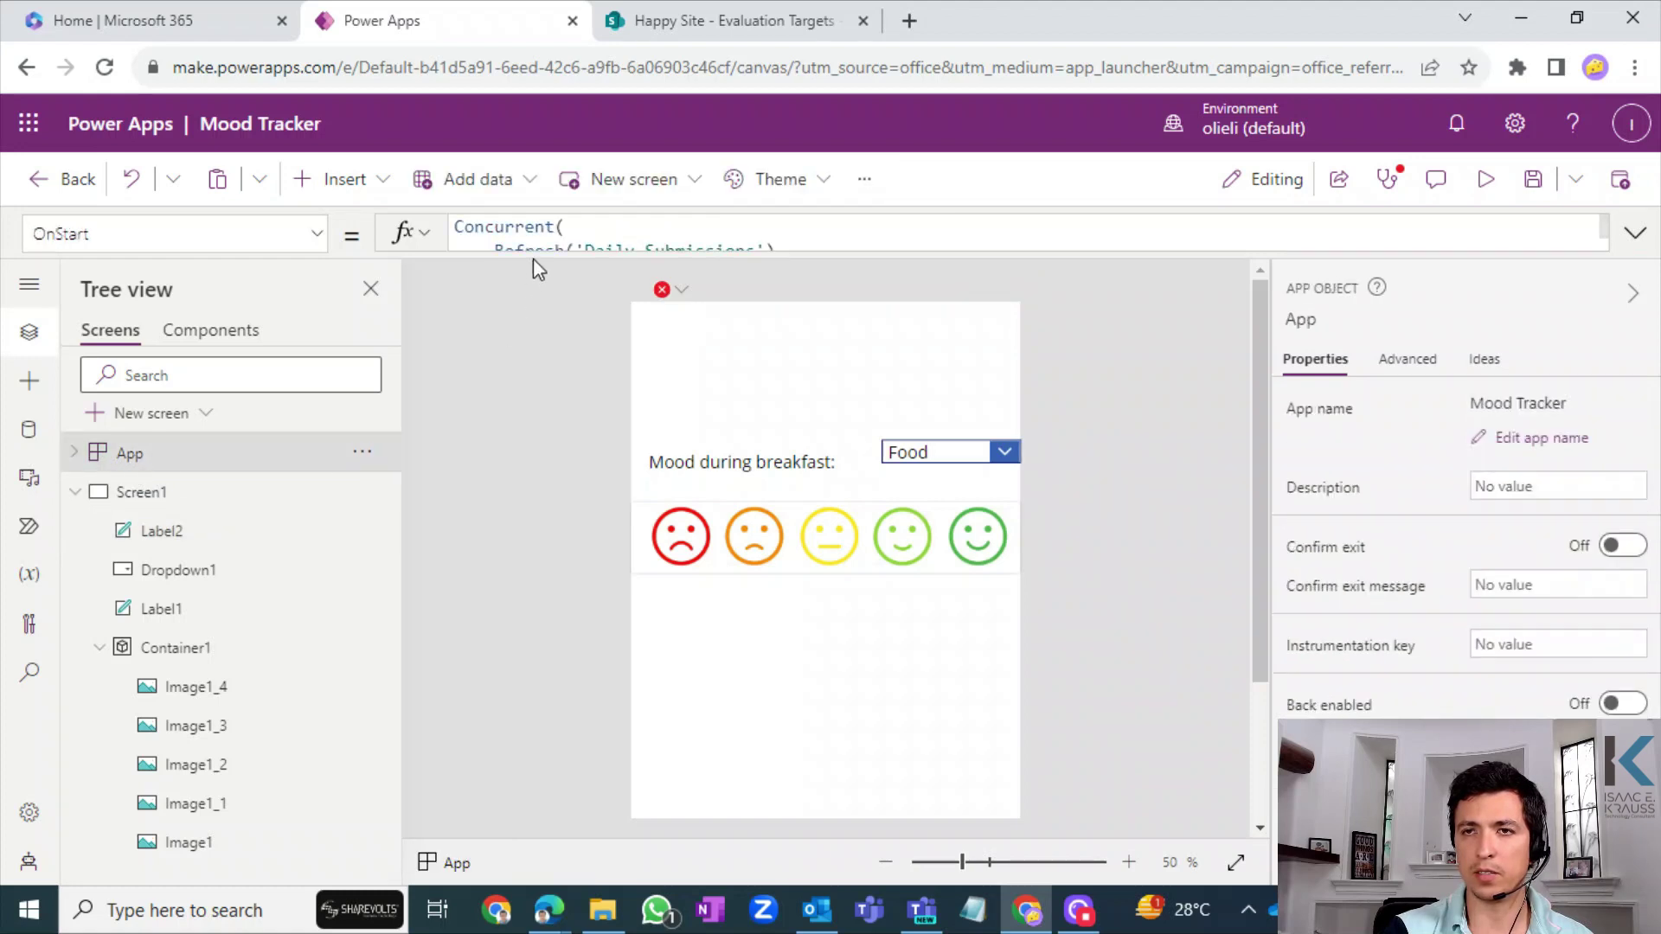
drag(533, 255, 538, 562)
click(713, 303)
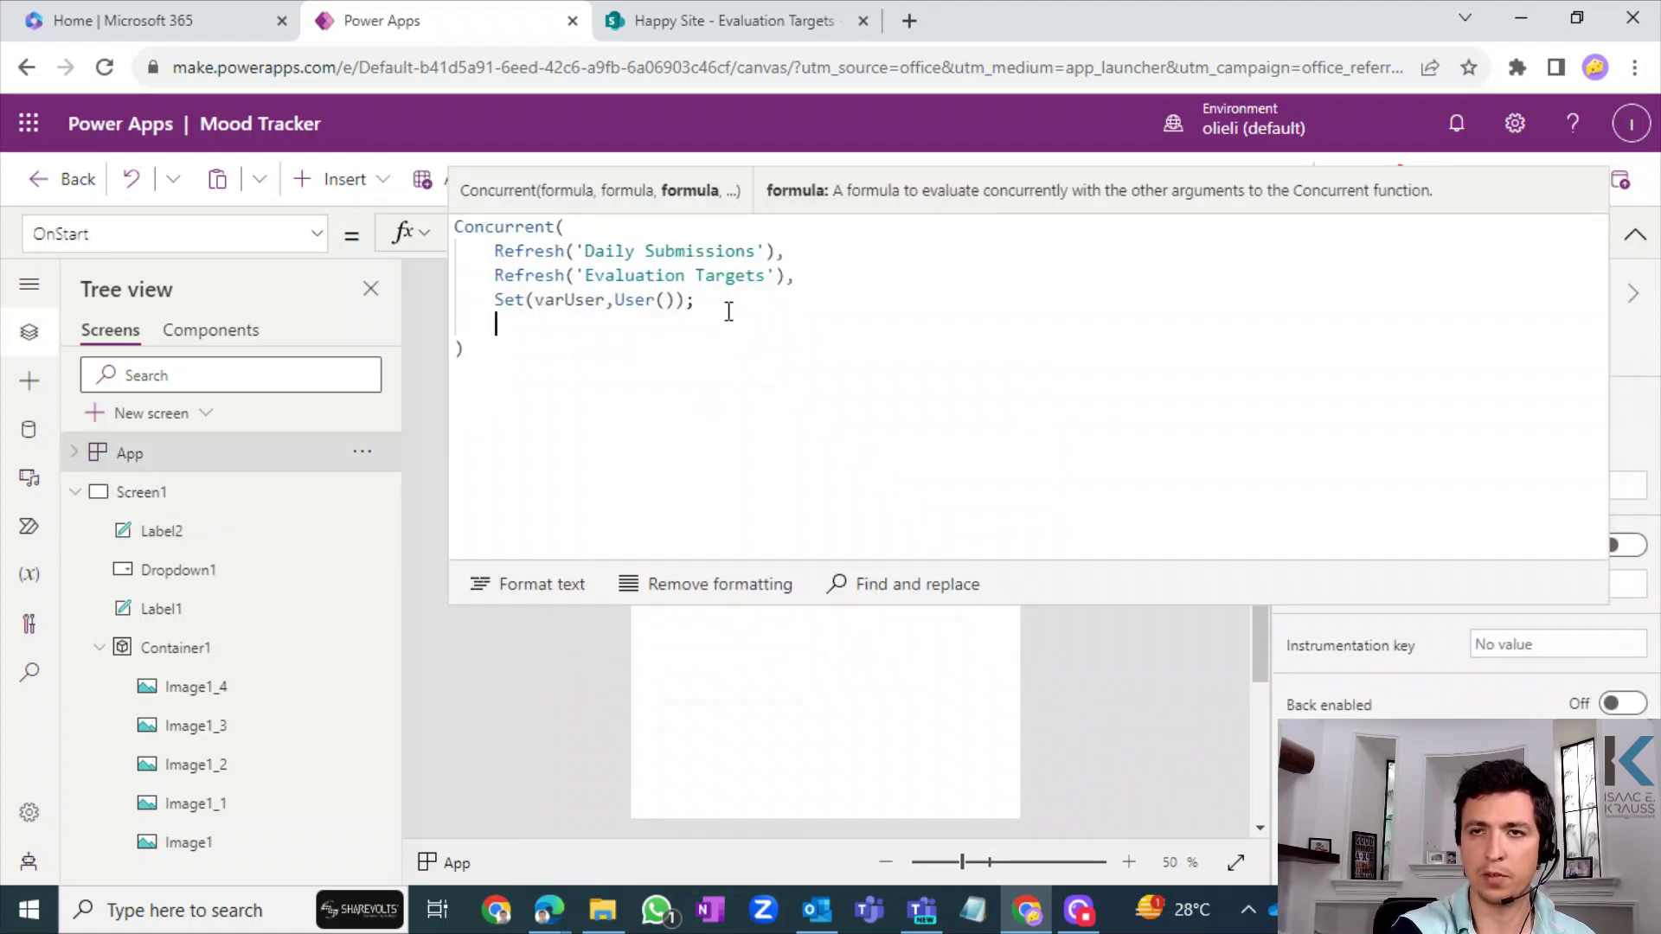
text(Set()
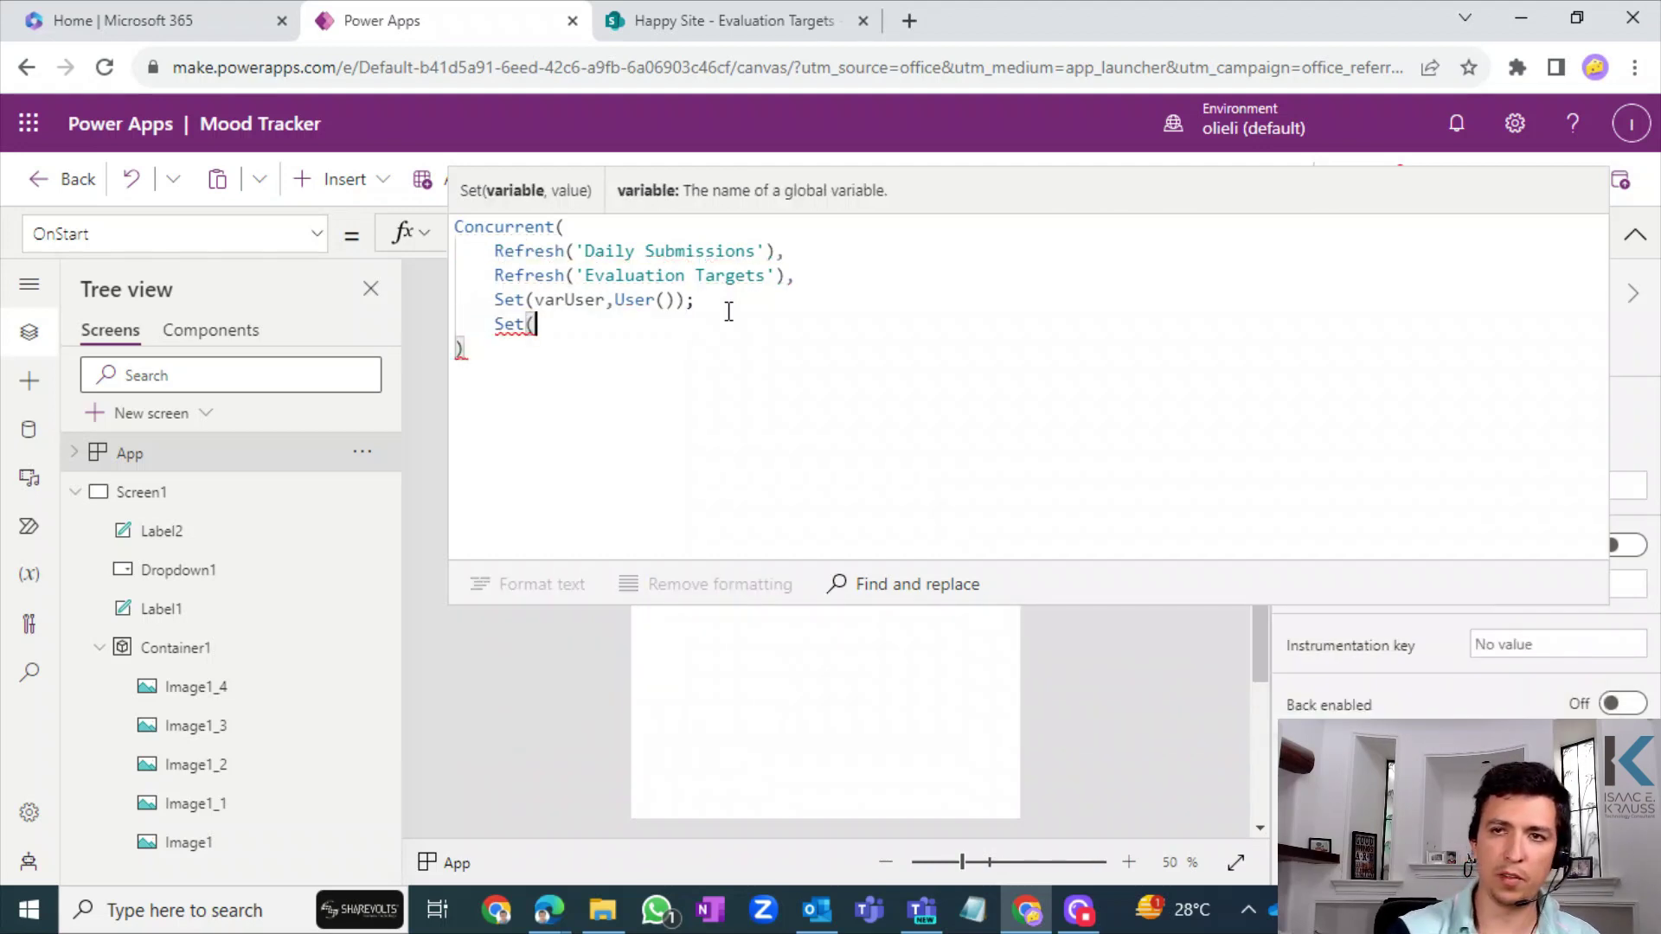
click(714, 308)
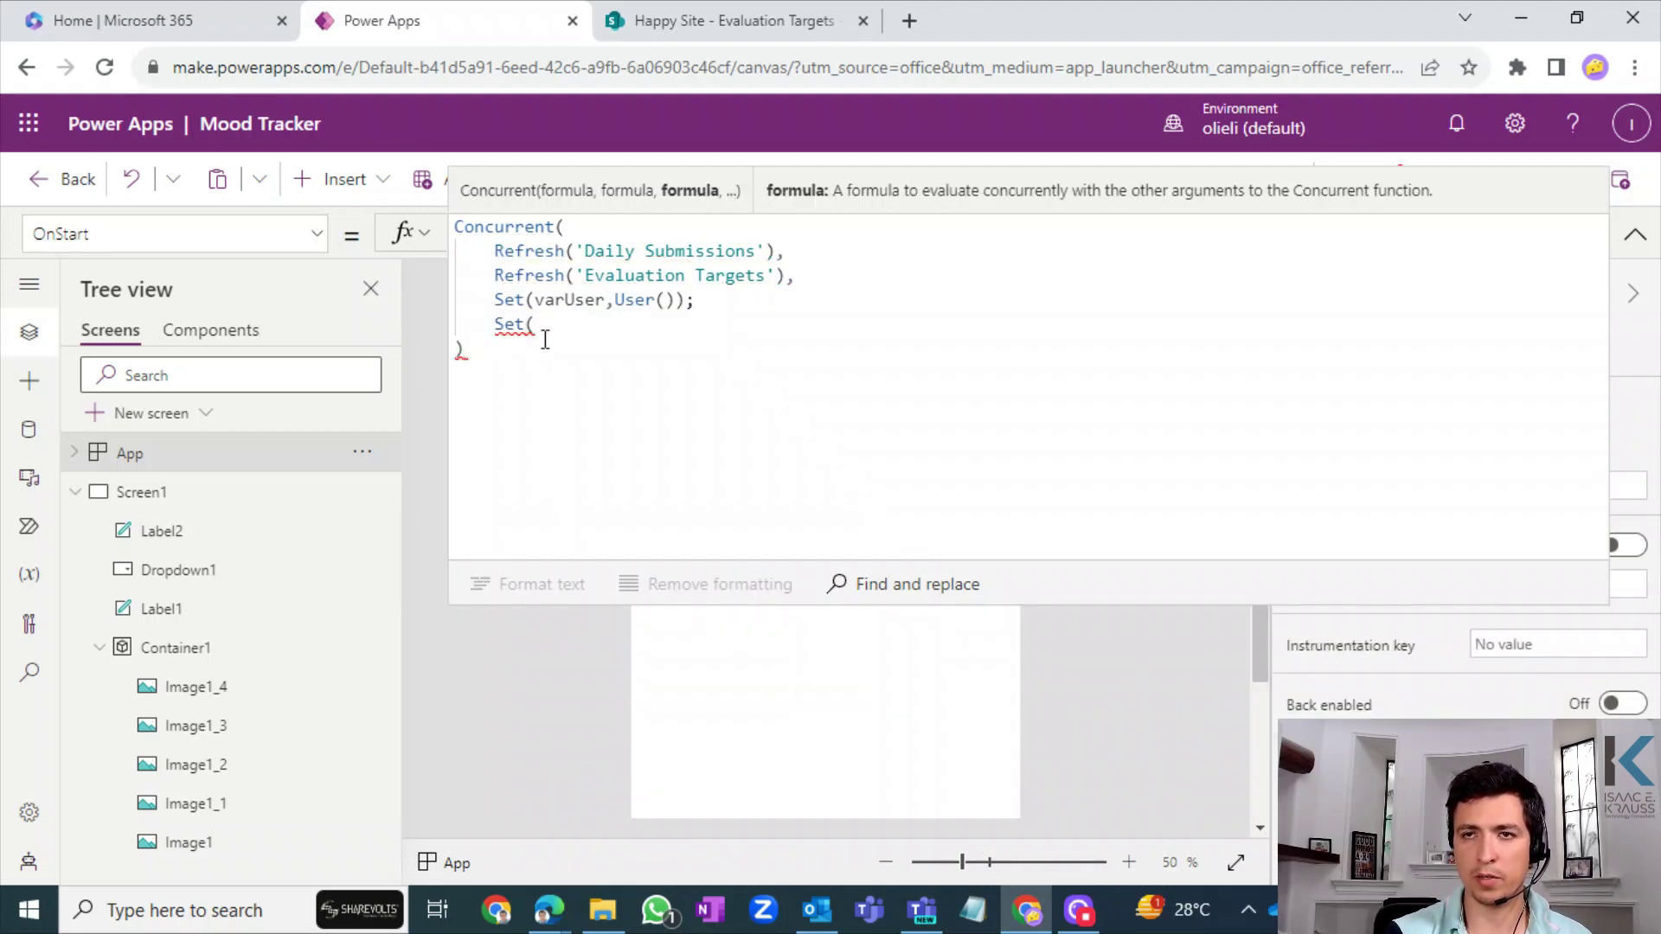
click(534, 327)
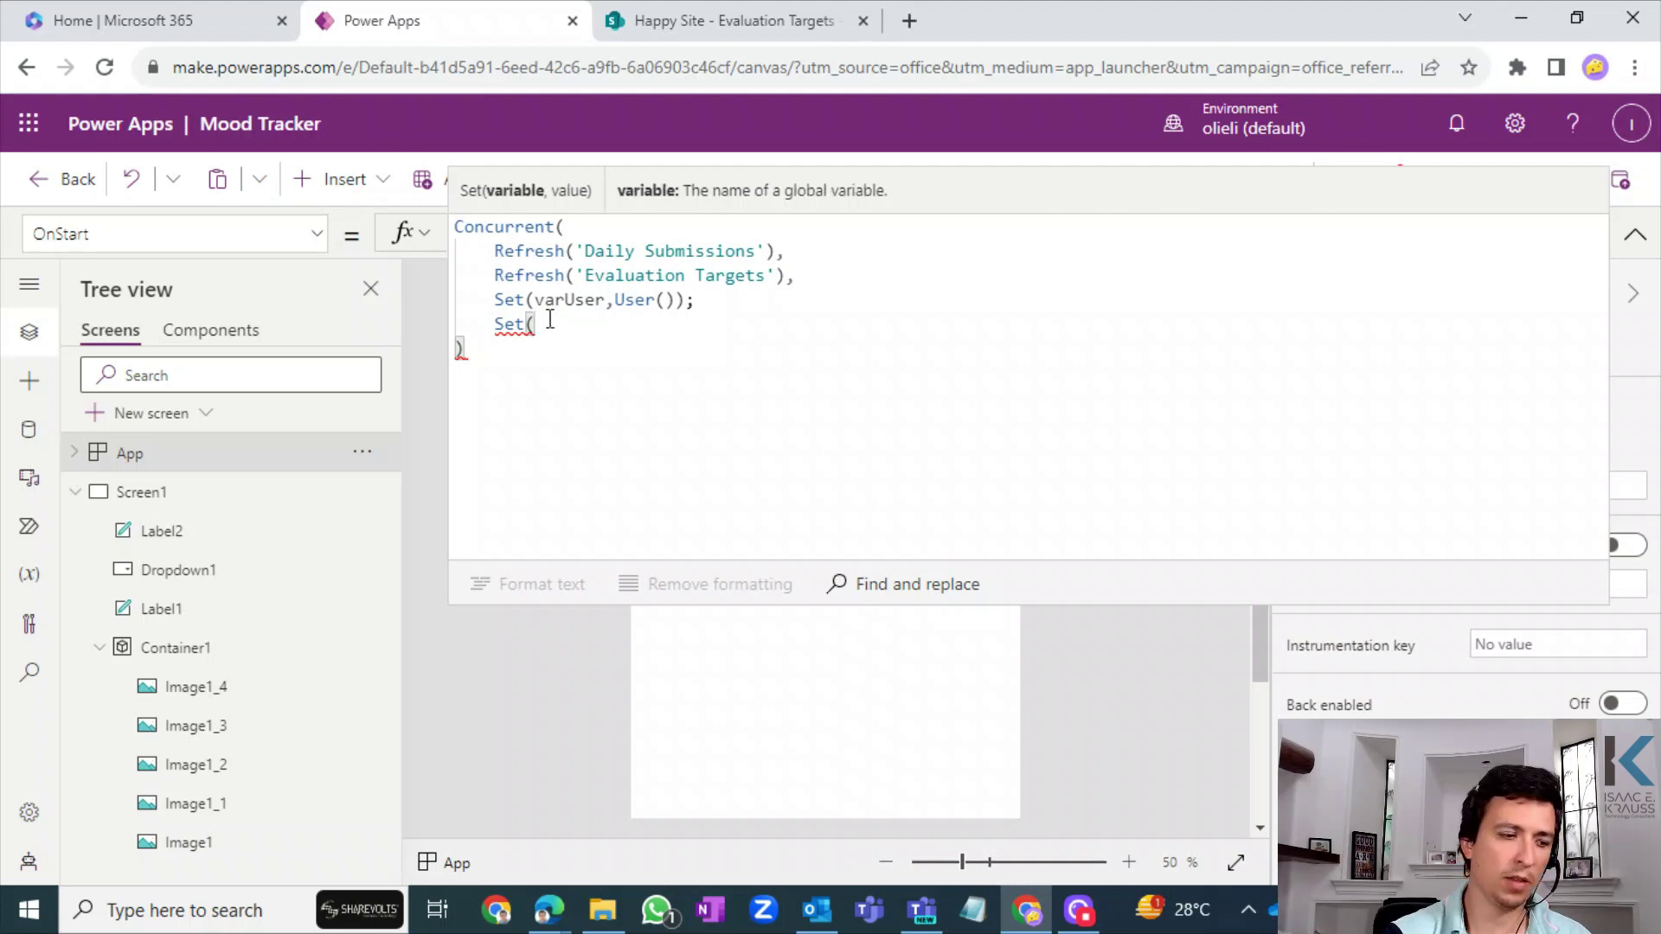
text(varUs)
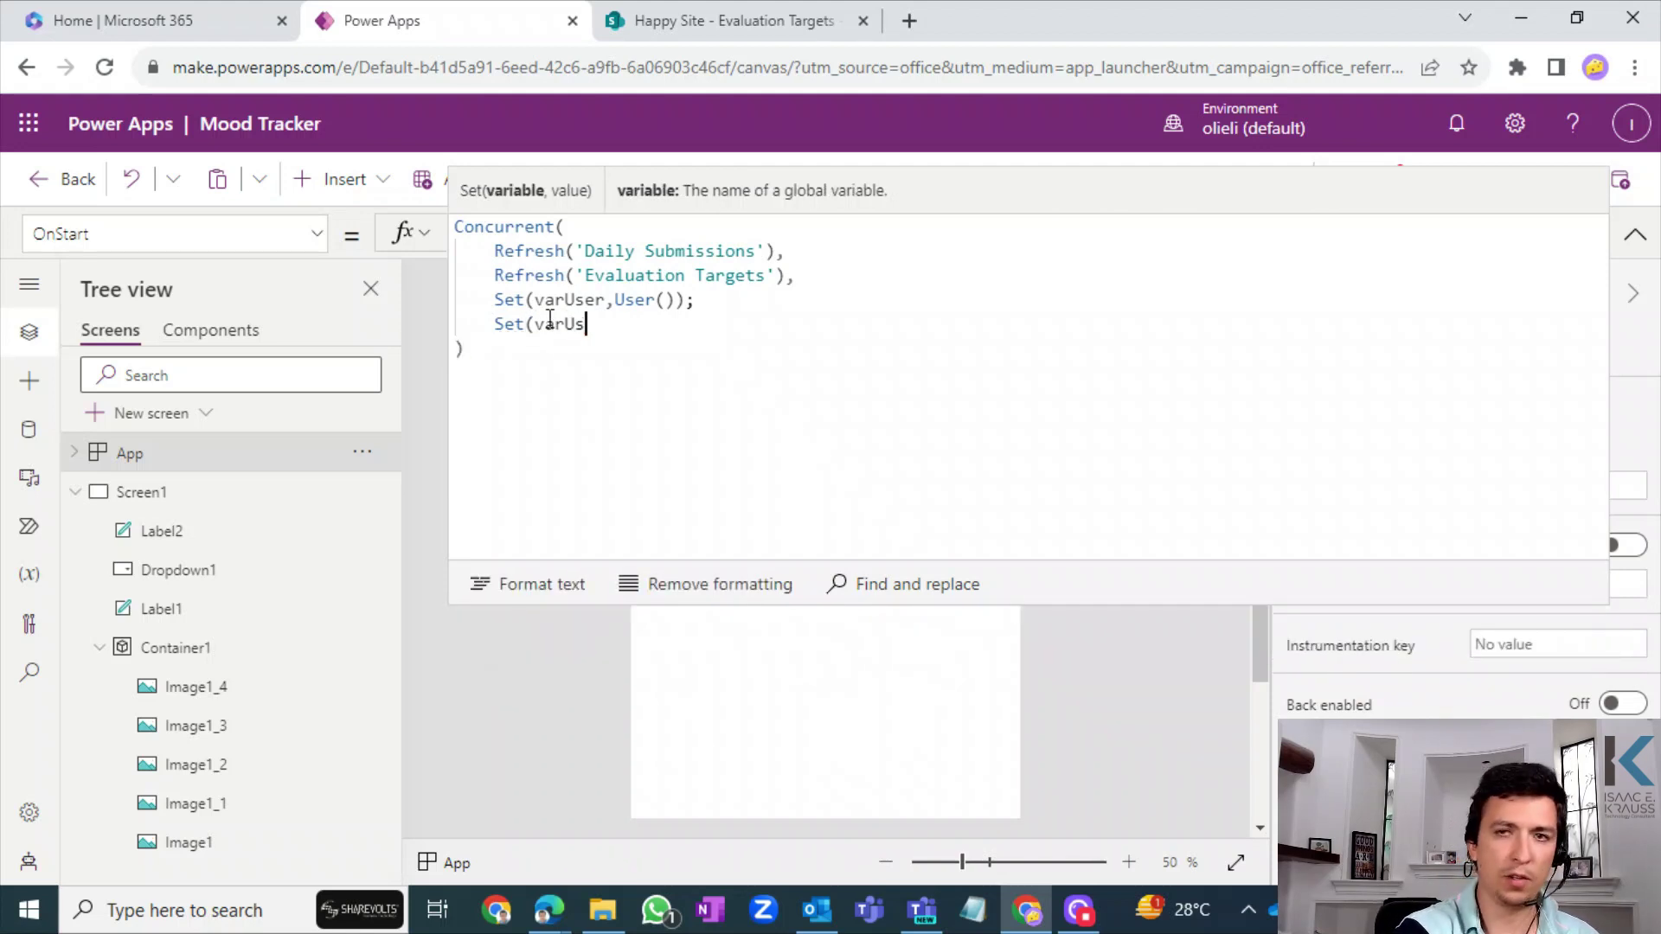
text(erProfile,)
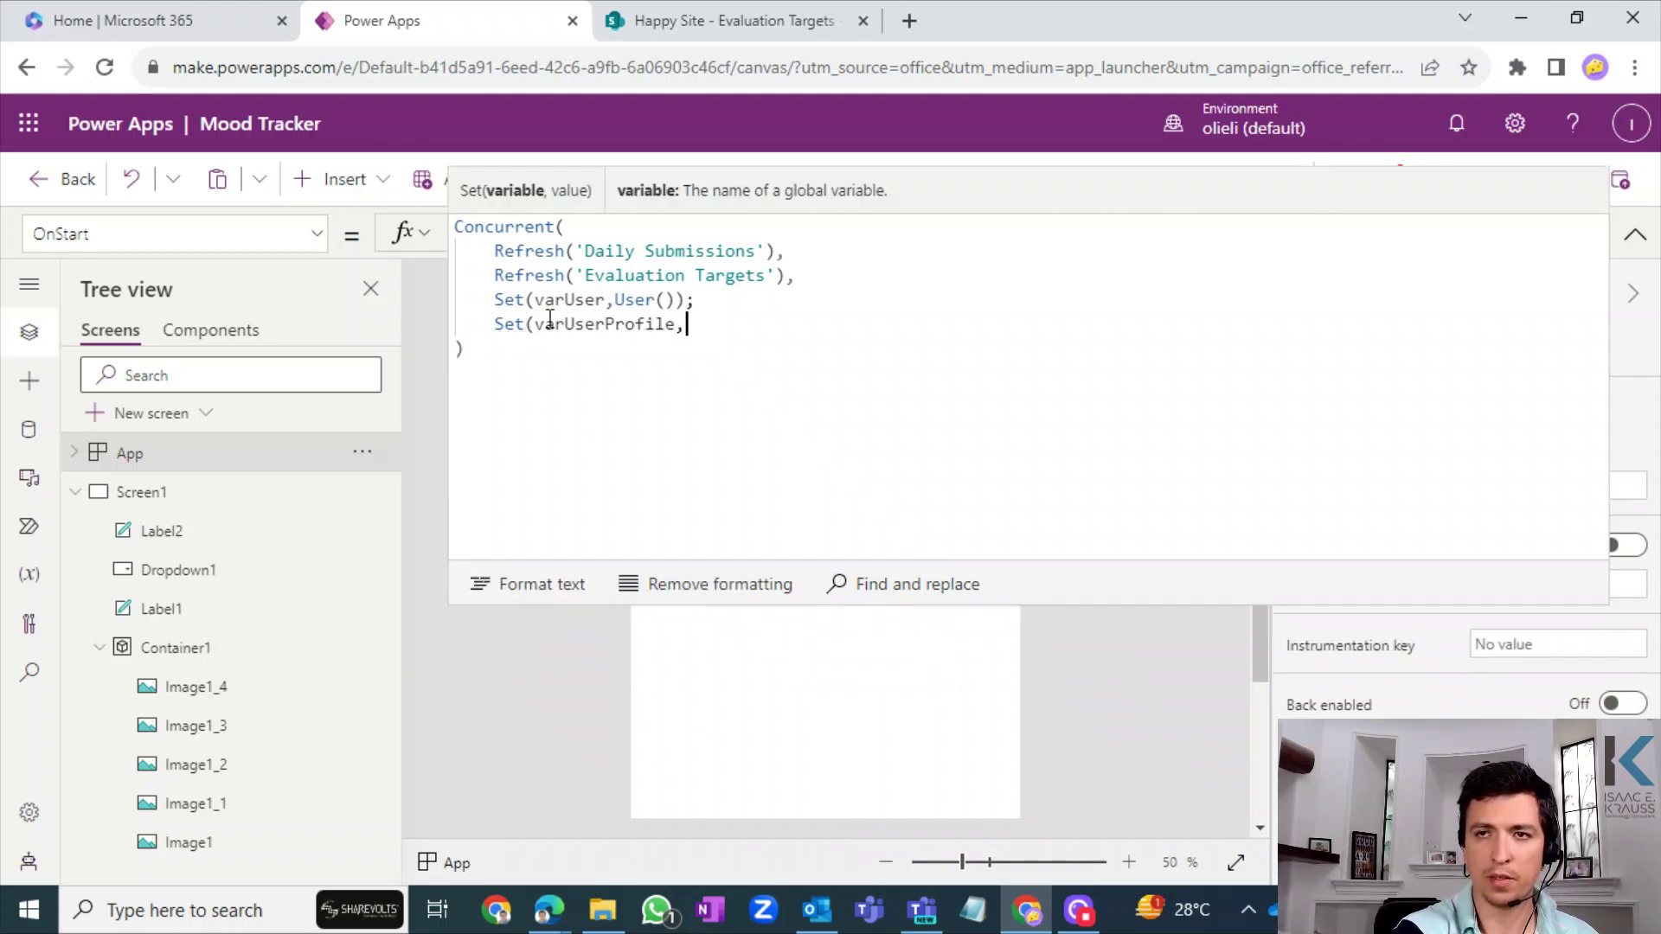
- Complete the varUserProfile assignment with Office365Users.MyProfile() as its value and close the Set function
text(office)
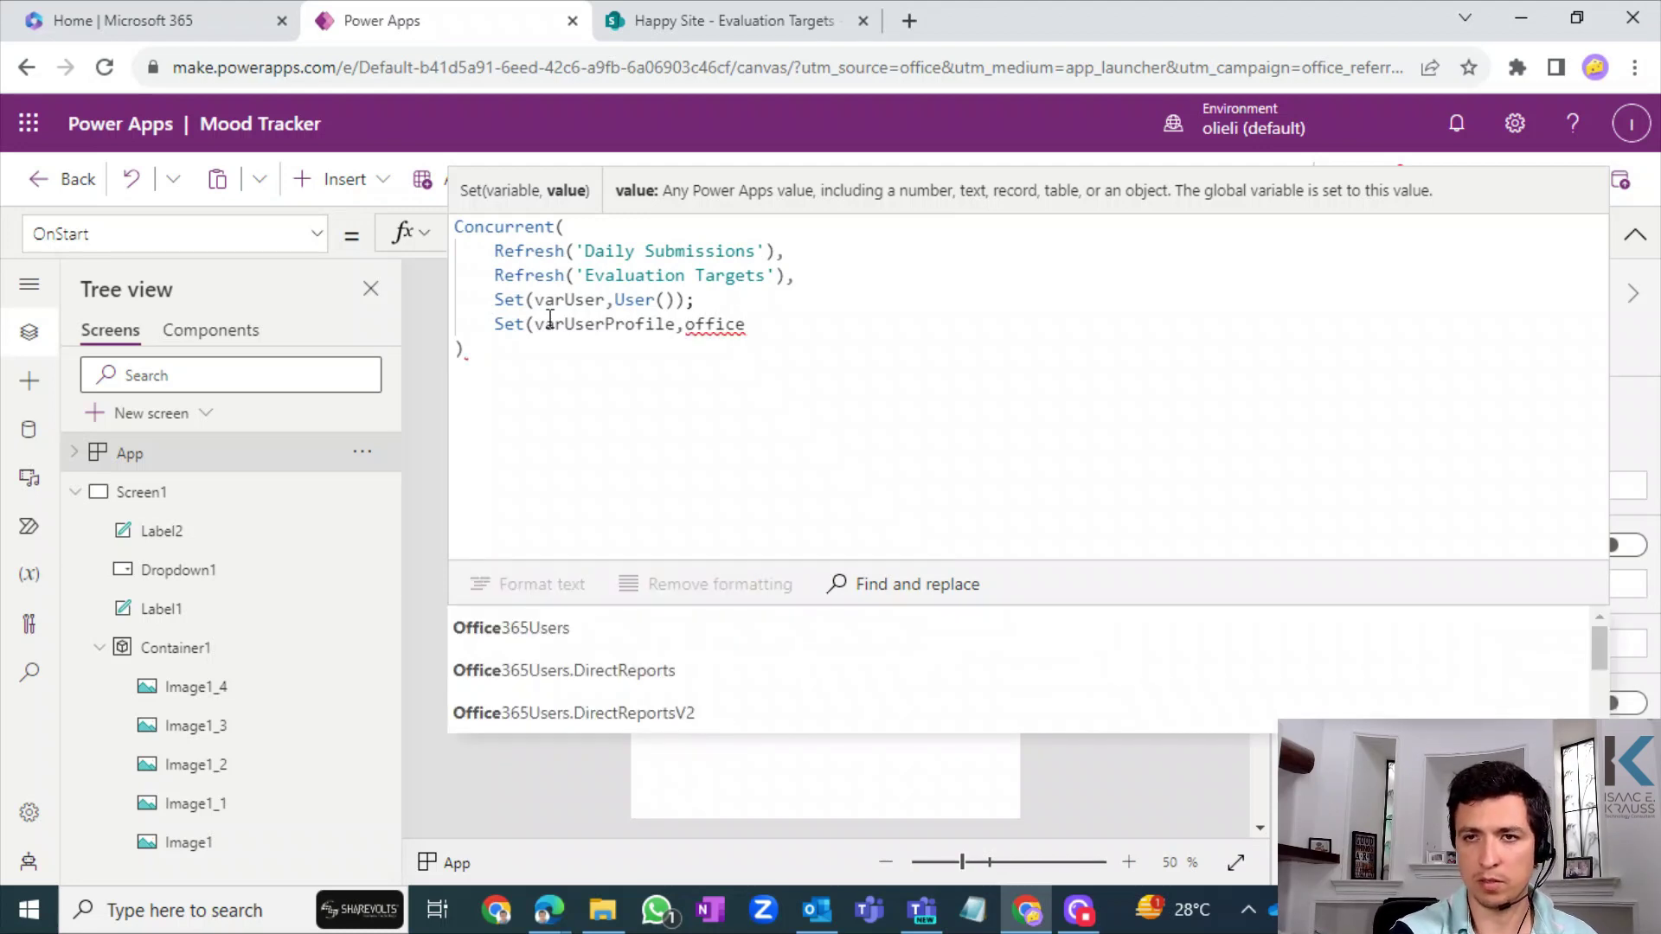
key(Down)
key(Up)
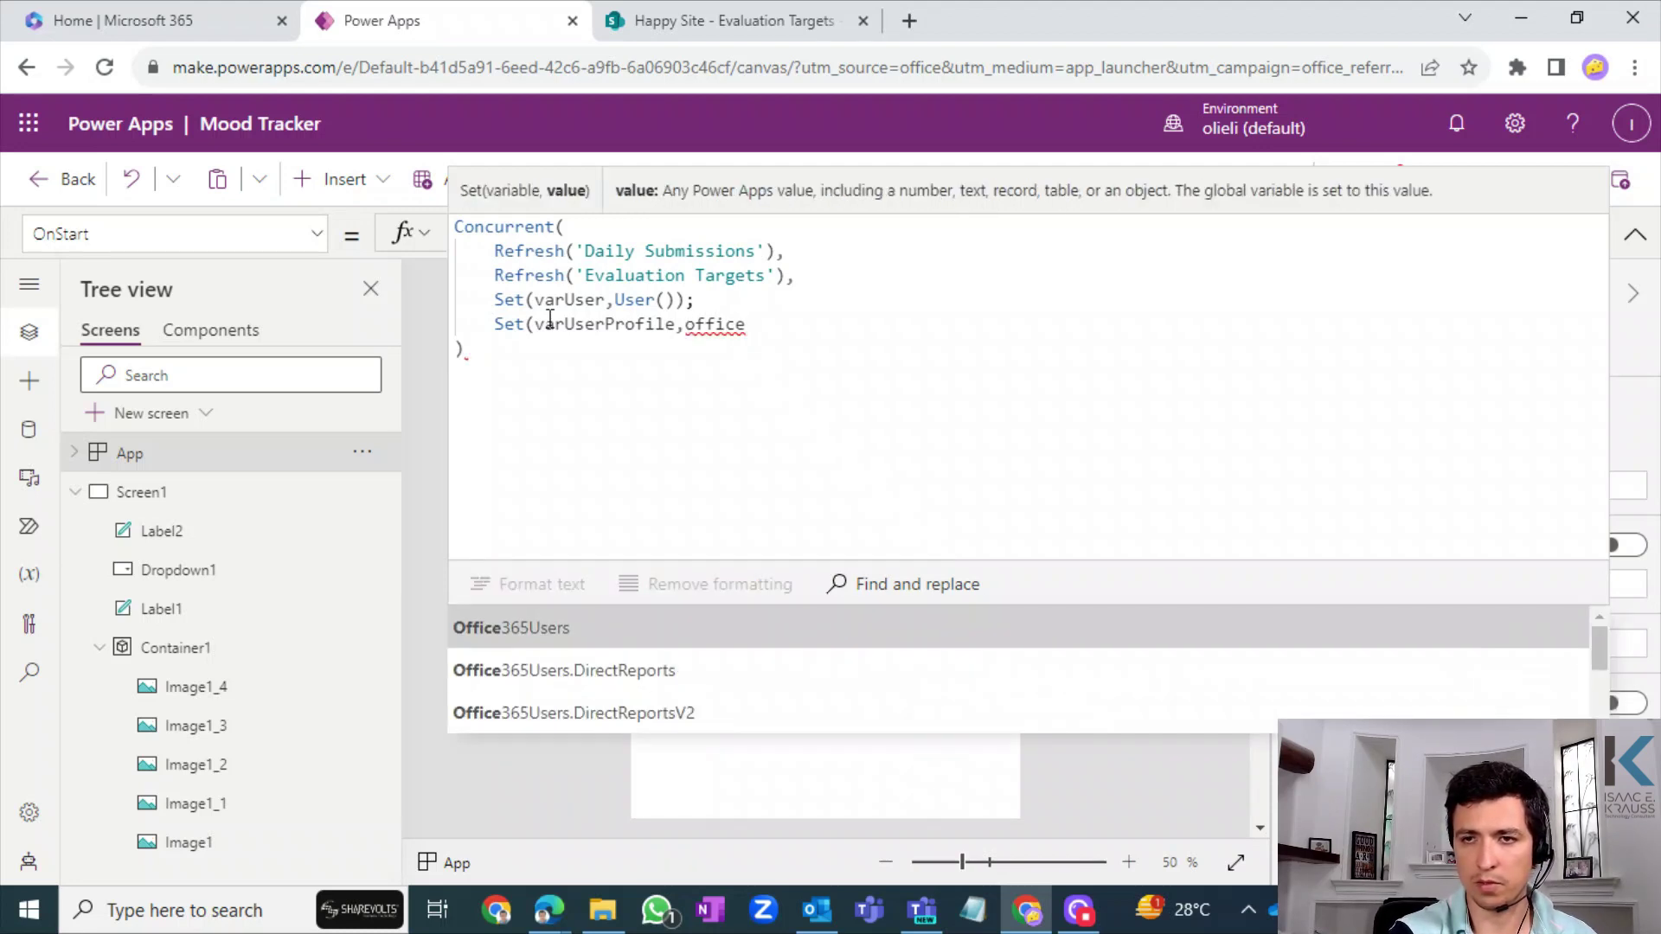
click(770, 625)
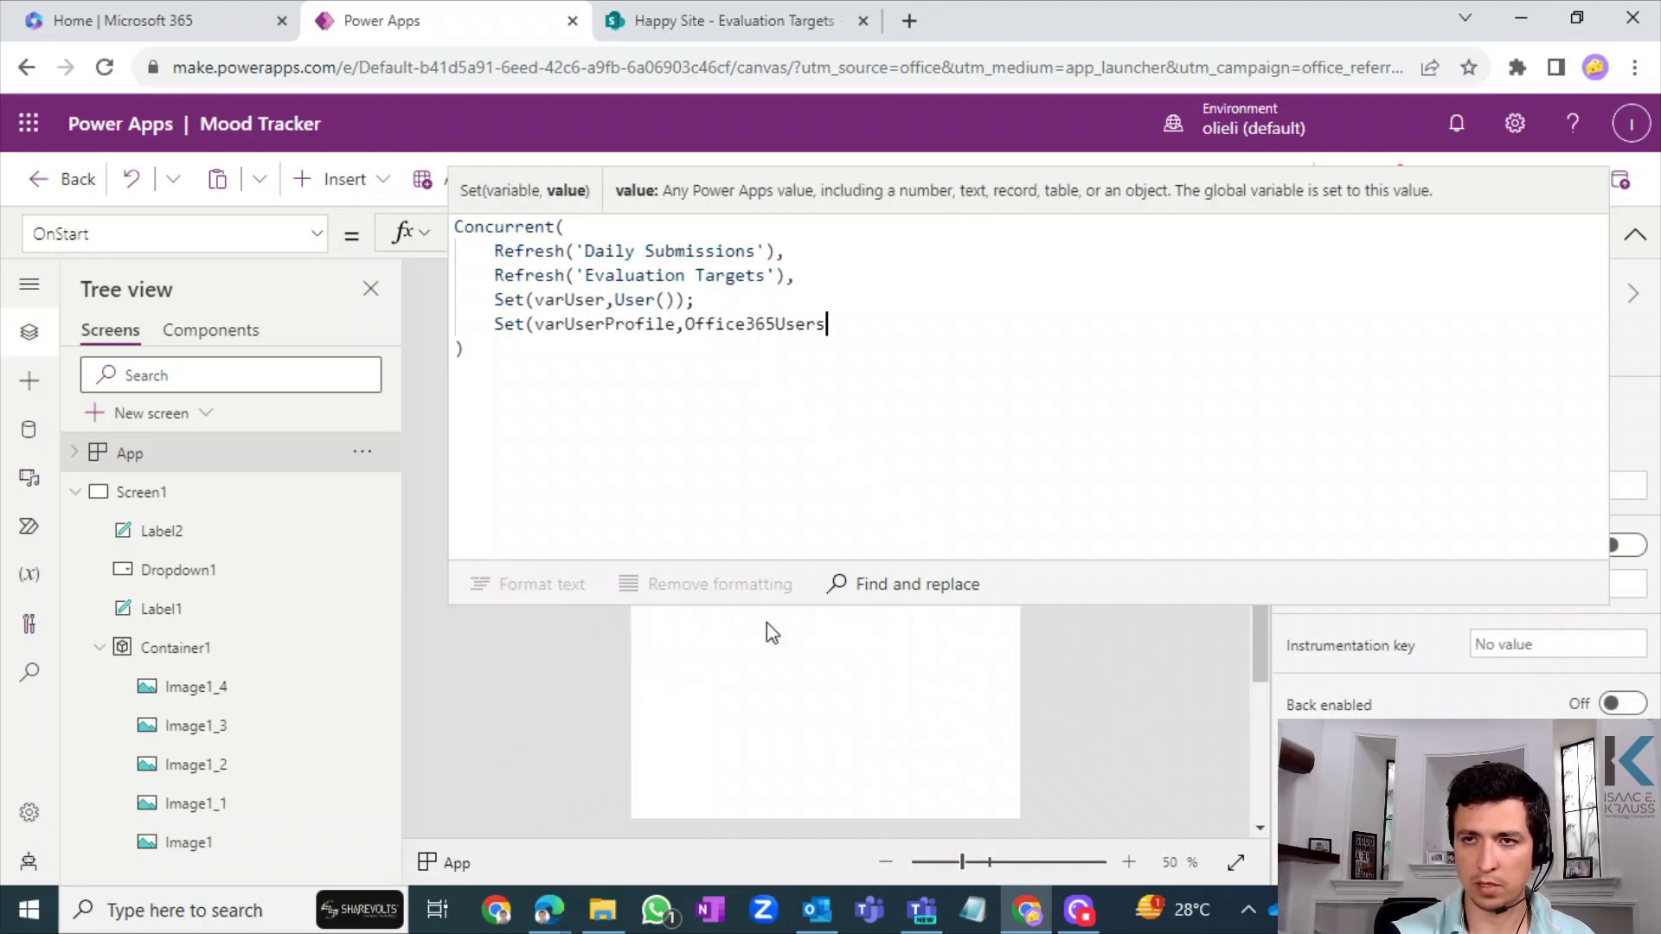
text(.)
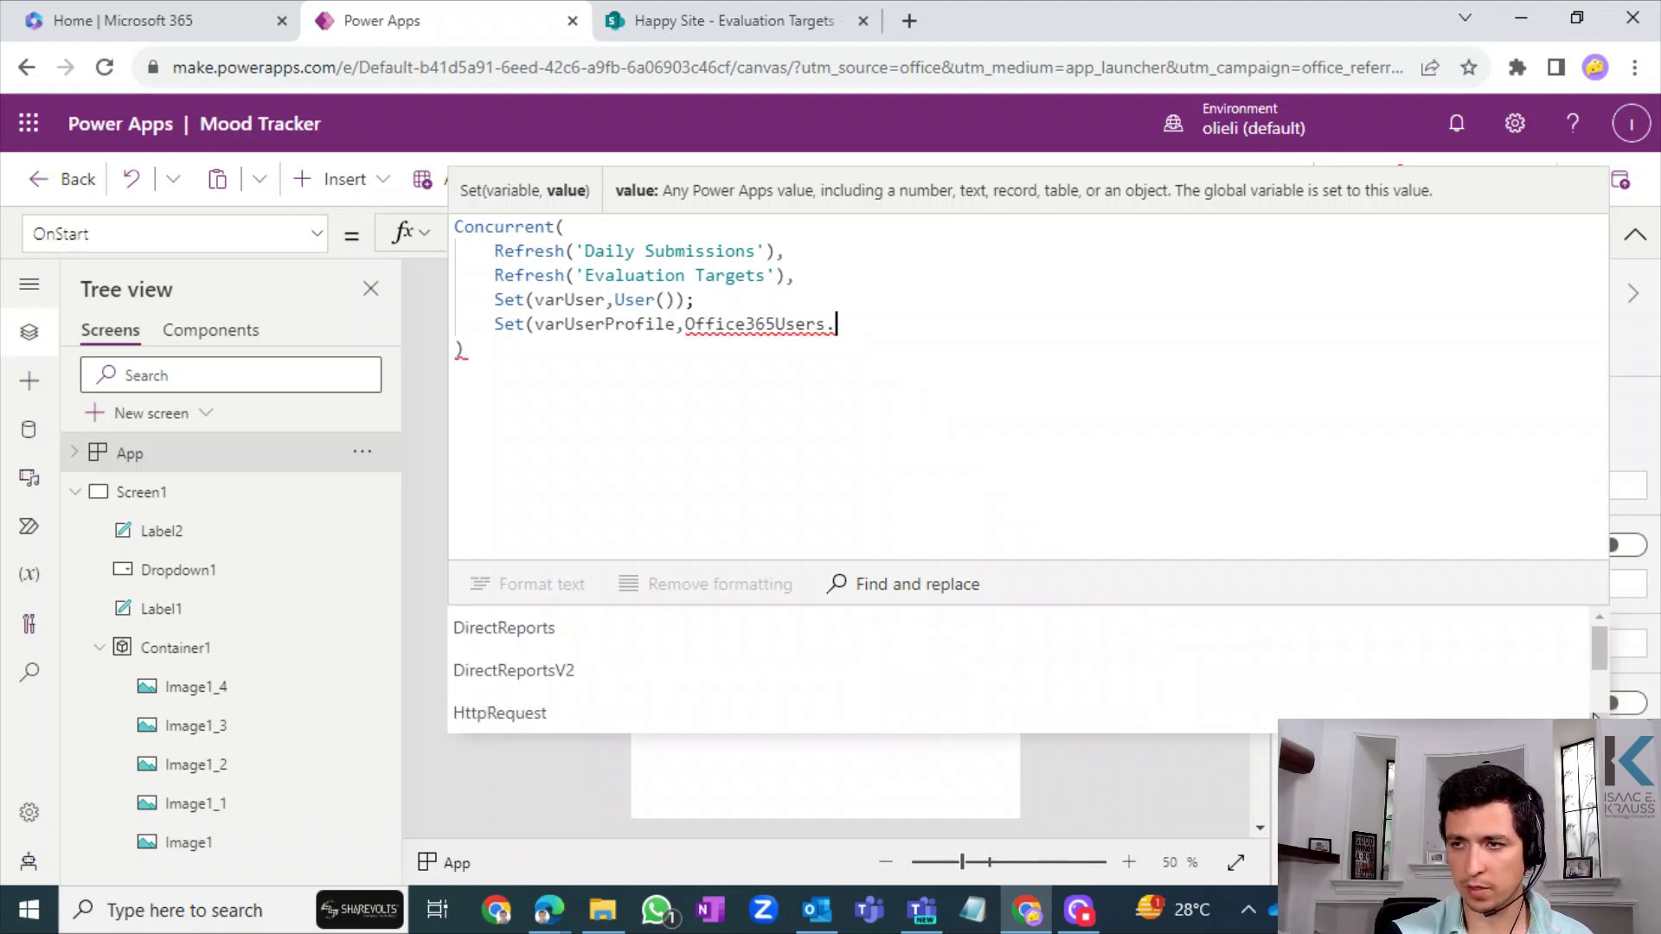
scroll(1594, 716, down, 2)
scroll(1594, 716, down, 1)
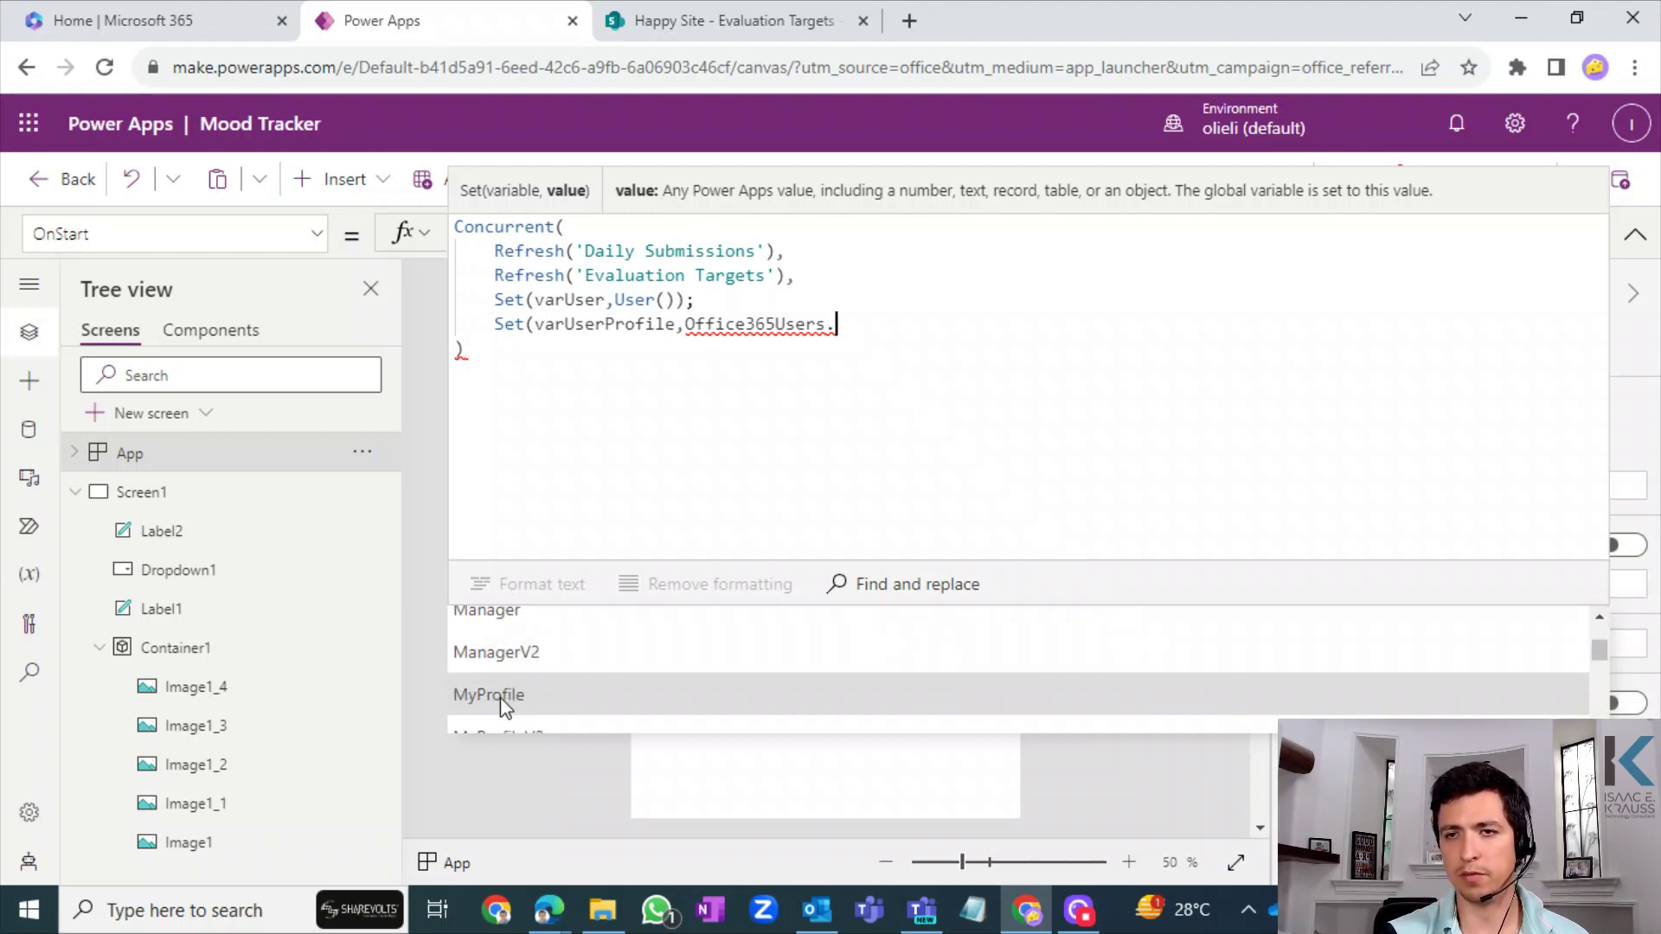
key(Tab)
text()))
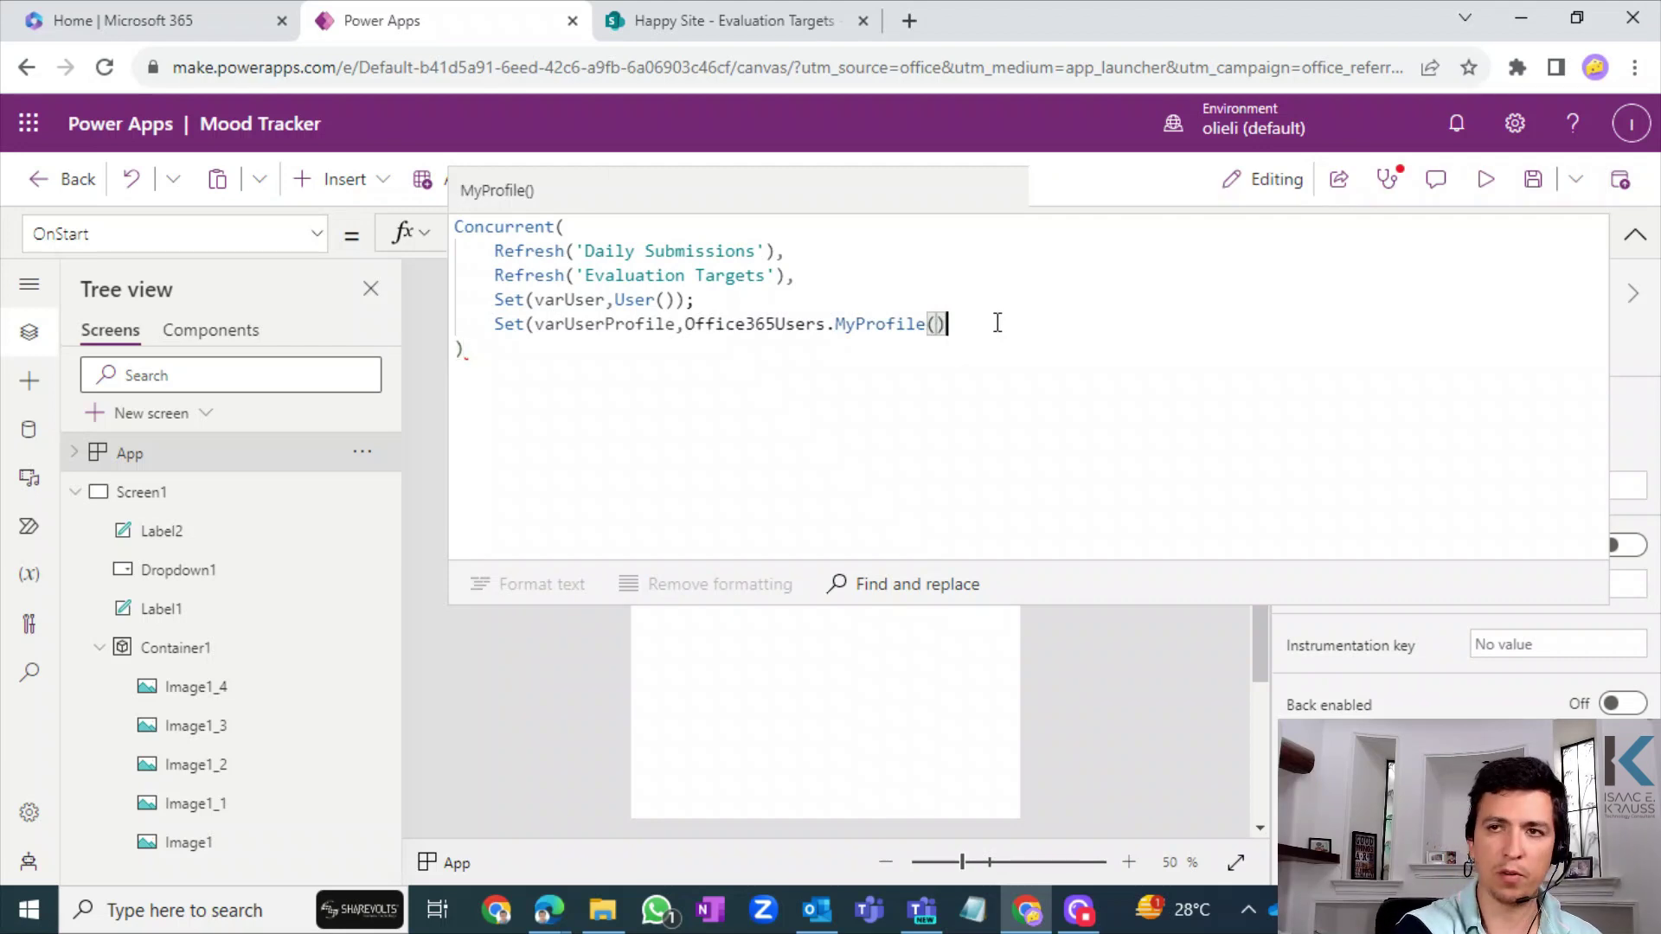
- Replace the semicolon after Set(varUser,User()) with a comma inside Concurrent and run the App's OnStart
key(Up)
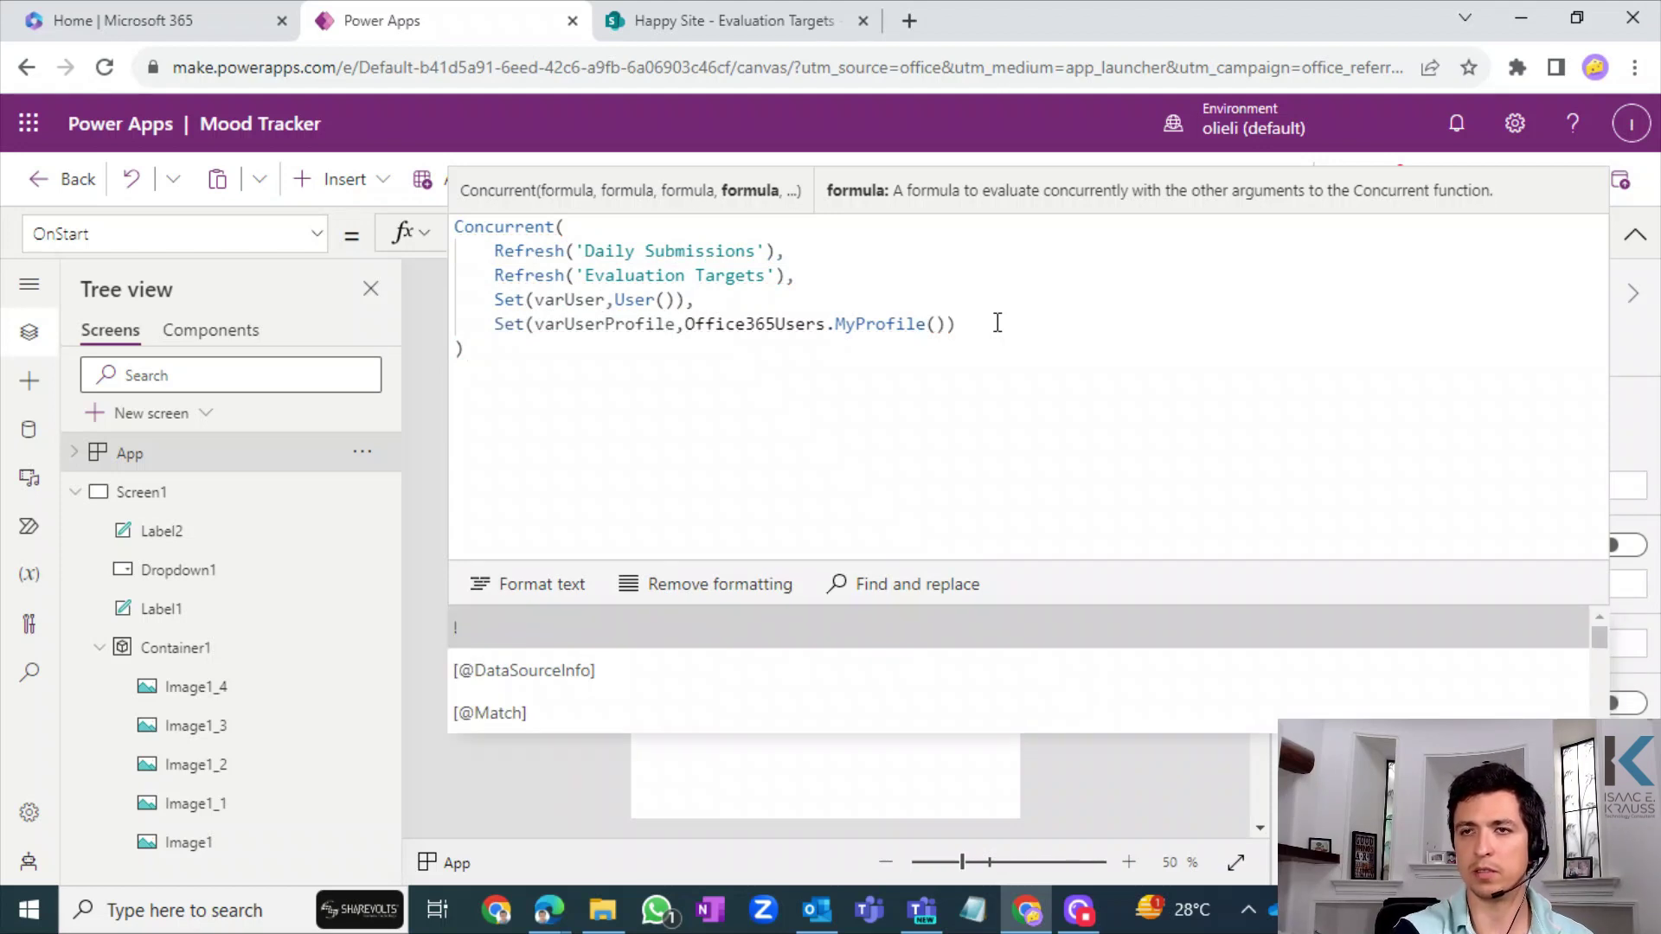
click(998, 322)
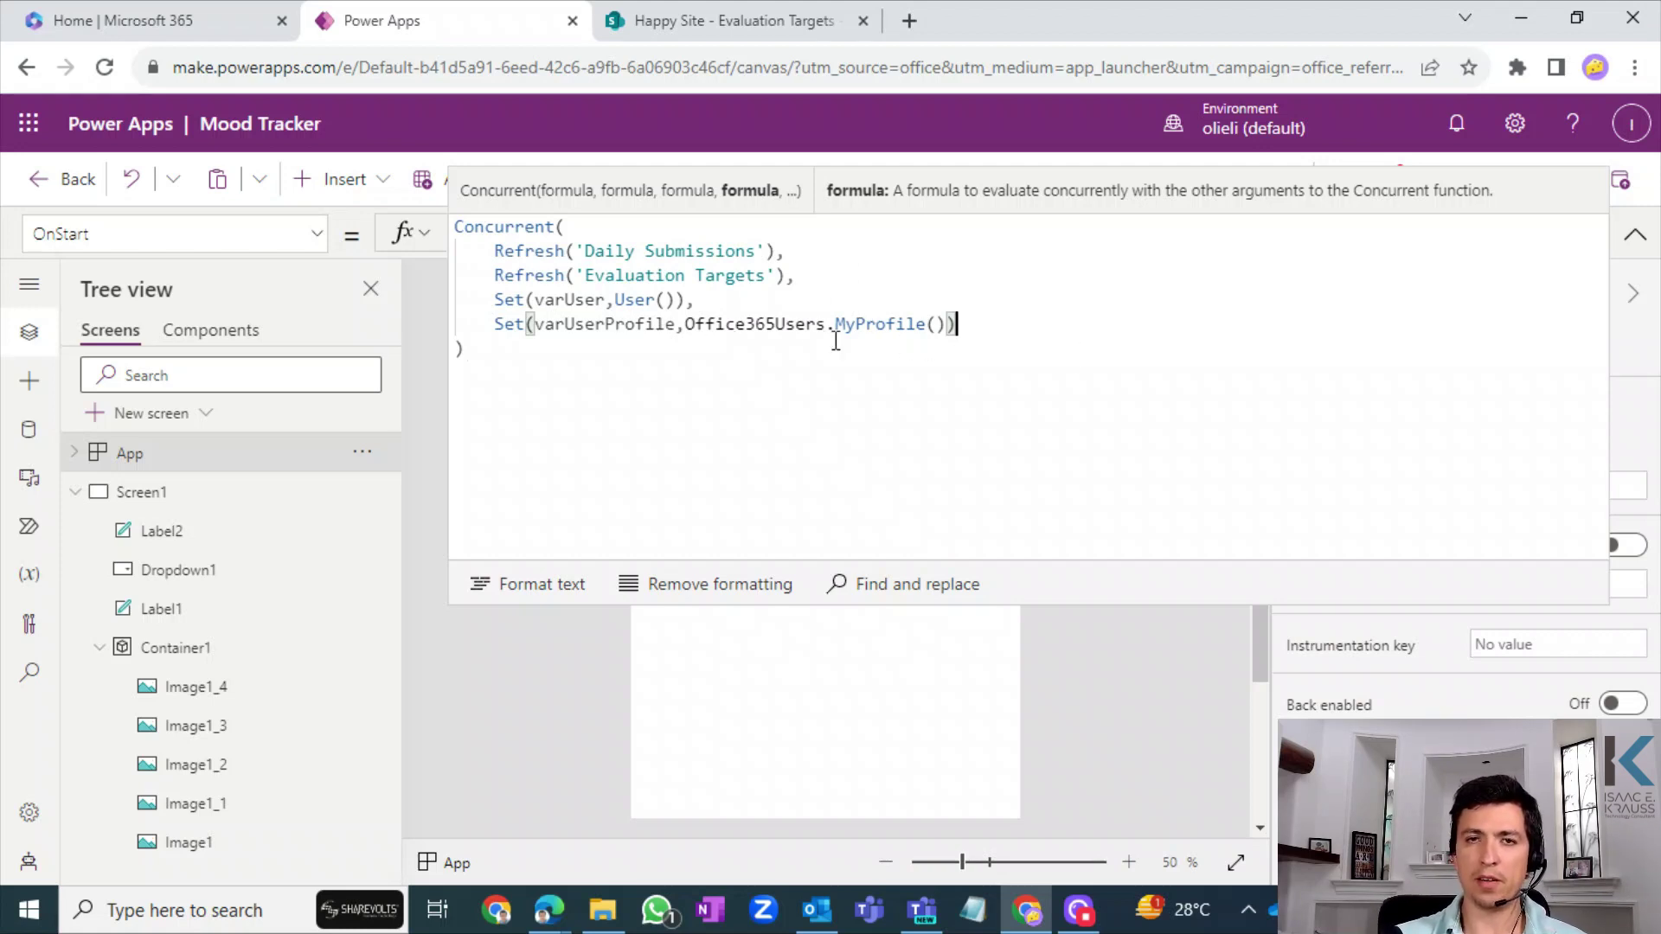
drag(698, 299, 491, 300)
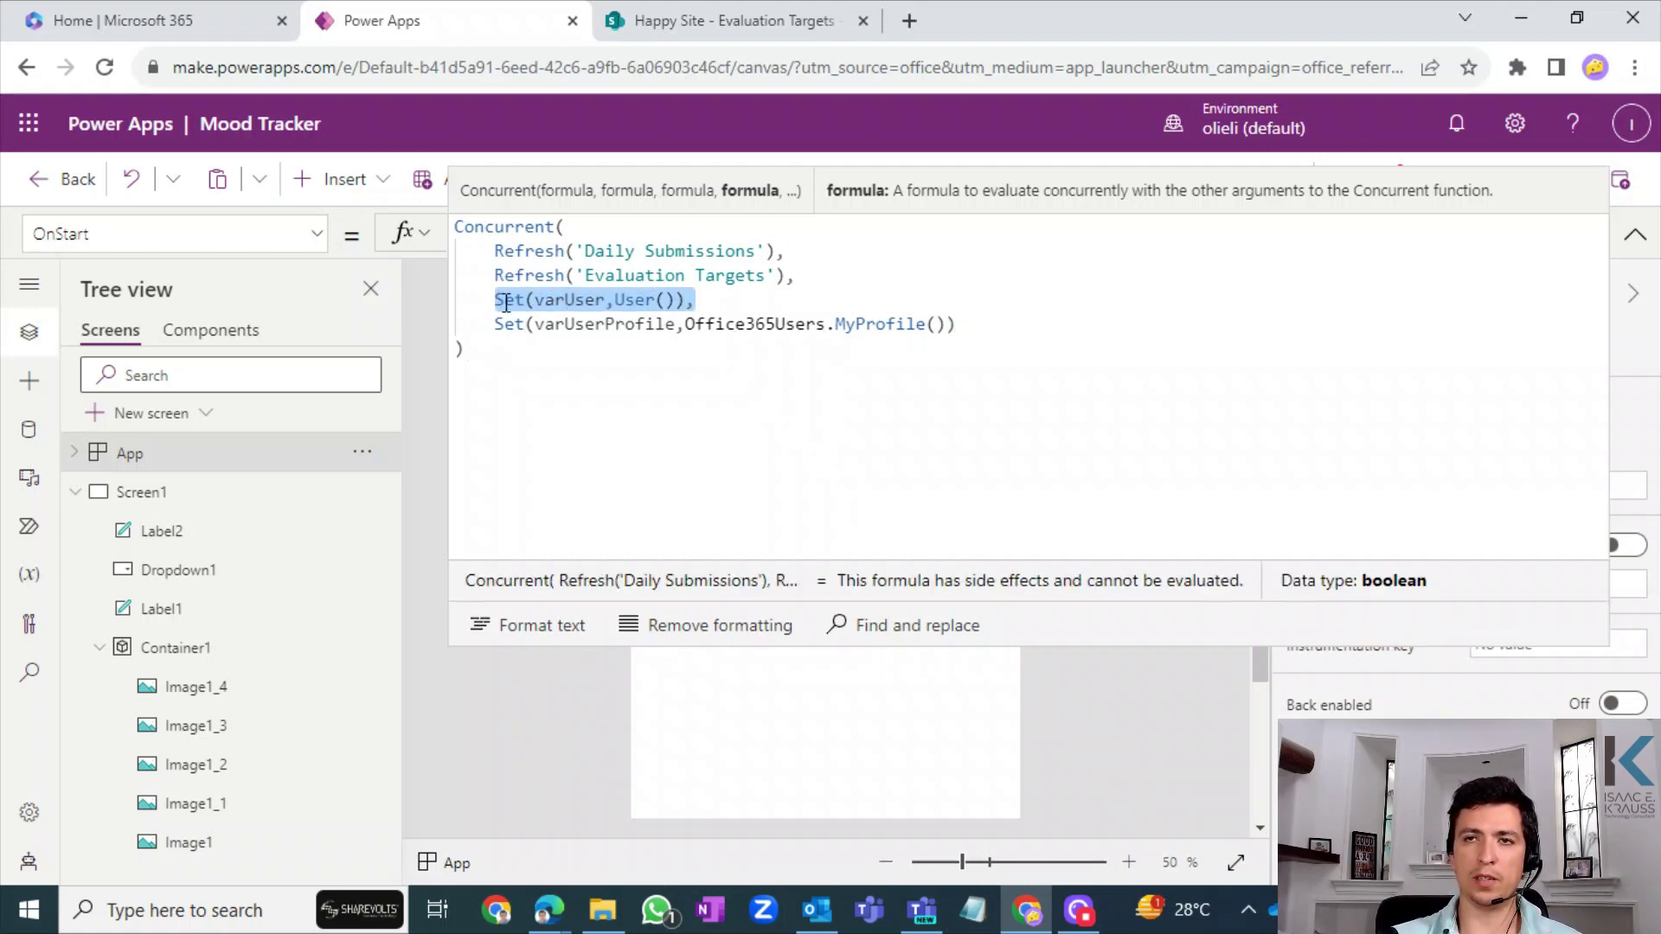
click(827, 328)
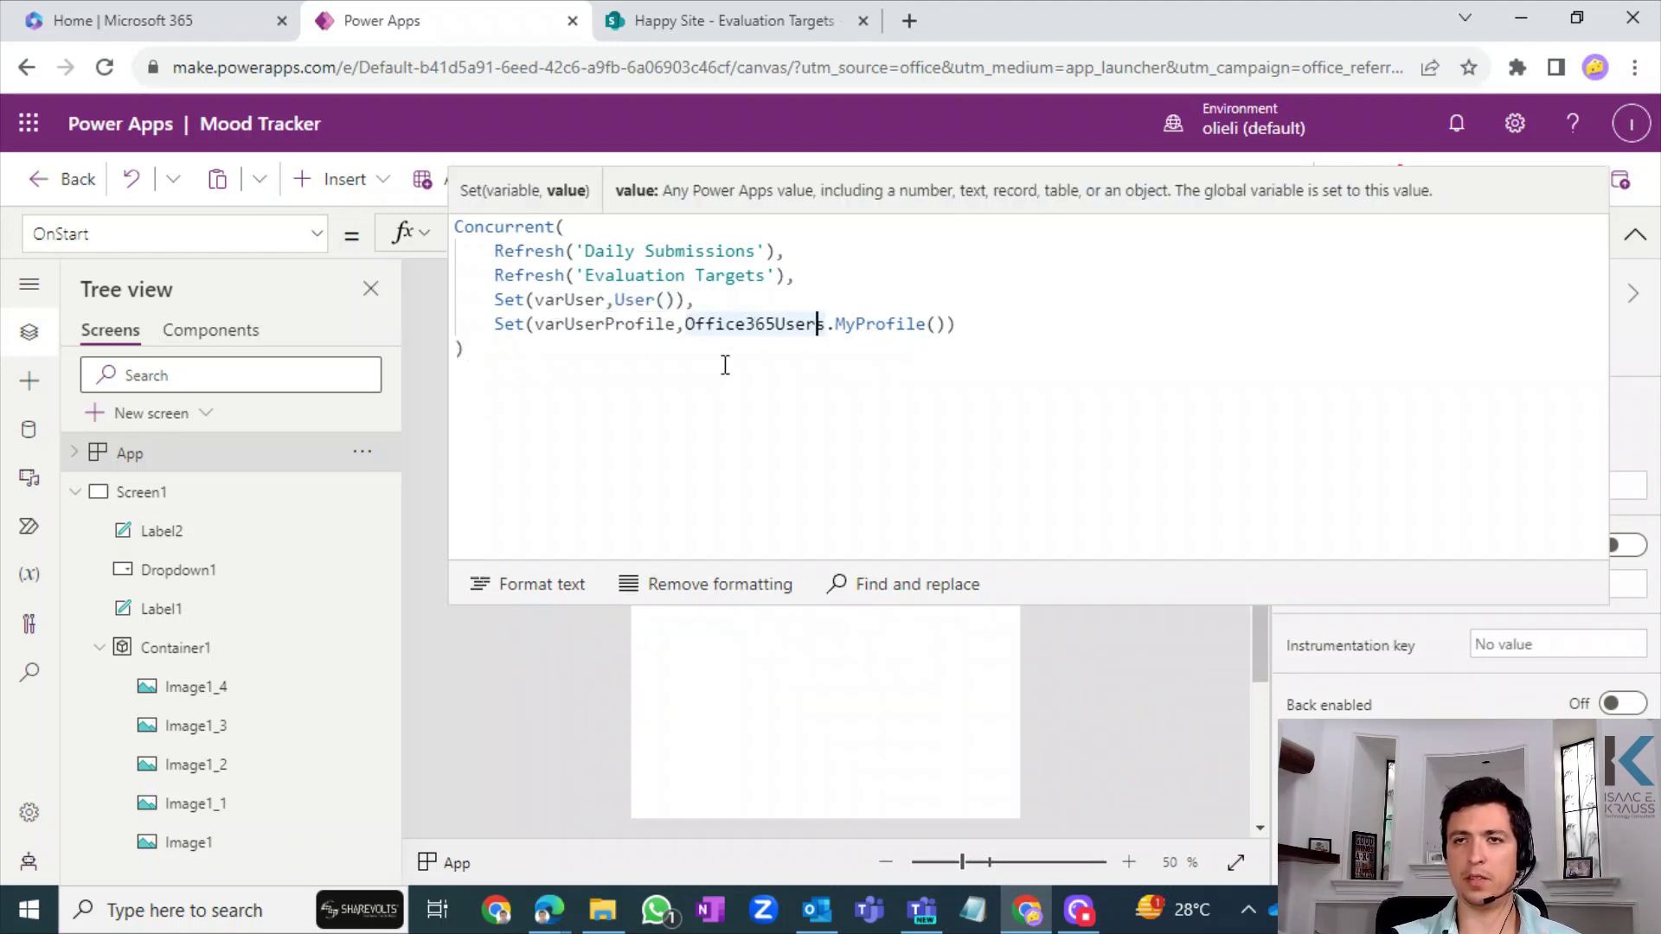
click(362, 453)
click(400, 624)
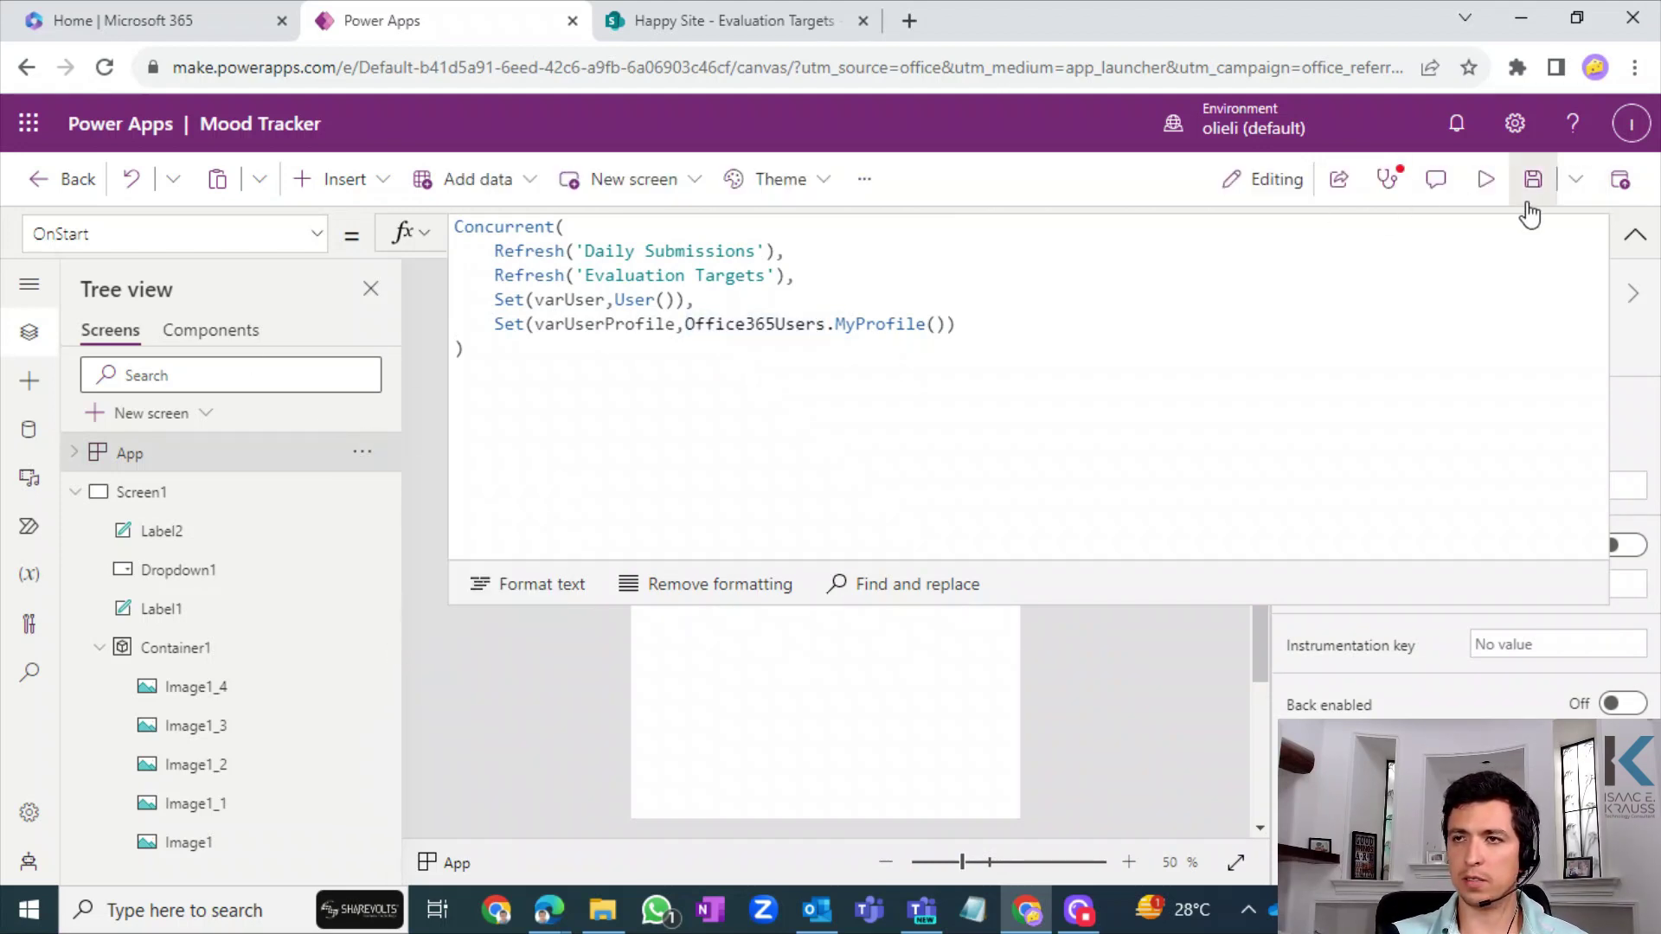
- Change the variable in the welcome label's Text formula to varUserProfile
click(1635, 234)
click(986, 333)
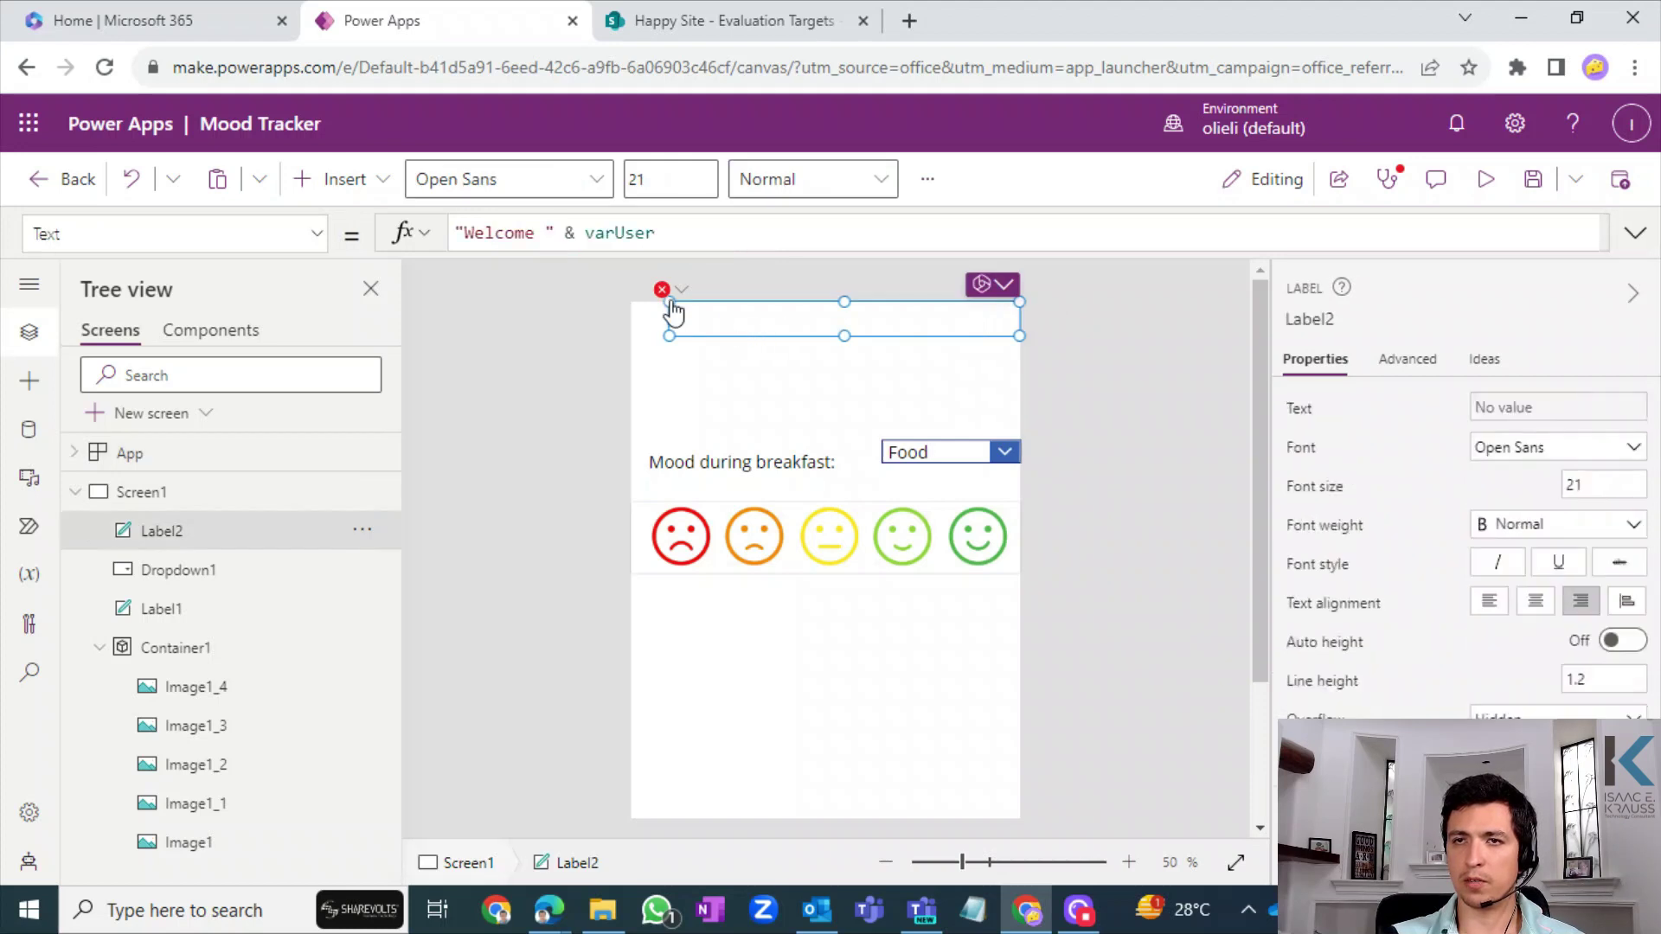
click(689, 252)
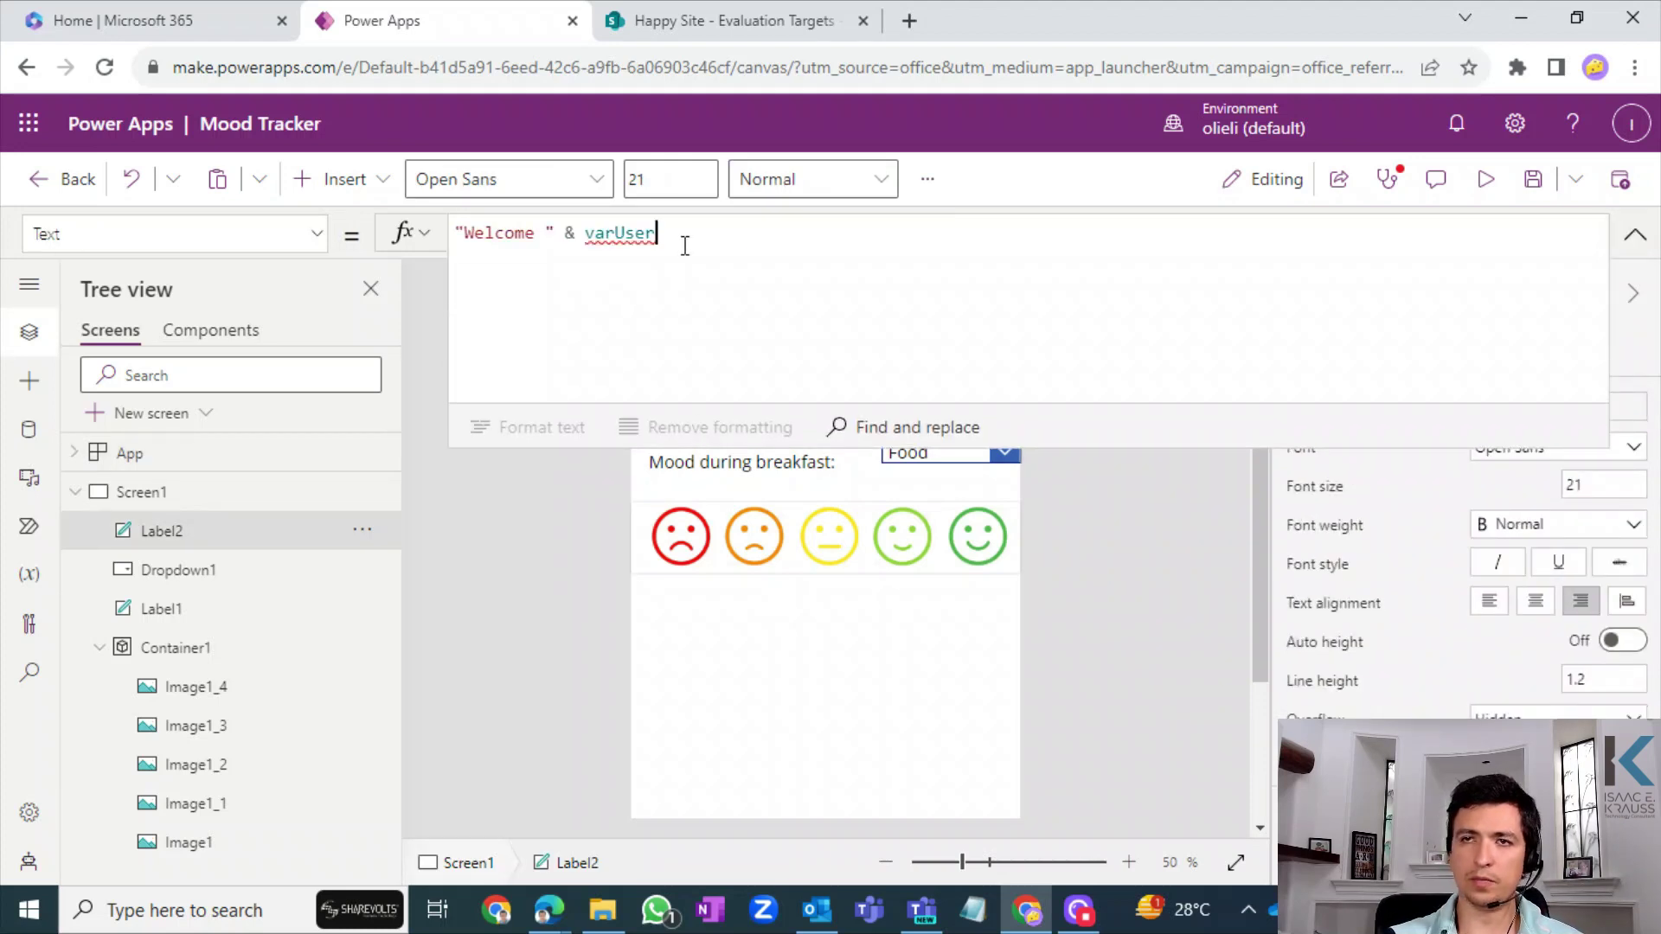
text(Pri)
key(BackSpace)
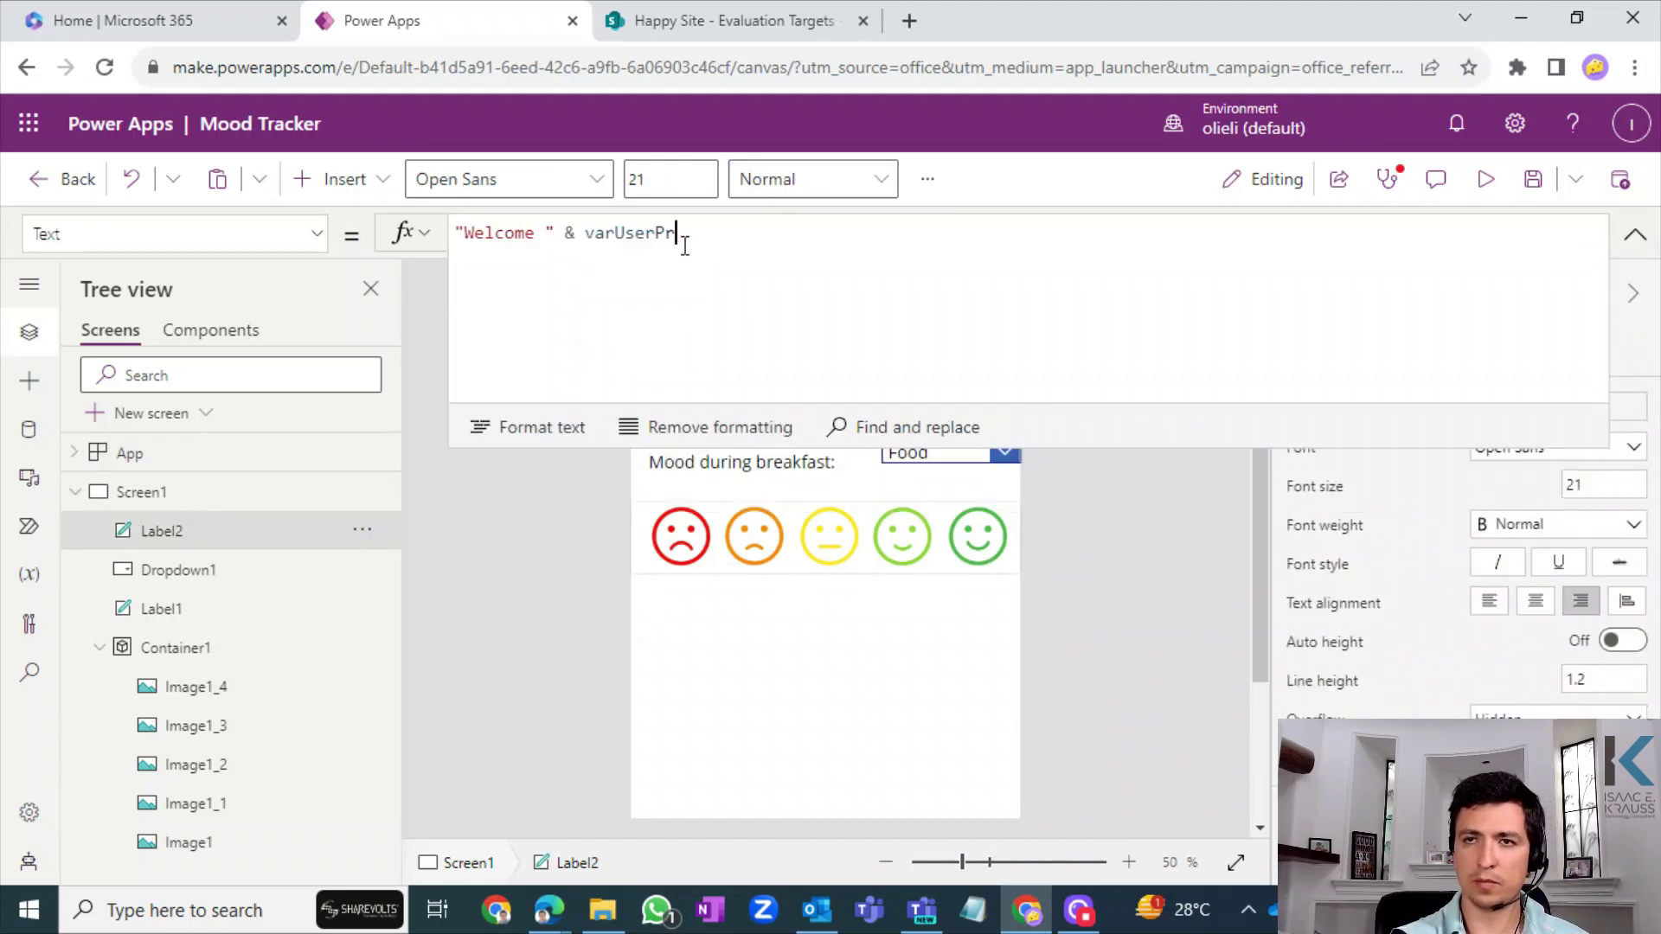
text(ofile)
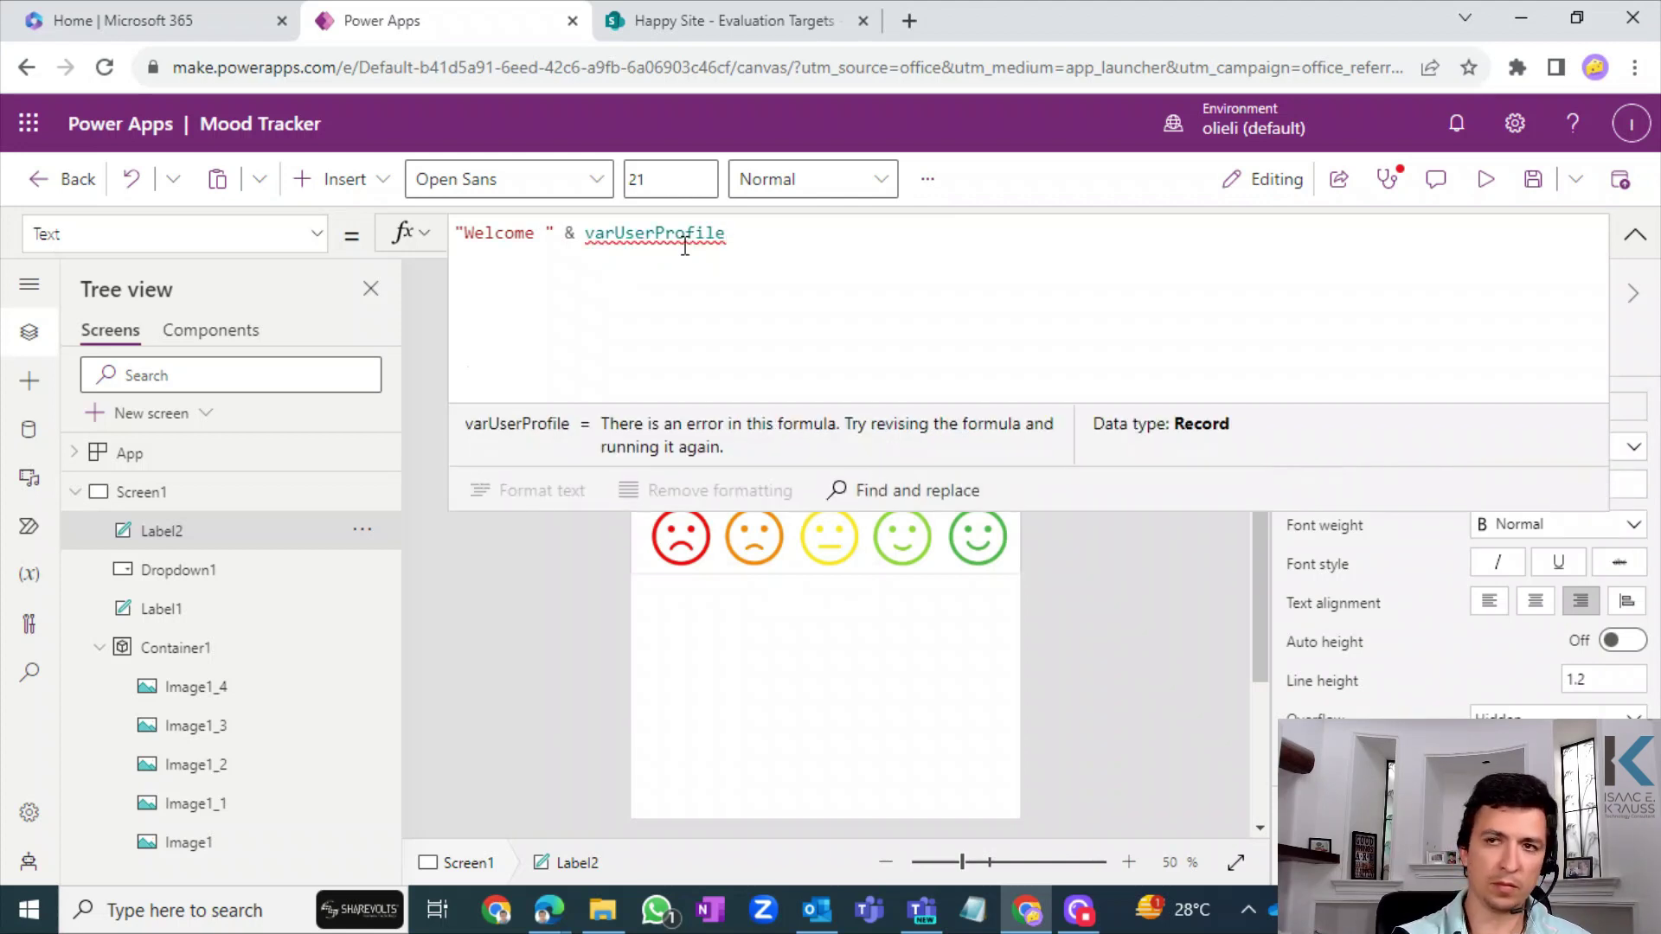
- Browse the varUserProfile fields and complete the welcome label's formula as "Welcome " & varUserProfile.GivenName
text(.Fr)
key(BackSpace)
key(BackSpace)
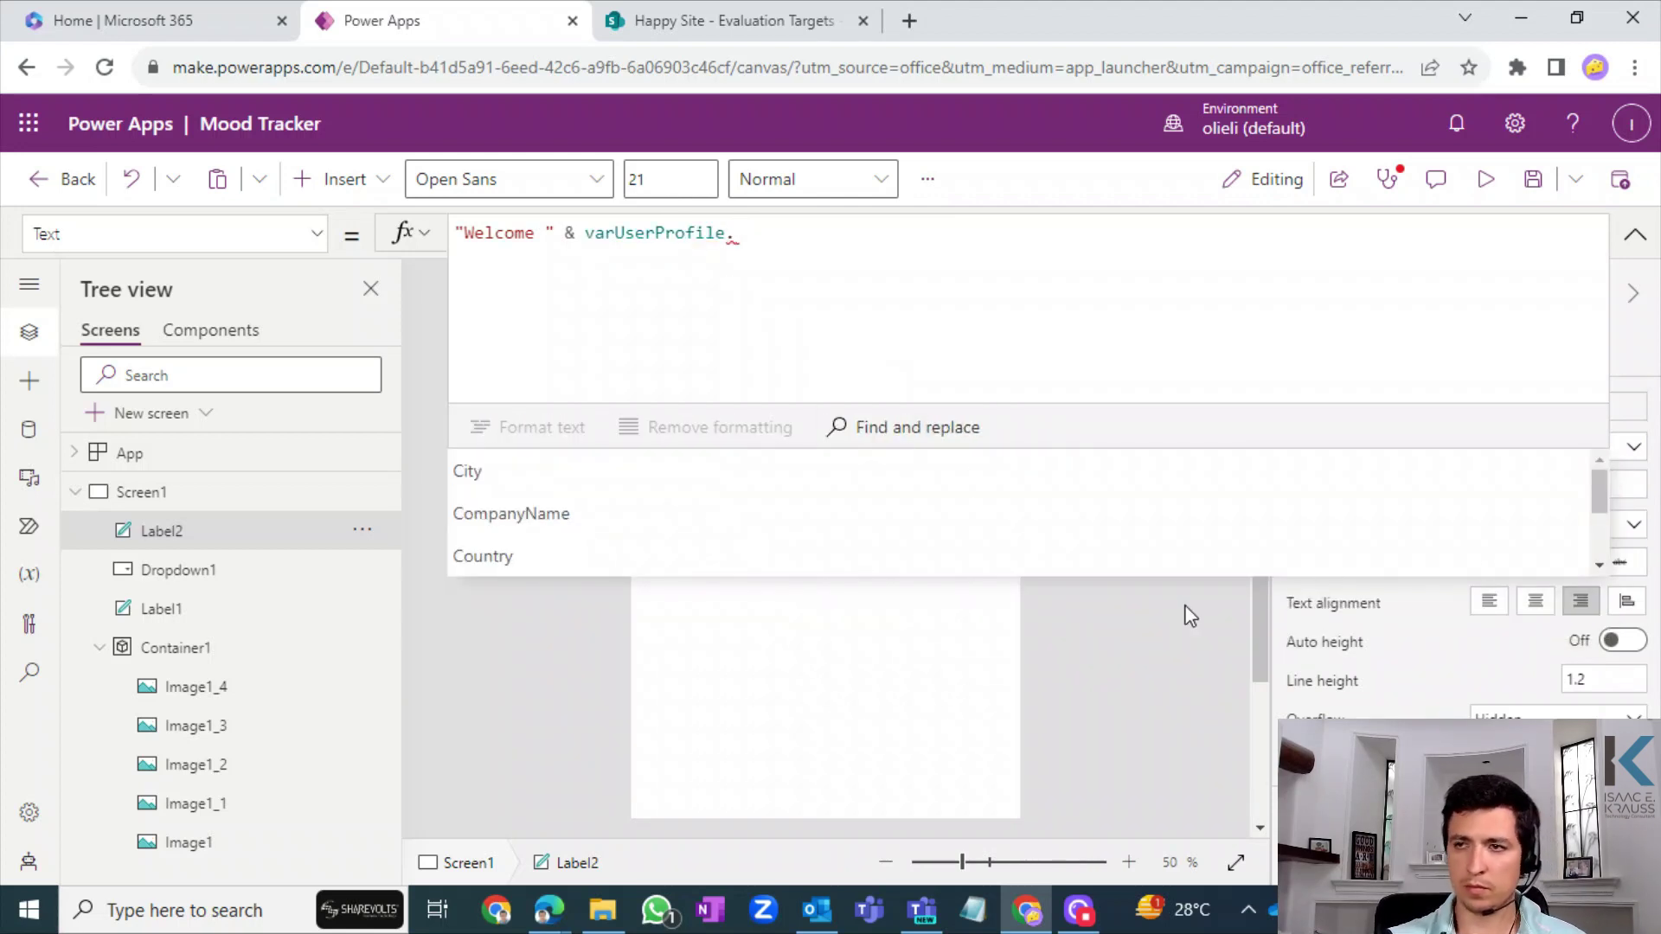
click(1599, 564)
click(1600, 565)
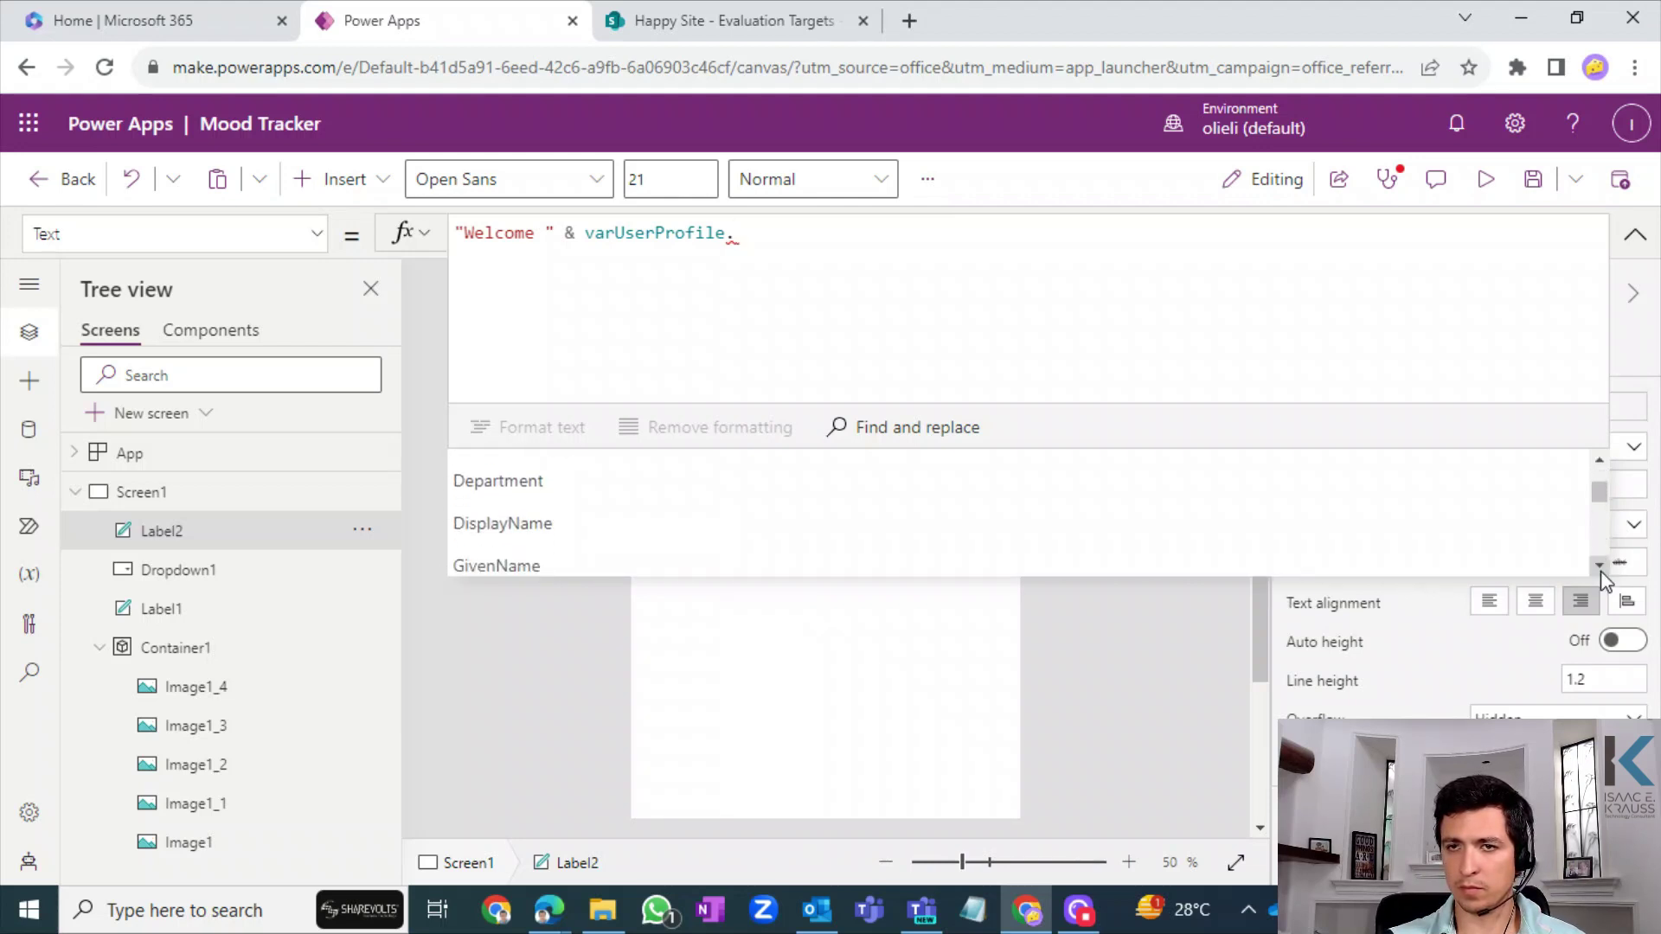
click(1600, 564)
click(1600, 565)
click(1600, 565)
click(1599, 565)
click(1600, 564)
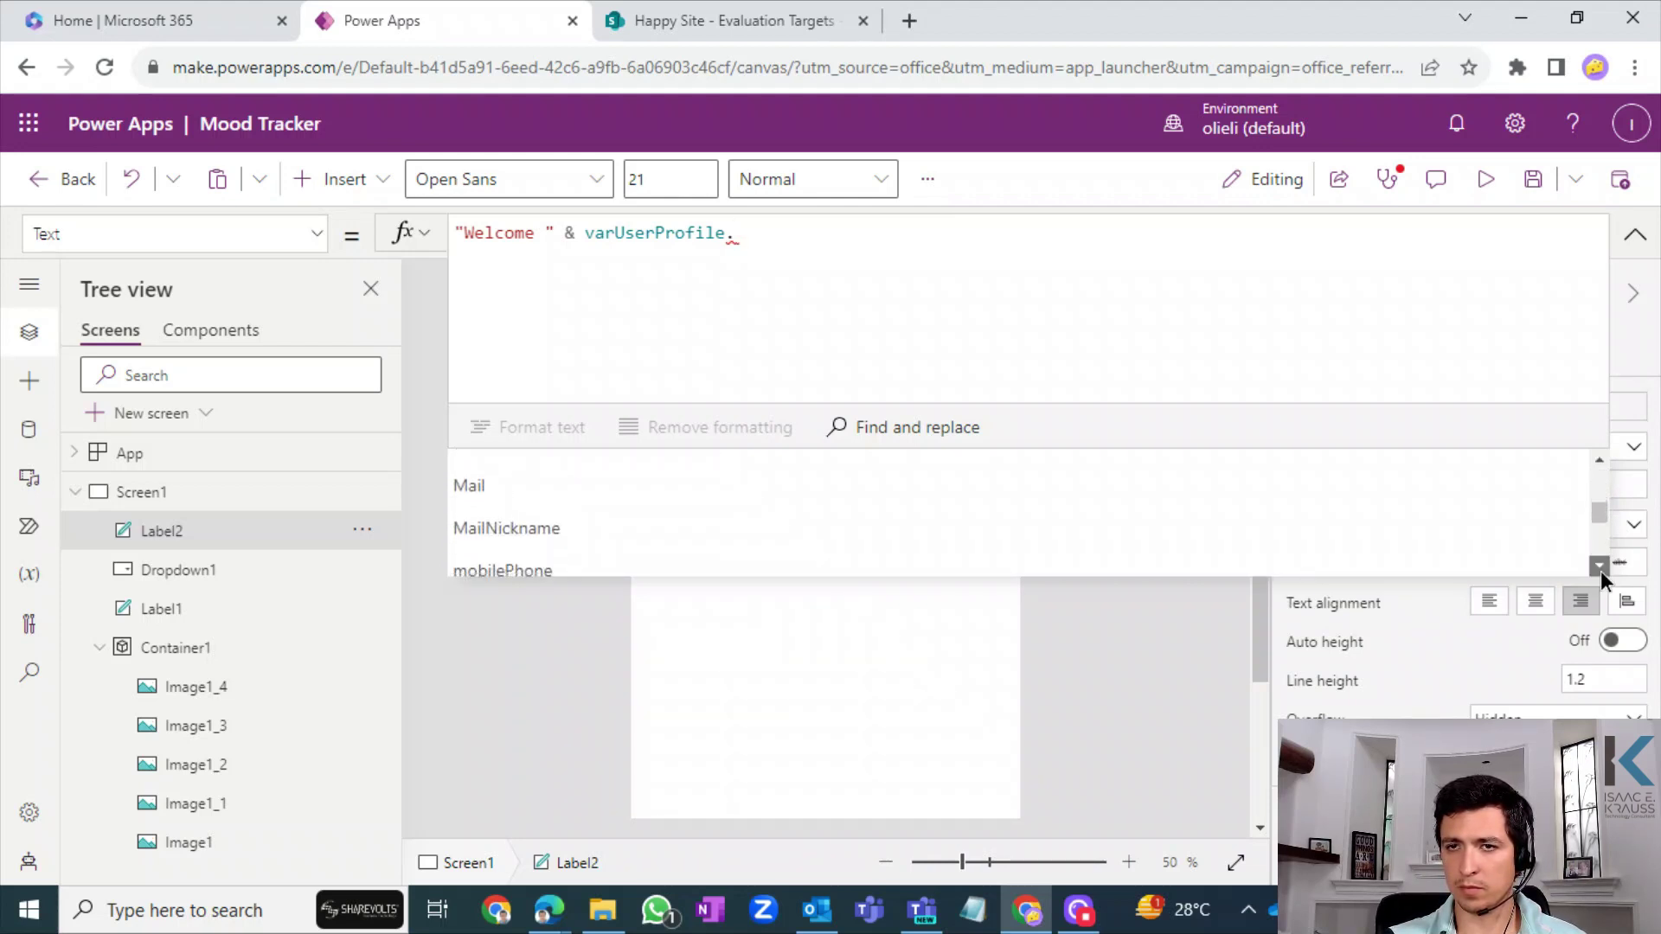
click(1599, 564)
click(1600, 565)
click(1600, 565)
click(1599, 565)
click(1599, 565)
click(1600, 565)
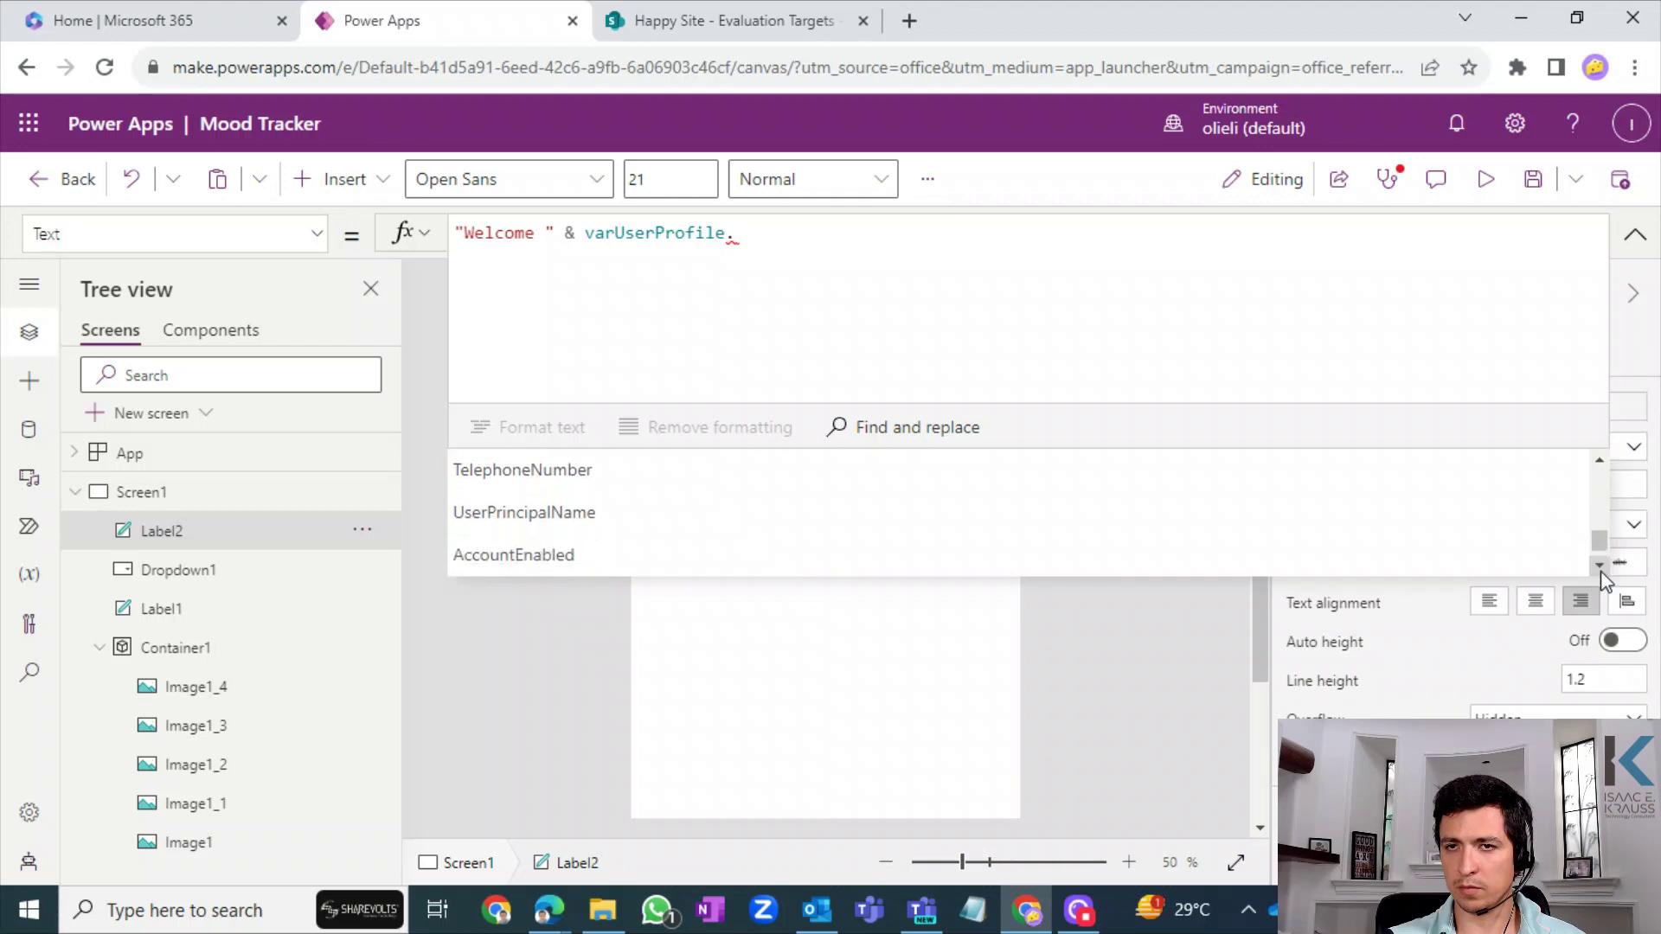
click(1599, 565)
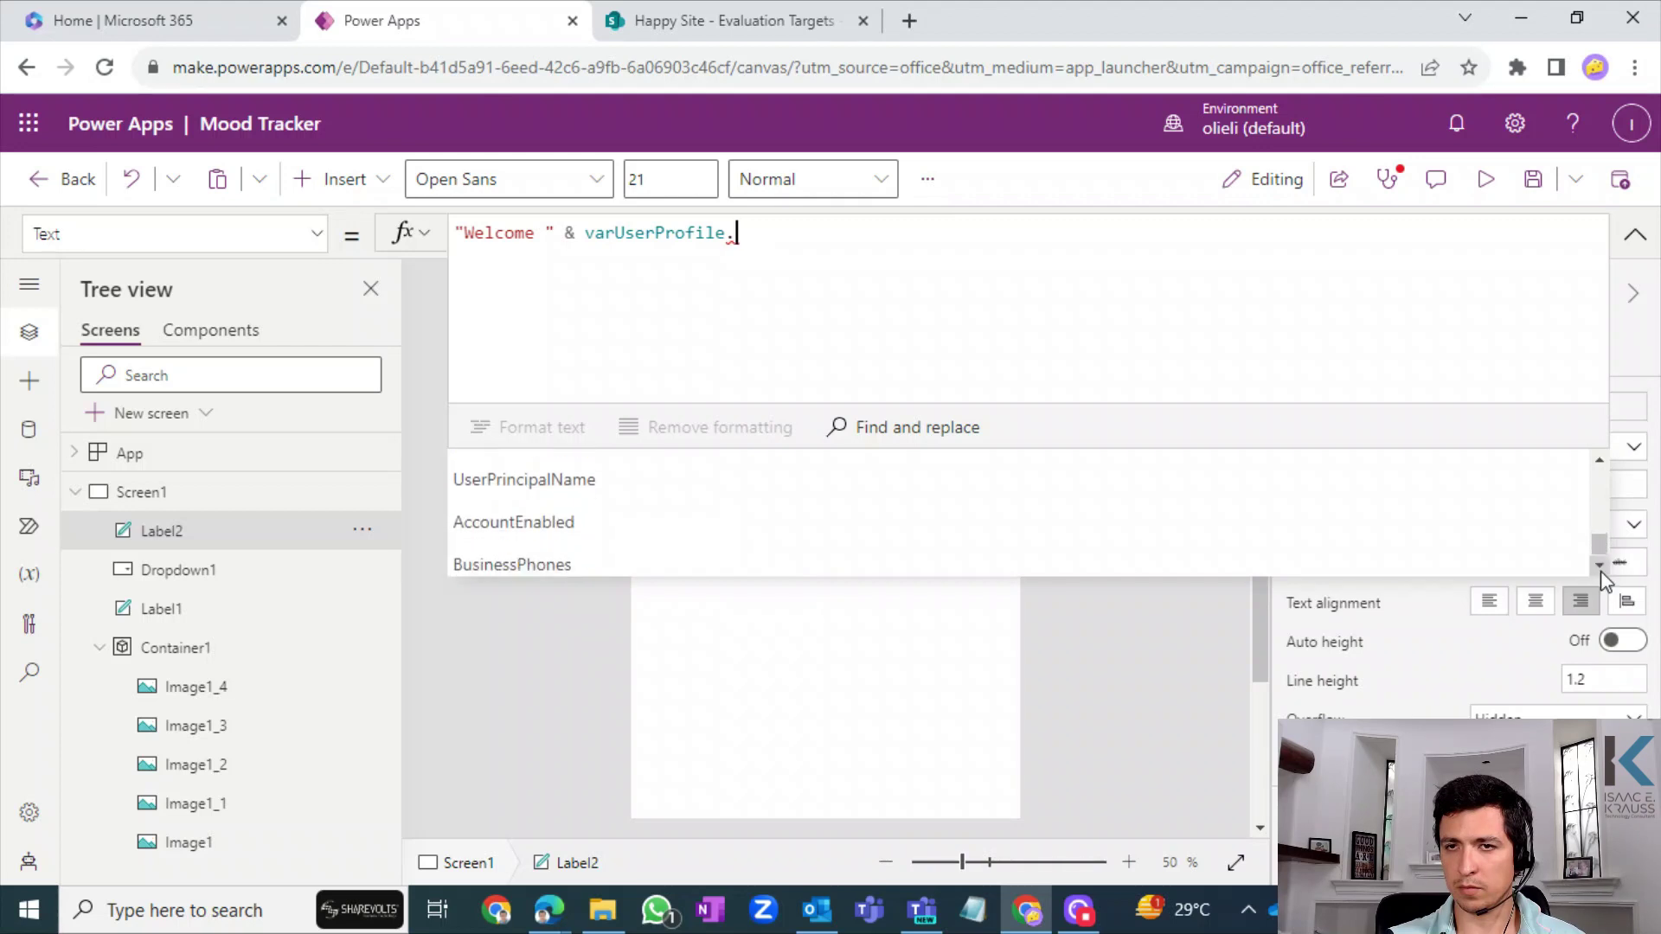
click(1599, 460)
click(1600, 460)
click(1600, 460)
click(1600, 460)
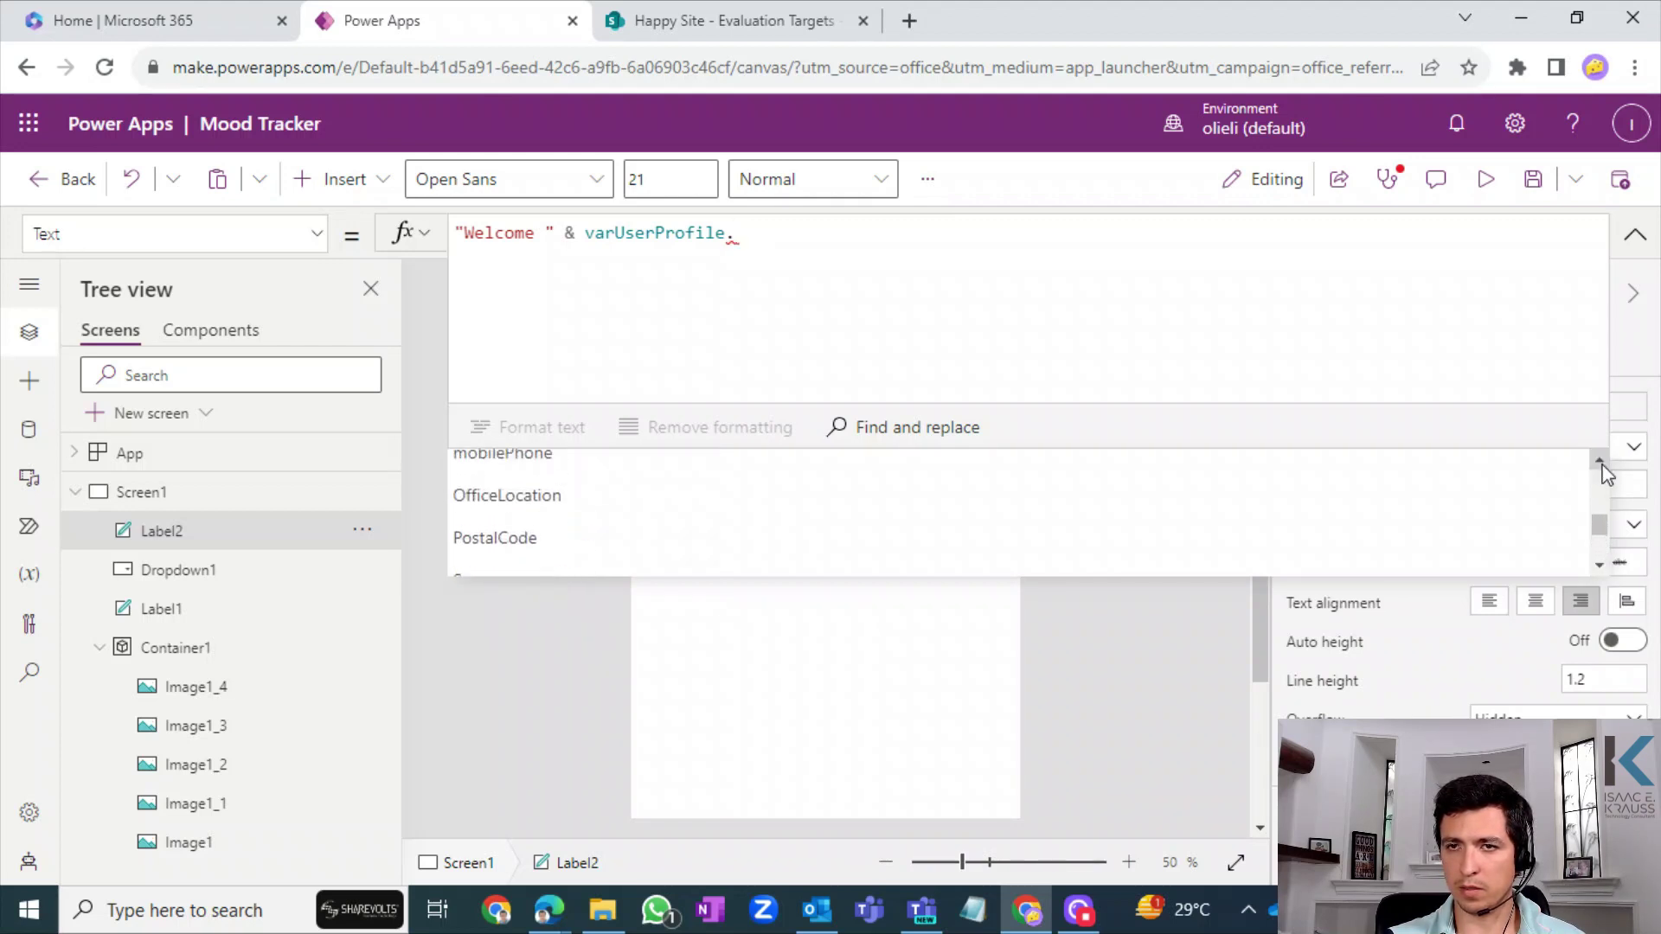
click(1599, 460)
click(1600, 460)
click(1599, 460)
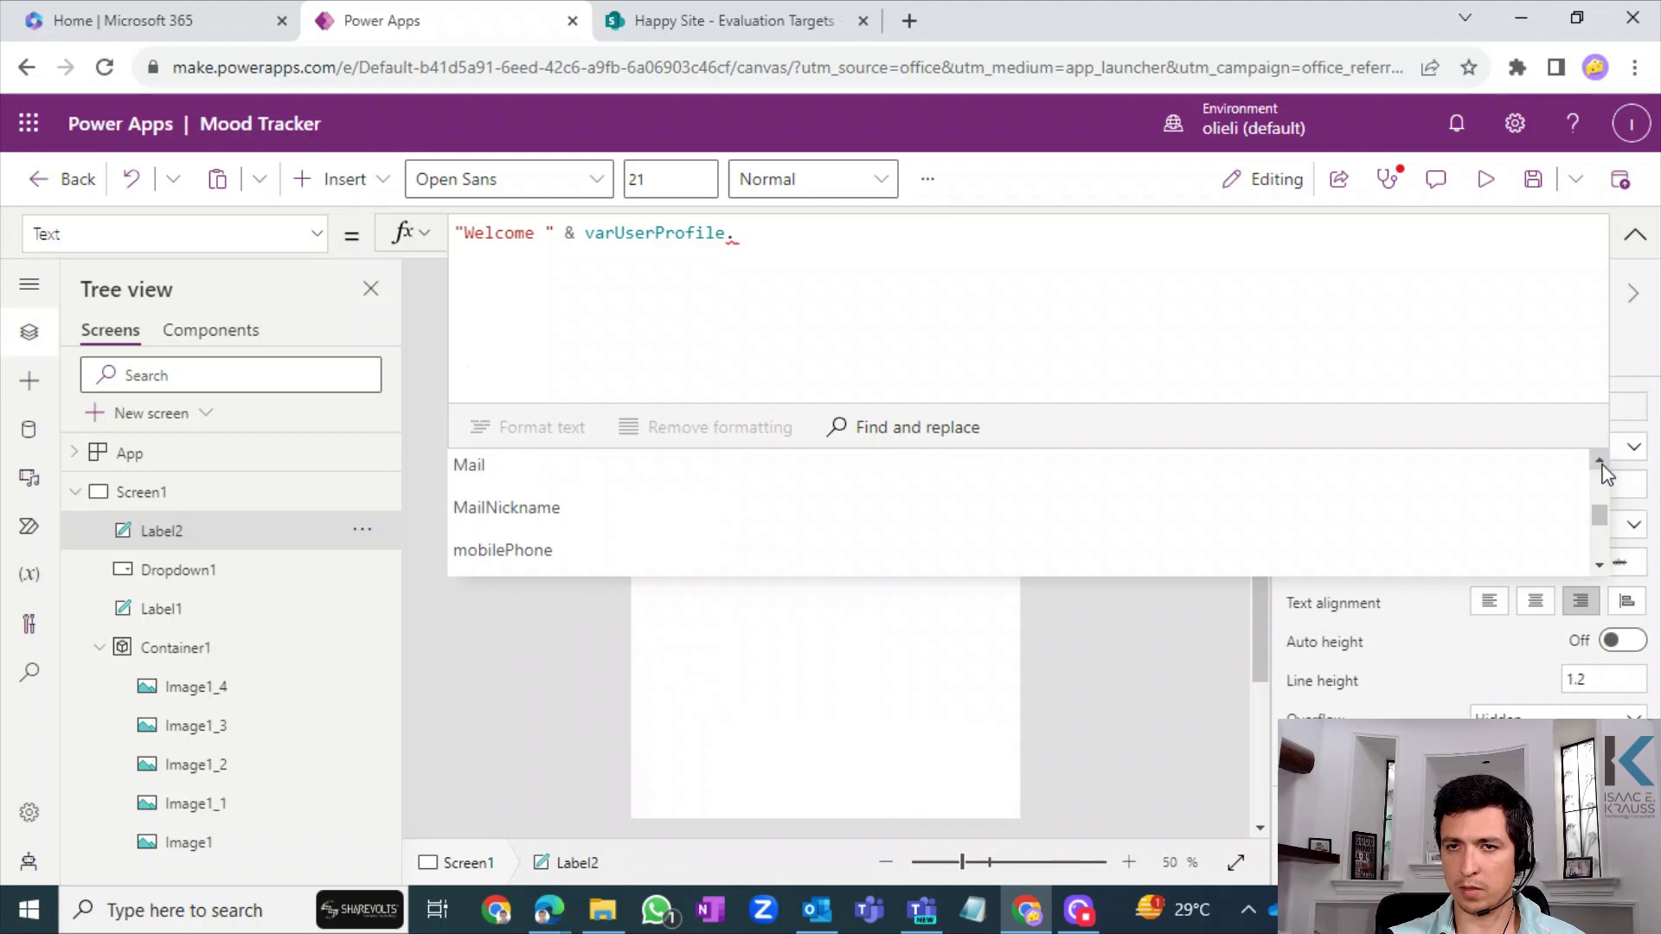
click(1600, 461)
click(1599, 461)
click(1600, 462)
click(1600, 461)
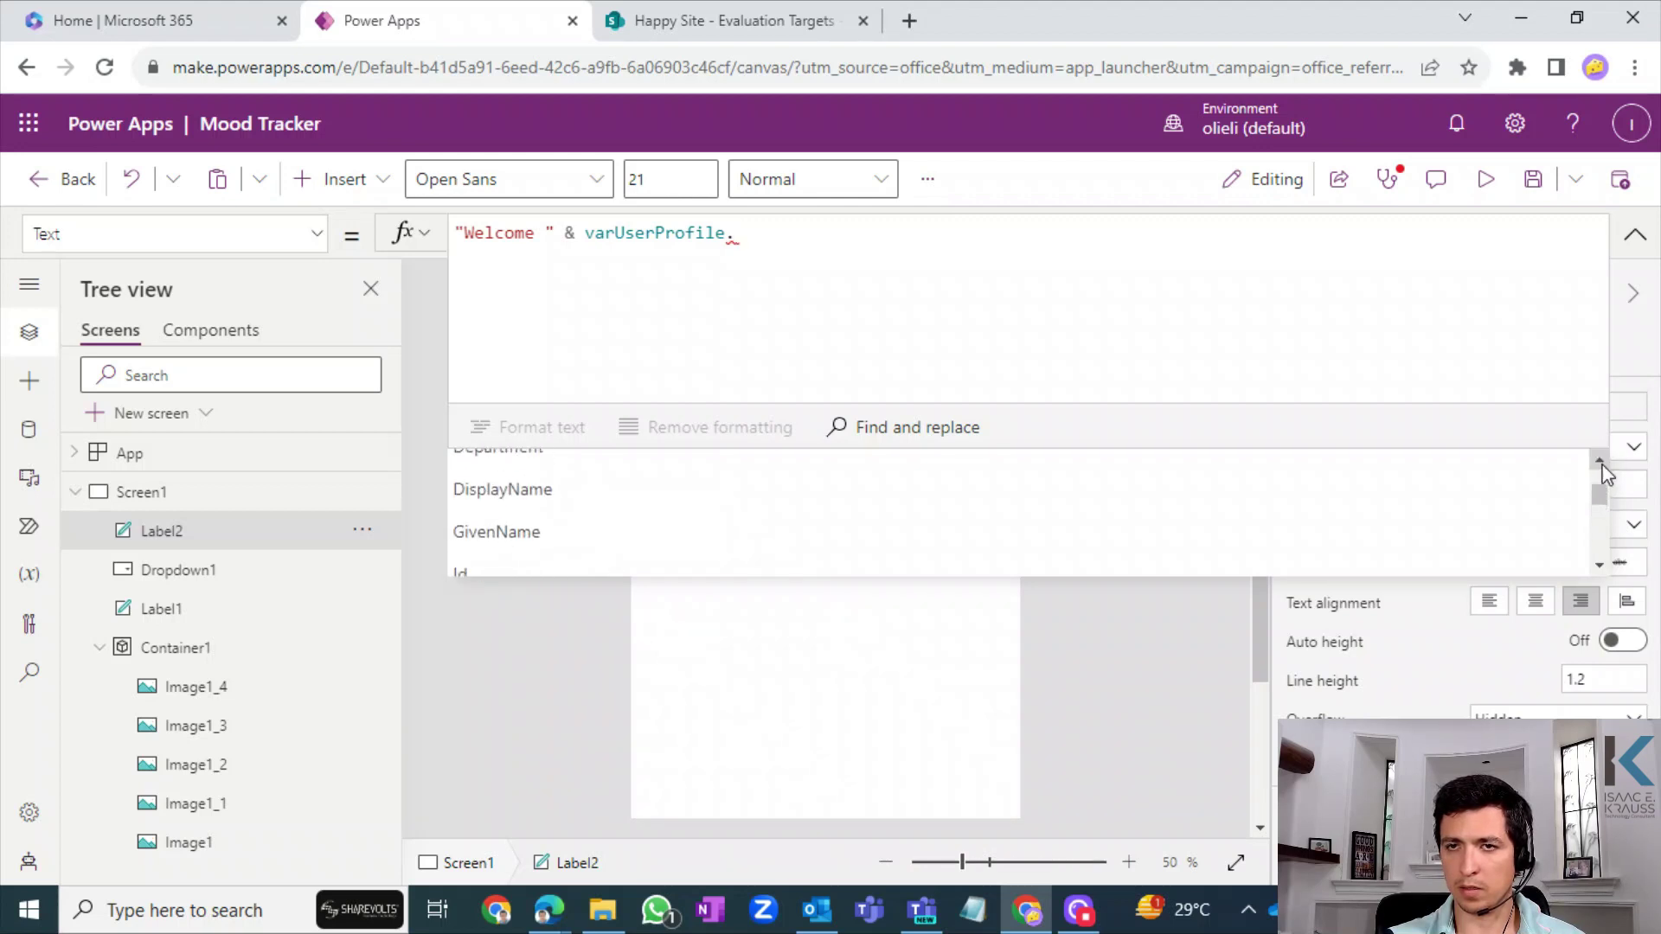
click(735, 526)
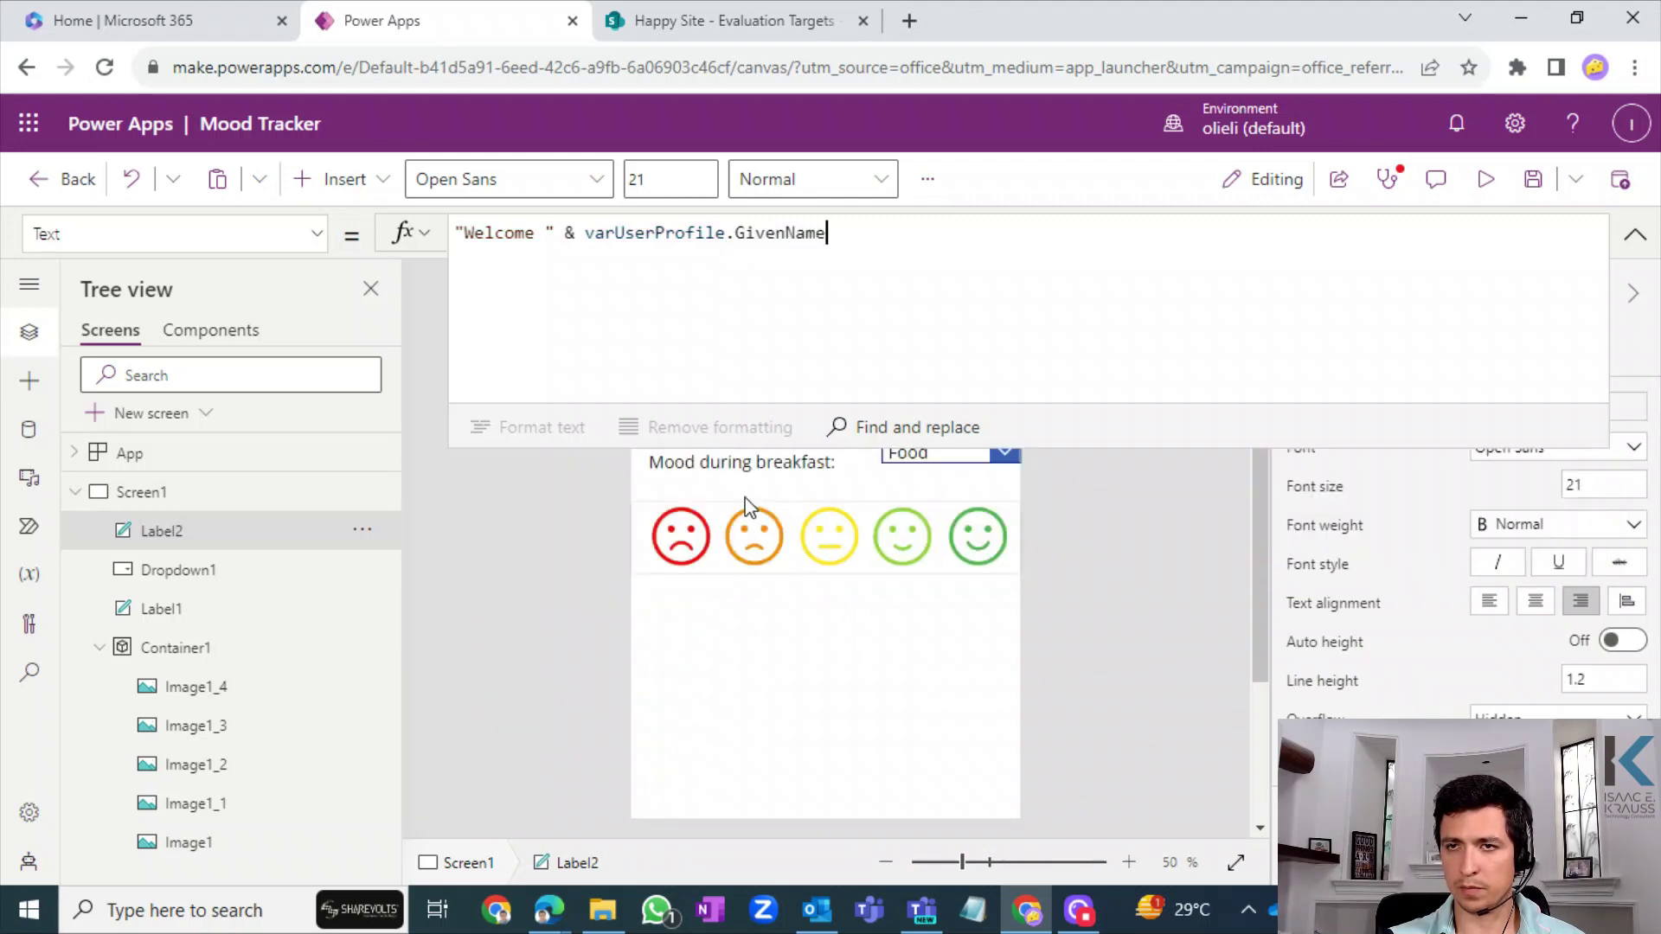
click(1634, 235)
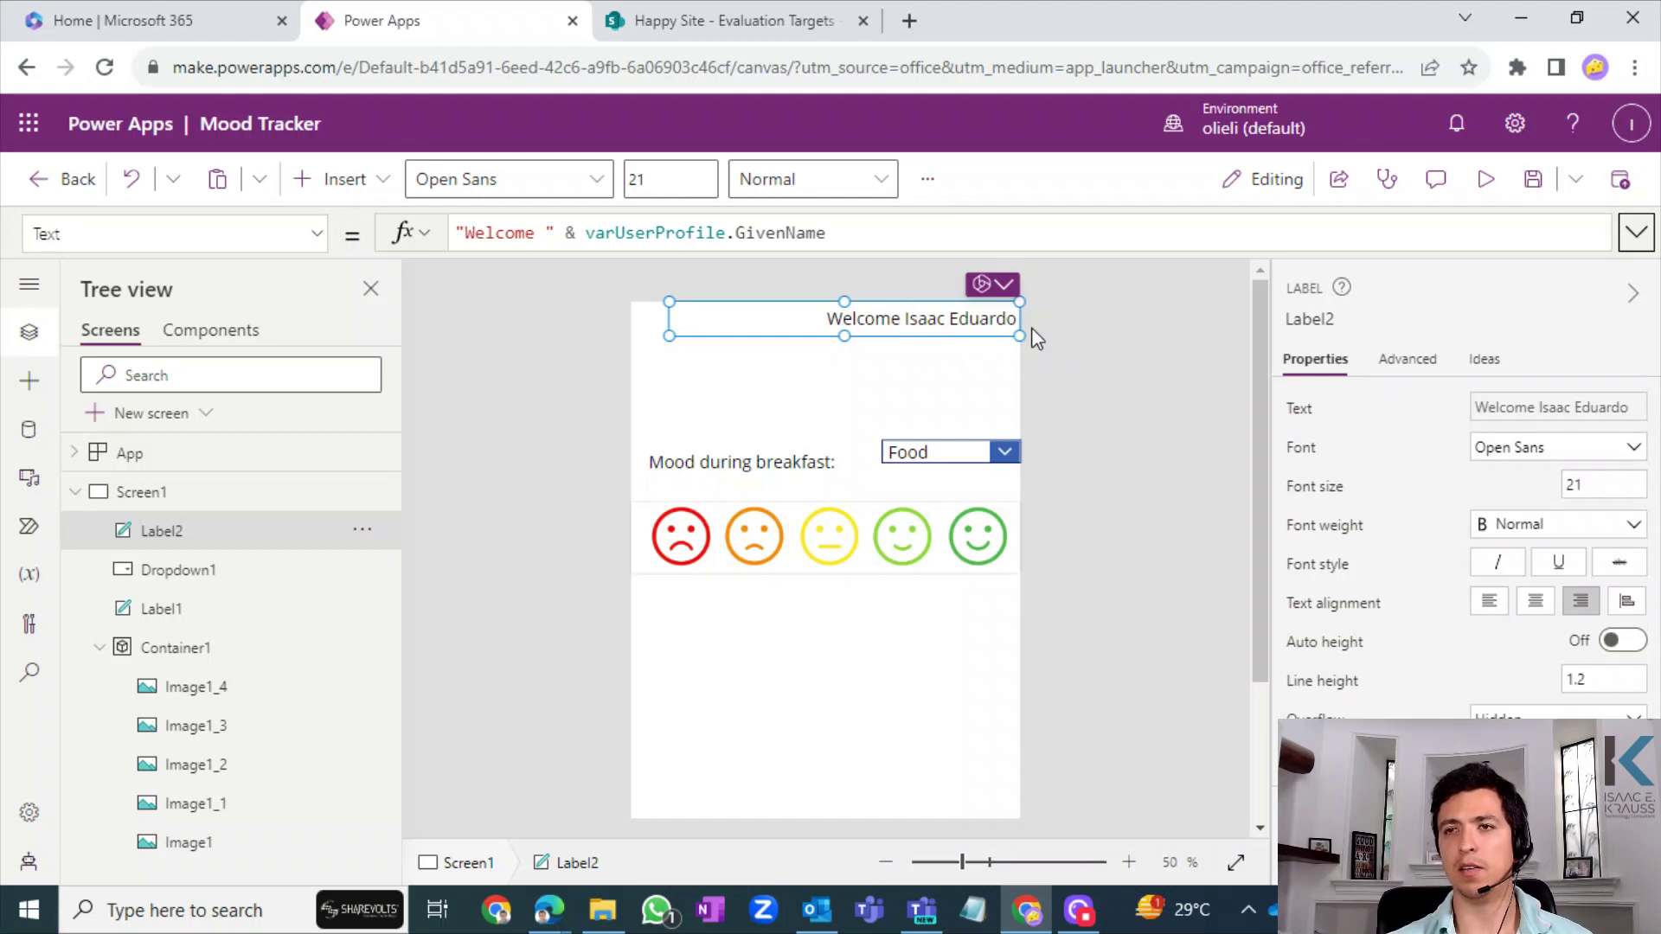
- Narrow the welcome label to fit the shorter greeting, keeping it against the app screen's upper-right corner
click(967, 391)
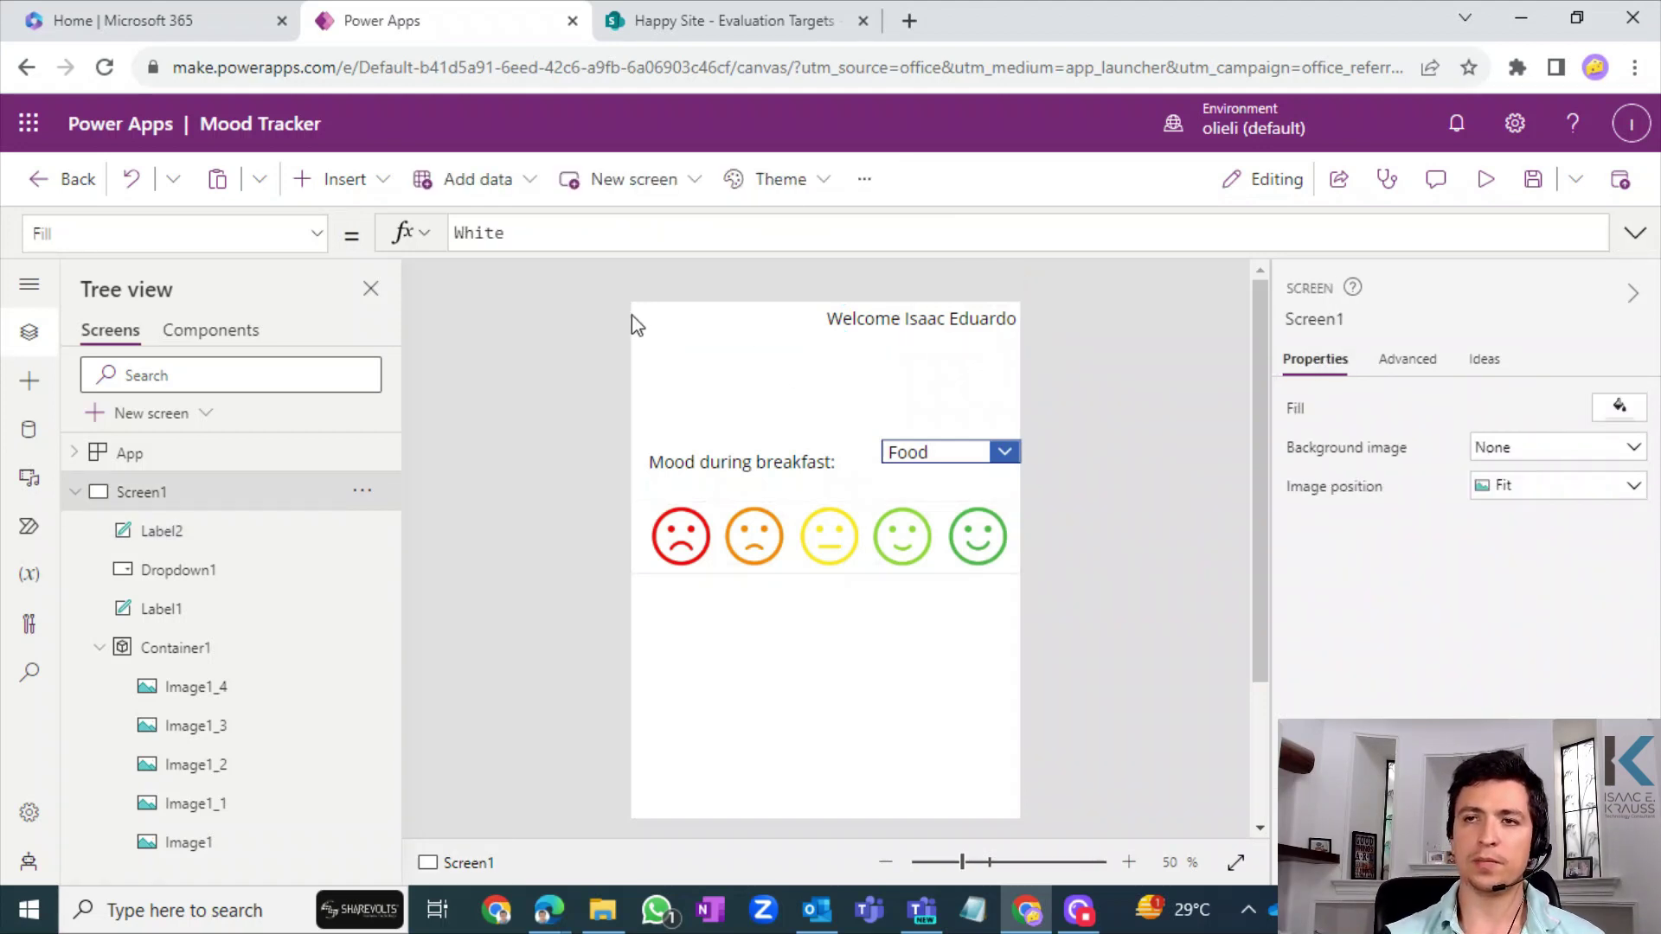
click(718, 322)
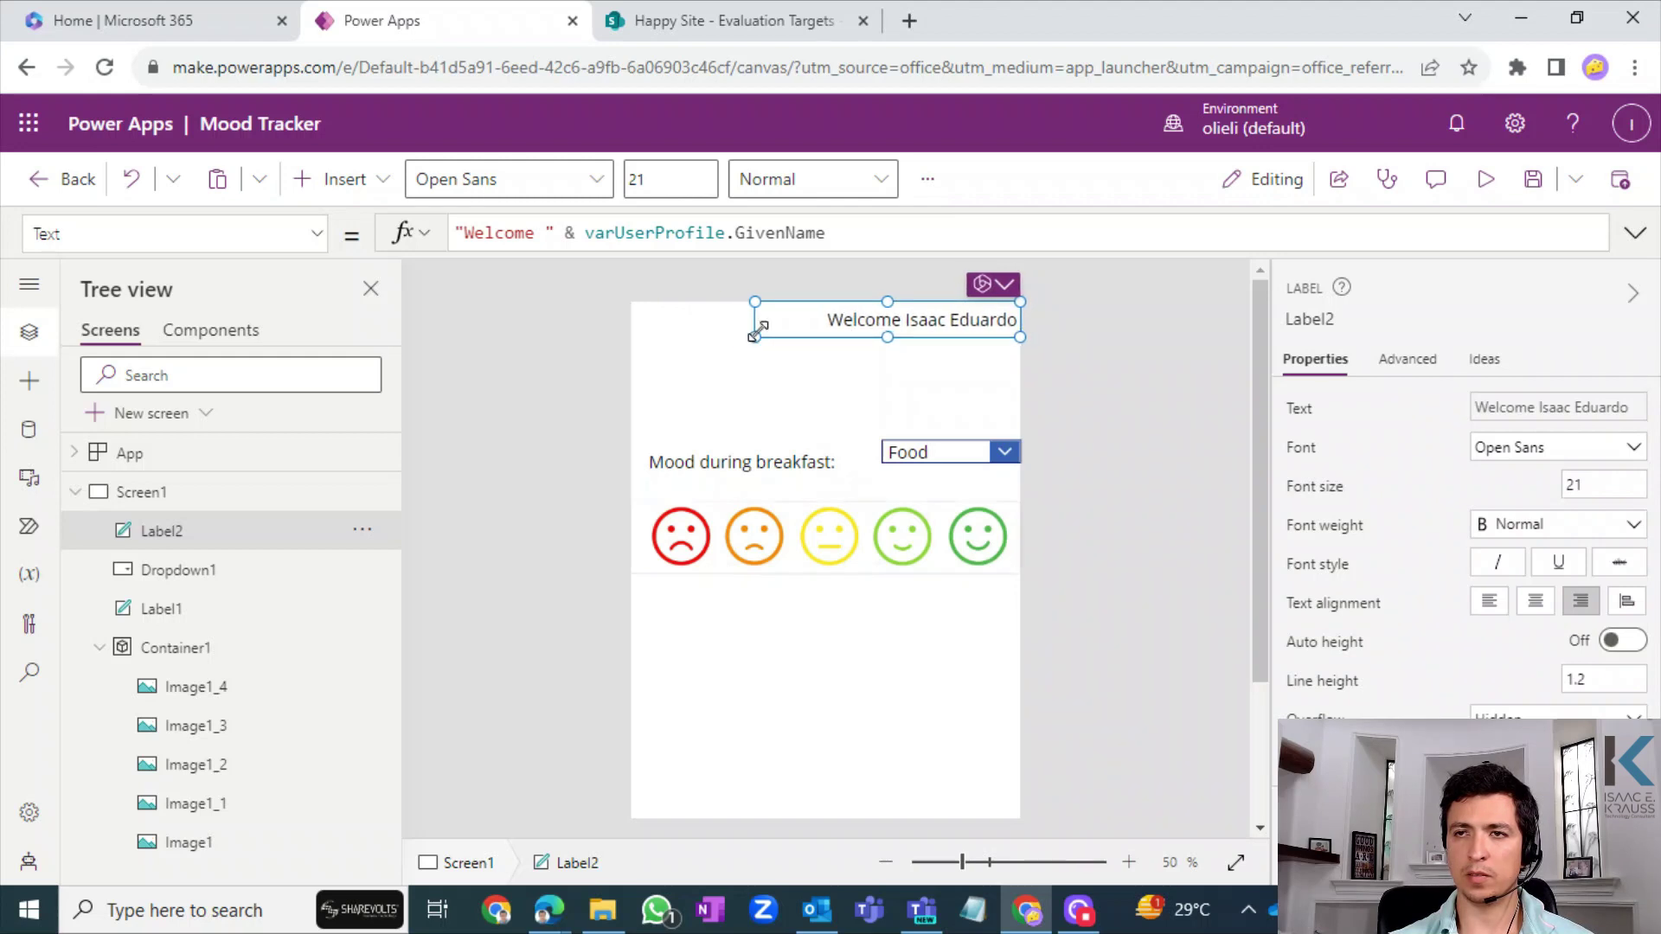
- Deselect the welcome label and save the Mood Tracker app
click(792, 415)
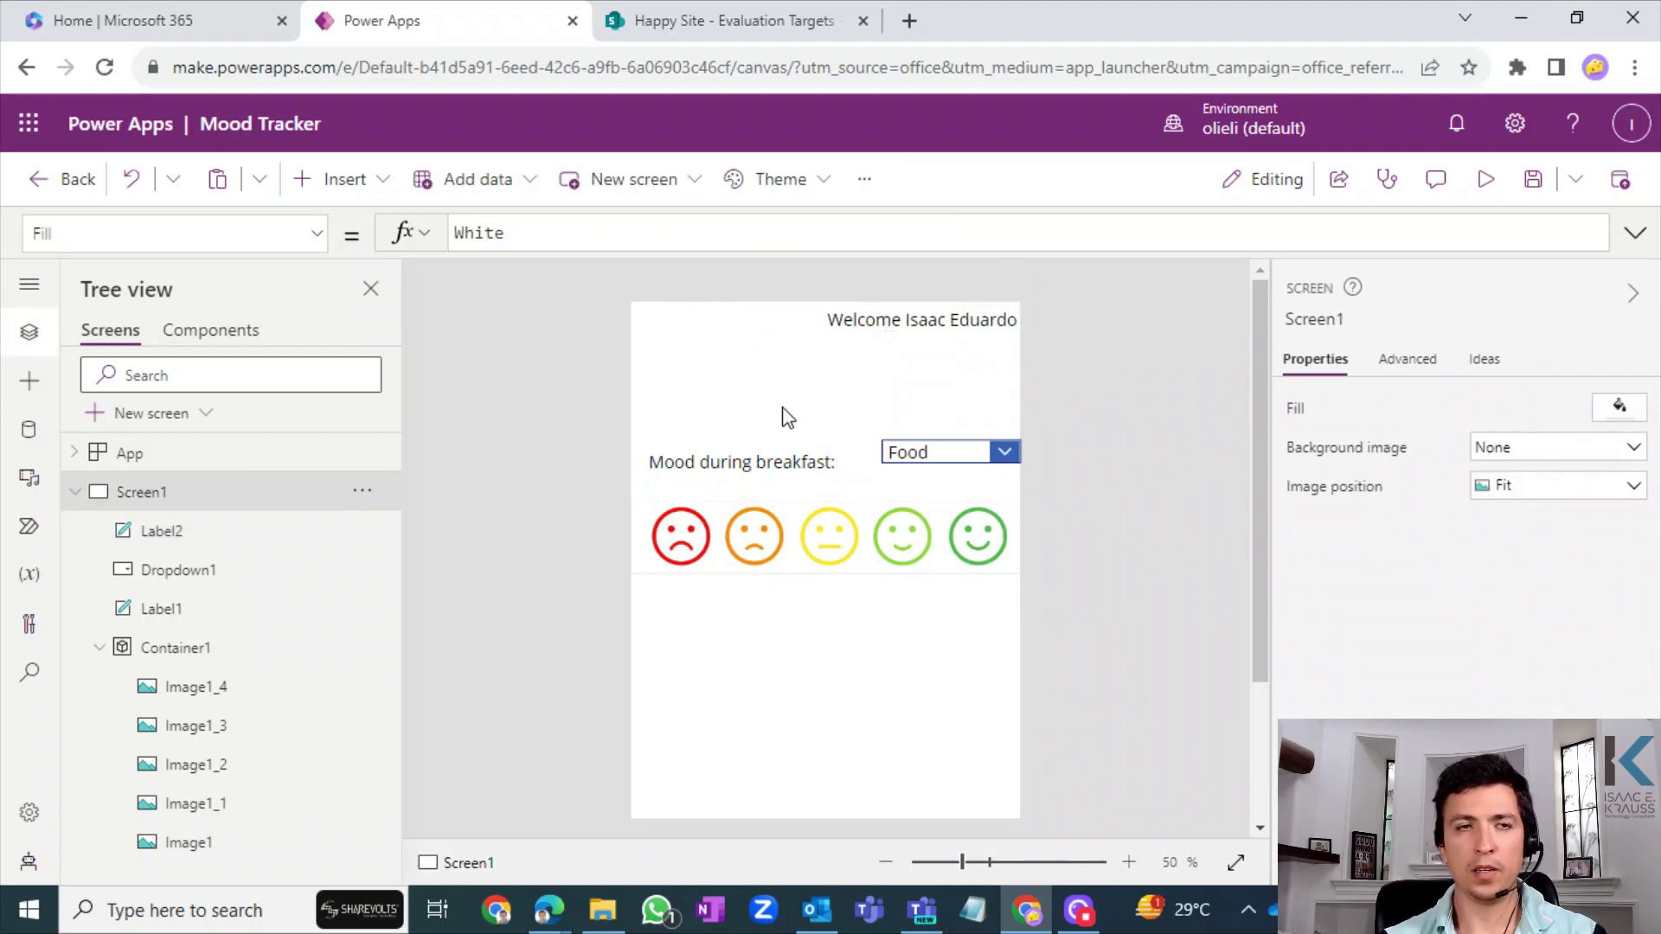
key(ctrl+s)
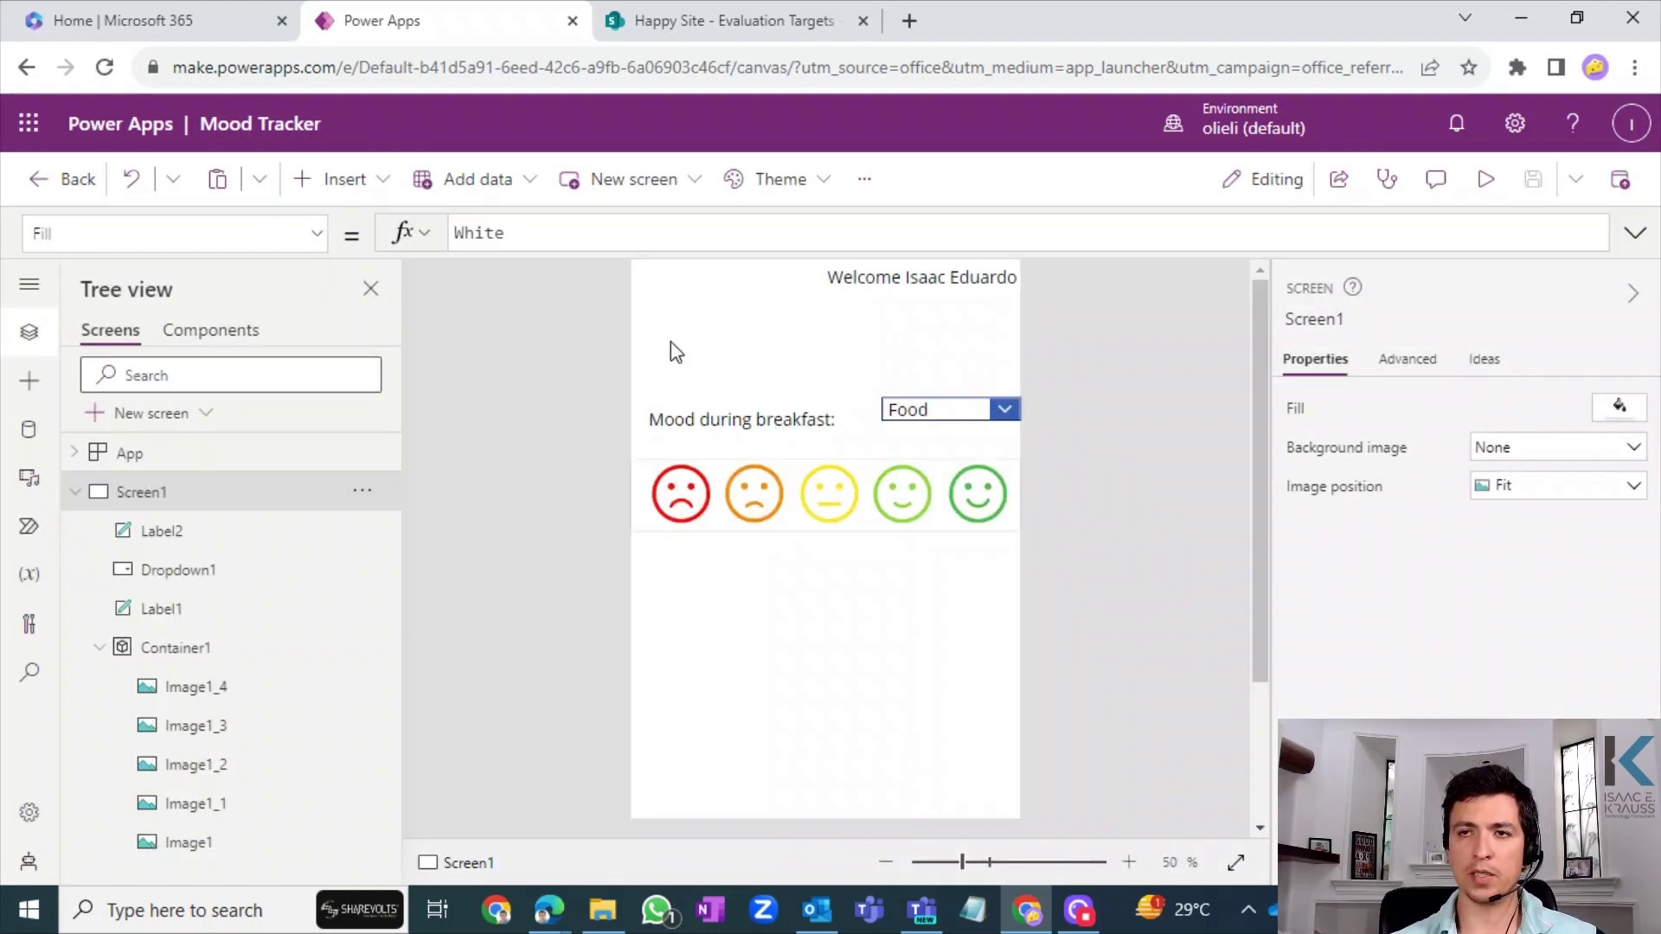
- Move the "Mood during breakfast:" label and the Food dropdown up onto one row directly below the welcome label
click(730, 412)
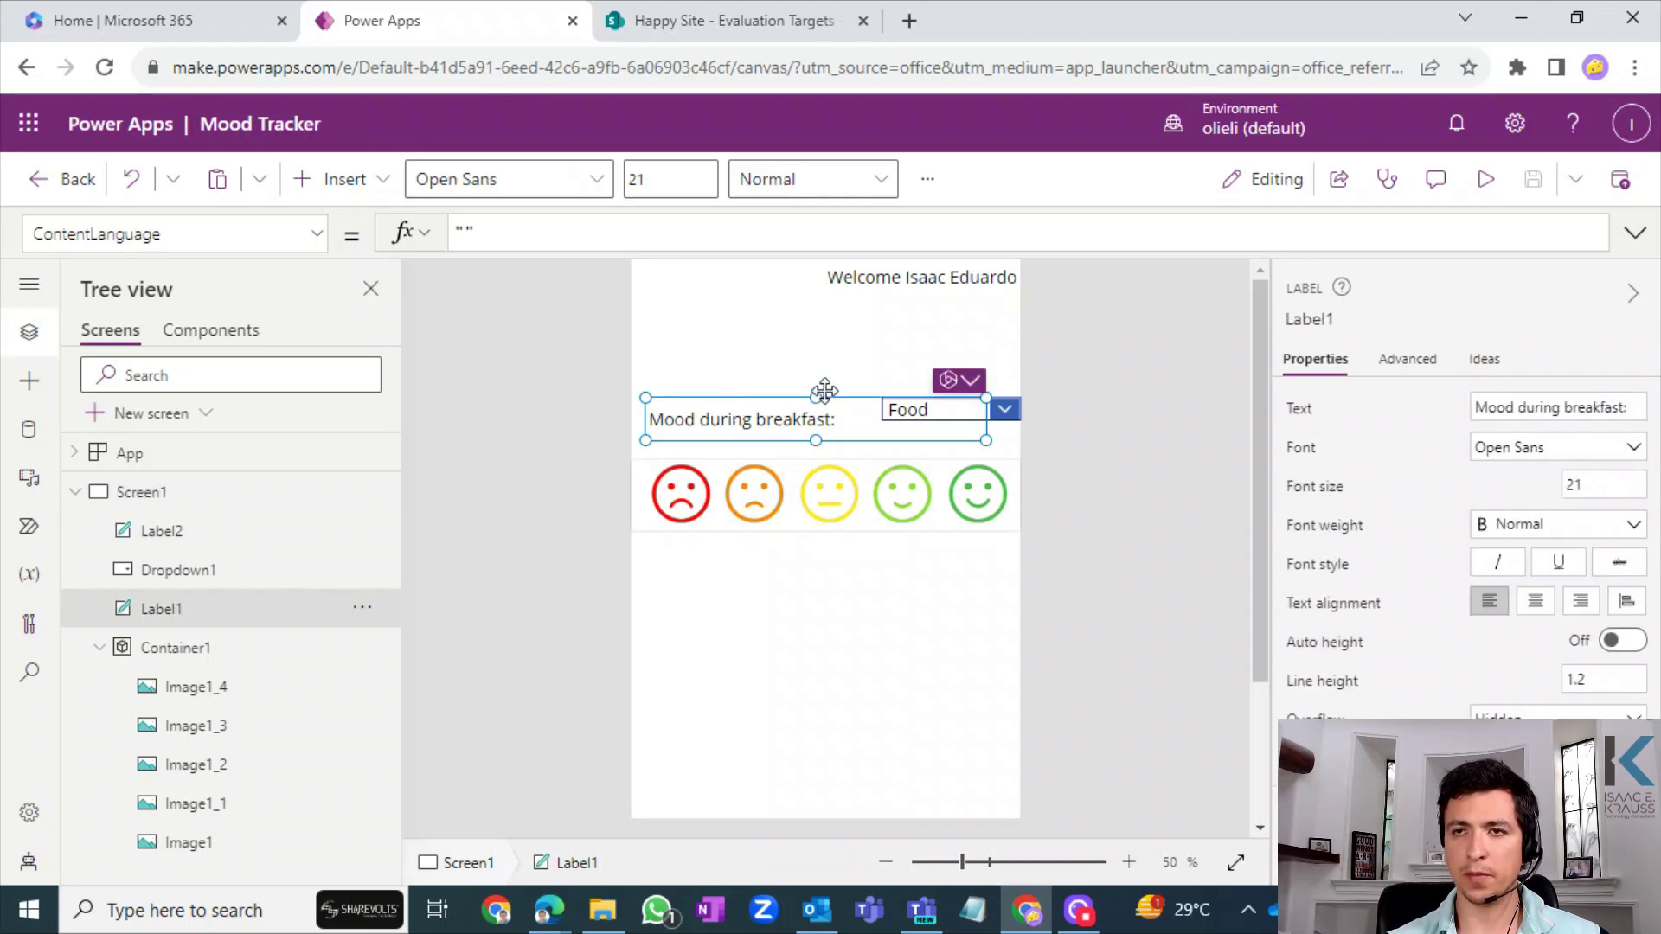
click(865, 644)
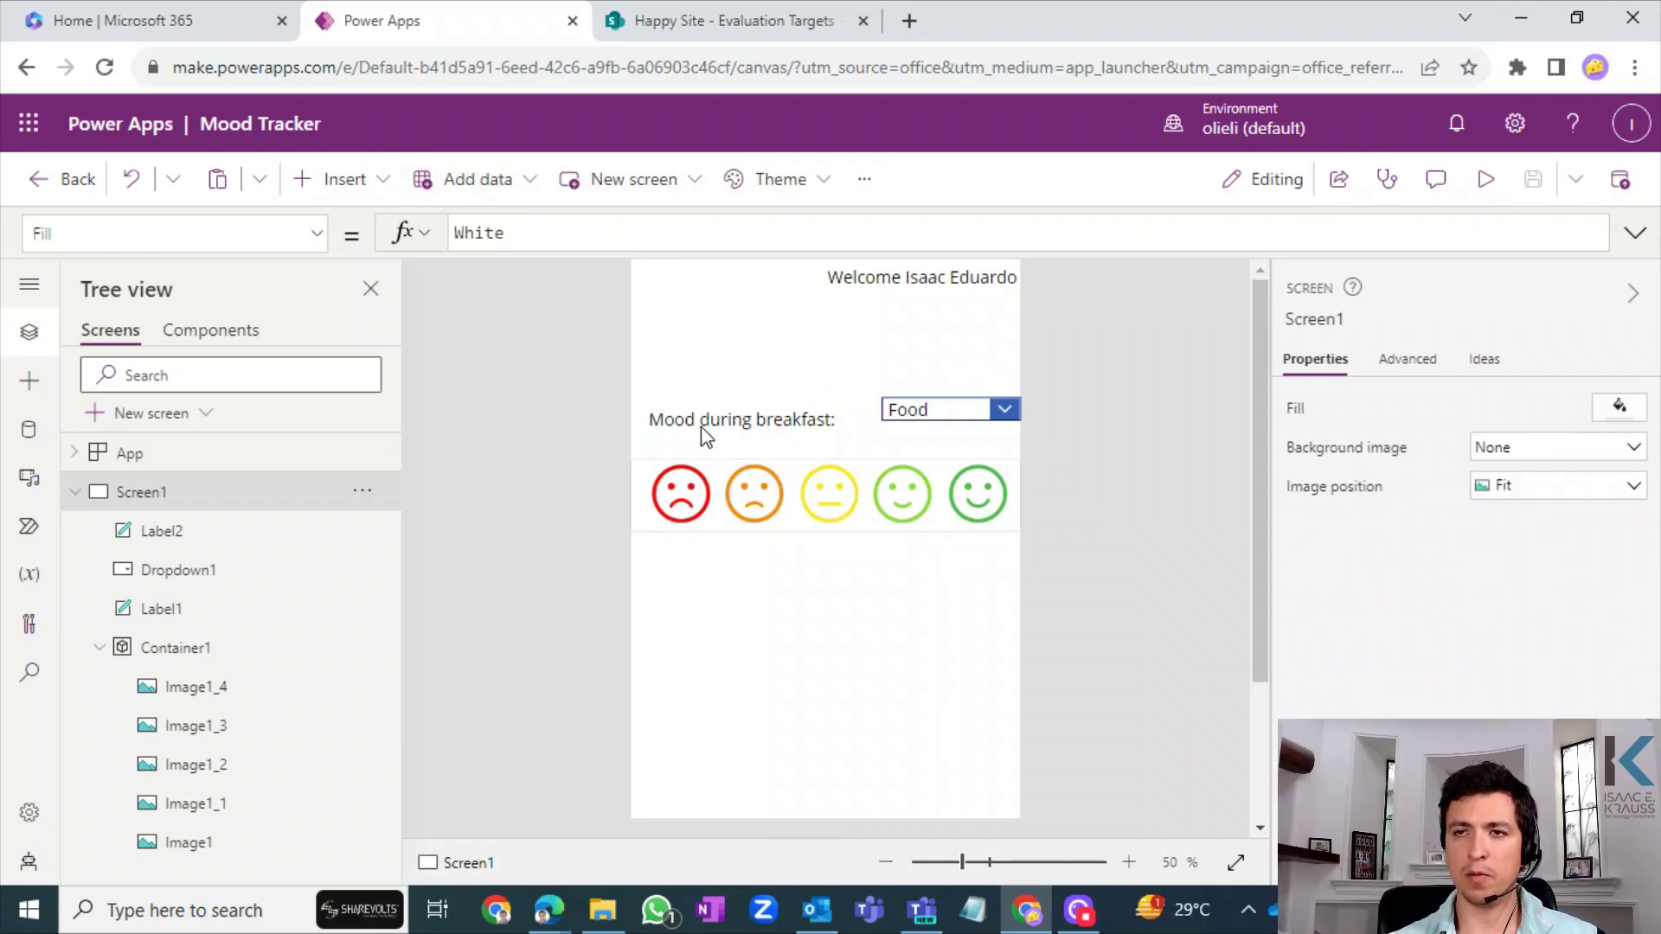
drag(705, 436, 726, 324)
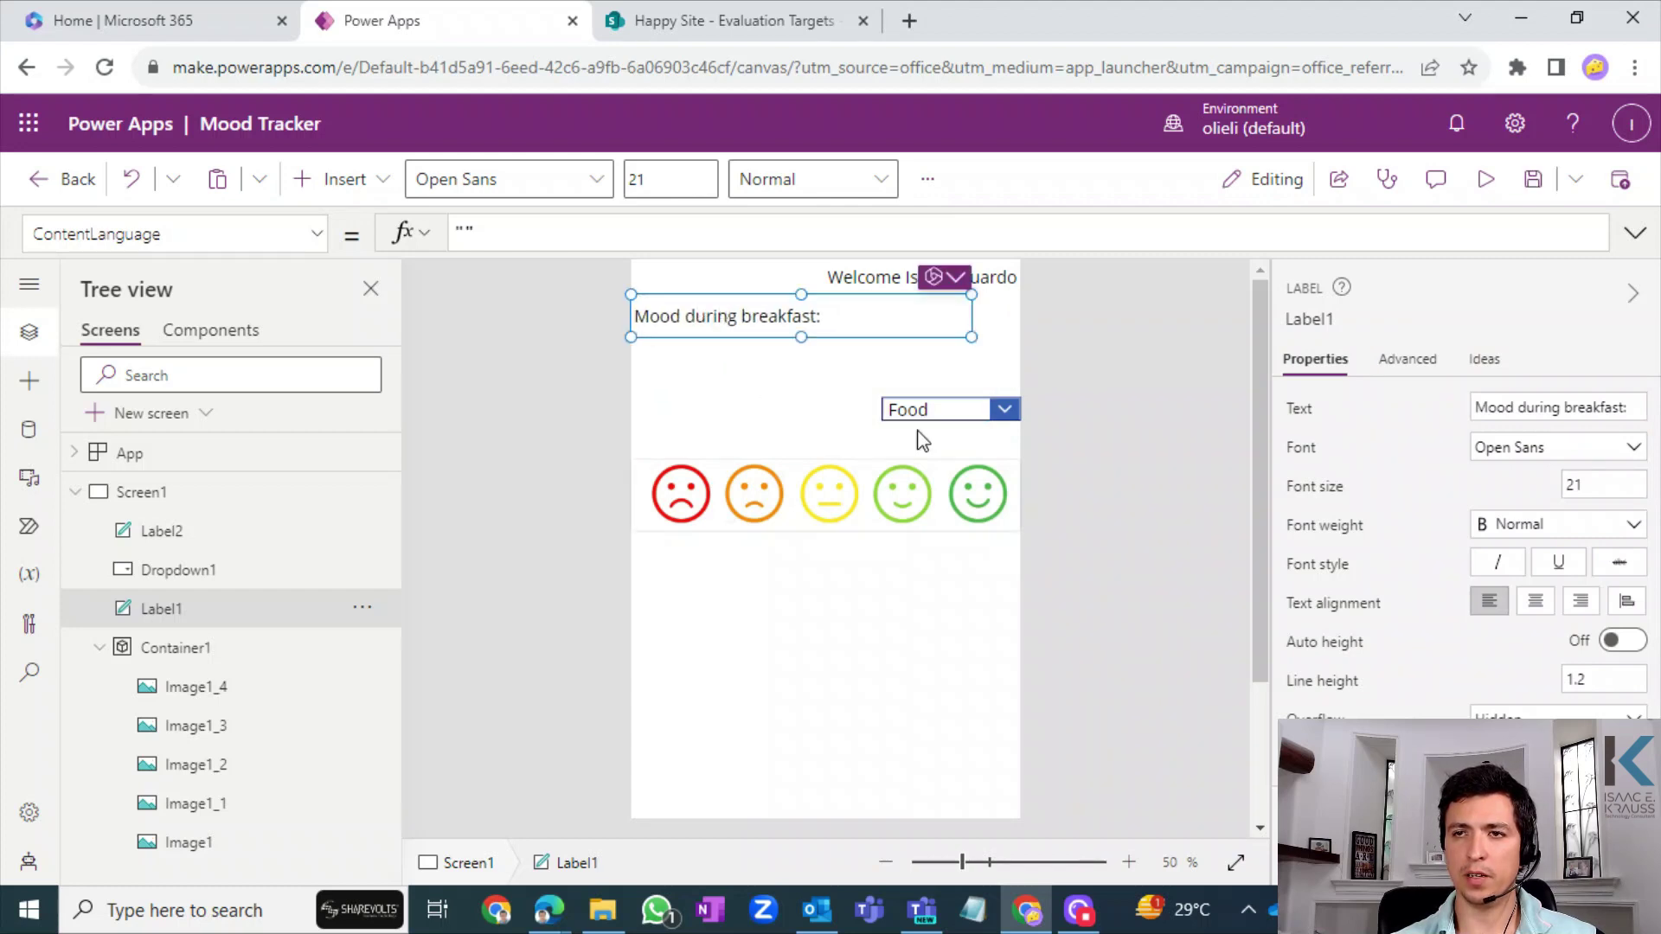
click(923, 442)
click(923, 410)
drag(923, 410, 945, 318)
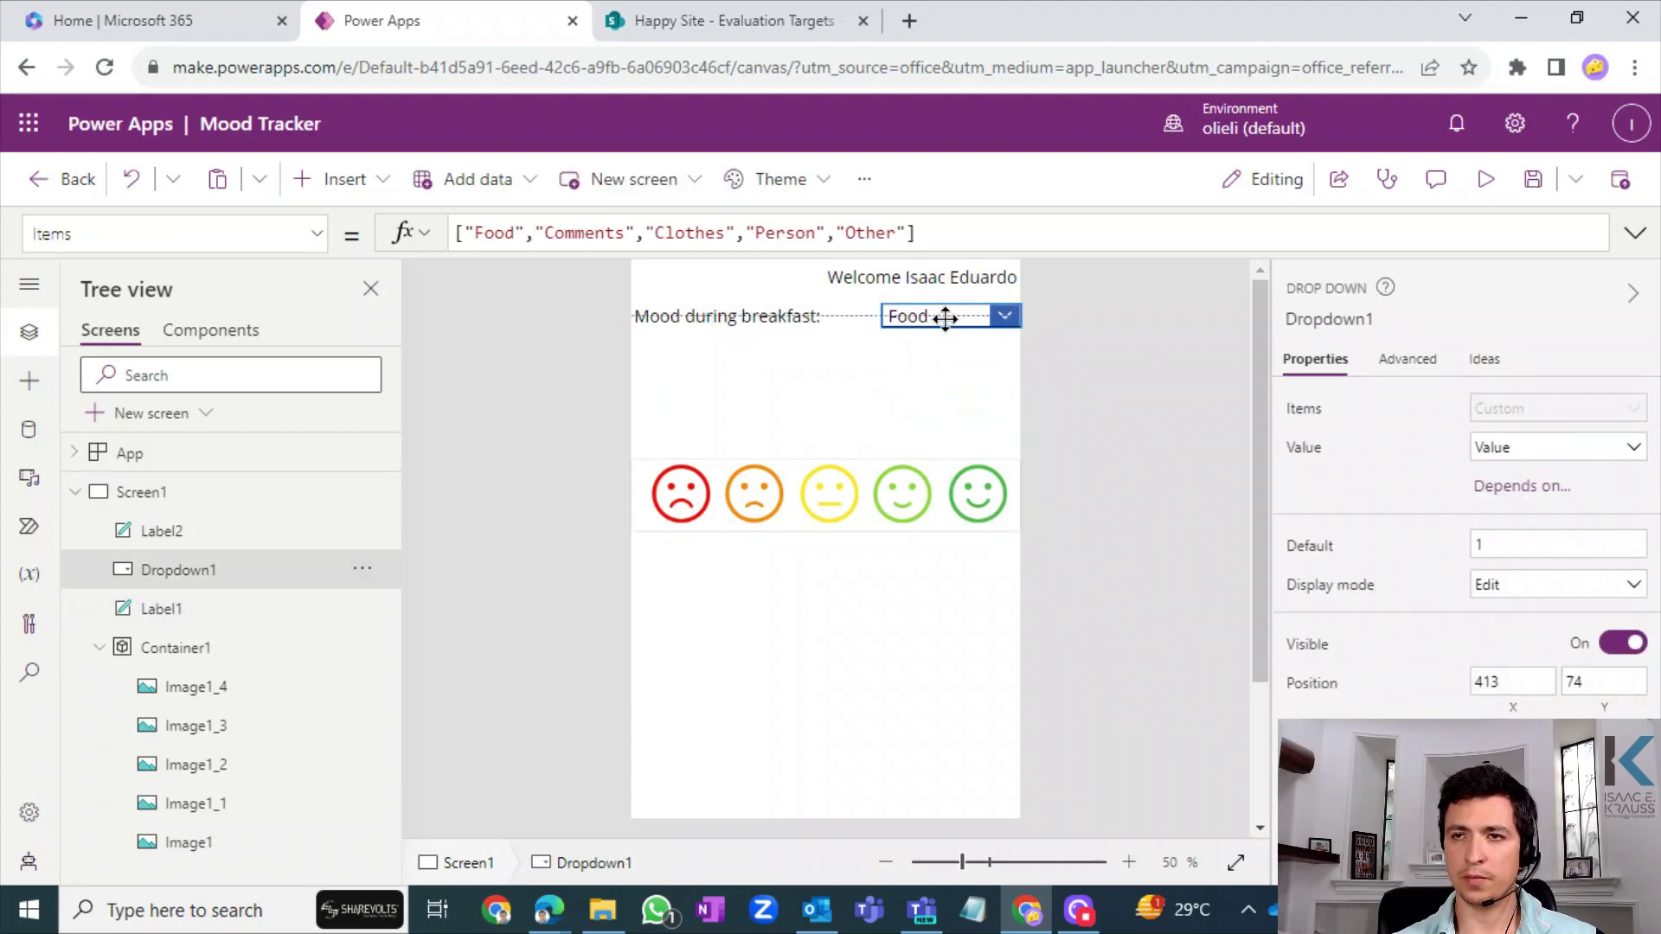
- Move the container of mood faces up to sit directly below the breakfast label and dropdown
click(719, 528)
drag(710, 524, 720, 410)
click(697, 555)
click(367, 180)
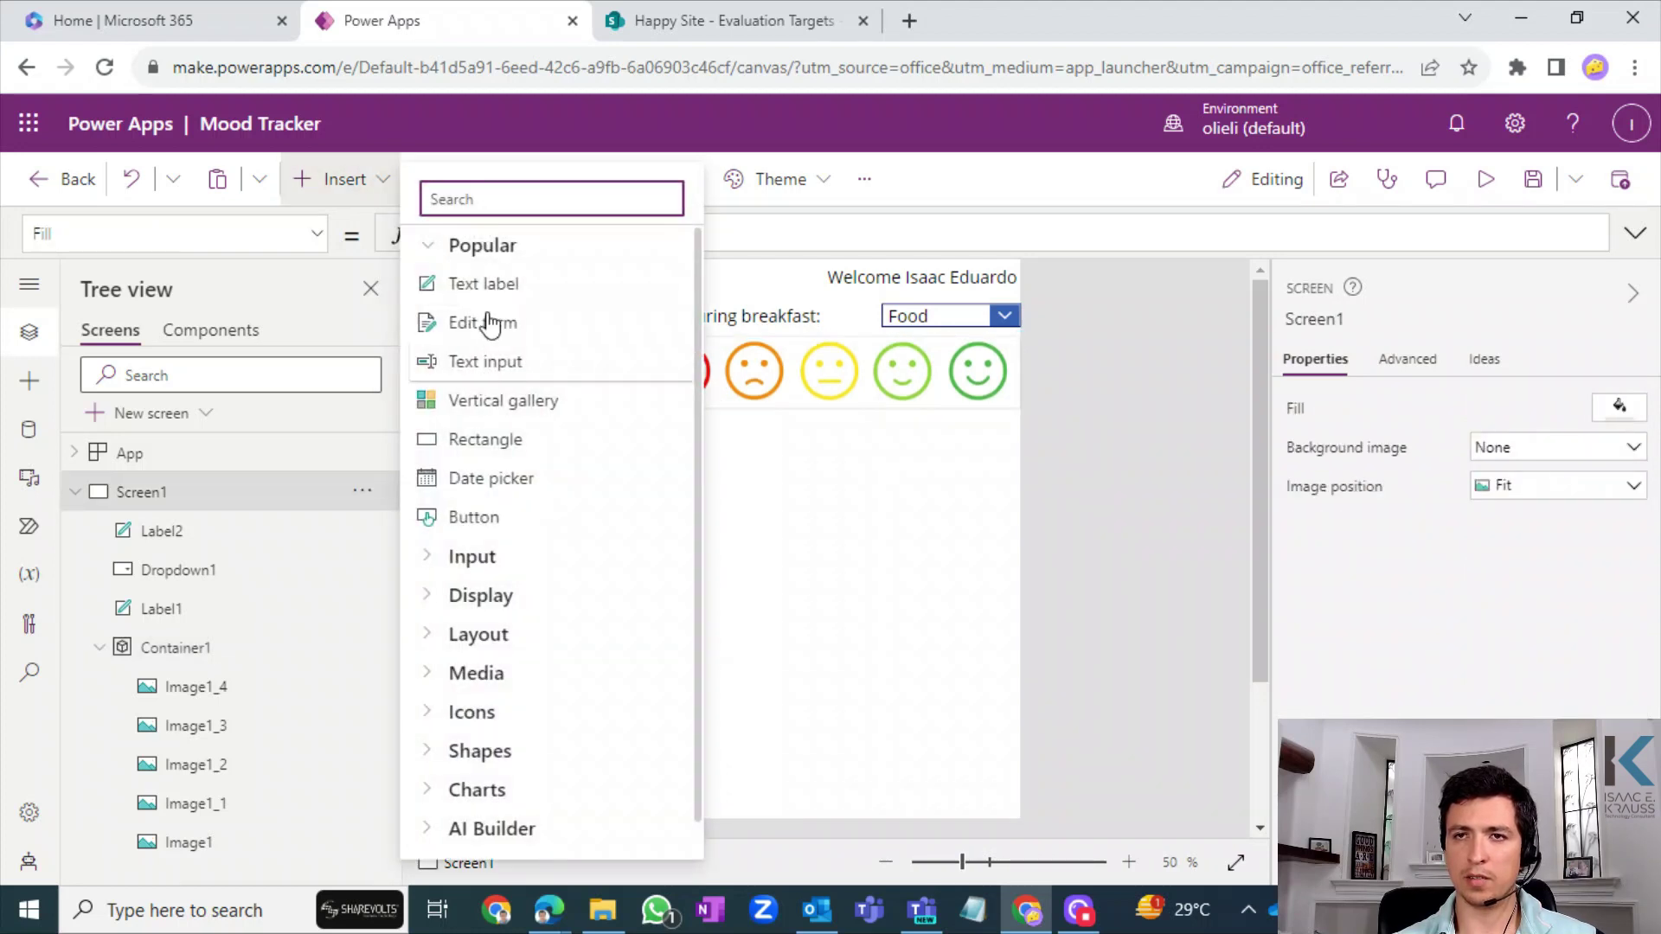
click(518, 413)
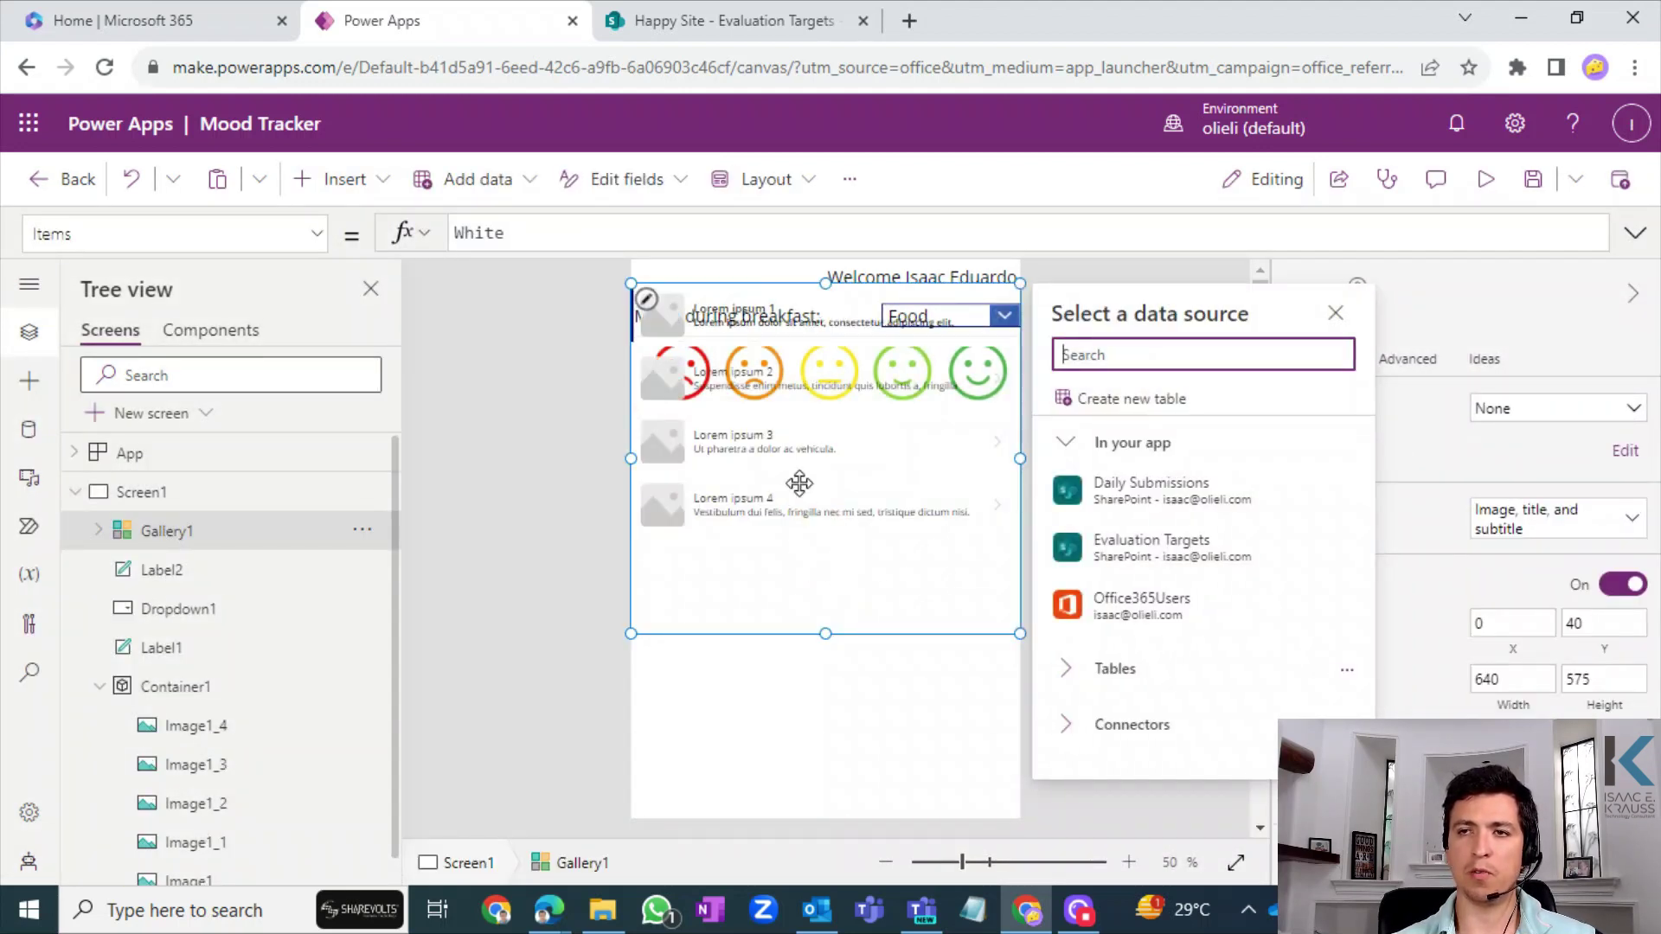
drag(754, 623, 745, 771)
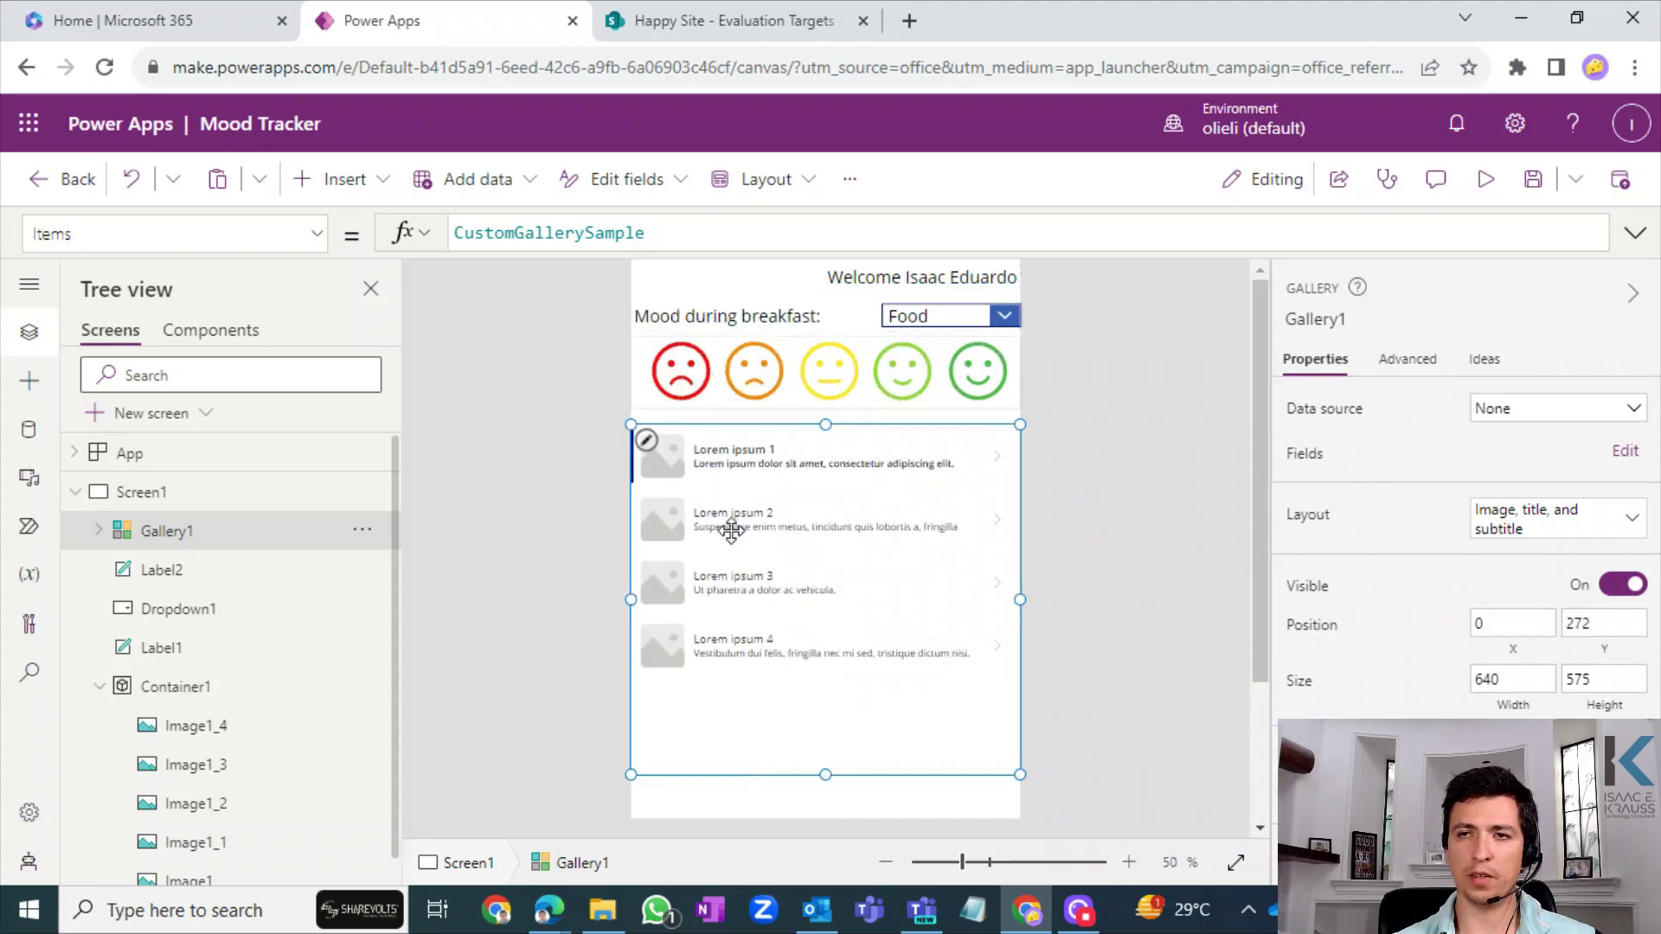
click(781, 474)
click(741, 468)
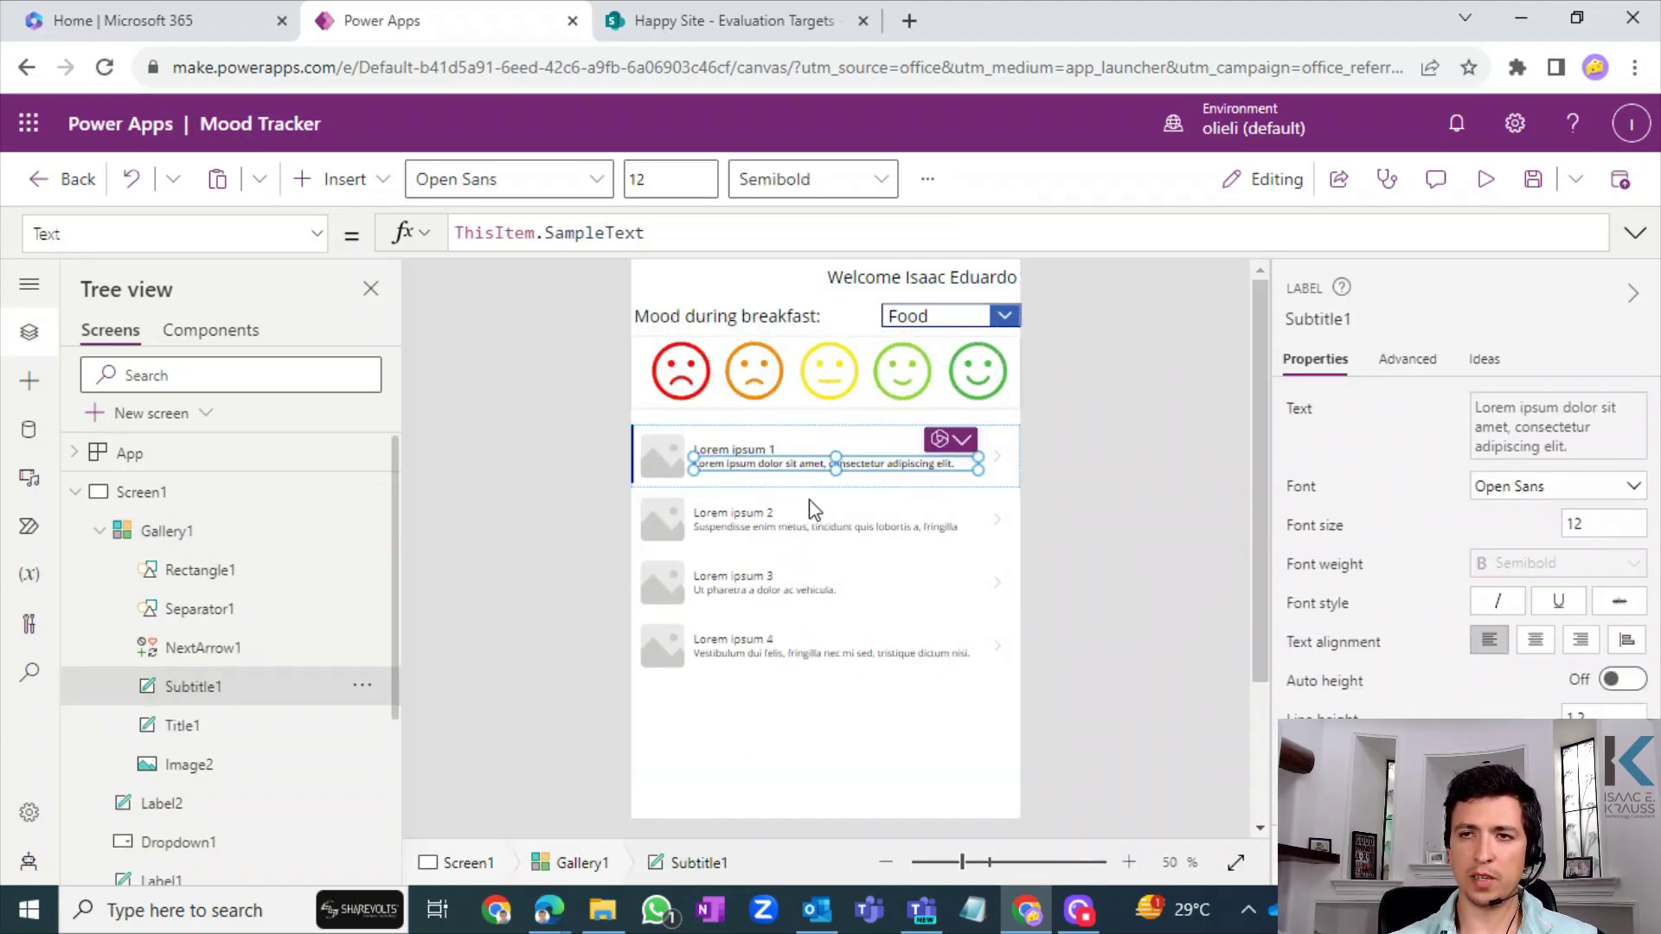
click(664, 460)
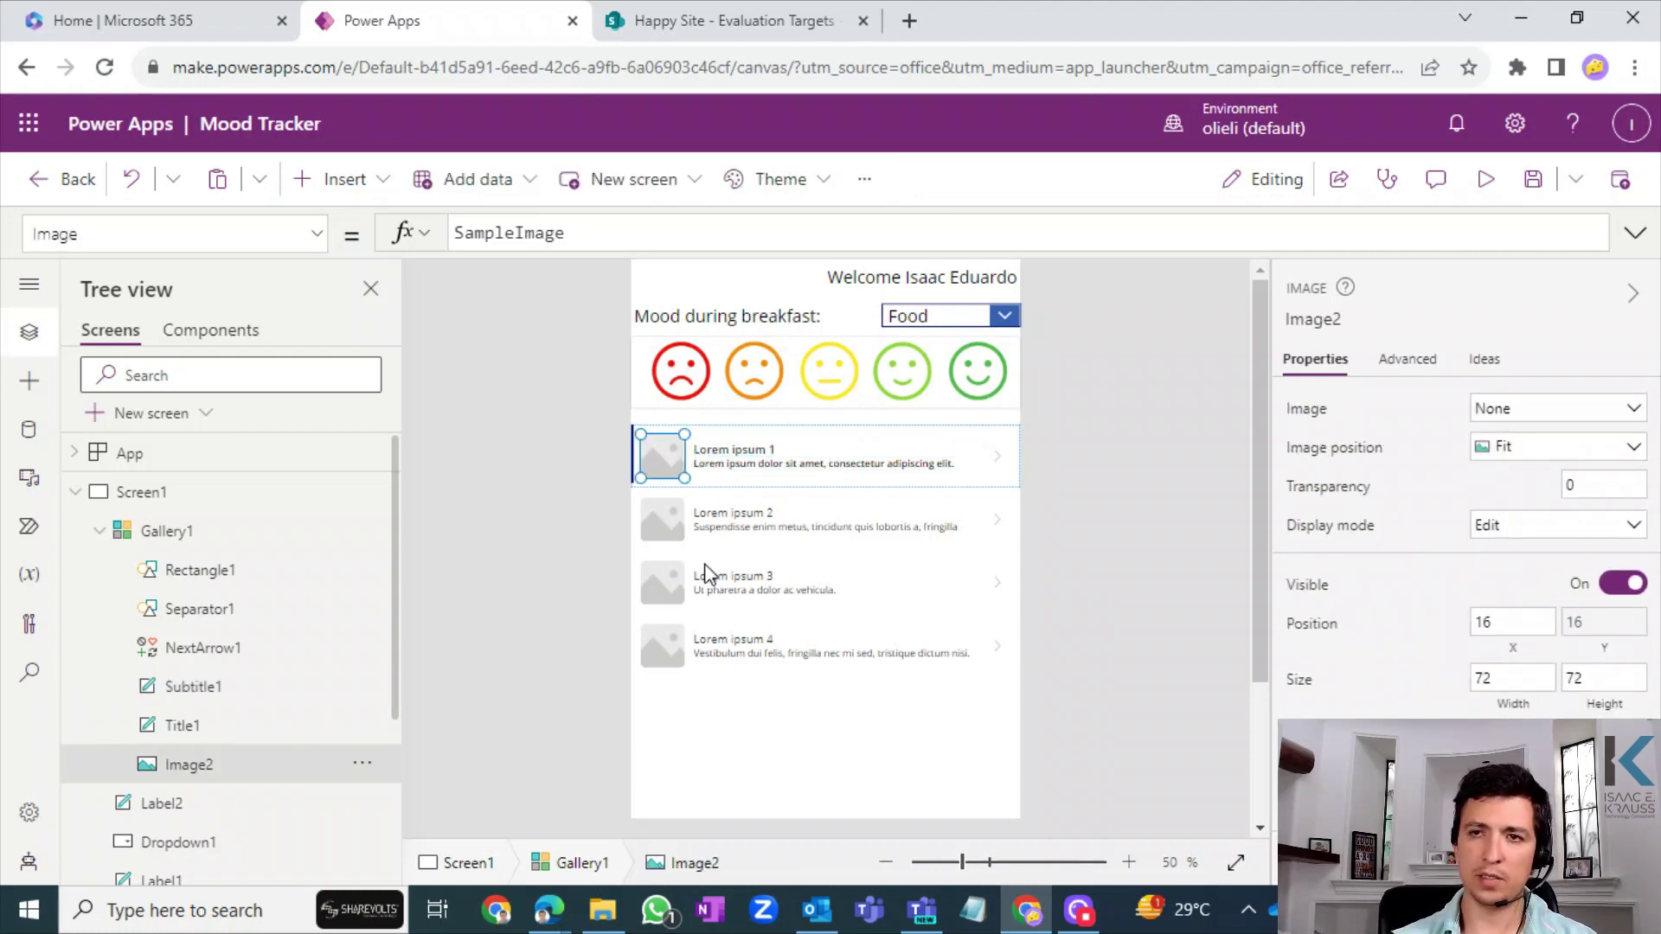
click(728, 465)
click(733, 451)
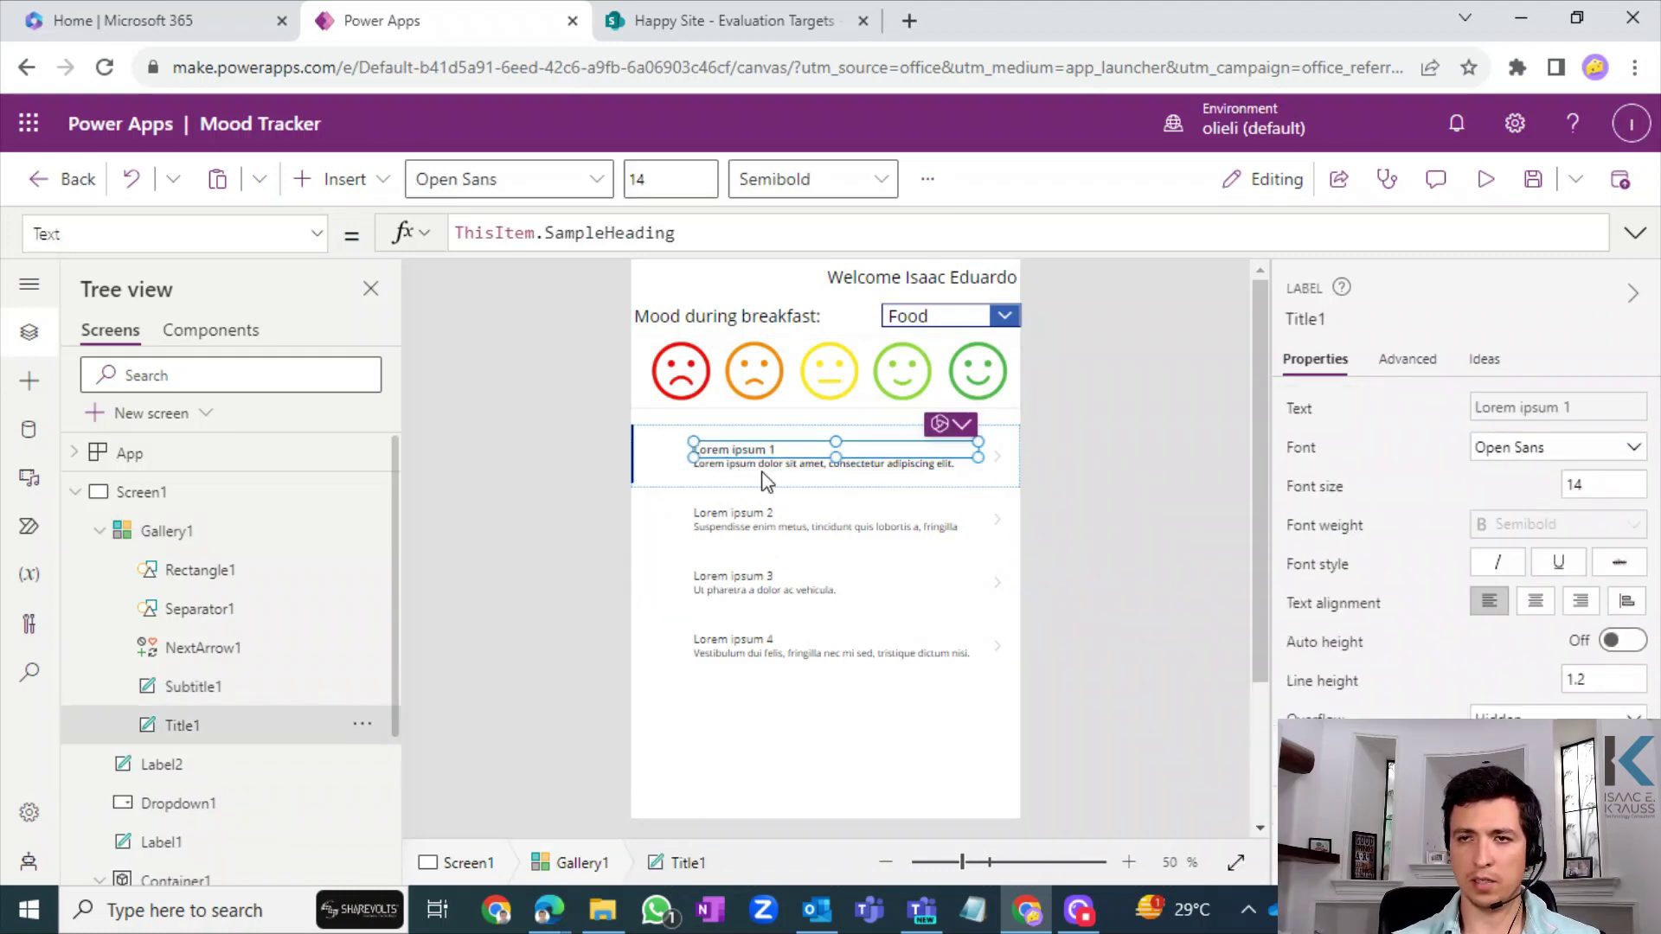
click(765, 481)
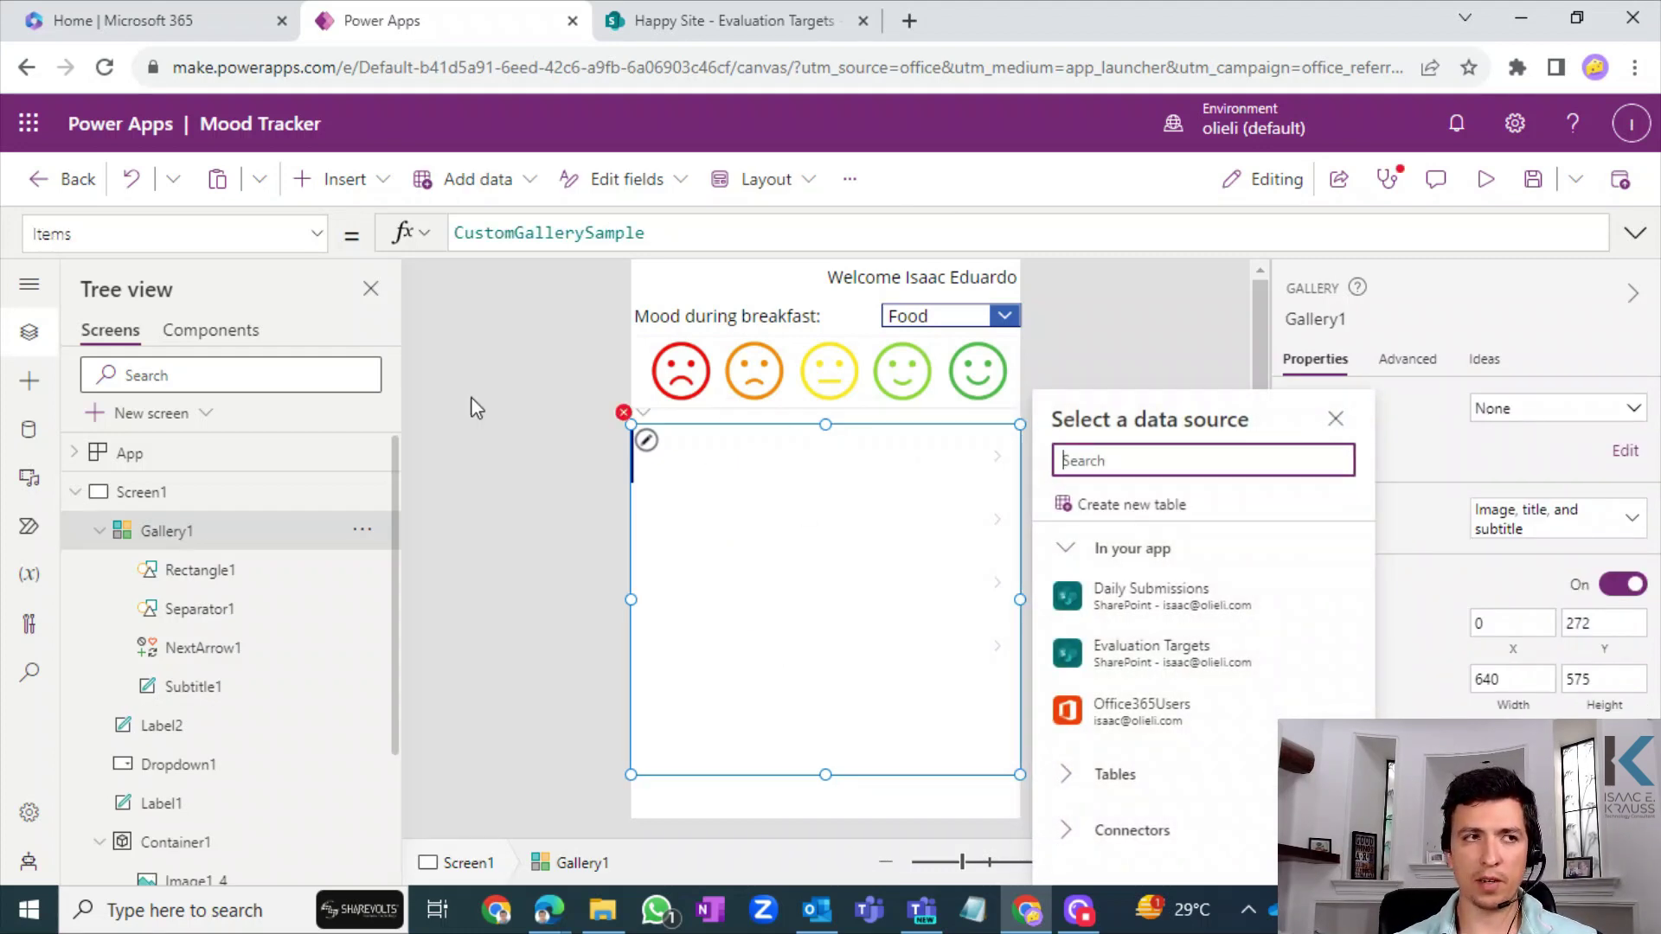
click(876, 424)
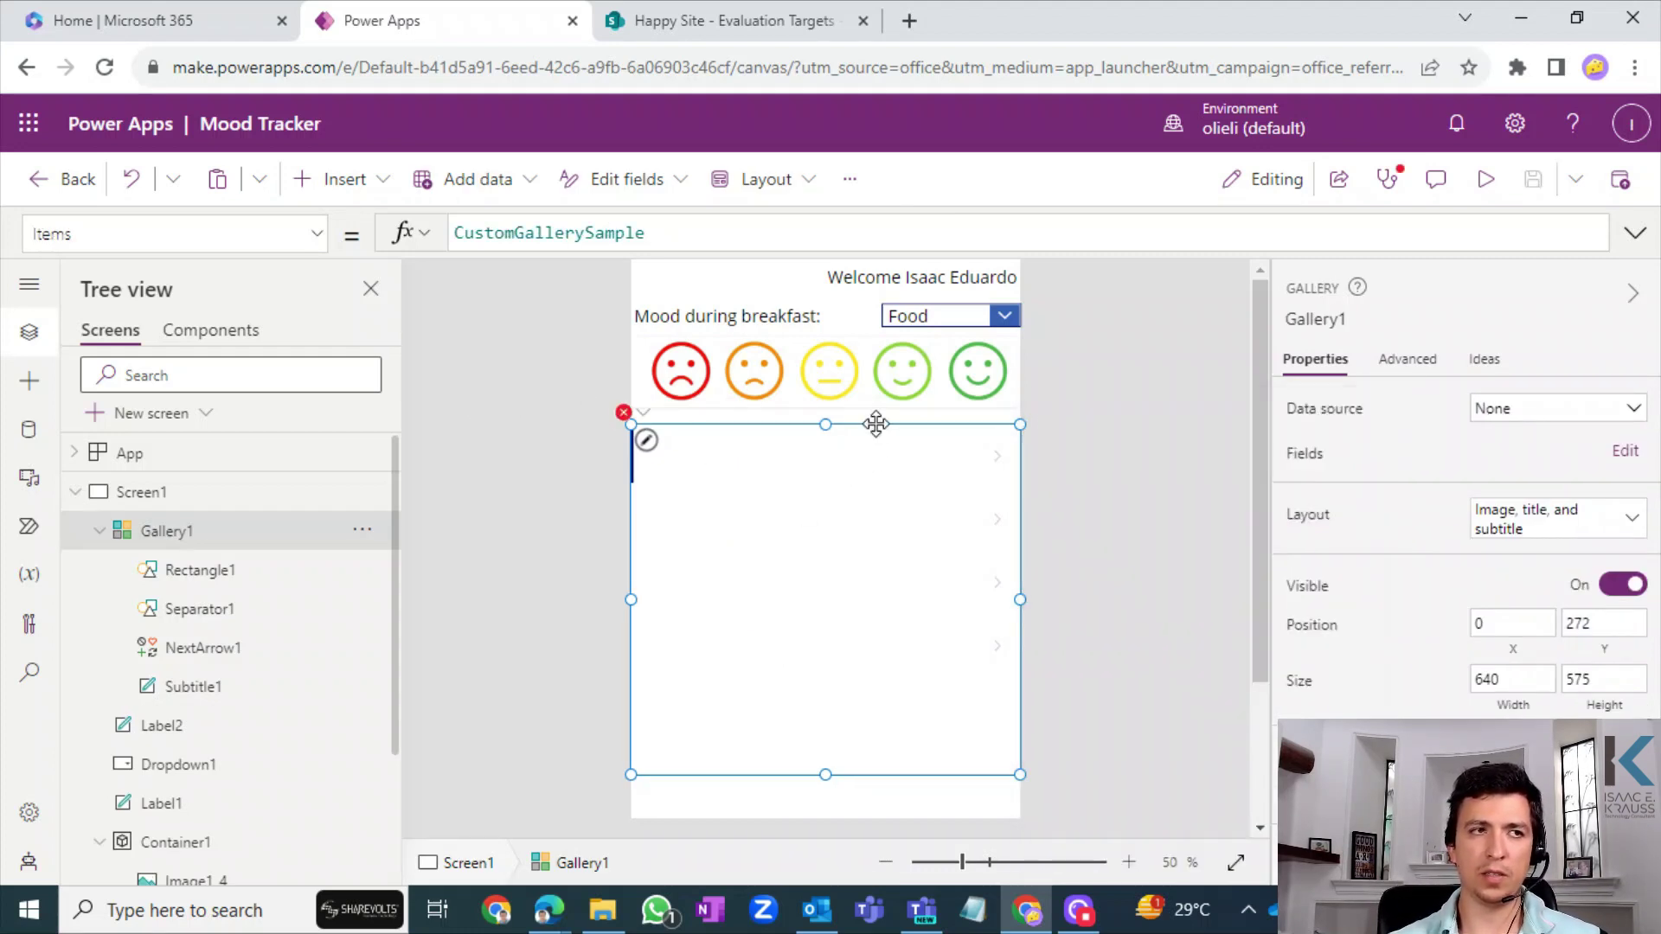
key(Delete)
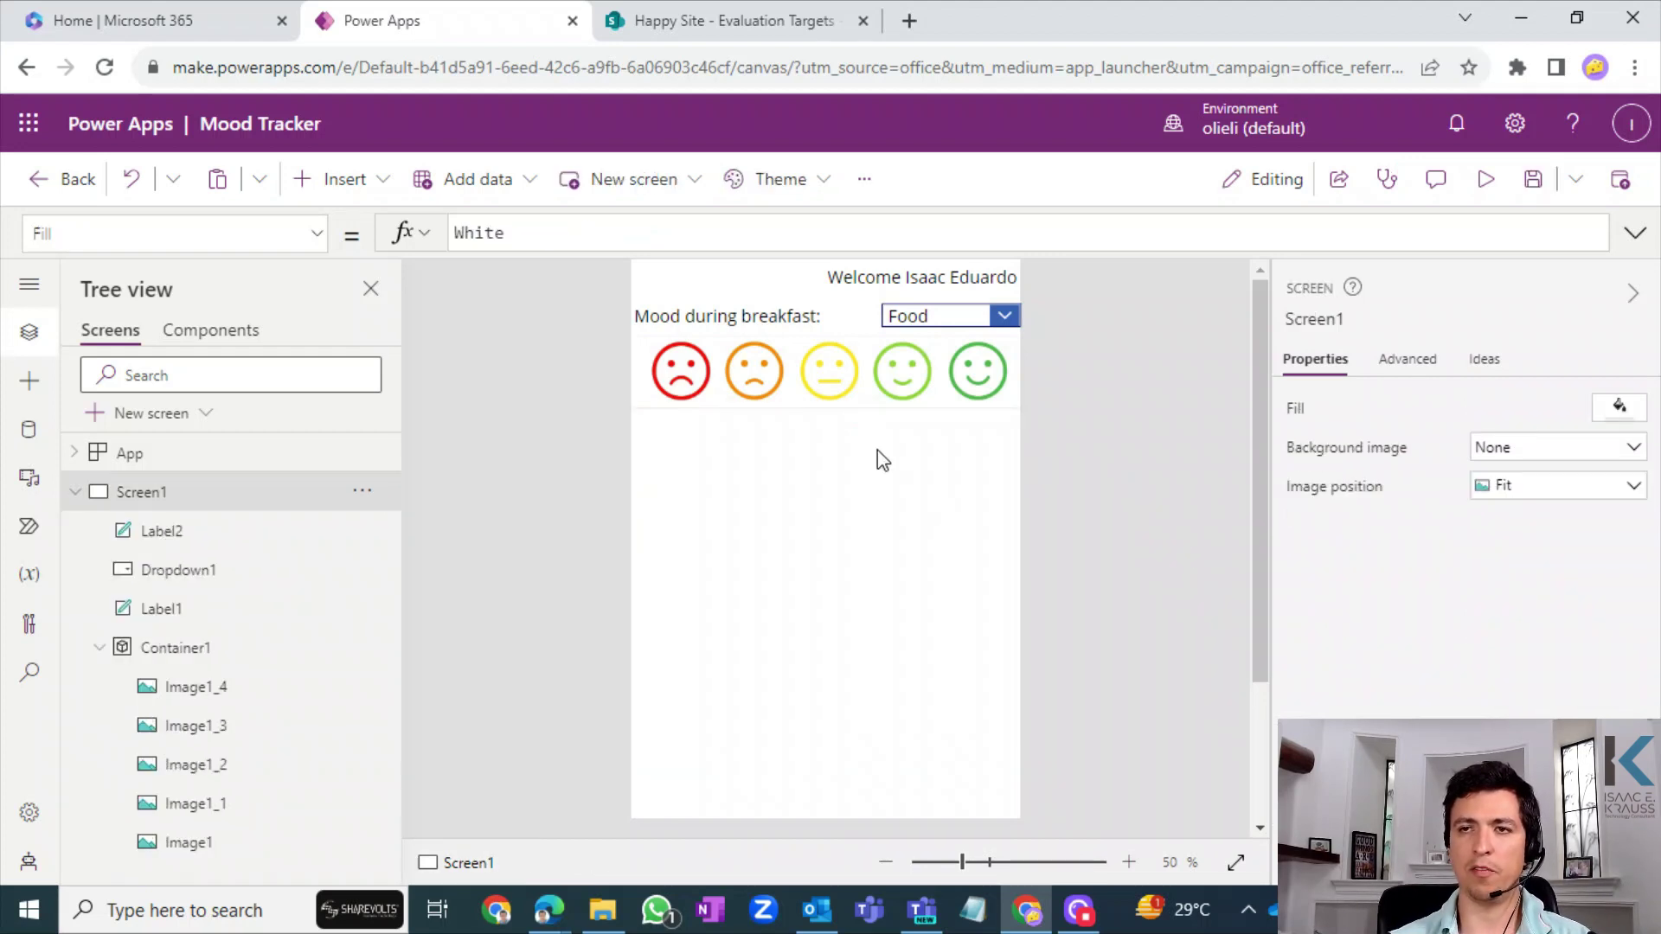
- Insert a blank vertical gallery and place it directly below the mood faces, at Y 245
click(371, 183)
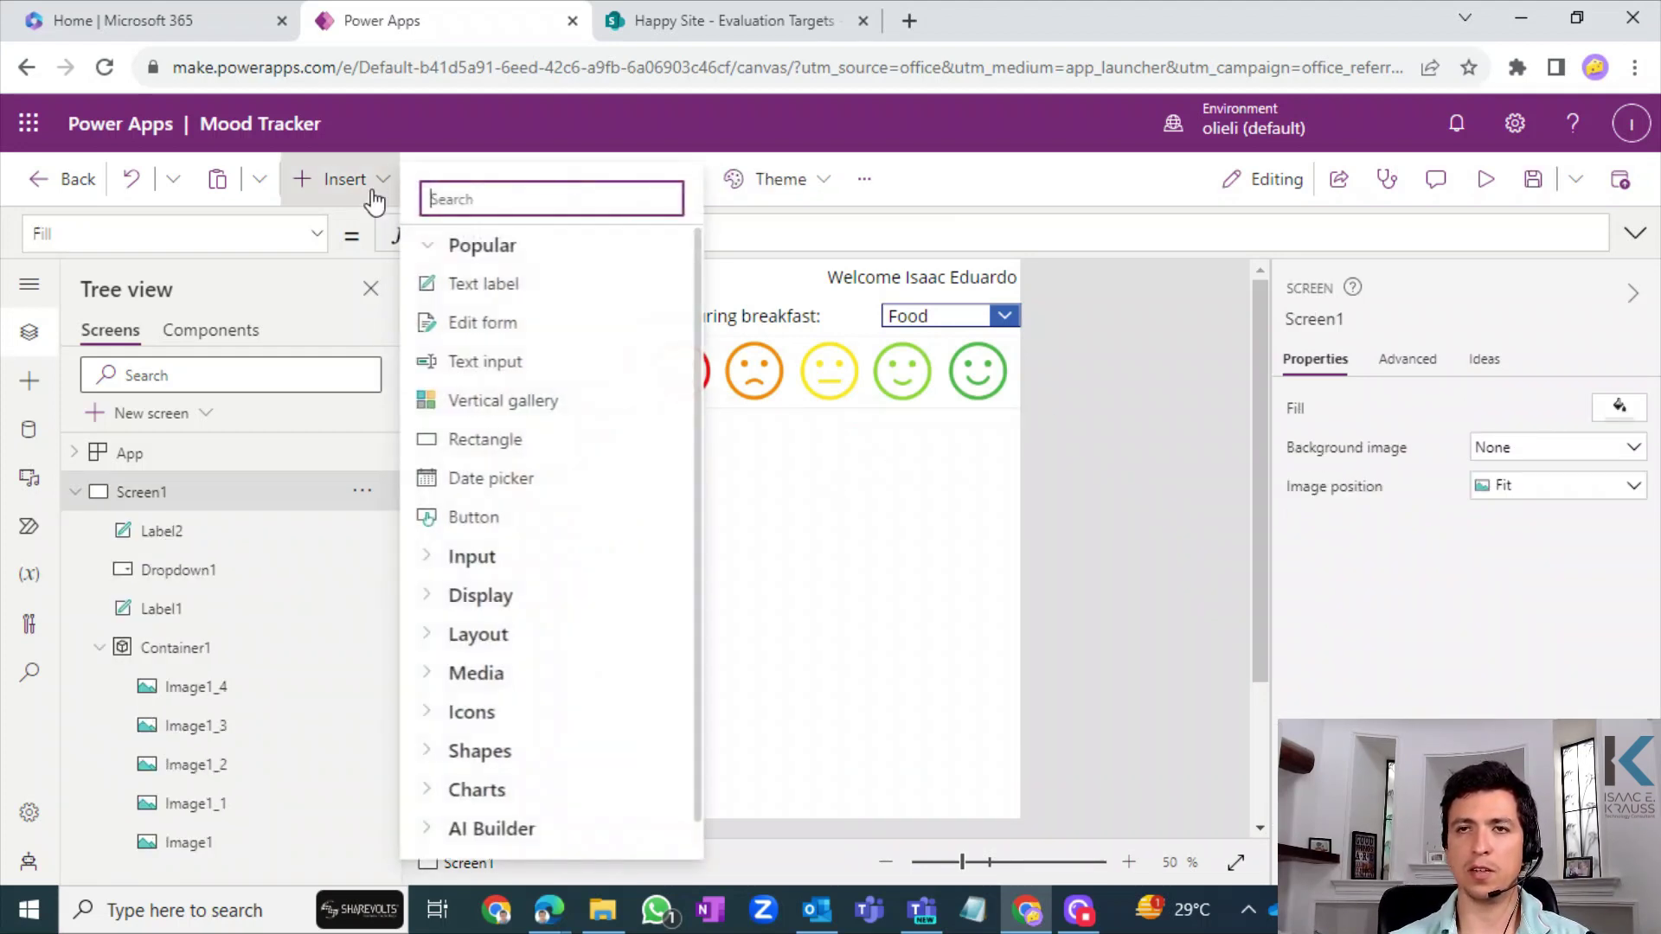
text(gal)
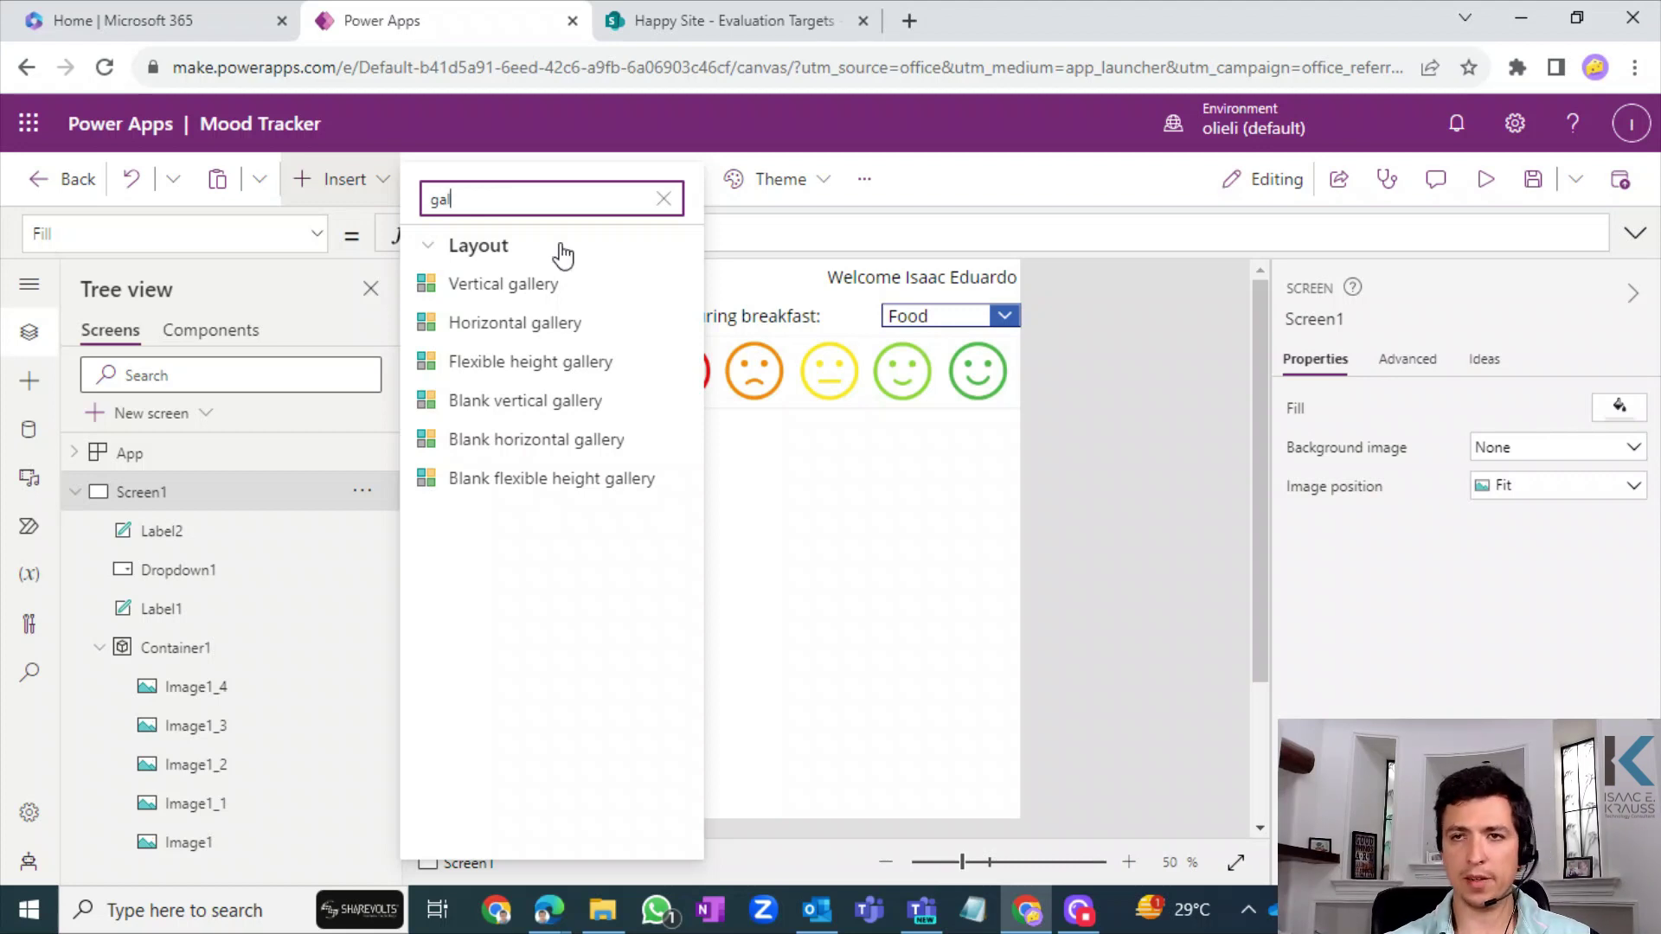
click(545, 402)
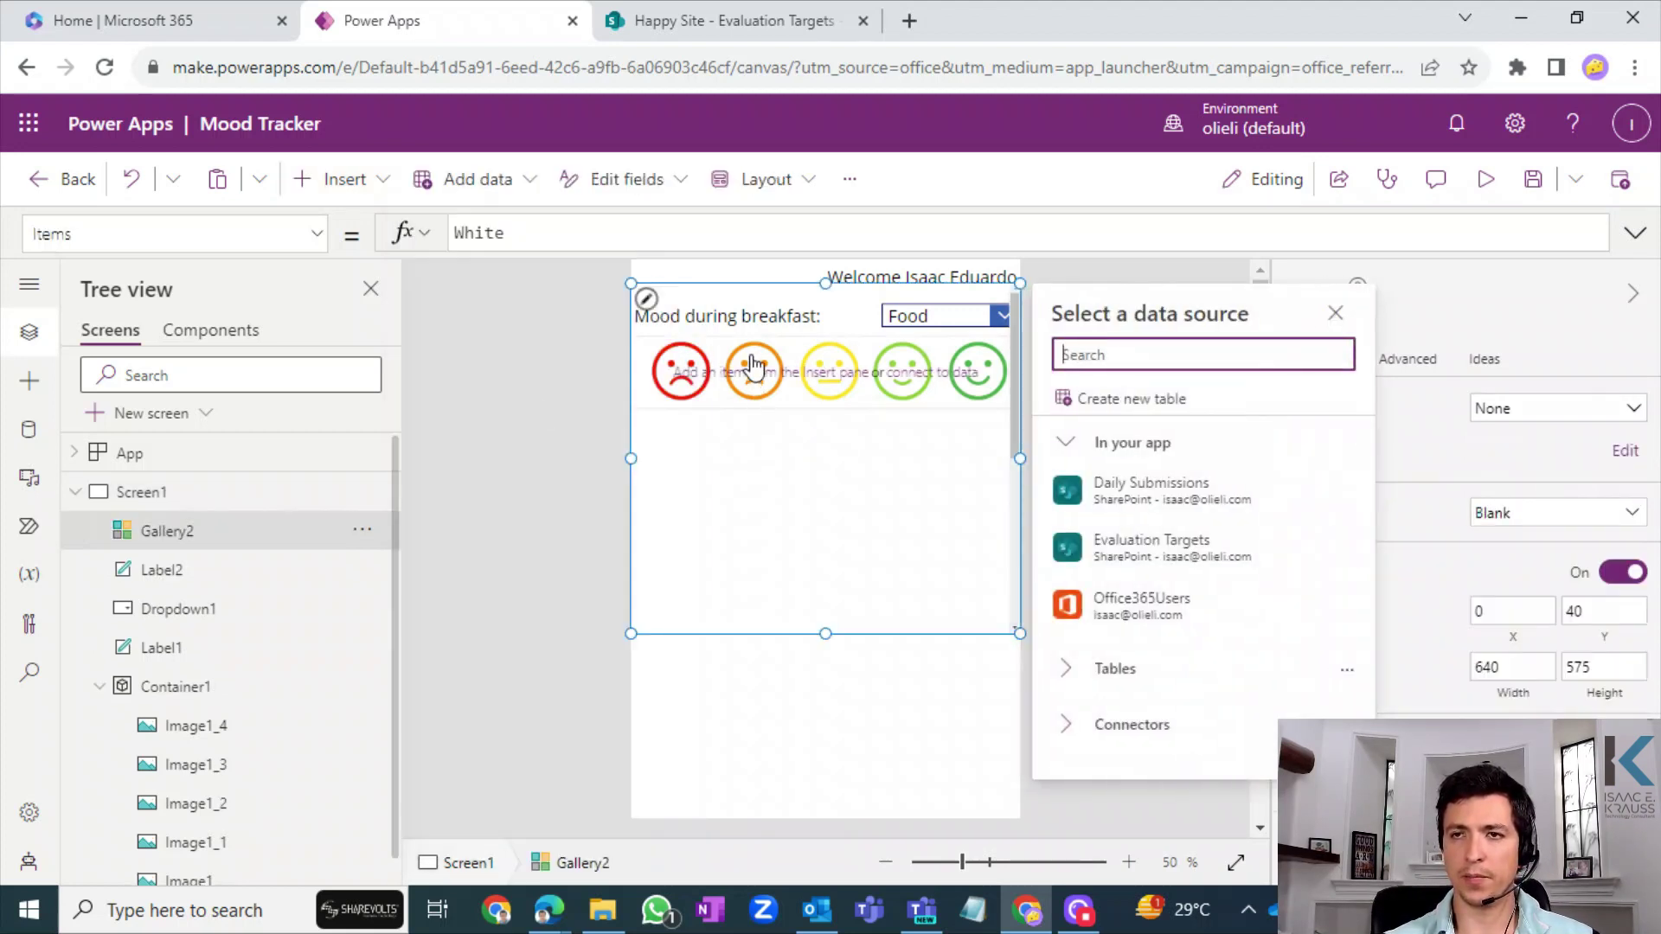
drag(741, 279, 730, 408)
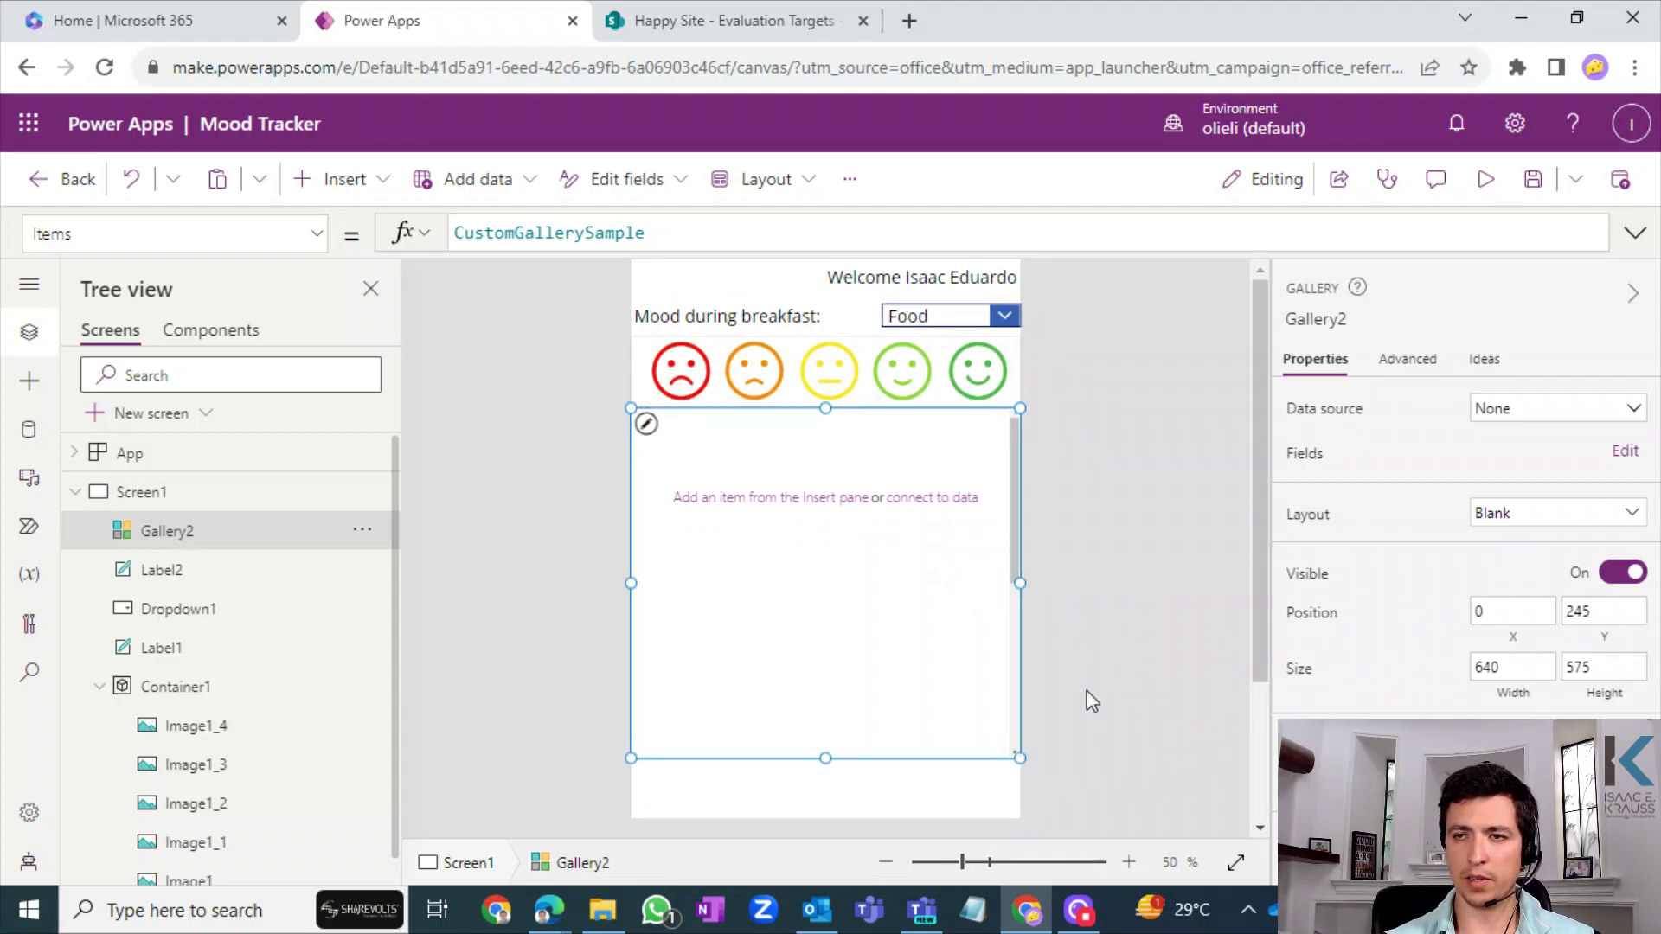
- Extend the blank gallery to the app screen's lower edge and lower its upper edge to Y 263, giving a height of 873
scroll(1262, 593, down, 3)
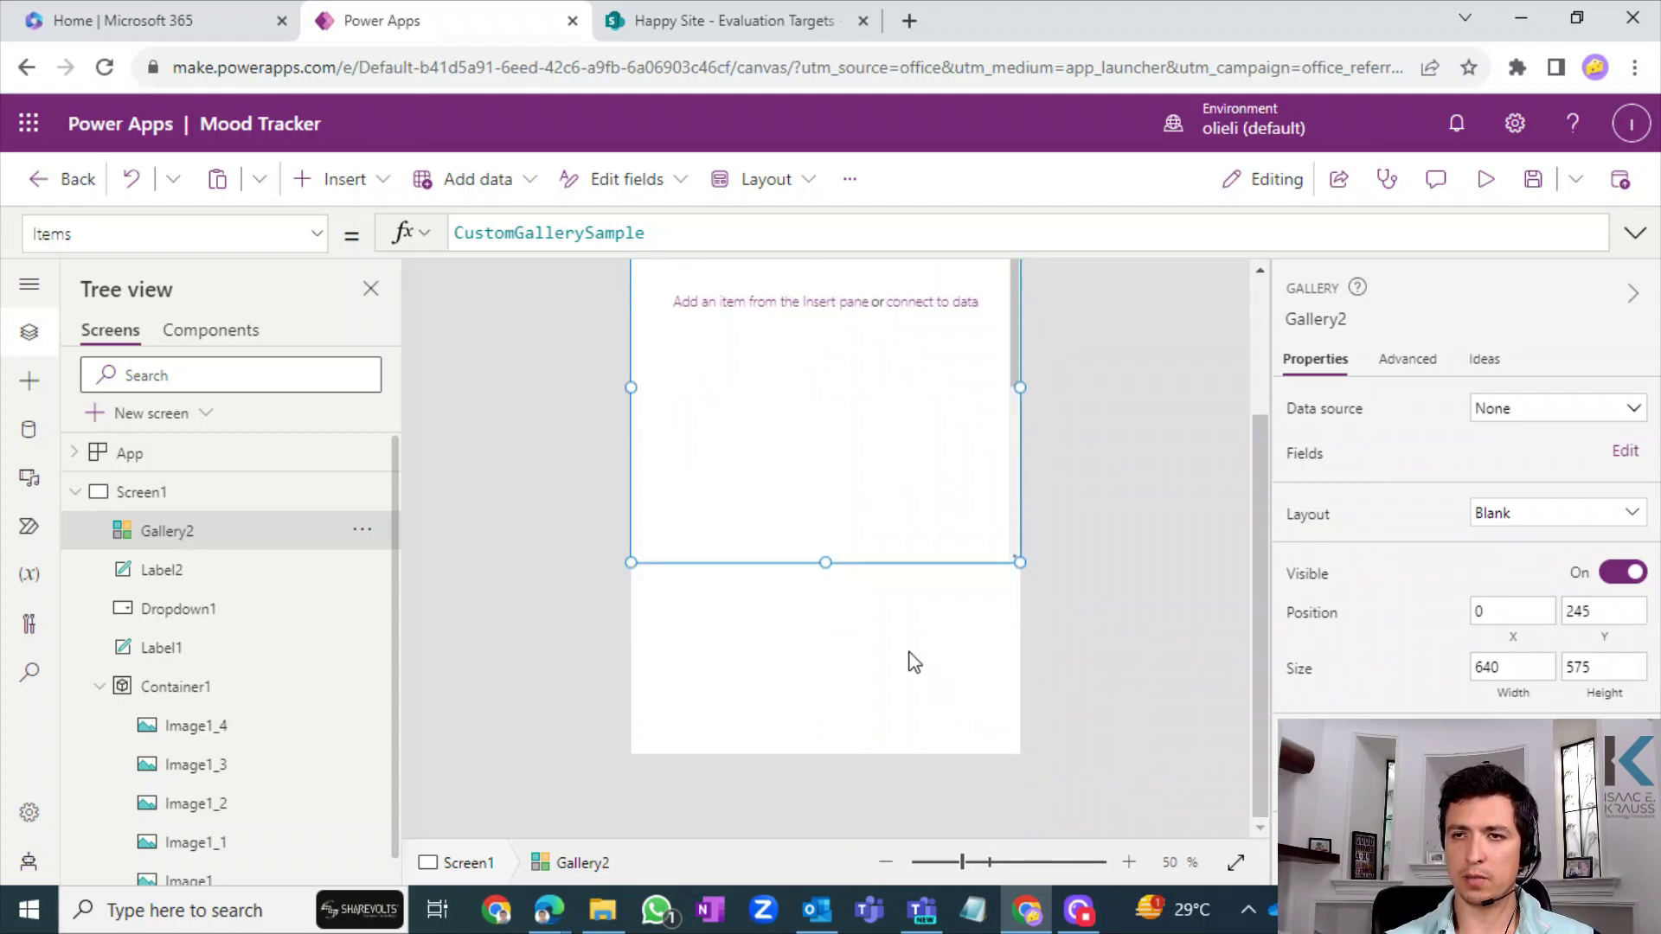
drag(818, 563, 845, 790)
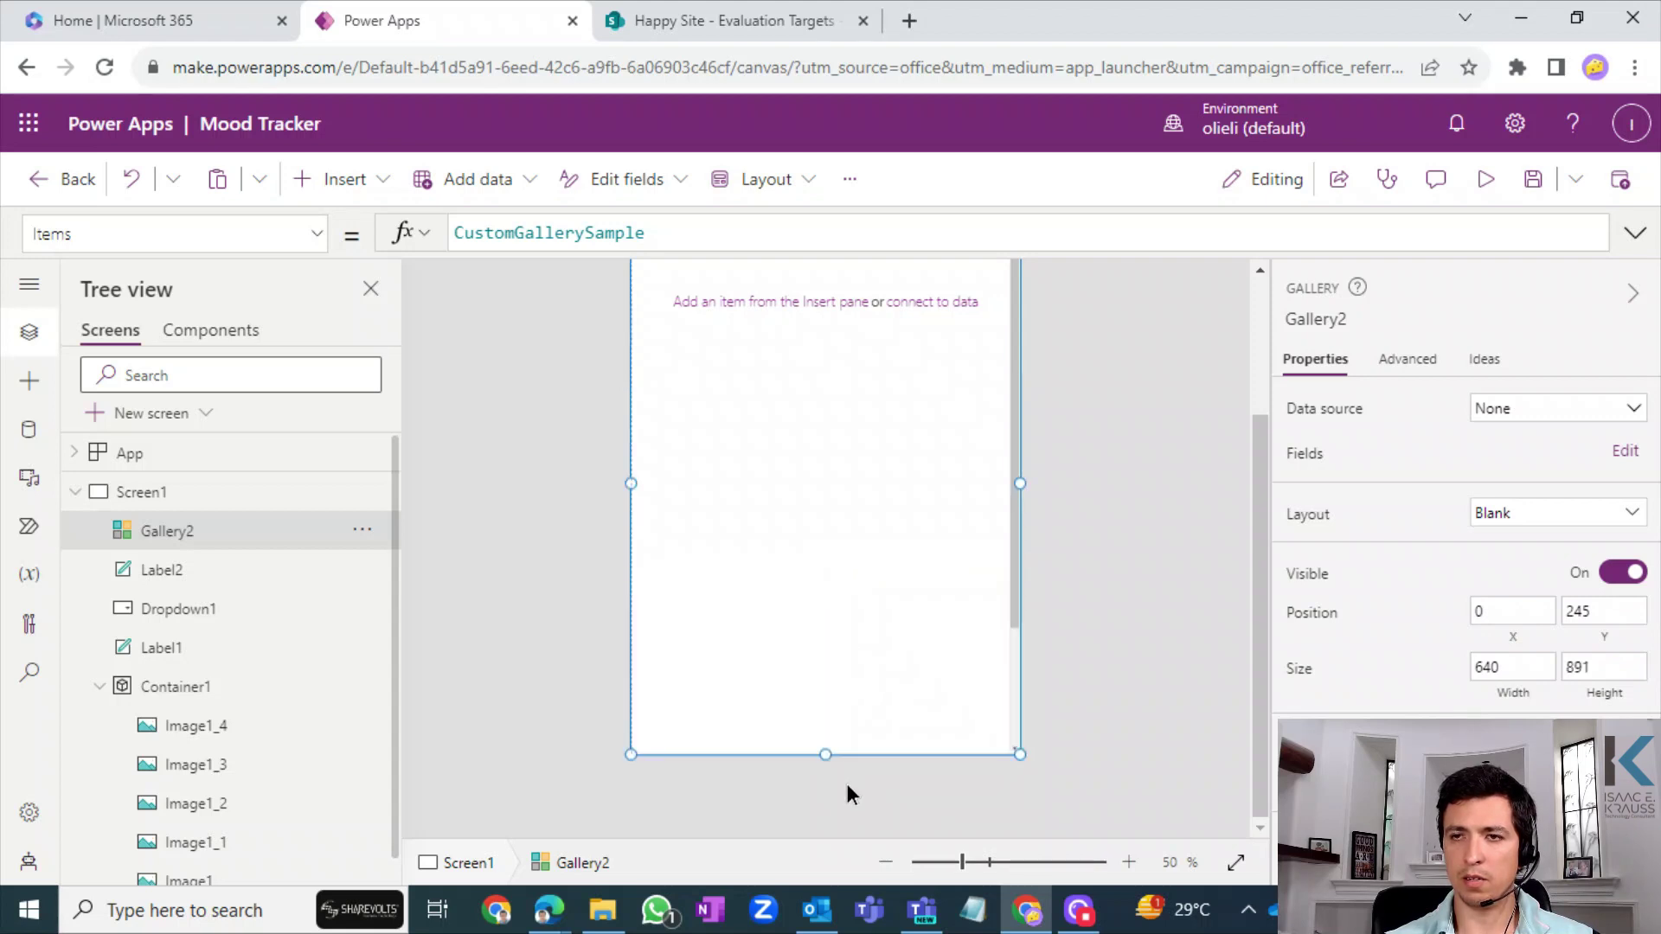
scroll(1268, 571, up, 3)
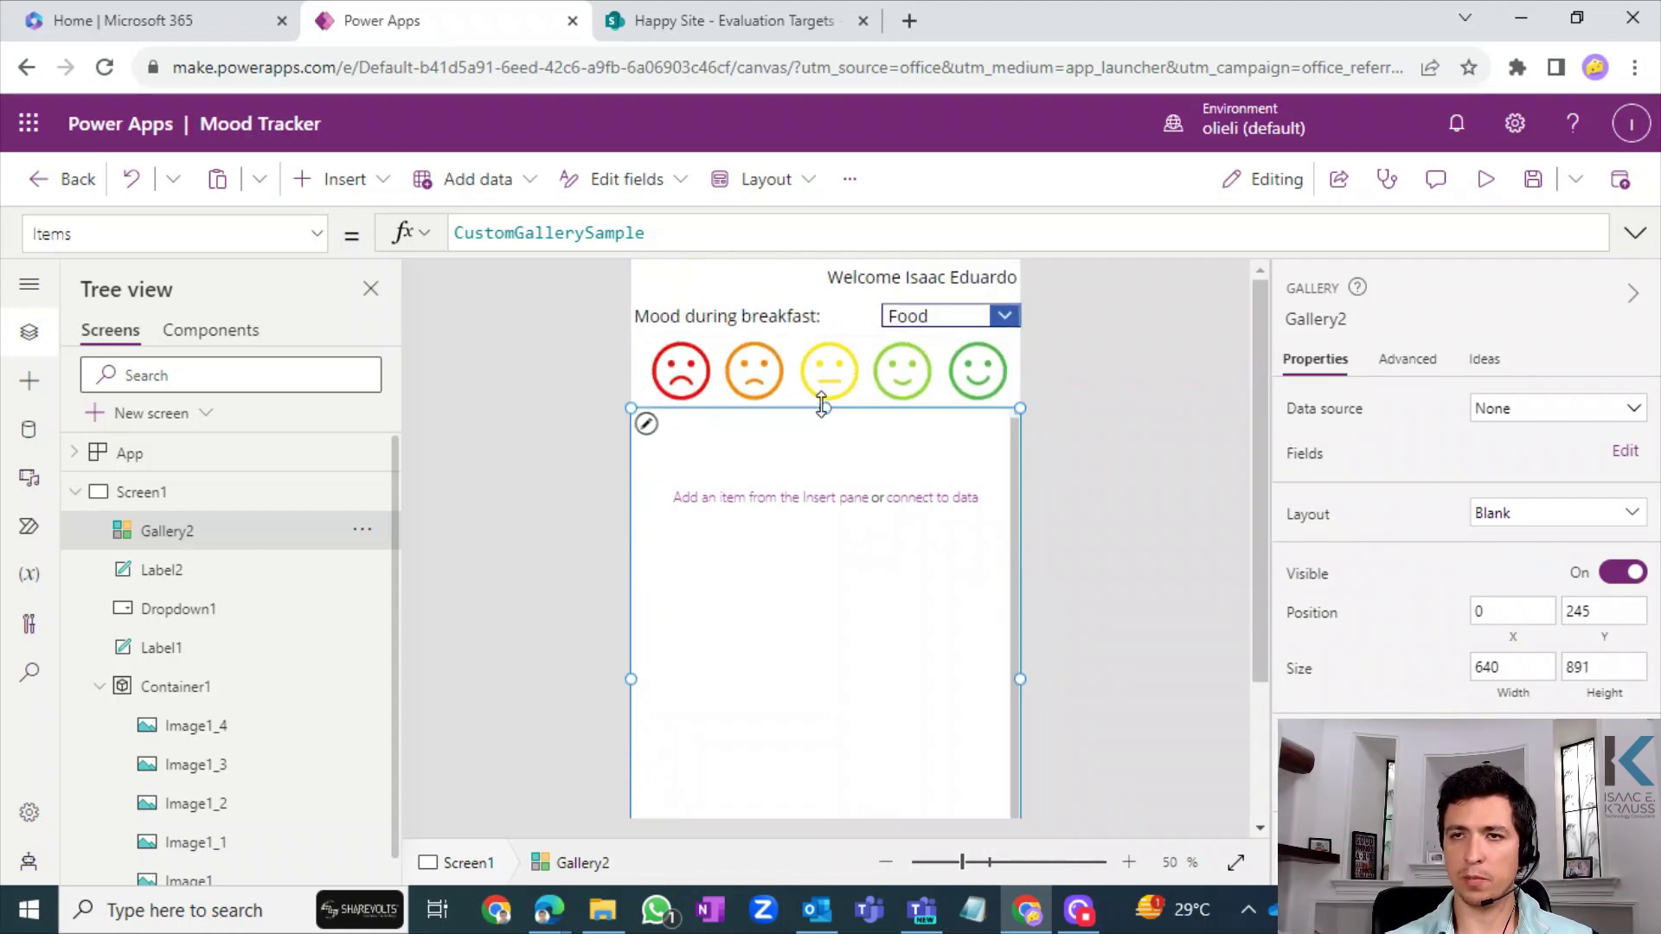
drag(826, 409, 826, 419)
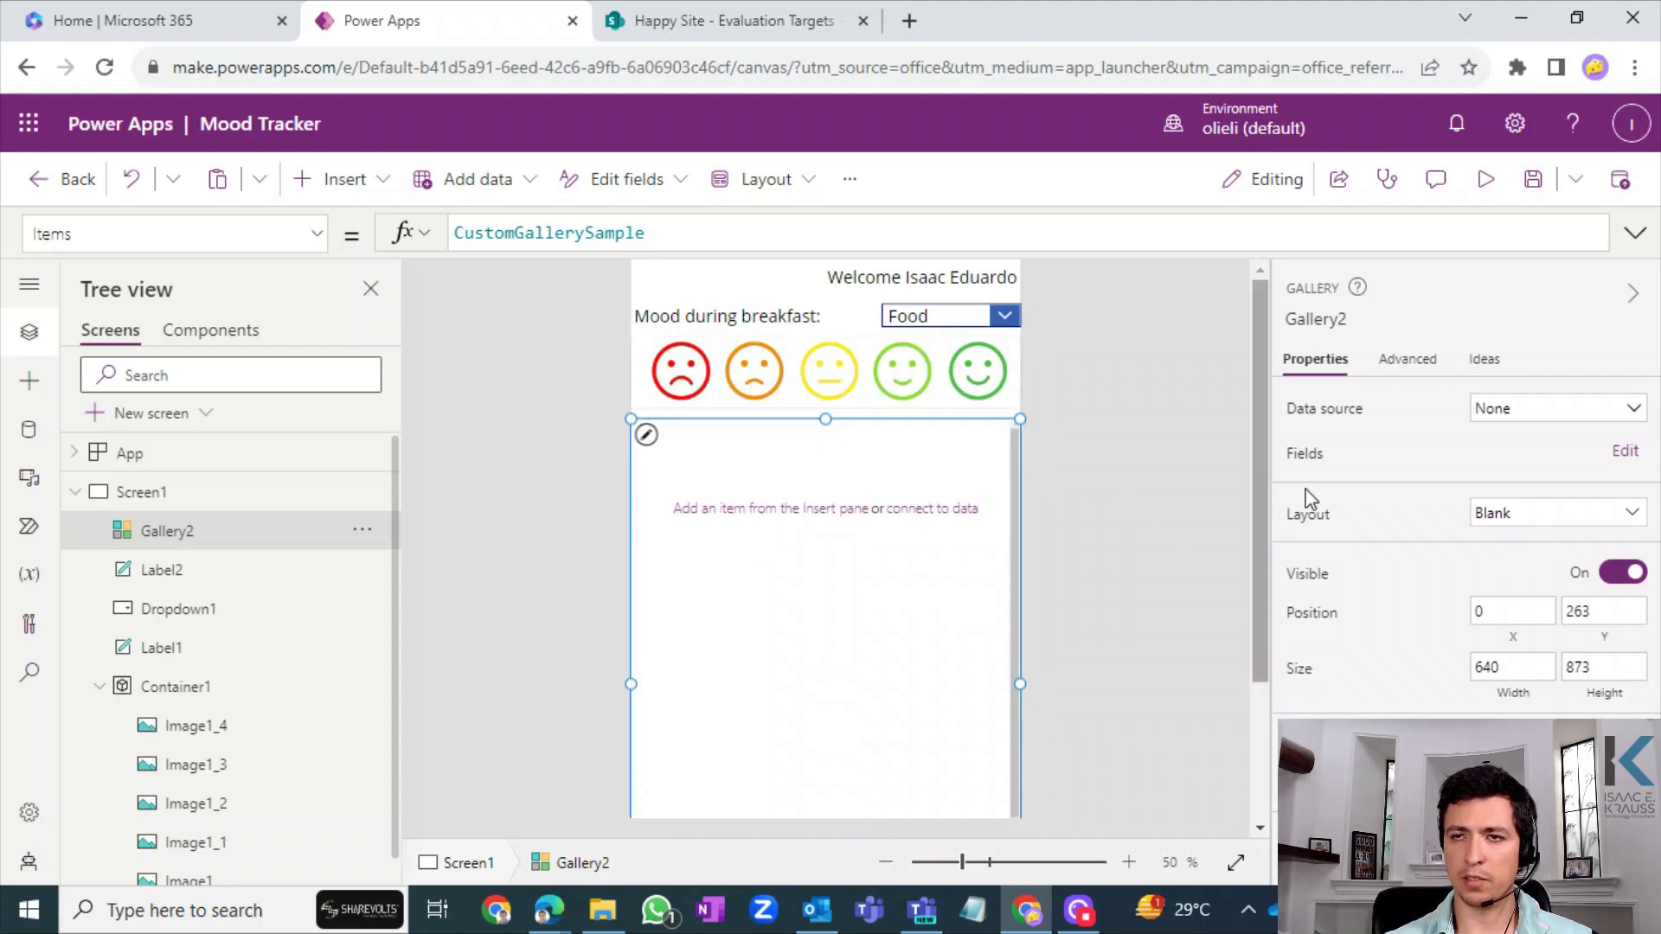
mouse_move(1258, 493)
mouse_down()
mouse_move(1249, 667)
mouse_move(1278, 476)
mouse_up()
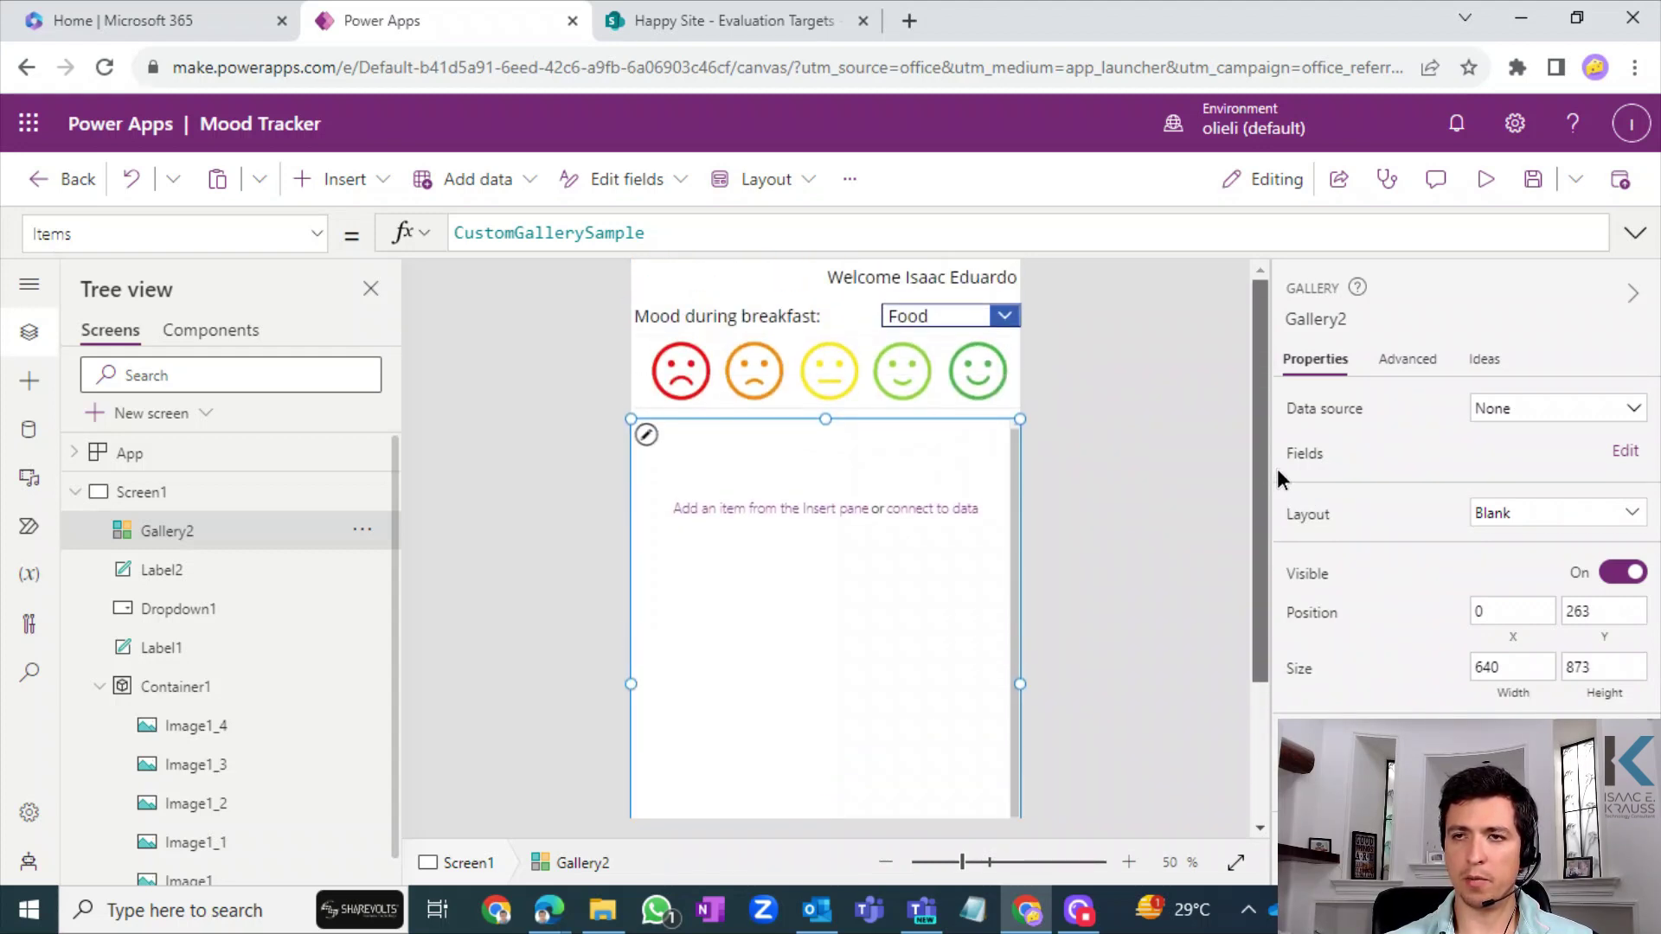
click(835, 470)
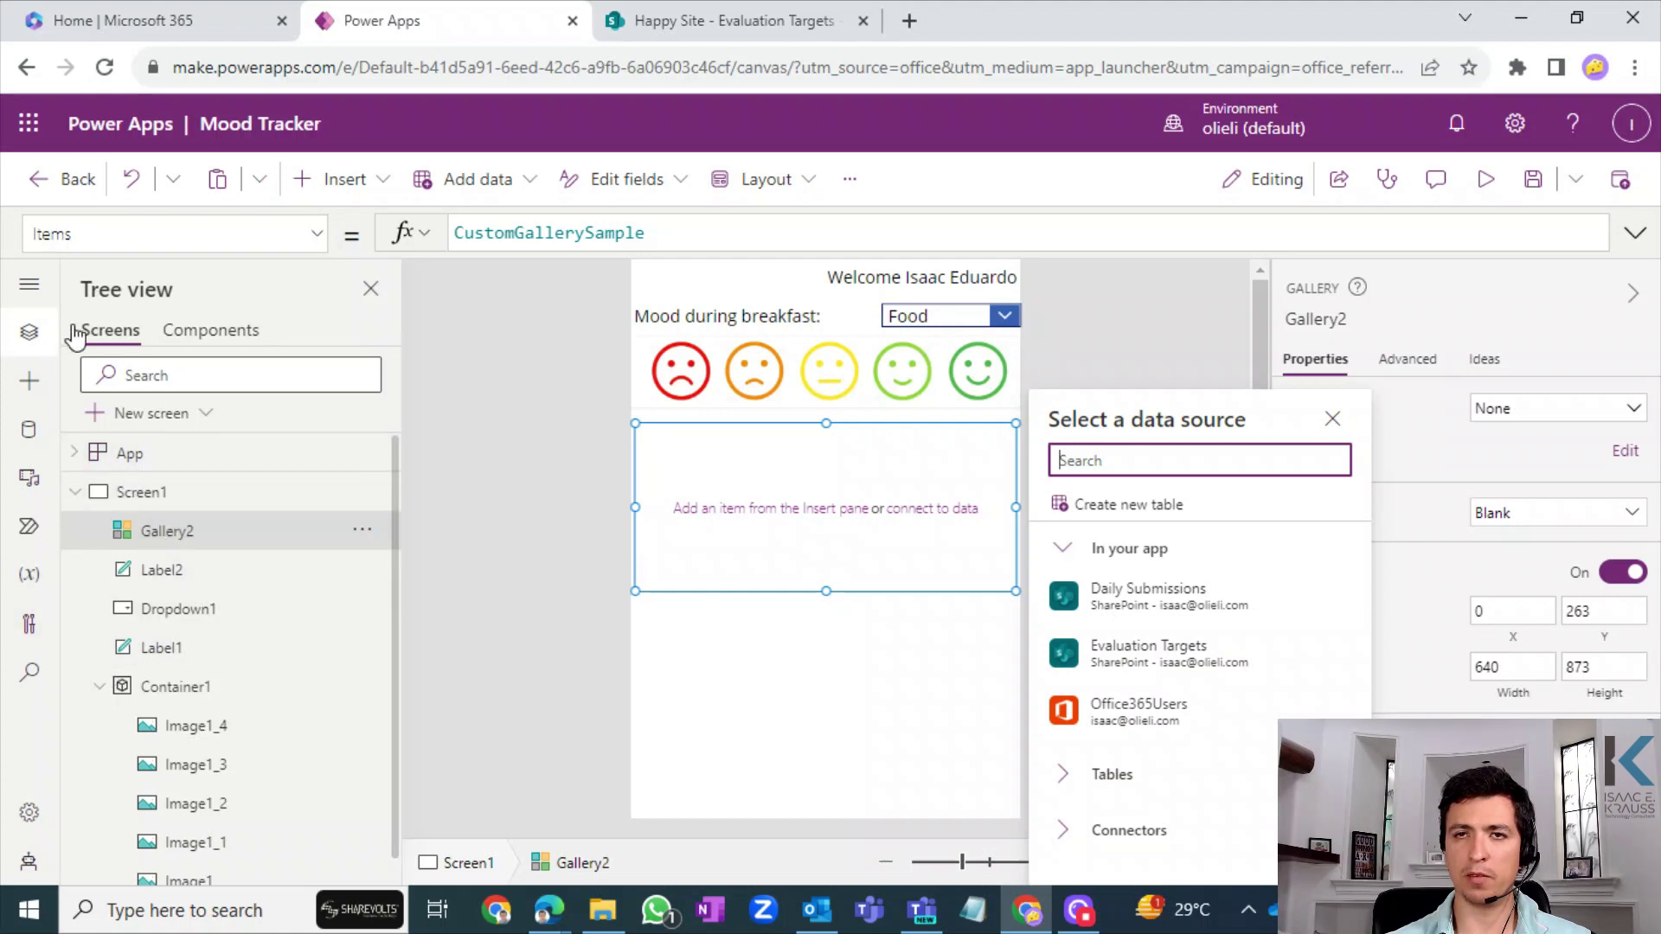
click(766, 509)
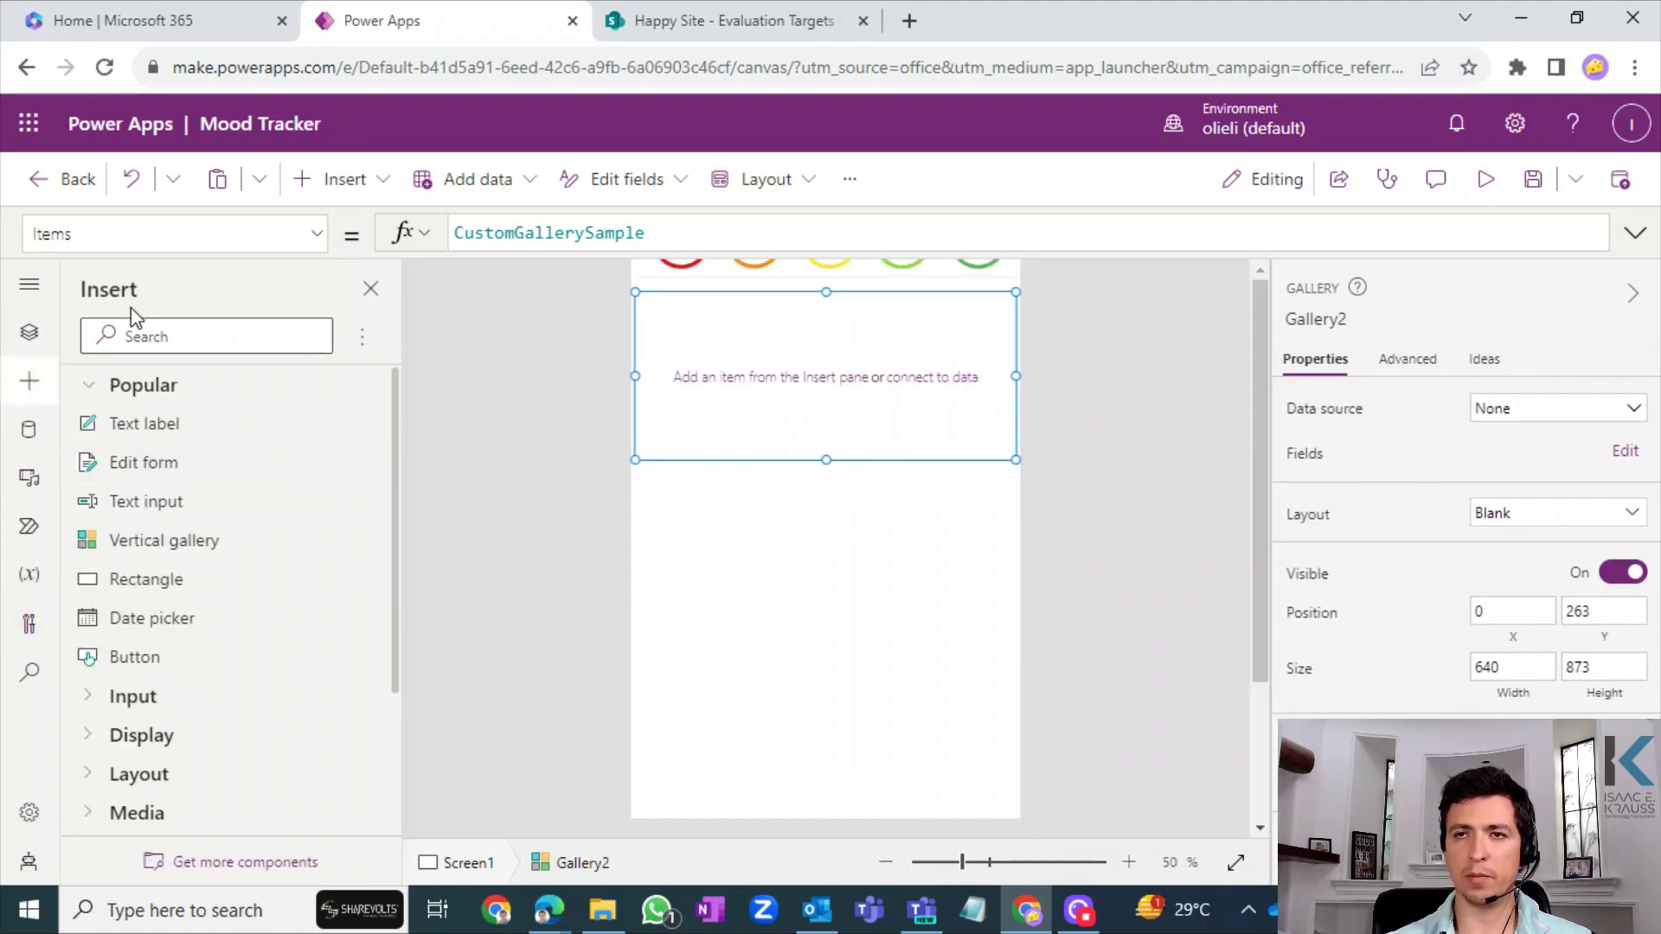
click(39, 346)
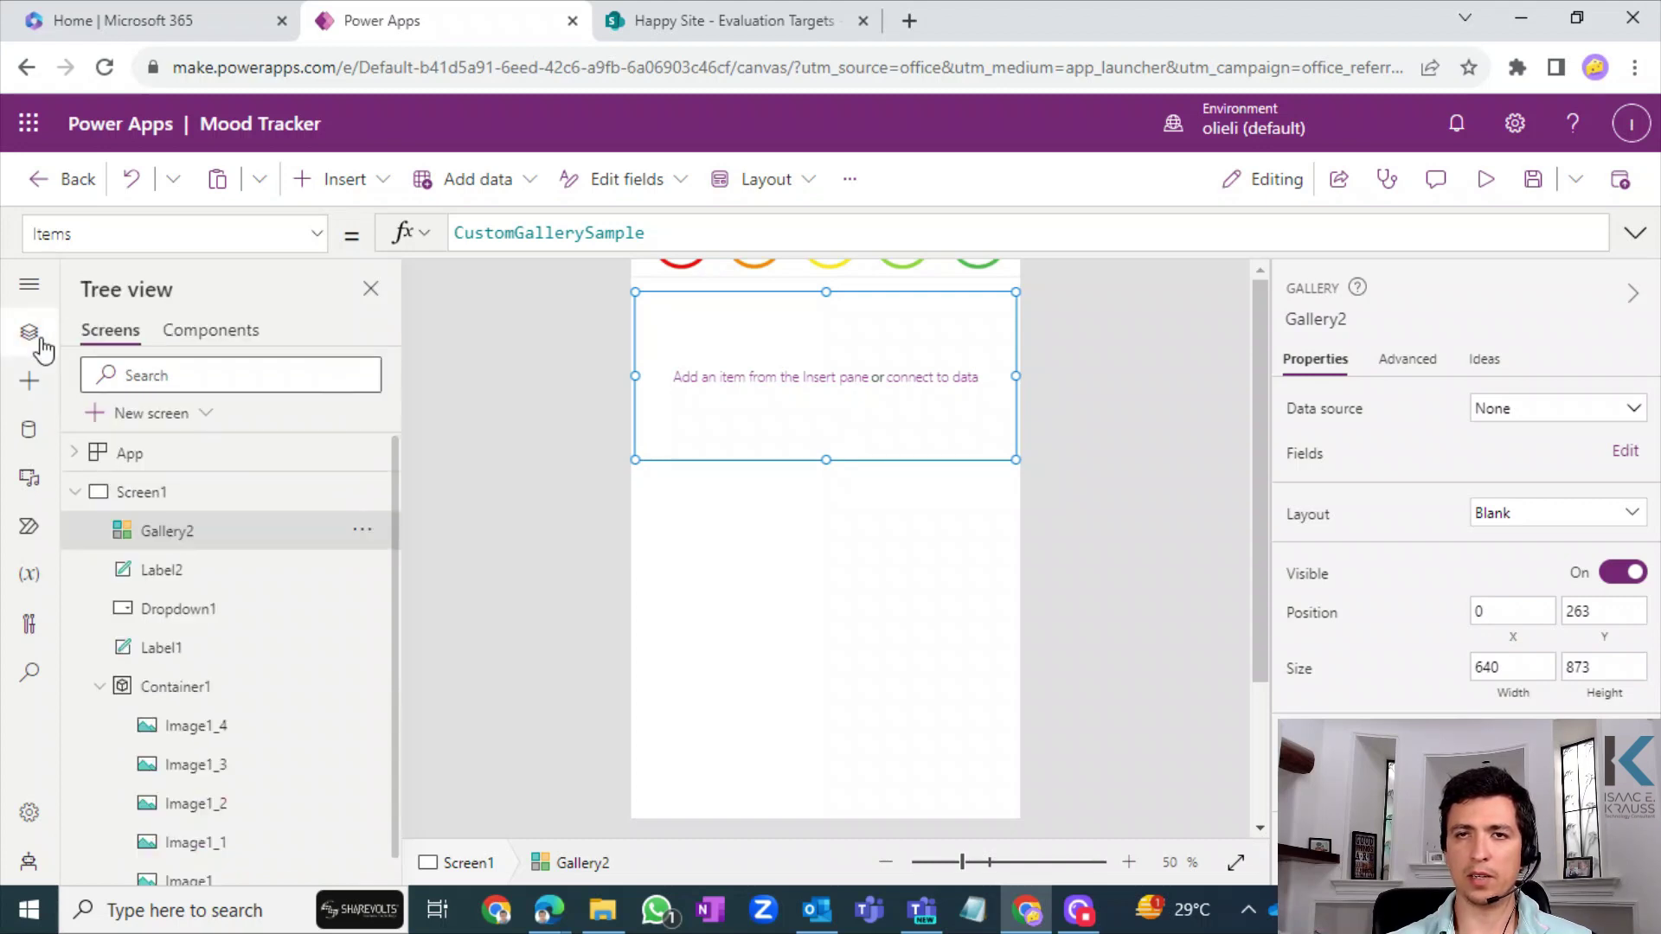
click(860, 601)
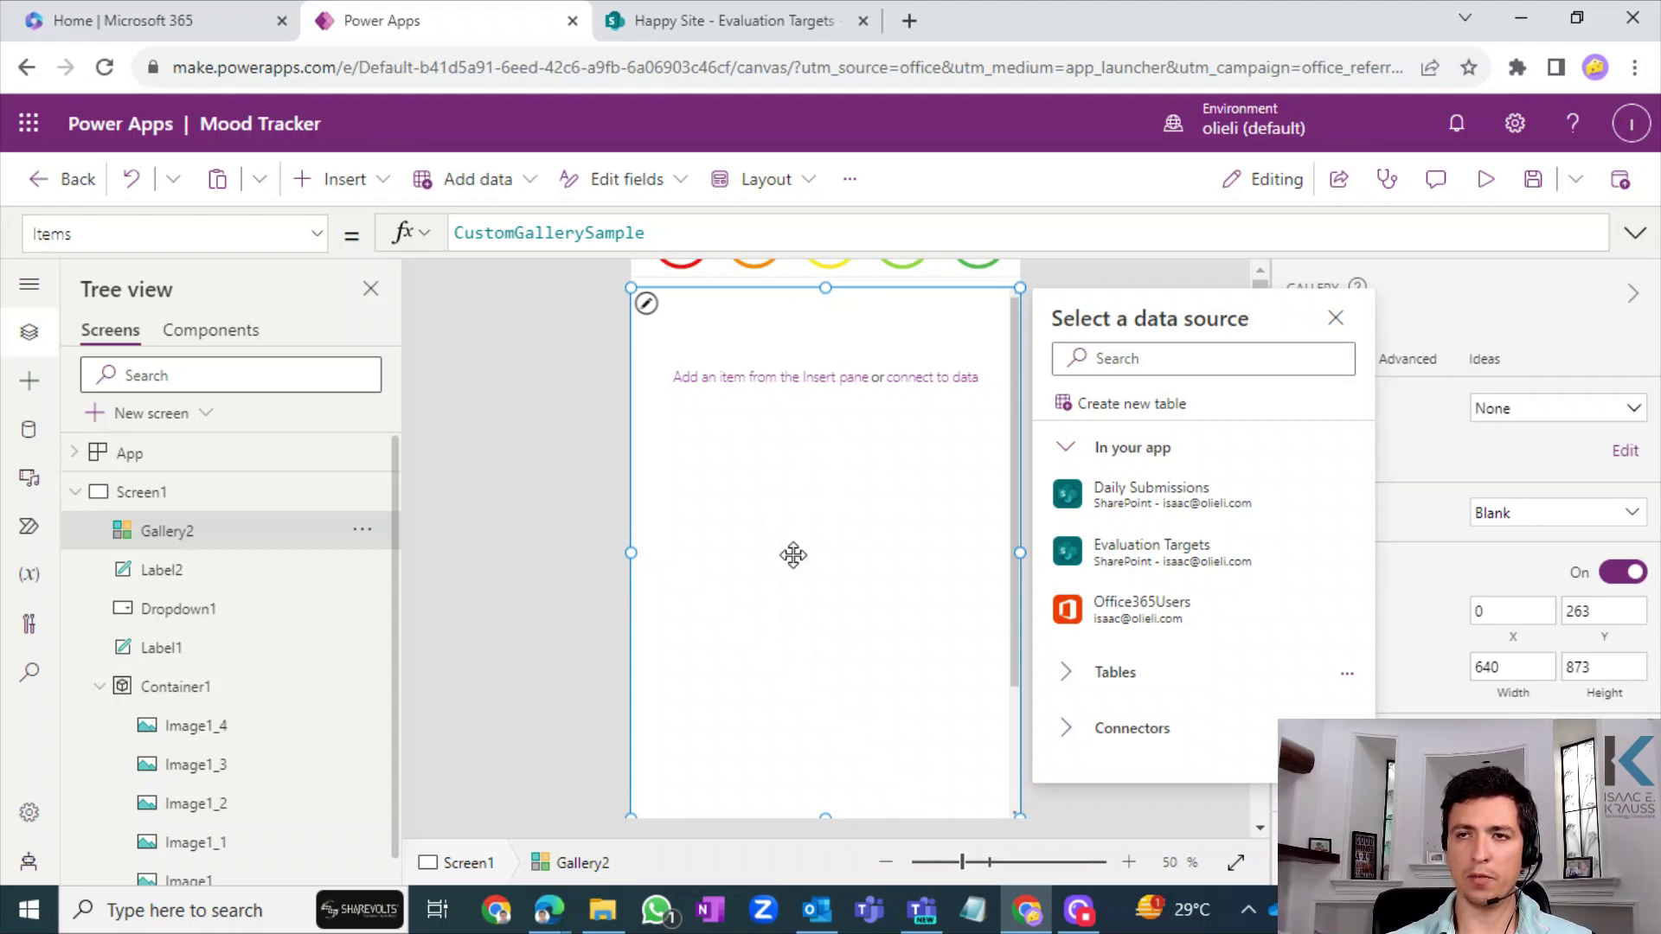
- Set the blank gallery's Items formula to 'Evaluation Targets' and check its data fields
click(808, 328)
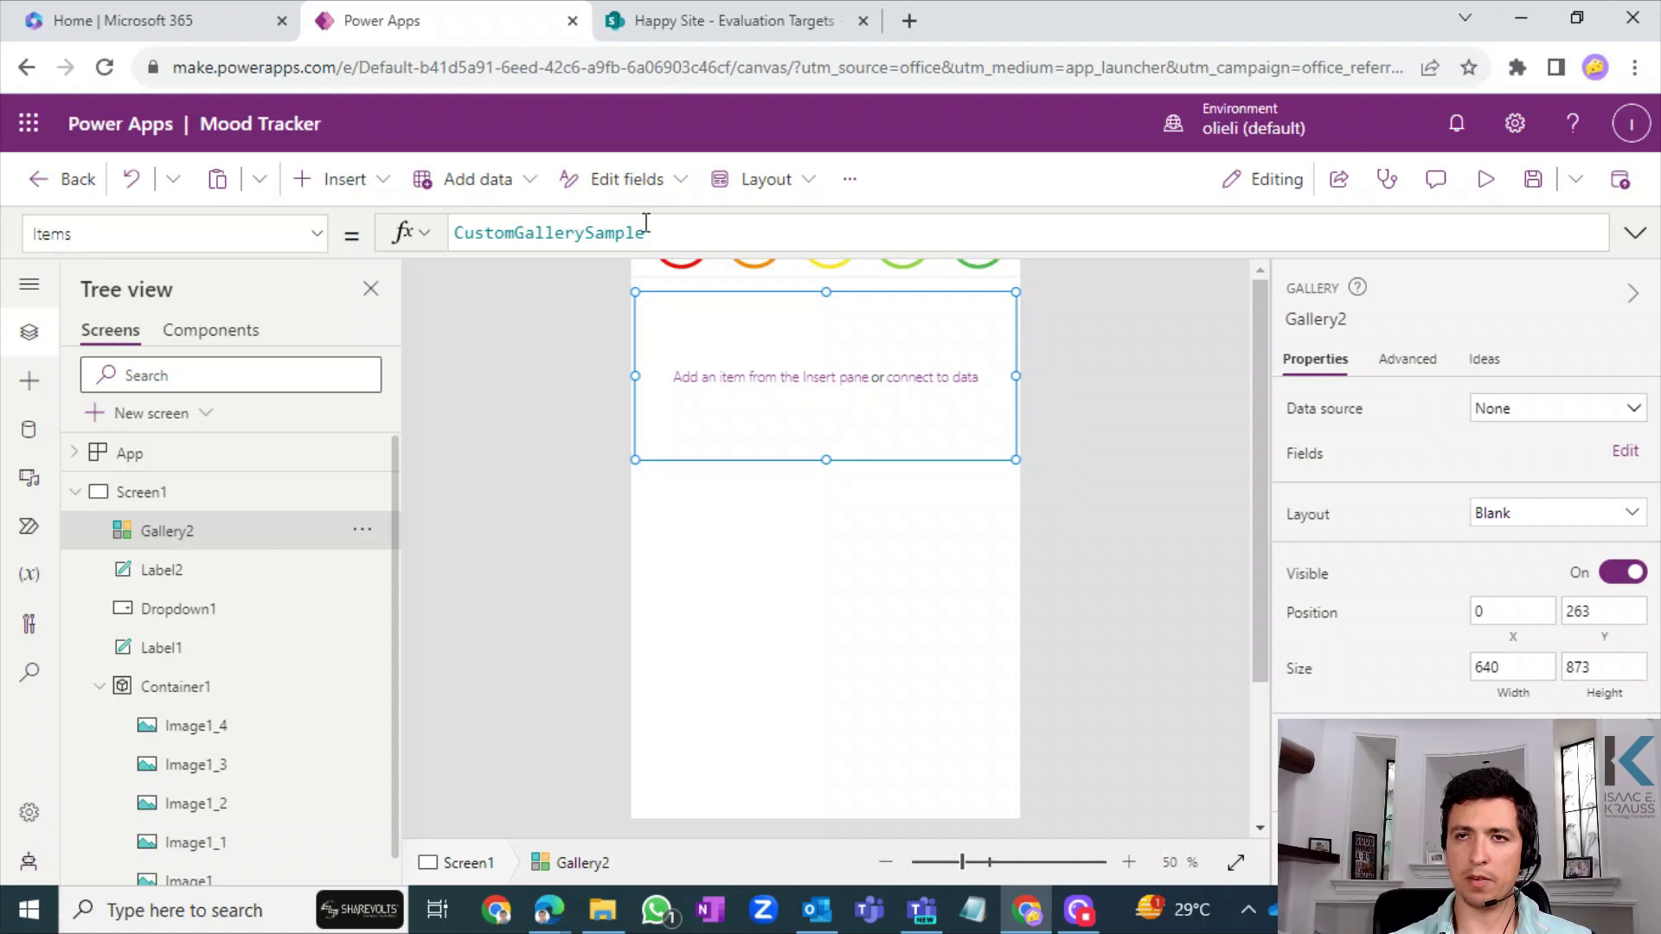
double_click(464, 232)
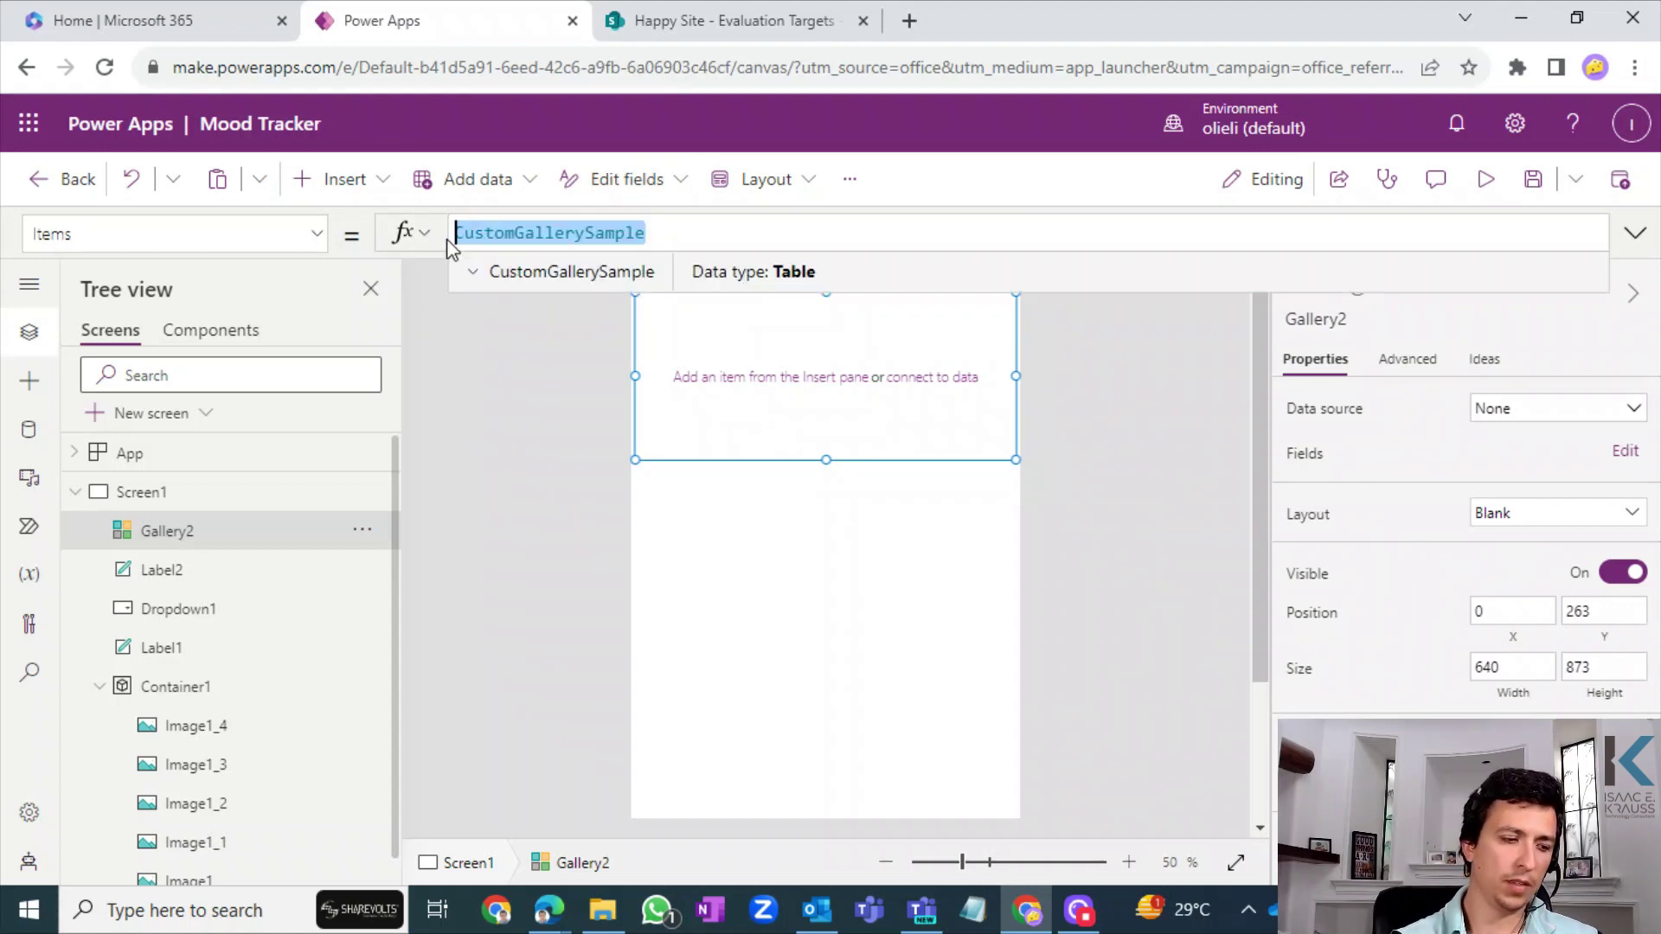
text(Evalu)
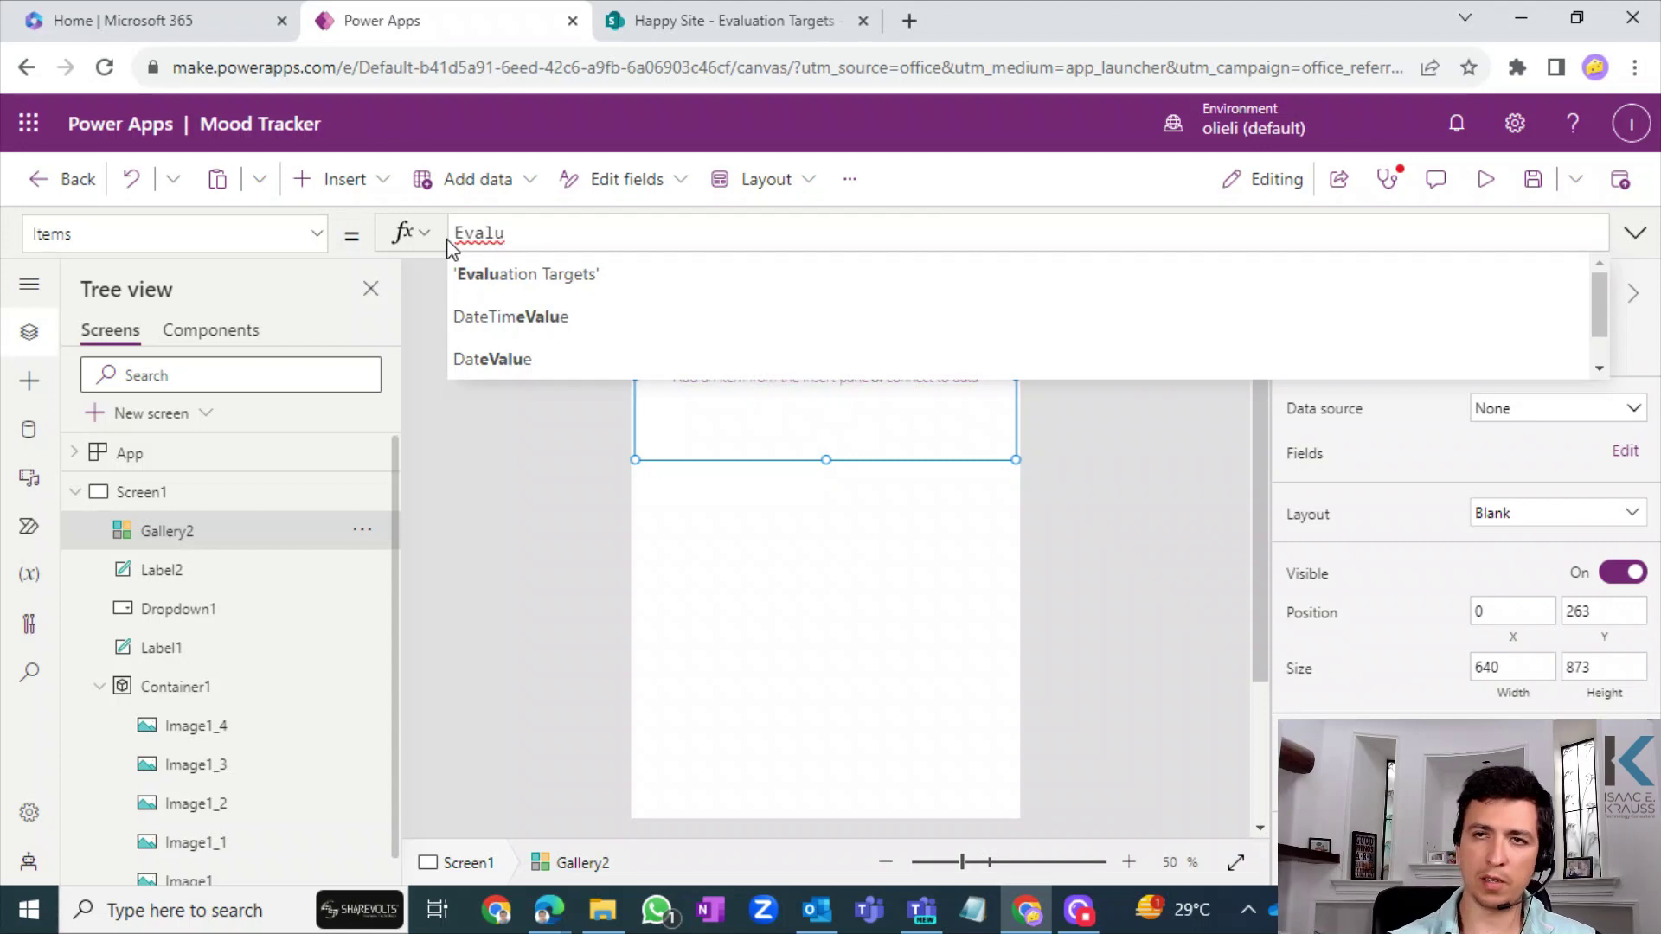
click(496, 275)
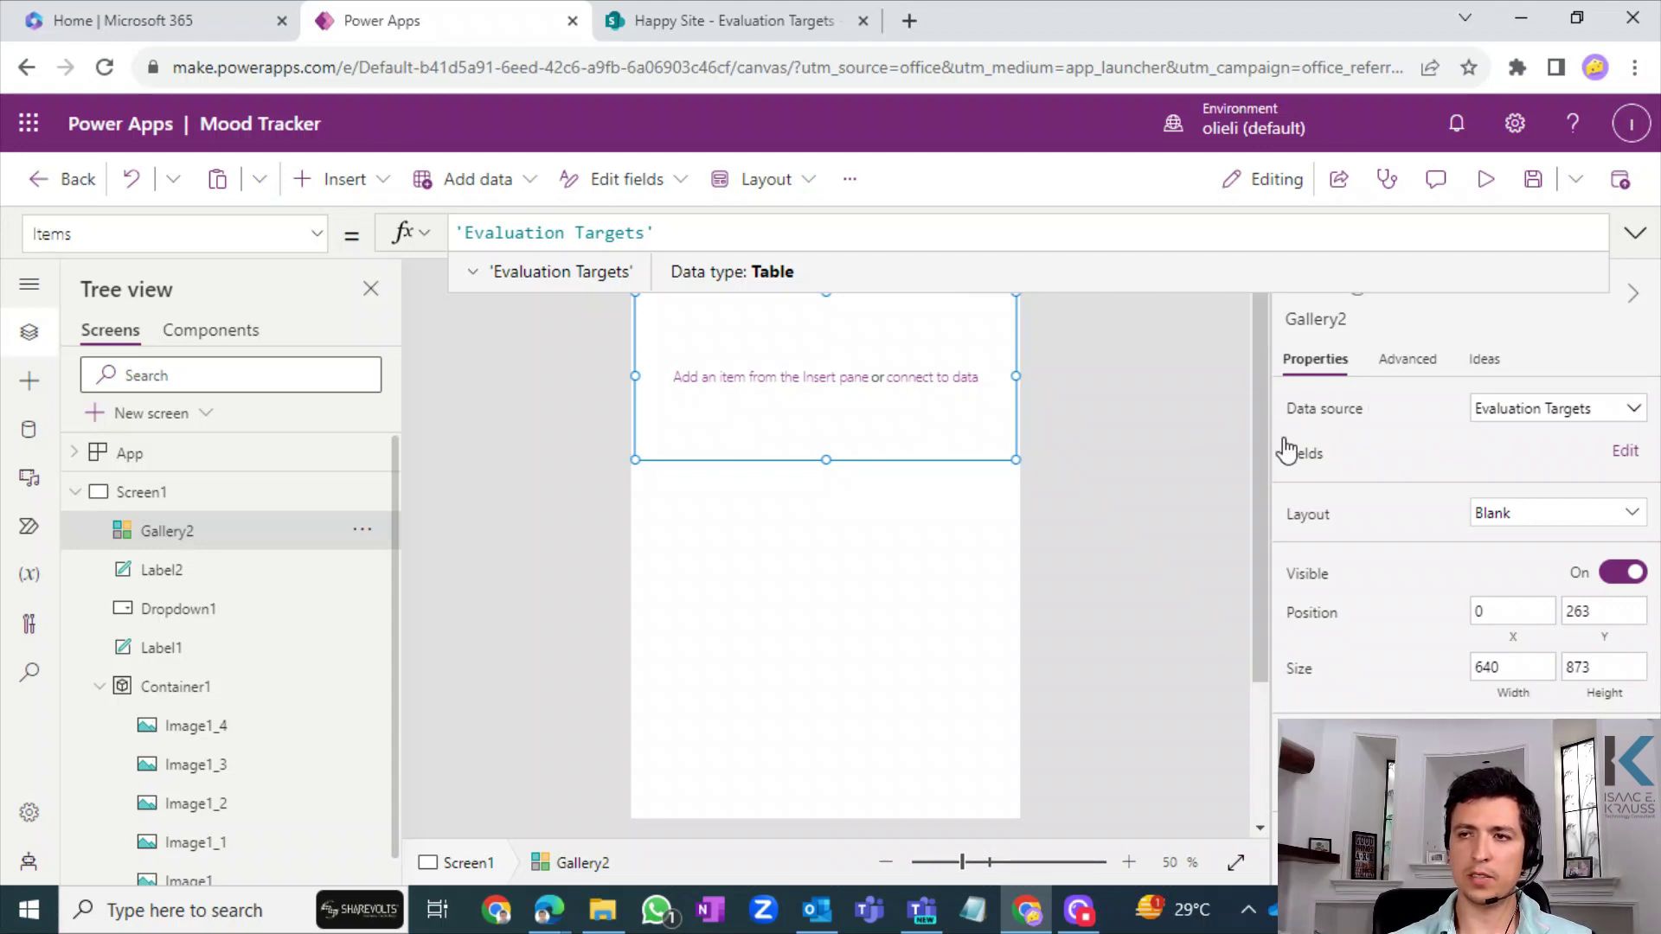
click(1623, 451)
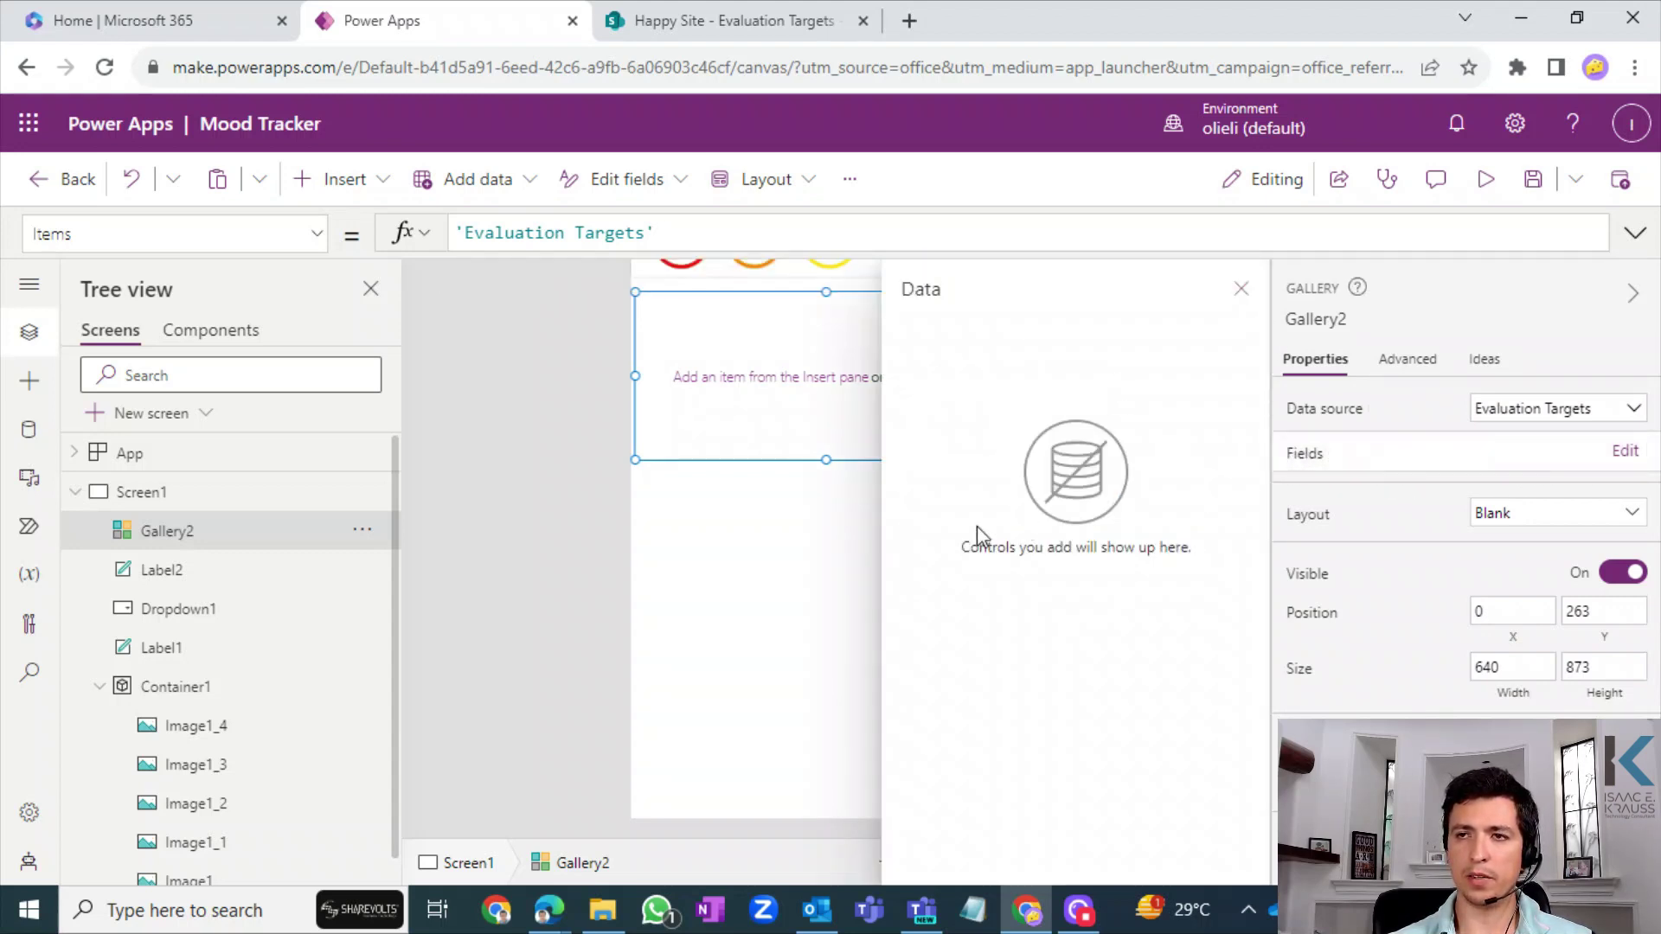
click(1240, 288)
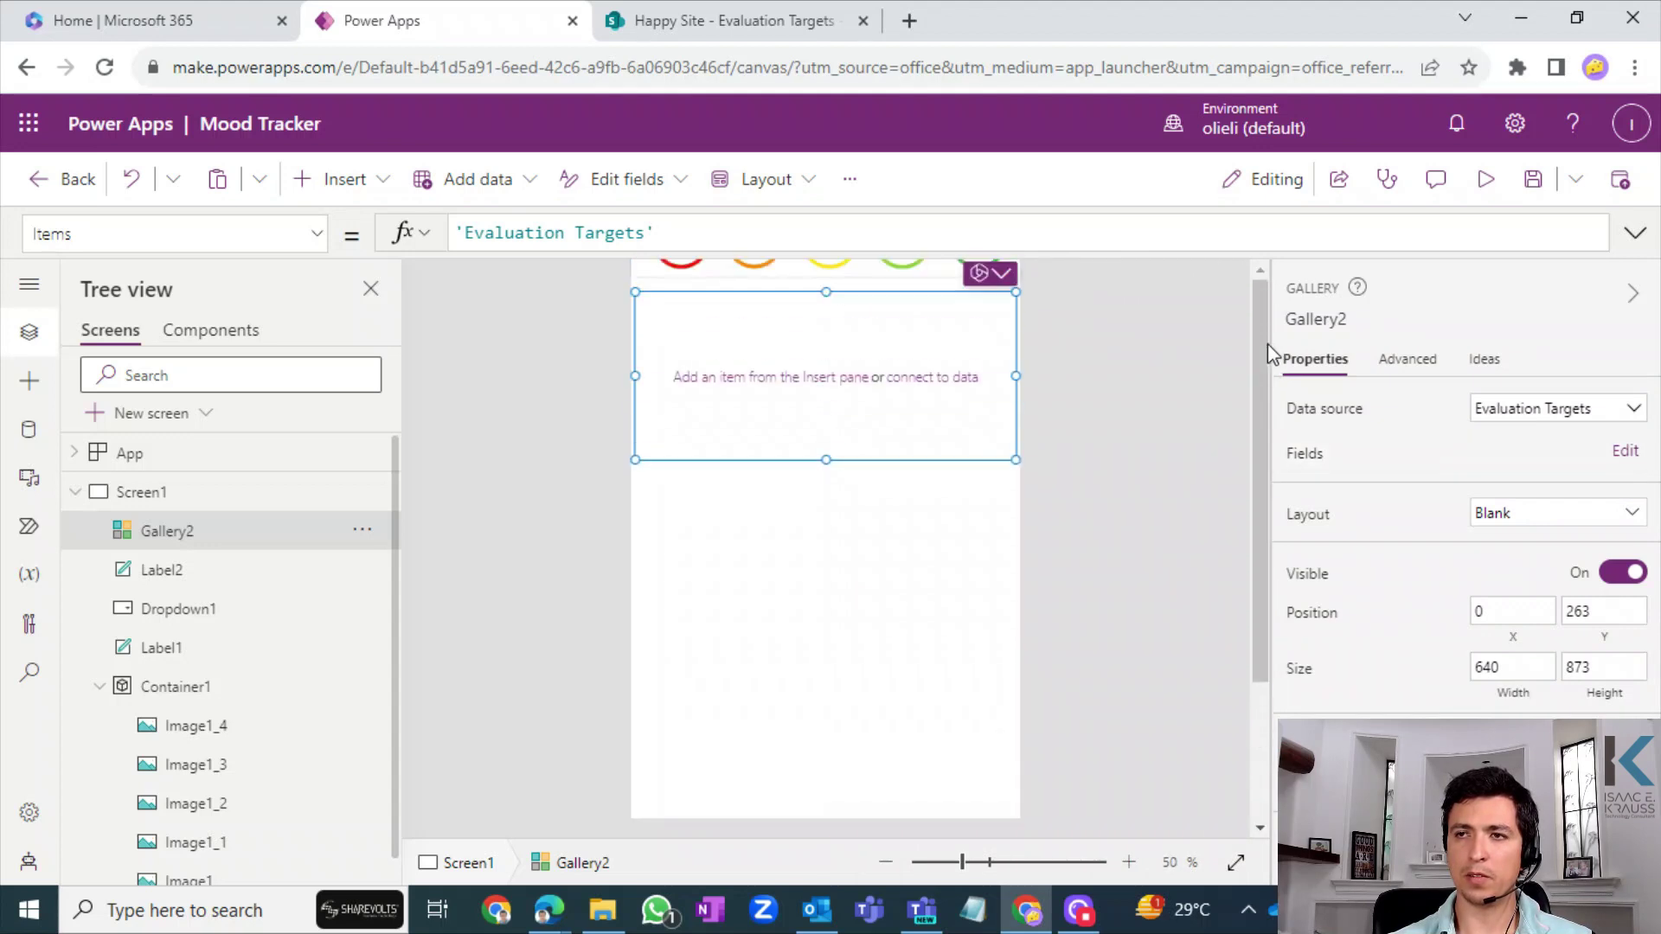
click(1118, 381)
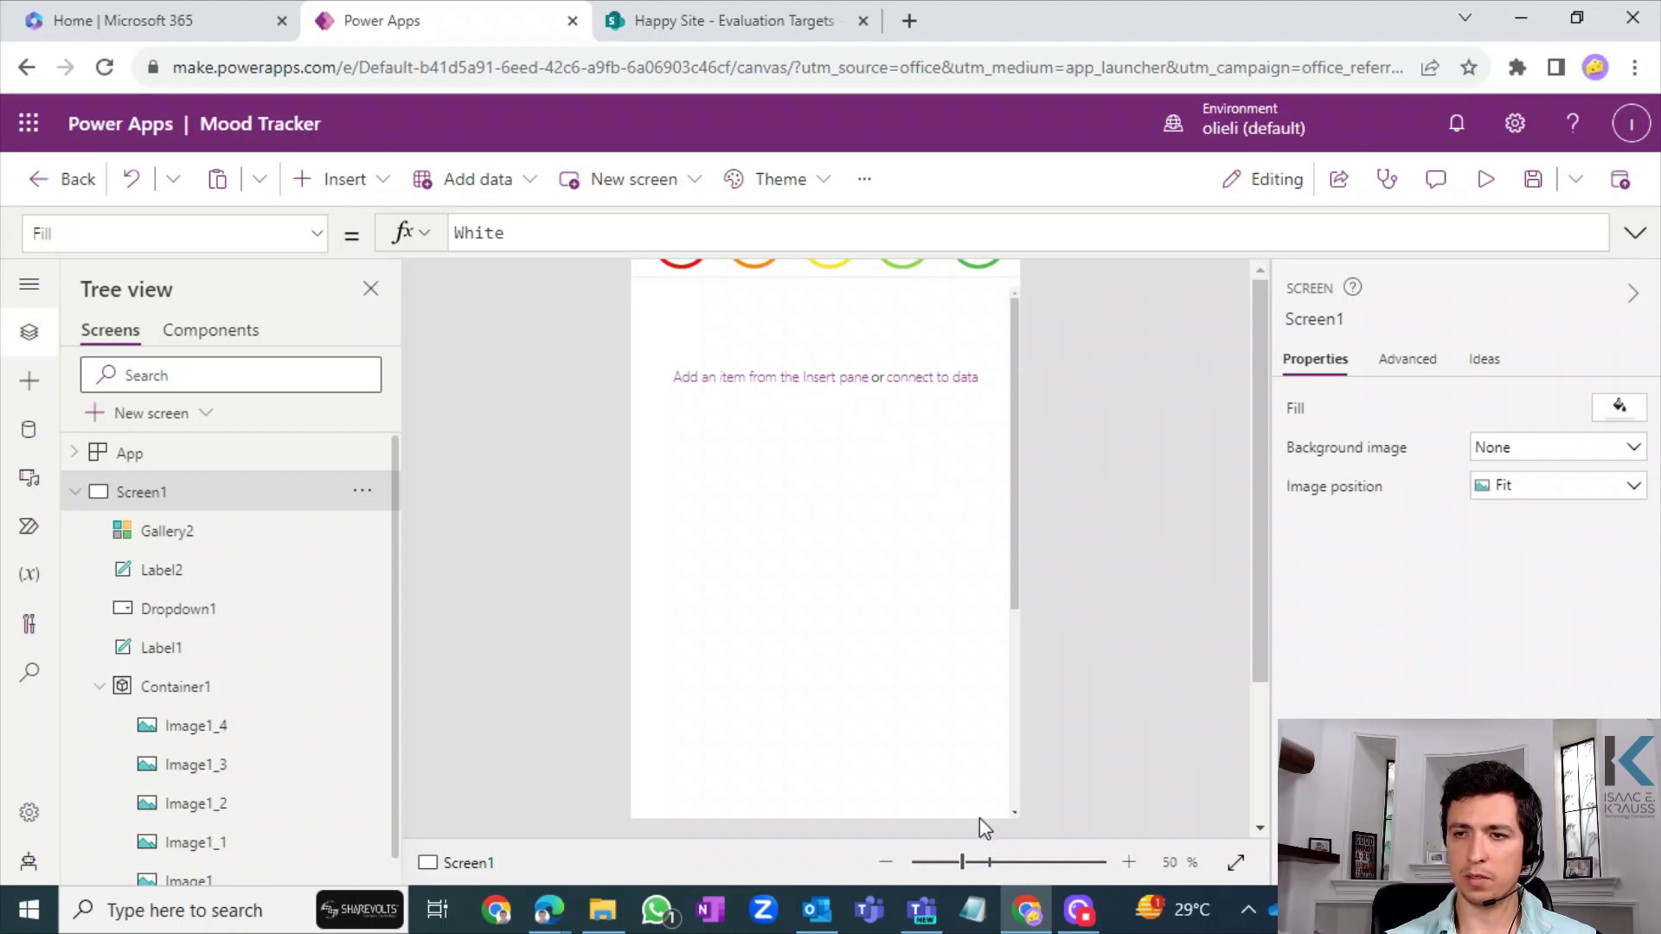
click(884, 863)
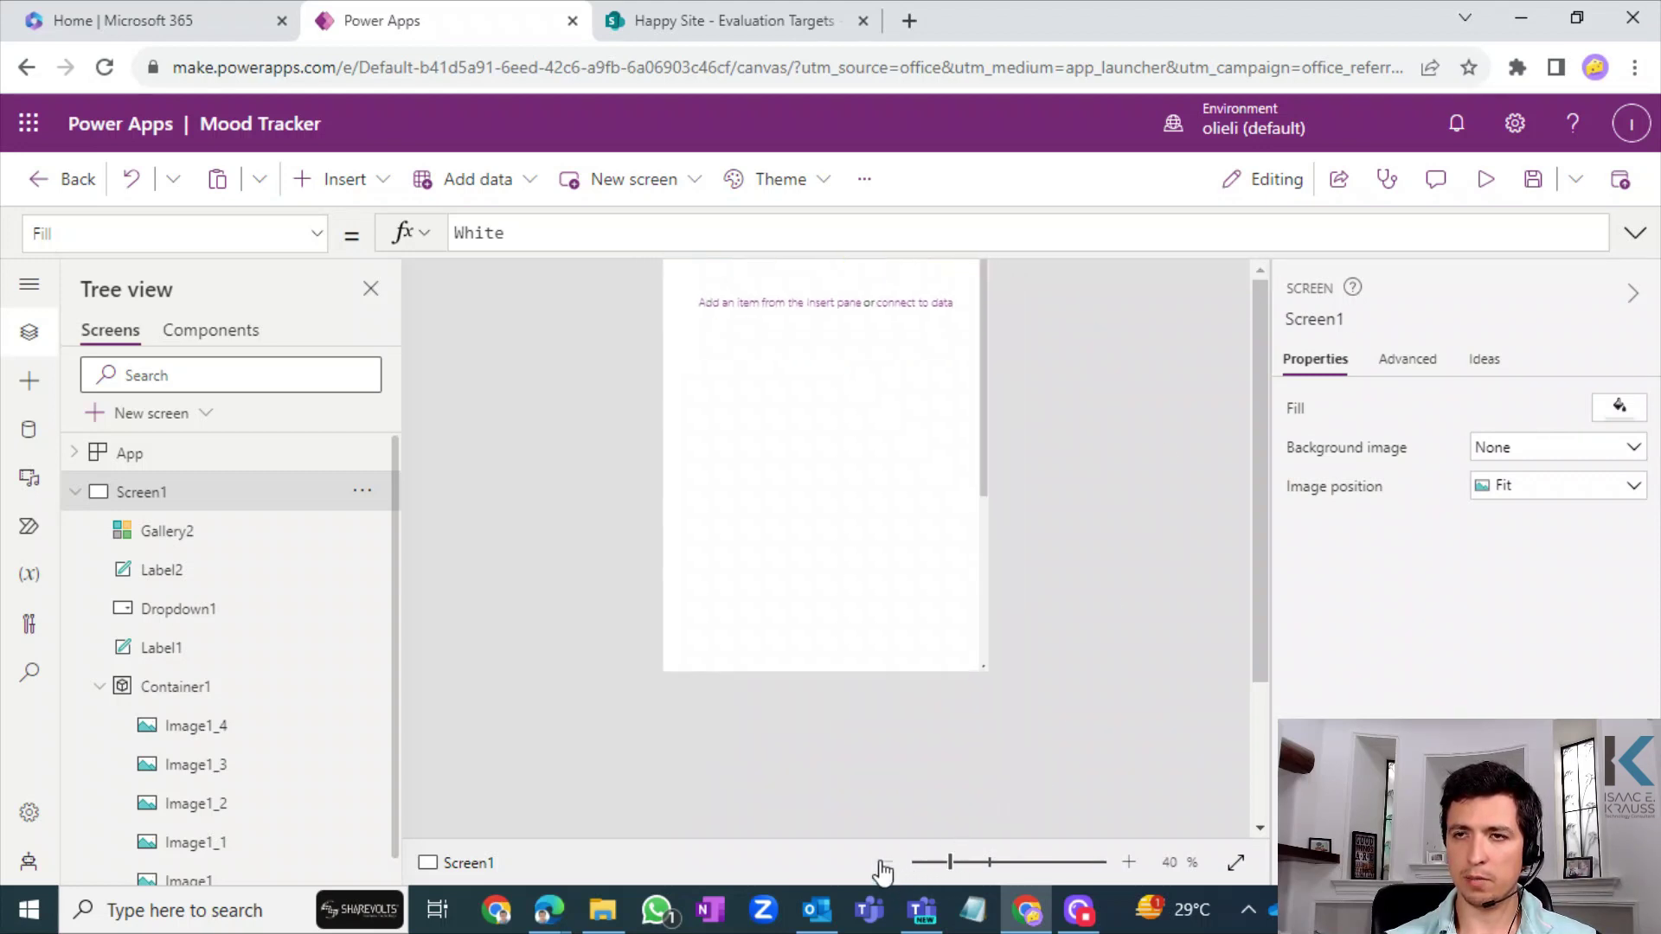
scroll(1258, 413, up, 1)
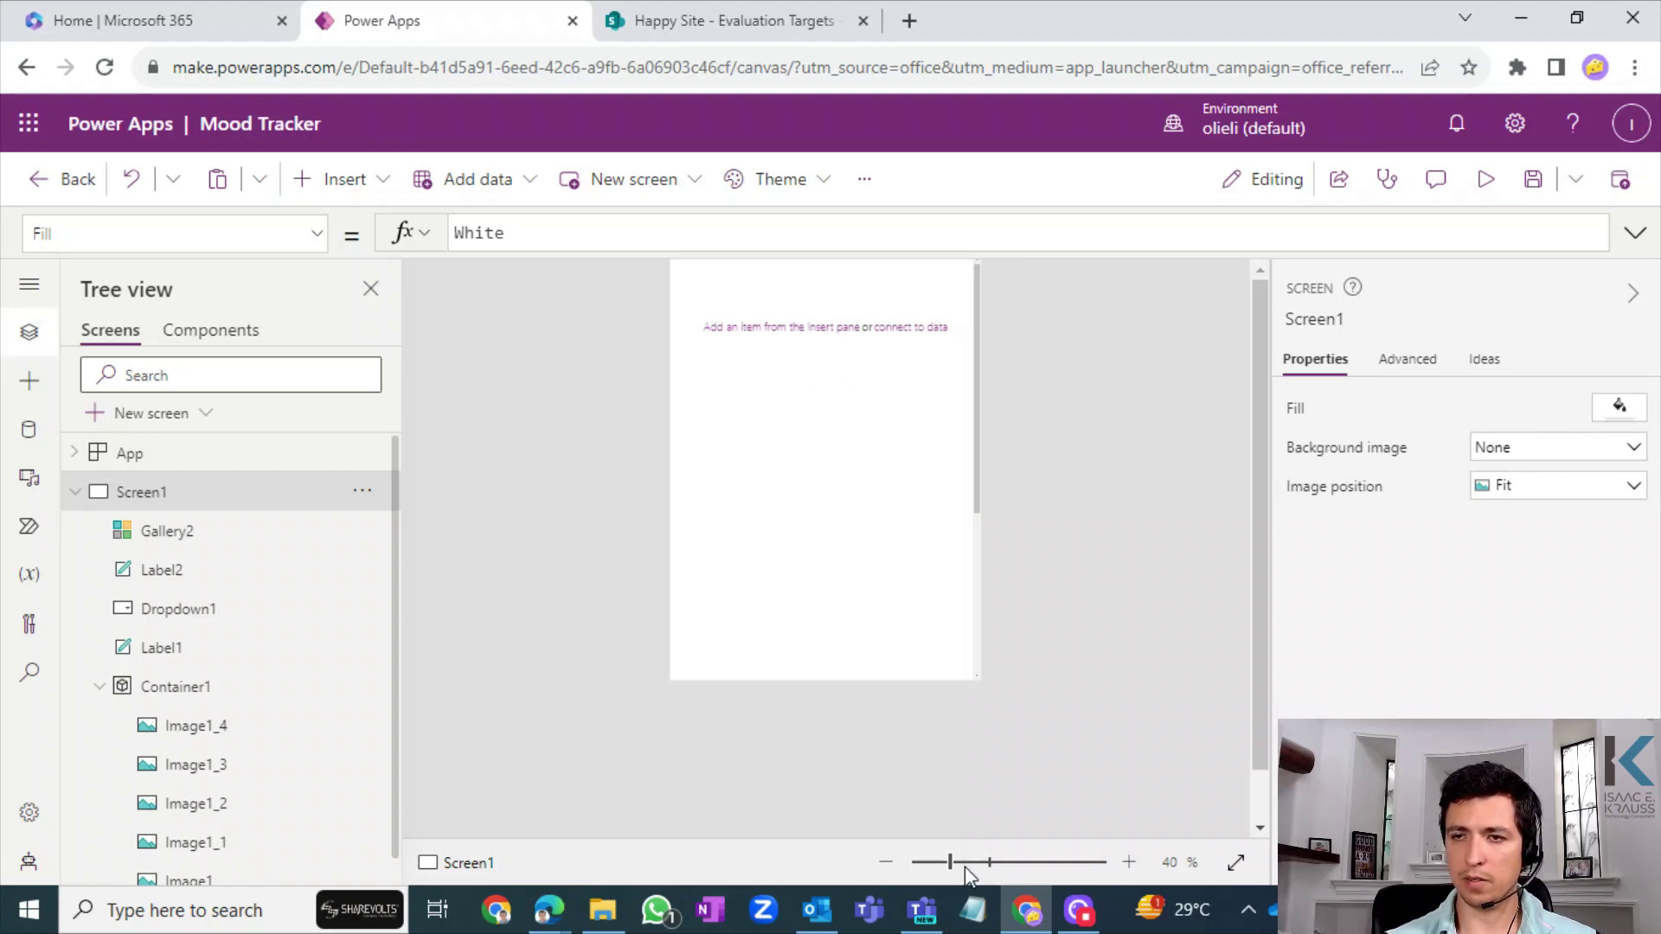
drag(964, 865, 938, 863)
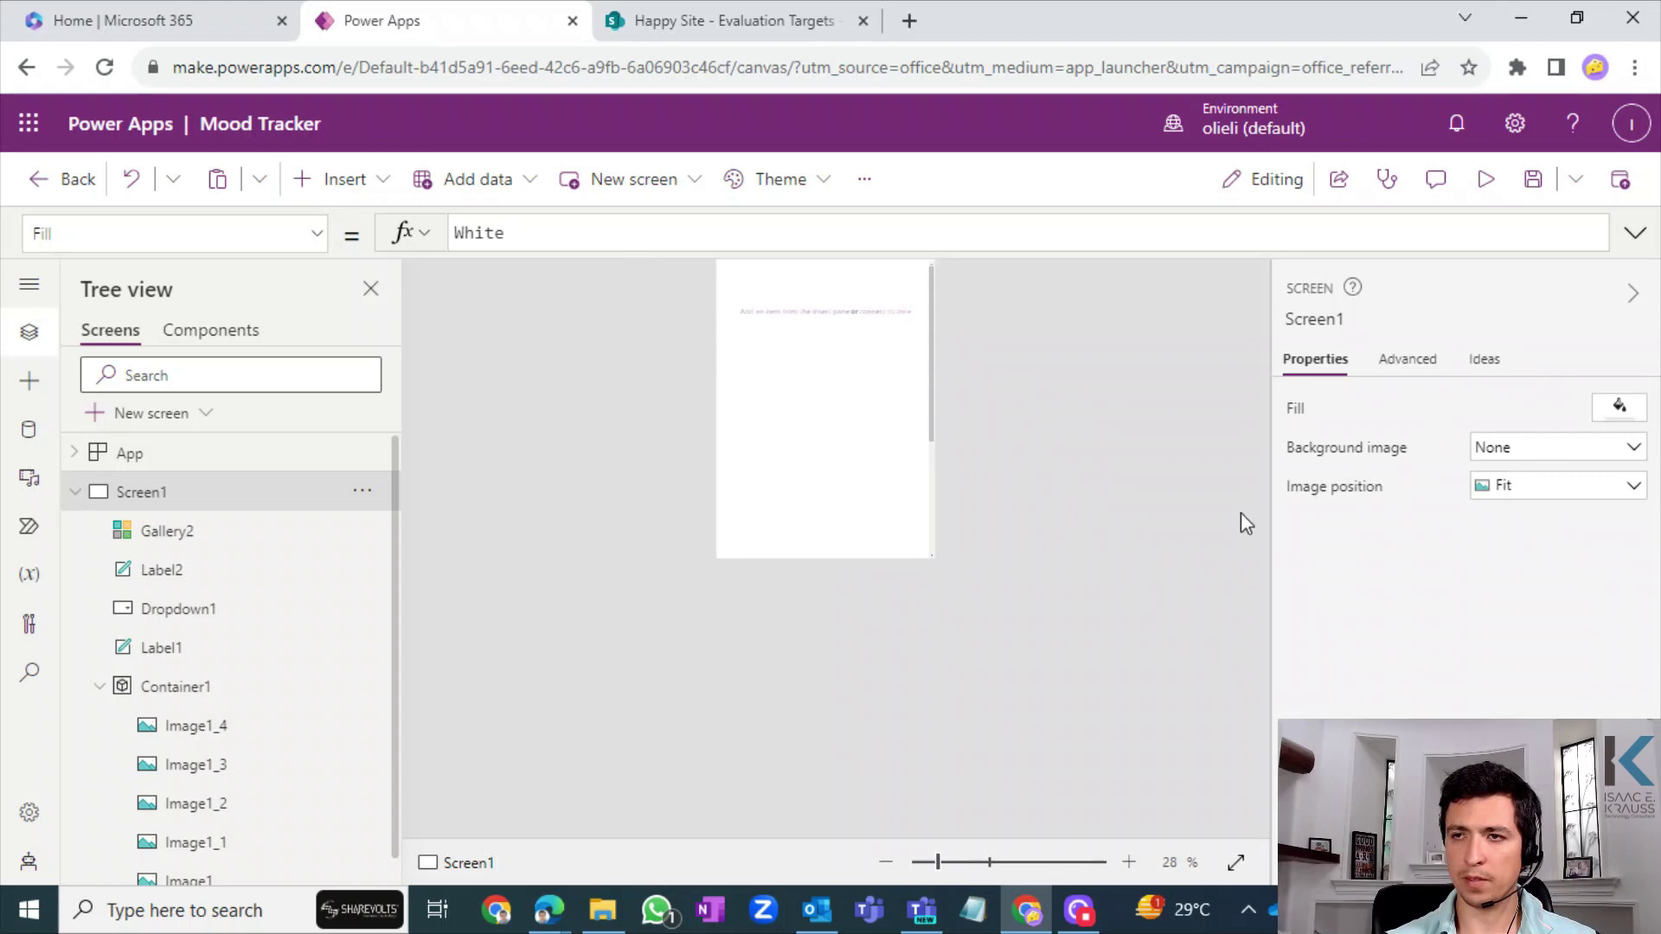
click(919, 863)
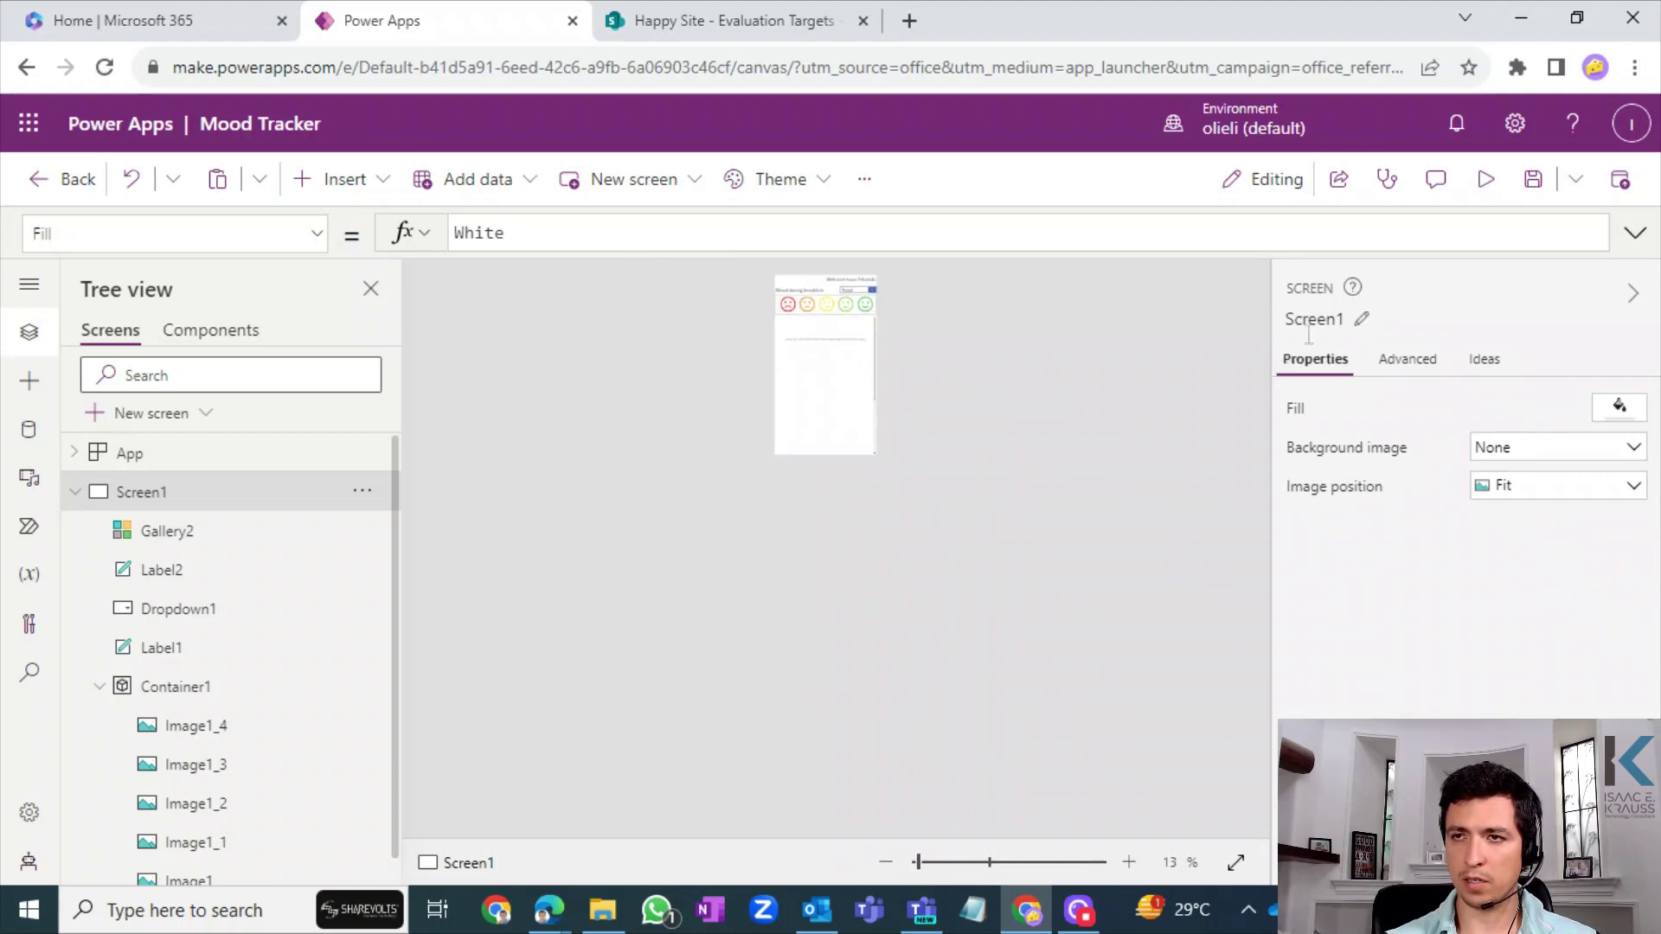
click(1355, 320)
click(1146, 645)
click(934, 863)
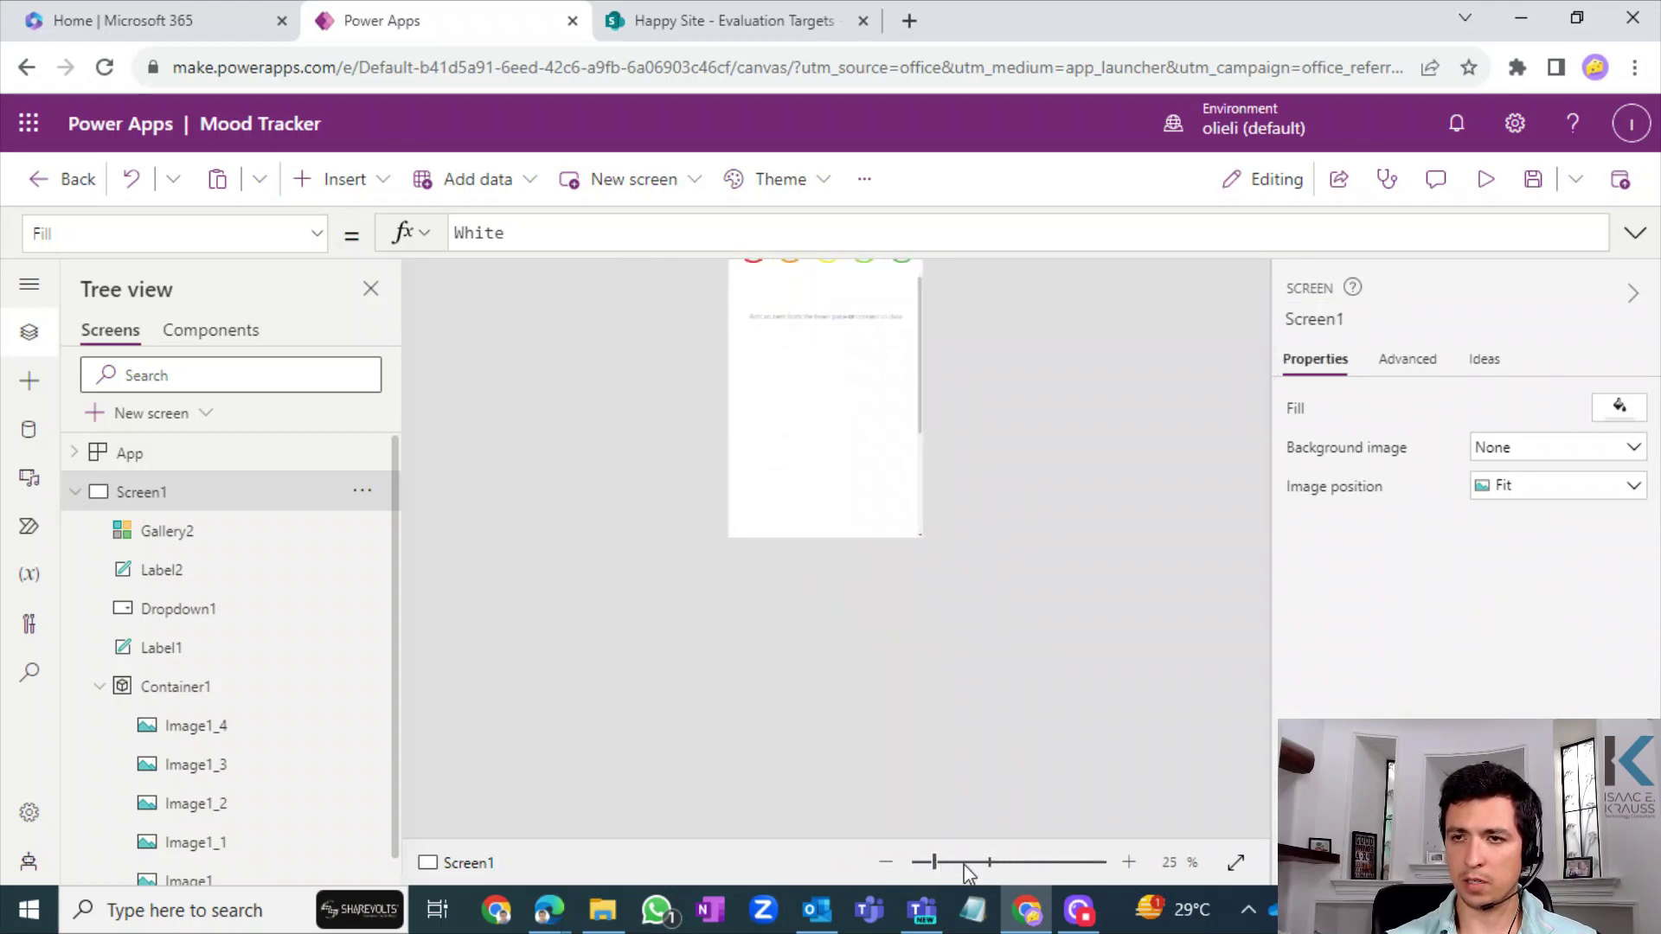
click(964, 863)
scroll(1246, 411, up, 3)
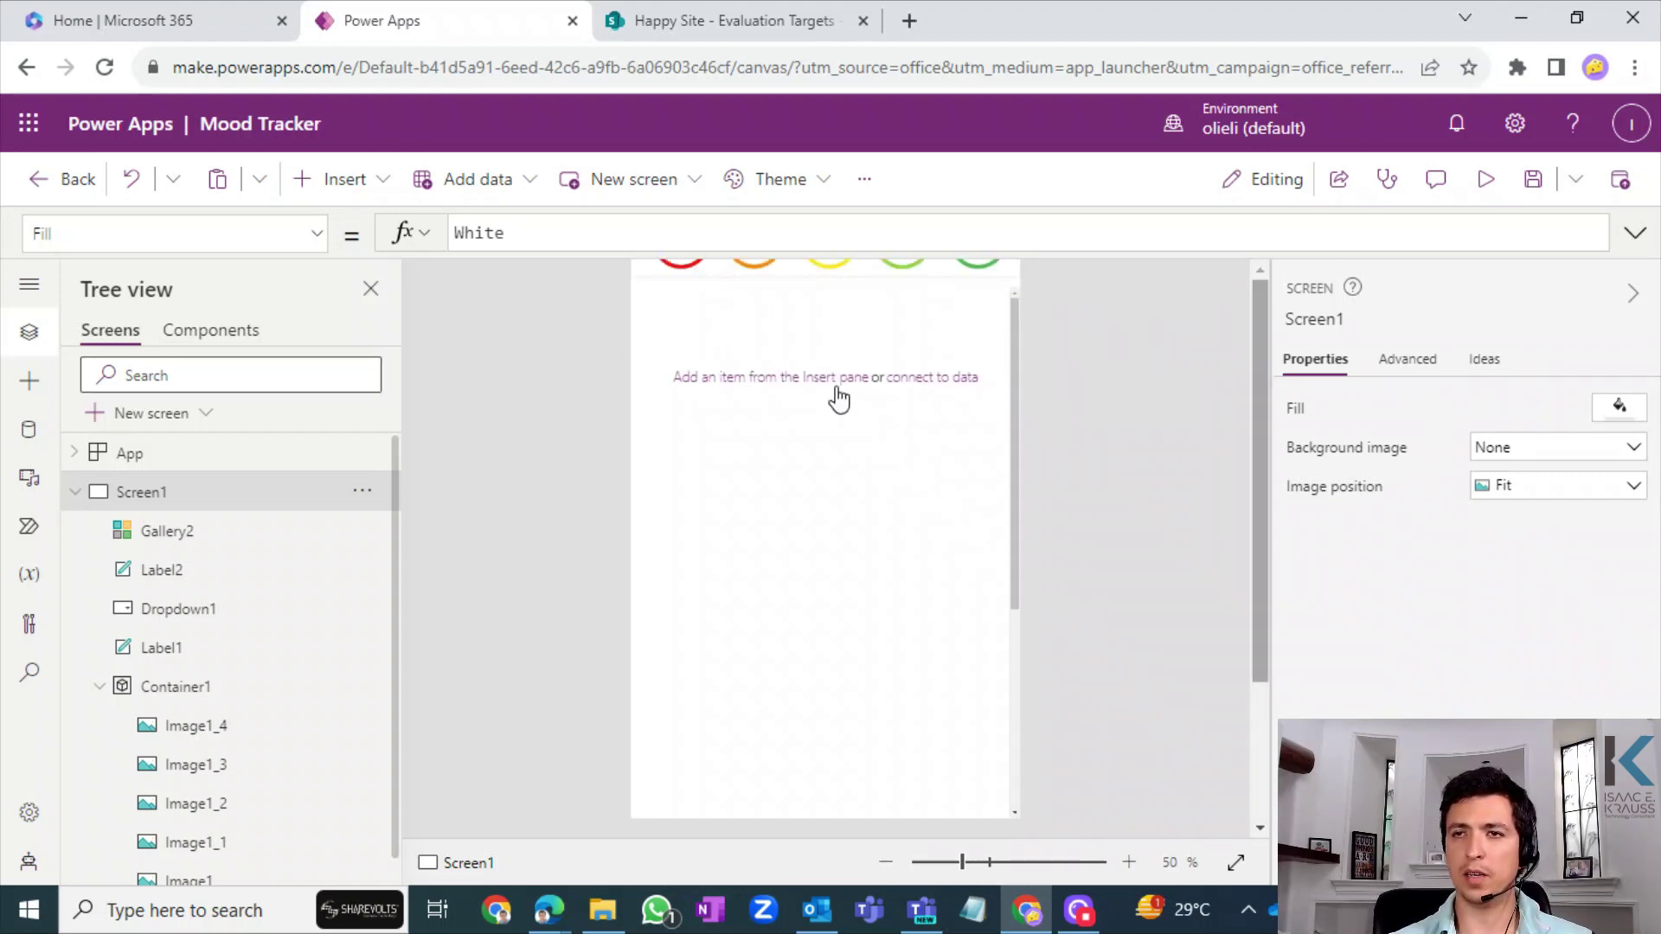
- Save the Mood Tracker app and reload its editing page in the browser
click(1533, 179)
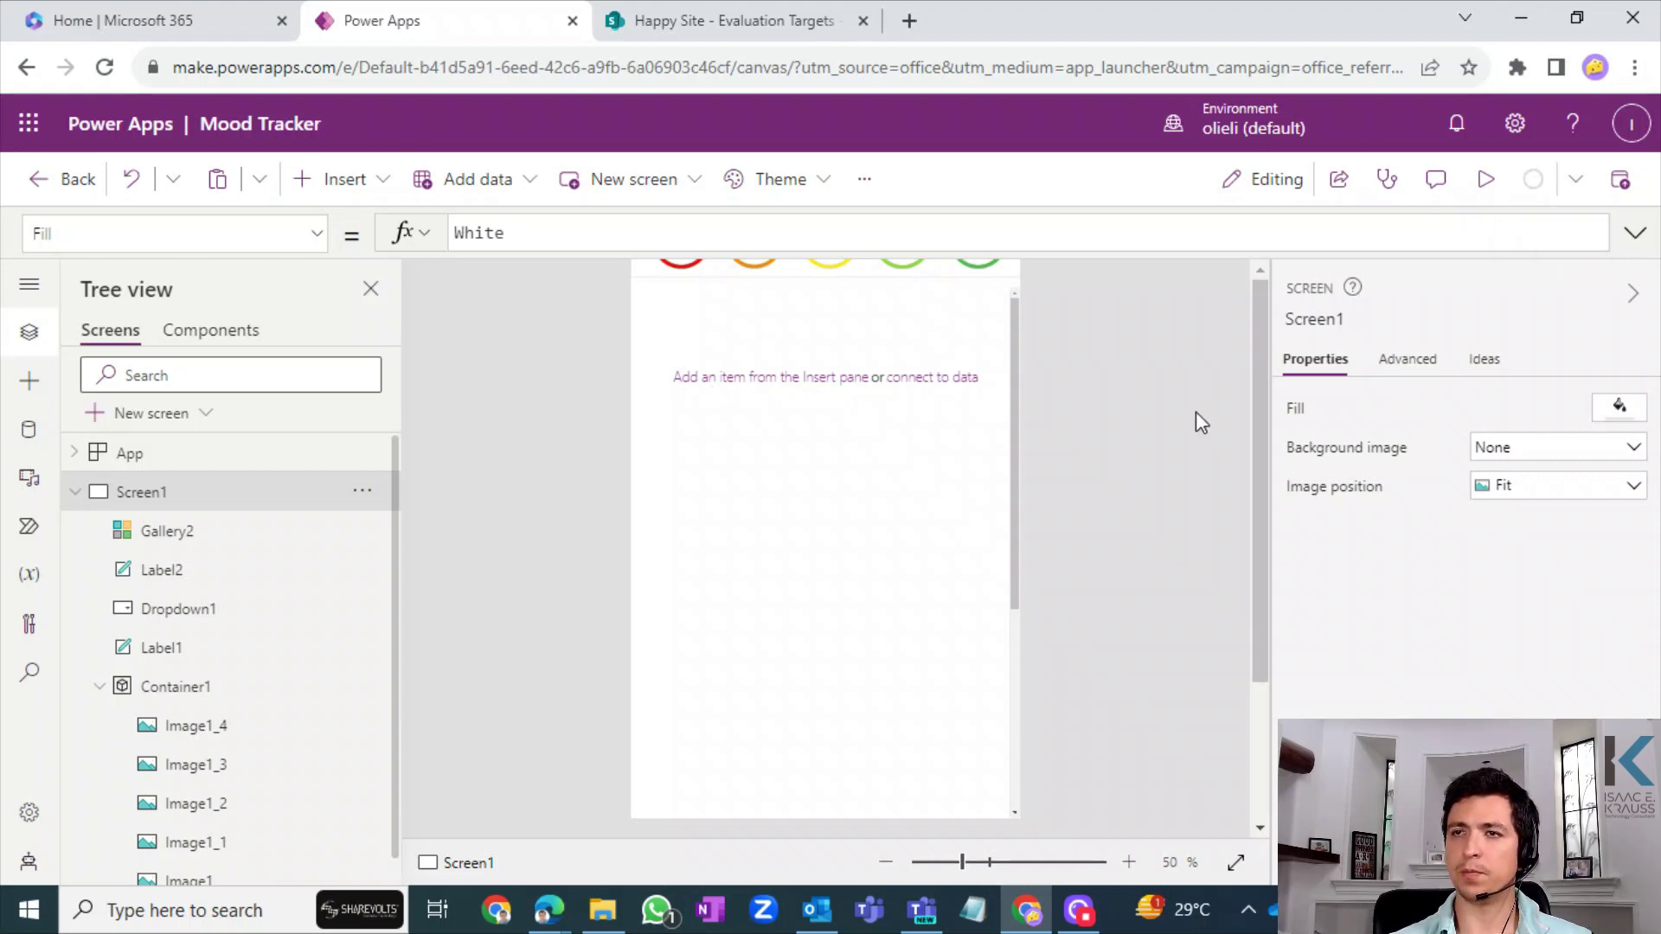
click(104, 71)
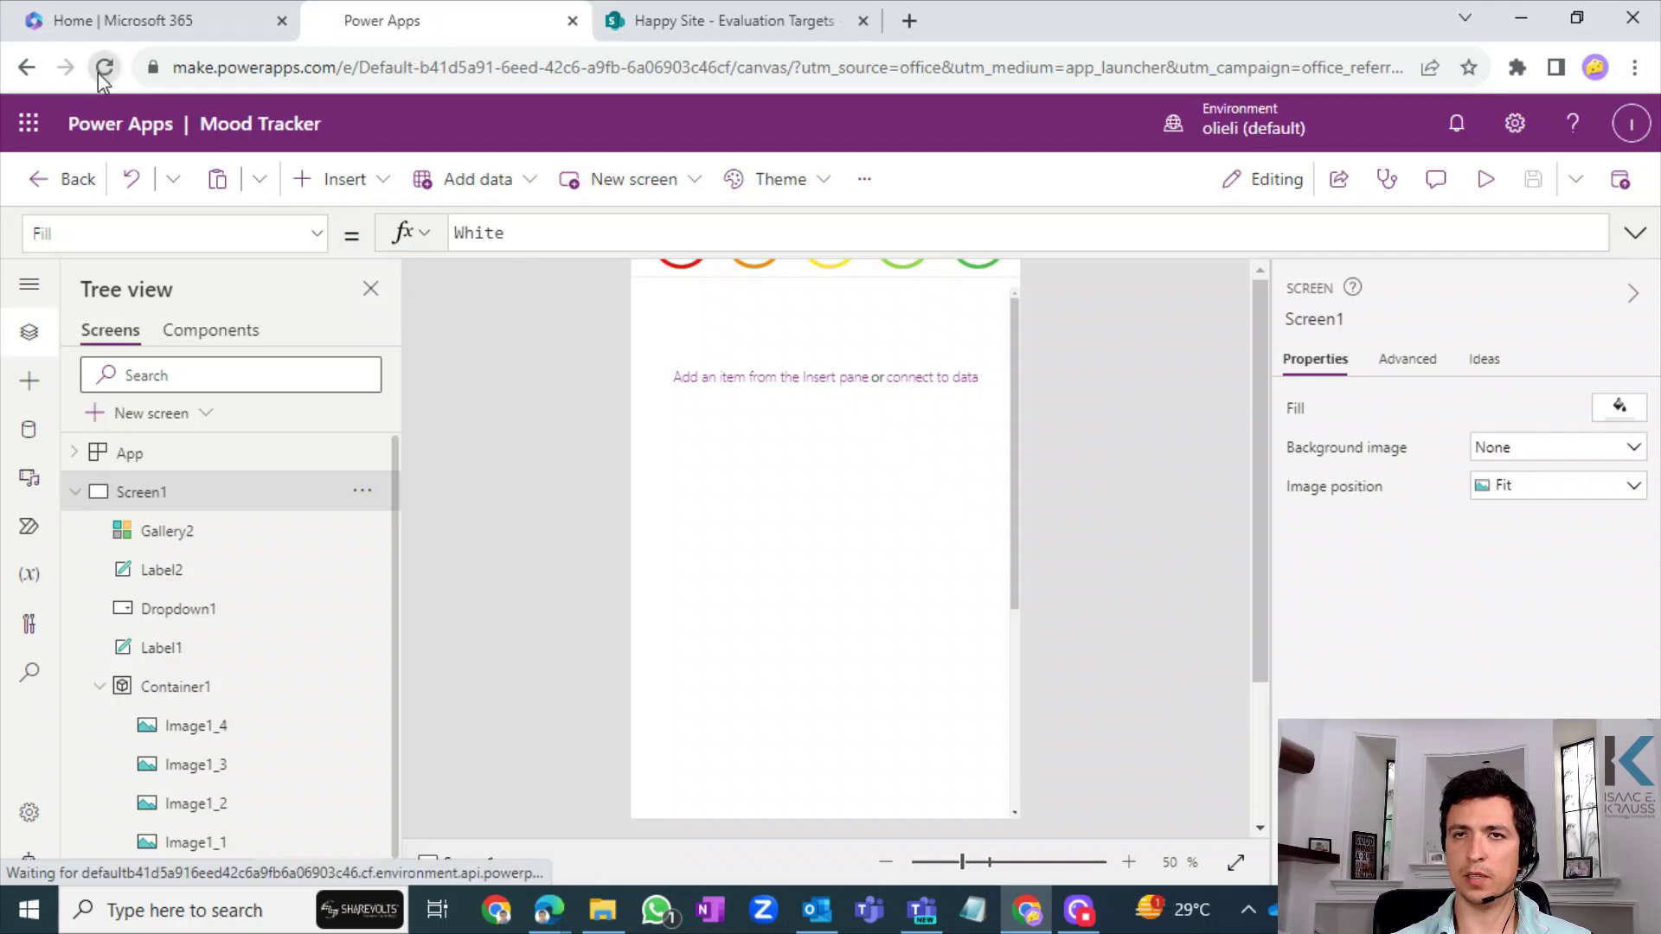
click(926, 212)
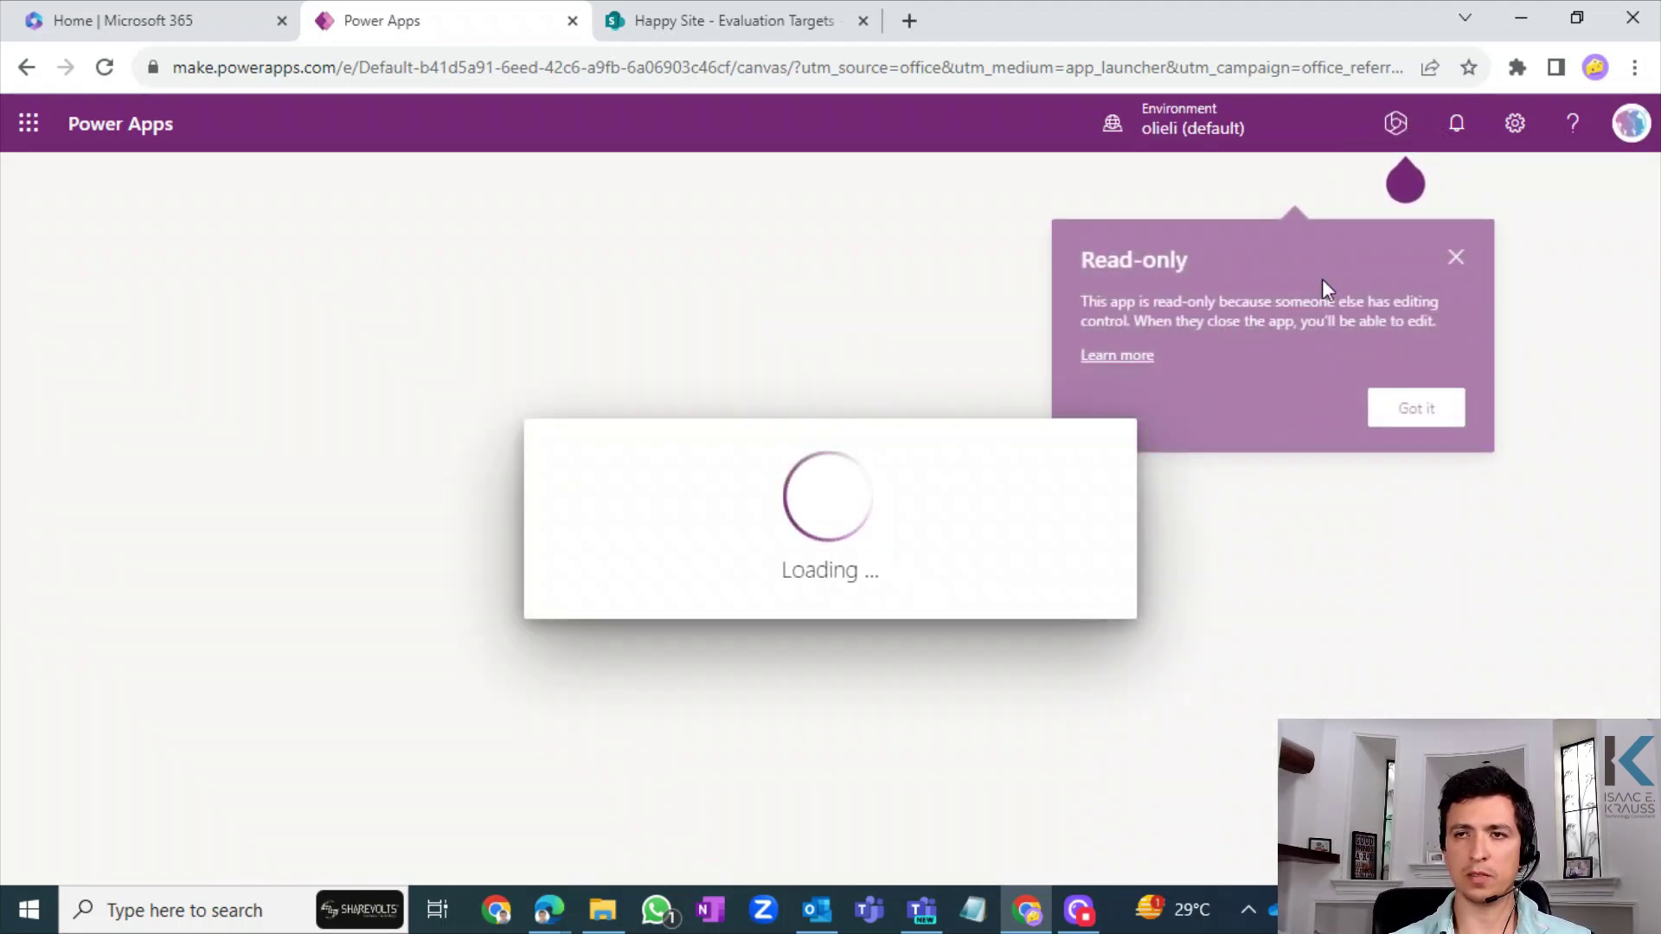
- Dismiss the read-only and welcome notices and override the read-only lock to regain editing control of the app
click(1457, 258)
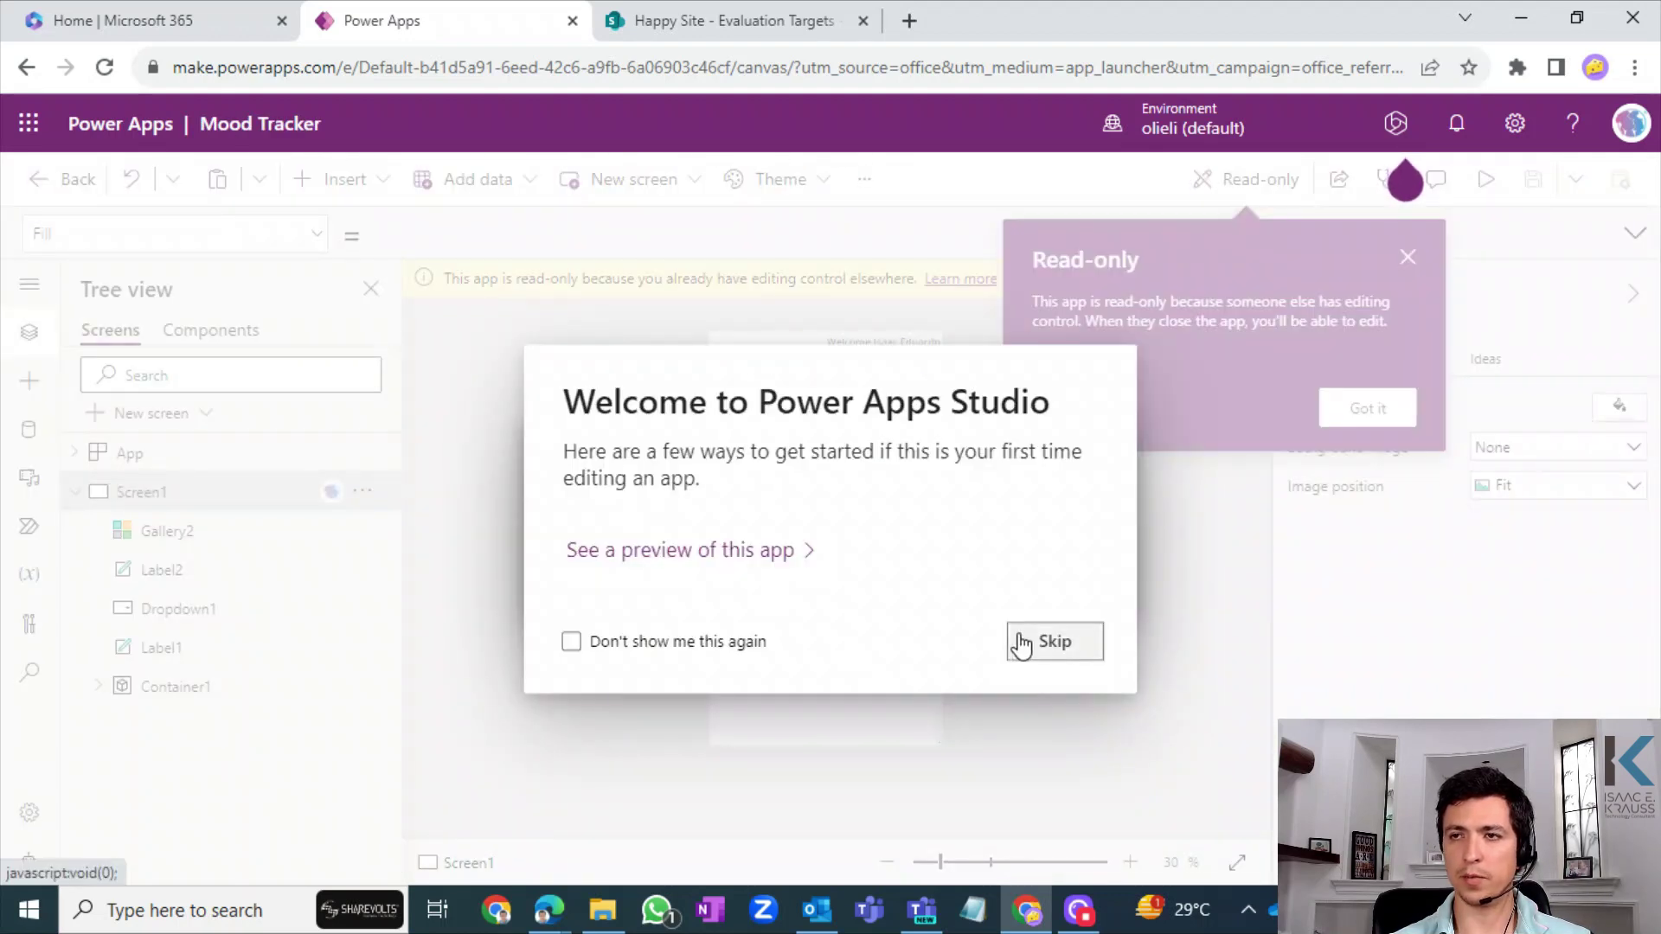
click(1022, 642)
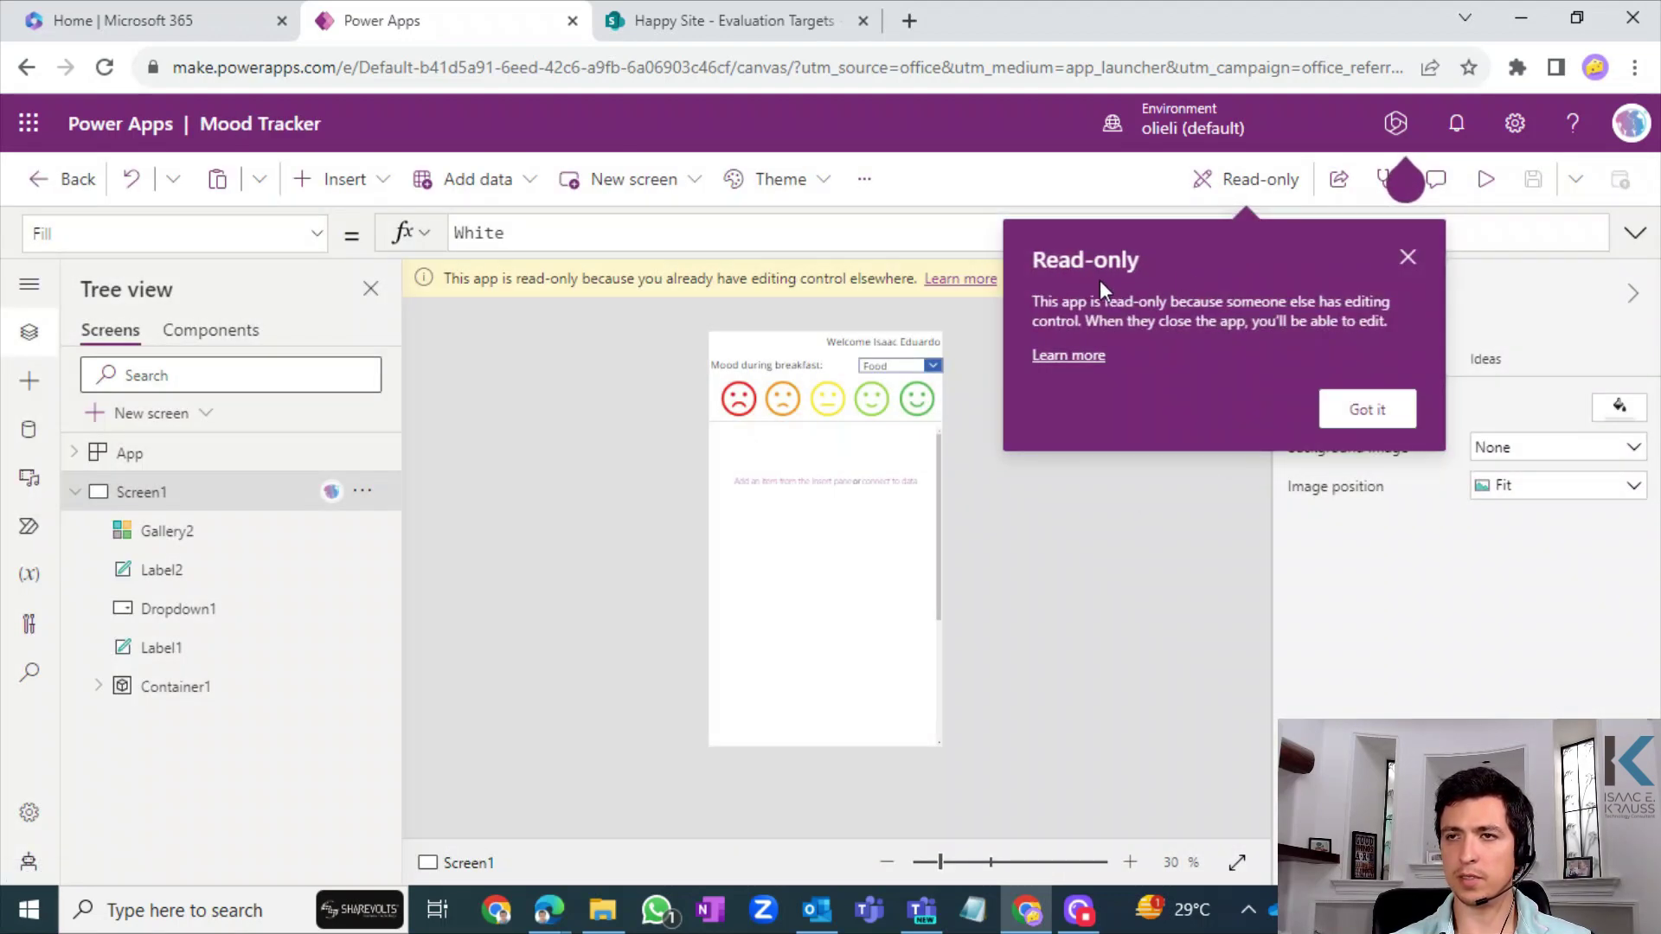
click(1350, 410)
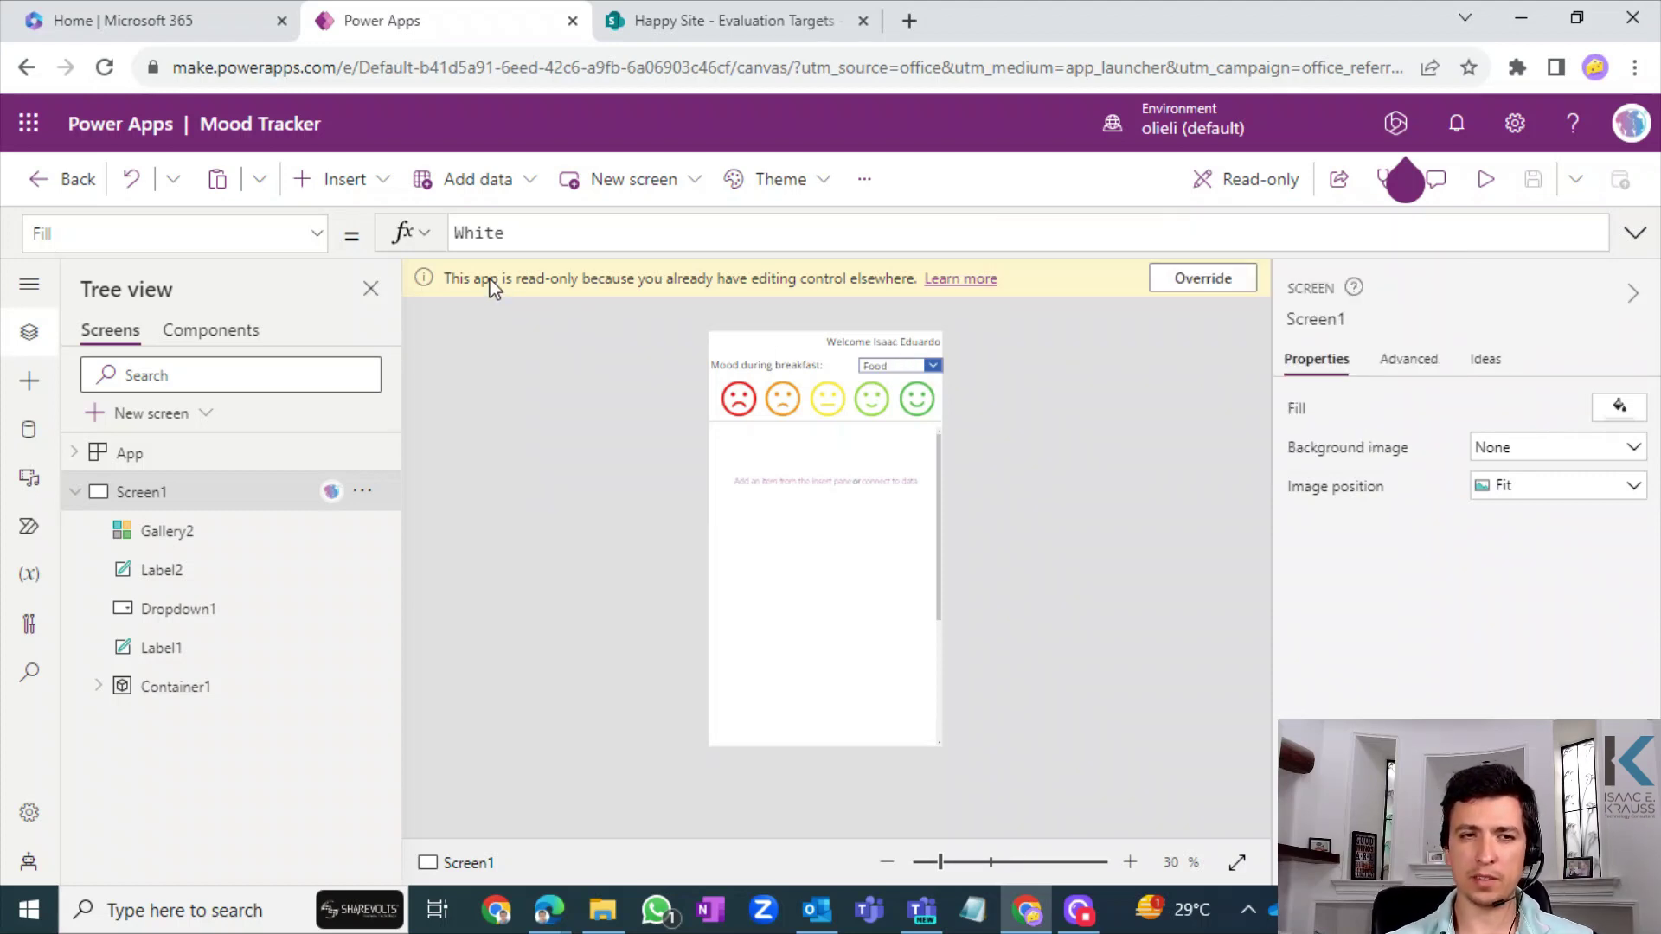
click(1181, 286)
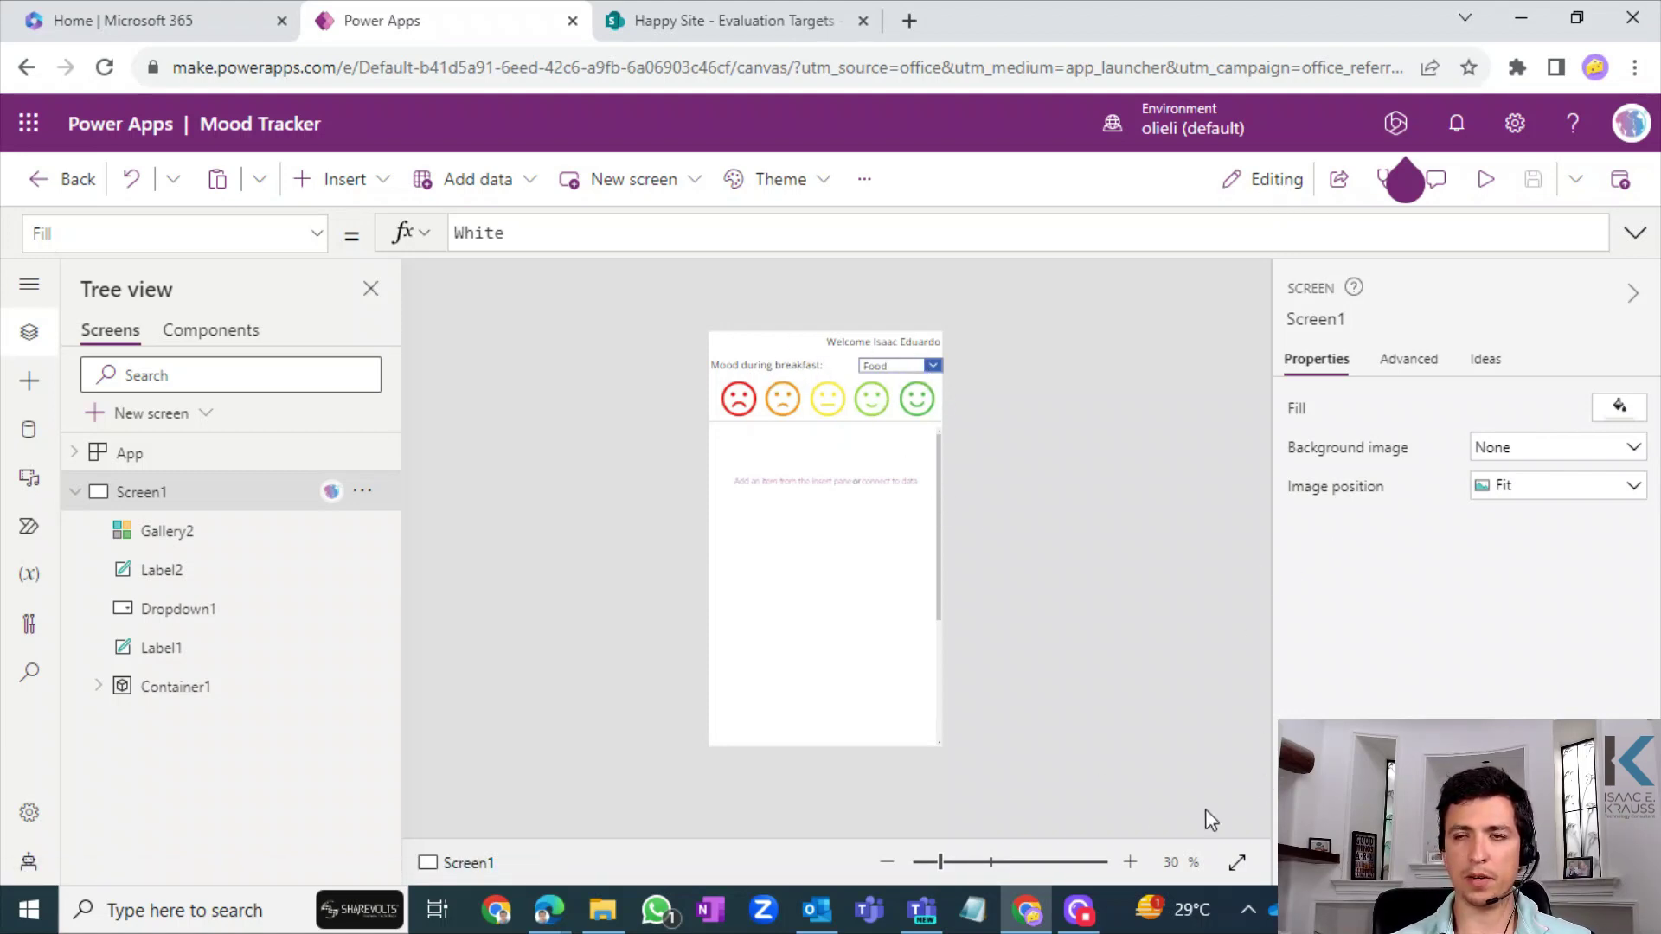
click(1129, 862)
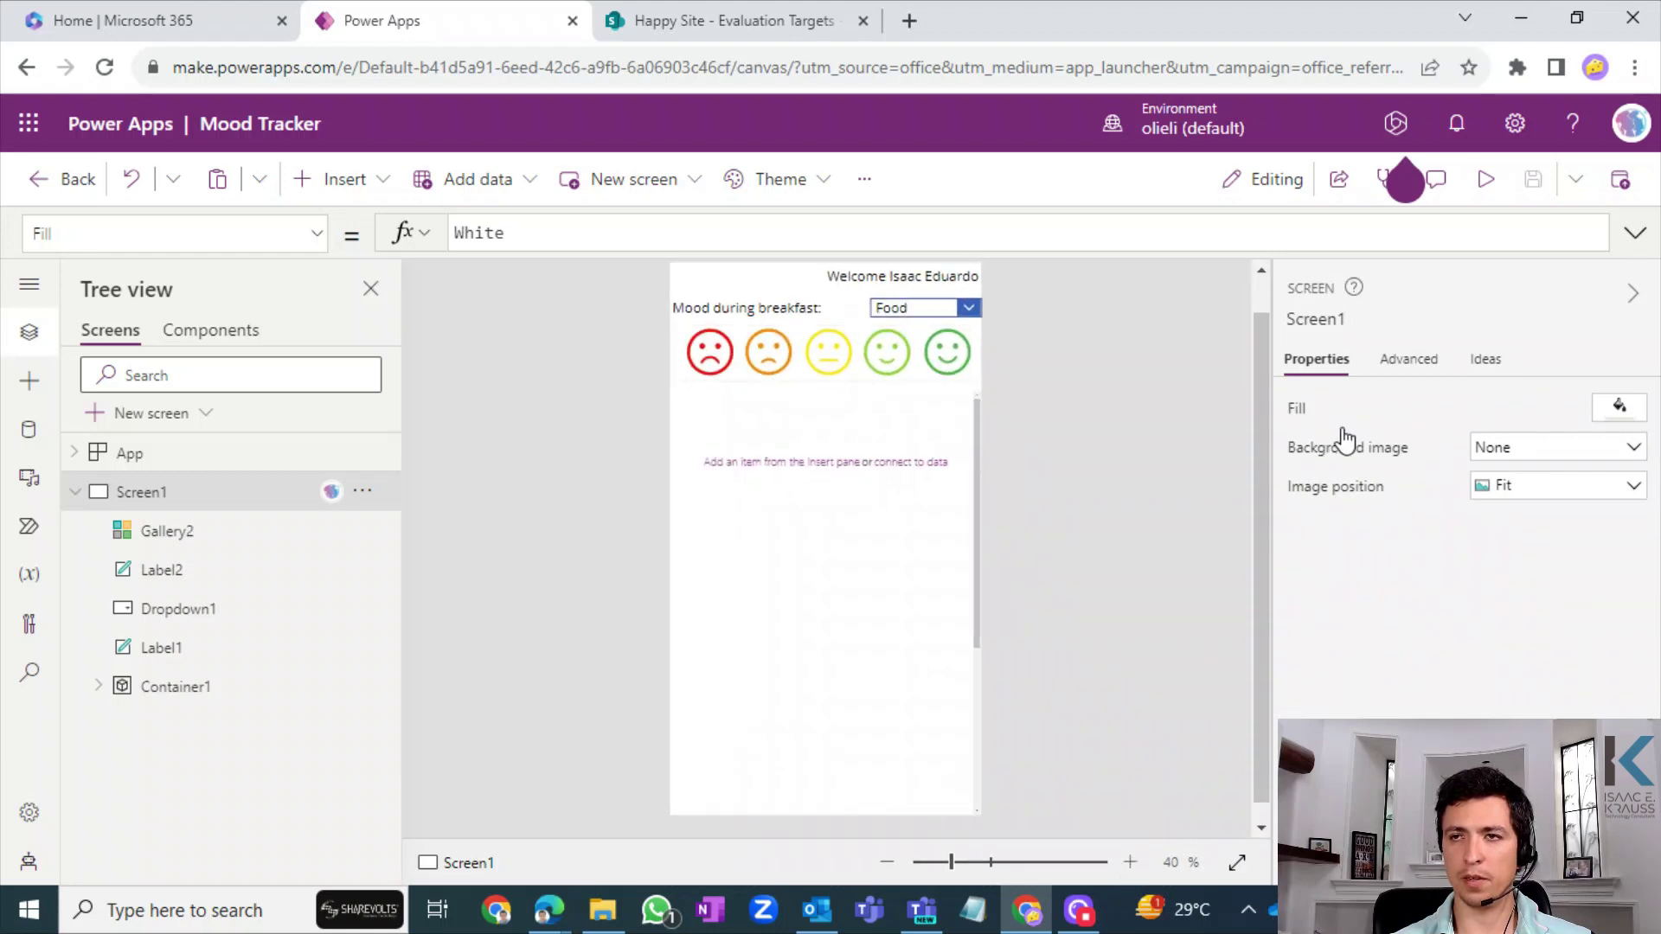
drag(1268, 382, 1268, 348)
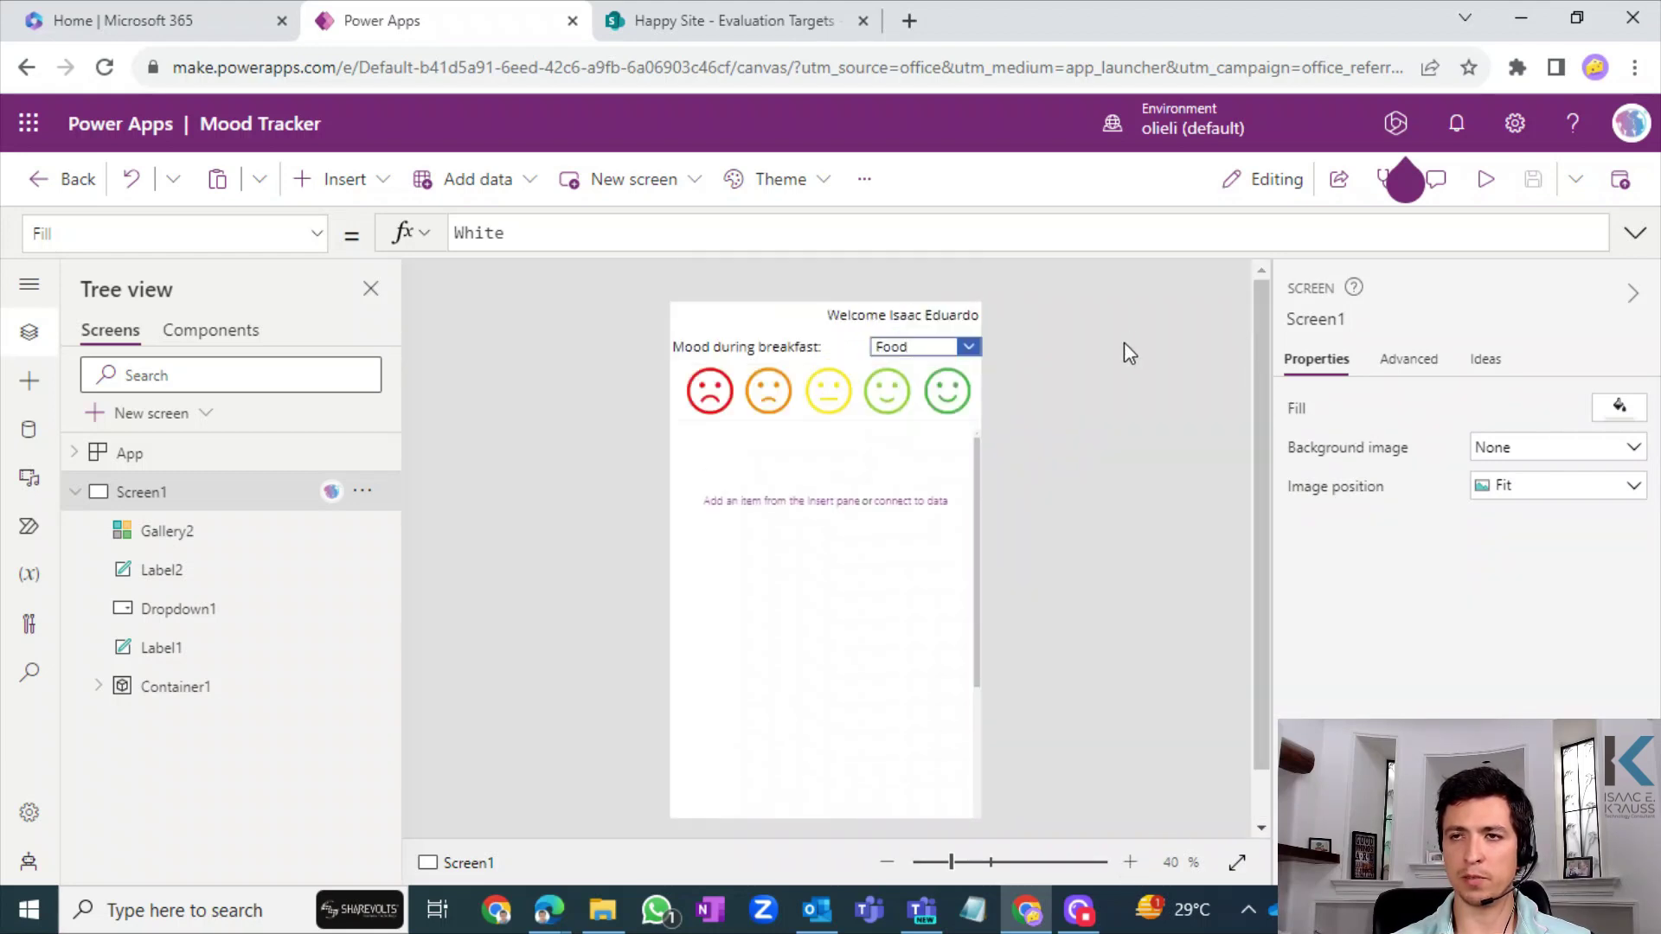
click(787, 354)
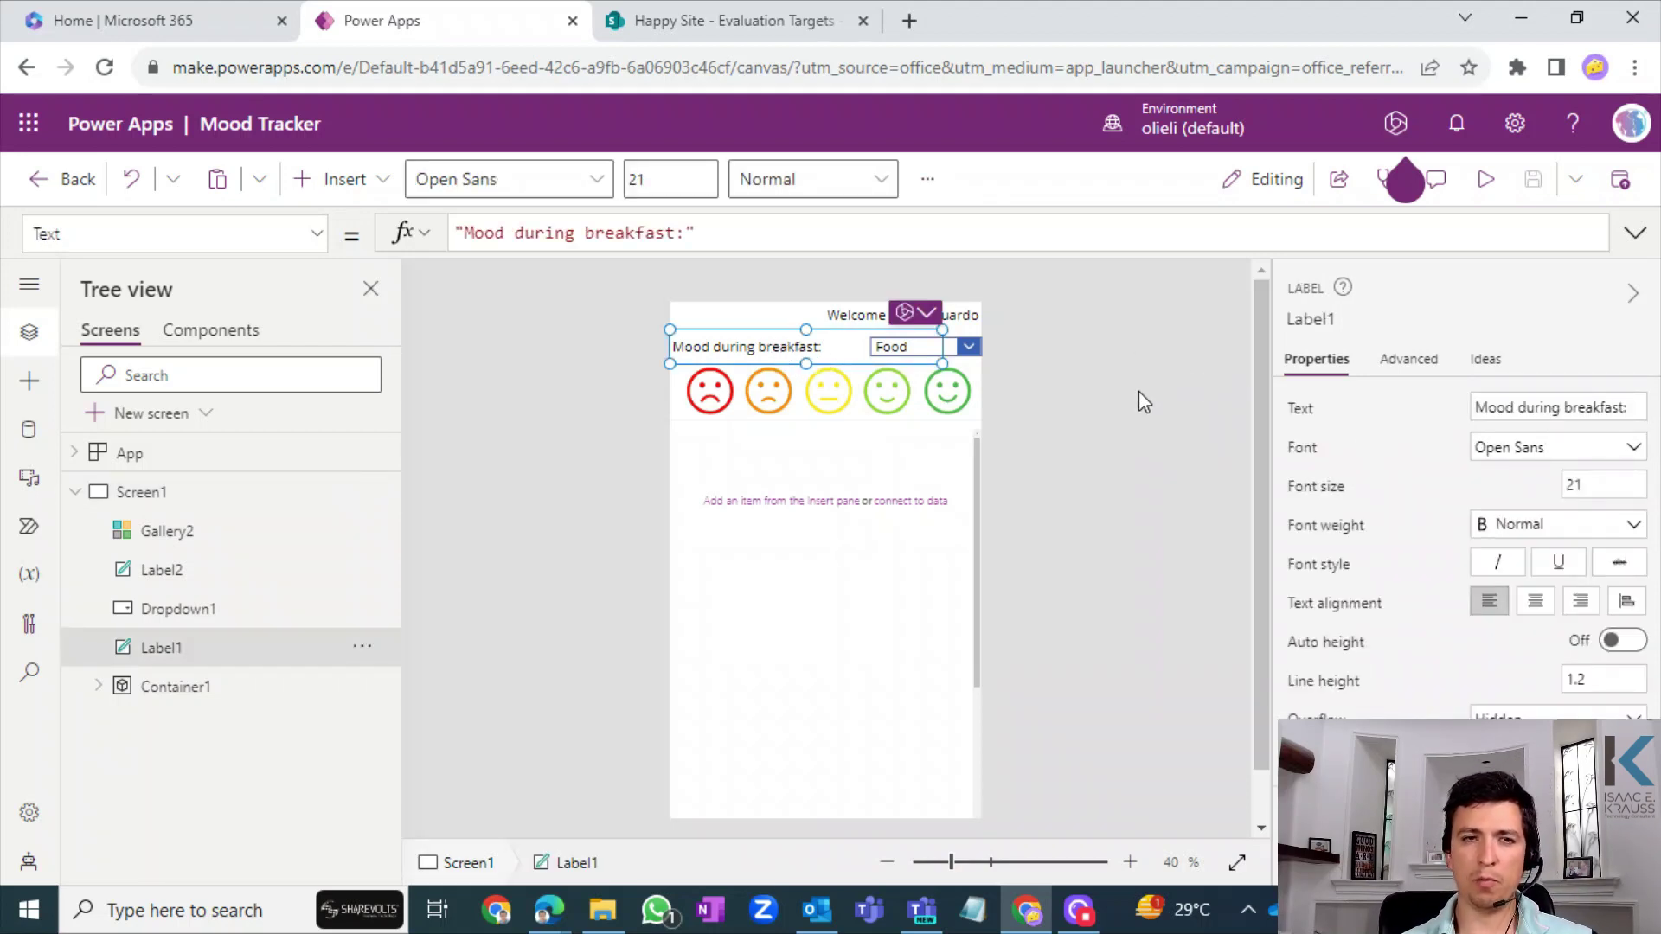
shift+click(884, 433)
click(969, 351)
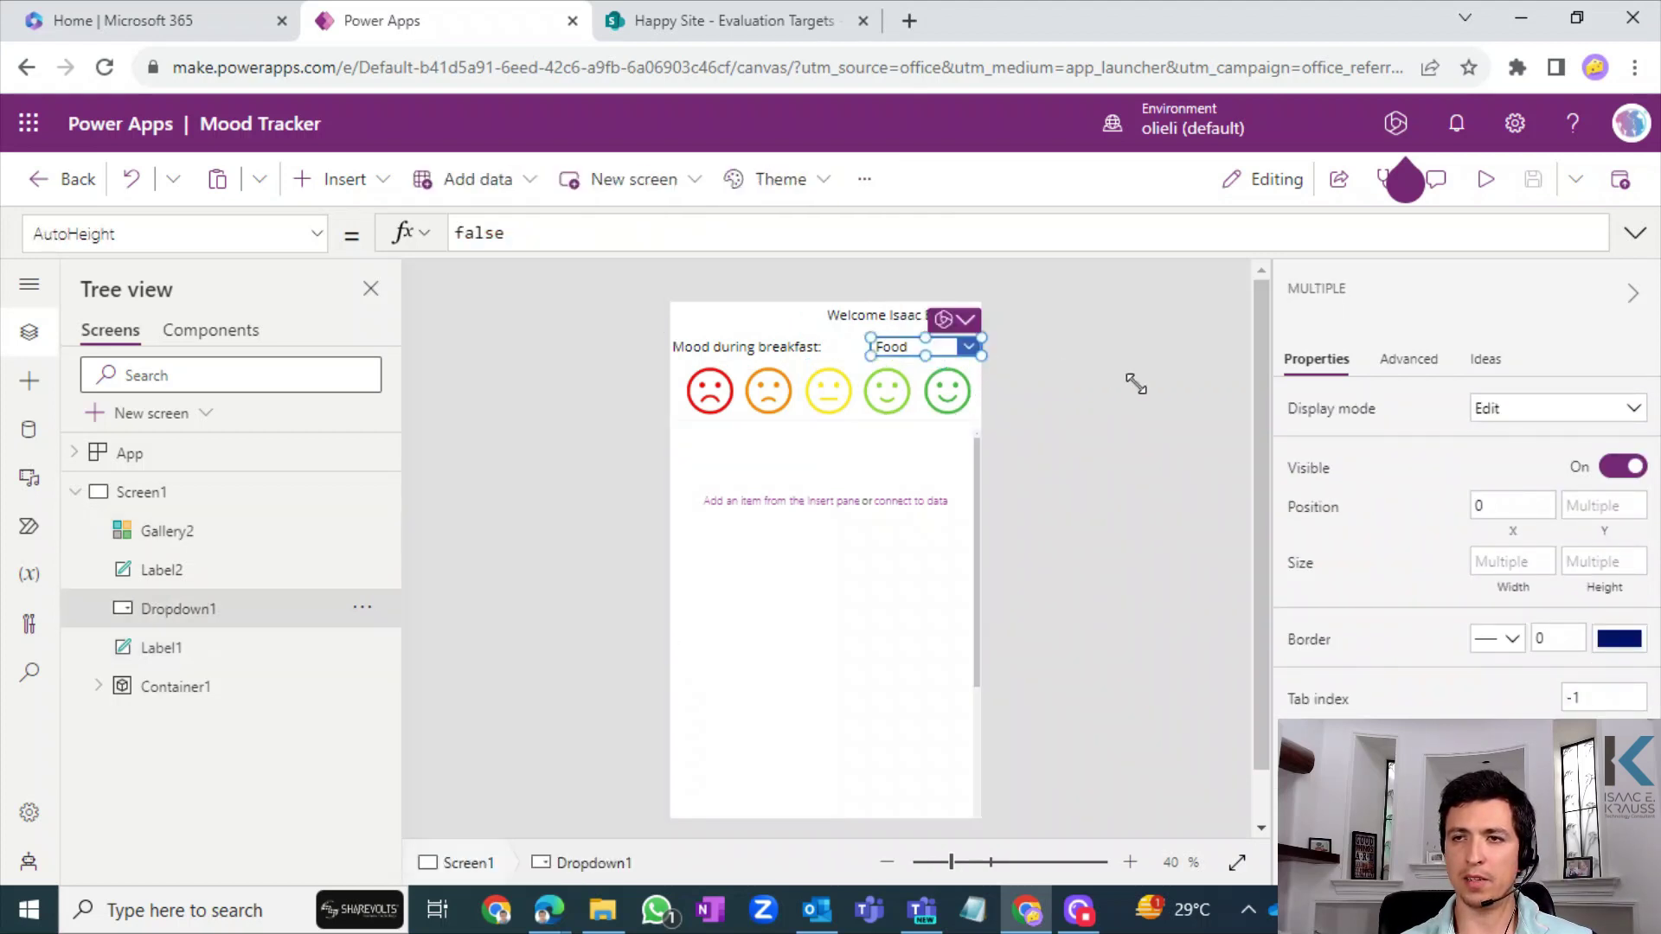
shift+click(768, 348)
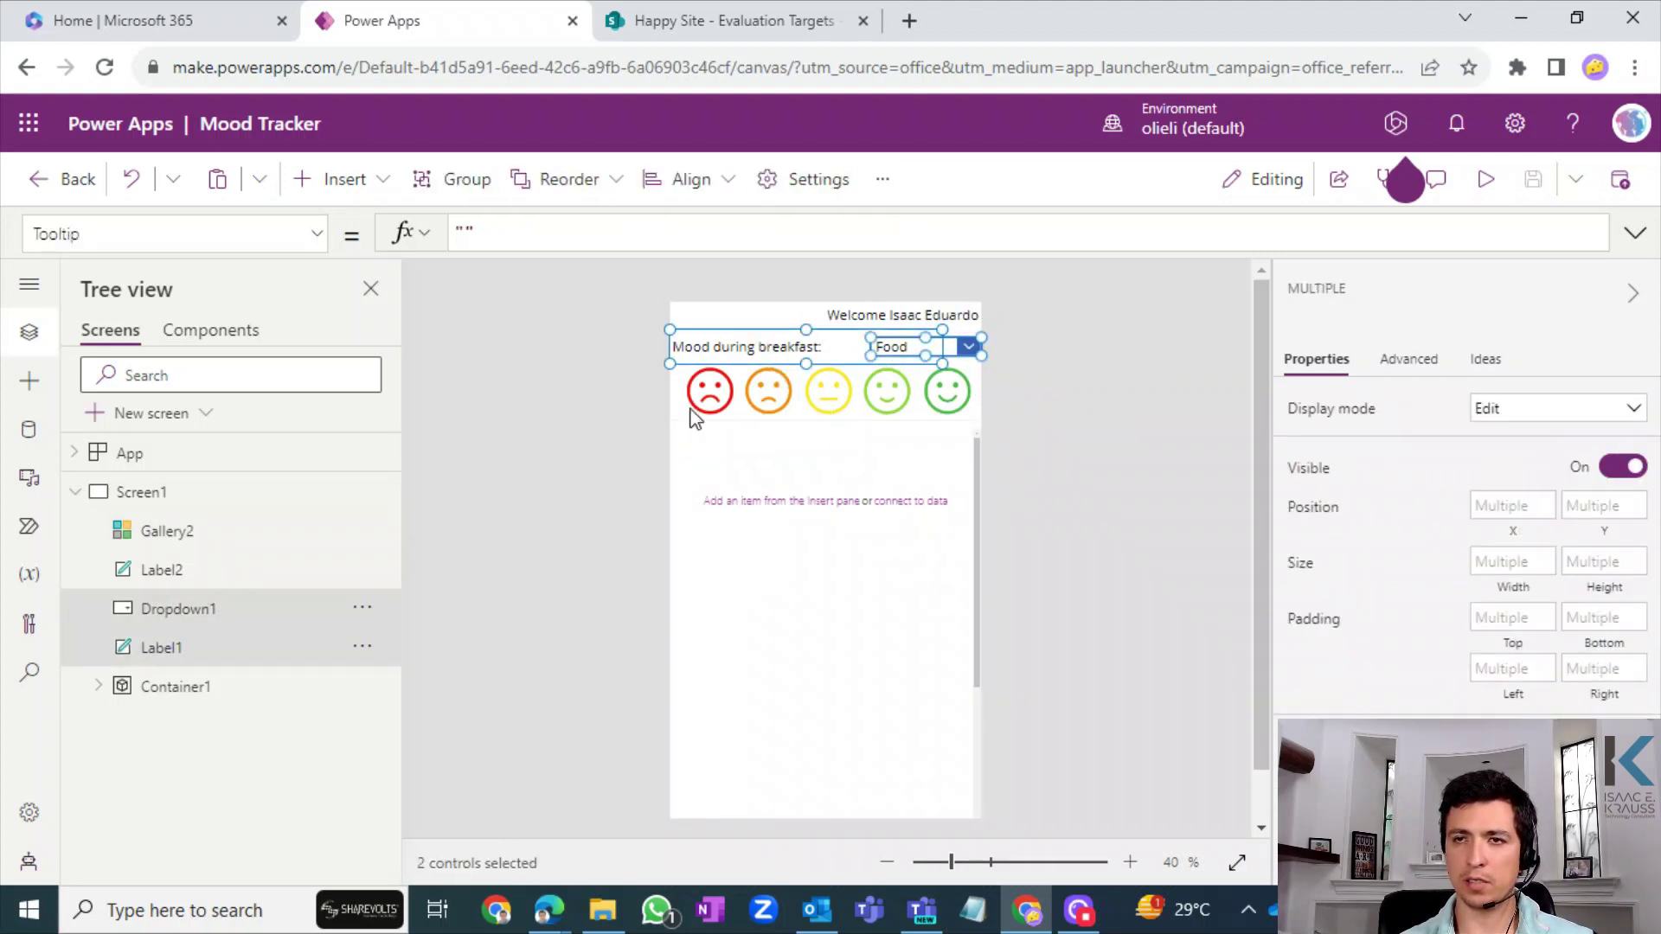
click(737, 413)
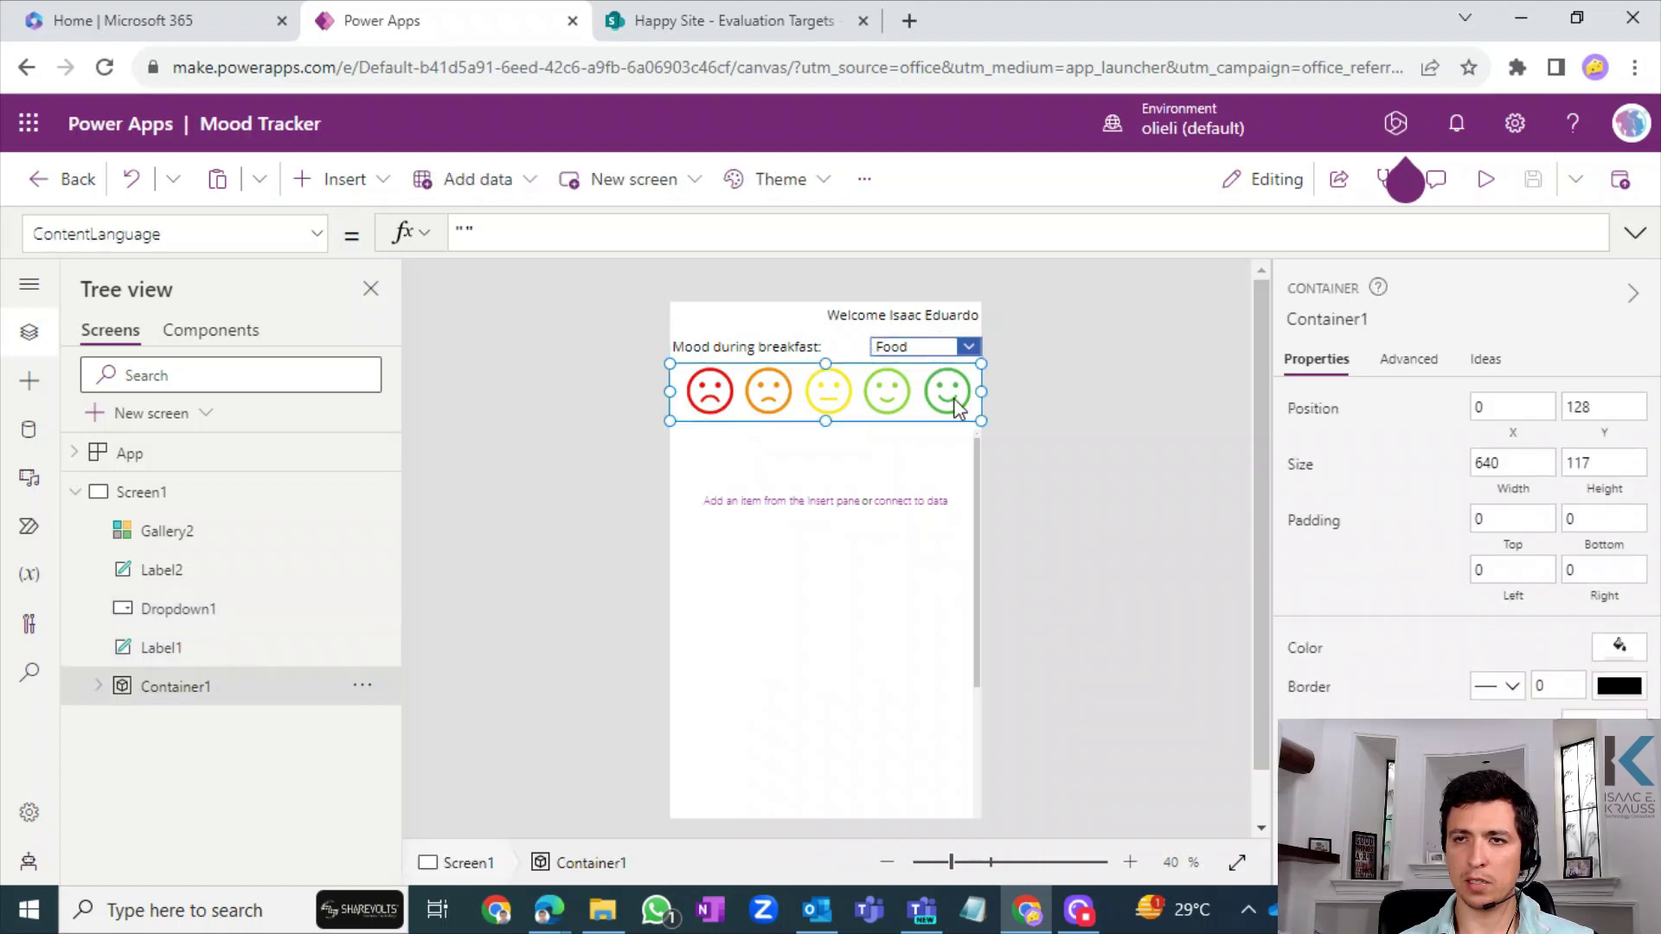
click(792, 364)
click(846, 353)
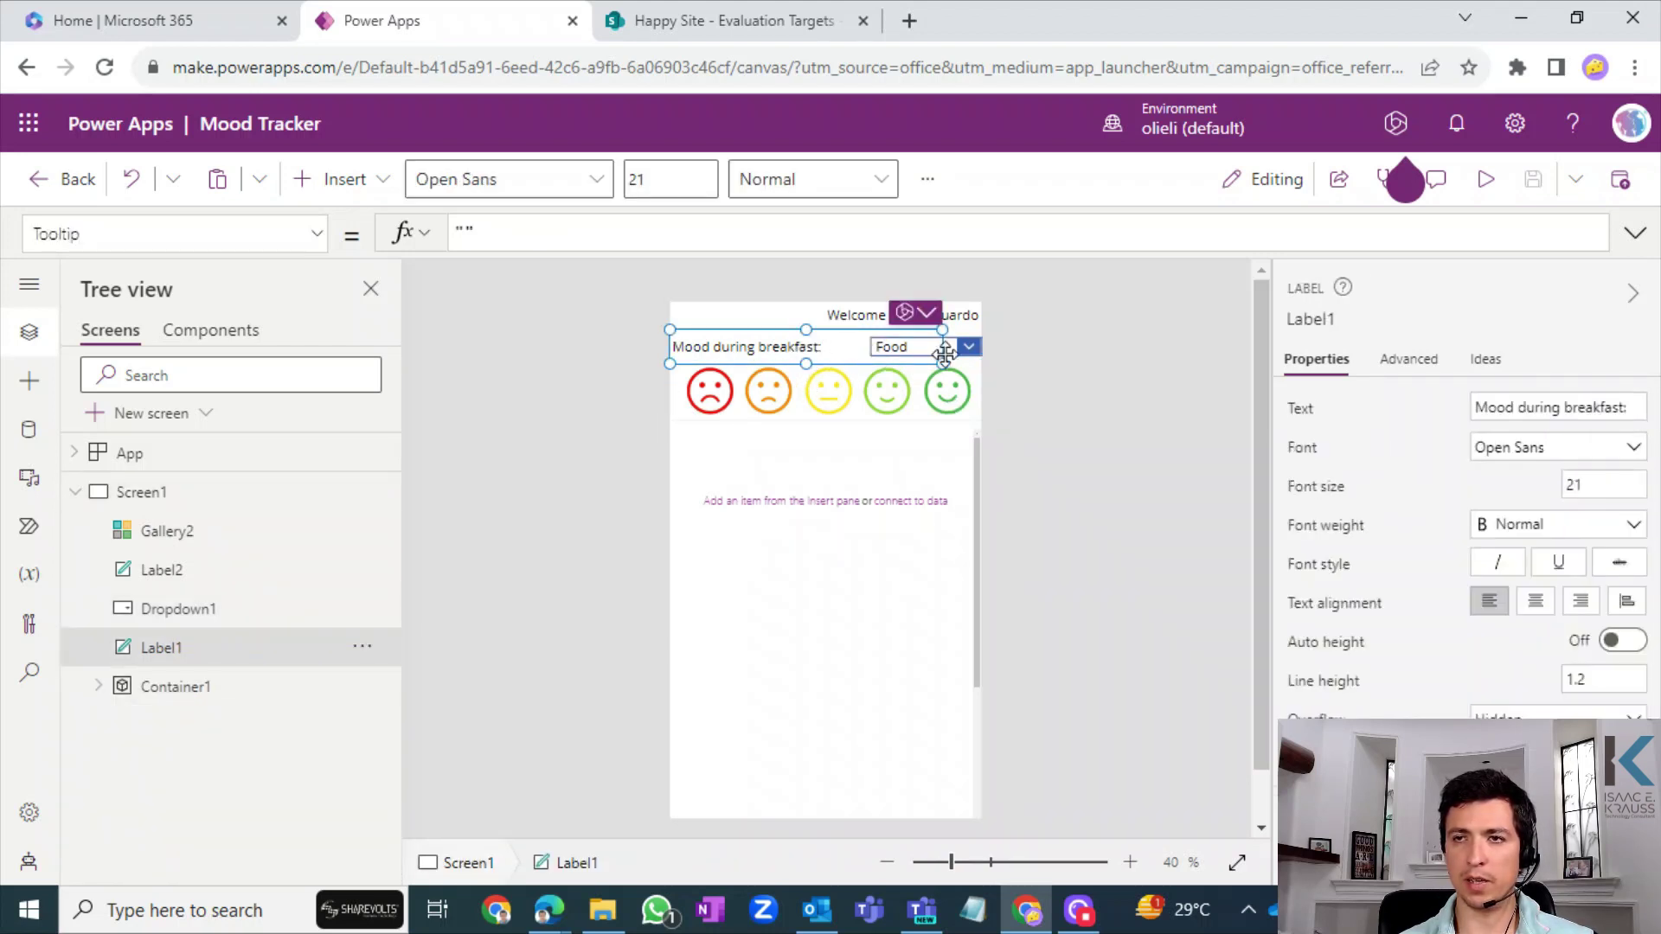
shift+click(964, 352)
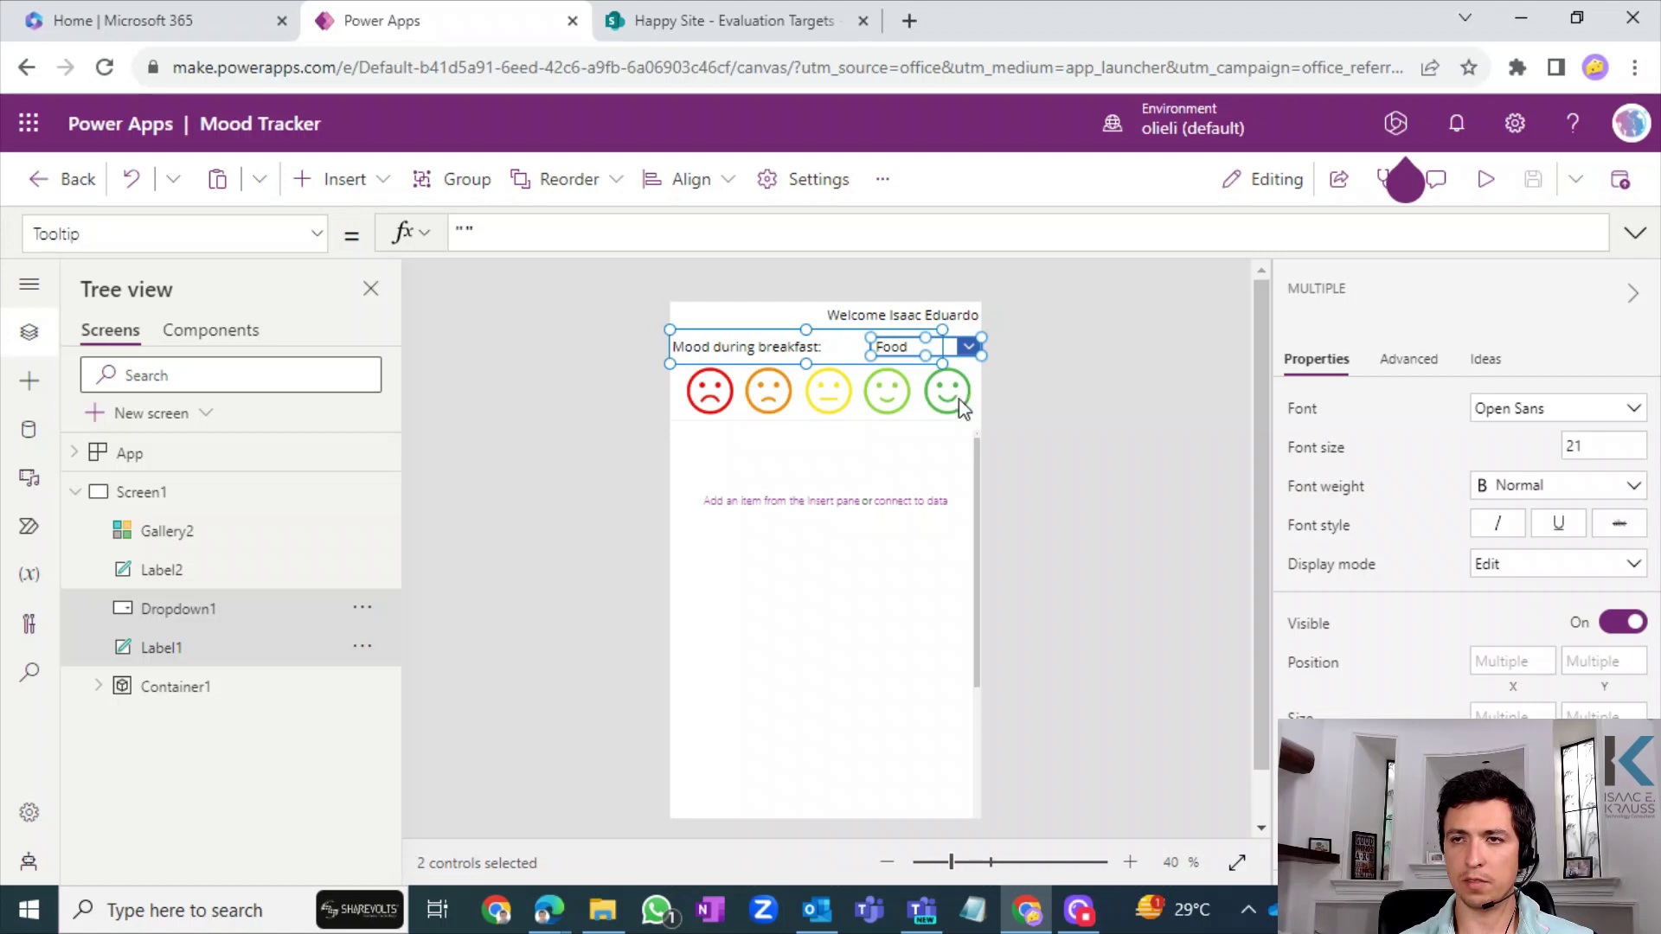
click(952, 426)
click(682, 399)
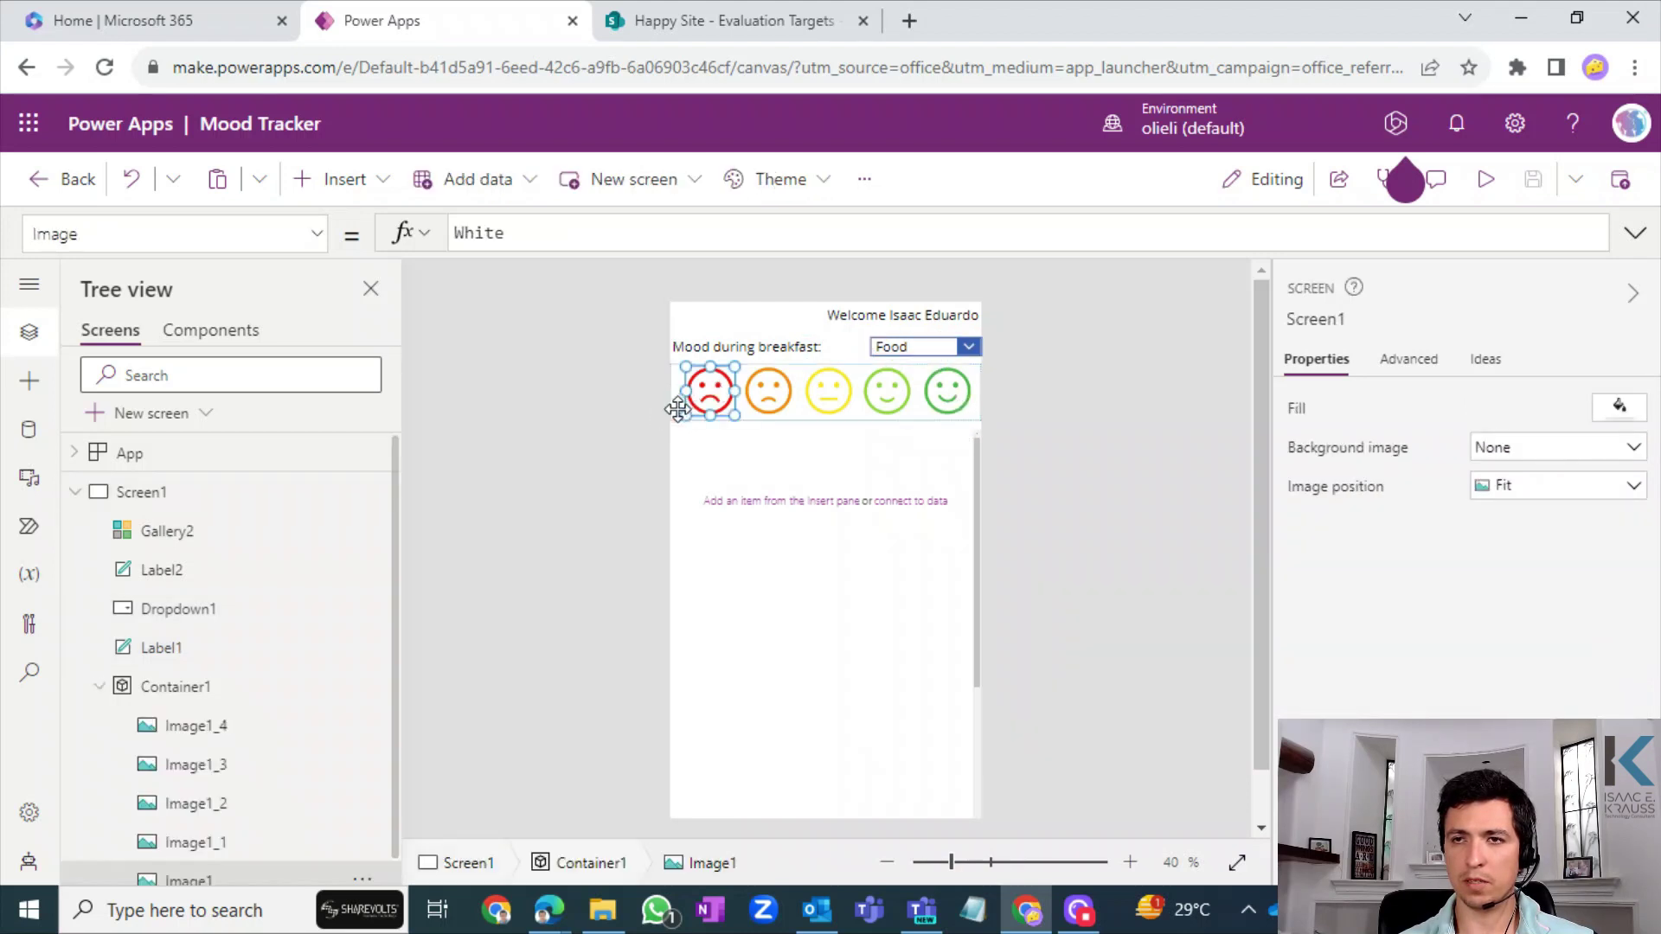
- Cut the mood faces container, the breakfast label and the Food dropdown together from the screen
click(679, 403)
click(678, 403)
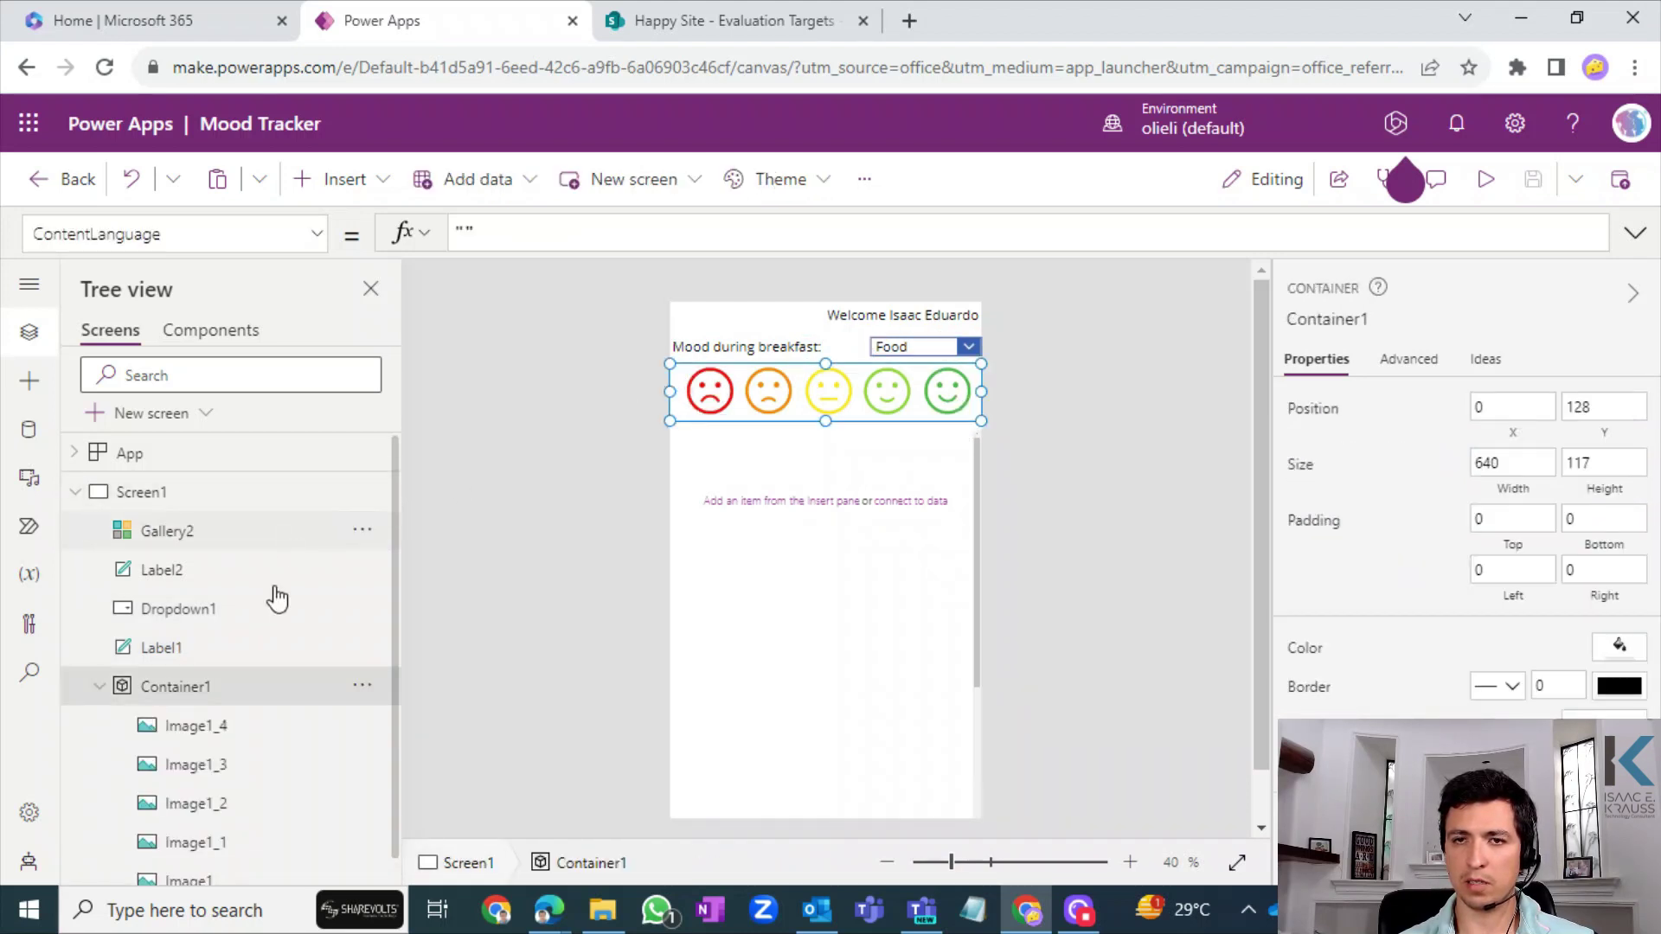
shift+click(185, 660)
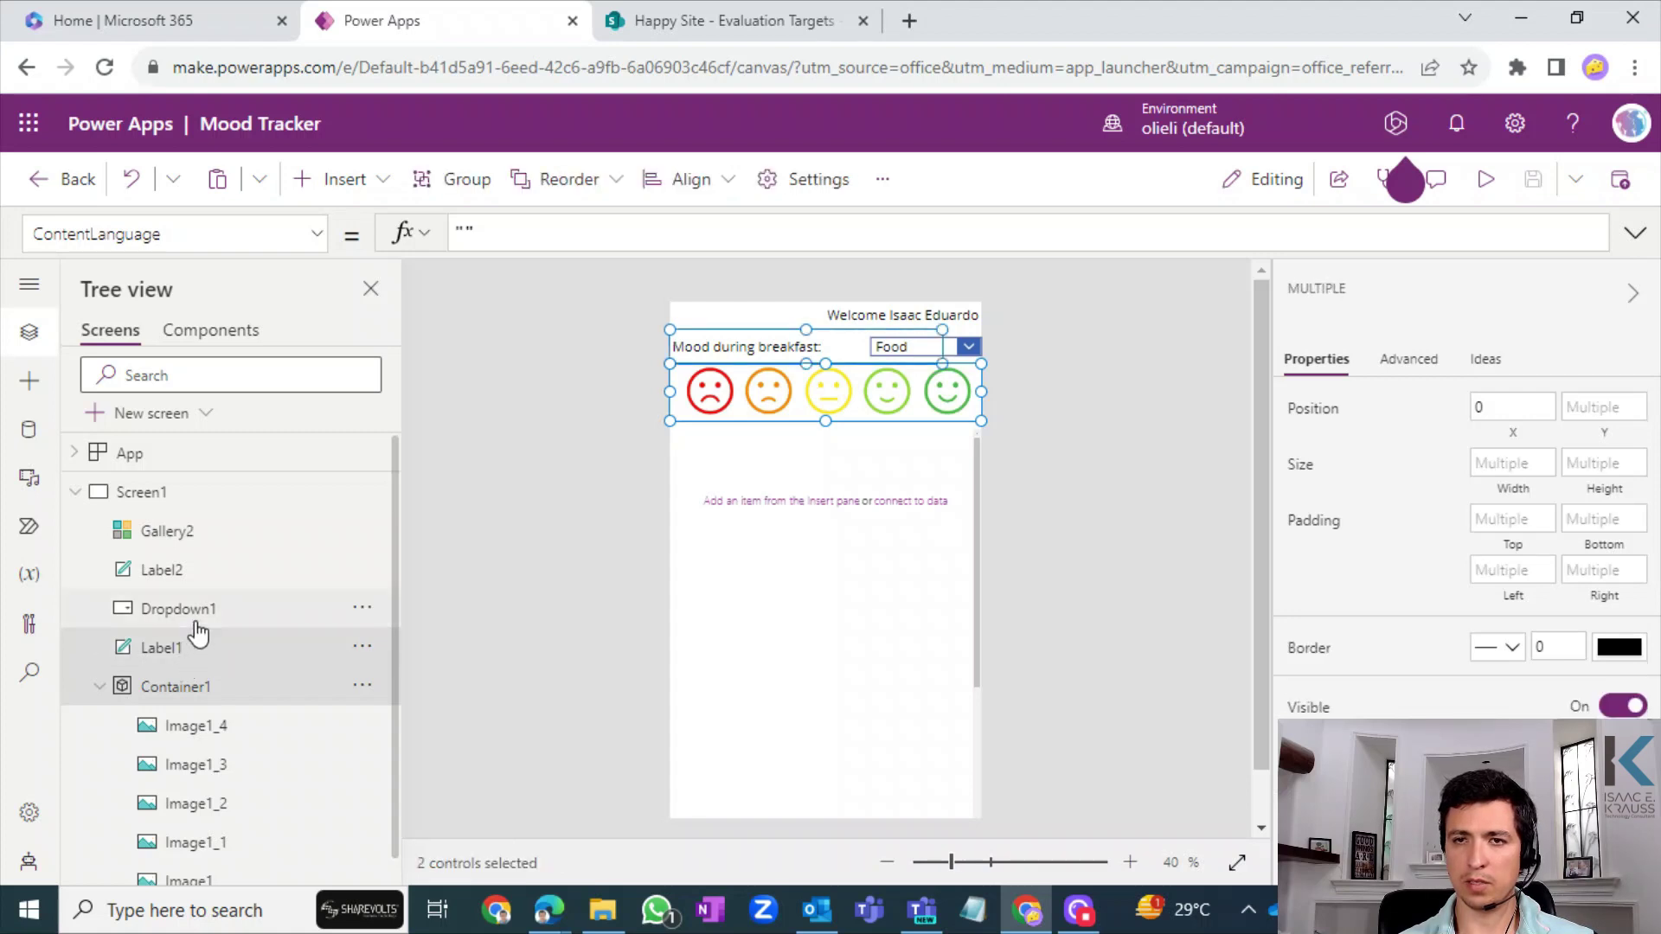
shift+click(199, 616)
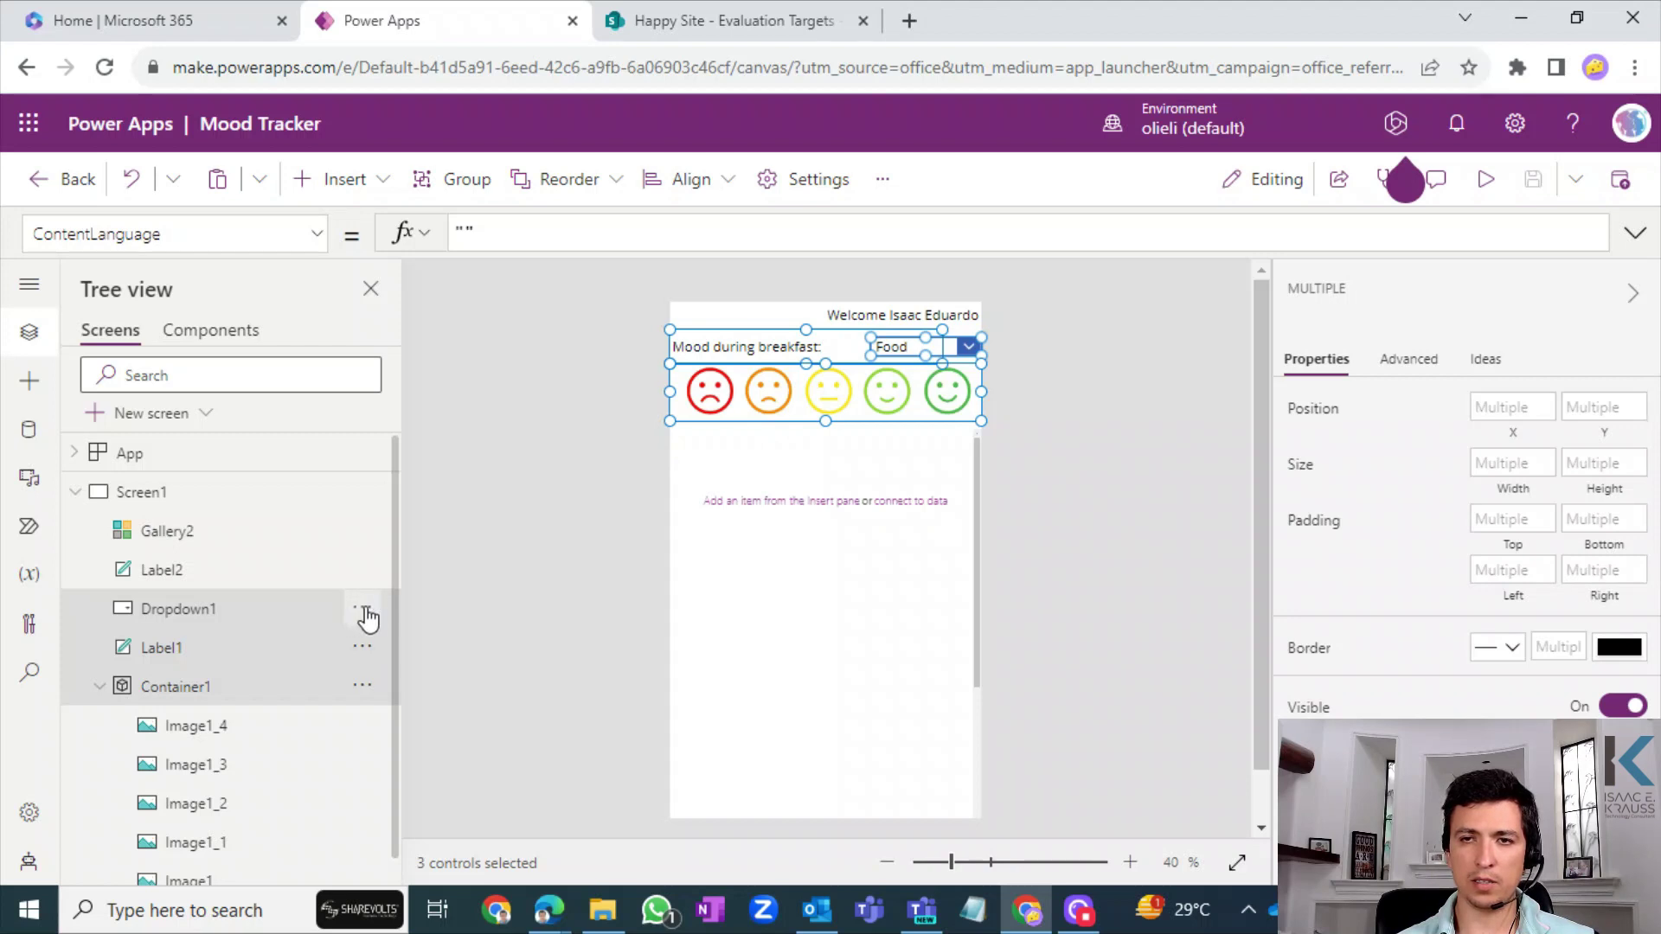
key(Delete)
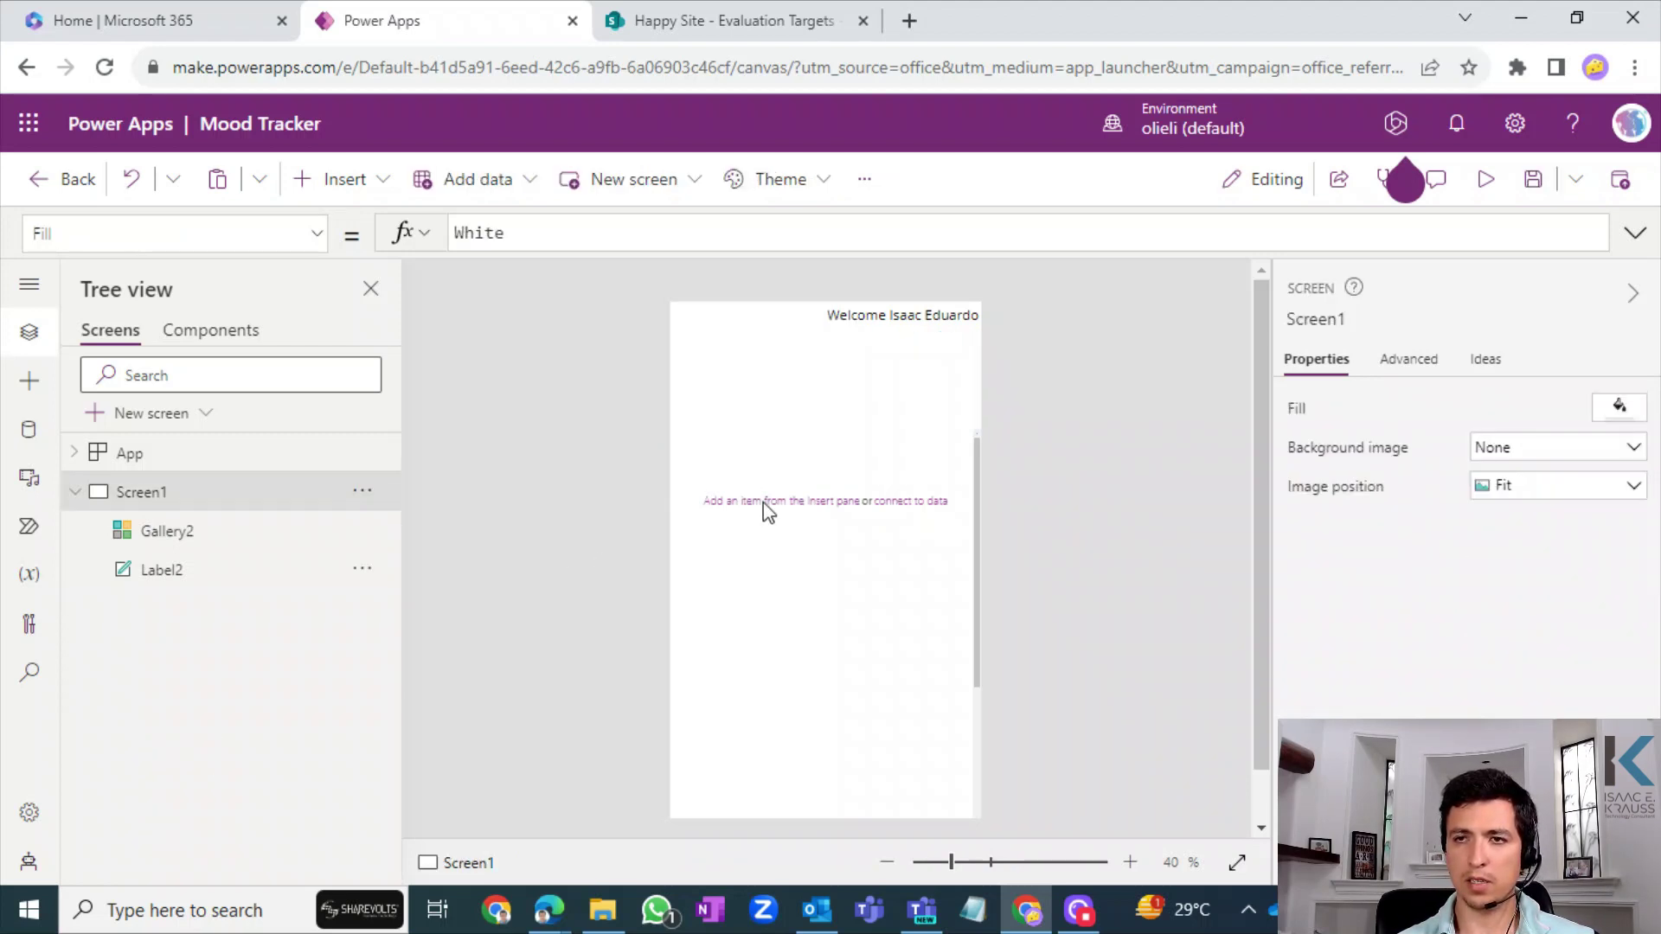
- Paste the cut label, dropdown and mood faces container into the gallery's template row and check their placement
click(777, 454)
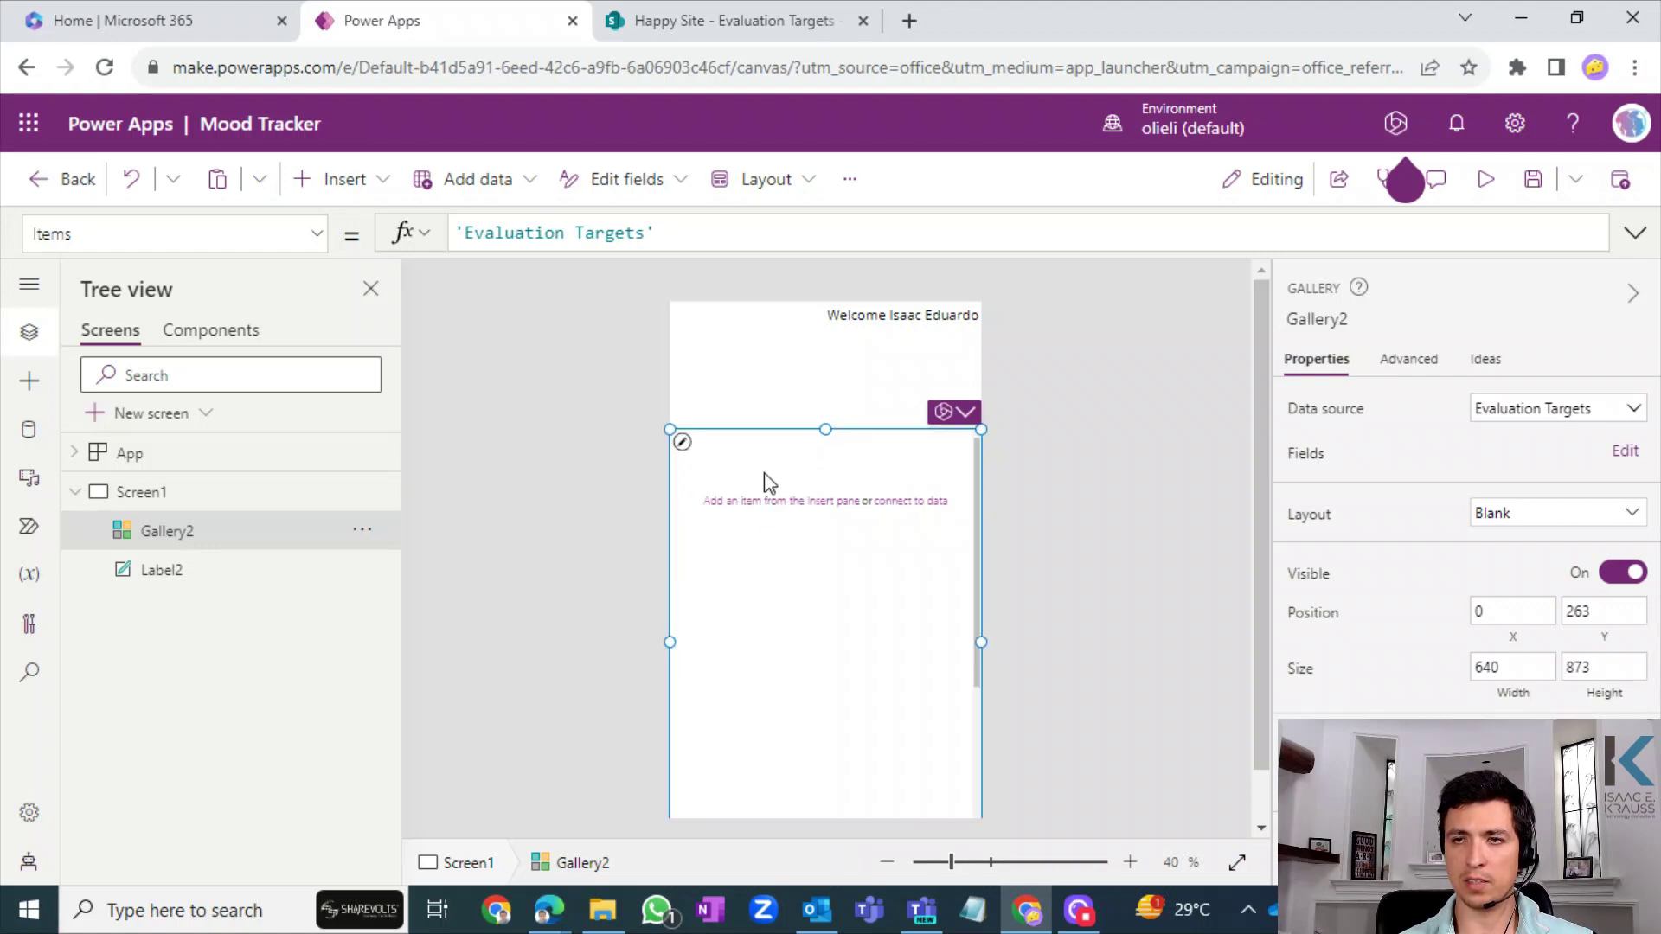
click(786, 478)
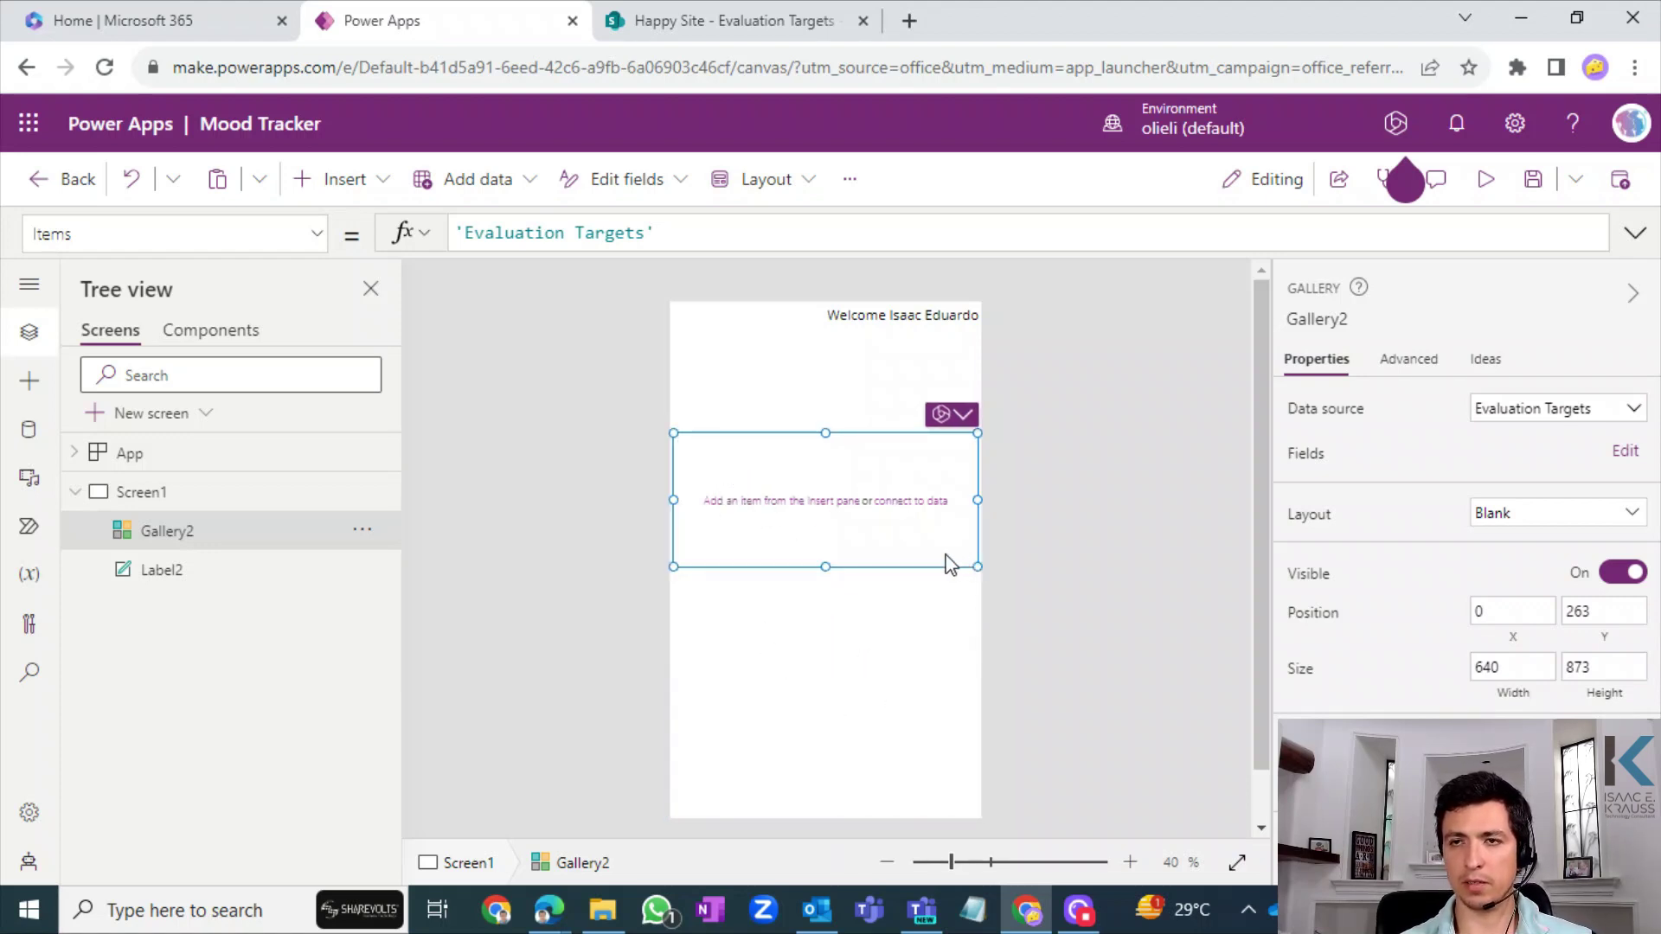
key(ctrl+v)
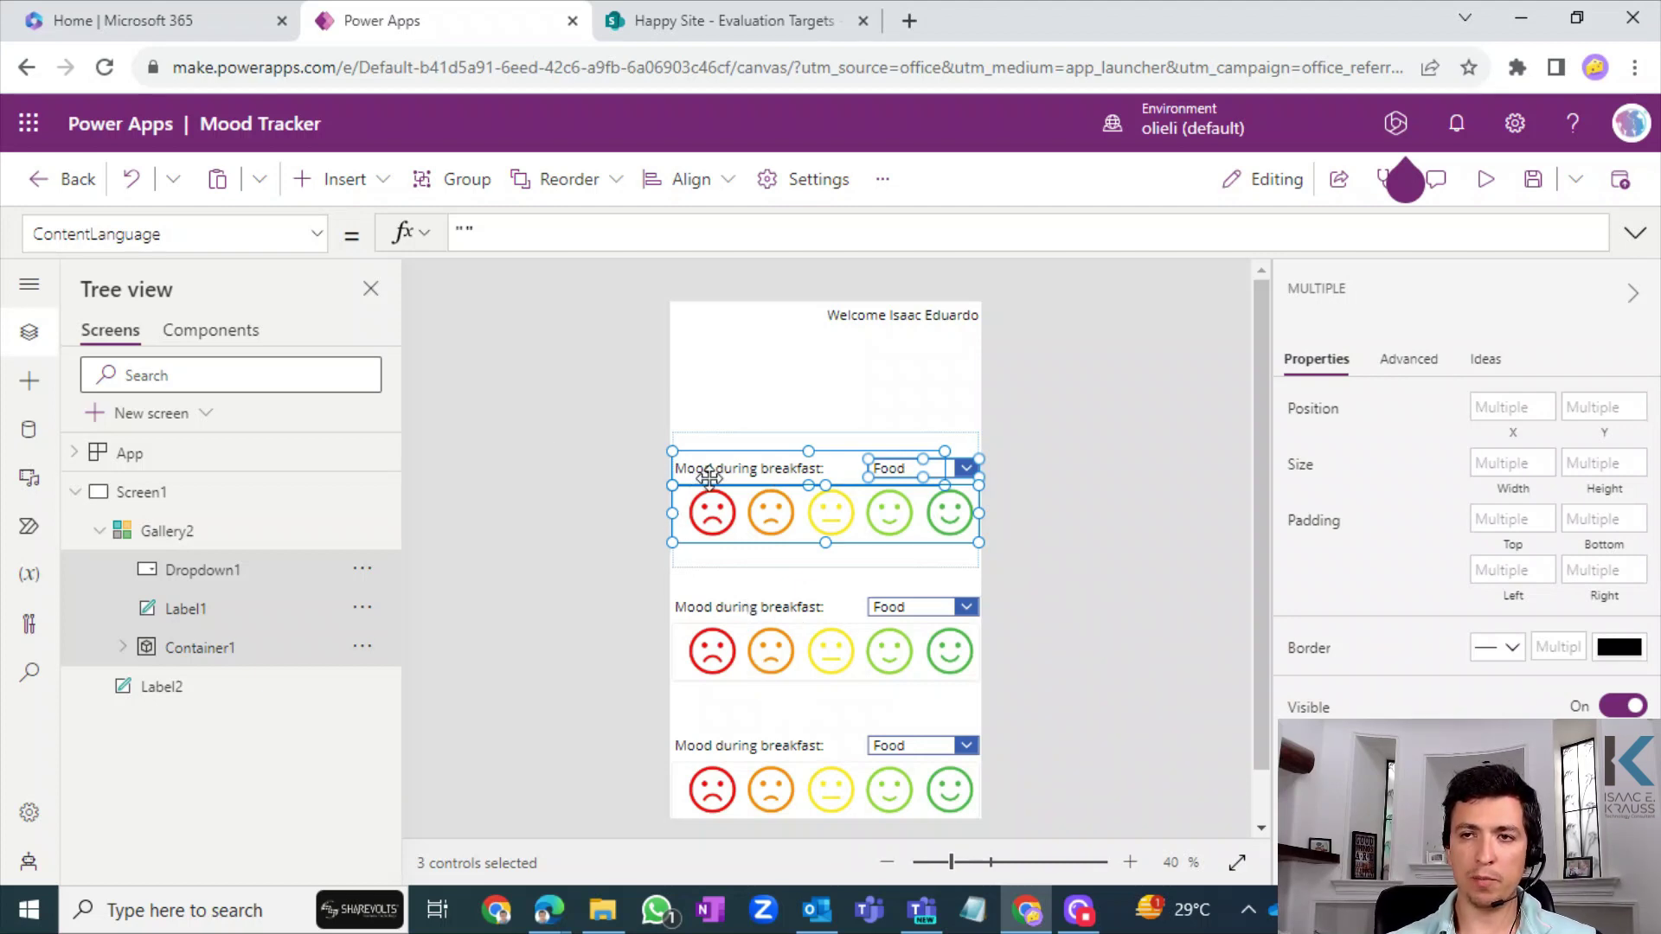
click(1140, 388)
click(781, 472)
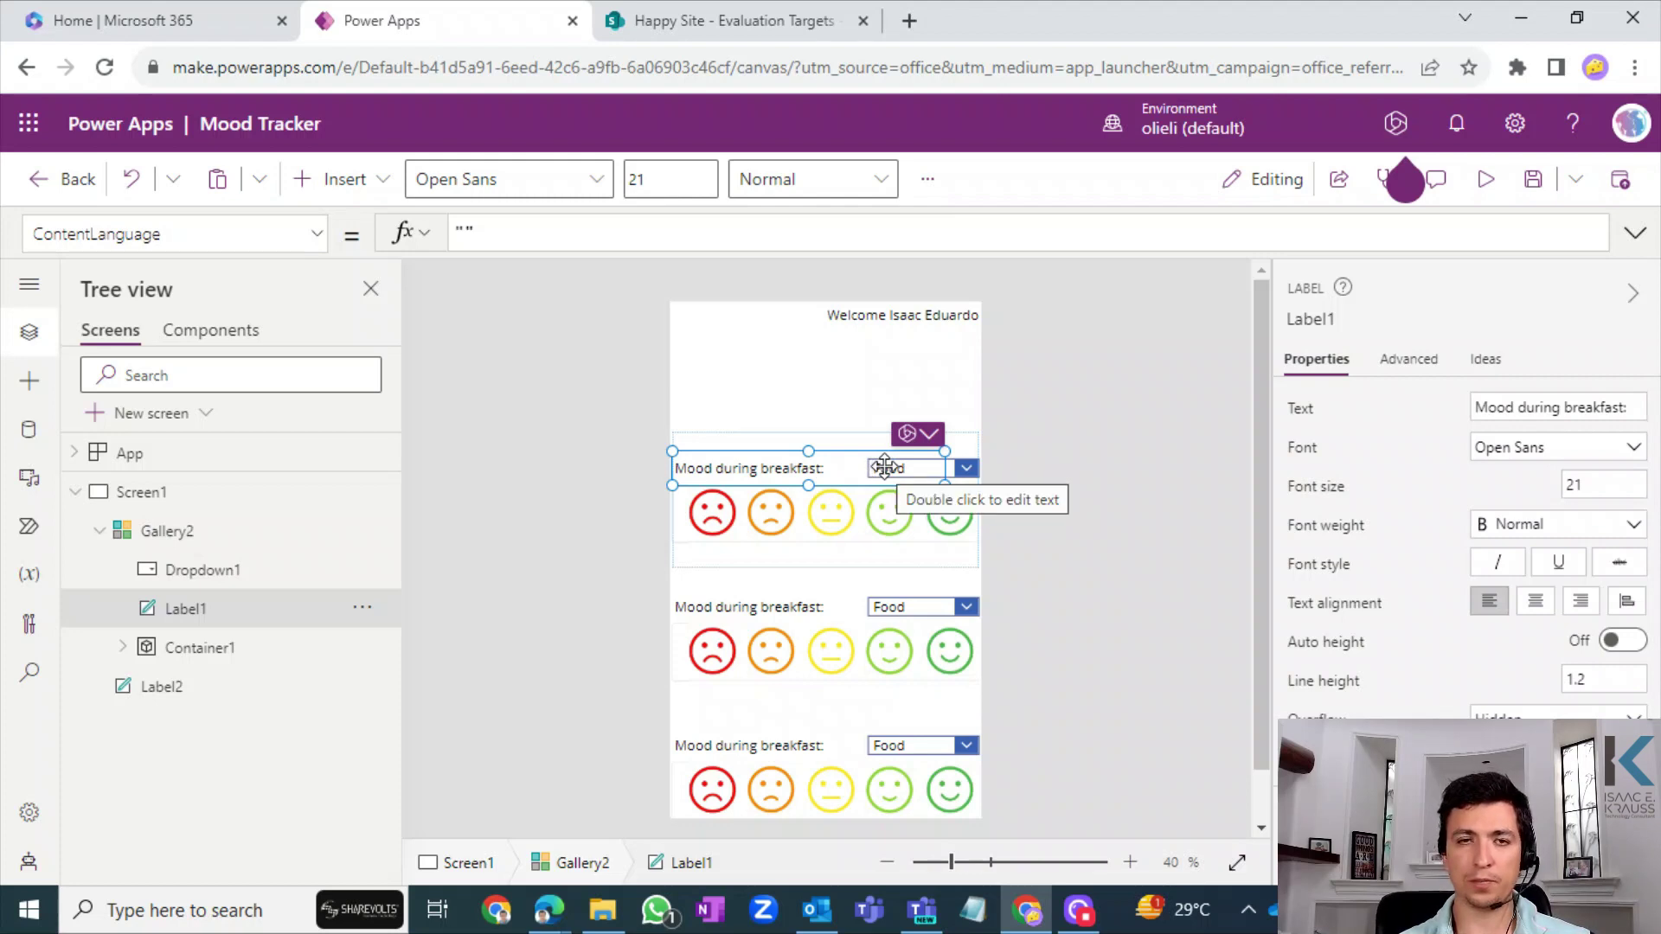
click(1102, 432)
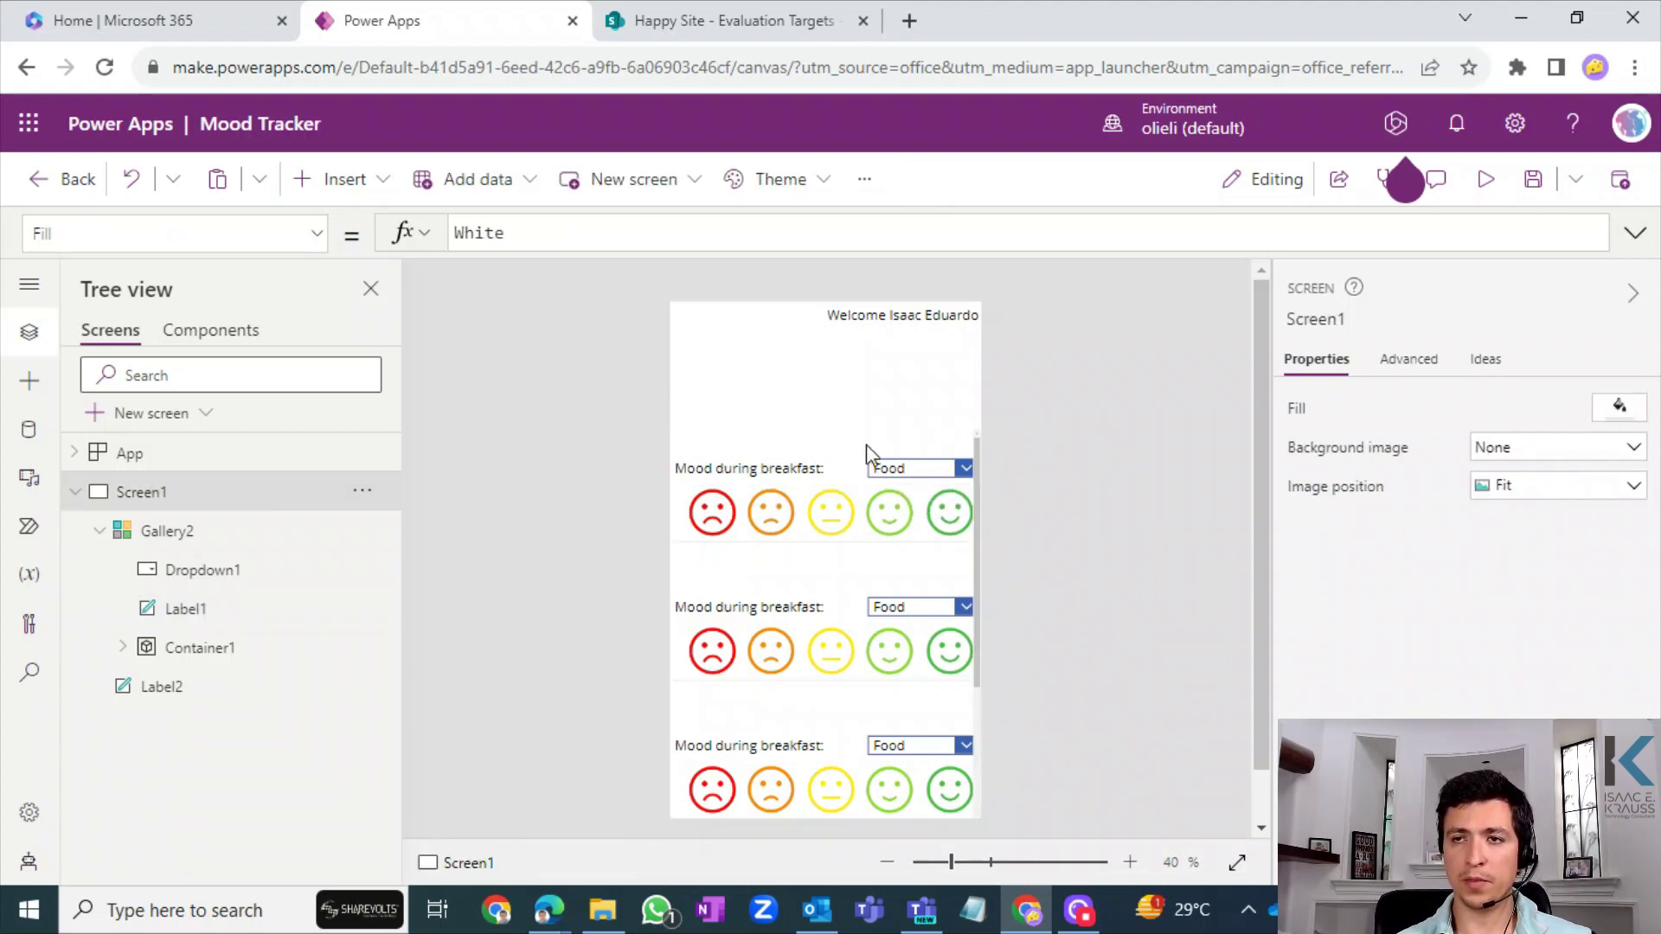
- Raise the gallery's upper edge to just below the welcome greeting, at Y 58 with a height of 1078
click(978, 439)
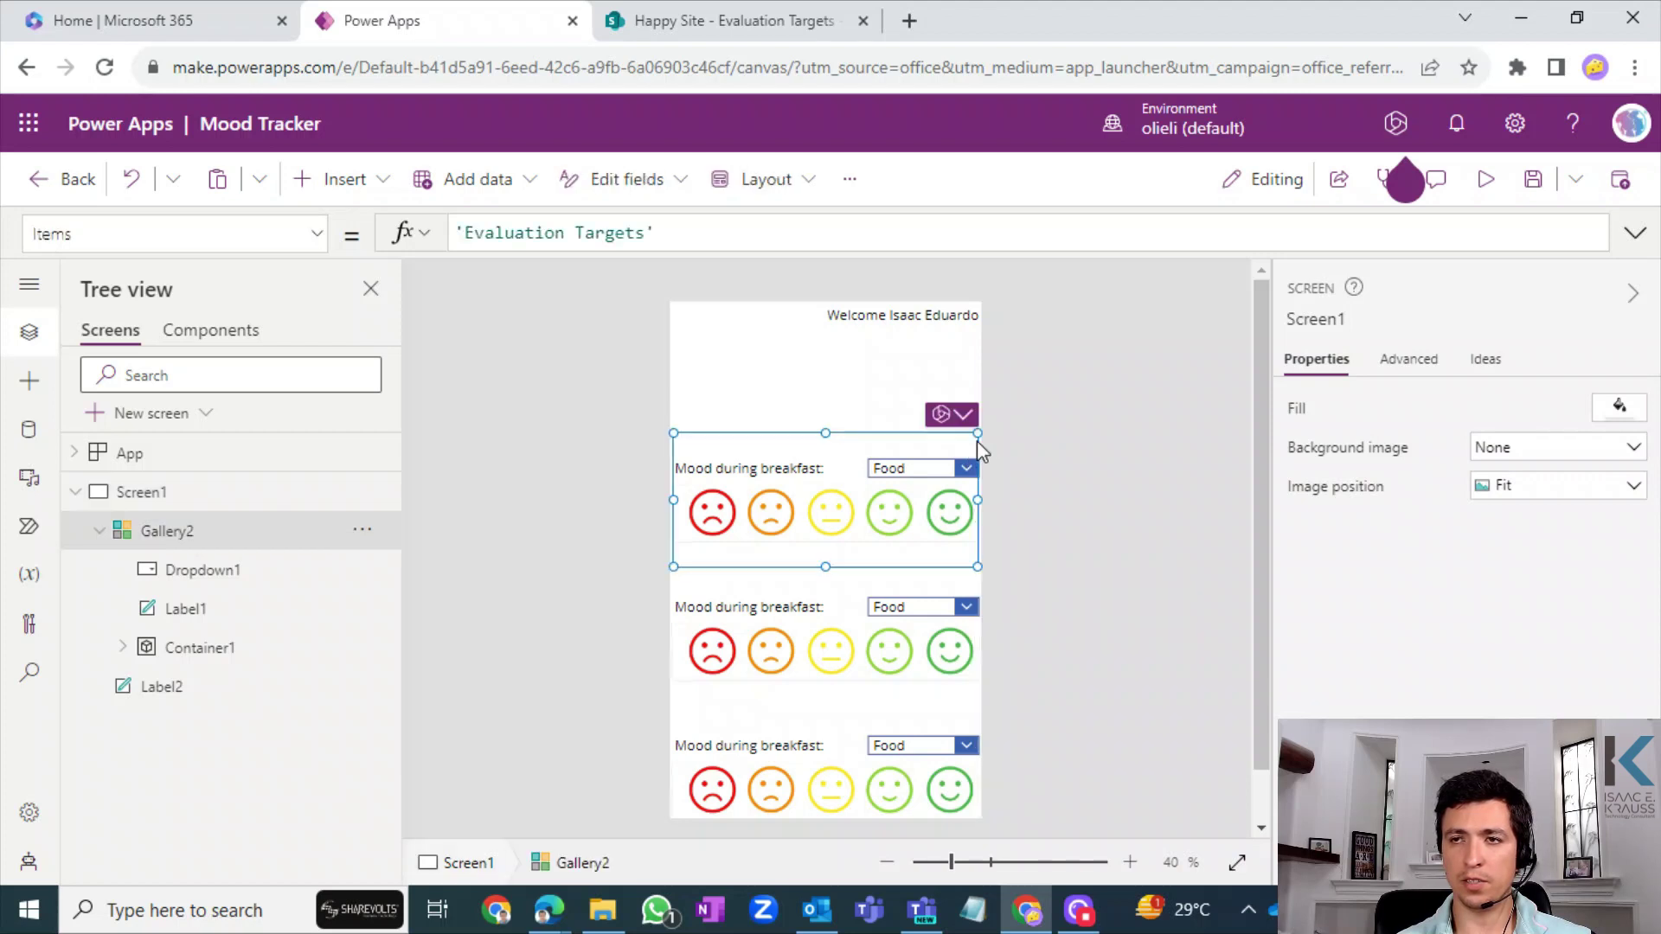
click(1139, 540)
click(199, 541)
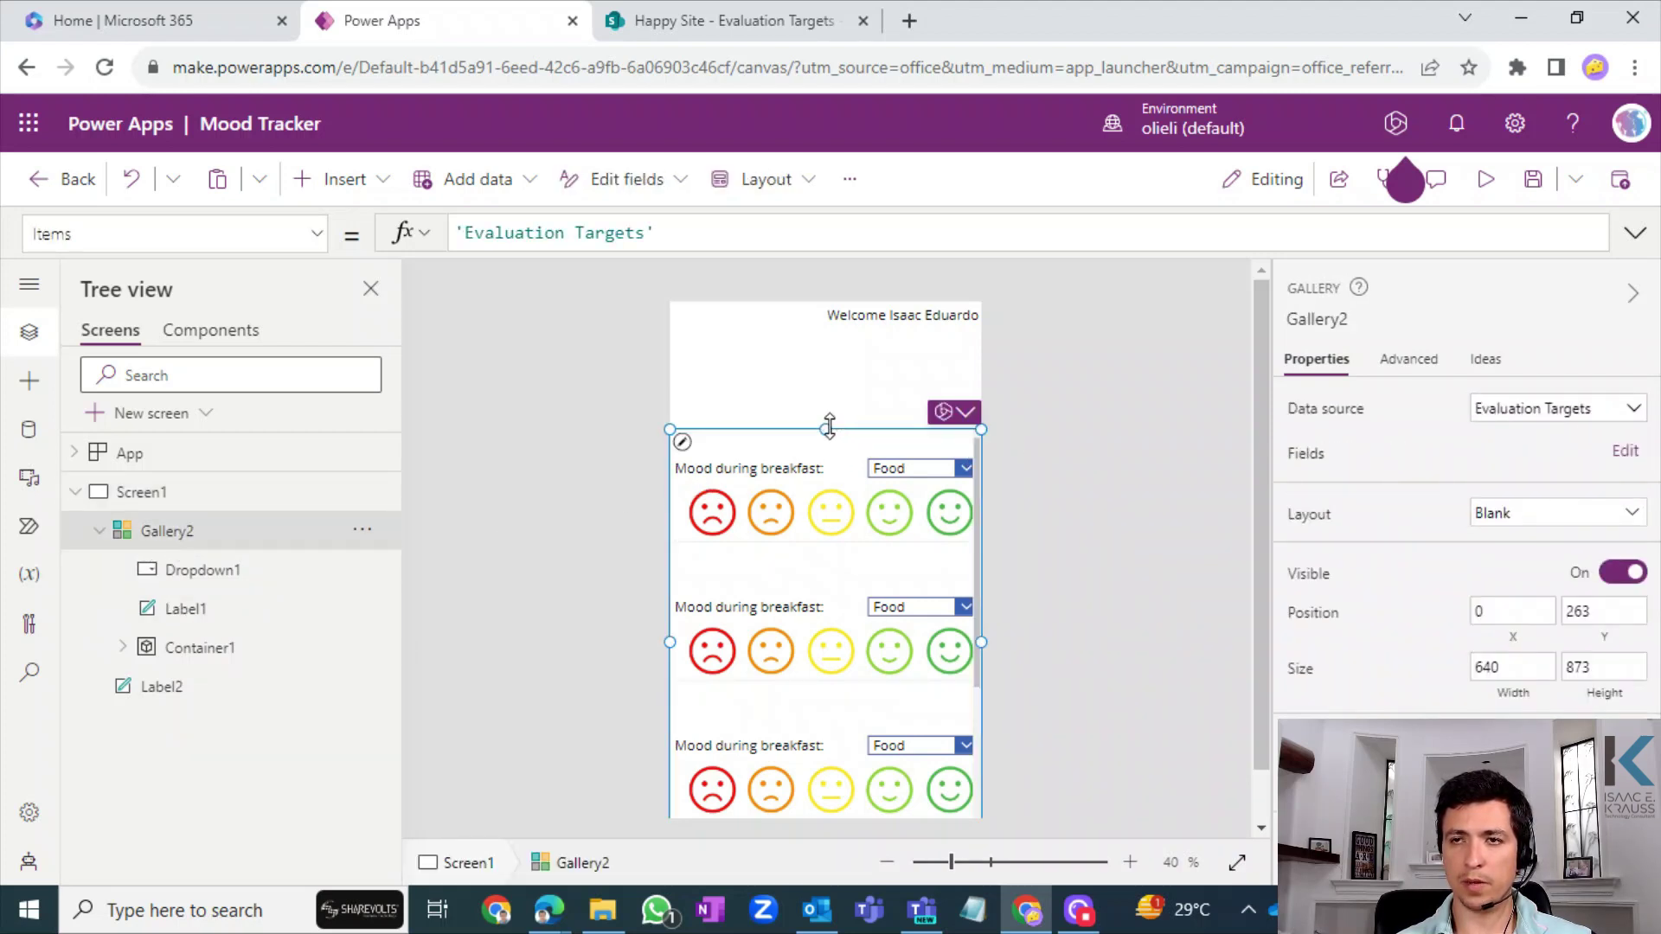
drag(826, 429, 830, 328)
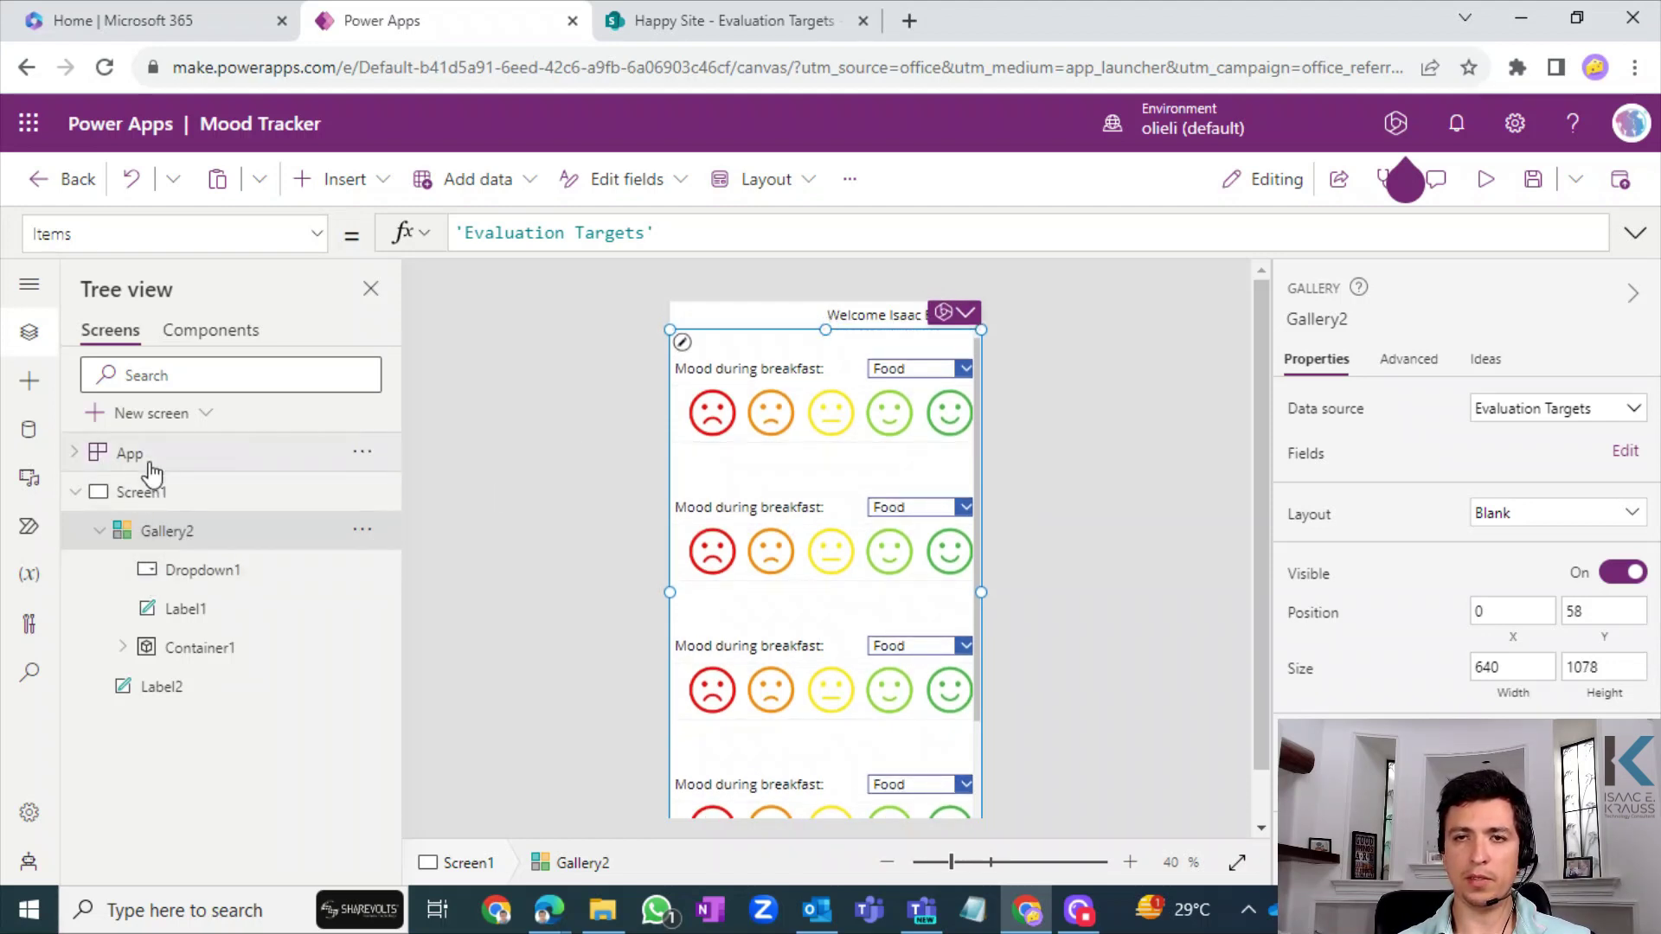
click(244, 502)
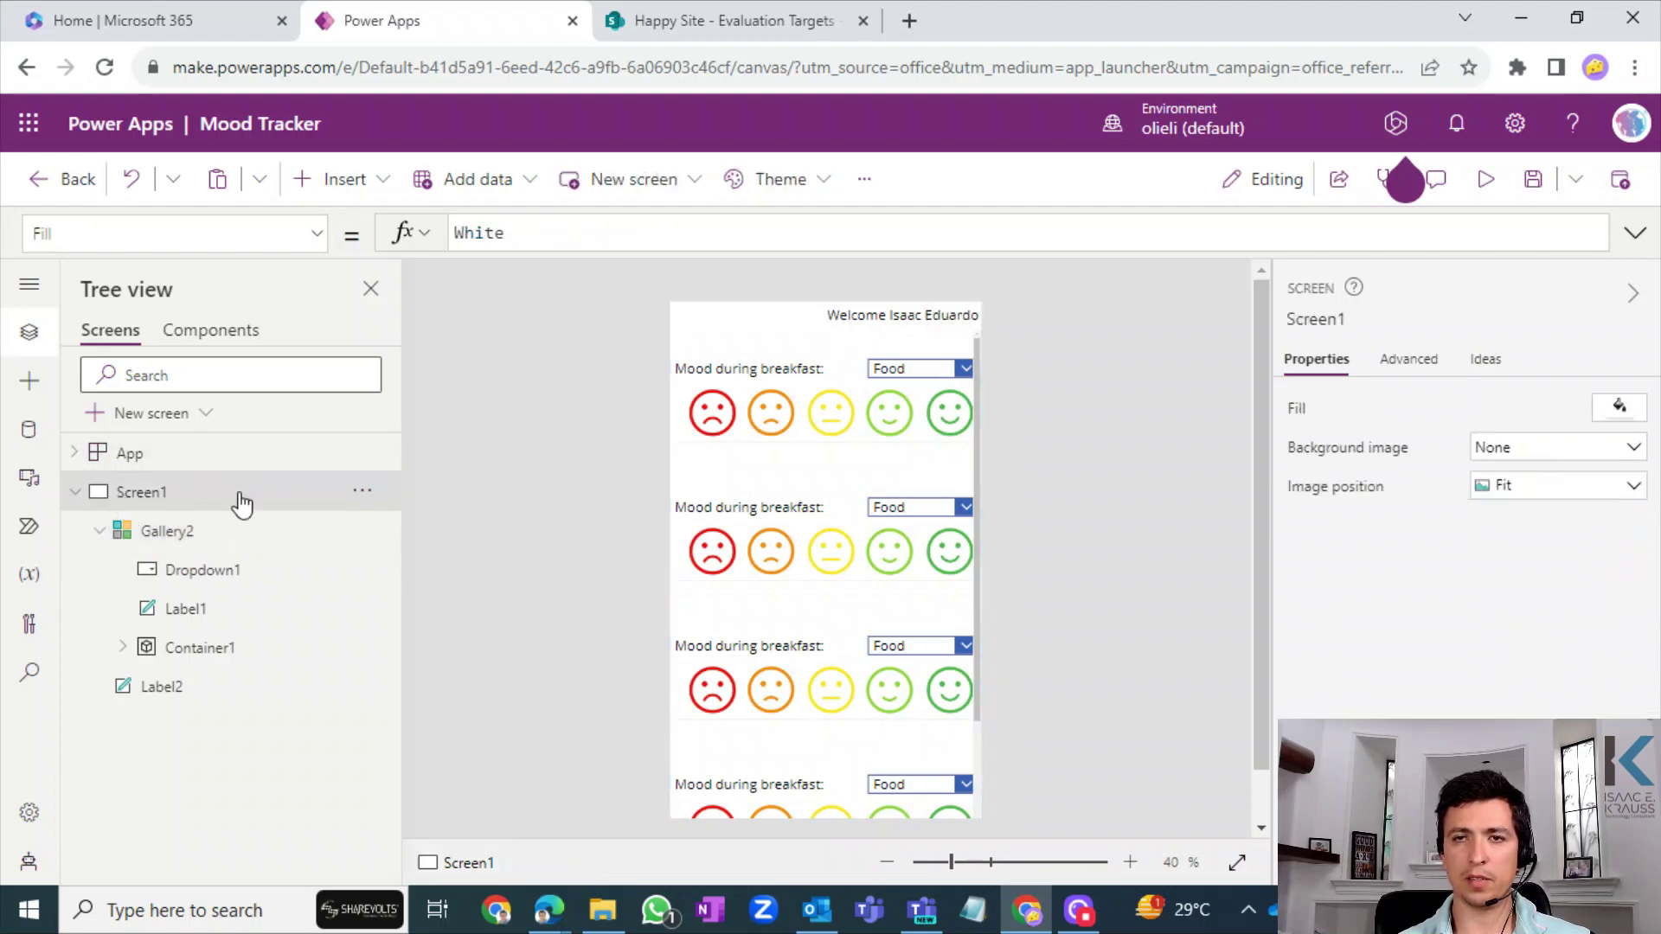
- Rename Screen1 as TargetEvaluationScreen
click(362, 490)
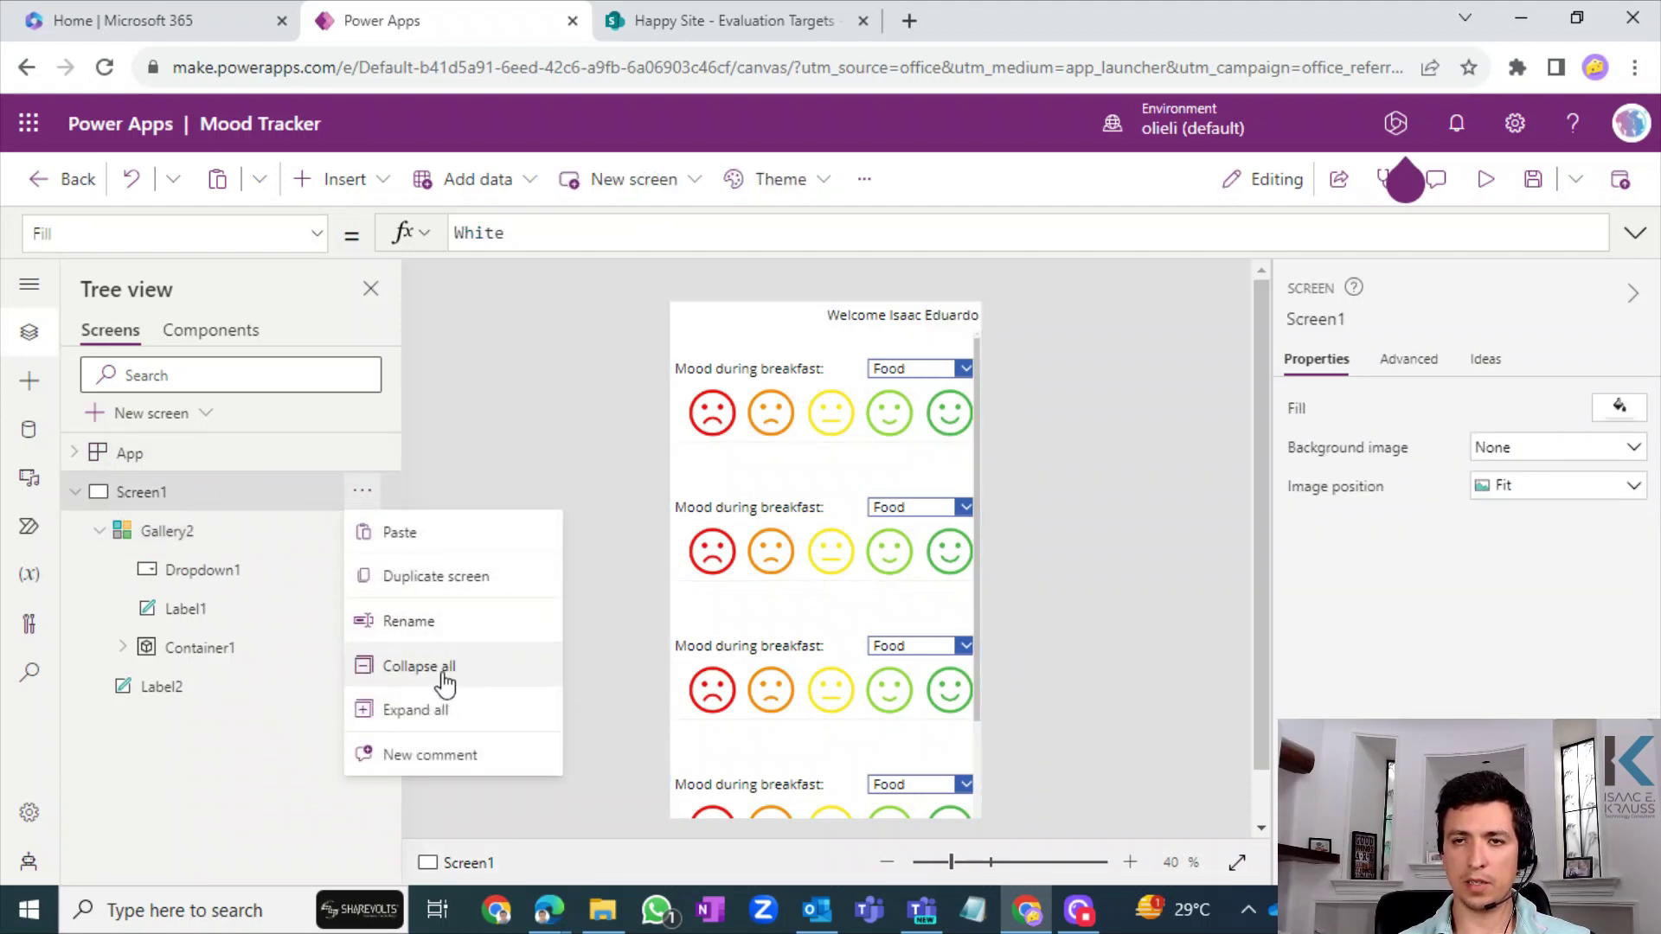
click(437, 630)
key(Home)
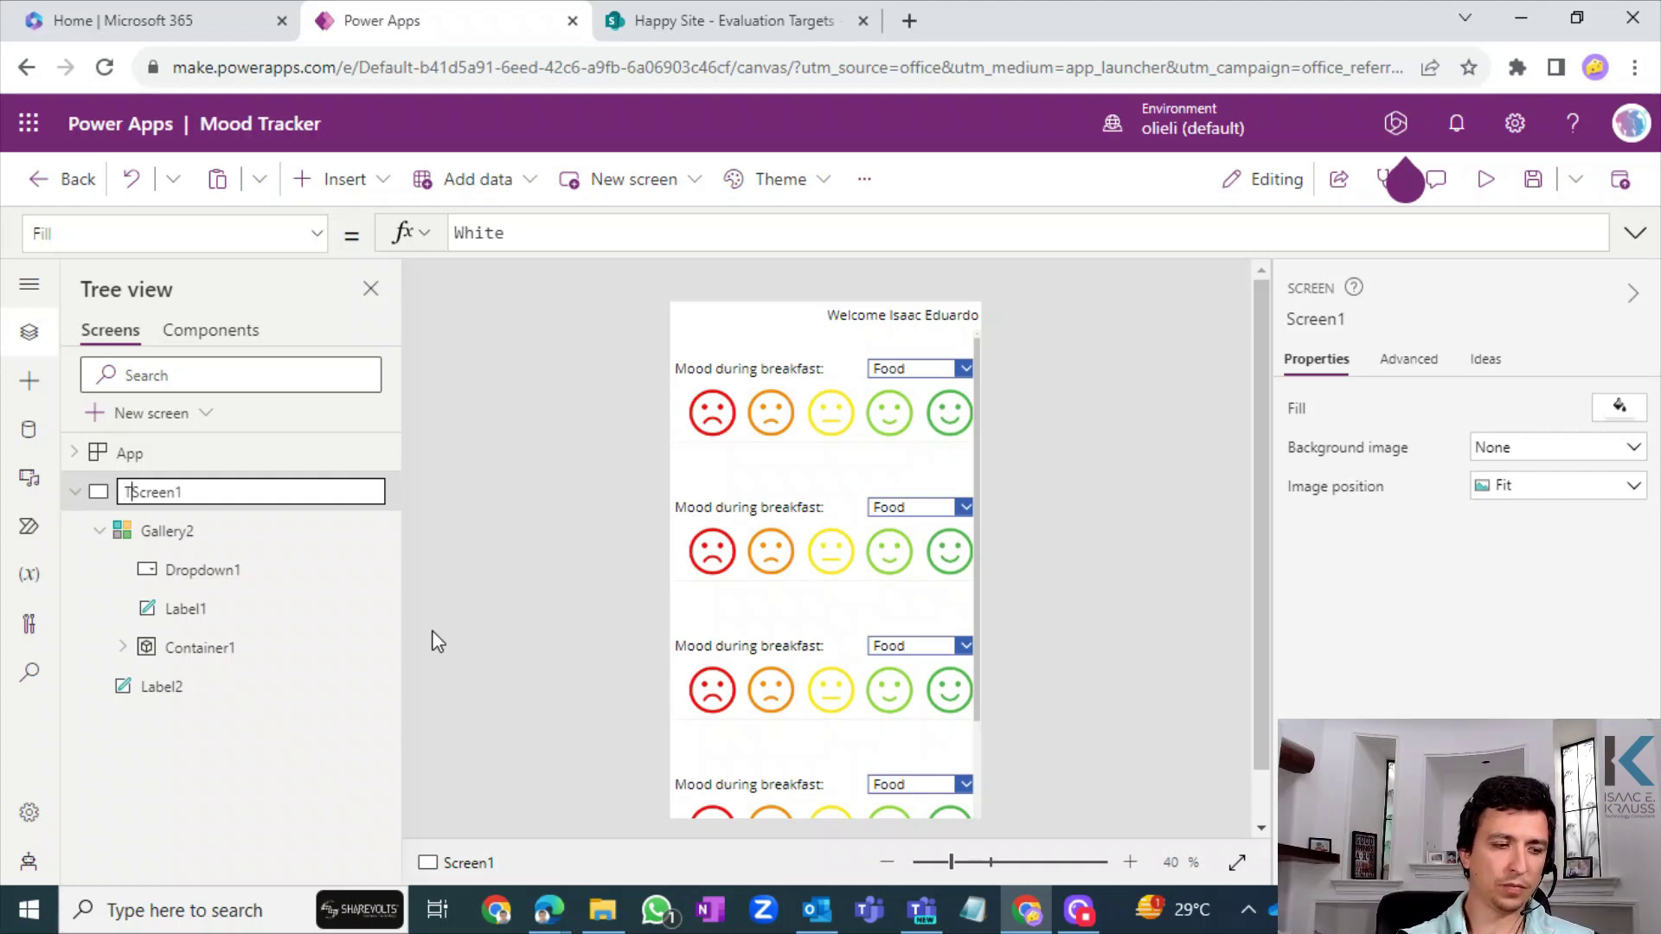
text(Tar)
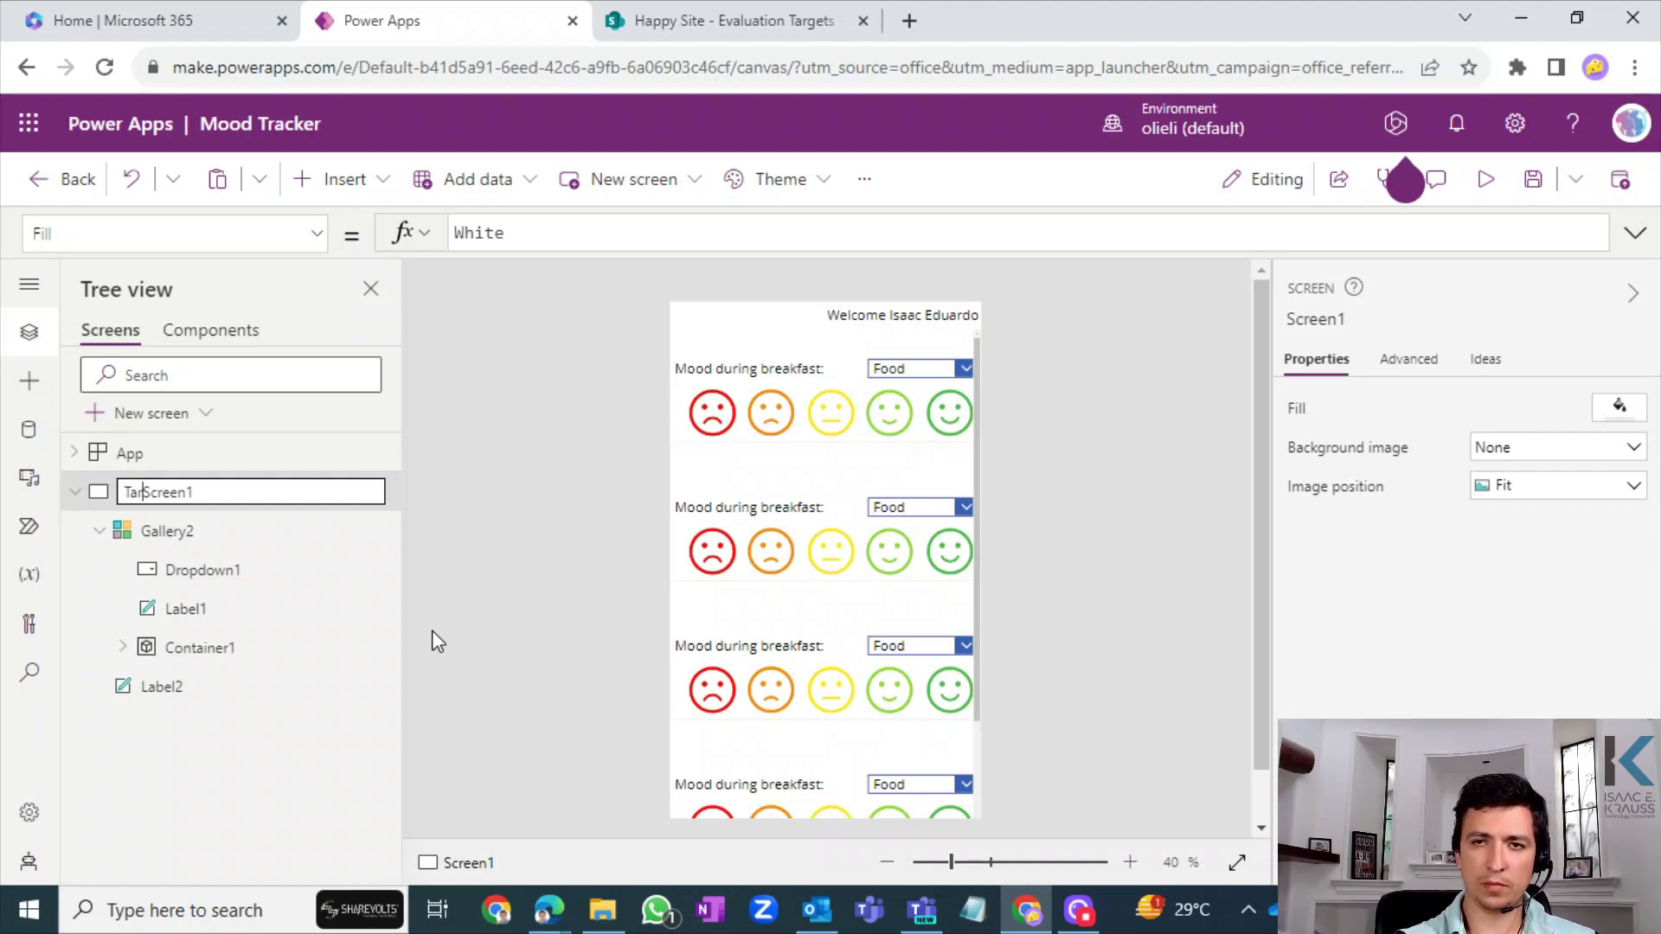
text(getEval)
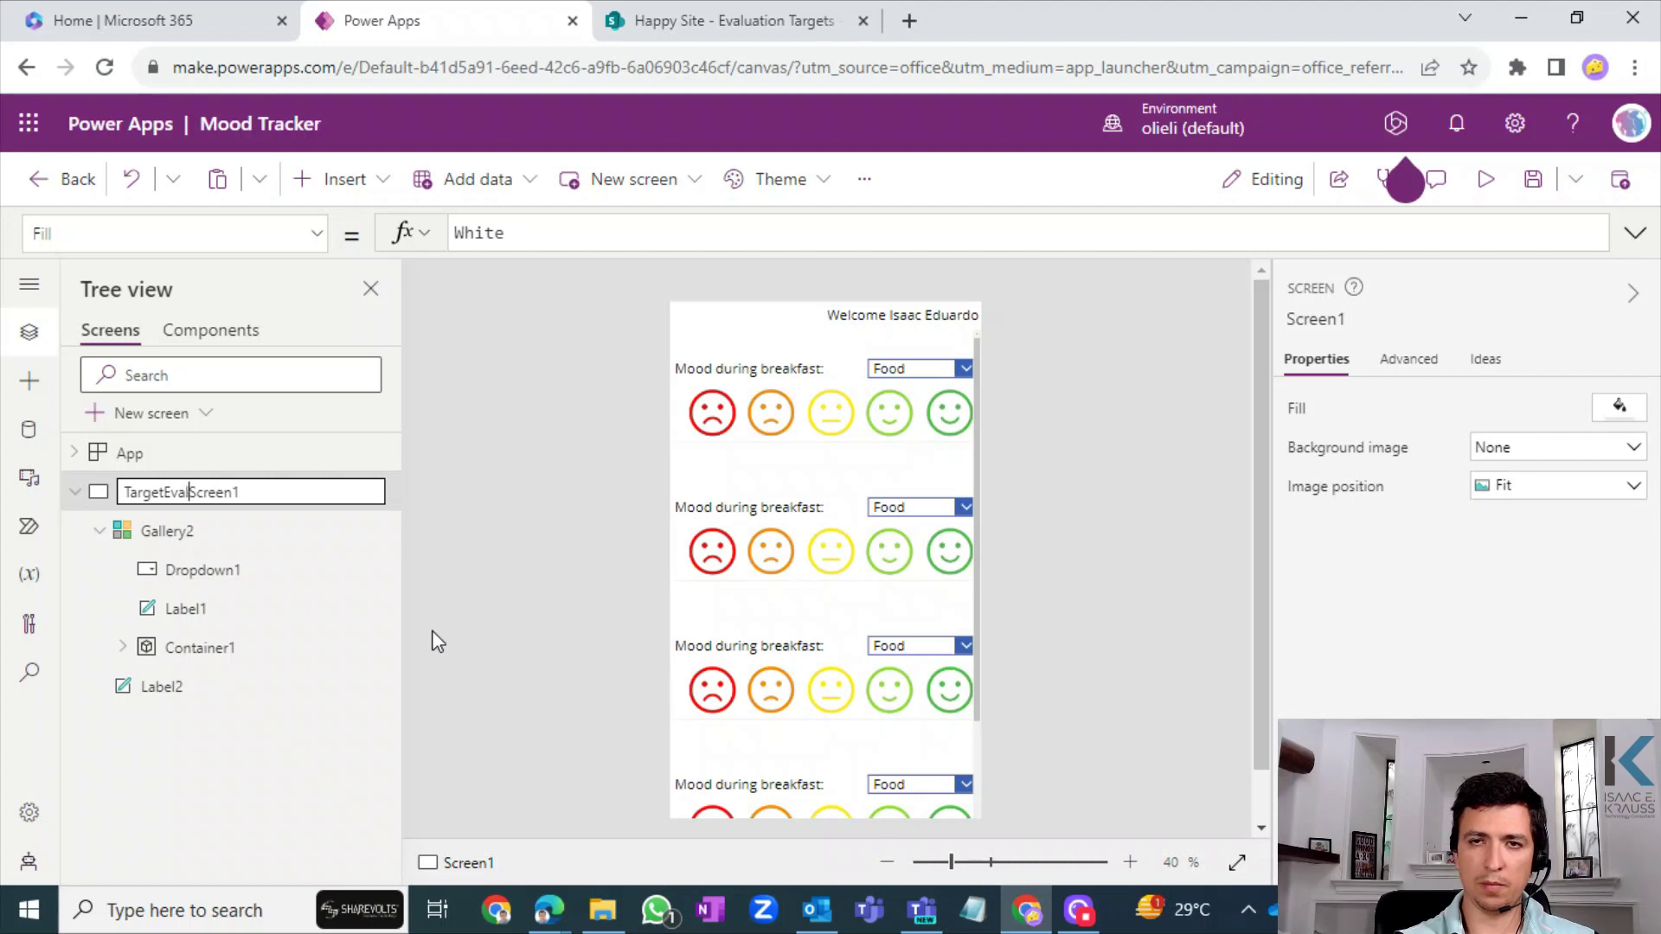
text(uation)
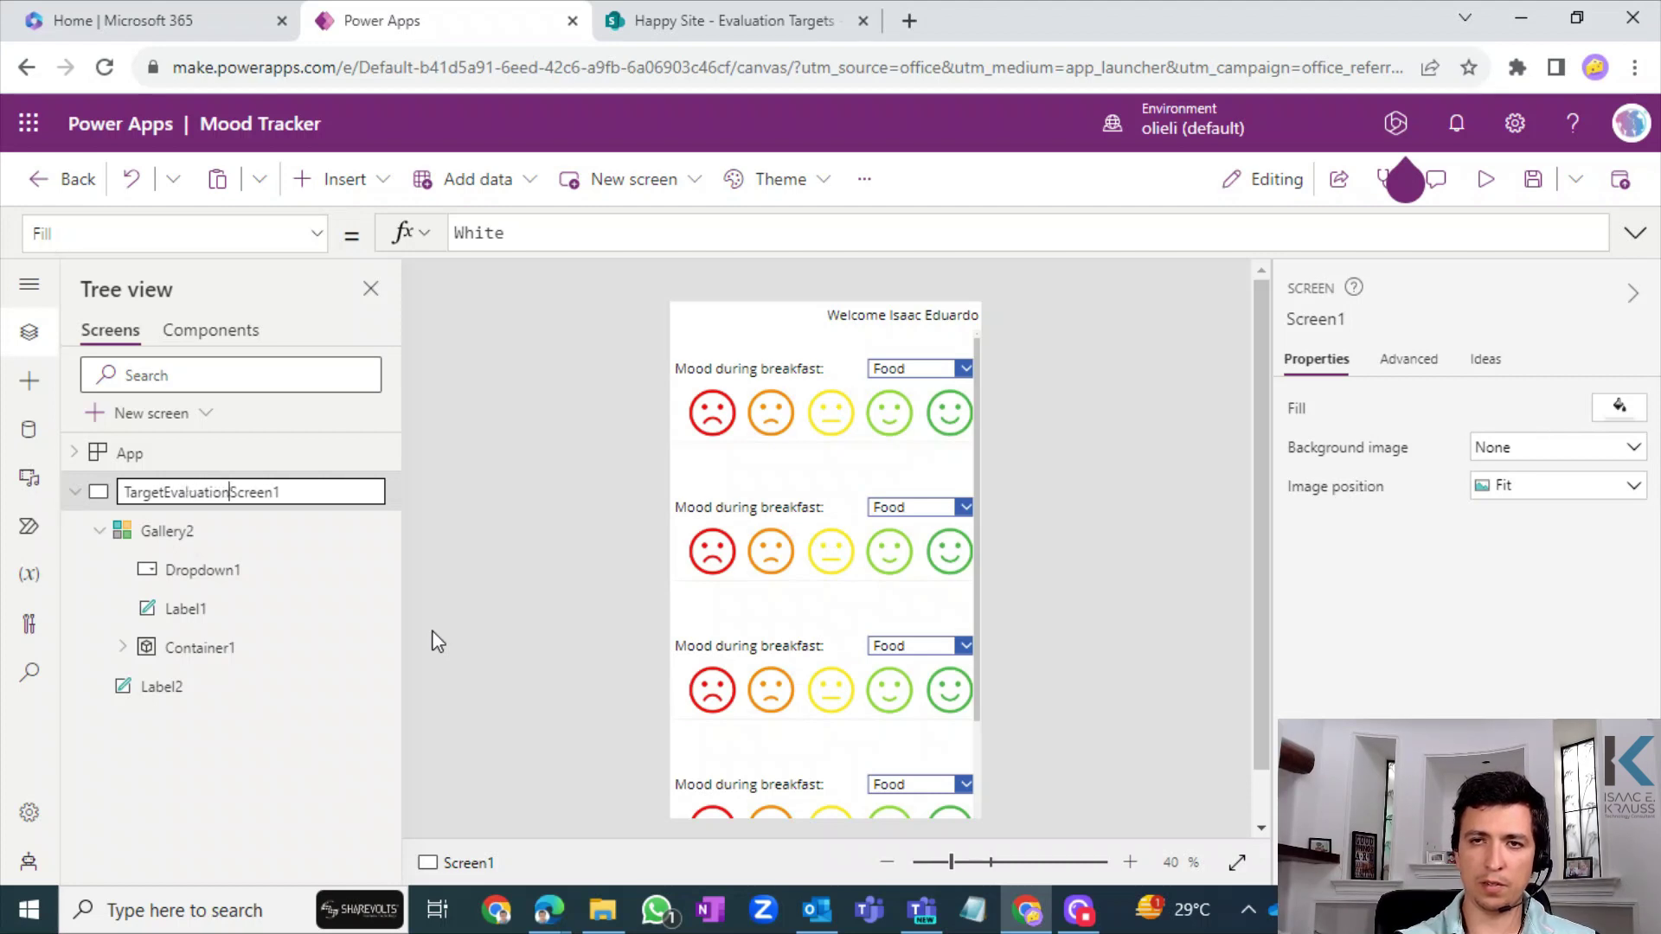
key(Return)
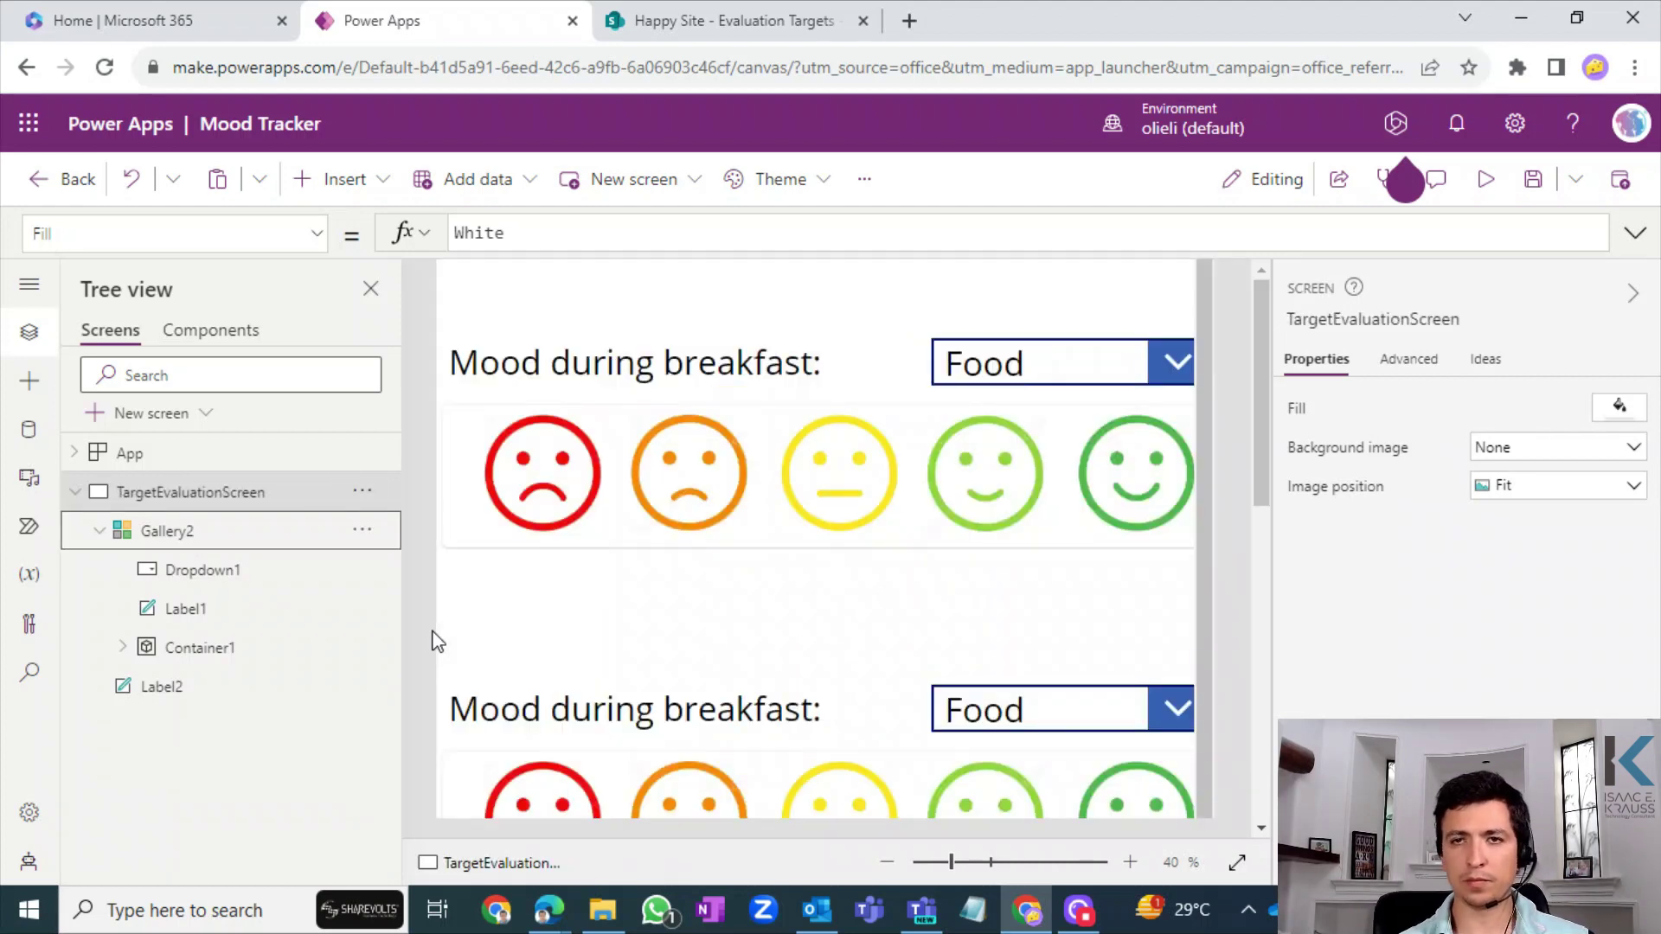
- Rename the gallery bound to Evaluation Targets as TargetsGallery
click(922, 862)
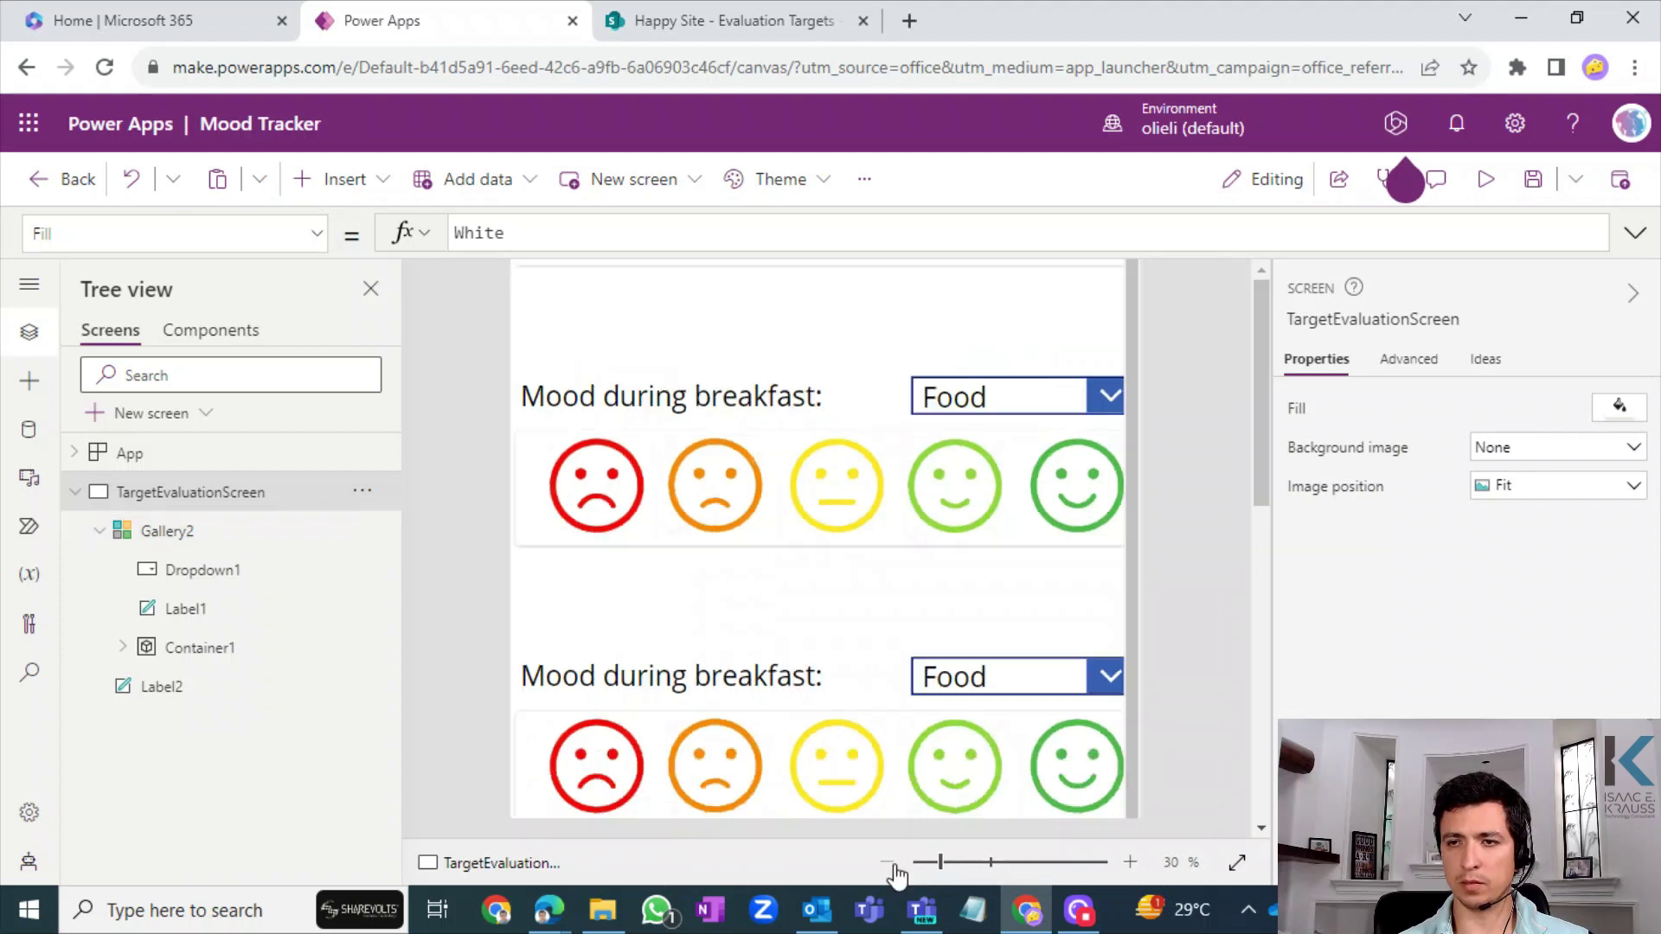
click(1126, 863)
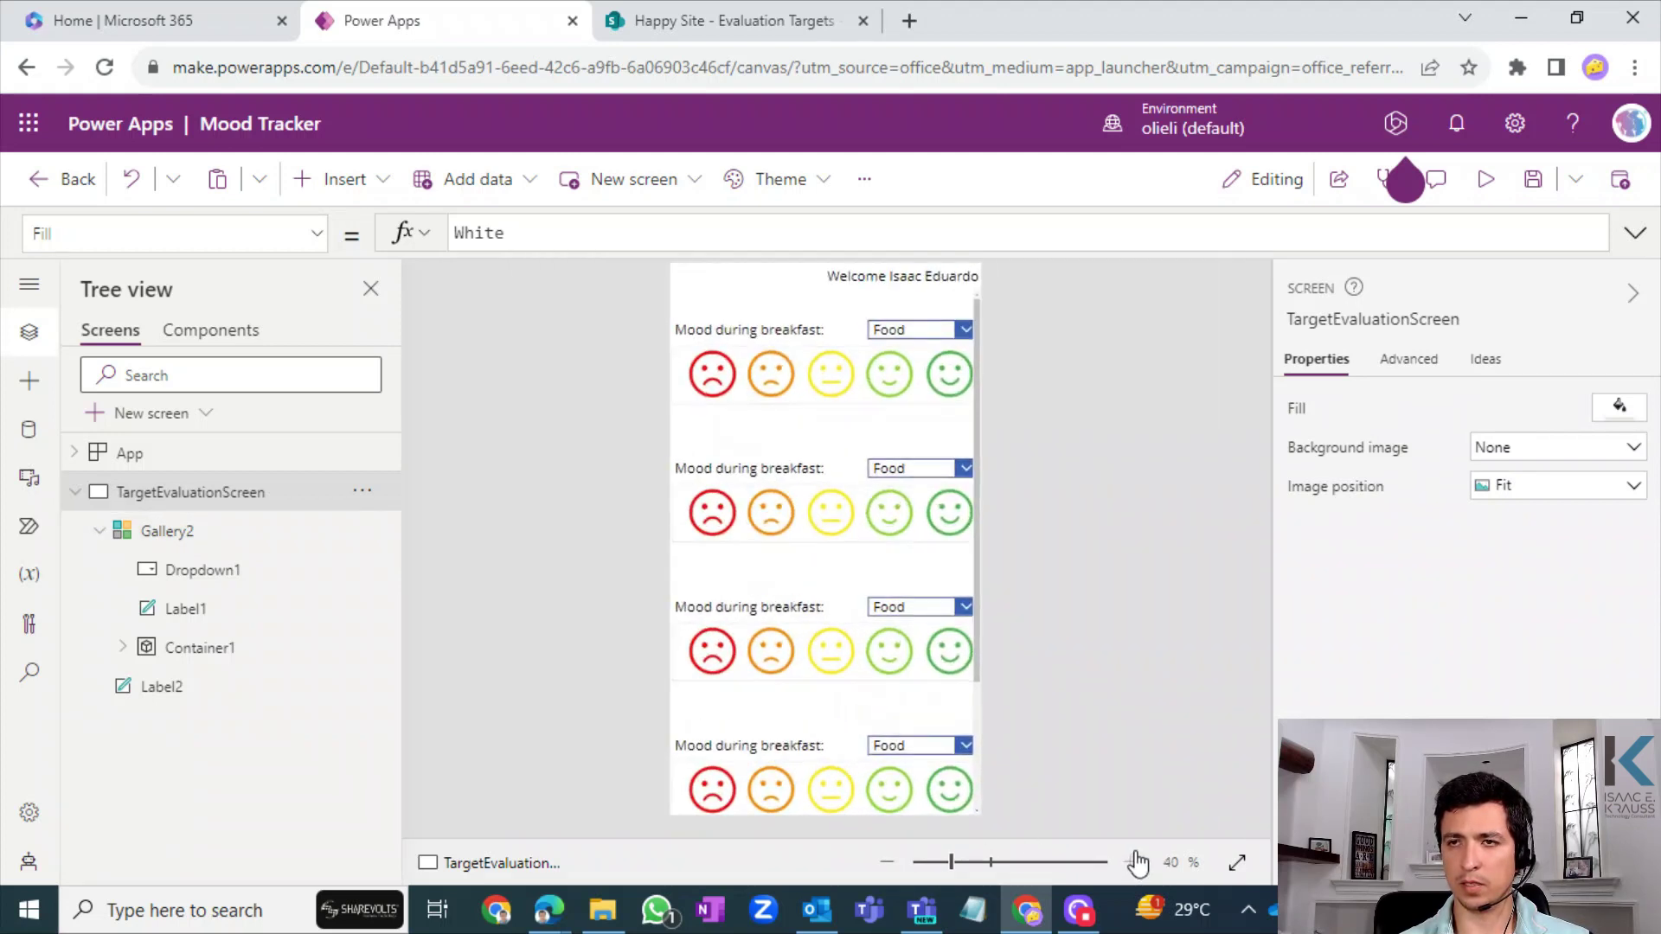
click(271, 564)
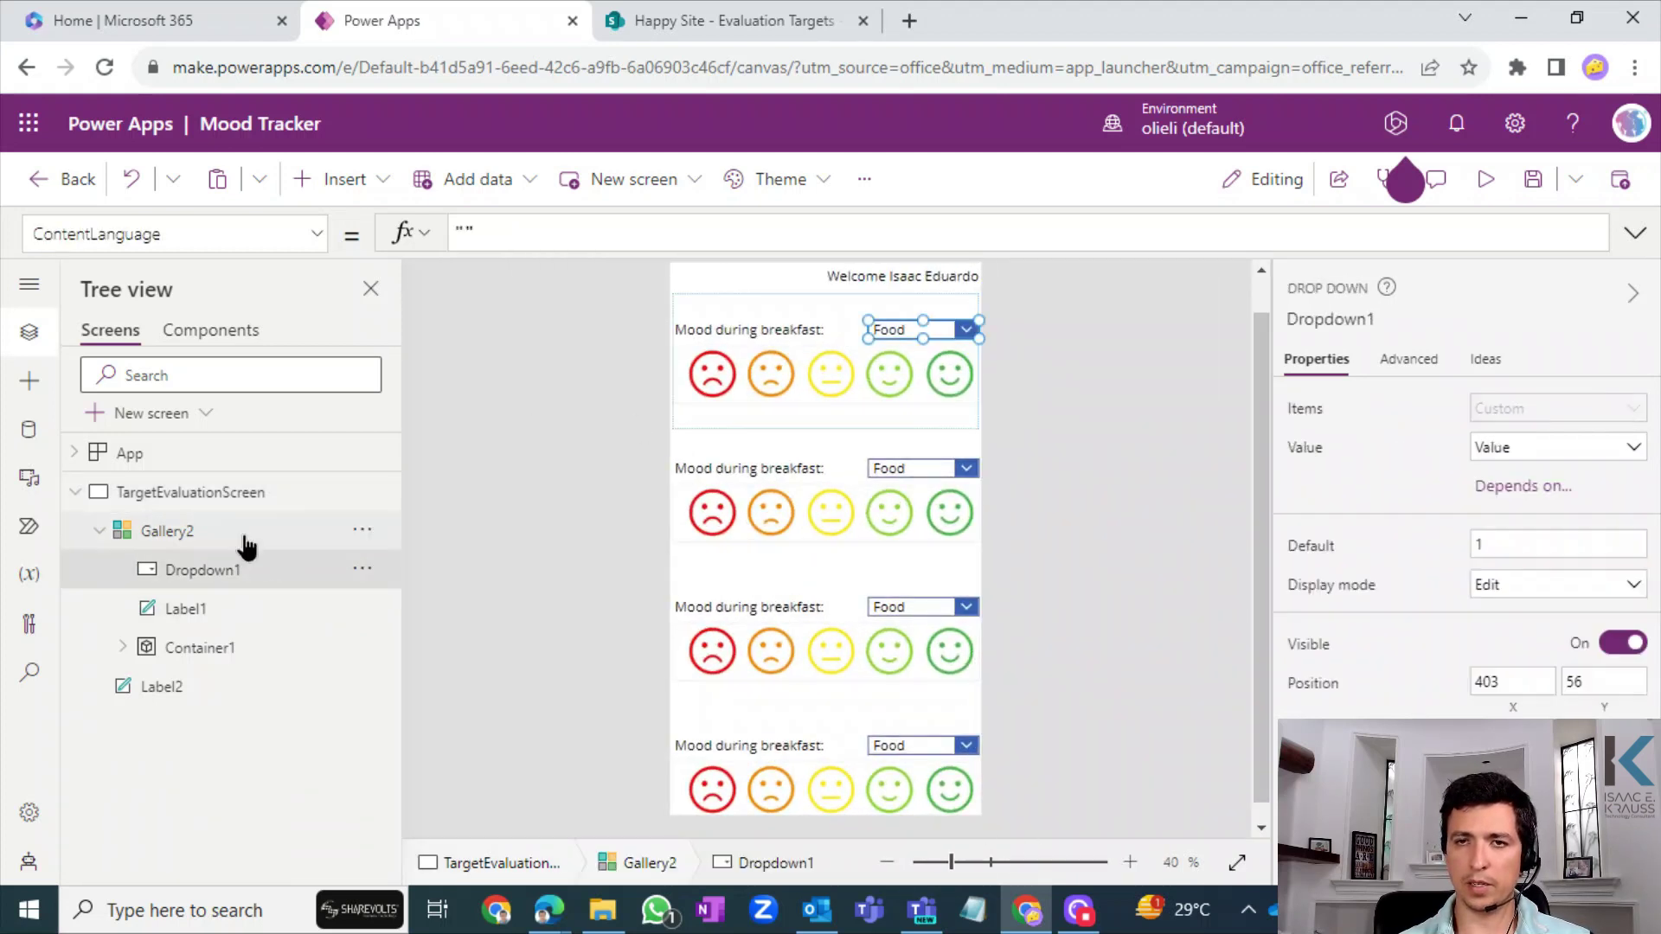
click(326, 540)
click(362, 530)
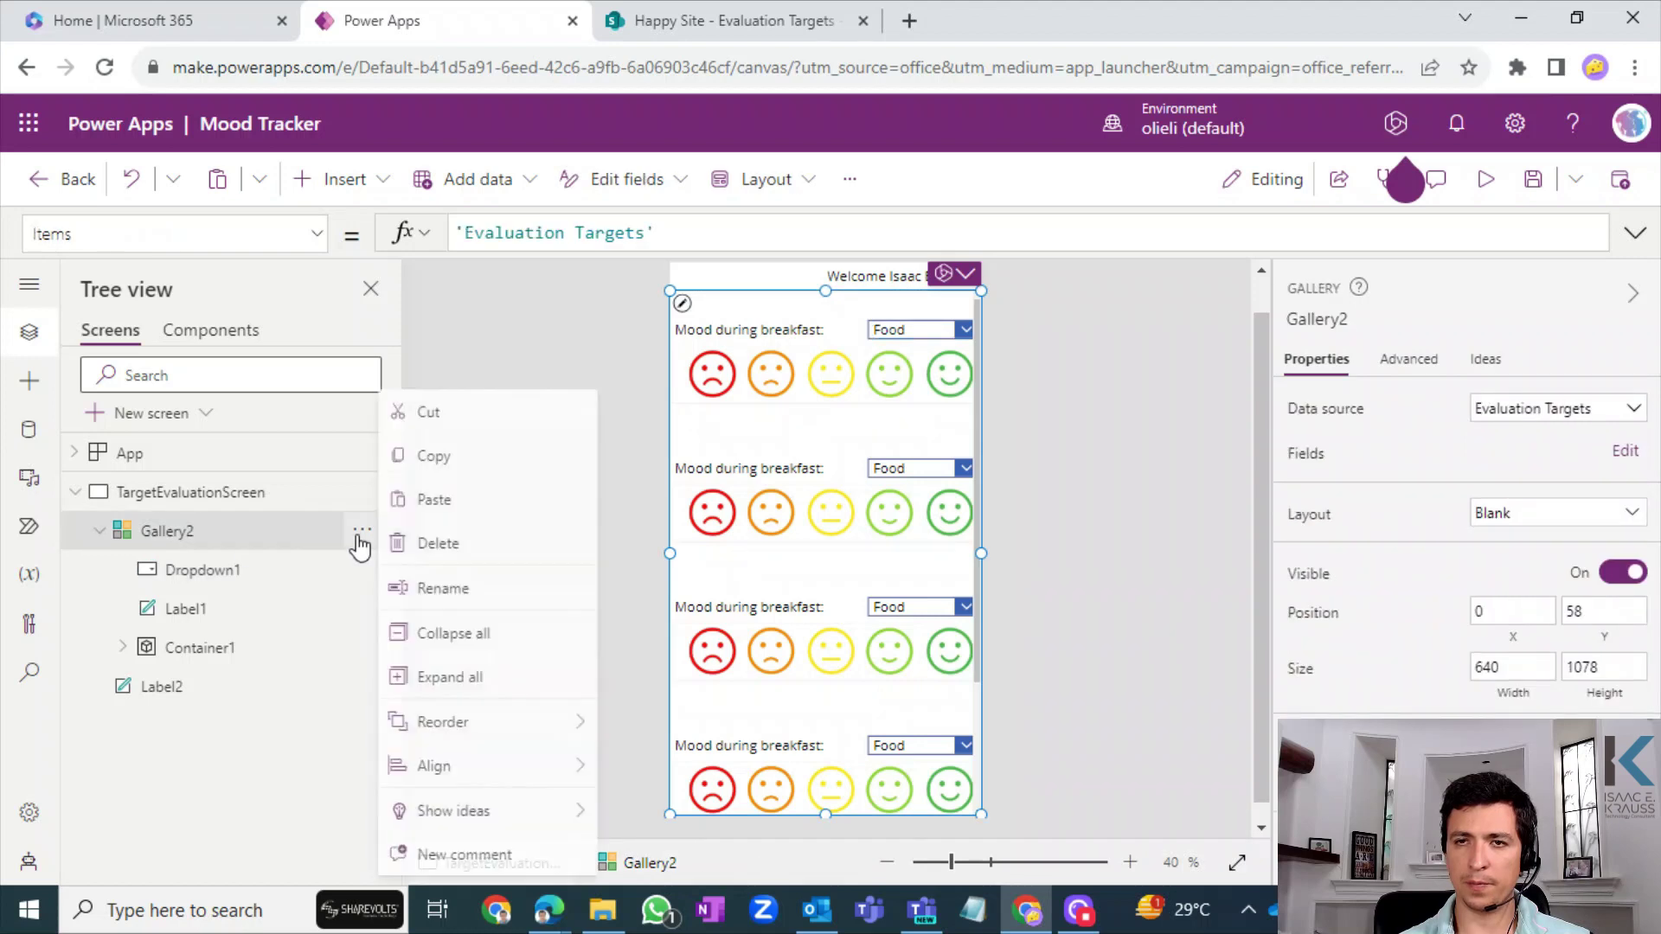
click(448, 590)
text(Gallery)
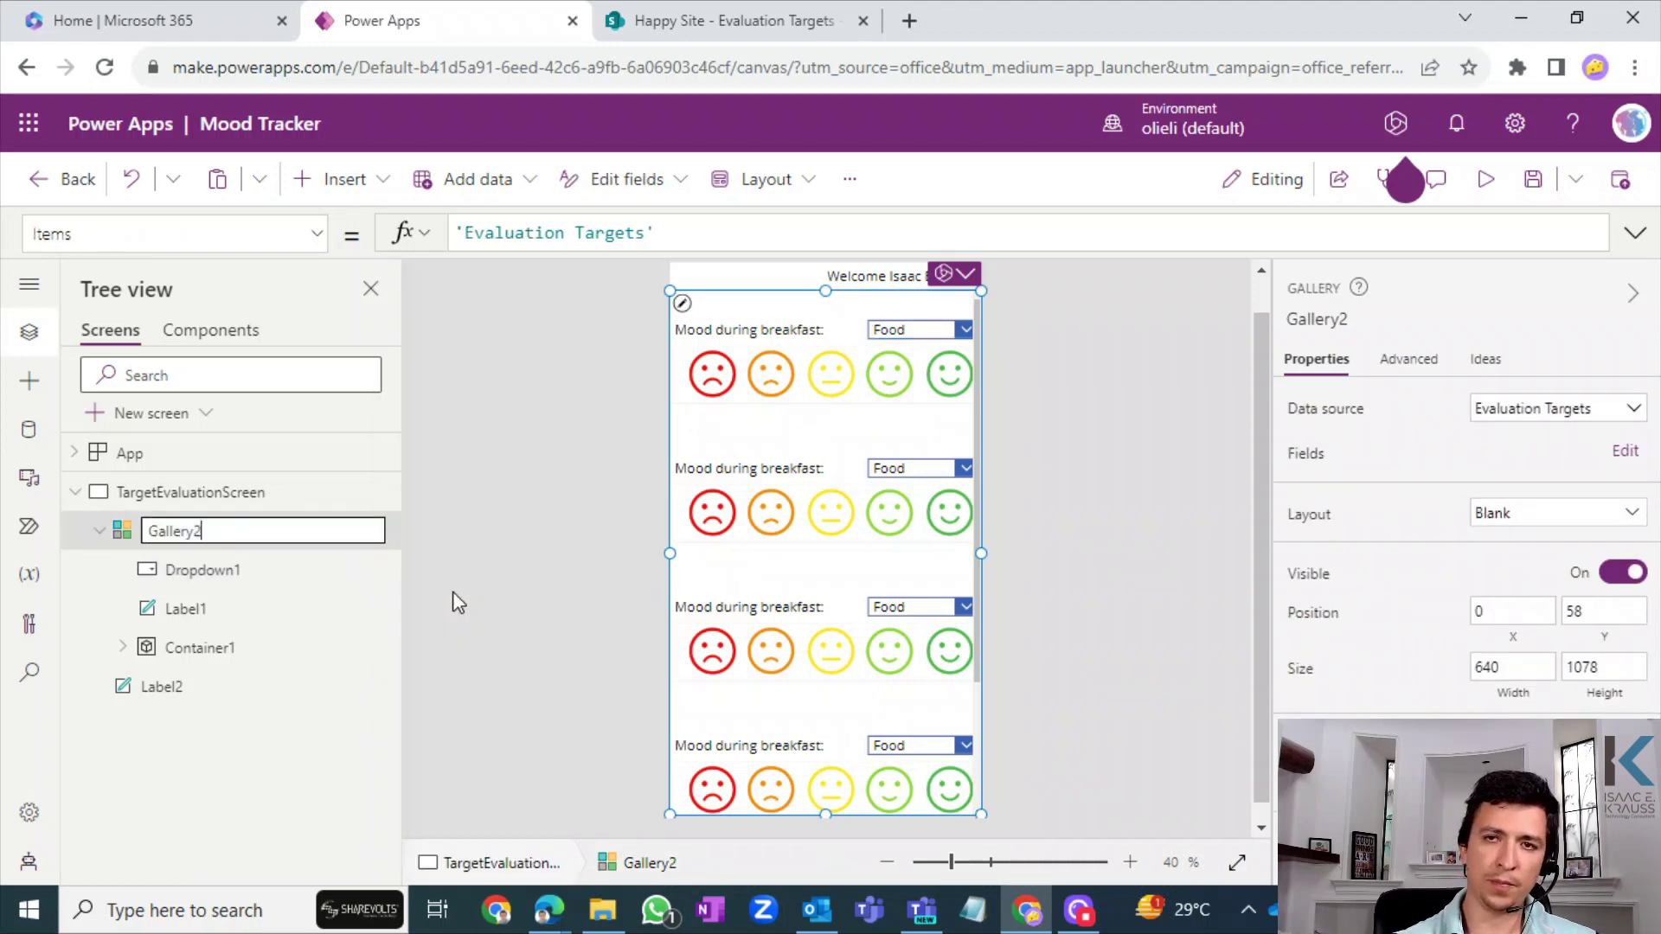
key(Home)
text(Targets)
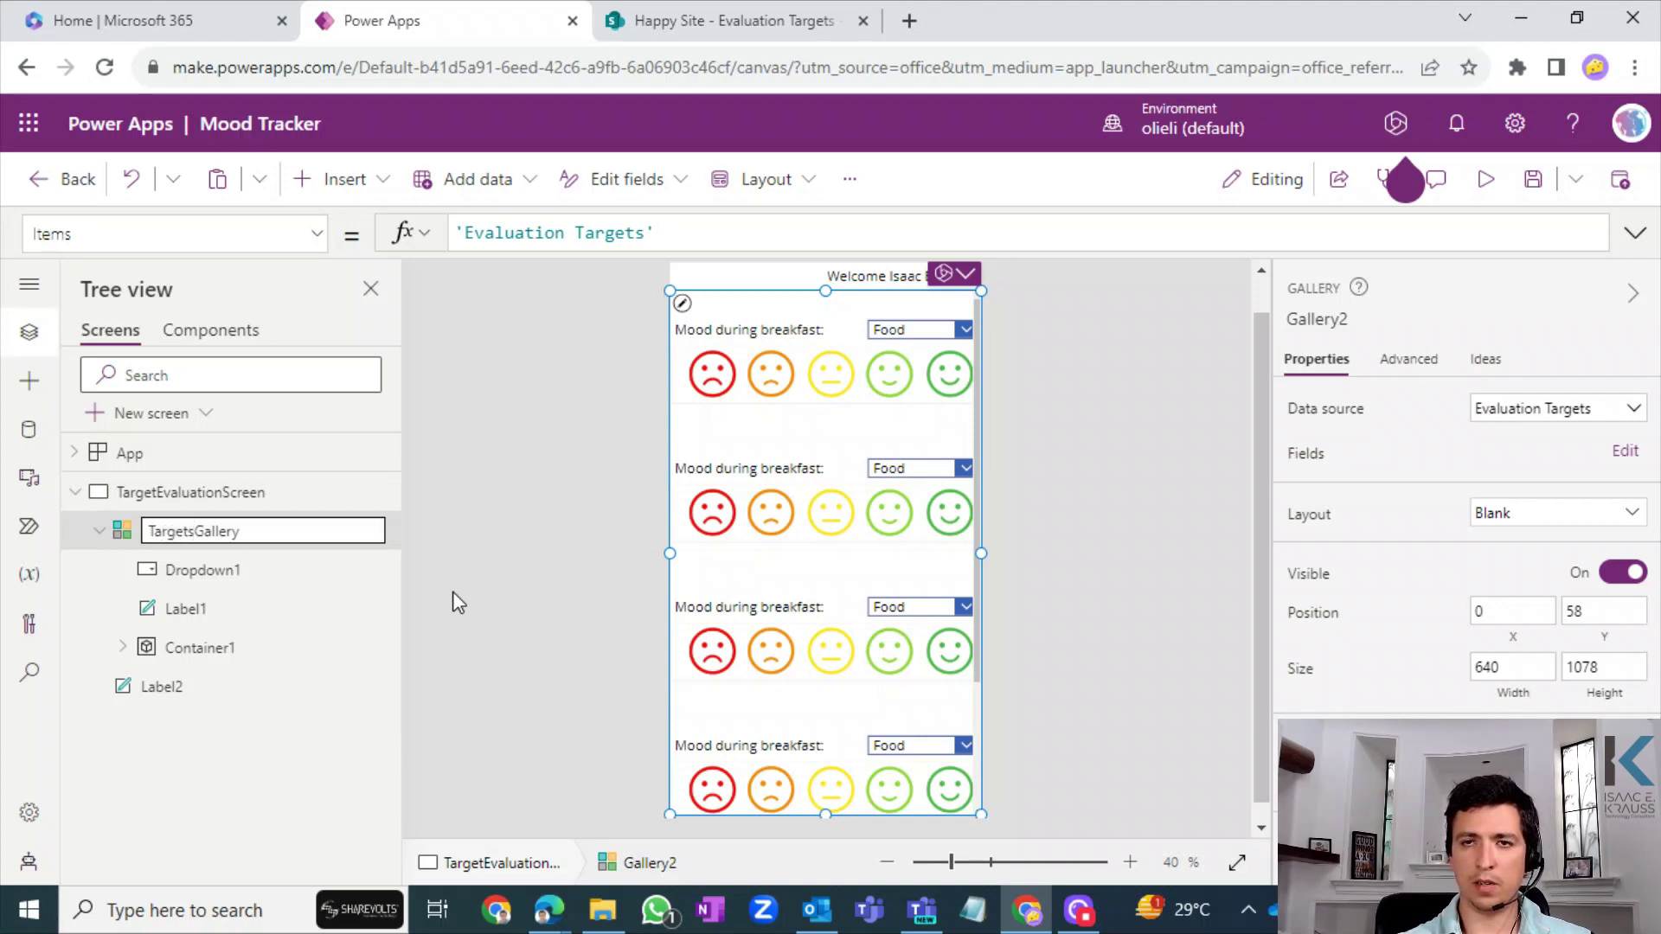
key(Tab)
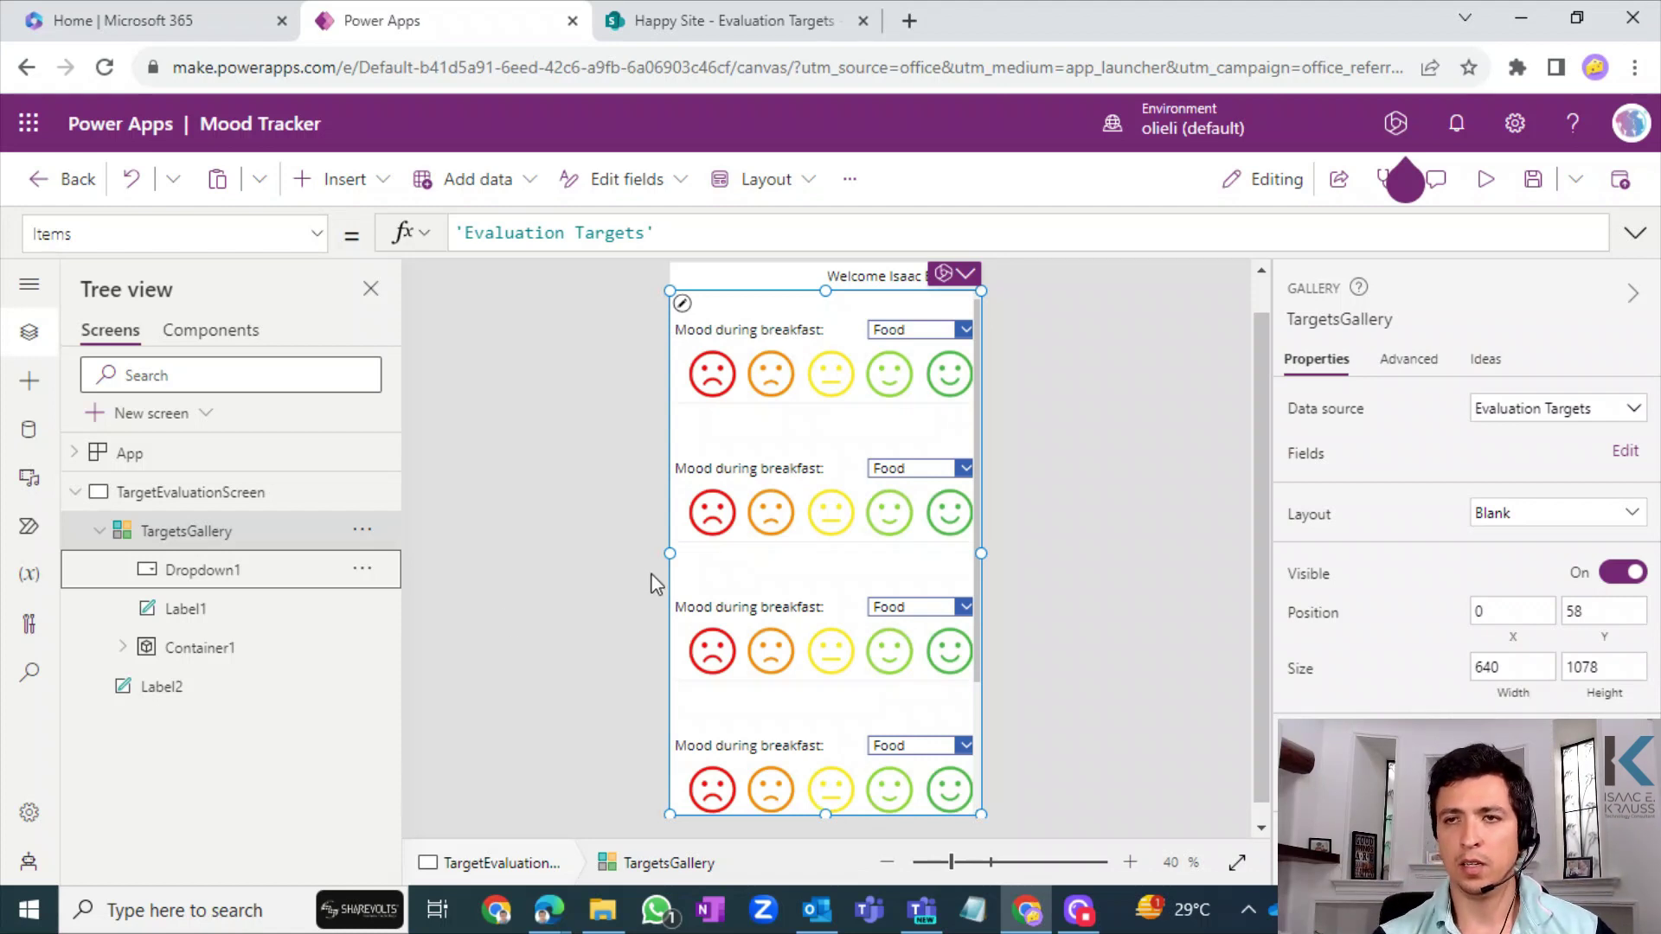
click(1033, 391)
- Move the breakfast label to the top of the gallery's template row, narrow it, and move the Food dropdown up beside it
click(731, 333)
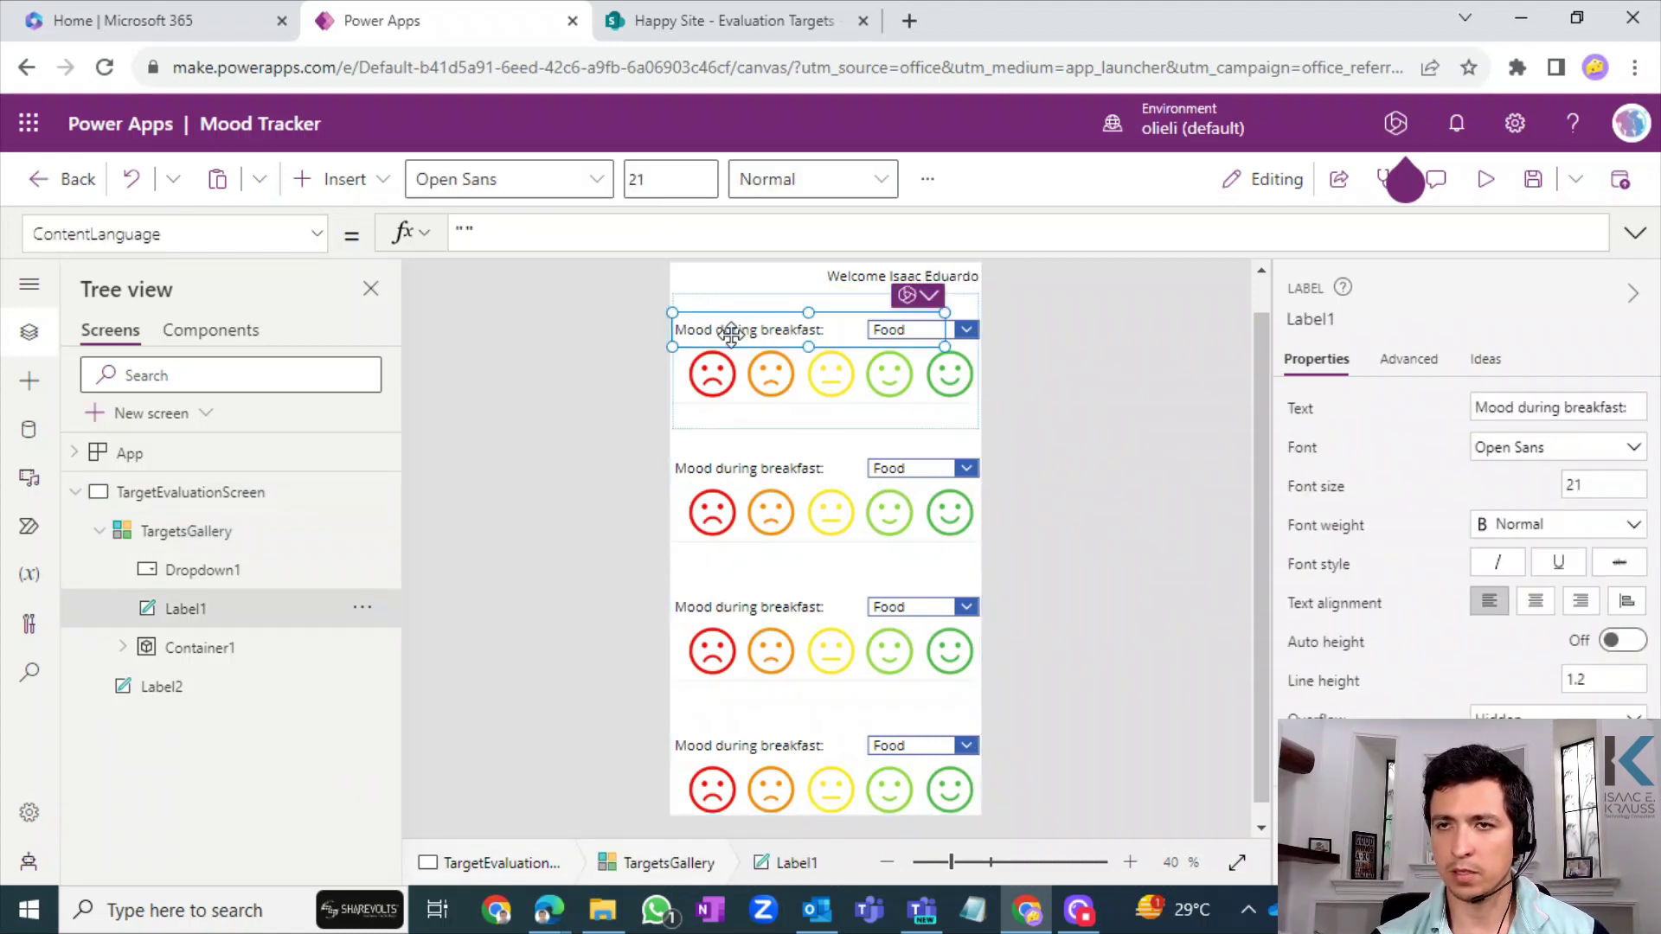
drag(731, 333, 733, 310)
drag(942, 327, 858, 320)
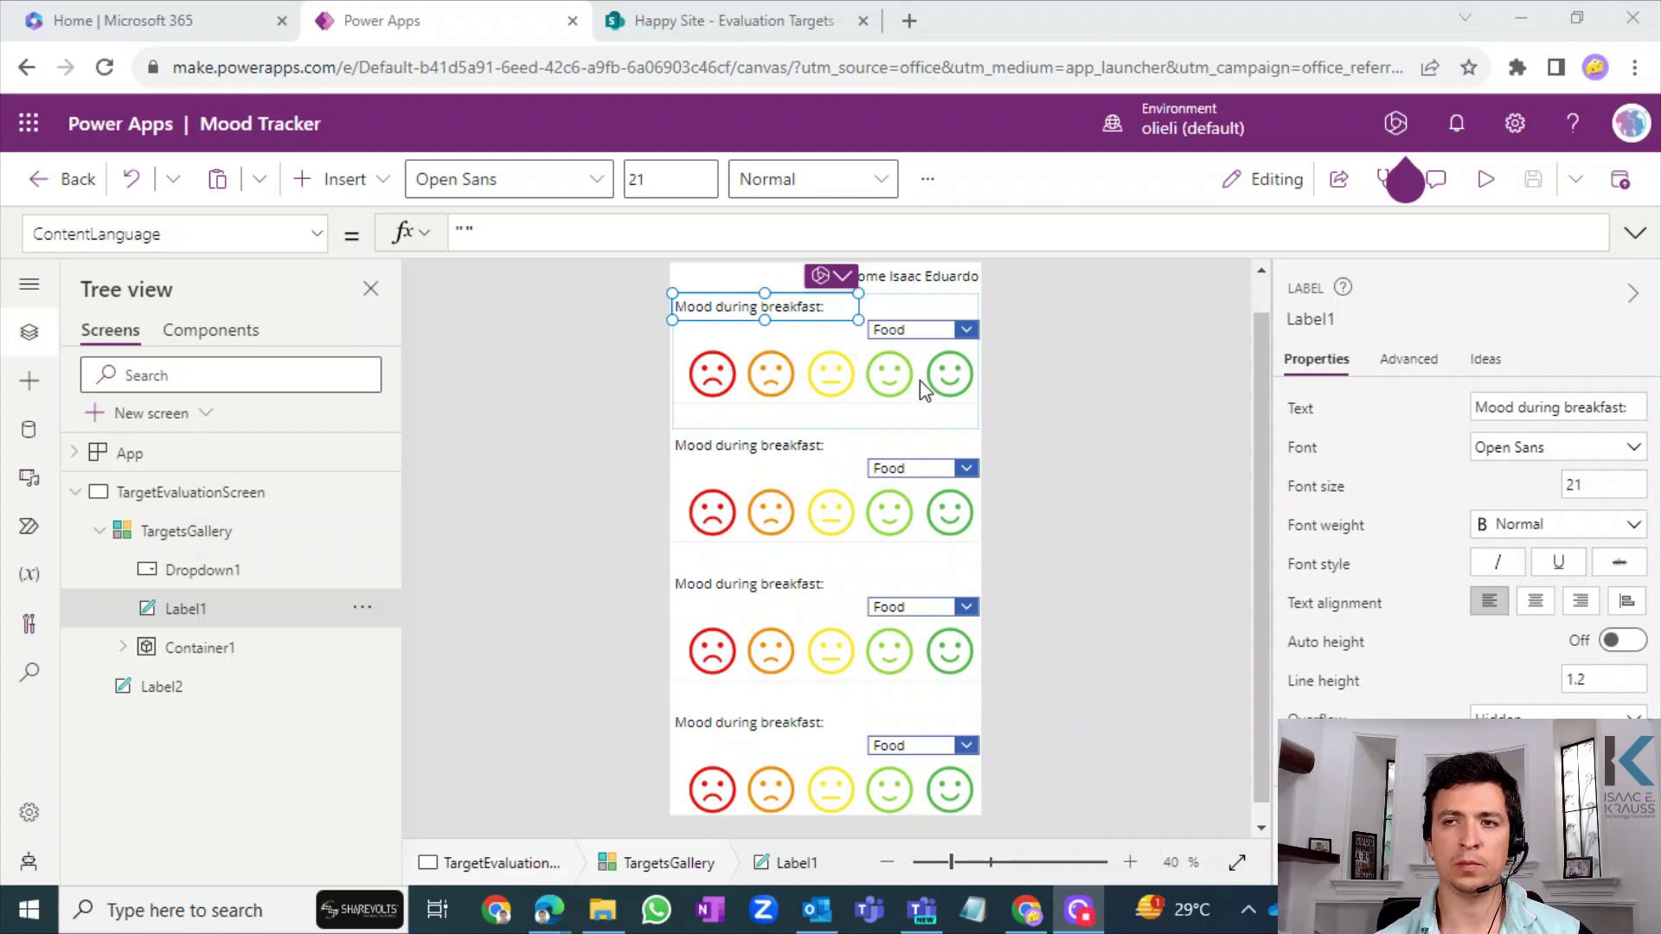
click(943, 340)
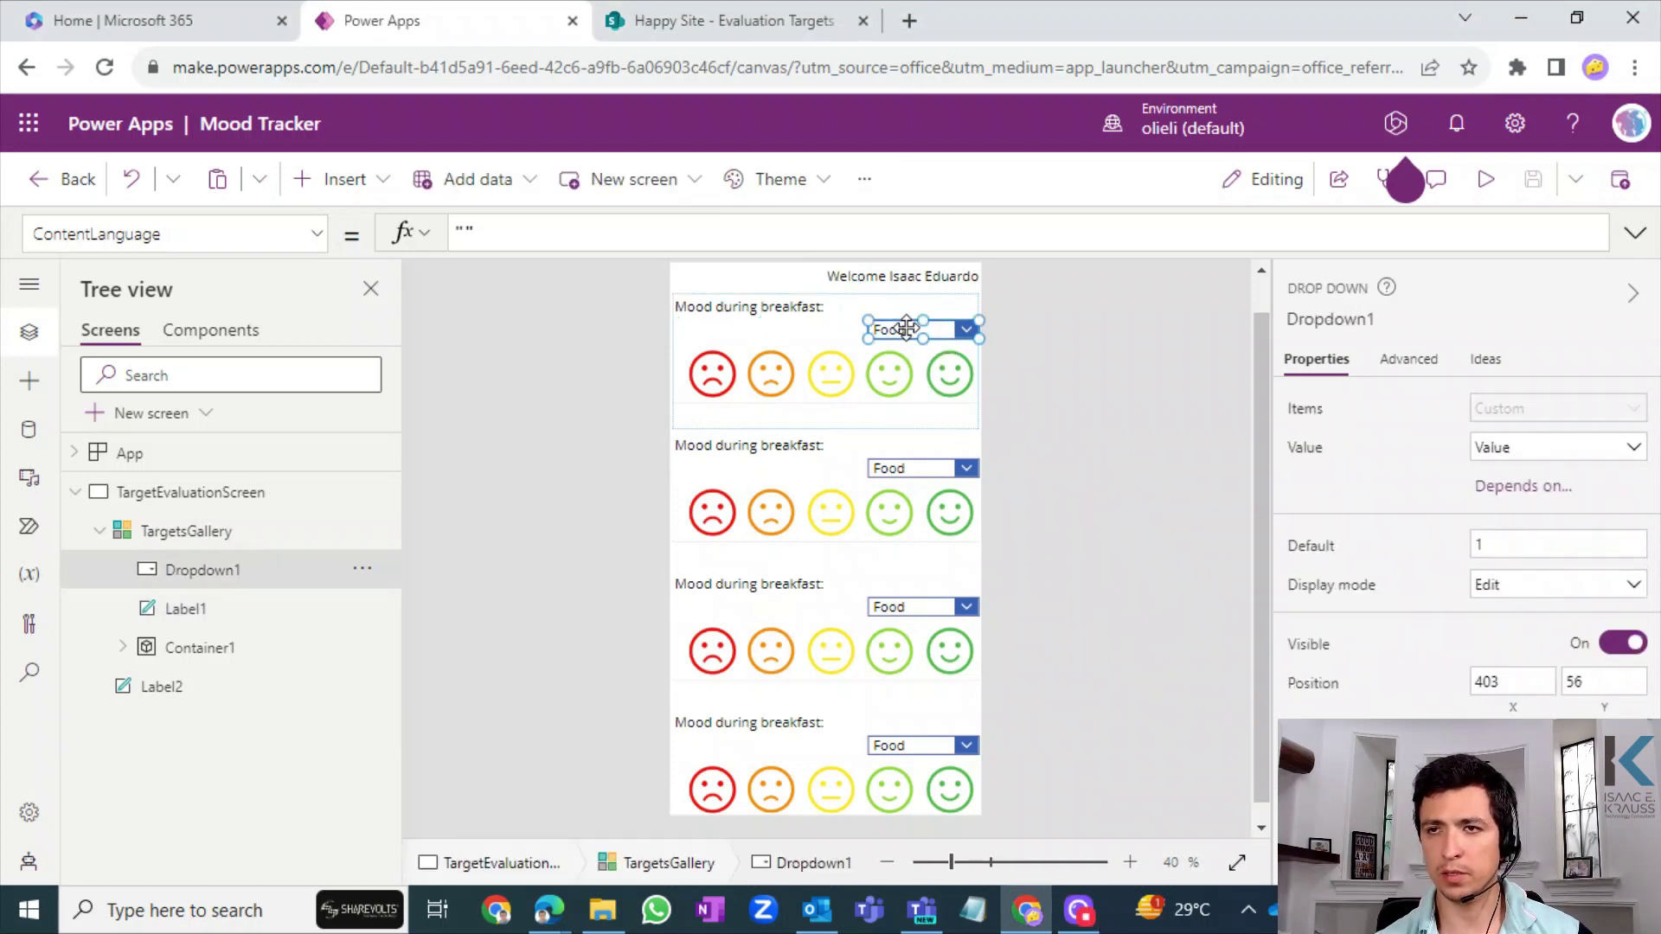
drag(913, 327, 920, 306)
- Move the mood faces container up to Y 56, directly beneath the label and dropdown in the template row
click(816, 354)
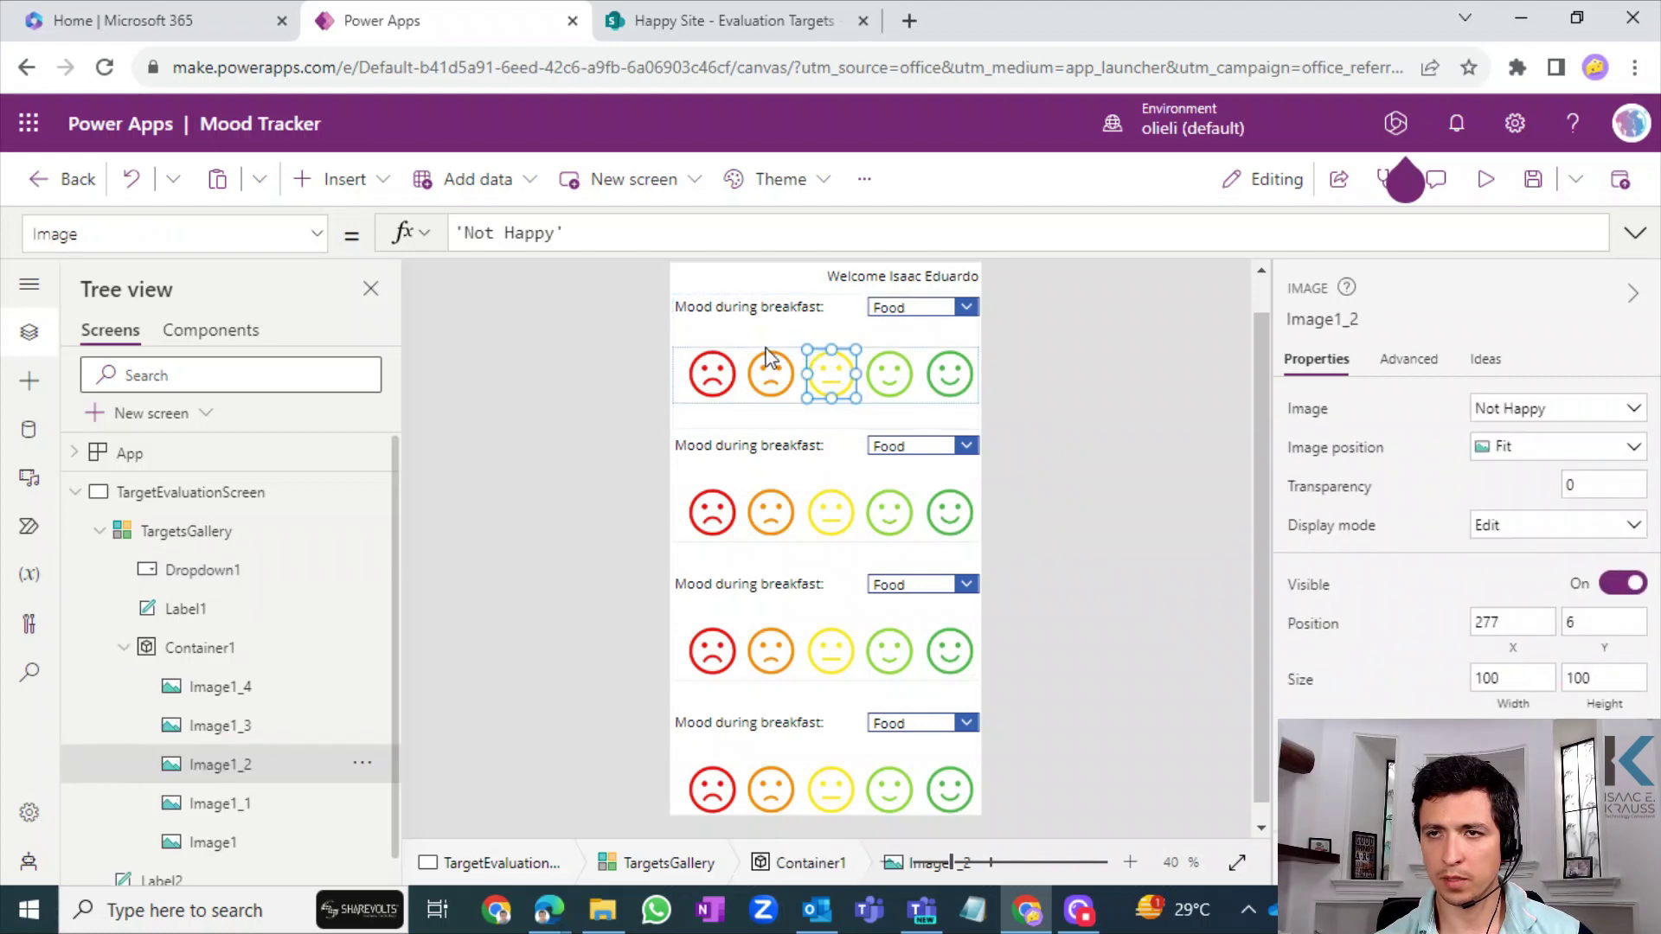
click(681, 406)
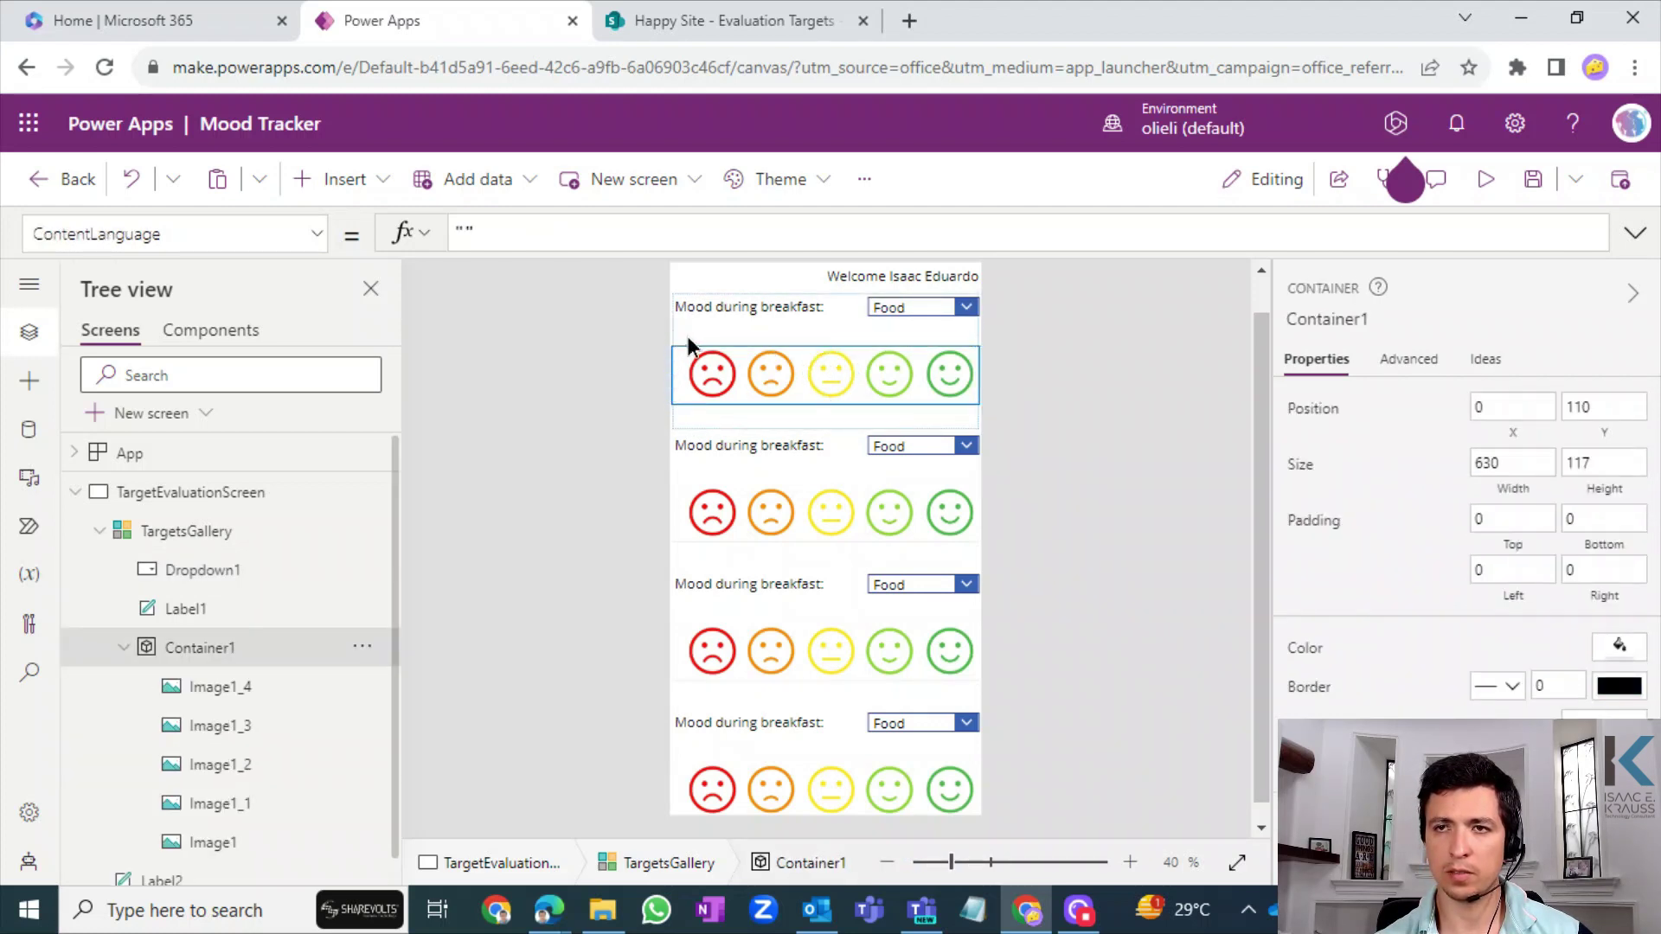
drag(690, 367, 688, 314)
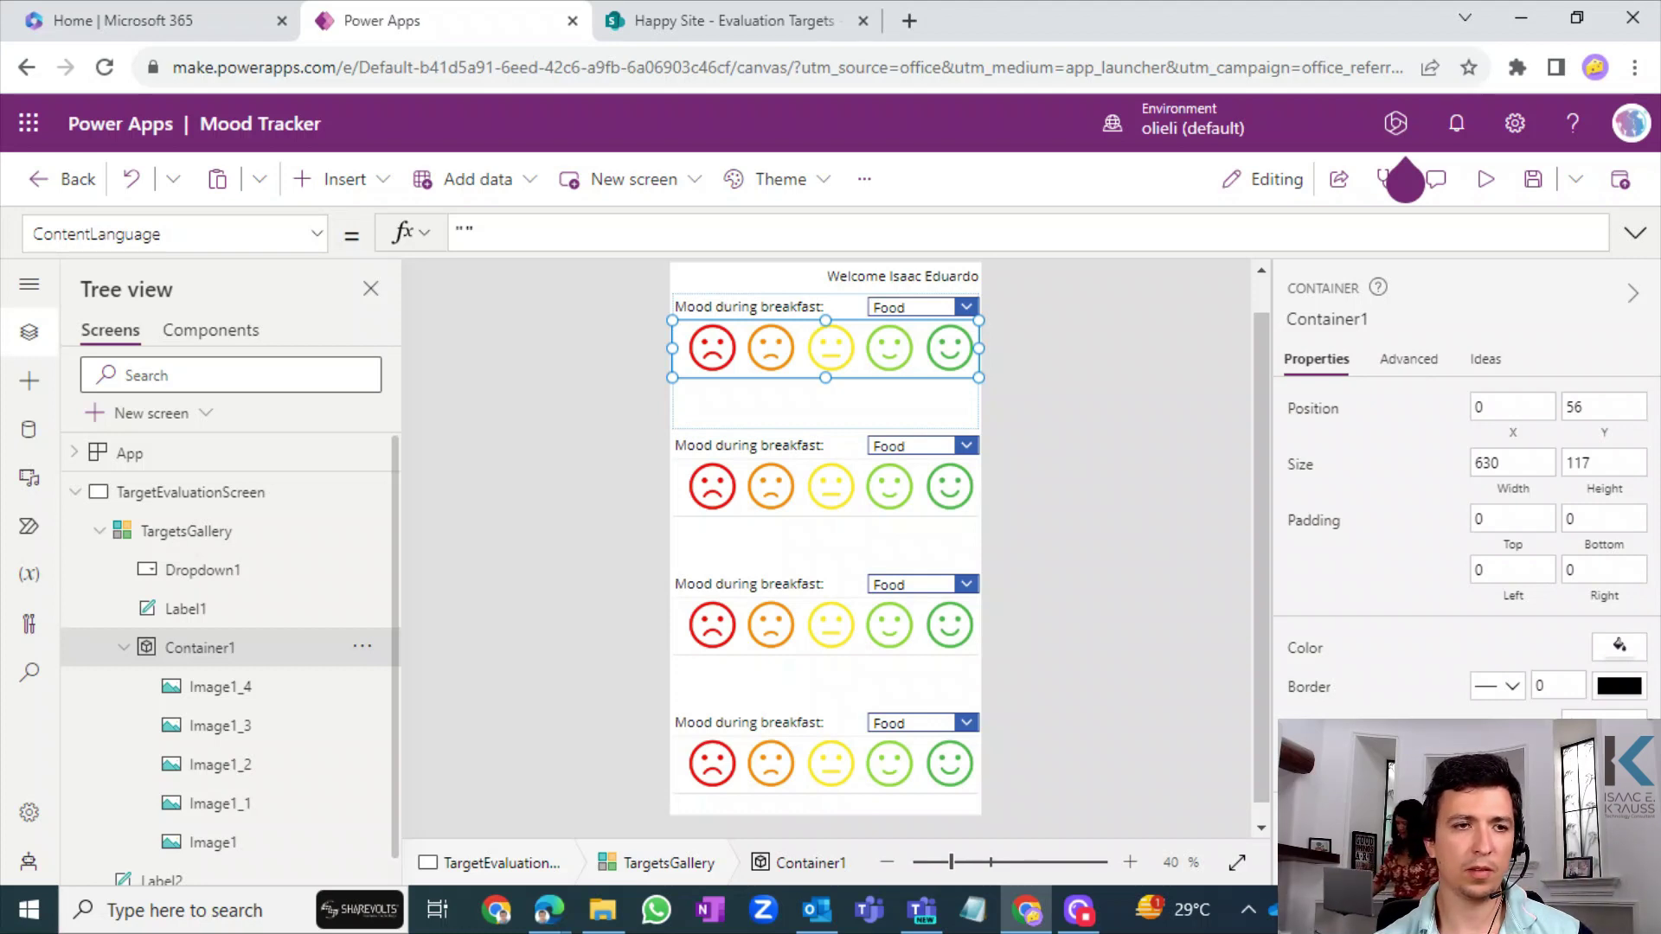
click(1067, 409)
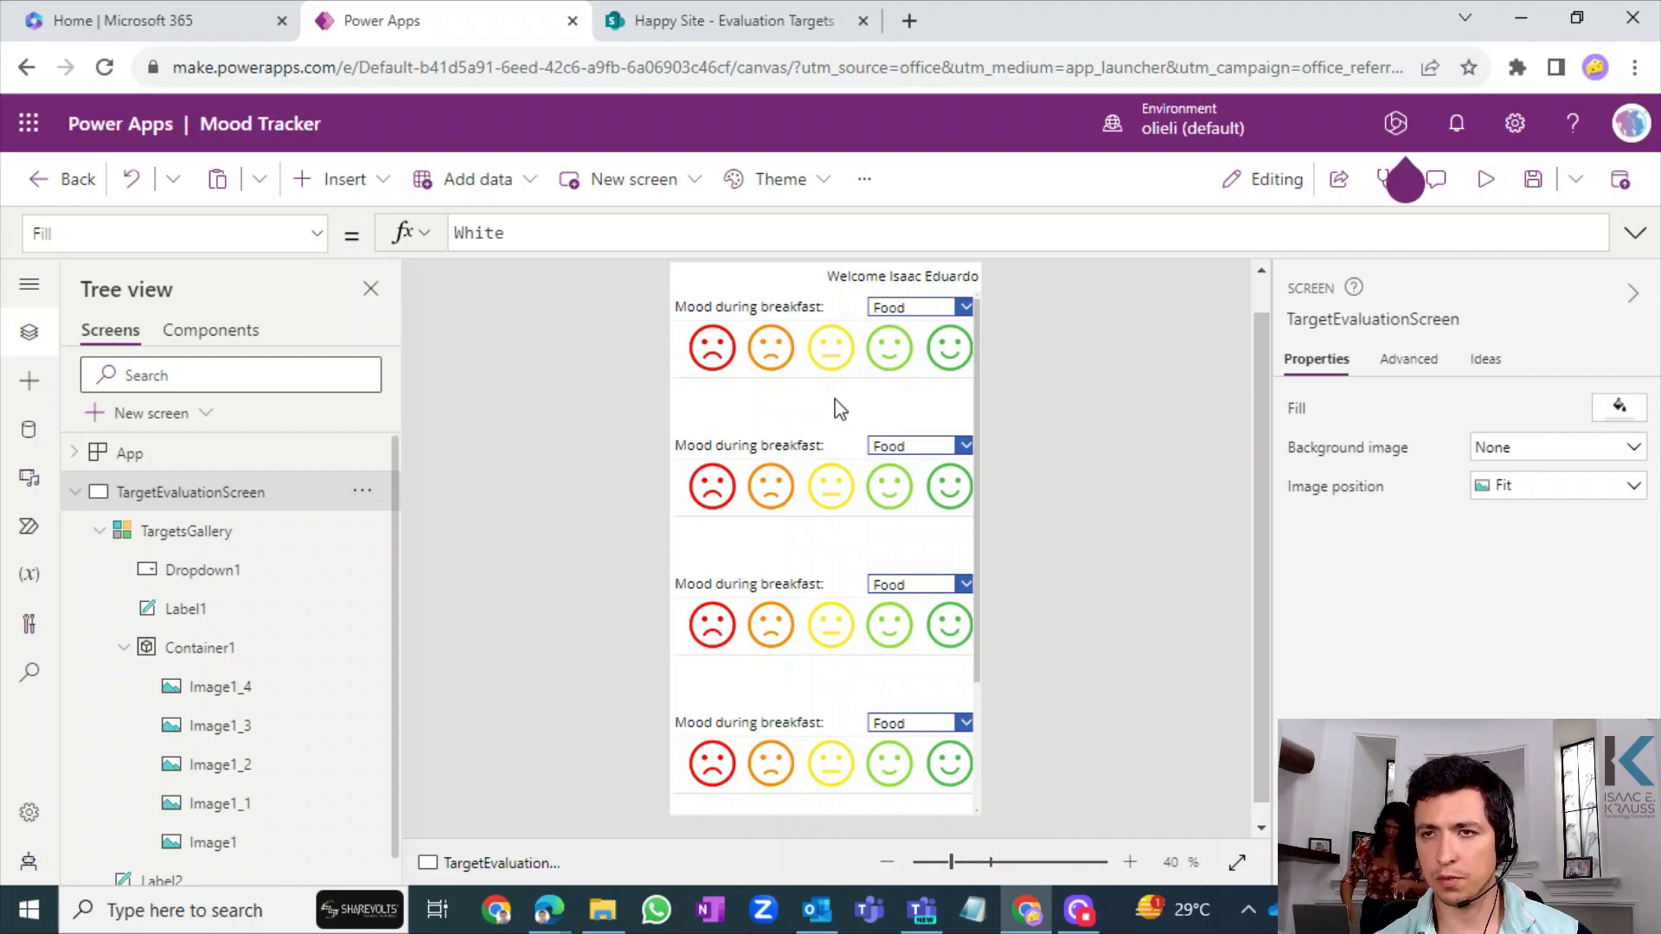
- Reduce the gallery's template height so only a small gap remains below the mood faces in each row
click(745, 371)
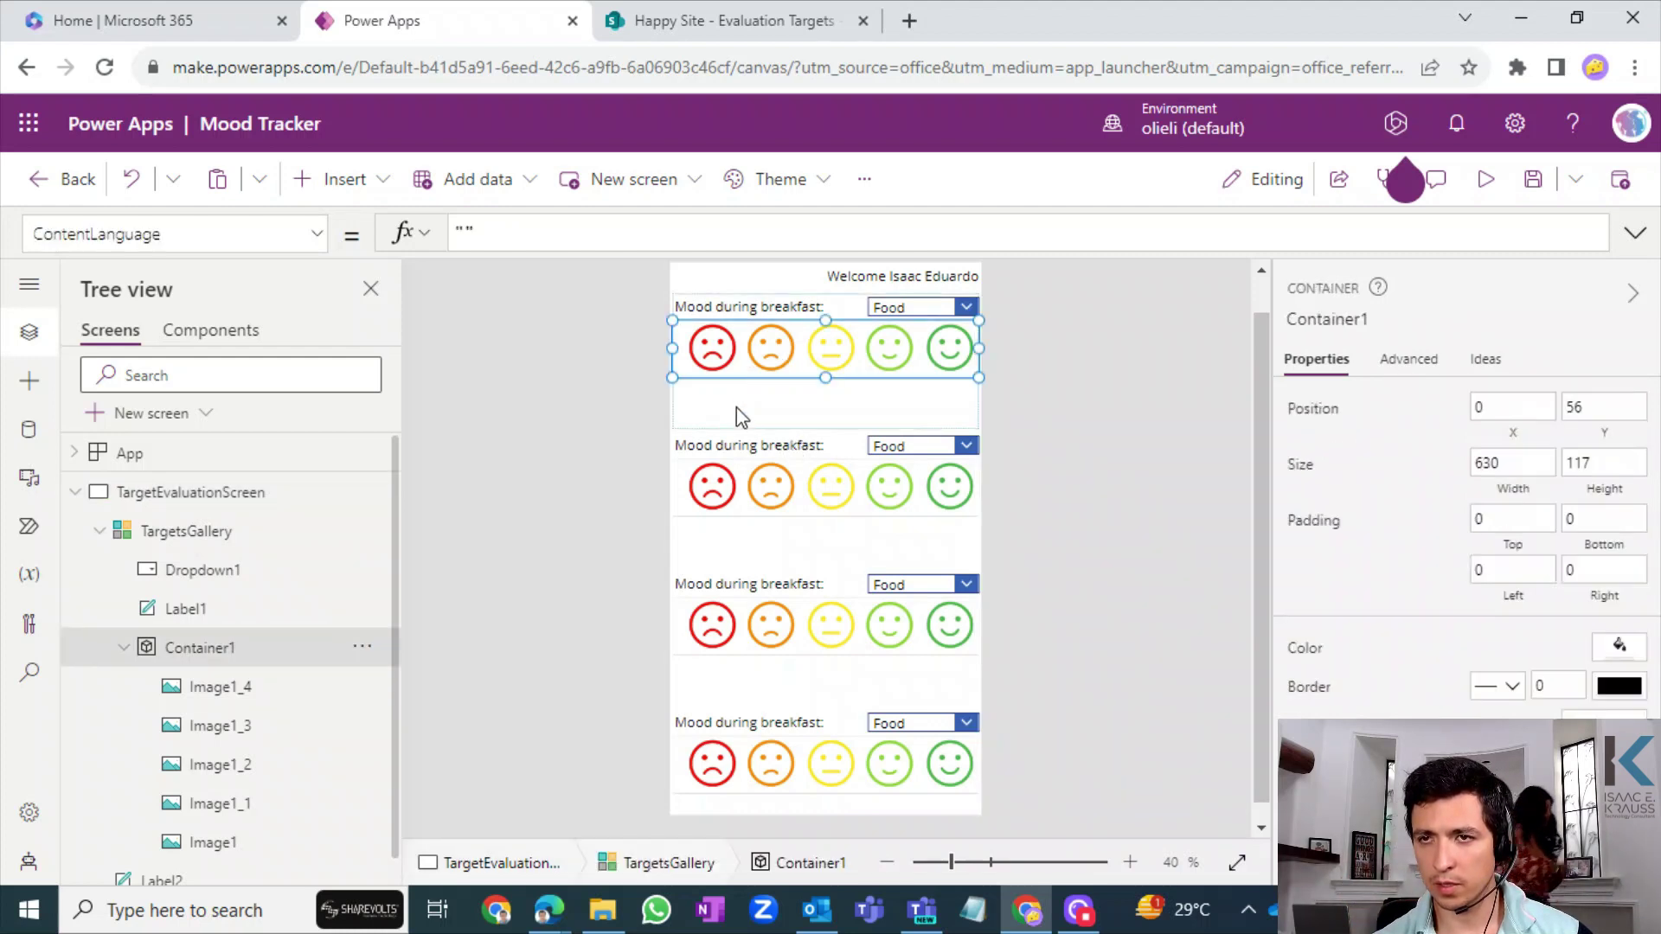
click(844, 436)
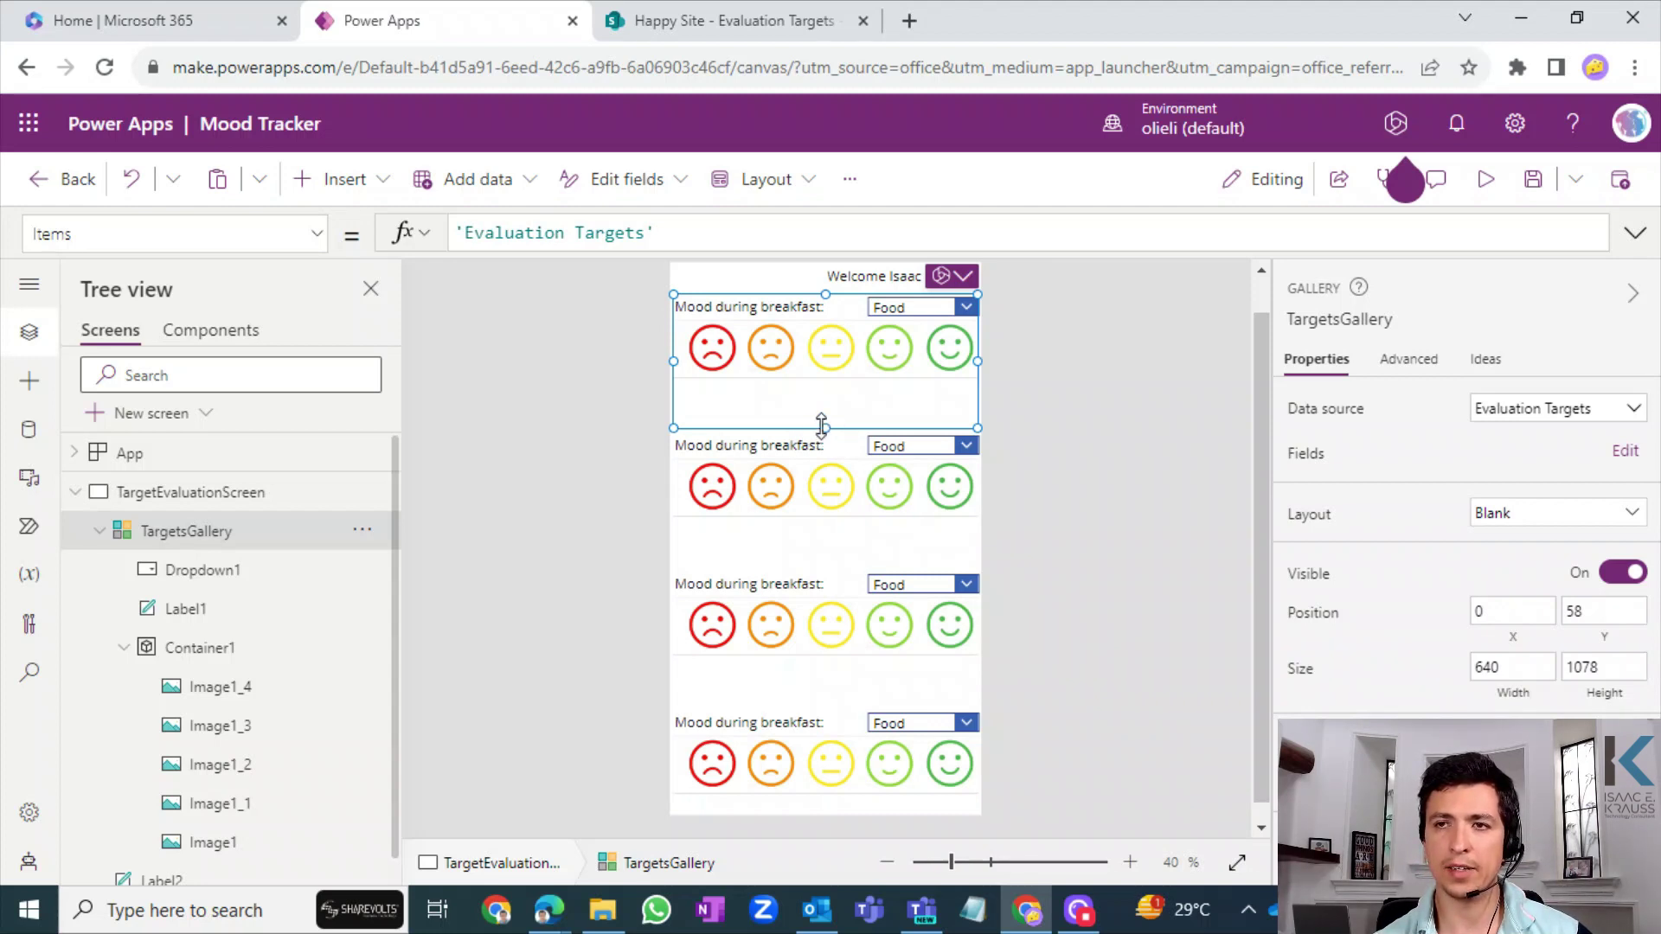
drag(827, 427, 834, 396)
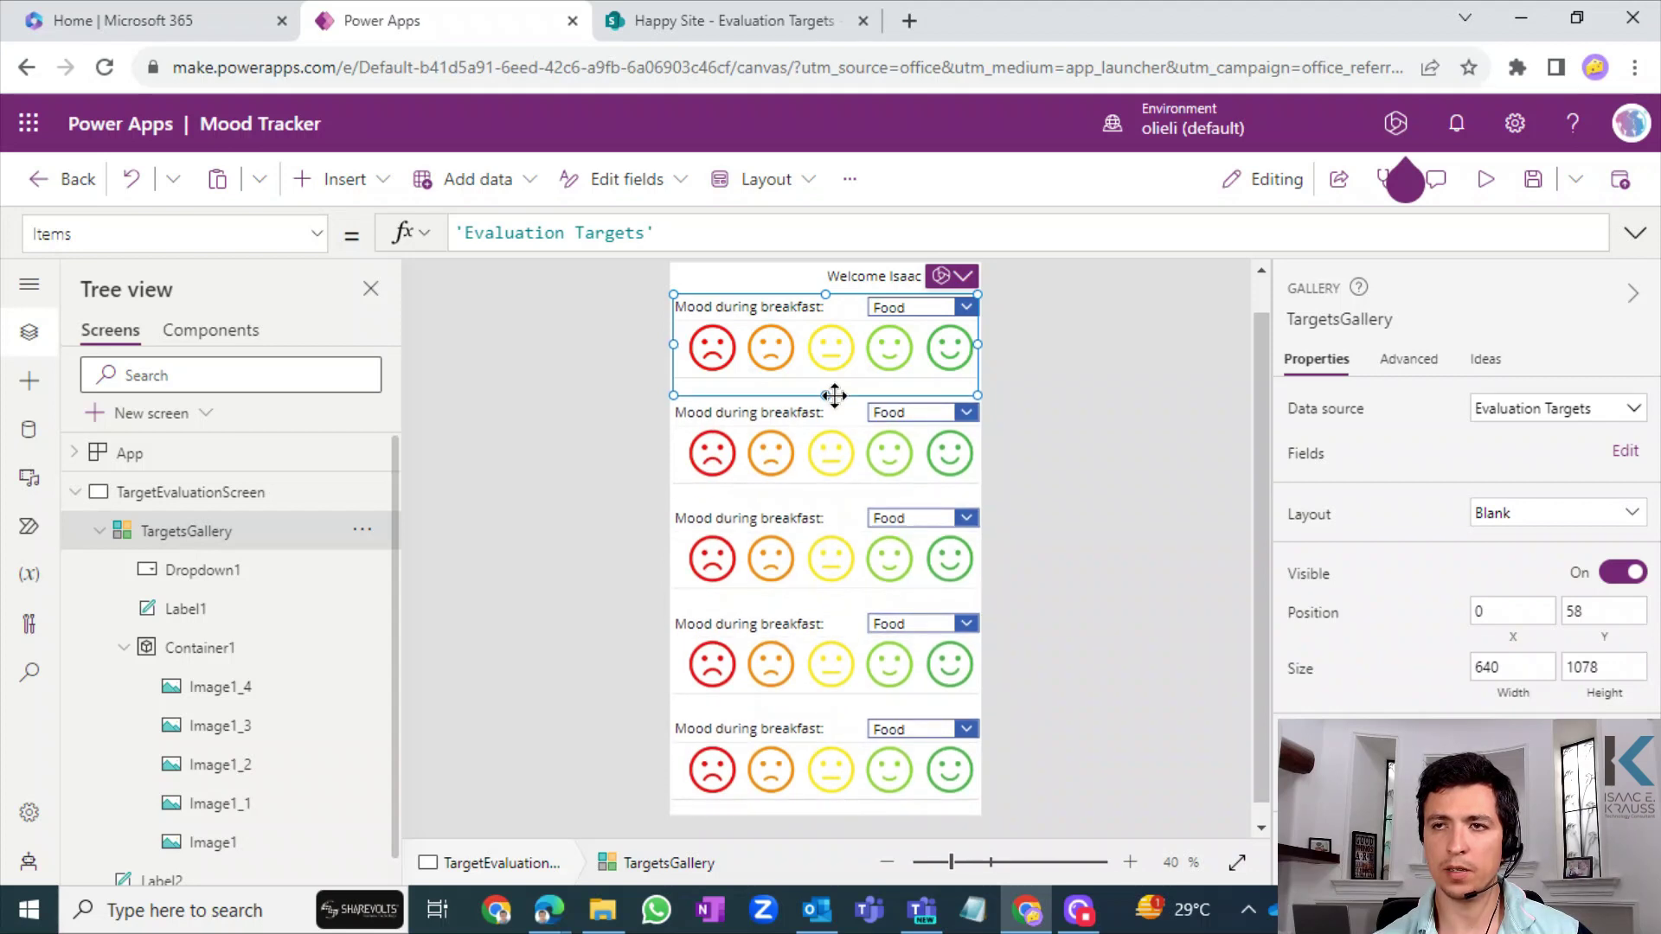
click(1108, 427)
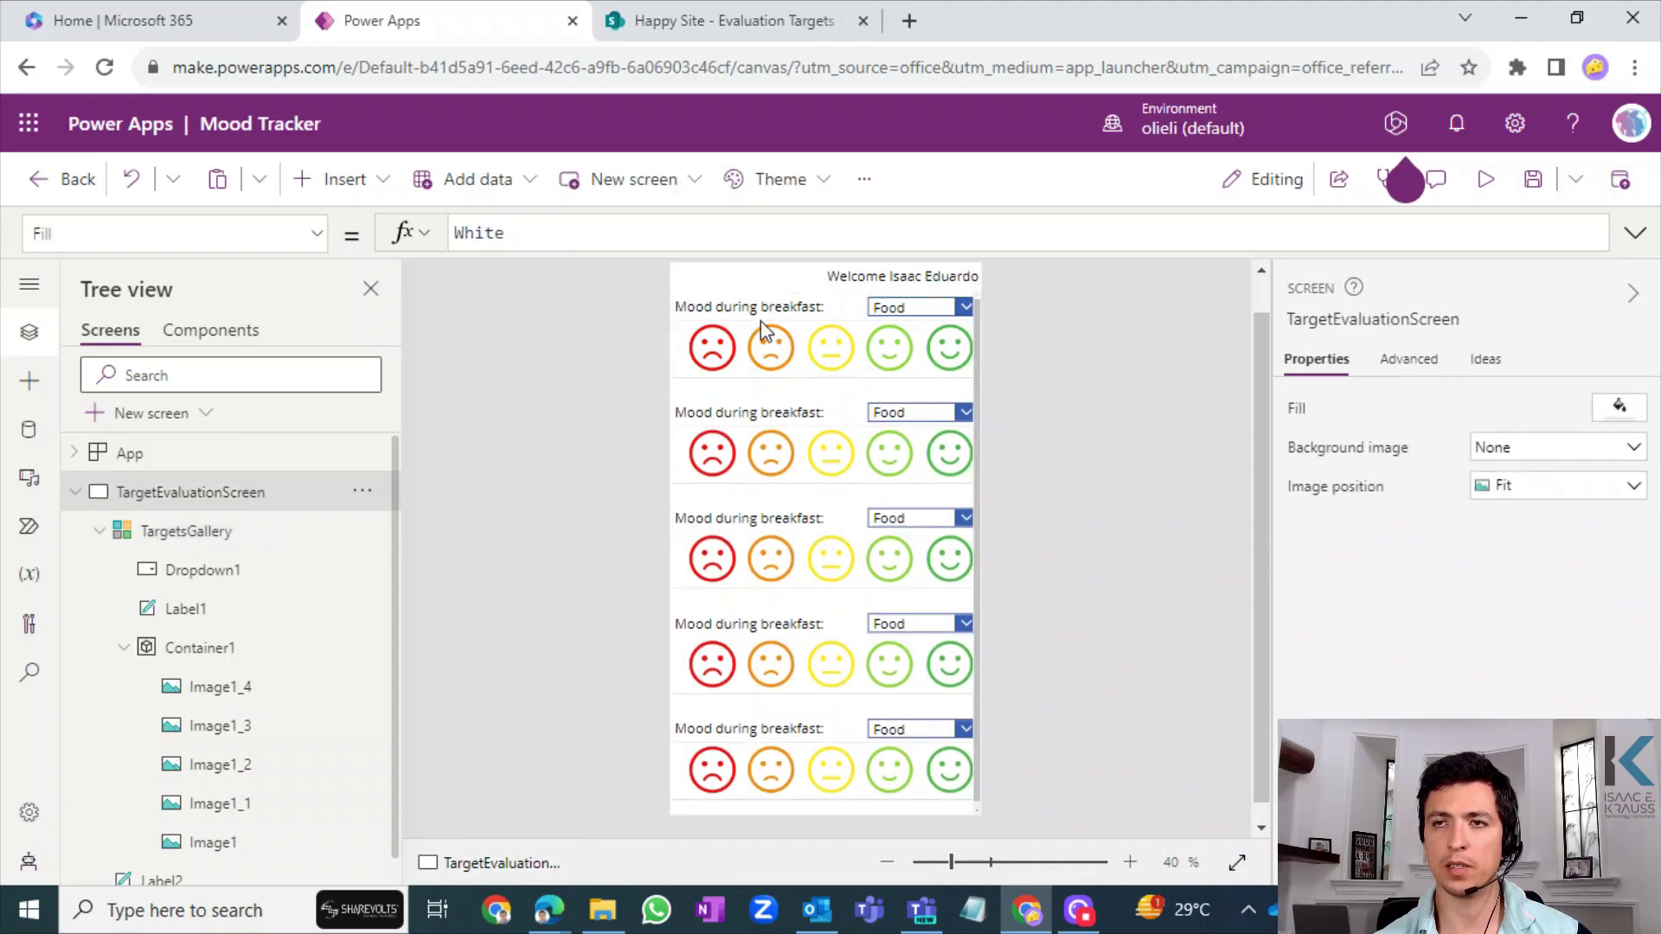
- Replace the fixed breakfast text of the gallery label with the formula ThisItem.Title
click(736, 317)
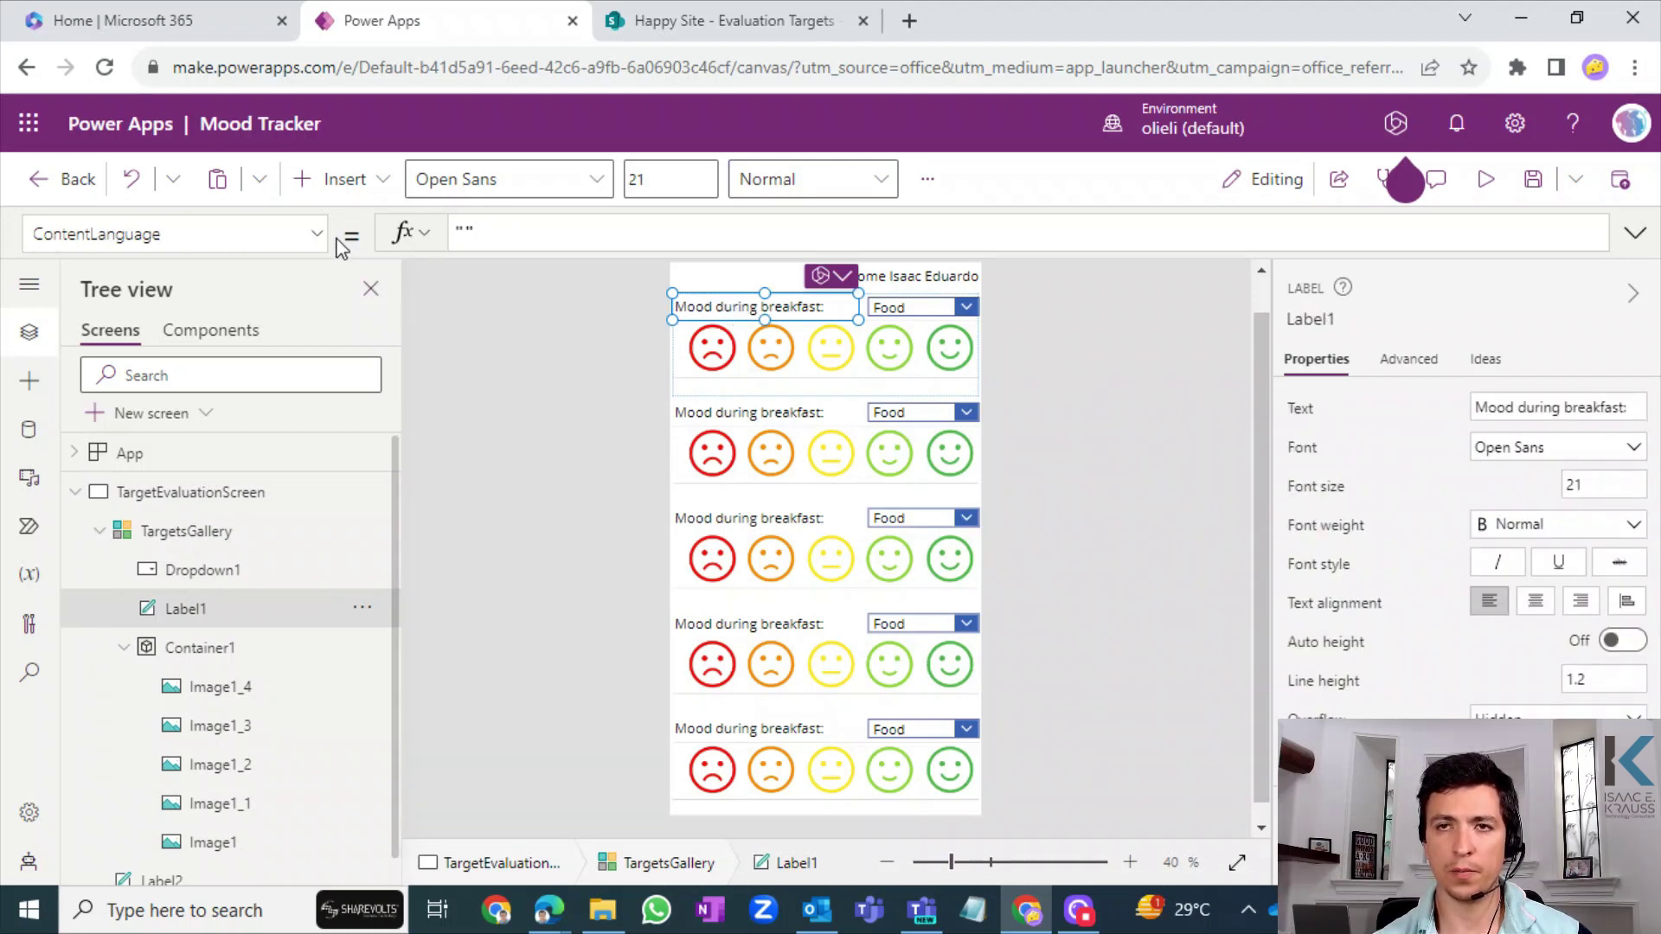
click(309, 233)
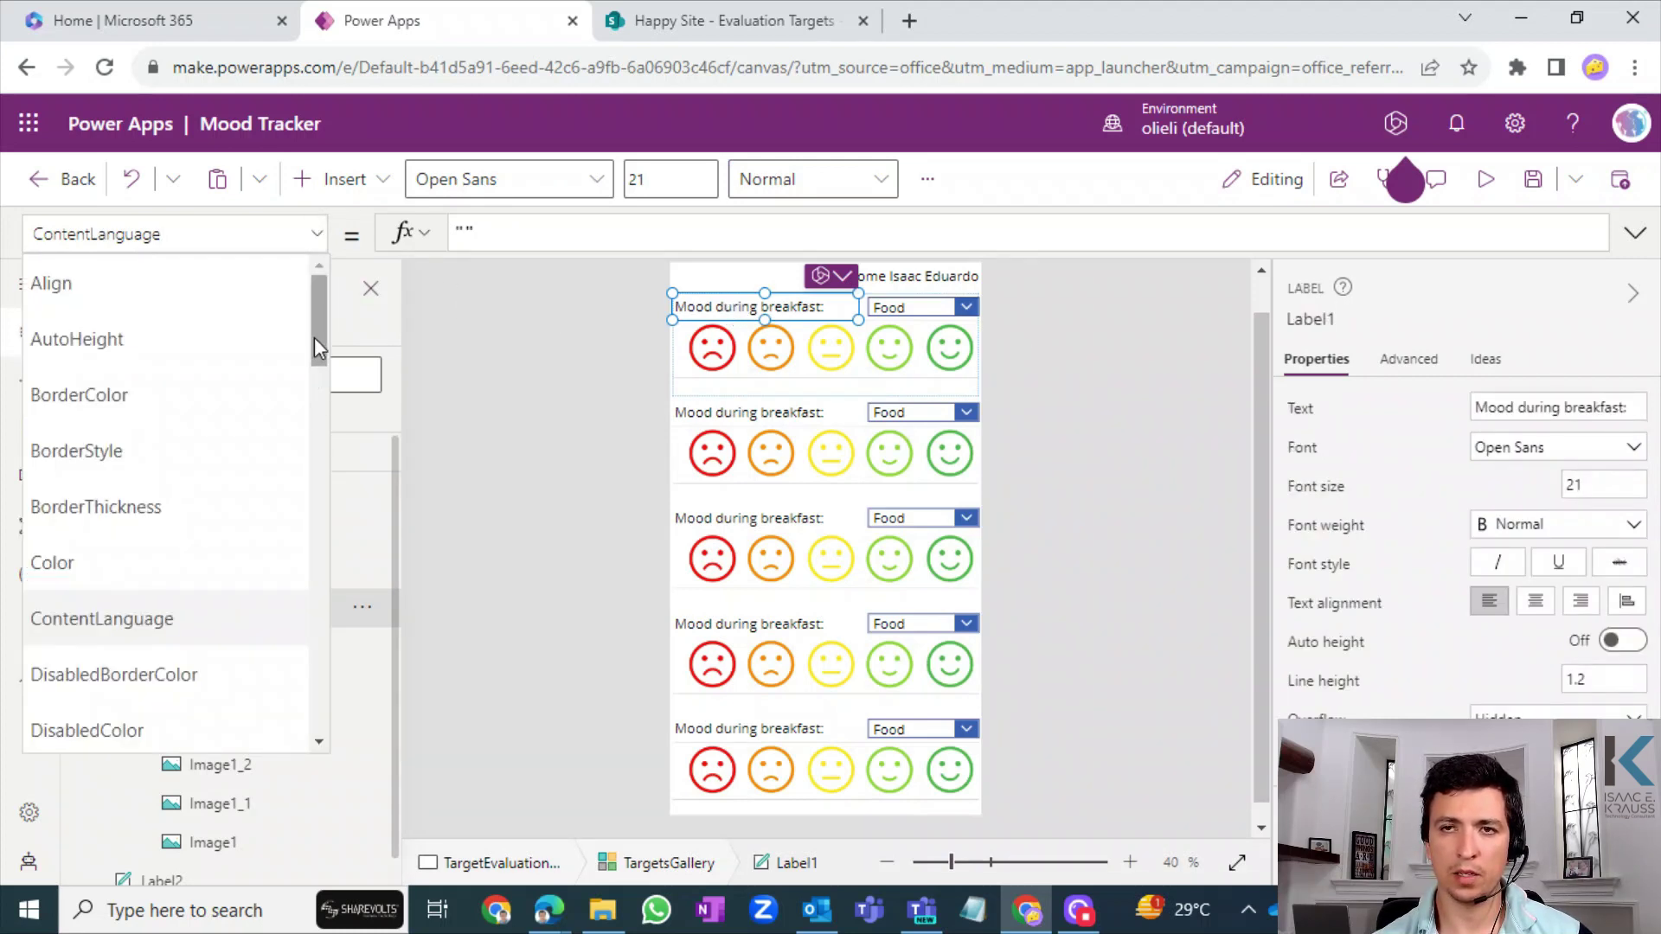
drag(314, 337, 297, 308)
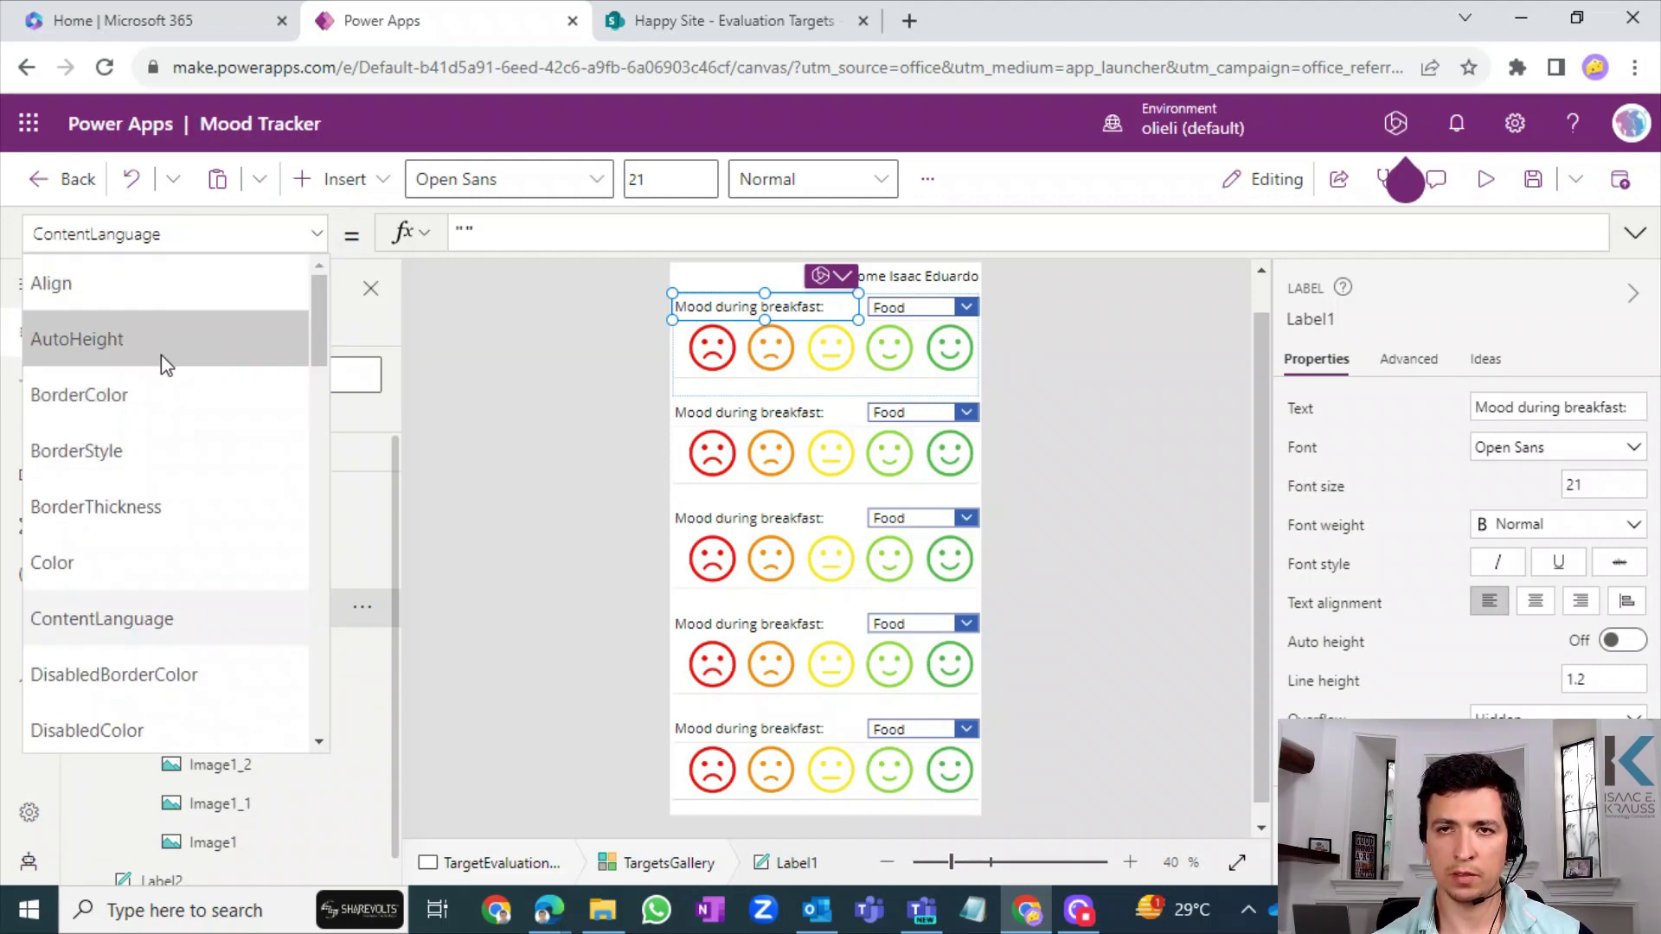
drag(320, 348, 305, 652)
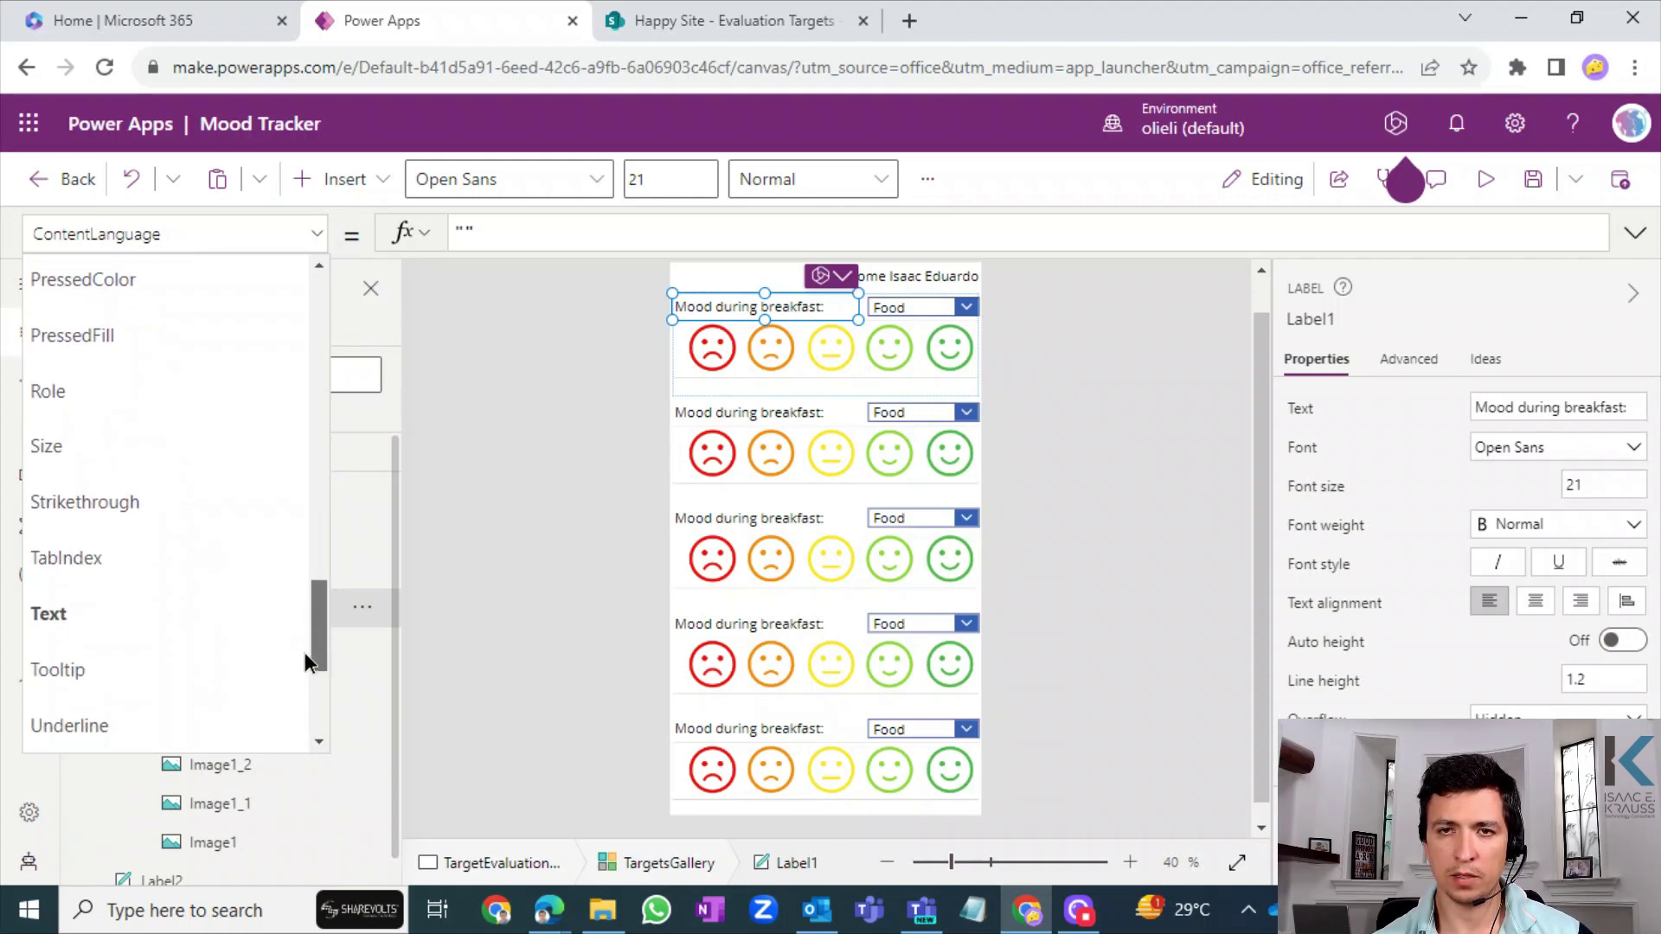
click(118, 597)
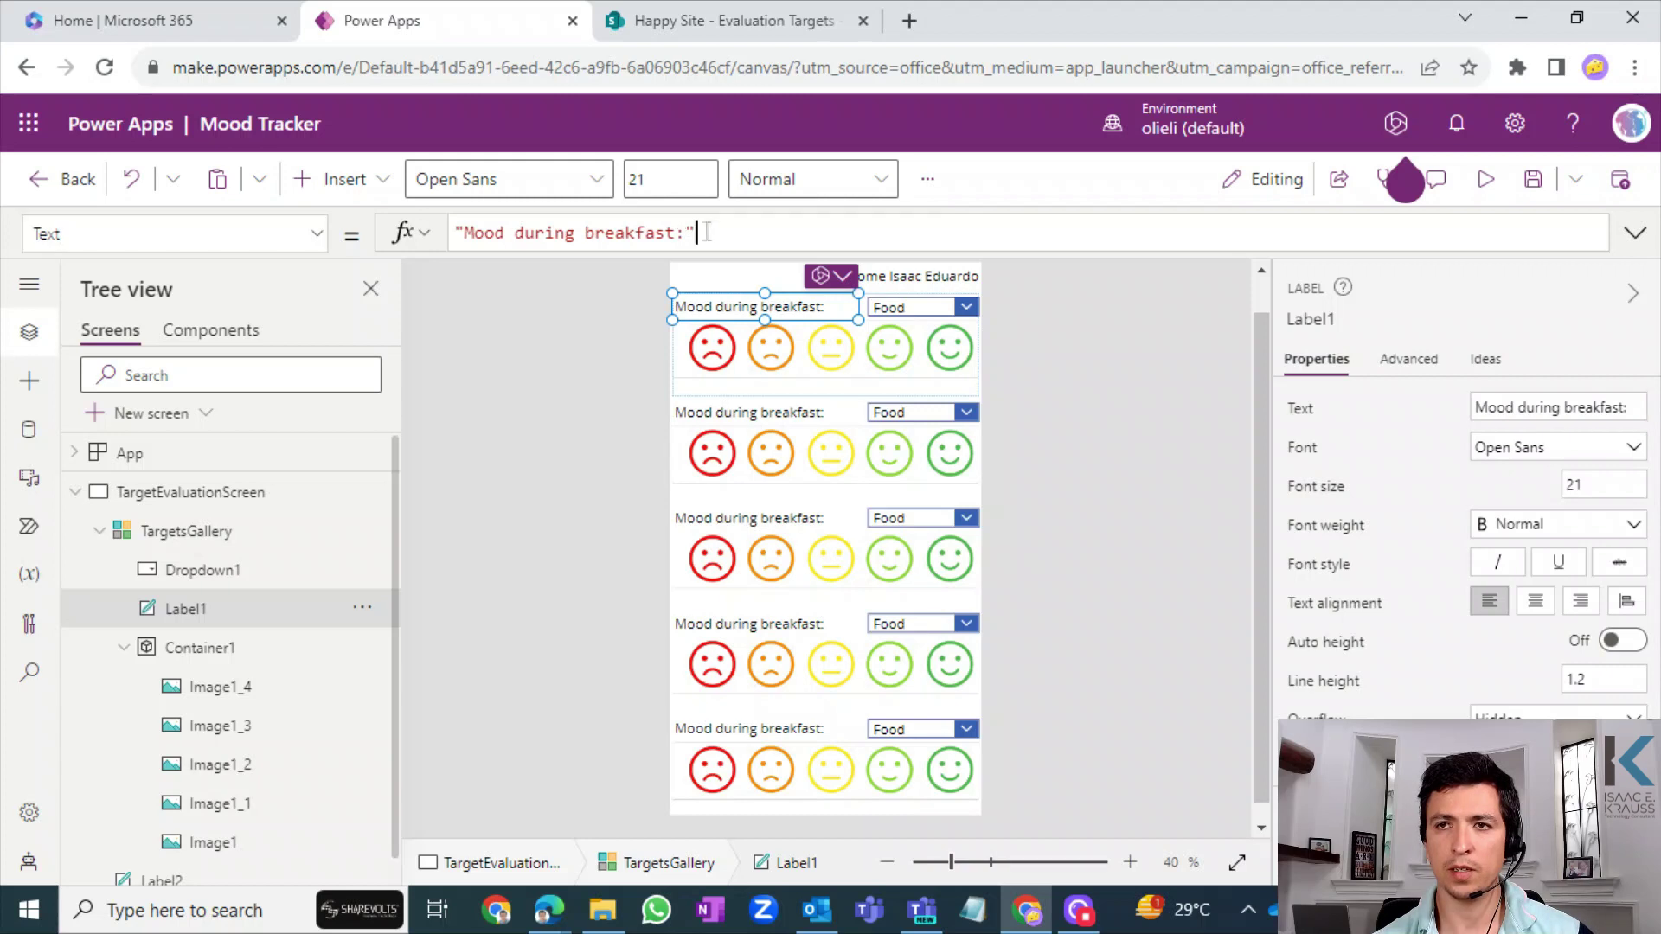
drag(698, 234, 438, 235)
text(ThisItem)
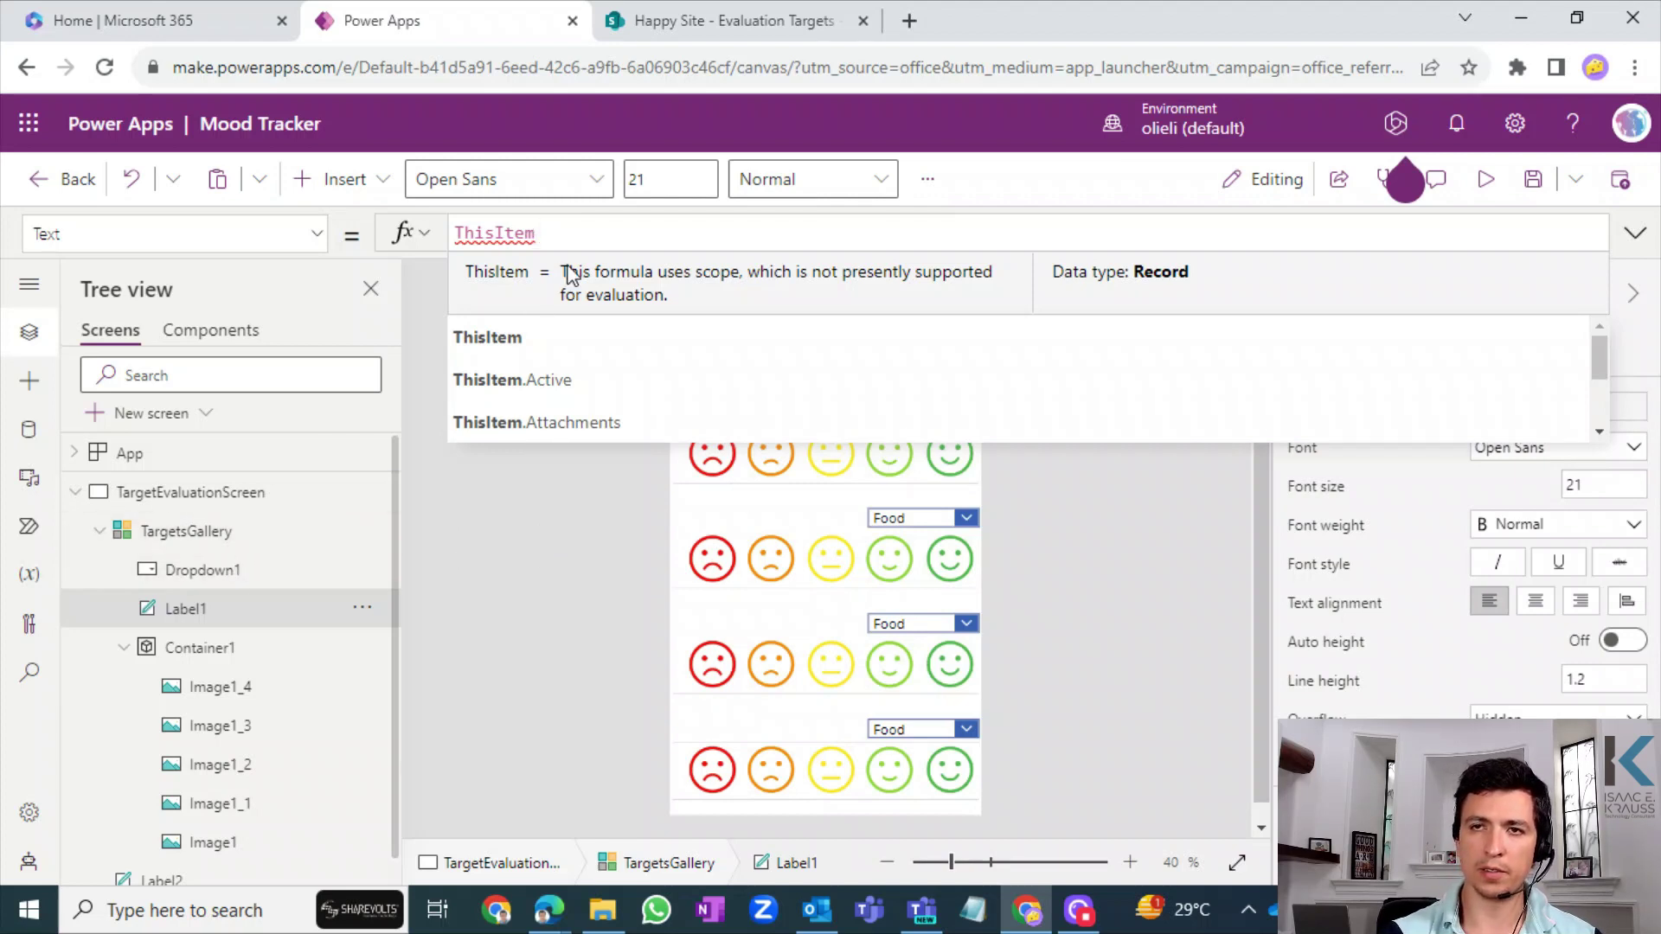
text(.)
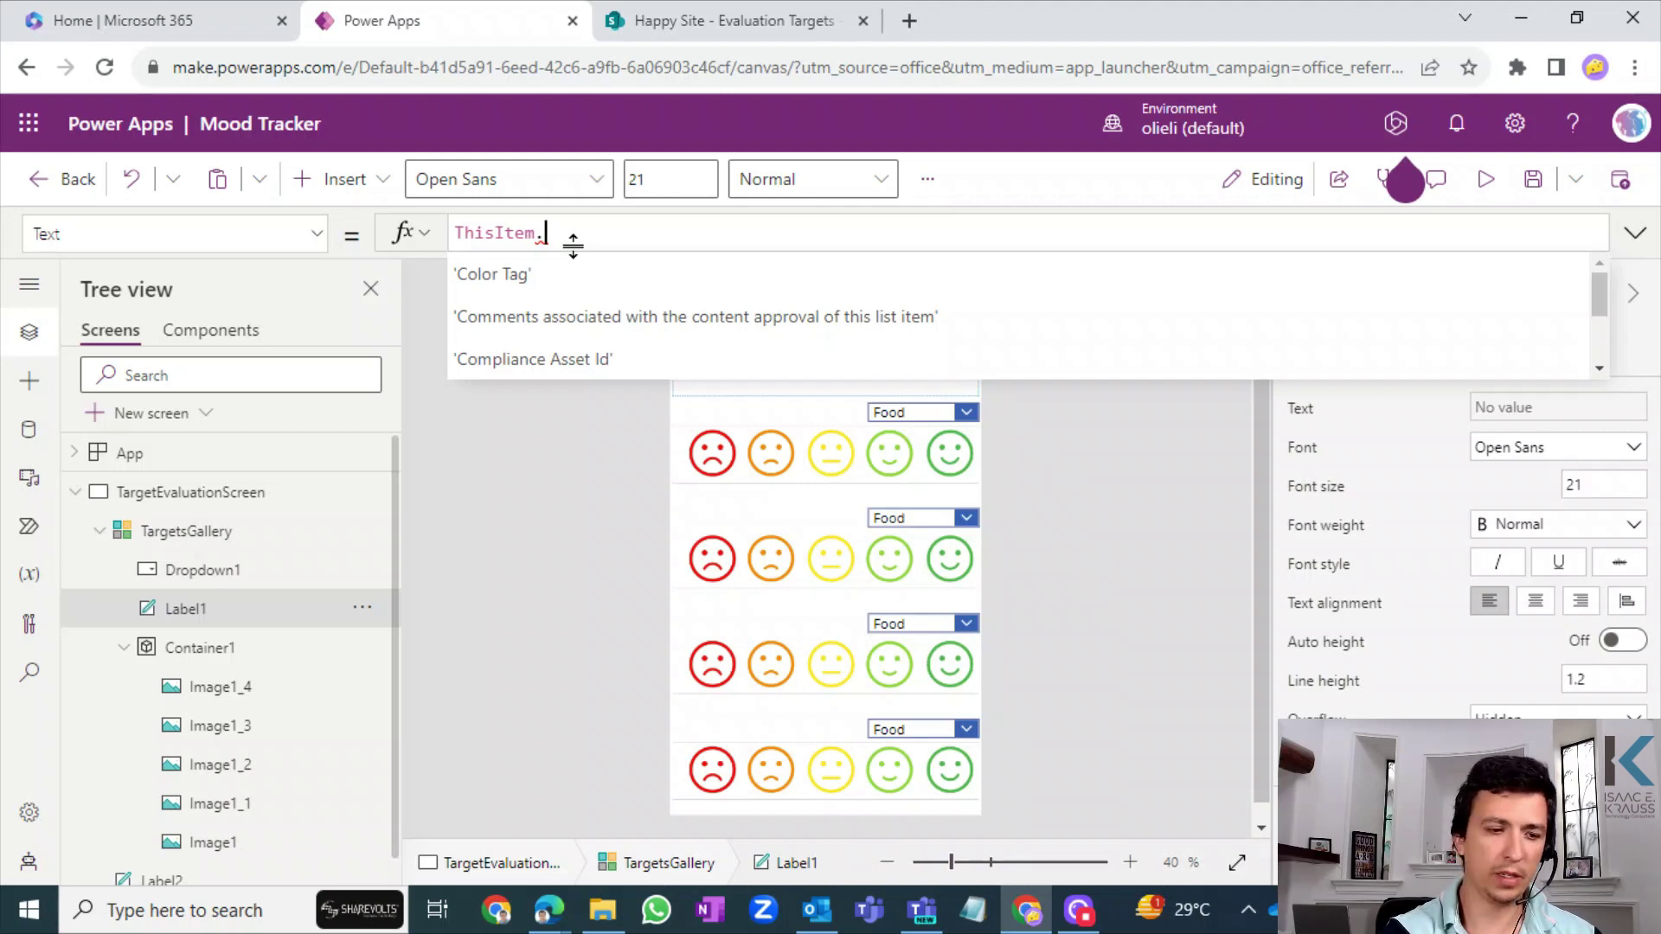
text(Title)
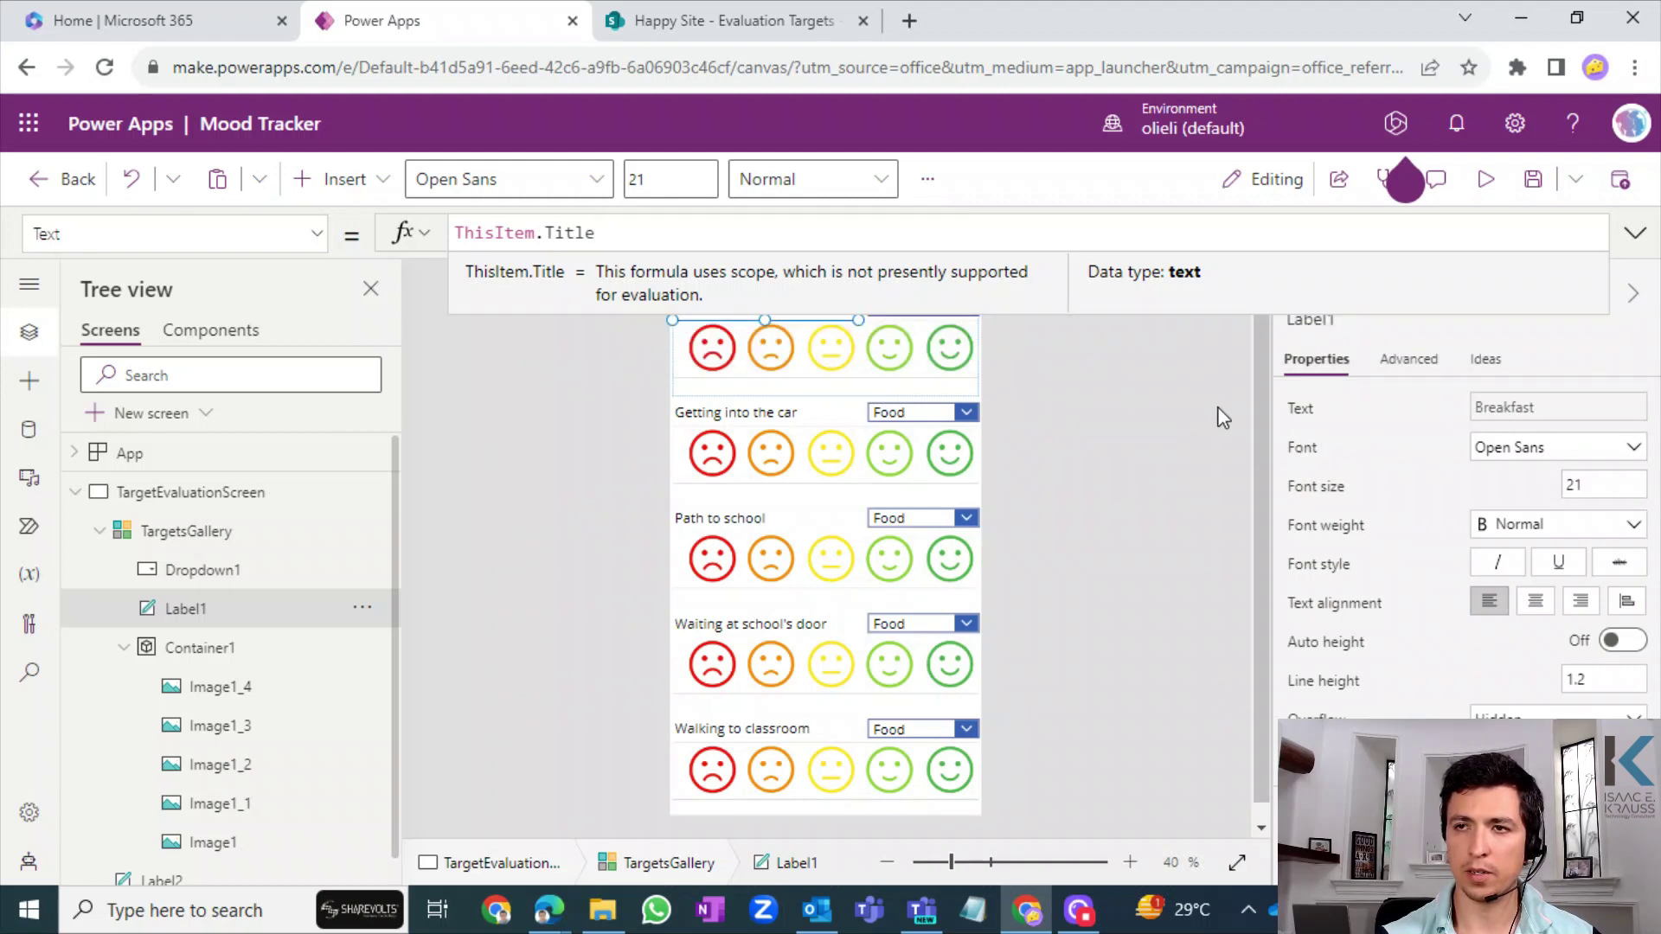
click(1112, 391)
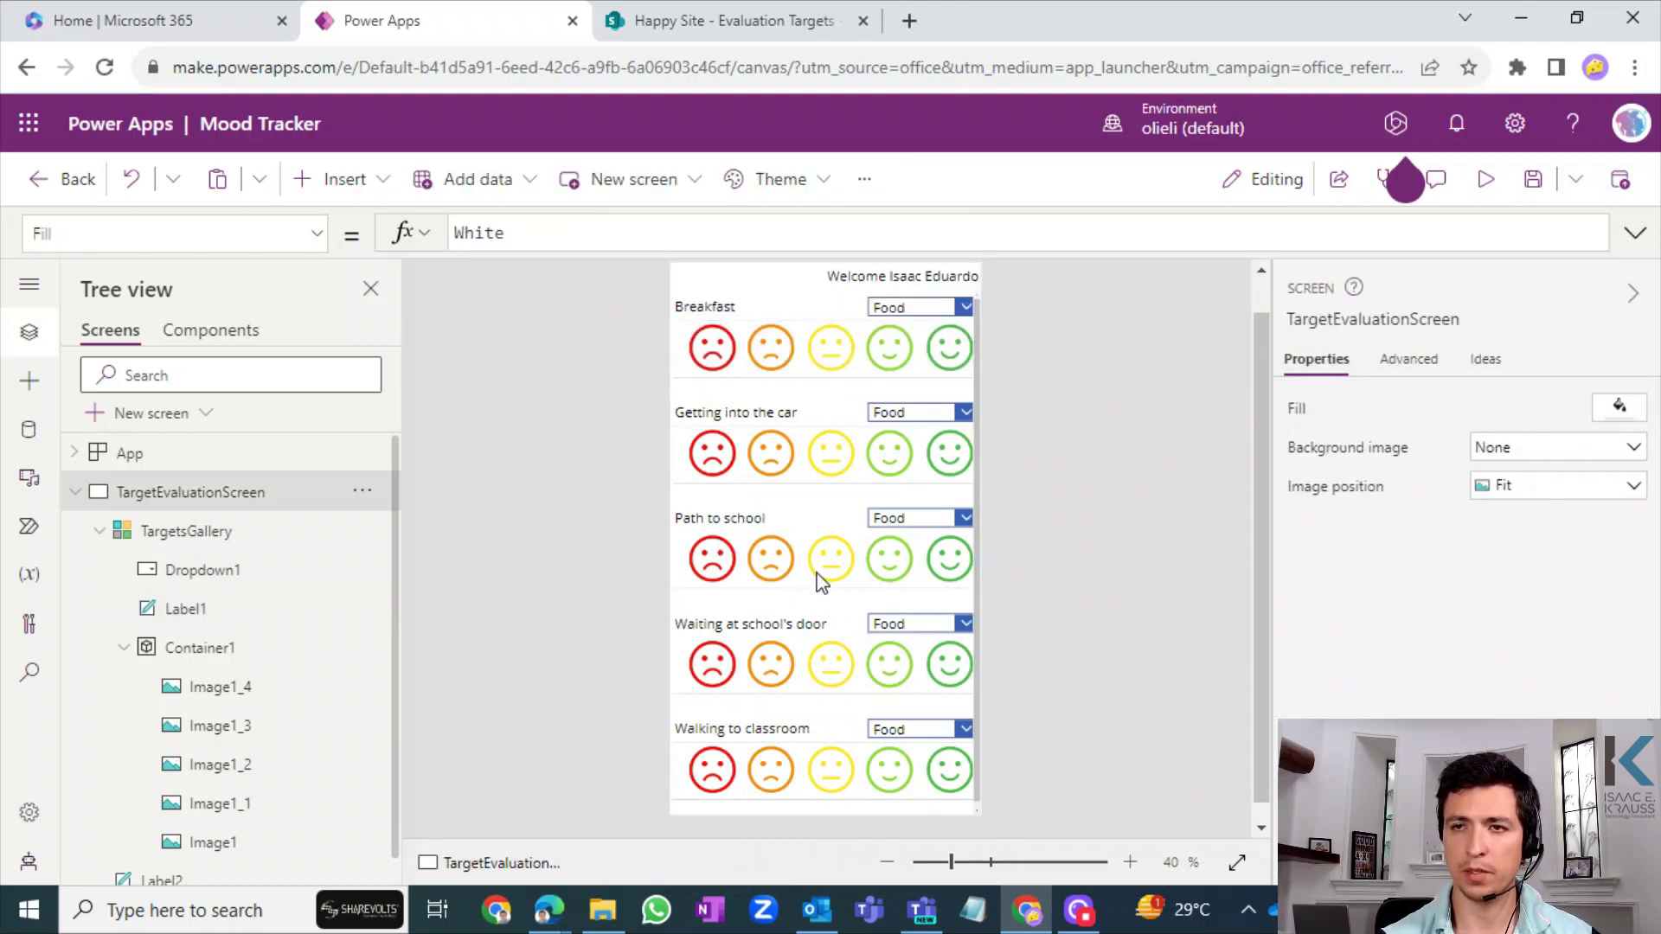
- Set the font weight of the gallery's title label to Semibold
click(696, 307)
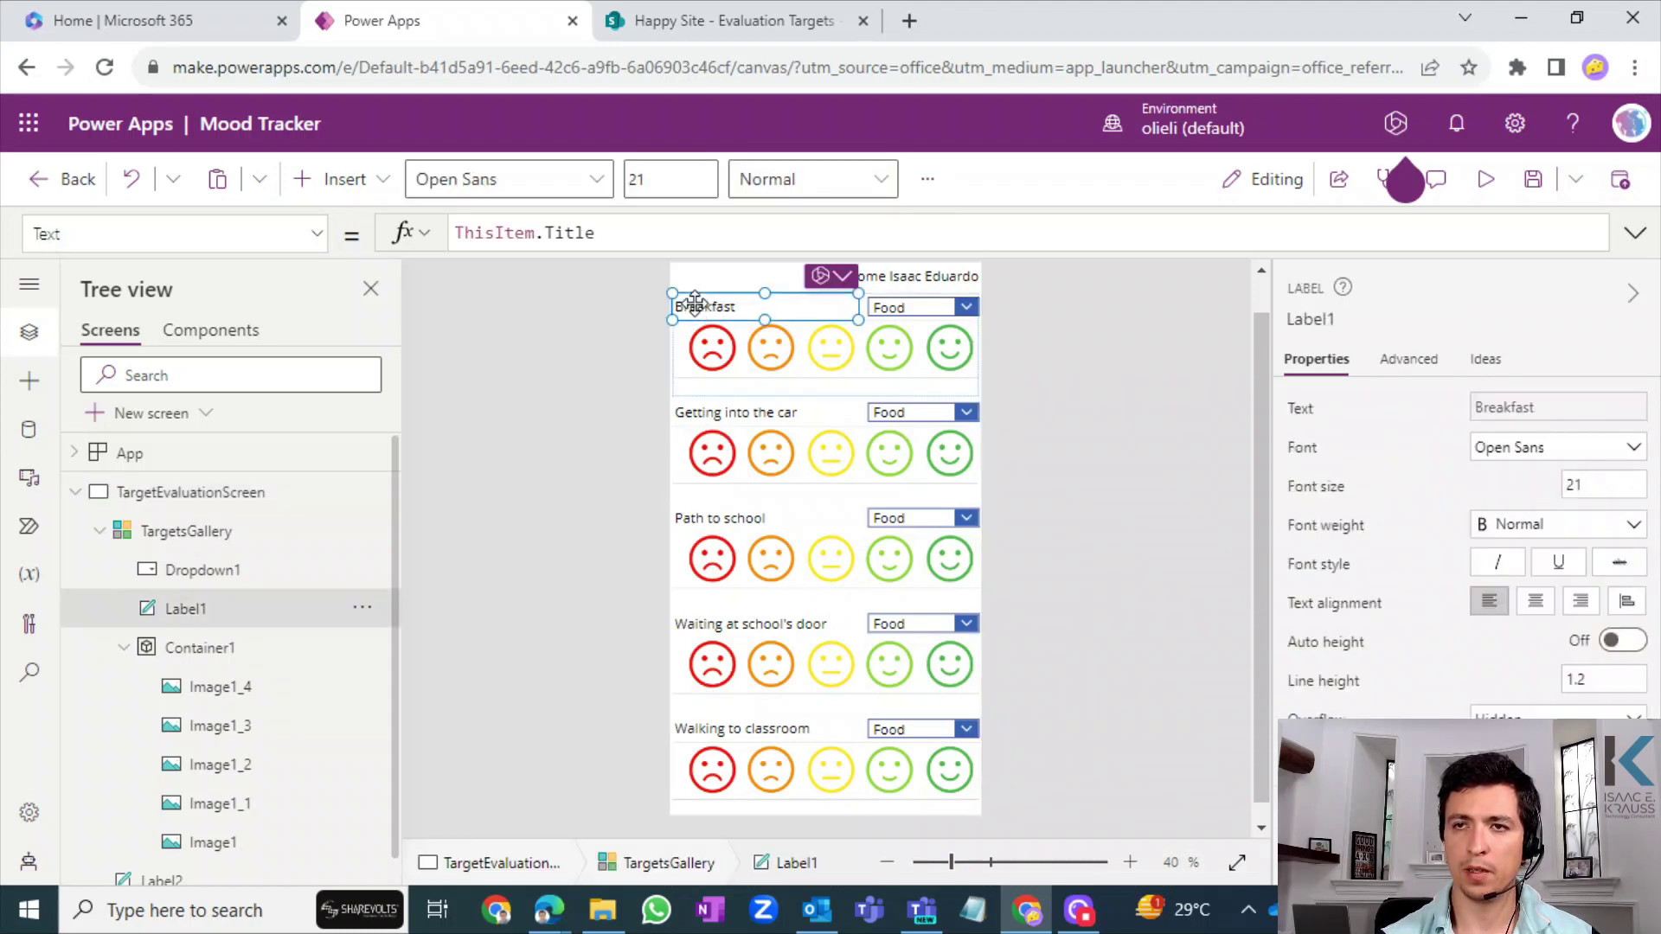
click(1509, 537)
click(1525, 583)
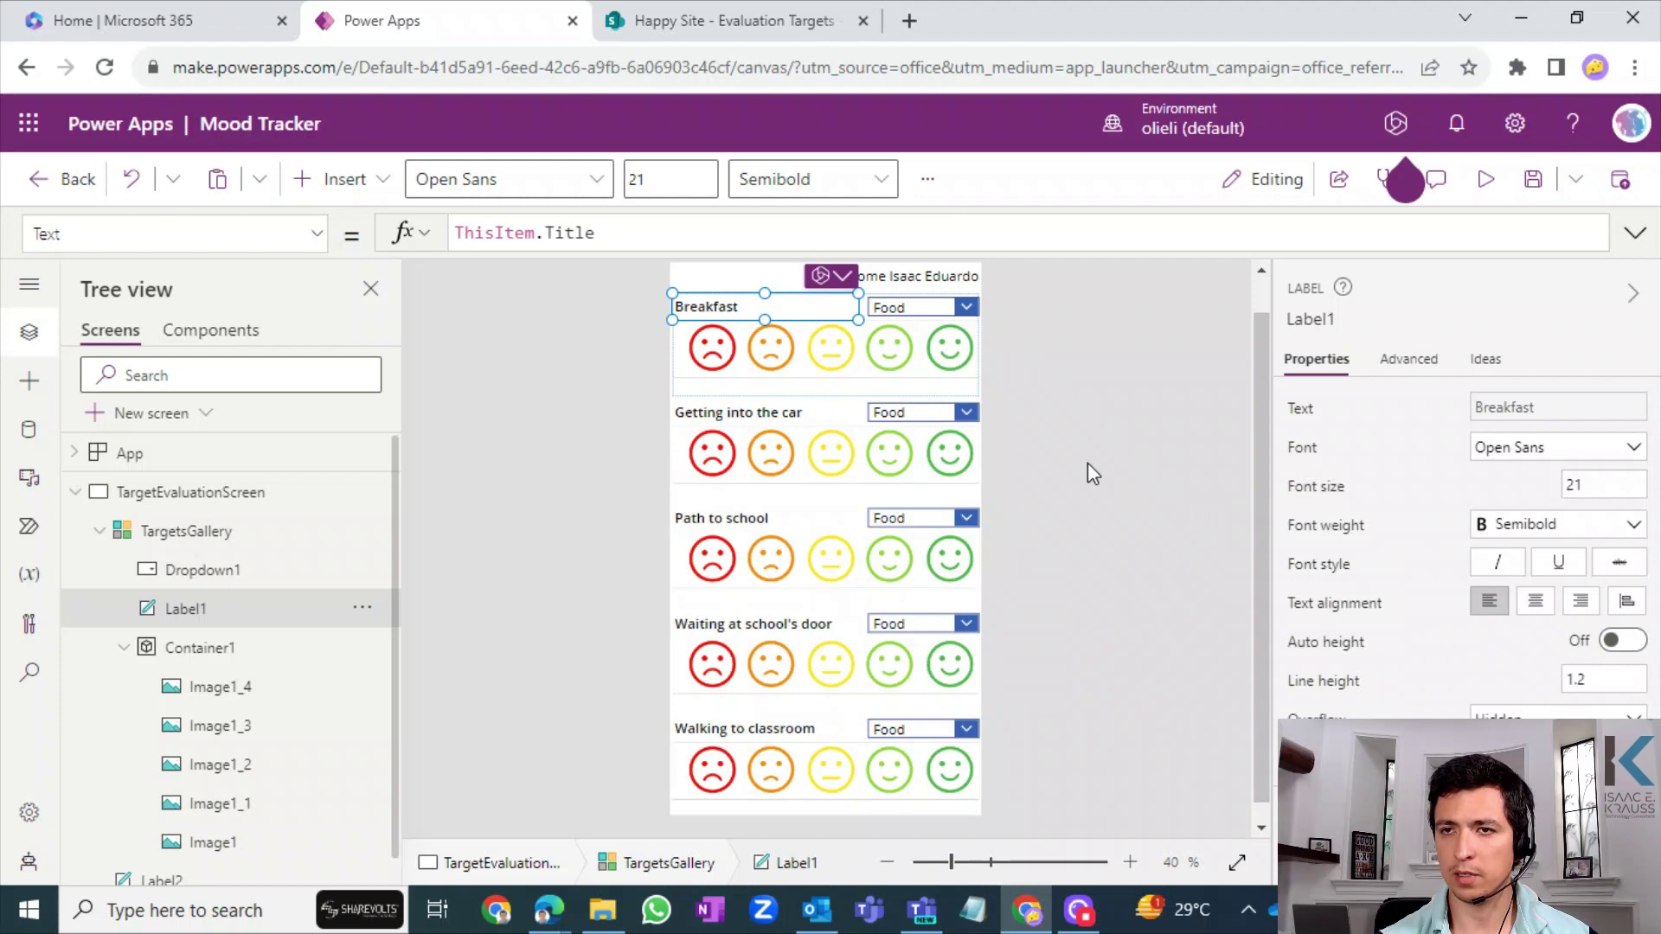
- Try font sizes 30 and 25 on the gallery's title label
click(1570, 483)
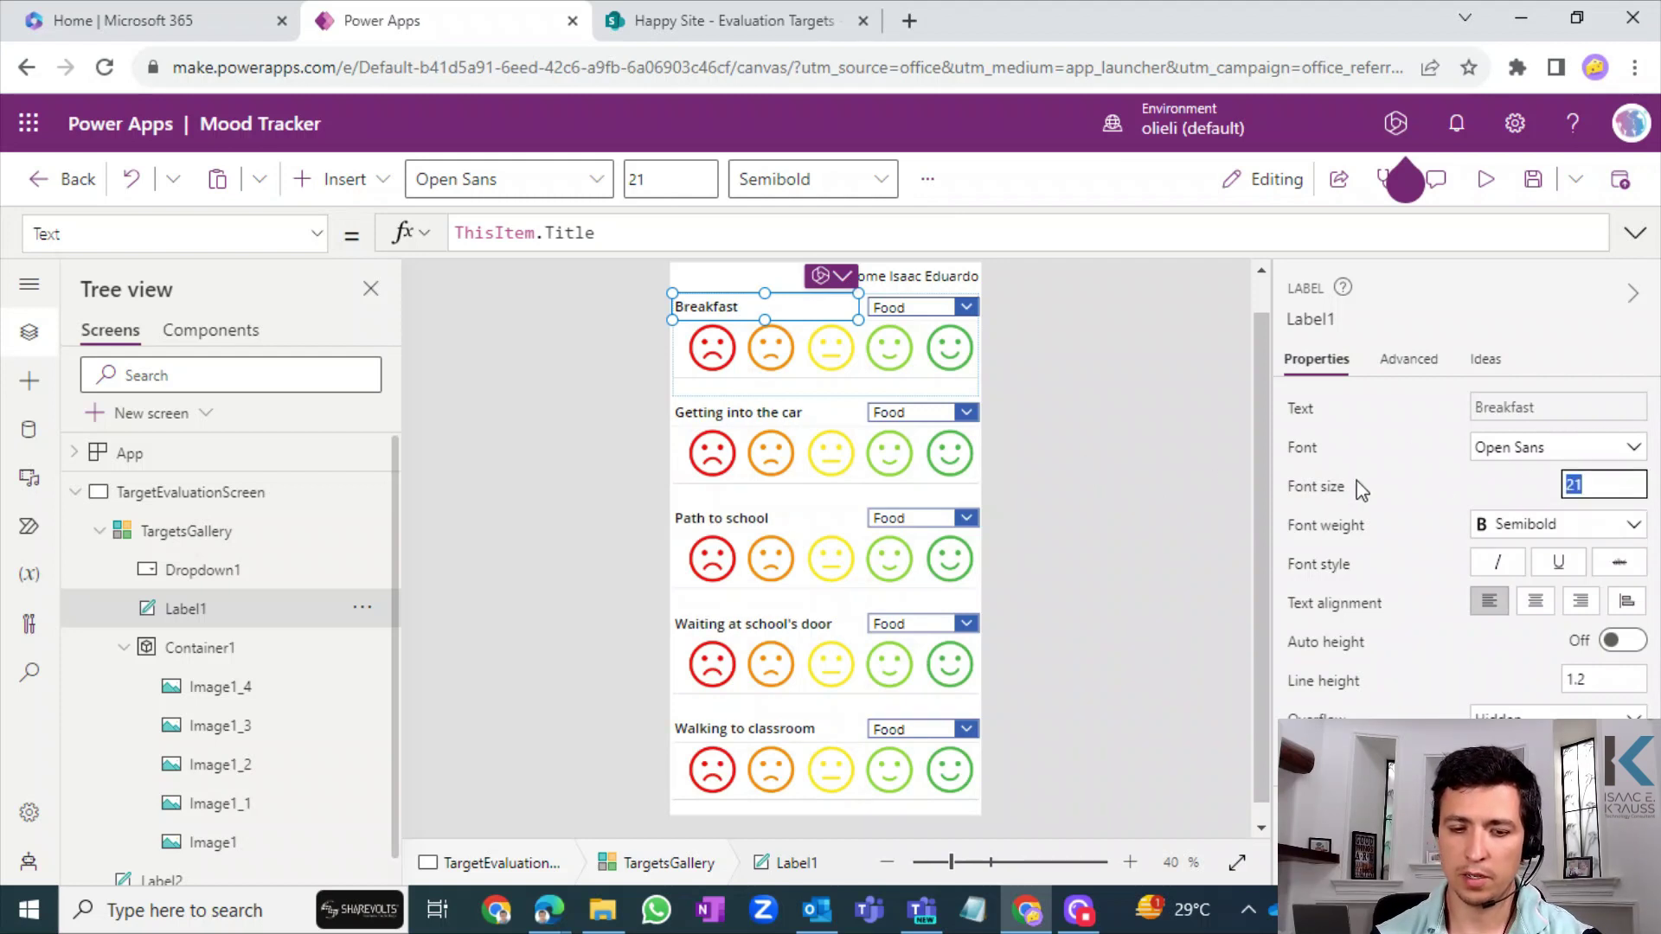
text(30)
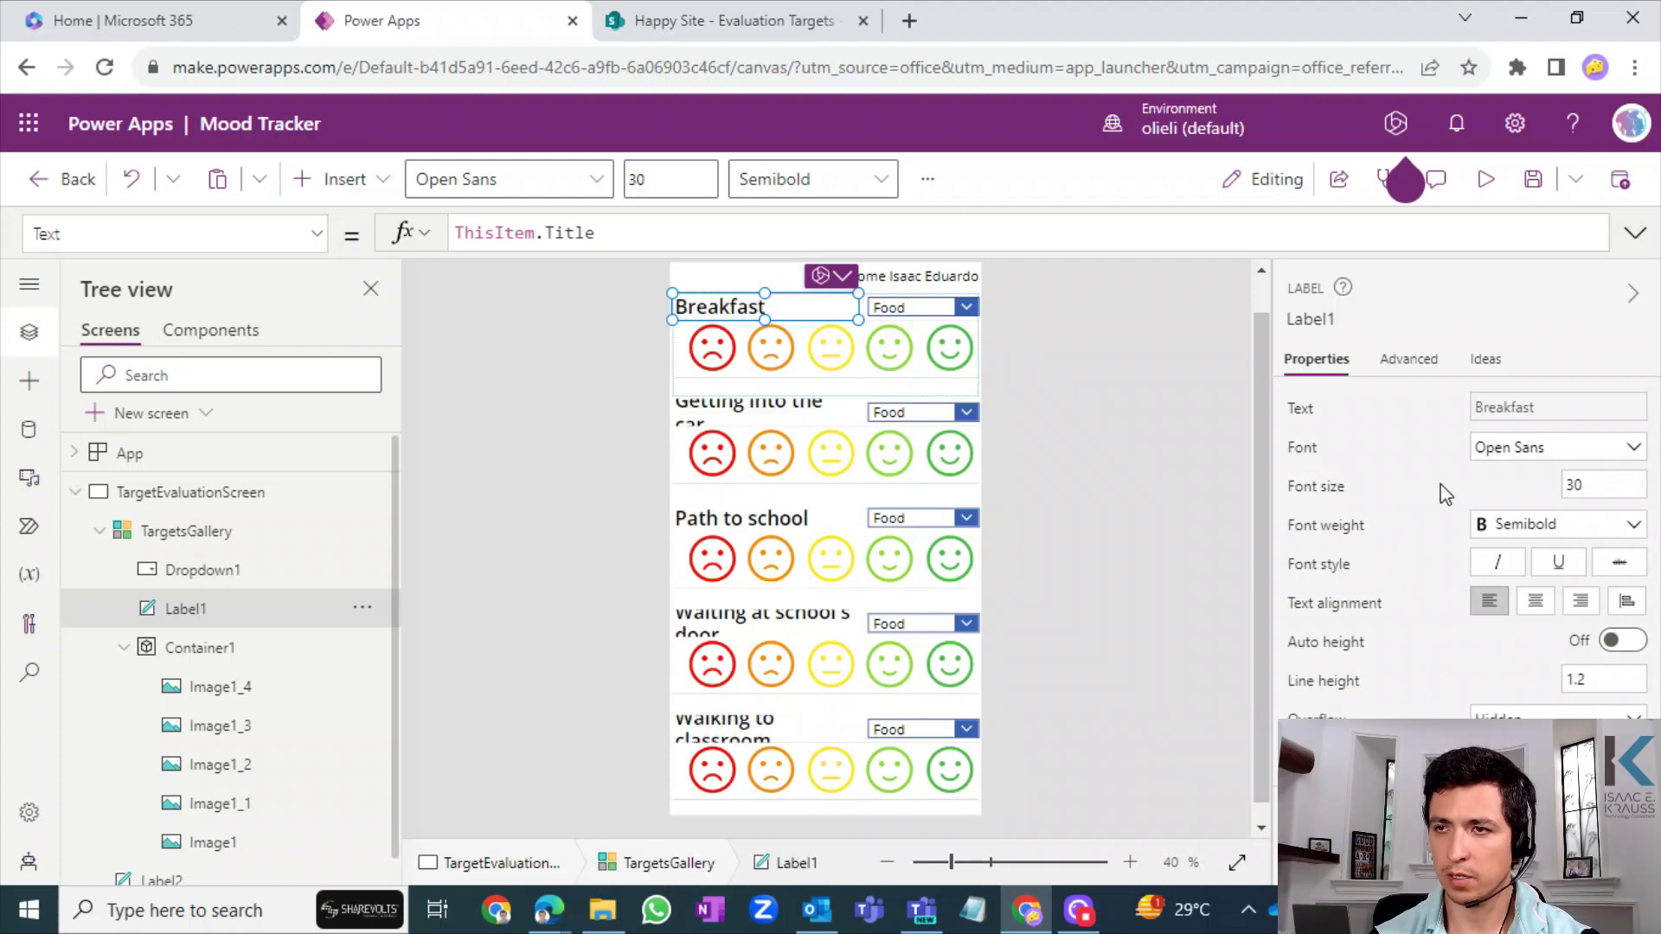
drag(1621, 489, 1435, 473)
text(25)
click(1383, 489)
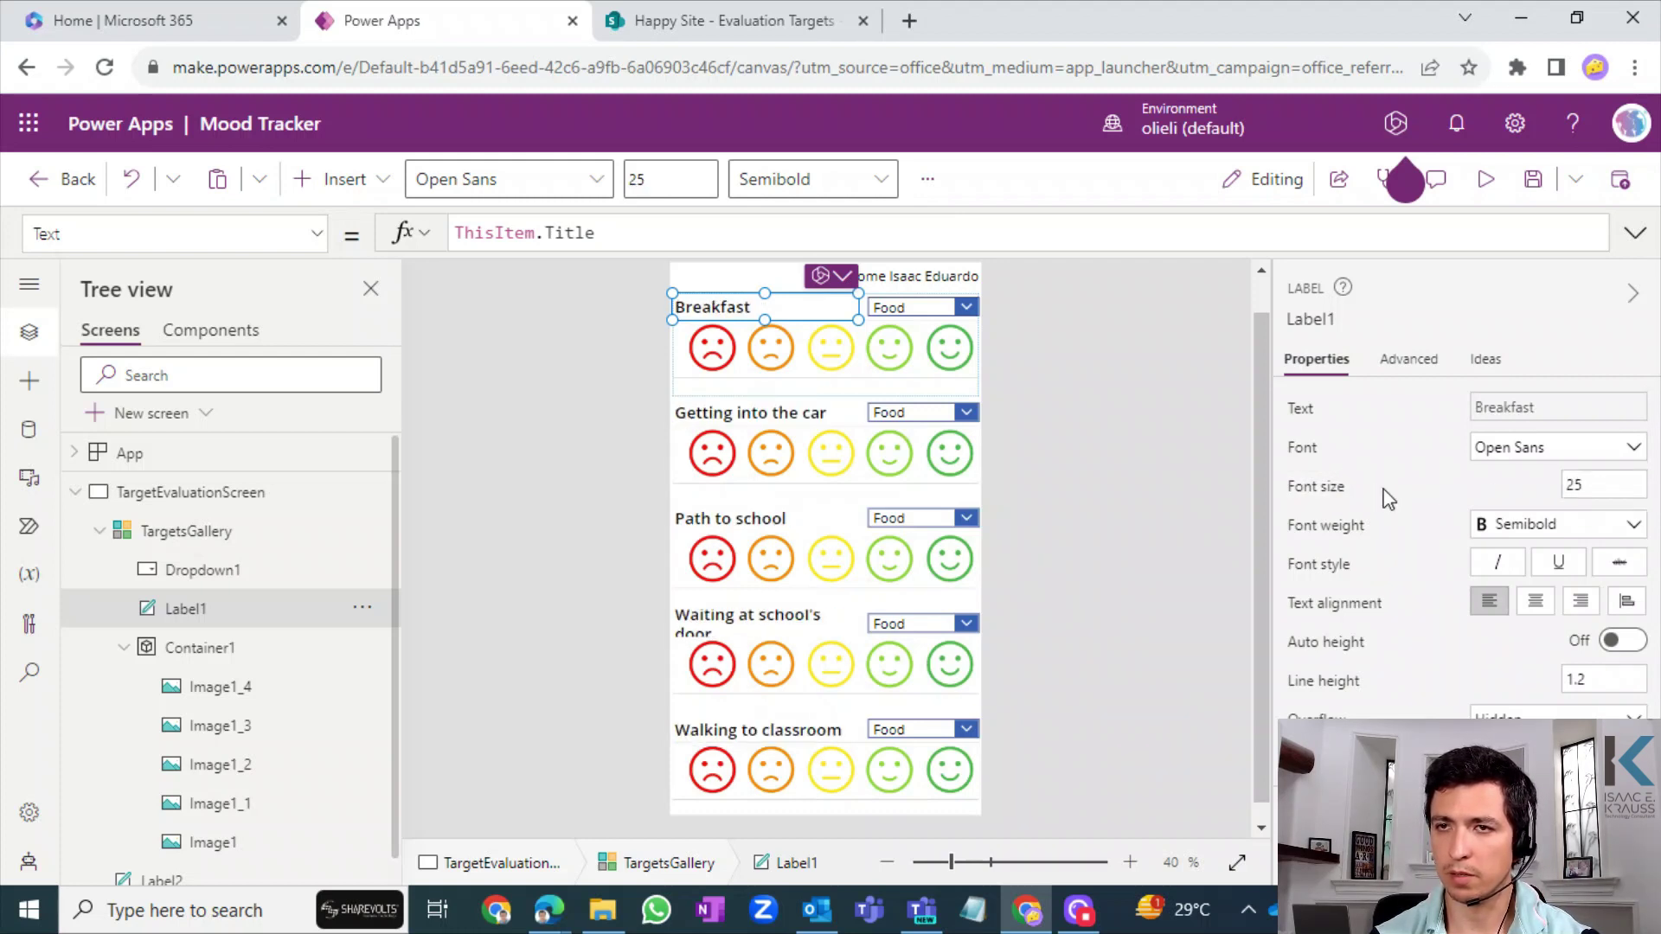
click(1107, 517)
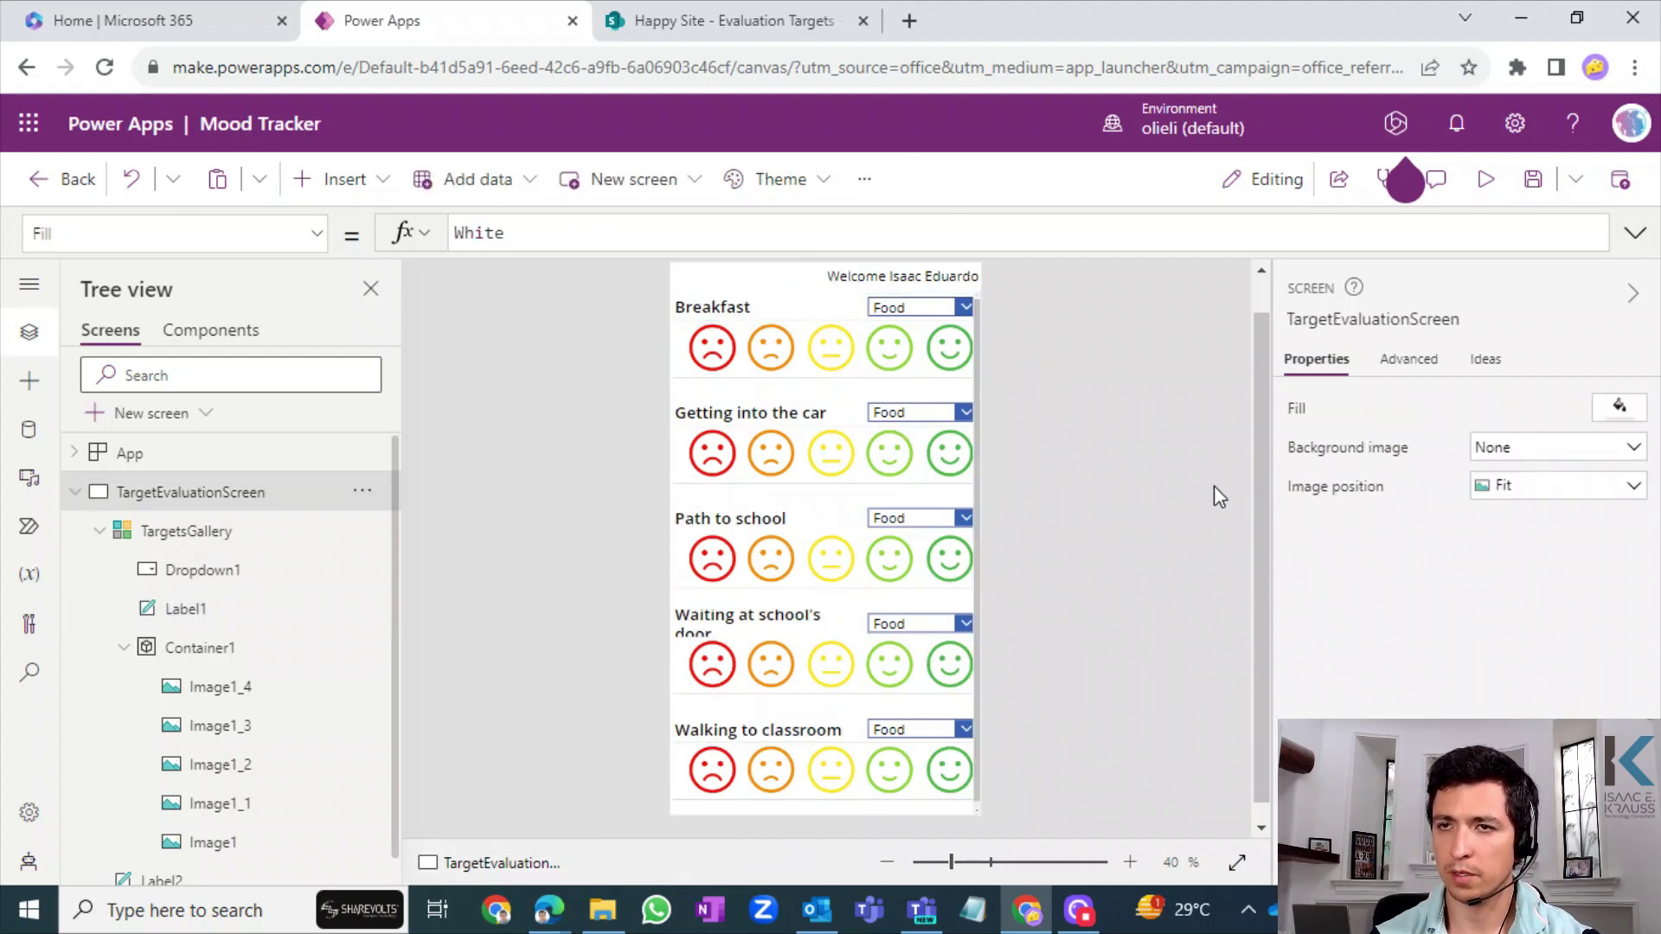
drag(1263, 489, 1264, 385)
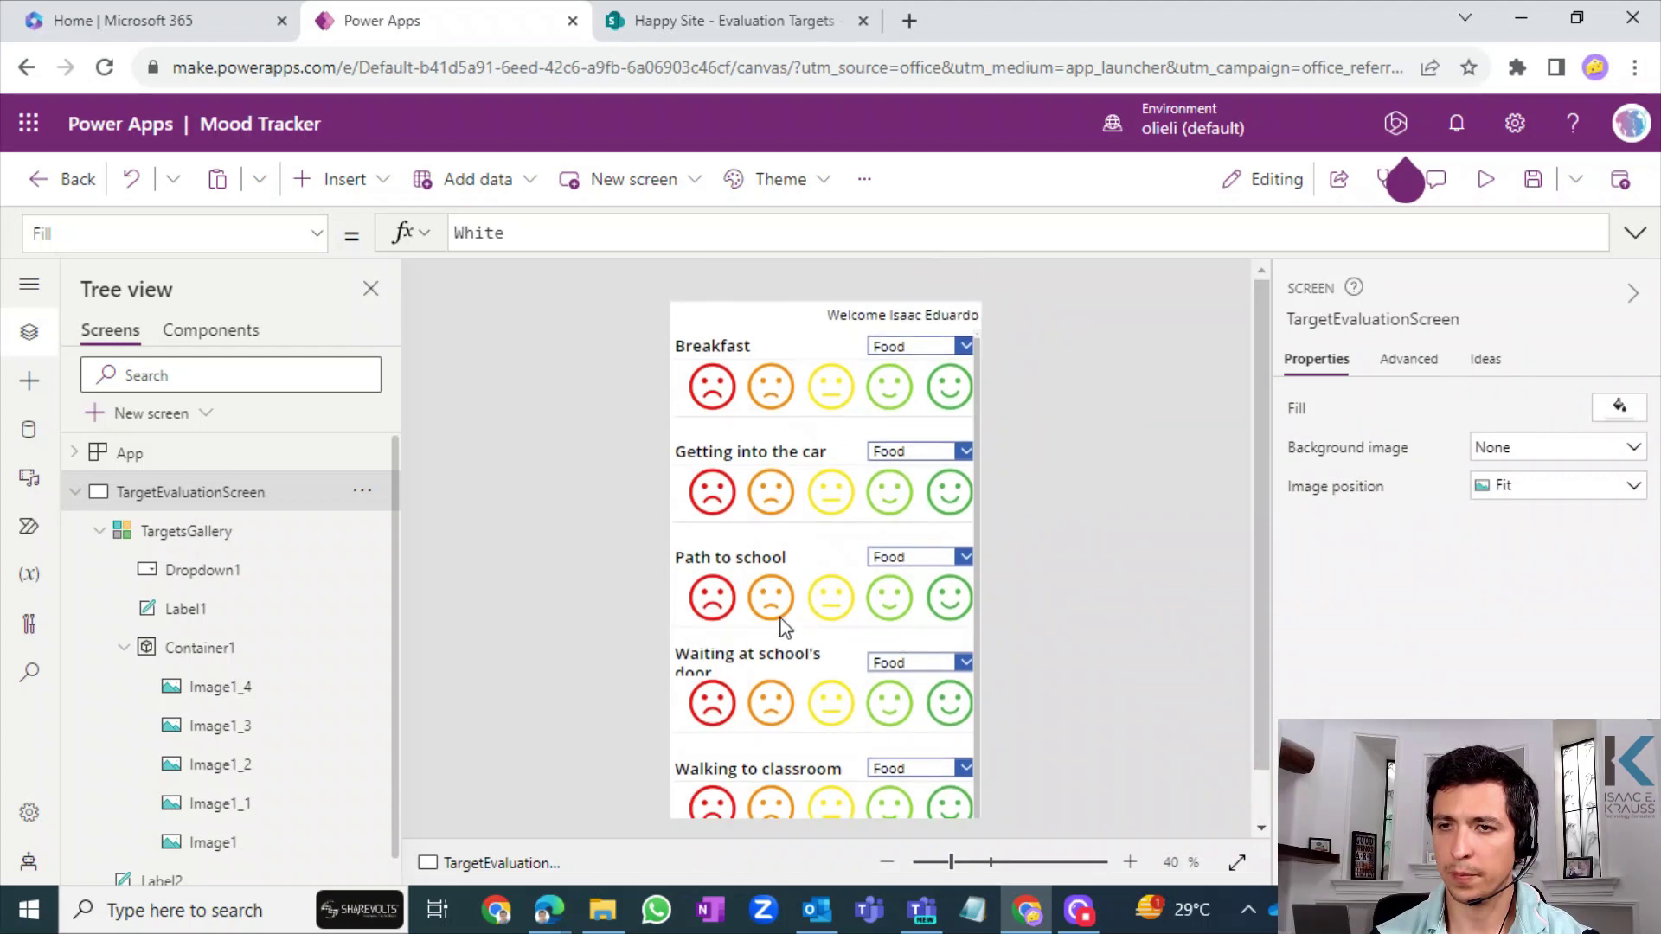
- Set the font size of the gallery's title label to 23
click(749, 350)
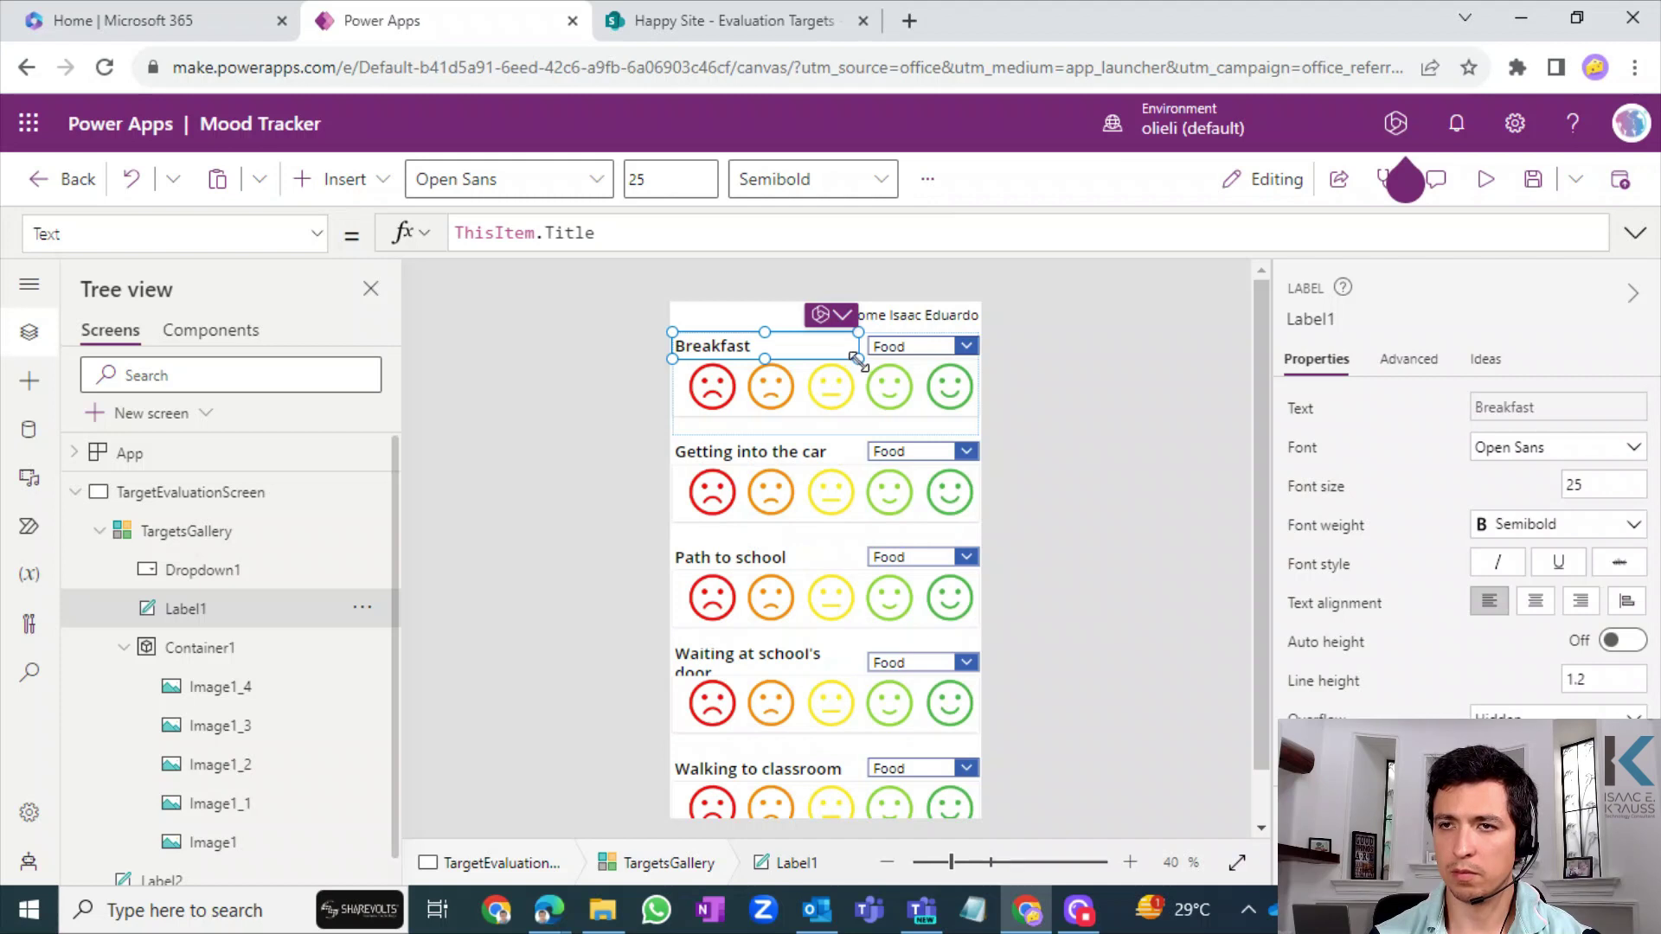
click(1598, 481)
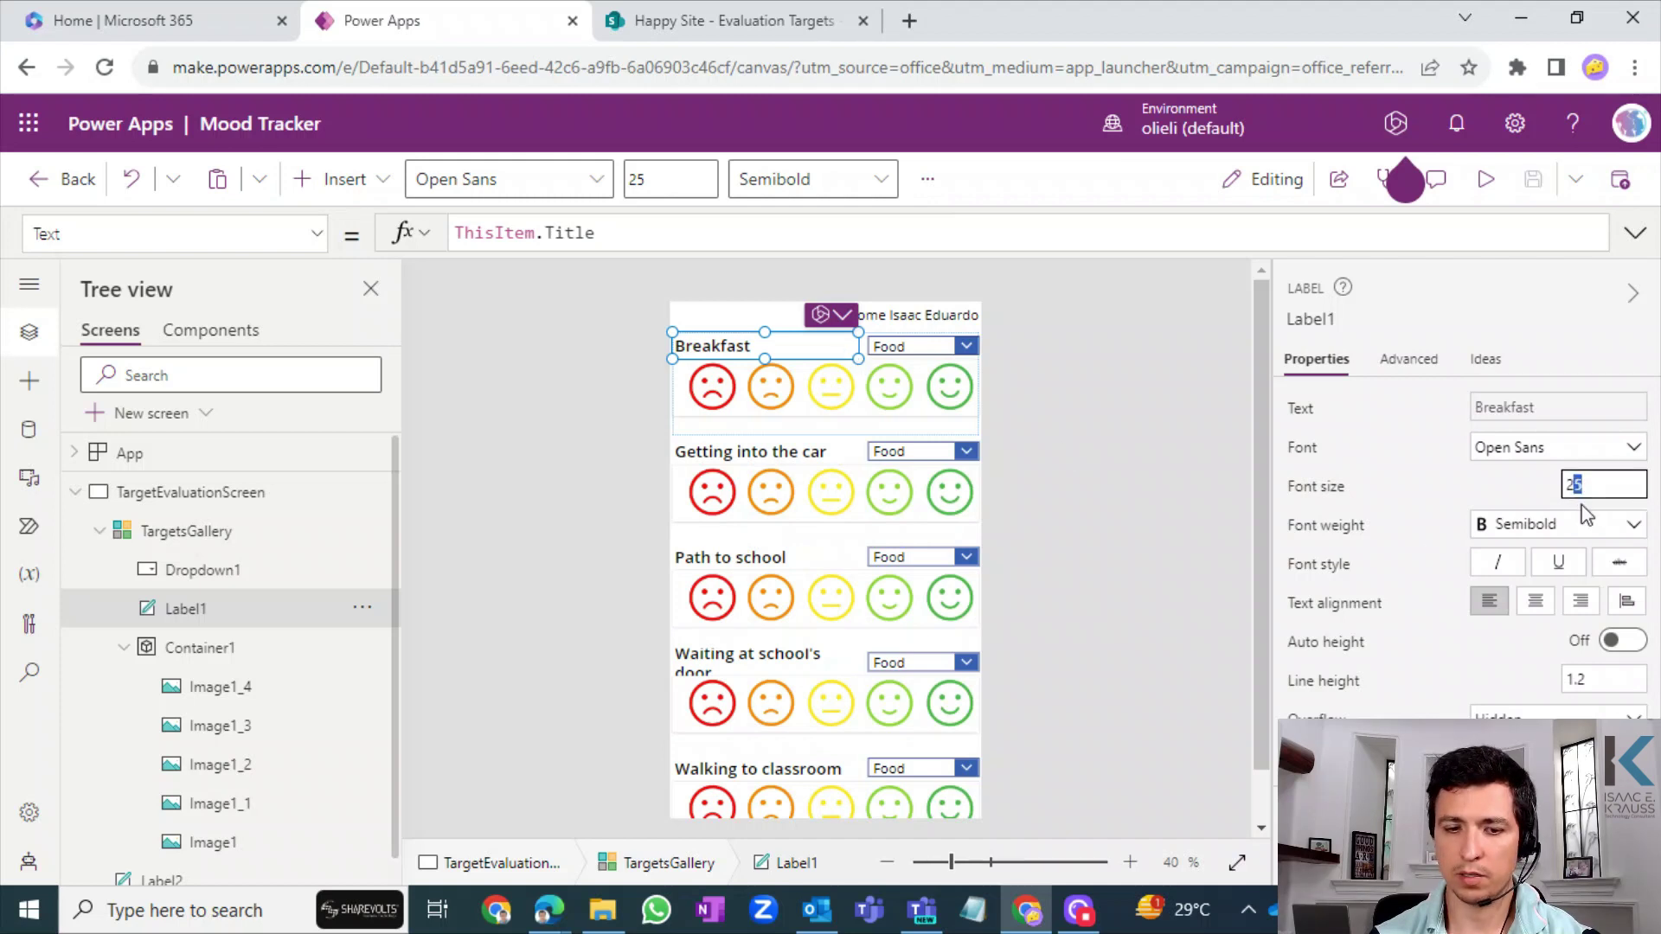
text(3)
click(1460, 479)
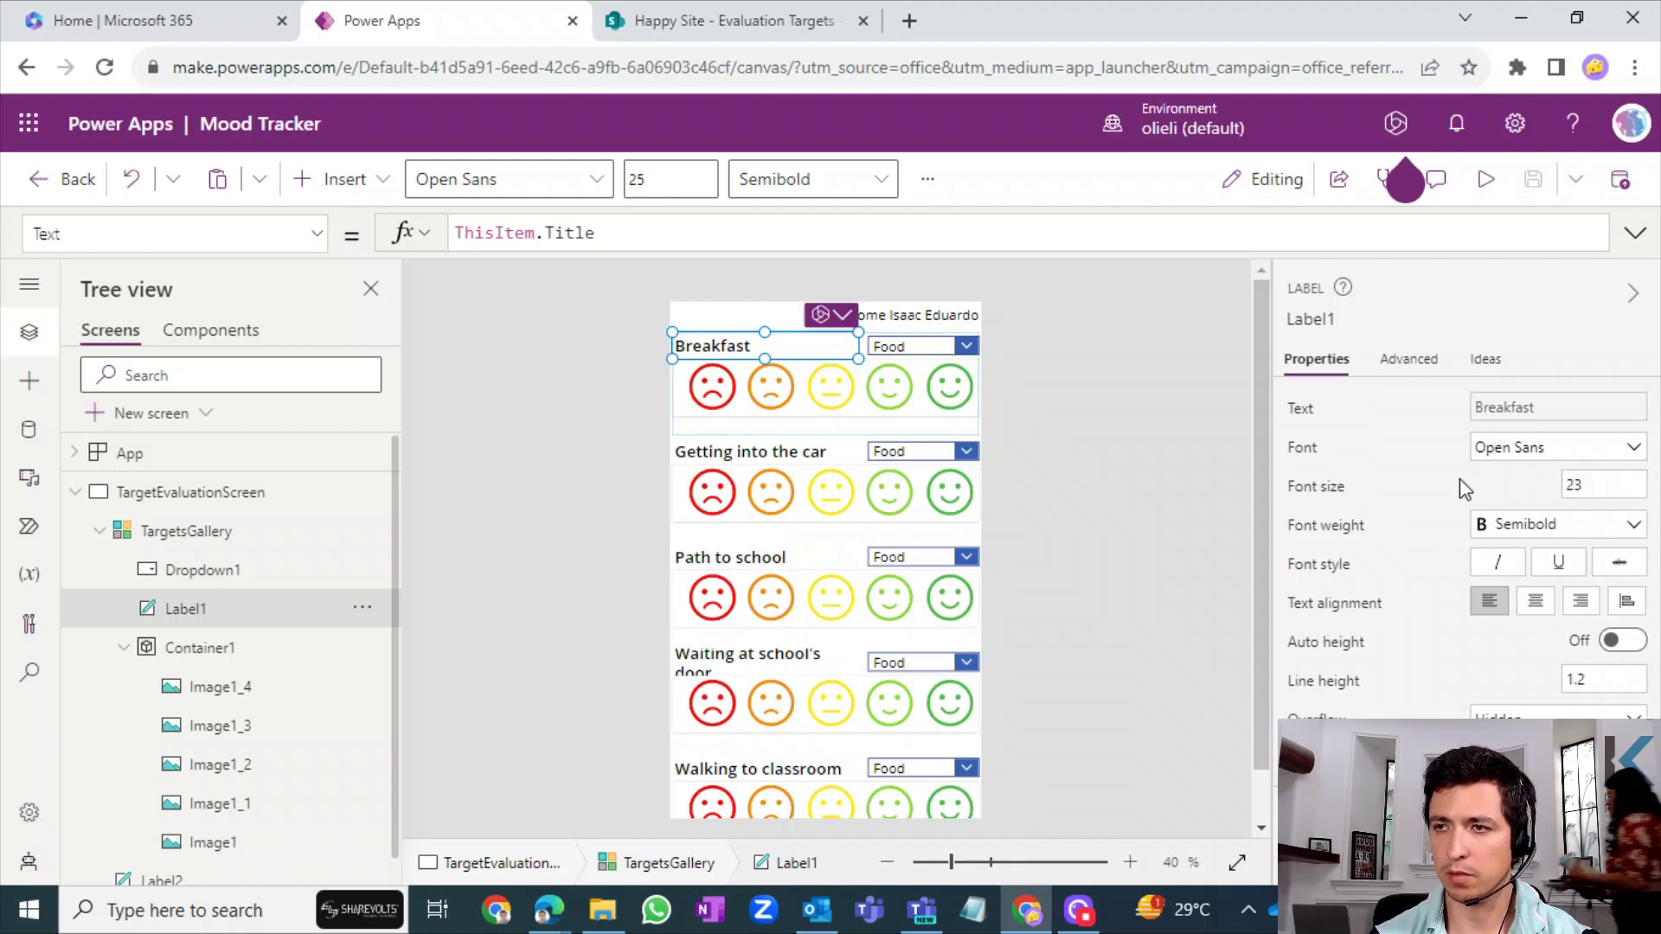
click(1124, 535)
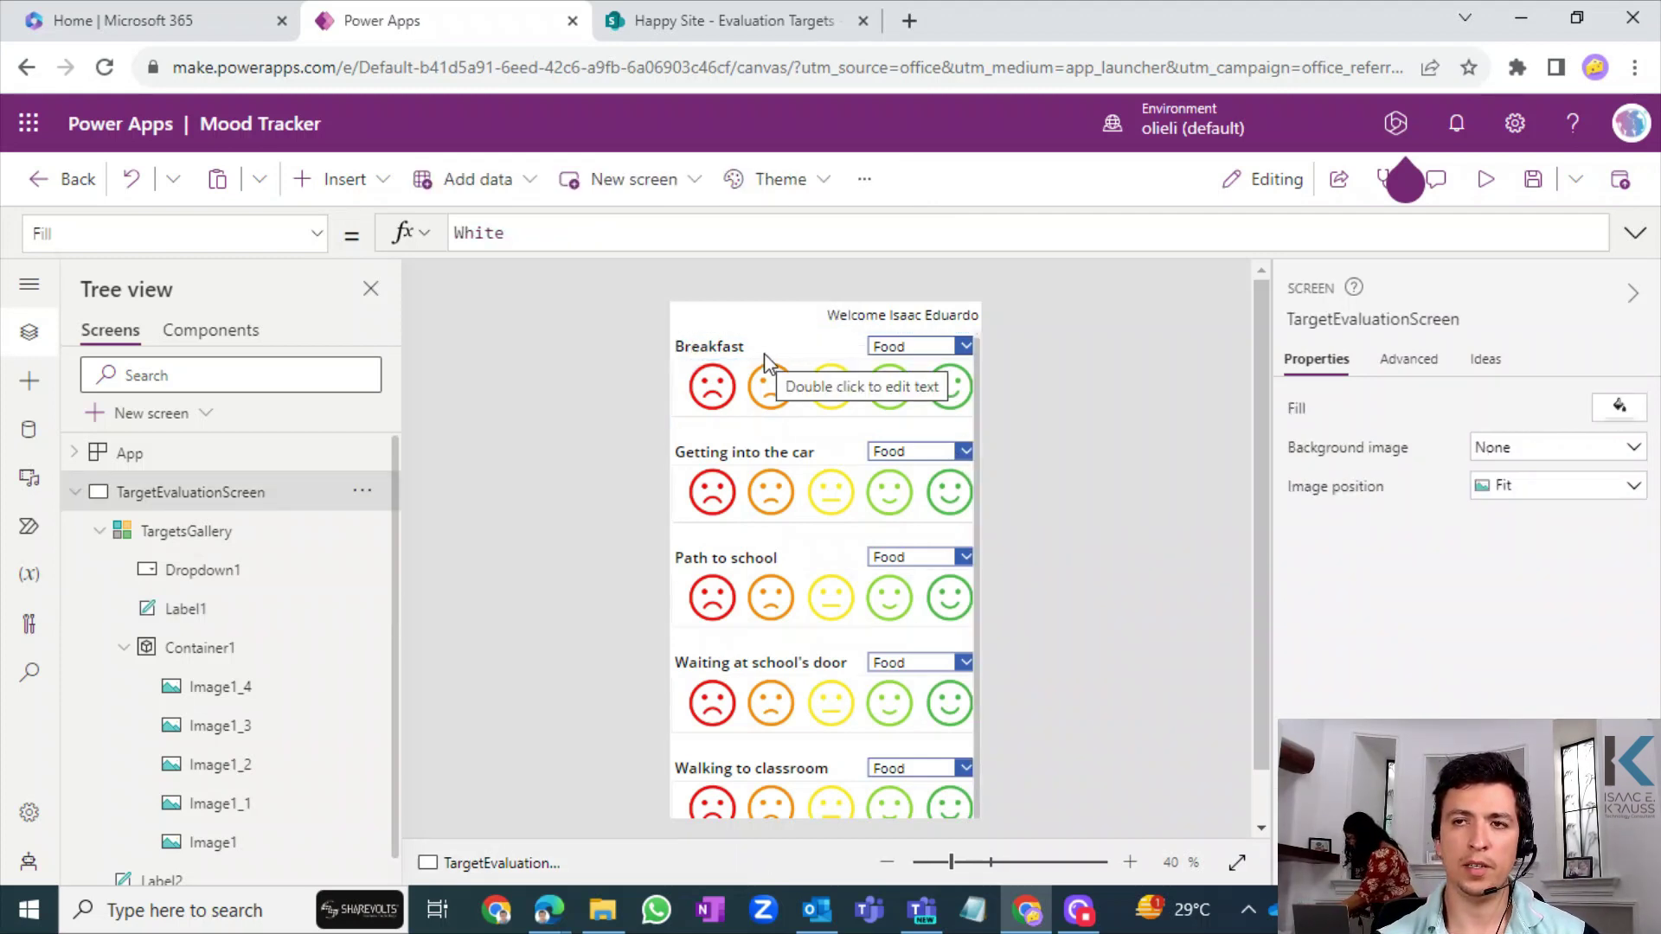
- Rename the dropdown in the gallery template as Triggers_Dropdown
click(894, 355)
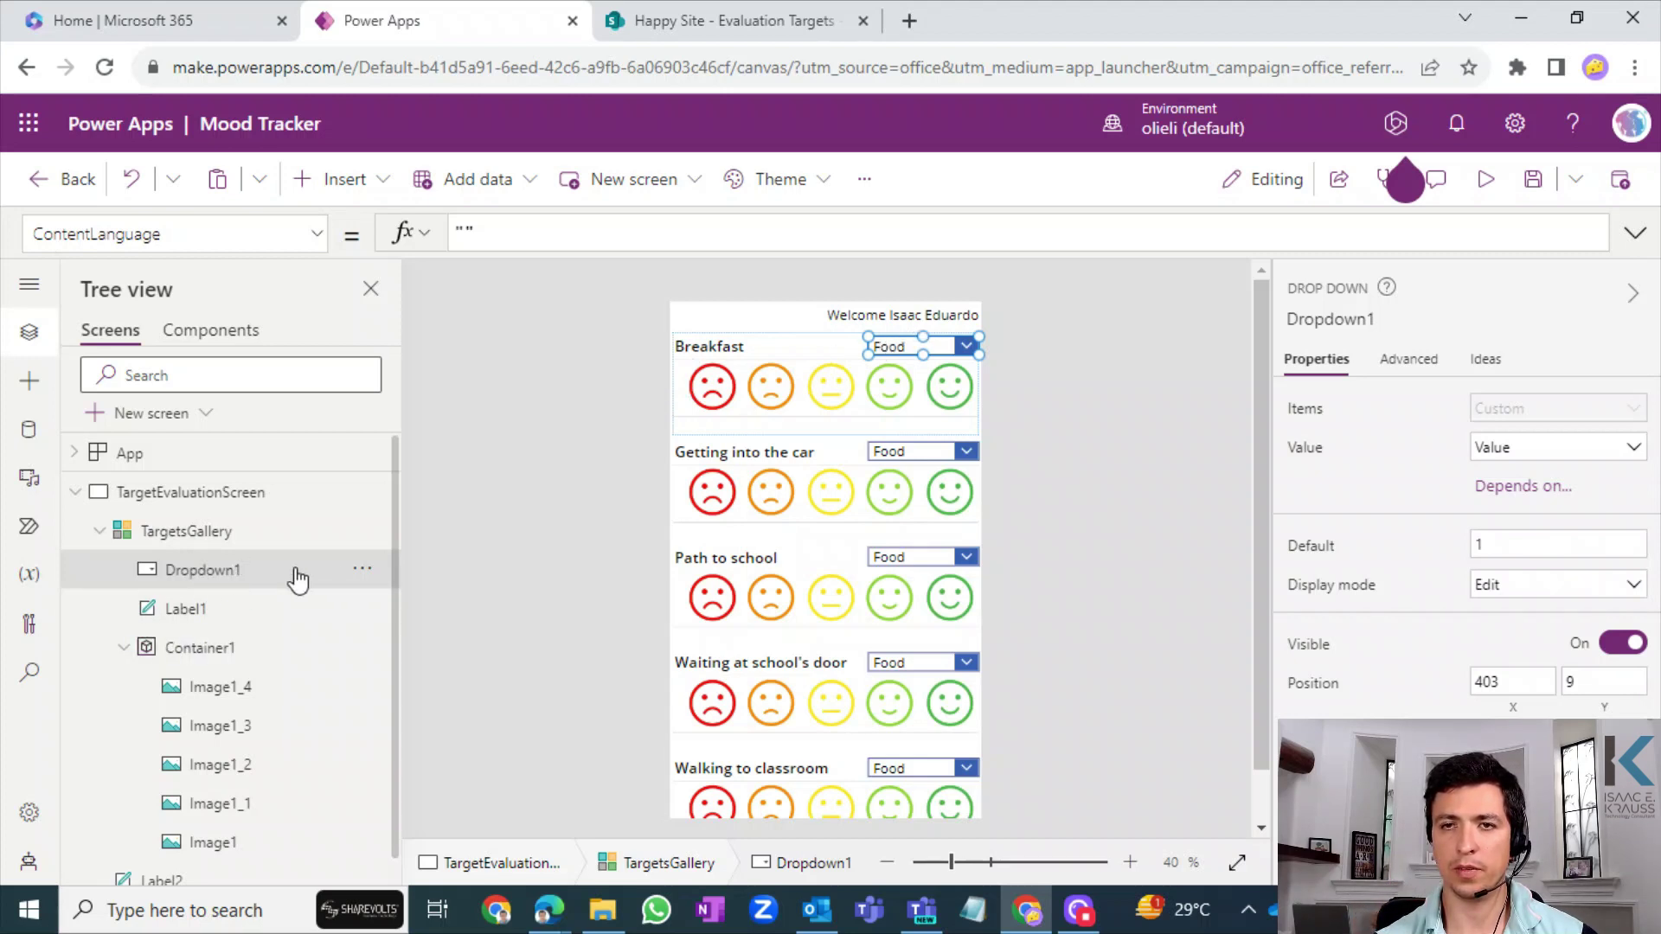
click(369, 571)
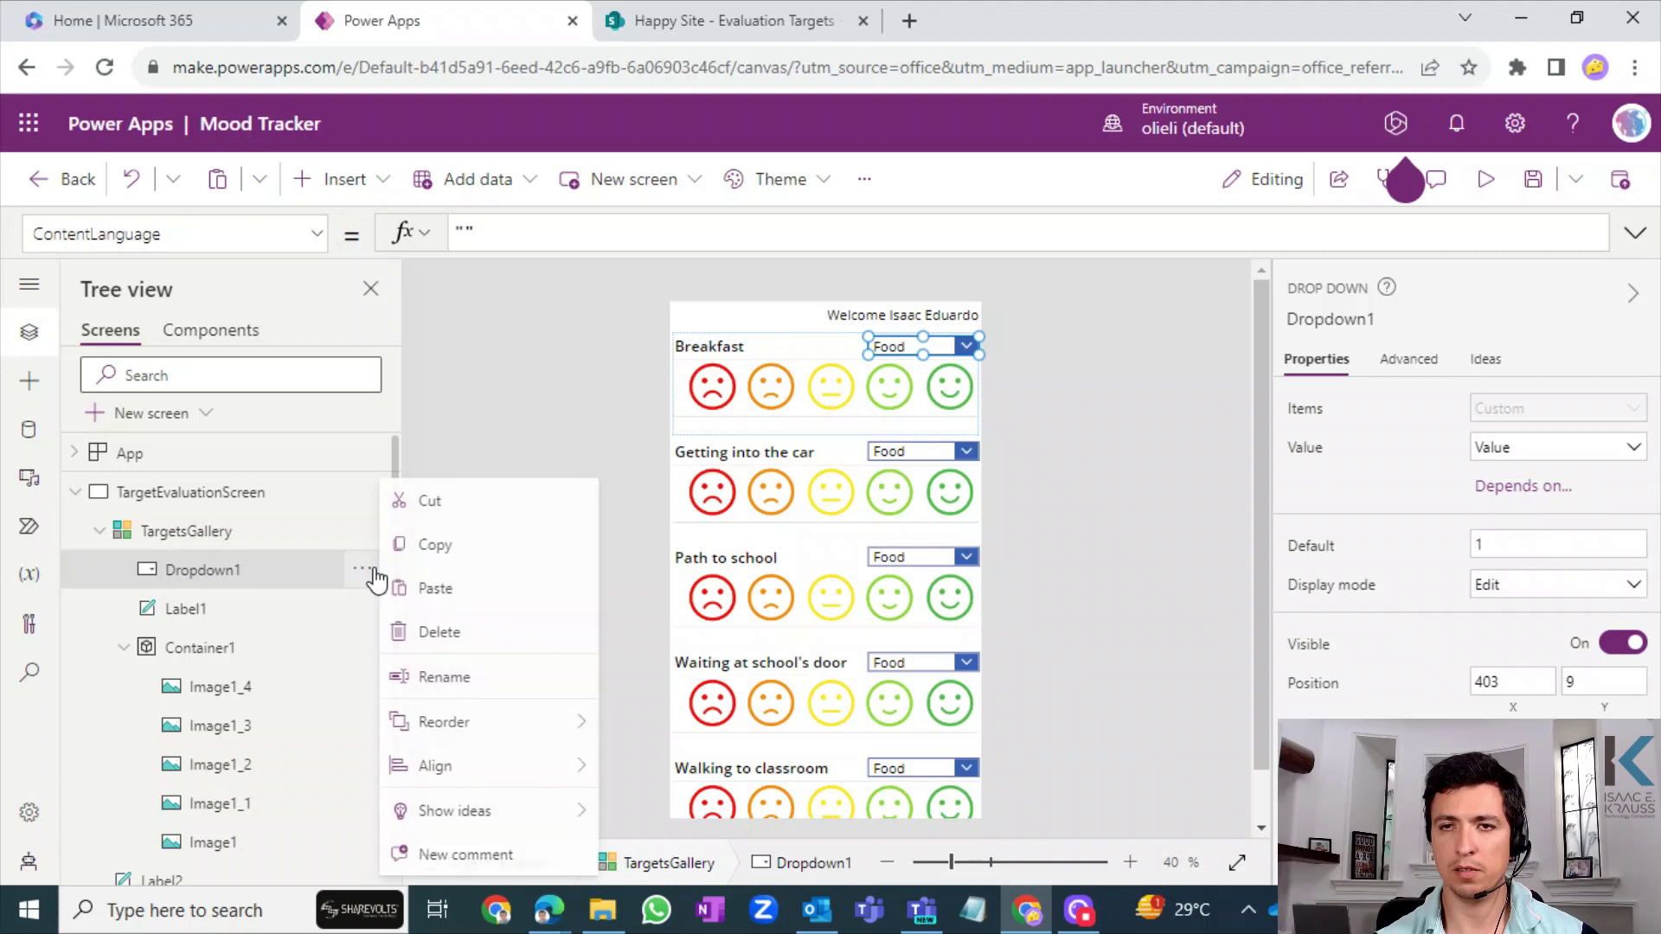
click(440, 680)
key(Home)
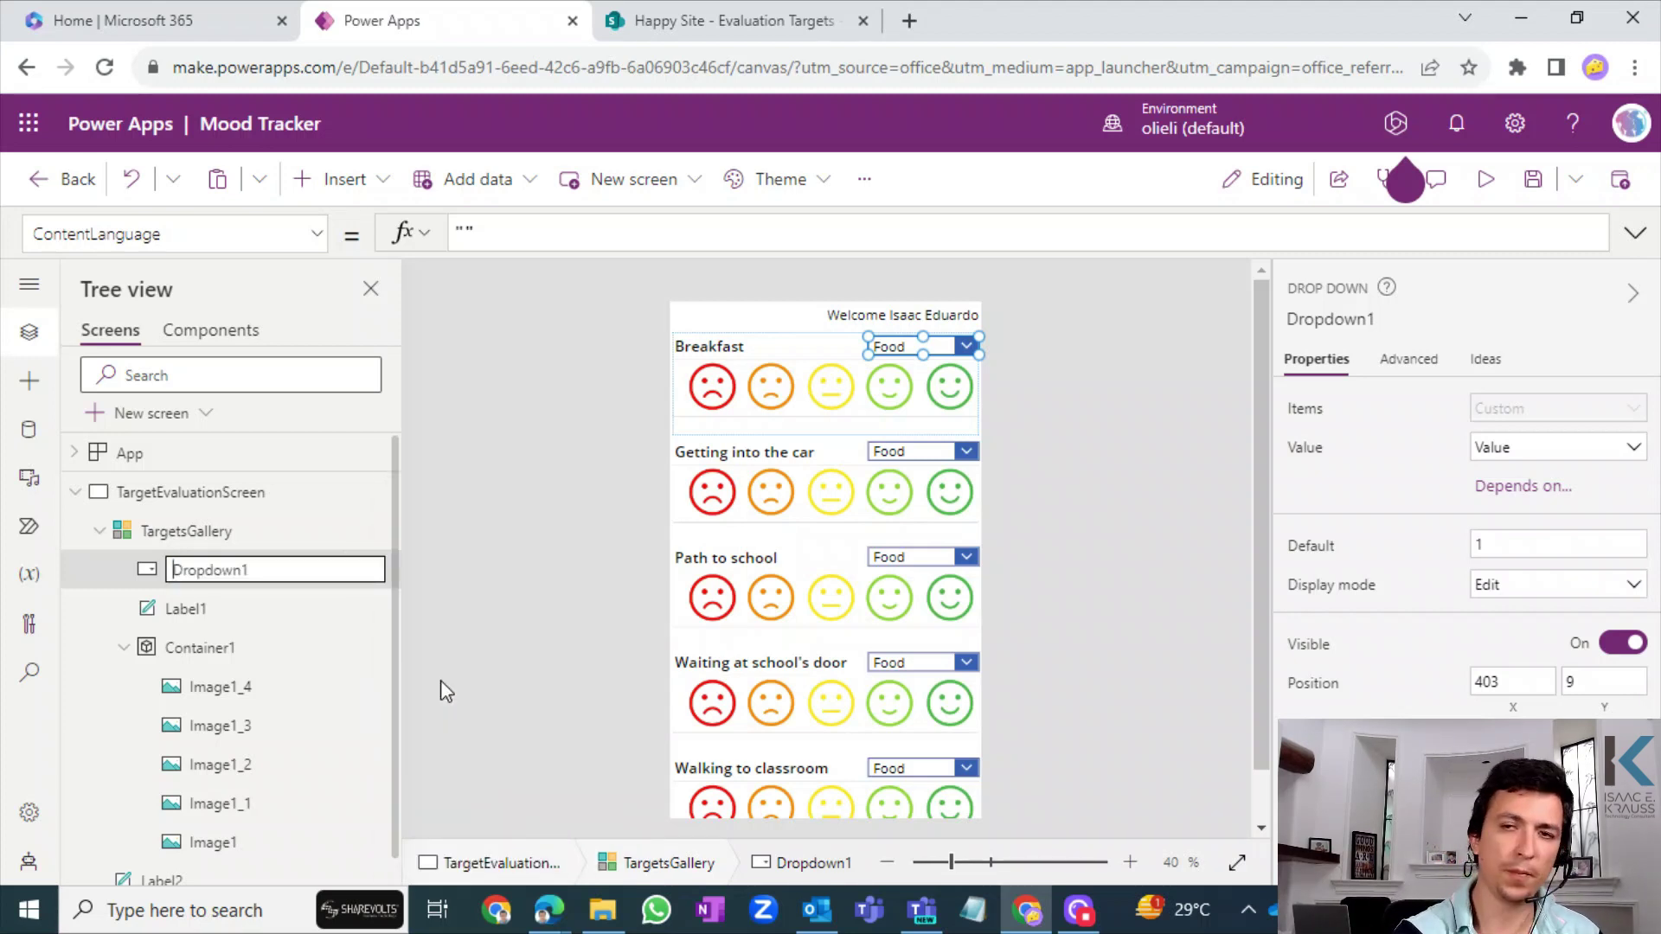
text(Triggers)
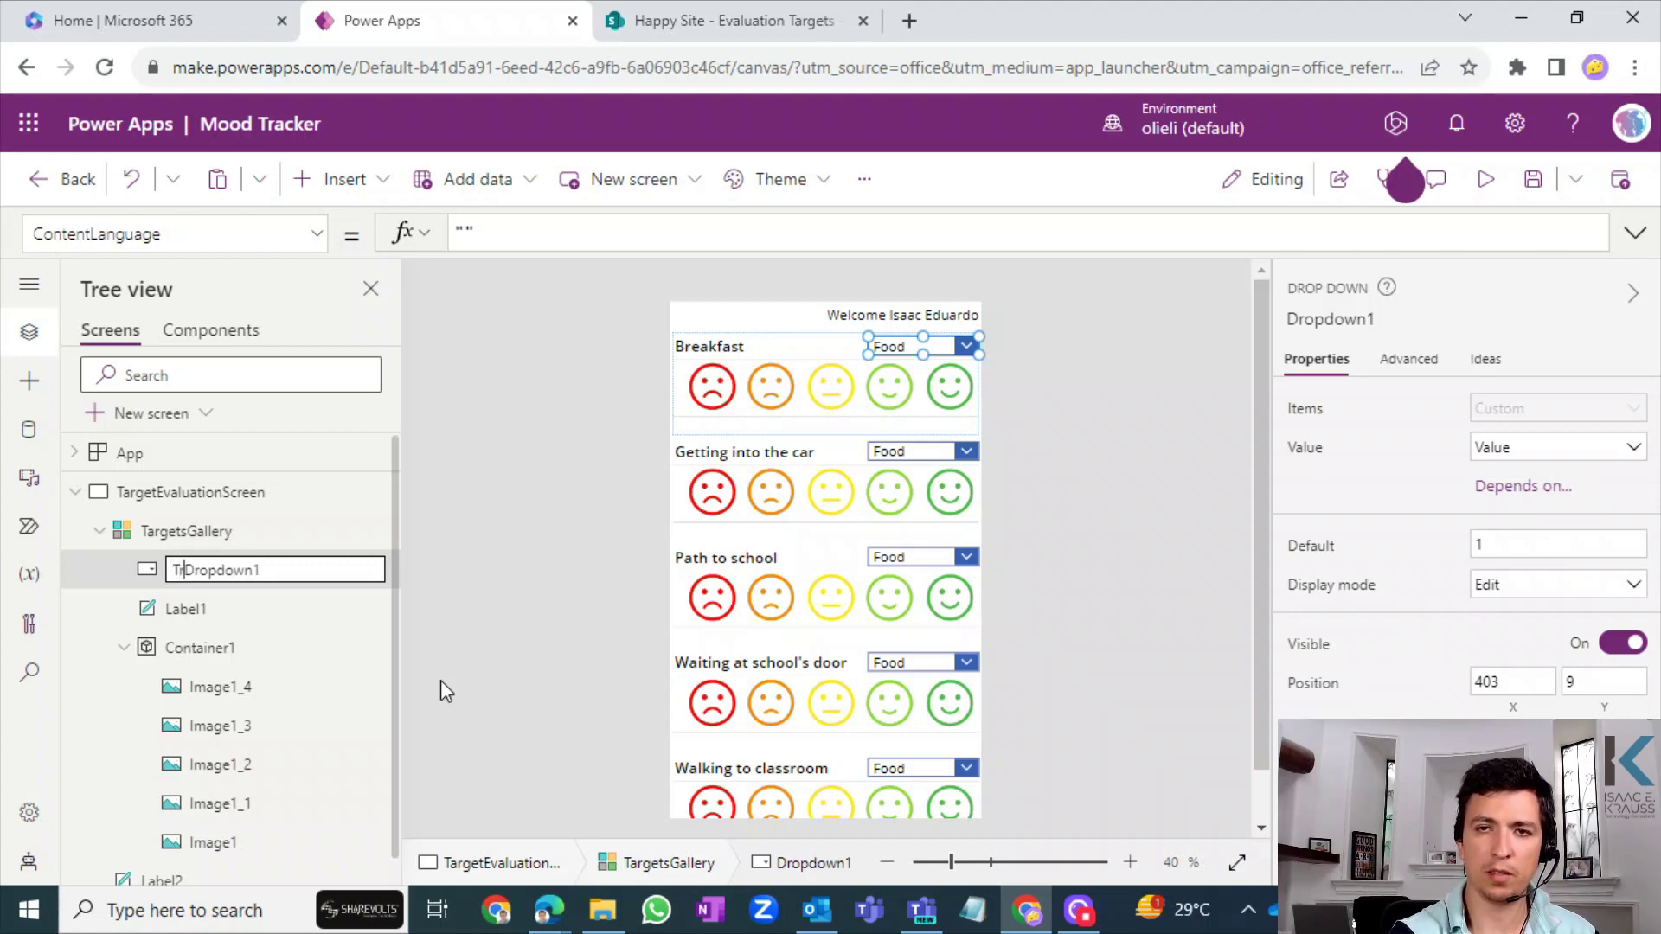
text(_)
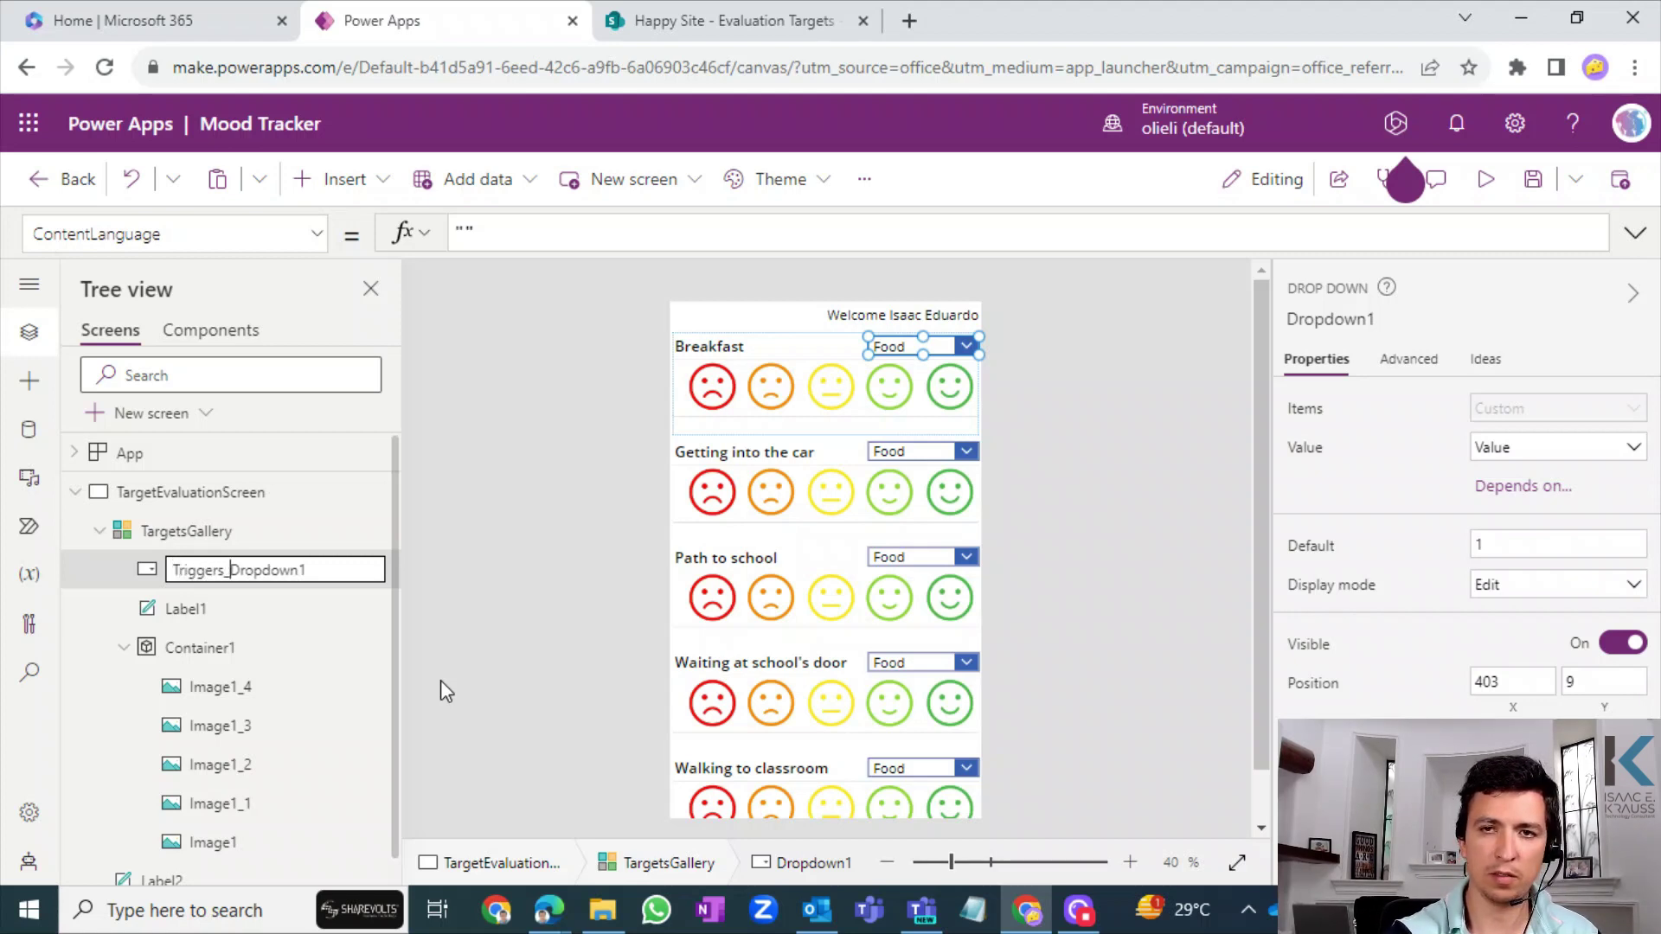
key(End)
key(BackSpace)
key(Return)
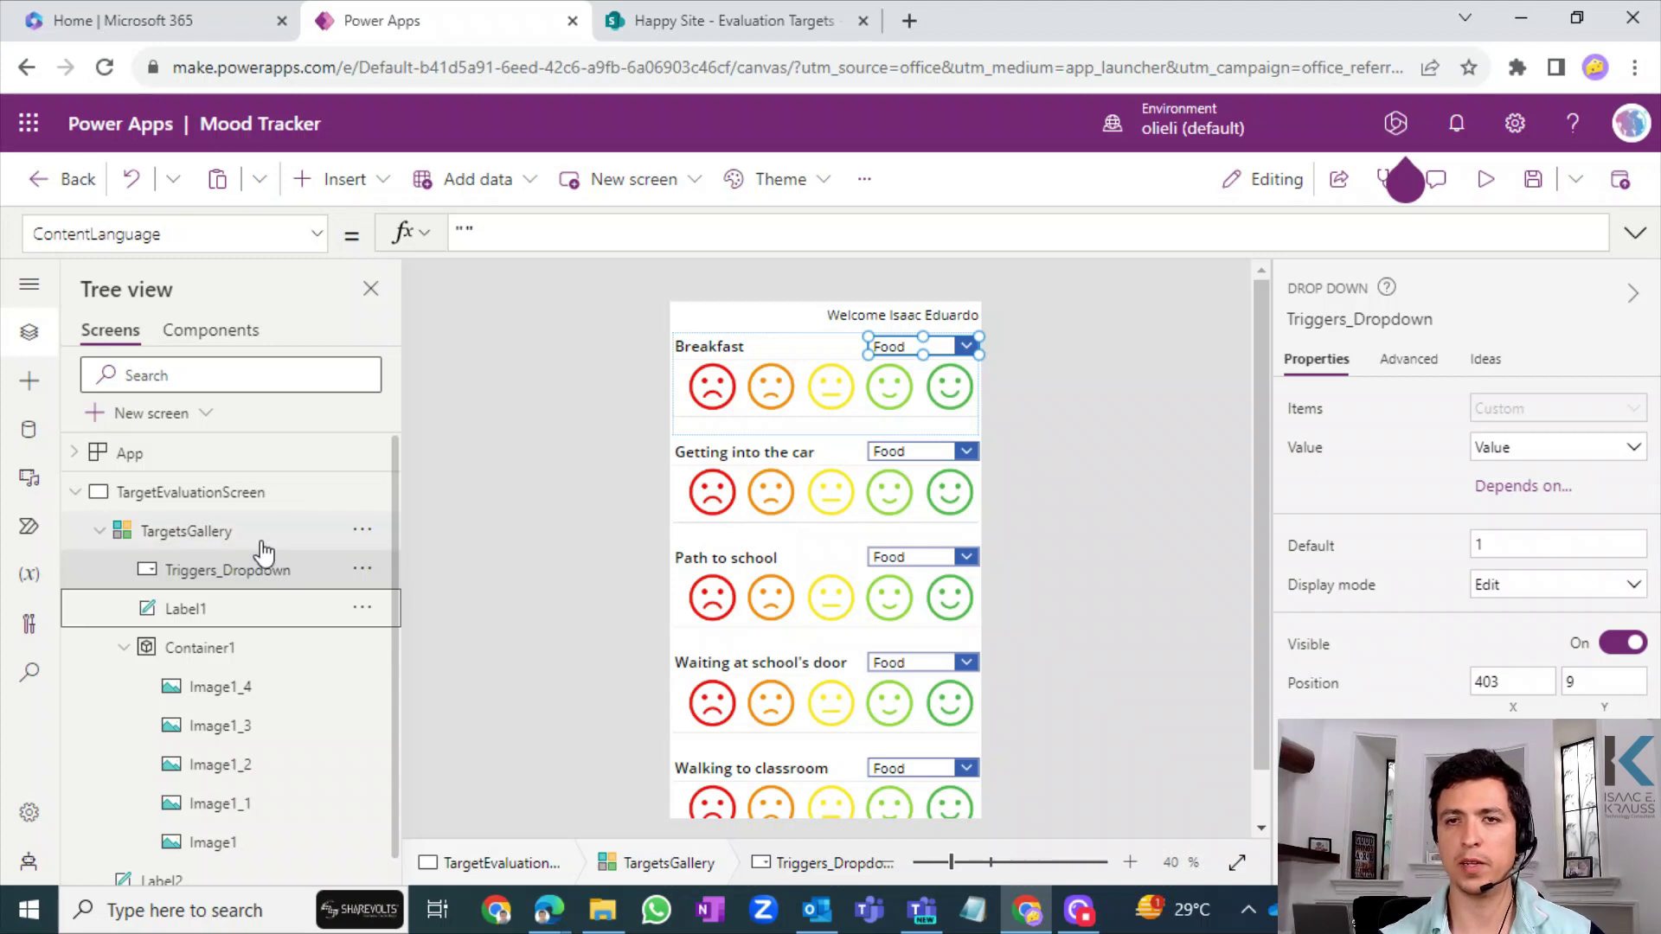
click(244, 492)
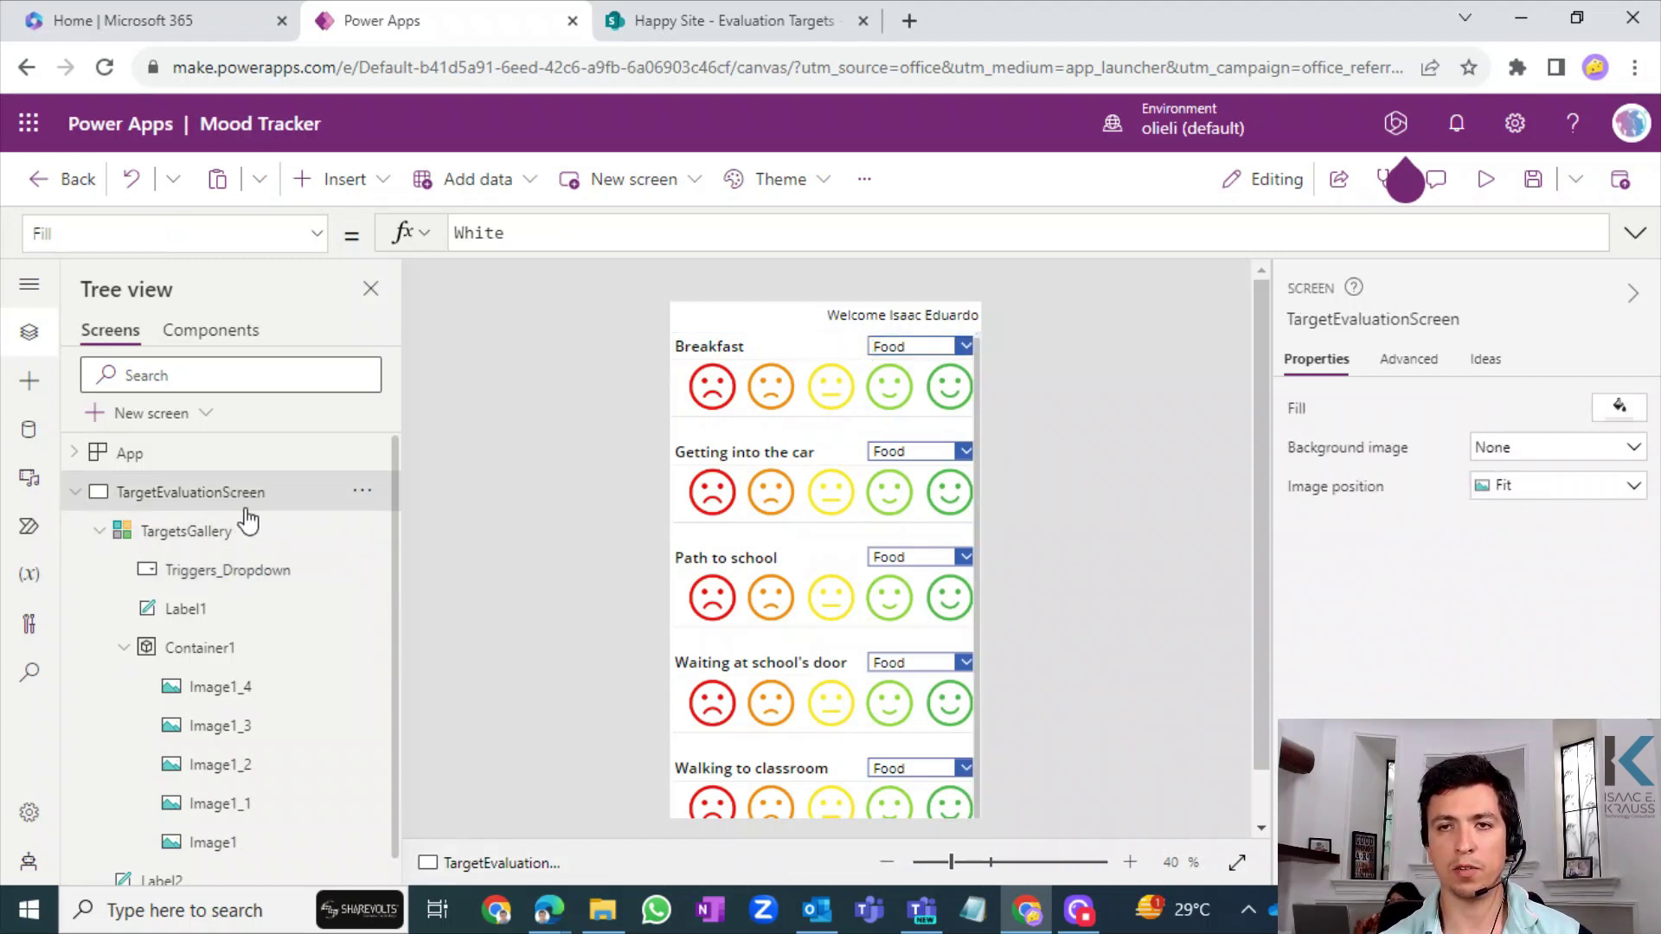
click(192, 538)
click(216, 573)
click(203, 536)
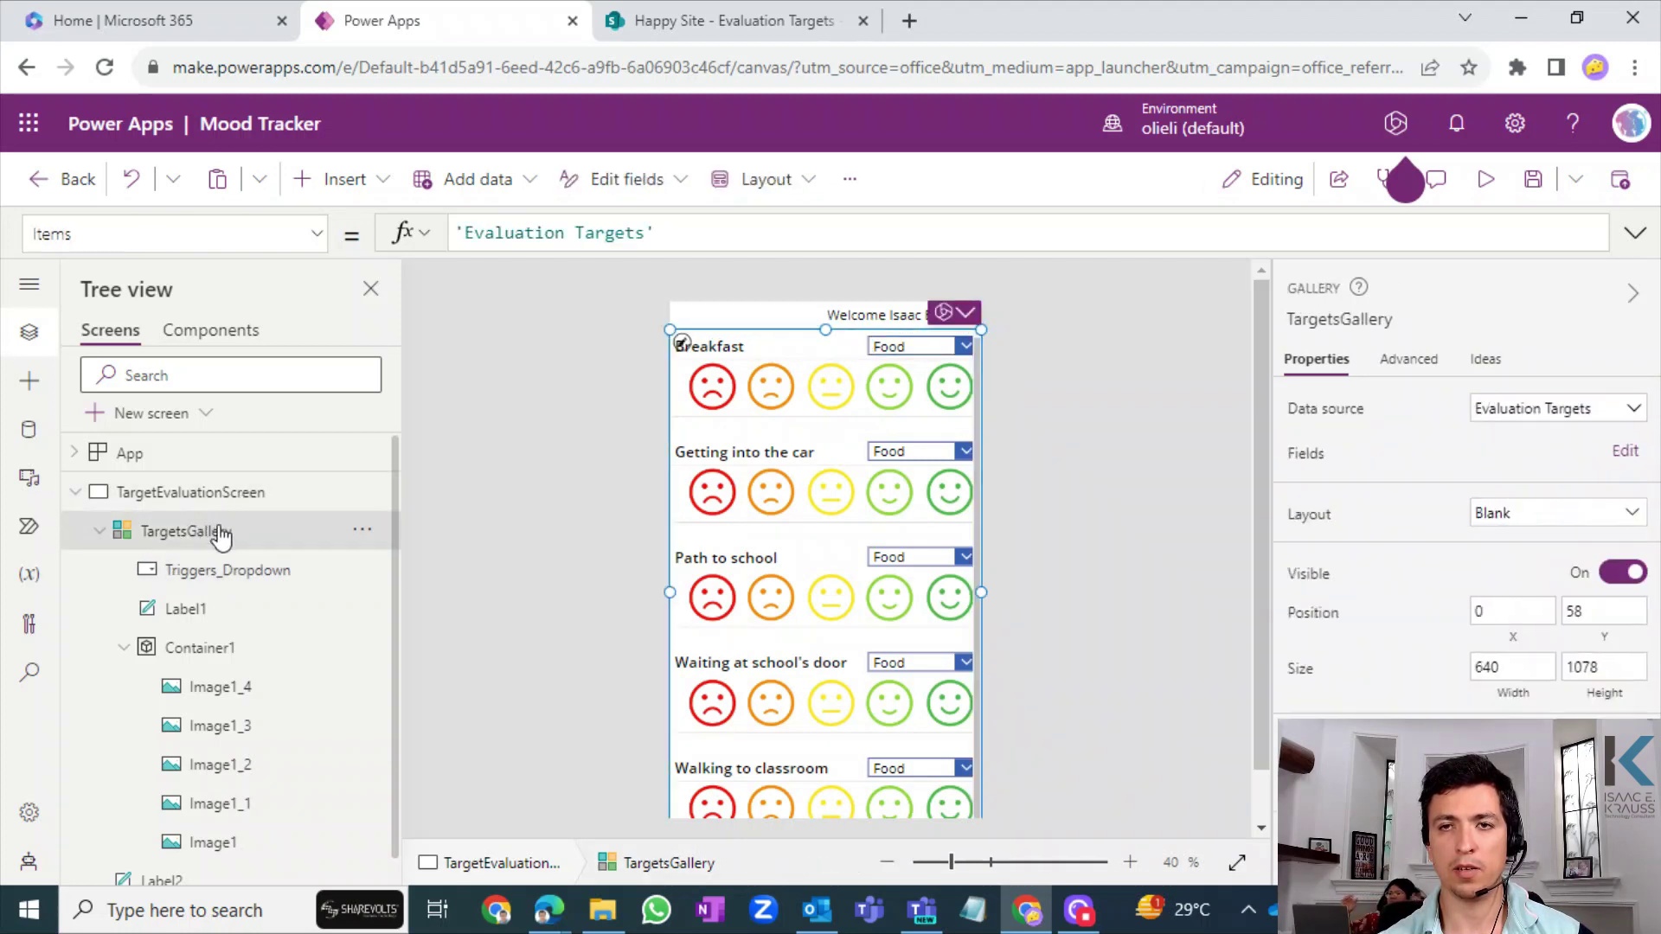
click(243, 581)
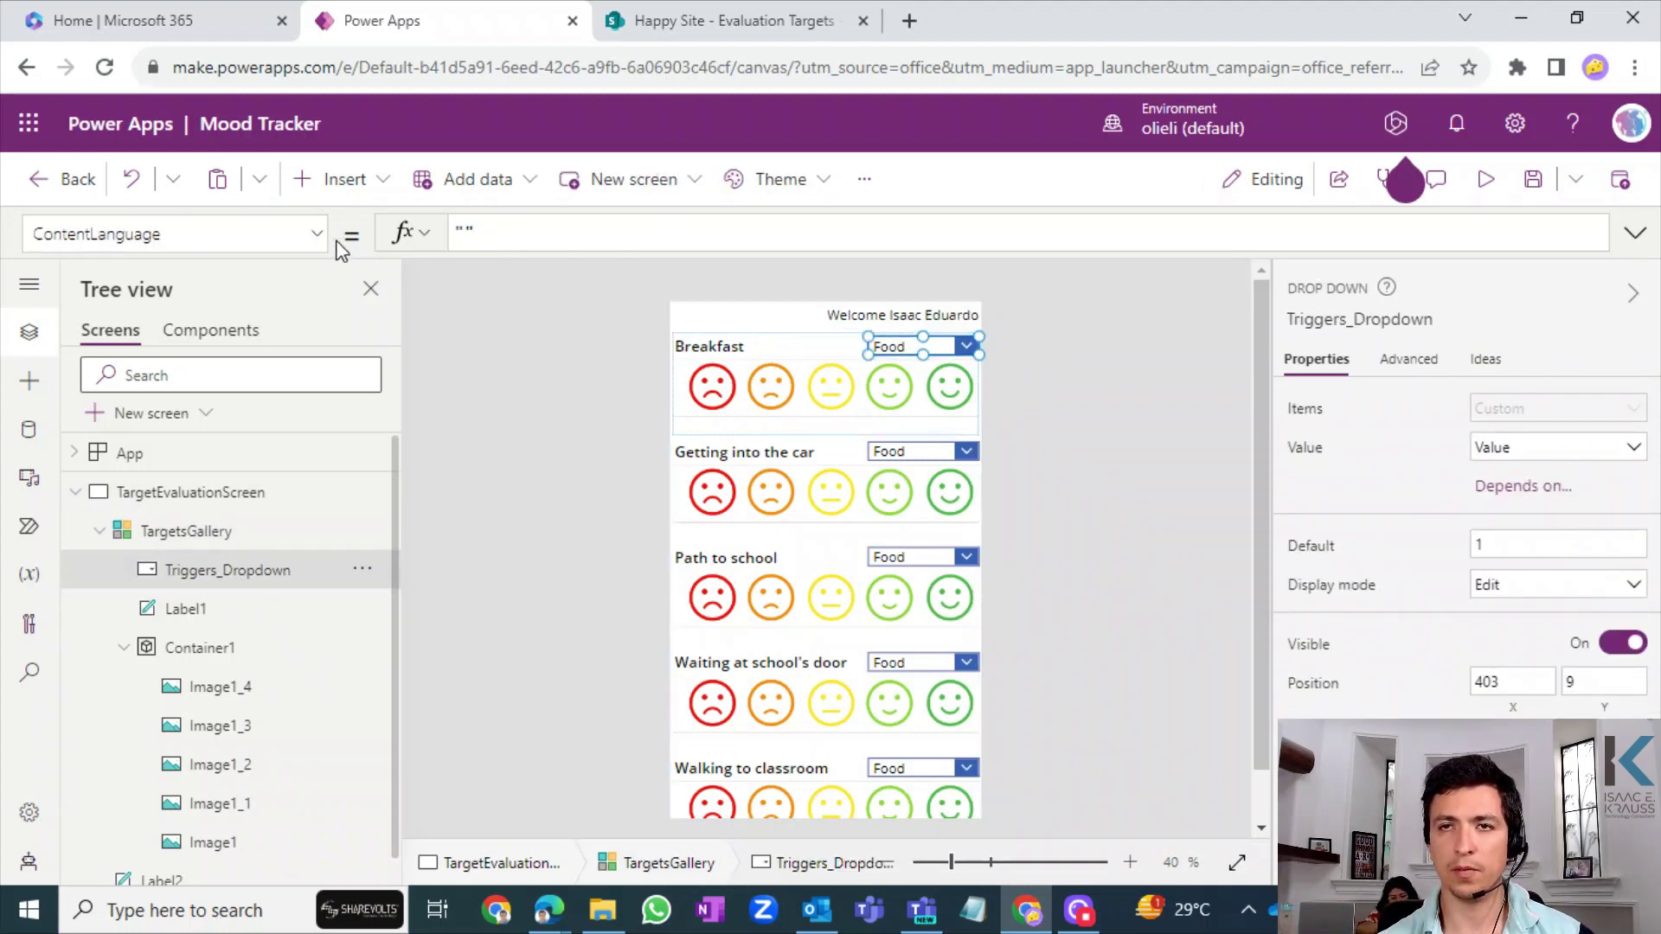
double_click(461, 231)
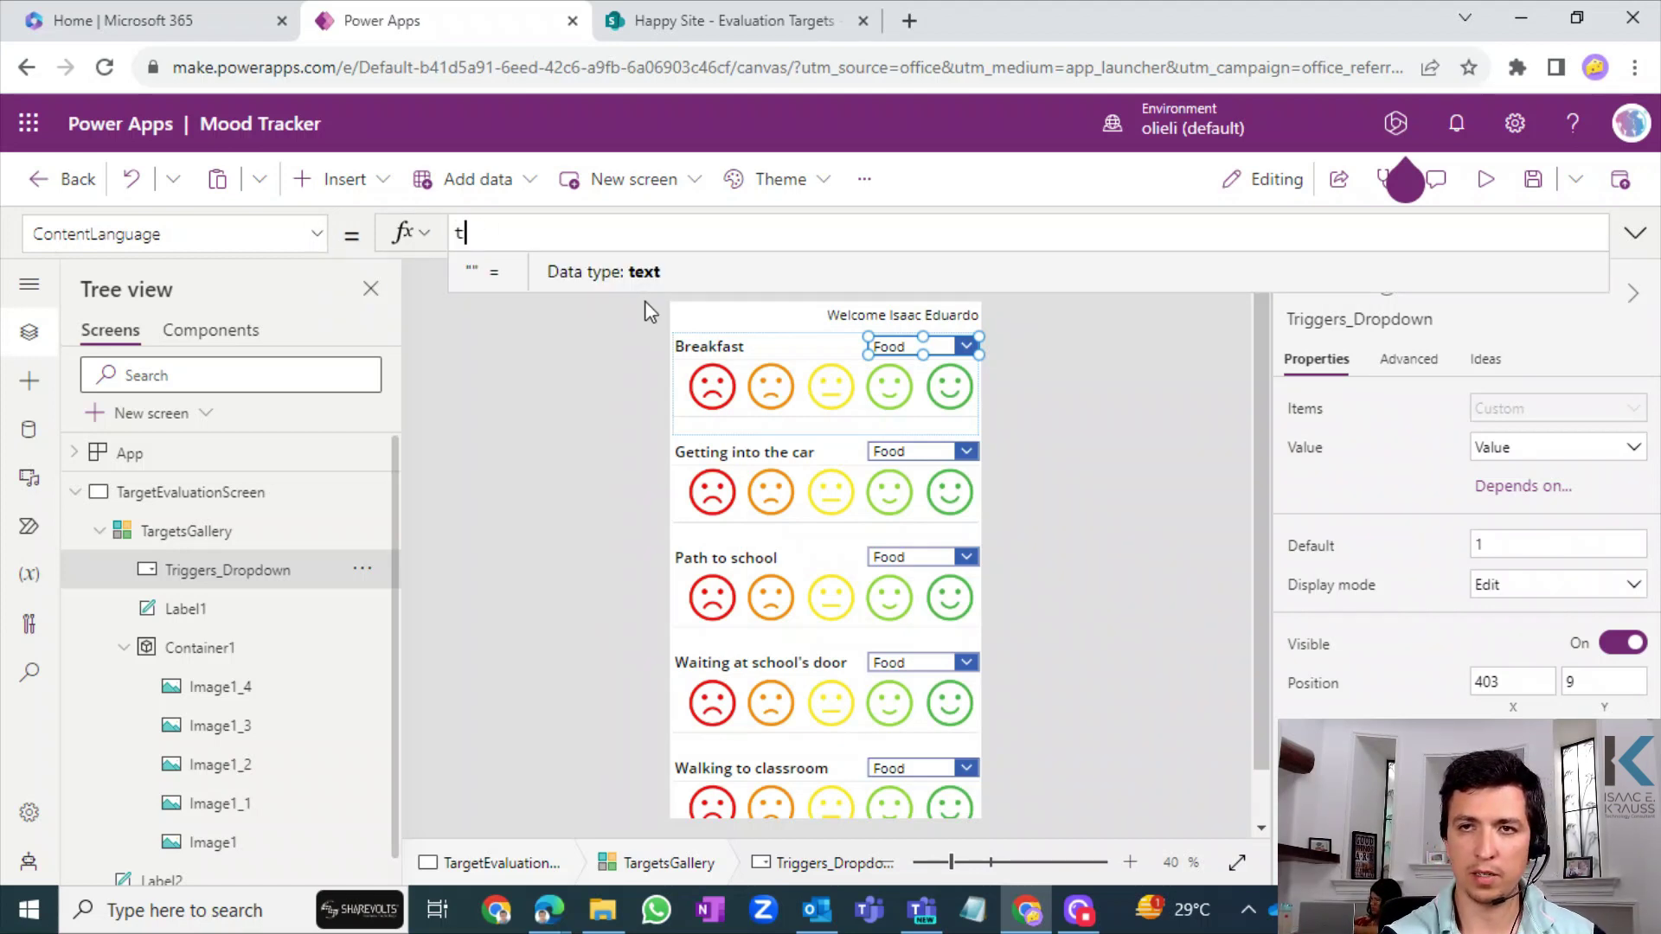
text(targe)
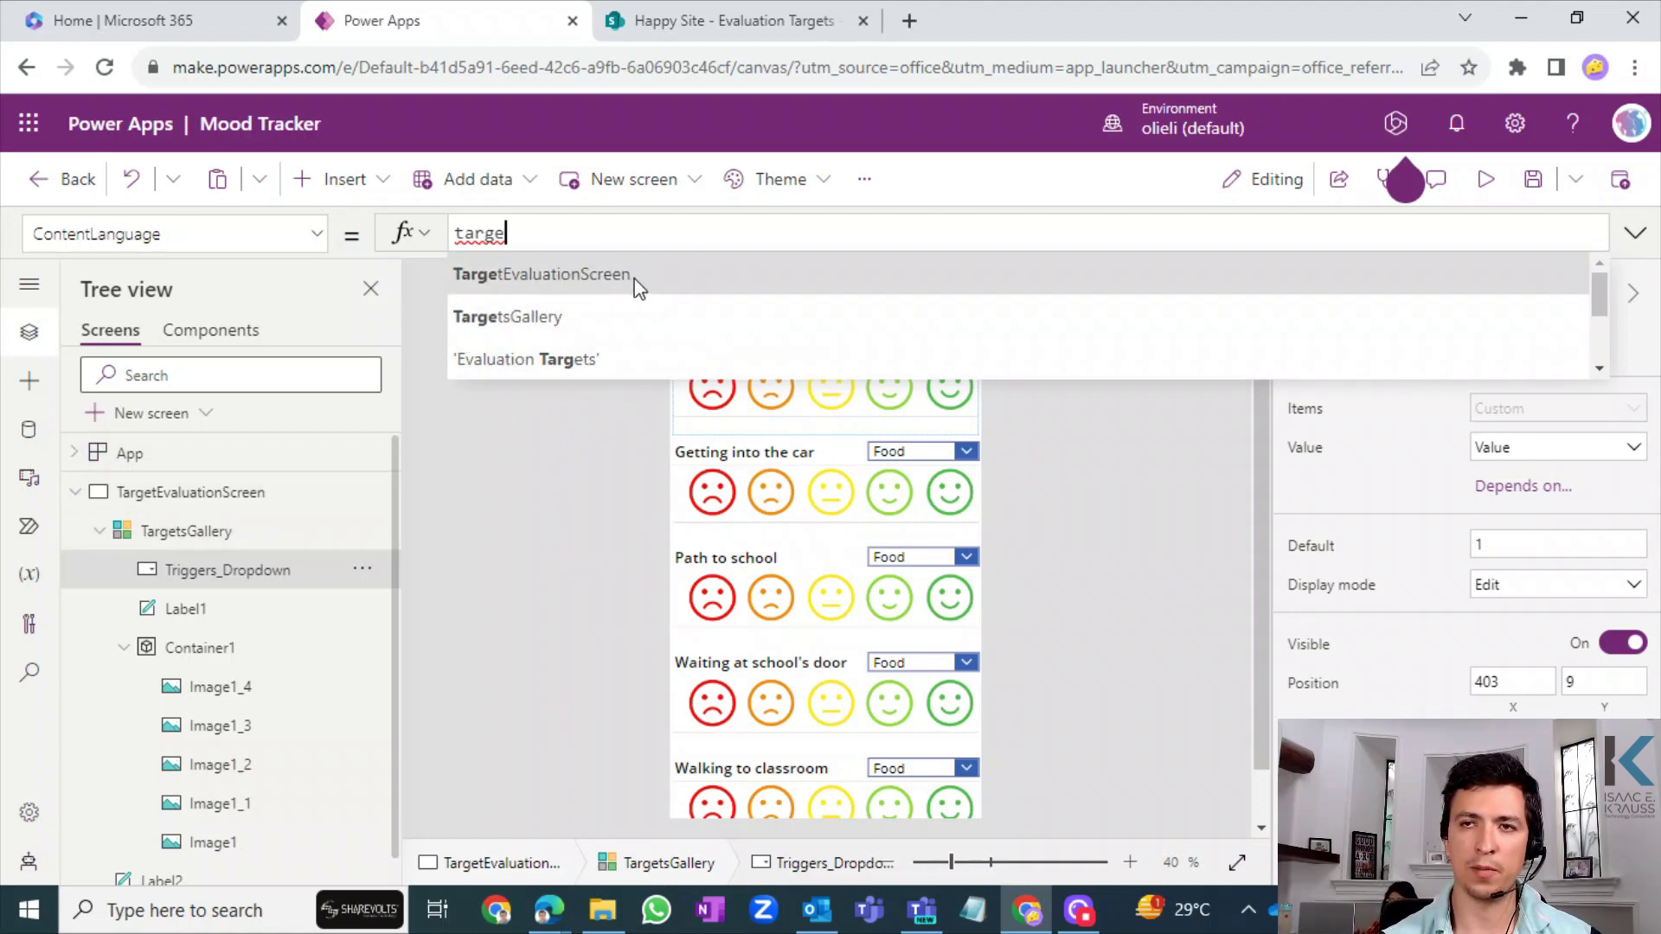
key(ctrl+a)
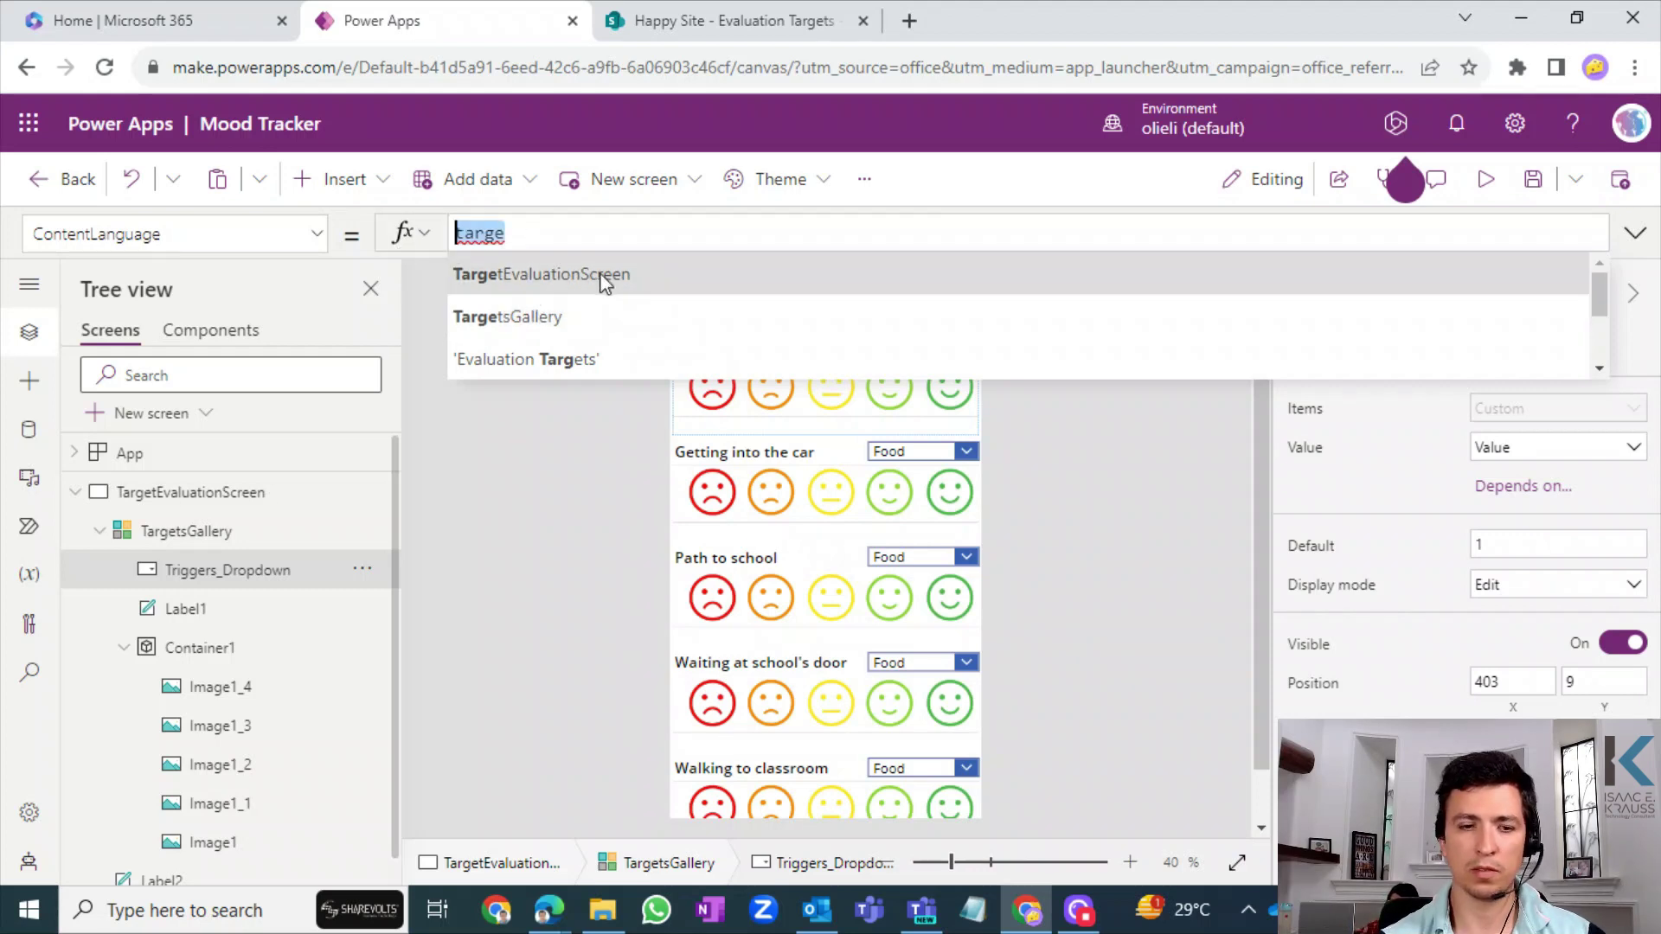
key(BackSpace)
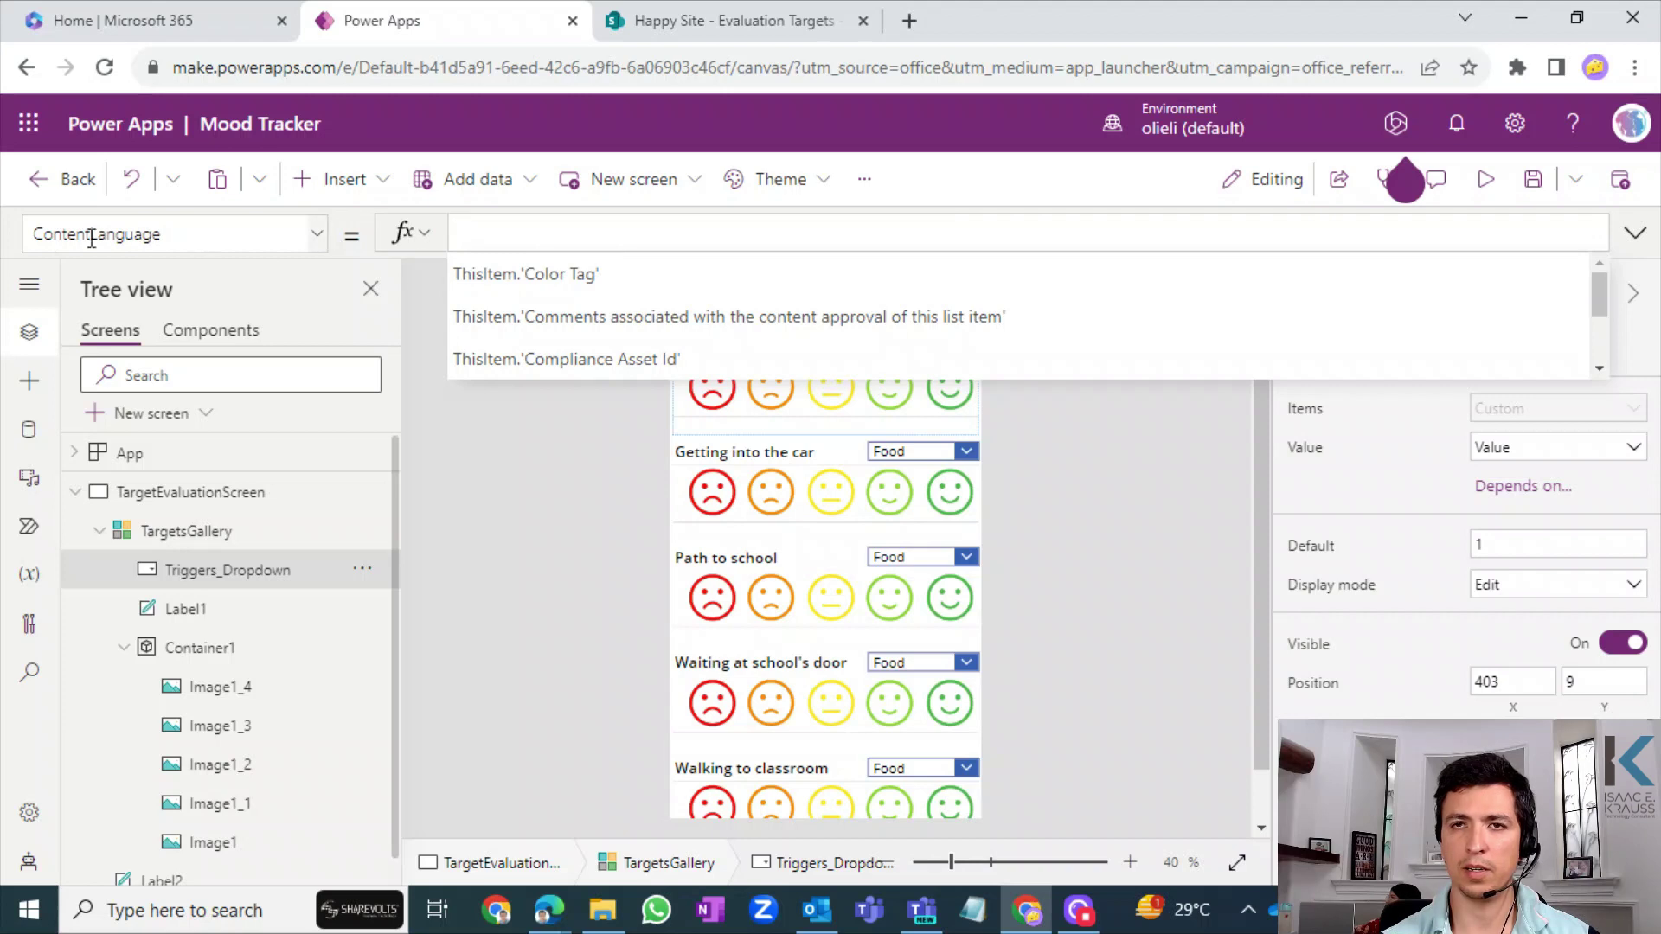
- Replace the fixed list in the Items property of Triggers_Dropdown with the formula ThisItem.Triggers
click(317, 235)
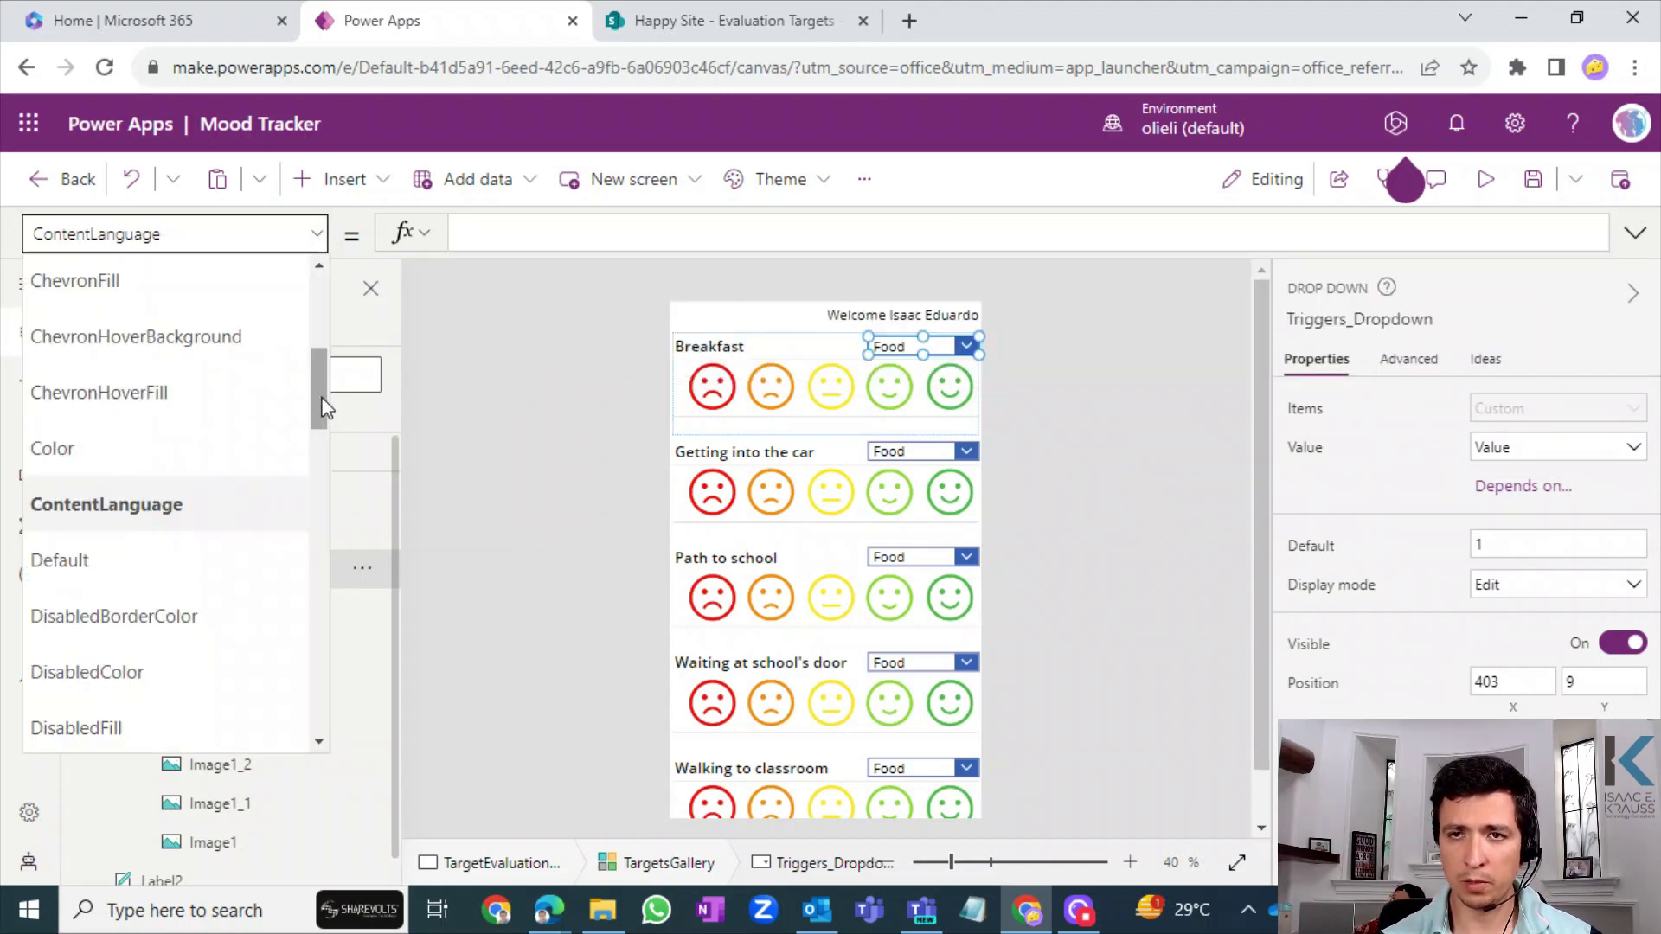
drag(321, 400, 307, 528)
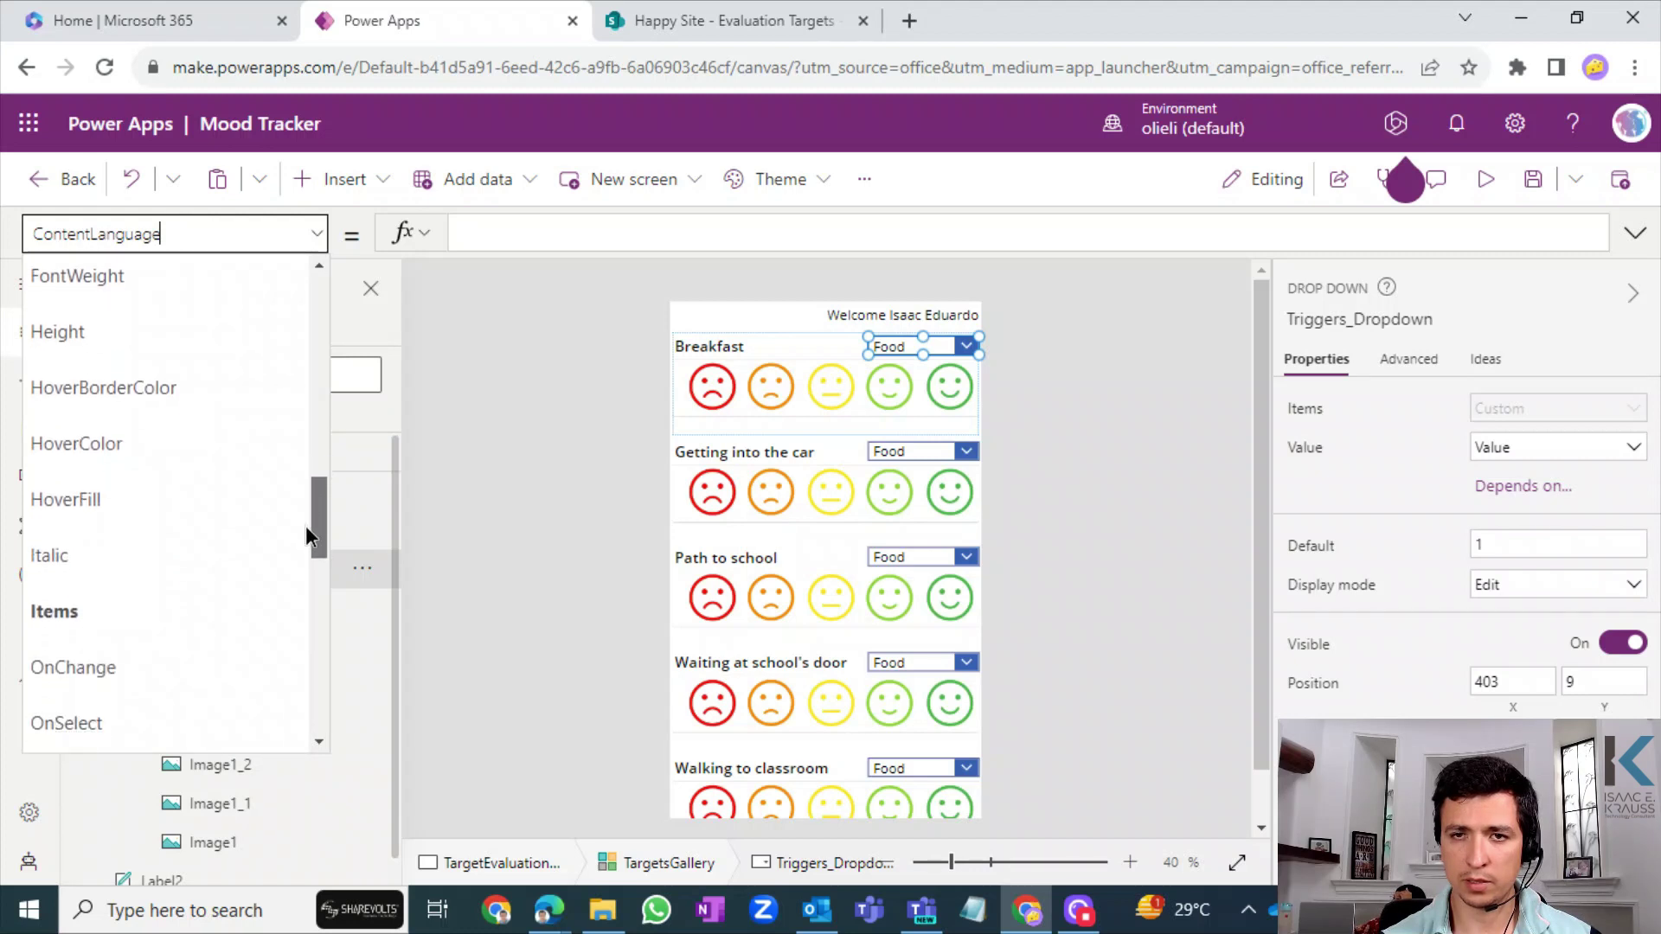
click(277, 611)
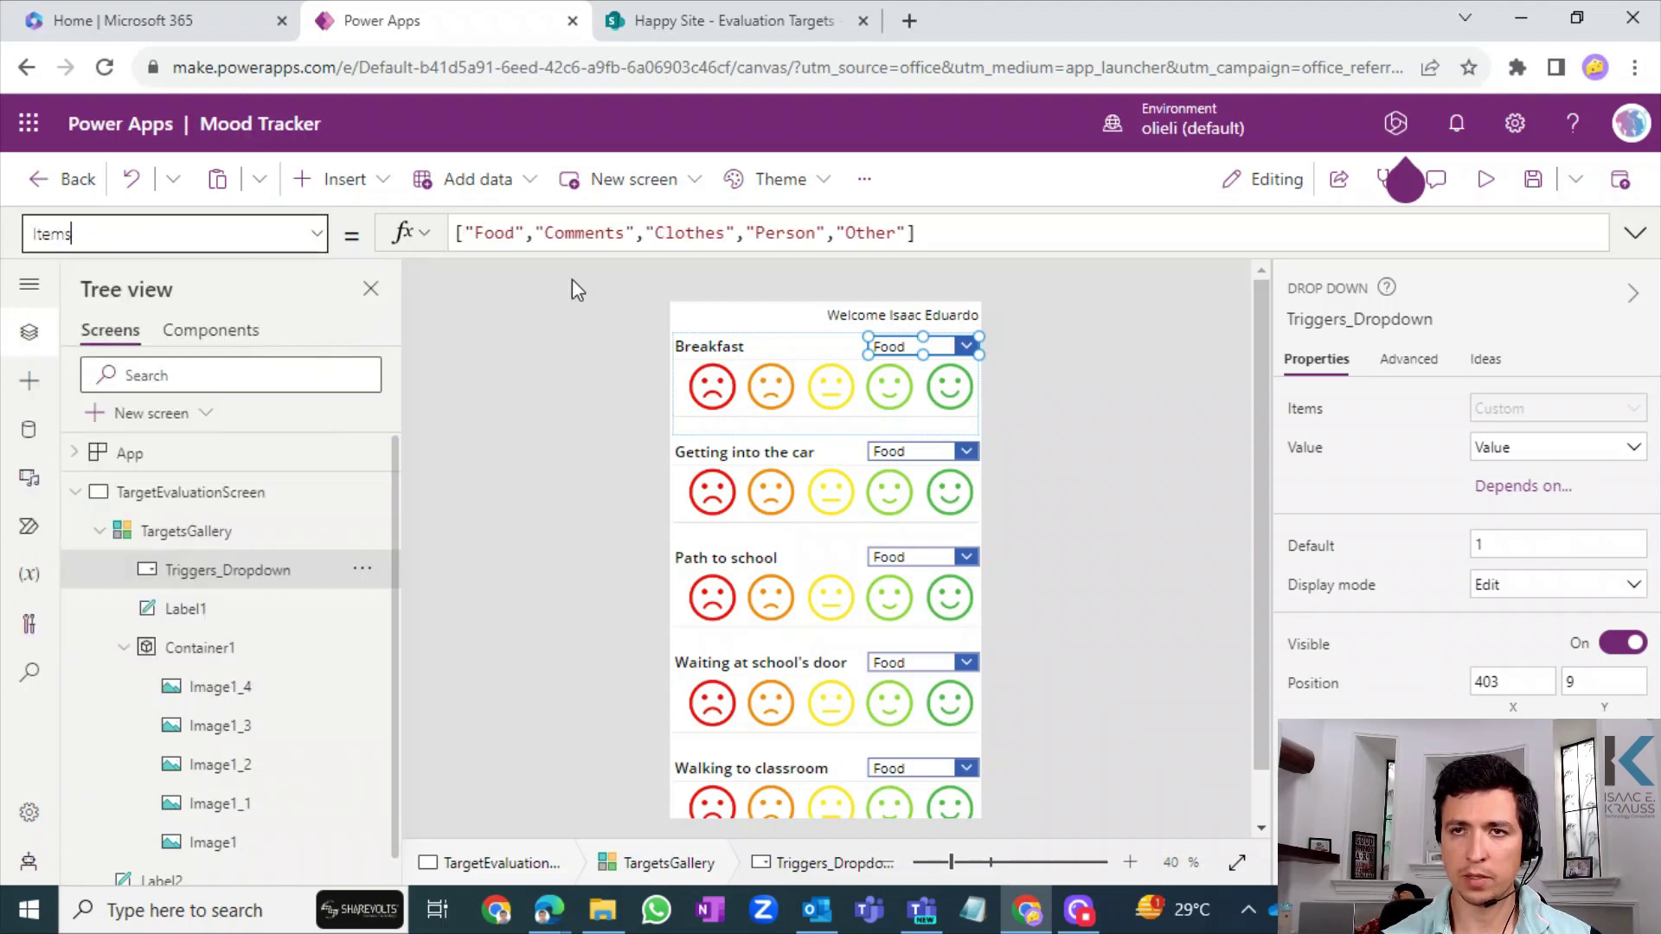
click(961, 230)
drag(961, 230, 454, 234)
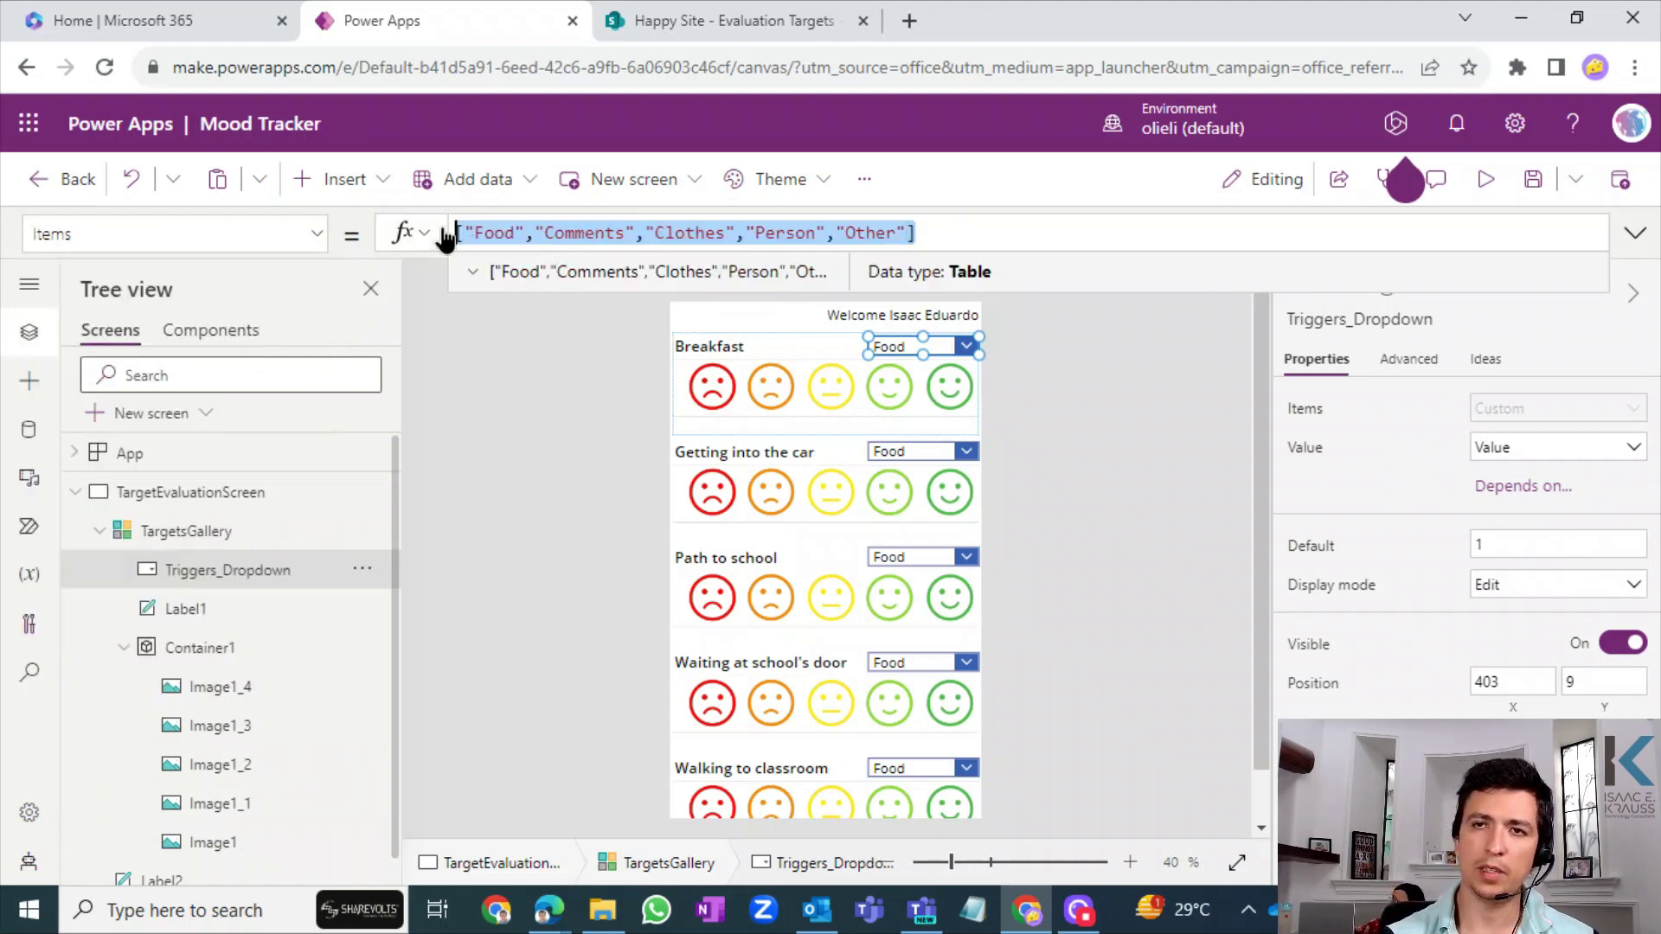
key(BackSpace)
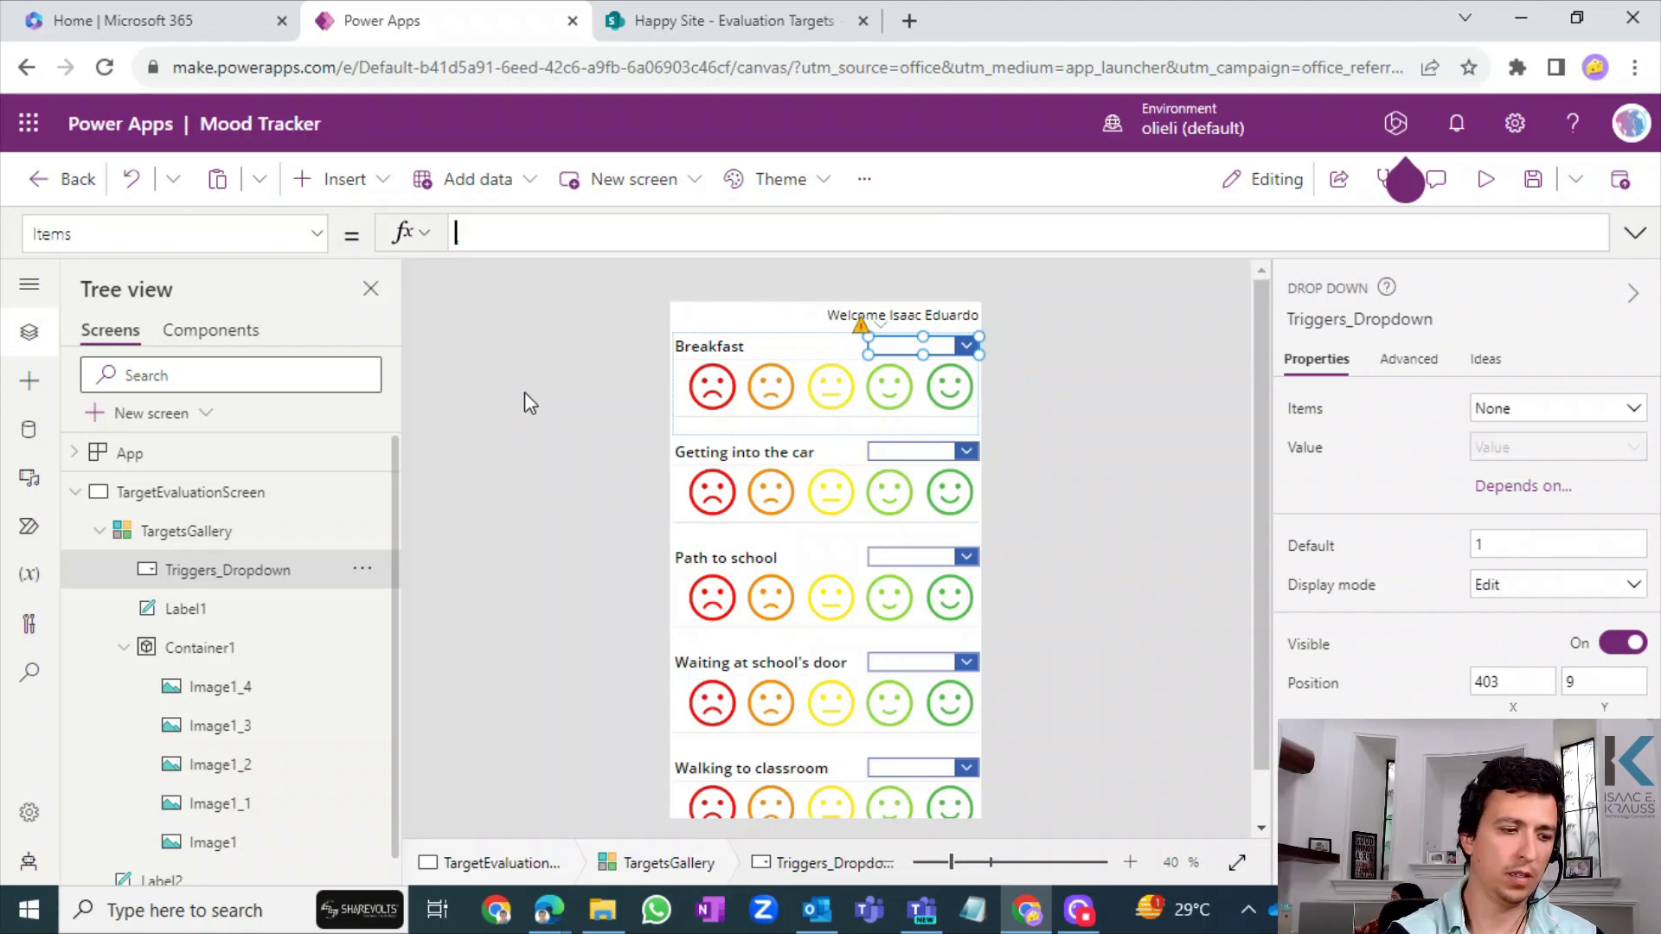
text(ThisItem.)
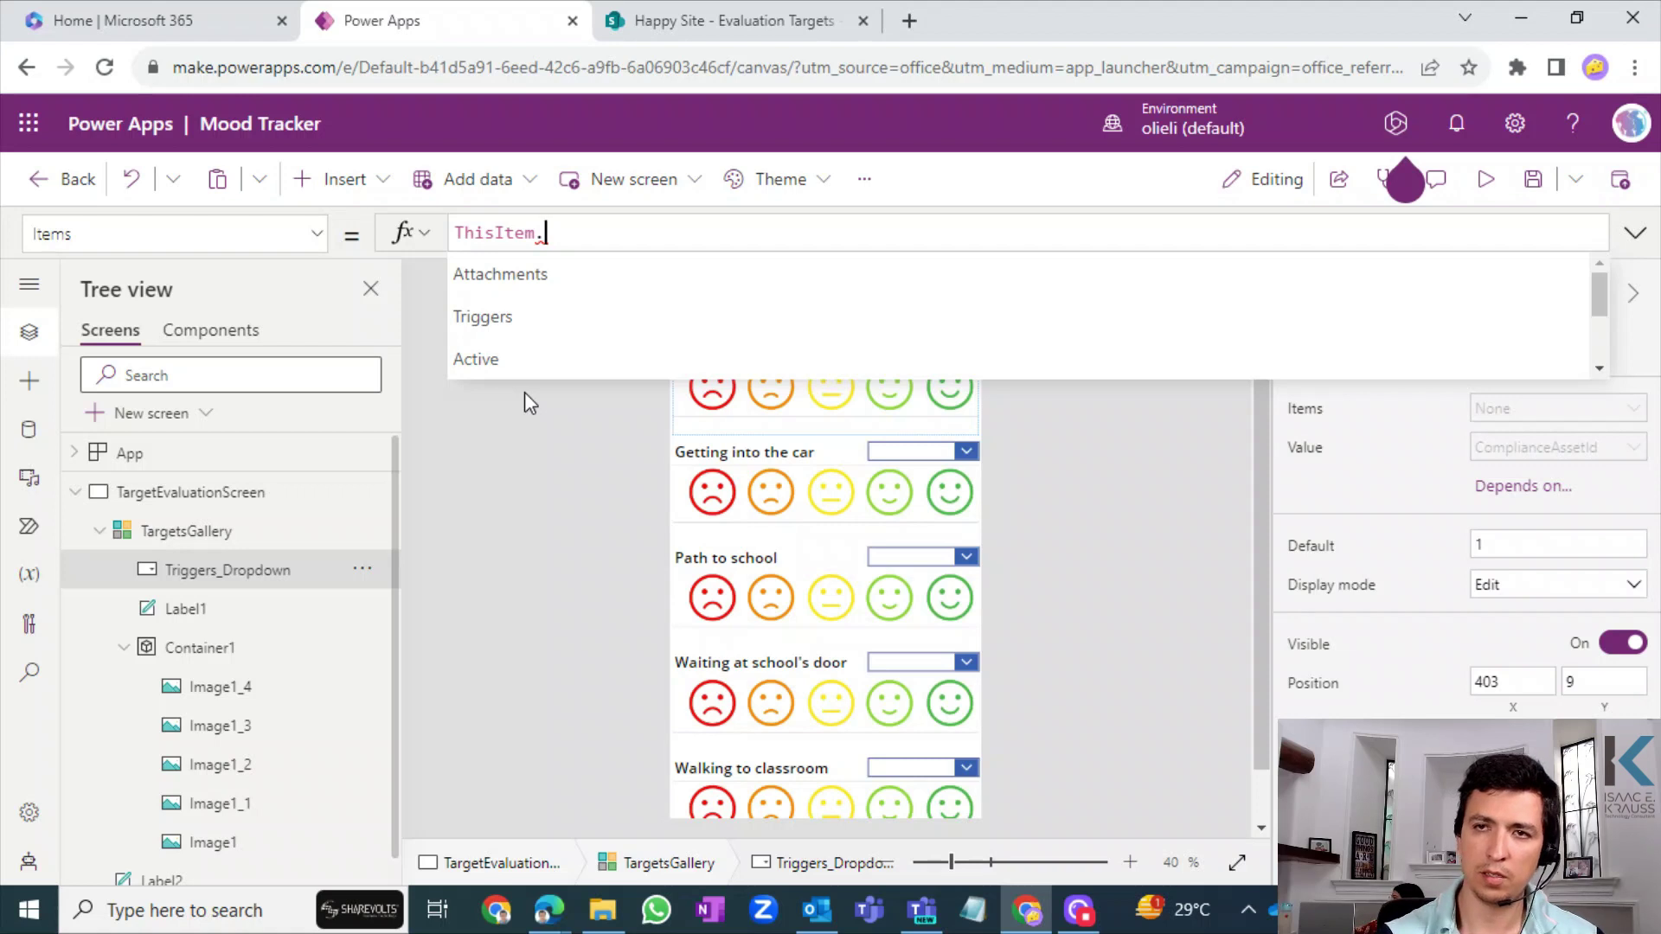
click(510, 313)
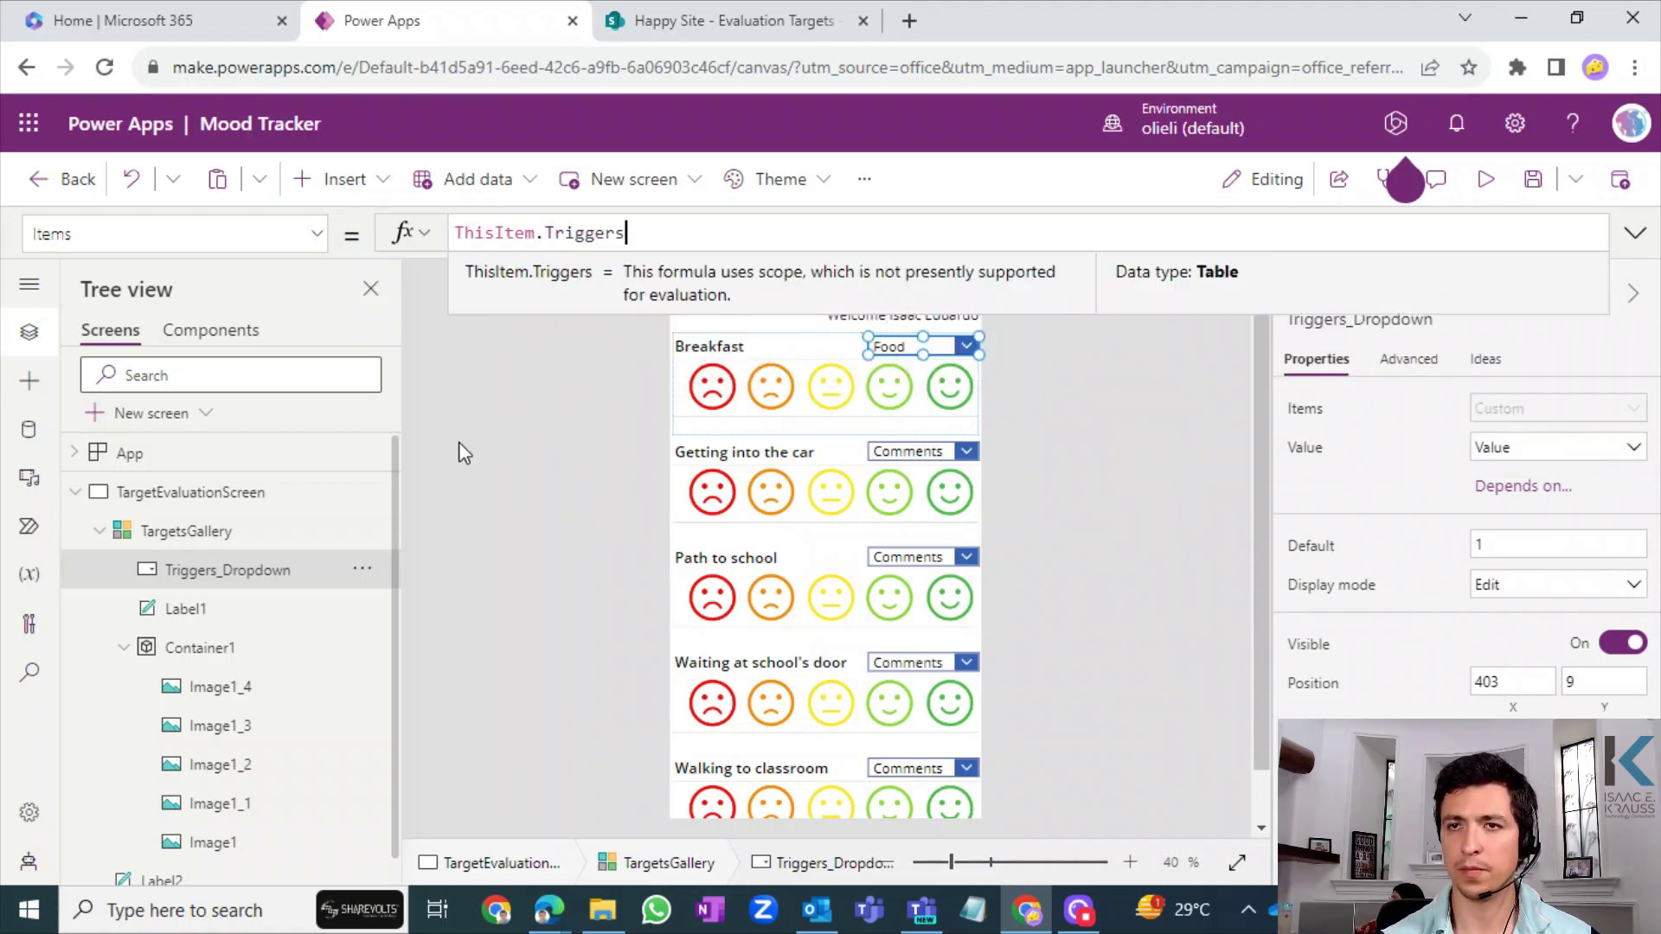
click(531, 490)
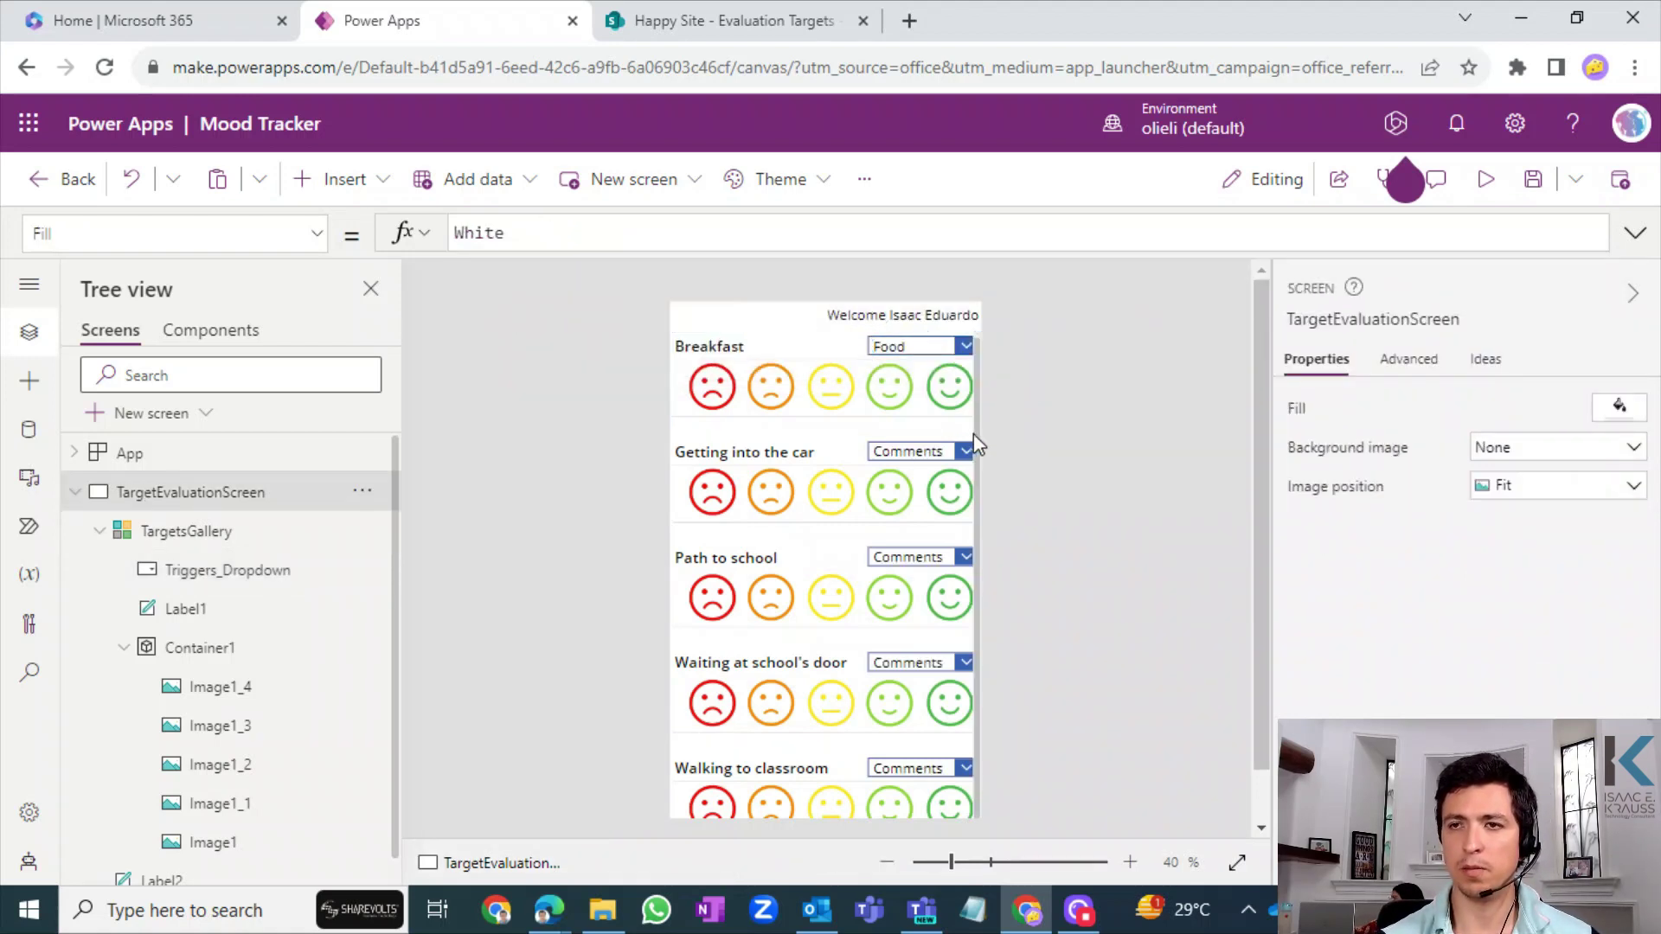
- Check the trigger choices offered by the dropdowns in the Breakfast and Getting into the car rows
click(952, 345)
click(952, 345)
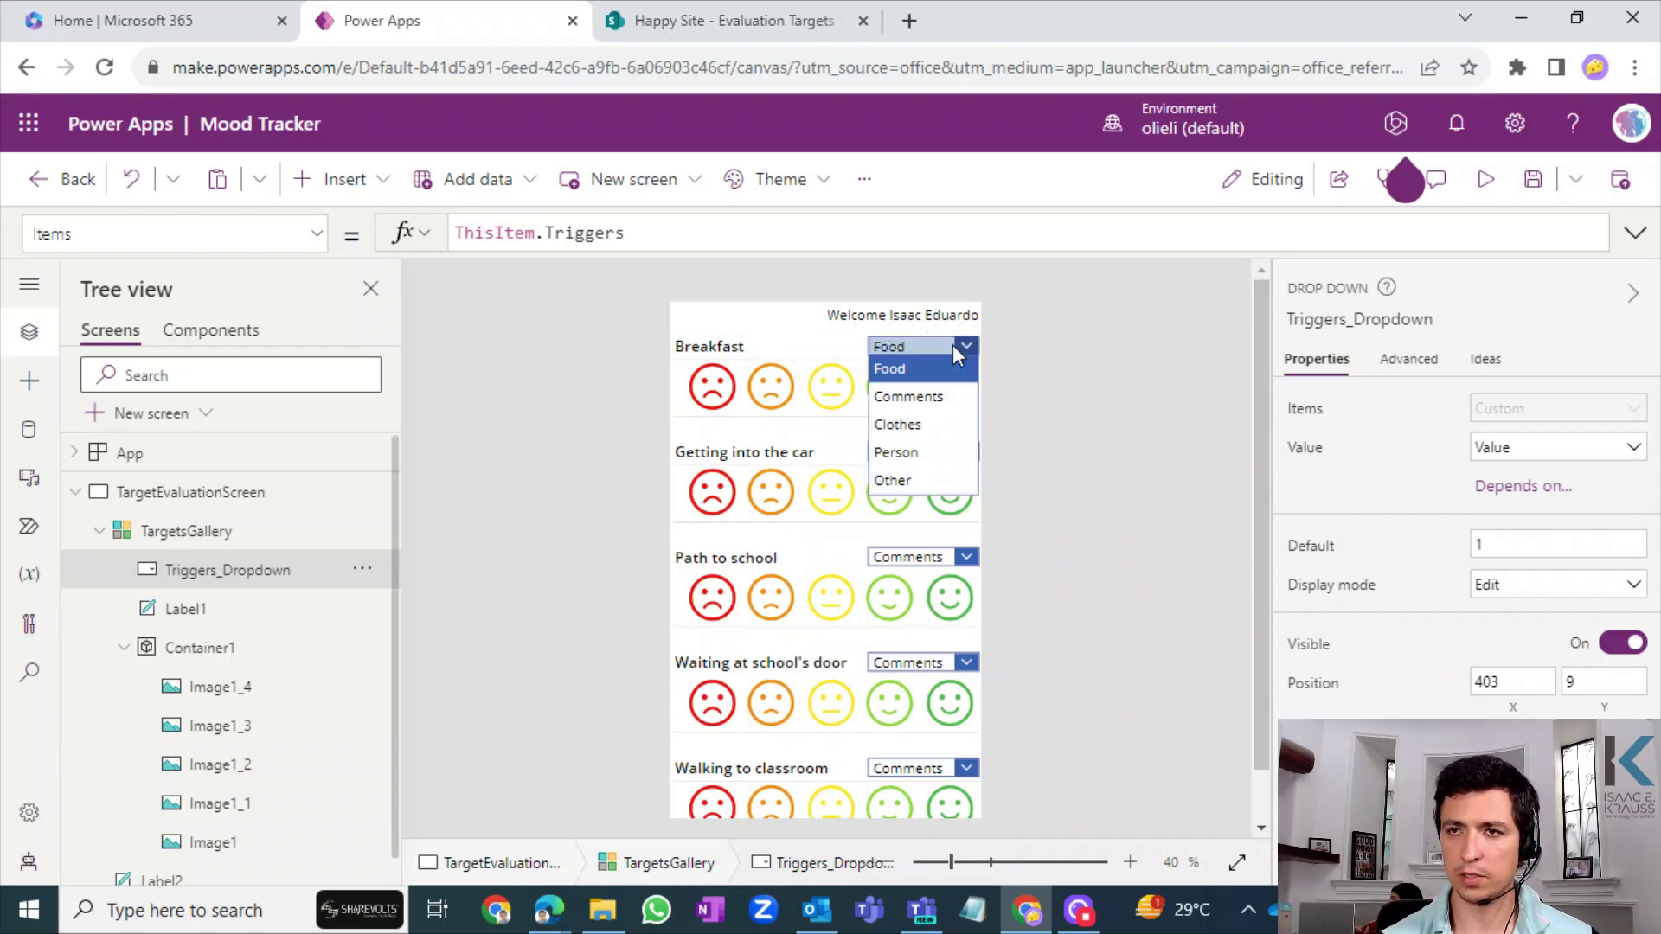
click(1049, 345)
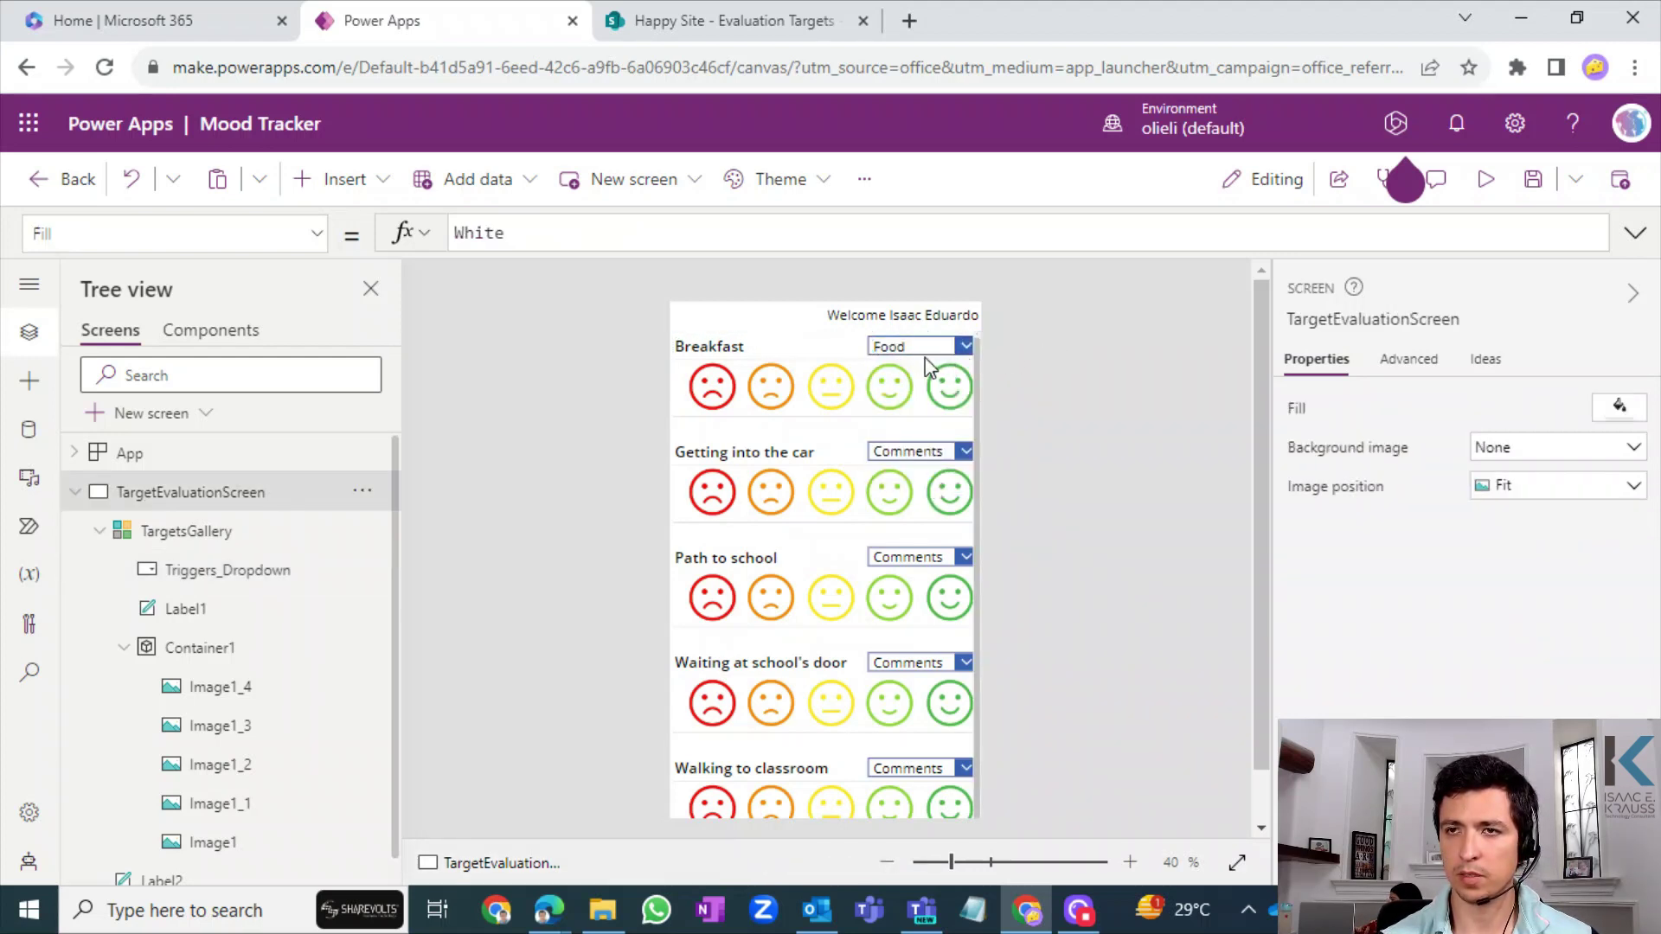
click(926, 356)
click(921, 349)
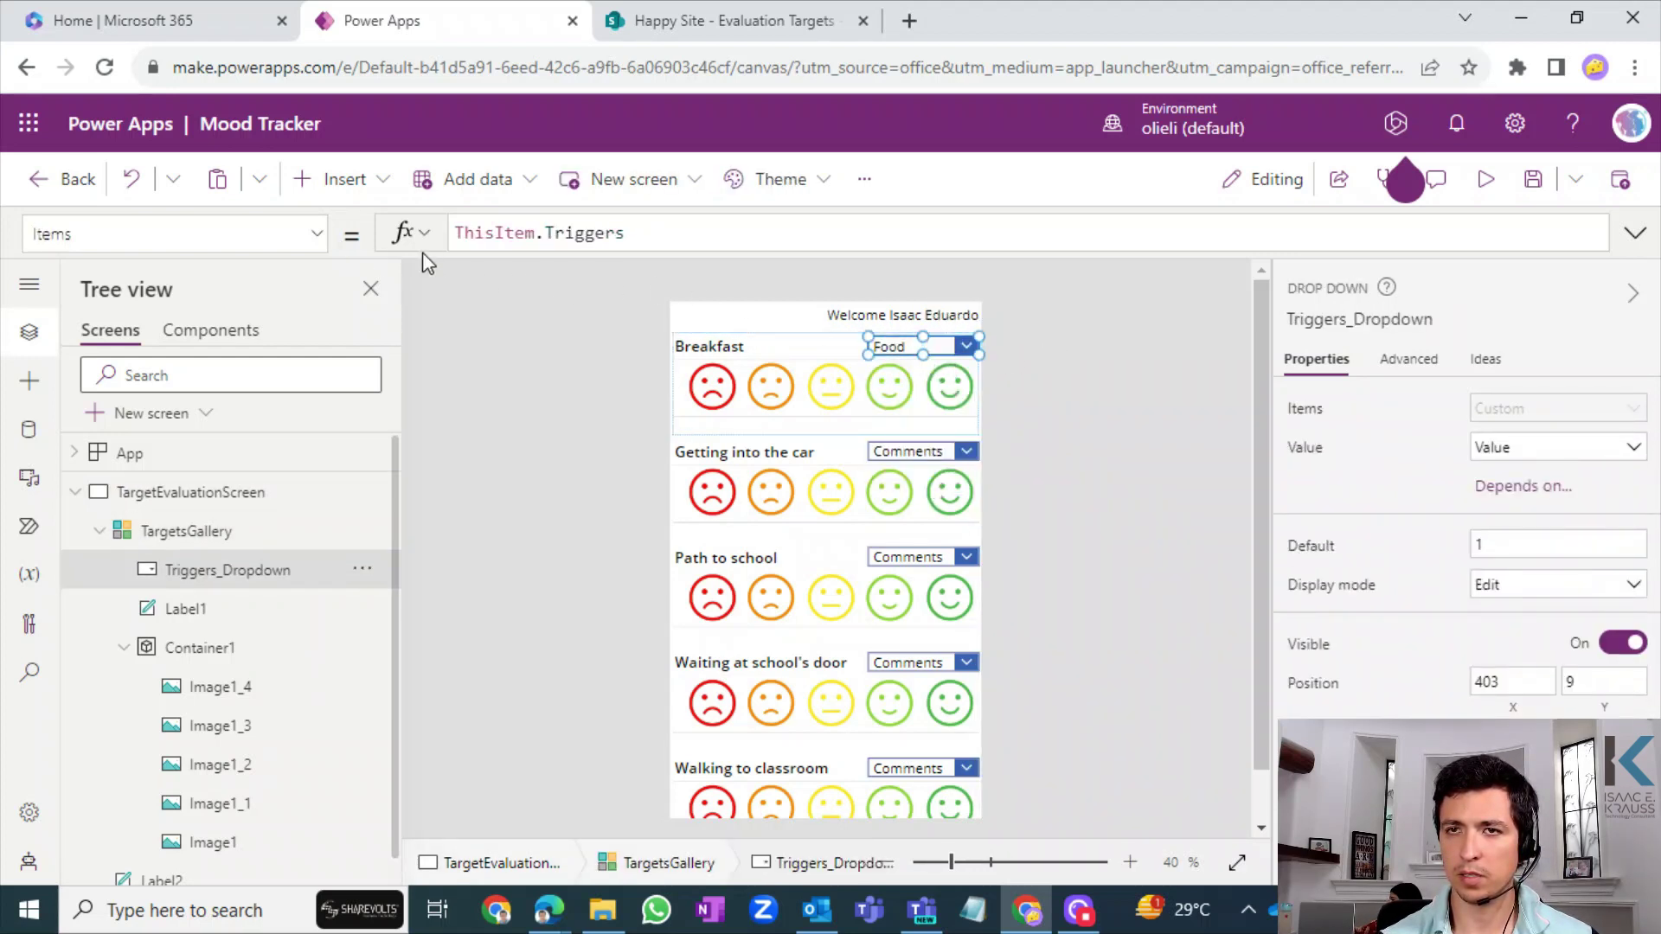
click(920, 352)
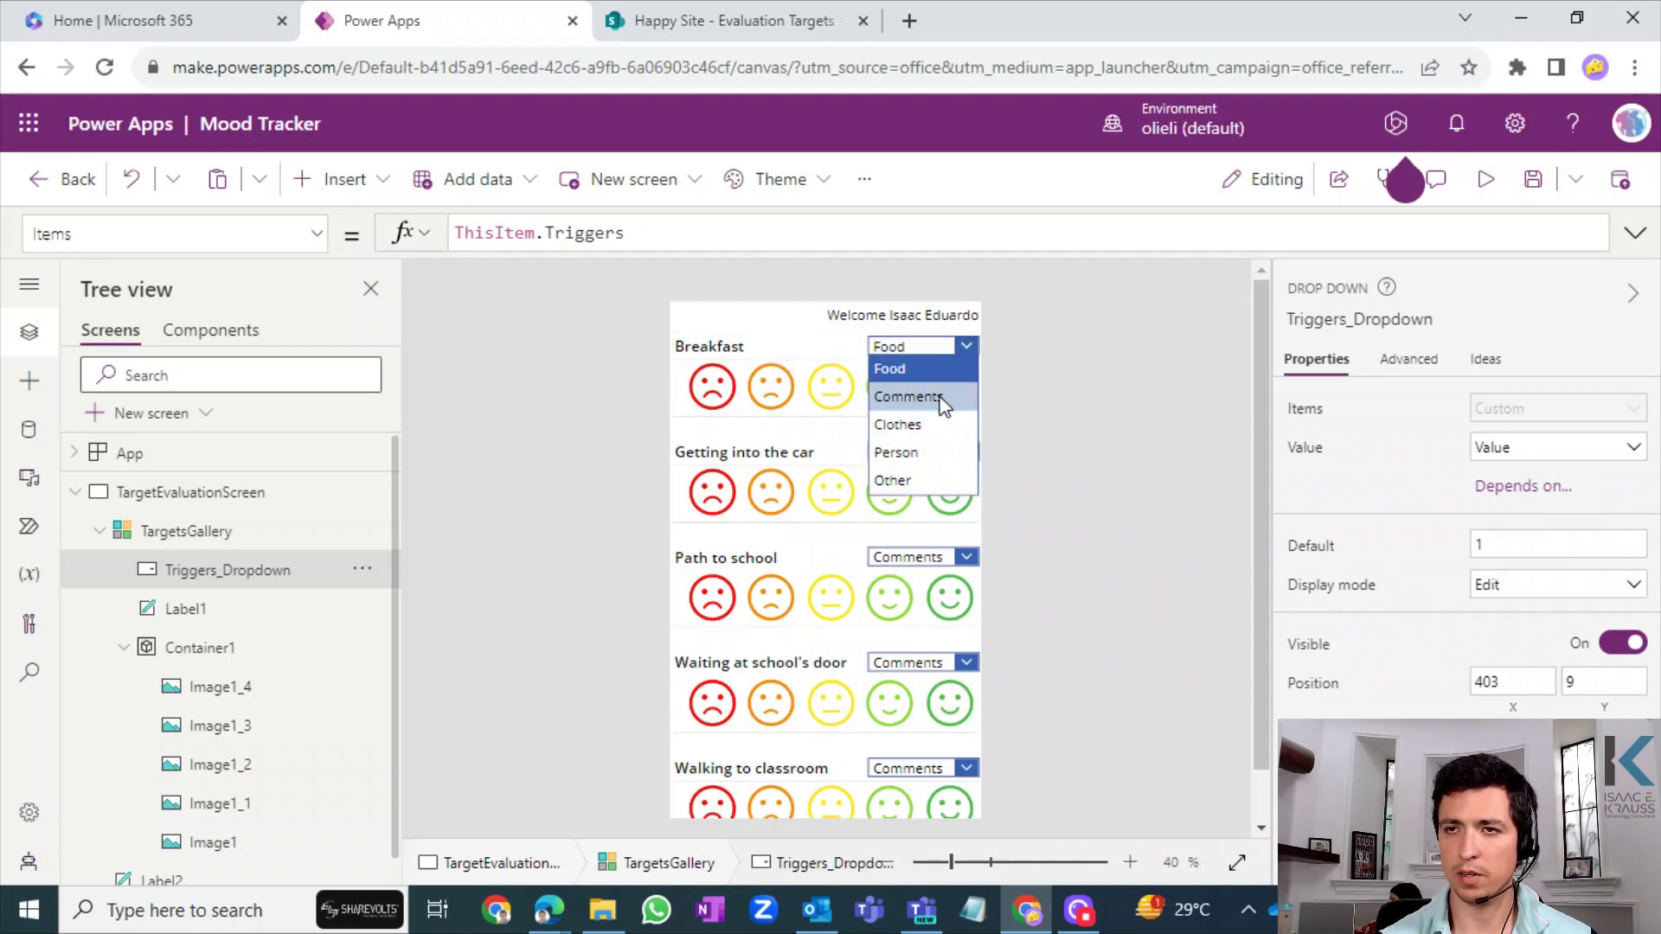
click(1154, 353)
click(960, 451)
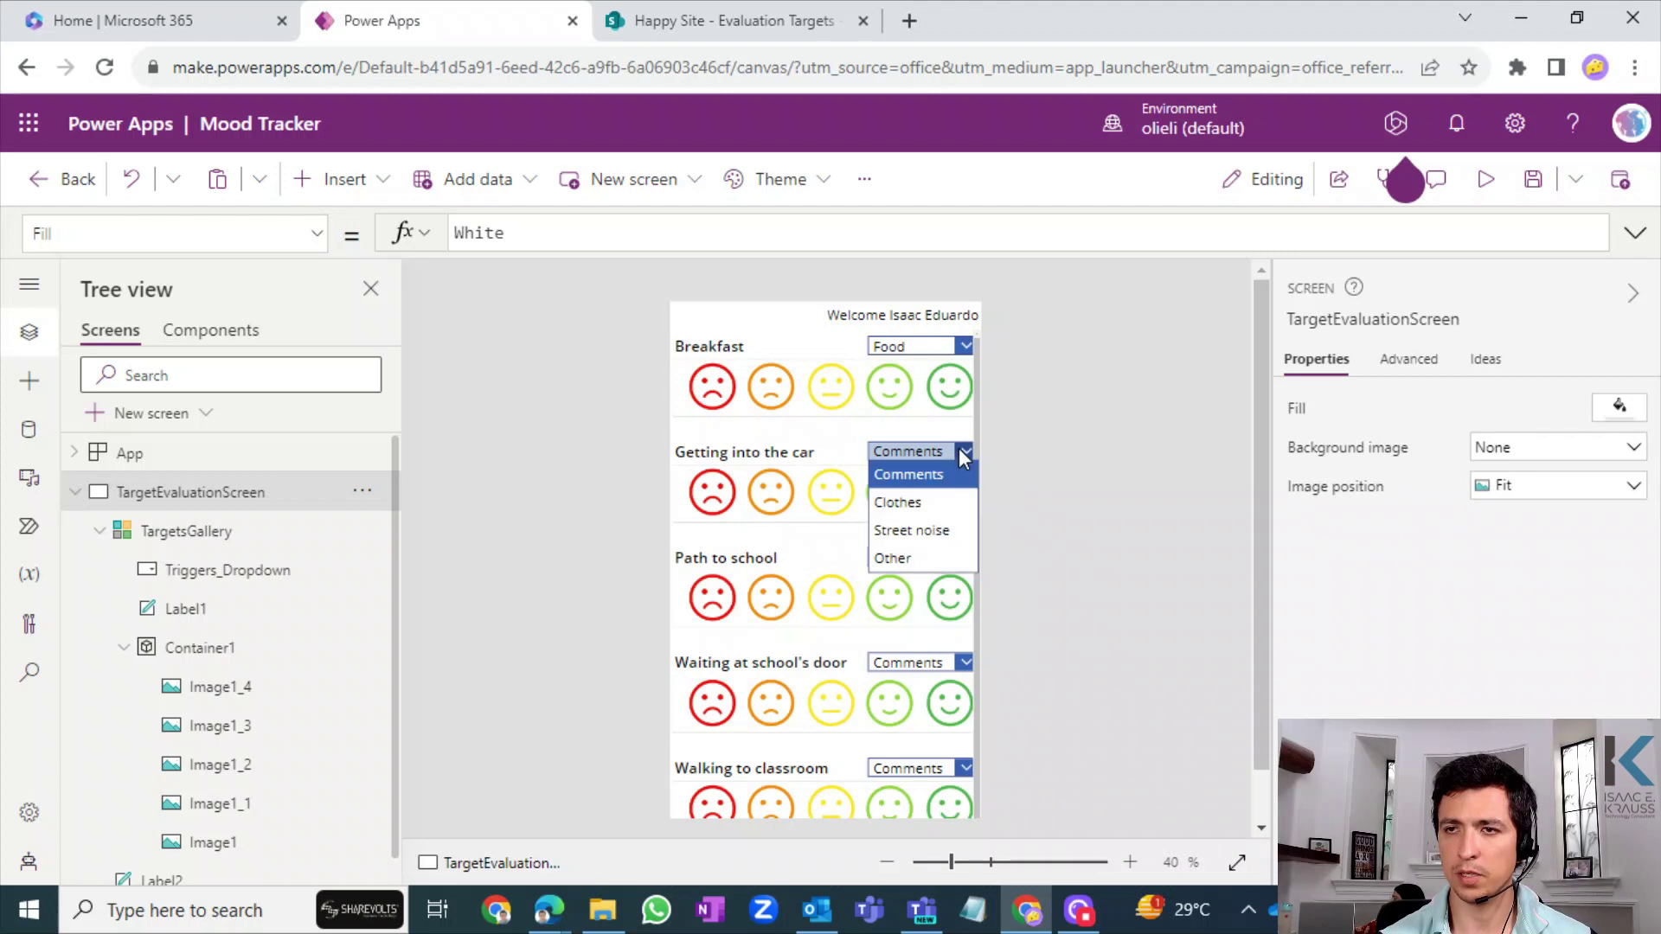
- Check the trigger choices offered by the dropdown in the Path to school row
click(1045, 467)
click(962, 557)
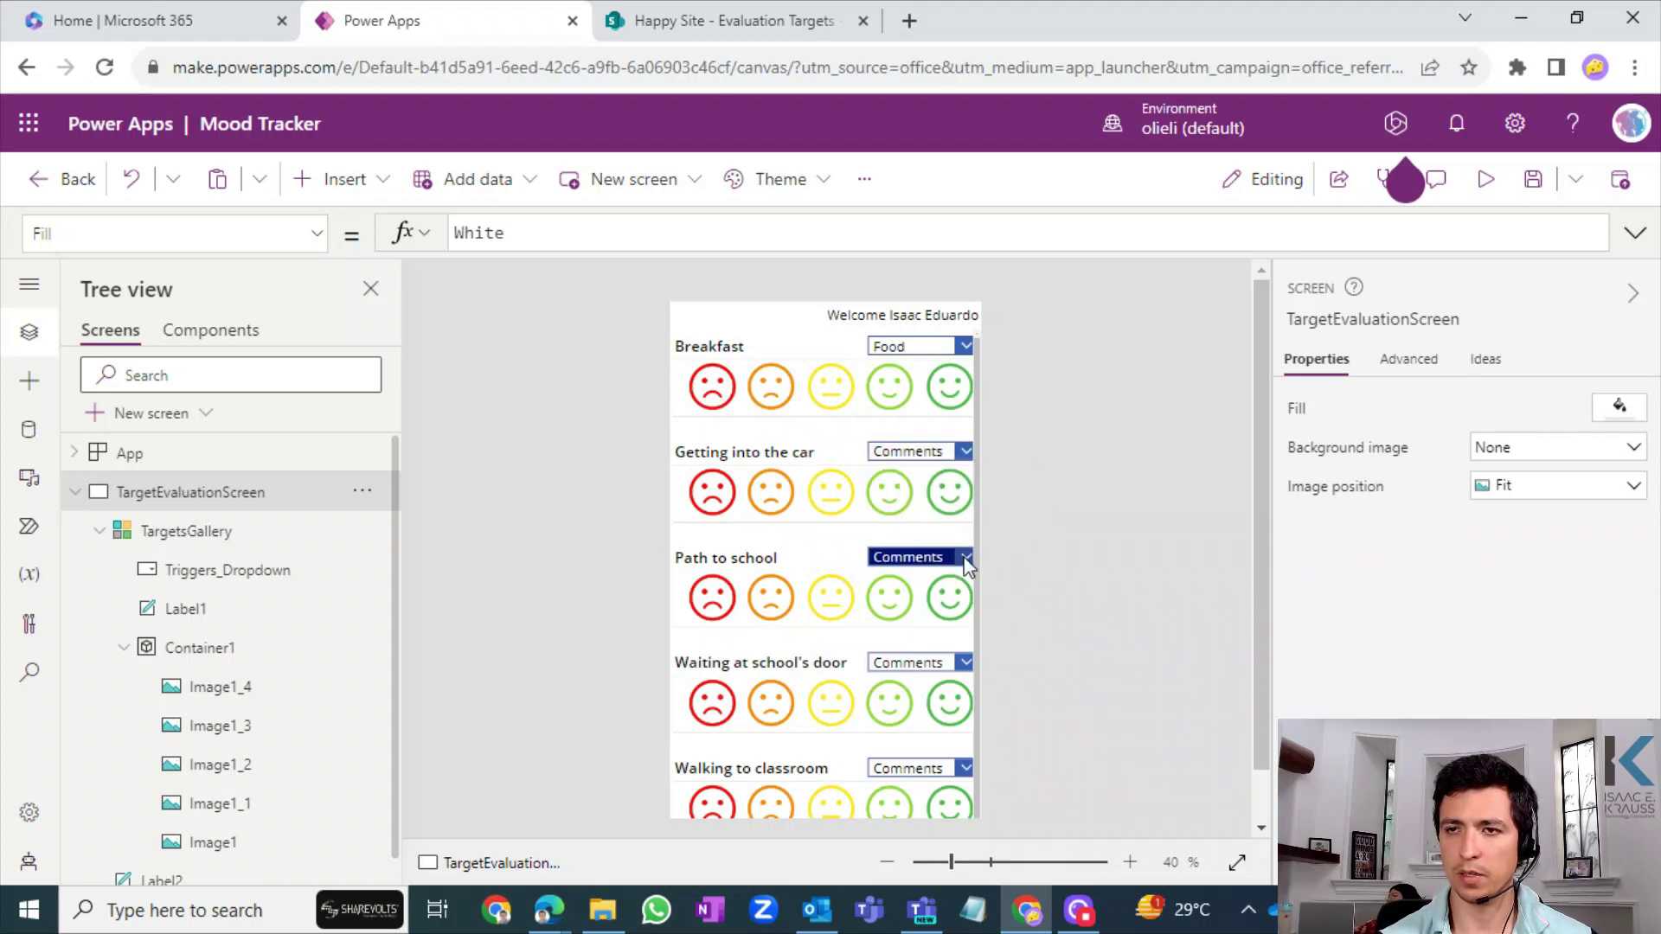
click(1045, 574)
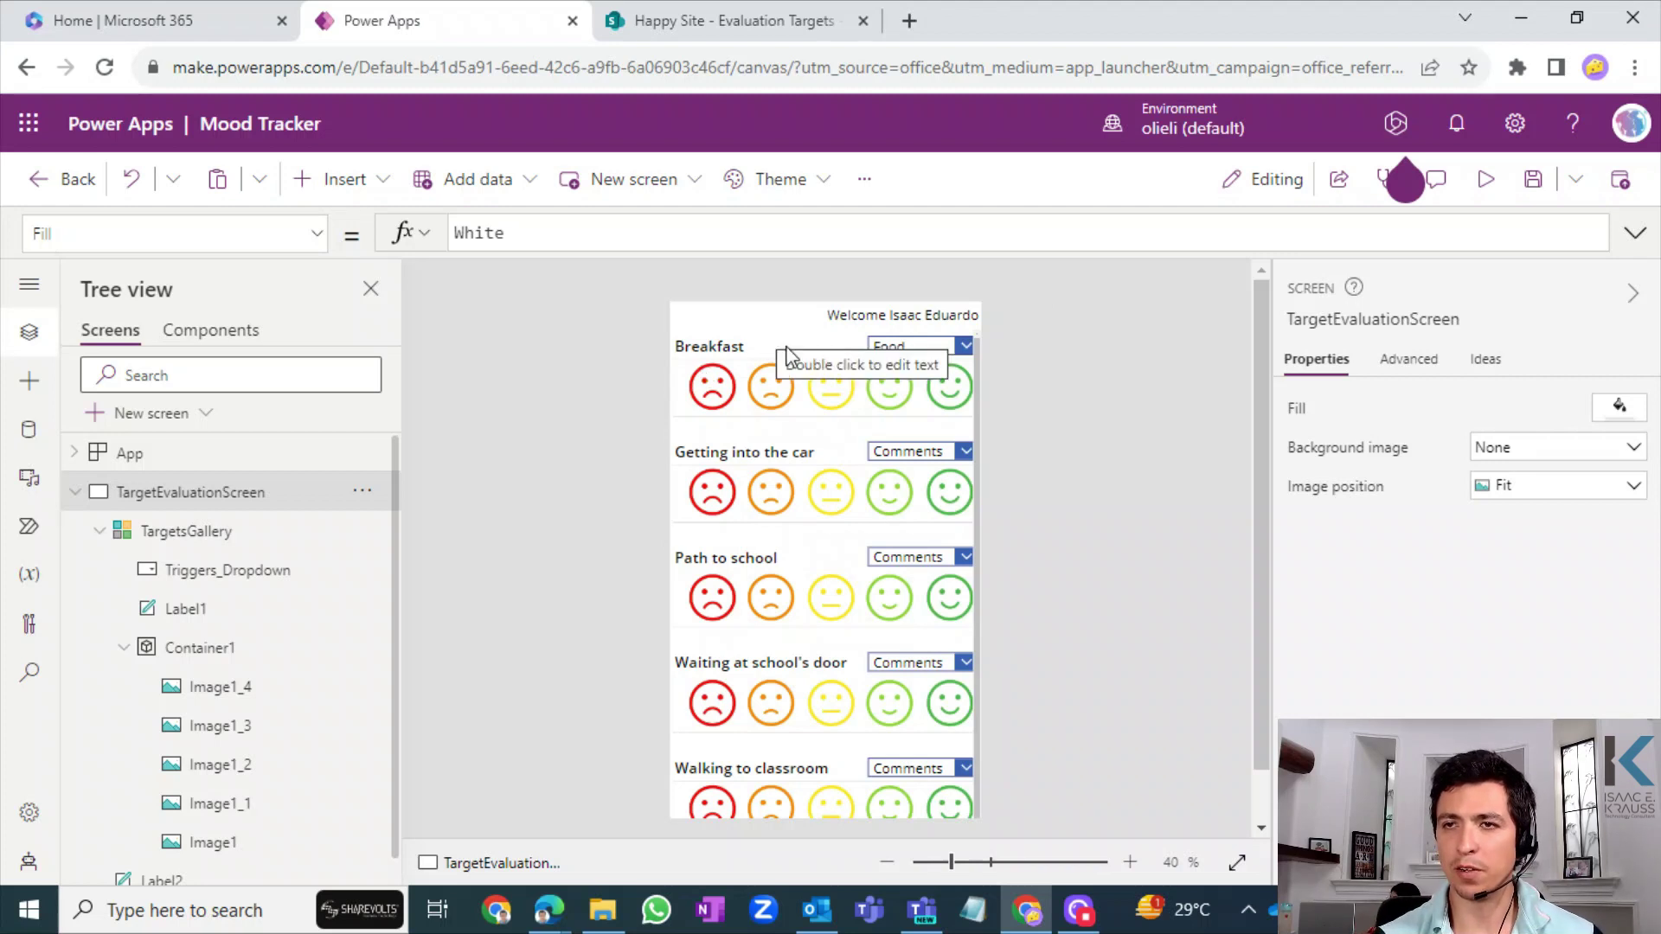
- Clear the Default property of Triggers_Dropdown in the gallery template
click(886, 350)
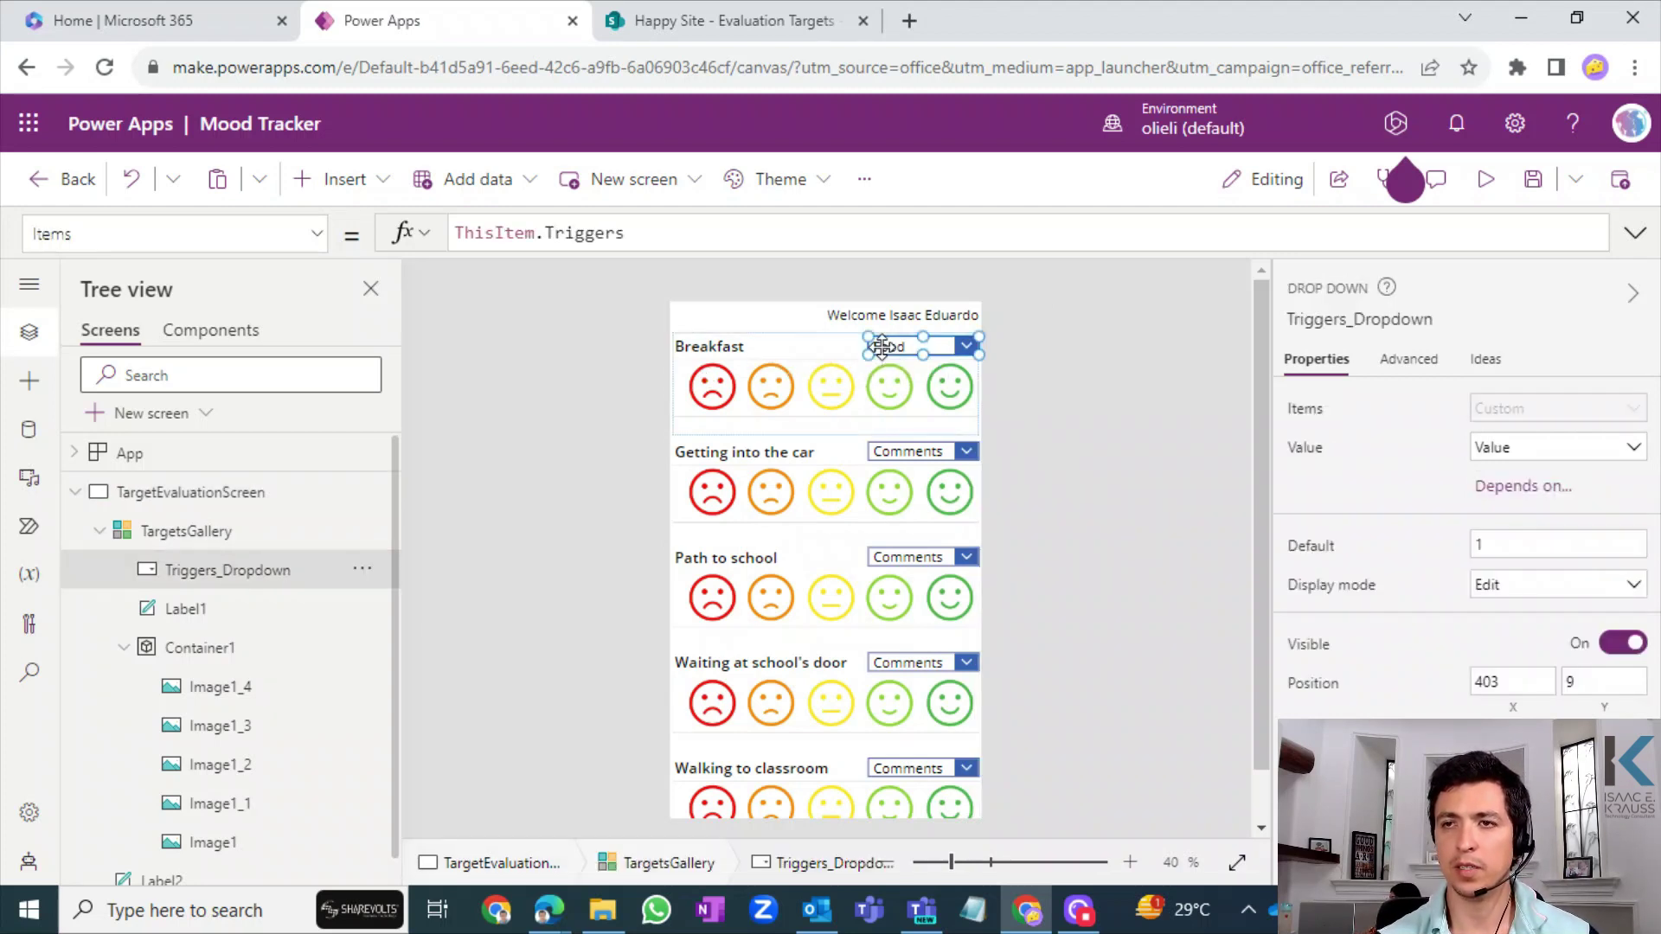
click(823, 348)
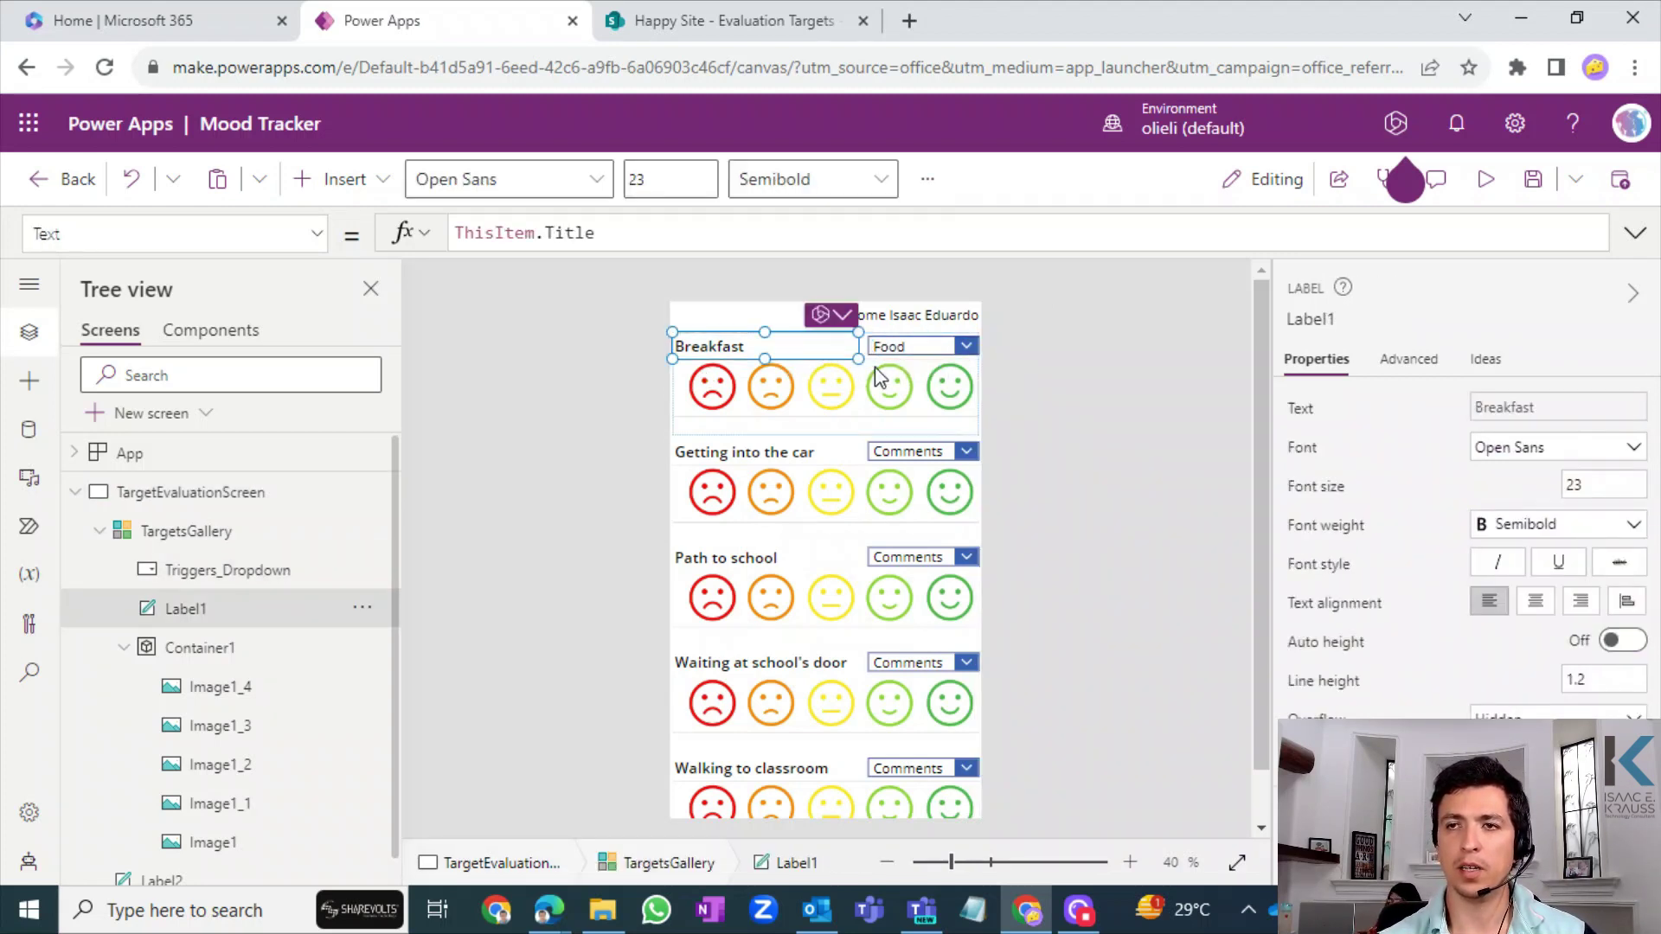
click(683, 430)
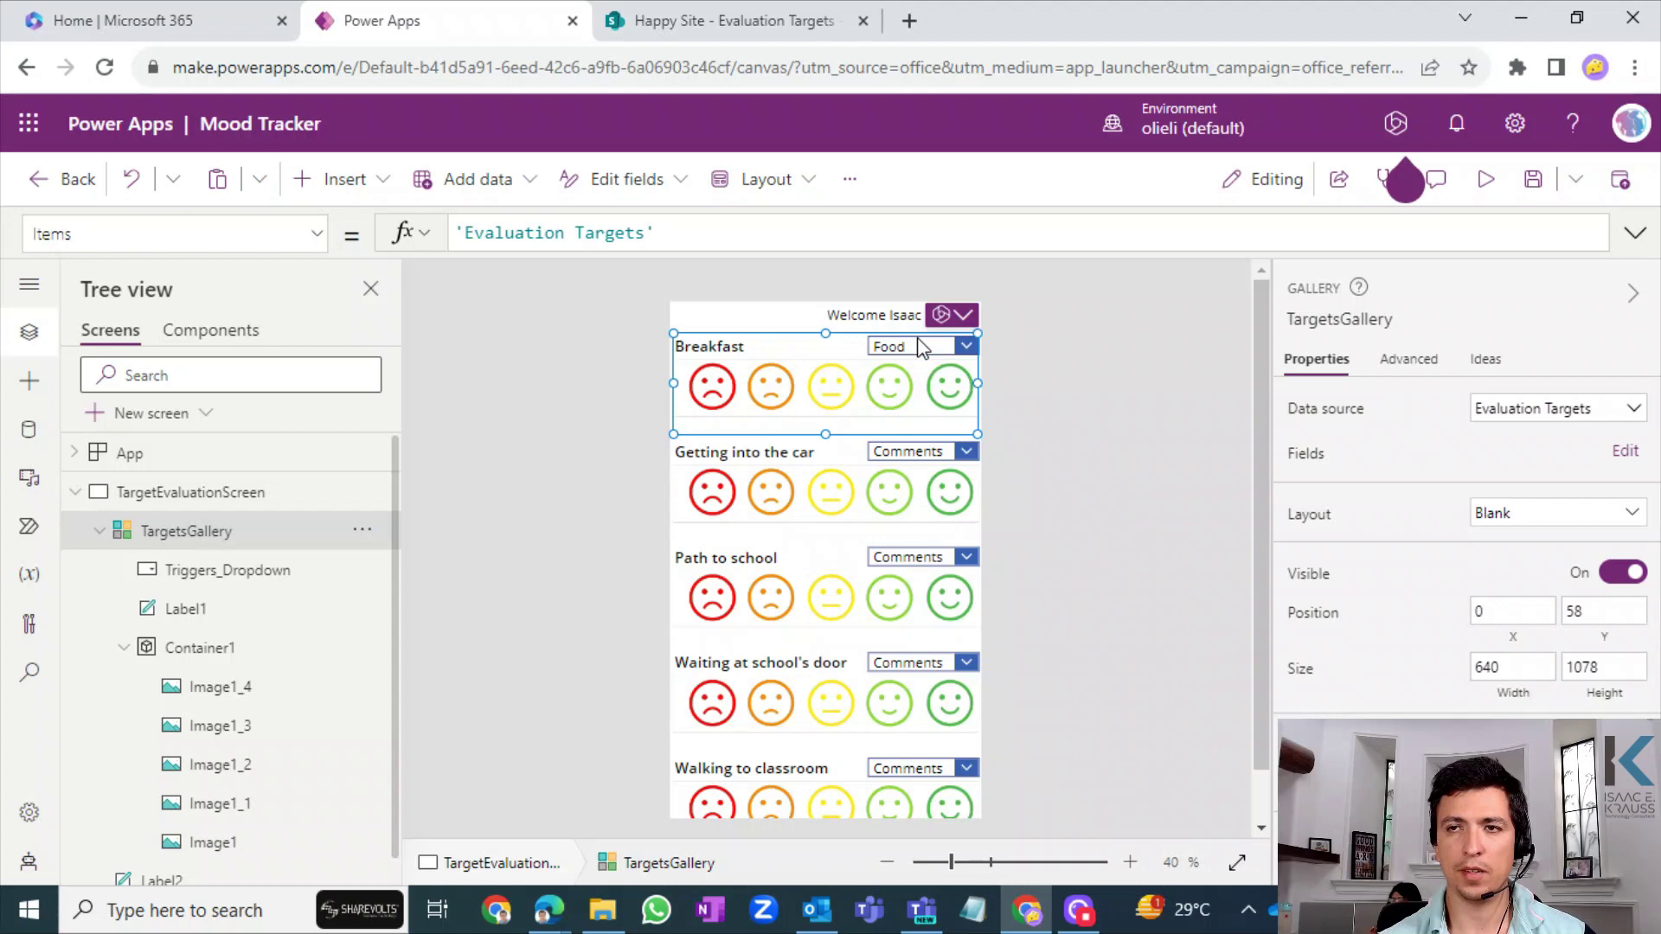
click(909, 351)
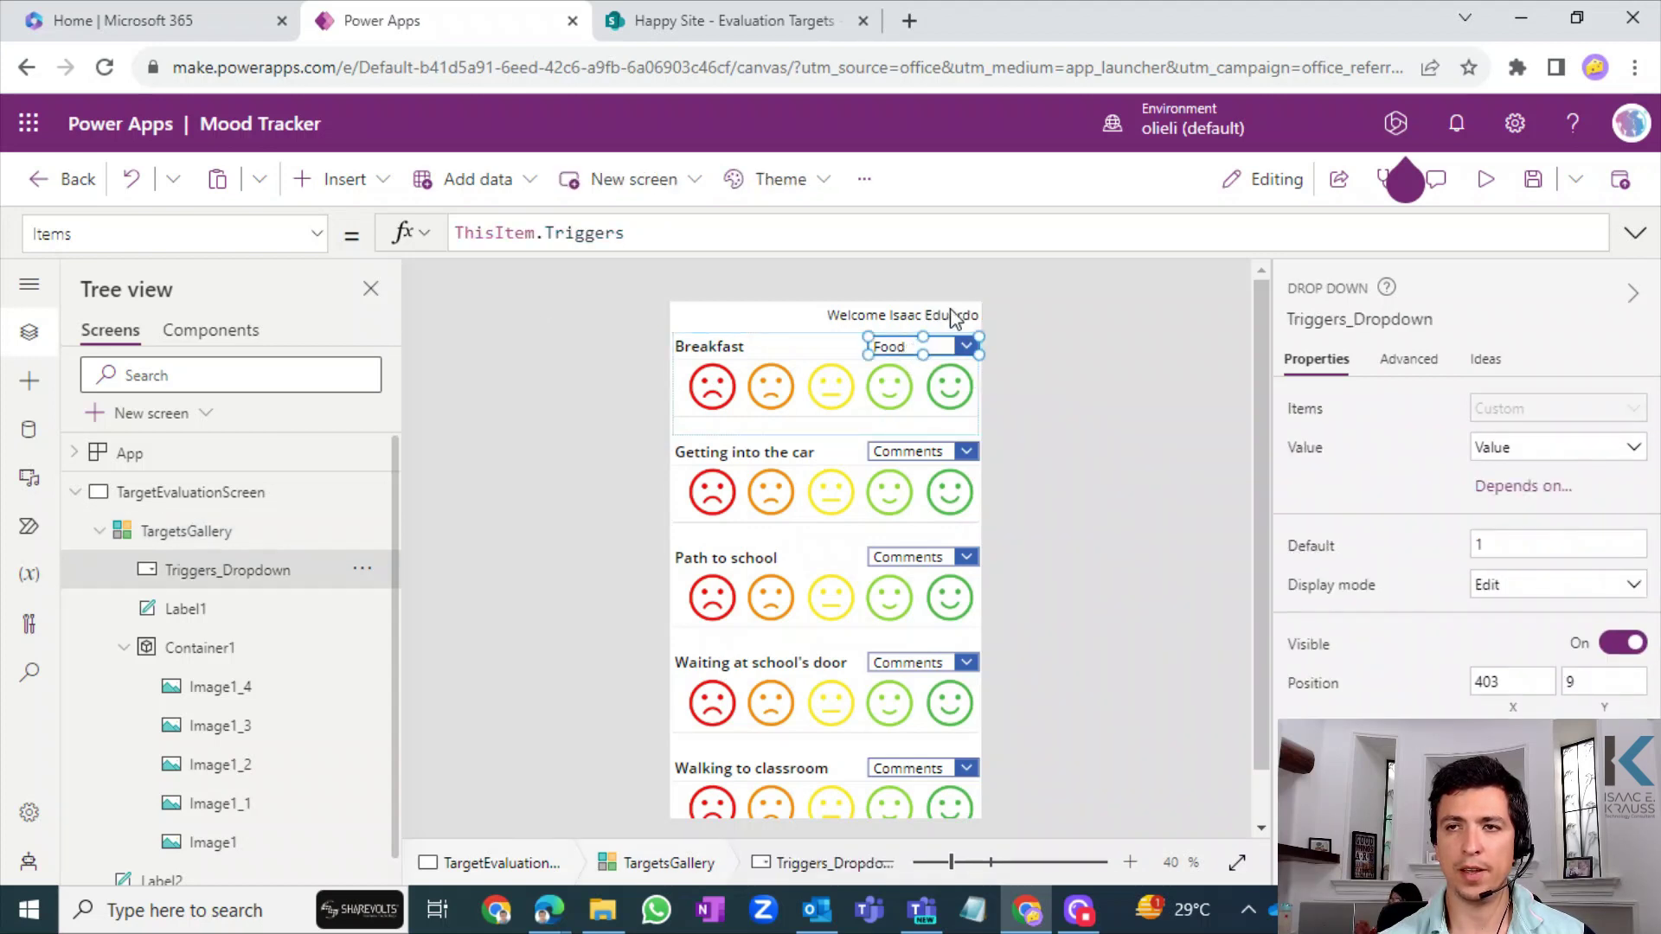
click(324, 231)
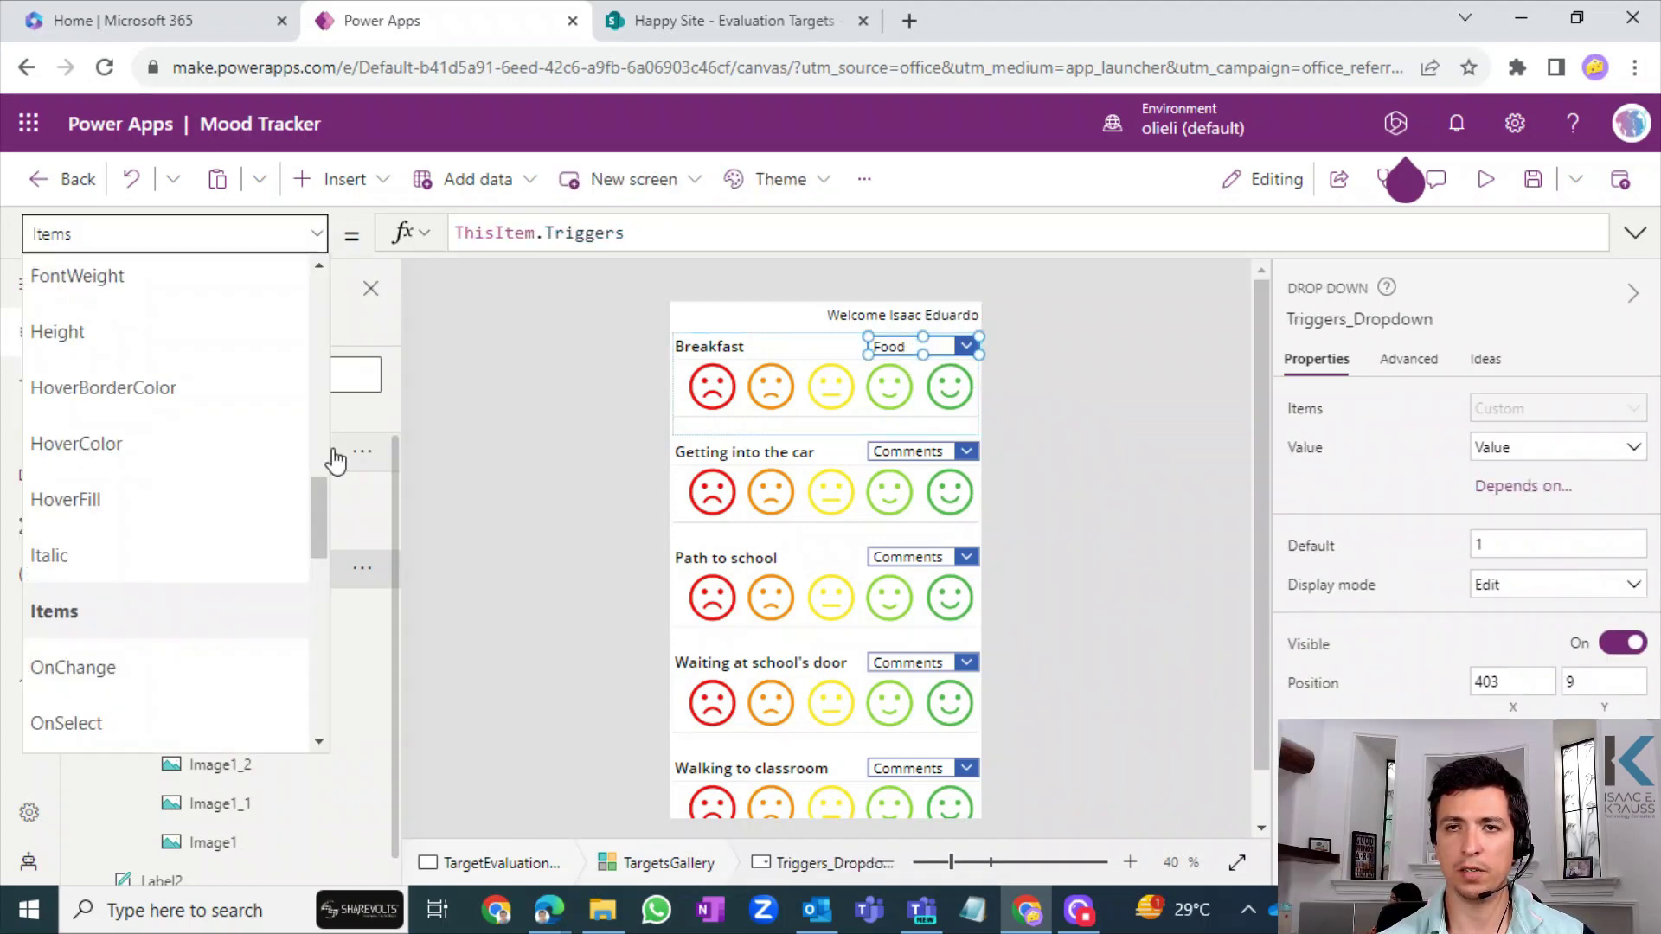
drag(316, 500, 323, 380)
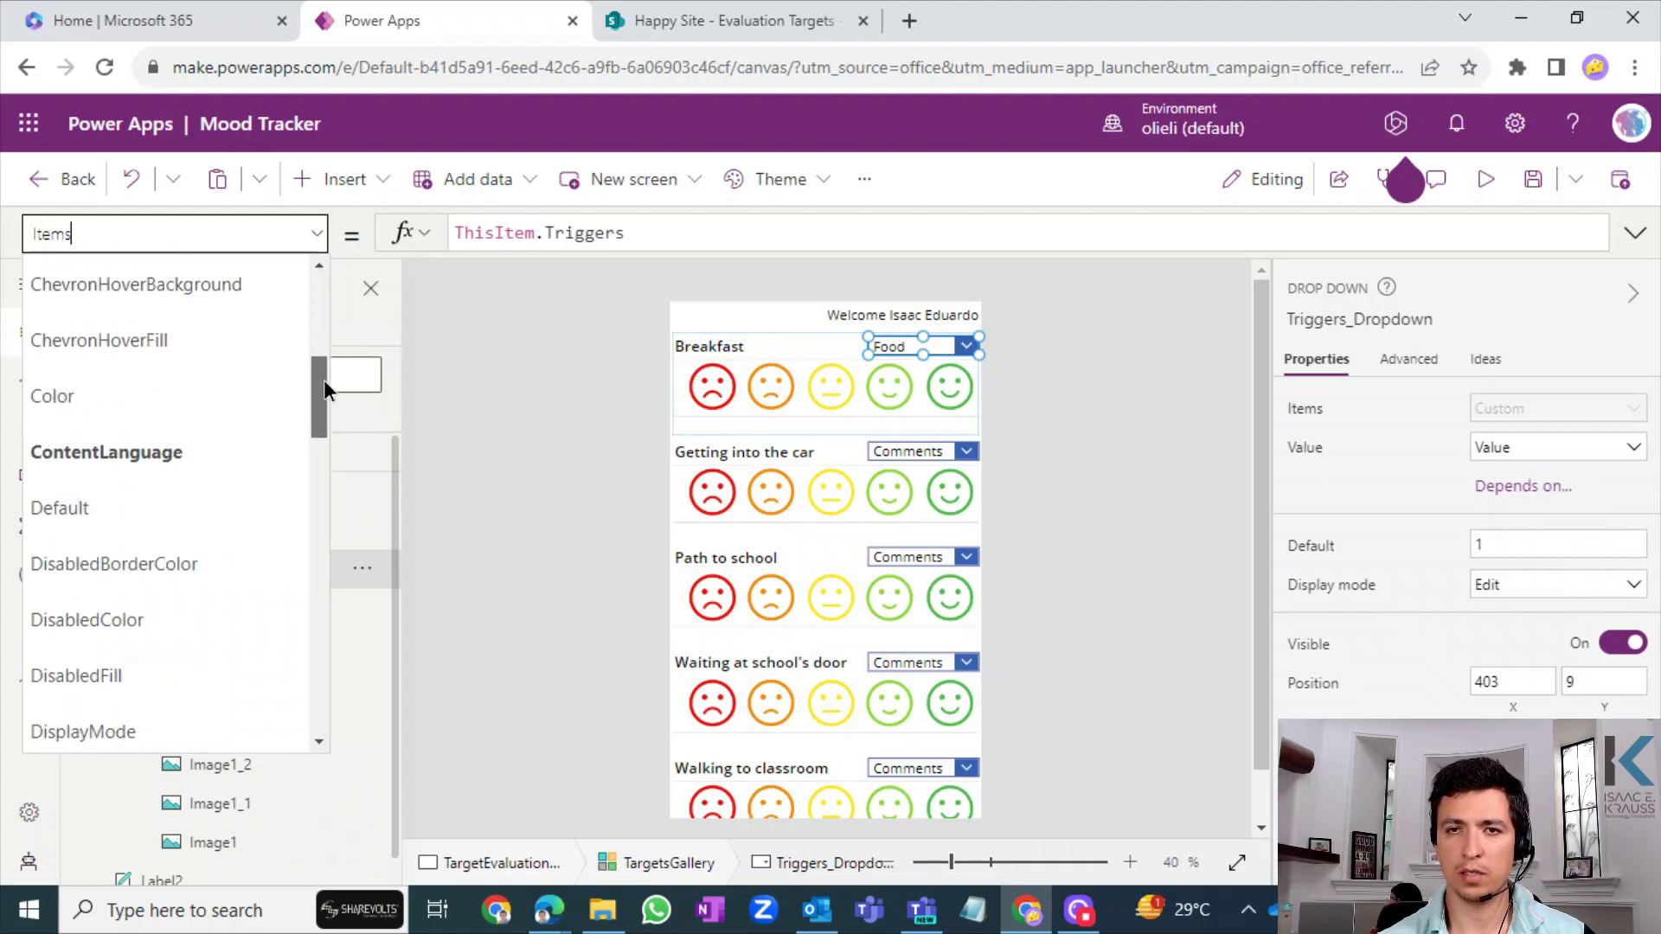
click(162, 500)
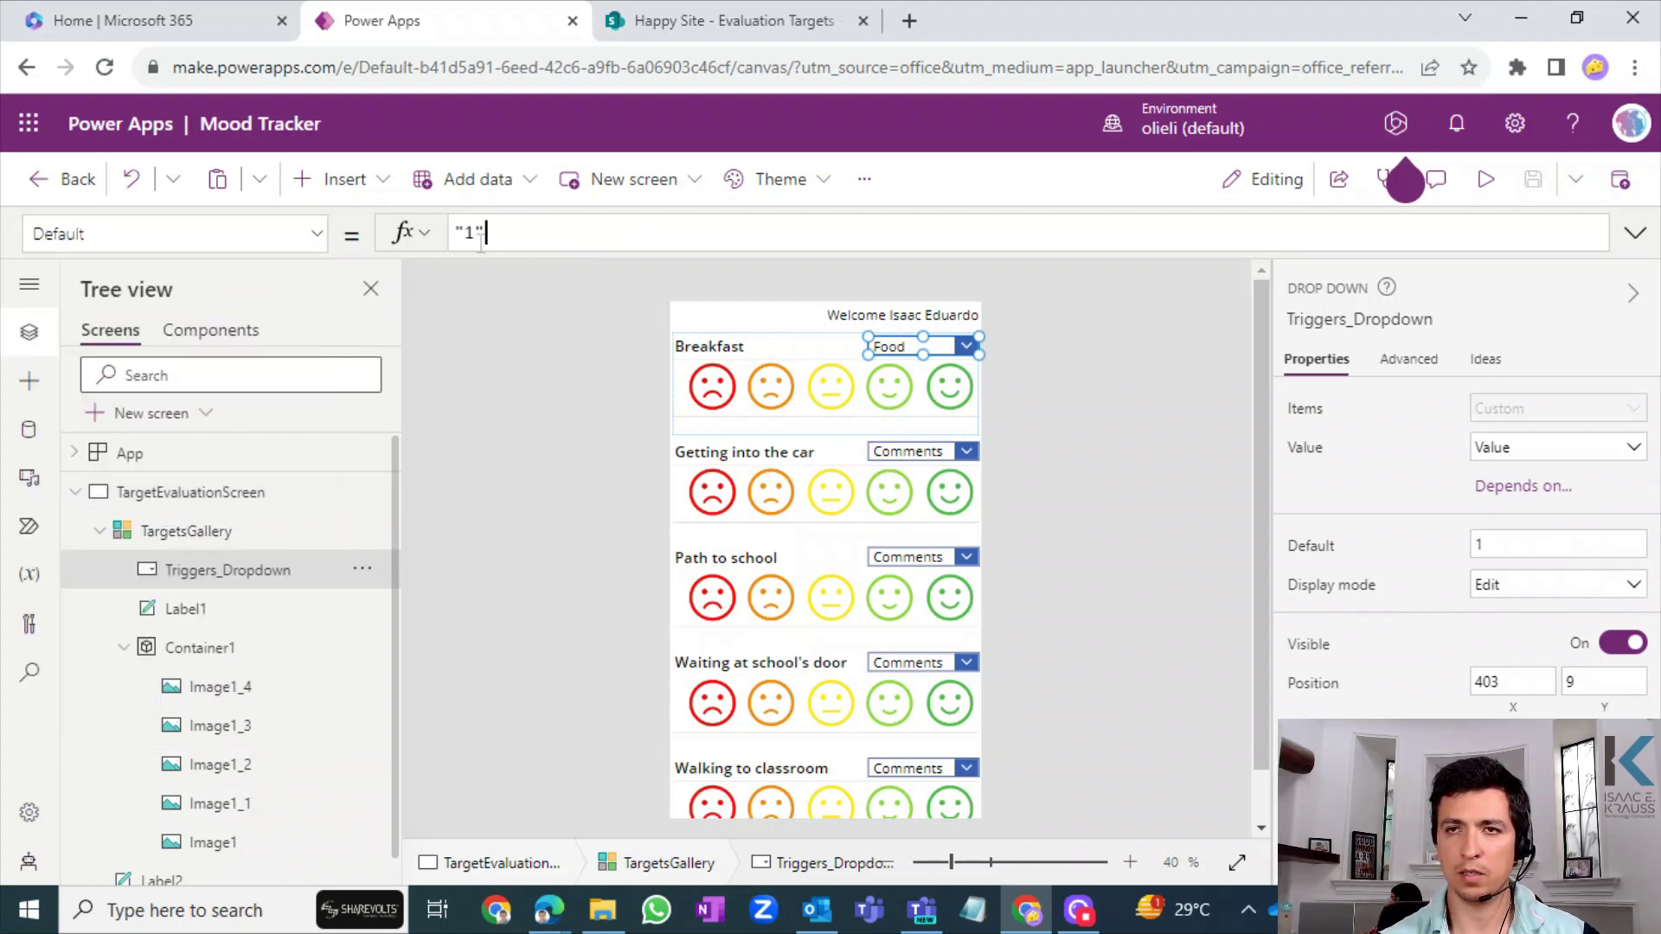
triple_click(511, 238)
key(BackSpace)
click(1049, 374)
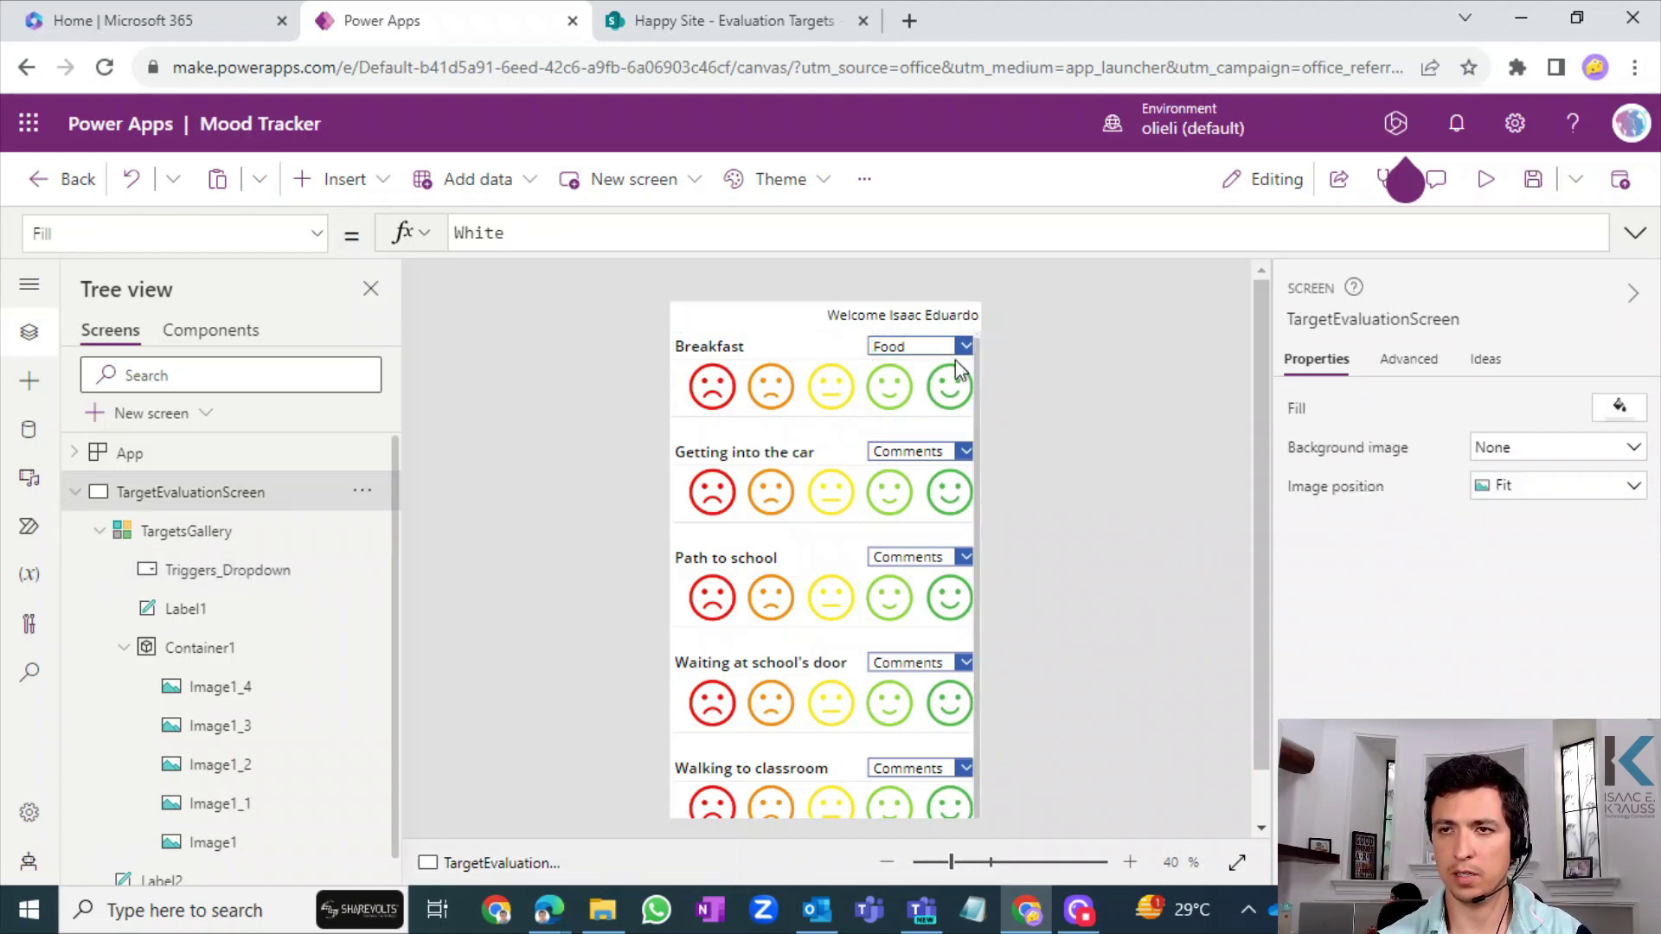
- Set the AllowEmptySelection property of Triggers_Dropdown to true
click(955, 356)
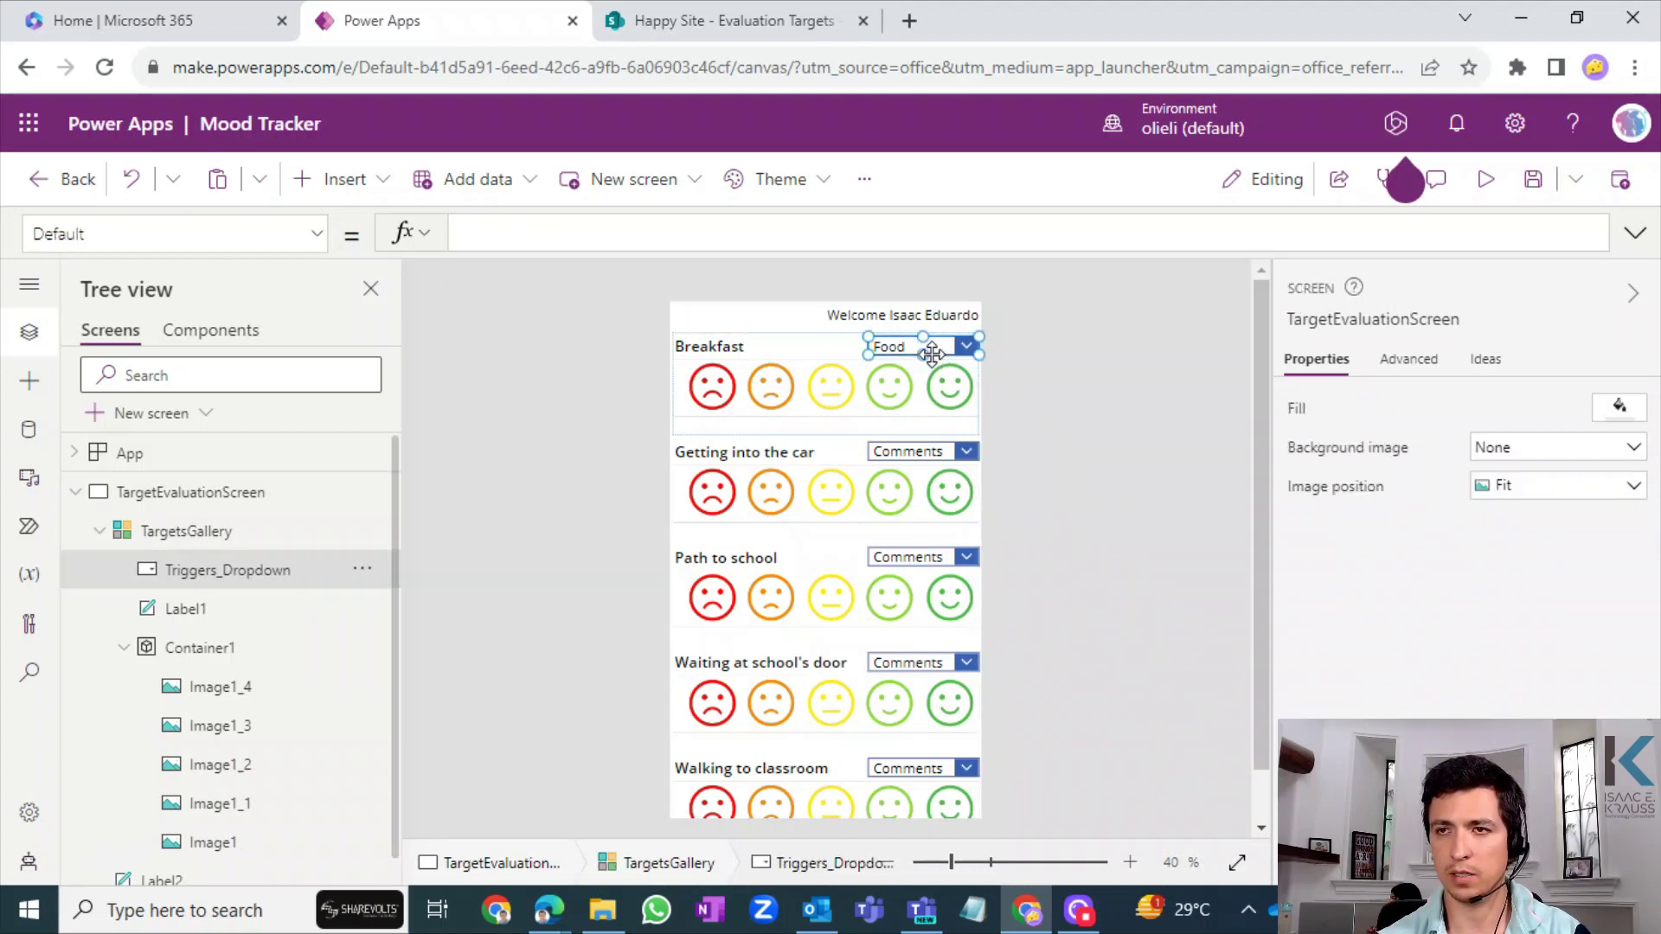
click(1408, 359)
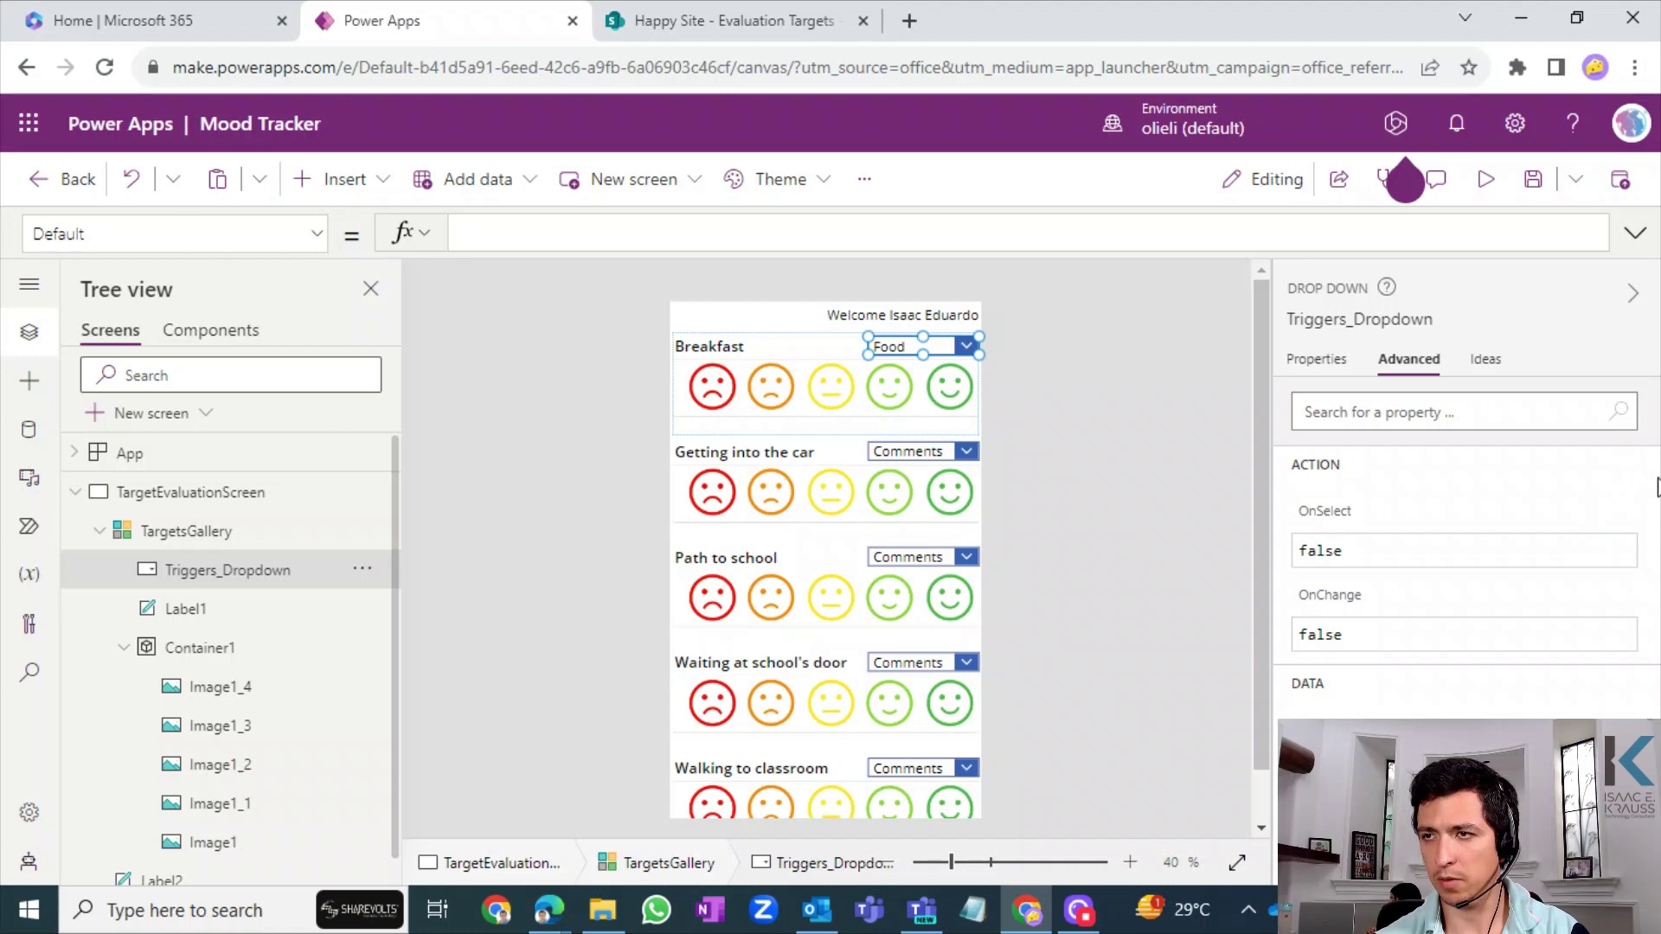
scroll(1647, 545, down, 2)
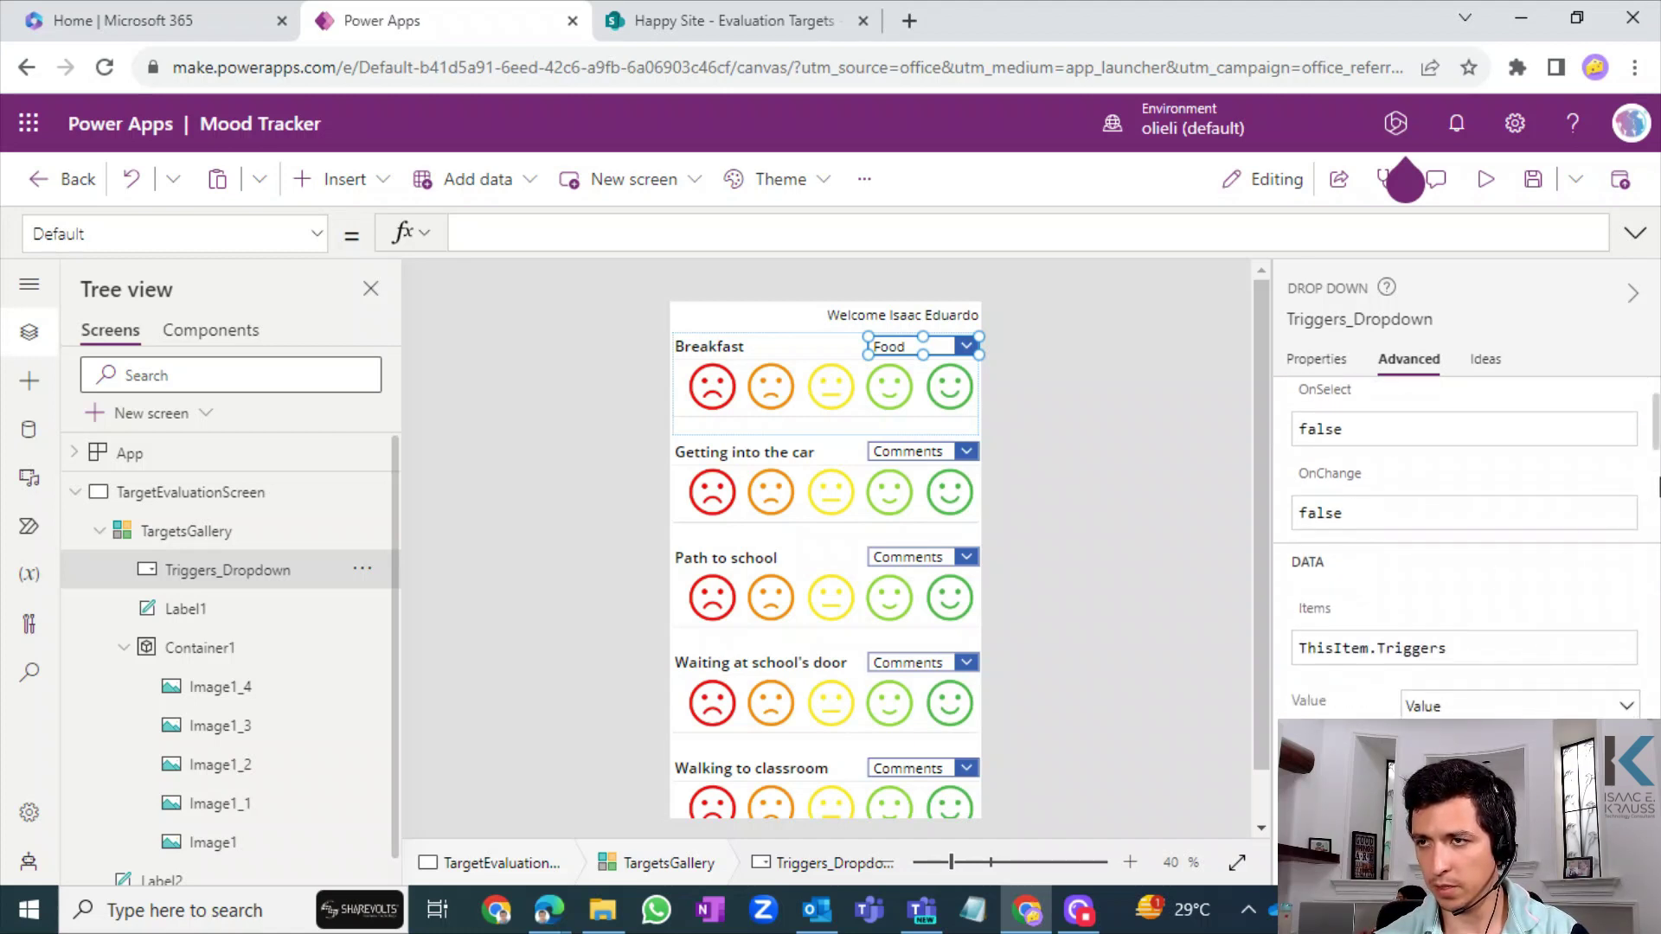
drag(1655, 441, 1655, 478)
drag(1349, 615, 1316, 614)
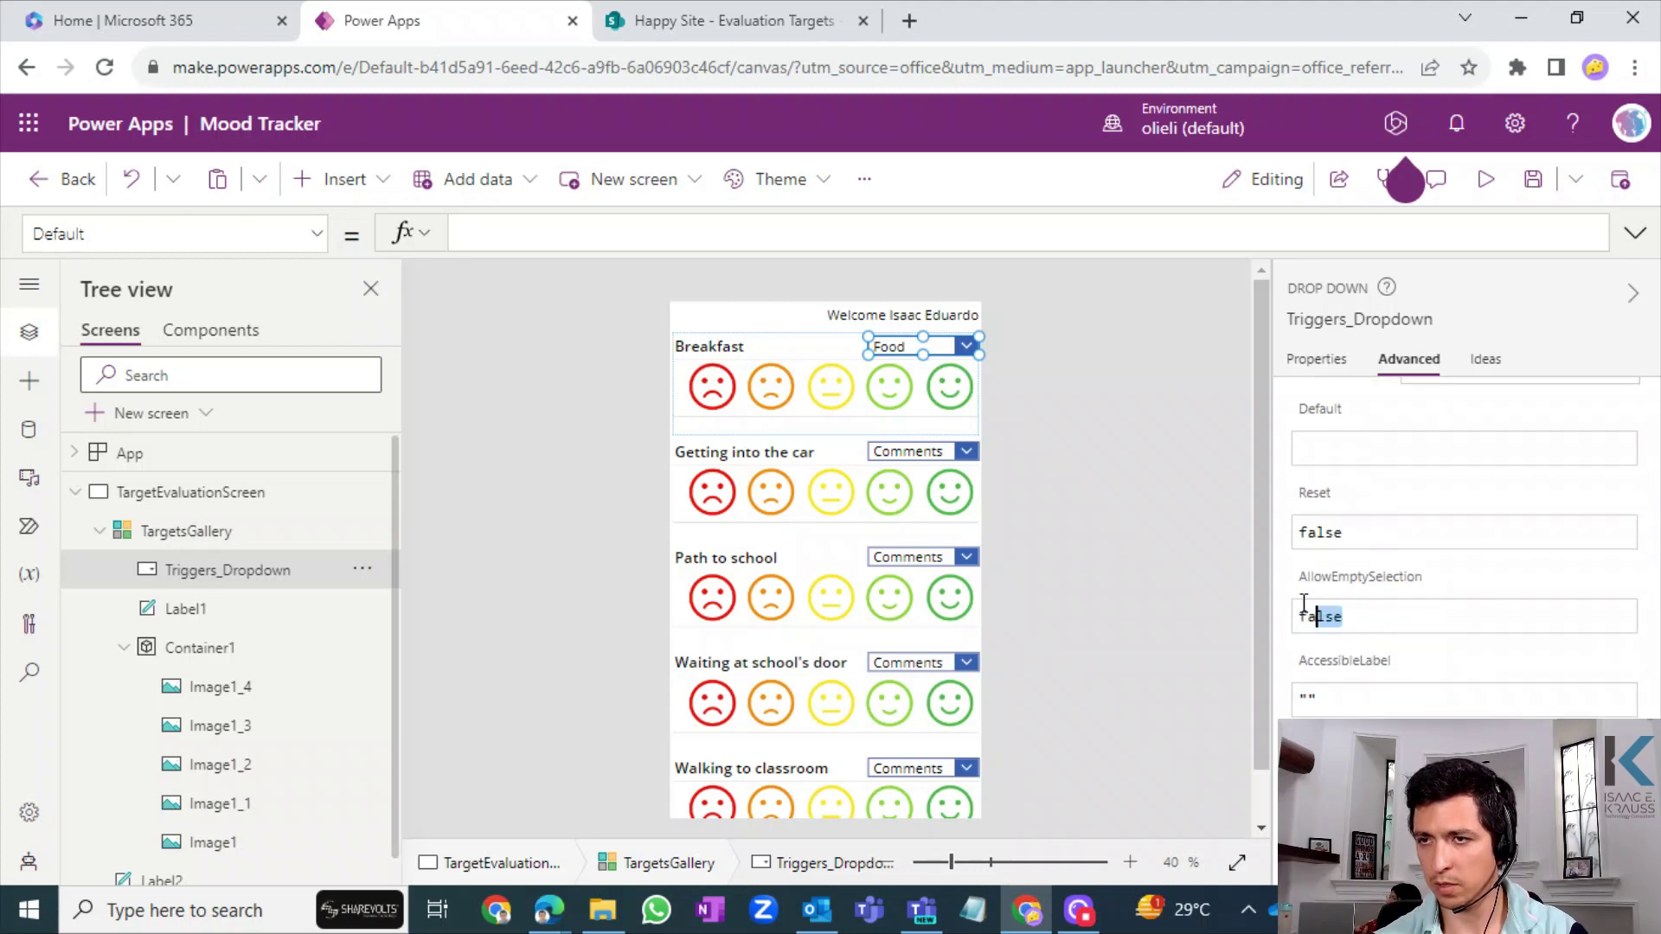
key(BackSpace)
key(BackSpace)
key(BackSpace)
text(true)
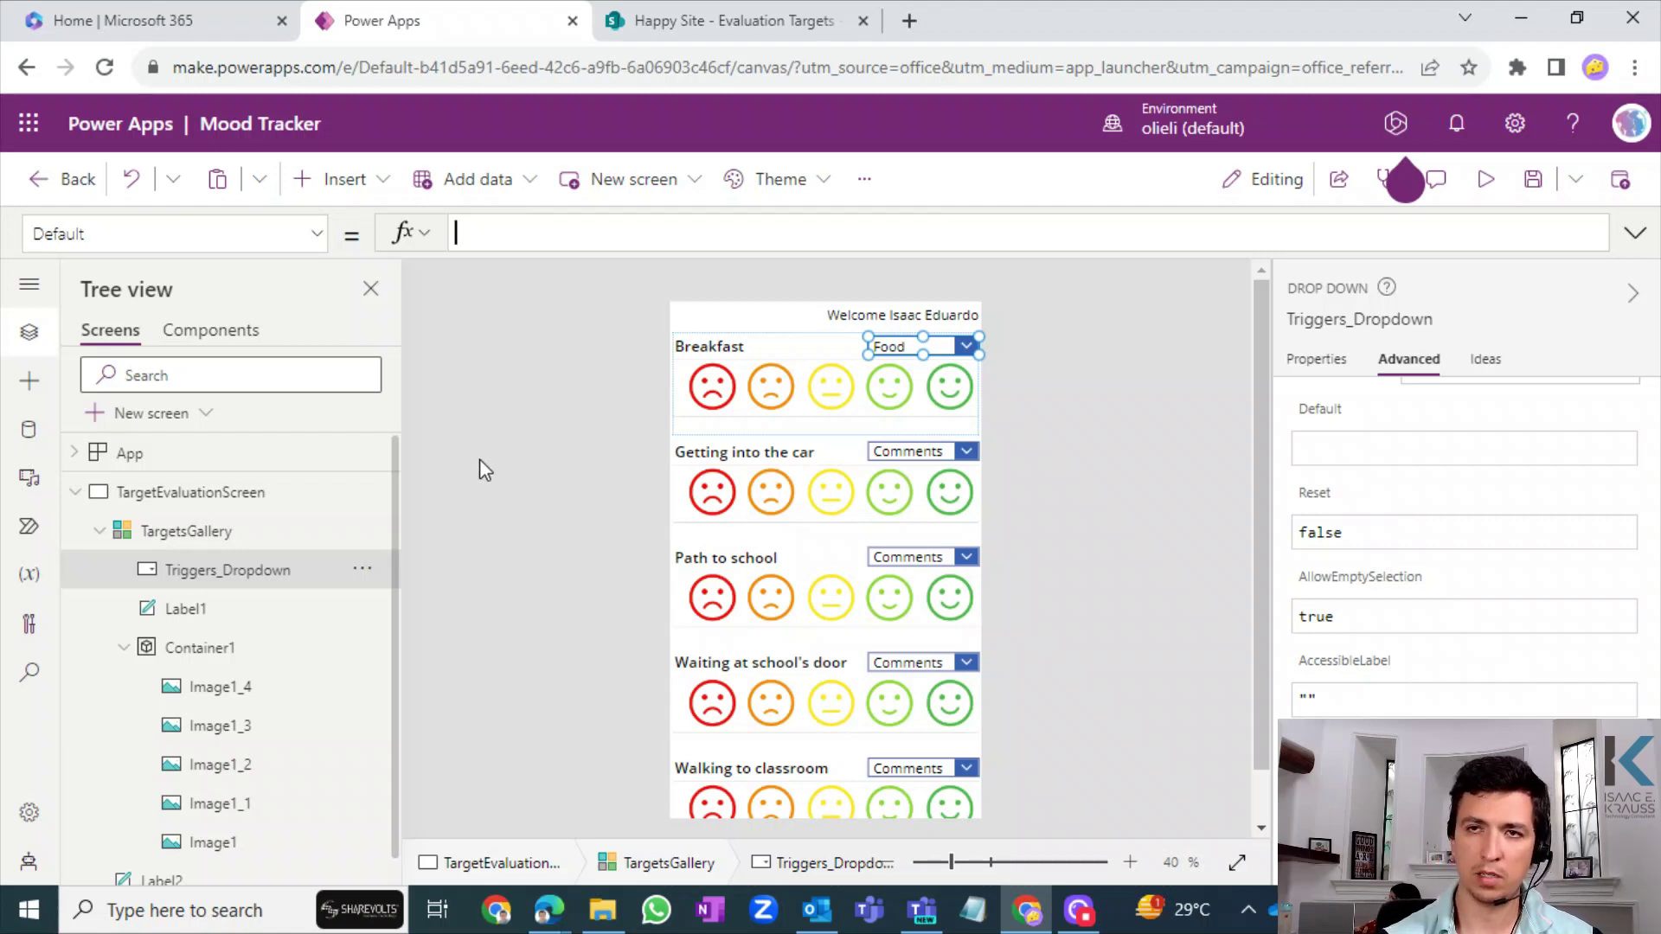
- Set the Default property of Triggers_Dropdown to an empty string ("") and try the Breakfast row's dropdown
text("")
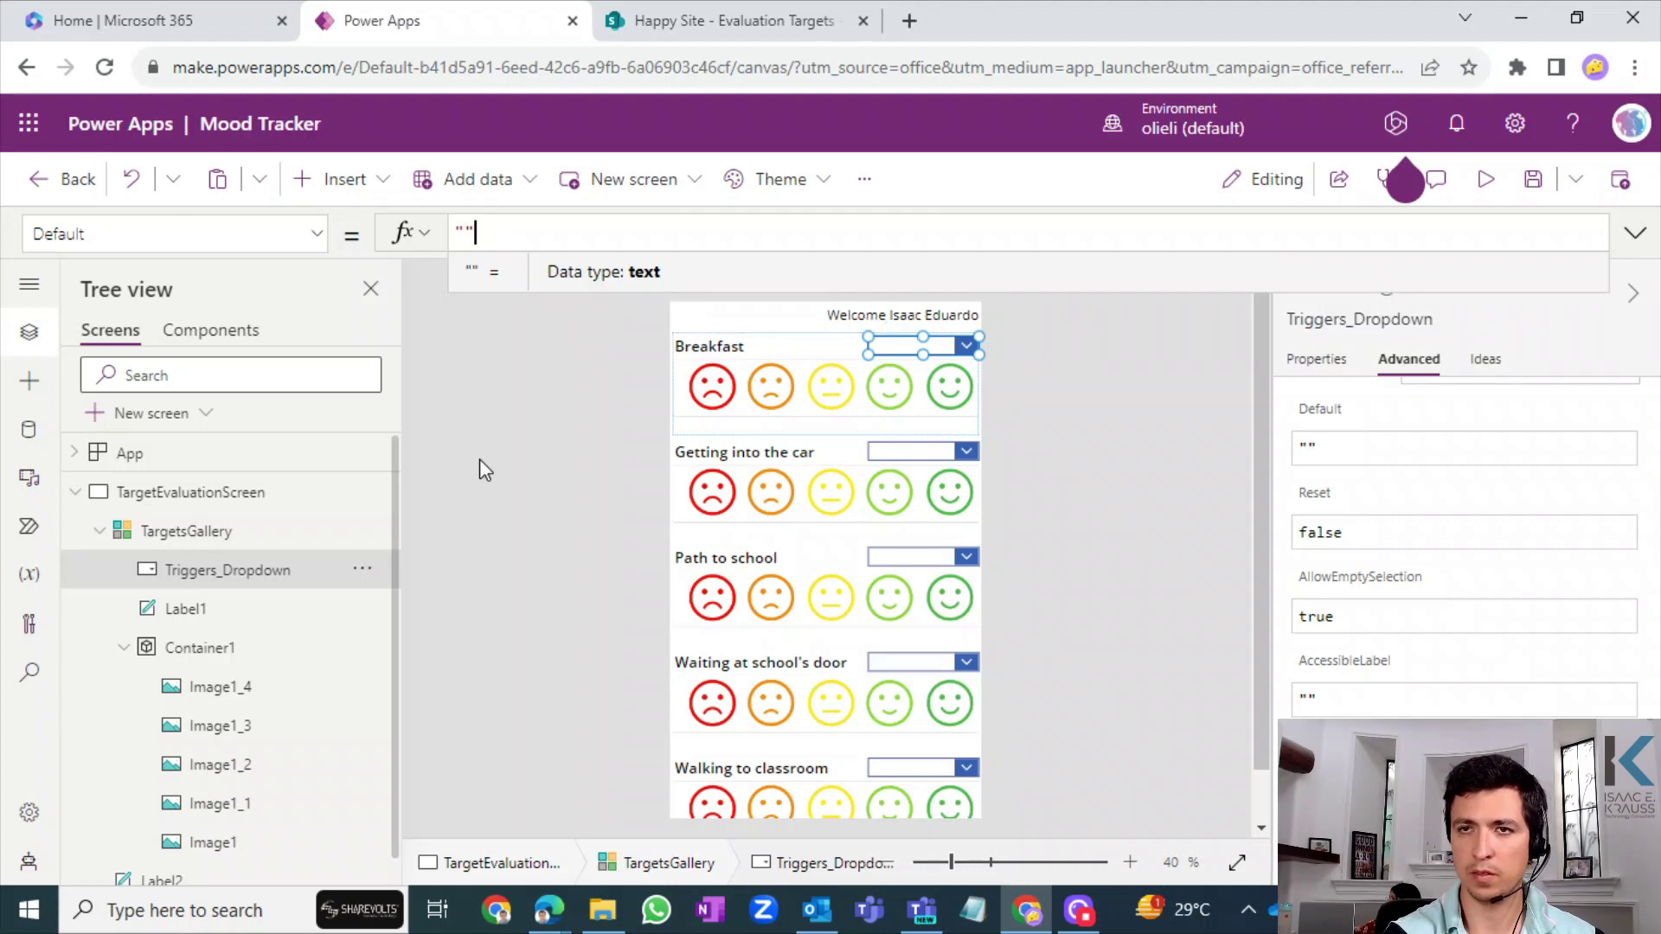
click(479, 459)
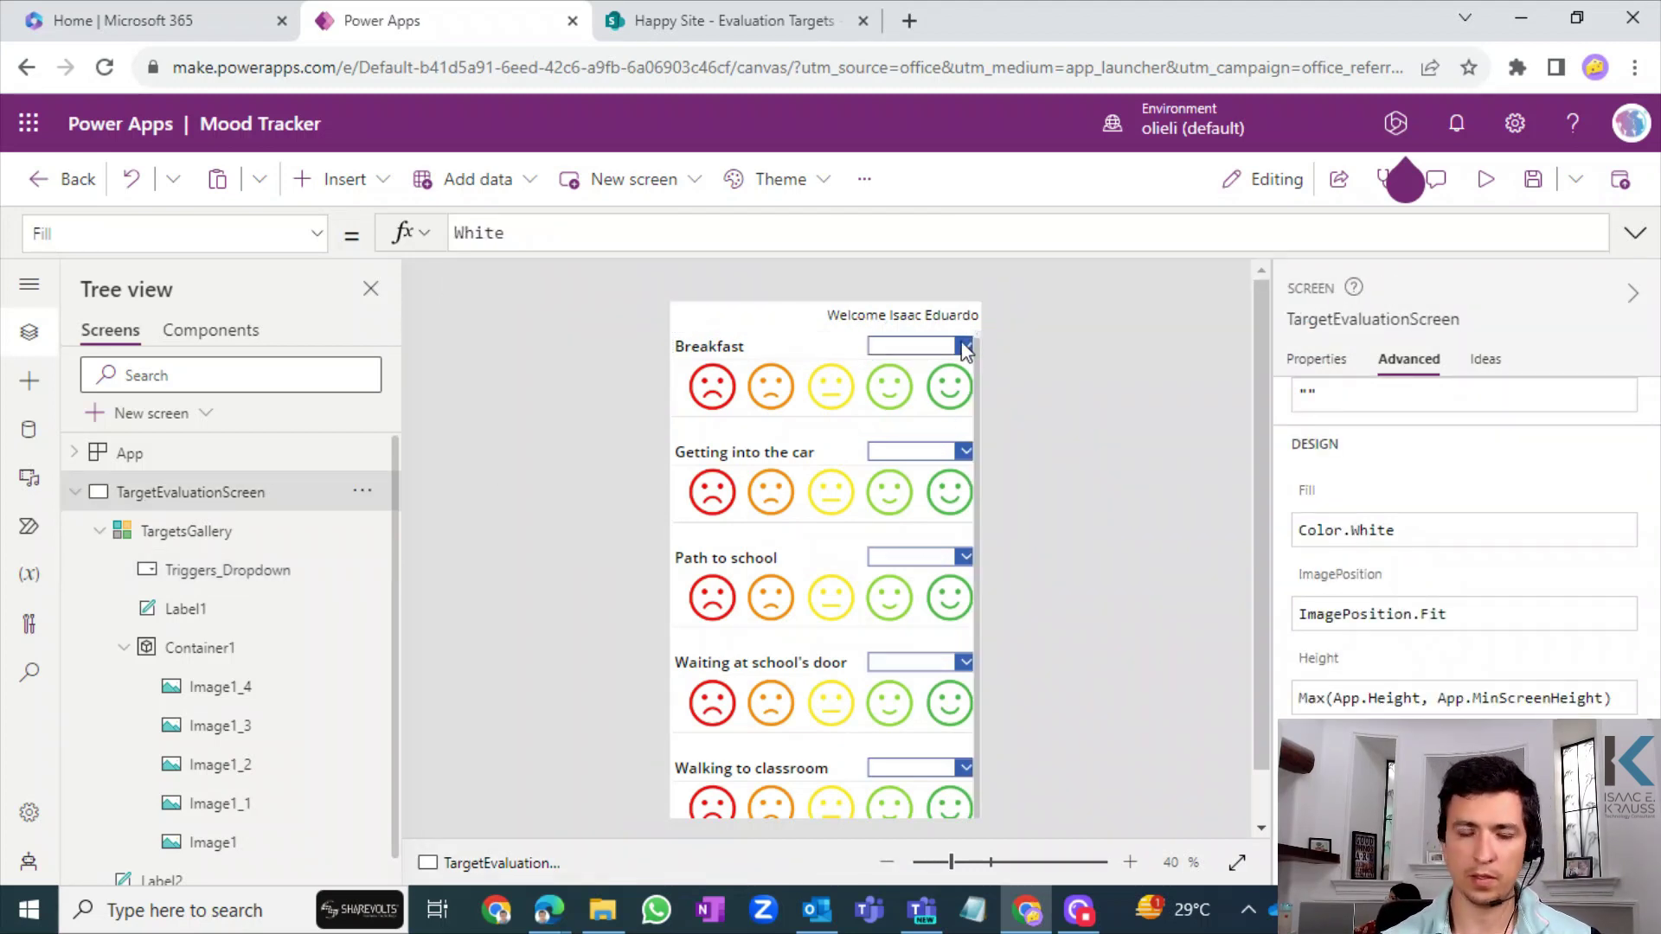
click(963, 345)
click(1106, 391)
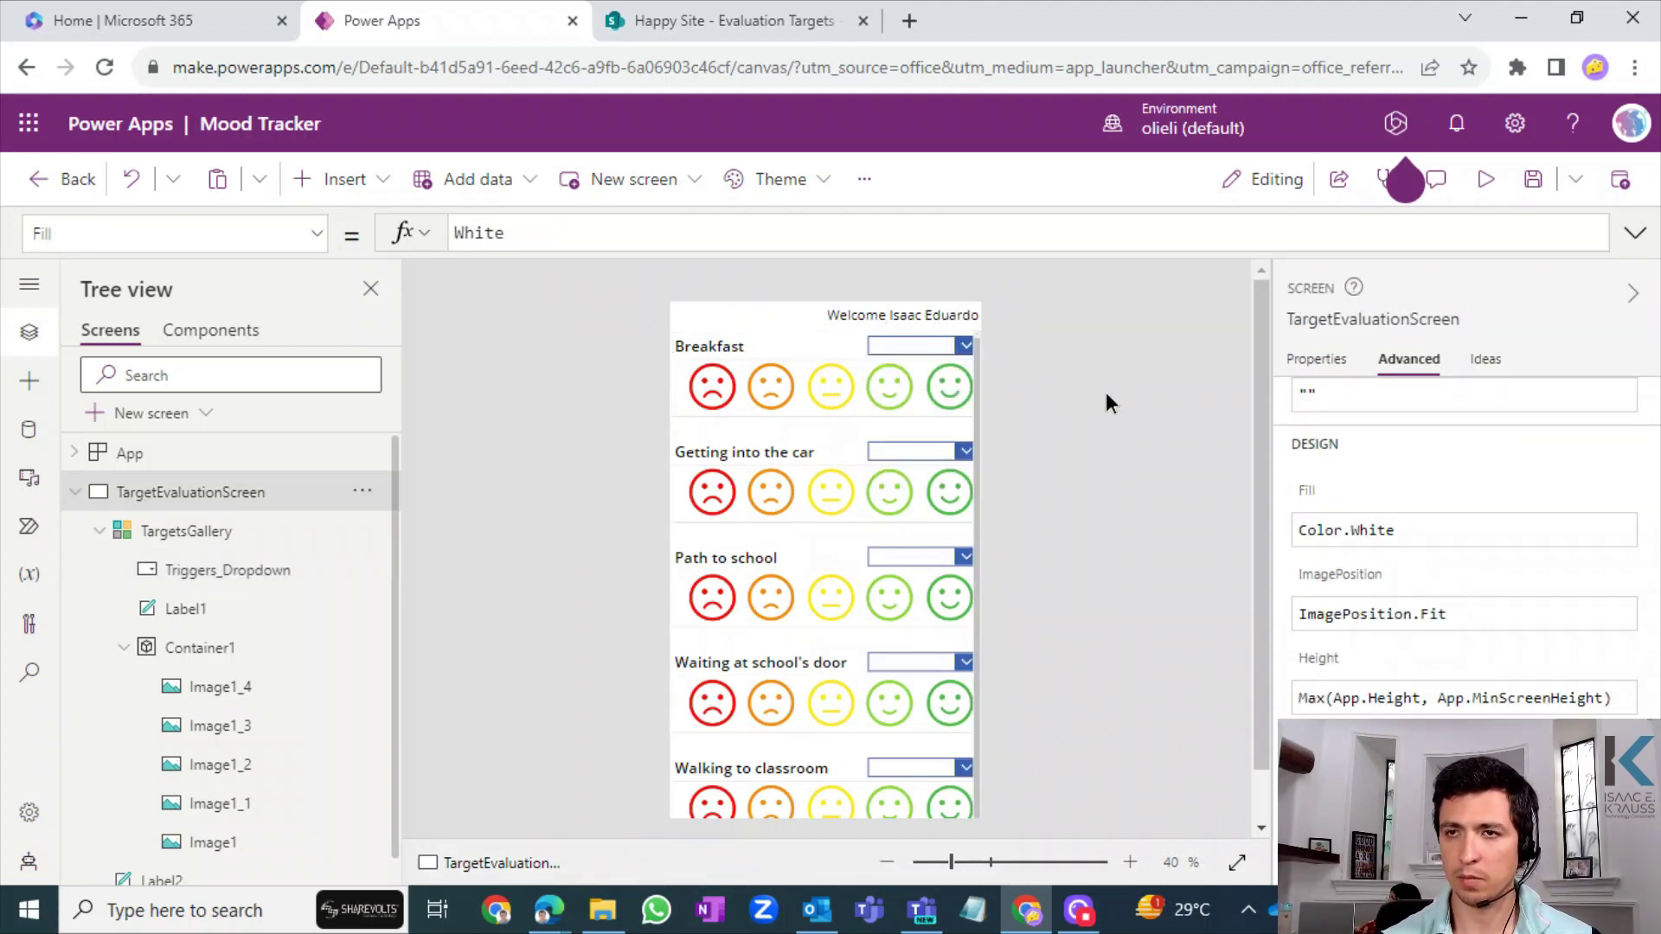
- Move Triggers_Dropdown slightly left in the gallery template, away from the gallery's right edge
click(935, 347)
drag(941, 346, 924, 346)
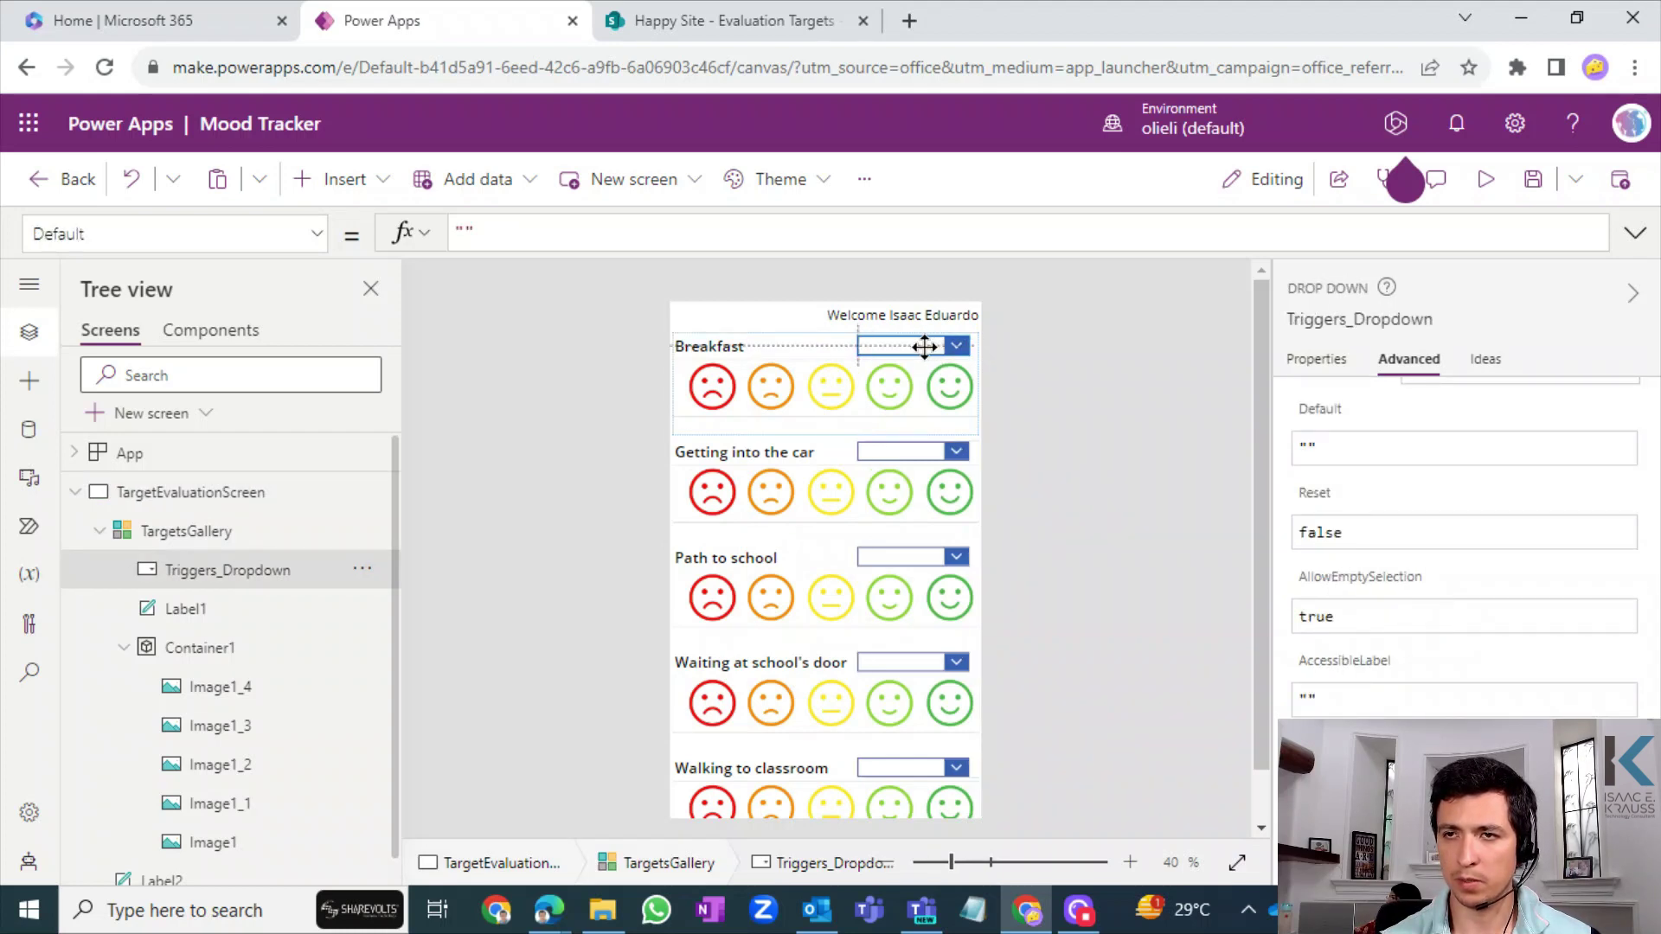
click(1078, 386)
click(938, 348)
click(1209, 466)
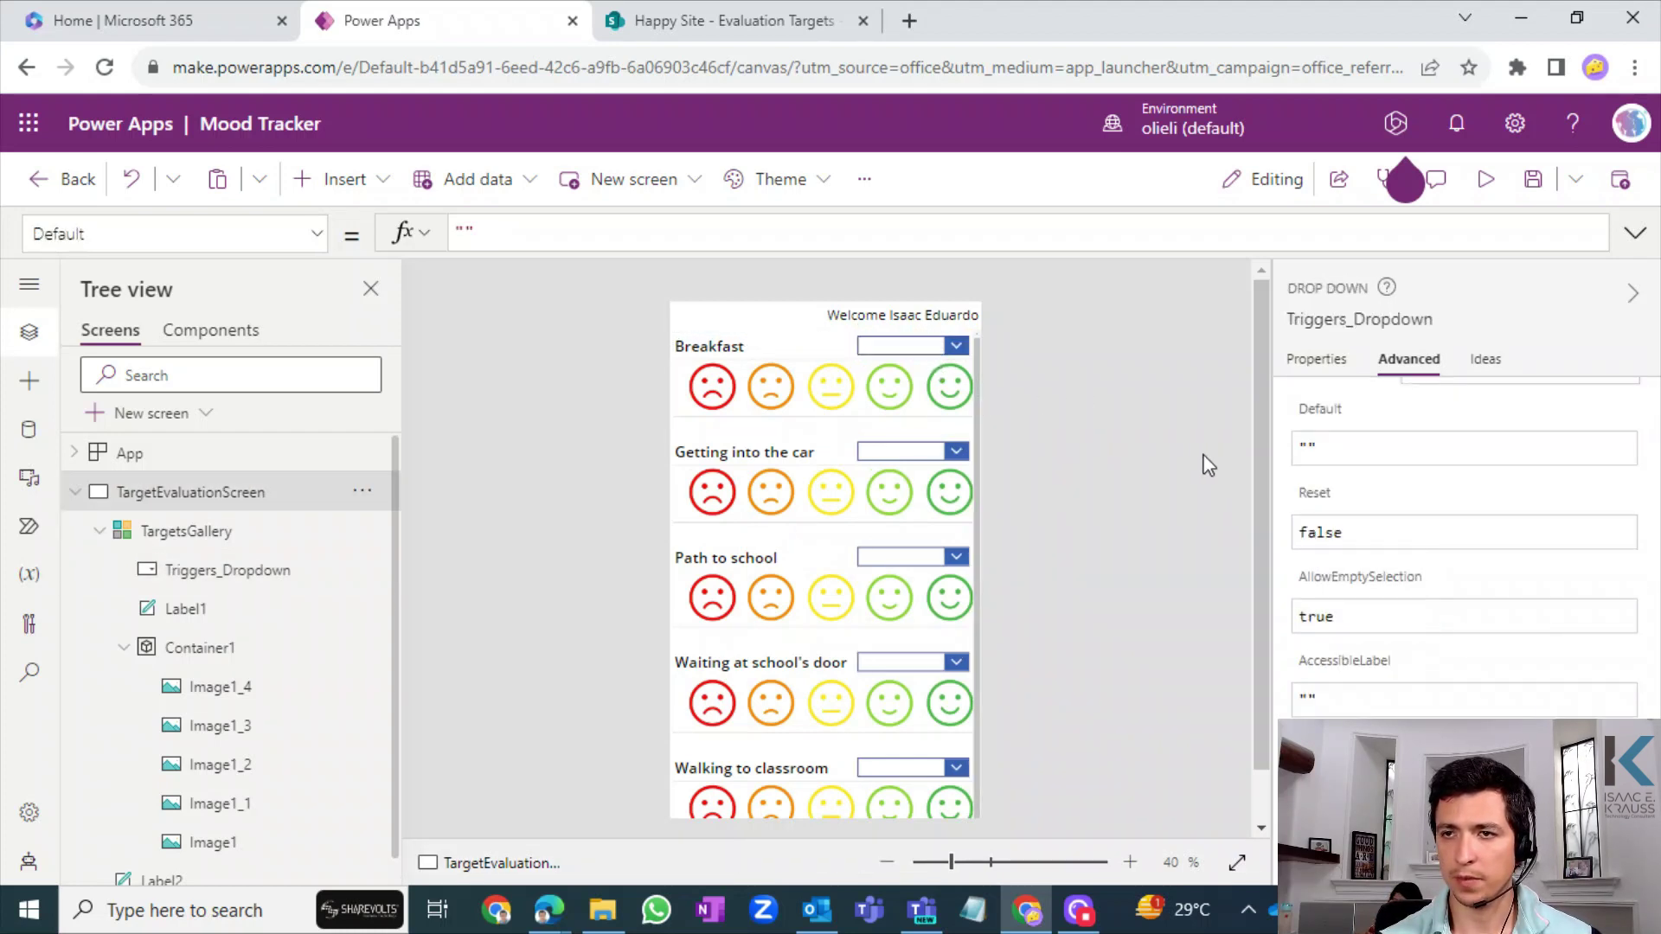
click(924, 346)
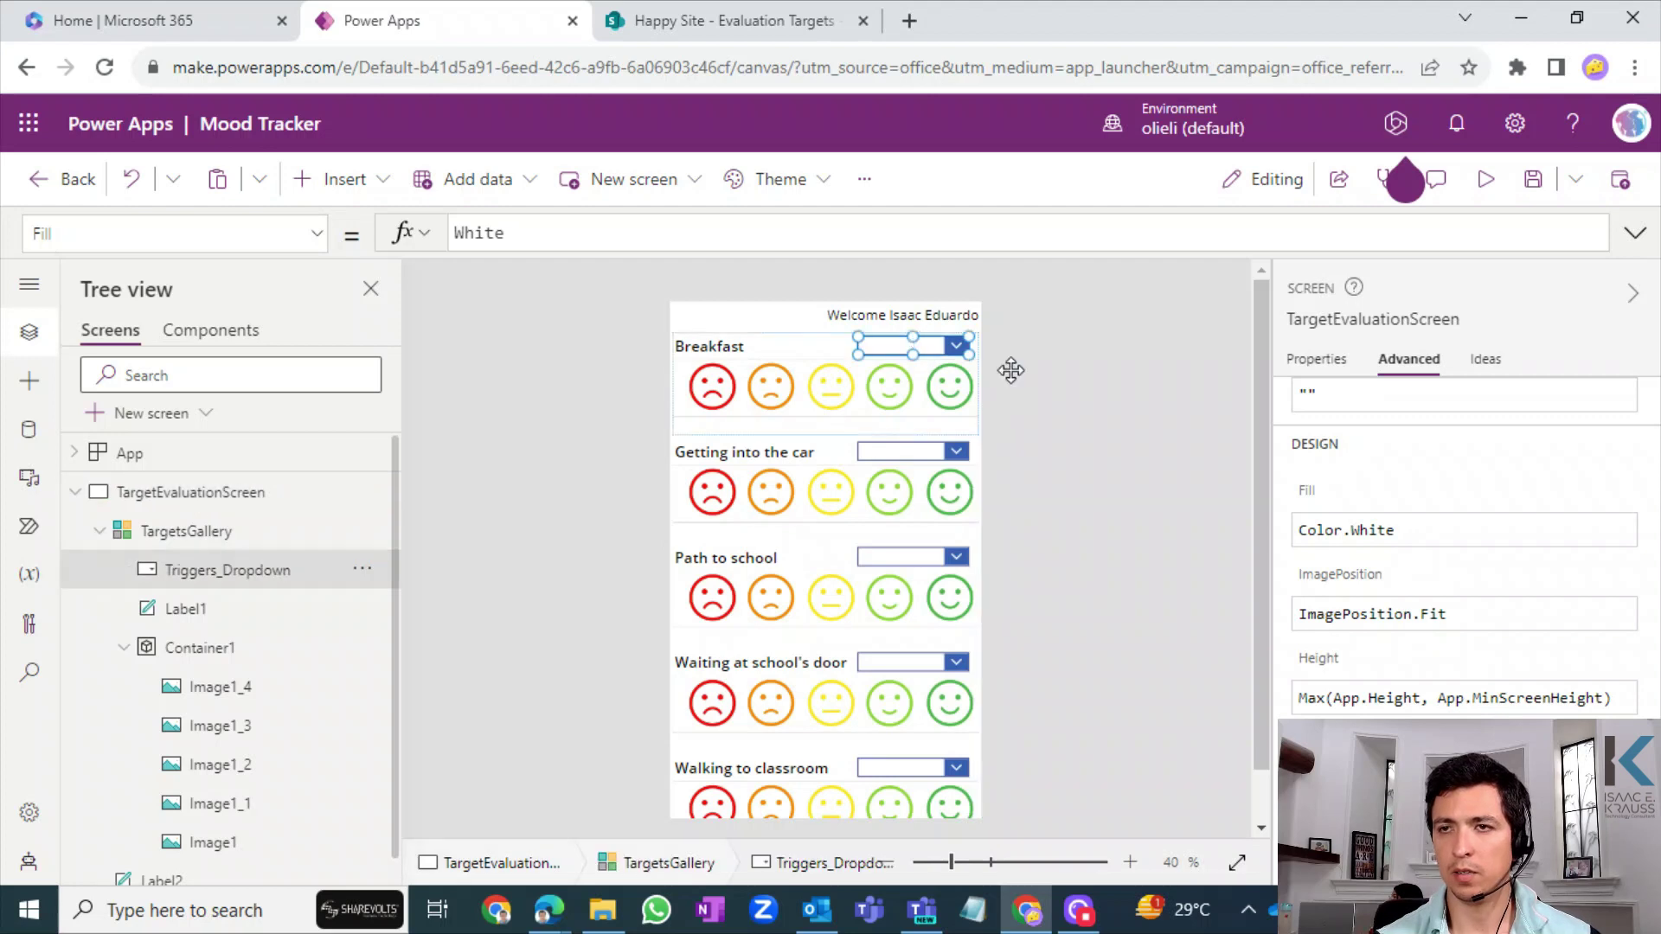
click(1078, 382)
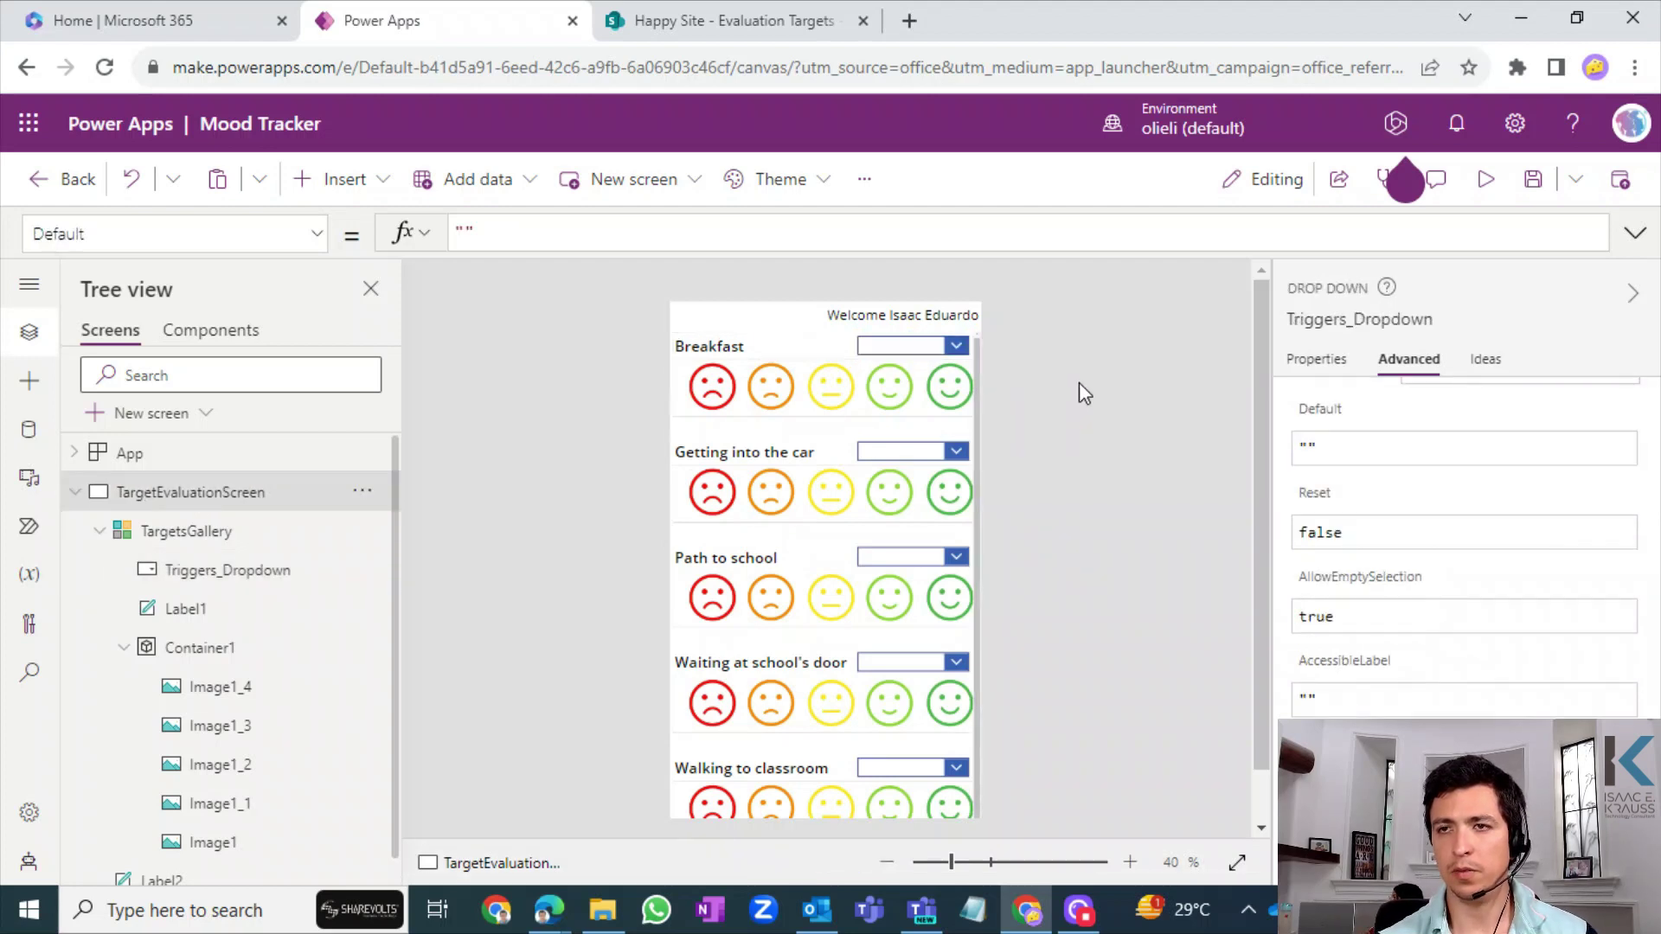
click(782, 379)
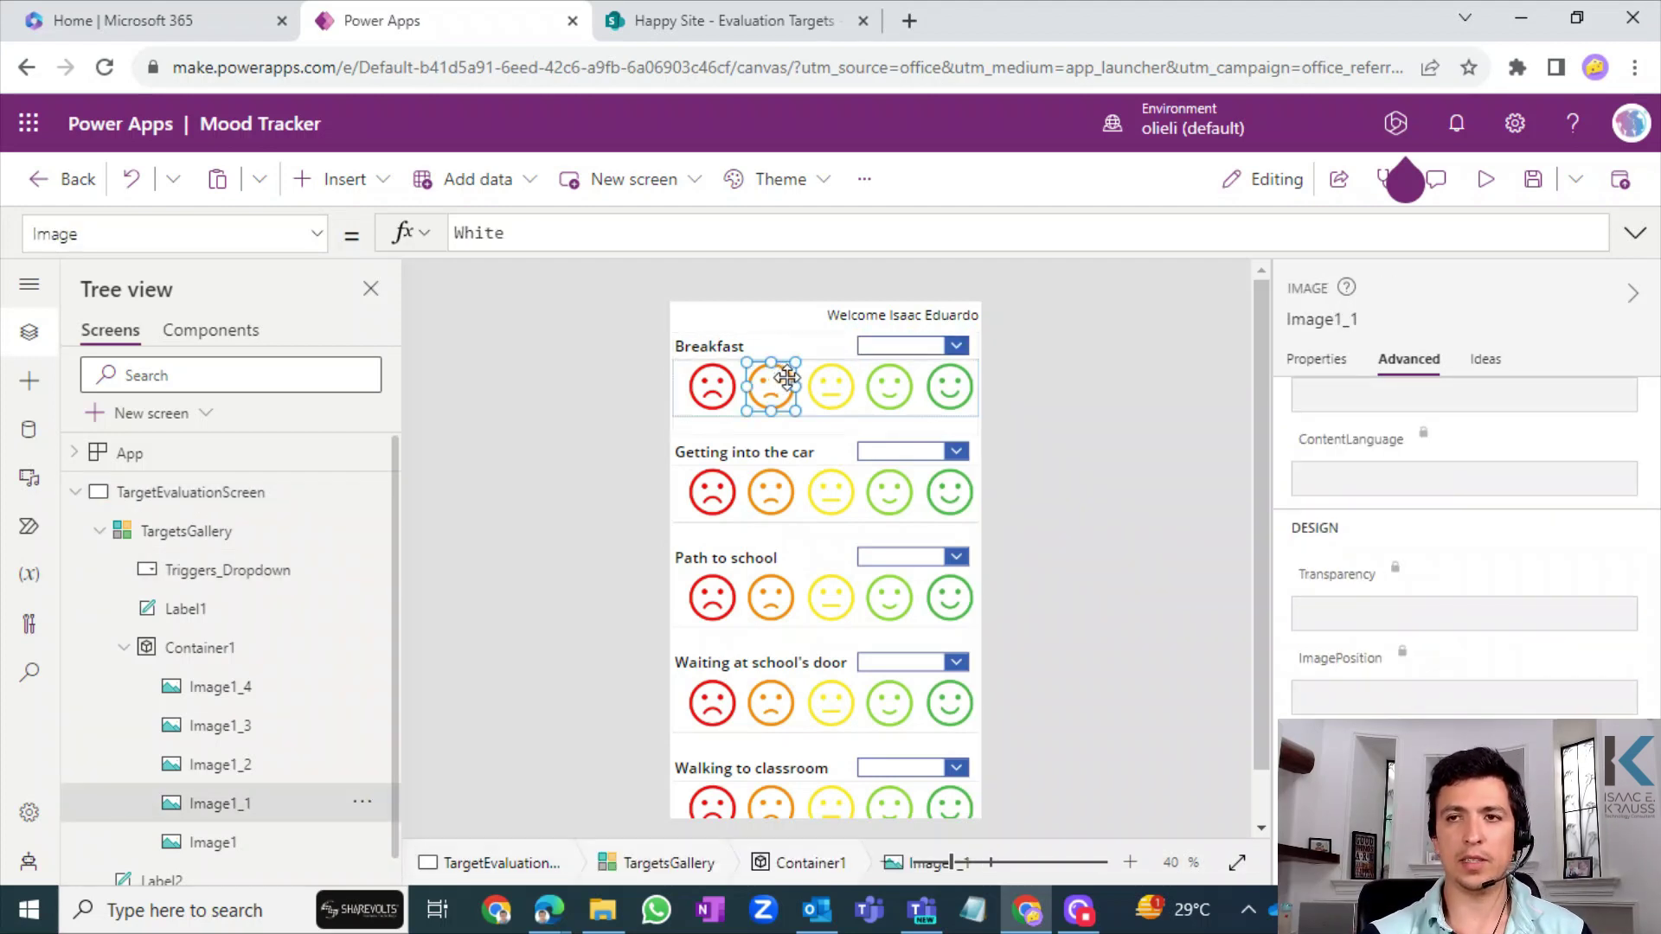
click(700, 398)
click(875, 418)
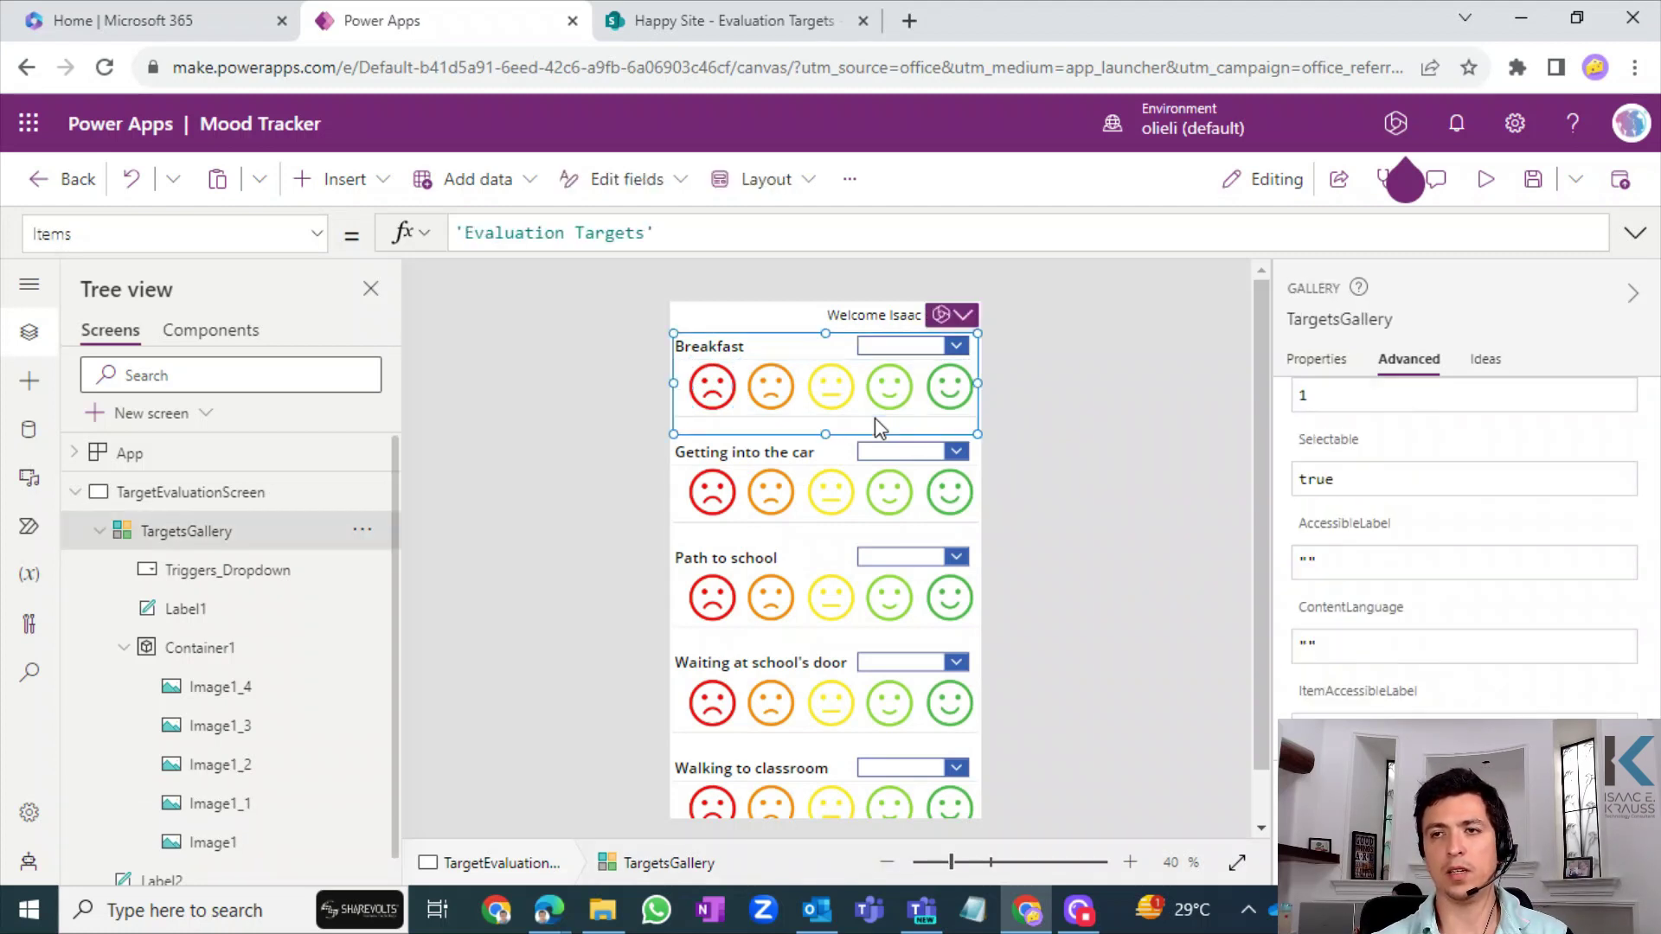
click(856, 403)
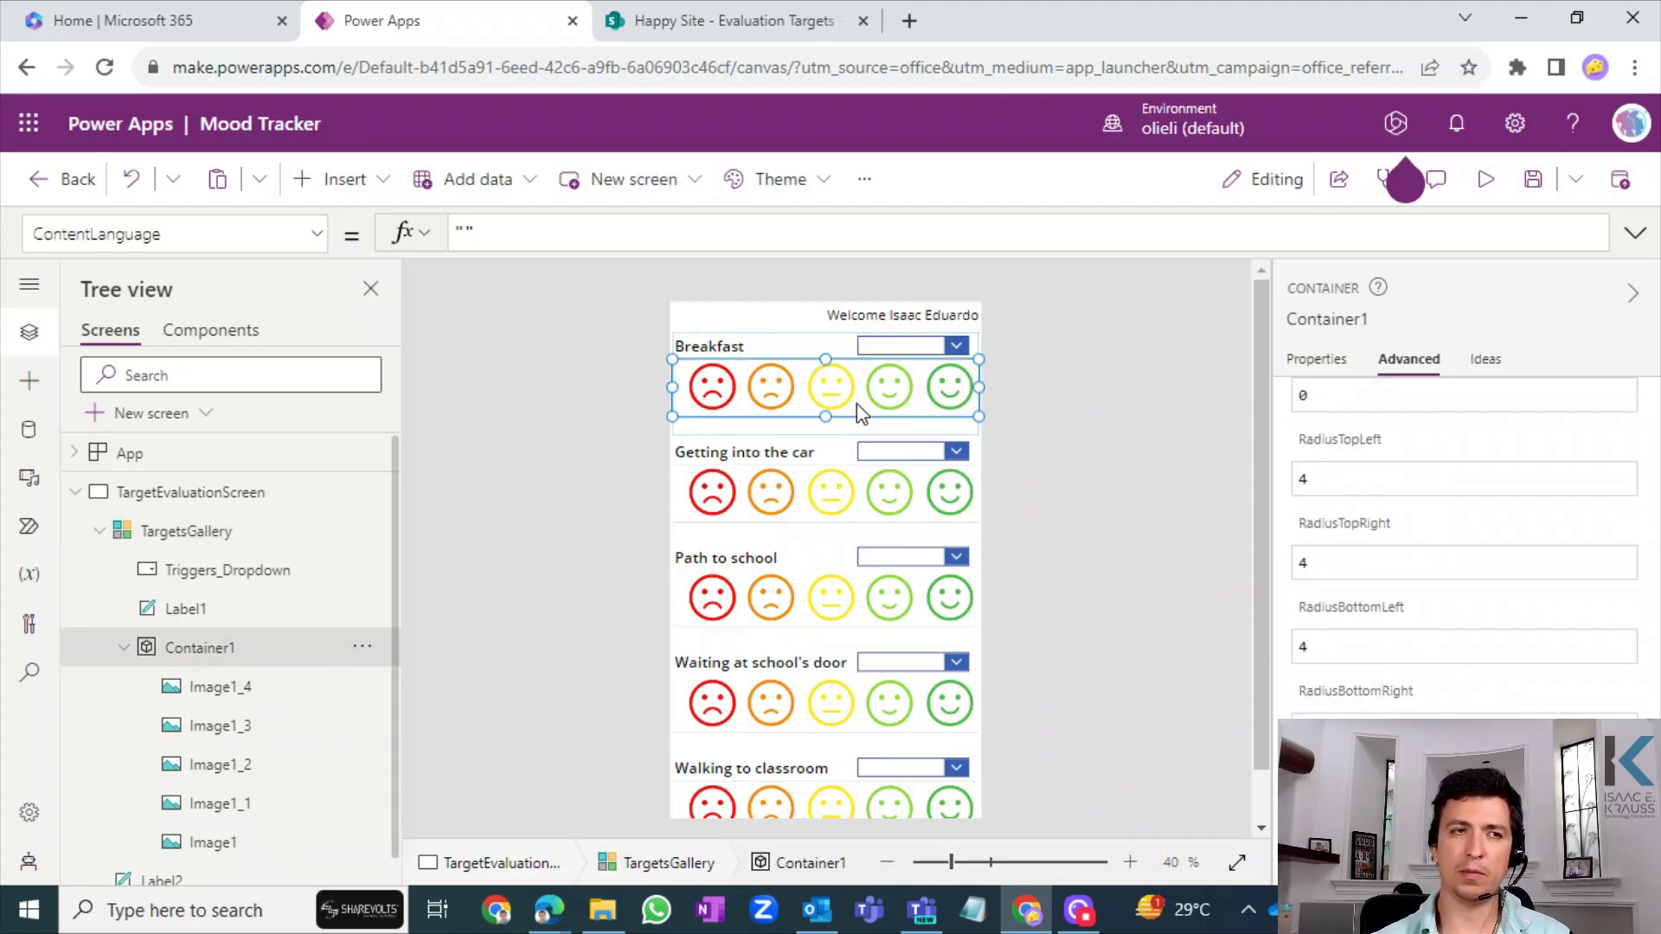
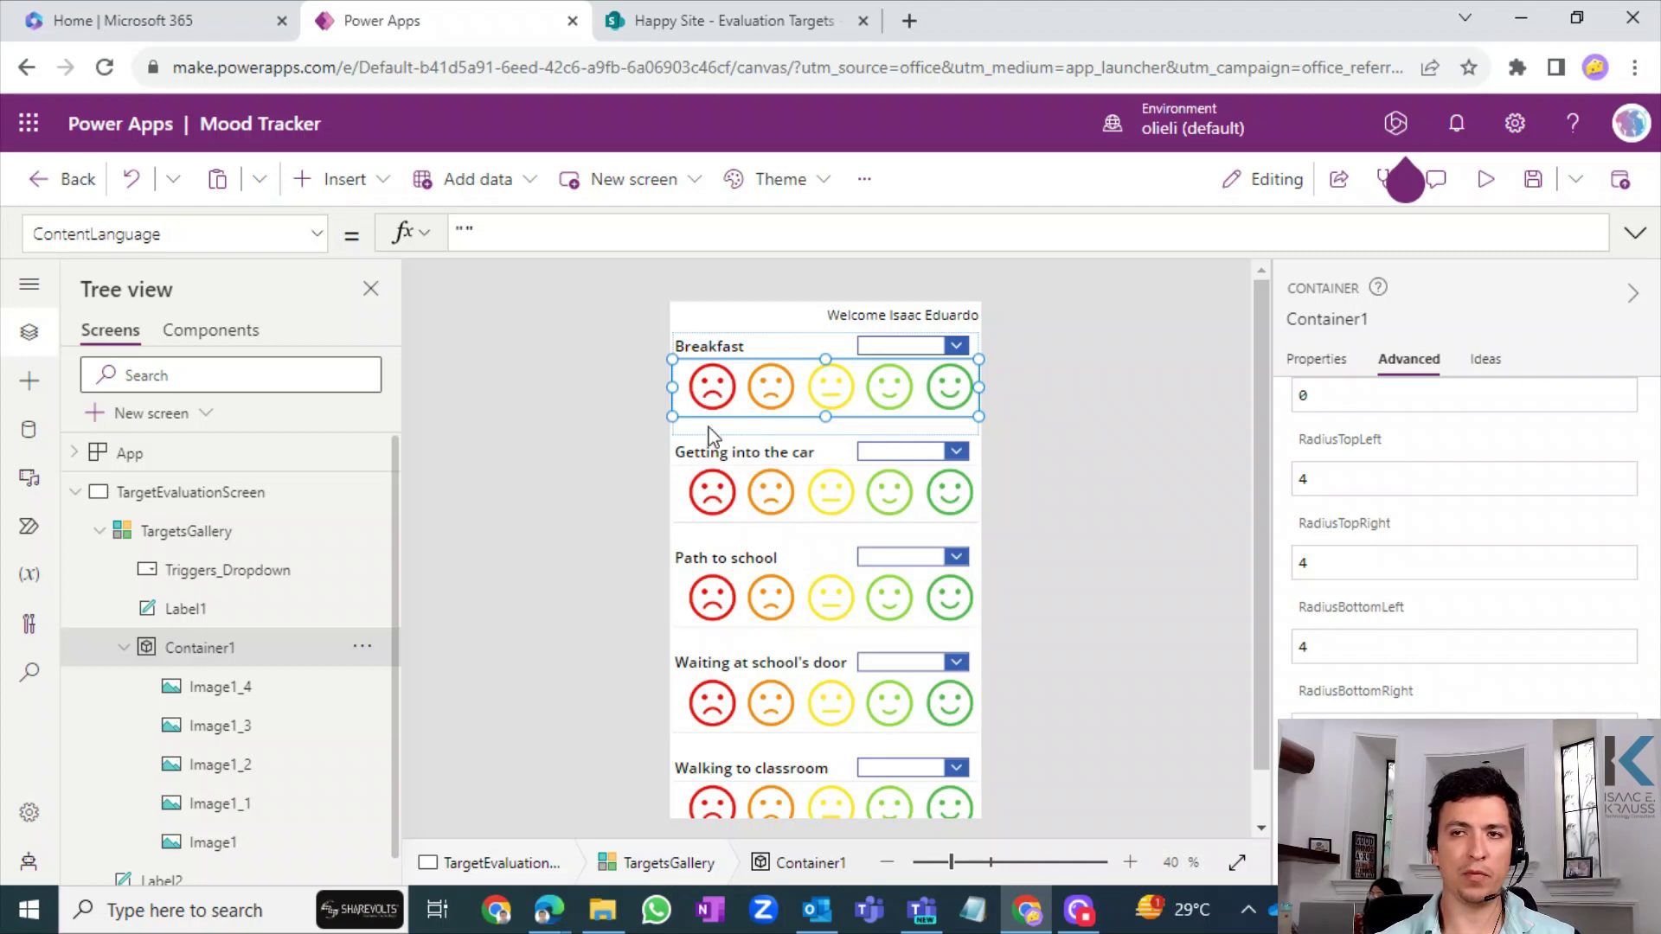
click(564, 350)
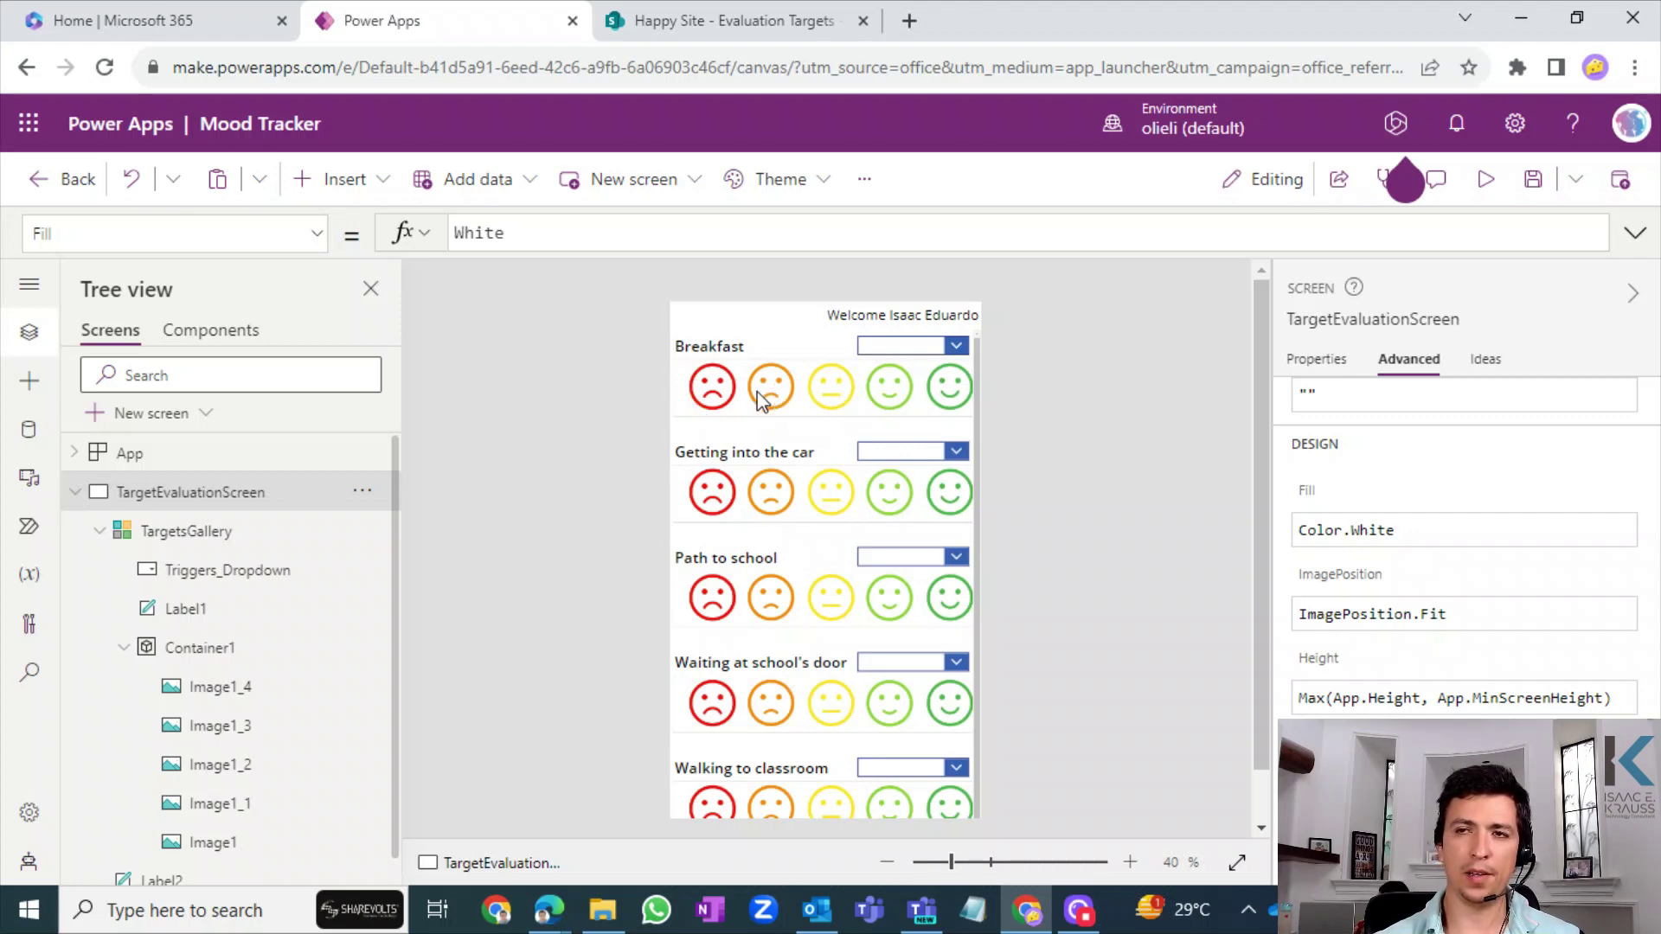
- Search the insertable controls for a slider
click(363, 194)
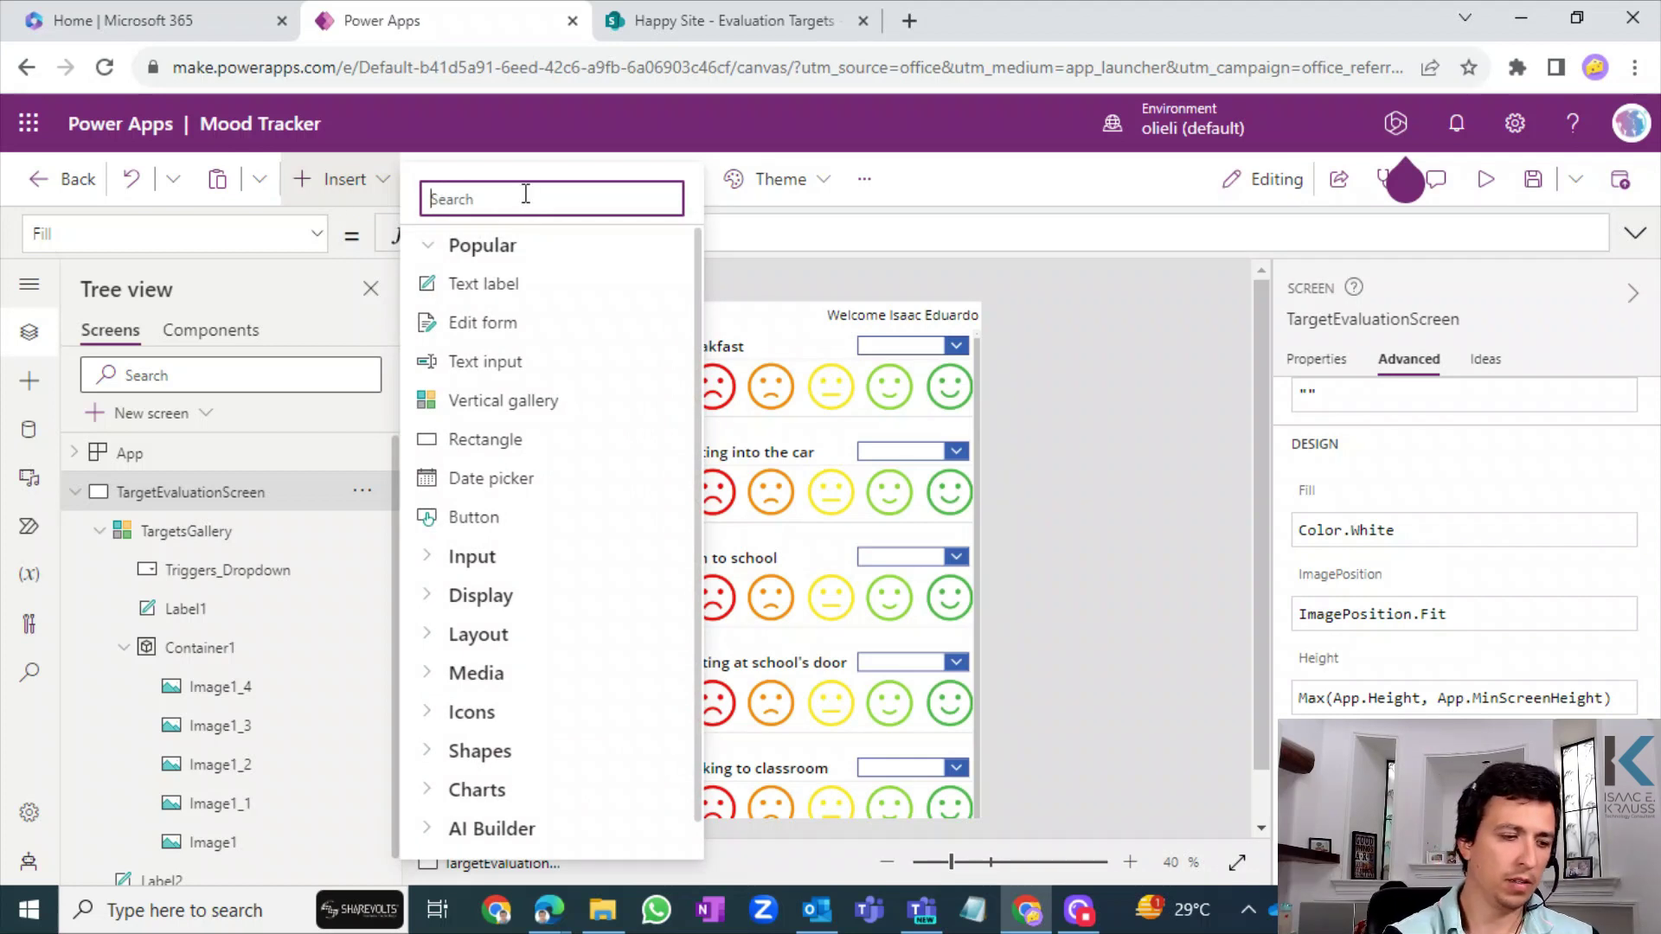
text(sli)
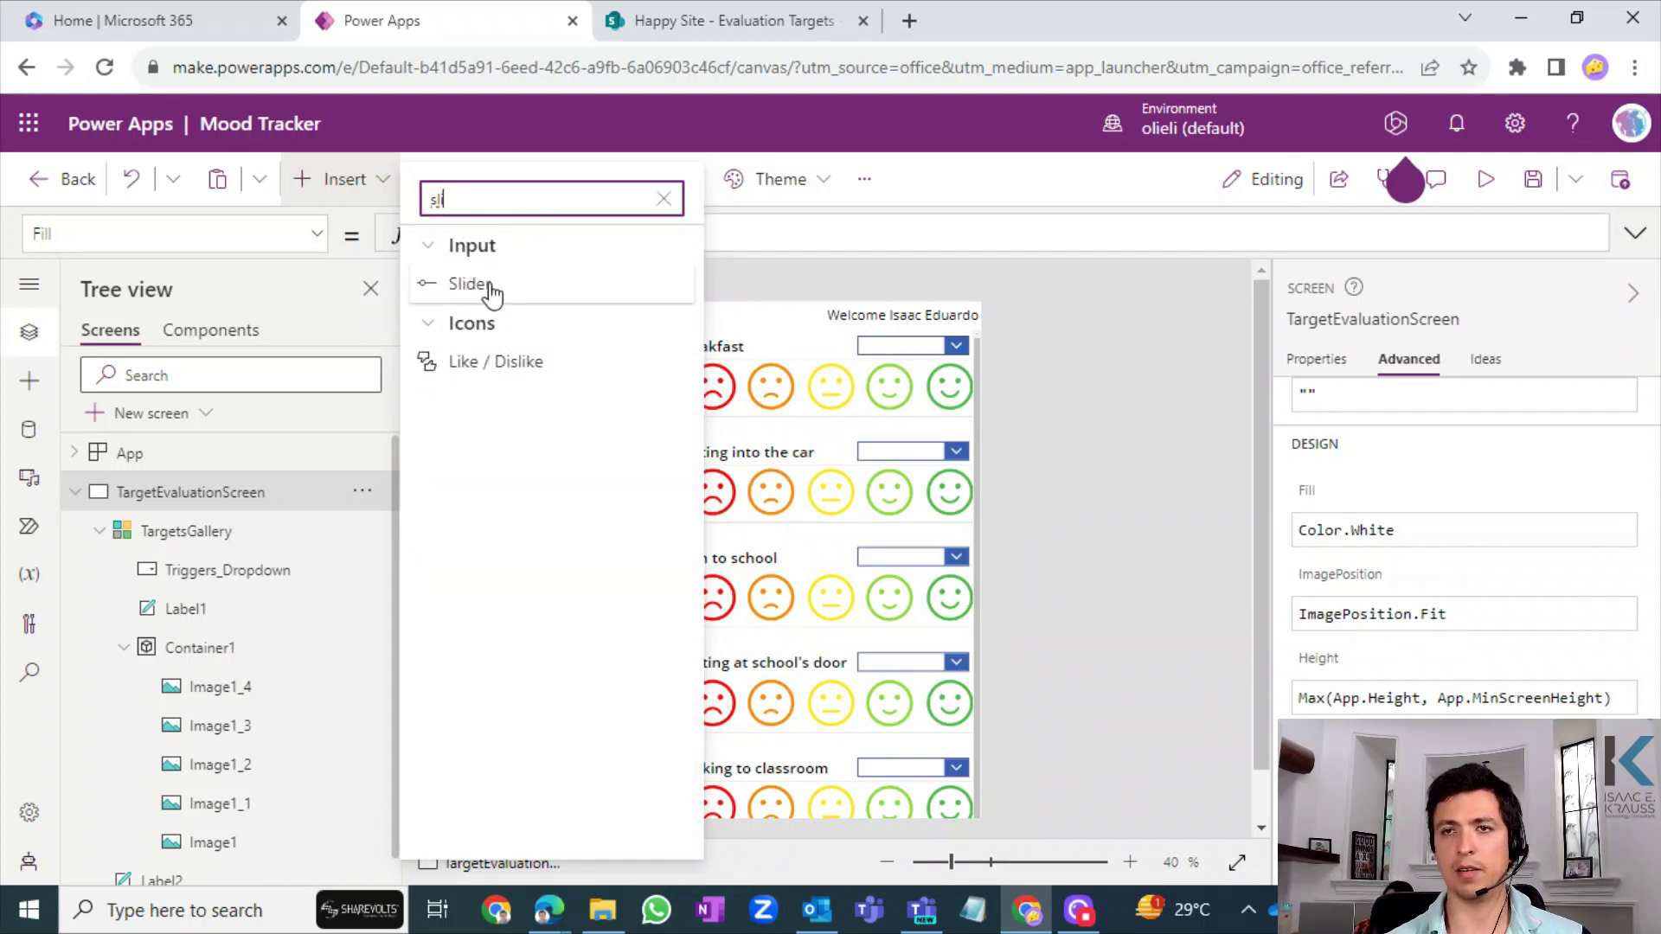
click(1097, 470)
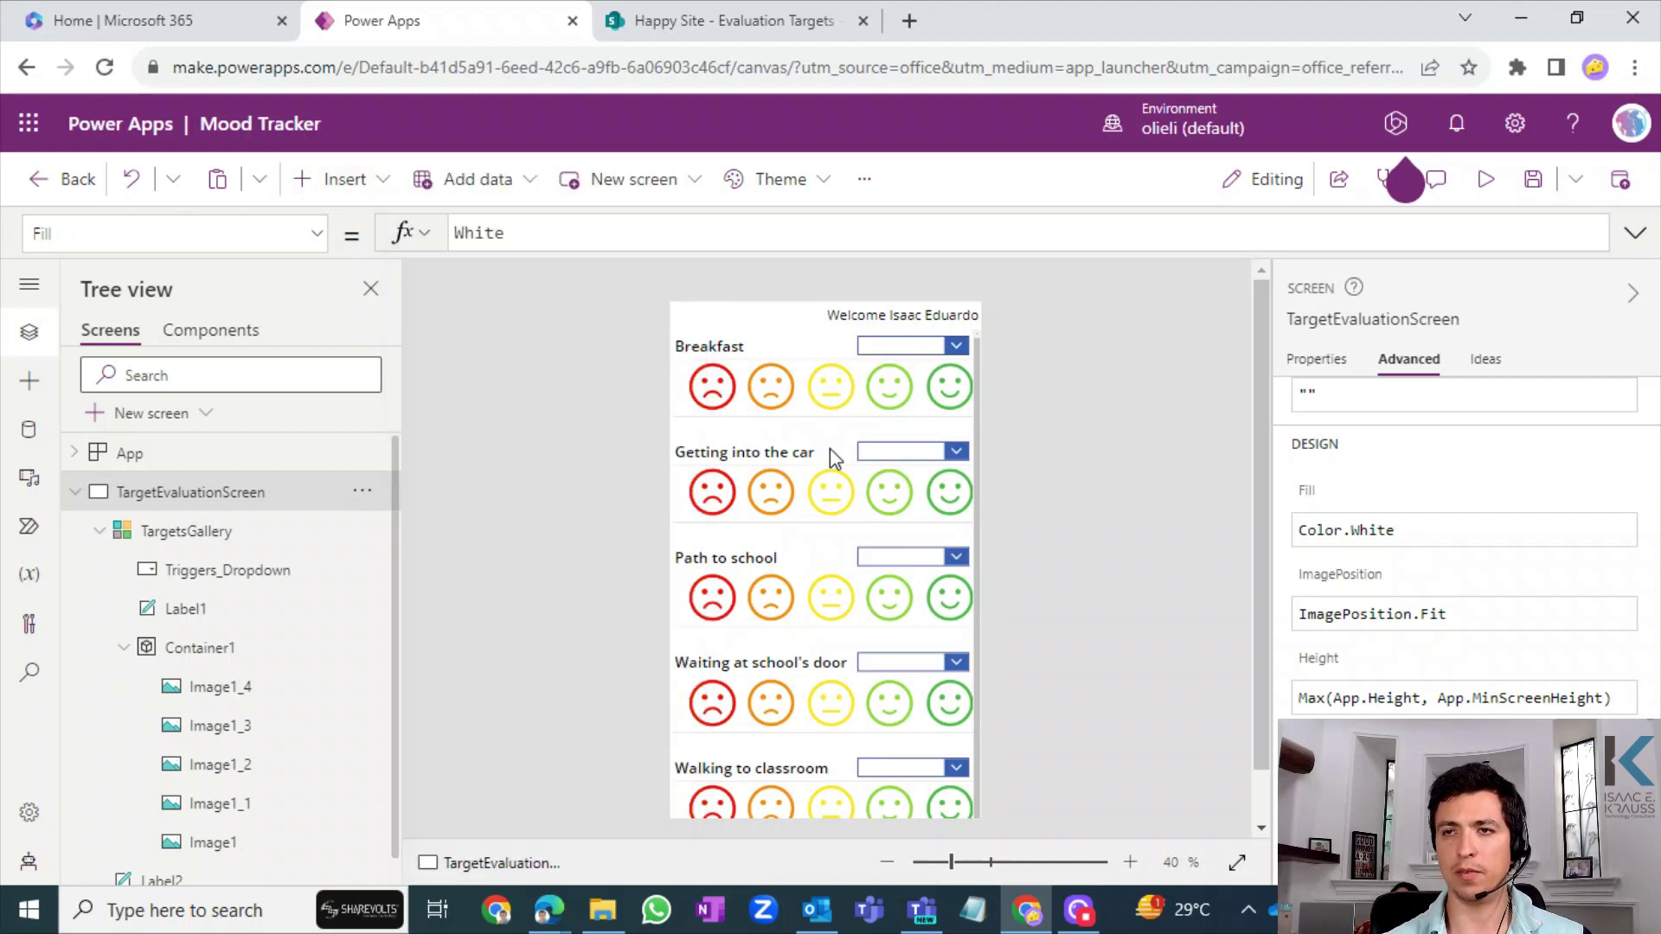
click(703, 412)
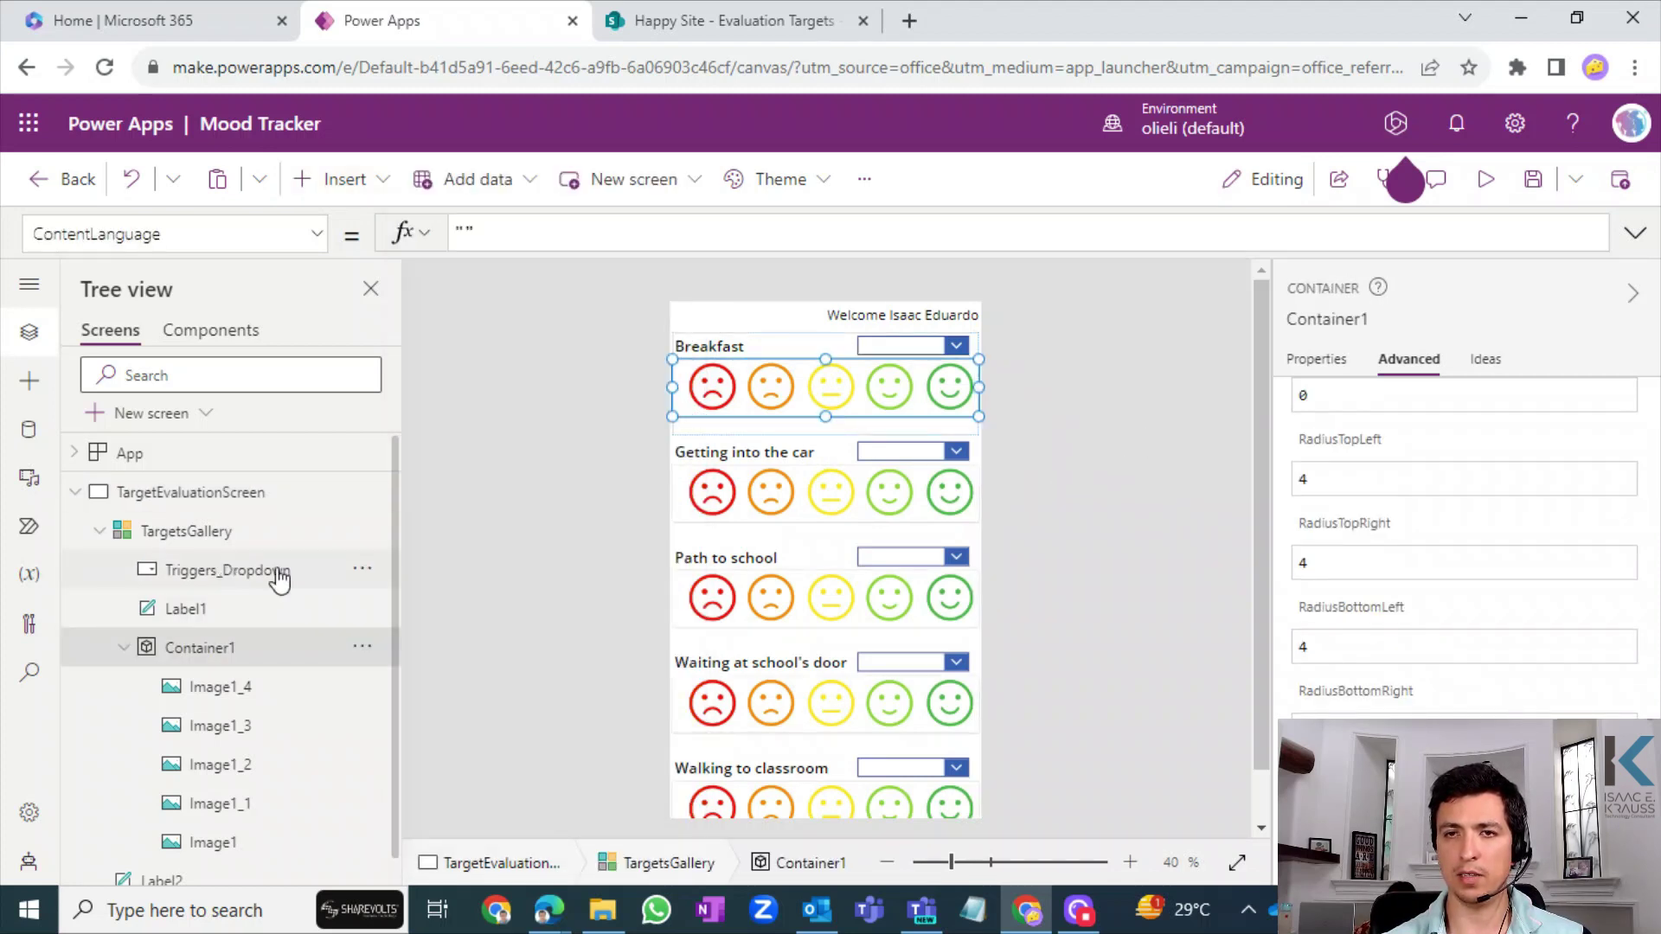
click(783, 346)
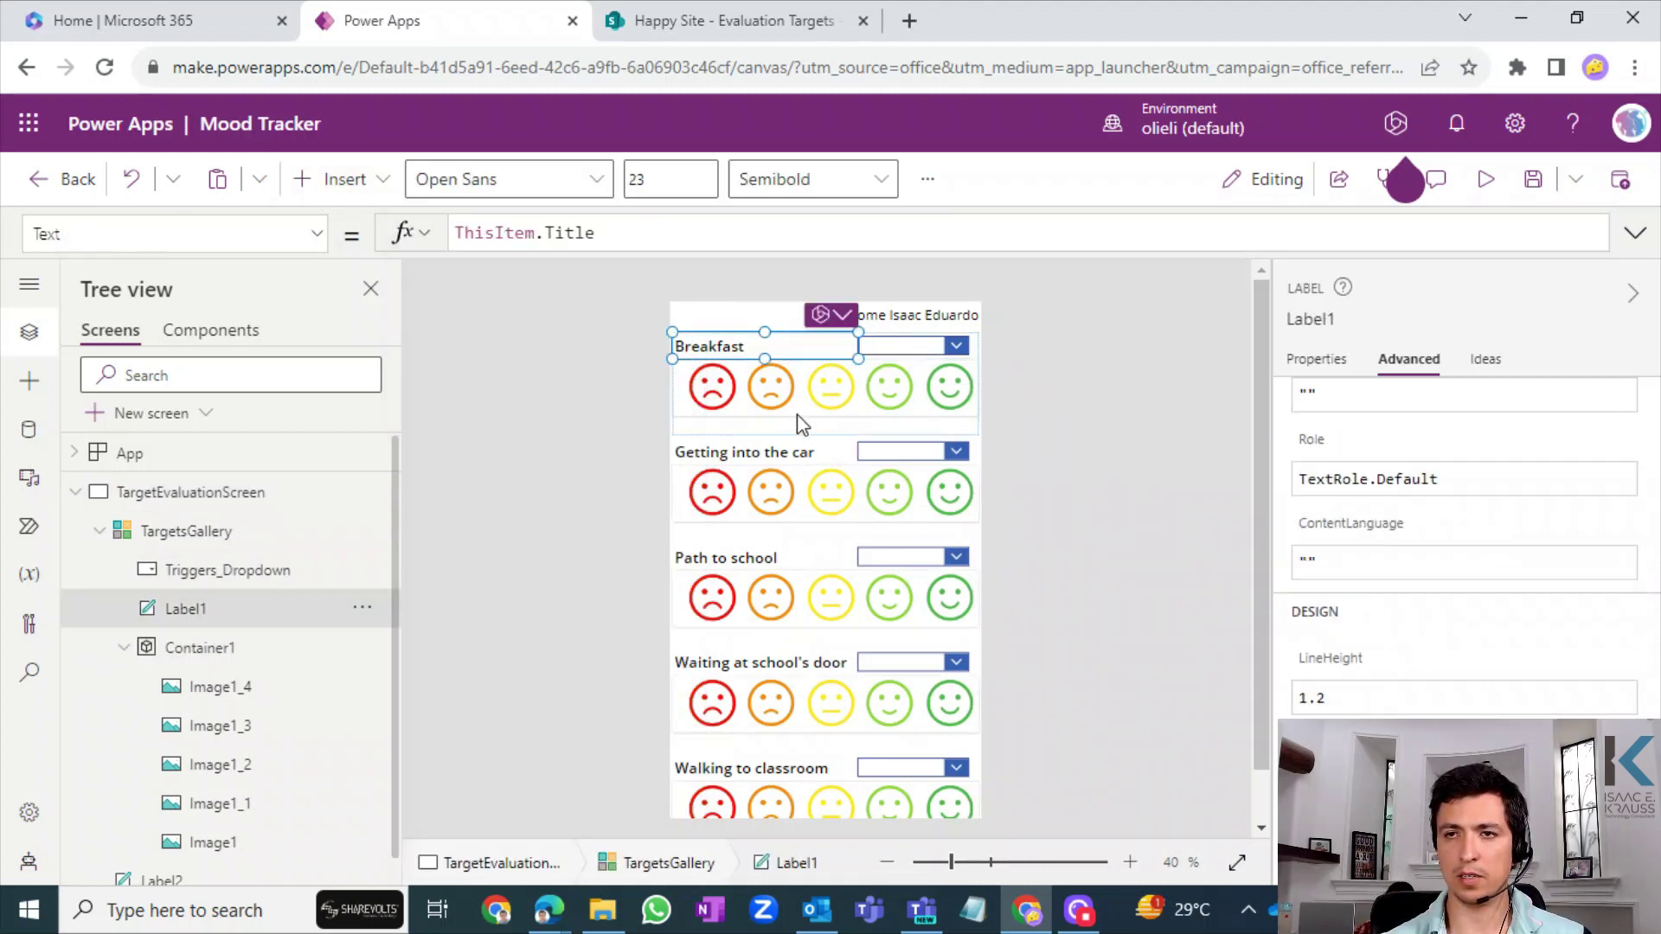
click(730, 428)
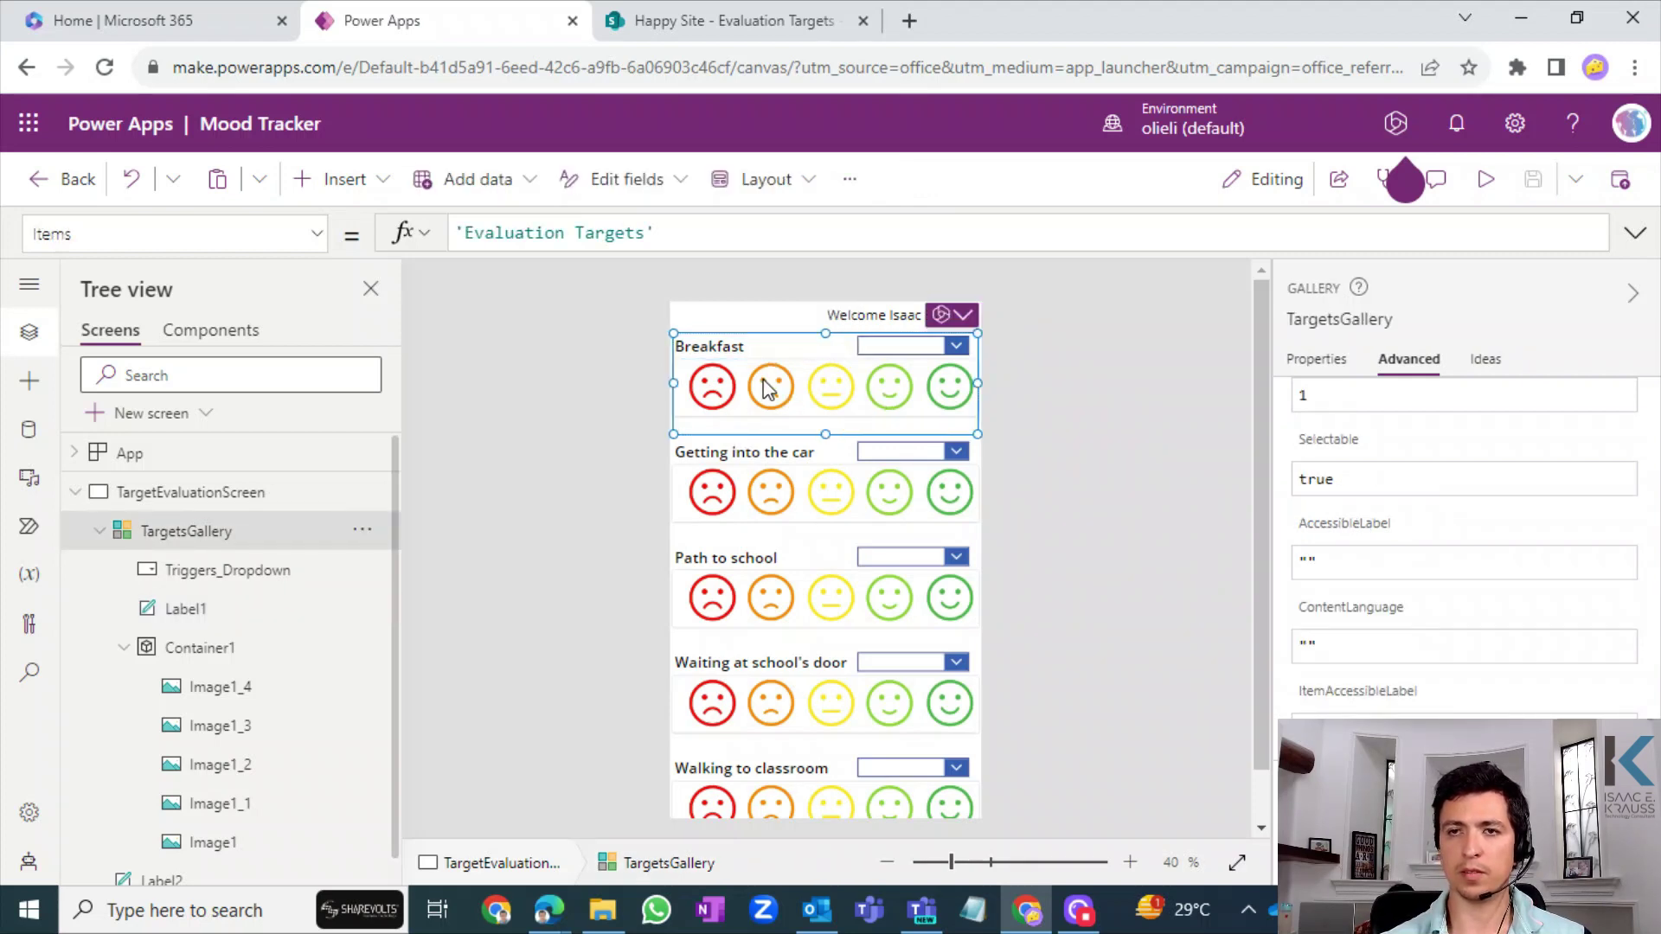
click(730, 405)
click(792, 410)
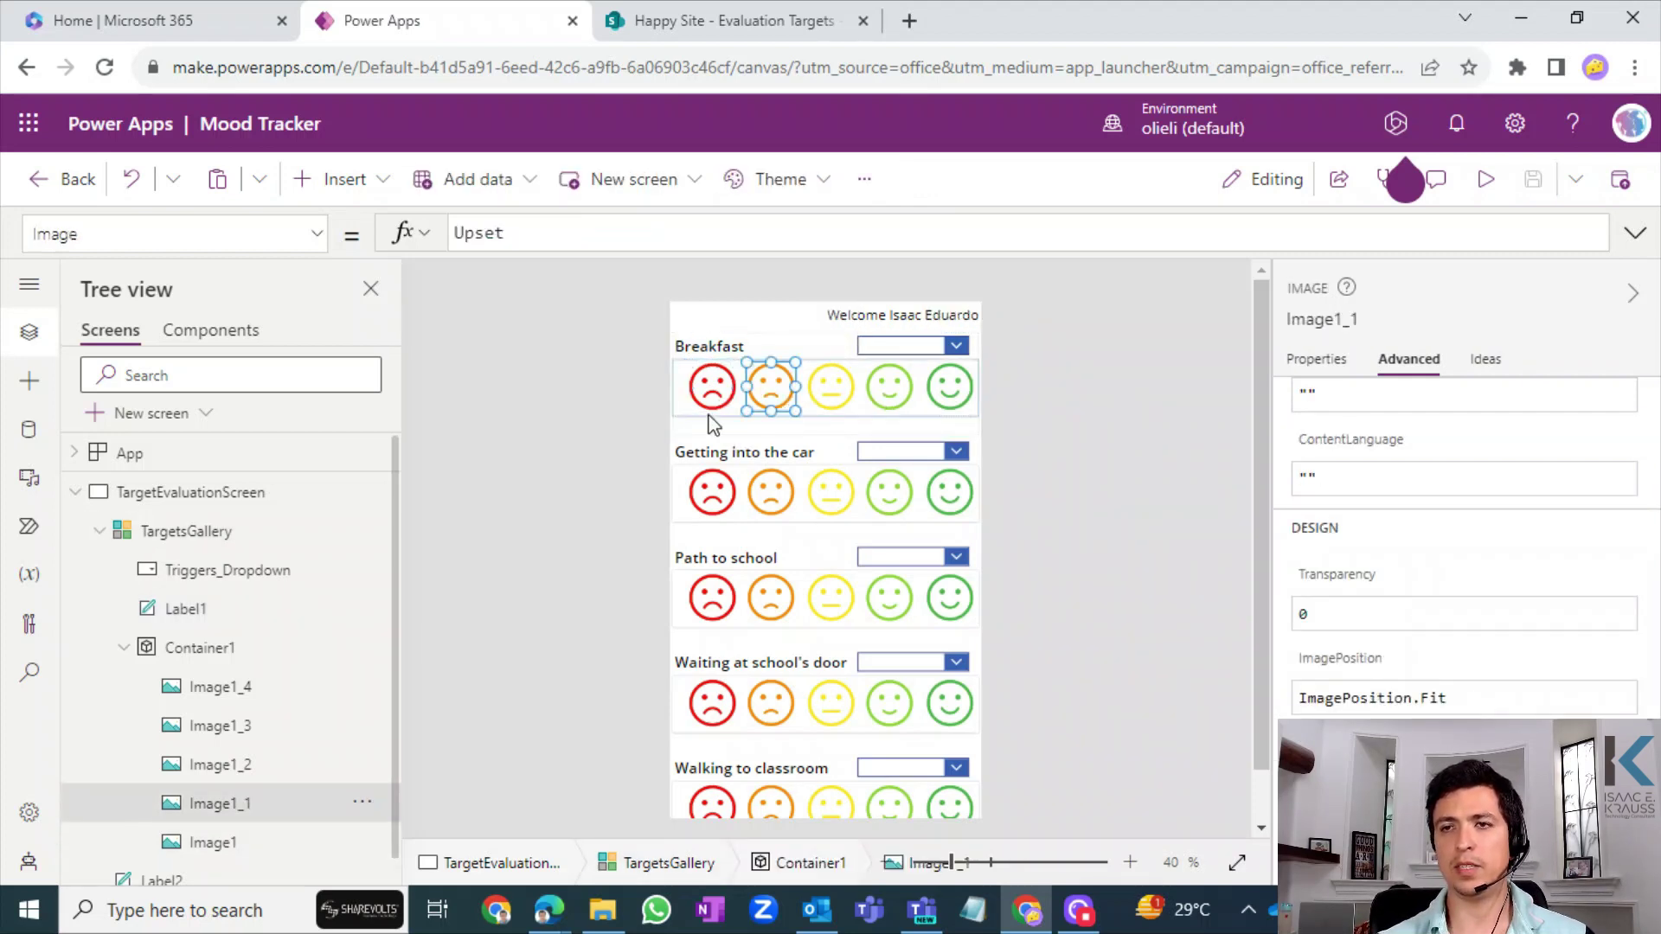
click(686, 419)
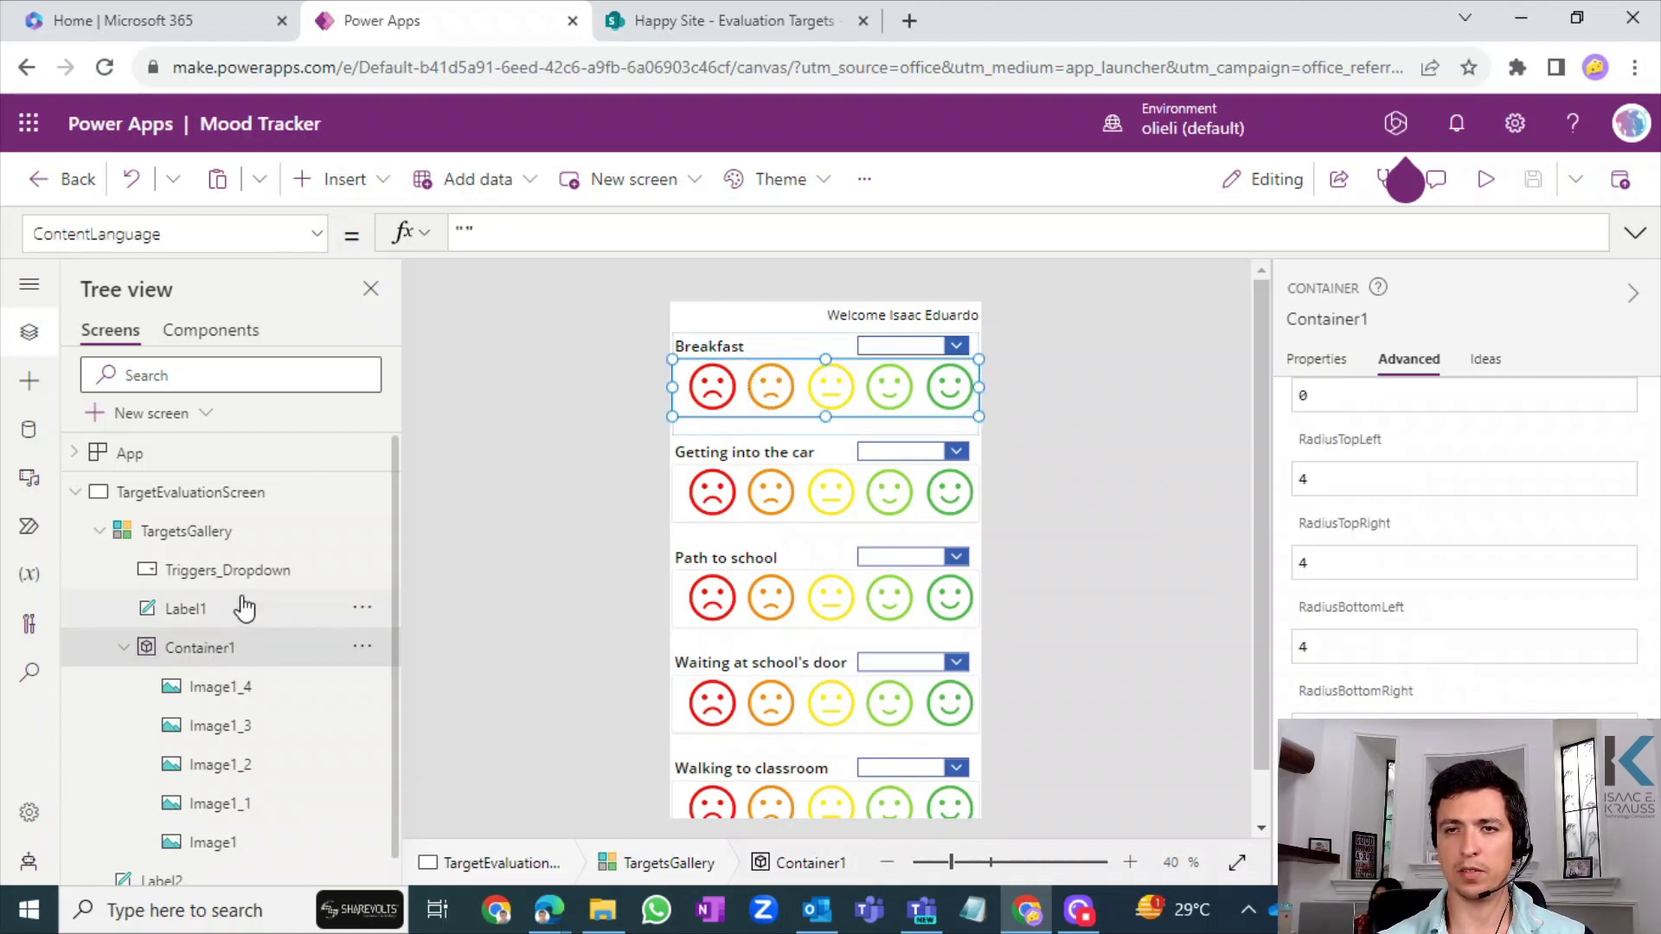
- Insert a Slider control into Container1 of the gallery template
click(368, 183)
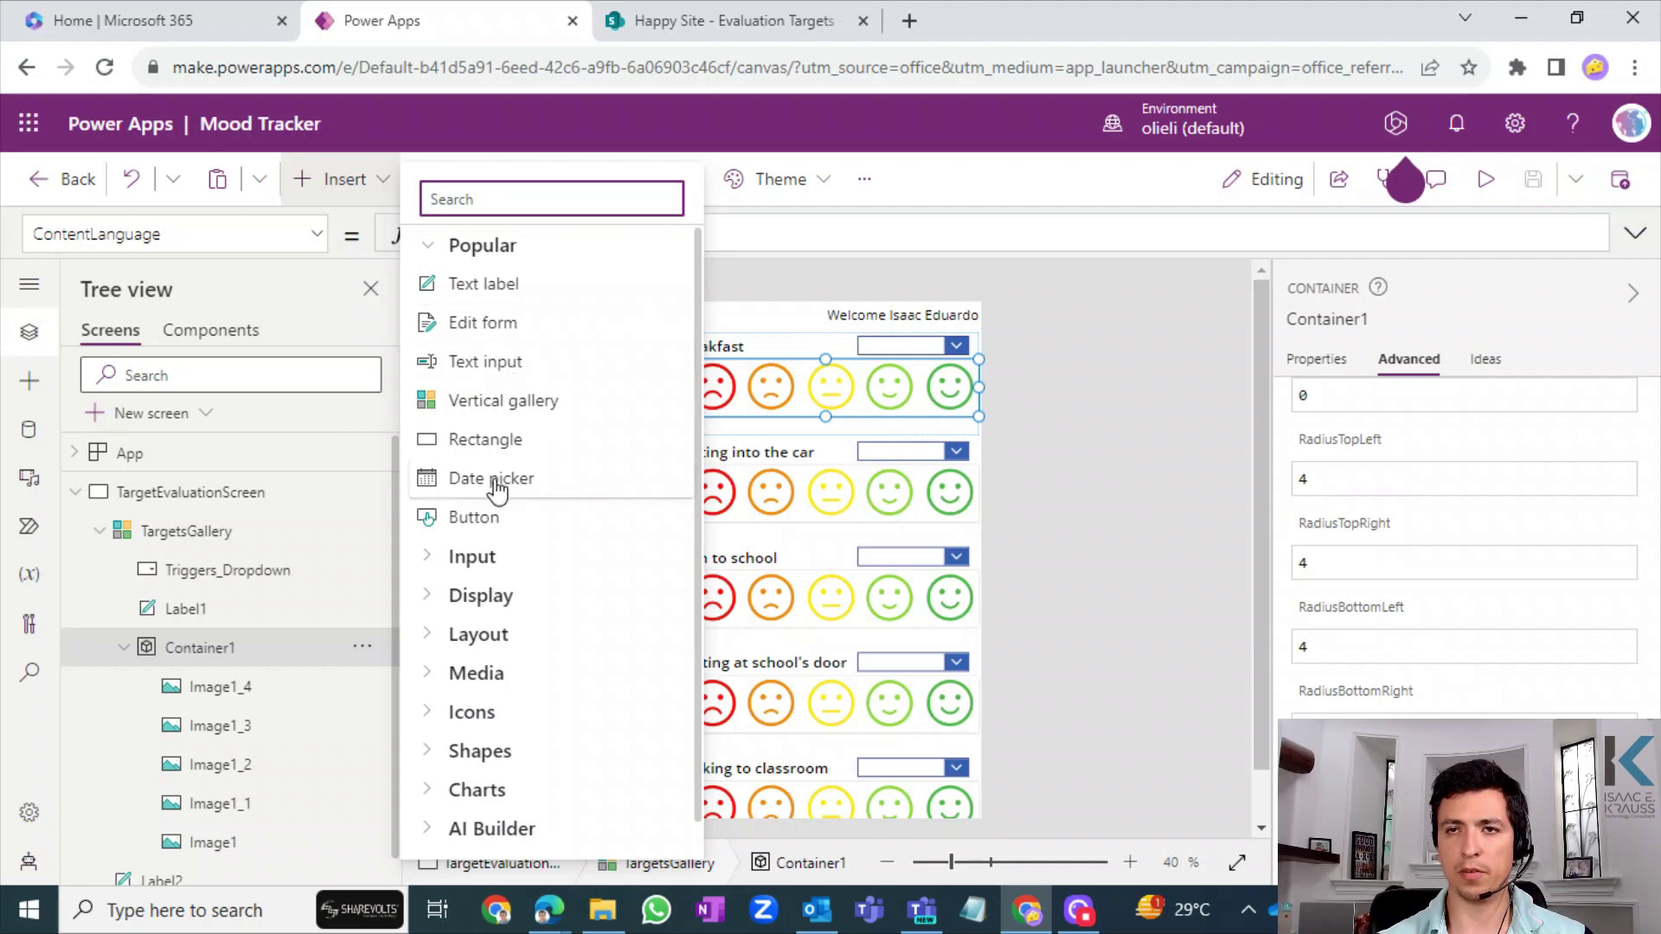
text(slider)
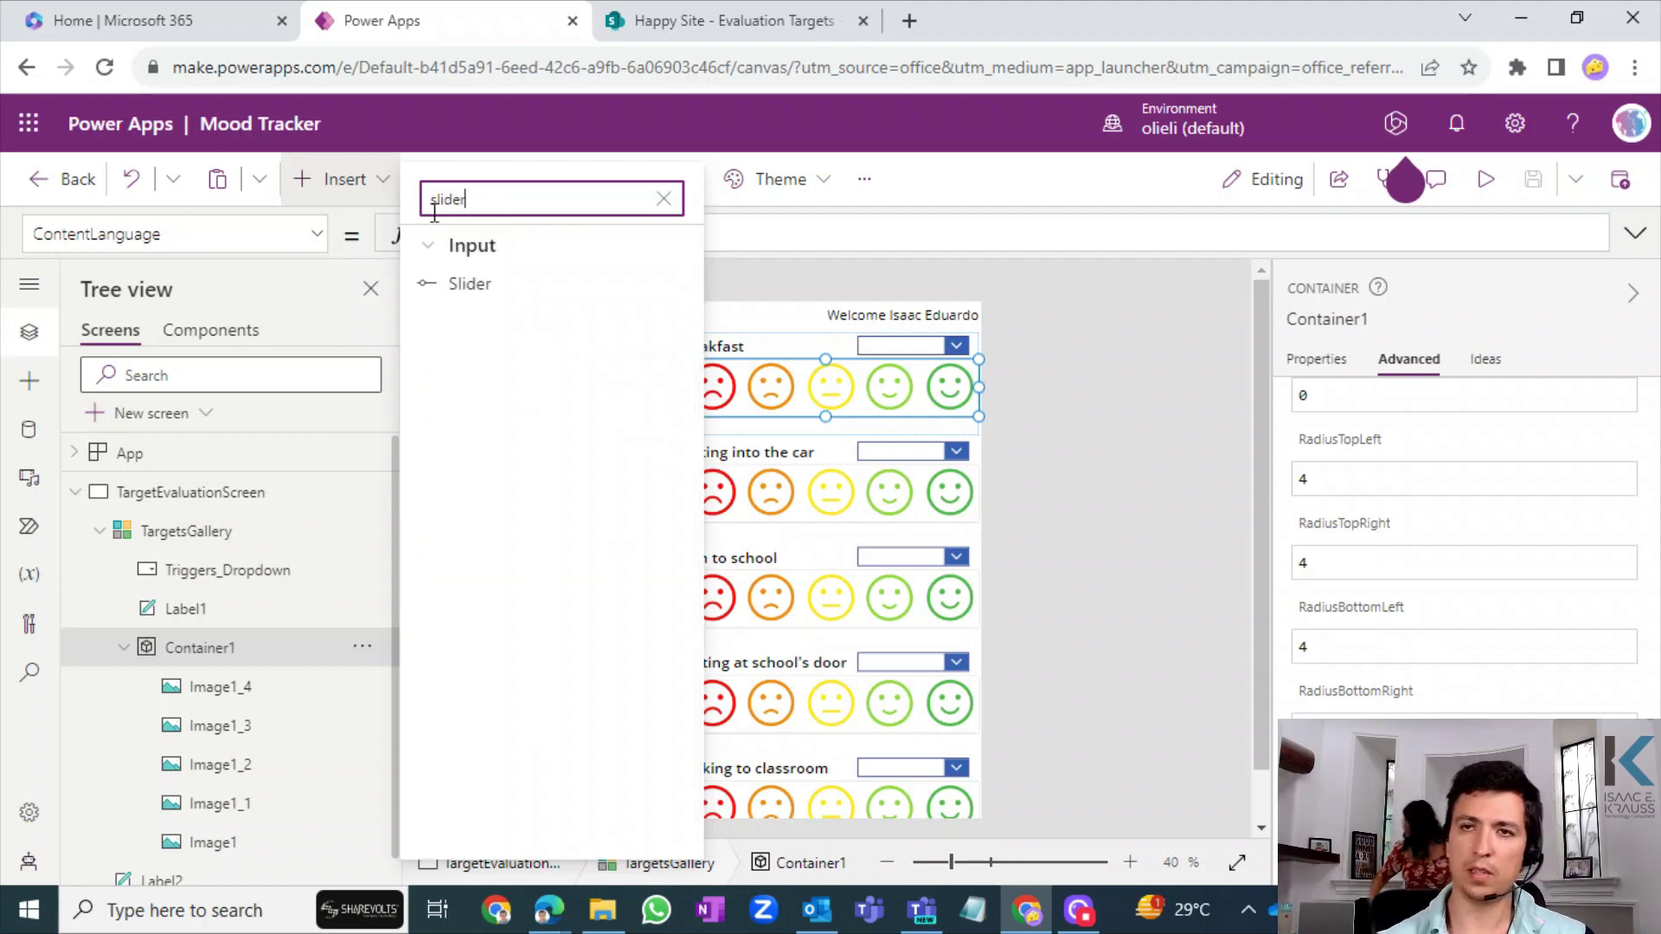
click(444, 290)
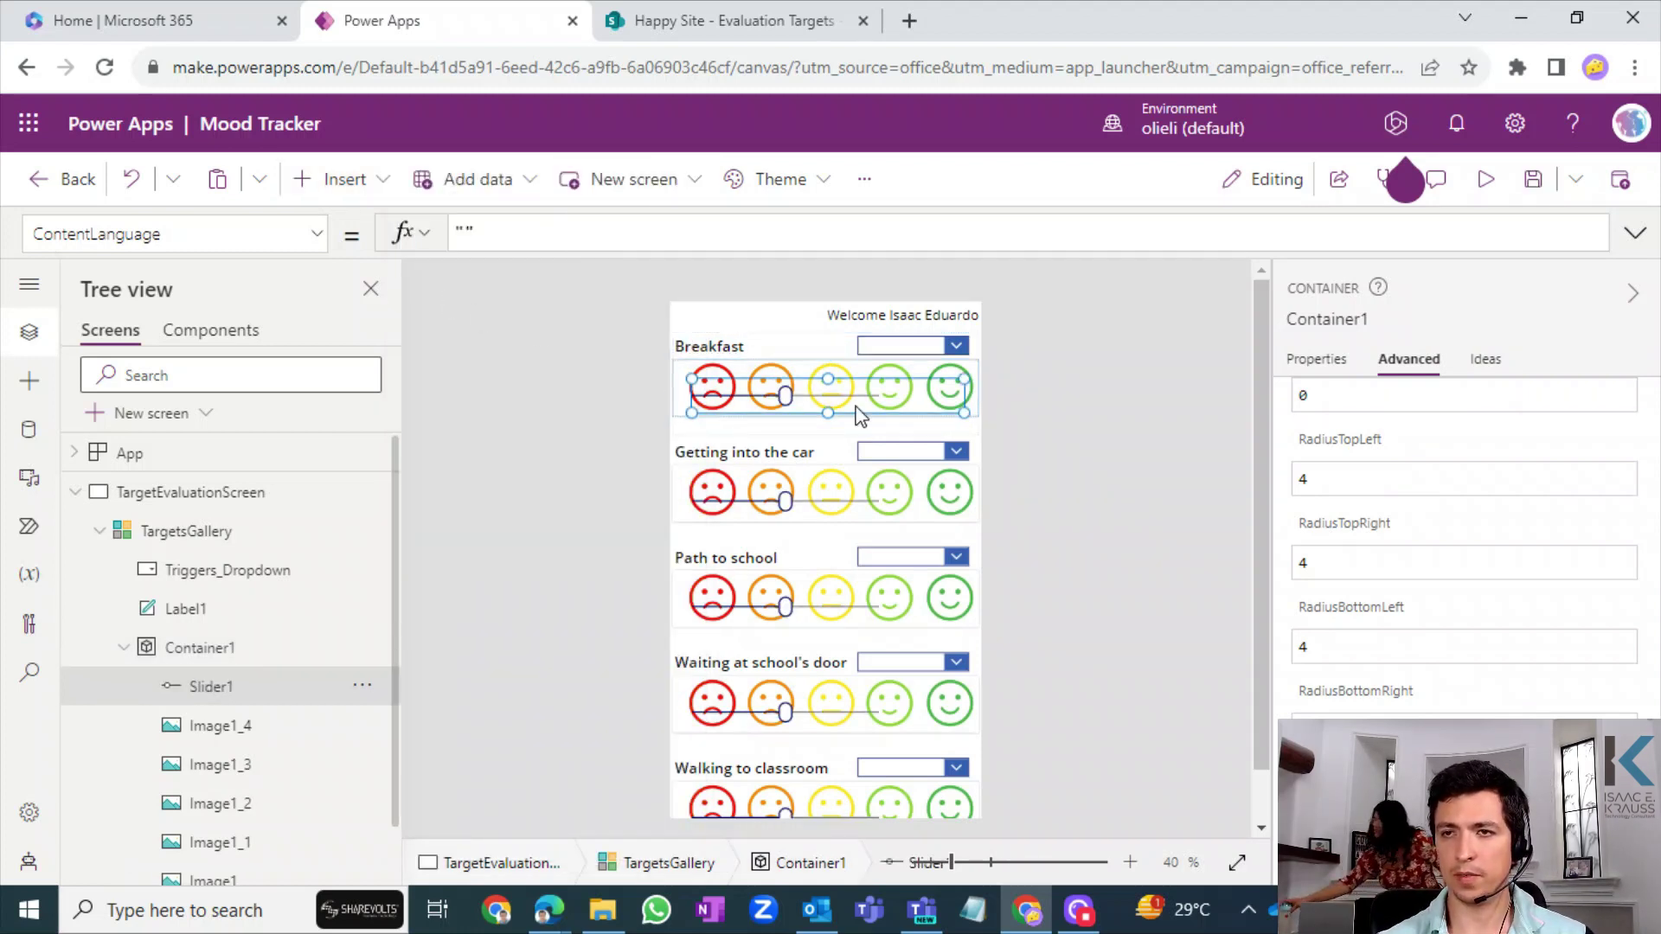
- Move and enlarge the slider so that it covers the row of five mood faces in the Breakfast item
mouse_move(734, 396)
mouse_down()
mouse_move(732, 379)
mouse_move(745, 386)
mouse_up()
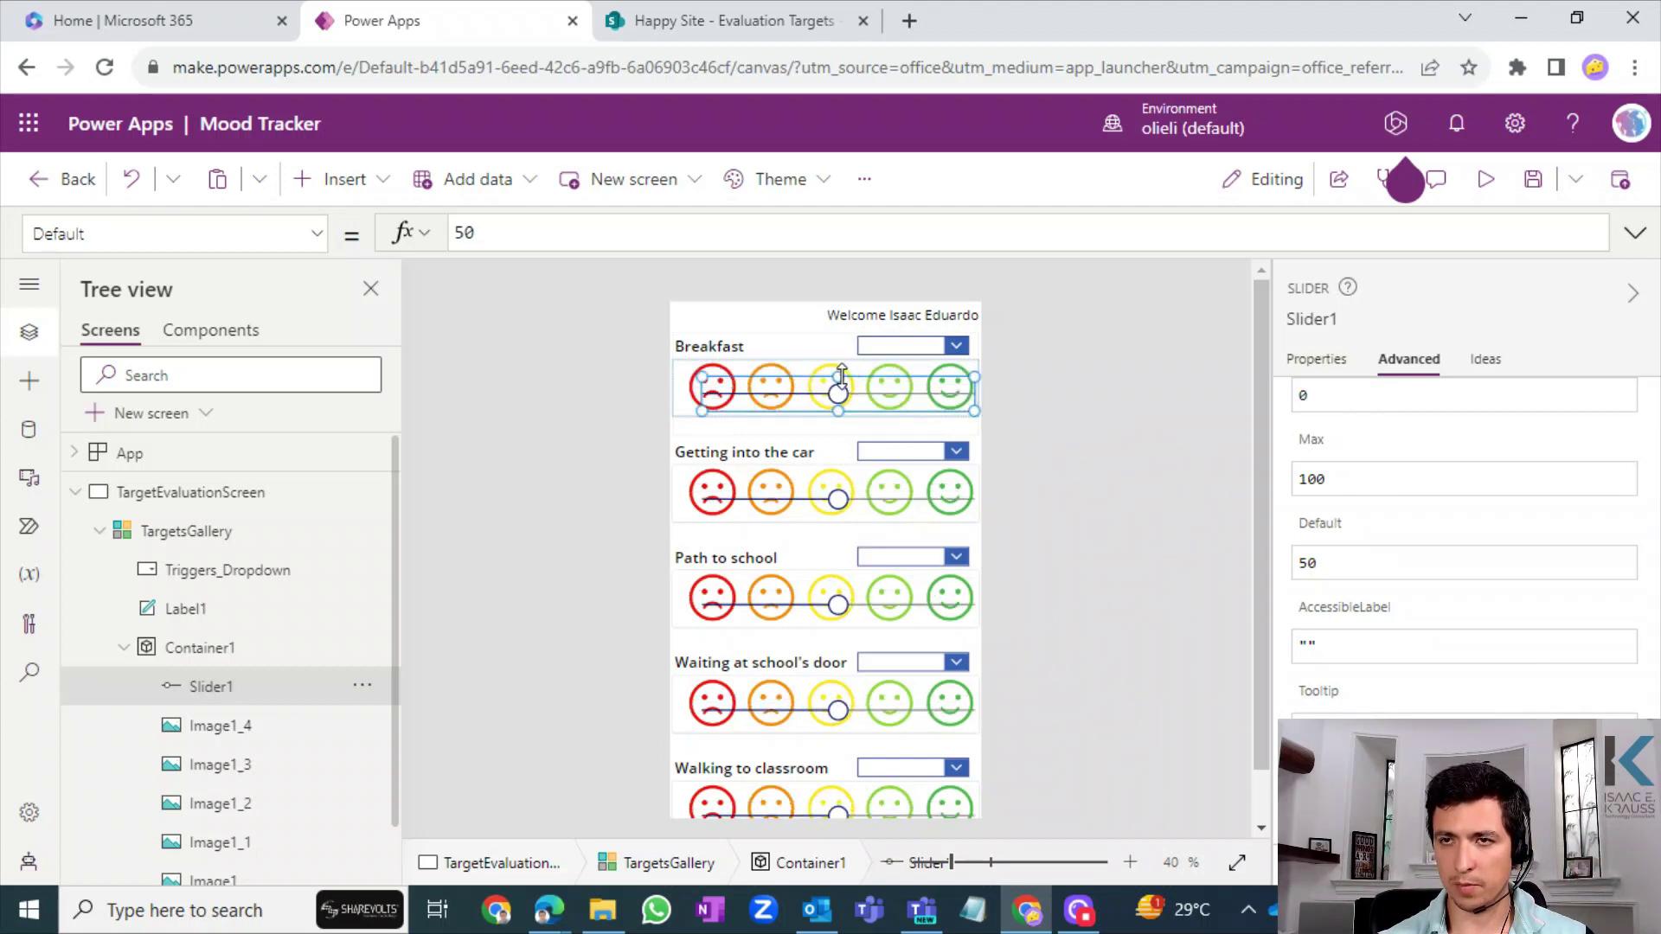
drag(842, 376, 842, 362)
drag(701, 386, 688, 385)
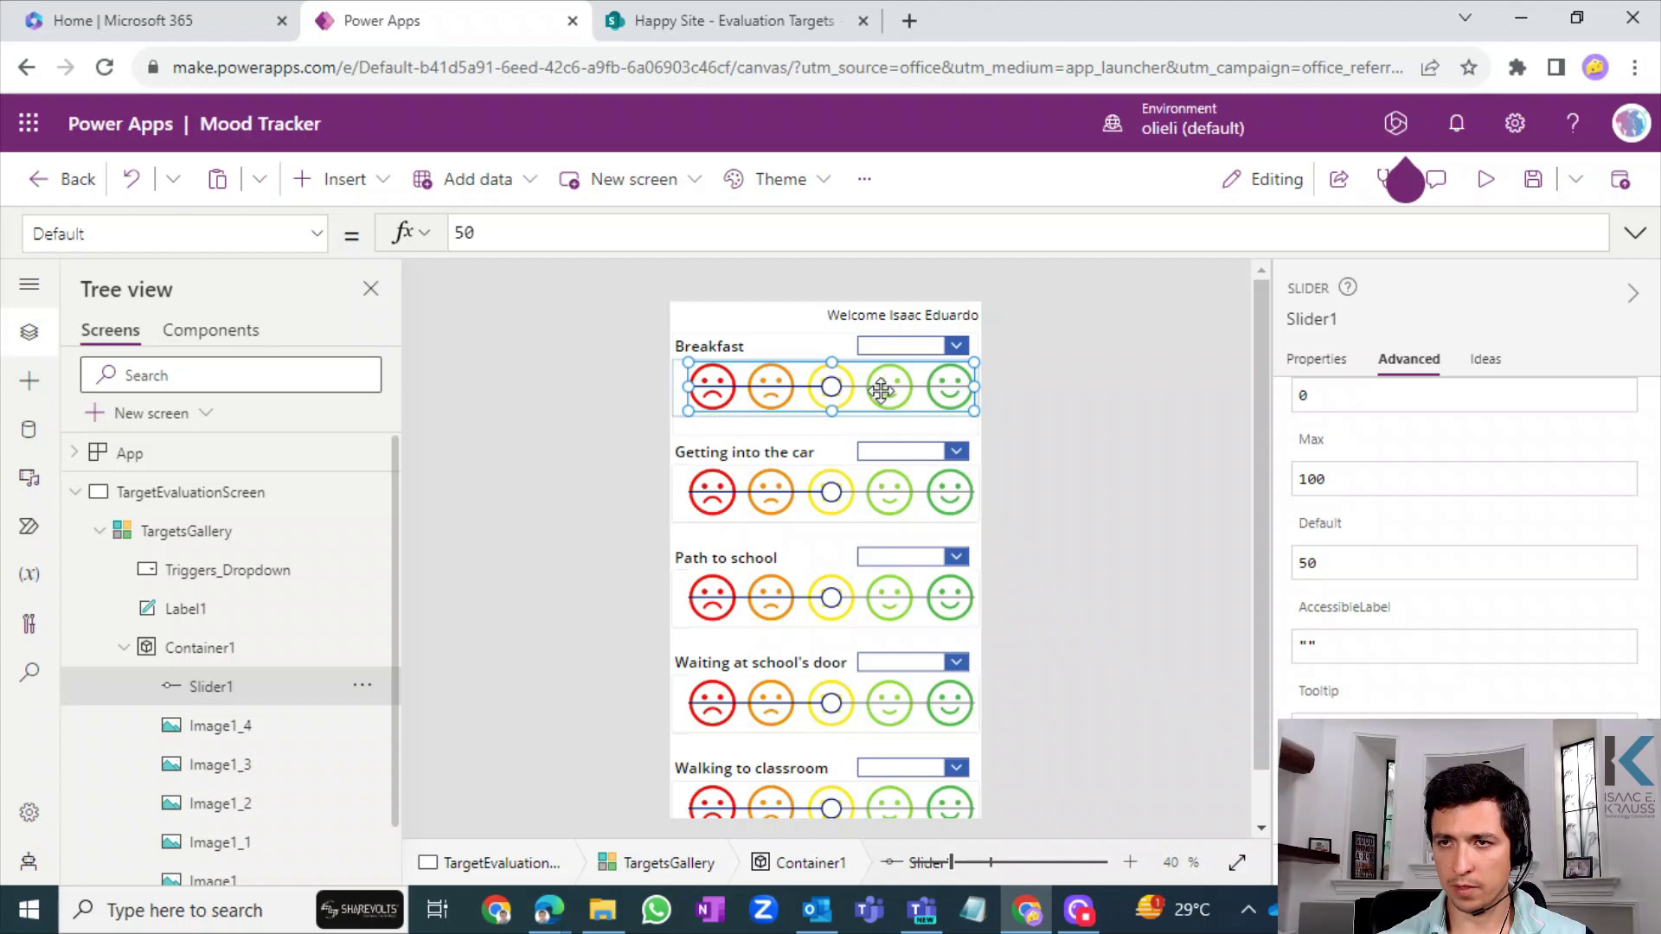
click(1083, 443)
click(891, 388)
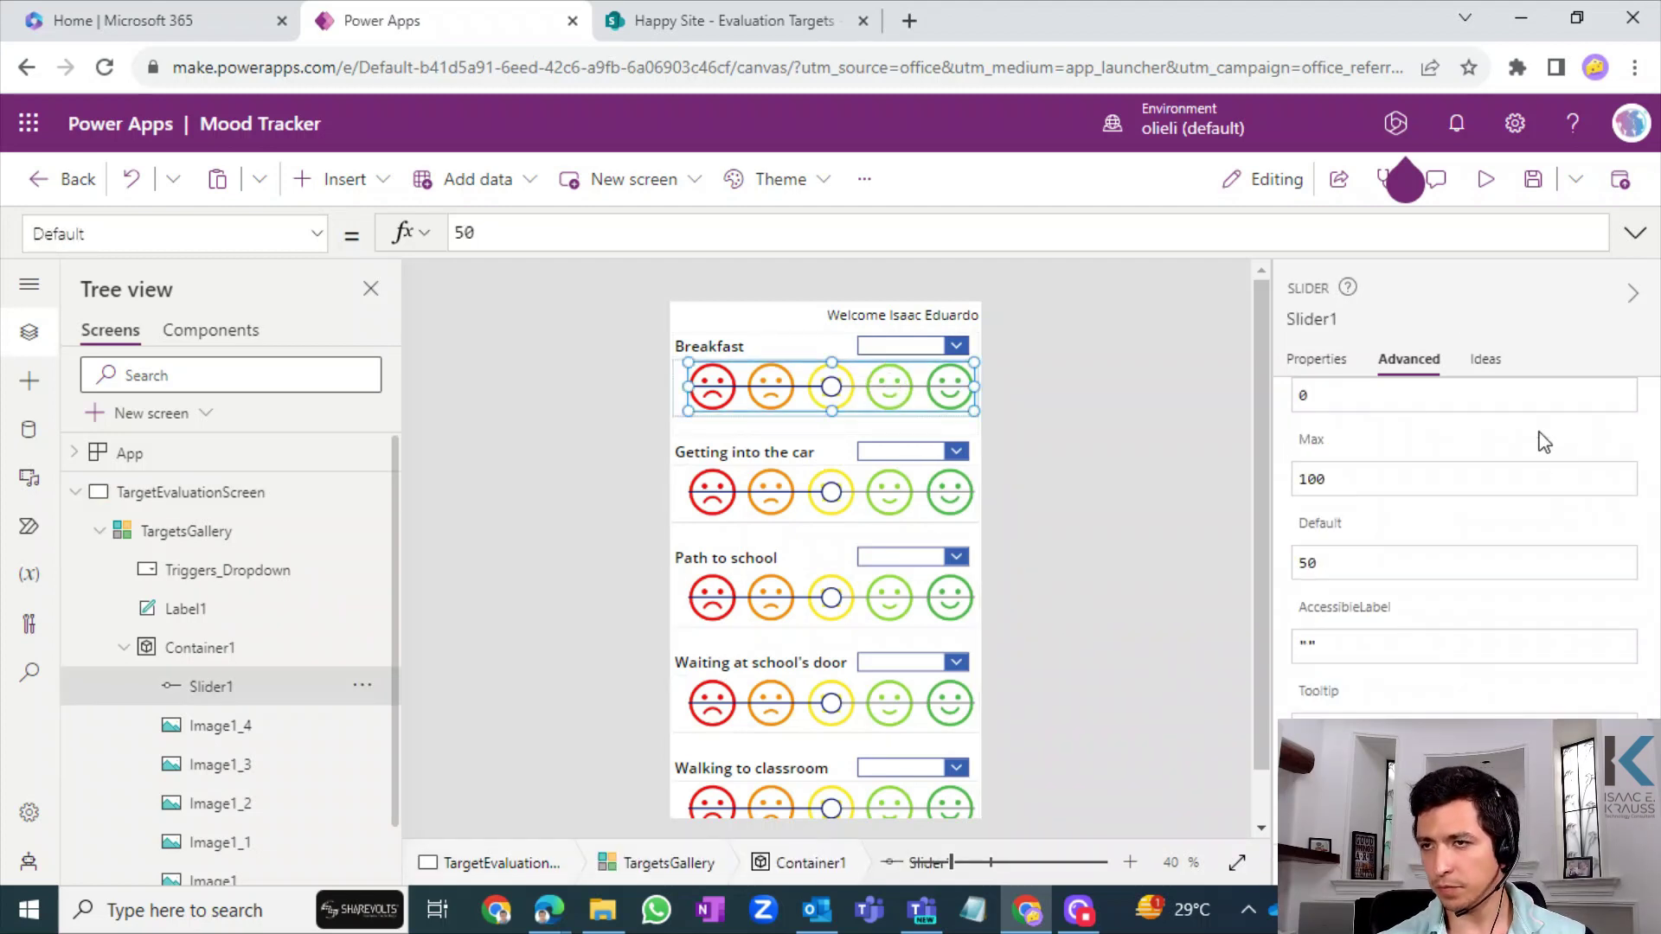
- Set the slider's minimum to 1, maximum to 5 and default value to 3
click(1315, 358)
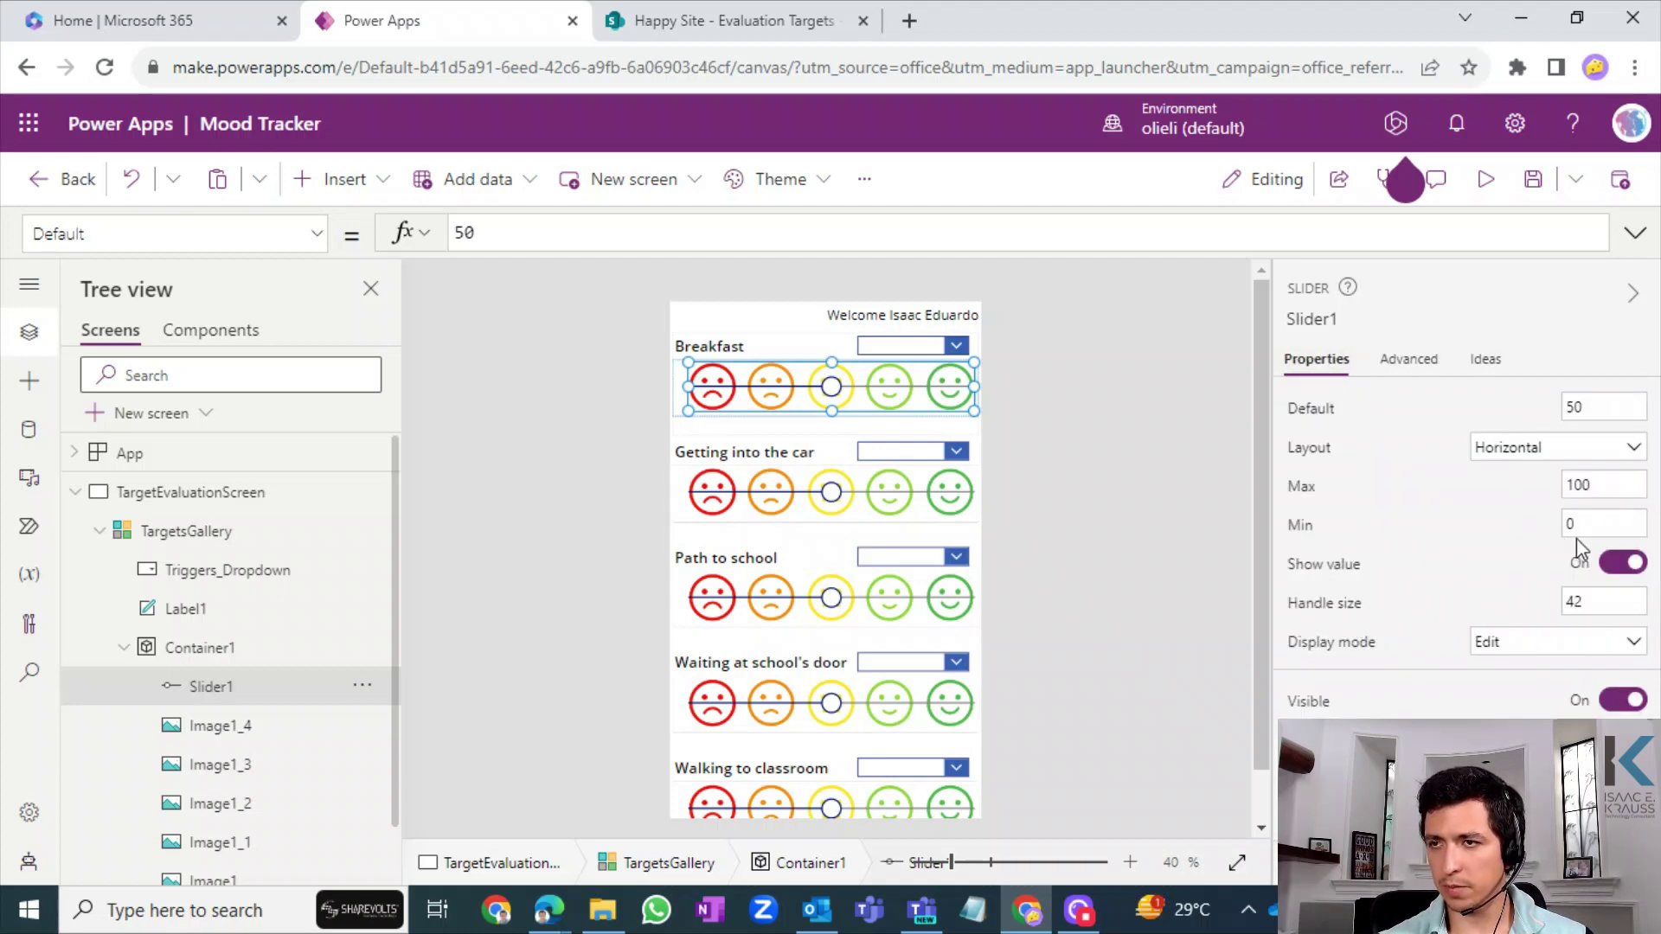
click(1599, 524)
text(1)
key(shift+Tab)
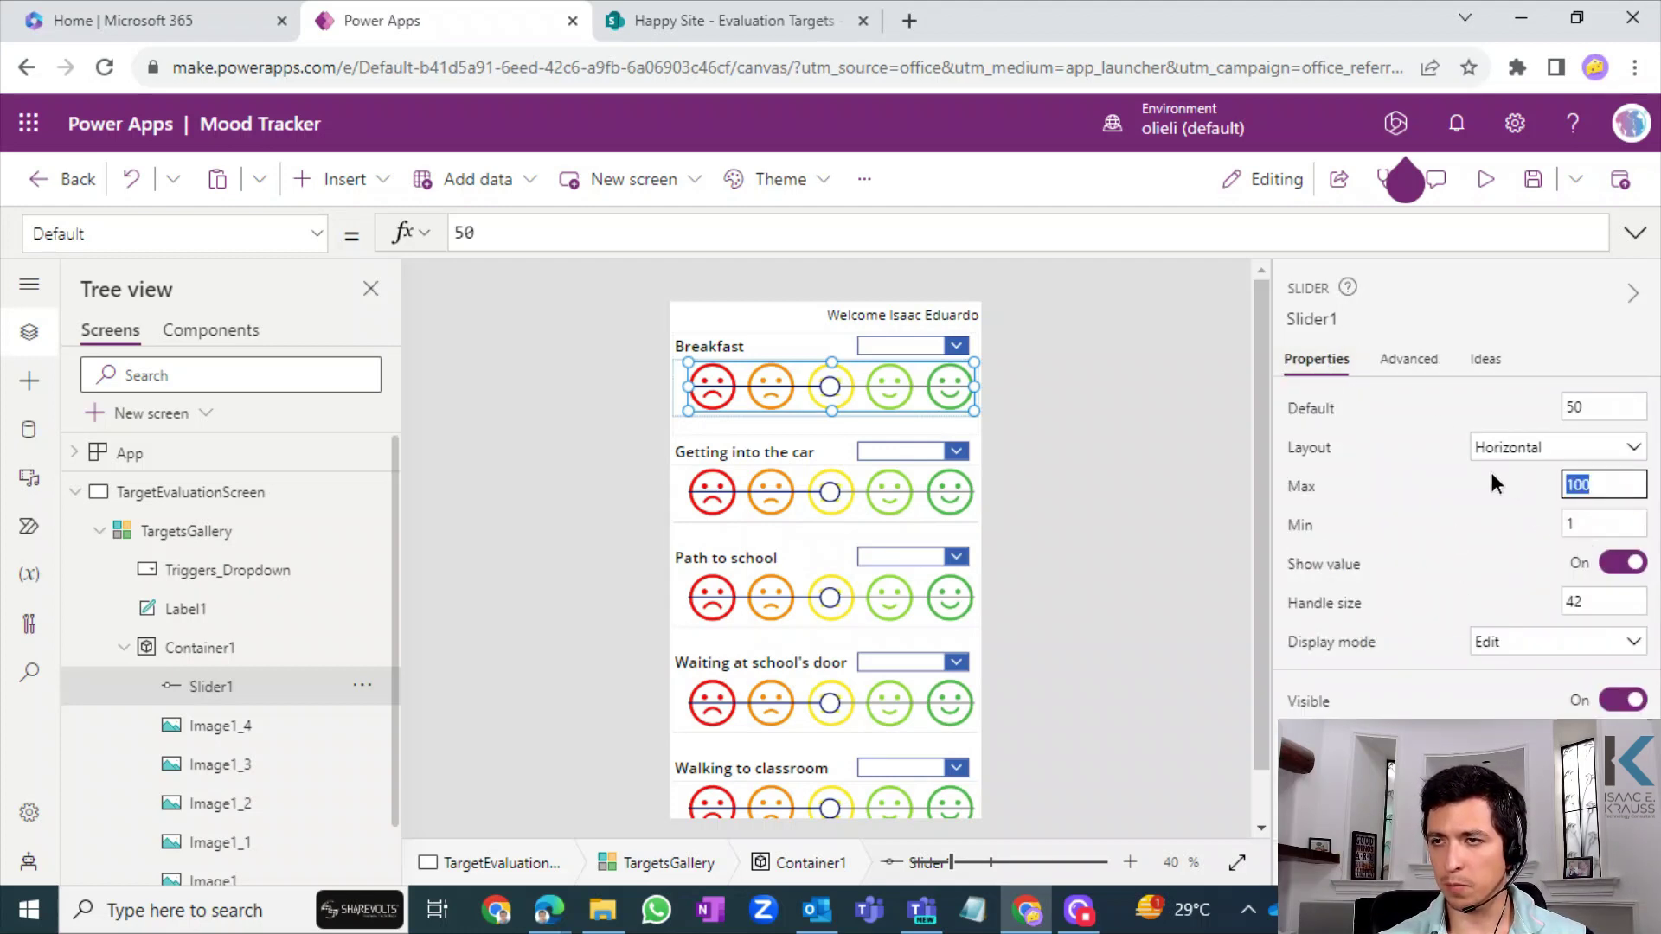
text(5)
click(1410, 516)
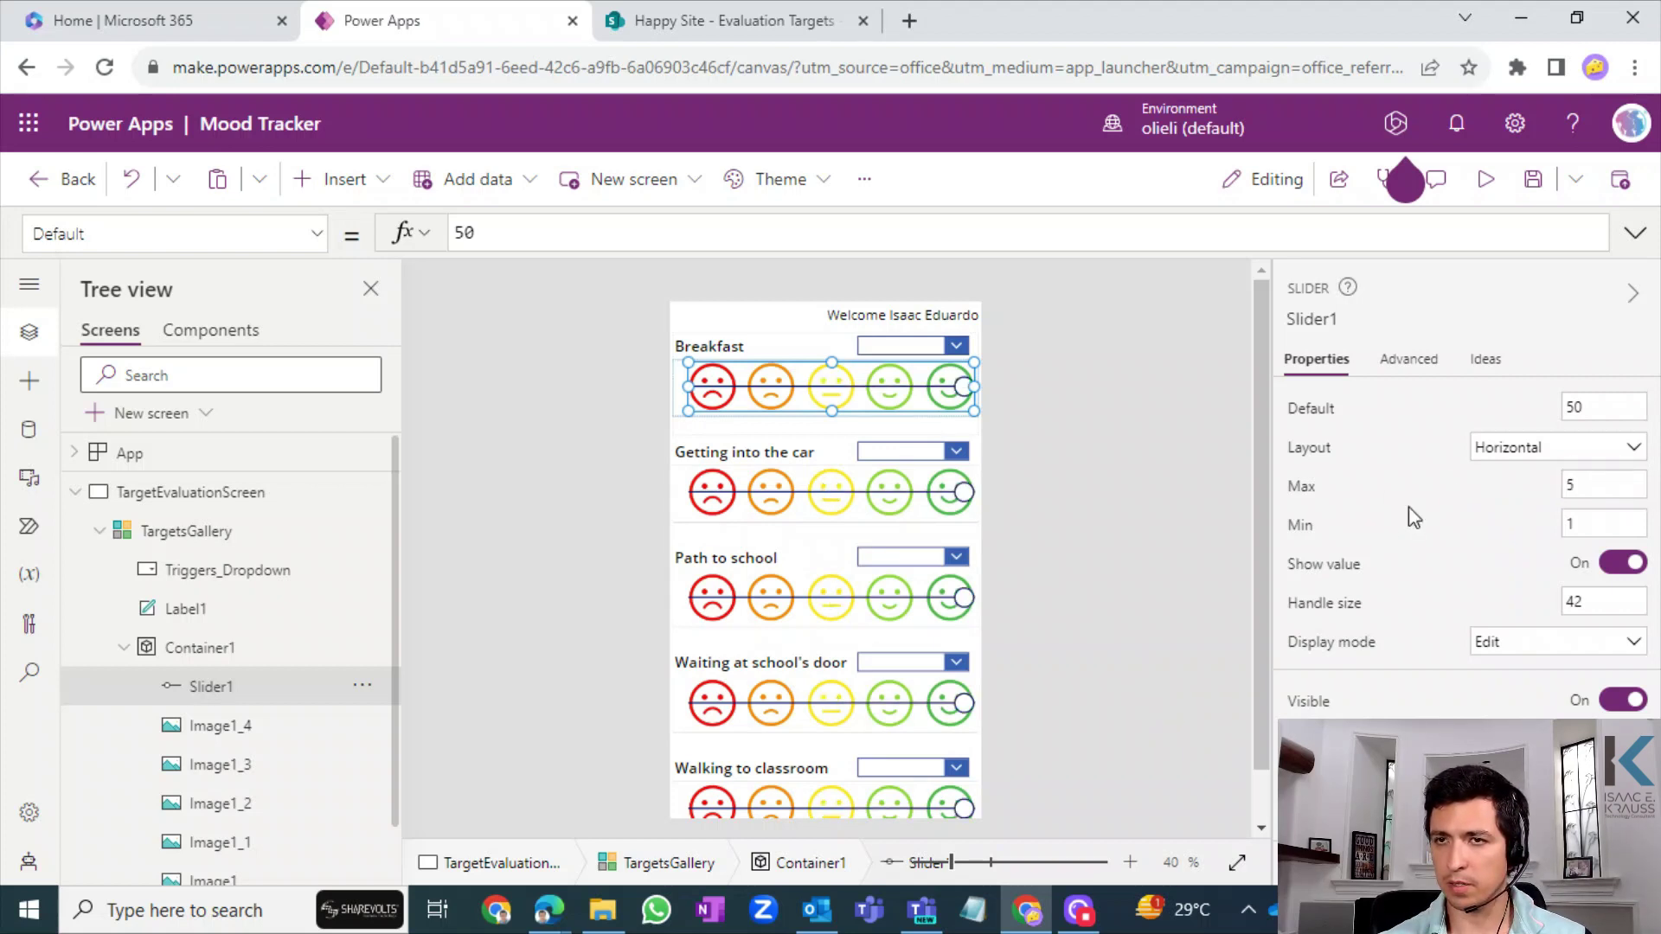
click(1602, 406)
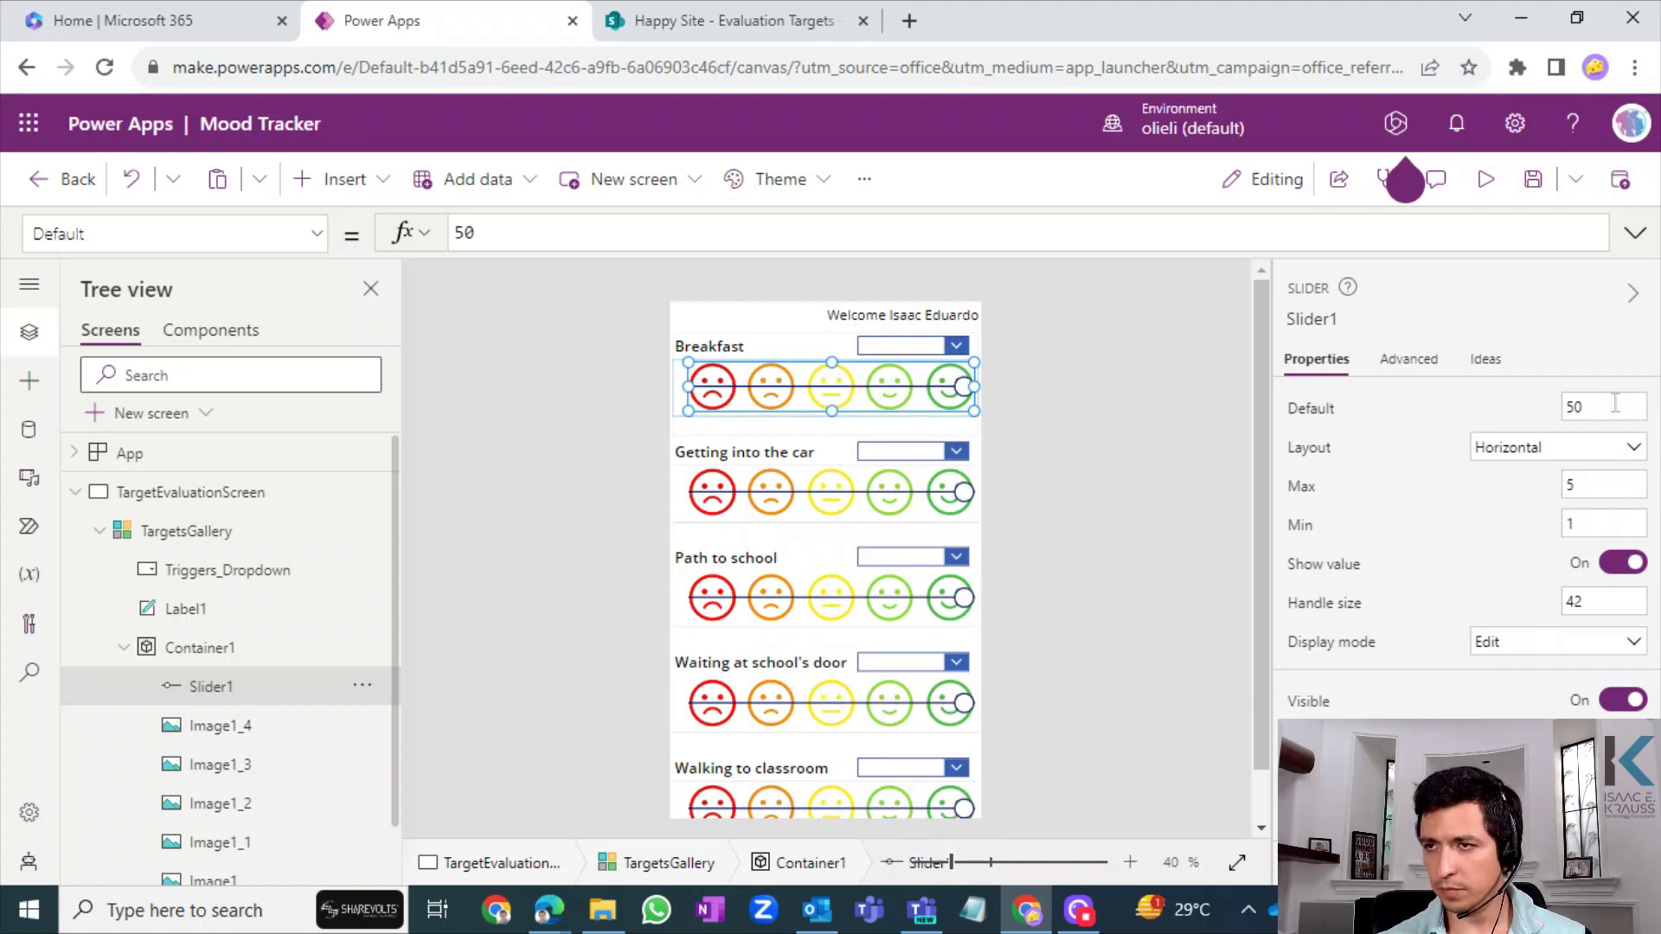
text(3)
click(1411, 516)
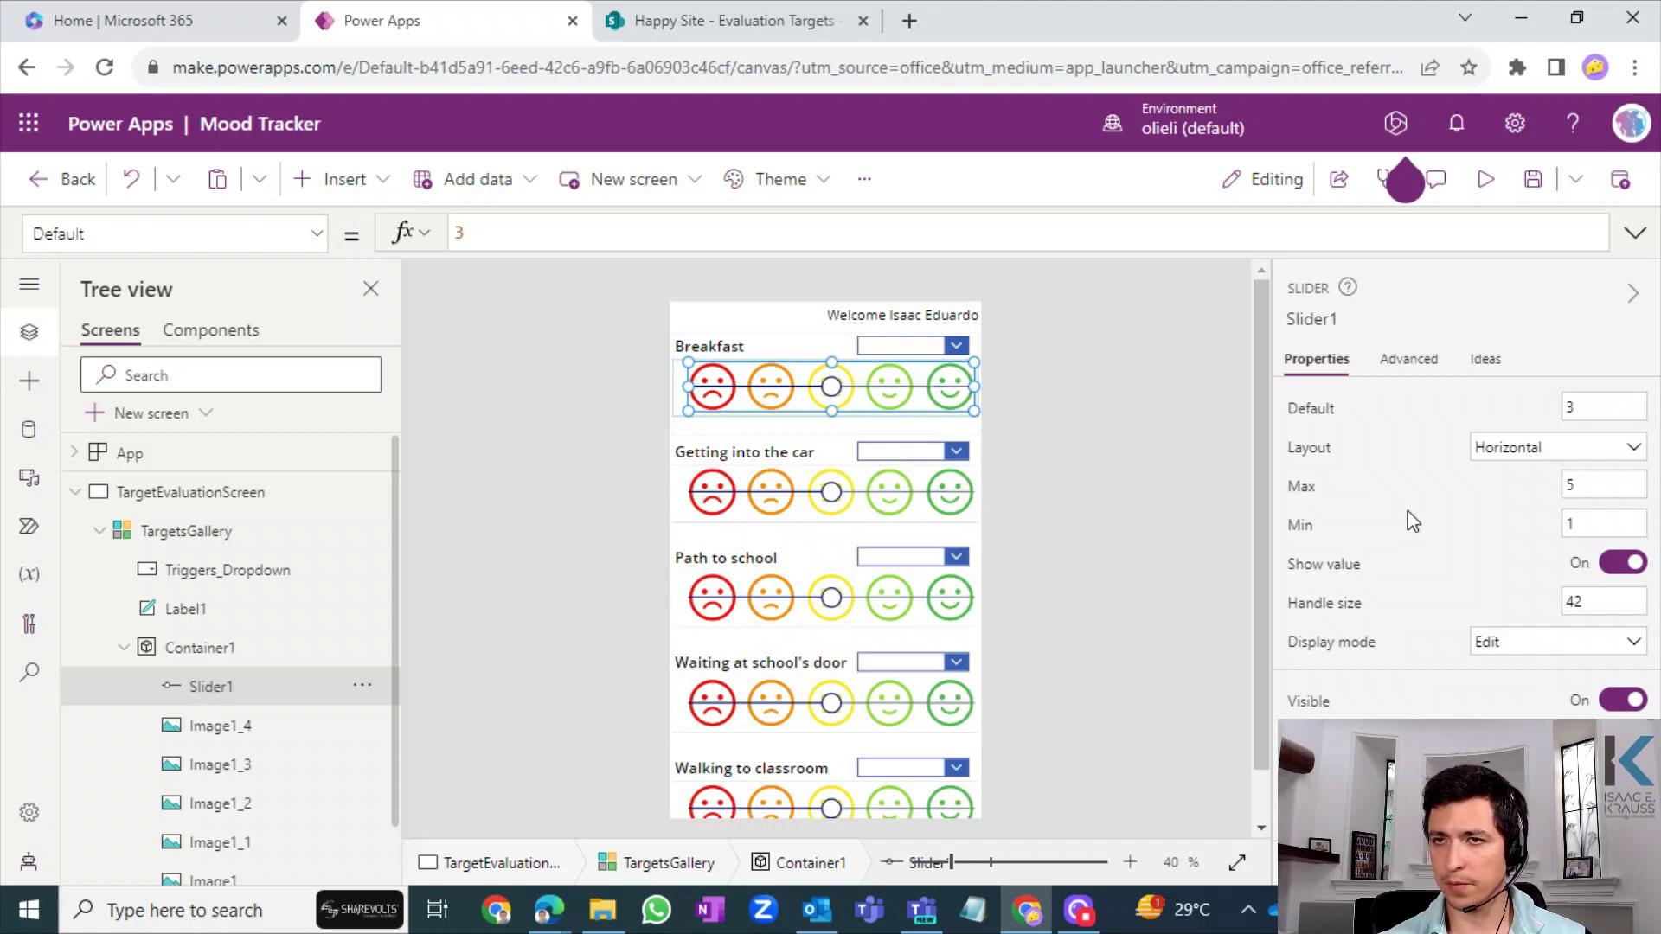
- Preview the app and try the Breakfast row's slider at each of the five mood faces
click(1125, 461)
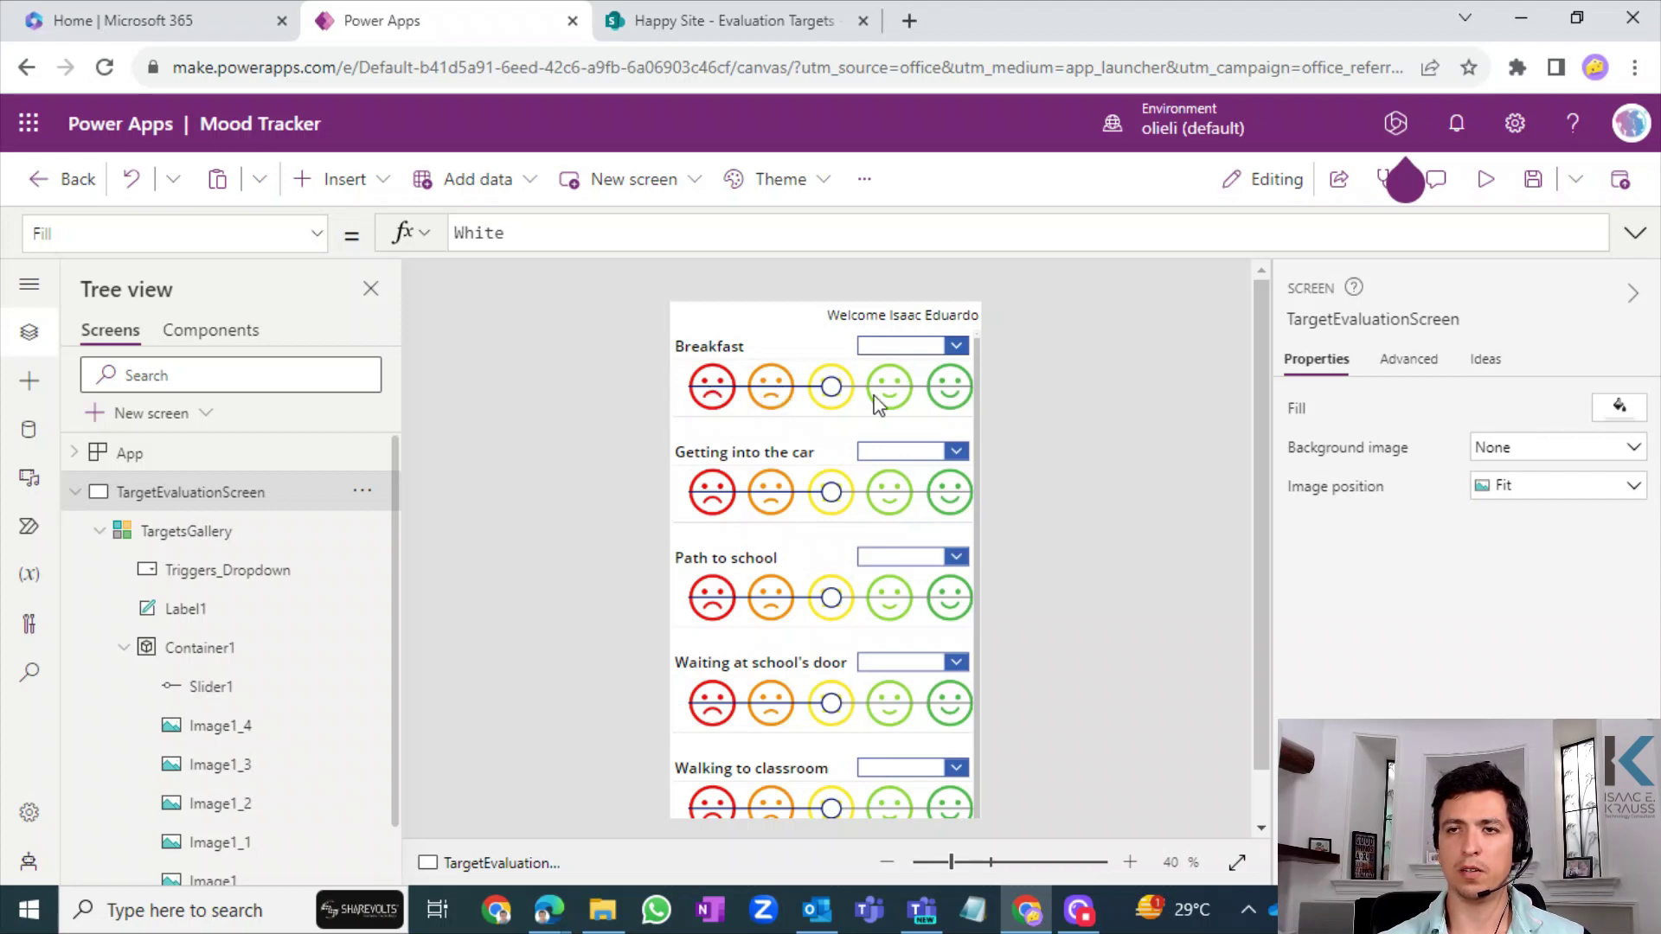
click(1485, 179)
click(756, 270)
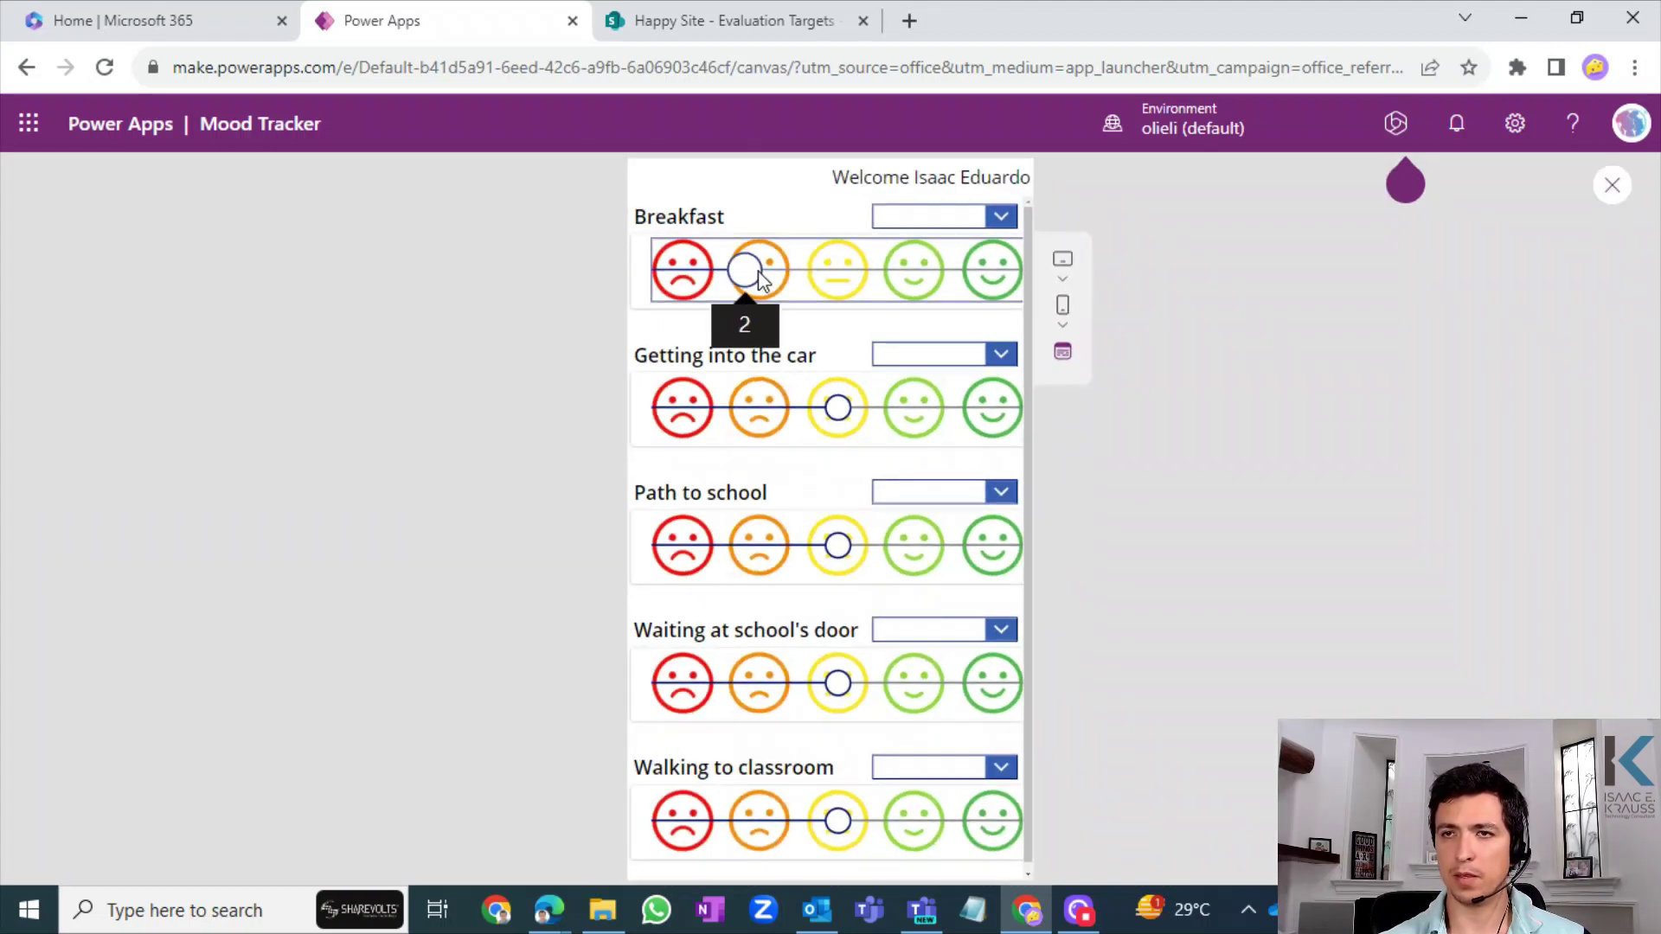
click(692, 284)
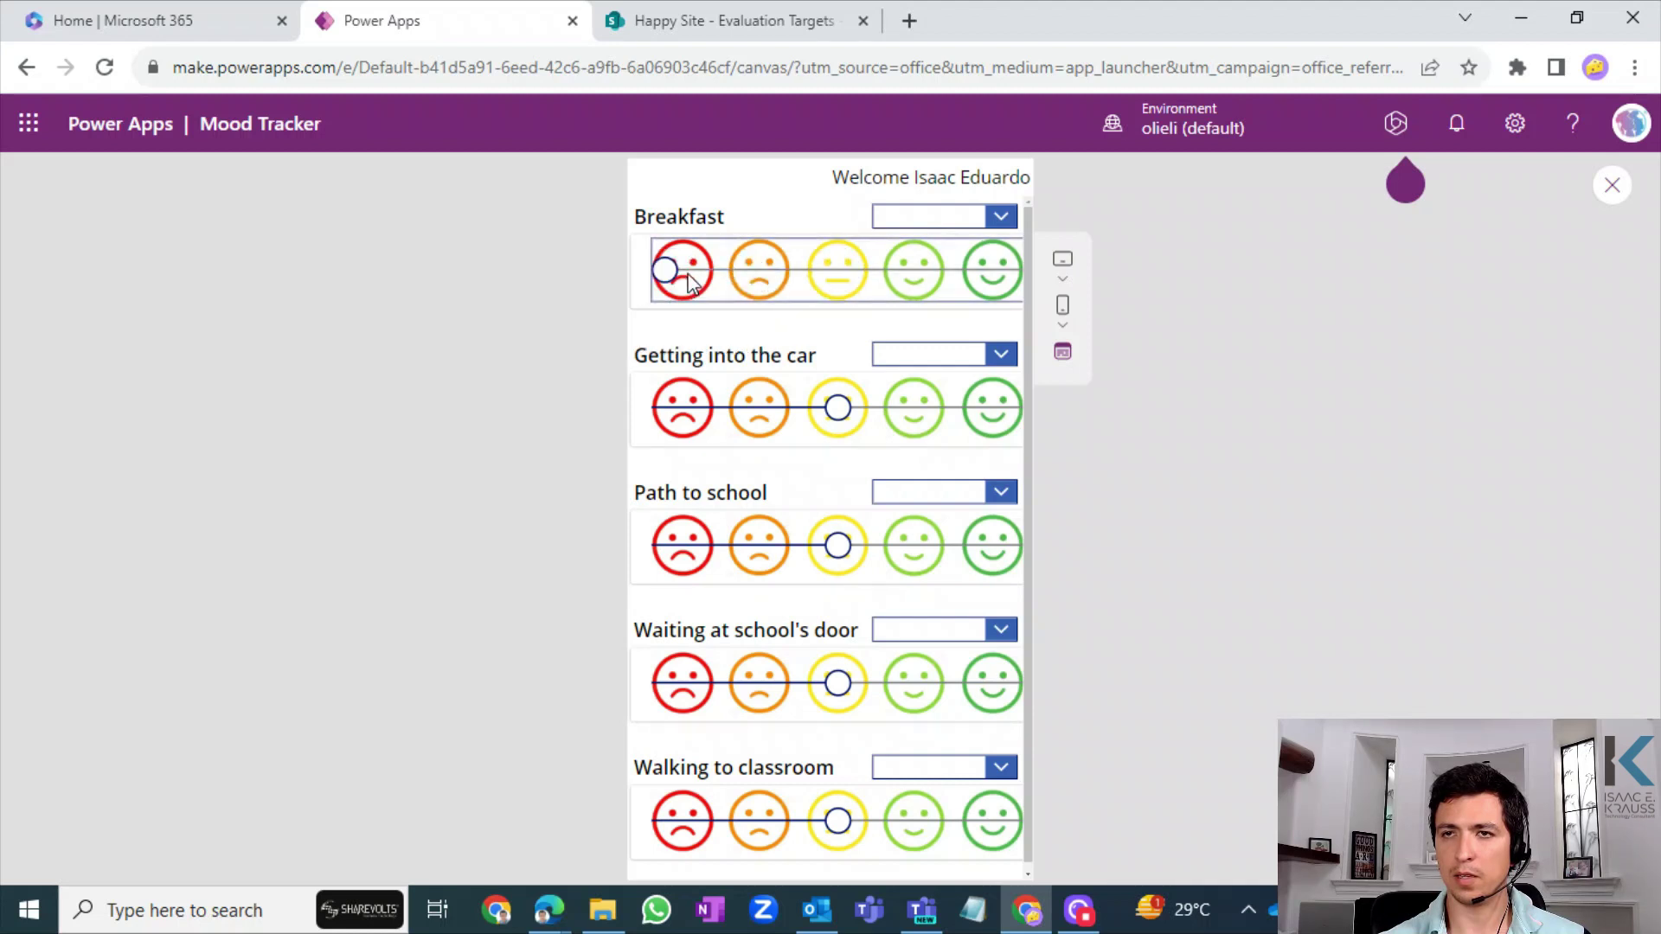
click(754, 276)
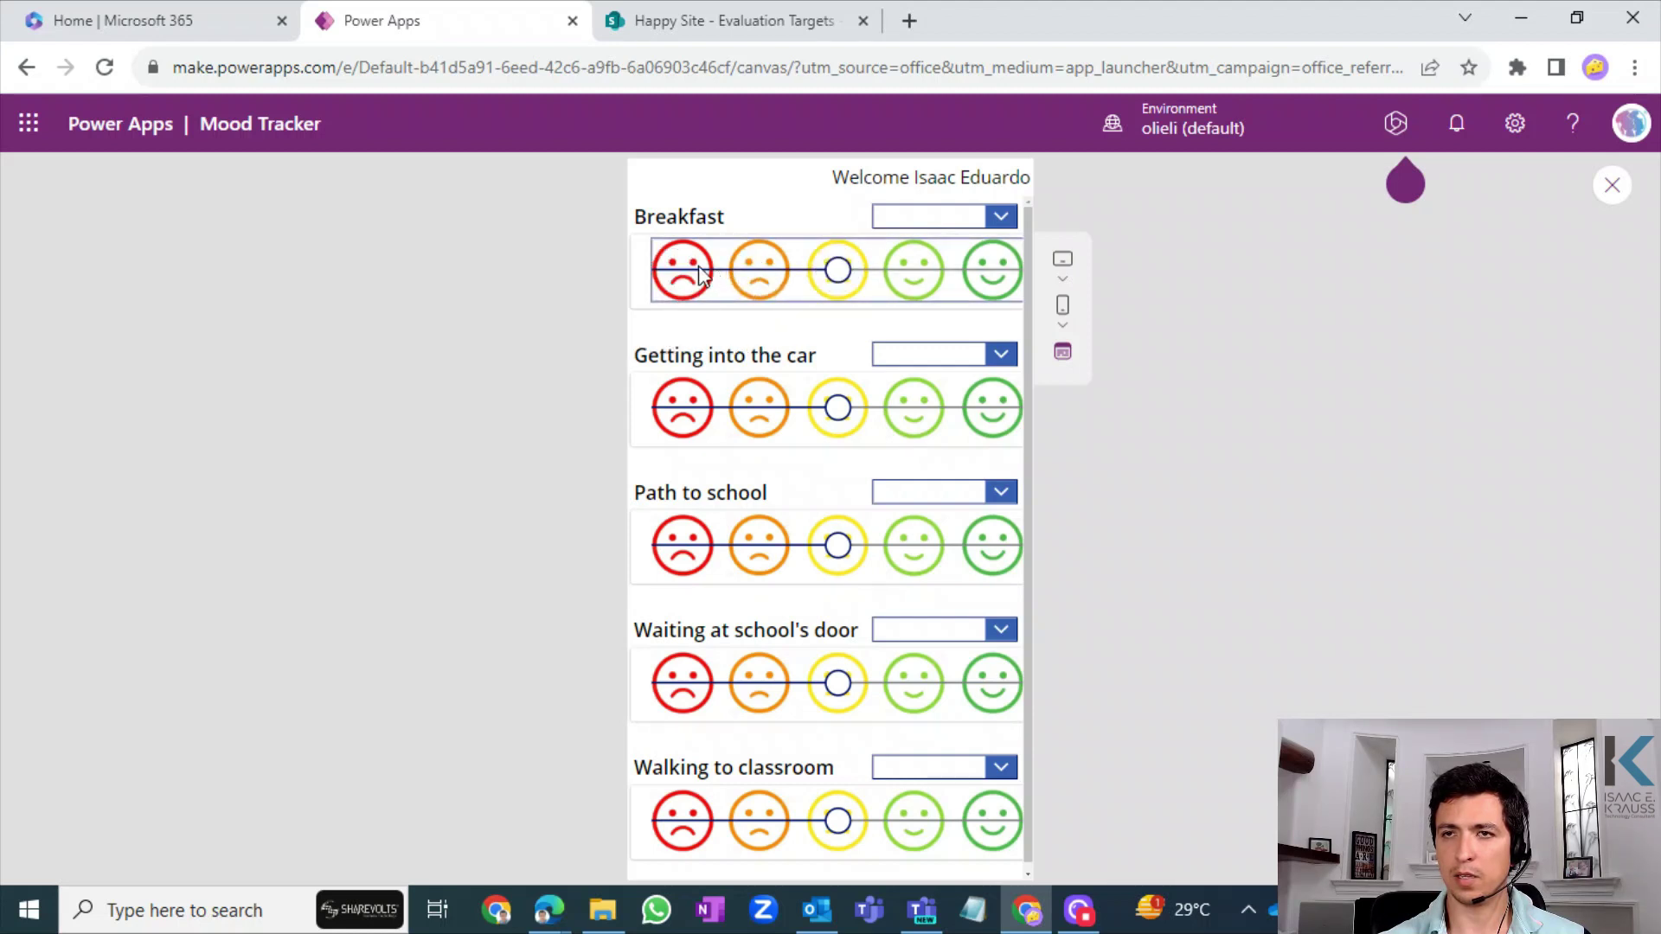
click(703, 276)
click(741, 278)
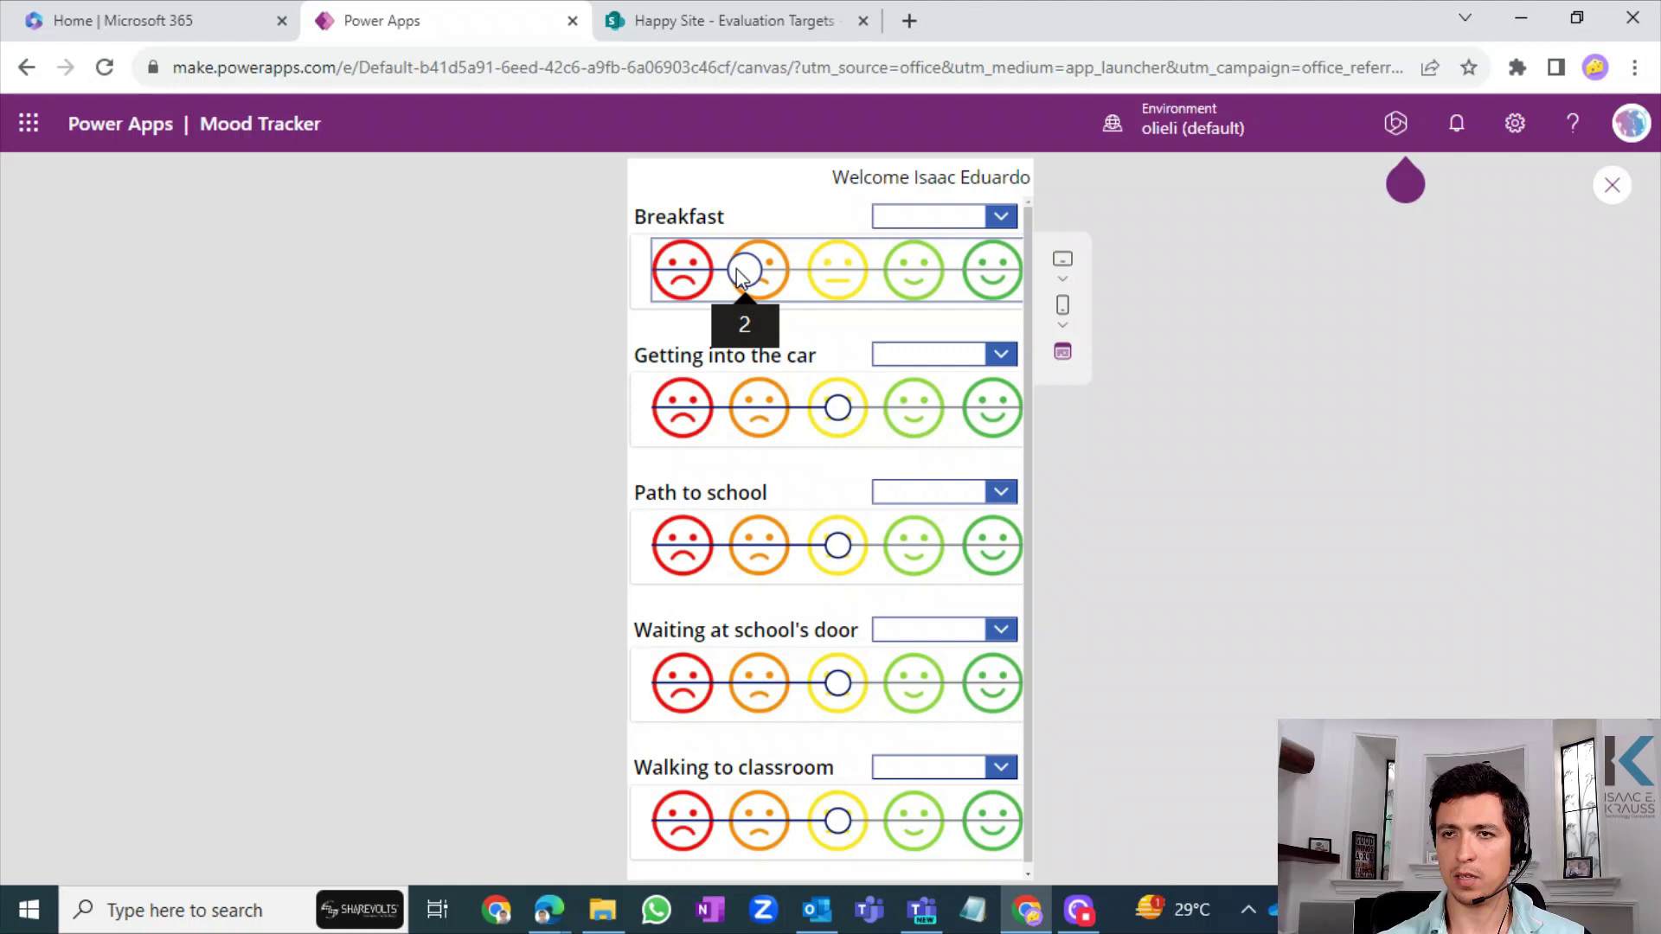
click(782, 279)
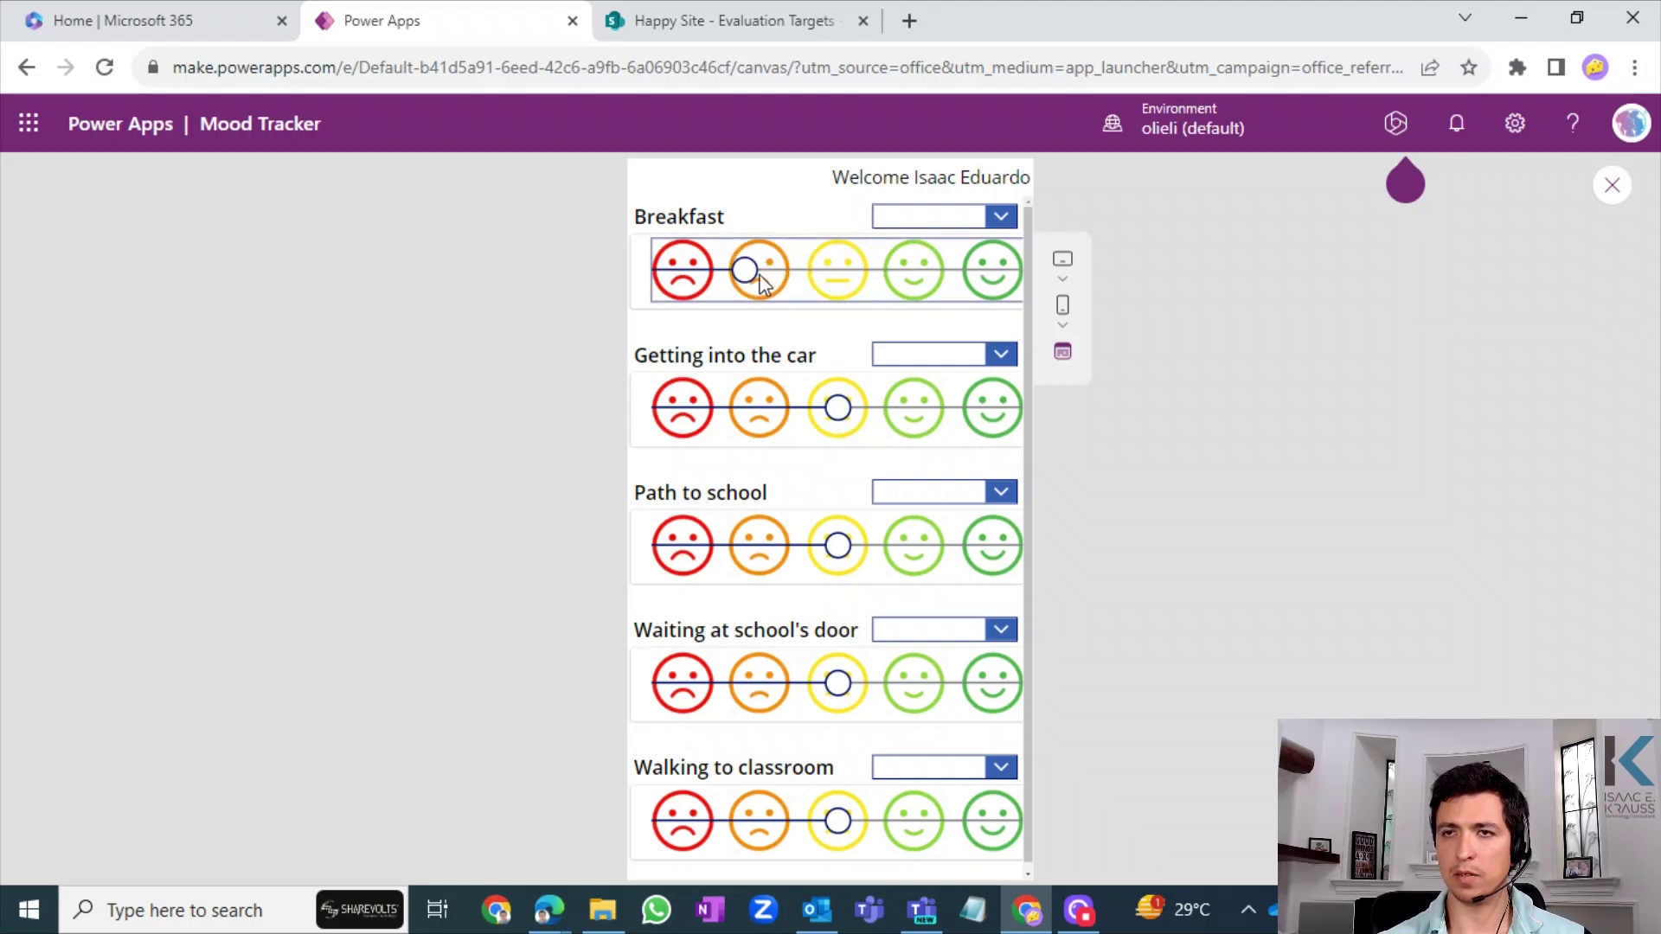
click(692, 275)
click(838, 274)
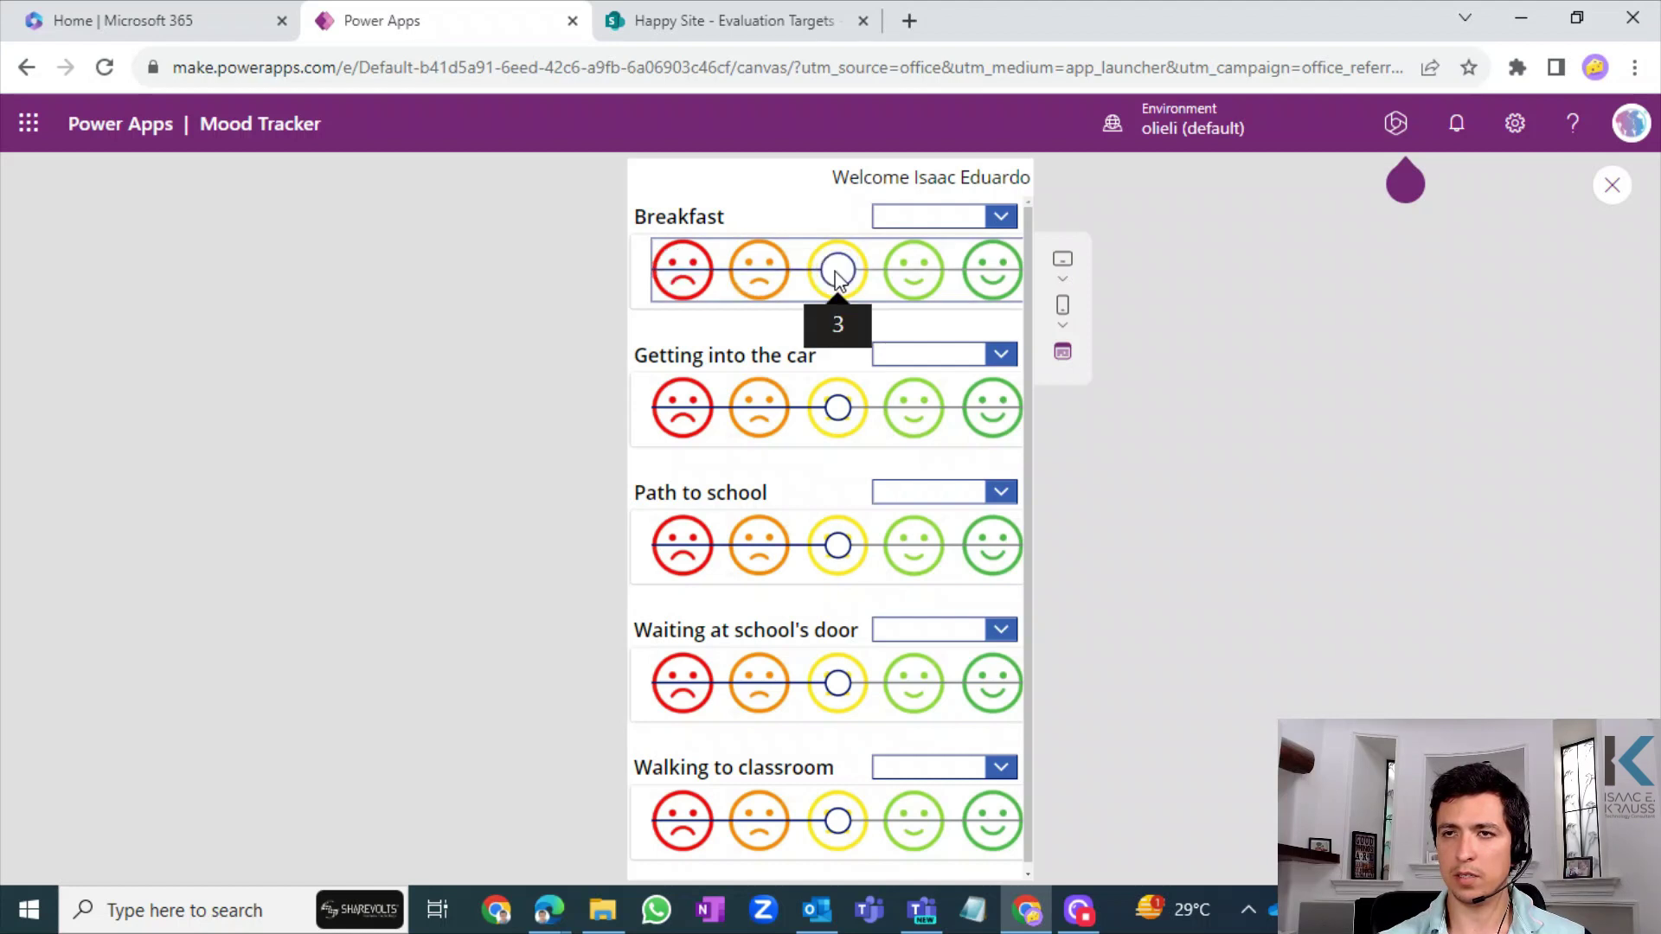
click(920, 277)
click(1012, 277)
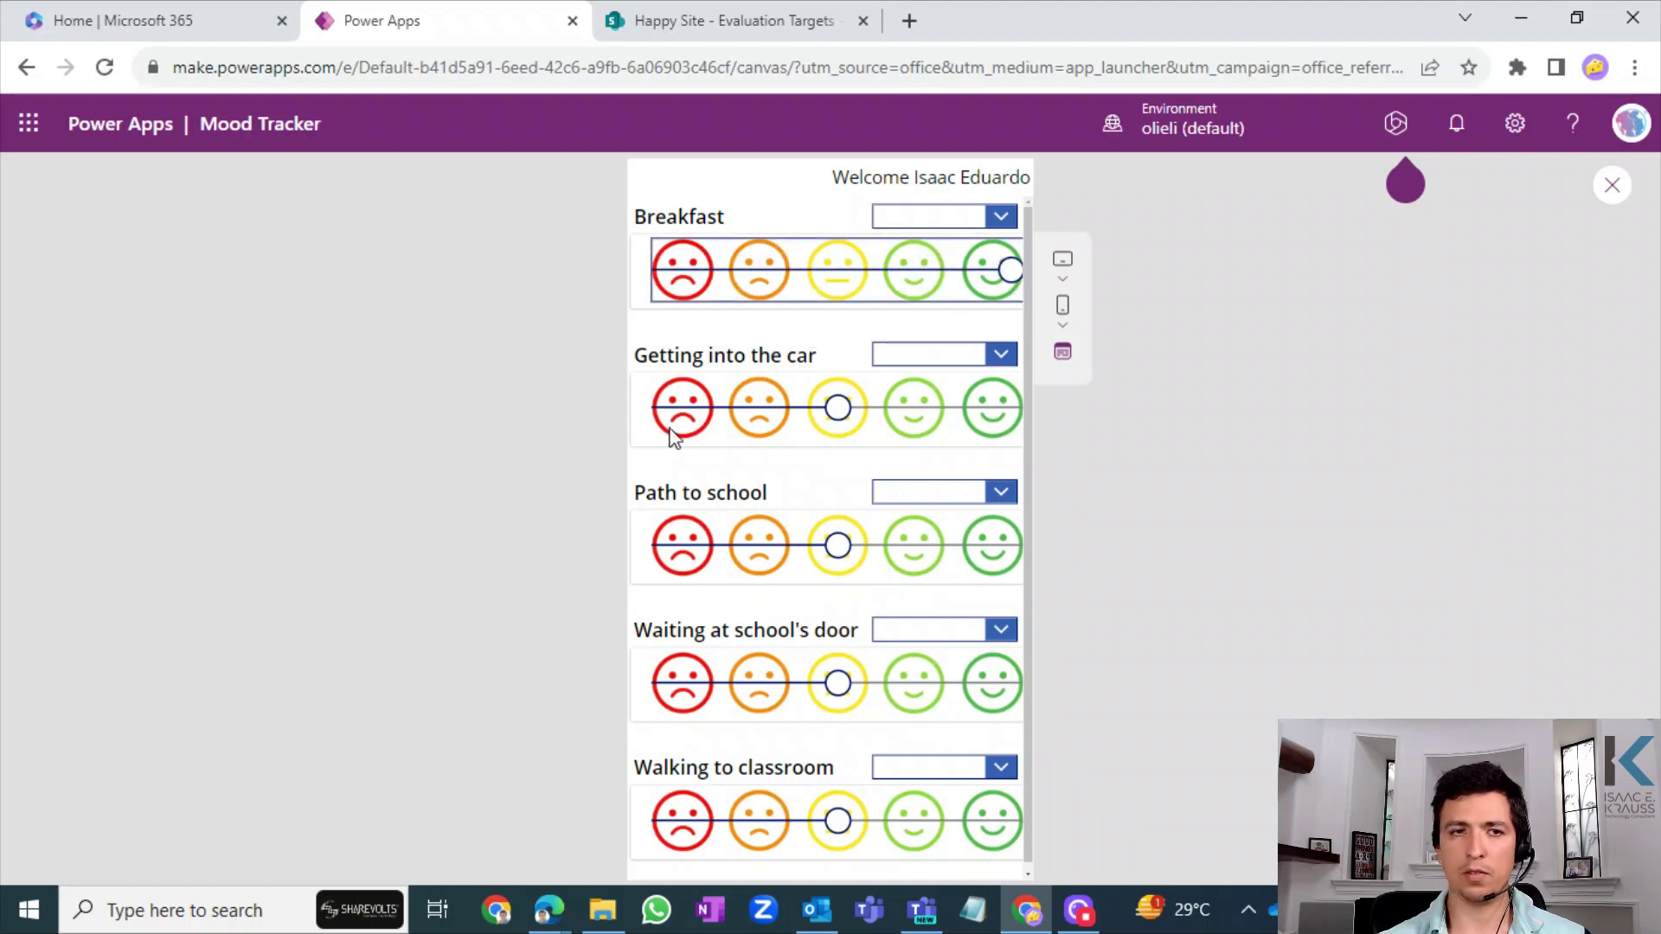
click(964, 288)
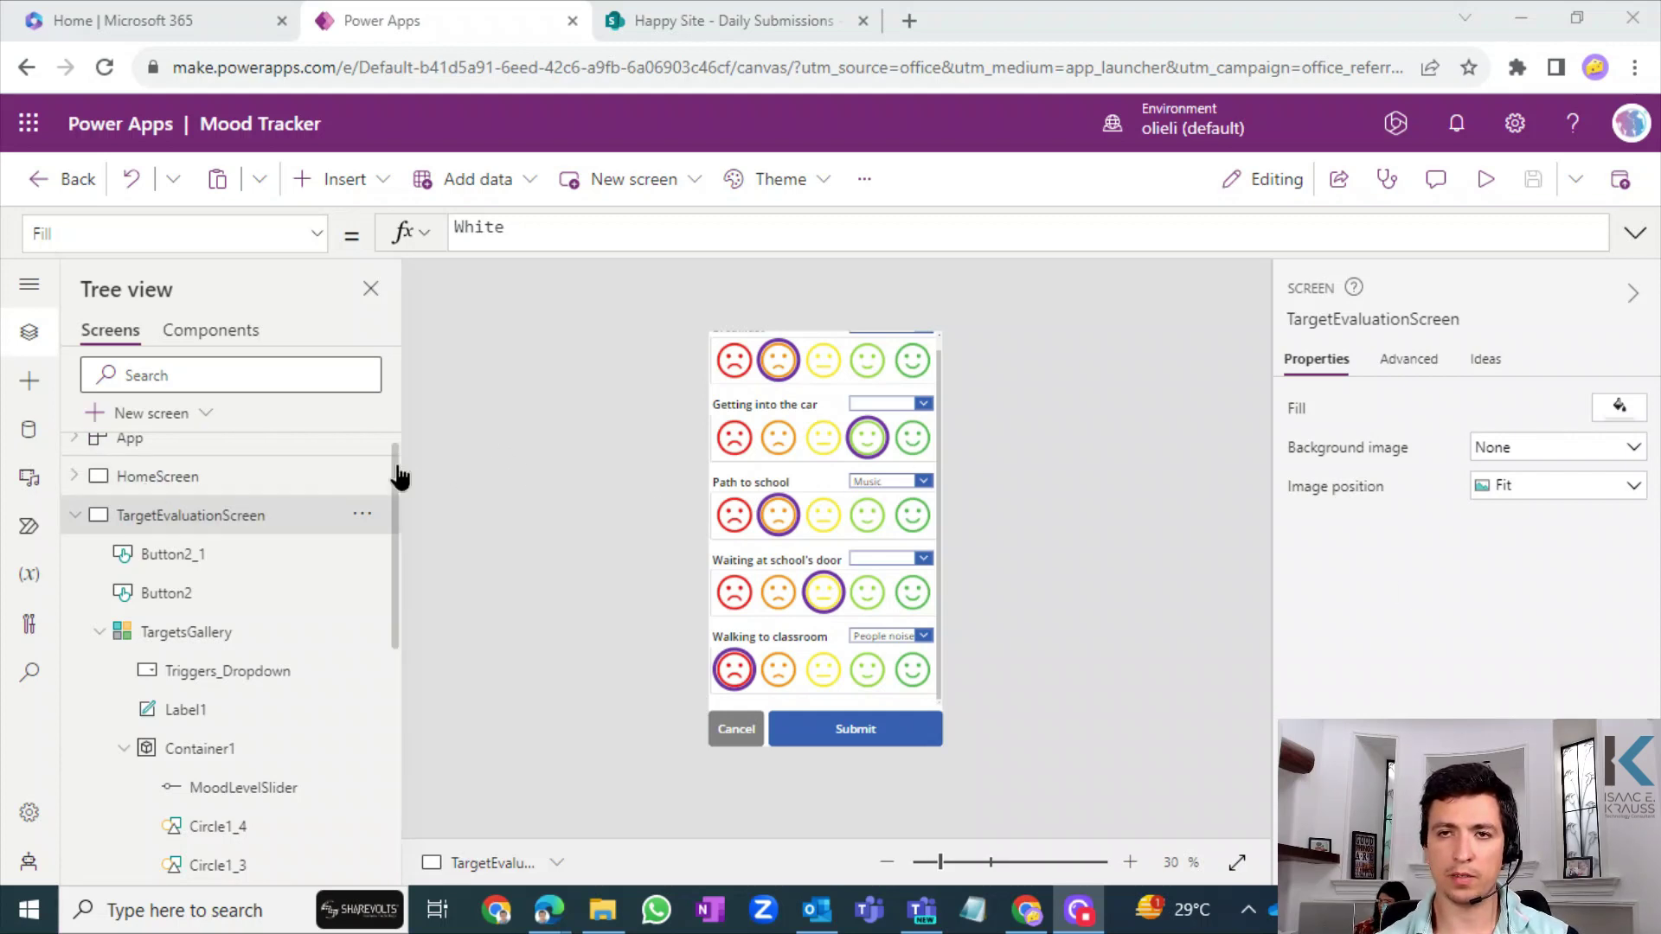
- Inspect the mood circles on TargetEvaluationScreen at 50% zoom and select the Breakfast row's MoodLevelSlider to view its properties
drag(396, 465, 397, 434)
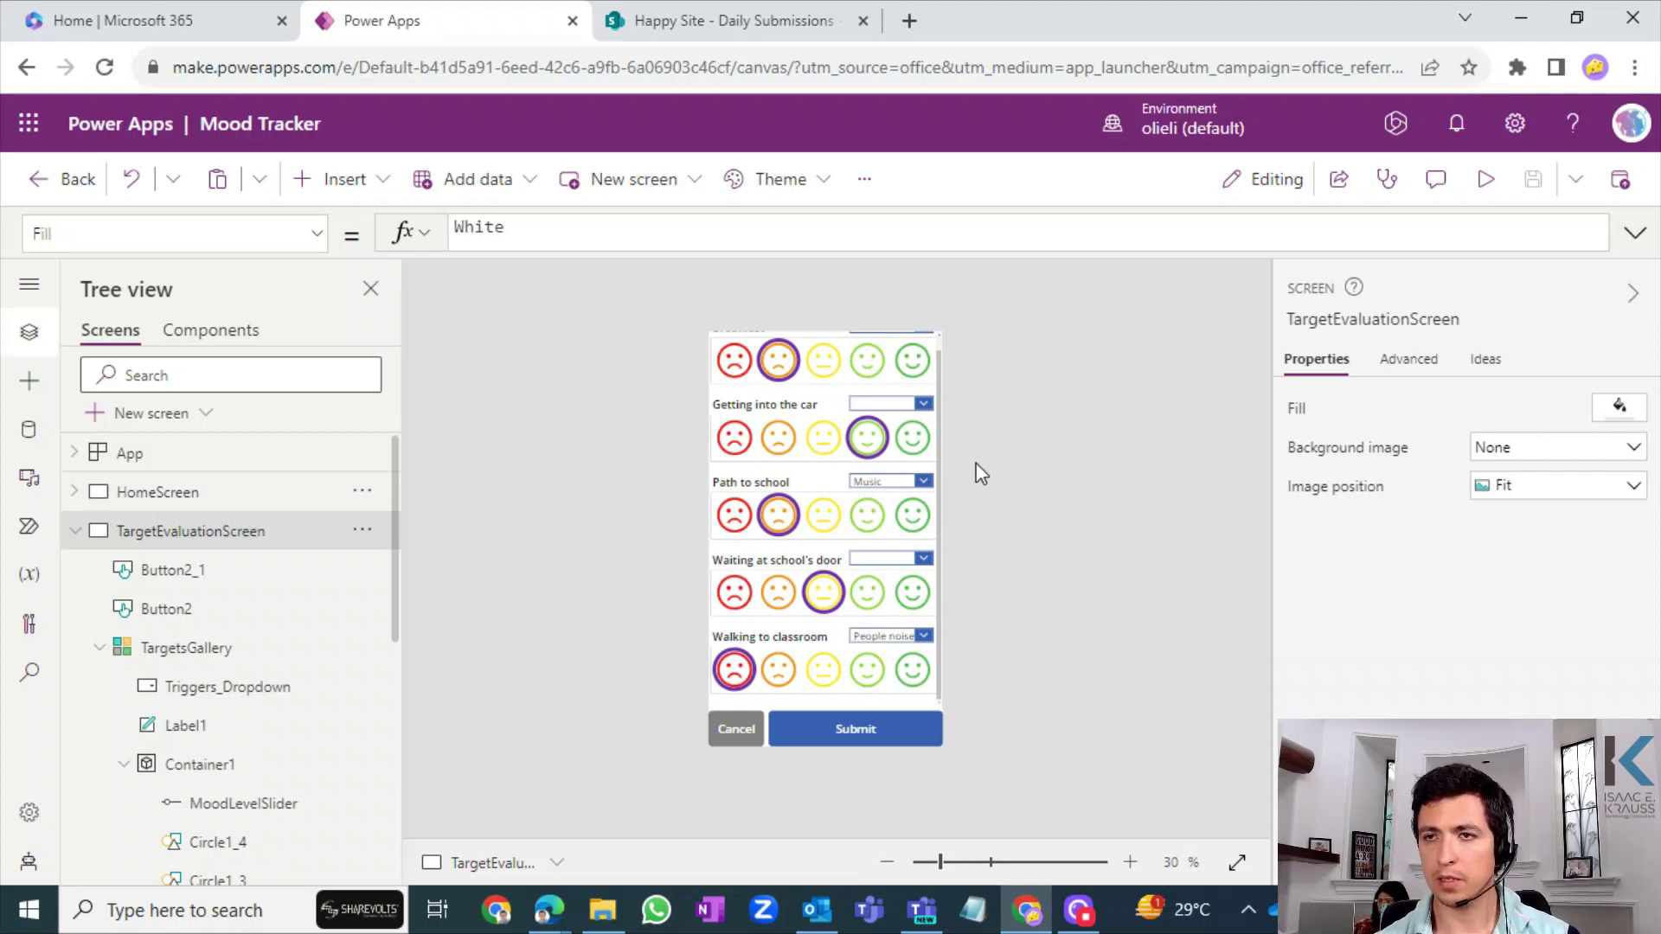
click(941, 357)
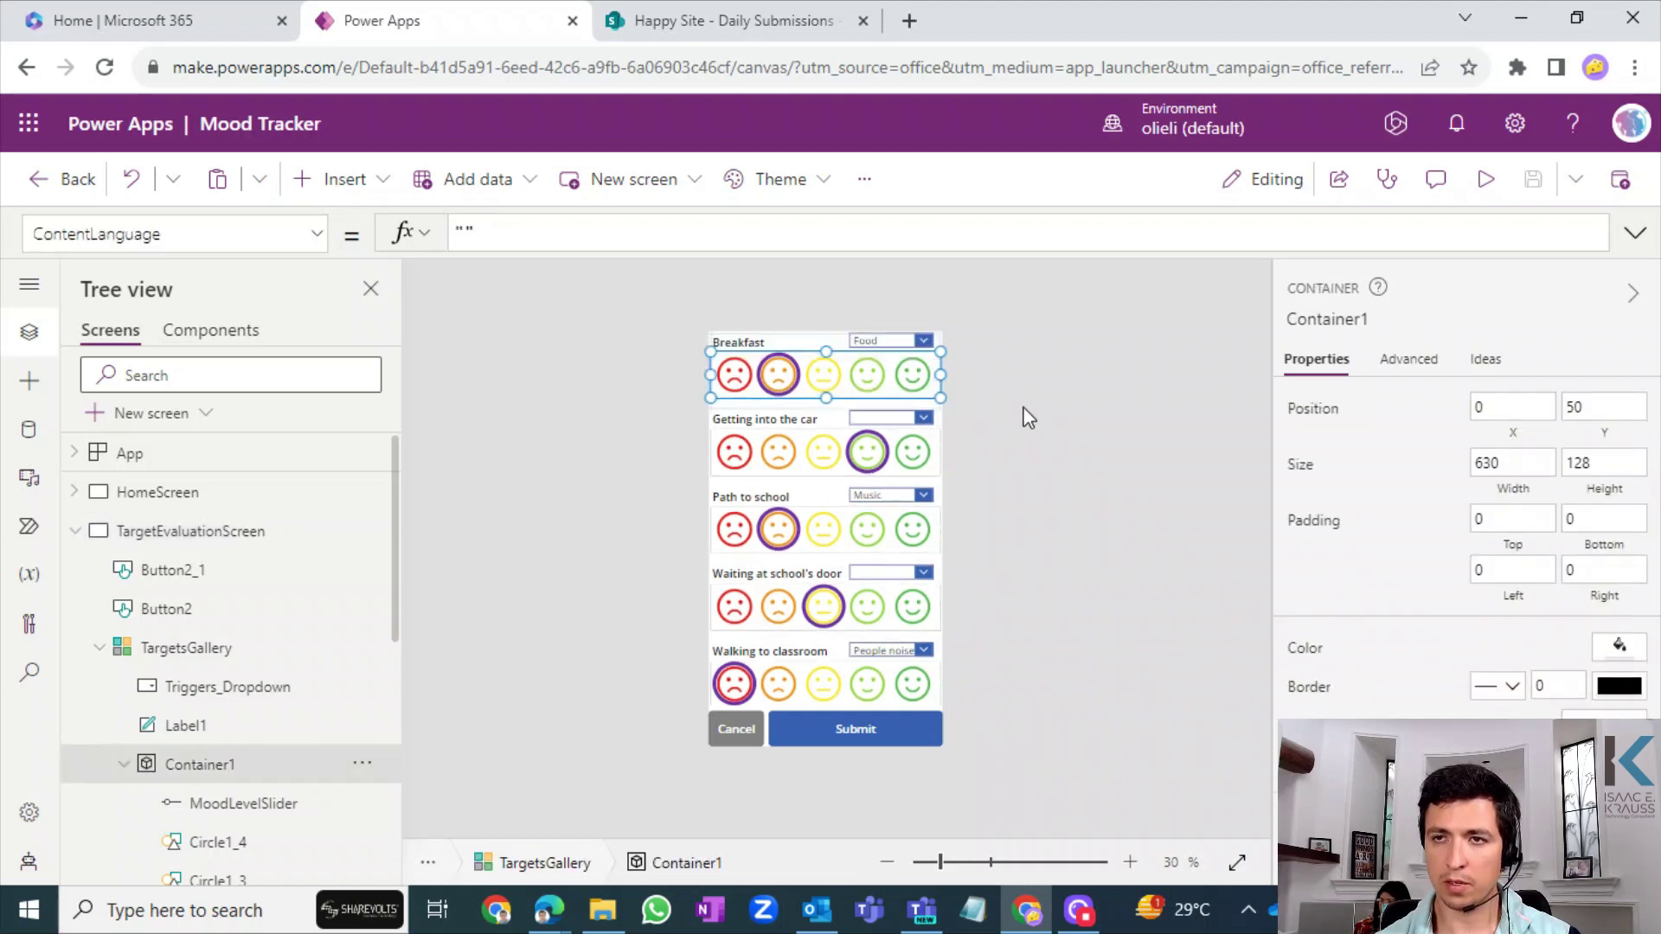
click(1017, 428)
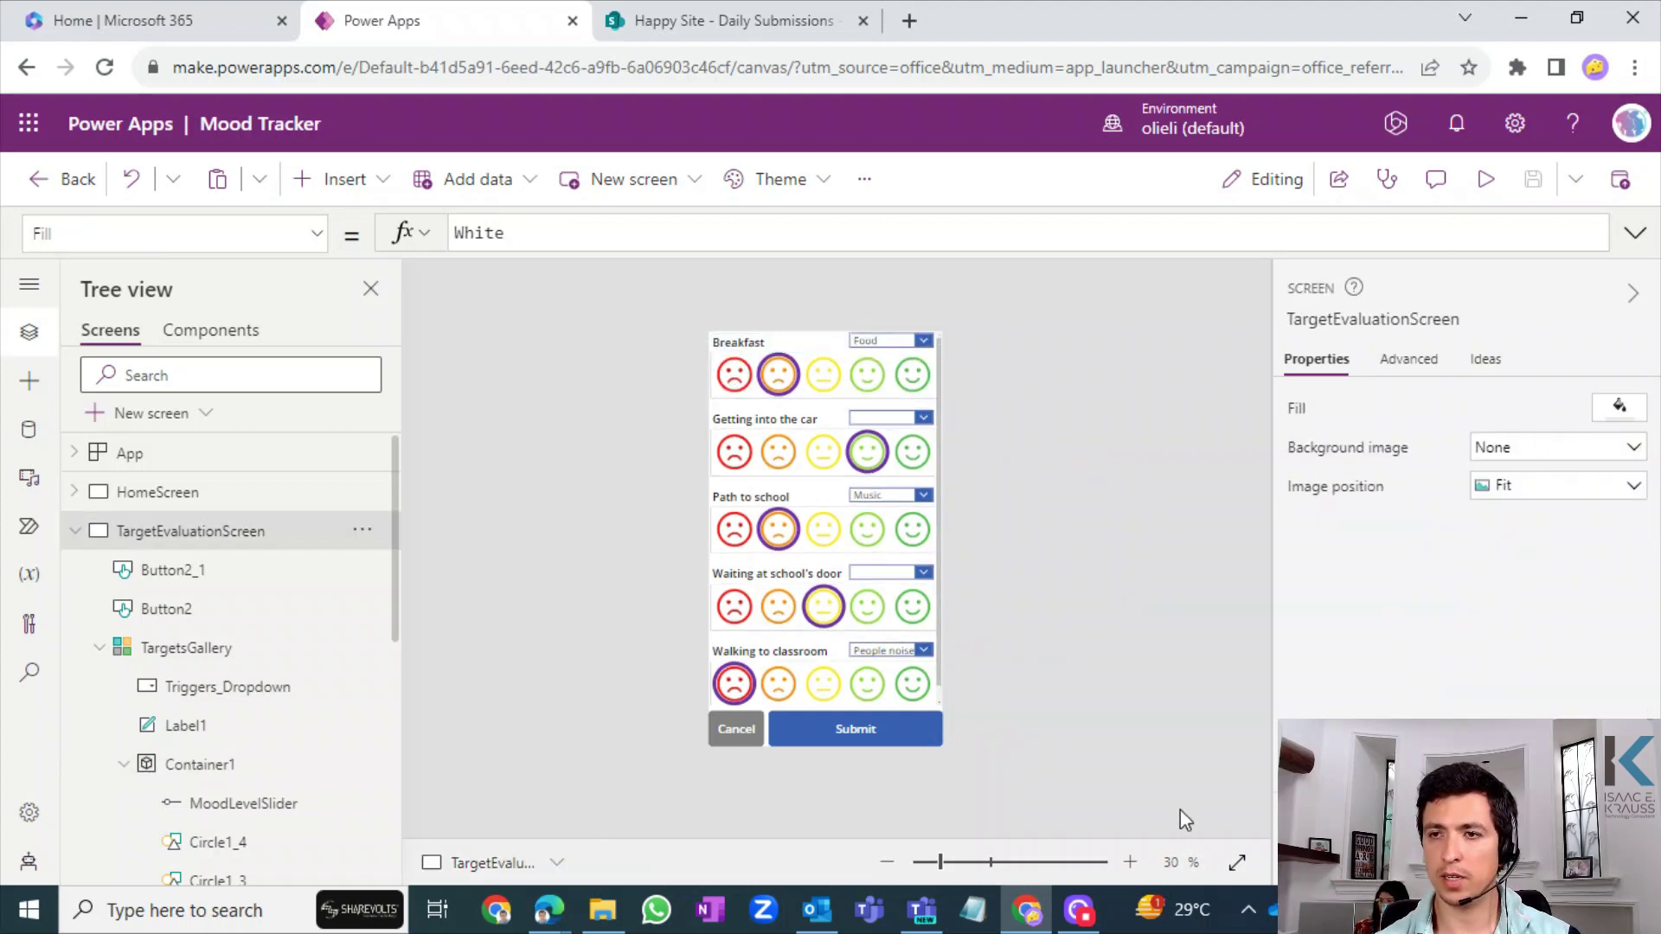
click(1129, 863)
click(1129, 863)
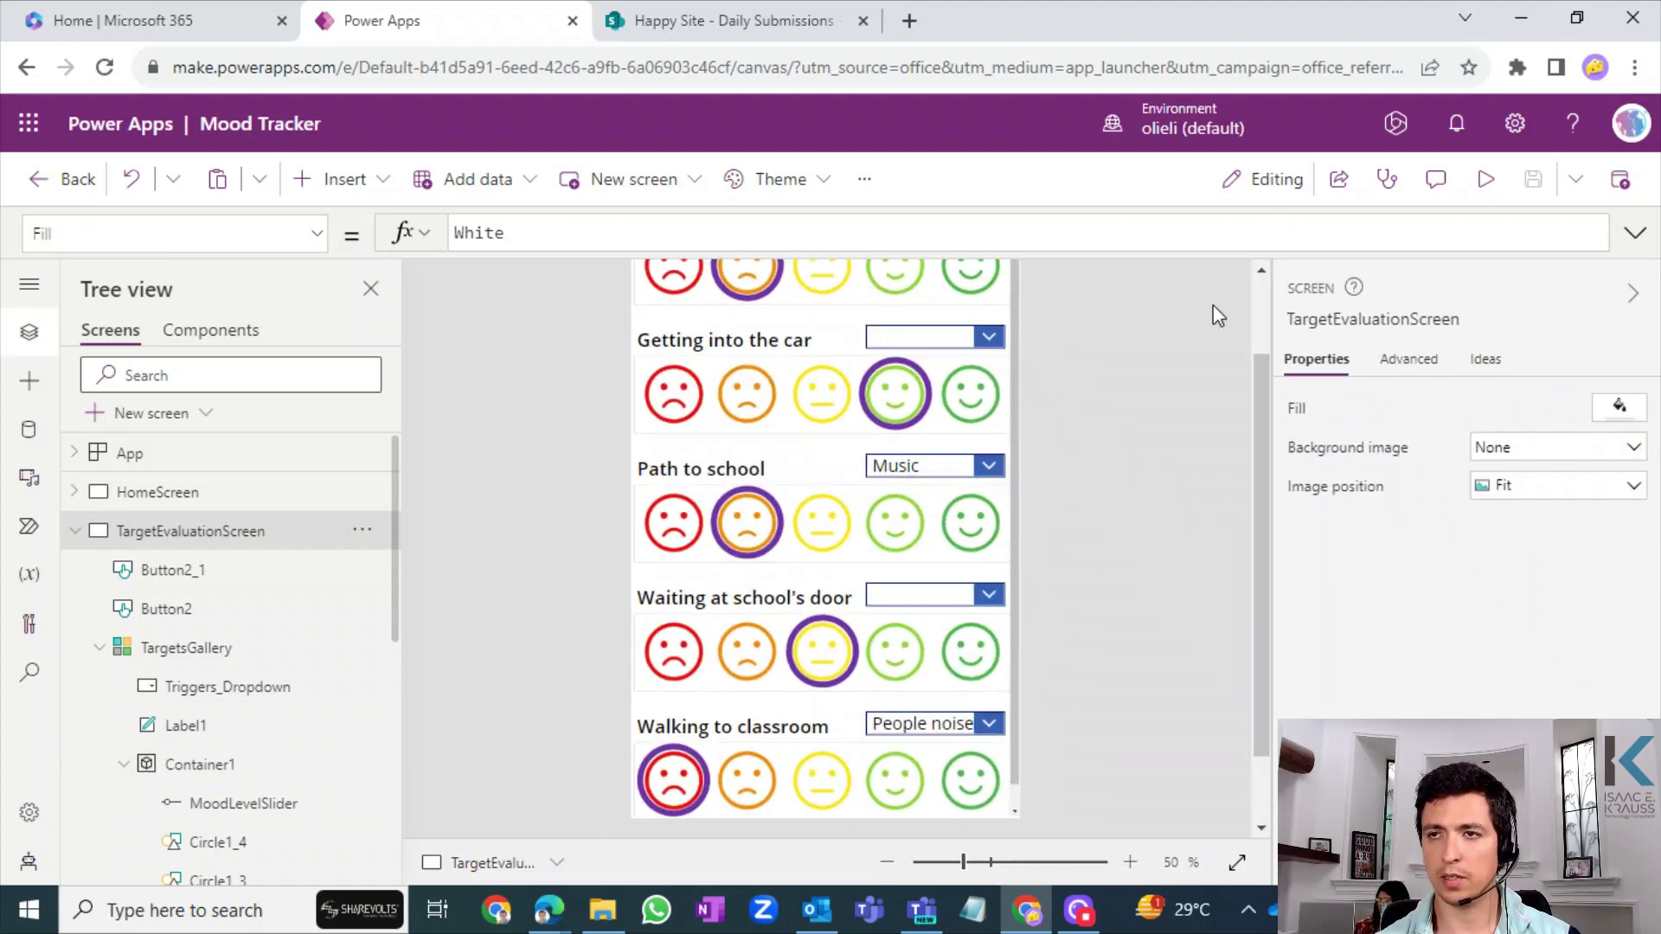
scroll(1255, 314, up, 3)
click(674, 377)
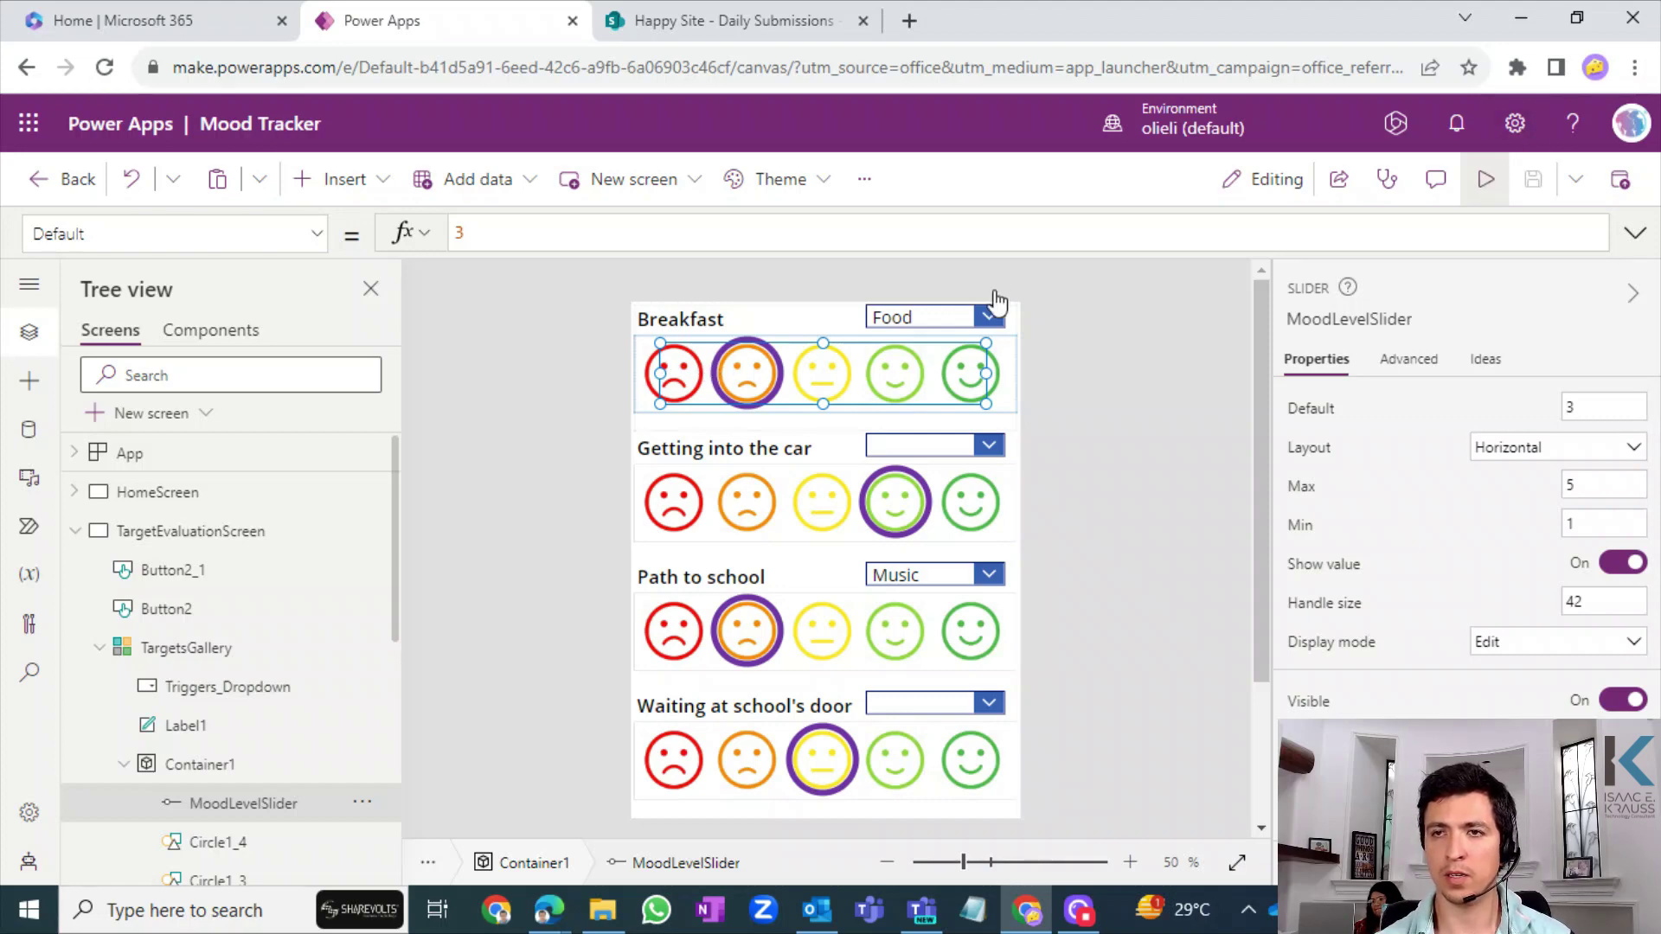
- Preview the target evaluation screen, try several Breakfast mood faces ending on the red one, and return to editing
click(1485, 179)
click(687, 242)
click(747, 237)
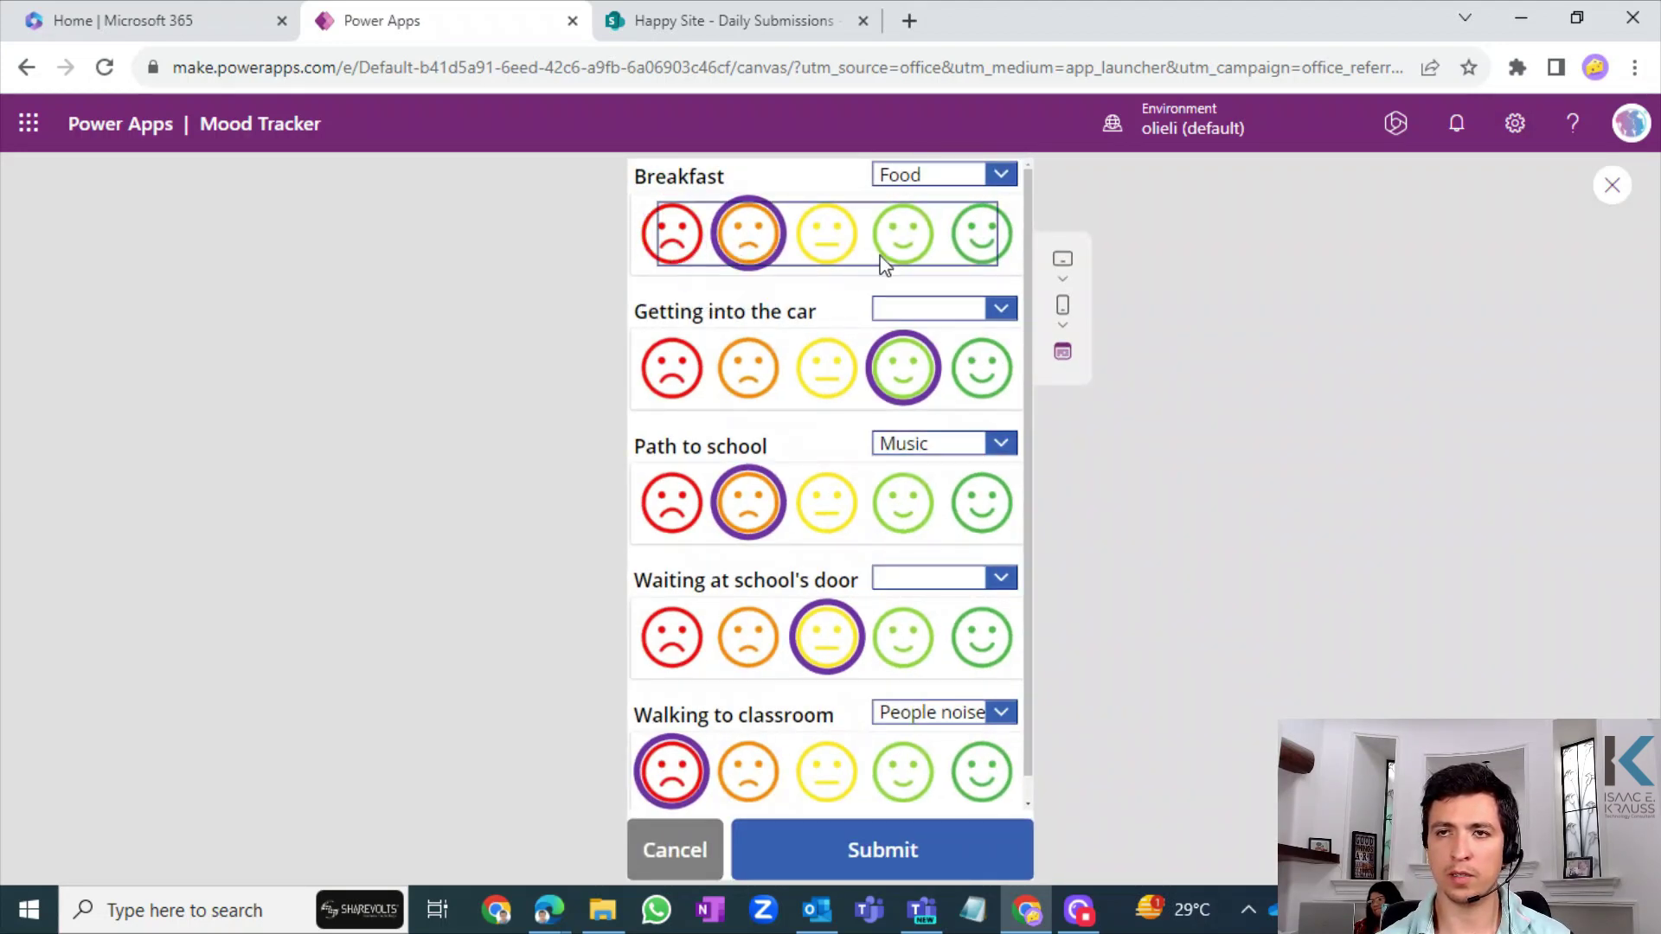
click(835, 249)
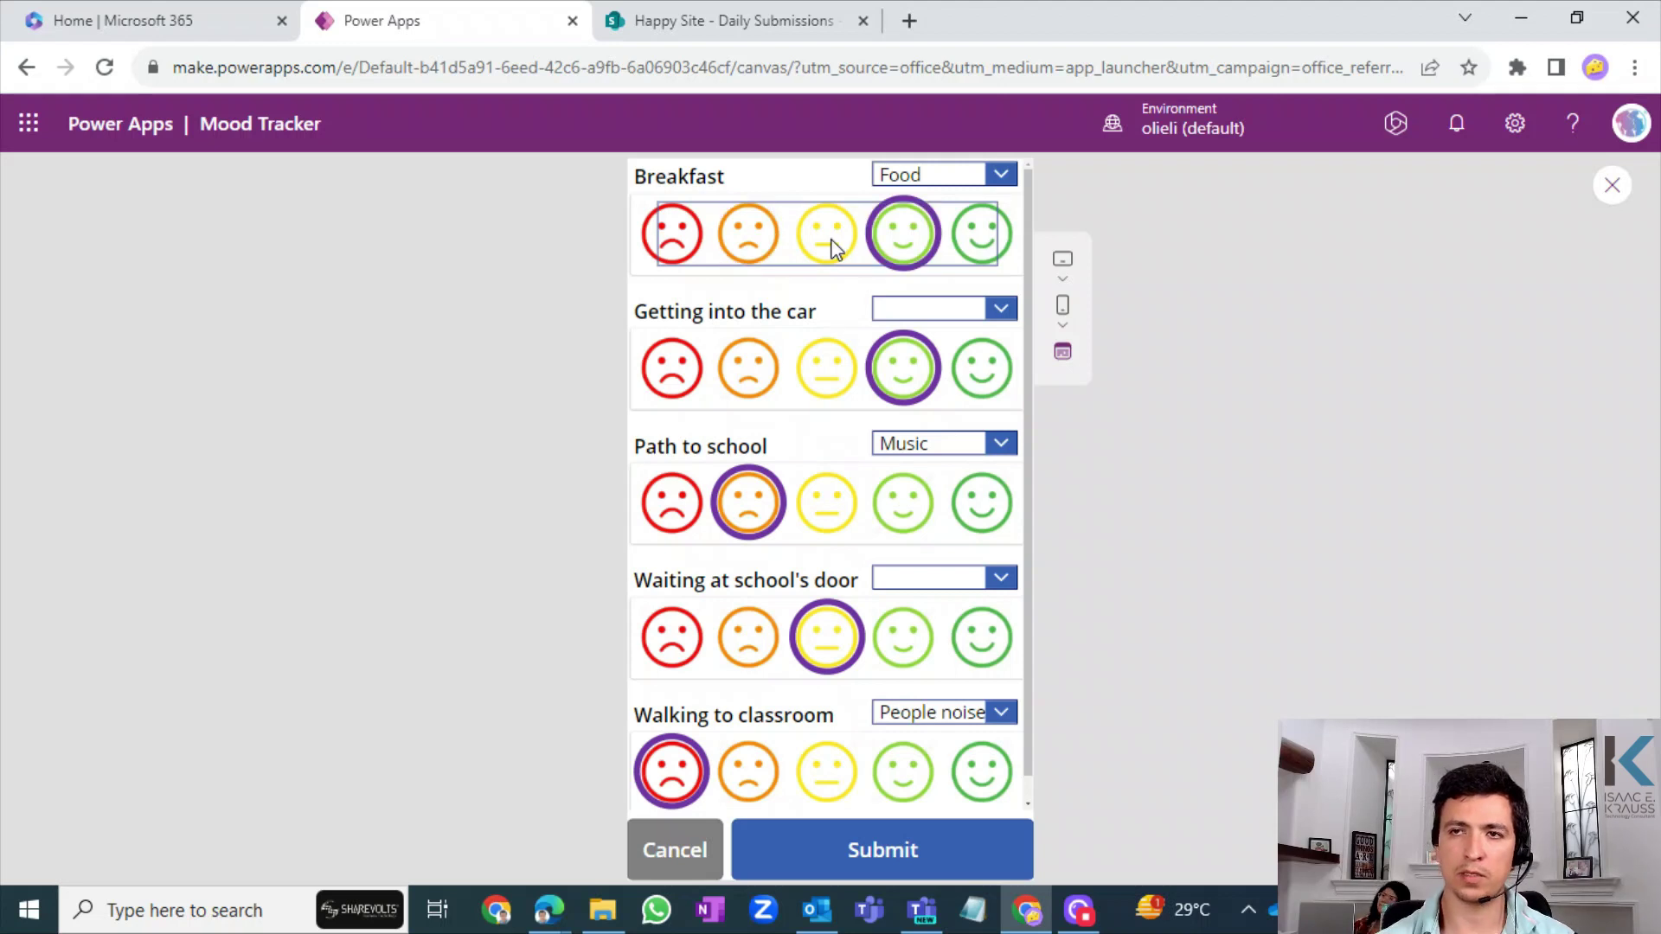
click(680, 241)
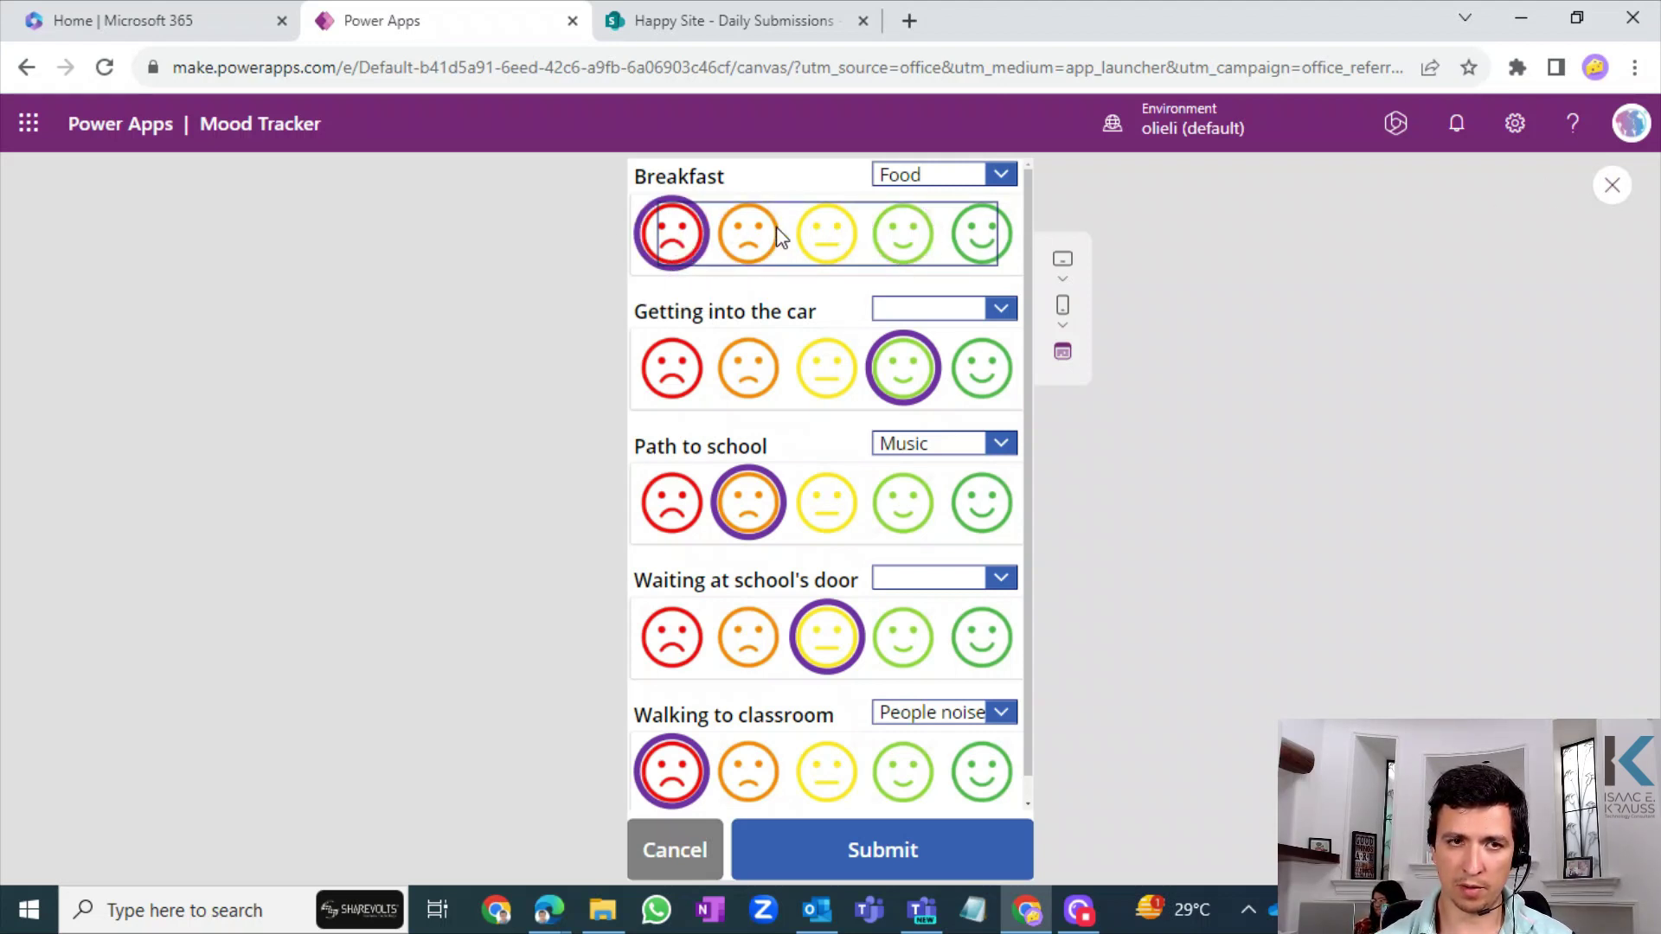
click(1611, 187)
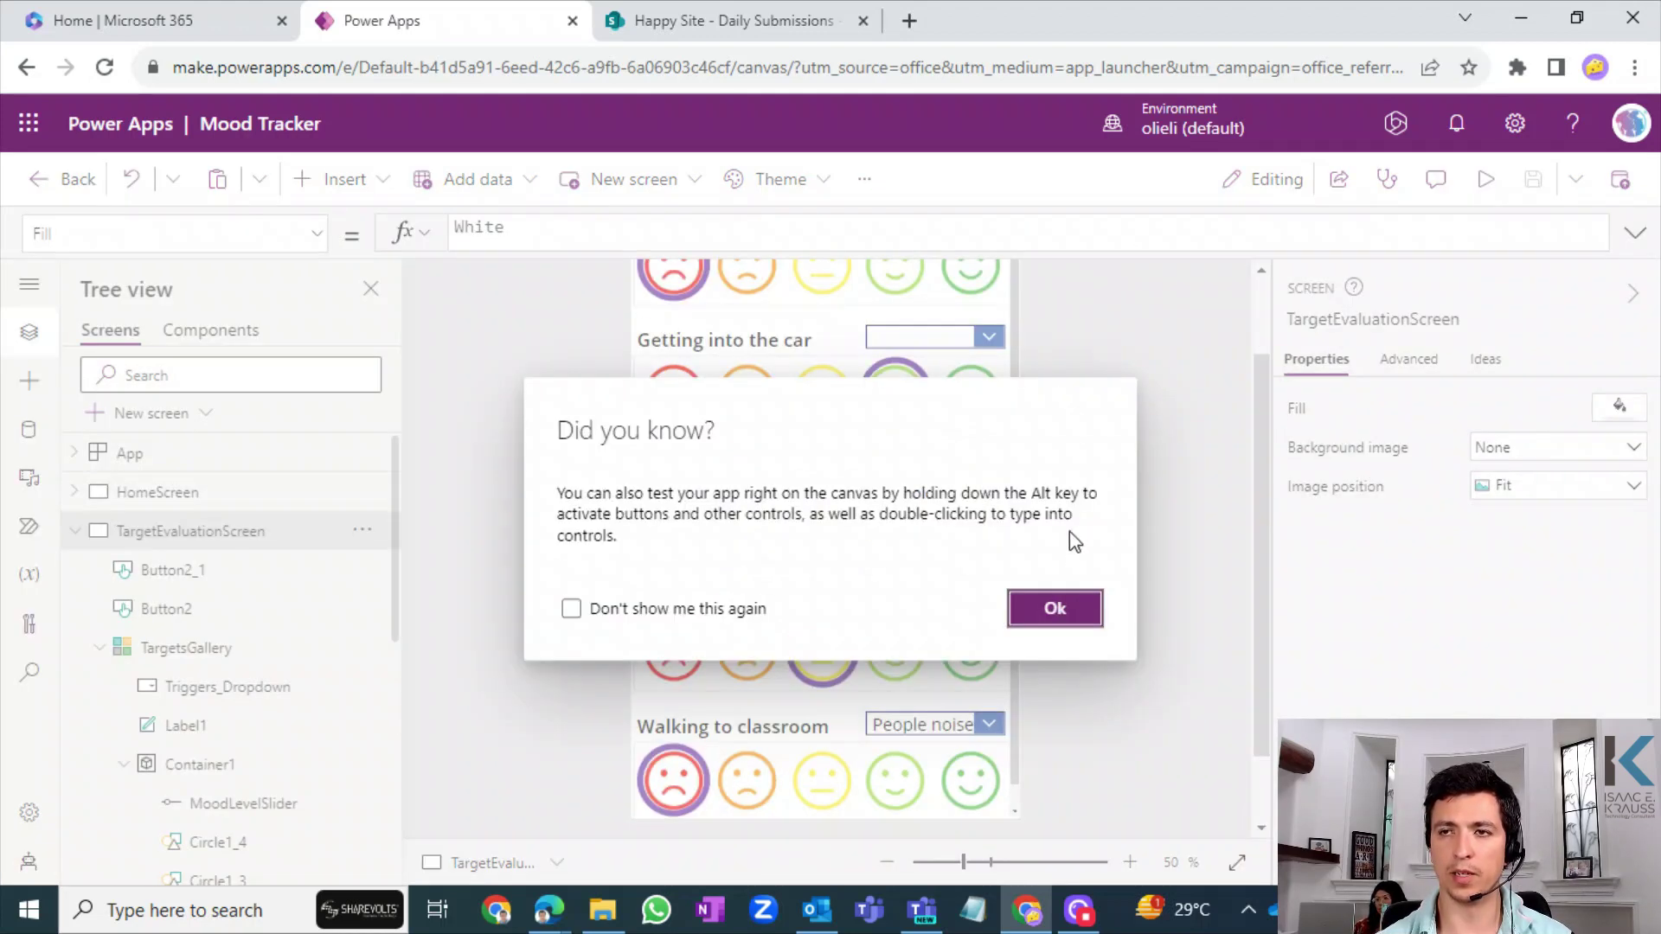
click(1059, 608)
scroll(1261, 299, up, 2)
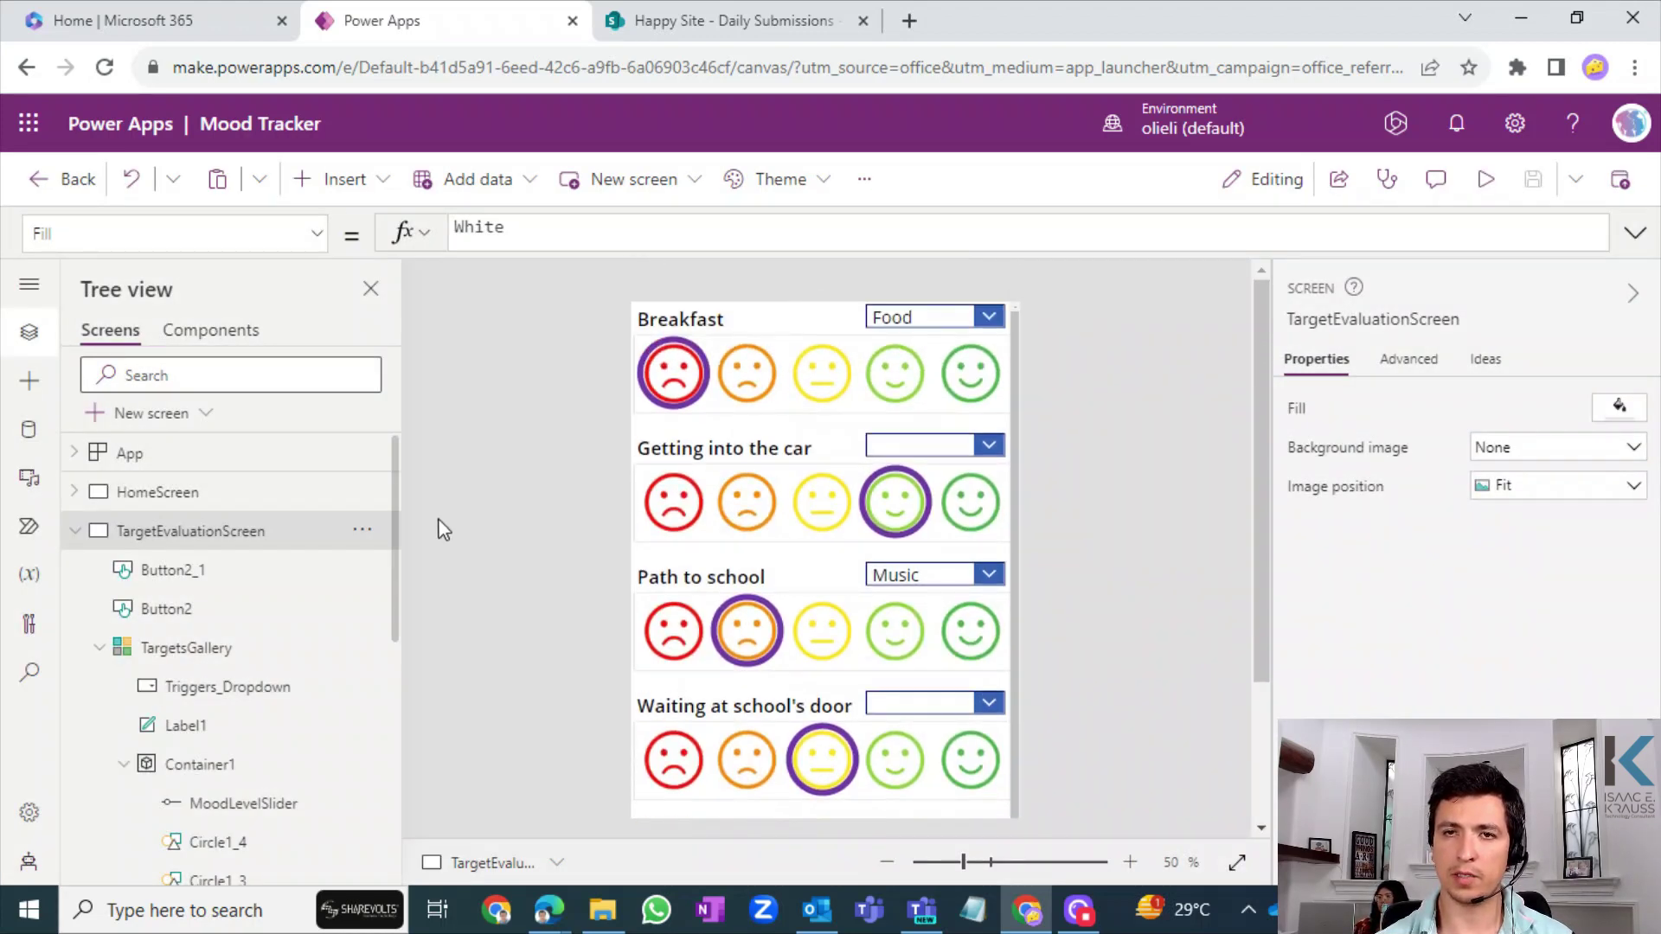
- Locate the red Breakfast face's highlight circle in the control tree and search the insertable controls for "circ" without adding one
click(643, 356)
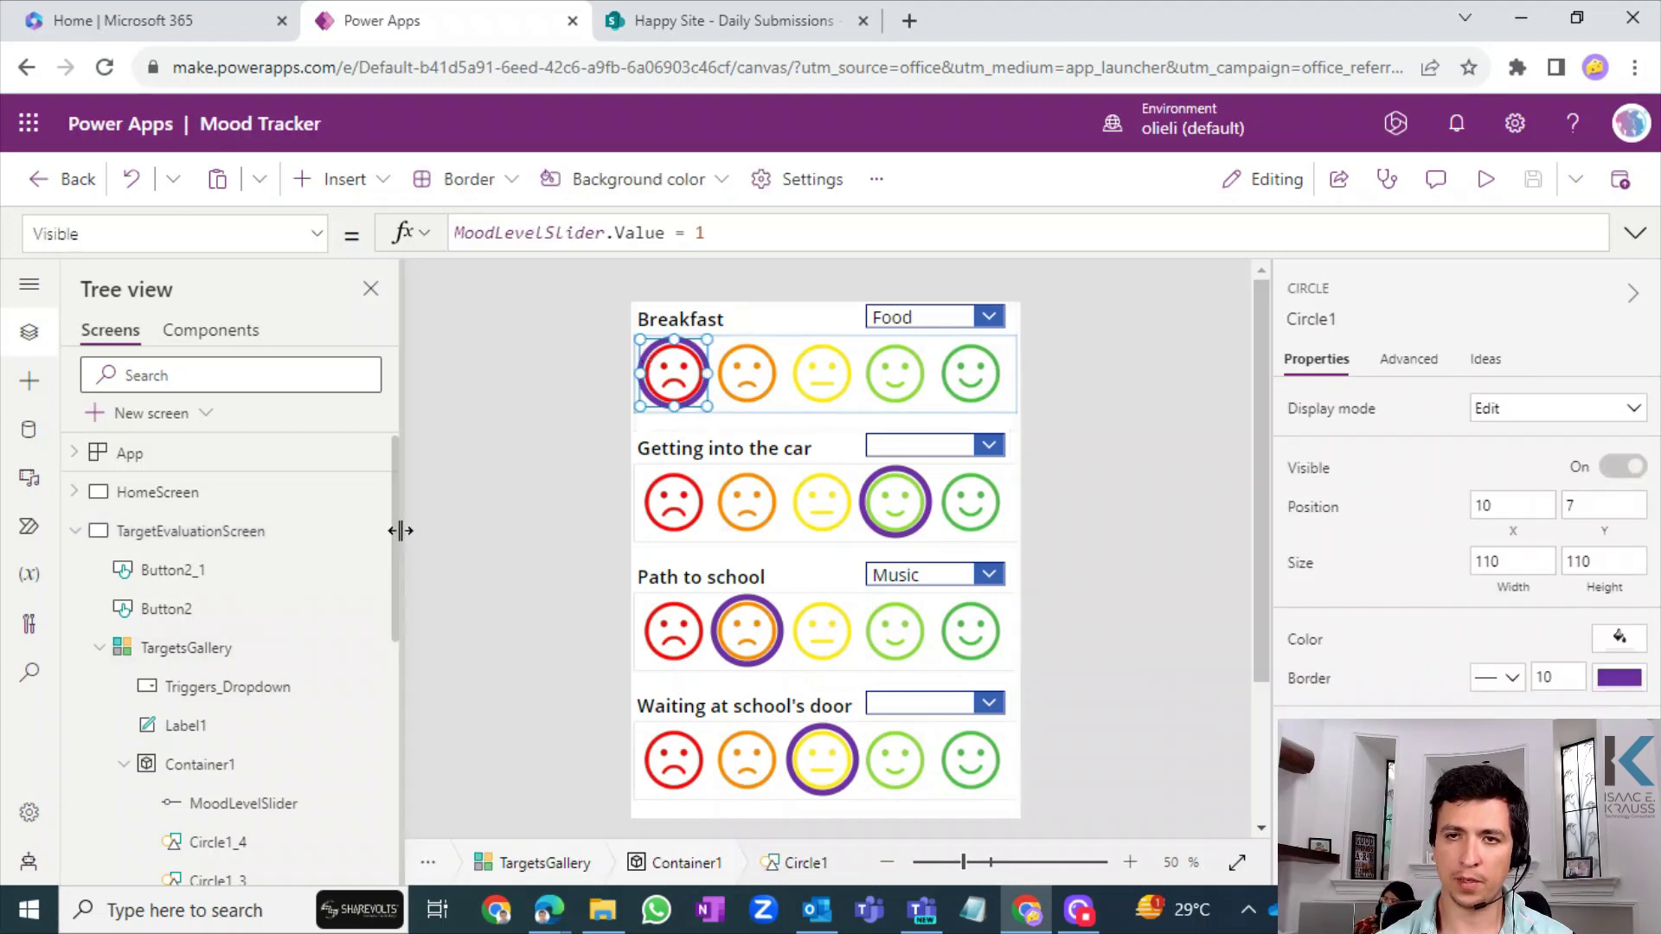
scroll(393, 562, down, 2)
drag(394, 595, 385, 714)
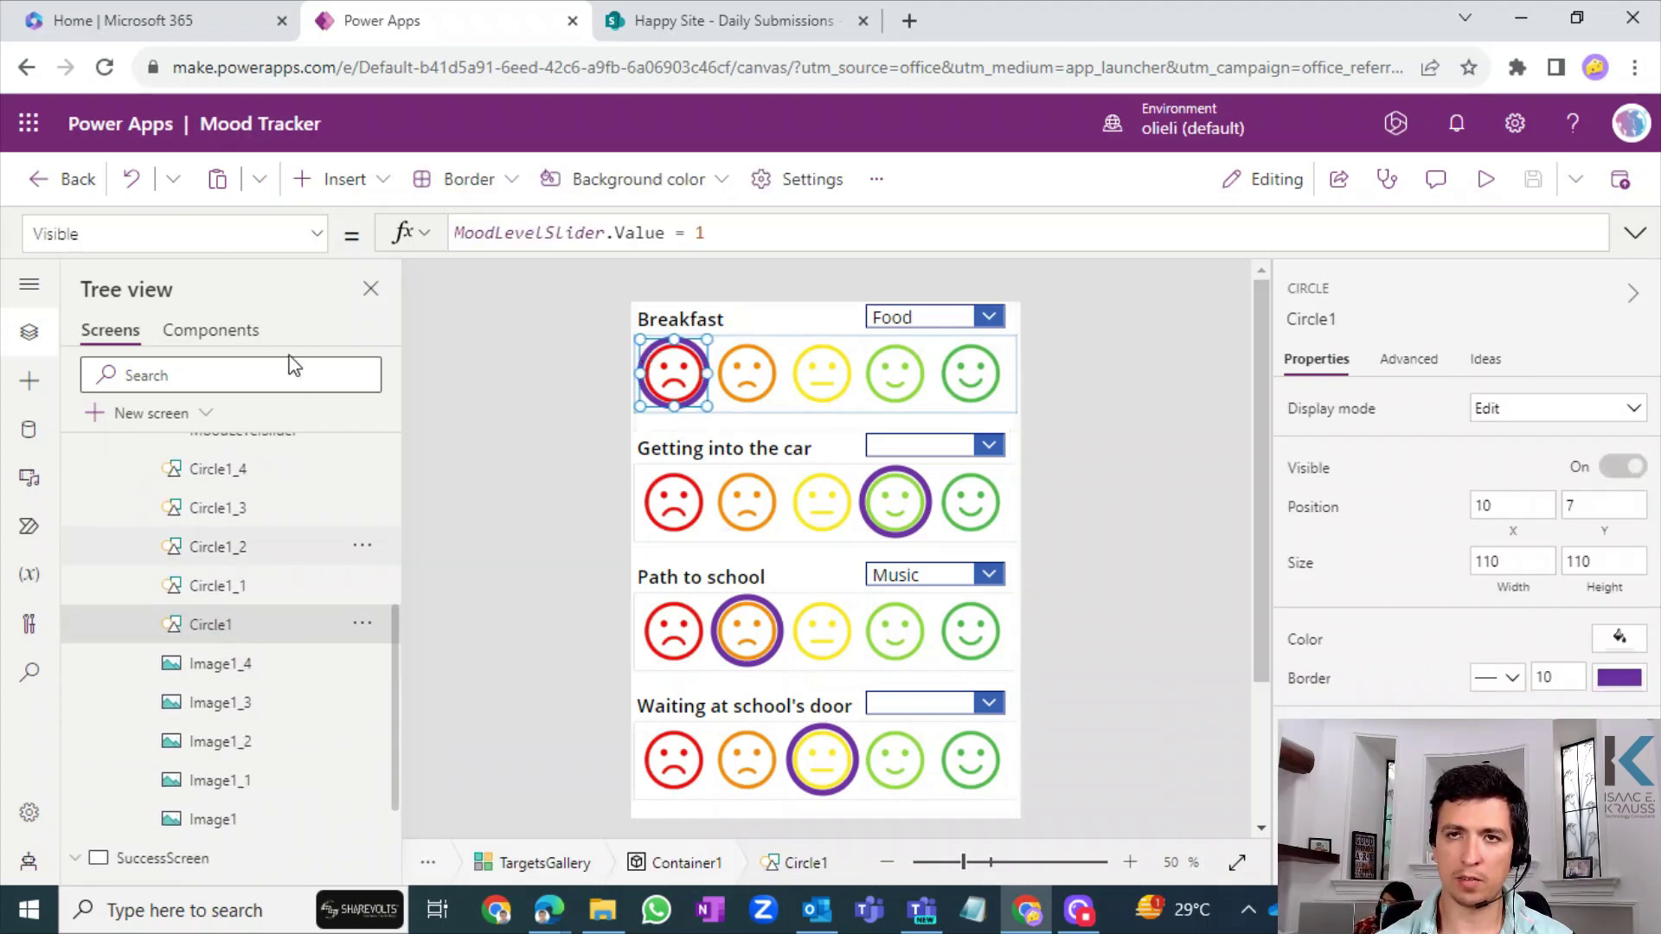
click(337, 180)
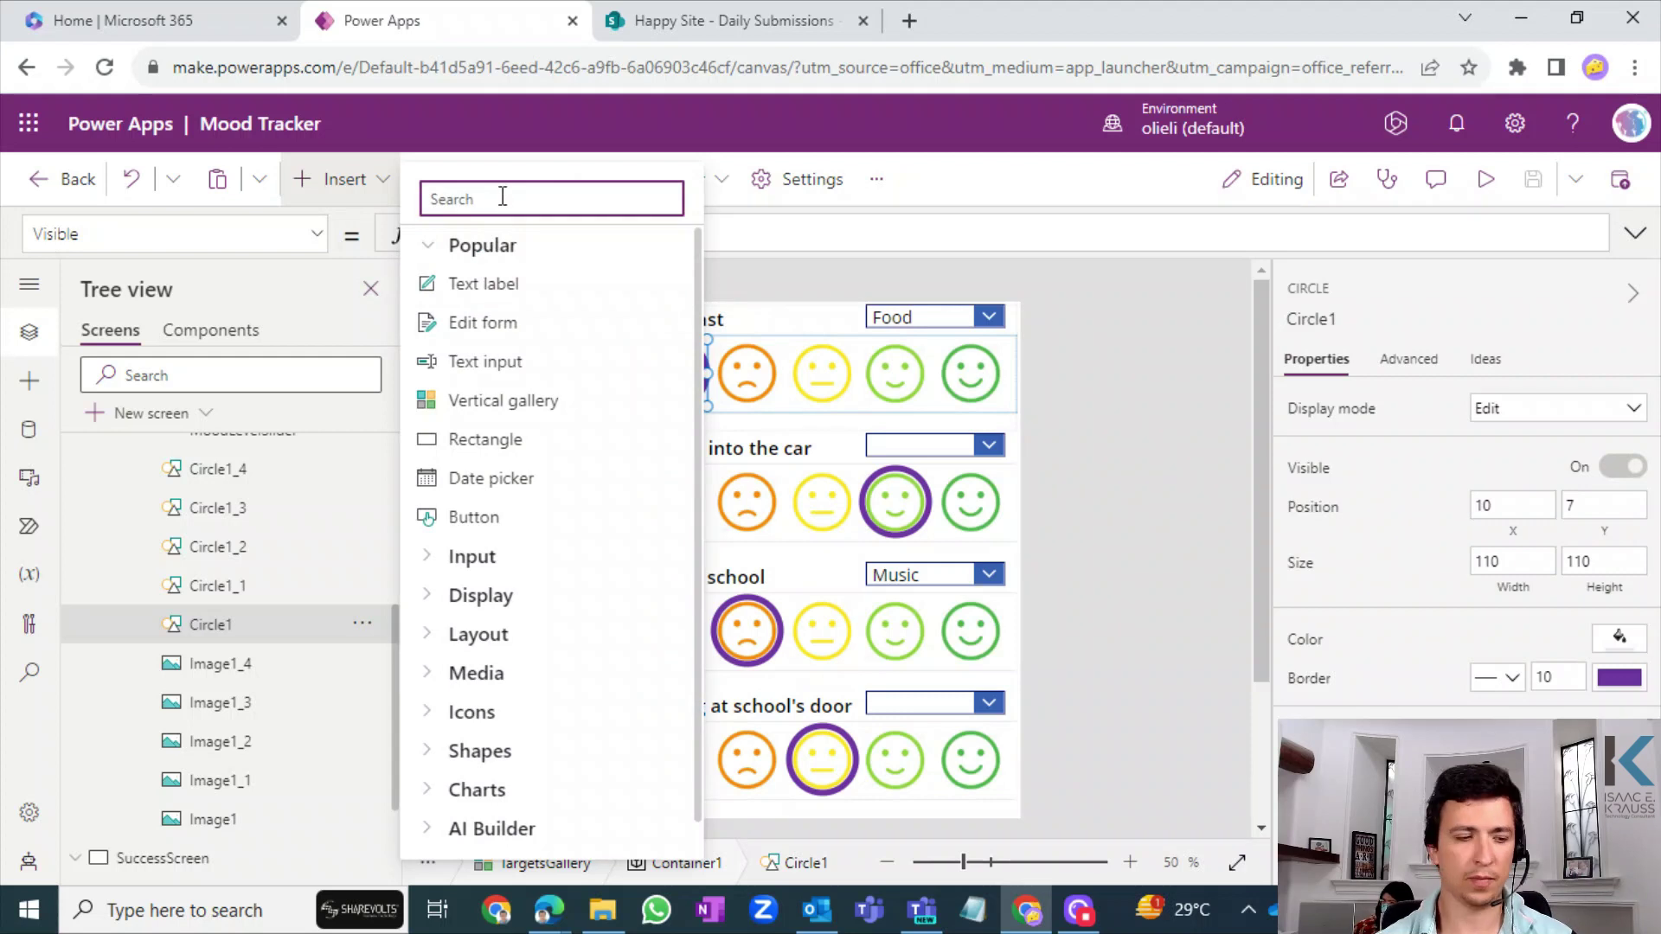
text(circ)
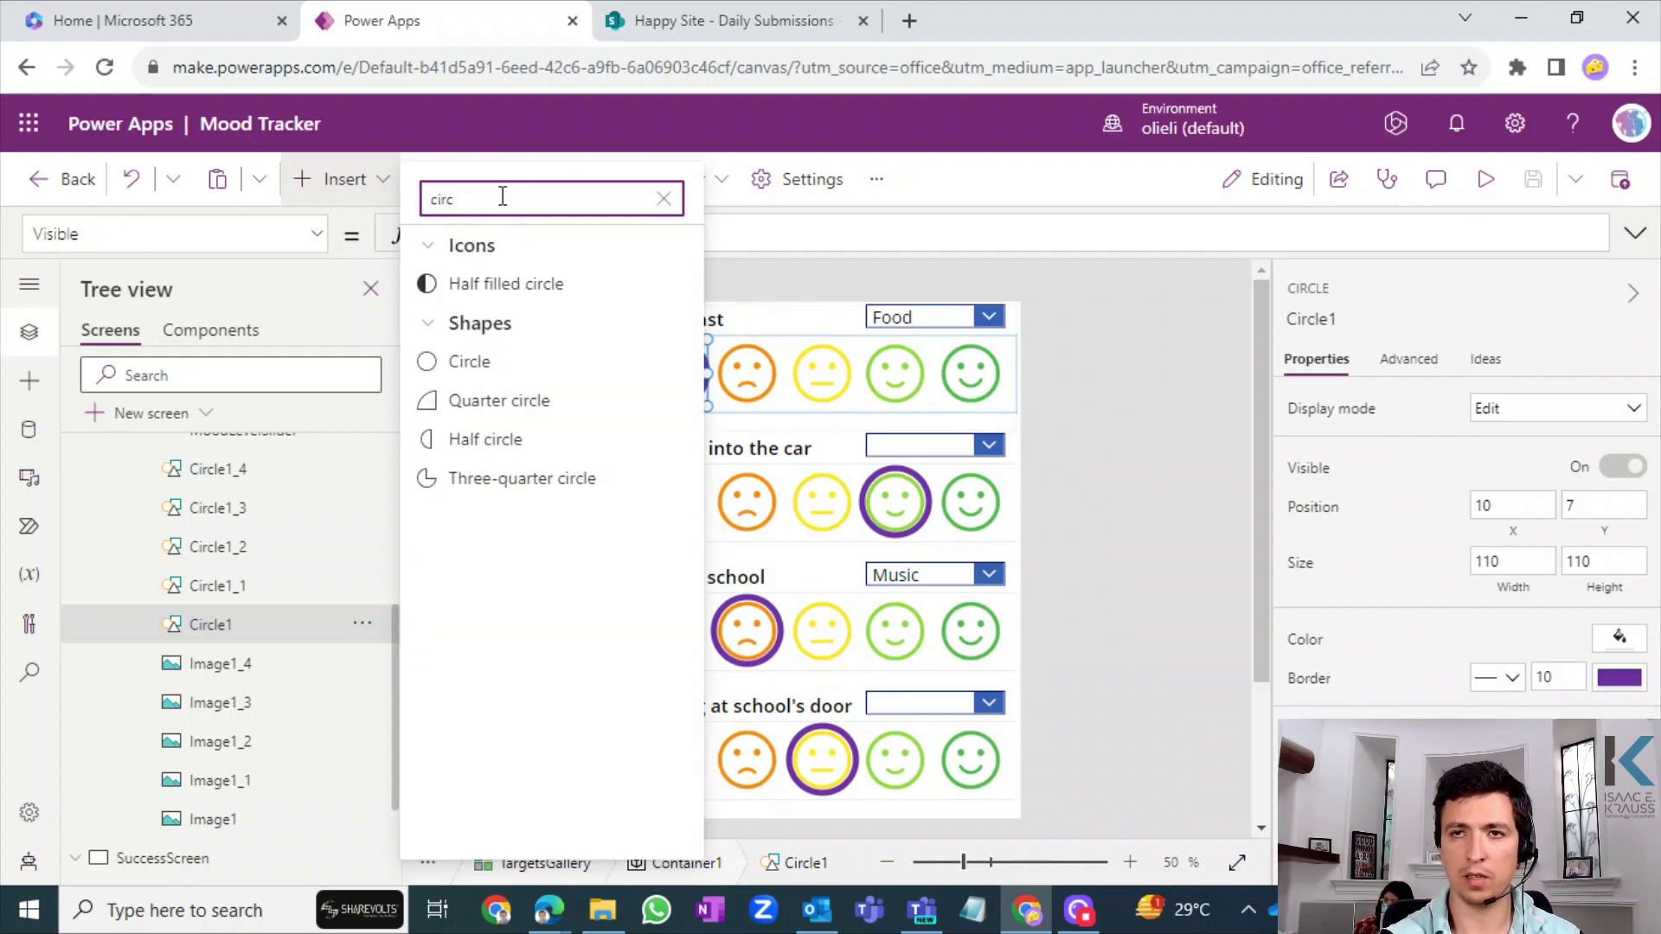
click(670, 192)
click(1066, 303)
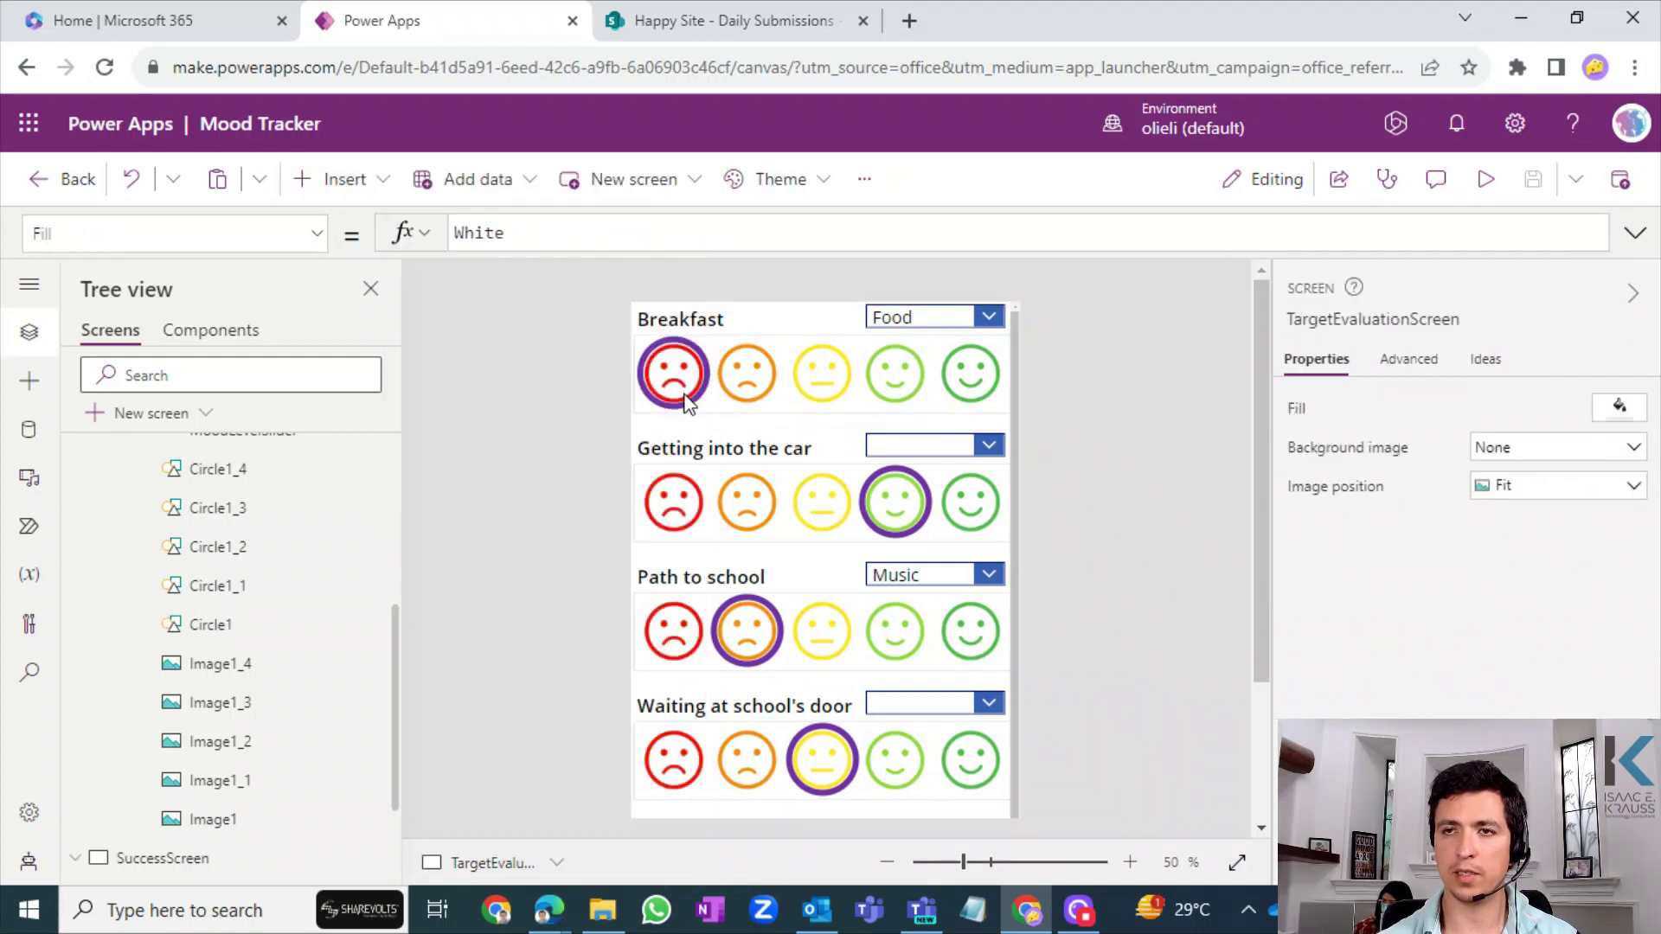
- Inspect the fill colour choices of Circle1 around the red face without changing the colour
click(210, 625)
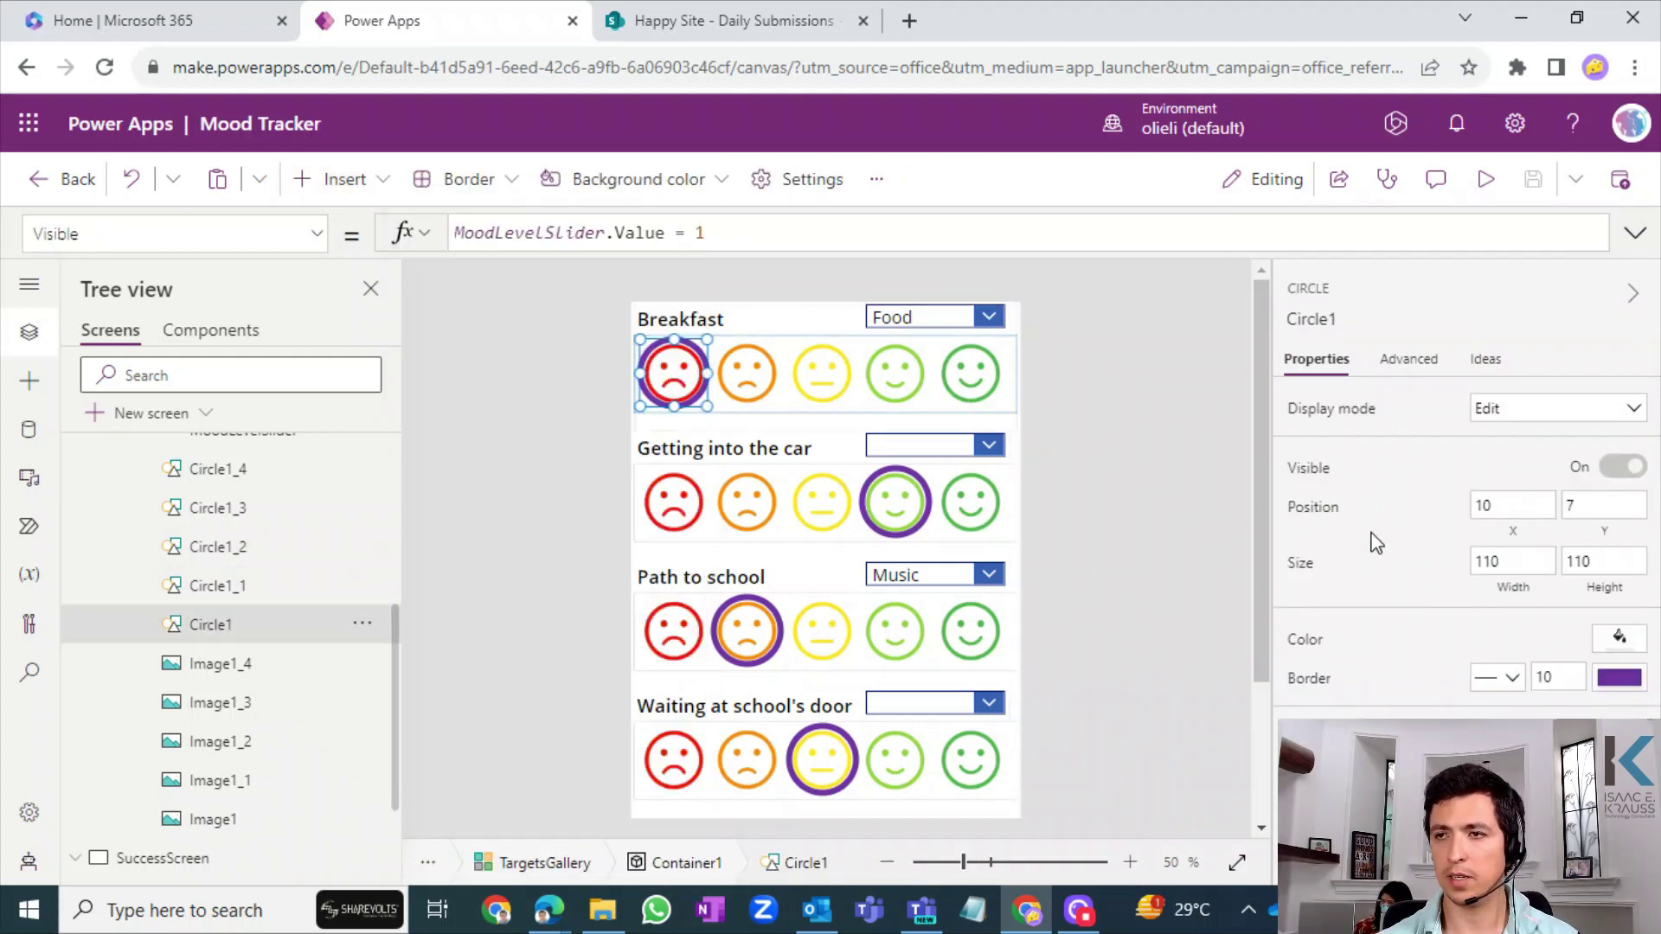
click(1602, 638)
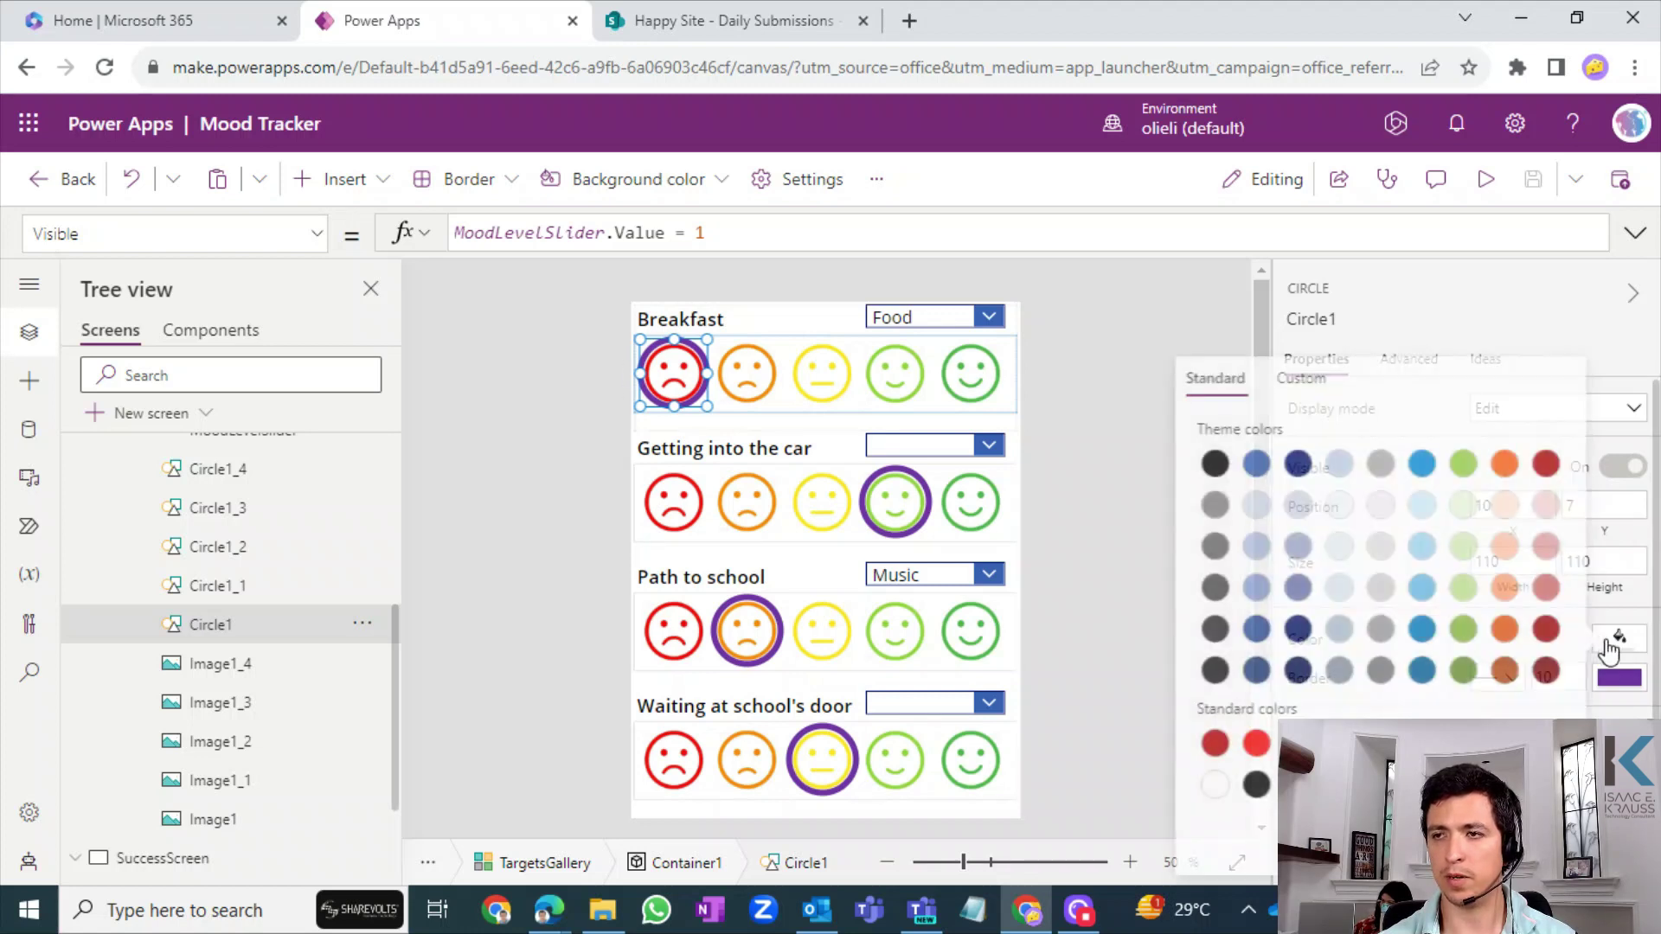
click(1446, 310)
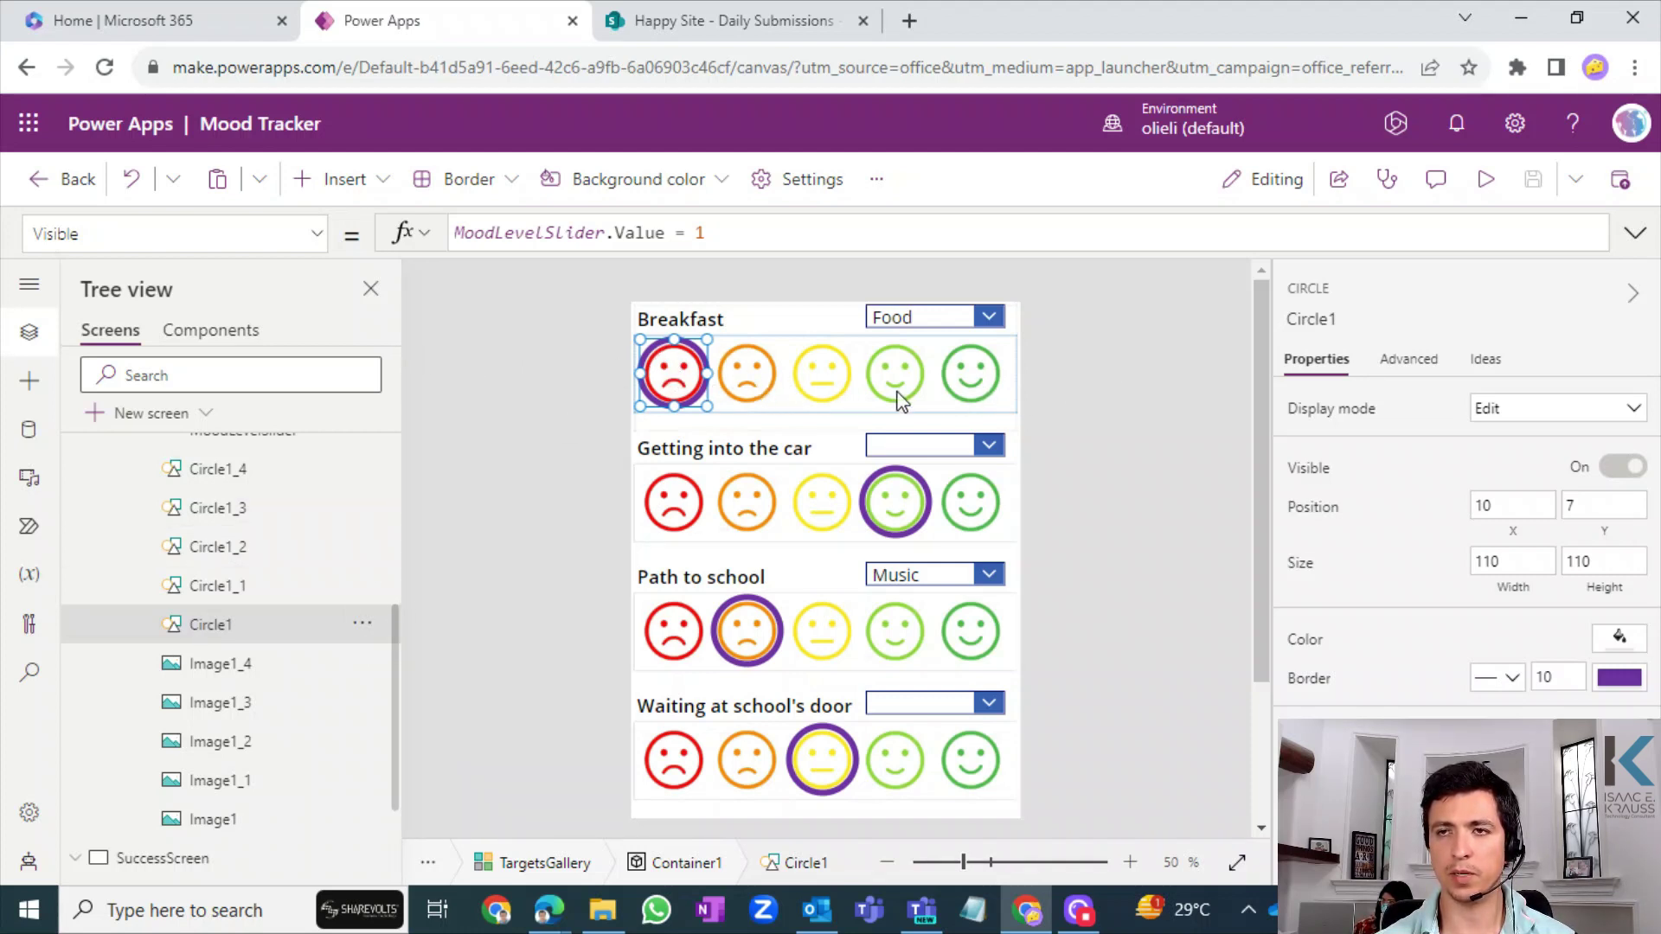
- Review the Visible formulas of Circle1_1 to Circle1_4, ending back on Circle1
click(256, 584)
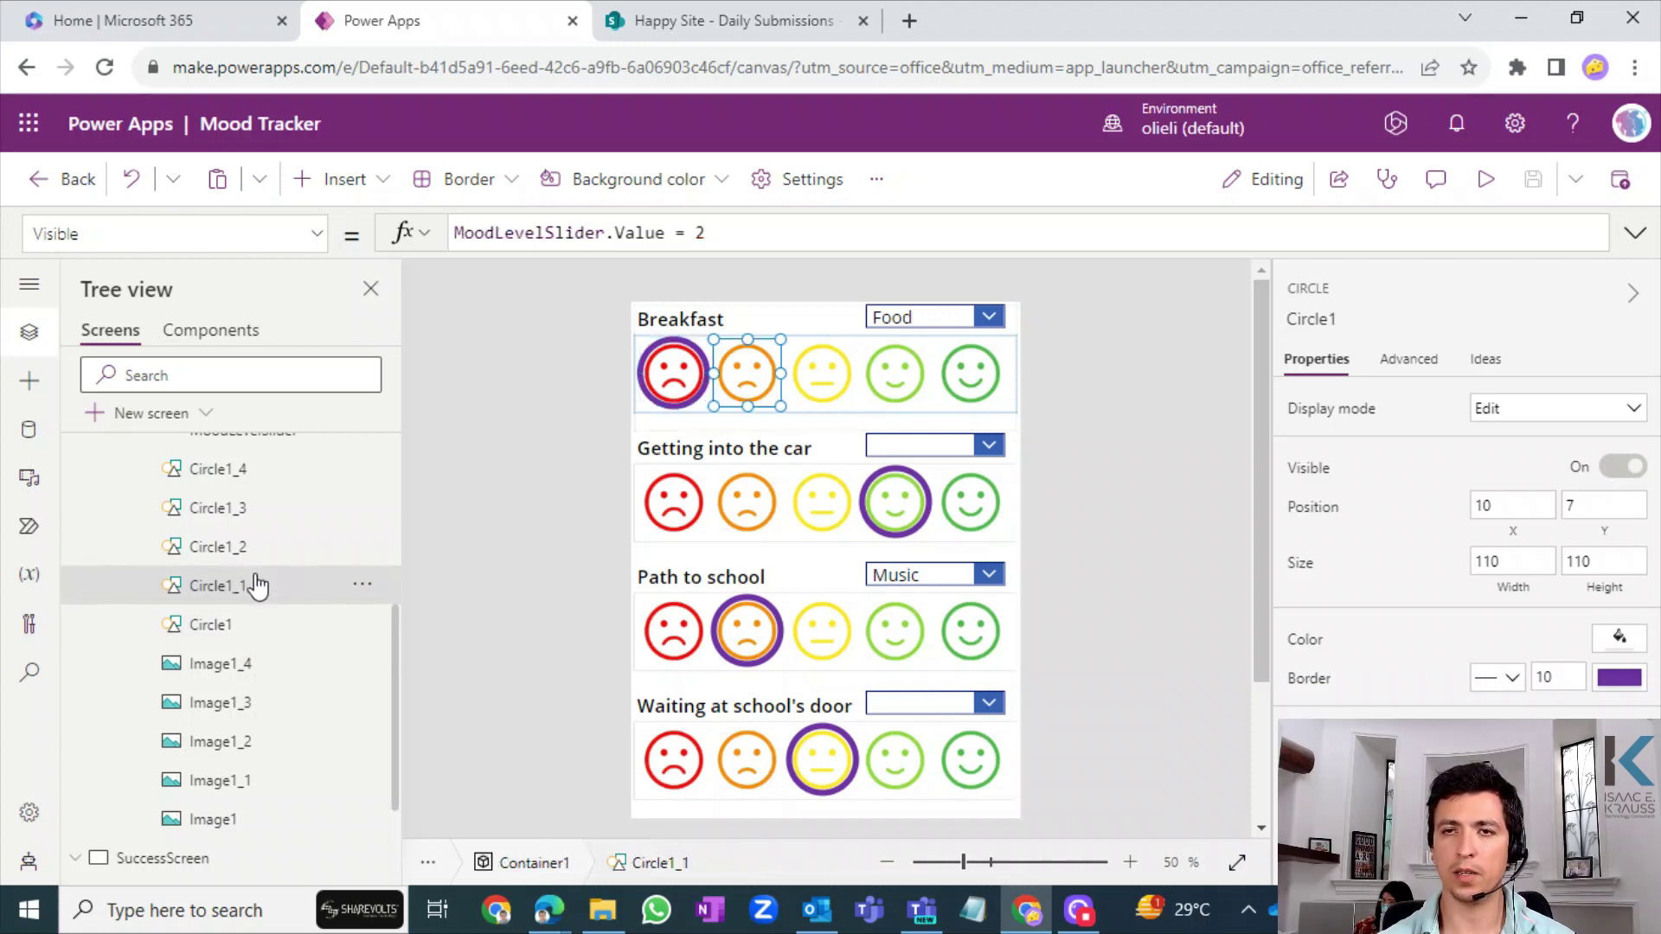
click(241, 547)
click(232, 508)
click(227, 470)
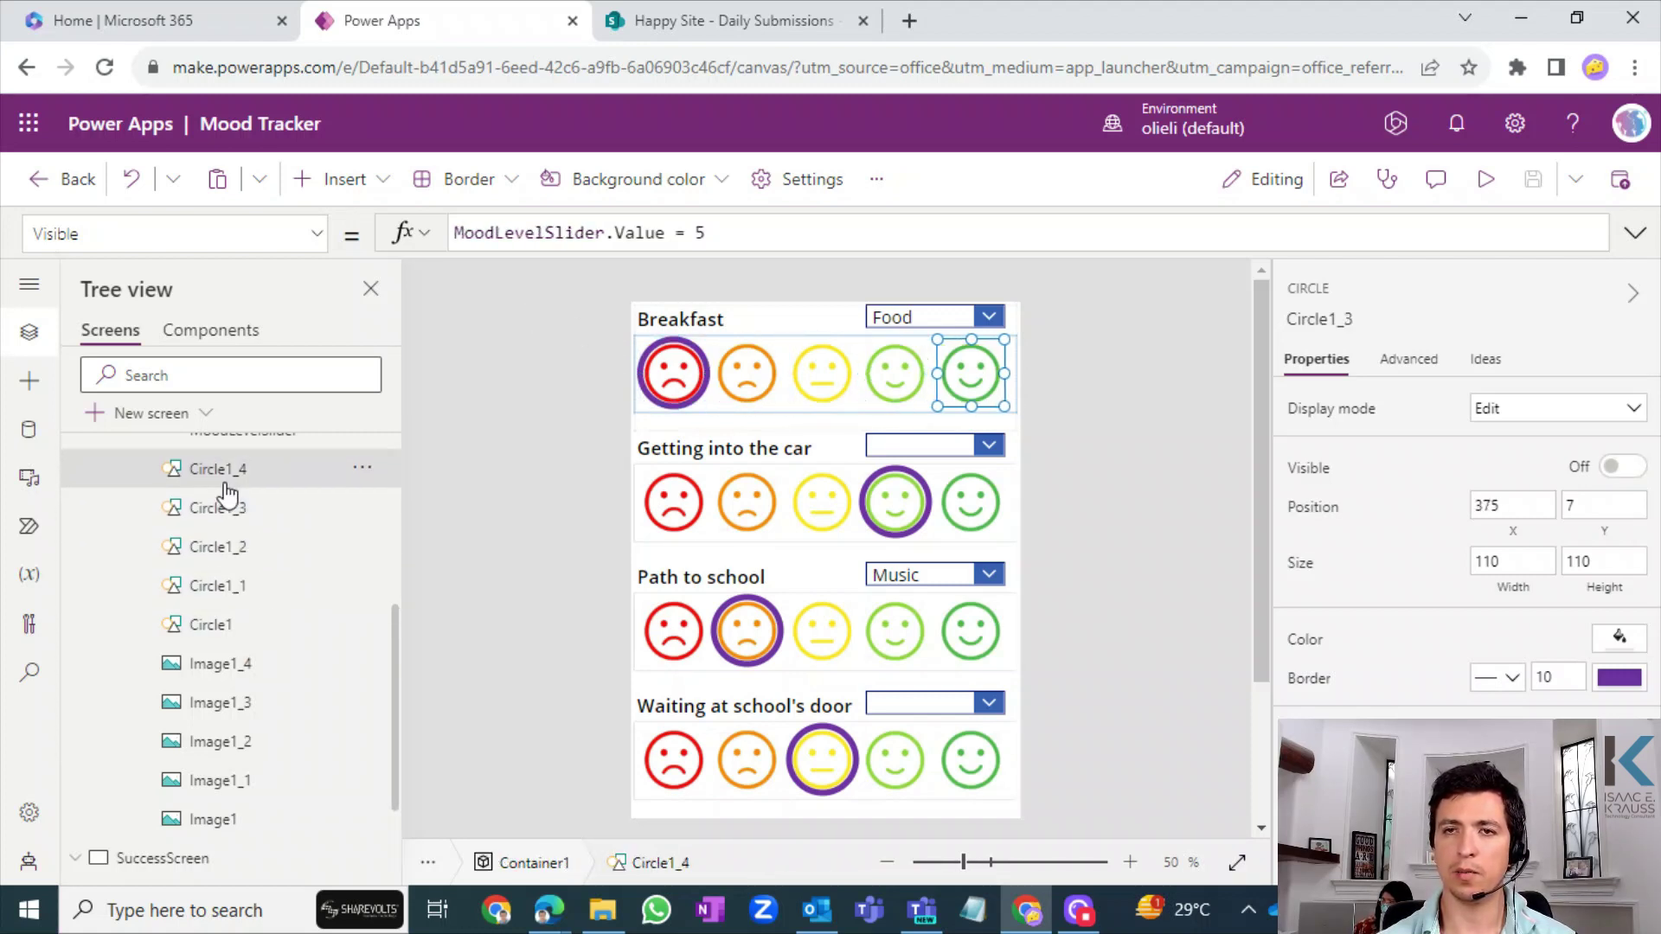
click(259, 626)
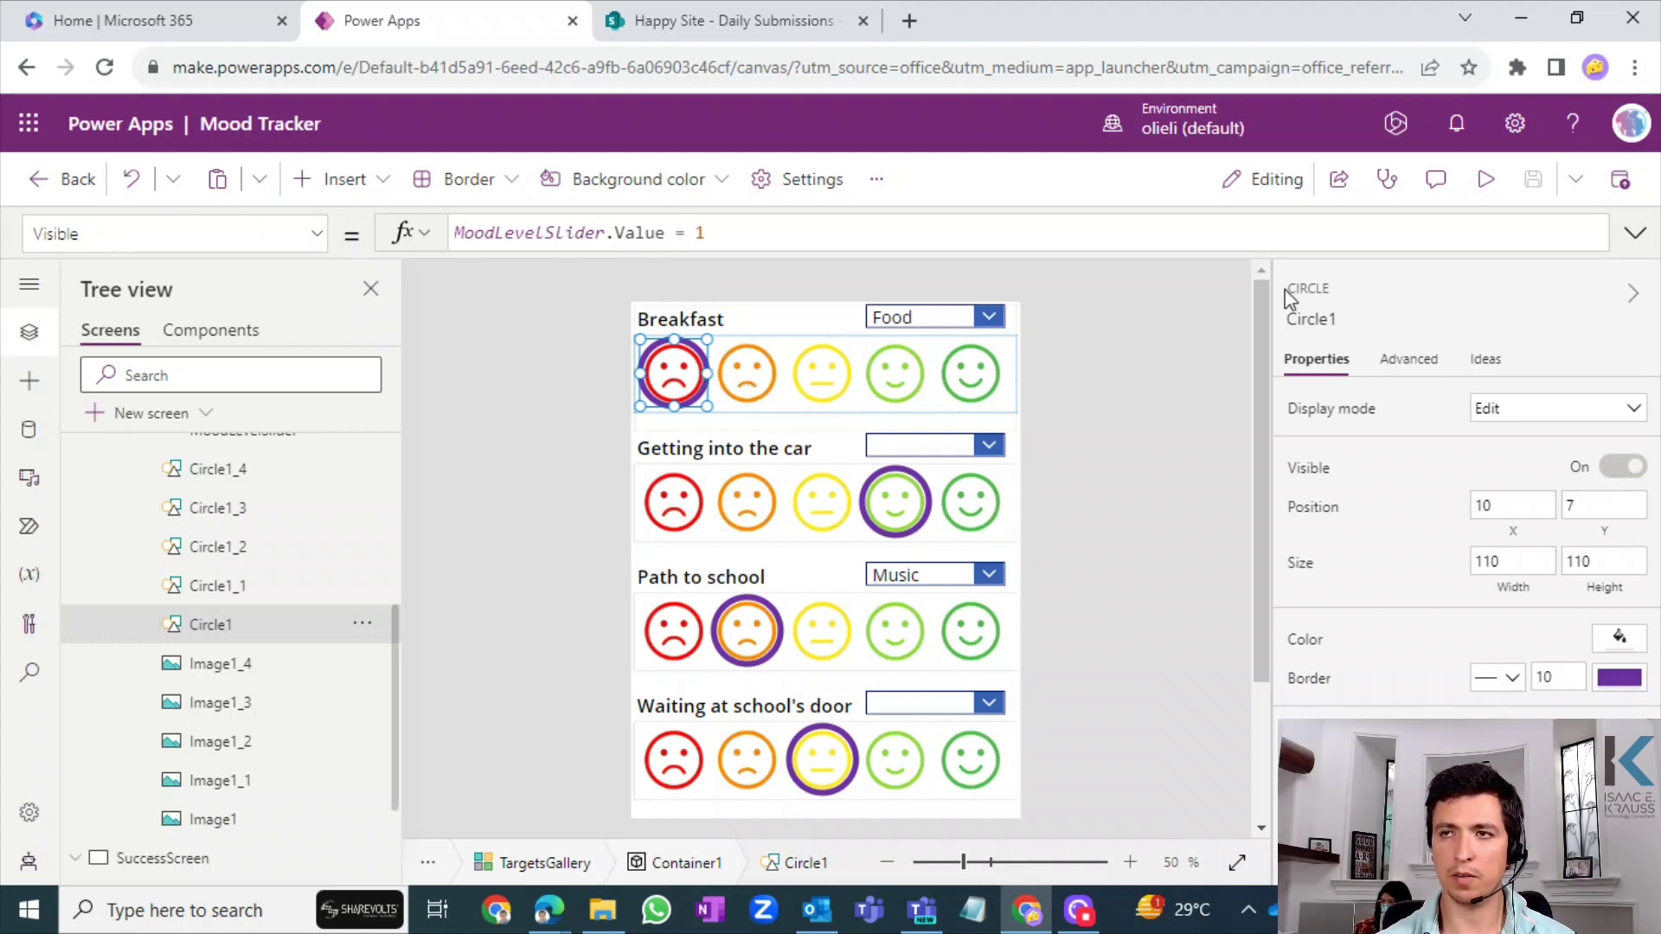
- In preview, rate Breakfast 2, Getting into the car 3, Path to school 1, Waiting at school's door 5 and Walking to classroom 2
click(1485, 180)
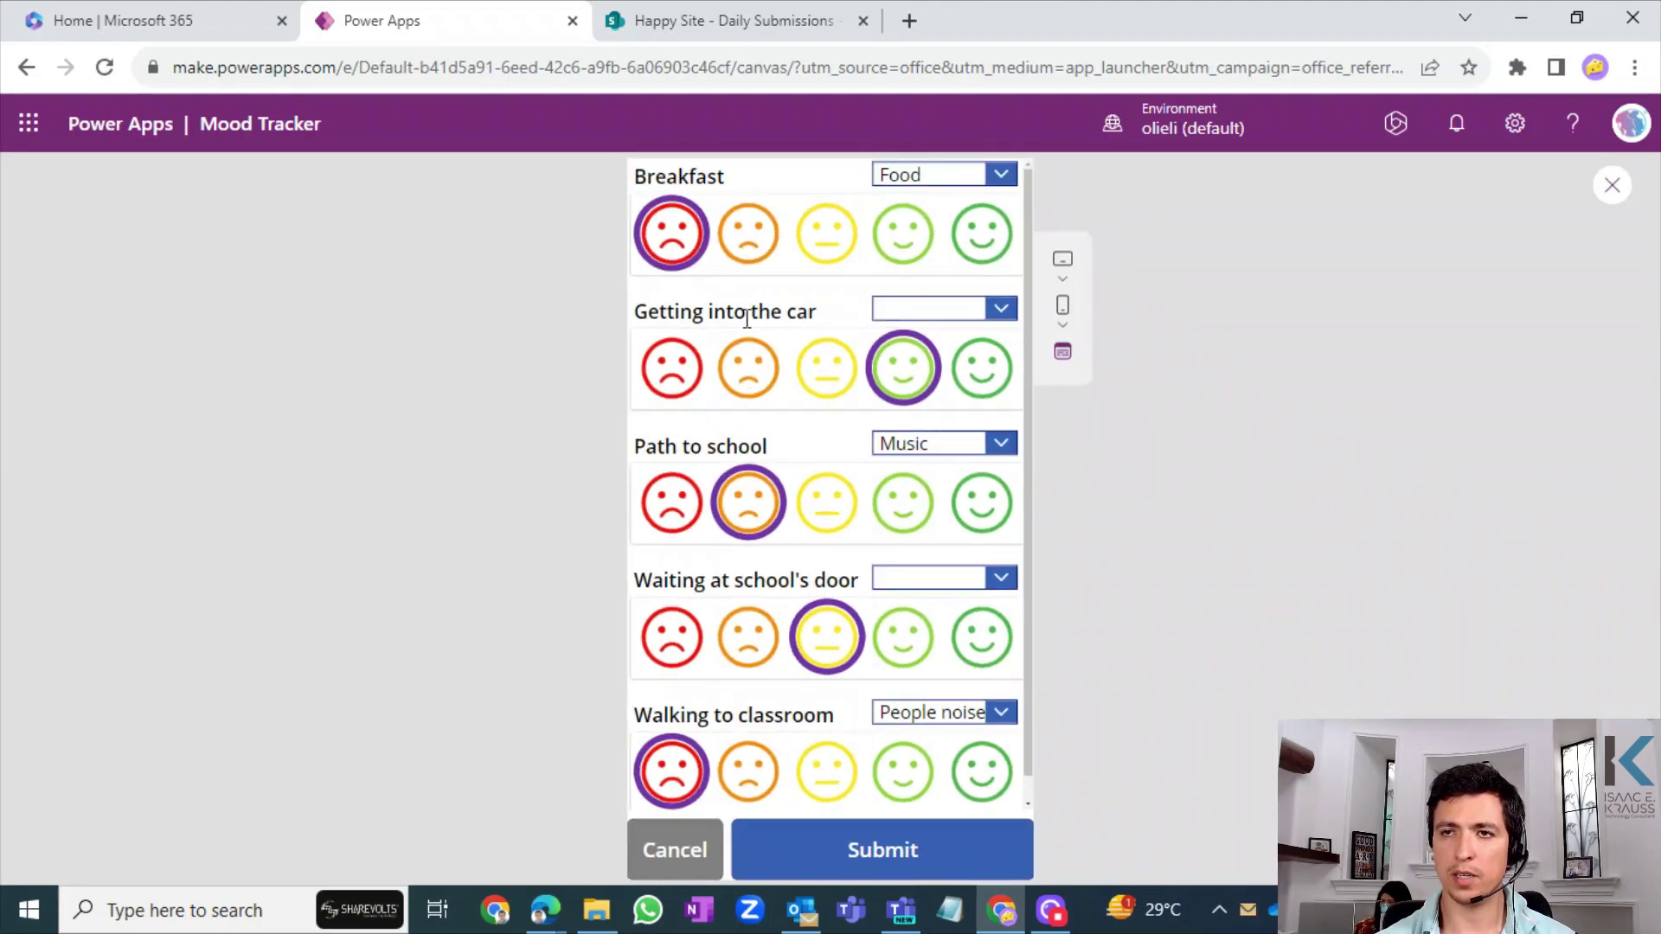
click(756, 255)
click(822, 381)
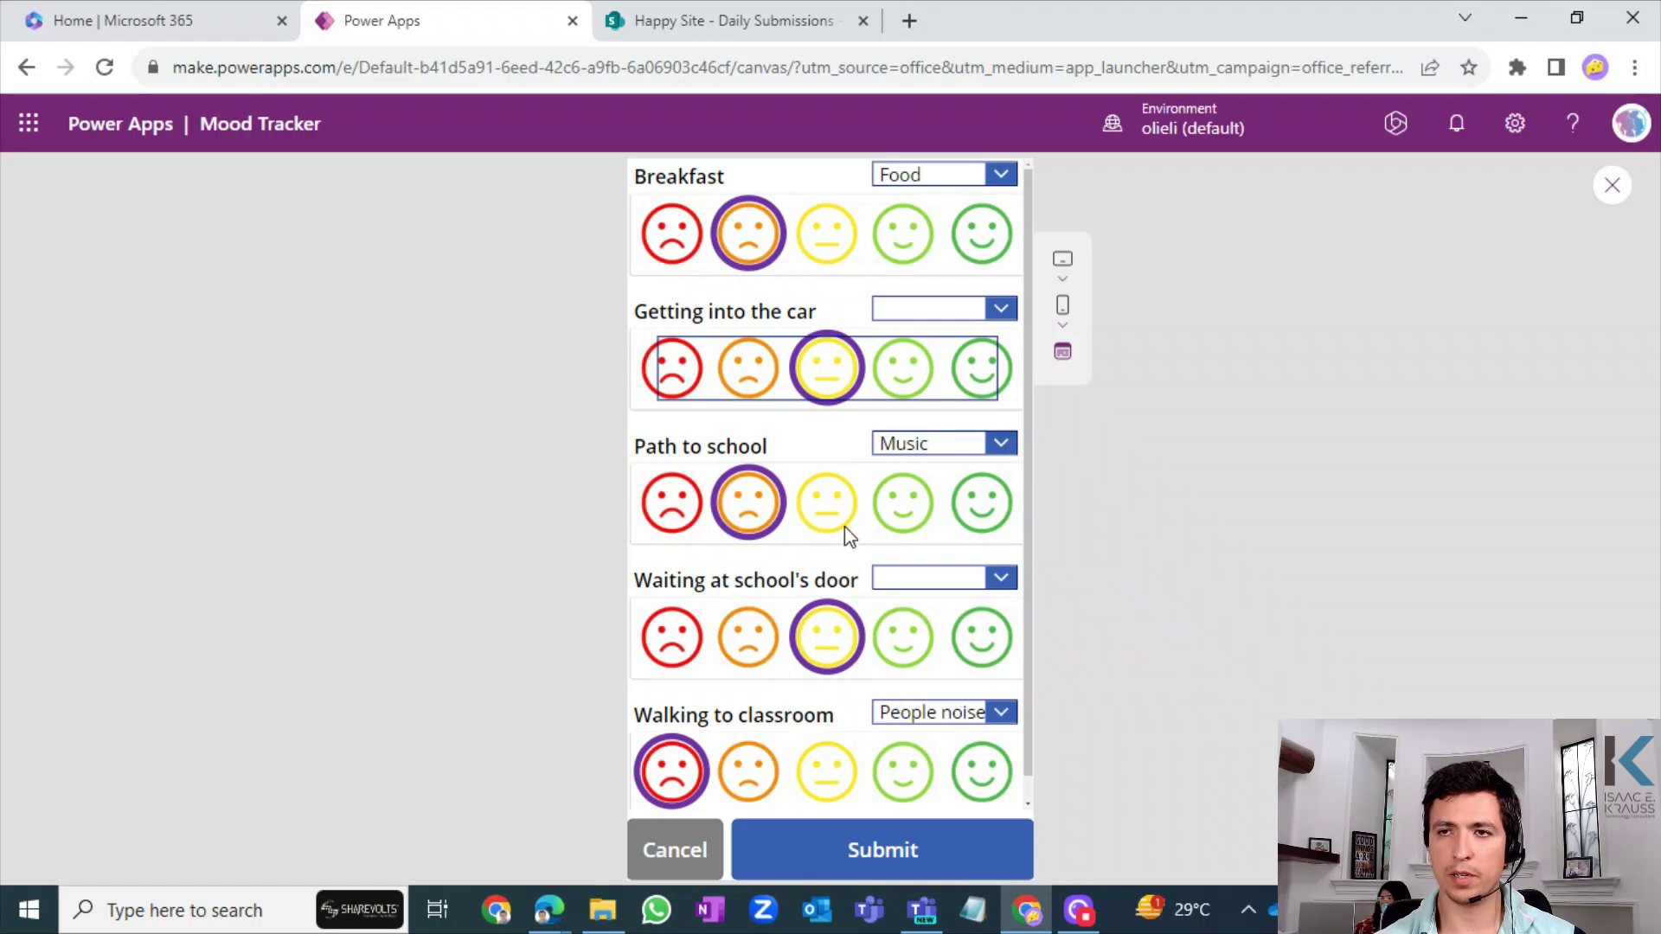
click(899, 514)
click(672, 506)
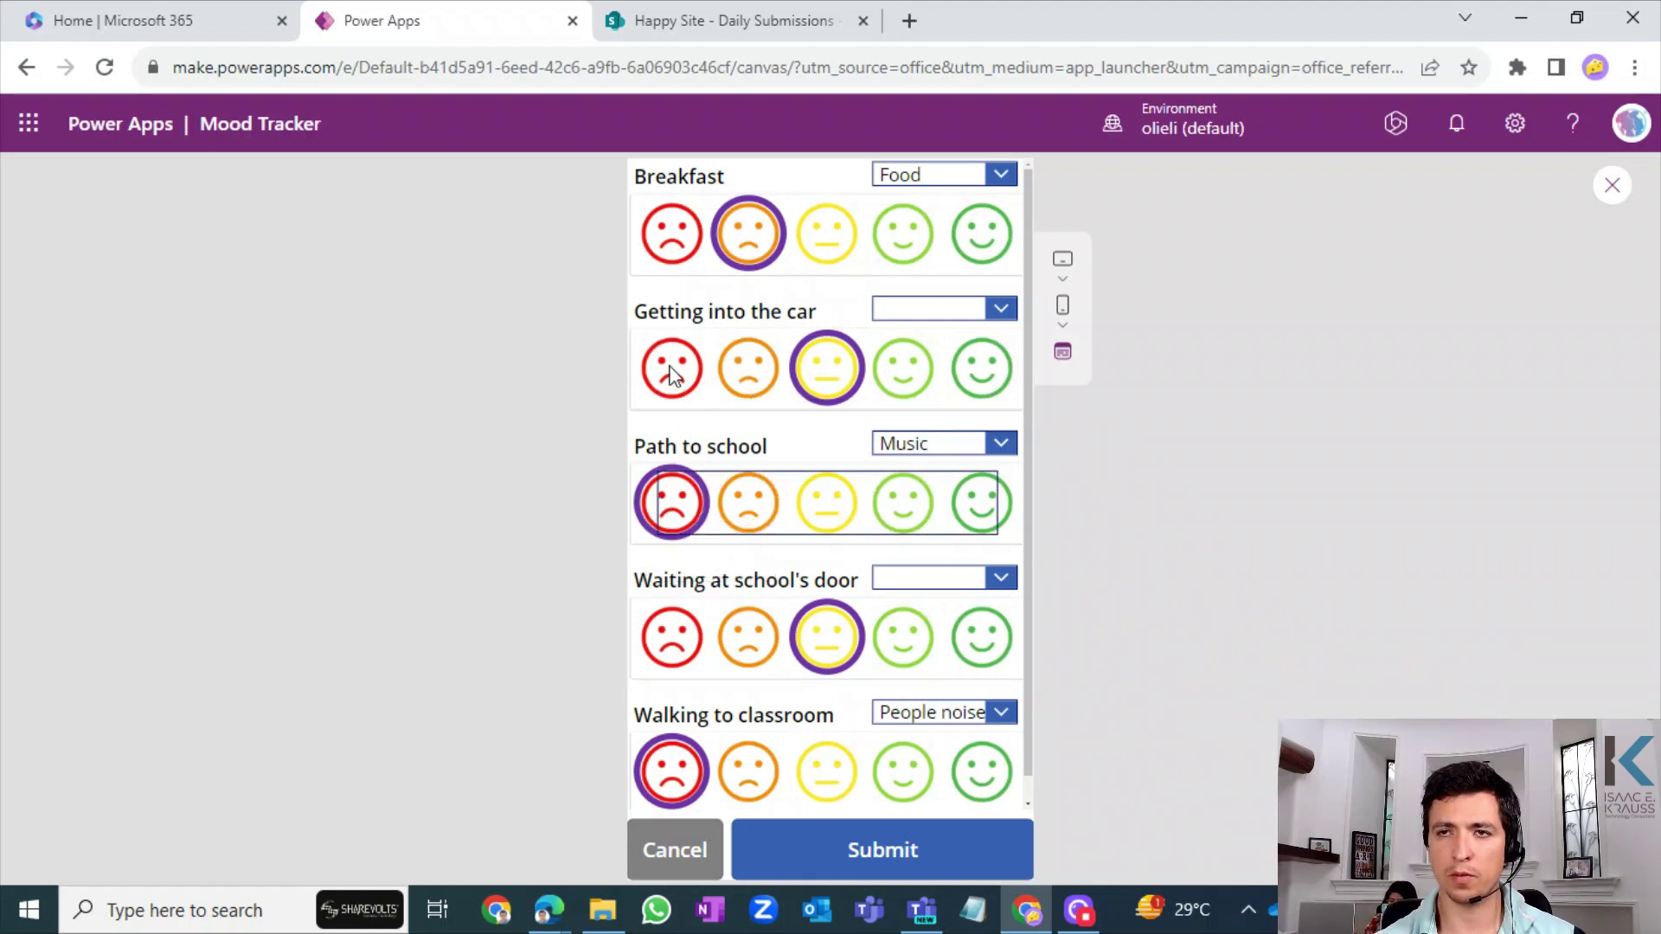
click(687, 636)
click(902, 638)
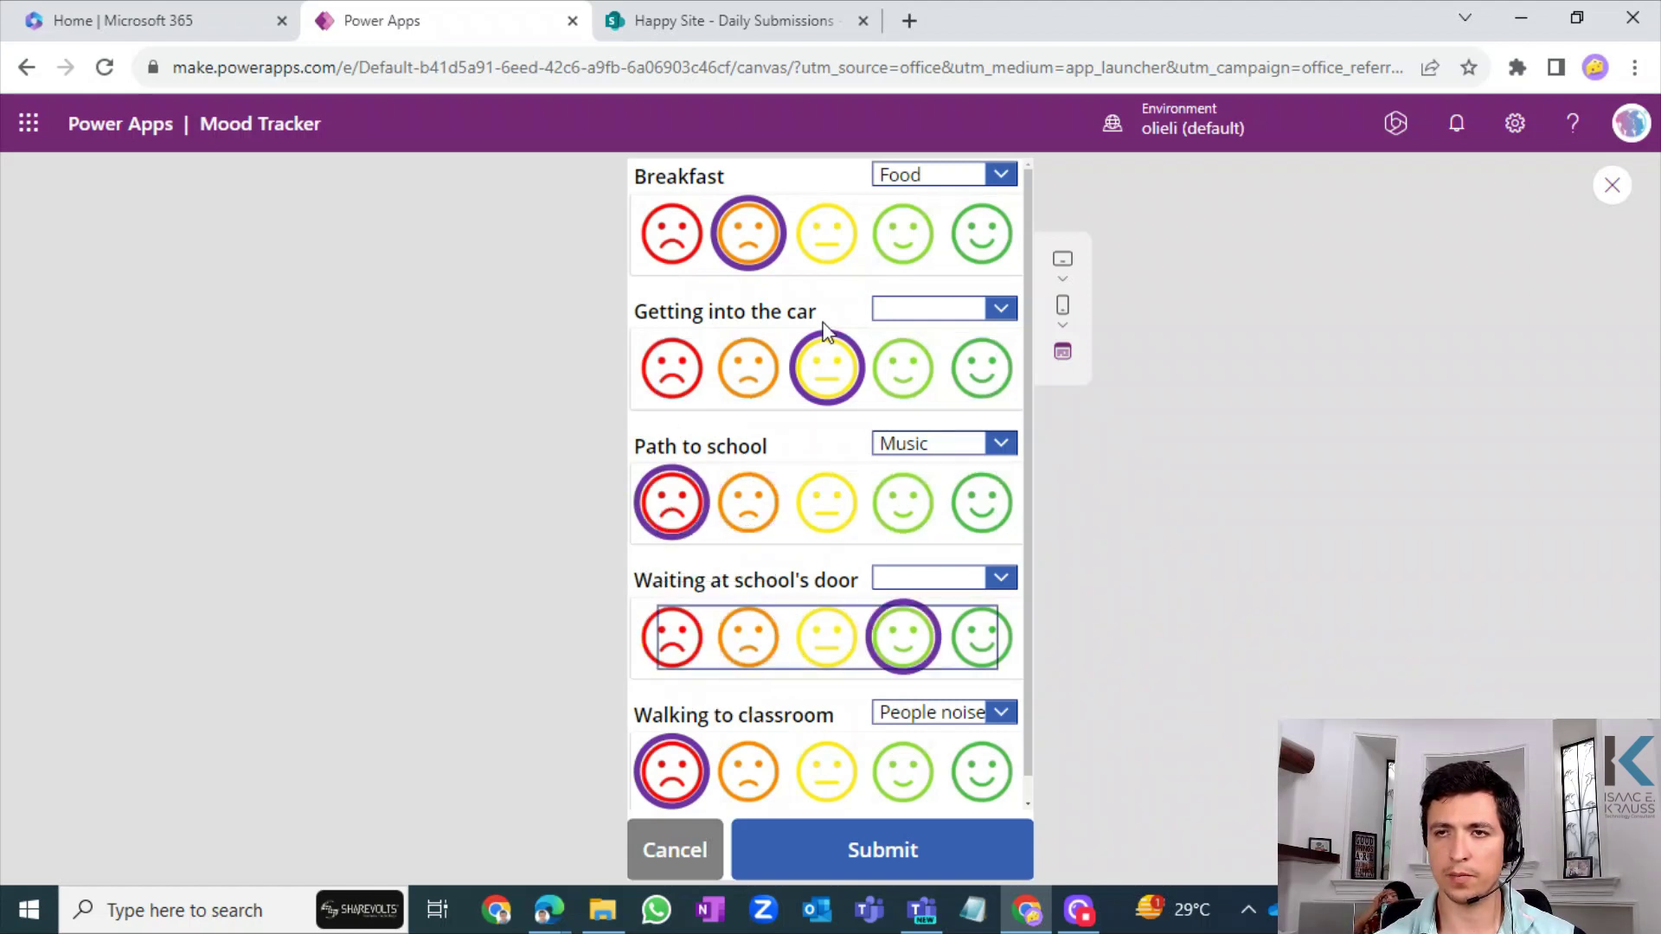
click(981, 642)
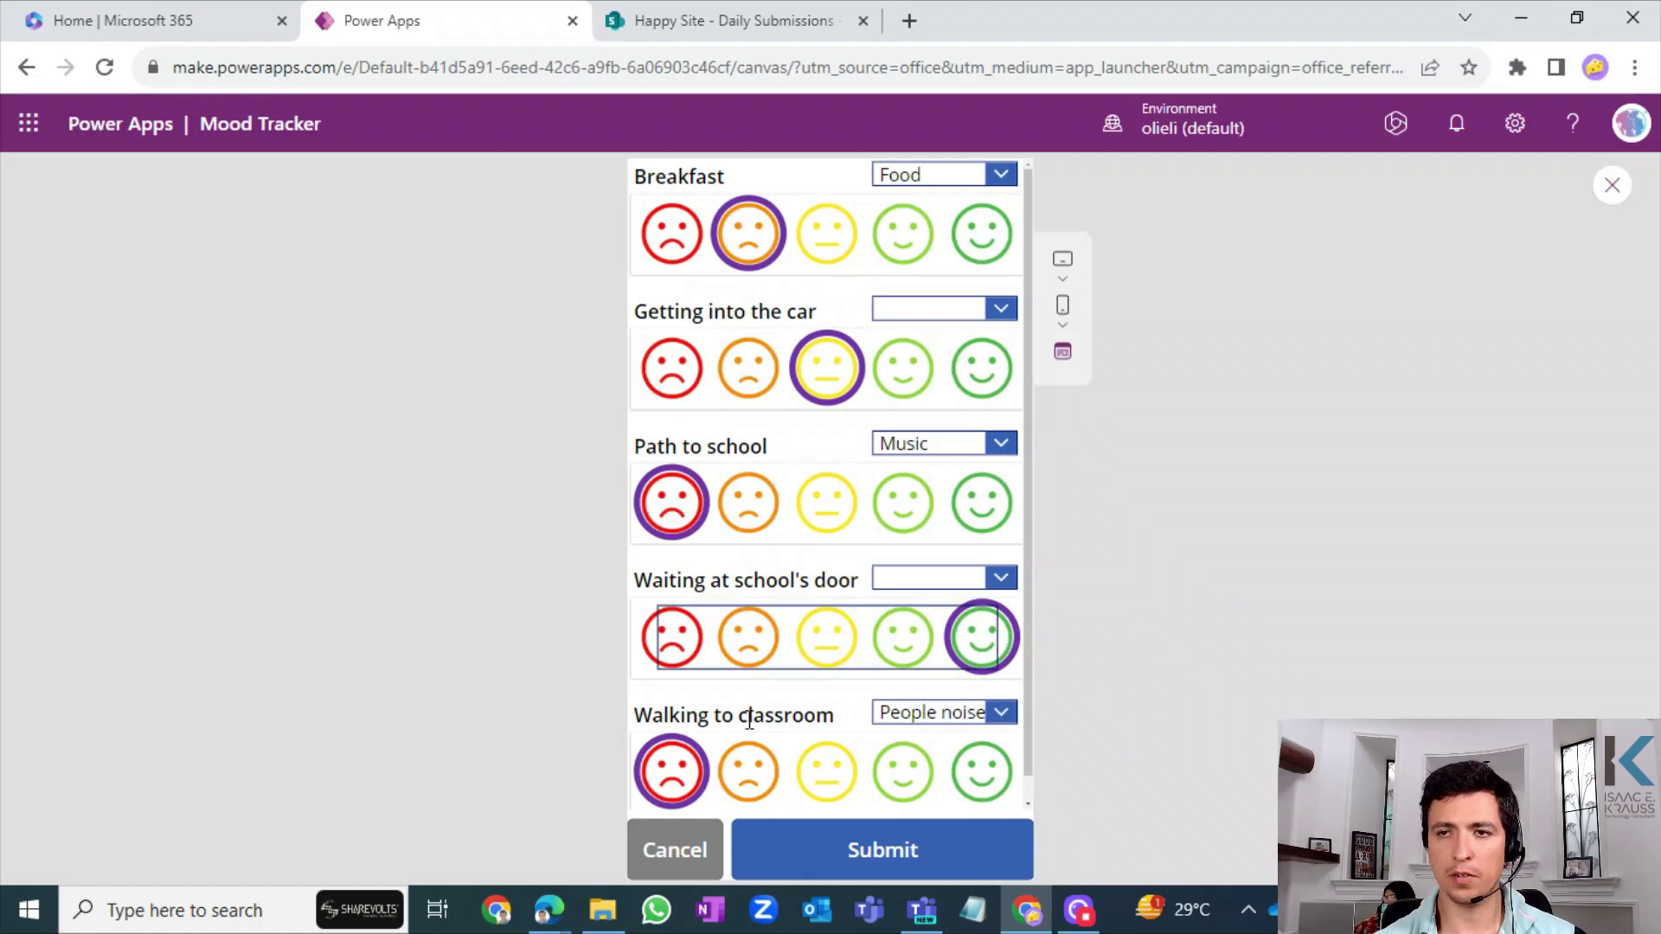
click(826, 770)
click(749, 770)
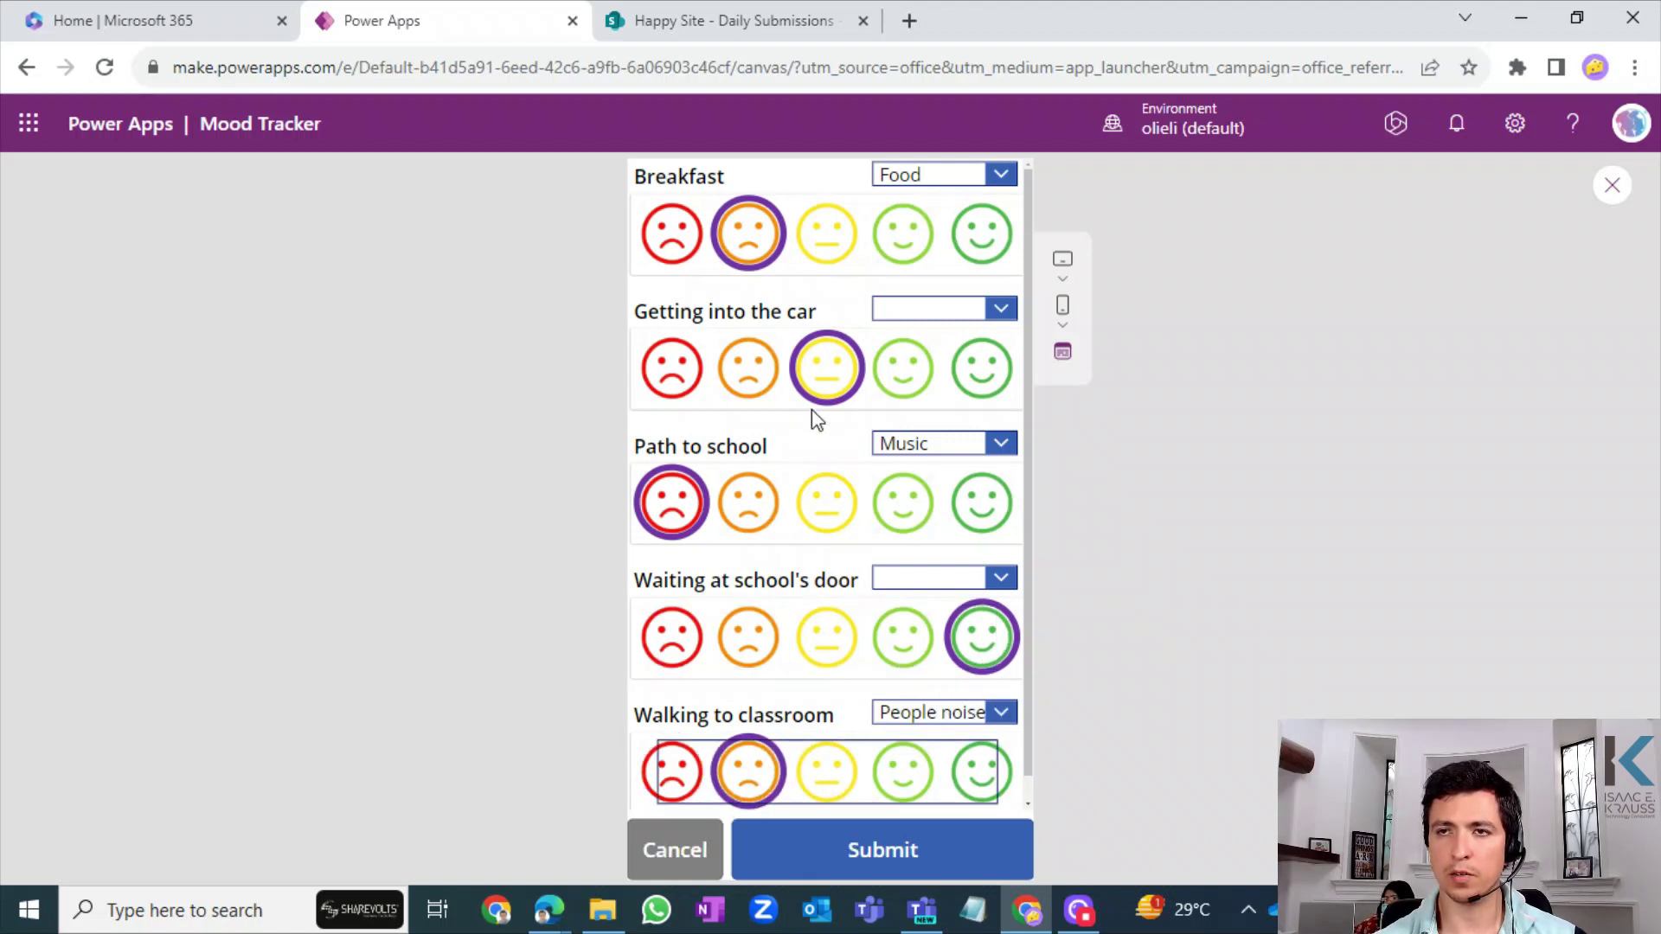
- Try all the Breakfast mood faces, leaving its rating at 3, and set Getting into the car to the red face
click(748, 368)
click(822, 234)
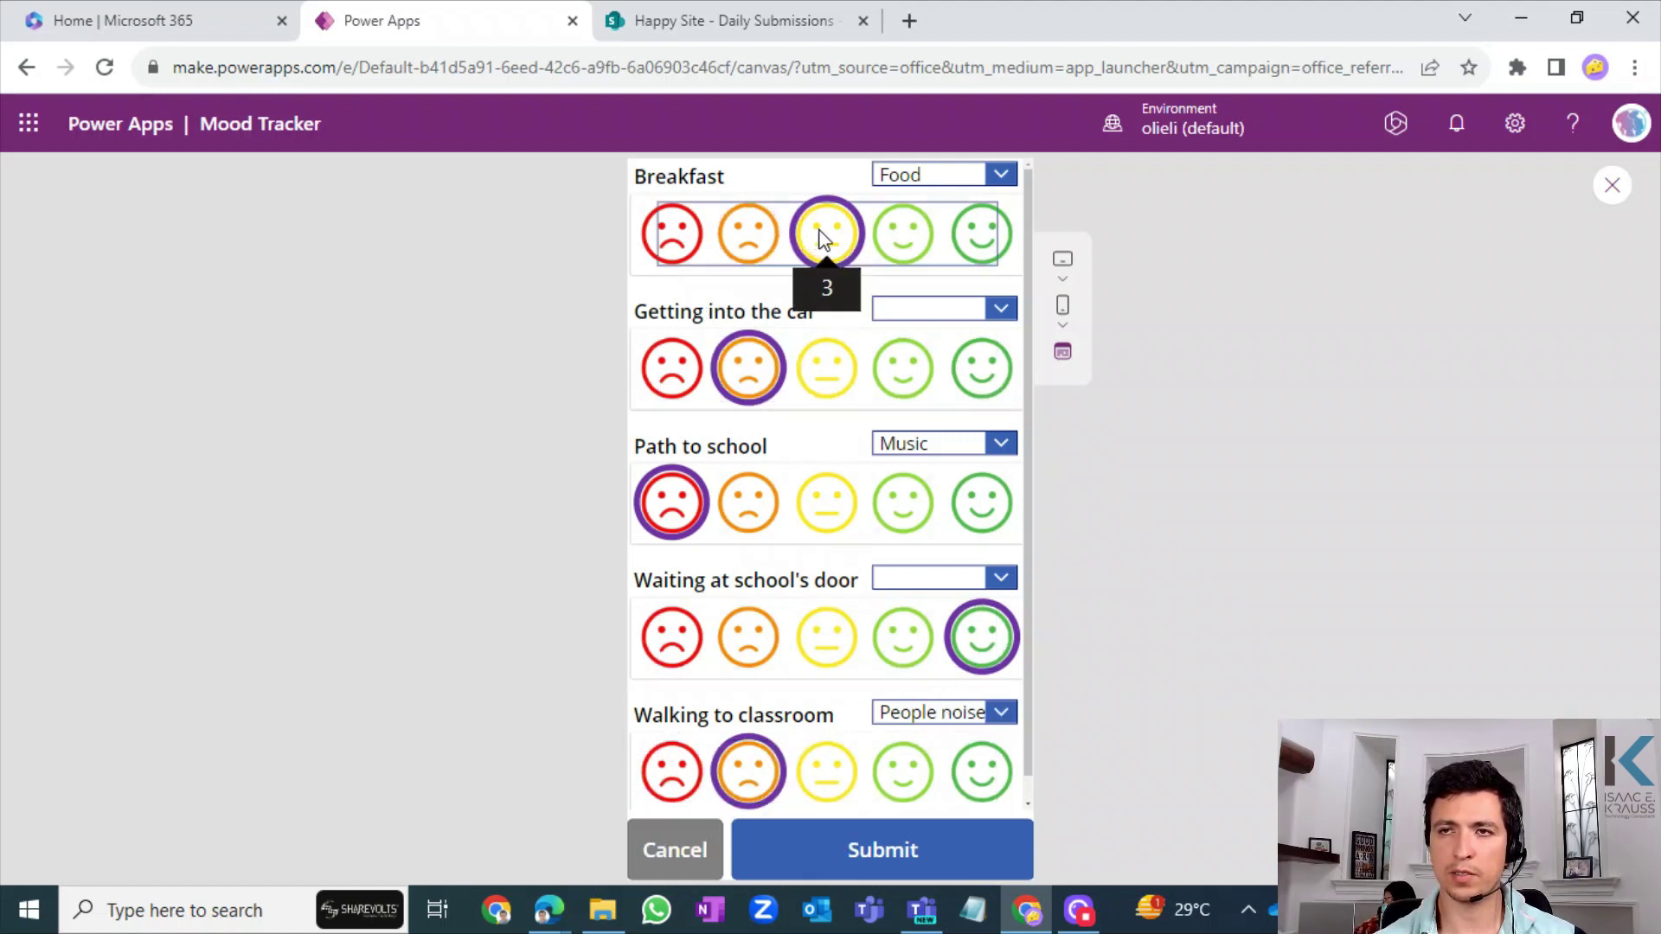
click(768, 241)
click(682, 238)
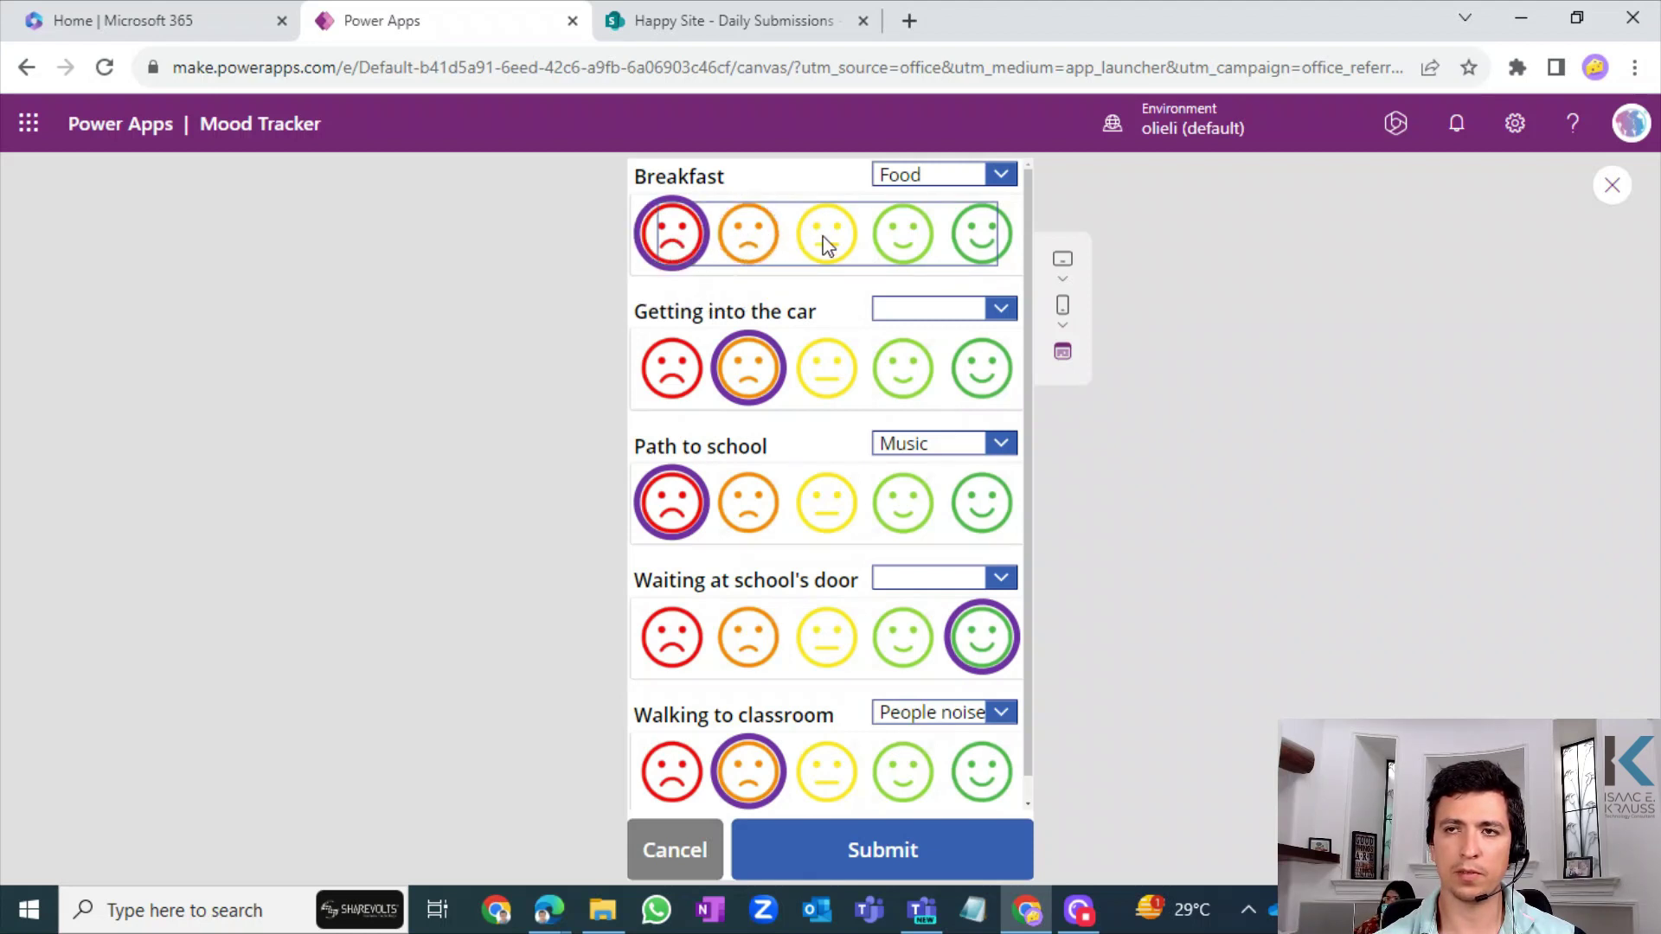
click(892, 239)
click(981, 237)
click(761, 238)
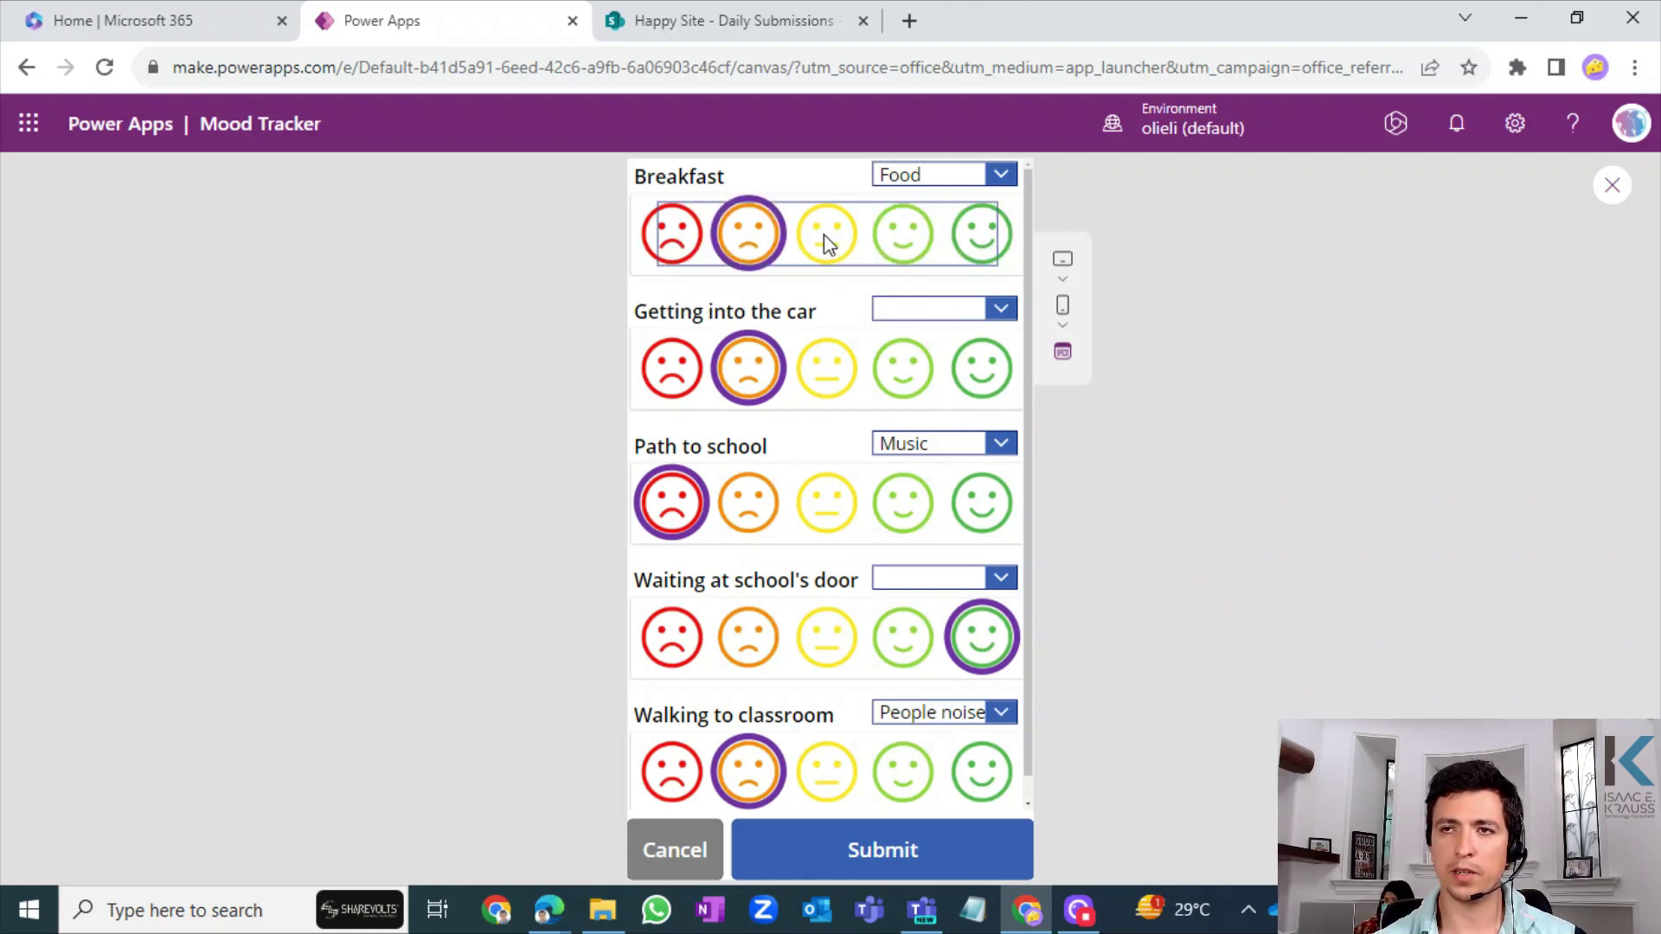
click(824, 238)
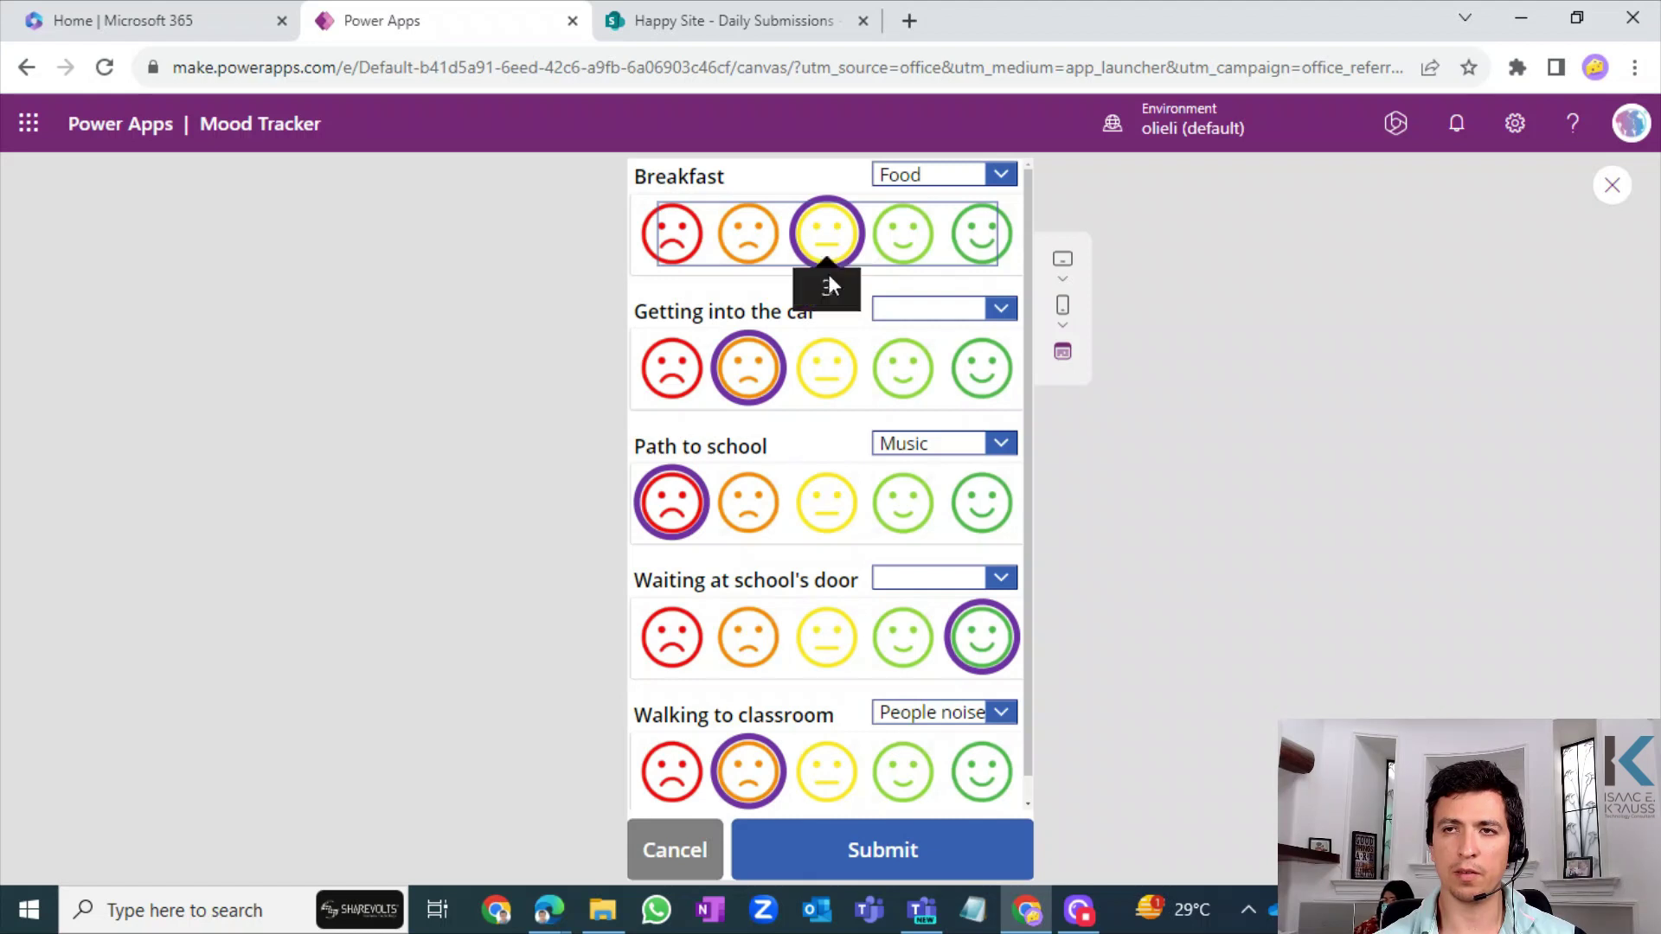
click(684, 382)
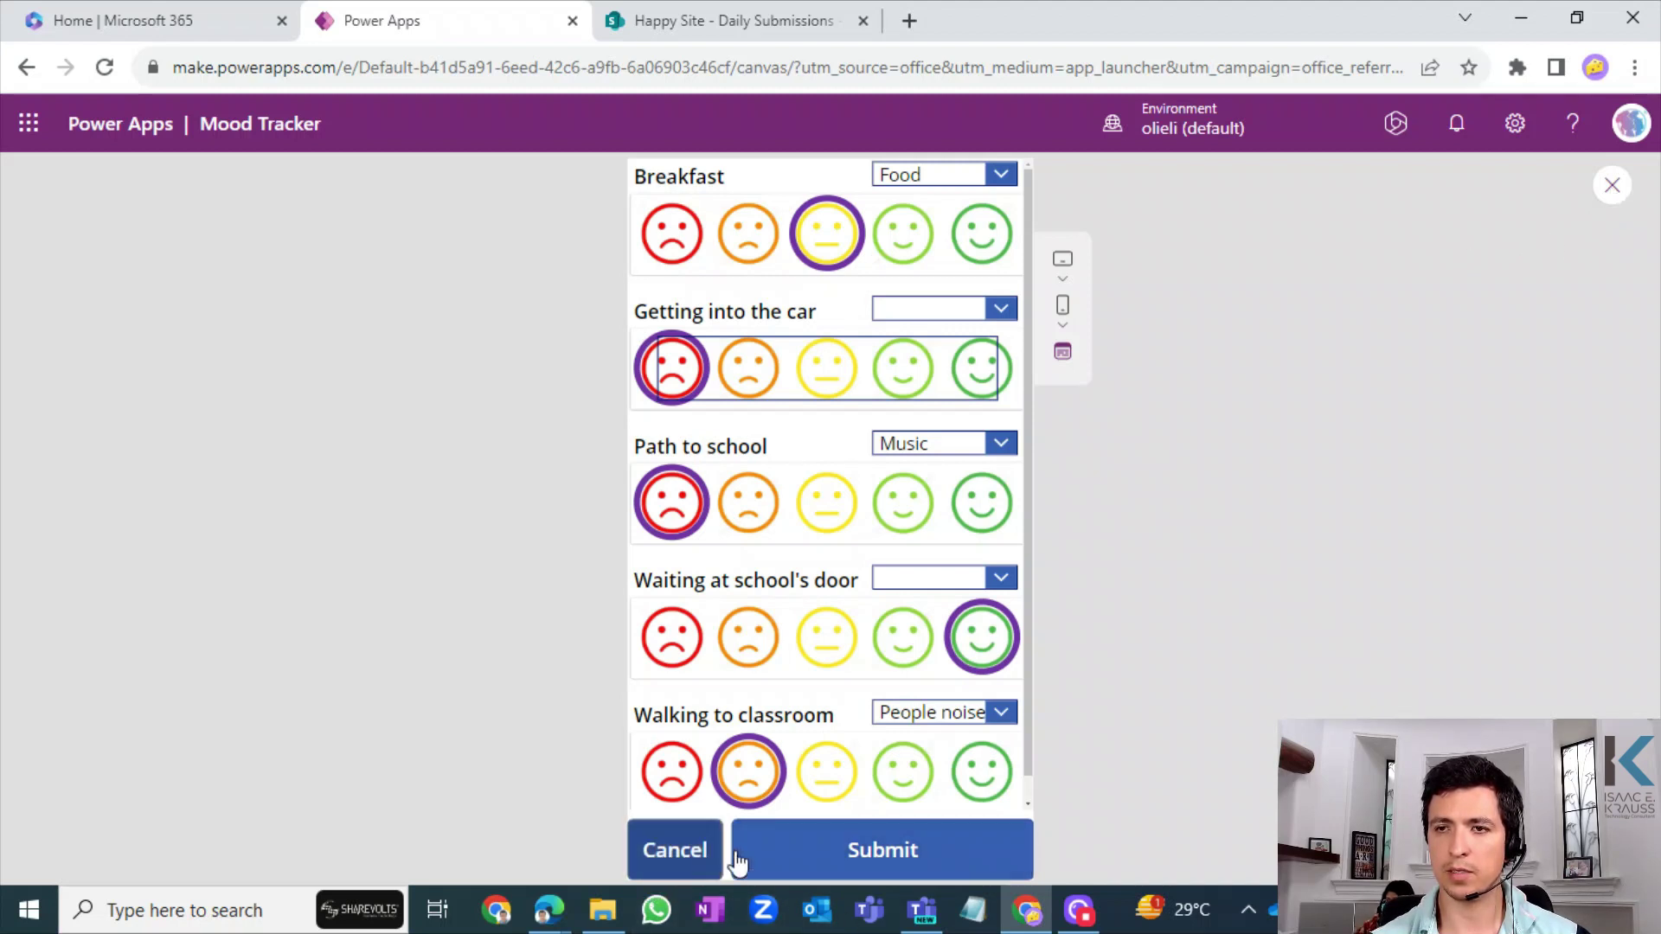
- Cancel the submission from the evaluation screen and leave the app preview
click(677, 865)
click(1611, 184)
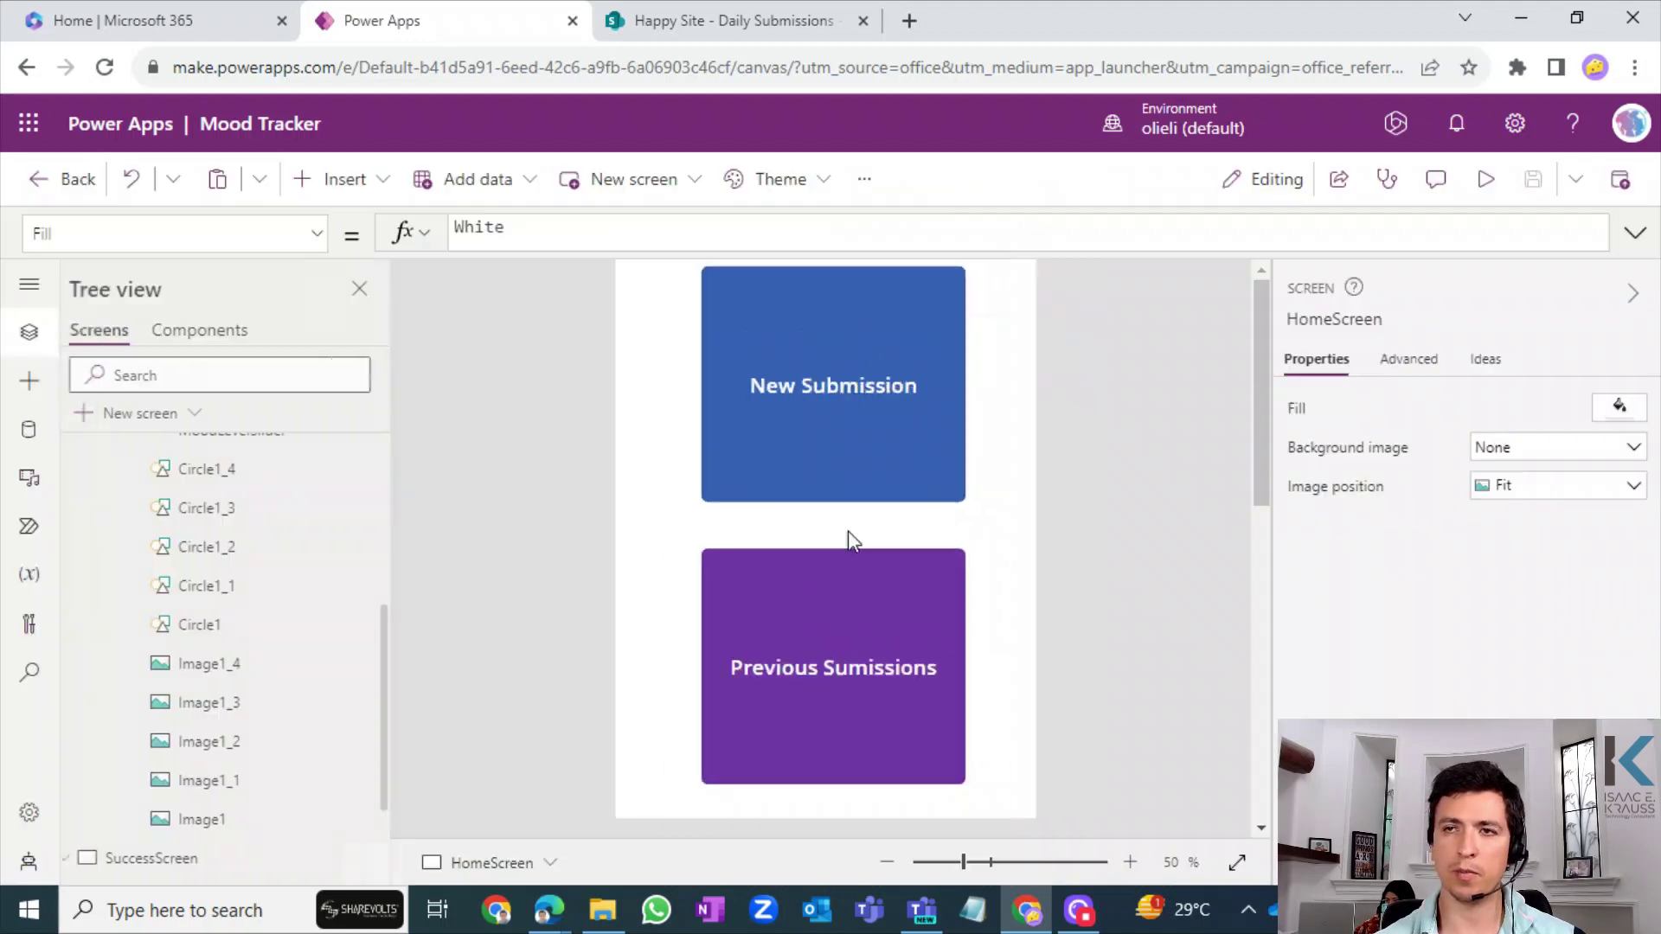
click(1053, 608)
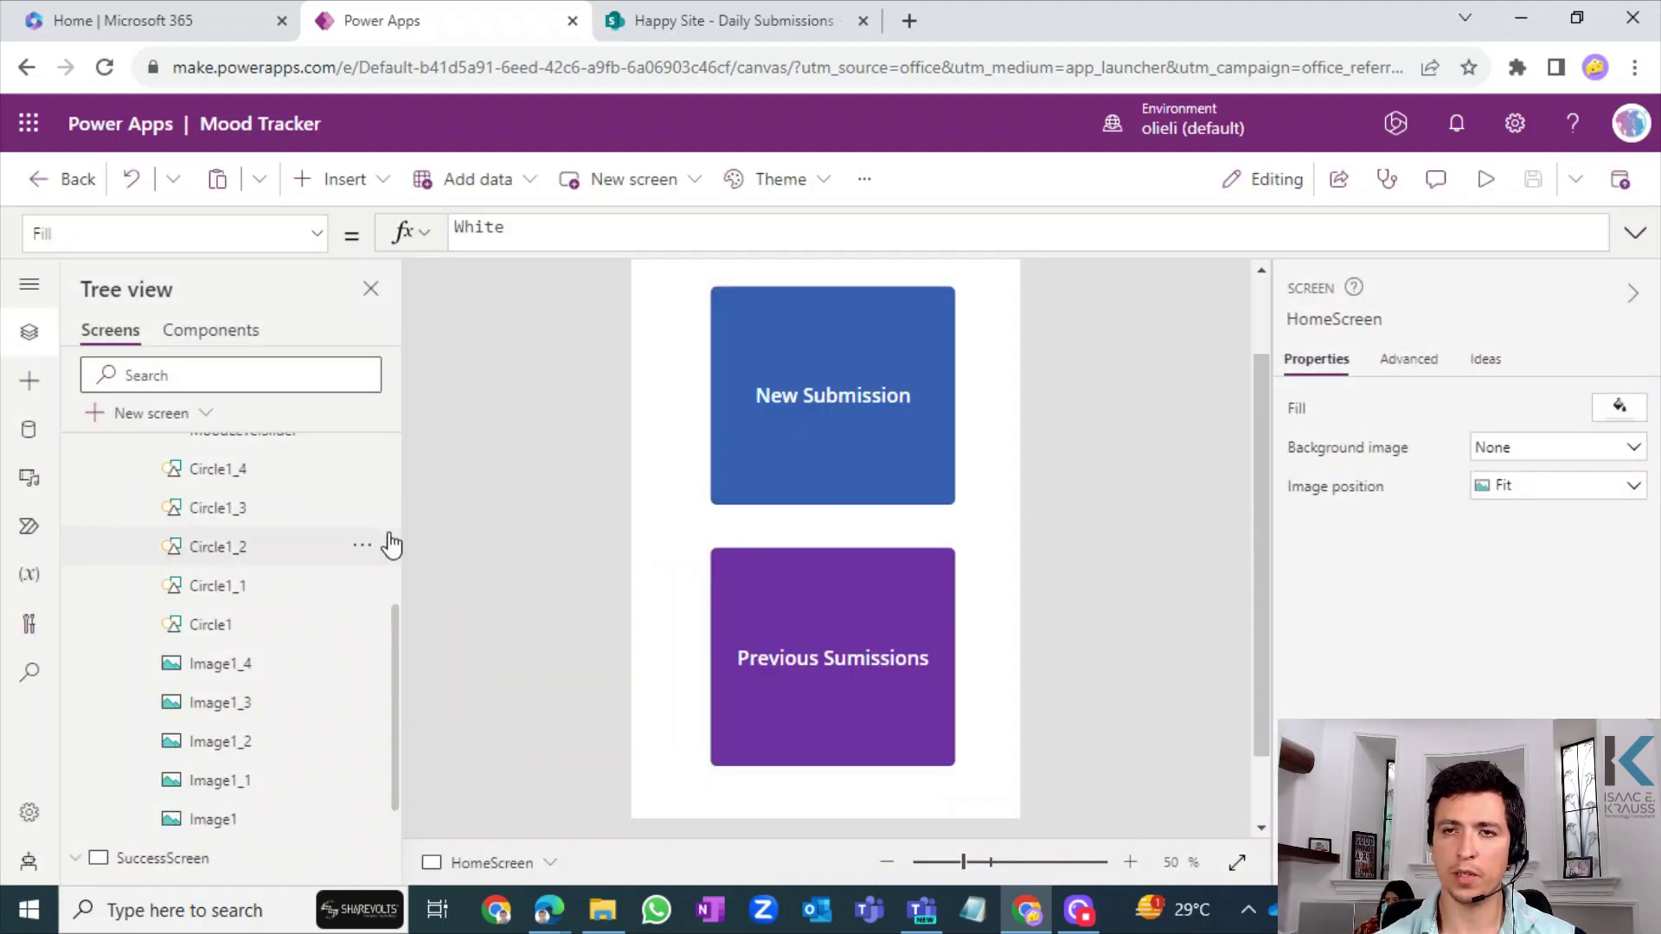
- Inspect the OnSelect formulas of the Previous Sumissions and New Submission buttons on HomeScreen
scroll(399, 551, up, 5)
click(846, 673)
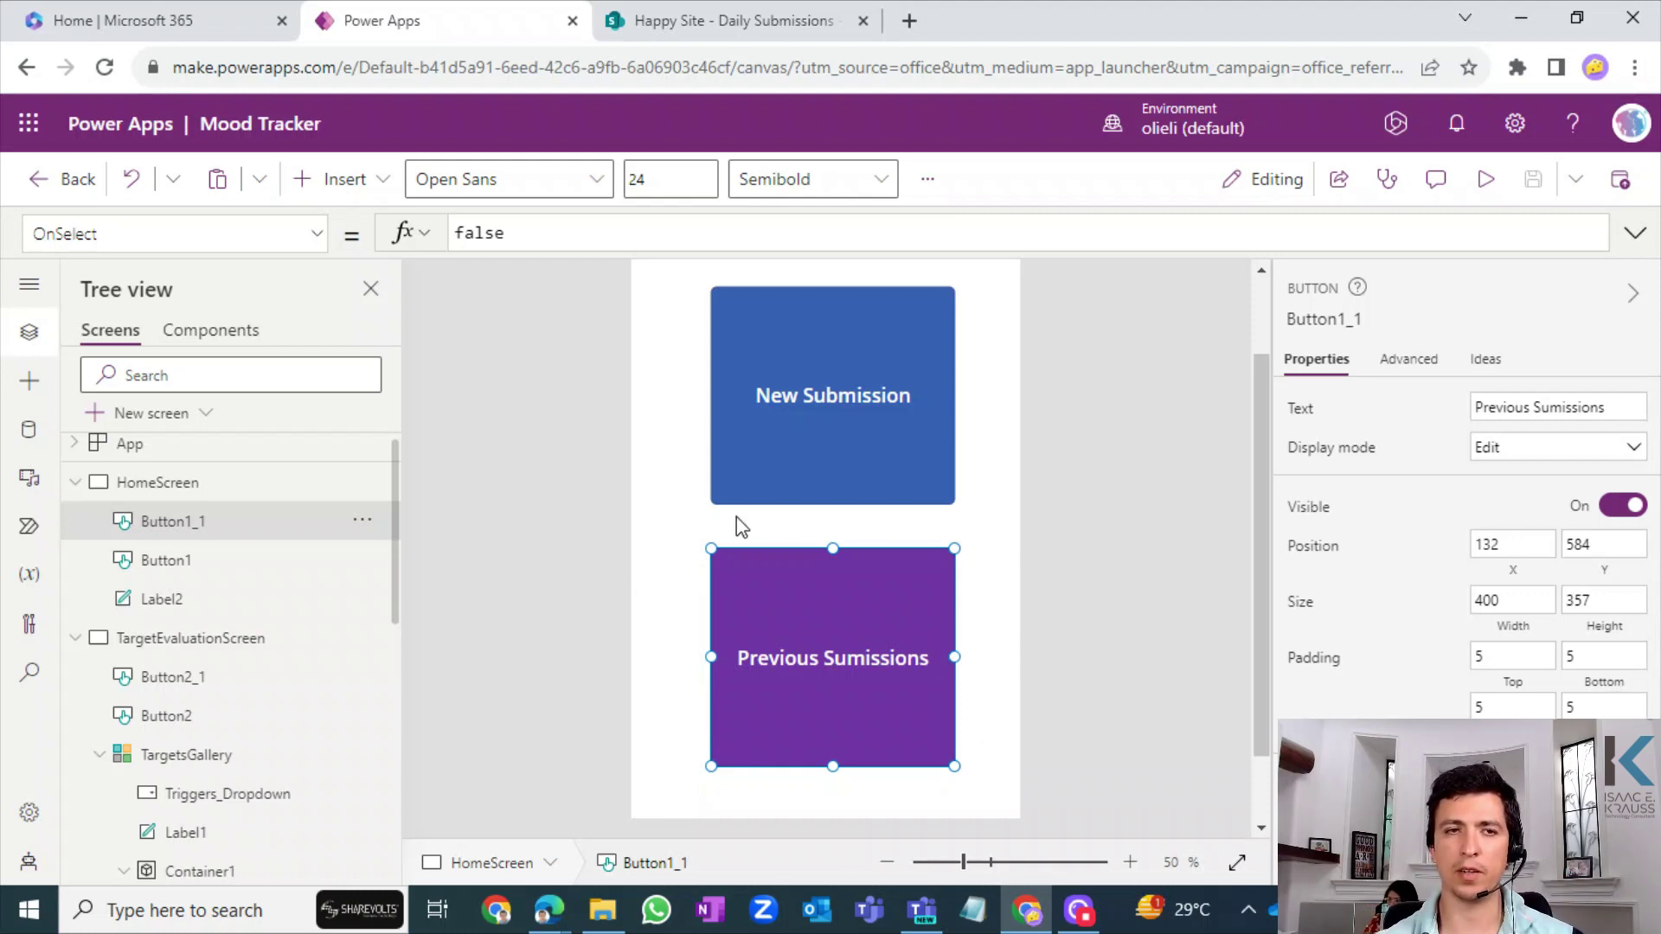
click(856, 485)
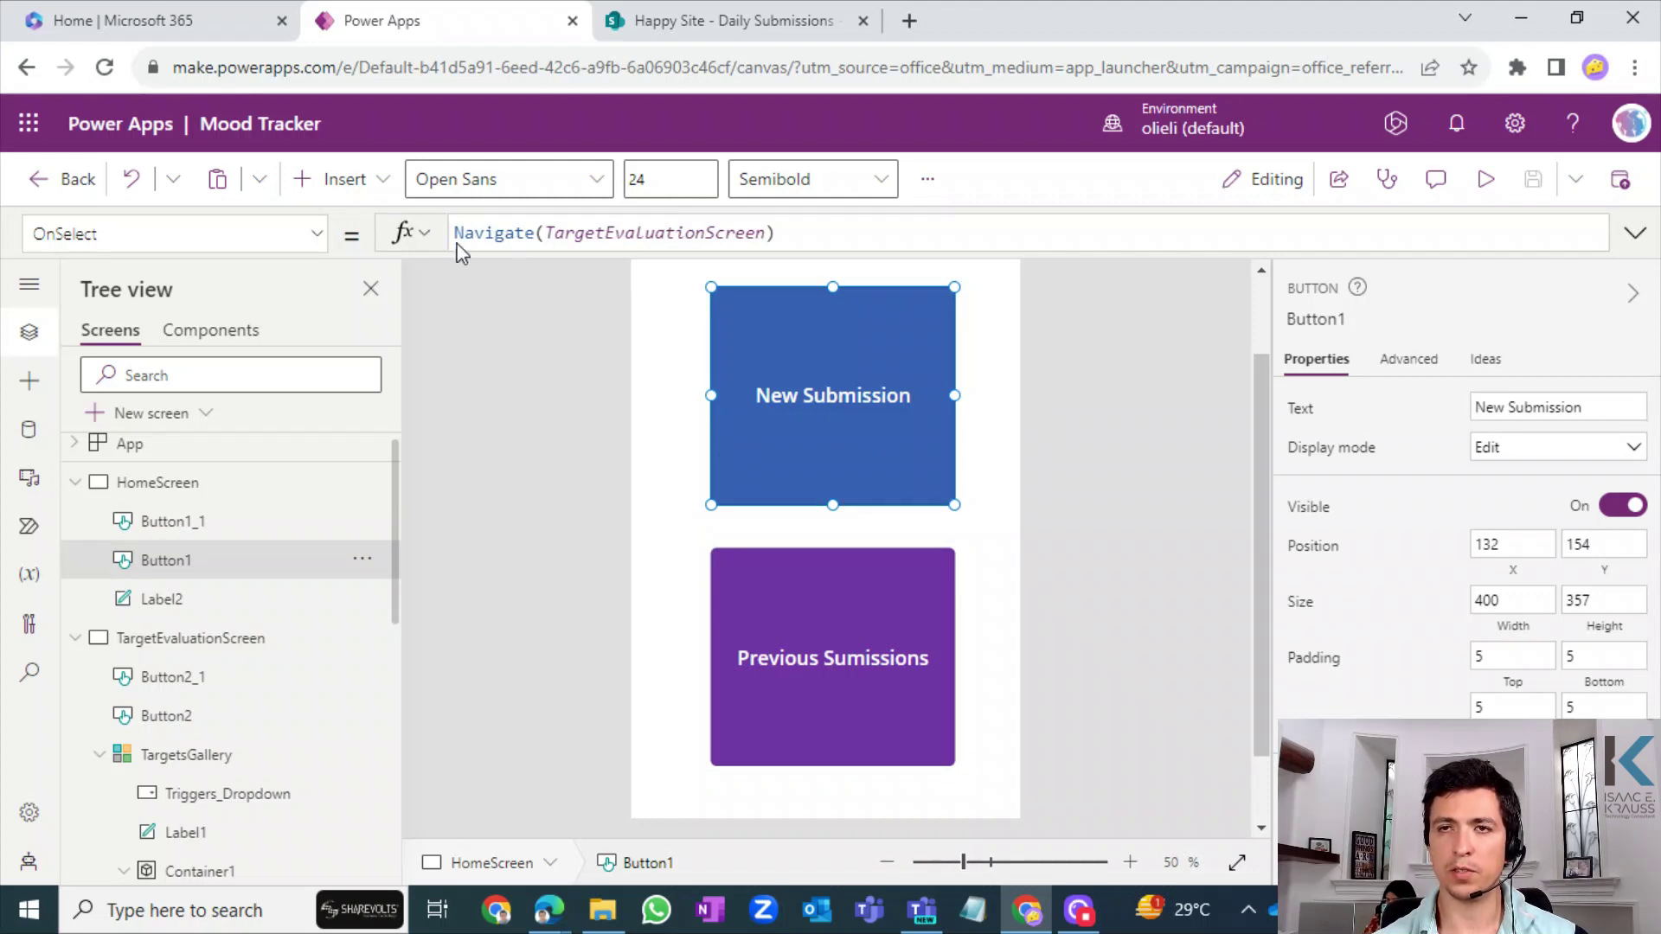
- Preview TargetEvaluationScreen and cancel the submission to test the return to the home screen
click(164, 644)
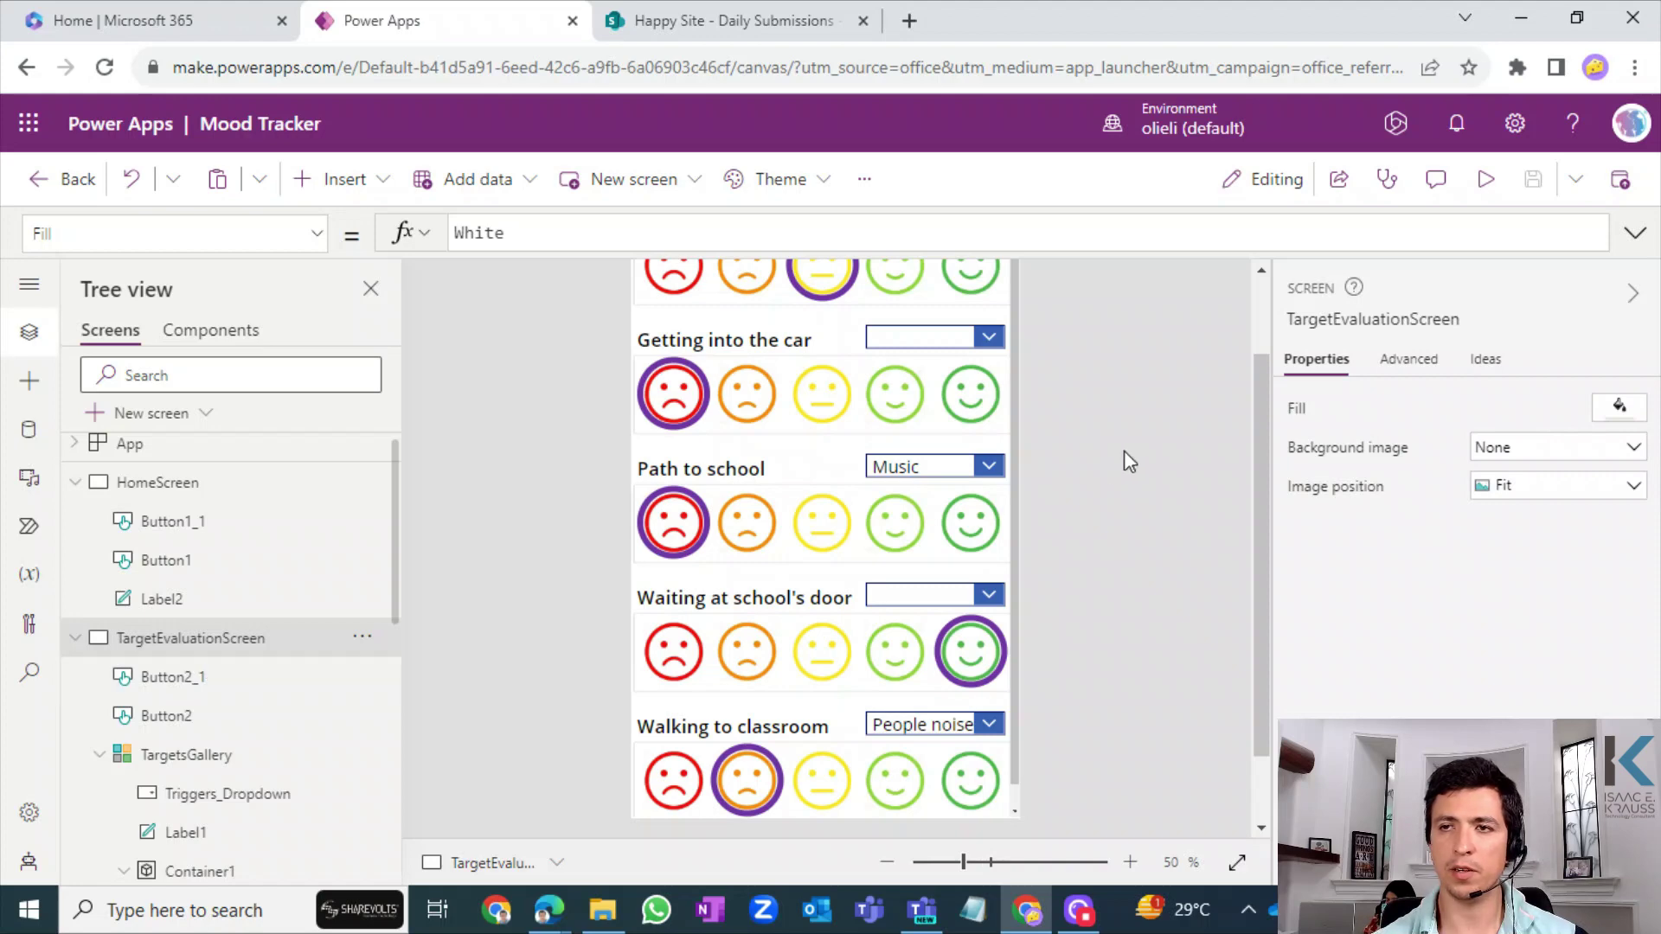
drag(1270, 456, 1270, 330)
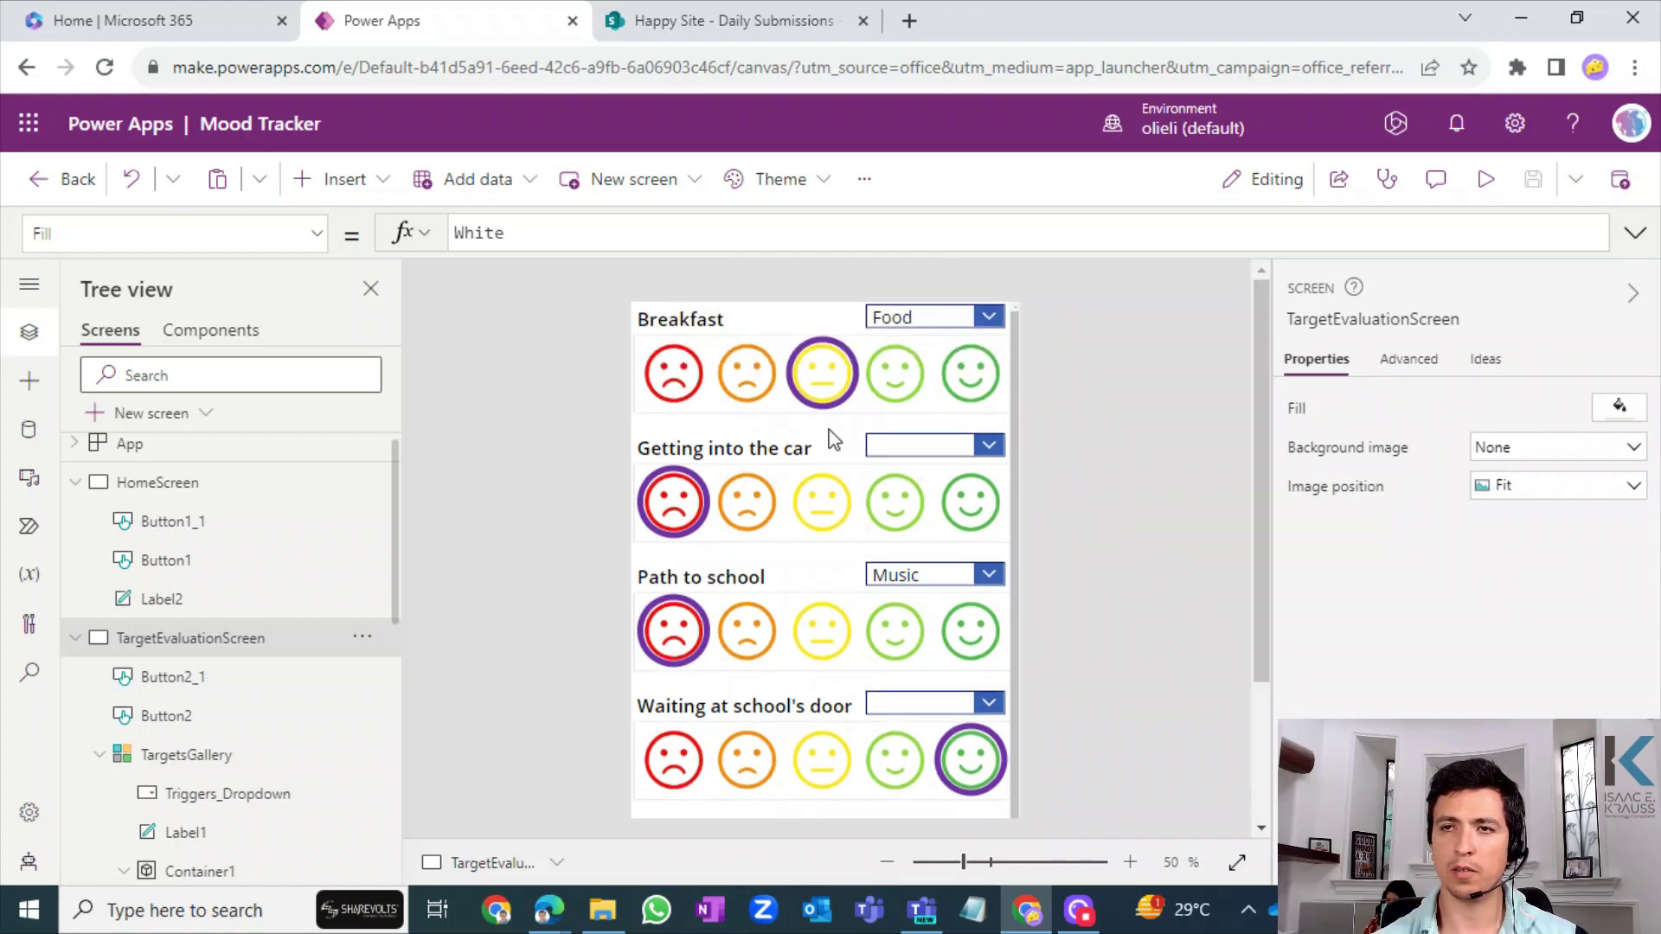
click(1485, 179)
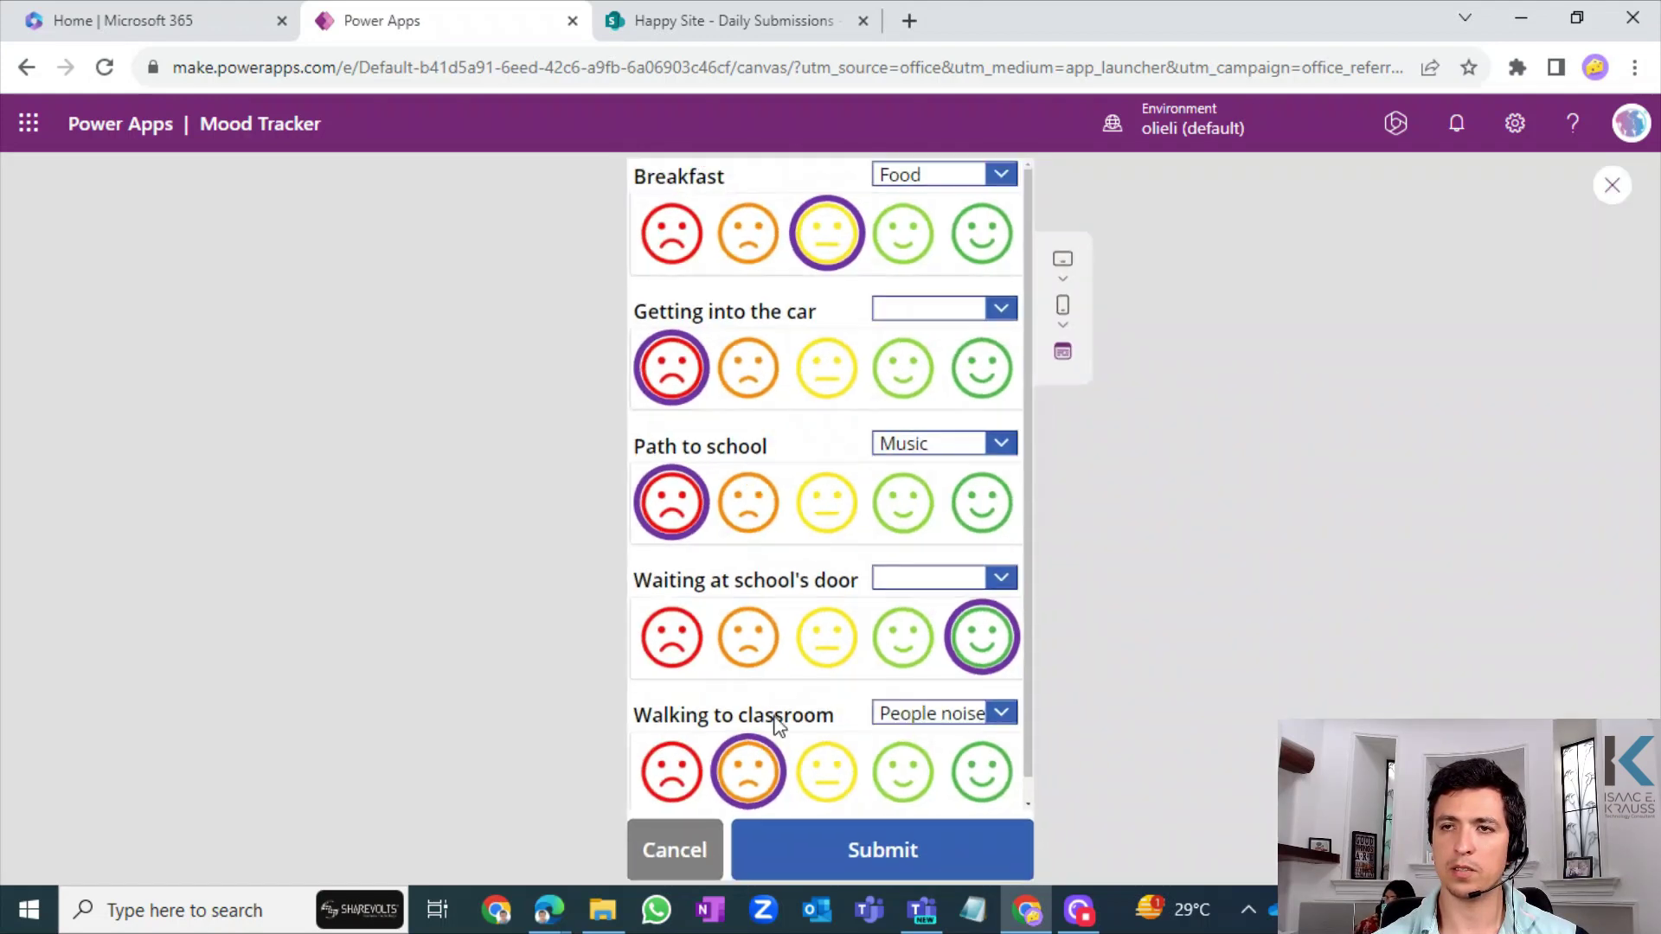
click(664, 849)
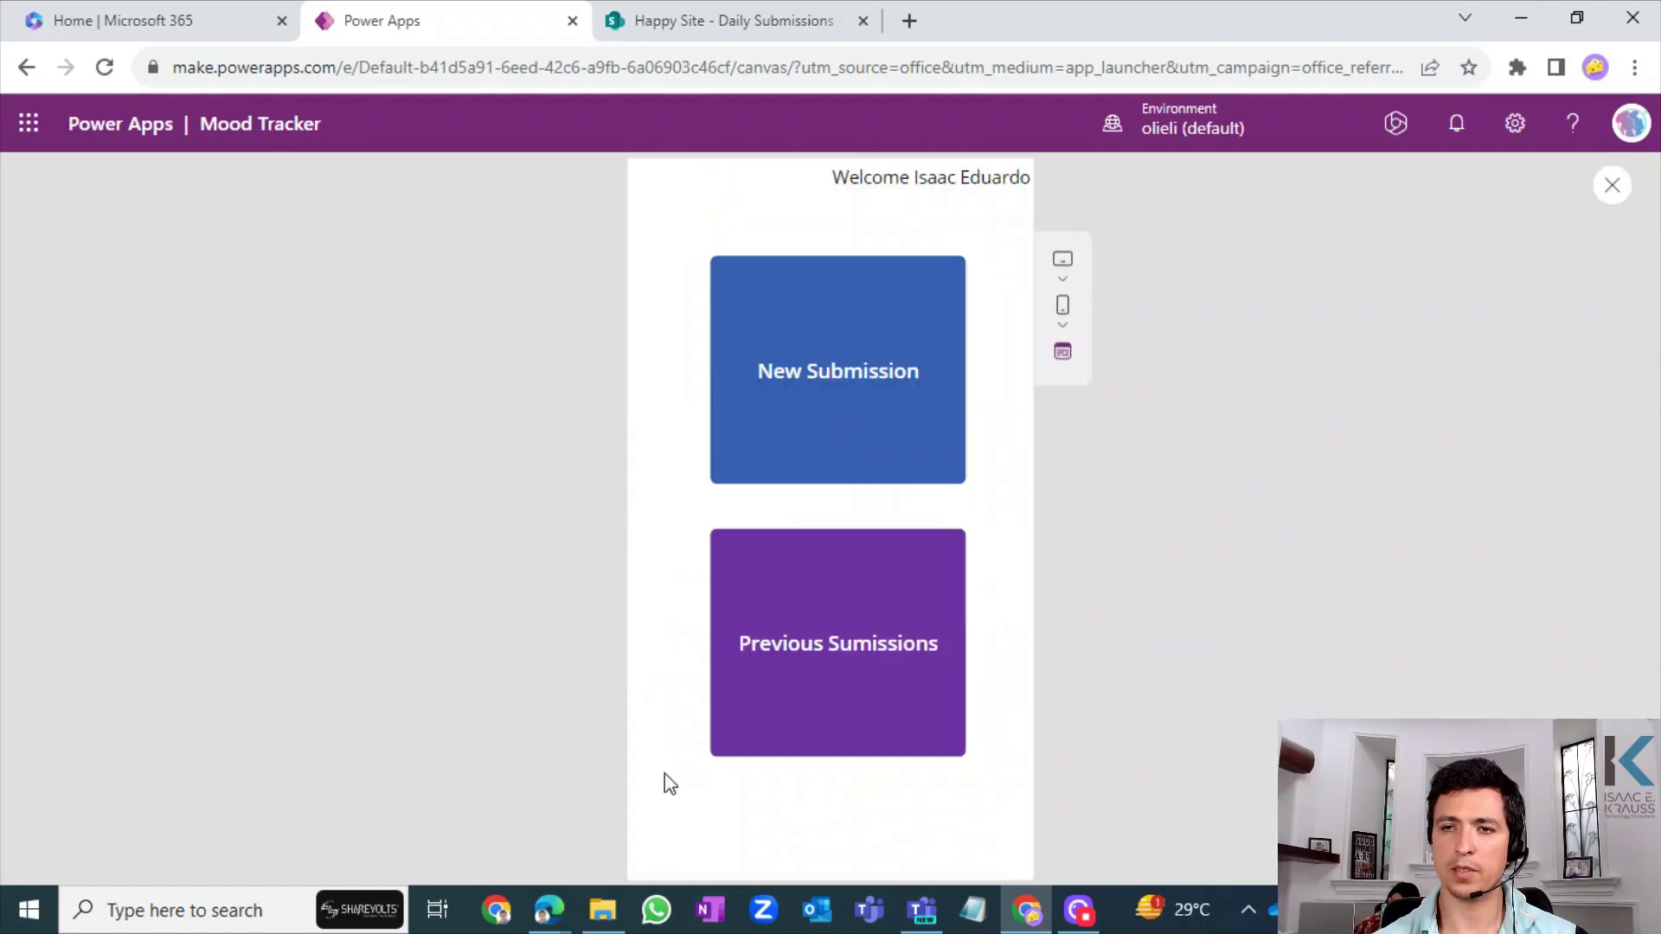
- Start a new submission from the previewed home screen, leave the preview and dismiss the canvas-testing tip
click(932, 426)
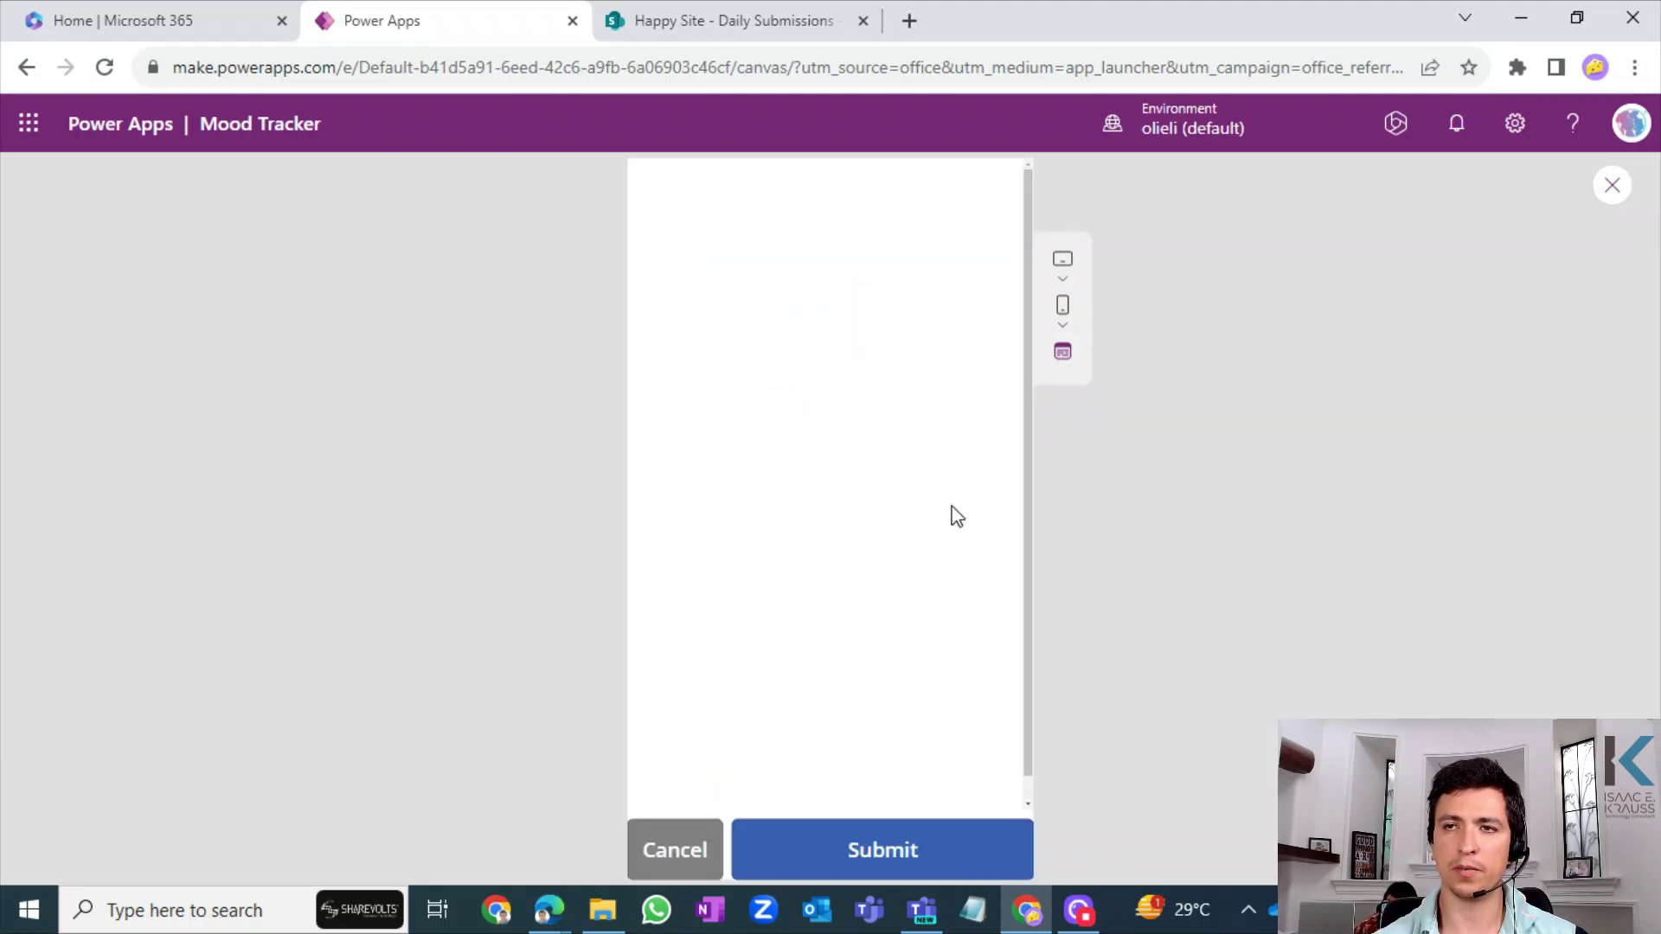
click(1615, 187)
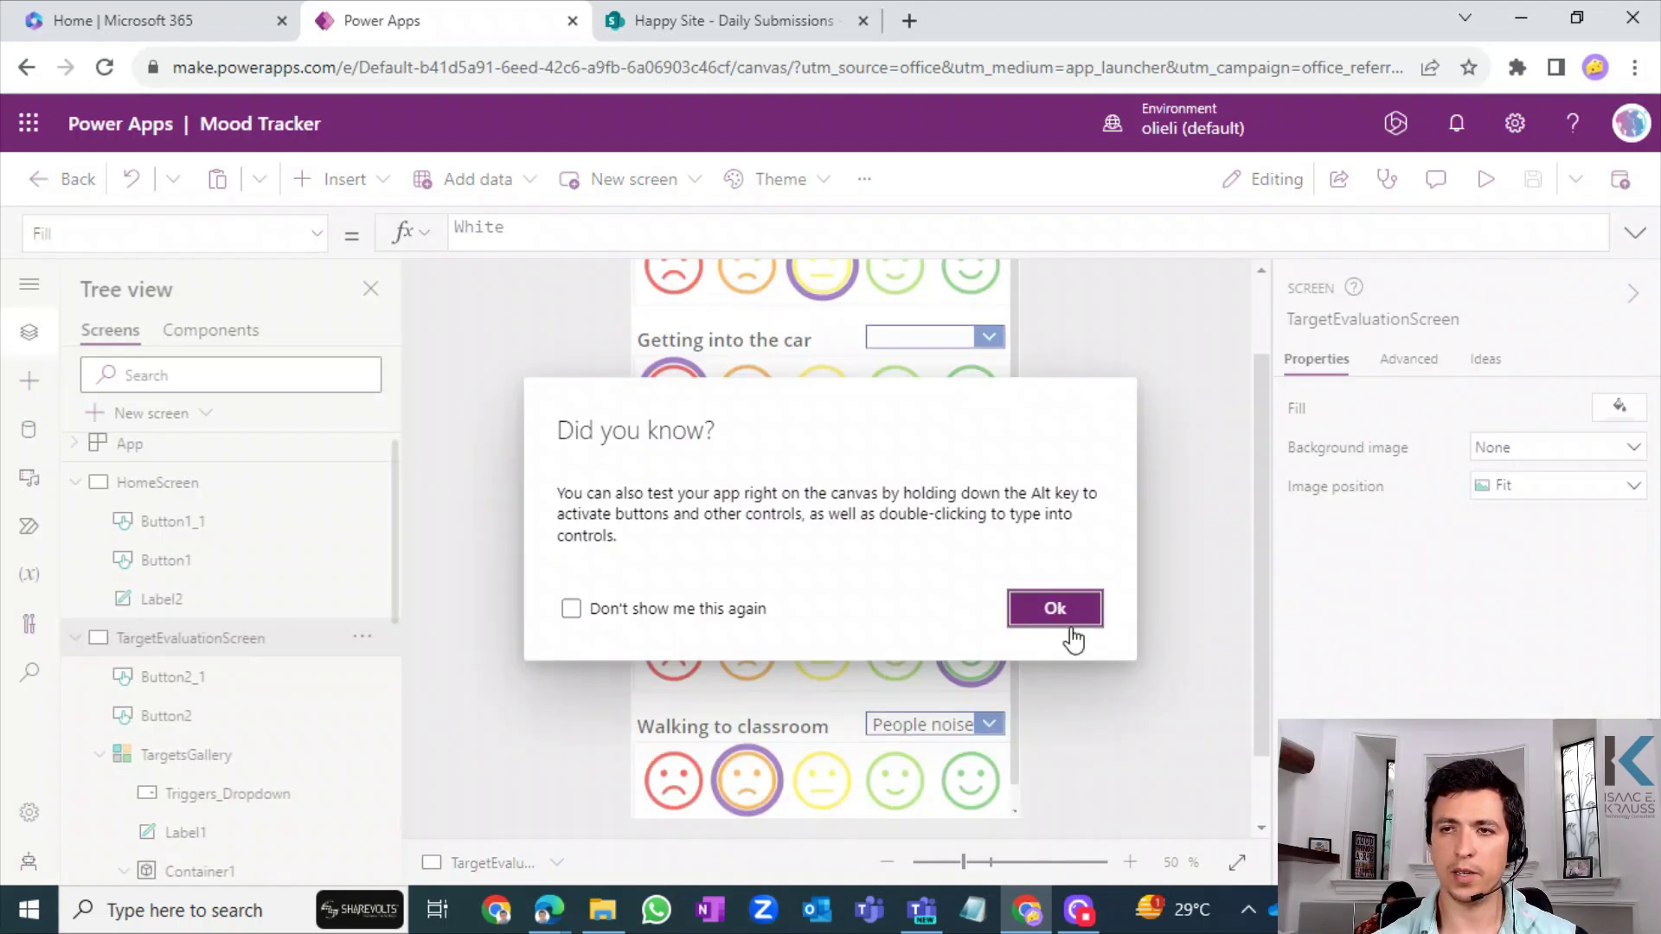
click(1061, 623)
- Open SuccessScreen and add another screen from the Success template to show where its layout comes from
scroll(392, 566, down, 10)
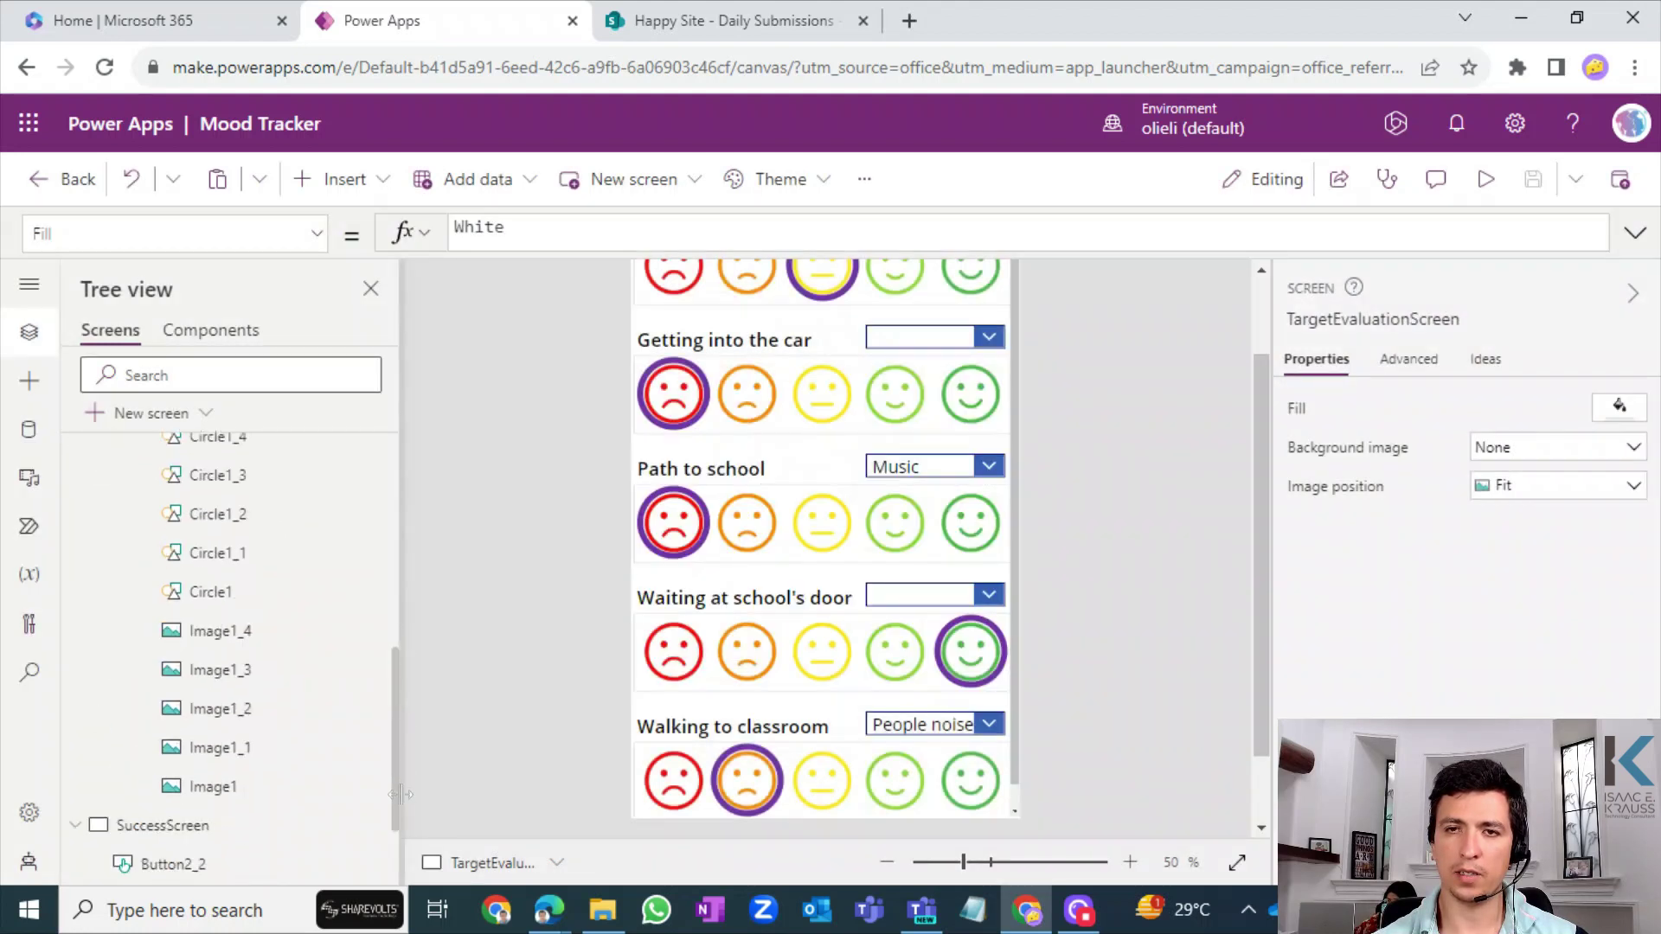
click(205, 703)
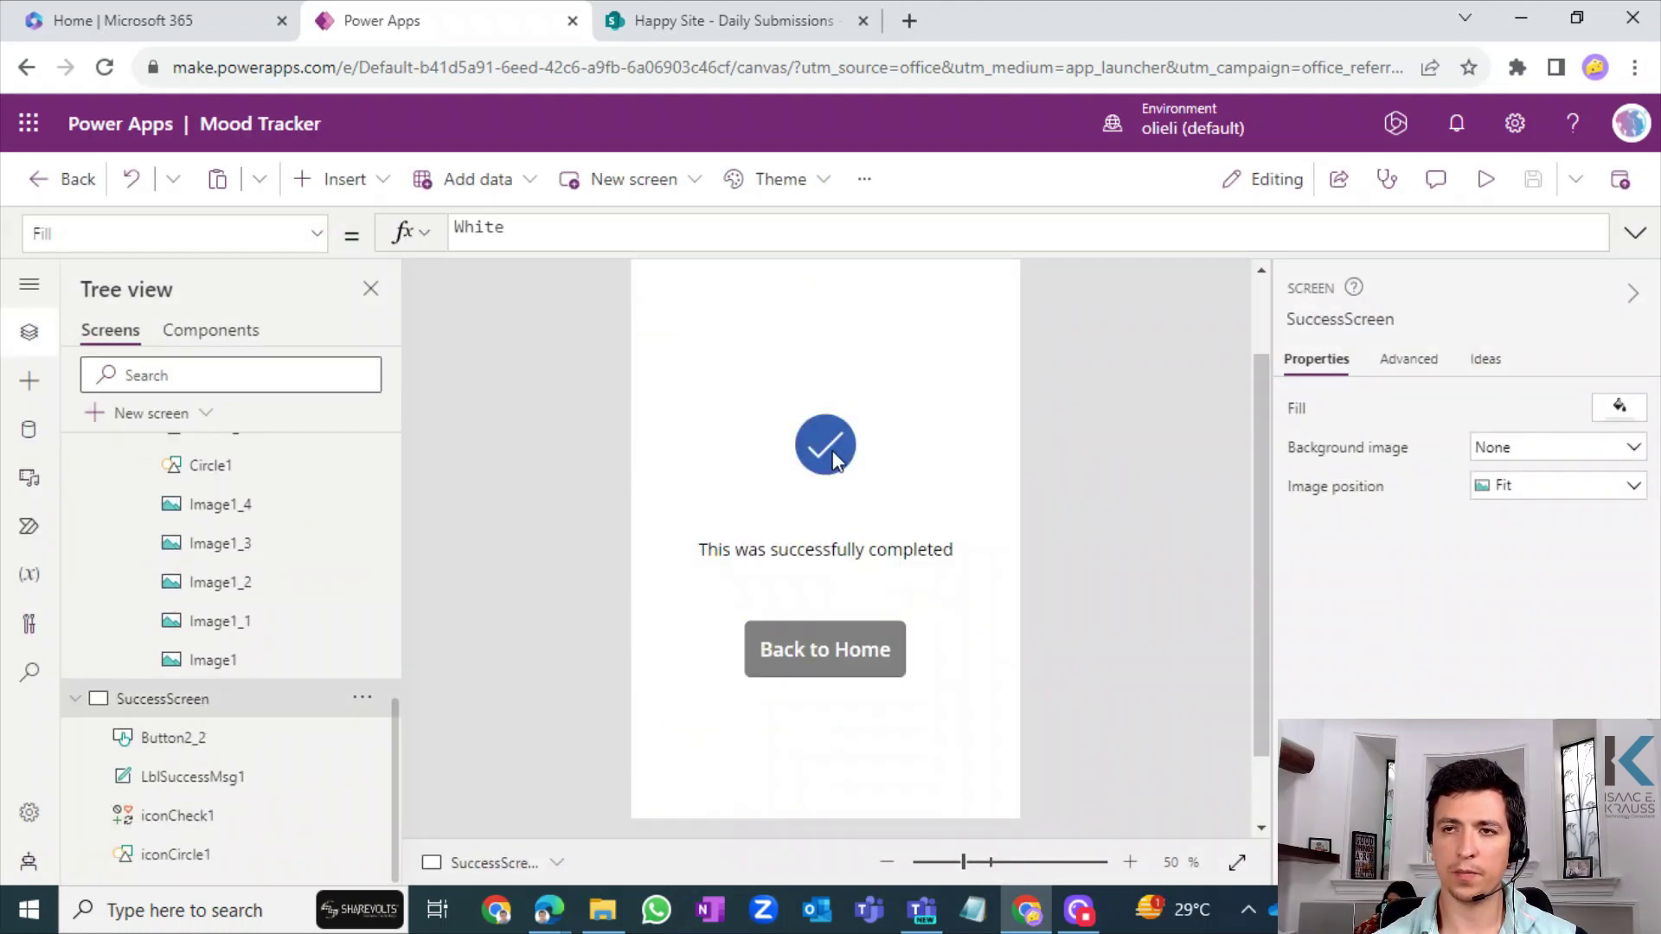
click(341, 182)
click(28, 337)
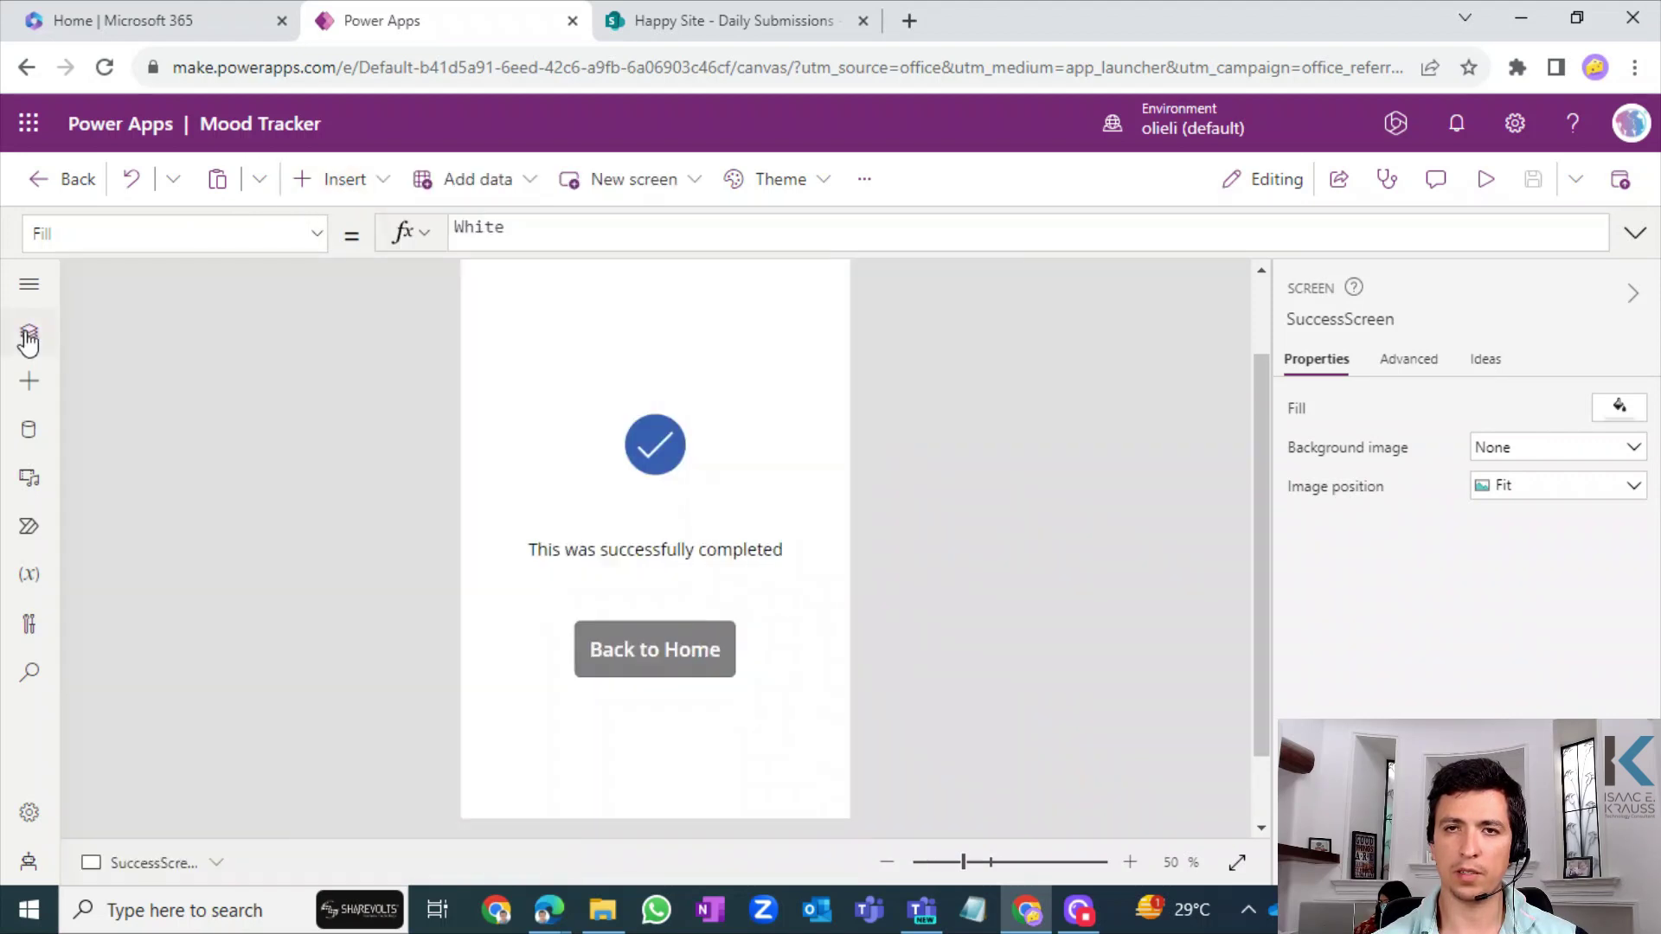
click(28, 337)
click(156, 420)
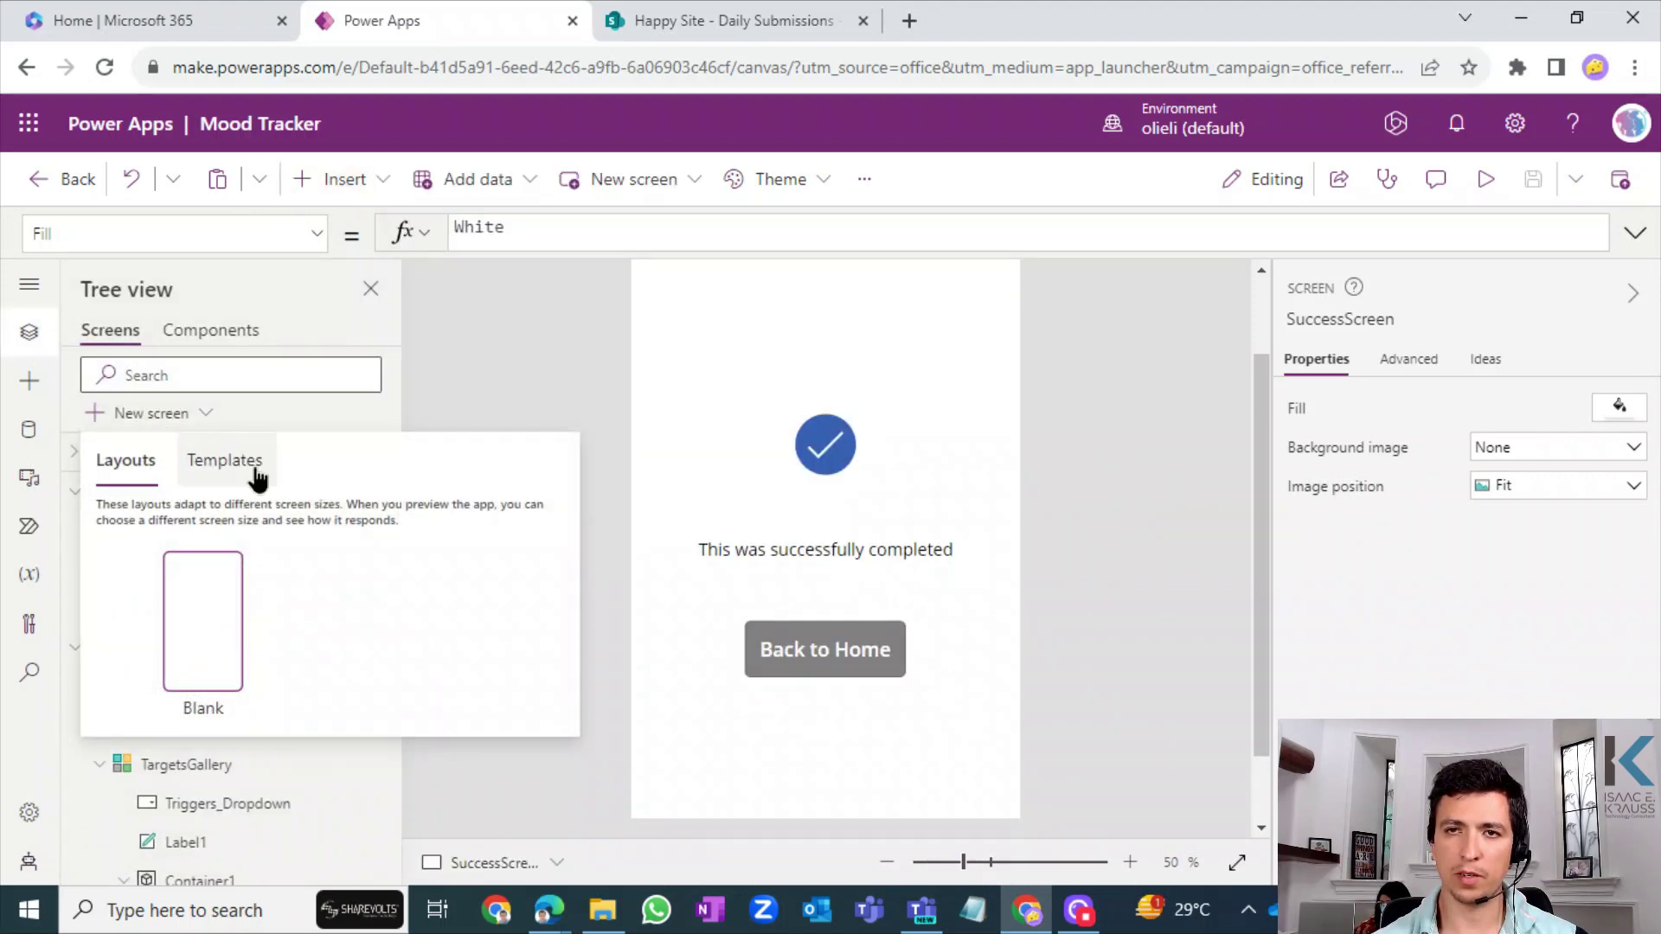
click(225, 459)
drag(567, 593, 573, 672)
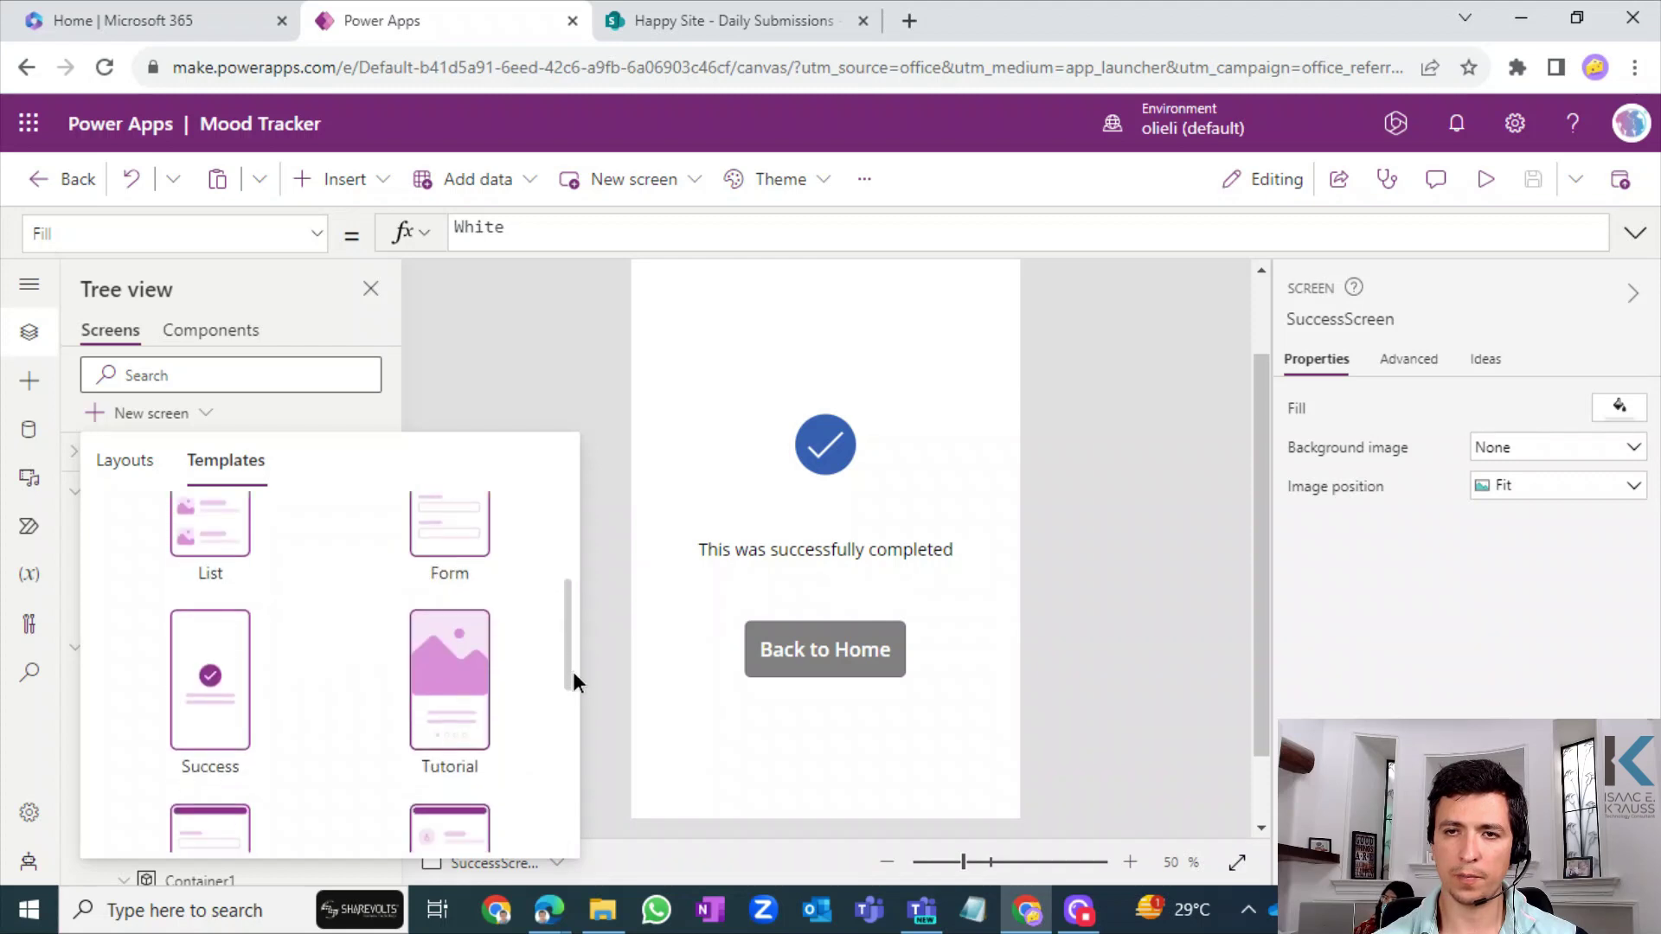
click(259, 644)
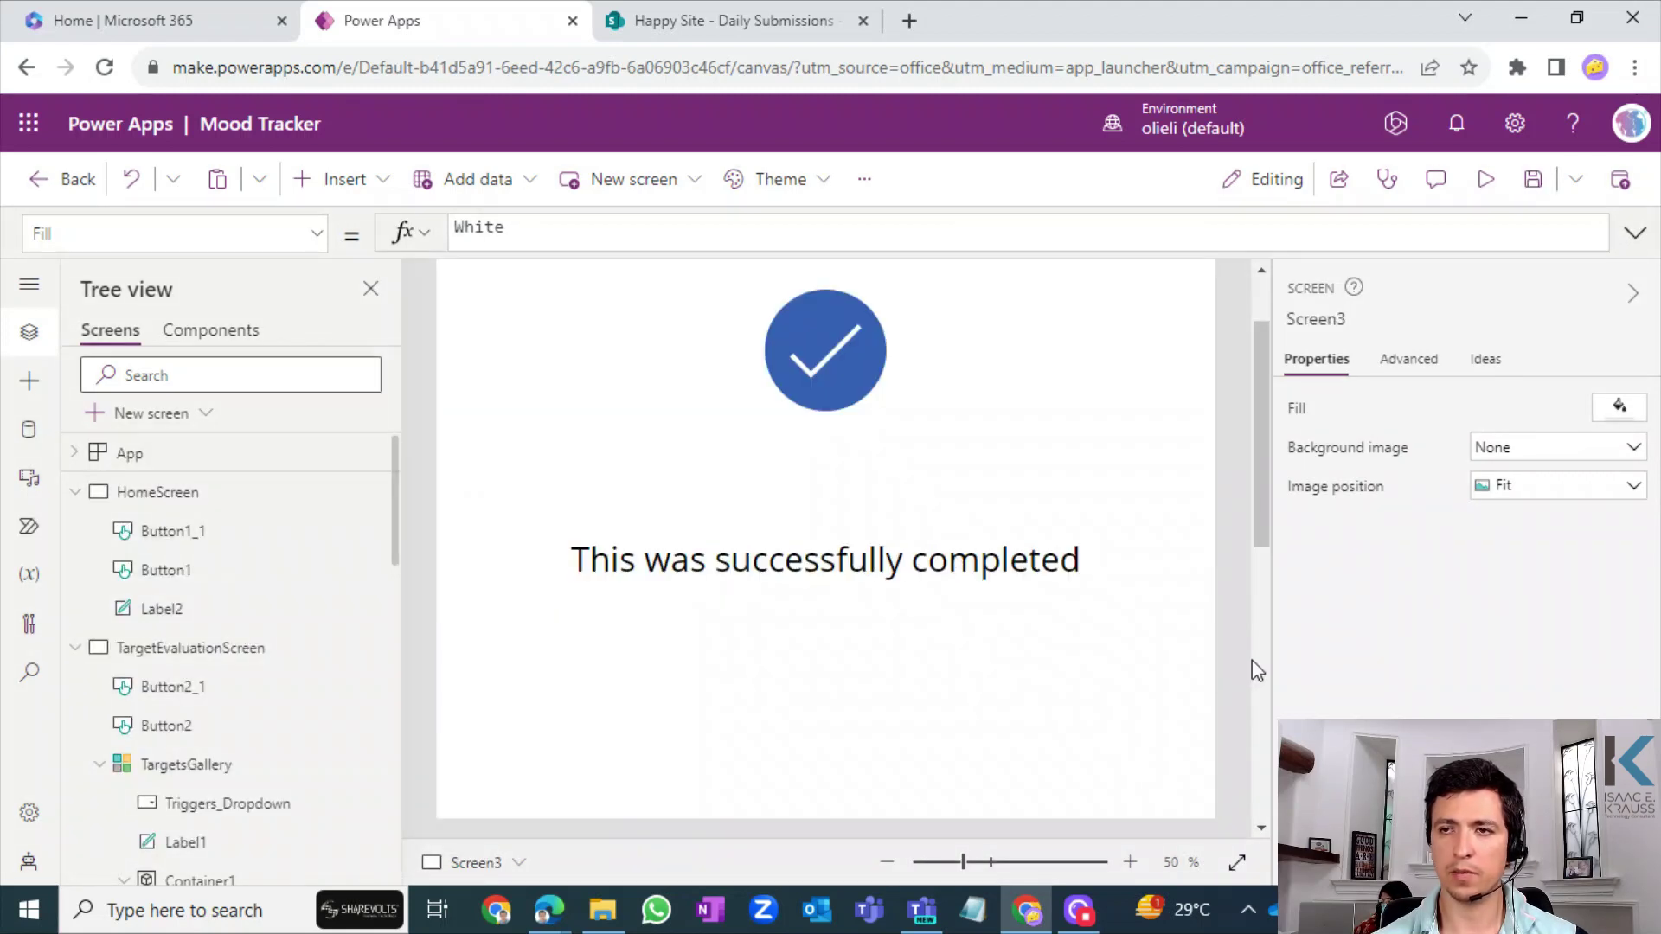
click(887, 862)
click(889, 862)
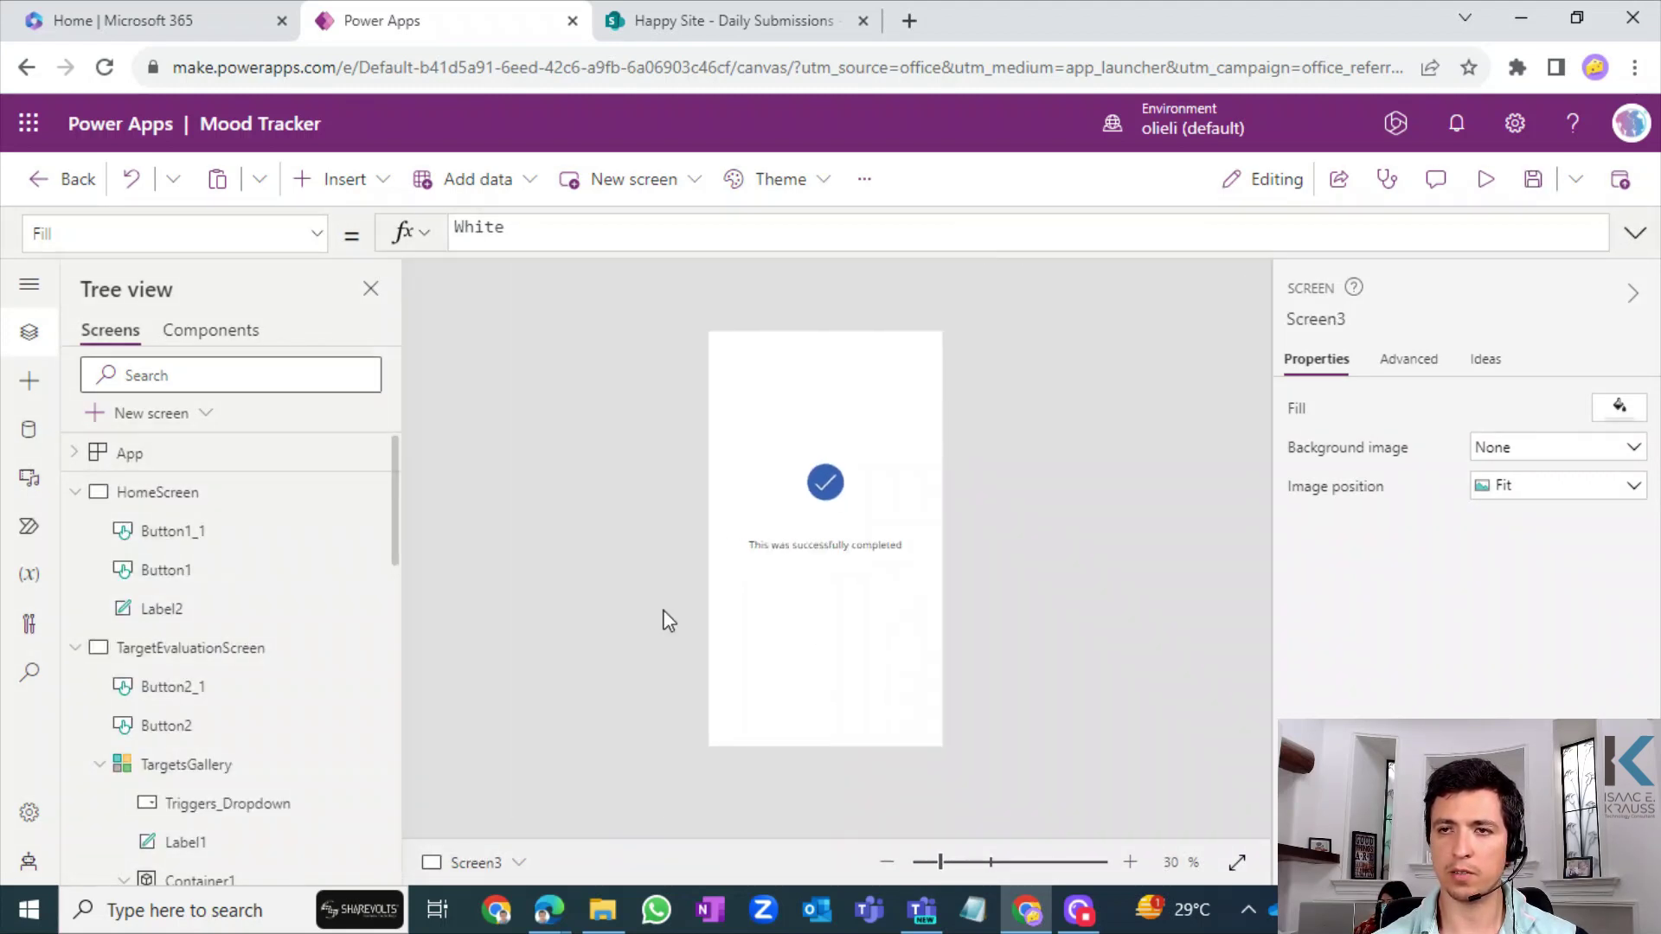
- Inspect the OnSelect formula of the Back to Home button on SuccessScreen
drag(396, 593, 444, 823)
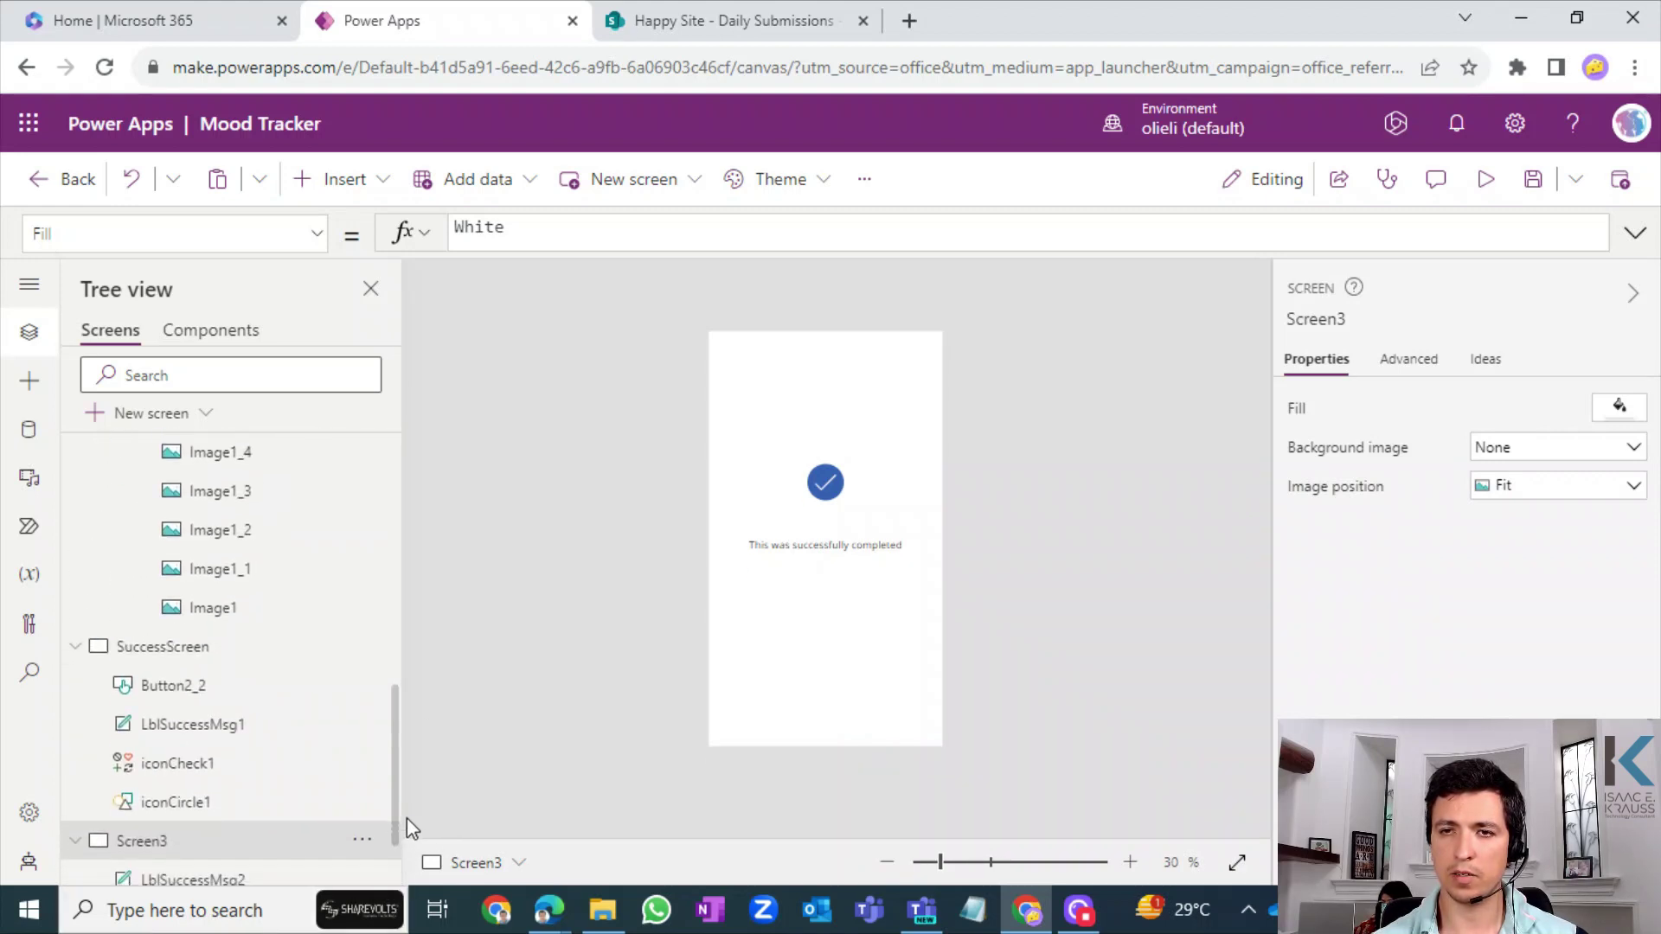
scroll(251, 697, down, 2)
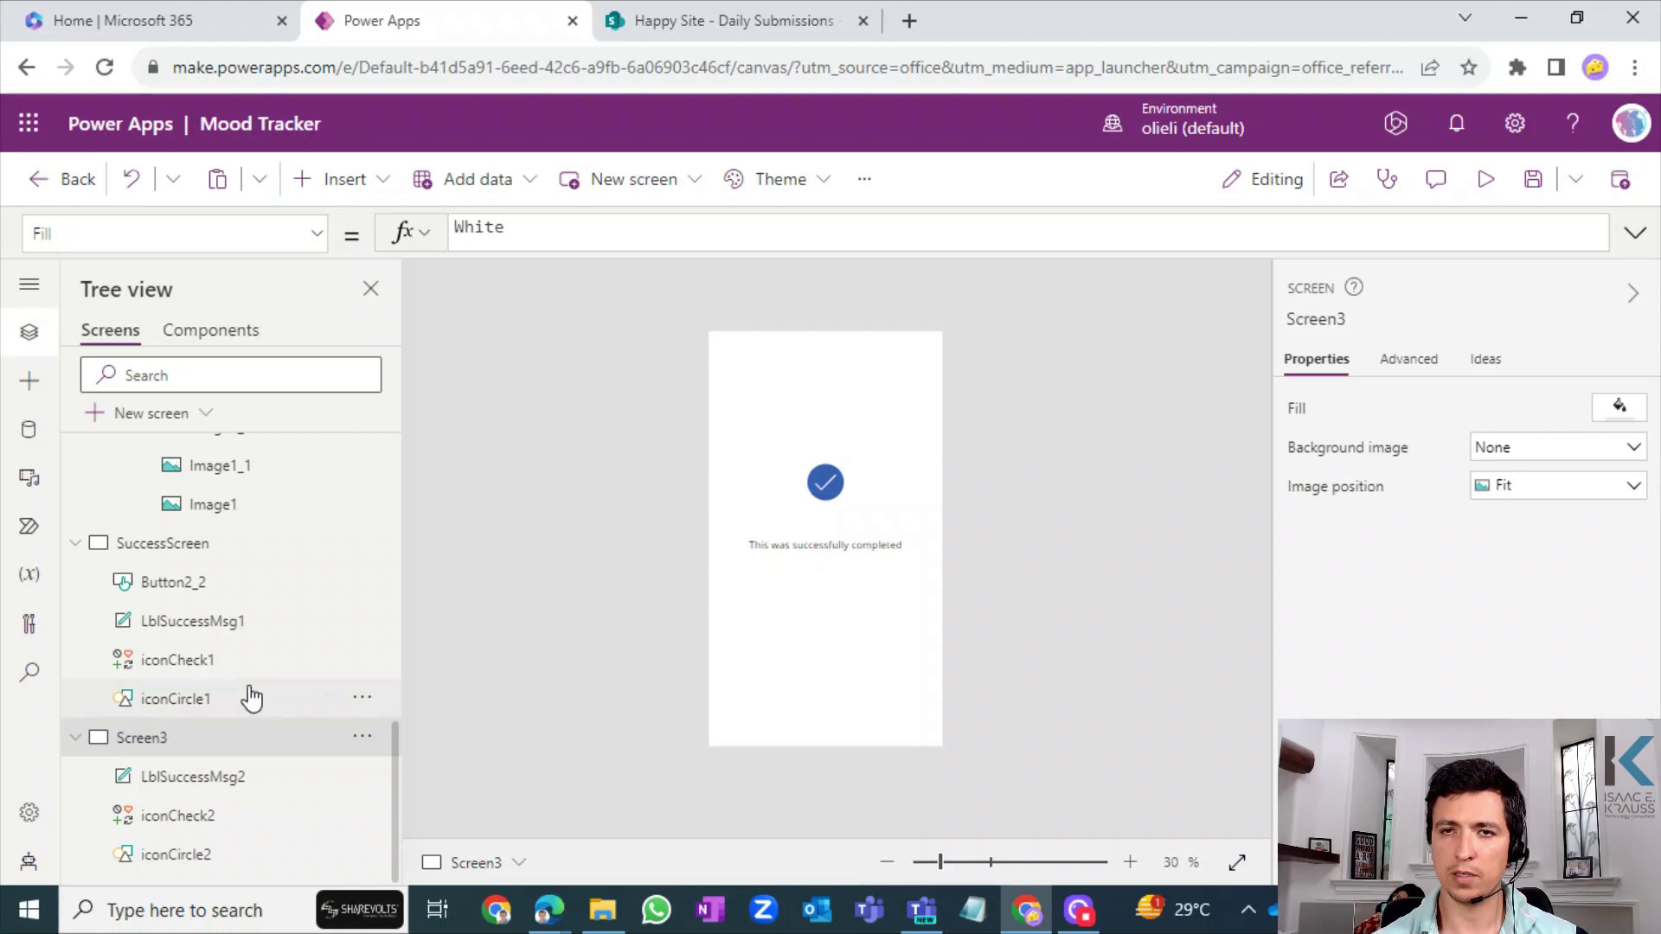
click(192, 554)
click(837, 610)
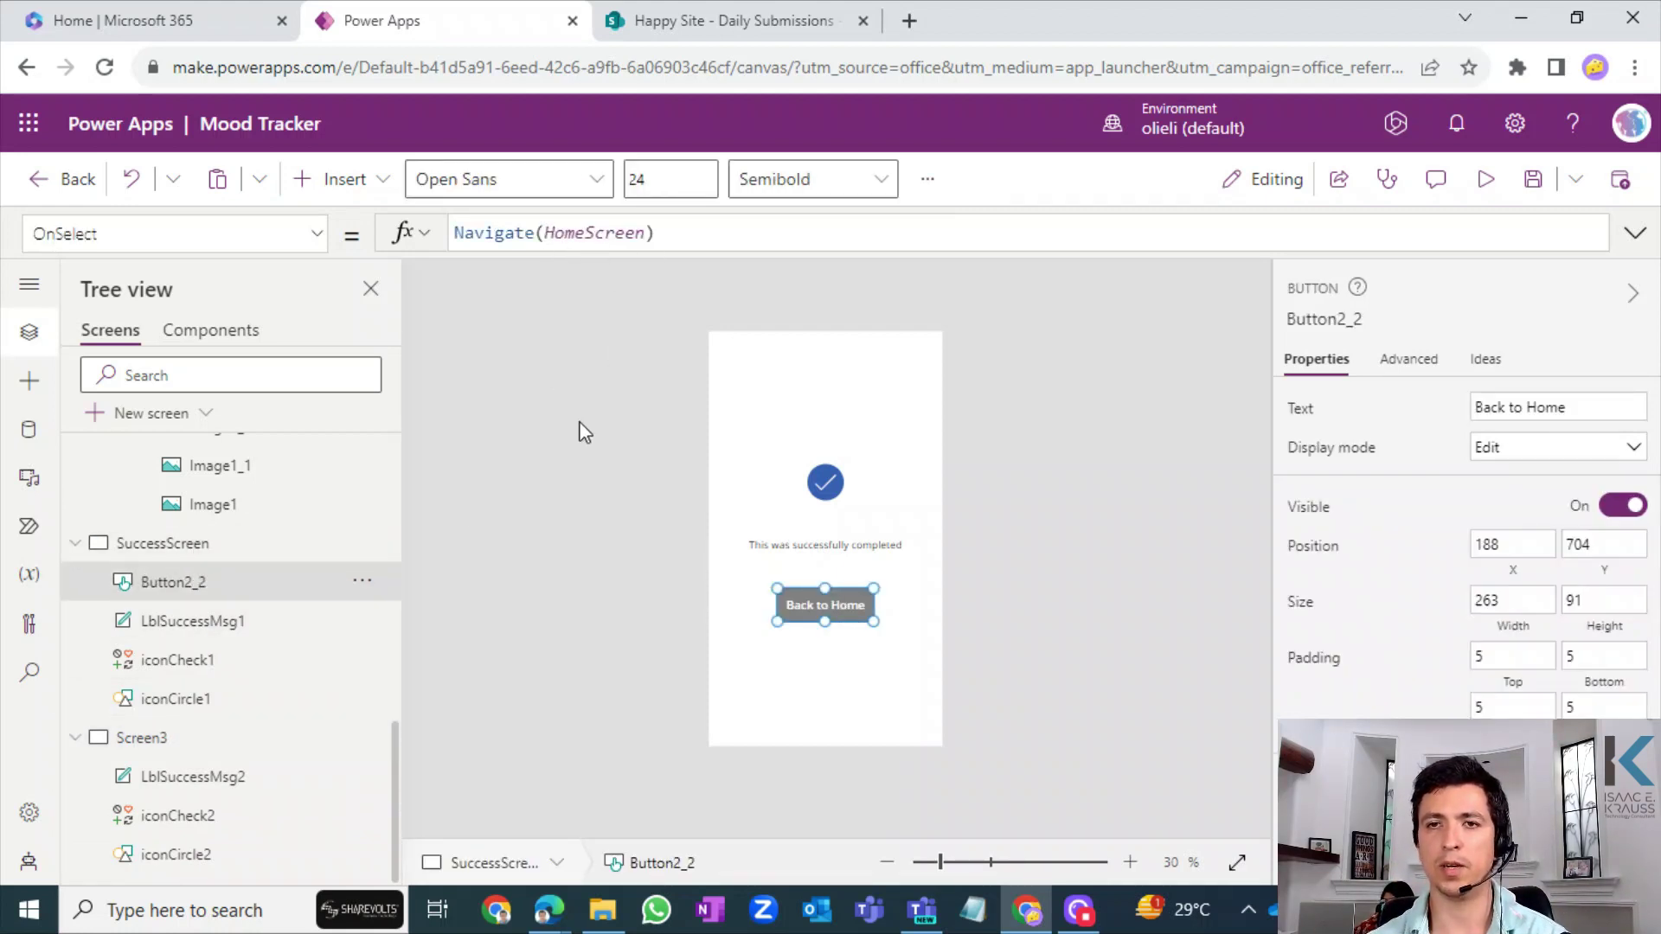
- Delete the extra success template screen, Screen3, from the app
click(345, 748)
click(362, 745)
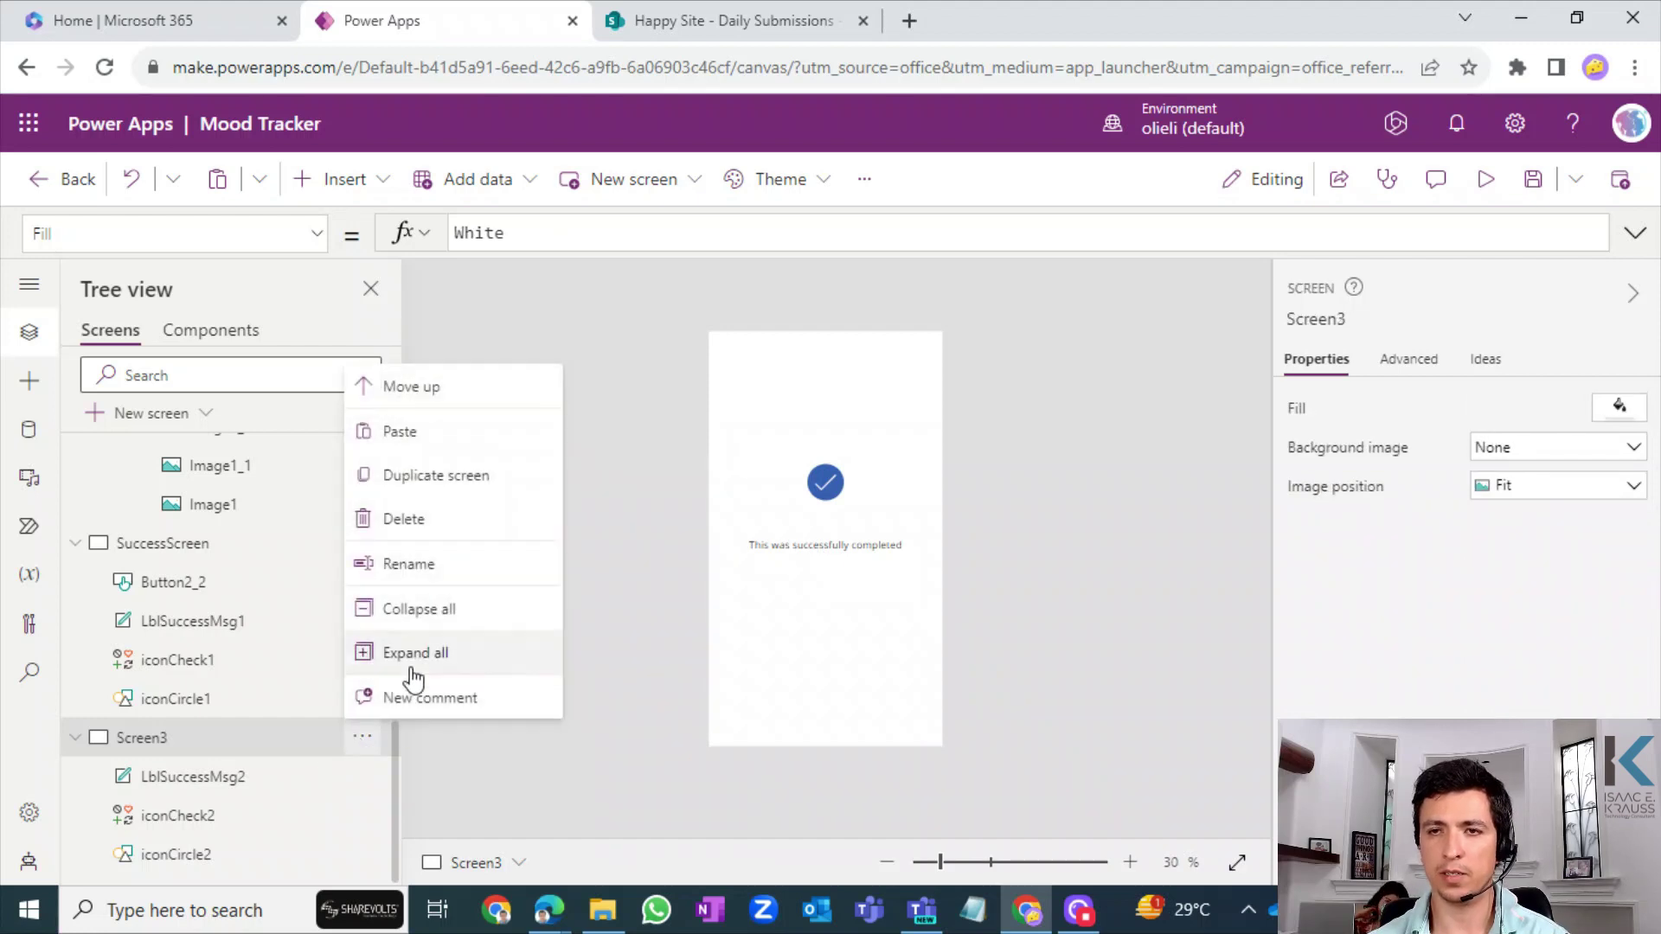
click(401, 522)
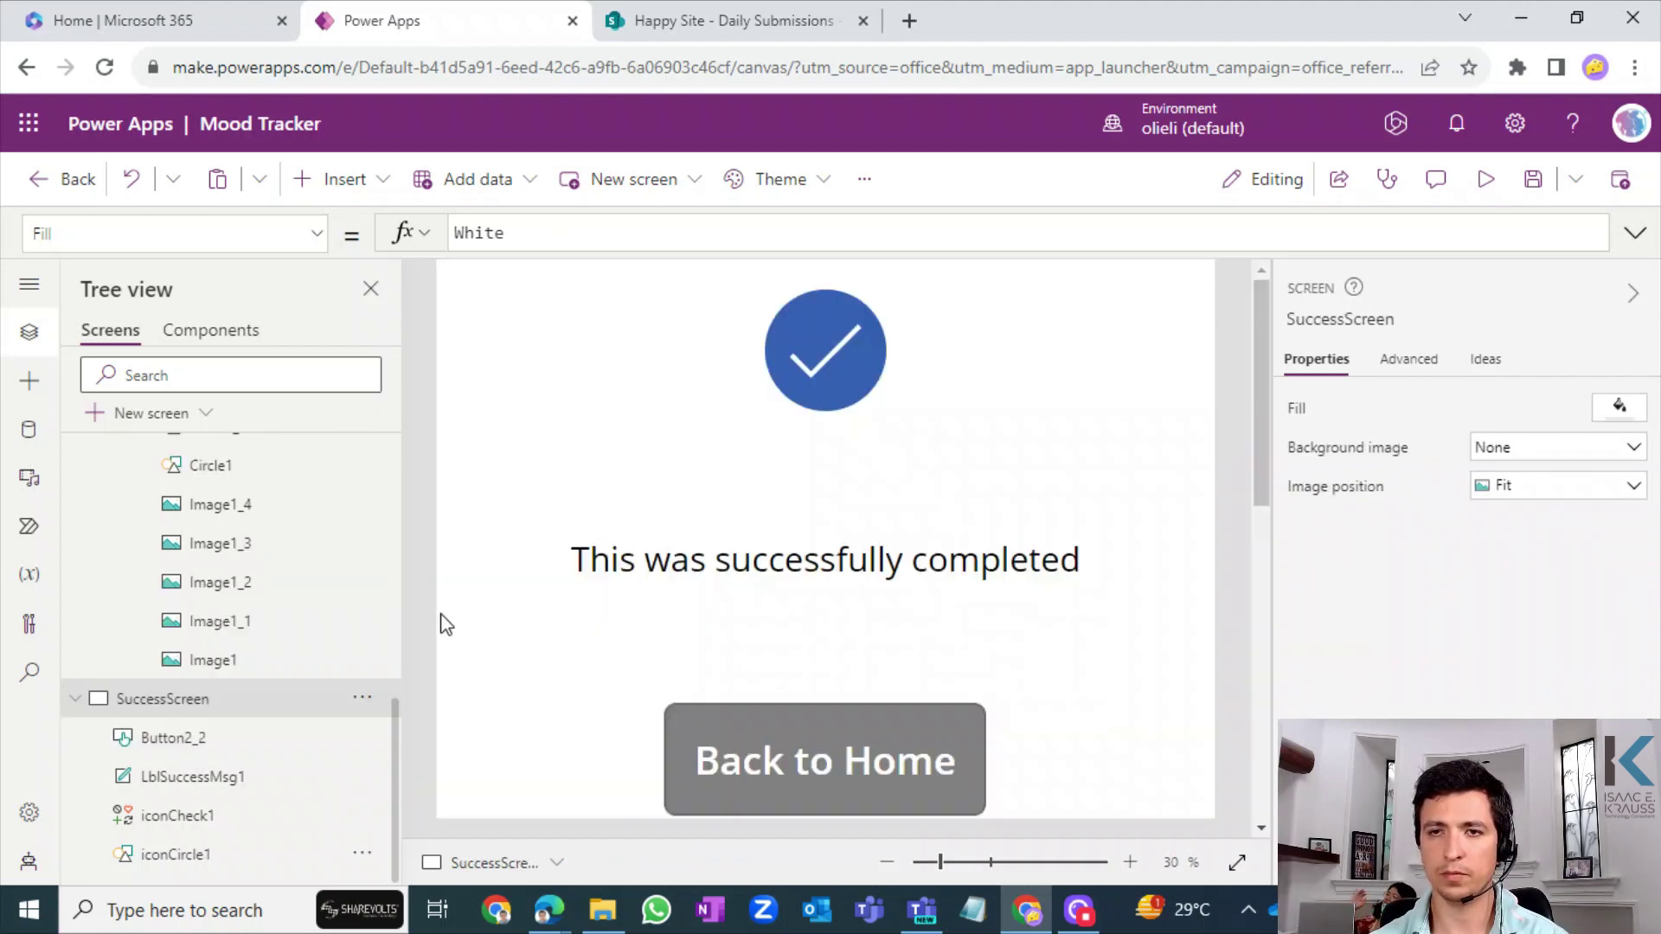
- Display the full OnSelect formula of the Submit button on TargetEvaluationScreen in an enlarged formula bar
click(891, 862)
click(1130, 862)
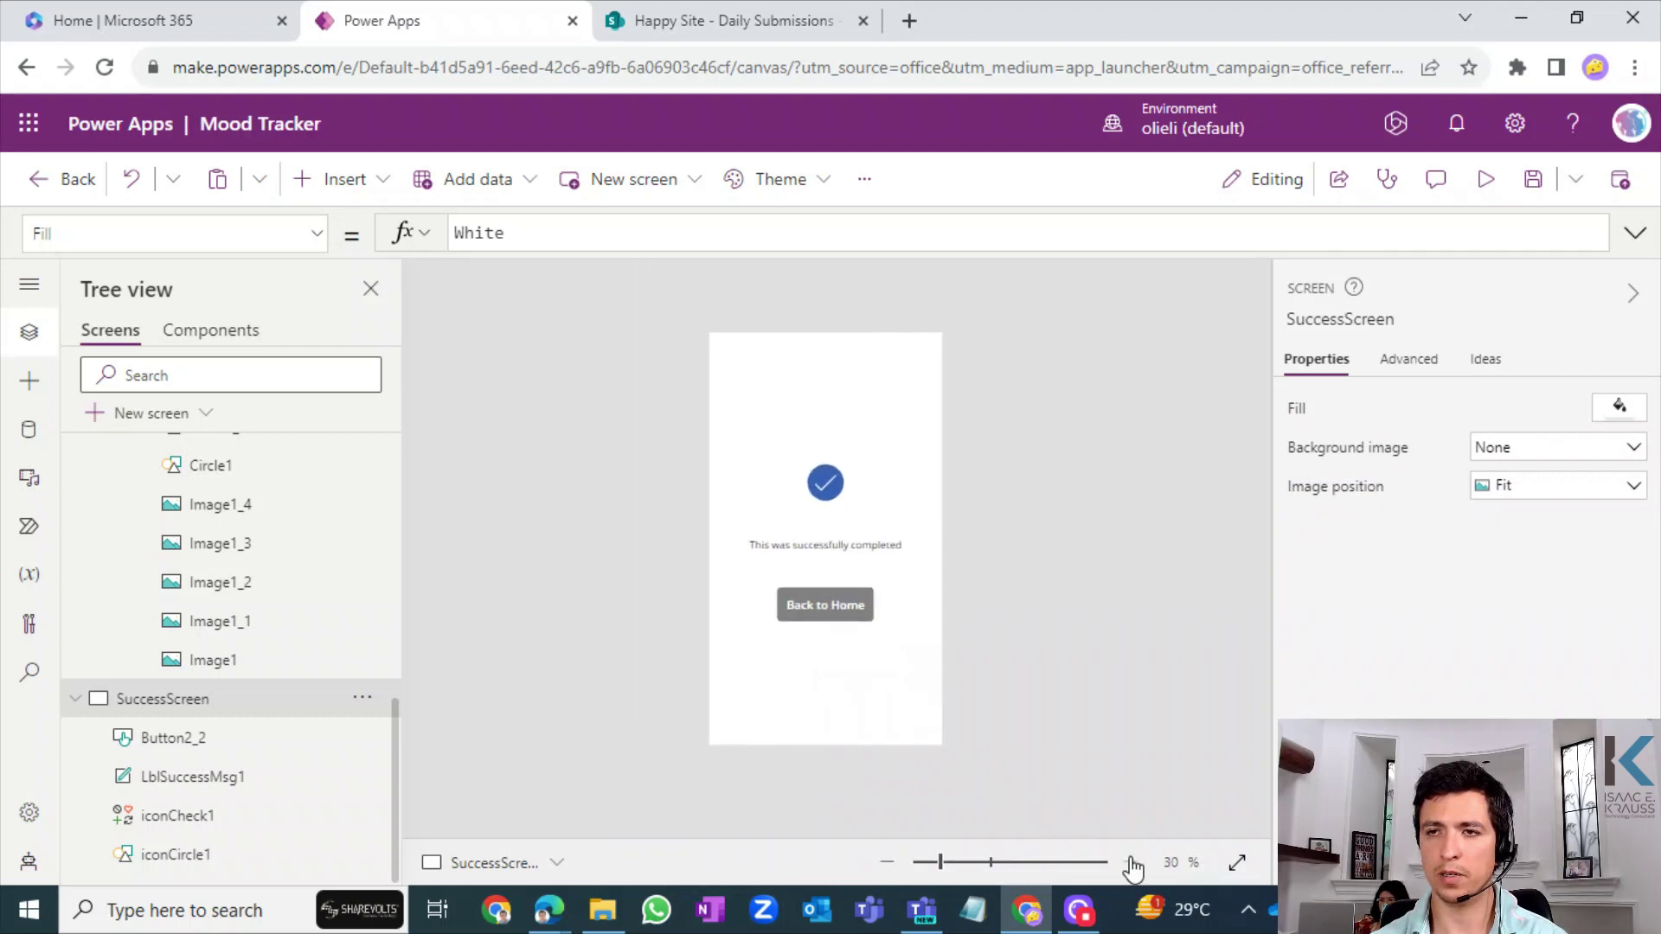
click(1130, 862)
drag(395, 728, 397, 486)
click(206, 595)
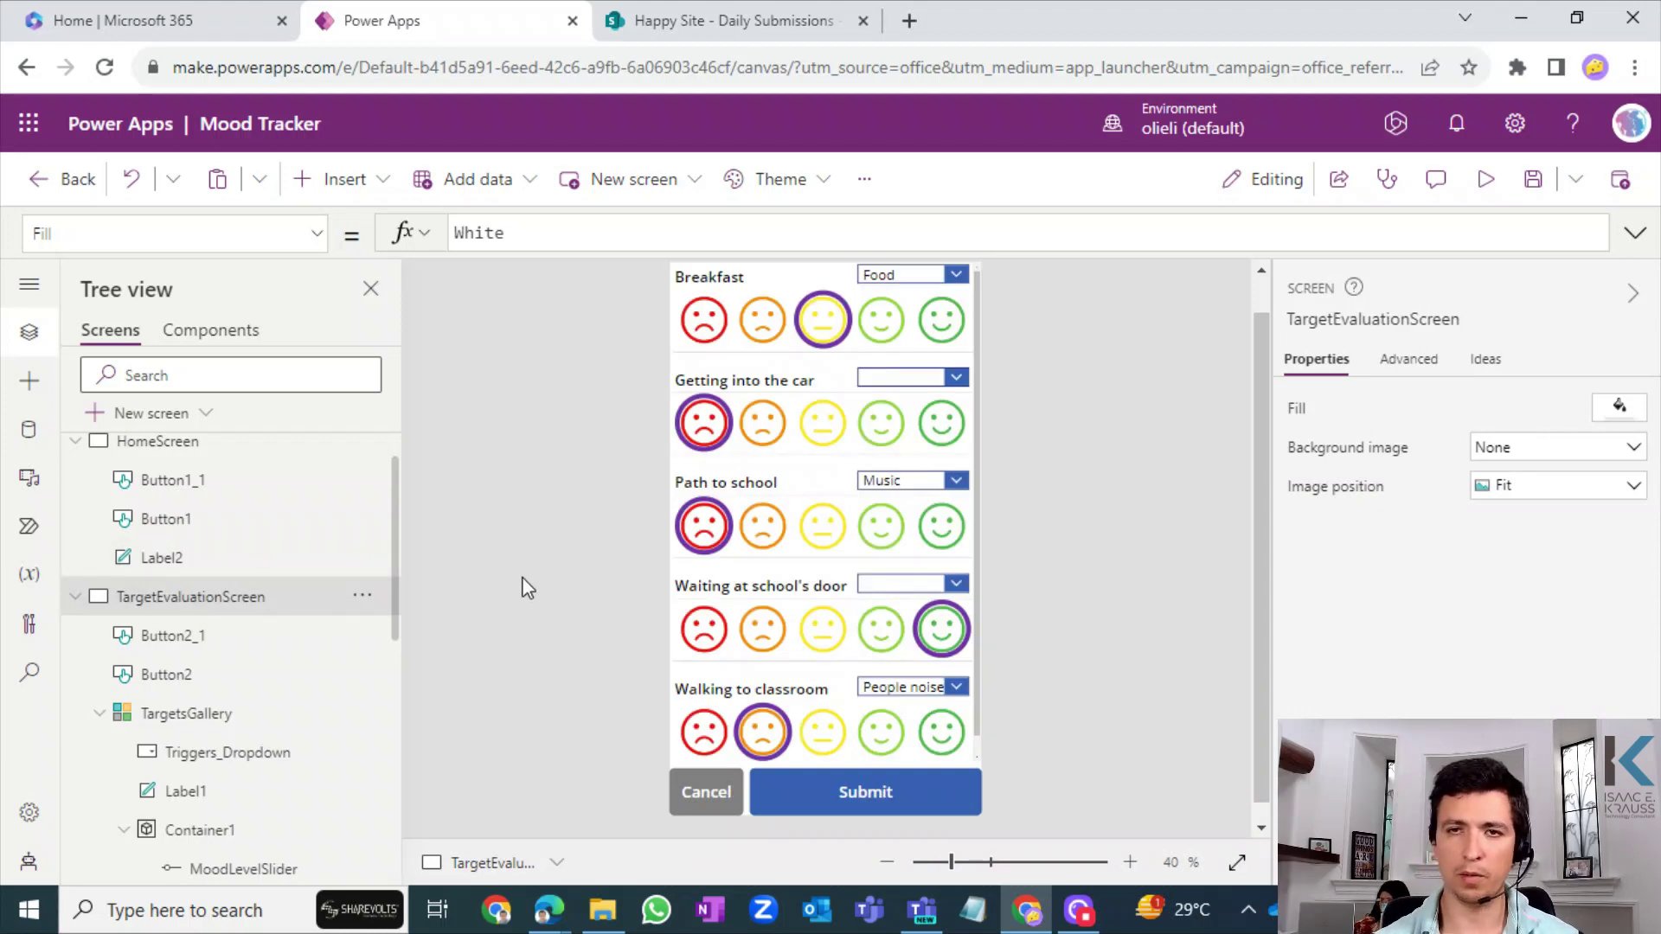
click(886, 784)
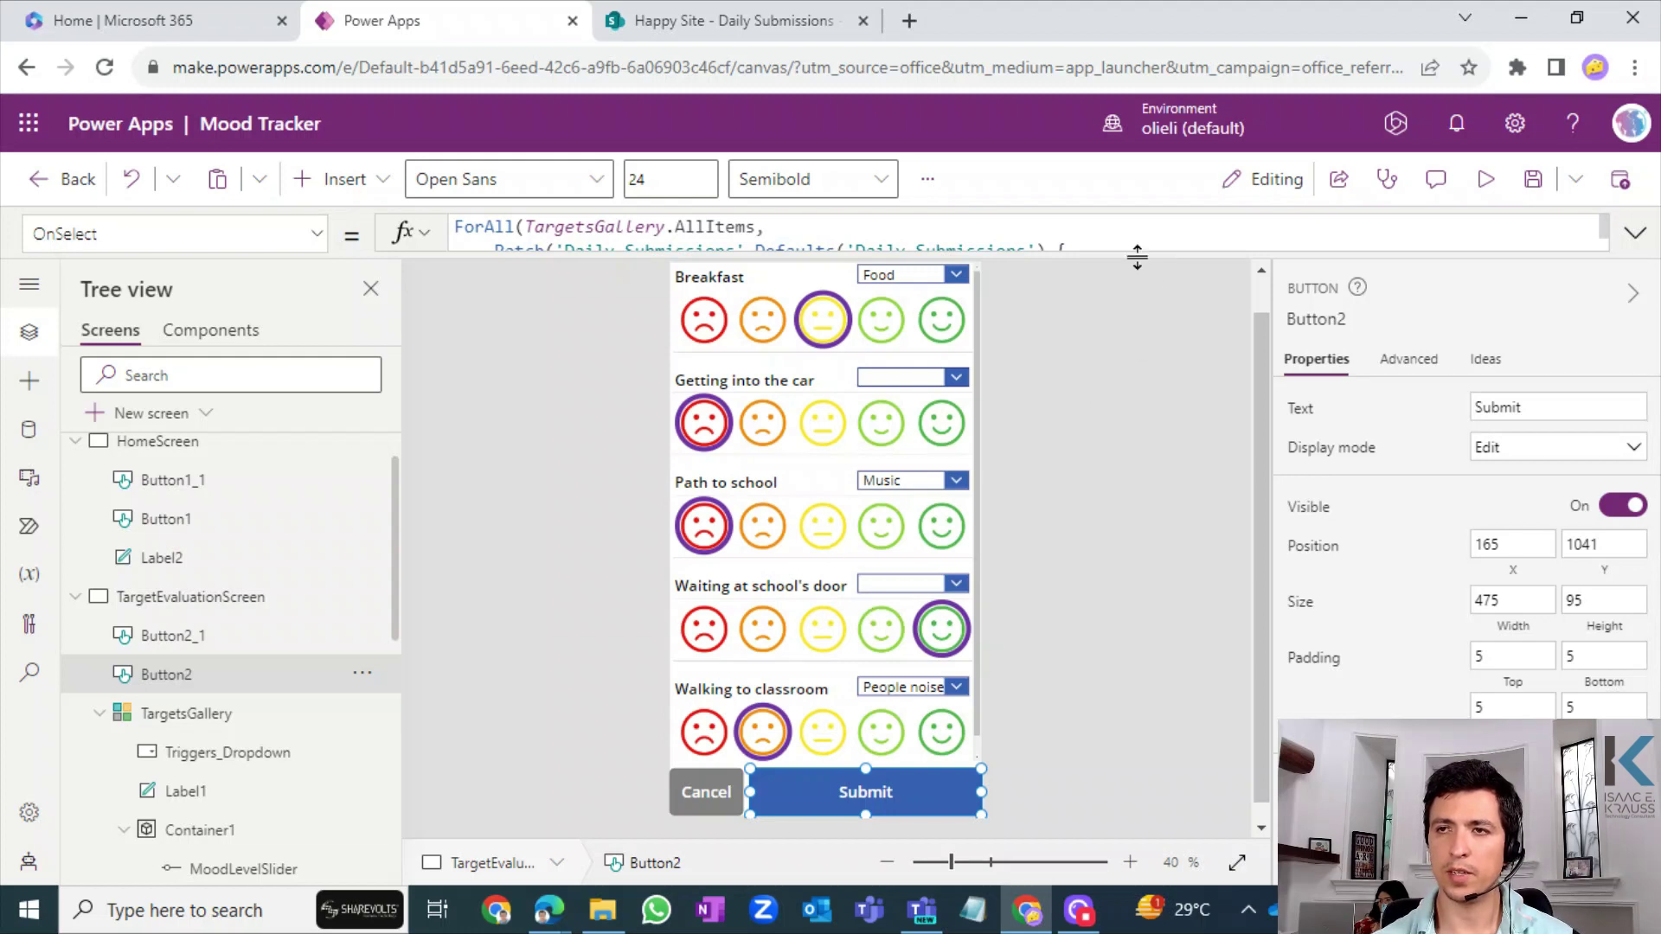
drag(1138, 252, 1067, 550)
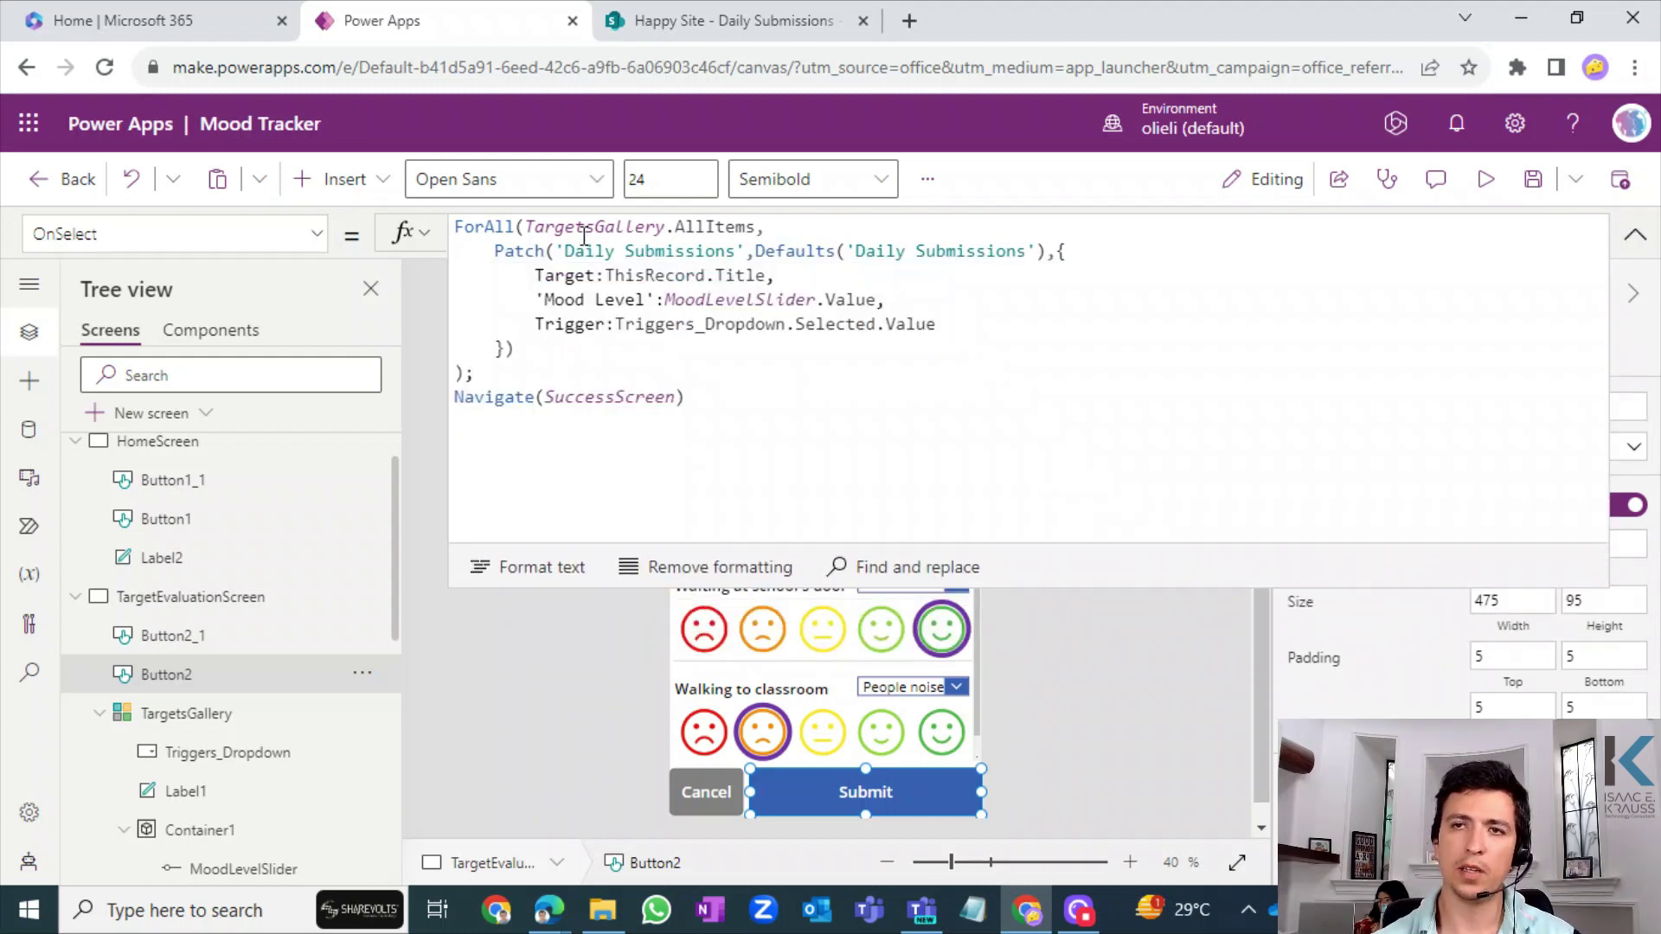
- Highlight AllItems in the ForAll source and 'Daily Submissions' as the Patch data source in the Submit formula
click(468, 235)
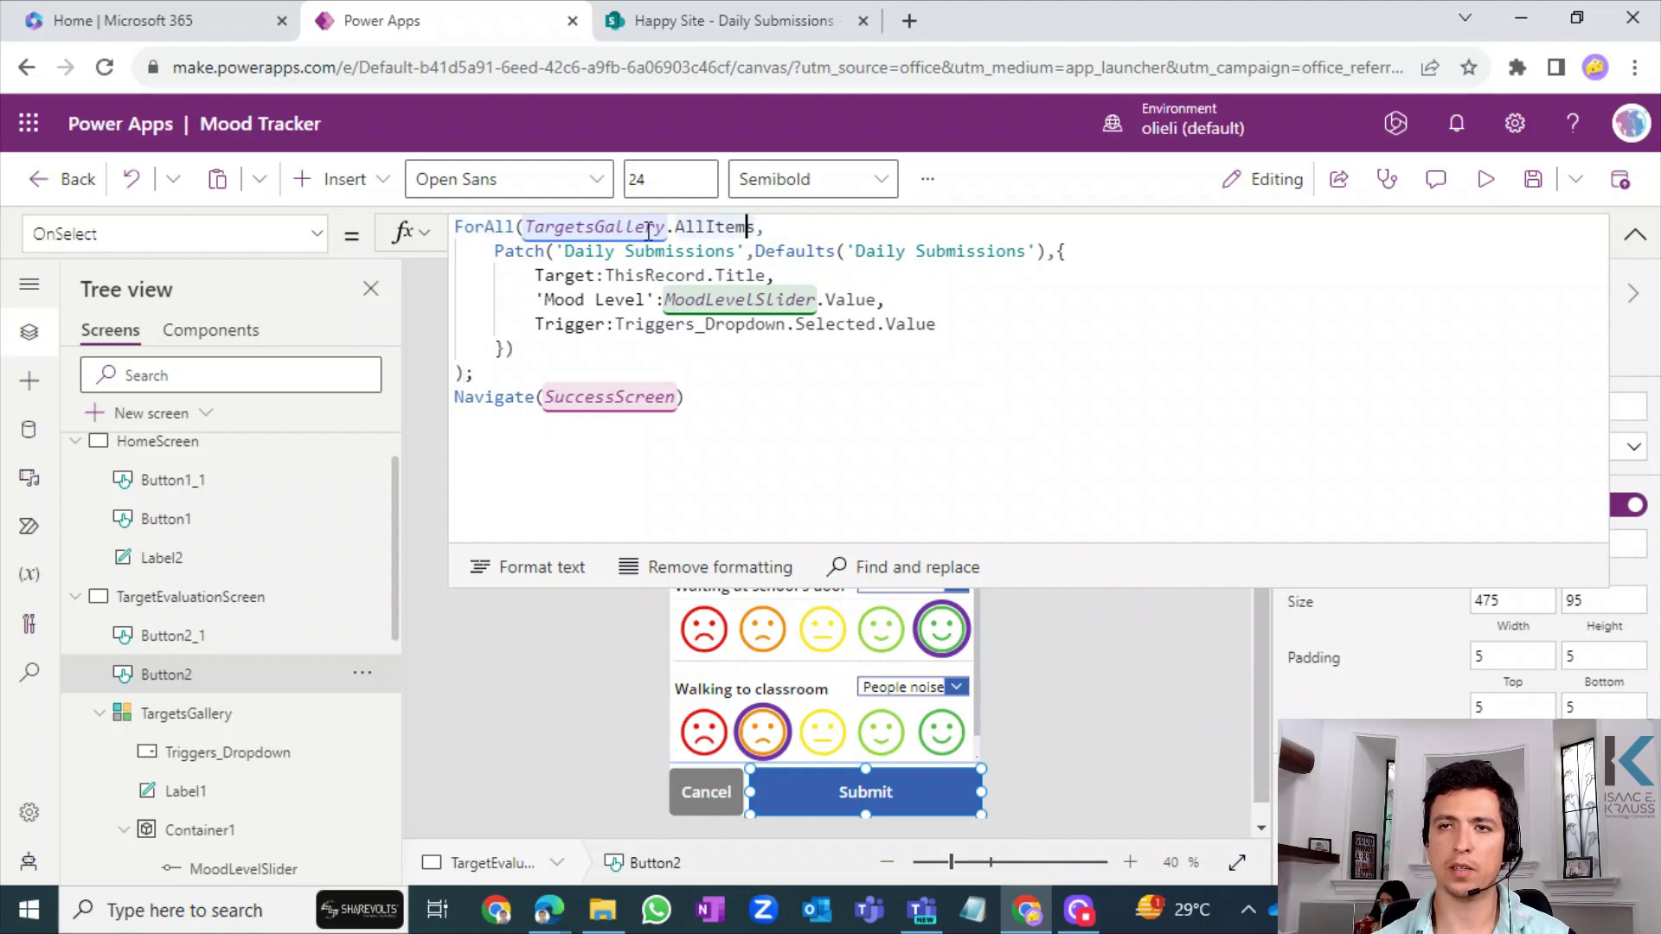
drag(675, 227, 757, 226)
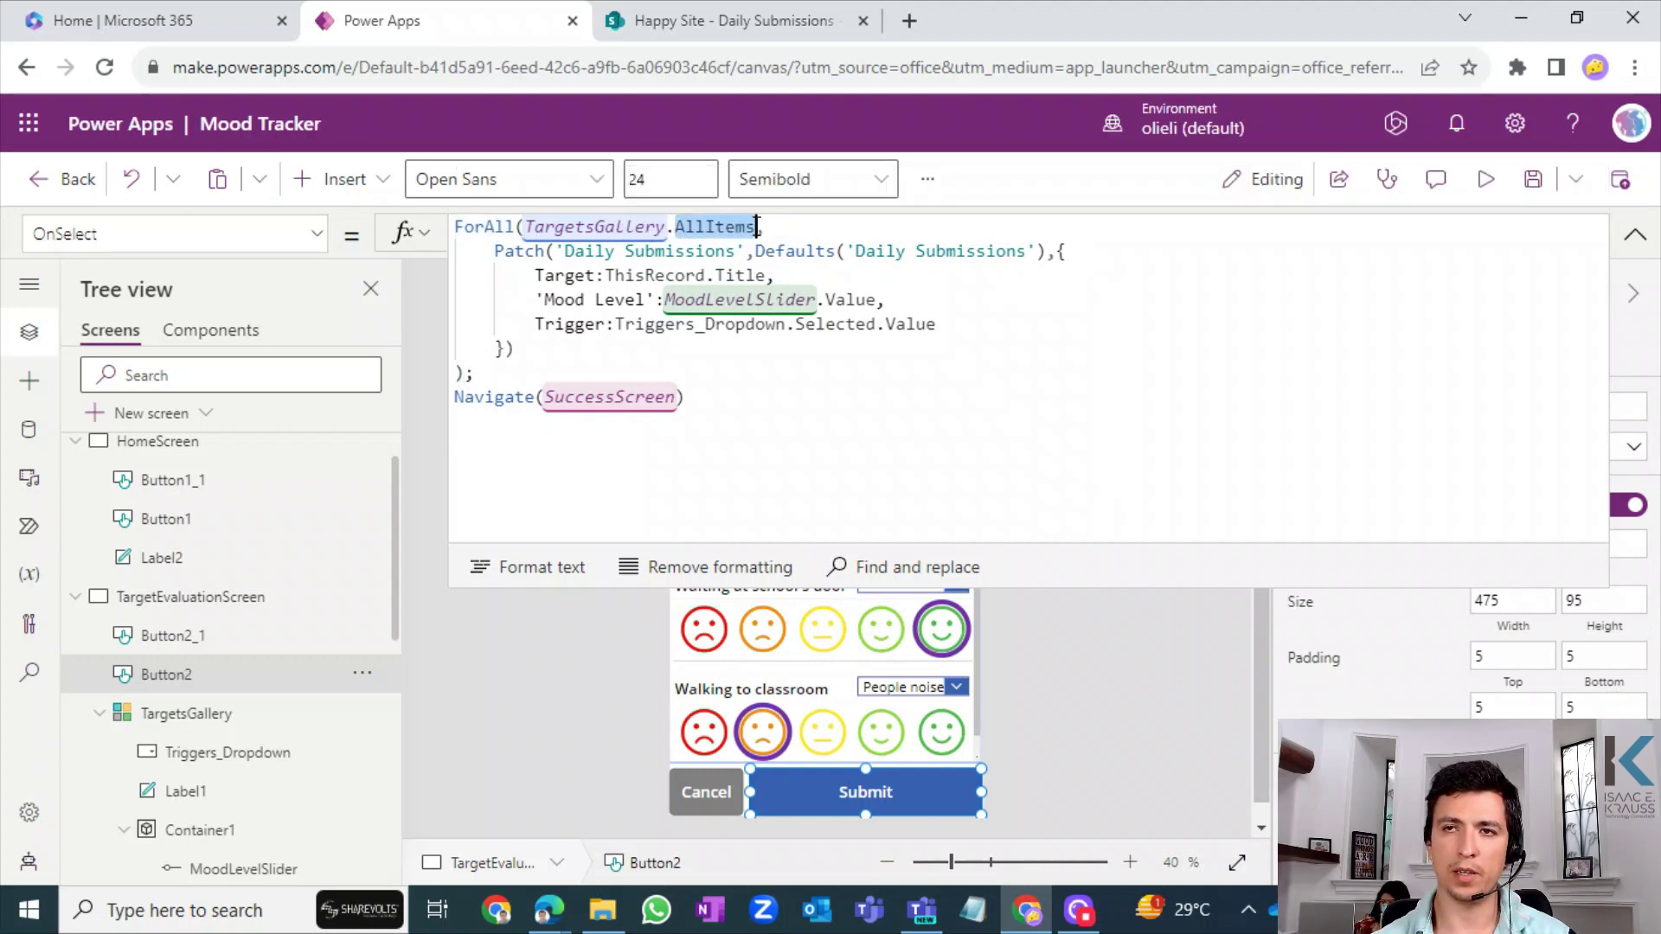
click(495, 254)
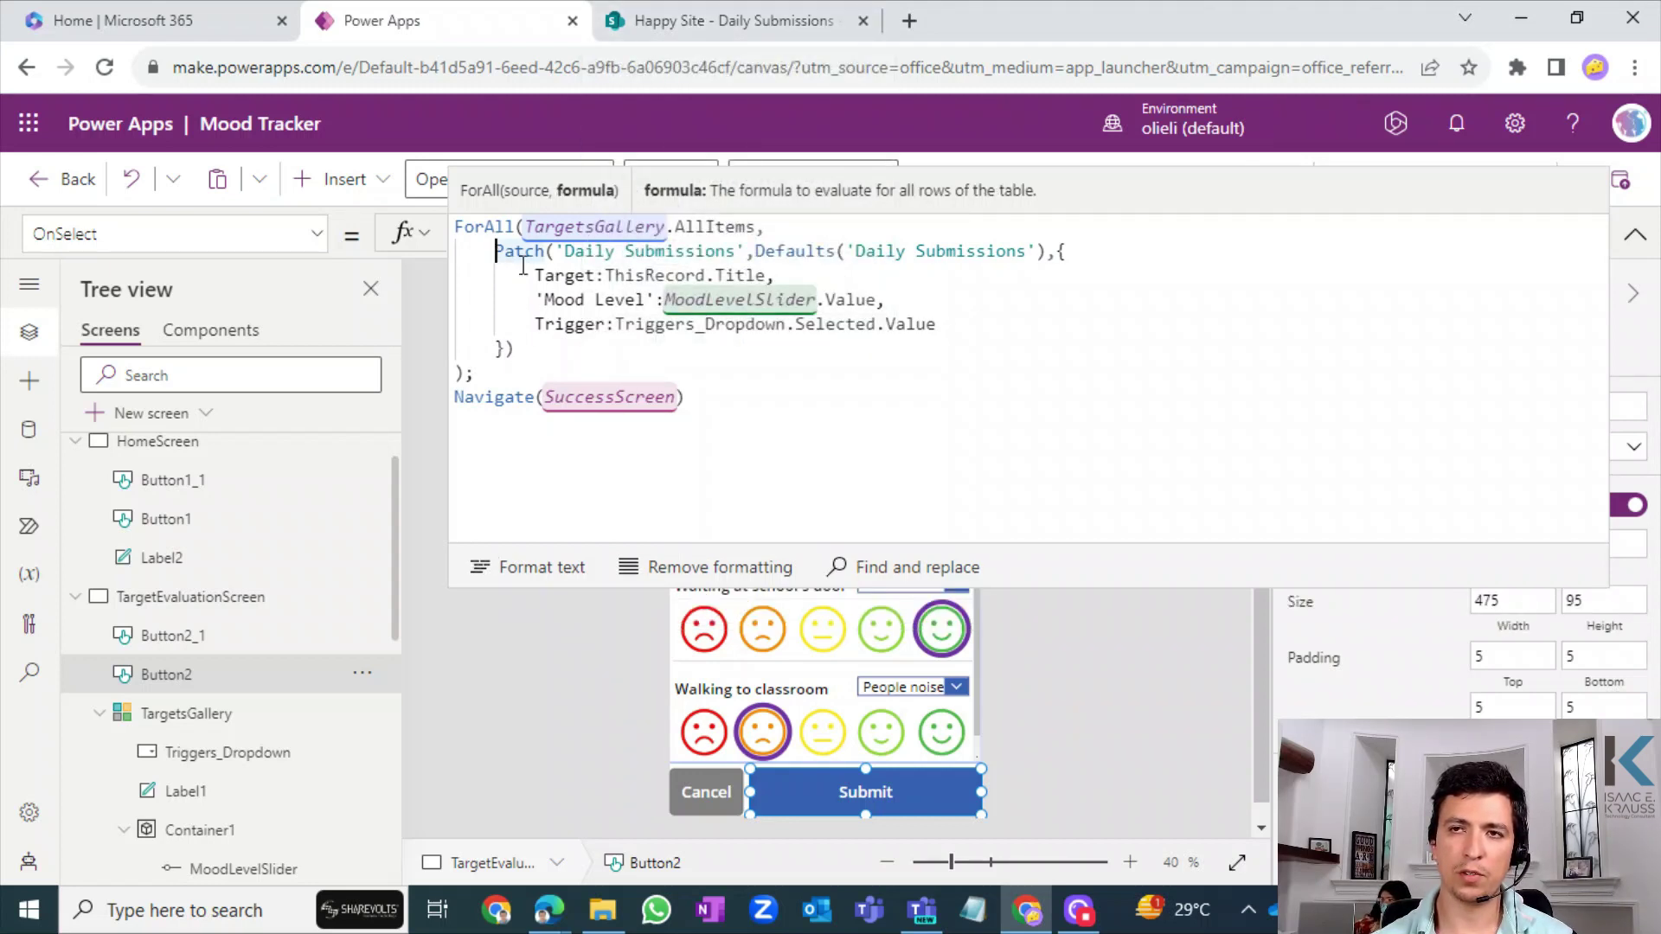
click(588, 250)
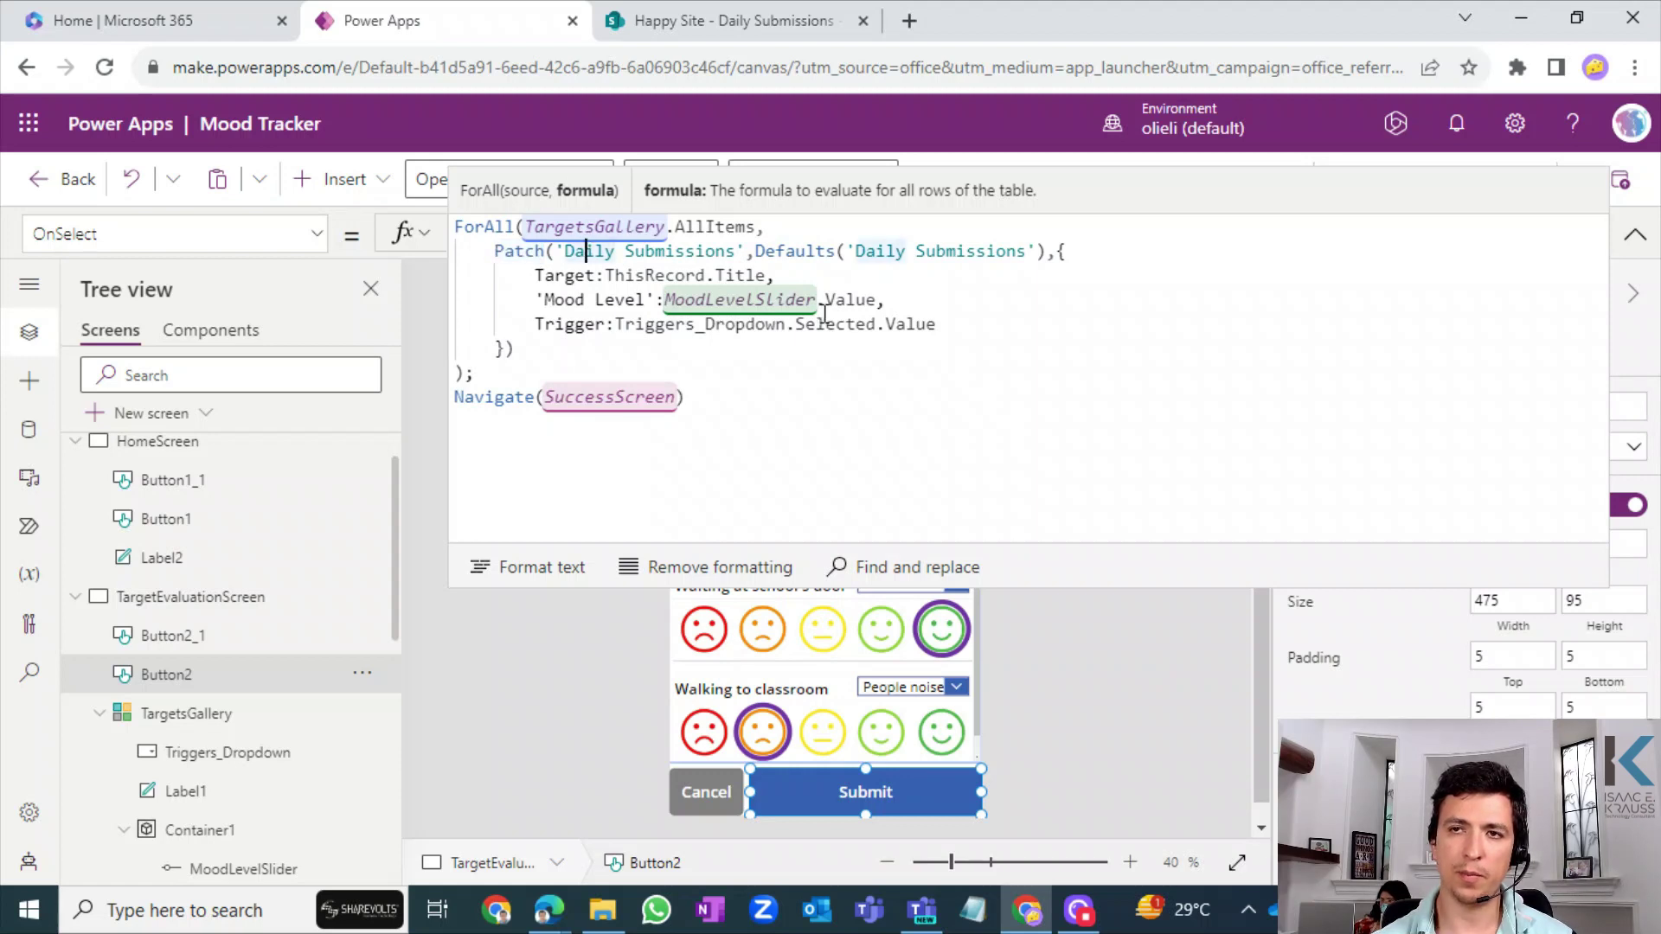
click(747, 251)
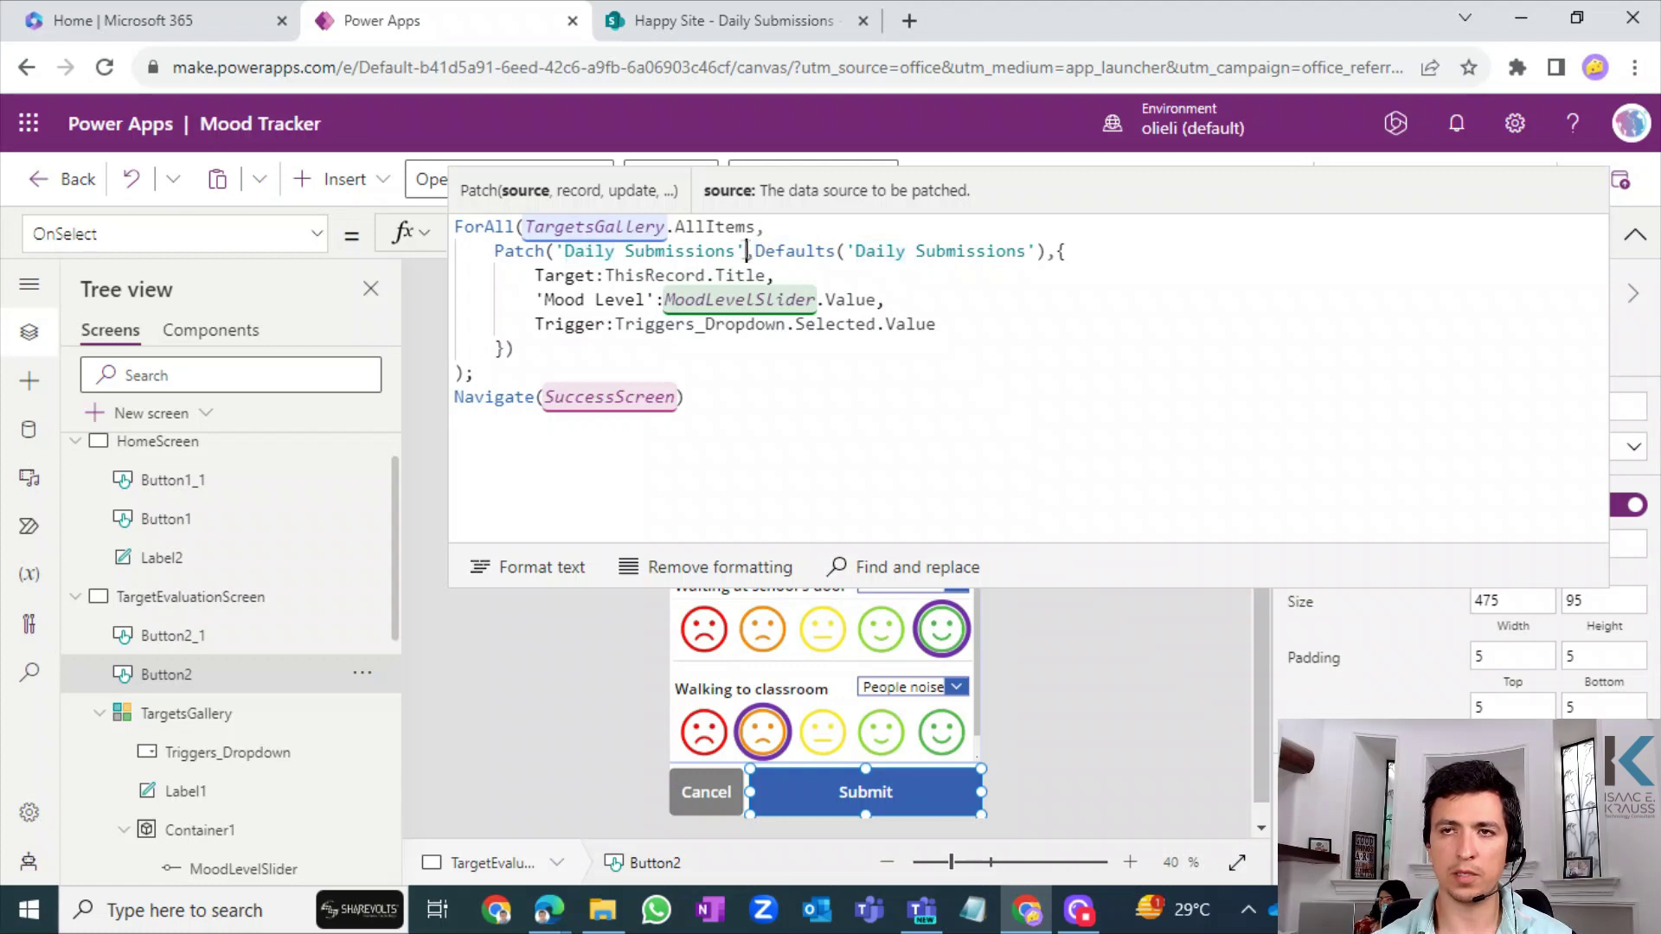
drag(747, 251, 553, 253)
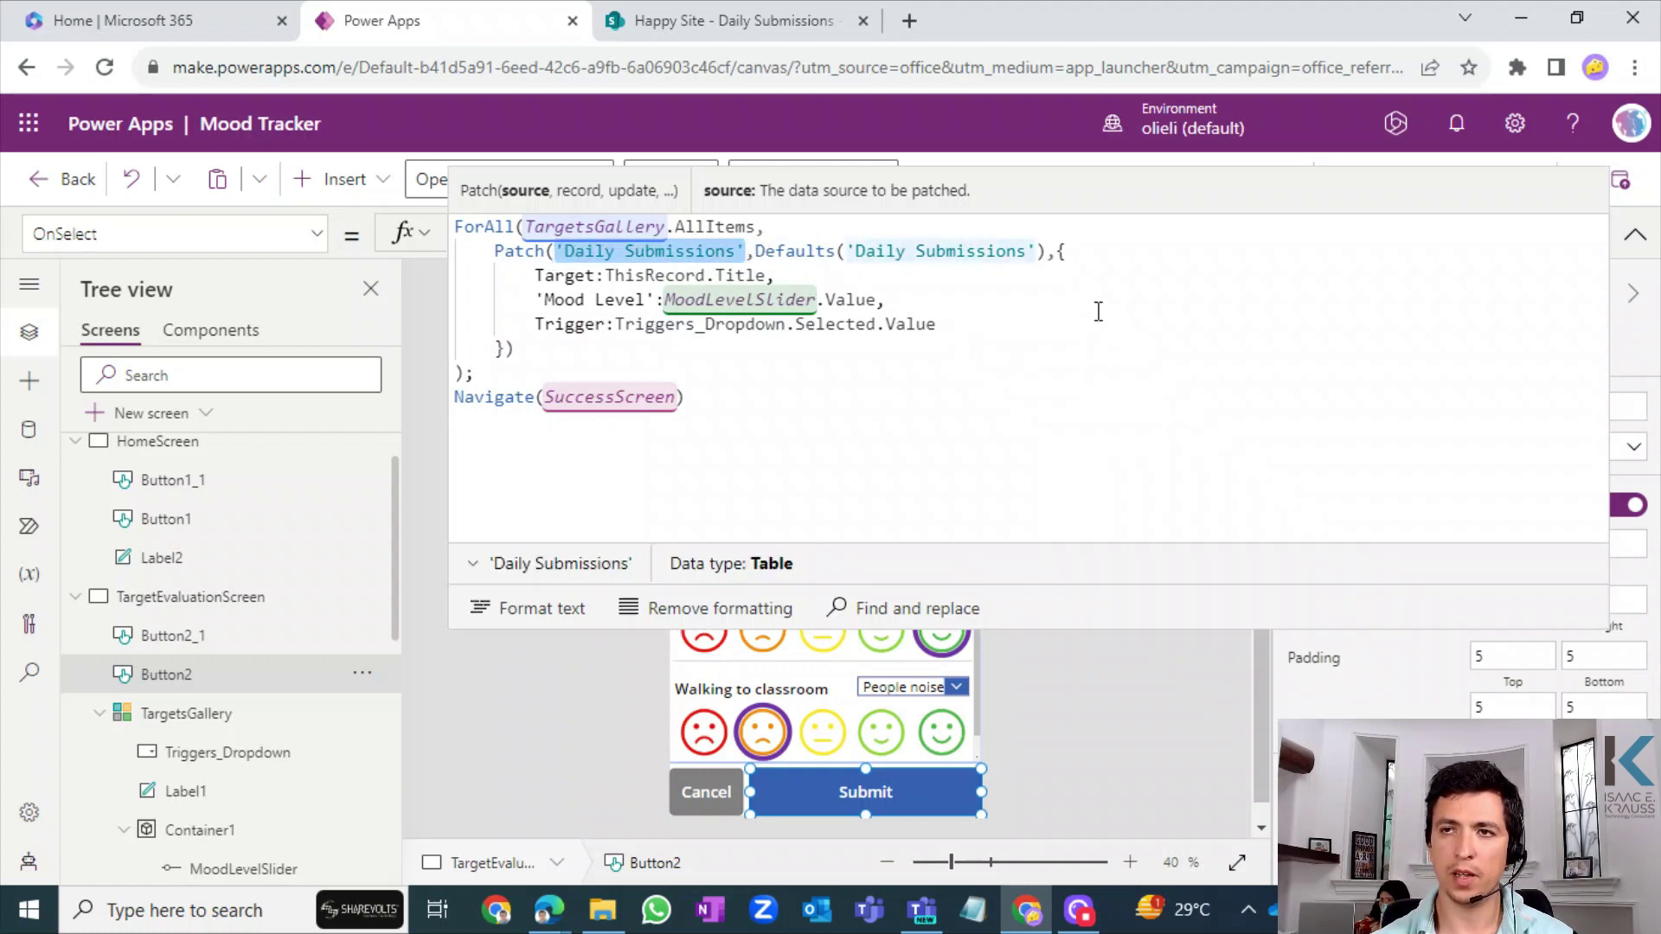
- Highlight the Patch call's update record and its Defaults('Daily Submissions') argument to examine how new records are created
drag(1059, 251, 509, 349)
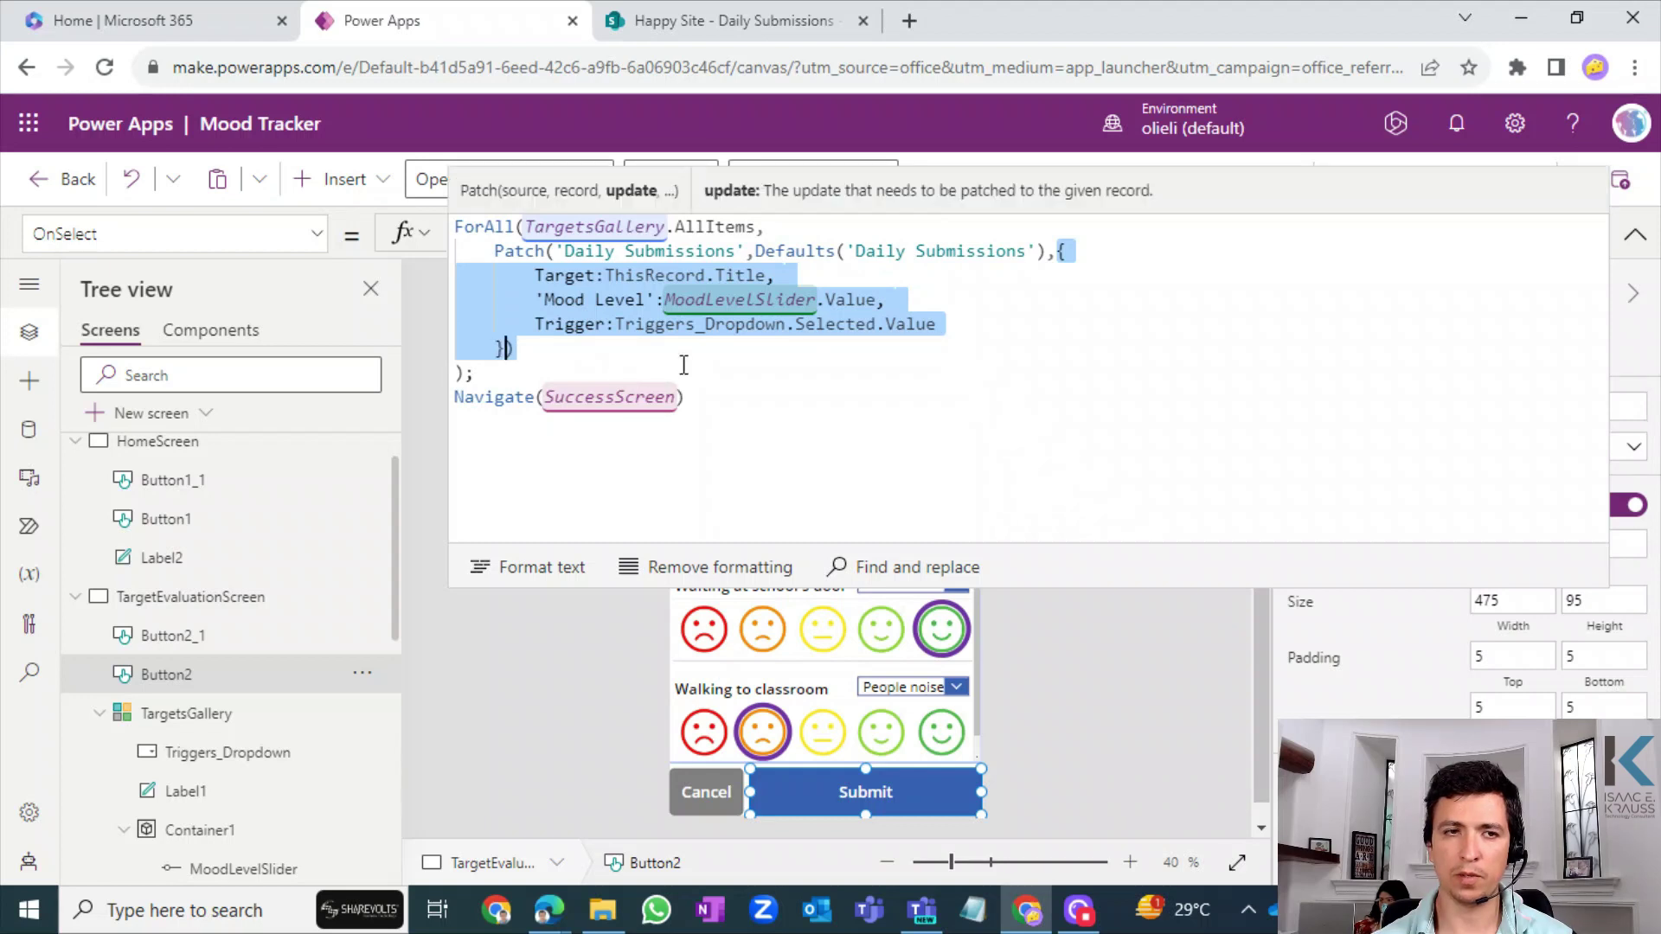
click(890, 260)
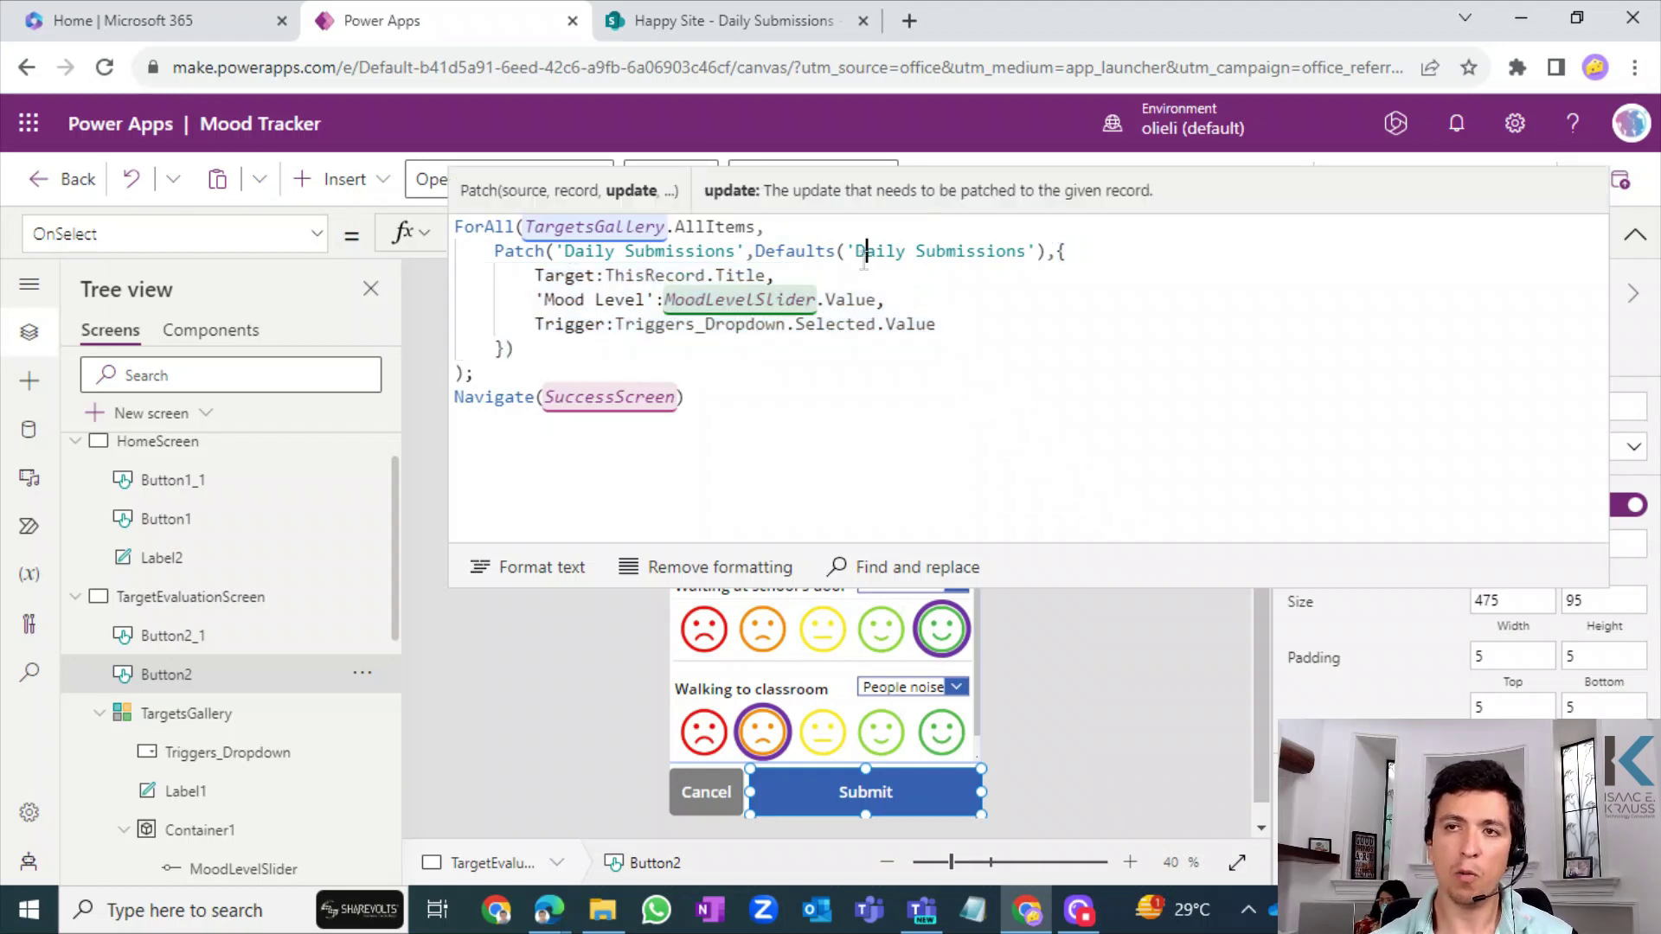
drag(748, 251, 1042, 260)
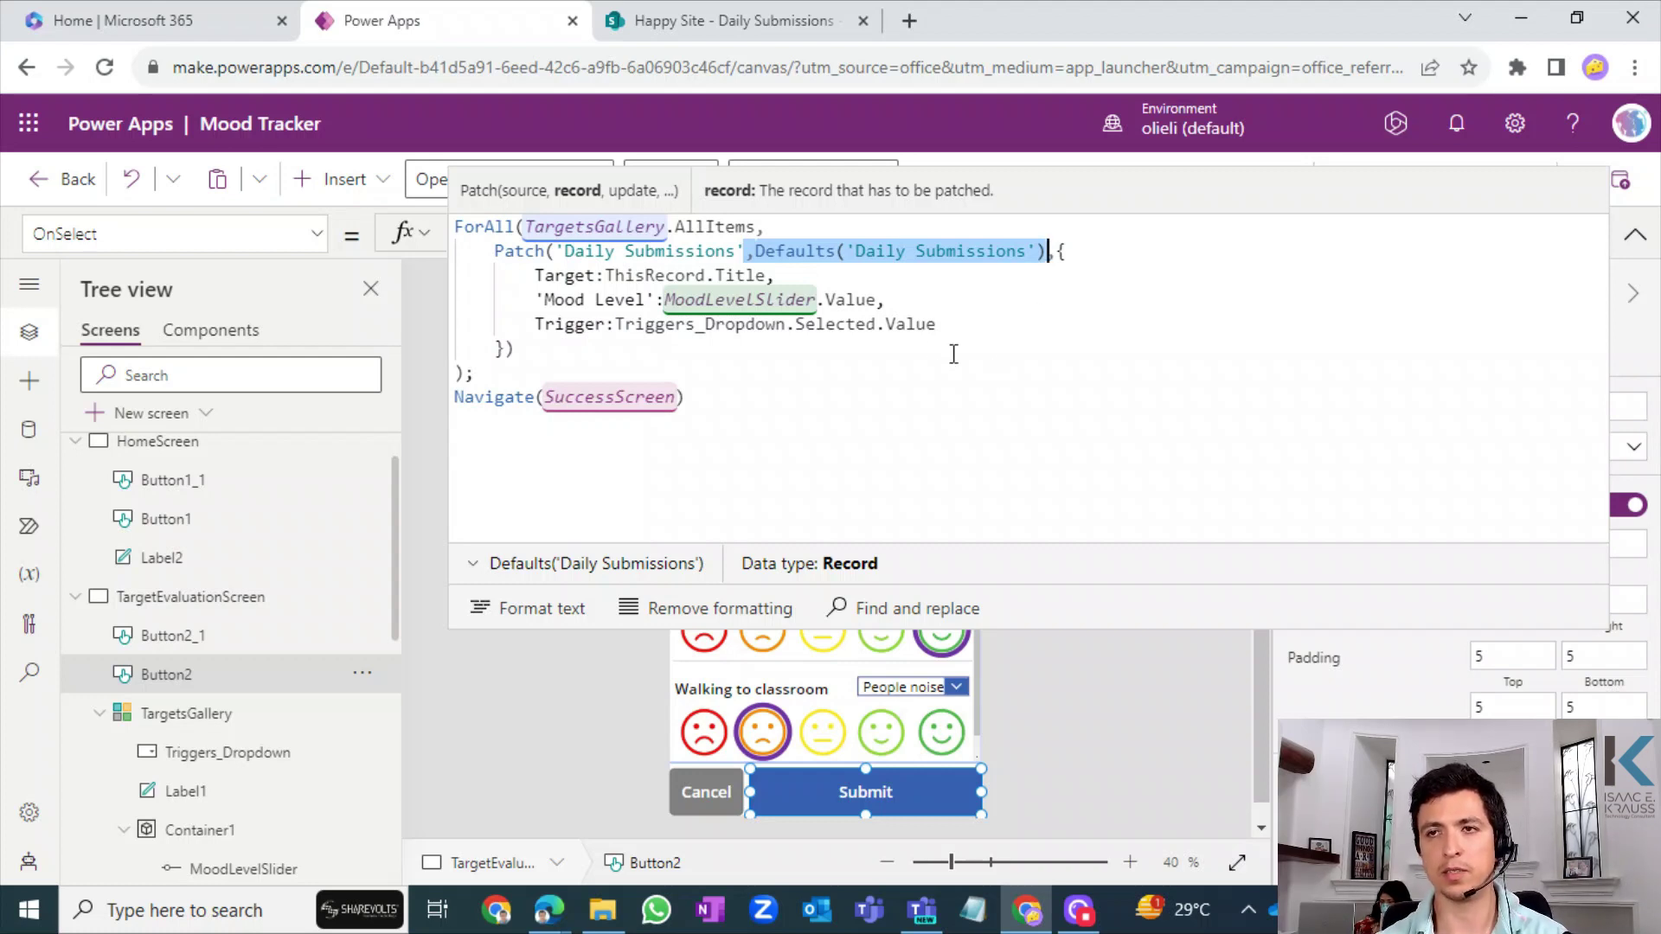
click(762, 253)
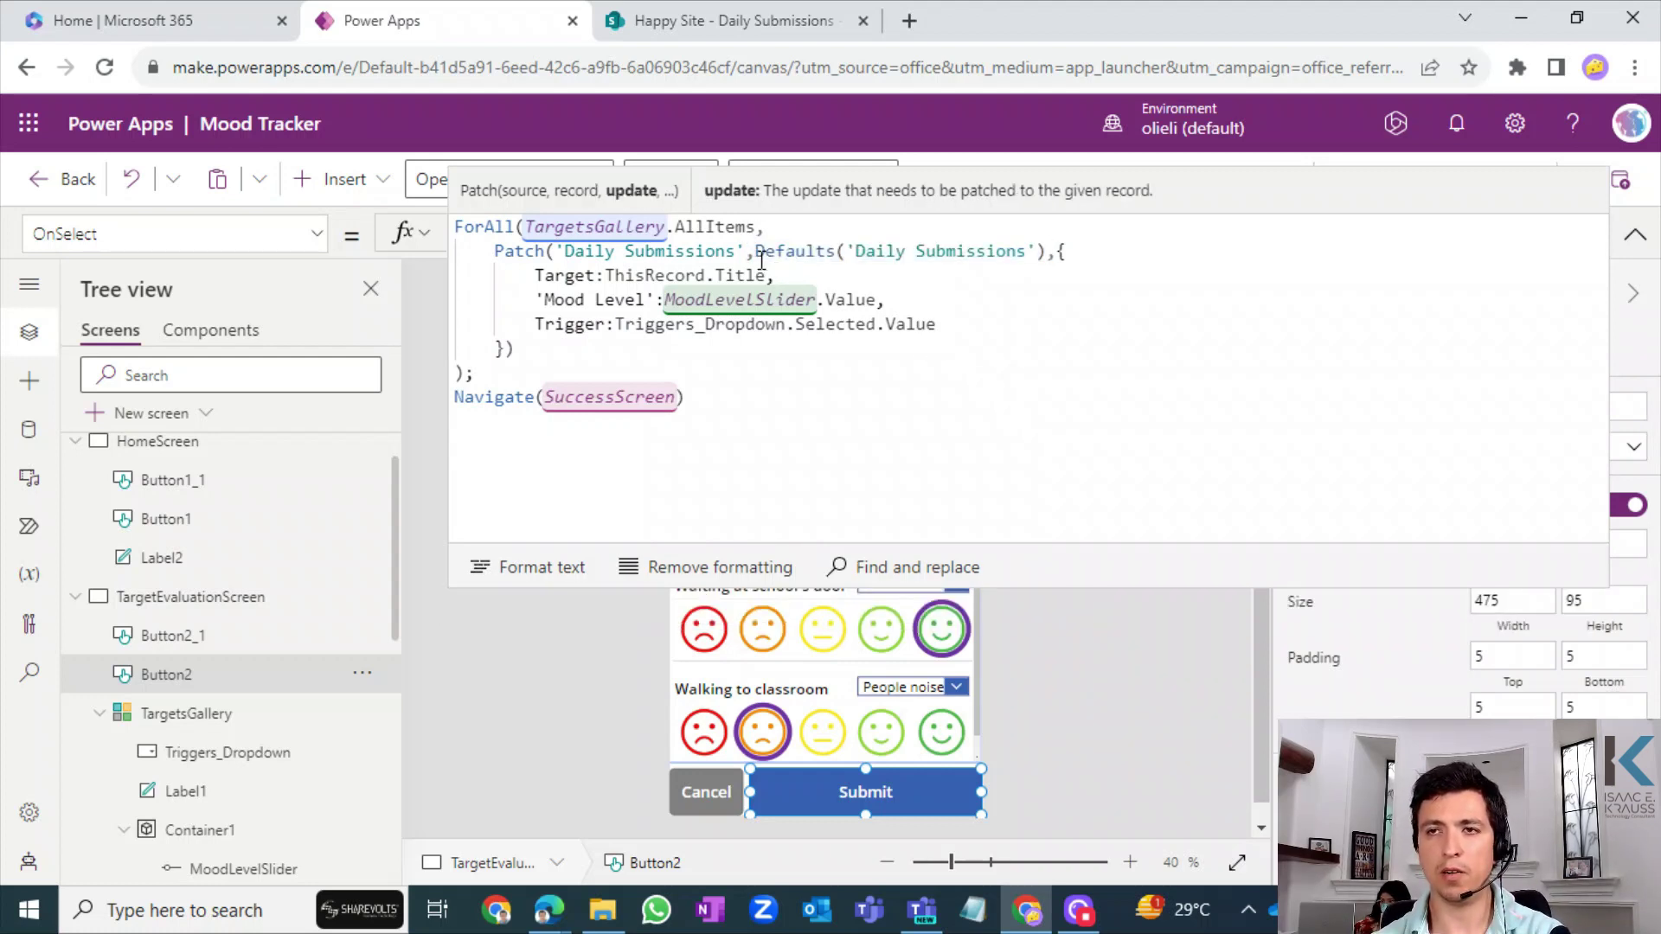
drag(755, 251, 1049, 253)
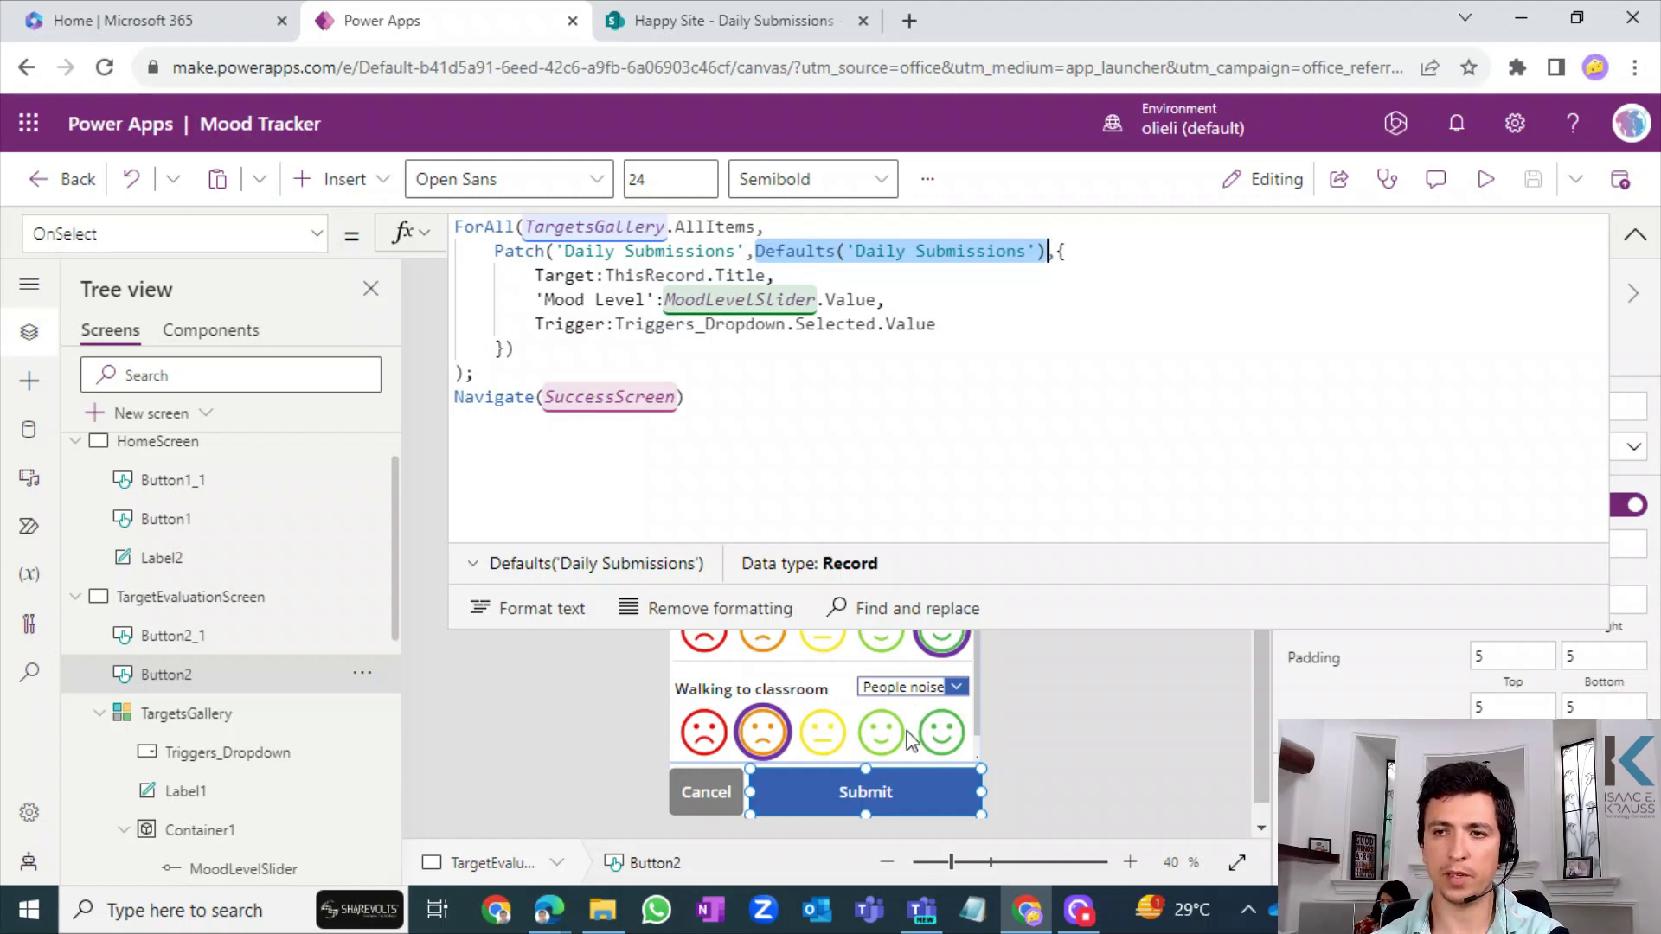
click(759, 251)
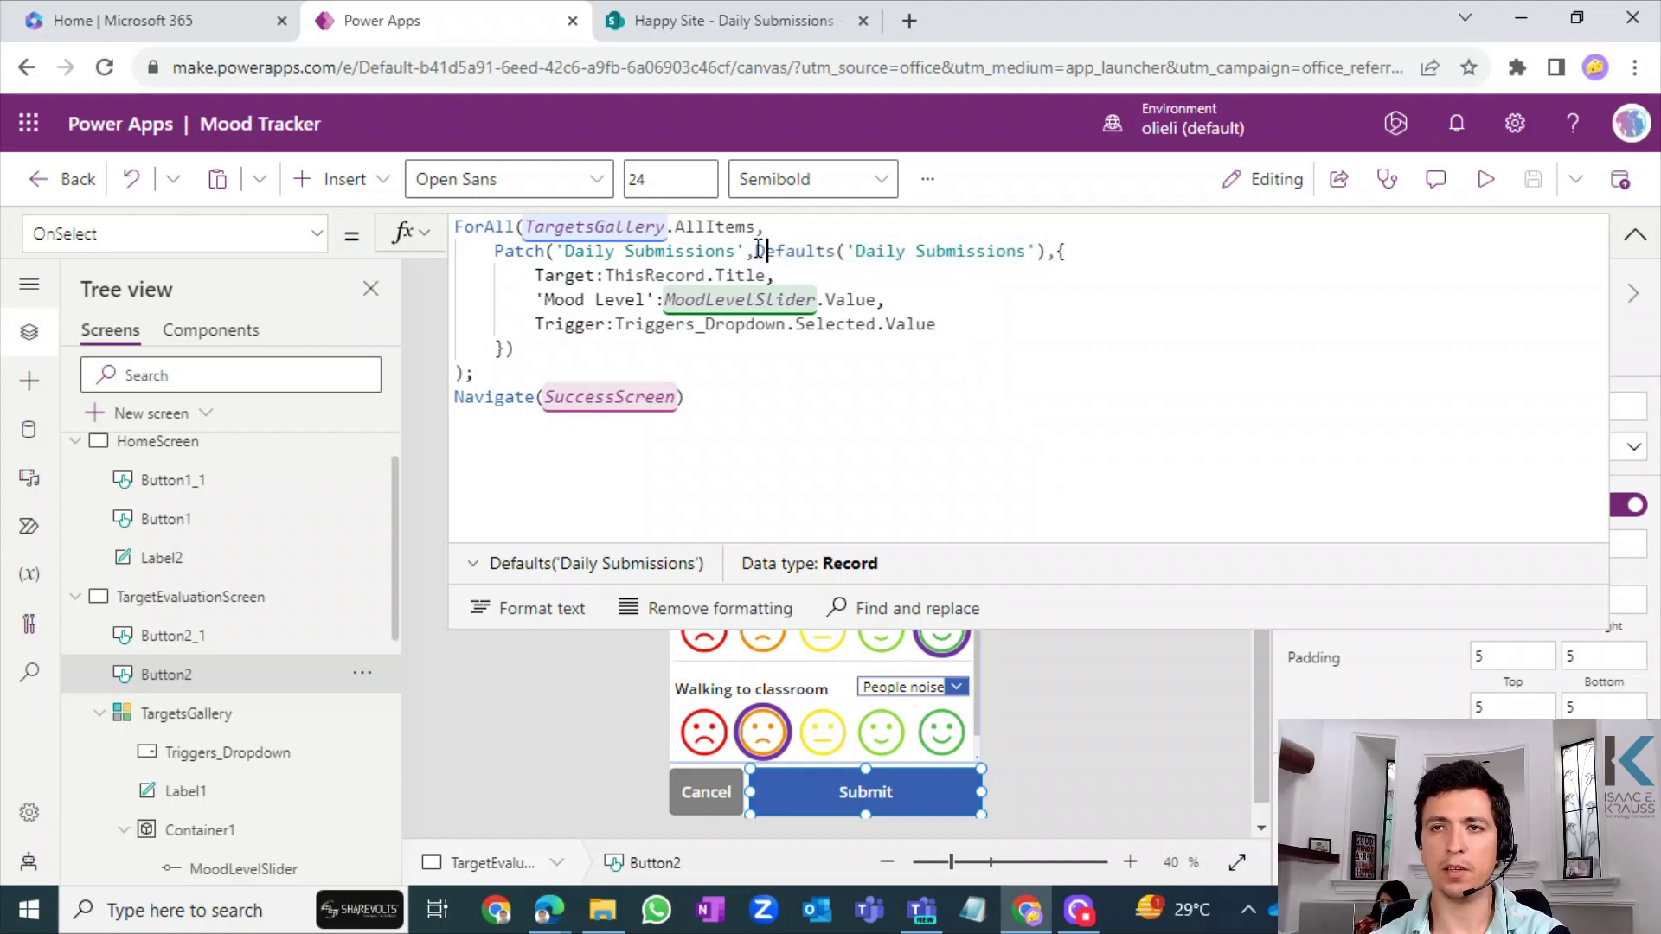
drag(759, 251, 1049, 251)
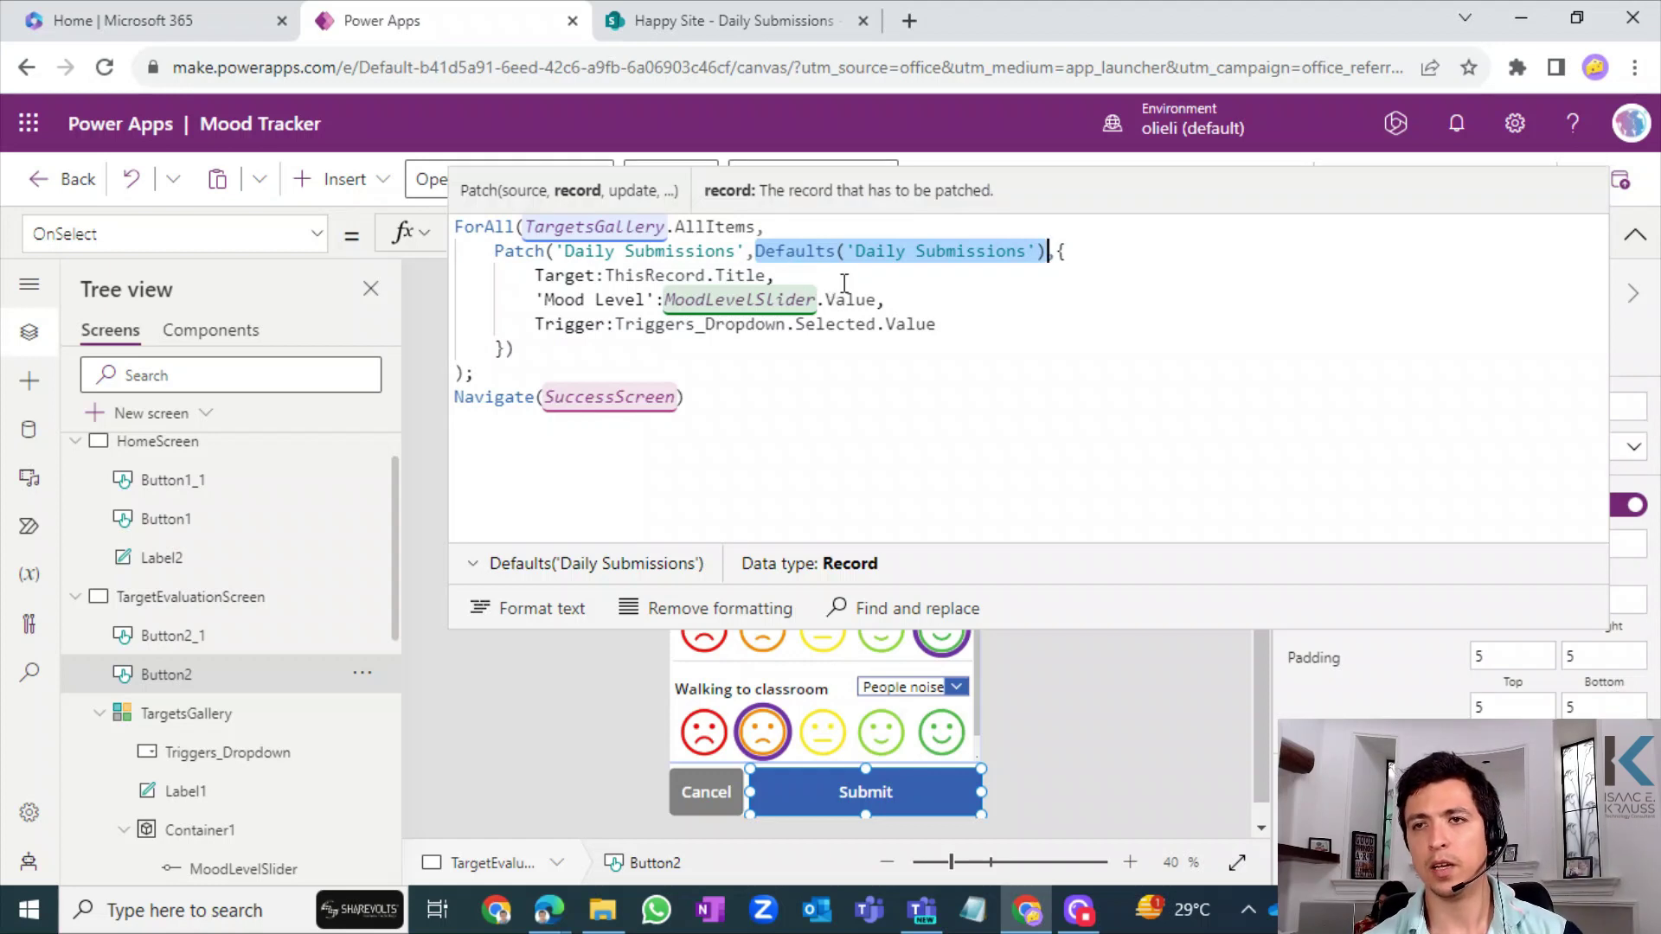
- Highlight the Target, Mood Level and Trigger assignments and compare them with the Daily Submissions list columns in SharePoint
click(541, 281)
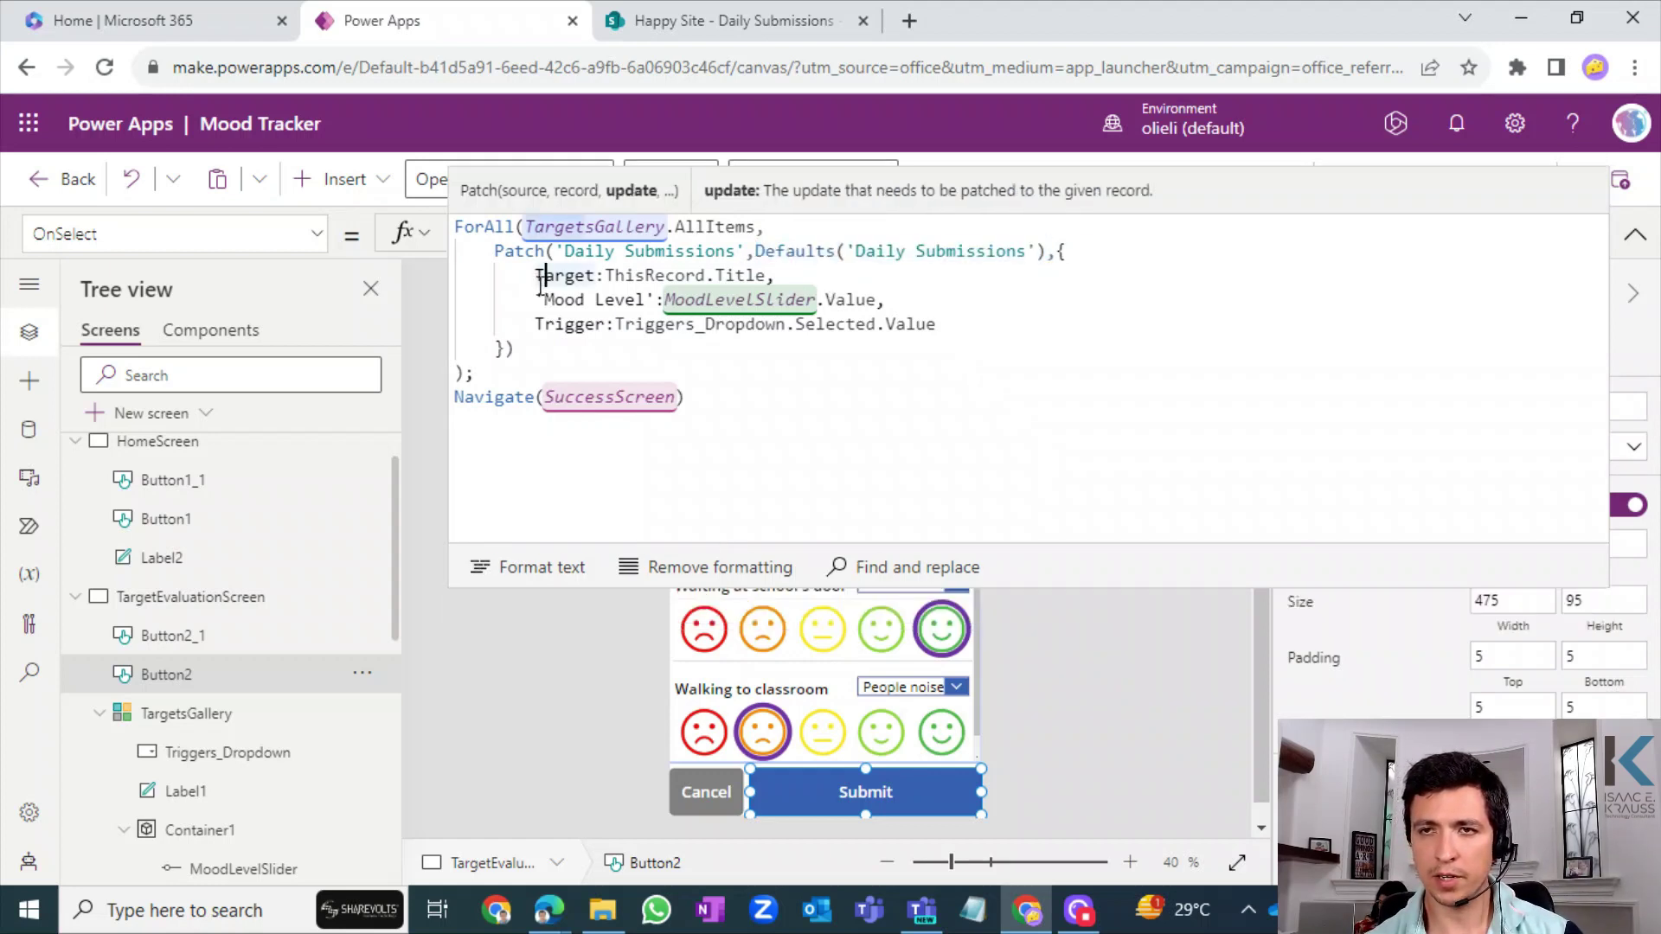
drag(541, 277, 613, 325)
click(663, 30)
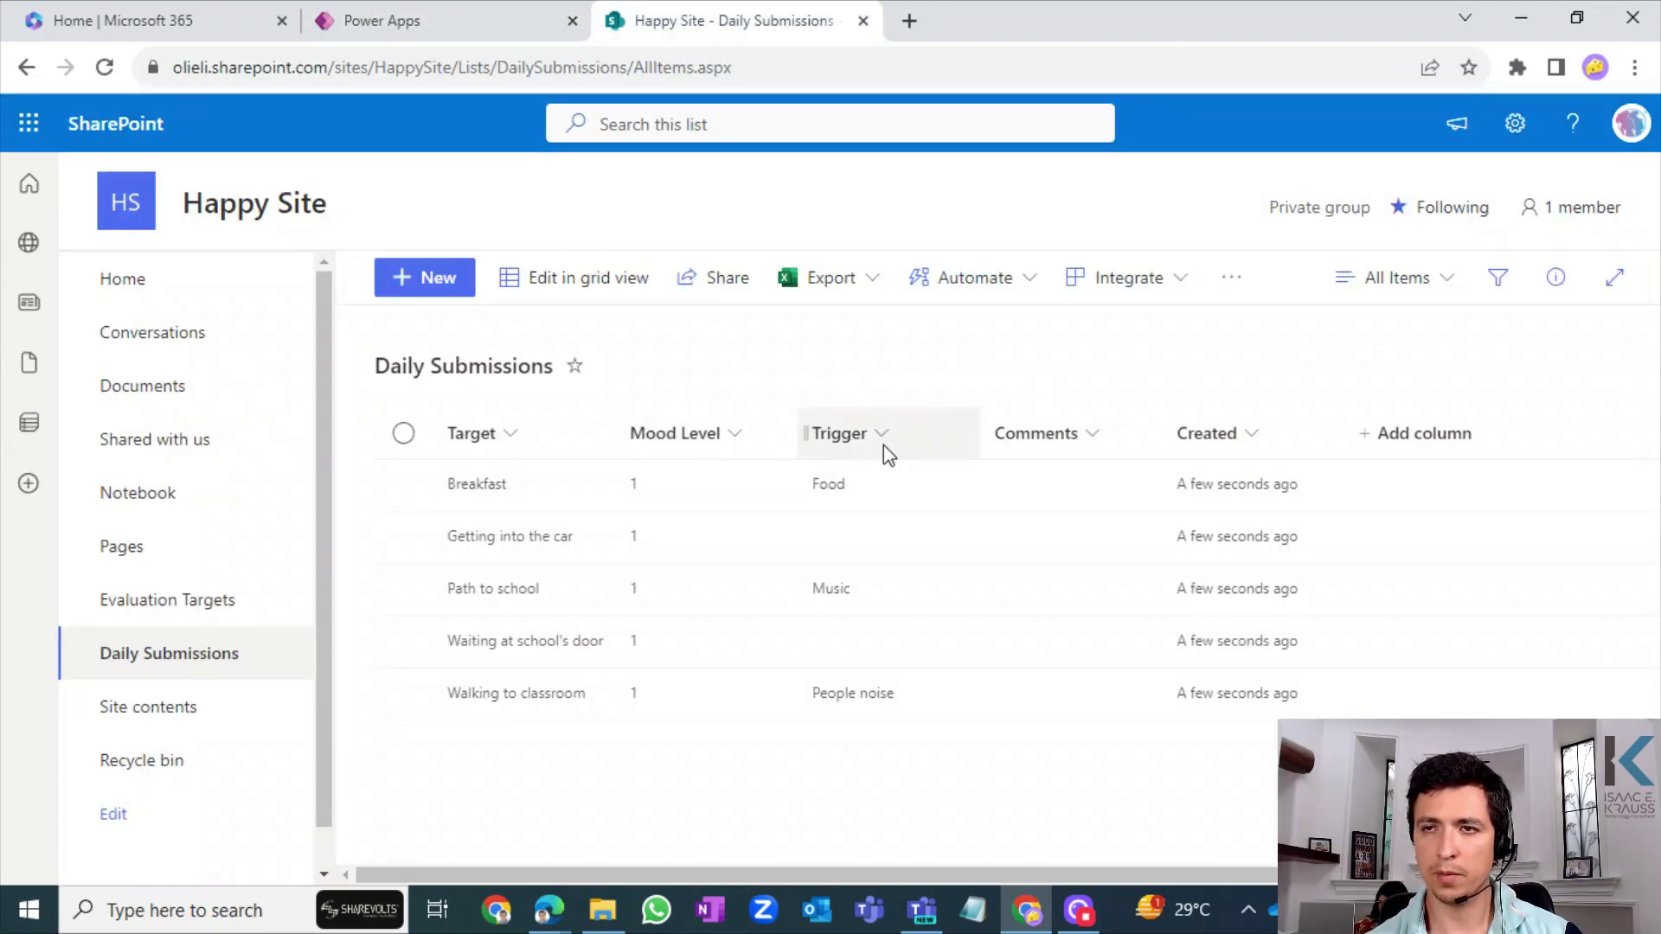
- Return to the Submit formula in Power Apps and highlight its closing Navigate(SuccessScreen) statement
click(441, 12)
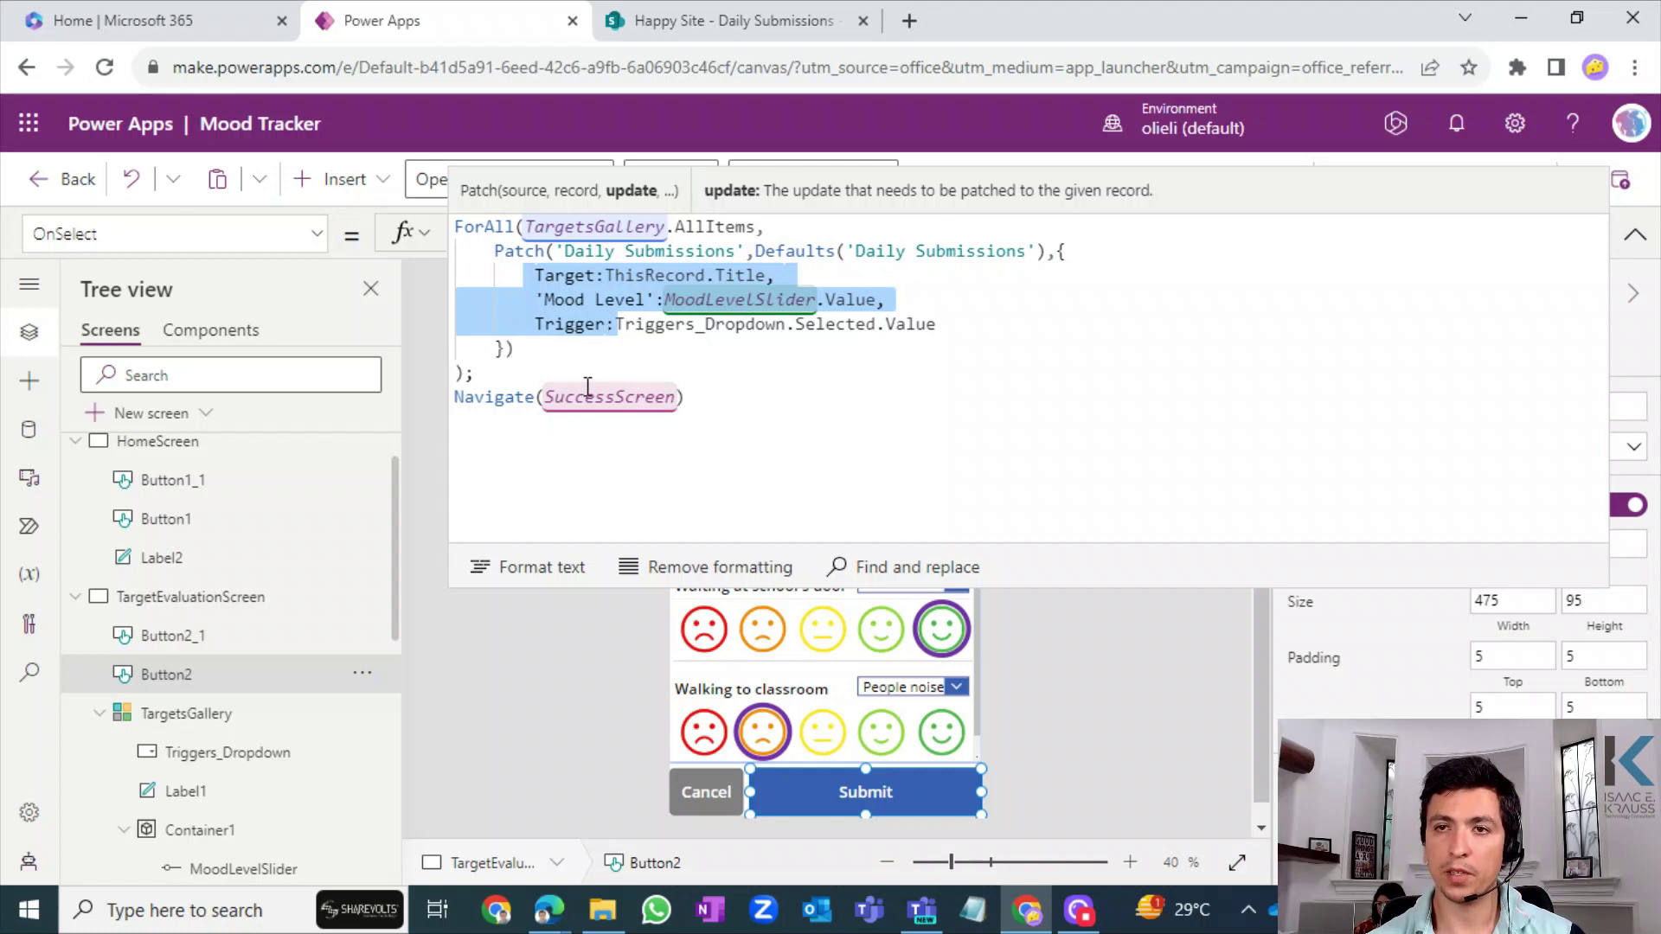
click(537, 371)
drag(690, 399, 457, 403)
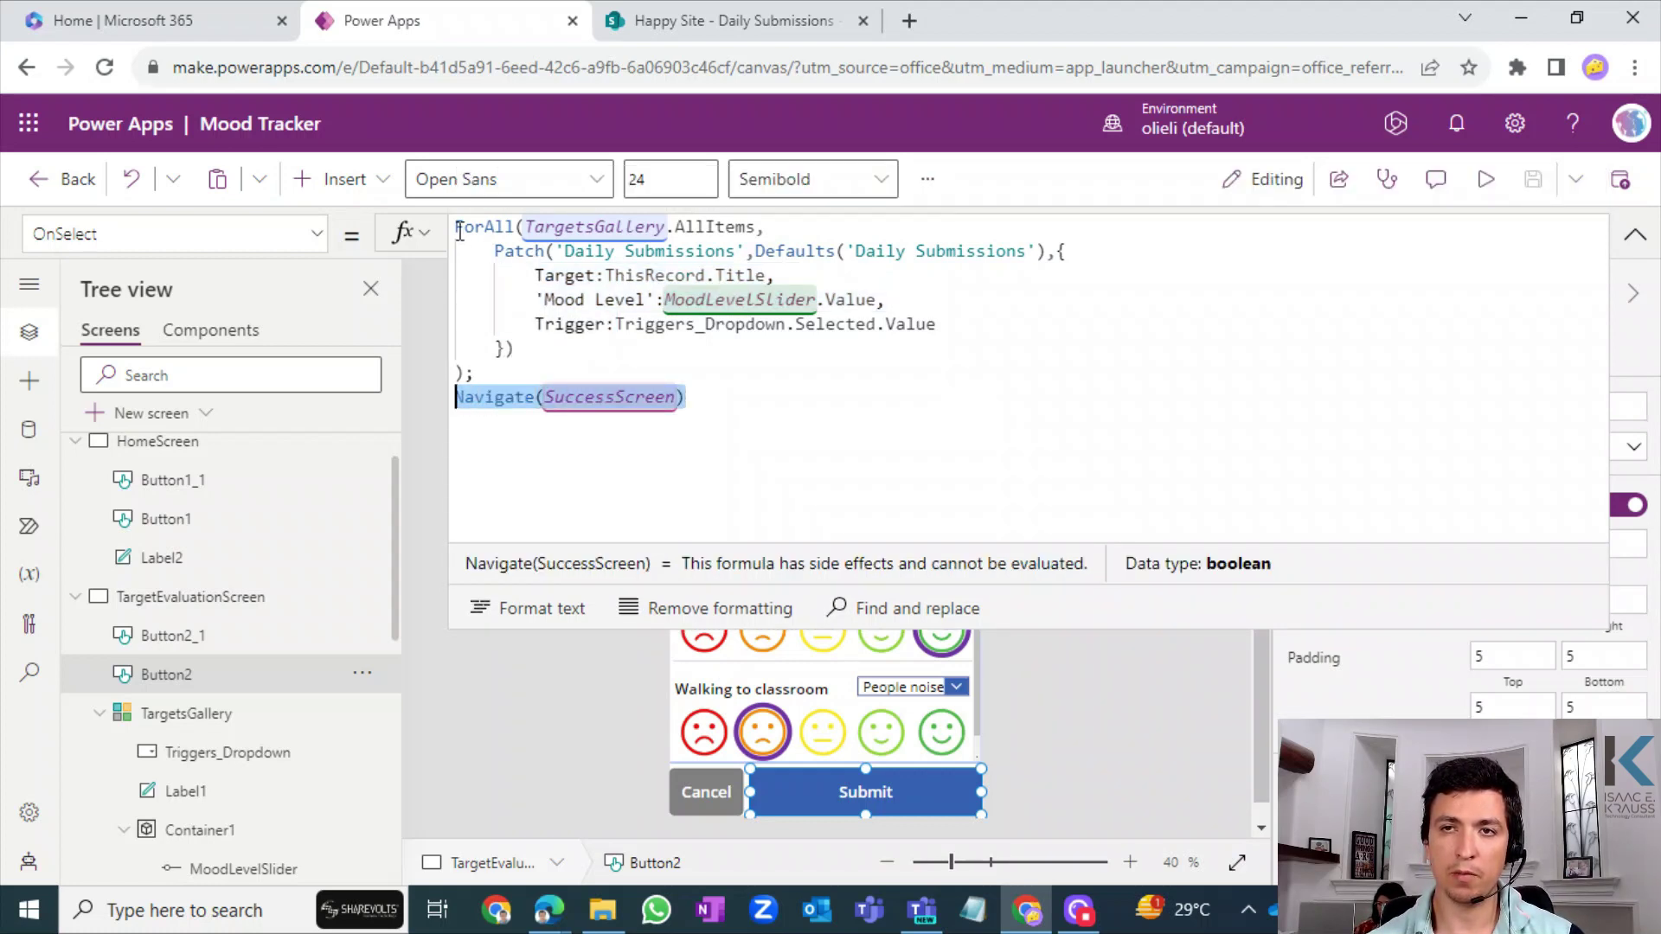
- Highlight the complete ForAll statement in the Submit formula, from ForAll through its closing semicolon
drag(459, 229, 540, 372)
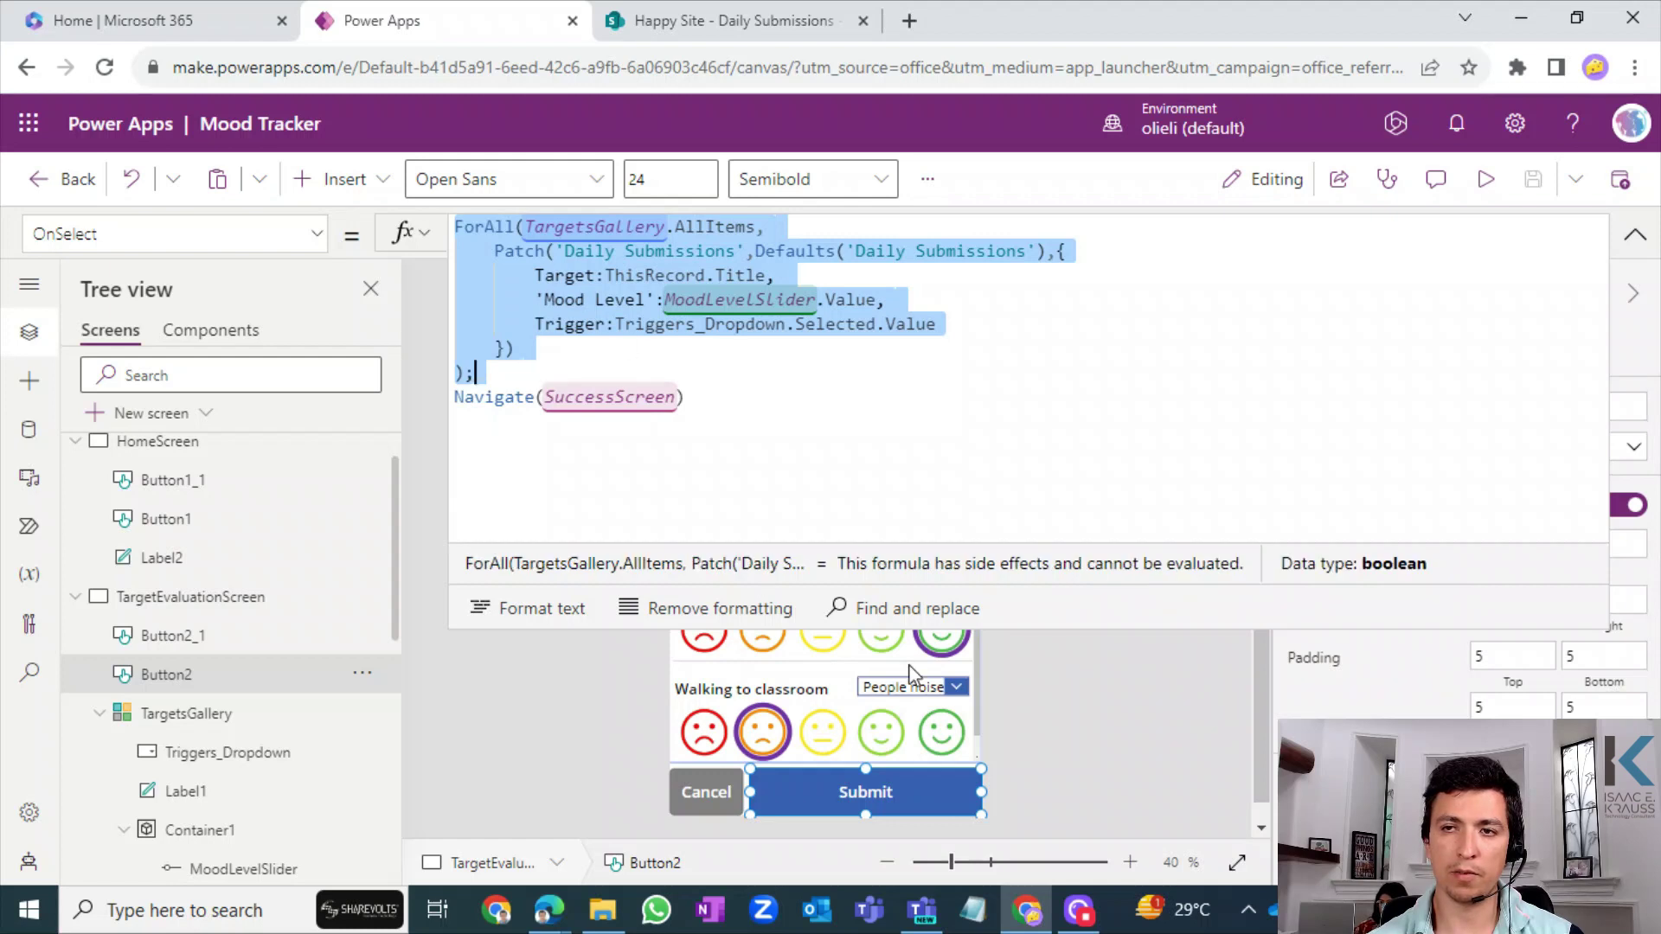
click(587, 367)
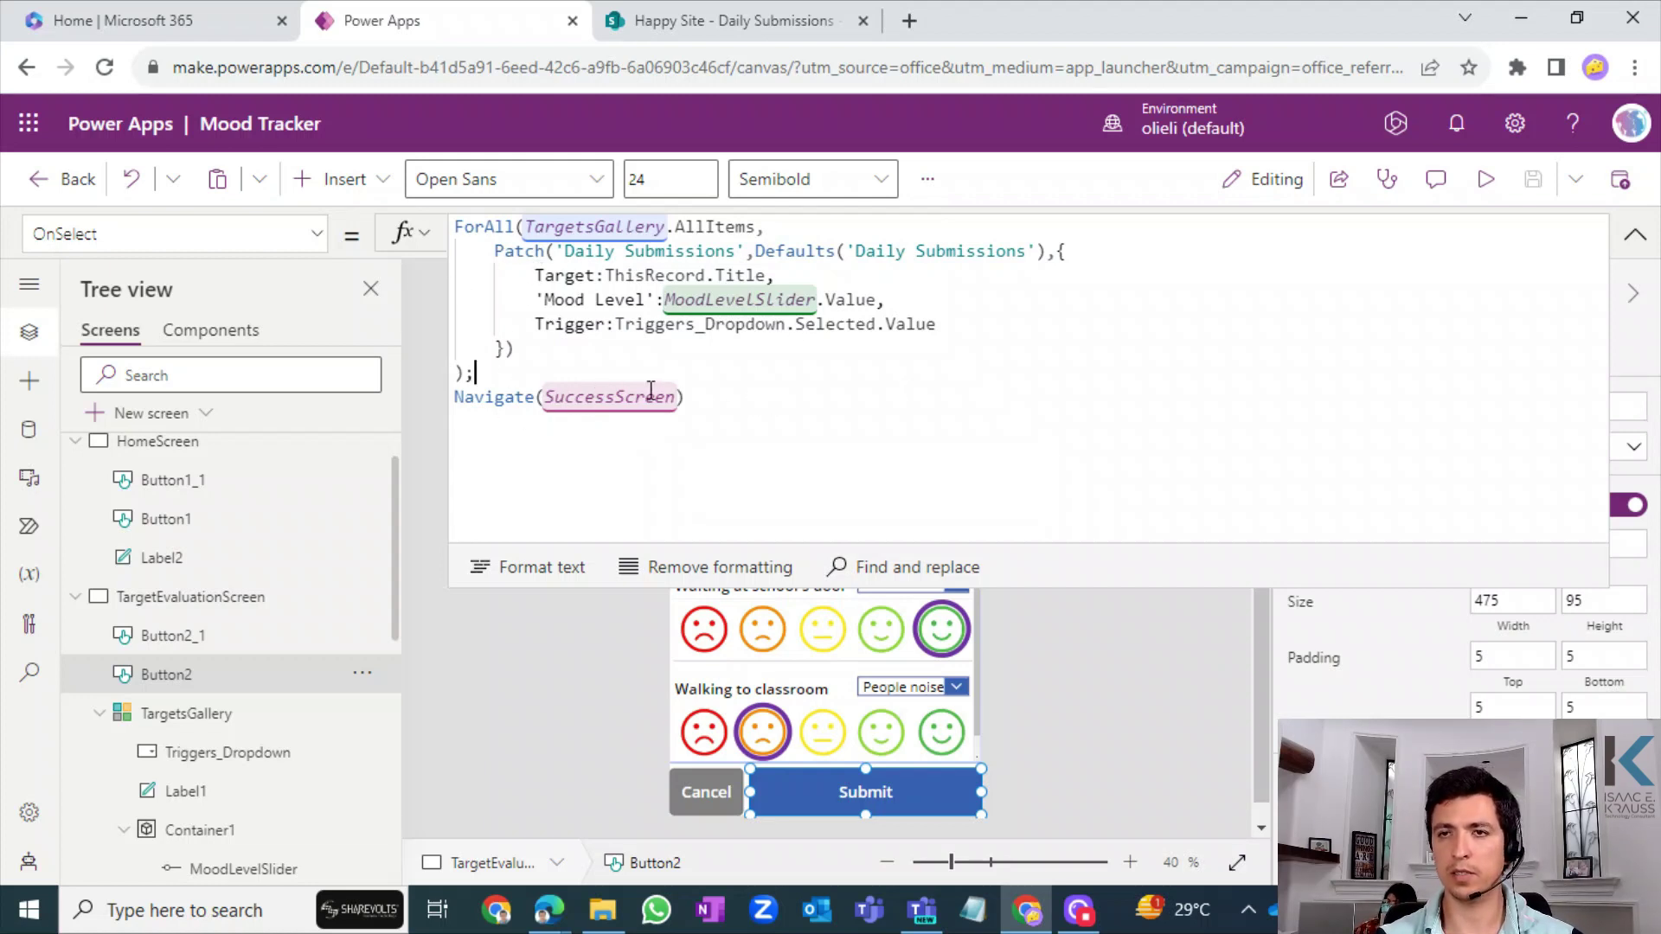
- Preview the app, rate Breakfast with the orange sad face and trigger Food, and choose the trigger Clothes for Getting into the car
click(1486, 184)
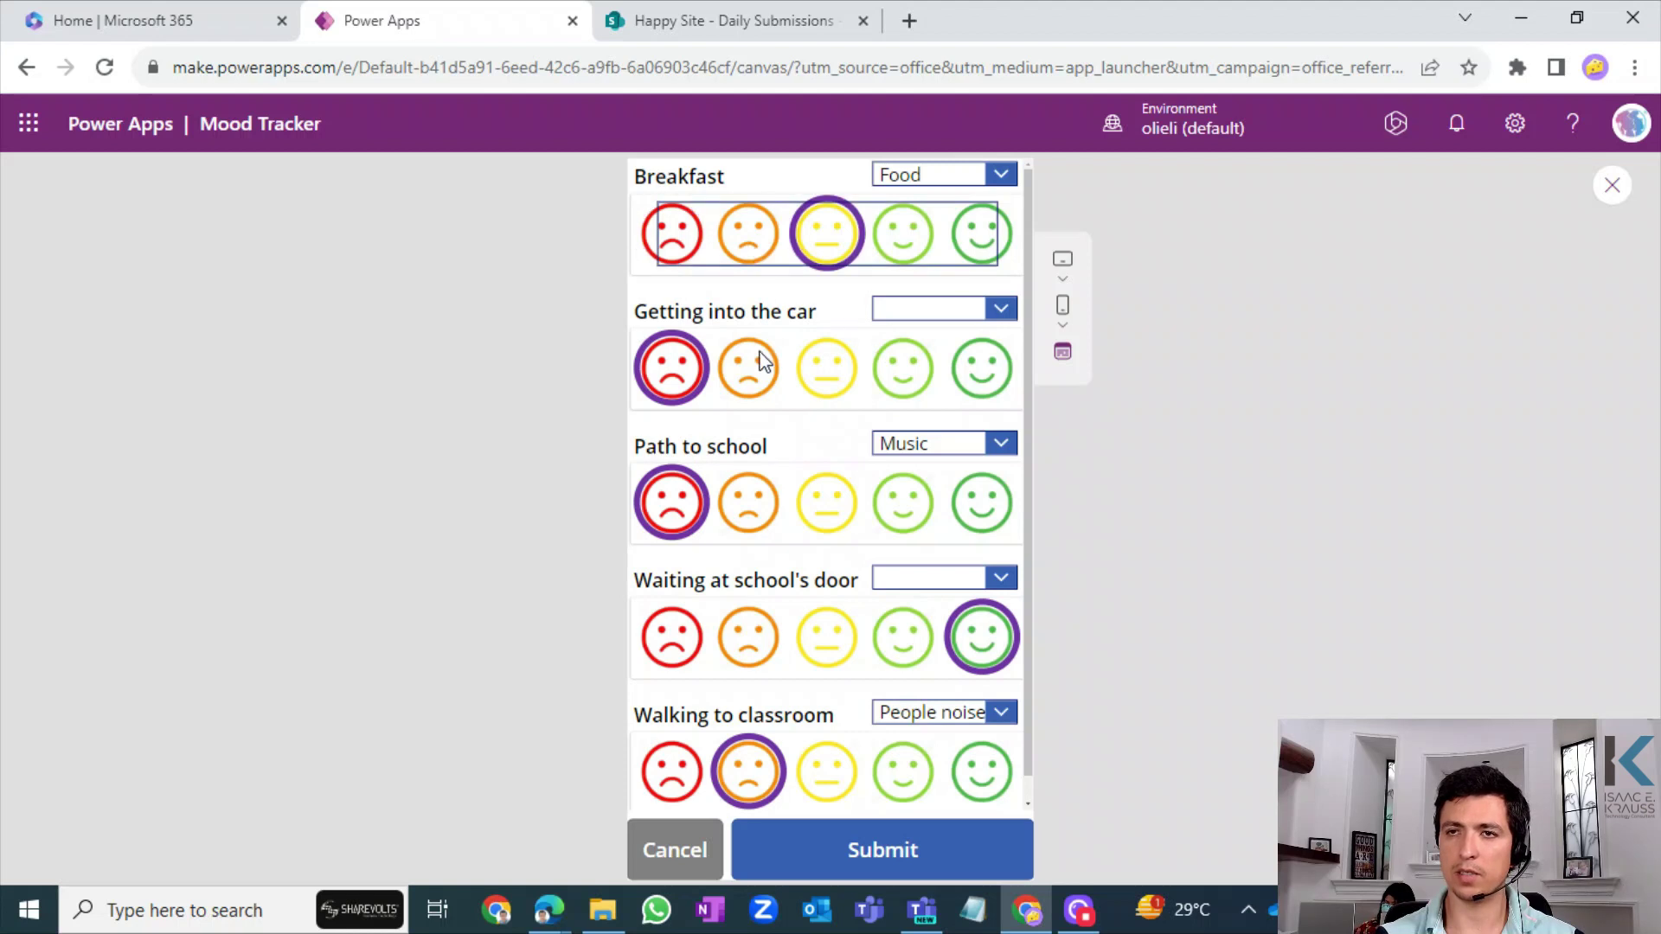
click(751, 238)
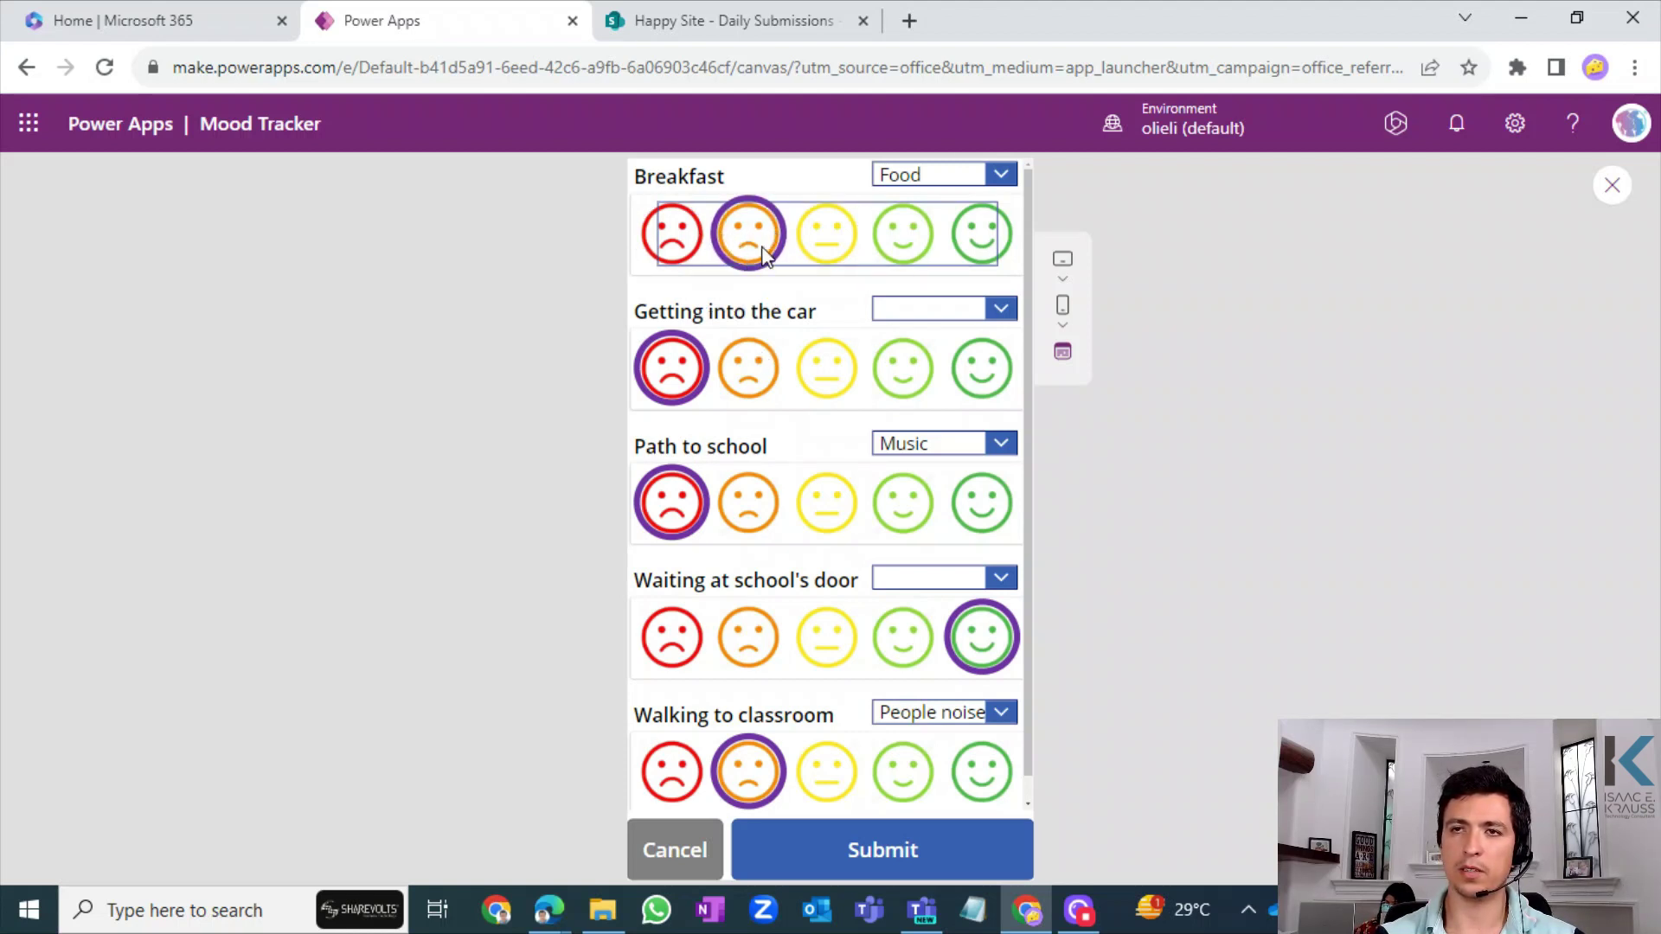
click(936, 182)
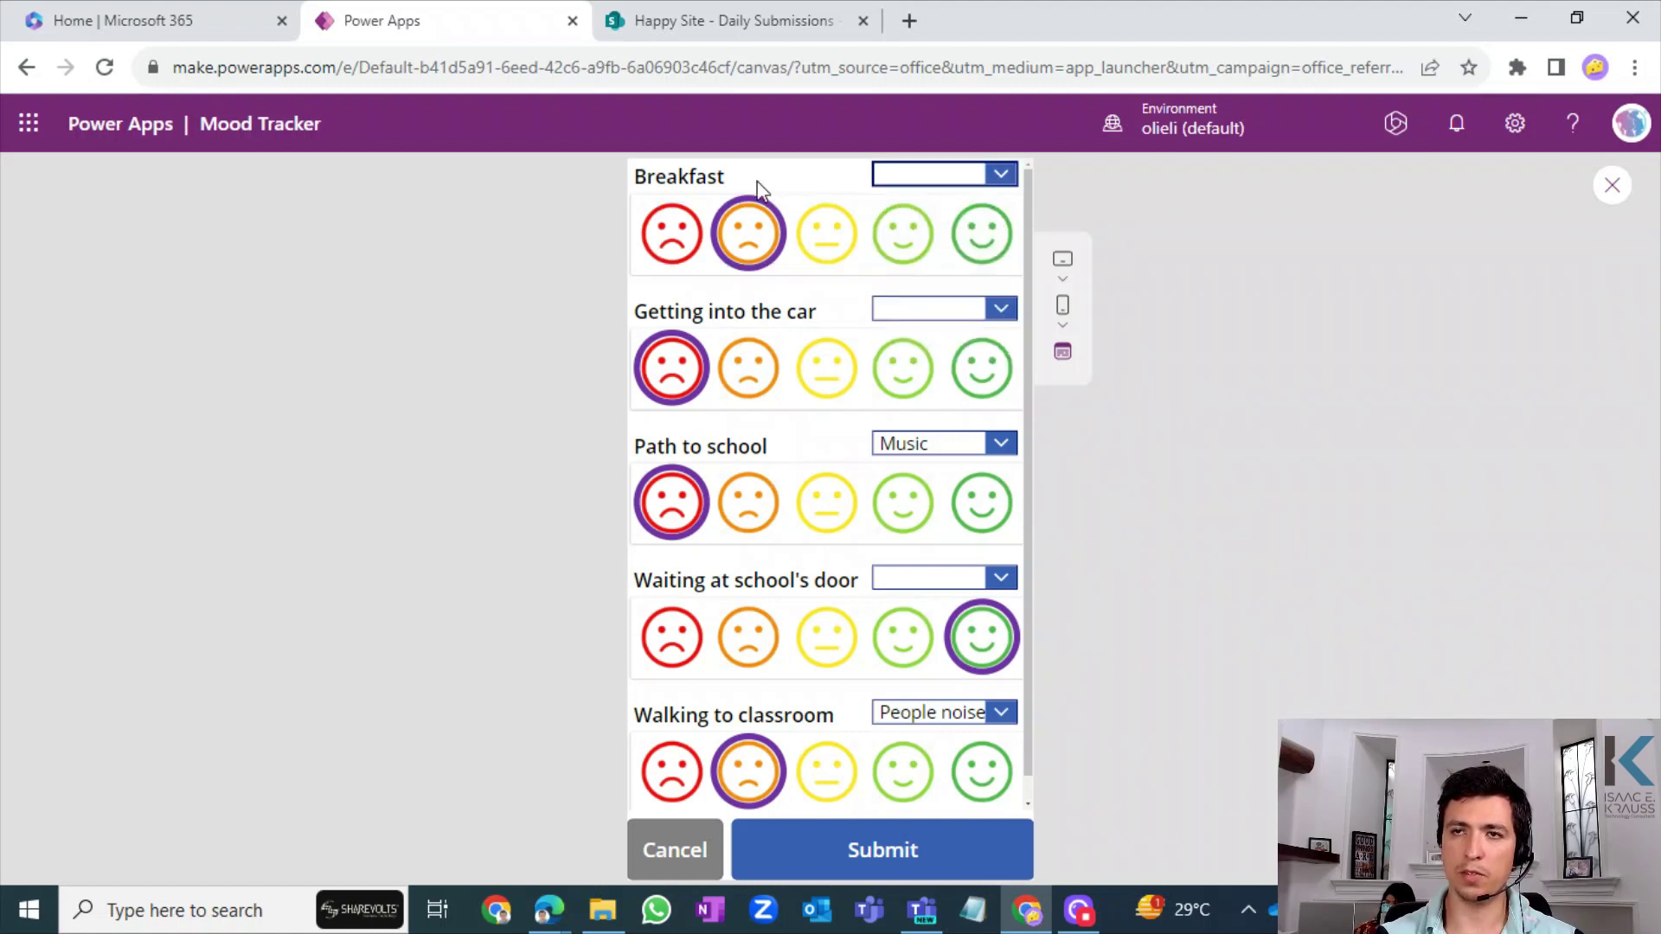
click(993, 175)
click(926, 202)
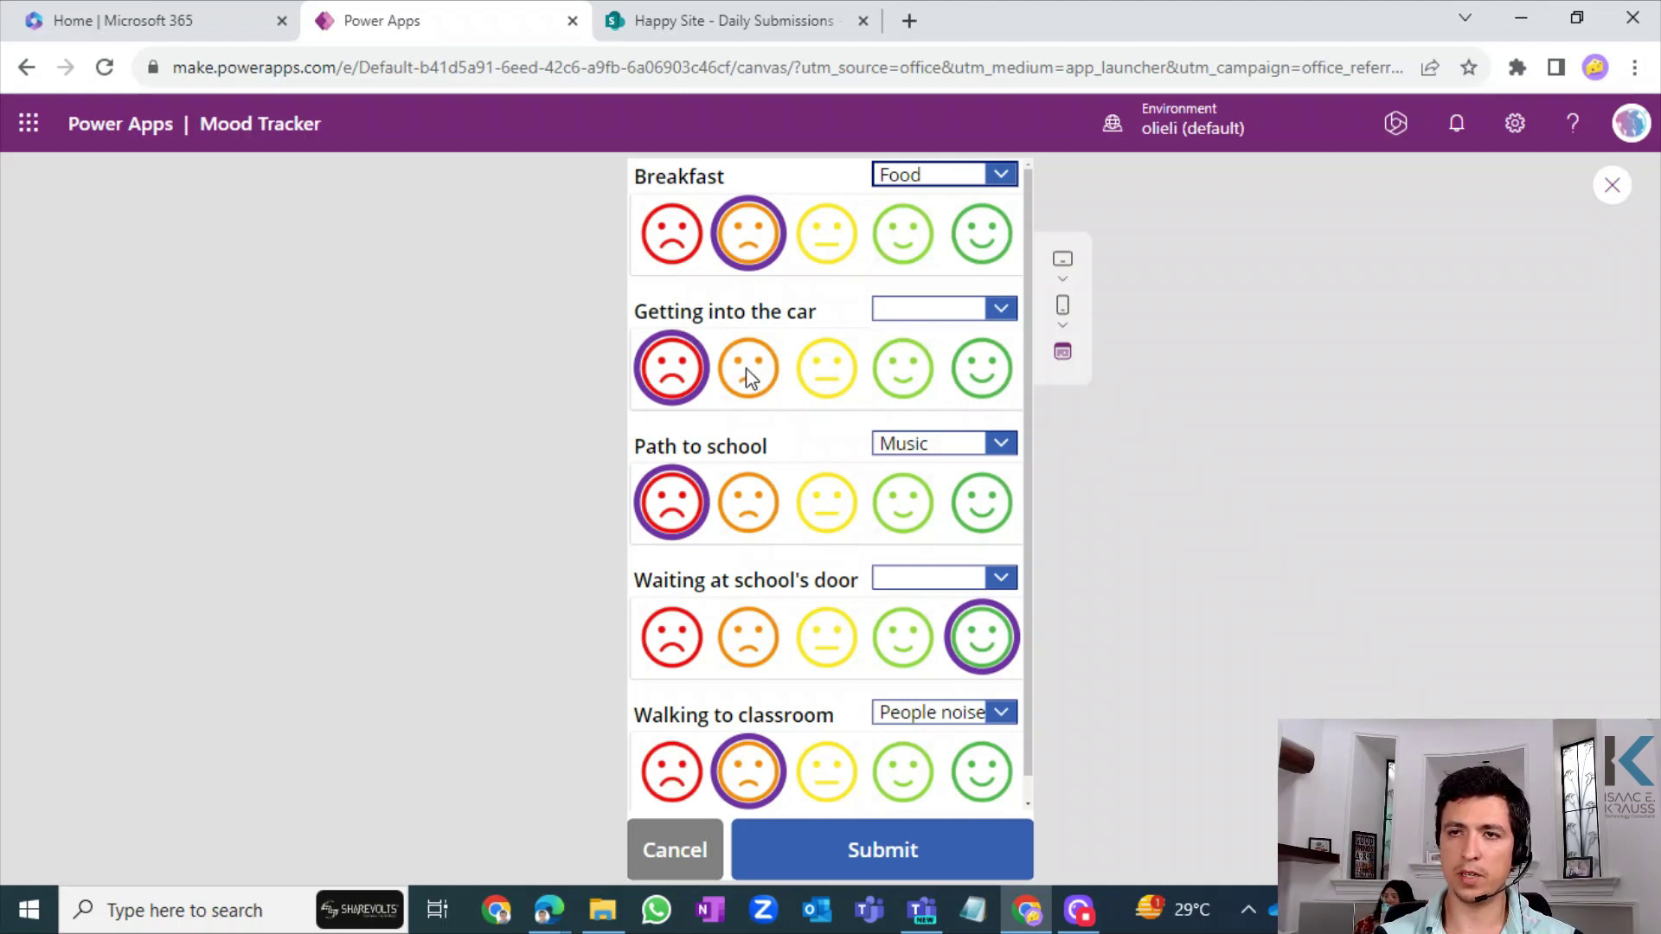
click(949, 313)
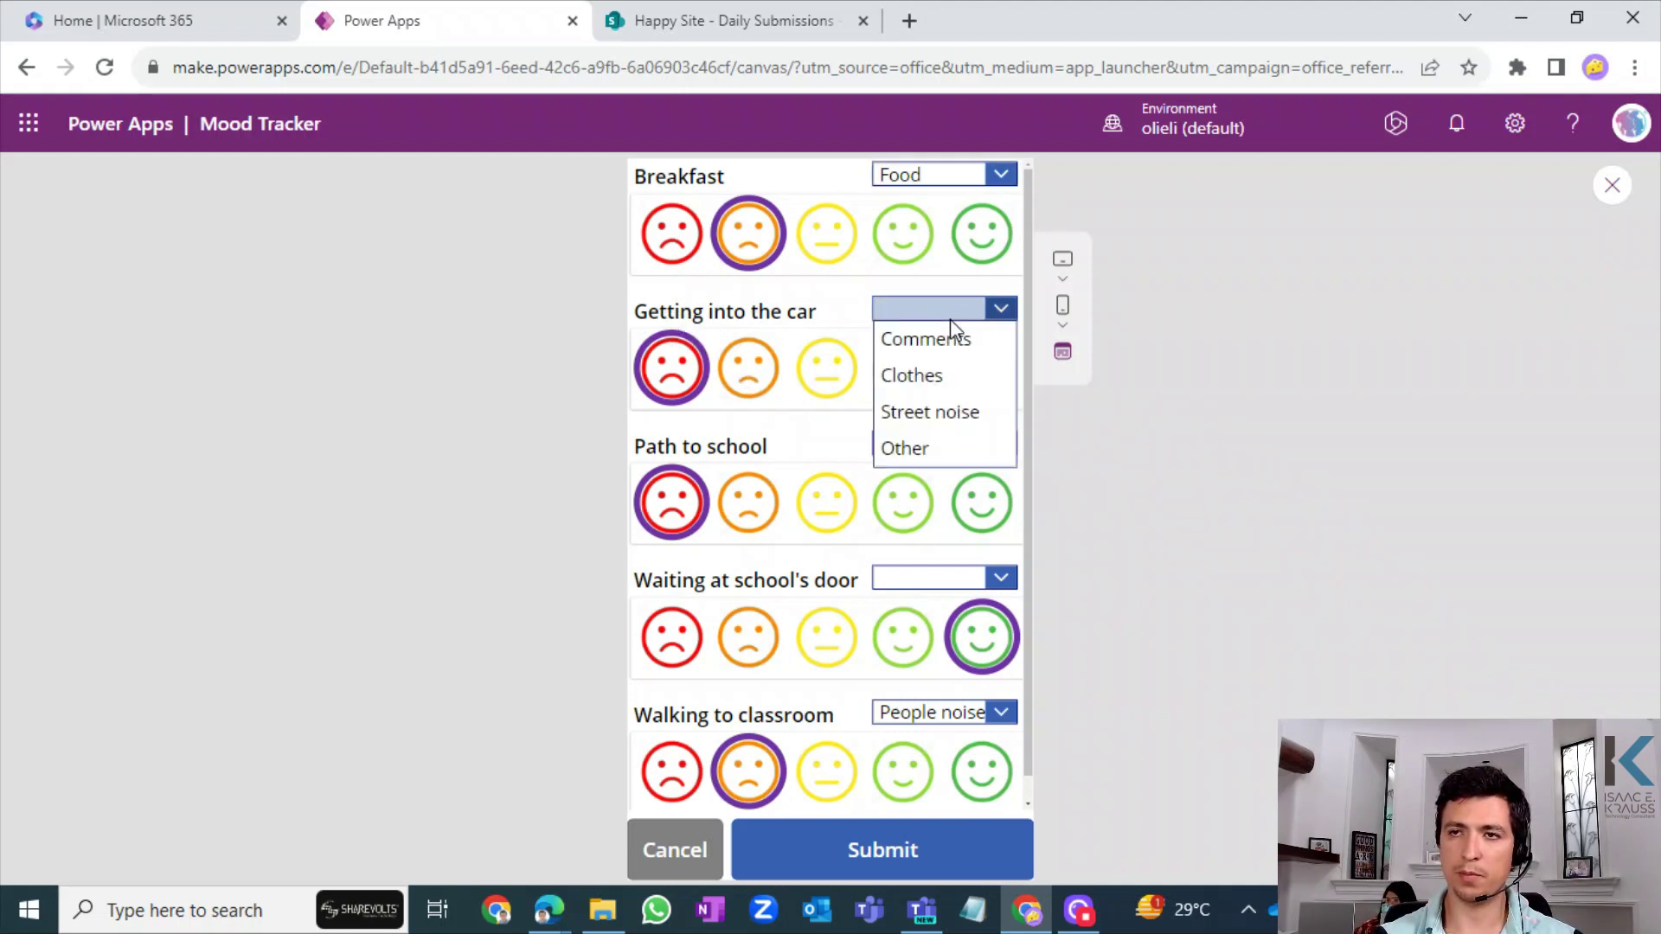
click(946, 370)
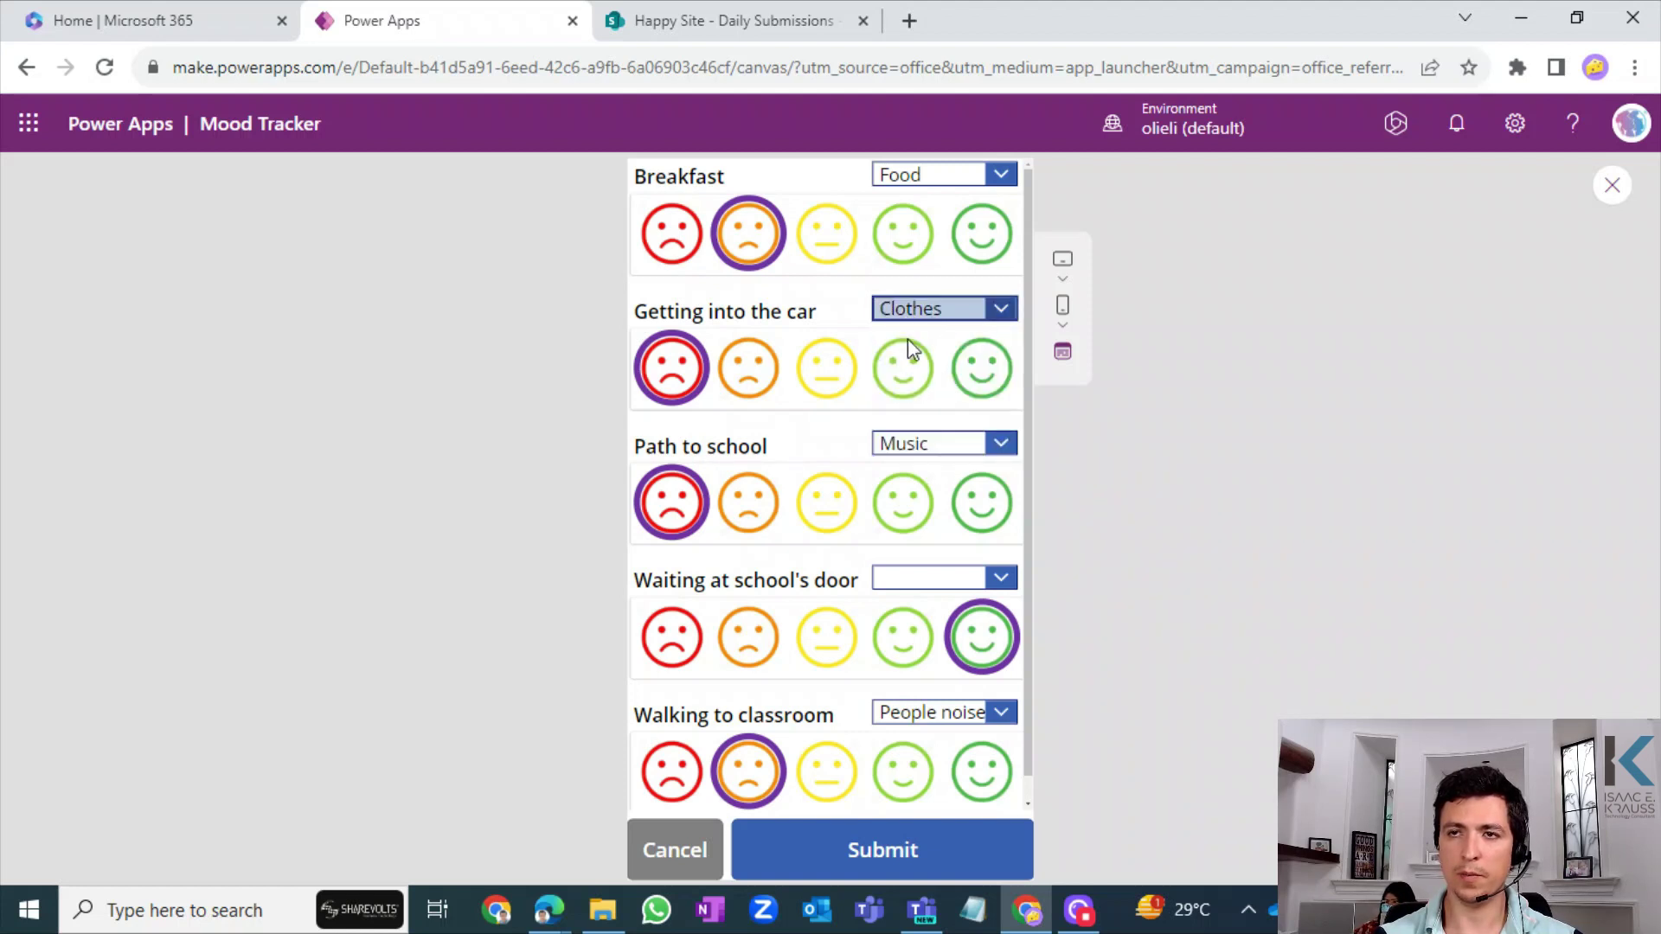
- Rate Path to school orange, Waiting at school's door yellow and Walking to classroom red, and submit the evaluation
click(755, 516)
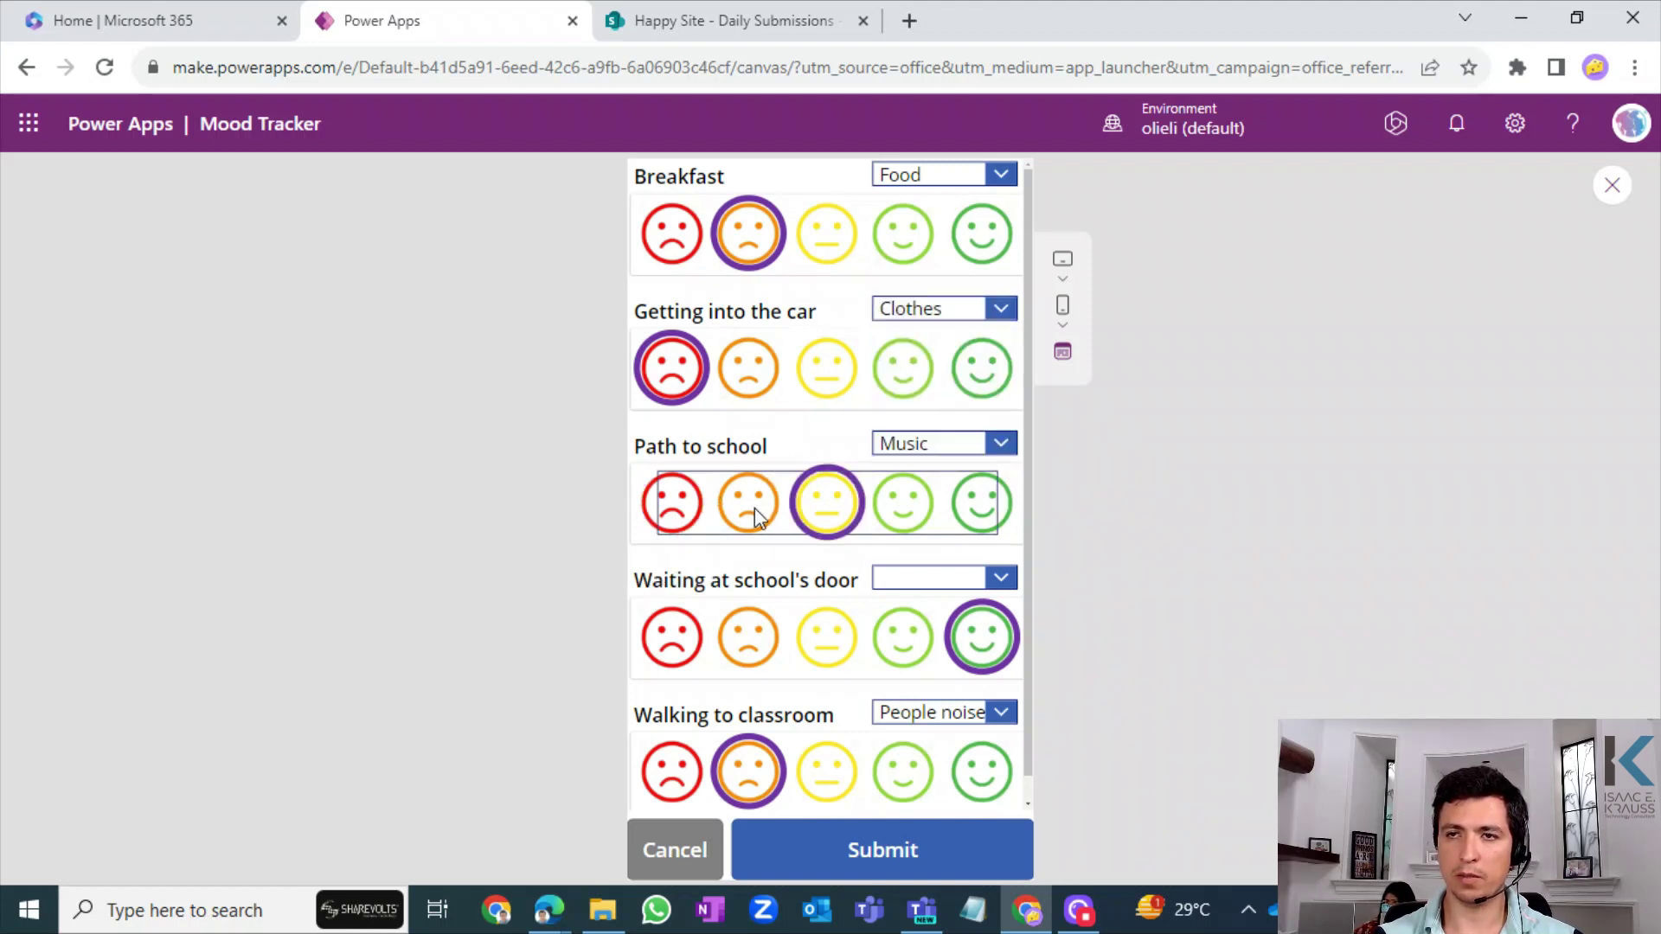
click(754, 516)
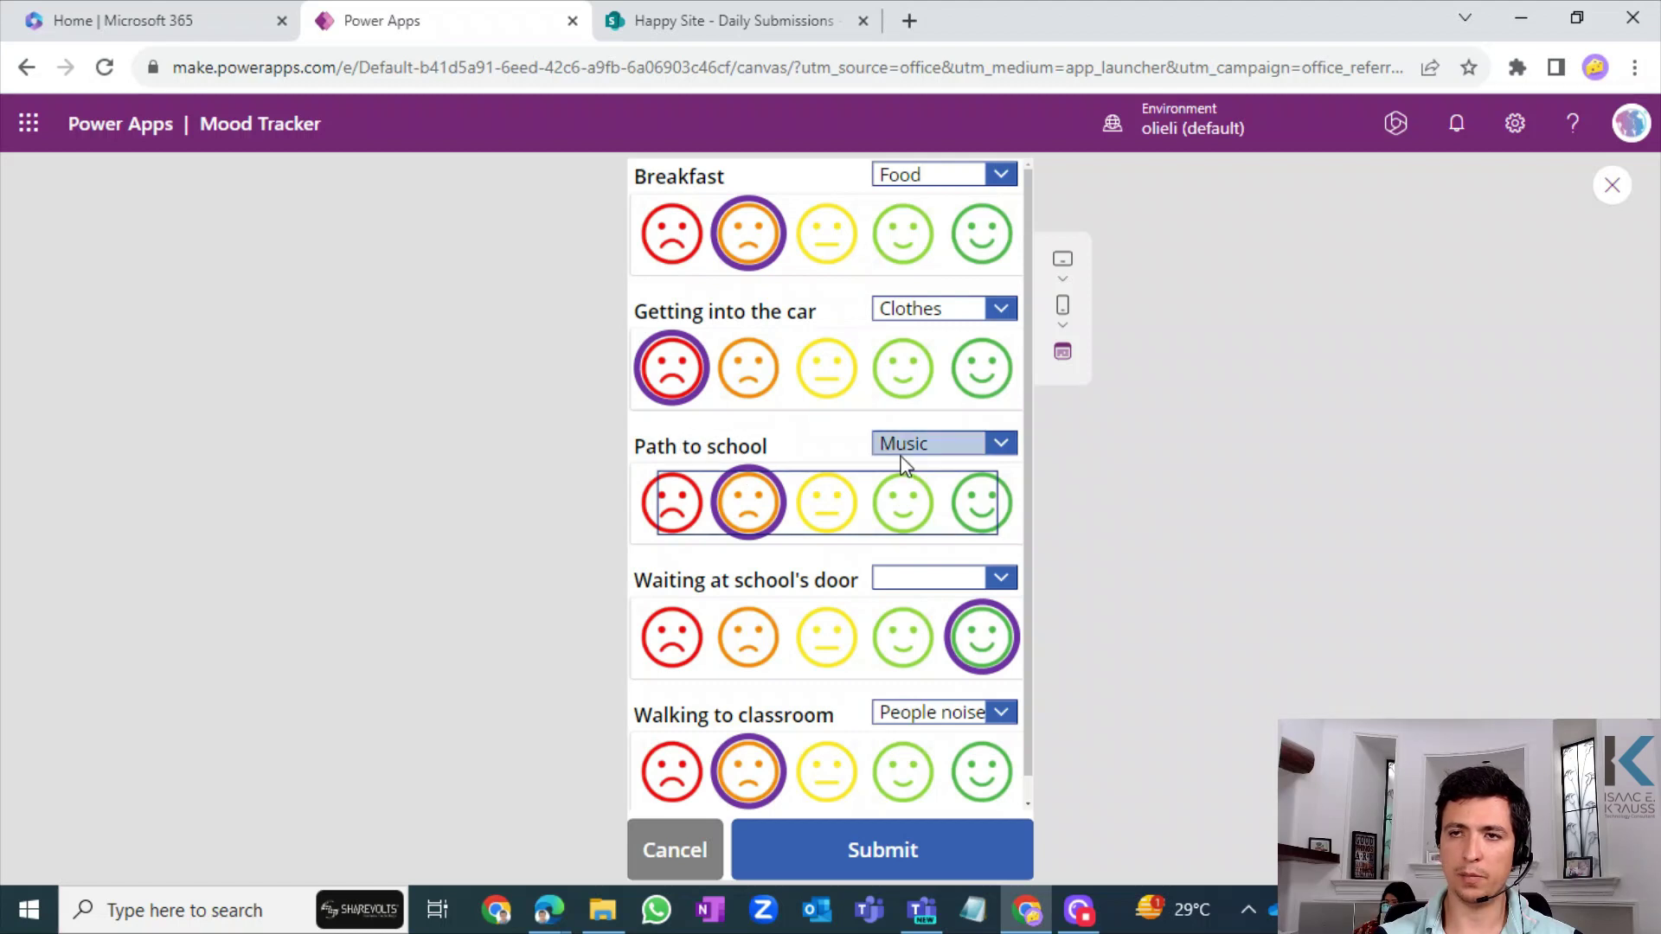
click(828, 638)
click(837, 641)
click(844, 653)
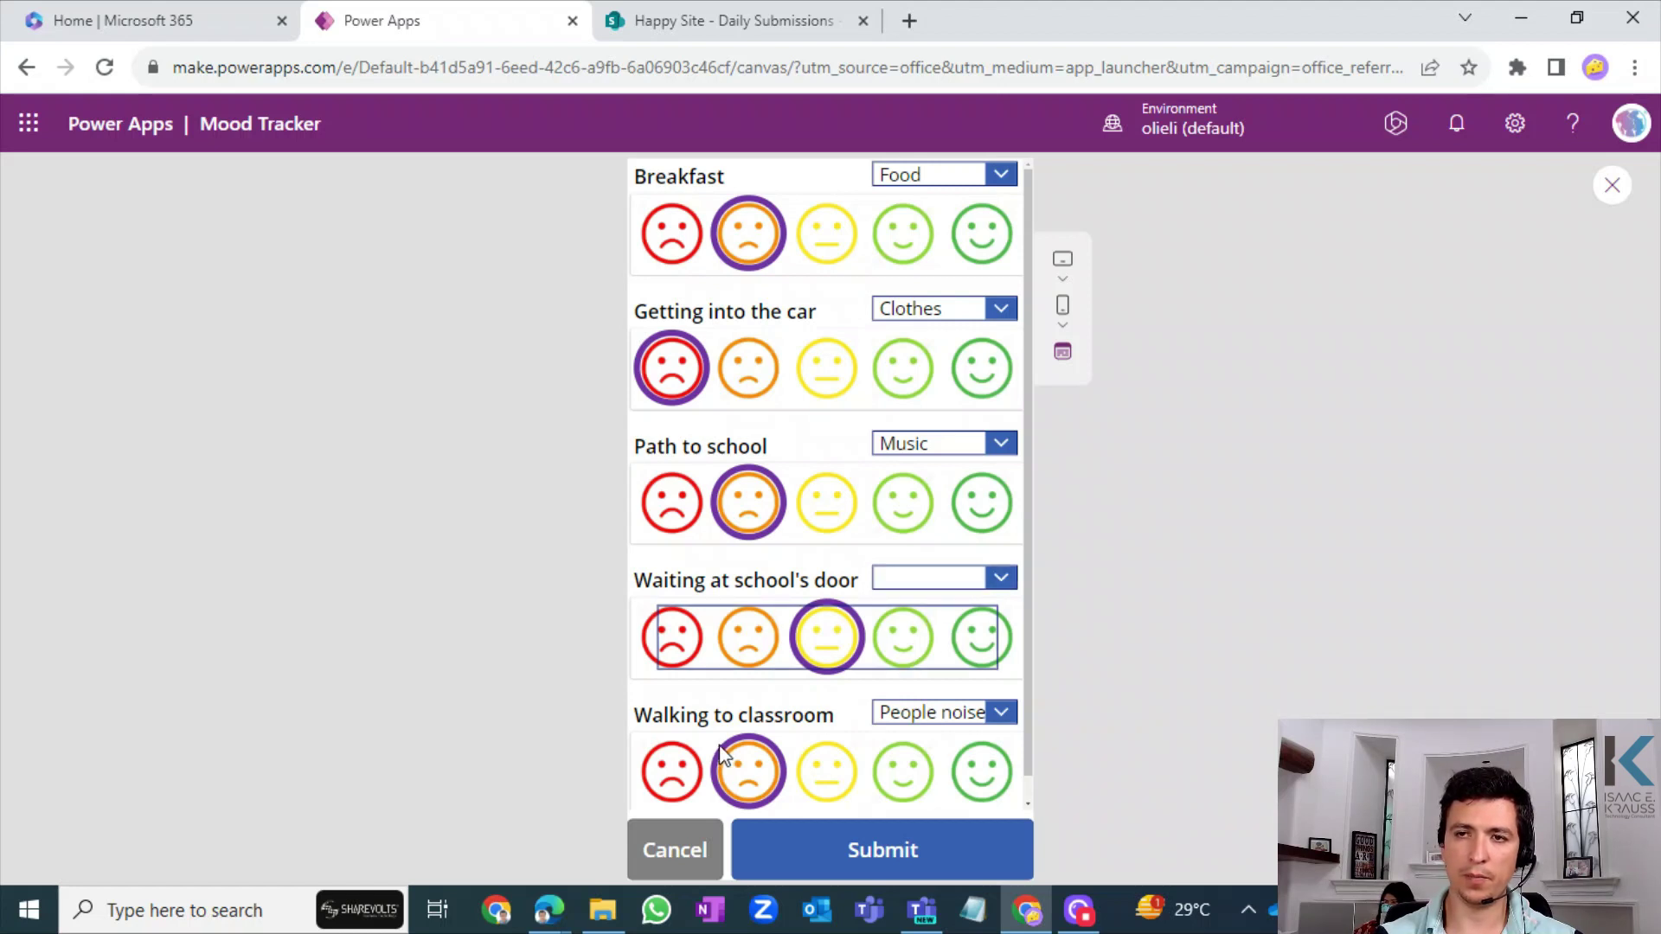
click(688, 778)
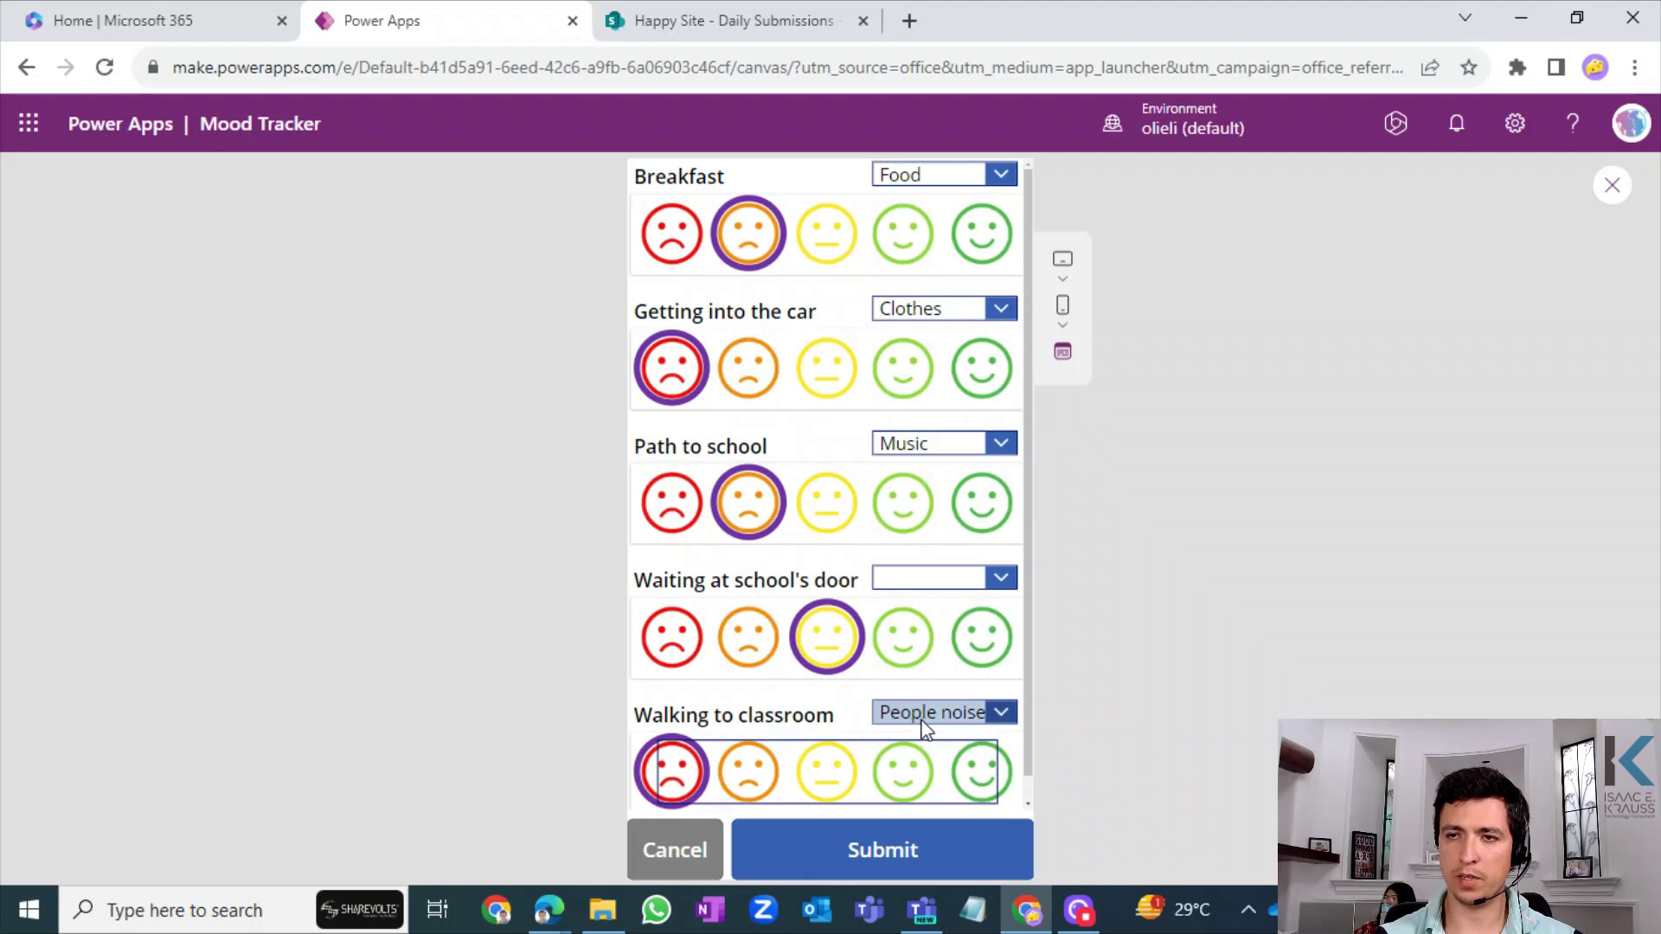
click(871, 860)
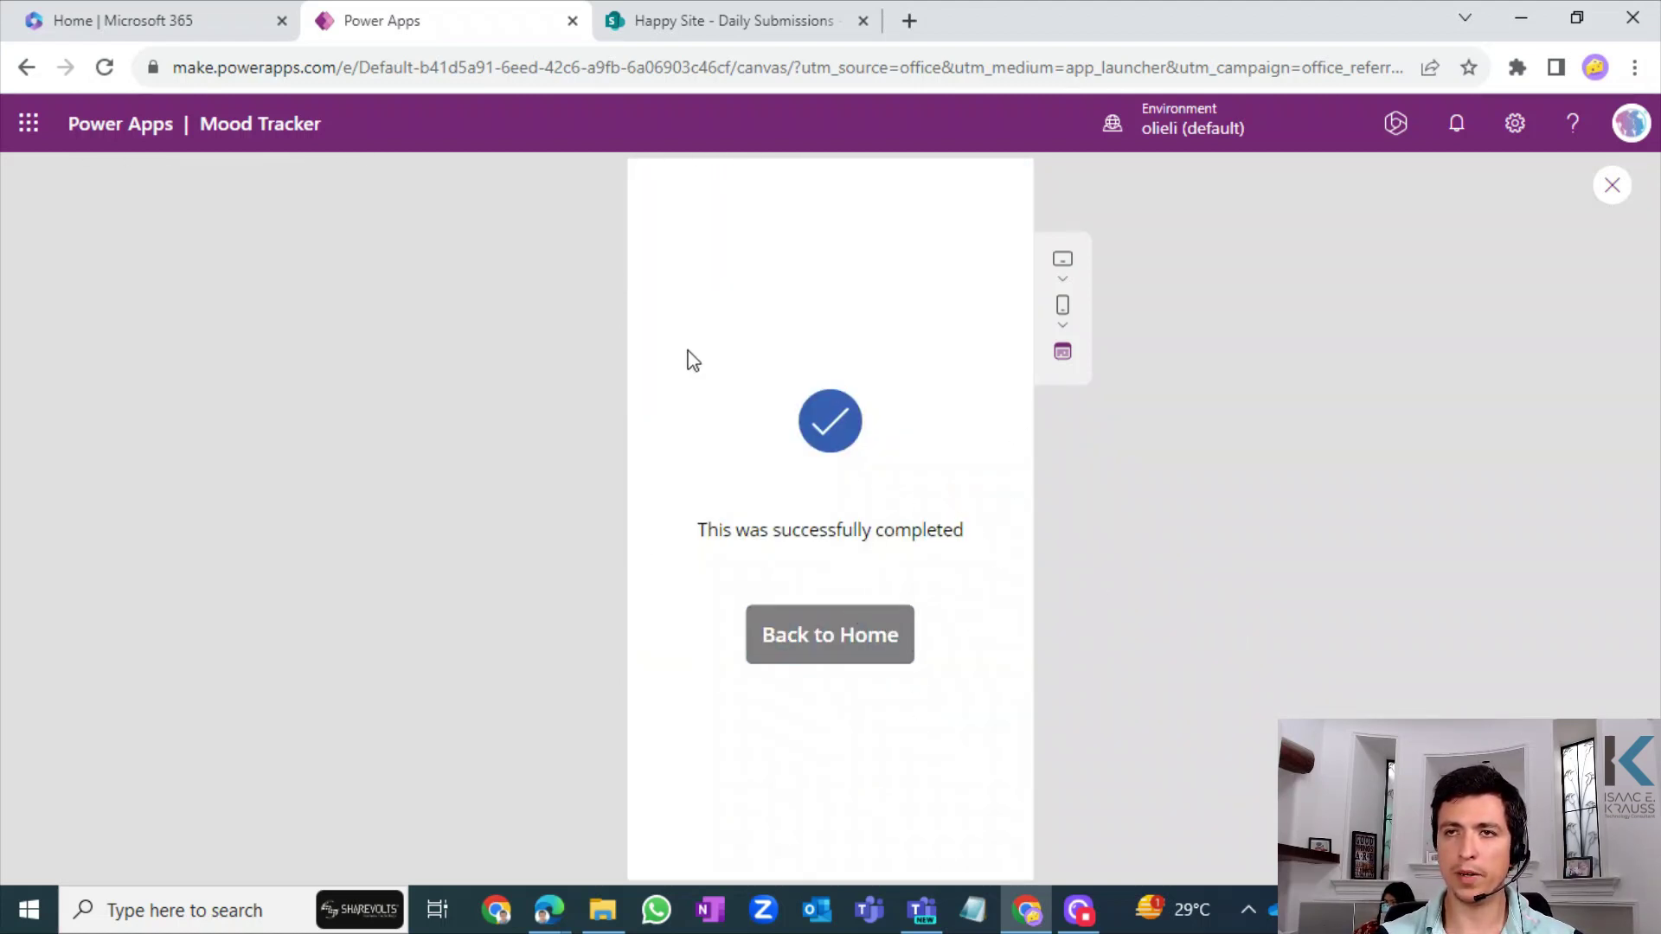
- Switch to the SharePoint Daily Submissions list and reload it to inspect the newly saved records
click(706, 22)
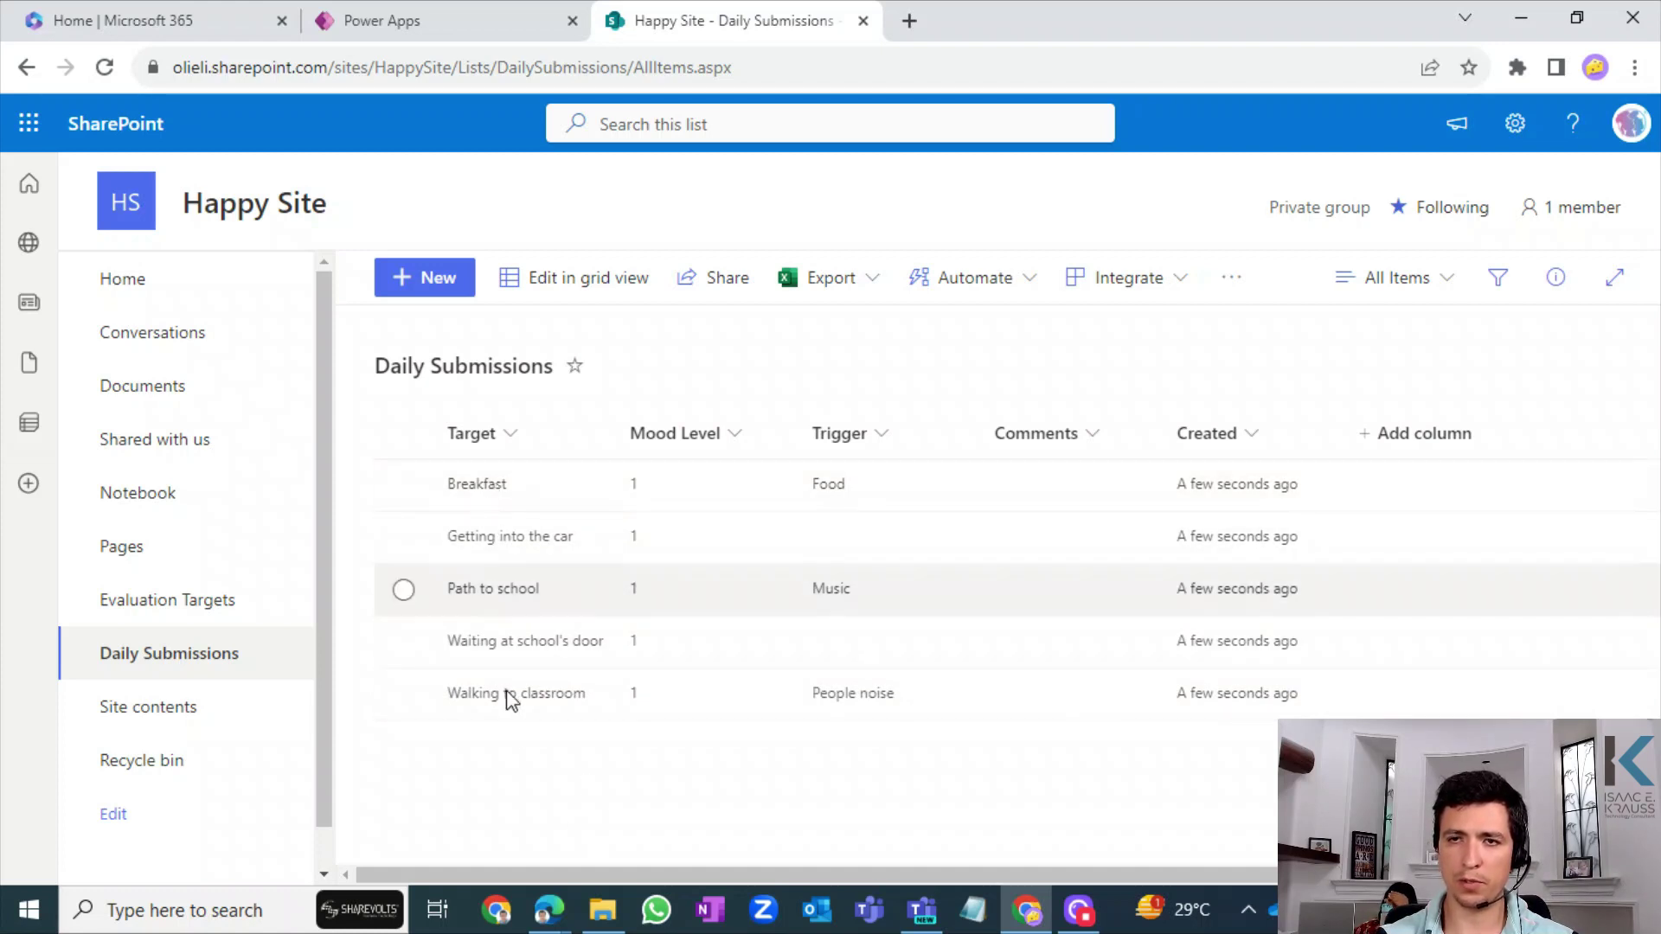
click(103, 67)
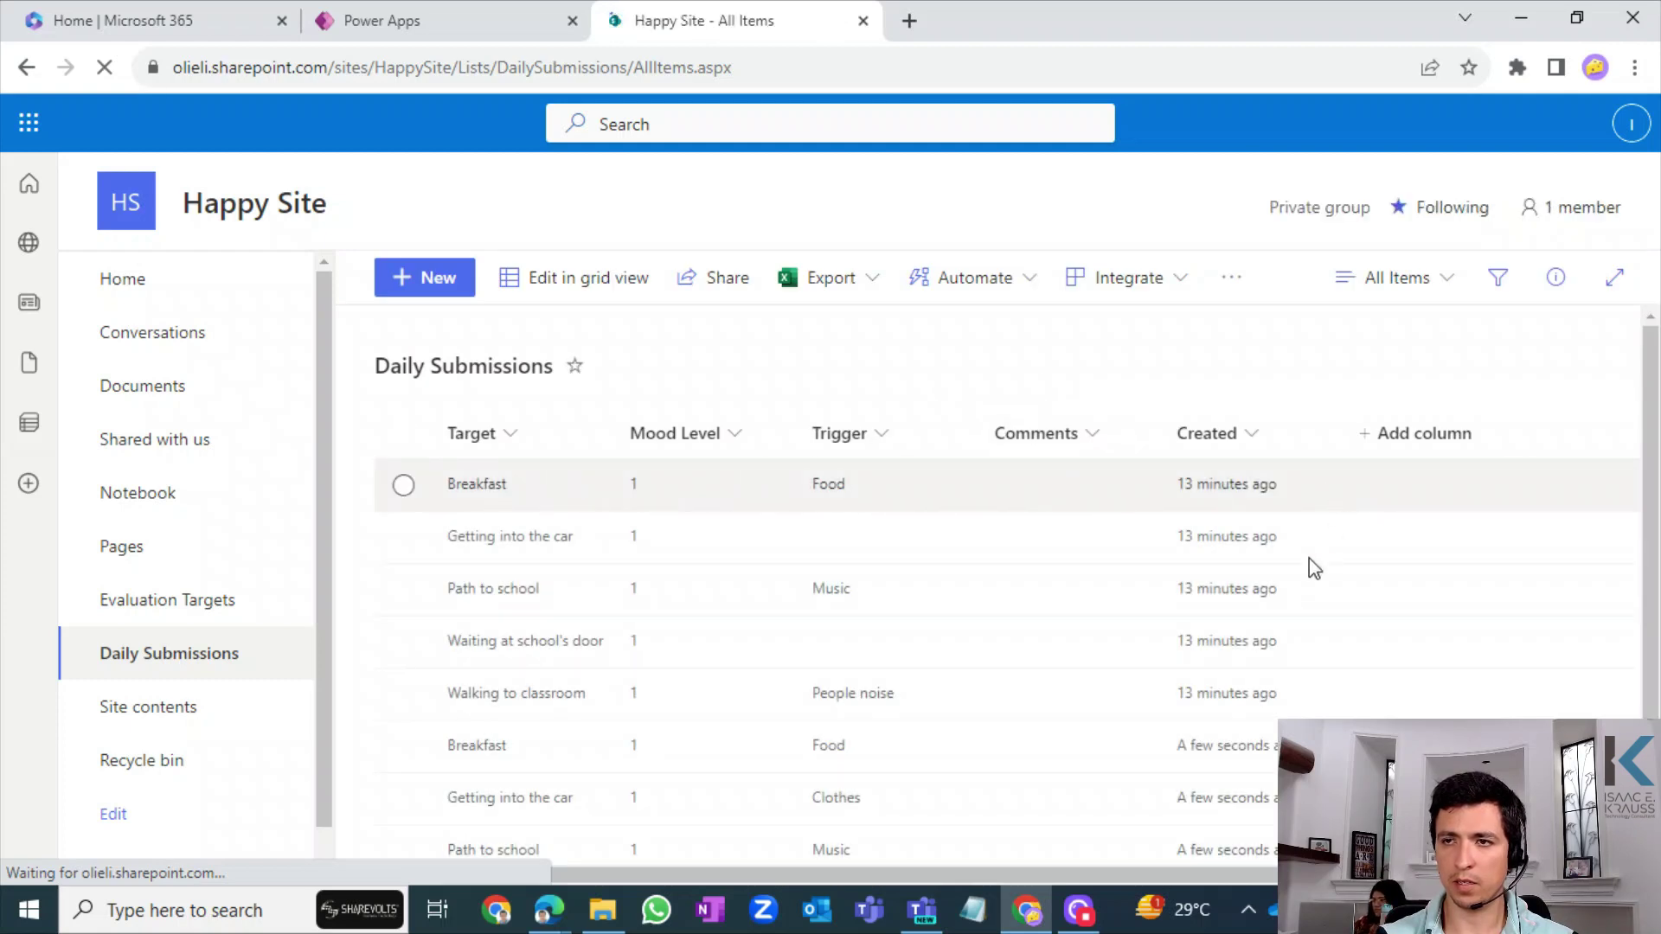
scroll(1654, 664, down, 1)
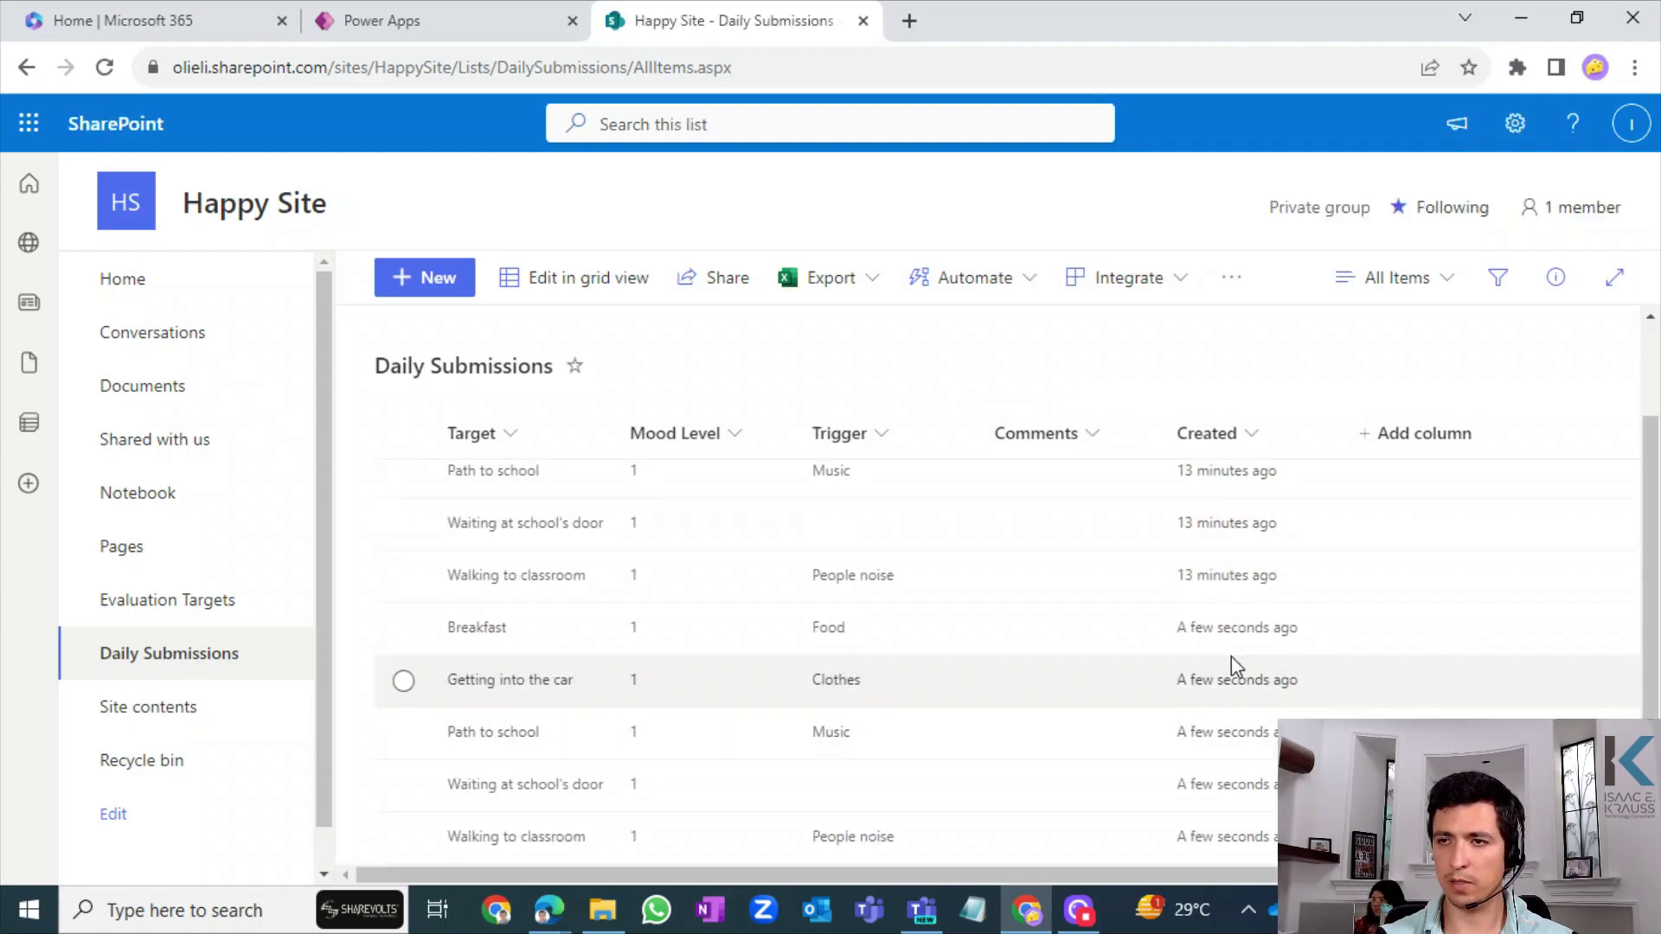
- Sort the Daily Submissions list by Created from newer to older
click(1254, 445)
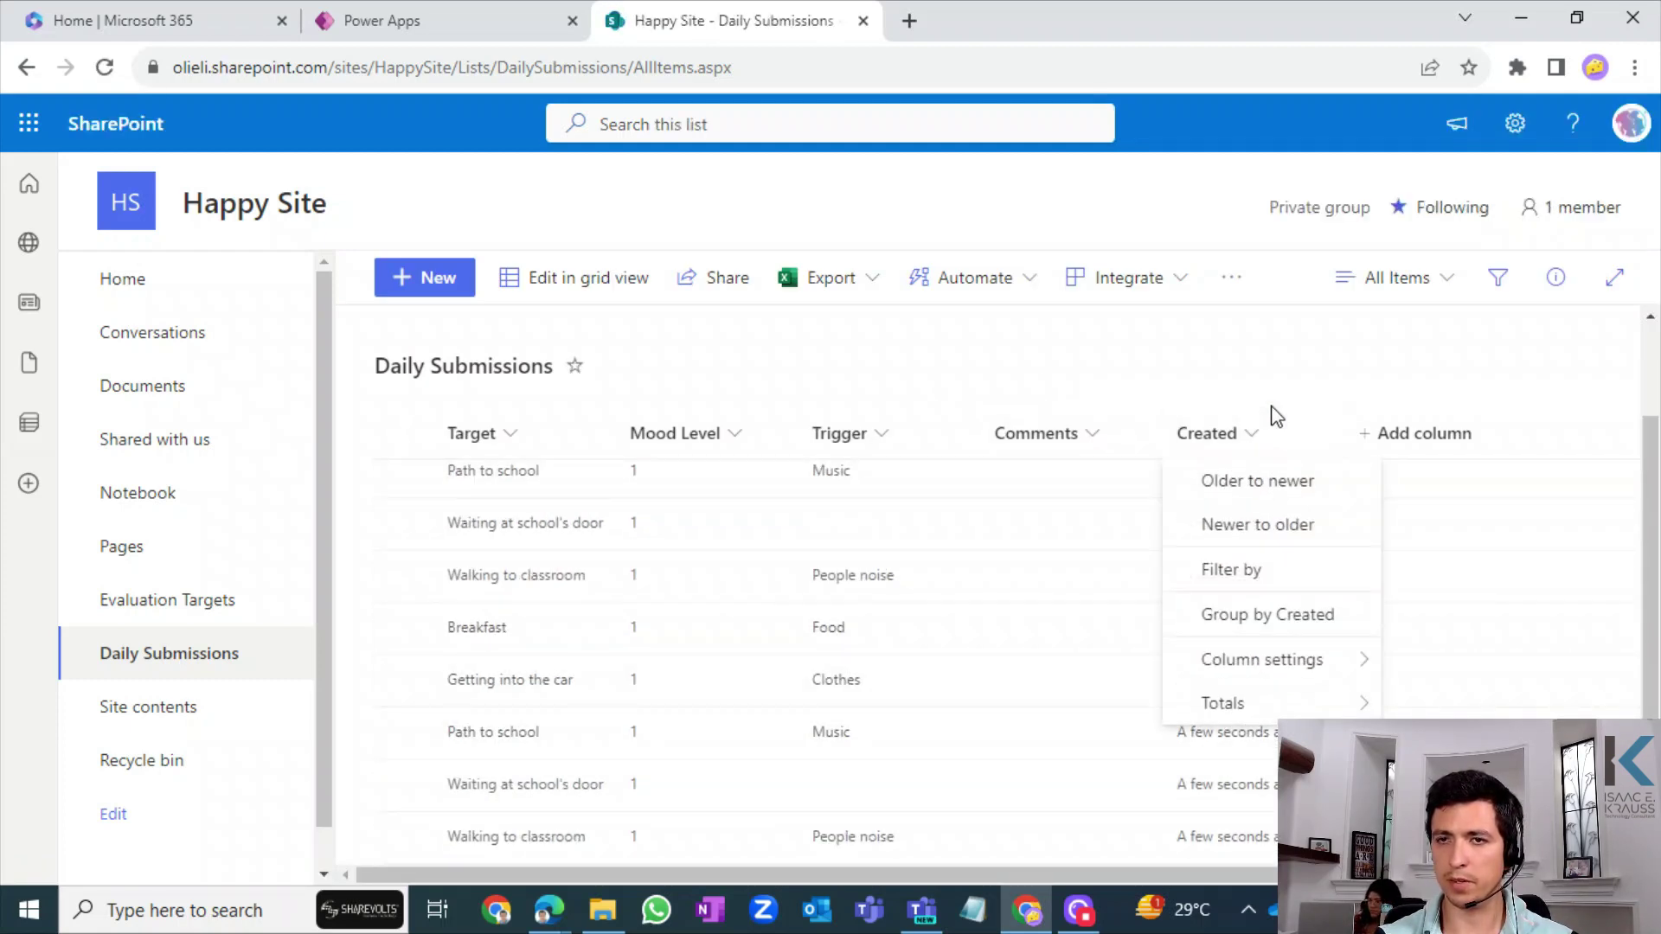
click(1284, 569)
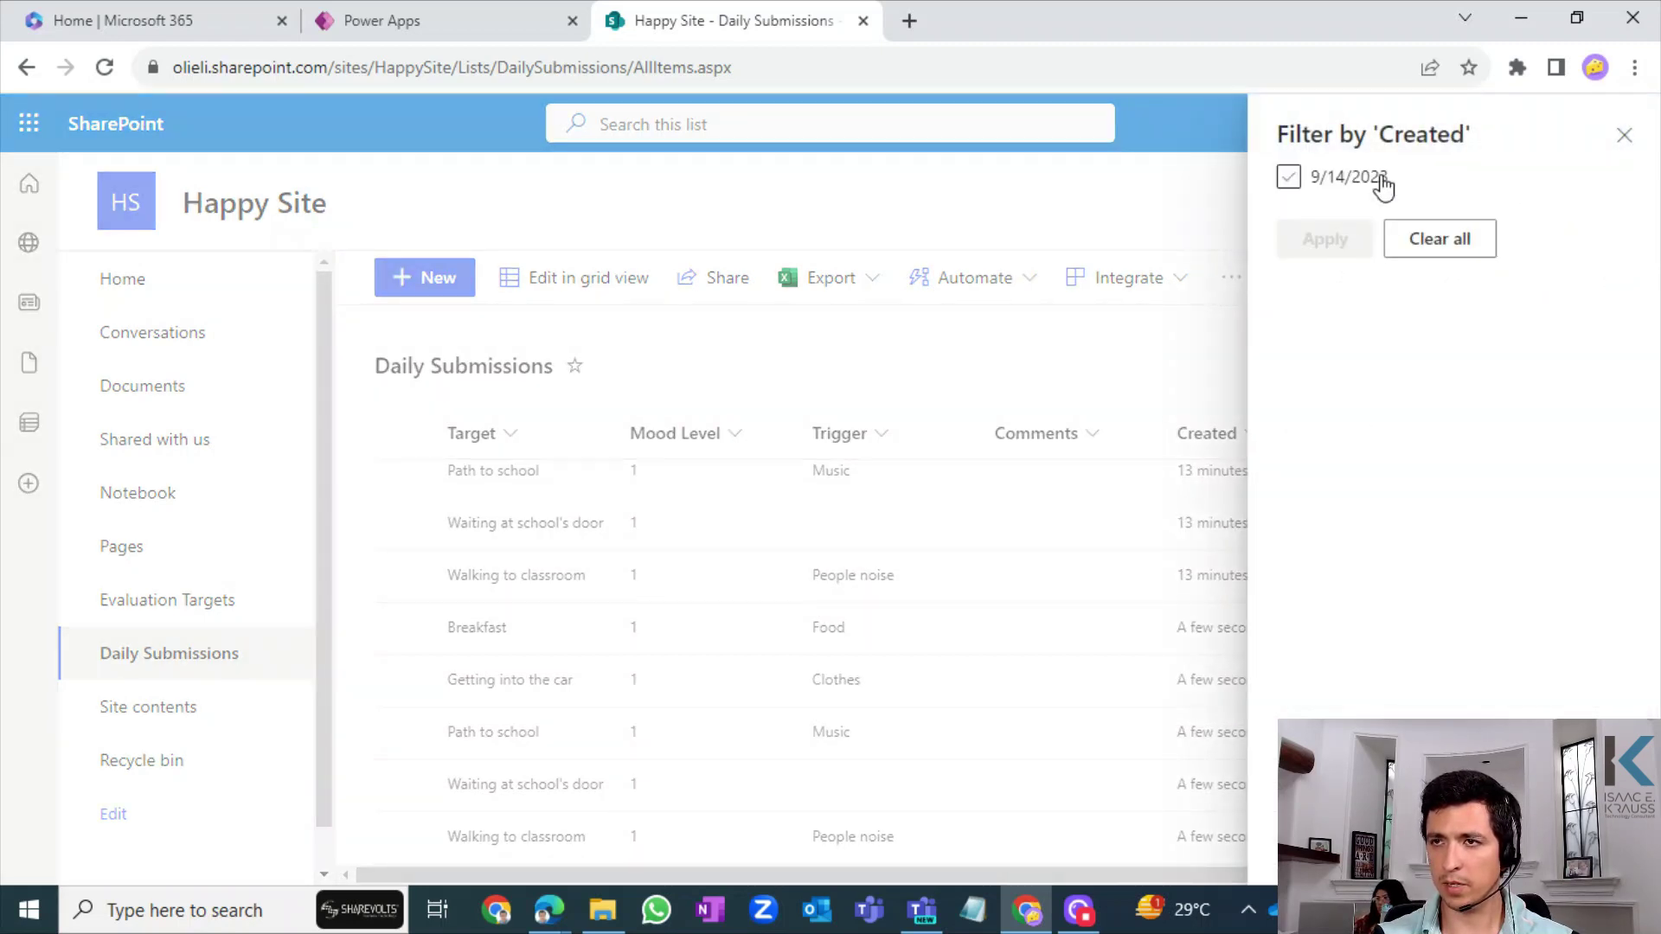
click(1622, 137)
click(1230, 432)
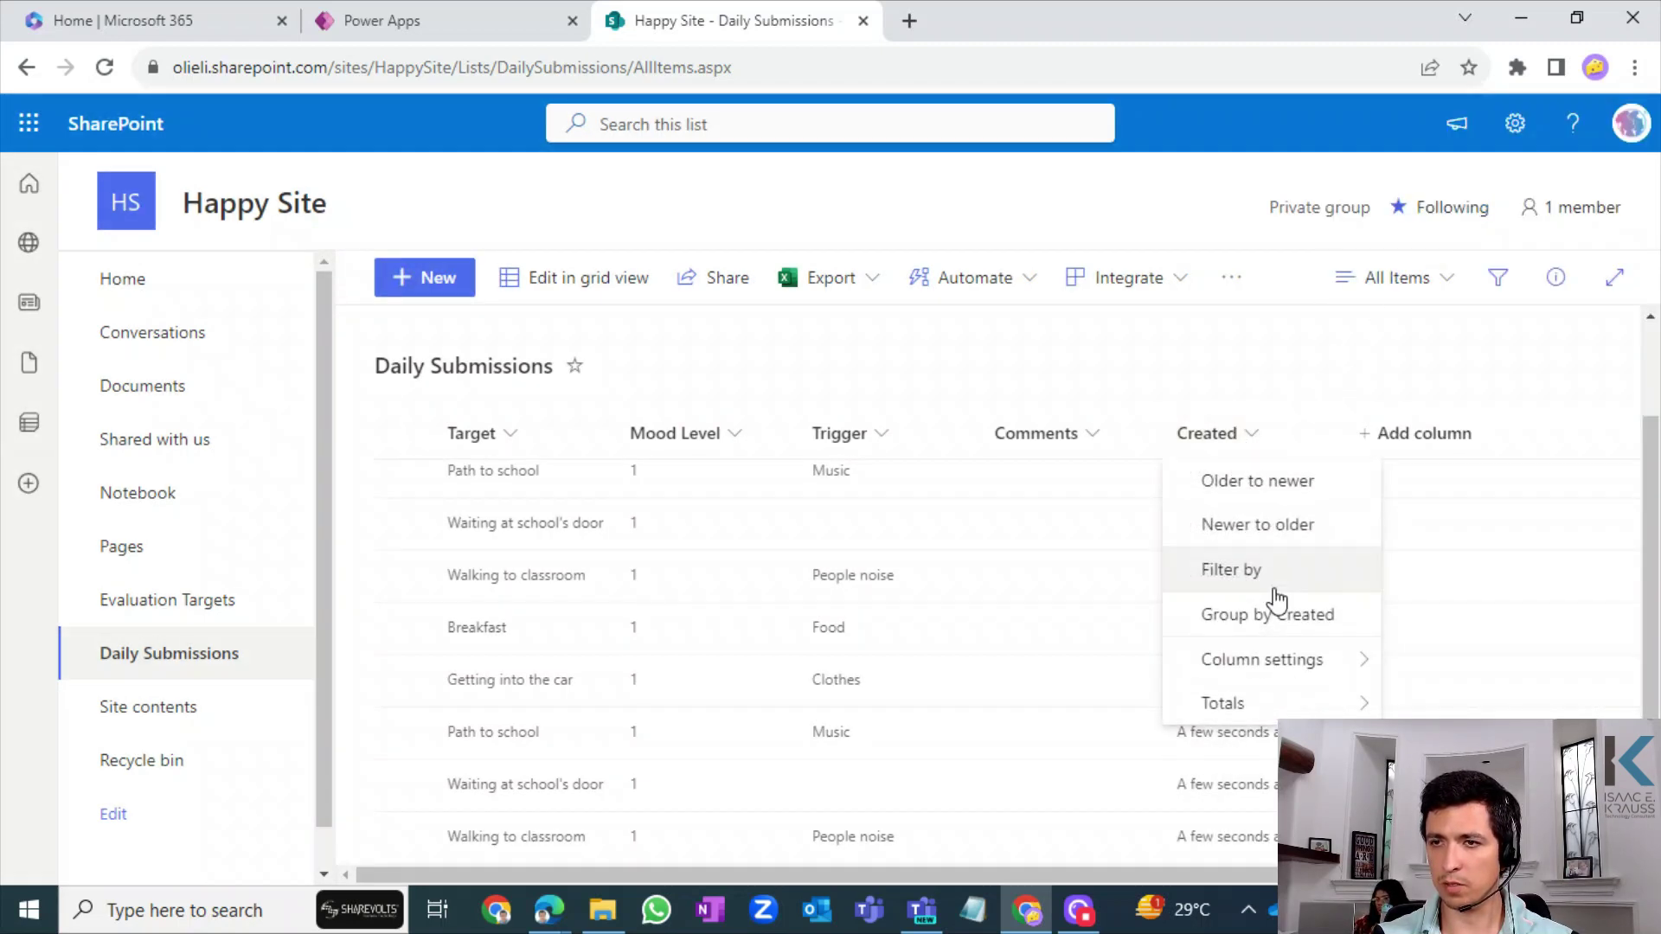
click(1280, 529)
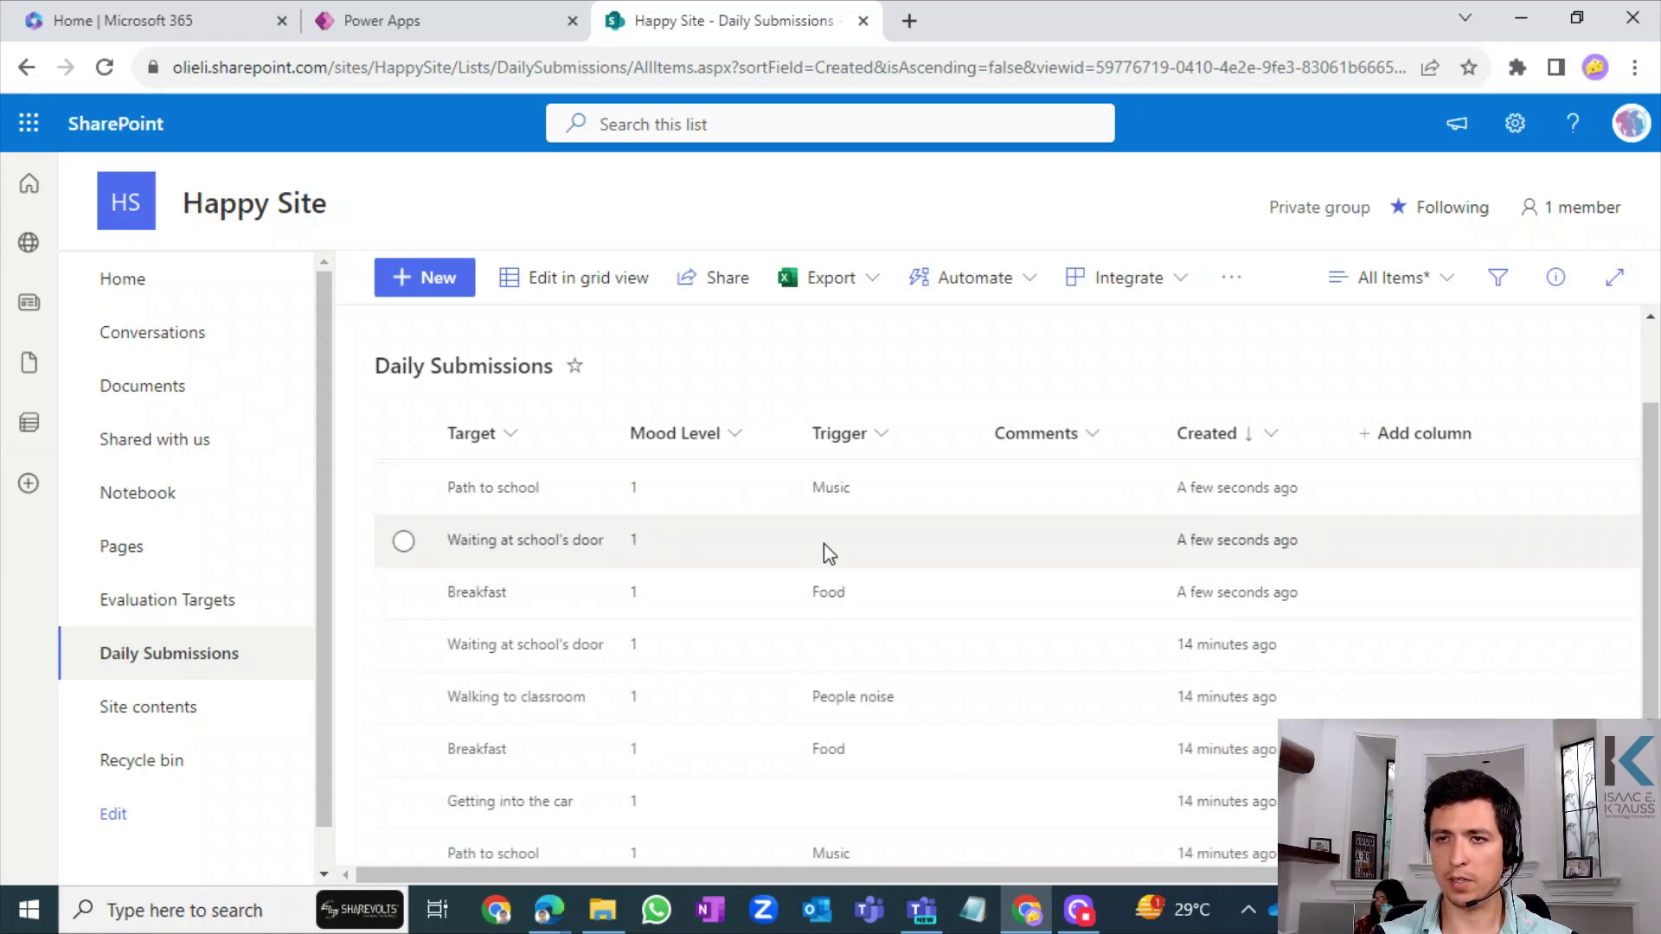
- Compare the Mood Level column in SharePoint with the submitted ratings by returning to the previewed app's home screen and reopening the evaluation form
click(392, 29)
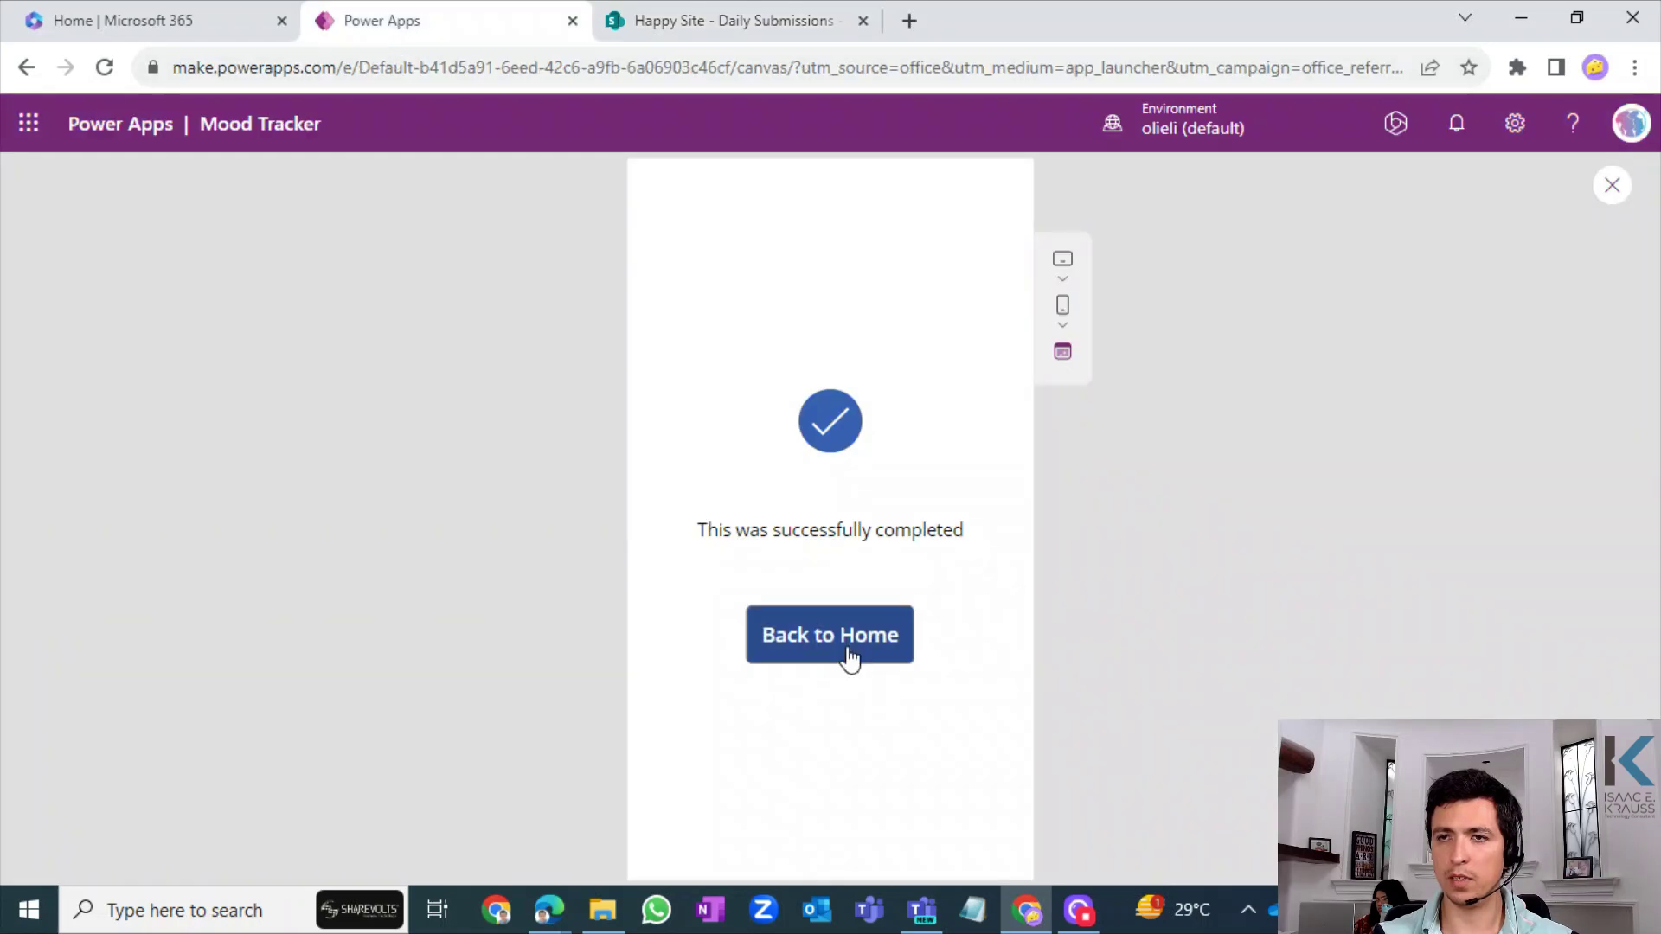
click(849, 658)
click(716, 24)
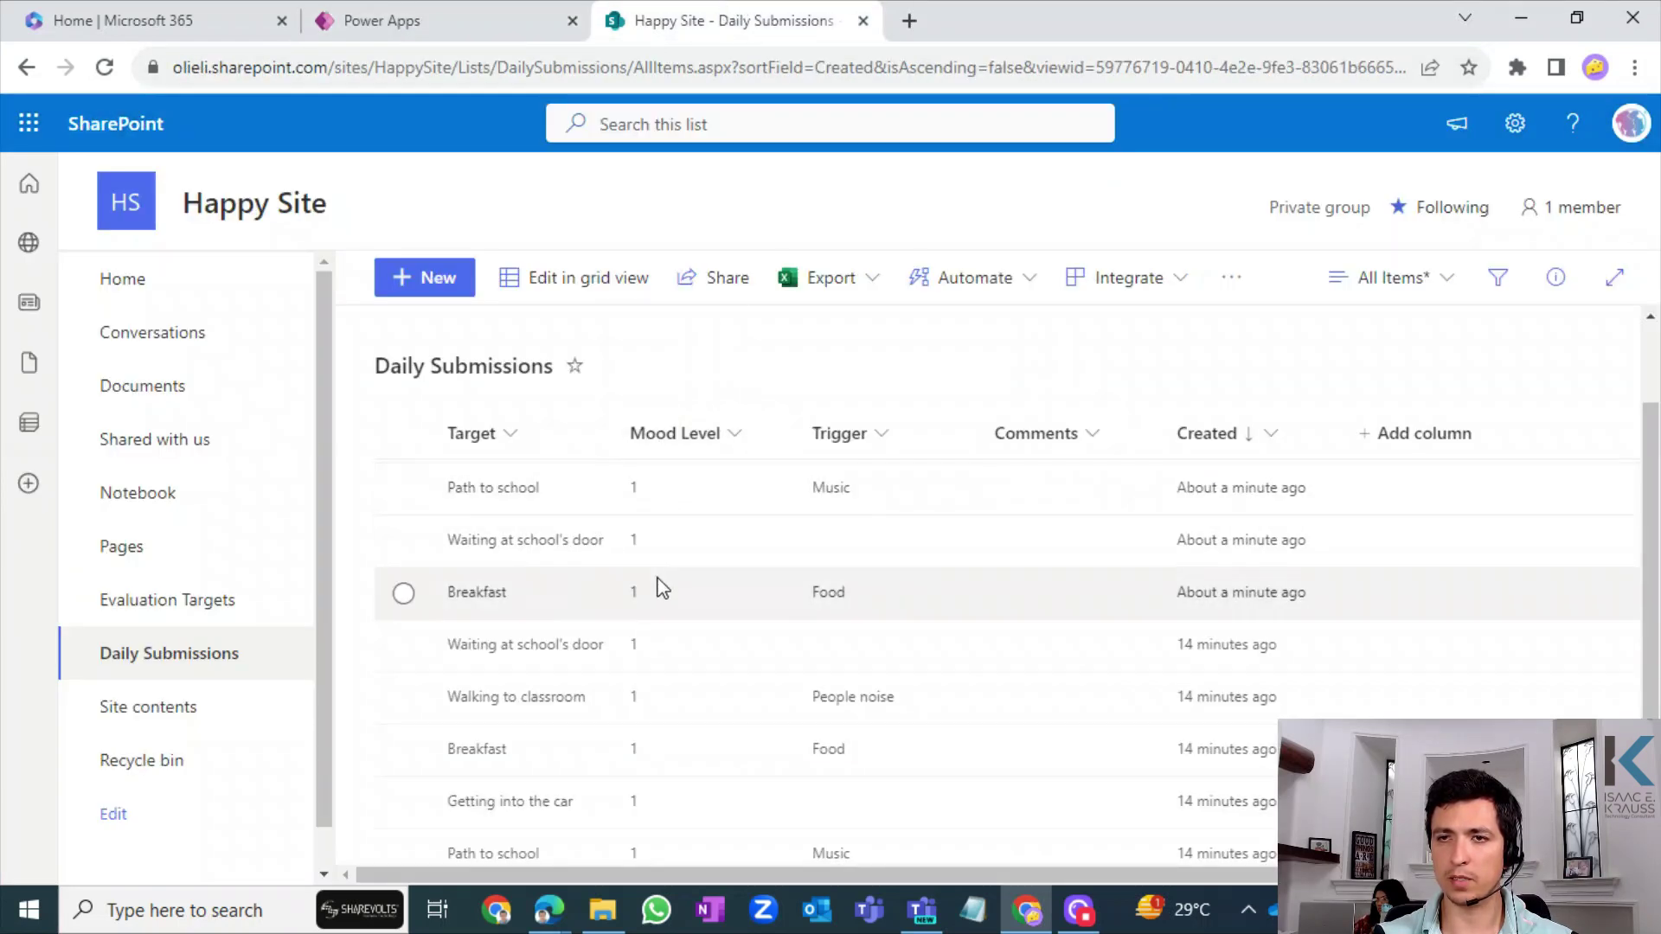
click(441, 26)
click(834, 536)
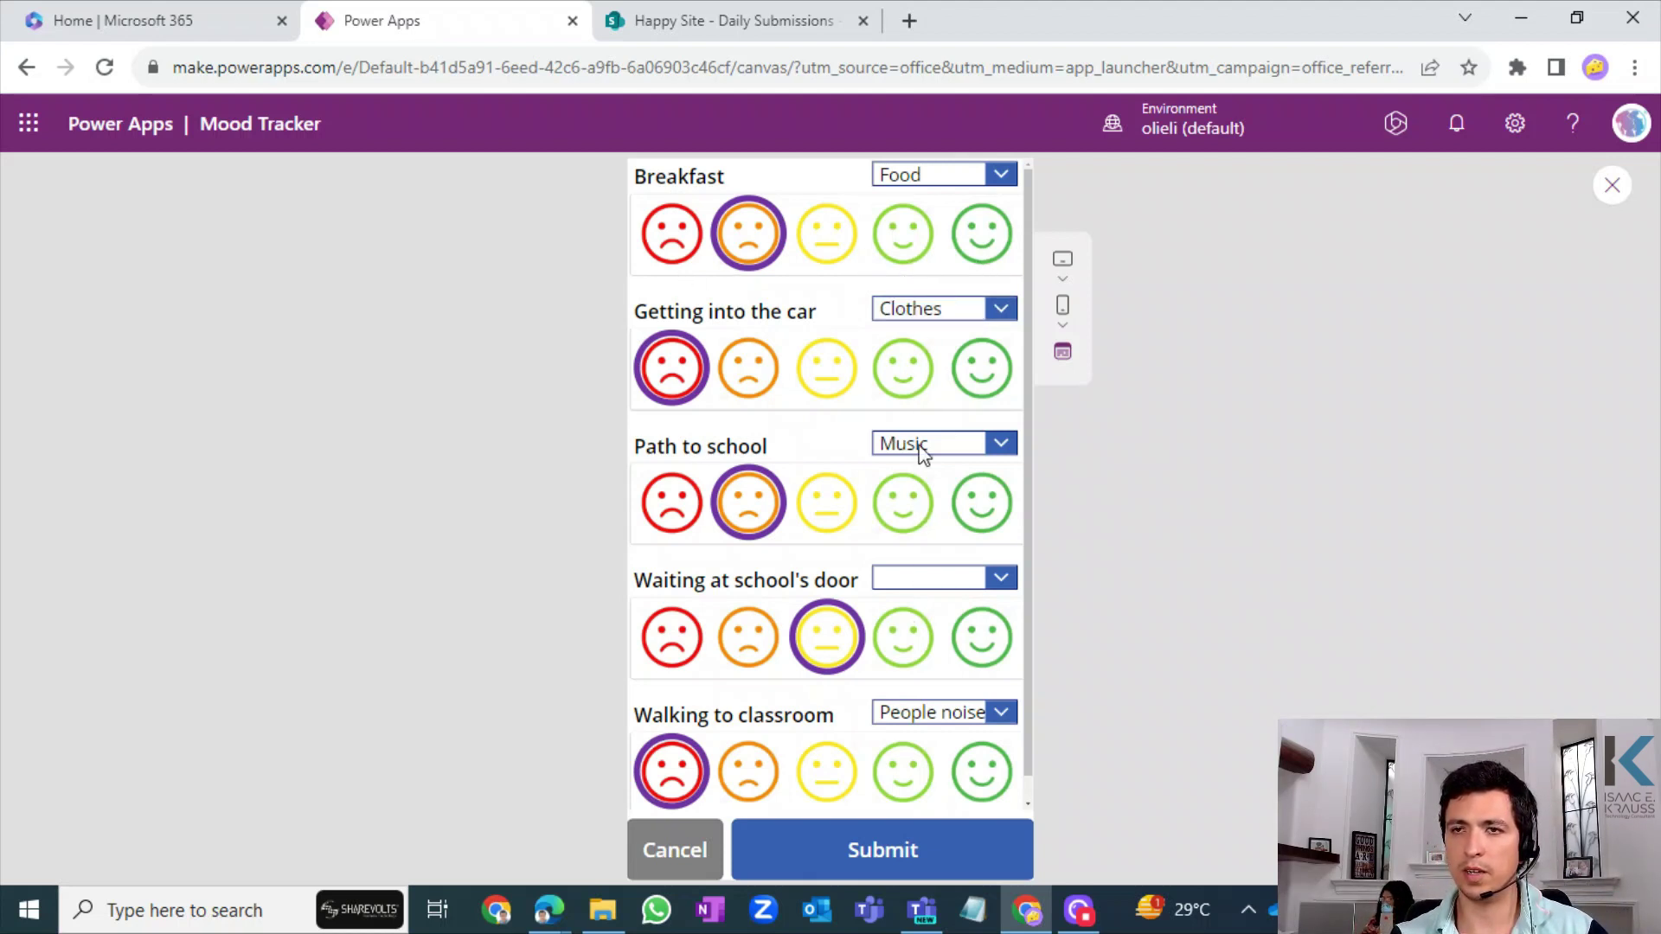
- Exit the preview, dismiss the tip, and open the Submit button's OnSelect formula in the expanded formula editor
click(1624, 193)
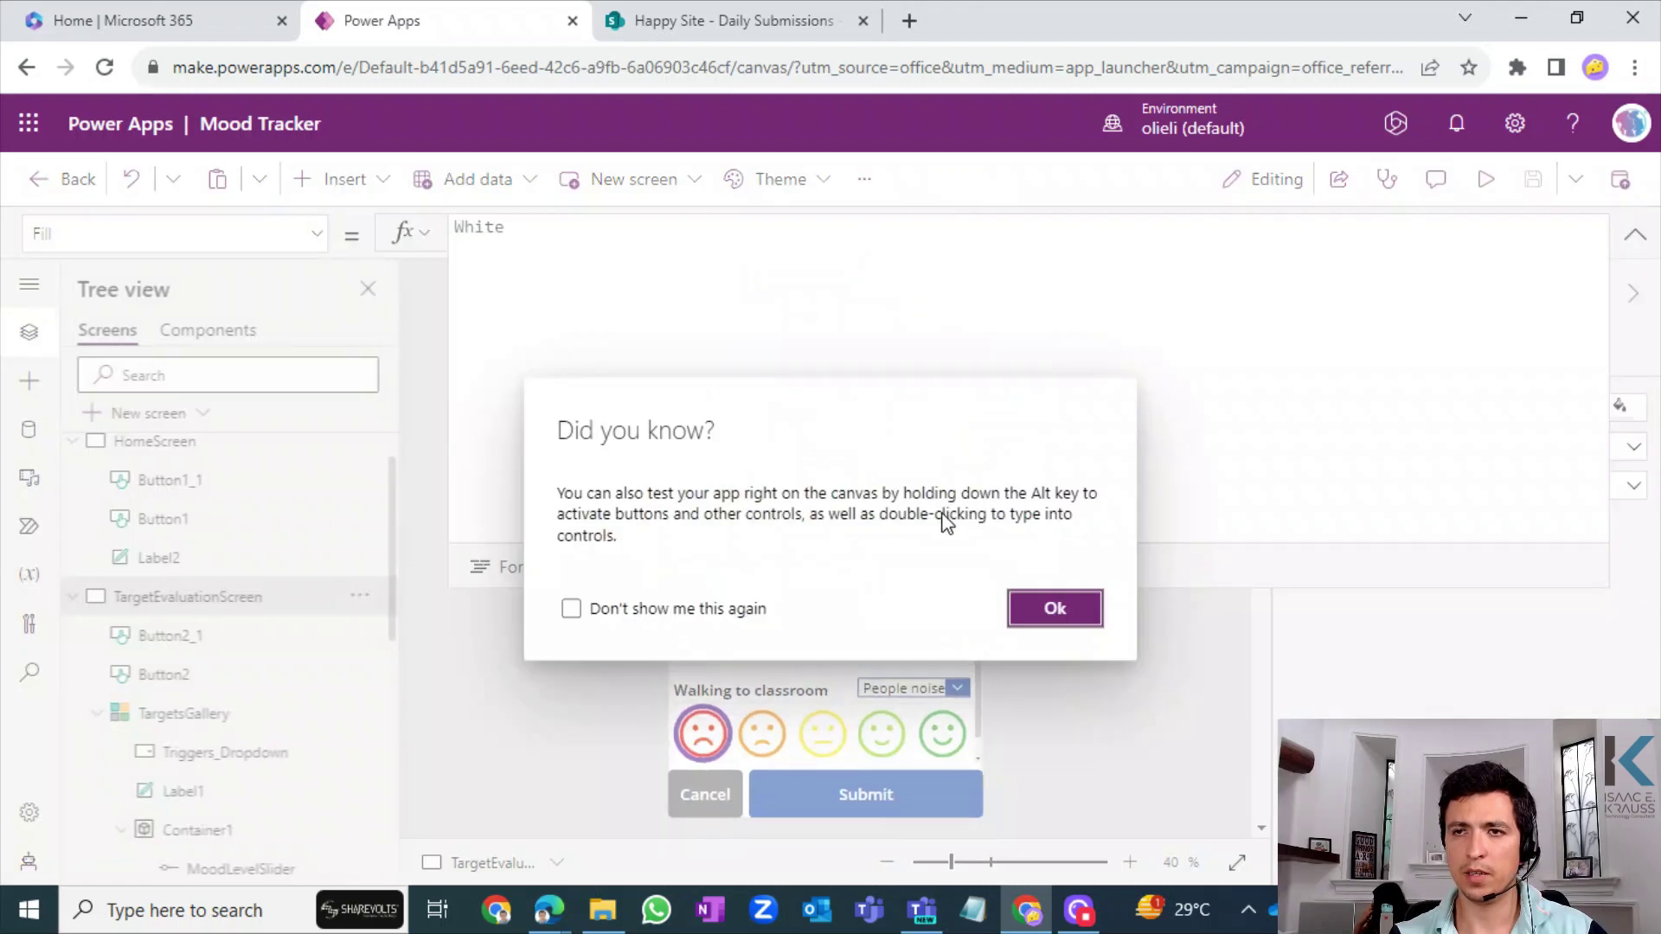
click(1045, 625)
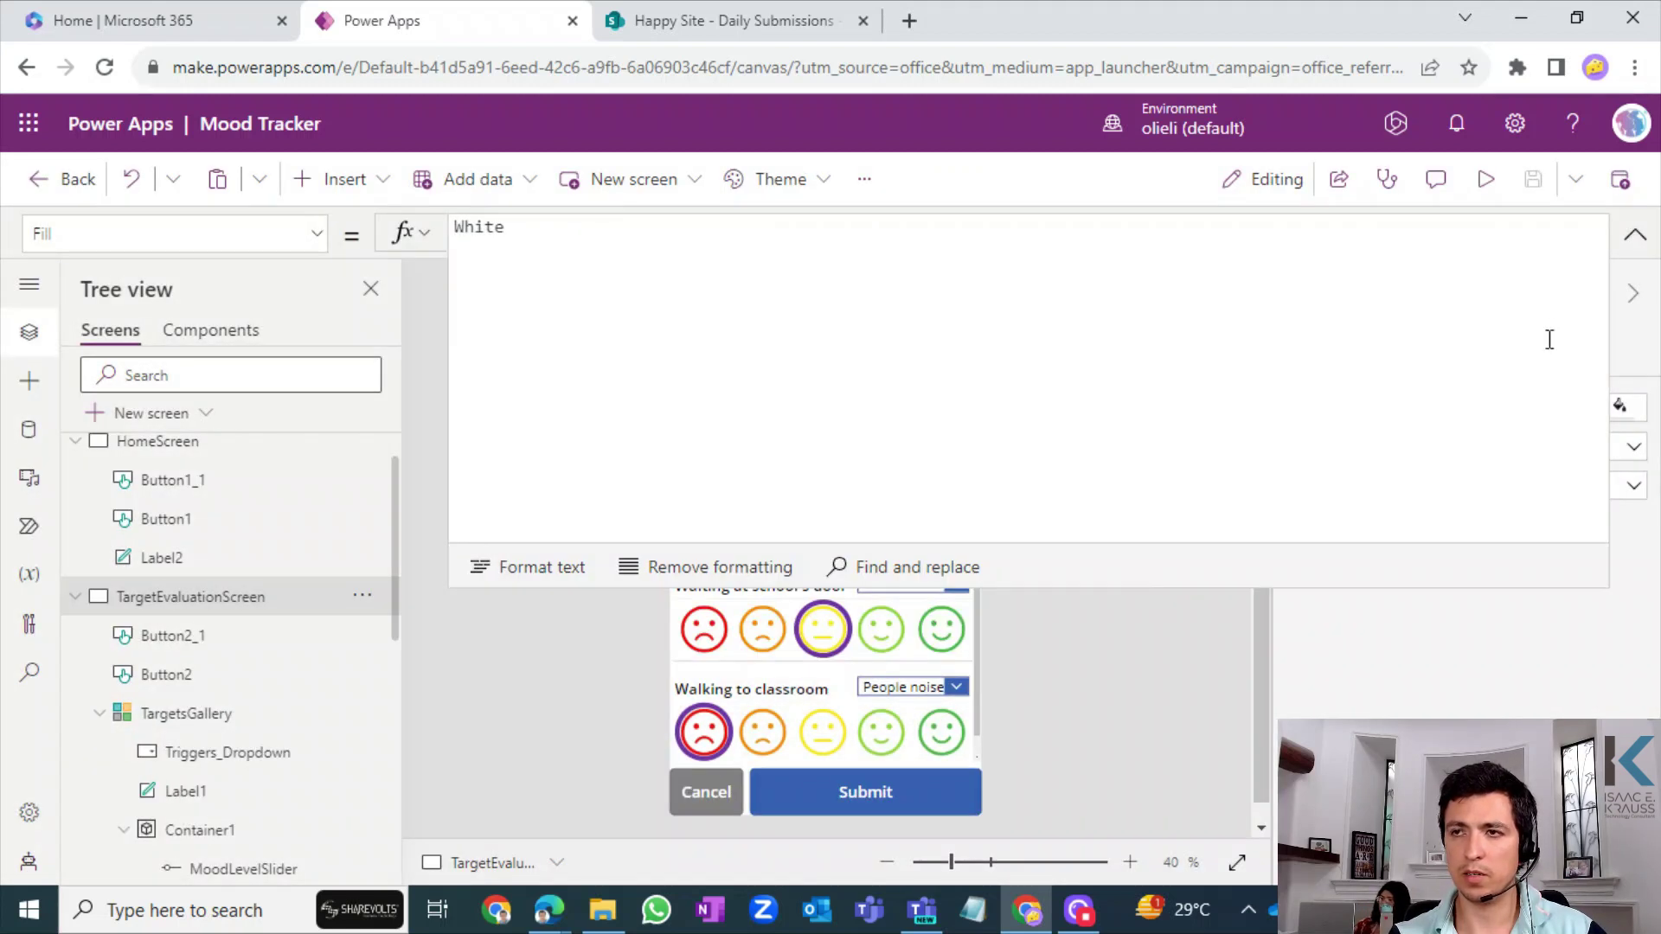
click(1633, 235)
click(956, 804)
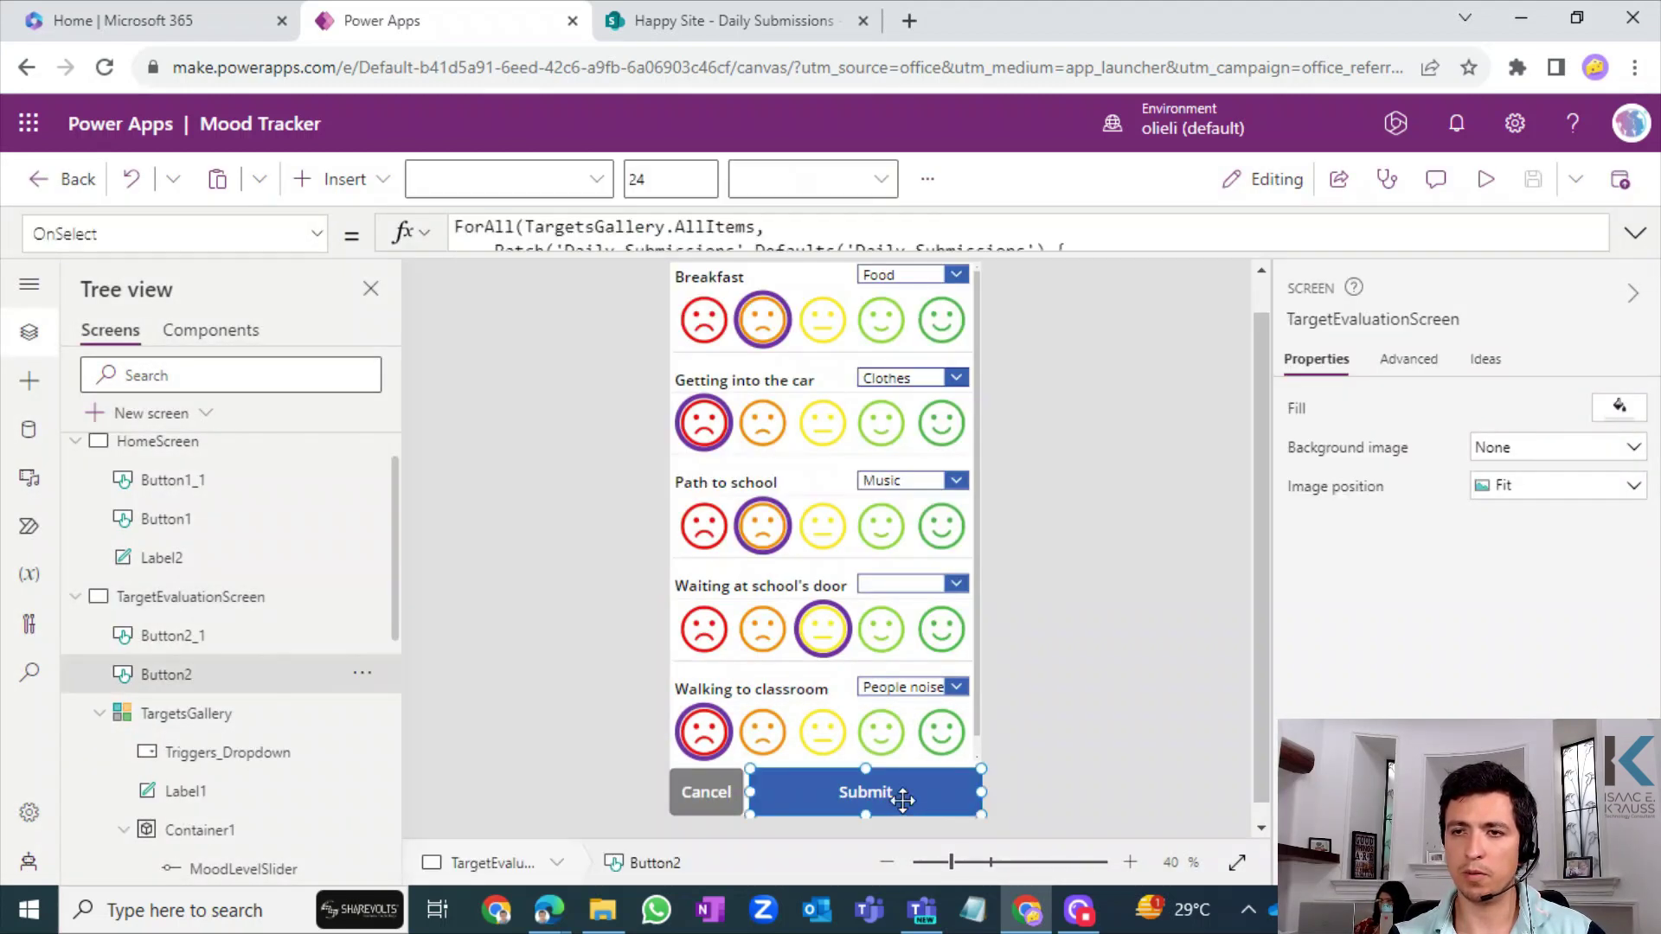
click(787, 248)
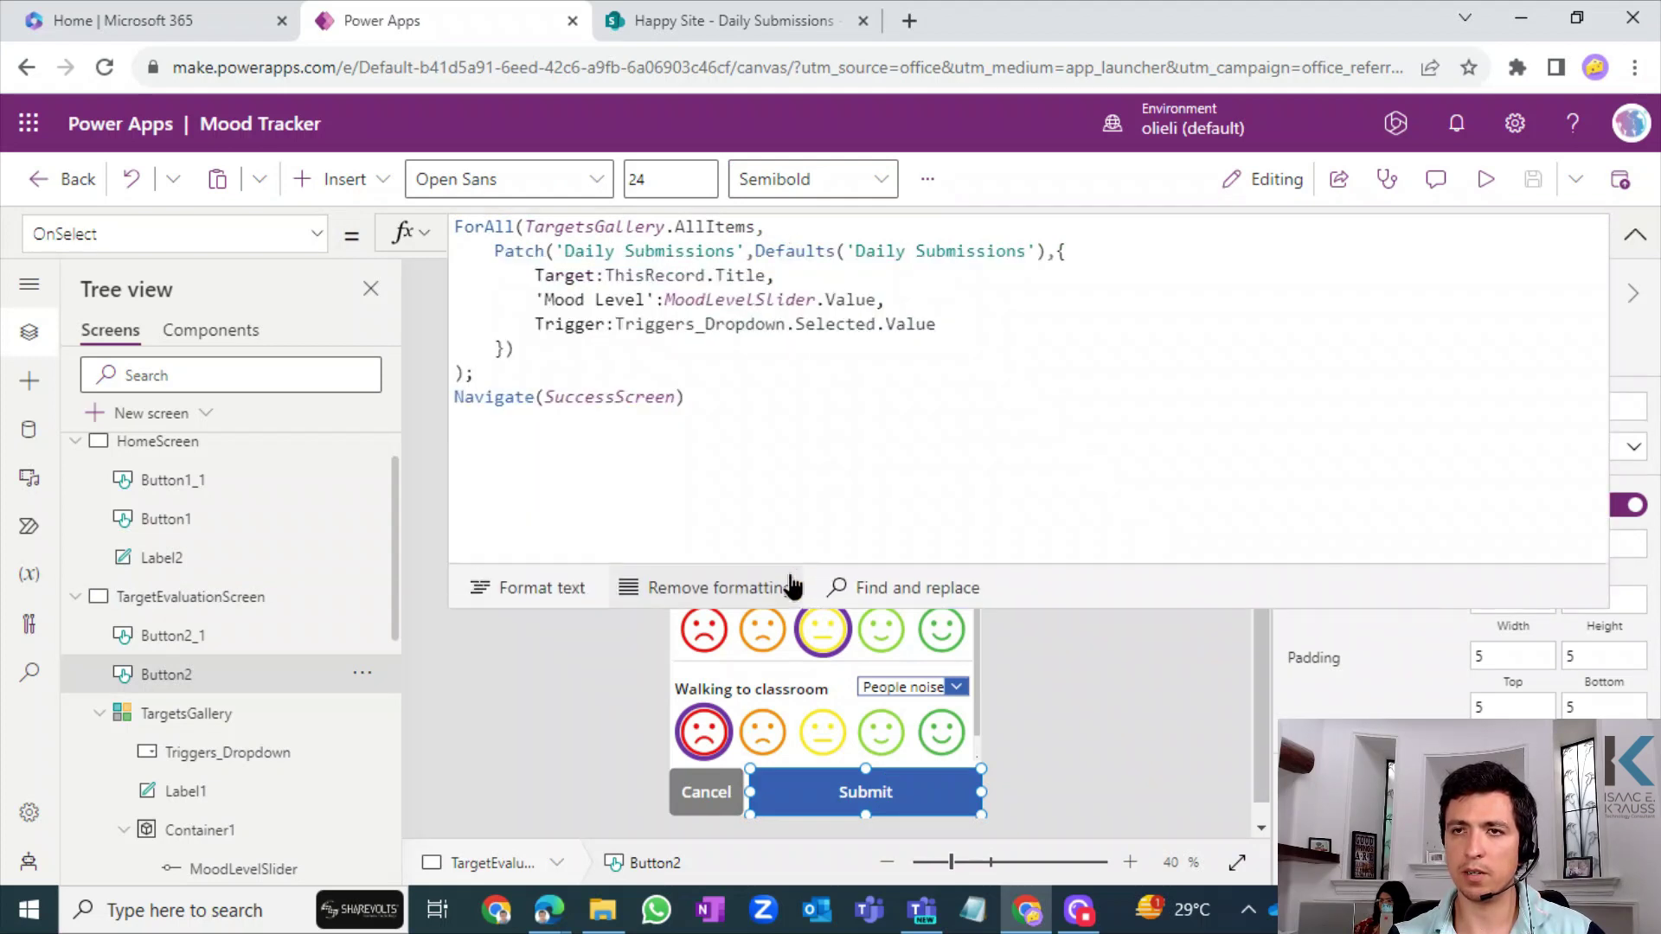
- Highlight MoodLevelSlider.Value and Triggers_Dropdown.Selected.Value in the Patch record to examine where the saved values come from
click(756, 227)
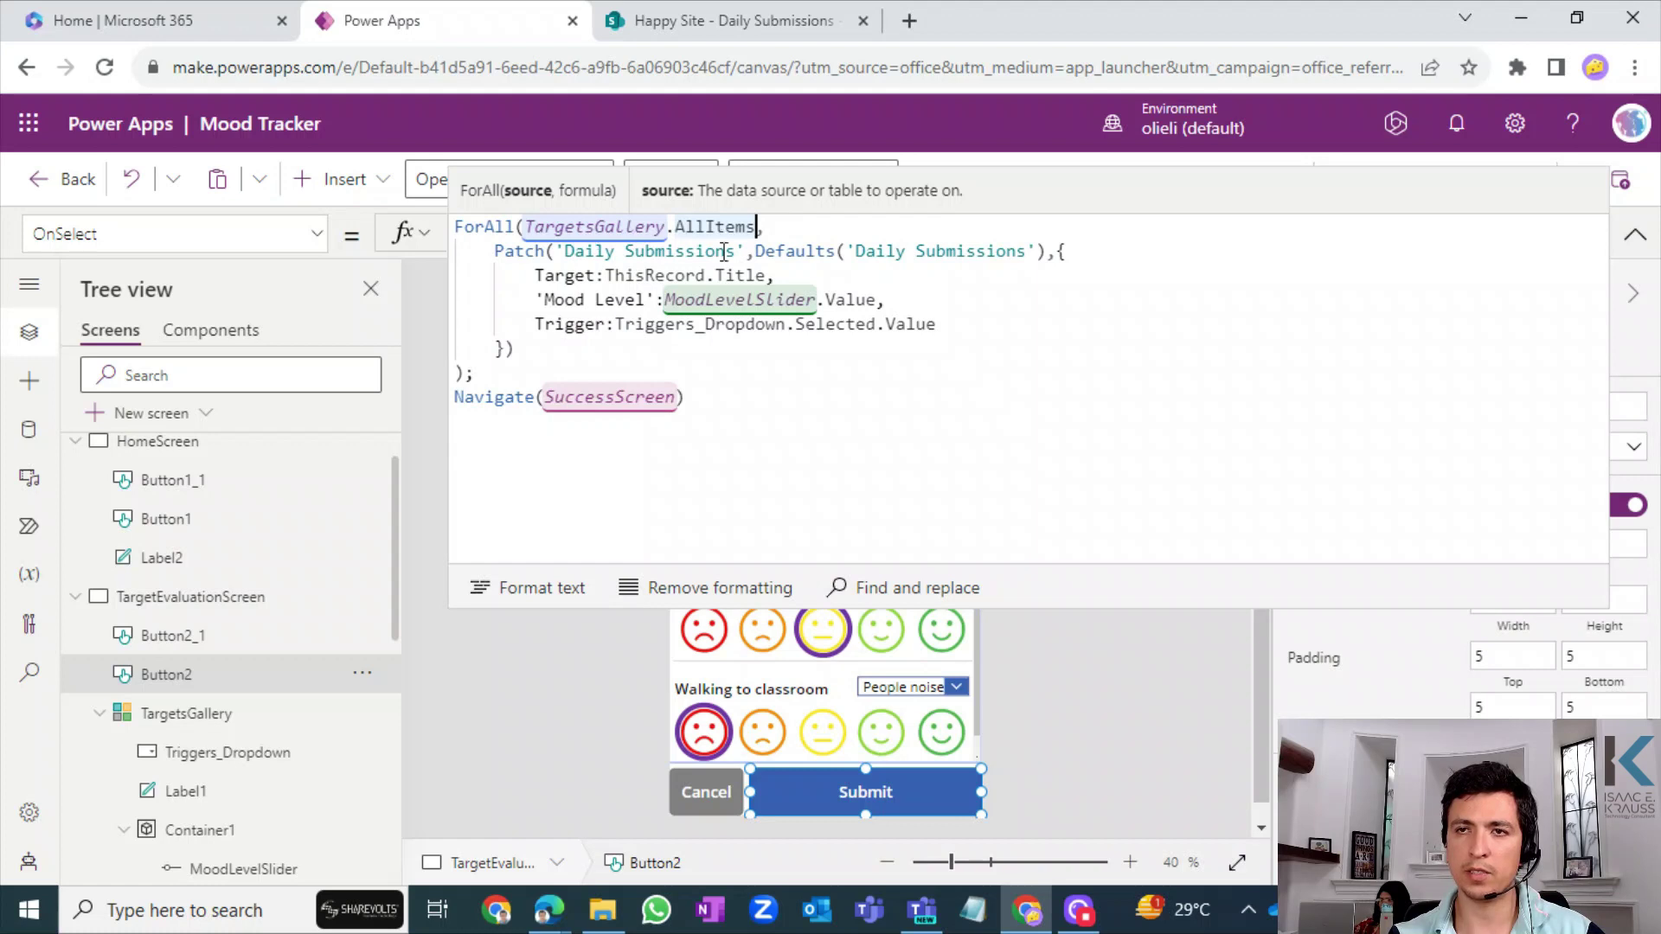
drag(664, 301, 876, 301)
drag(615, 324, 939, 336)
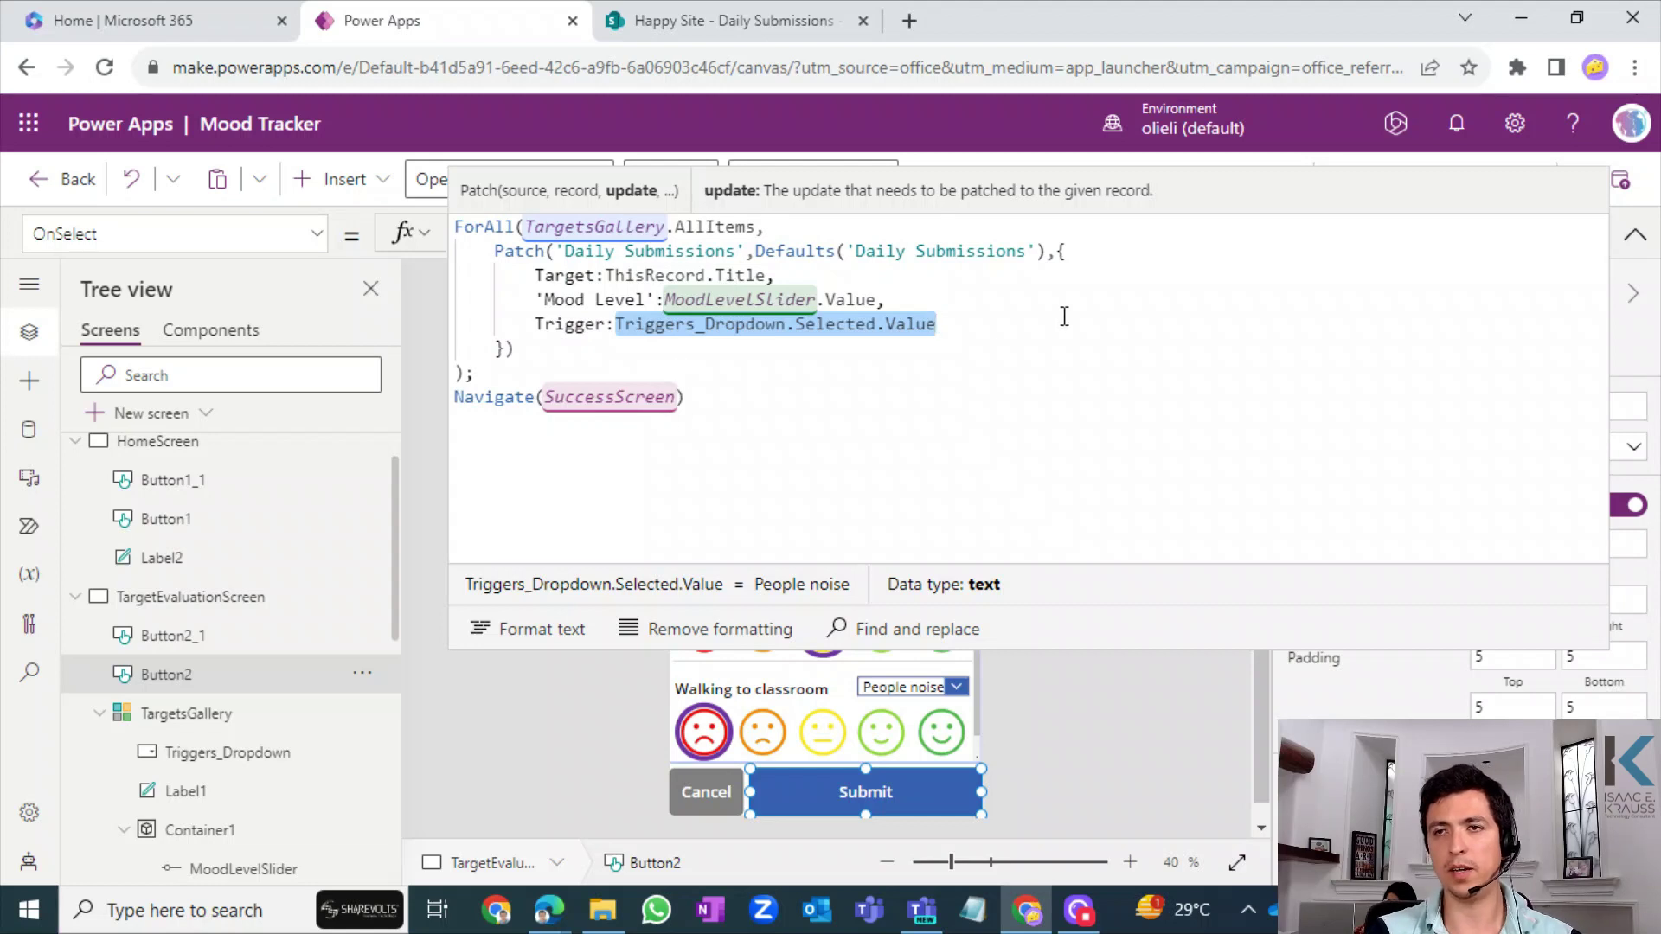
- Select TargetEvaluationScreen and open its OnVisible property
click(1086, 715)
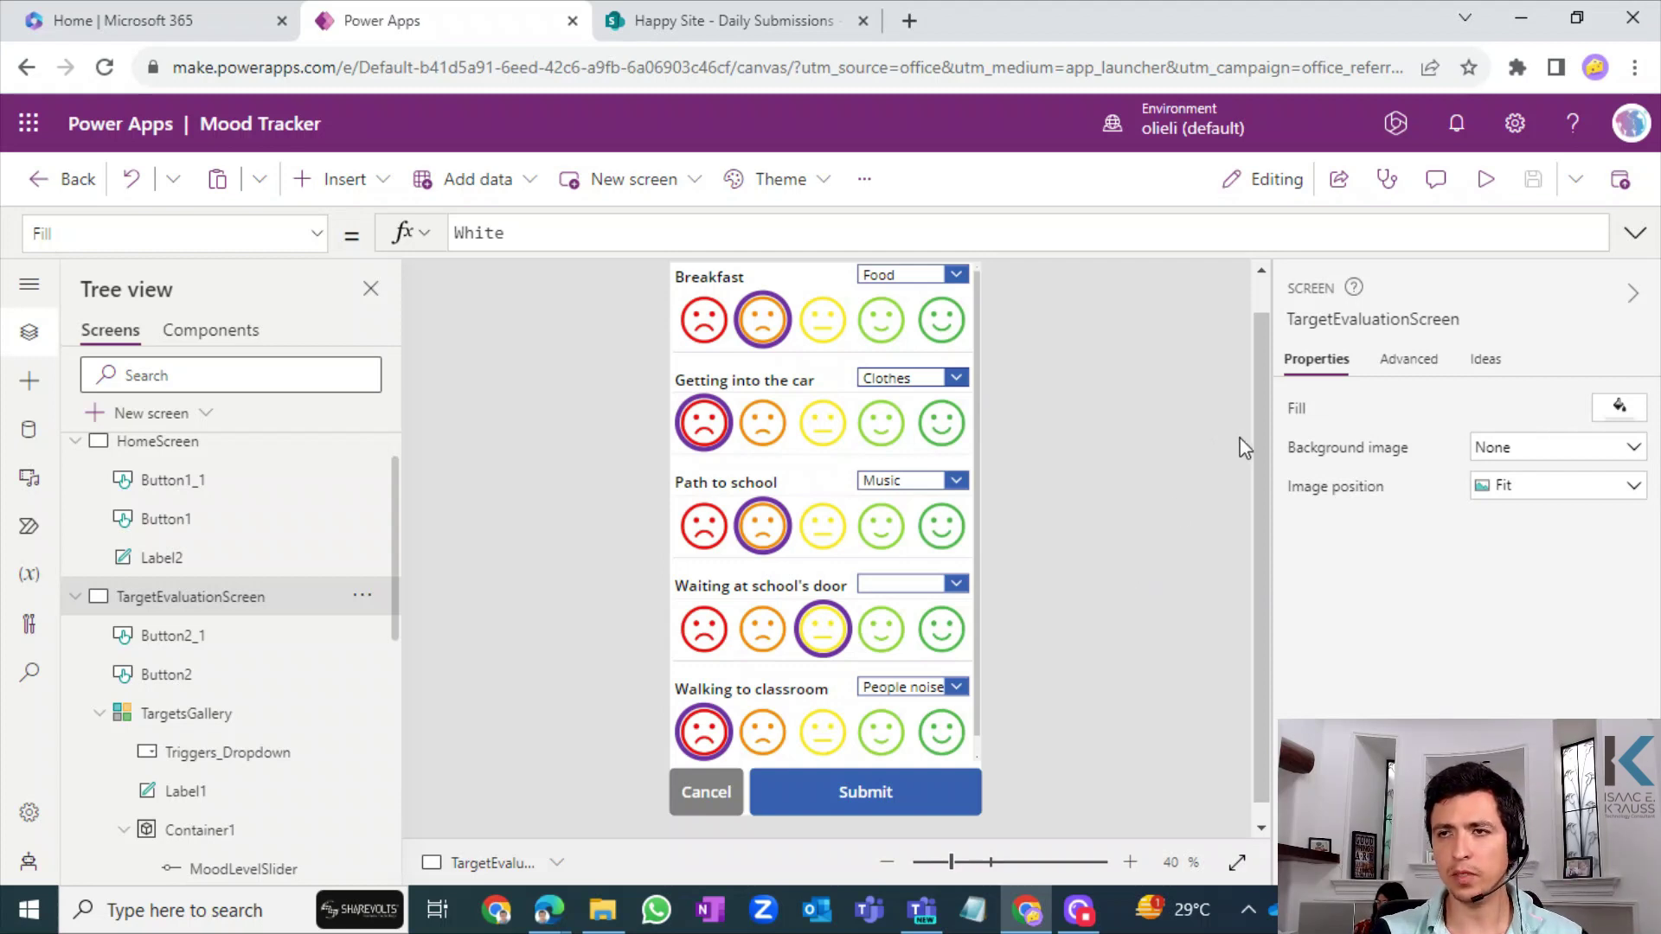
drag(1264, 406, 1222, 492)
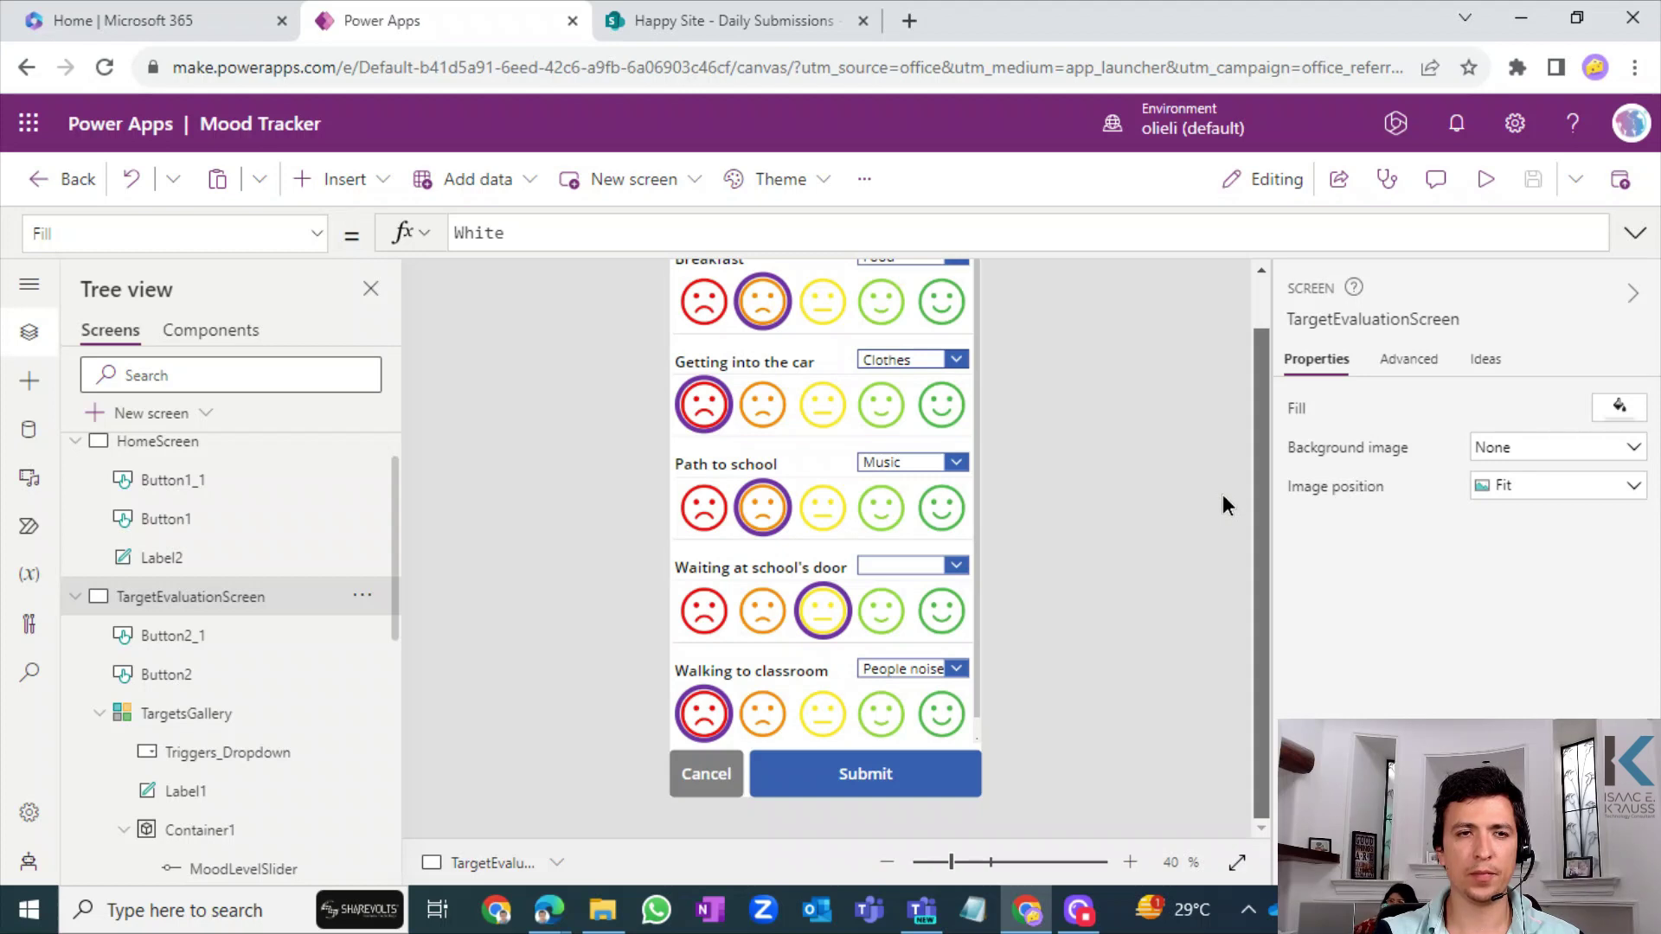
drag(1262, 368, 1264, 315)
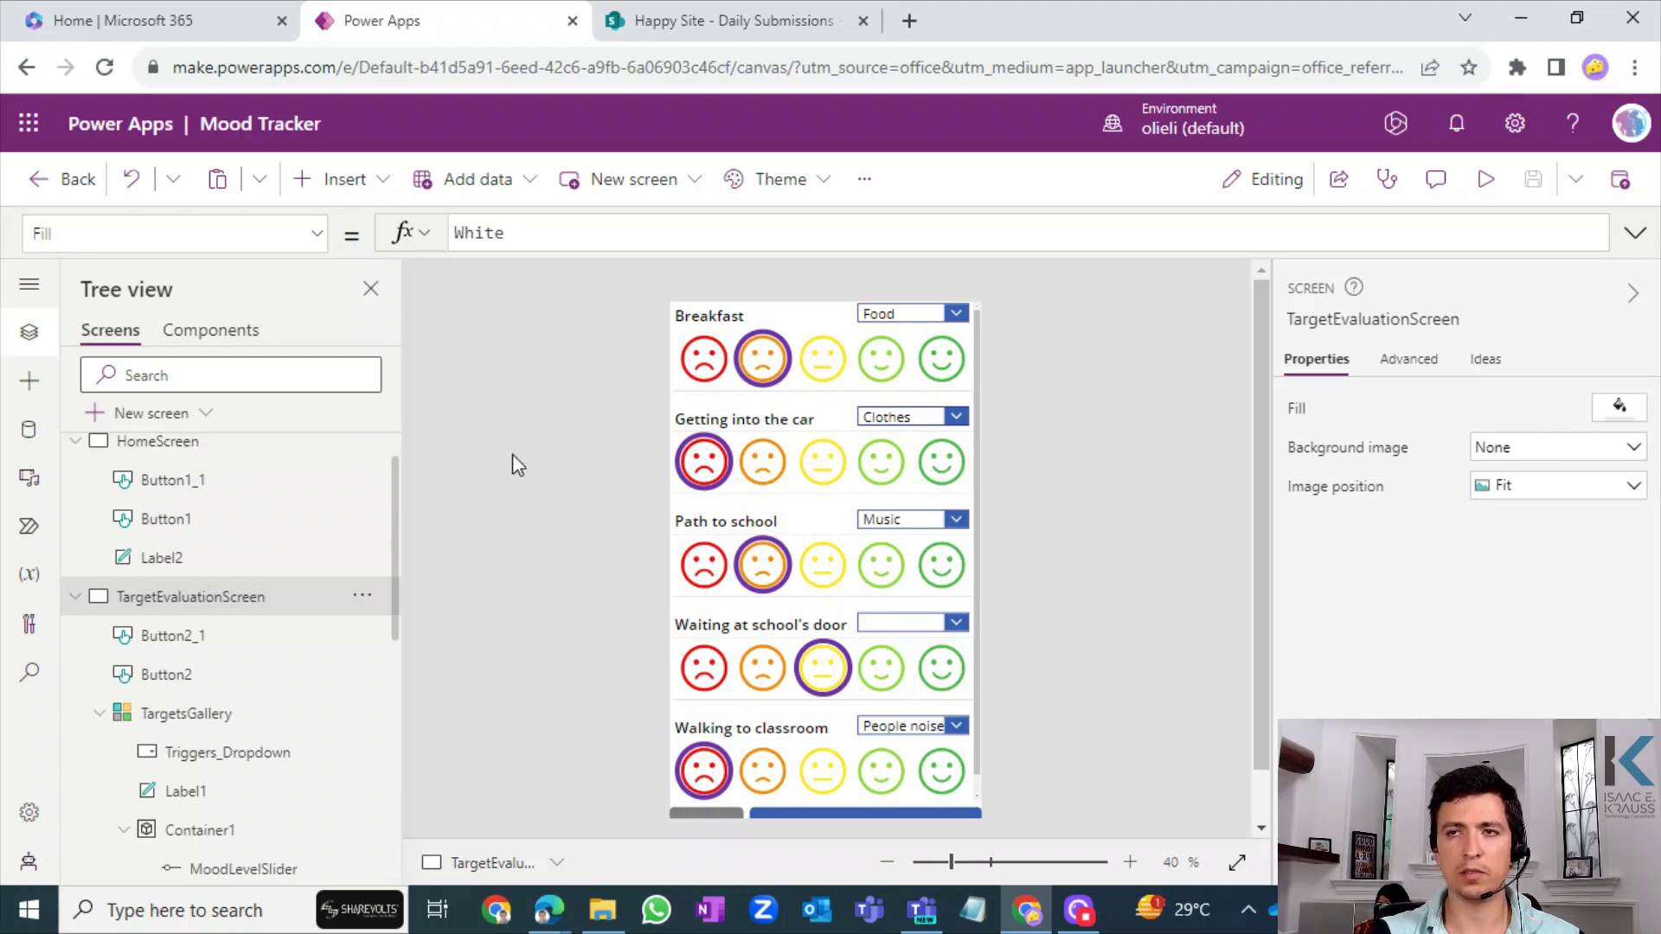
scroll(1270, 562, down, 1)
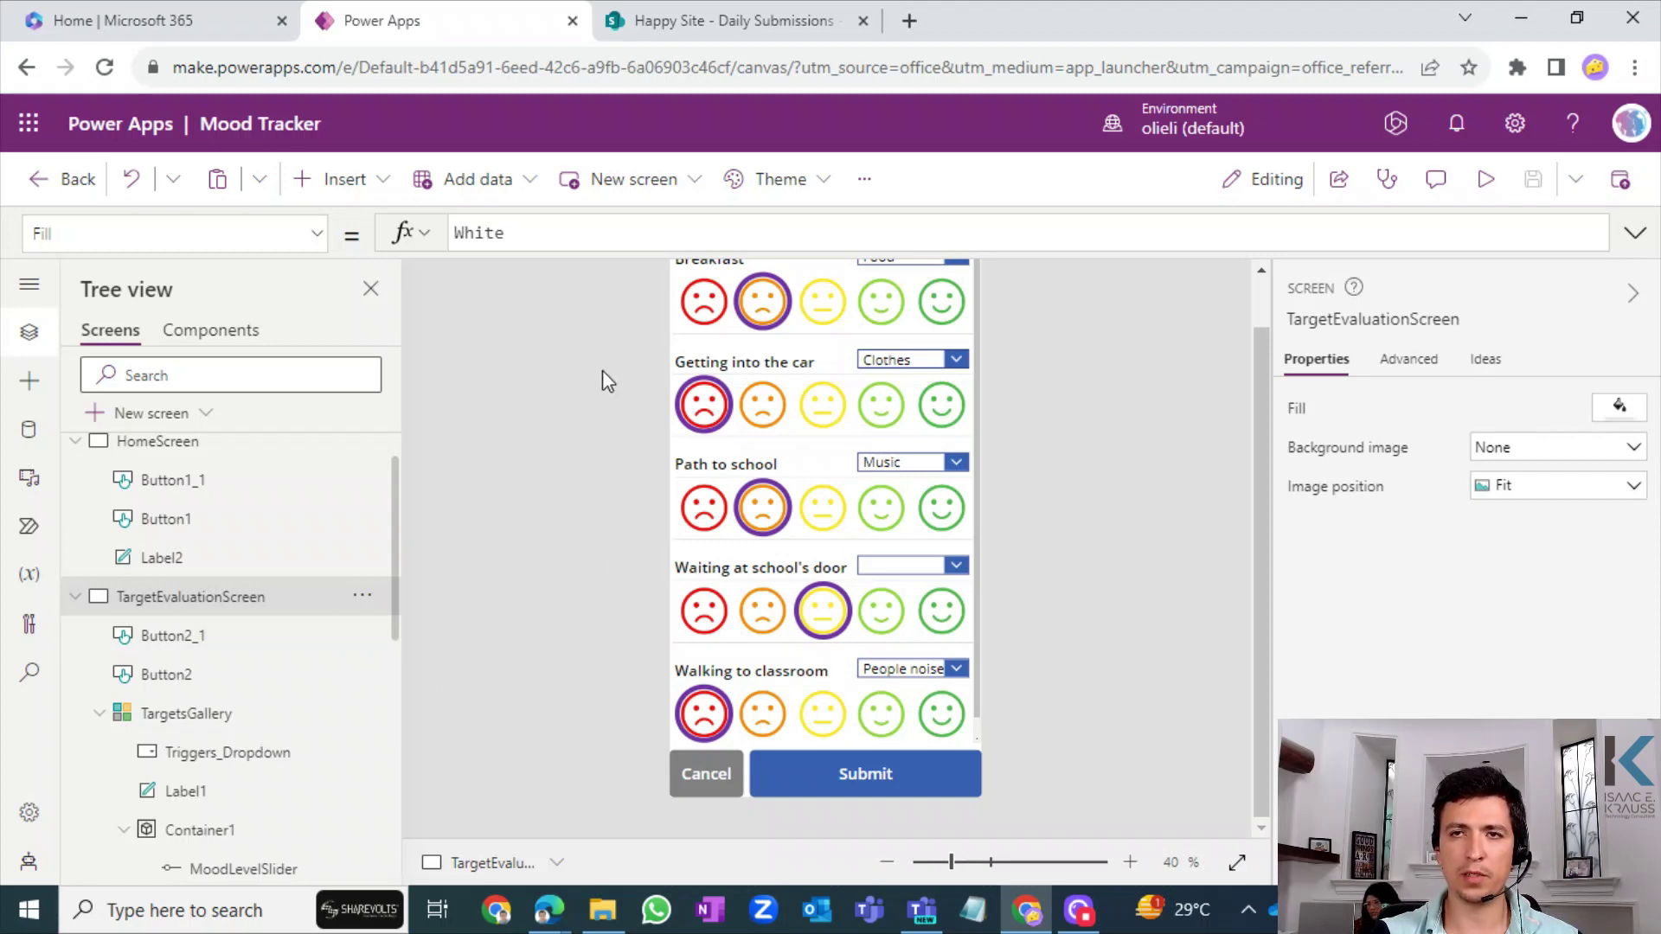
click(327, 246)
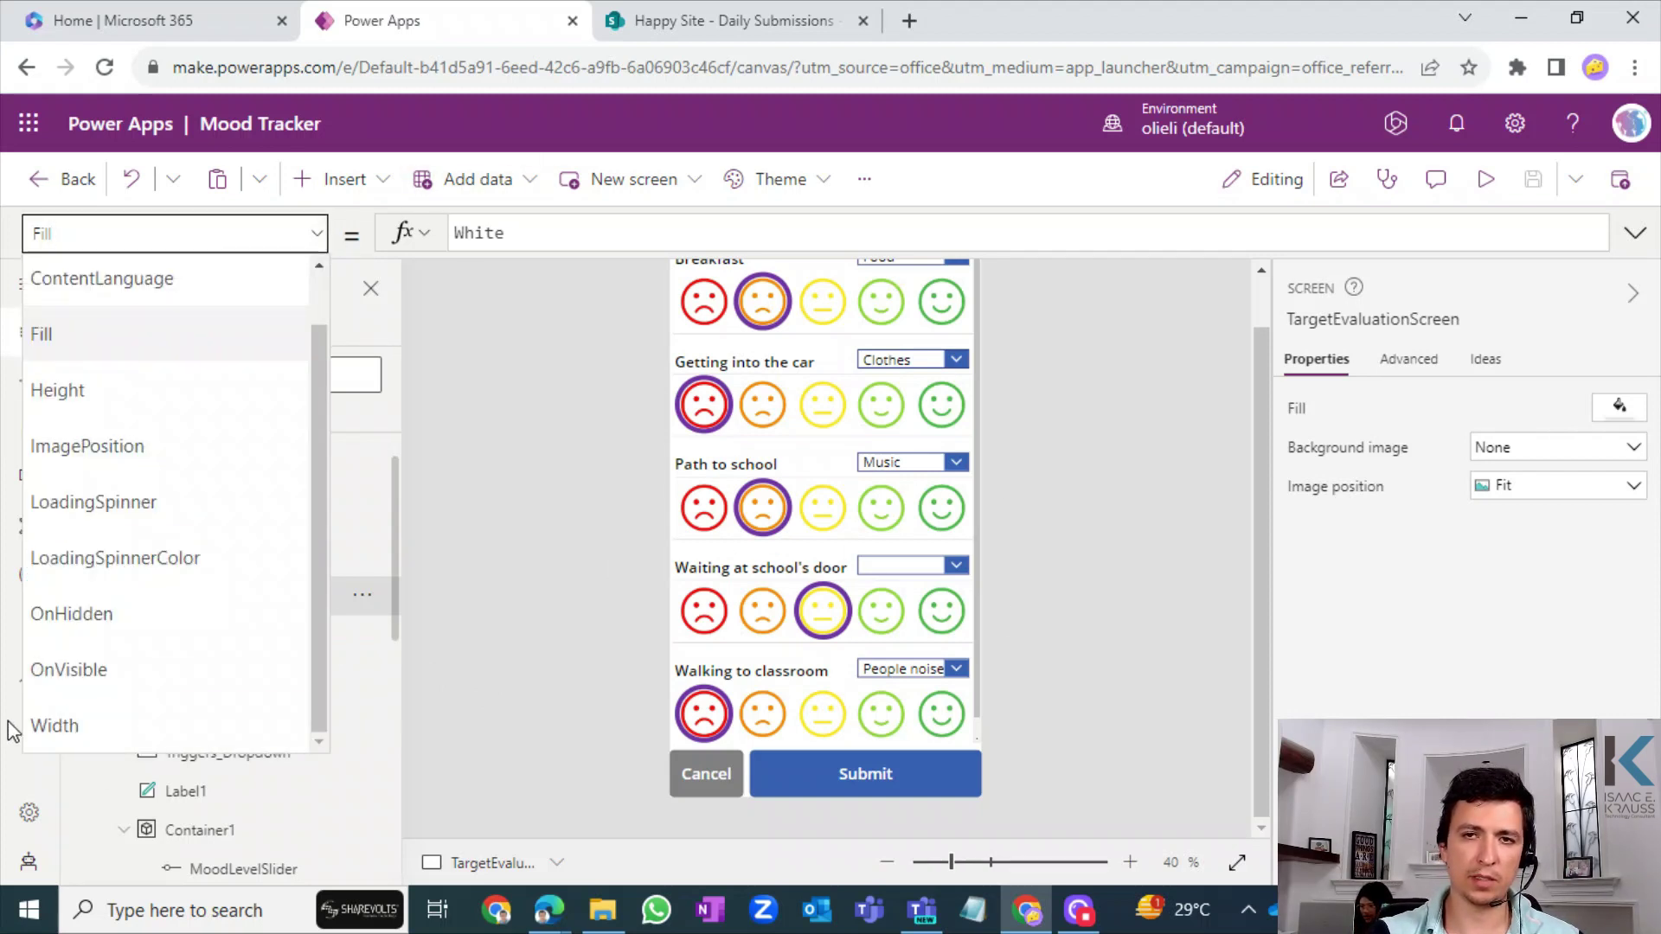
click(80, 685)
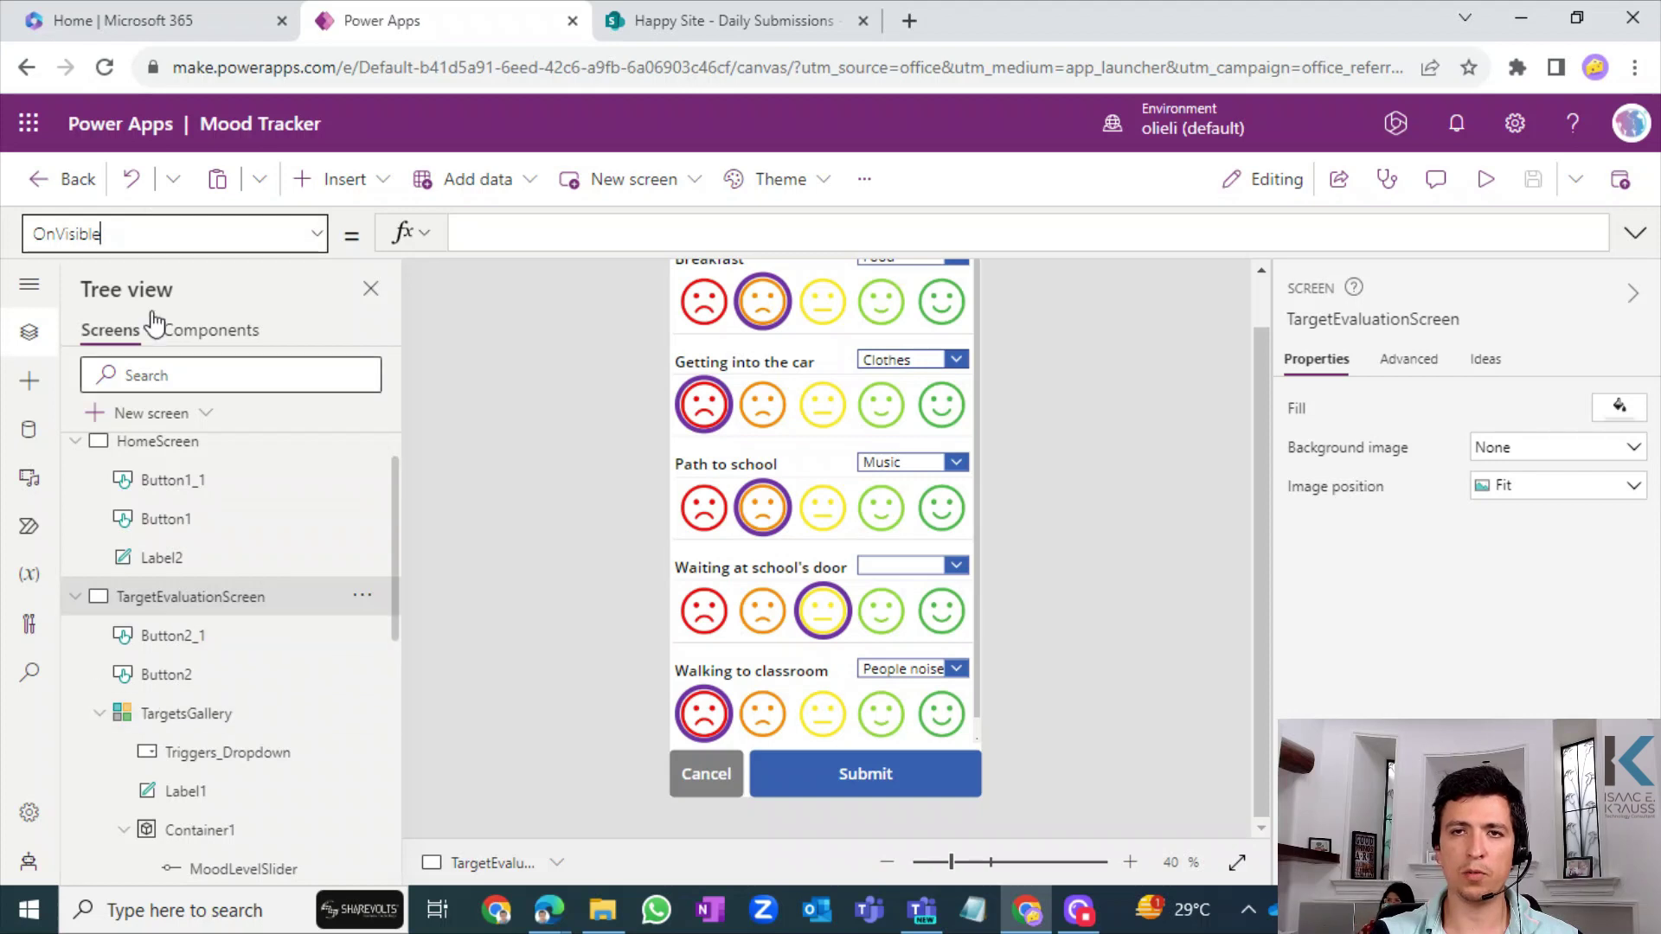
- Begin TargetEvaluationScreen's OnVisible formula with ClearCollect and ColTargetsEvaluation as the collection name, followed by a comma
click(478, 246)
text(C)
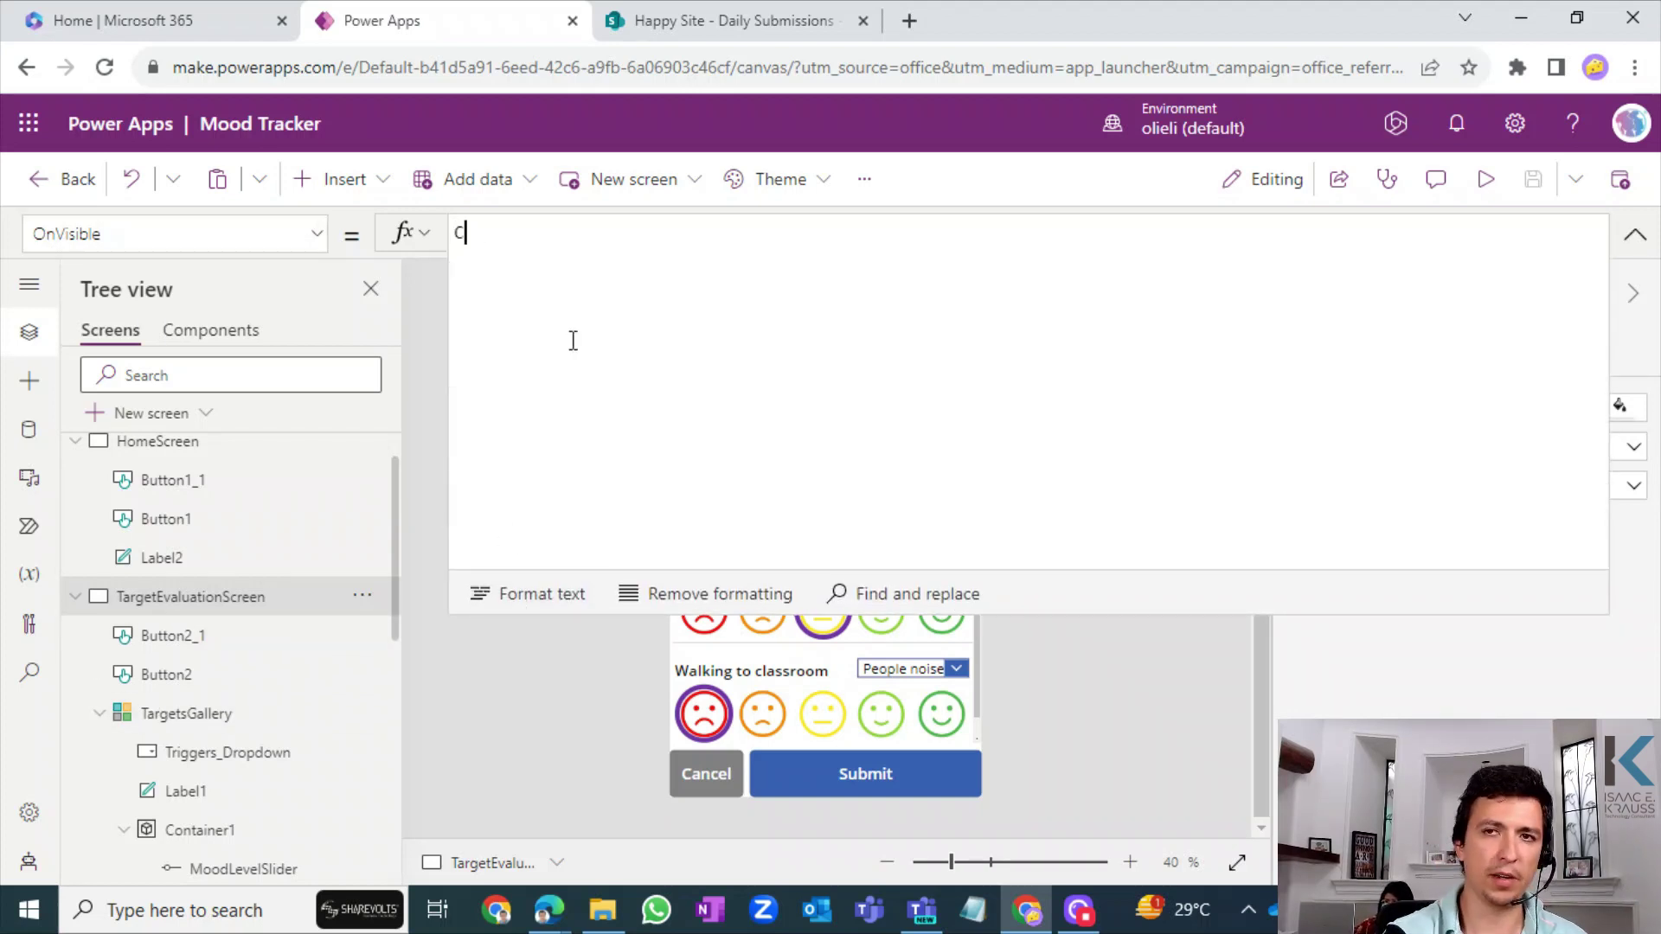
text(lar)
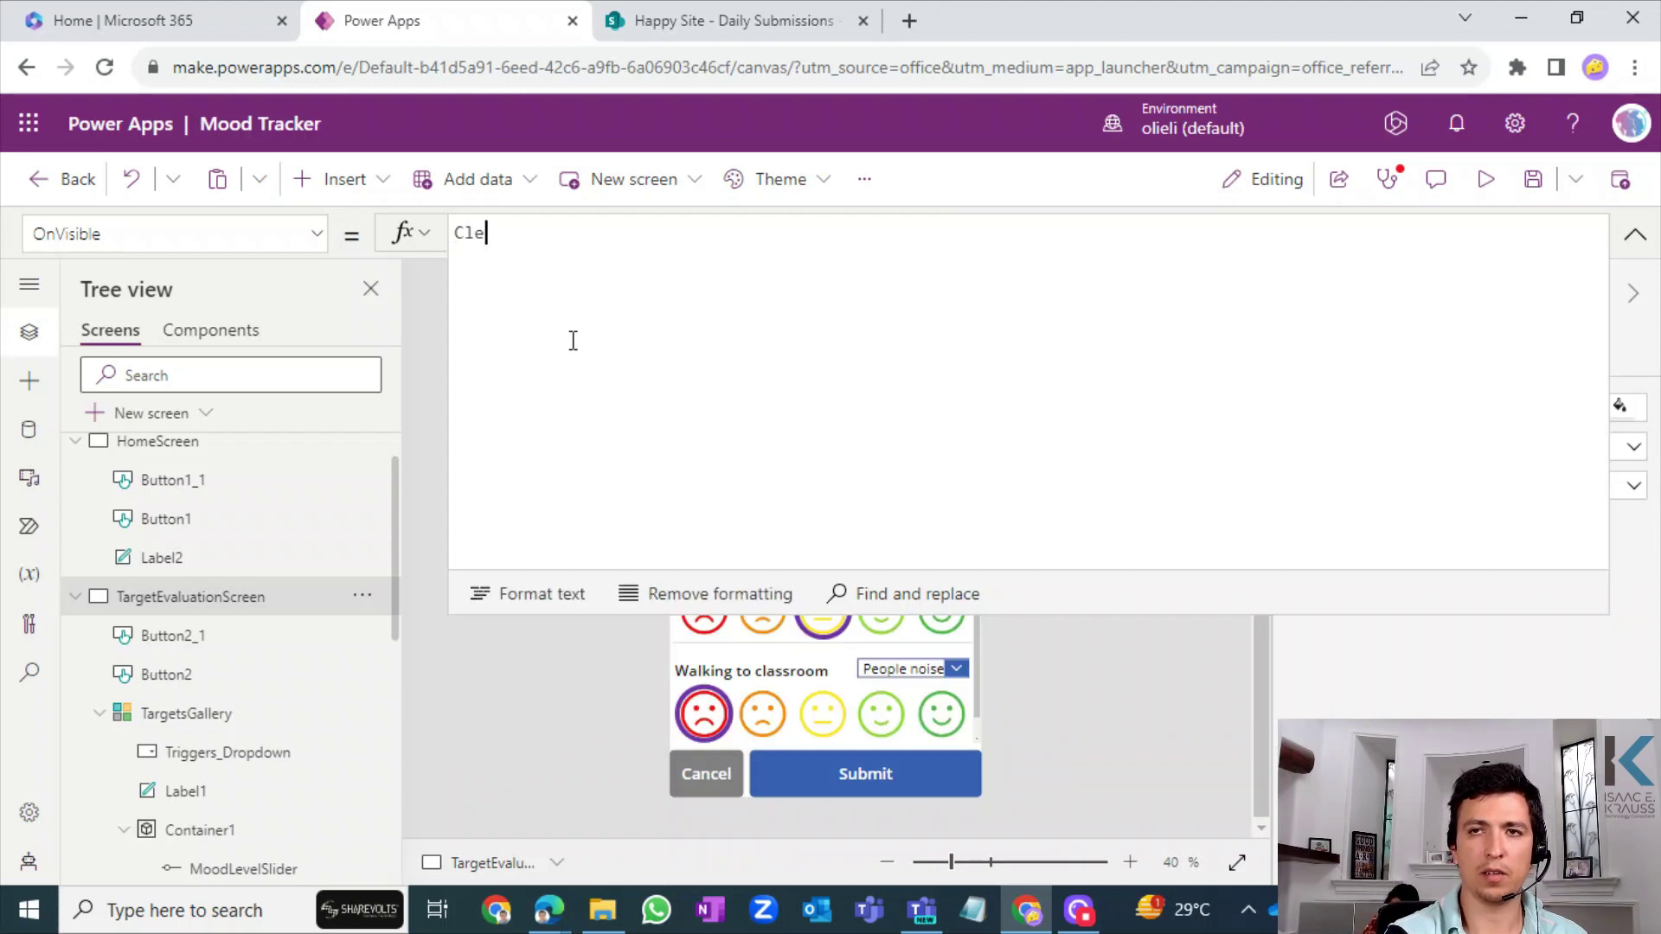
text(arCollect)
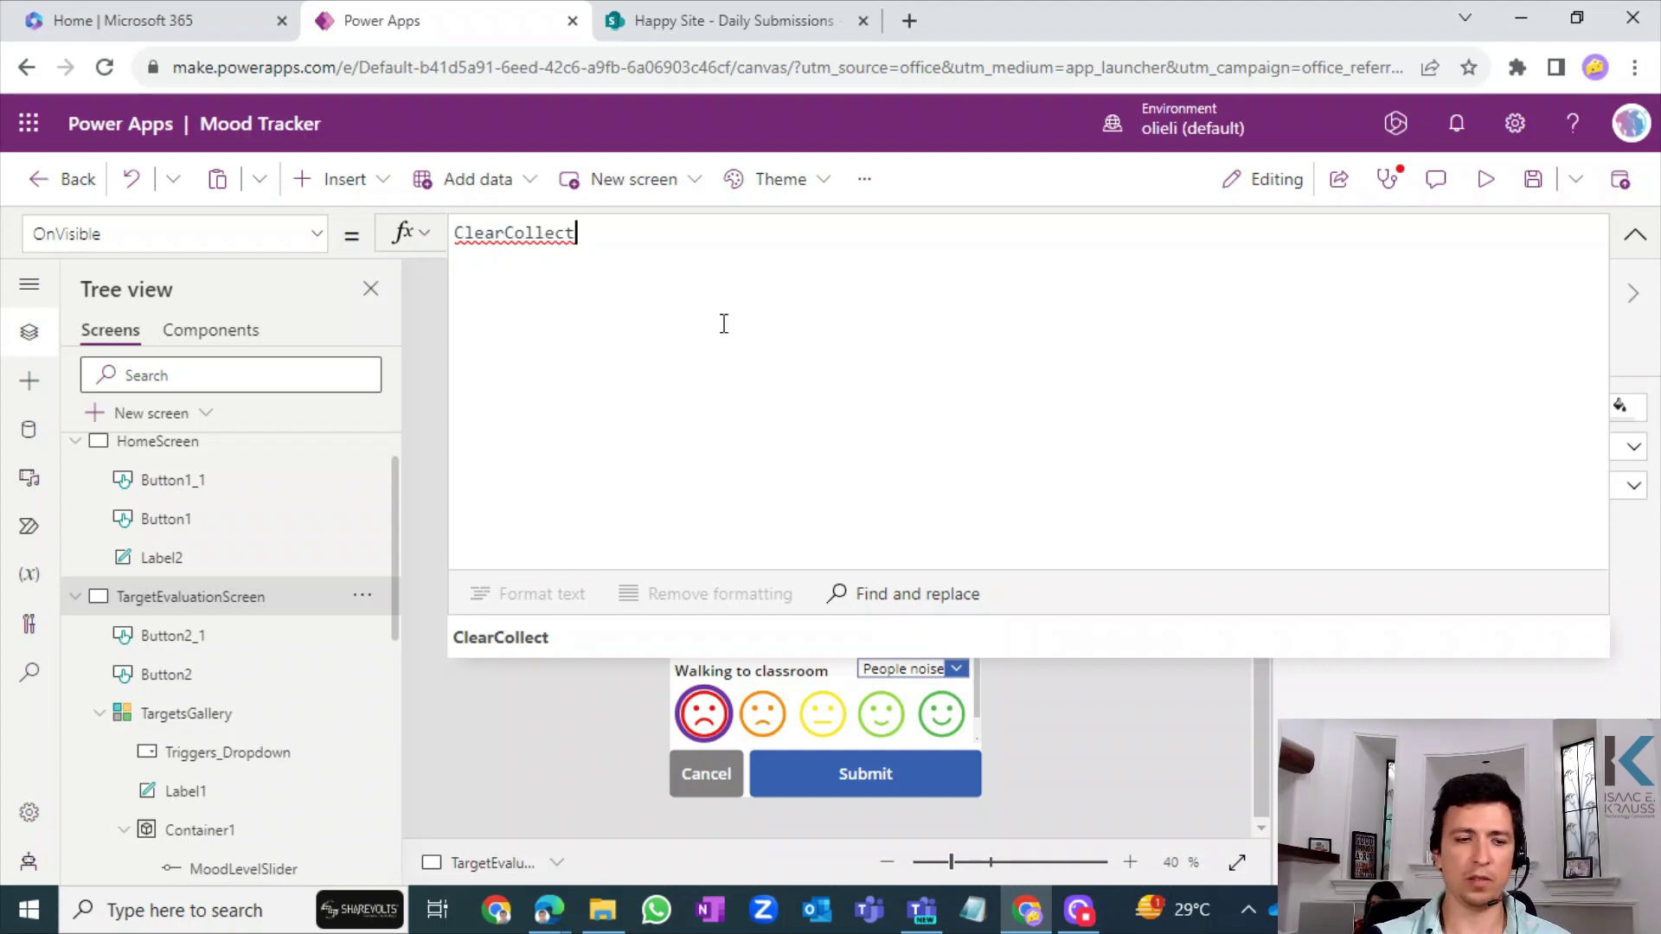
text((Col)
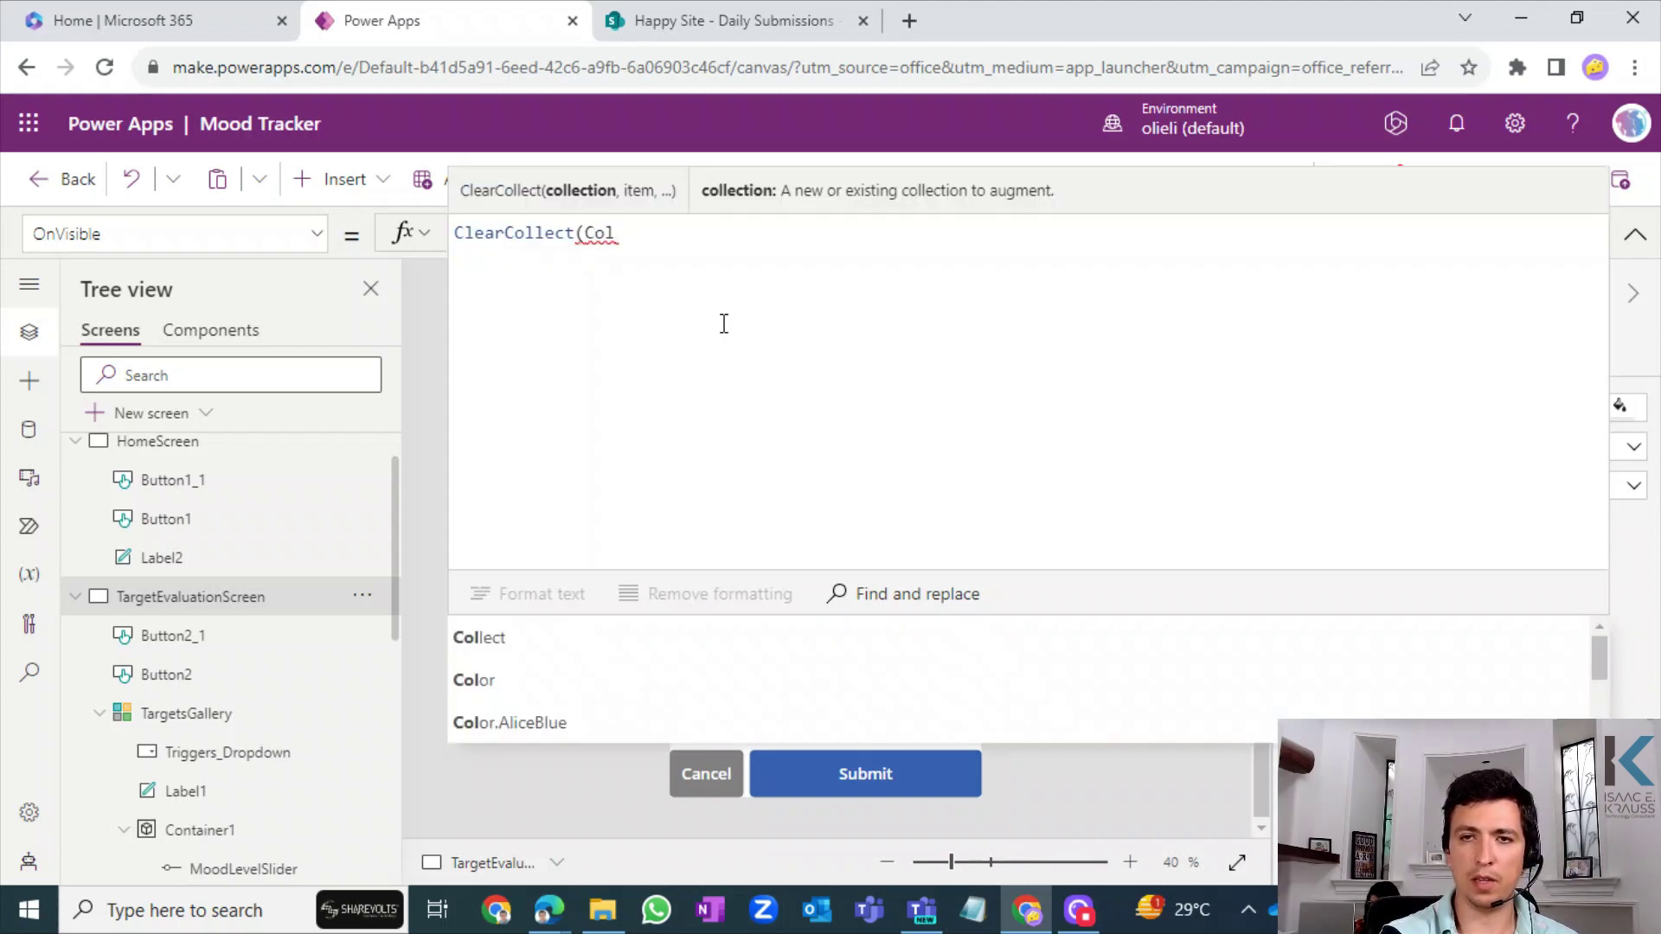
text(Target)
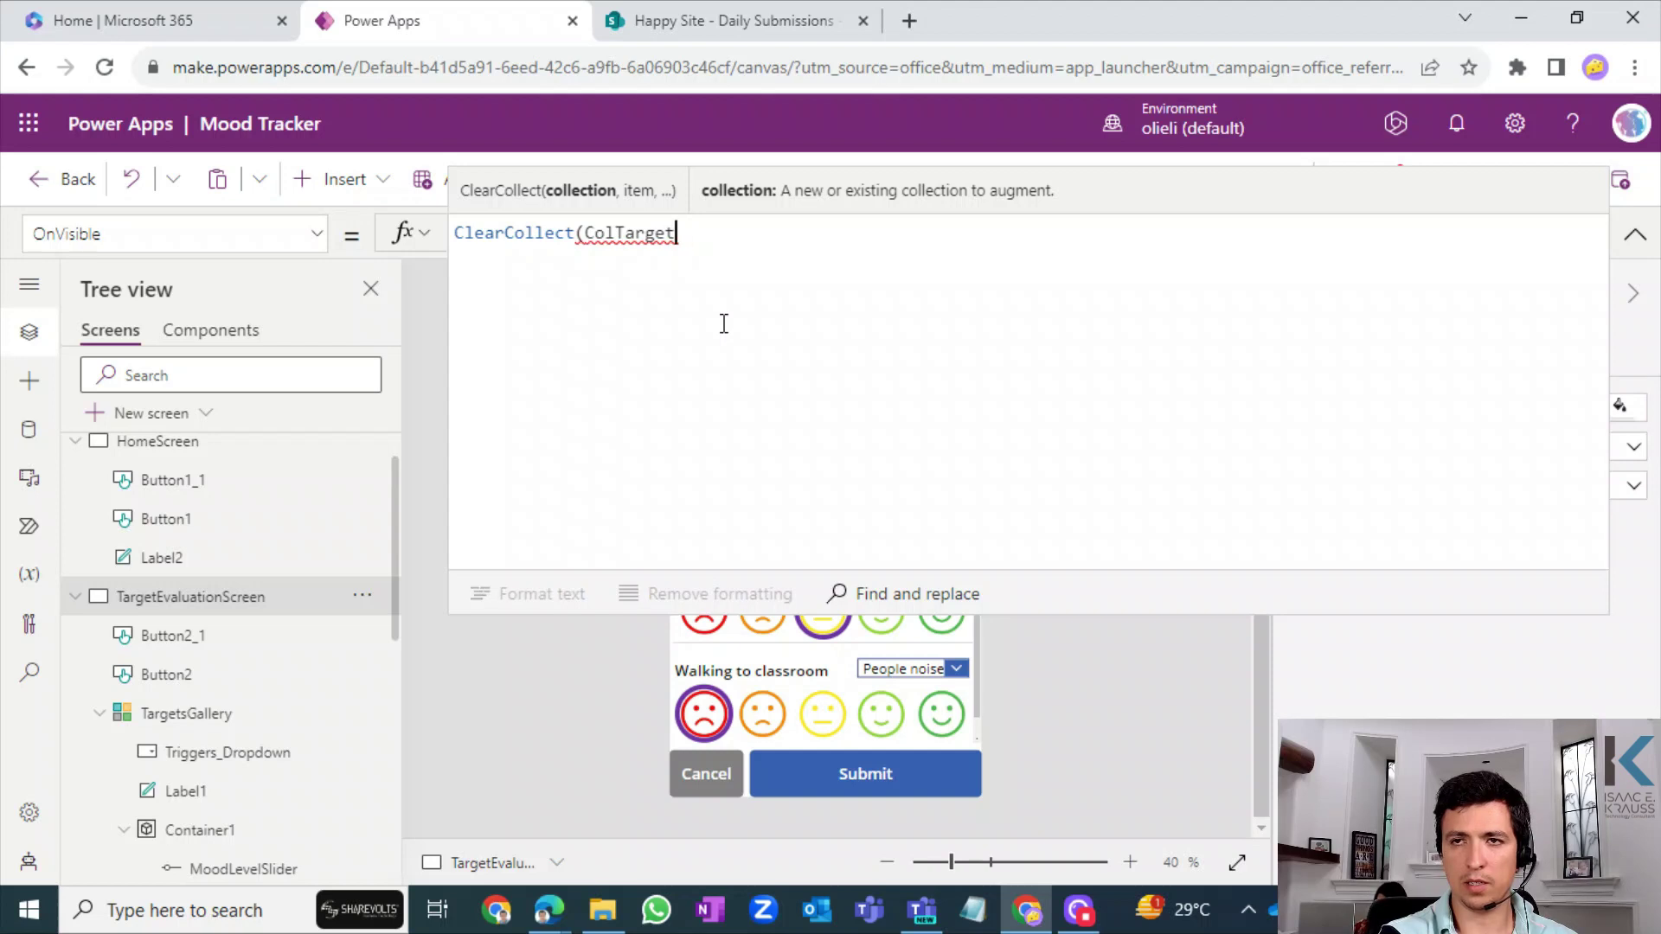
text(SsEvaluation)
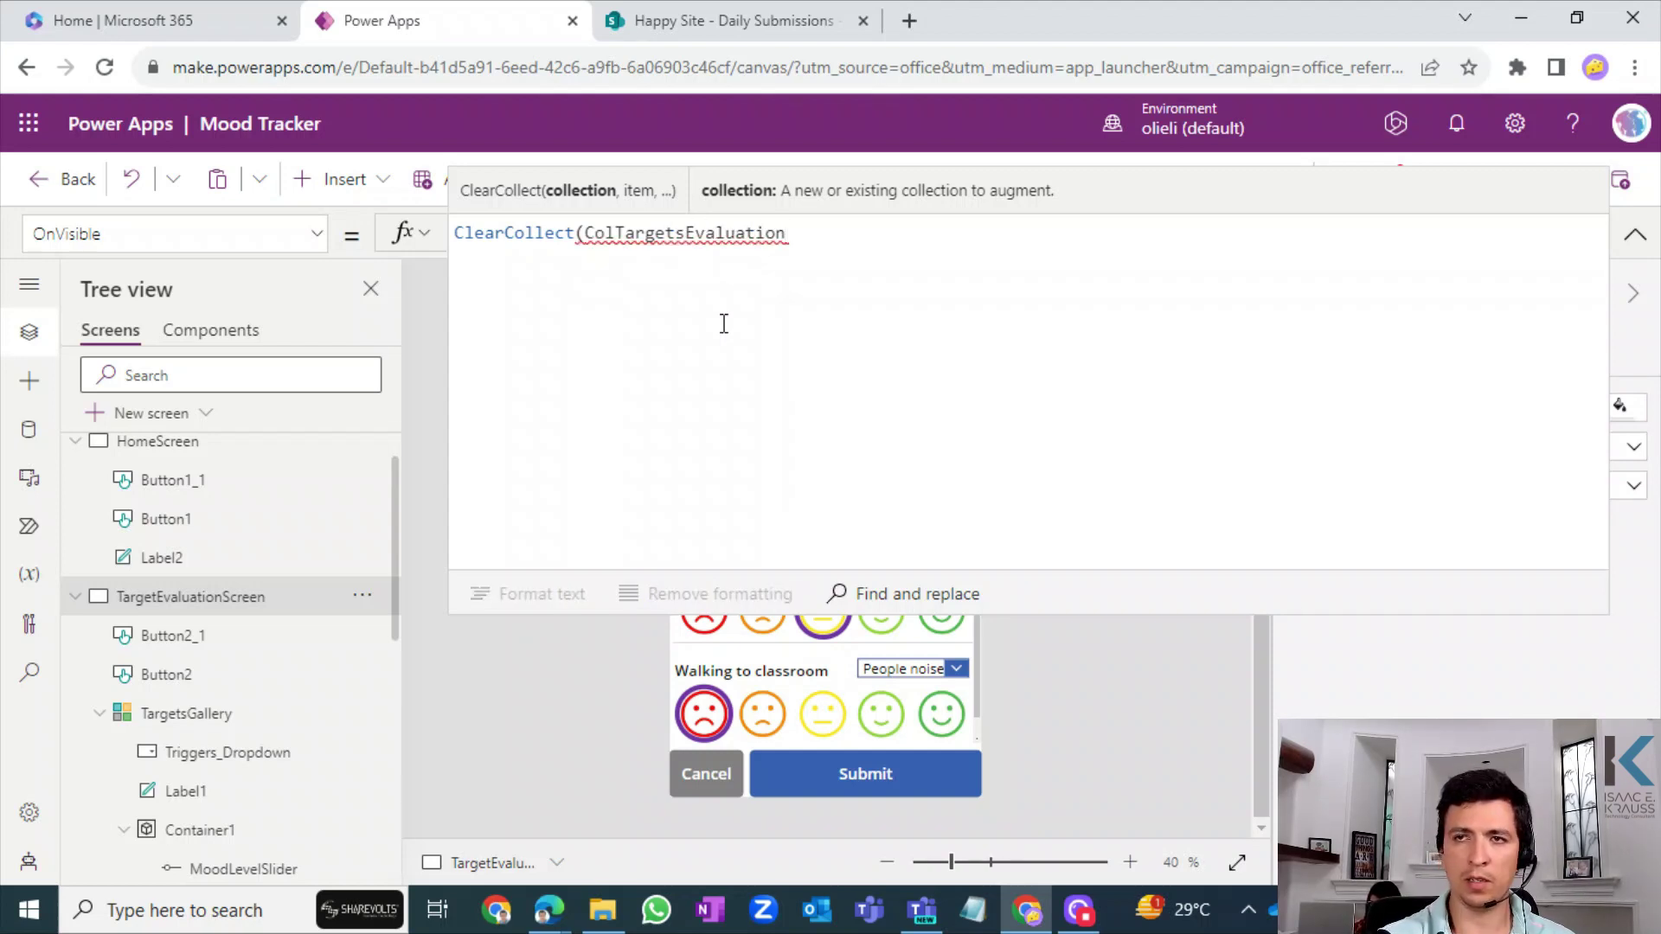
text(,)
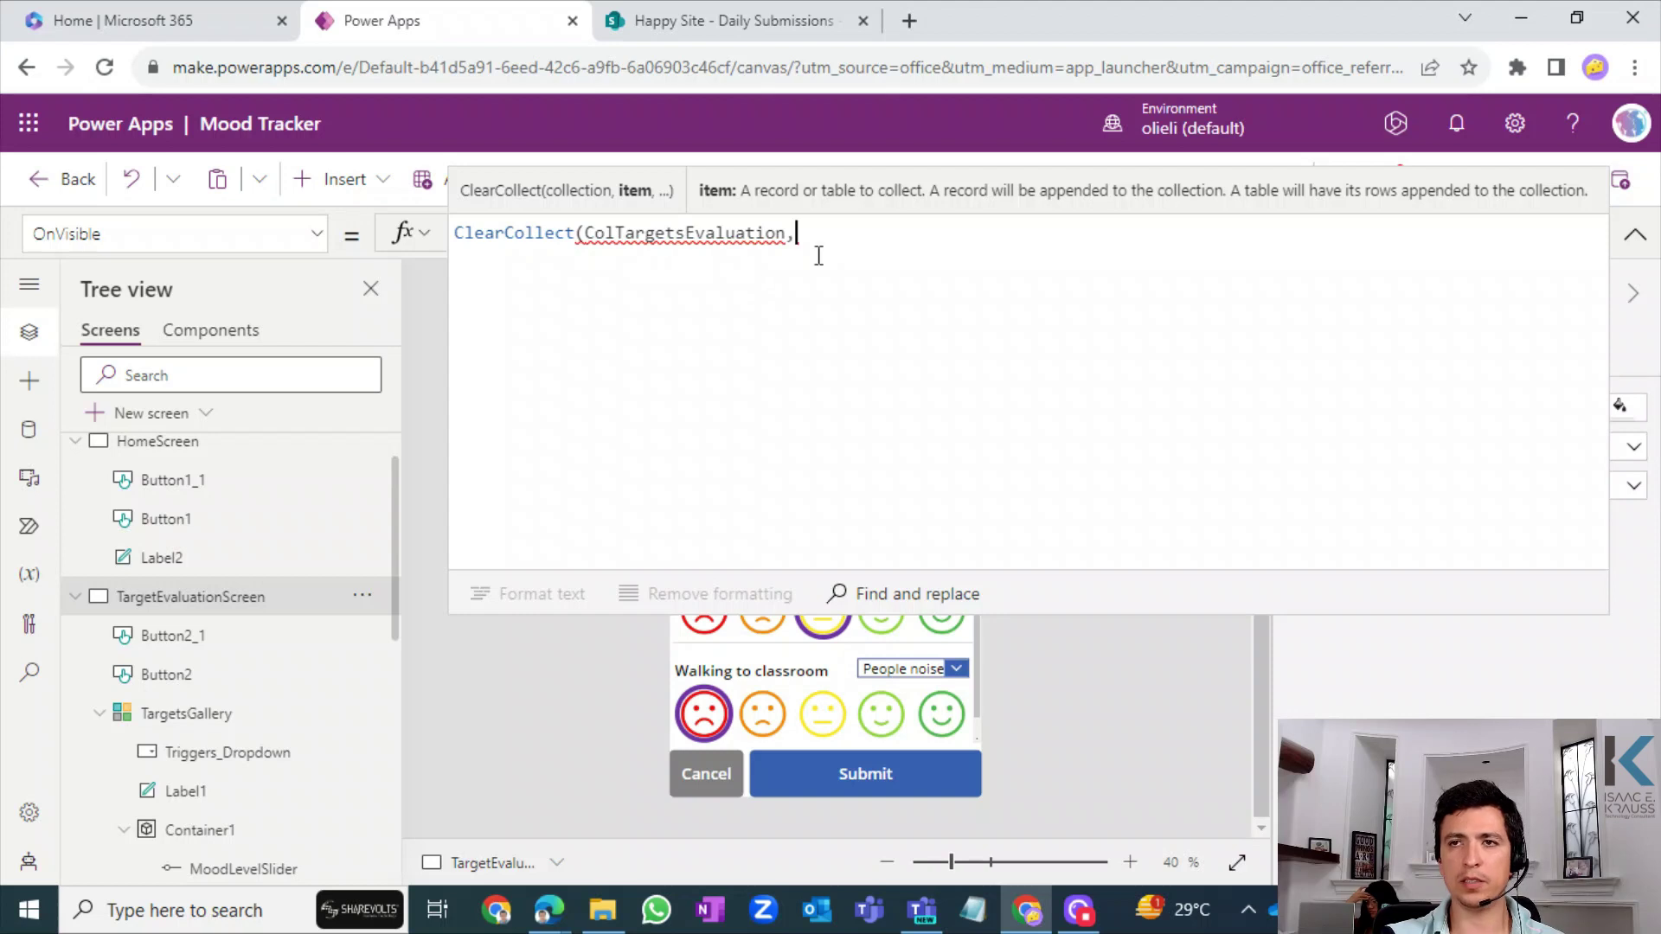
- Complete the ClearCollect formula with Defaults('Daily Submissions') as its item, checking the SharePoint list's columns, and collapse the formula editor
click(698, 42)
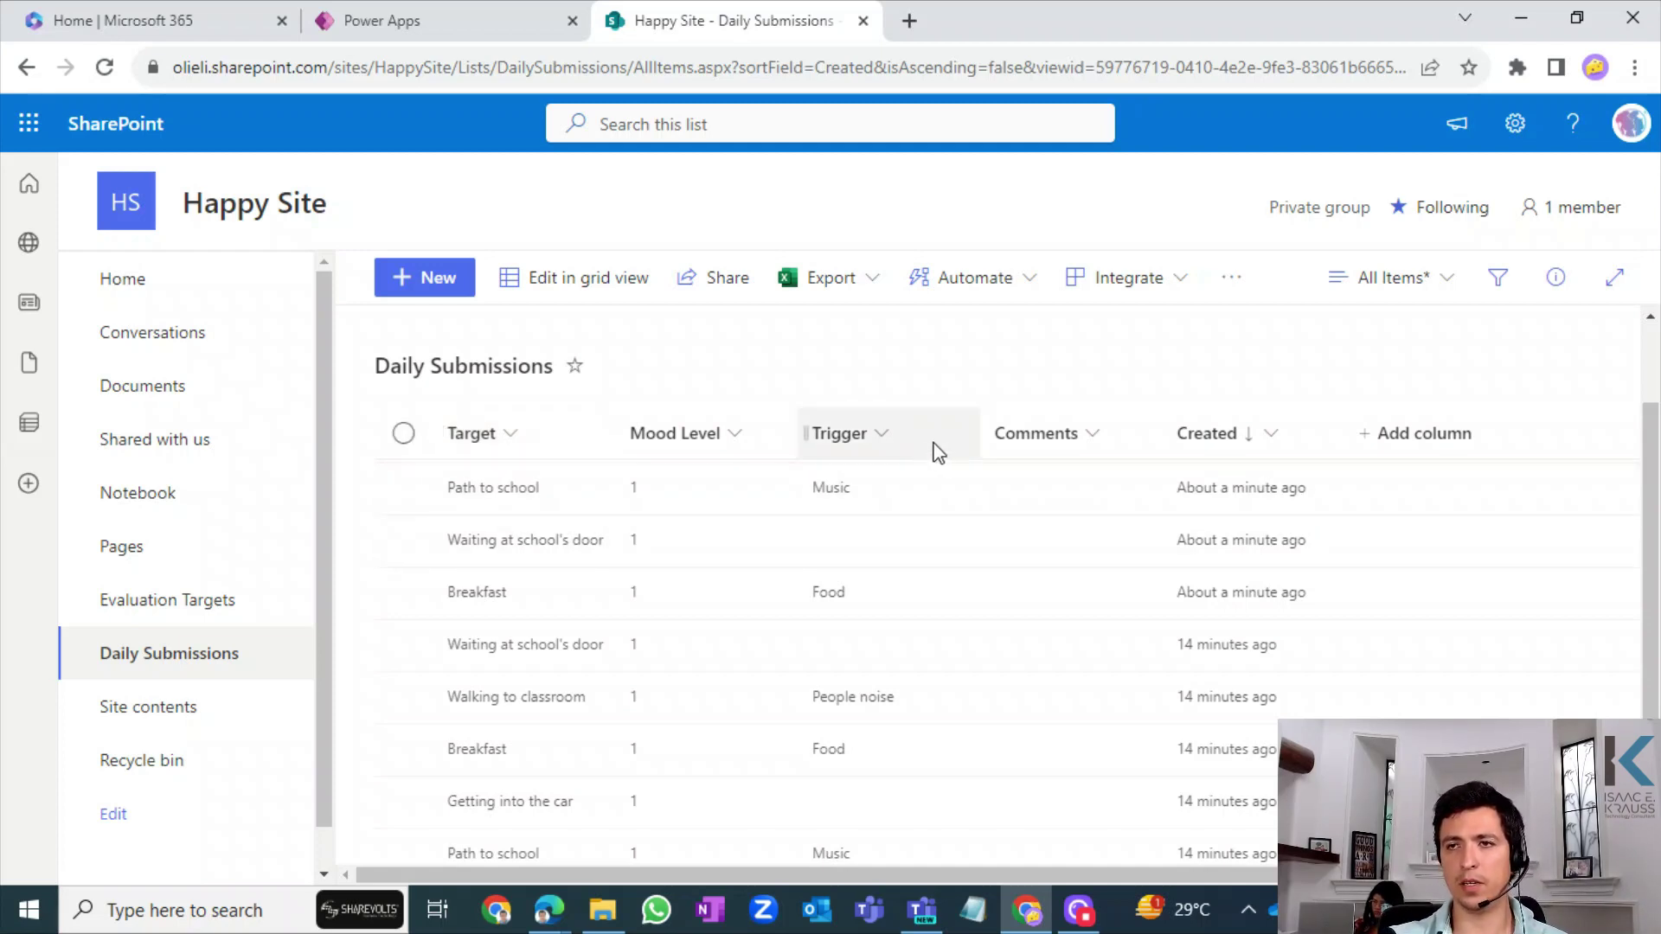
click(471, 26)
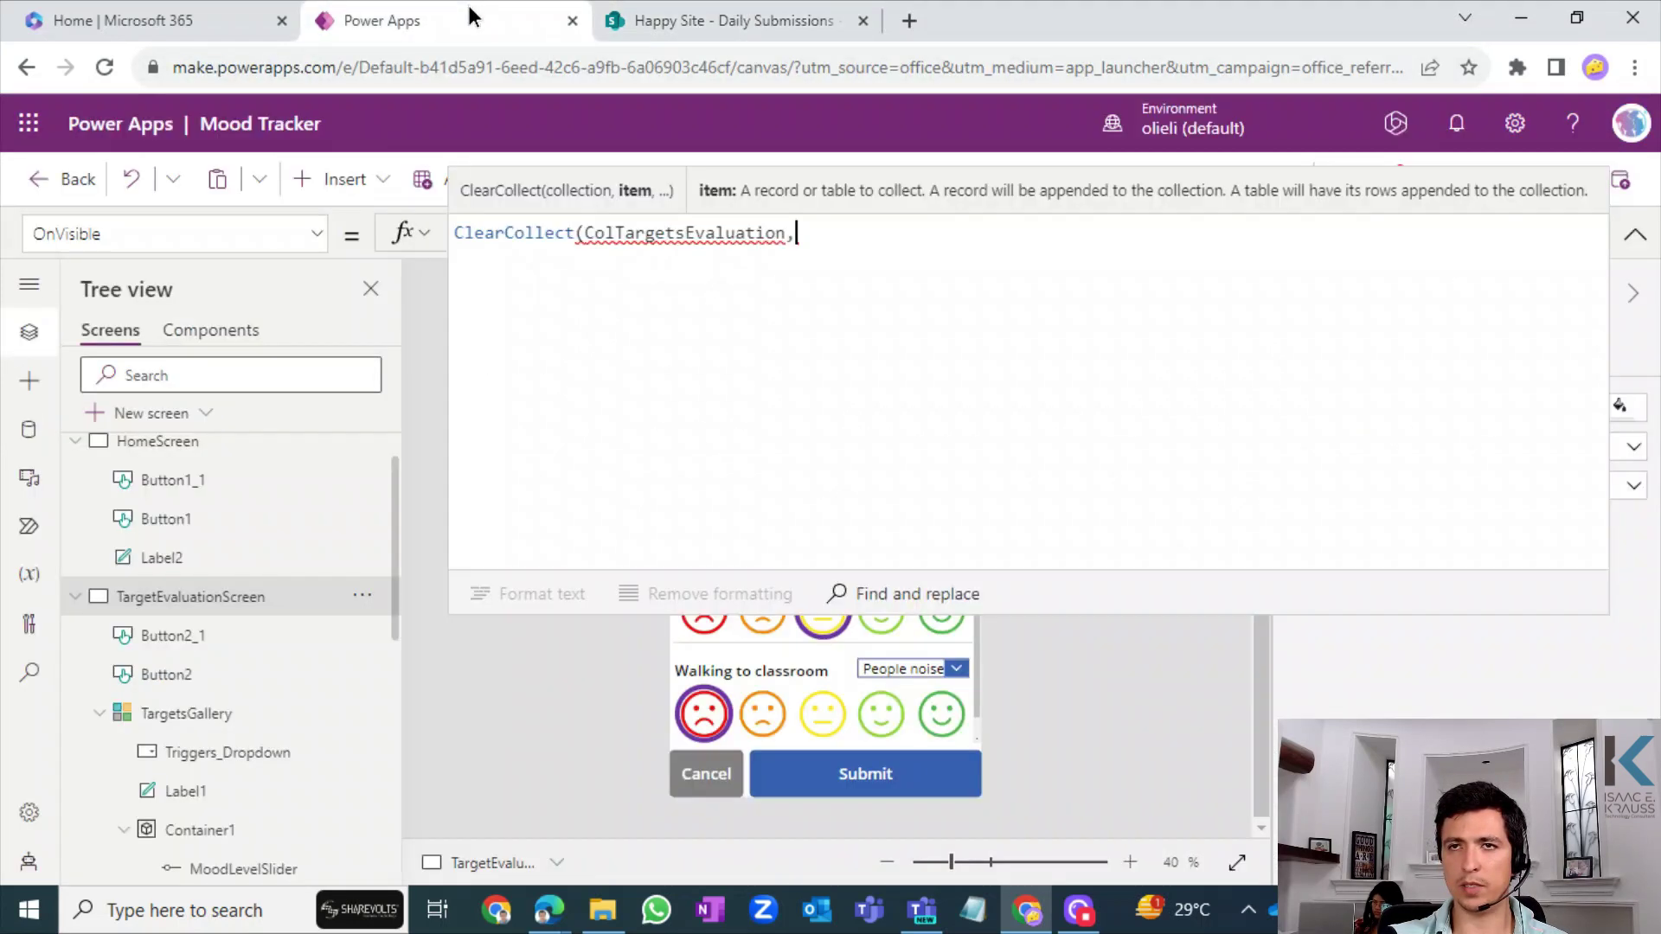
text(Defaults)
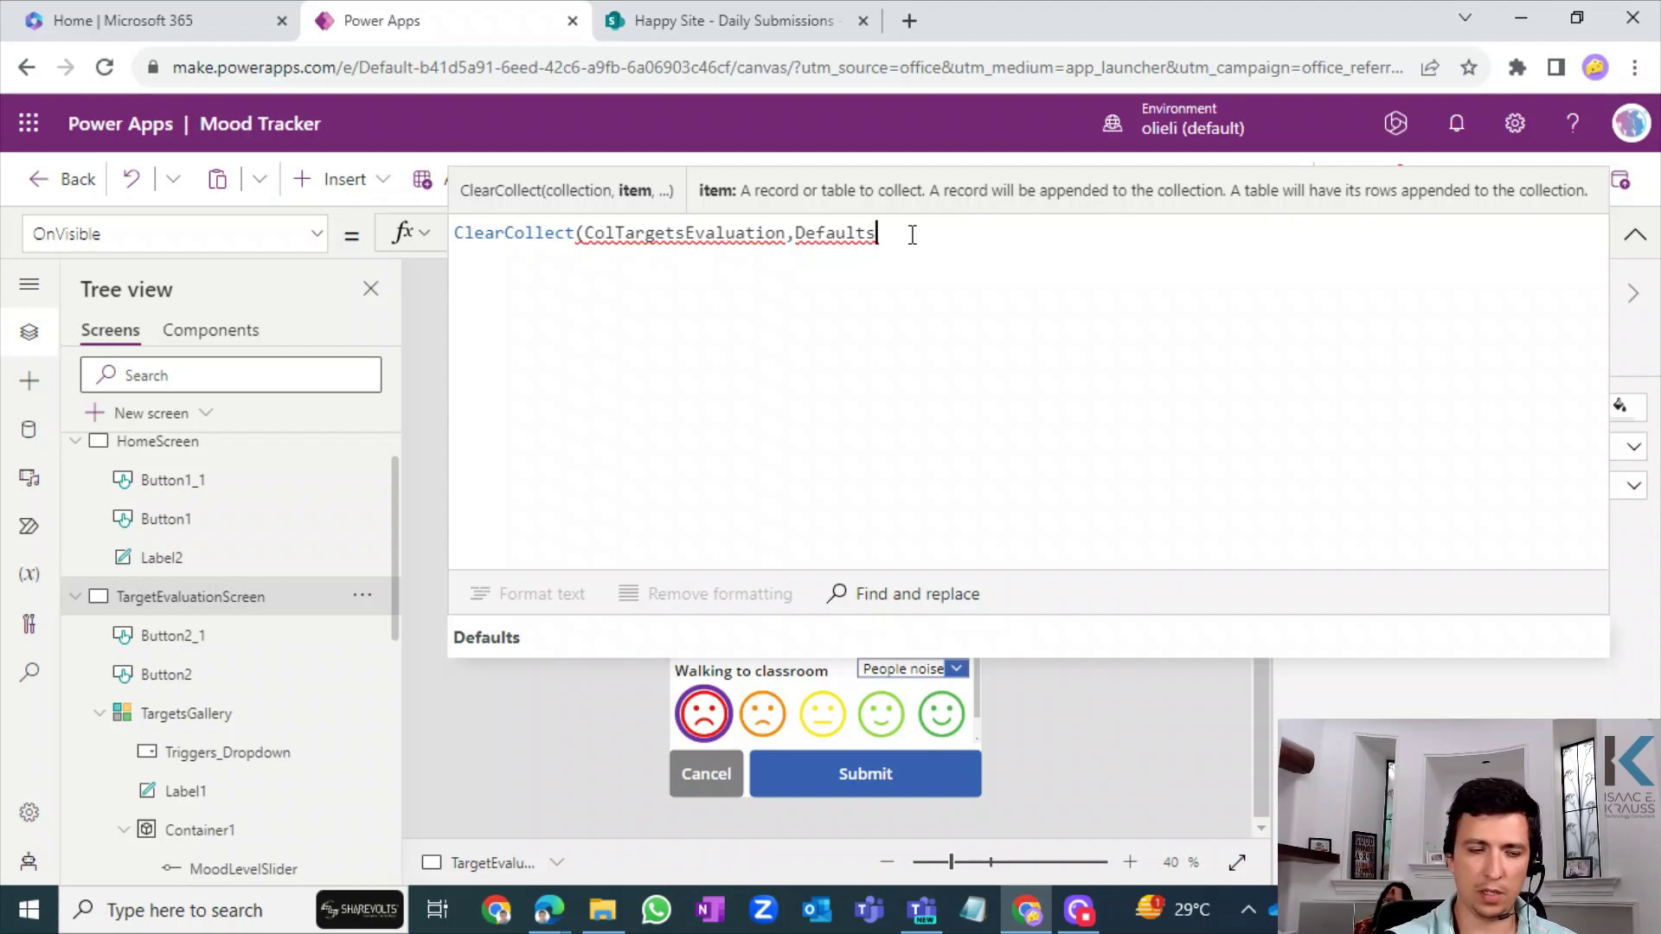
text(()
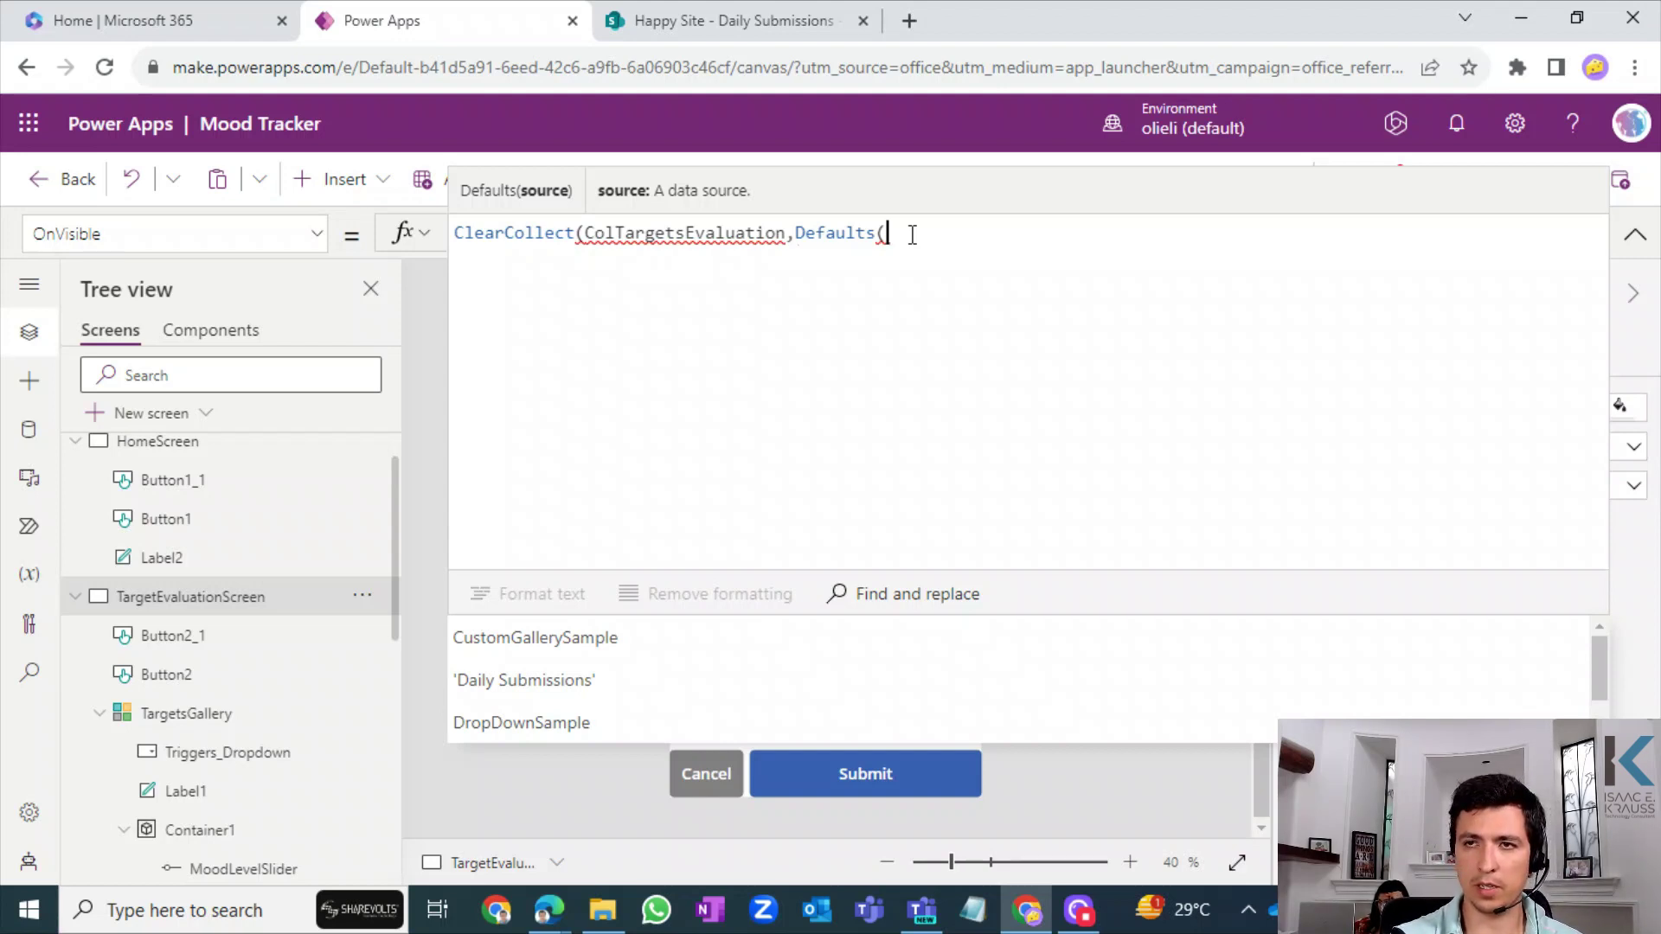
key(Down)
key(Tab)
text())
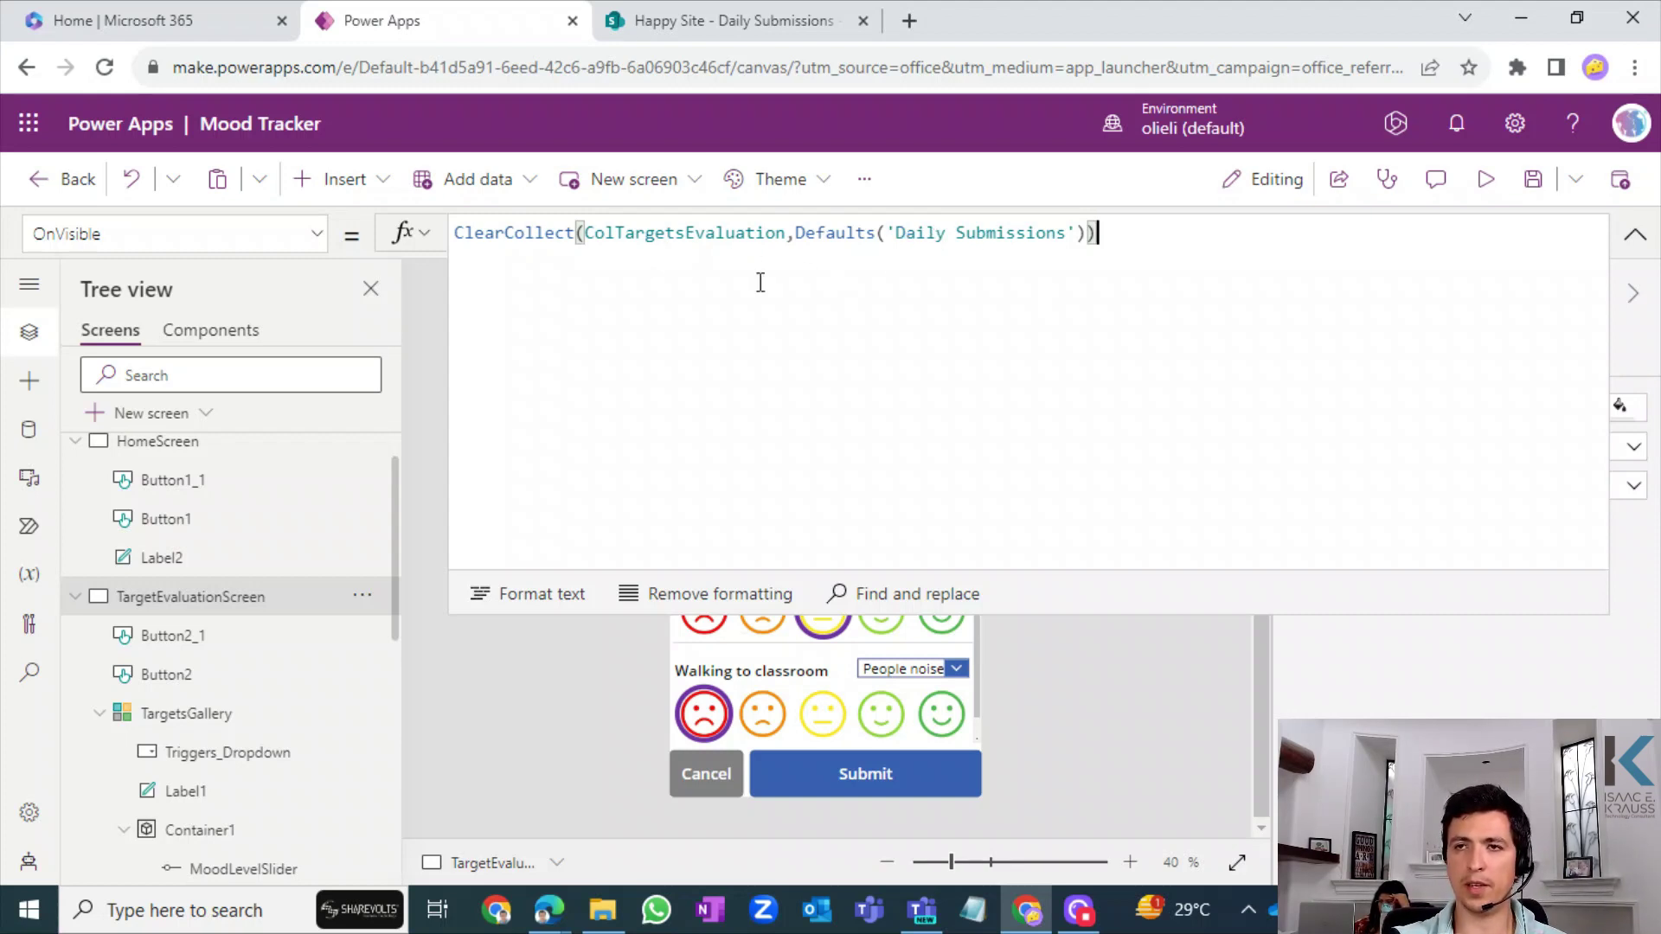
click(700, 19)
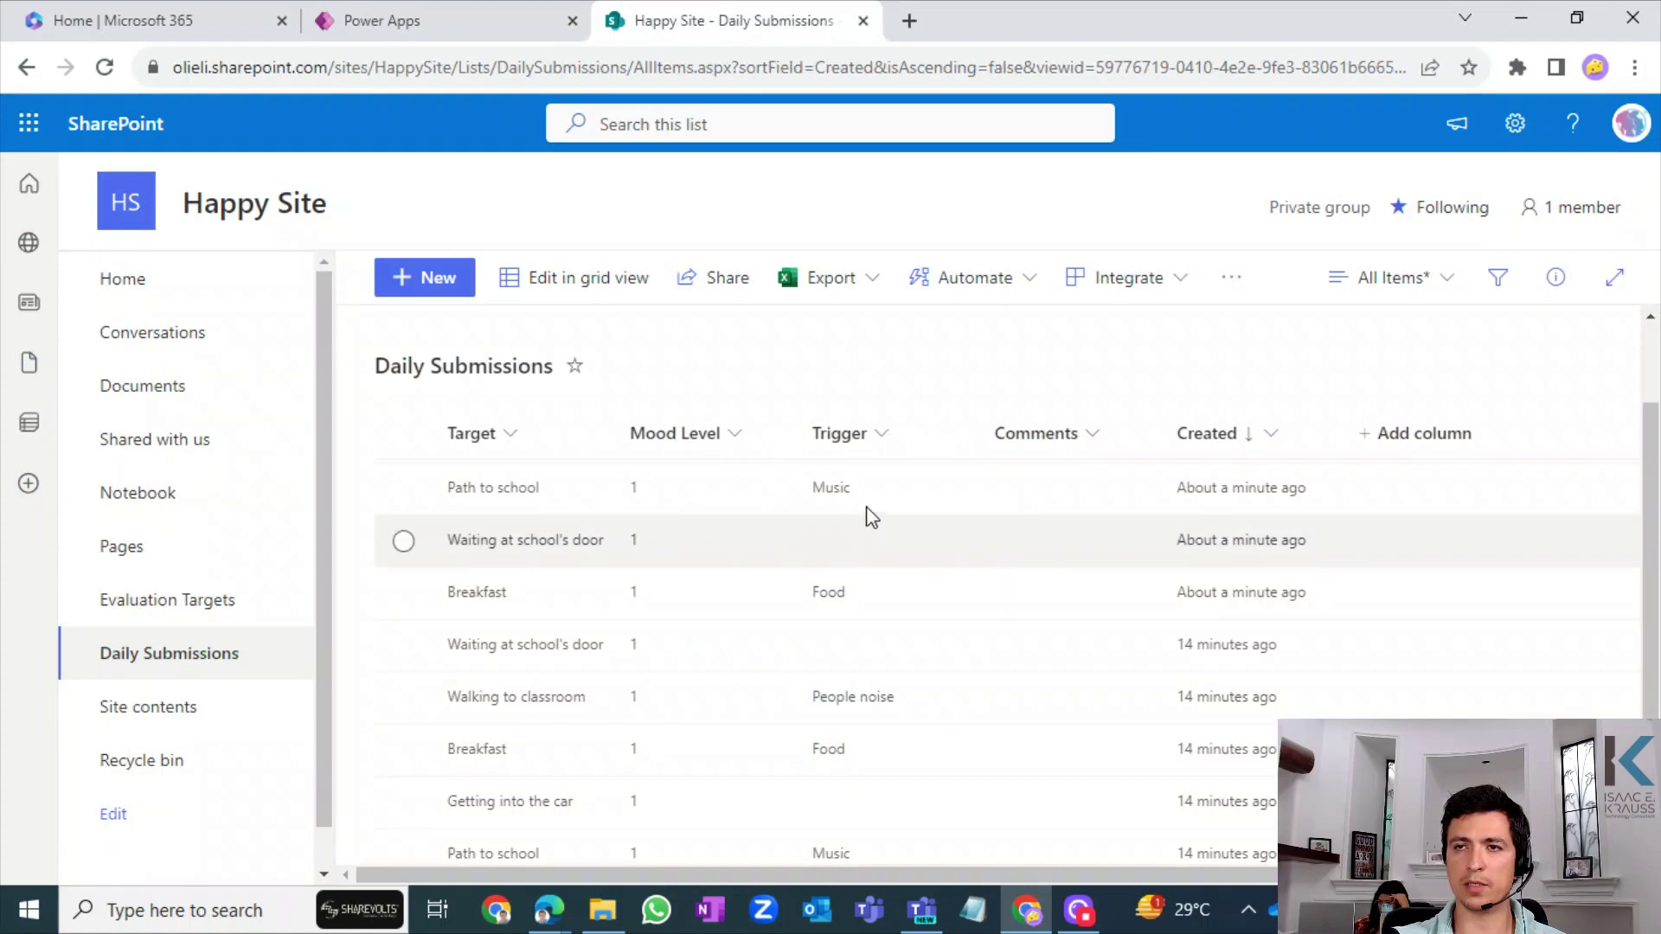
click(434, 23)
click(1635, 235)
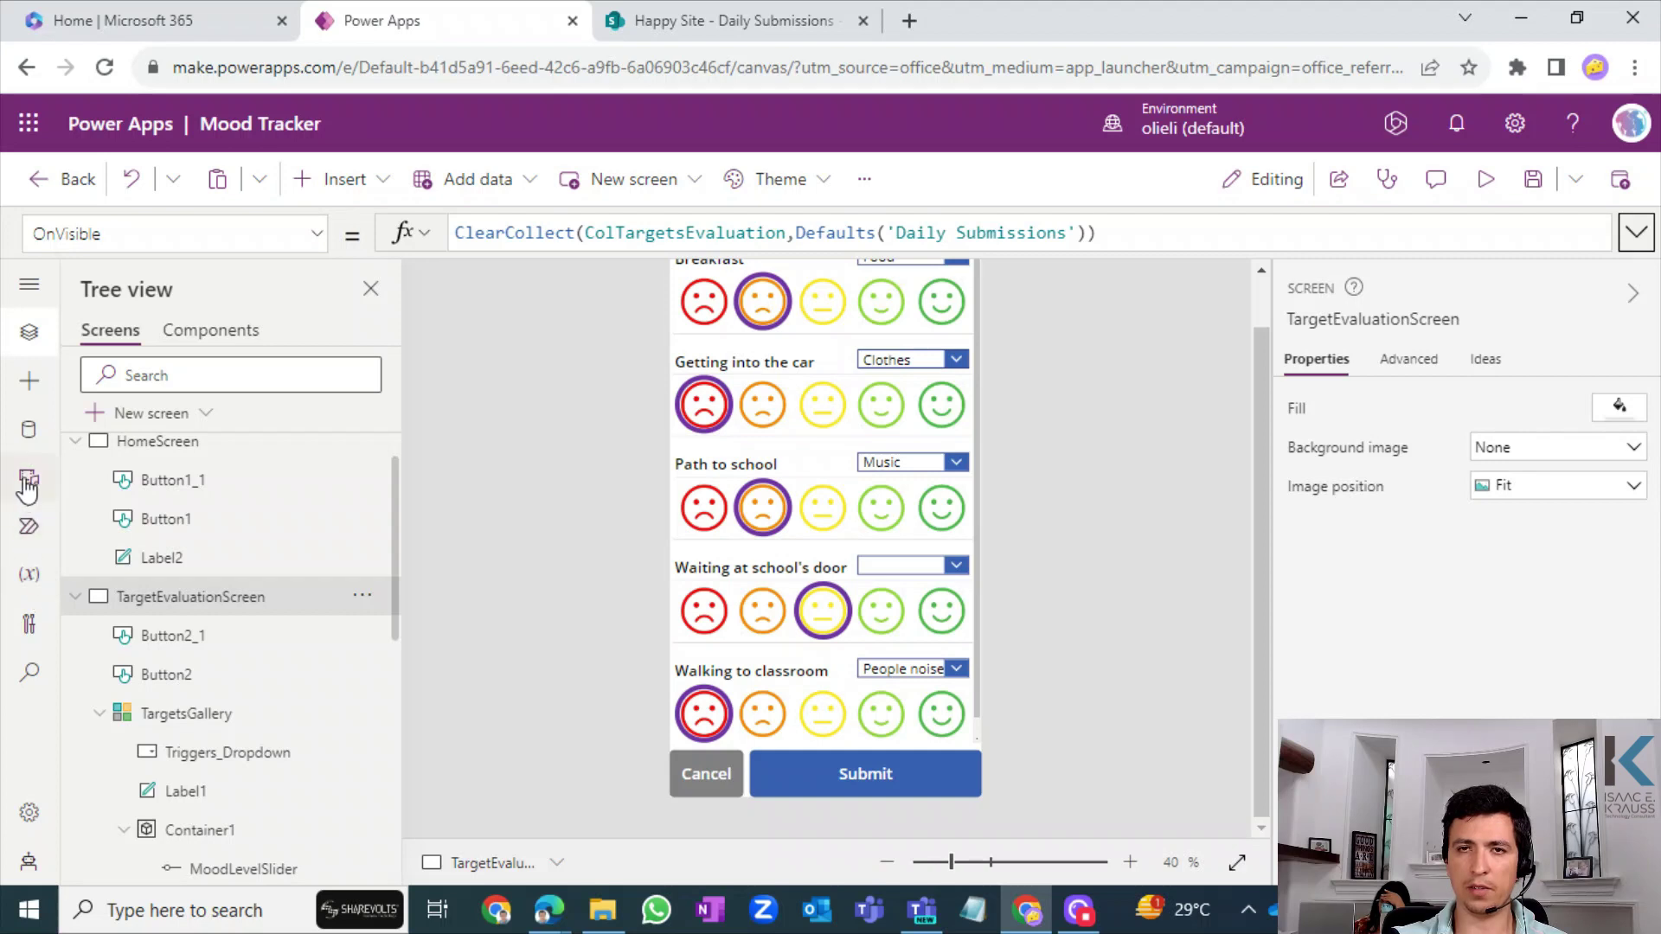
- Inspect the ColTargetsEvaluation collection's table among the app's variables, dismissing the tip, and close the table view
click(31, 578)
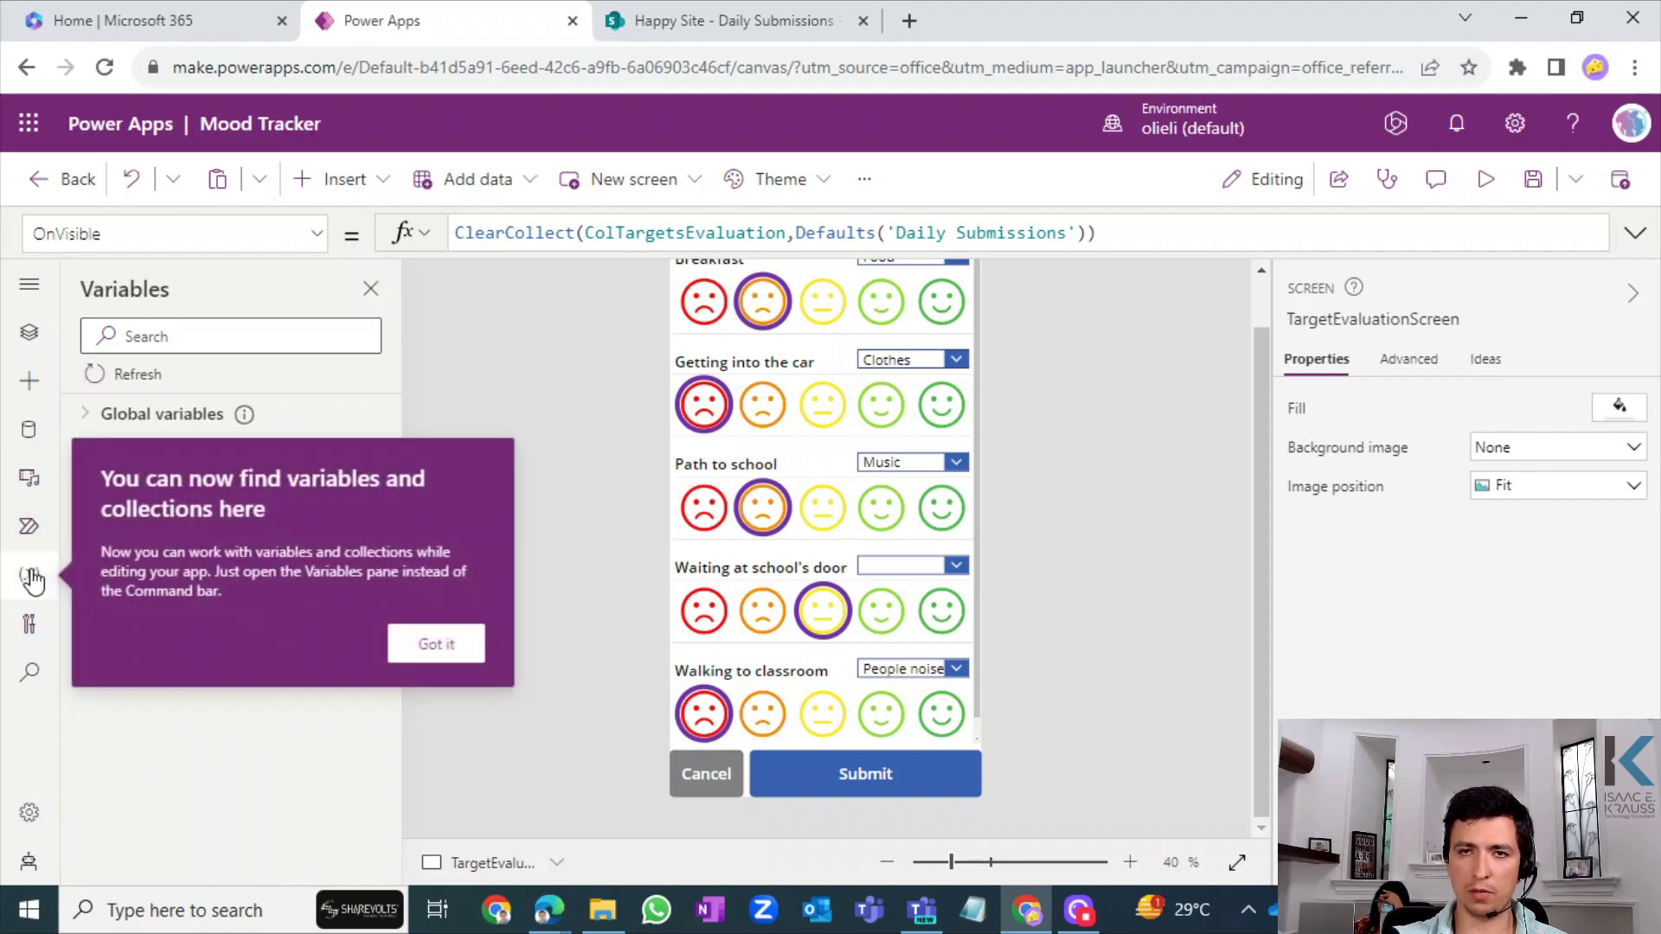
click(439, 646)
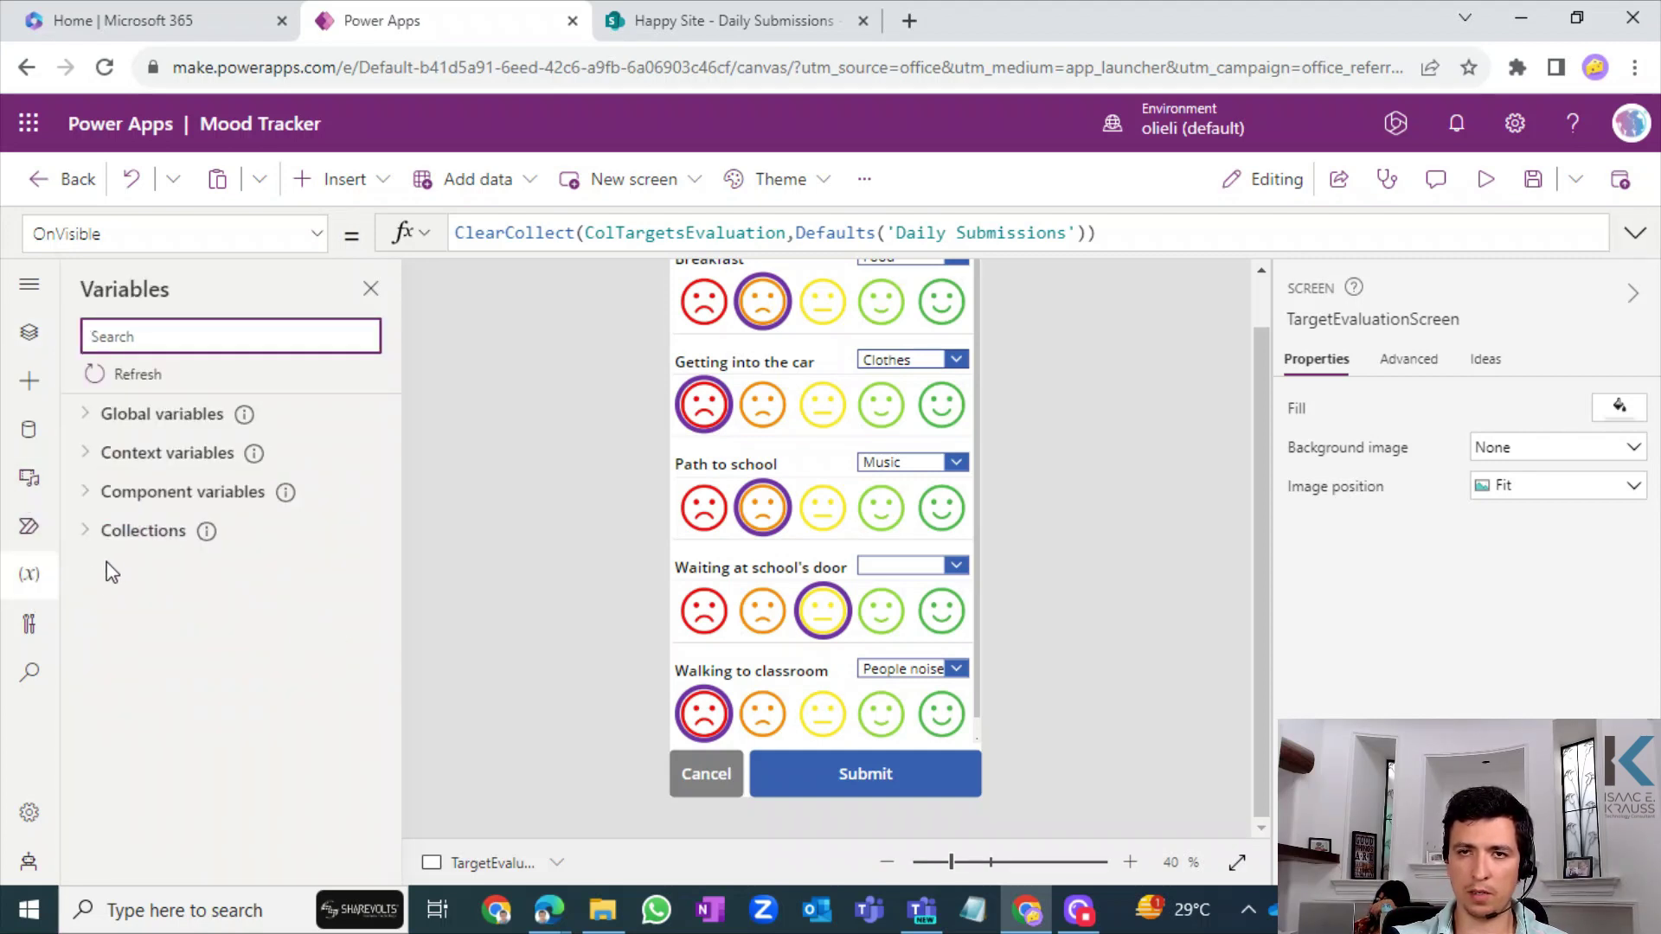
click(94, 543)
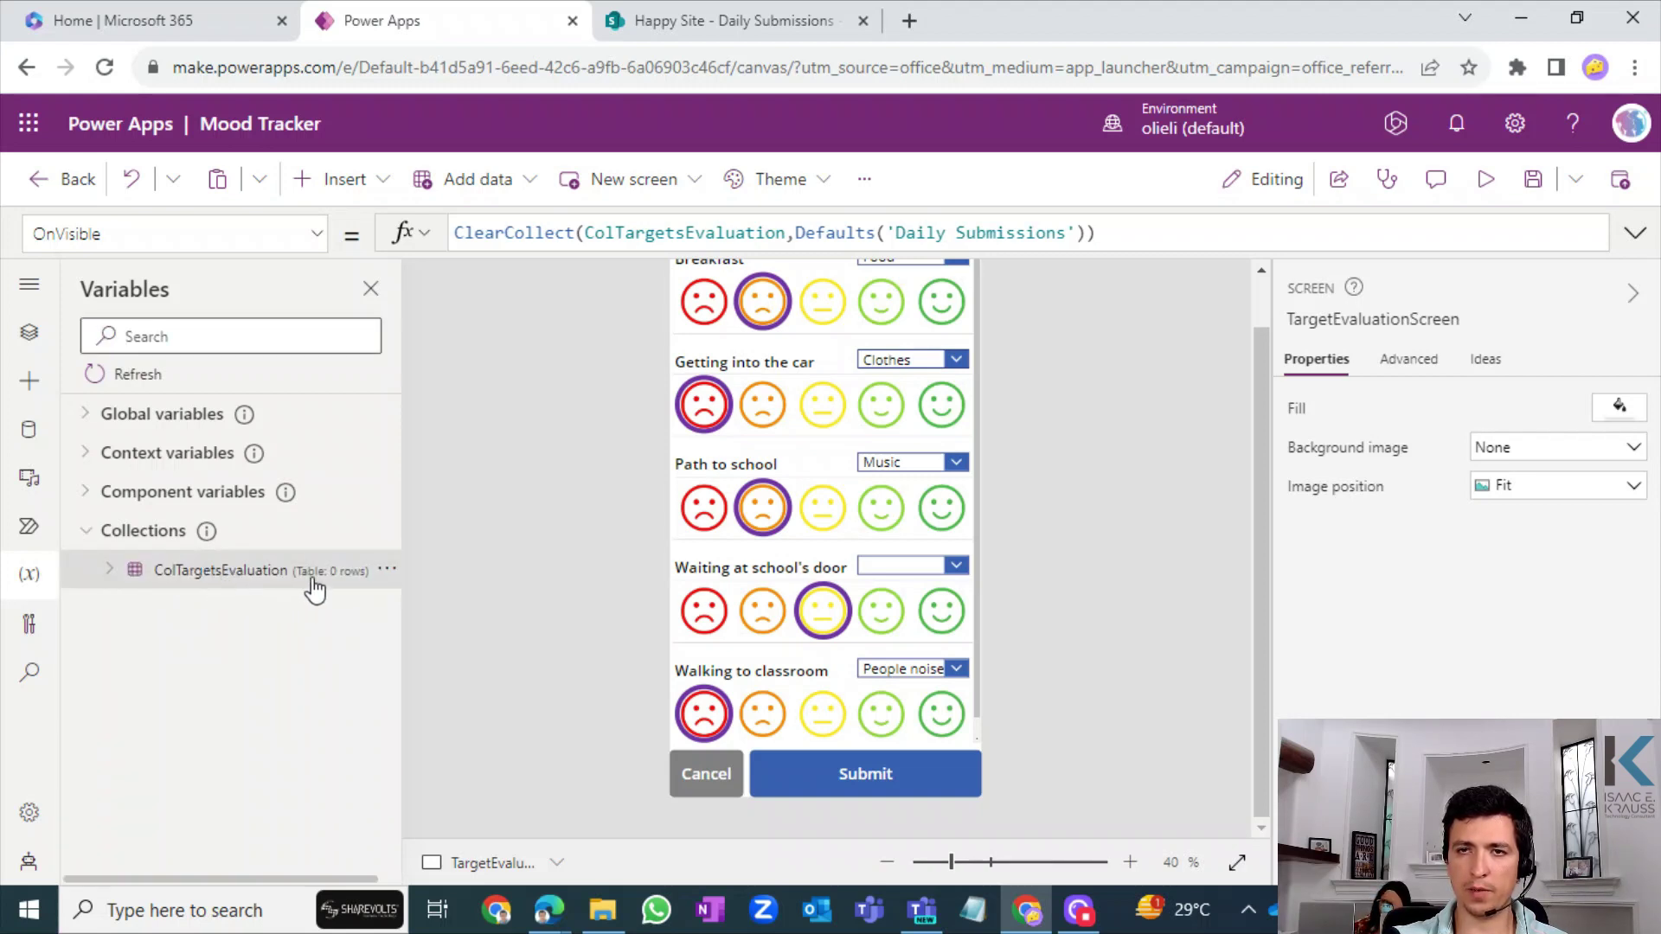
click(385, 571)
click(418, 615)
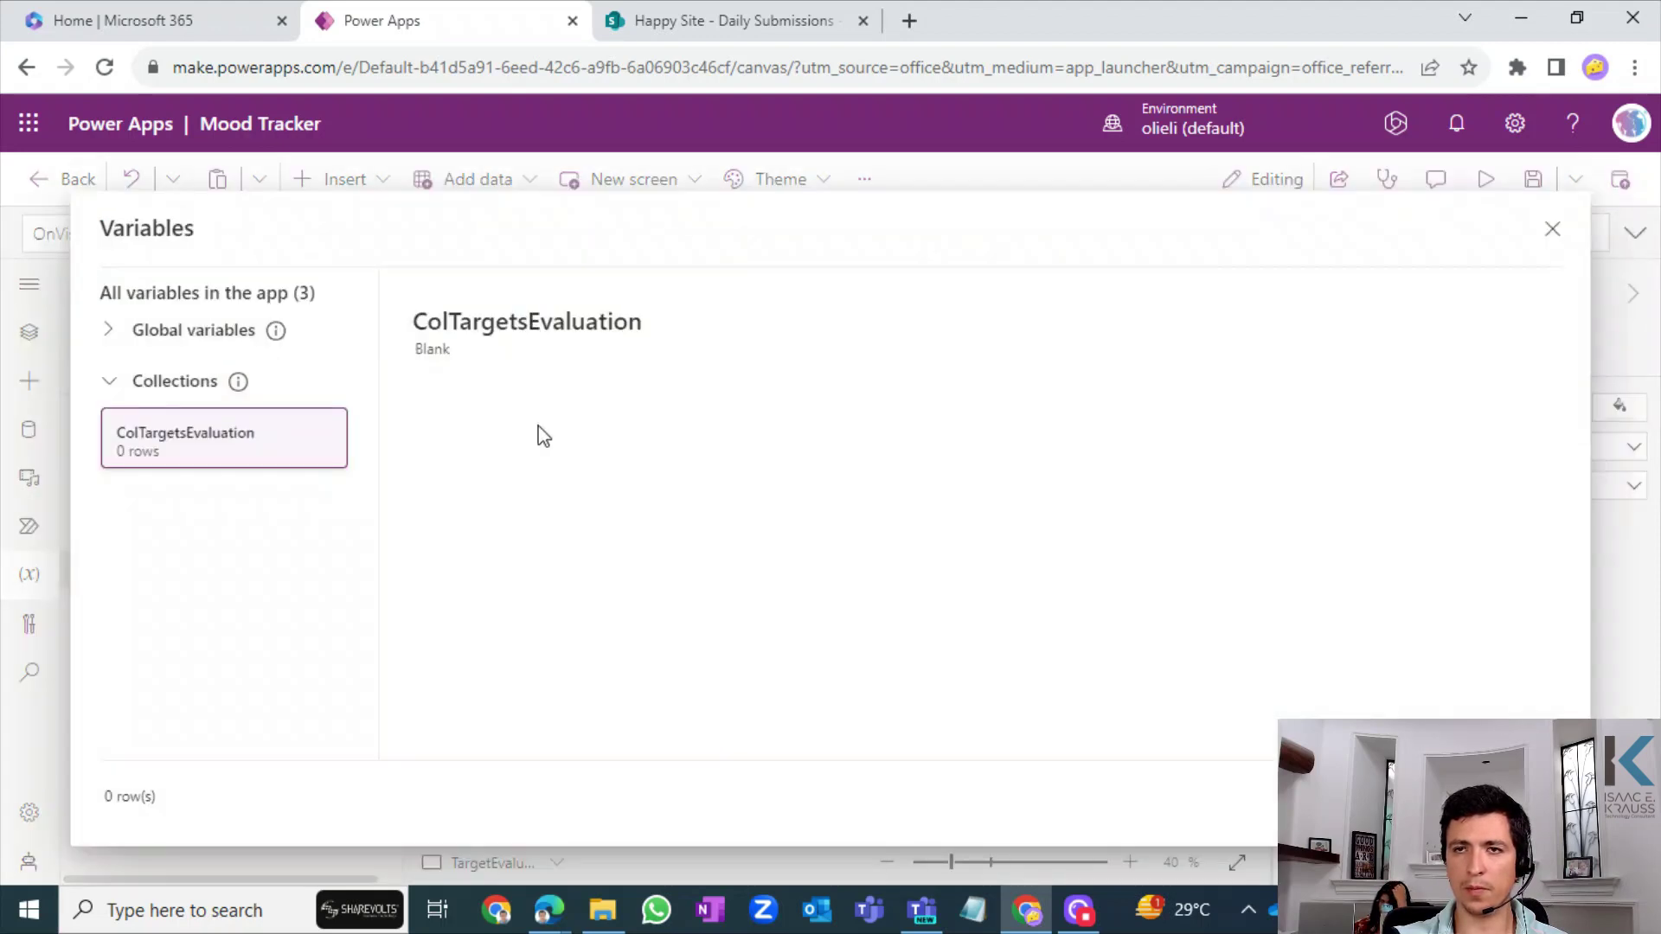
click(1513, 797)
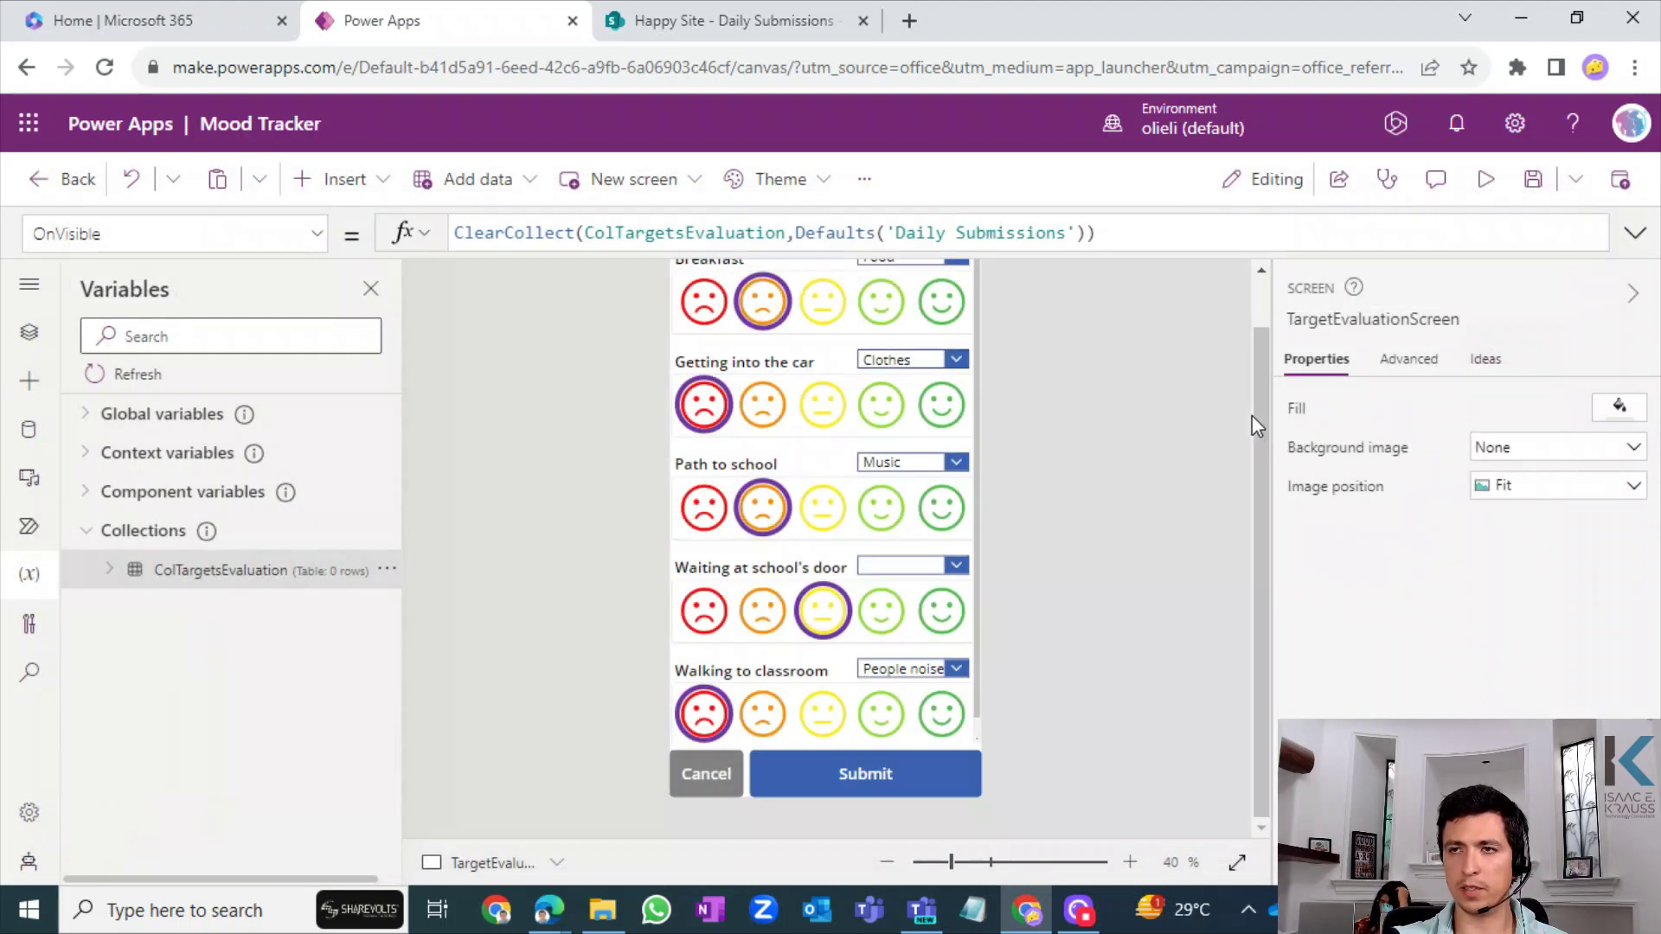
- Trigger the evaluation screen's OnVisible formula by running the New Submission button from HomeScreen
click(29, 333)
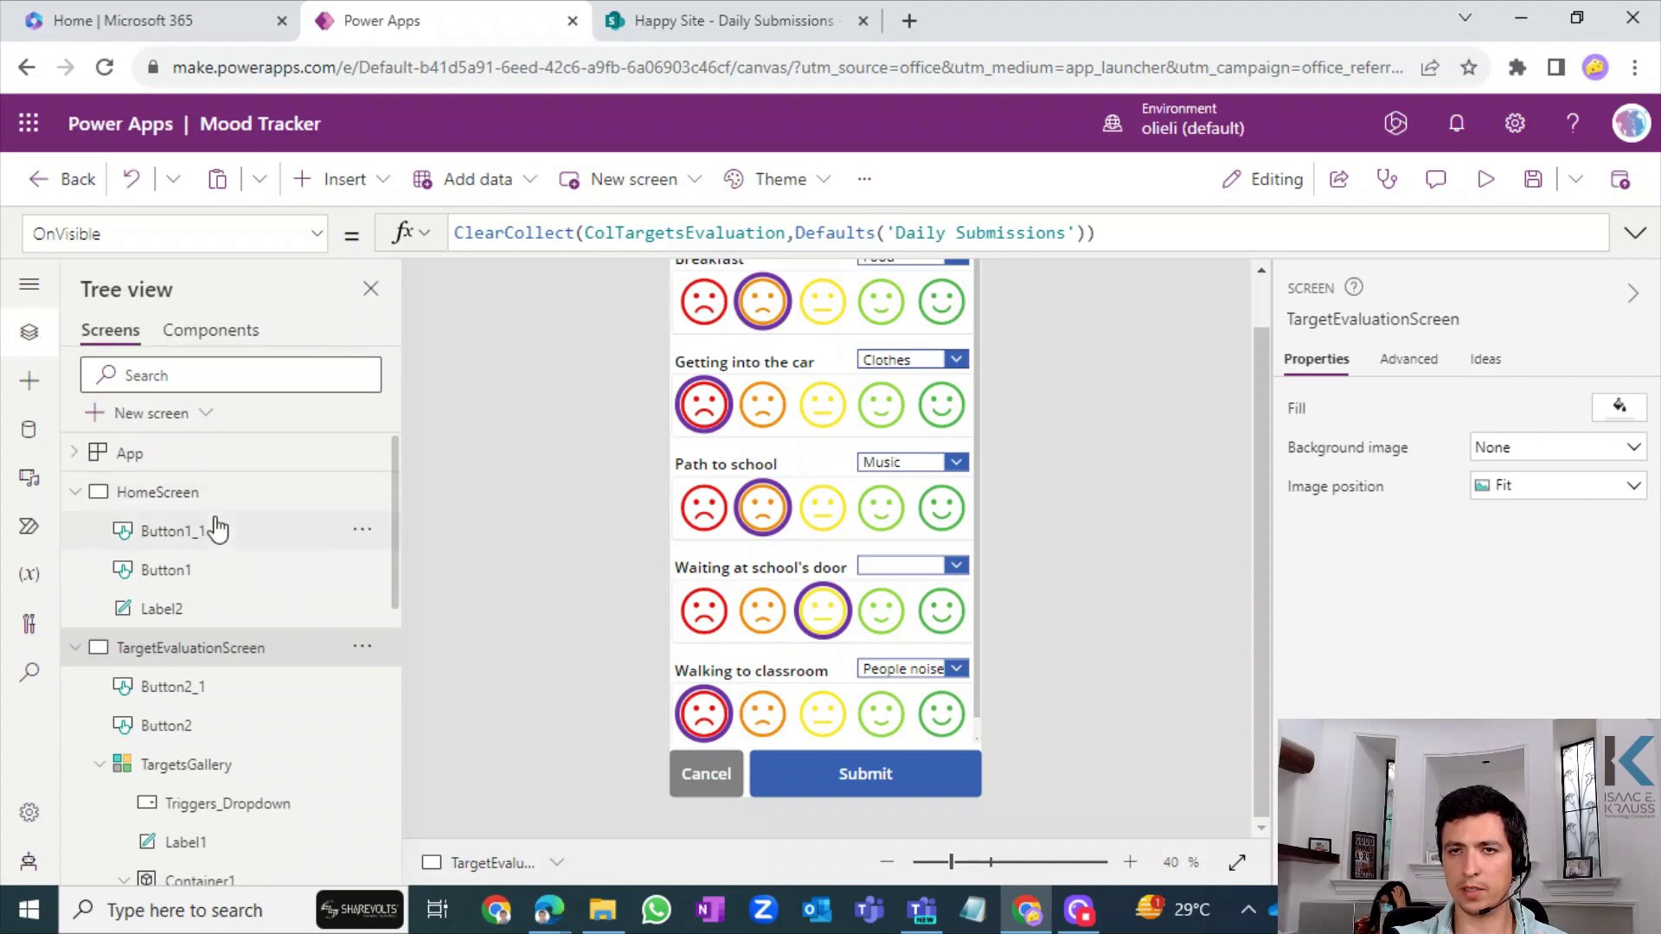
click(196, 492)
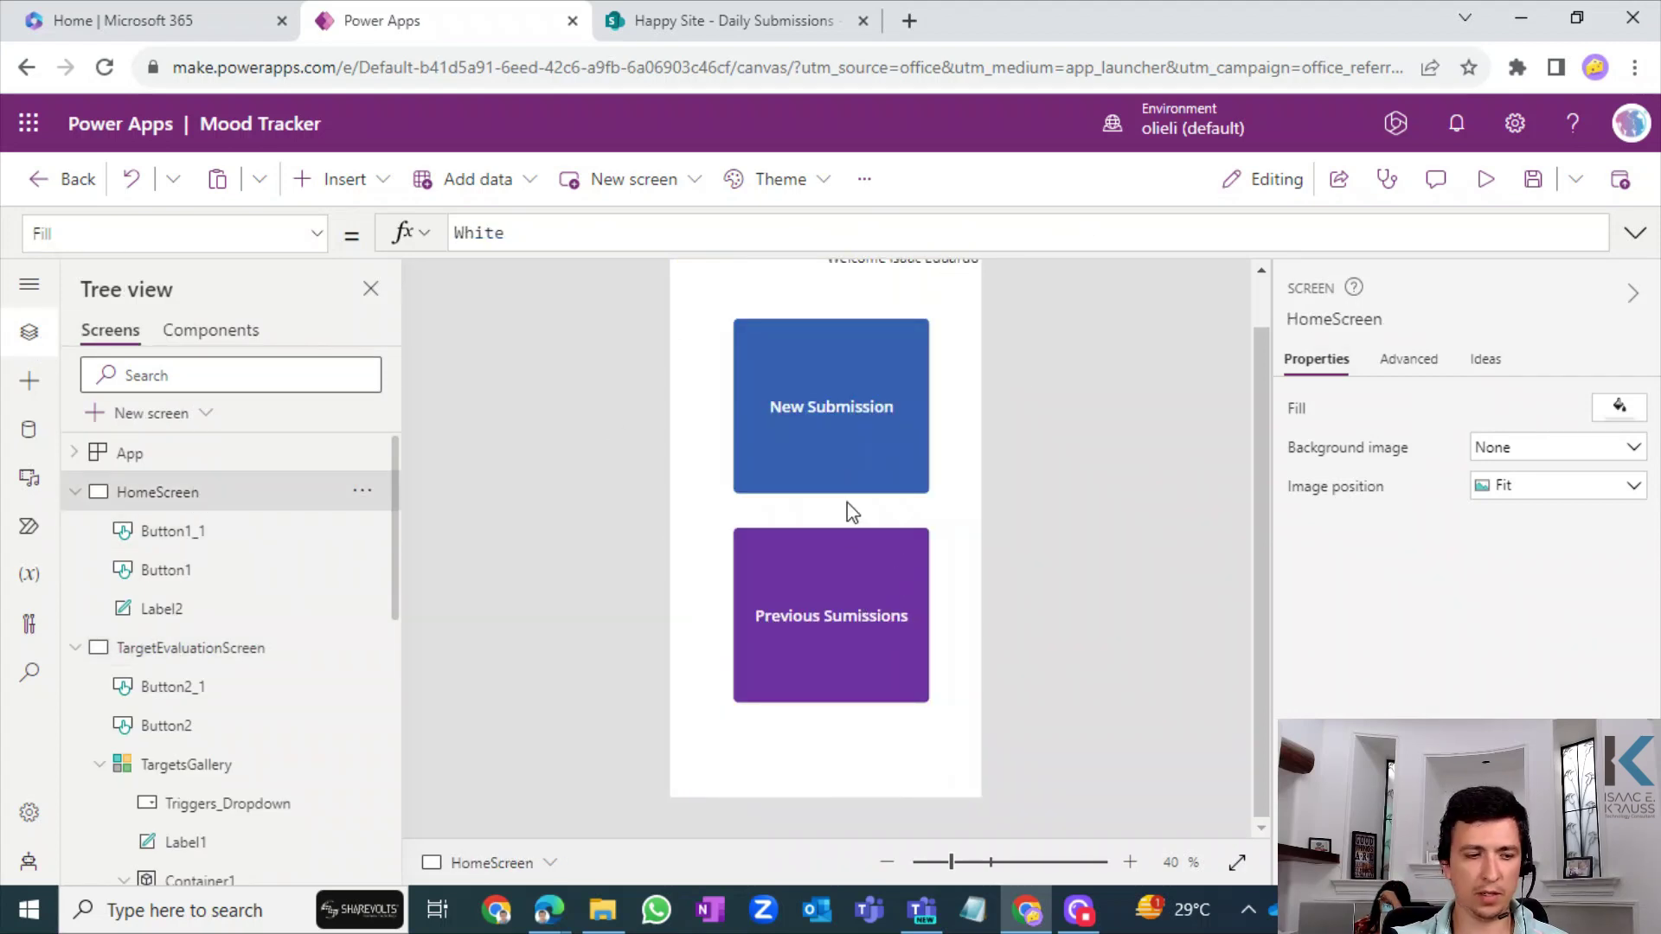
alt+click(831, 427)
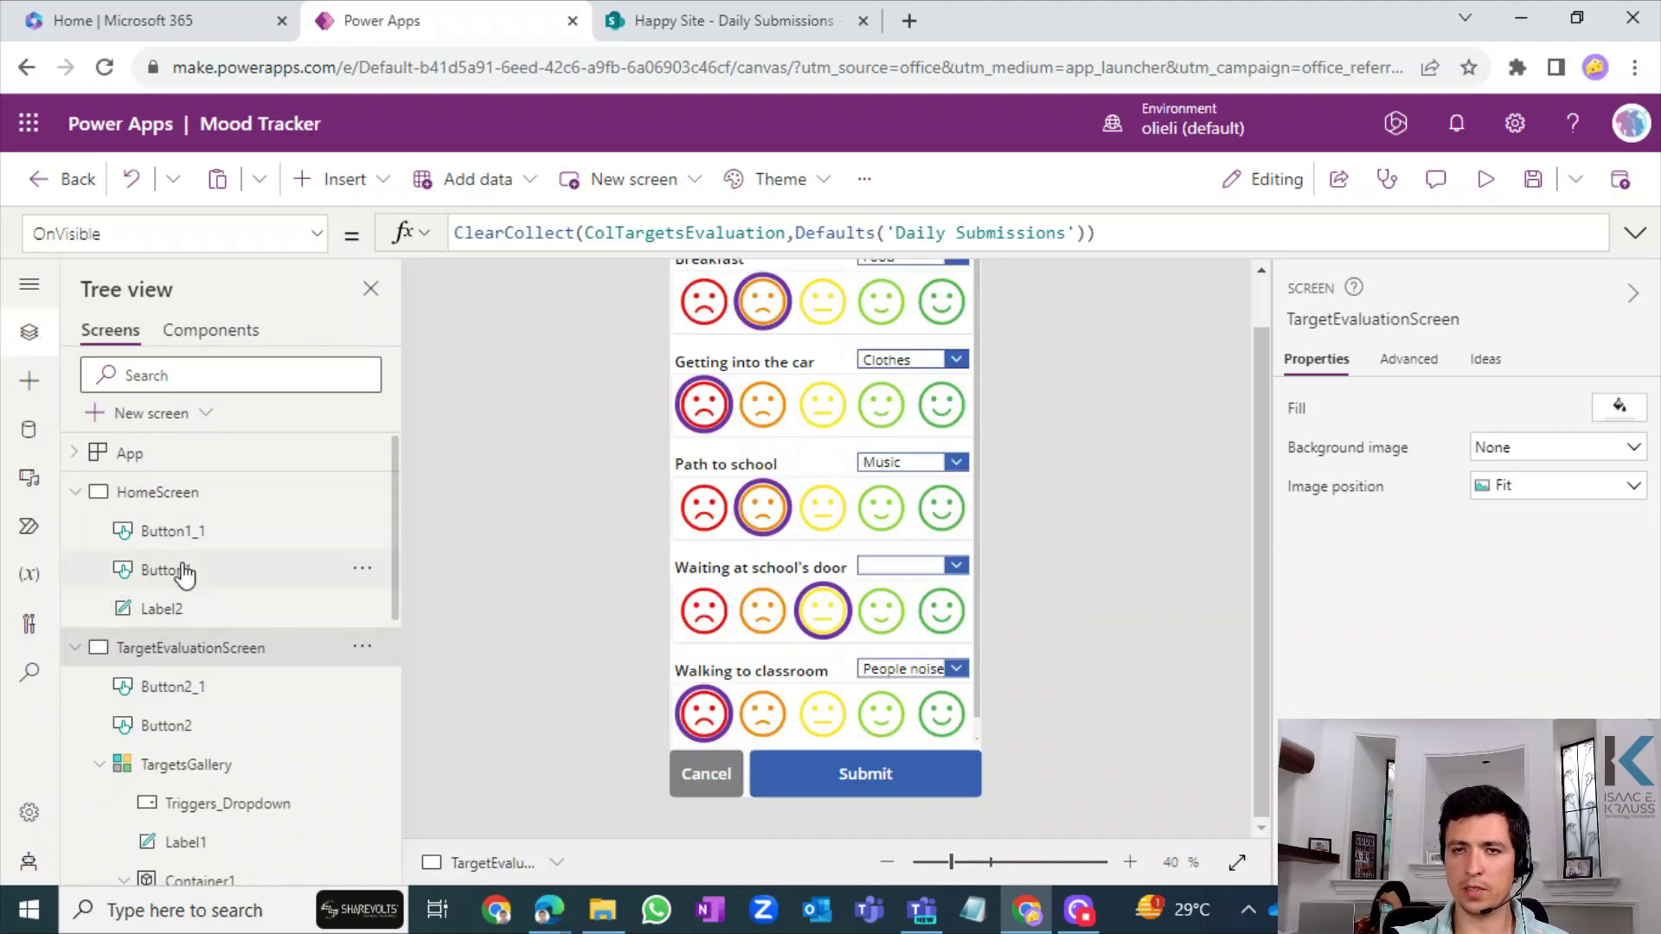
- Examine the columns and rows of ColTargetsEvaluation again in the variables table view and close it
click(29, 575)
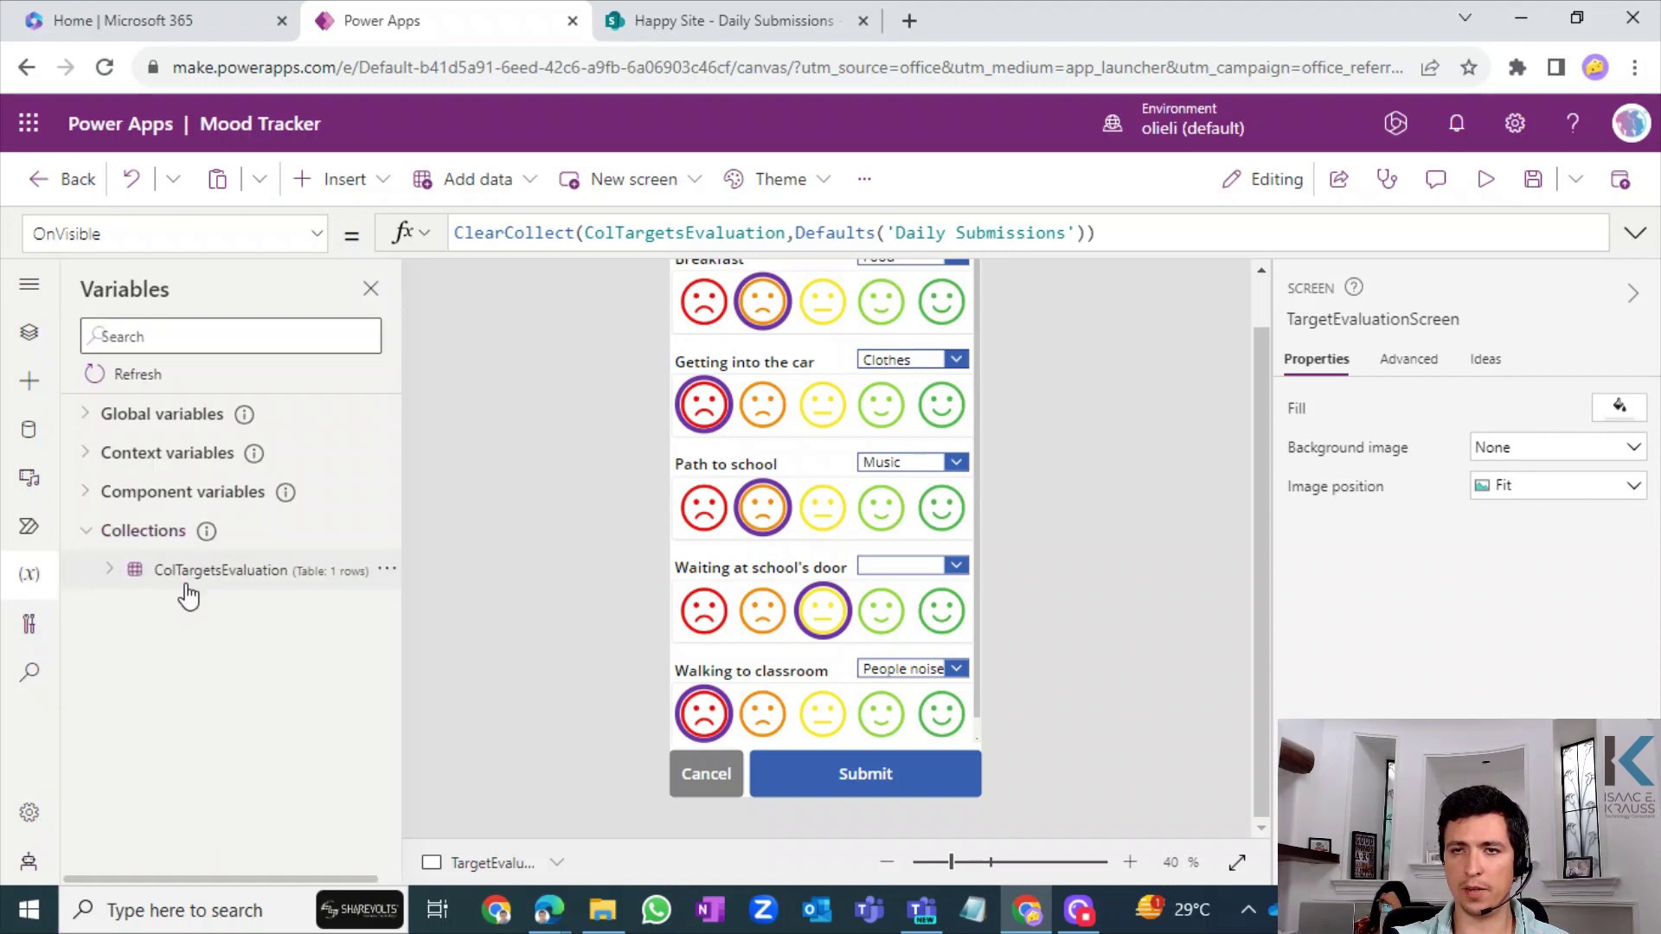
click(387, 569)
click(402, 608)
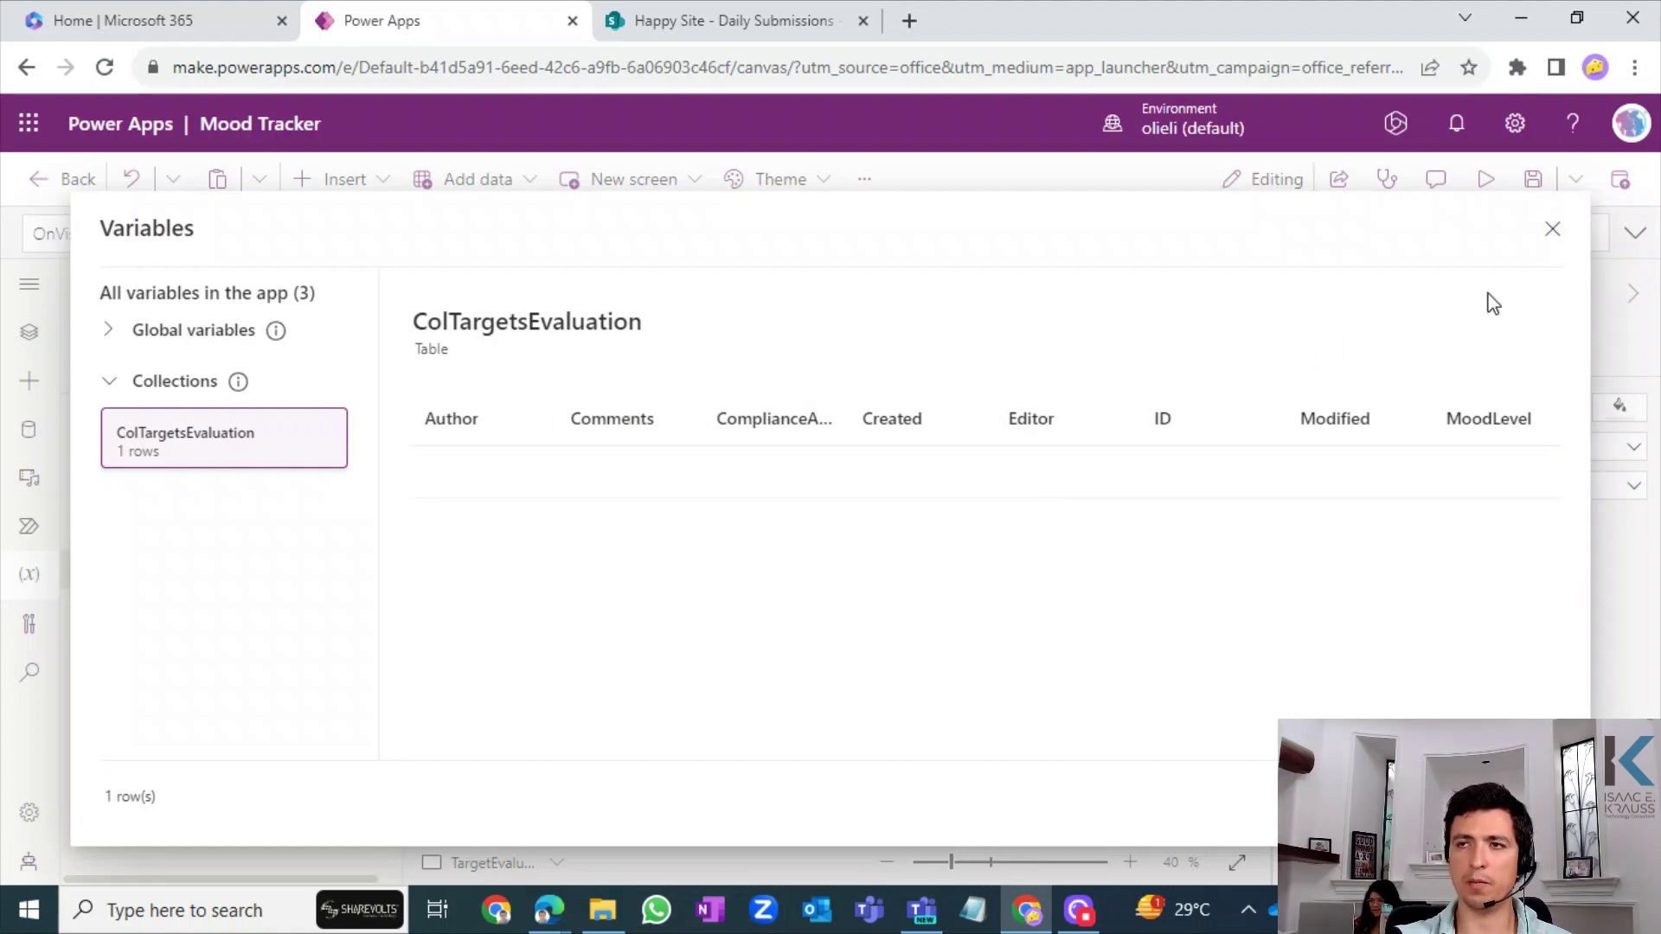
click(1553, 229)
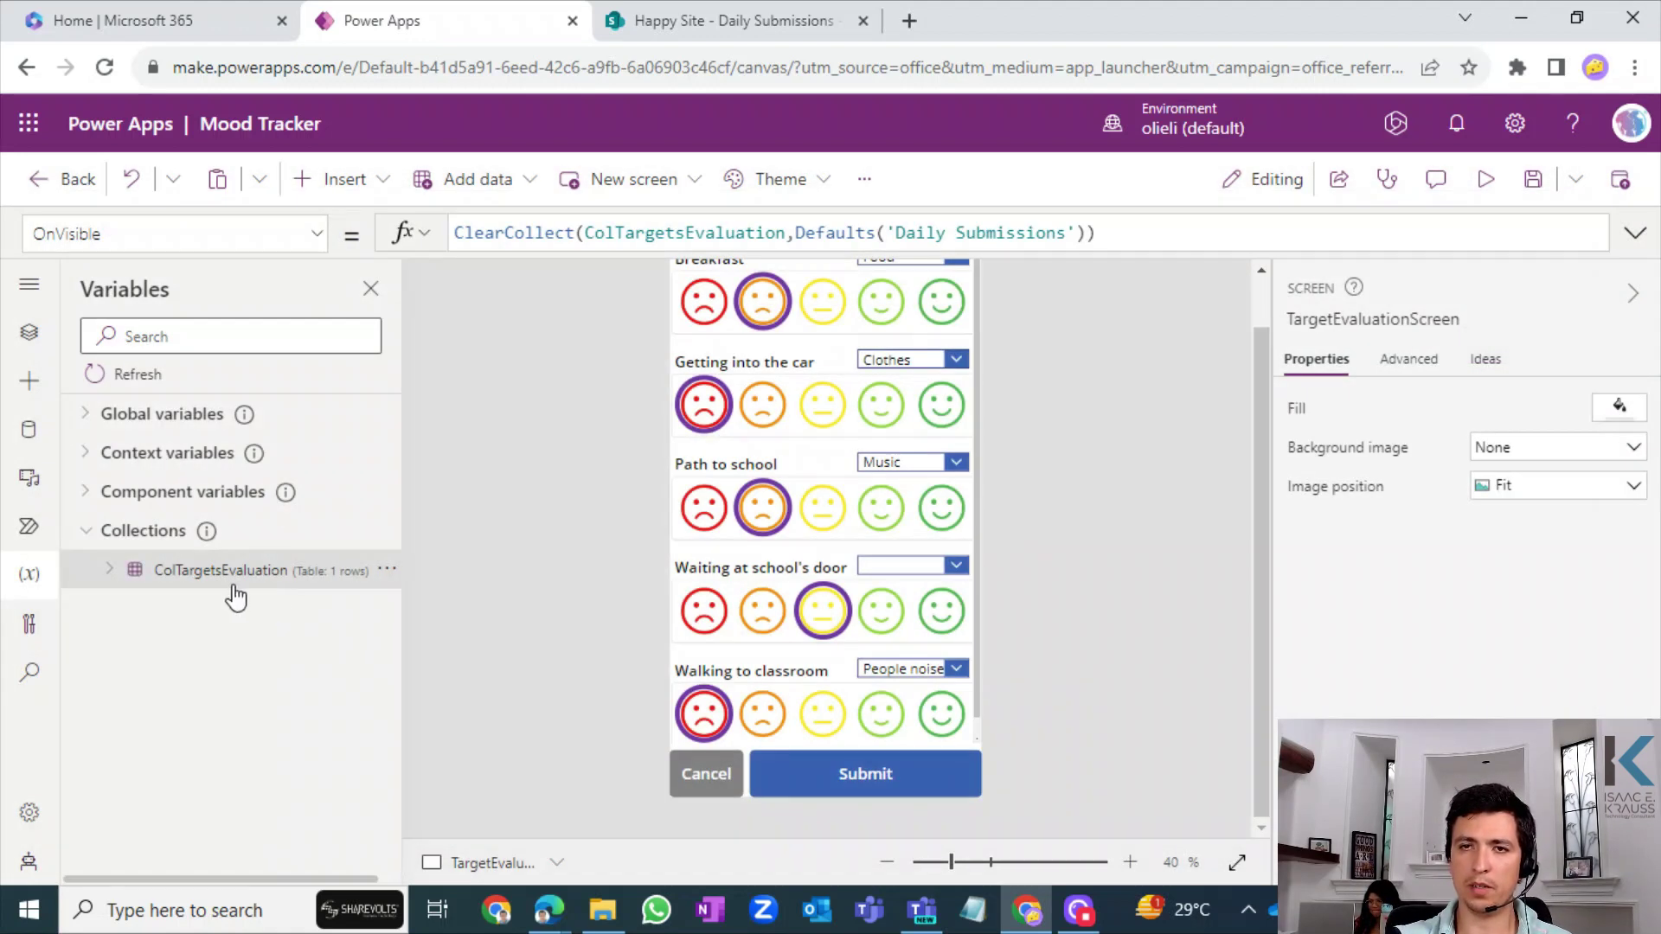
- Return to the screen tree and reopen the OnVisible formula for editing directly before Defaults
click(29, 332)
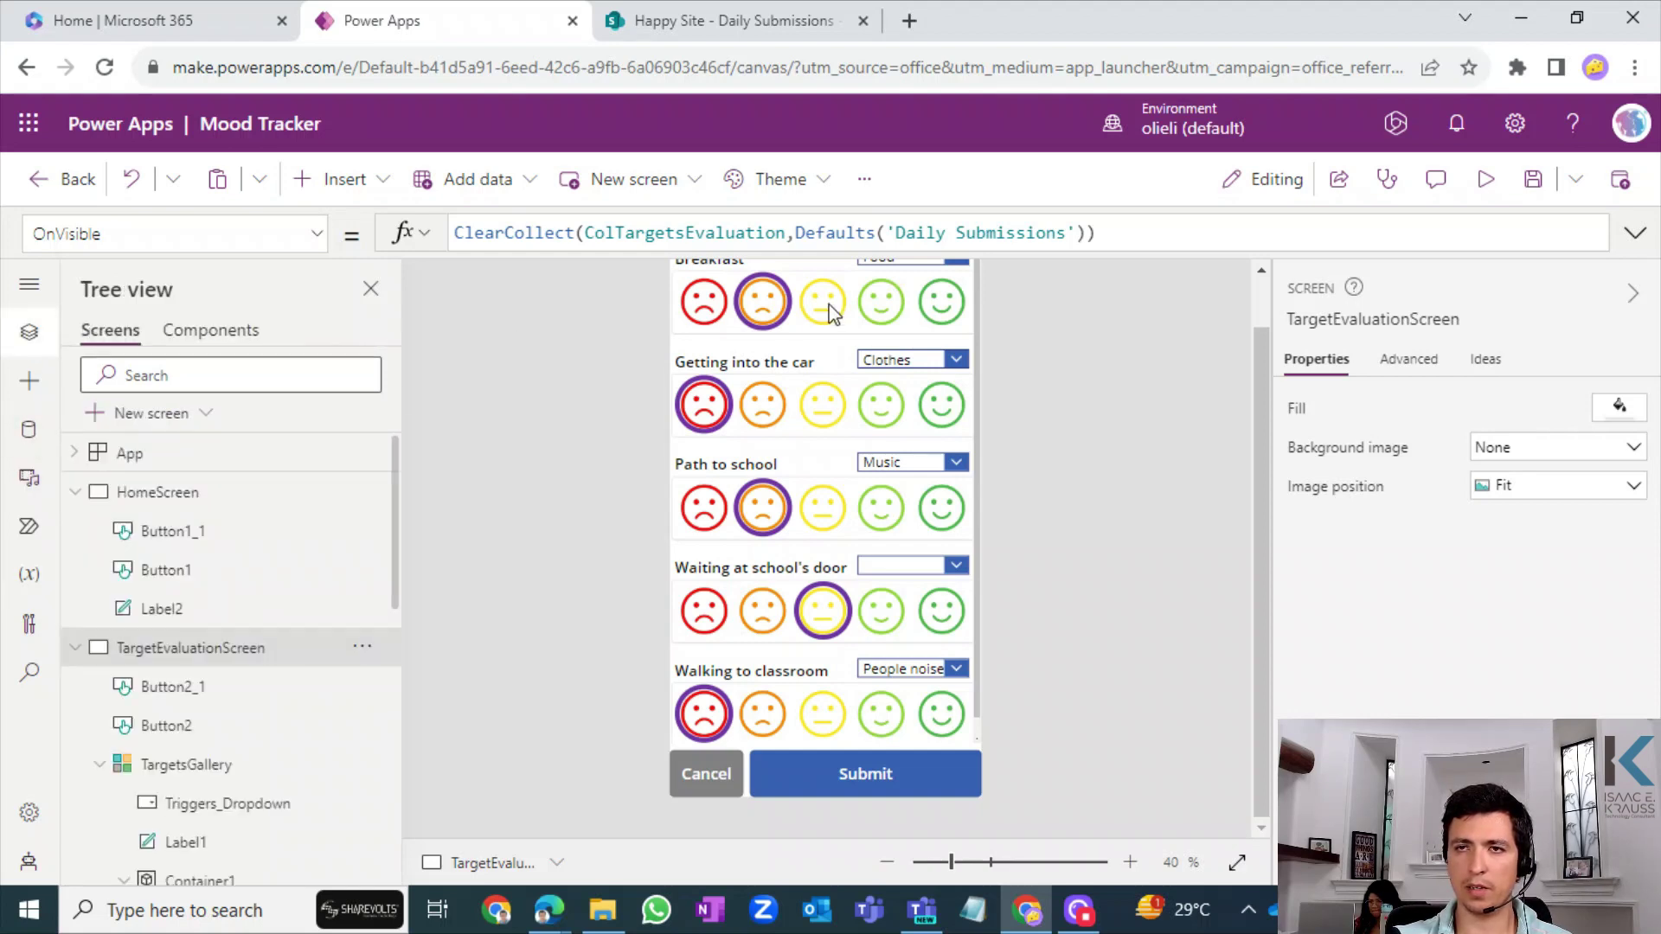
click(857, 247)
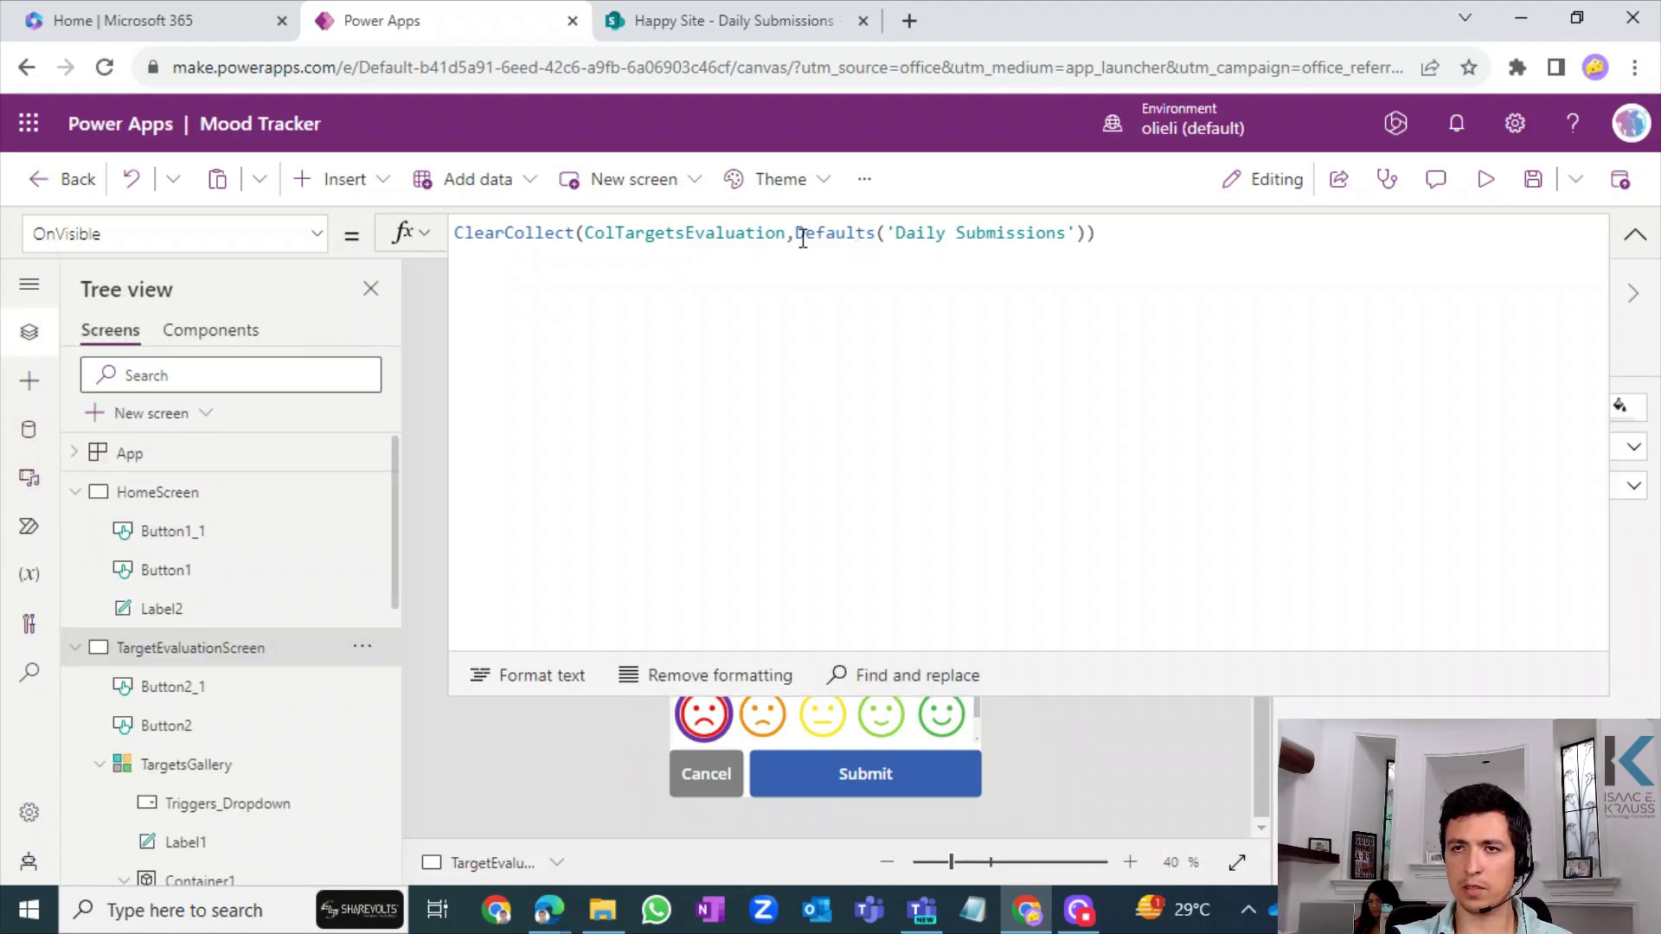
click(803, 239)
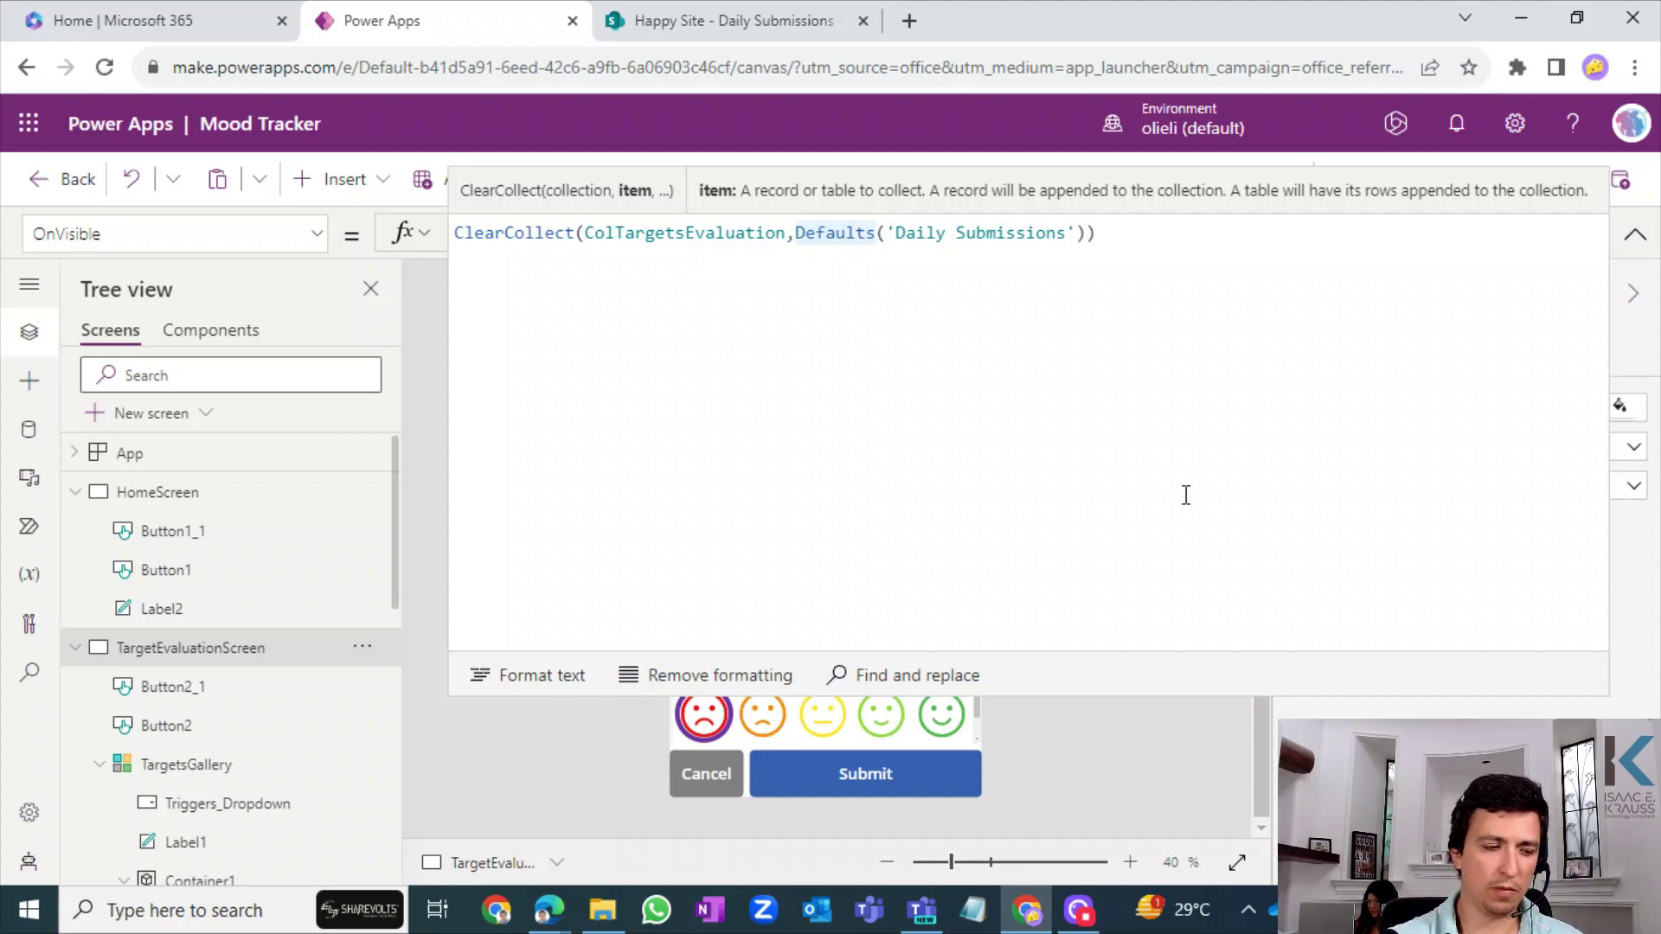
text(Select)
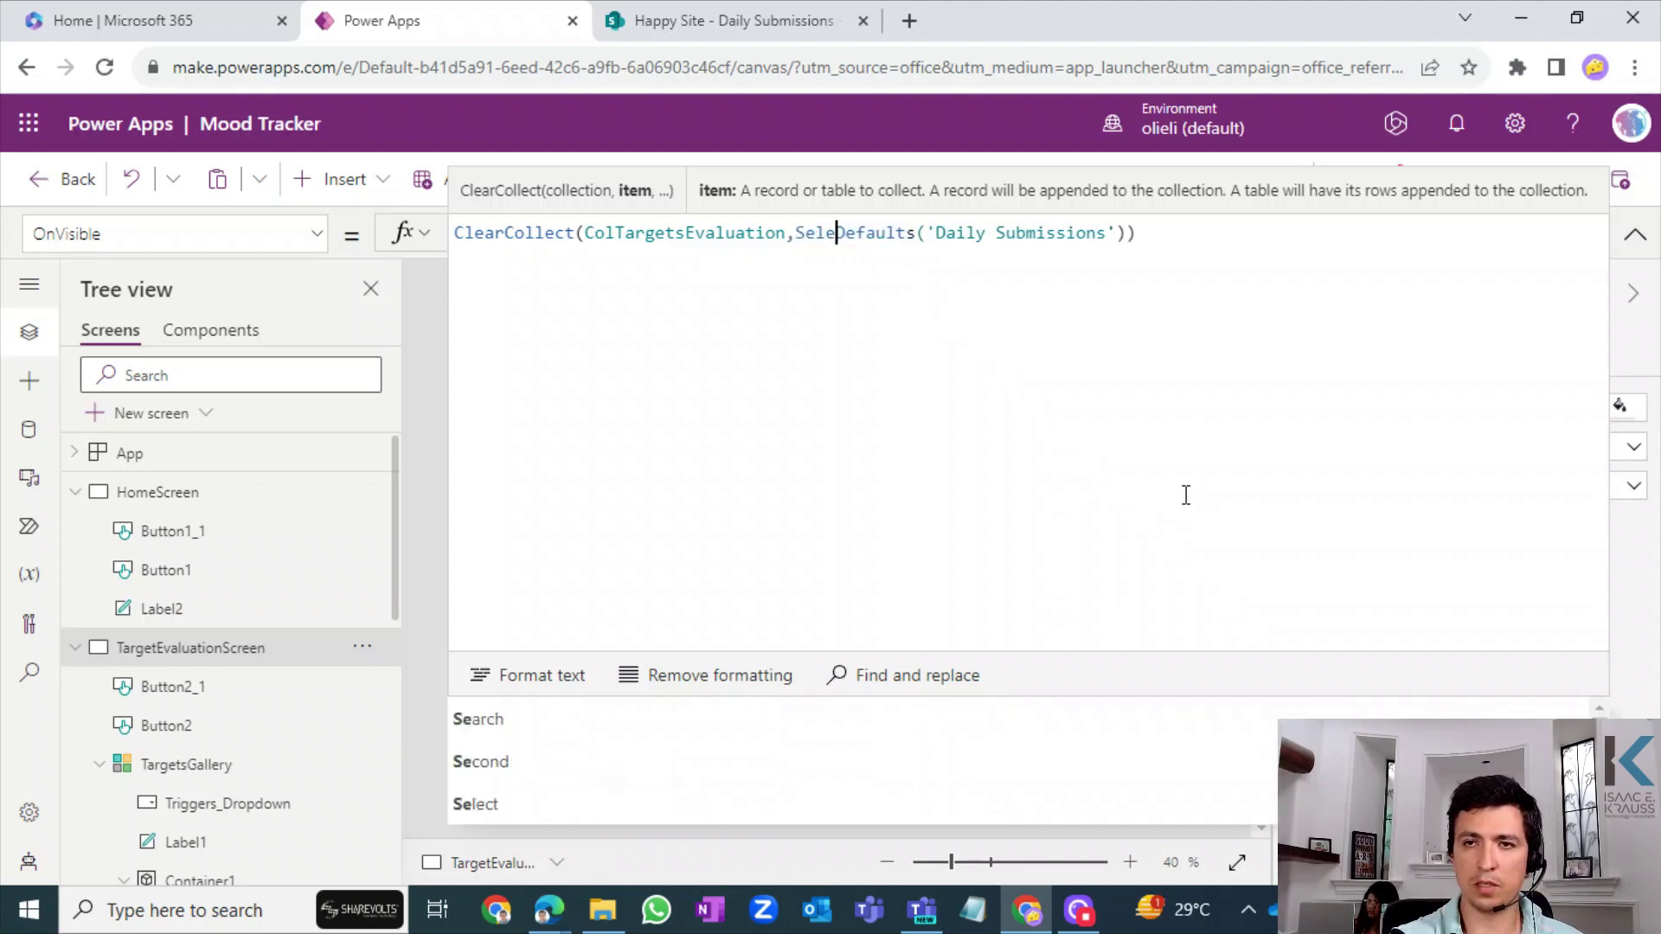
key(BackSpace)
key(BackSpace)
key(BackSpace)
key(BackSpace)
key(BackSpace)
key(BackSpace)
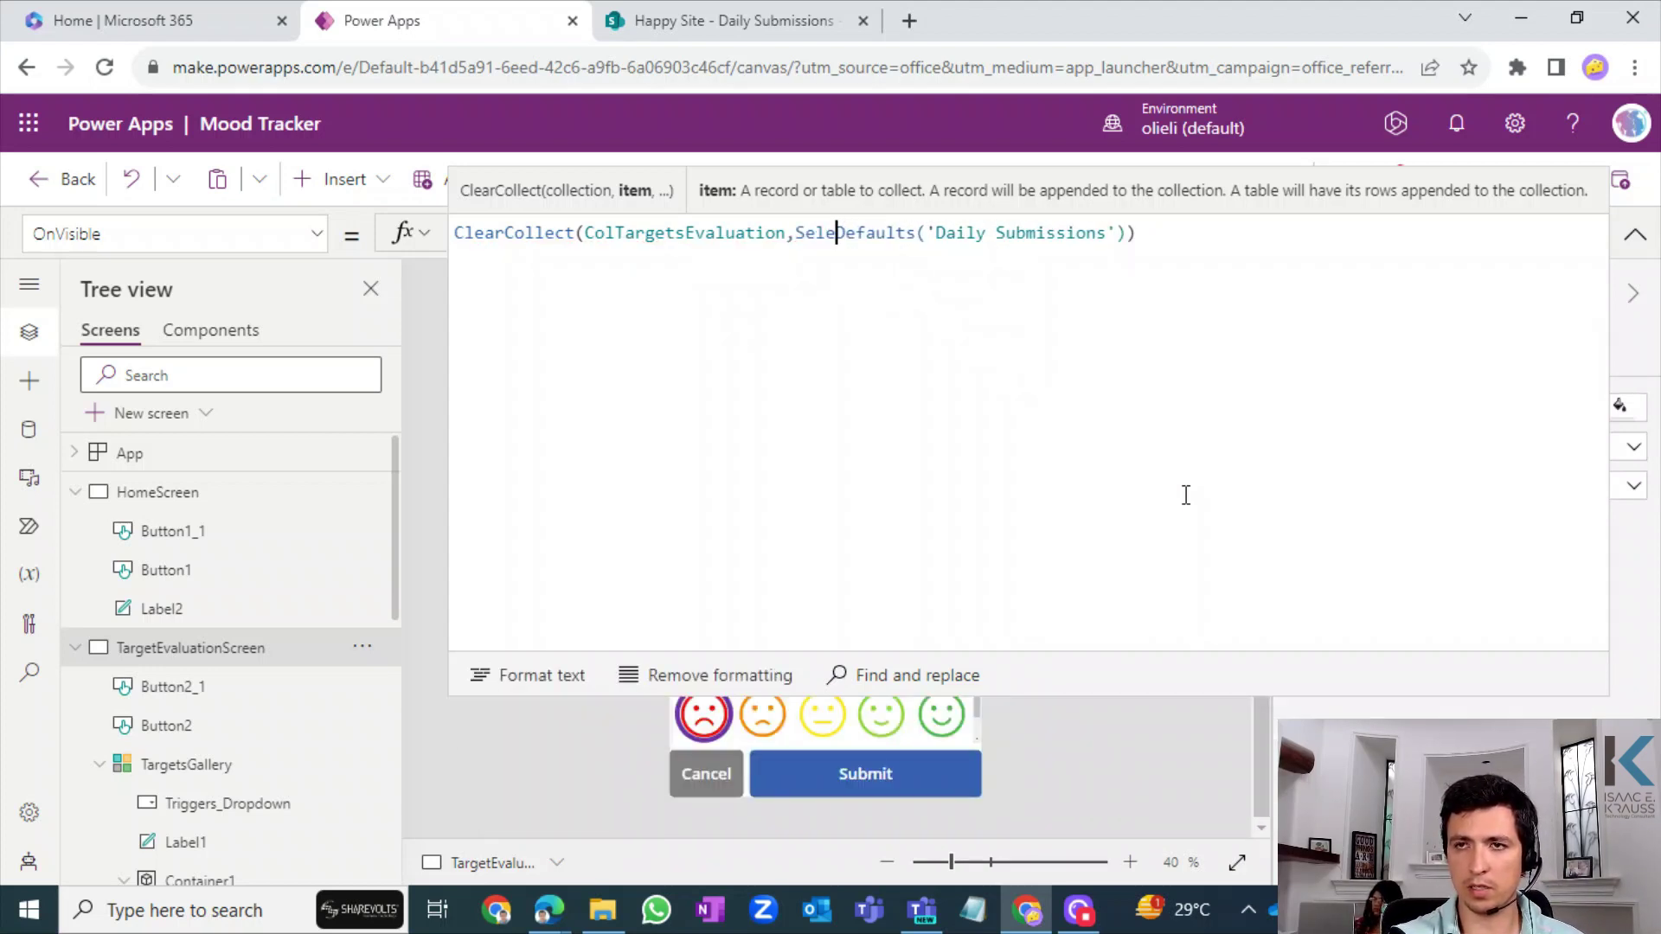
text(A)
key(BackSpace)
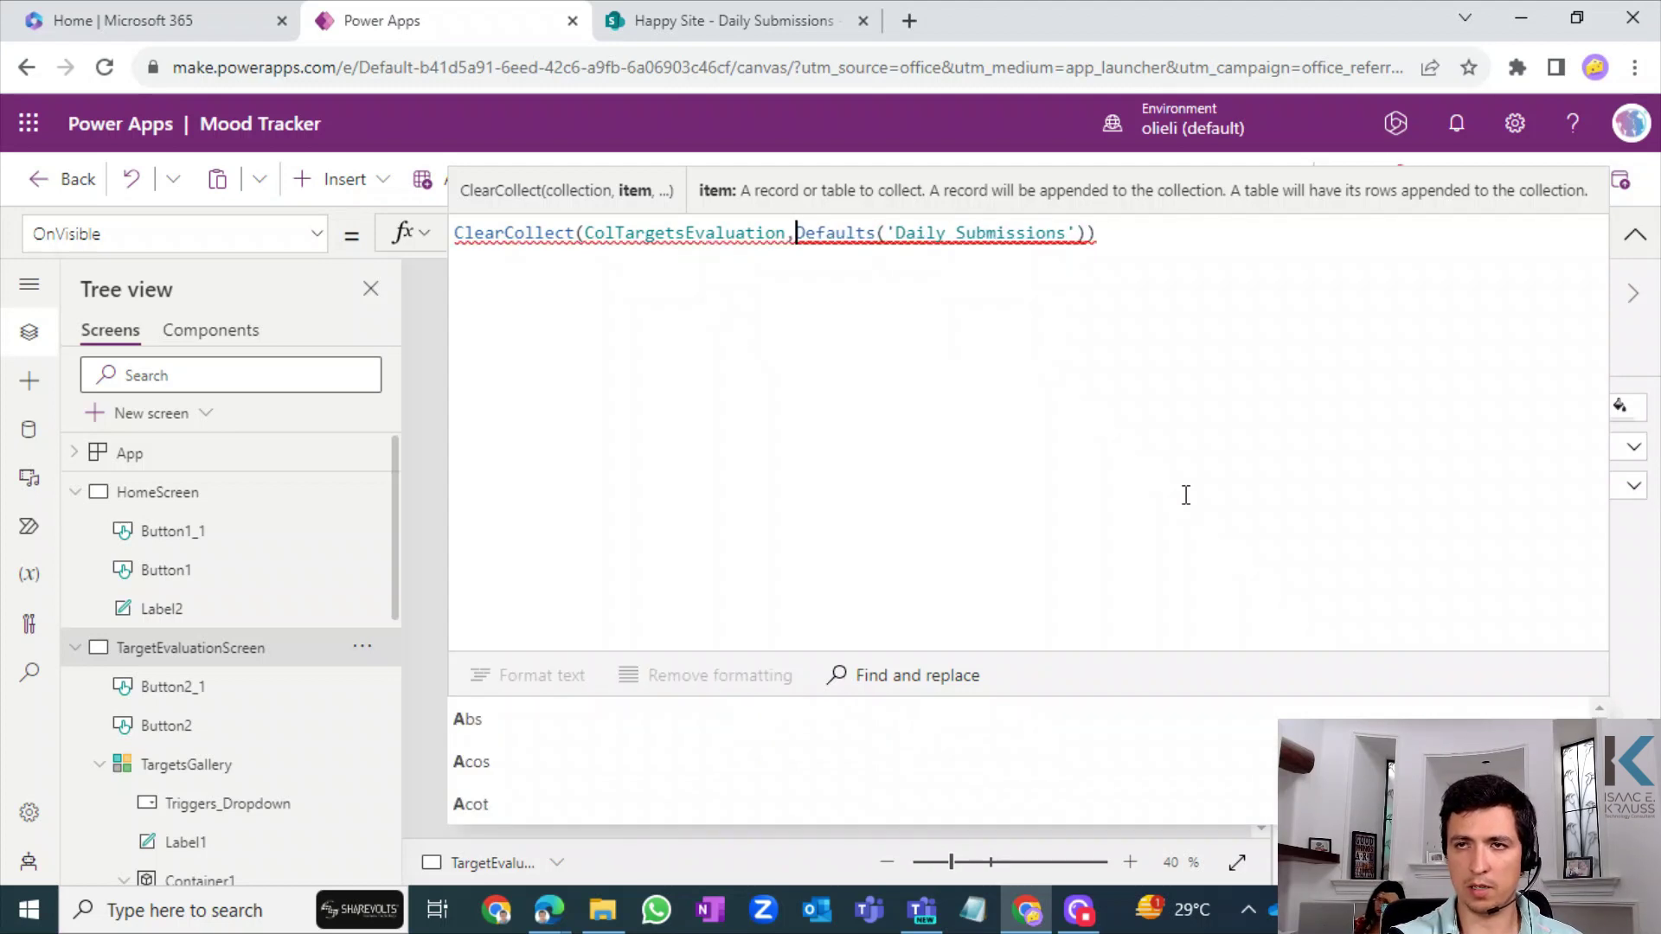
- Insert the ShowColumns function with an opening parenthesis directly before Defaults('Daily Submissions')
key(Left)
text(Co)
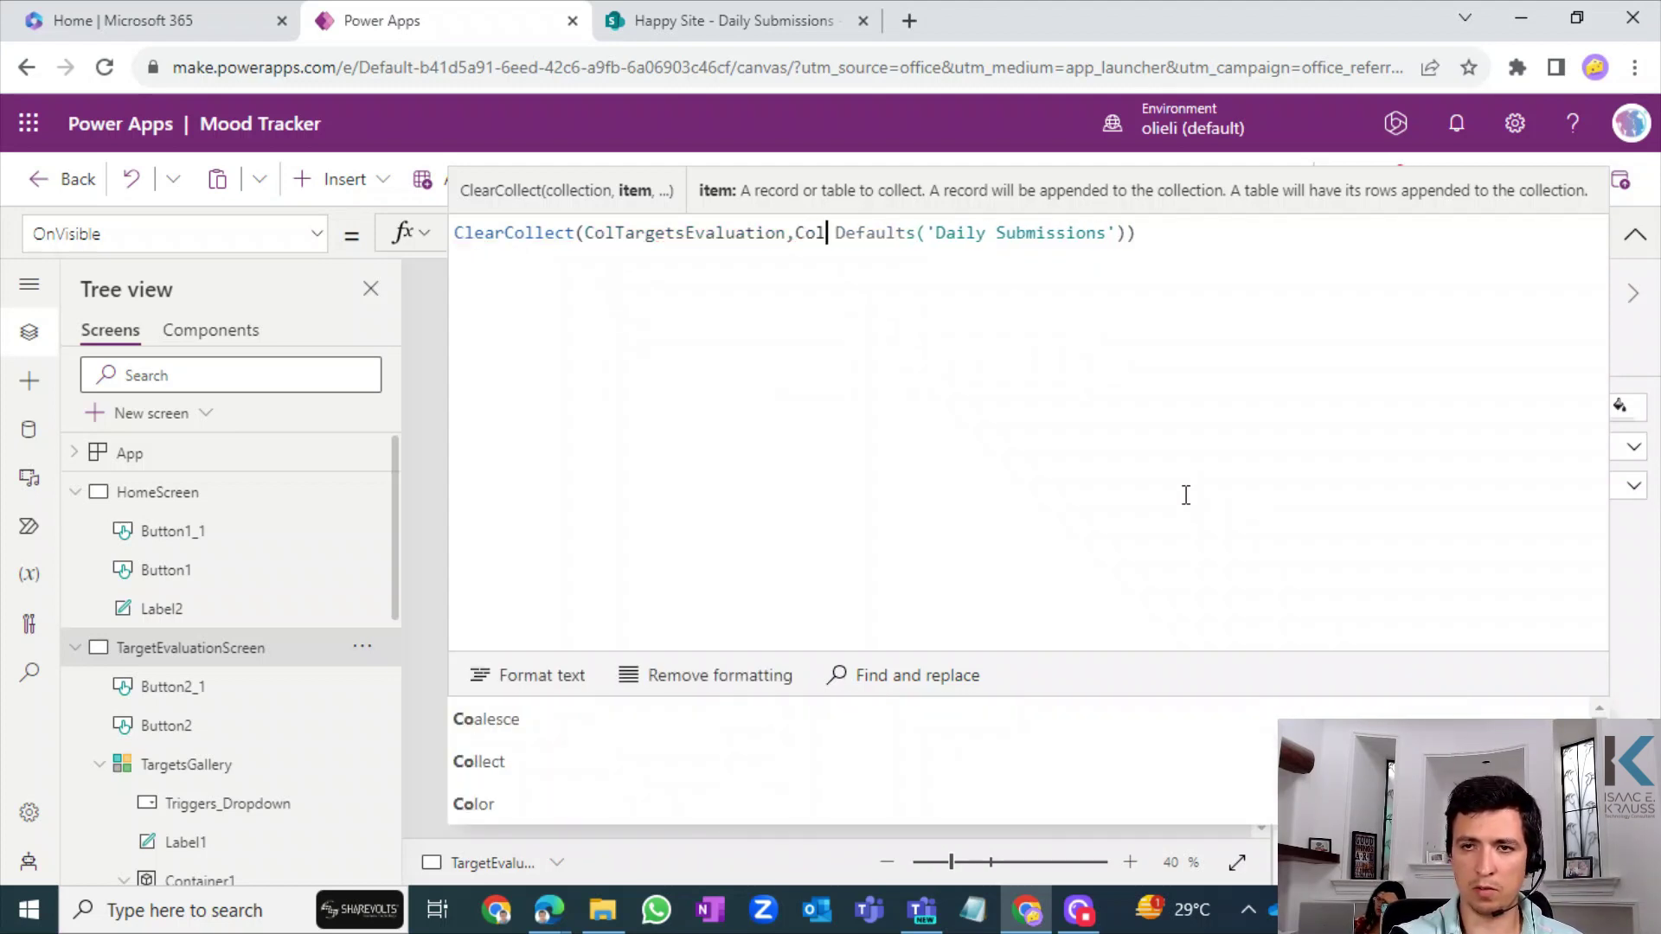
text(lu)
key(Down)
key(Down)
key(Down)
key(Down)
key(Down)
key(Down)
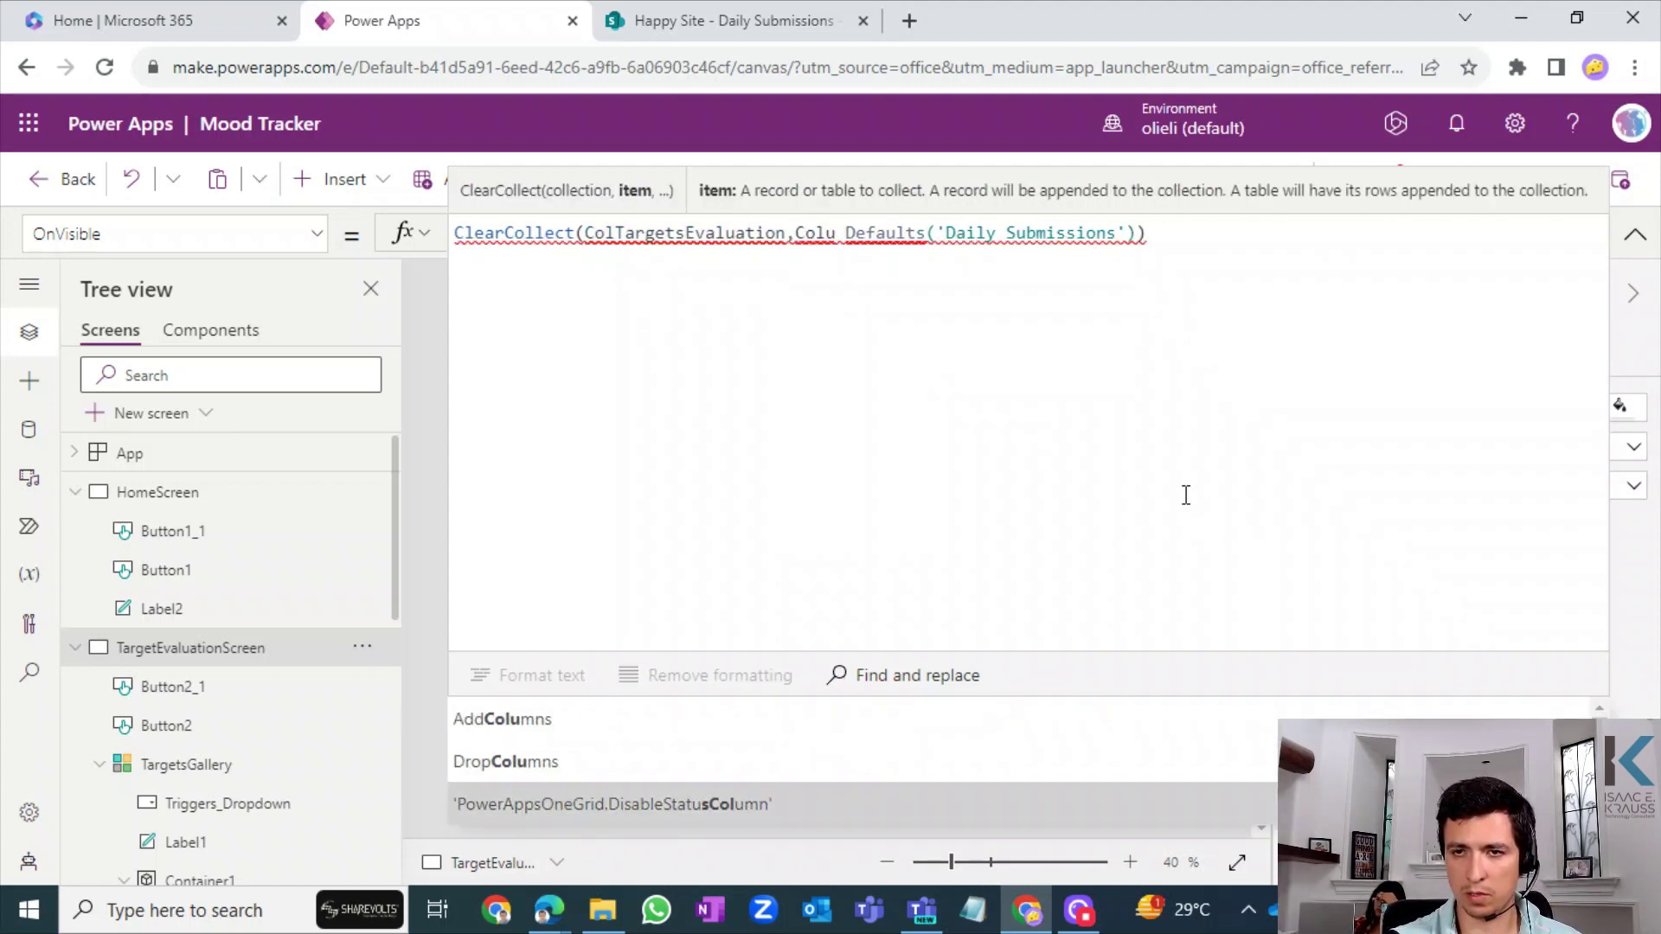
key(Down)
key(Down)
key(Down)
key(Down)
key(Down)
key(Down)
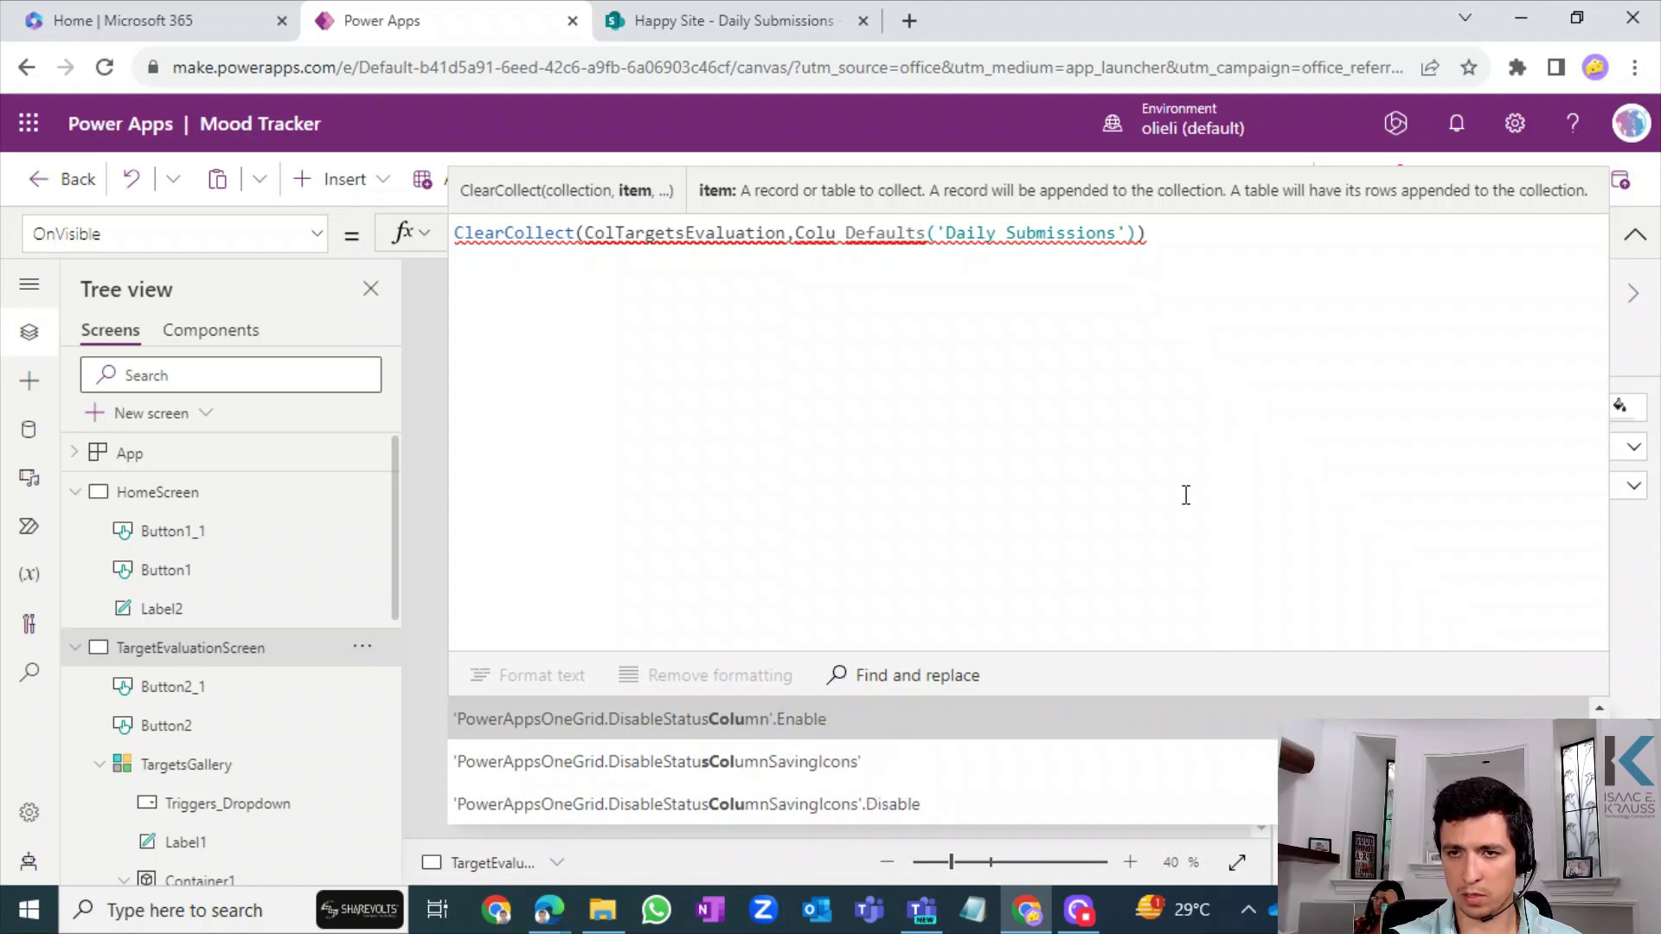
key(Down)
key(Down)
key(Down)
key(Down)
key(Down)
key(Down)
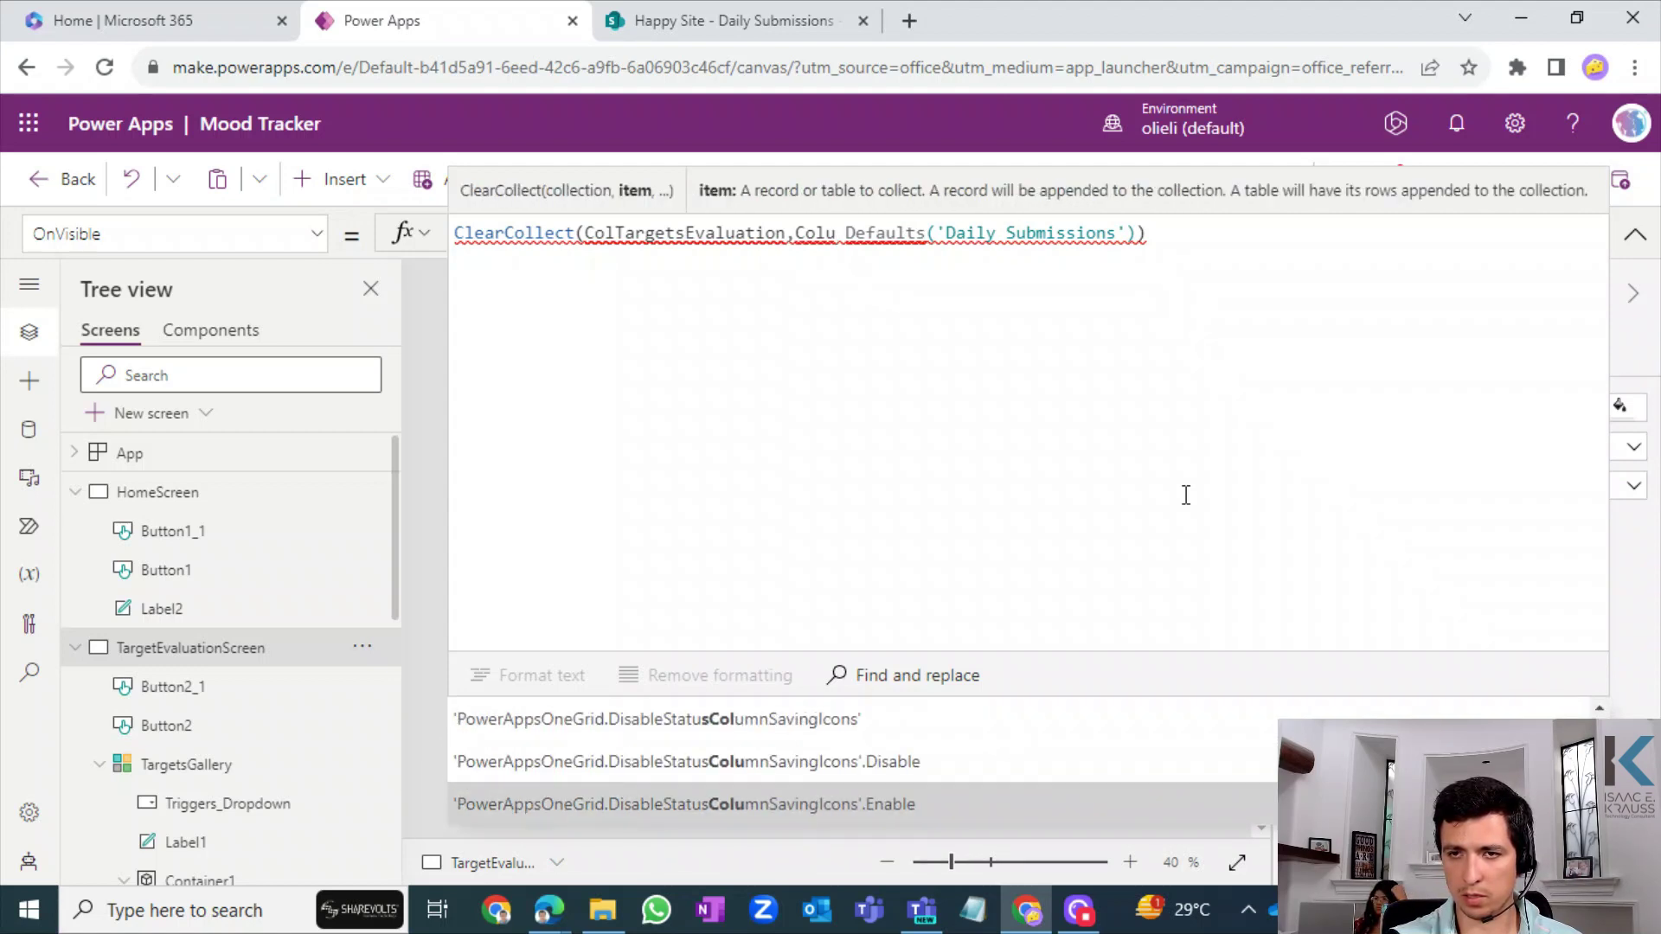
key(Up)
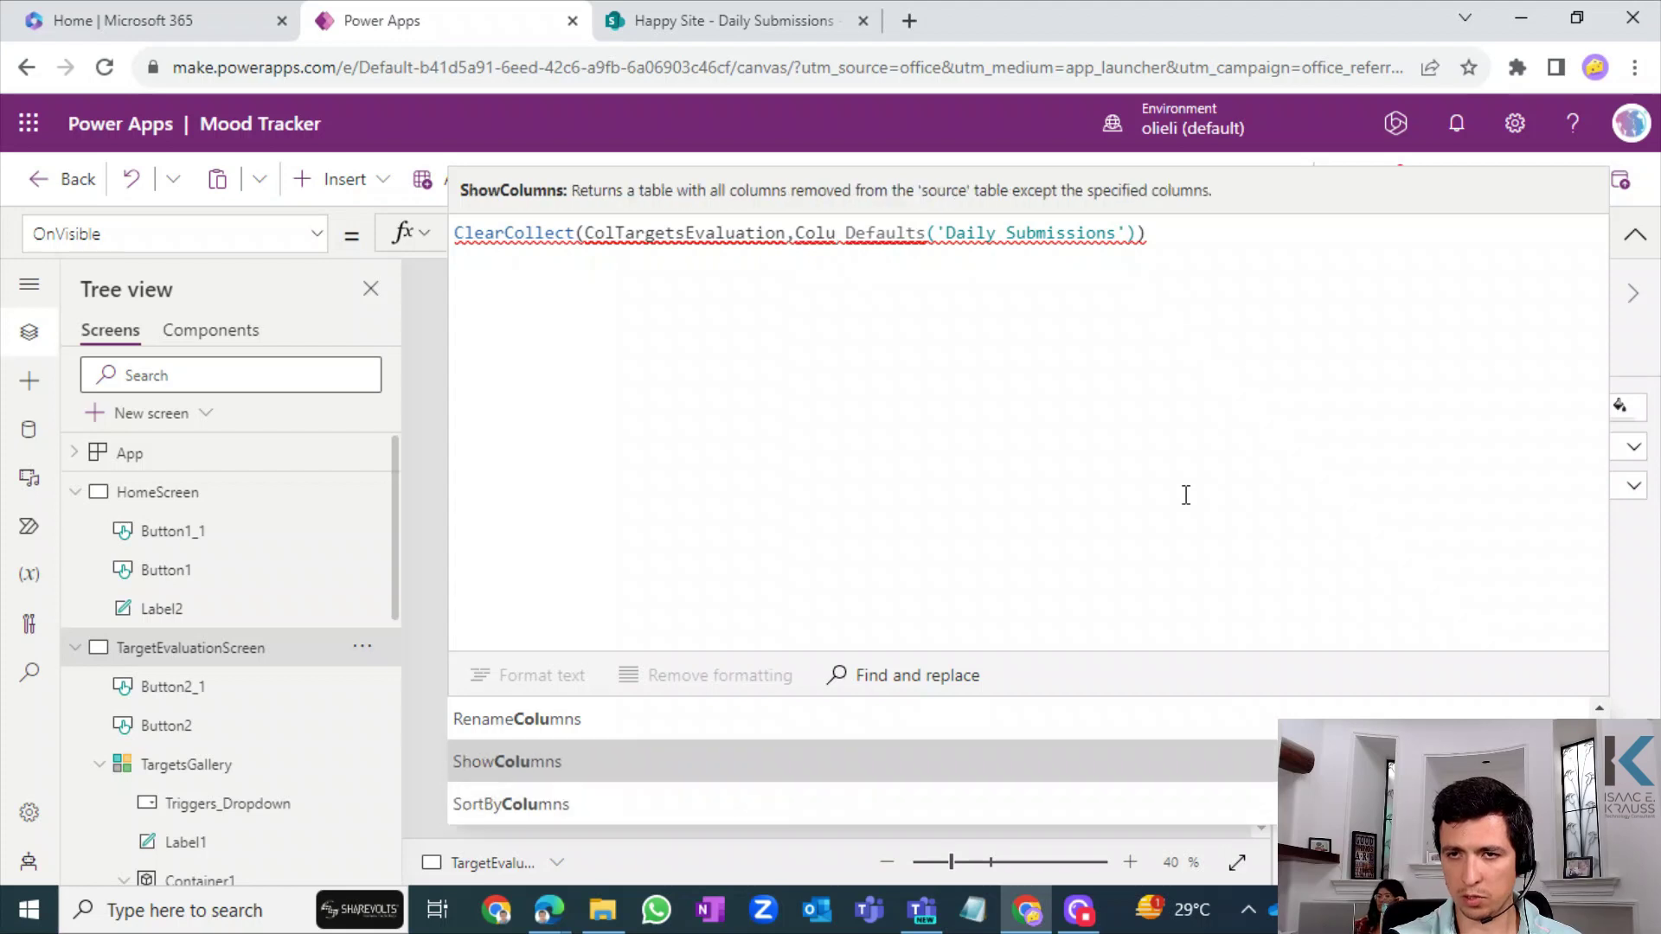
key(Tab)
text(()
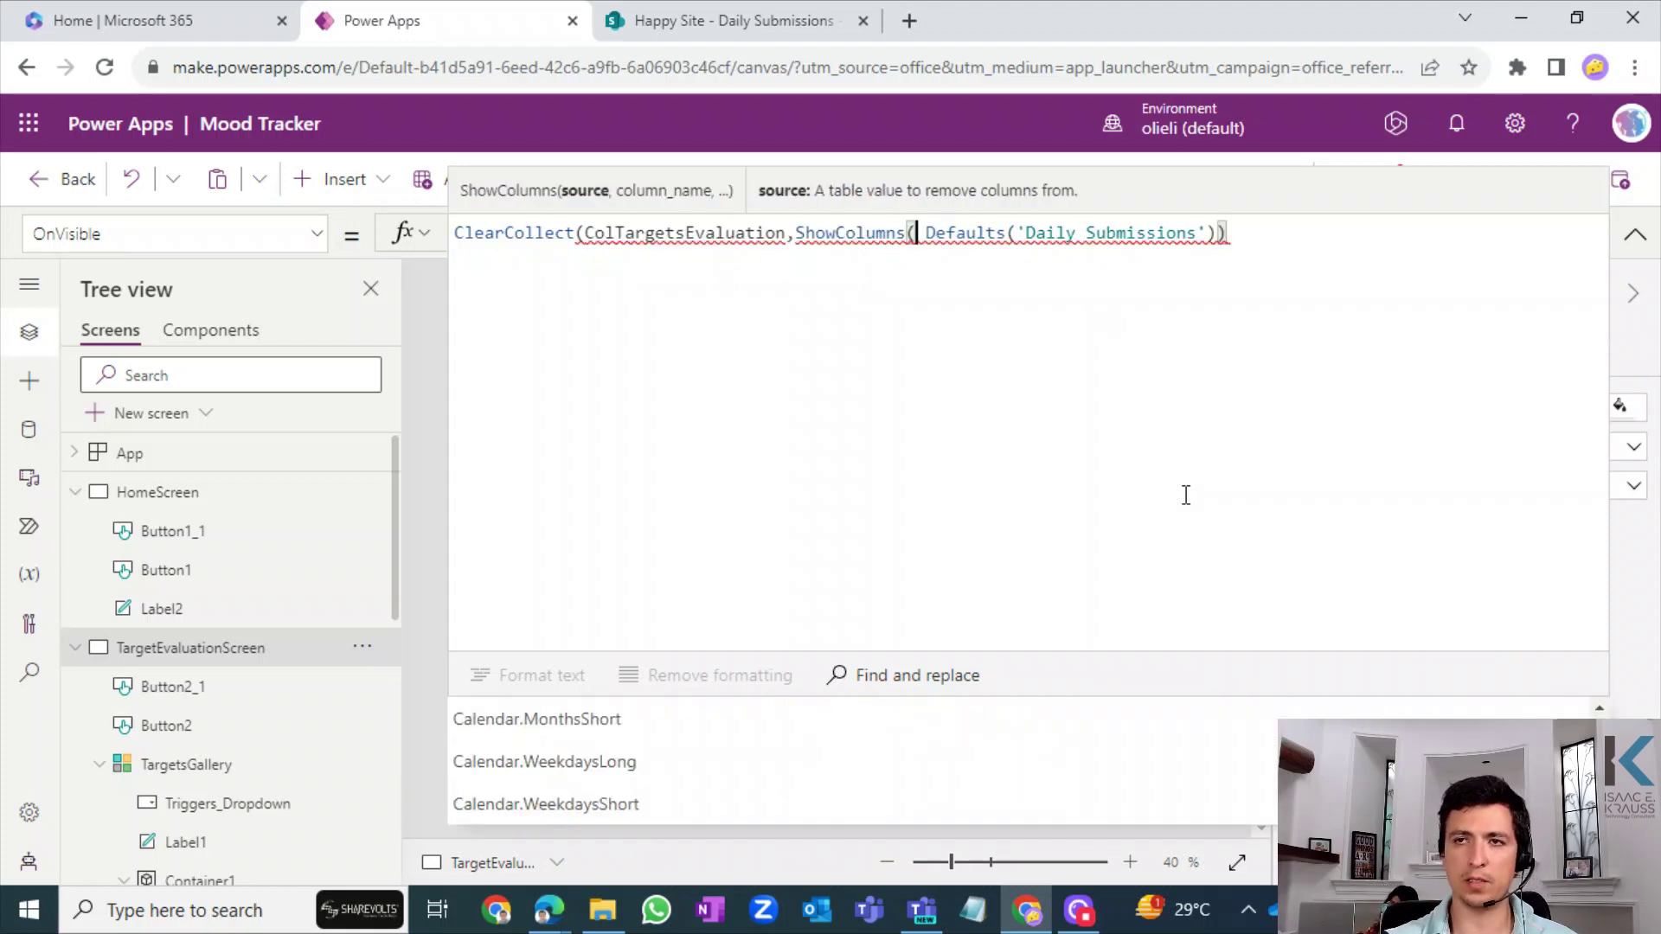
- Close the ShowColumns call around Defaults('Daily Submissions') and add a comma after that source argument
key(Delete)
key(End)
key(Left)
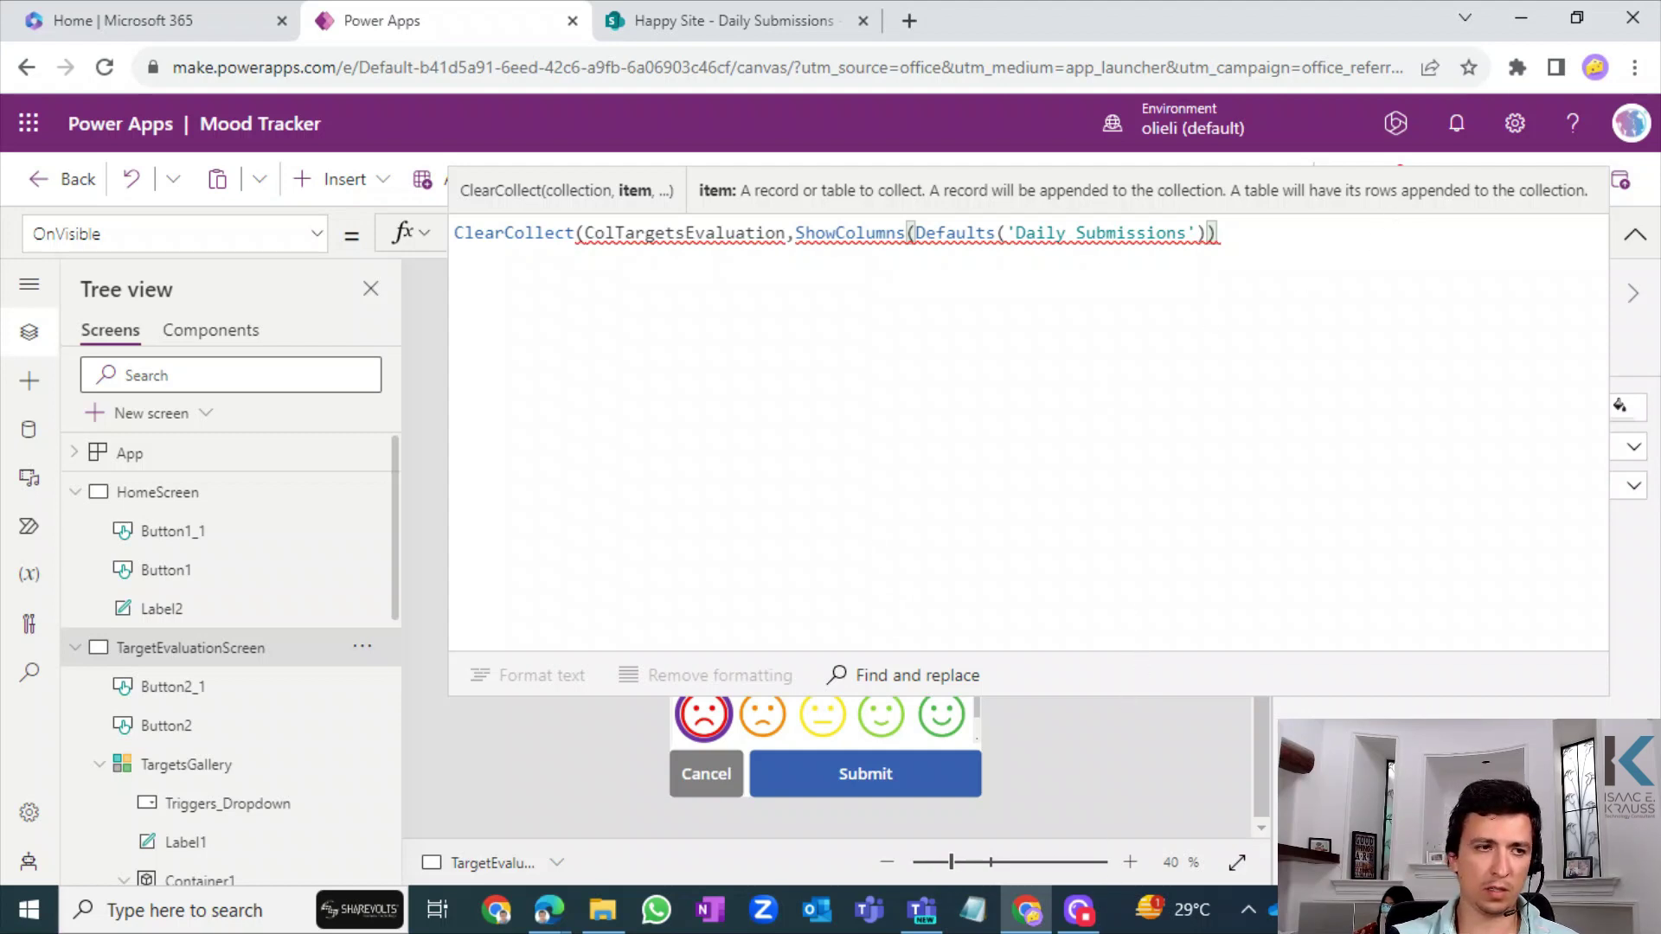
text())
click(1209, 238)
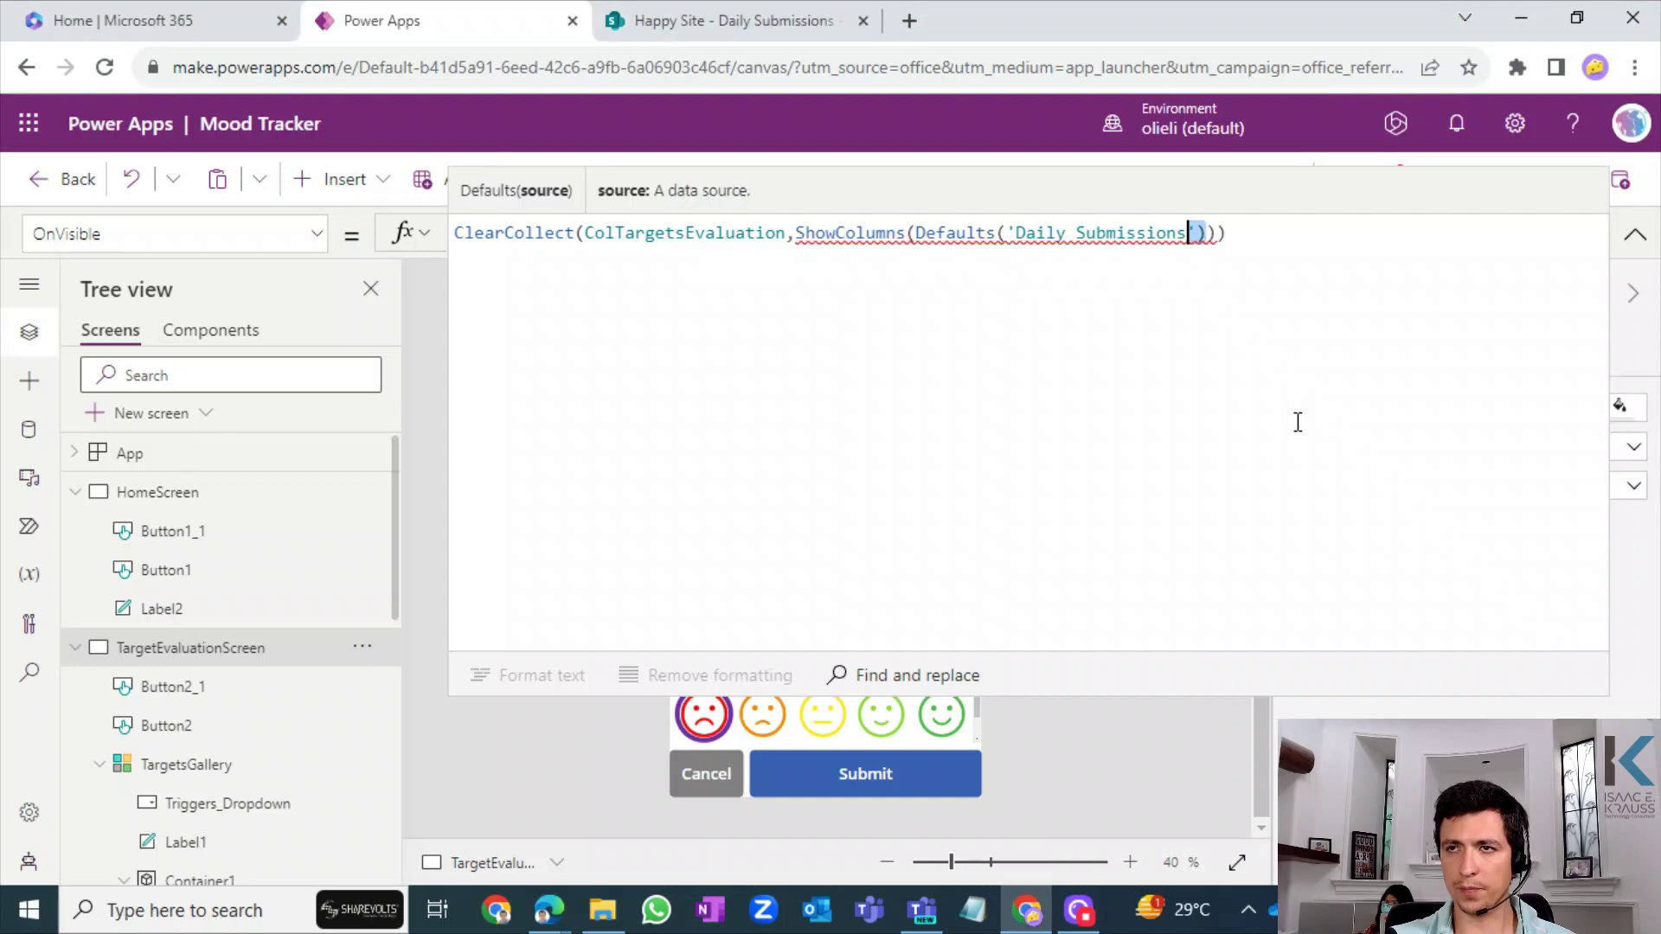
key(Right)
key(Right)
key(Right)
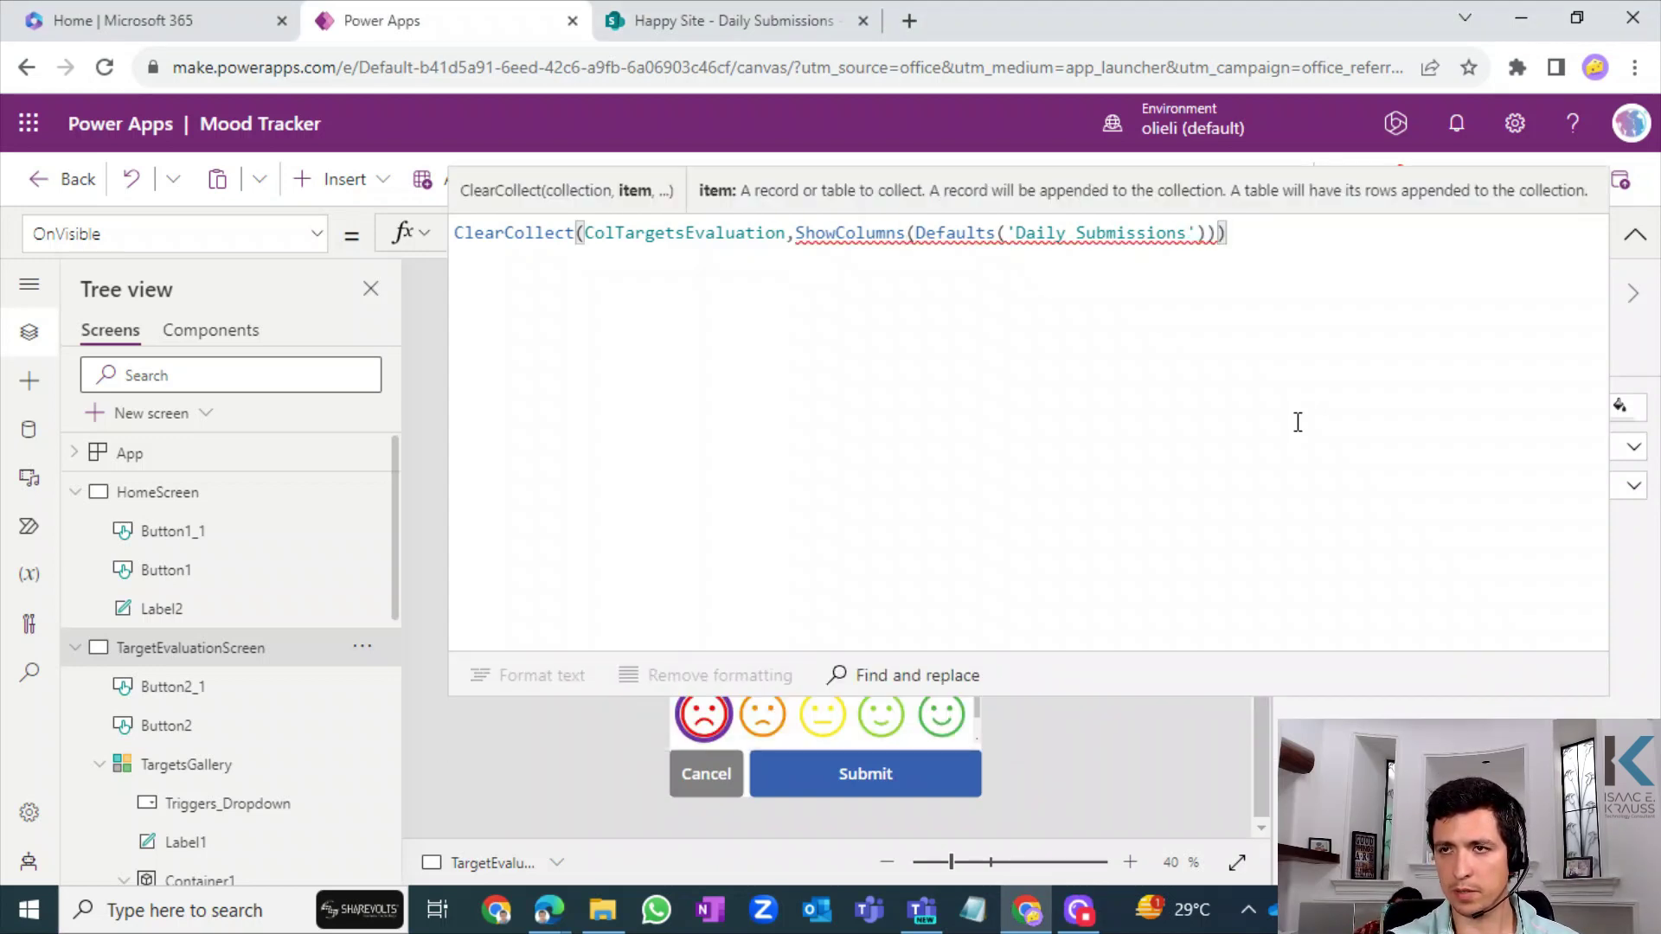
key(Left)
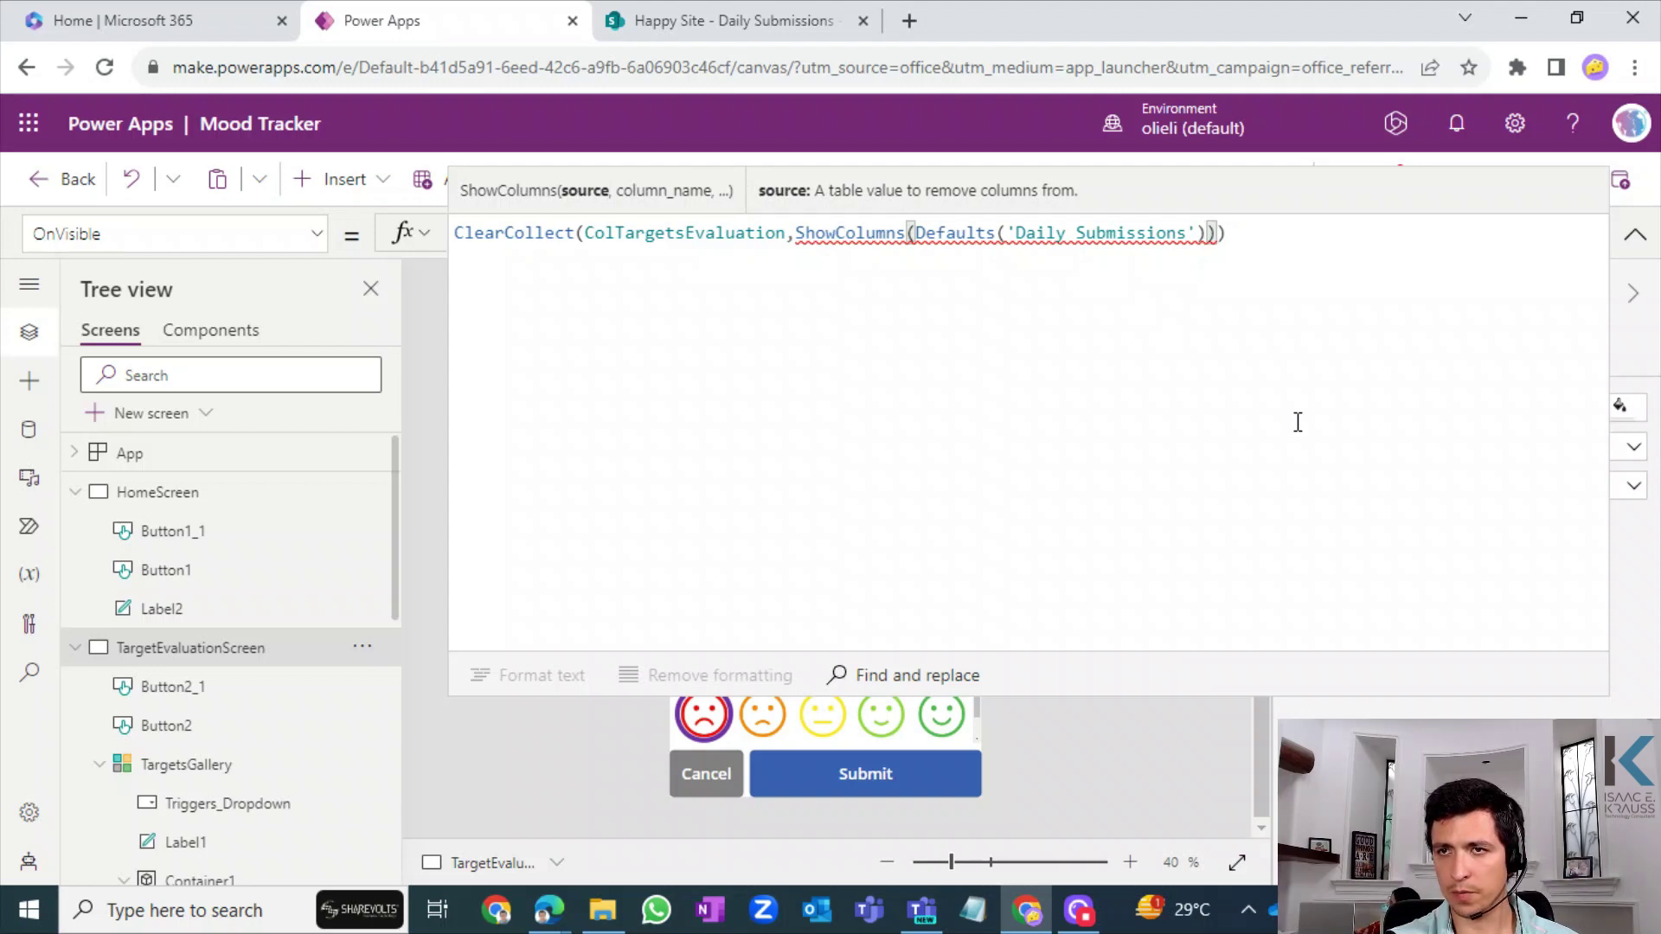
text(,)
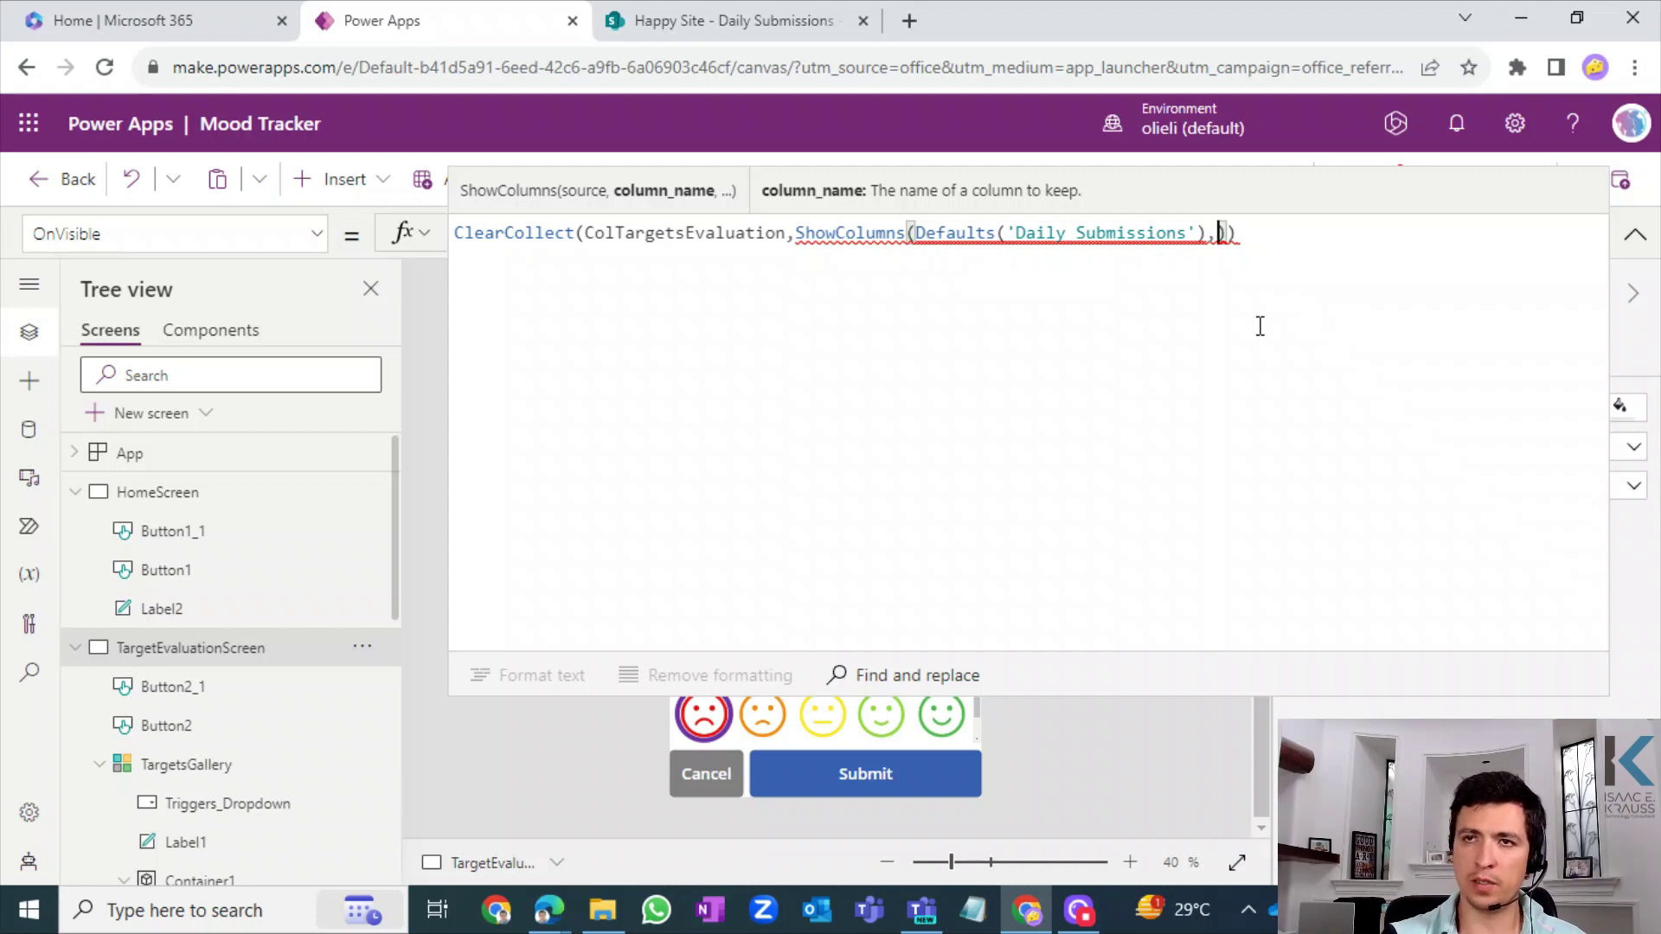
- Check the column names in the SharePoint Daily Submissions list and add "Target" in double quotes as the column ShowColumns keeps
click(722, 21)
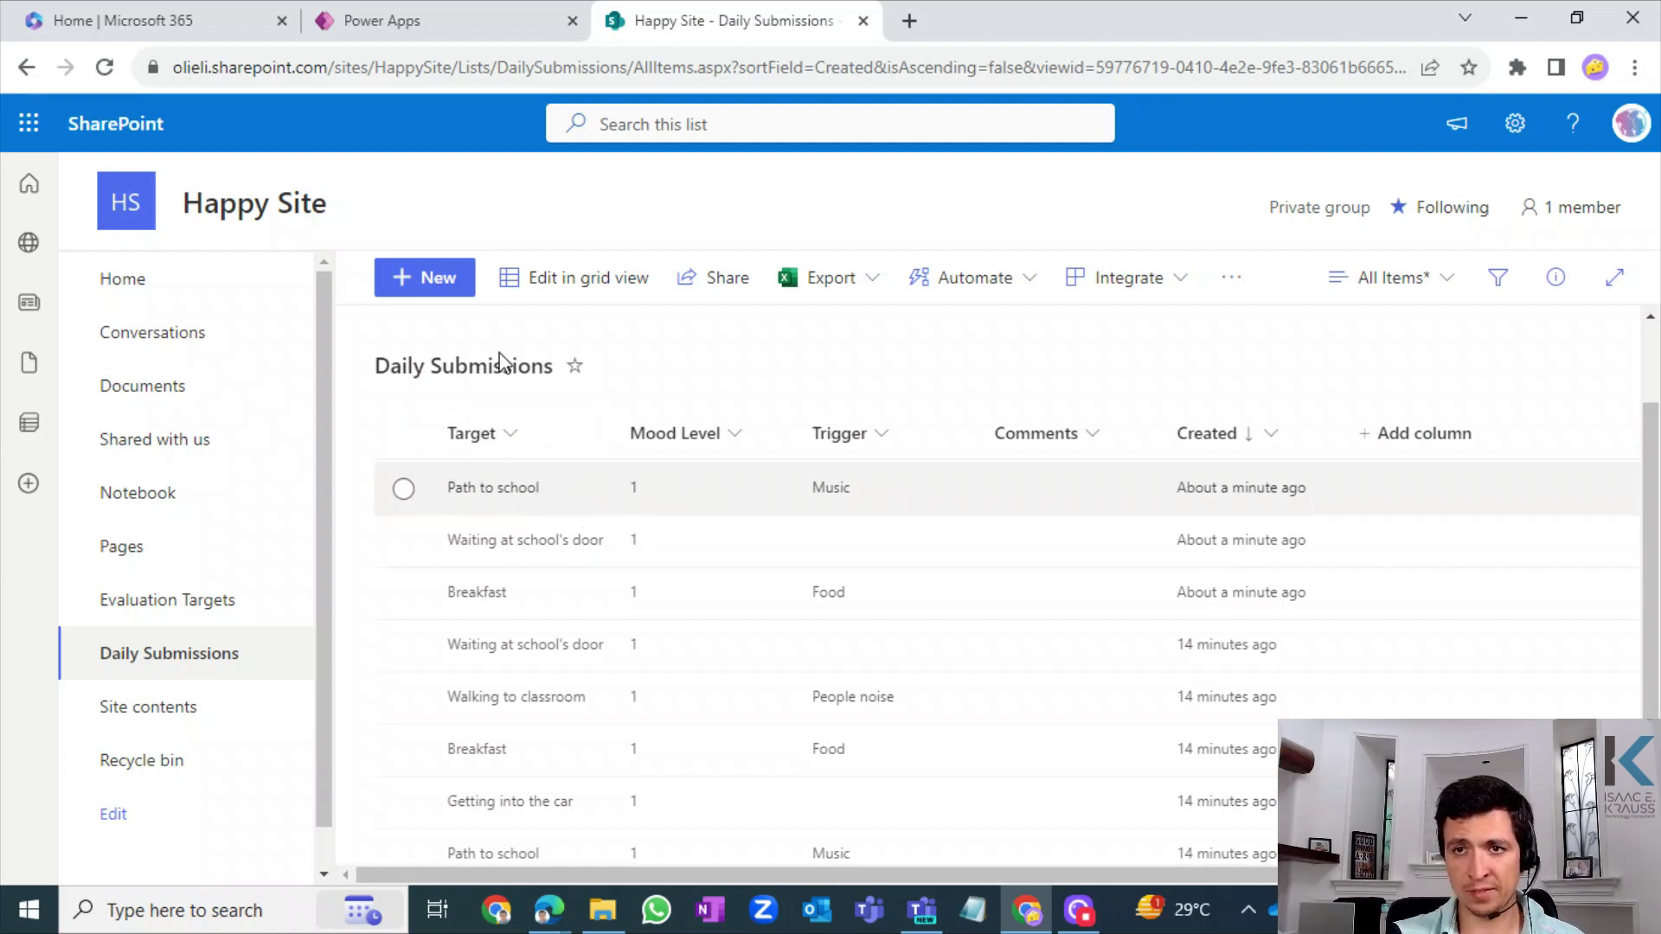
click(424, 12)
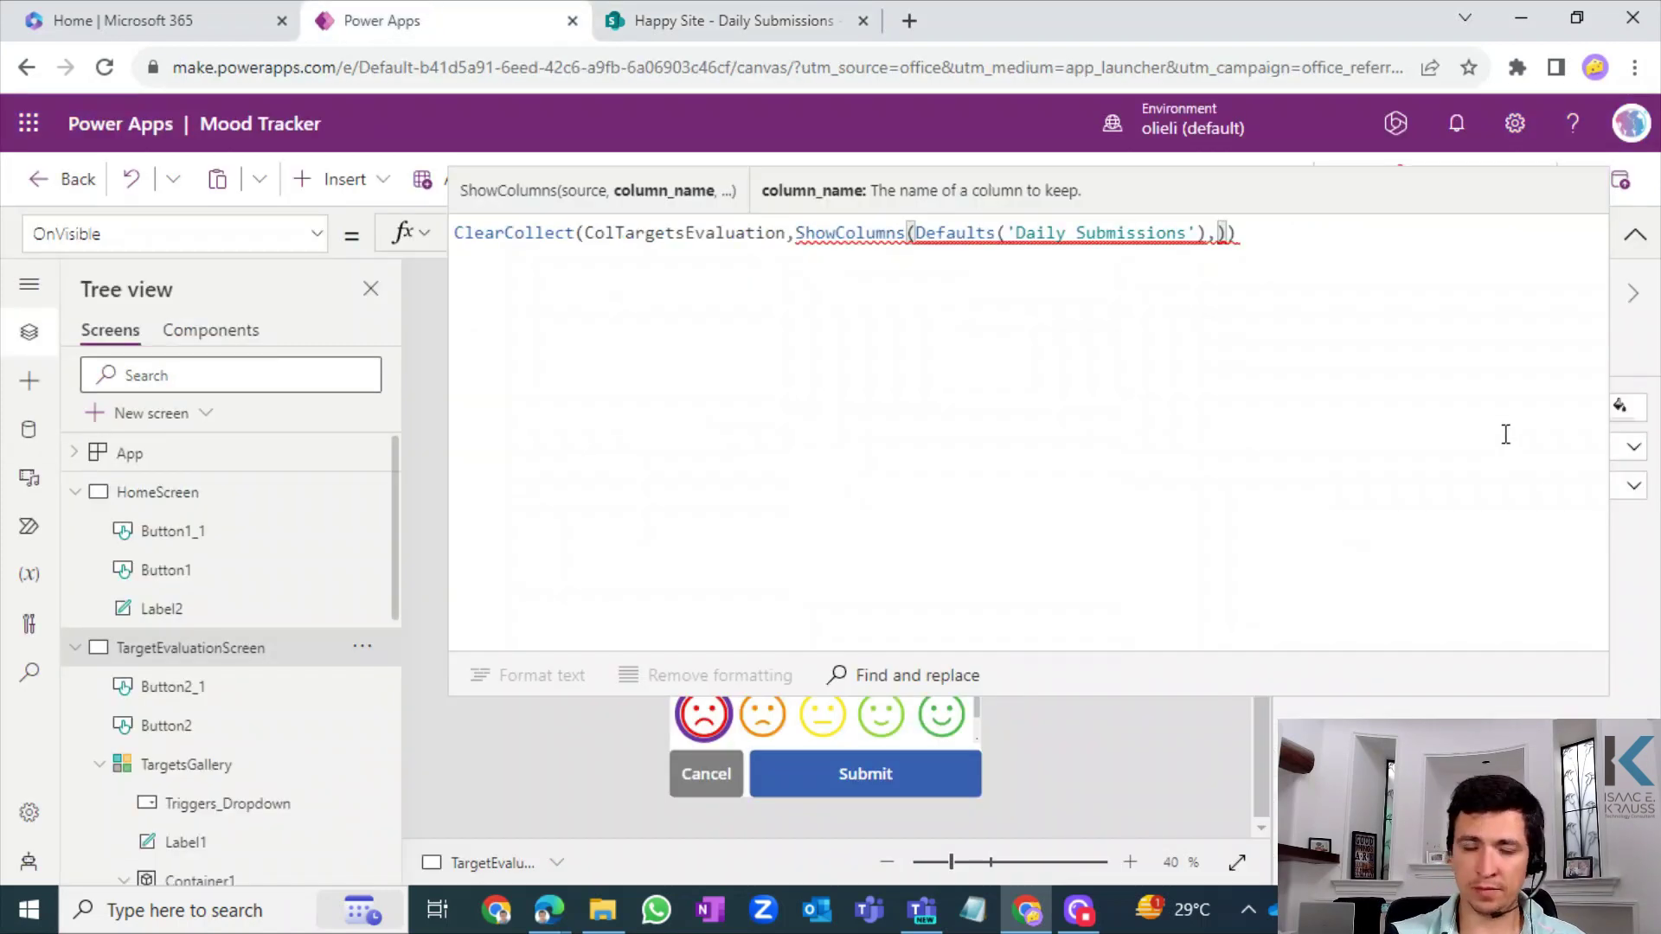
text(Target)
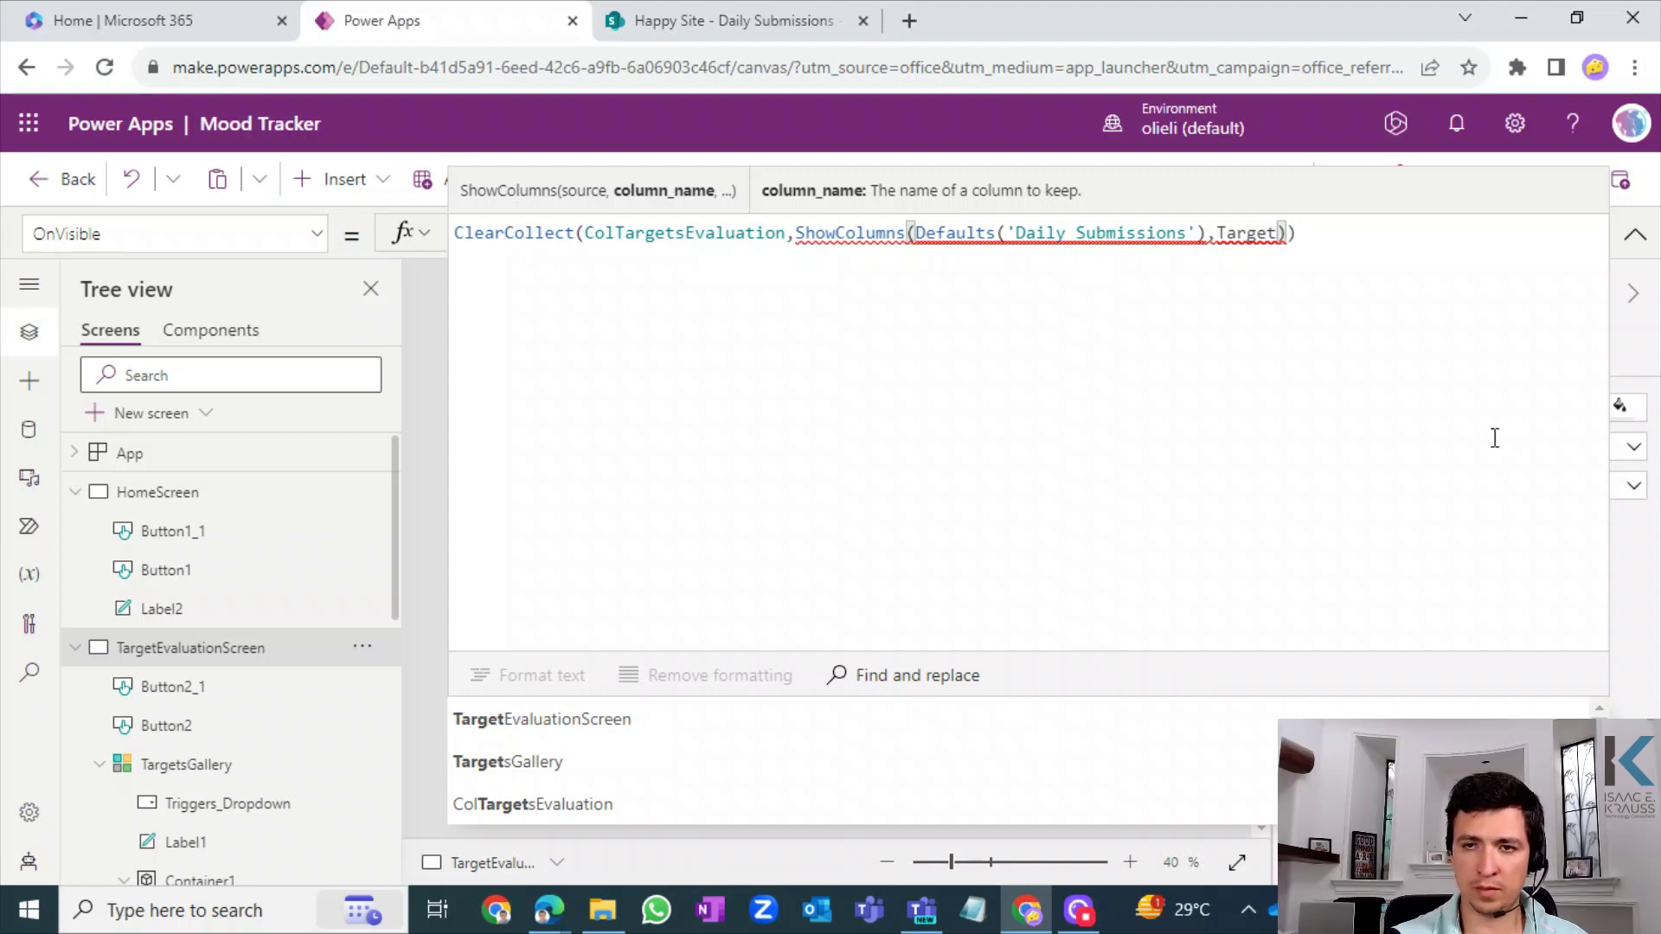
text(")
key(Left)
key(Left)
key(Left)
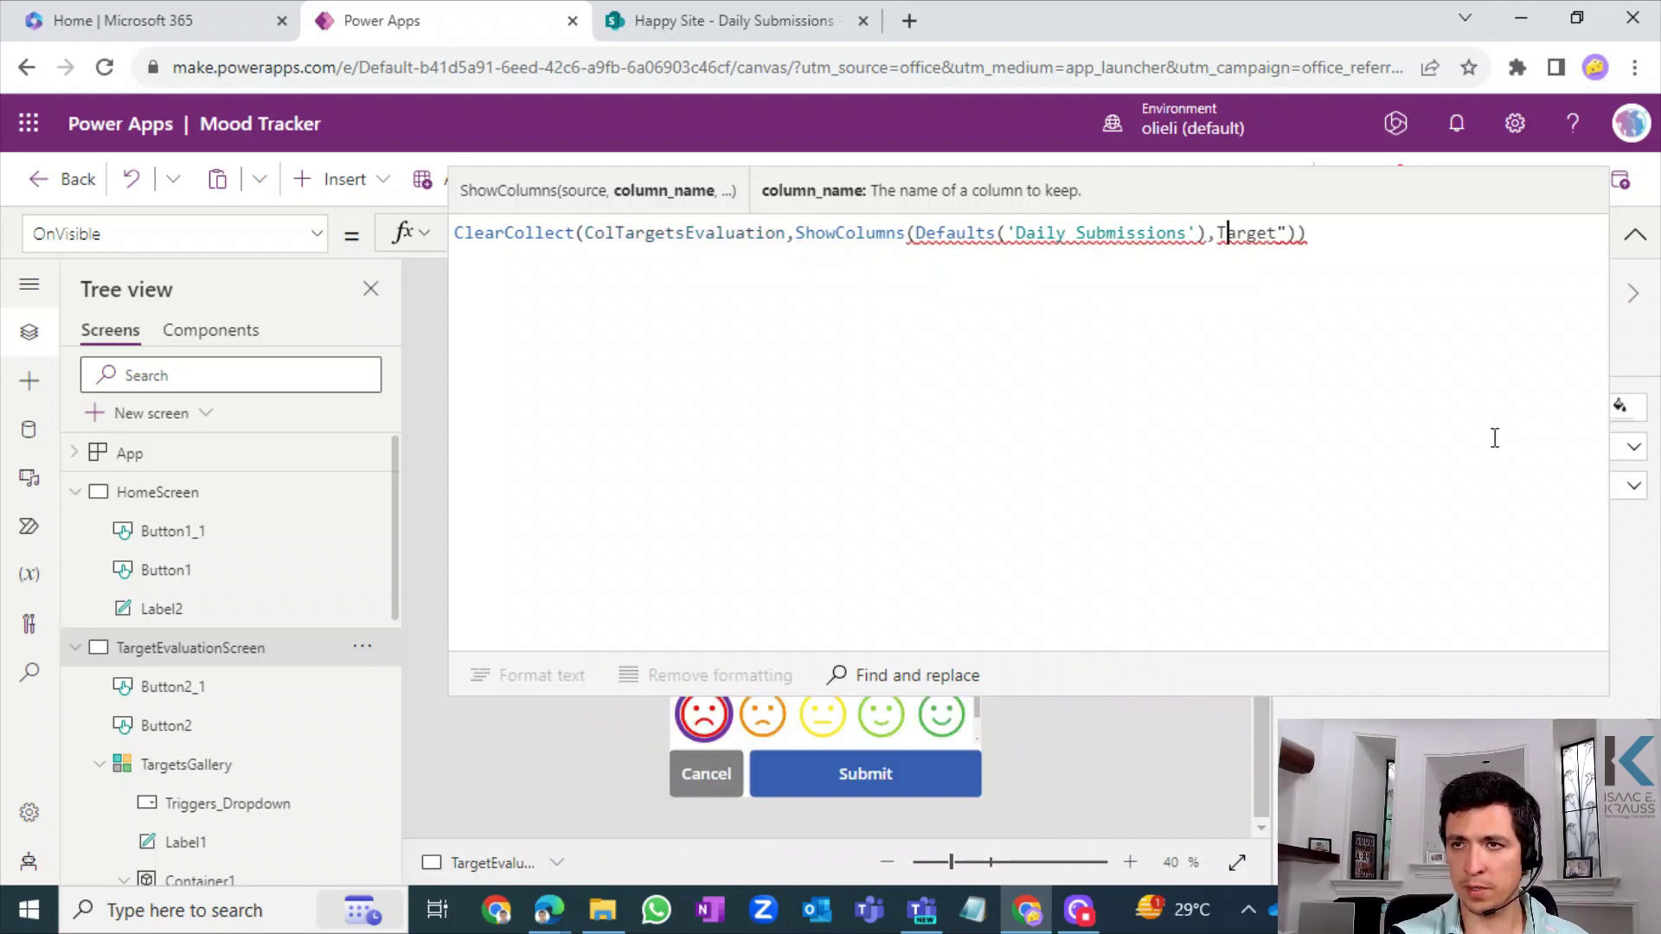
key(Left)
text(")
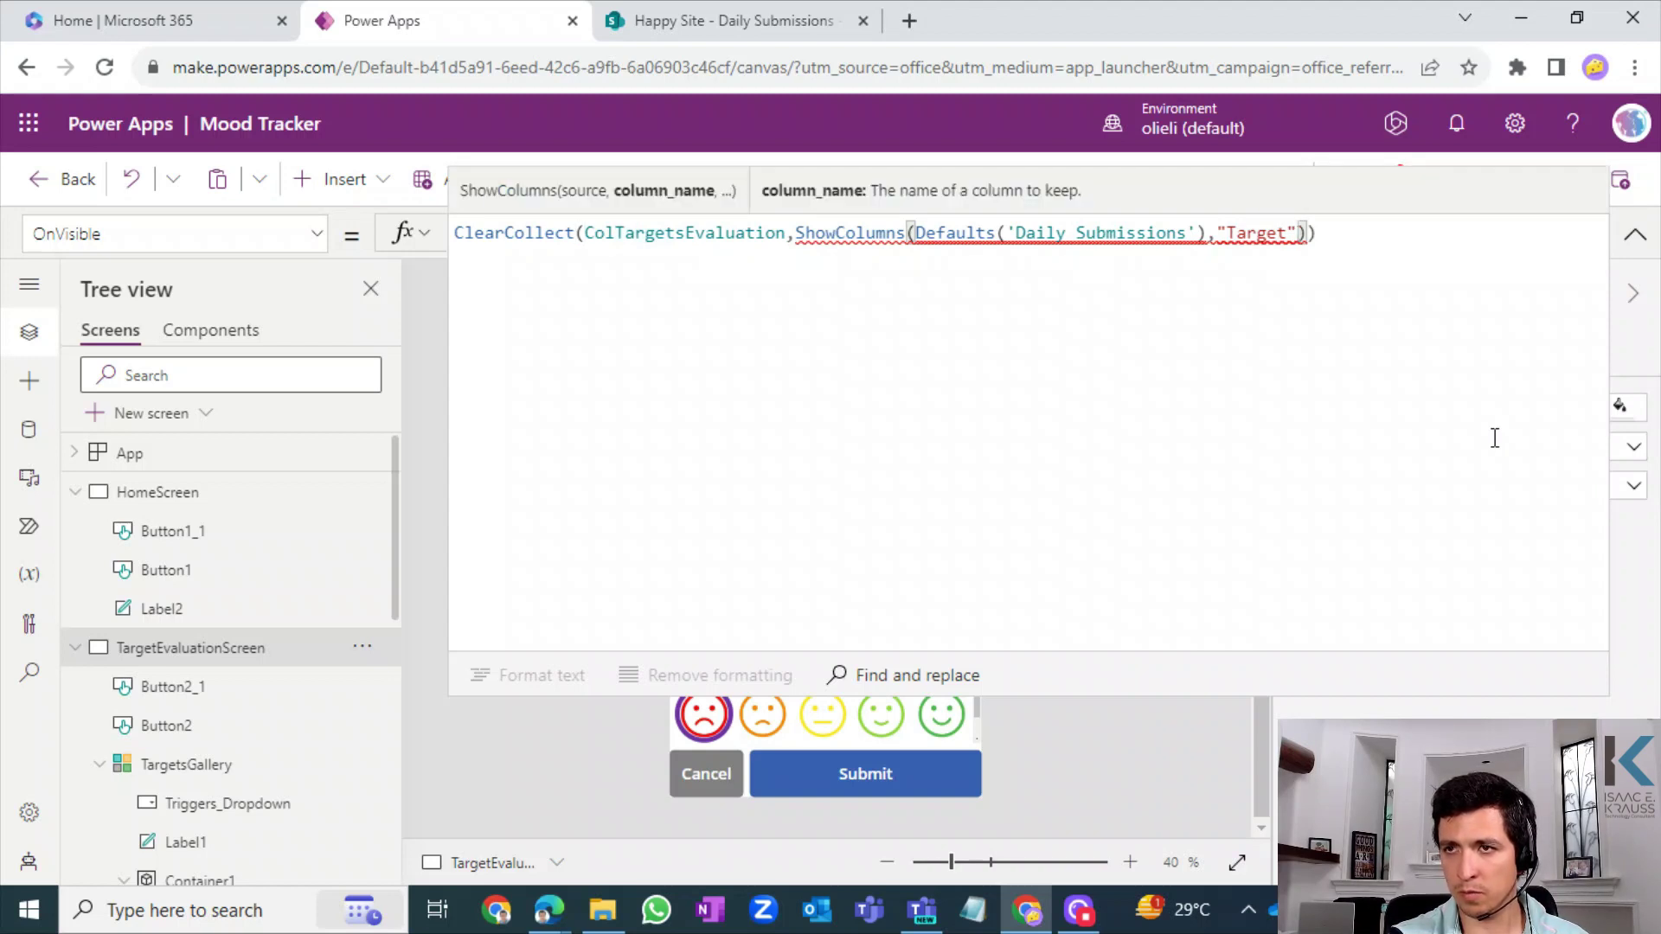
- Wrap Defaults('Daily Submissions') in square brackets so ShowColumns receives a table as its source
key(Left)
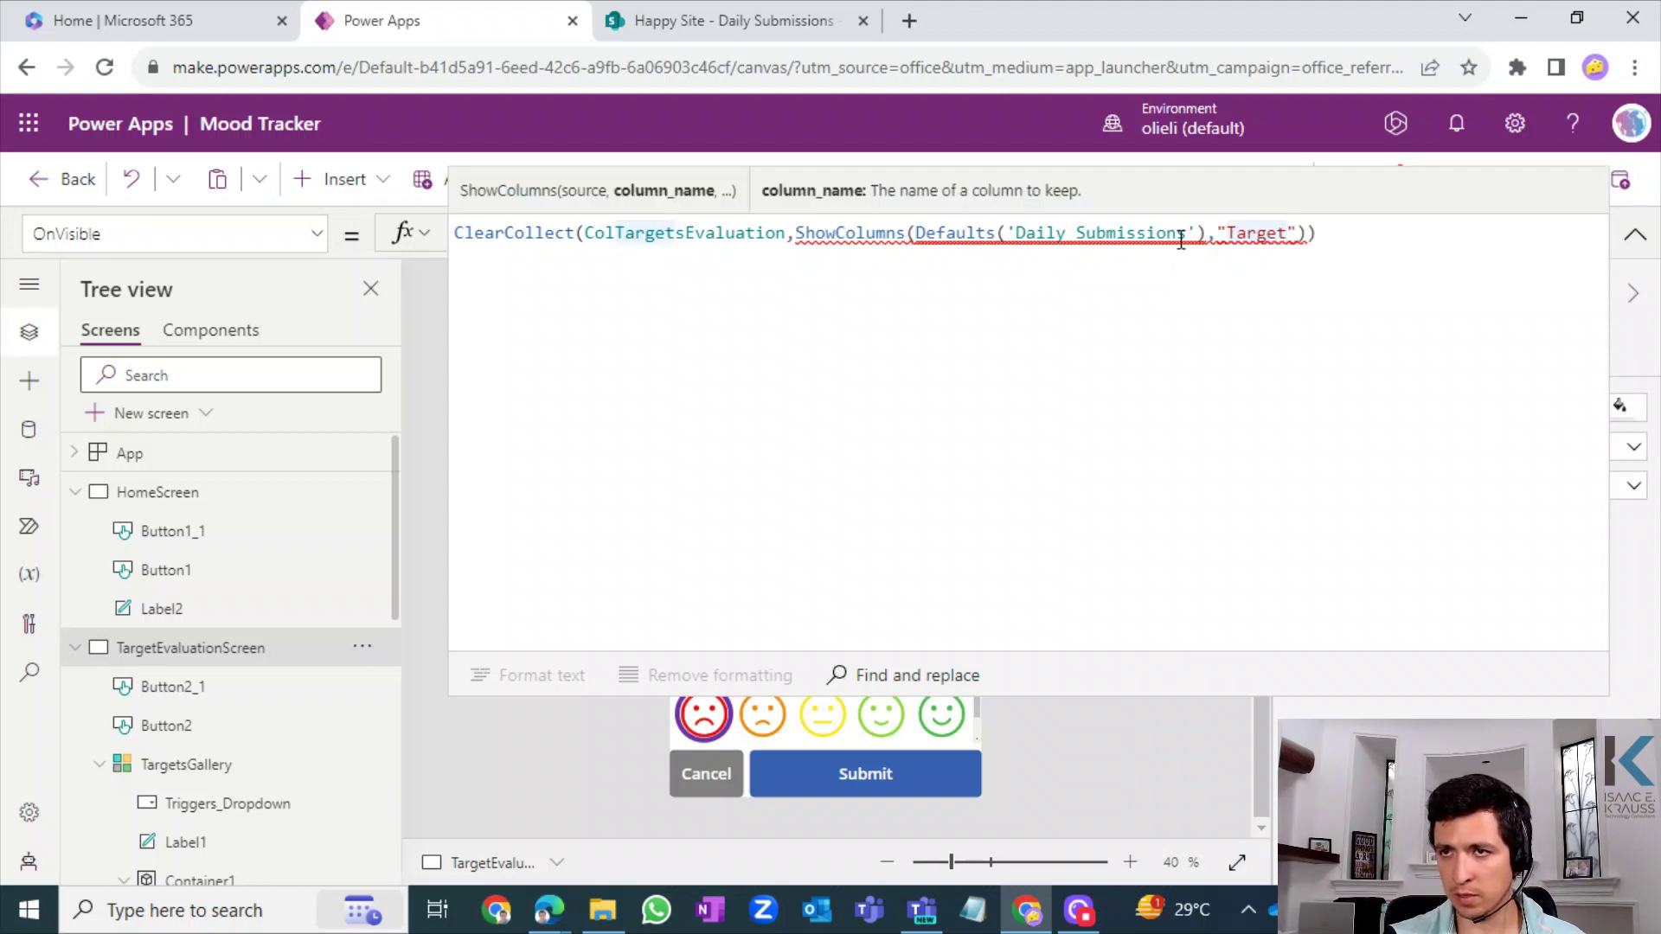
mouse_move(1182, 230)
click(912, 232)
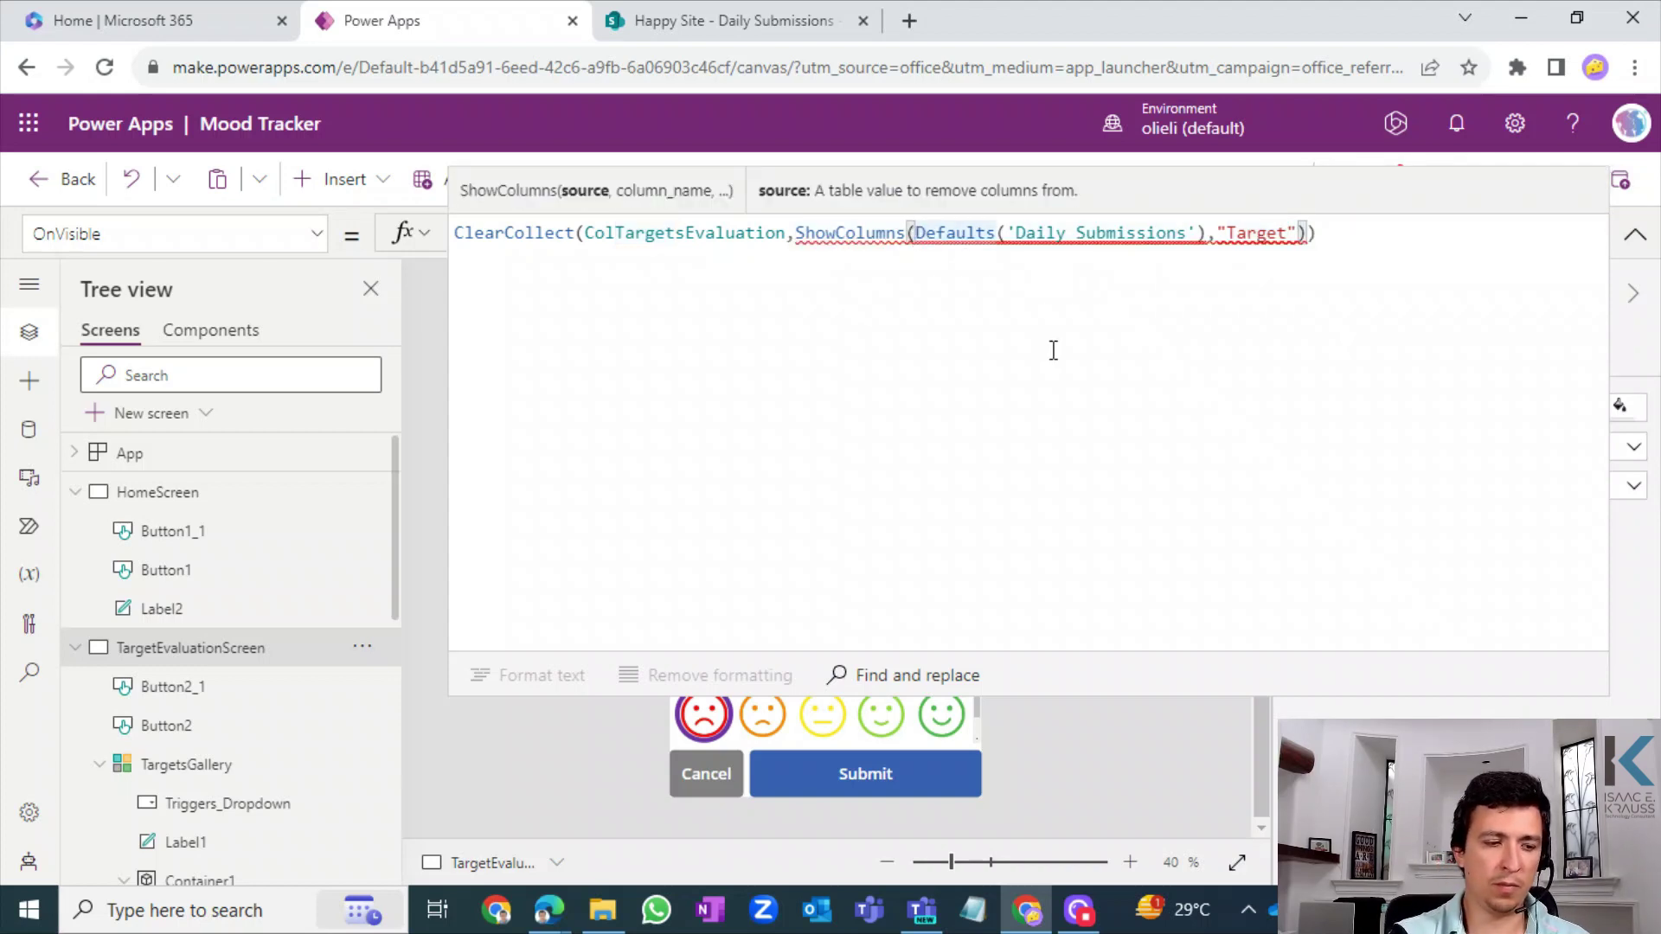
text([)
key(Right)
key(Right)
key(Right)
key(Right)
key(Right)
key(Right)
key(Right)
key(Right)
key(Right)
key(Right)
key(Right)
key(Right)
key(Right)
key(Right)
key(Right)
key(Right)
key(Right)
key(Right)
key(Right)
key(Right)
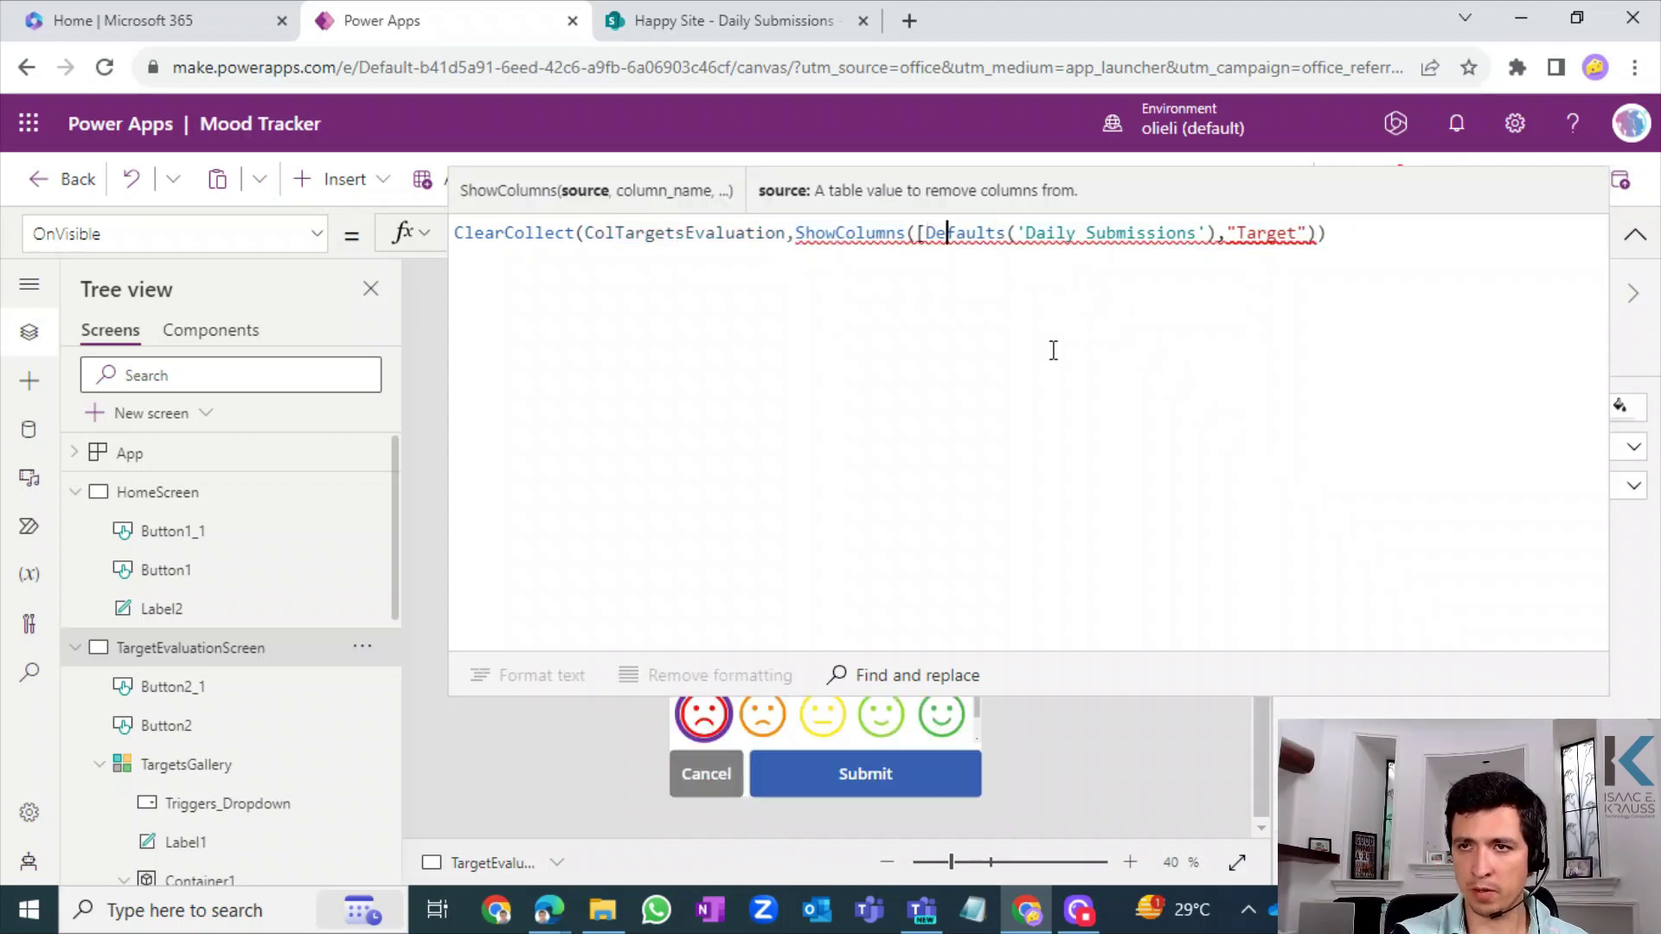
key(Right)
key(Right)
key(Right)
key(Right)
key(Right)
key(Right)
key(Right)
text(])
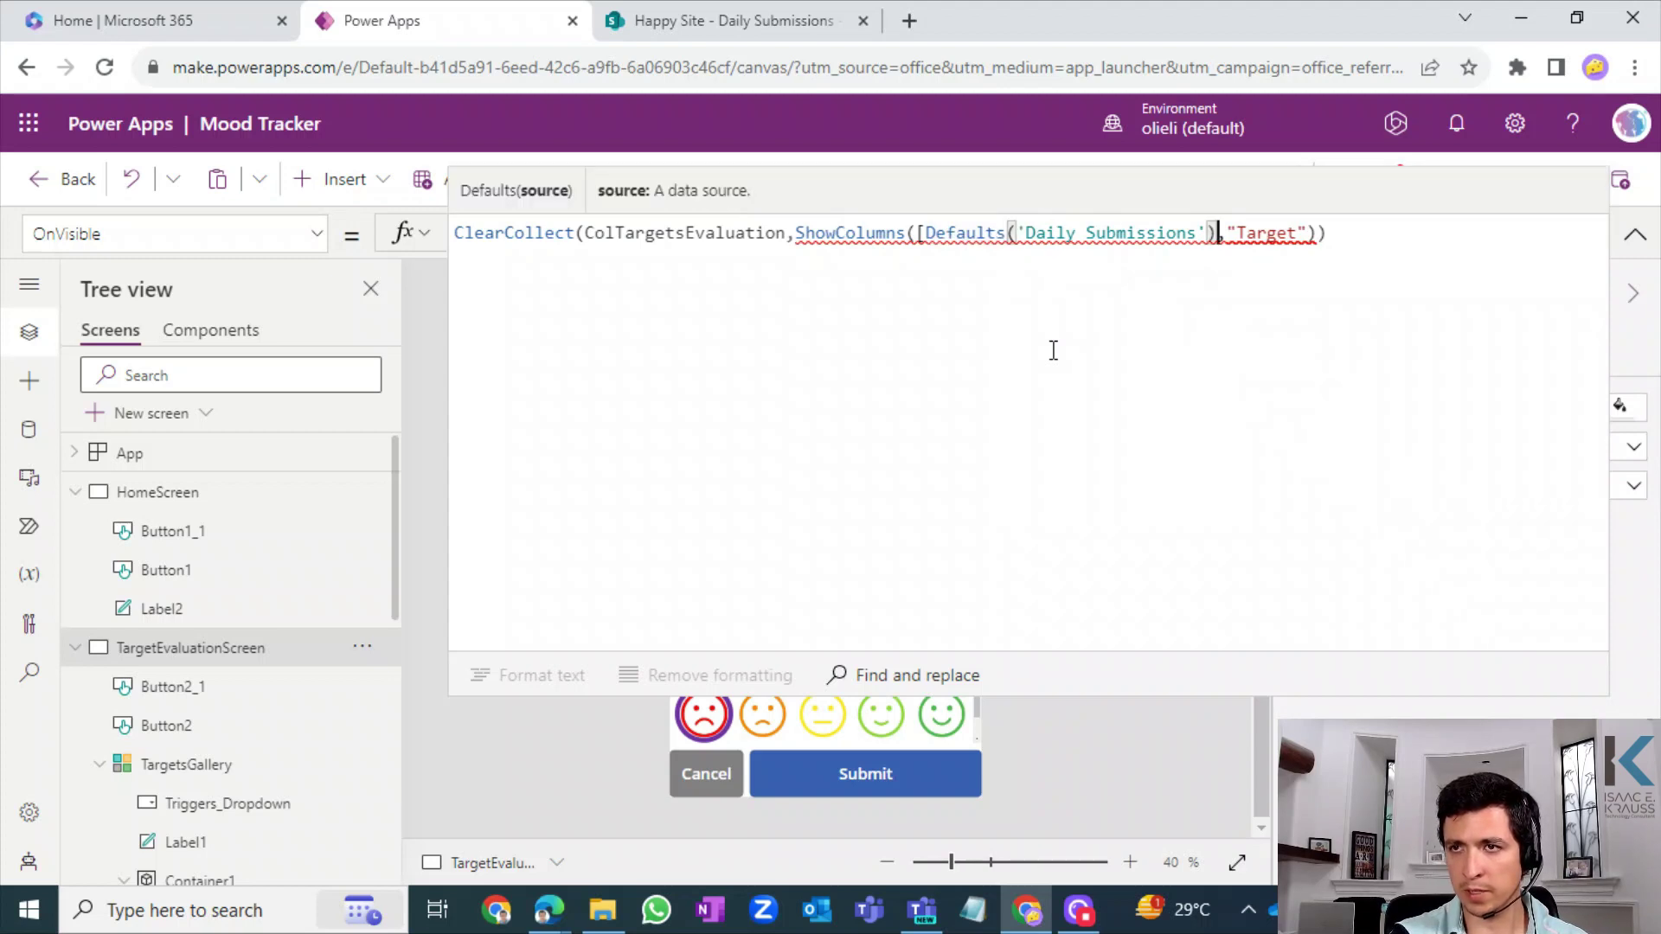
- Highlight the bracketed Defaults('Daily Submissions') expression in the formula to examine its data type
key(Left)
key(Left)
key(Left)
key(Left)
key(Left)
key(Left)
key(Left)
key(Left)
key(Left)
key(Left)
key(Left)
key(Left)
key(Left)
key(Left)
key(Left)
key(Left)
key(Left)
key(Left)
key(Left)
key(Left)
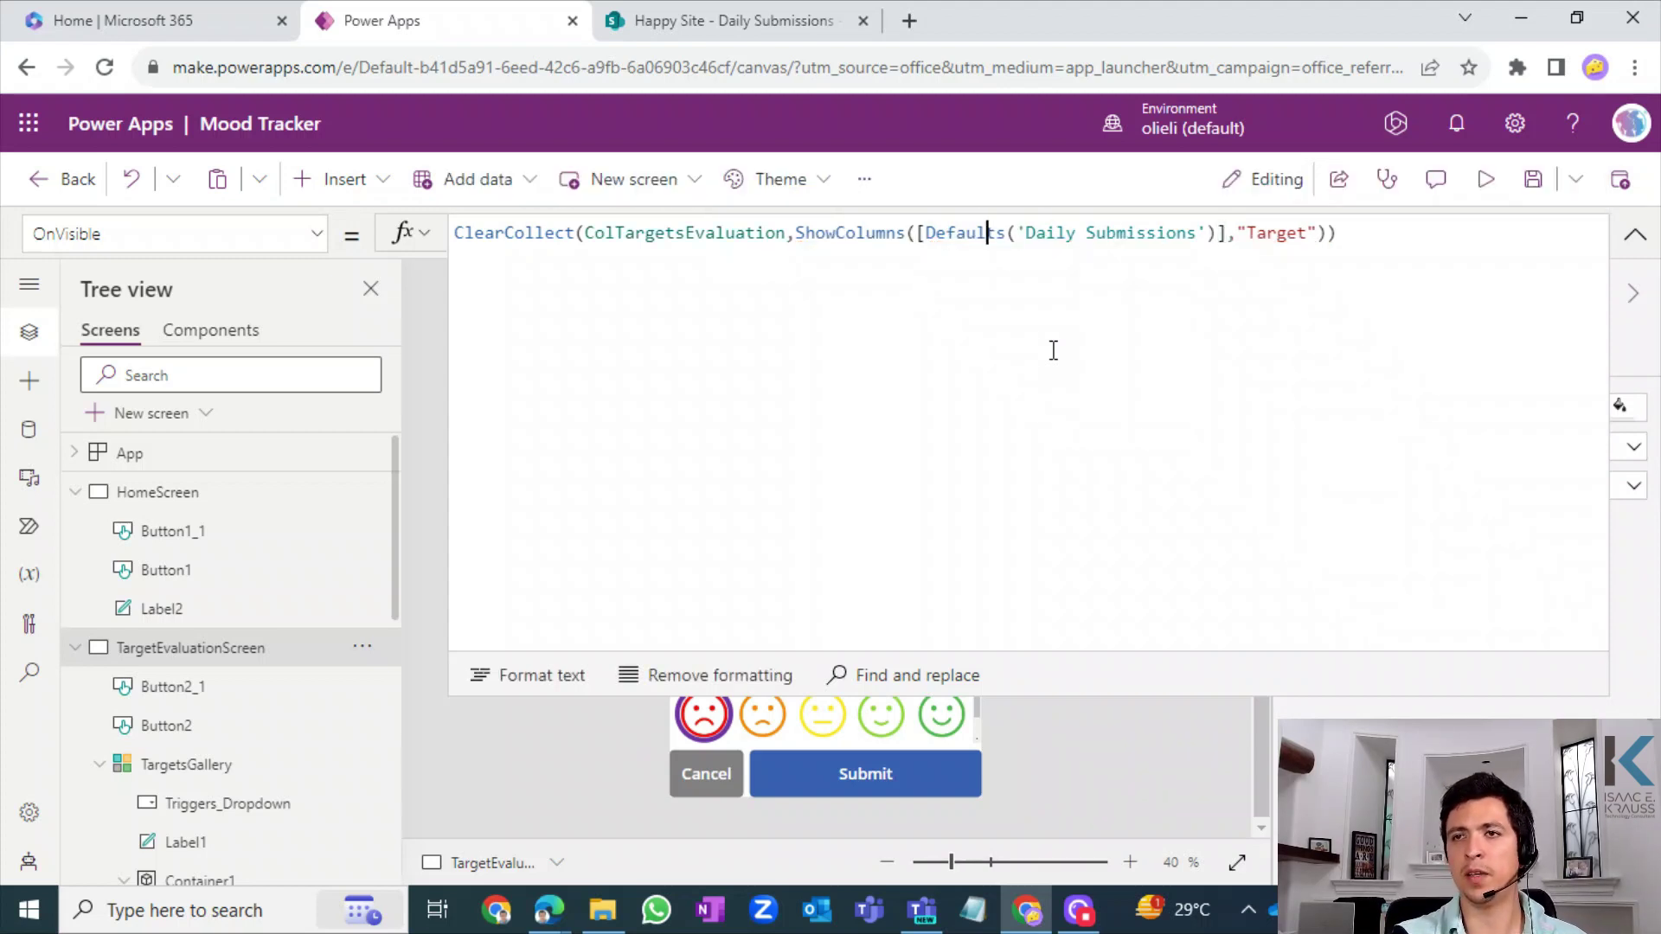
key(shift+Right)
key(shift+Right)
key(shift+Right)
key(shift+Right)
key(shift+Right)
key(shift+Right)
key(shift+Right)
key(shift+Right)
key(shift+Right)
key(shift+Right)
key(shift+Right)
key(shift+Right)
key(shift+Right)
key(shift+Right)
key(shift+Right)
key(shift+Right)
key(shift+Right)
key(shift+Right)
key(shift+Right)
key(shift+Right)
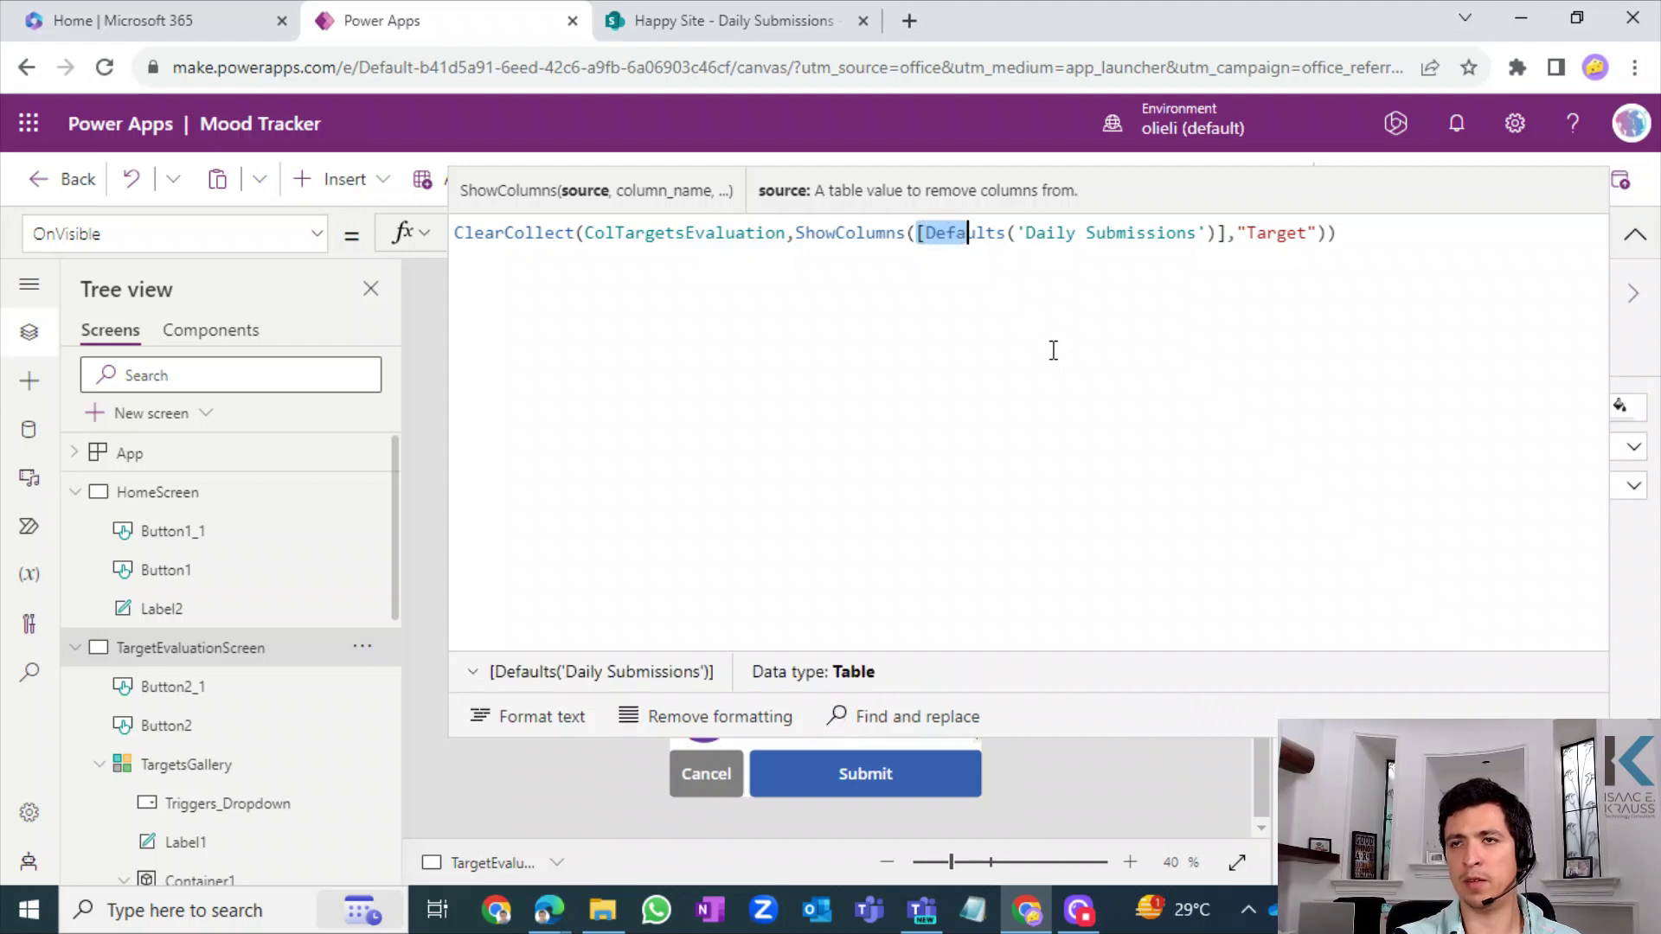
key(shift+Left)
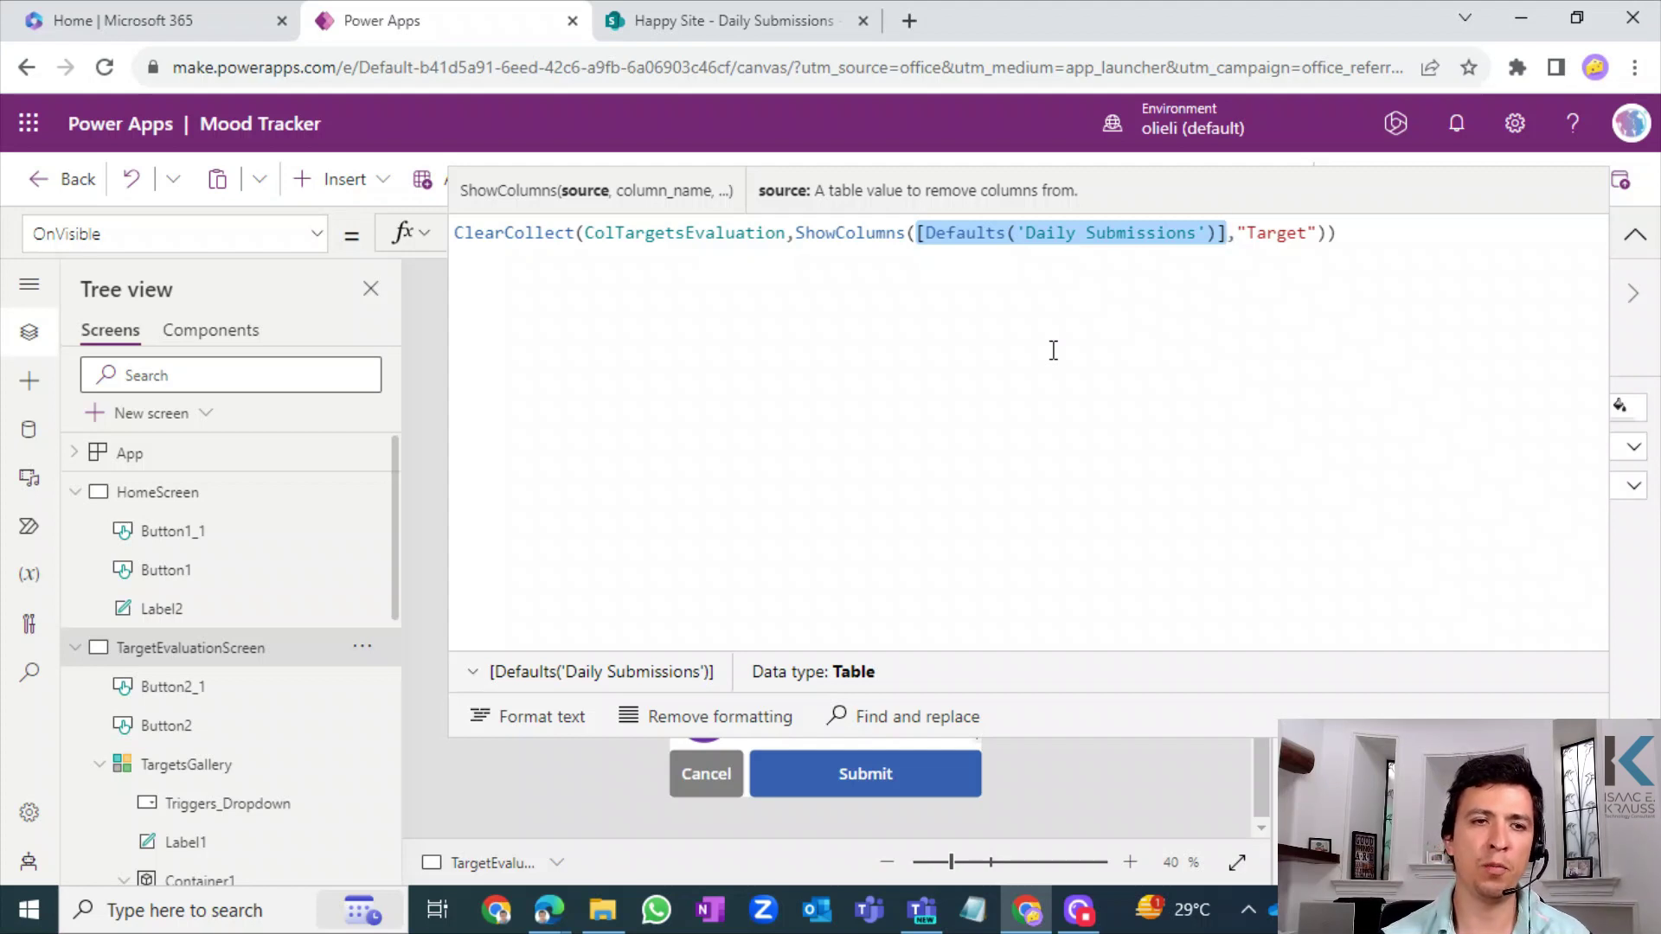
key(Right)
key(Left)
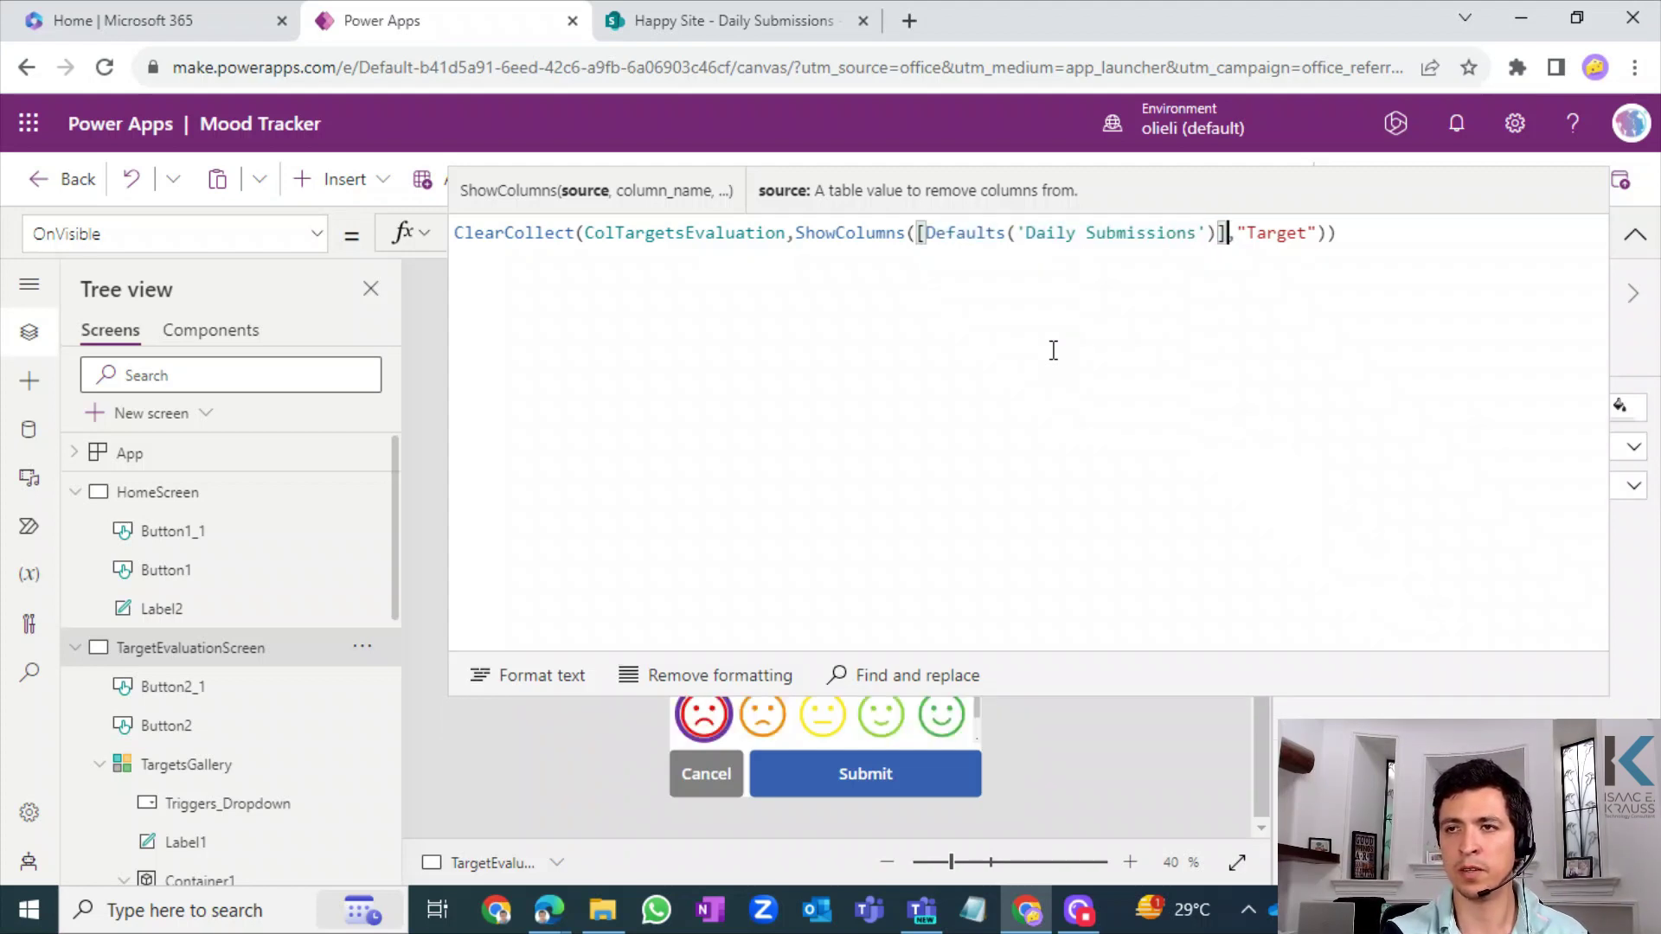
key(shift+Left)
key(shift+Left)
key(shift+Left)
key(shift+Left)
key(shift+Left)
key(shift+Left)
key(shift+Left)
key(shift+Left)
key(shift+Left)
key(shift+Left)
key(shift+Left)
key(shift+Left)
key(shift+Left)
key(shift+Left)
key(shift+Left)
key(shift+Left)
key(shift+Left)
key(shift+Left)
key(shift+Left)
key(shift+Left)
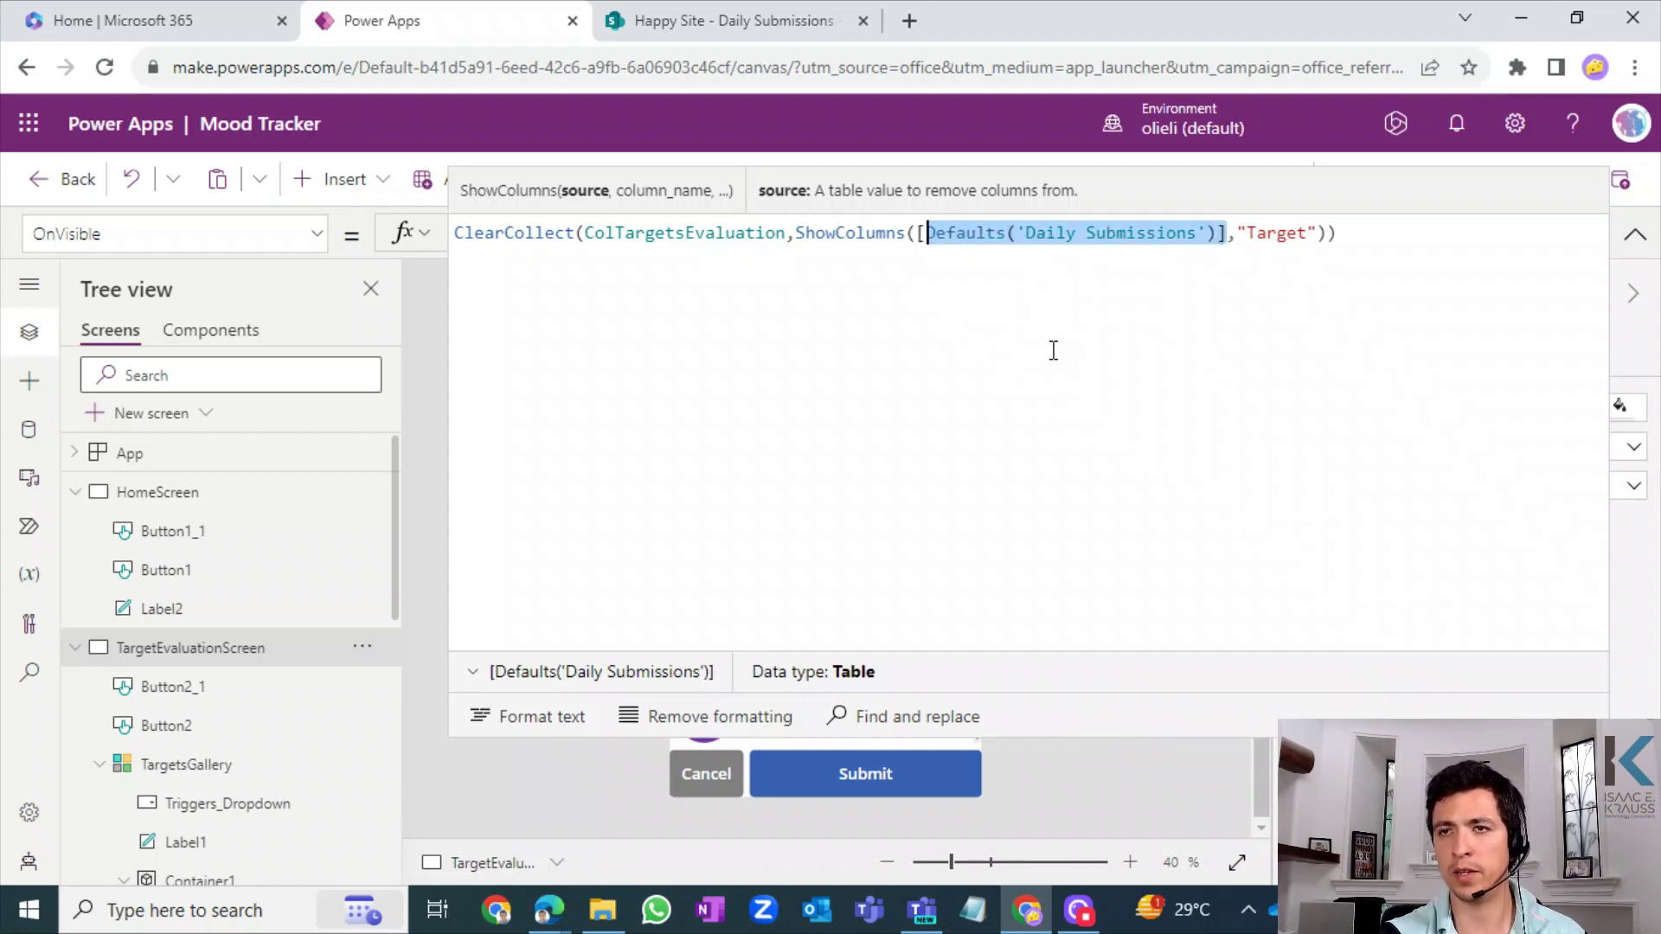
key(shift+Left)
key(Left)
key(Right)
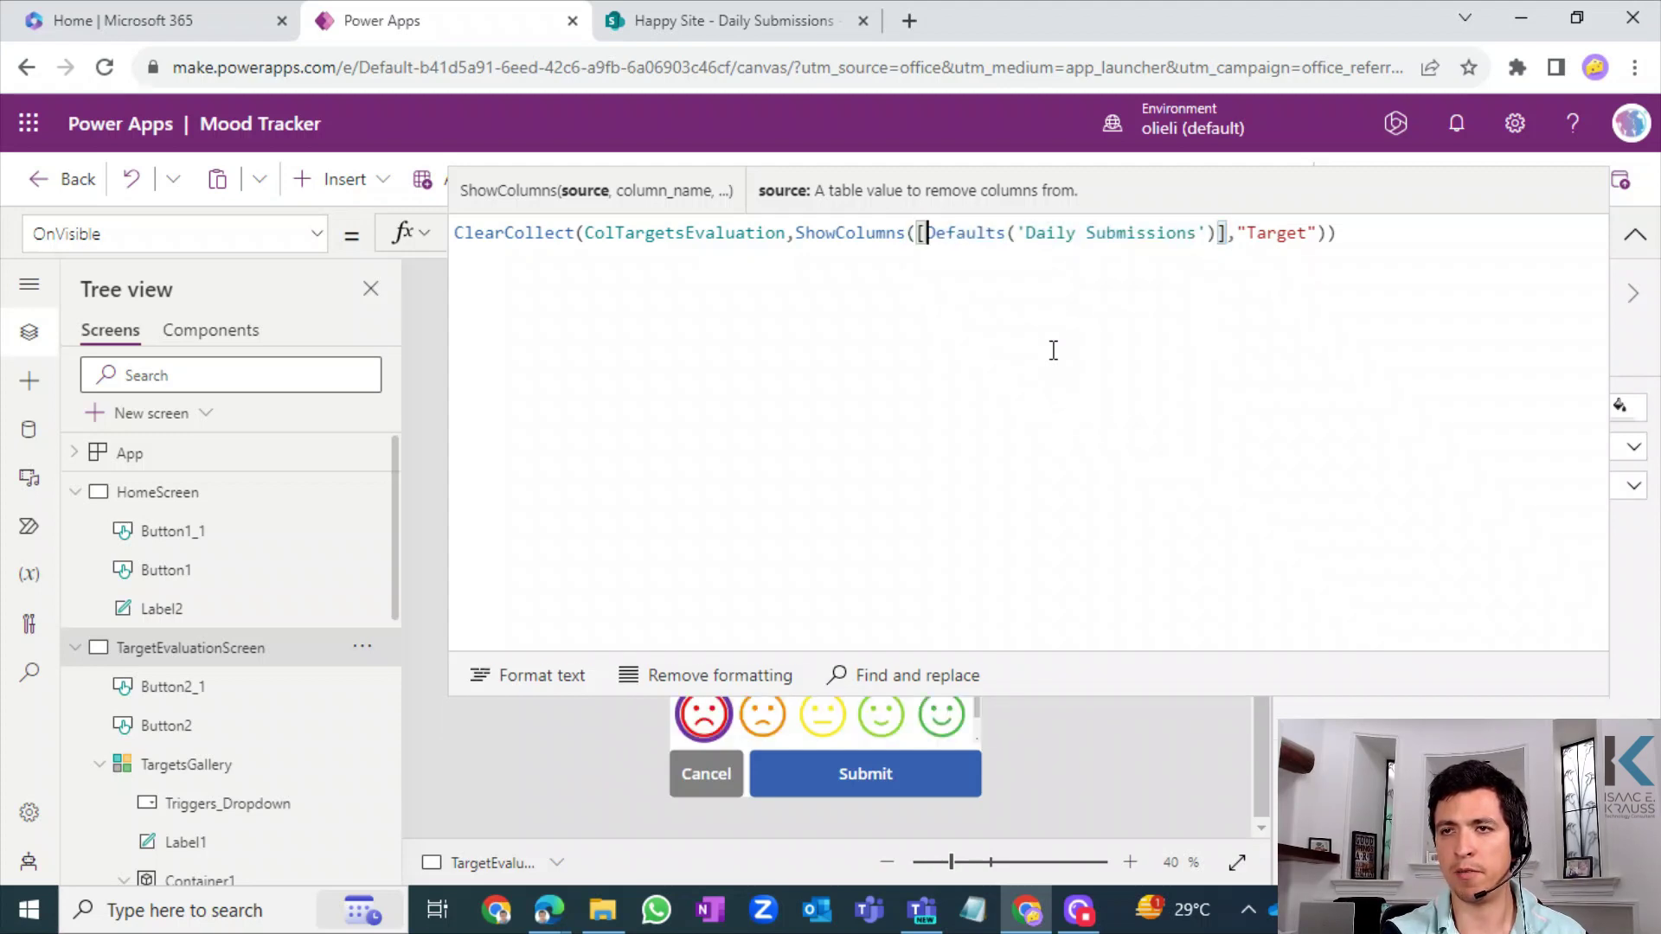
- Check the Daily Submissions list's columns and add "MoodLevel" after "Target" as the second column ShowColumns keeps
key(Right)
key(Right)
key(Right)
key(Right)
key(Right)
key(Right)
key(Right)
key(Right)
key(Right)
key(Right)
key(Right)
key(Right)
key(Right)
key(Right)
key(Right)
key(Right)
key(Right)
key(Right)
key(Right)
key(Right)
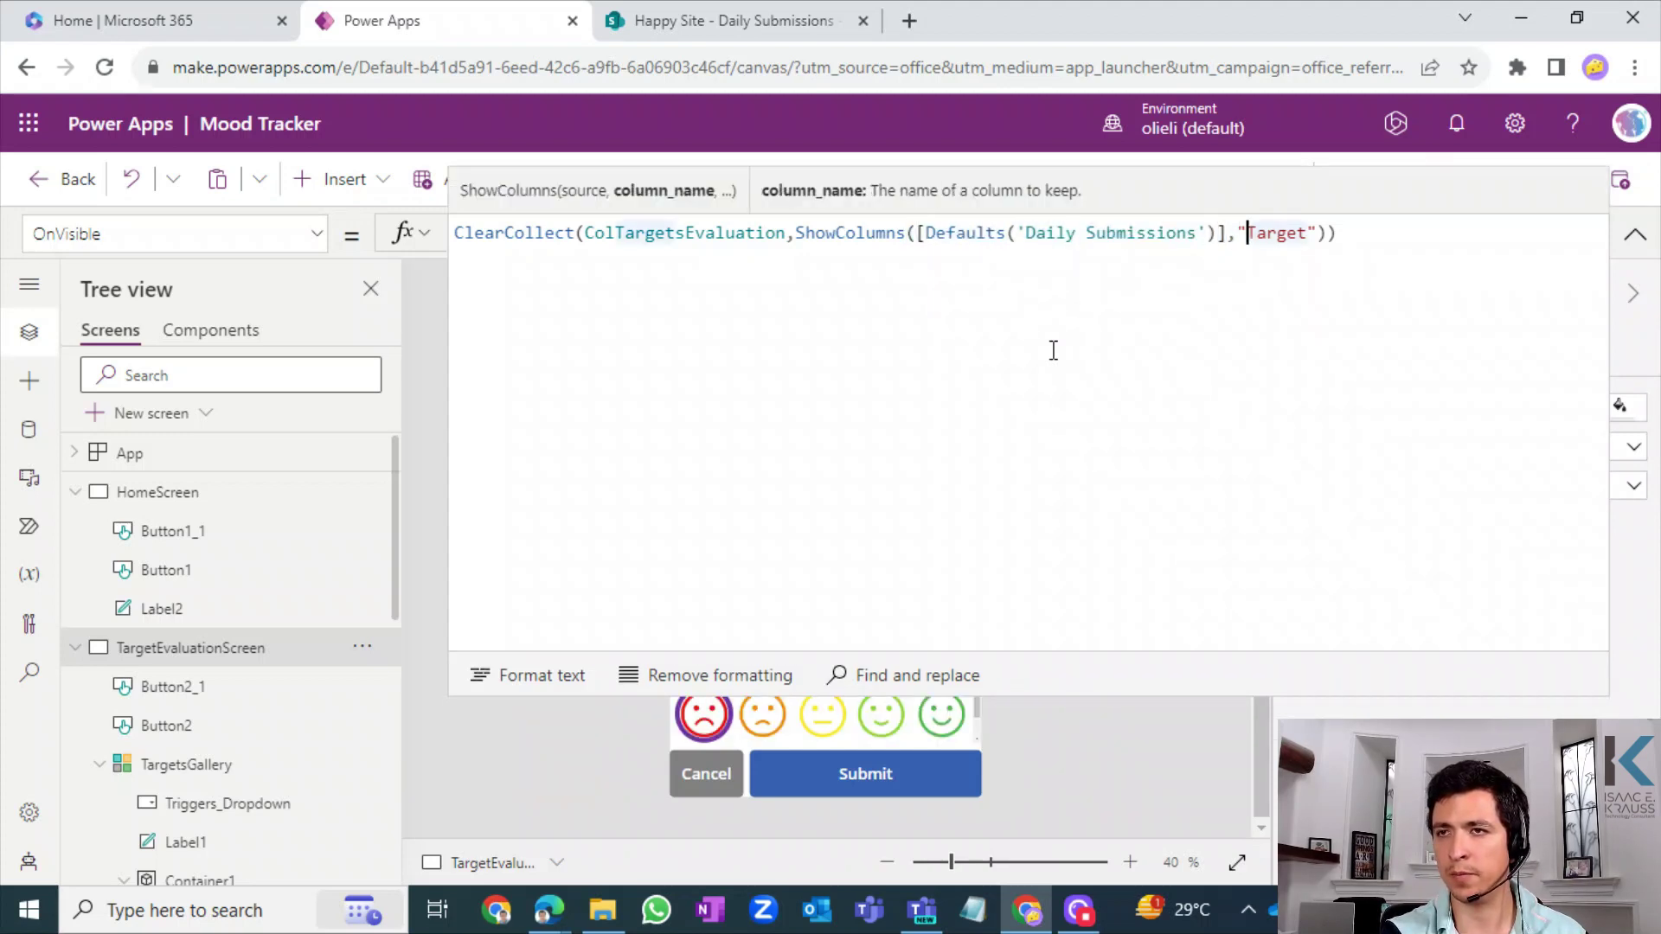
key(Right)
key(Right)
key(Right)
key(Right)
key(Right)
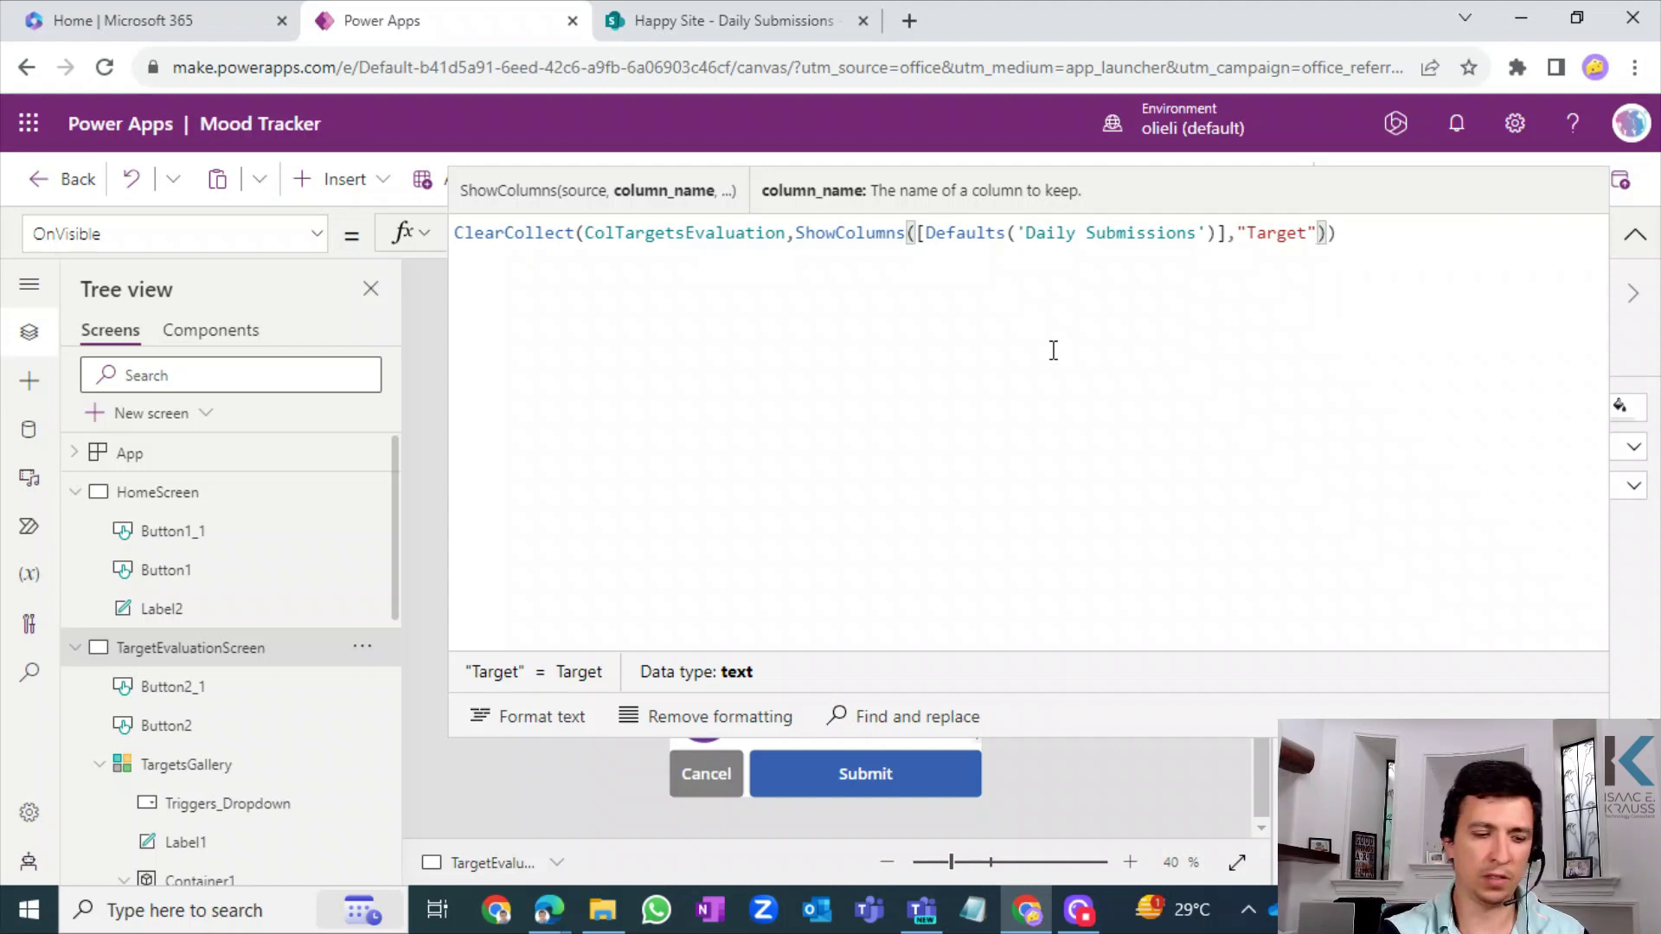
text(,)
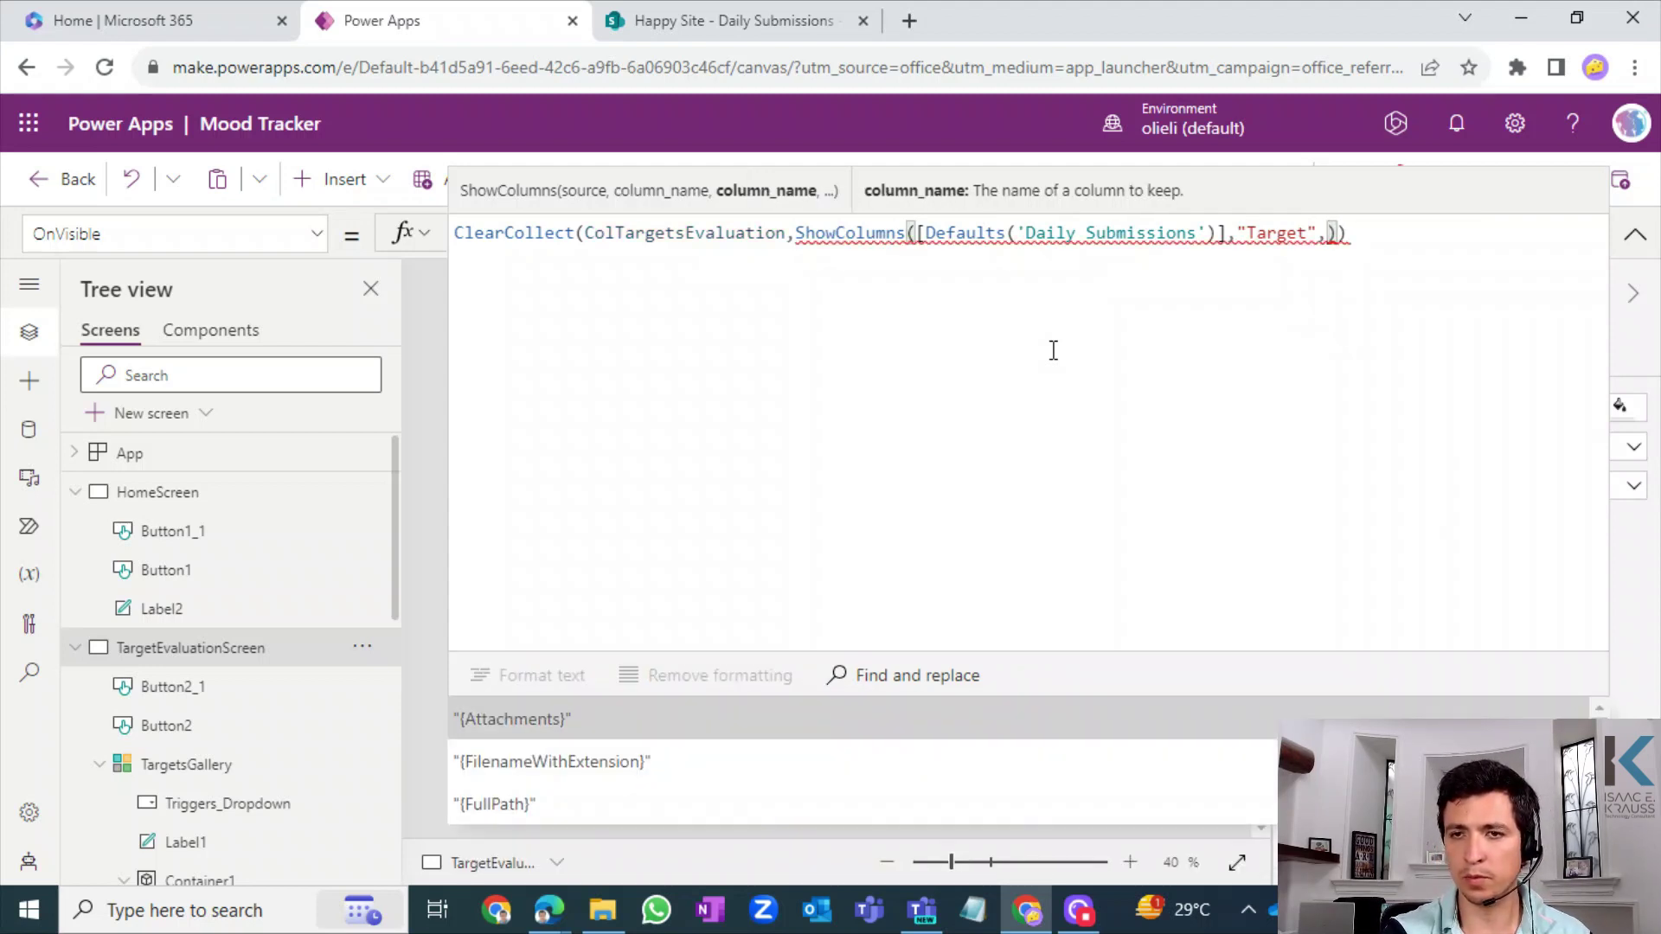
click(727, 21)
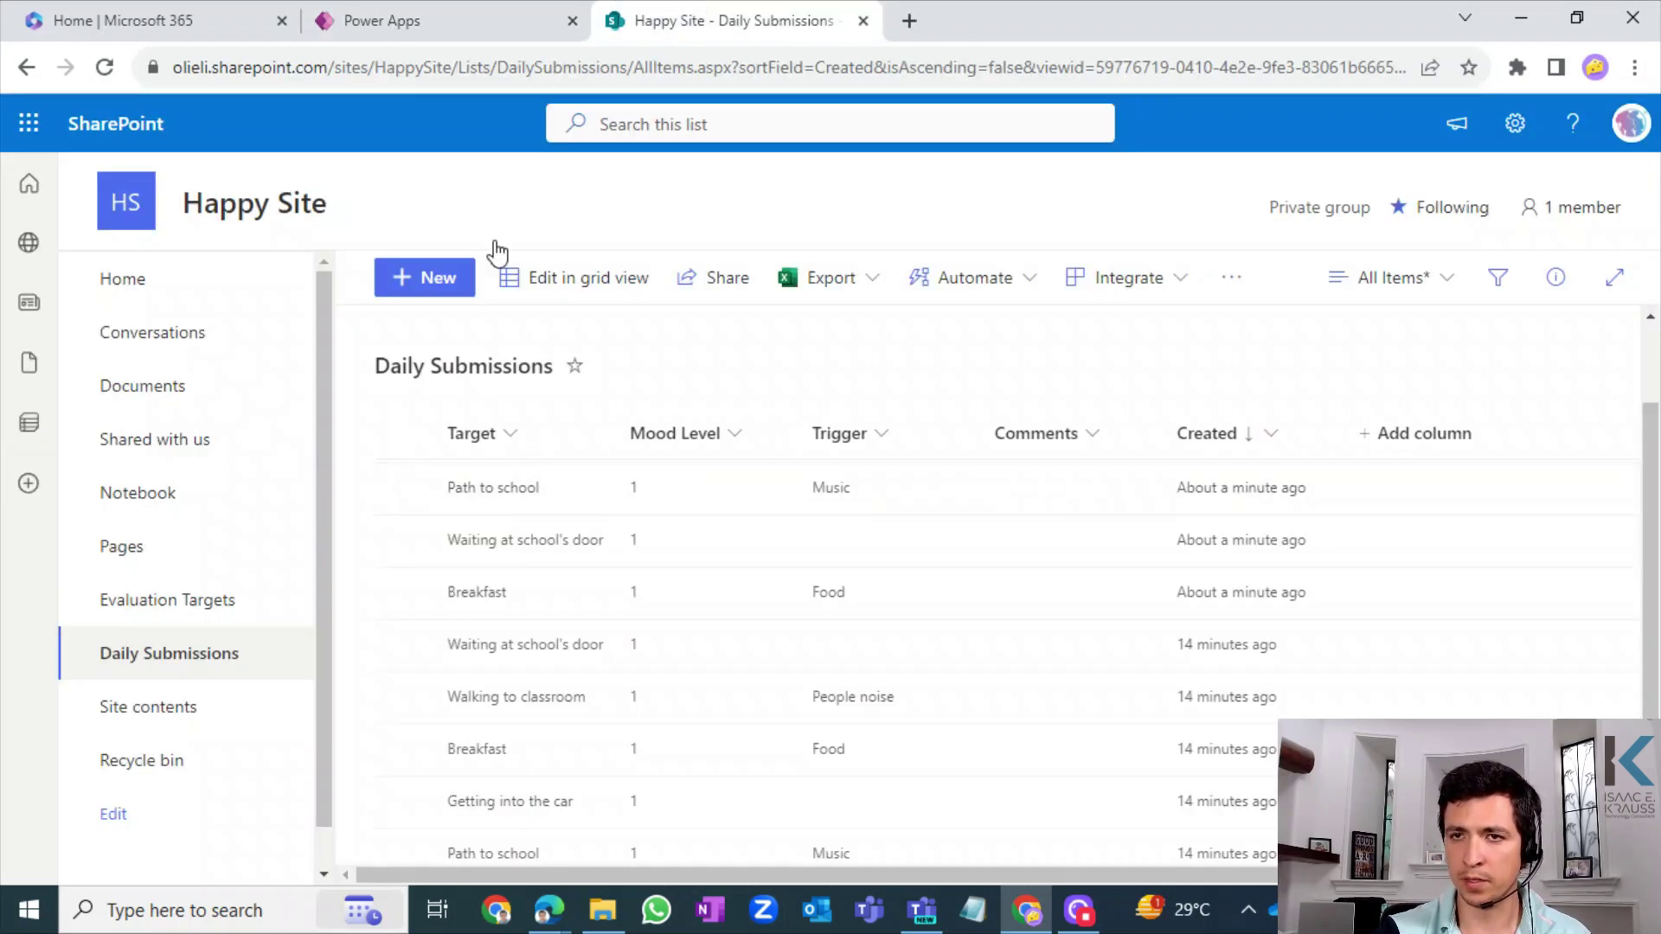
click(506, 17)
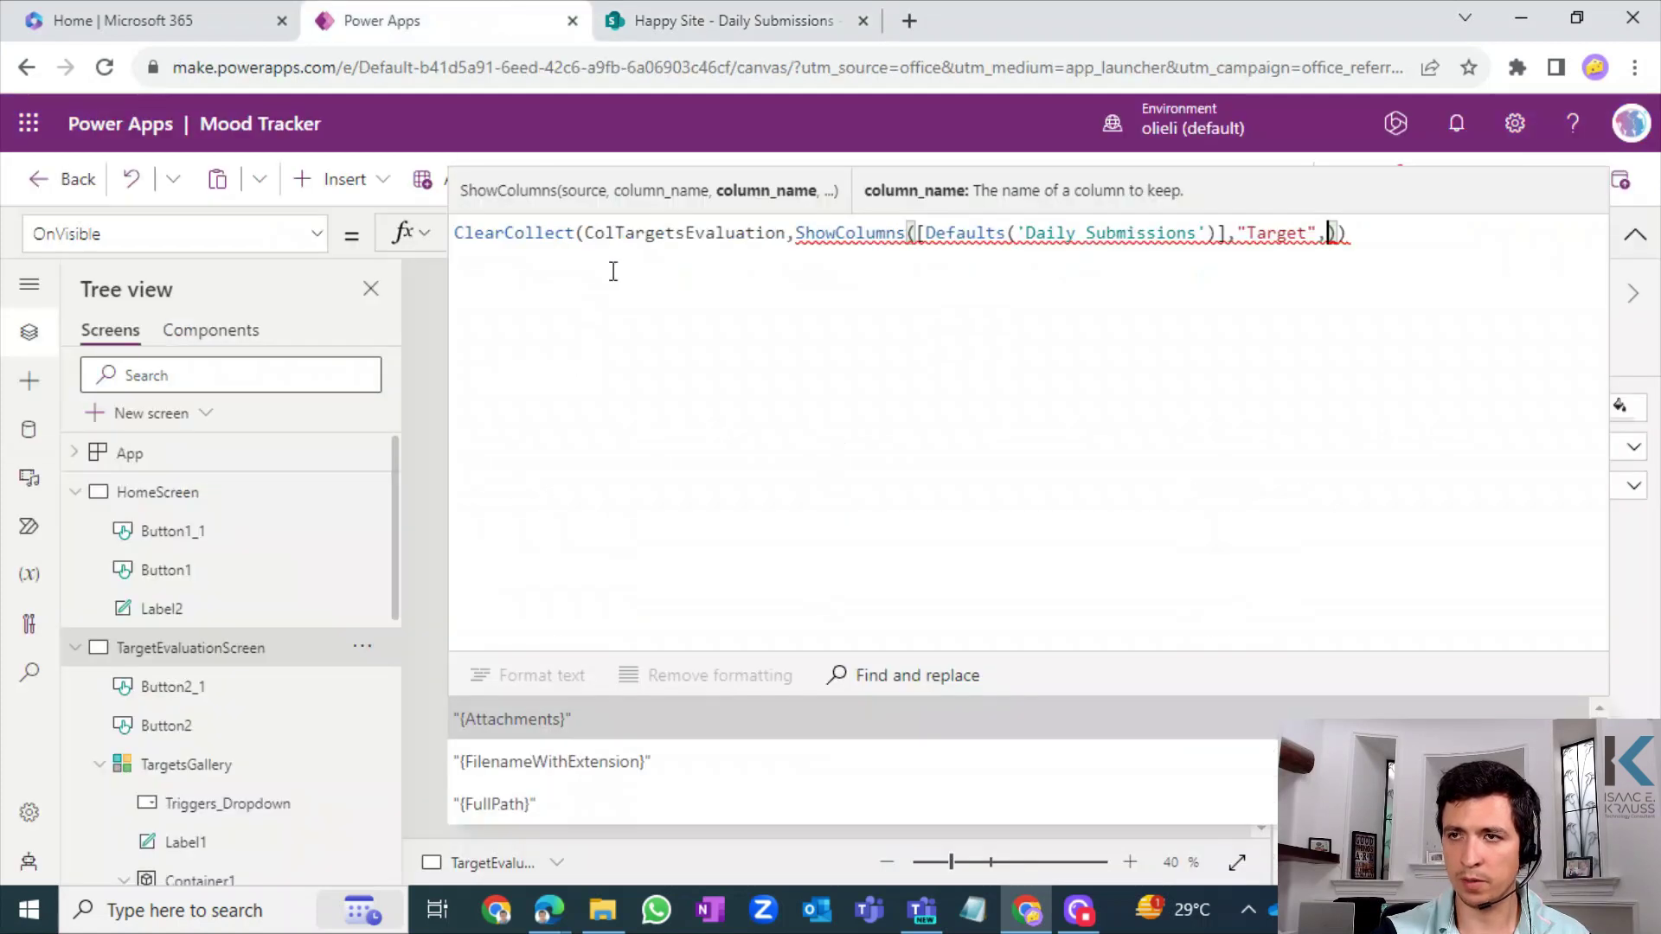
key(Down)
key(Down)
key(Down)
key(Down)
key(Down)
key(Down)
key(Down)
key(Down)
key(Down)
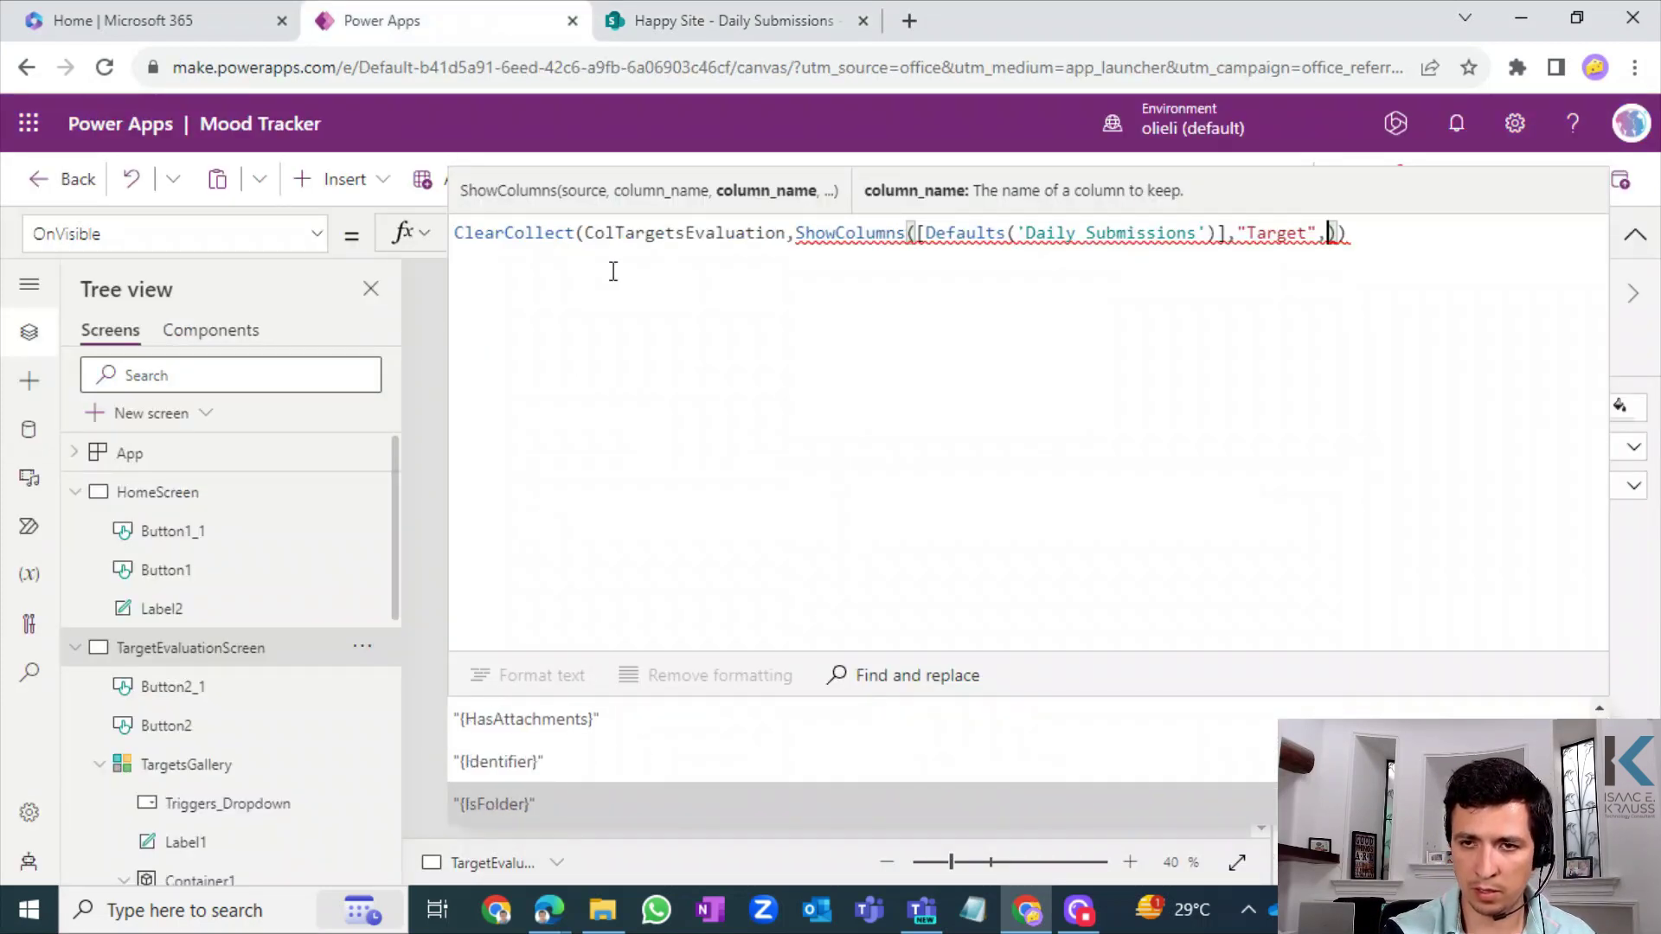
key(Down)
key(Down)
key(Down)
key(Down)
key(Down)
key(Down)
key(Down)
key(Down)
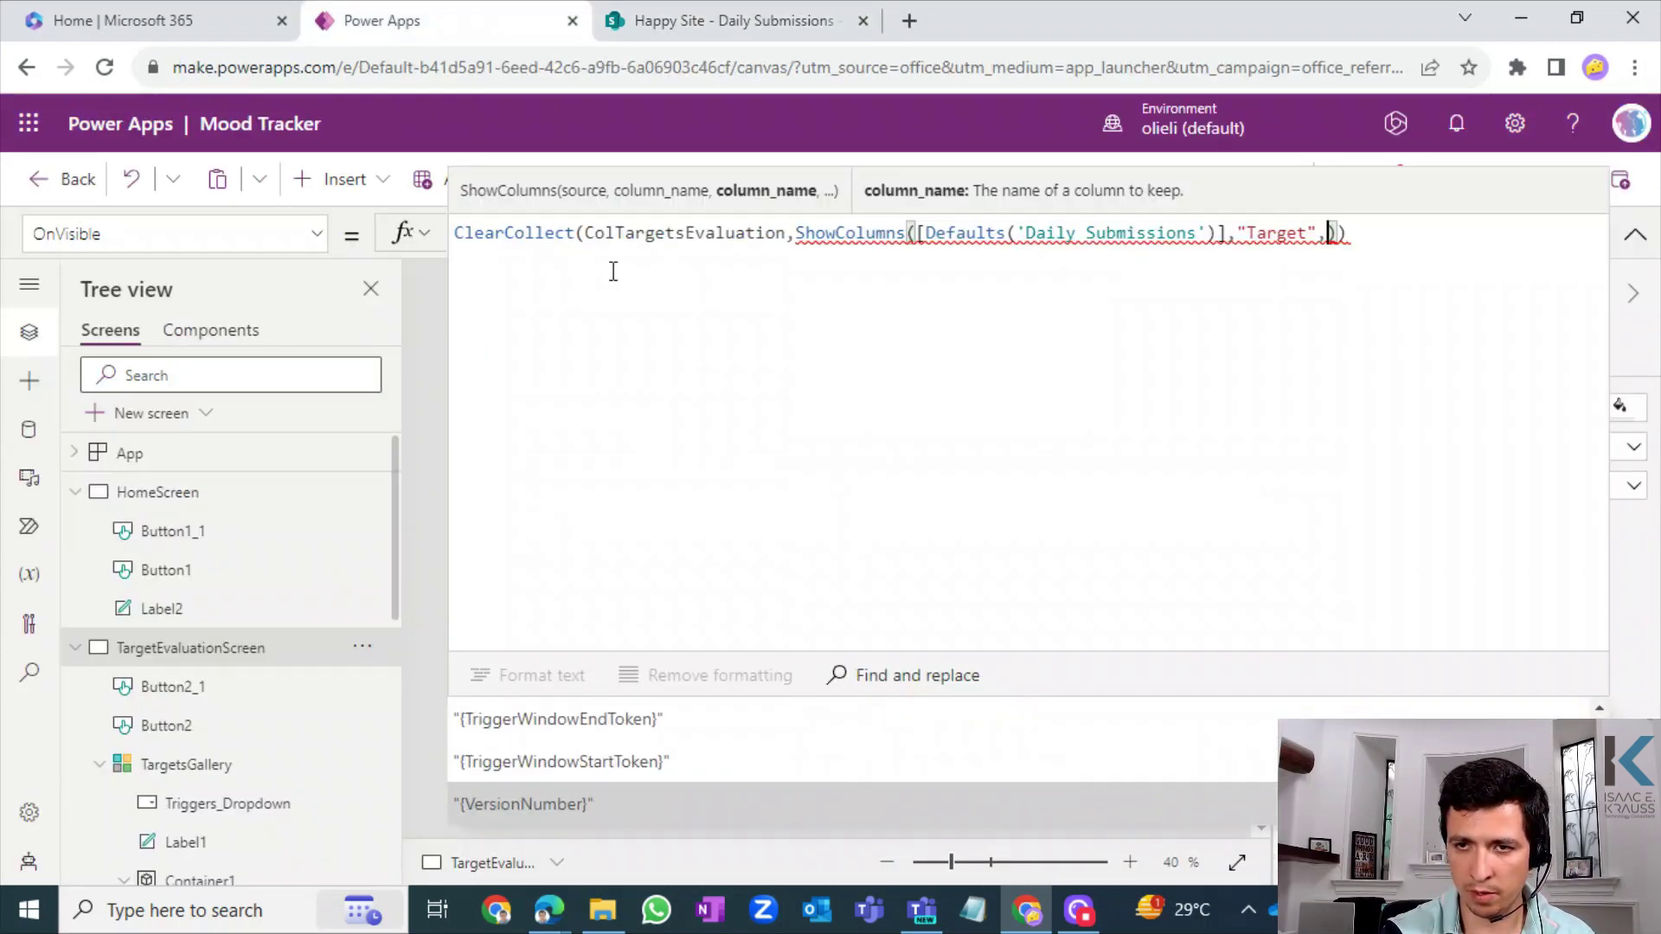
key(Down)
key(Down)
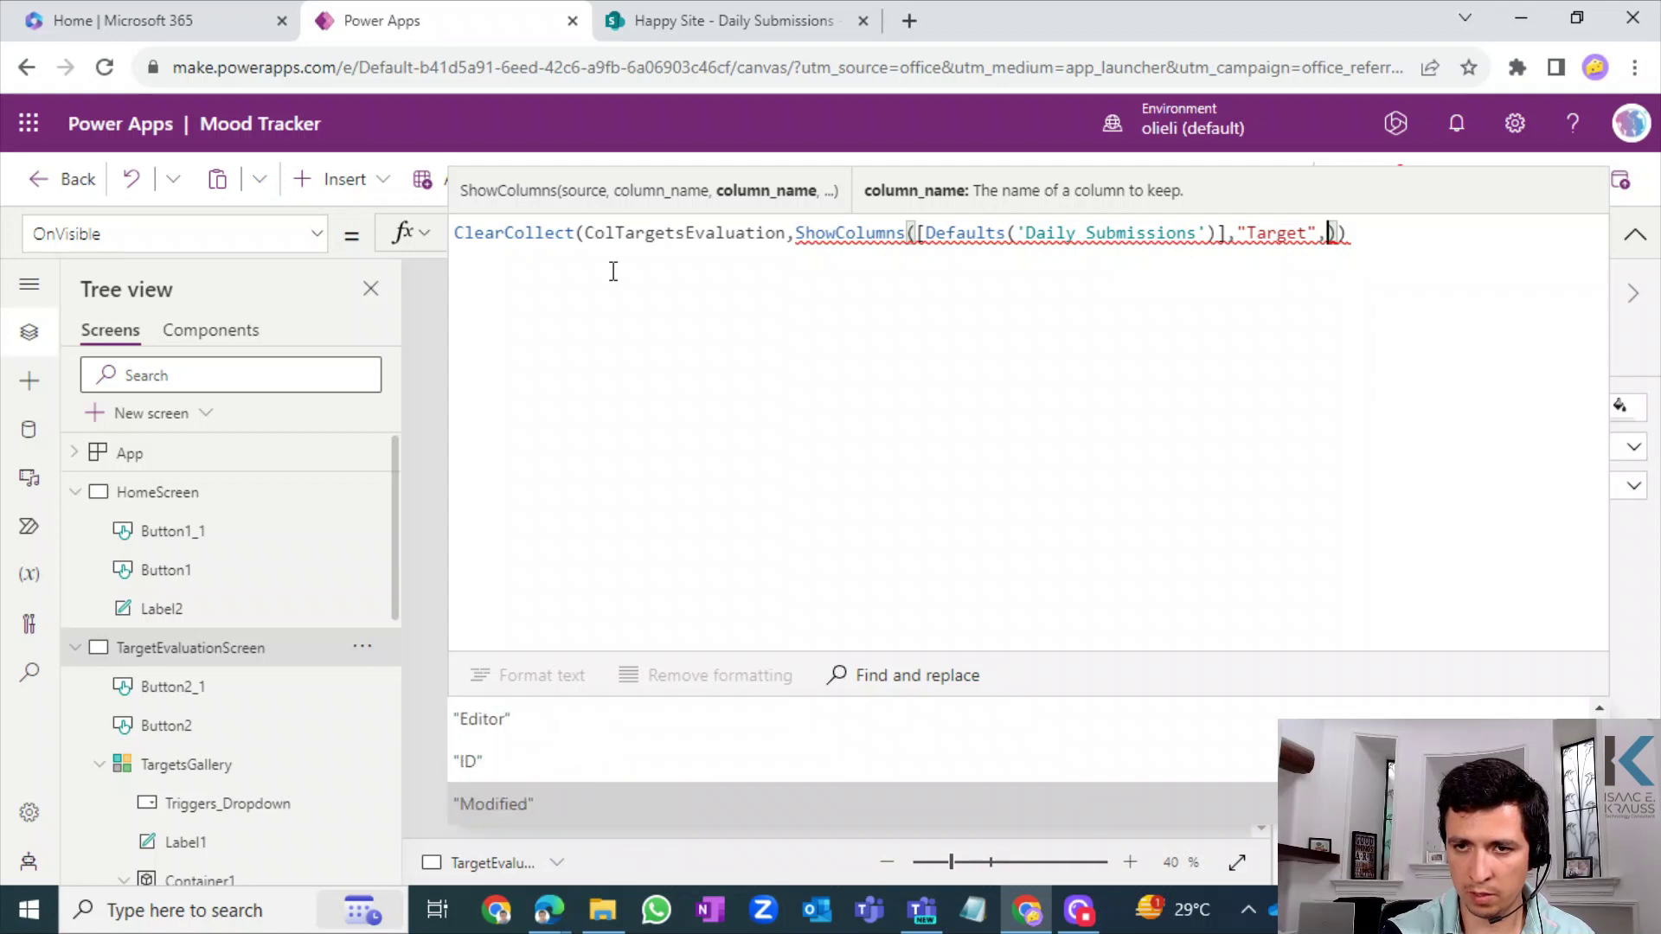
key(Tab)
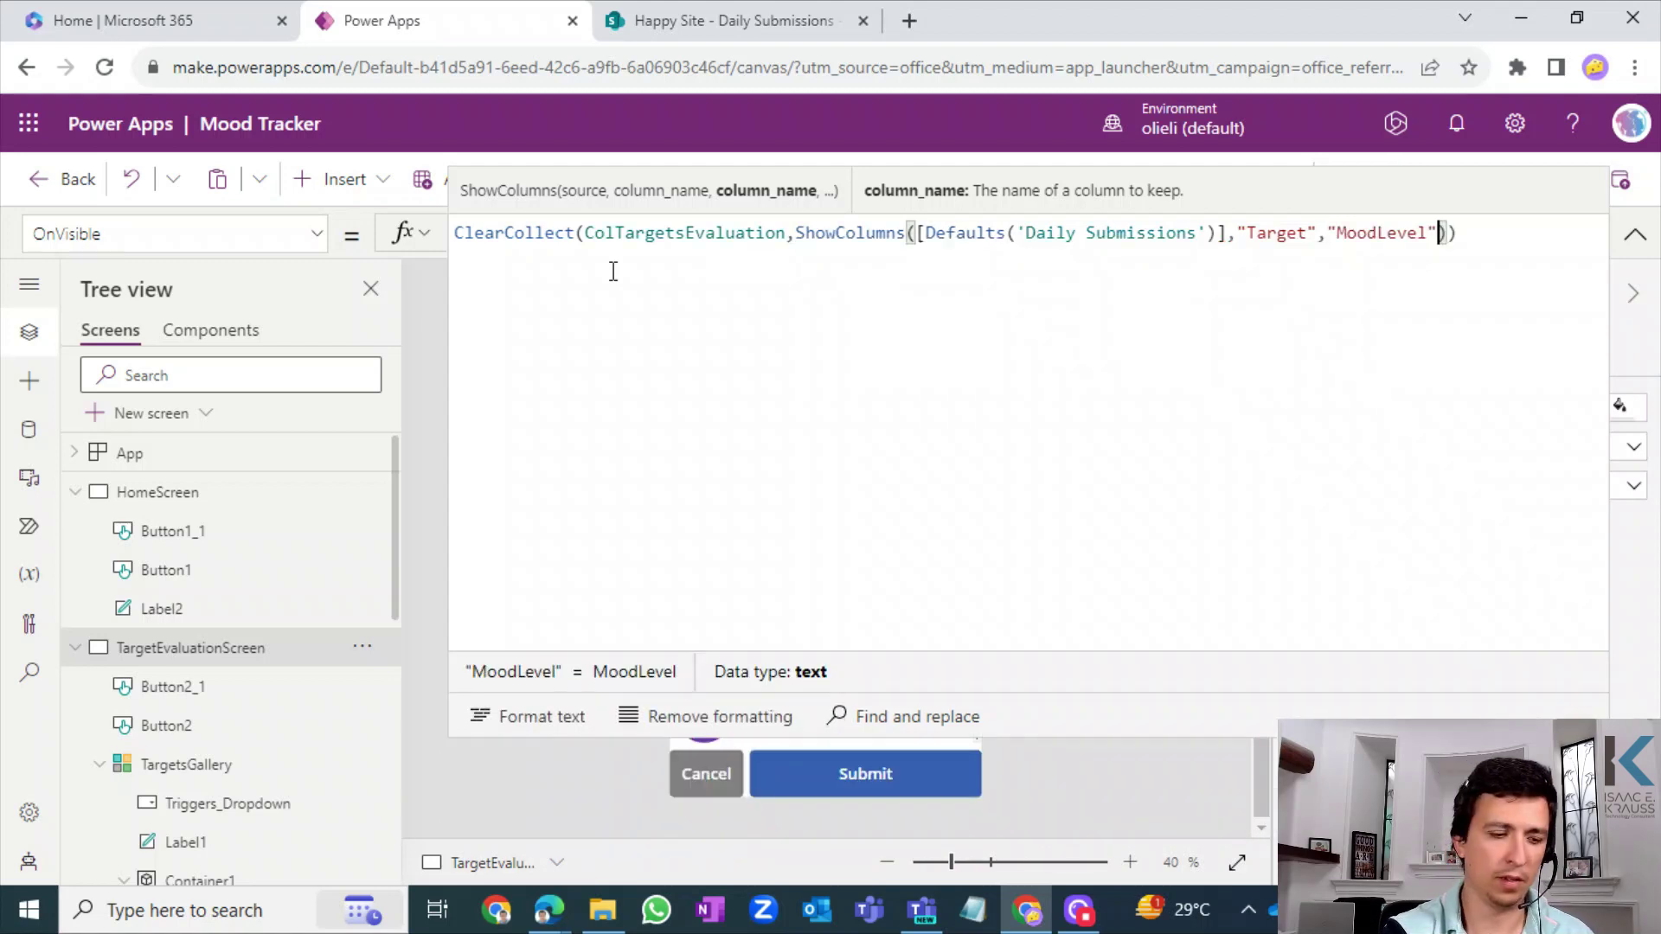
- Add "Trigger" after "MoodLevel" as the third column ShowColumns keeps
text(,)
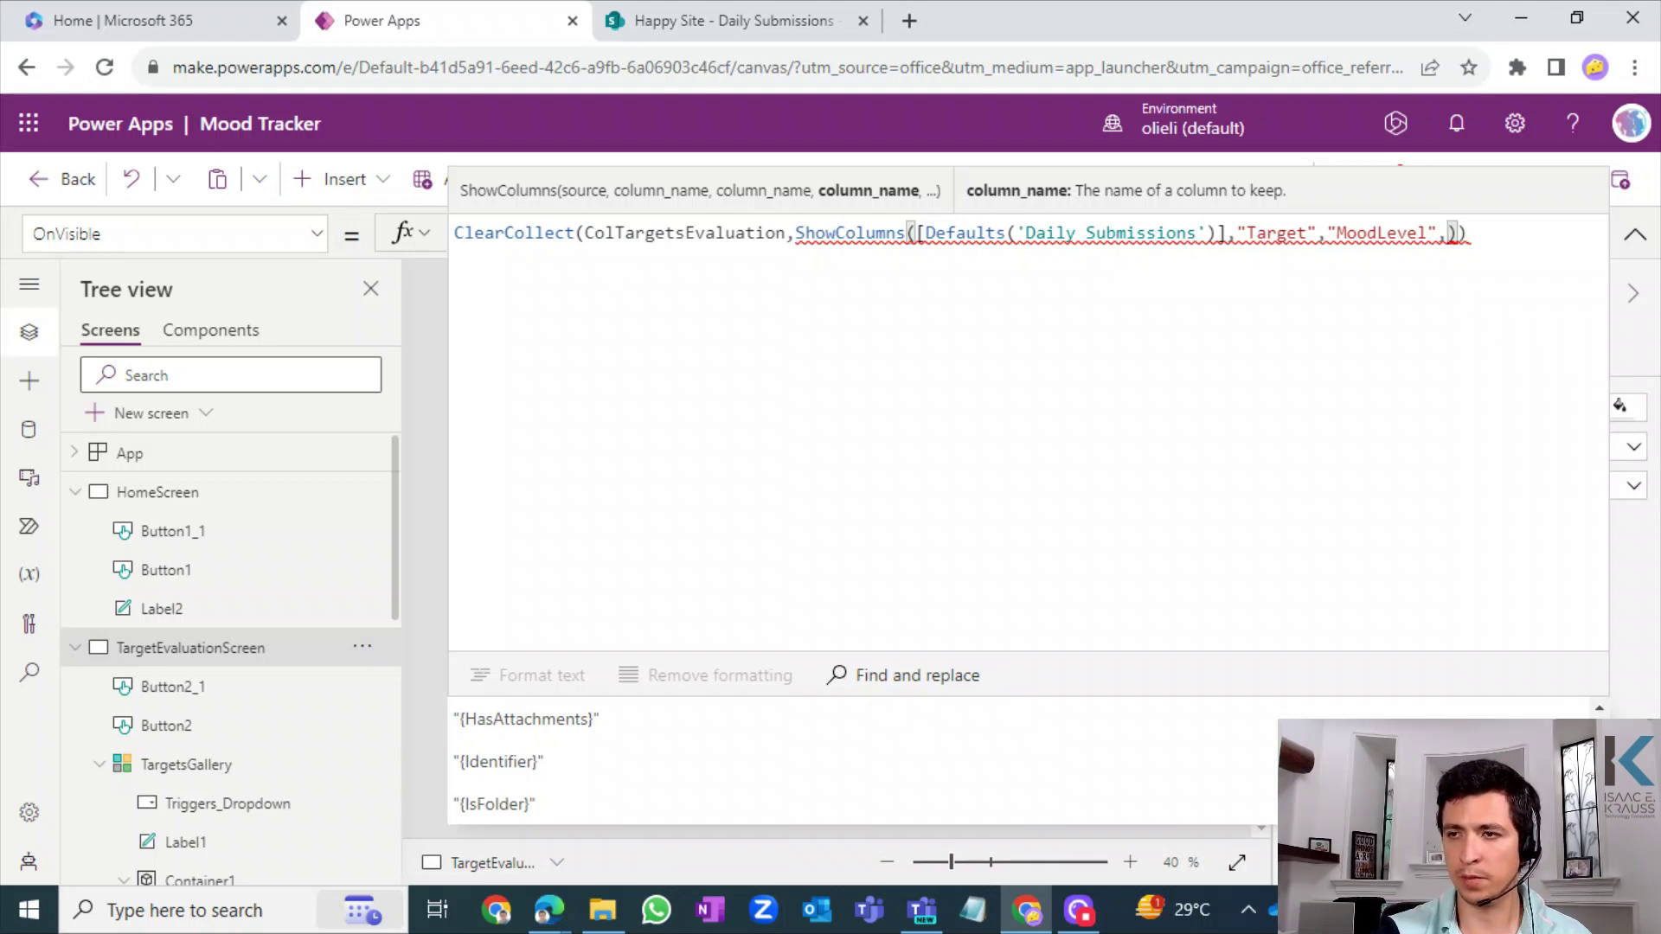
scroll(865, 761, down, 5)
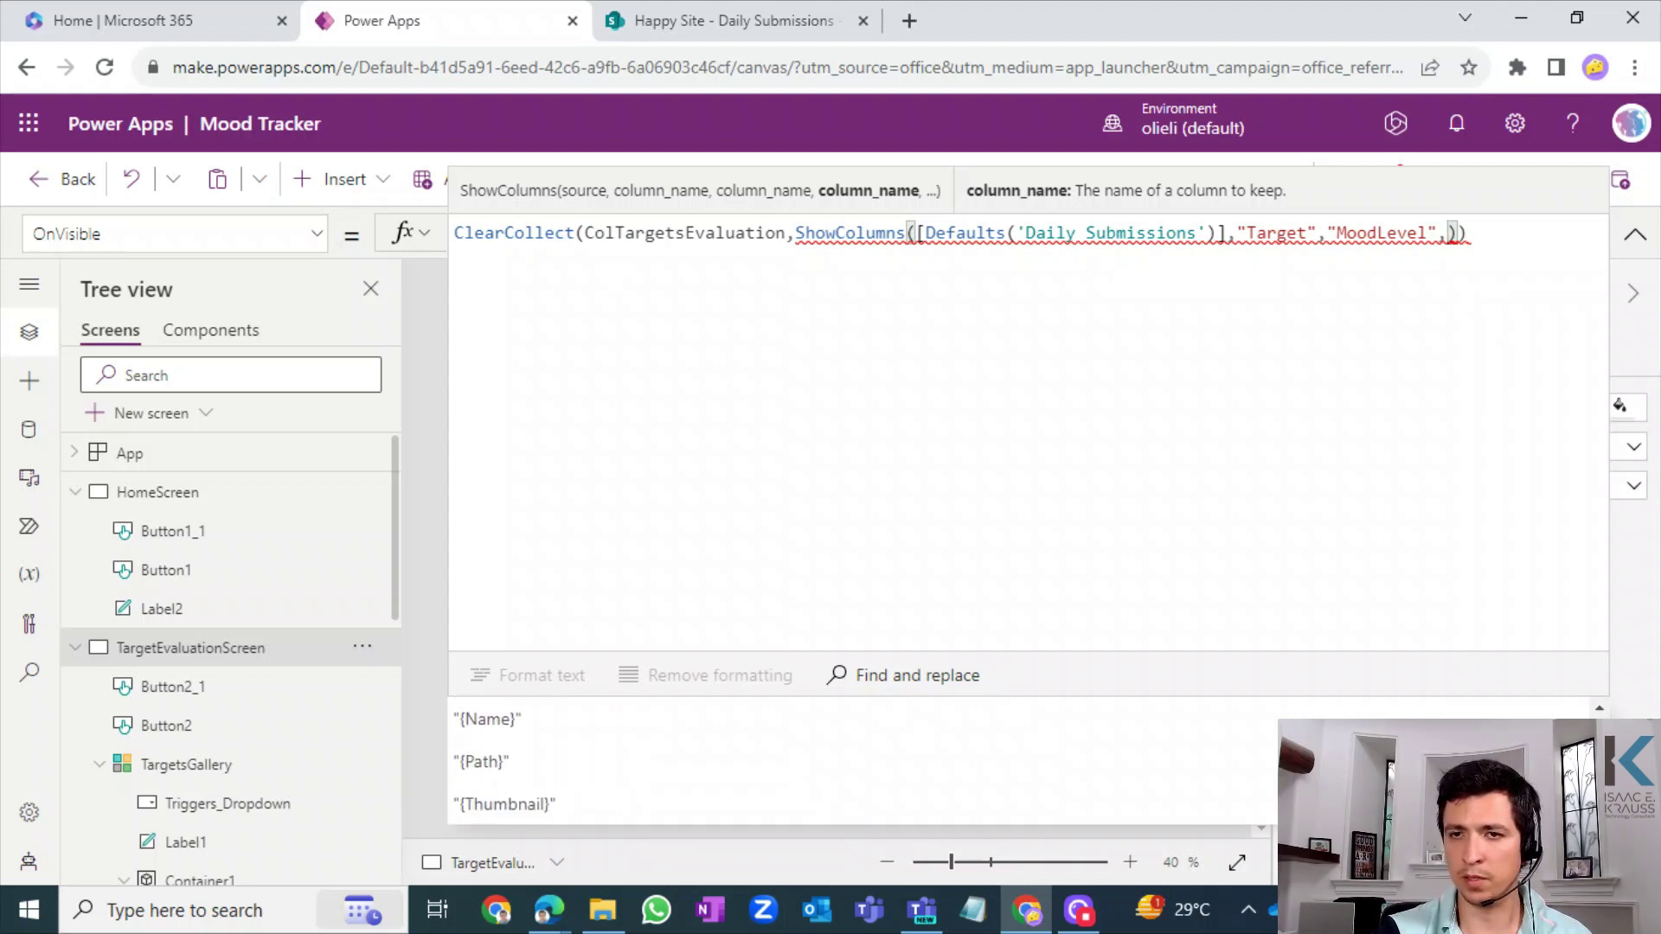
scroll(865, 765, down, 6)
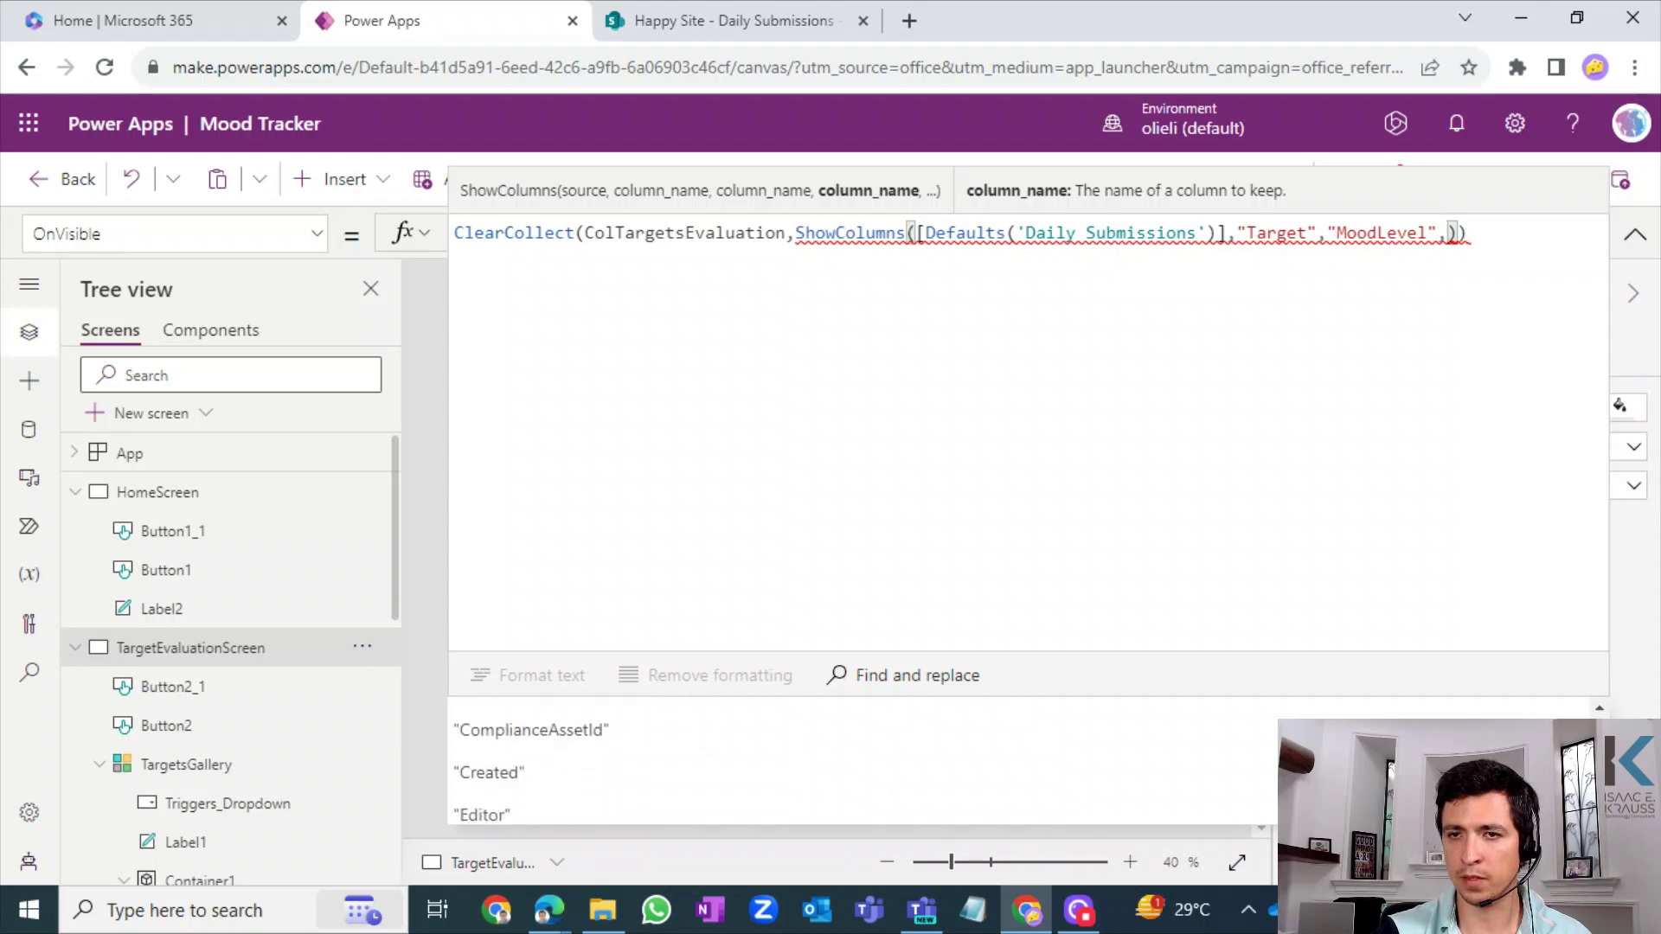
scroll(865, 770, down, 6)
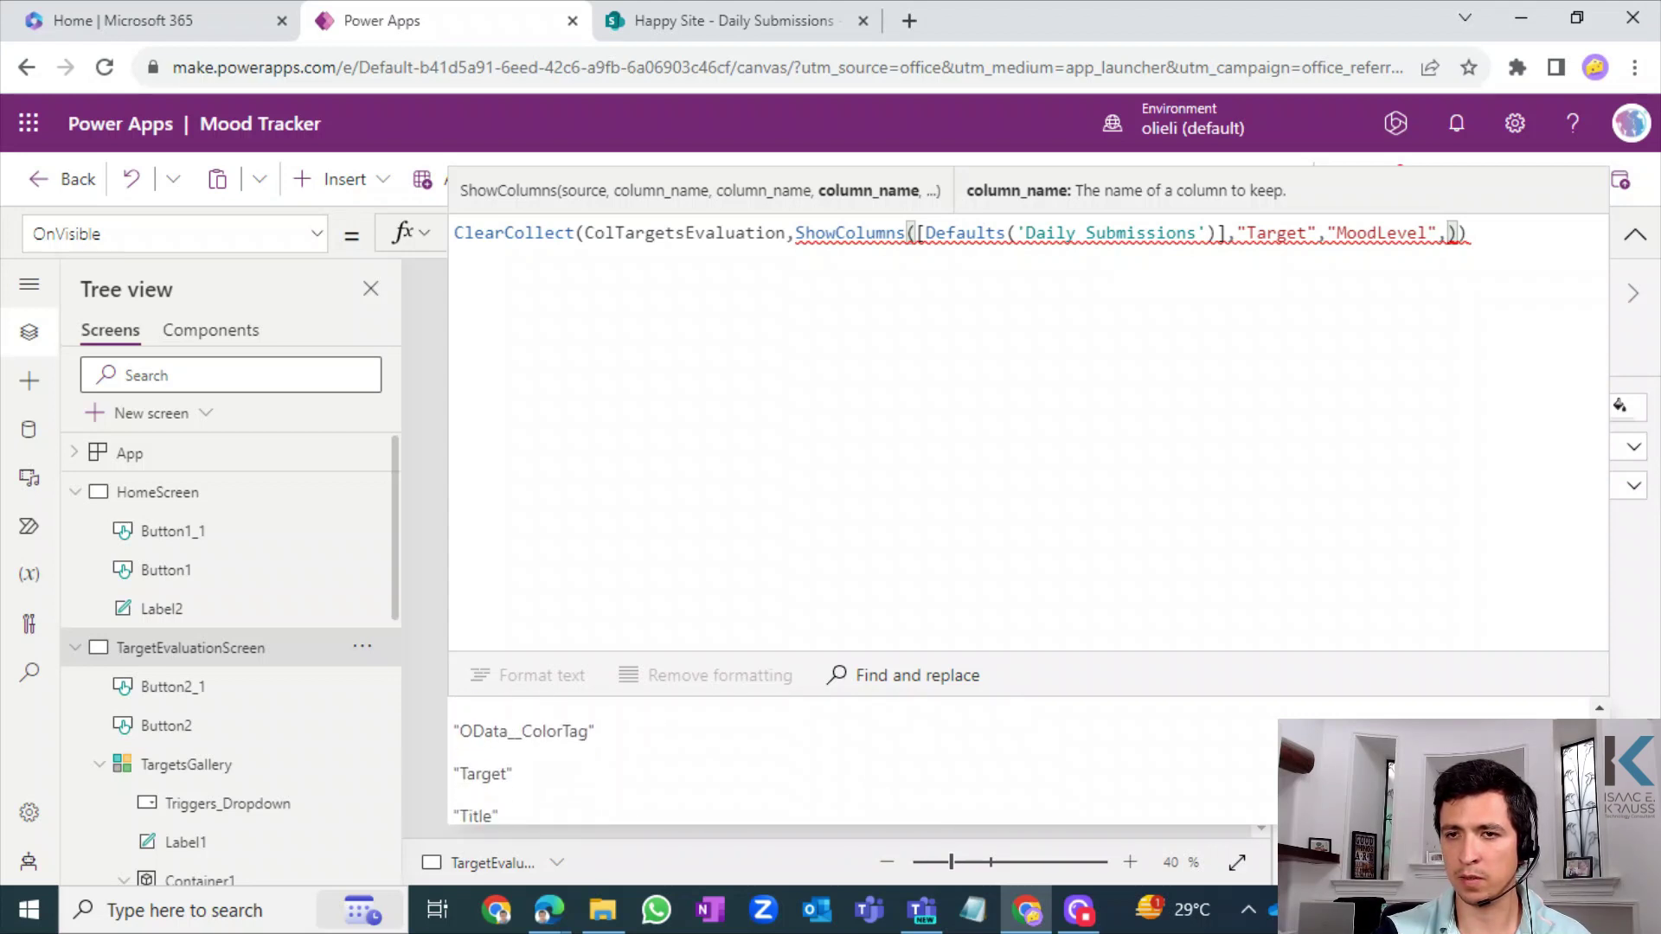
click(697, 789)
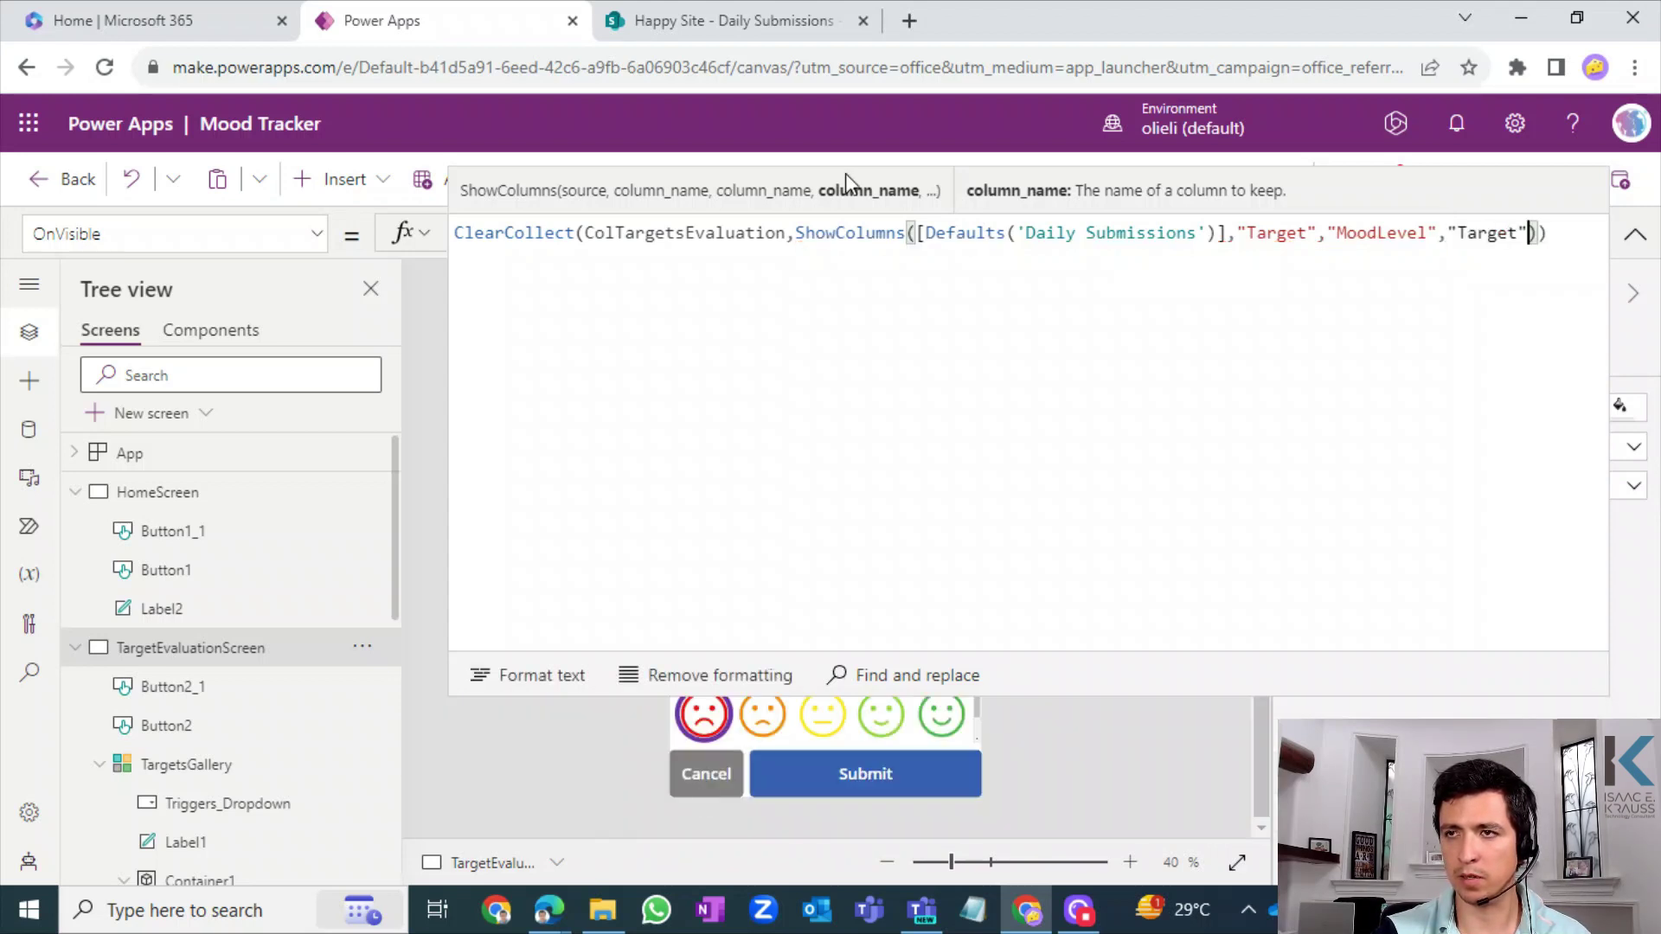
click(746, 7)
click(450, 20)
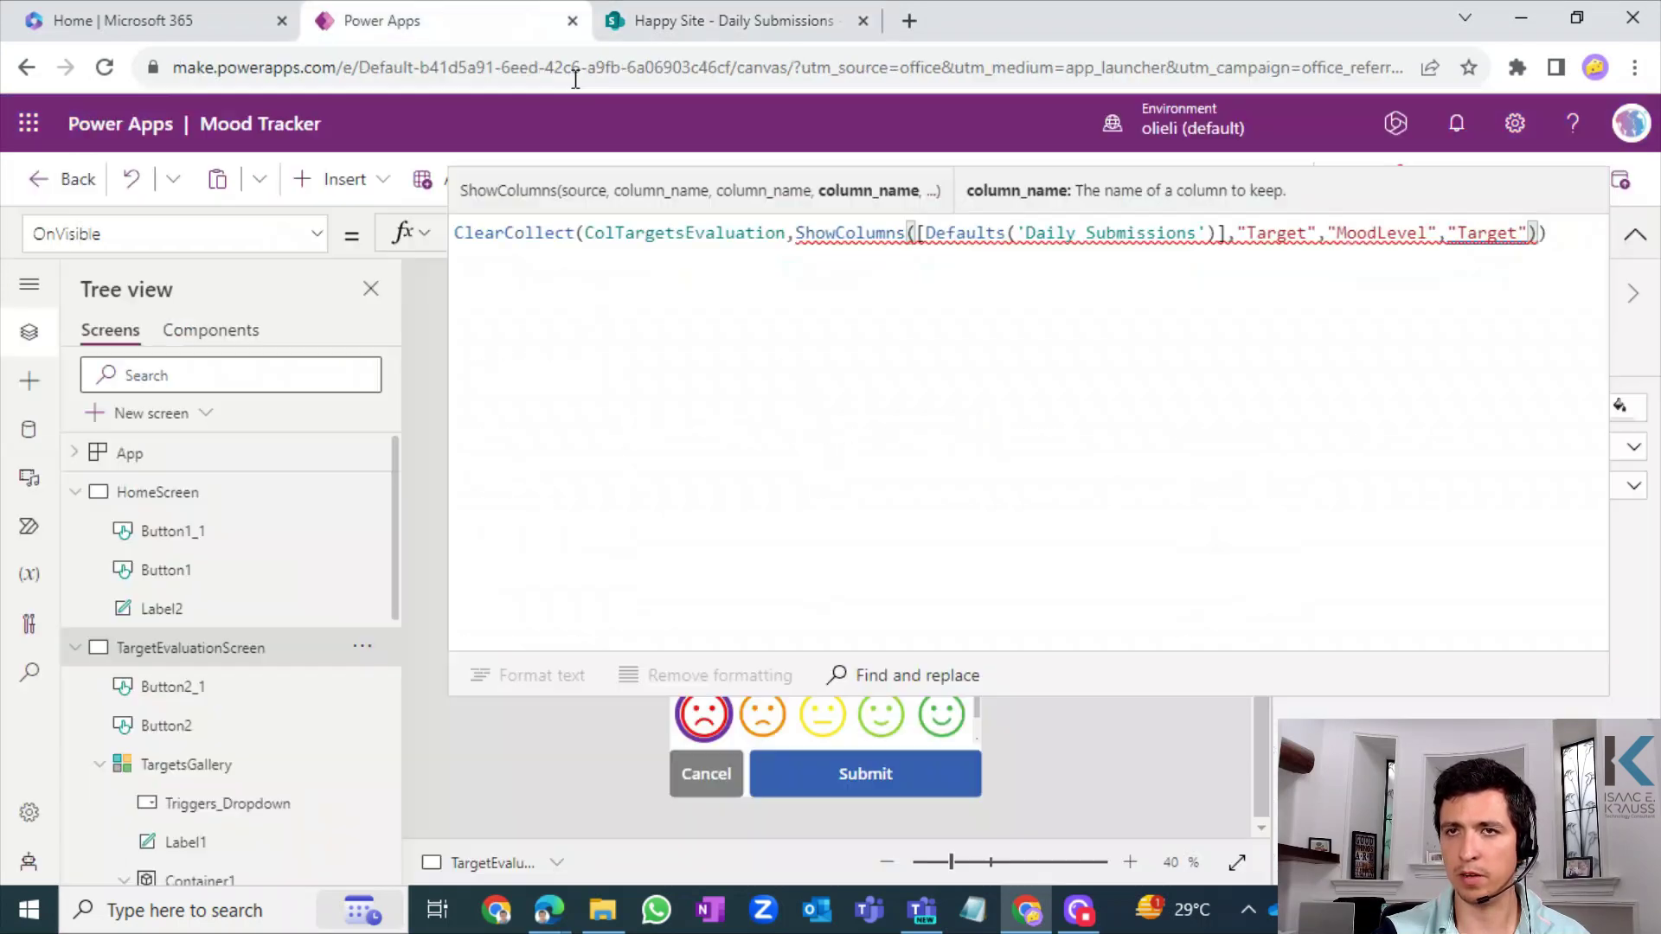
key(BackSpace)
key(BackSpace)
key(BackSpace)
key(BackSpace)
key(BackSpace)
key(BackSpace)
key(BackSpace)
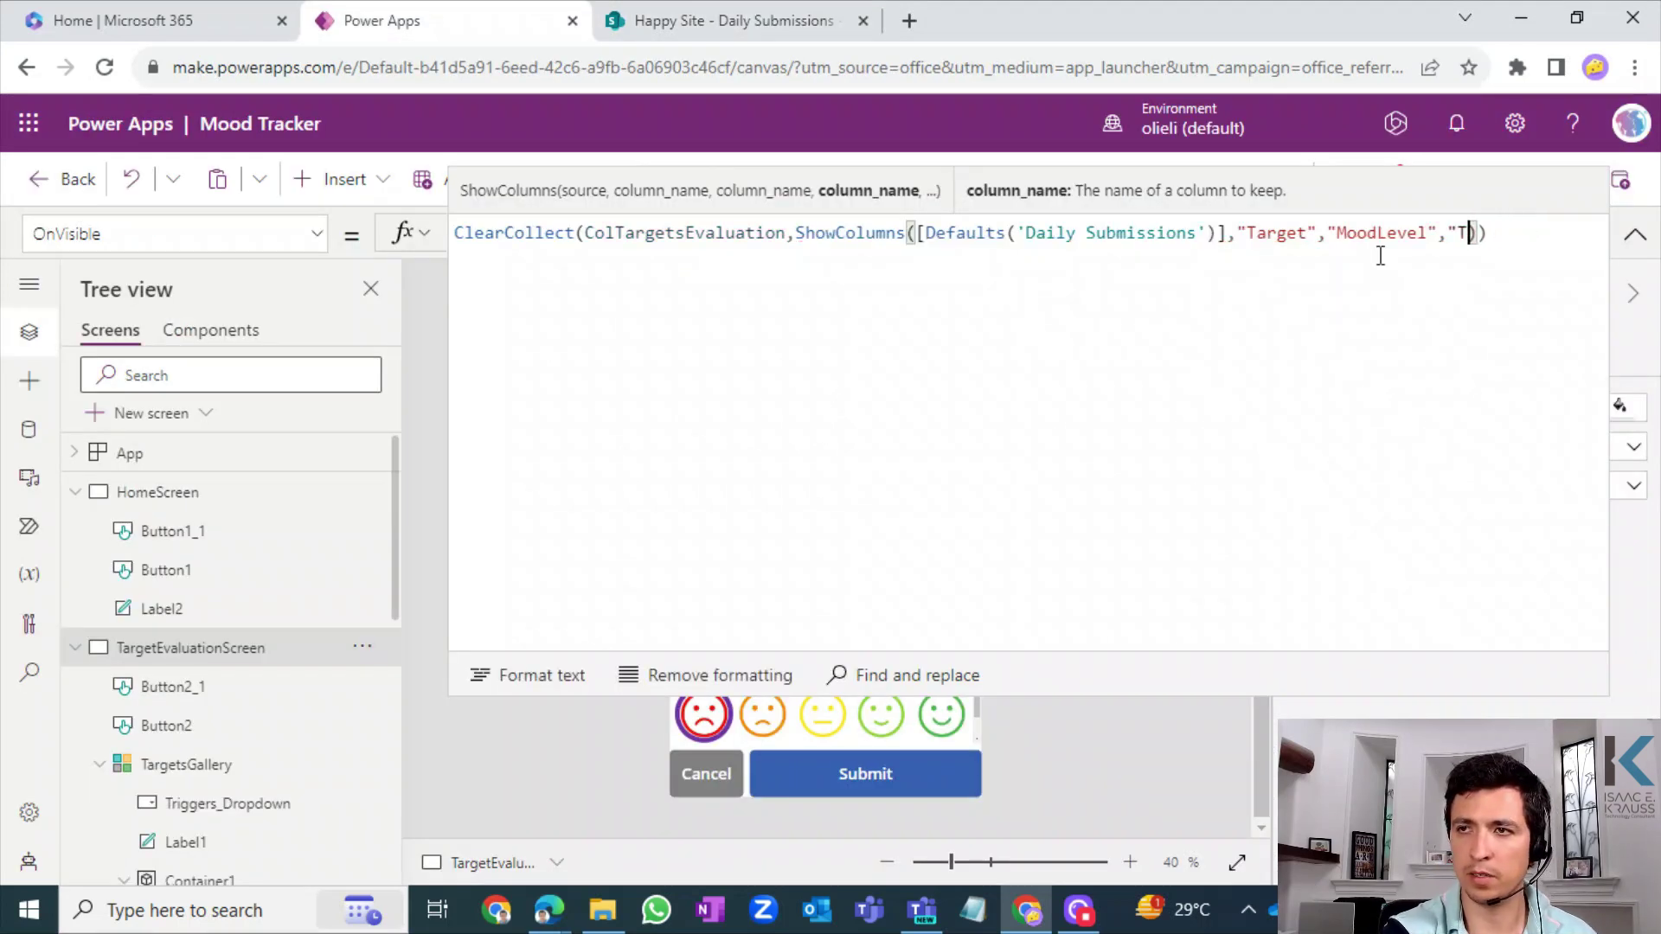
text(r)
key(Tab)
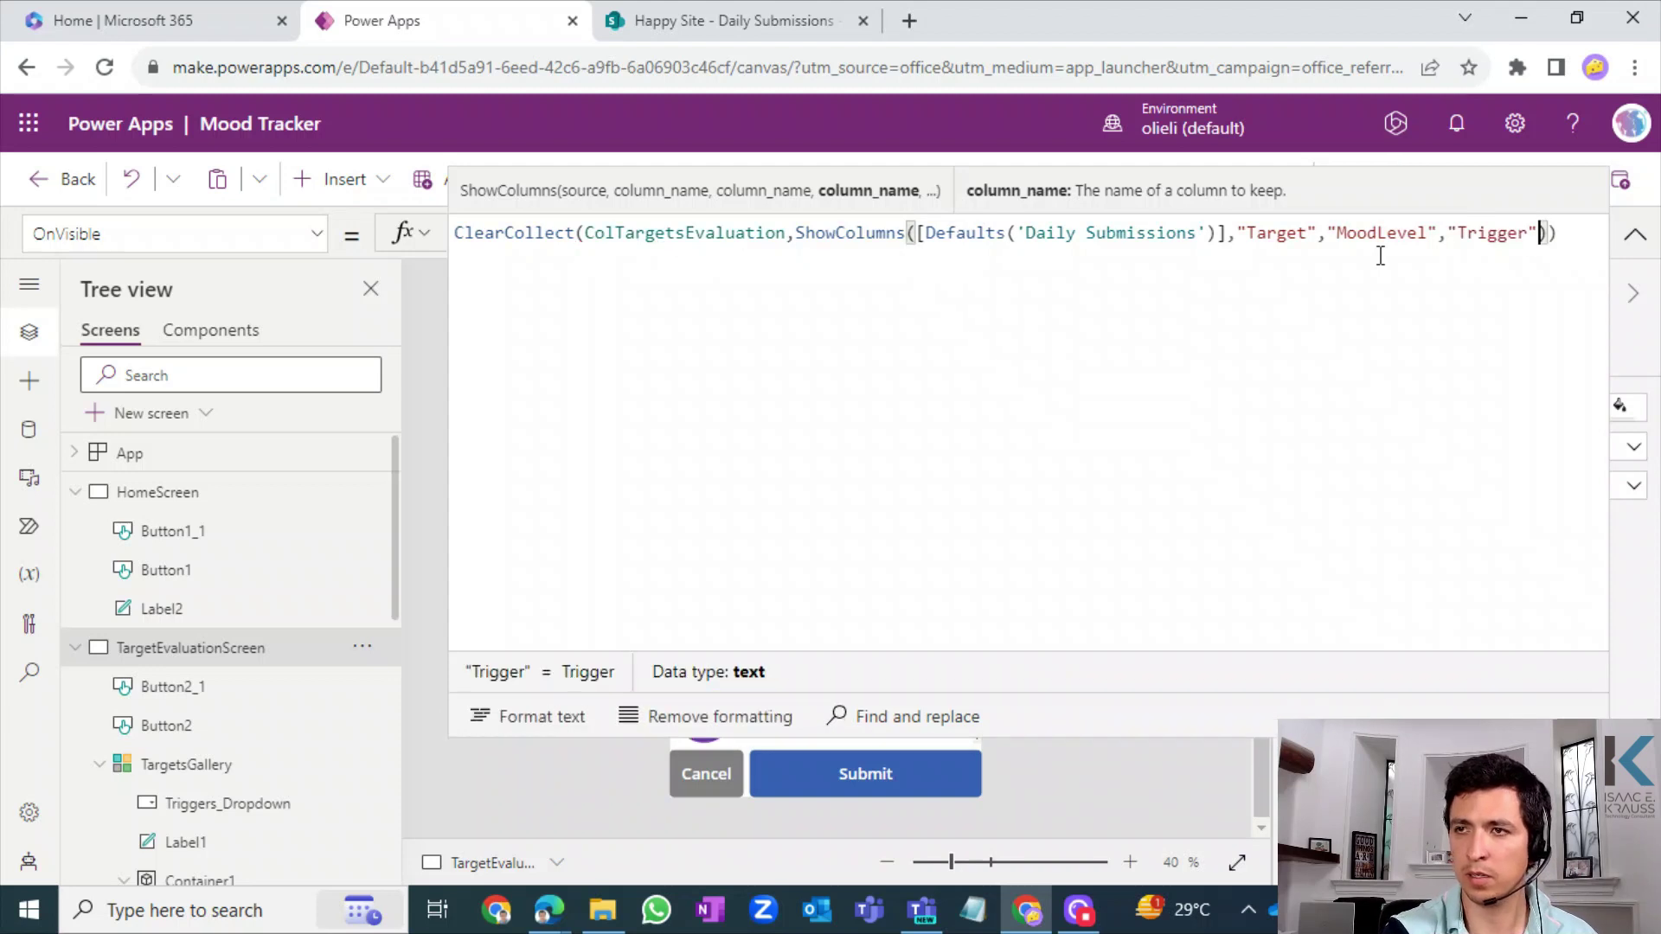
- Check the Daily Submissions list, add "Comments" as the fourth column ShowColumns keeps, and end the ClearCollect statement with a semicolon
click(805, 21)
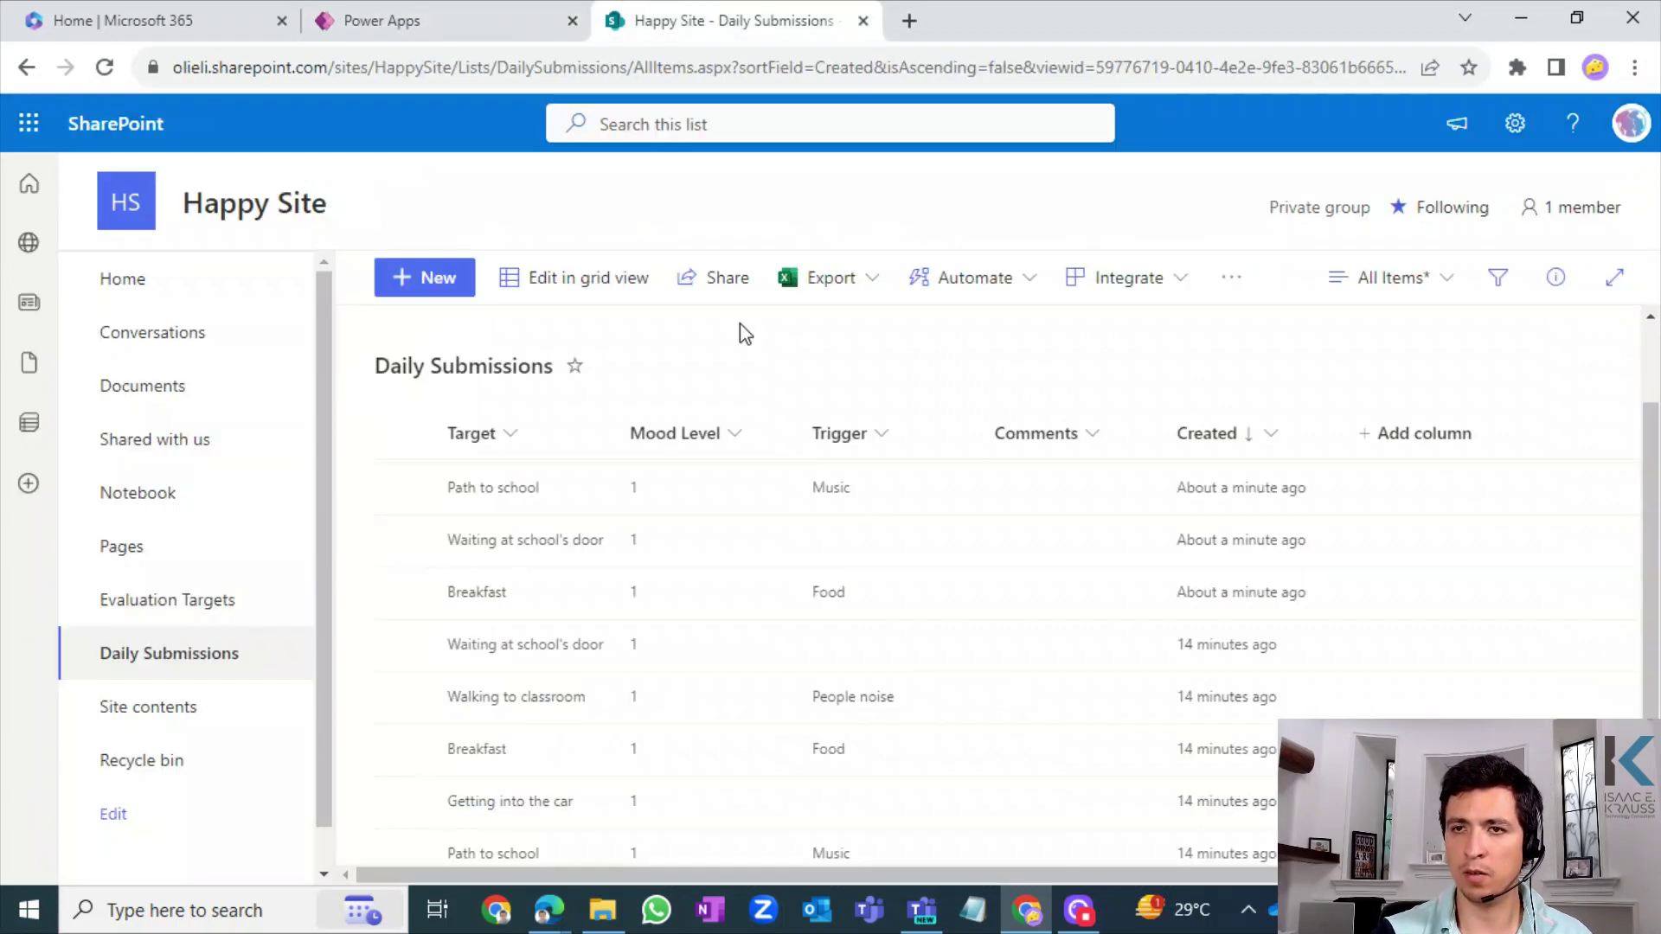
click(489, 16)
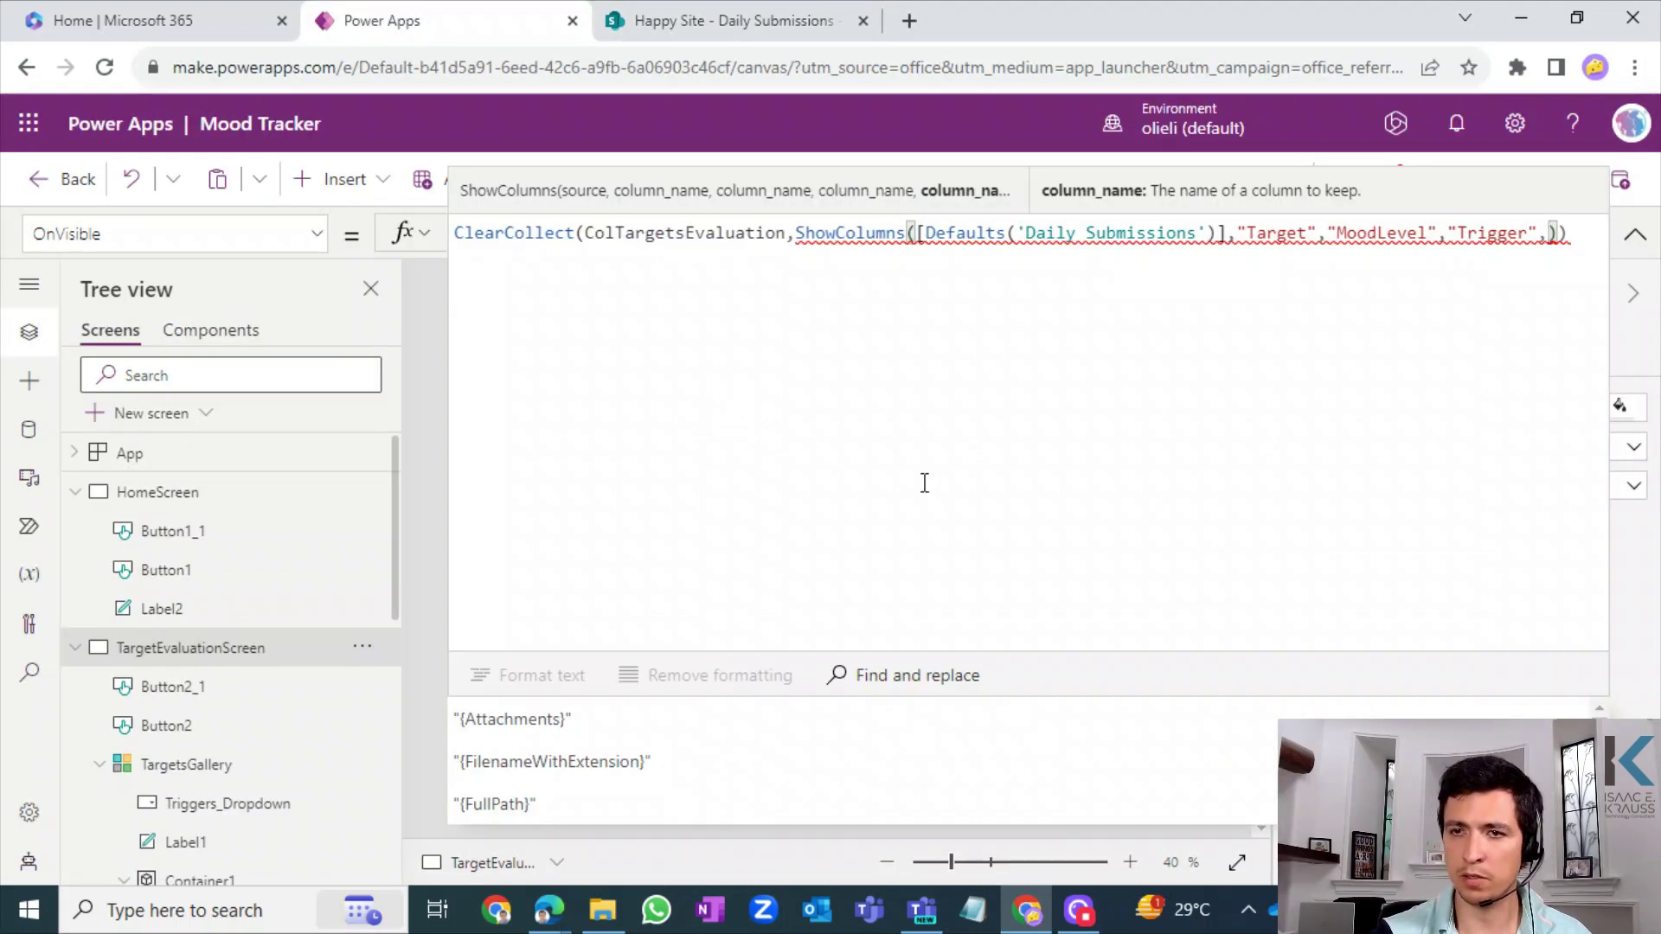
text(,"Co)
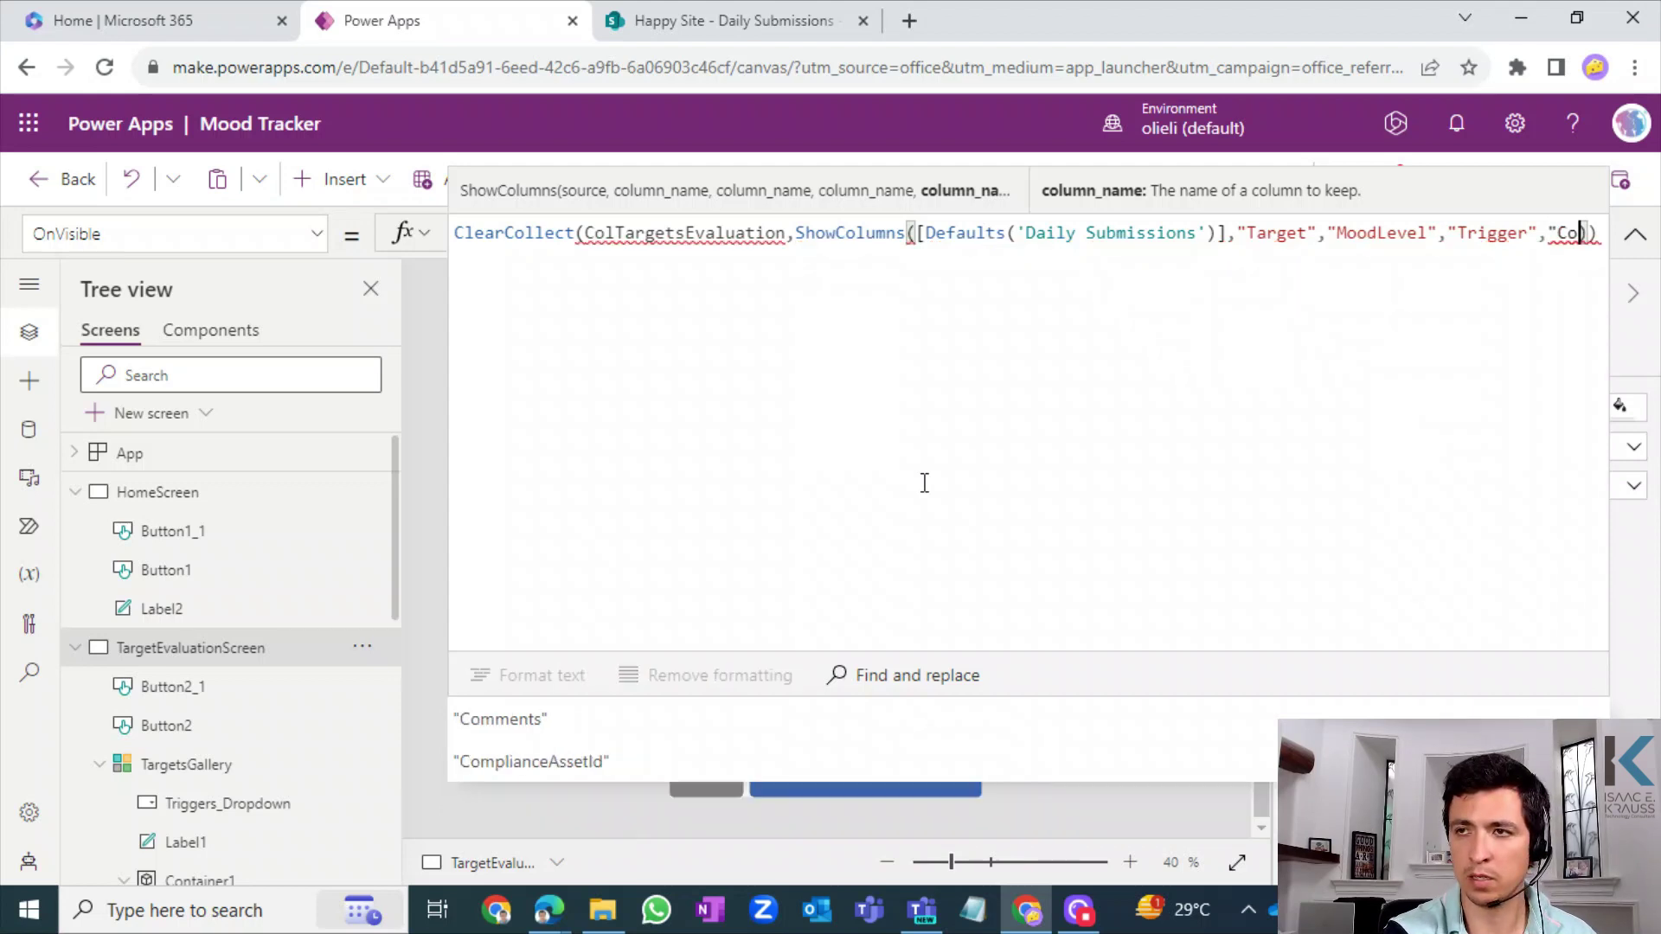
key(Tab)
text())
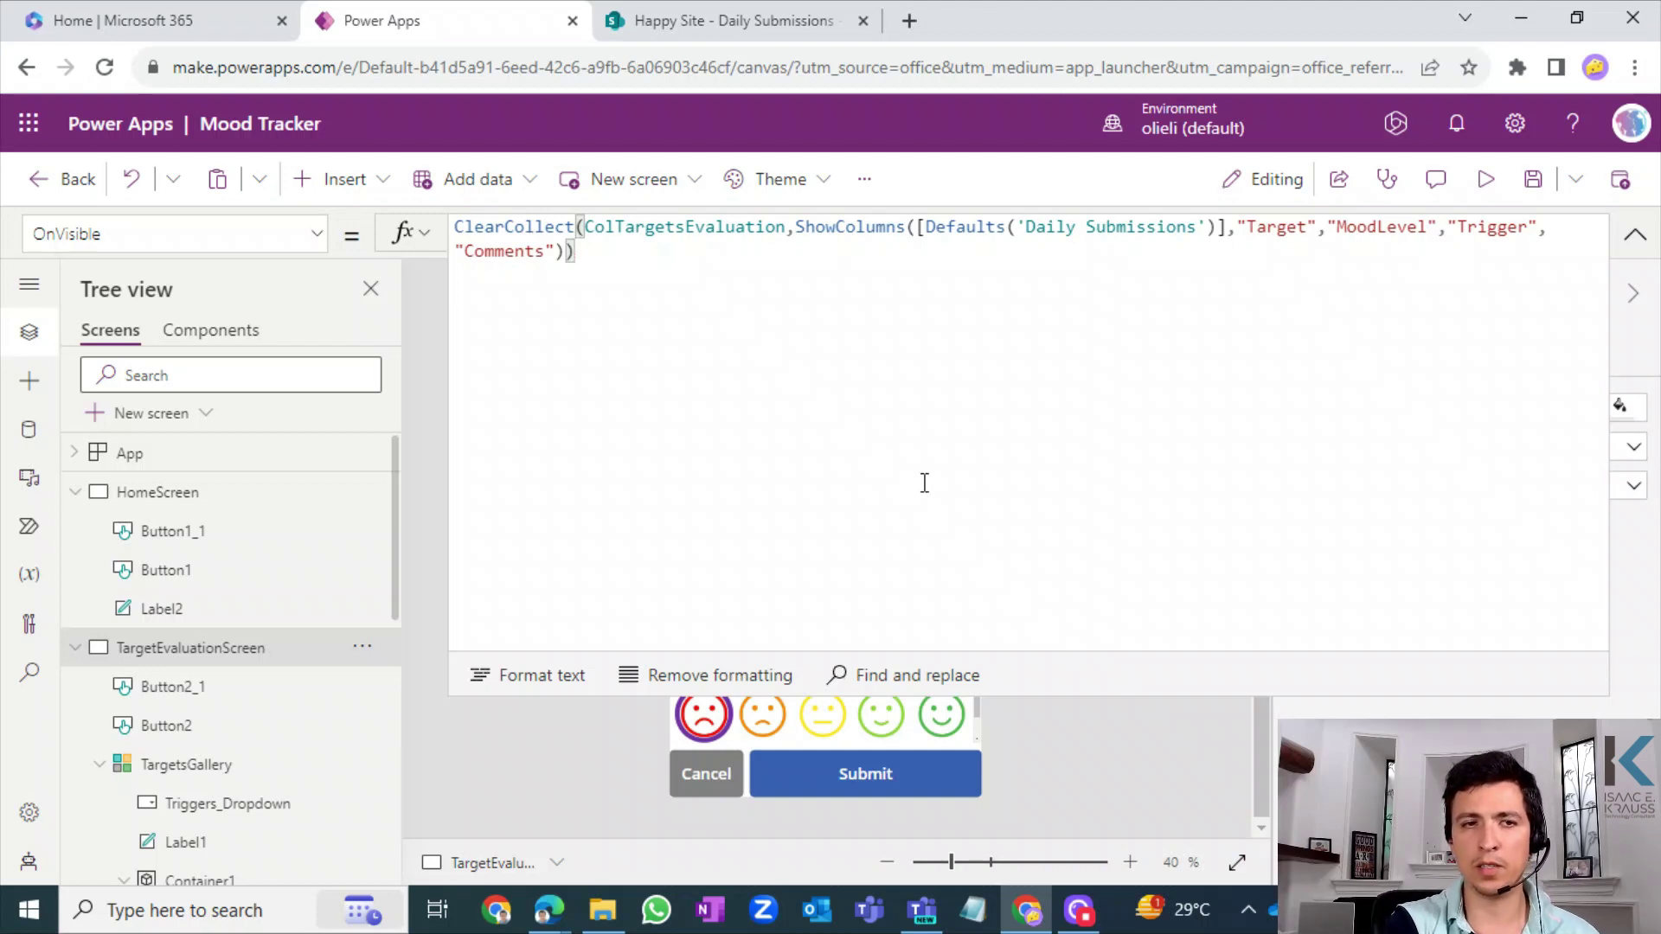
text(;)
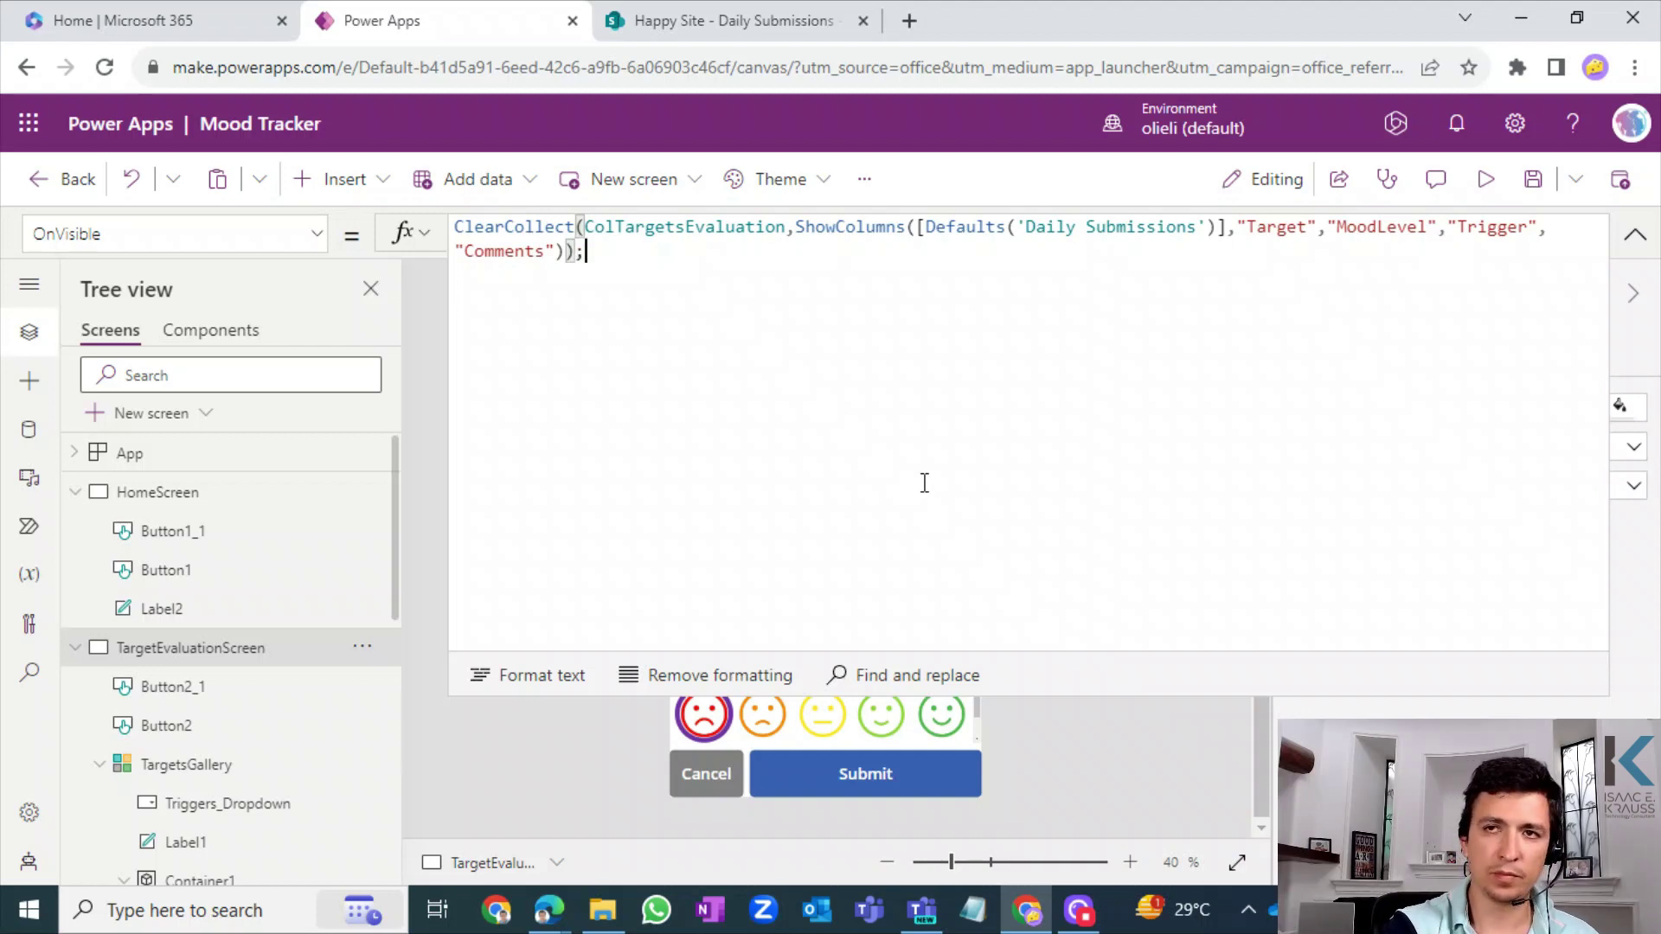
- Add the statement Clear(ColTargetsEvaluation); on a new line below the ClearCollect formula and leave an empty line after it
key(shift+Return)
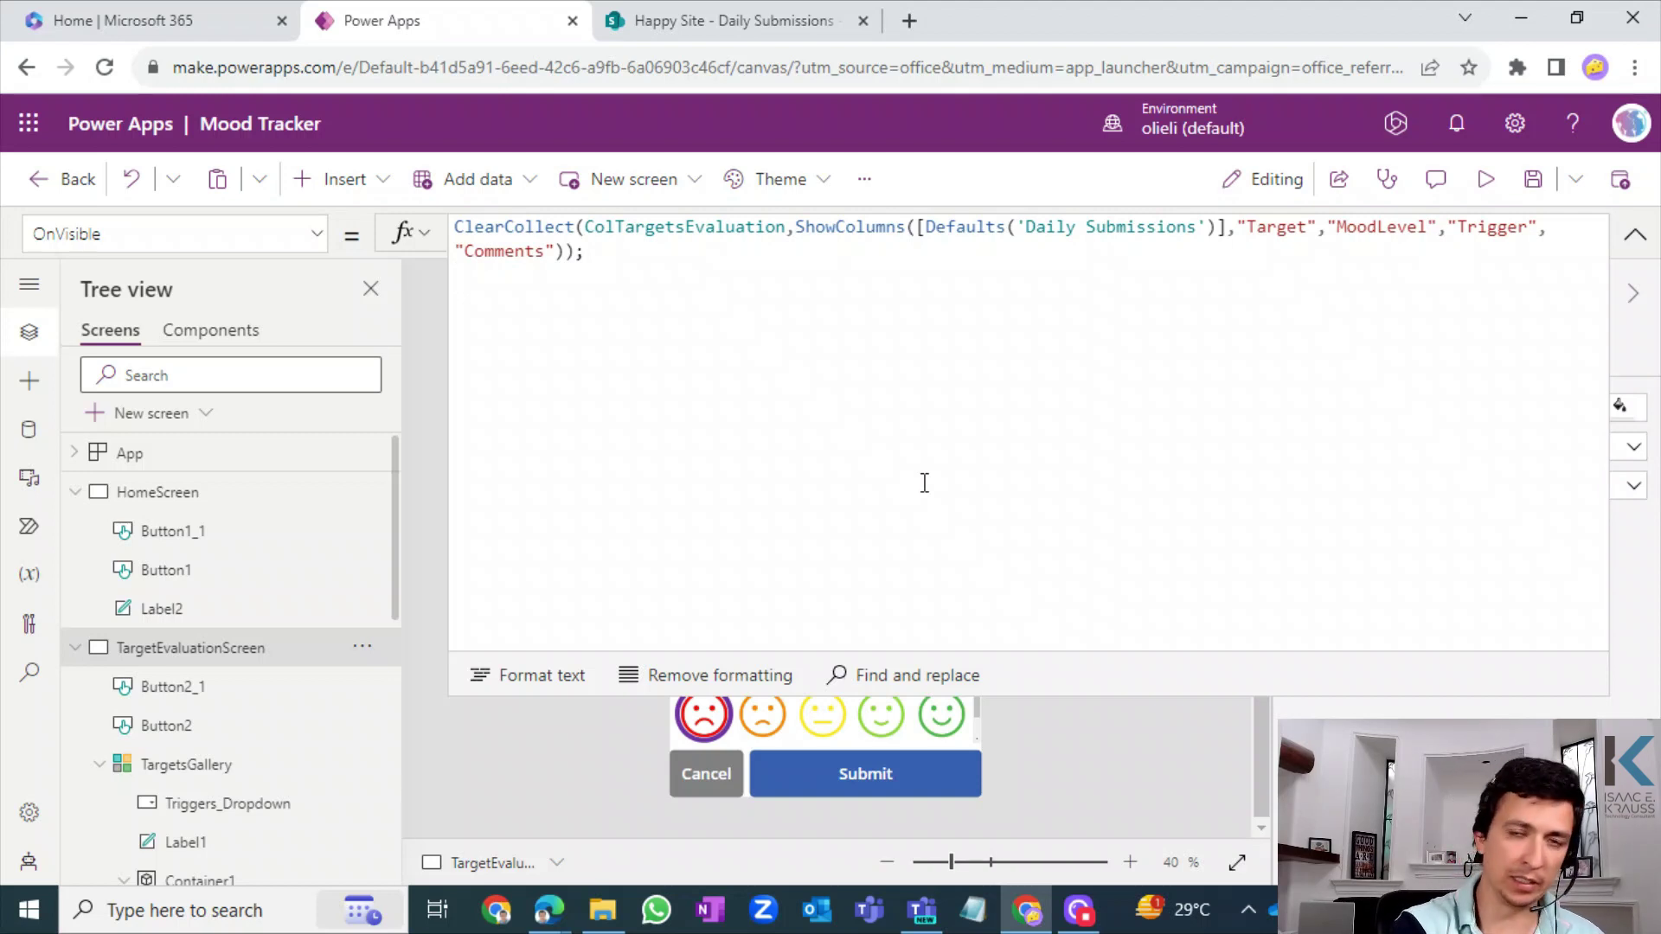
text(Cl)
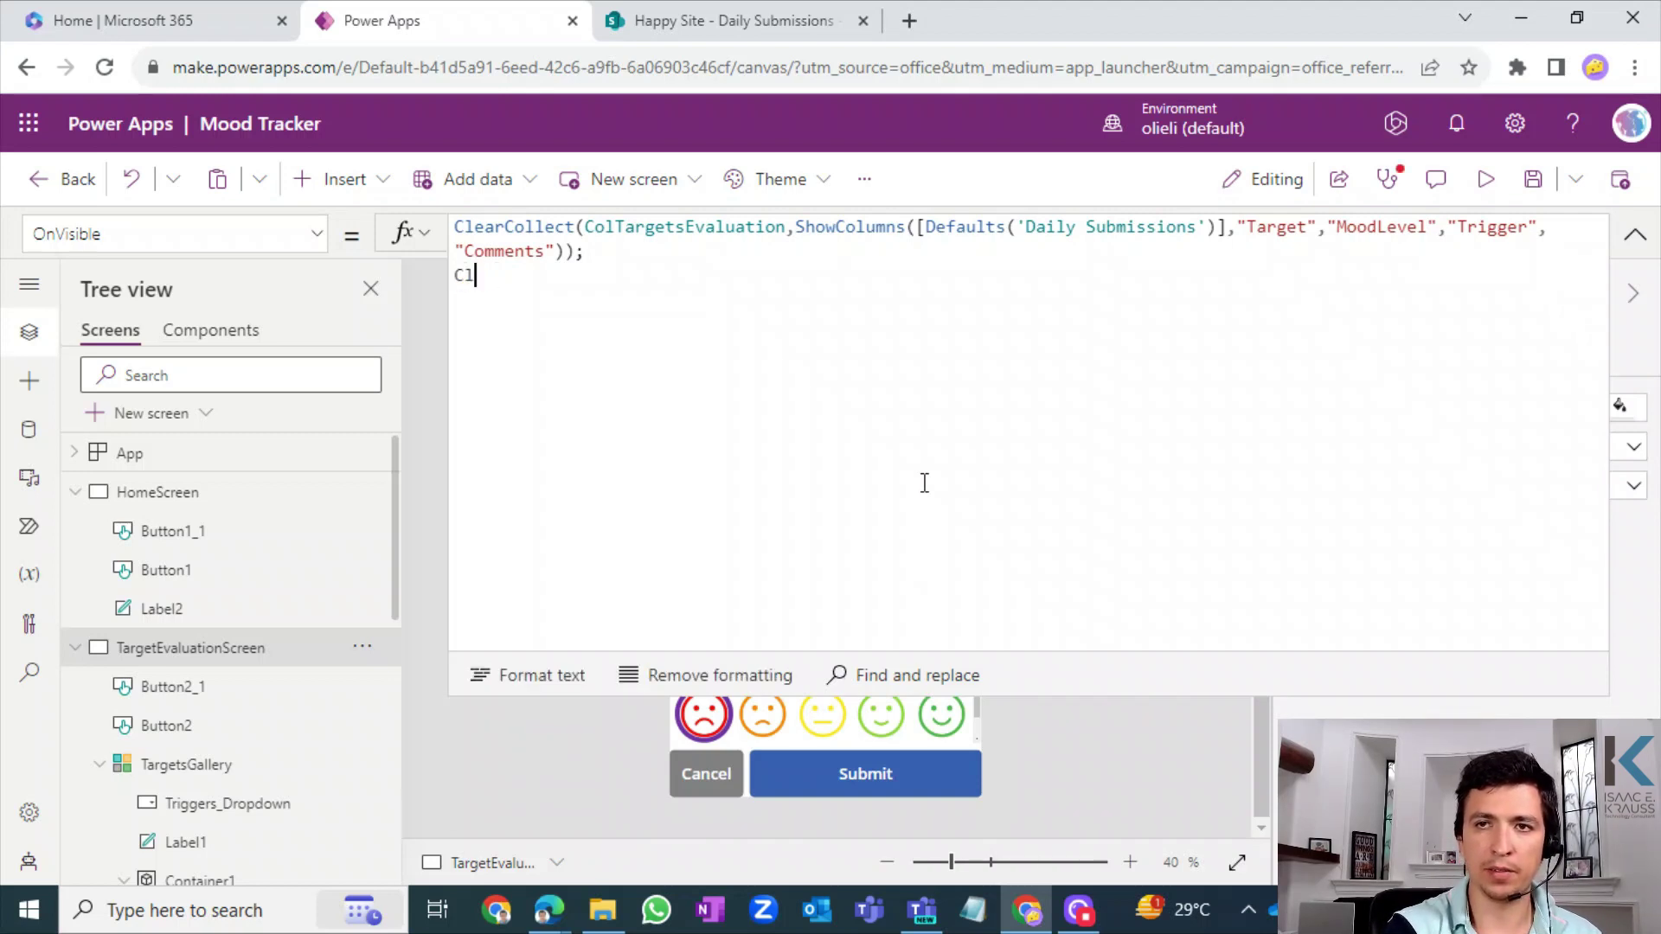
text(ear(Col)
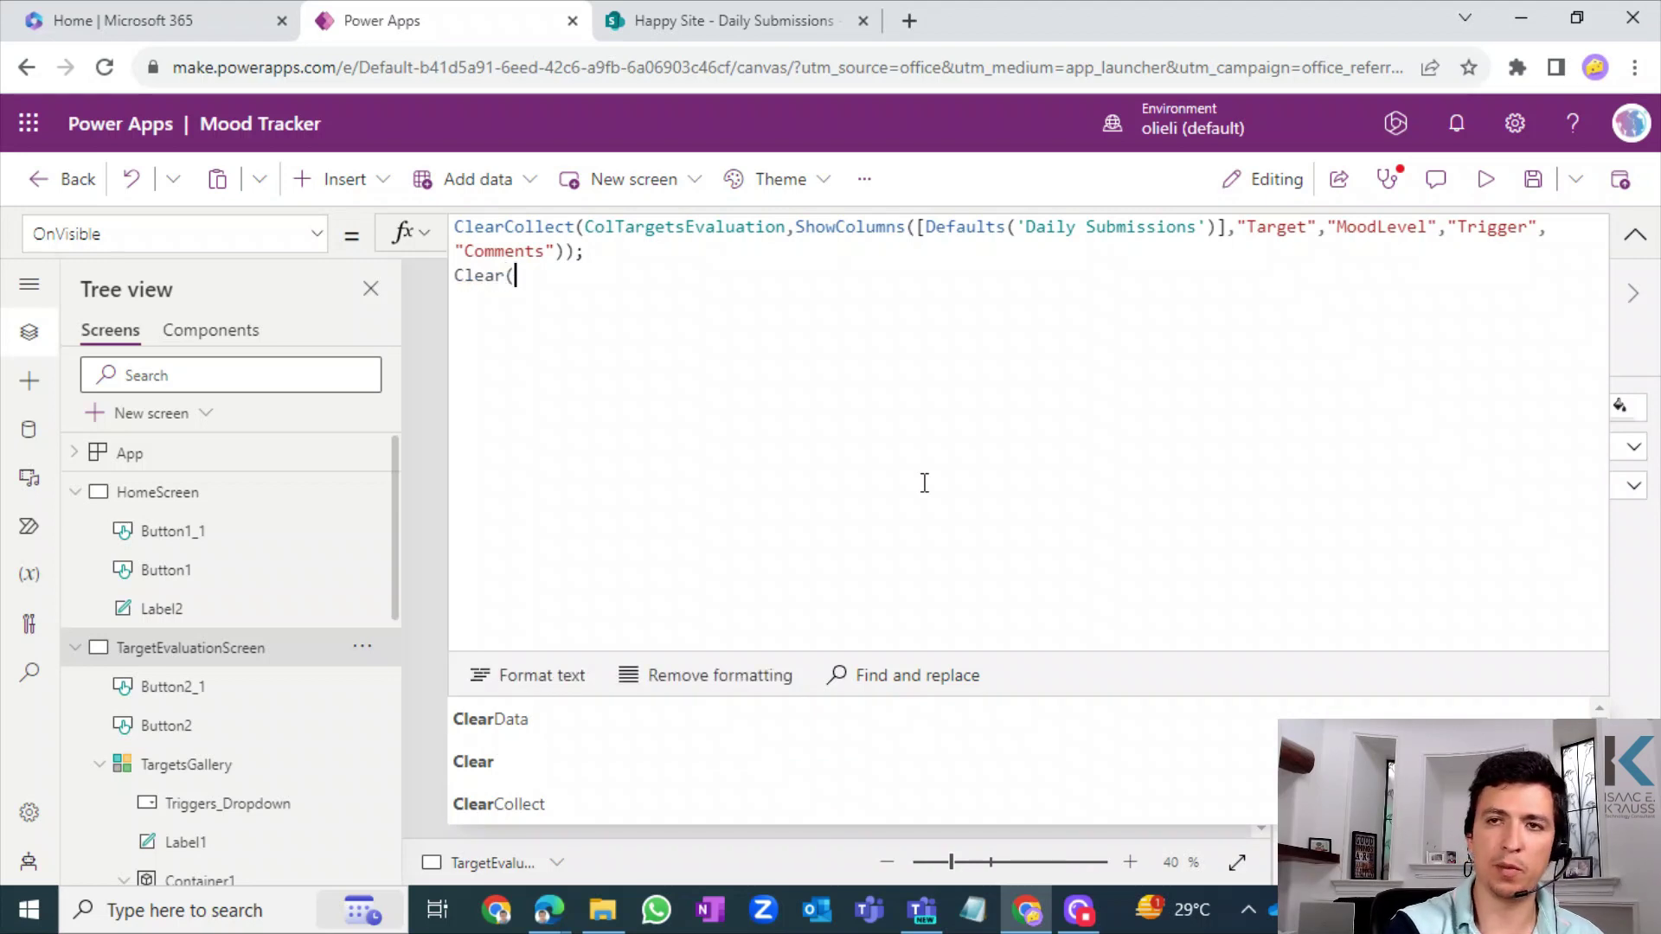
key(Down)
key(Down)
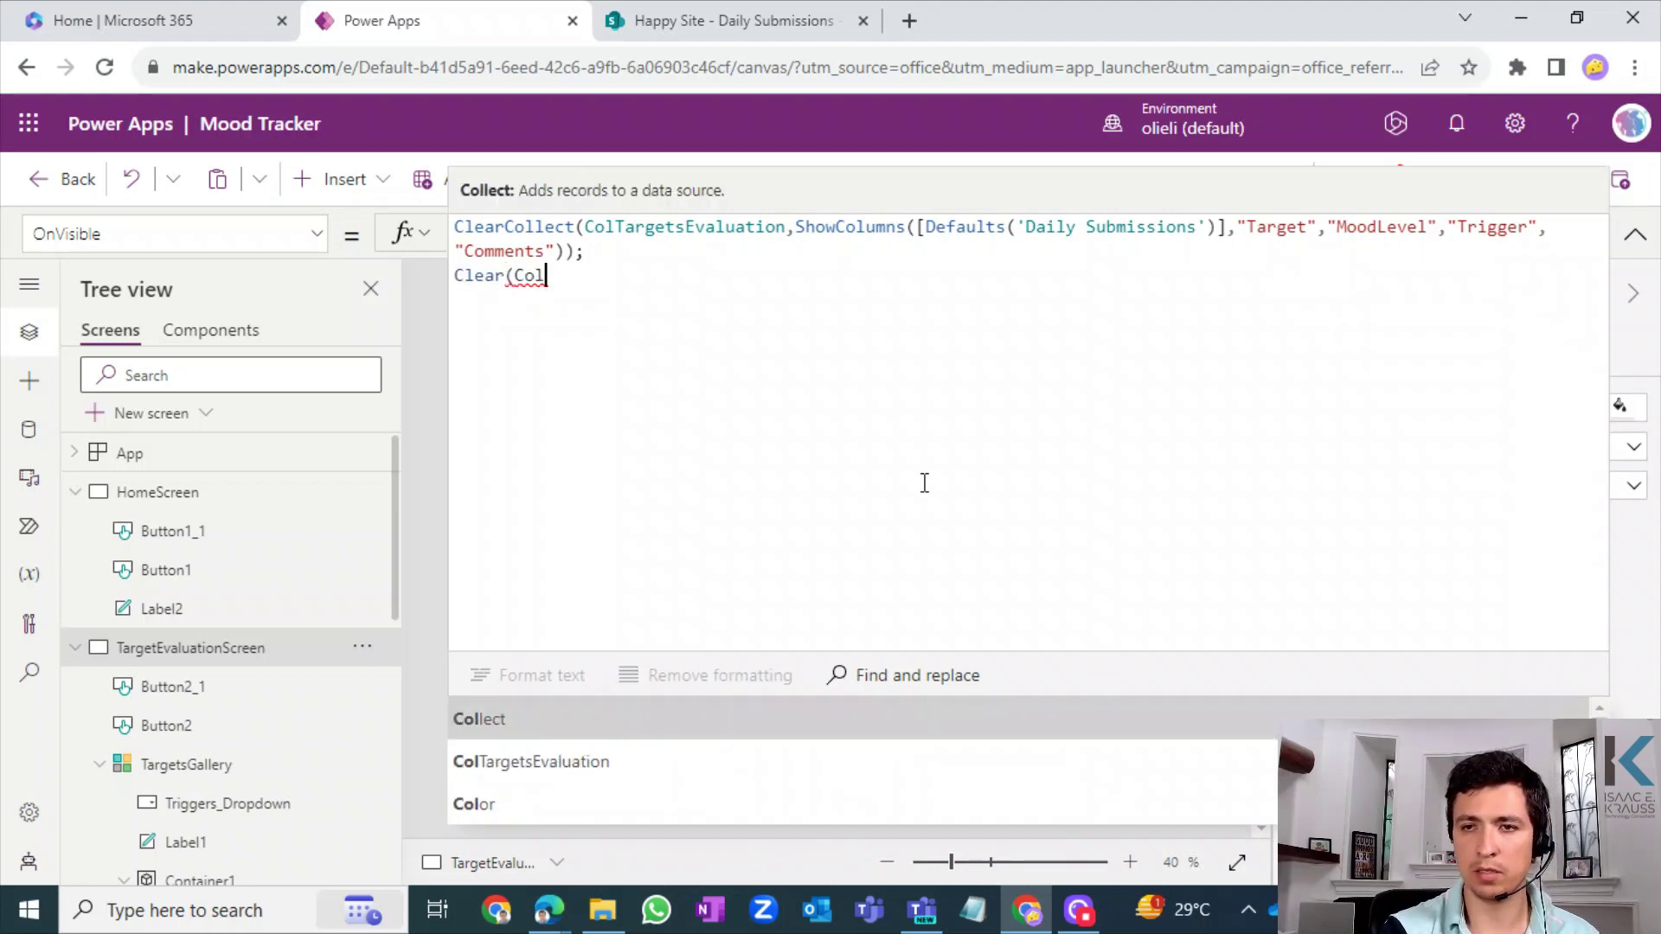
key(Tab)
text())
key(shift+Return)
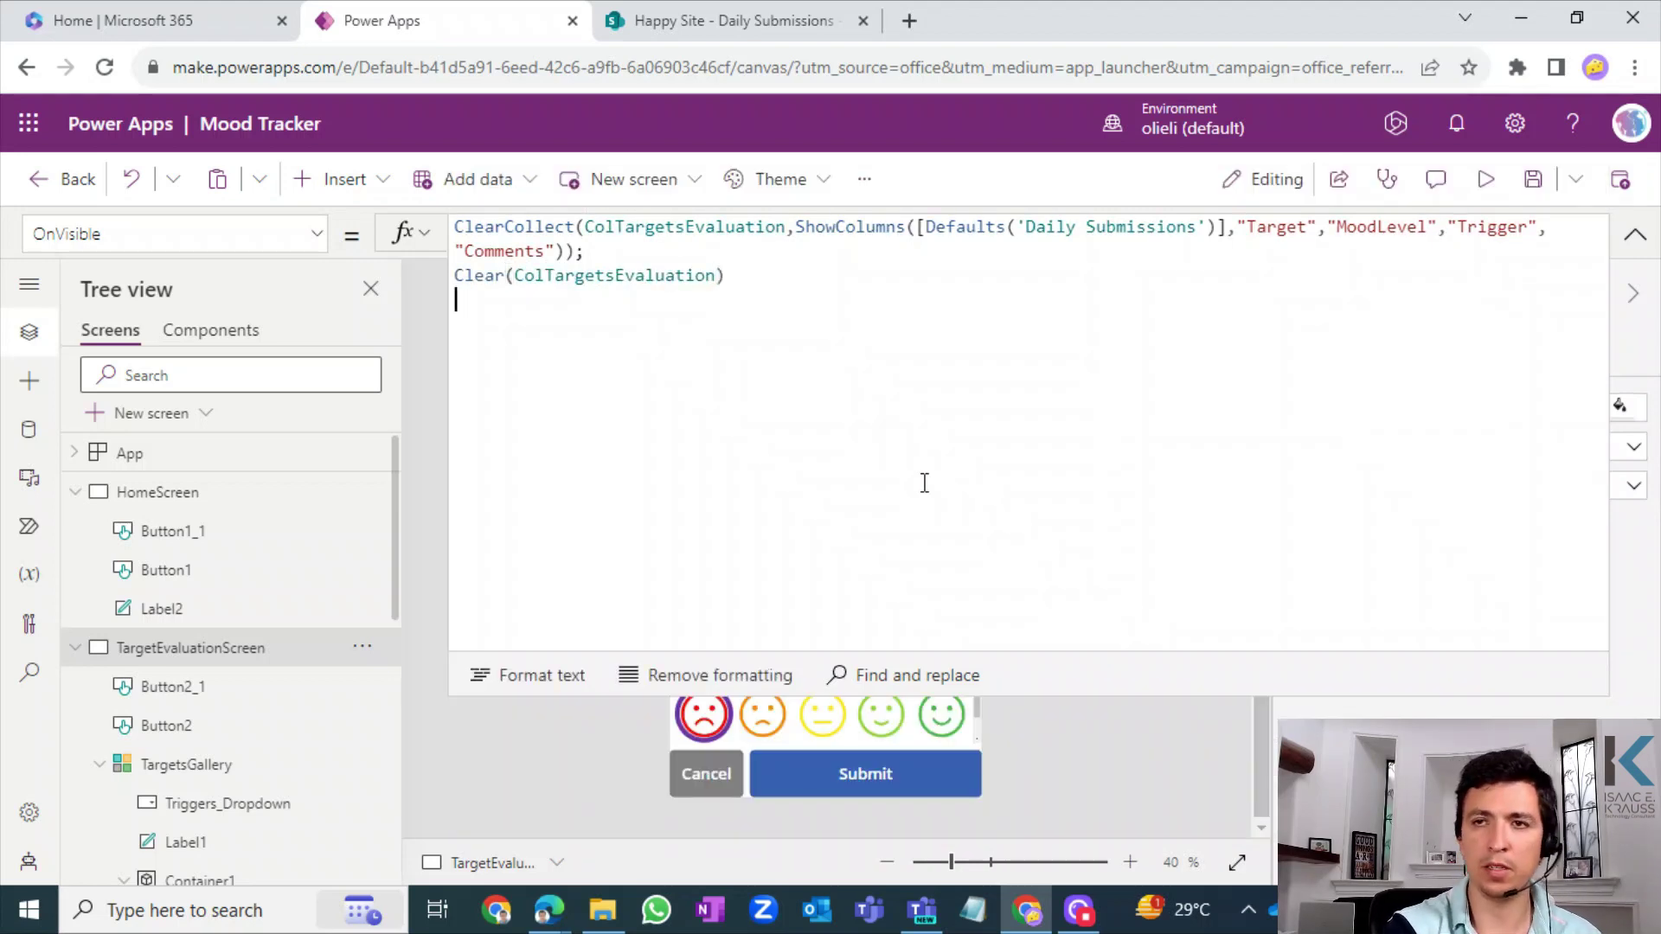
key(BackSpace)
text(;)
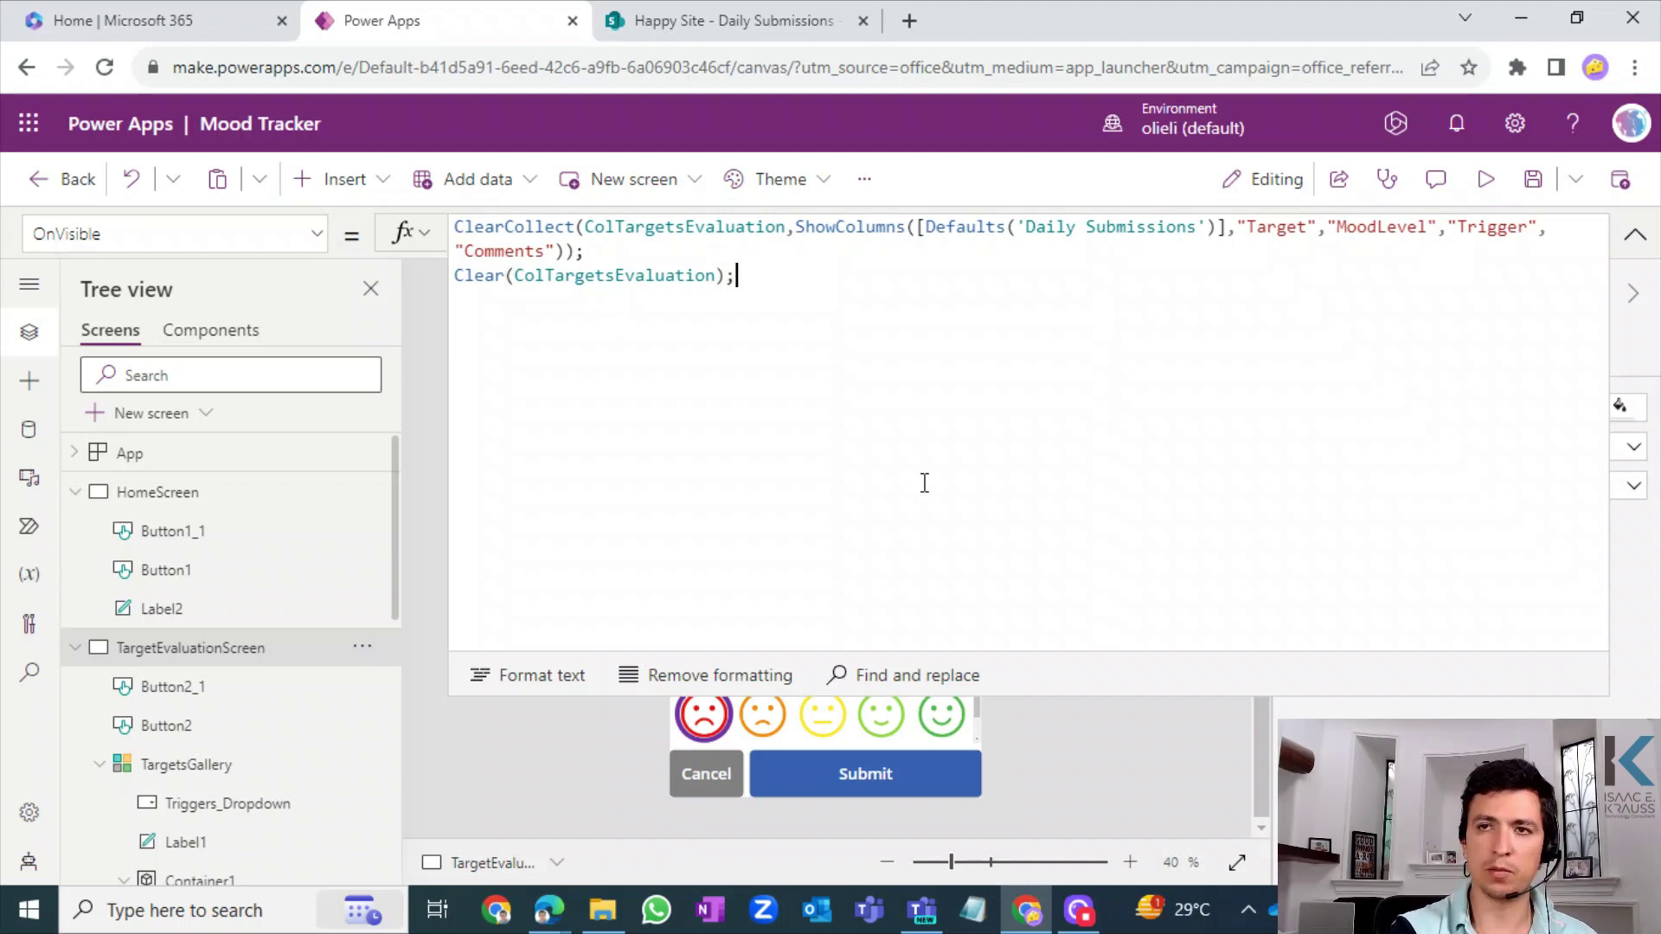
key(shift+Return)
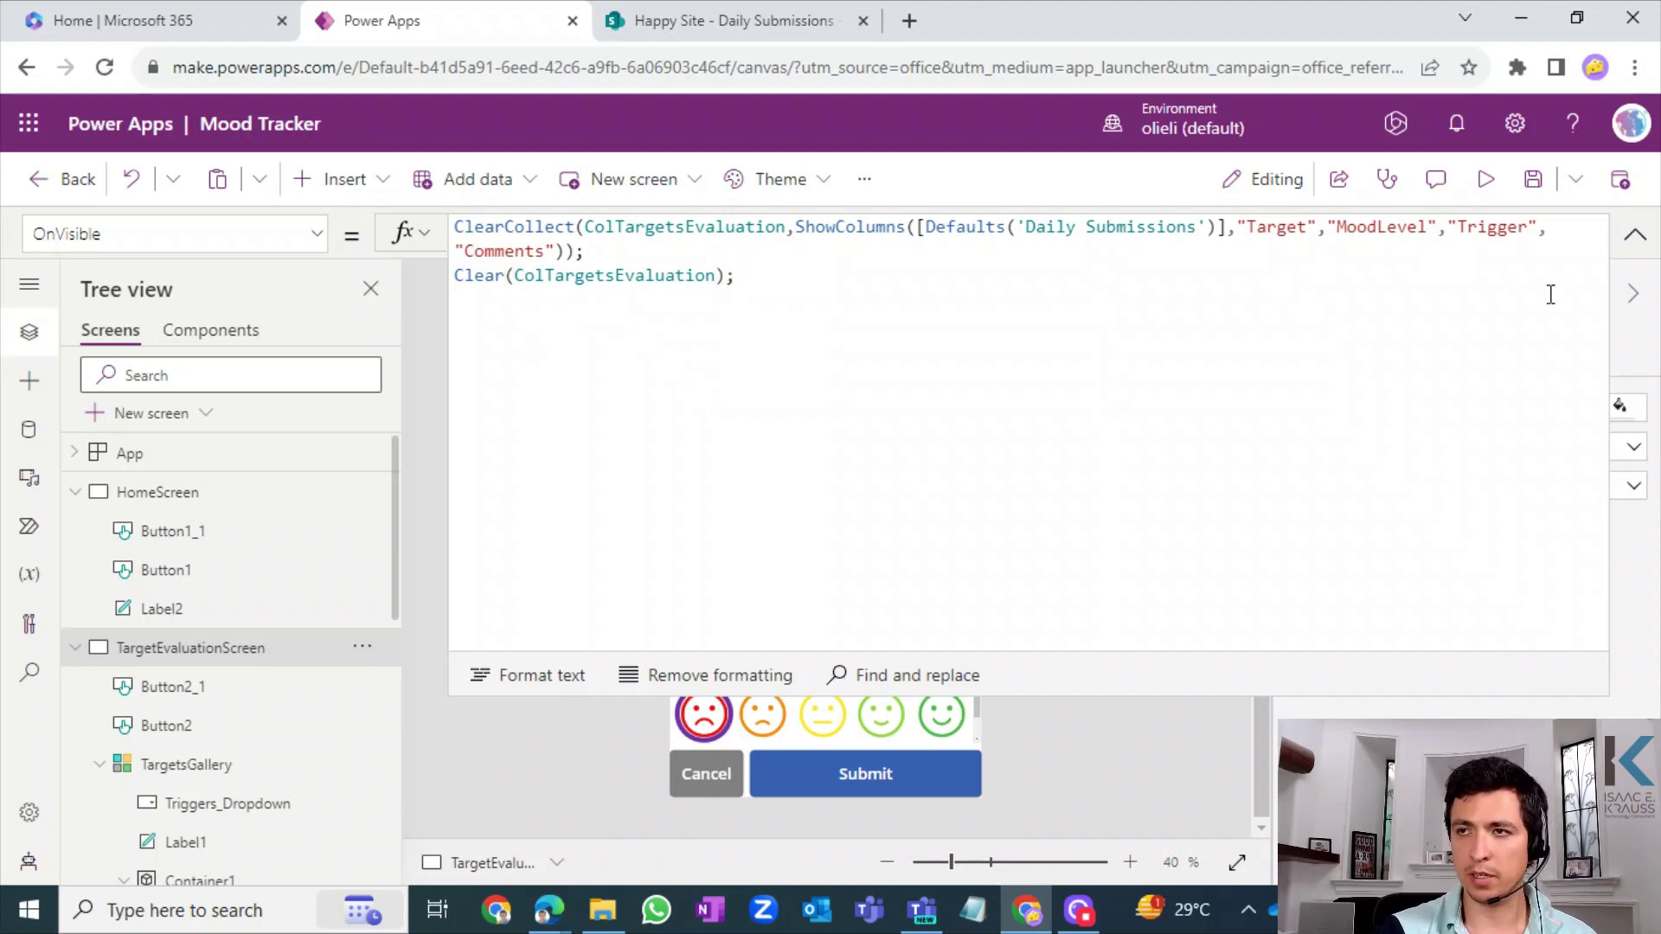
- Copy the whole Items formula of TargetsGallery, Filter('Evaluation Targets',Active)
click(1635, 234)
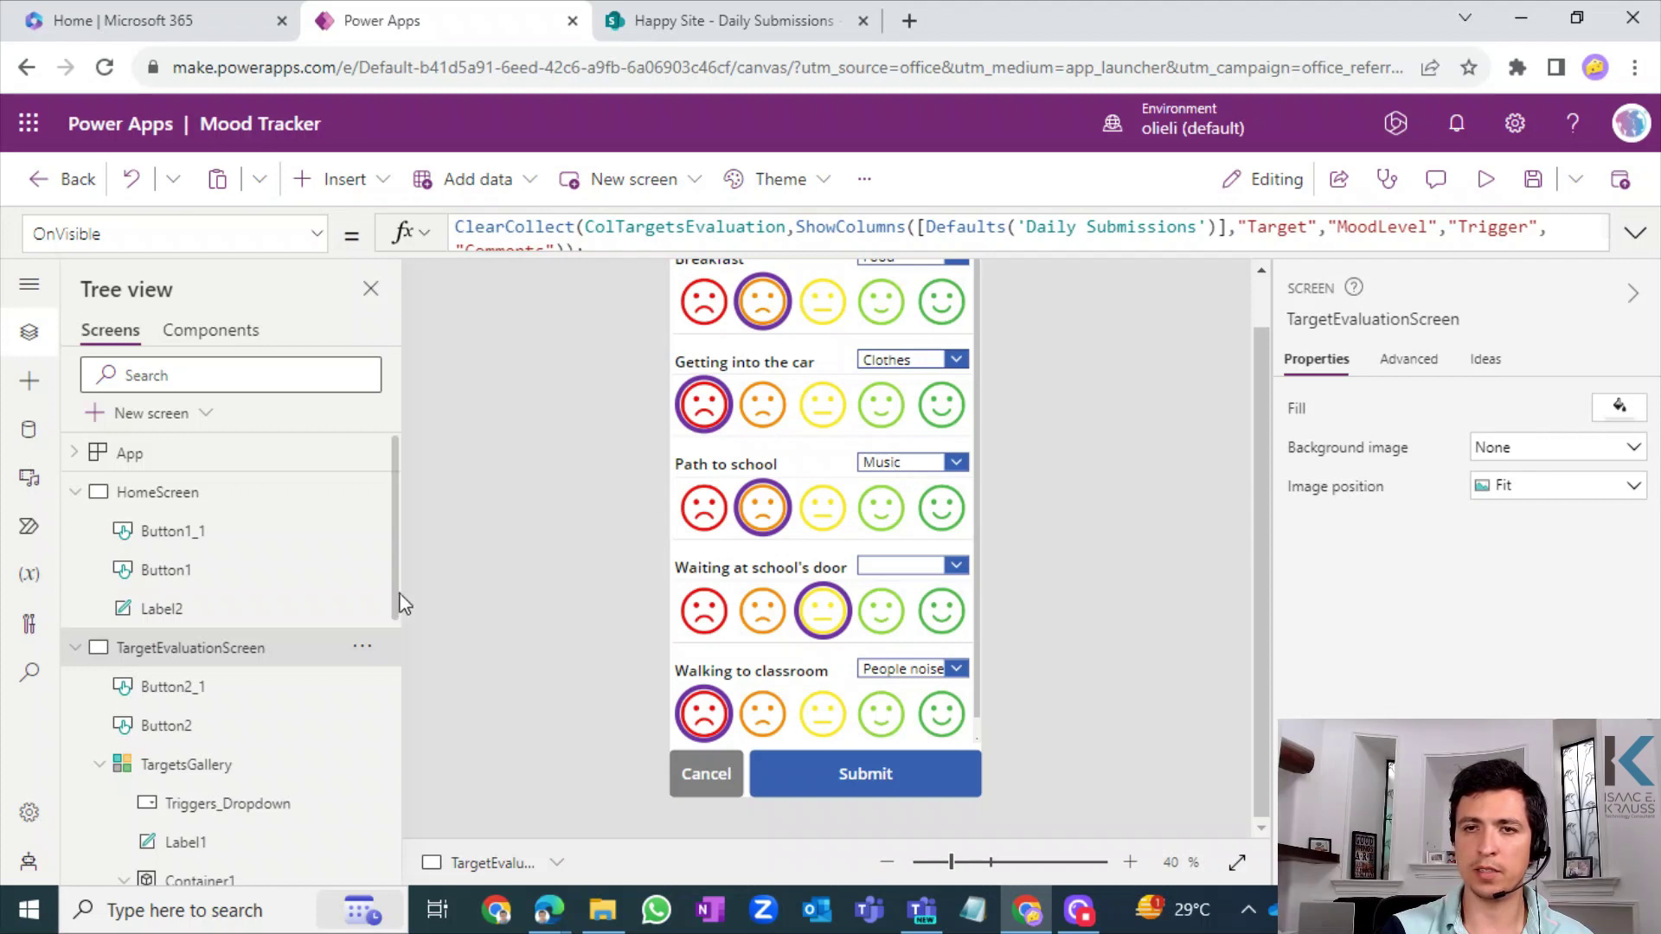
click(185, 765)
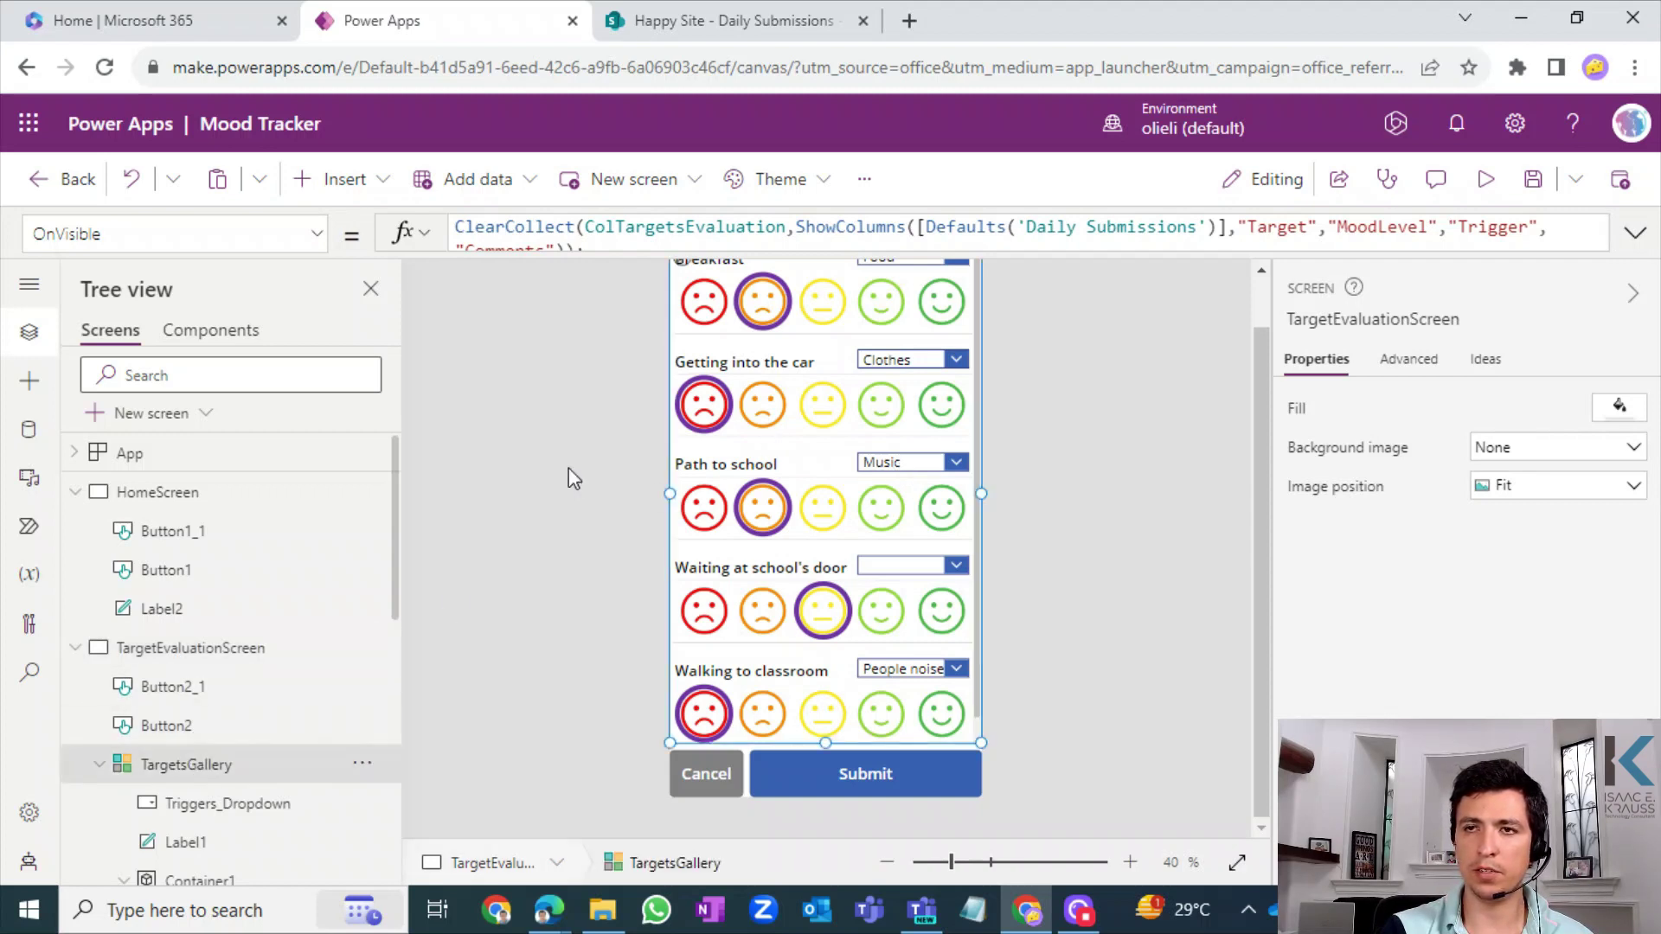
click(865, 247)
drag(878, 236, 411, 218)
key(ctrl+c)
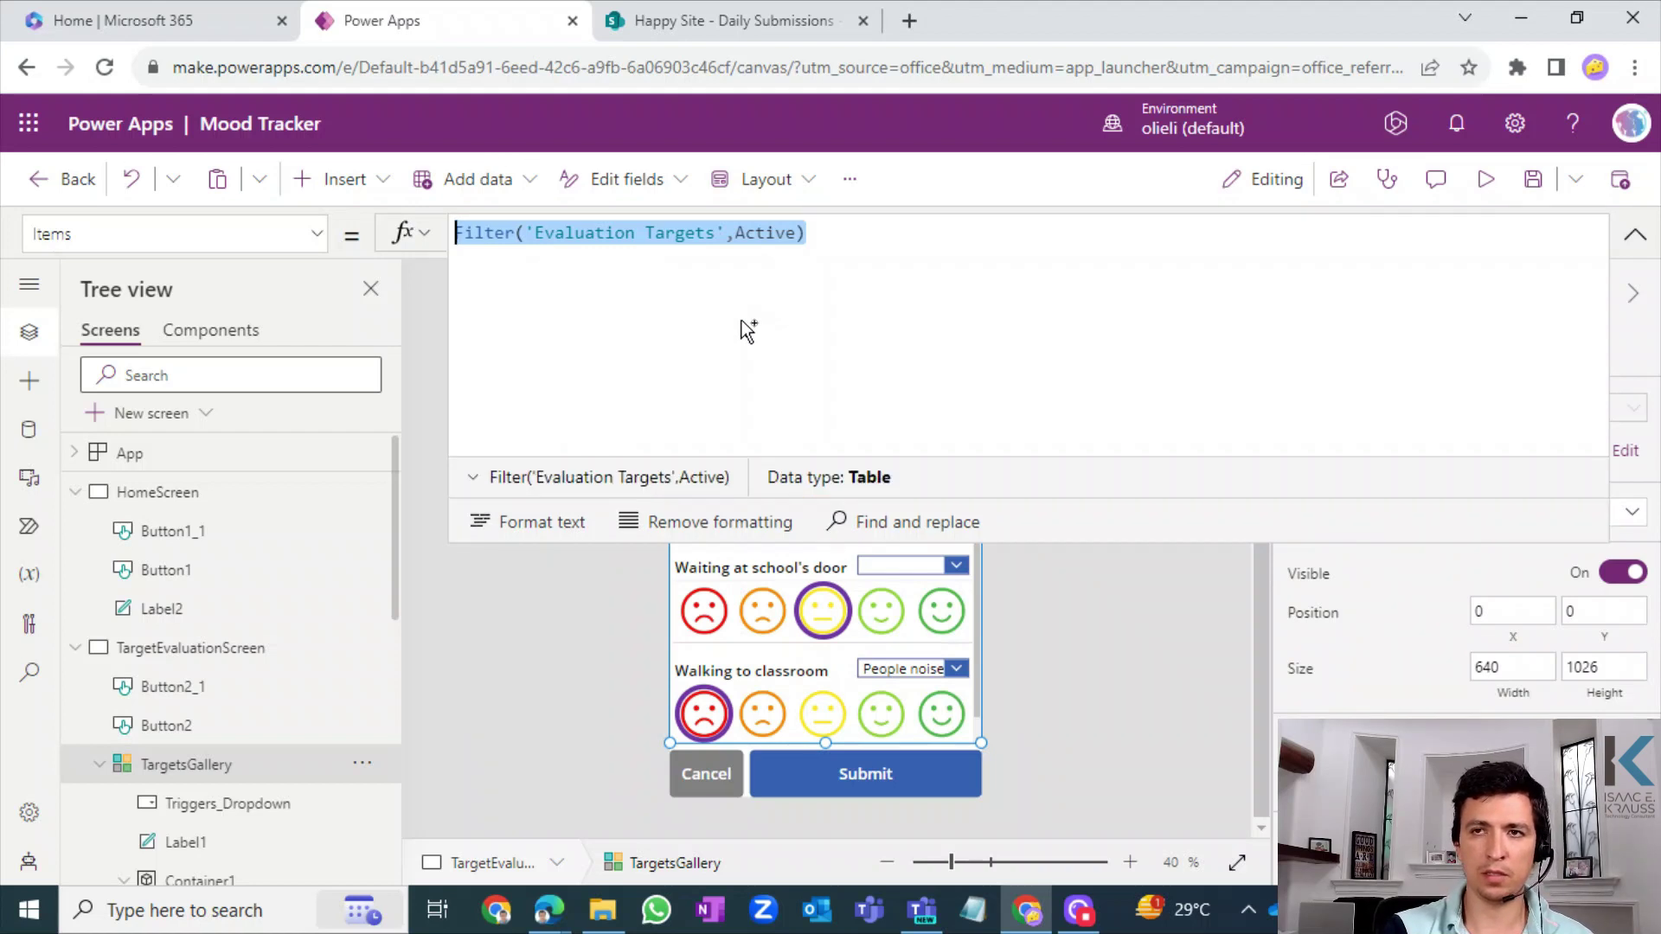
- Add ForAll(Filter('Evaluation Targets',Active), ) below the Clear statement in TargetEvaluationScreen's OnVisible formula, with an indented empty line before the closing parenthesis
click(205, 658)
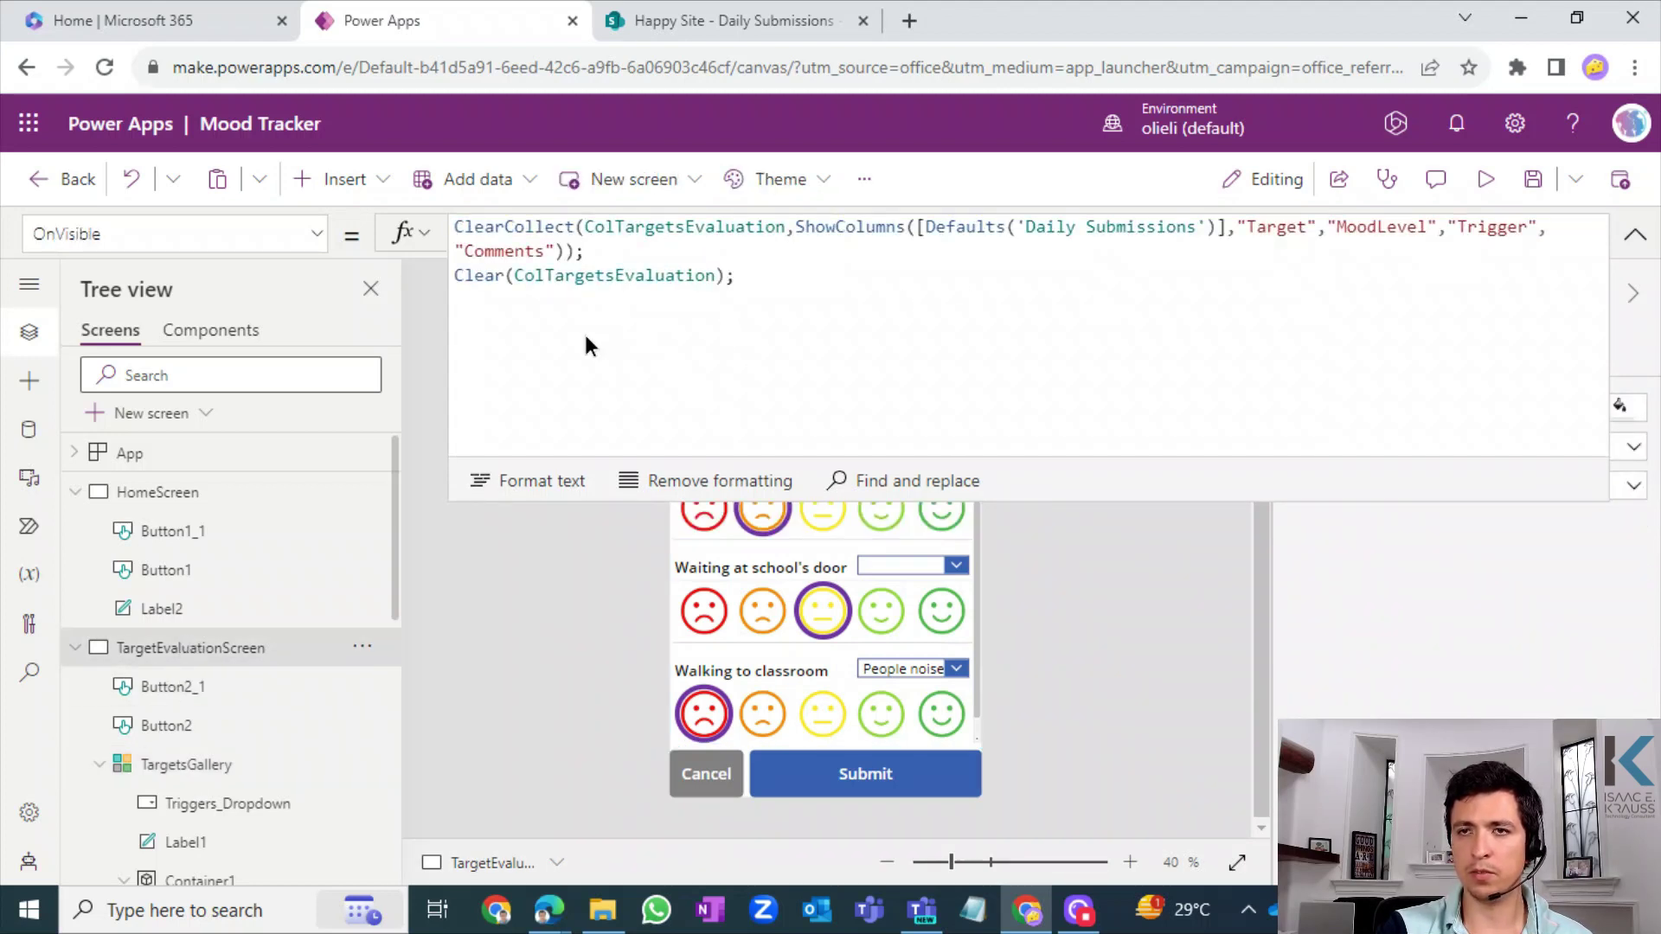
click(641, 351)
text(F)
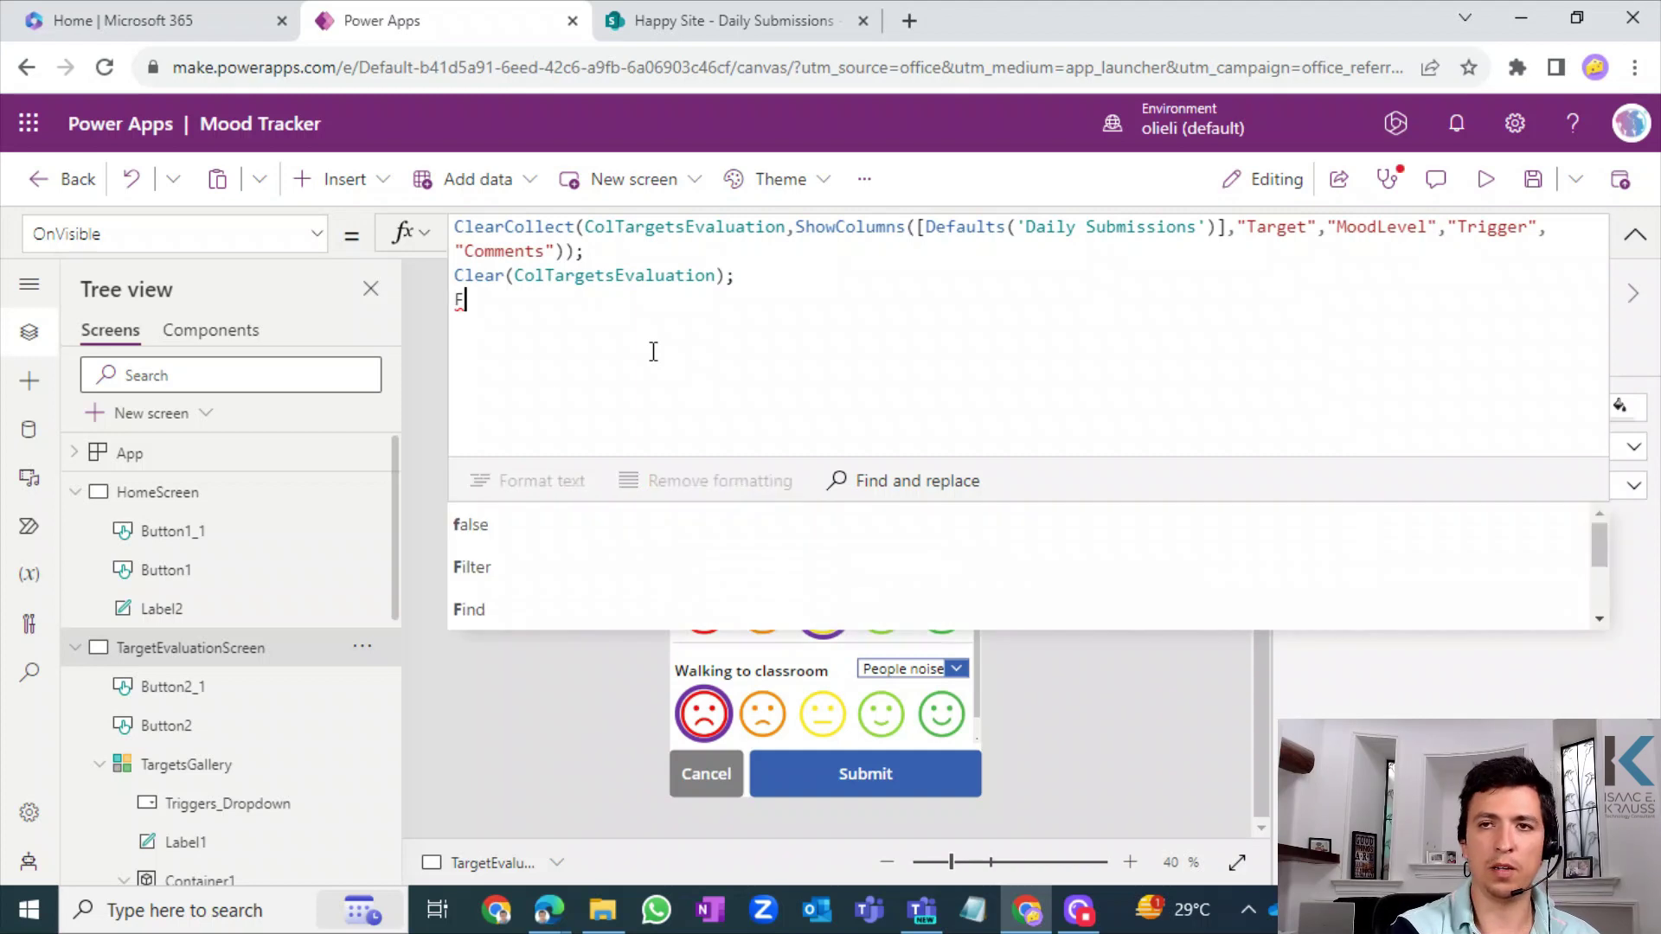
text(orAll()
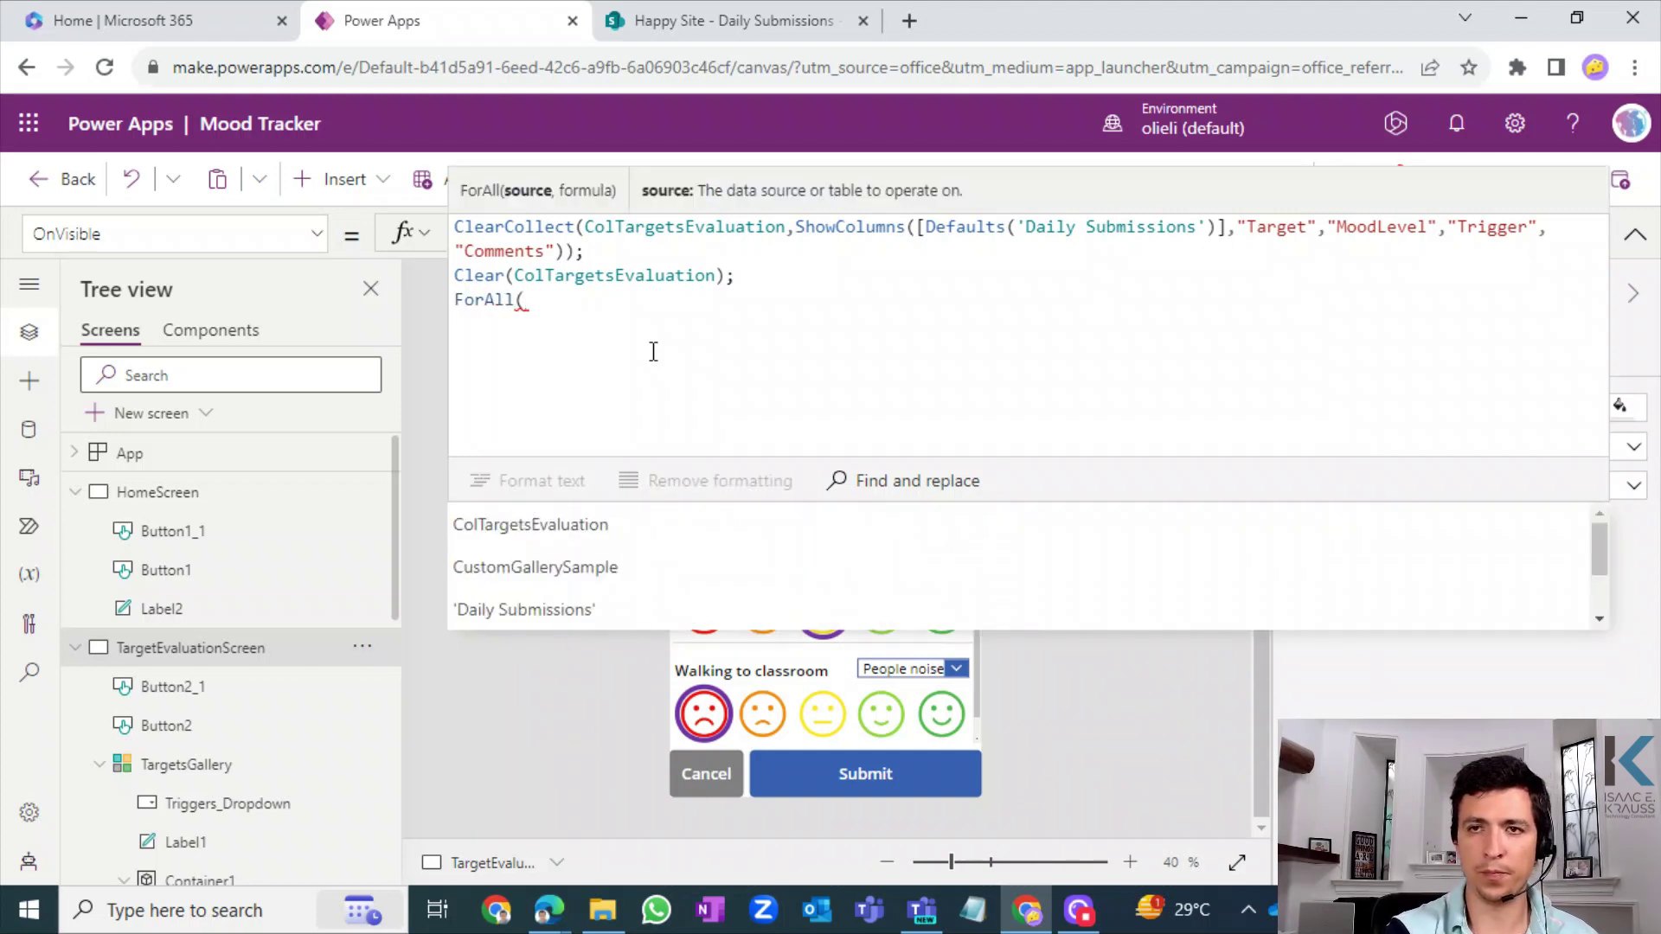
key(ctrl+v)
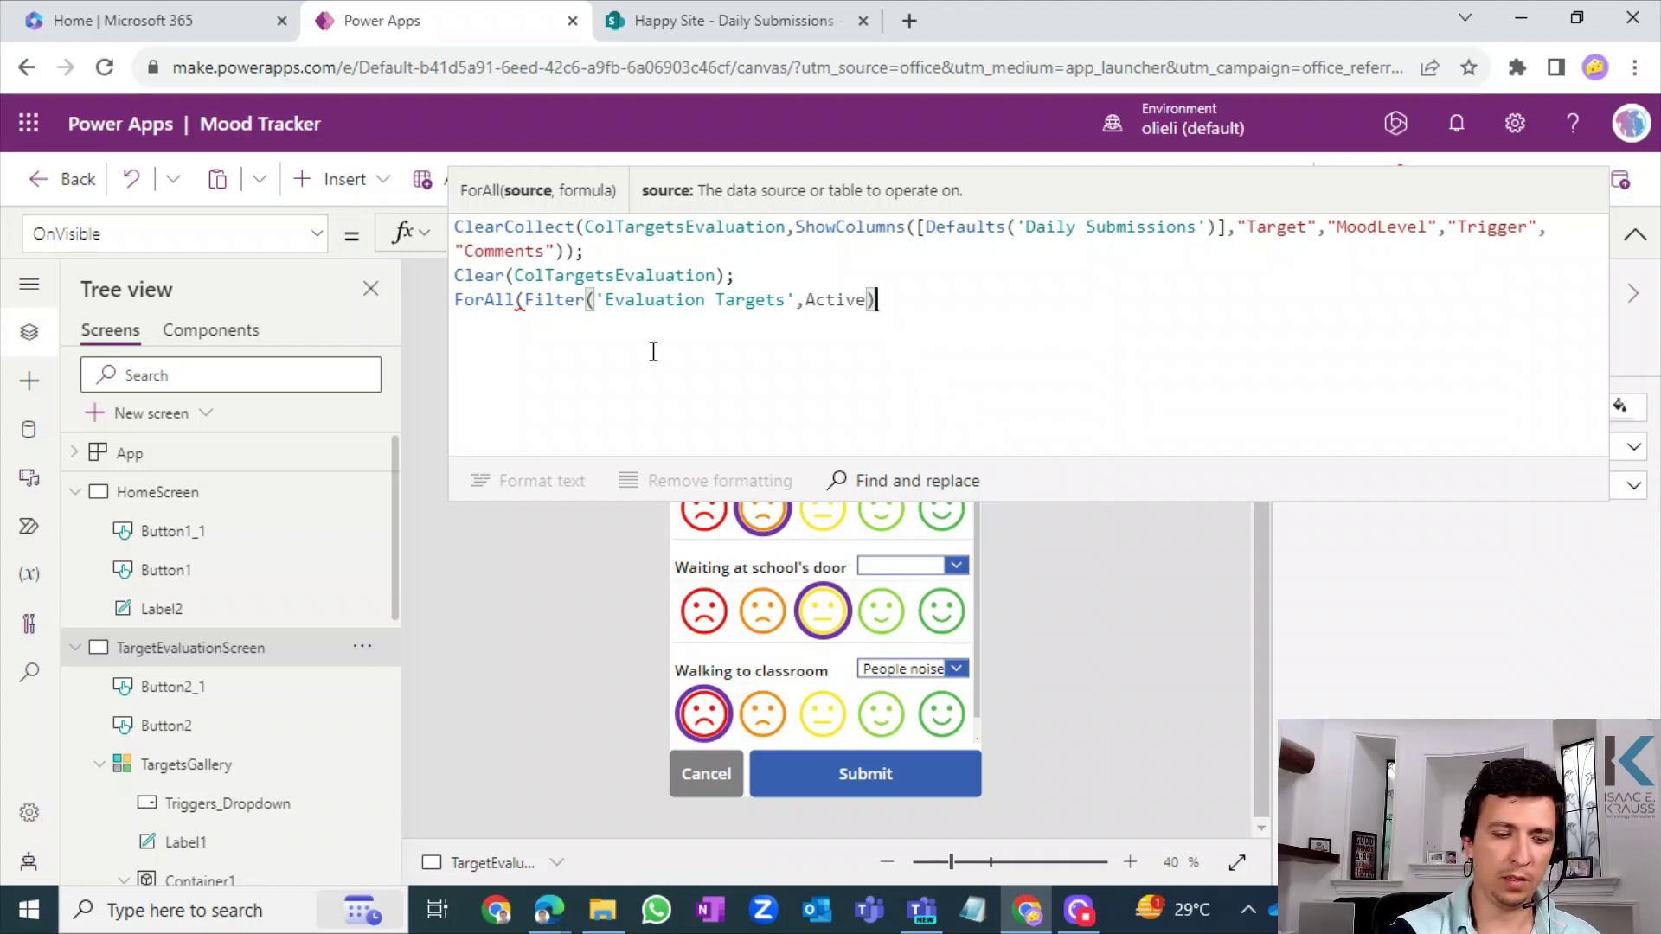
text(,)
key(shift+Return)
key(shift+Return)
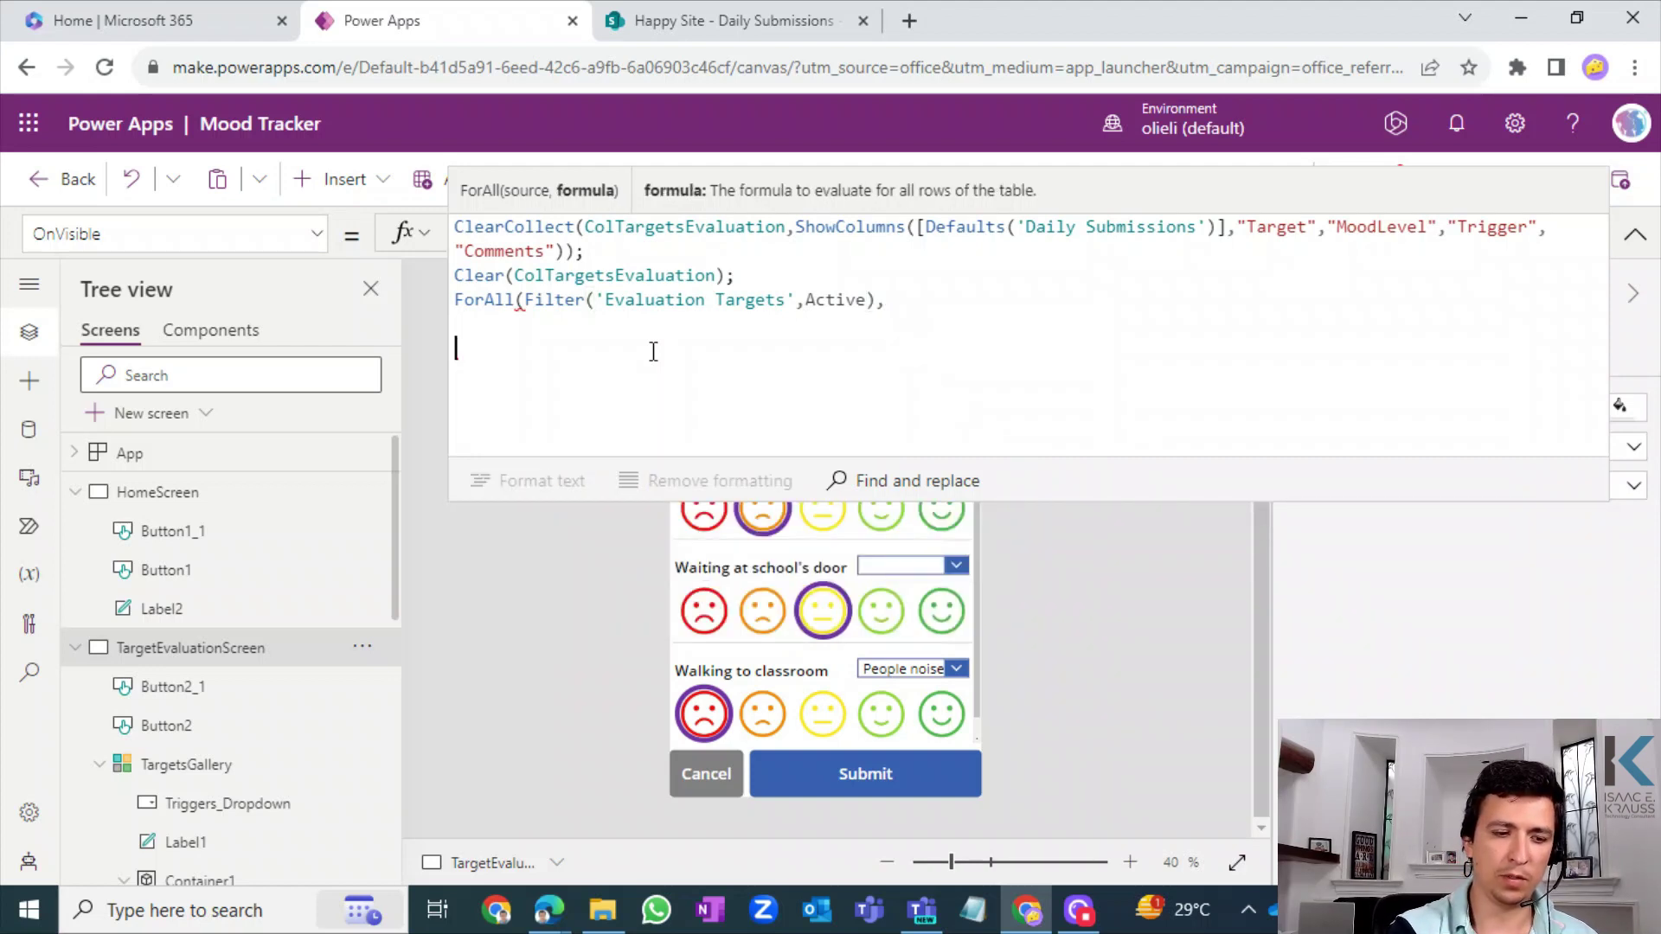
text())
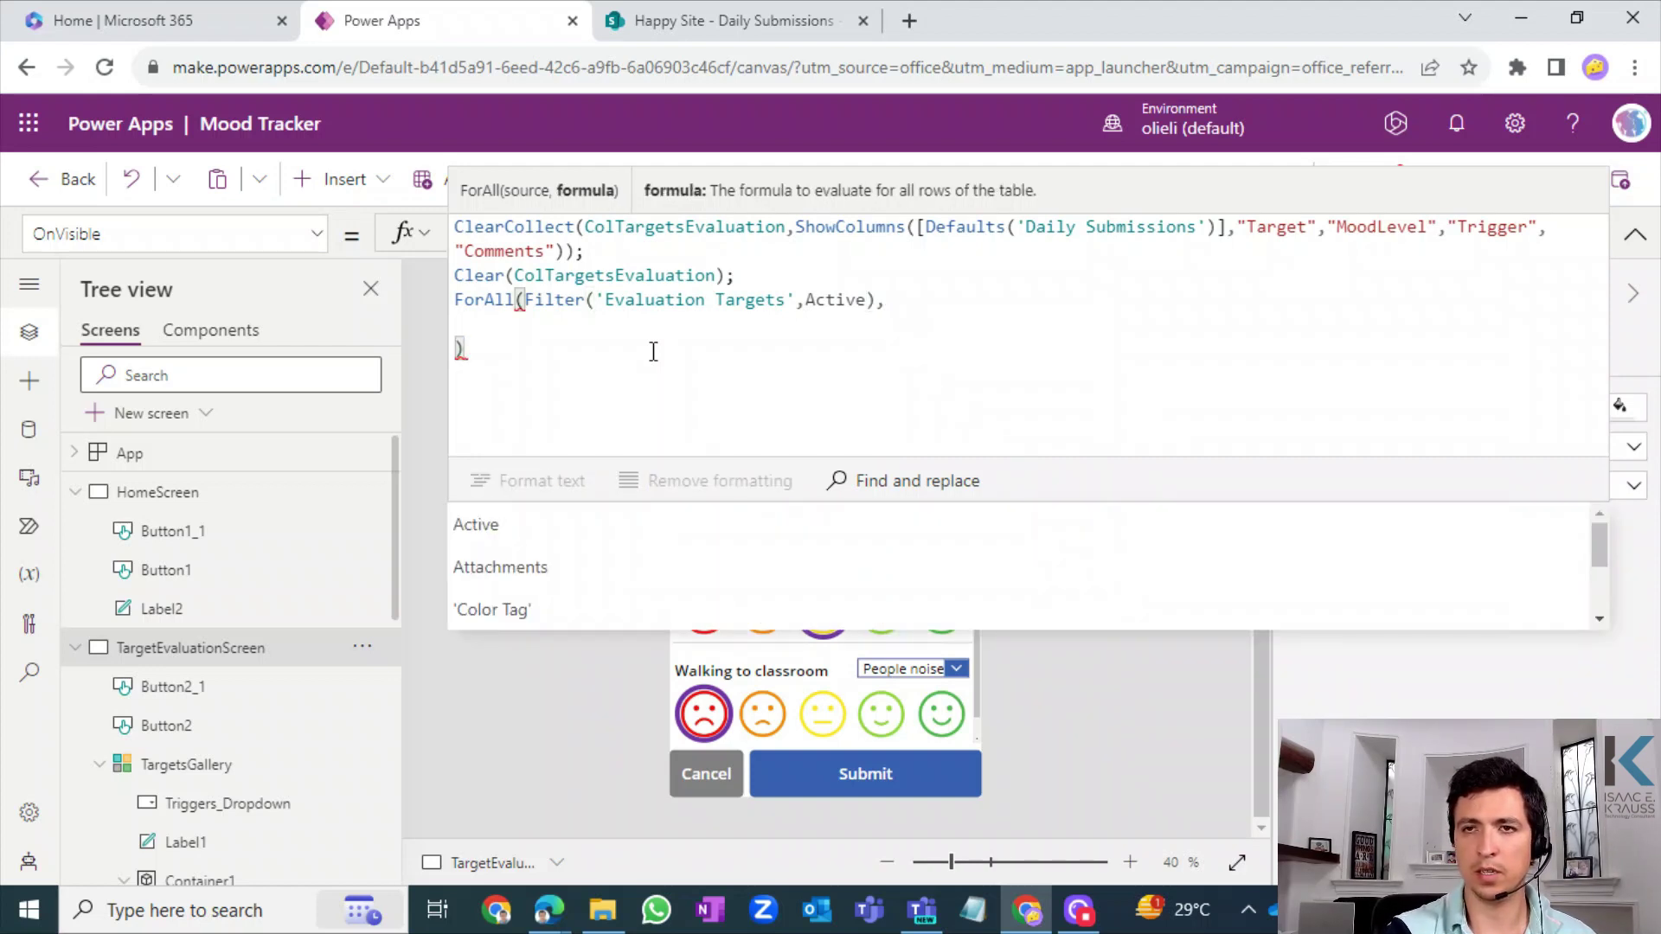
click(658, 336)
key(Tab)
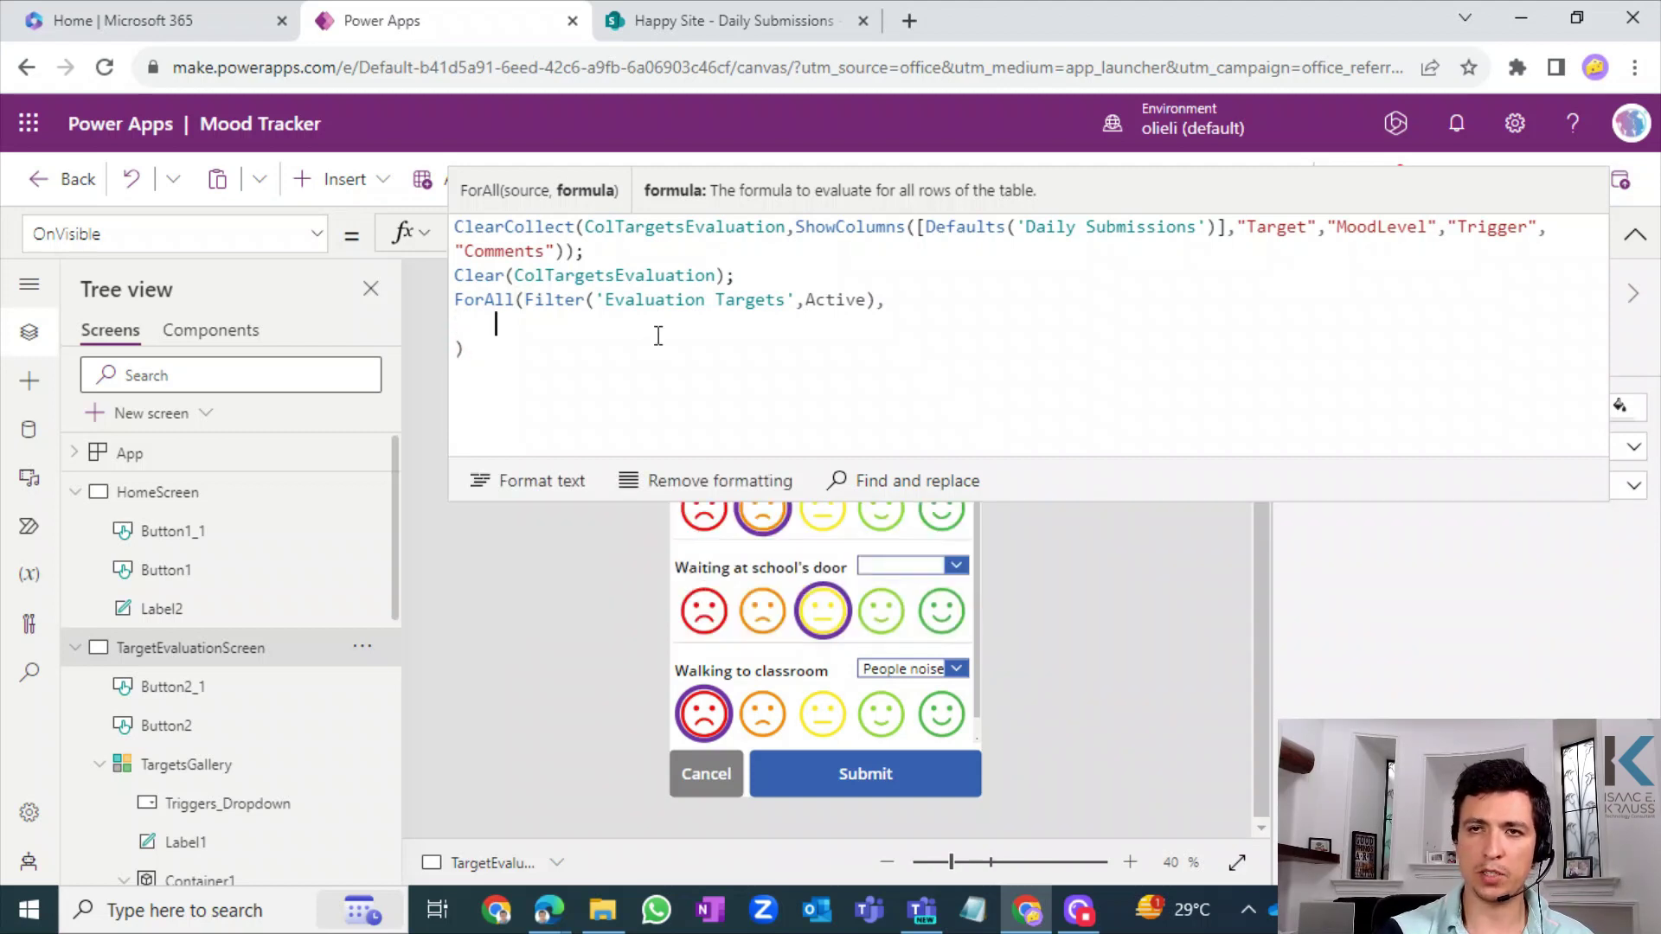
text(Patch)
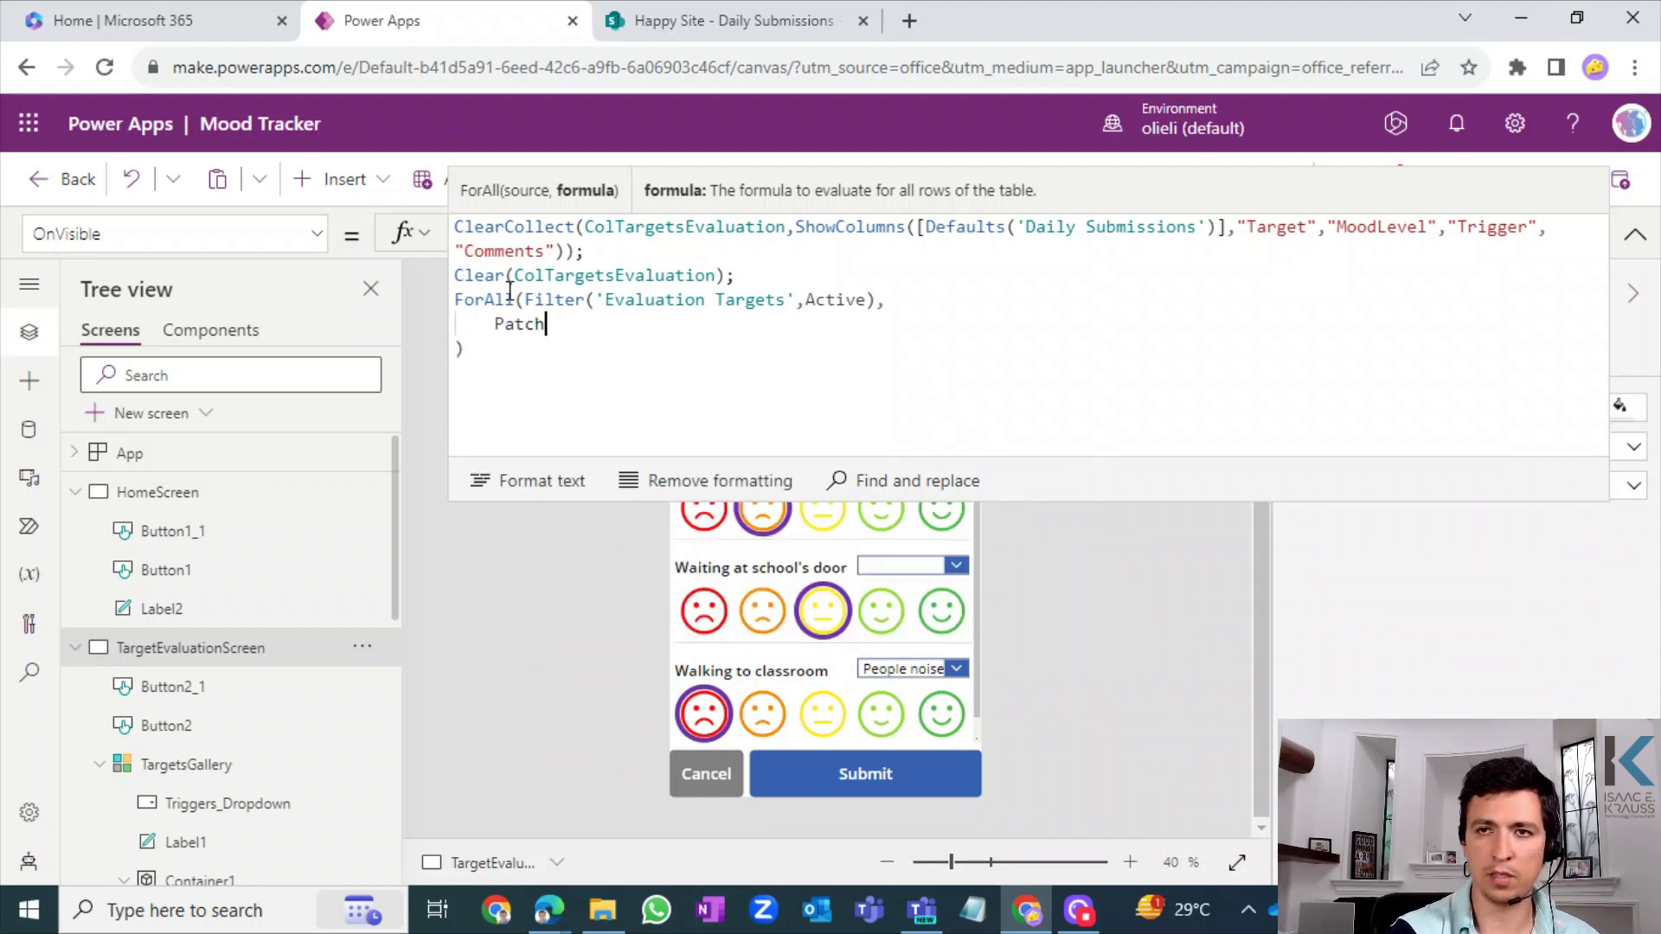
text(()
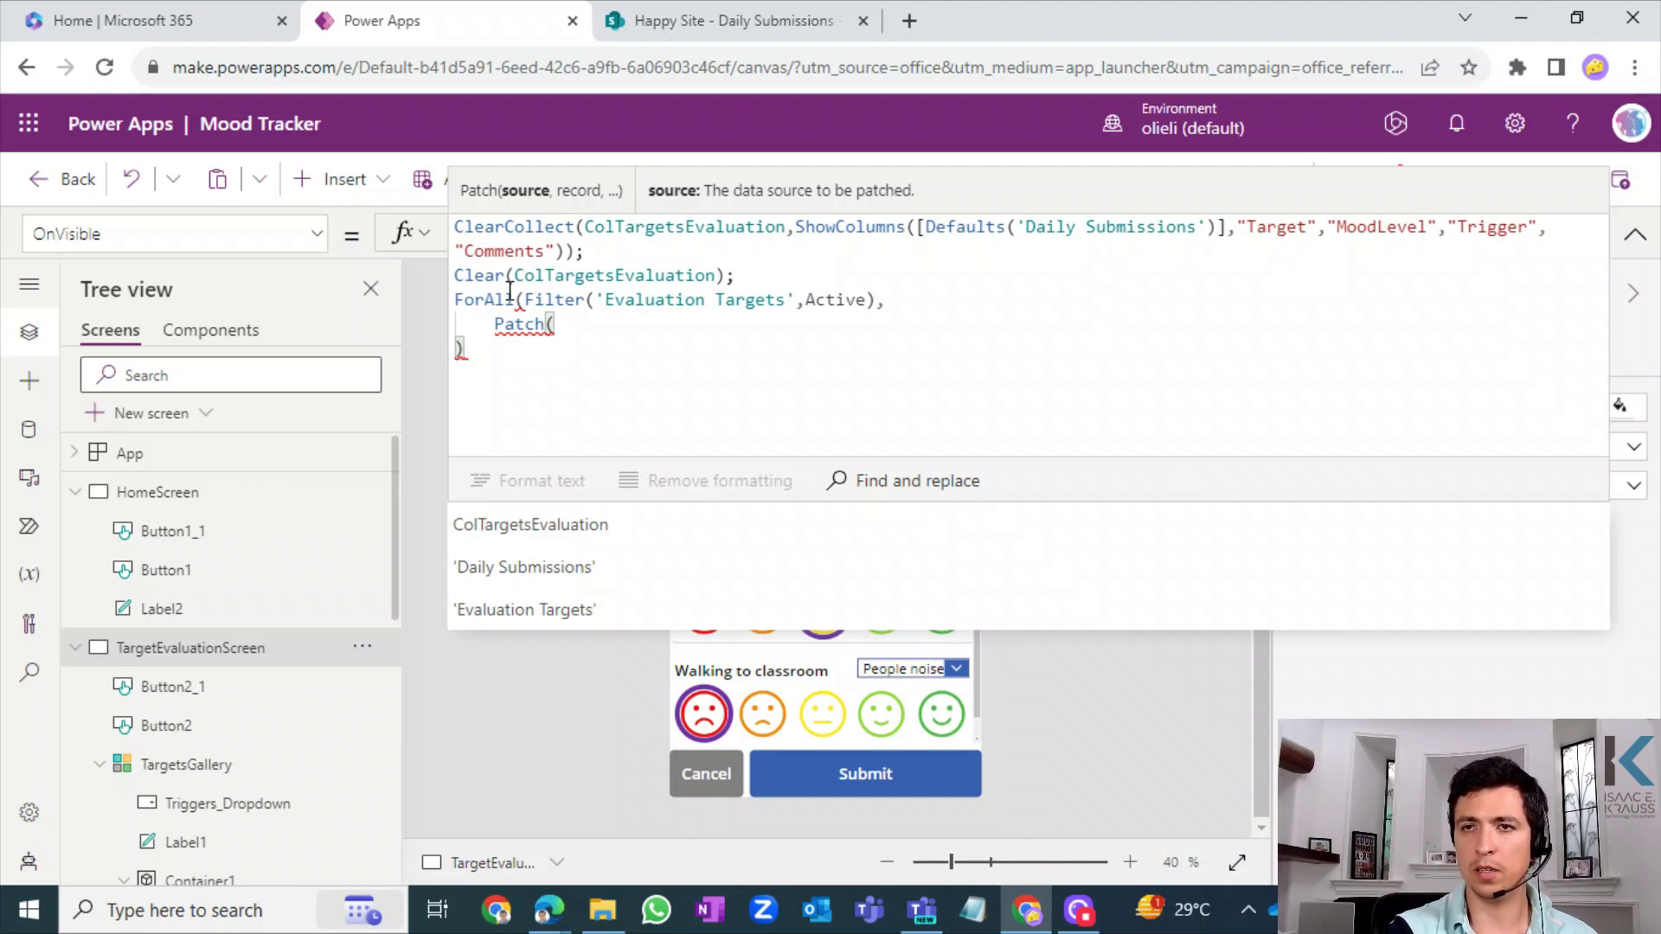
key(Left)
key(Right)
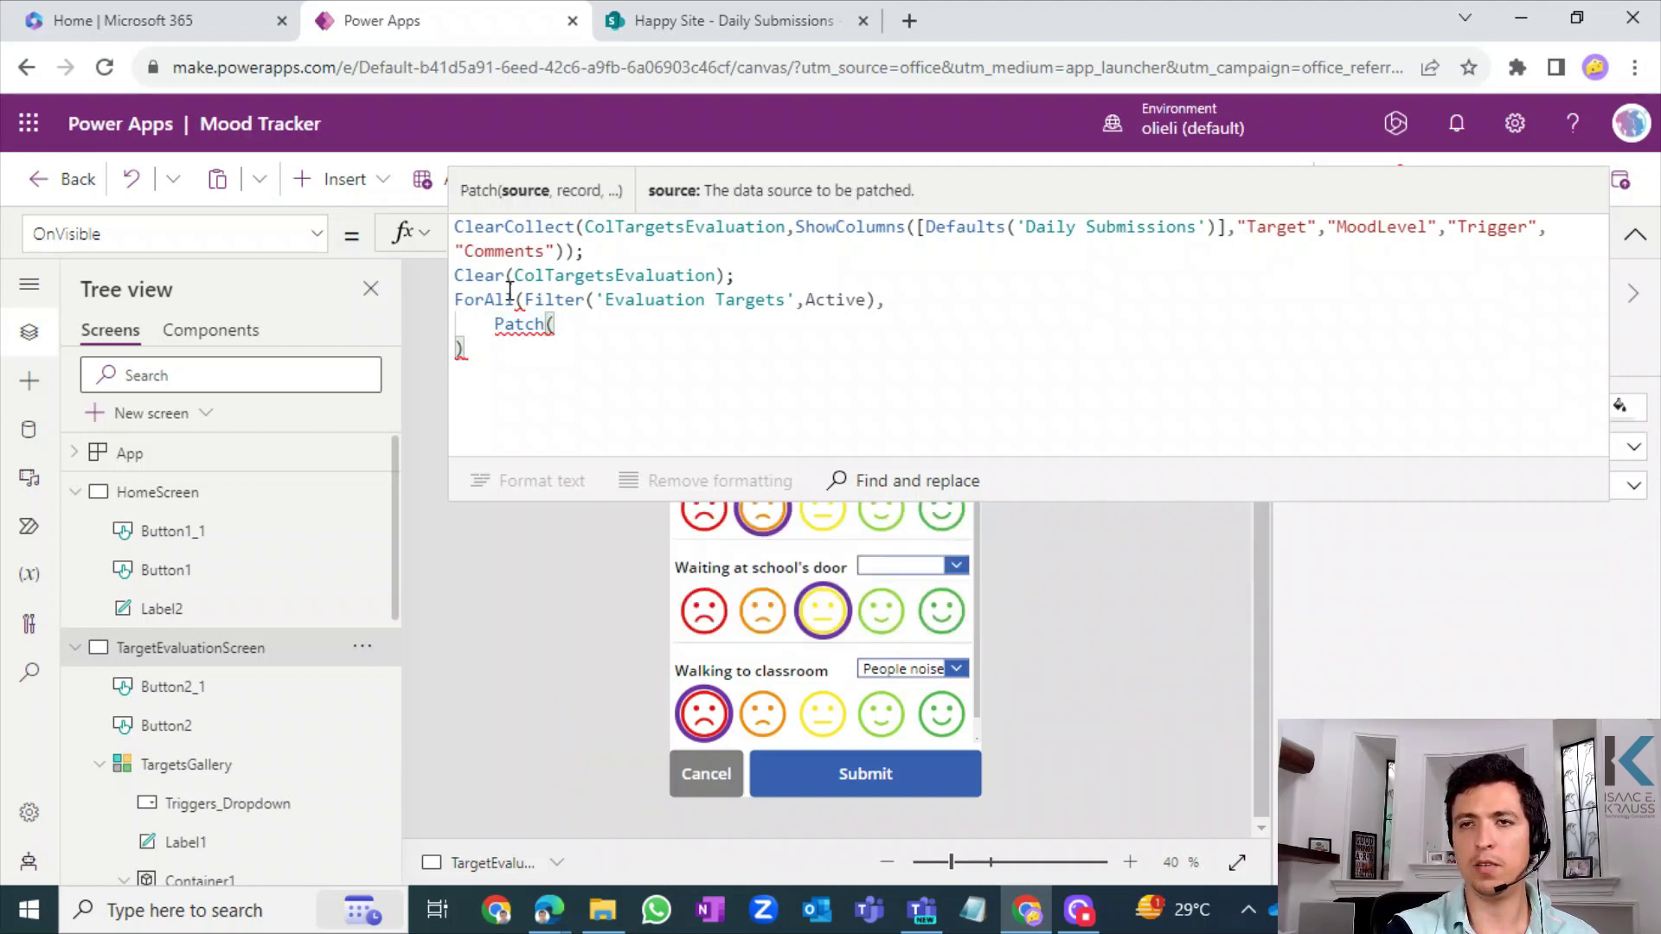
- Replace the Patch call inside ForAll with Collect(ColTargetsEvaluation,) so it is ready for the item argument
key(shift+Home)
text(Collect)
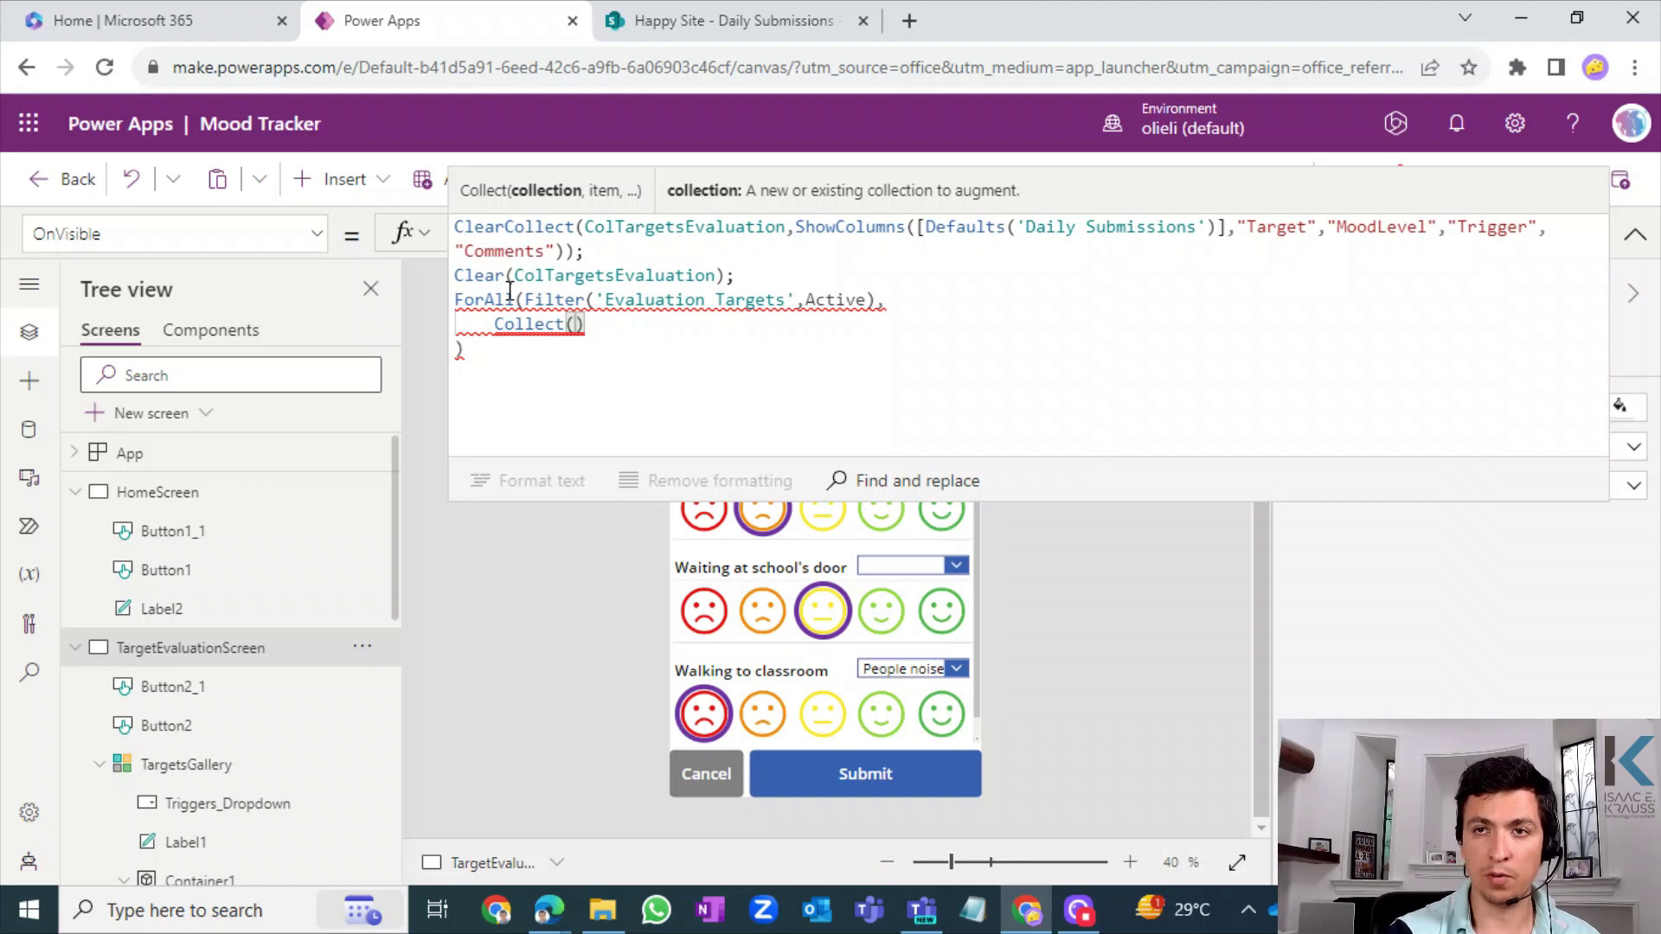
double_click(636, 227)
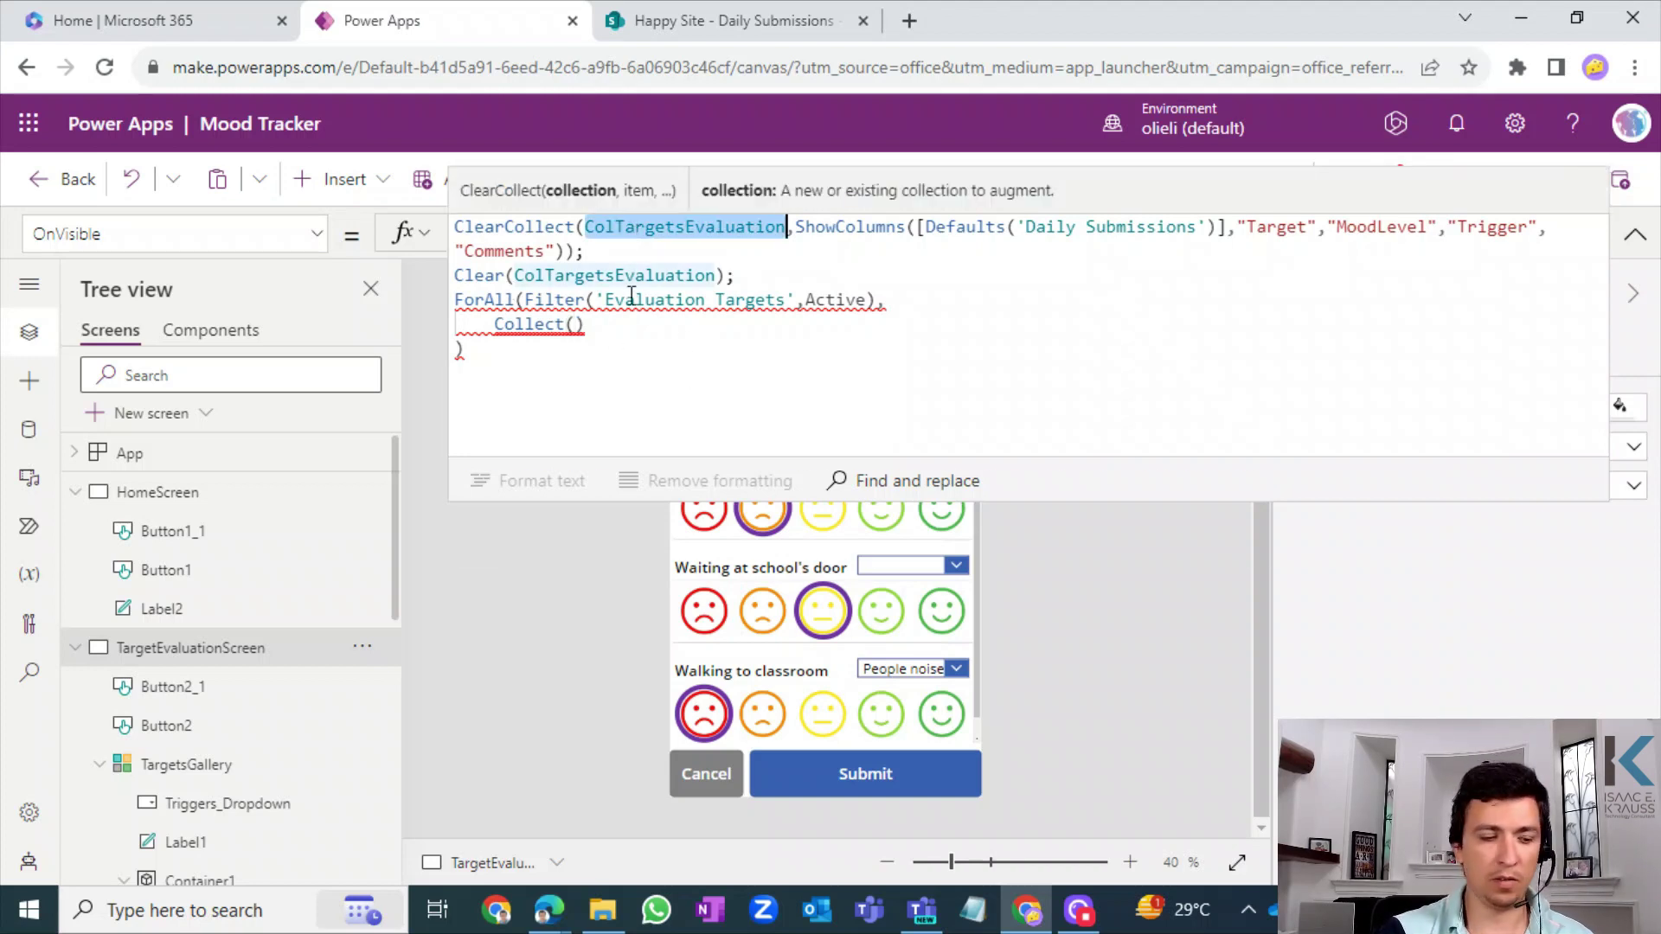
key(ctrl+c)
click(574, 324)
key(ctrl+v)
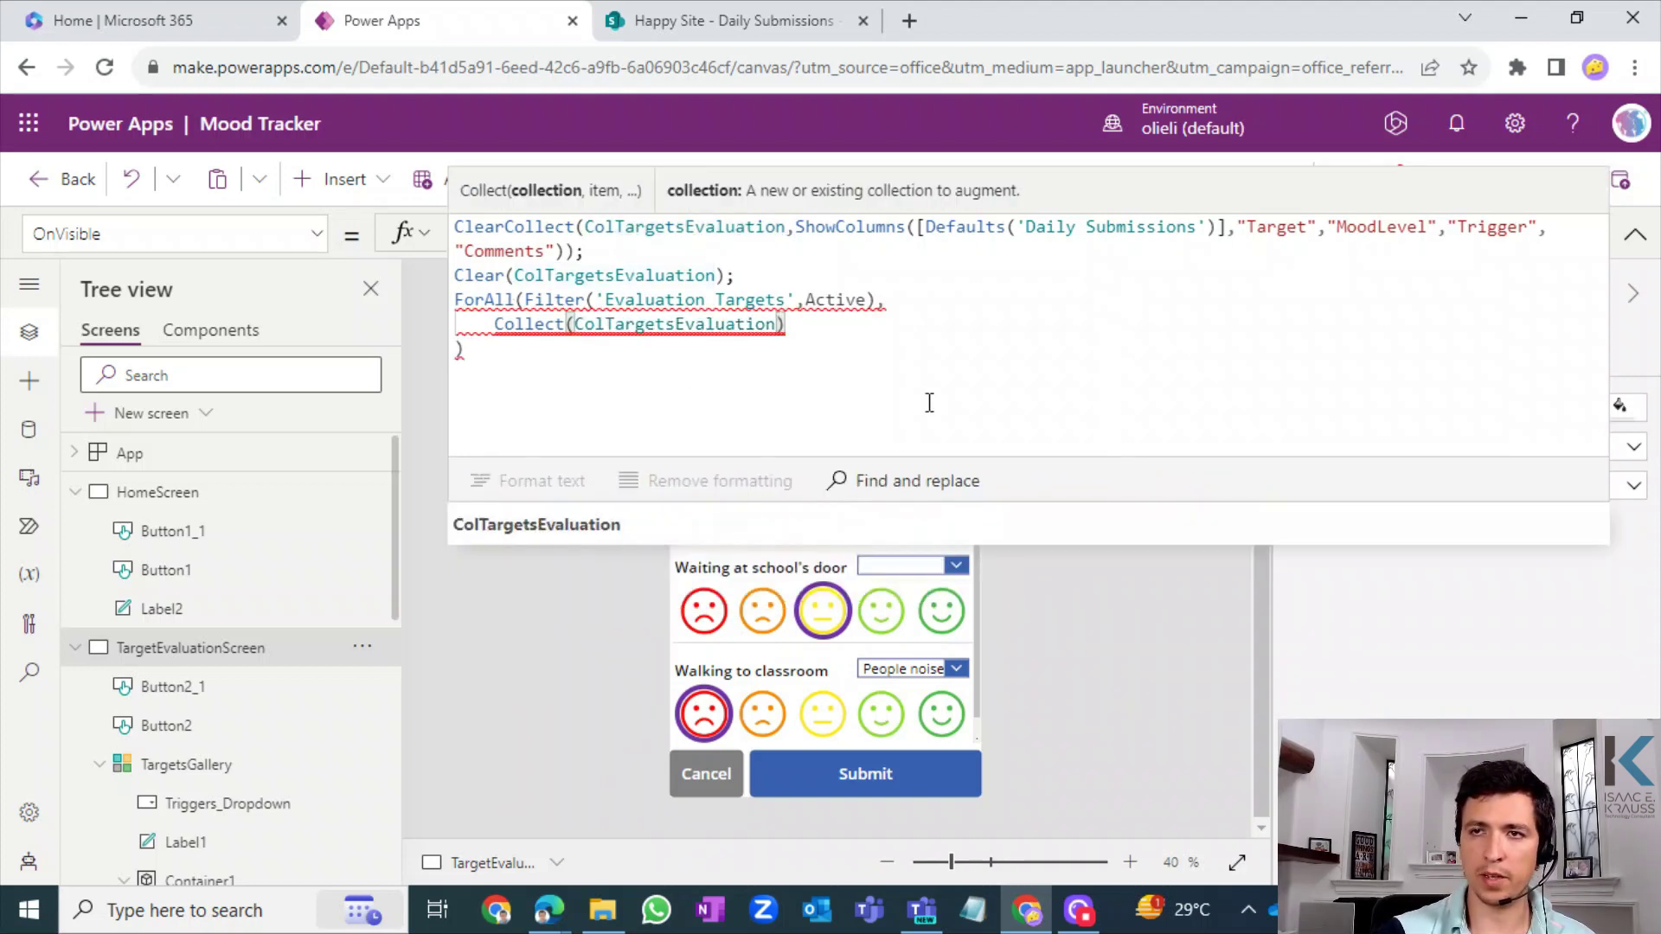
text(,)
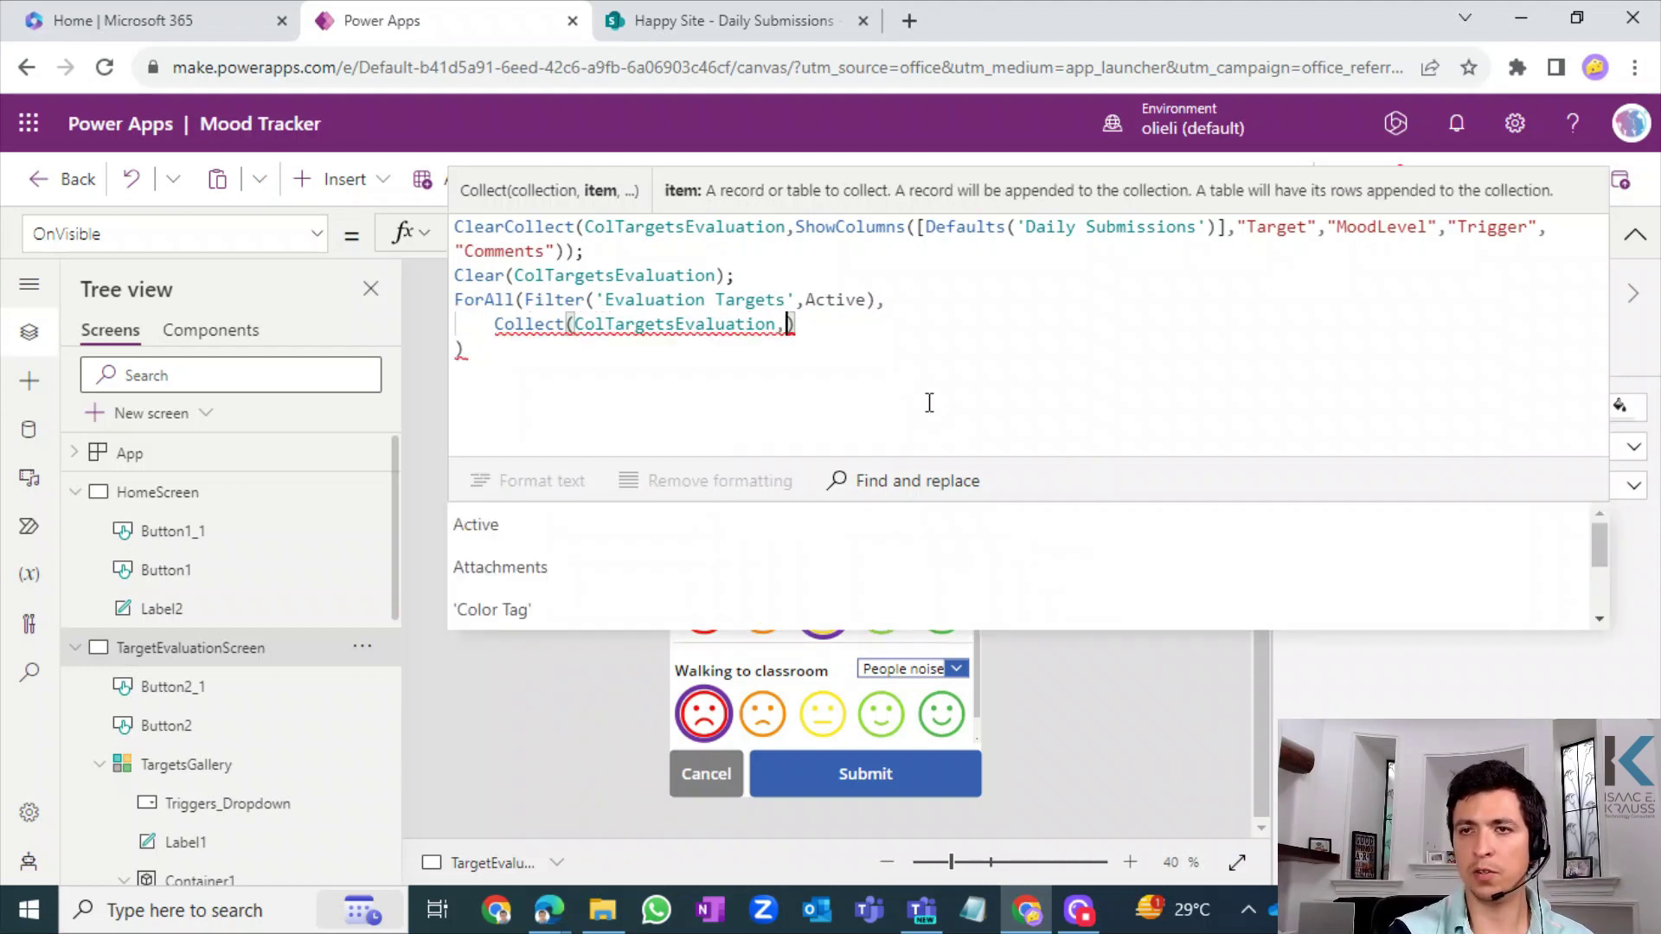
- Check the Daily Submissions columns and give Collect the item record {Target:ThisRecord}
click(728, 21)
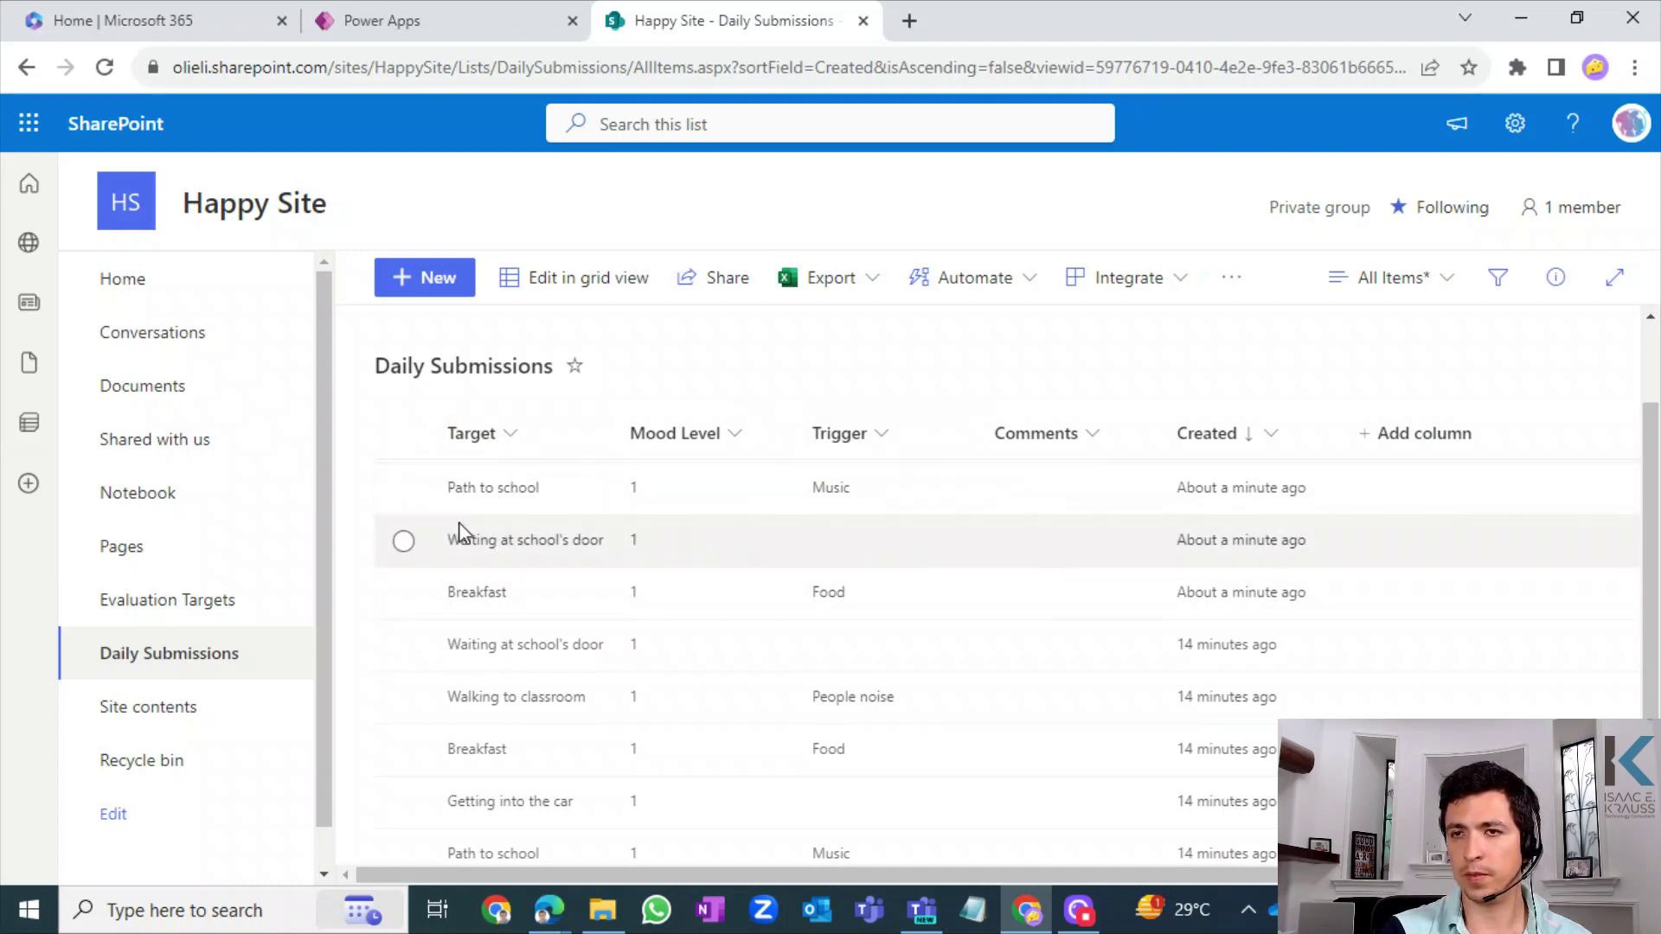
click(471, 22)
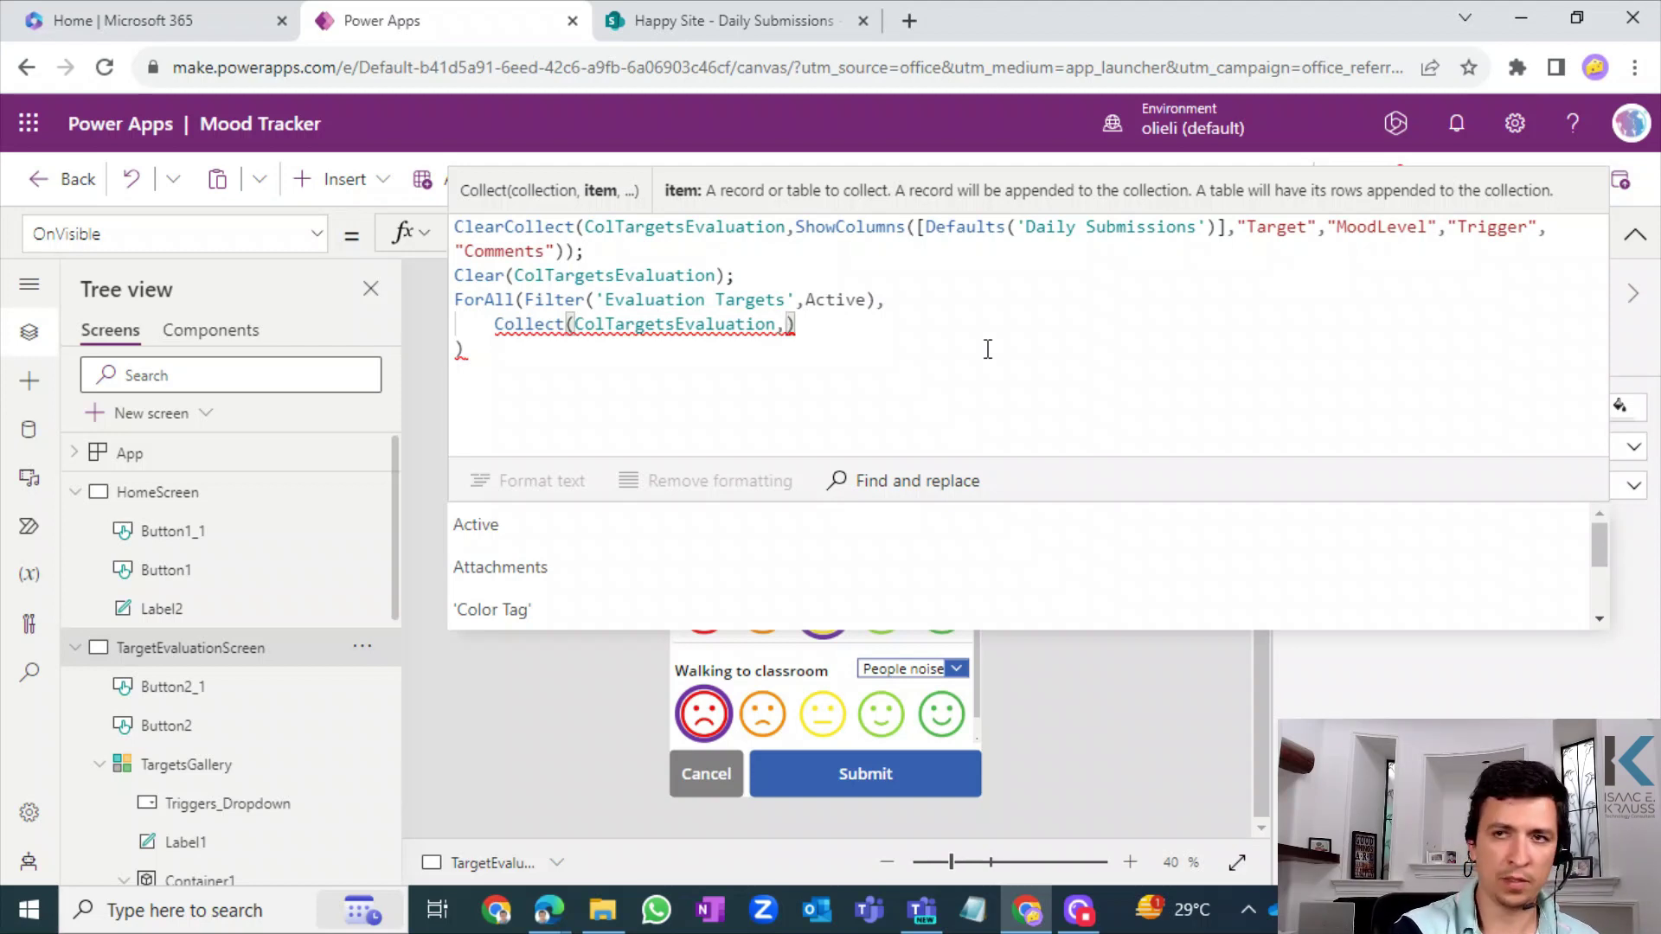
text({)
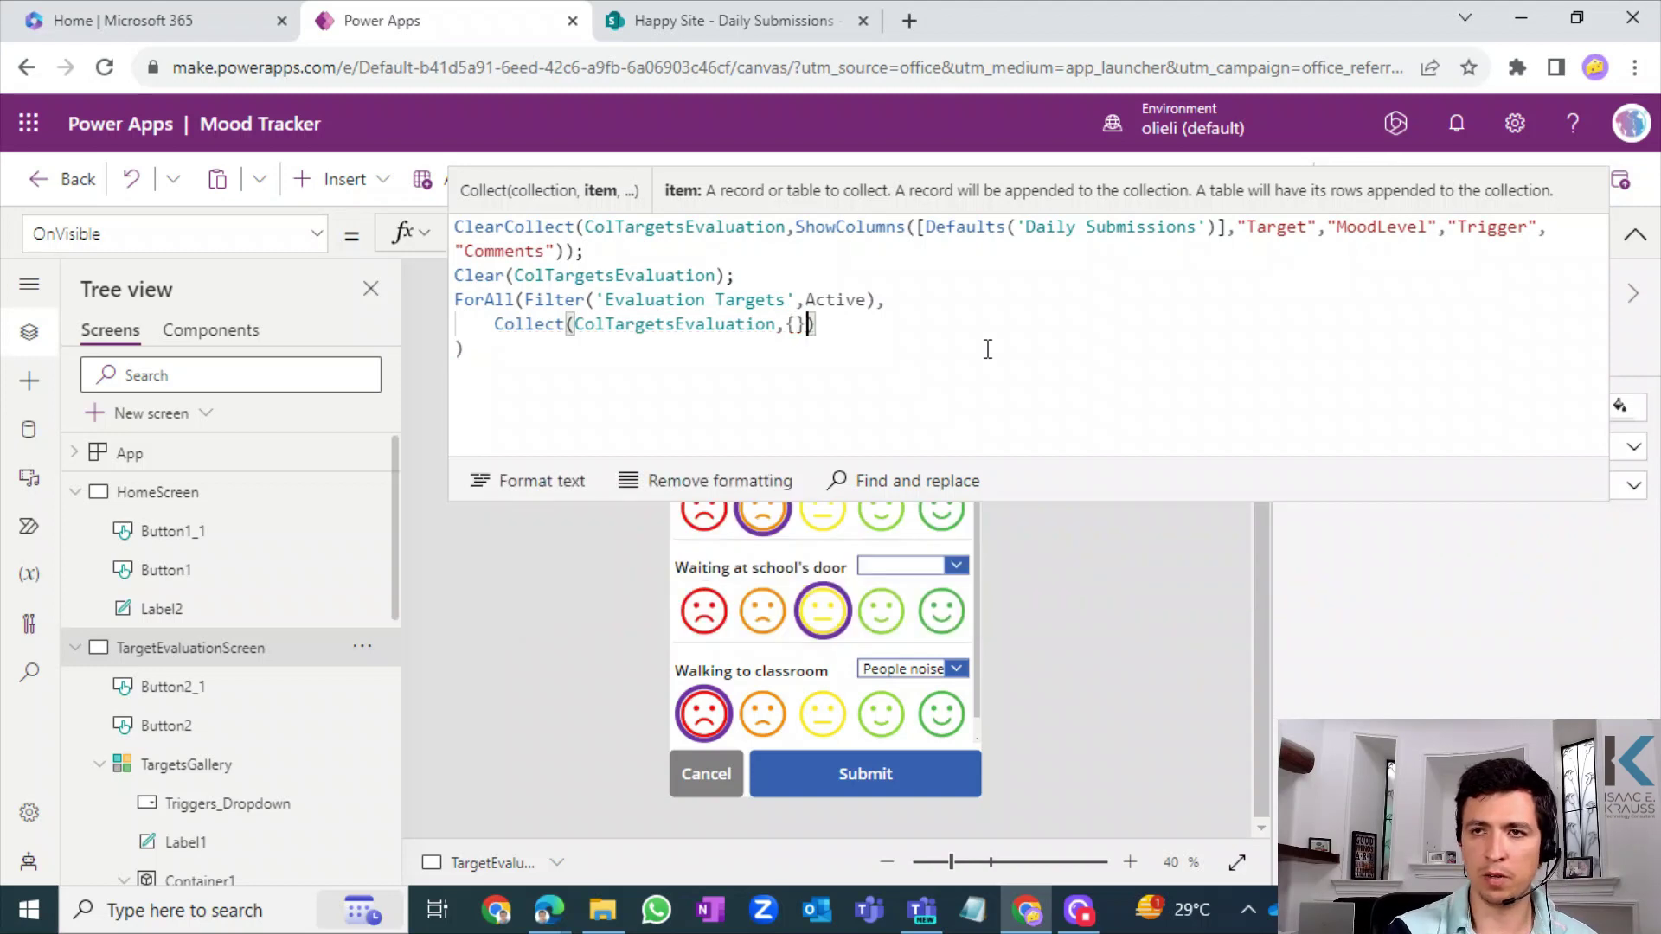
text(Target)
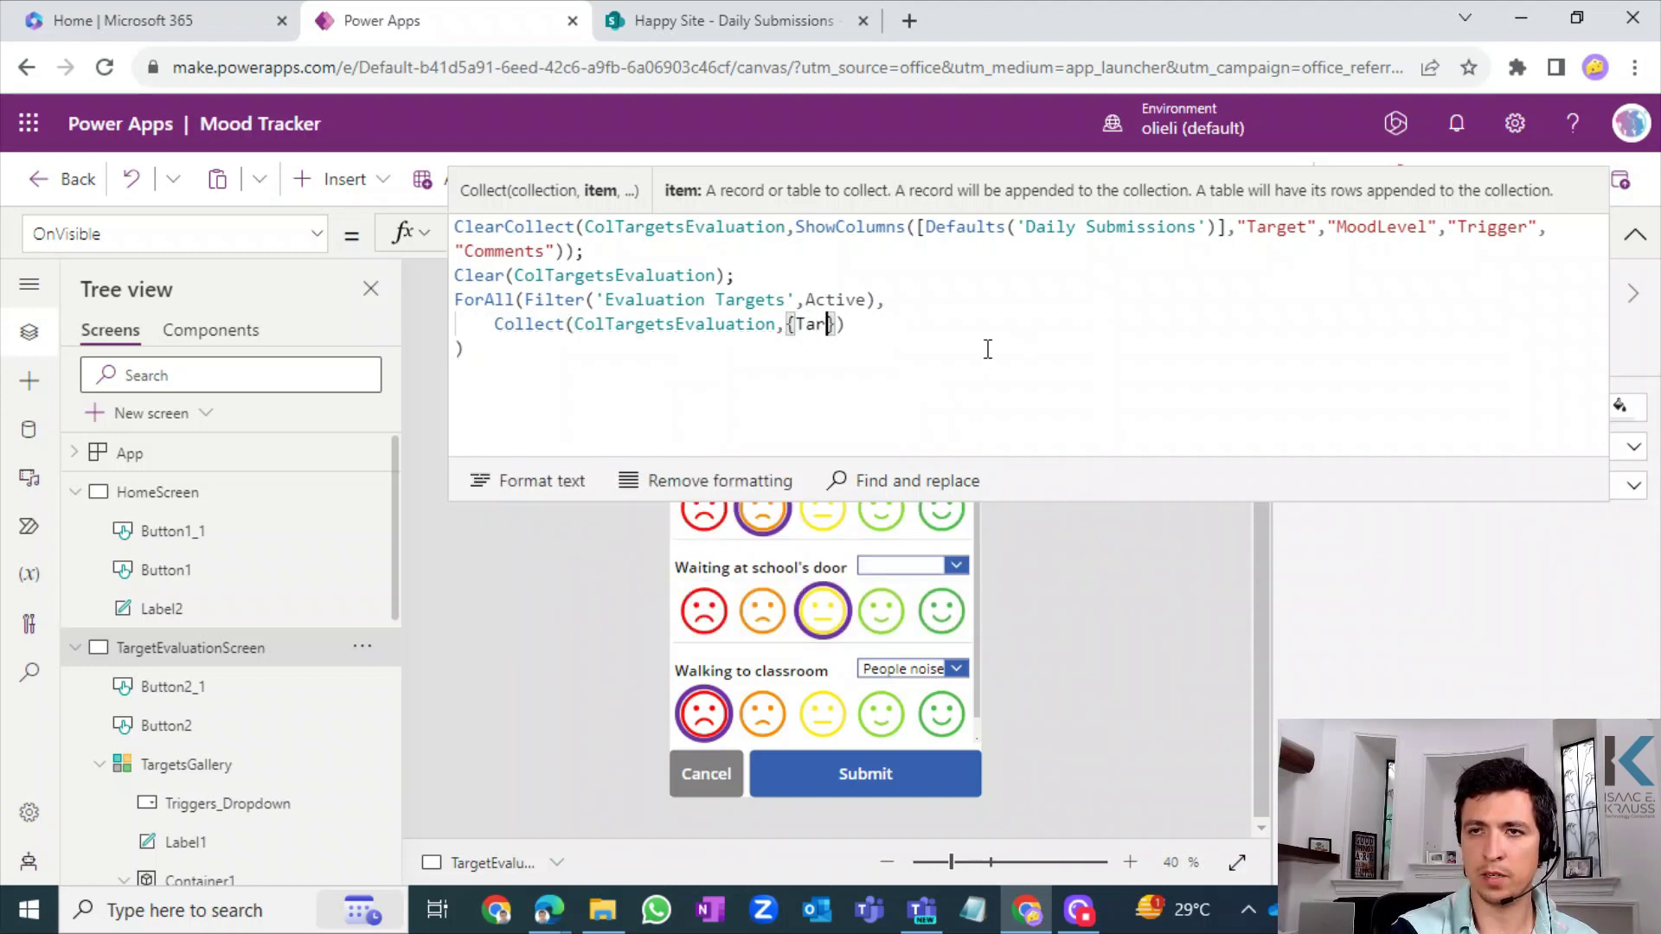
text(:)
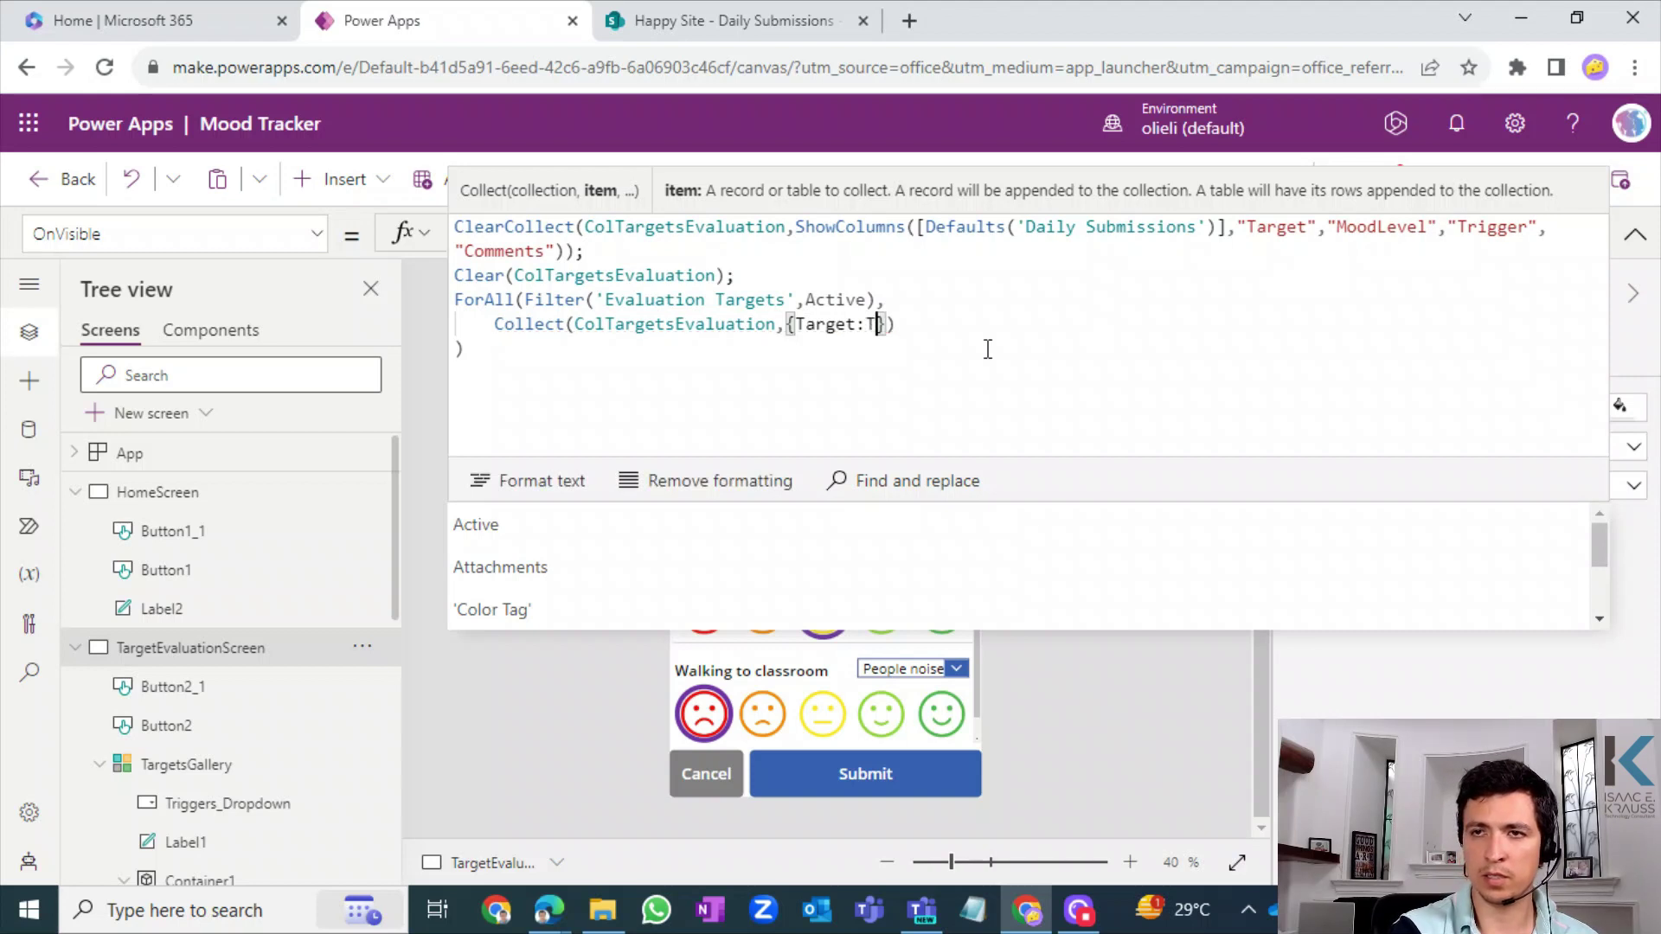
text(ThisRecord)
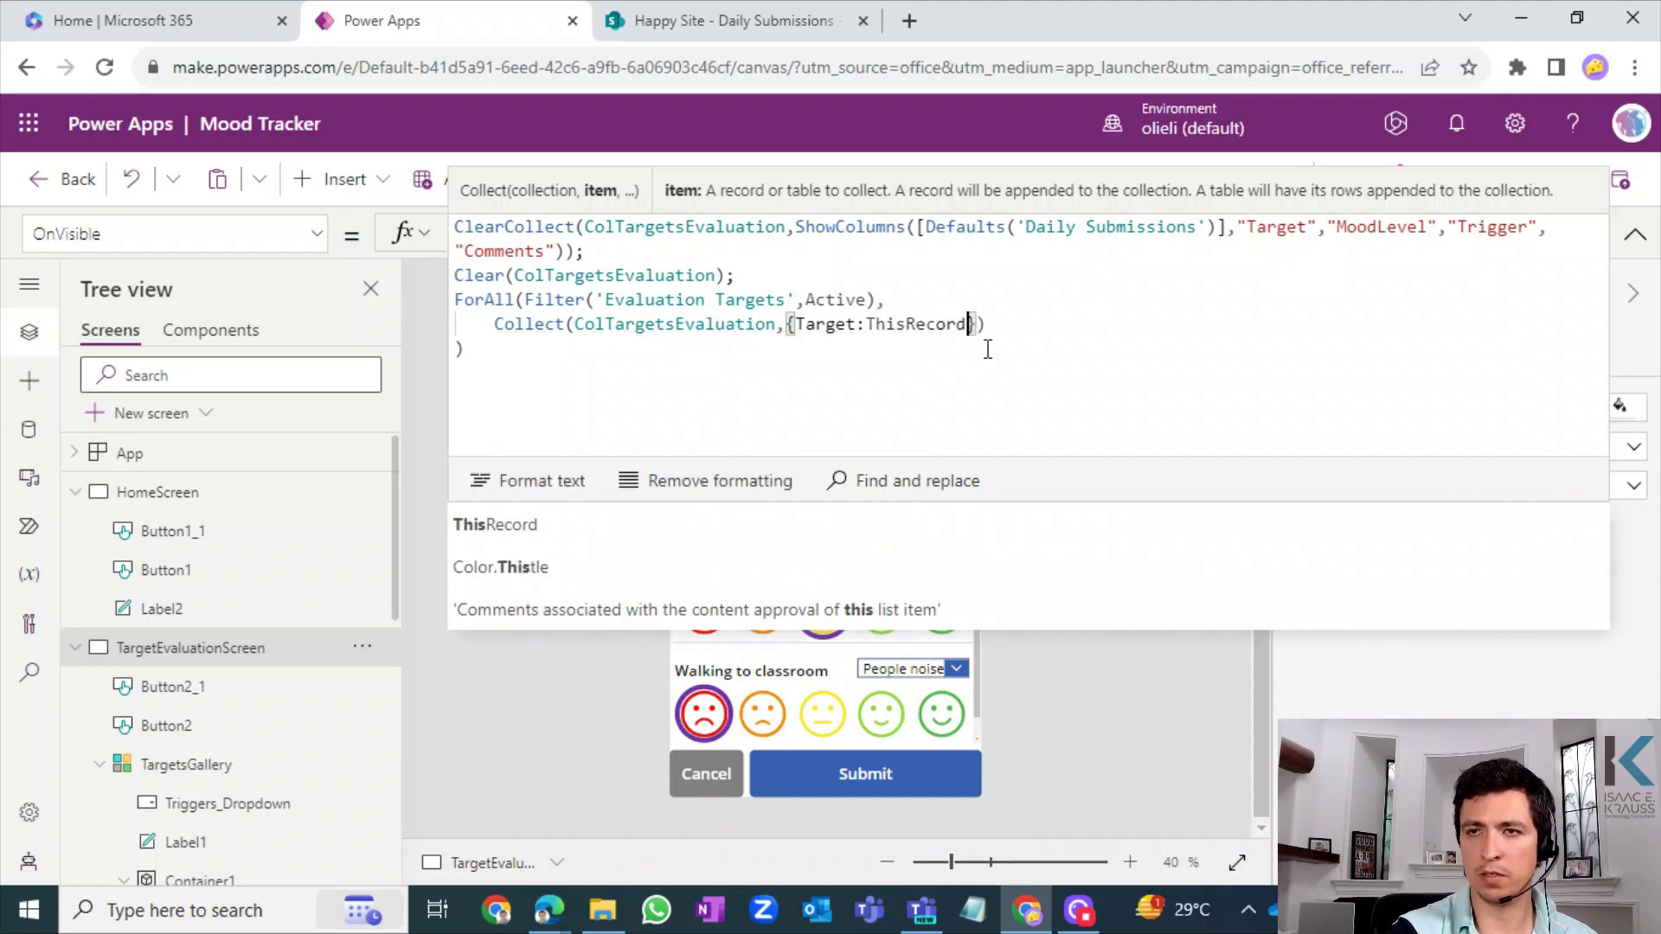
- Extend the Target value to the Title column of the current record, ThisRecord.Title
text(.)
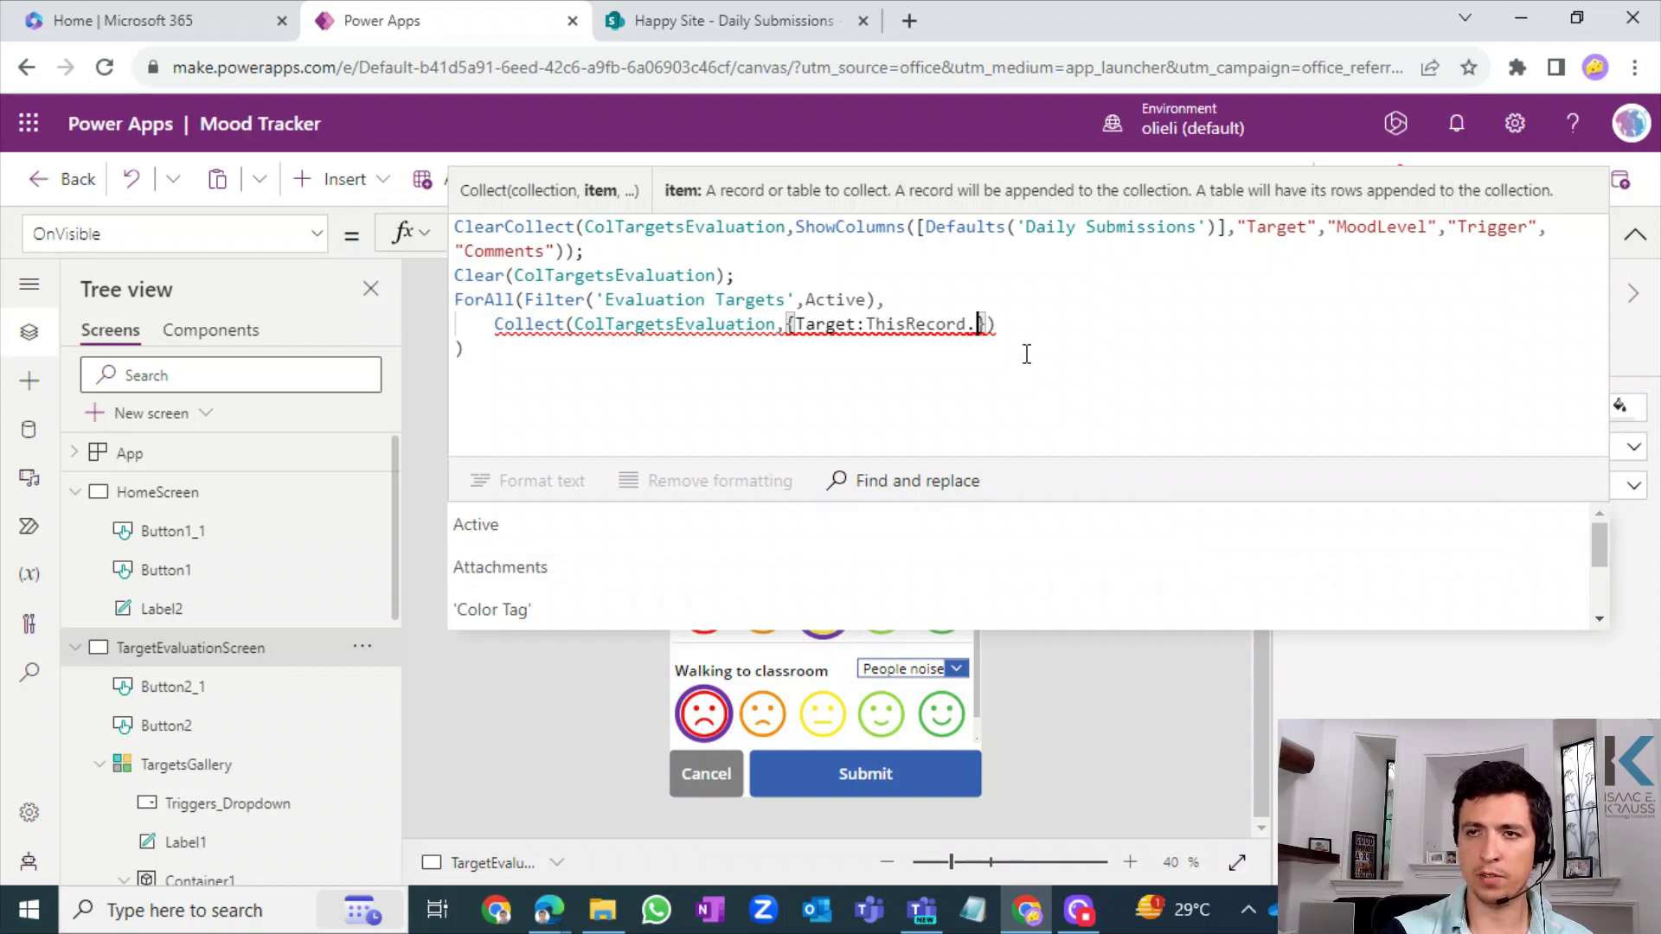
click(1599, 617)
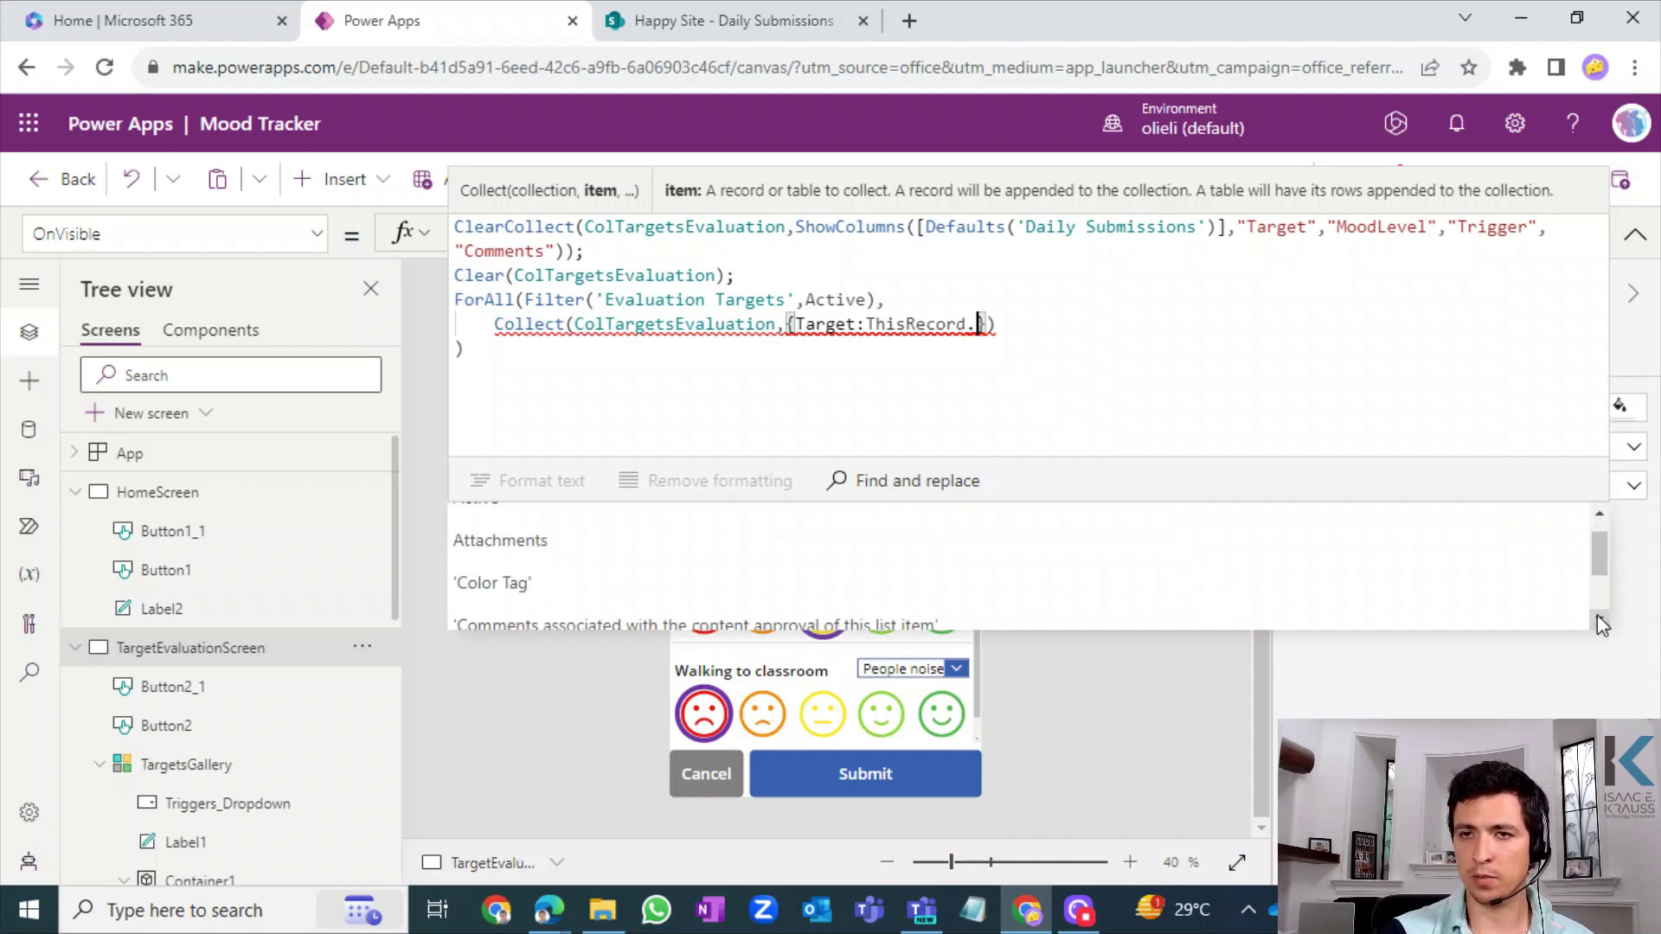
click(1599, 617)
click(1598, 618)
click(1597, 615)
click(1597, 615)
click(1597, 615)
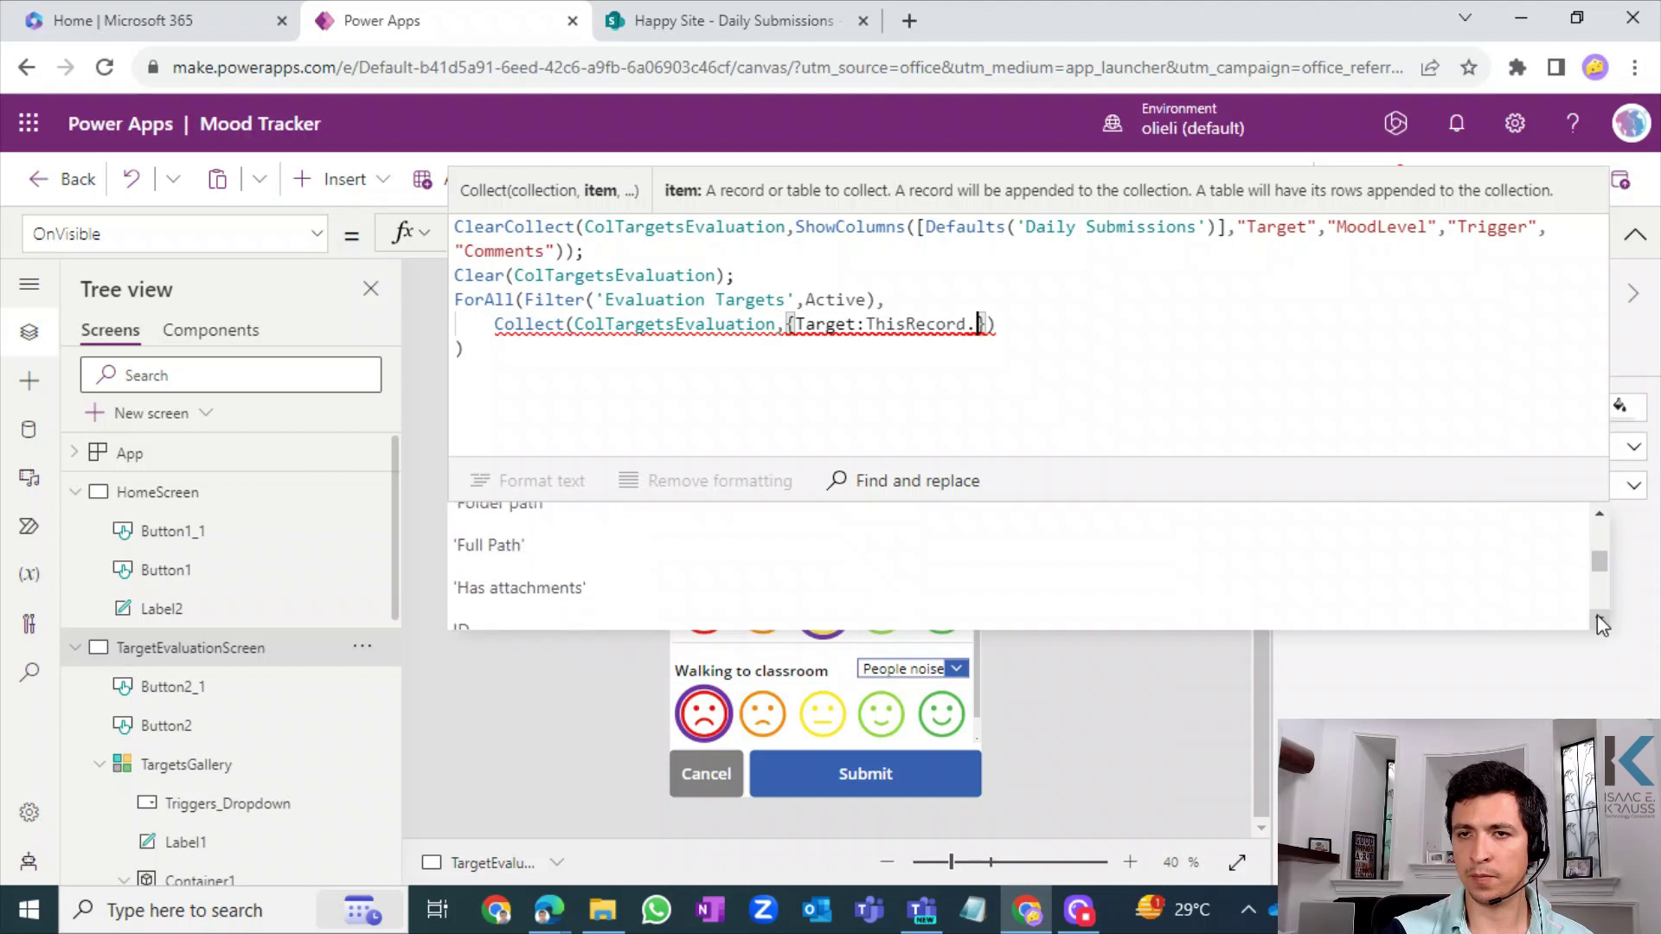
click(1596, 615)
click(1597, 616)
click(1597, 616)
click(1597, 616)
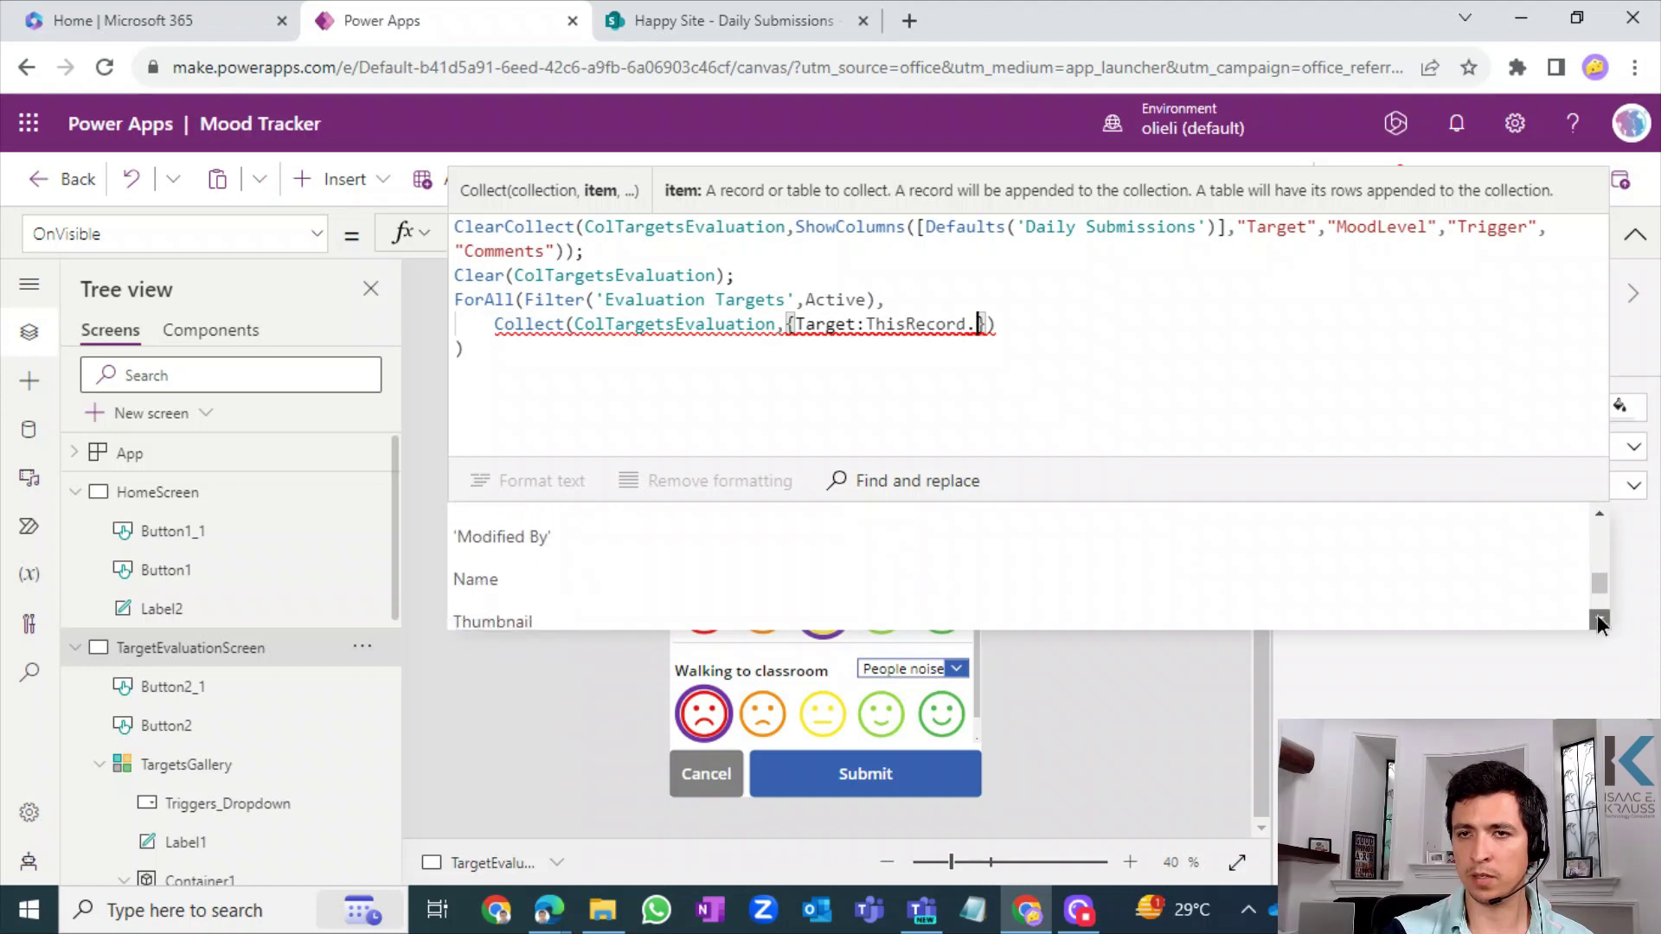
click(1597, 615)
click(1597, 615)
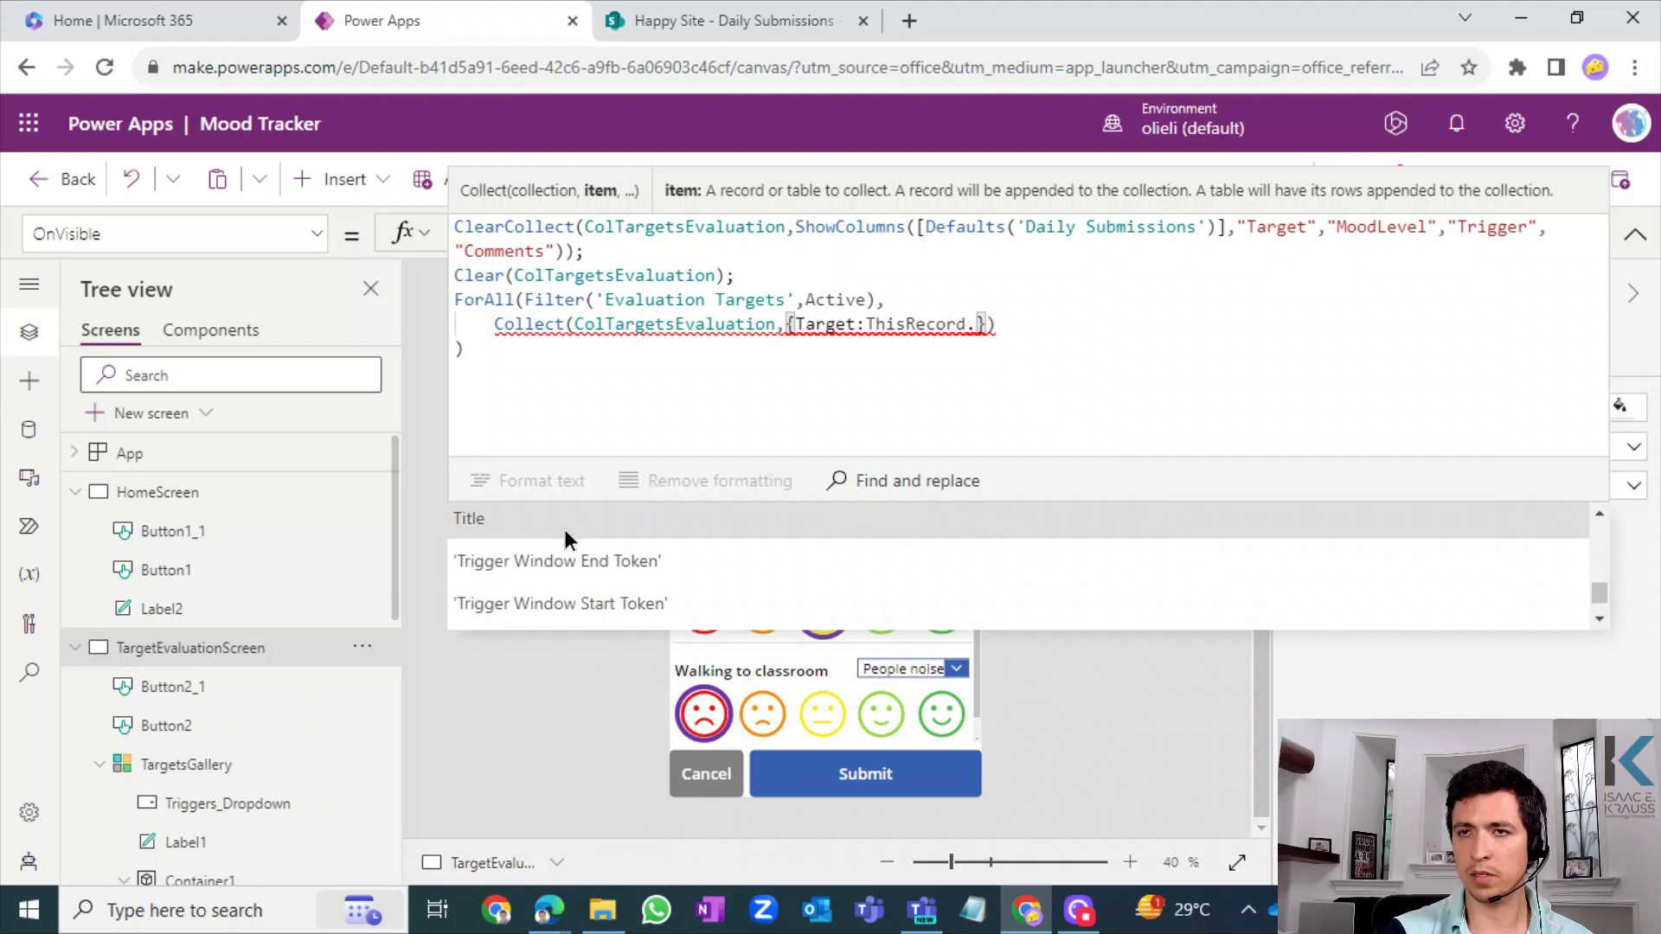
click(564, 529)
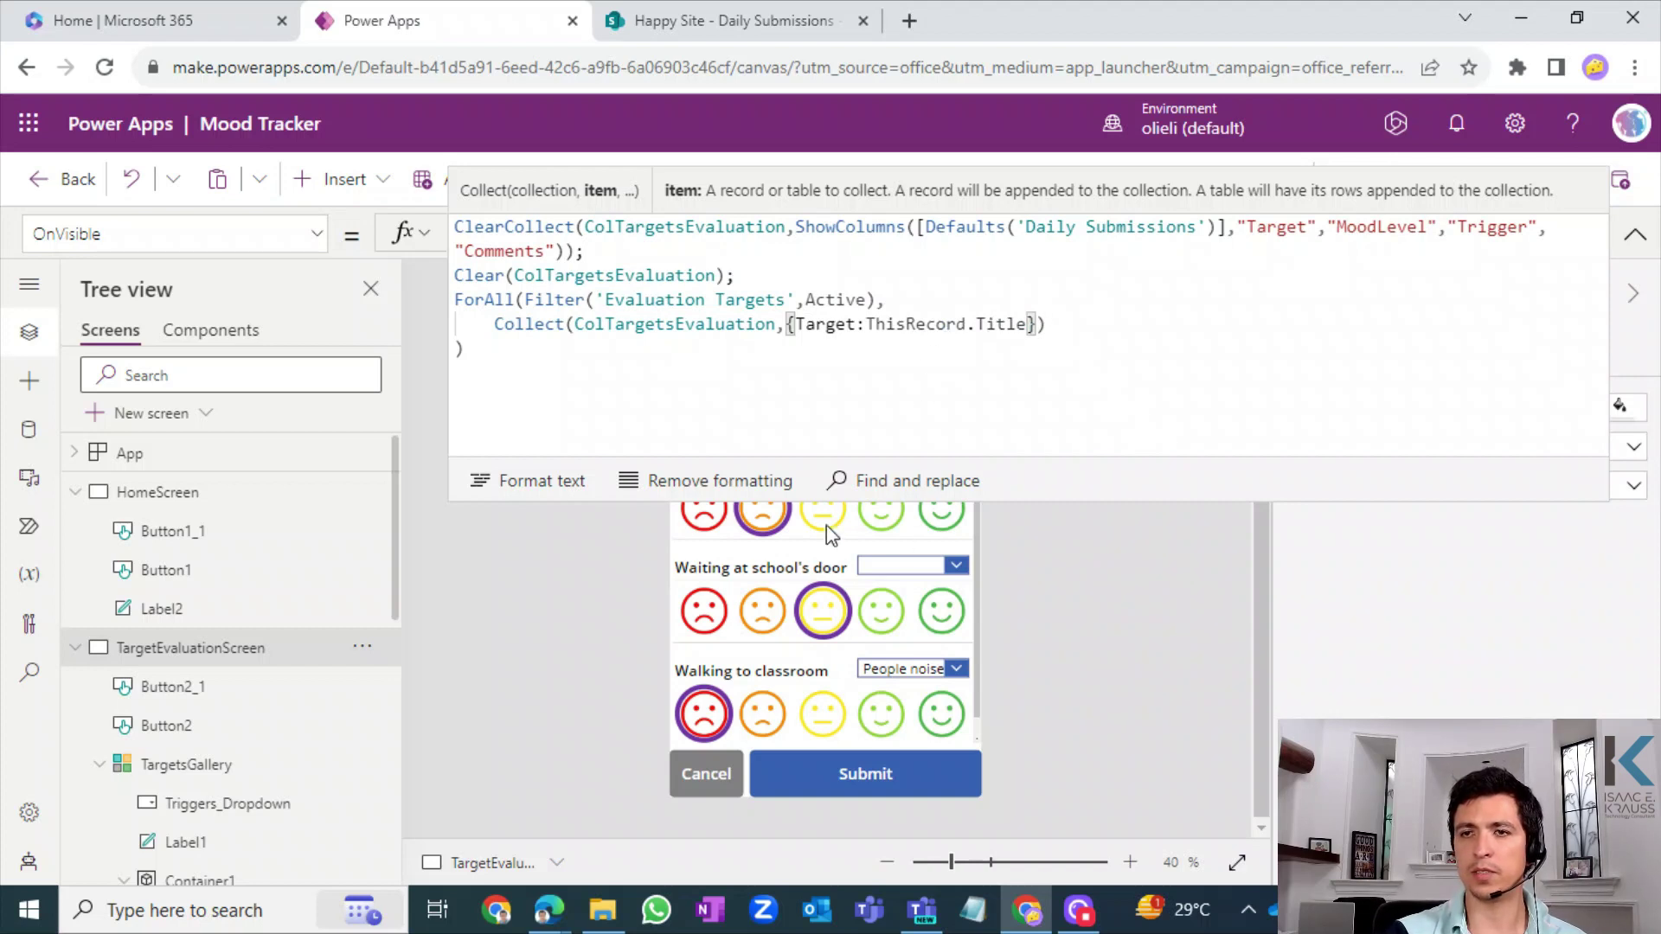
- Examine the Title column of the Evaluation Targets list and the MoodLevel and Trigger columns named in the OnVisible formula
click(723, 20)
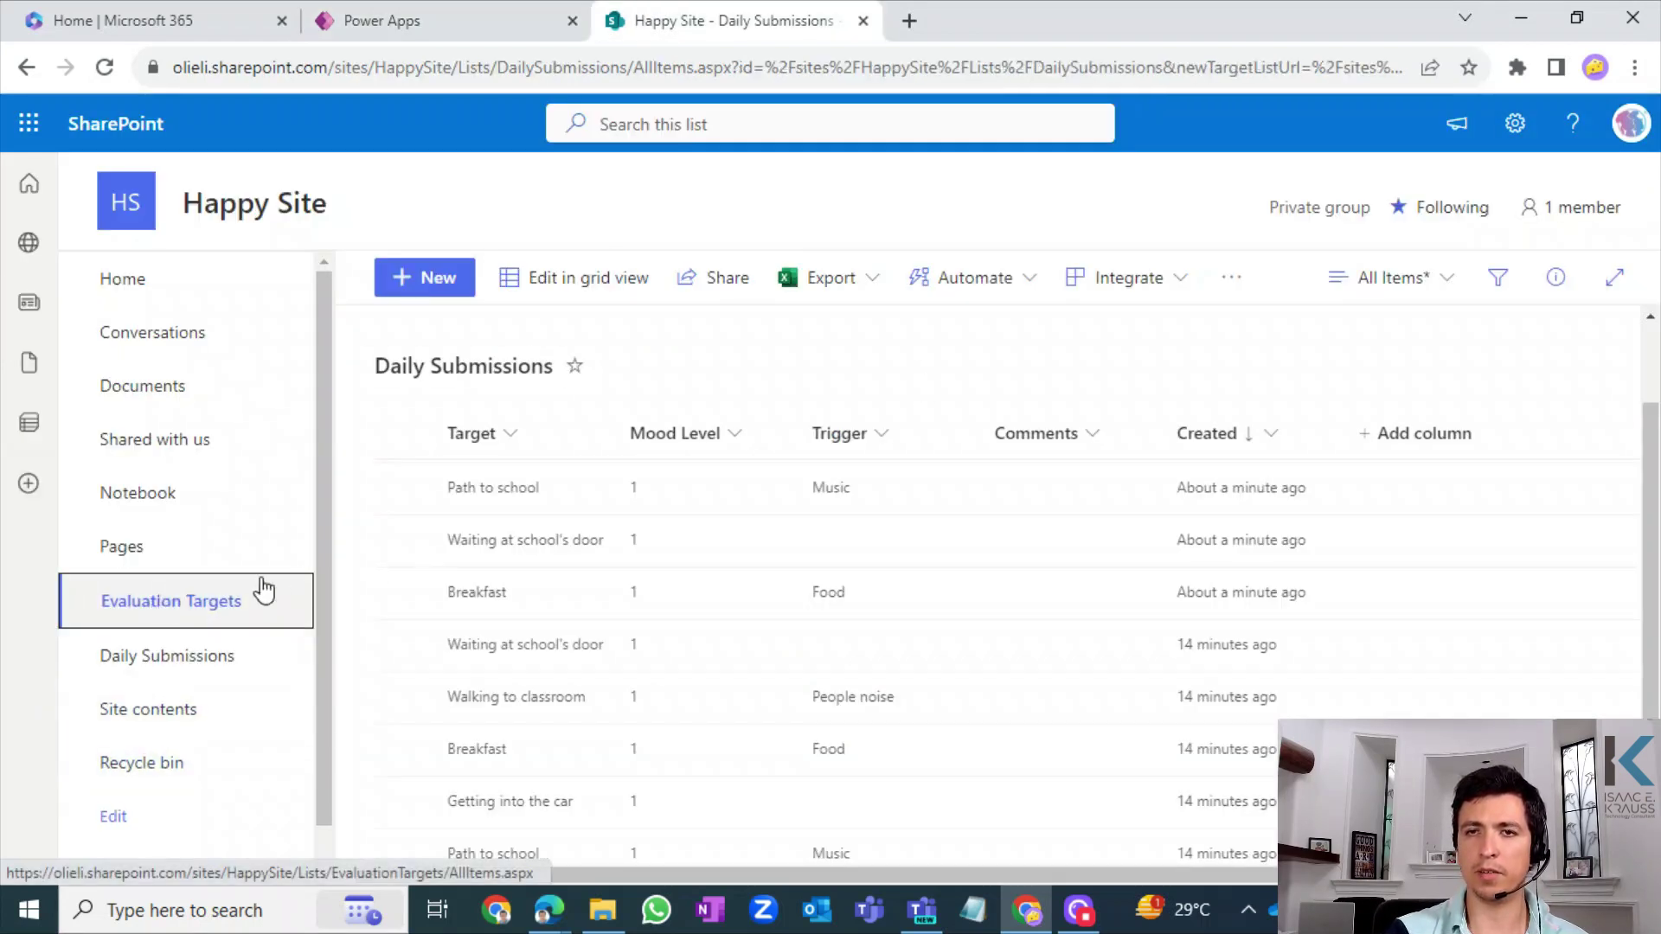
click(264, 591)
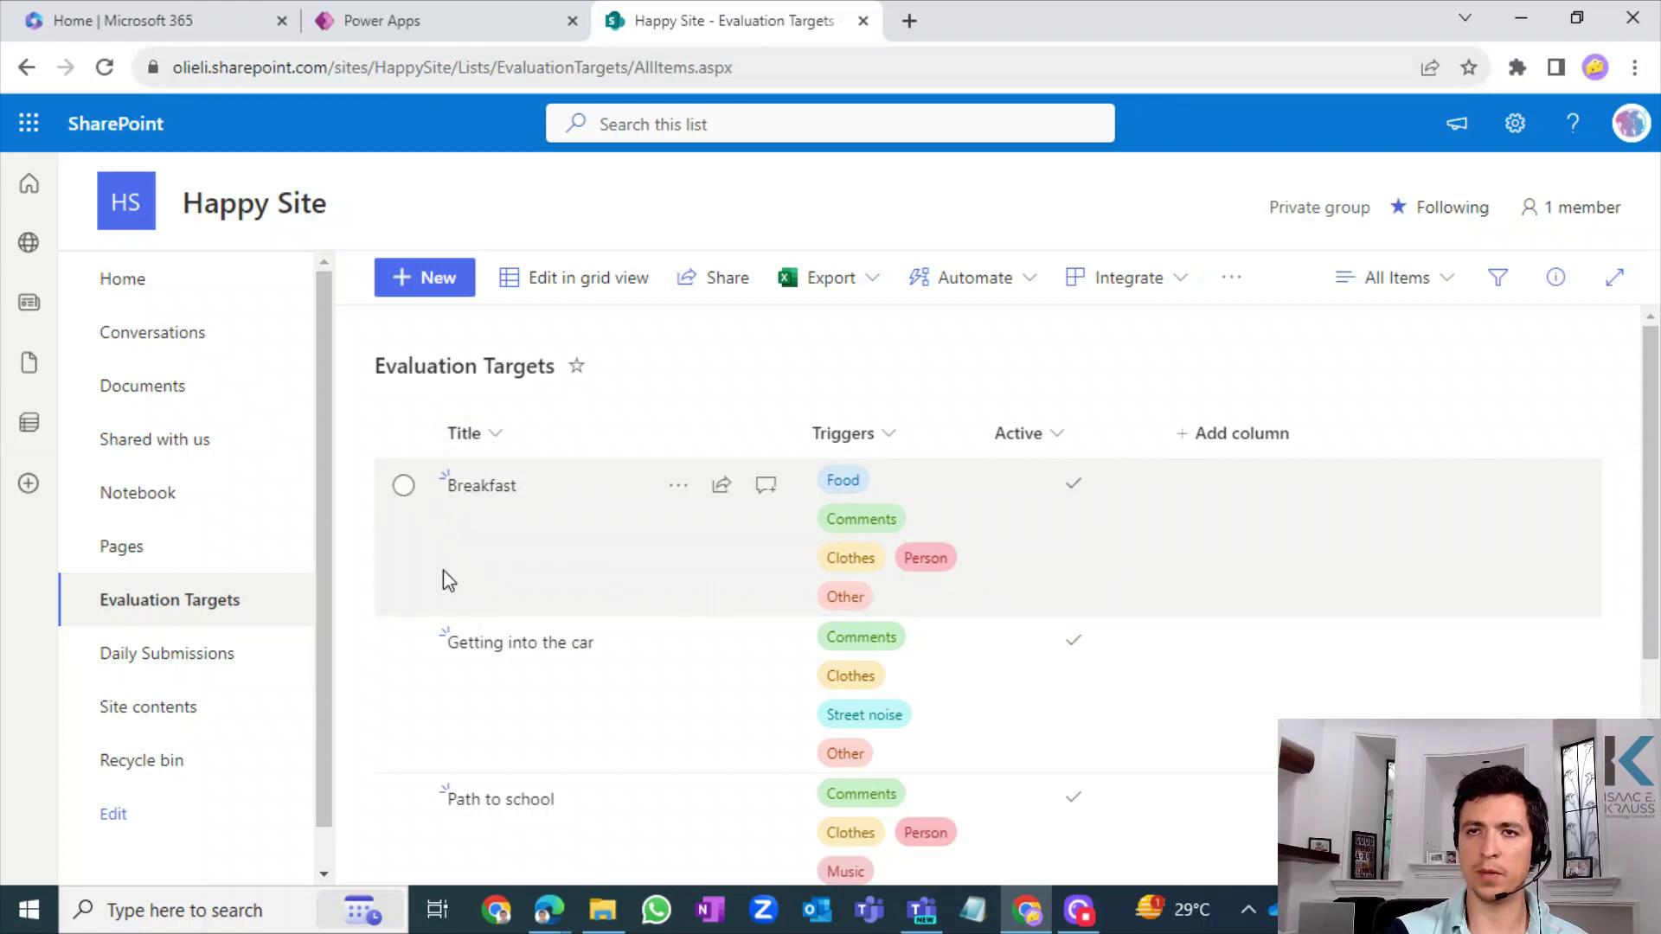
click(389, 17)
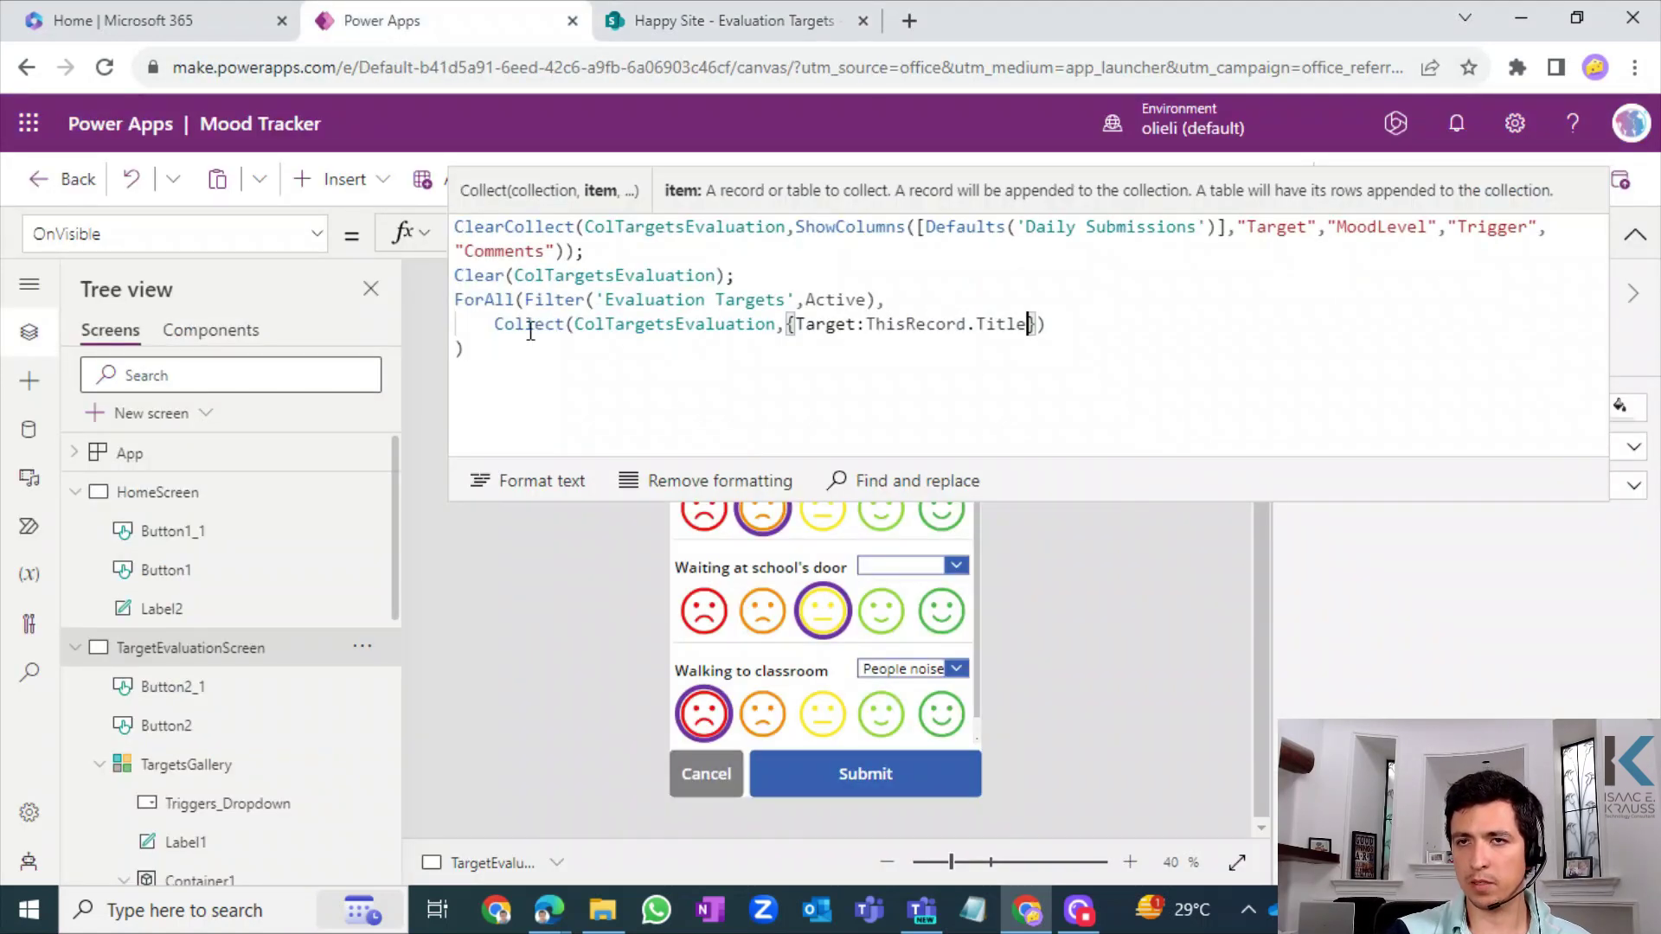
click(1098, 323)
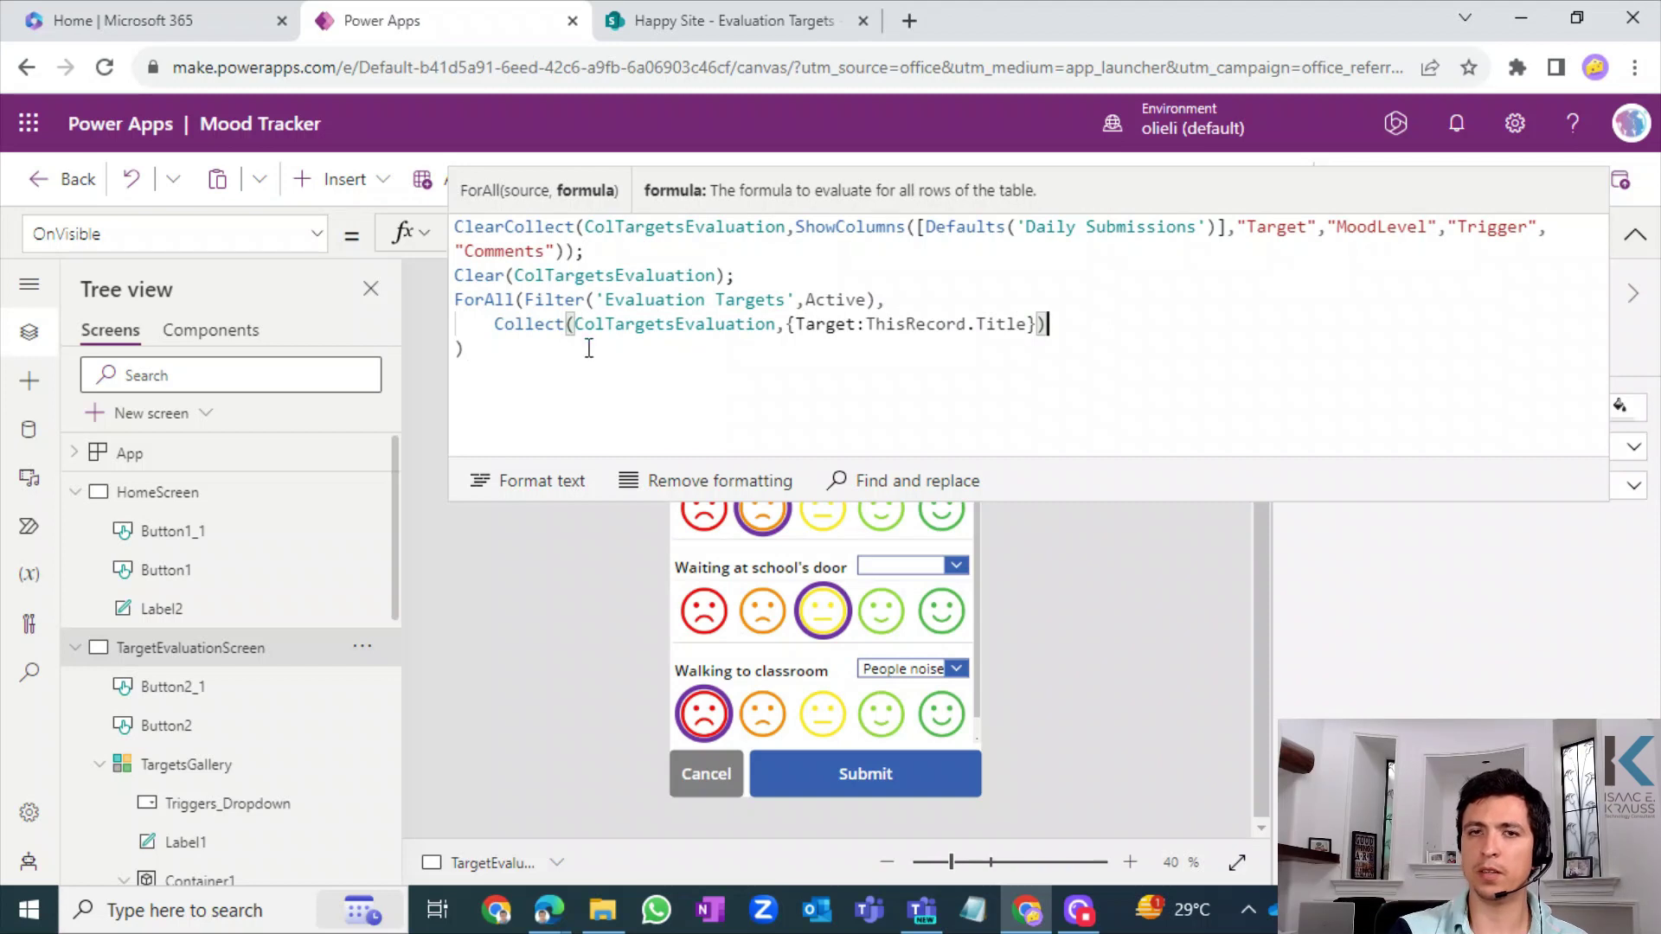
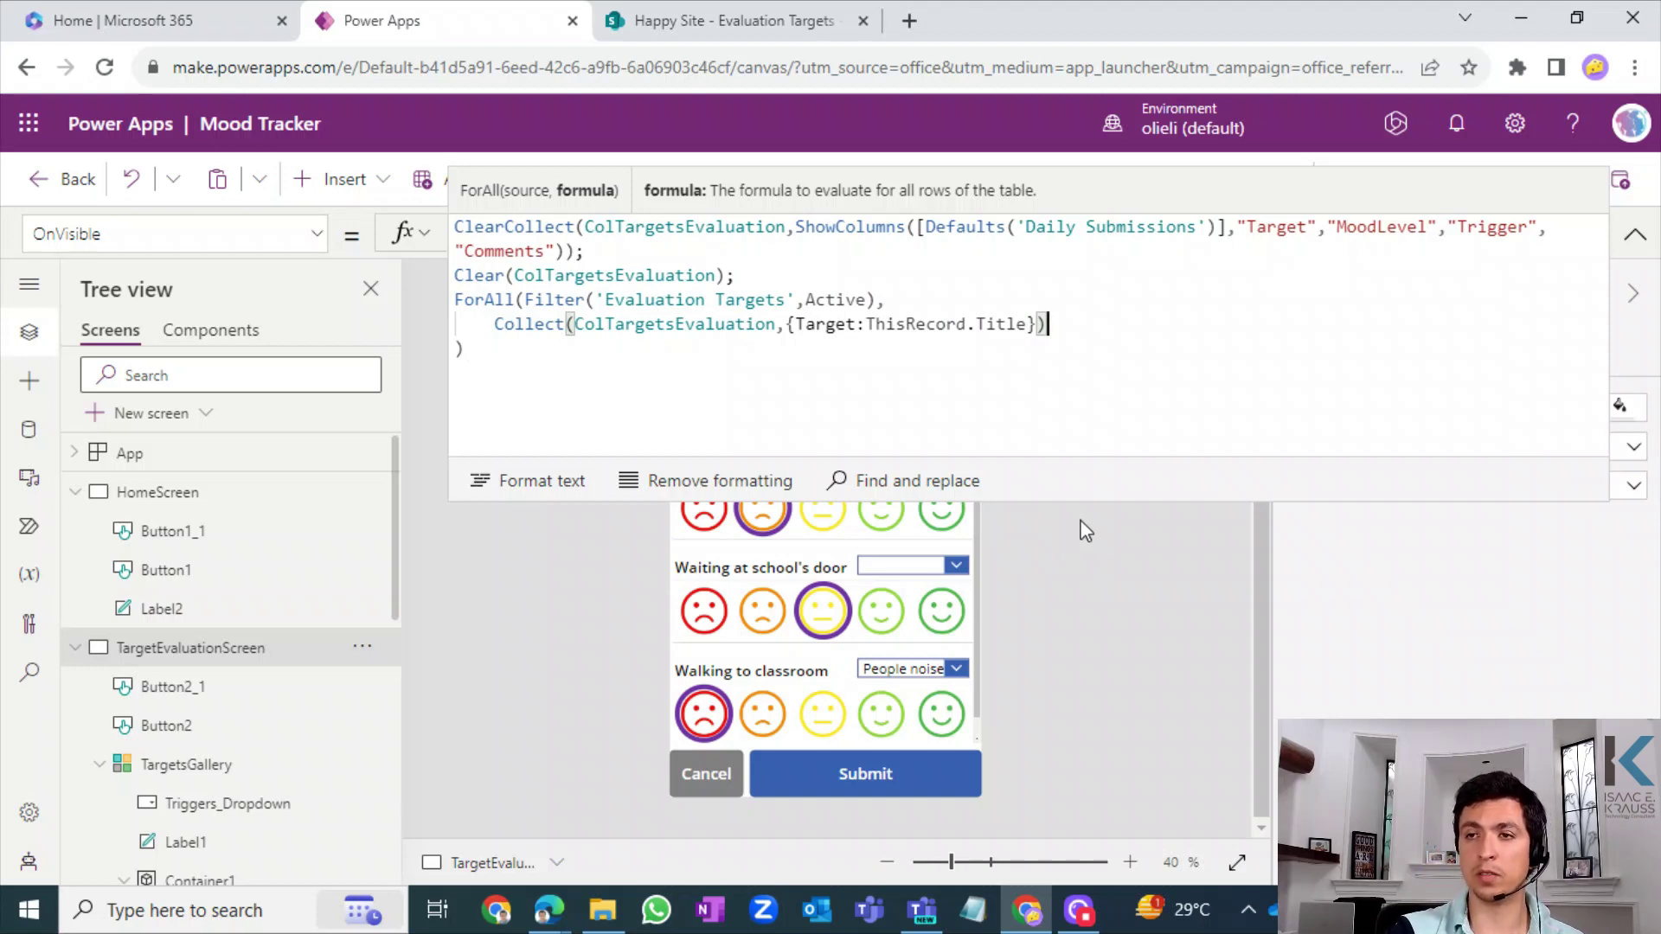
double_click(1368, 229)
double_click(1492, 227)
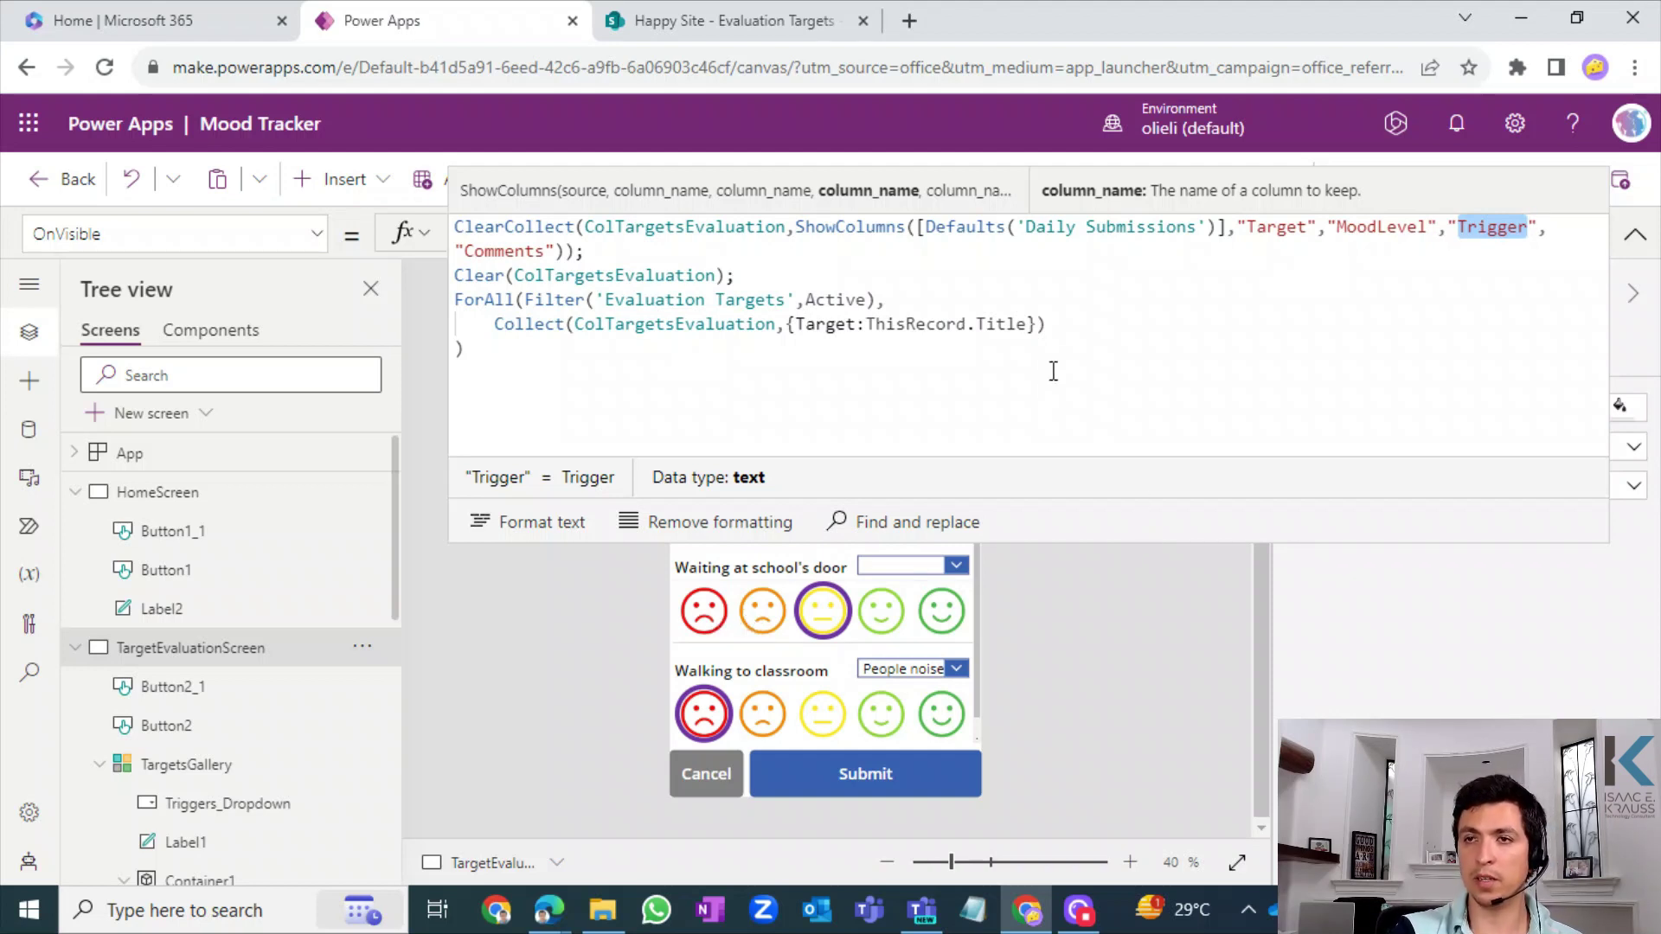
- Check the defaults of the Breakfast row's Triggers_Dropdown and MoodLevelSlider, and the Items formula of TargetsGallery
click(1635, 233)
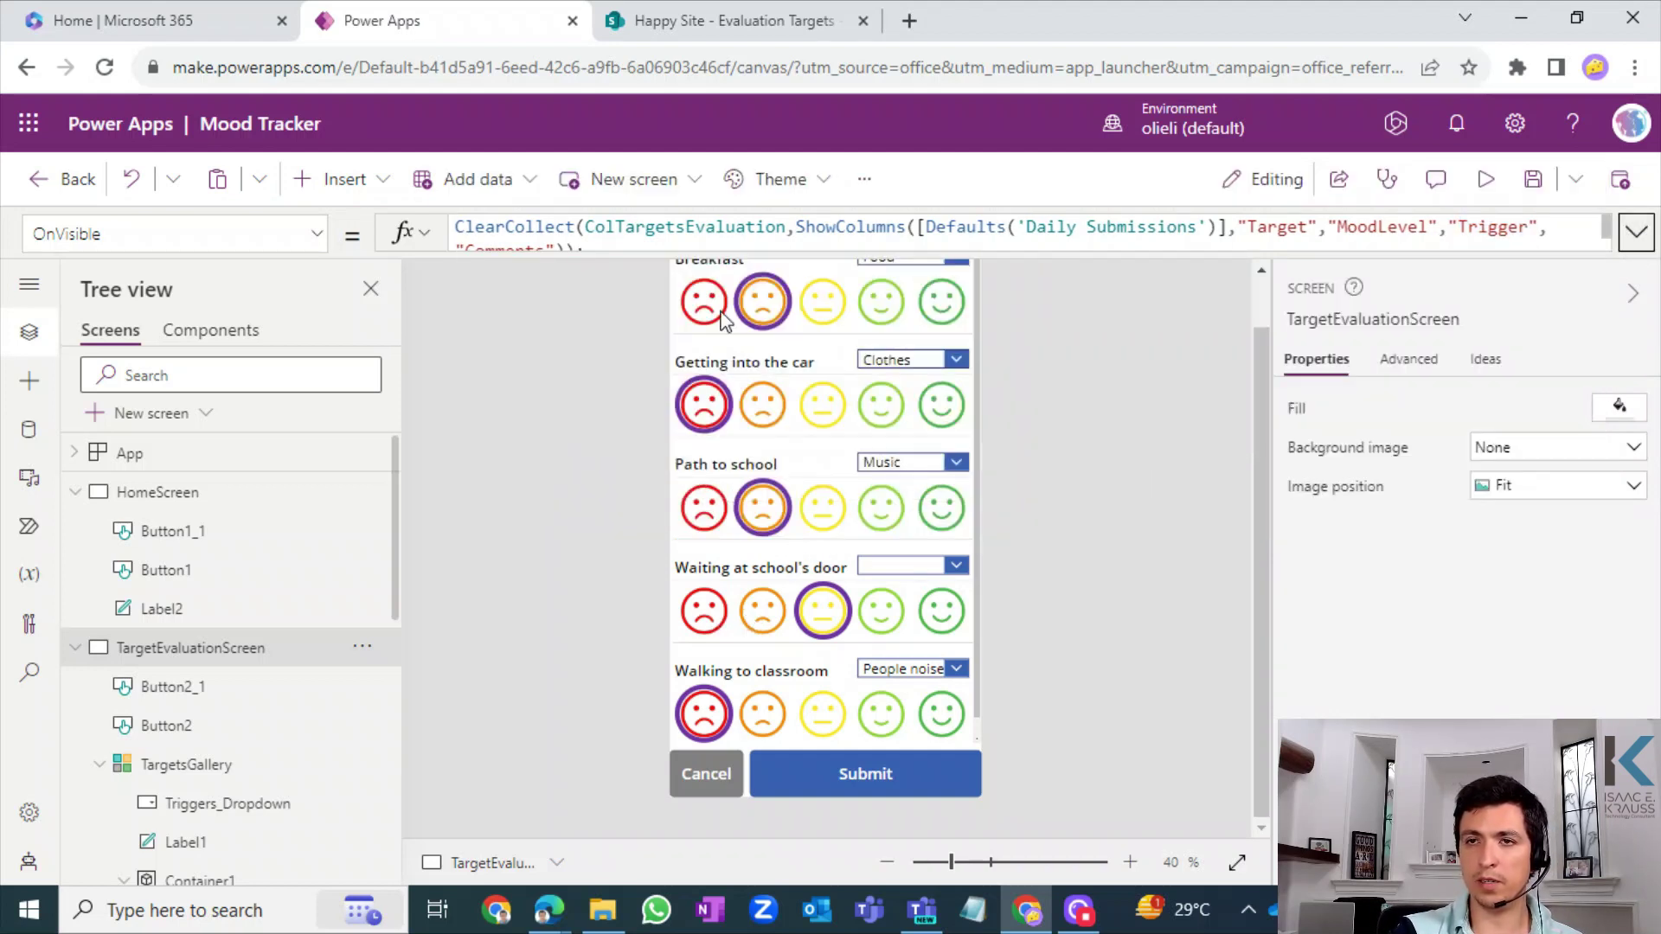
click(1258, 316)
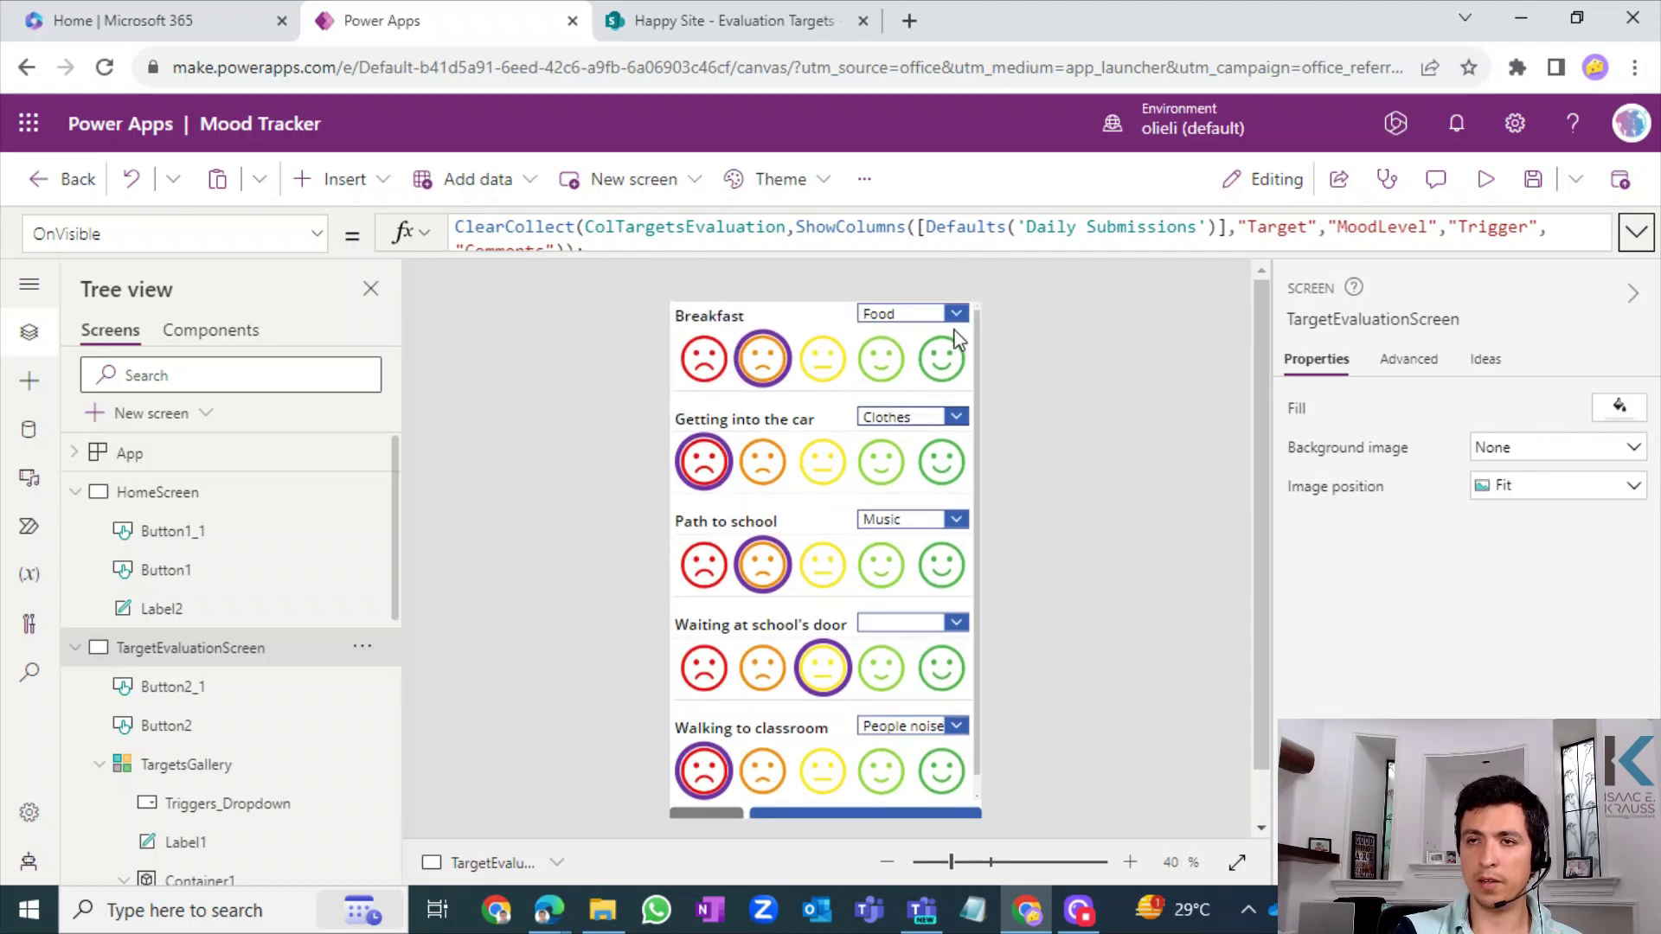
click(933, 317)
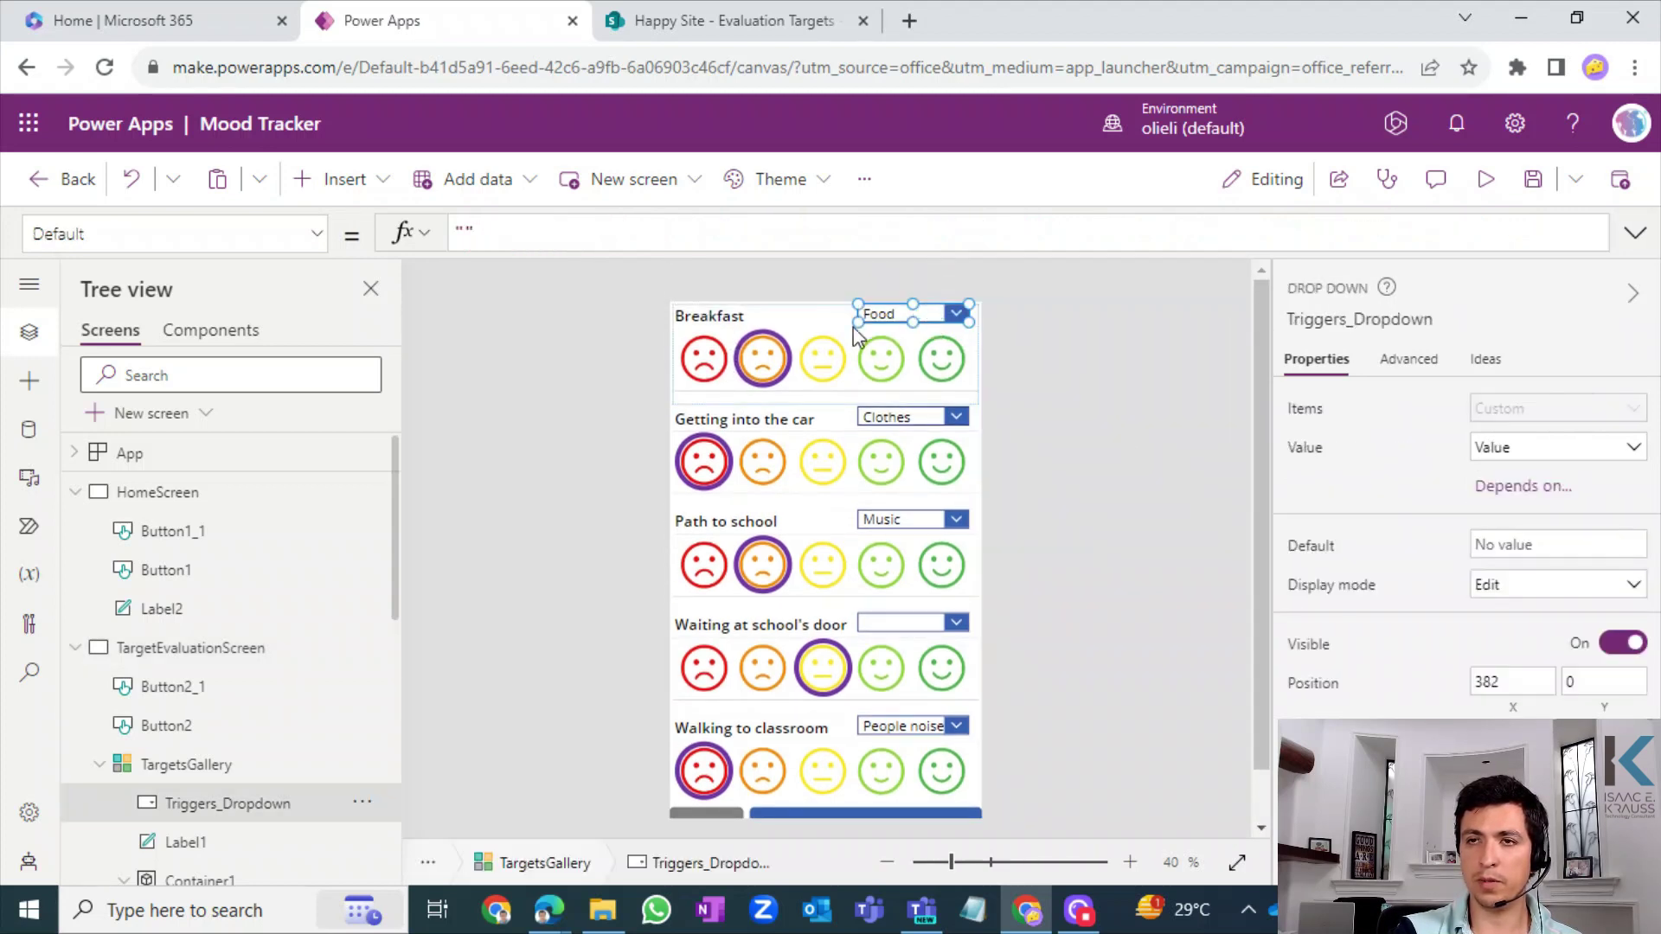
click(695, 355)
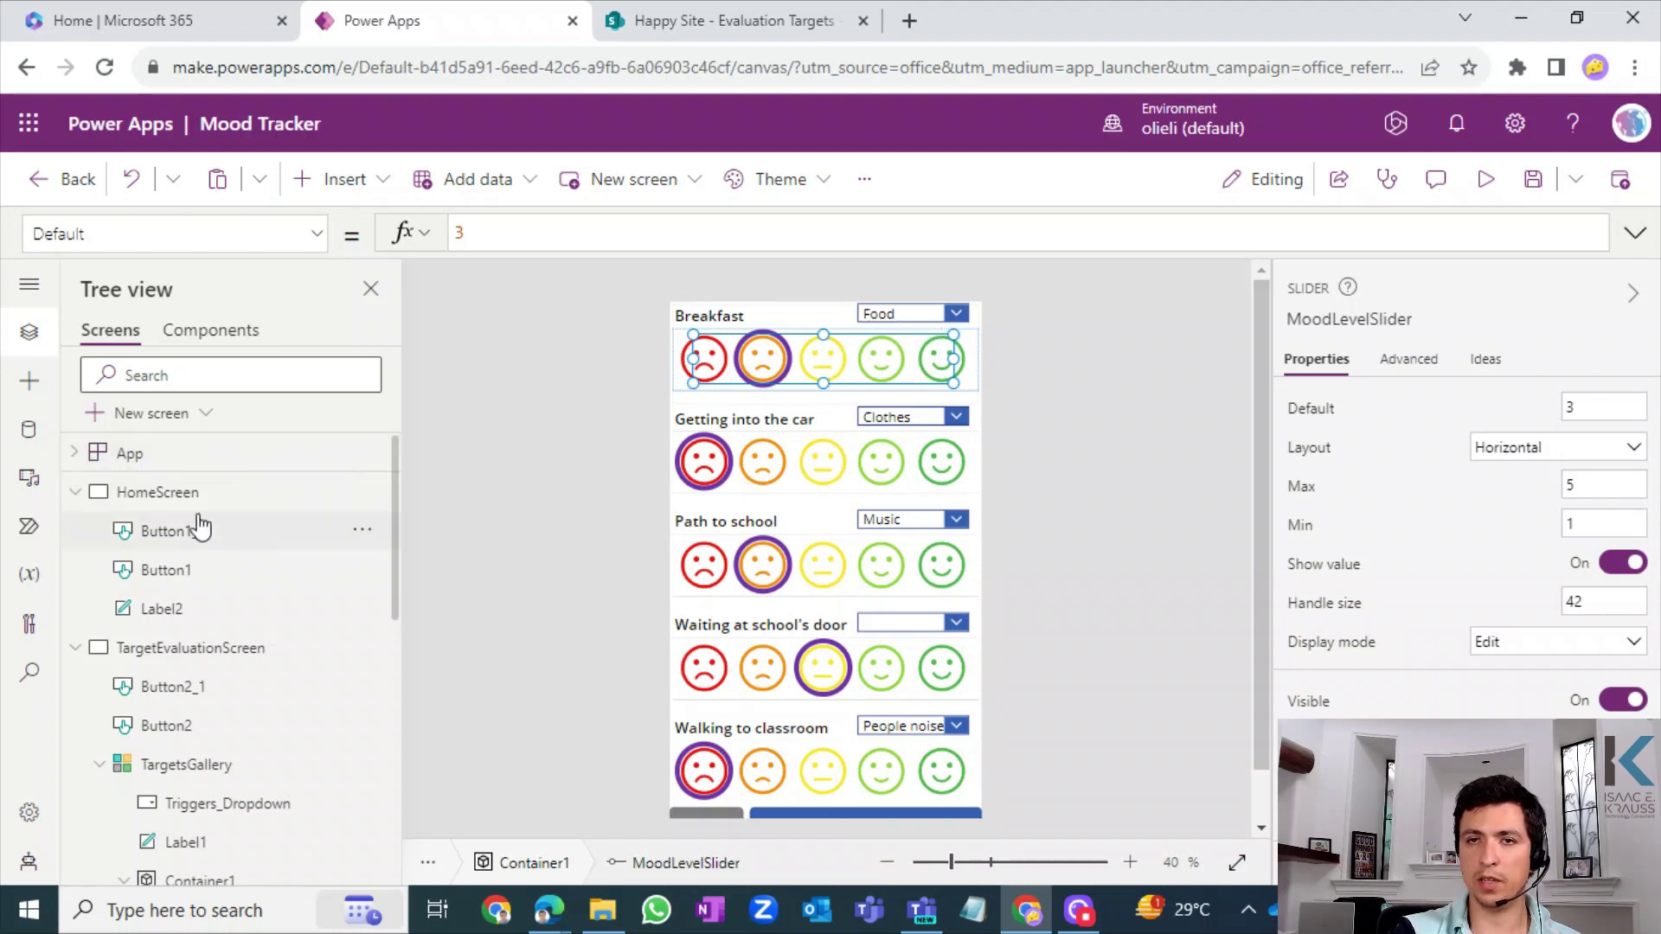
click(189, 779)
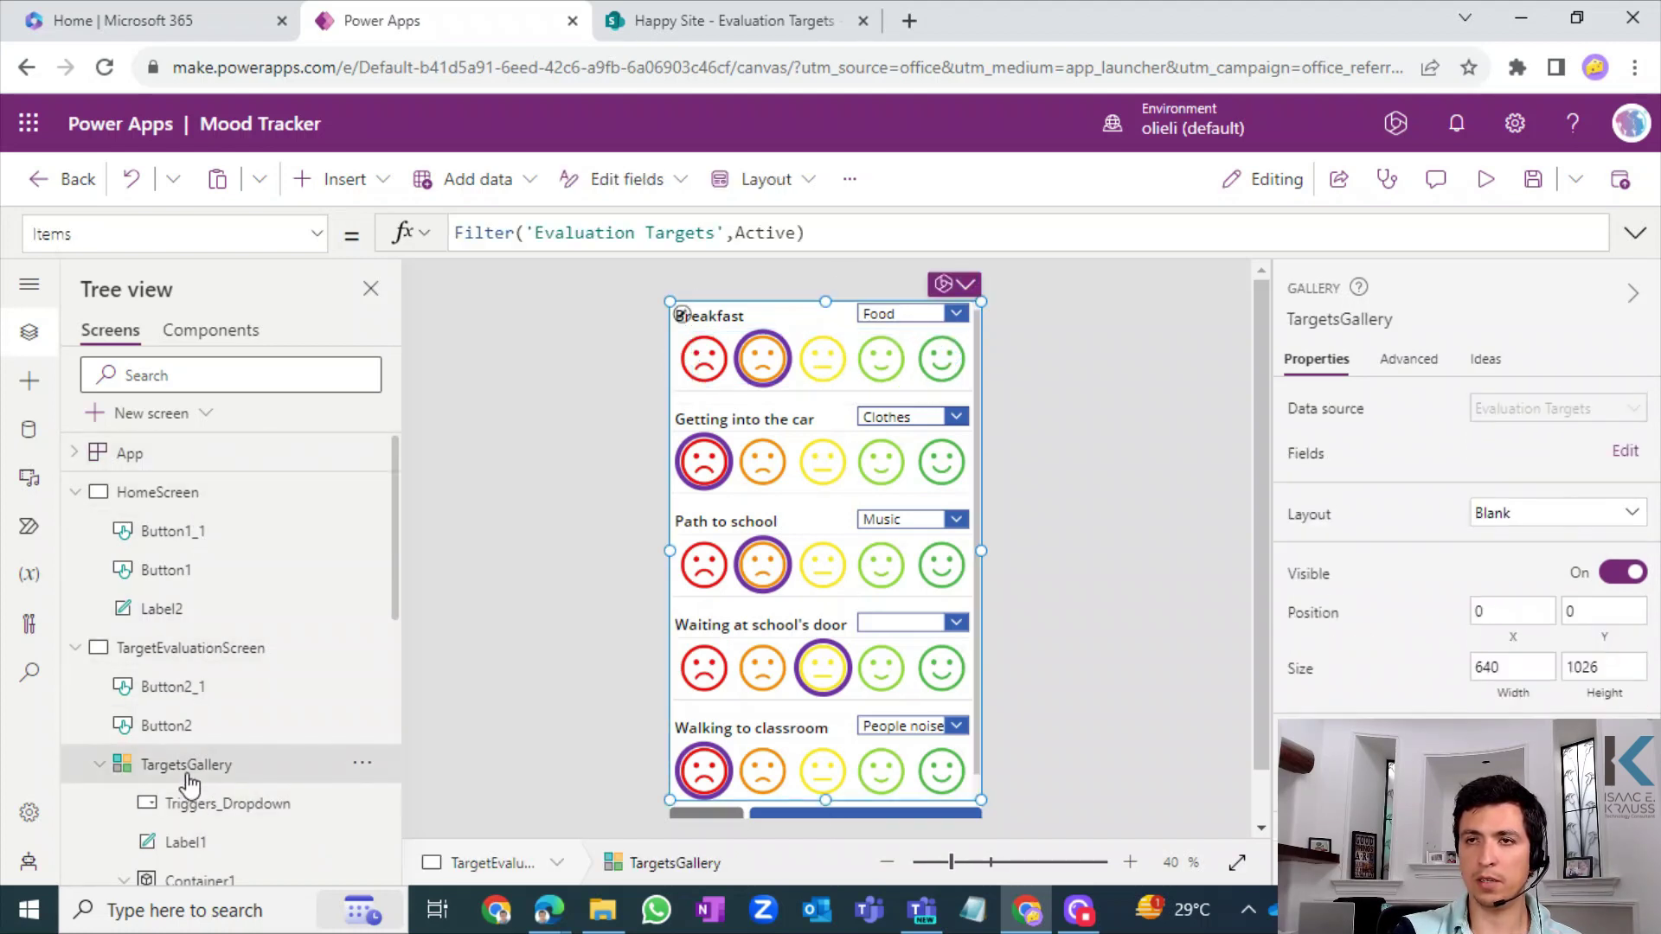
- In TargetEvaluationScreen's OnVisible formula, break the Collect record across lines so Target:ThisRecord.Title stands on its own line between the braces
click(233, 657)
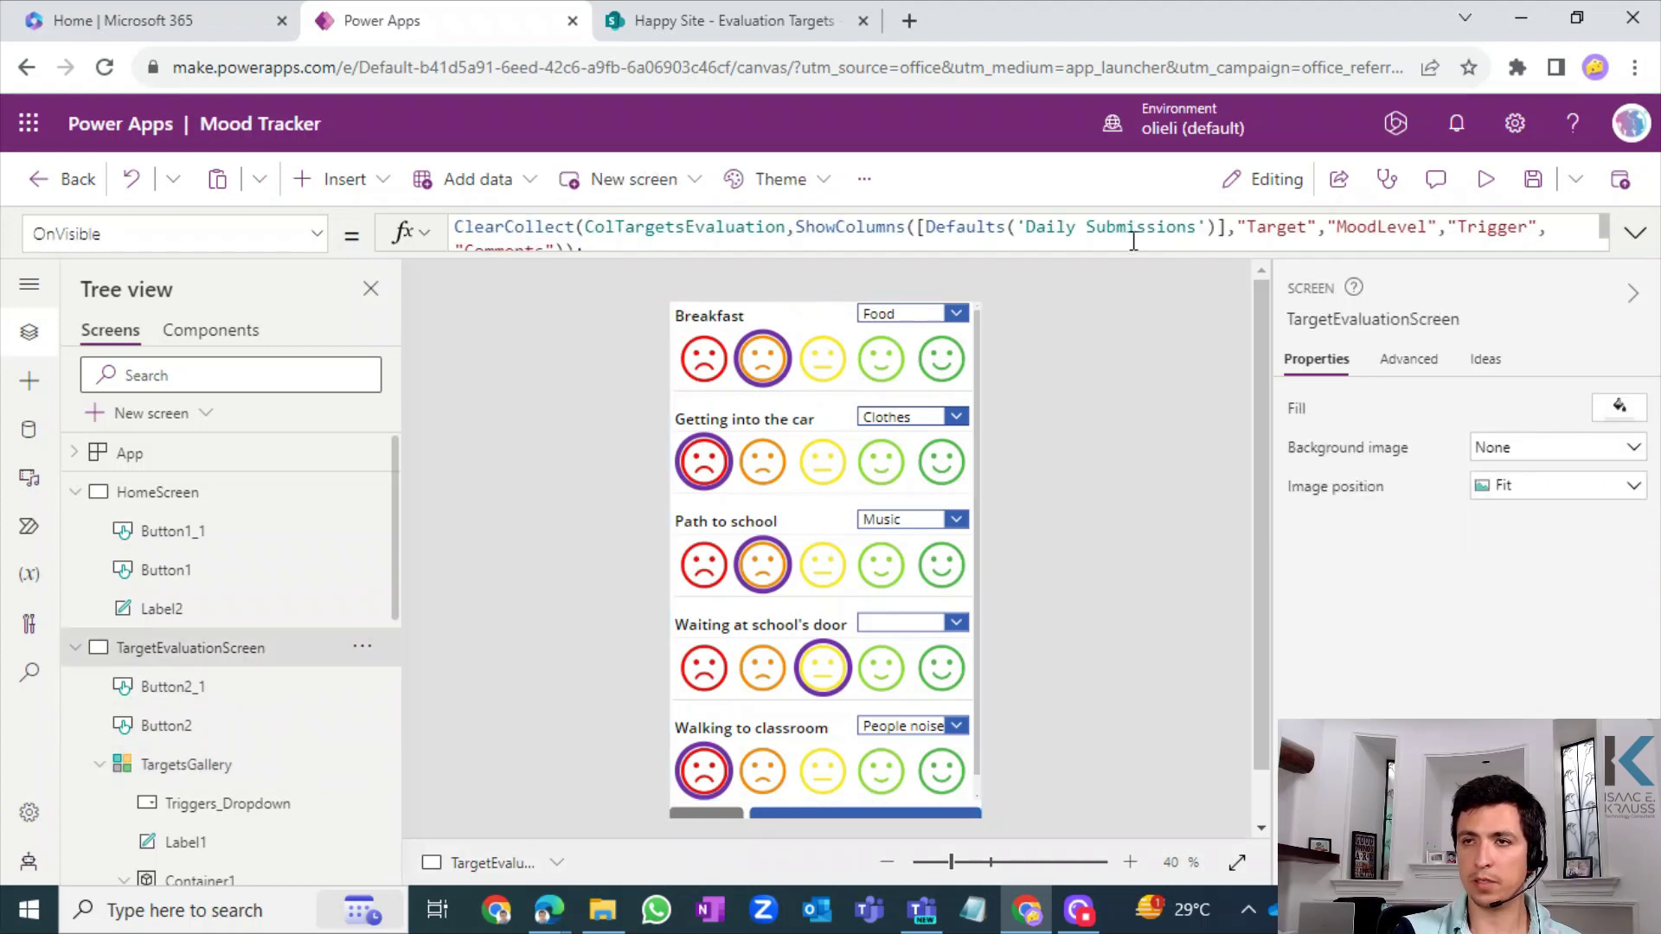
drag(1112, 258, 1111, 511)
click(1026, 322)
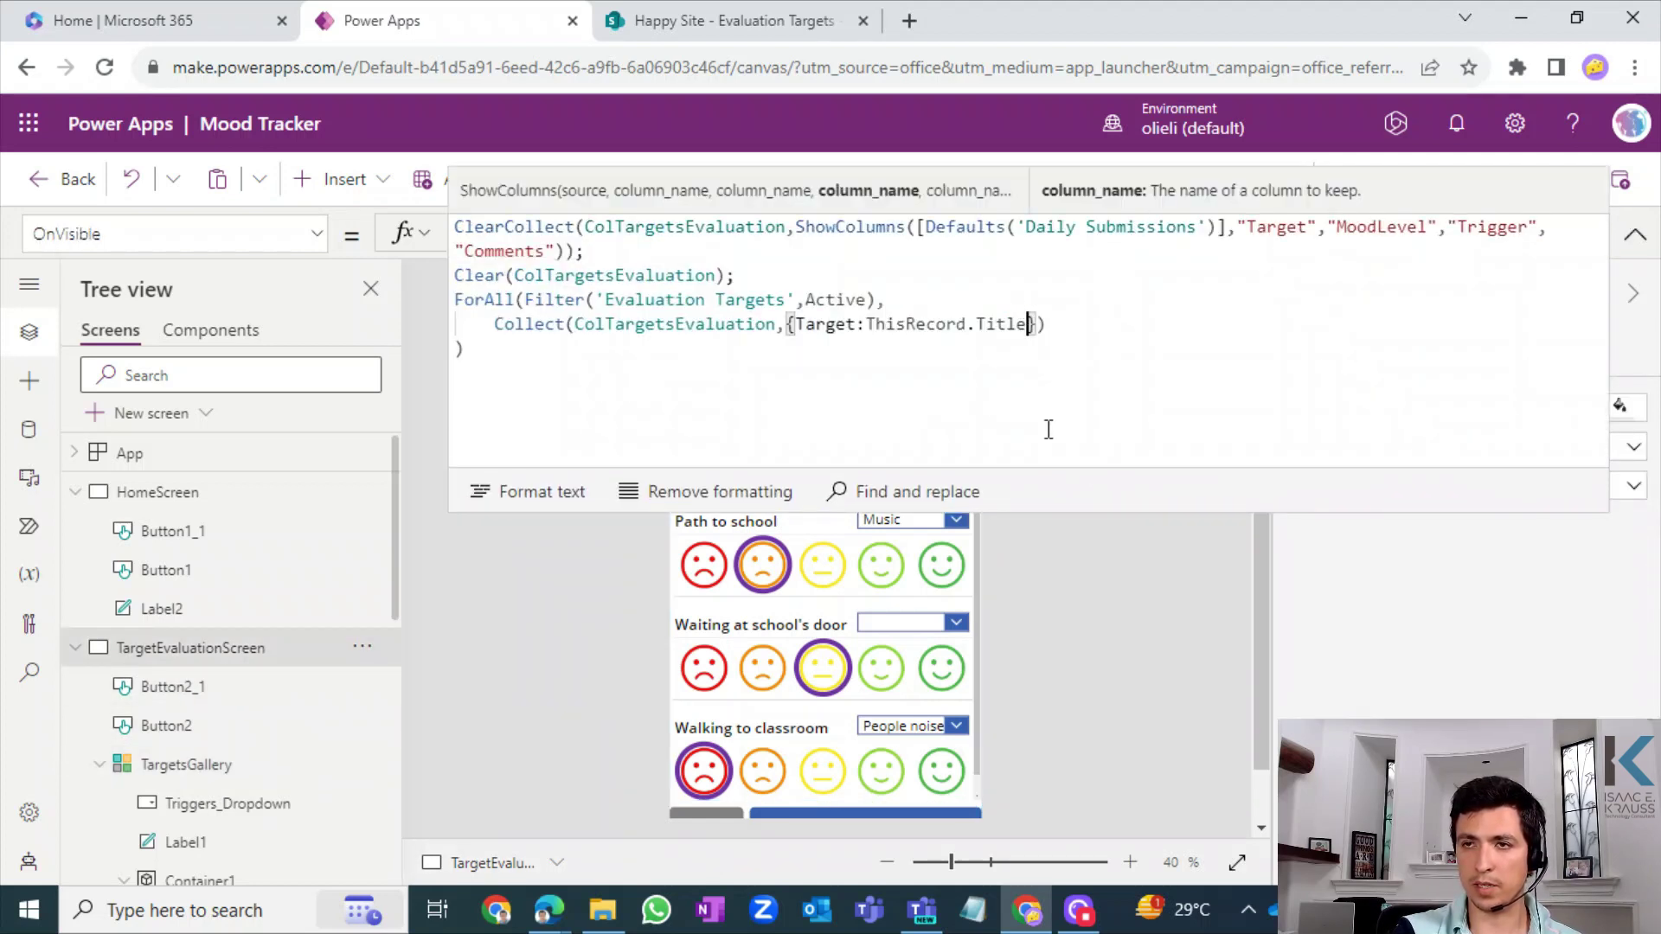
click(794, 324)
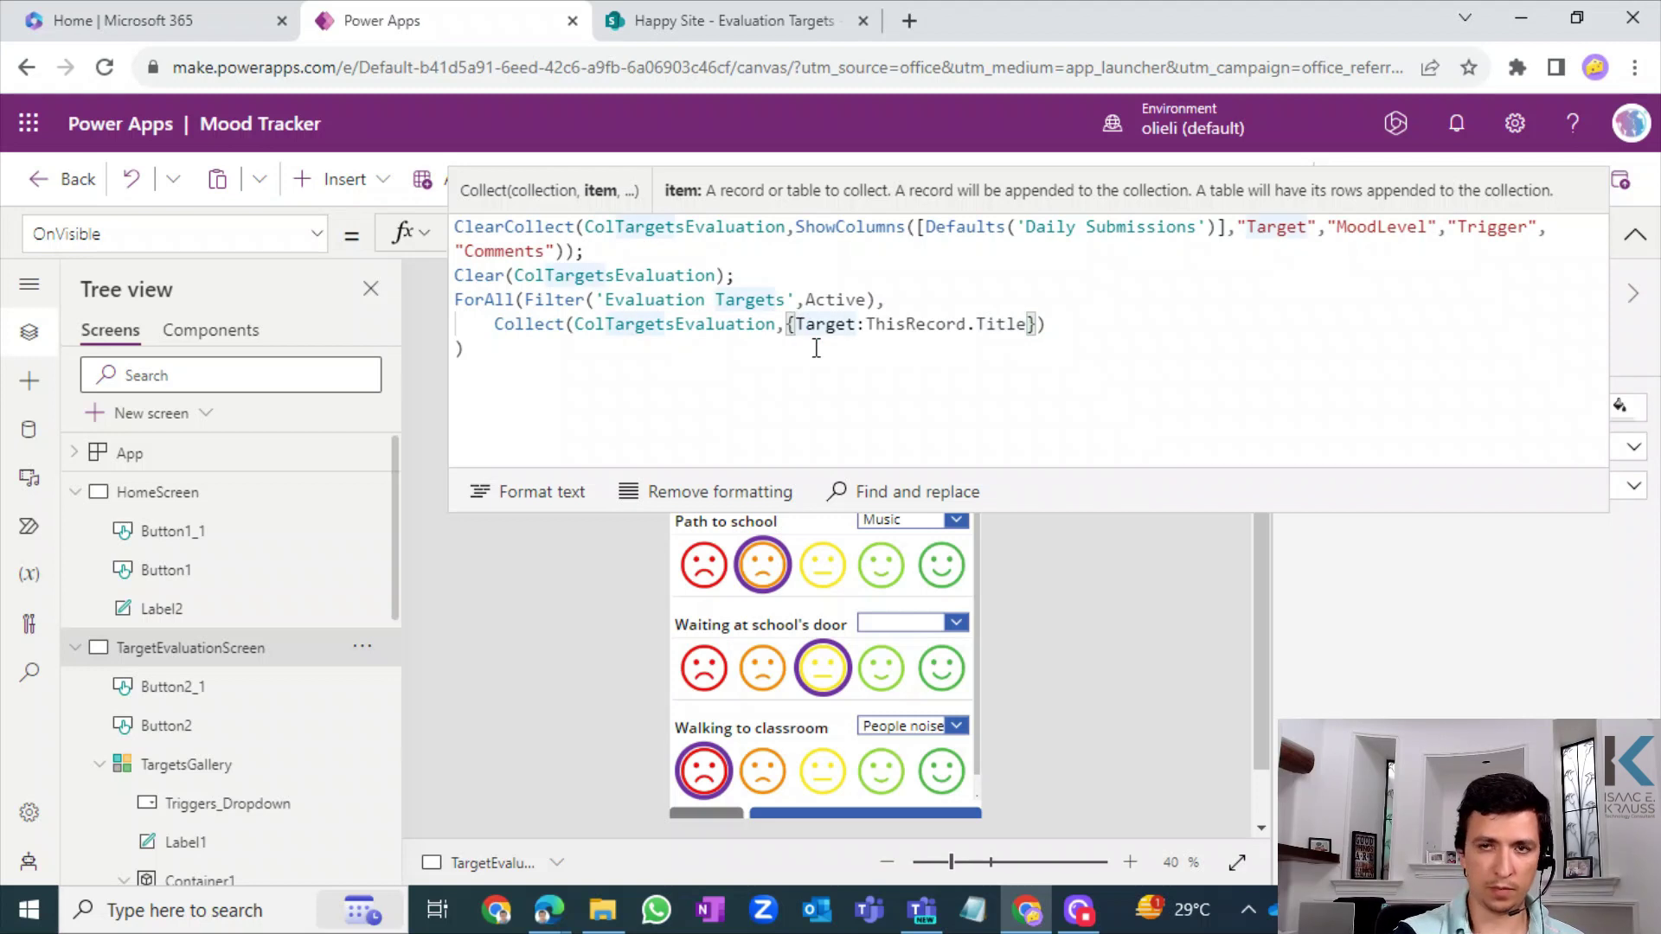
key(Return)
click(815, 348)
key(Left)
key(Left)
key(Return)
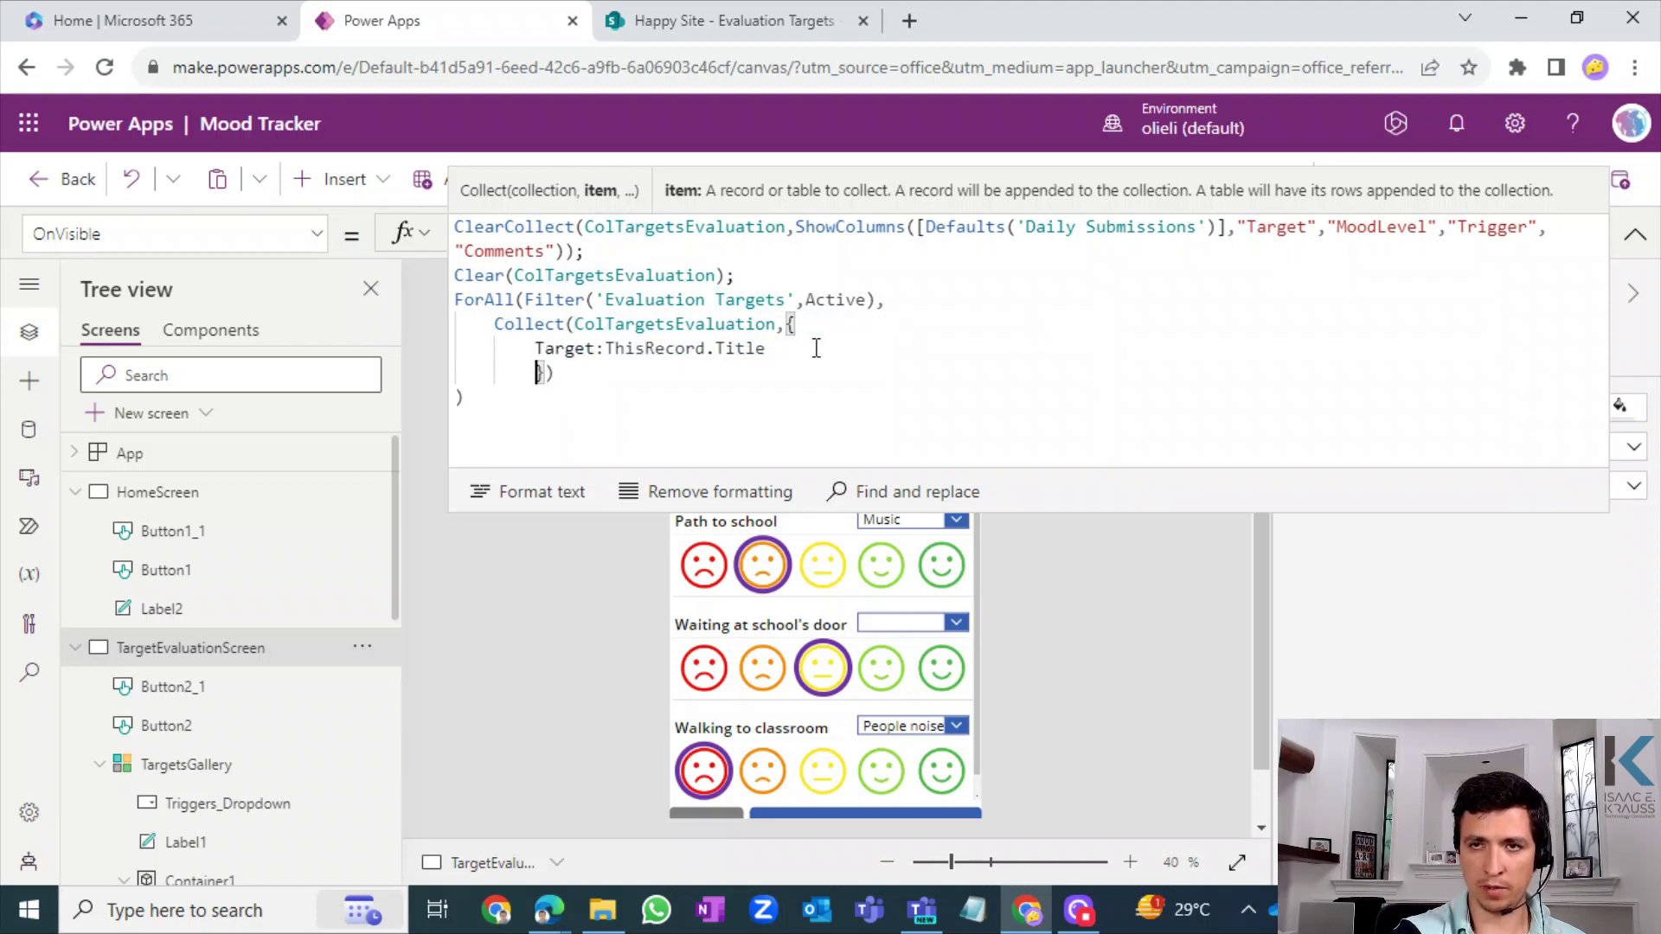
key(BackSpace)
- Add a second field, MoodLevel:3, after the Target field in the Collect record
key(Up)
key(End)
text(,)
key(Return)
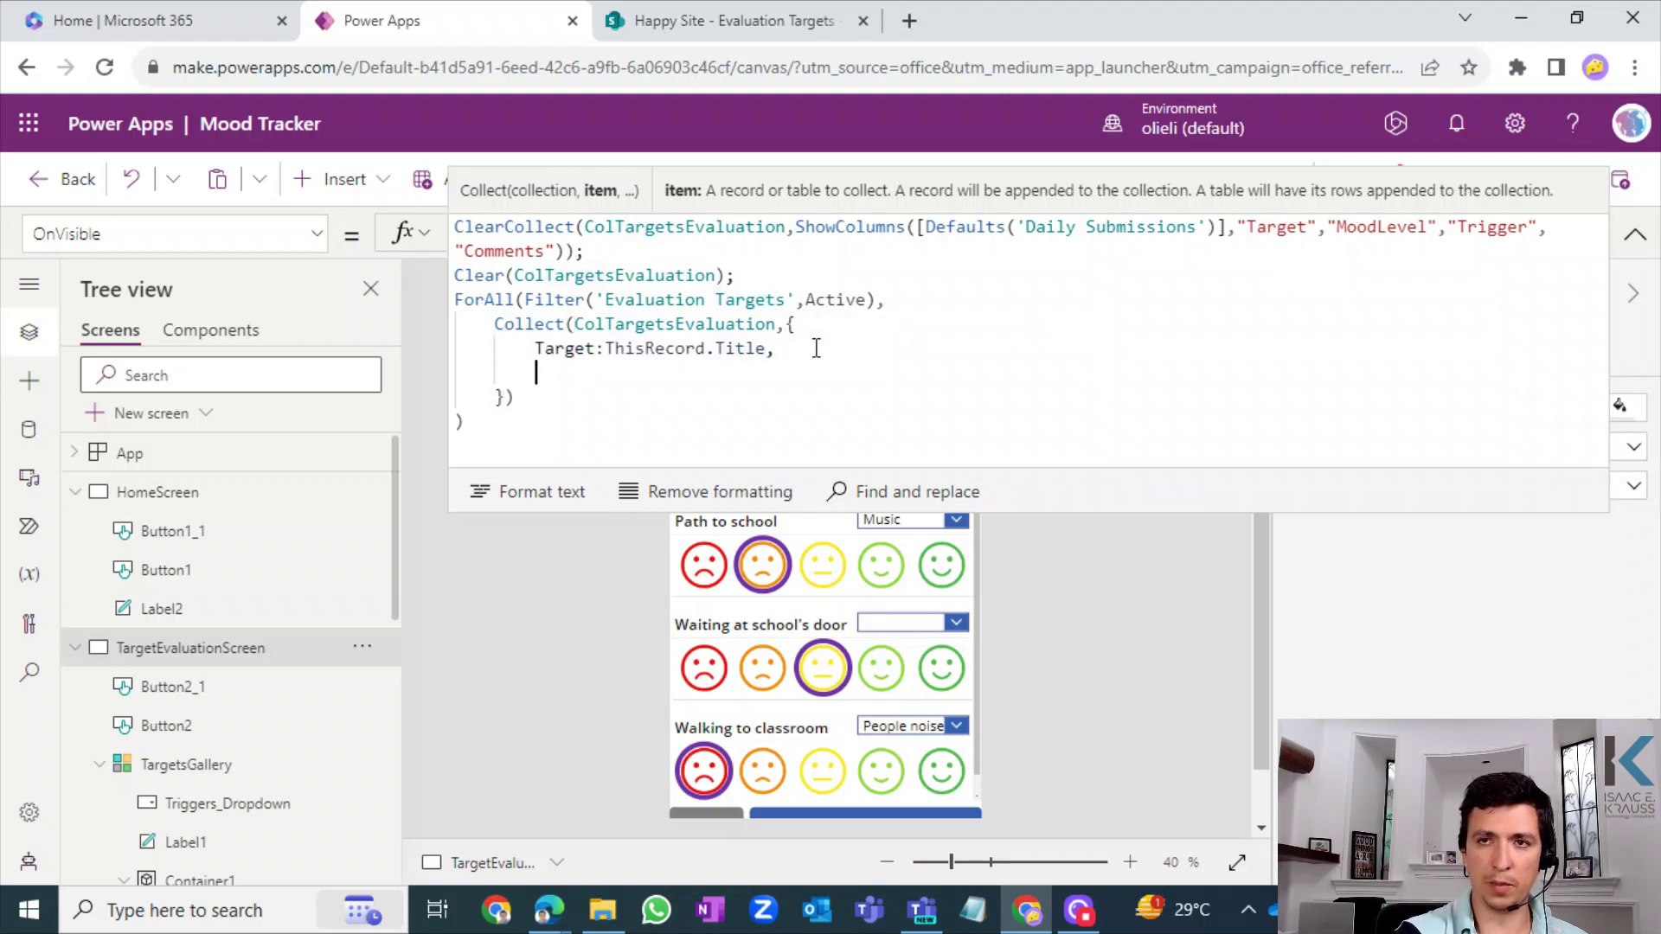
text(Mood)
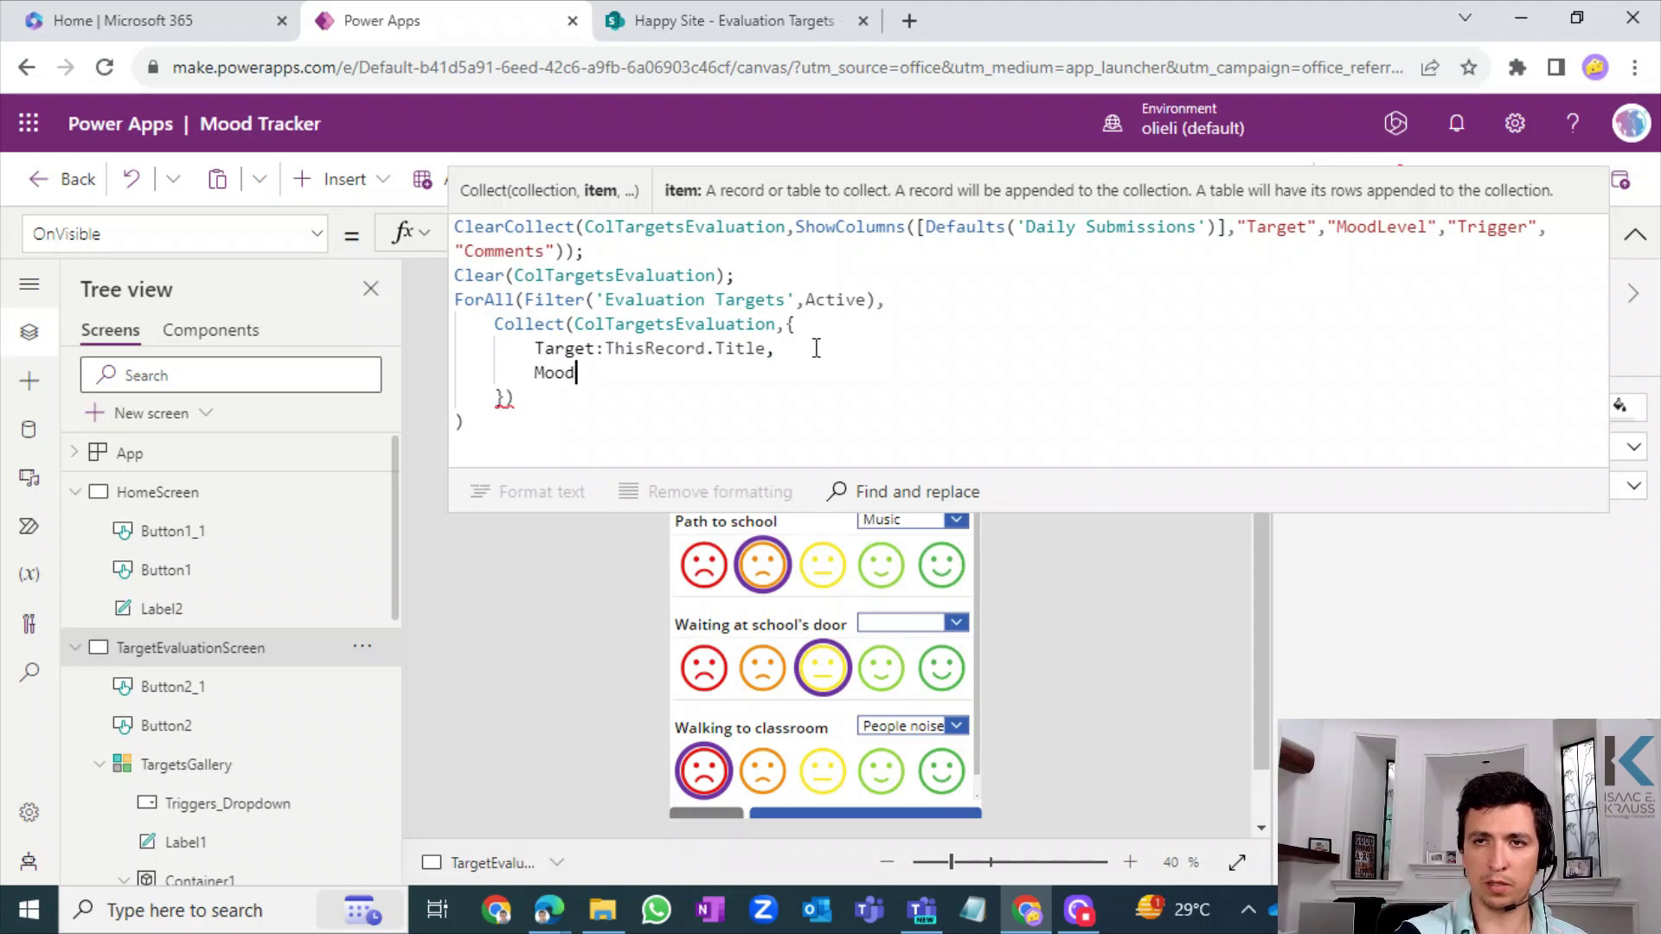
key(BackSpace)
text(d)
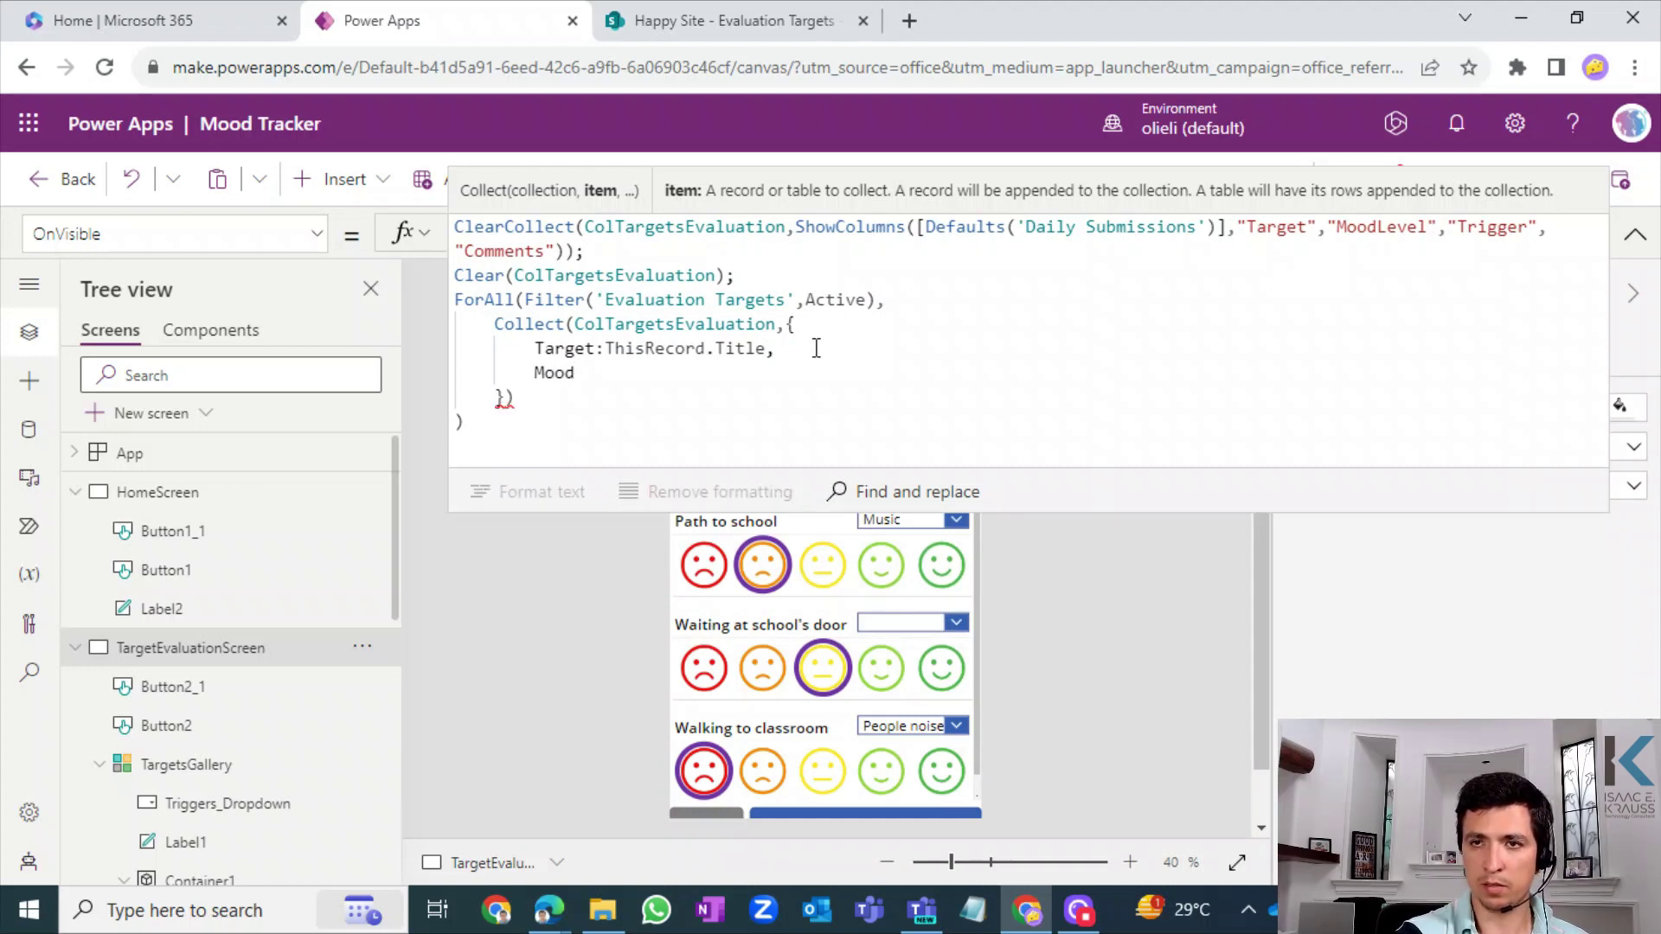
text(Leve)
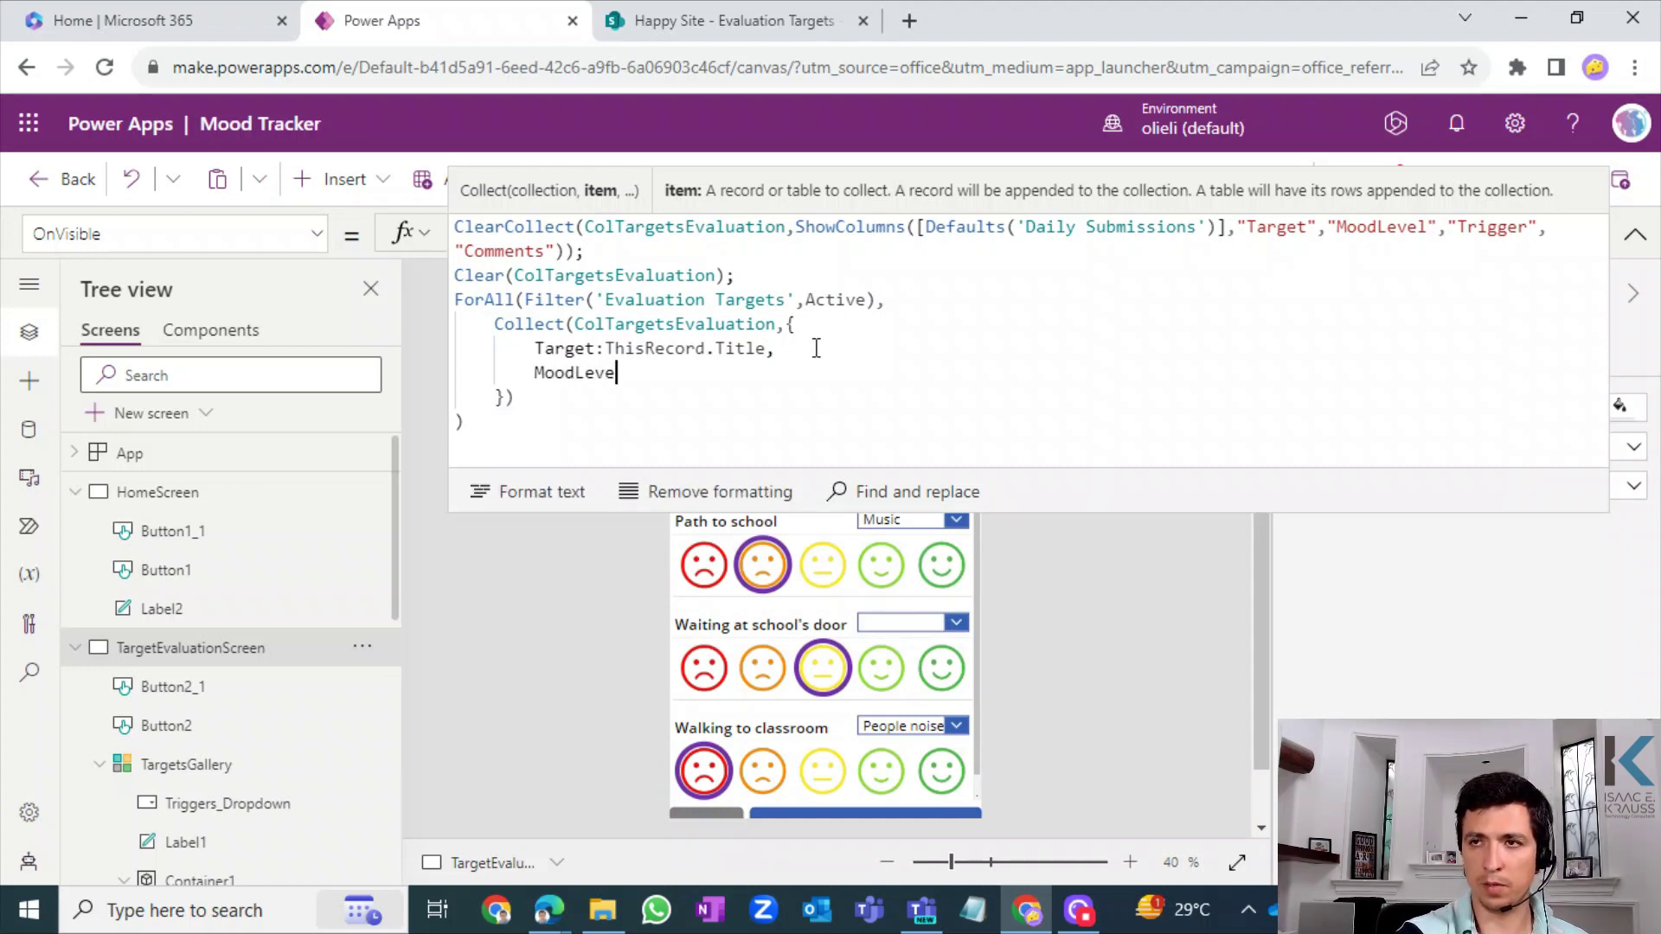
text(l:)
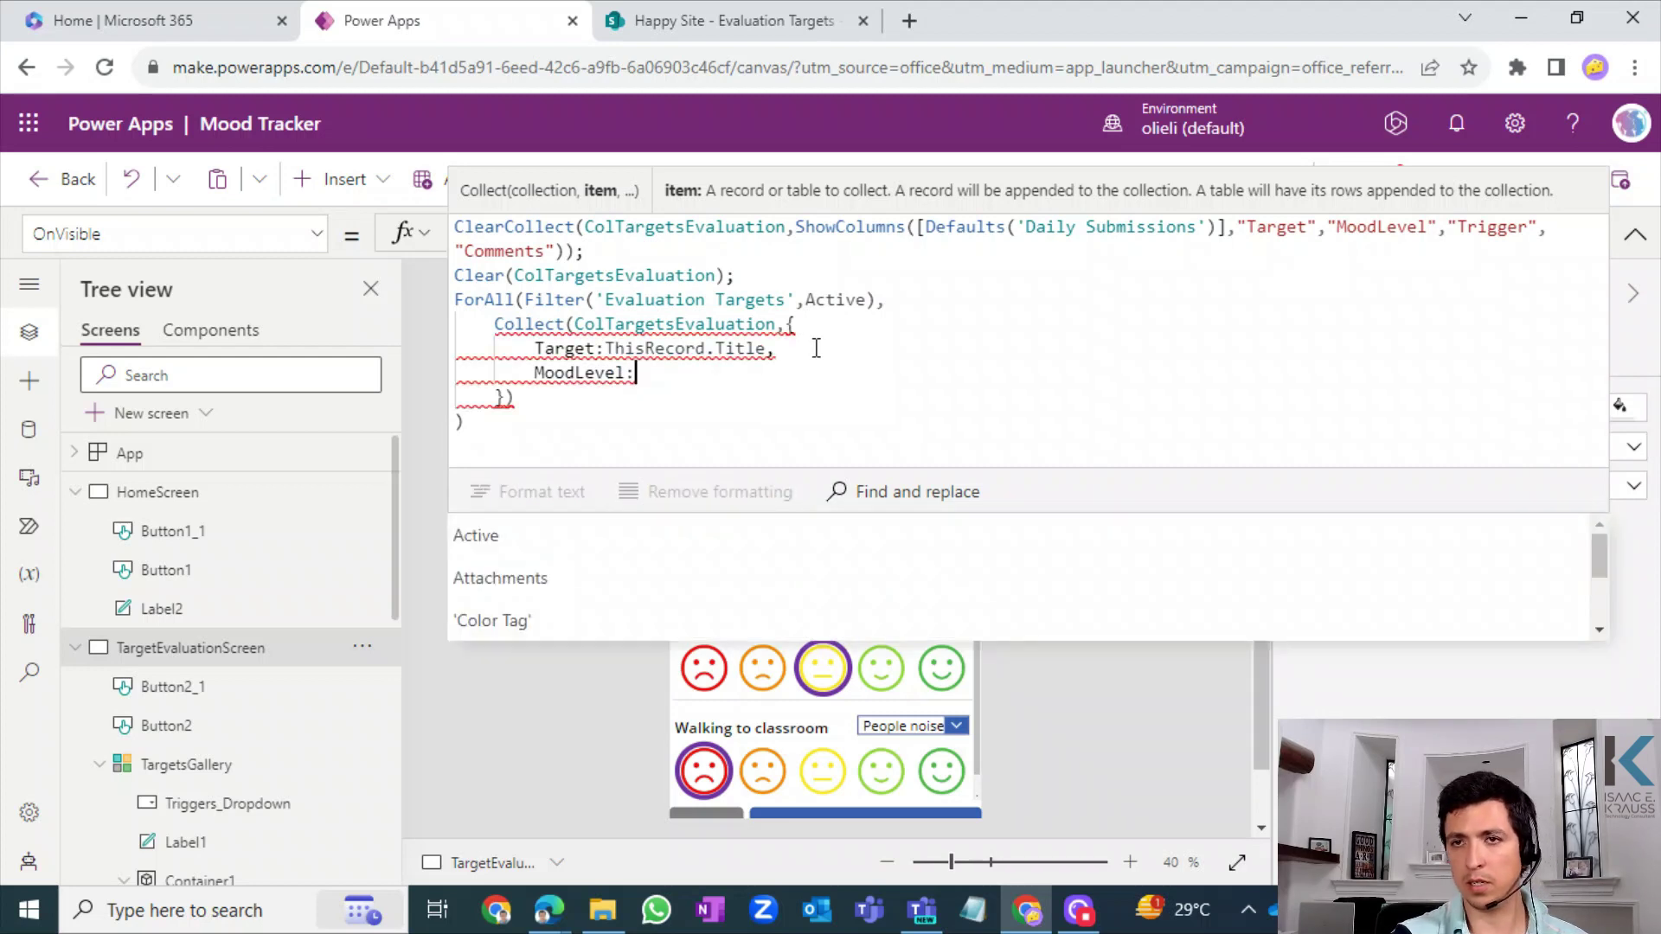
text(3)
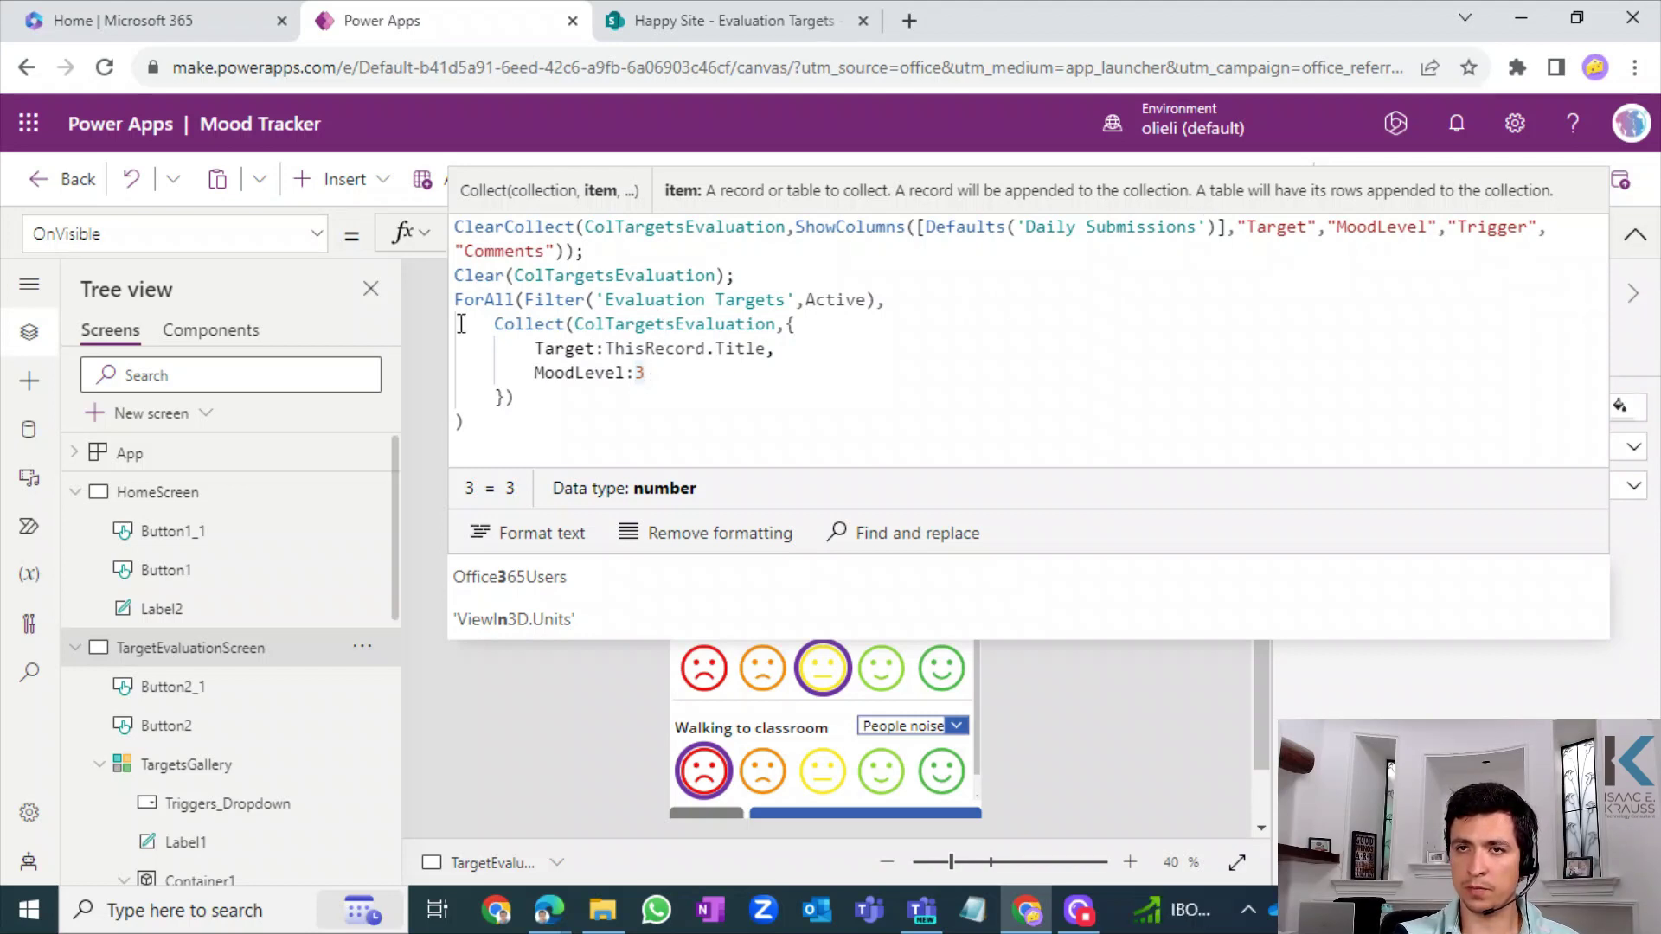
click(1635, 235)
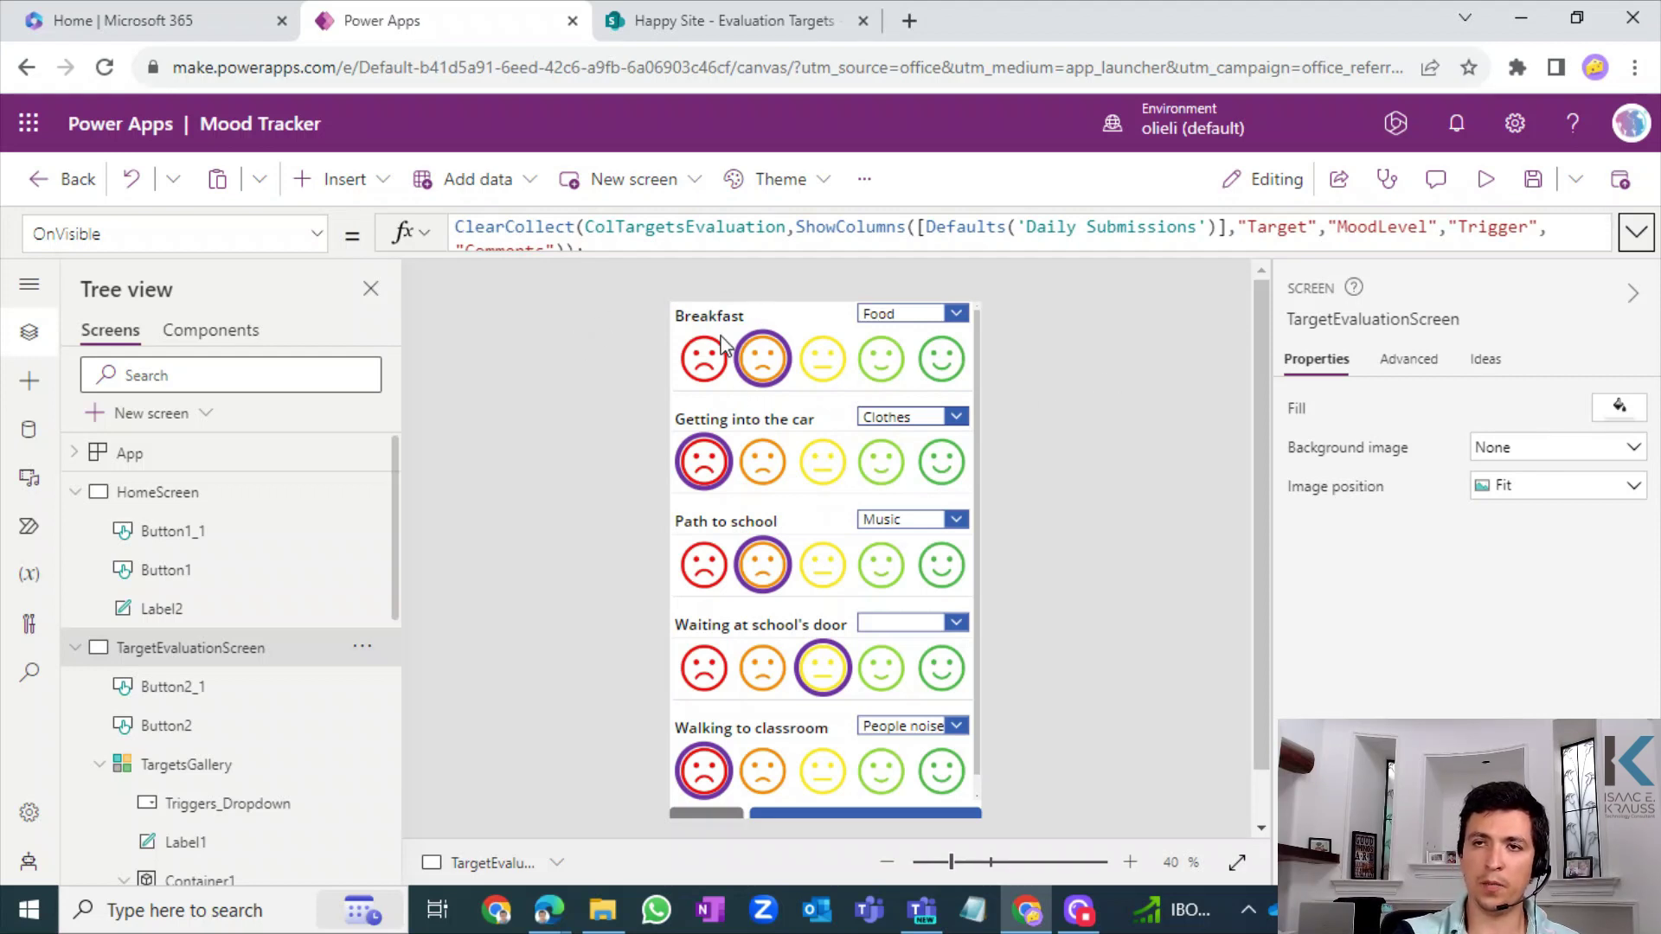
- Replace the Default of Triggers_Dropdown with the start of a LookUp on ColTargetsEvaluation
click(867, 316)
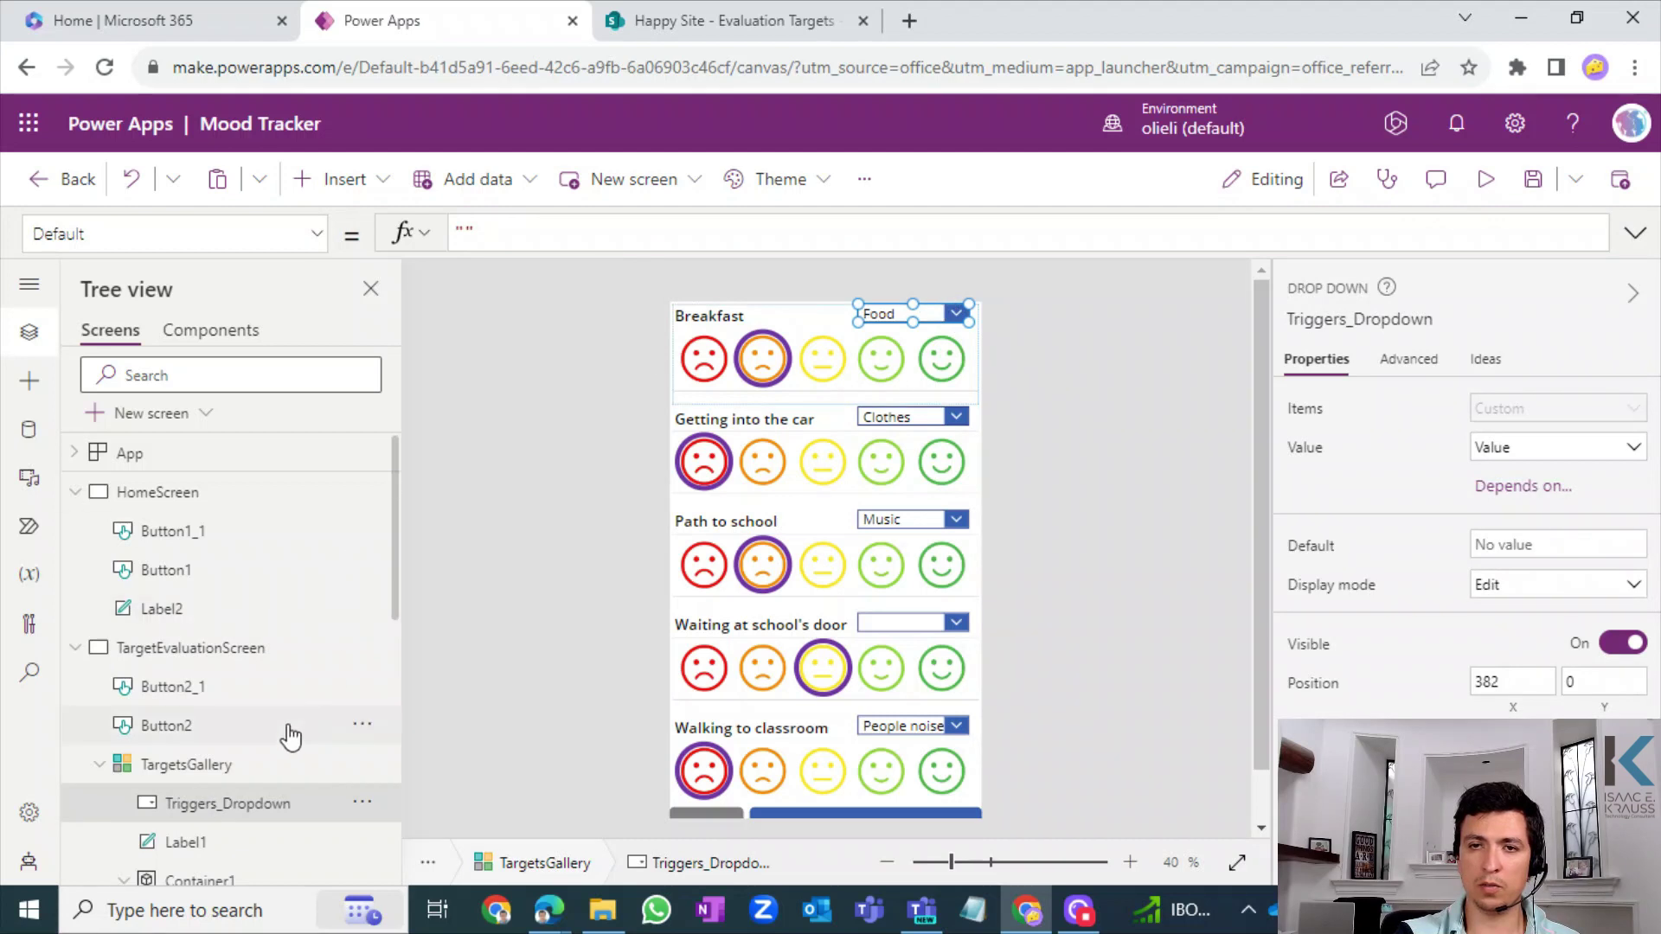
drag(395, 544, 402, 485)
double_click(464, 232)
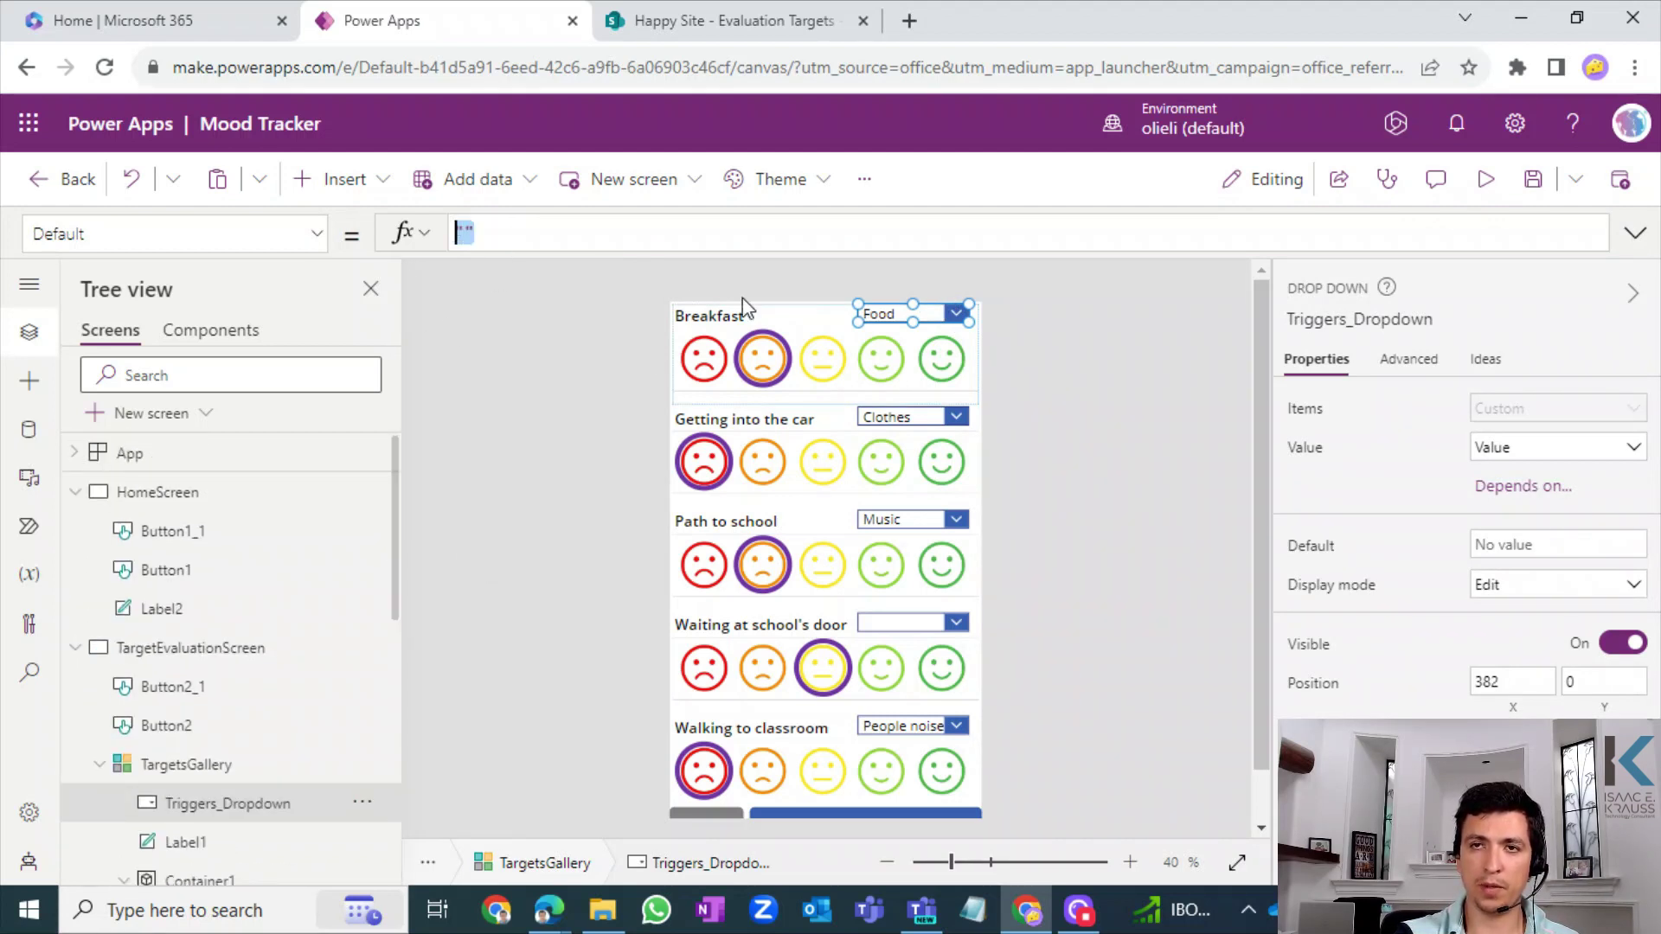
text(Look)
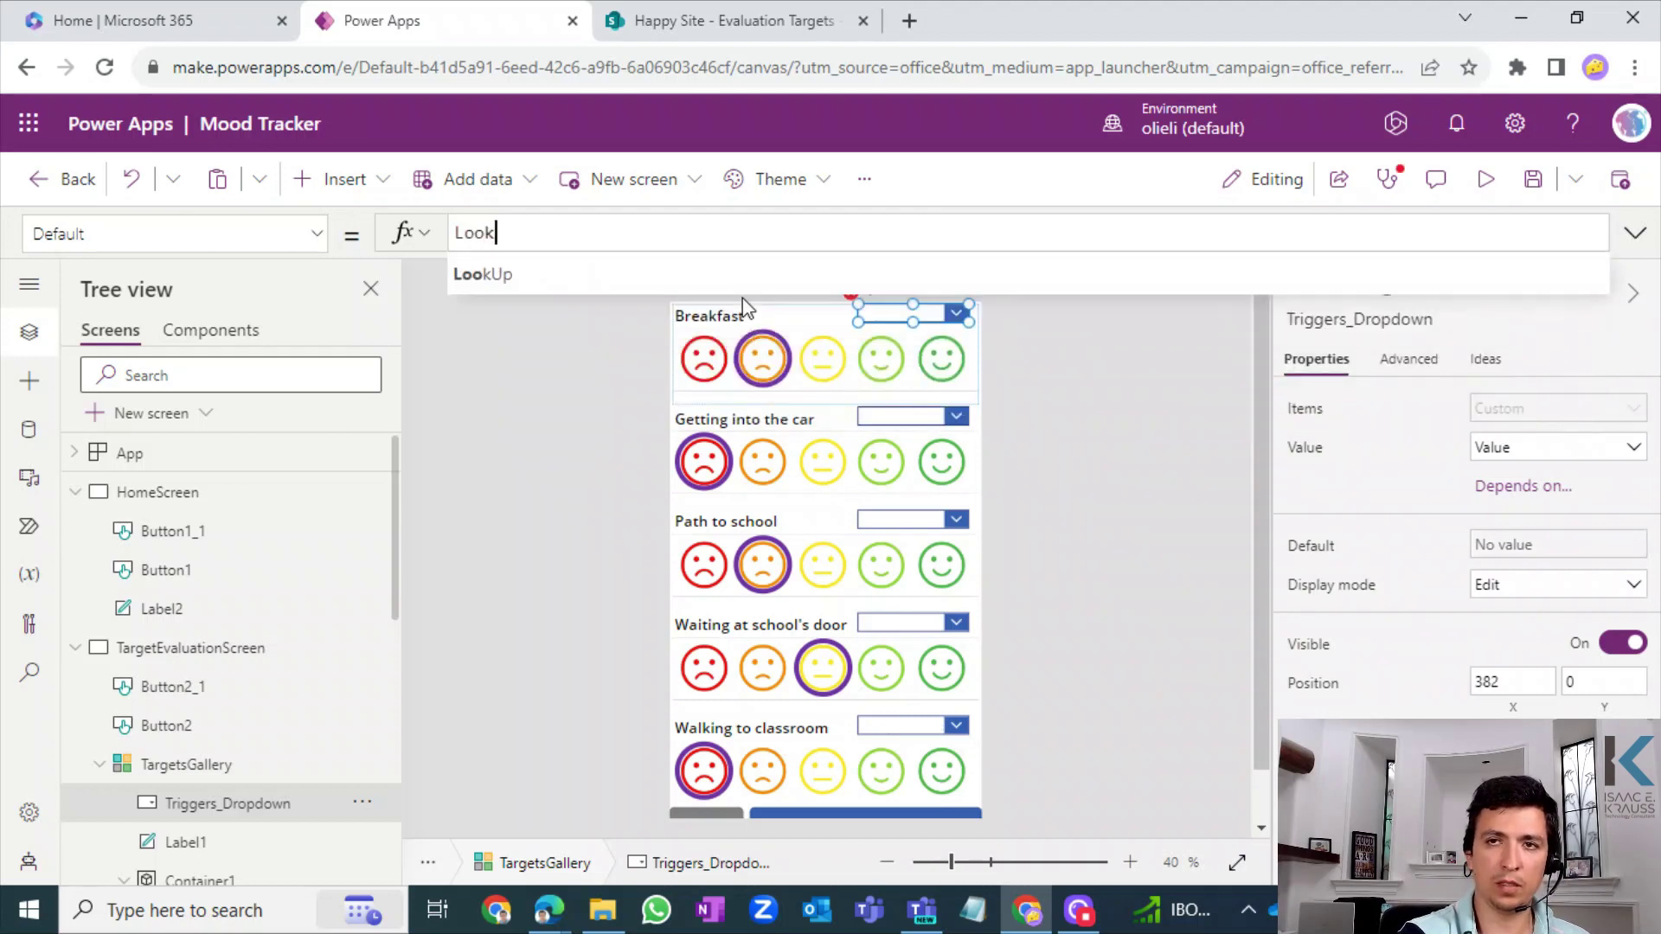
key(Tab)
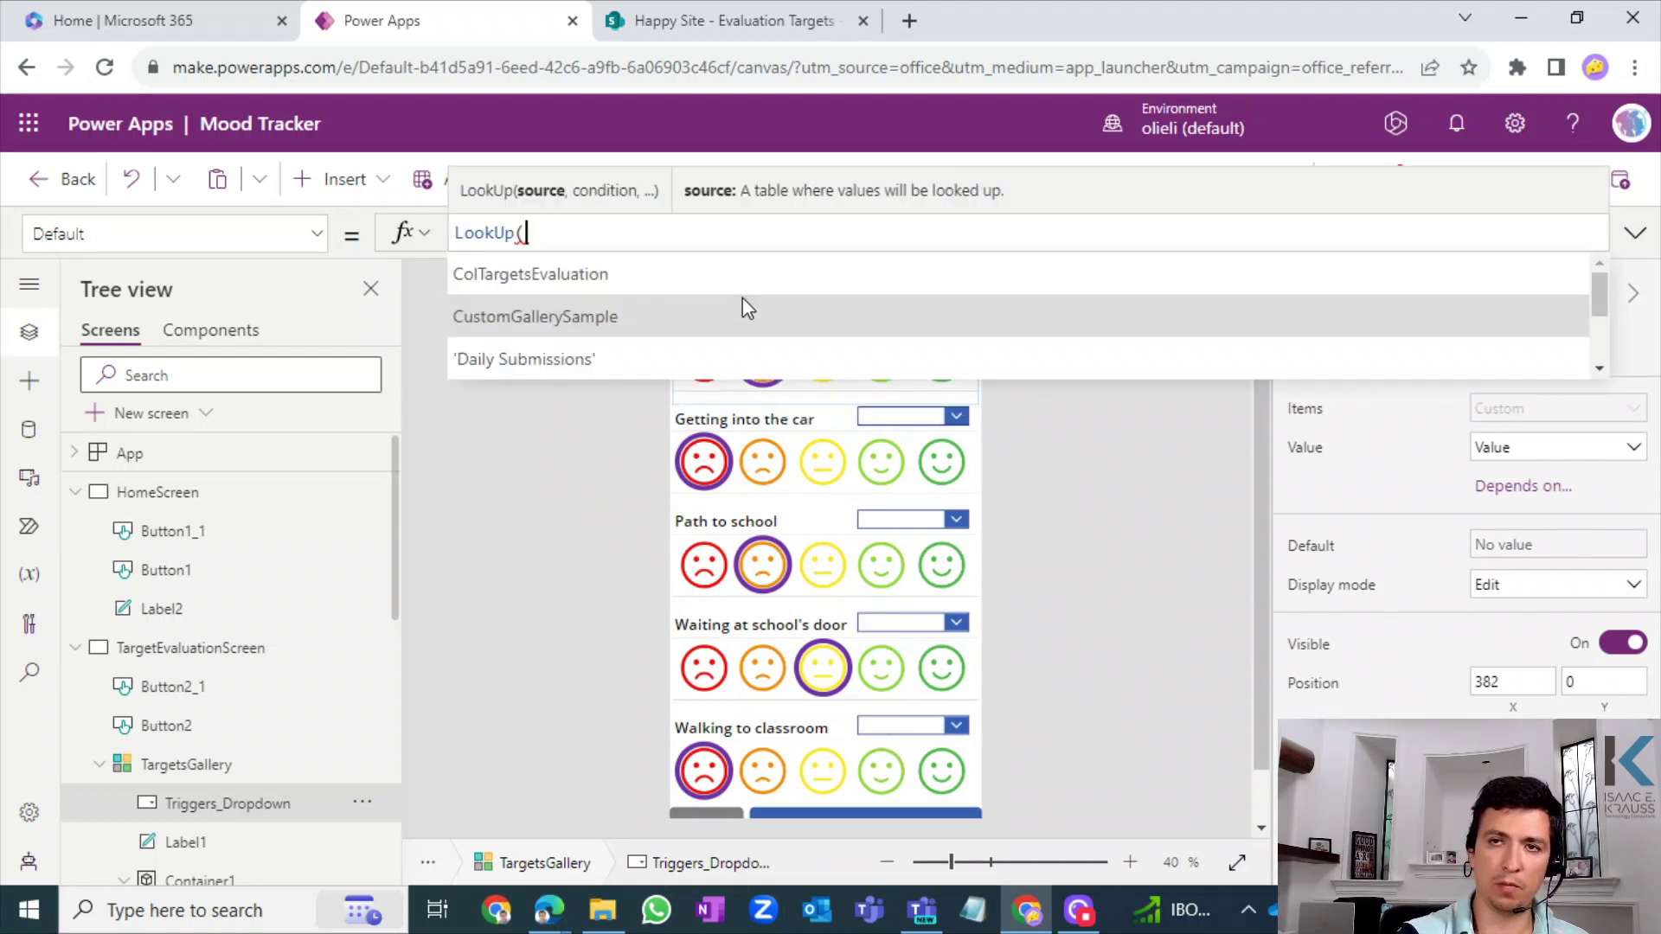
click(597, 273)
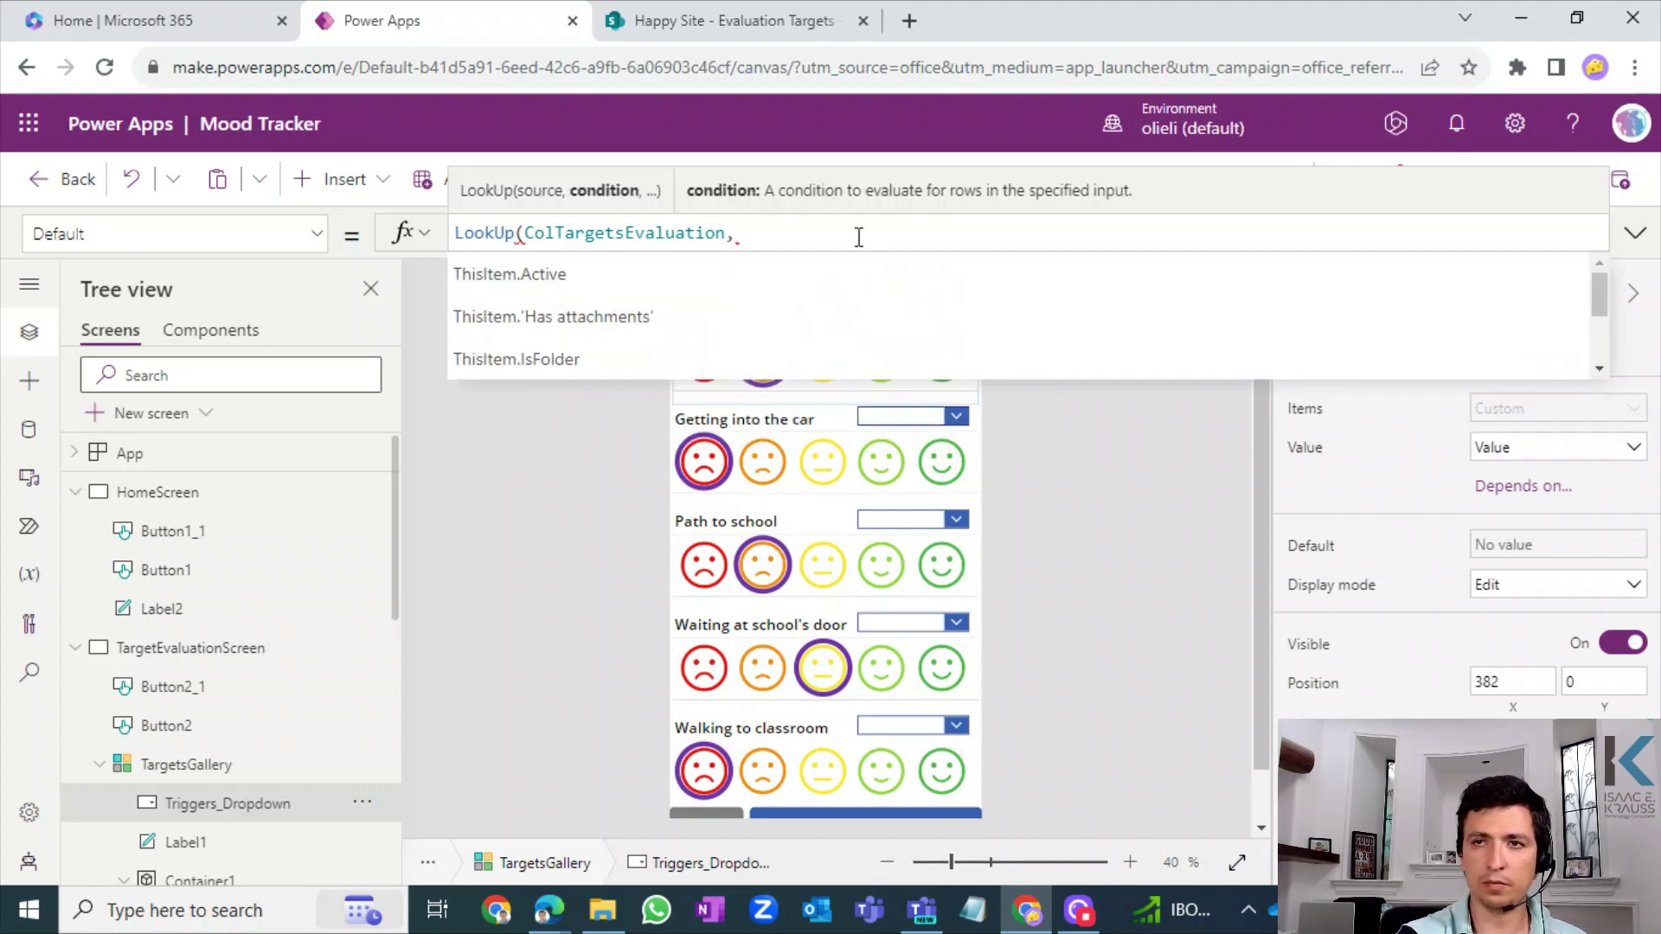
- Complete the LookUp with the condition Target=ThisItem.Title and have it return the Trigger column
text(T)
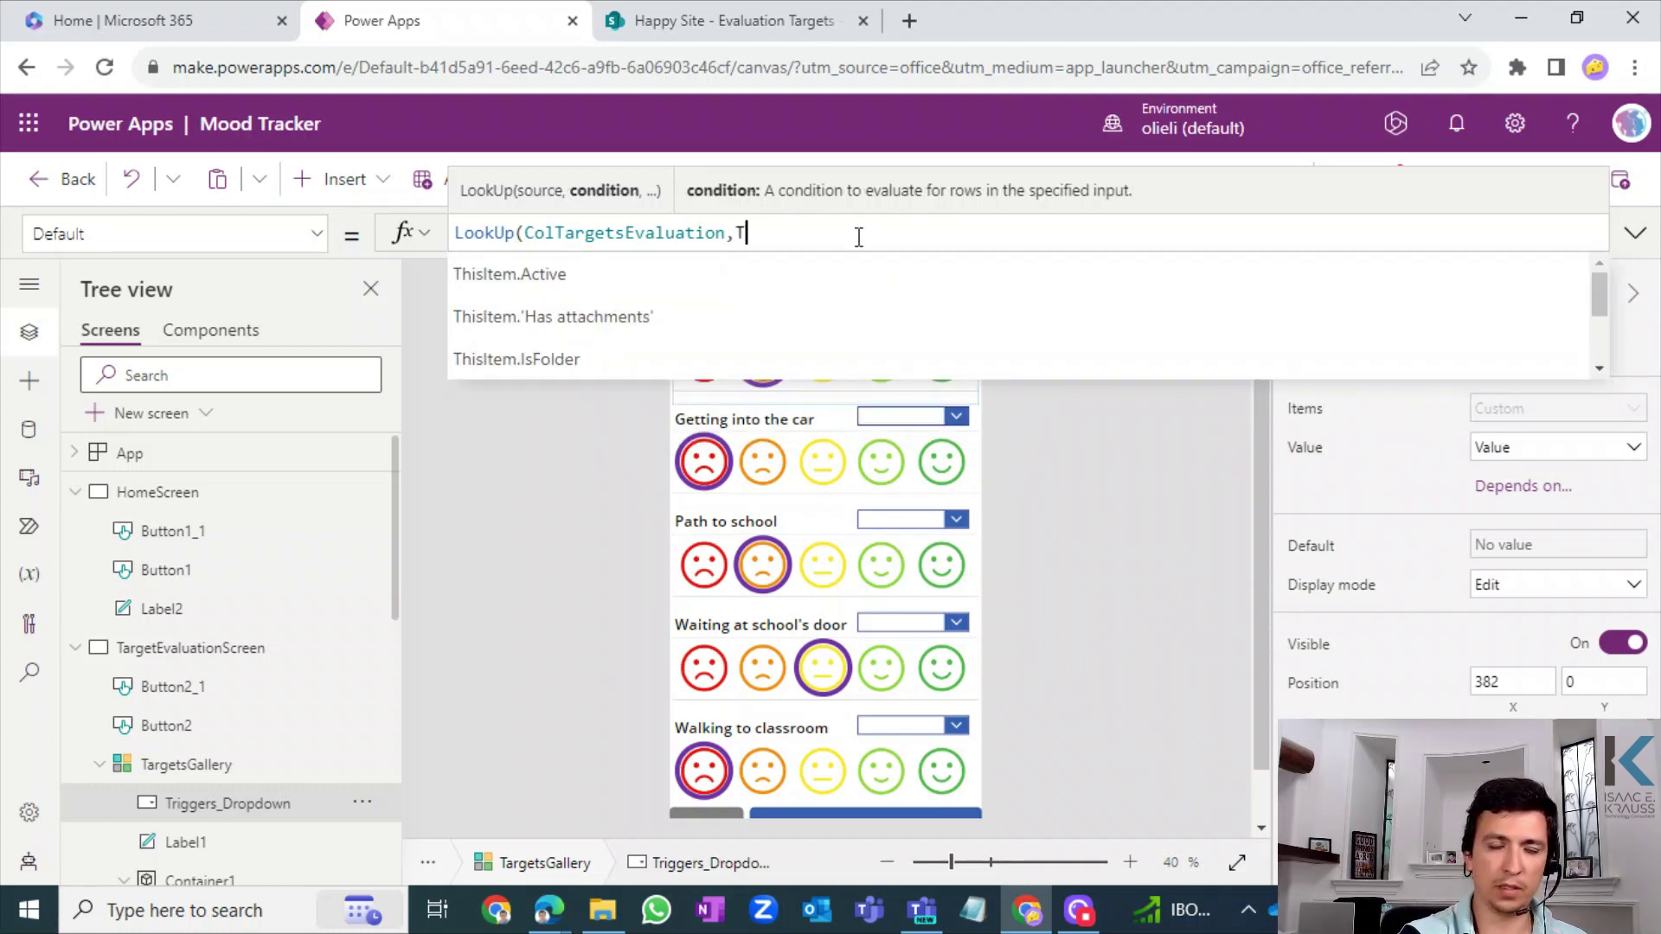
text(arget)
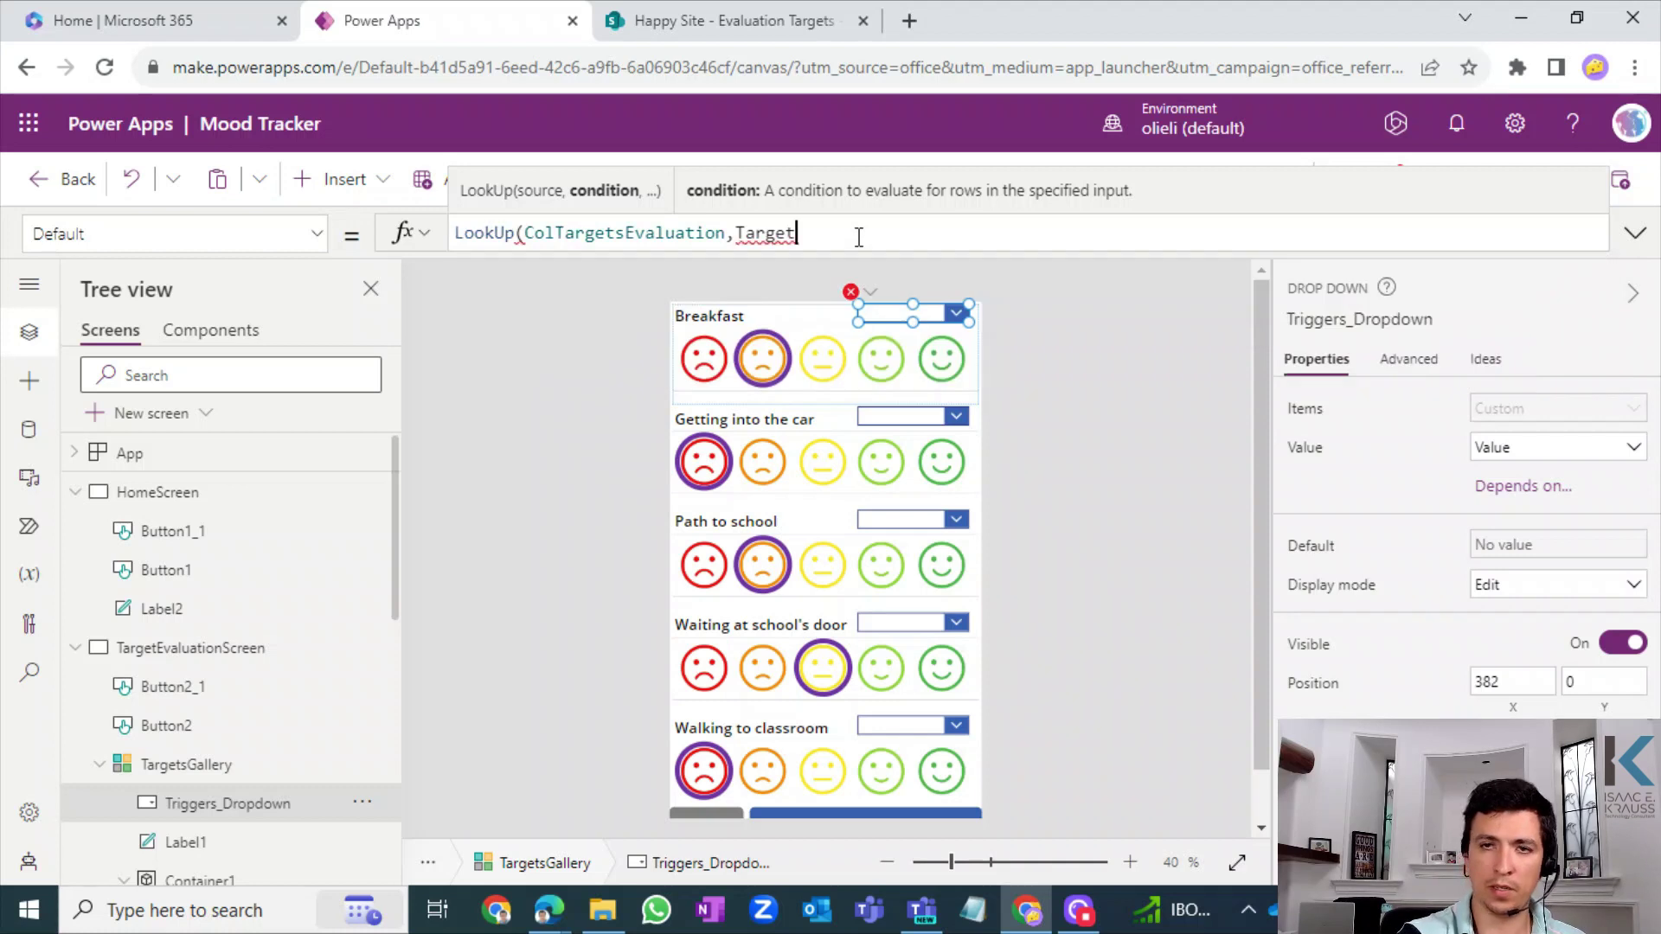
text(=This)
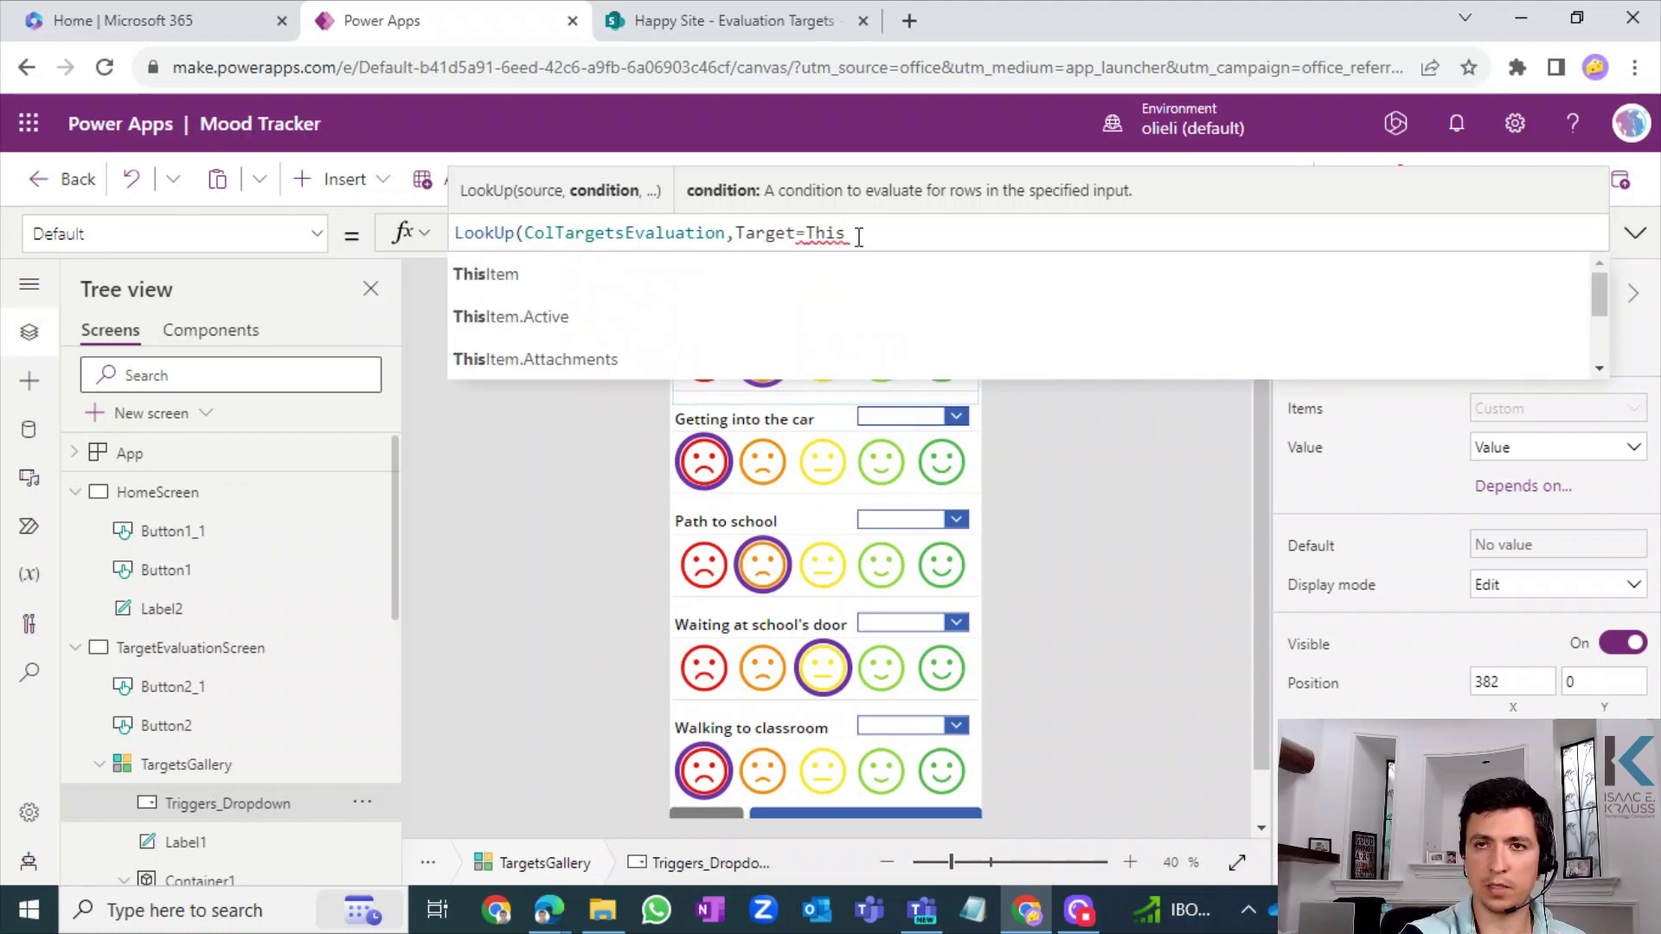
text(Item.)
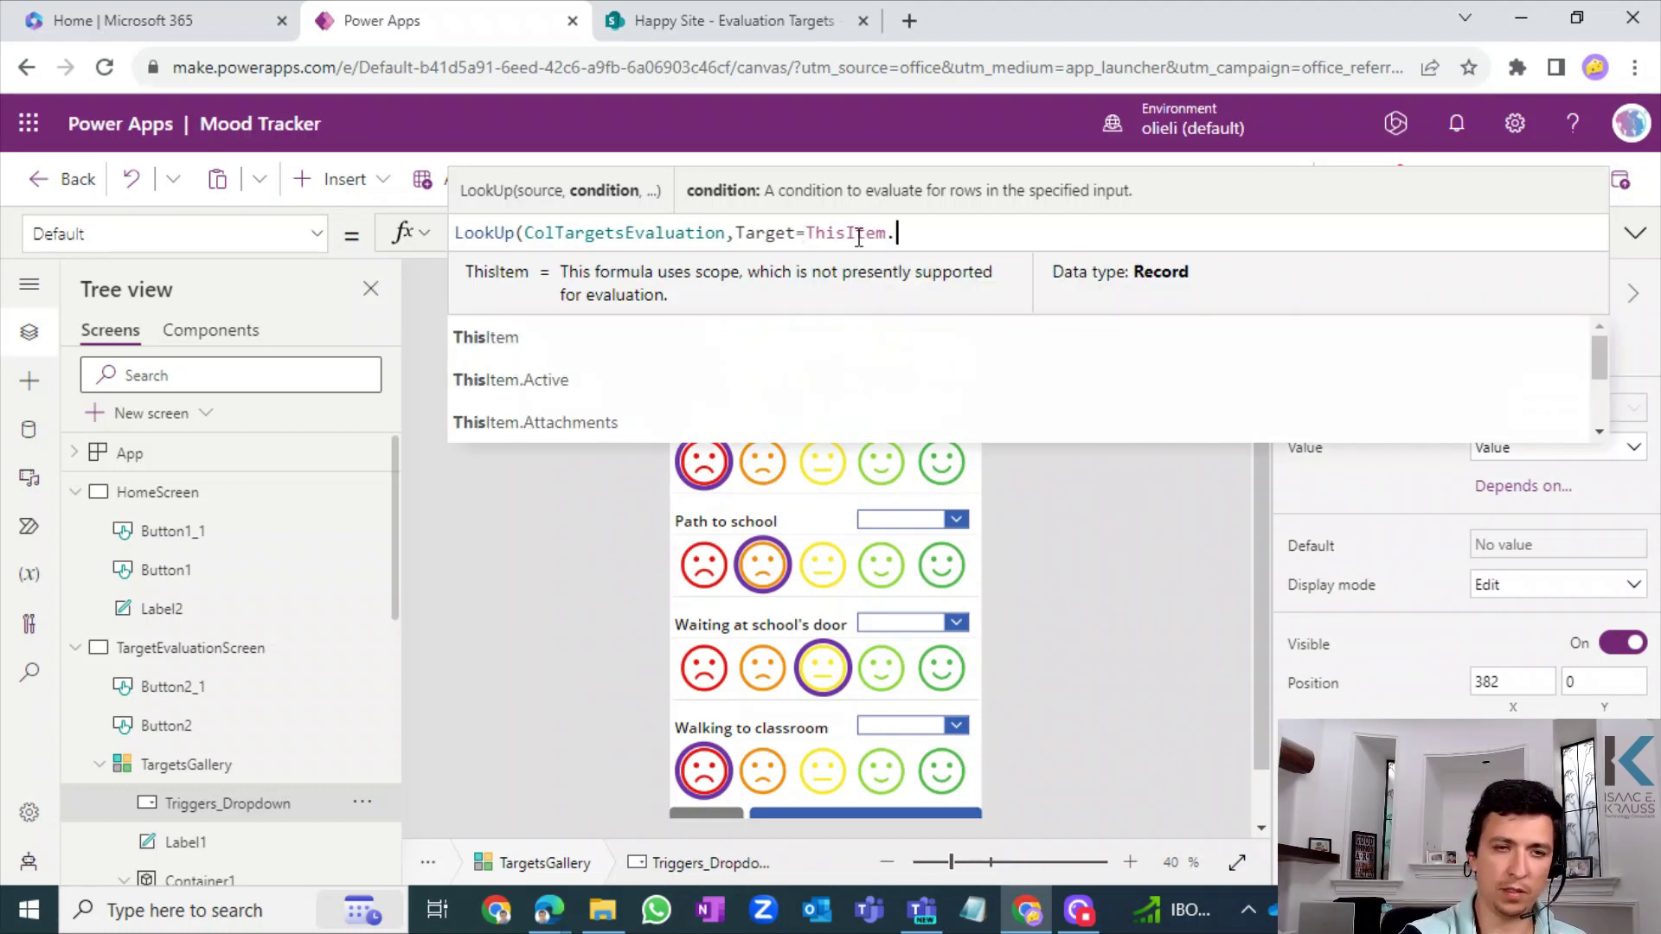
text(Title).)
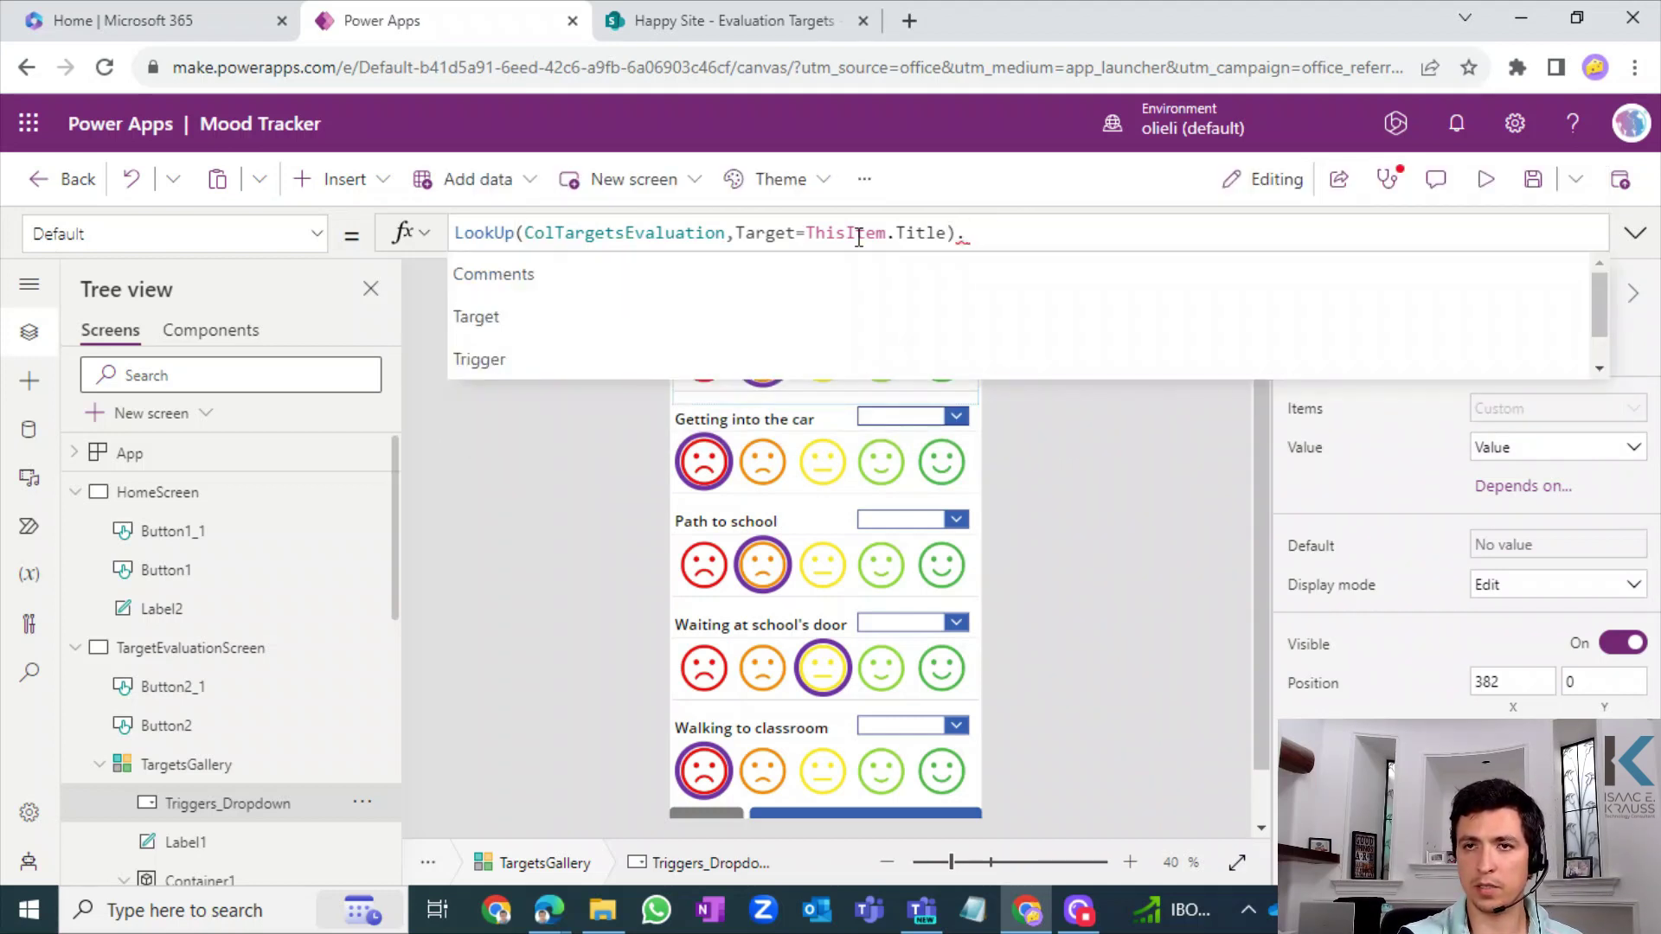
key(Down)
key(Down)
key(Down)
key(Tab)
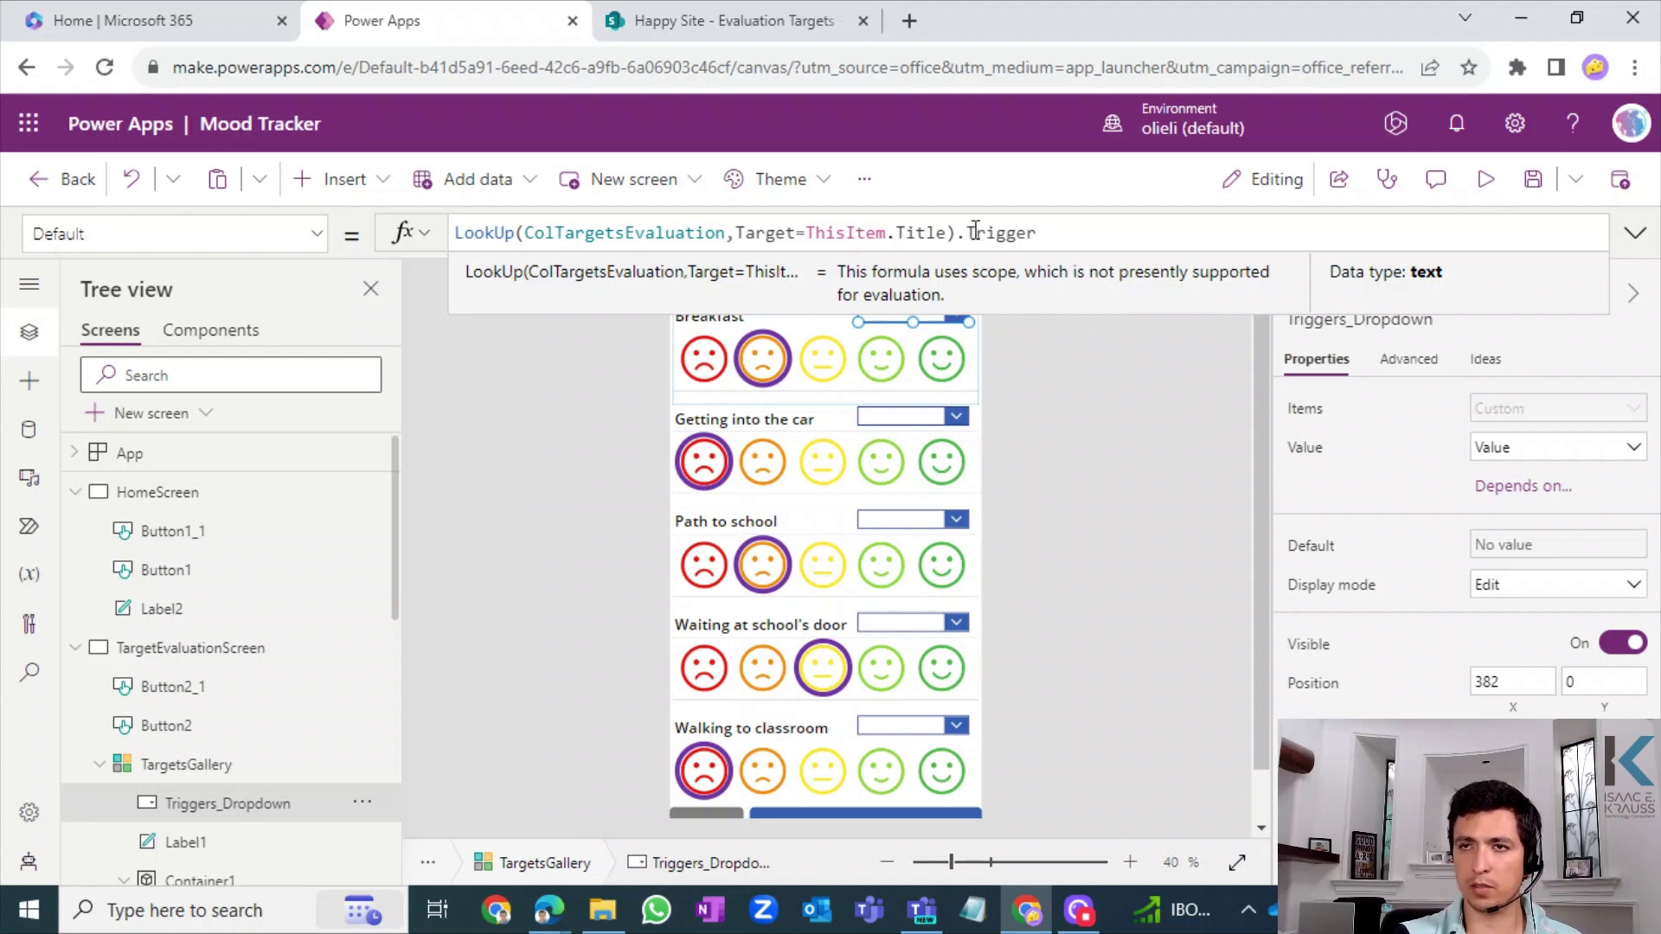
- Reuse the dropdown's LookUp for MoodLevelSlider, setting its Default to LookUp(ColTargetsEvaluation,Target=ThisItem.Title).MoodLevel
key(shift+Home)
key(ctrl+c)
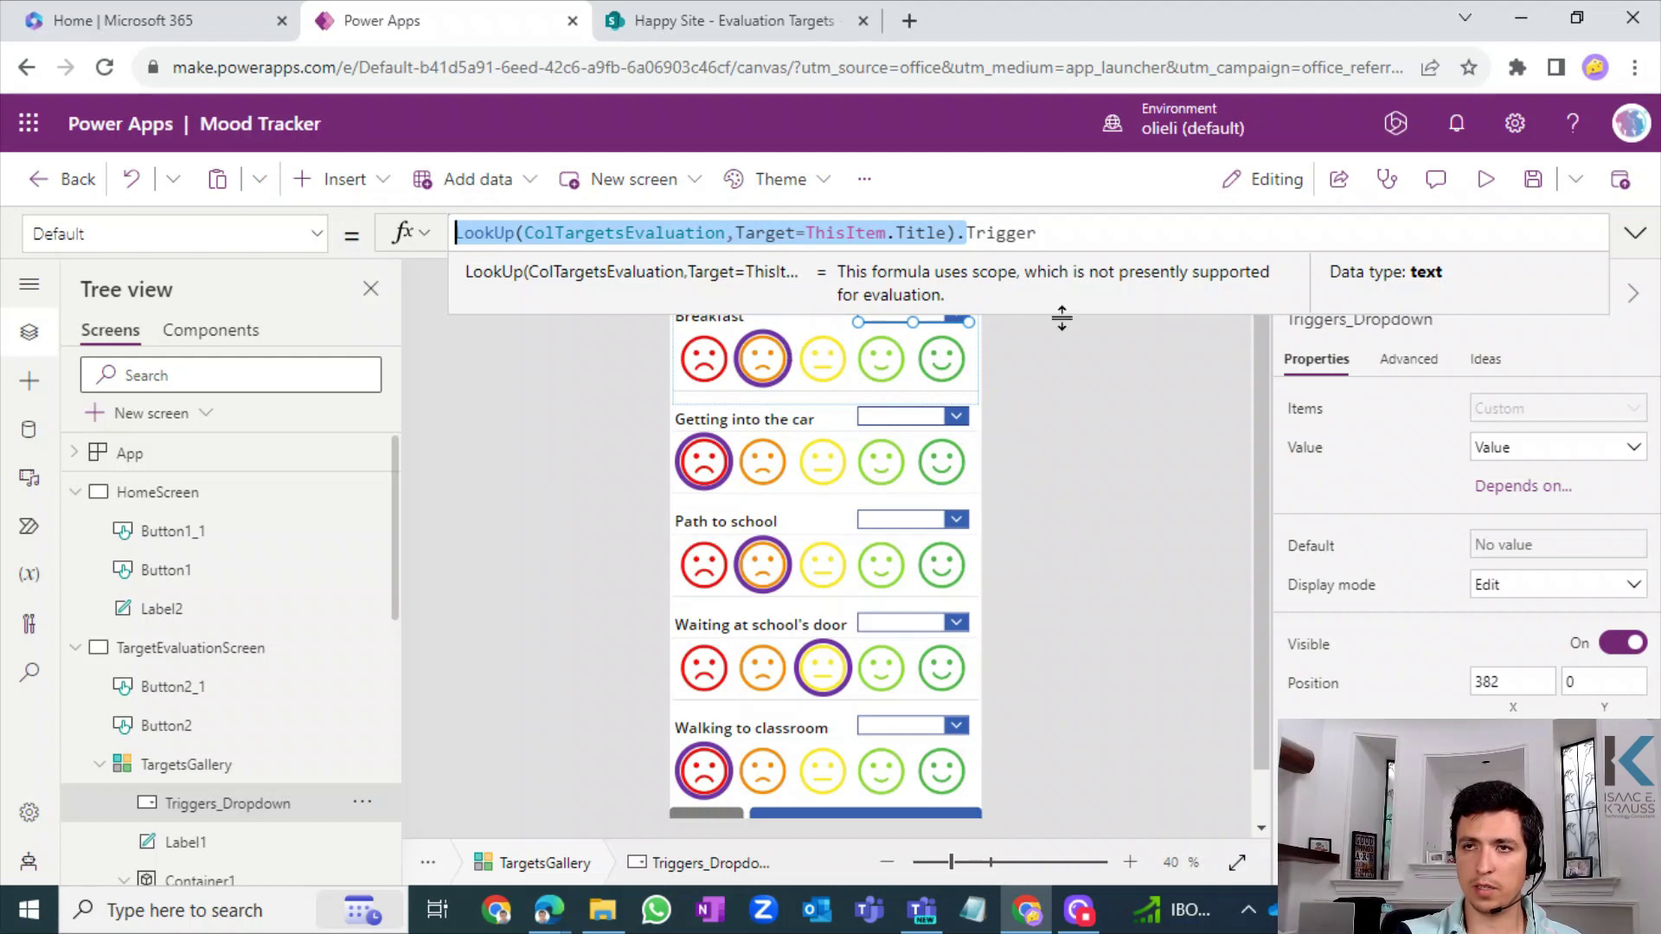
click(718, 381)
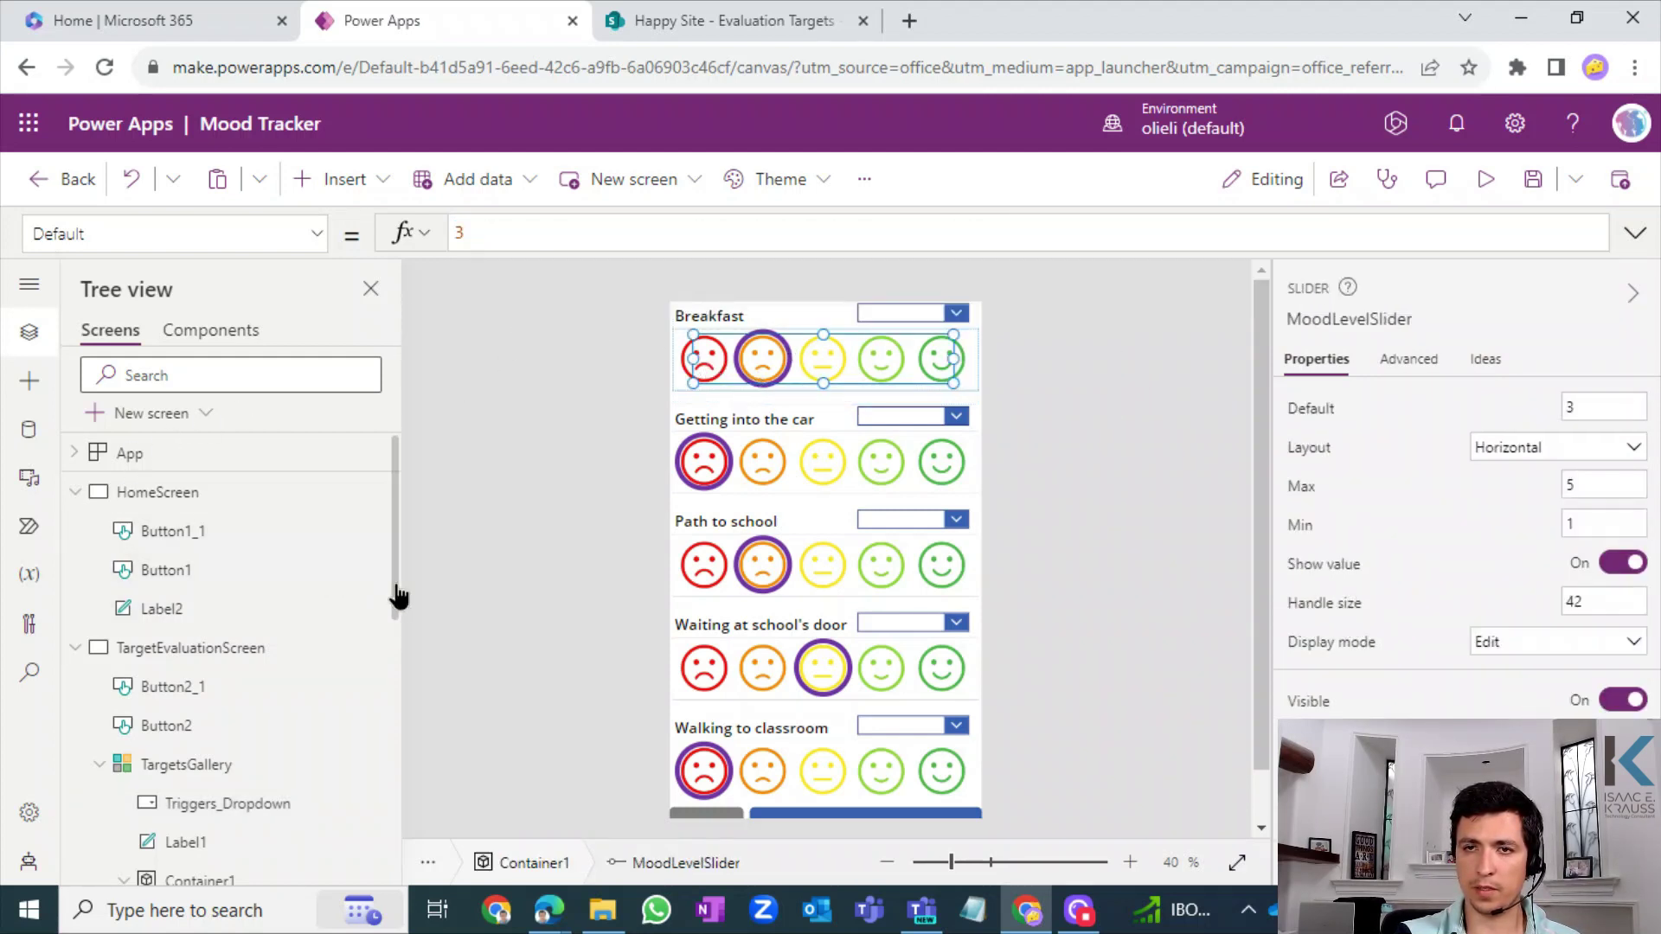
scroll(397, 486, down, 3)
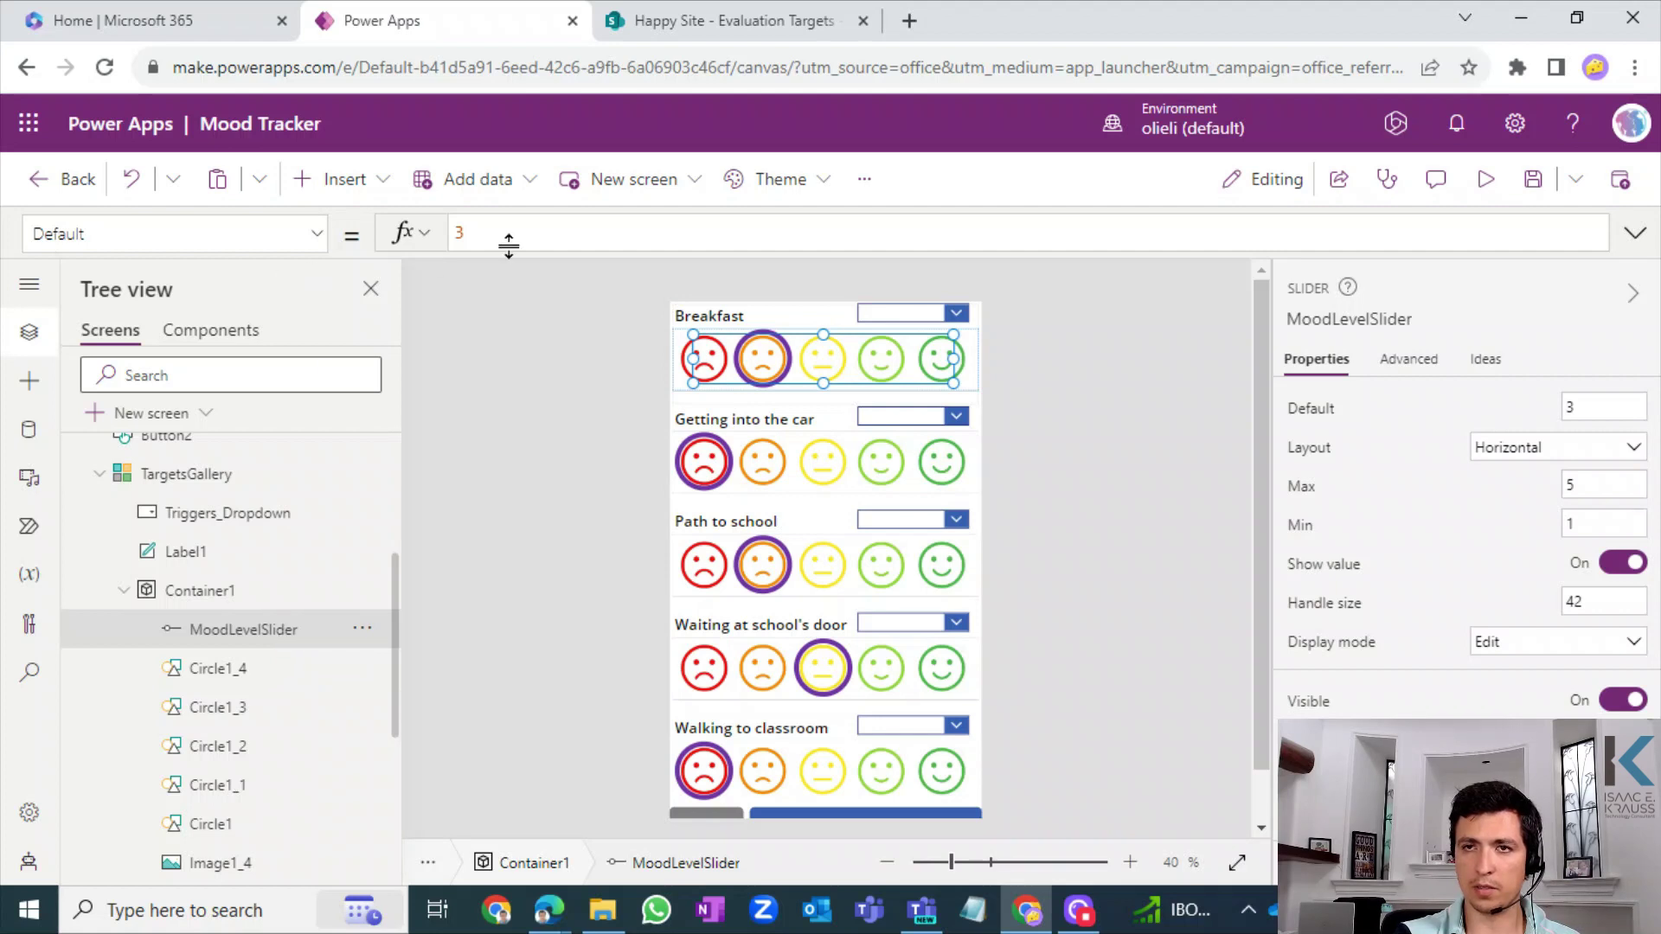
drag(500, 235, 390, 234)
key(ctrl+v)
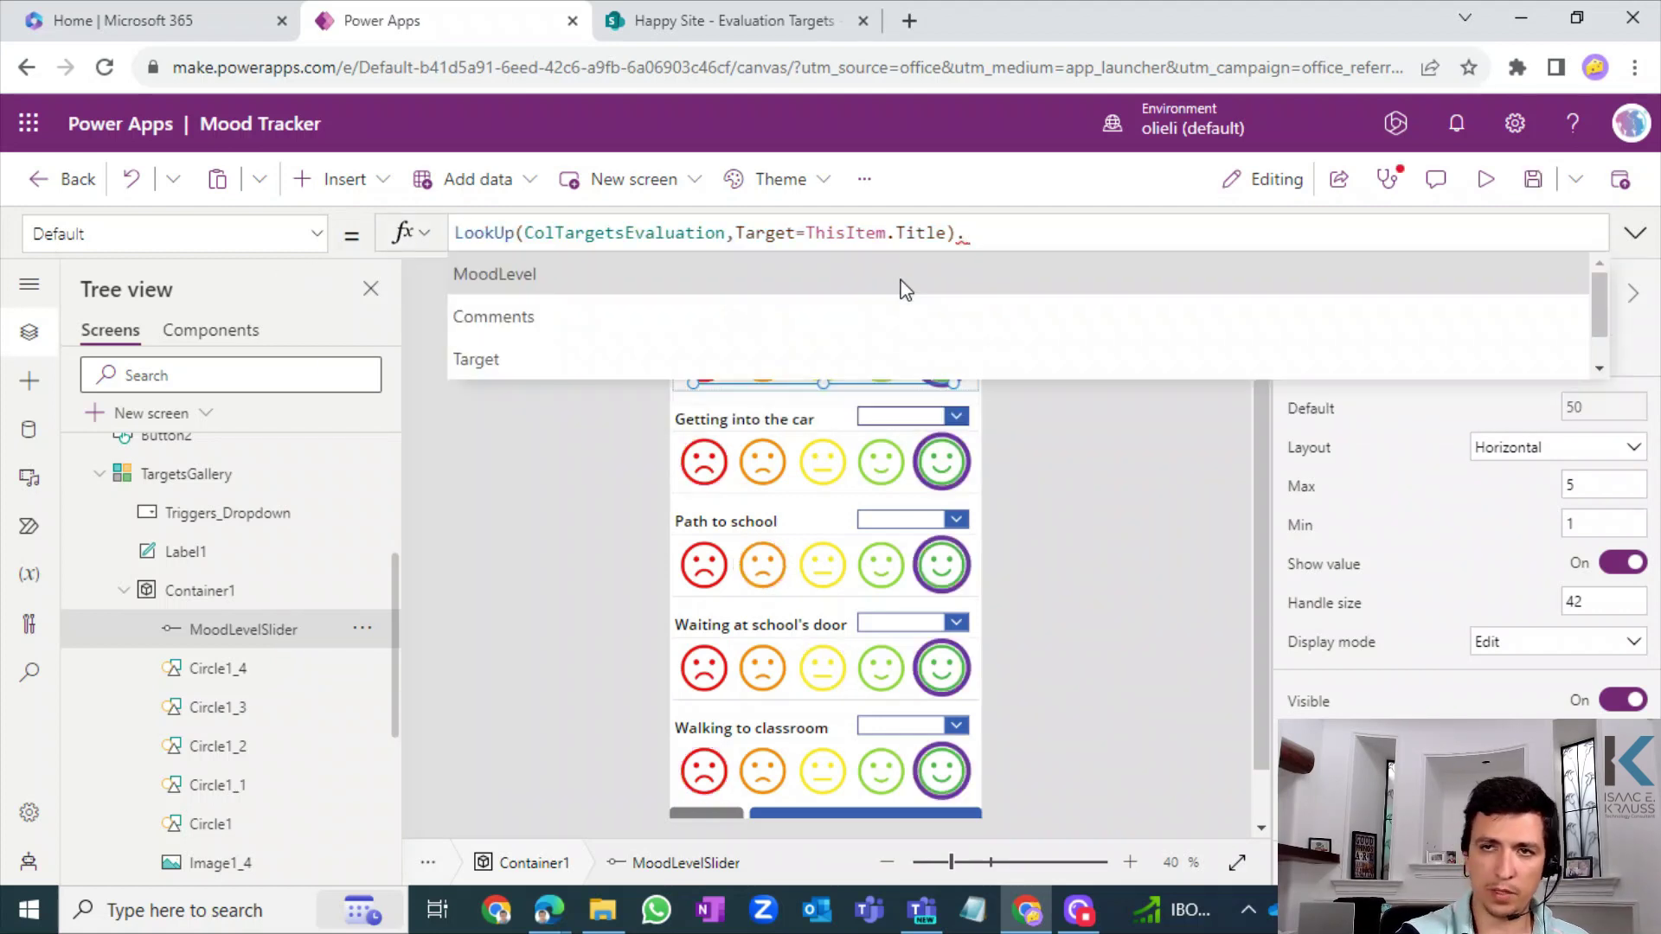
click(900, 281)
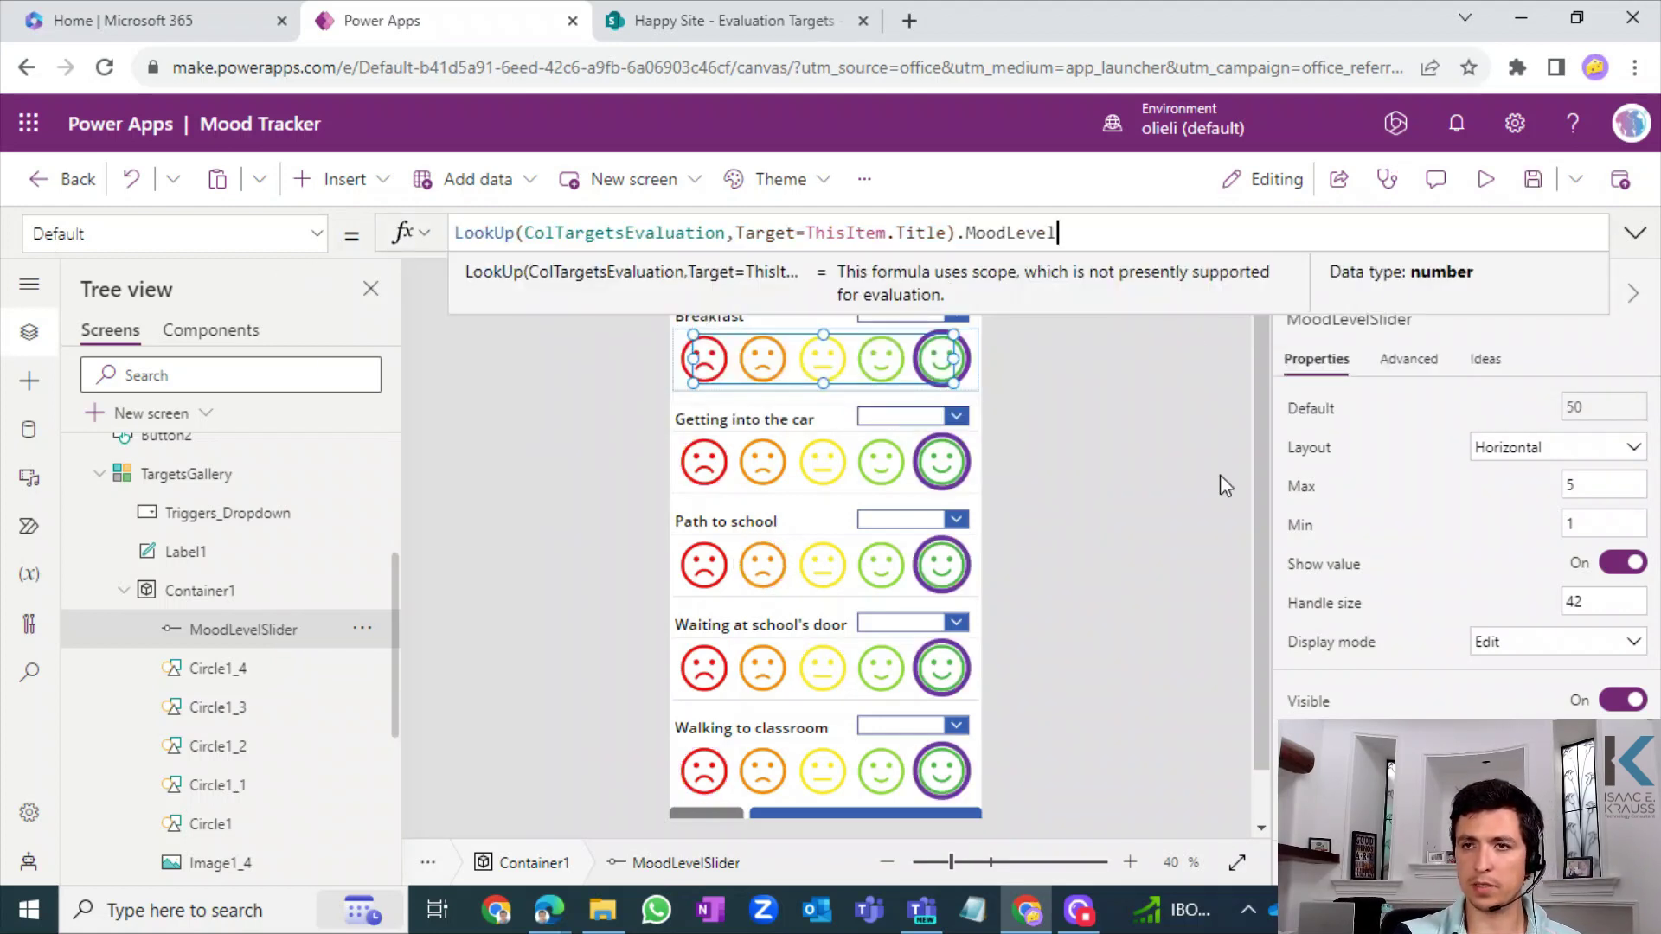
- Go to HomeScreen and run its New Submission button to reload TargetEvaluationScreen with the new defaults
click(1161, 469)
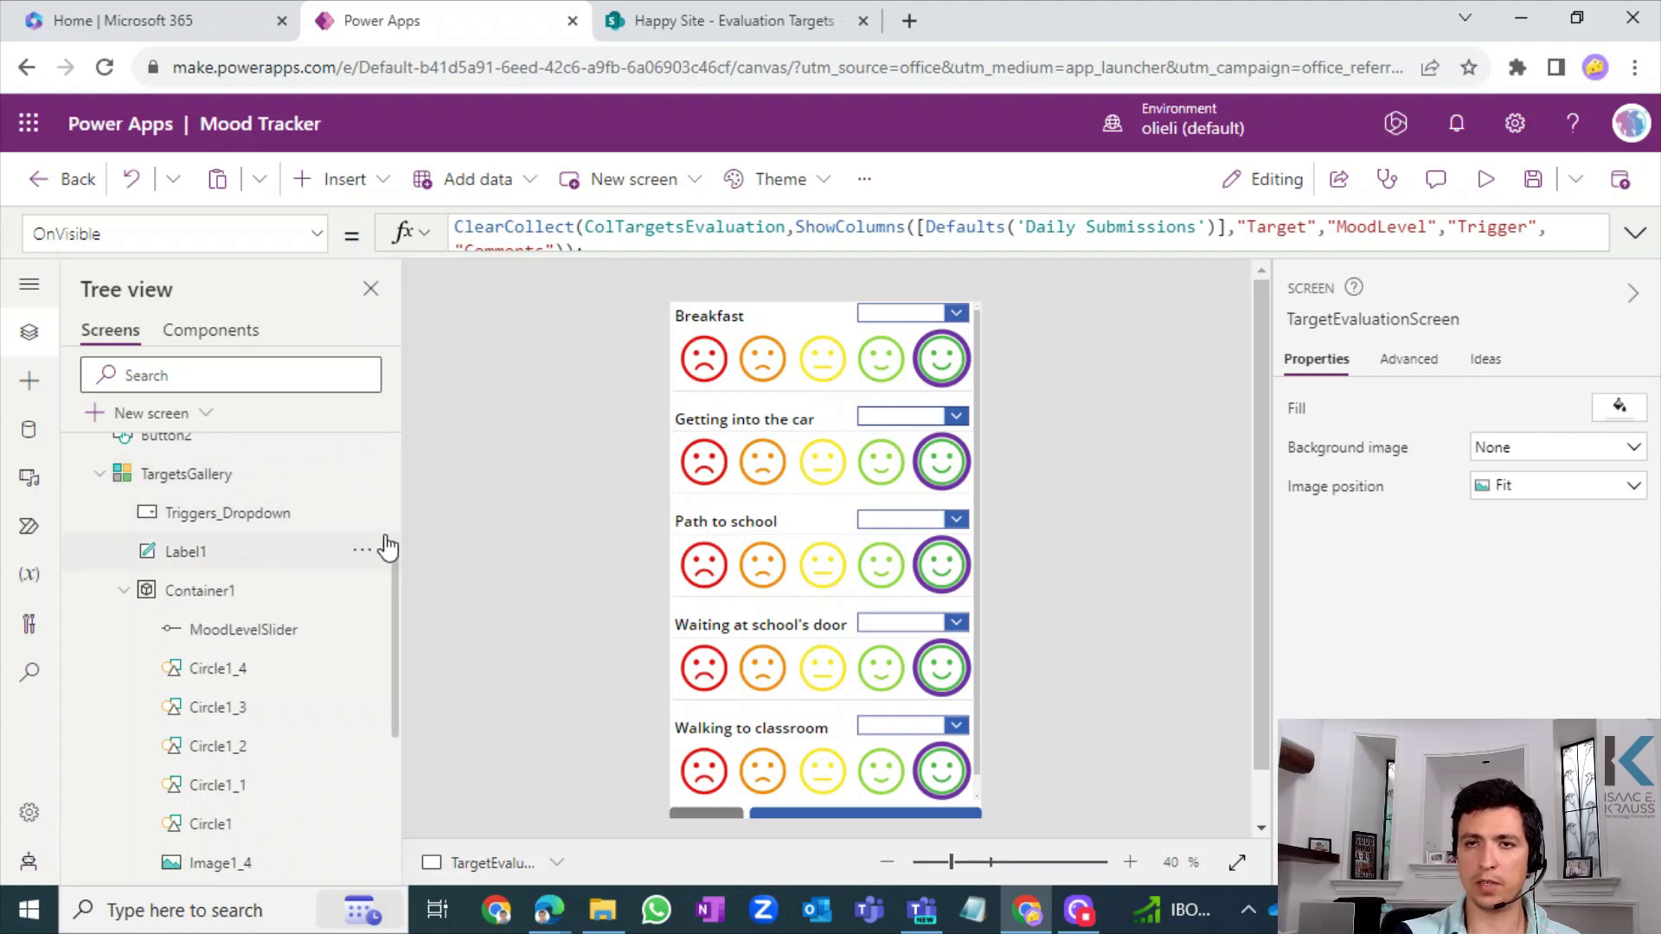
drag(393, 554, 397, 464)
click(235, 448)
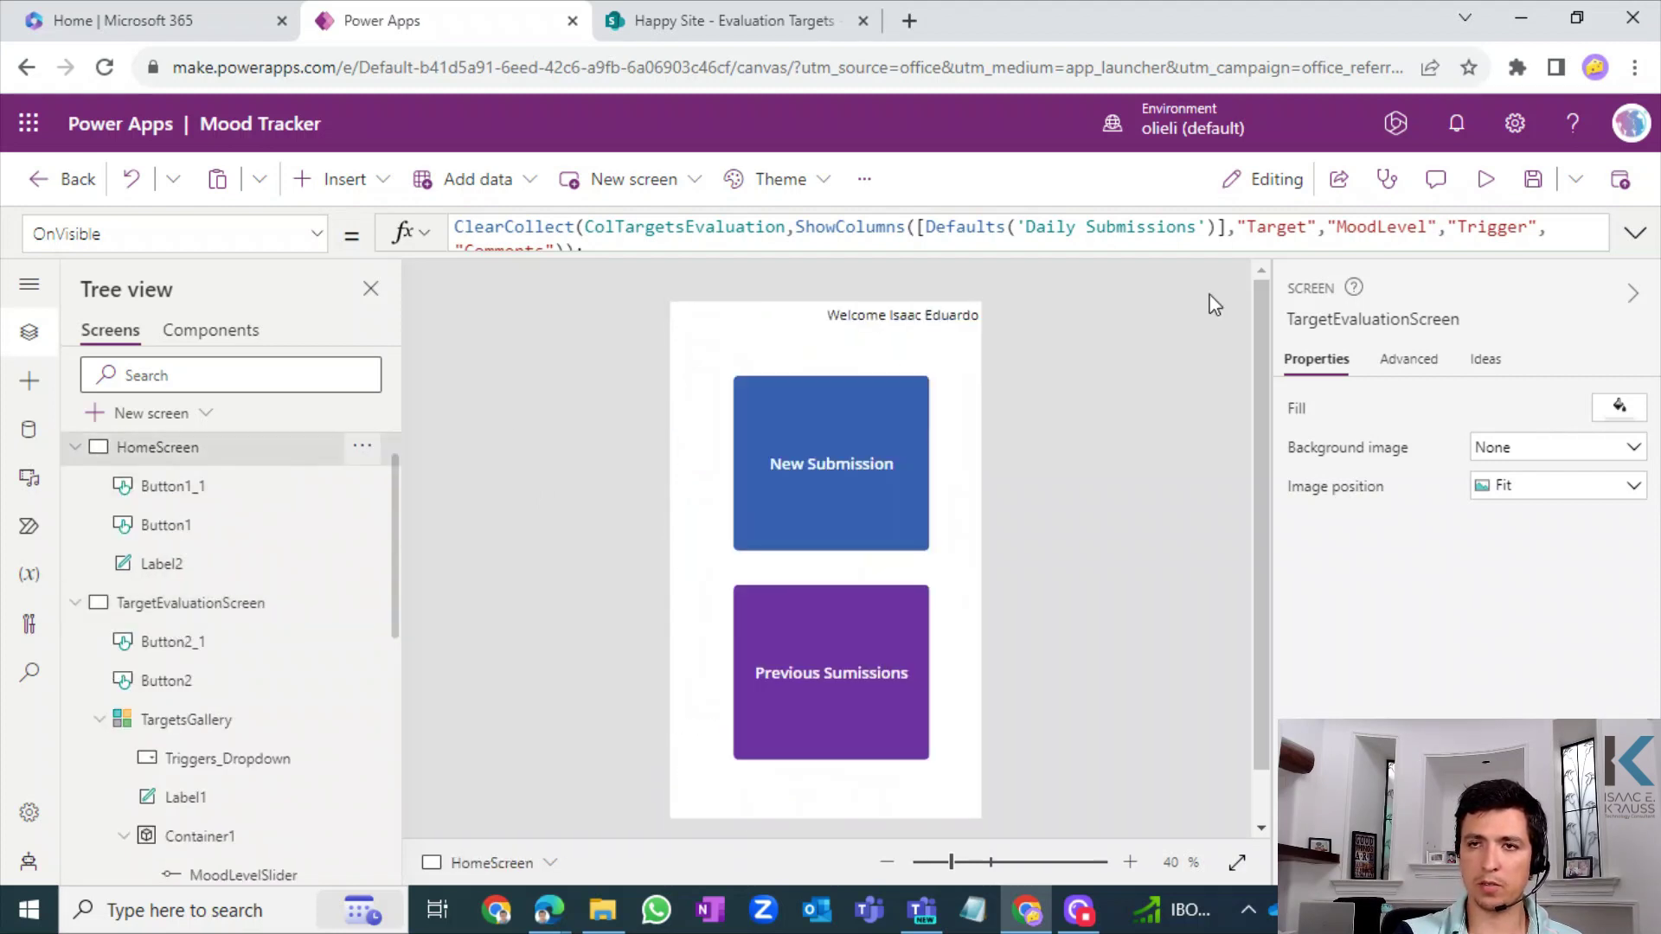
alt+click(820, 470)
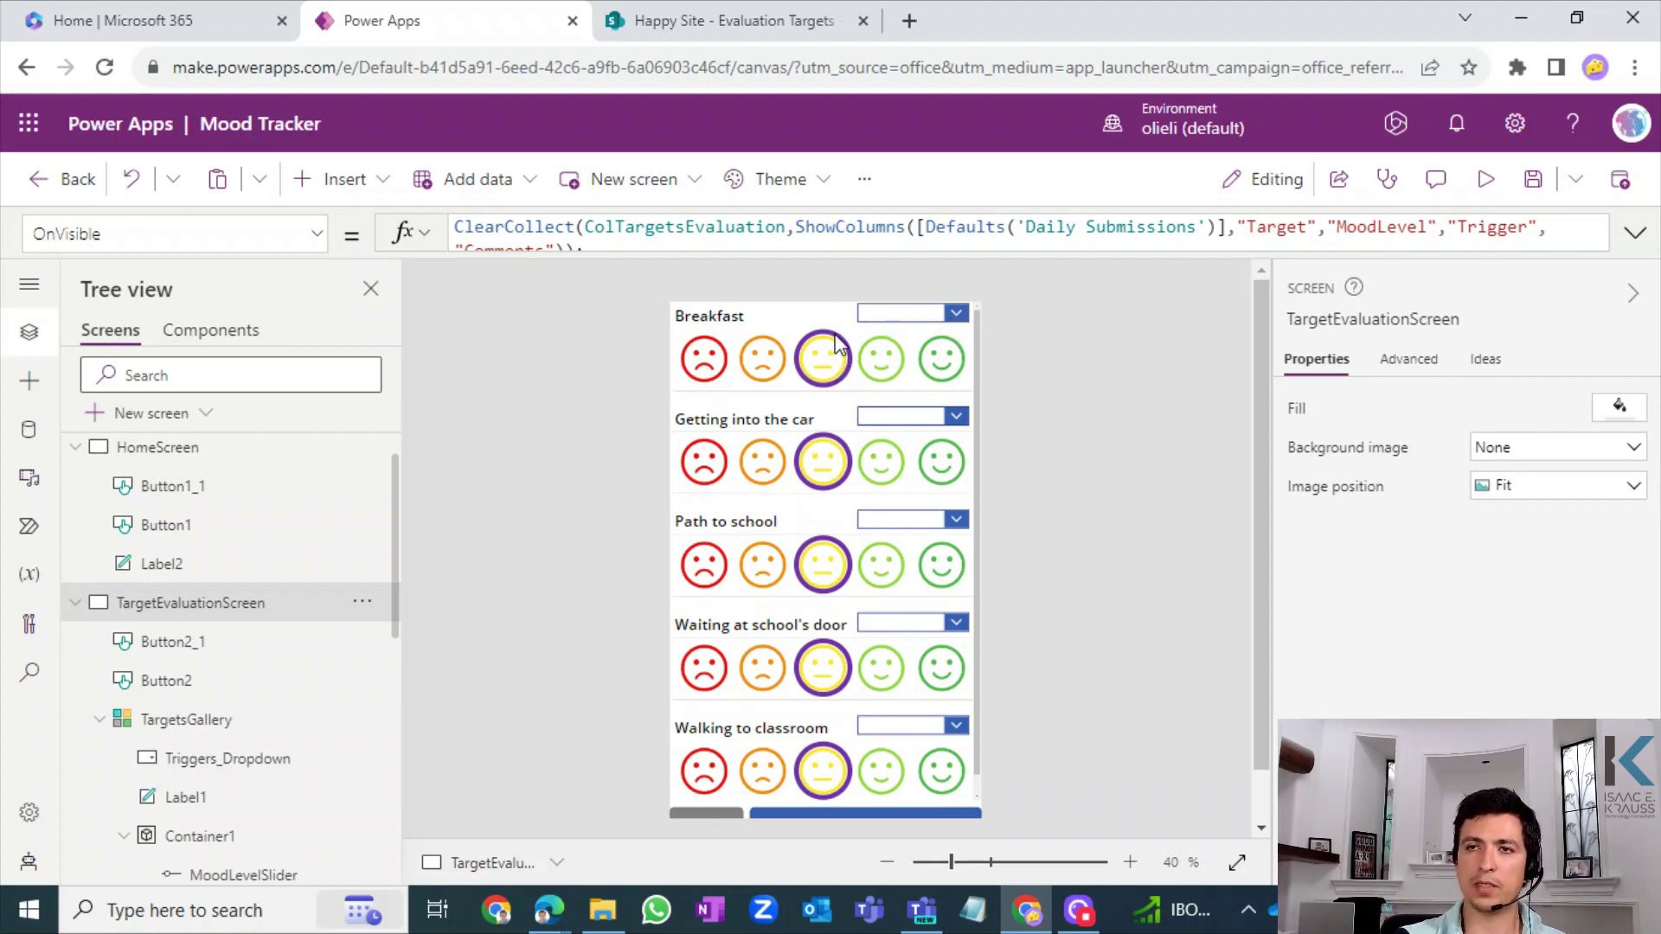
- Replace the OnChange formula of Triggers_Dropdown with the start of a Patch on ColTargetsEvaluation
click(882, 317)
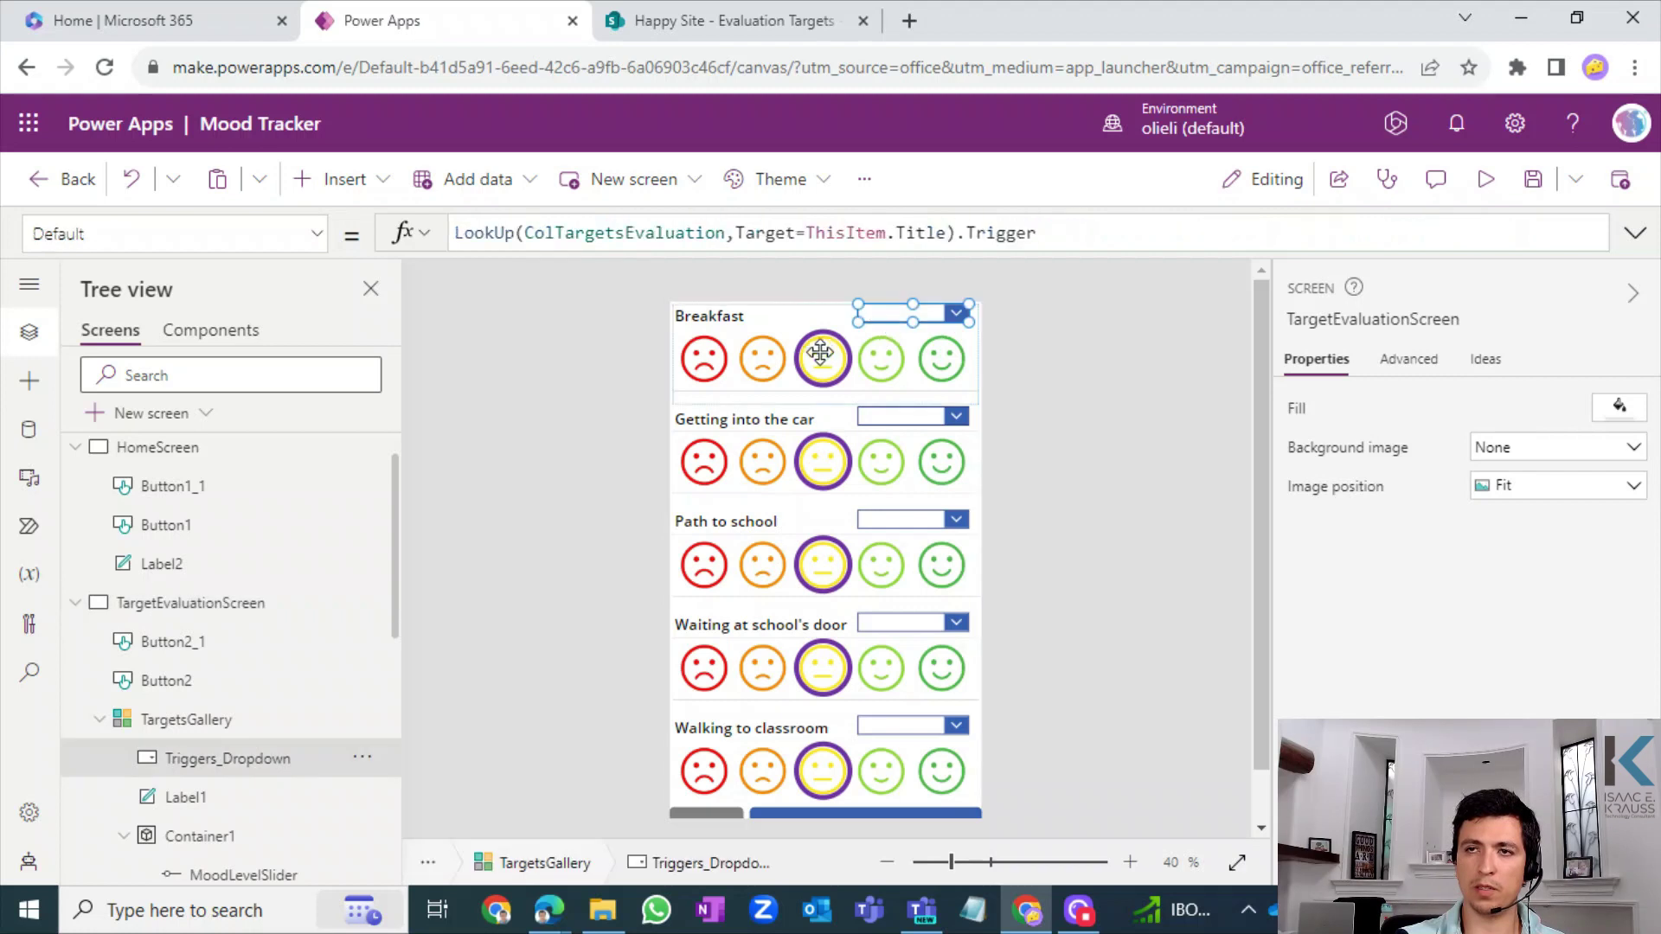
click(813, 368)
click(927, 313)
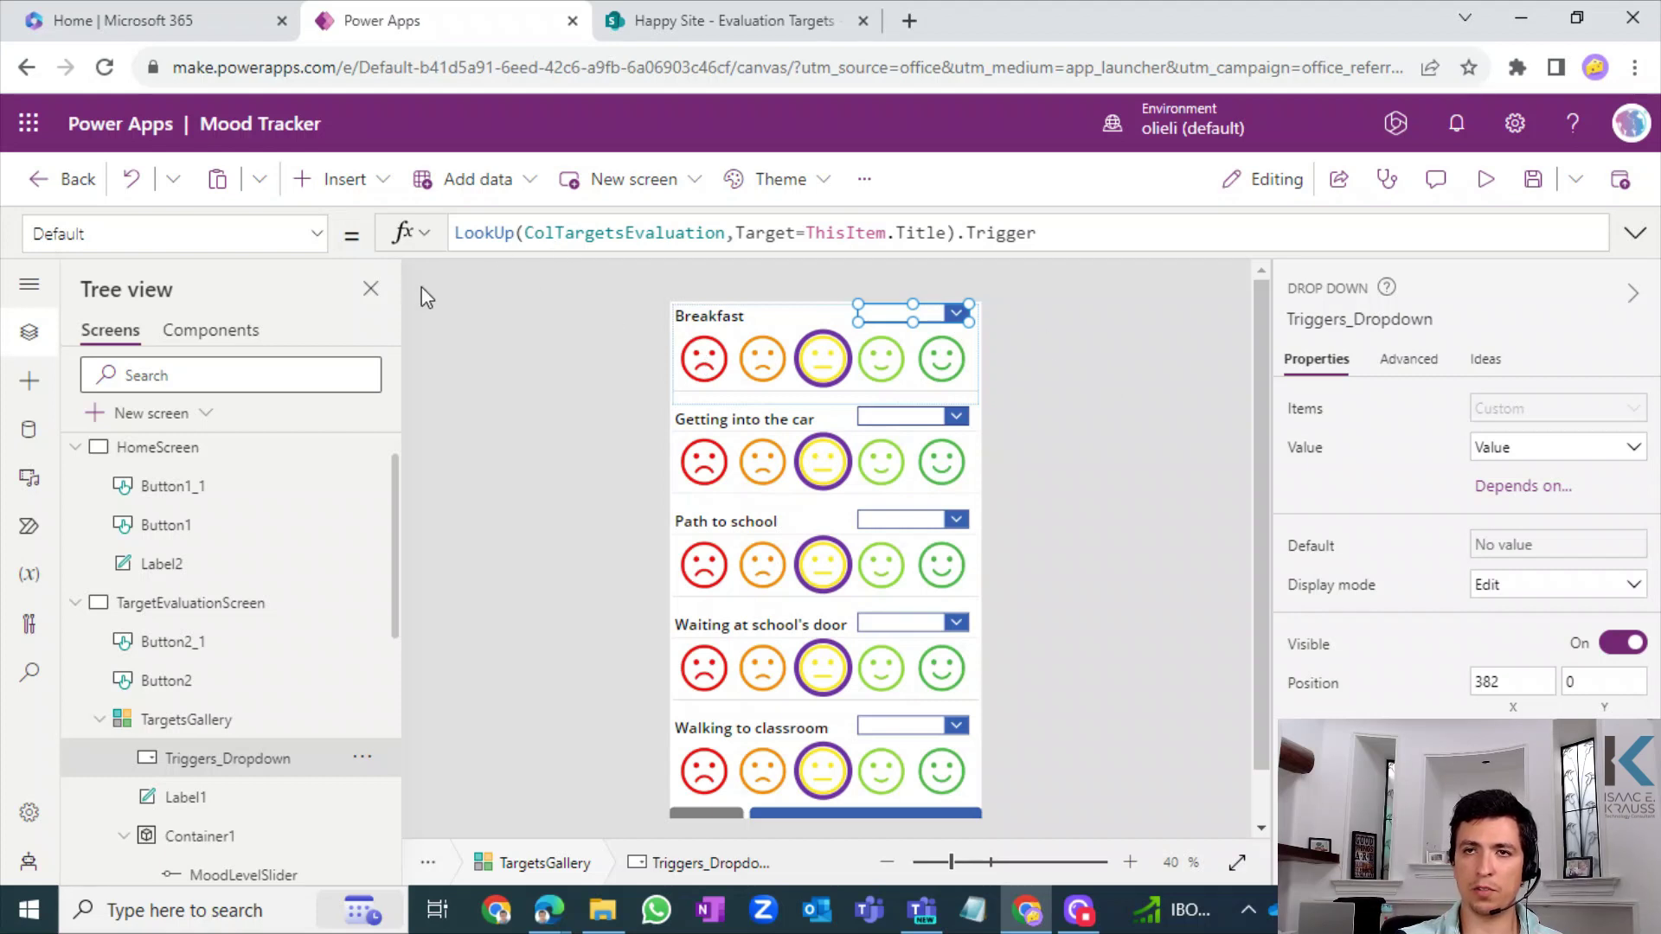
click(317, 234)
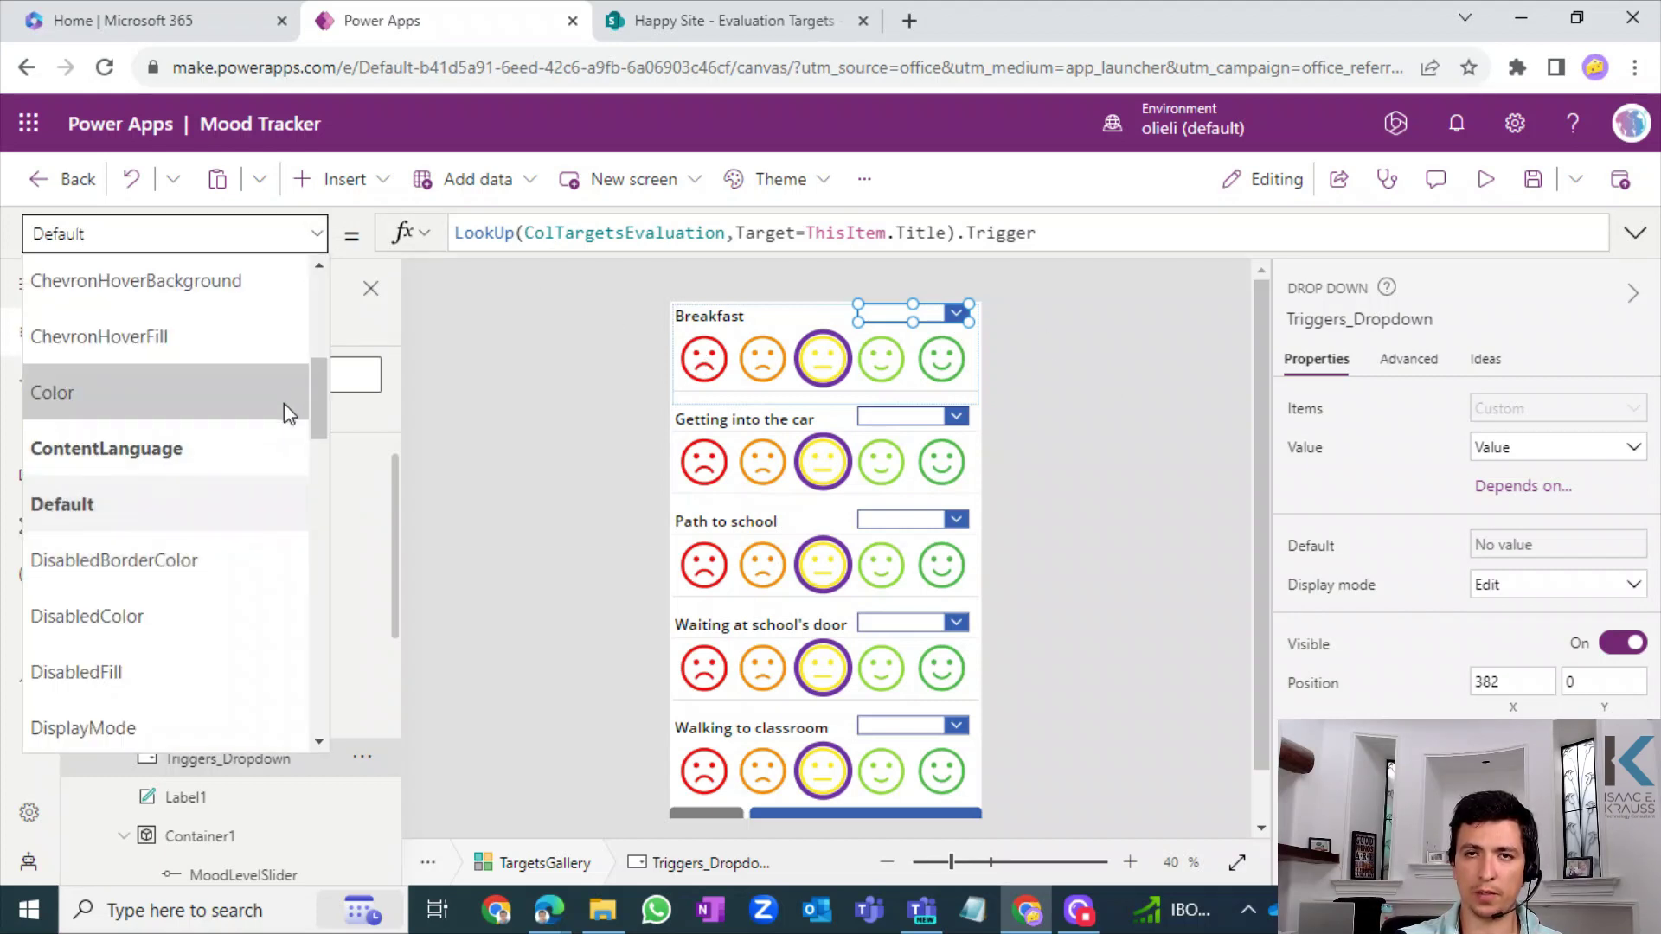
drag(313, 394, 319, 537)
click(174, 531)
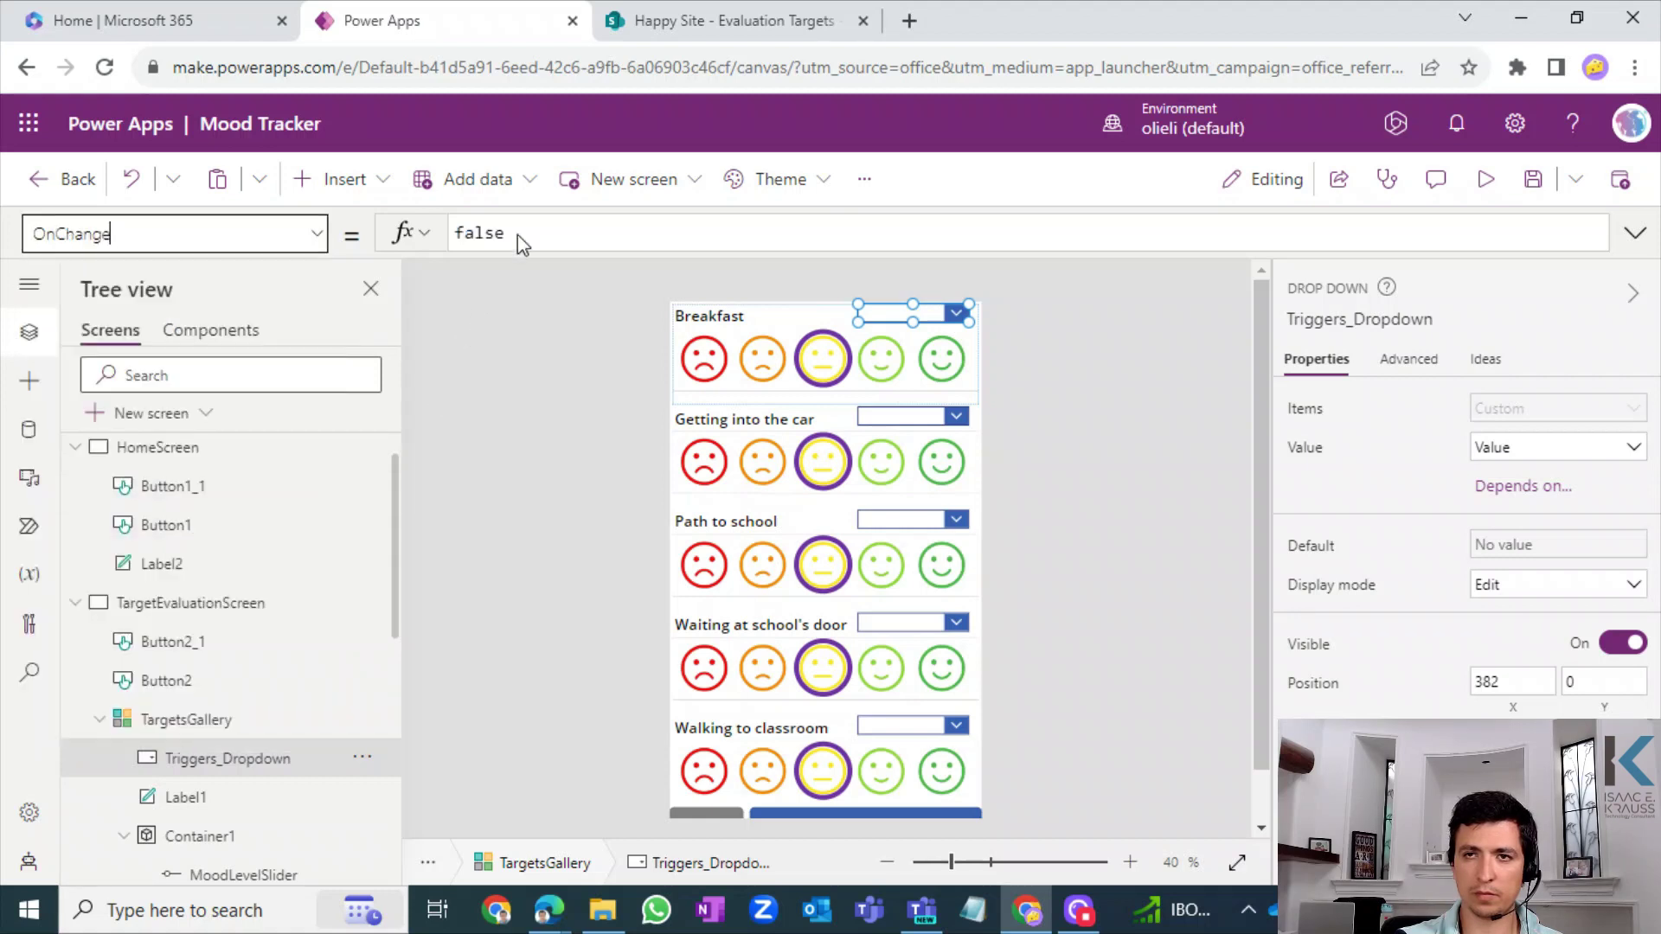
double_click(518, 233)
text(Patch)
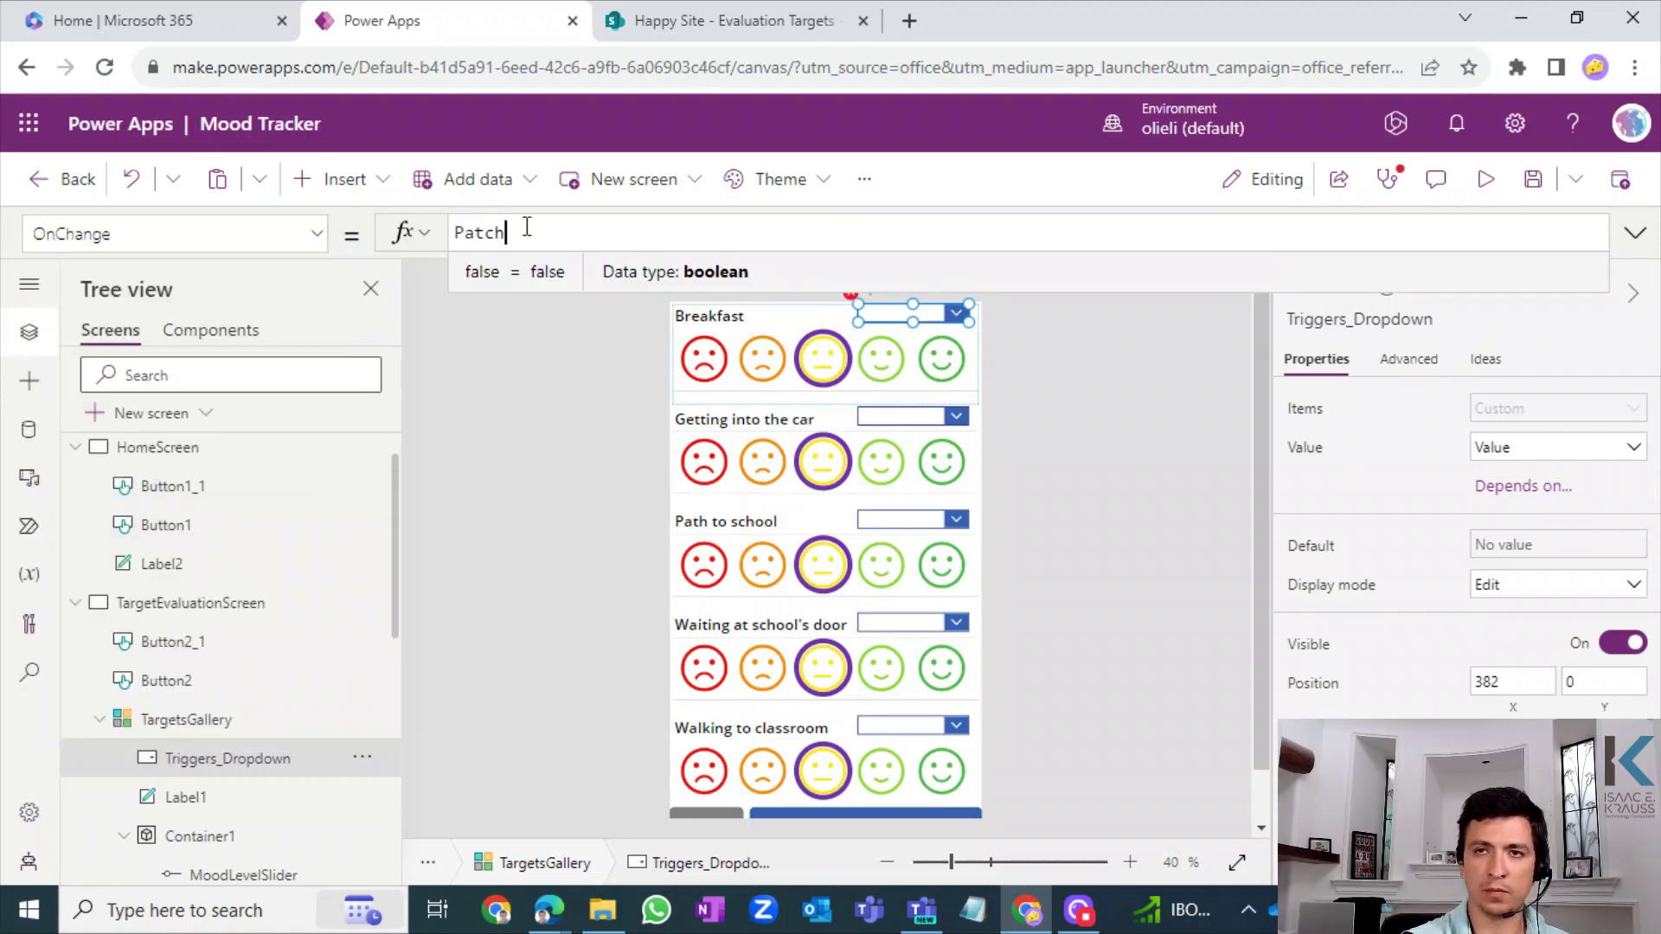
text((Co)
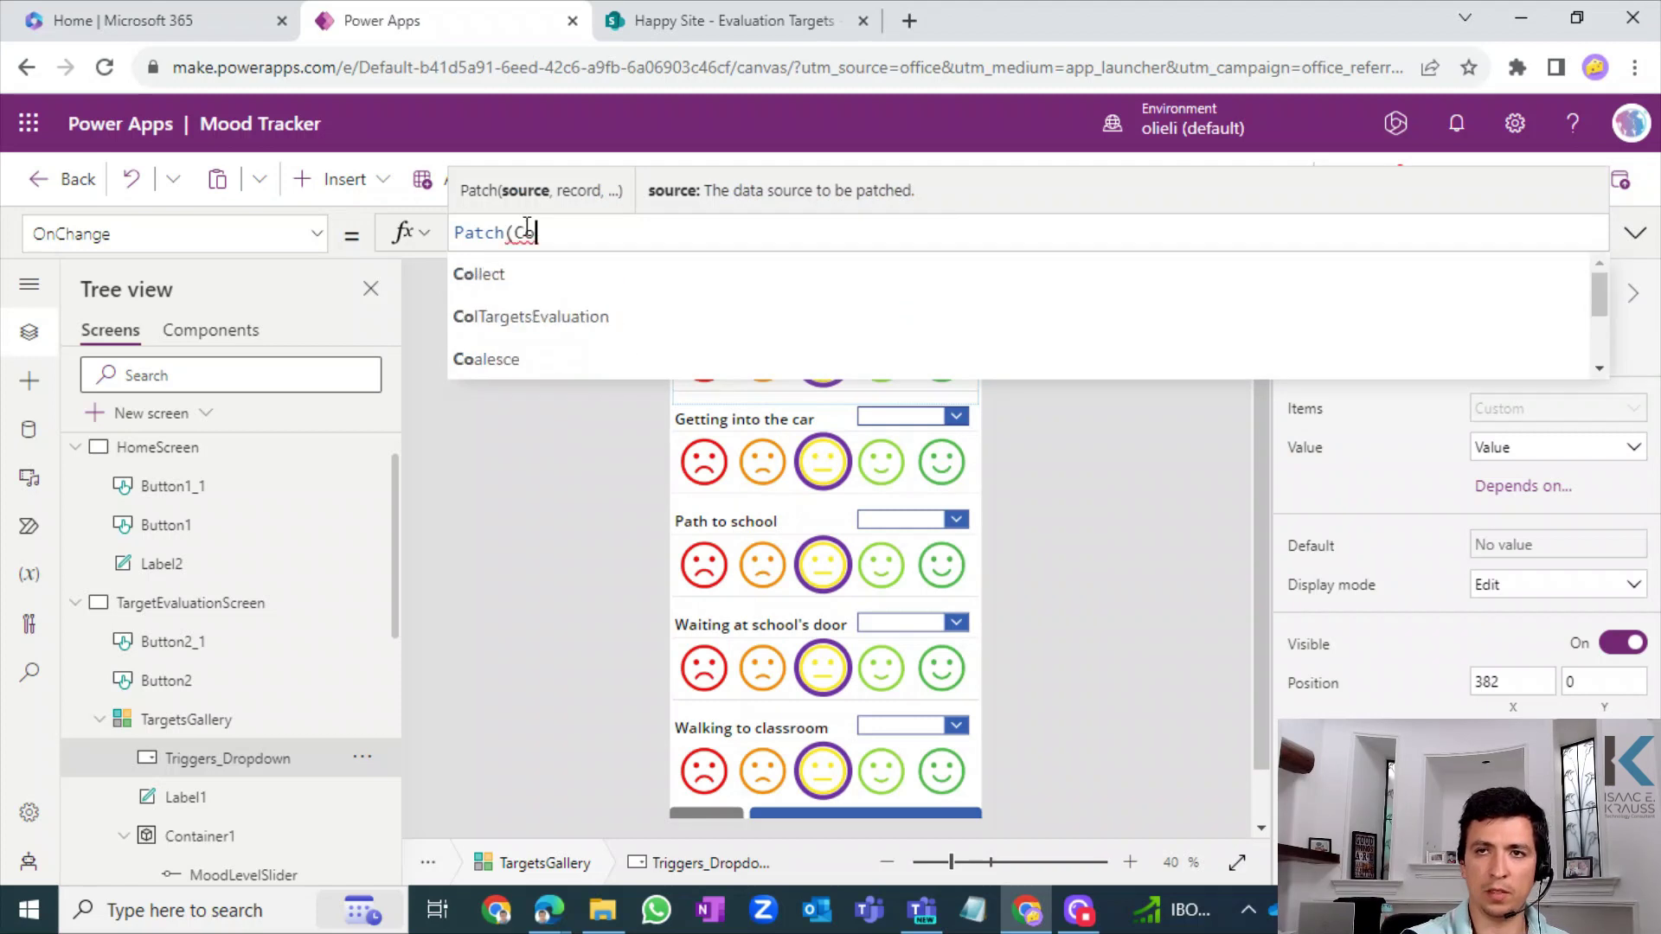
text(l)
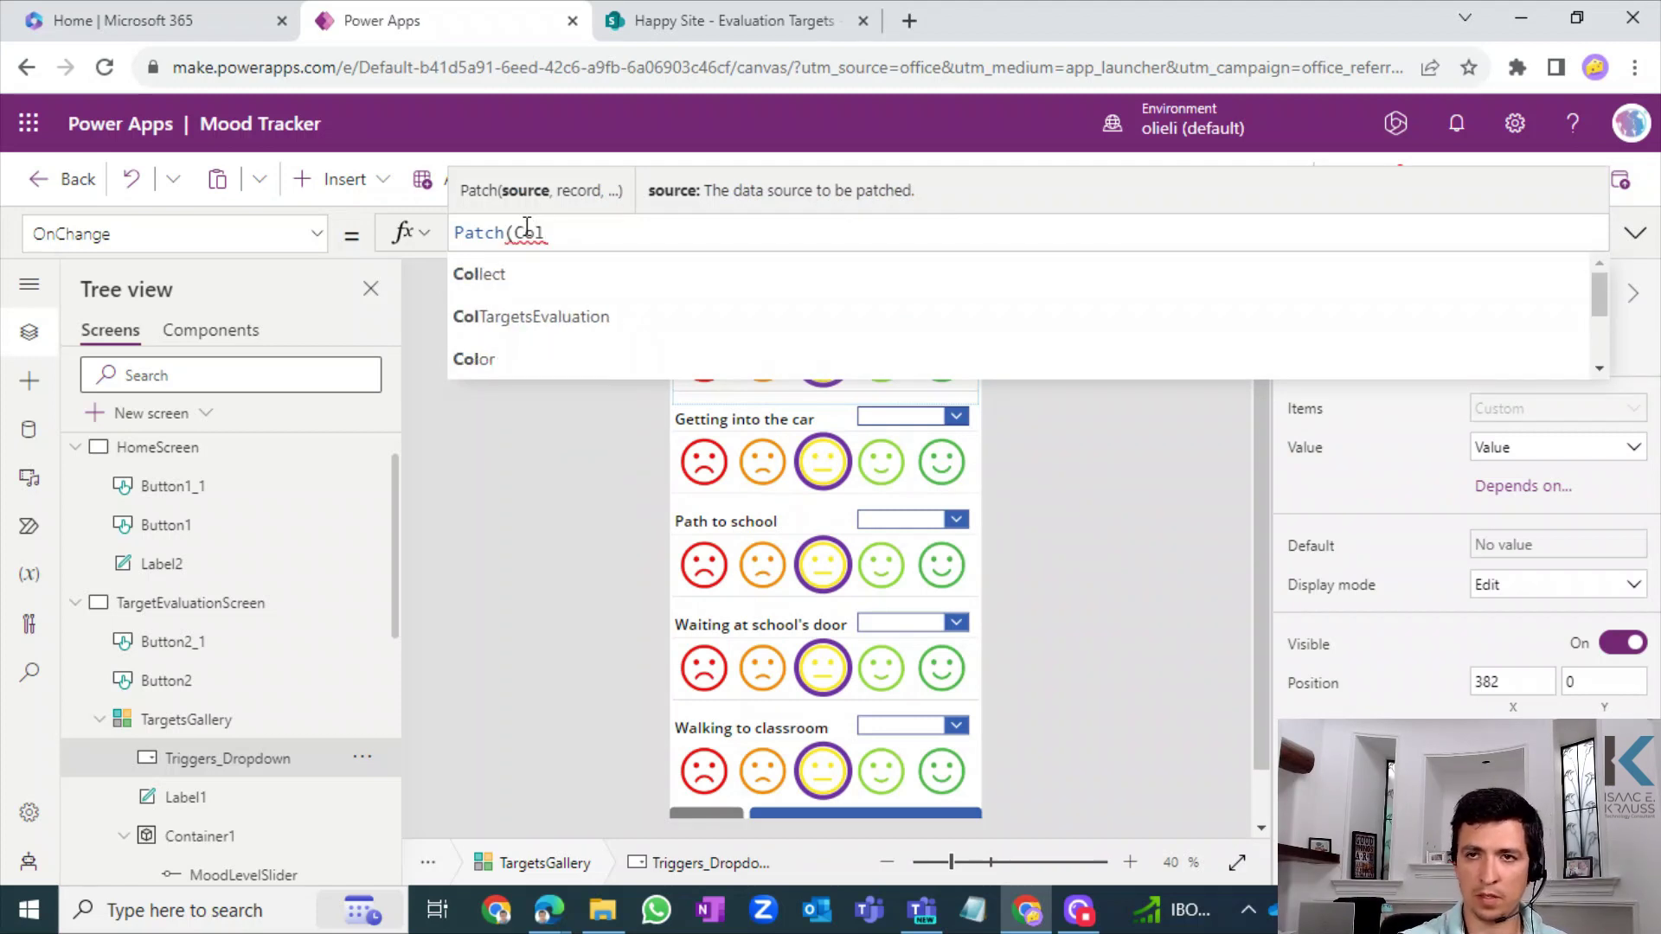
key(Down)
key(Return)
text(,)
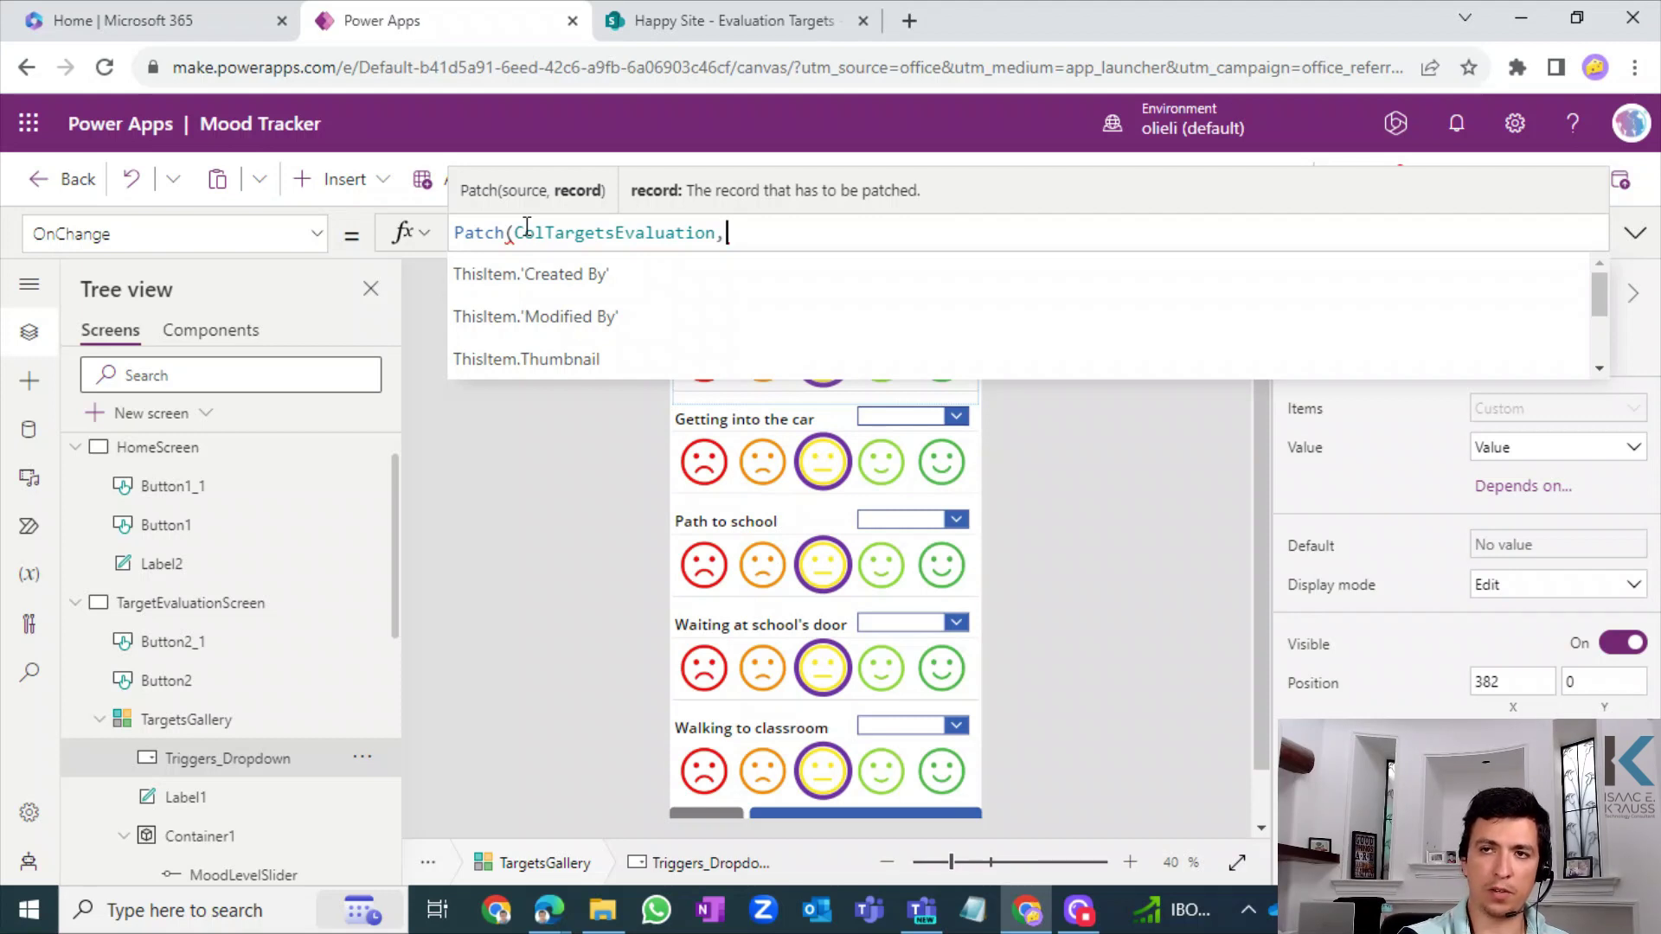
- Give the Patch its record argument as LookUp(ColTargetsEvaluation,Target=ThisItem.Title)
text(Look)
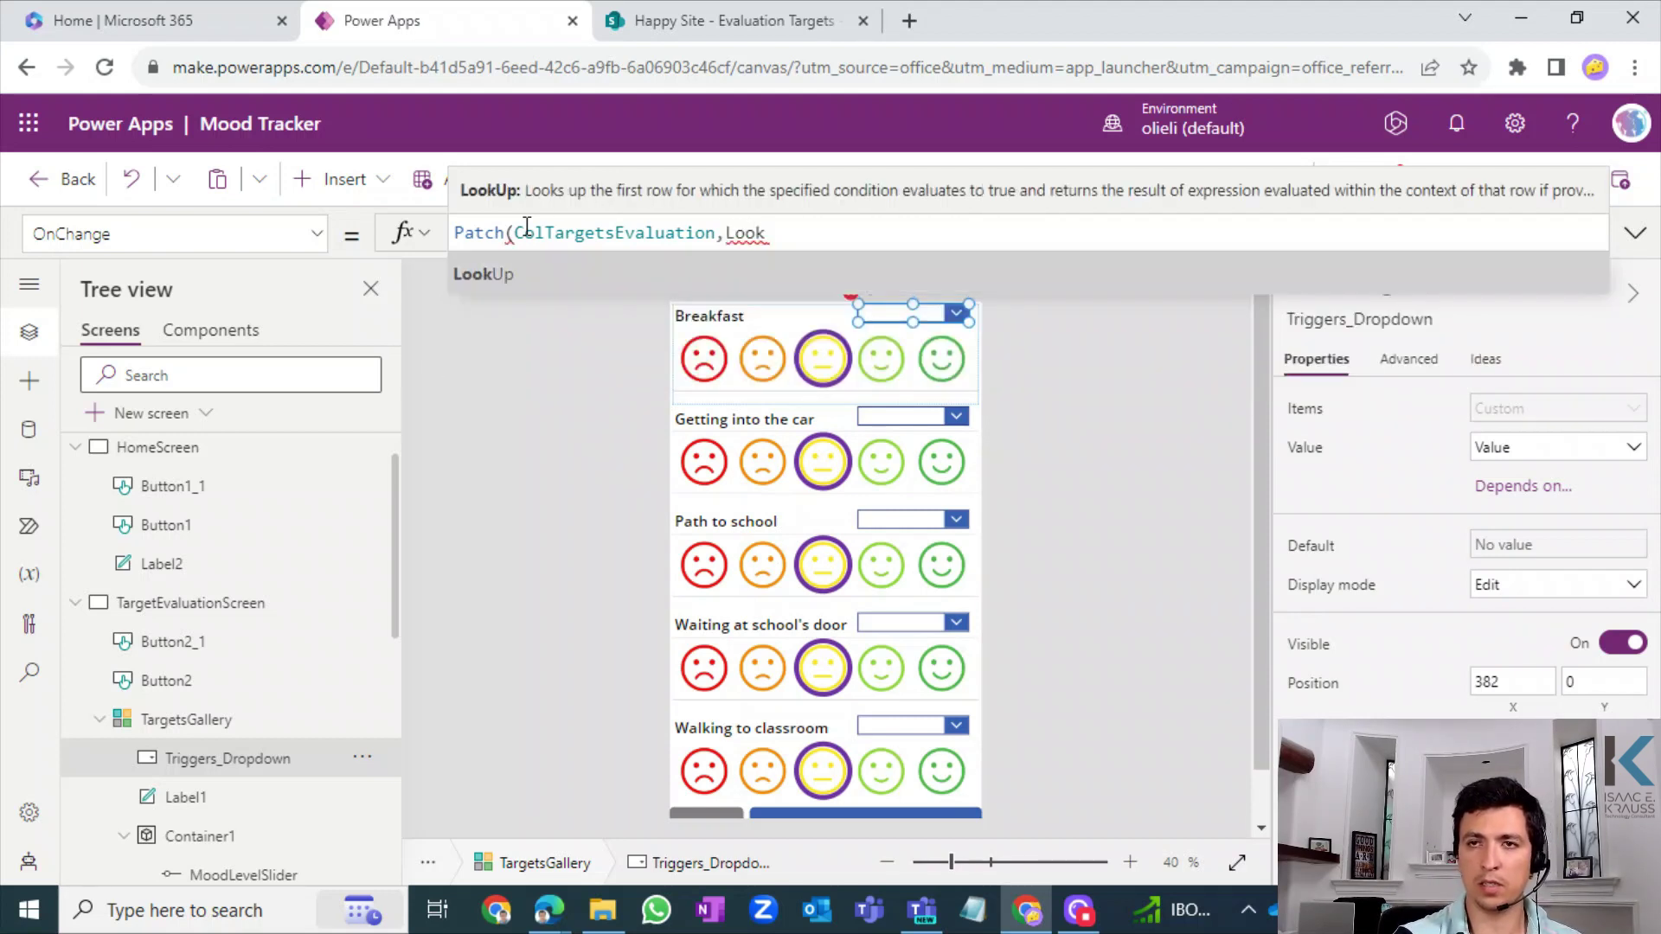
key(Return)
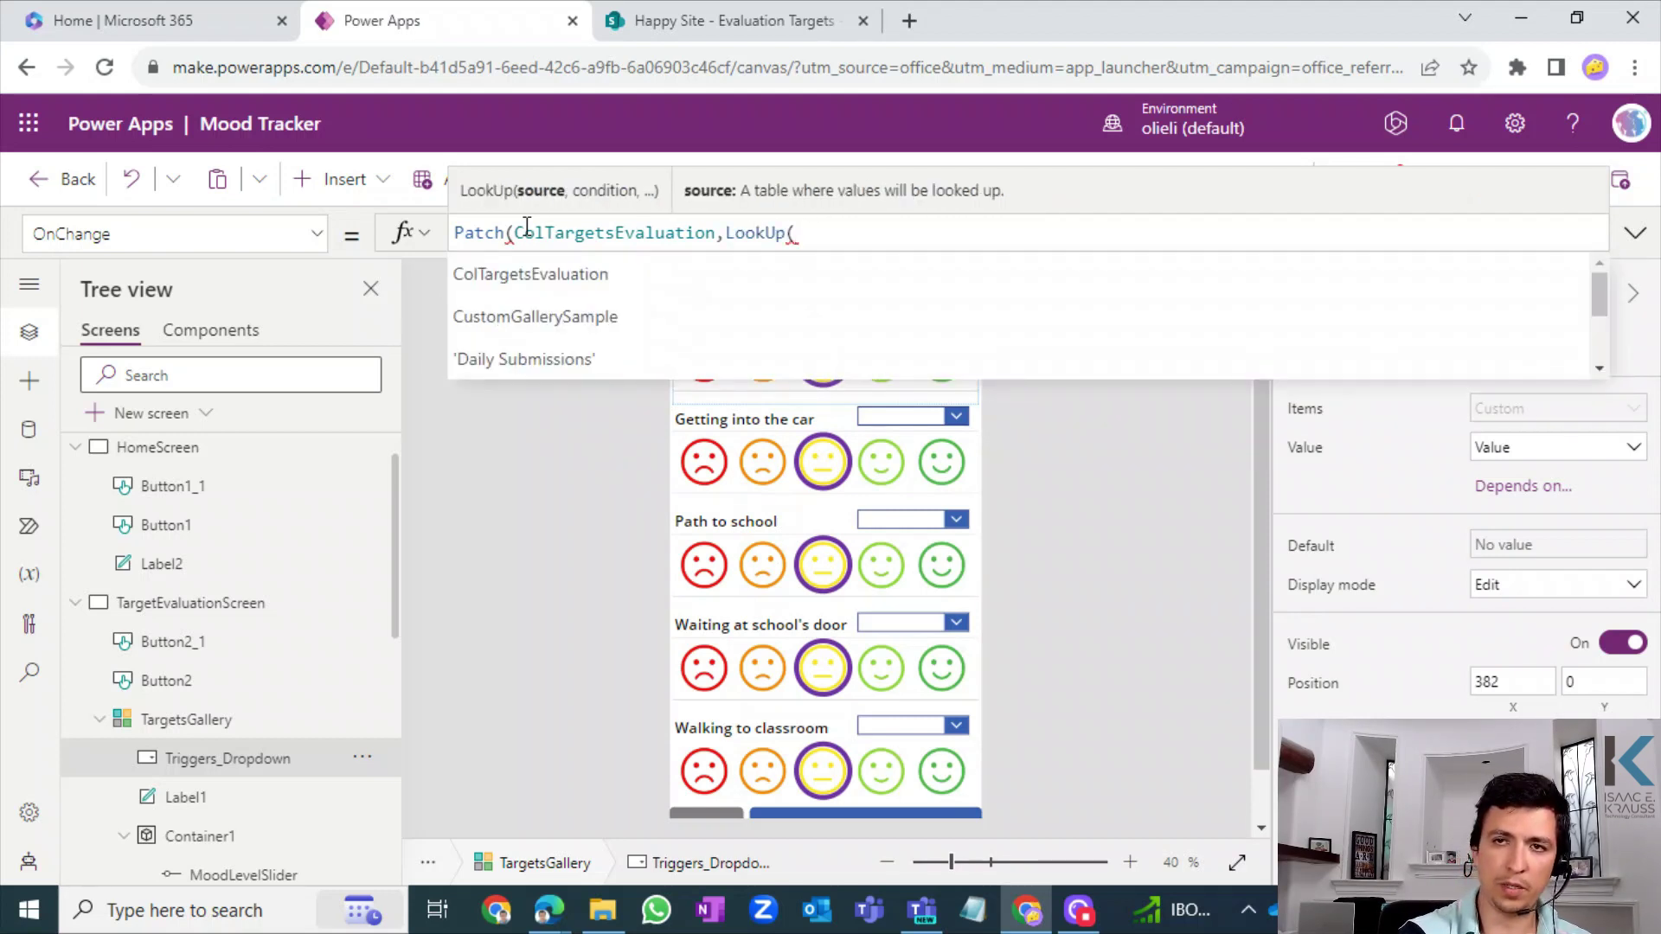
key(Down)
key(Return)
text(,)
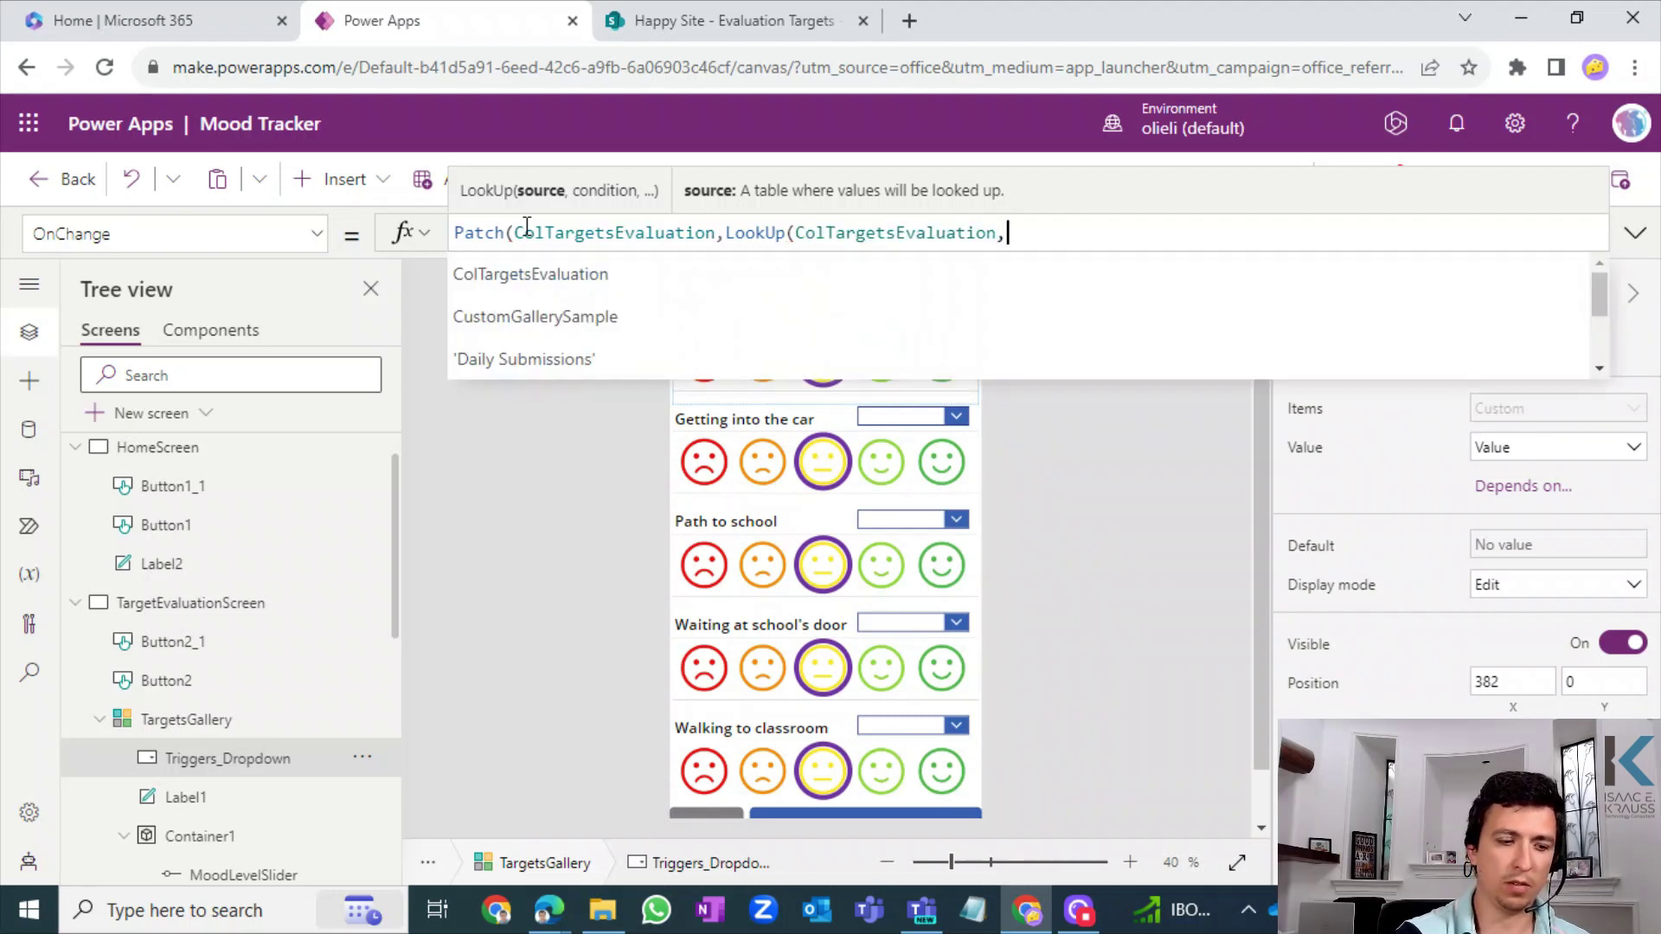
text(Target)
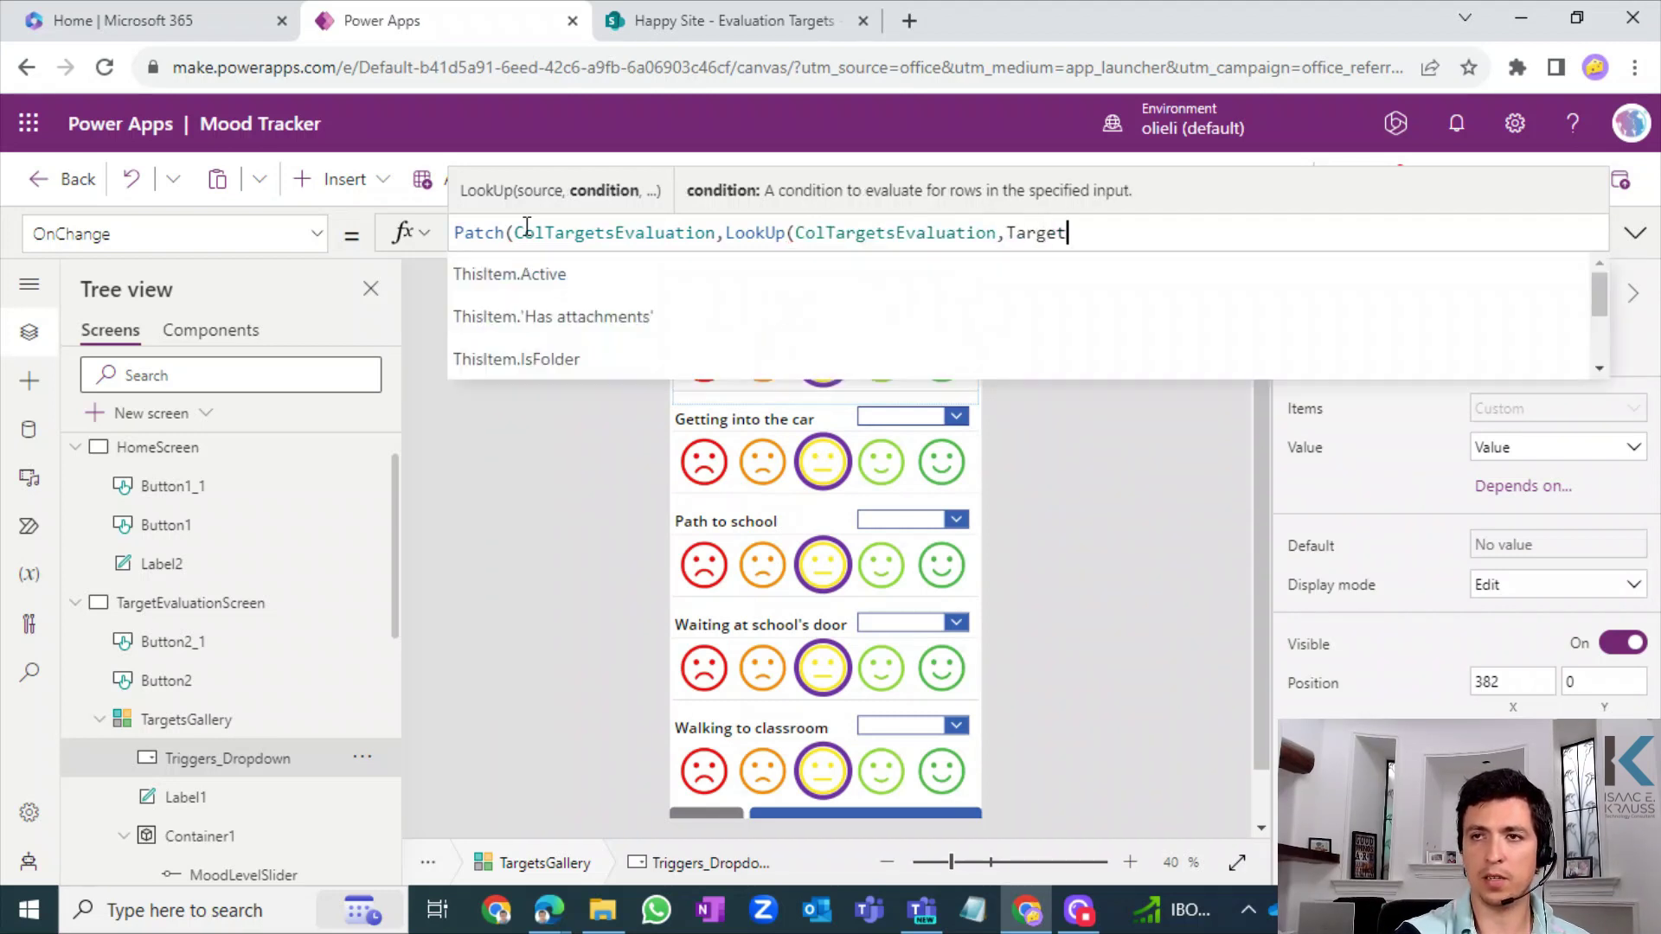
text(=This)
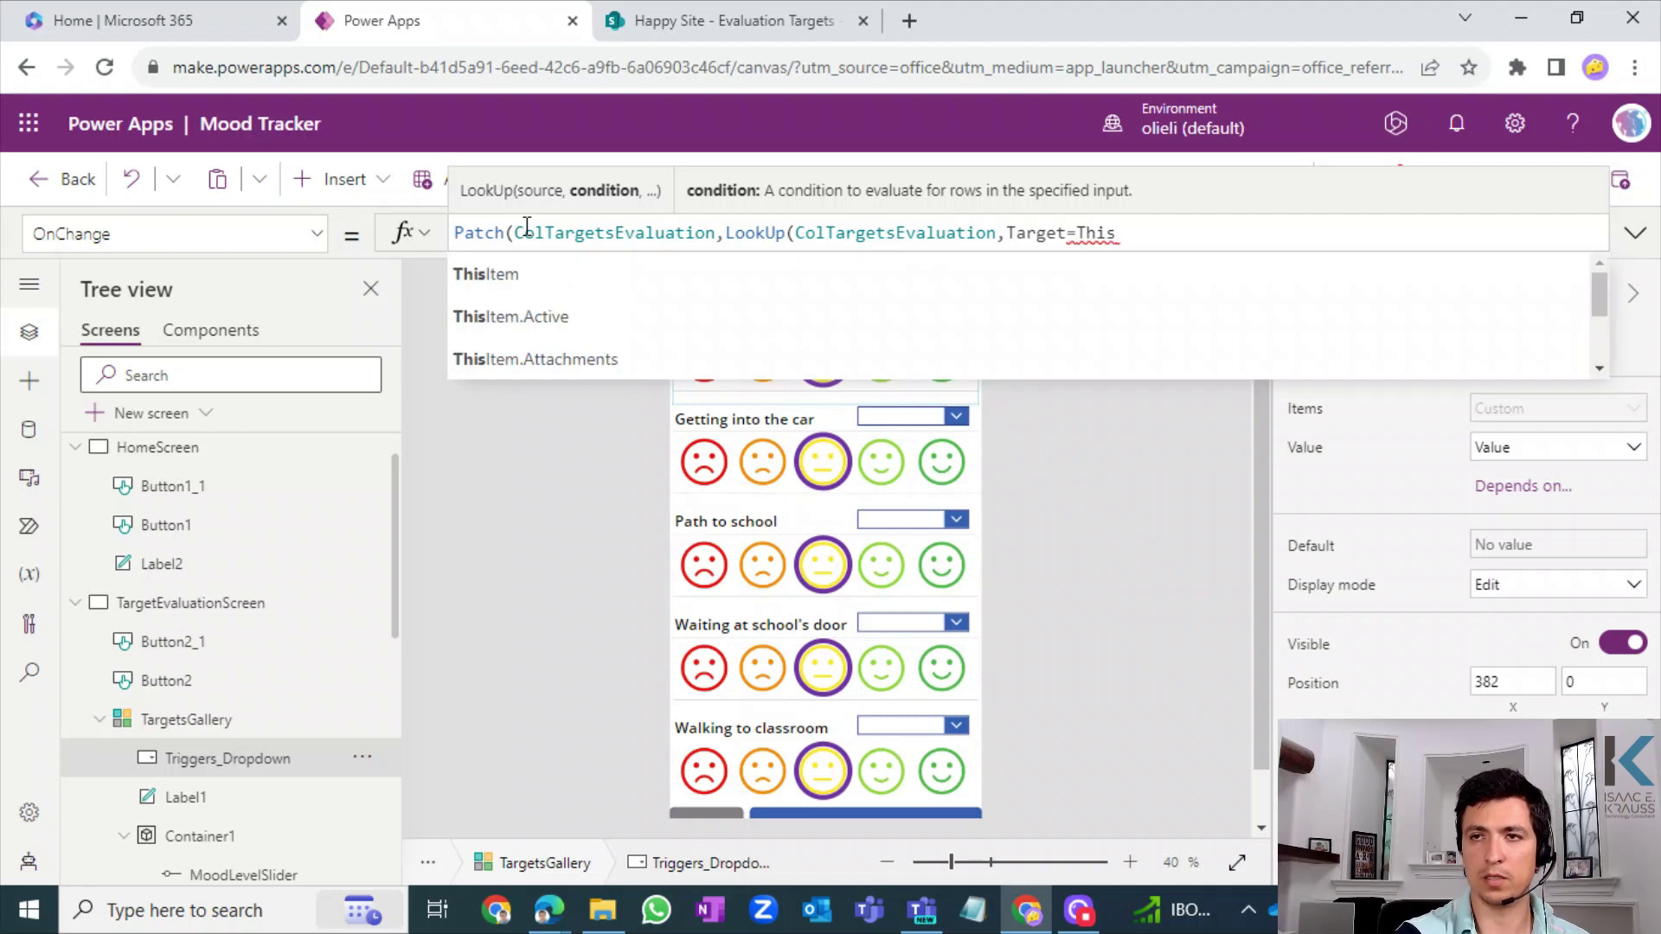
key(Down)
key(Tab)
text(.Title)
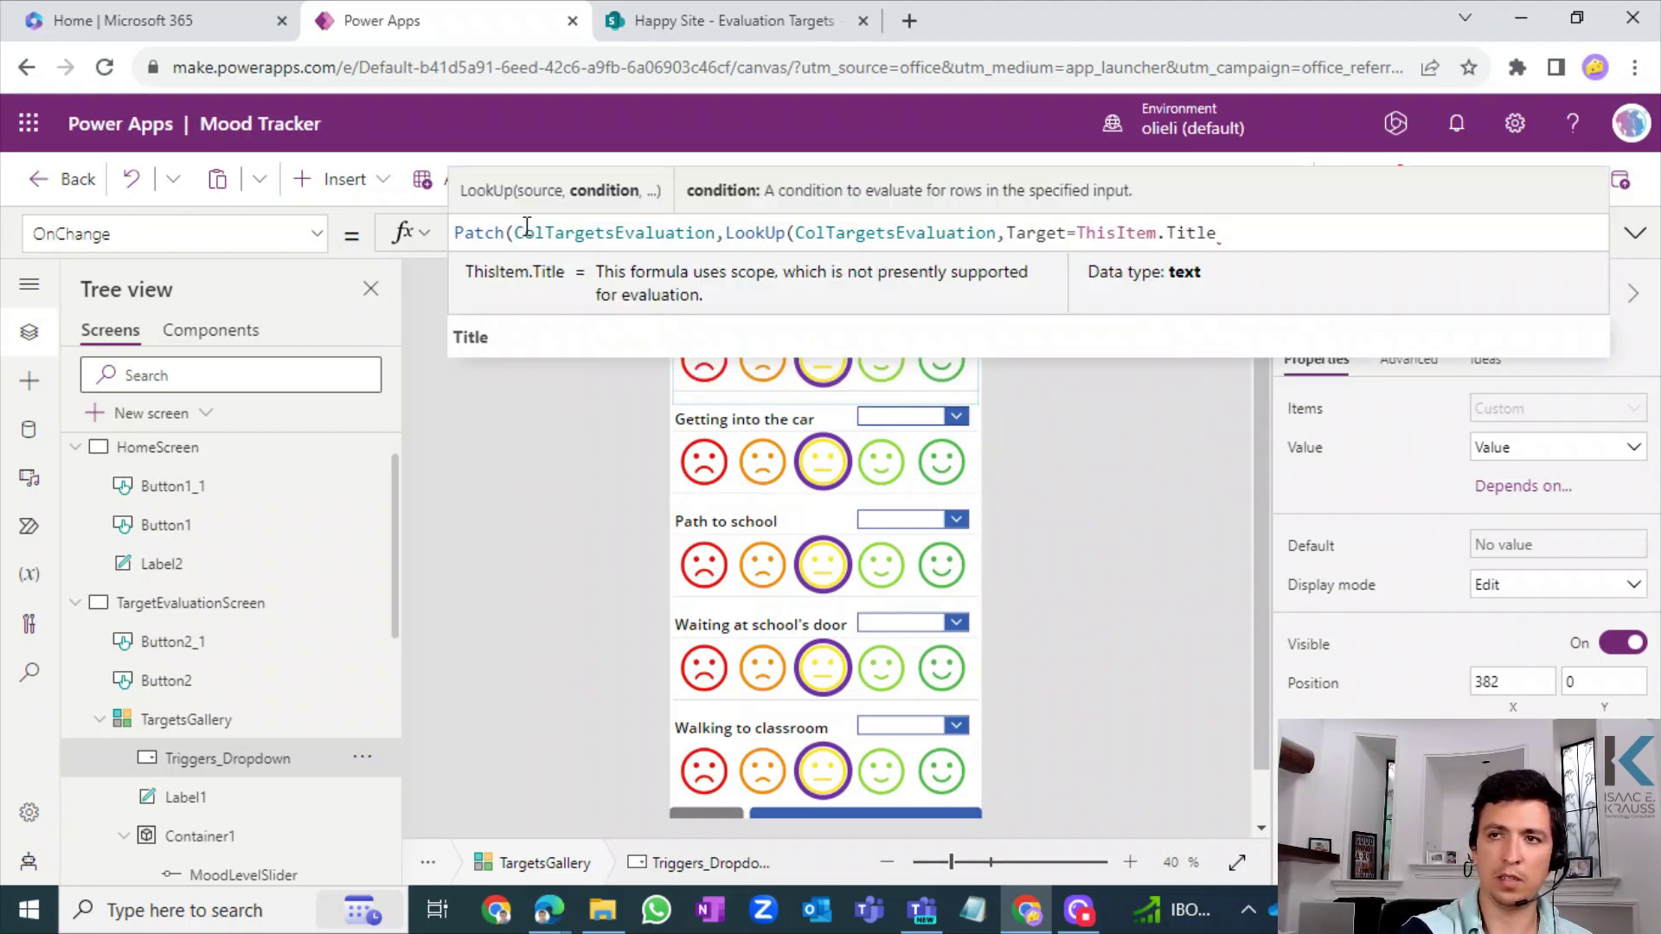
text(),)
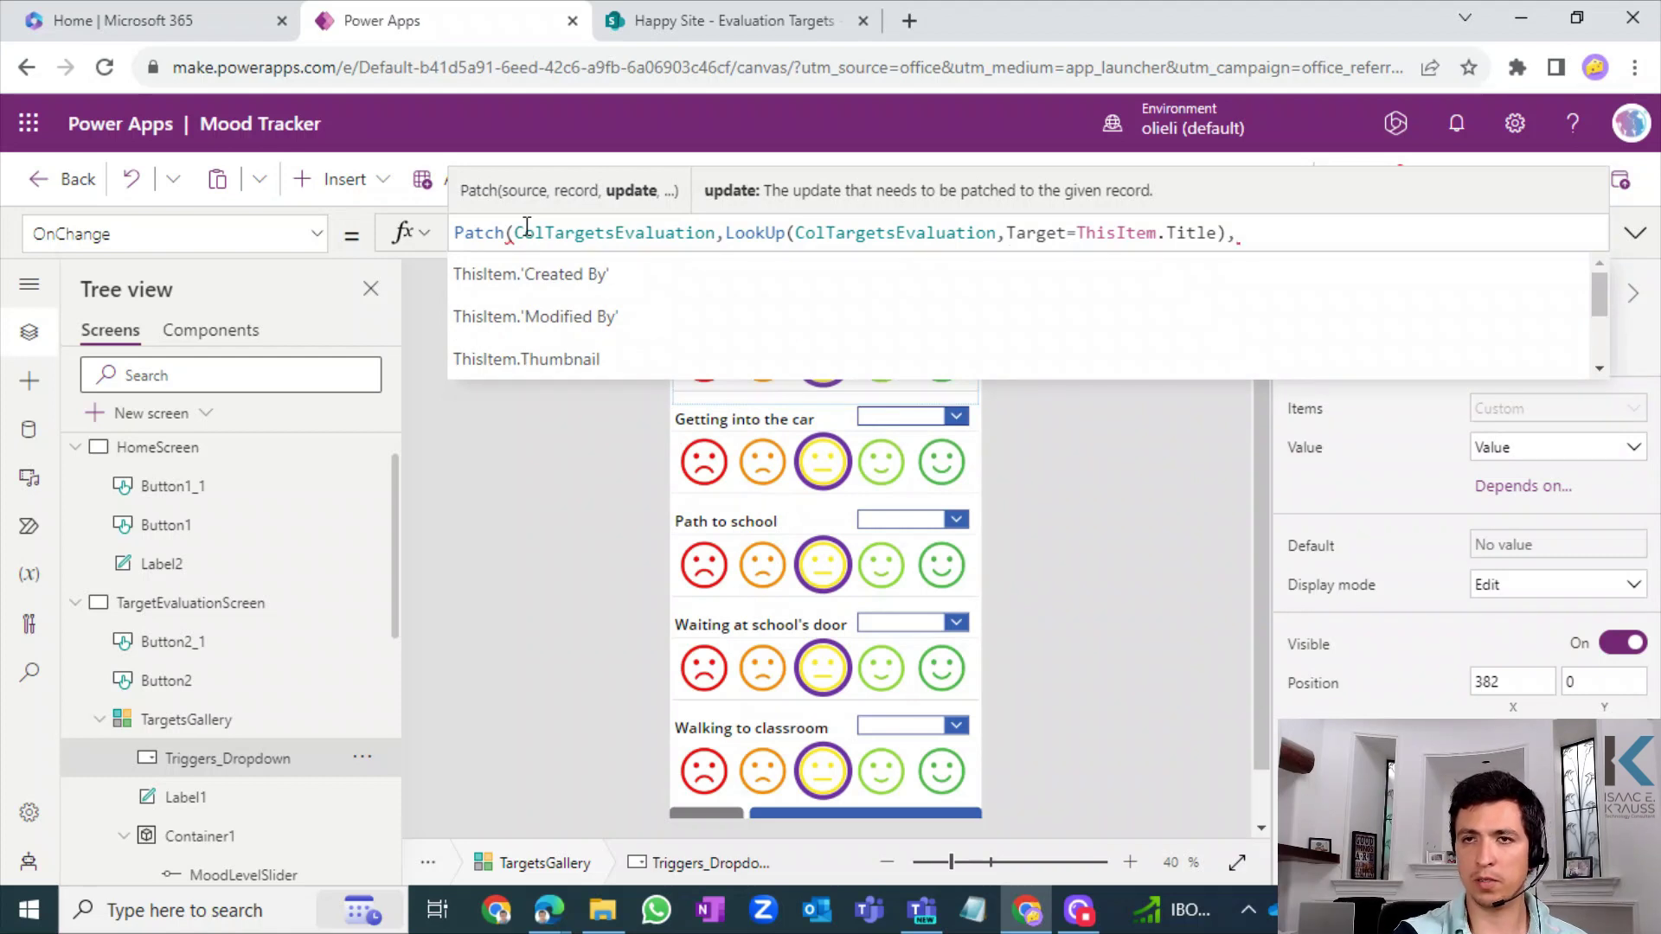
- Complete the Patch with an update record on its own line that sets Trigger to Self.Selected.Value
key(shift+Return)
key(BackSpace)
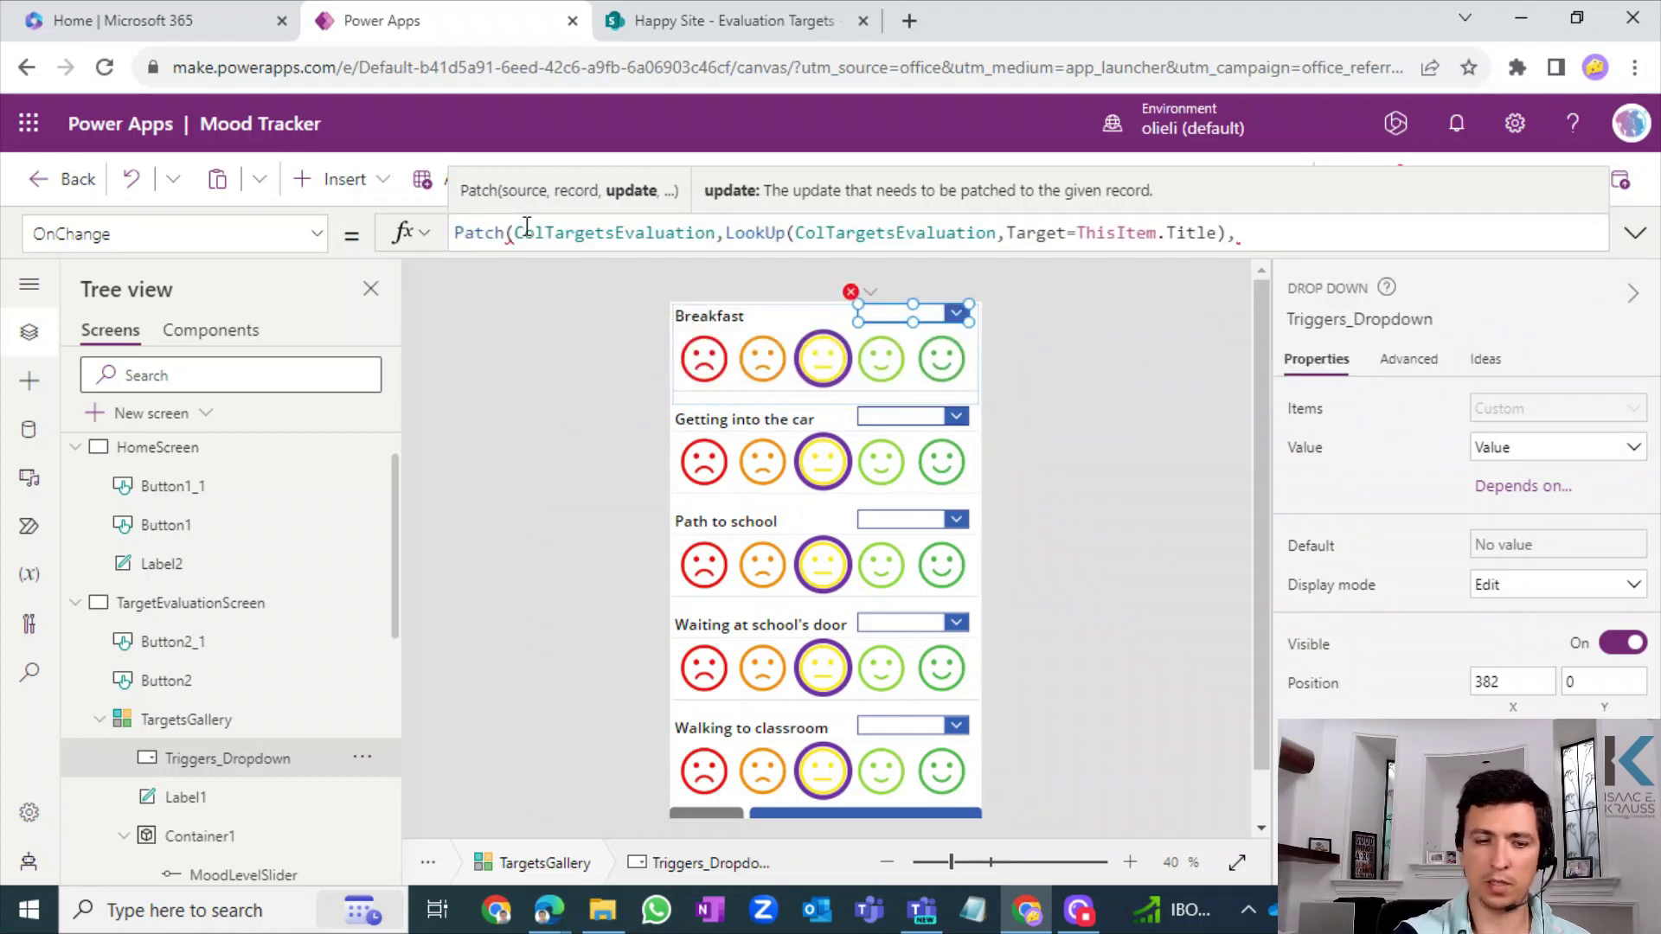
text({)
key(shift+Return)
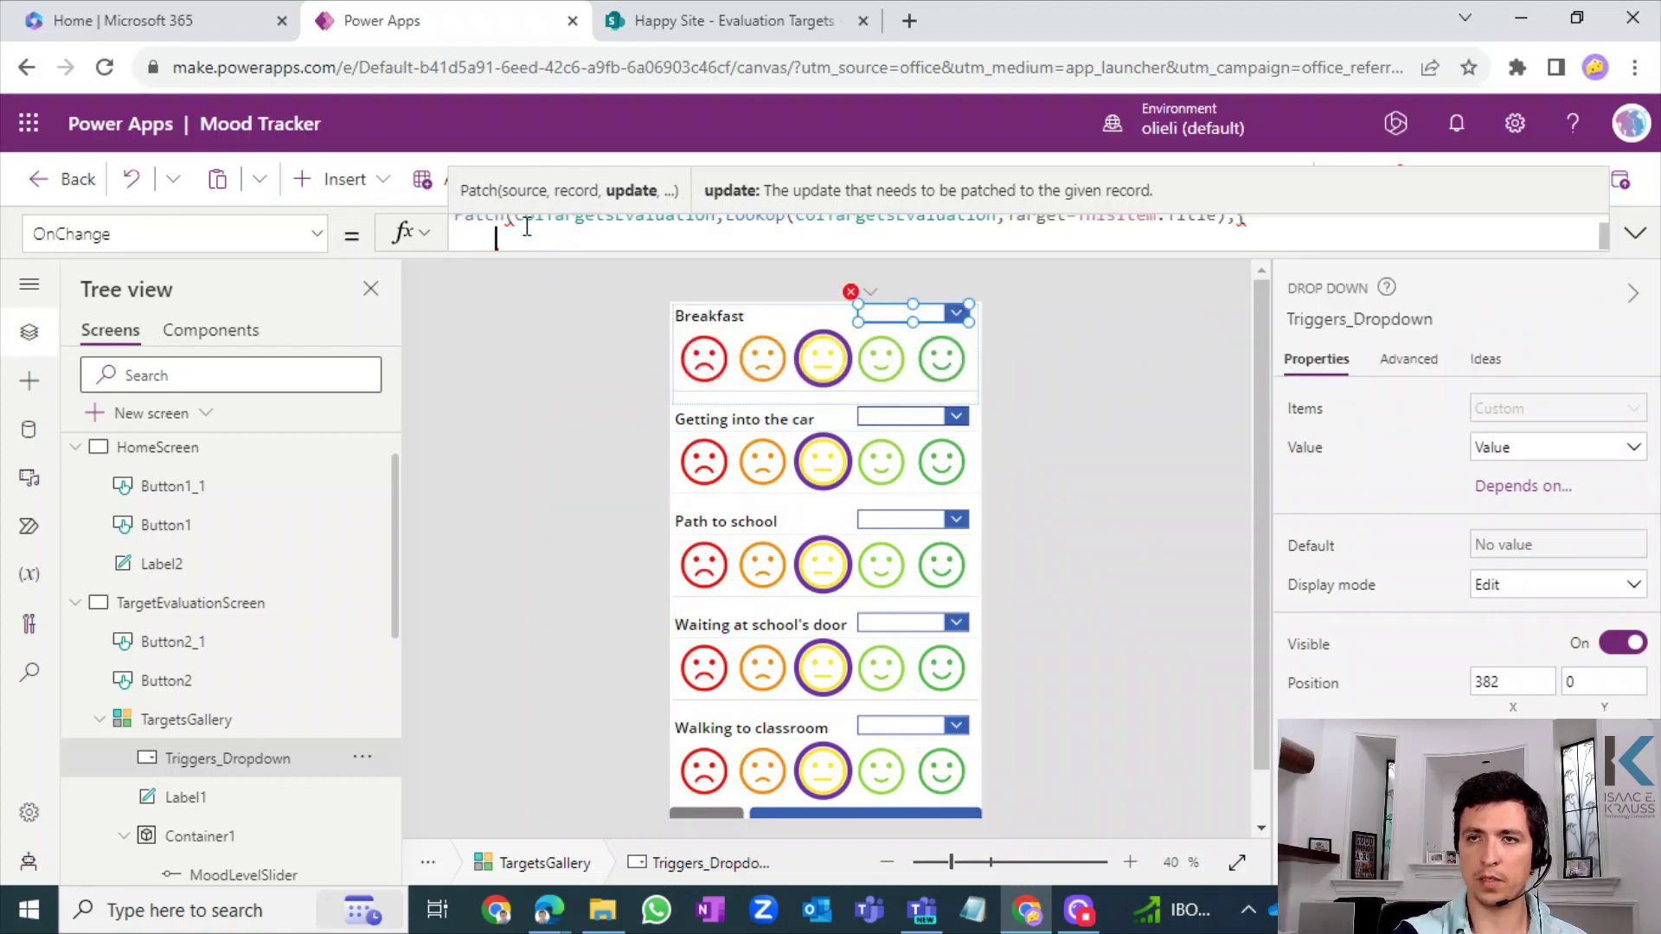
drag(545, 253, 535, 444)
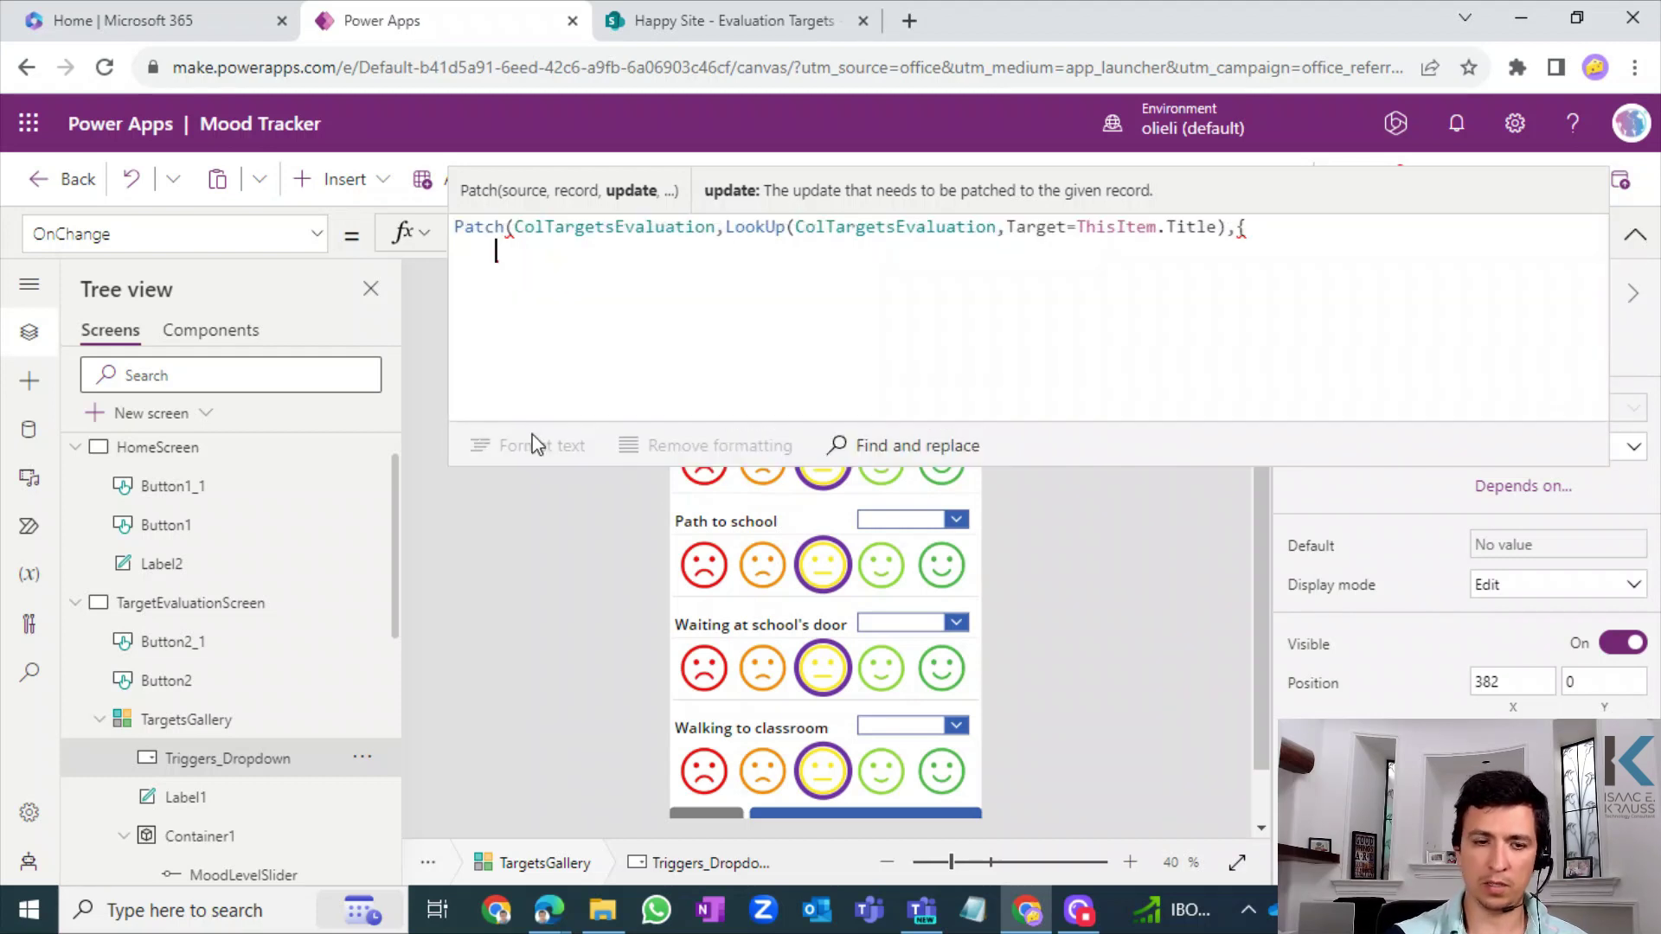
key(shift+Return)
text(}))
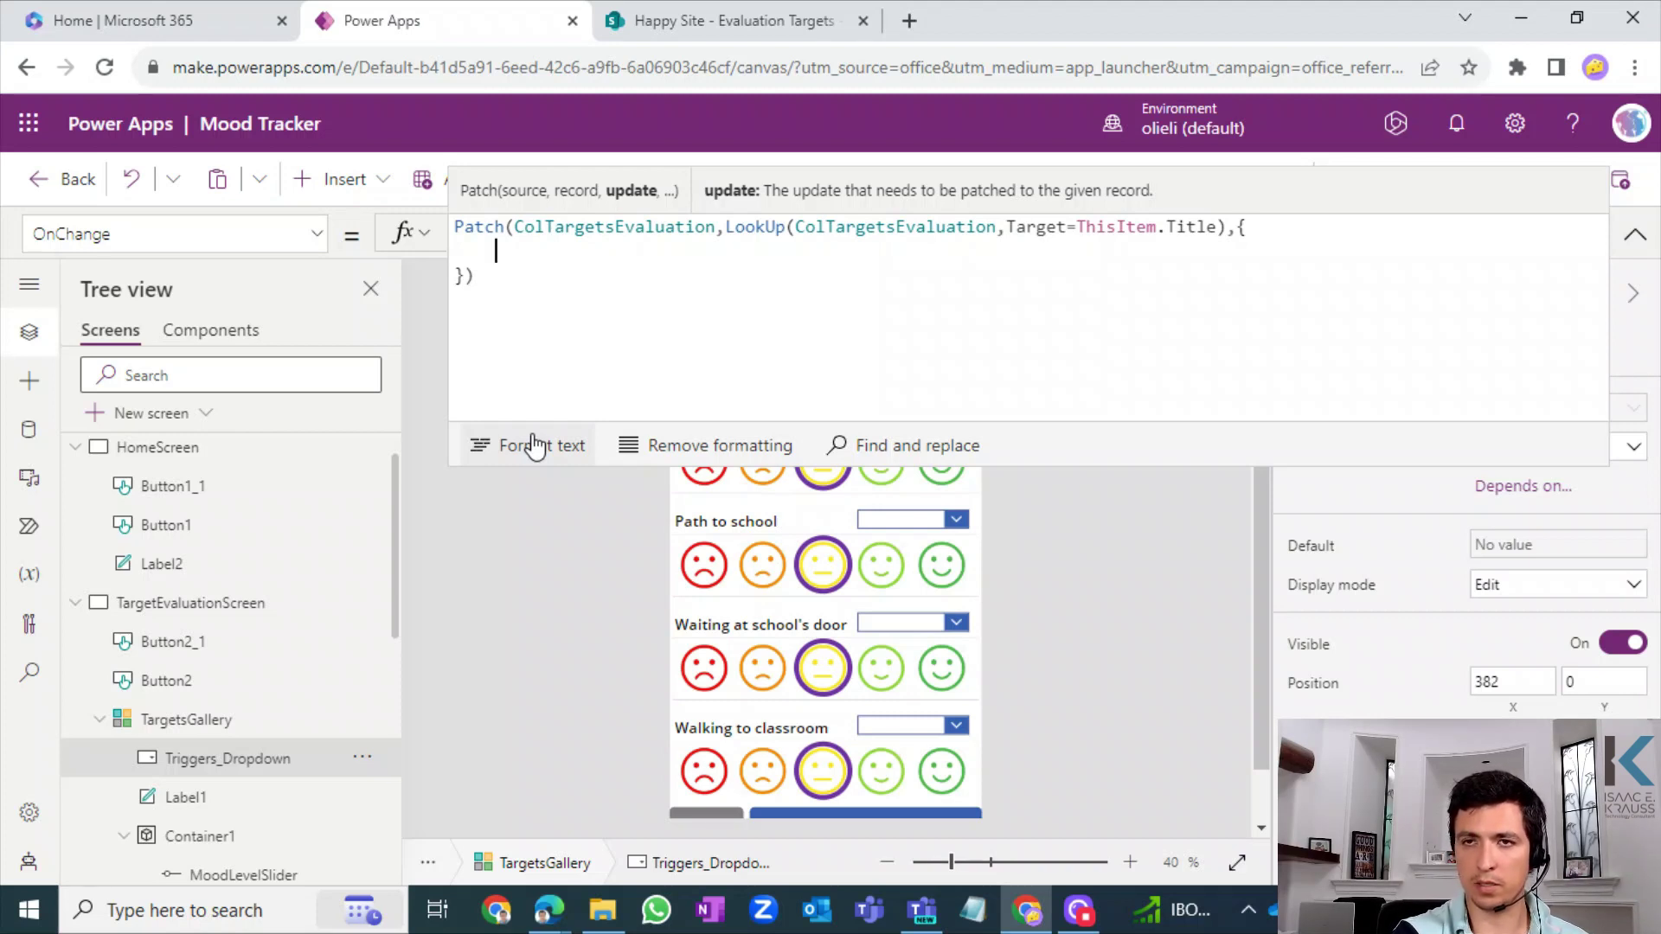
text(ger:)
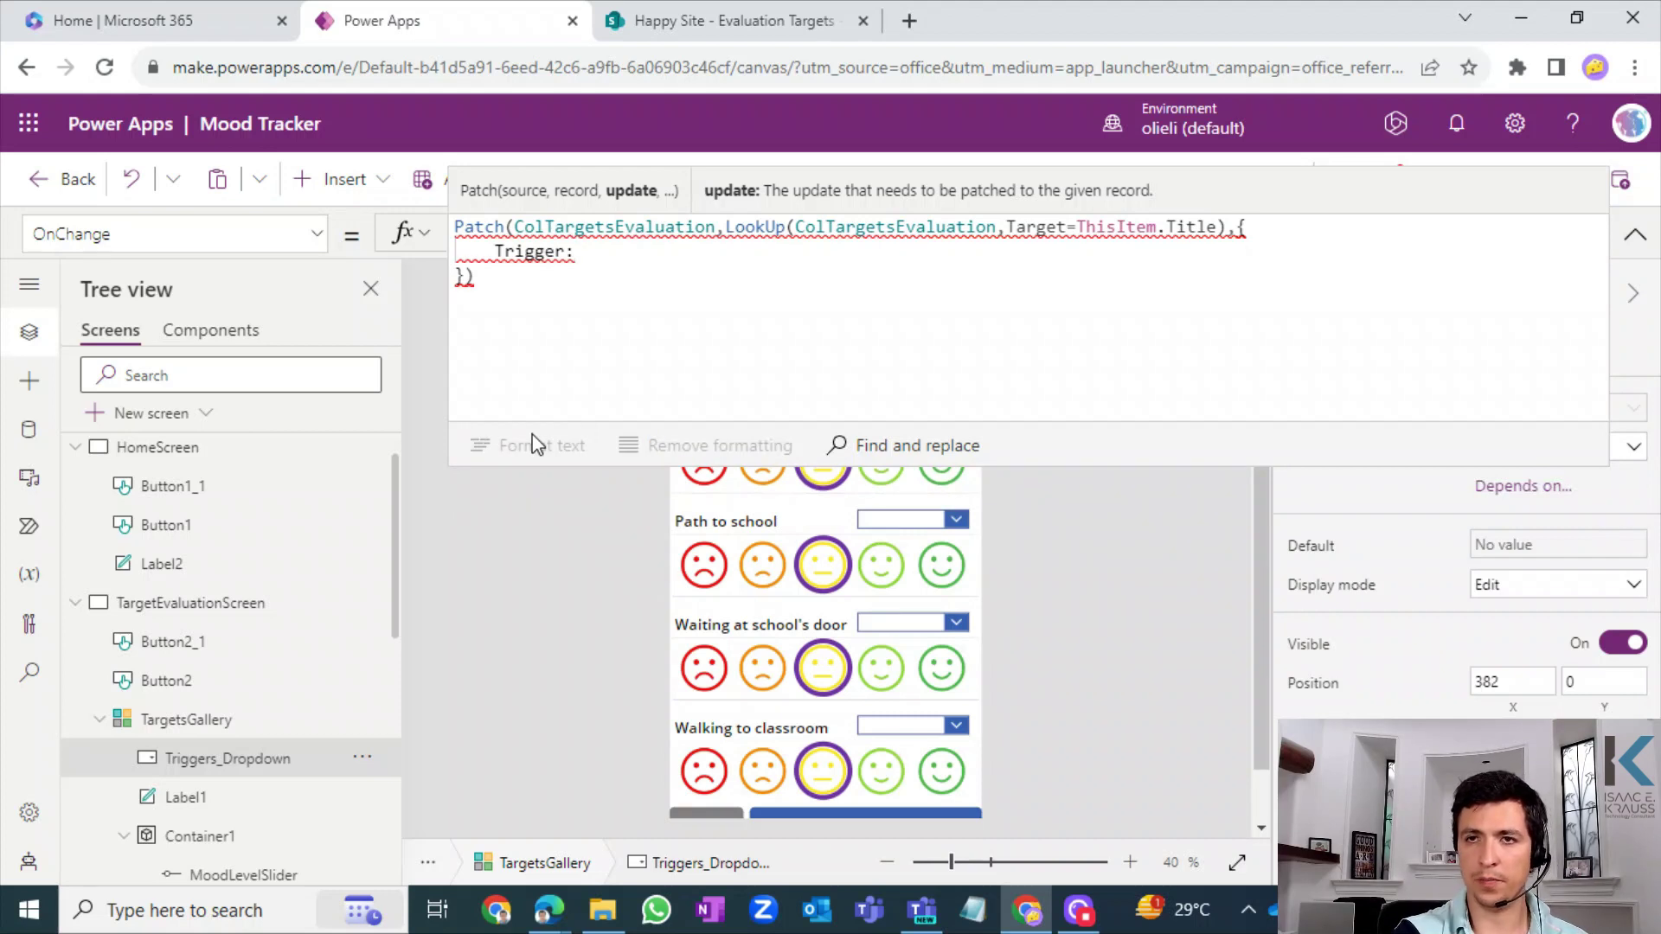
text(Self)
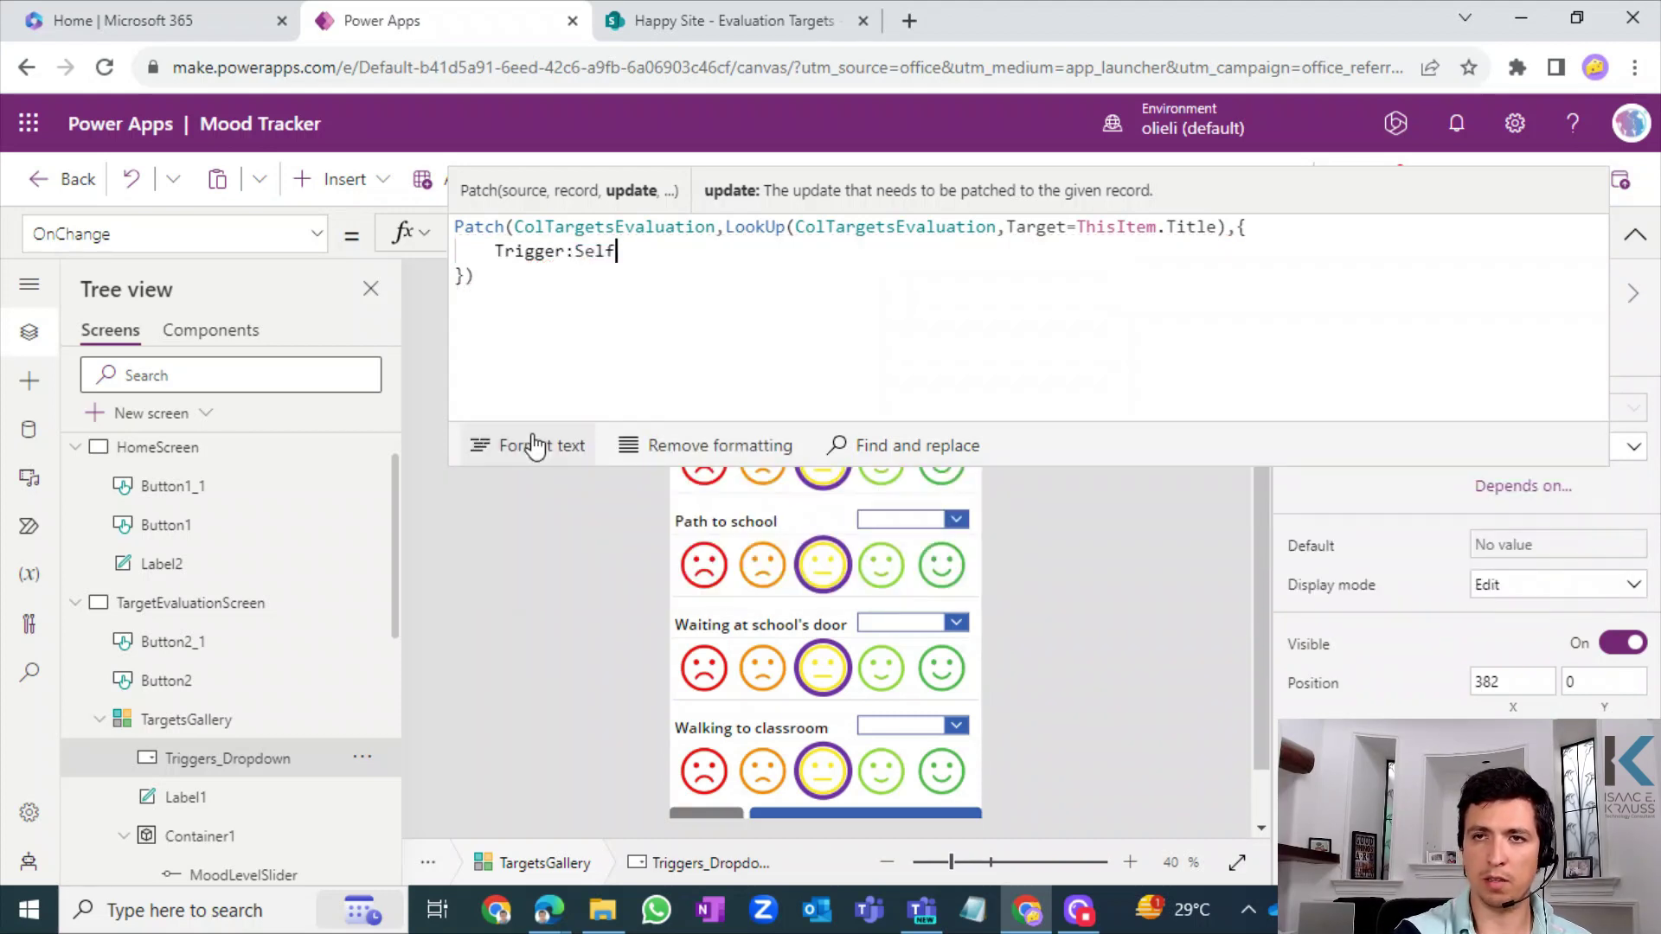
text(.Selecte)
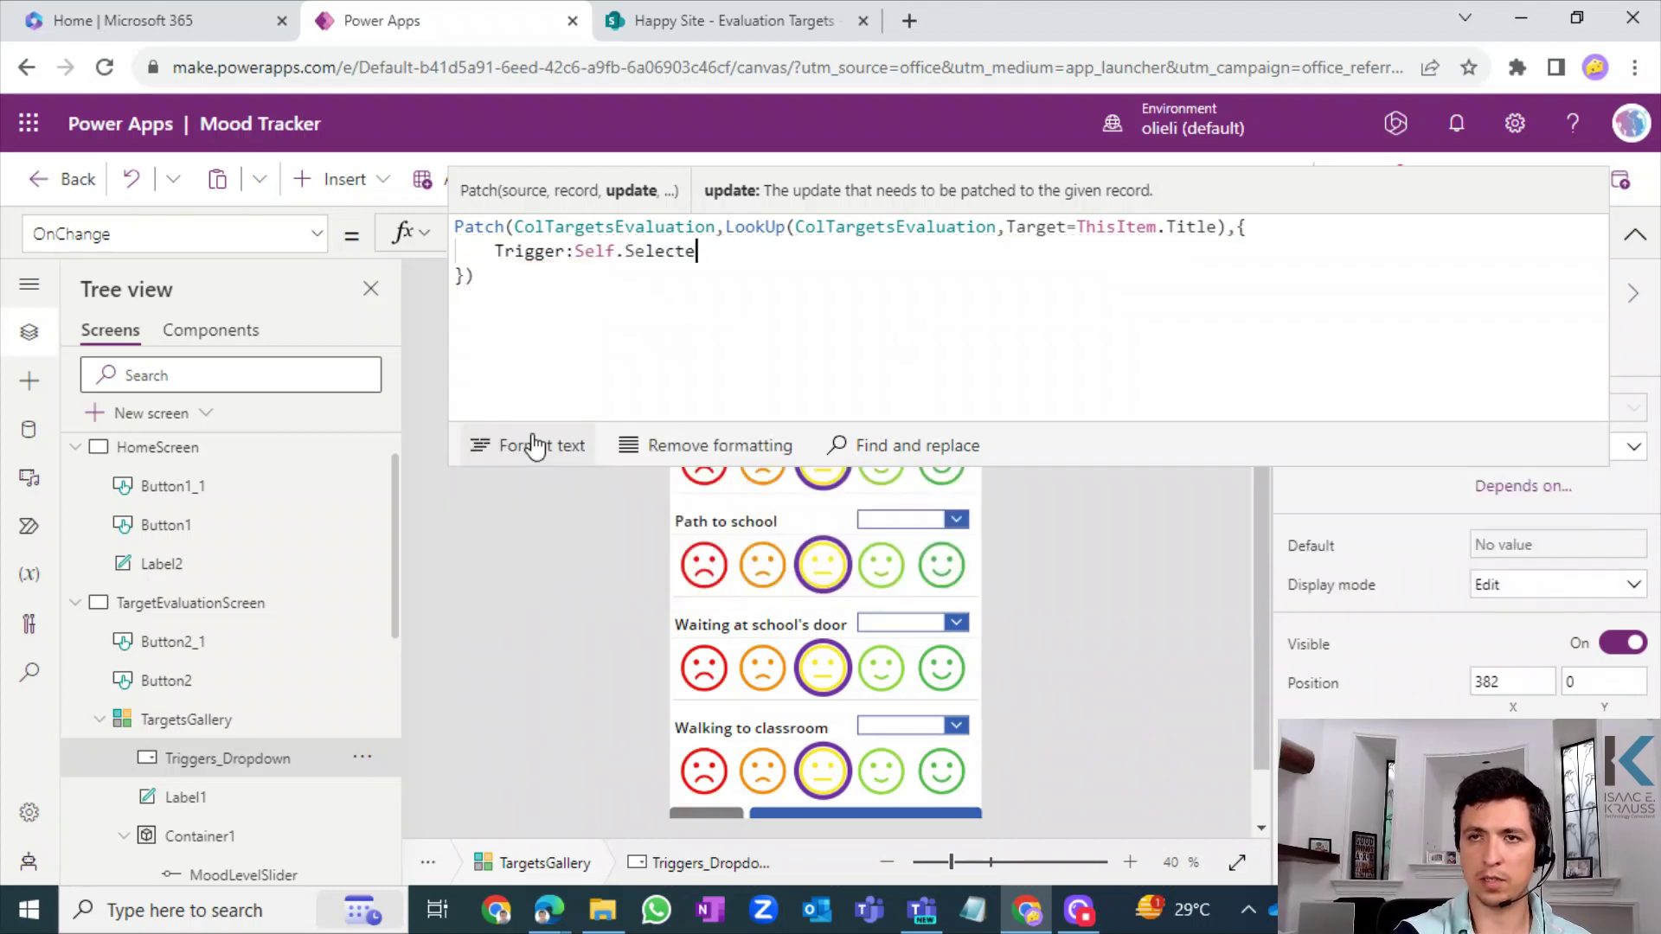
text(d.)
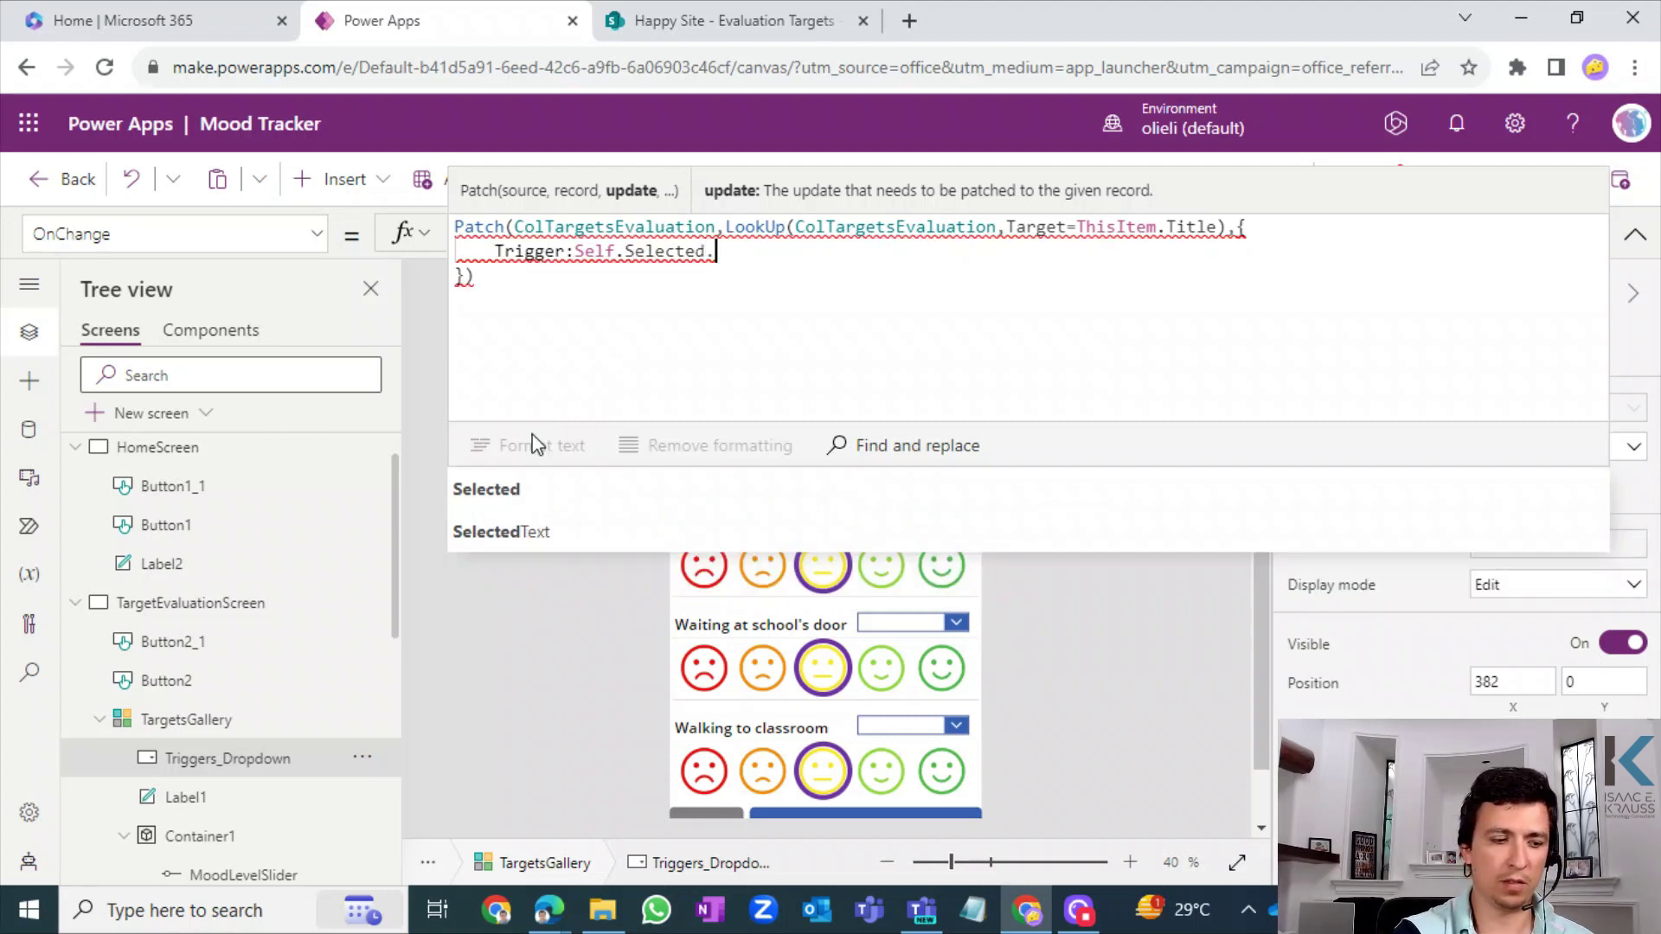
text(Value)
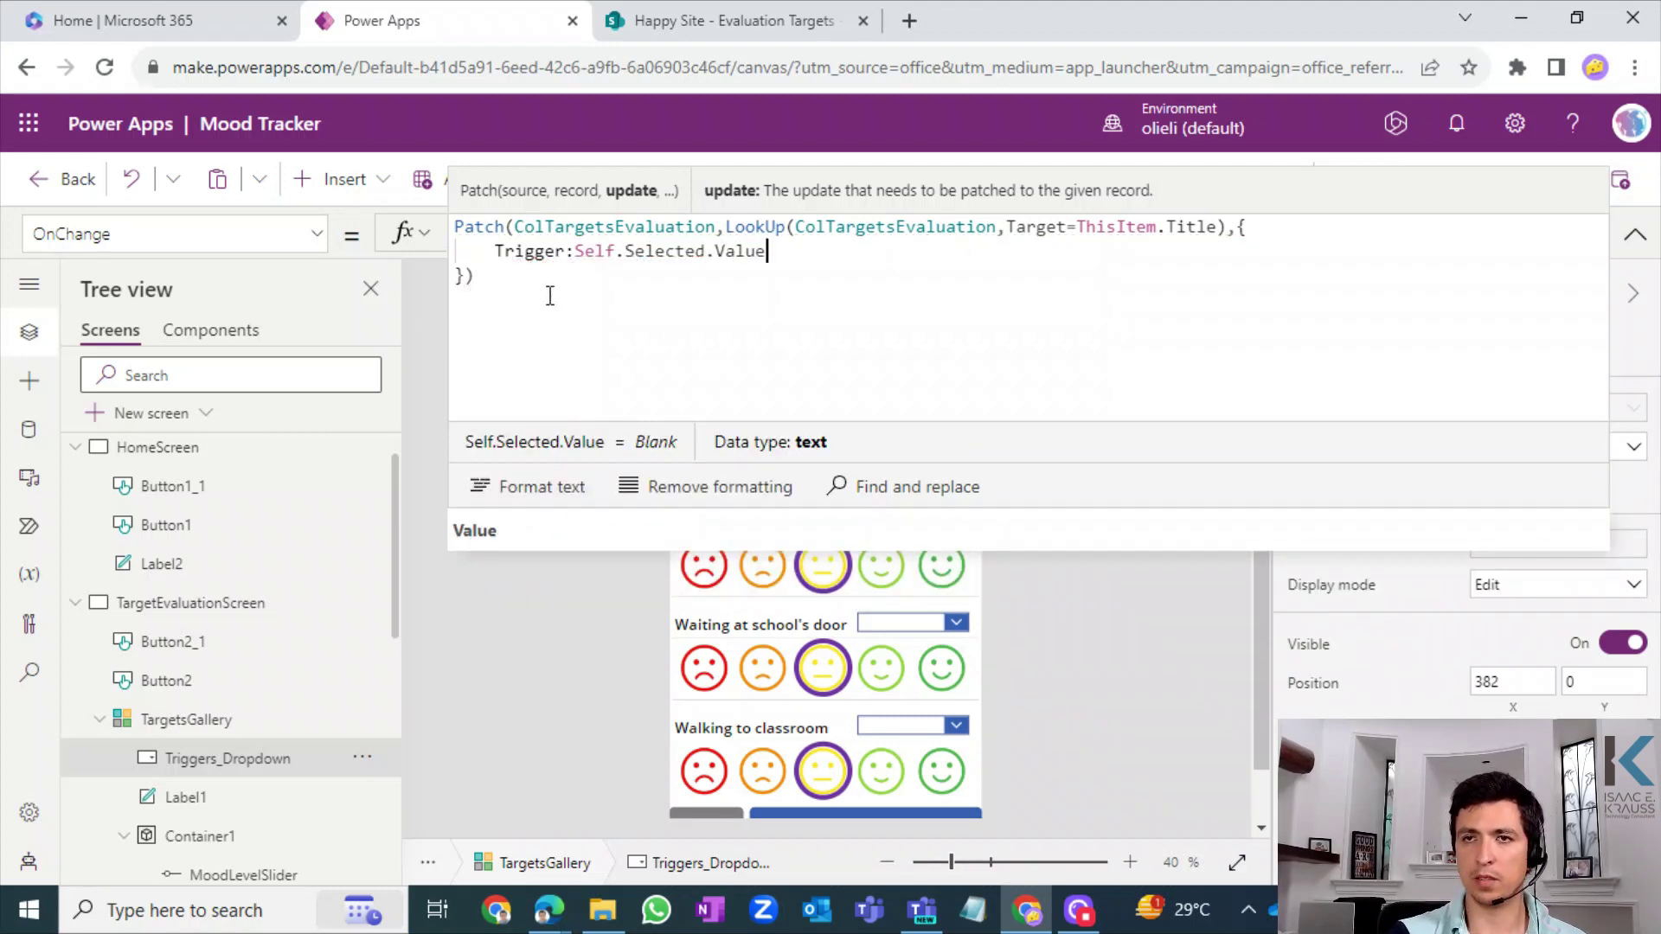
- Copy the dropdown's whole Patch formula into the OnChange of MoodLevelSlider, replacing false
click(549, 296)
key(ctrl+a)
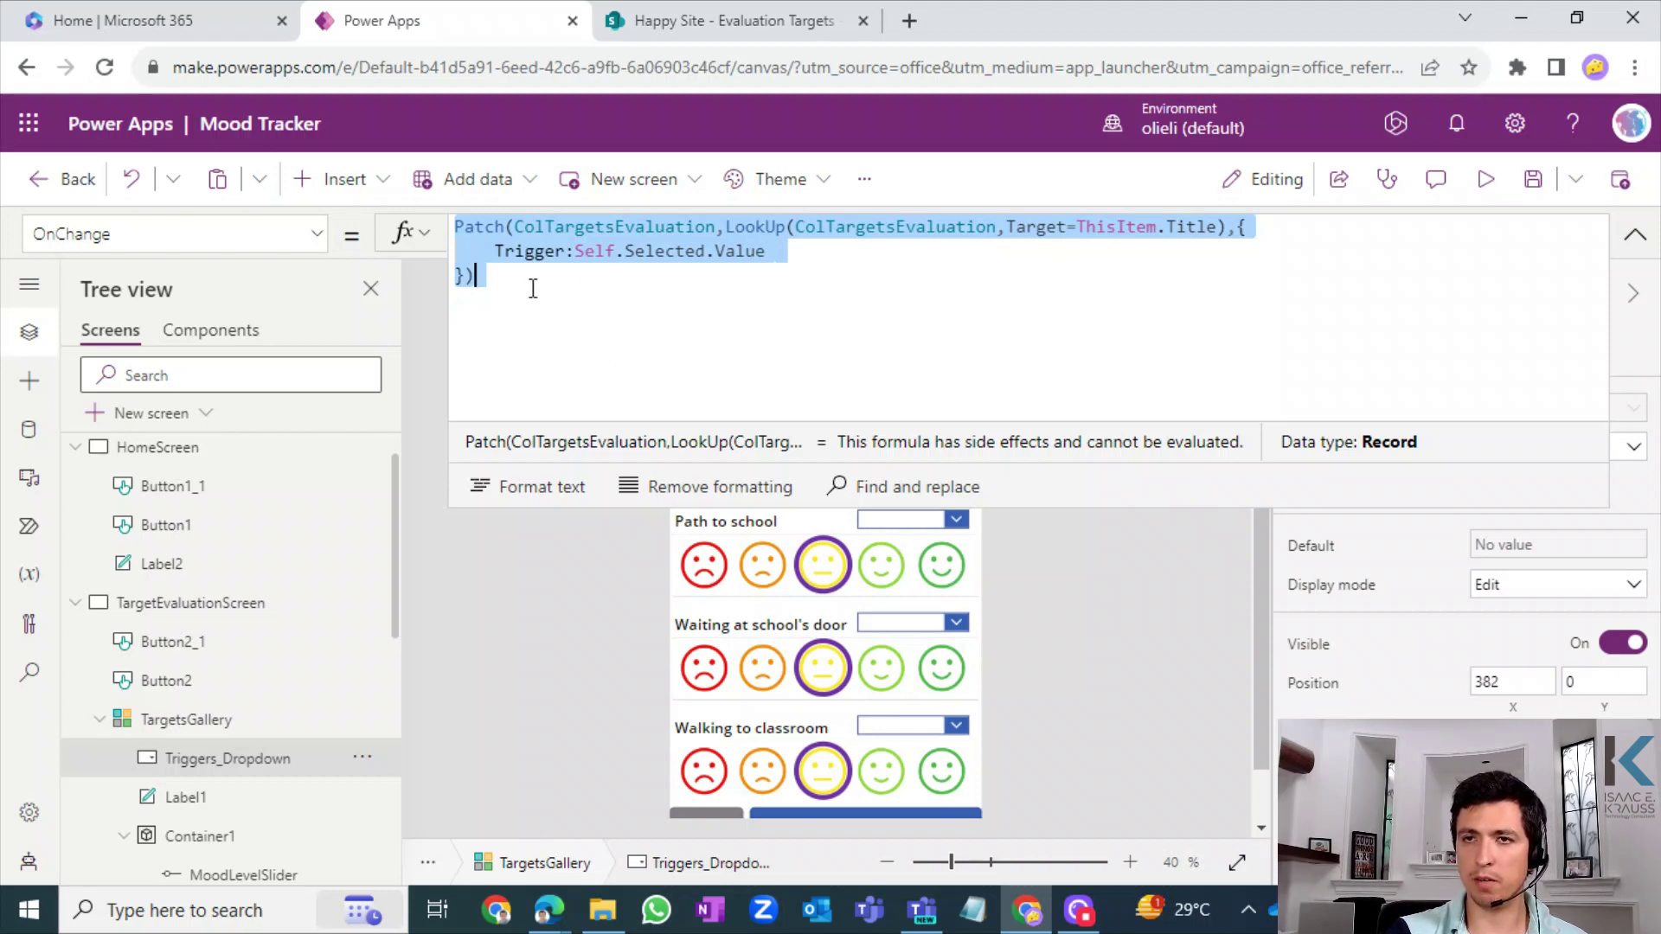
click(1635, 235)
drag(397, 548, 363, 605)
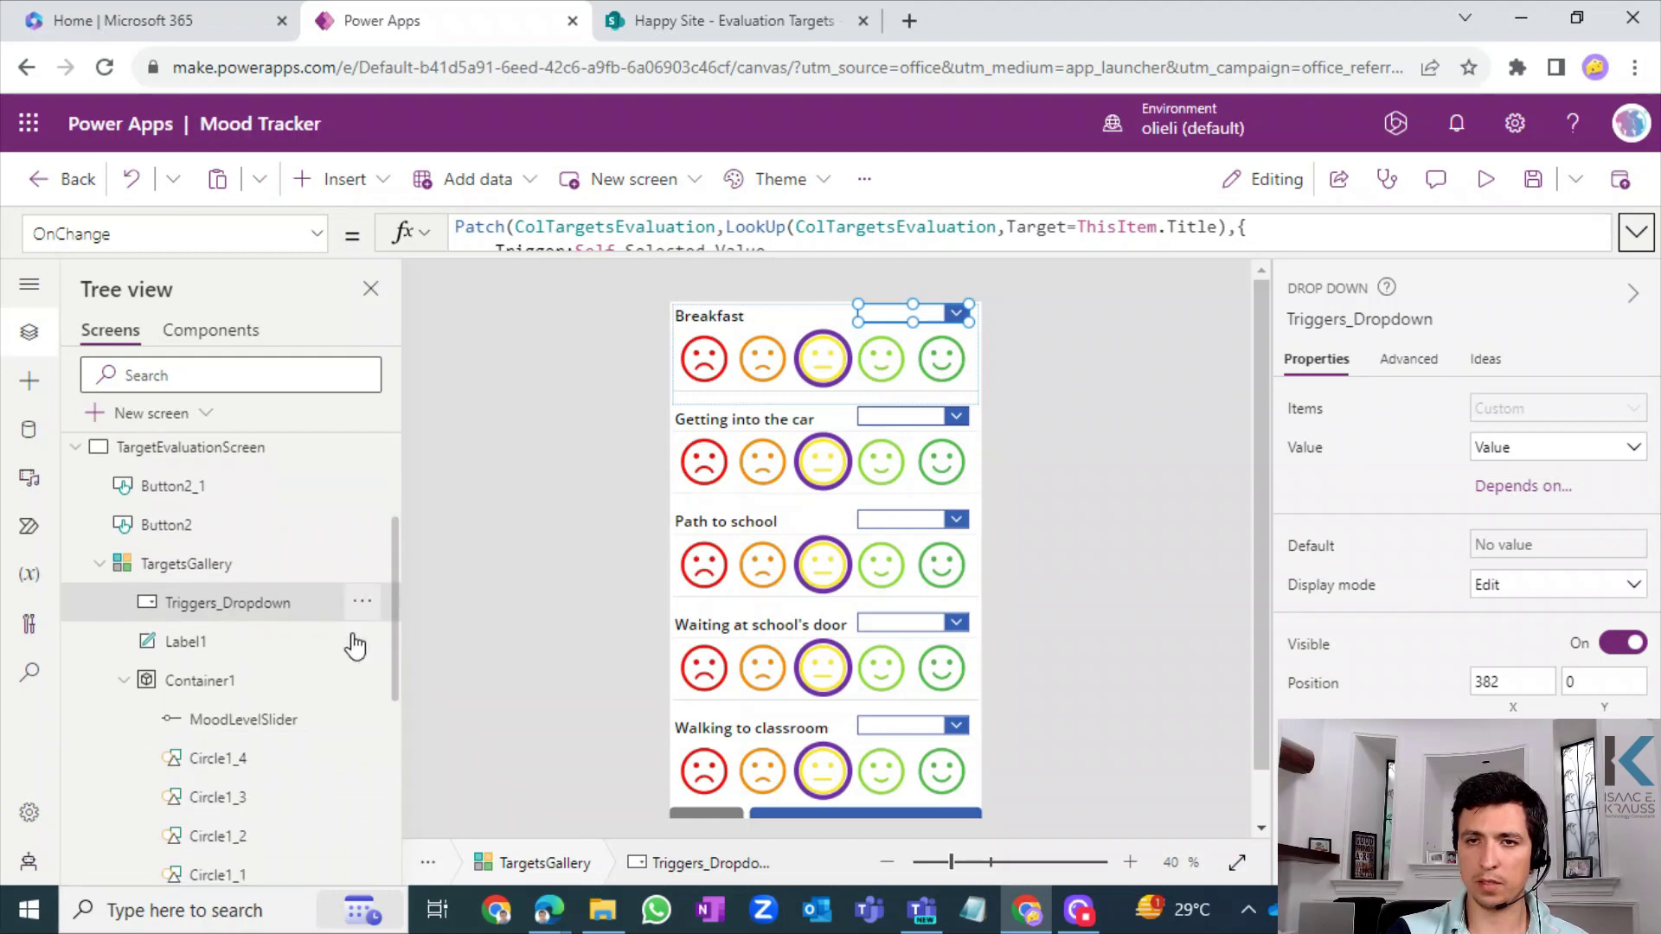
click(251, 722)
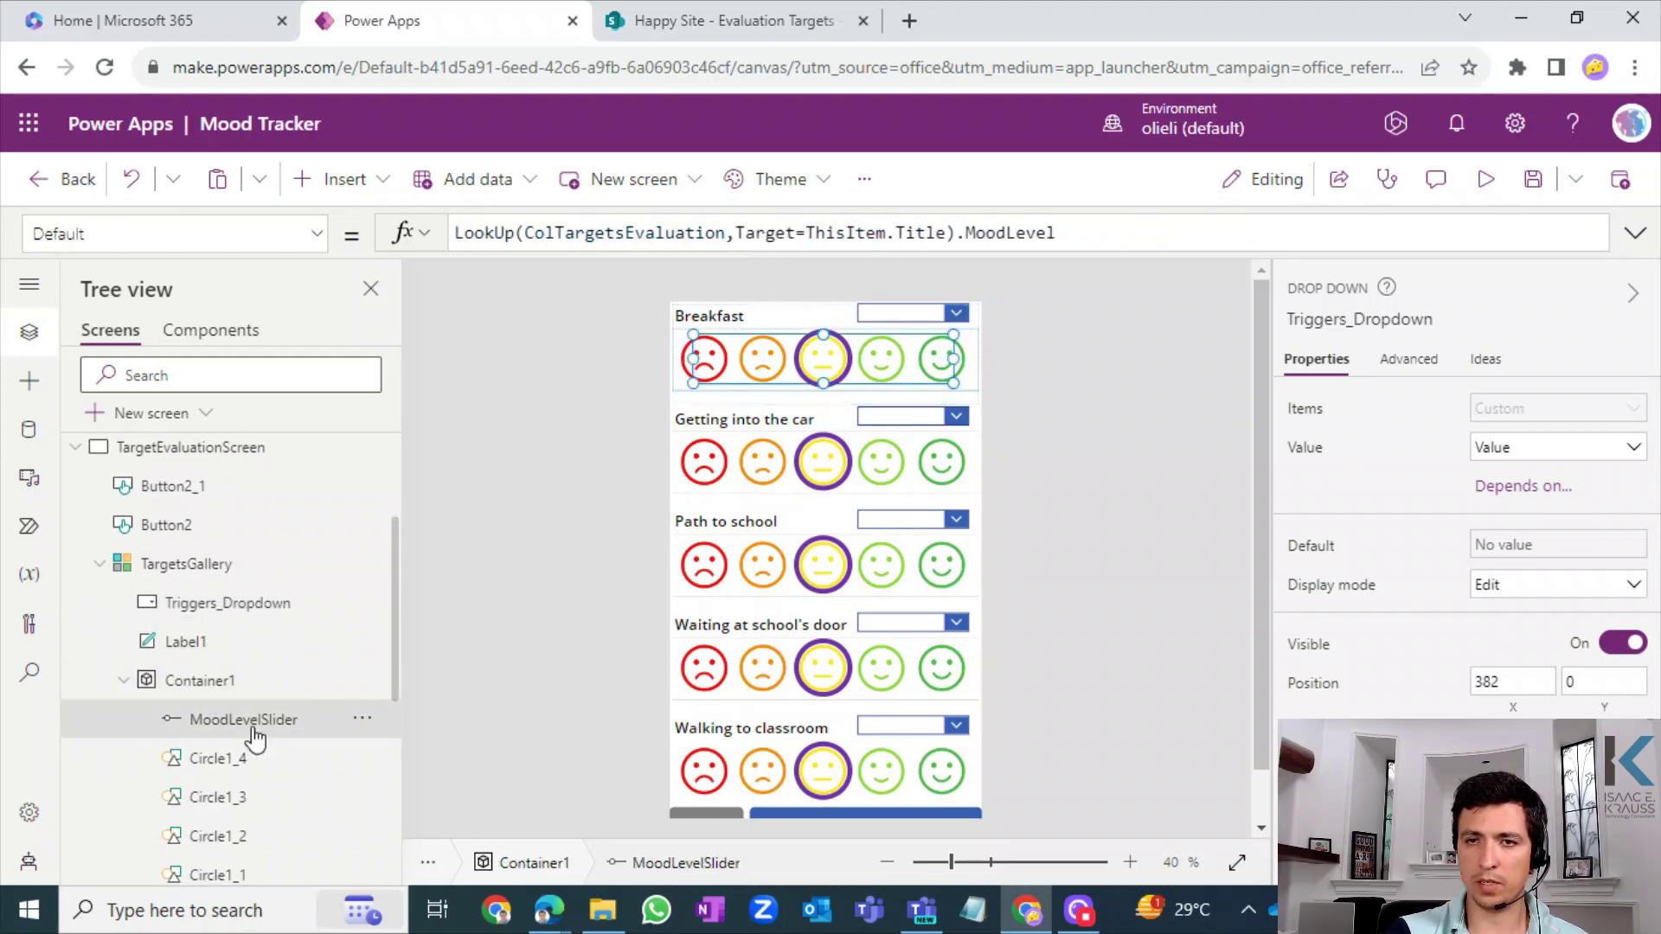
click(323, 244)
drag(325, 378, 309, 574)
click(138, 423)
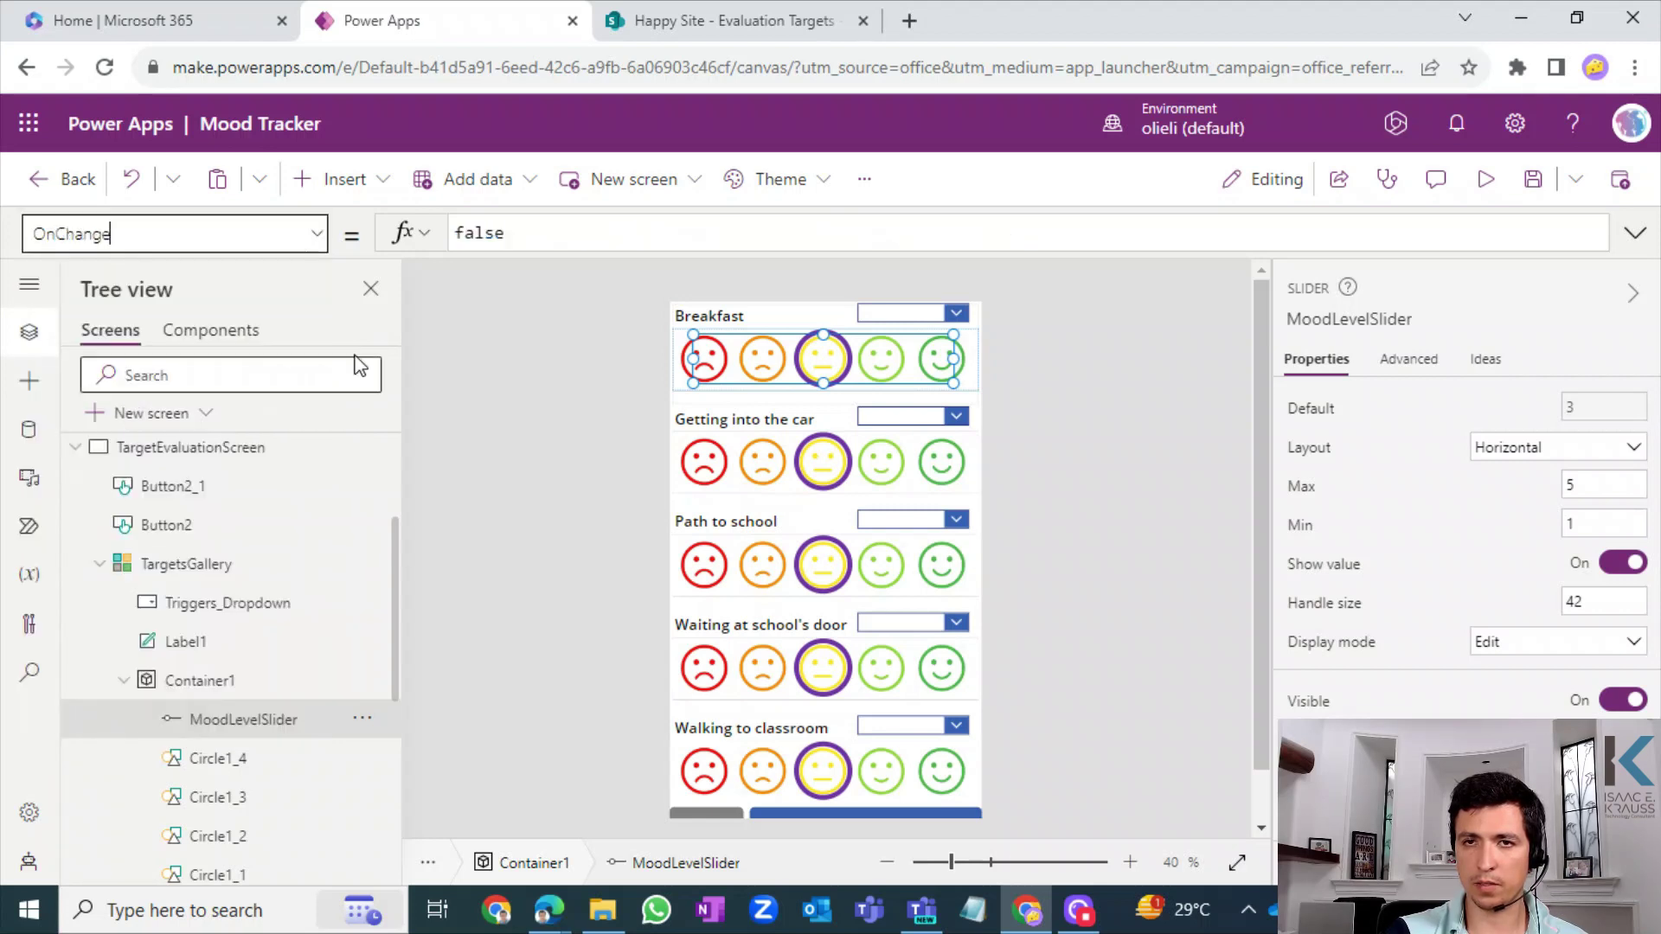
double_click(586, 231)
key(ctrl+v)
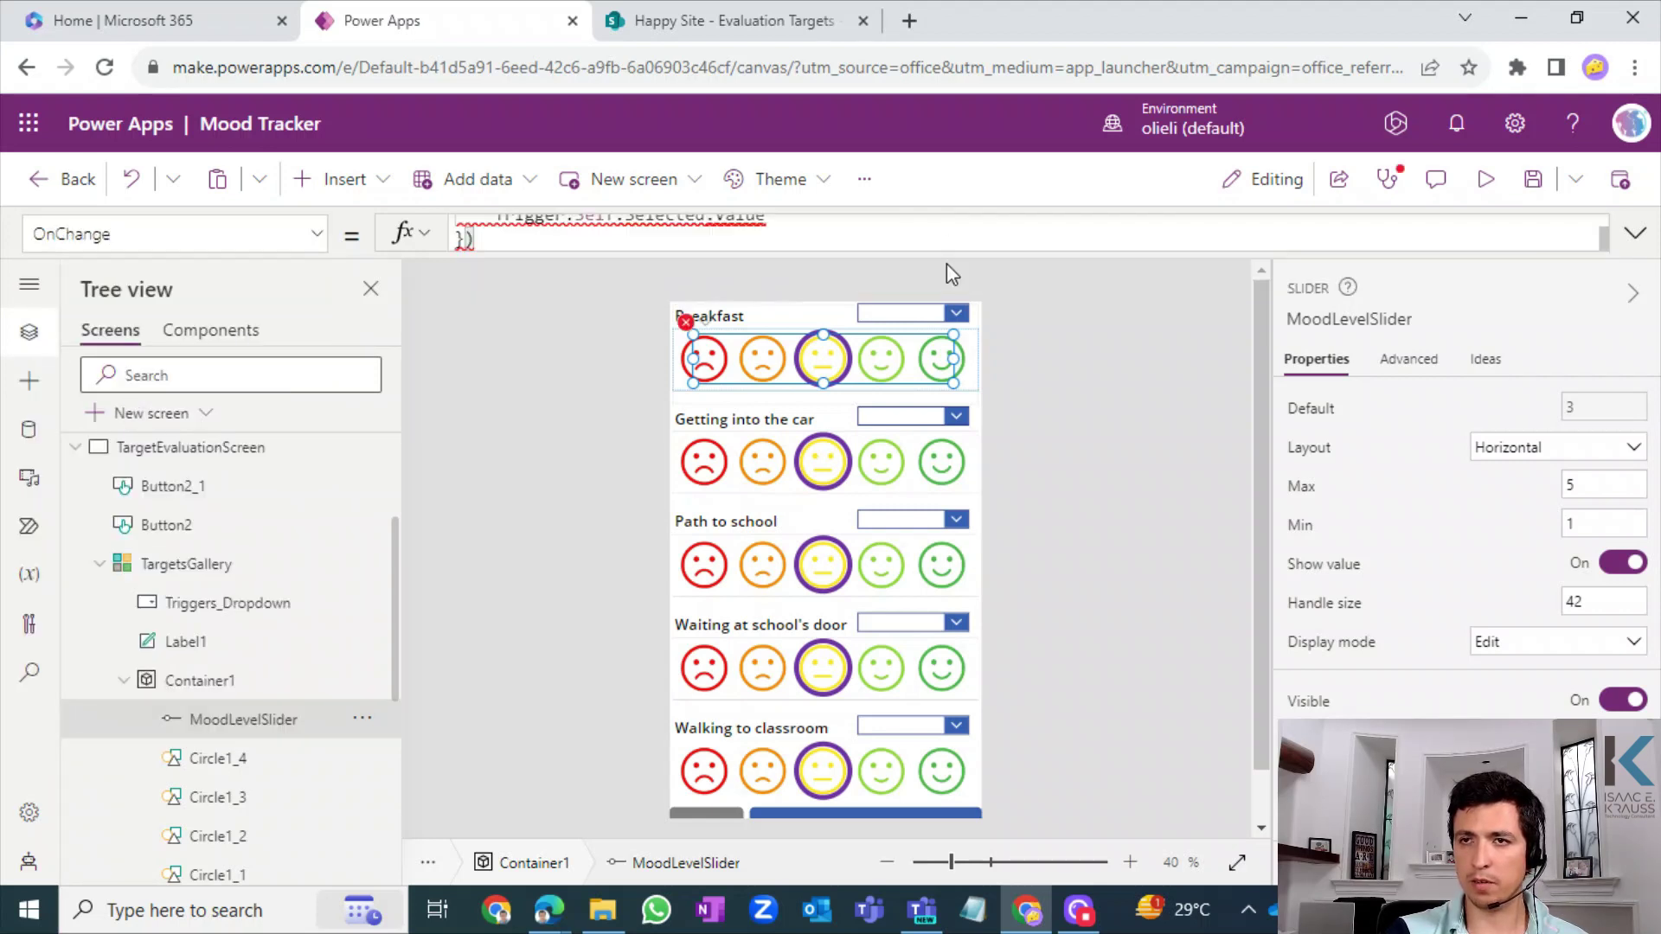
- Change the update record in the slider's Patch formula to MoodLevel:Self.Value
drag(918, 248, 934, 423)
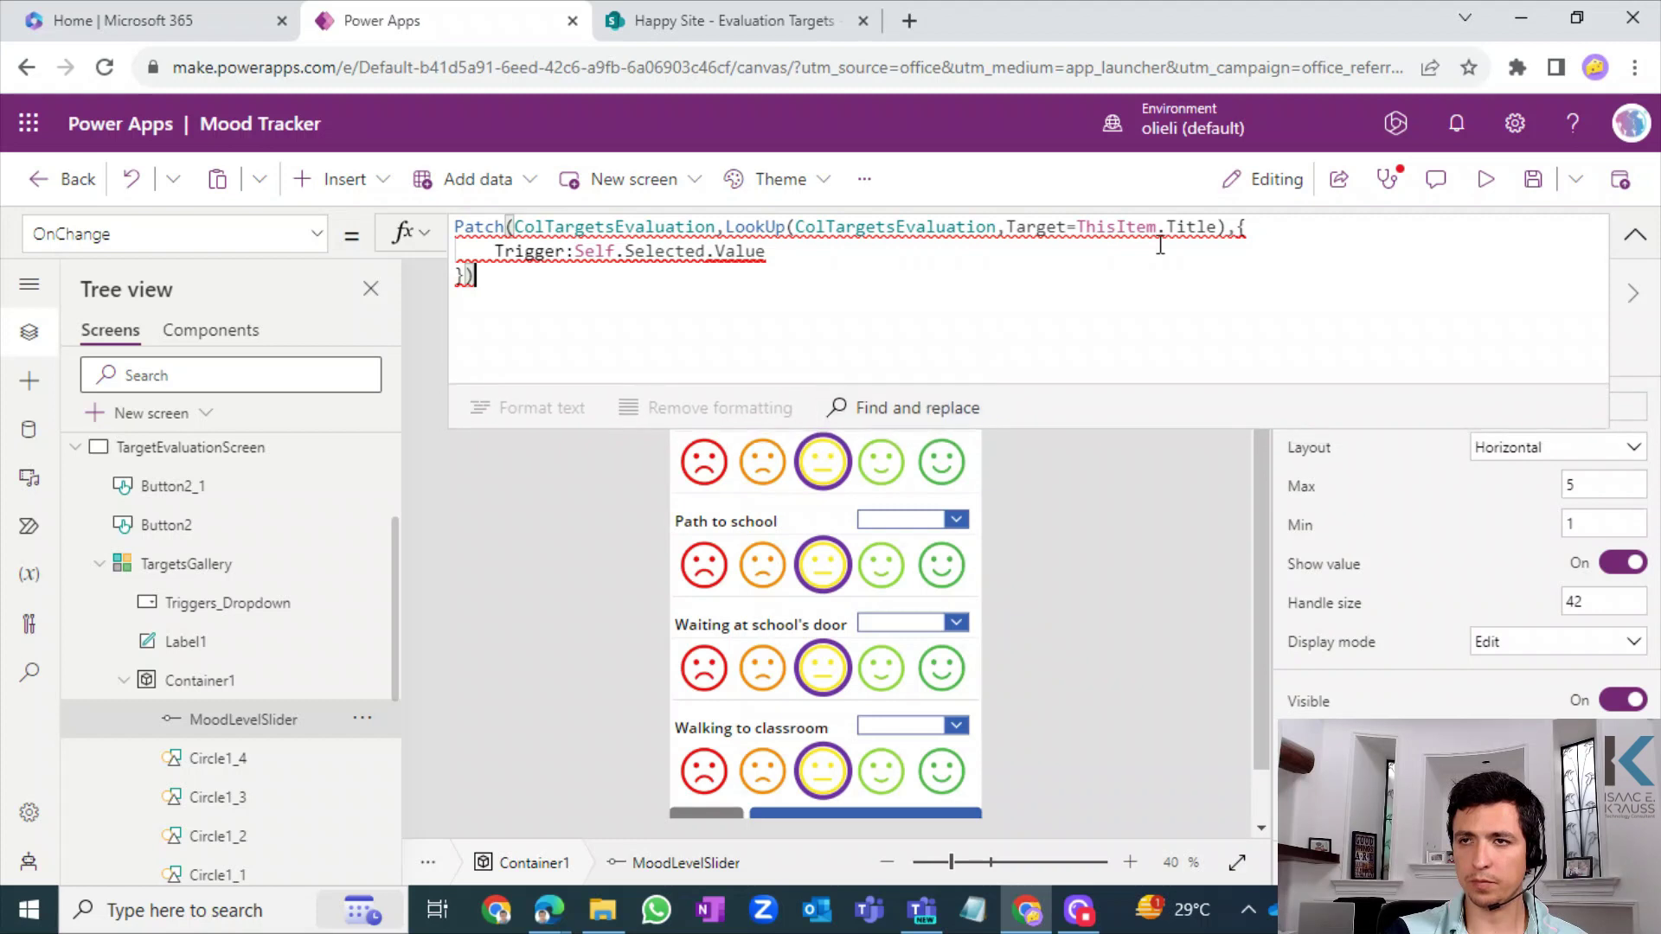
click(558, 251)
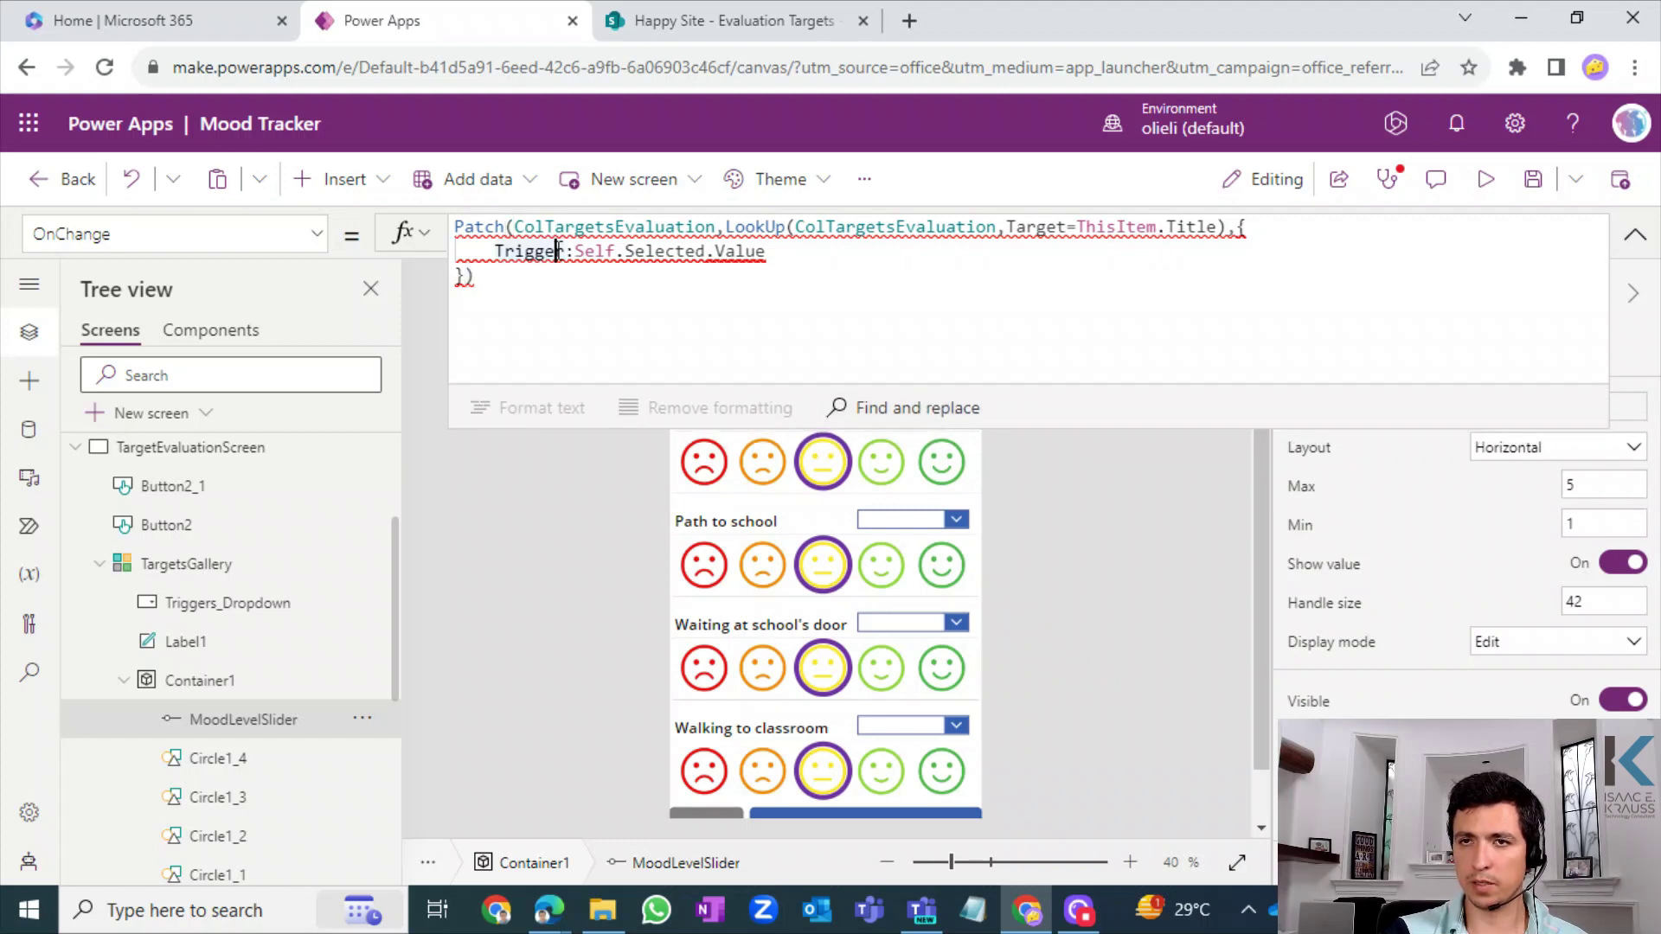
key(Right)
key(shift+Left)
key(shift+Left)
key(shift+Left)
key(shift+Left)
key(shift+Left)
key(shift+Left)
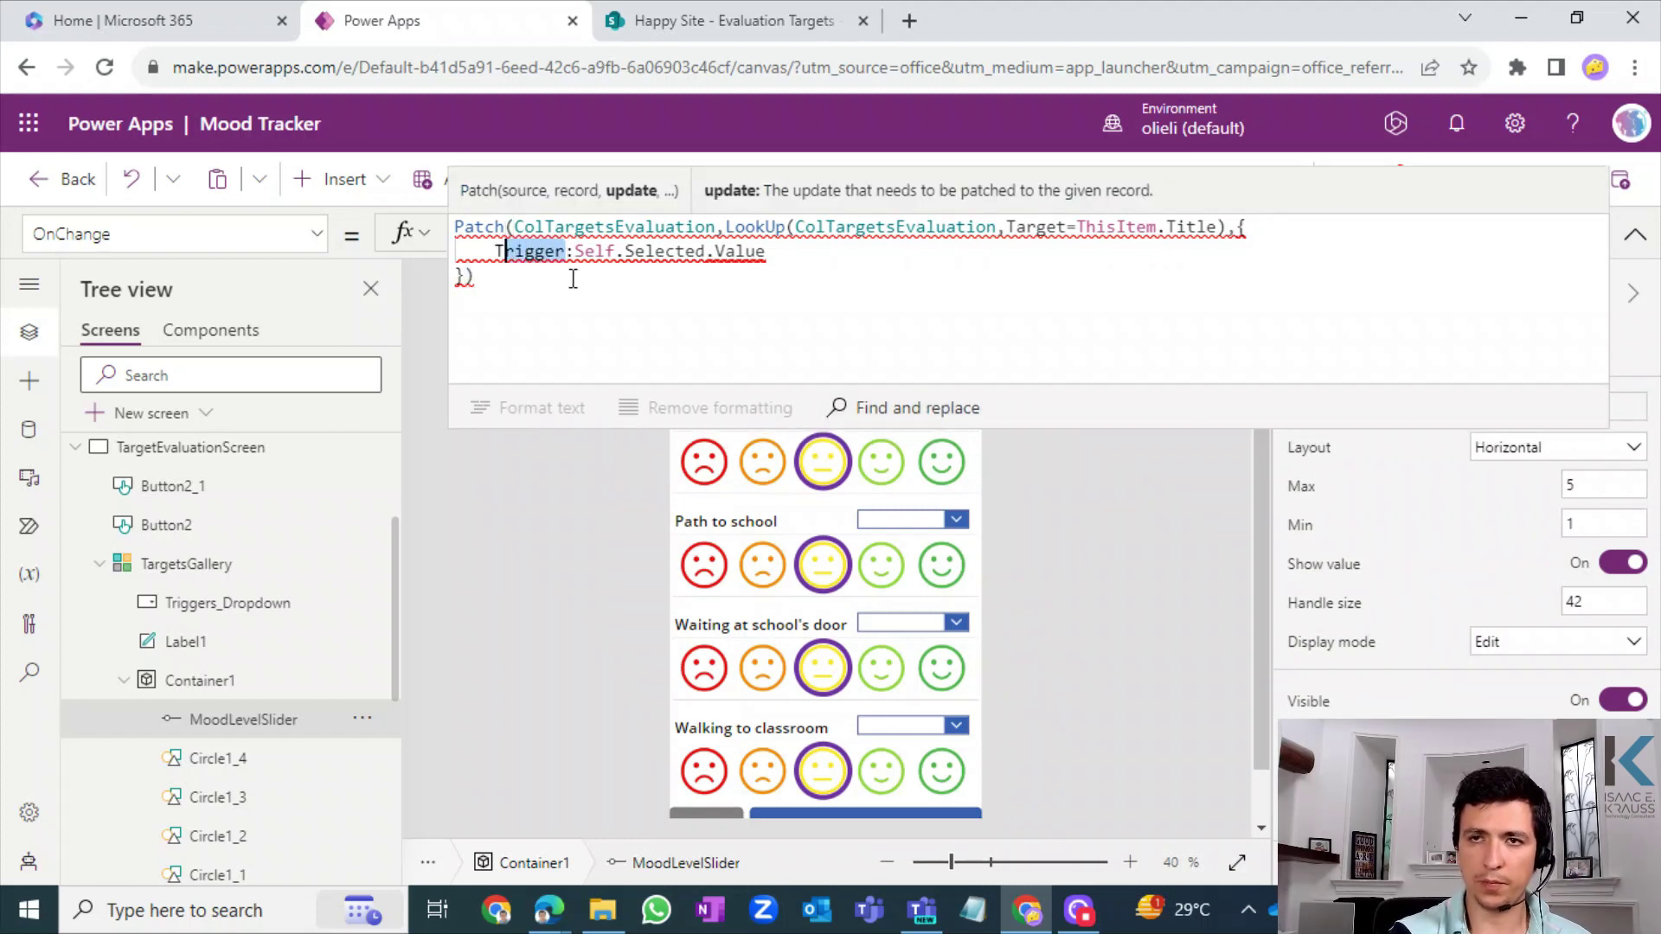
text(MoodLevel)
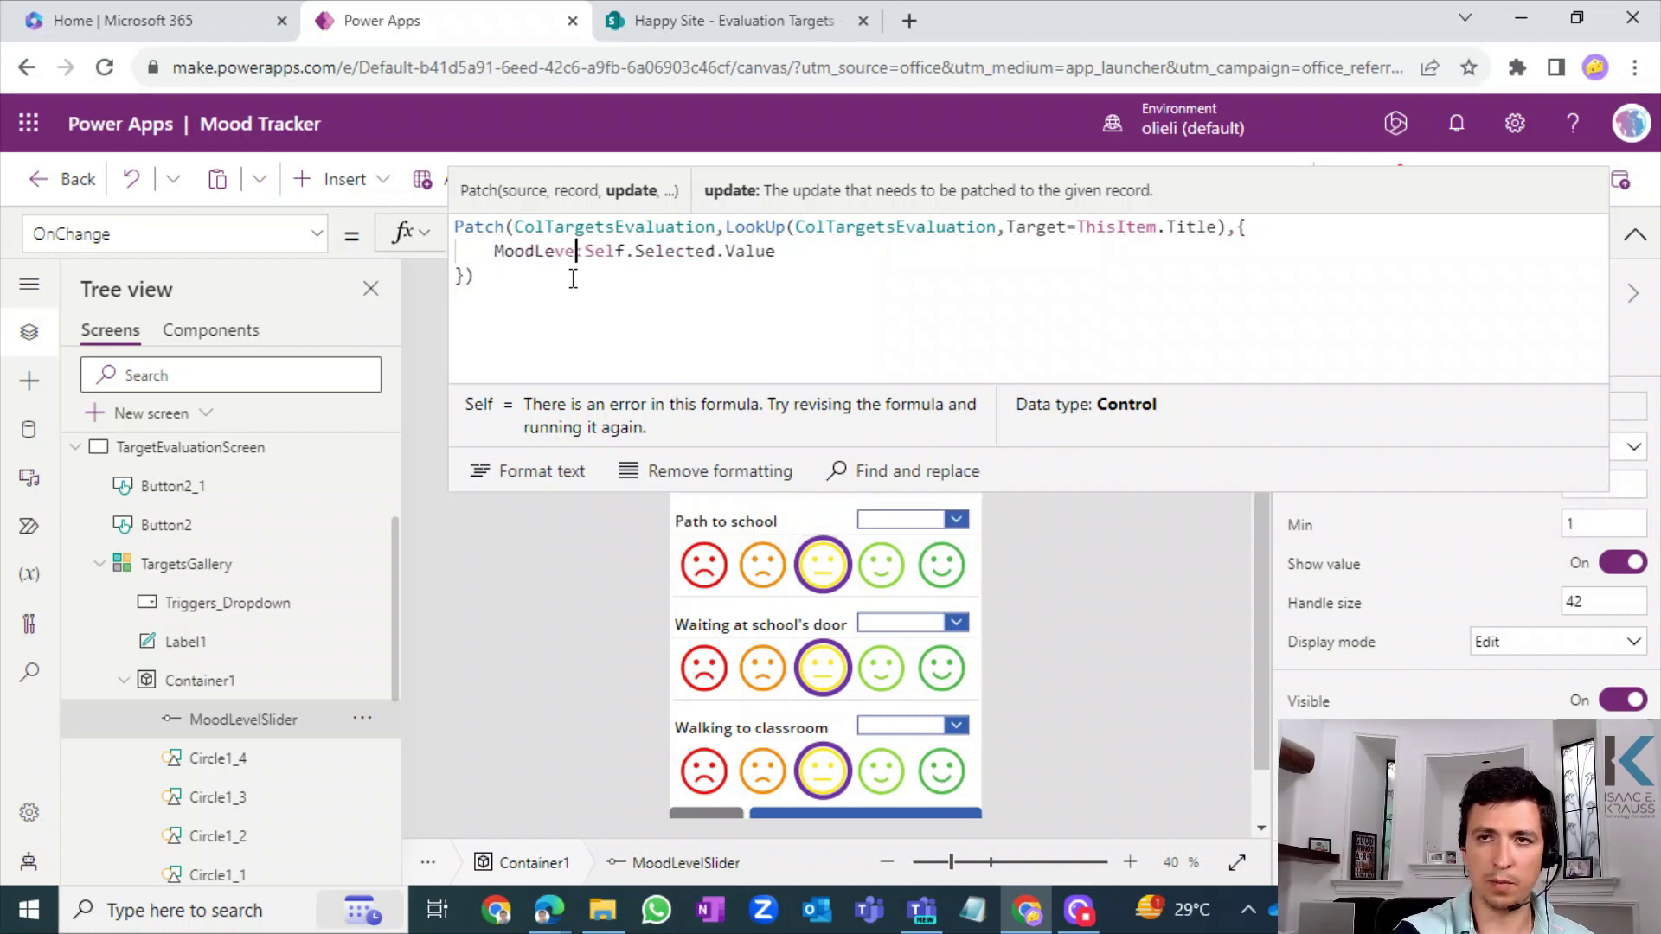
key(Right)
key(Right)
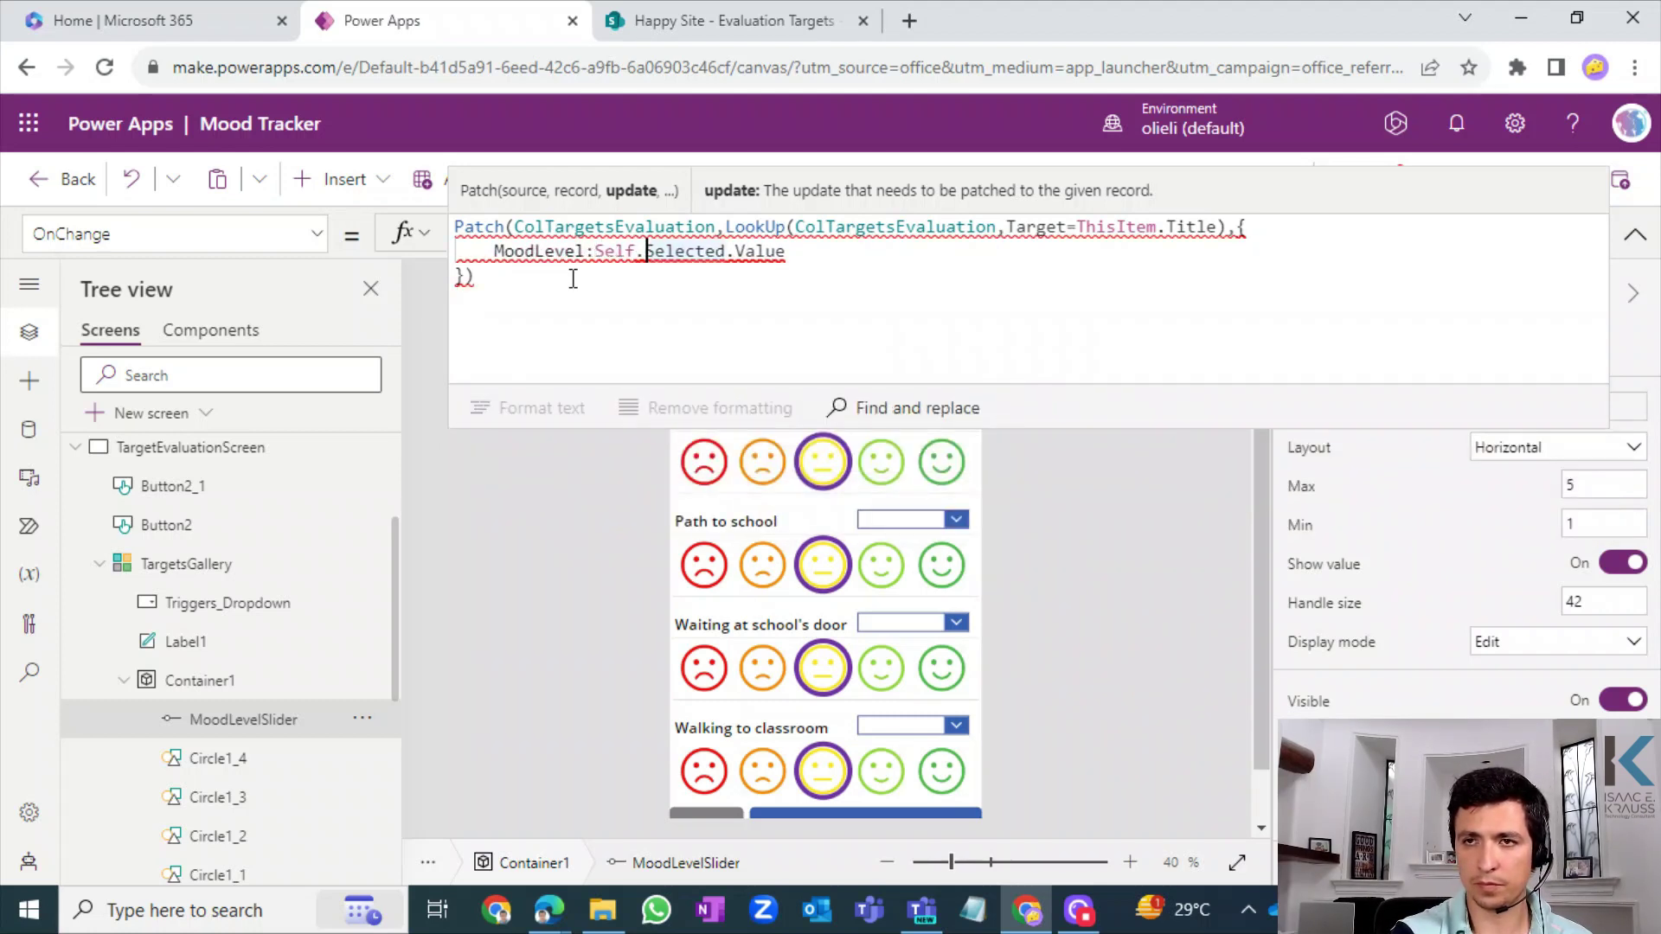
key(shift+End)
text(Va)
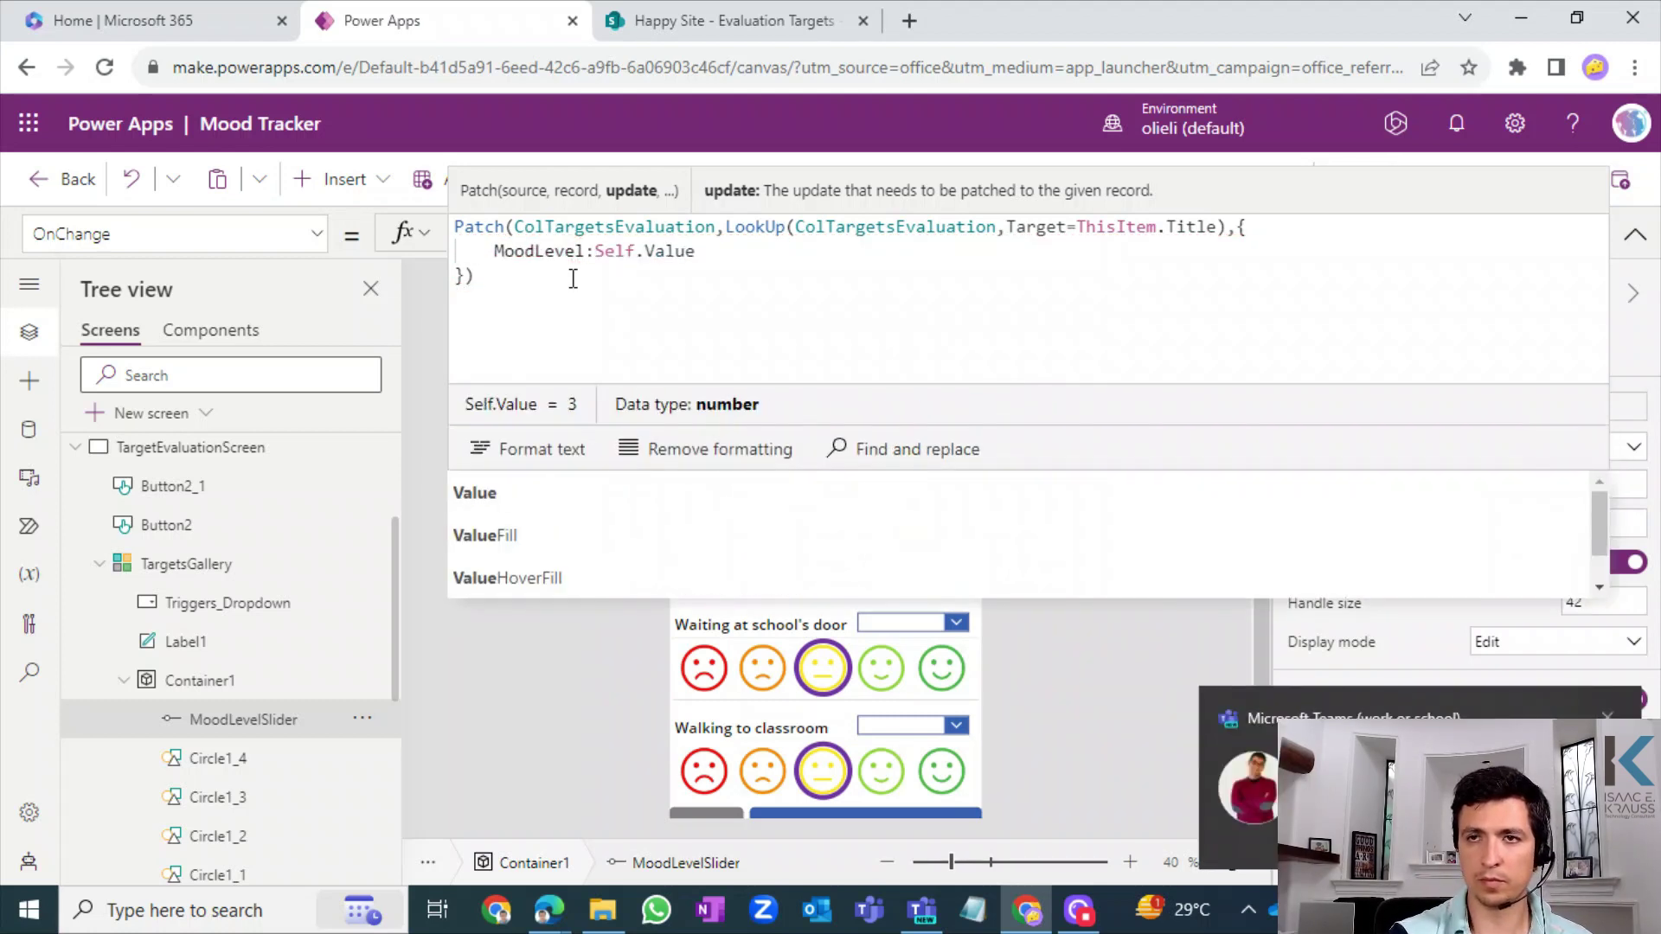
- Review the finished Patch formula in MoodLevelSlider's OnChange and collapse the expanded formula view
click(1038, 333)
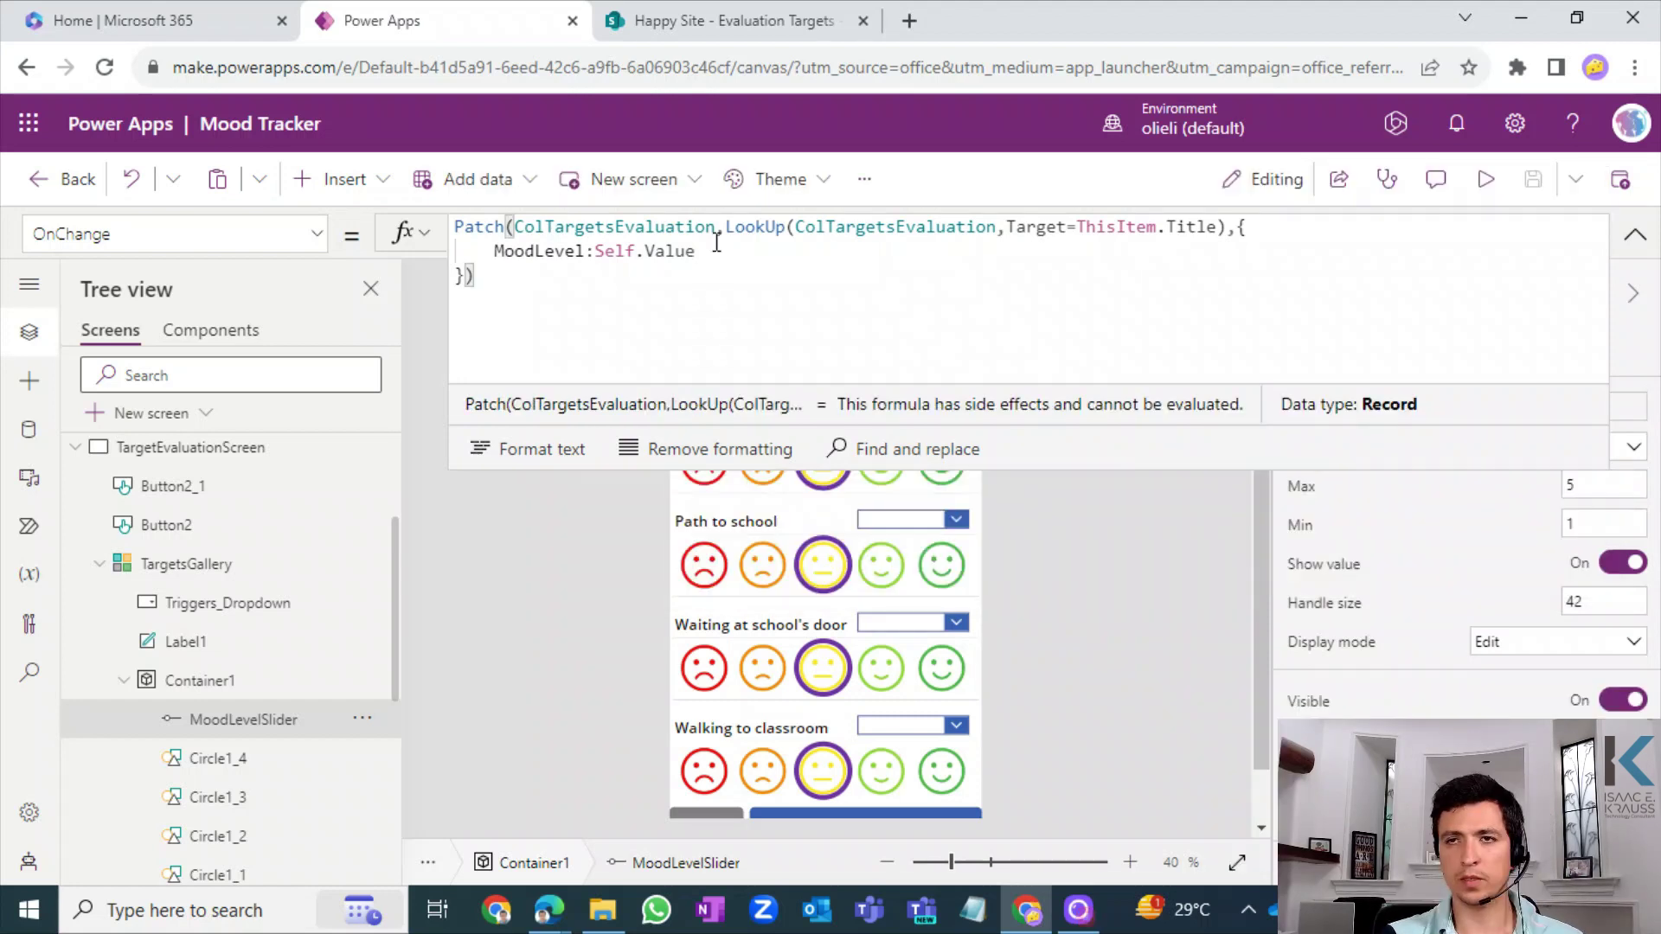
click(716, 245)
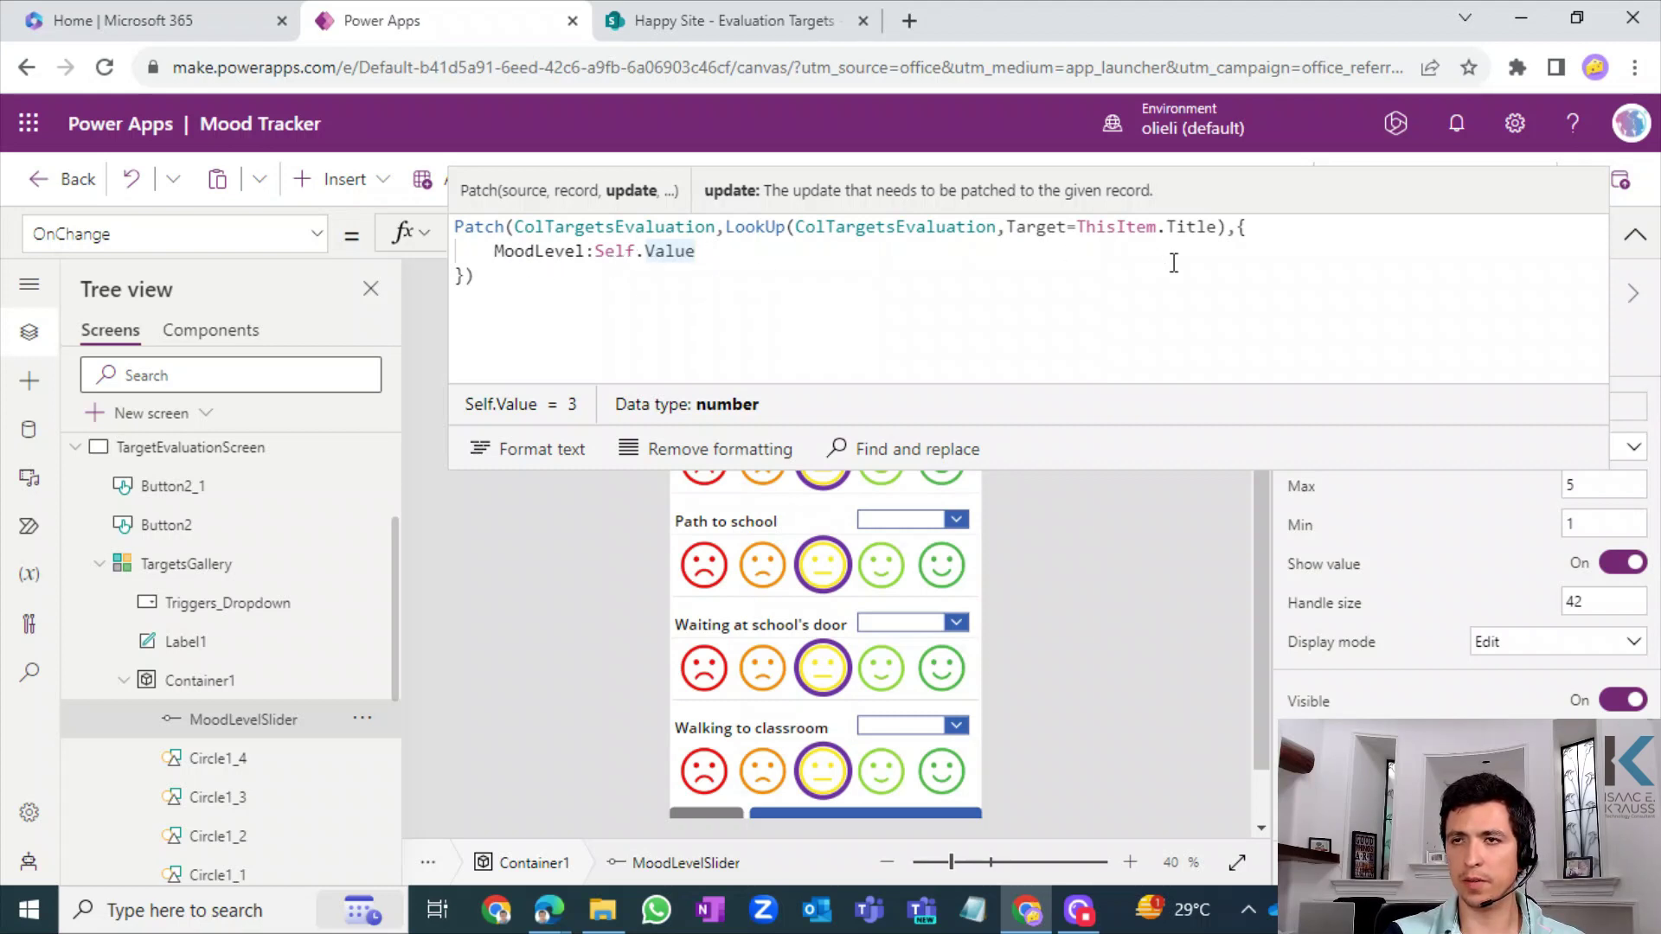
click(1634, 240)
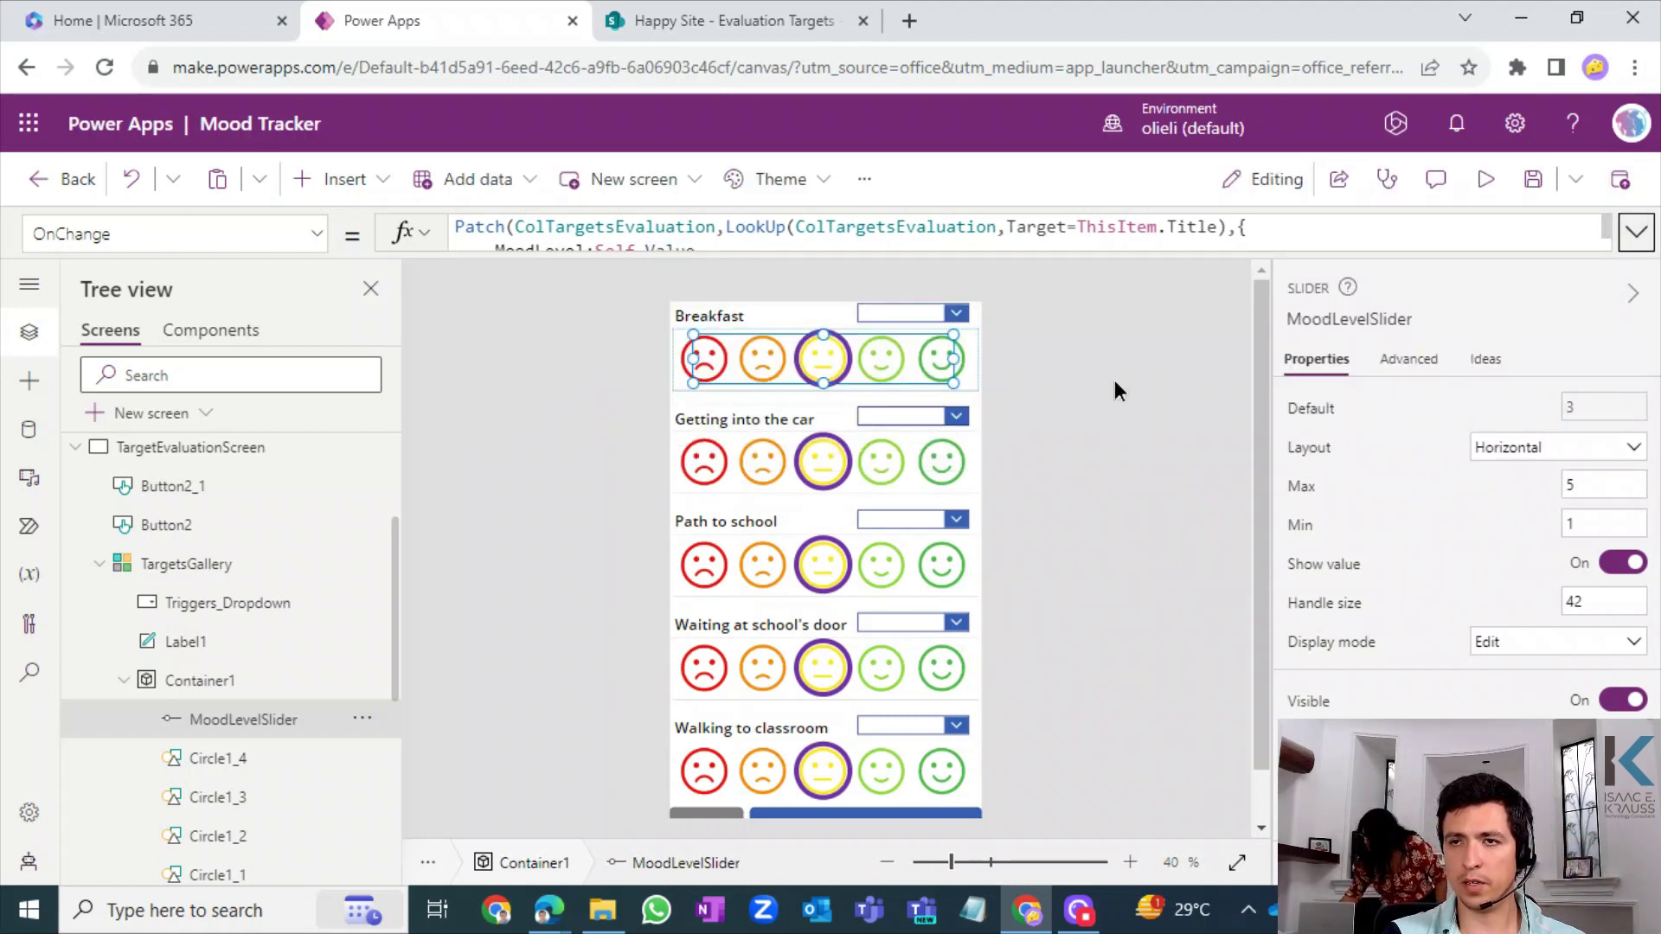
- Inspect the rows of the ColTargetsEvaluation collection in its table view, then close the table
click(1114, 382)
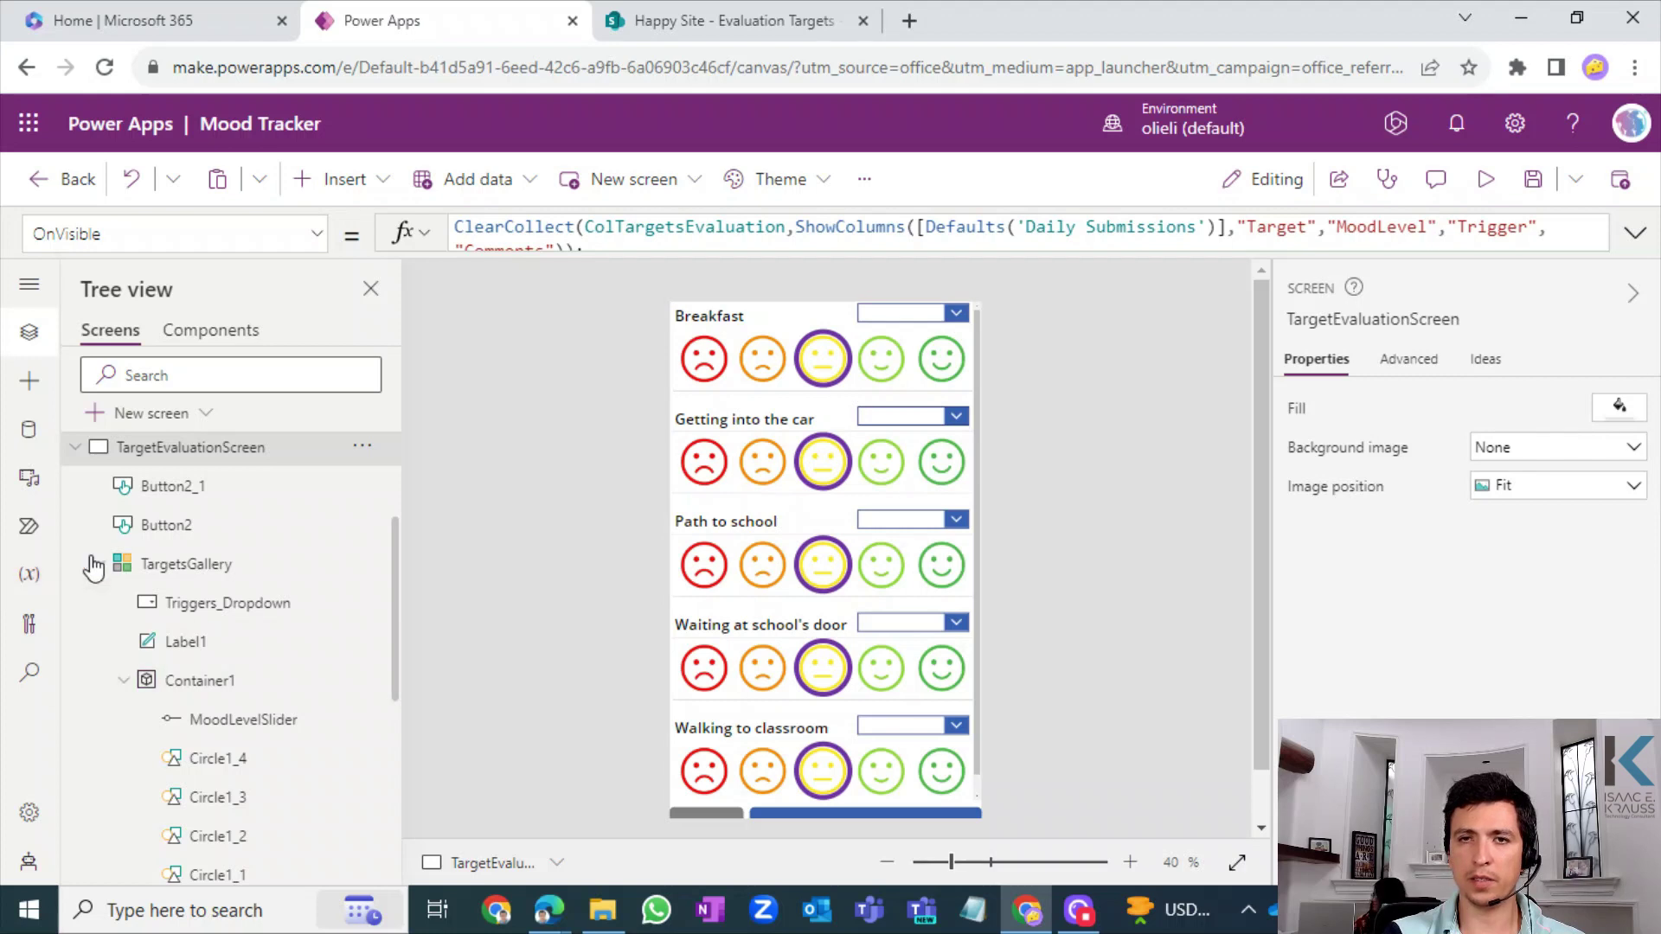
click(28, 577)
click(378, 571)
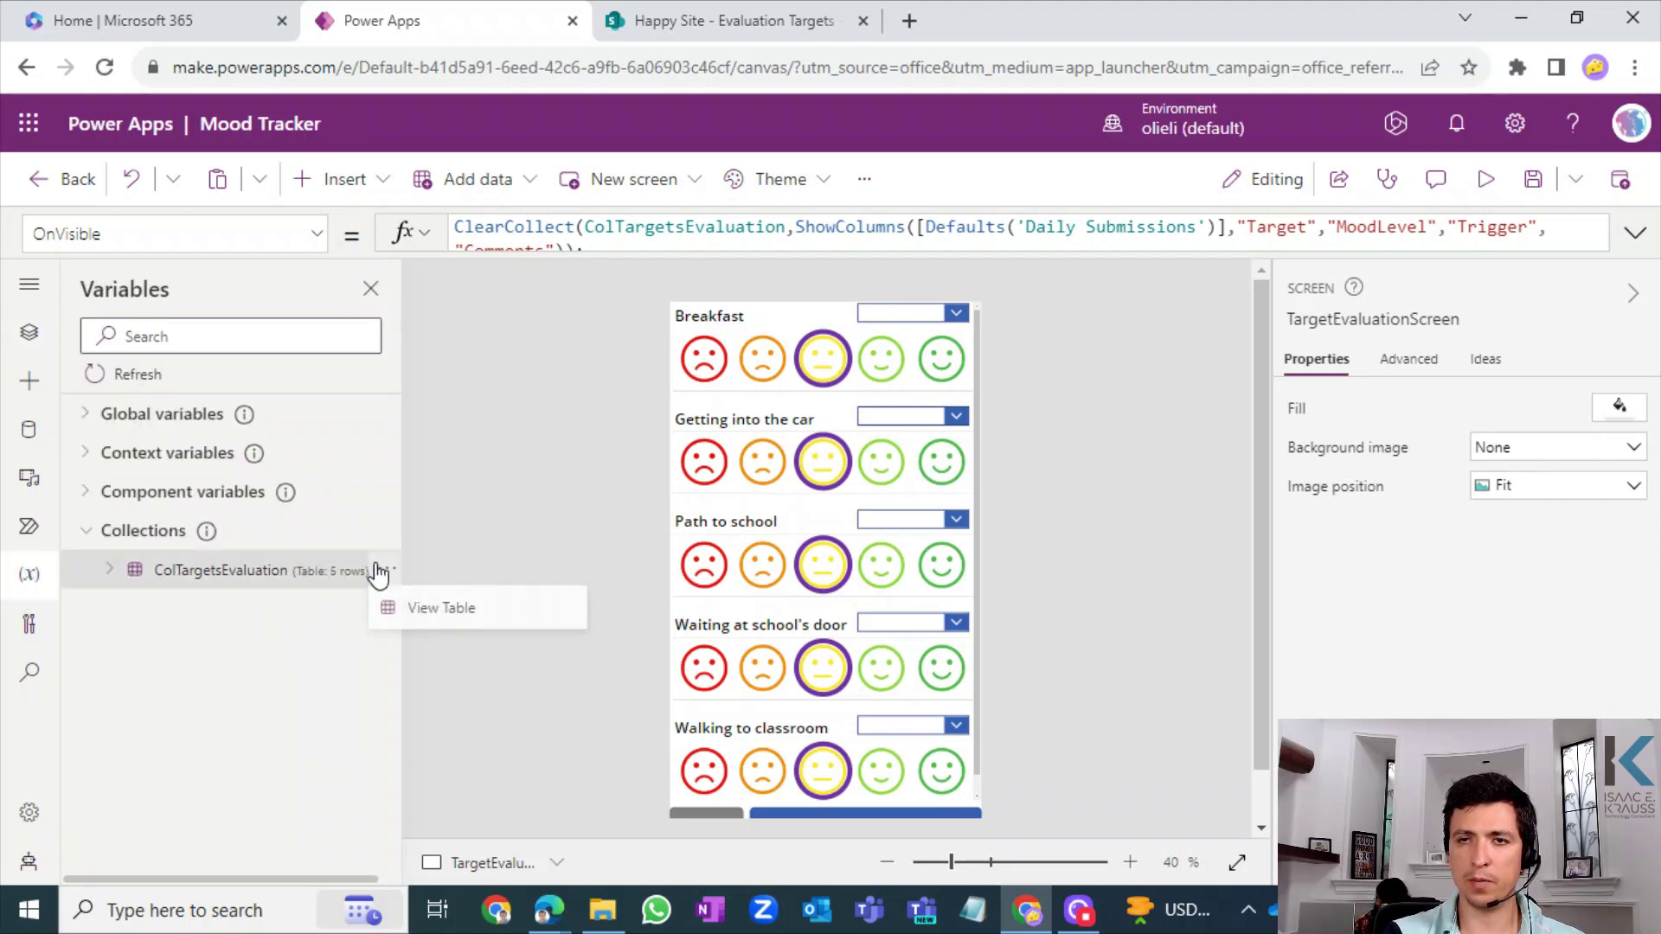
click(414, 609)
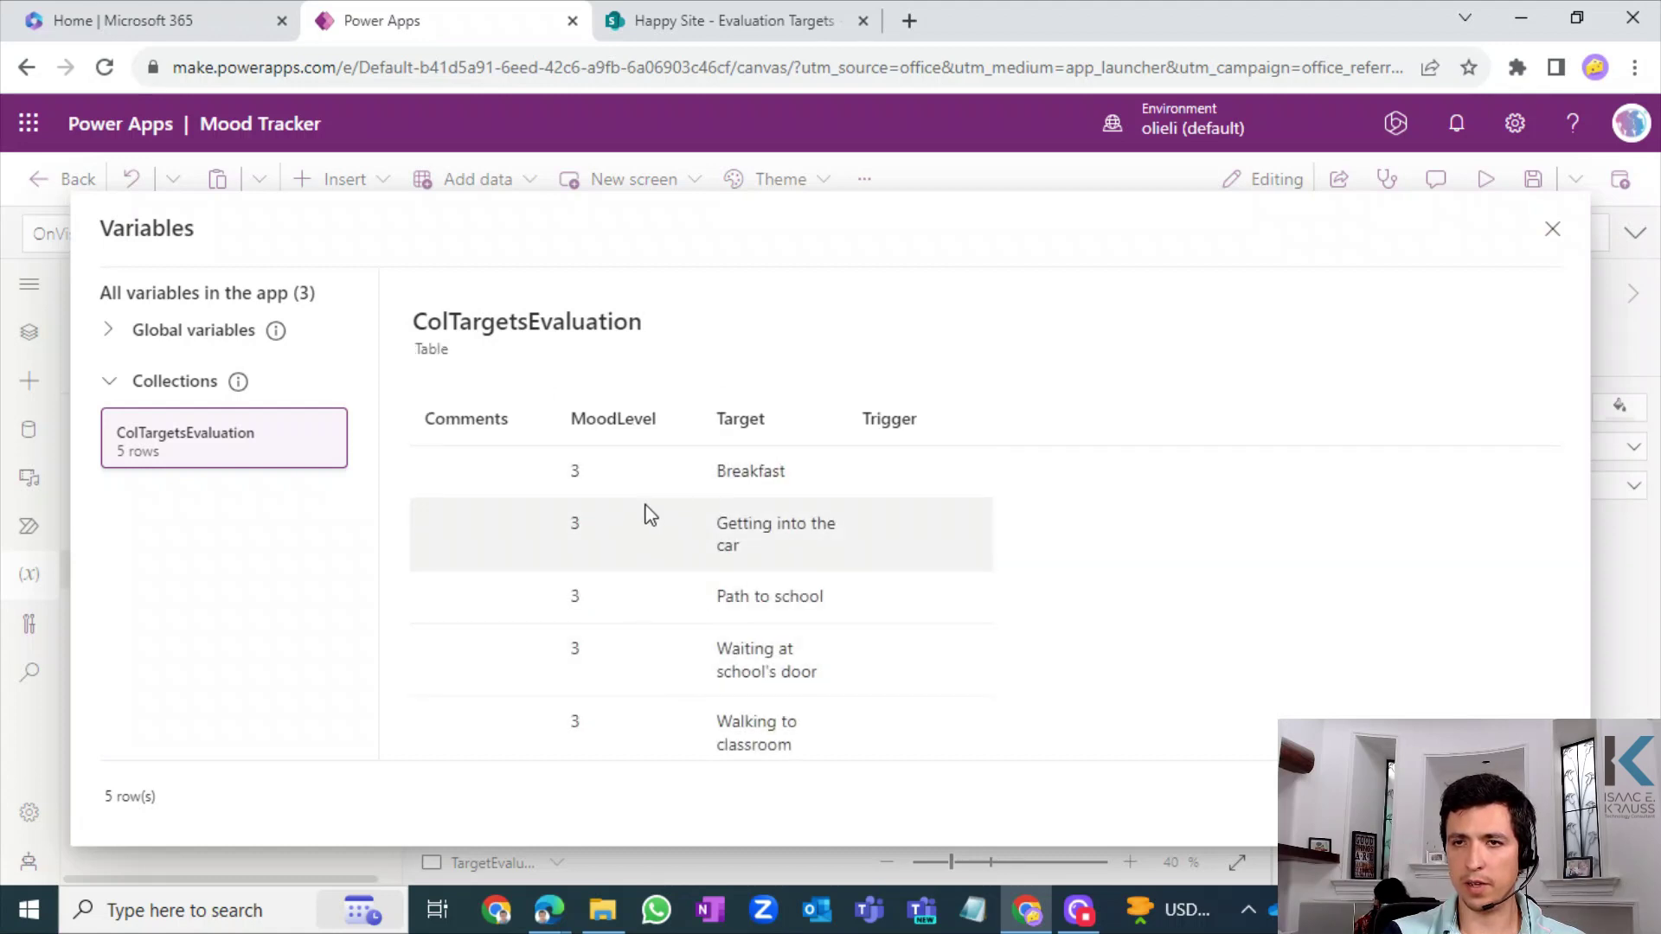
scroll(616, 654, down, 1)
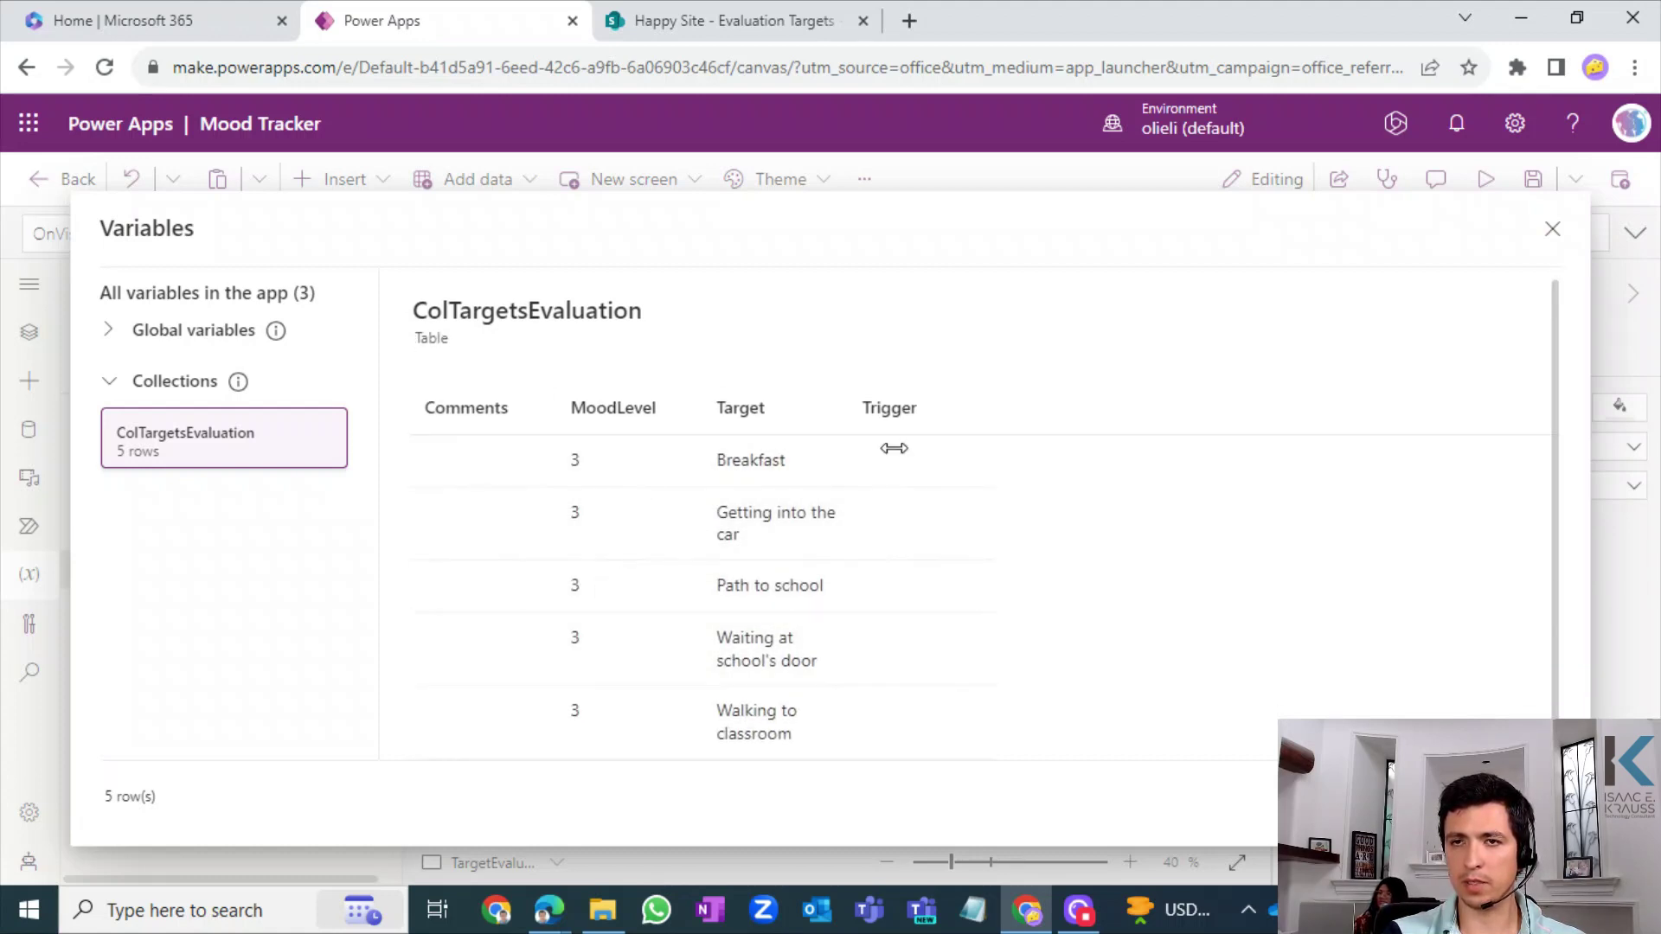
click(1553, 229)
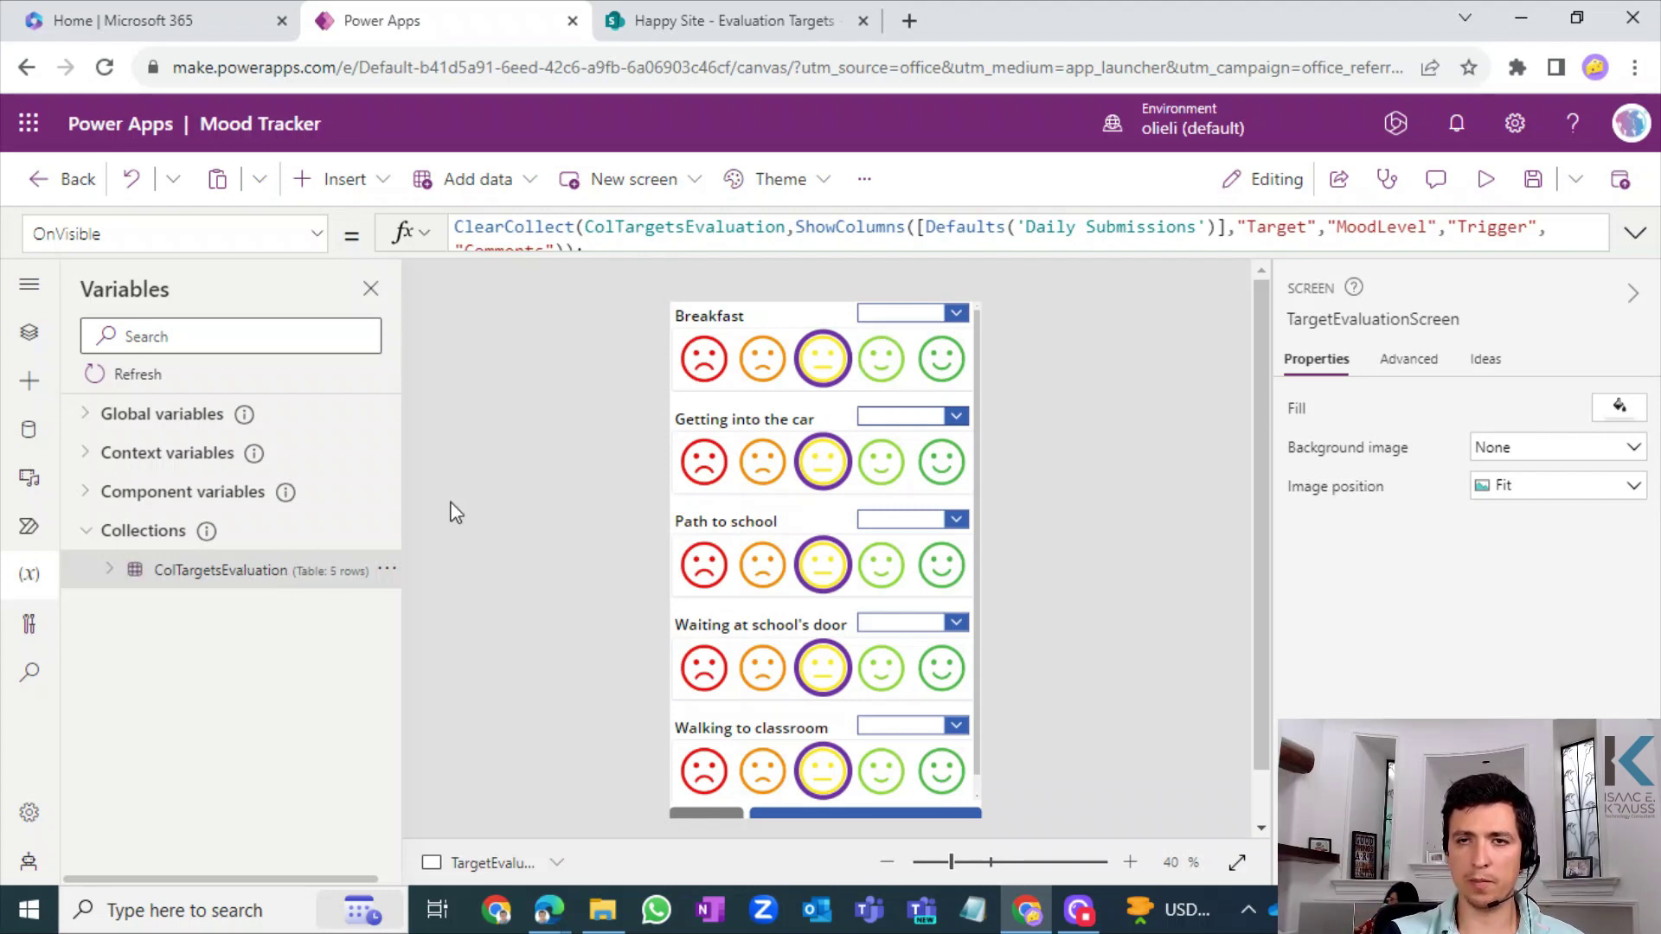
- Test the trigger patch by choosing Comments for Breakfast and checking the ColTargetsEvaluation table
click(891, 318)
click(1066, 372)
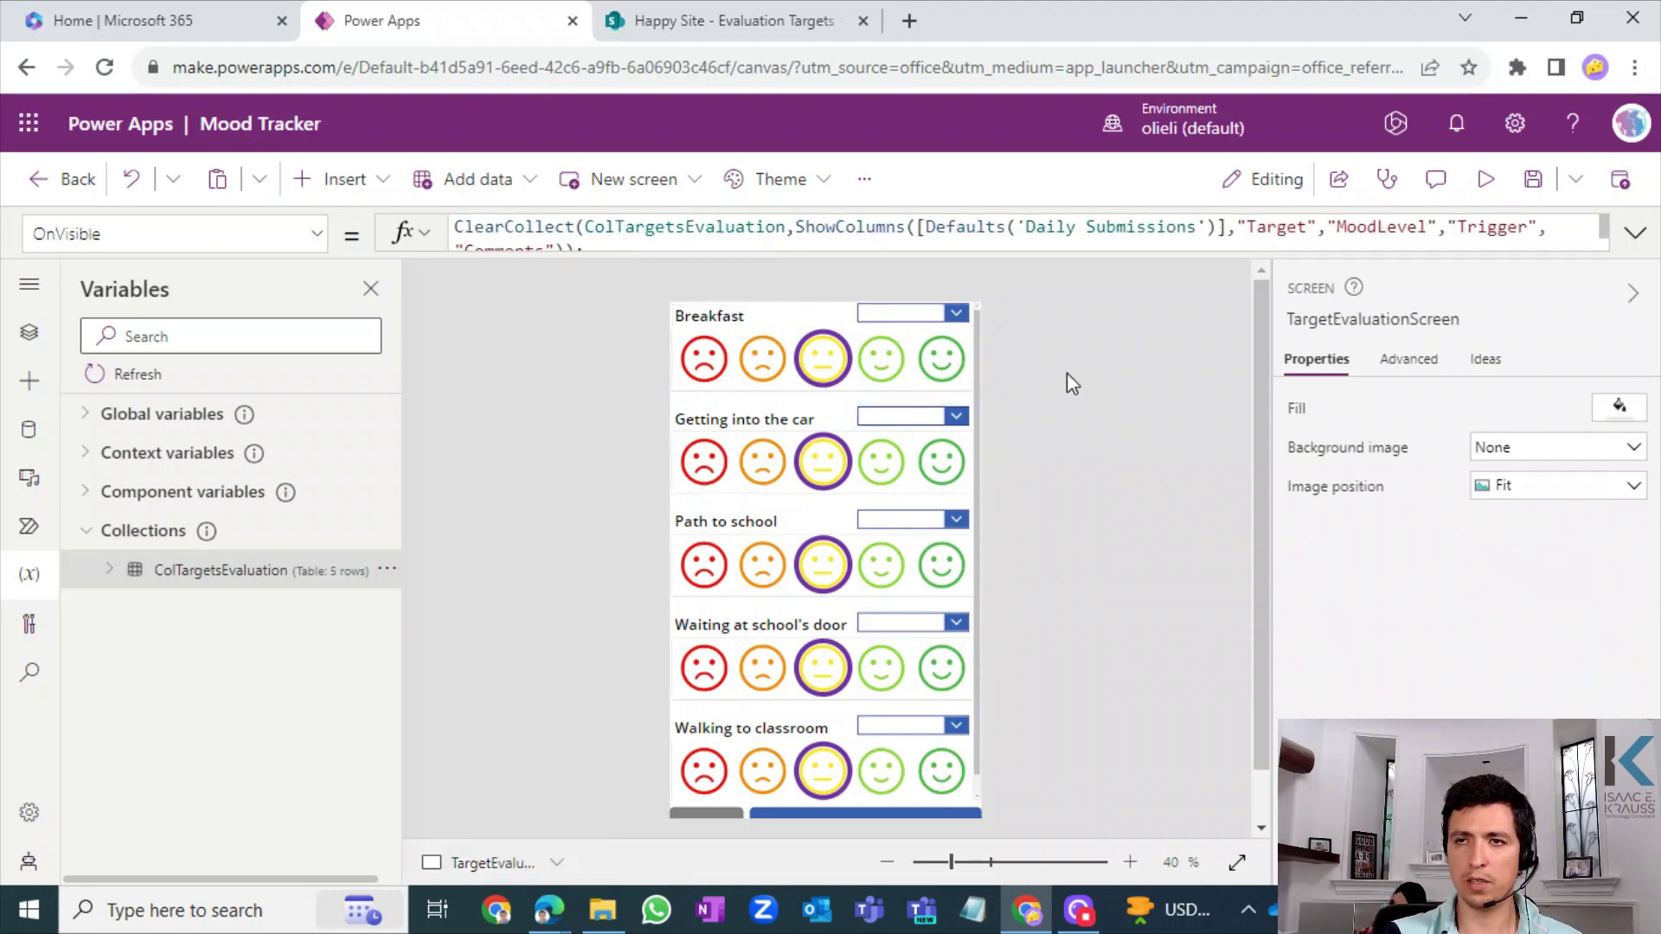
alt+click(942, 315)
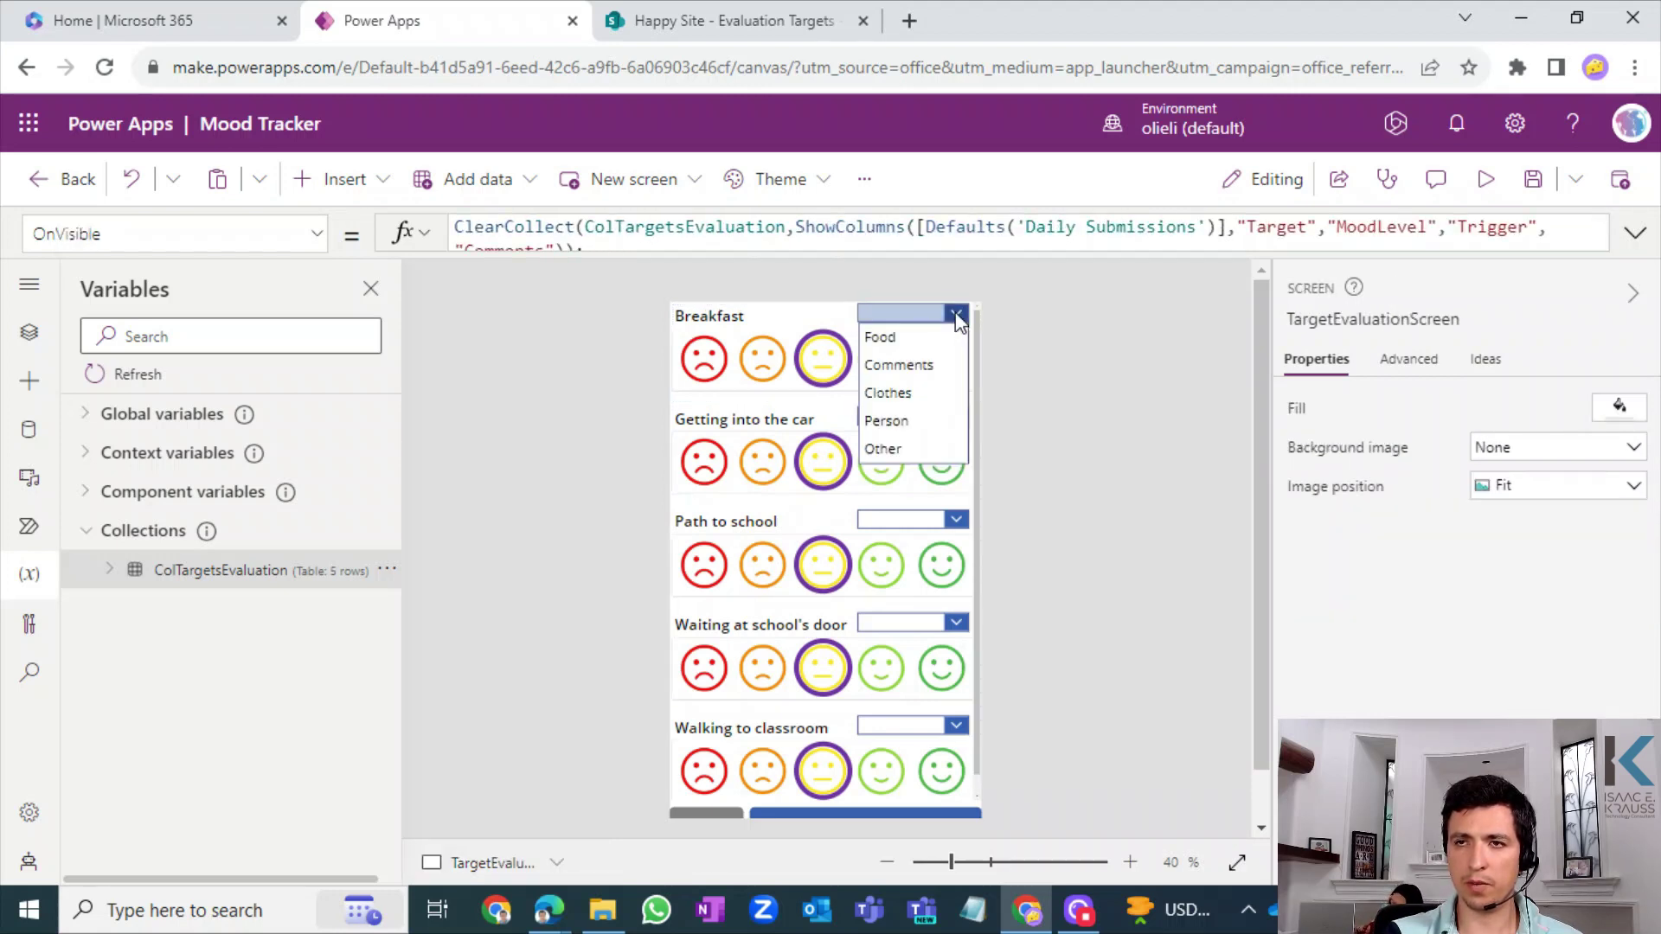
click(900, 365)
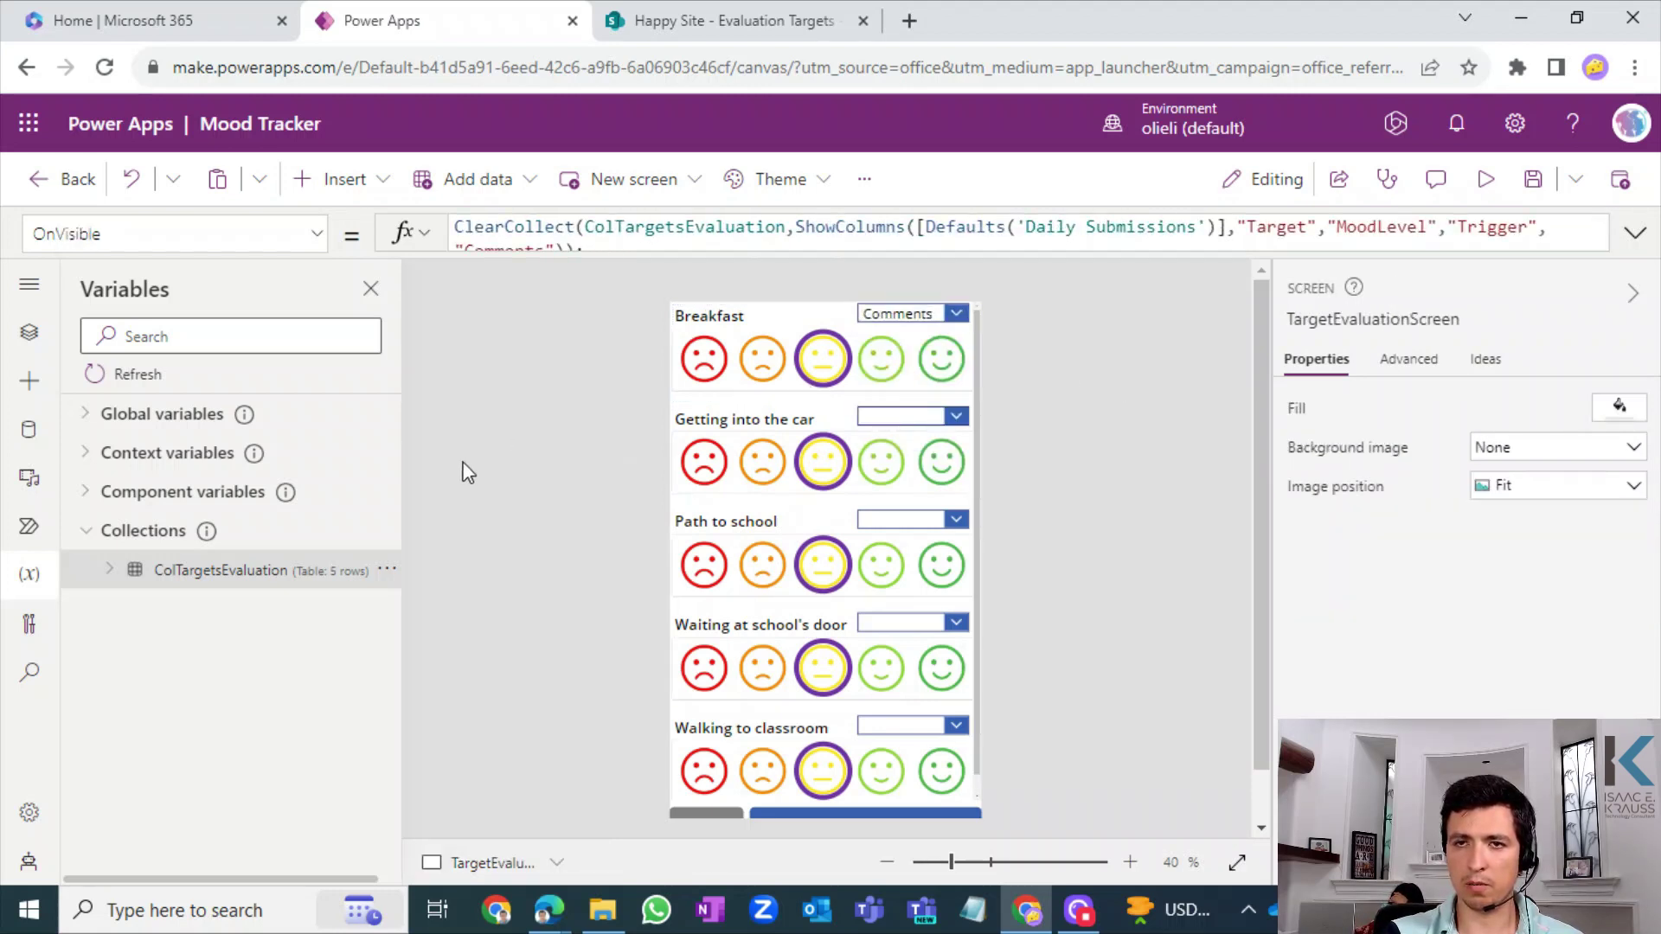
click(387, 571)
click(409, 604)
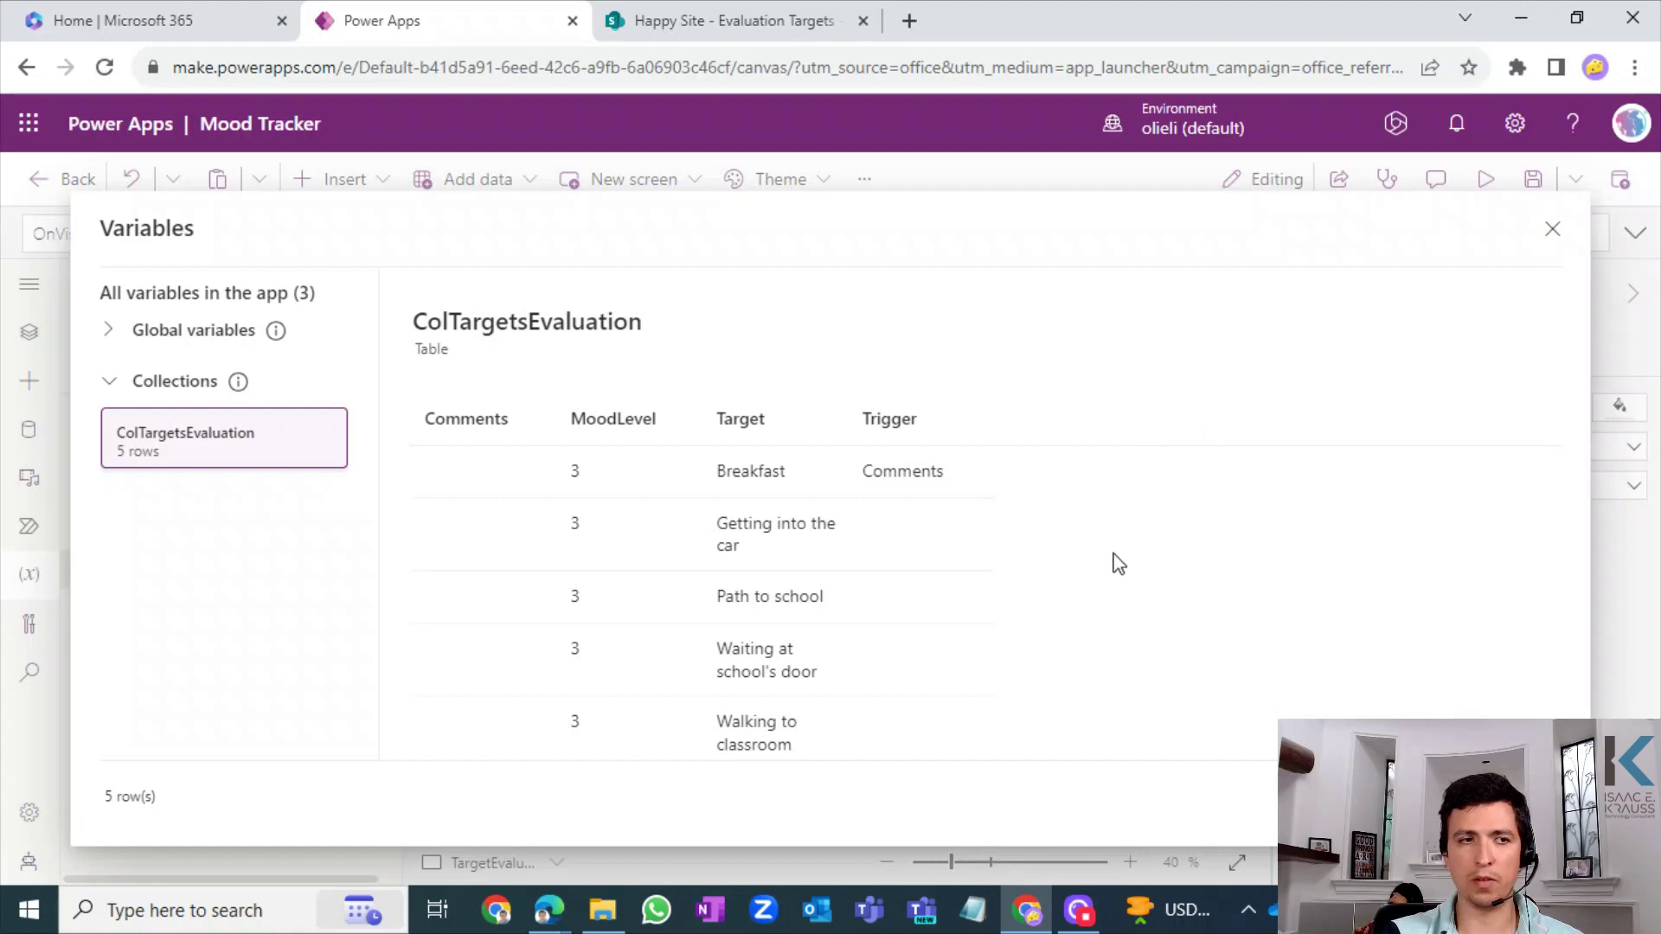
key(Escape)
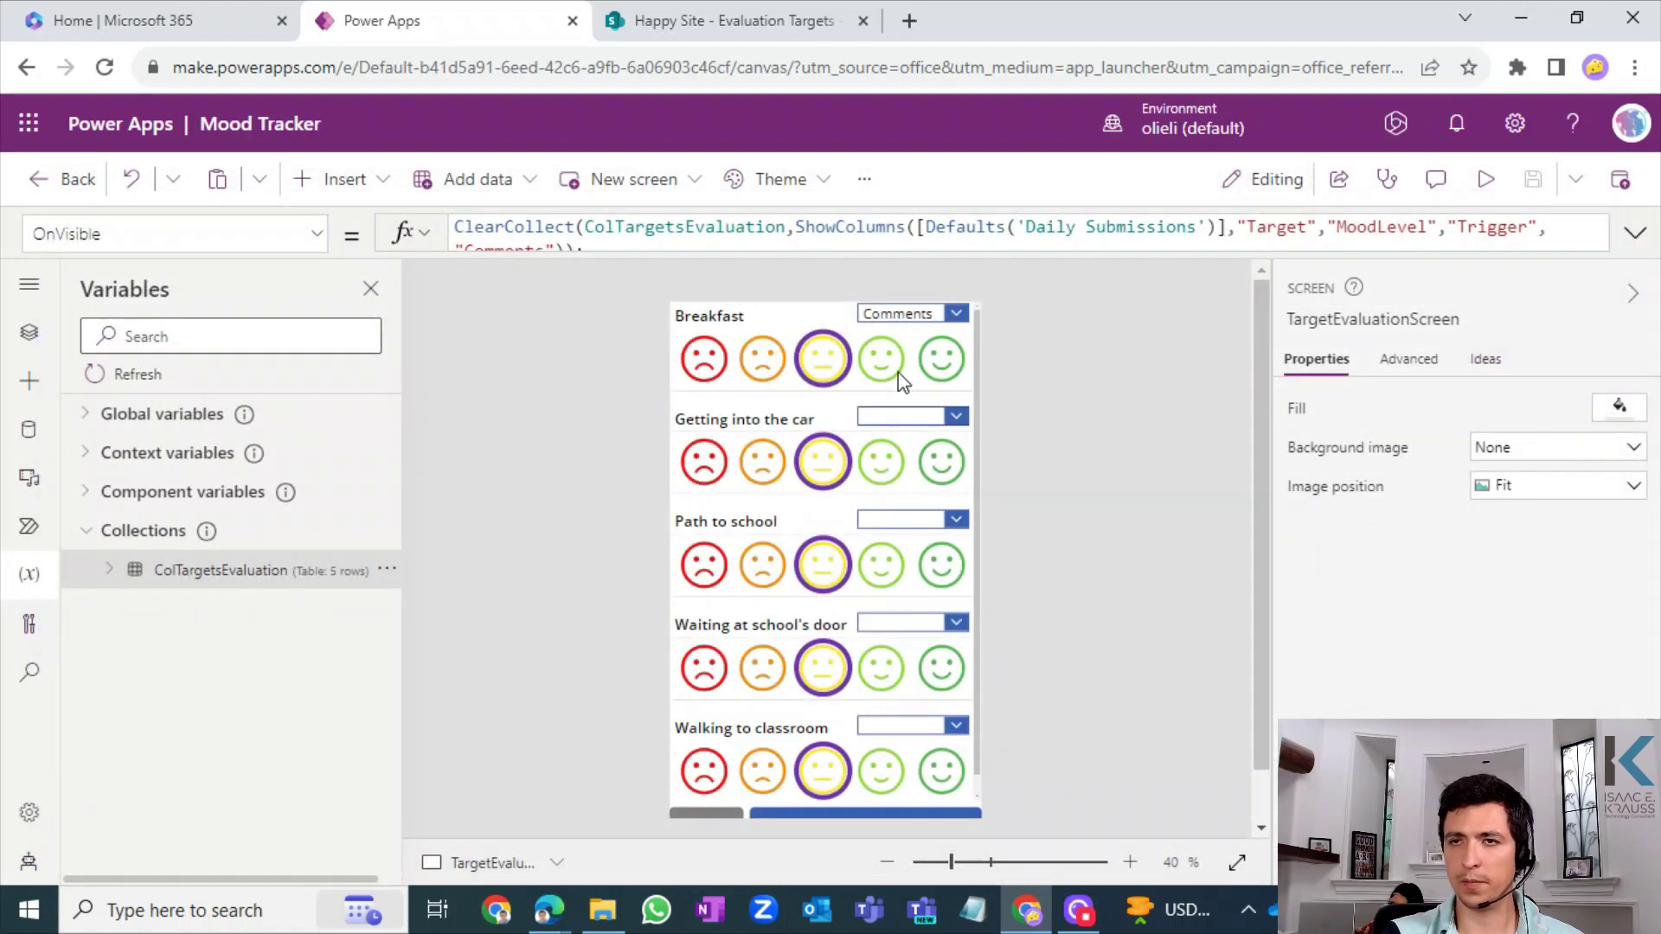
- Choose the triggers Clothes for Getting into the car, Person for Path to school and Waiting at school's door, and Comments for Walking to classroom
click(951, 416)
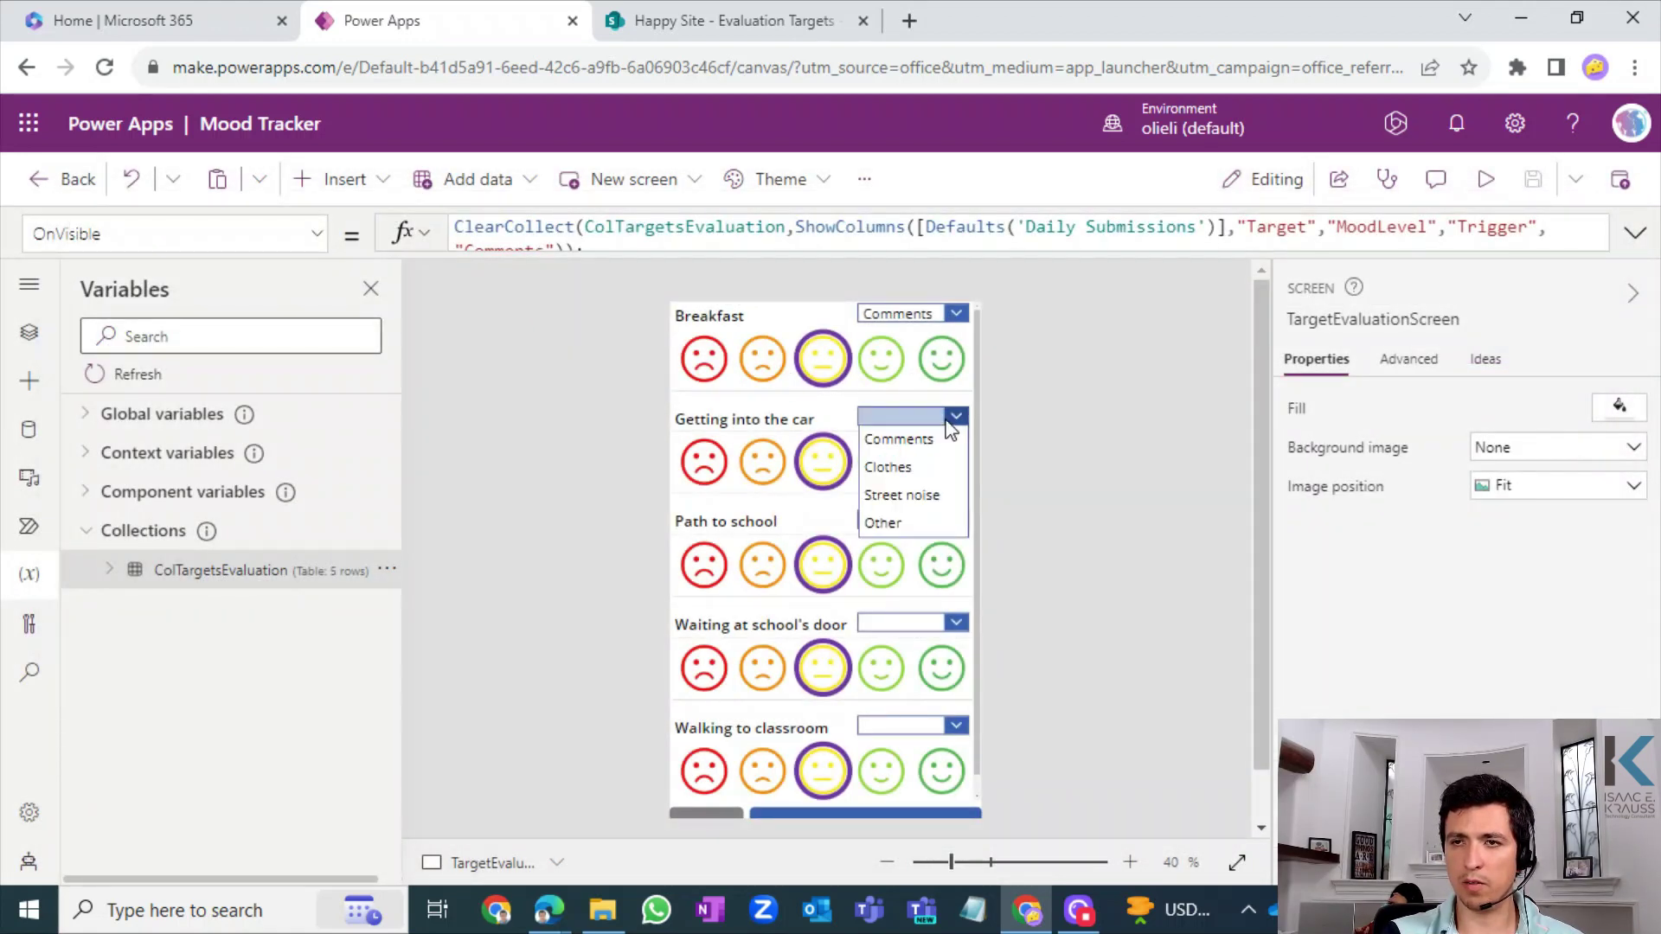
click(886, 468)
click(899, 518)
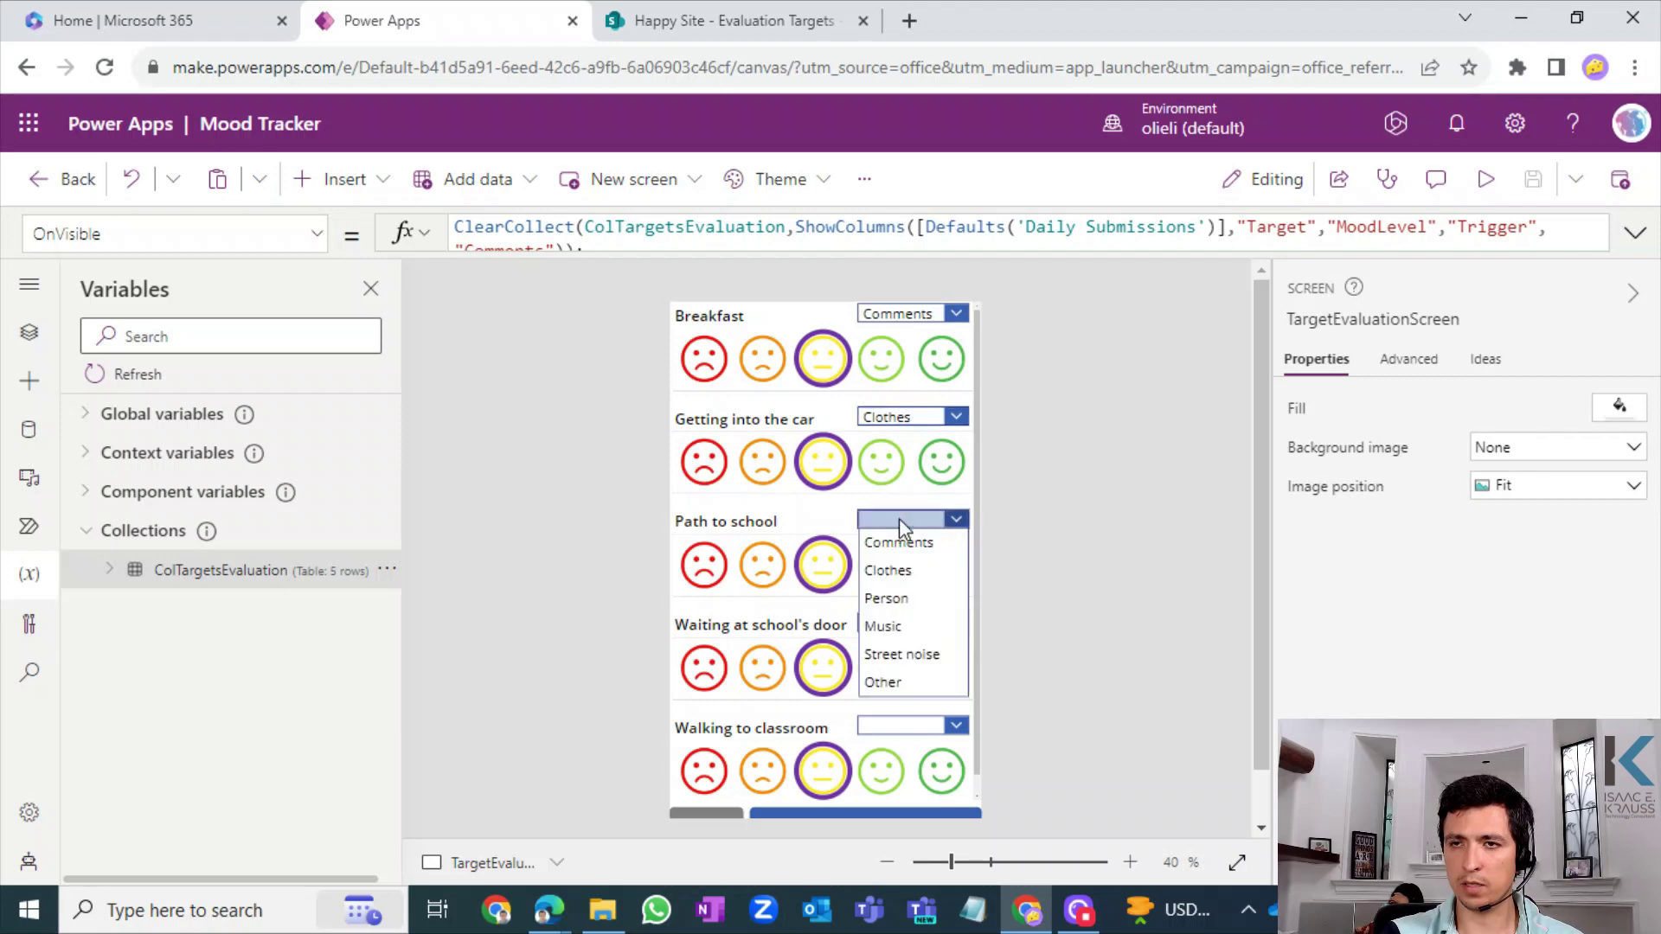
click(904, 595)
click(906, 621)
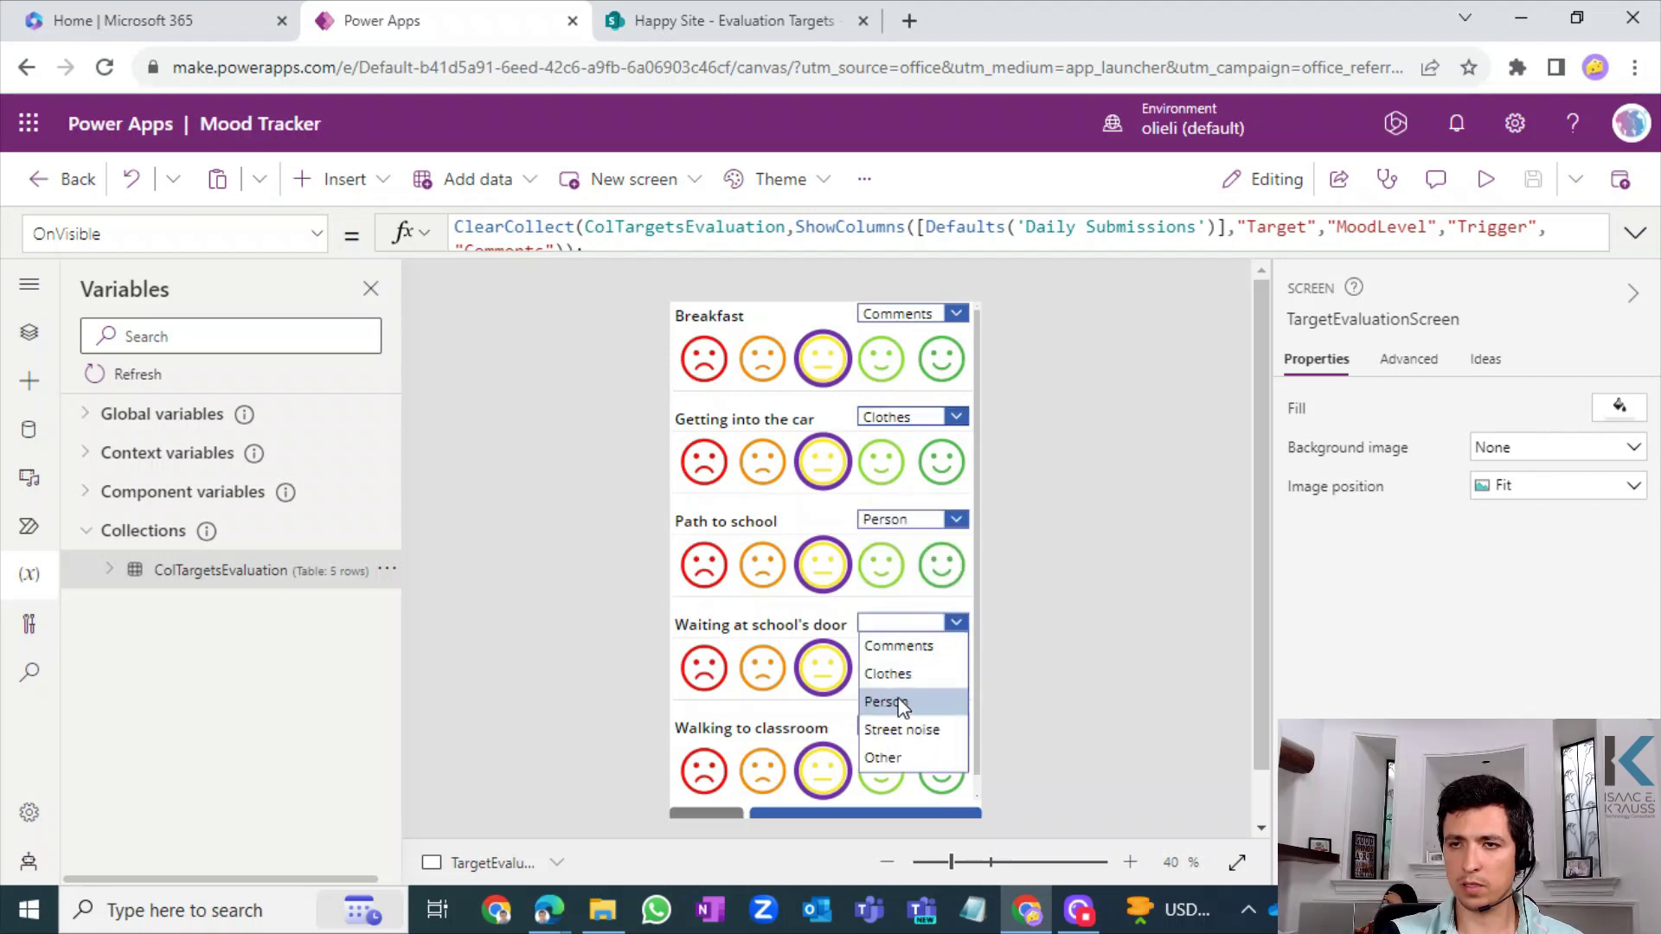
click(900, 698)
click(896, 741)
click(891, 750)
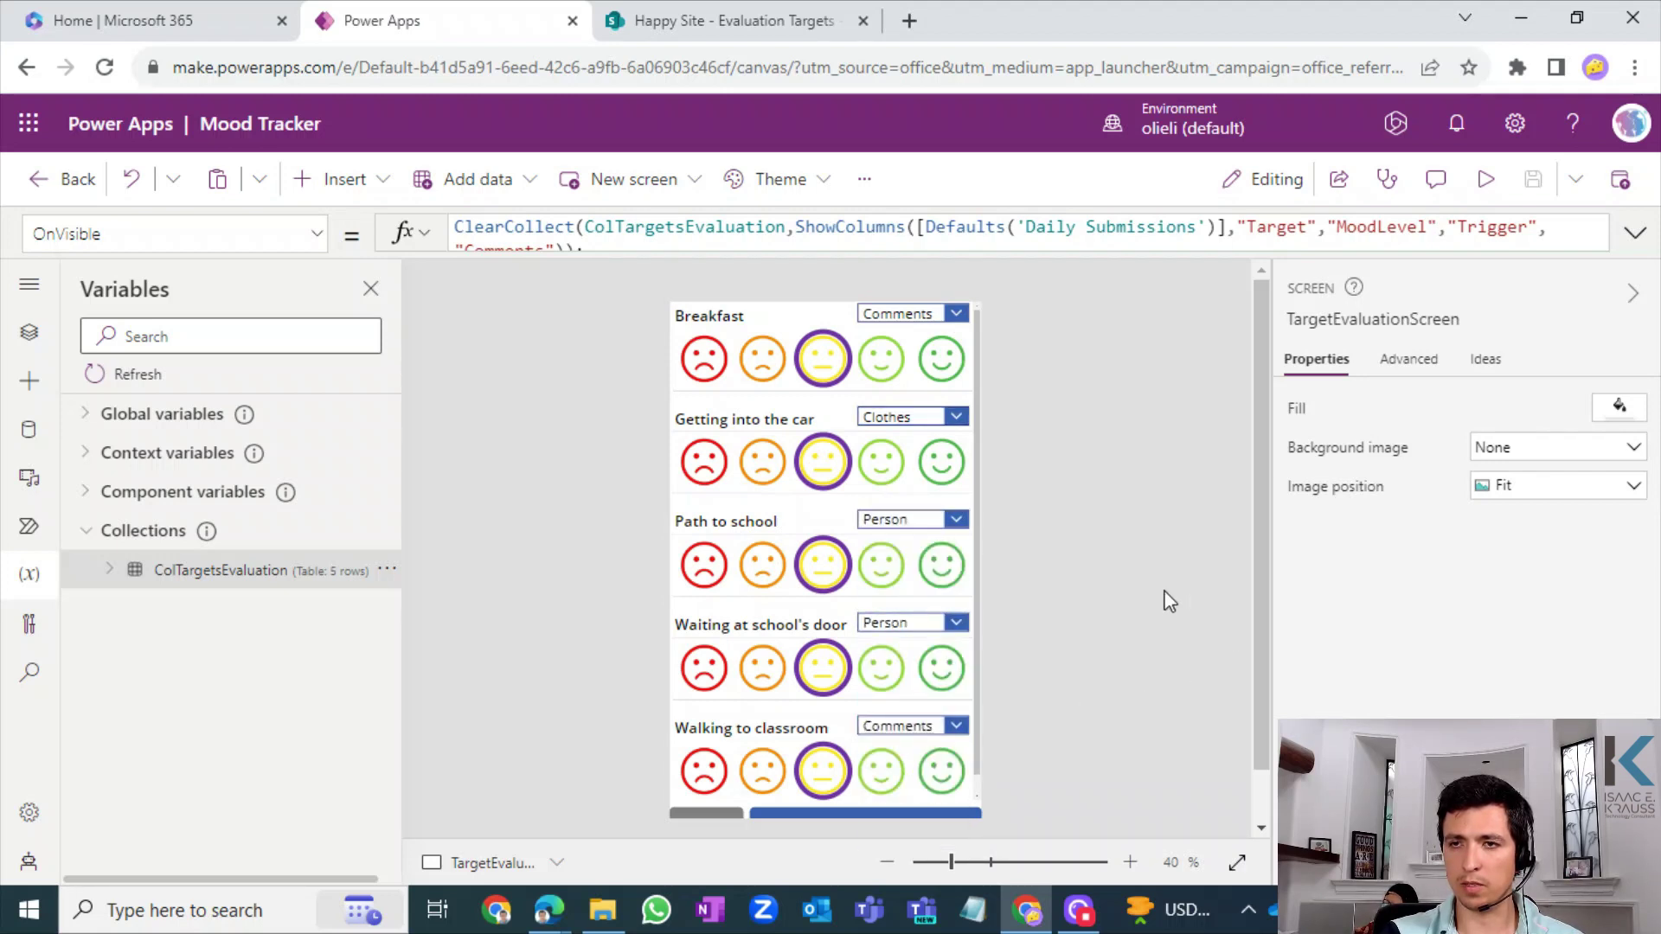
- Check the Trigger column of the ColTargetsEvaluation table for all targets and close the table
click(387, 570)
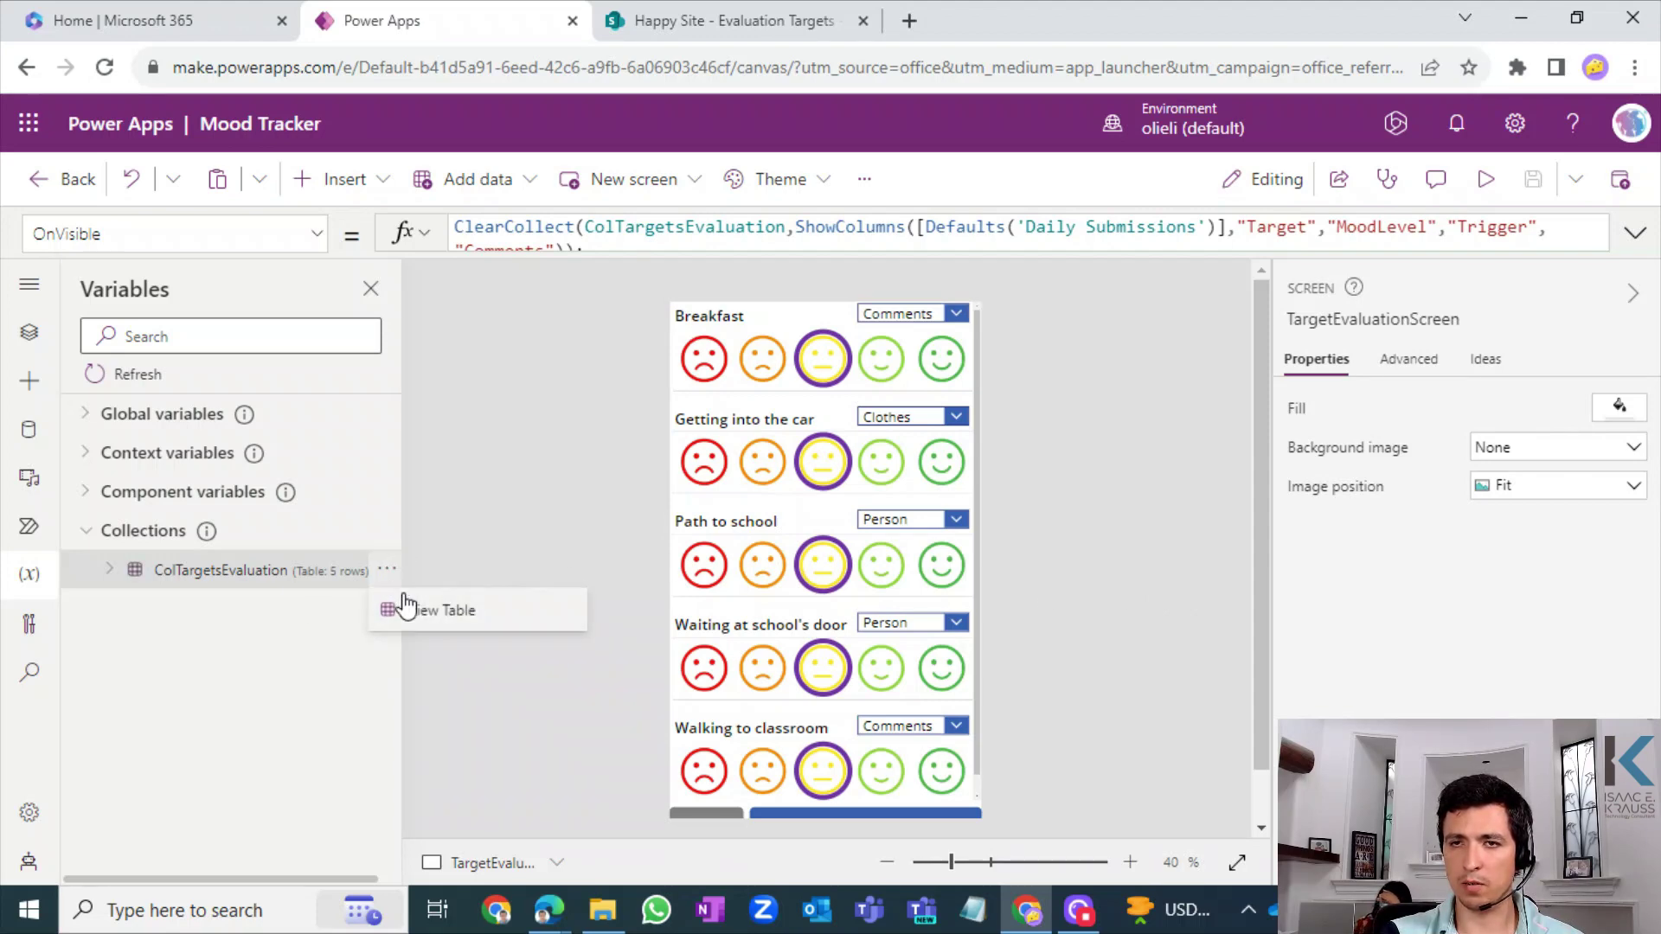
click(407, 603)
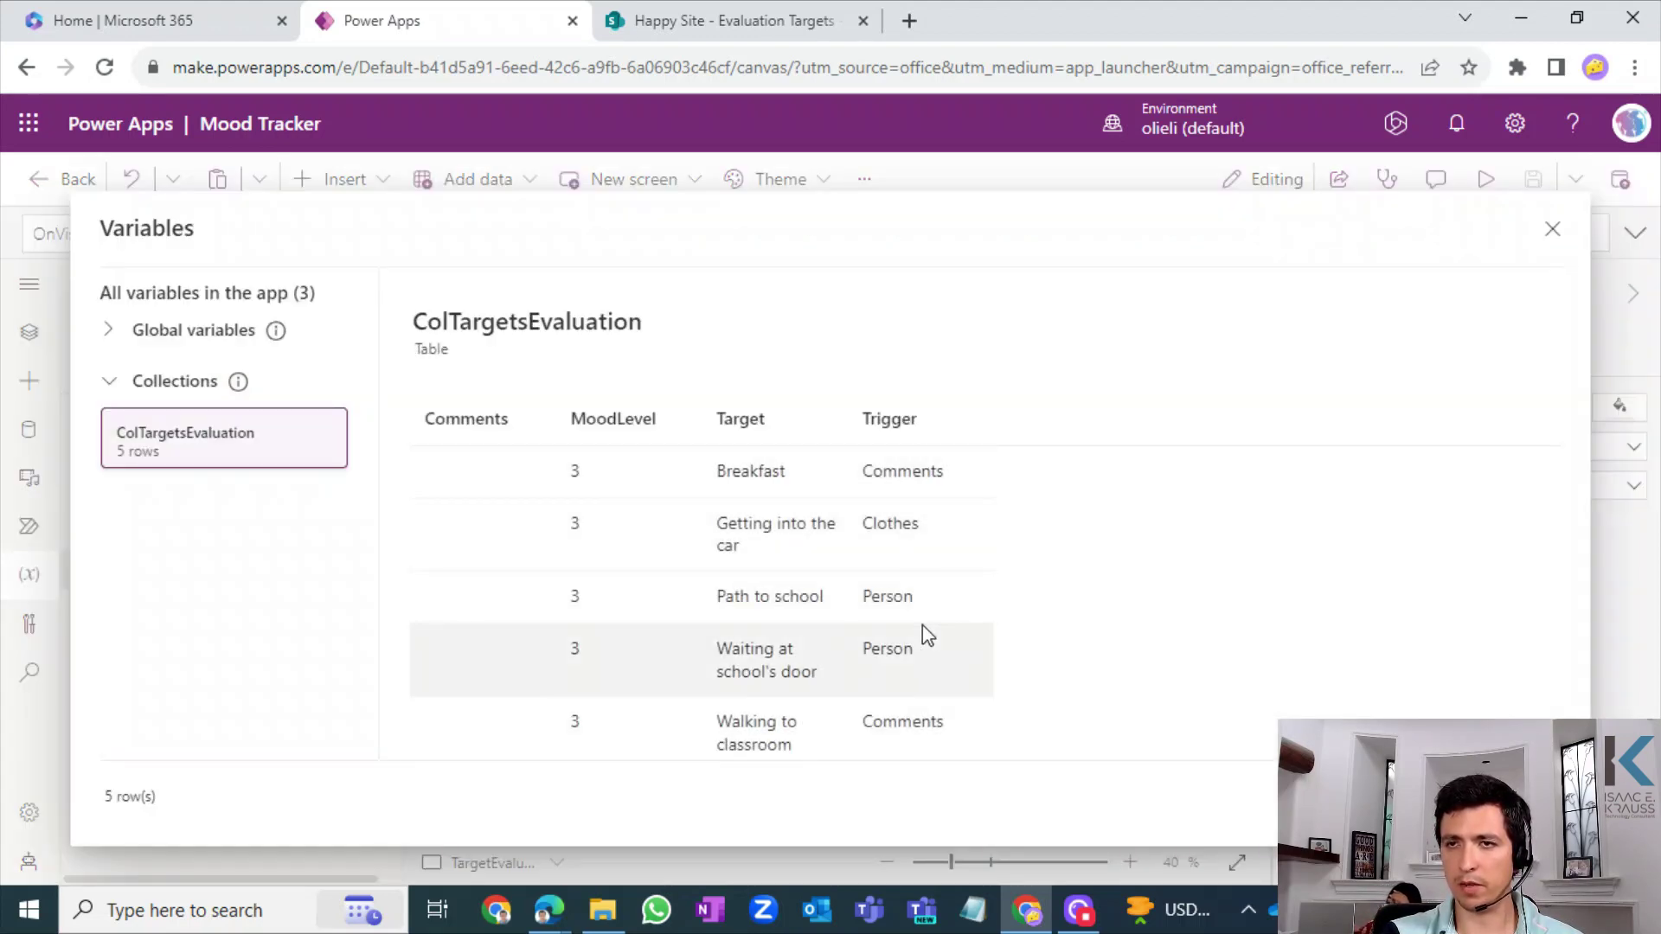
click(1551, 229)
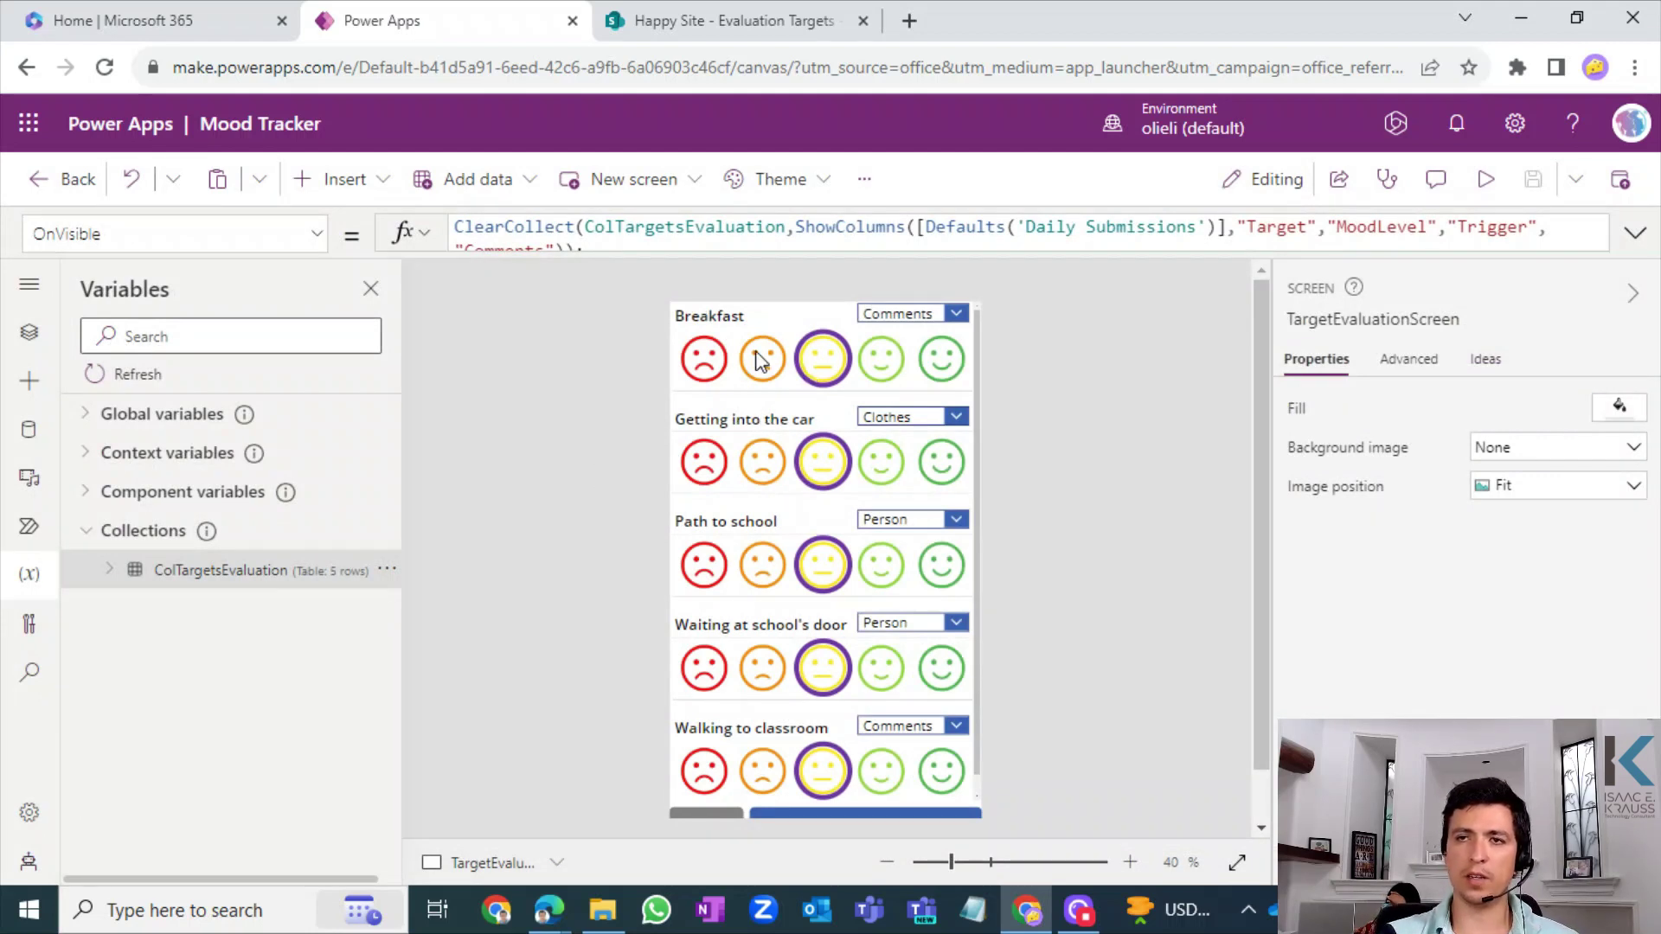
- Set the mood levels to 1 for Breakfast, 2 for Getting into the car, 4 for Path to school, 2 for Waiting at school's door and 5 for Walking to classroom
click(700, 363)
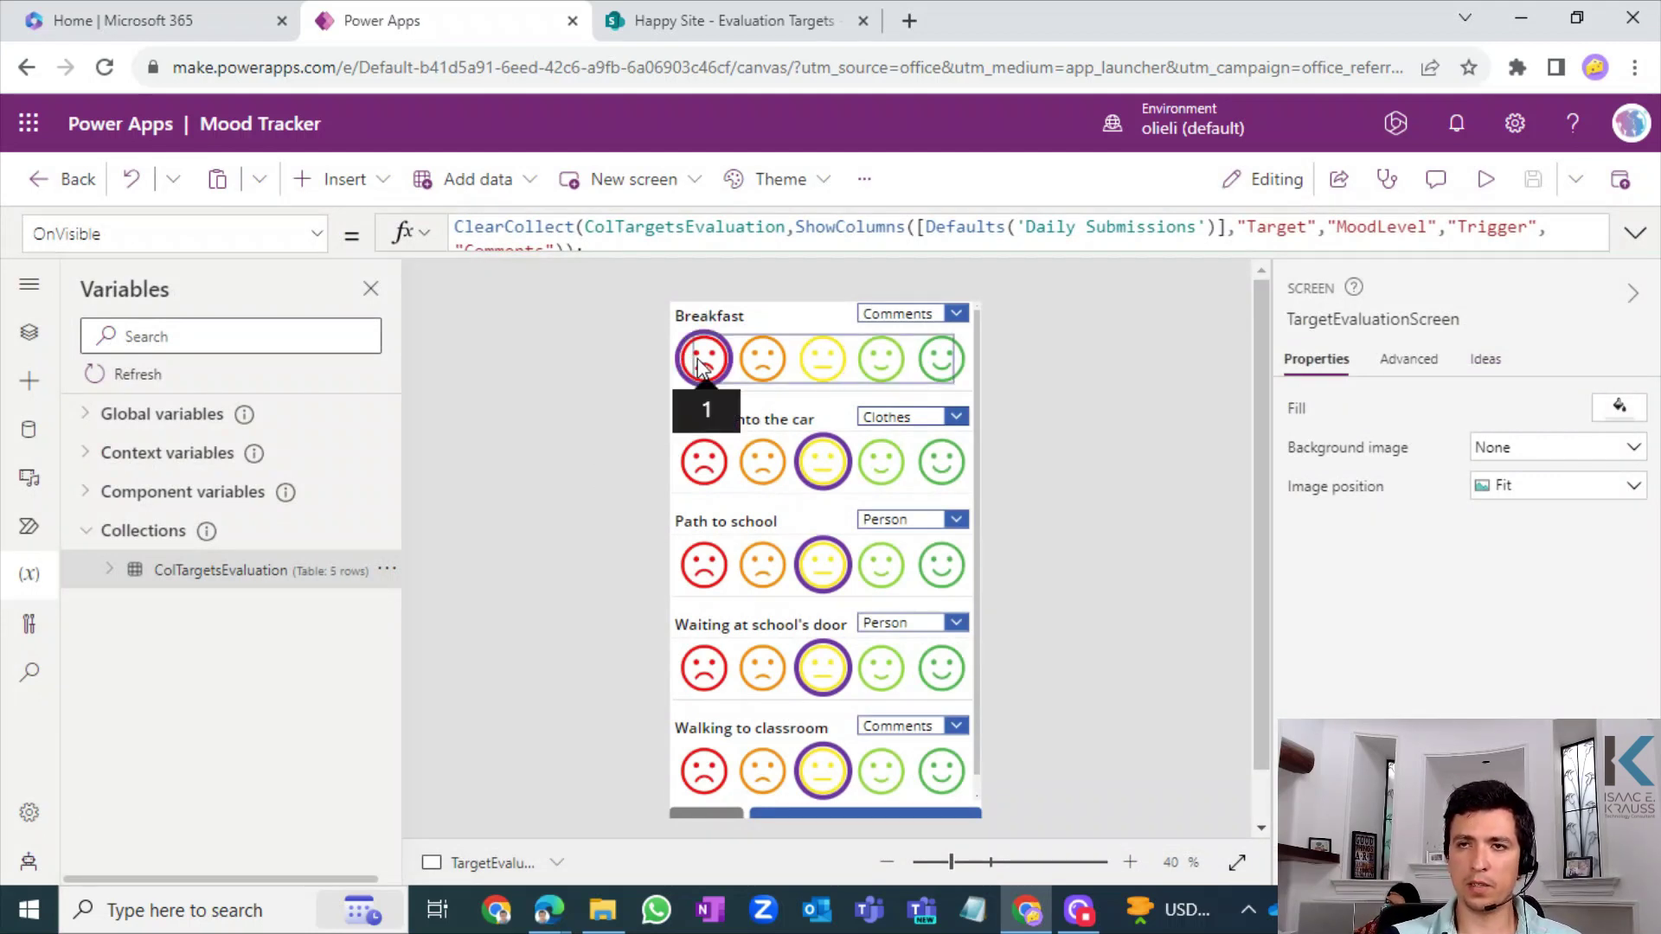
click(763, 465)
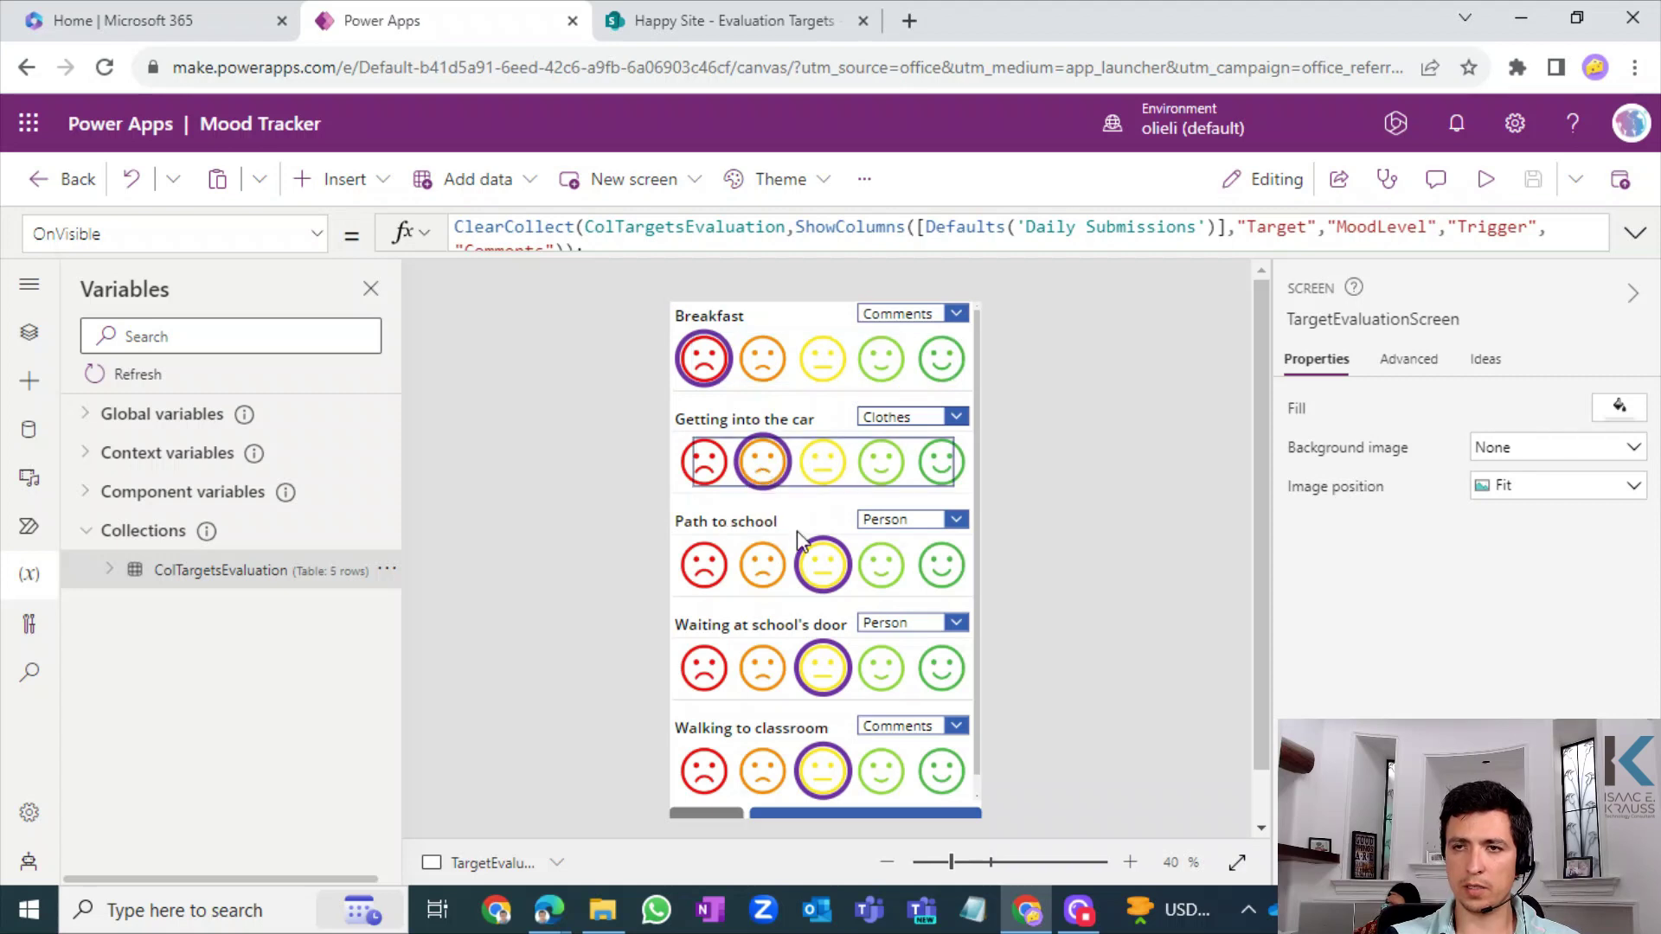
click(884, 579)
click(767, 670)
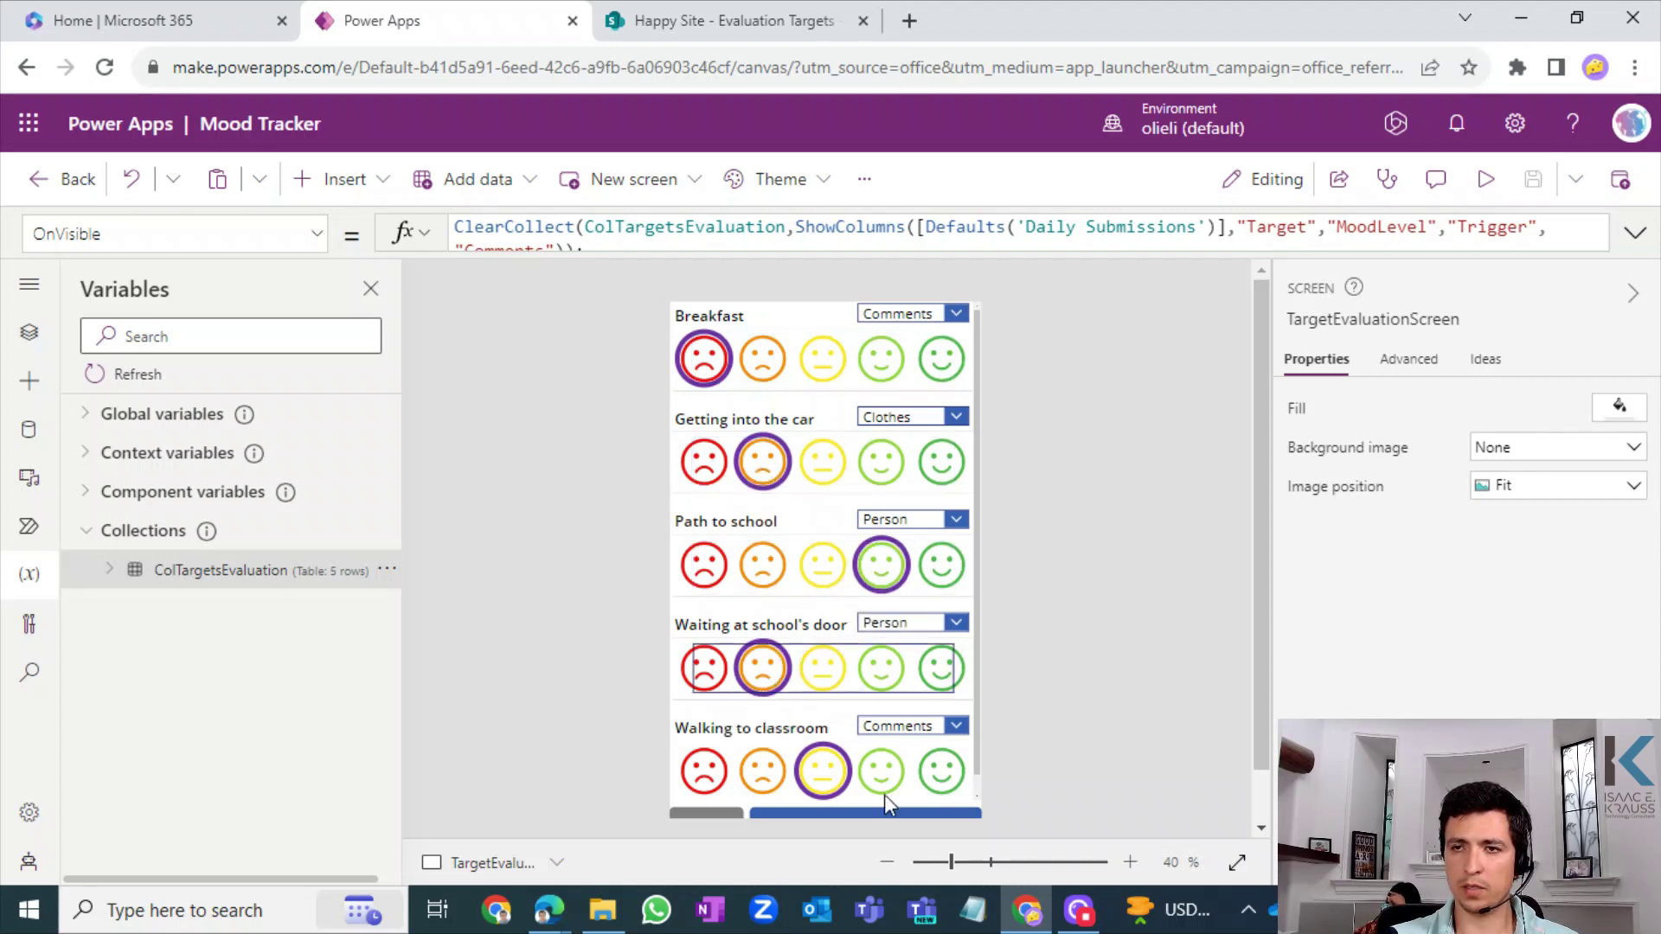
click(942, 772)
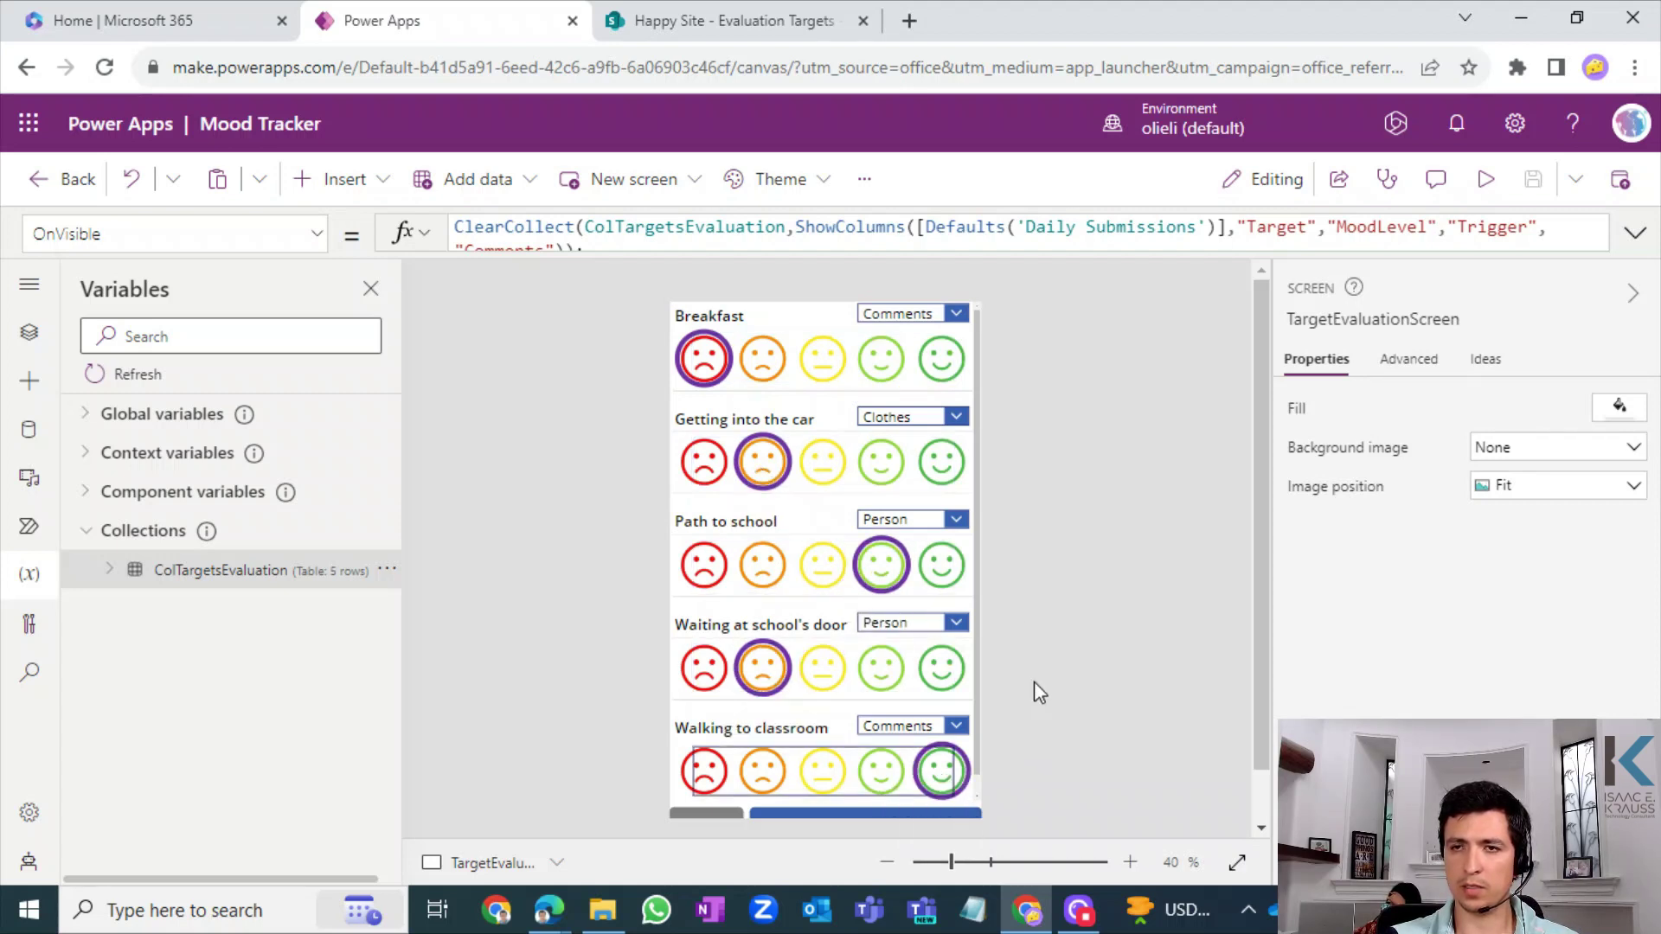
- Check the MoodLevel column of the ColTargetsEvaluation table and close the table
click(386, 570)
click(424, 611)
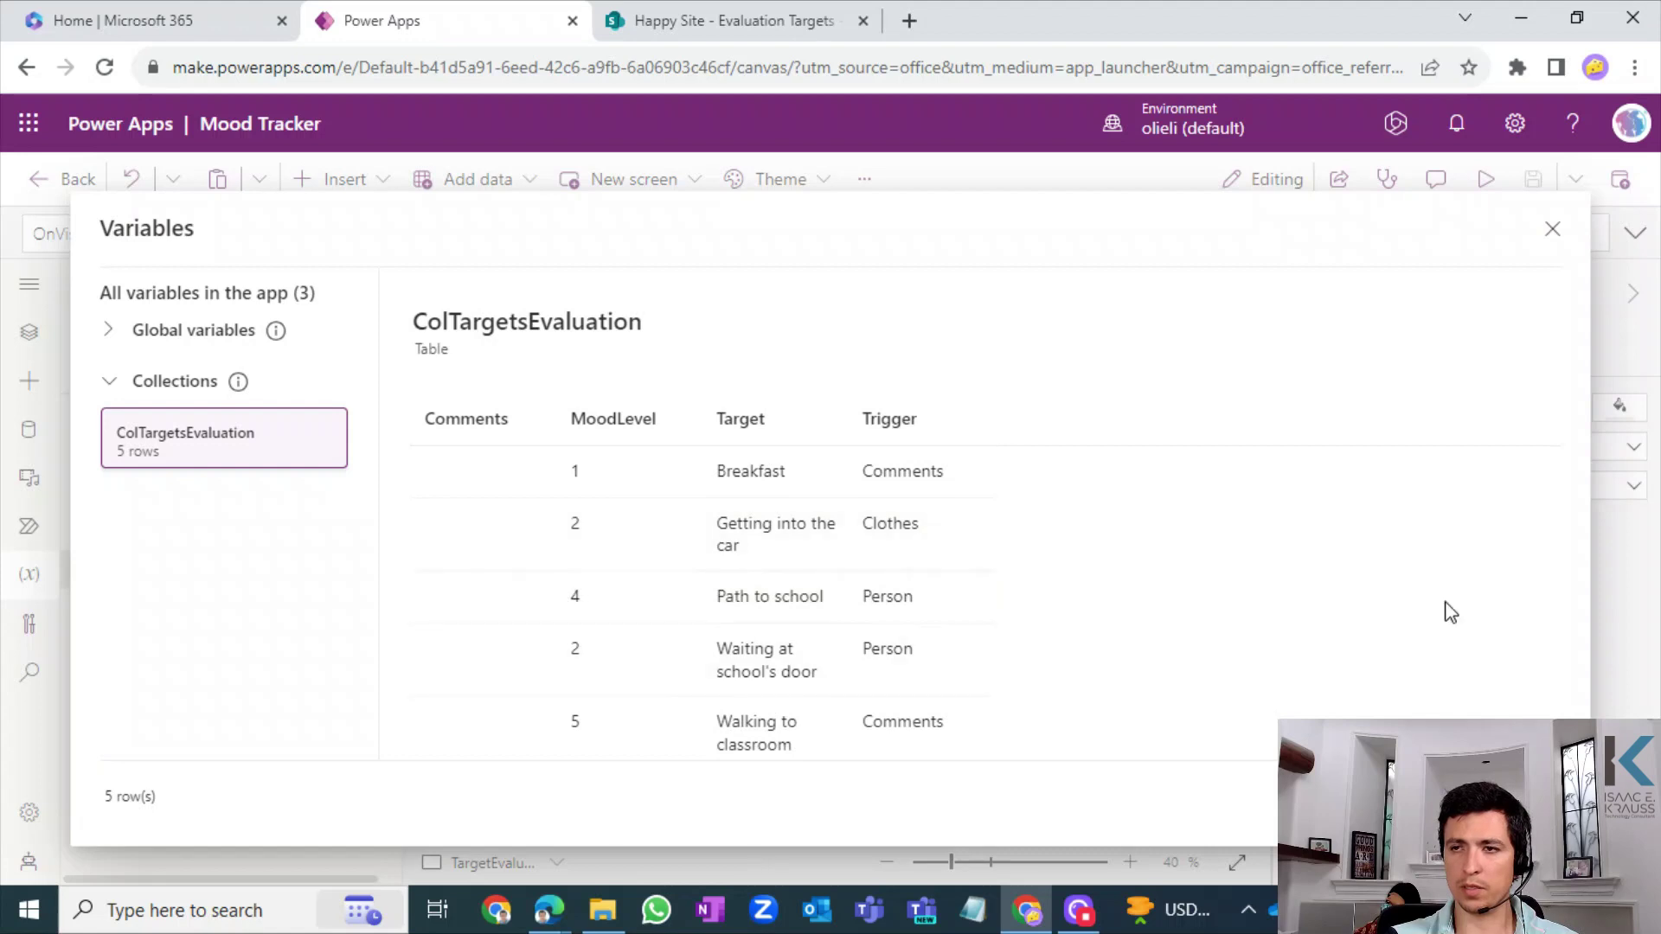
click(1550, 234)
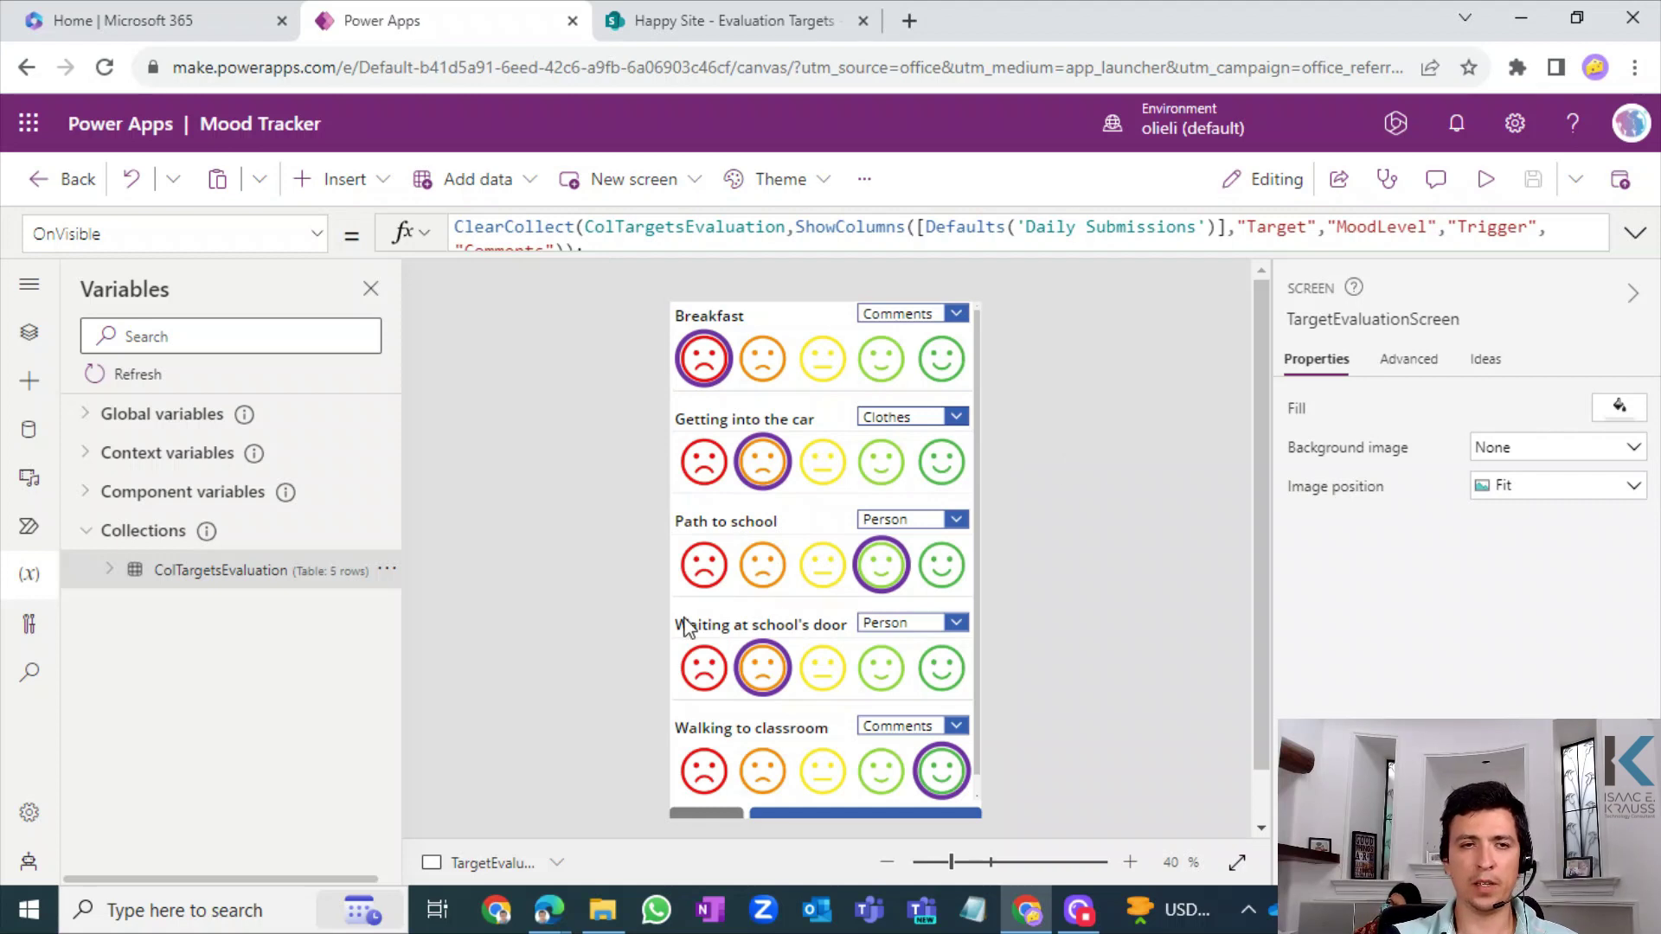
- Preview the app, cancel the current evaluation and start a new submission from the welcome screen
drag(1262, 494, 1254, 576)
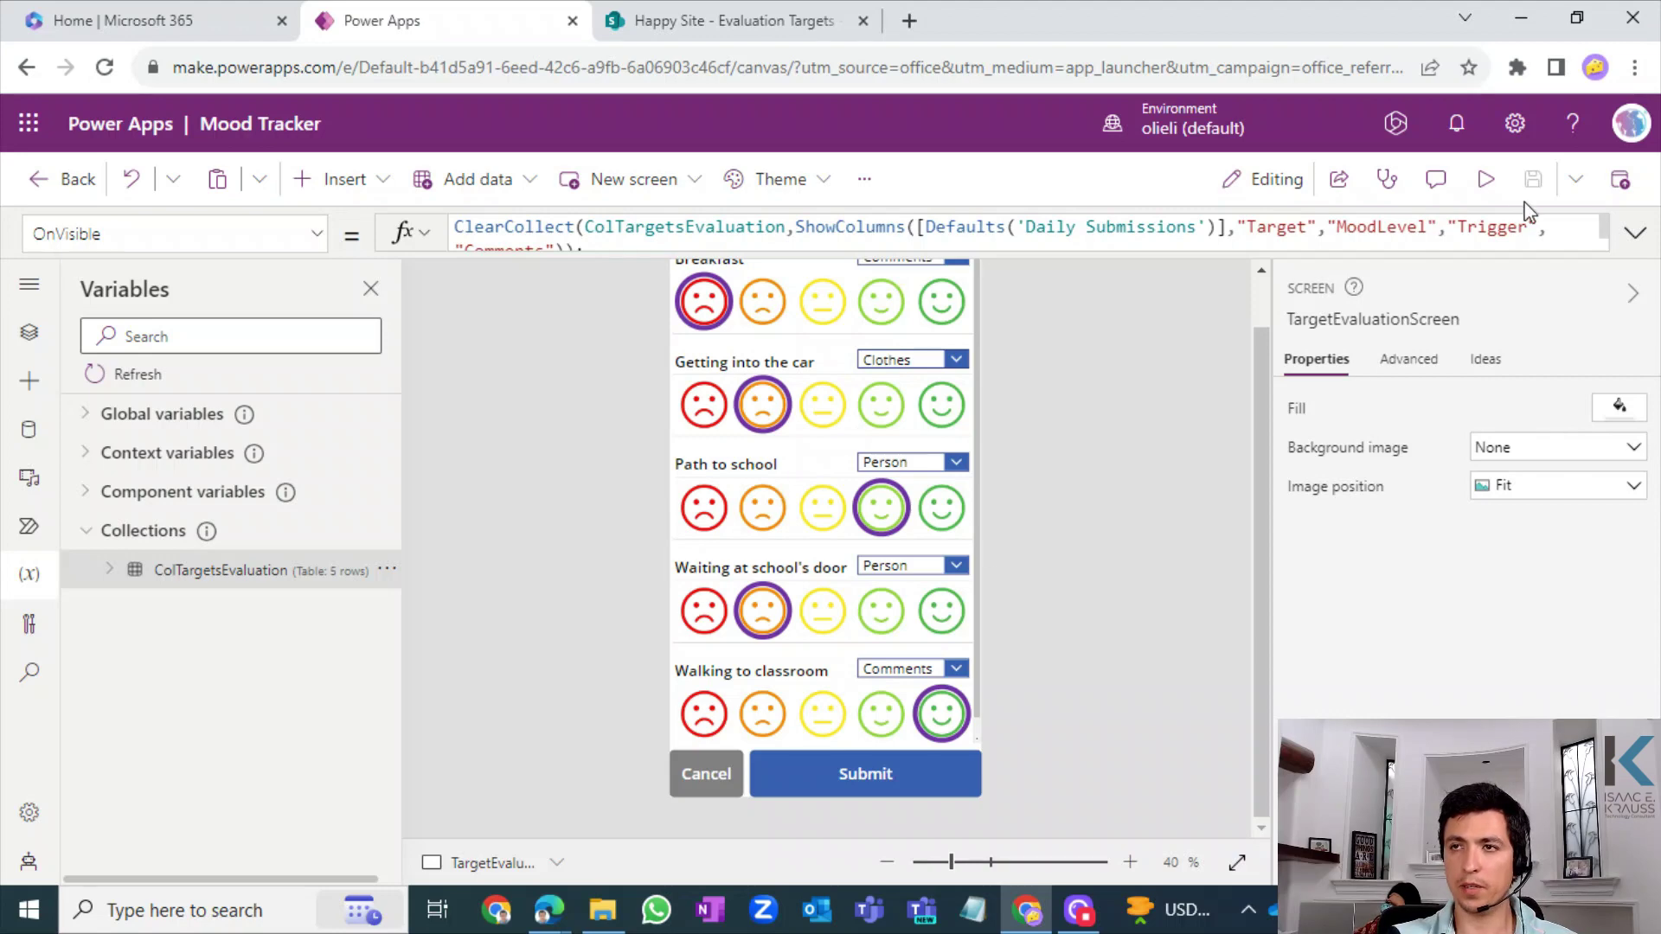
click(1485, 179)
click(666, 855)
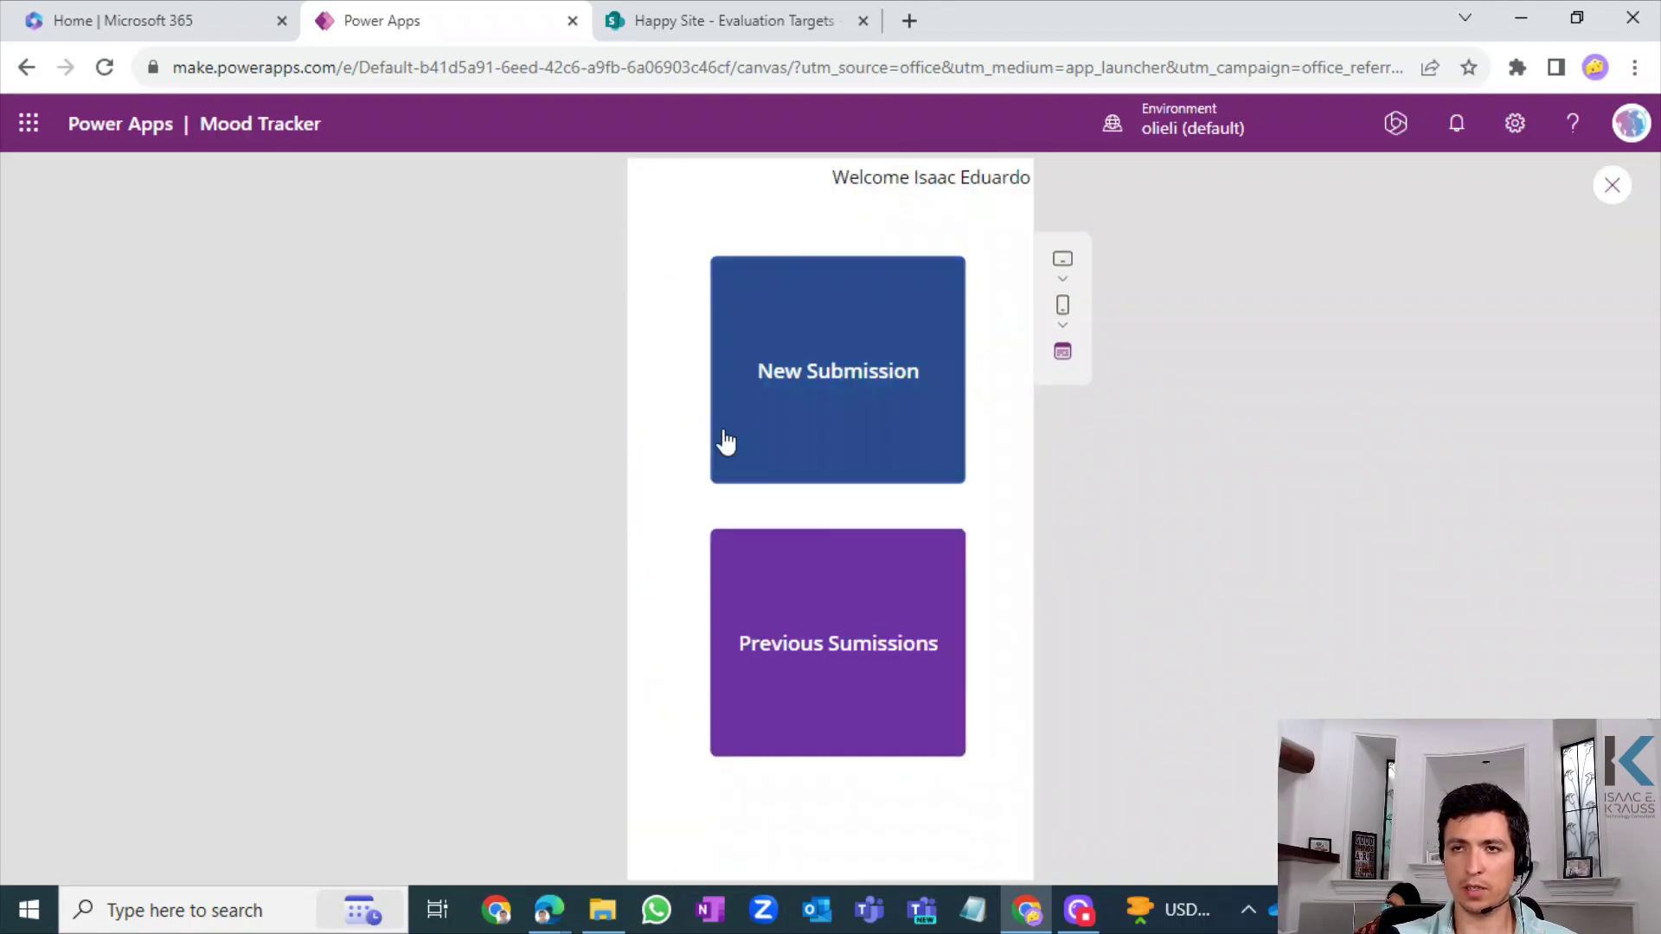
click(830, 418)
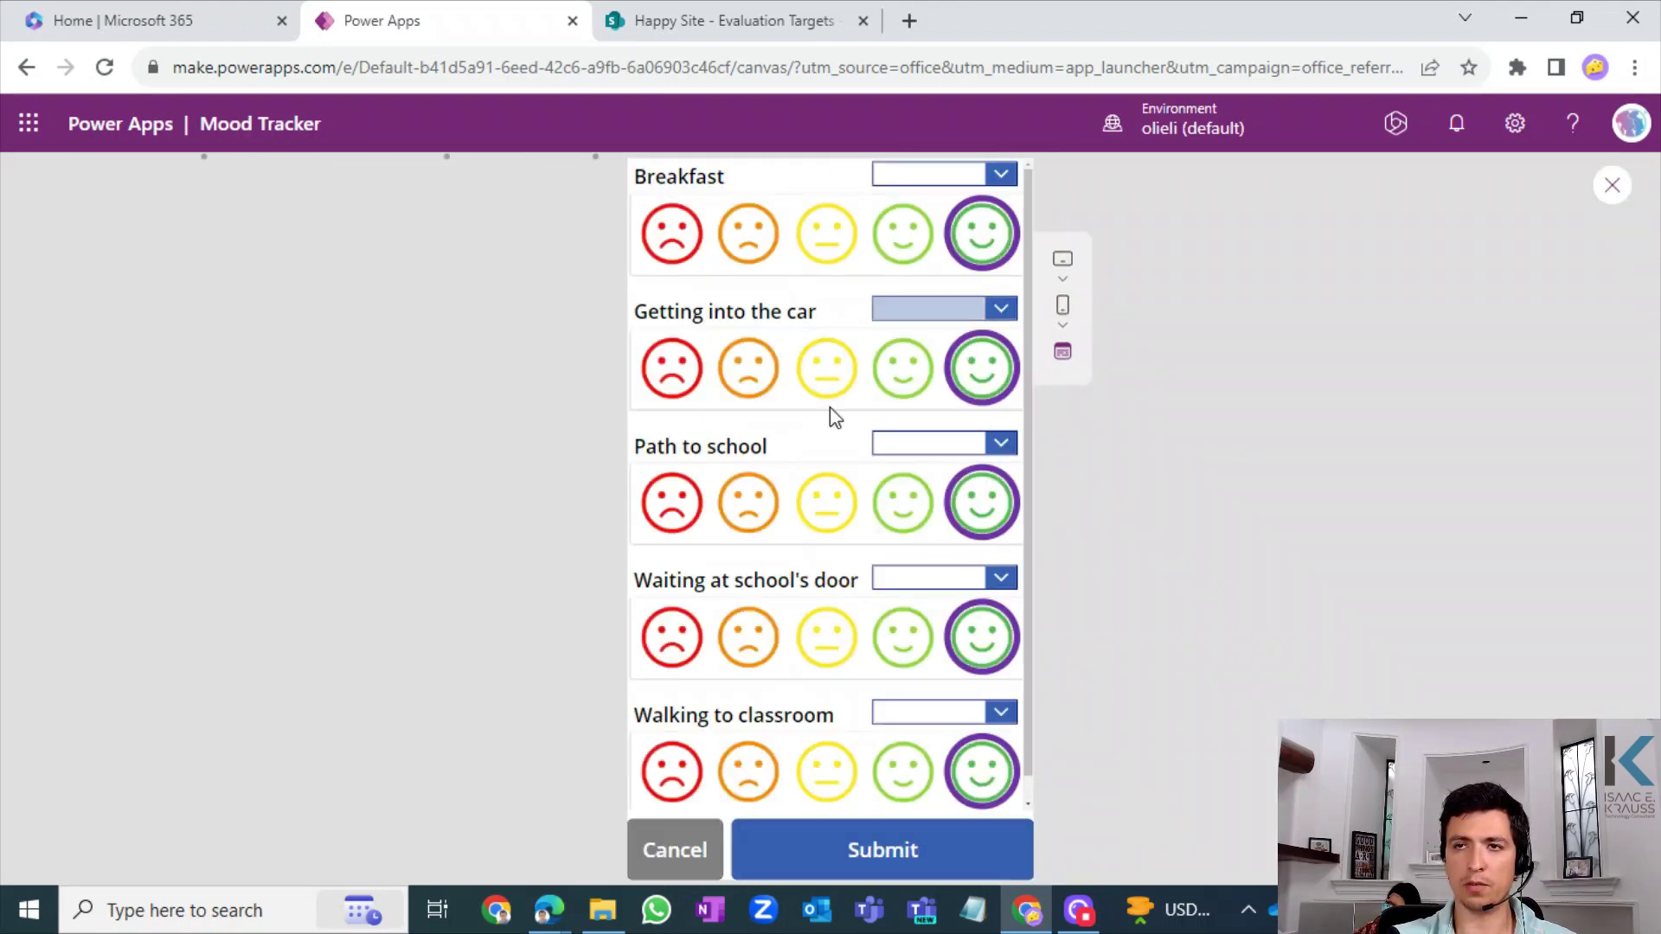
click(852, 226)
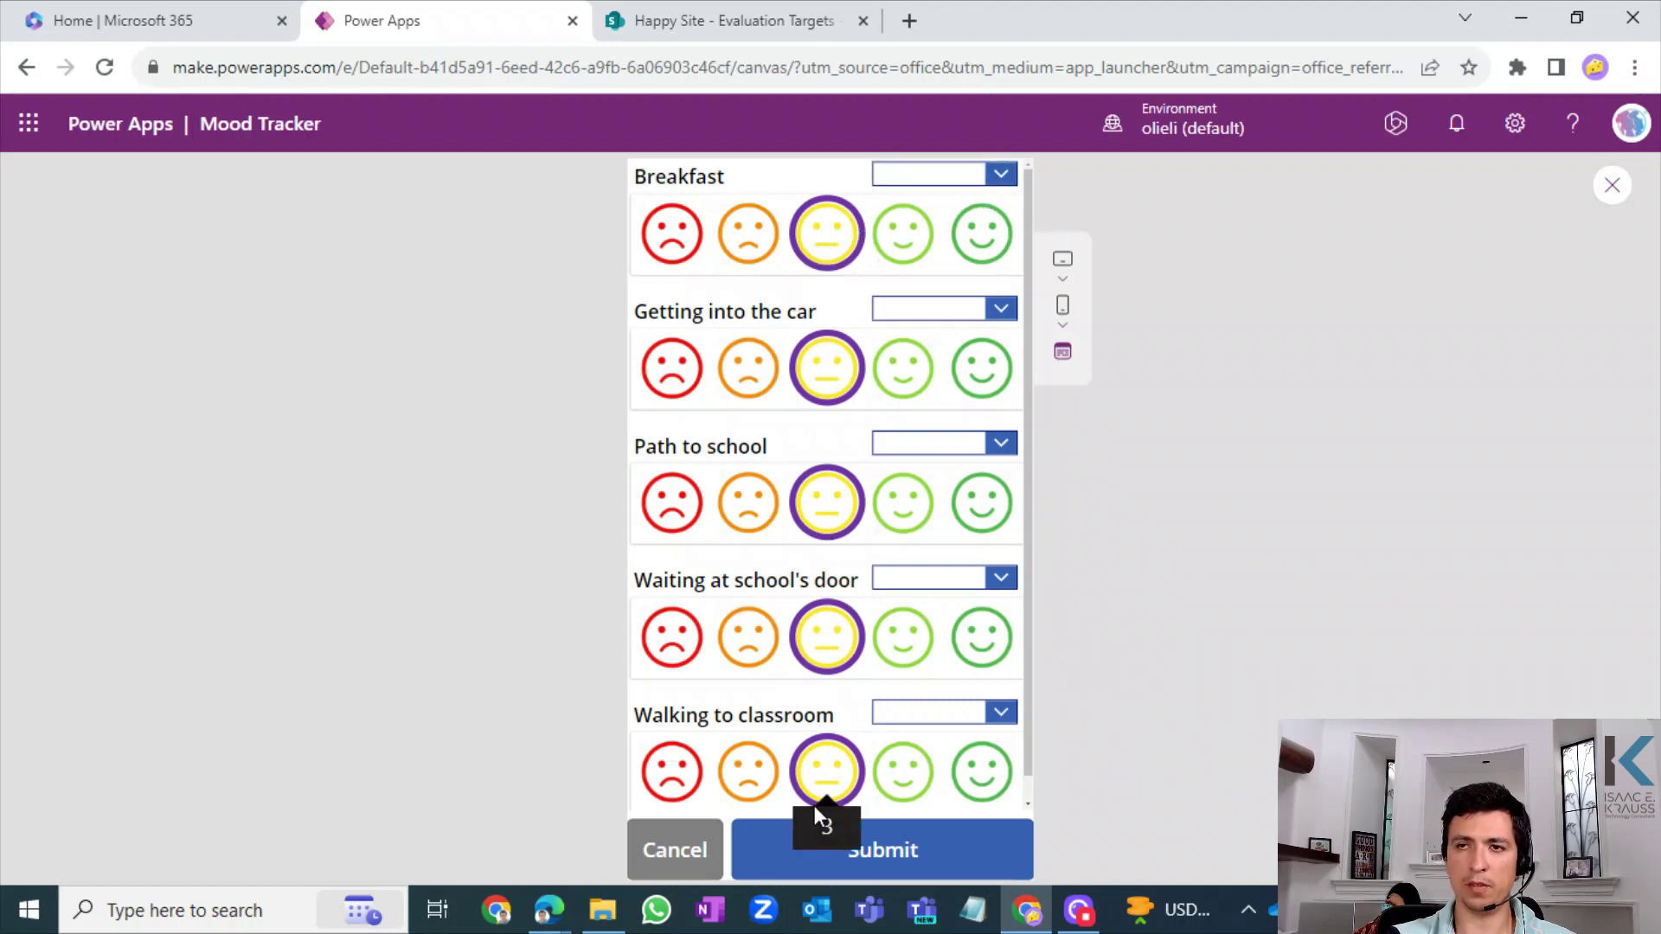
- Rate Breakfast at mood level 2 and choose Food as its trigger in the preview
click(746, 241)
click(945, 175)
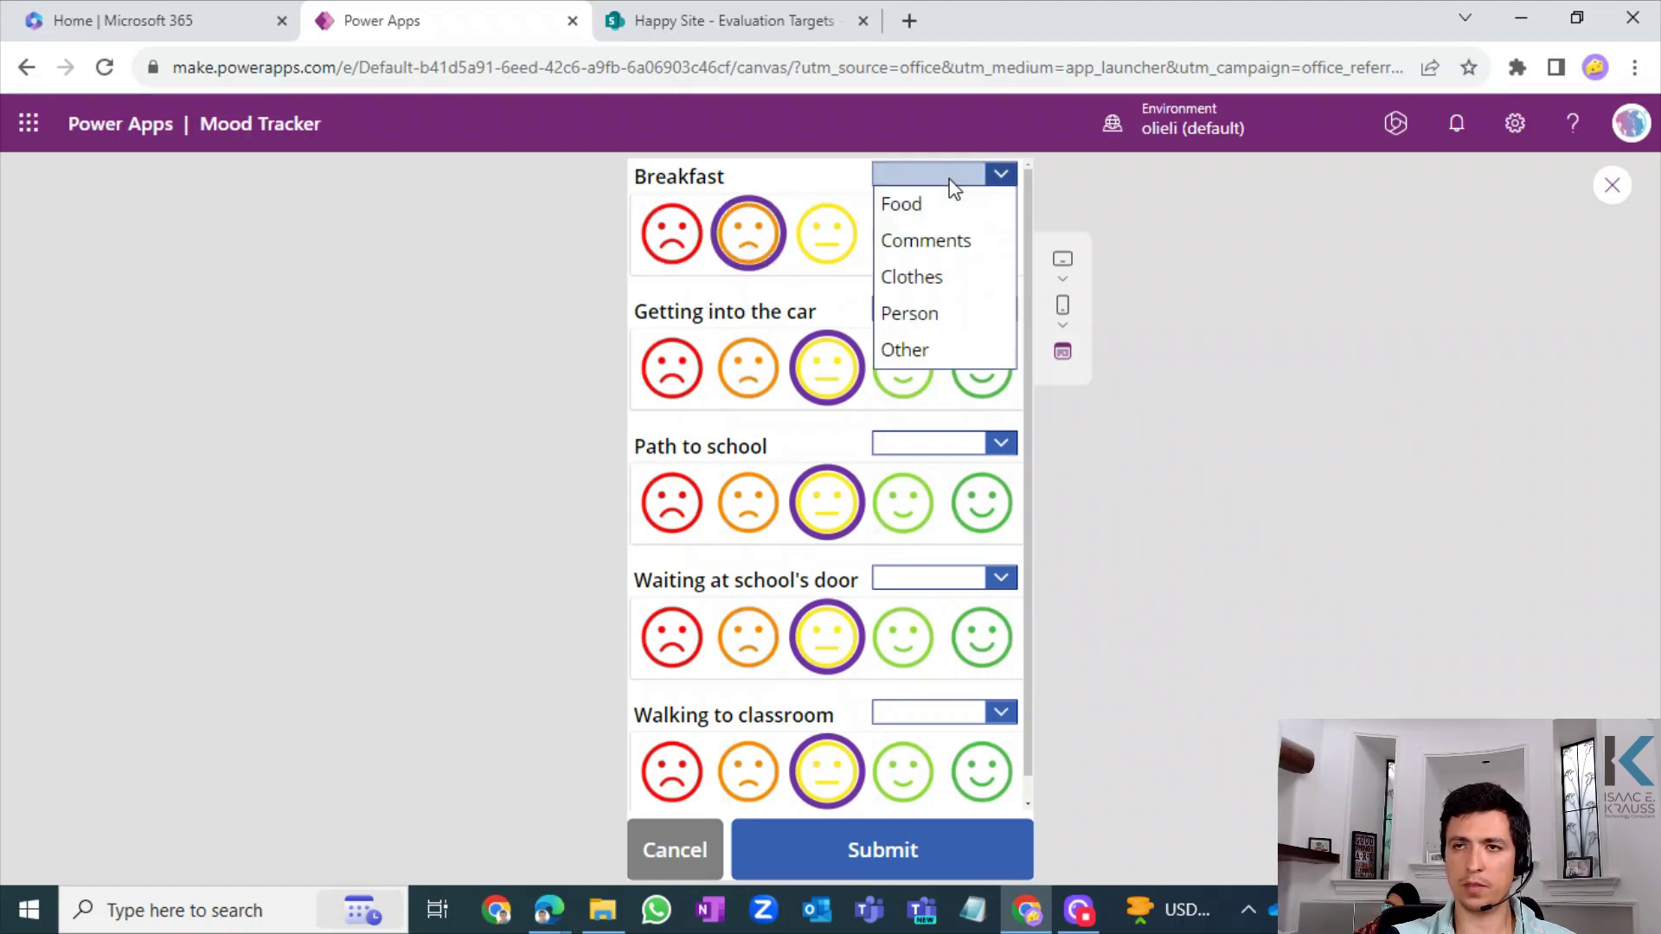
click(927, 223)
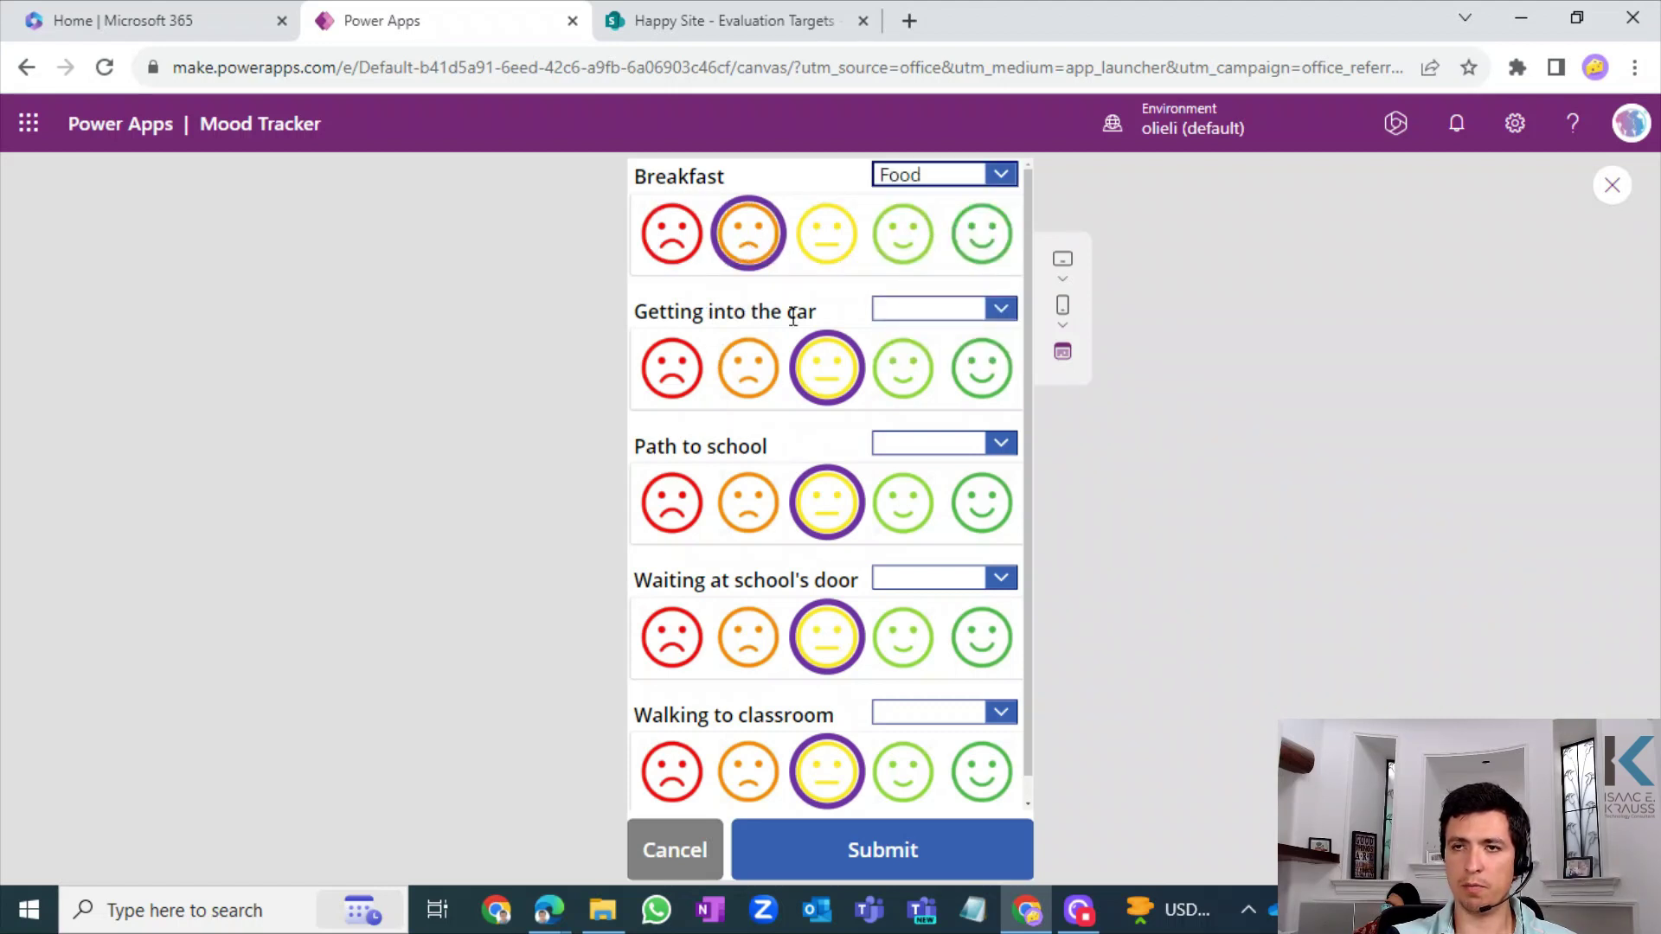
- Rate Path to school at mood level 2 with trigger Music, Waiting at school's door at 4 and Walking to classroom at 1
click(764, 518)
click(959, 444)
click(937, 578)
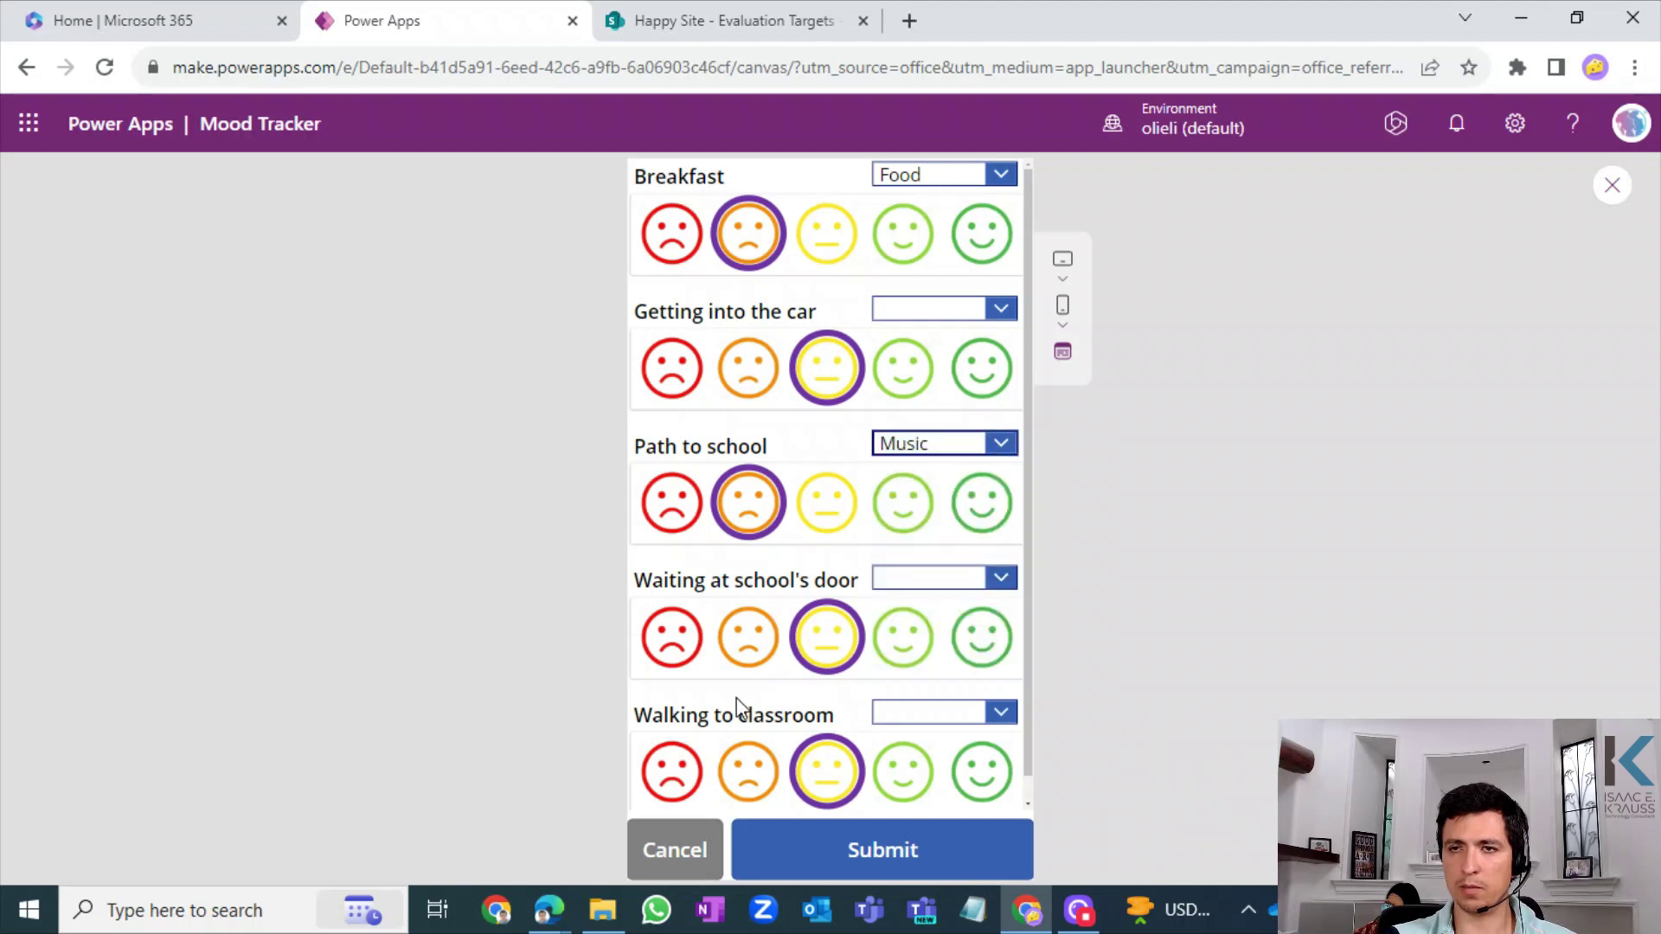
click(920, 658)
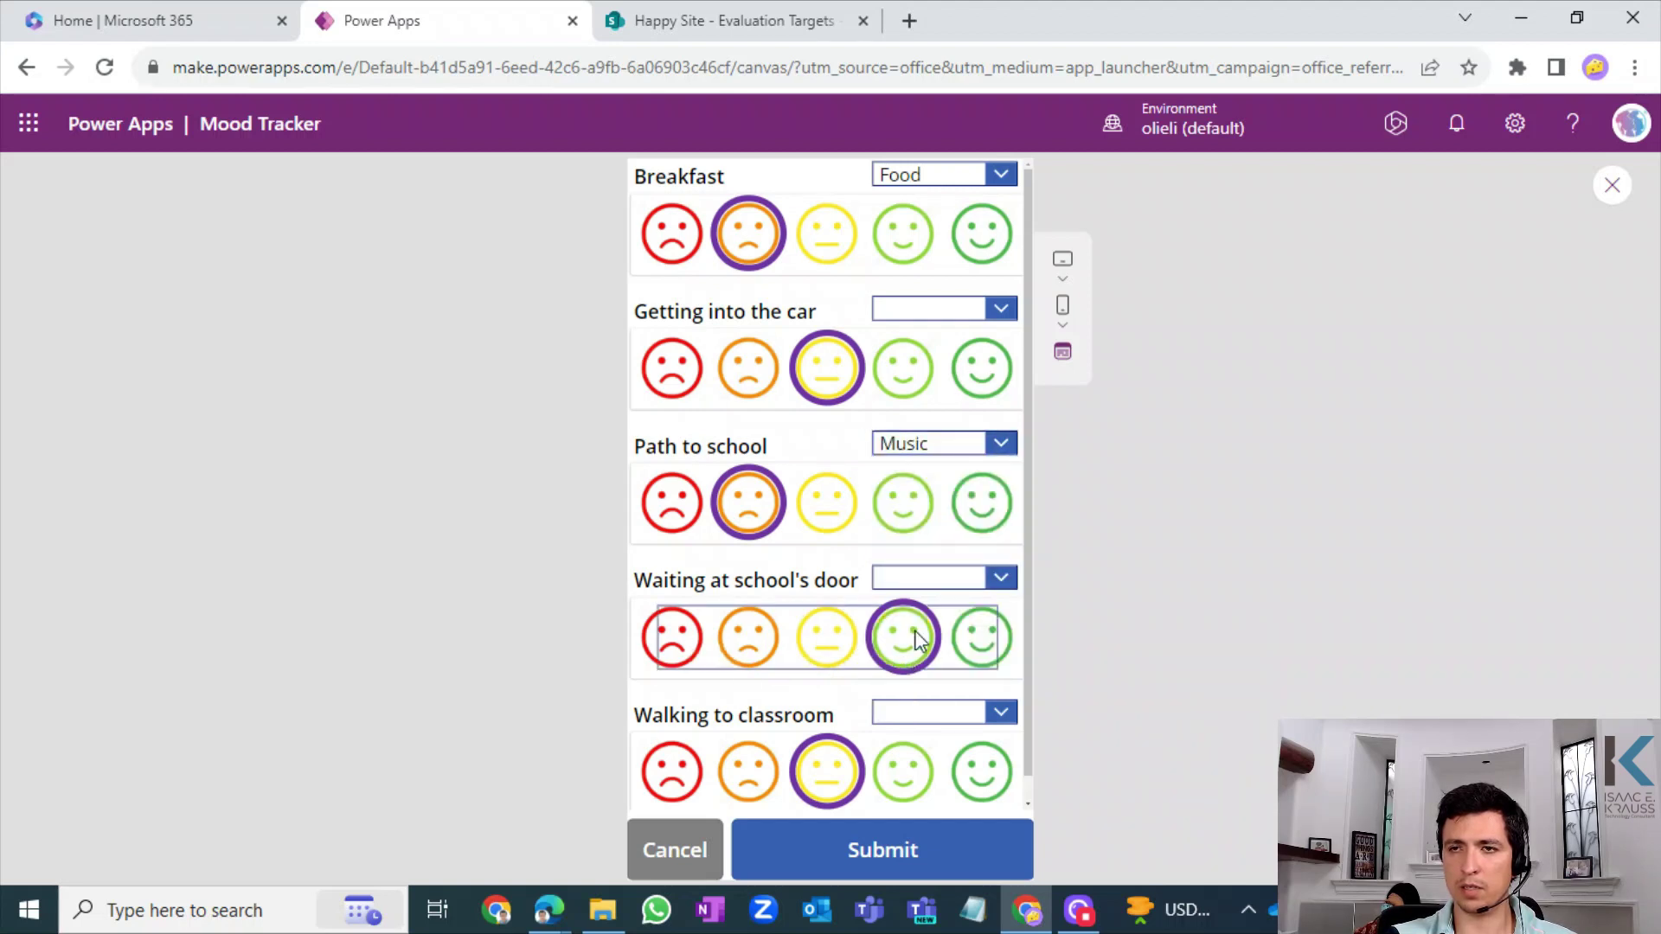
click(697, 768)
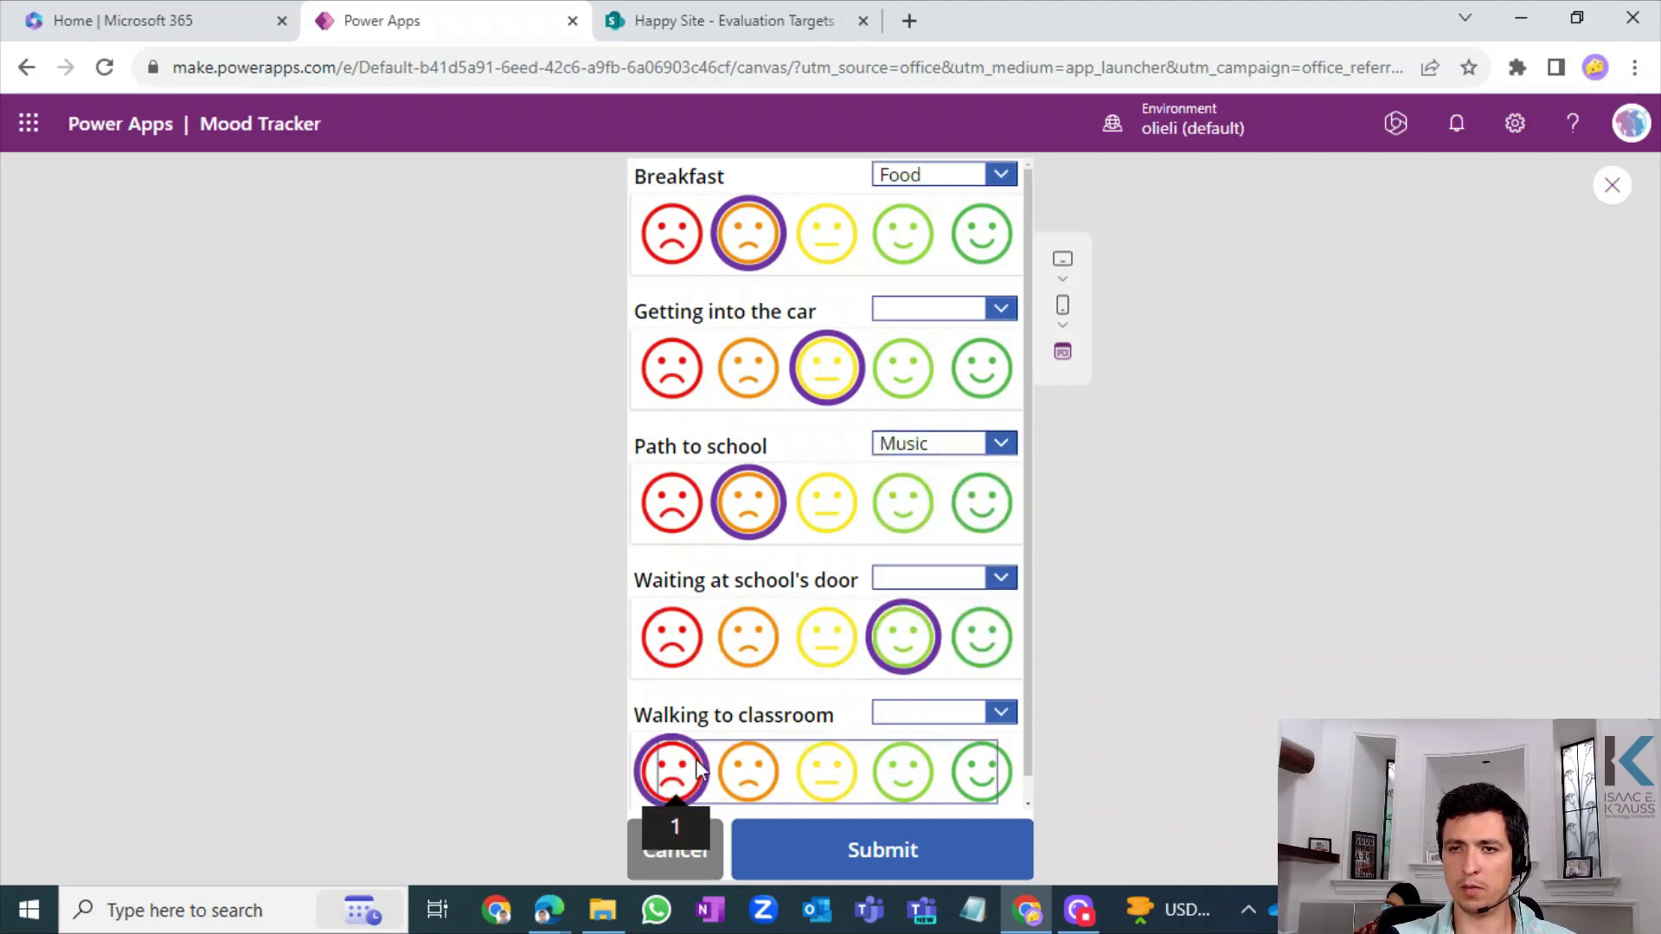
- Choose People noise as the trigger for Walking to classroom and close the preview
click(943, 712)
click(942, 843)
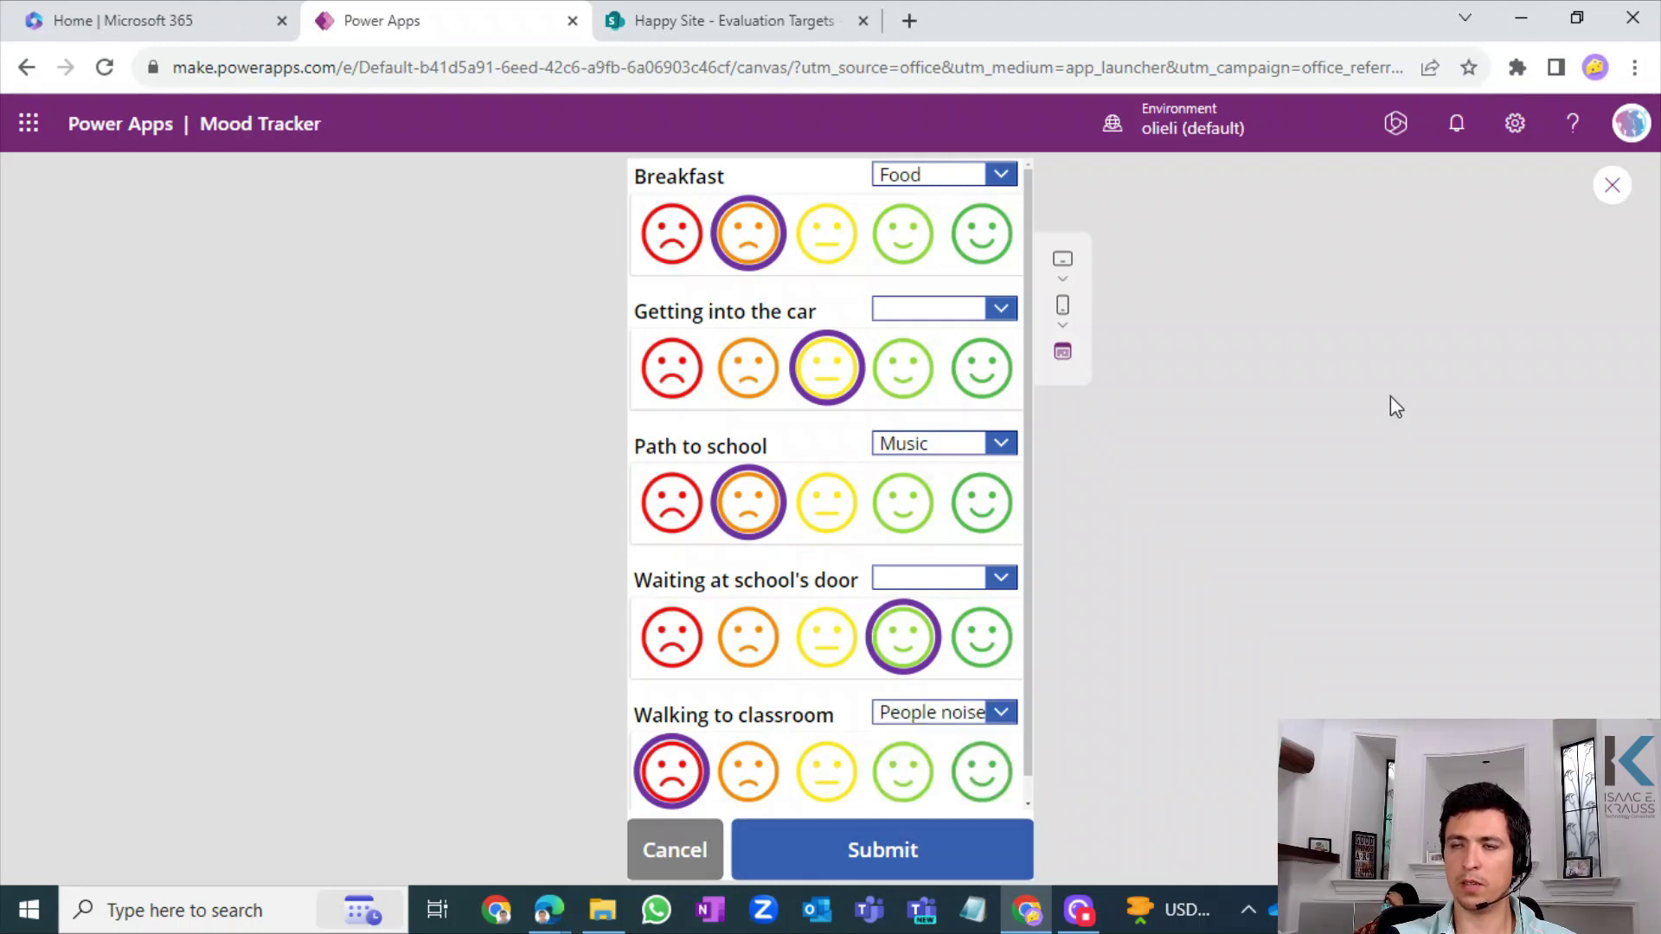
click(1613, 184)
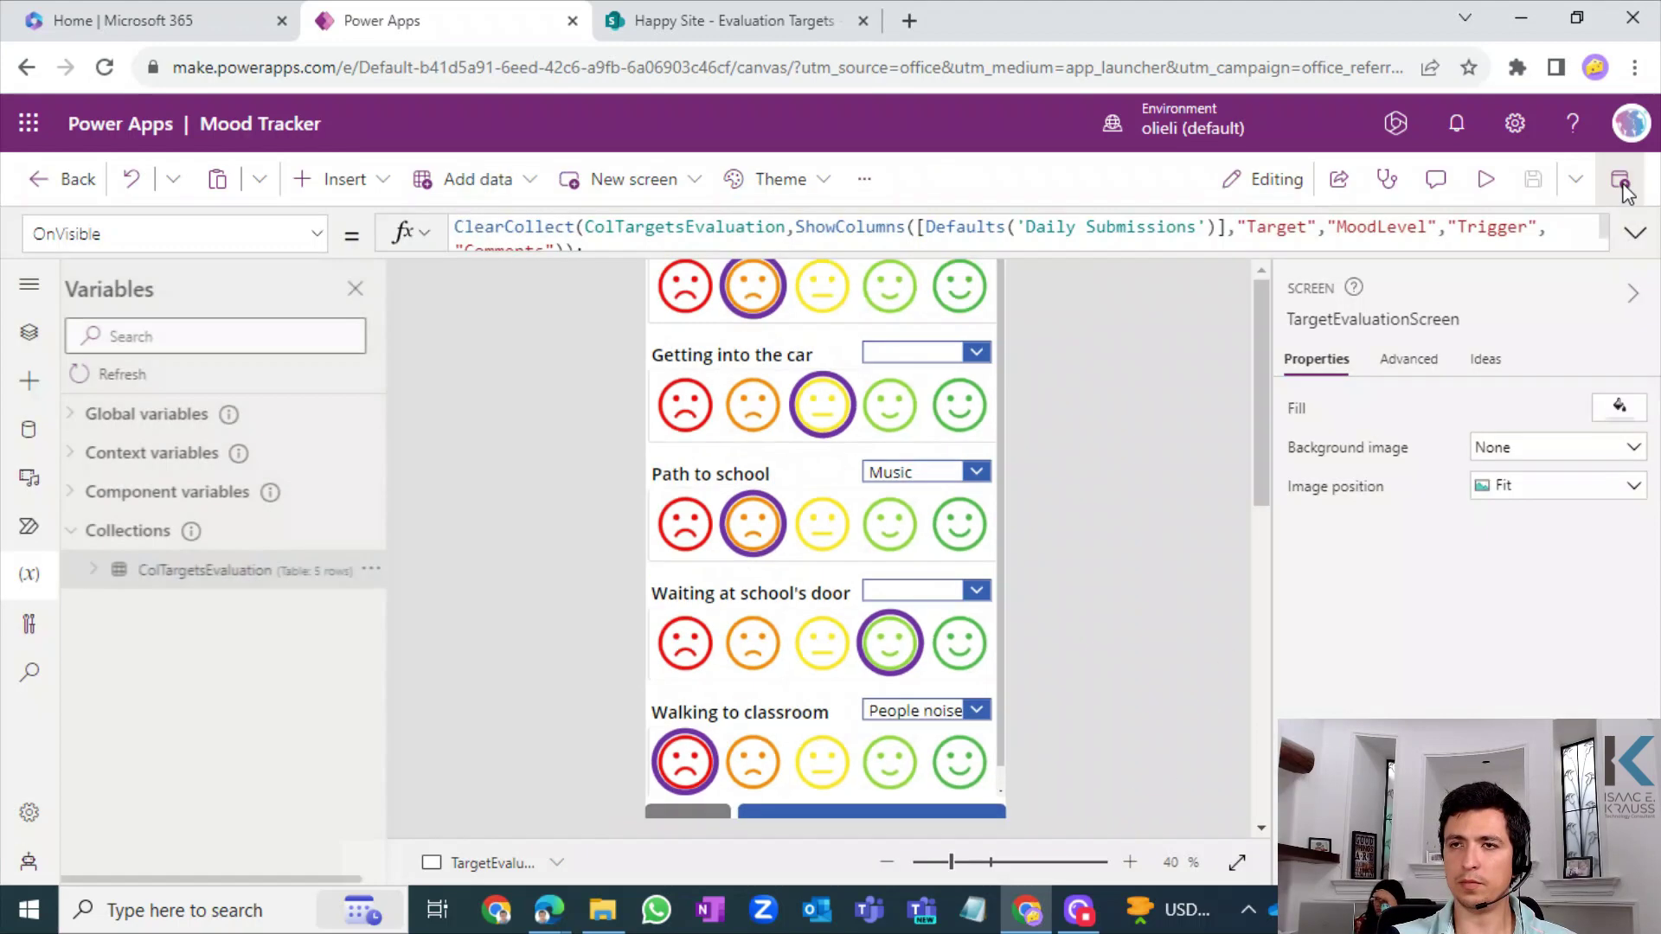
- In the Submit button's OnSelect formula, replace the ForAll source with ColTargetsEvaluation
click(1070, 610)
click(909, 794)
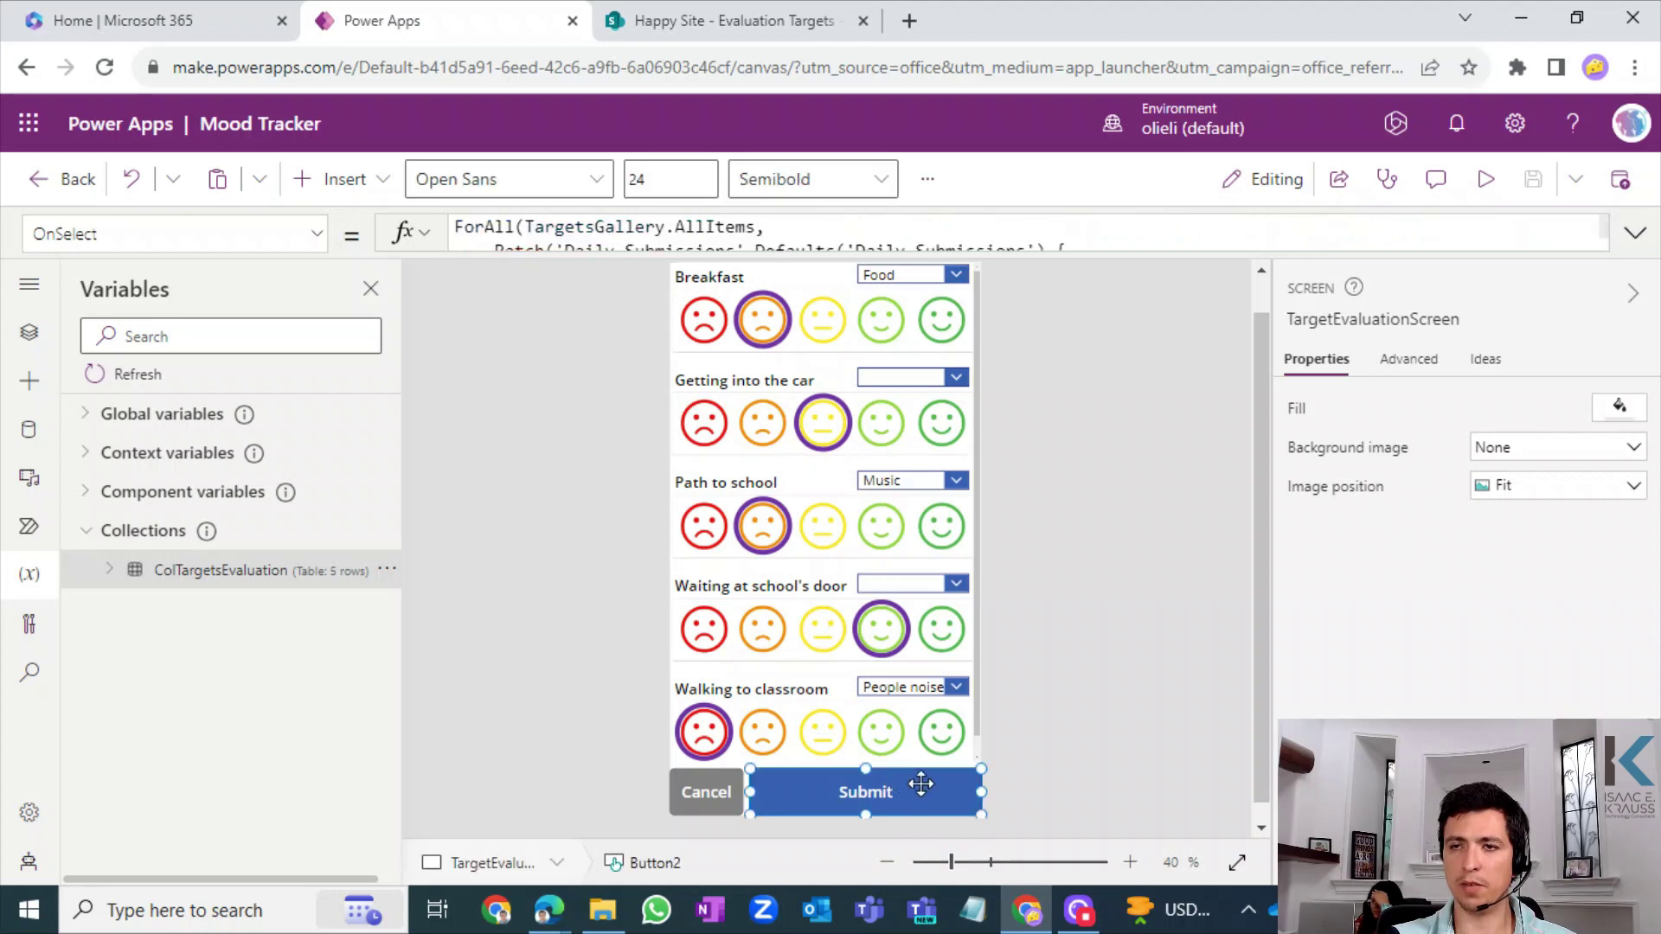
drag(1013, 257, 999, 529)
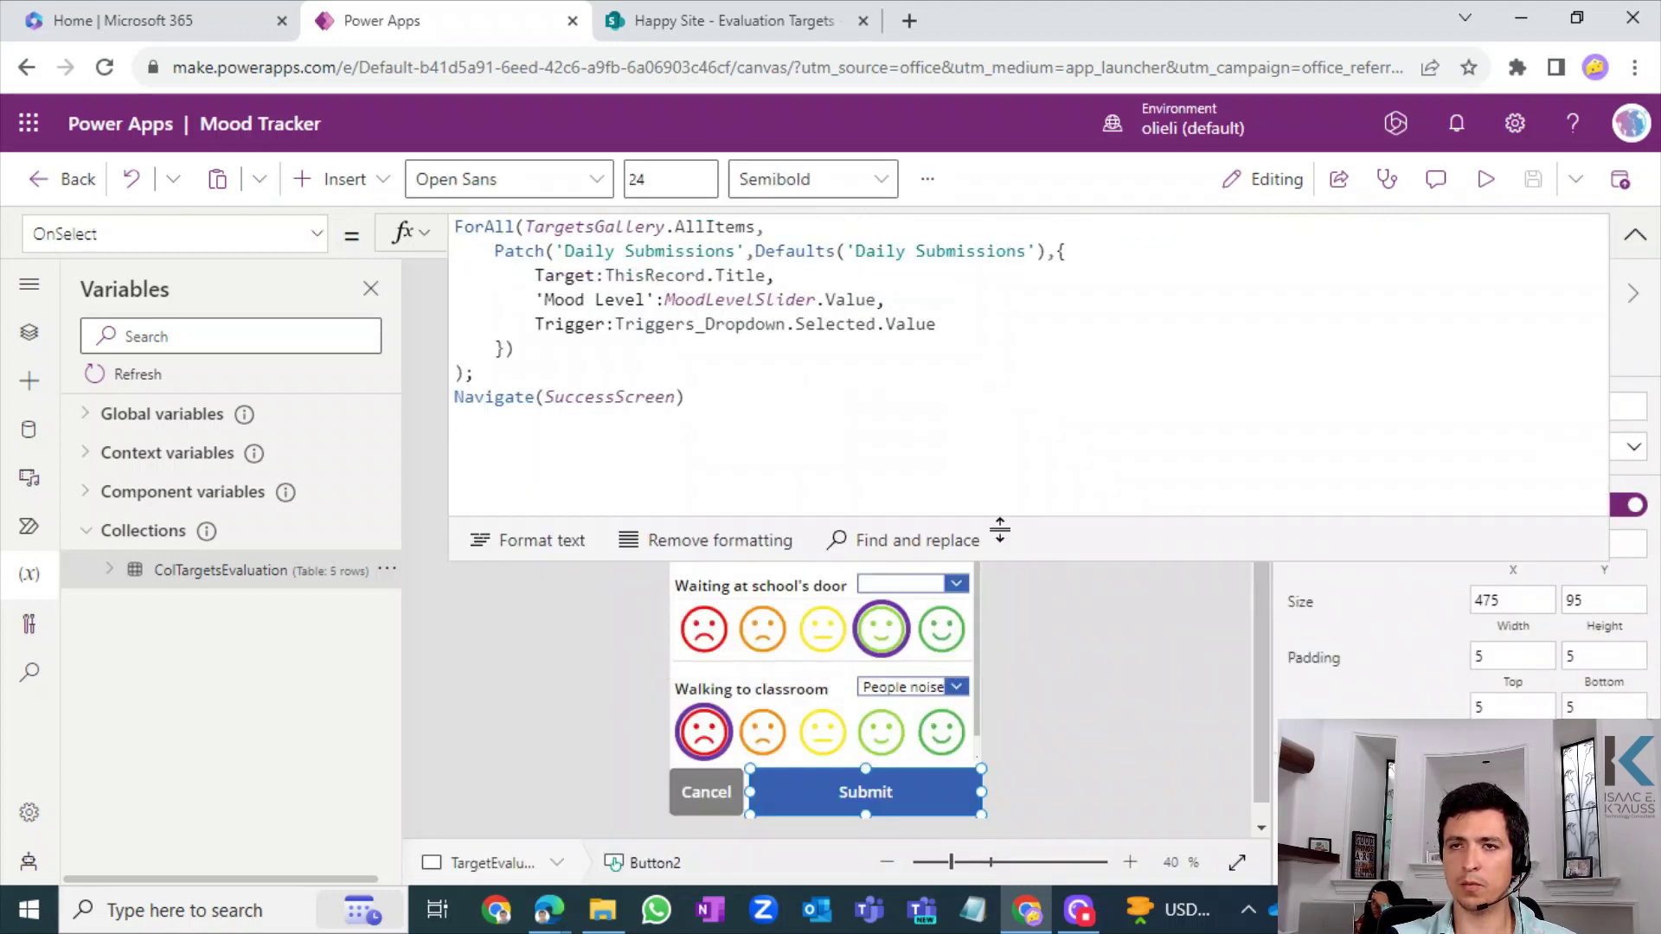
click(531, 224)
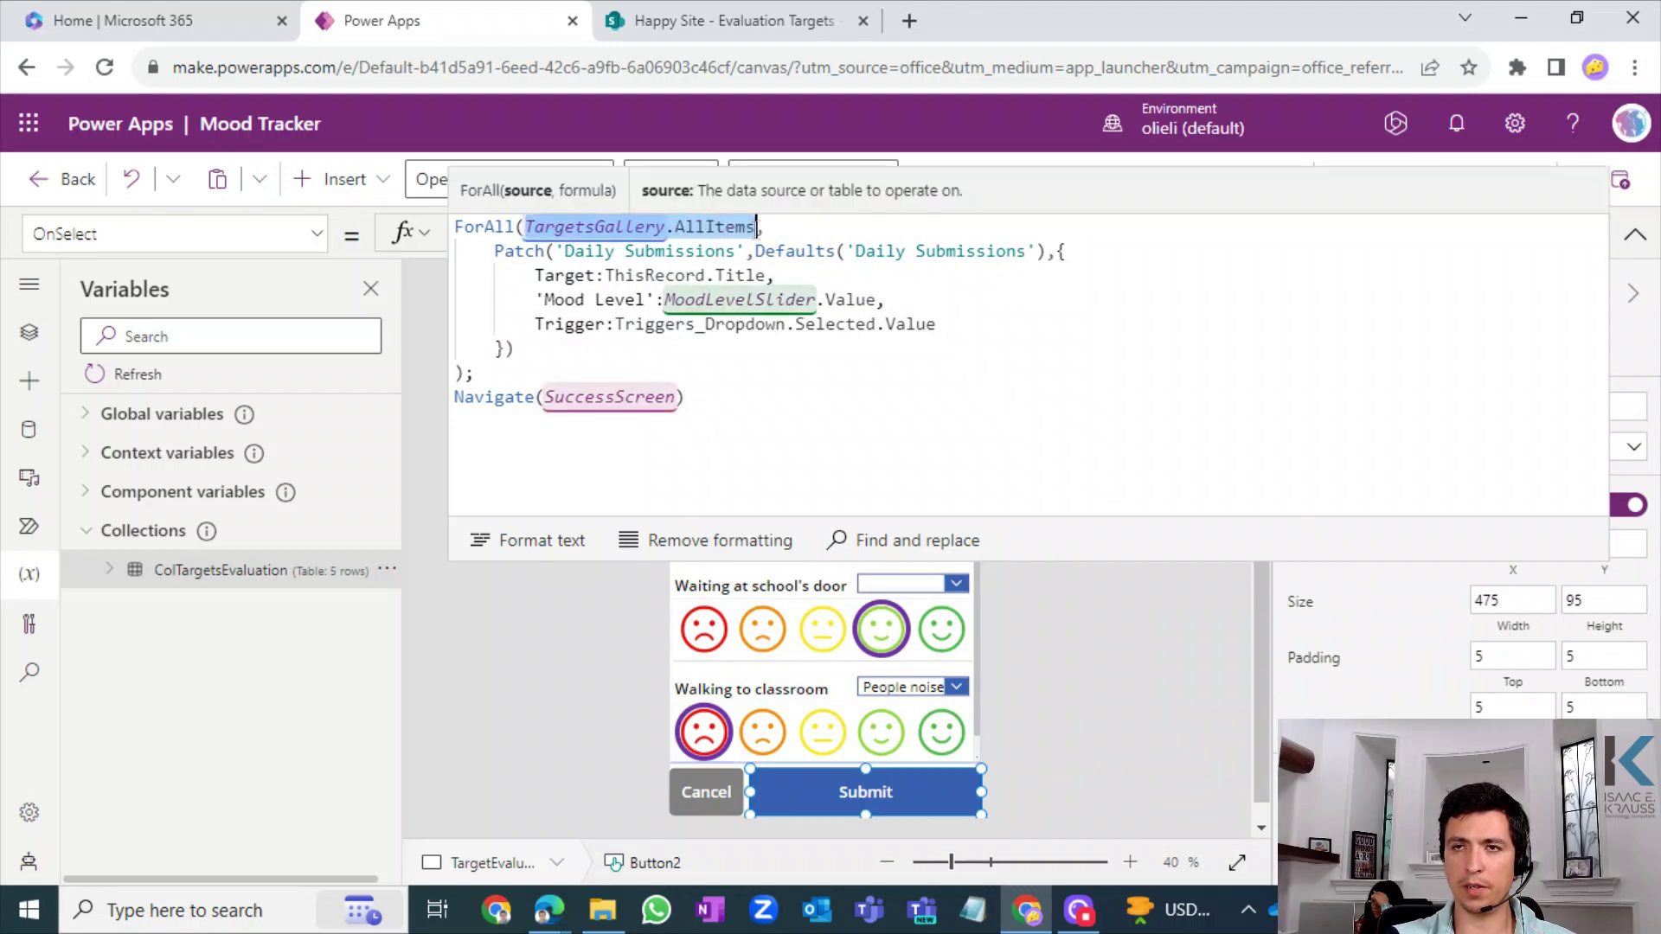
text(Col,)
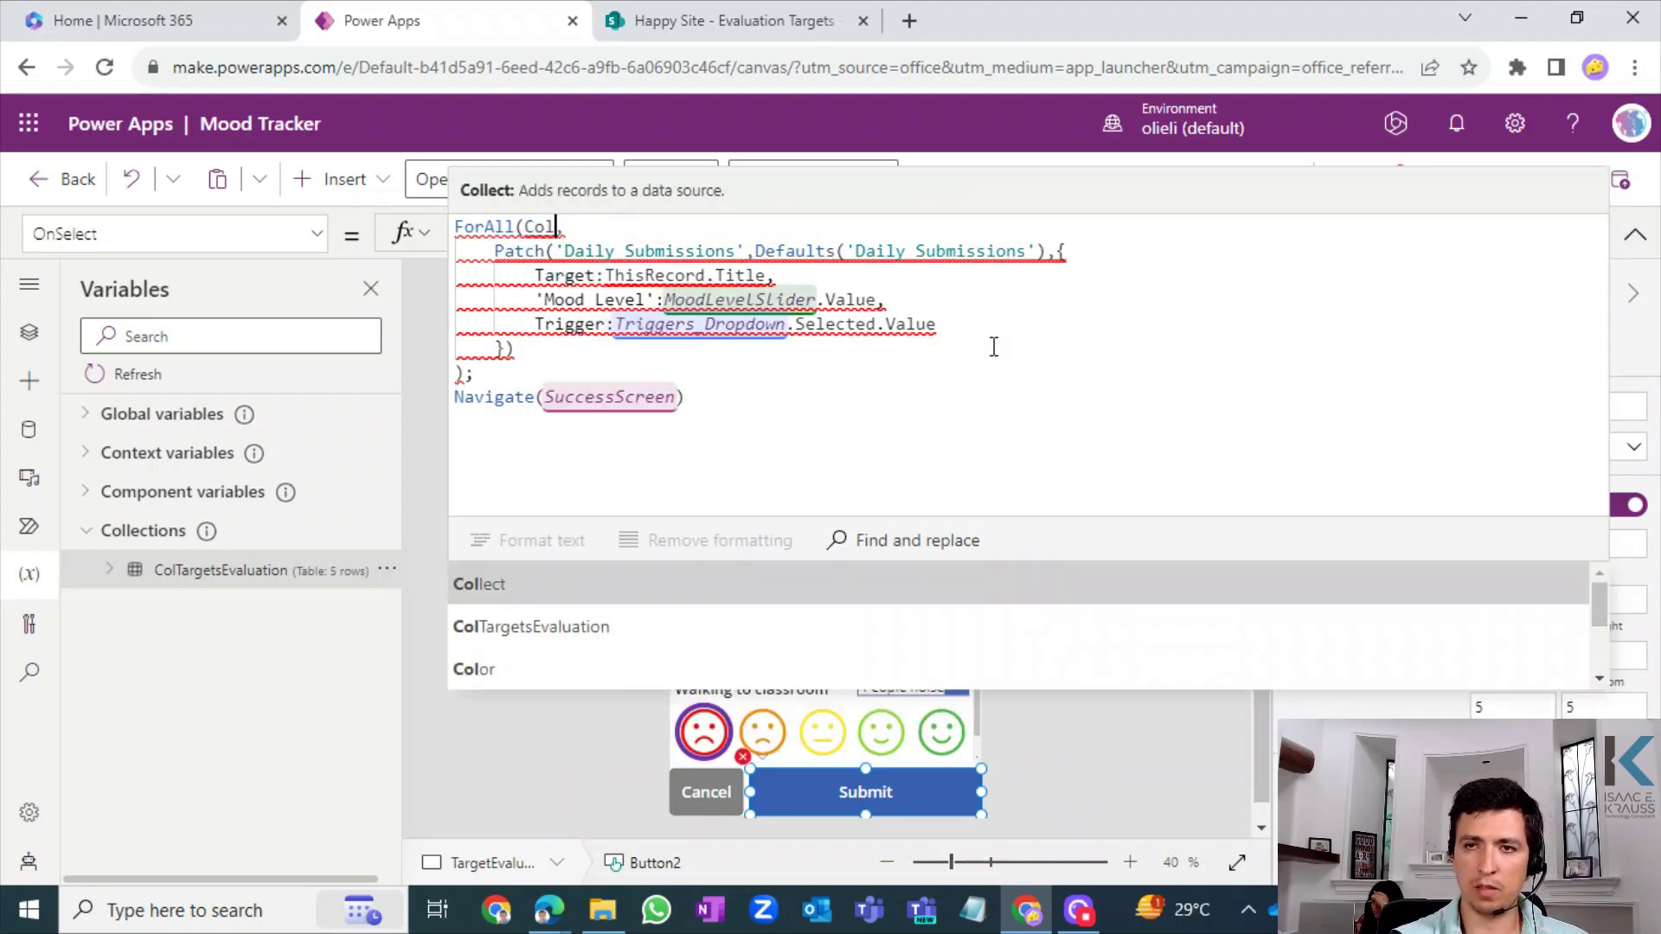
key(Down)
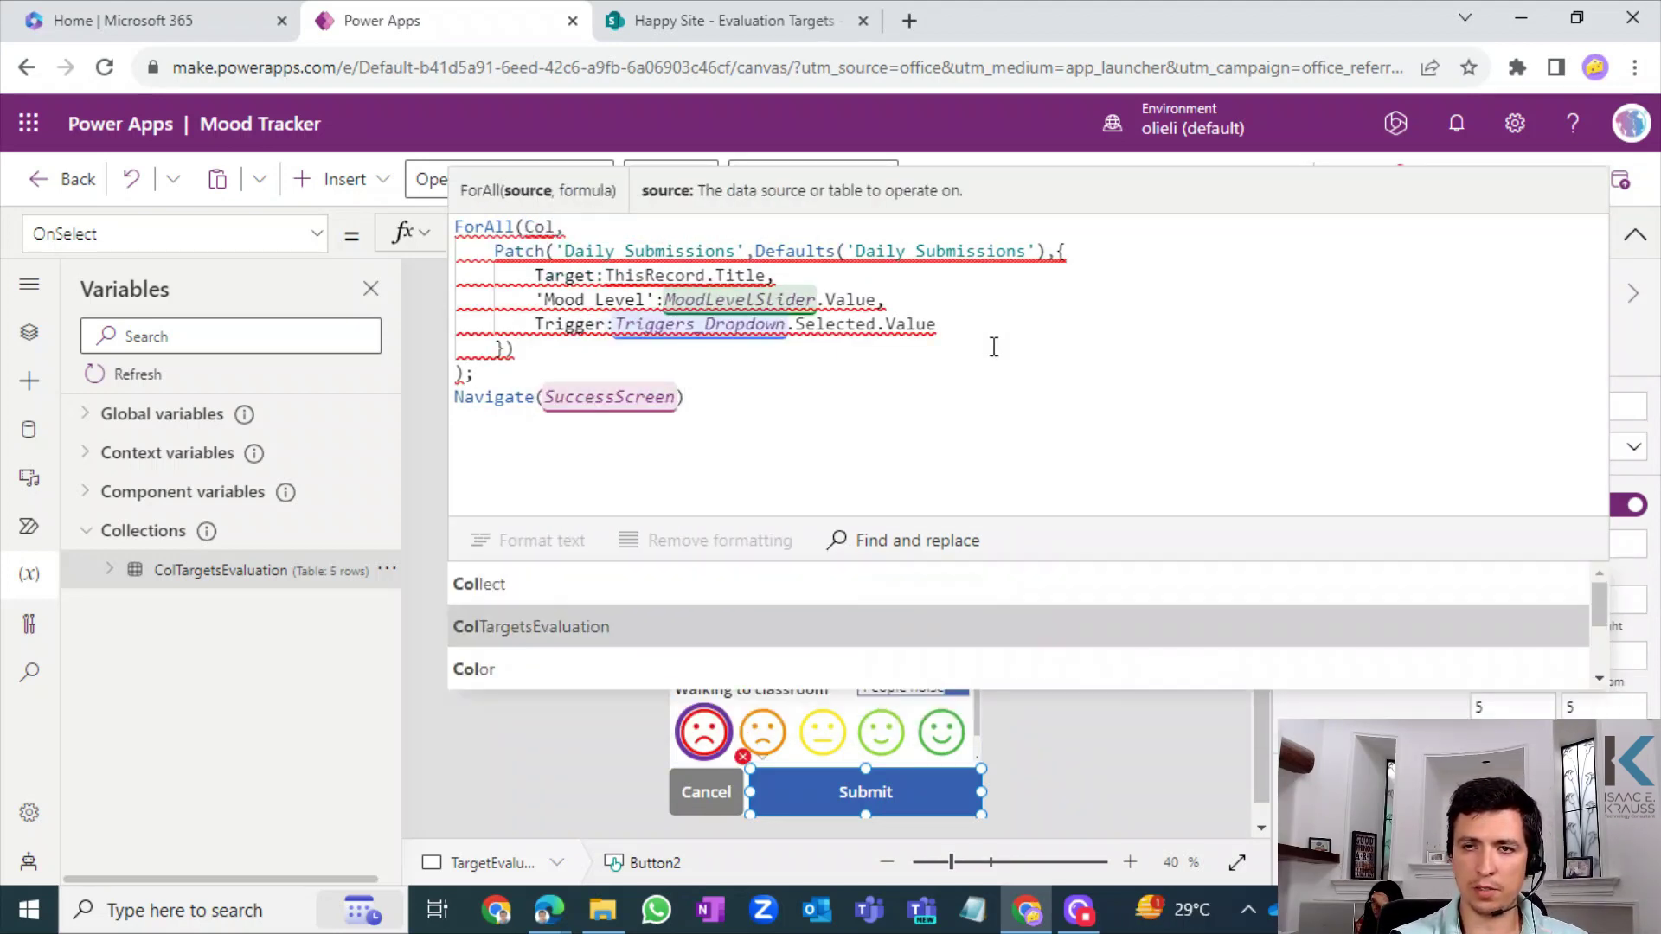
key(Tab)
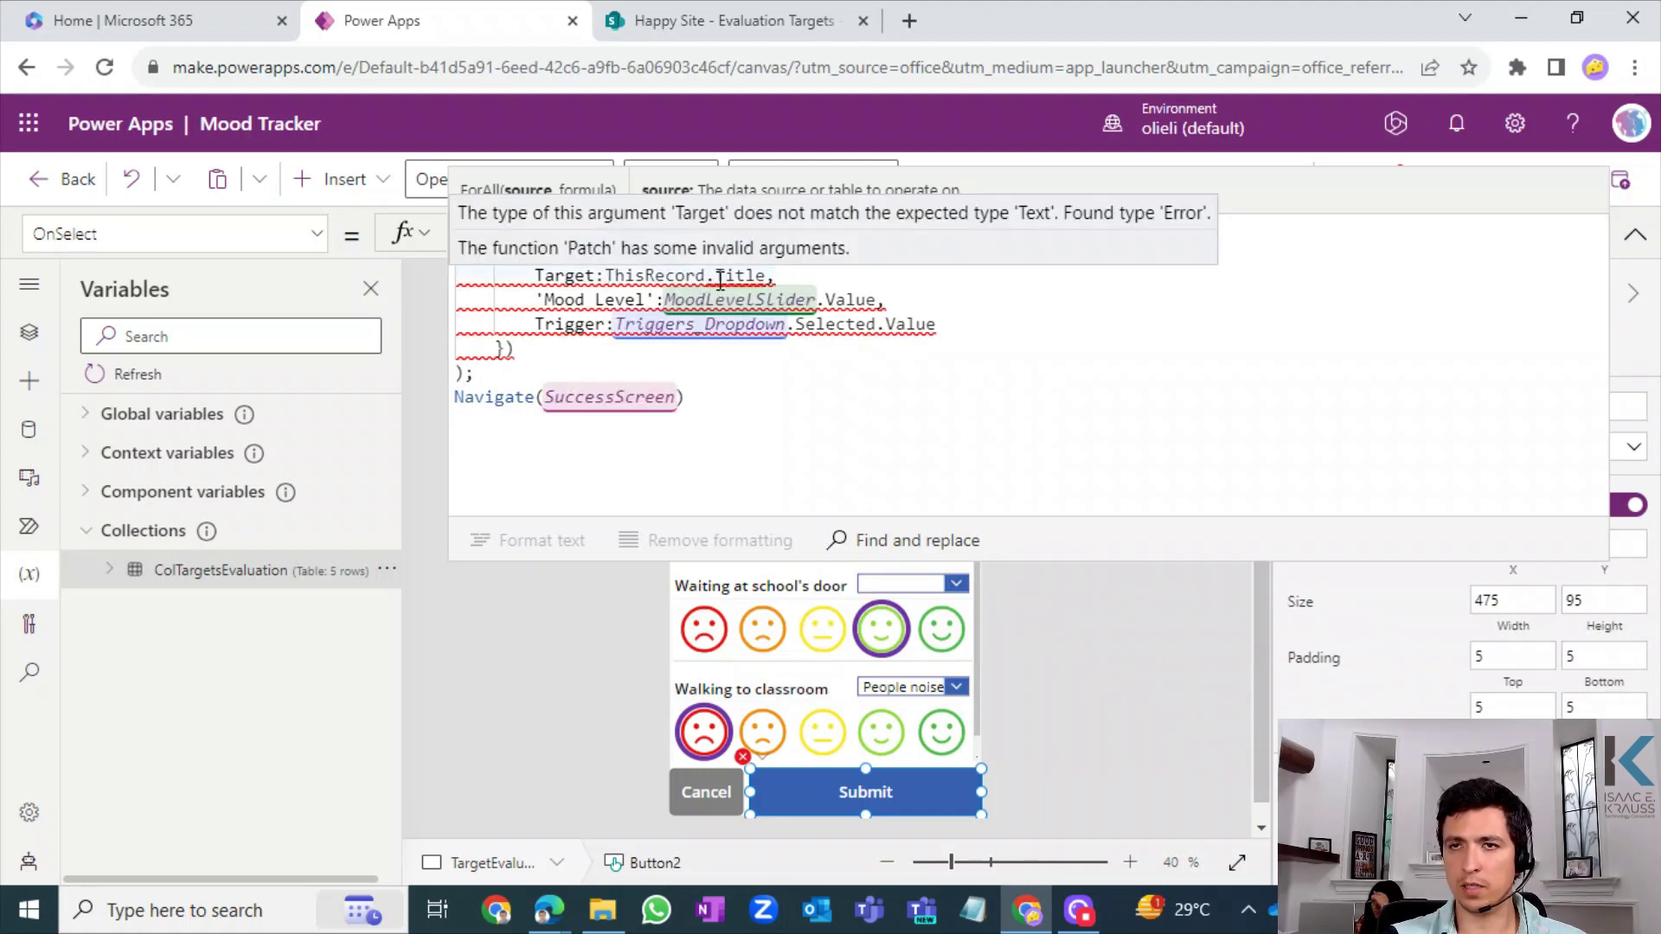
- In the Patch record, set Target to ThisRecord.Target and 'Mood Level' to ThisRecord.MoodLevel
double_click(727, 277)
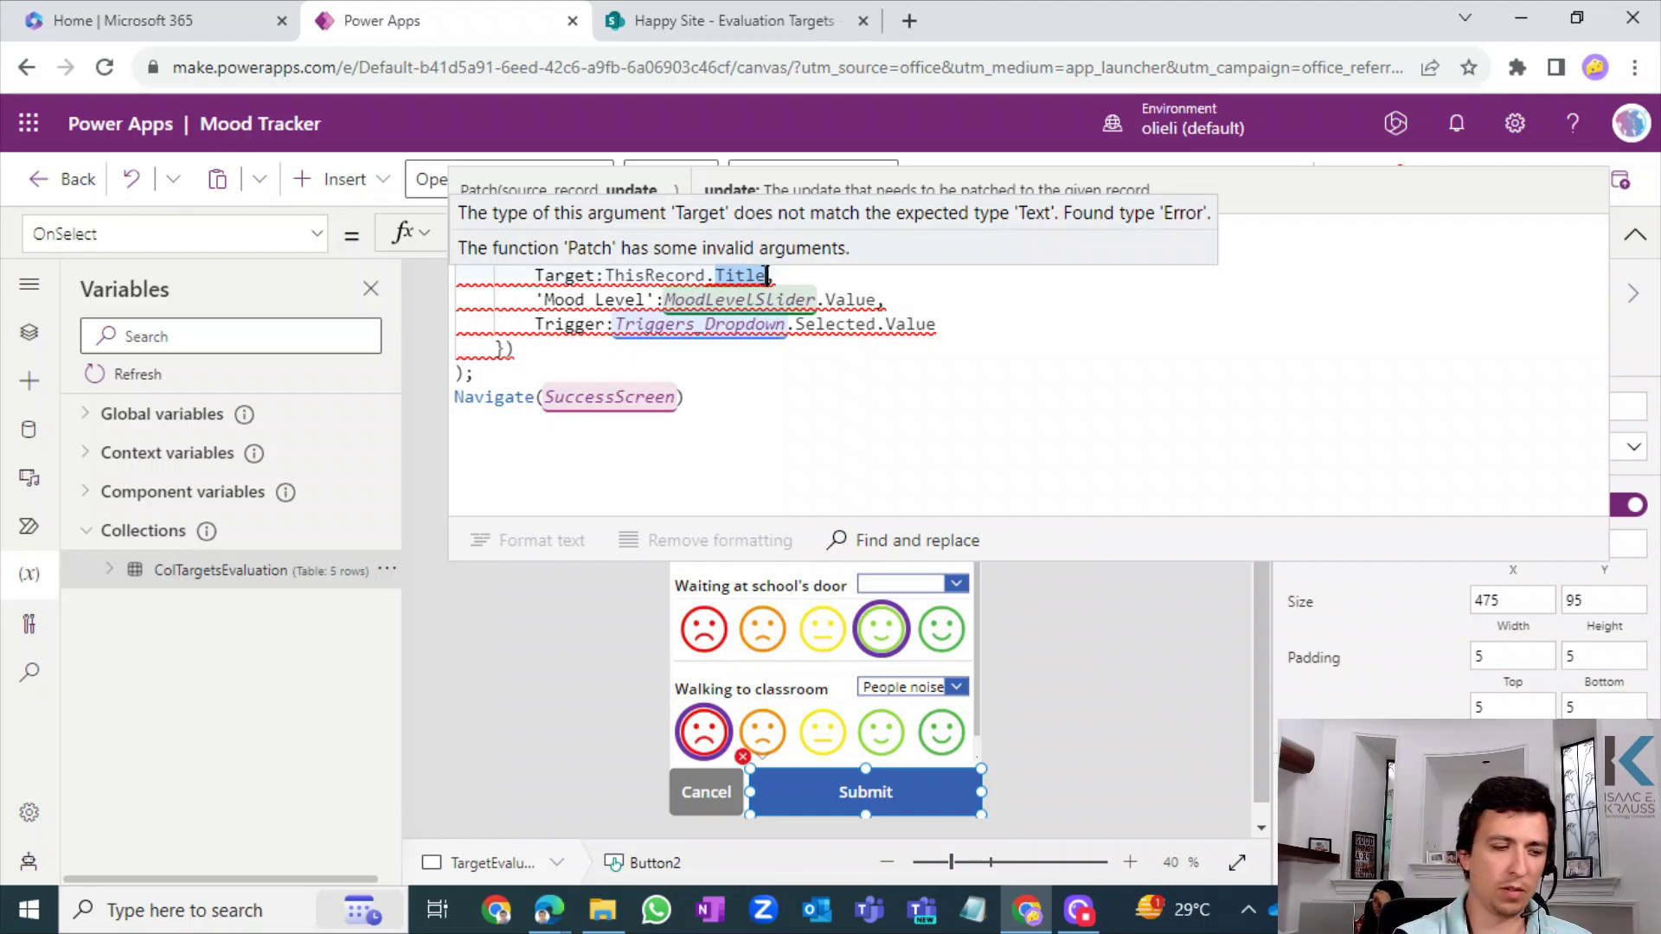
text(Target)
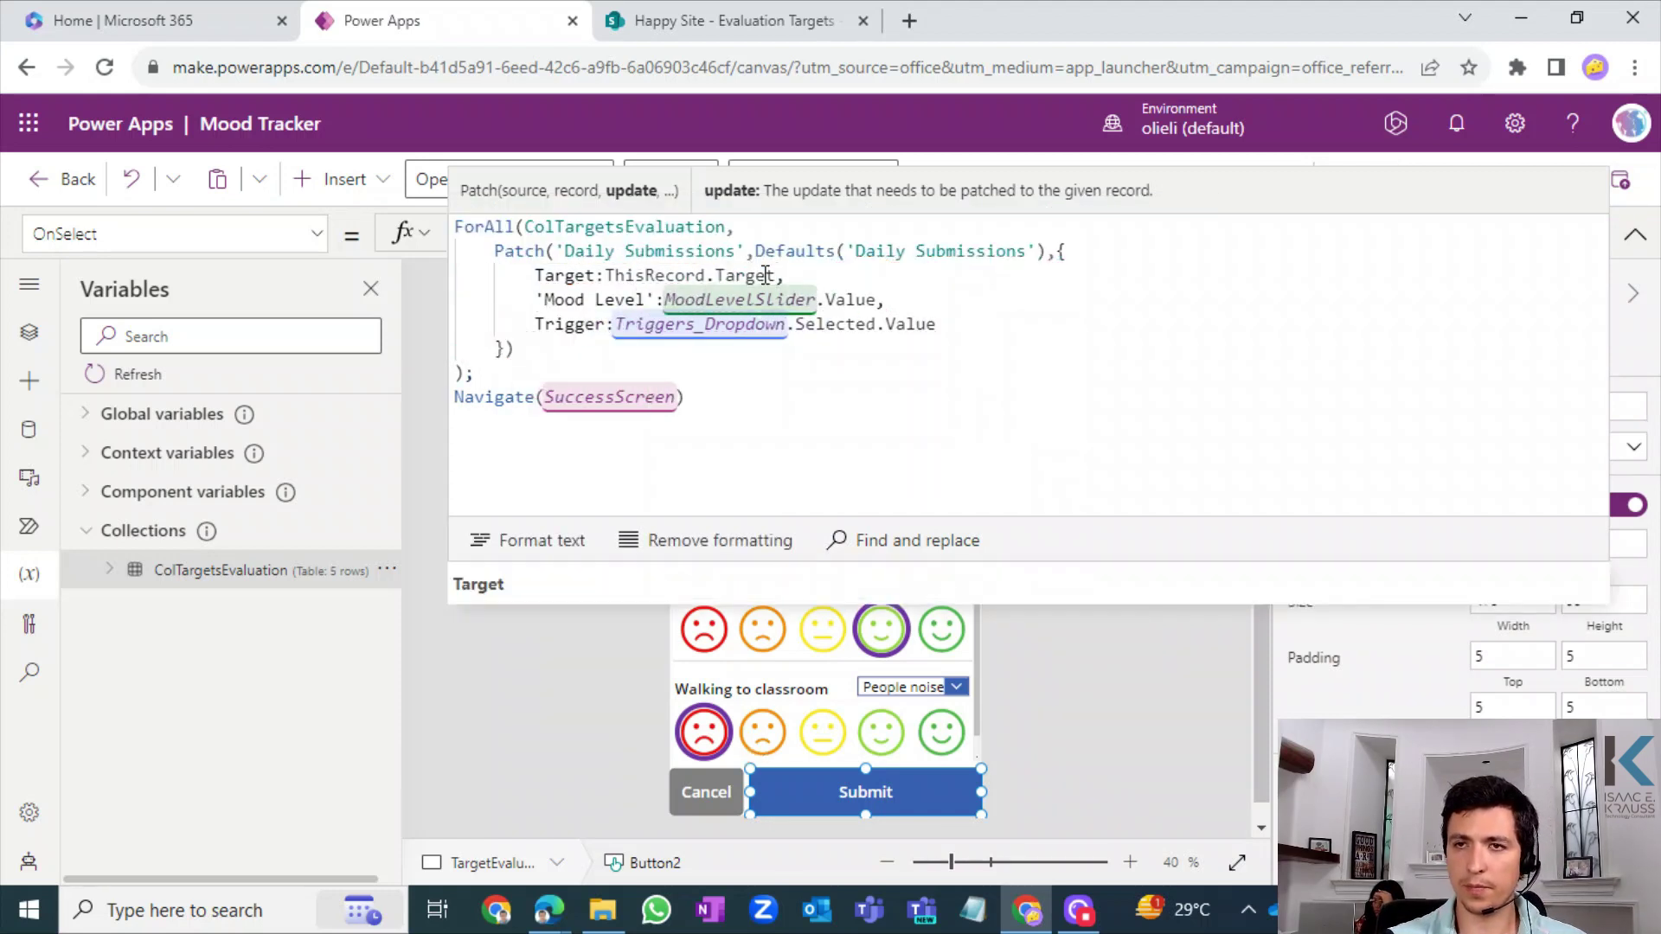
drag(876, 298, 664, 302)
text(Th)
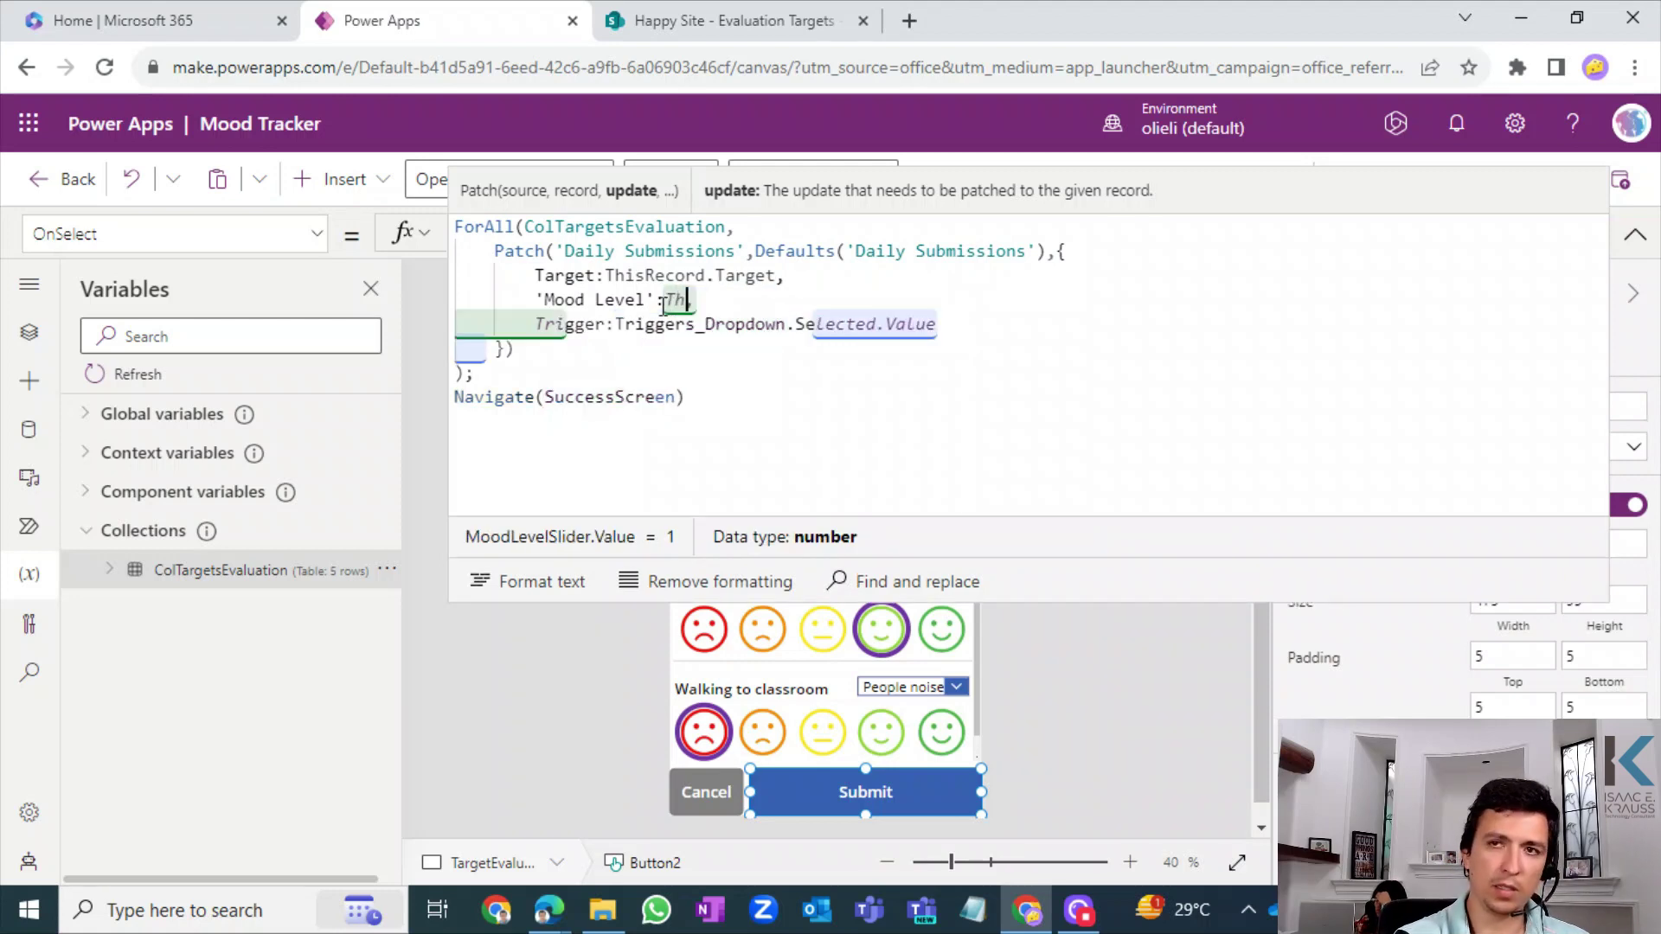
text(isRecord.Moo,)
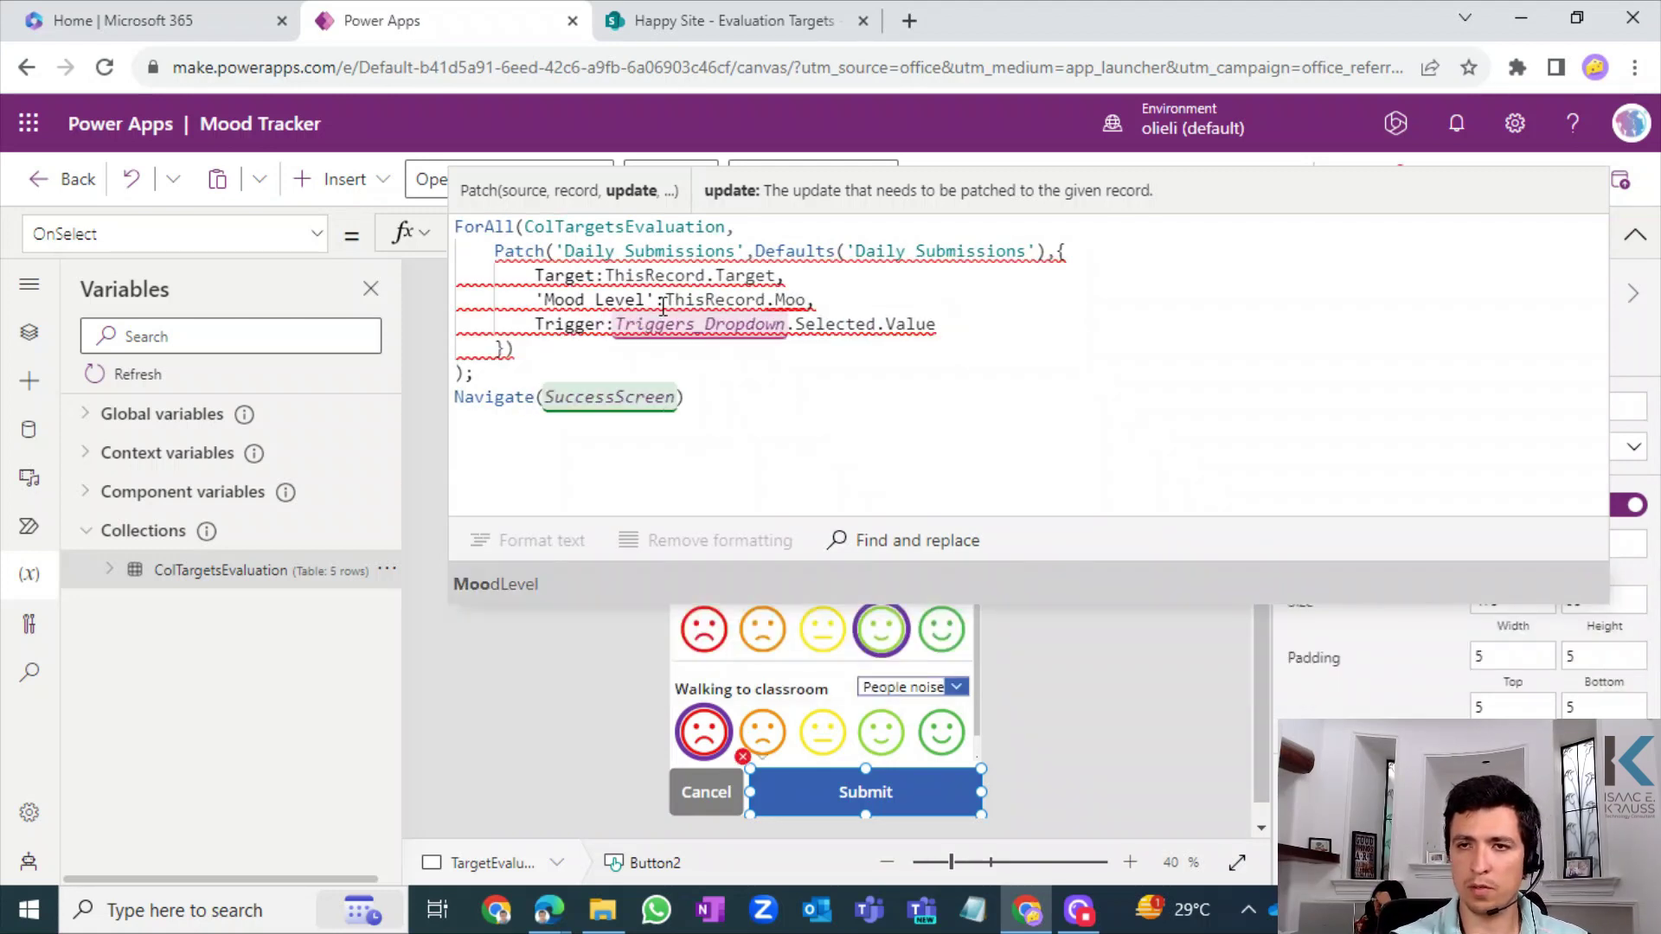
key(Tab)
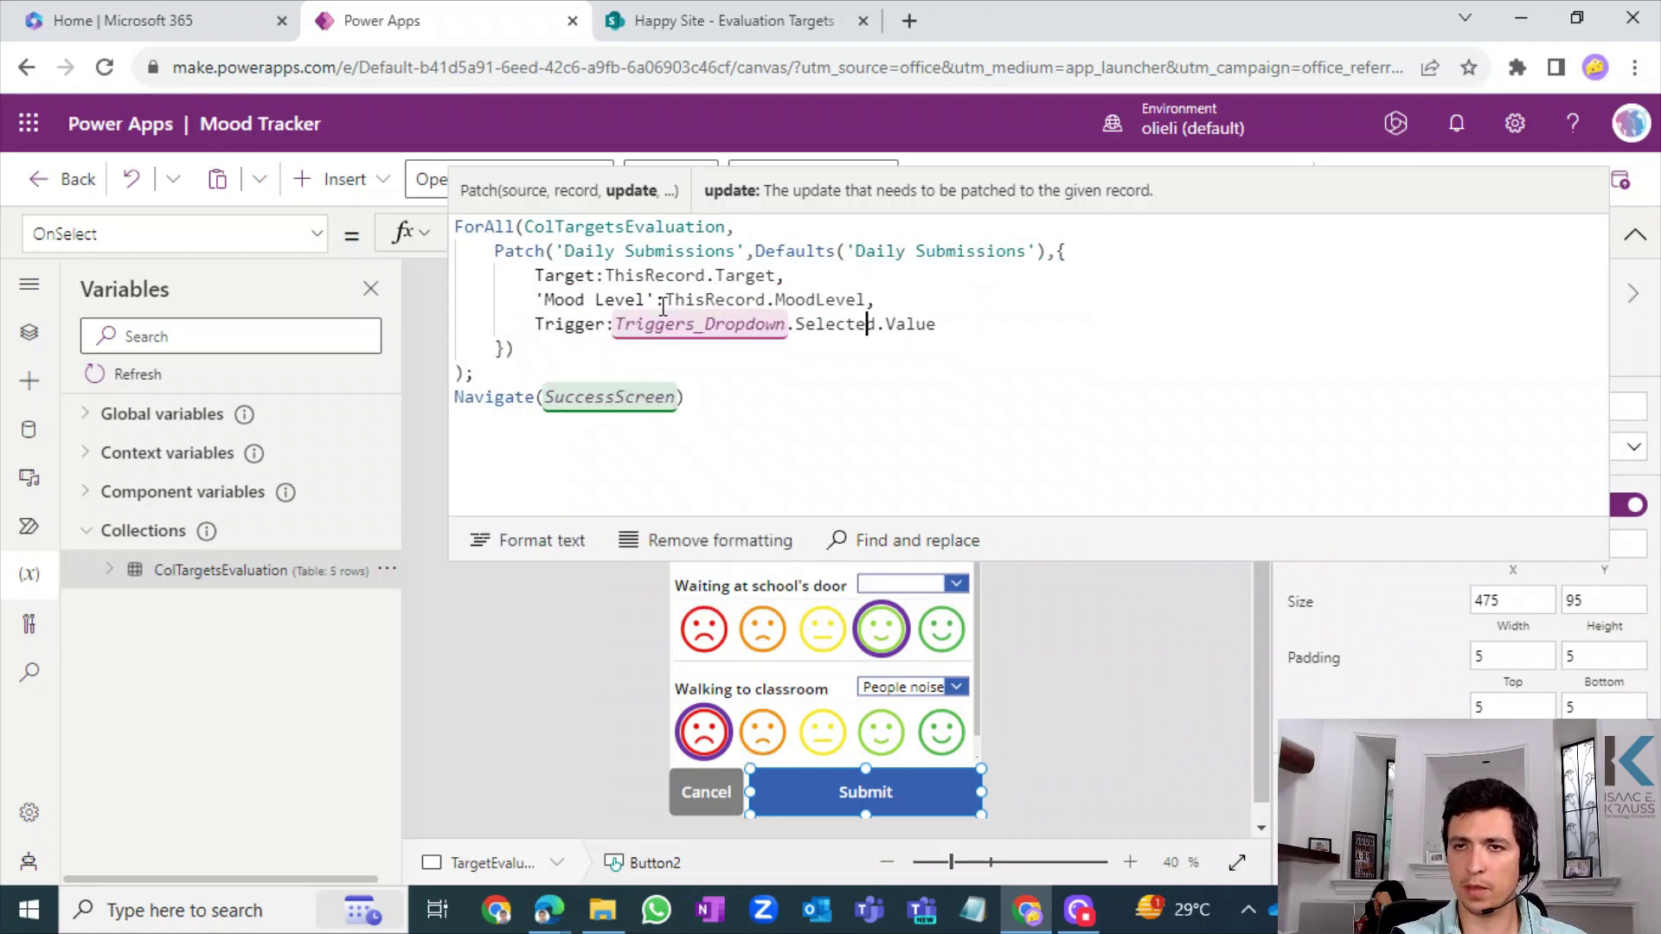
- Set the Patch record's Trigger field to ThisRecord.Trigger and collapse the formula editor
key(Left)
key(Left)
key(Left)
key(Left)
key(Left)
key(Left)
key(Left)
key(Left)
key(Left)
key(Left)
key(Left)
key(Left)
key(Left)
key(Left)
key(Left)
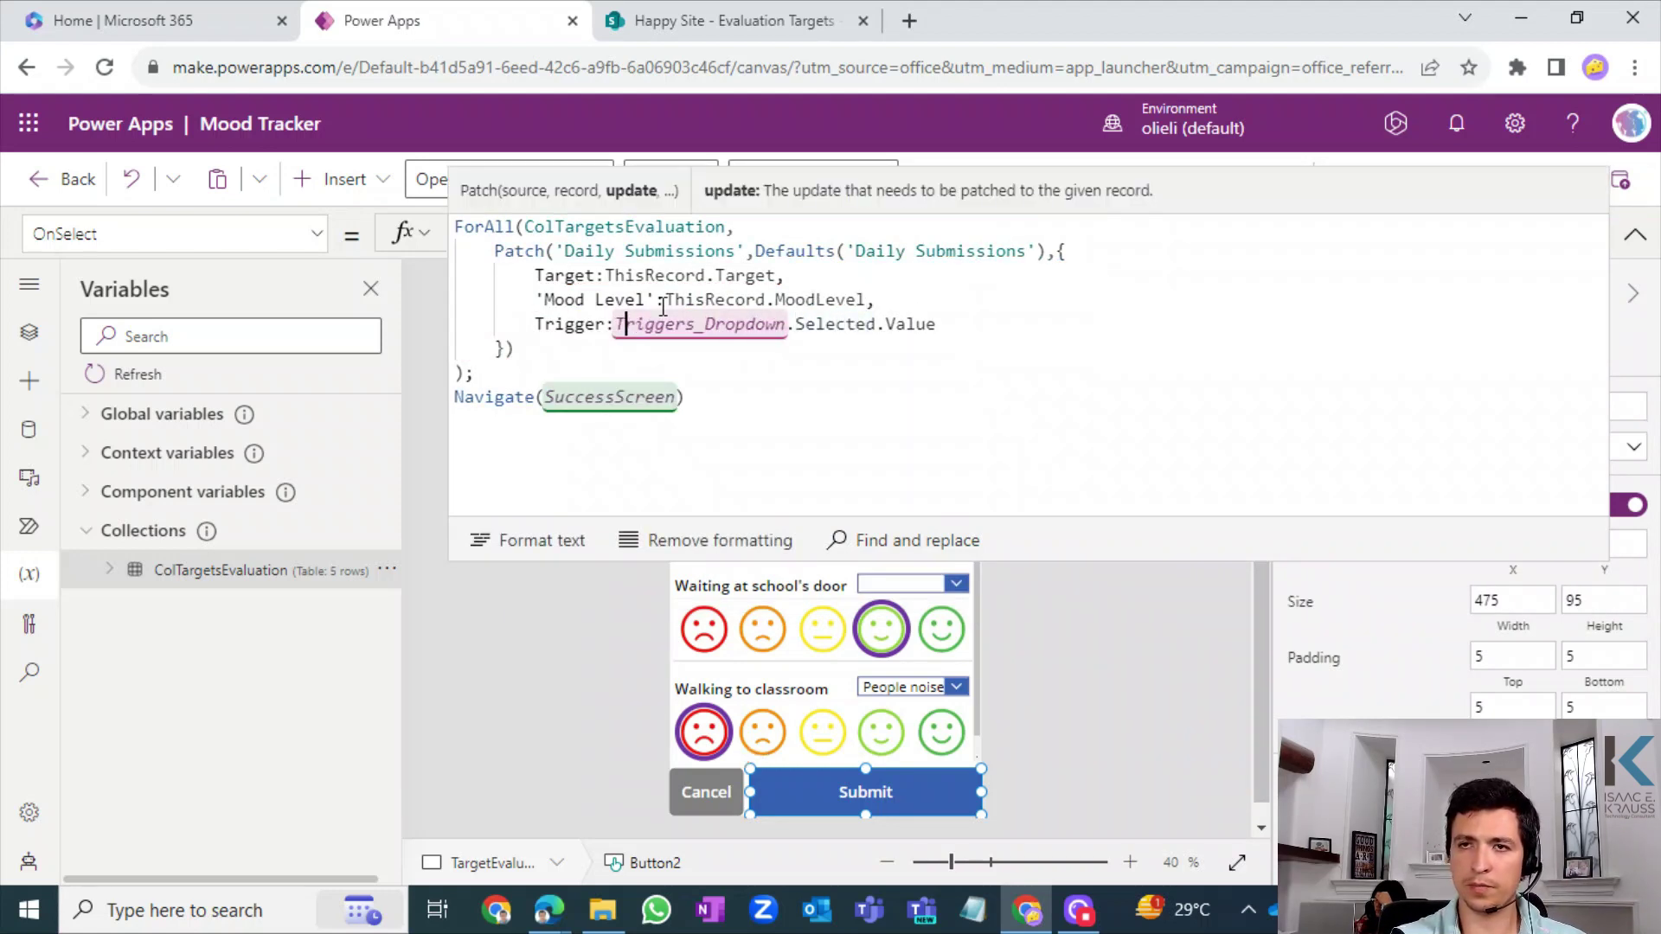
key(ctrl+shift+Right)
key(shift+End)
key(BackSpace)
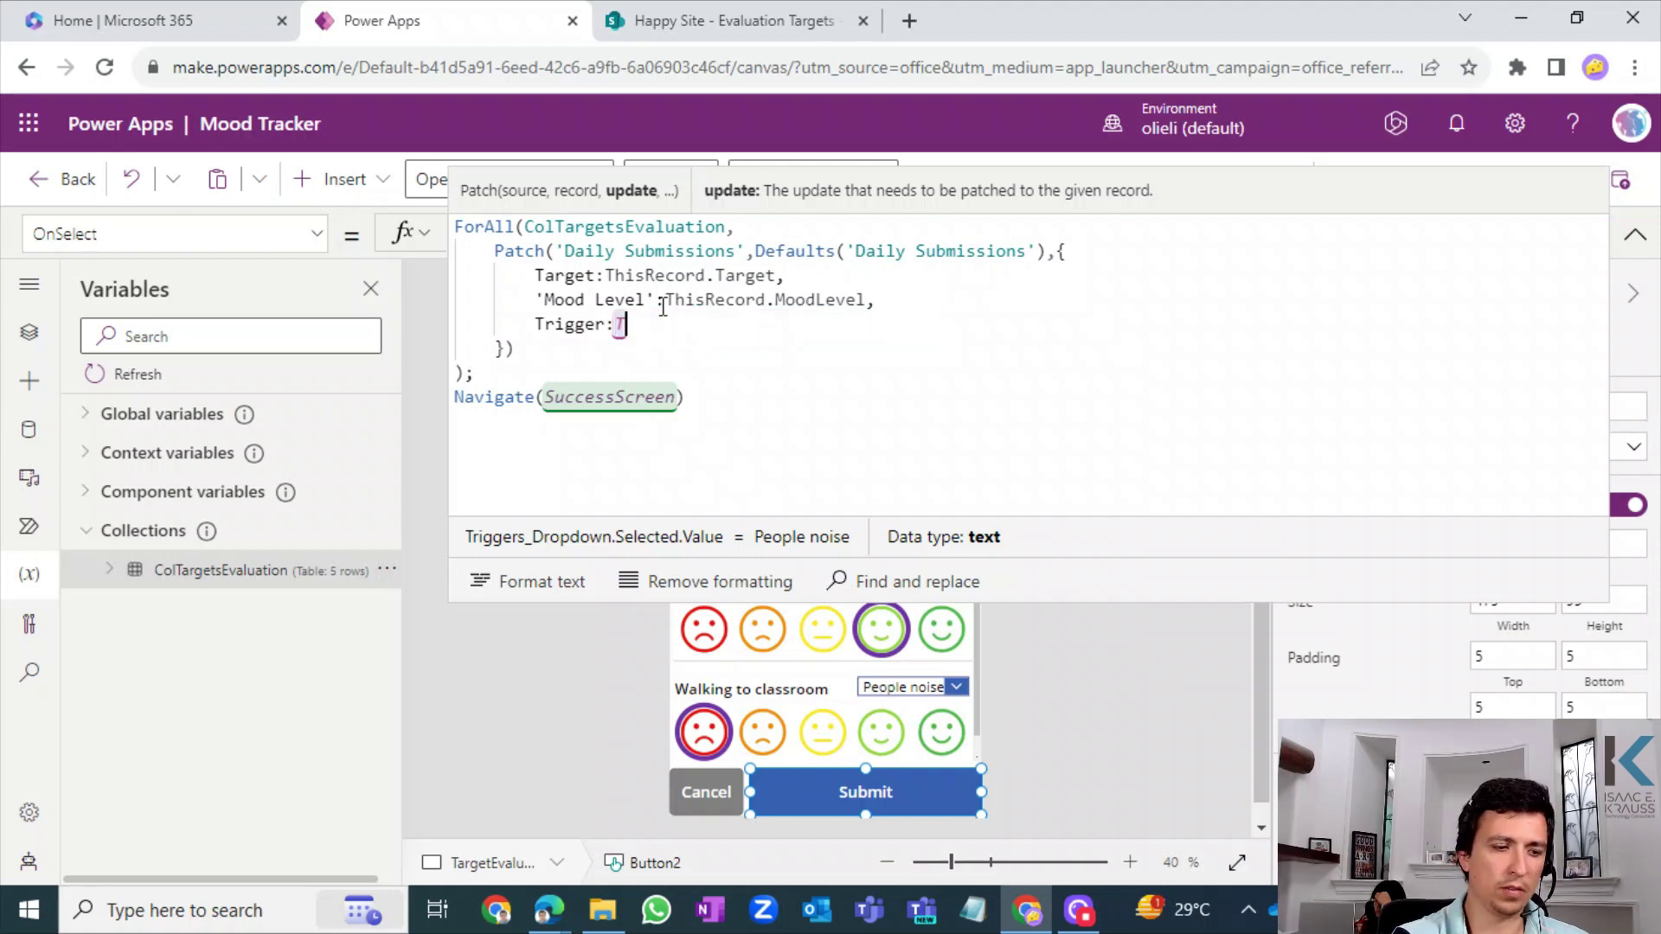
text(ThisRe)
key(Tab)
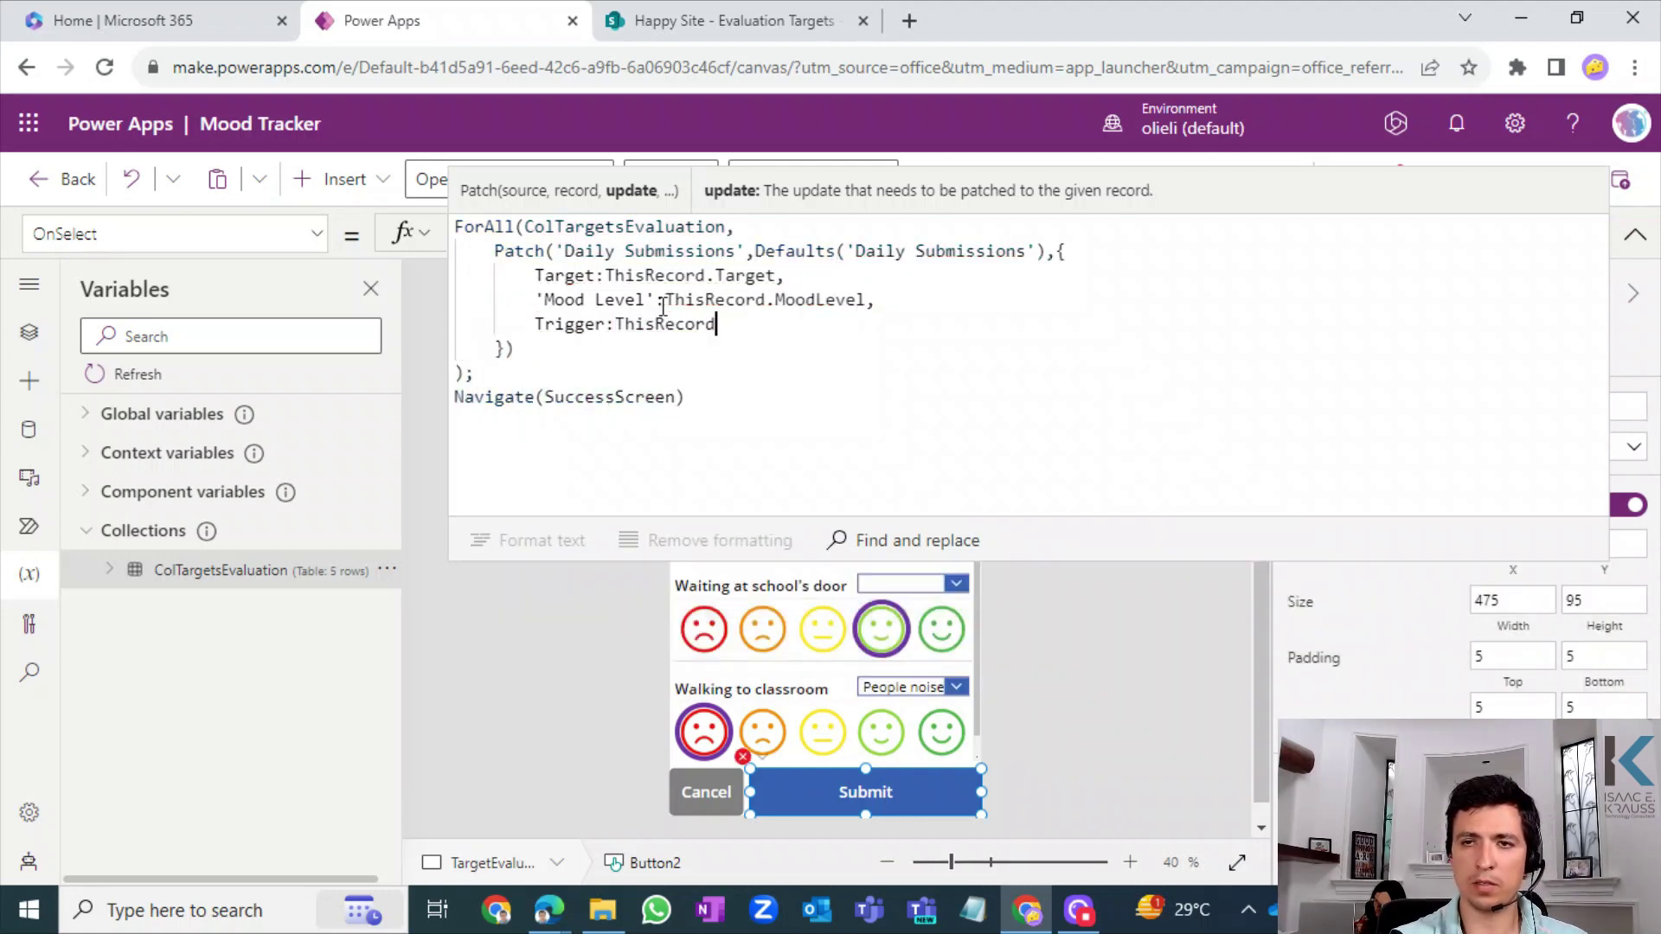
text(.)
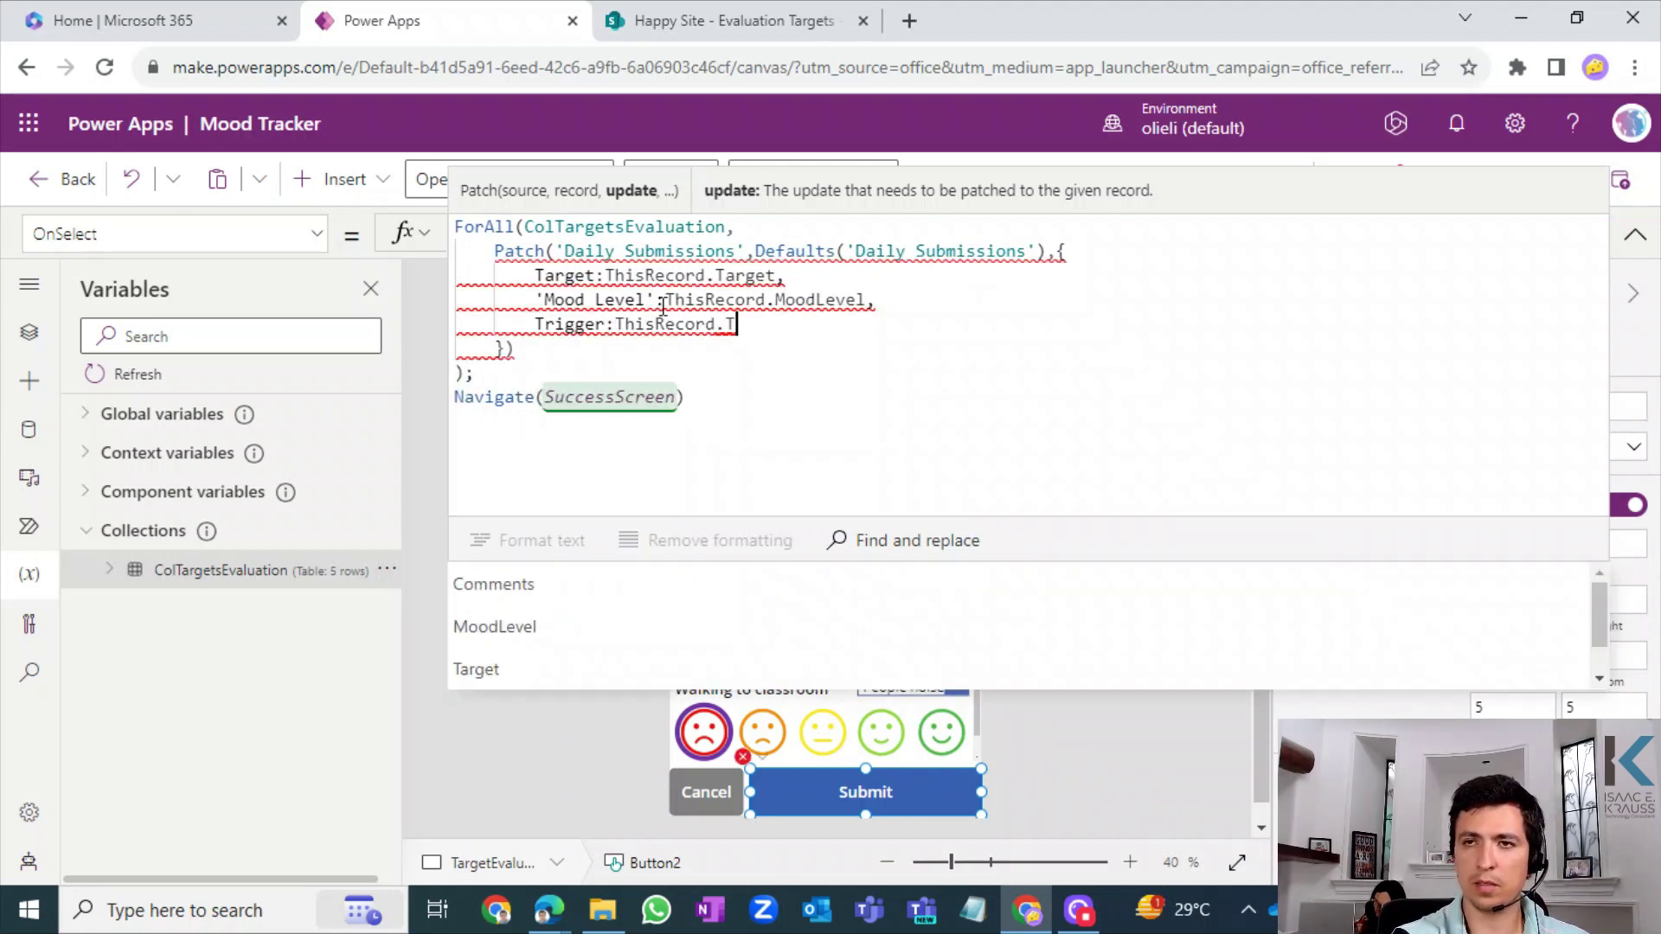
text(Trigger)
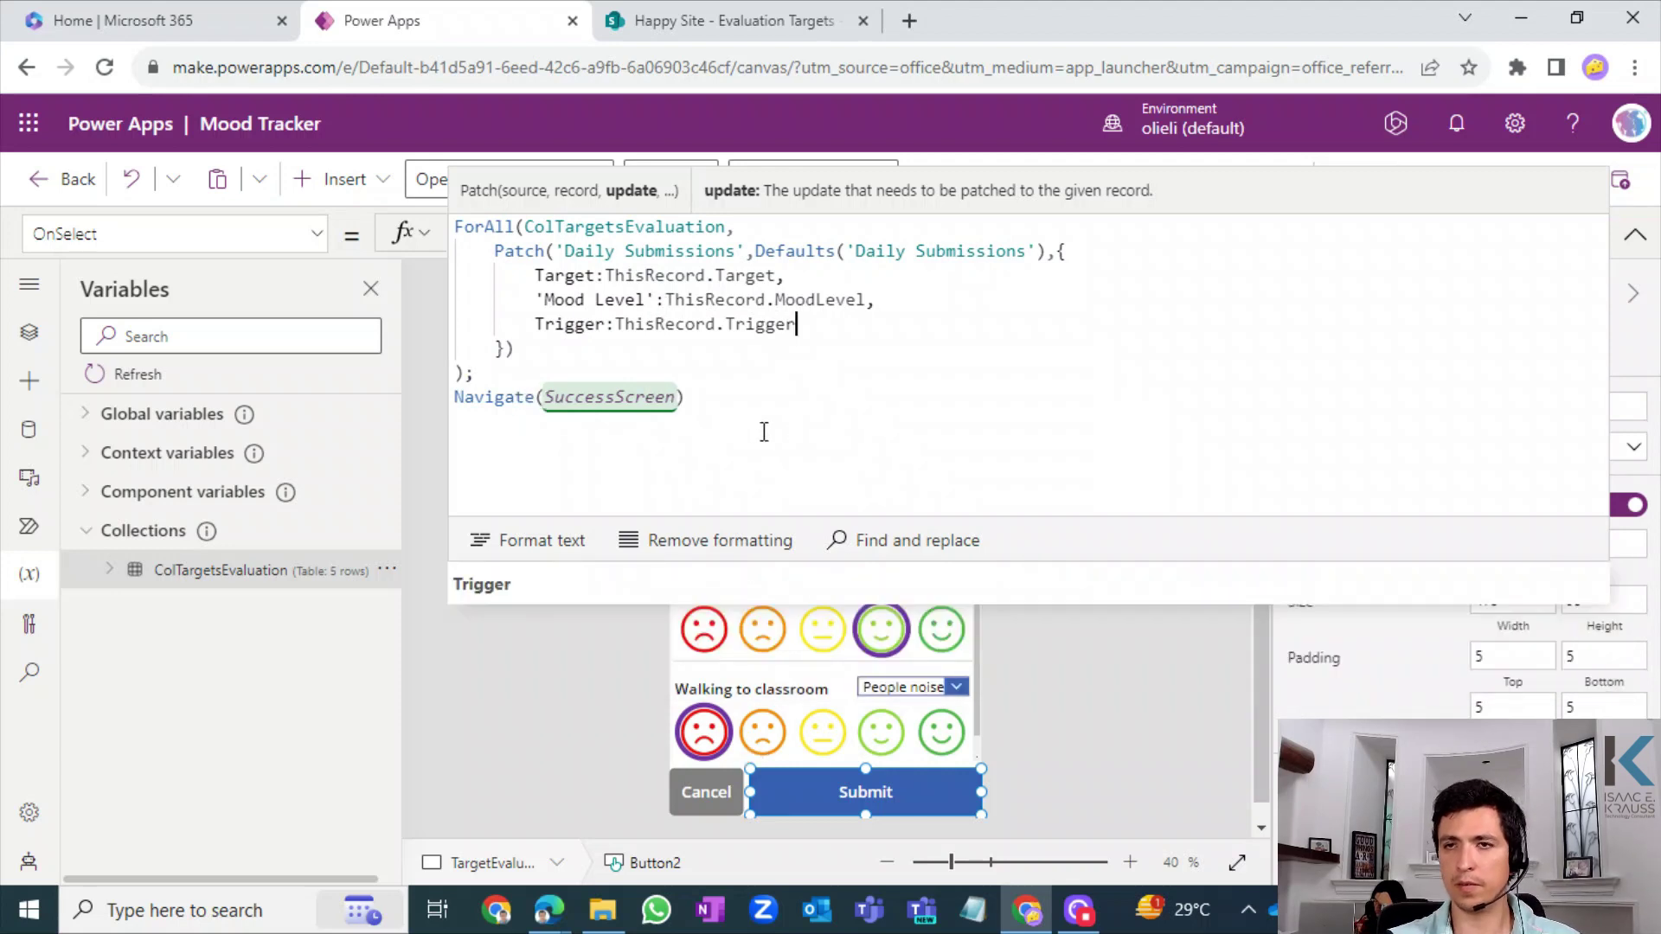
click(764, 432)
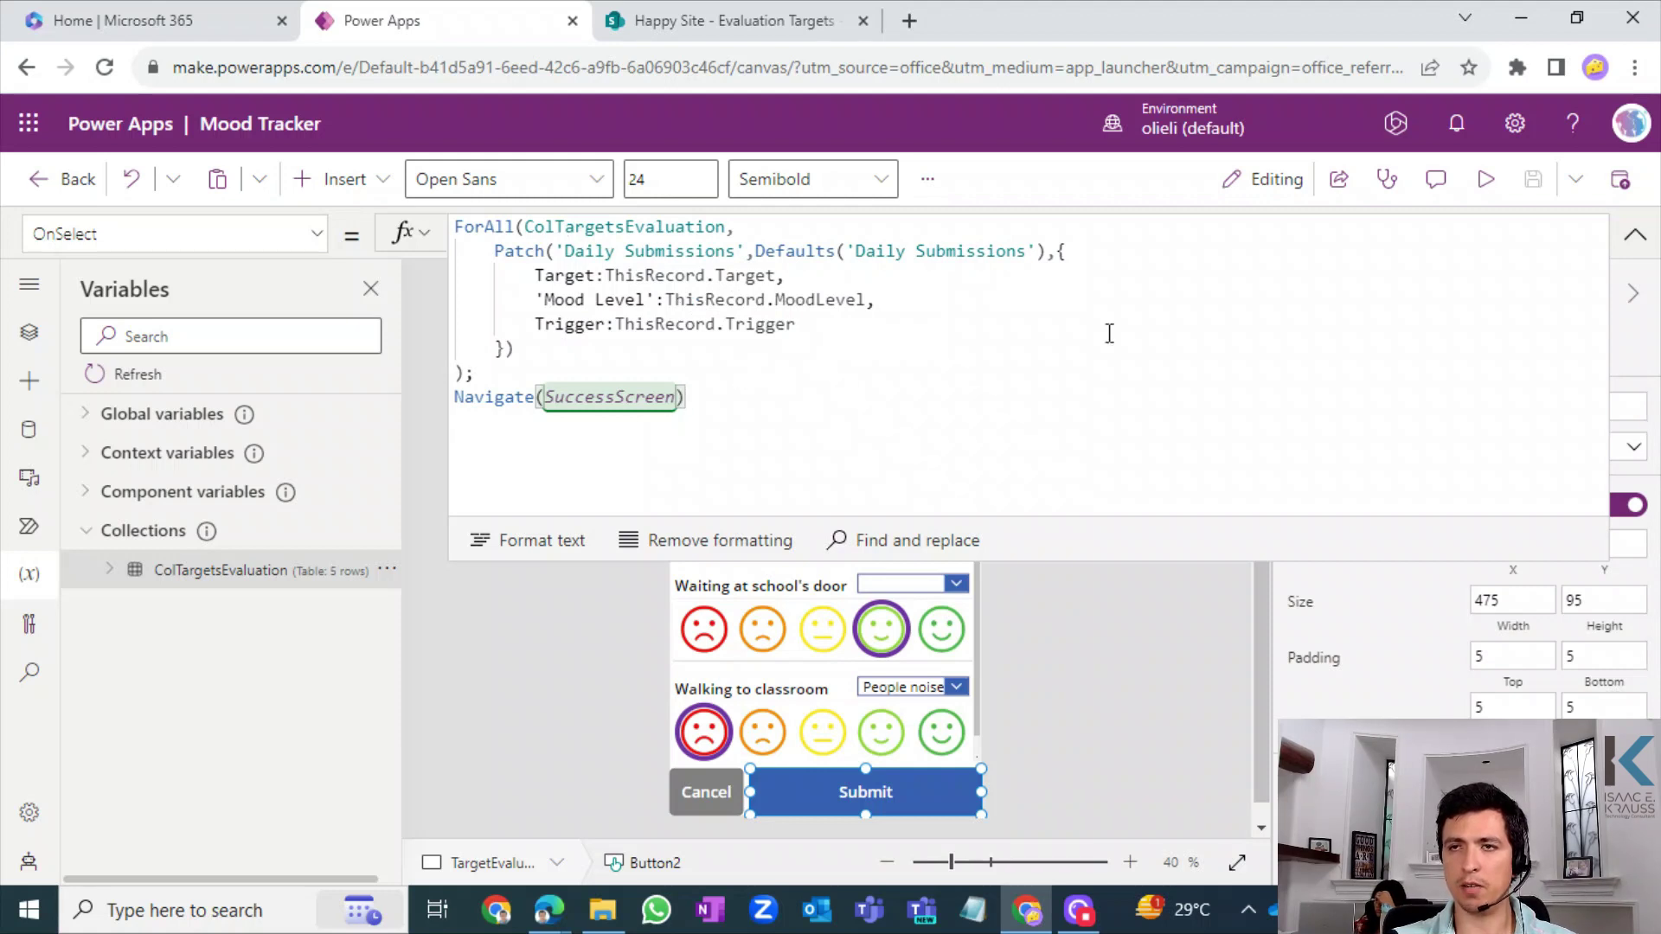
click(1634, 234)
click(1142, 445)
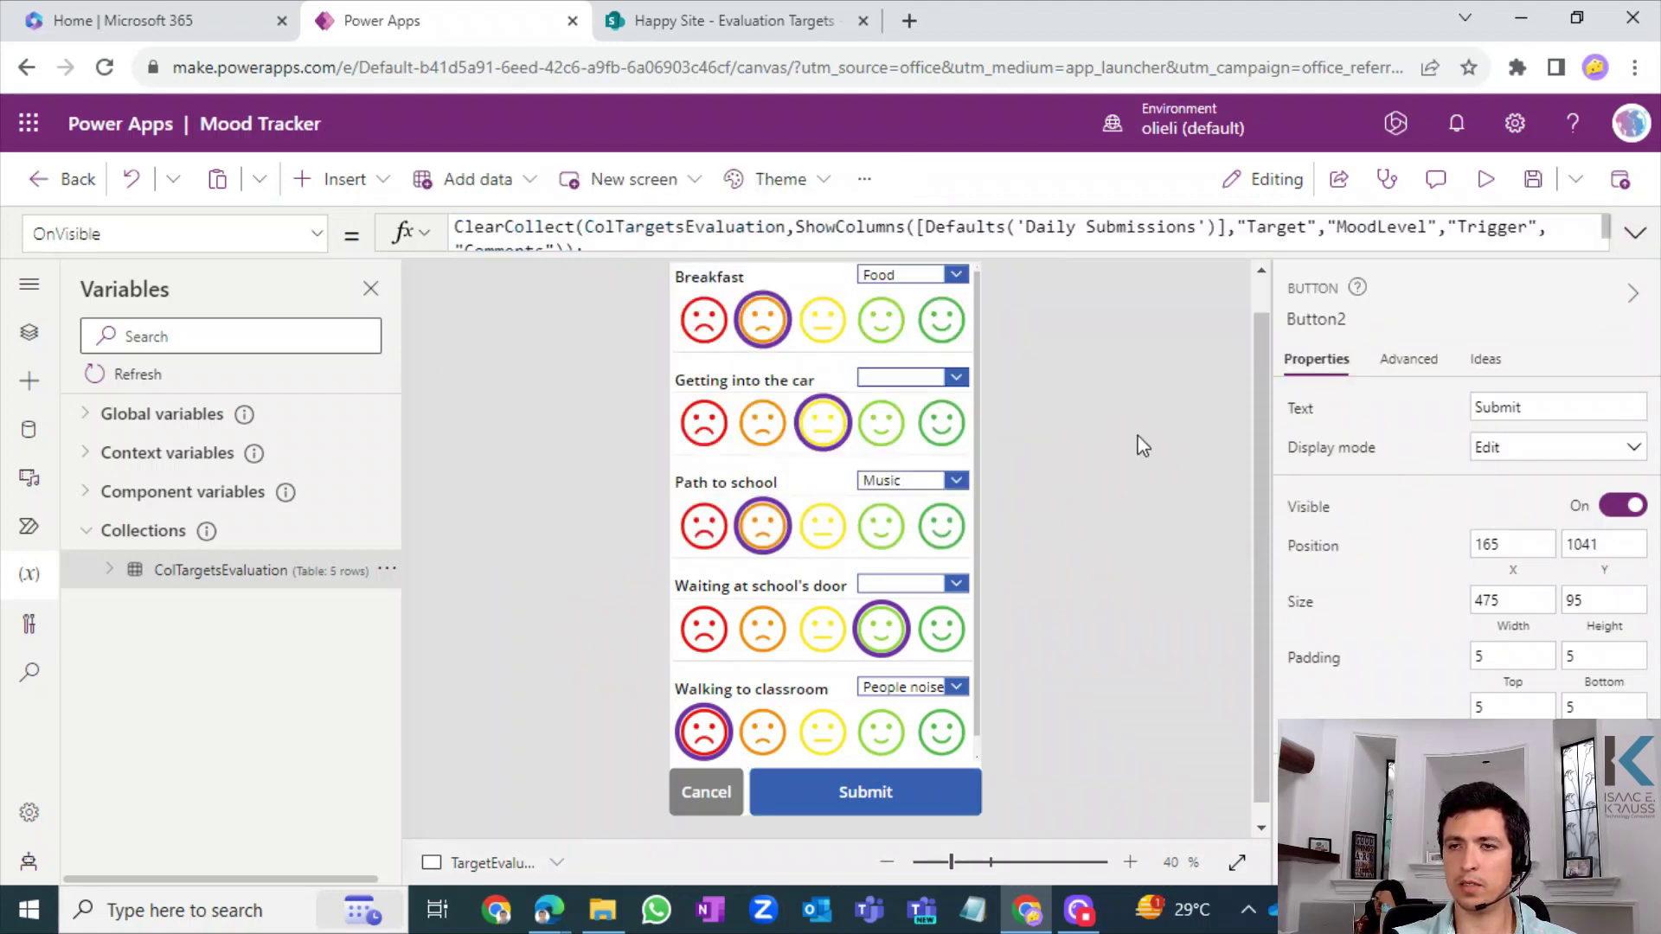
- Save the app, preview it and submit the filled-in evaluation
click(1532, 180)
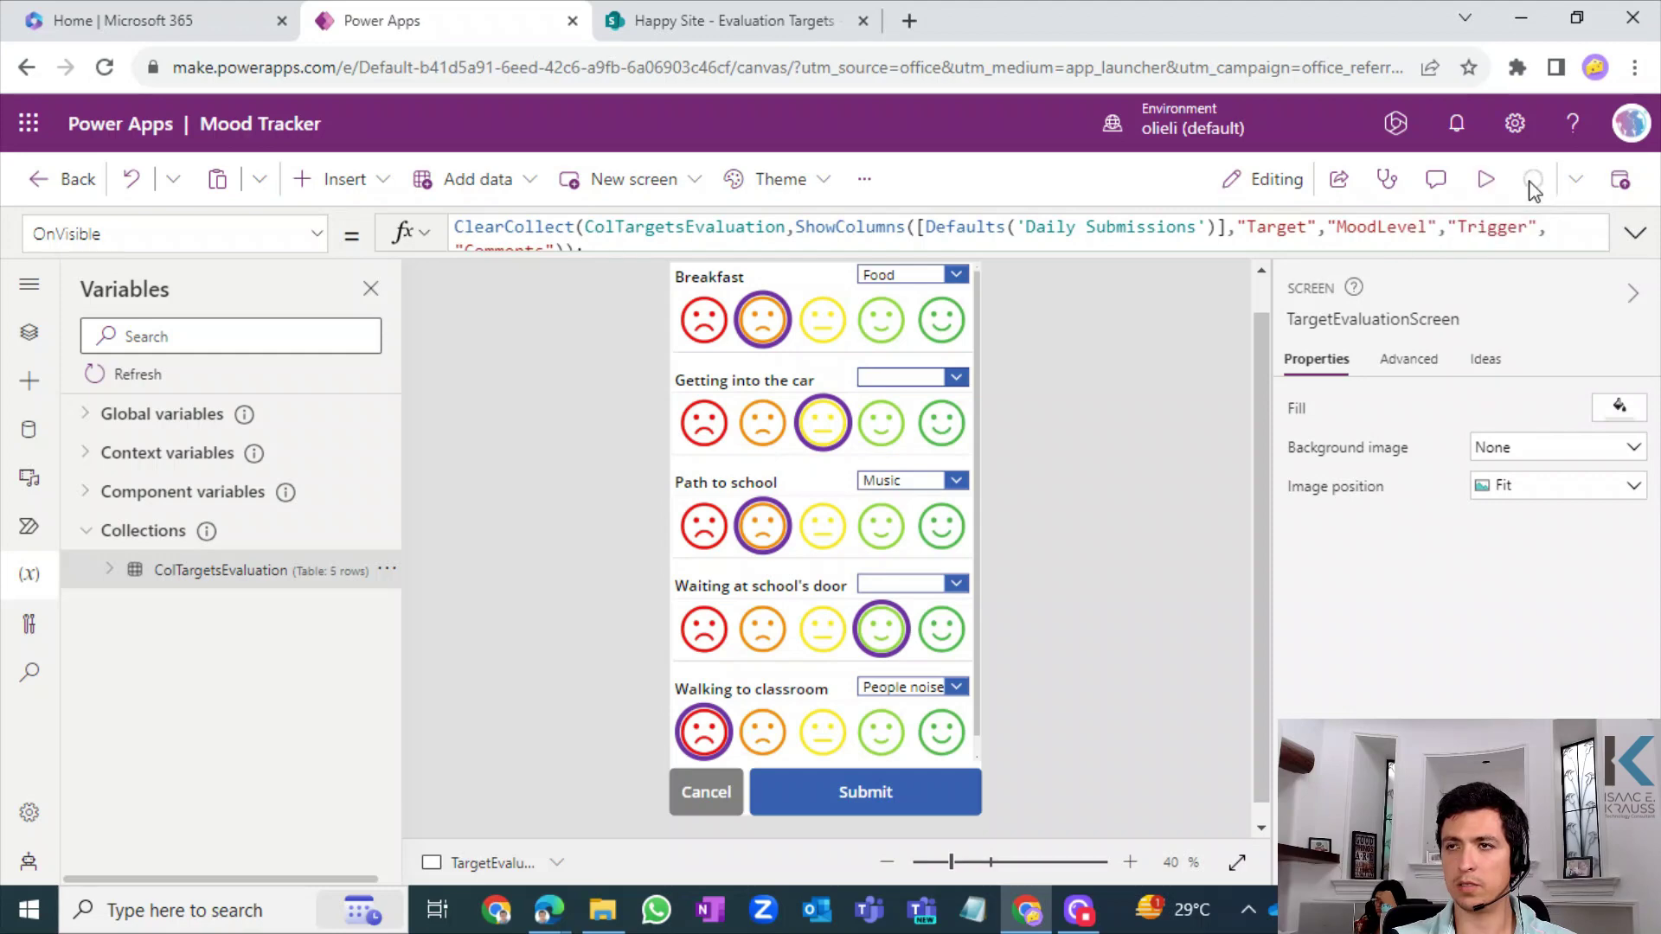
click(1486, 179)
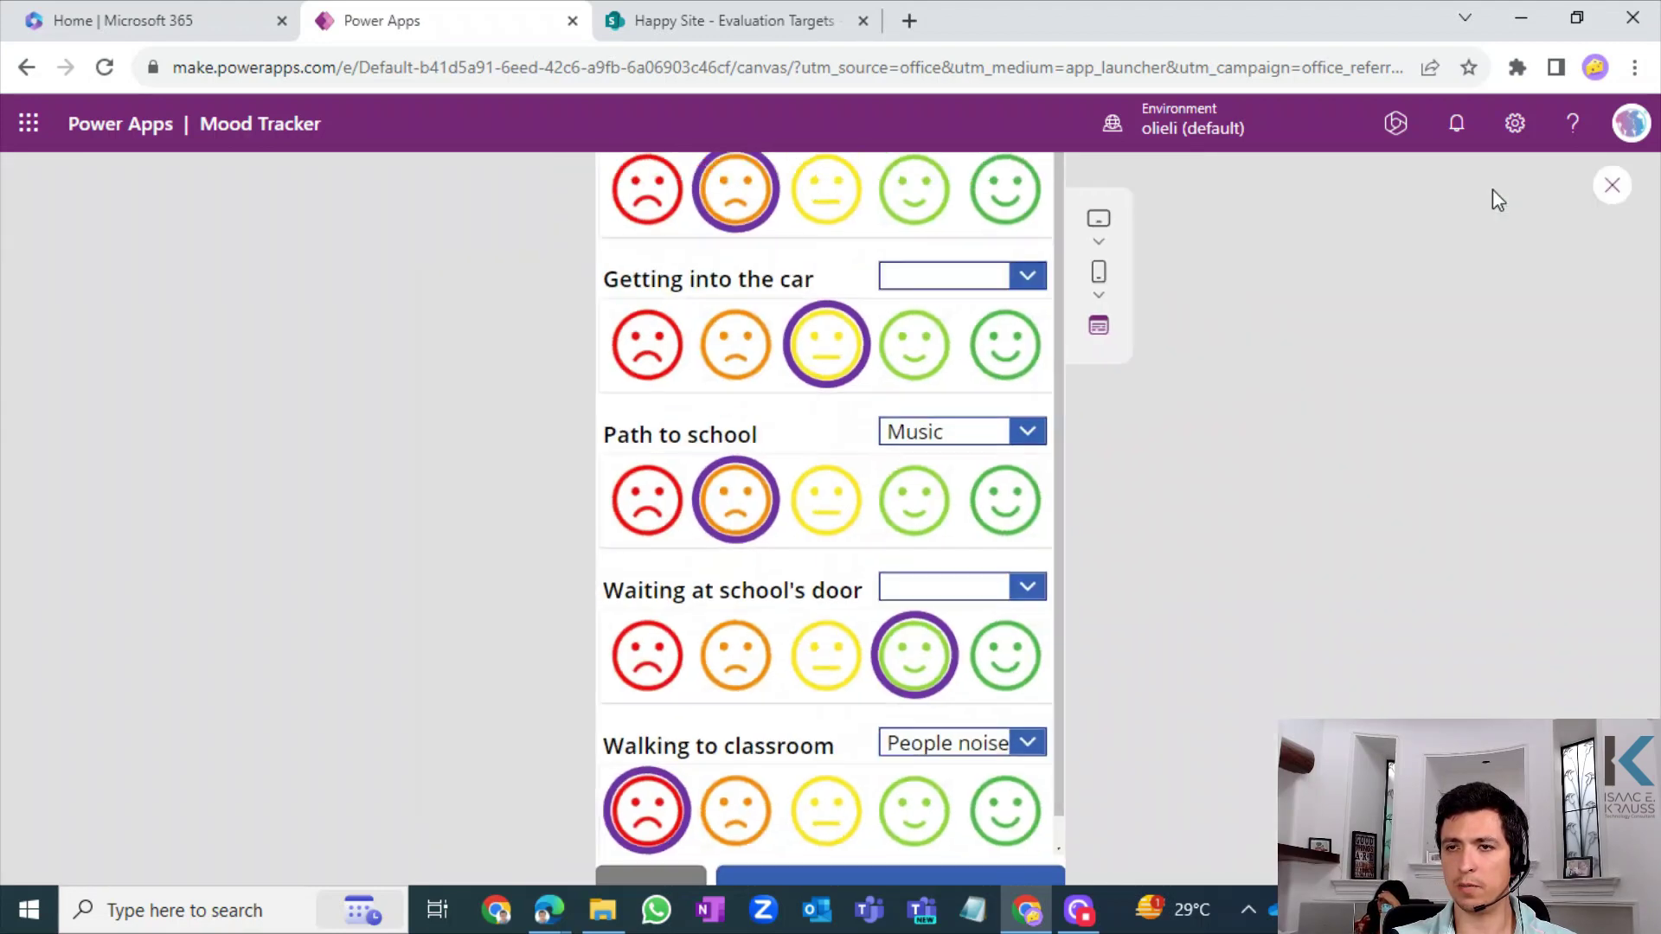
click(882, 830)
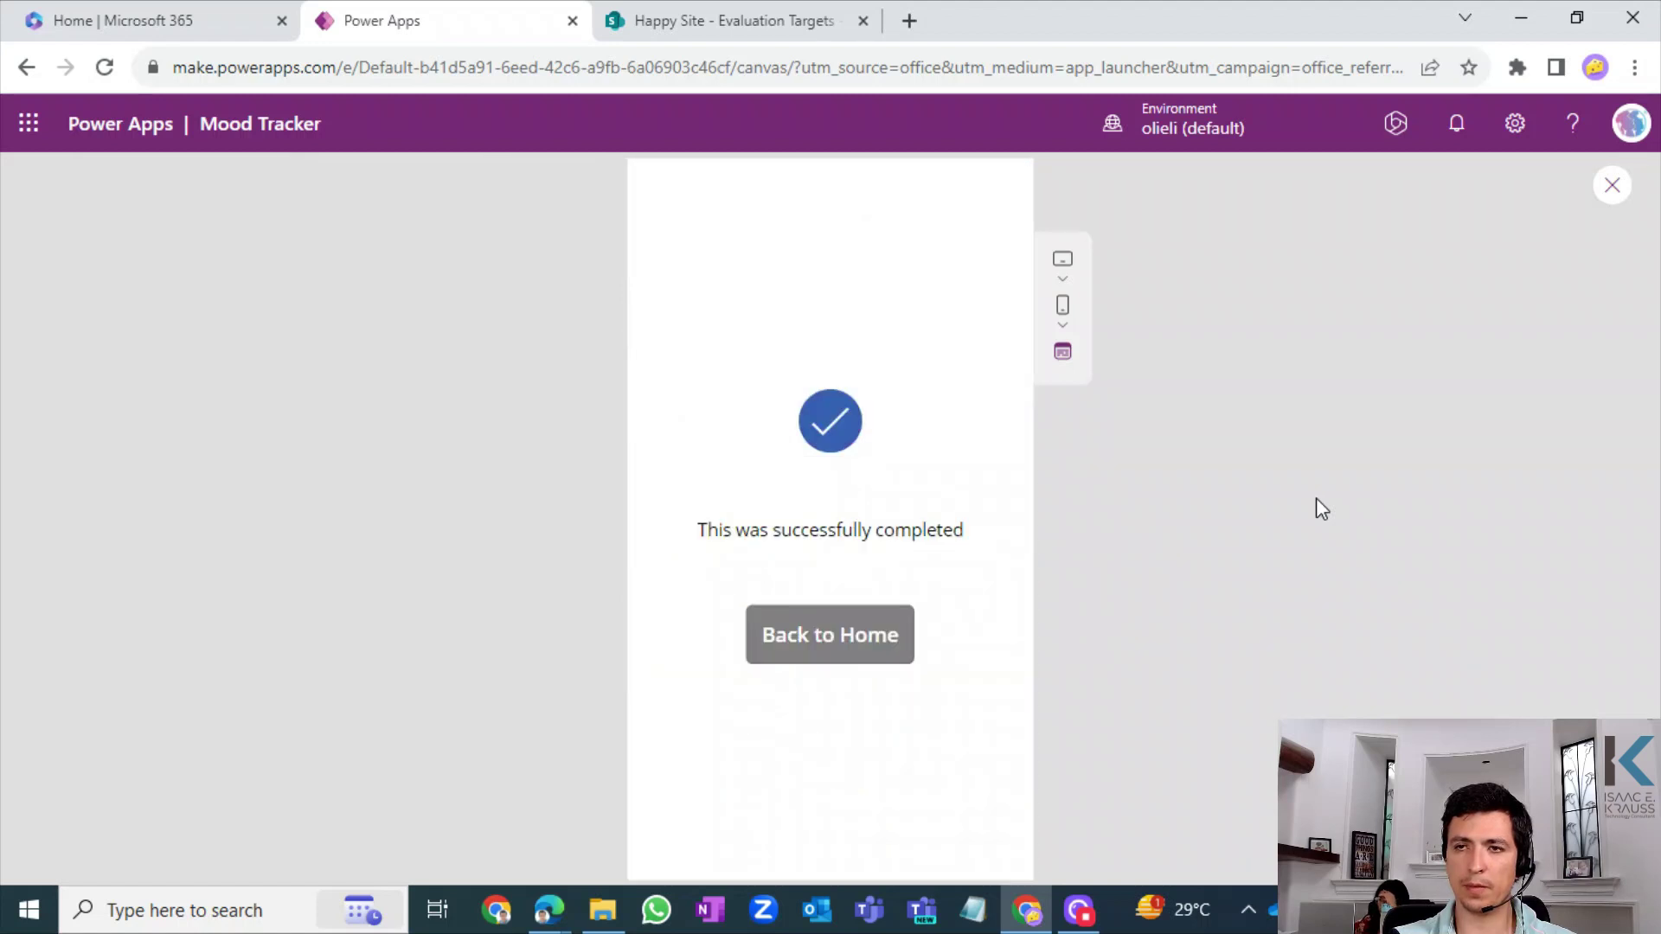
- Switch to SharePoint, open the Daily Submissions list and sort it by Created from newer to older
click(709, 34)
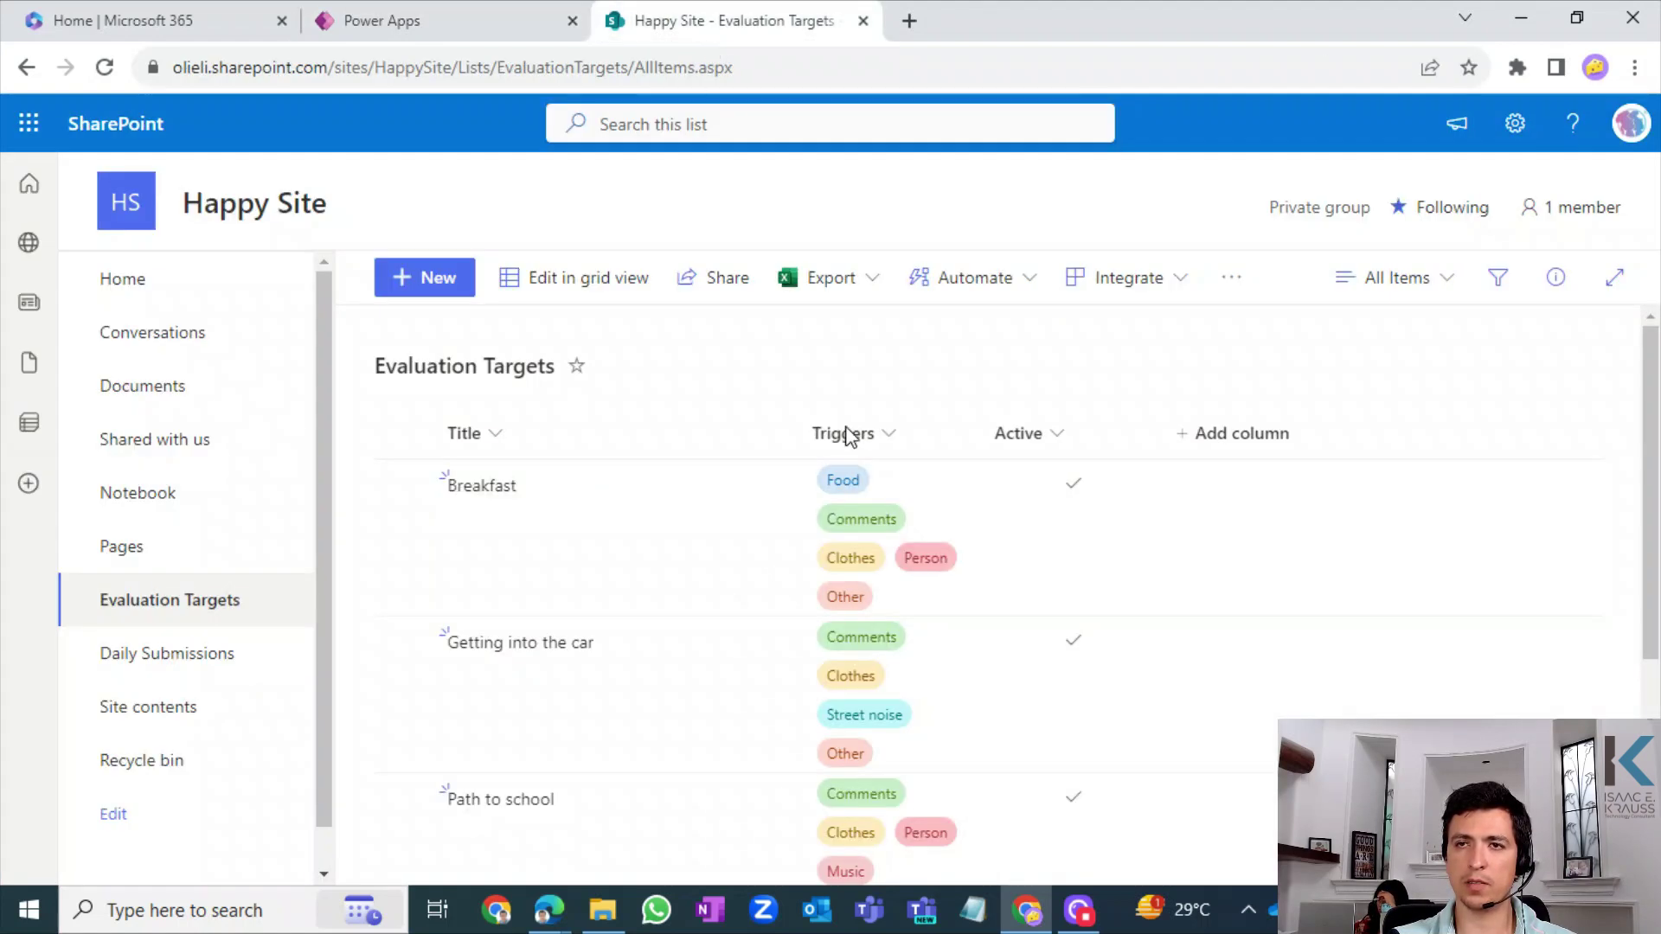
click(199, 654)
click(1247, 435)
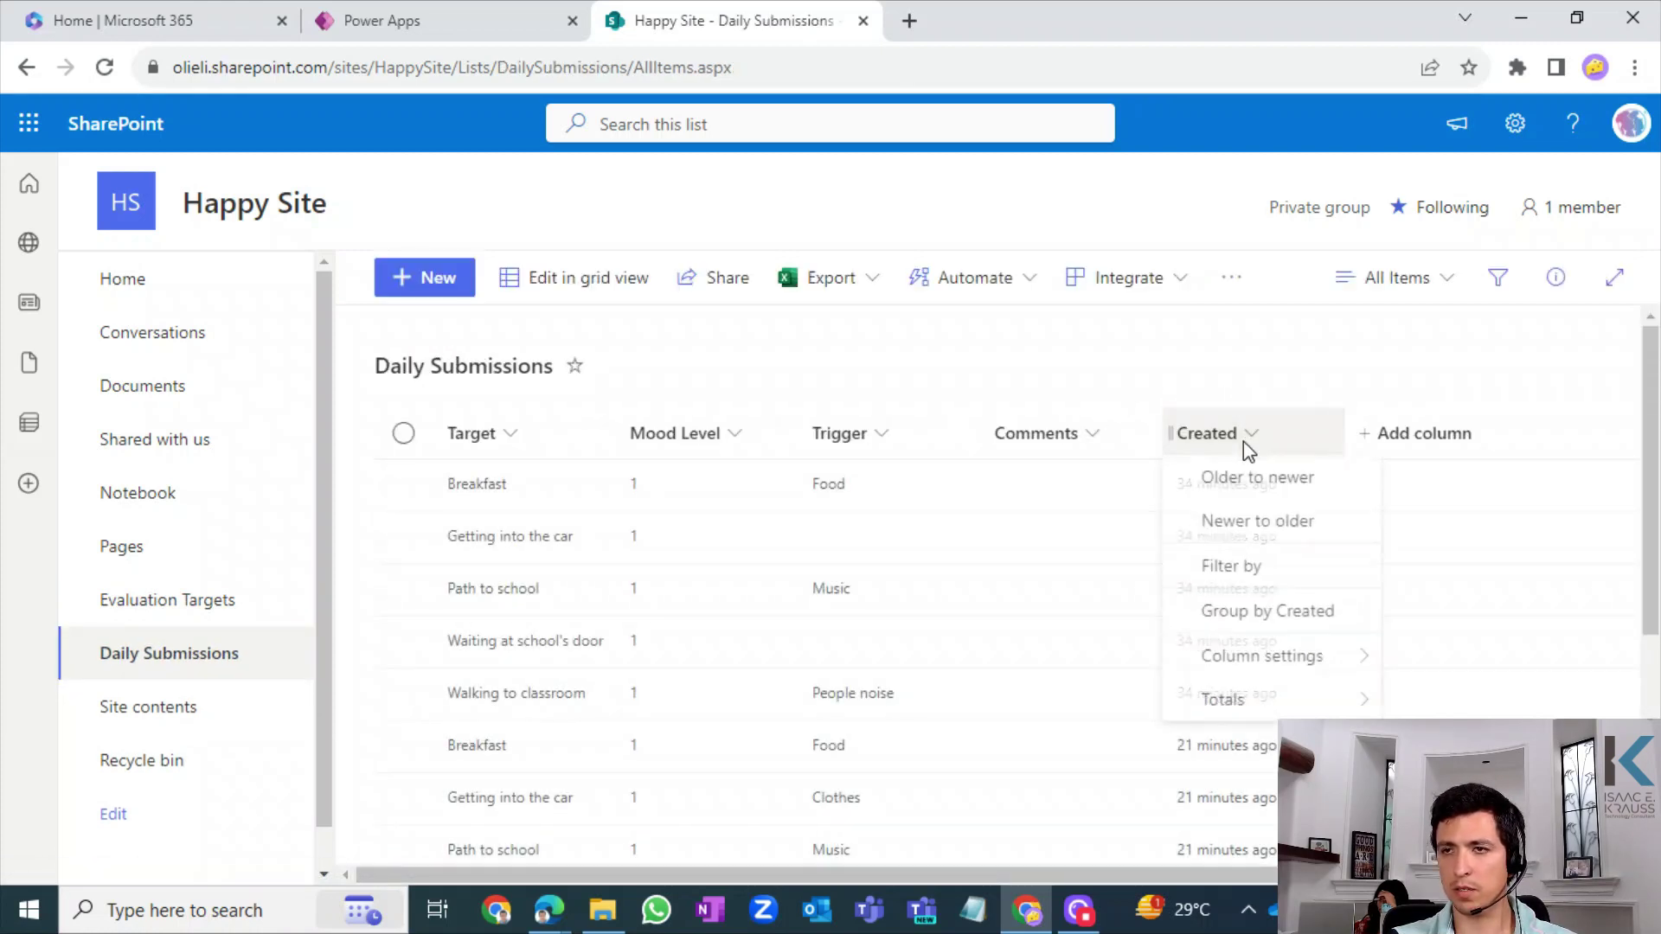
click(1259, 528)
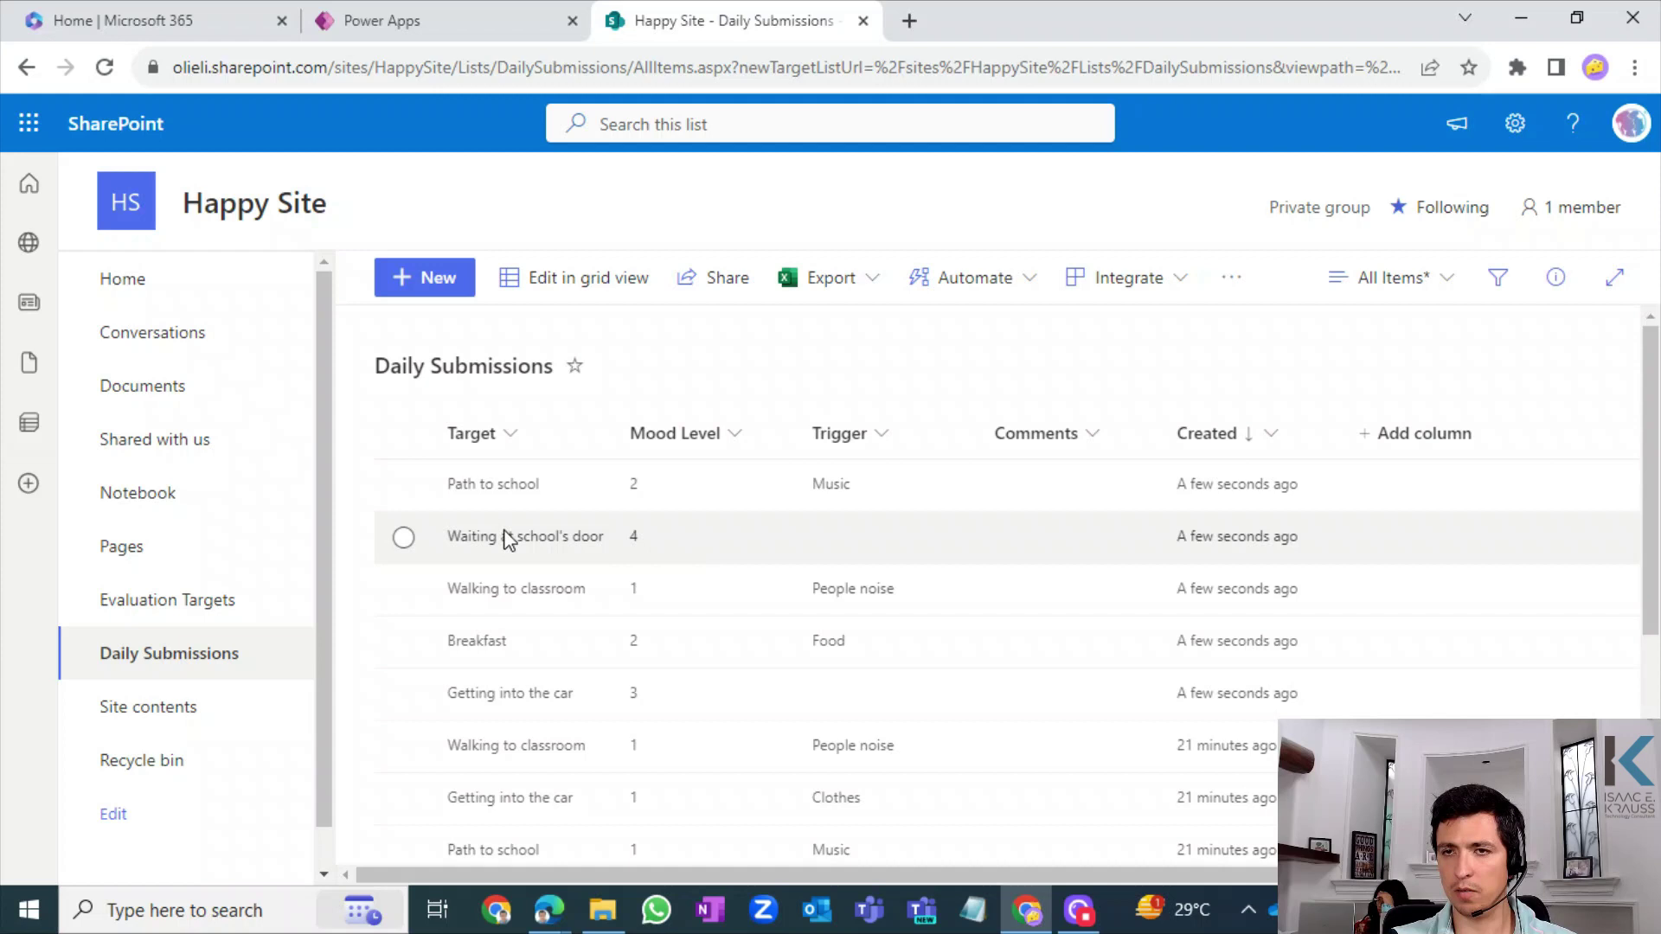
- Select the five newest Daily Submissions rows to check their target, mood level and trigger values
click(403, 485)
click(404, 537)
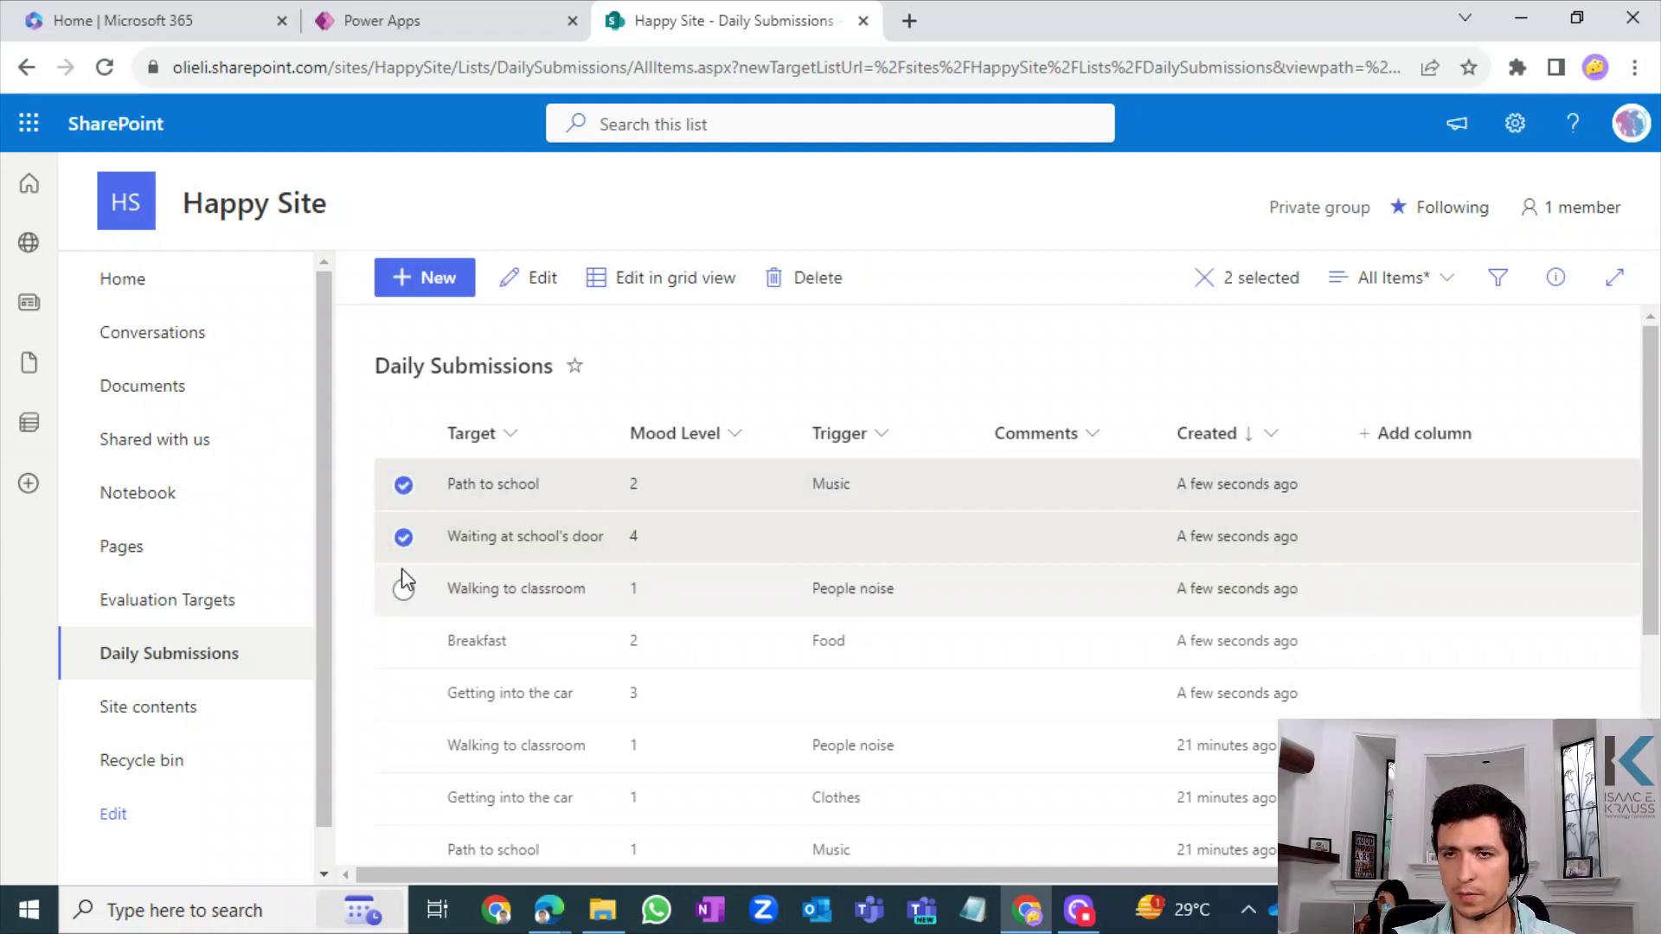
click(404, 590)
click(402, 641)
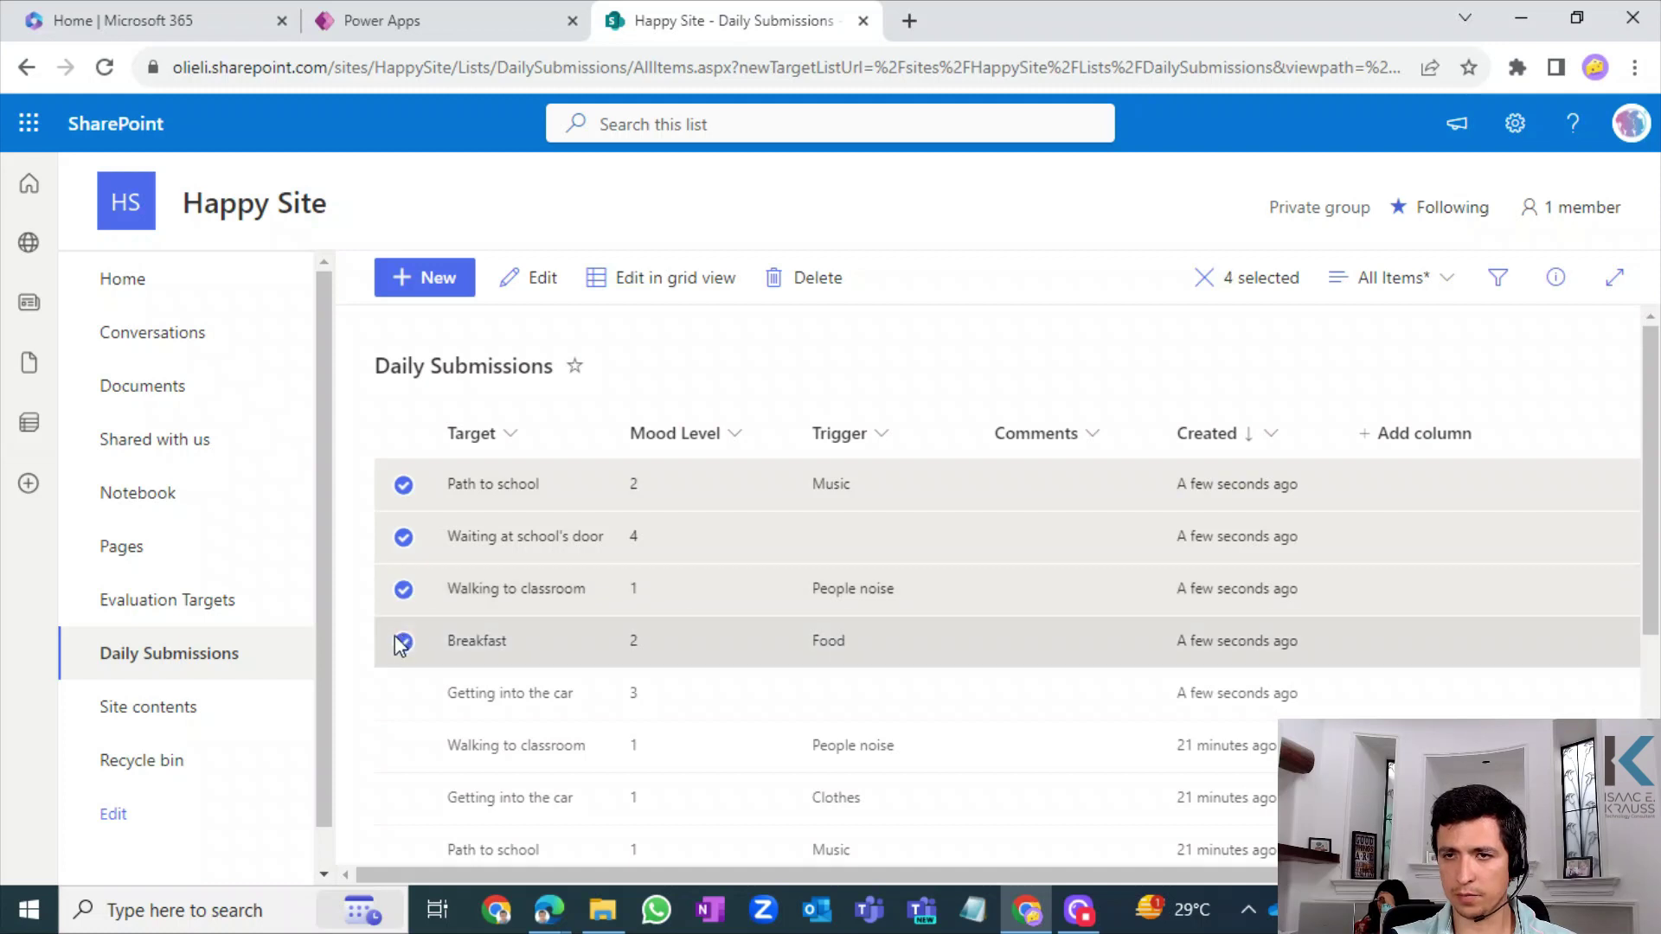
click(396, 695)
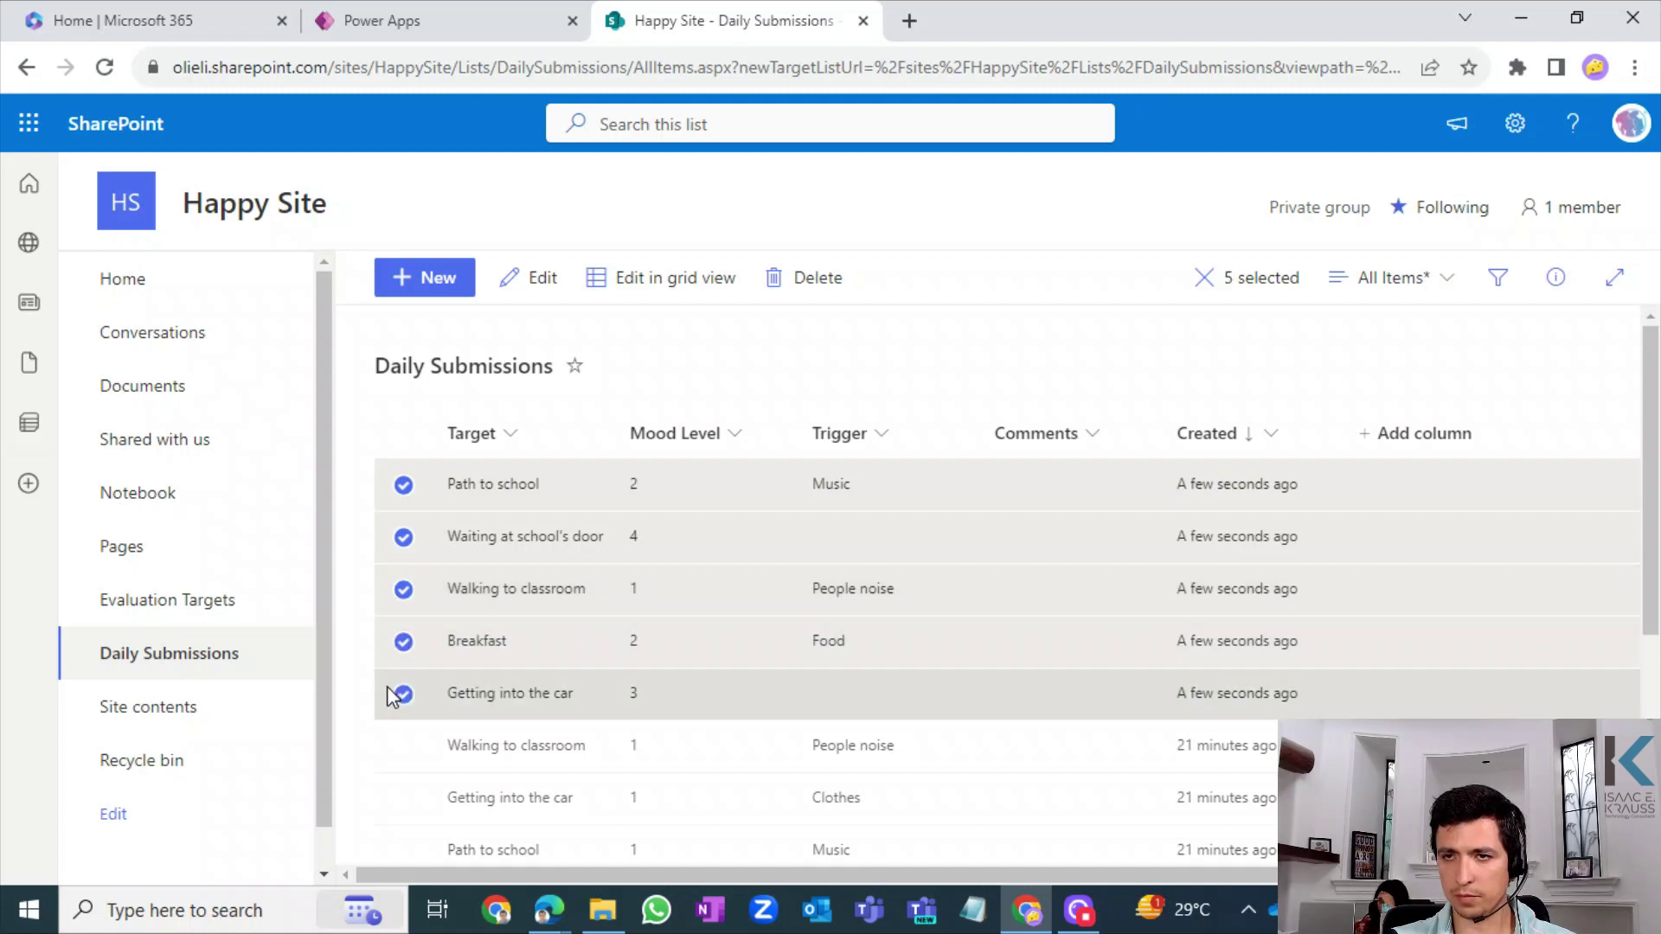
click(411, 12)
click(733, 20)
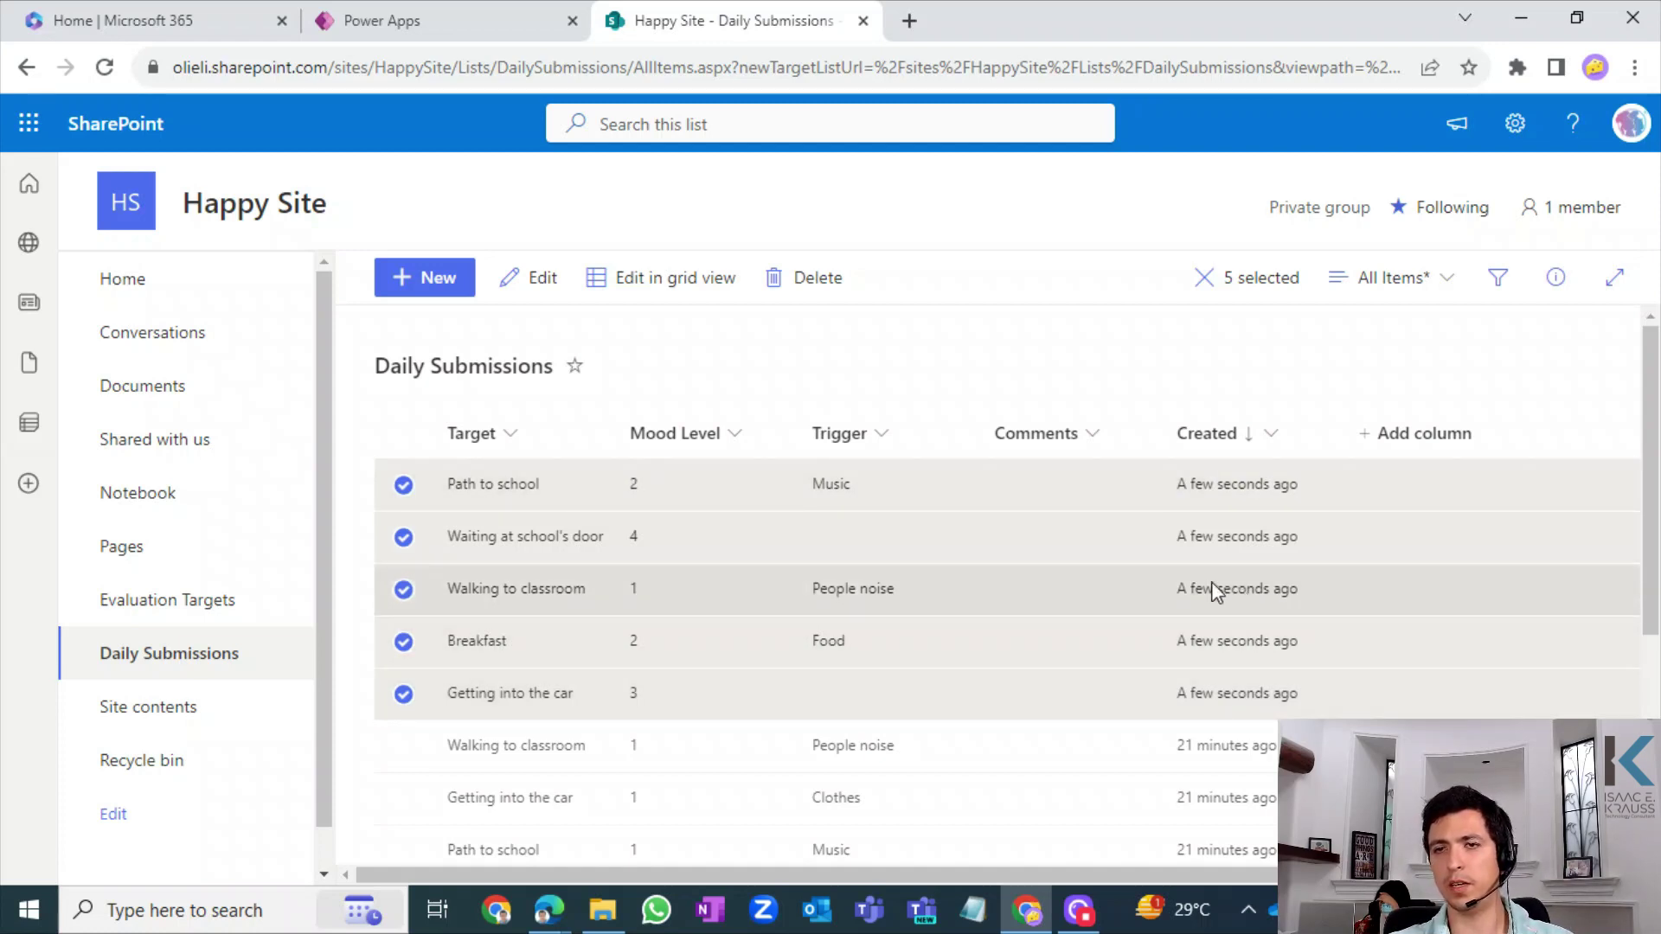
- Deselect the five newest rows in the Daily Submissions list
click(403, 485)
click(403, 536)
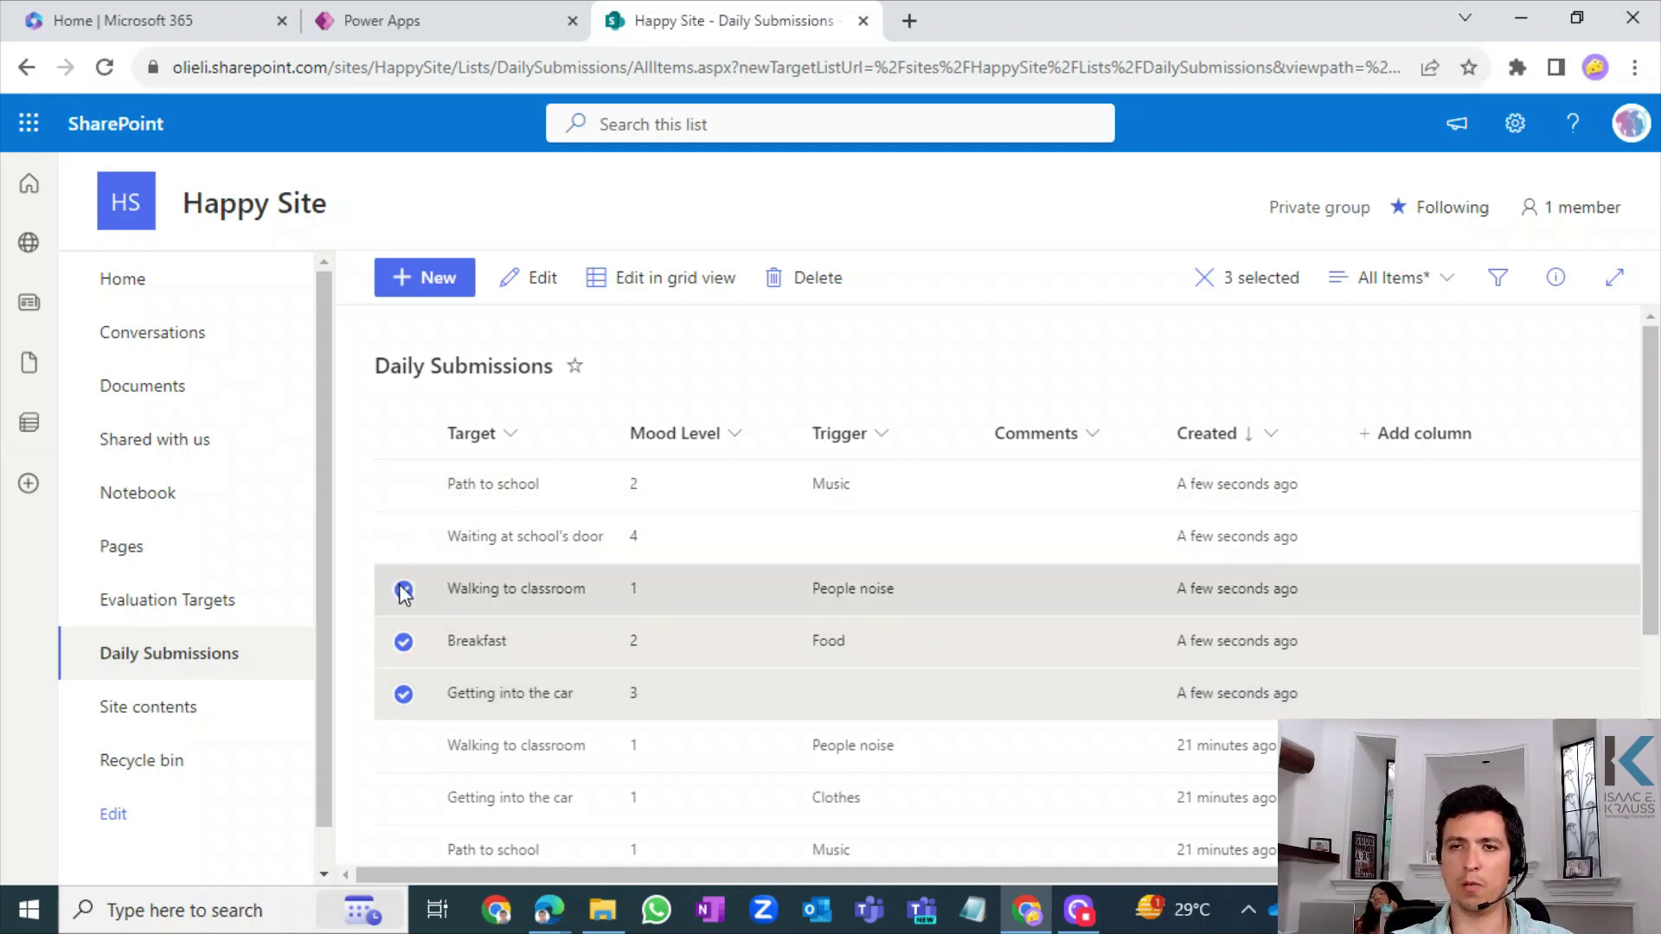
click(403, 589)
click(403, 641)
click(403, 694)
- Switch back to the Power Apps preview, return to the home screen and try the Previous Sumissions button
click(437, 17)
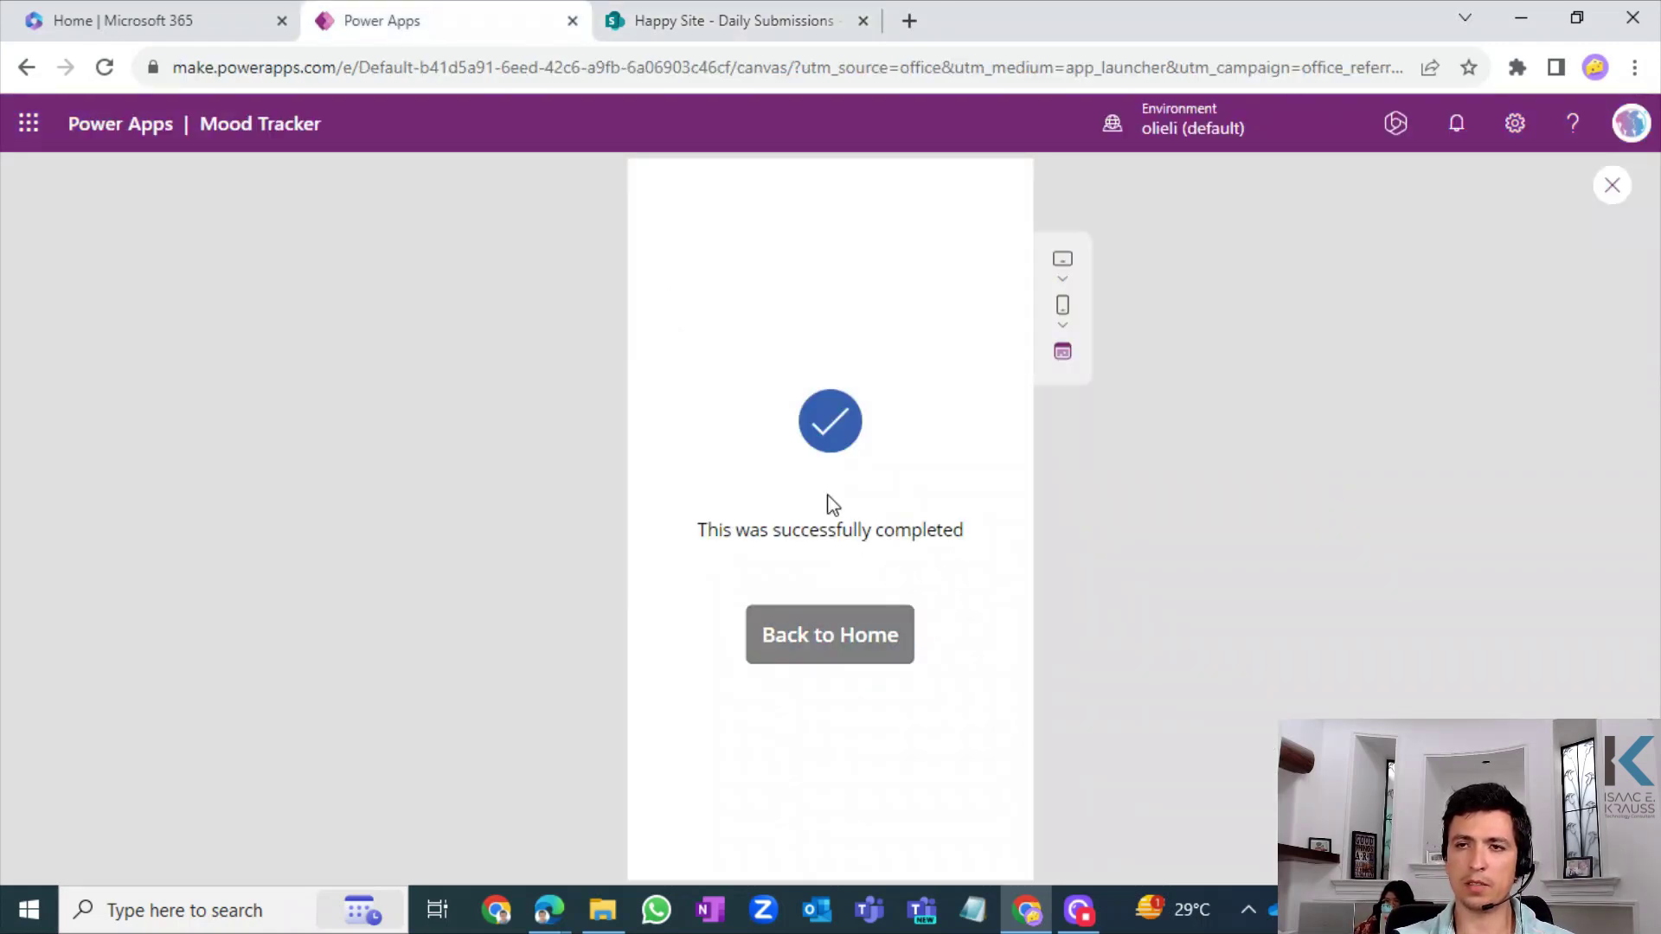
click(888, 655)
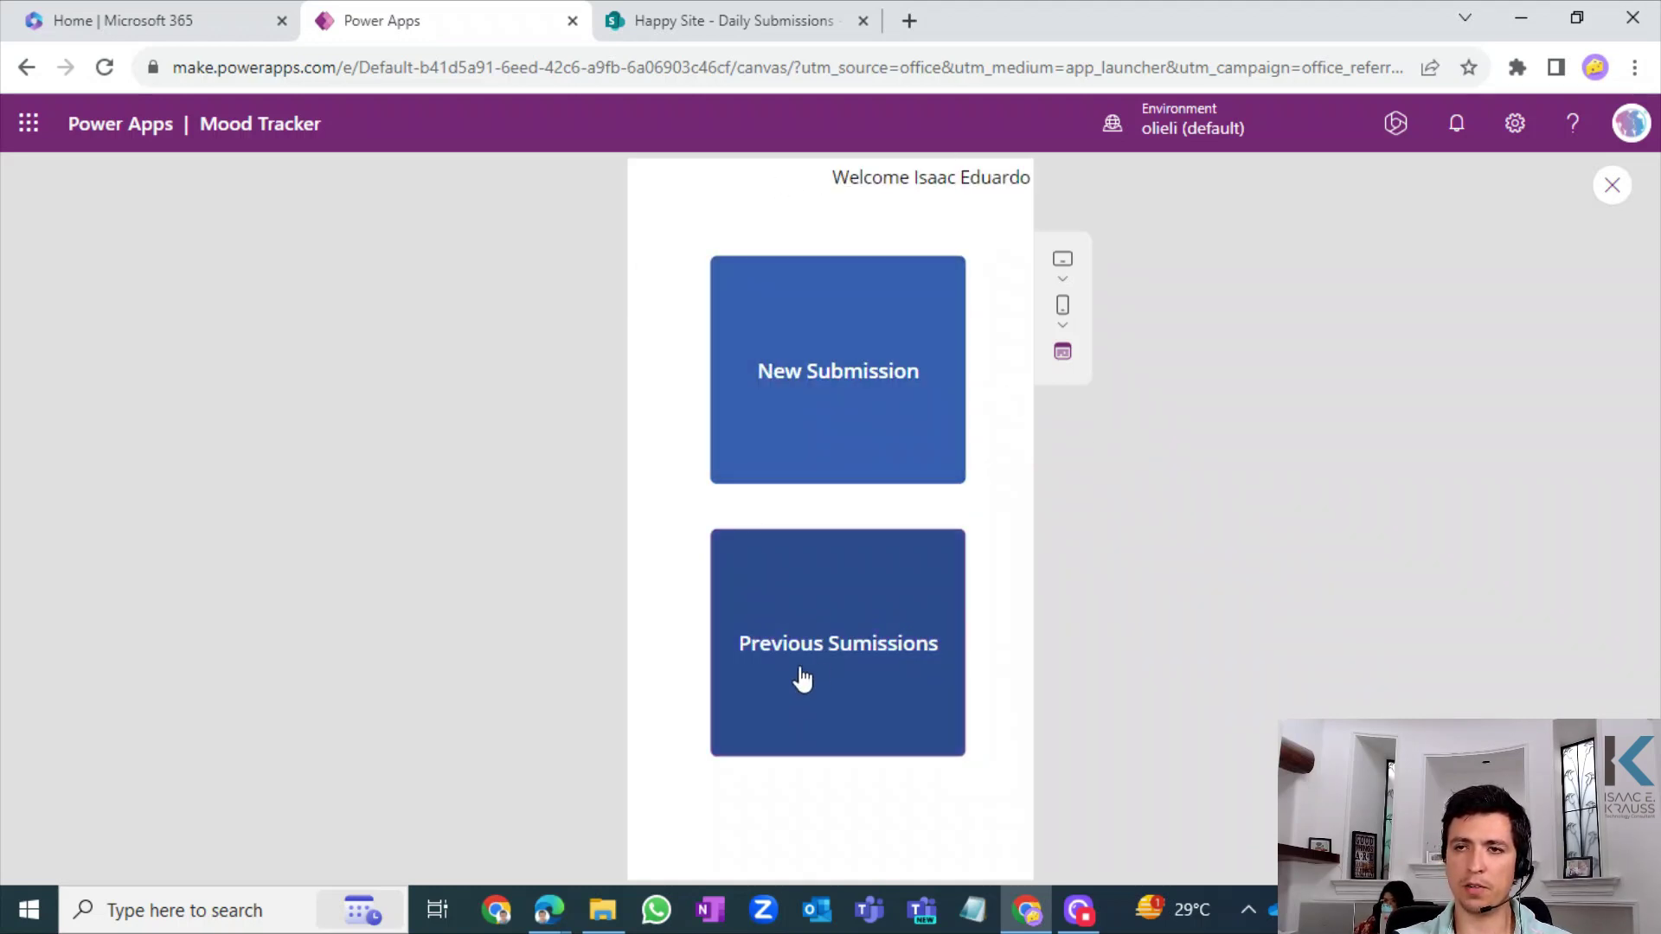
click(853, 677)
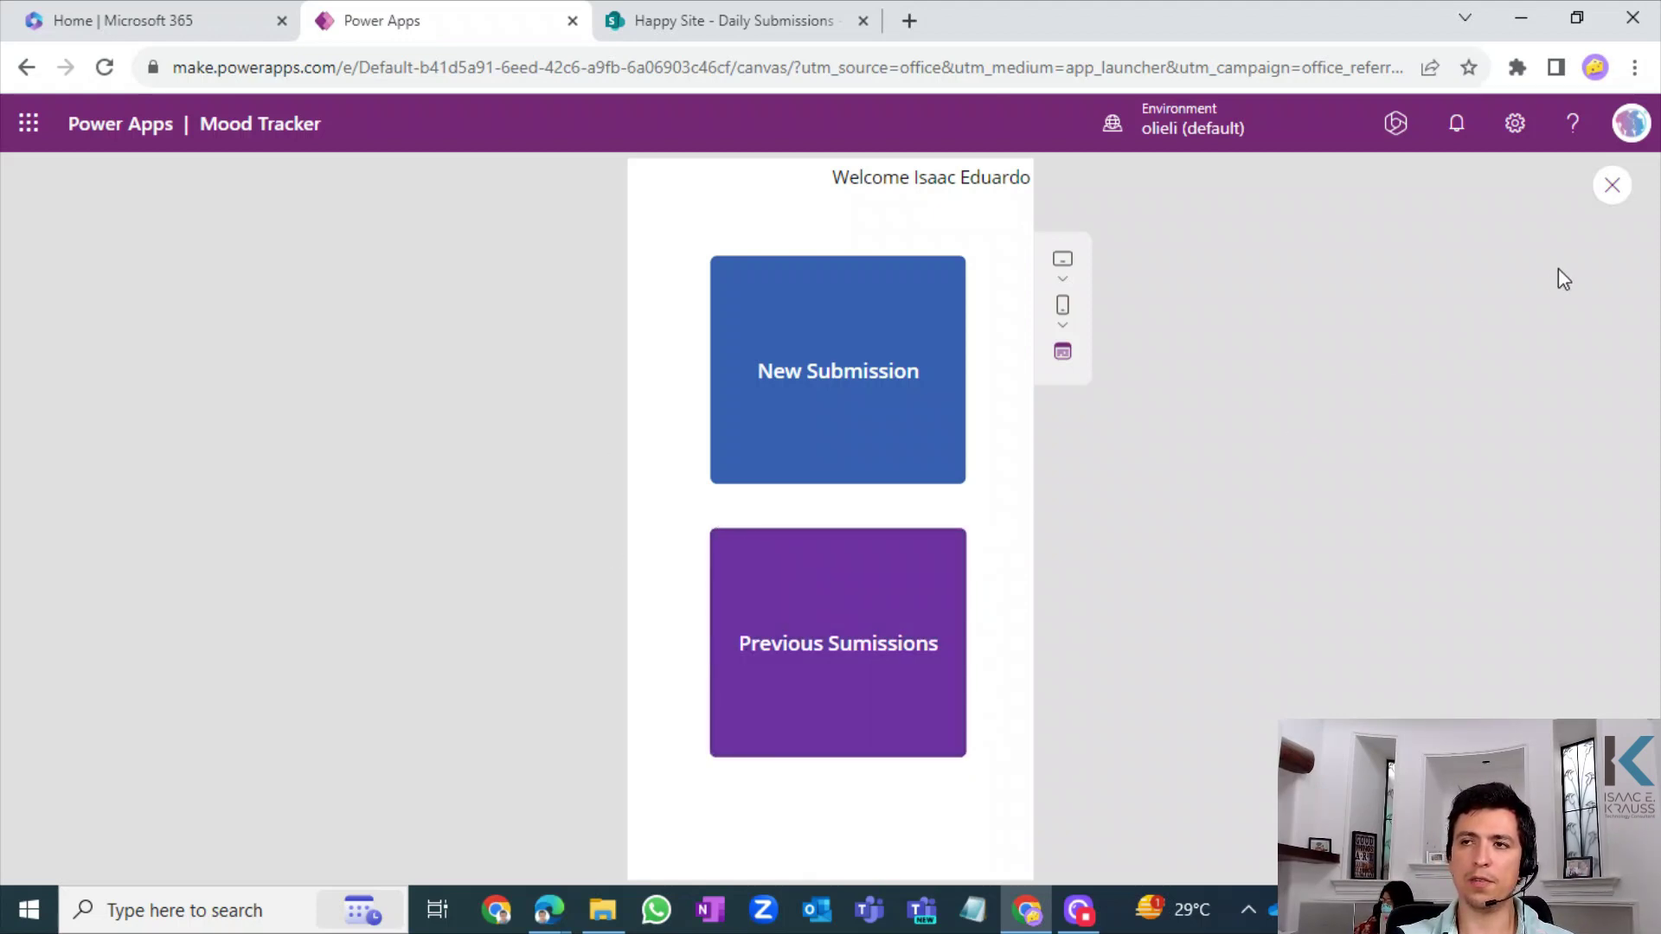
- Close the preview and open TargetEvaluationScreen from the app's screen tree
click(1613, 186)
click(1069, 605)
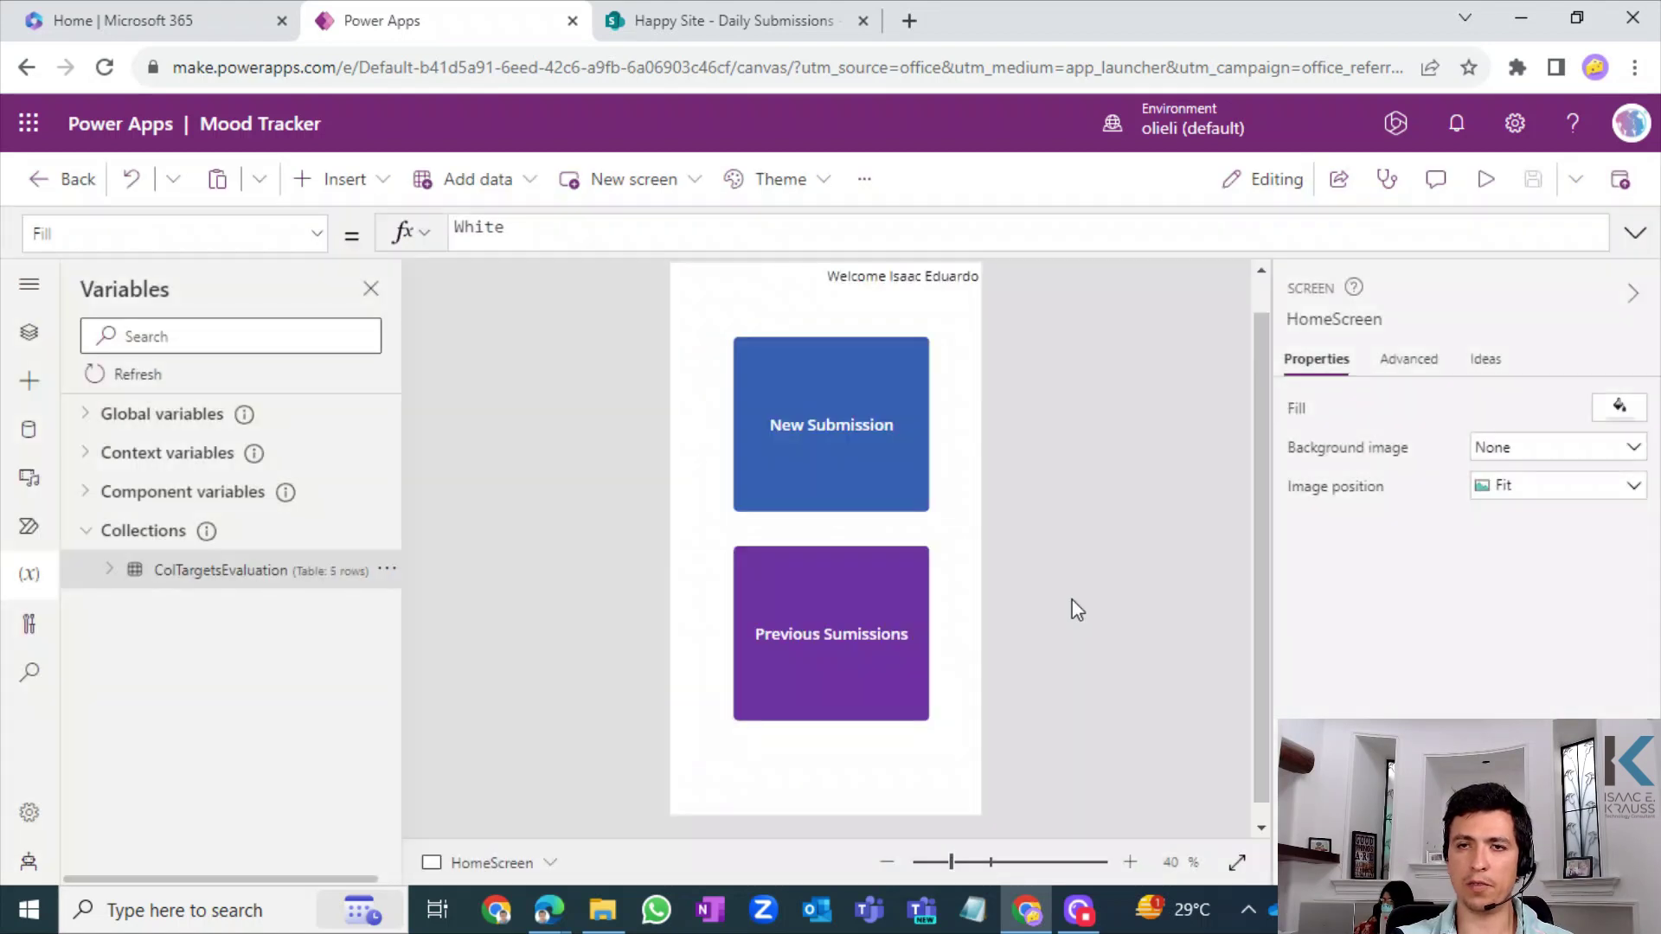
click(31, 332)
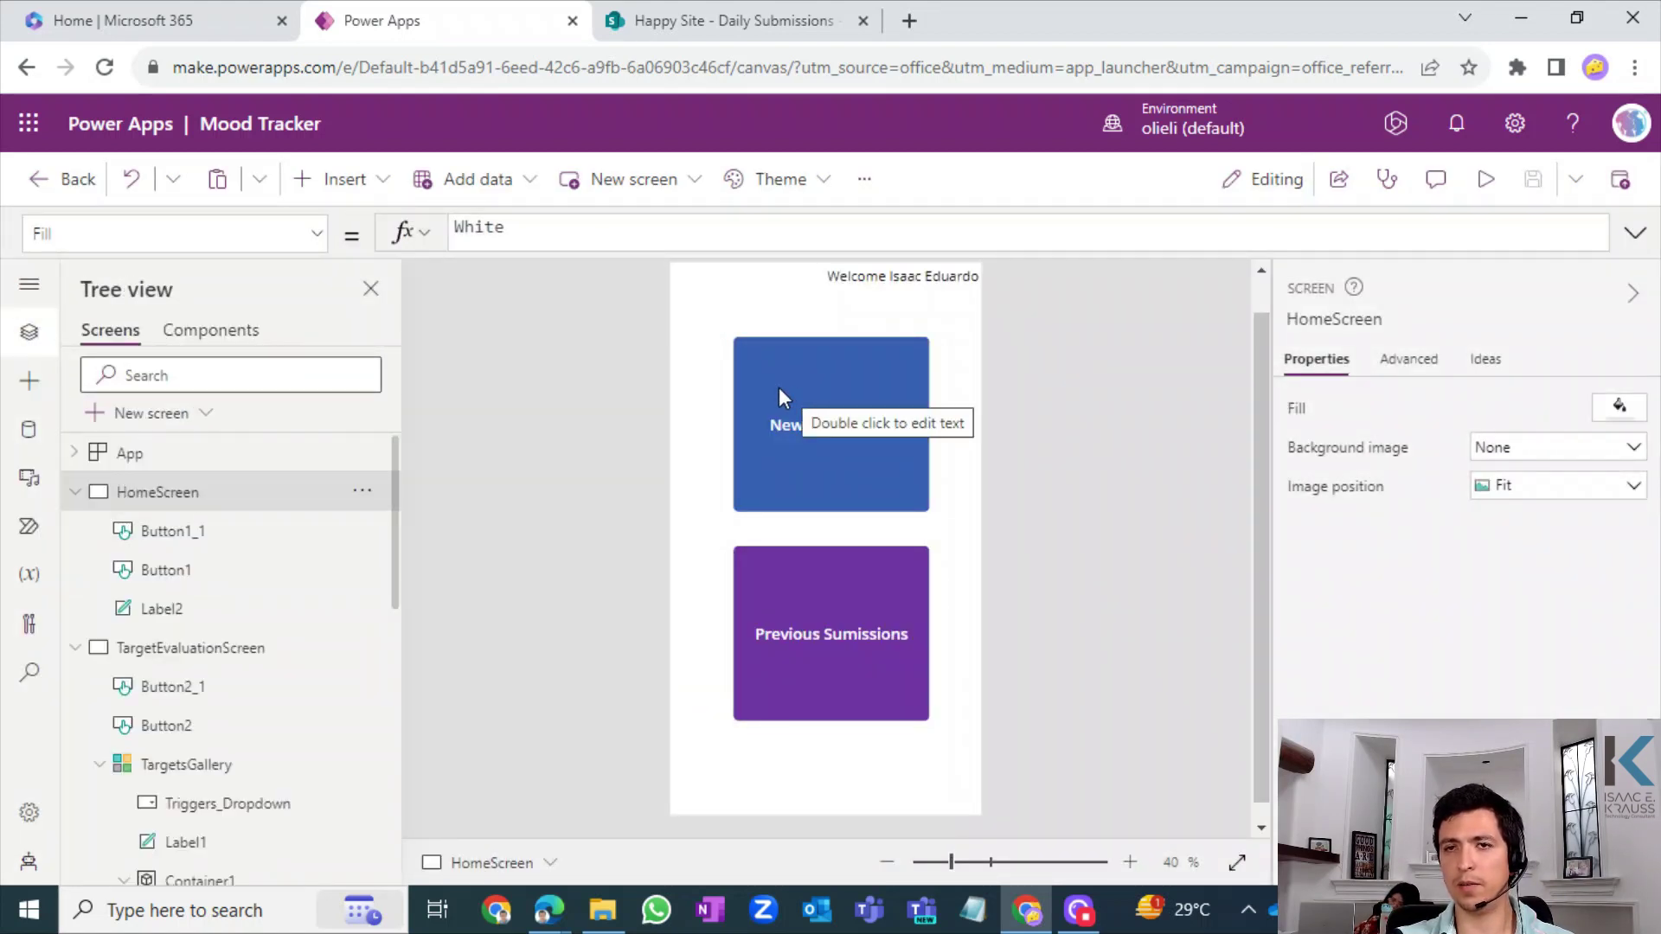
click(179, 661)
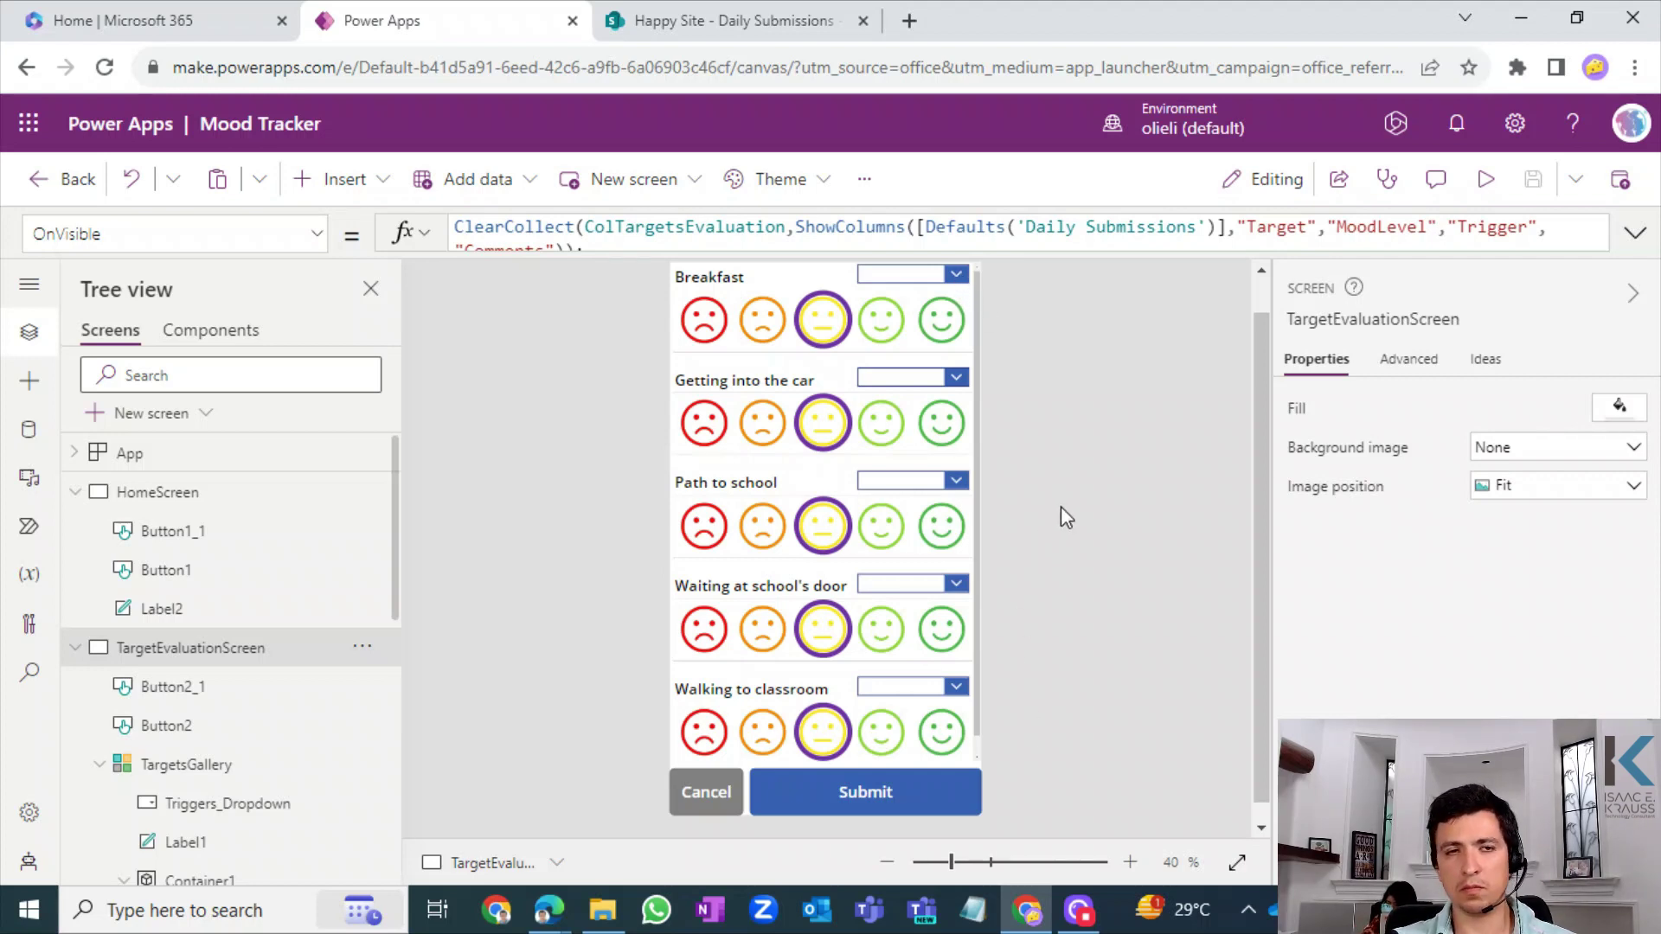
click(1260, 285)
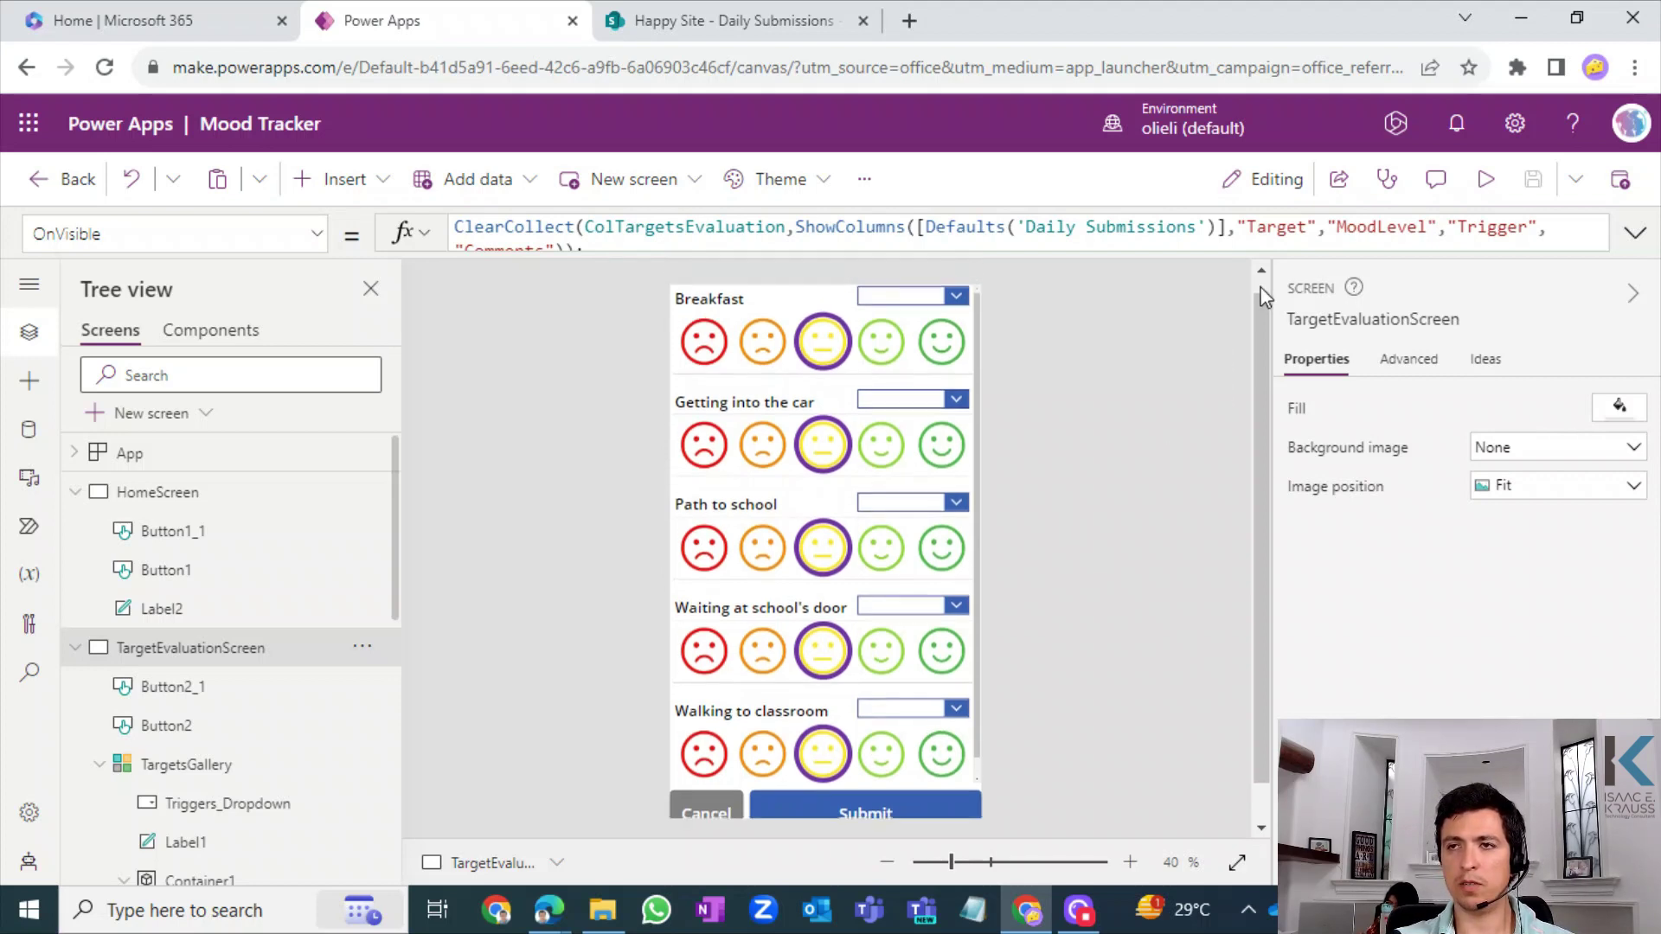
scroll(1261, 289, down, 1)
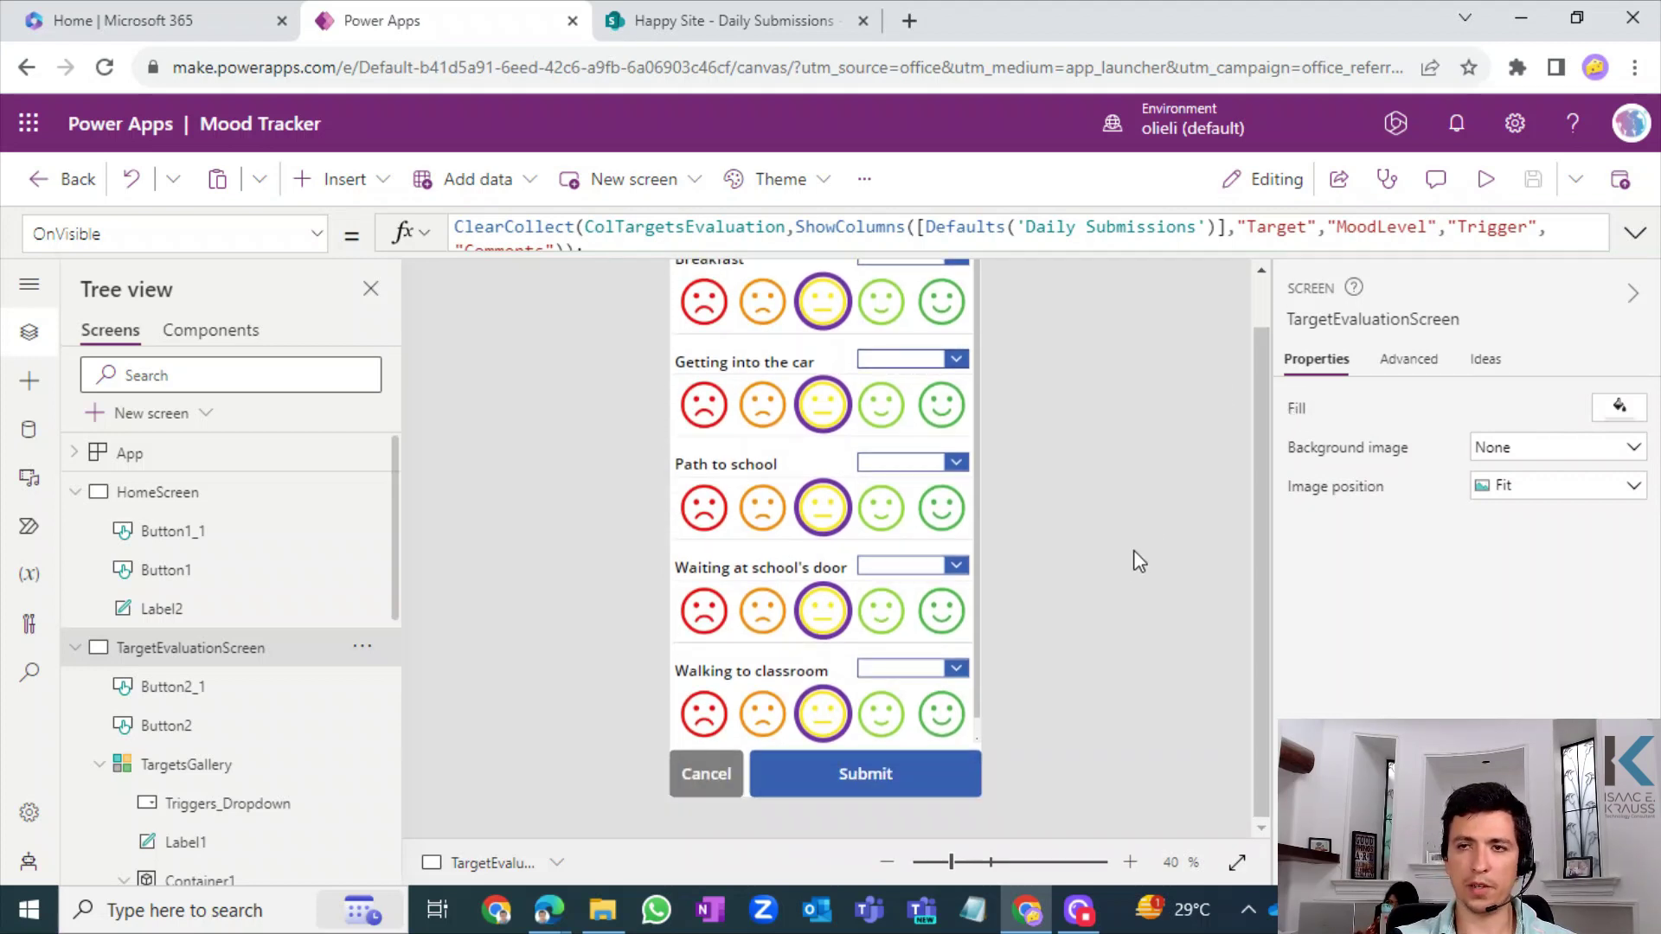